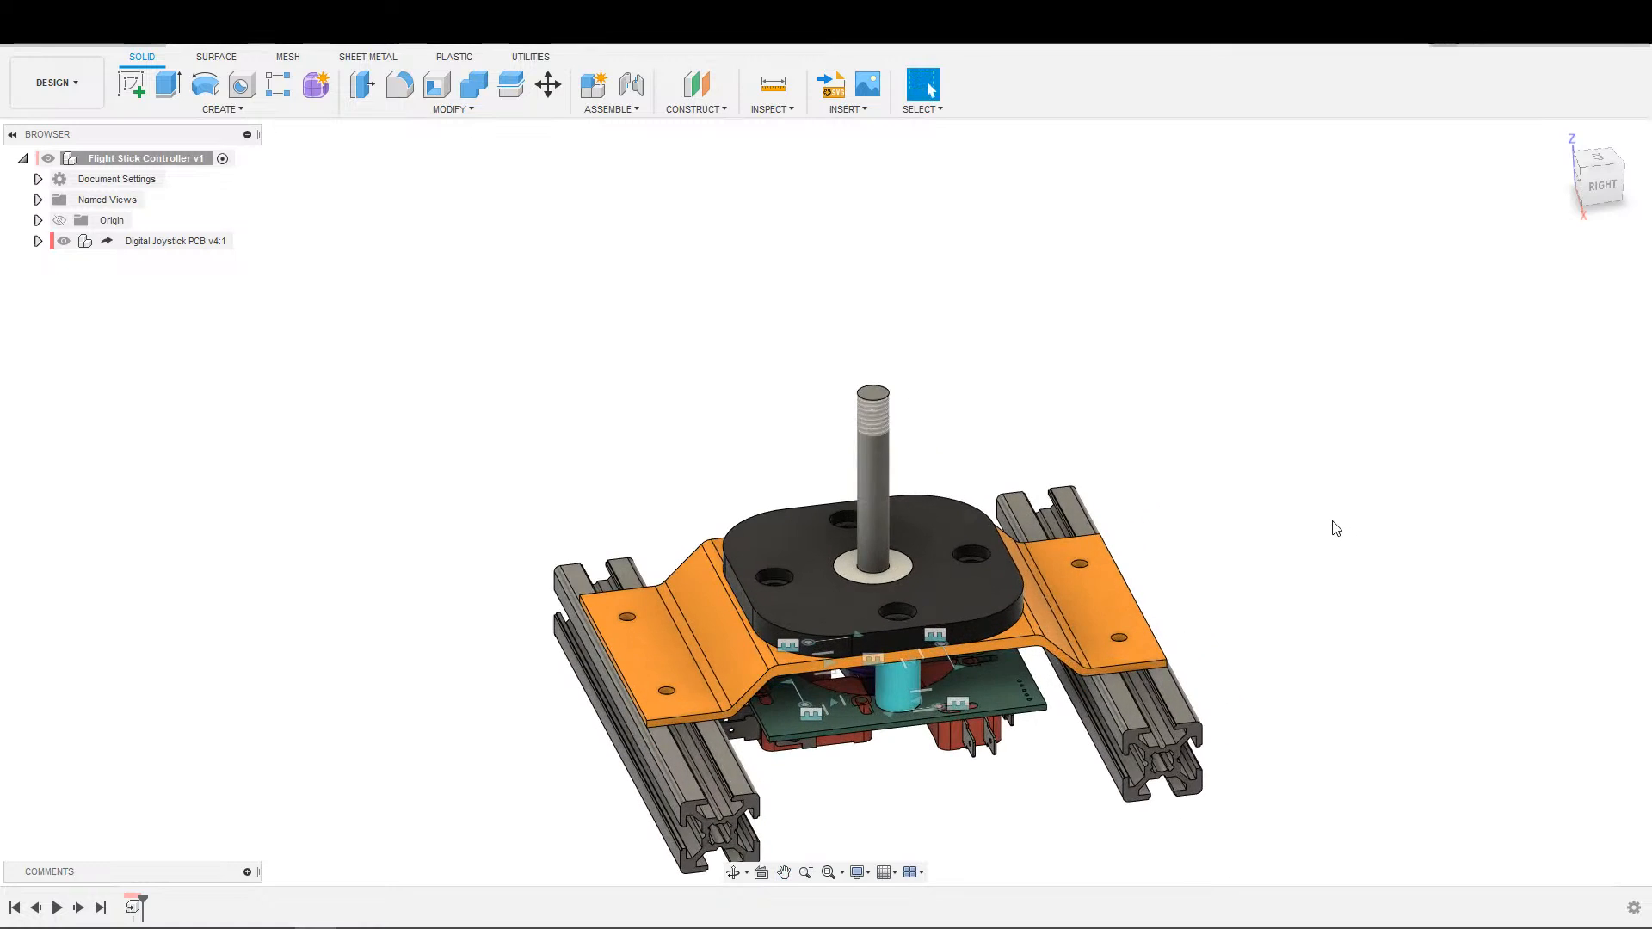
Examine the joystick assembly from several sides, including the stick shaft, orange bracket, extrusion rails and circuit board.
scroll(1242, 537, "up", 3)
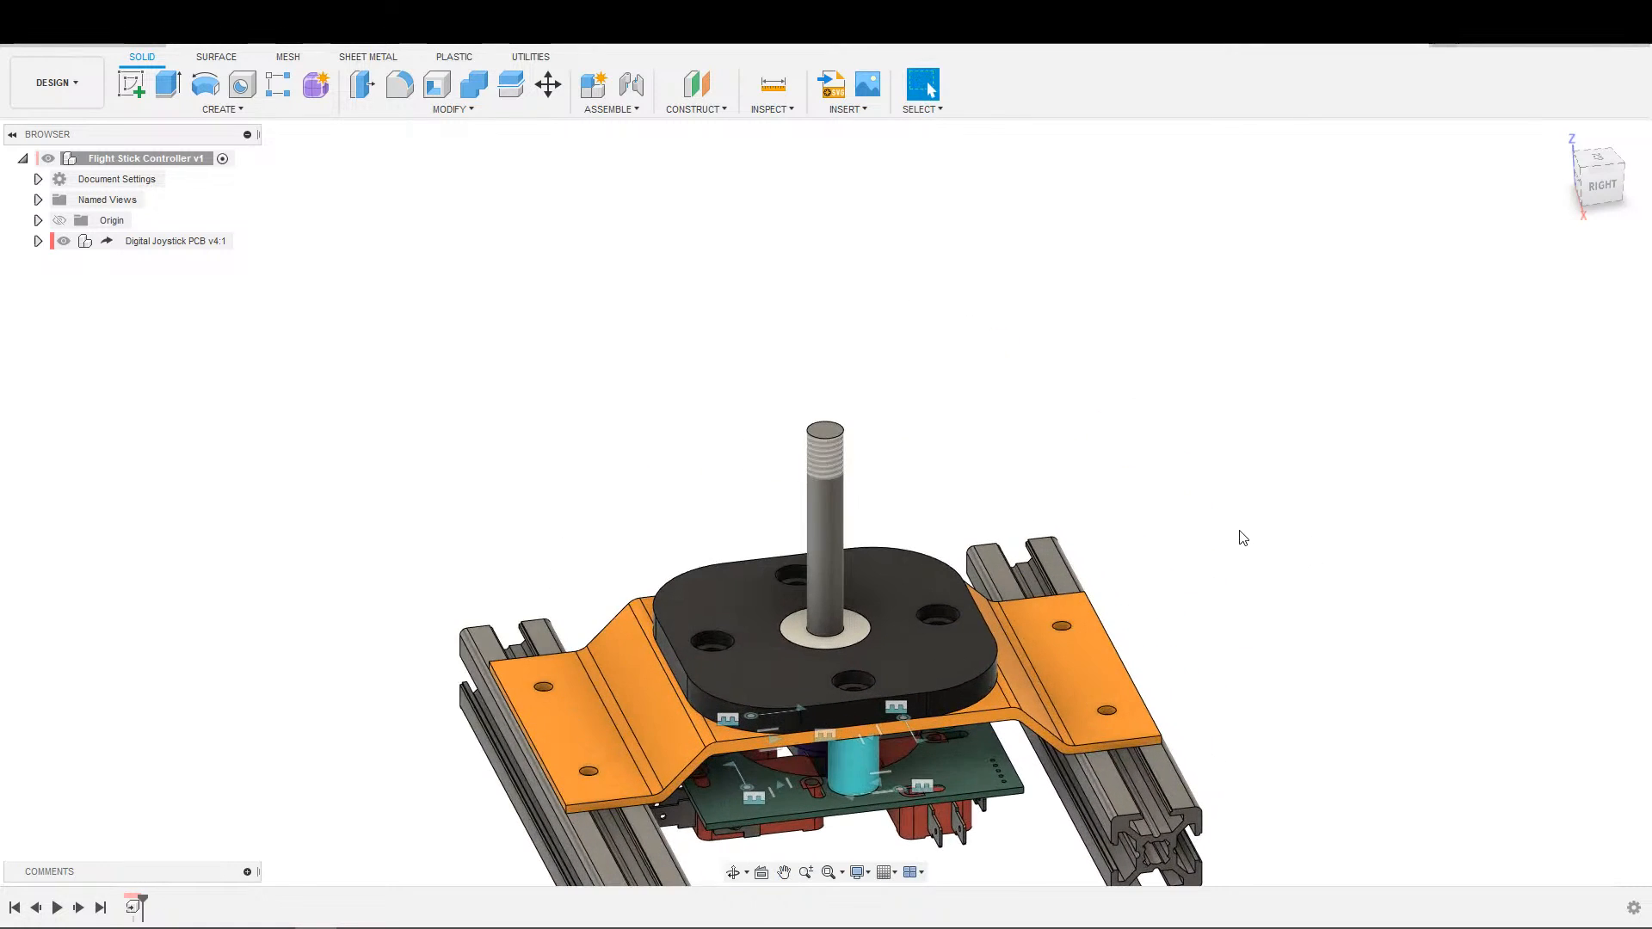
scroll(1304, 508, "up", 1)
scroll(1306, 499, "down", 1)
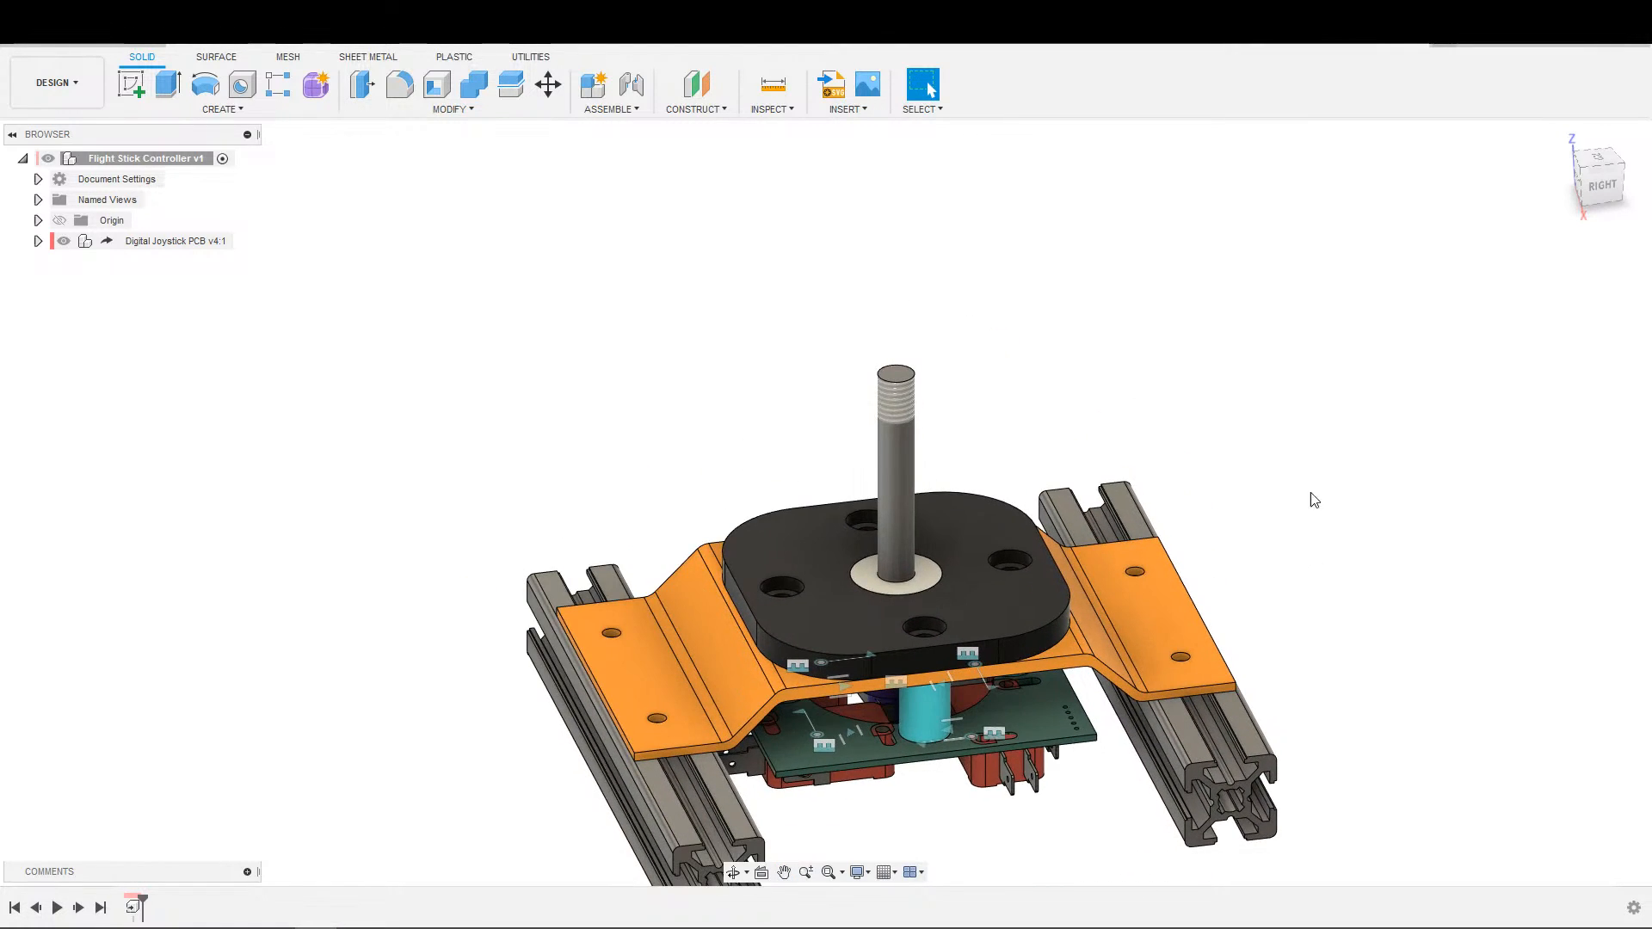
scroll(1344, 499, "down", 1)
scroll(1404, 460, "down", 1)
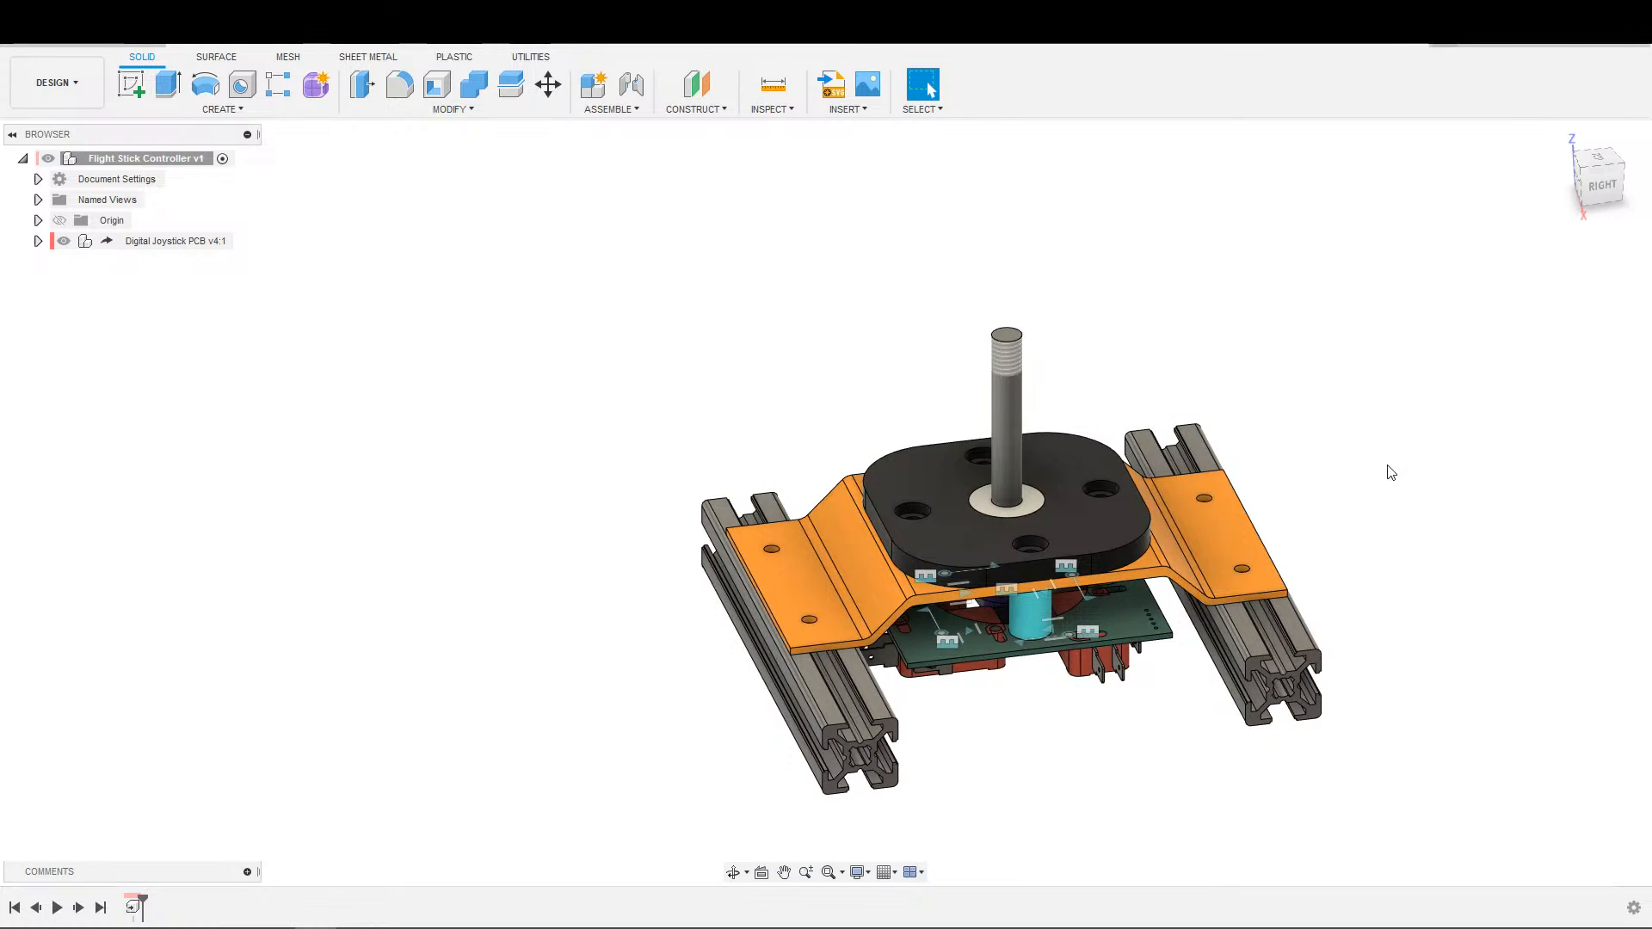
scroll(1393, 517, "up", 1)
scroll(1391, 521, "down", 1)
middle_click_drag(1391, 520, 1443, 467)
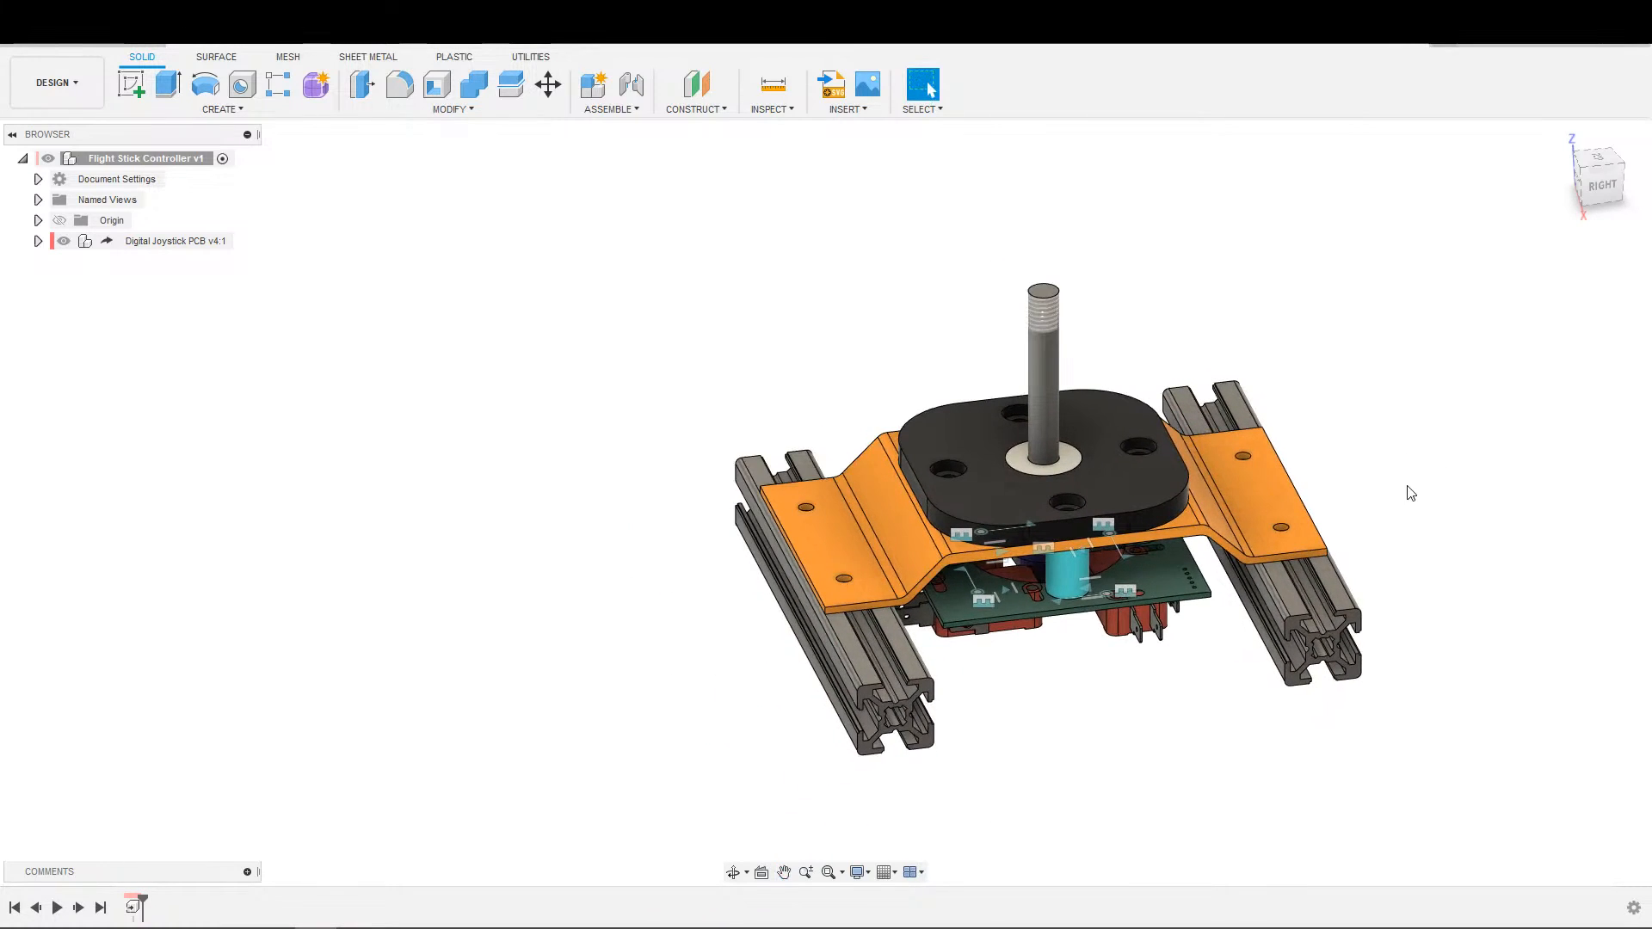
scroll(1411, 493, "up", 1)
middle_click_drag(1356, 517, 1338, 628)
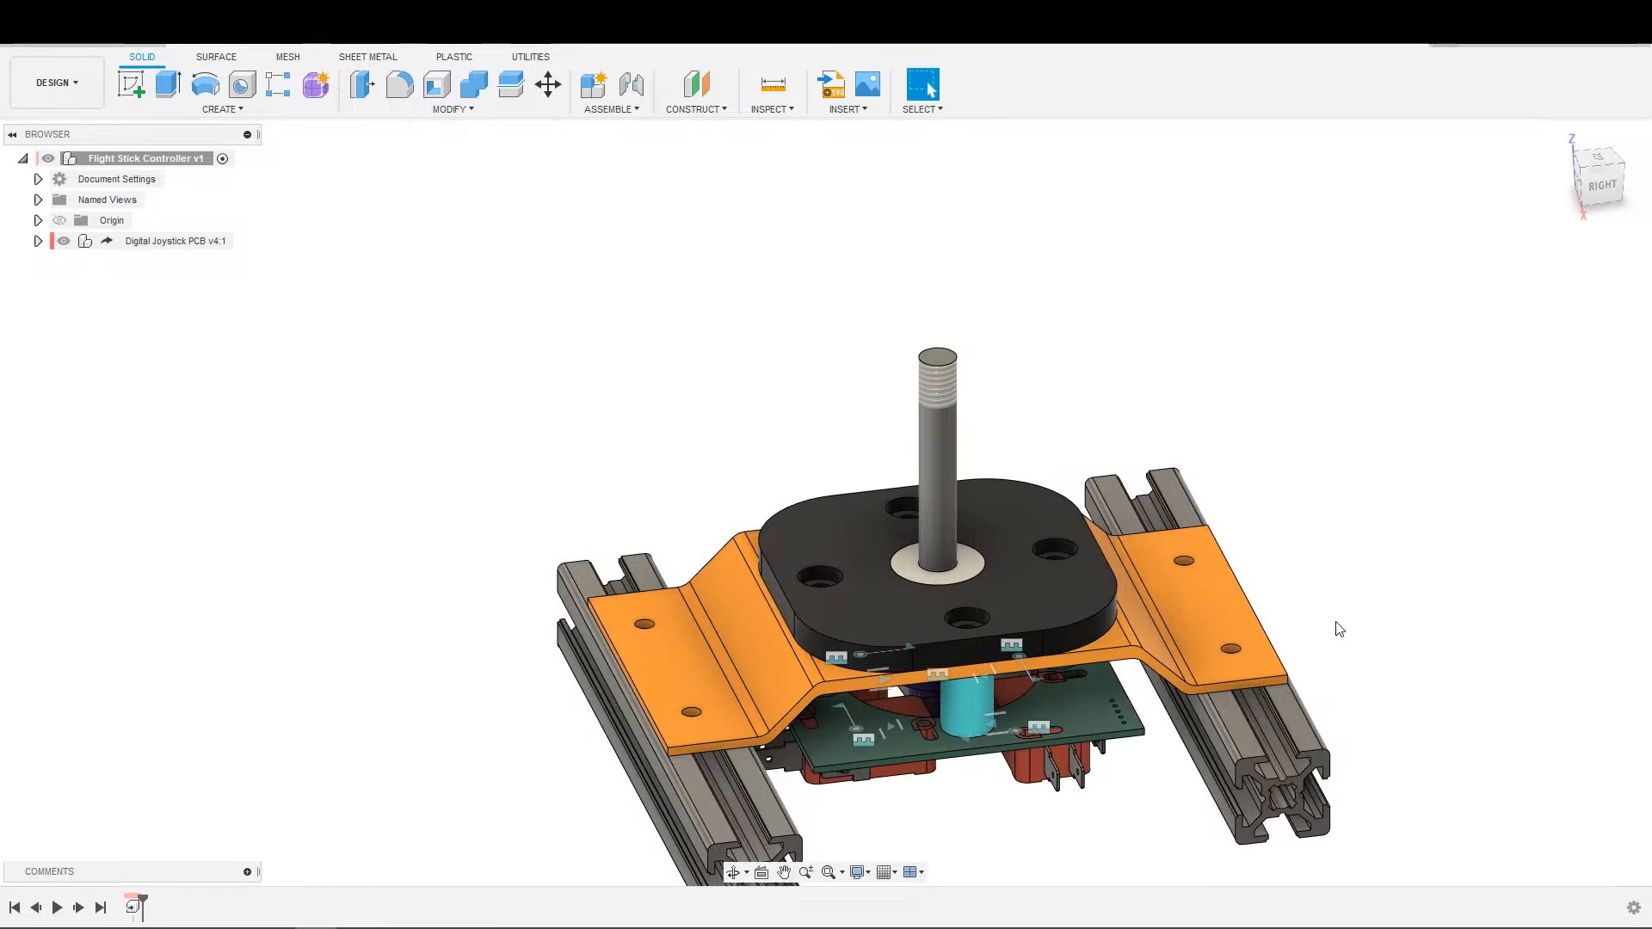
scroll(1345, 592, "down", 1)
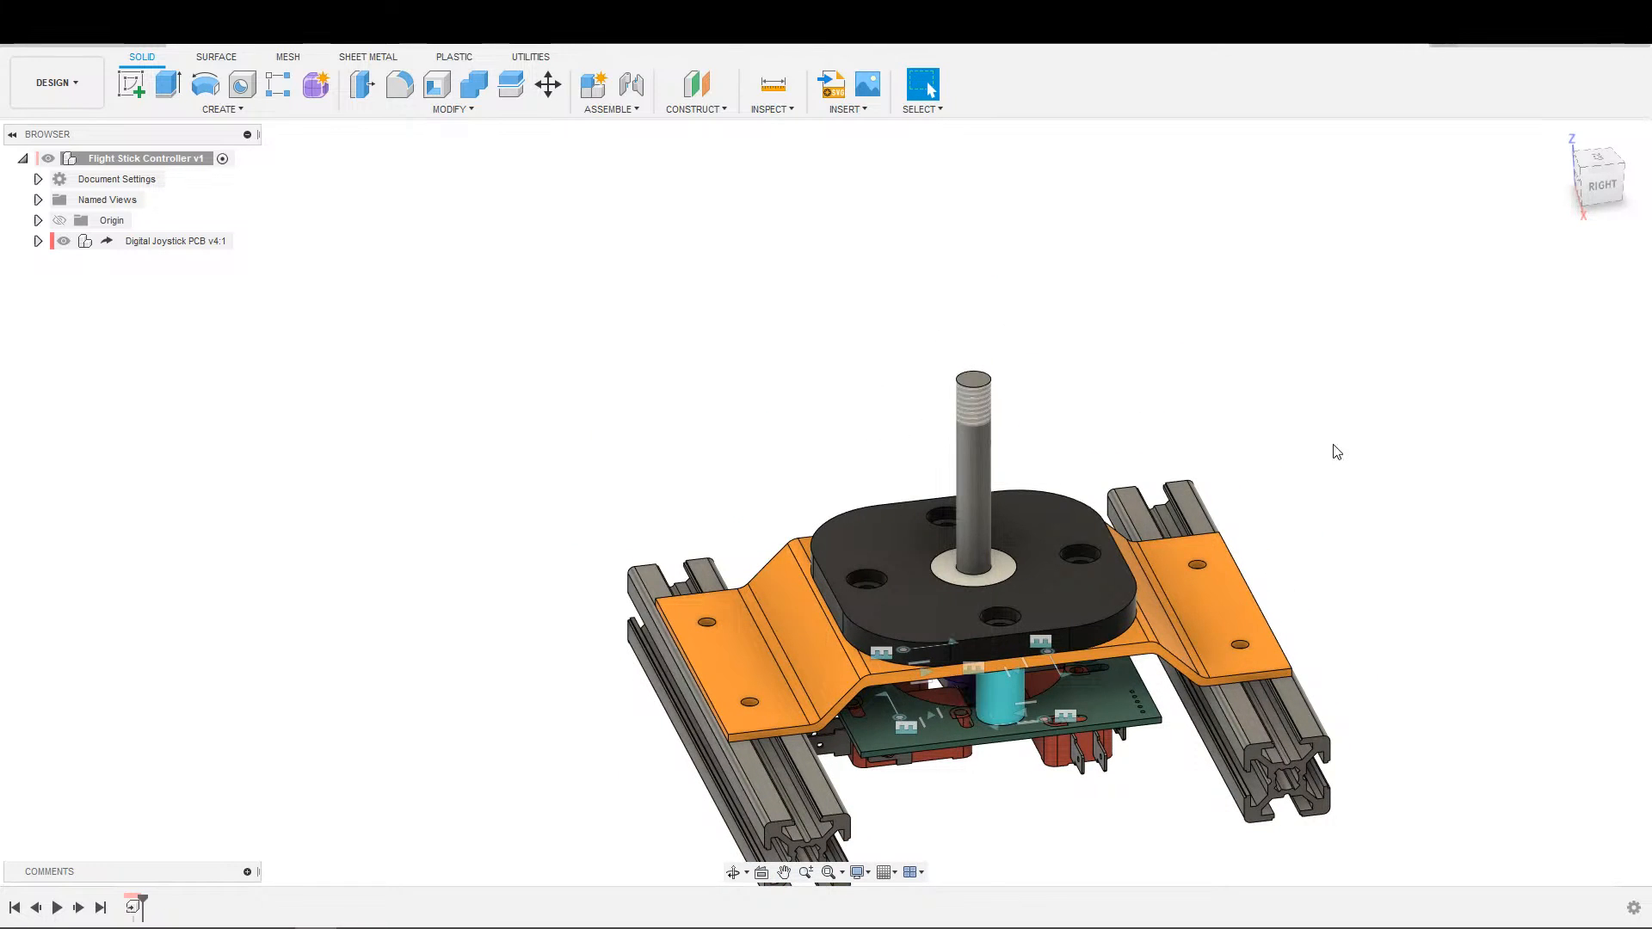
scroll(1343, 508, "down", 2)
middle_click_drag(1373, 535, 908, 762, "shift")
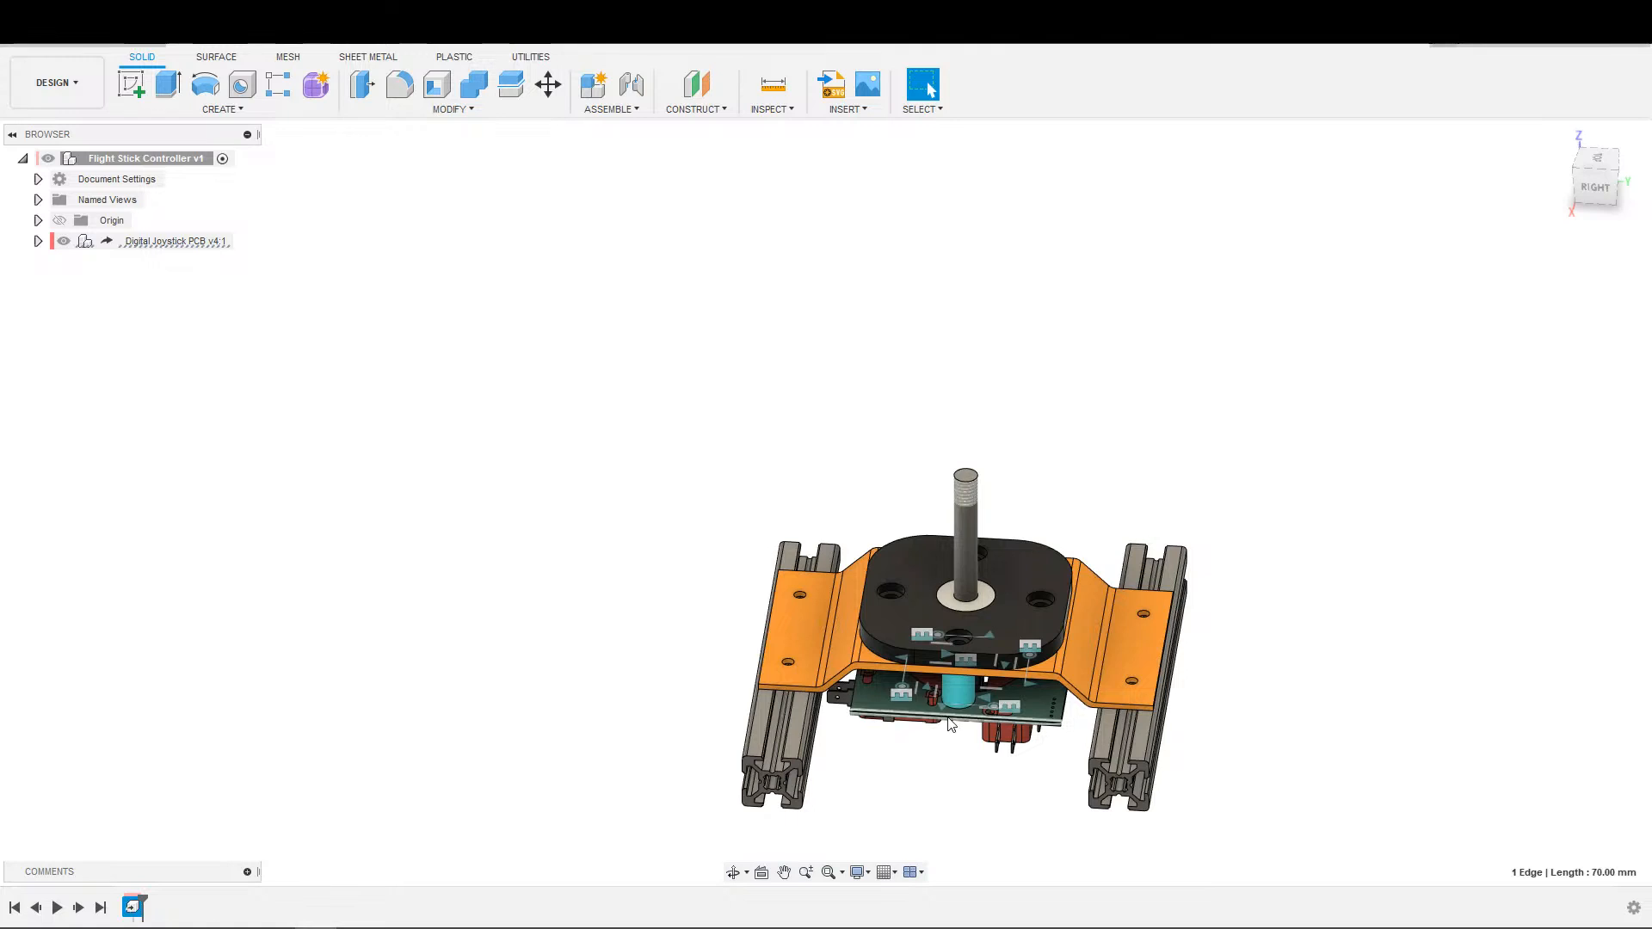
scroll(1371, 594, "up", 3)
middle_click_drag(1372, 597, 1334, 551)
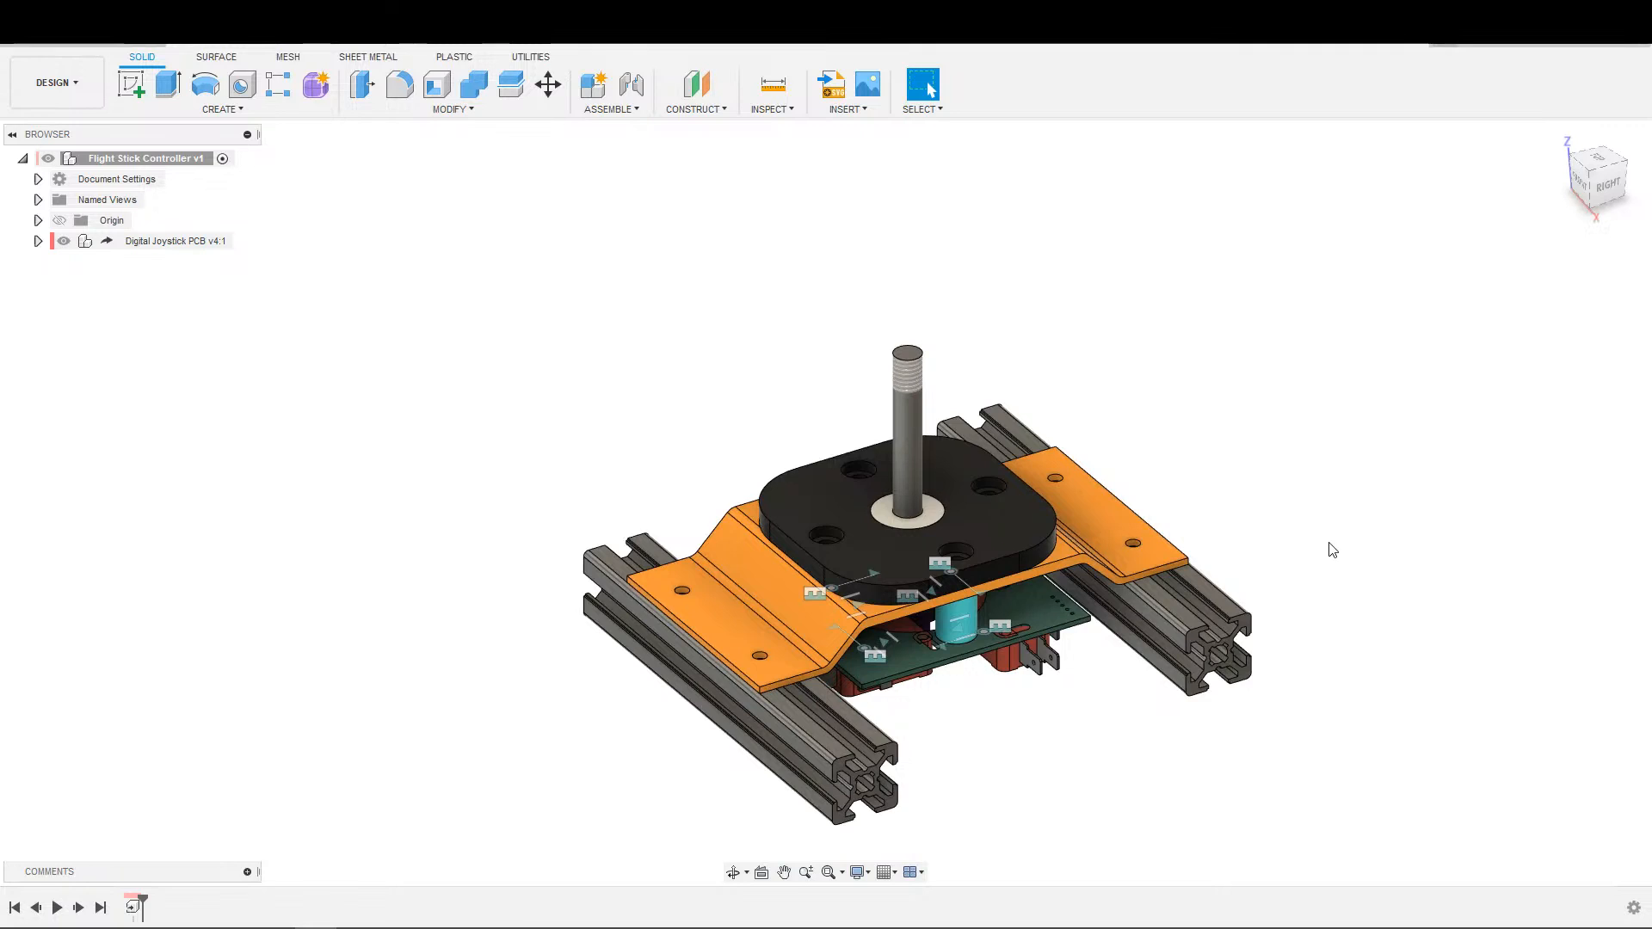
scroll(1336, 542, "down", 2)
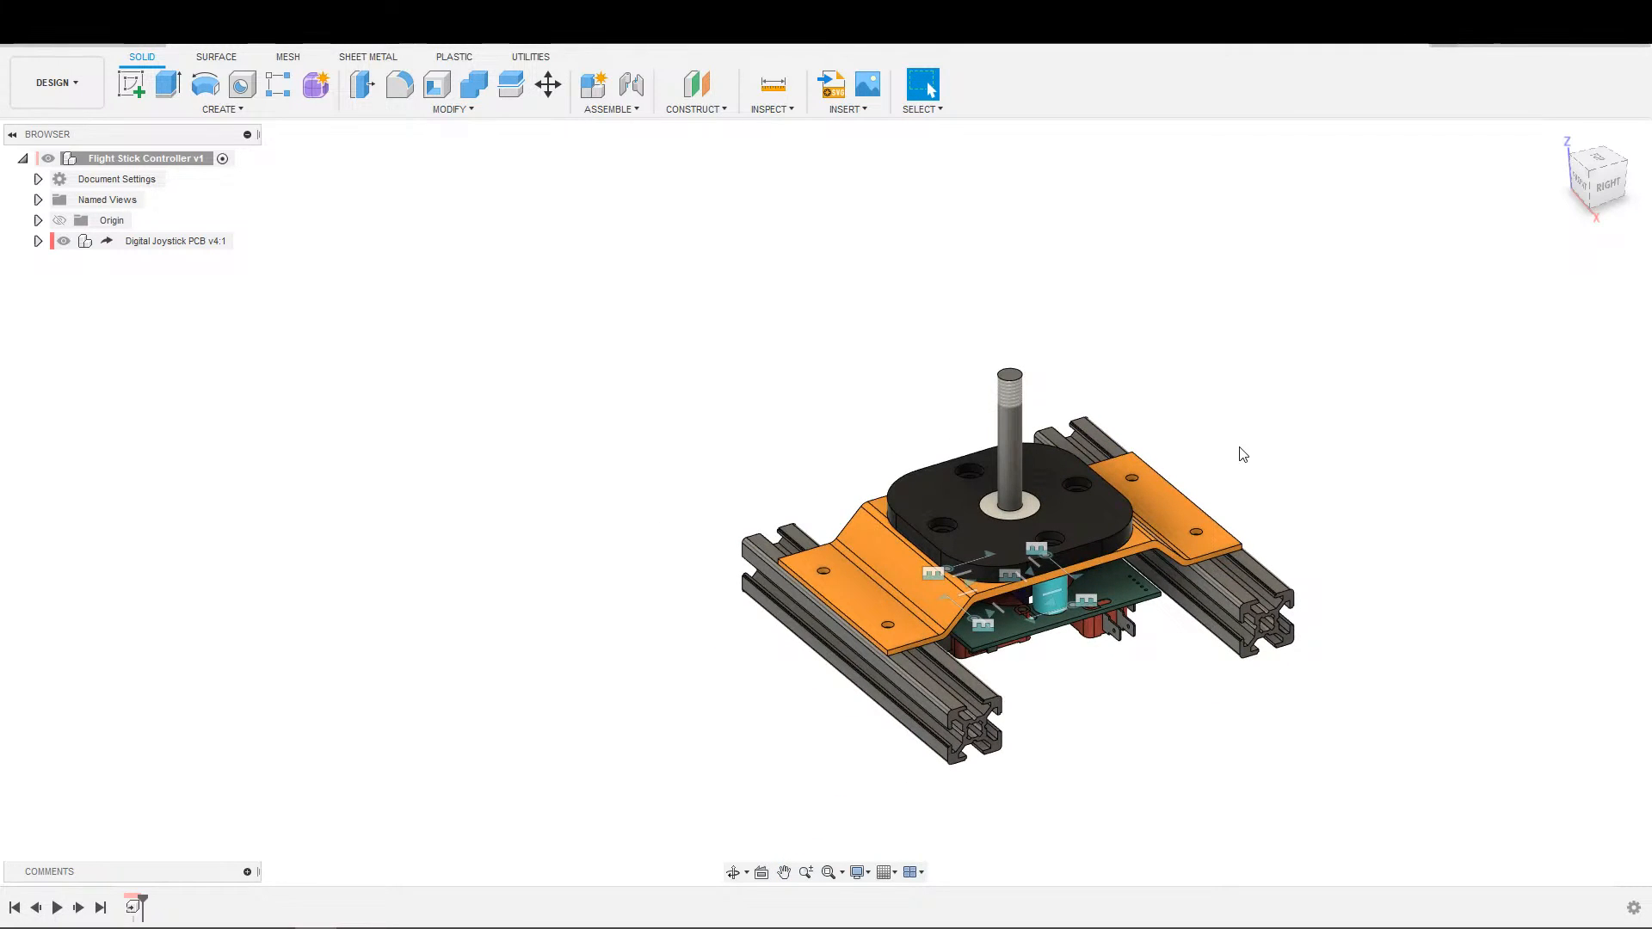
middle_click_drag(1300, 393, 1223, 337)
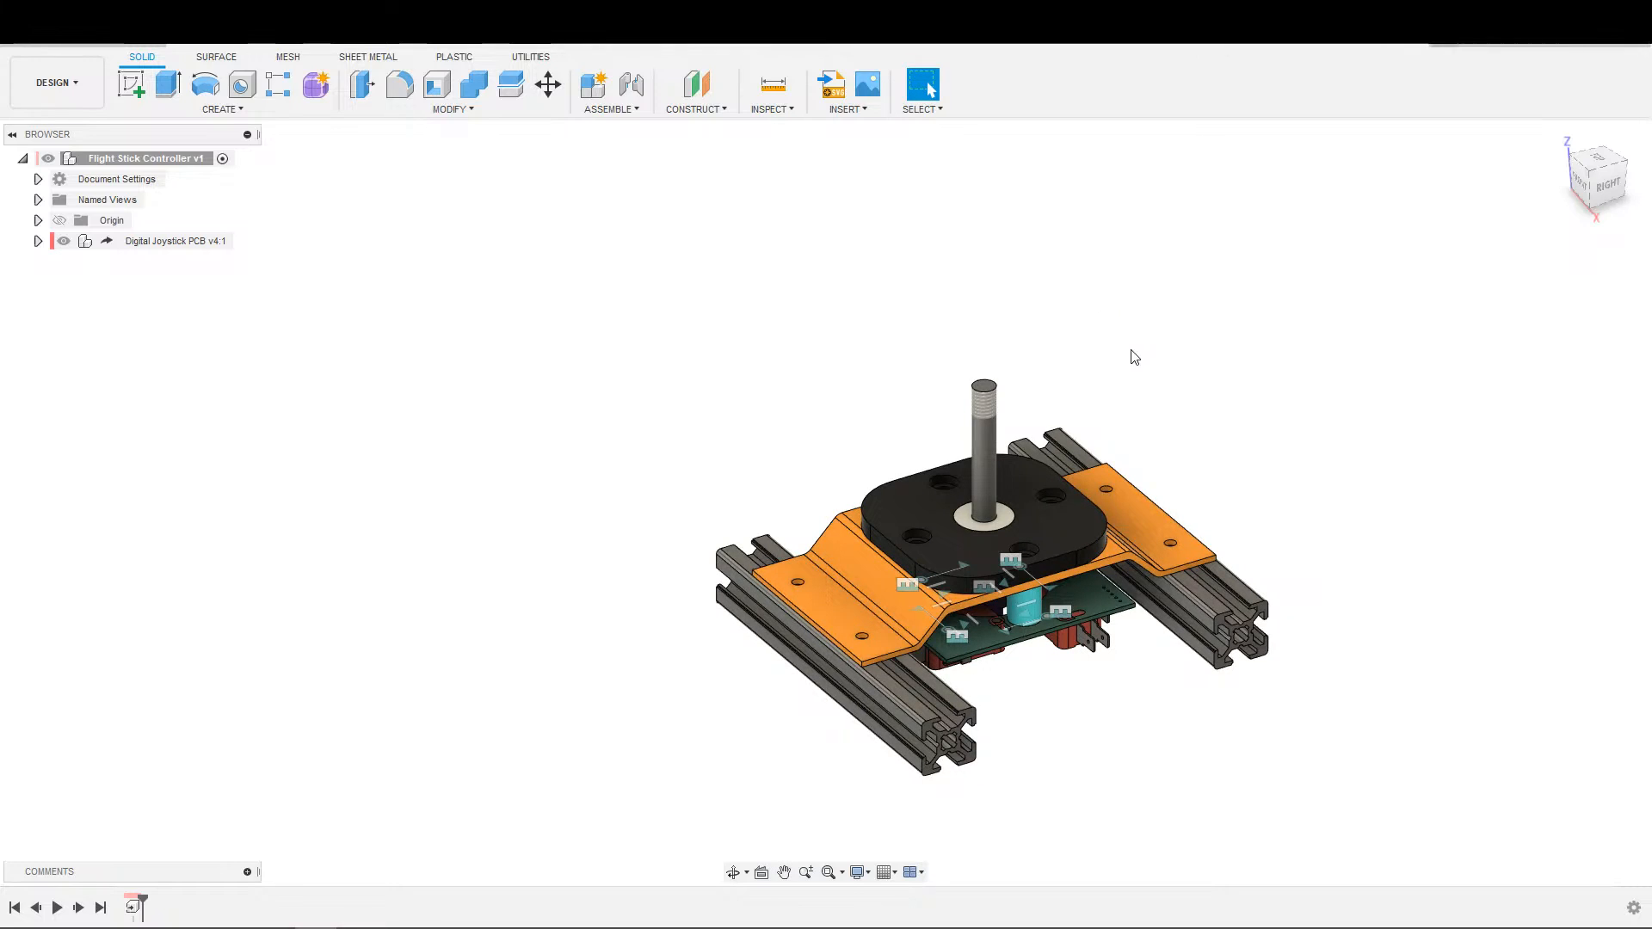
middle_click_drag(1283, 354, 1272, 385)
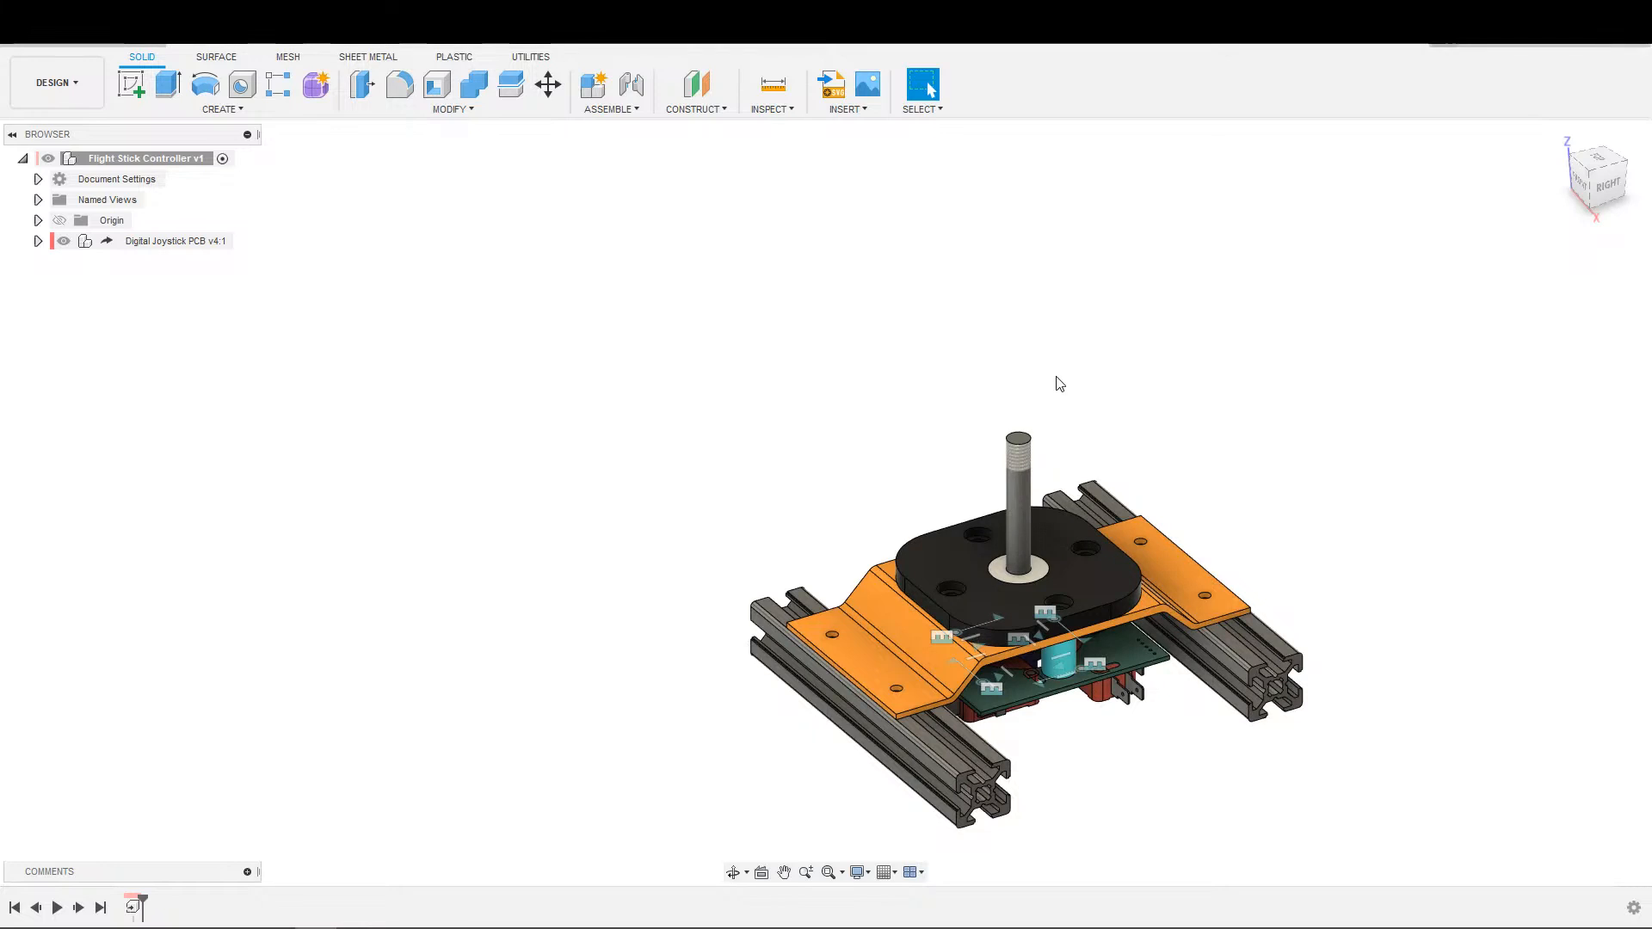
middle_click_drag(1359, 404, 1345, 328)
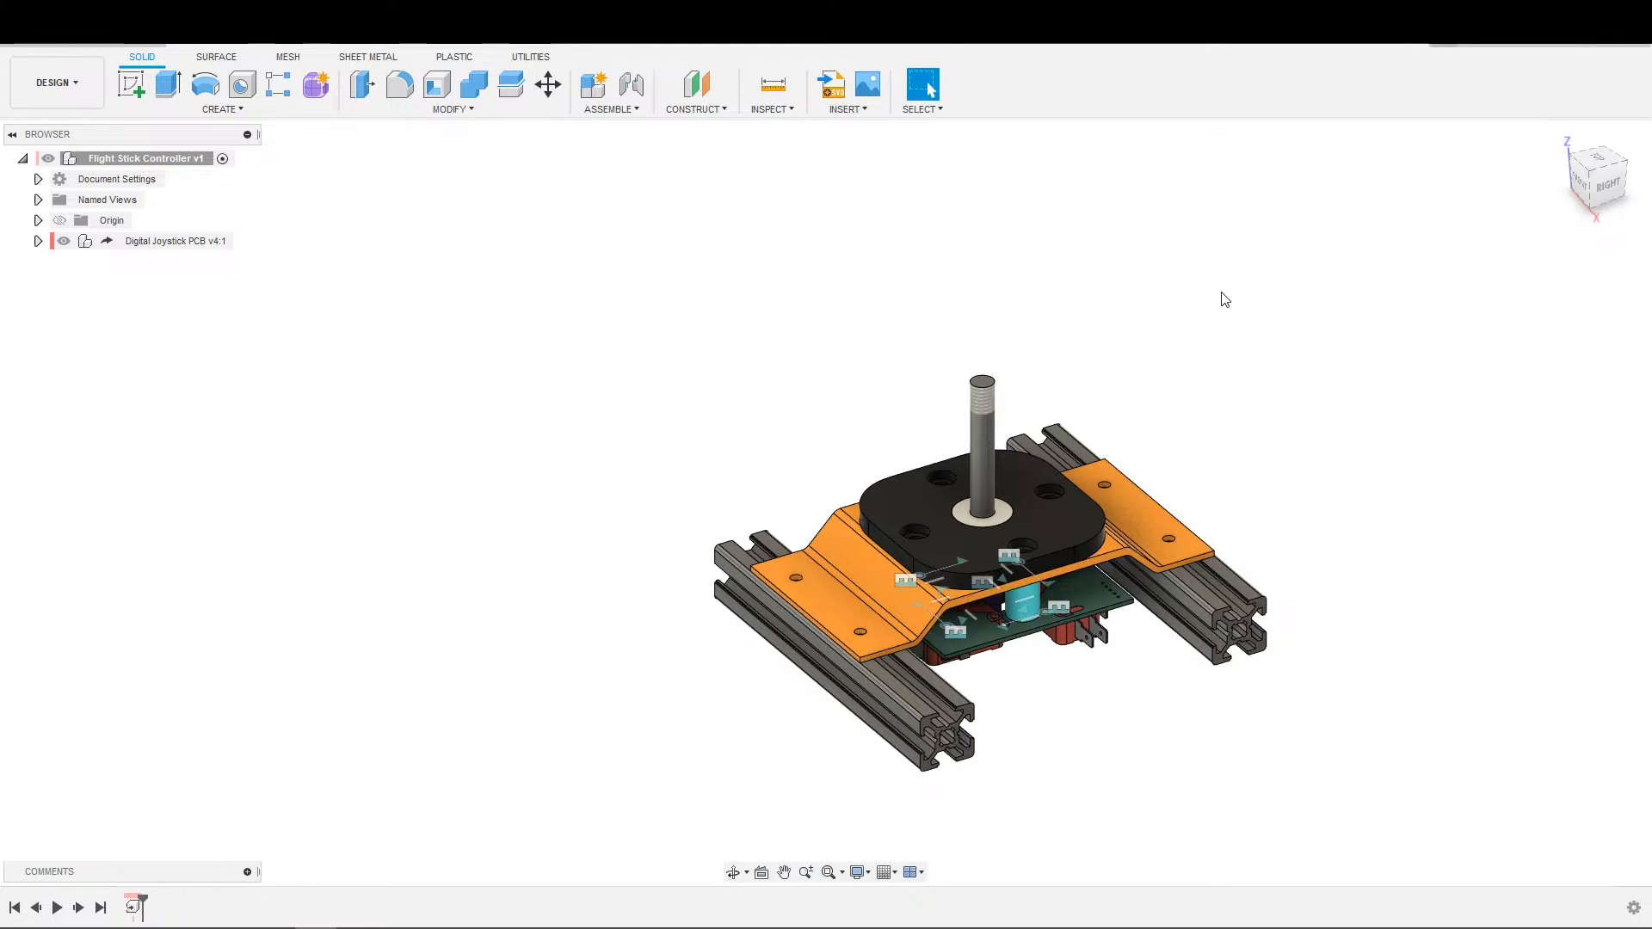
middle_click_drag(1266, 300, 1248, 335)
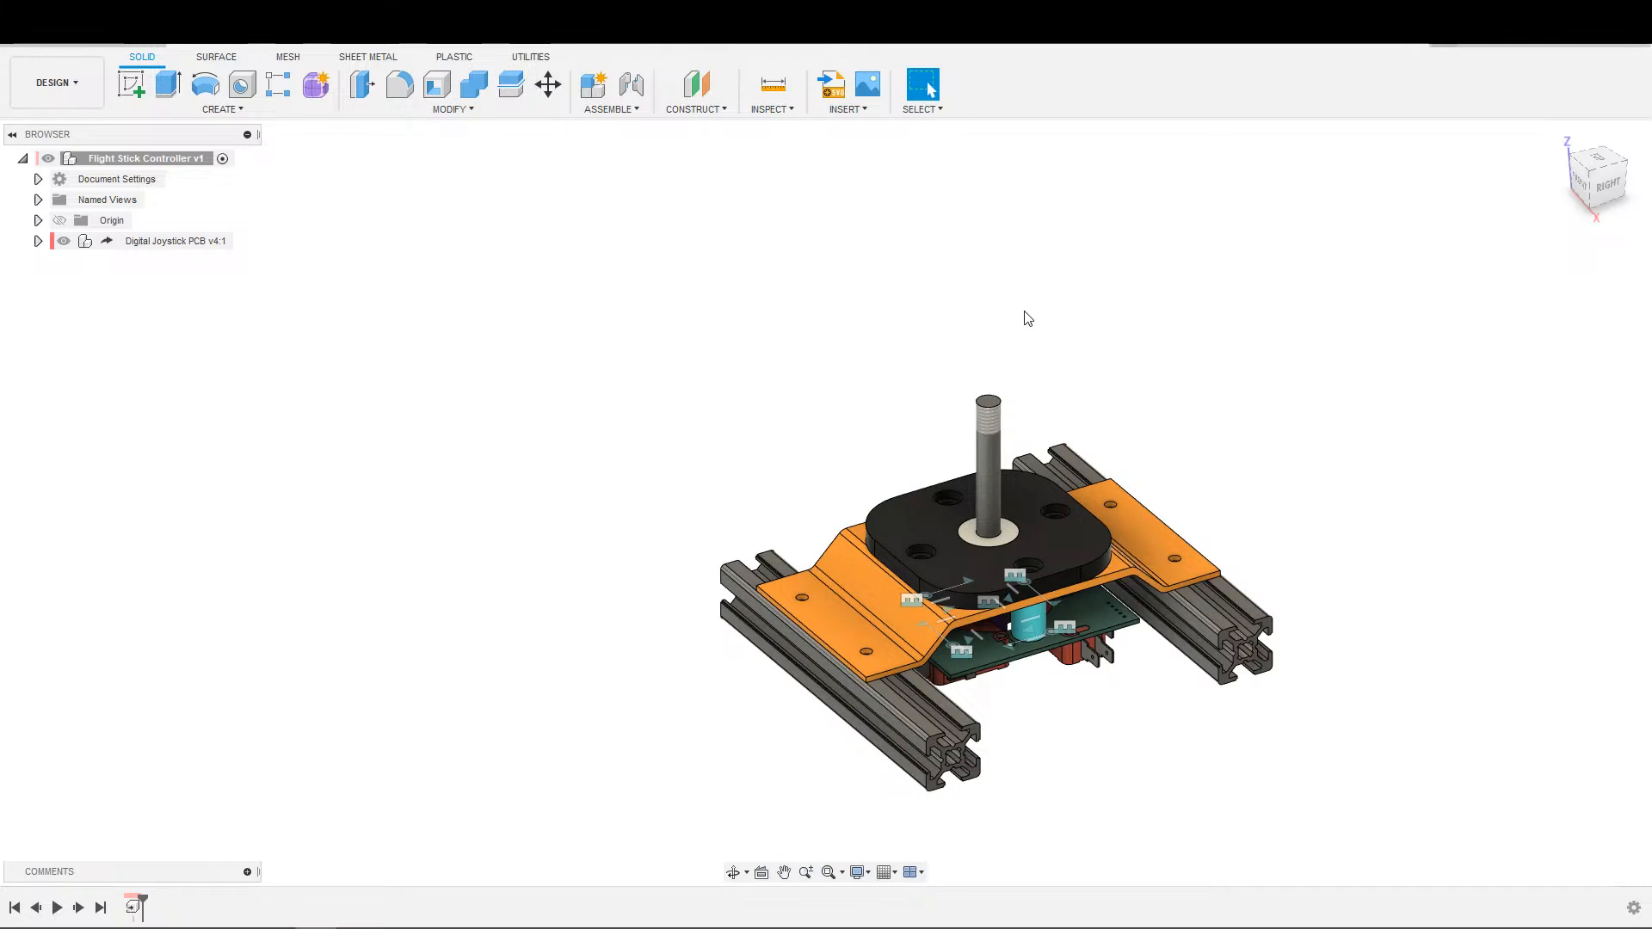
middle_click_drag(1247, 362, 1233, 283)
scroll(1192, 324, "up", 2)
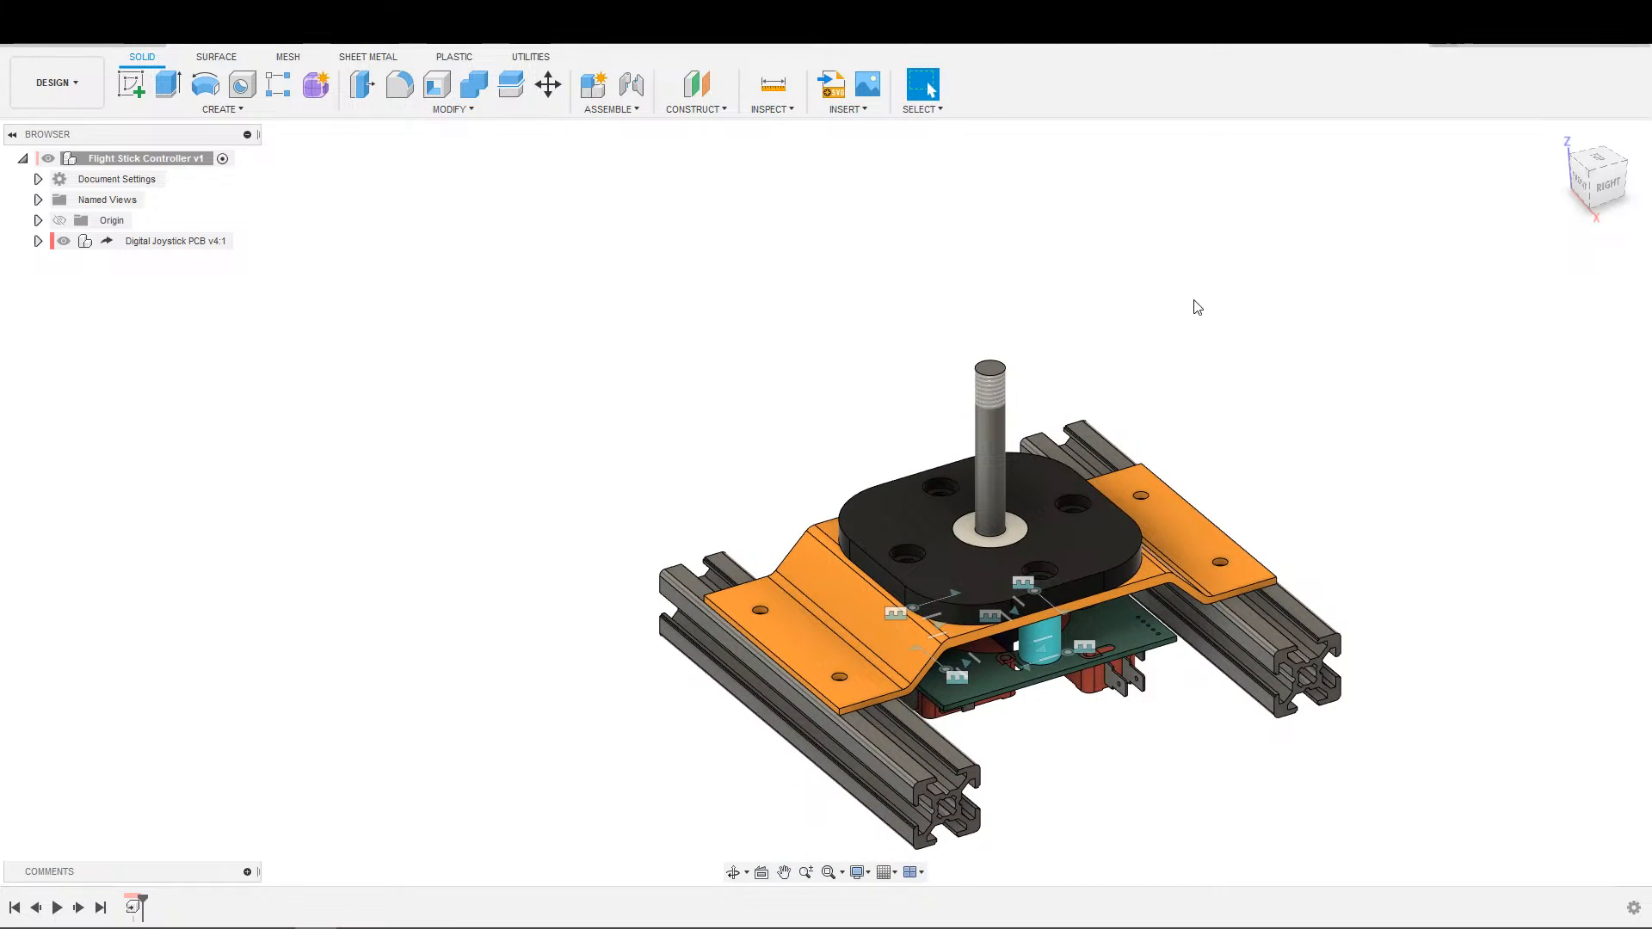
middle_click_drag(1190, 362, 1262, 345)
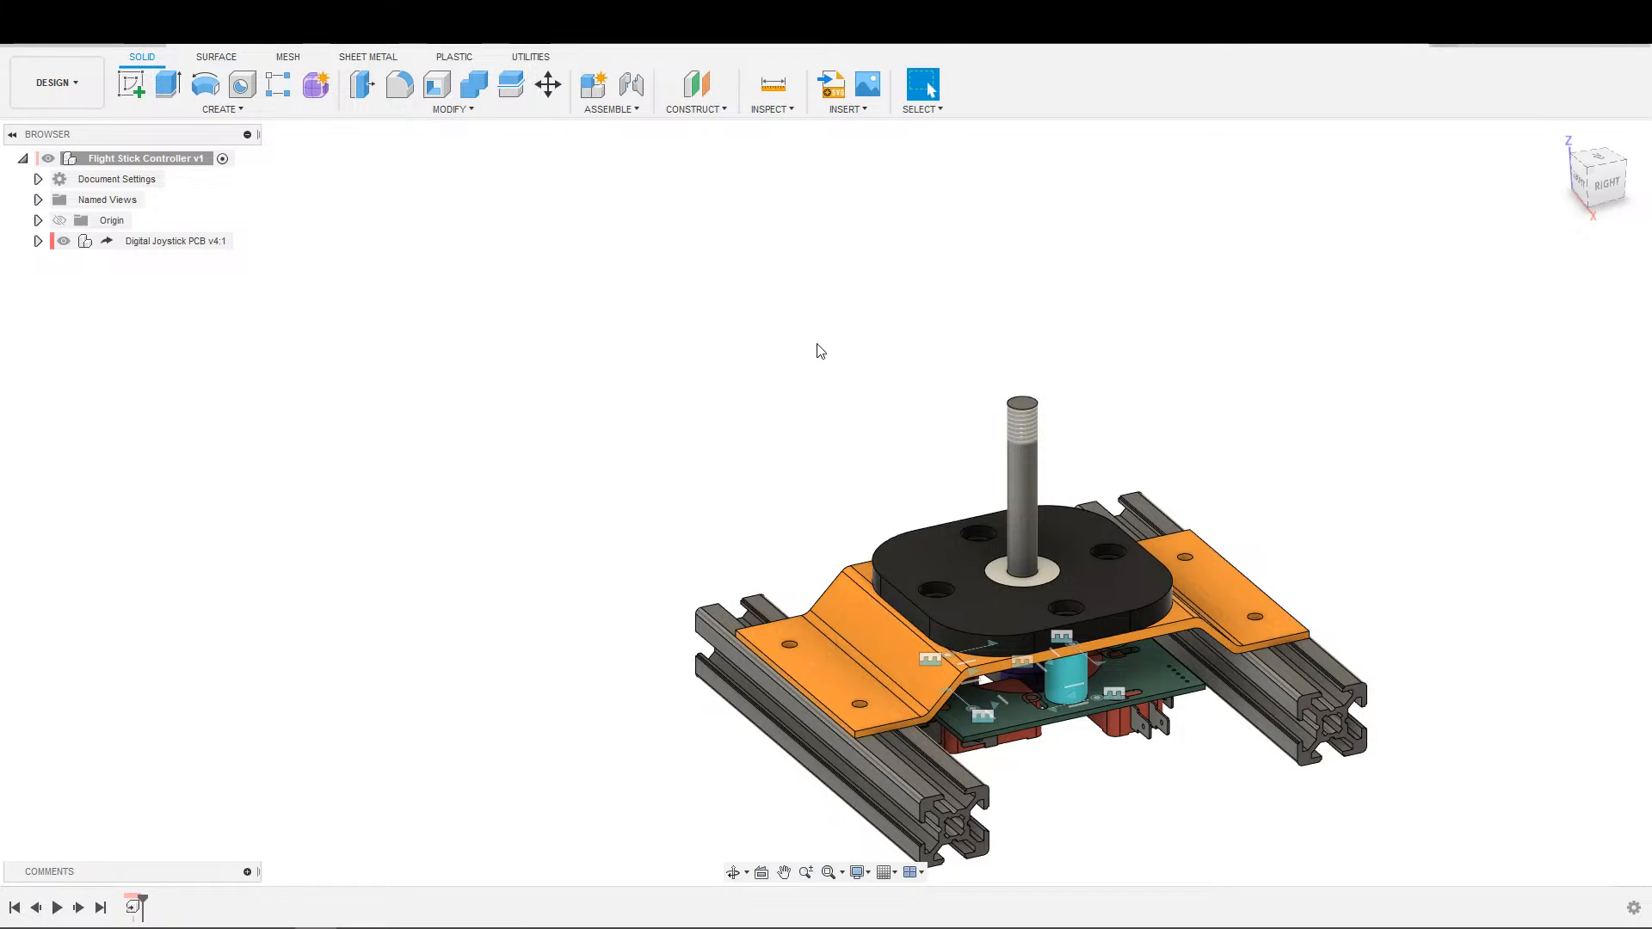
middle_click_drag(1335, 273, 1235, 325)
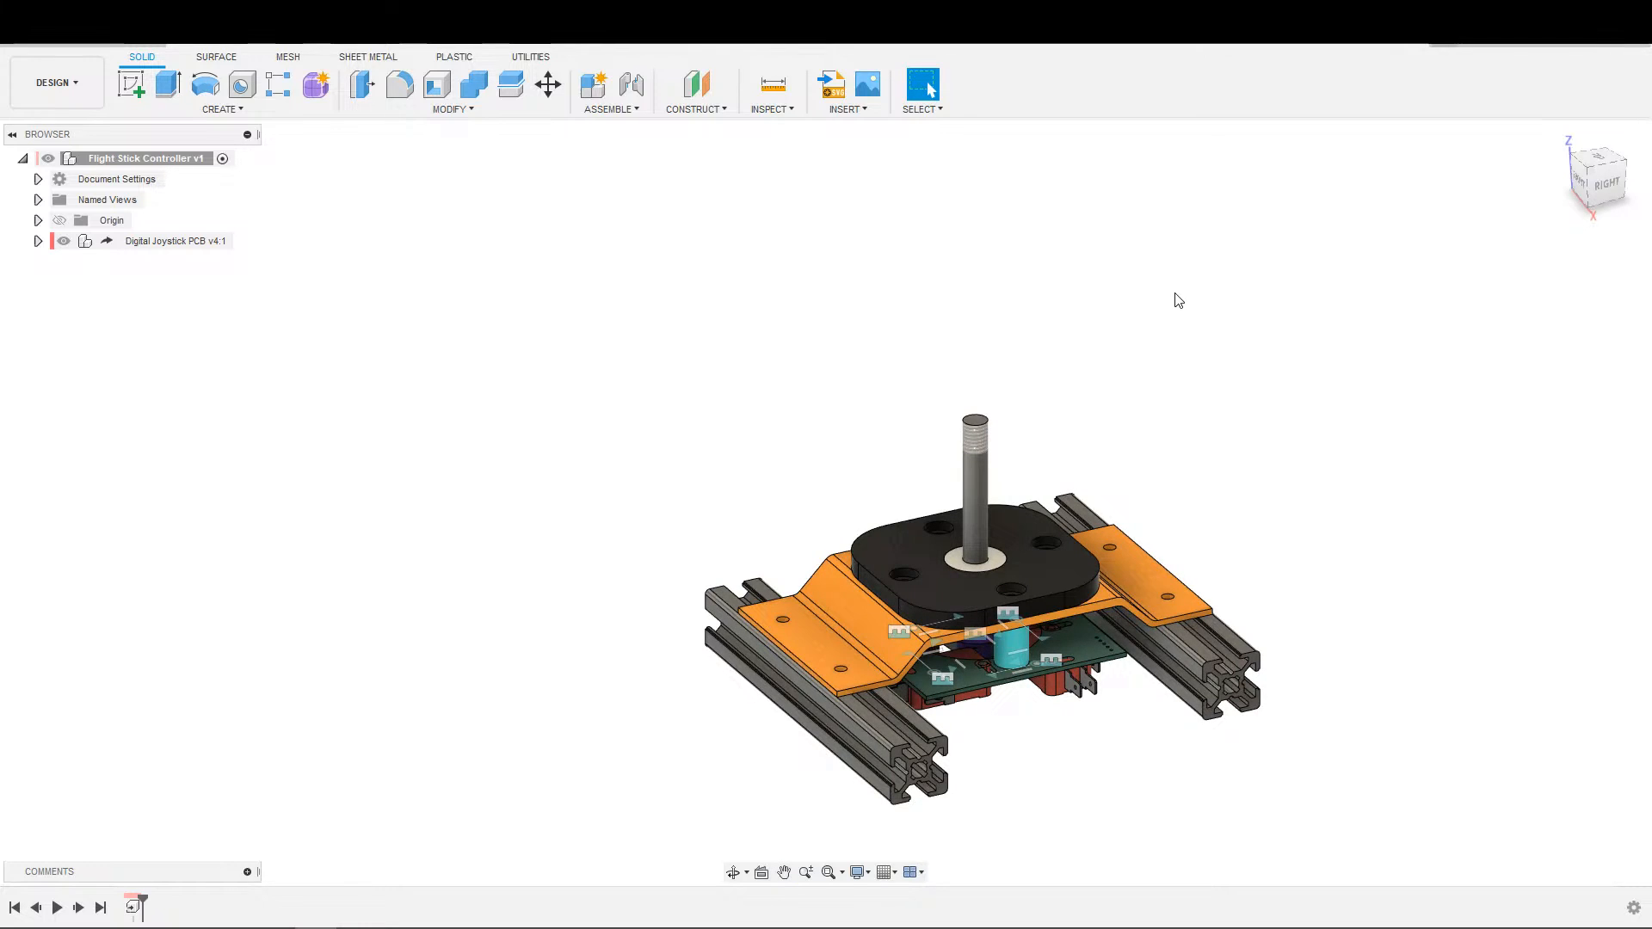
scroll(1239, 392, "up", 3)
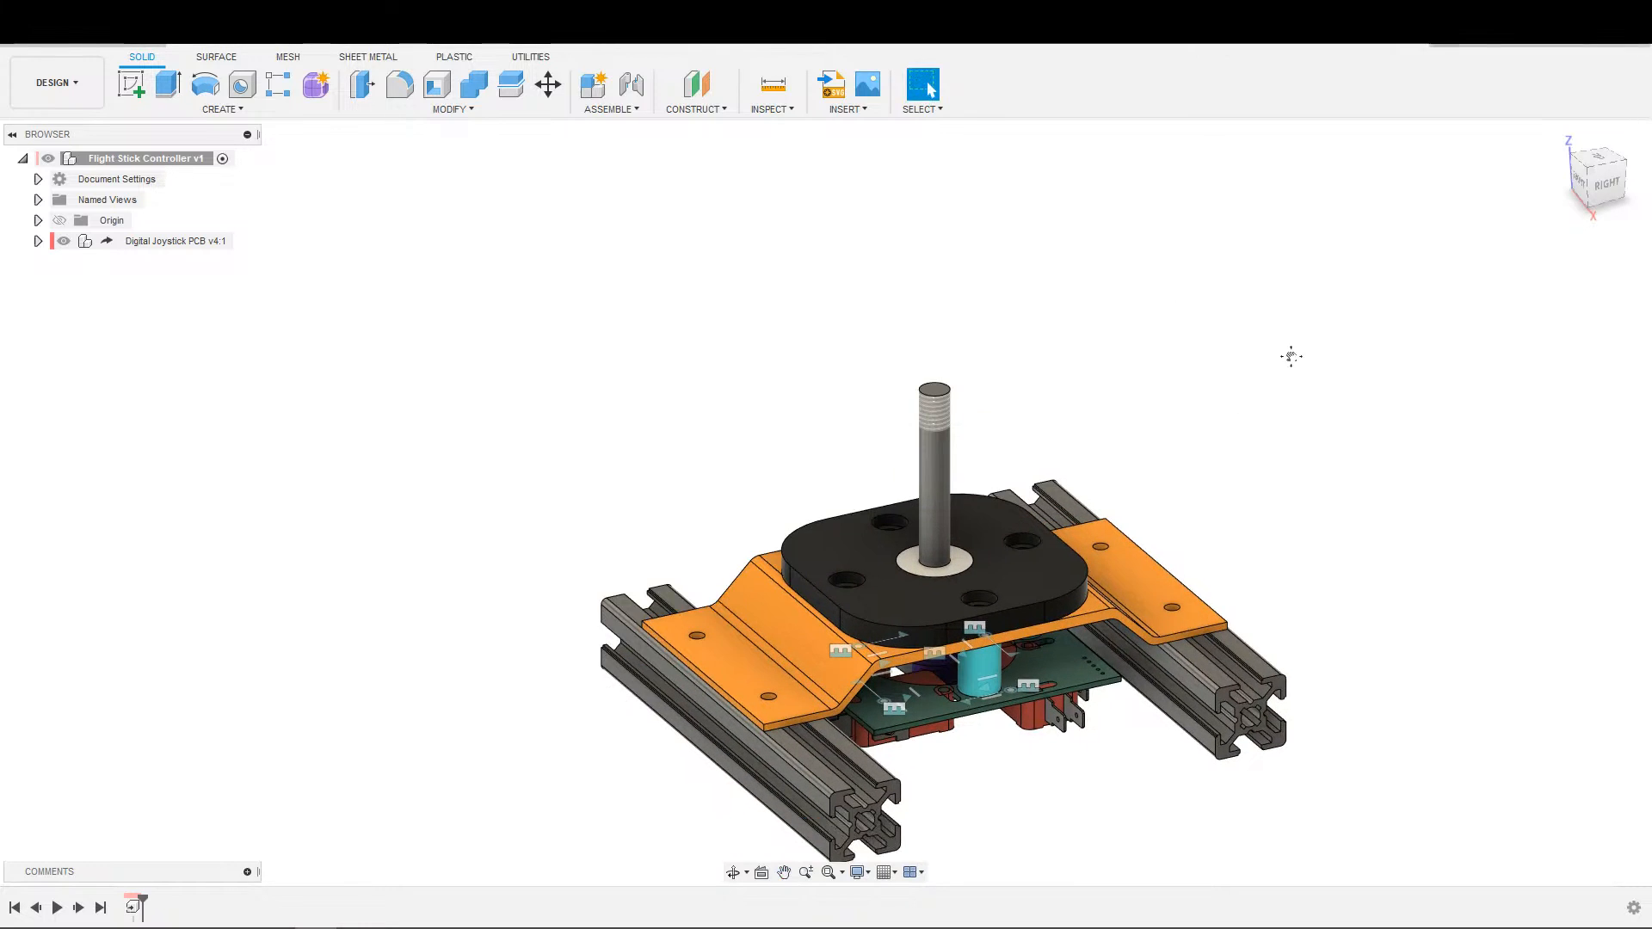
scroll(1296, 364, "down", 3)
middle_click_drag(1318, 323, 1312, 361)
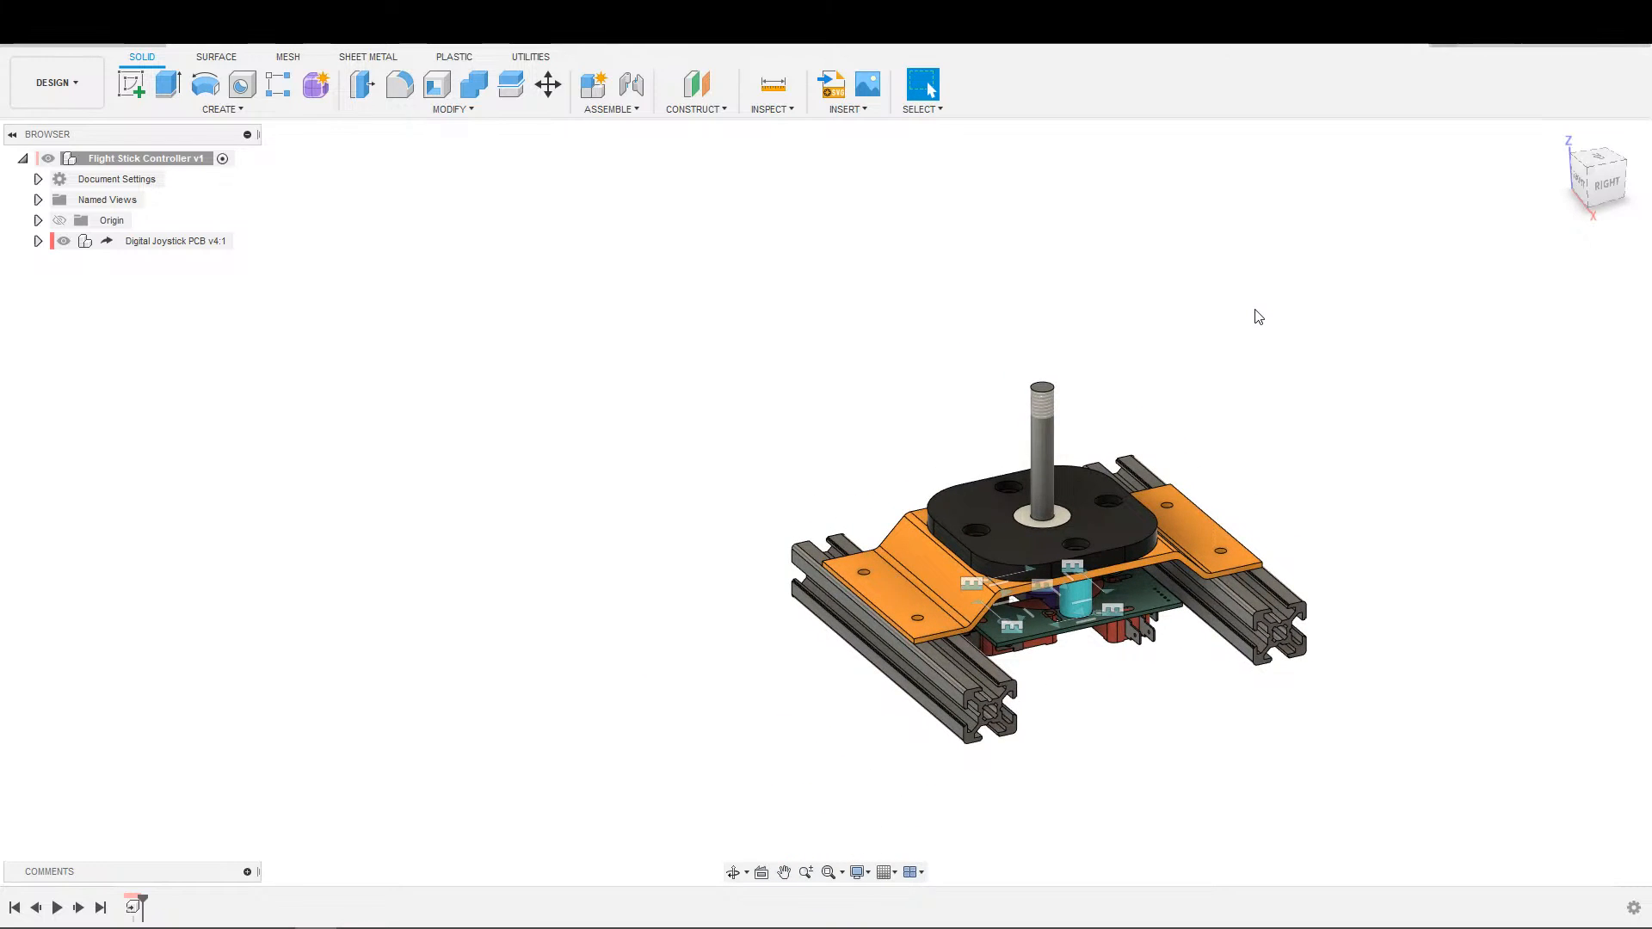
middle_click_drag(1346, 375, 1270, 472)
scroll(1086, 482, "down", 3)
middle_click_drag(1280, 411, 1340, 386)
scroll(1350, 376, "up", 1)
scroll(1353, 382, "up", 1)
middle_click_drag(1397, 328, 1509, 383)
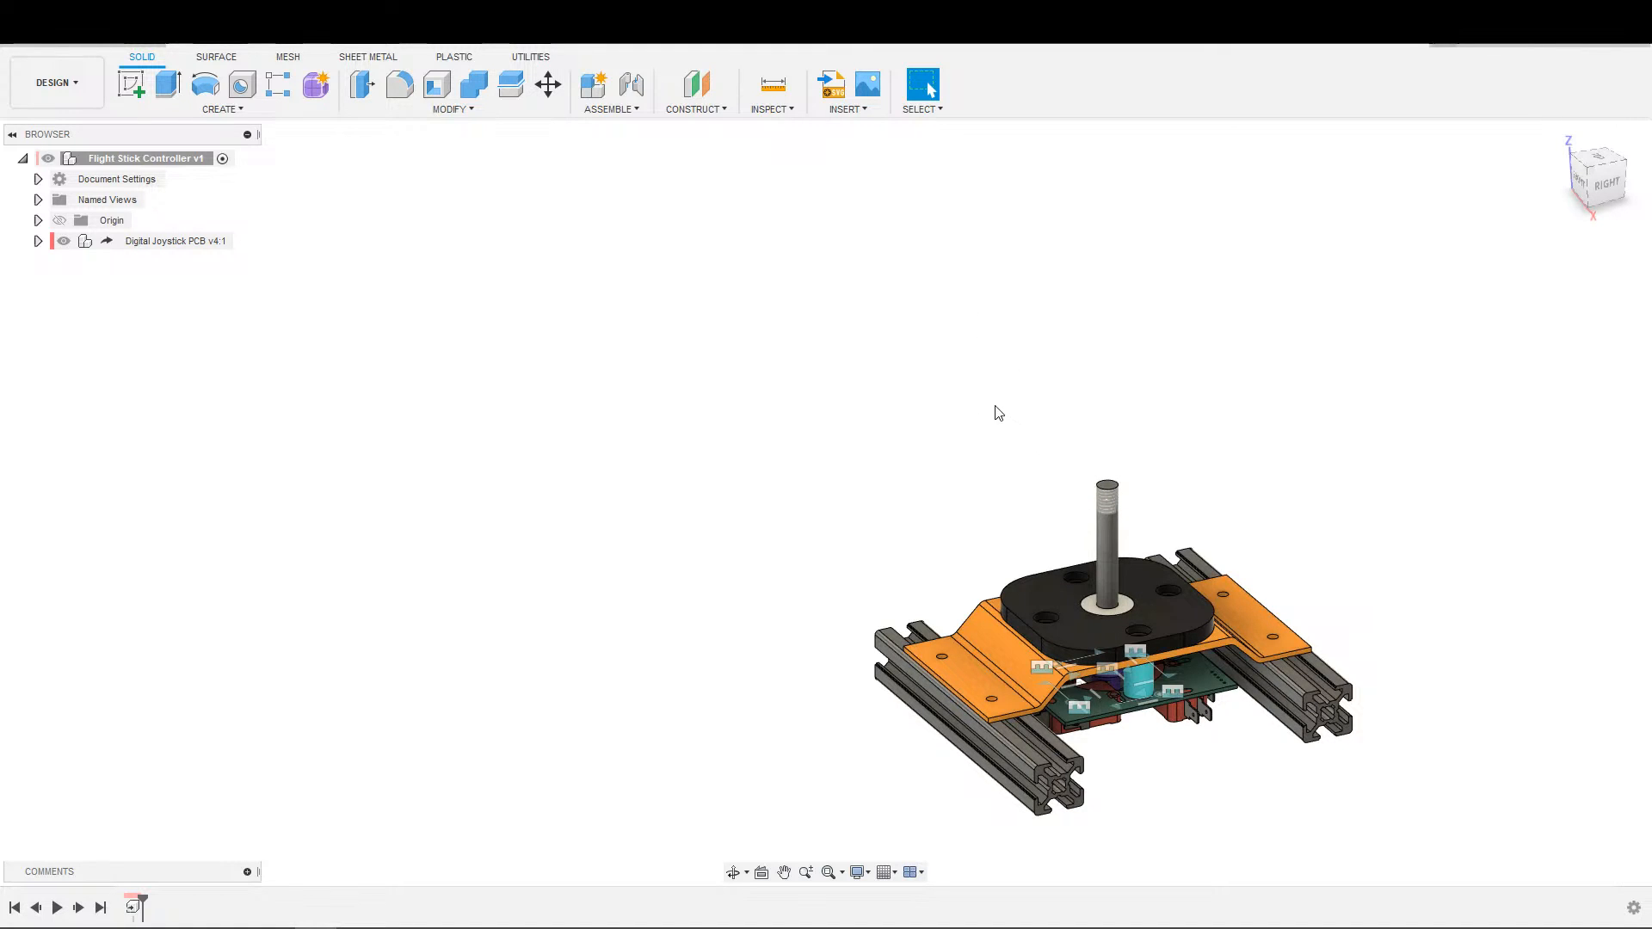
scroll(1198, 385, "up", 3)
middle_click_drag(1190, 358, 1186, 199)
scroll(1194, 252, "down", 2)
scroll(1196, 260, "up", 2)
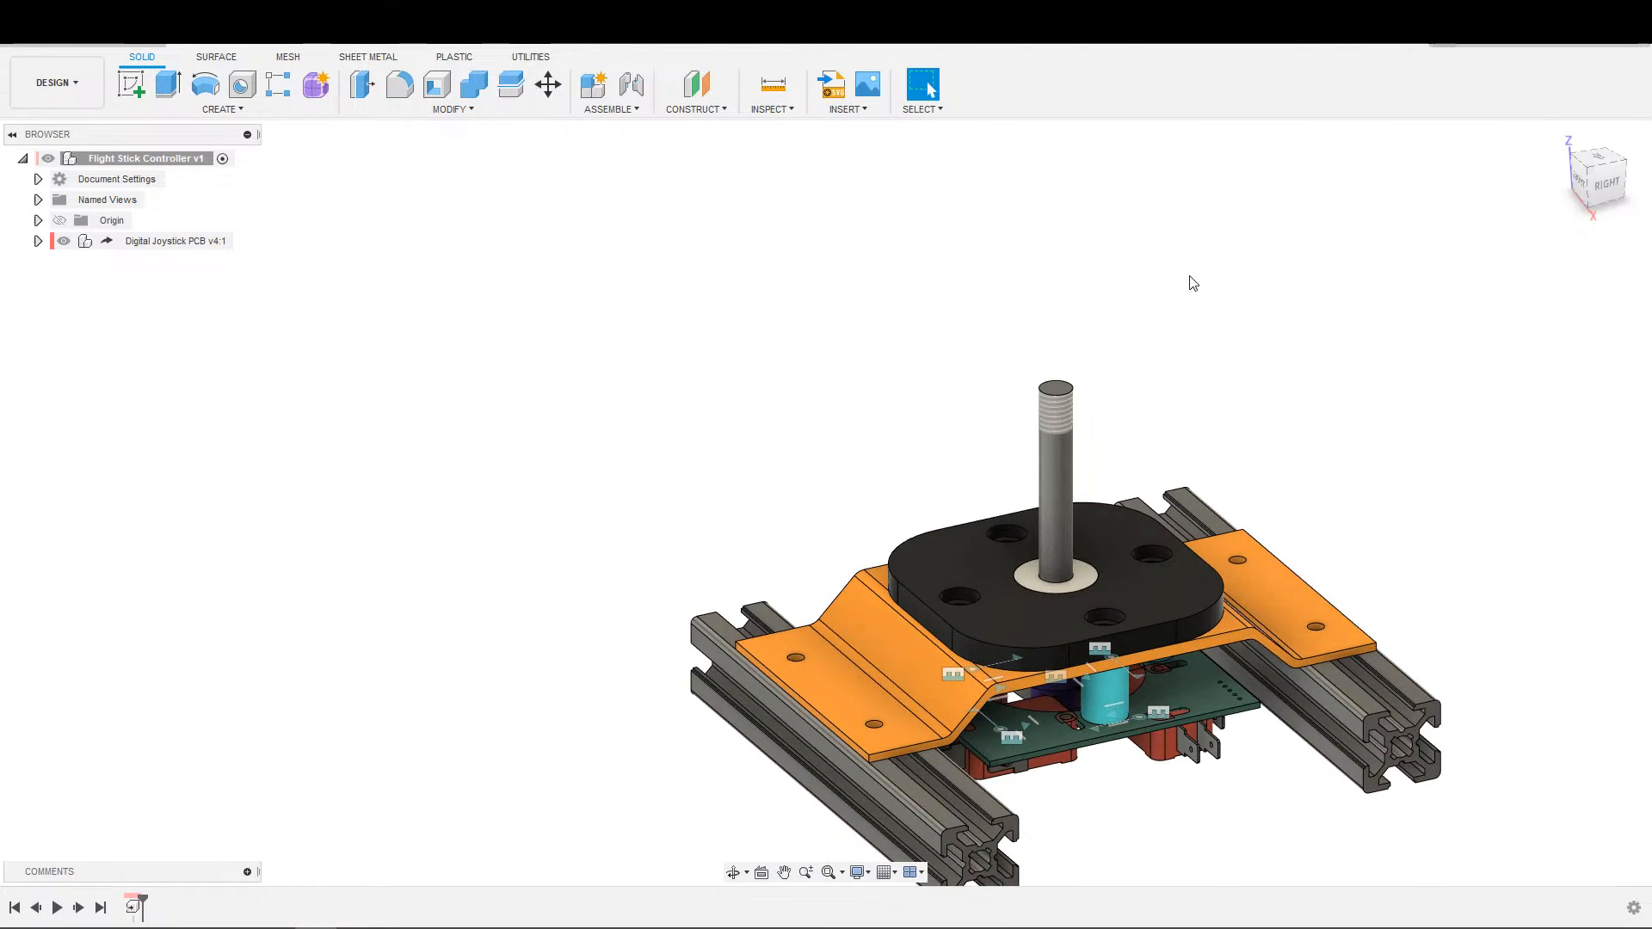
scroll(1151, 325, "down", 1)
middle_click_drag(1277, 315, 1072, 593, "shift")
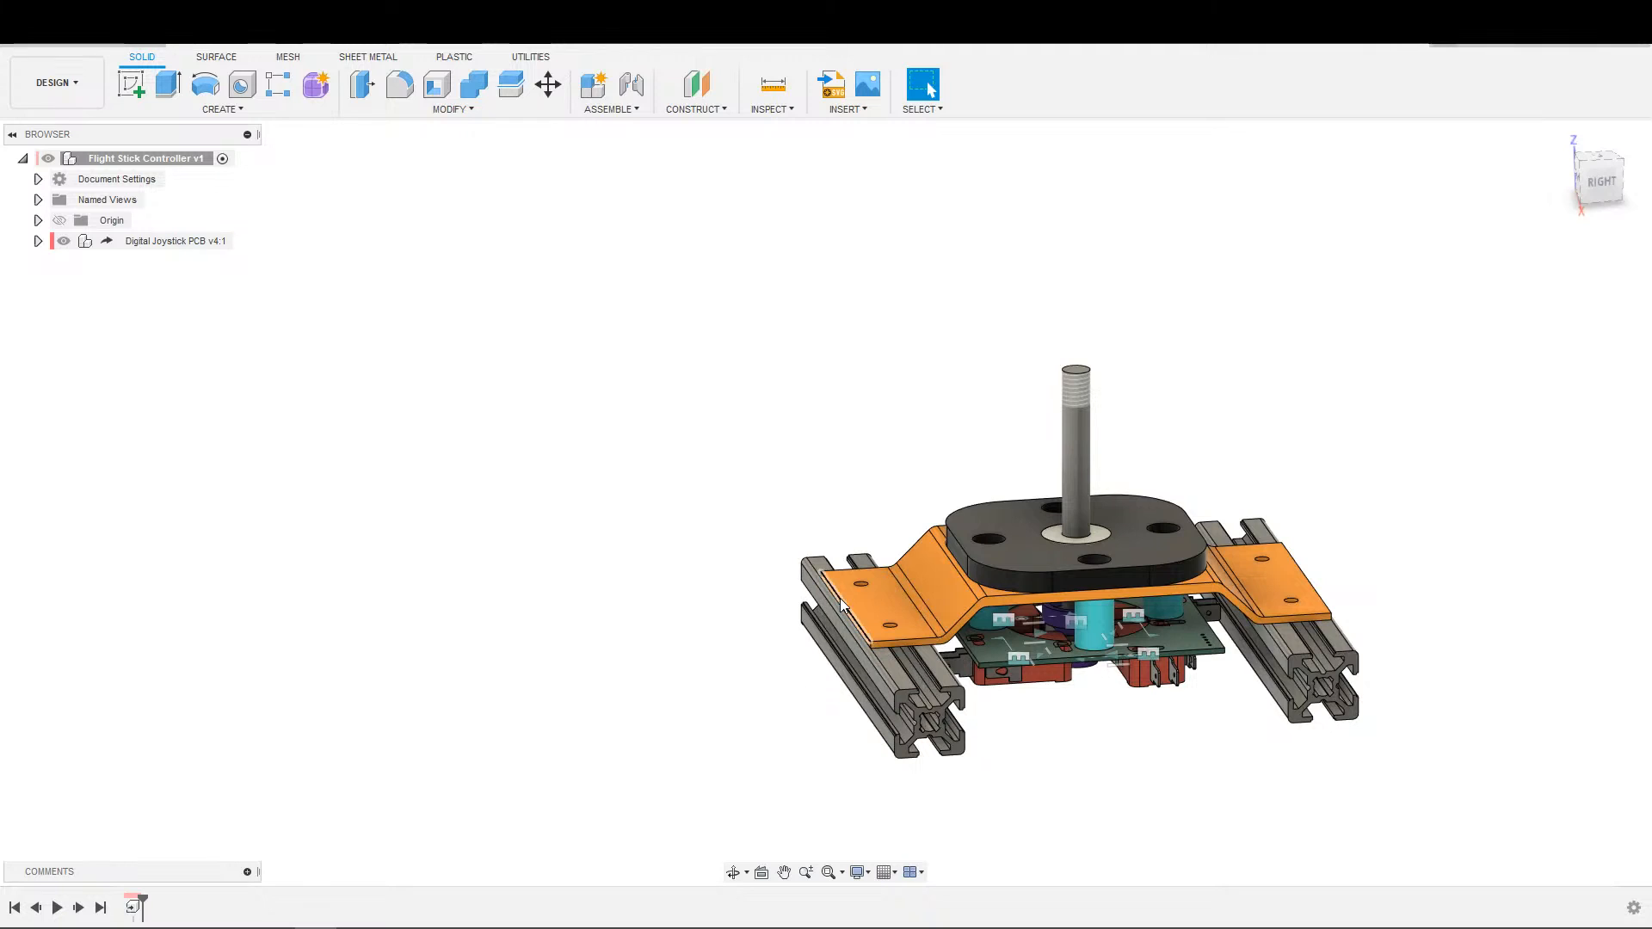
middle_click_drag(937, 524, 1288, 531, "shift")
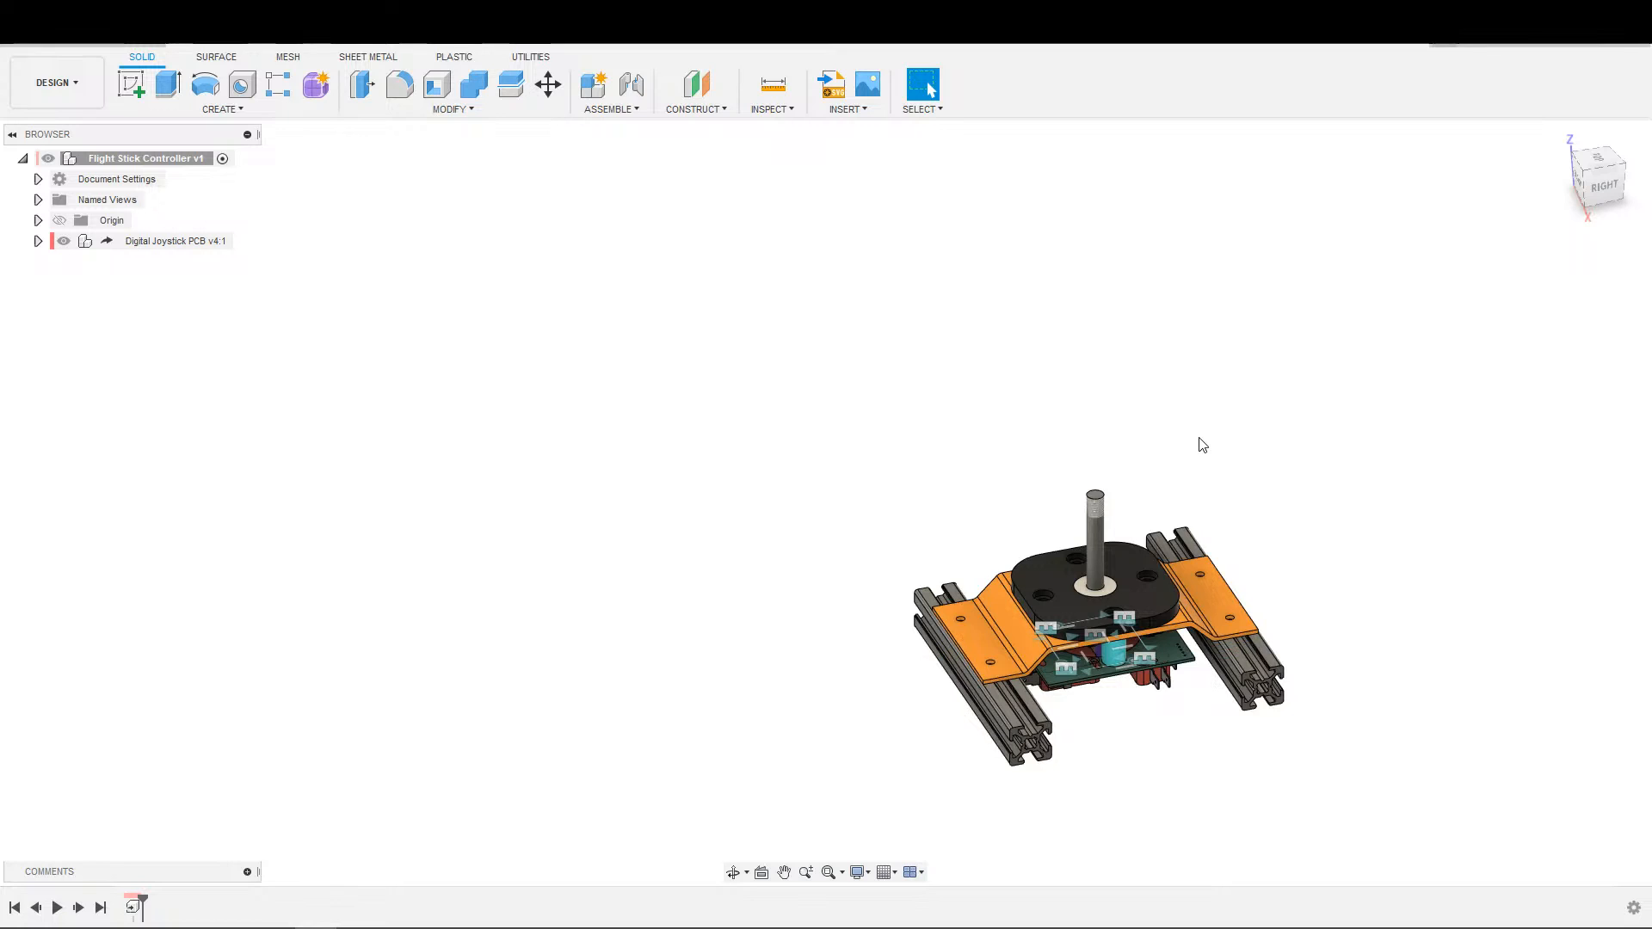
middle_click_drag(1354, 431, 1258, 542, "shift")
scroll(1243, 486, "up", 2)
middle_click_drag(1338, 499, 1262, 422, "shift")
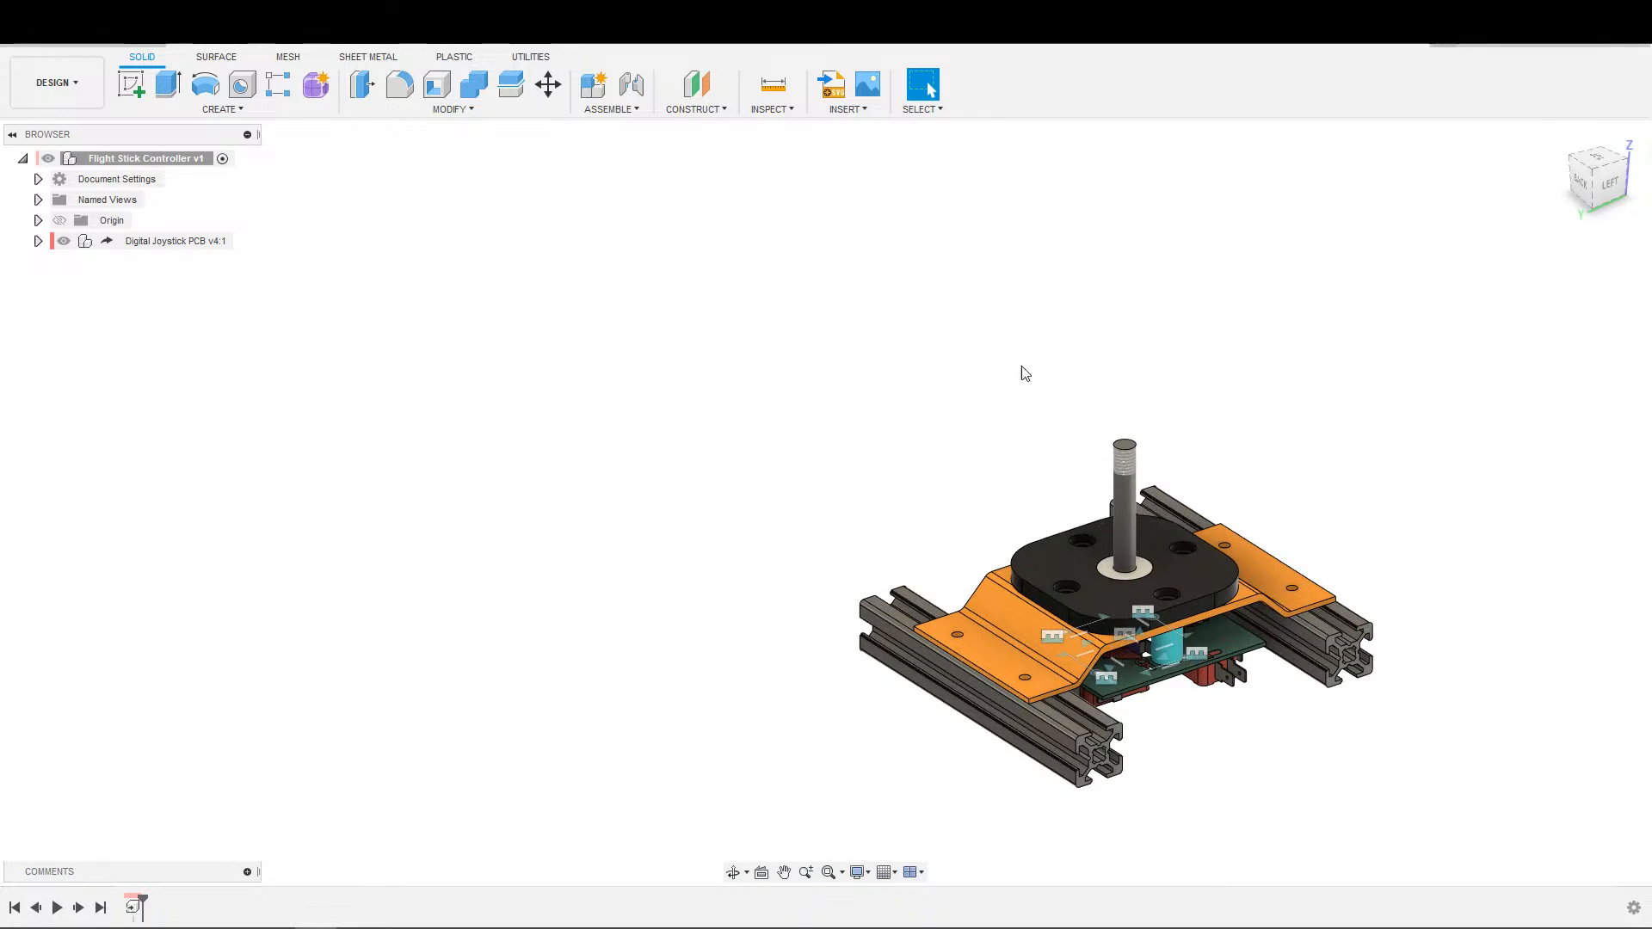
middle_click_drag(1051, 313, 1332, 413, "shift")
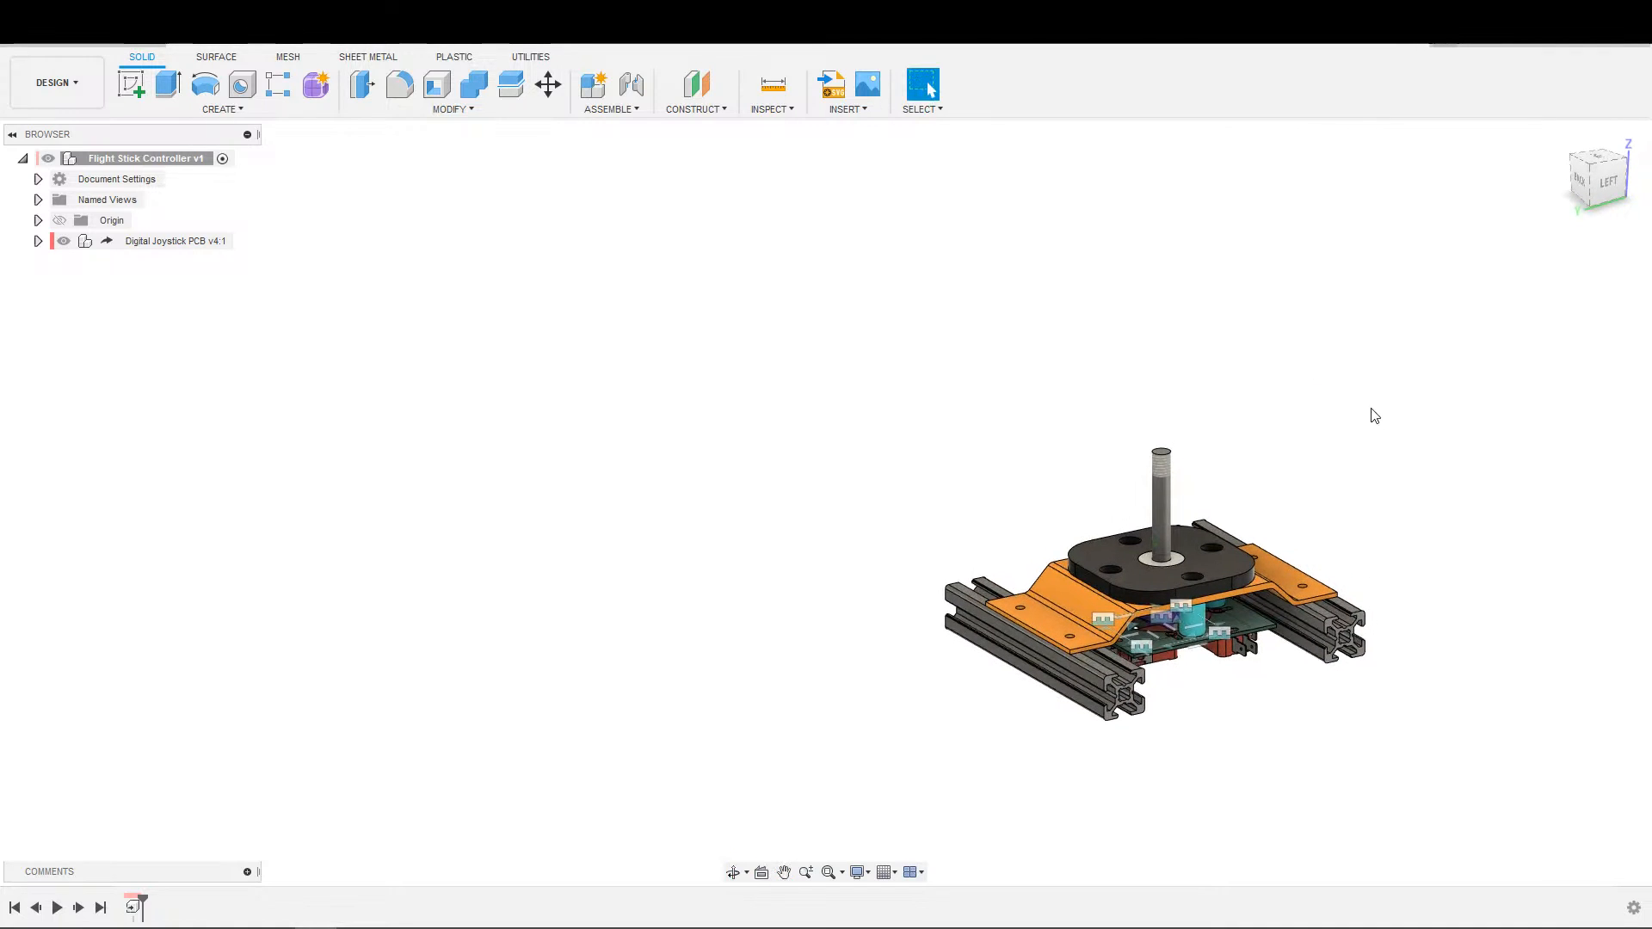
middle_click_drag(1302, 350, 1282, 430, "shift")
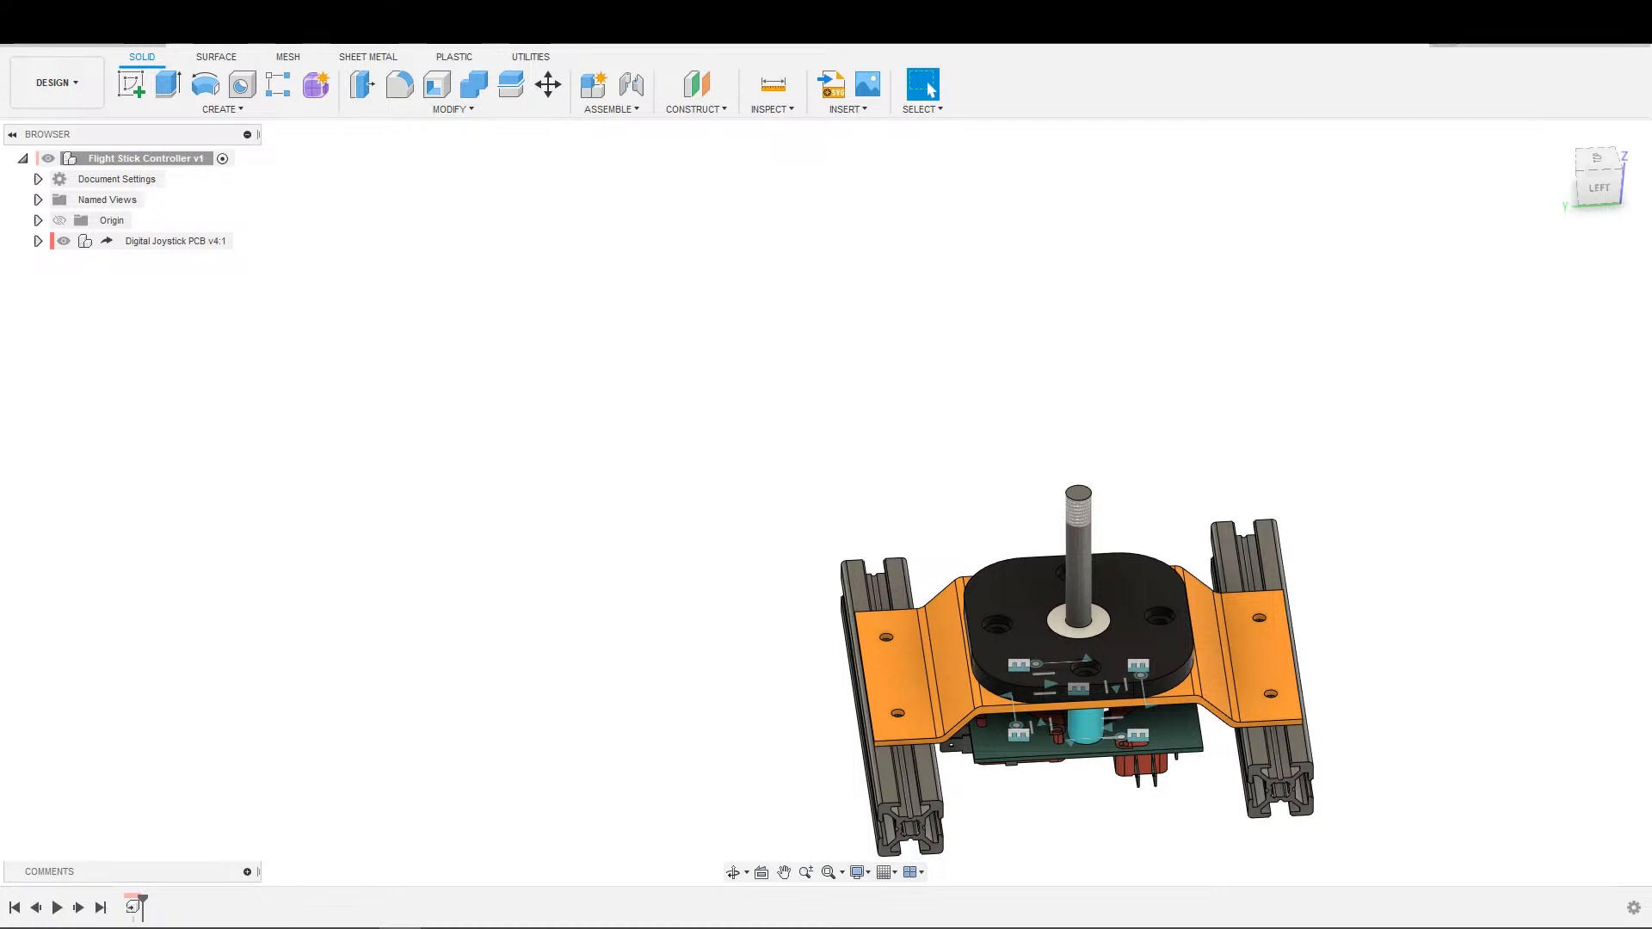
middle_click_drag(418, 537, 600, 580, "shift")
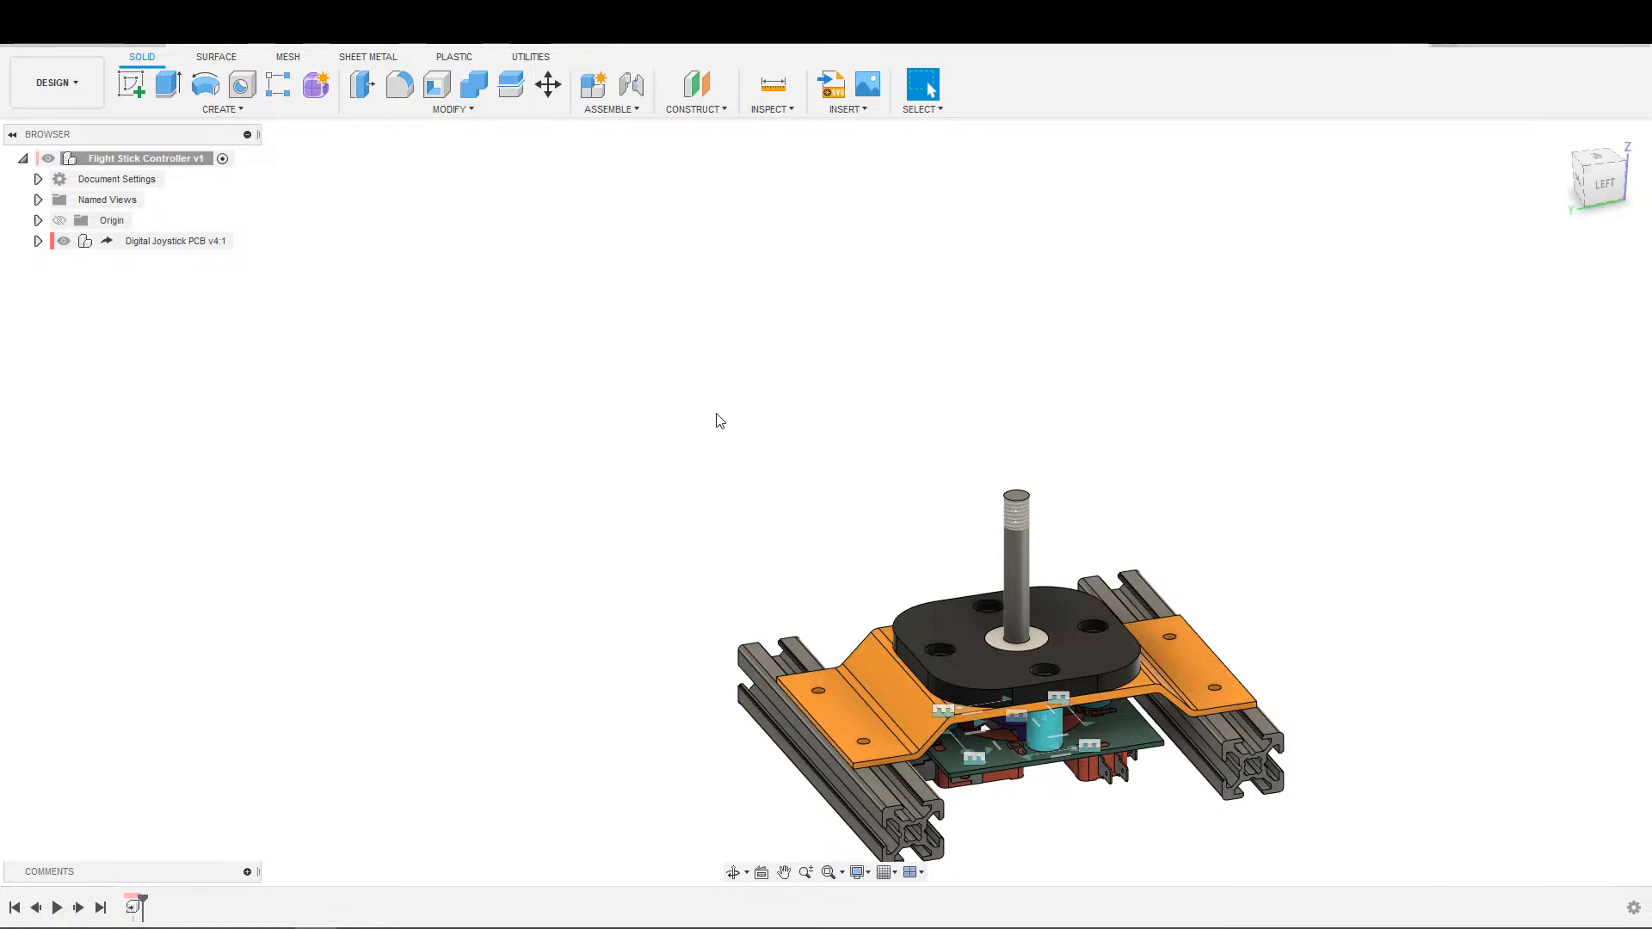
left_click(222, 109)
left_click(258, 110)
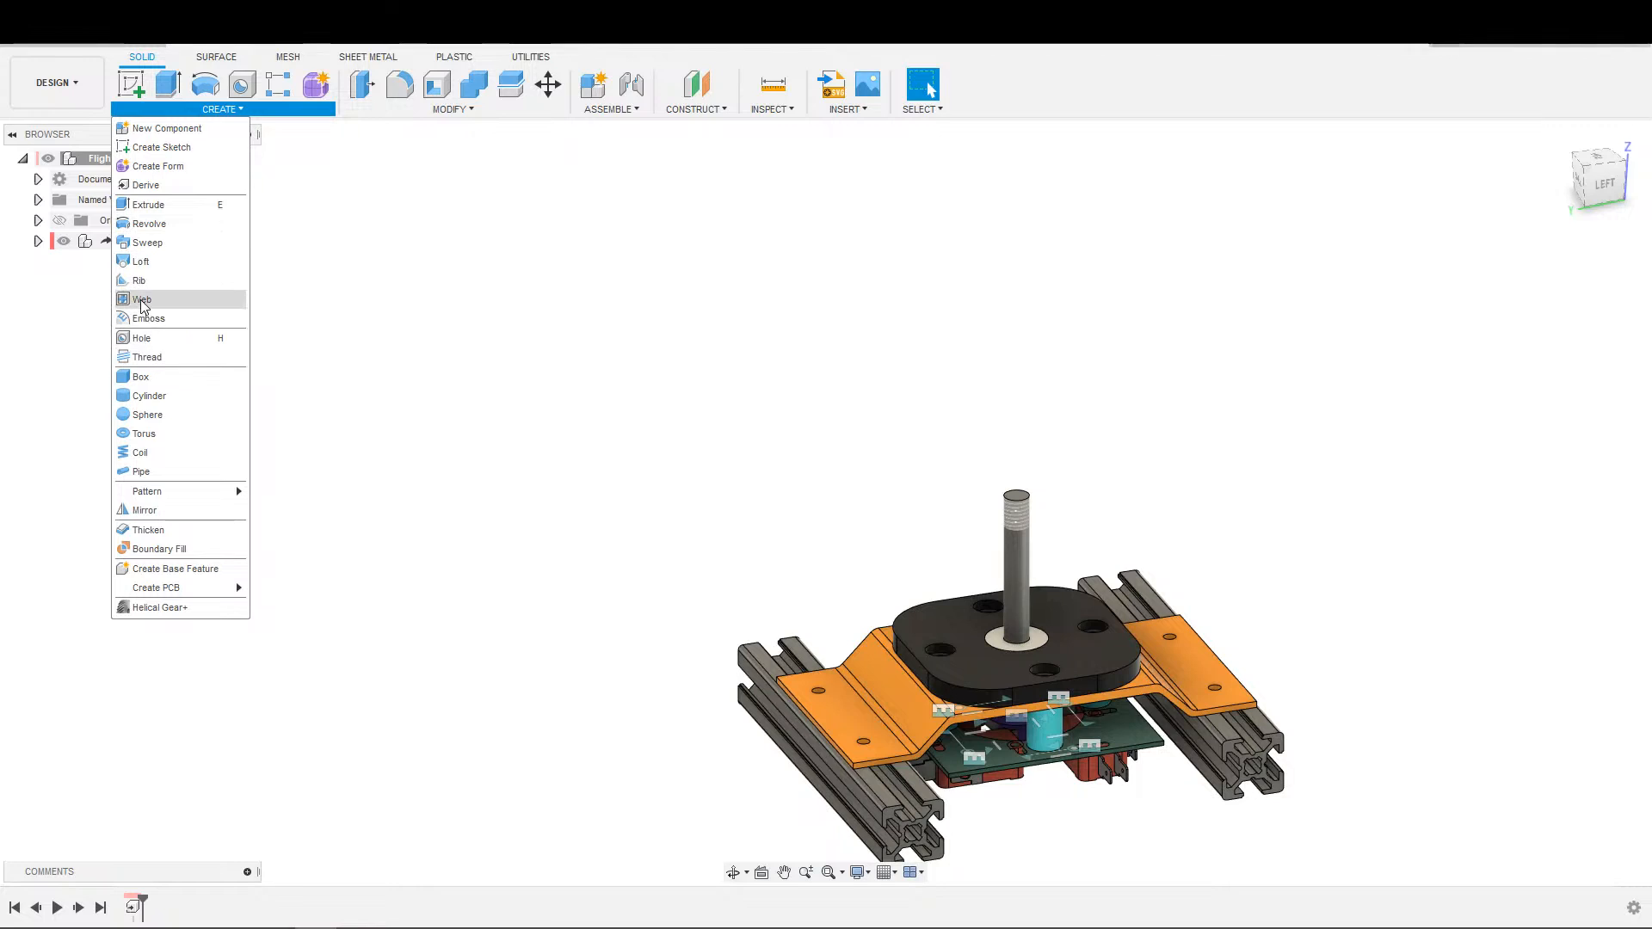
left_click(357, 207)
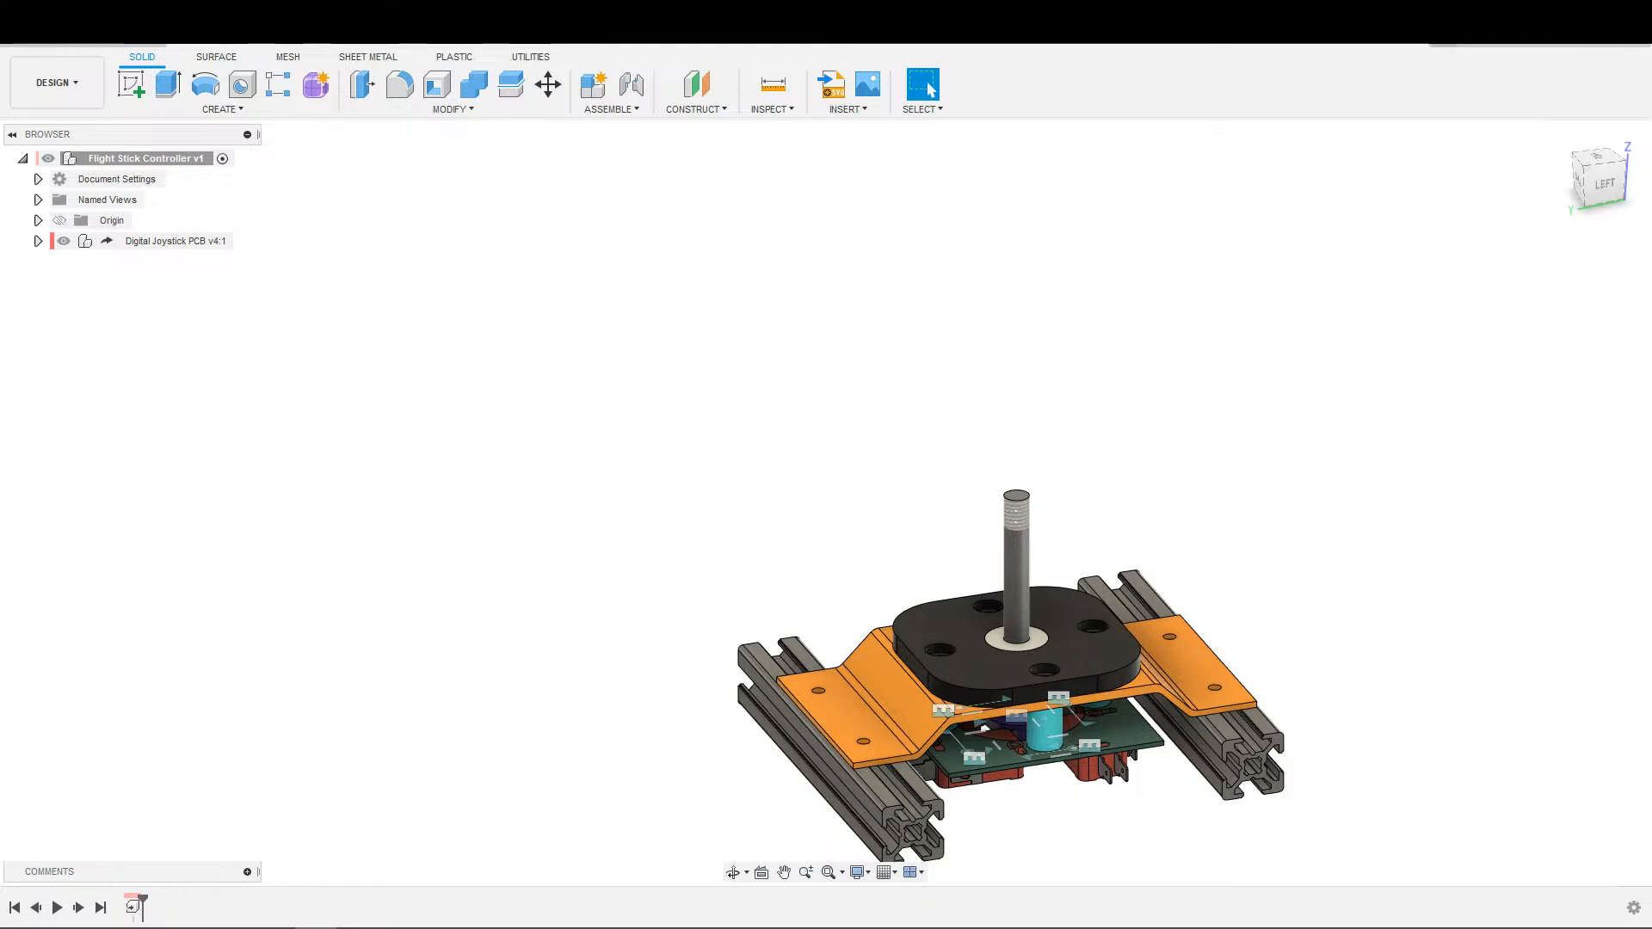
left_click(251, 111)
left_click(398, 228)
left_click(268, 113)
scroll(599, 500, "down", 1)
middle_click_drag(594, 499, 511, 394)
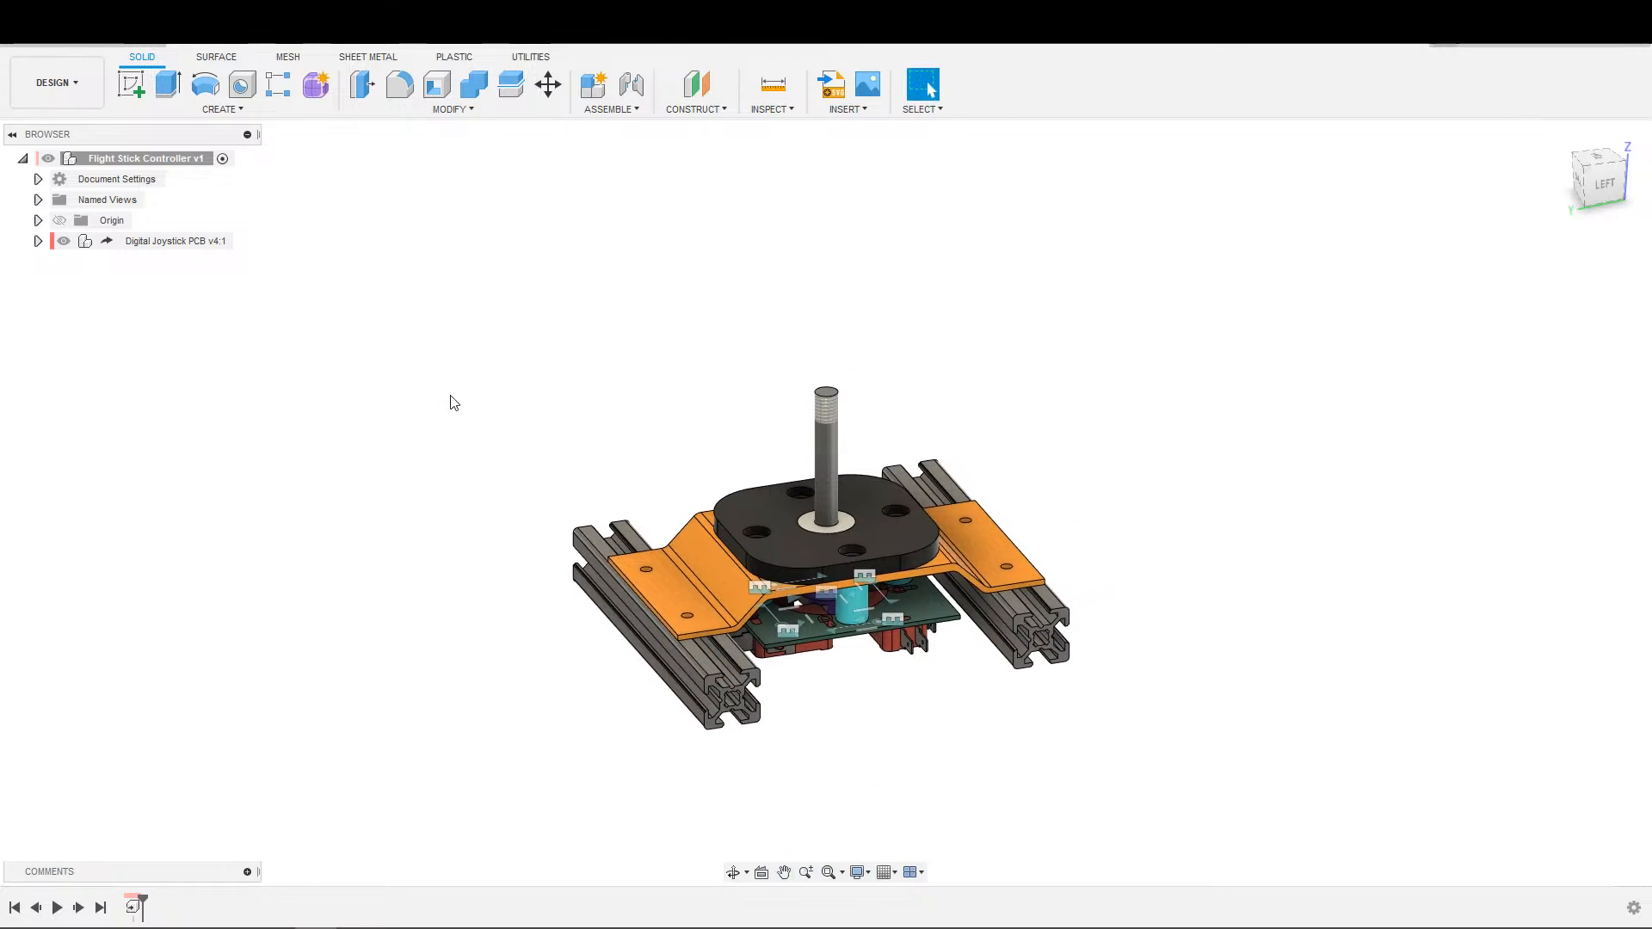
scroll(439, 405, "up", 2)
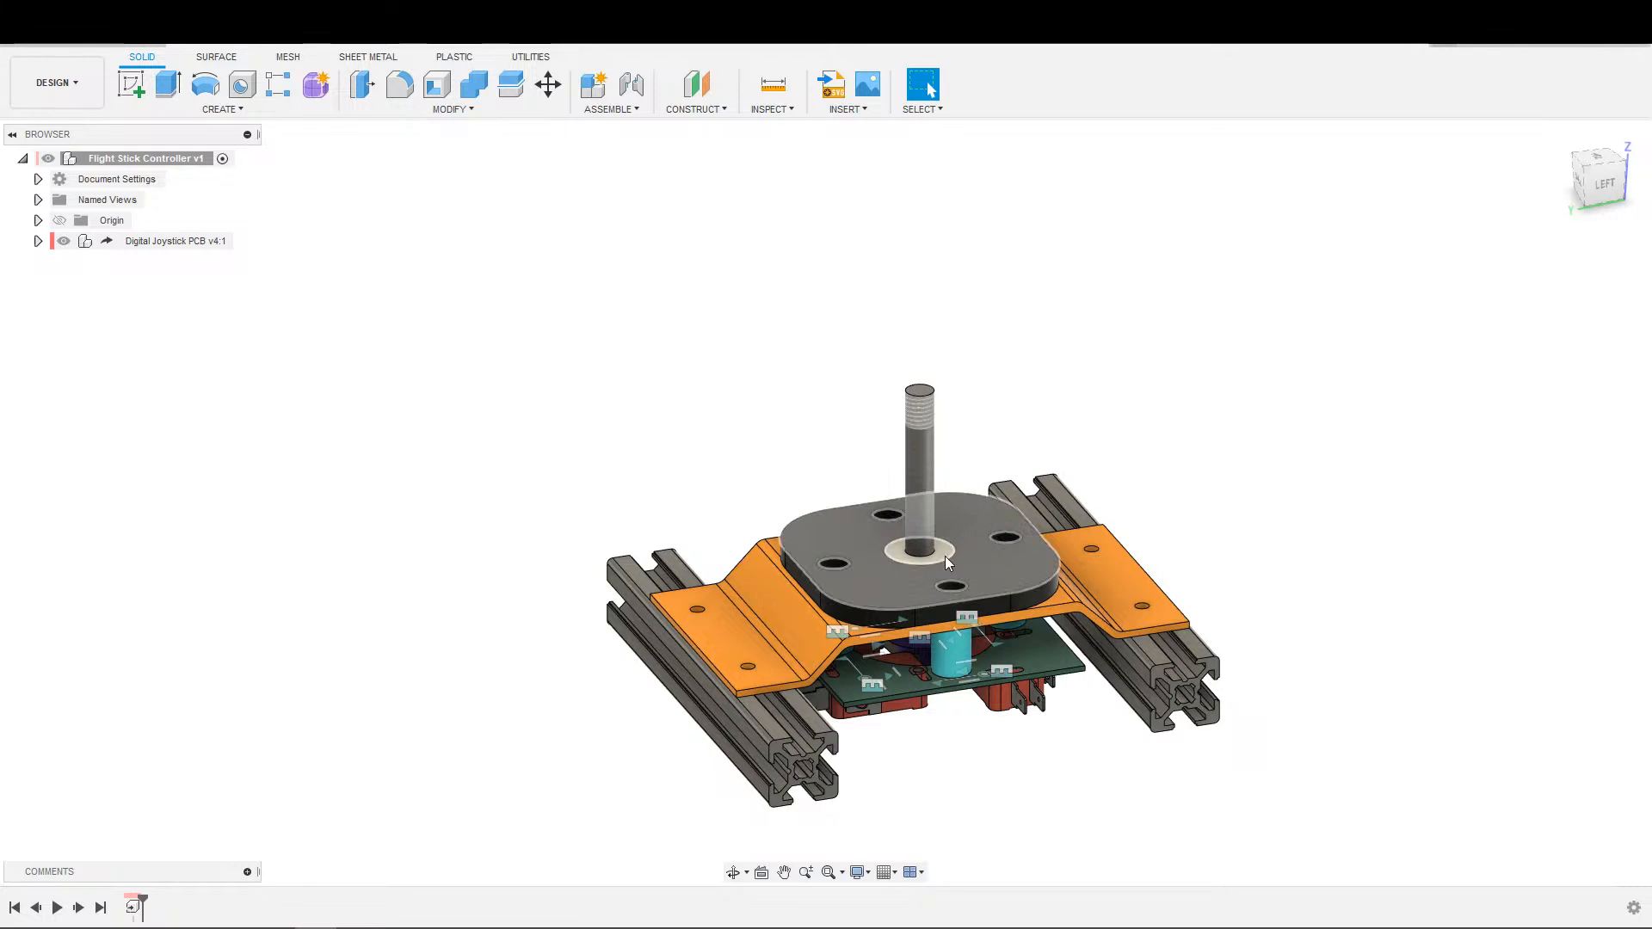
scroll(1364, 429, "up", 2)
middle_click_drag(1318, 484, 1446, 468)
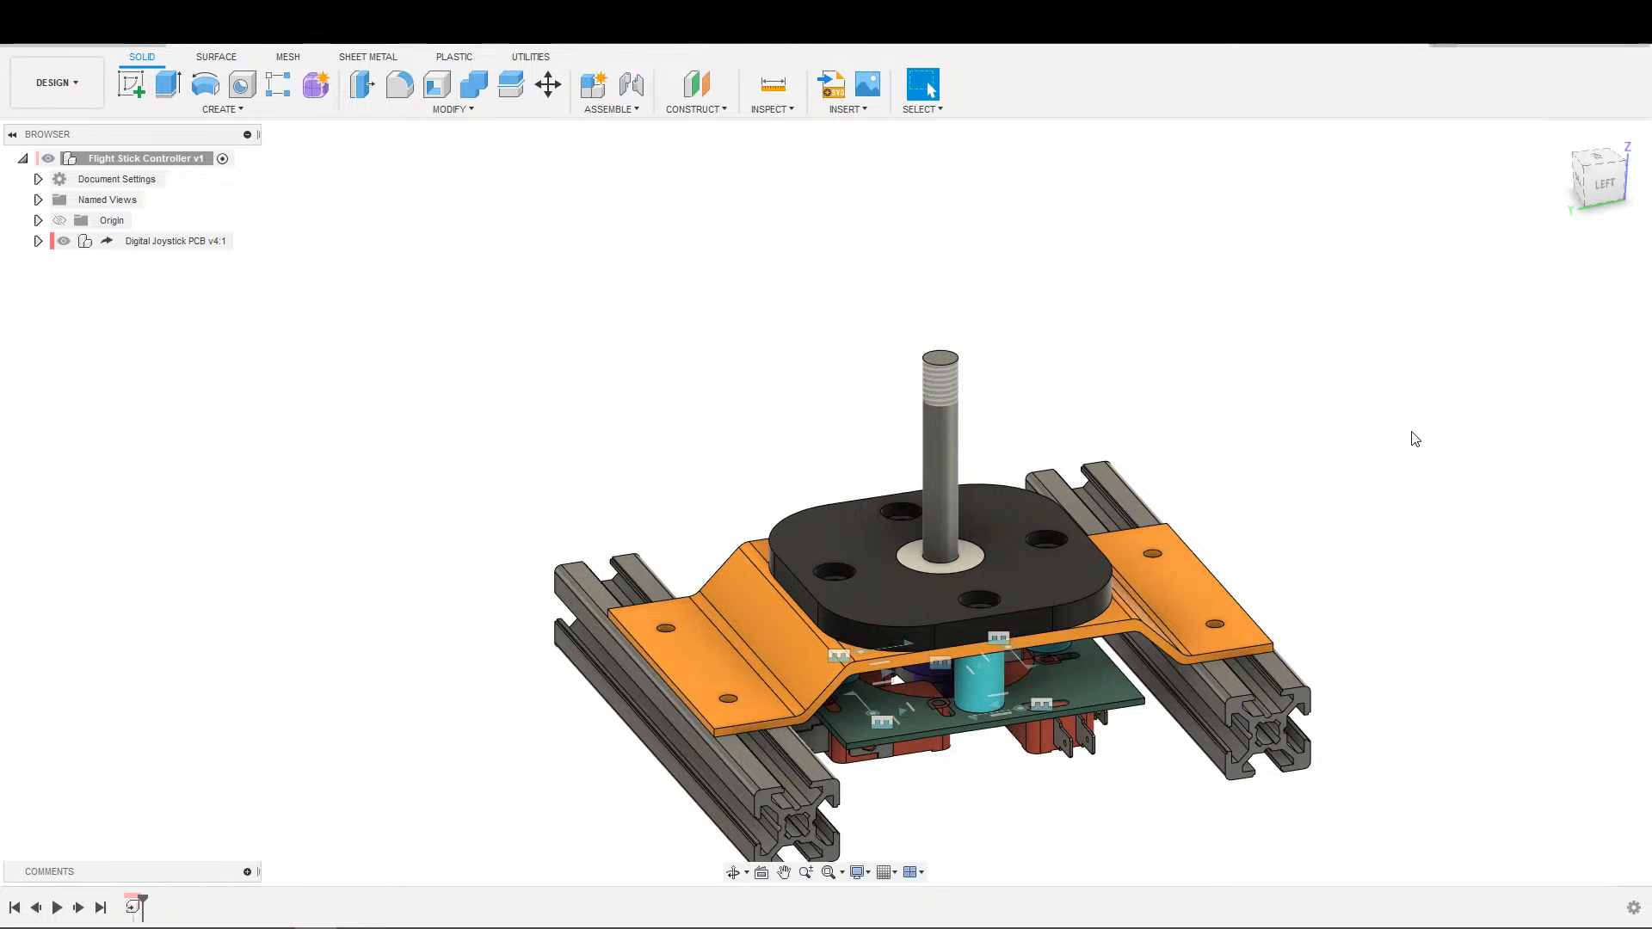
scroll(1205, 430, "down", 2)
middle_click_drag(1309, 436, 1171, 524)
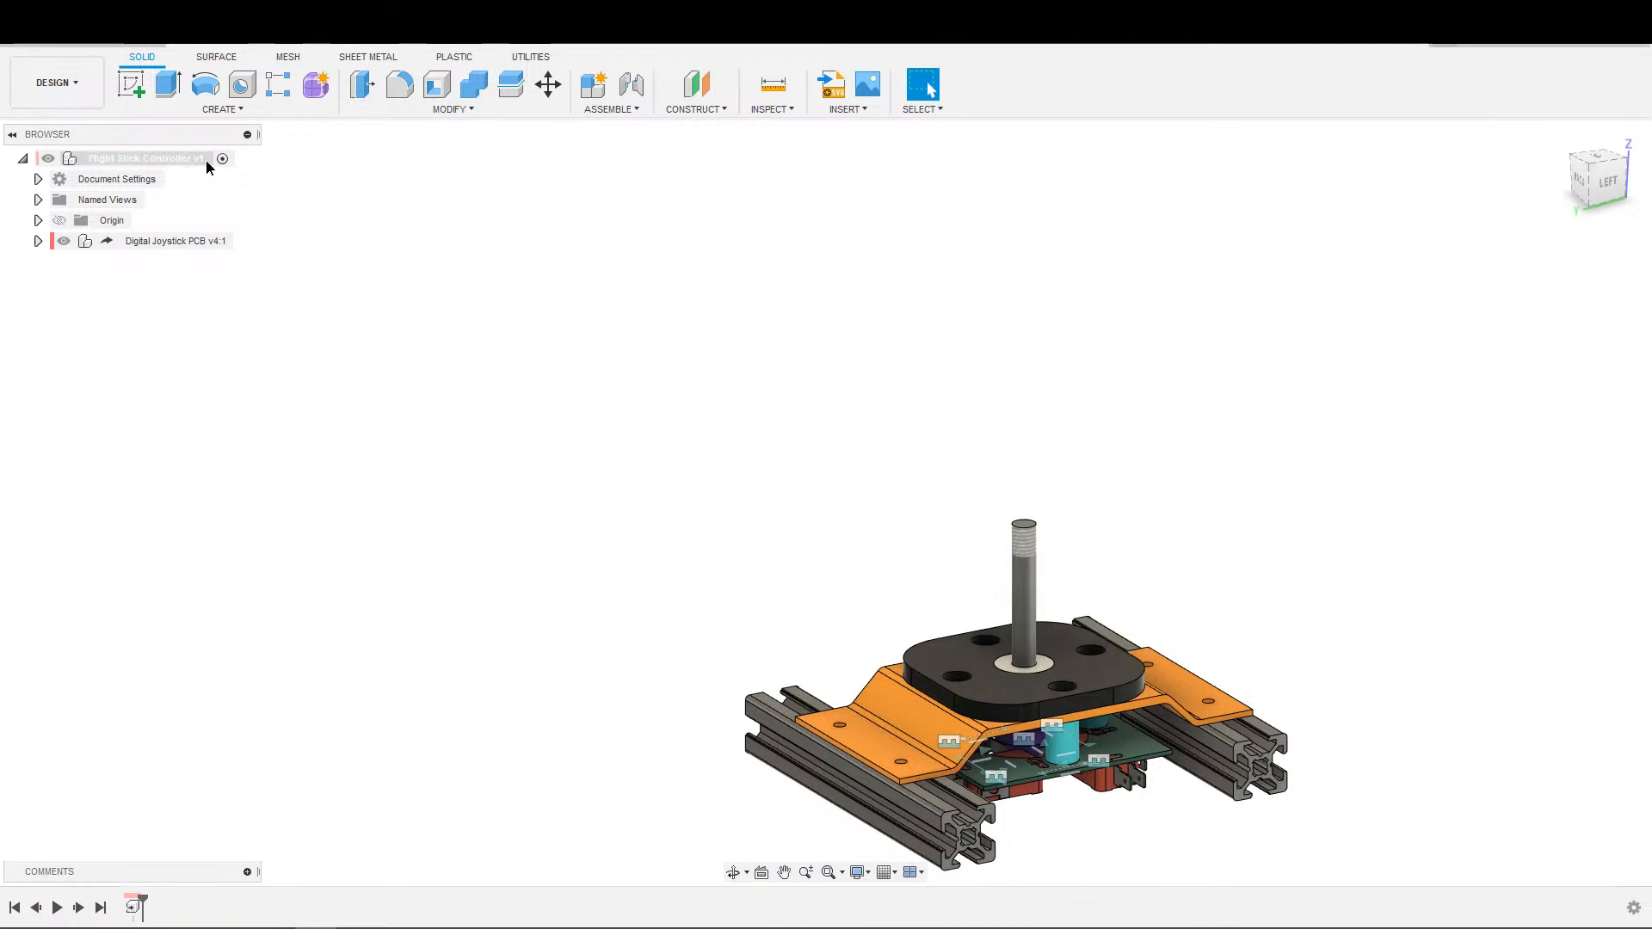
Create a new internal standard component named Handle under the top-level Flight Stick Controller assembly and make it active.
right_click(205, 158)
left_click(259, 174)
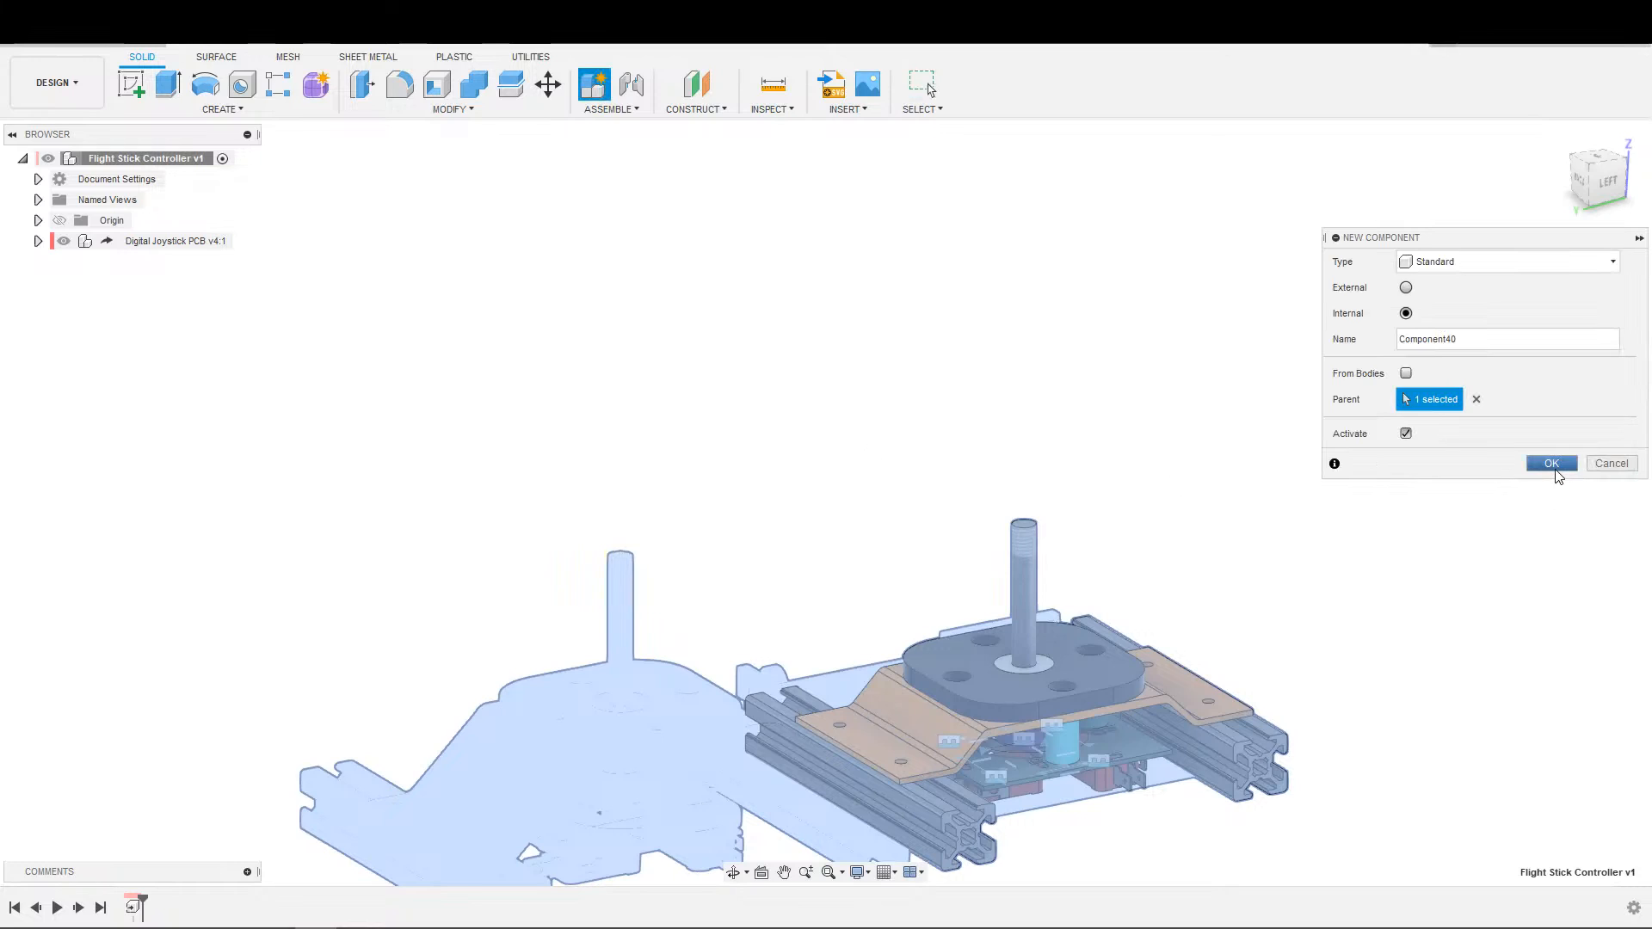
left_click(1494, 336)
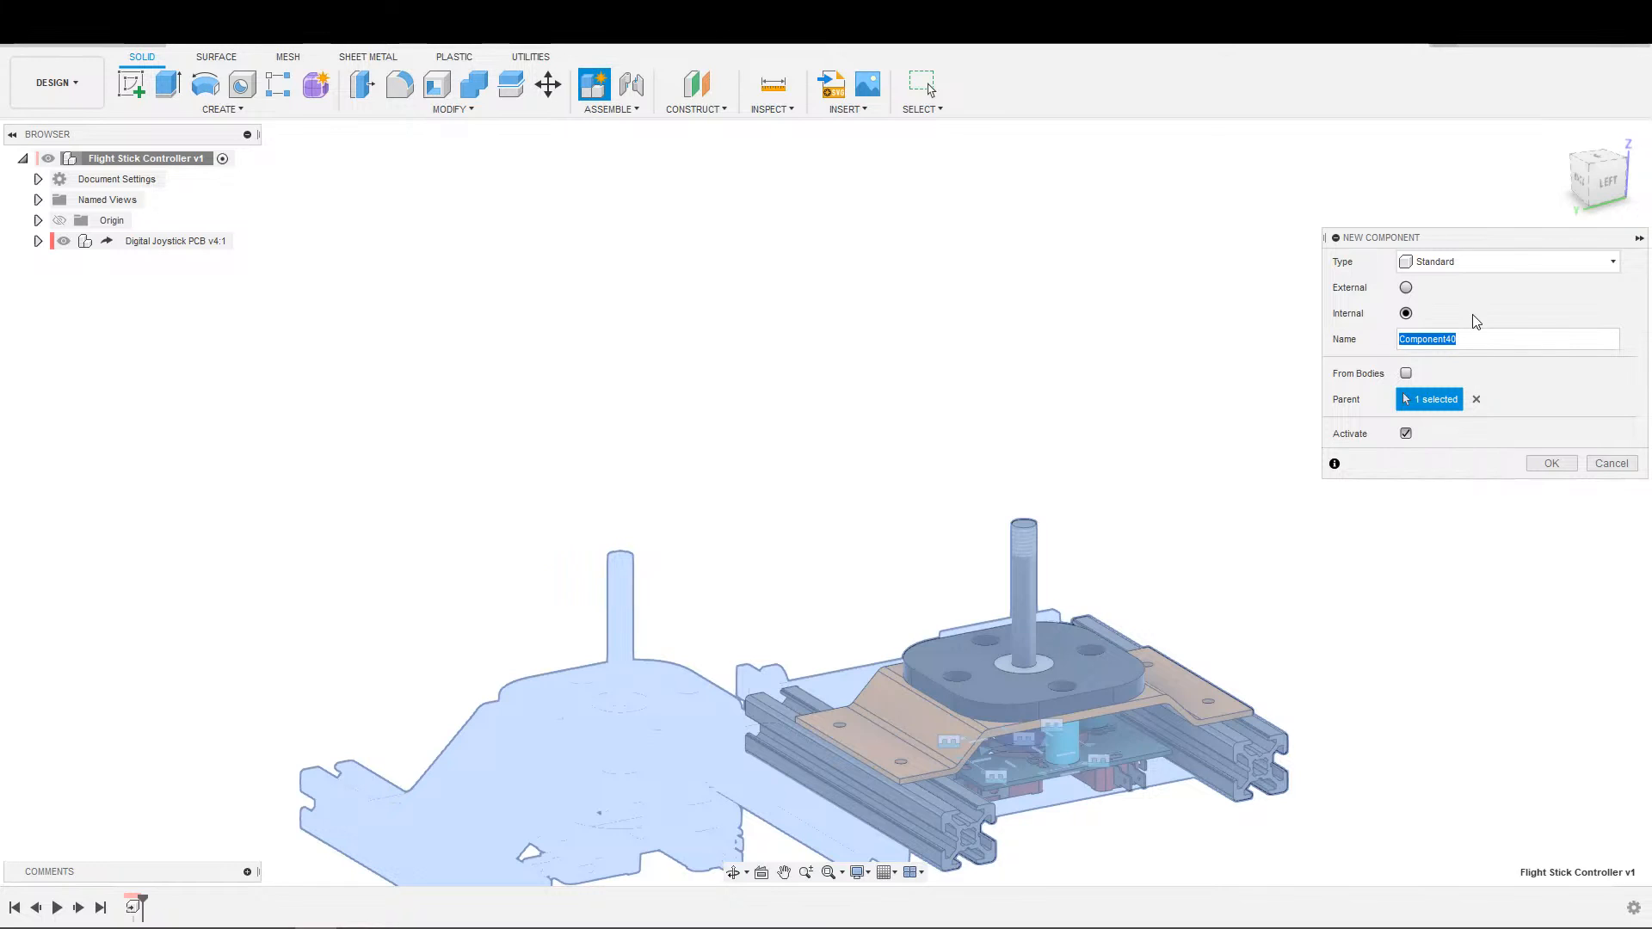
type("Handle")
key("Return")
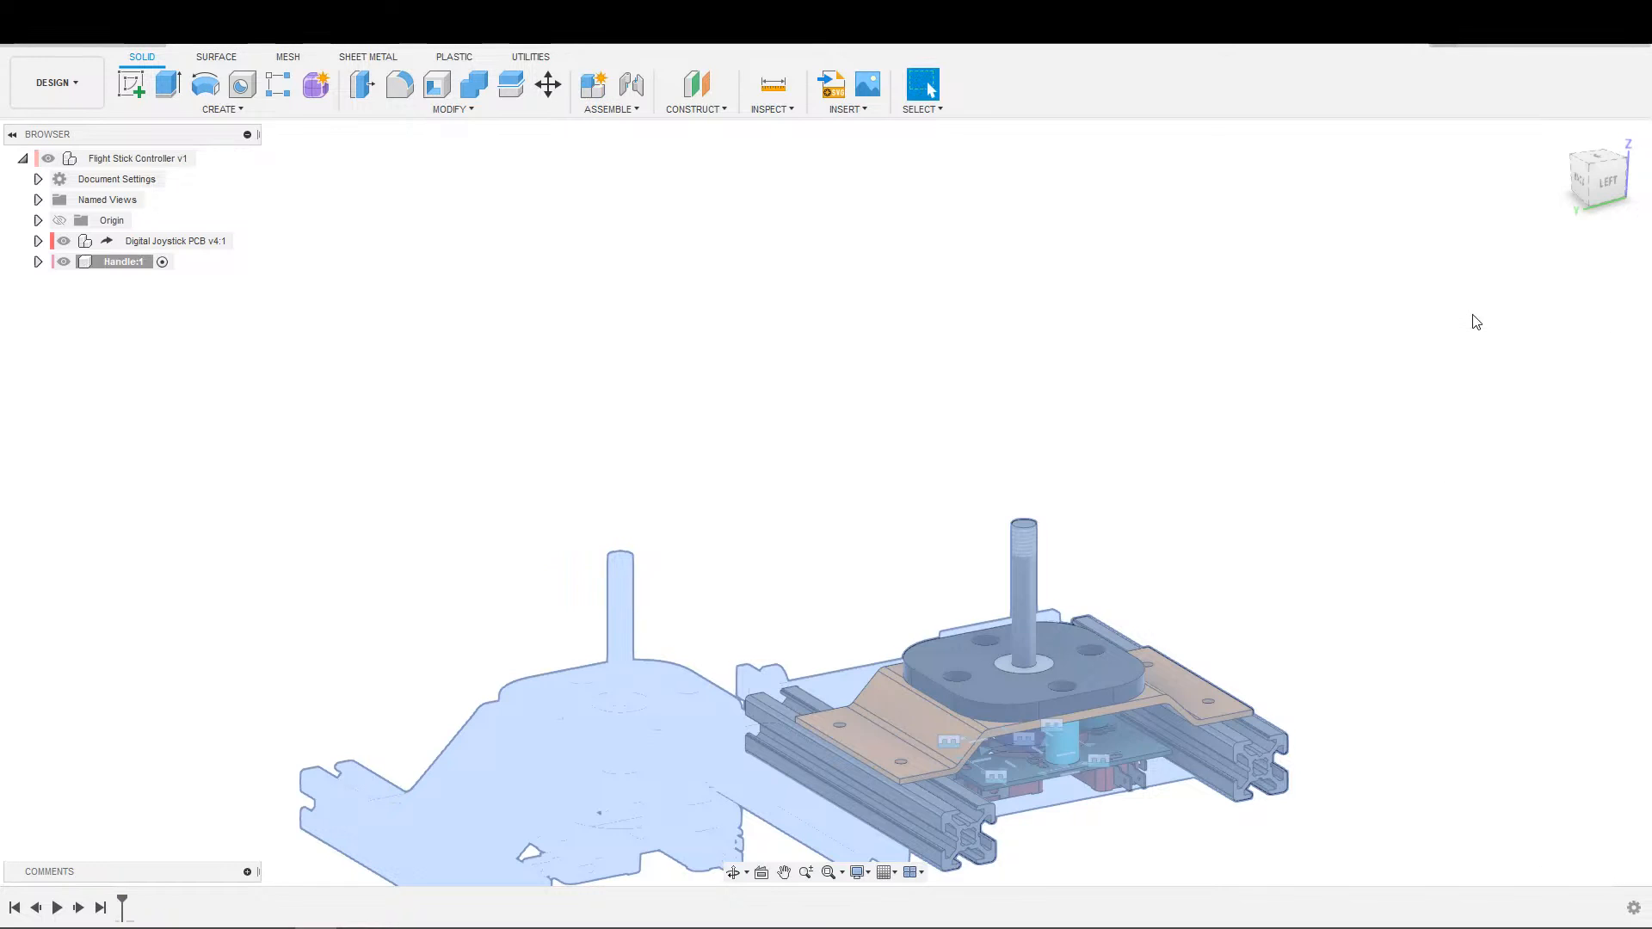
Start a sketch for the handle on the vertical XZ origin plane through the stick shaft.
key("s")
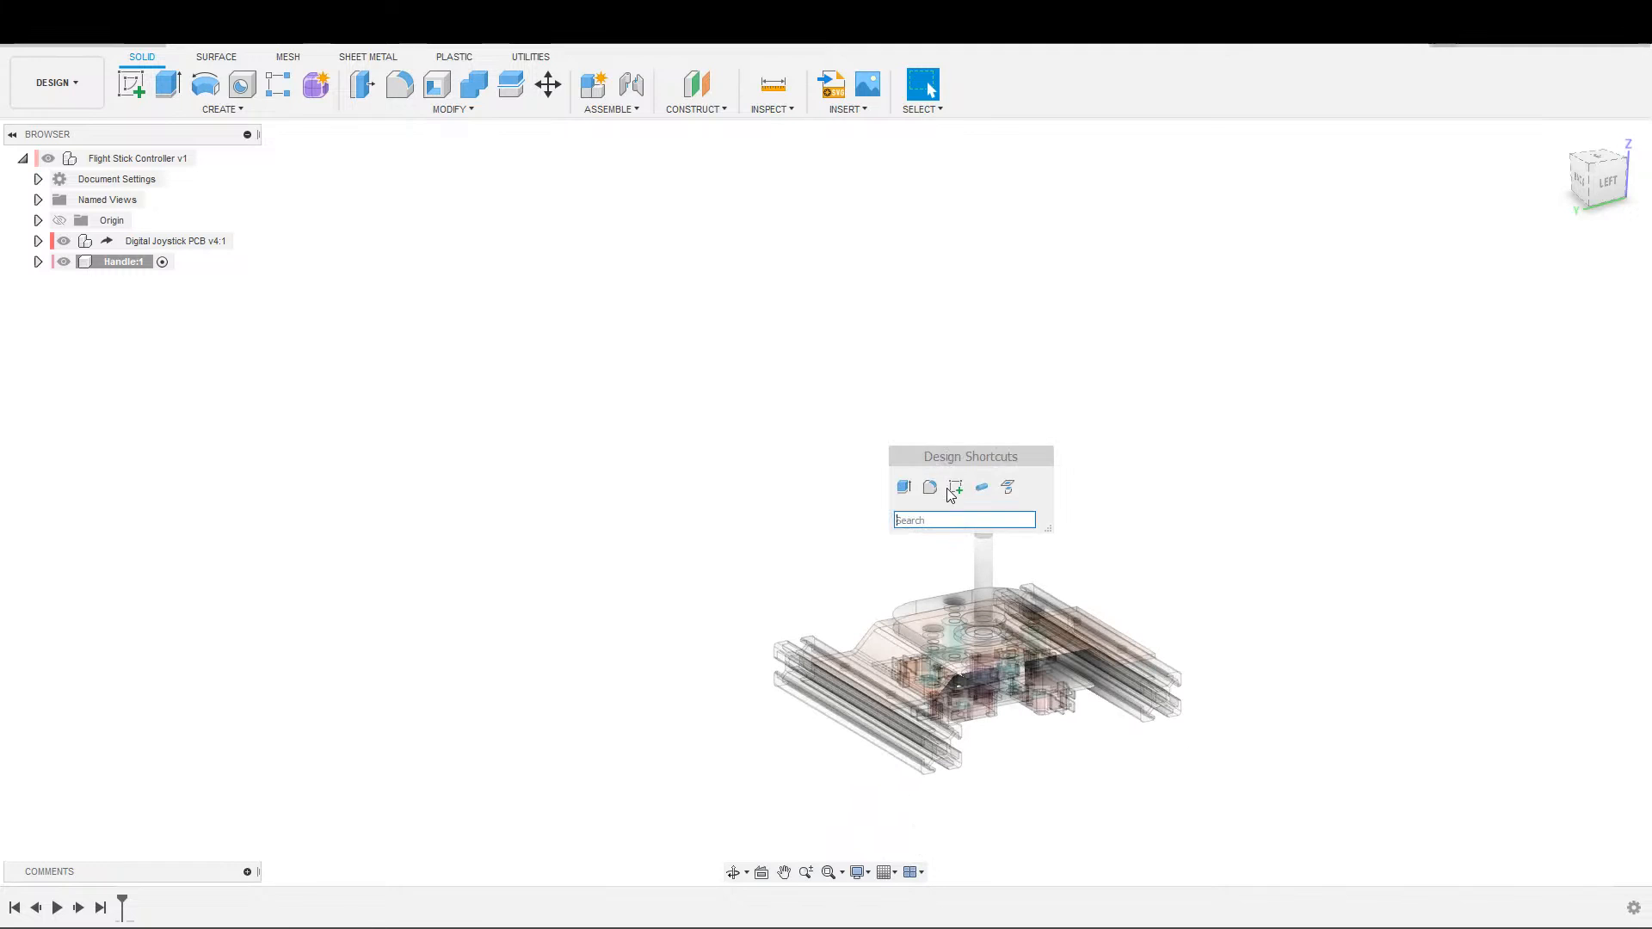
left_click(945, 489)
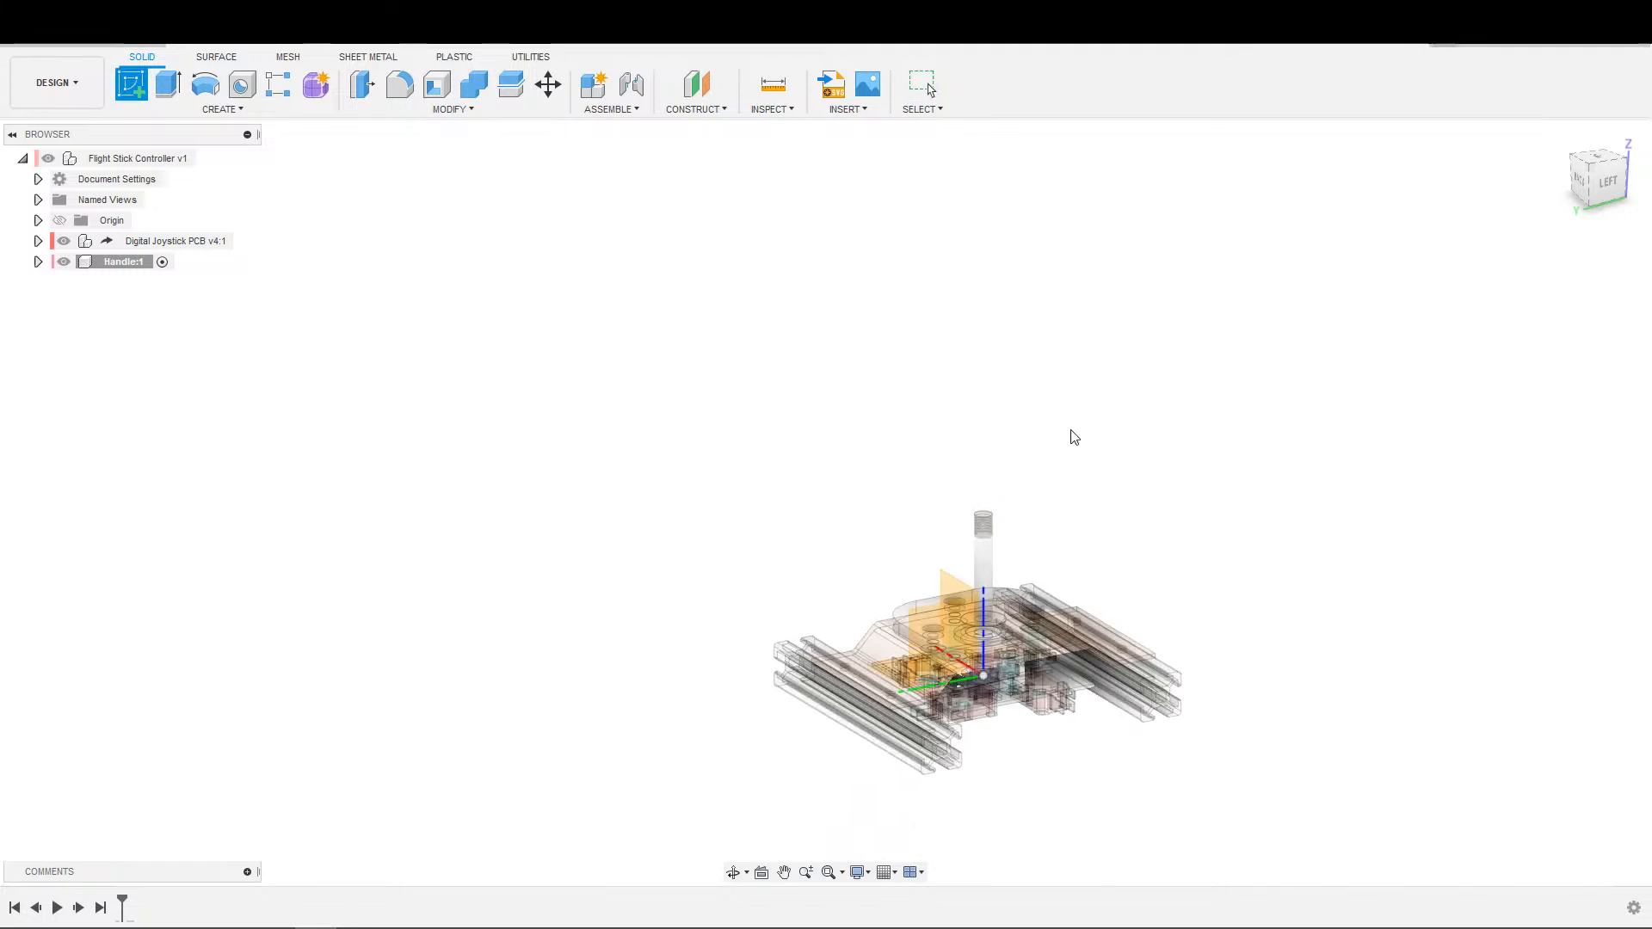
left_click(968, 587)
scroll(847, 559, "down", 2)
scroll(845, 550, "up", 2)
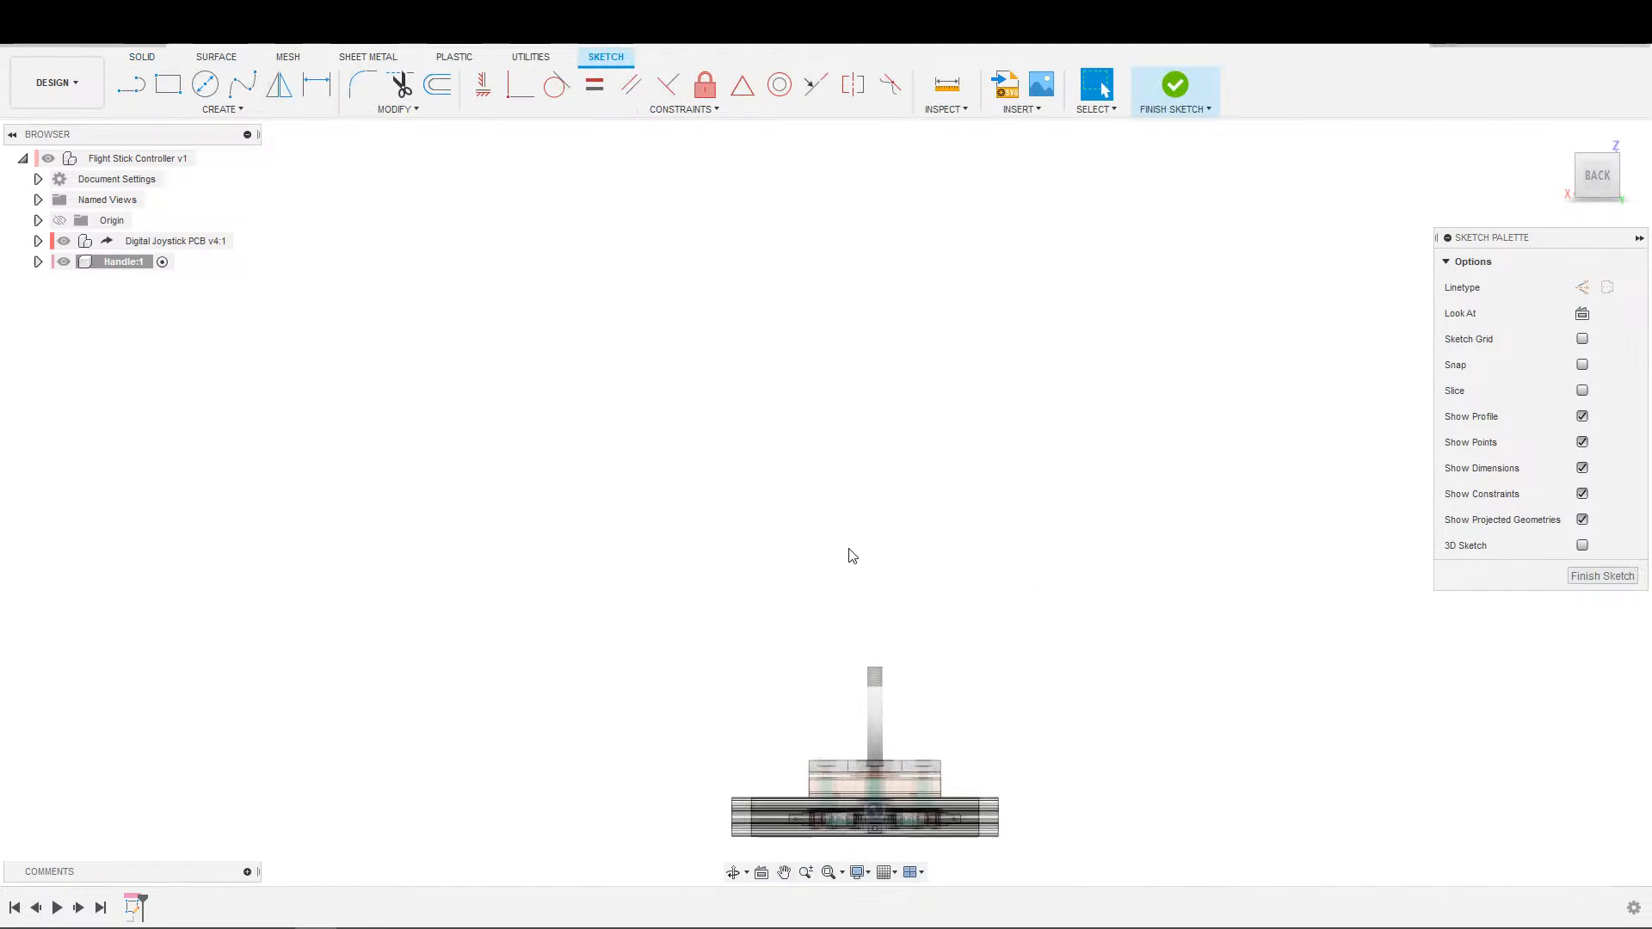
middle_click_drag(804, 571, 952, 542)
scroll(805, 535, "up", 3)
left_click(207, 81)
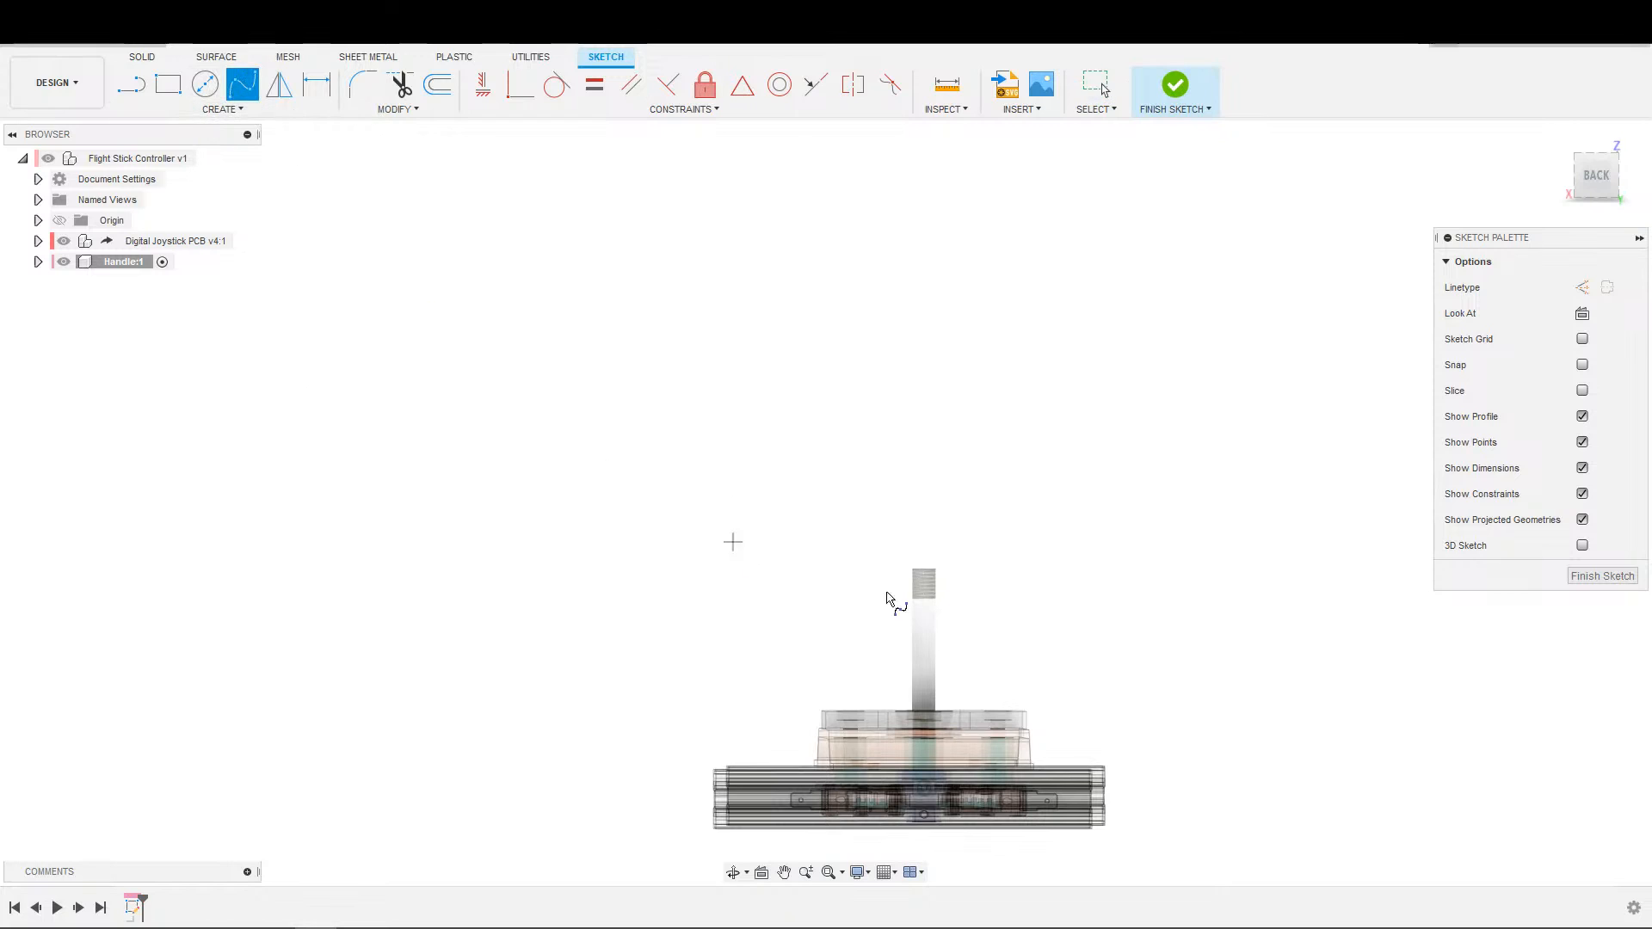
key("Escape")
Project the stick shaft's cylindrical face into the sketch as linked reference geometry.
key("s")
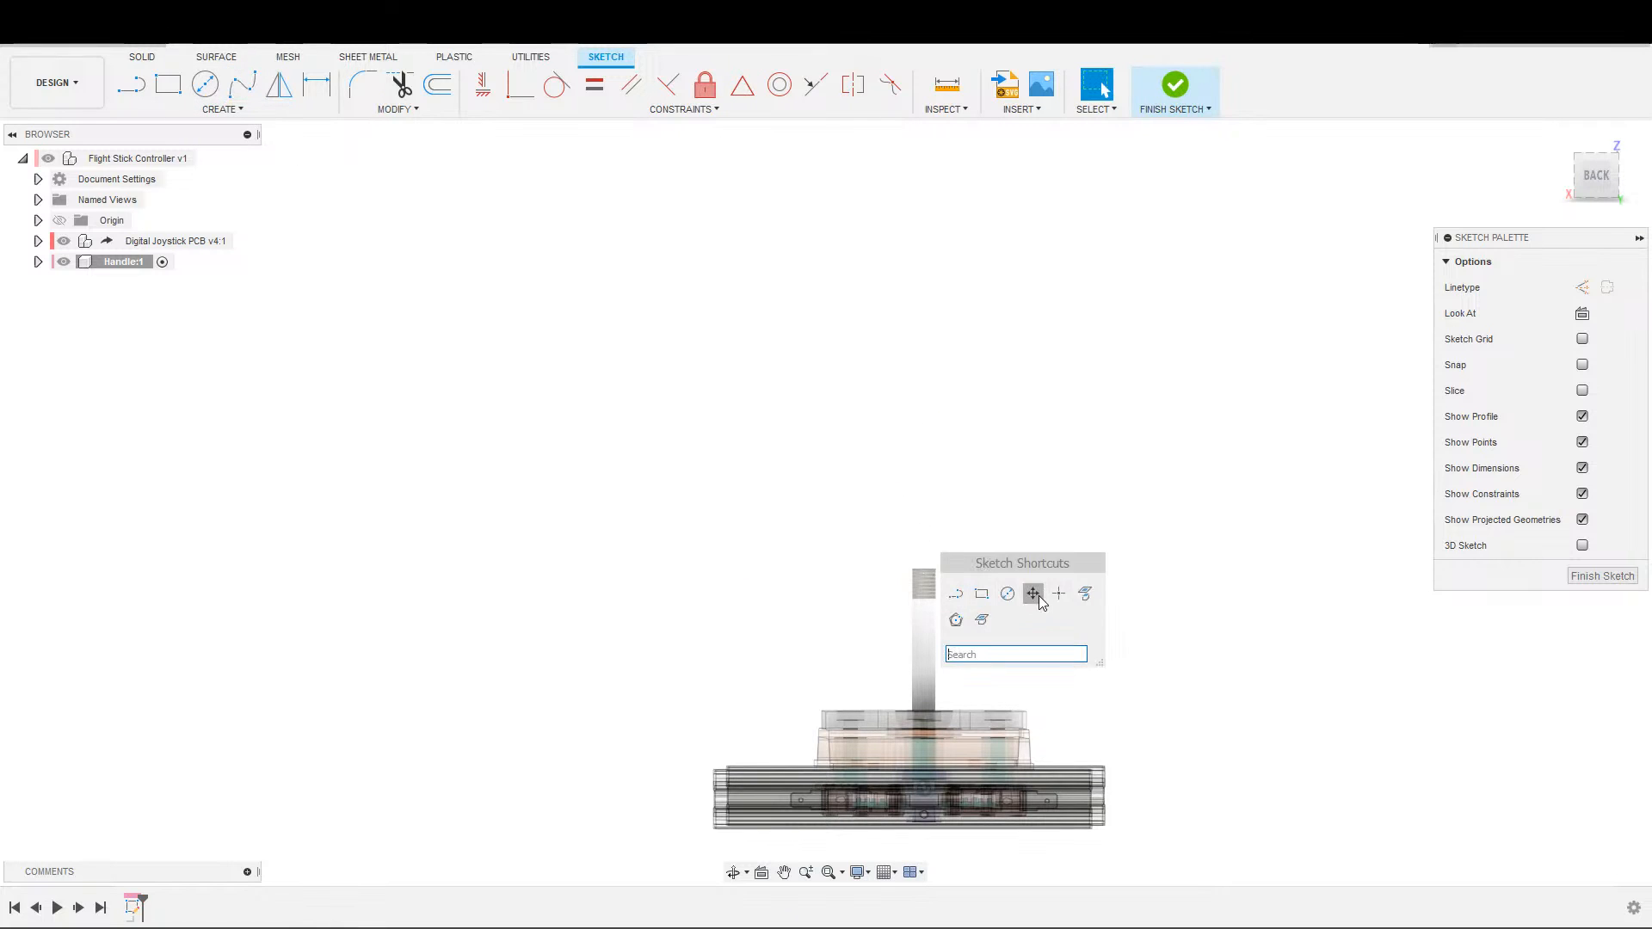
left_click(1079, 591)
left_click(923, 619)
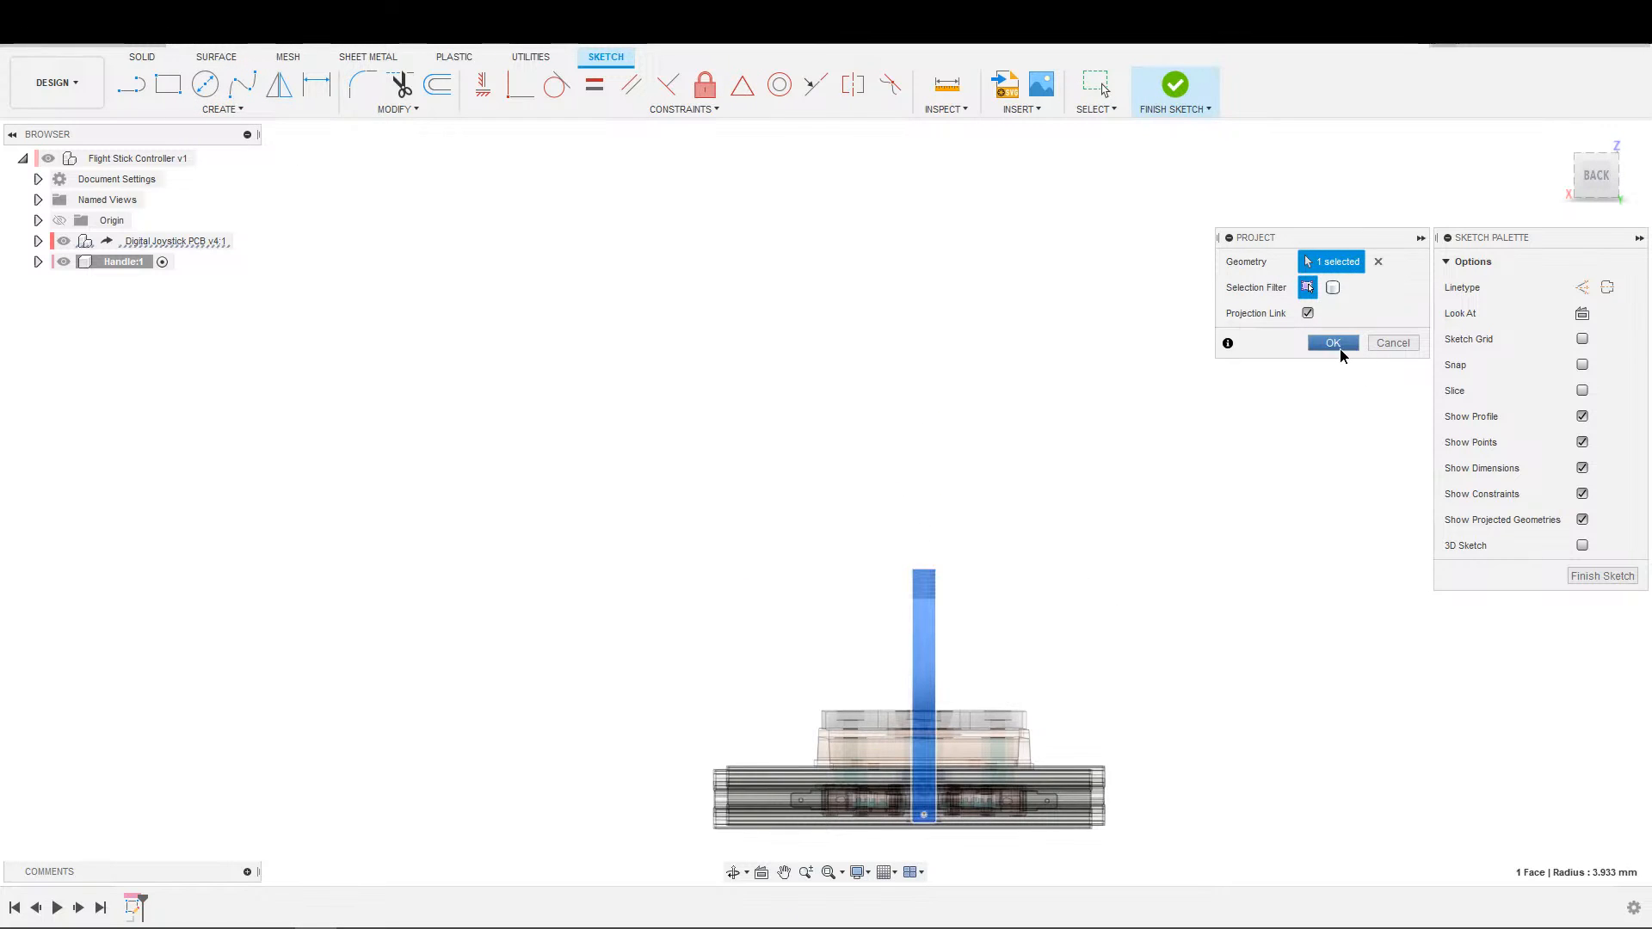
left_click(1333, 343)
key("s")
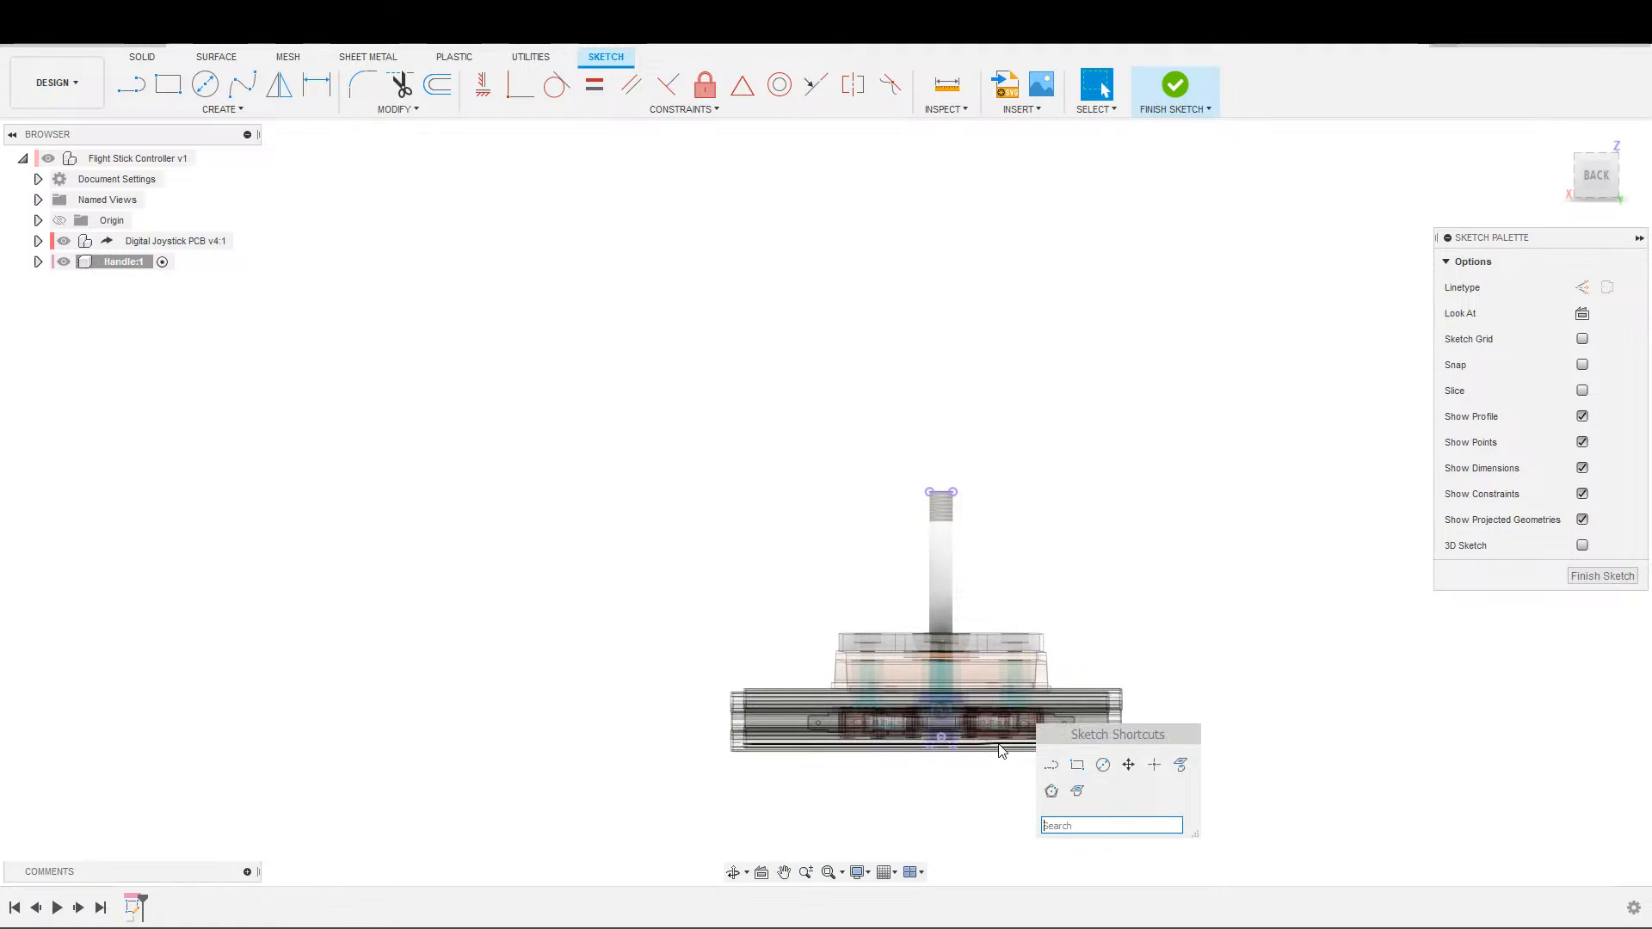
left_click(1051, 765)
left_click(941, 738)
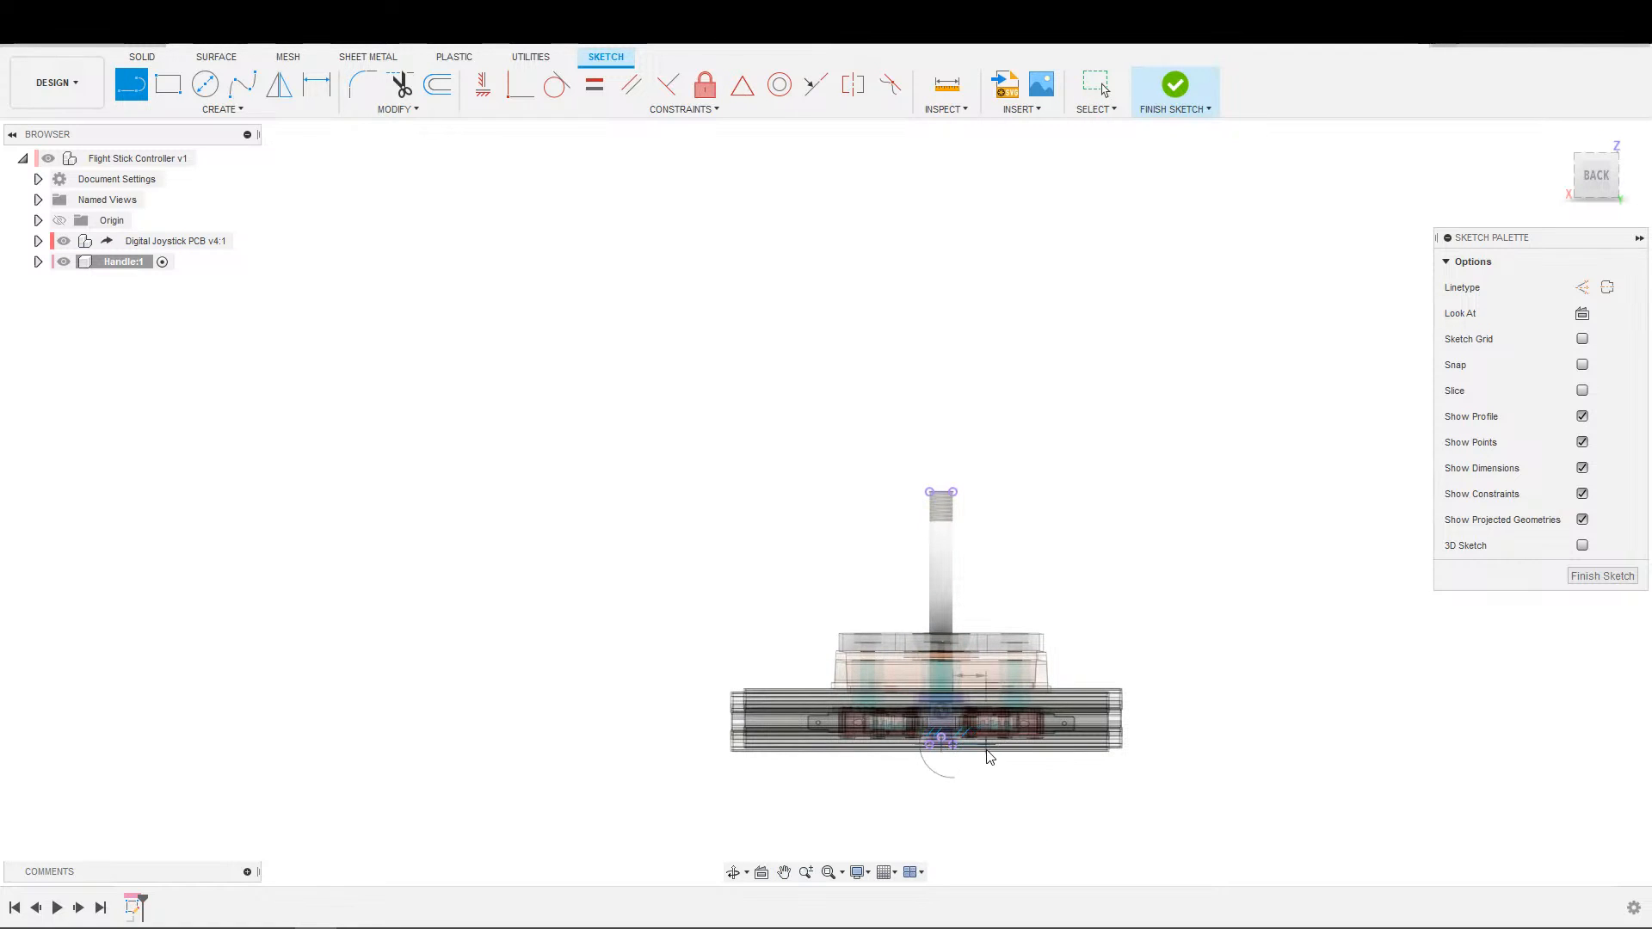
key("Escape")
Hide the Digital Joystick PCB assembly and draw a vertical centre line about 148 mm long from the middle of the projected shaft base.
left_click(64, 242)
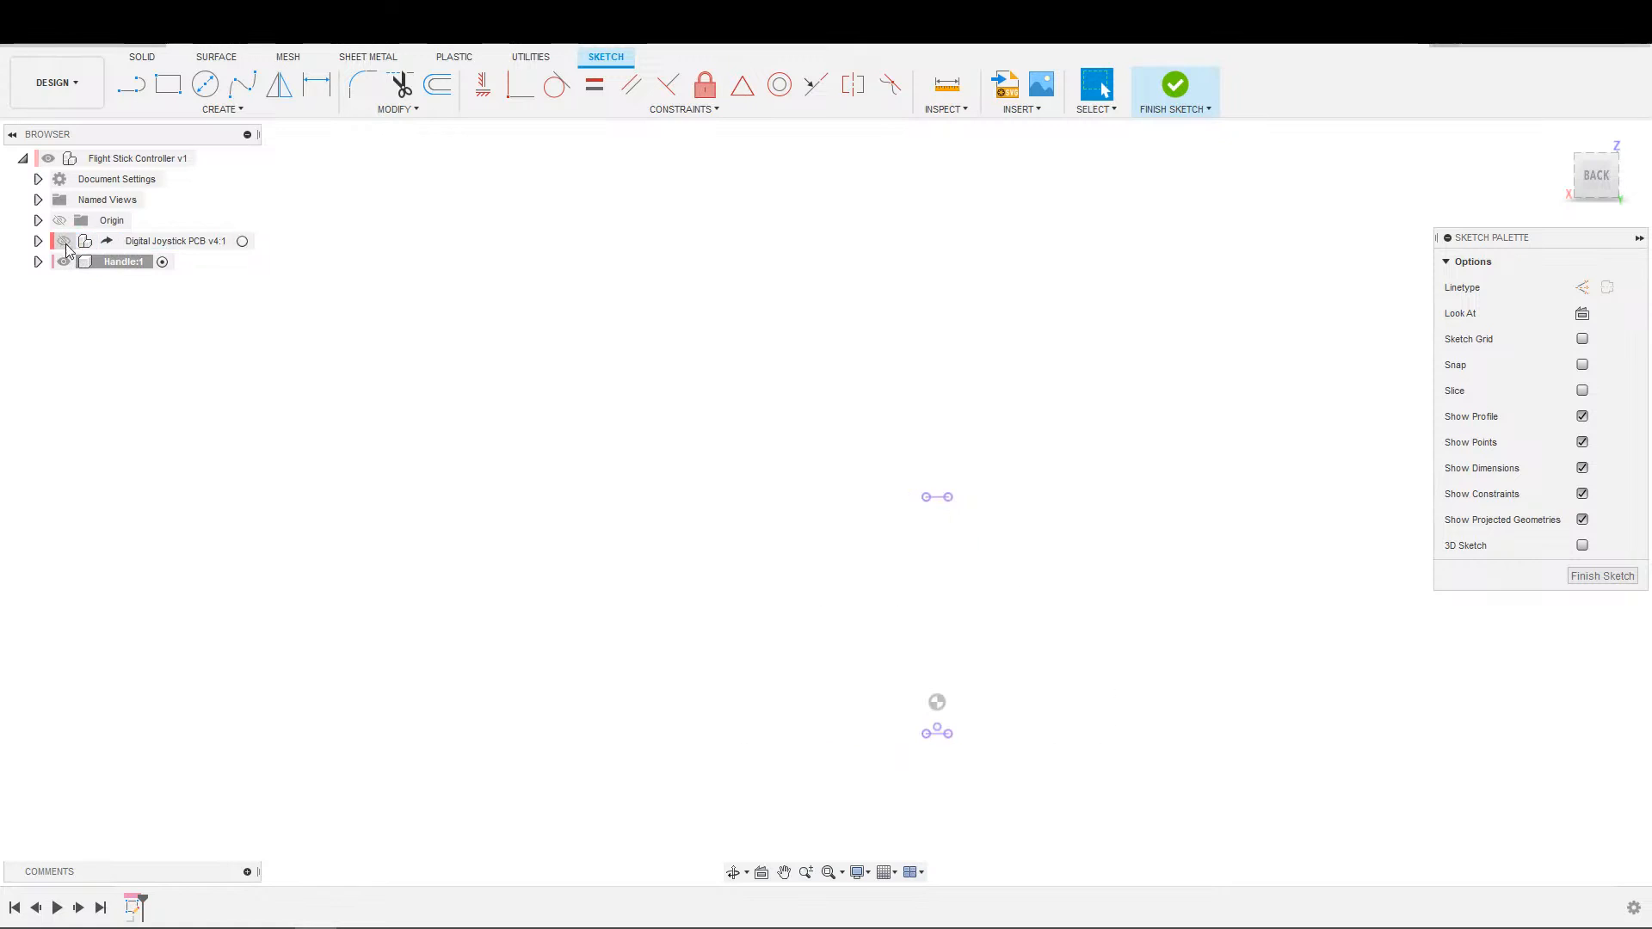
key("s")
left_click(769, 738)
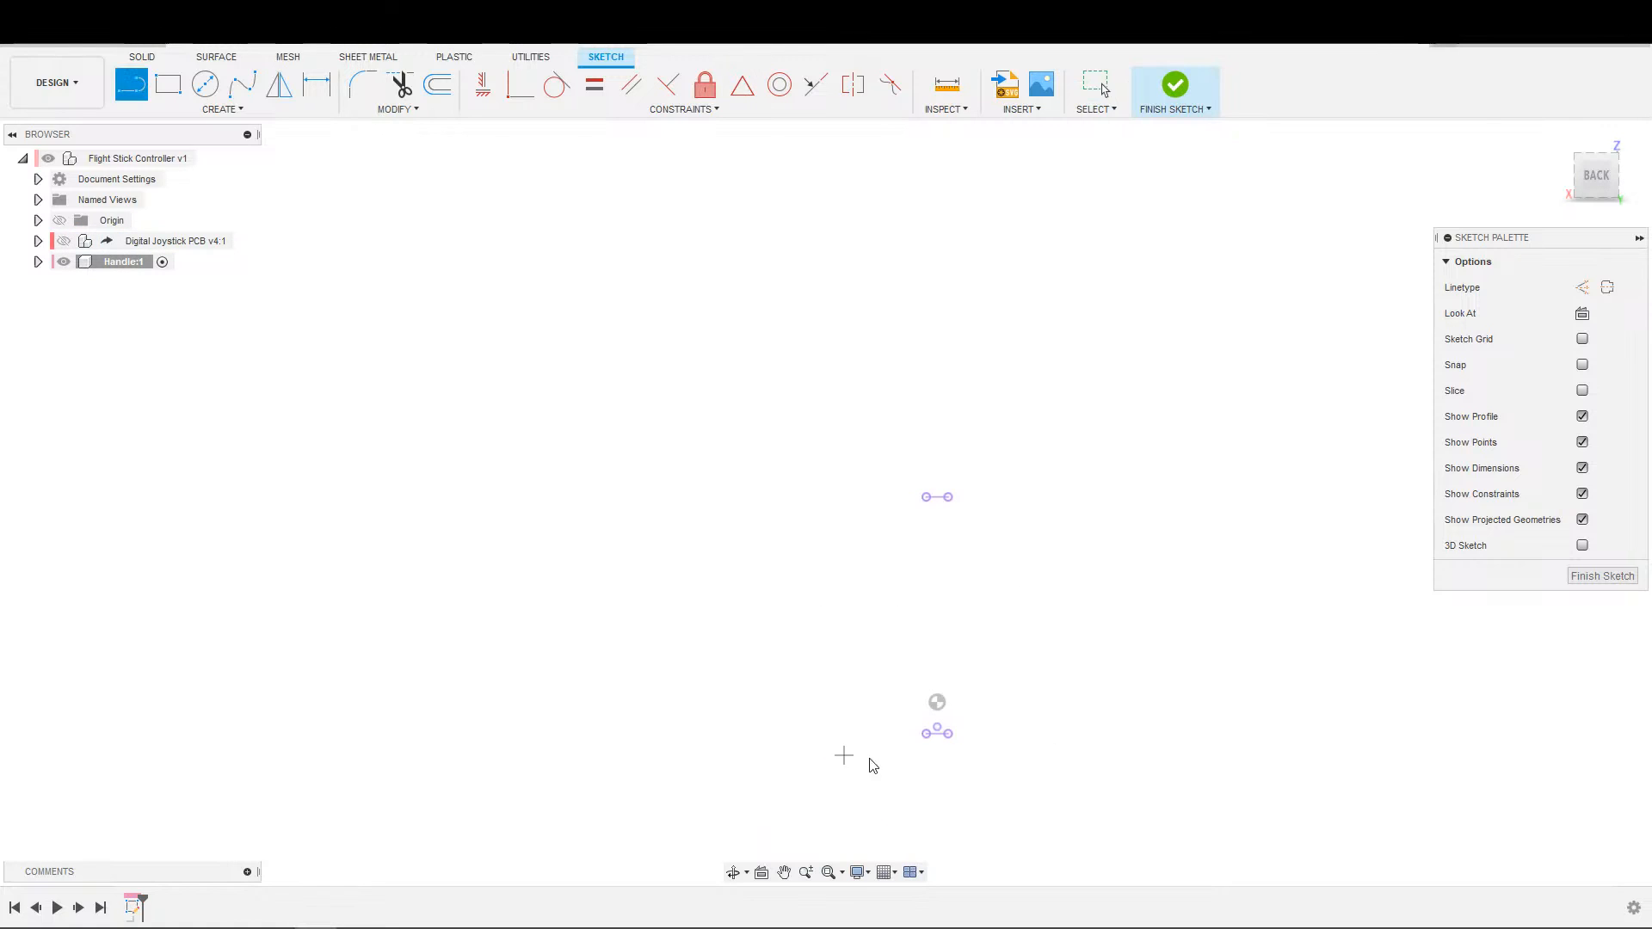
left_click(937, 733)
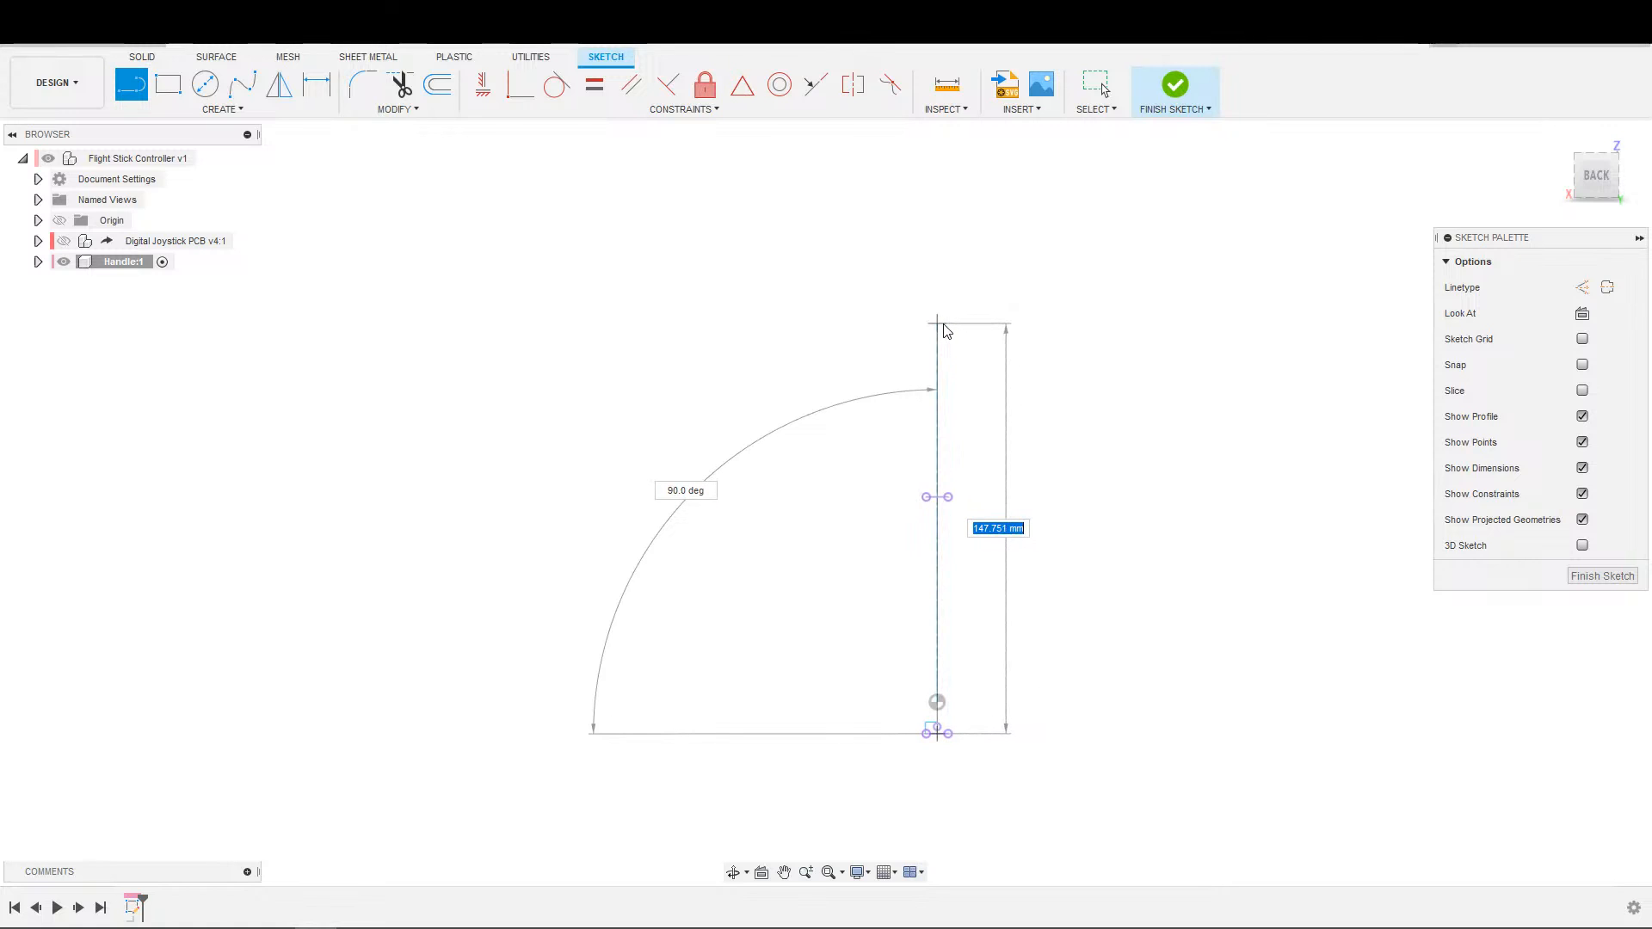
left_click(944, 330)
key("Escape")
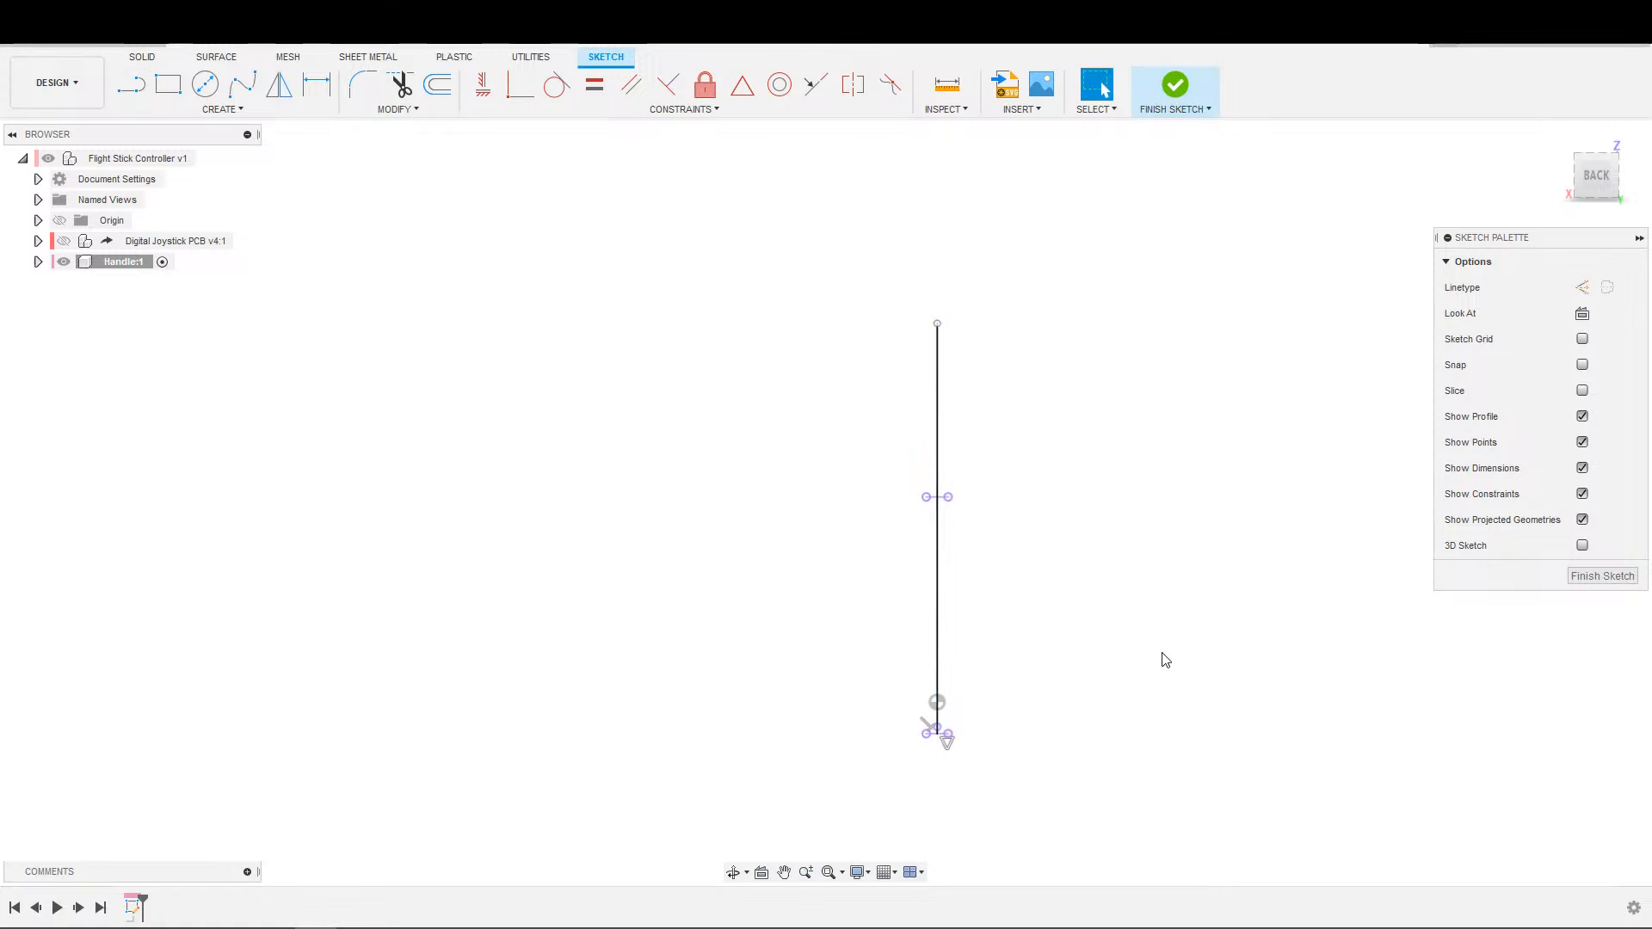
Draw a fit-point spline for the handle's half profile, starting at the centre line's upper end and curving back across the line near its base.
scroll(1153, 641, "up", 2)
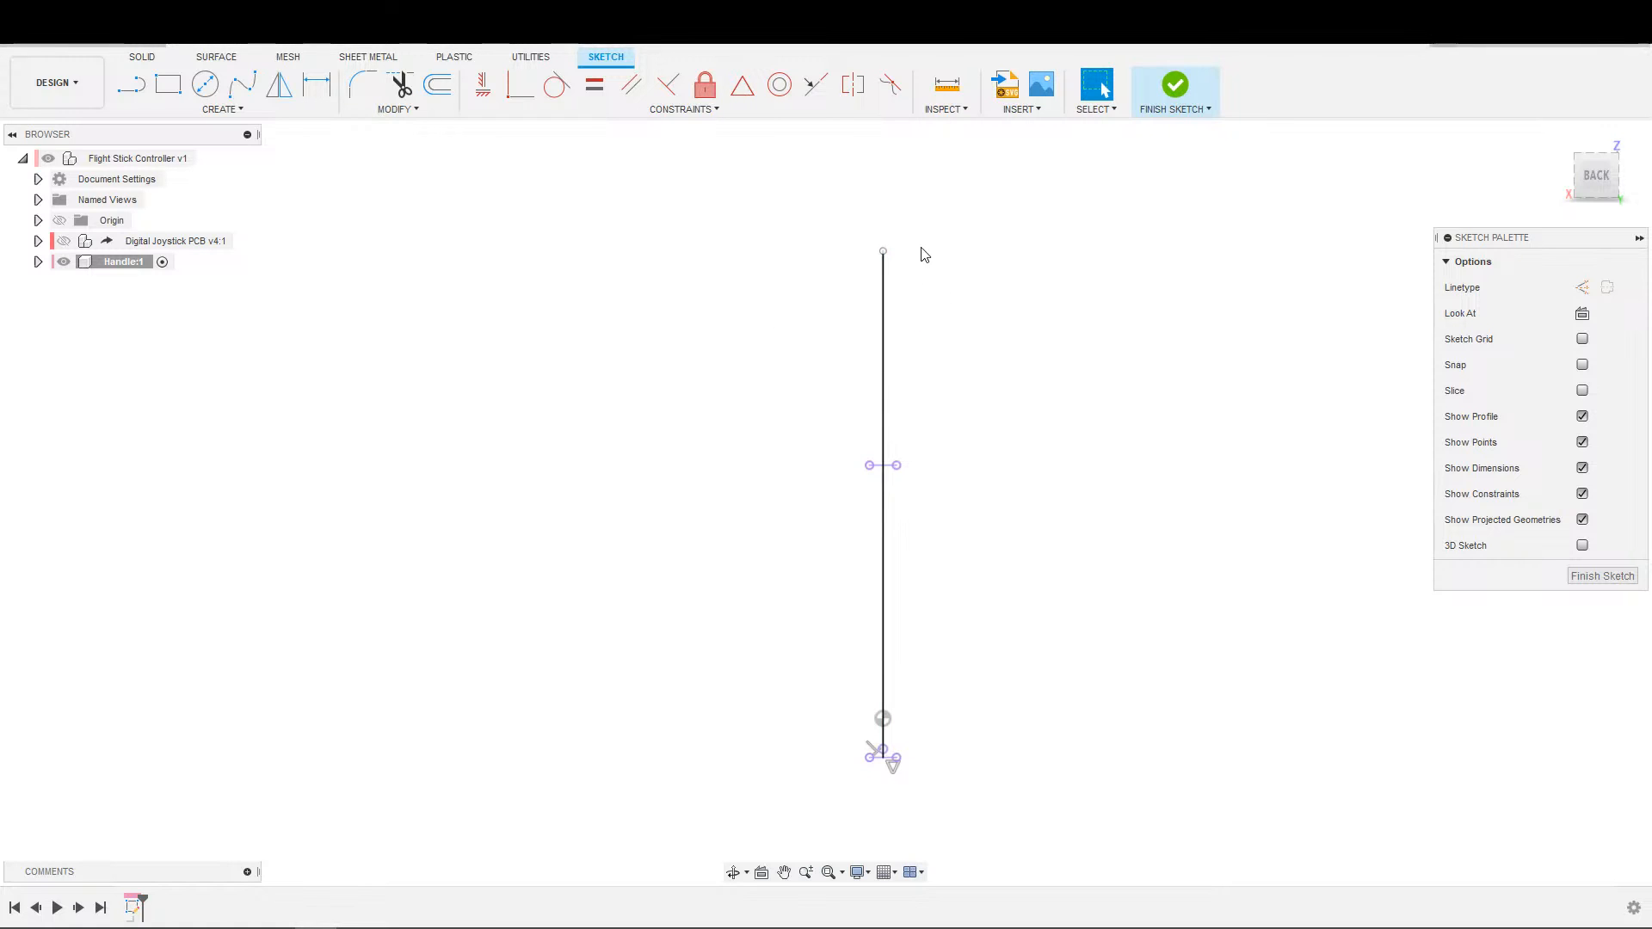
scroll(929, 408, "up", 2)
scroll(947, 492, "down", 2)
mouse_move(935, 408)
middle_mouse_down()
mouse_move(947, 494)
mouse_move(925, 518)
mouse_move(913, 337)
middle_mouse_up()
scroll(925, 506, "down", 3)
scroll(911, 337, "down", 1)
left_click(242, 84)
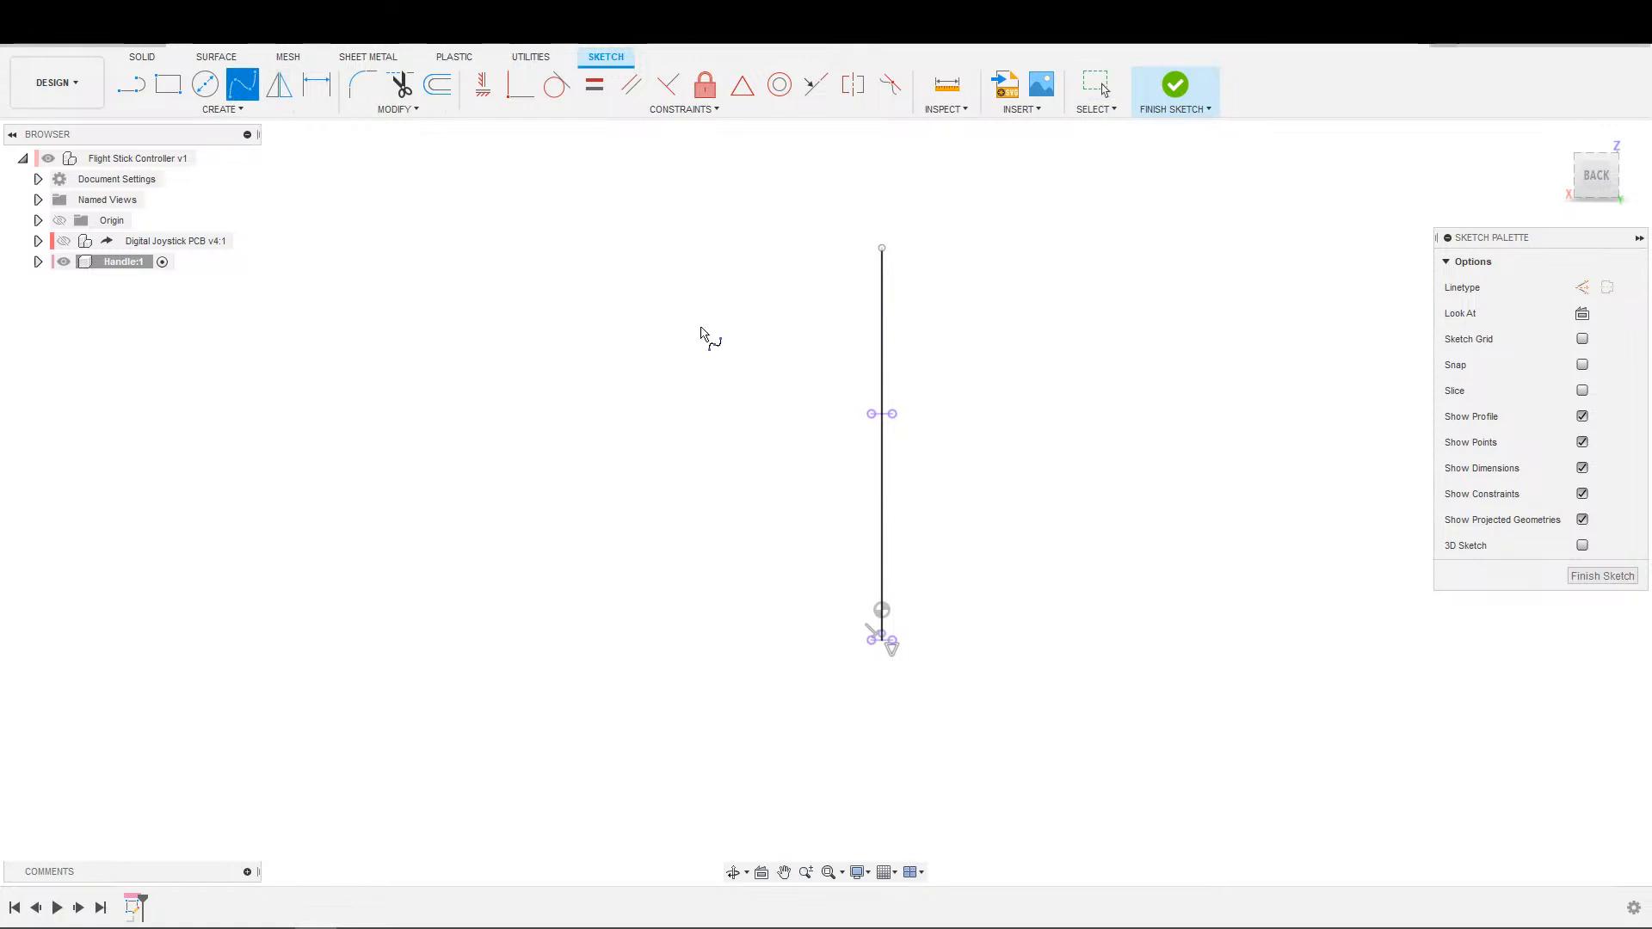
left_click(882, 248)
left_click(829, 263)
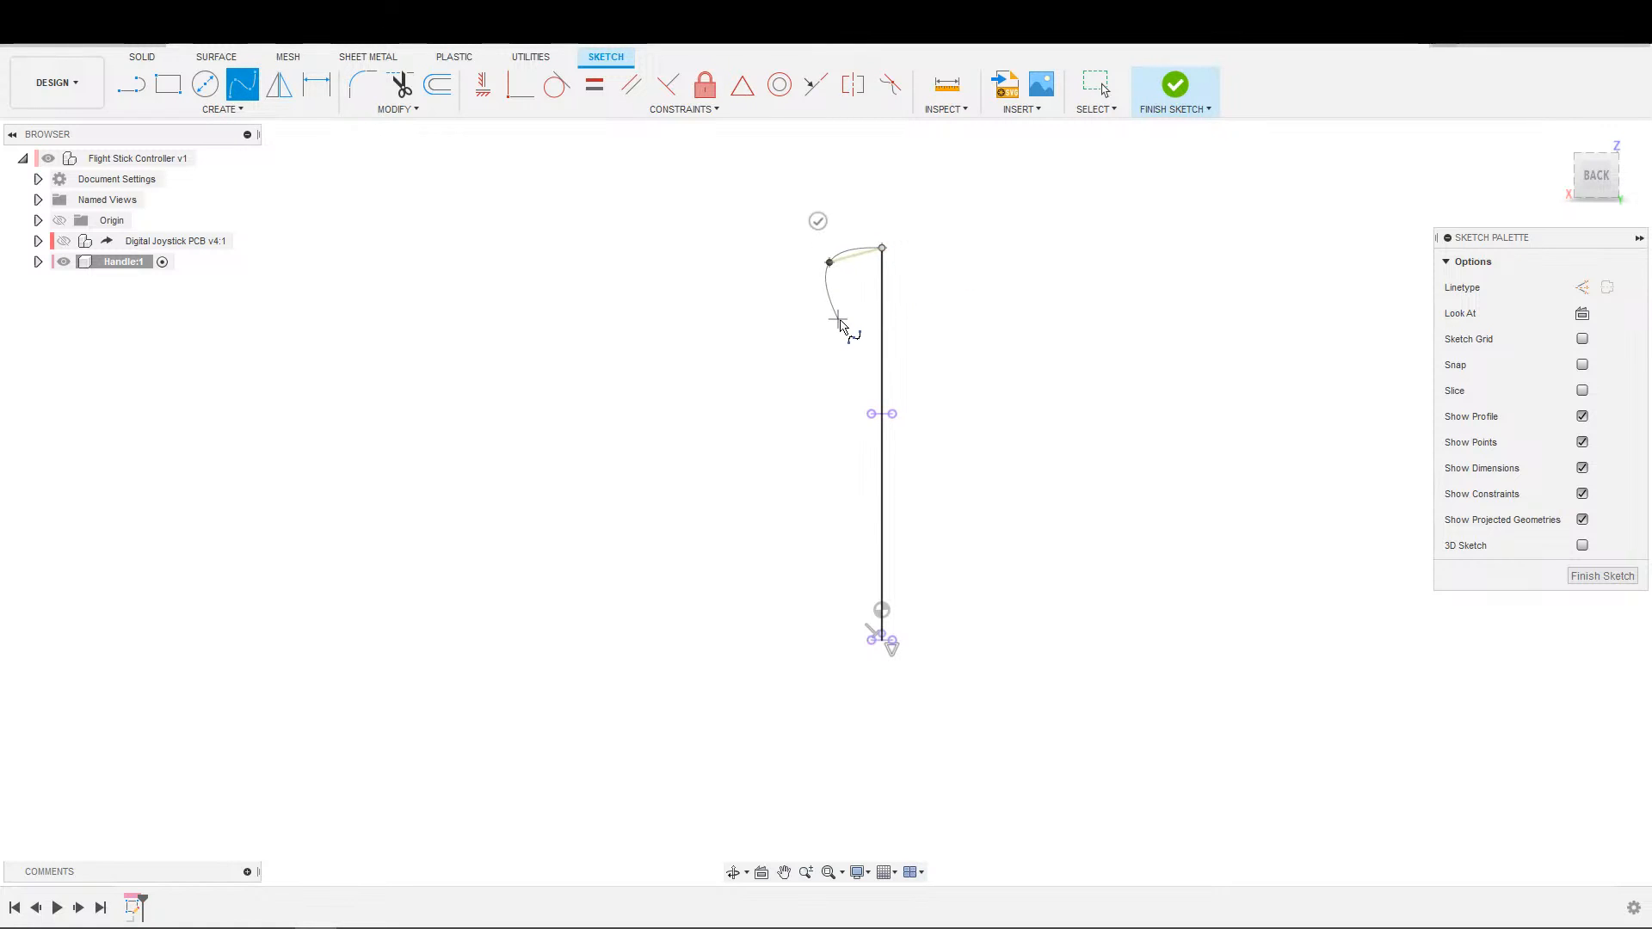
left_click(844, 325)
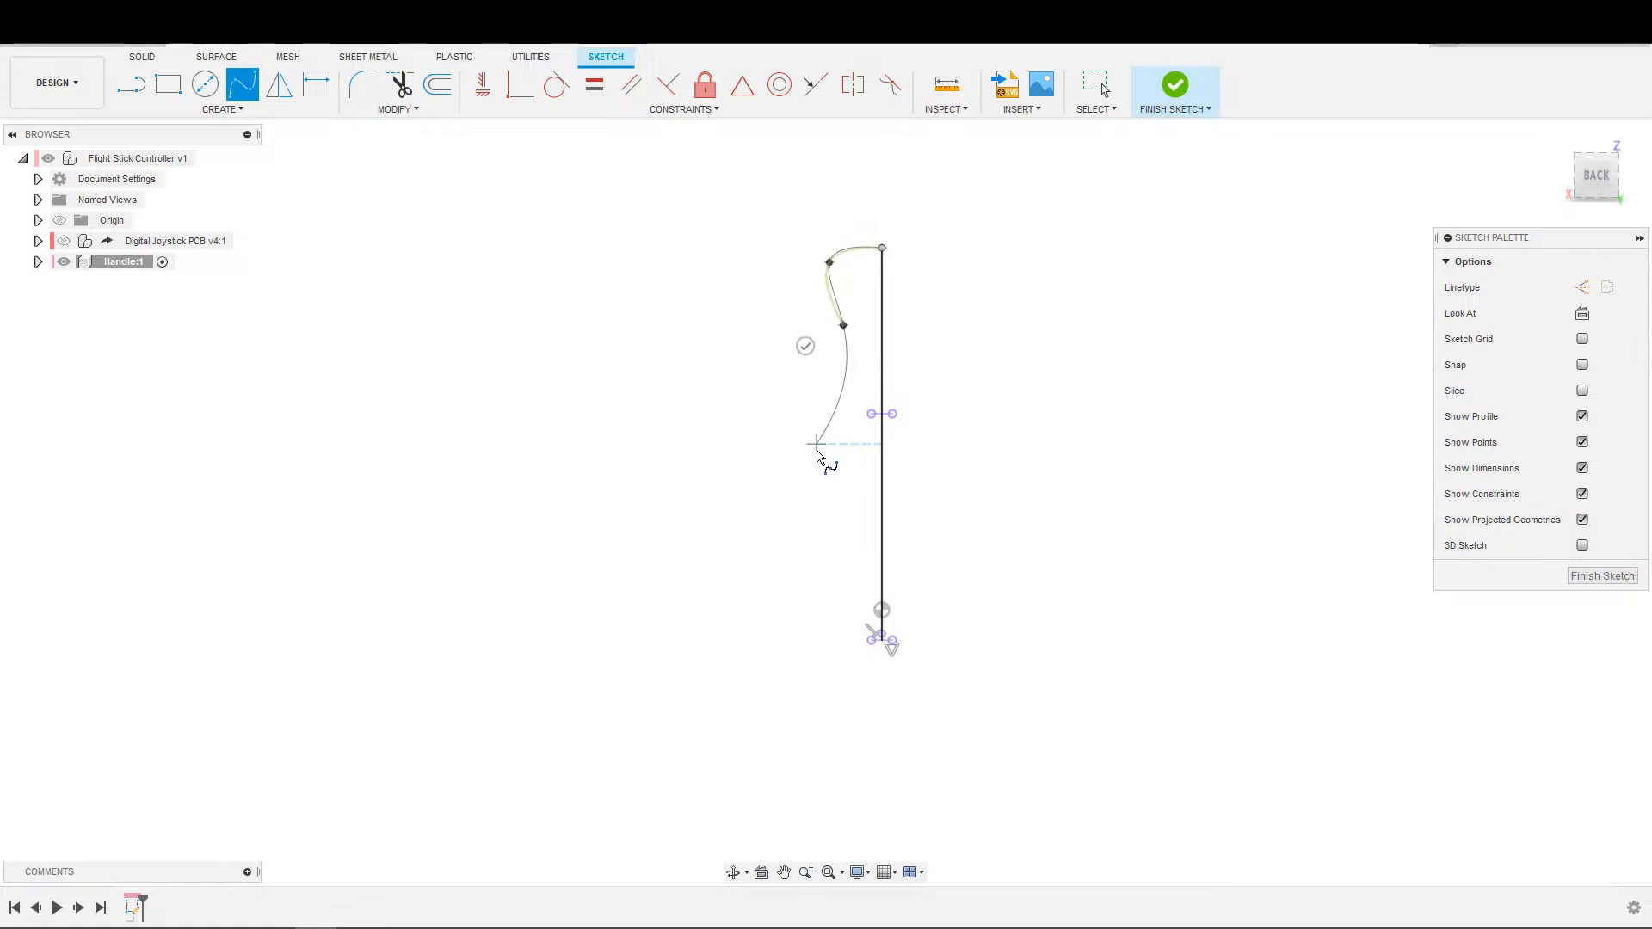
left_click(817, 458)
left_click(814, 576)
left_click(880, 583)
left_click(899, 641)
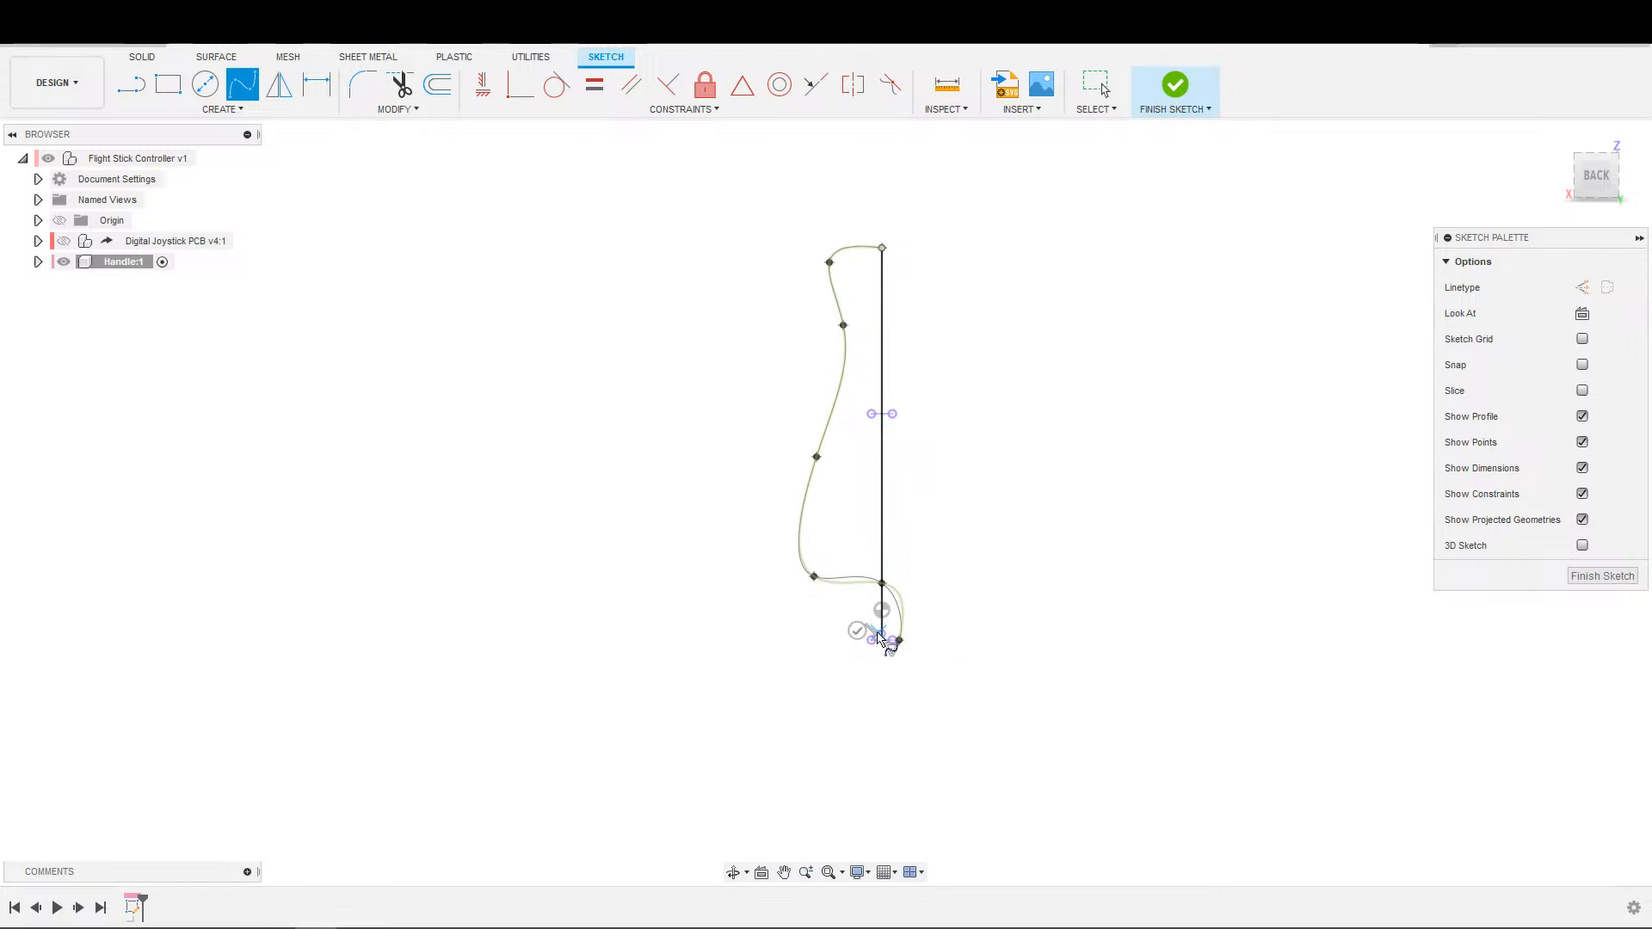
left_click(856, 630)
key("Escape")
Delete the spline's final fit point so the profile ends on the centre line.
left_click(888, 603)
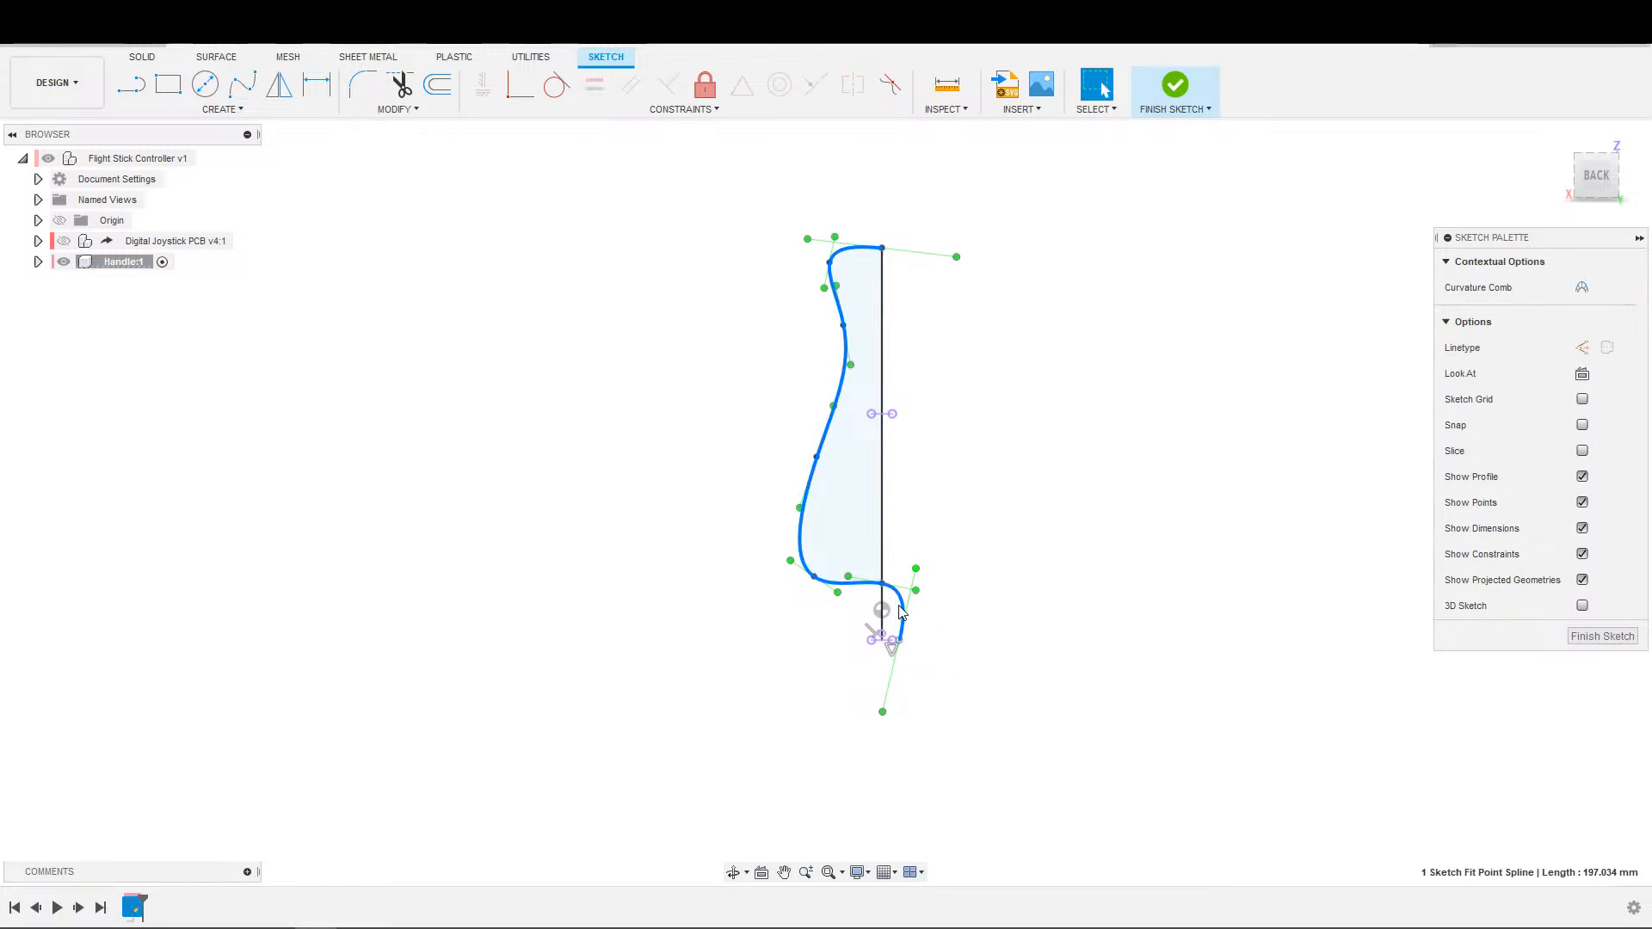
left_click(887, 591)
left_click(899, 640)
key("Delete")
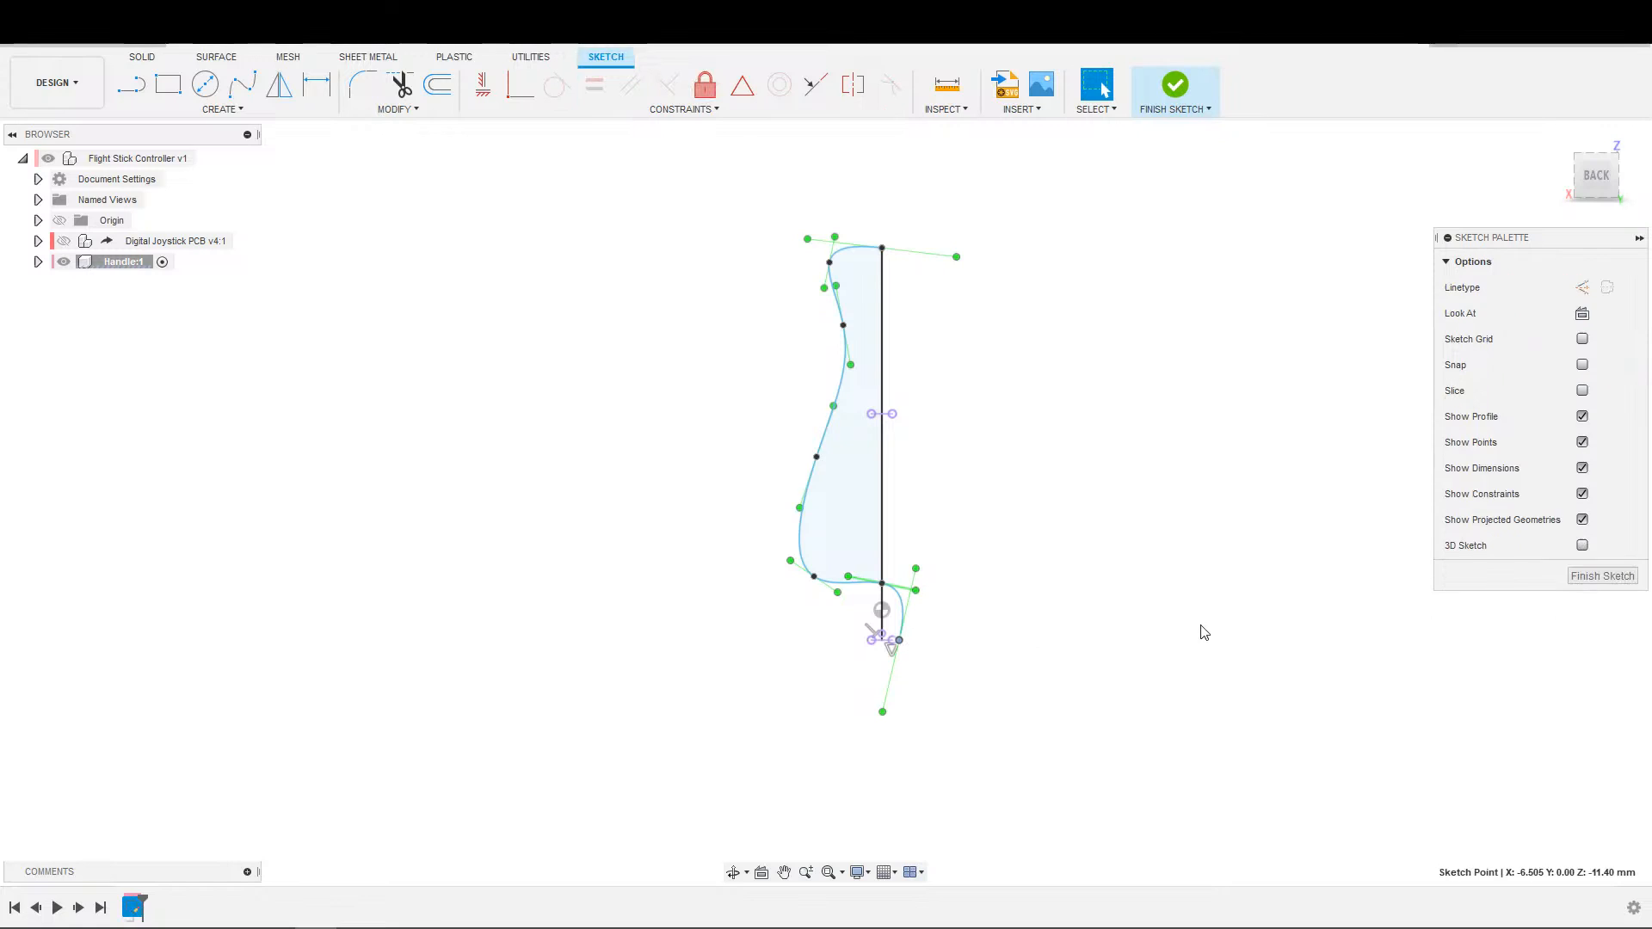
Move the spline's lowest outer fit point inward and up to about X 12 mm, Z 22 mm to taper the handle's base.
scroll(971, 508, "down", 2)
middle_click_drag(932, 435, 908, 514)
scroll(907, 512, "up", 1)
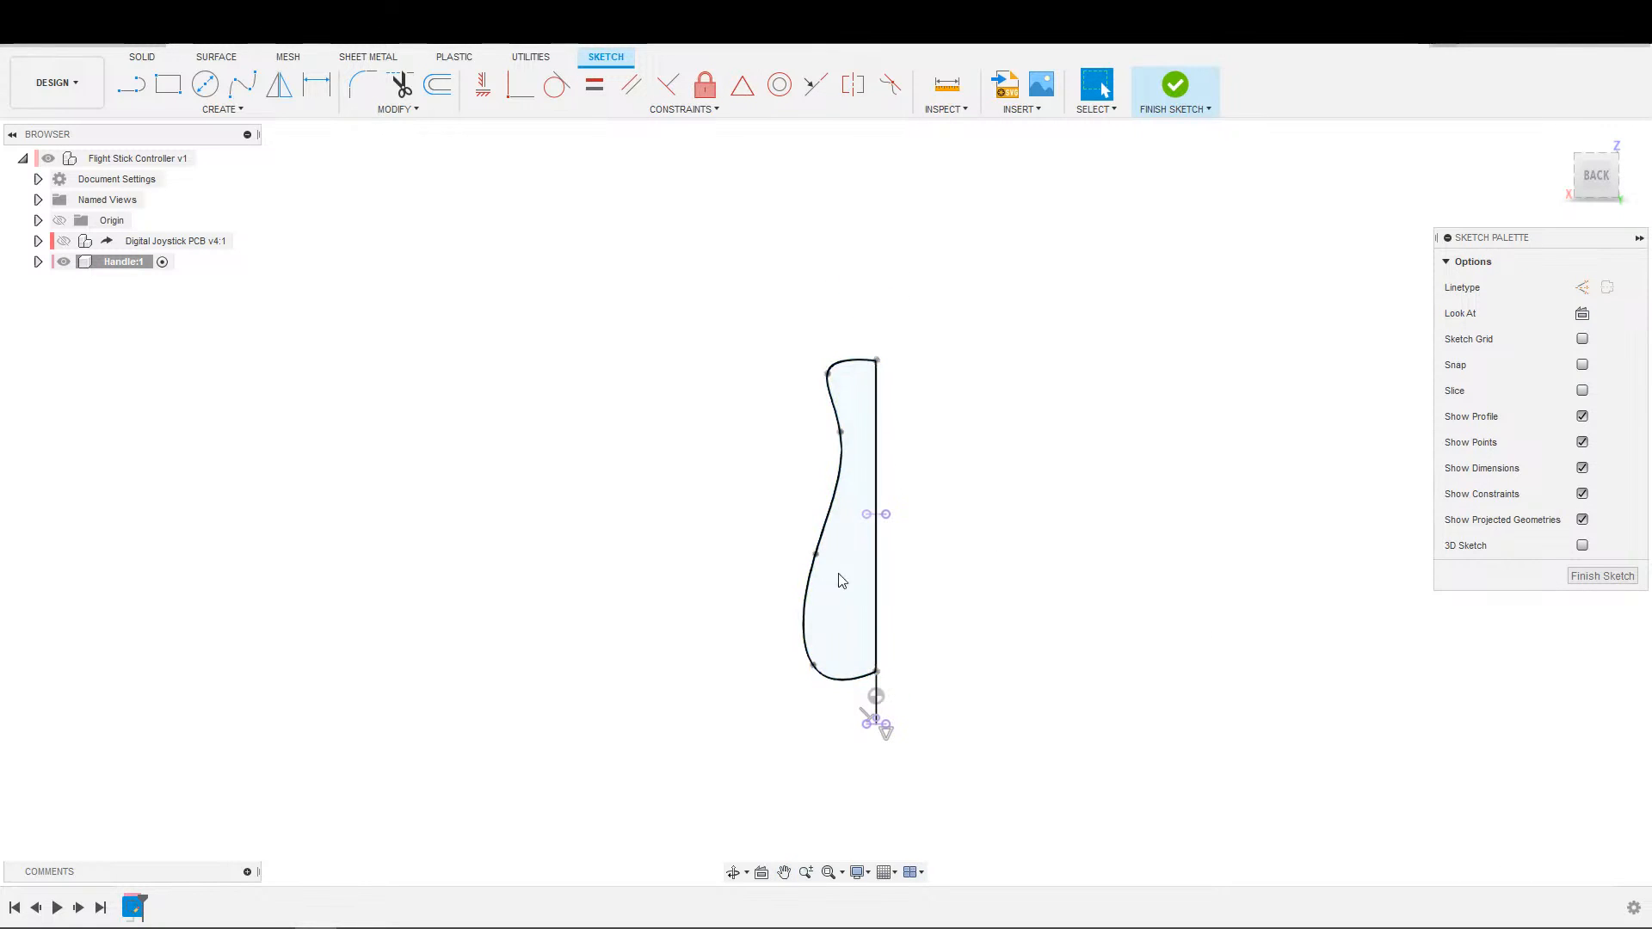
left_click_drag(814, 667, 847, 641)
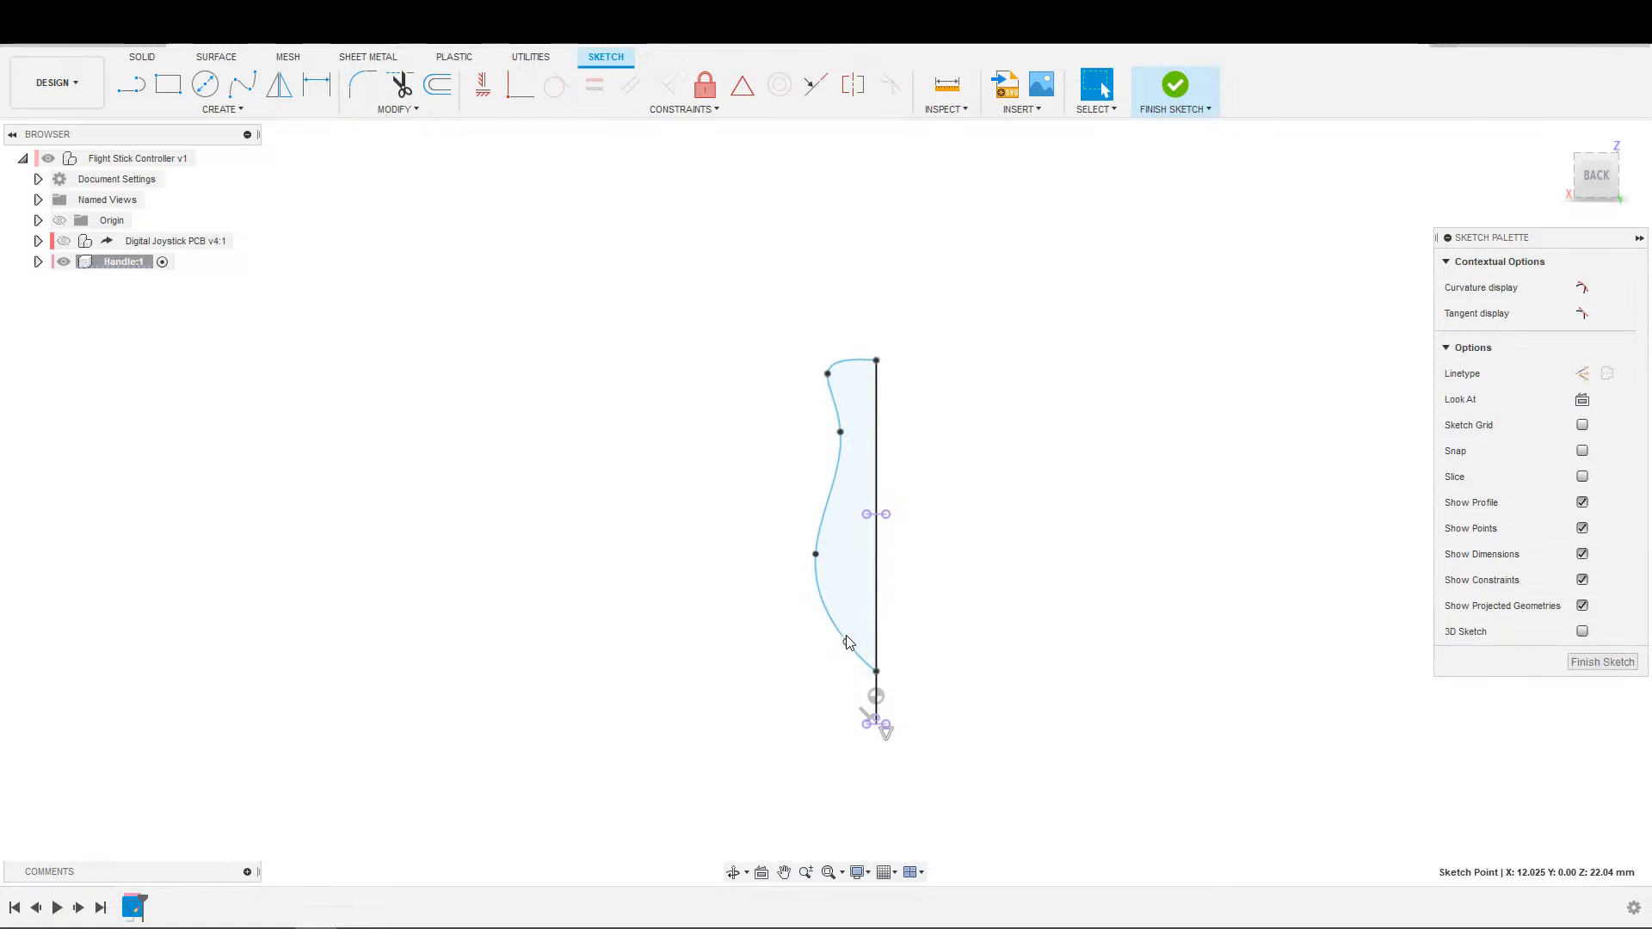
Finish the sketch and revolve the closed handle profile around the vertical centre line as a new body.
left_click(1184, 89)
left_click(204, 83)
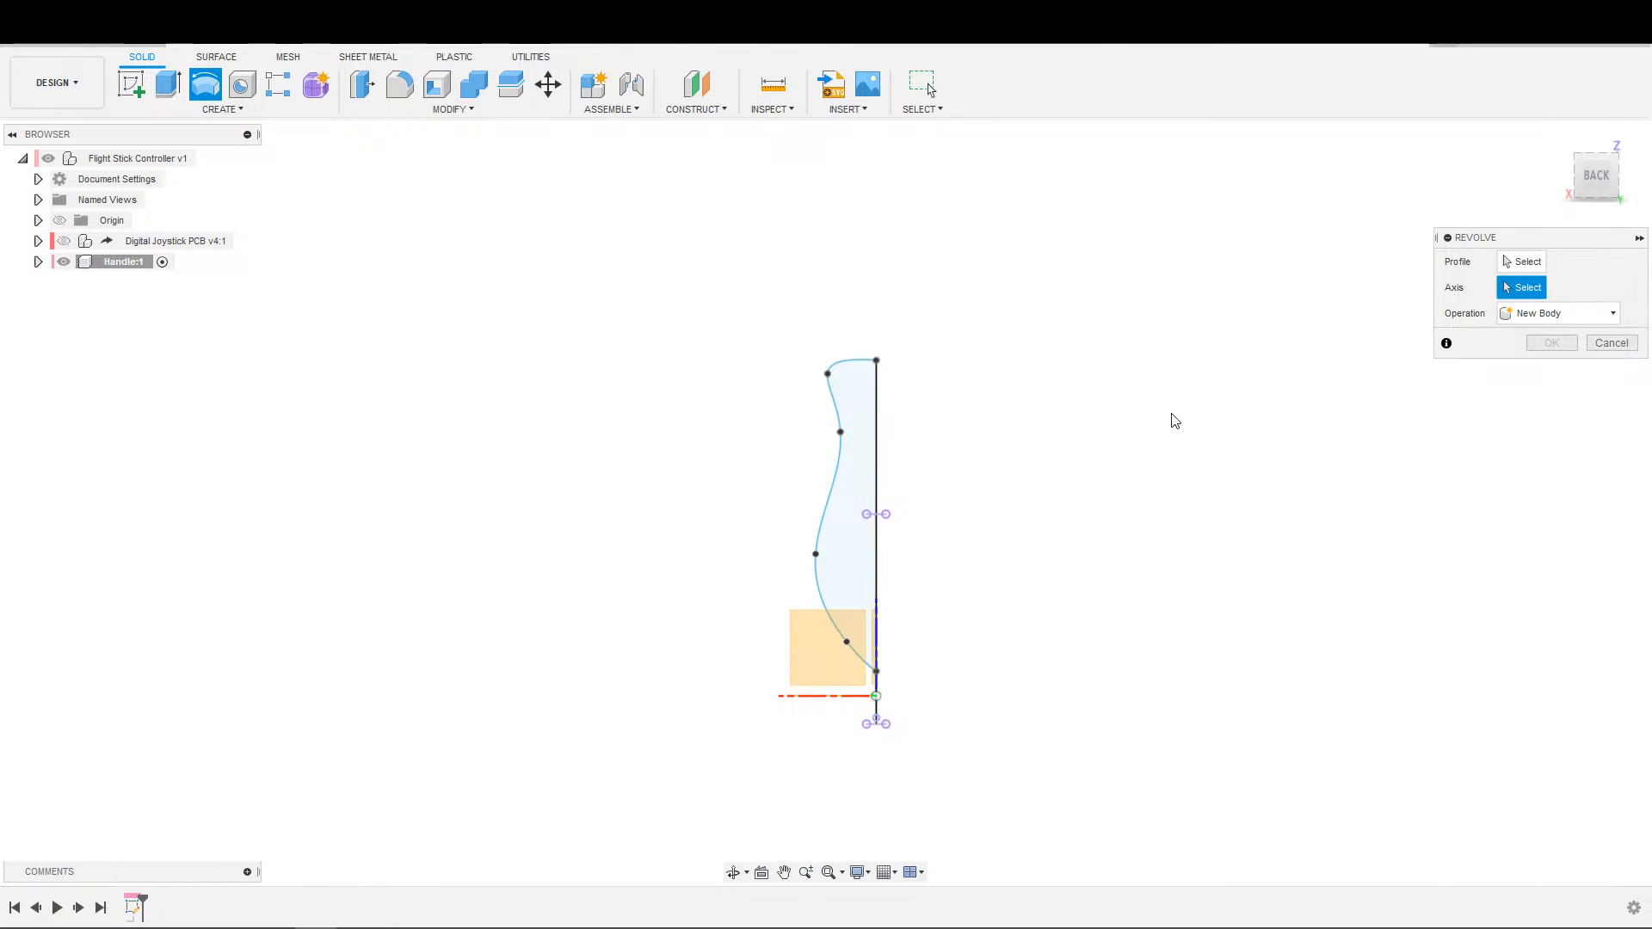
left_click(1524, 262)
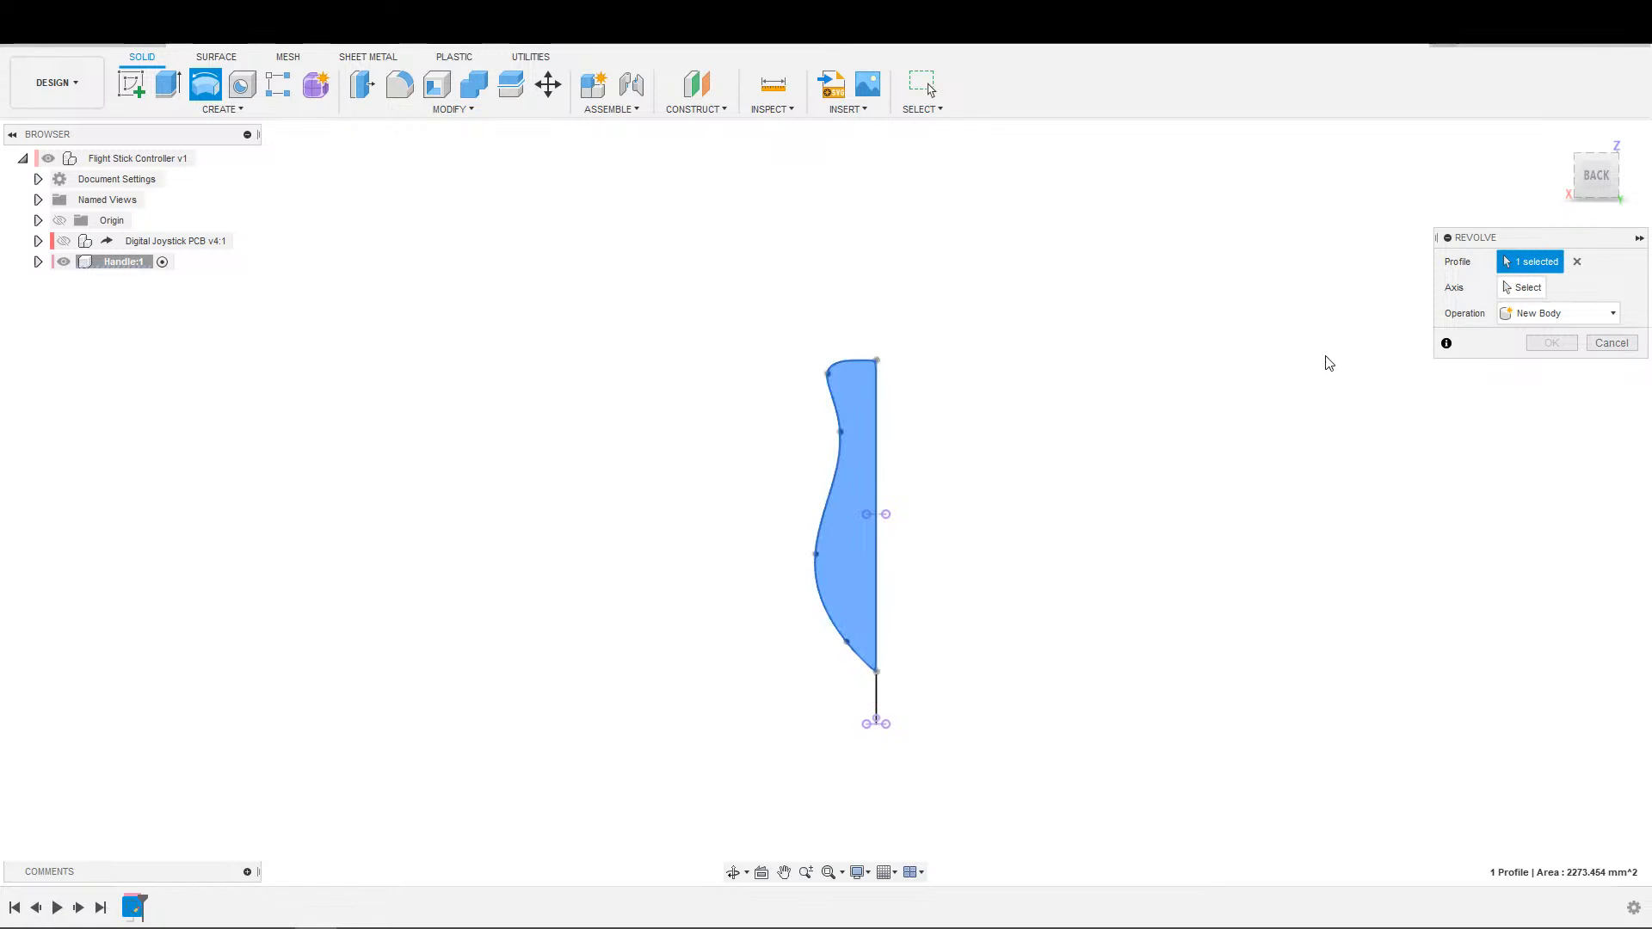
left_click(1527, 289)
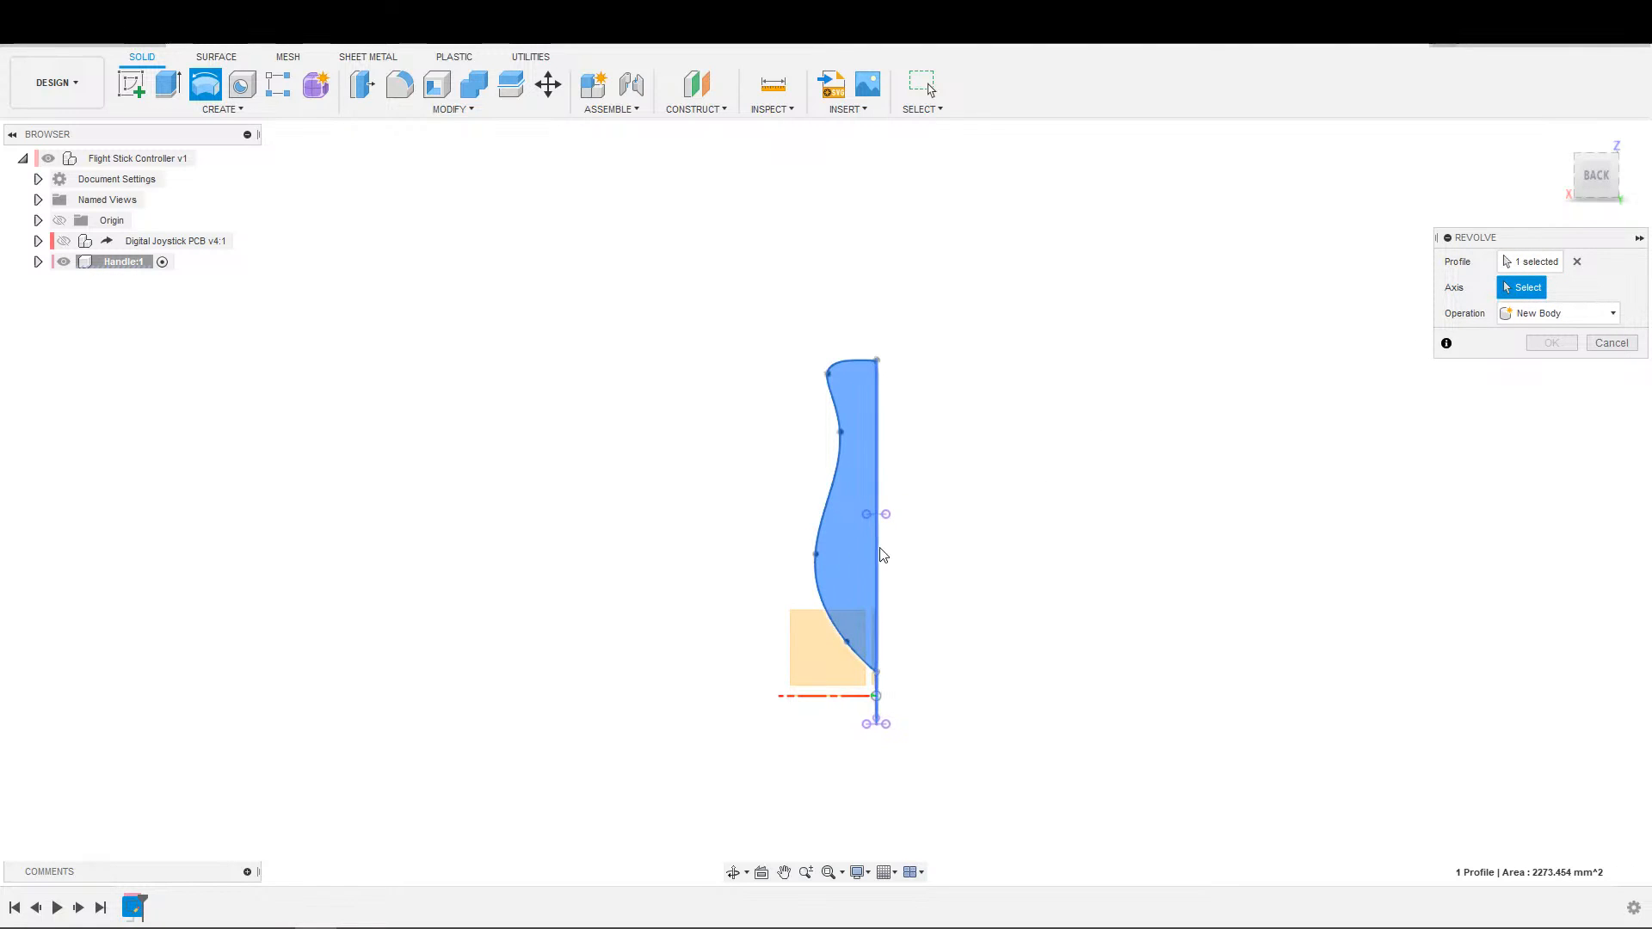
left_click(877, 551)
middle_click_drag(962, 559, 1005, 533, "shift")
left_click(1553, 421)
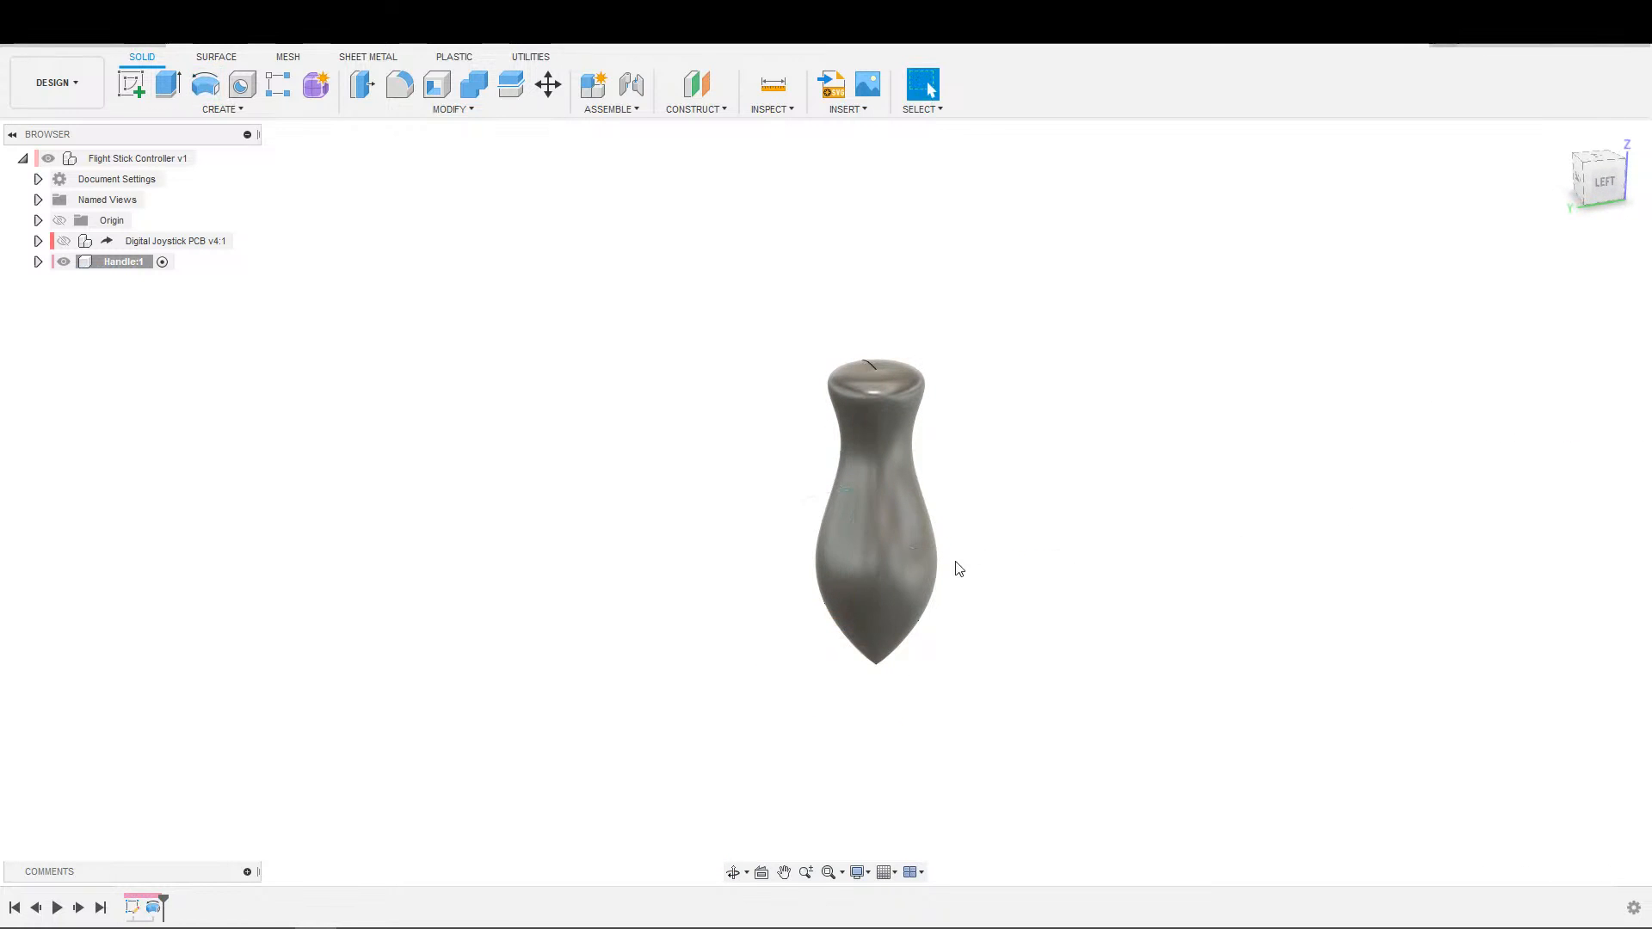
Undo the handle revolve, the spline profile, the centre line, the hiding of the joystick assembly and the projected shaft geometry.
mouse_move(970, 528)
middle_mouse_down("shift")
mouse_move(1047, 457)
mouse_move(1018, 528)
middle_mouse_up("shift")
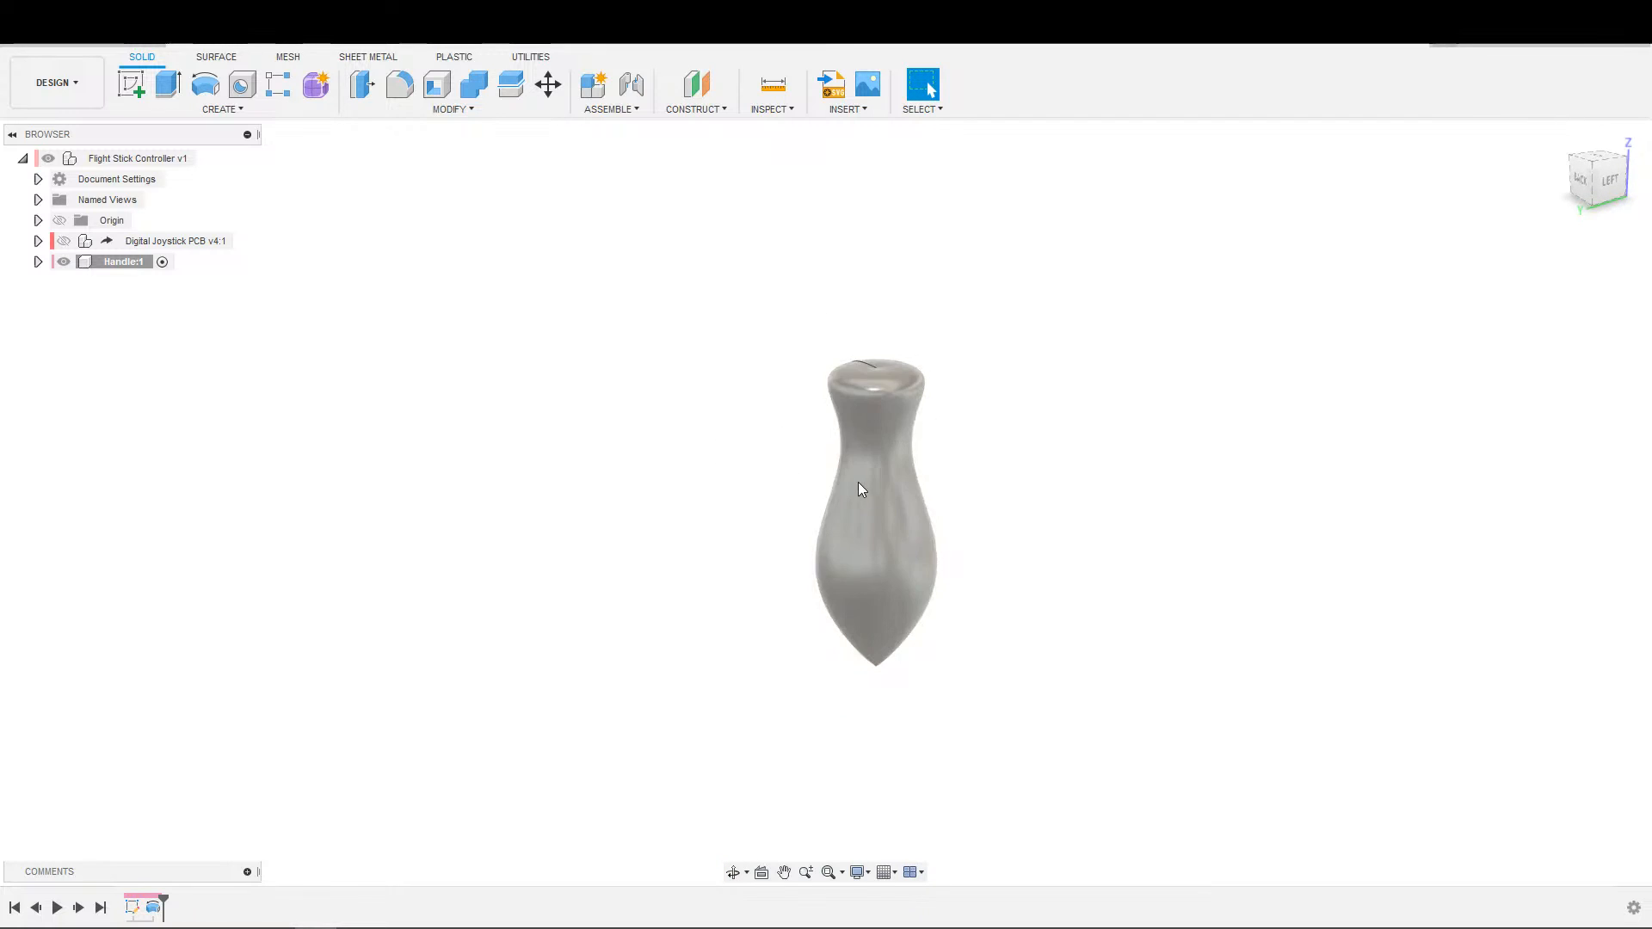
key("ctrl+z")
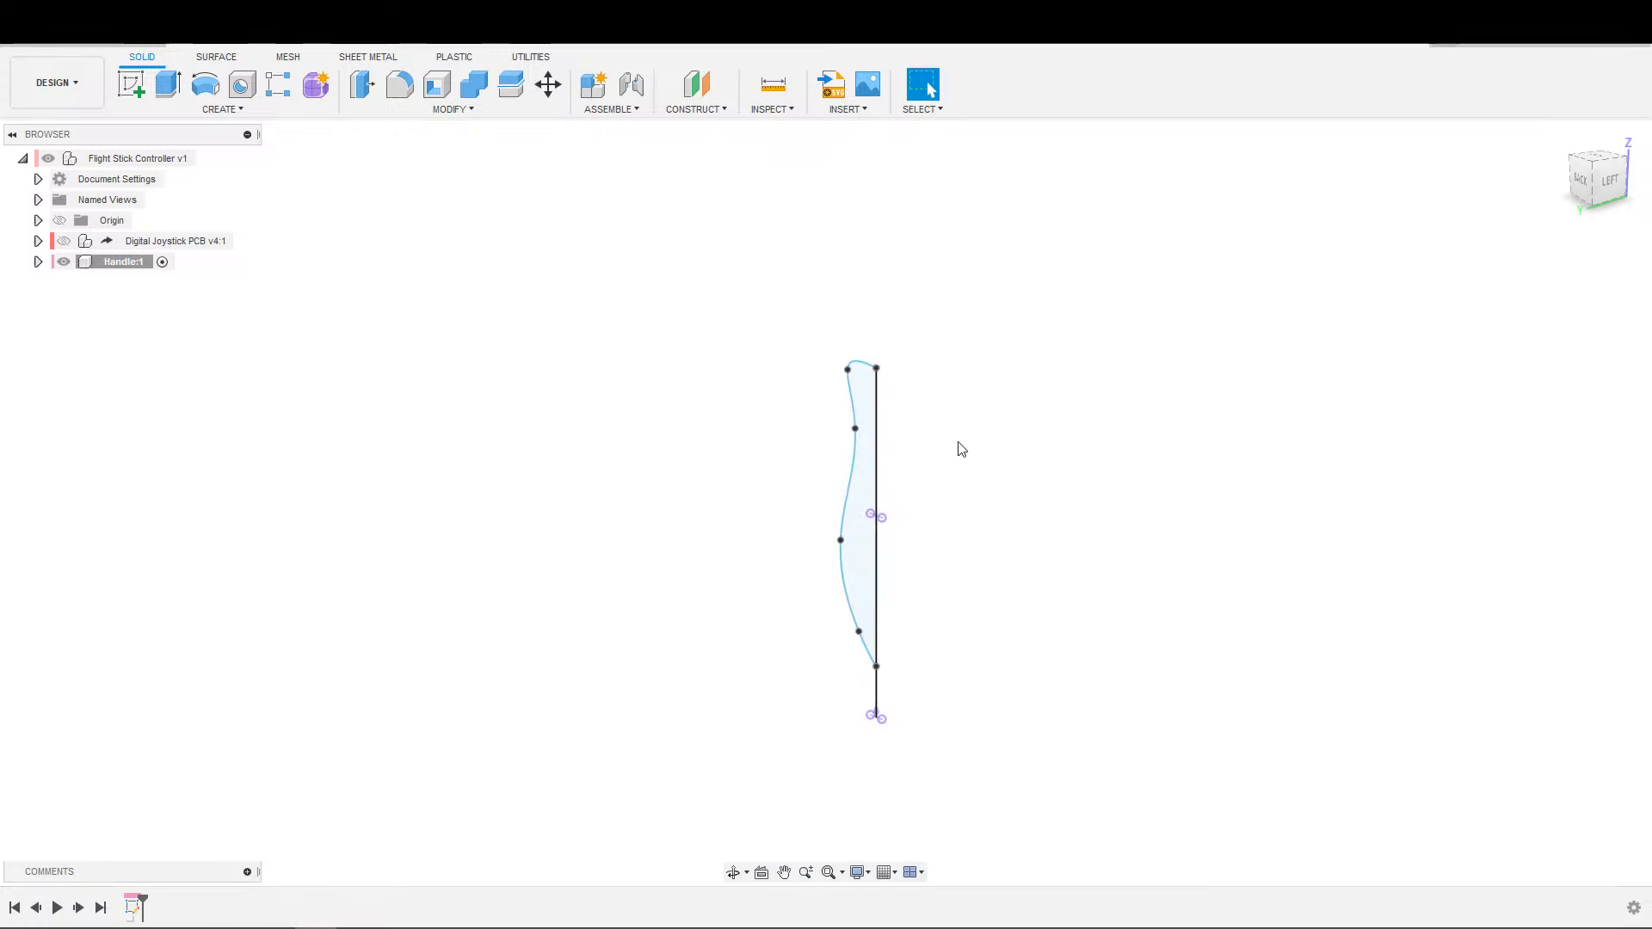
mouse_move(969, 492)
middle_mouse_down("shift")
mouse_move(1041, 442)
mouse_move(1010, 501)
middle_mouse_up("shift")
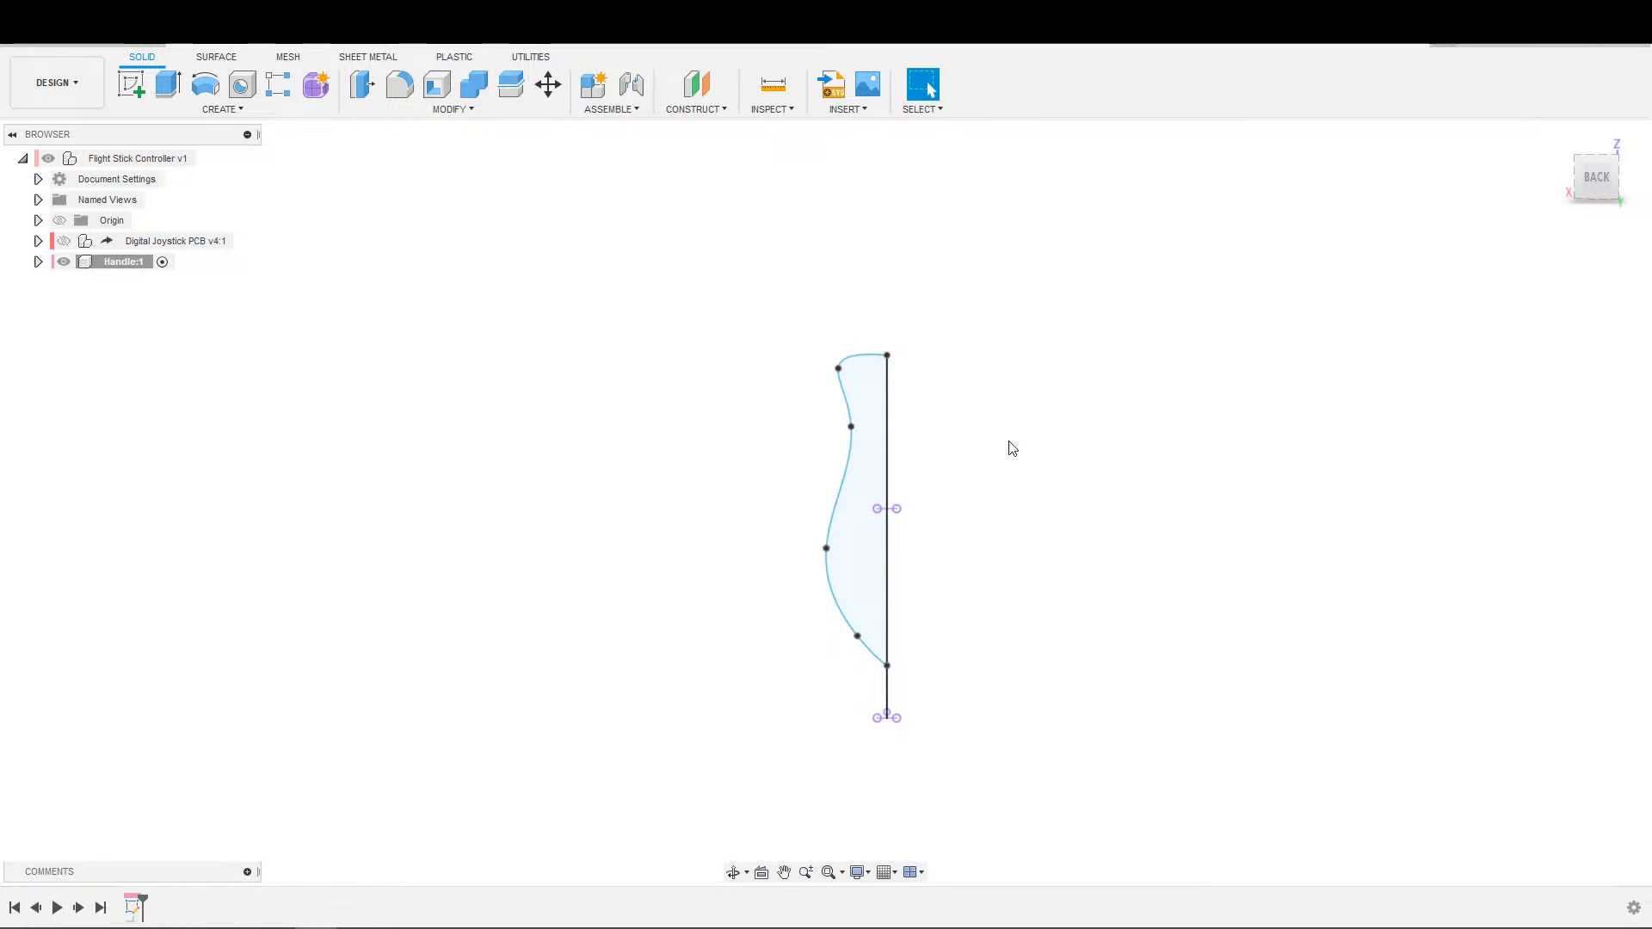
key("ctrl+z")
key("ctrl+z")
key("ctrl+z")
key("ctrl+z")
key("ctrl+z")
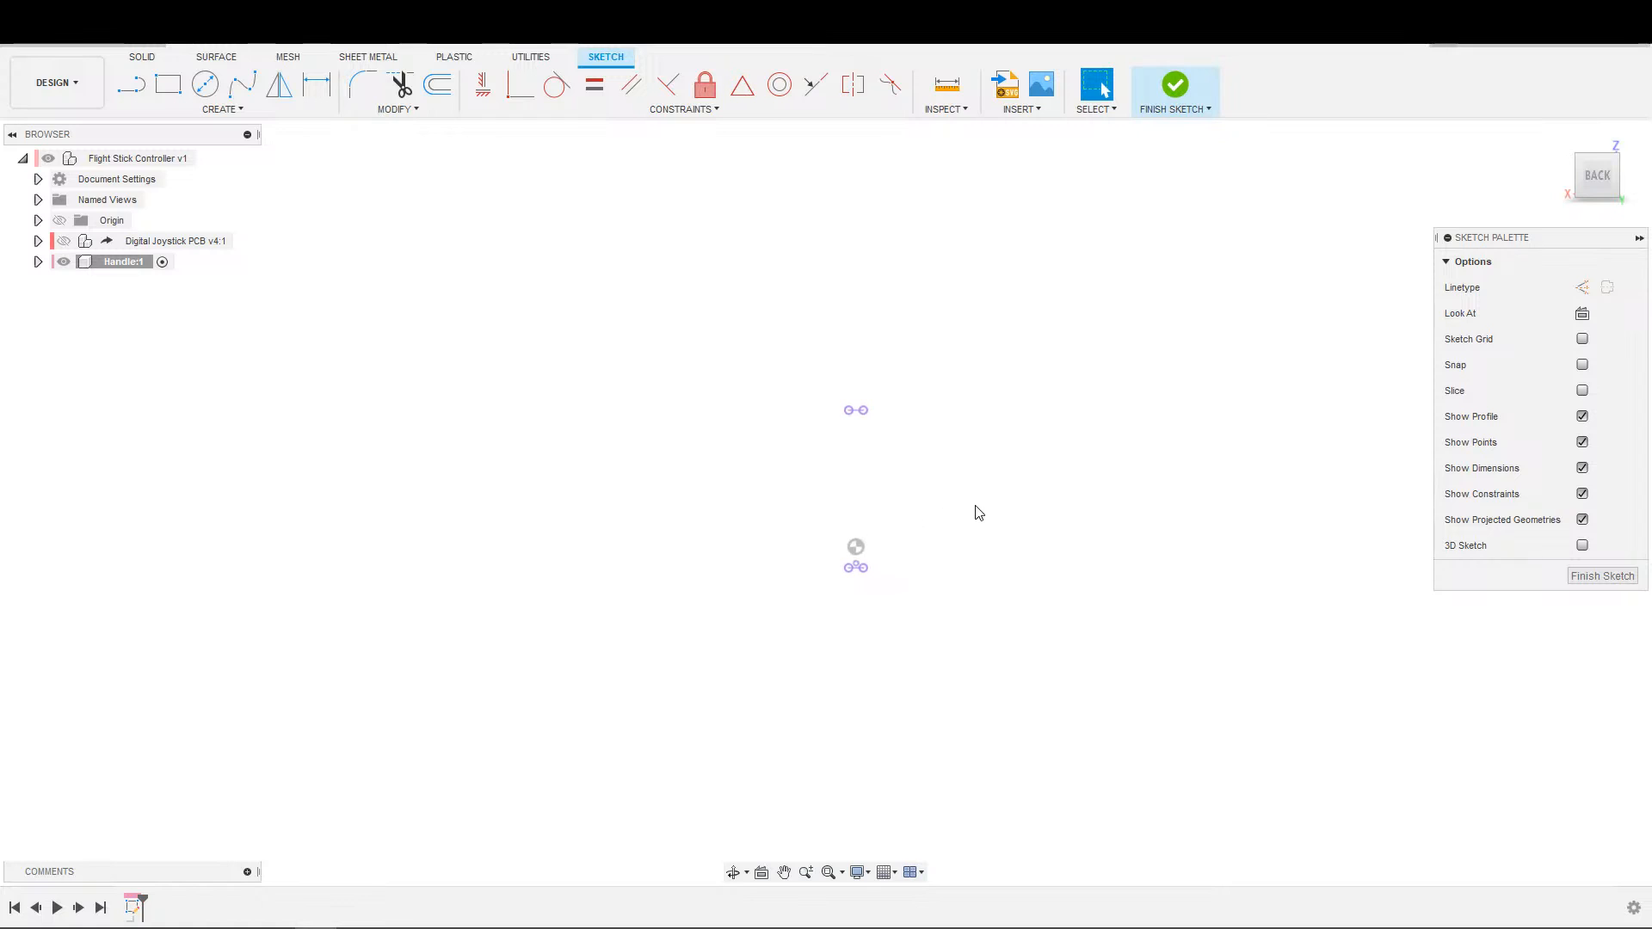
key("ctrl+z")
Examine the threaded tip of the stick shaft up close, with the Measure tool at hand.
middle_click_drag(987, 463, 841, 465, "shift")
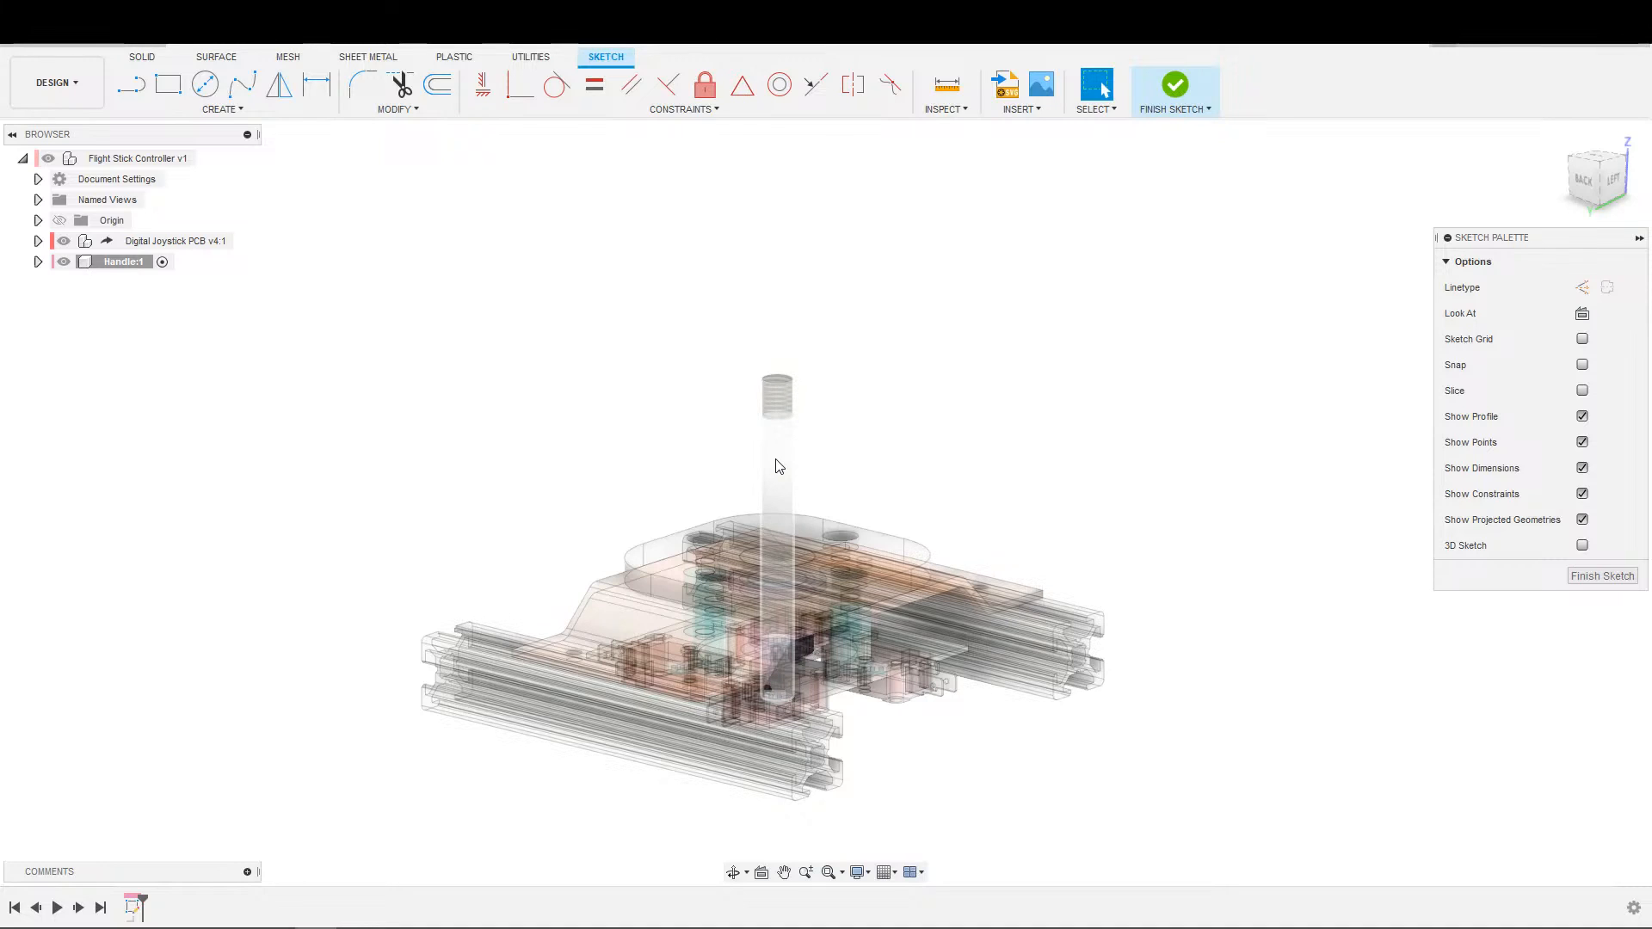
scroll(830, 384, "up", 5)
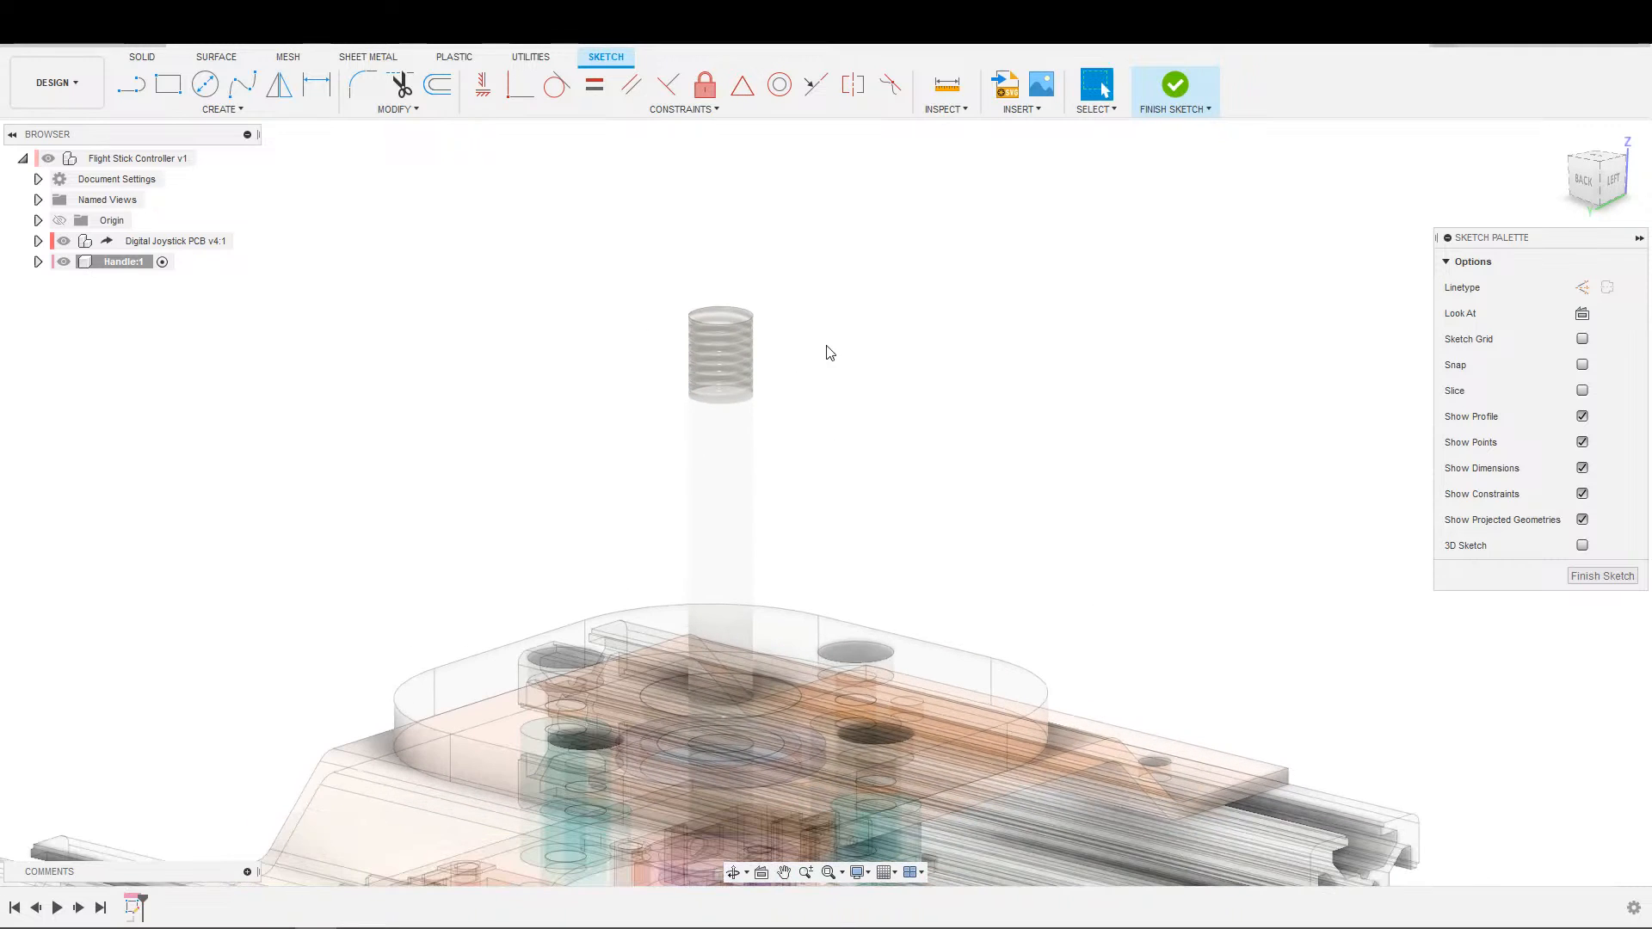
left_click(947, 84)
scroll(735, 367, "up", 3)
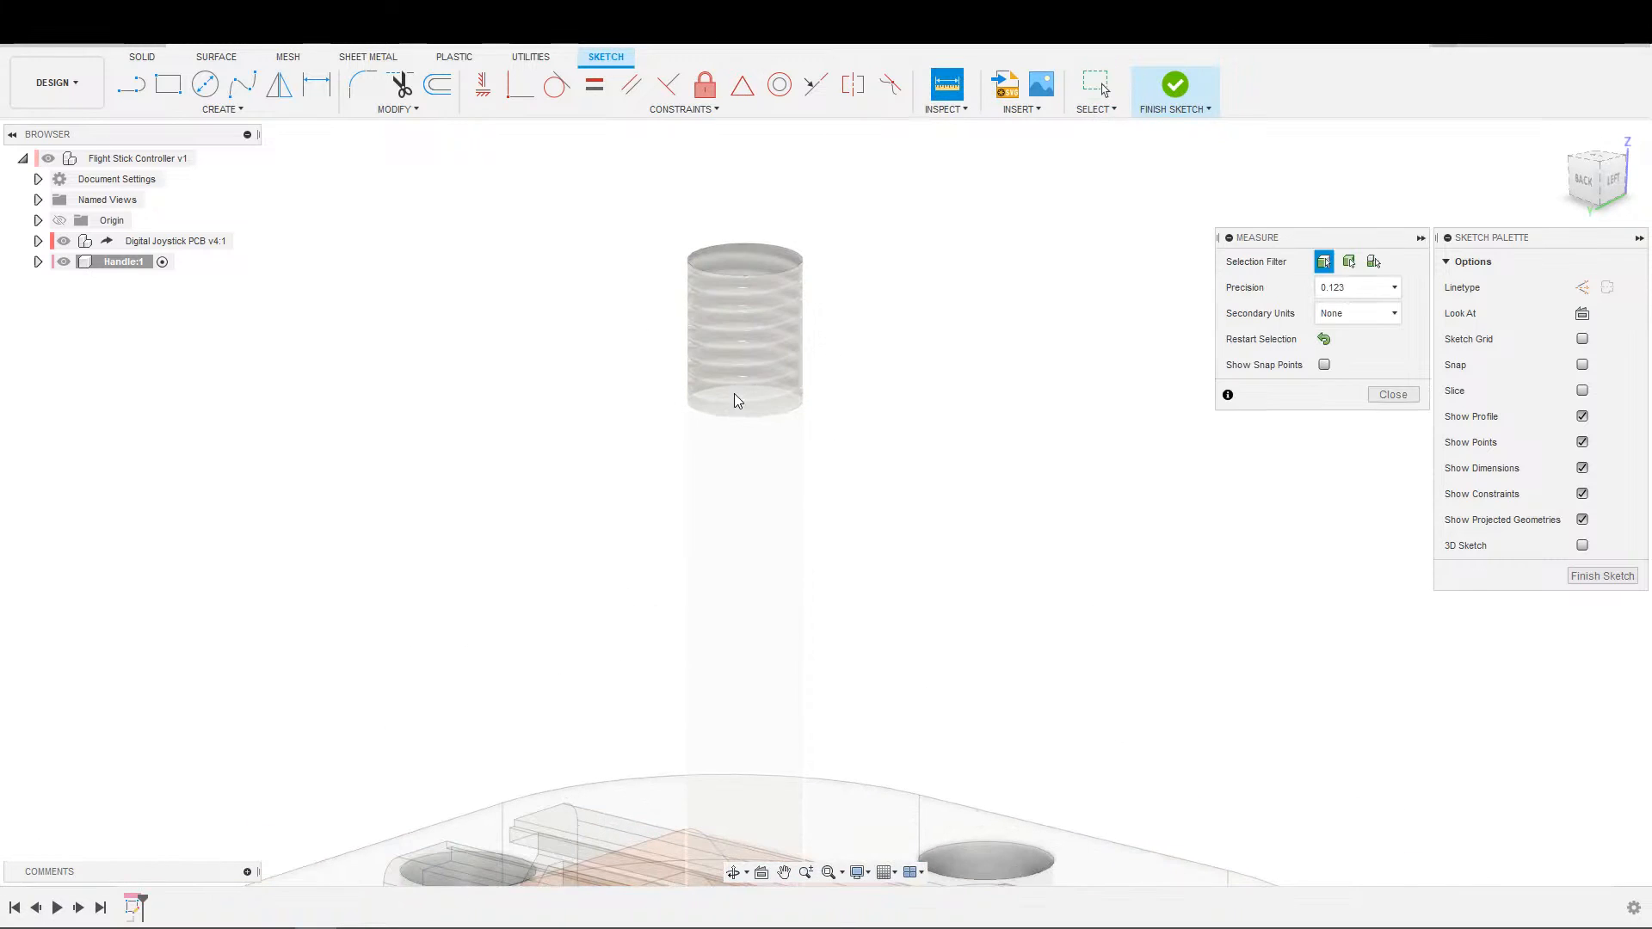
scroll(885, 455, "down", 3)
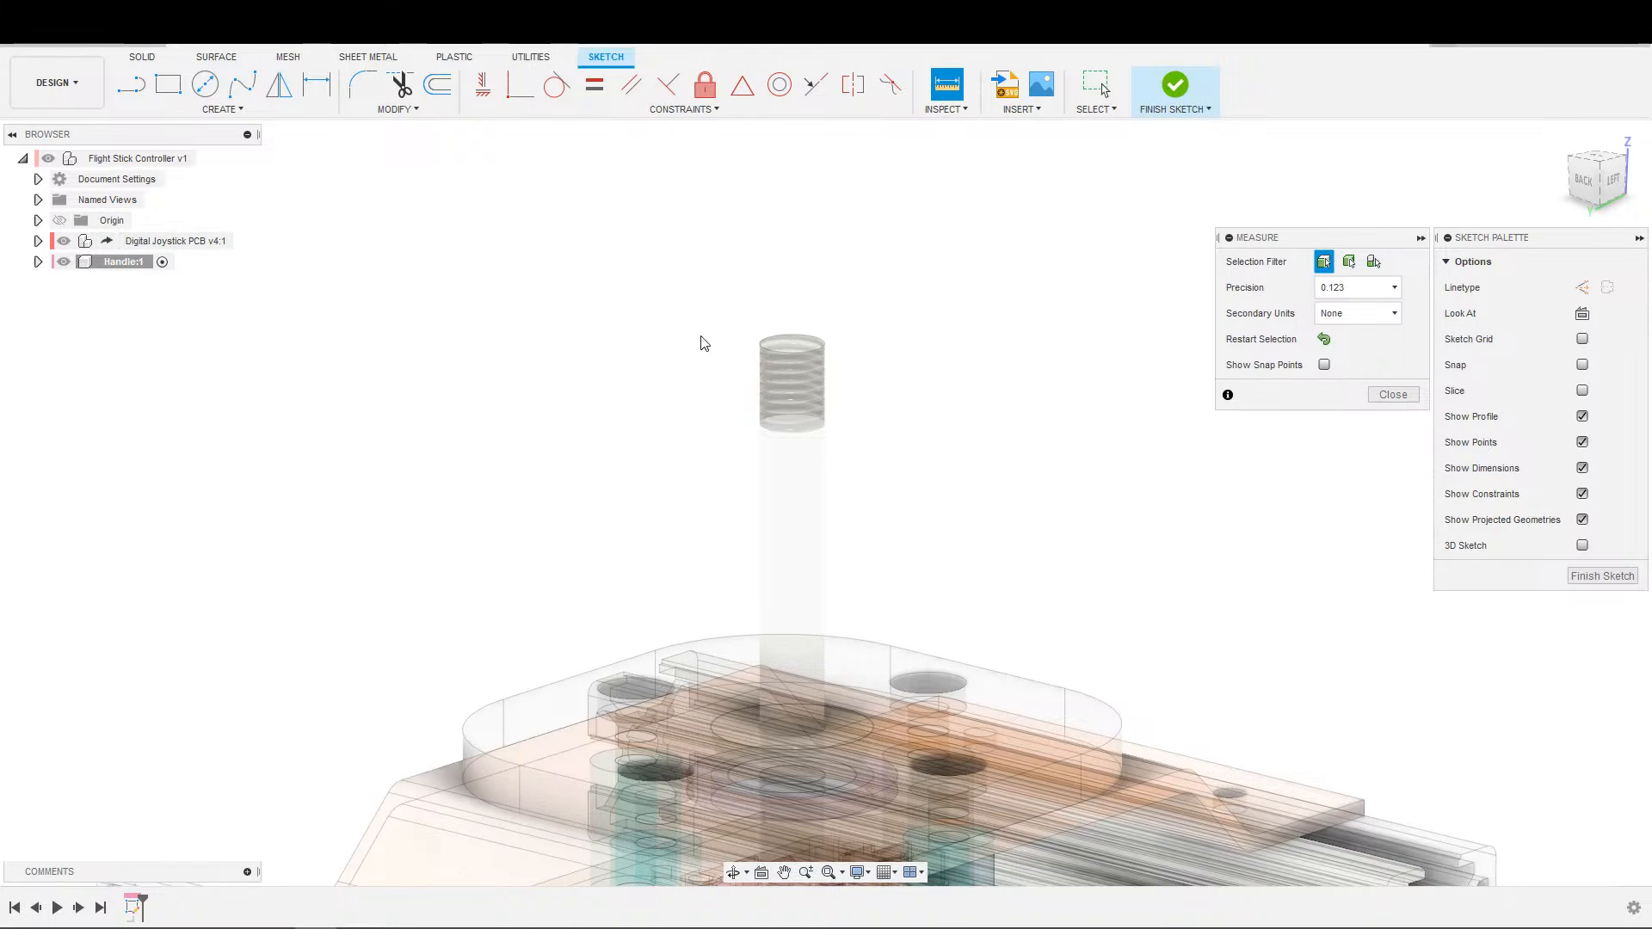
key("Escape")
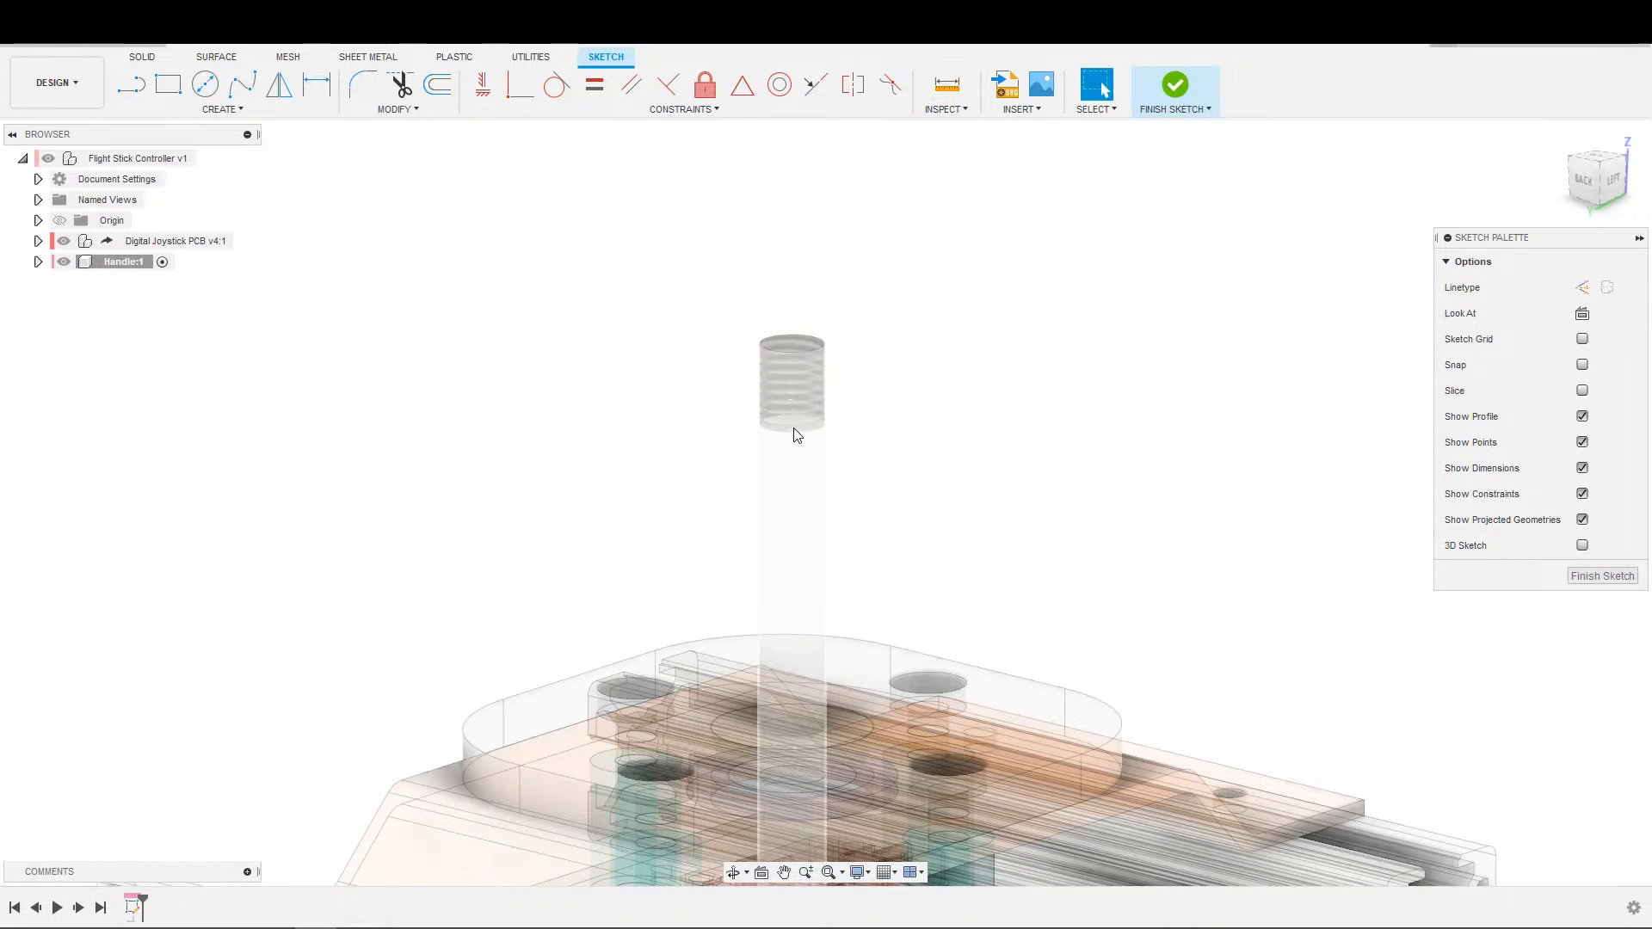
Undo the creation of the empty handle sketch.
left_click(776, 356)
left_click(785, 352)
left_click(890, 314)
key("ctrl+z")
scroll(1081, 359, "down", 2)
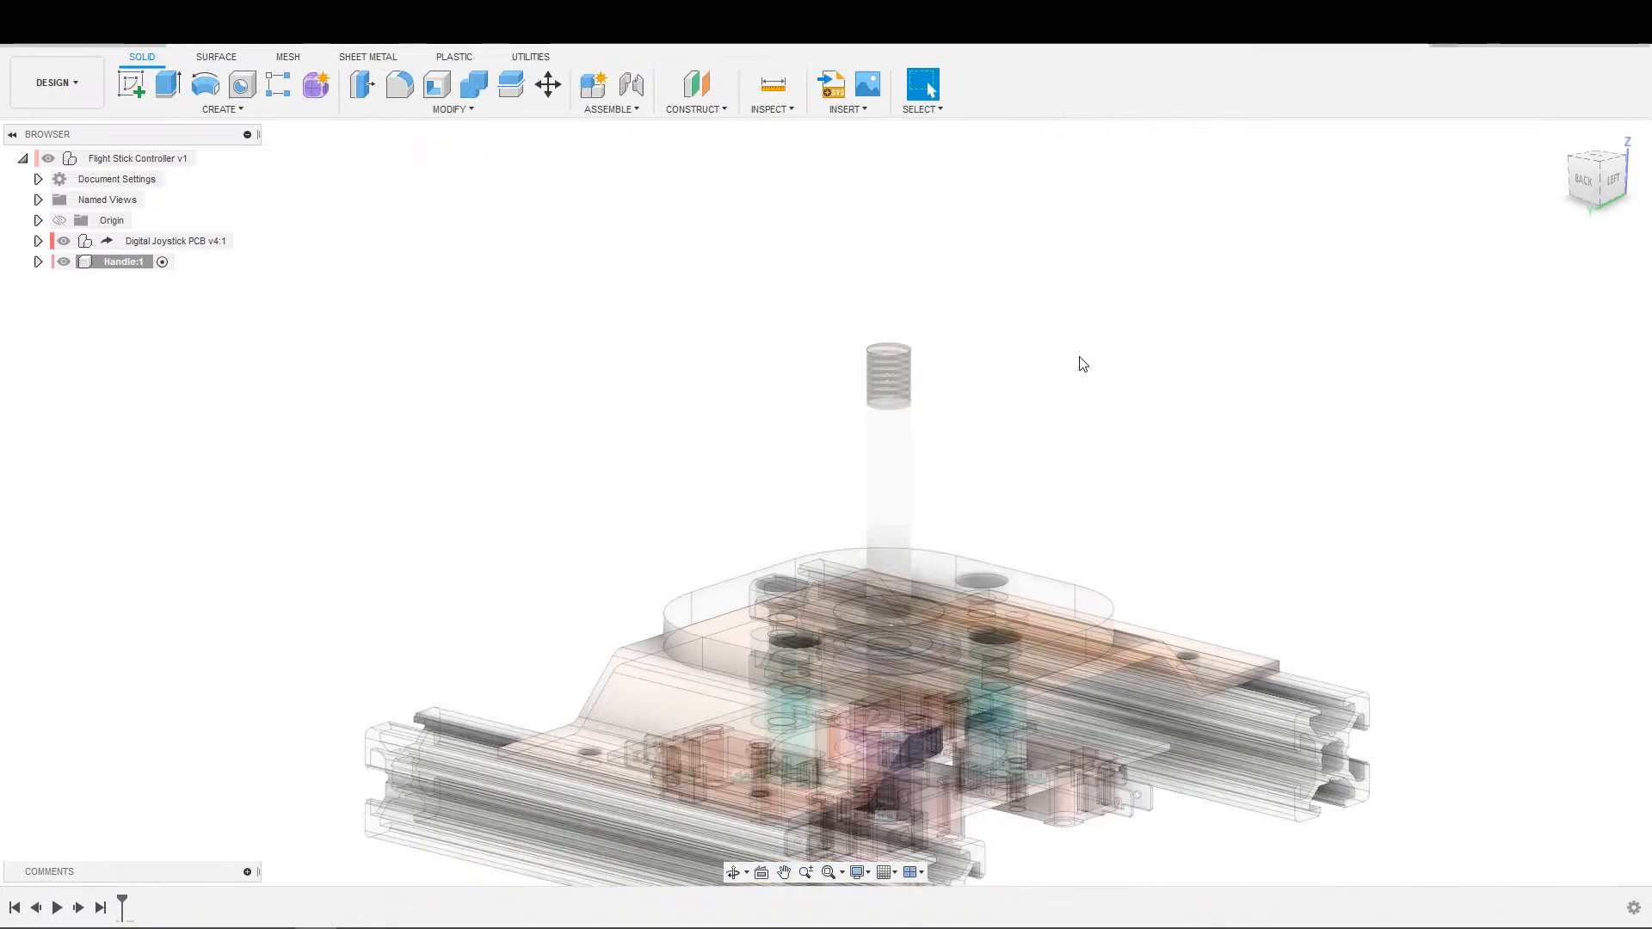
Create a construction plane offset -15 mm from the top face of the threaded shaft.
left_click(700, 90)
middle_click_drag(869, 491, 929, 809, "shift")
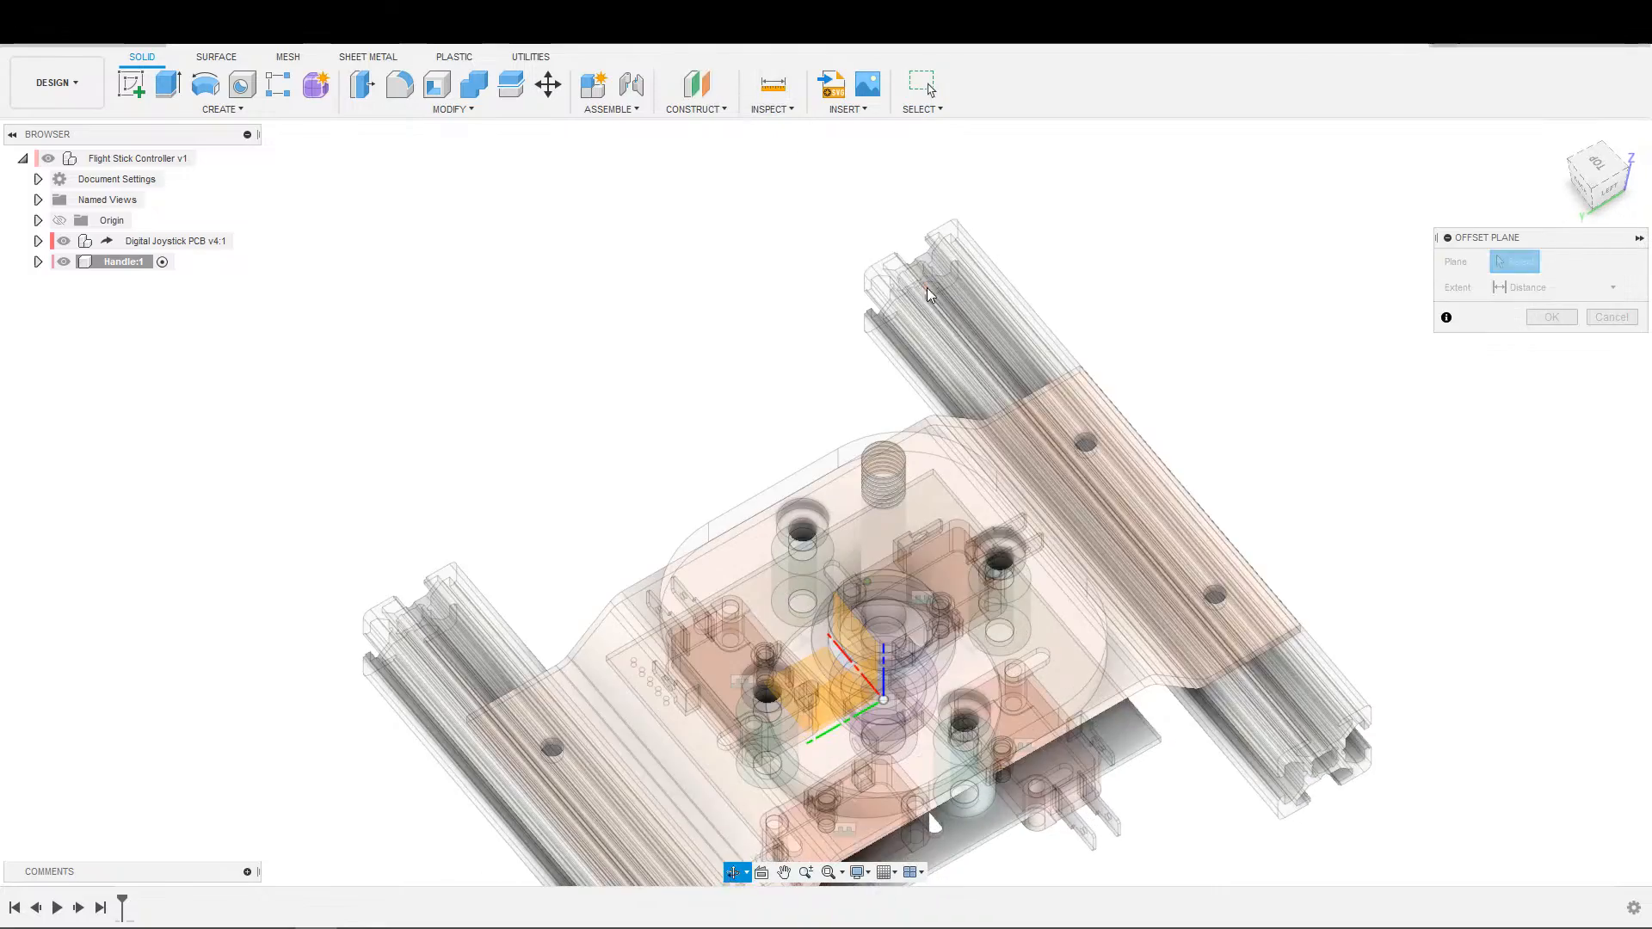
scroll(1021, 486, "up", 3)
left_click(782, 468)
middle_click_drag(1241, 463, 1173, 551, "shift")
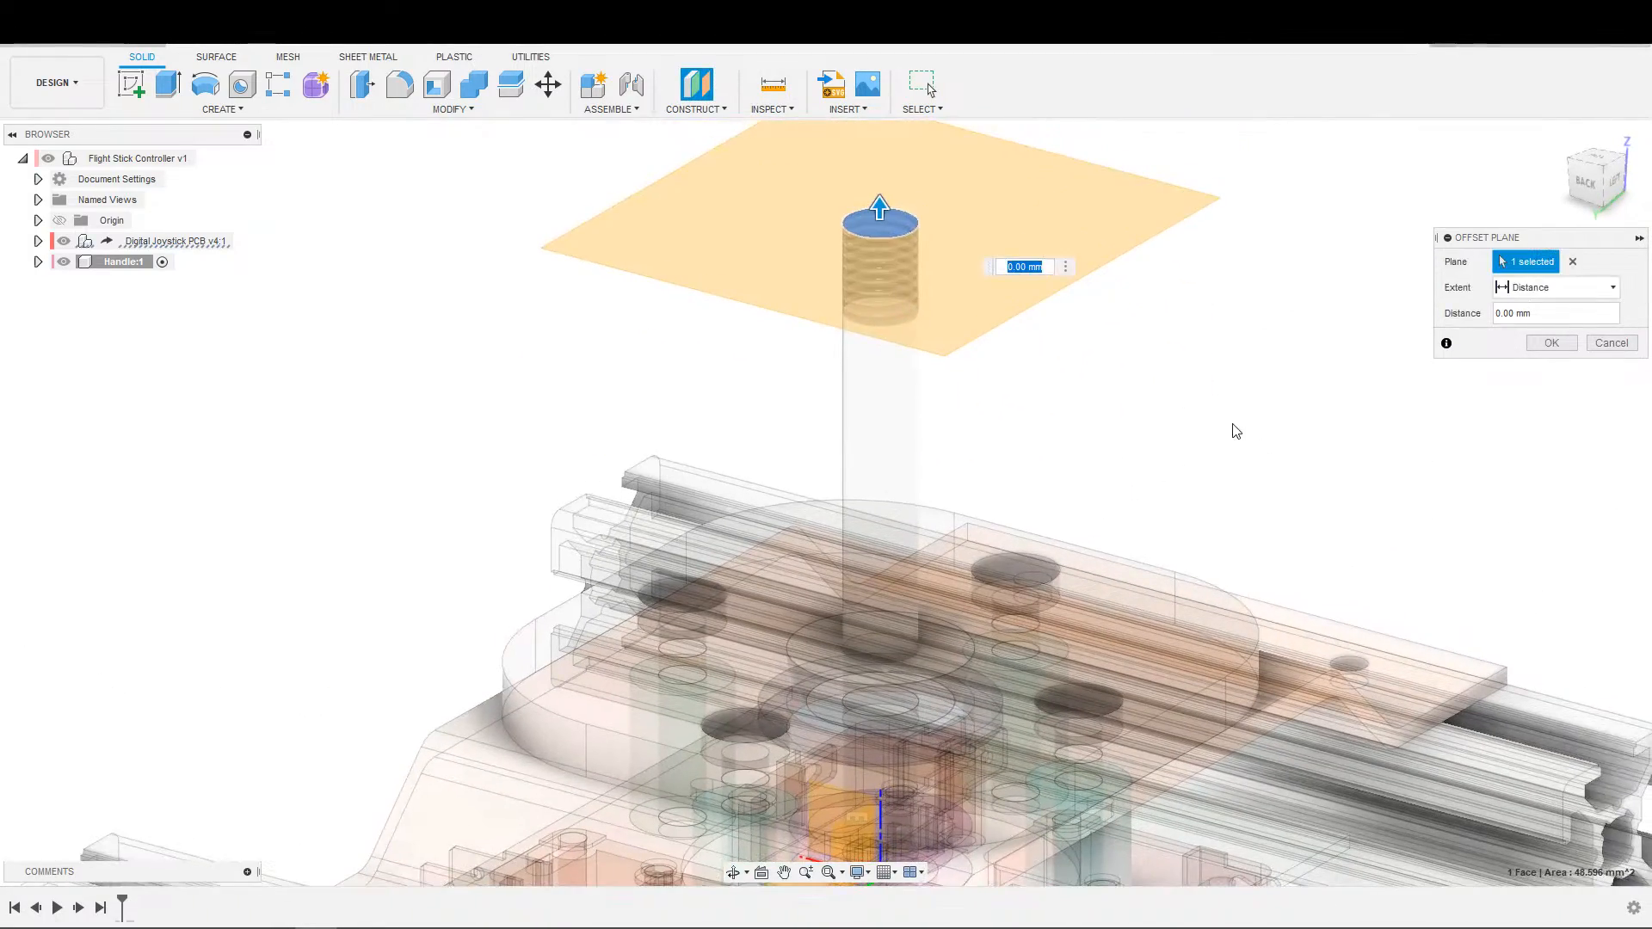
type("15")
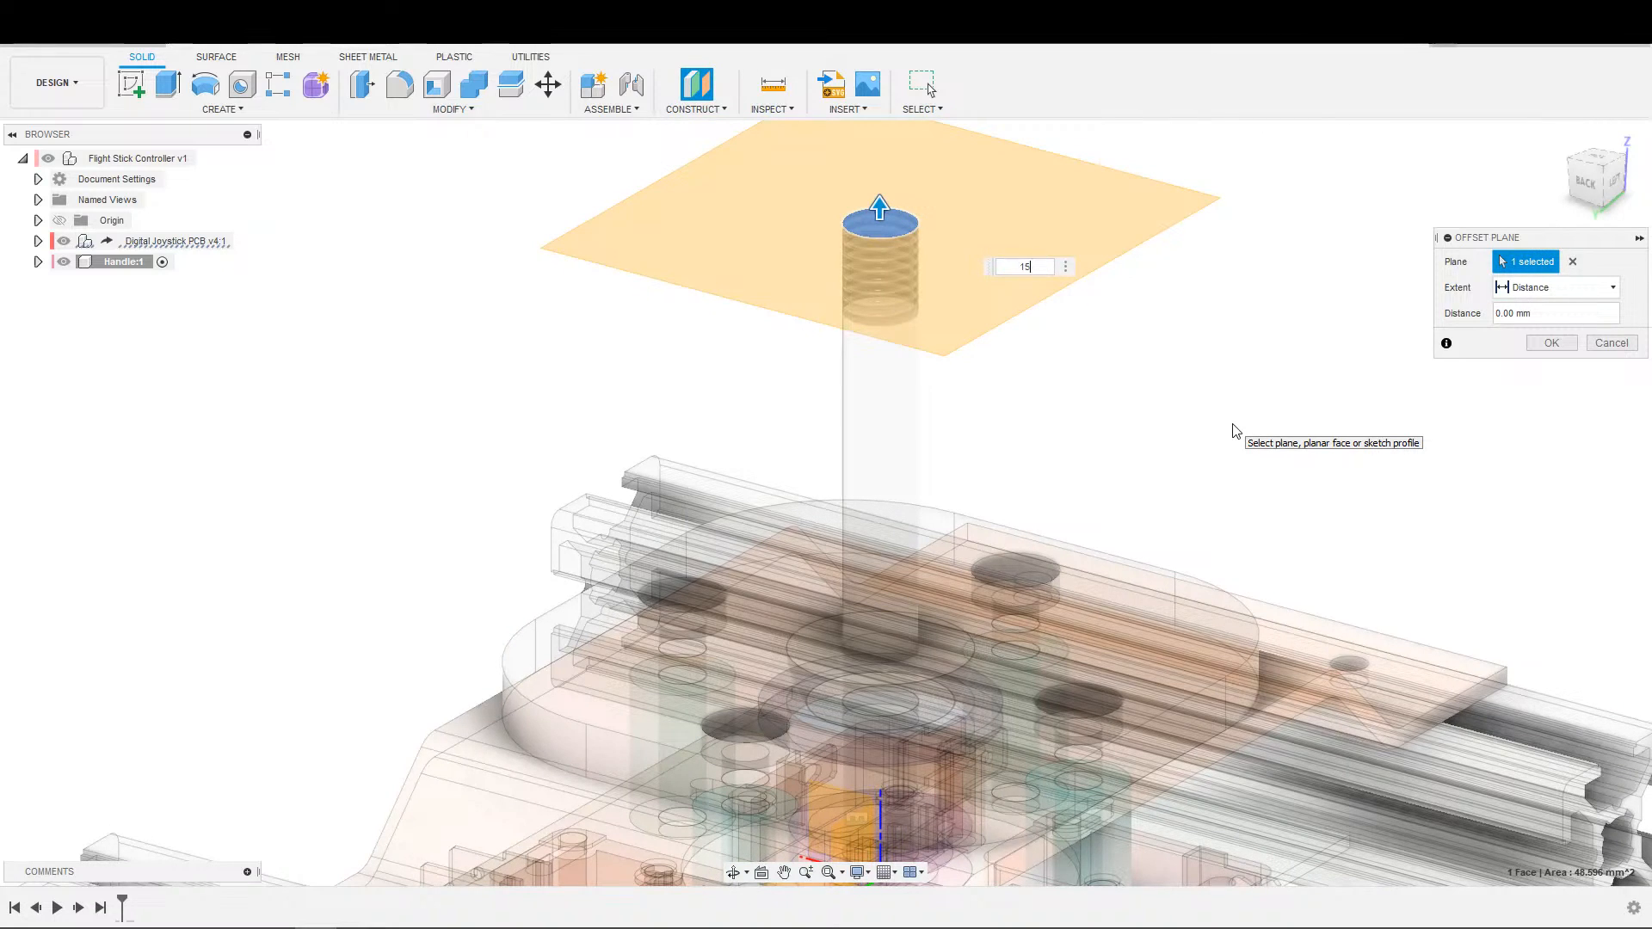
key("Return")
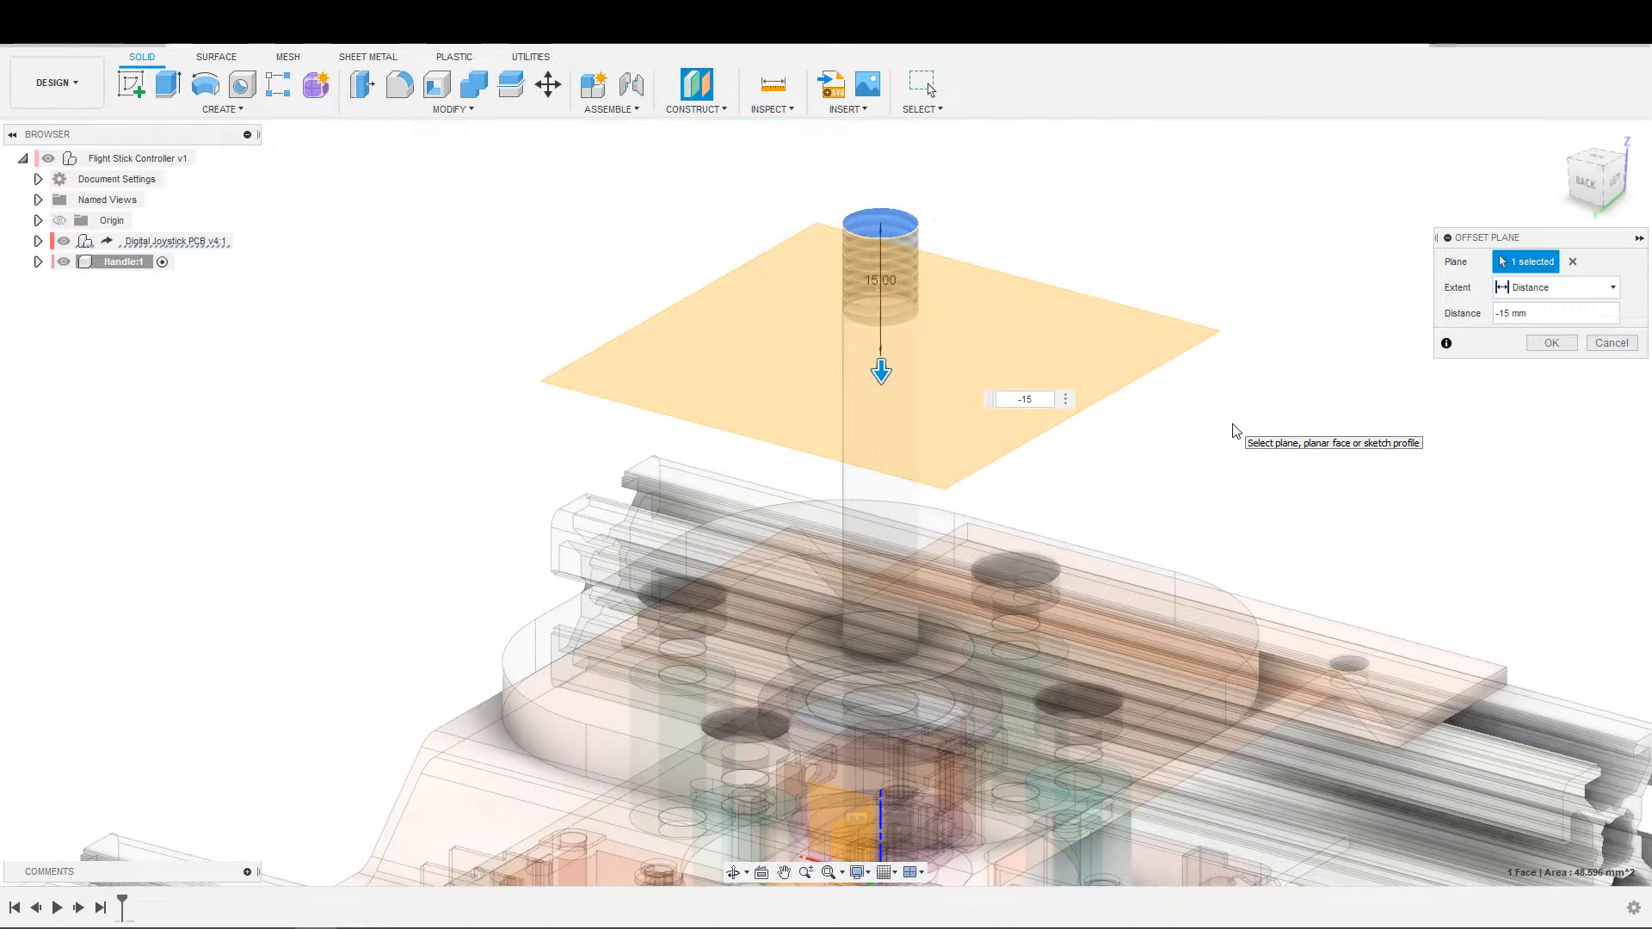
Start a new sketch on the offset plane that crosses the shaft.
key("s")
left_click(1290, 463)
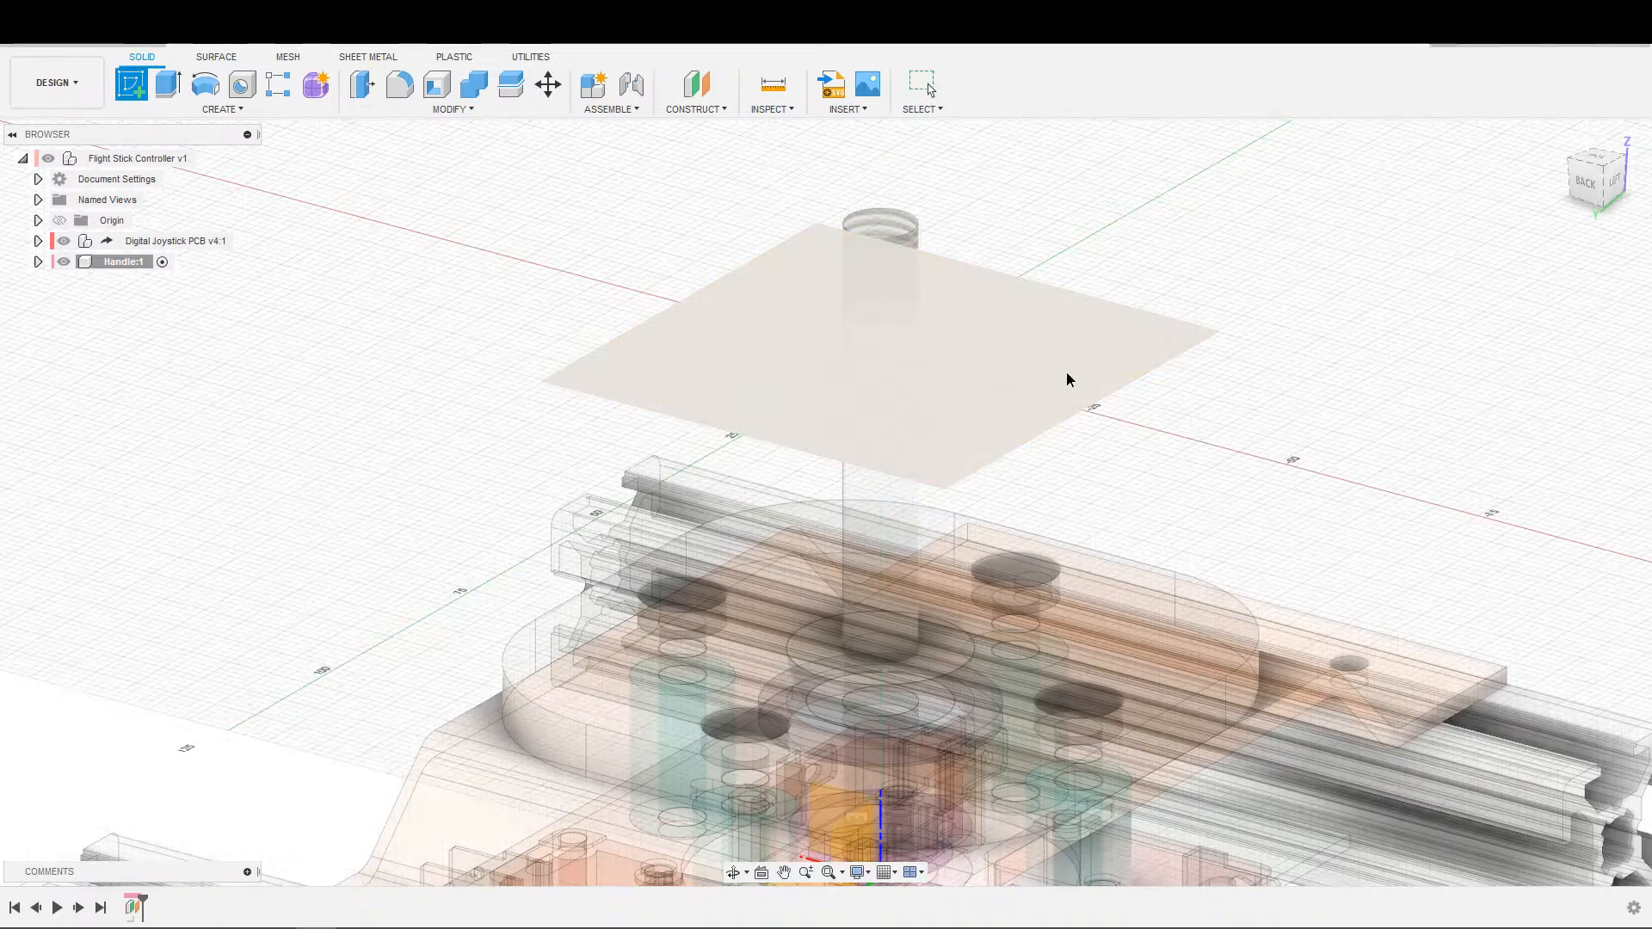
left_click(1067, 370)
scroll(1080, 705, "up", 2)
middle_click_drag(1063, 673, 958, 685)
key("s")
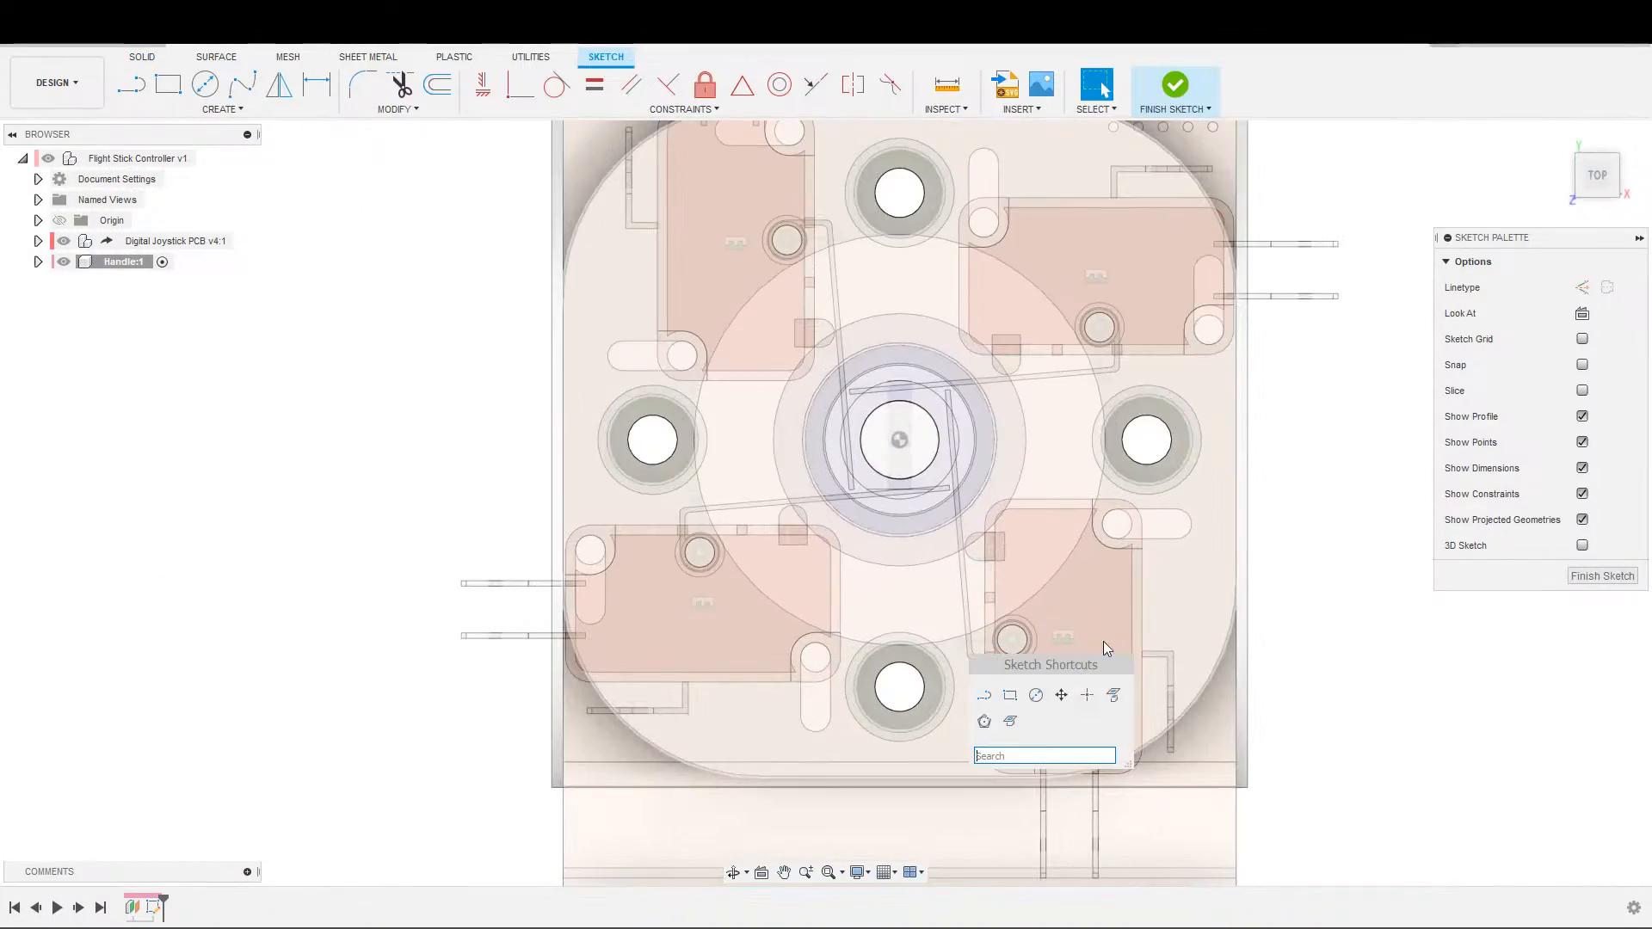
left_click(1116, 694)
middle_click_drag(1053, 651, 946, 516, "shift")
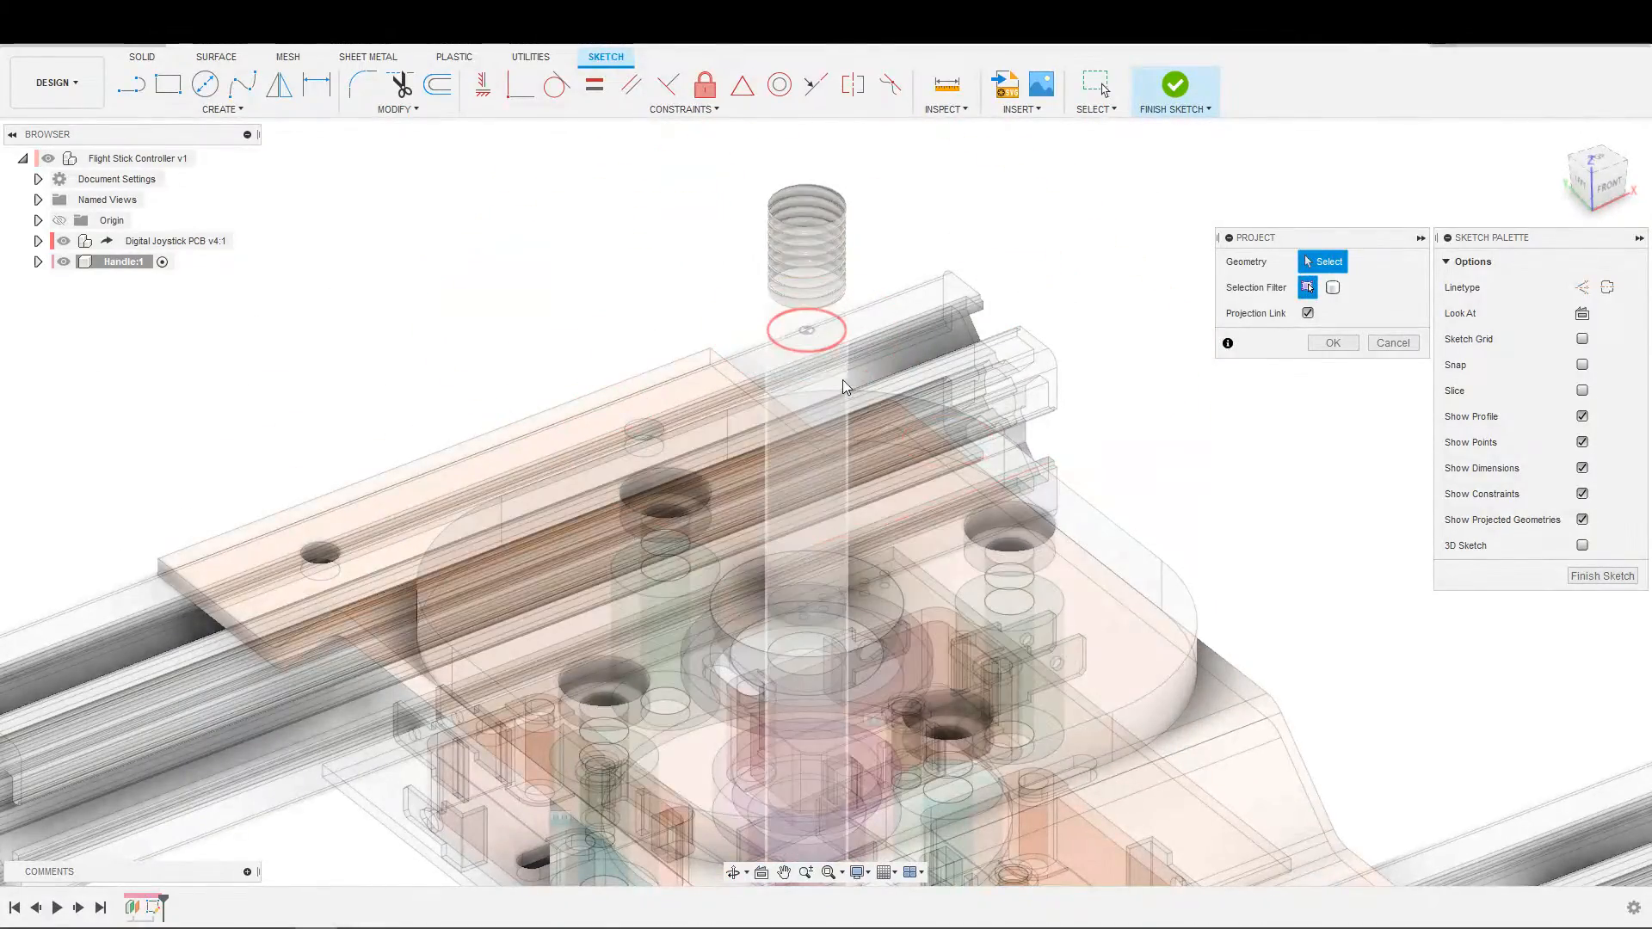
left_click(841, 377)
left_click(1378, 262)
key("s")
key("Escape")
Intersect the shaft with the sketch plane, using the Bodies selection filter, to get its cross-section in the sketch.
key("s")
left_click(1109, 389)
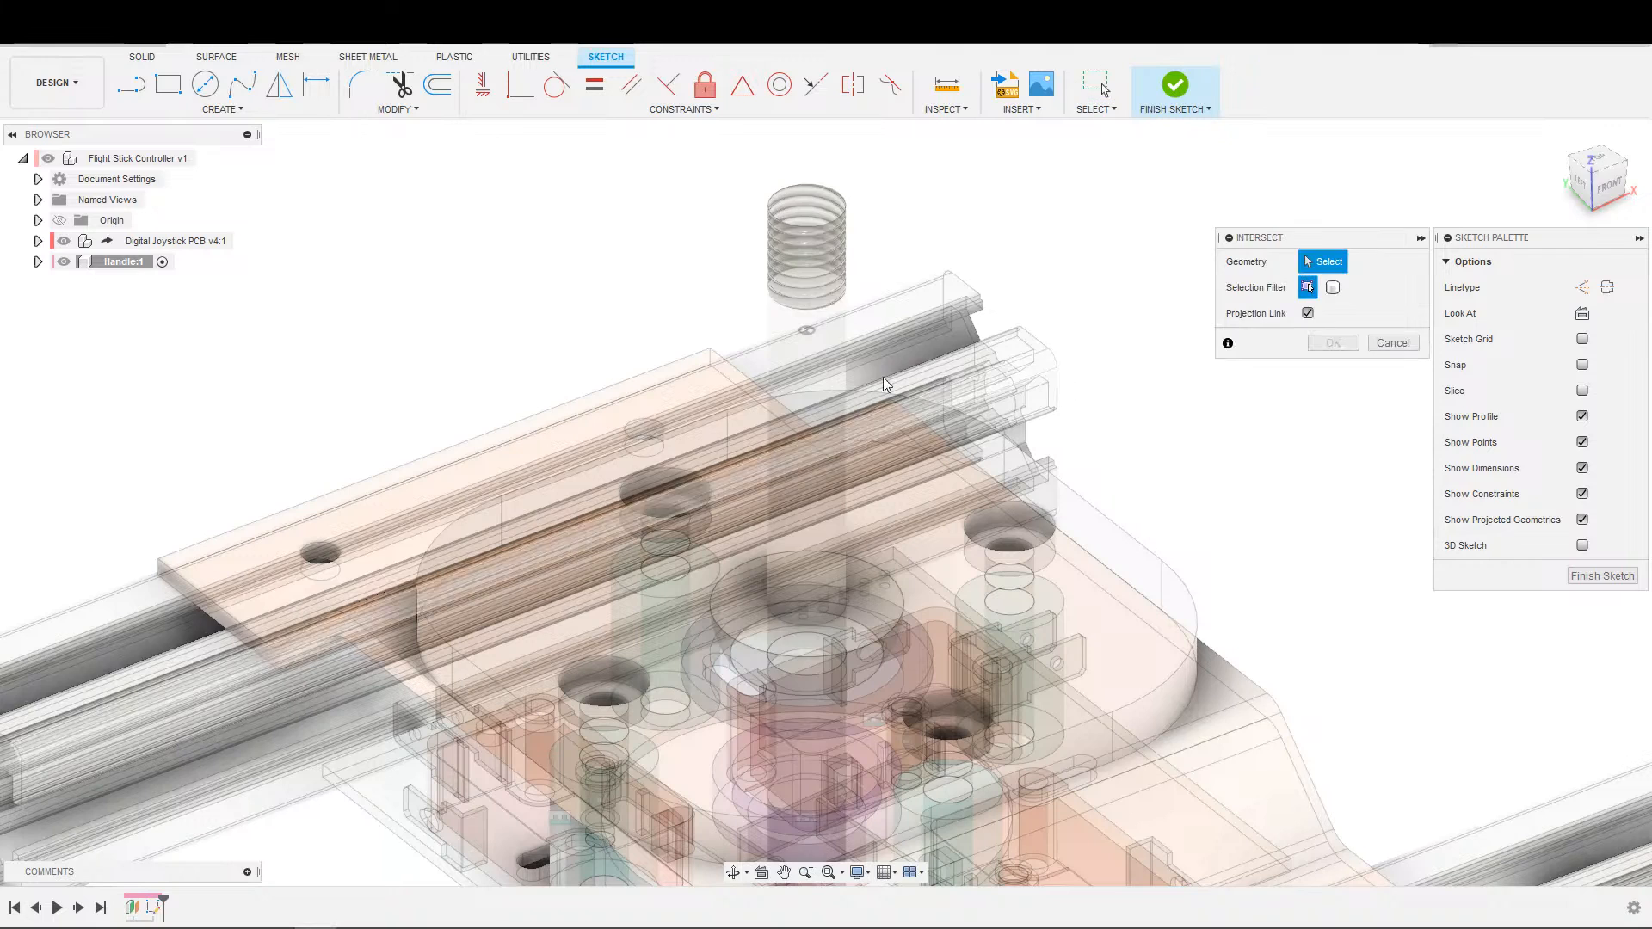
left_click(818, 369)
left_click(1333, 287)
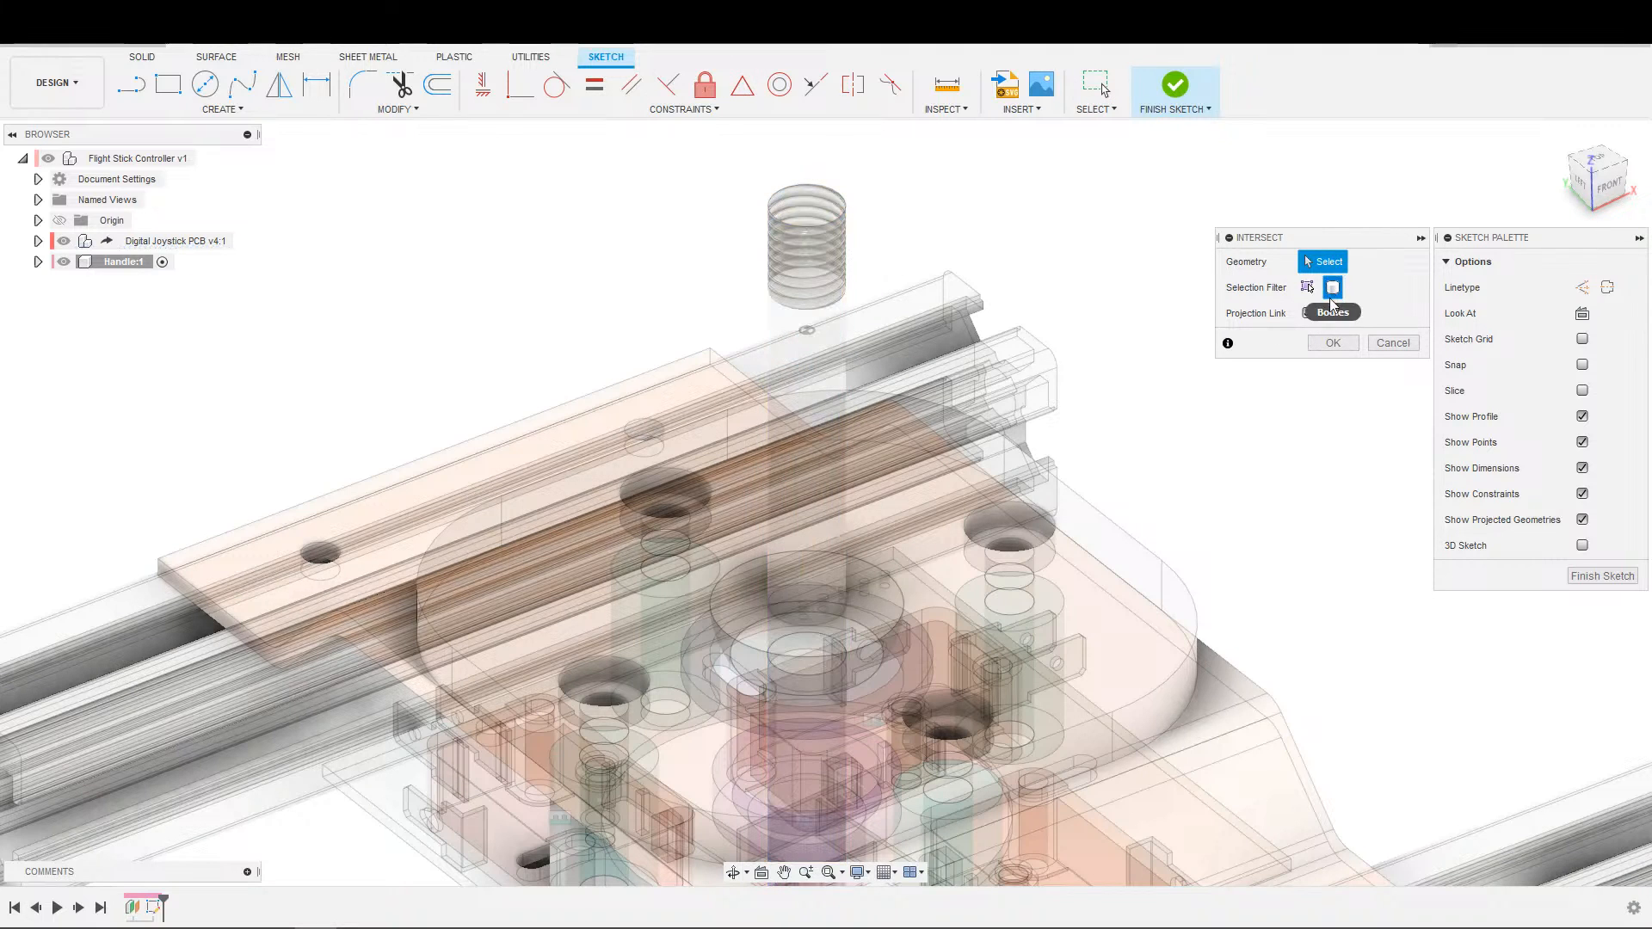
left_click(826, 373)
left_click(1330, 345)
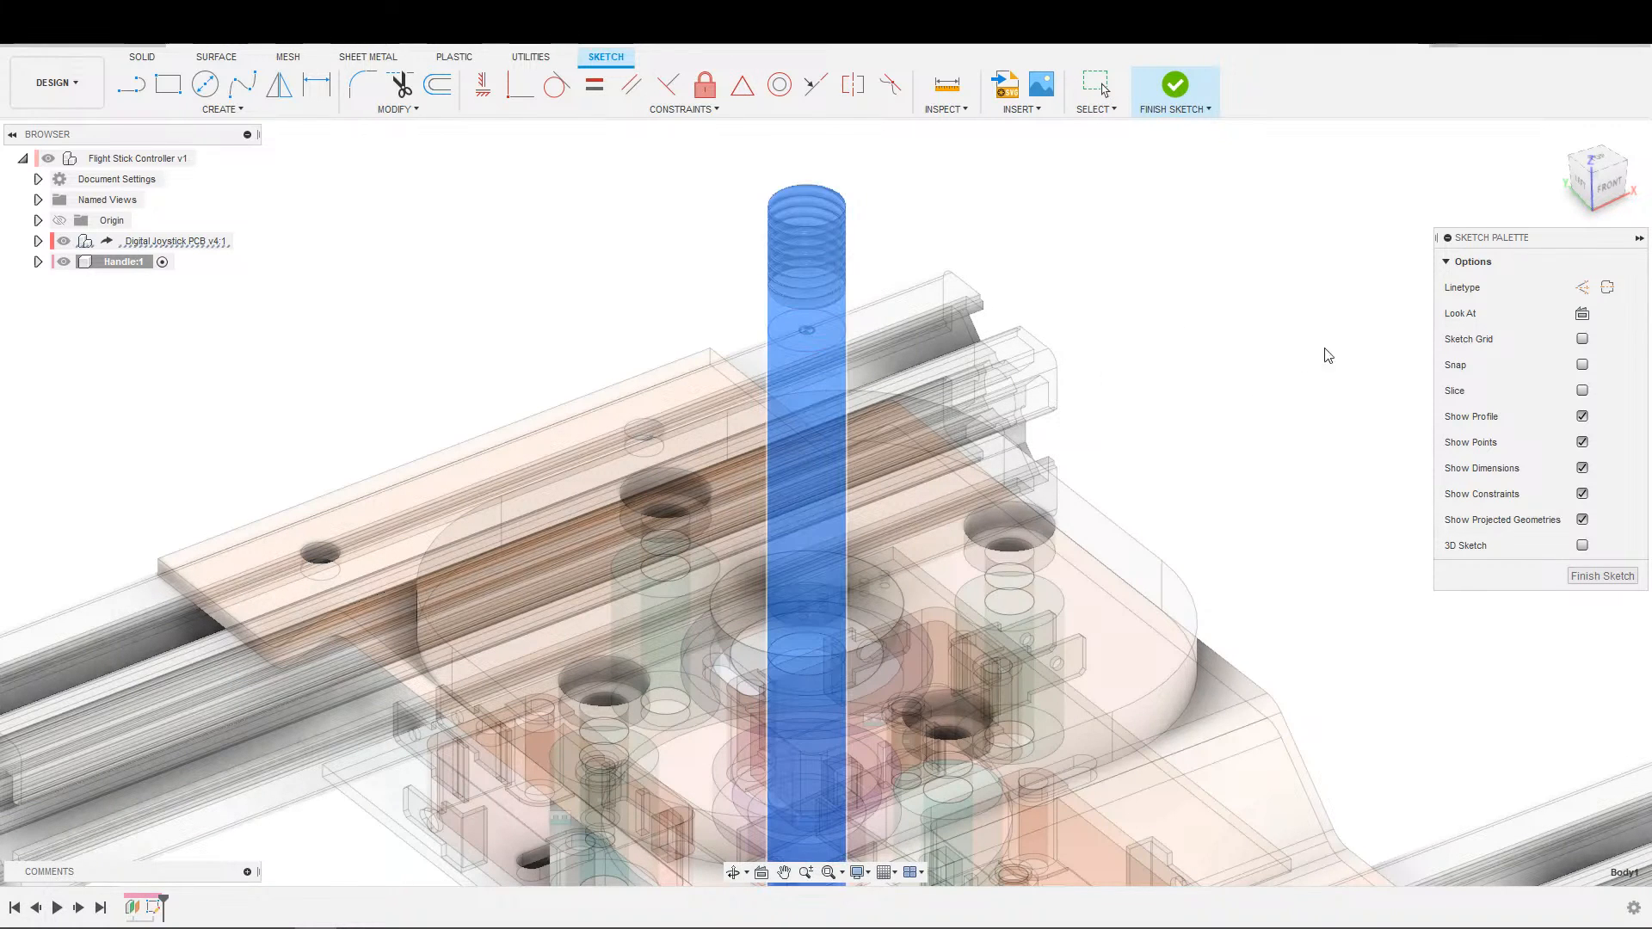
Sketch a circle about 11.7 mm in diameter around the shaft's cross-section, centred on the shaft.
scroll(1000, 508, "down", 3)
middle_click_drag(1001, 510, 865, 473, "shift")
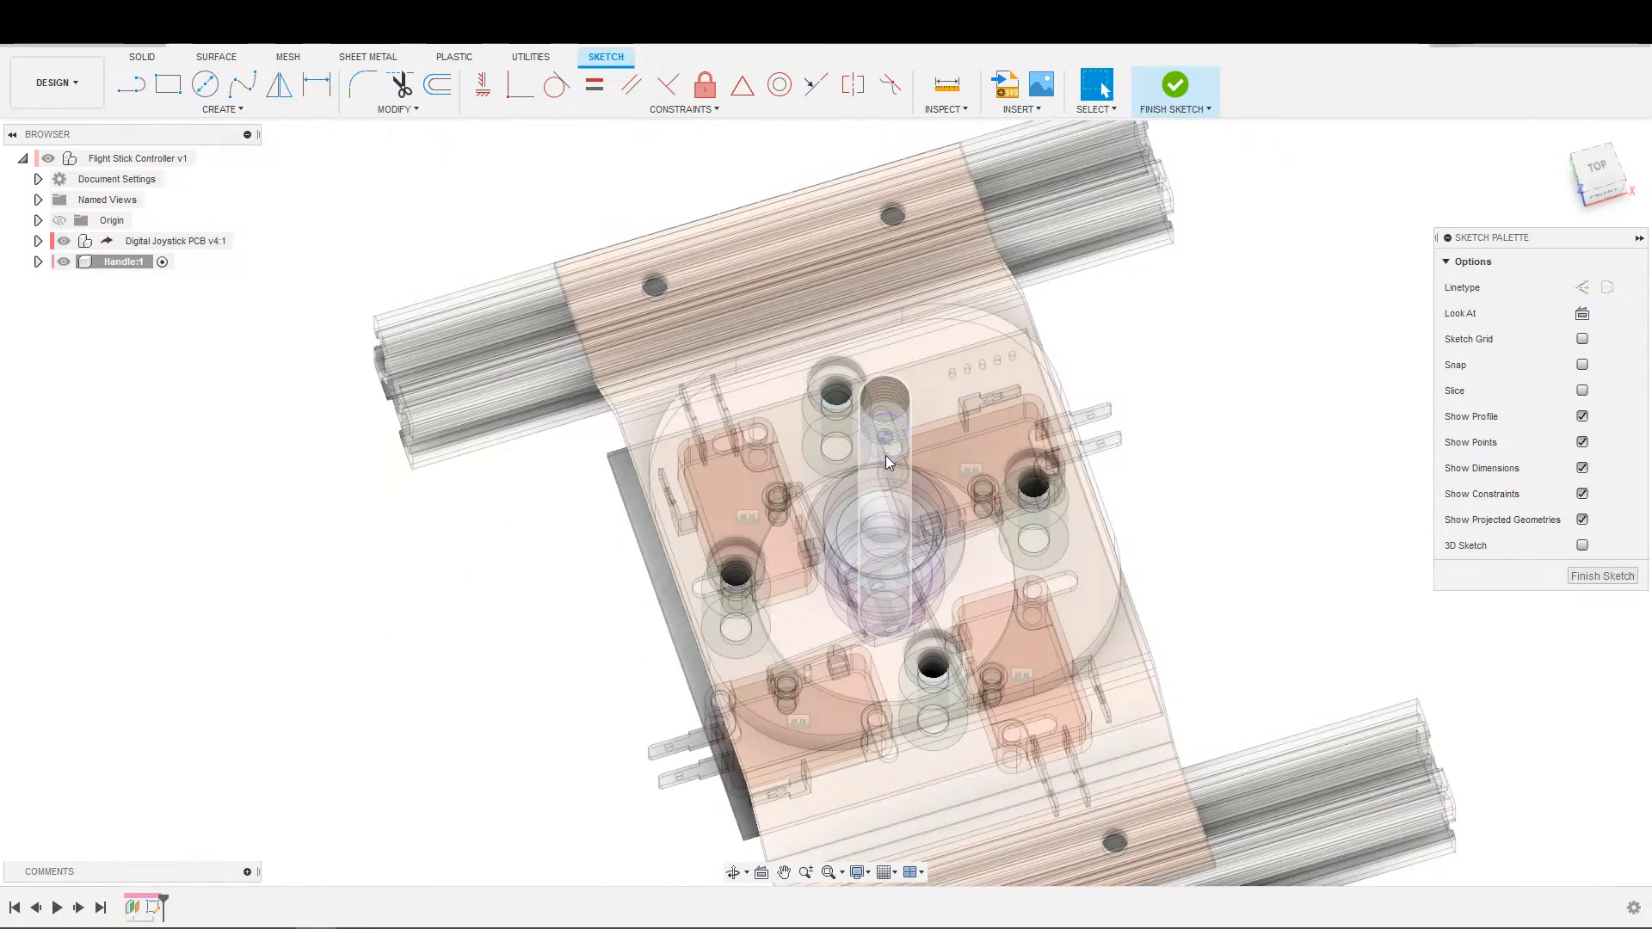
left_click(887, 453)
scroll(917, 443, "up", 2)
key("c")
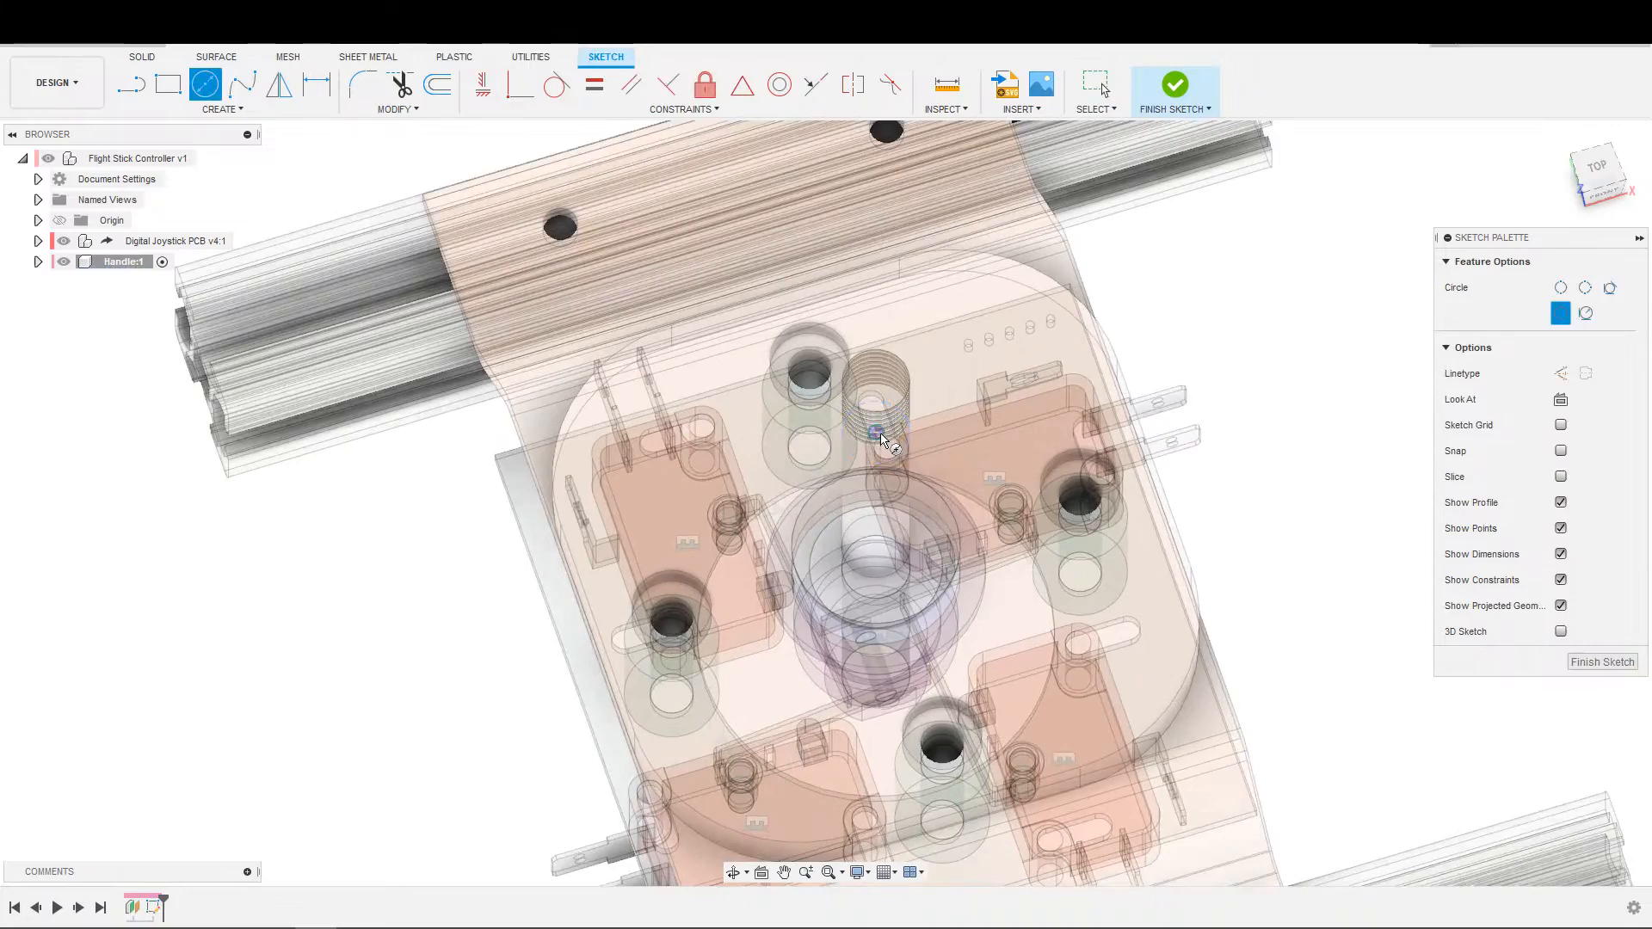
scroll(920, 439, "up", 8)
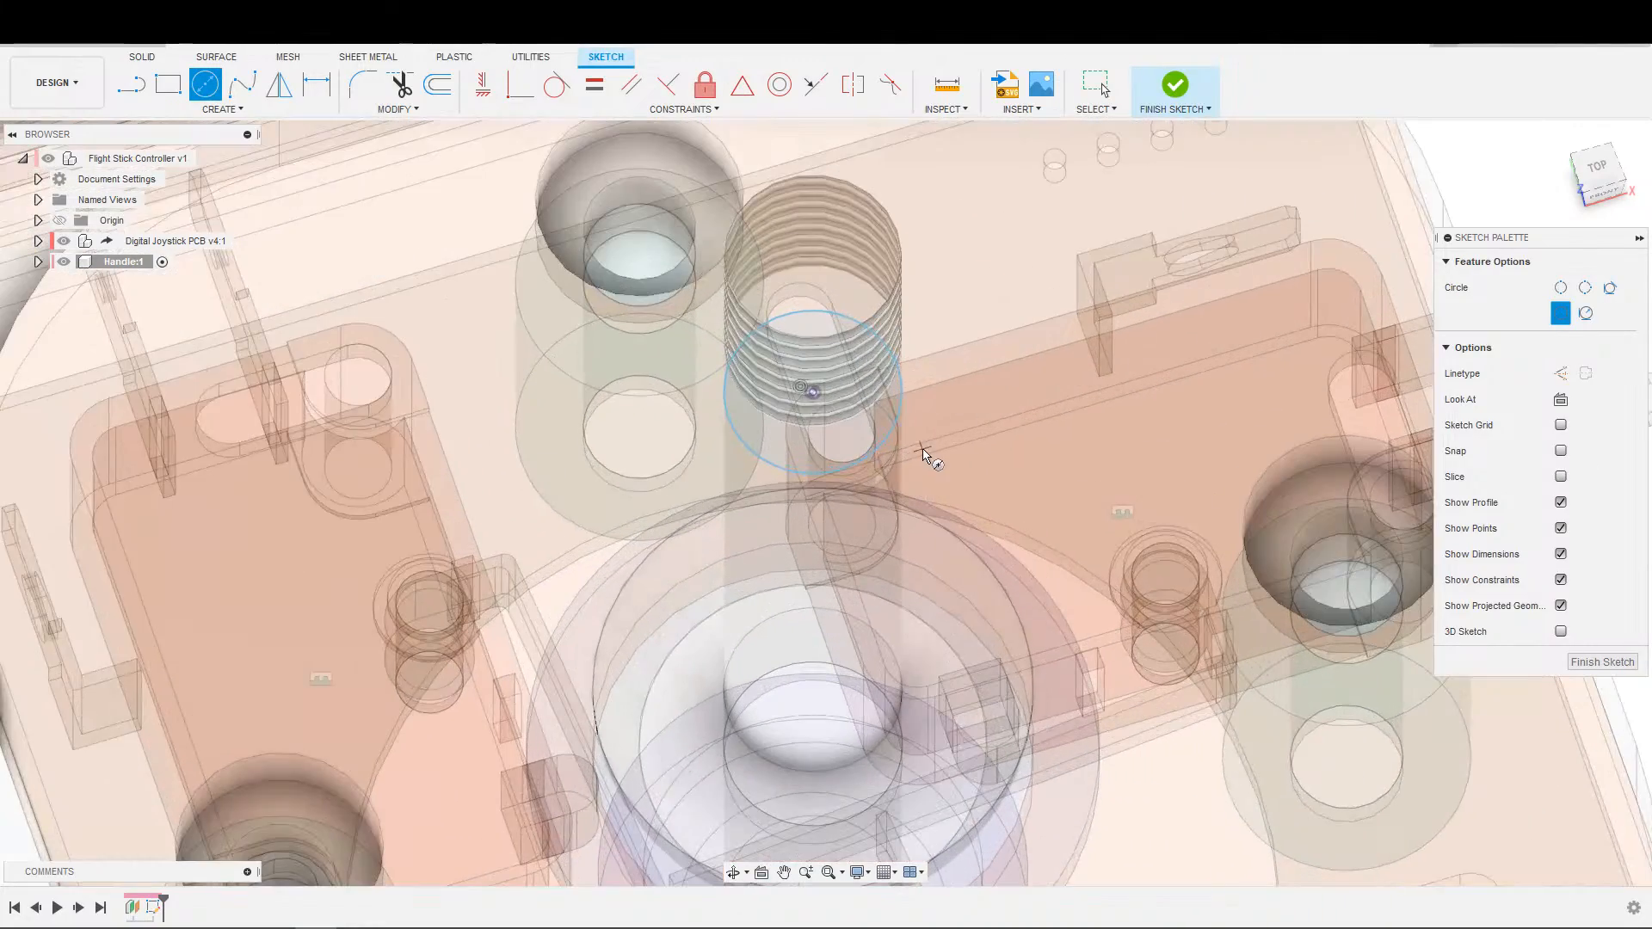
key("Escape")
mouse_move(912, 467)
middle_mouse_down("shift")
mouse_move(873, 413)
mouse_move(847, 490)
middle_mouse_up("shift")
middle_click_drag(848, 490, 779, 675)
left_click_drag(719, 399, 772, 417)
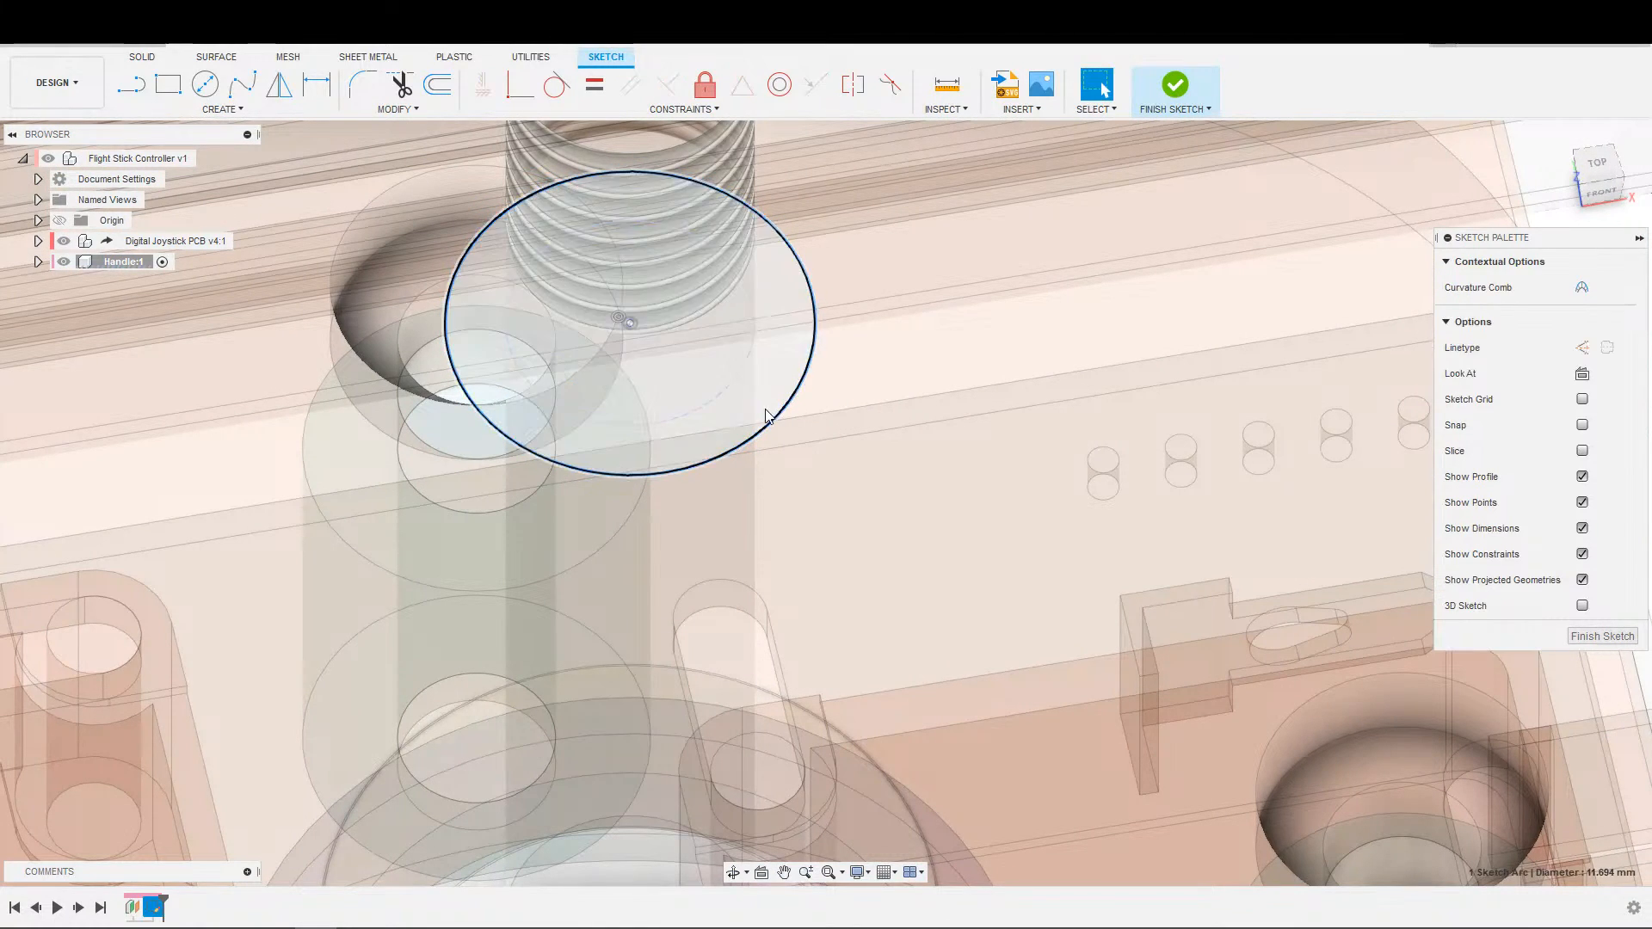
Dimension the gap between the shaft's cross-section and the surrounding circle as 1 mm.
key("d")
left_click(752, 393)
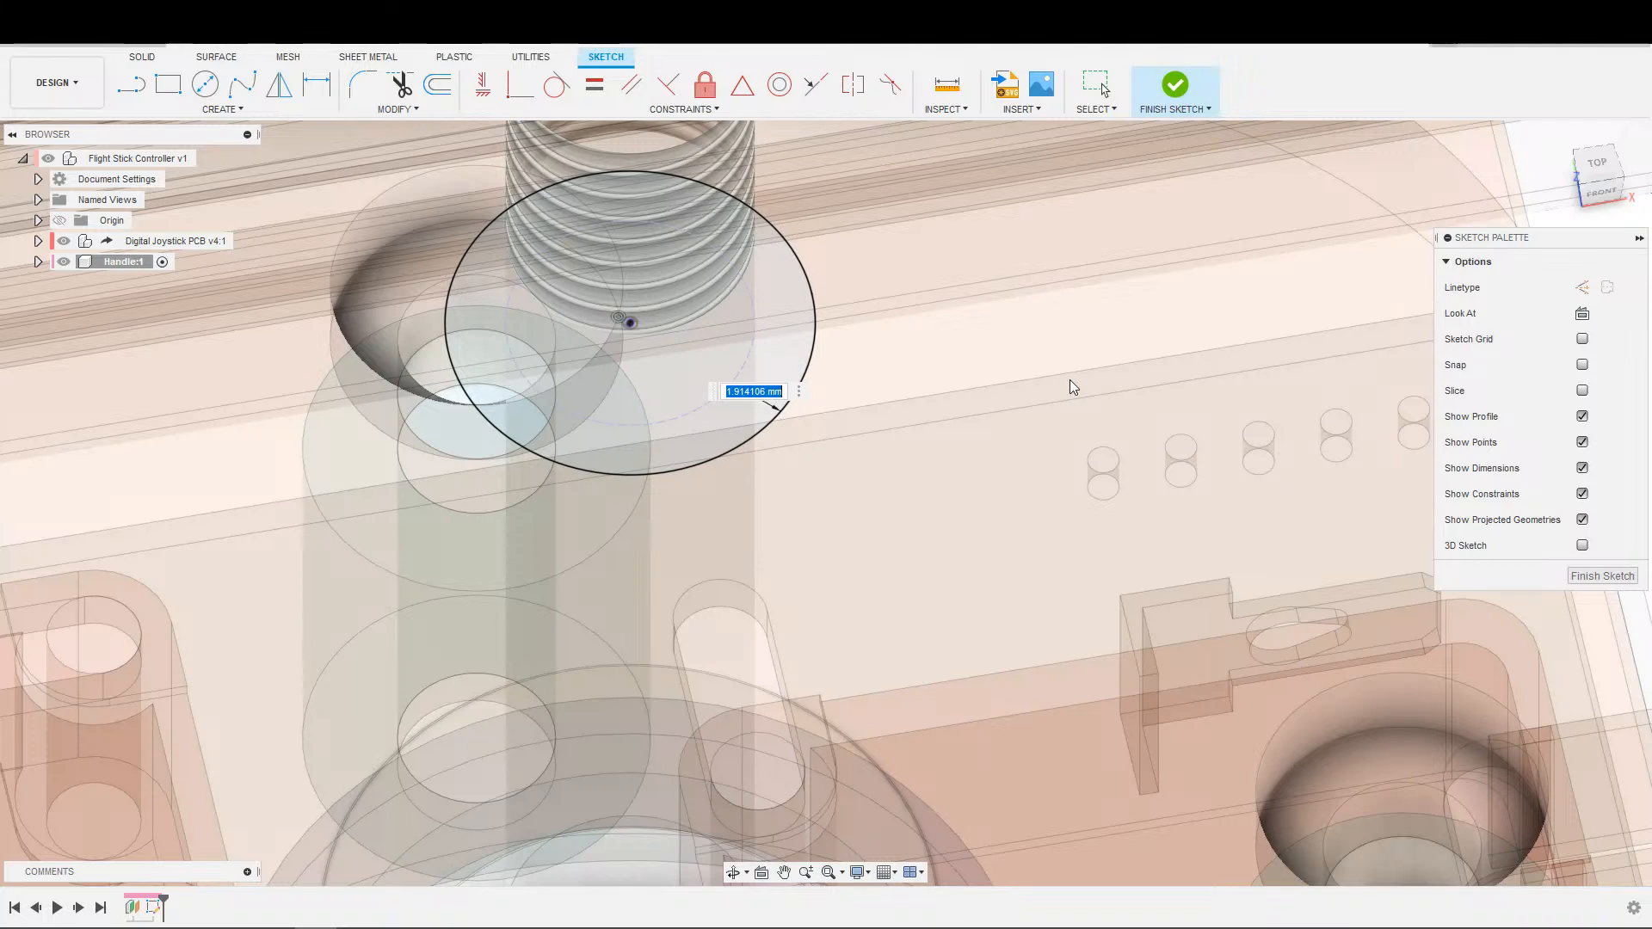
type("1")
key("Return")
scroll(1069, 377, "down", 3)
mouse_move(854, 377)
middle_mouse_down("shift")
mouse_move(847, 258)
mouse_move(839, 327)
middle_mouse_up("shift")
mouse_move(839, 327)
middle_mouse_down()
mouse_move(799, 319)
mouse_move(797, 443)
mouse_move(769, 533)
middle_mouse_up()
scroll(797, 444, "down", 2)
scroll(767, 497, "up", 1)
scroll(769, 445, "down", 2)
scroll(791, 411, "down", 1)
scroll(777, 419, "up", 1)
key("c")
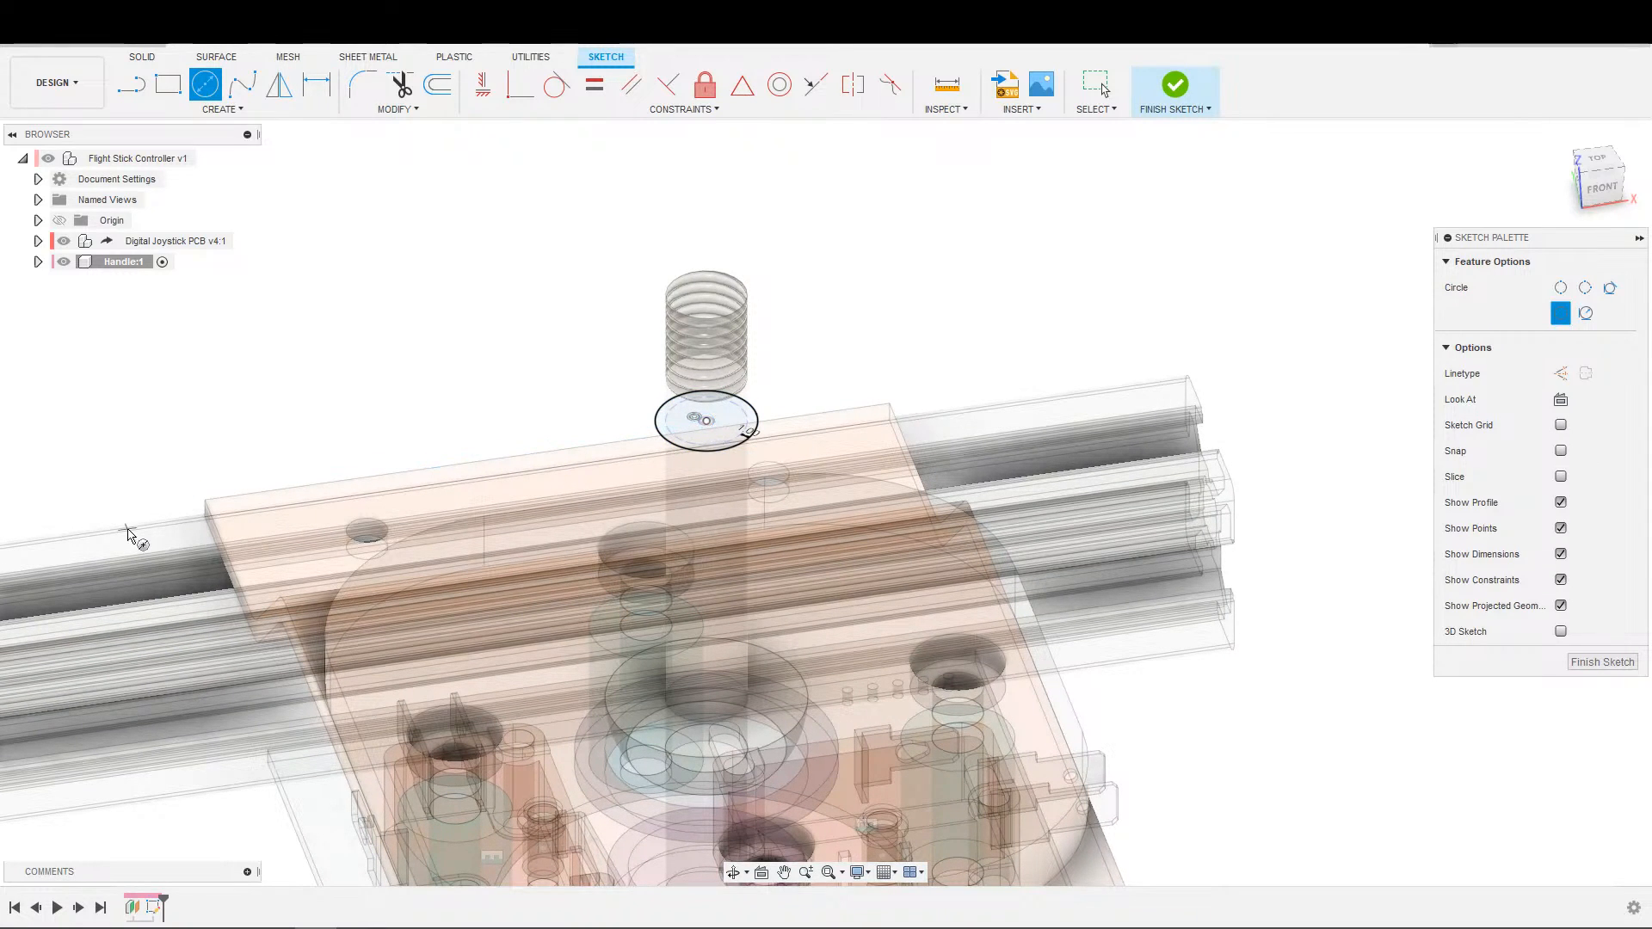
key("Escape")
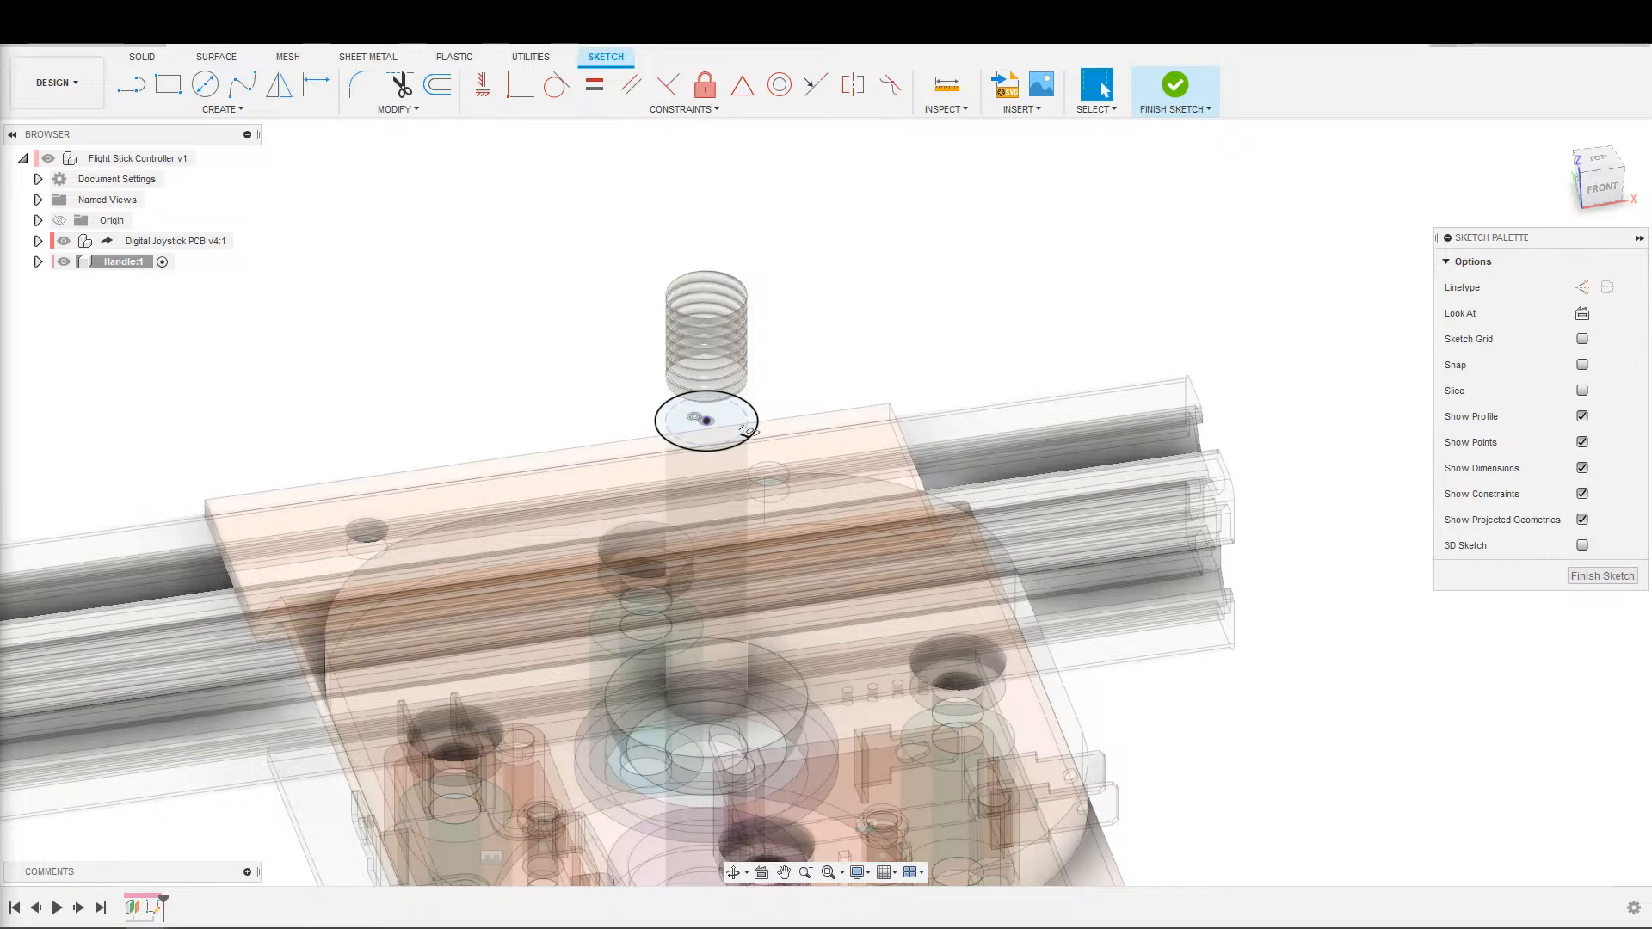
View the sketch straight on and hide the digital joystick assembly.
left_click(1584, 315)
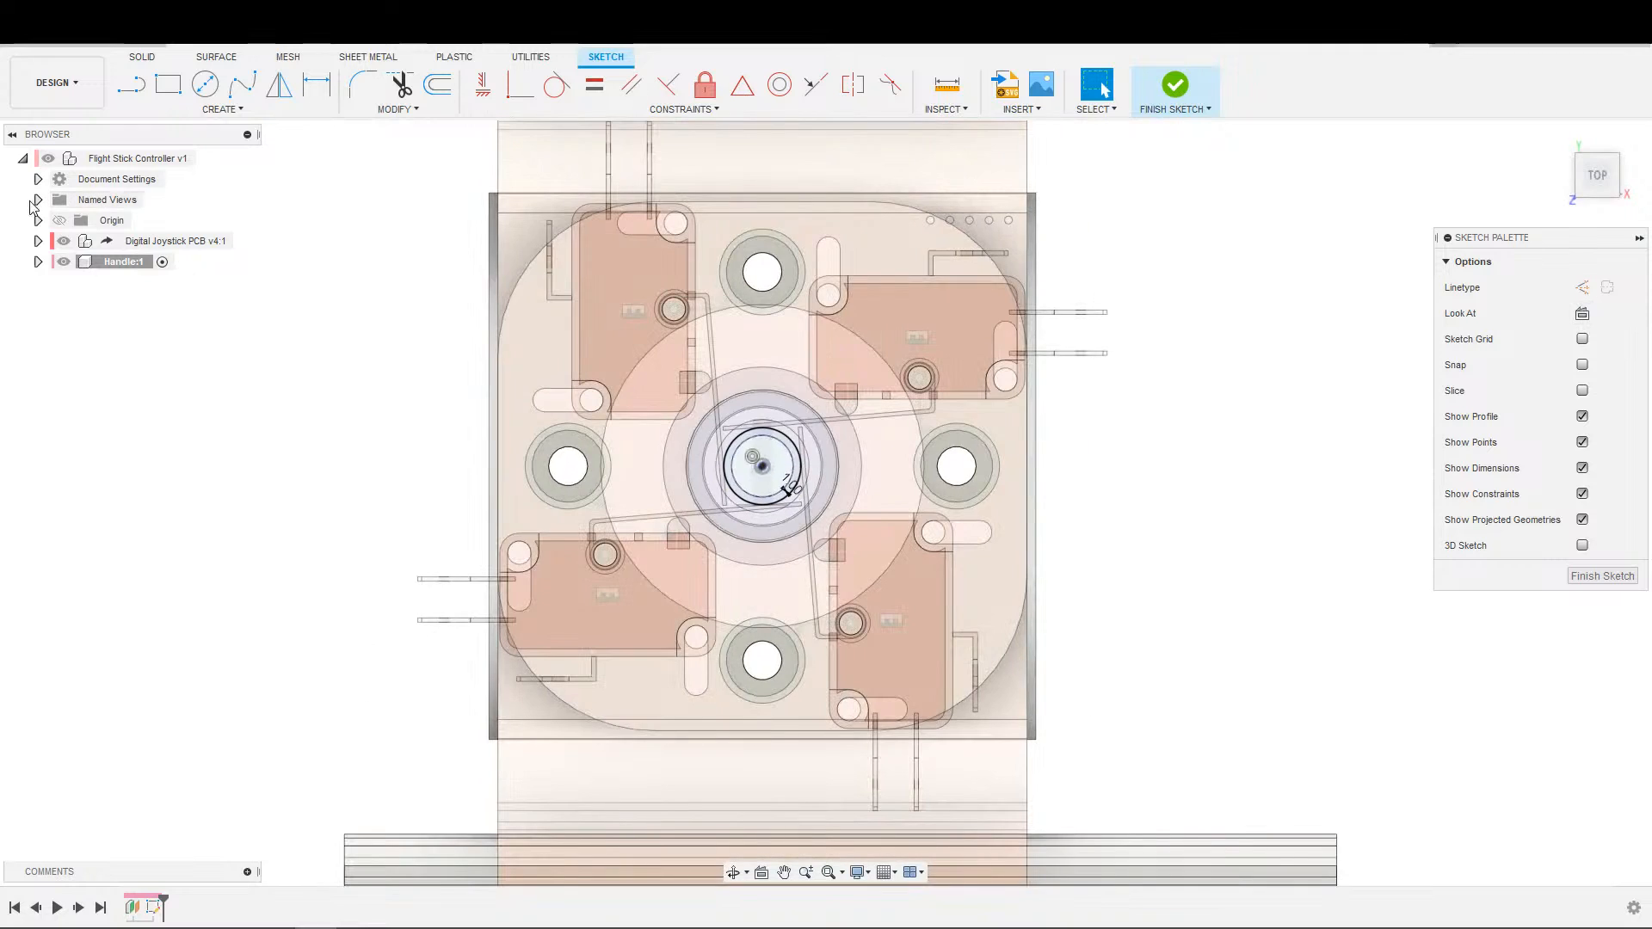
left_click(64, 241)
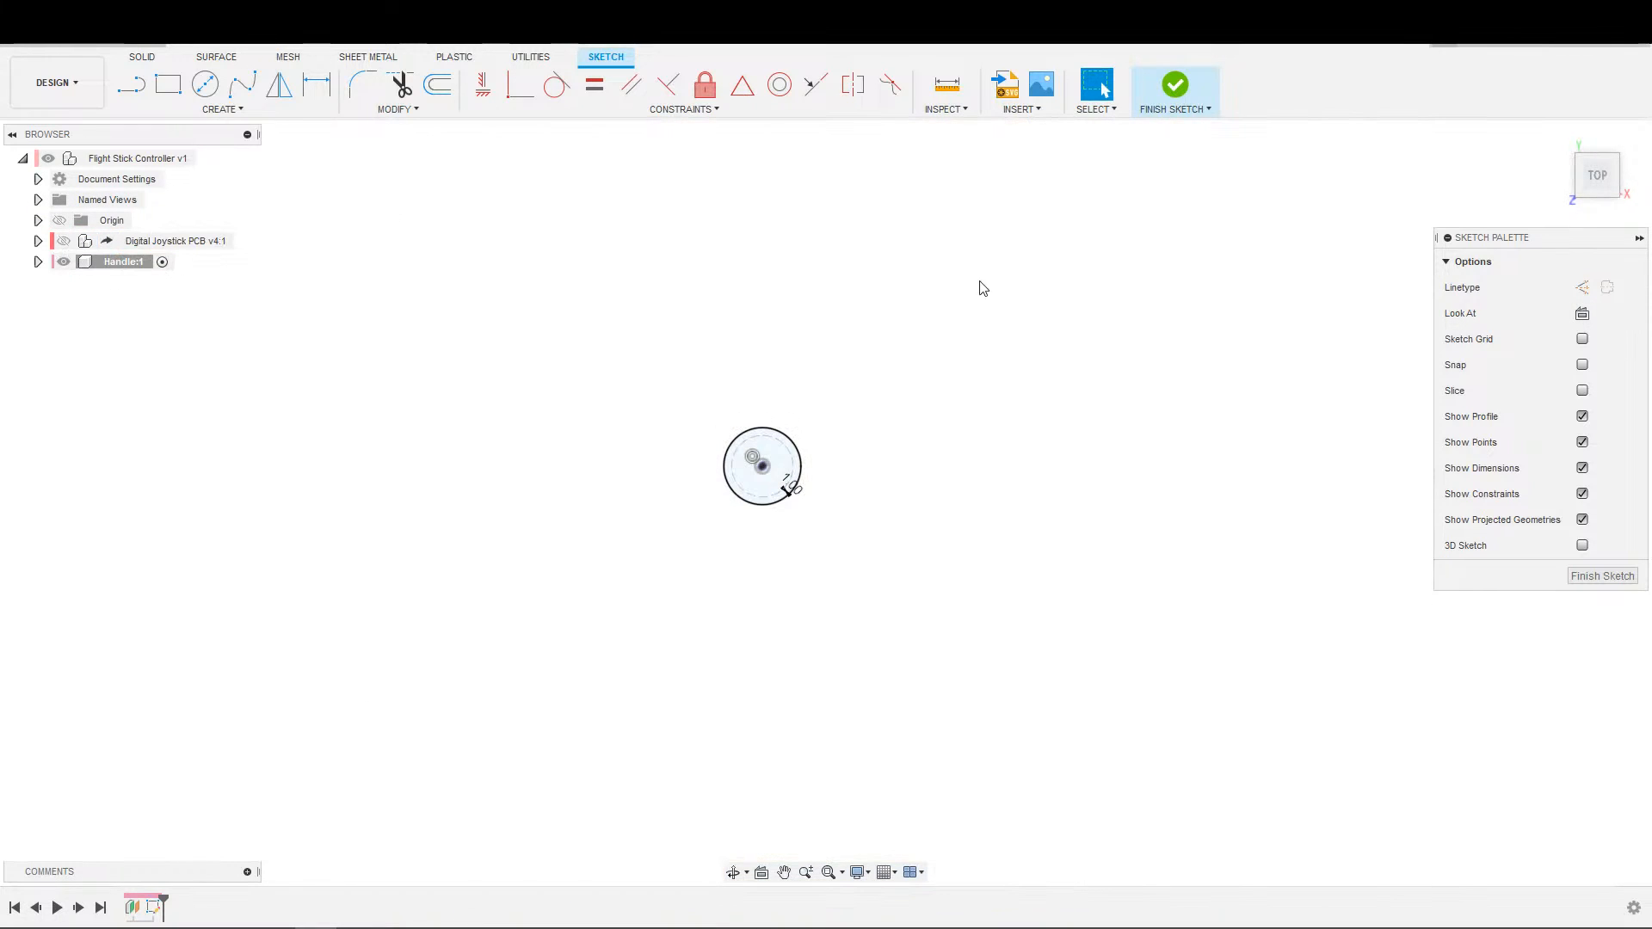
scroll(1024, 321, "down", 3)
scroll(965, 371, "up", 3)
mouse_move(913, 408)
middle_mouse_down()
mouse_move(852, 331)
mouse_move(762, 383)
middle_mouse_up()
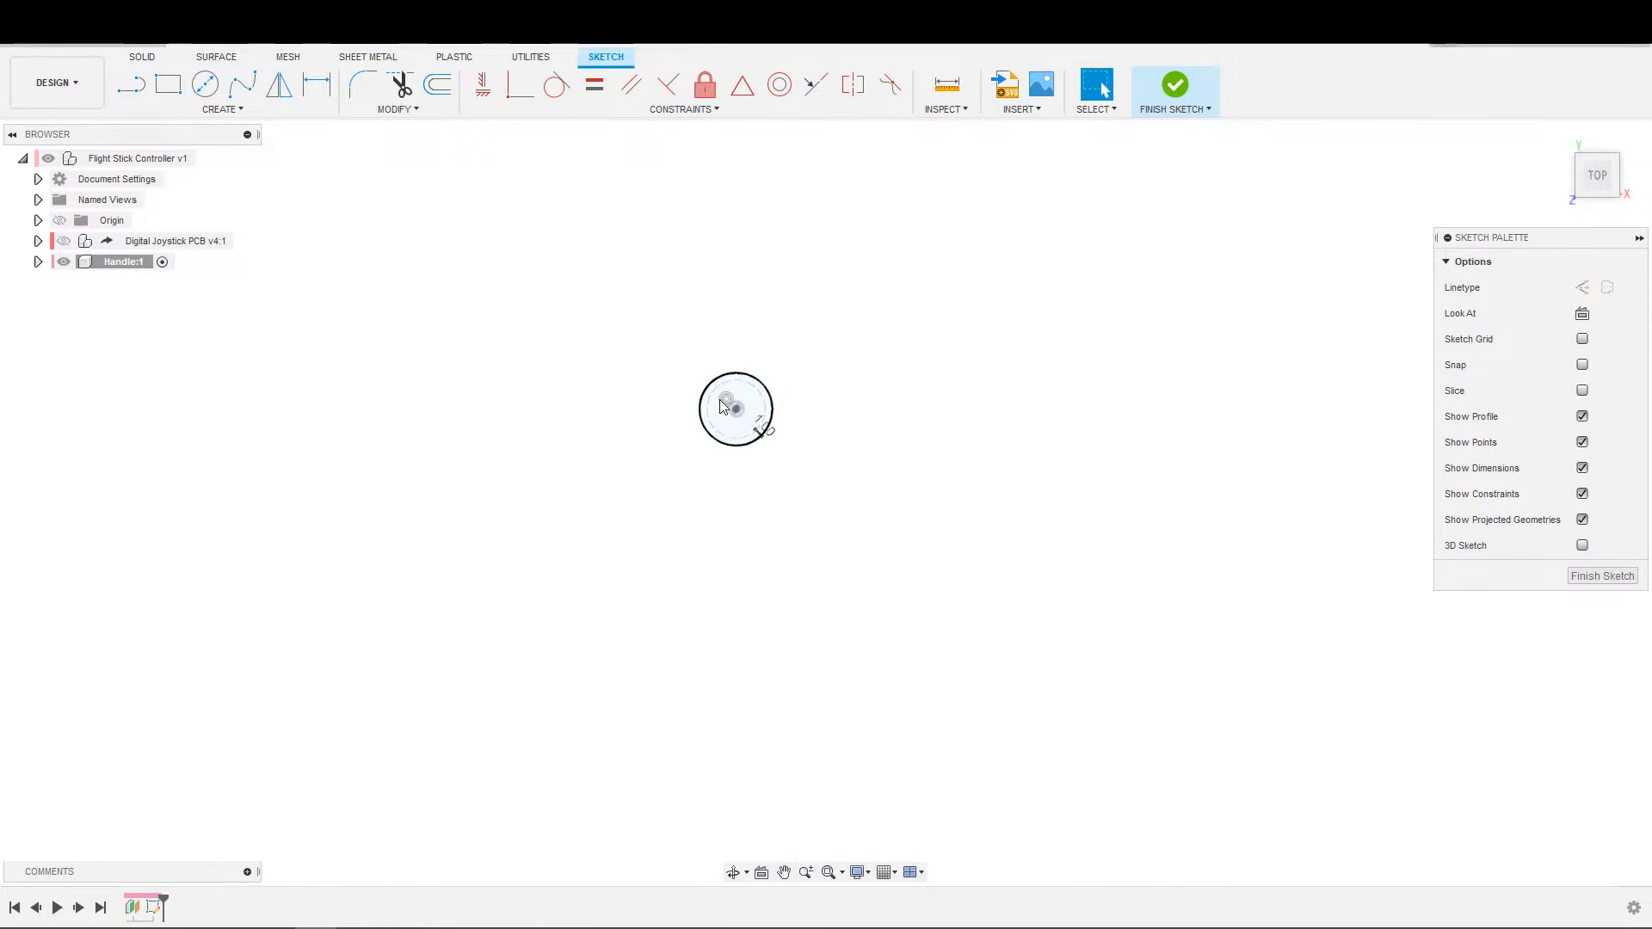
Sketch a large circle about 77 mm in diameter enclosing the small shaft hole circle.
key("s")
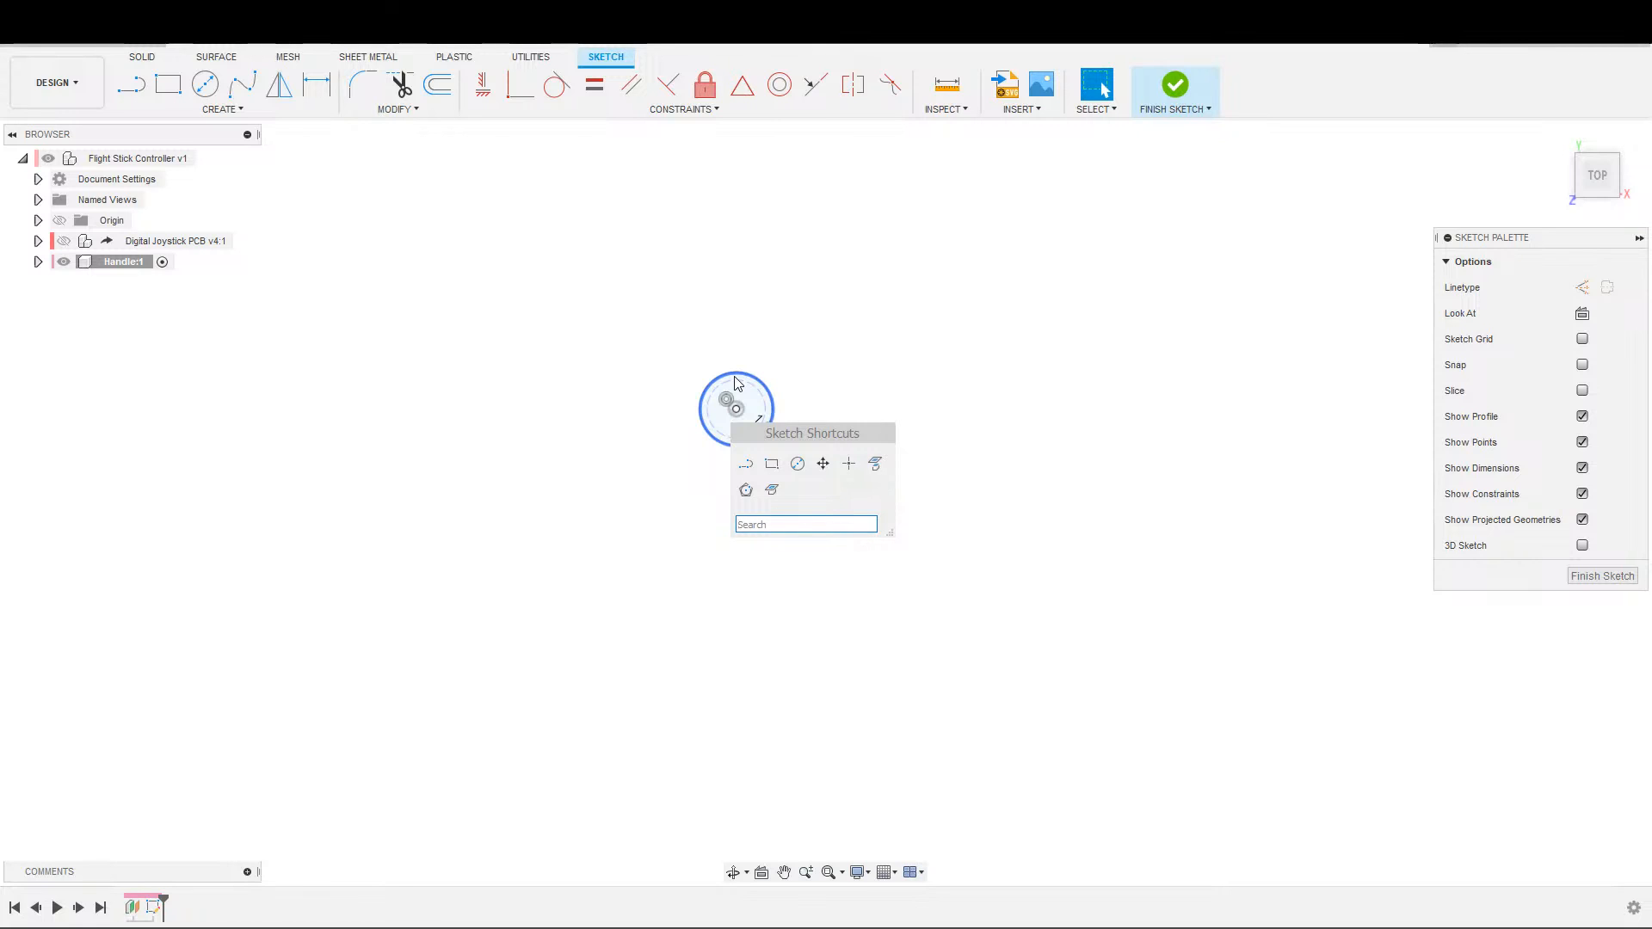
left_click(797, 464)
left_click(607, 300)
left_click(834, 473)
key("Escape")
Try to make the large circle tangent to the shaft's cross-section circle, and undo the constraint.
left_click(889, 349)
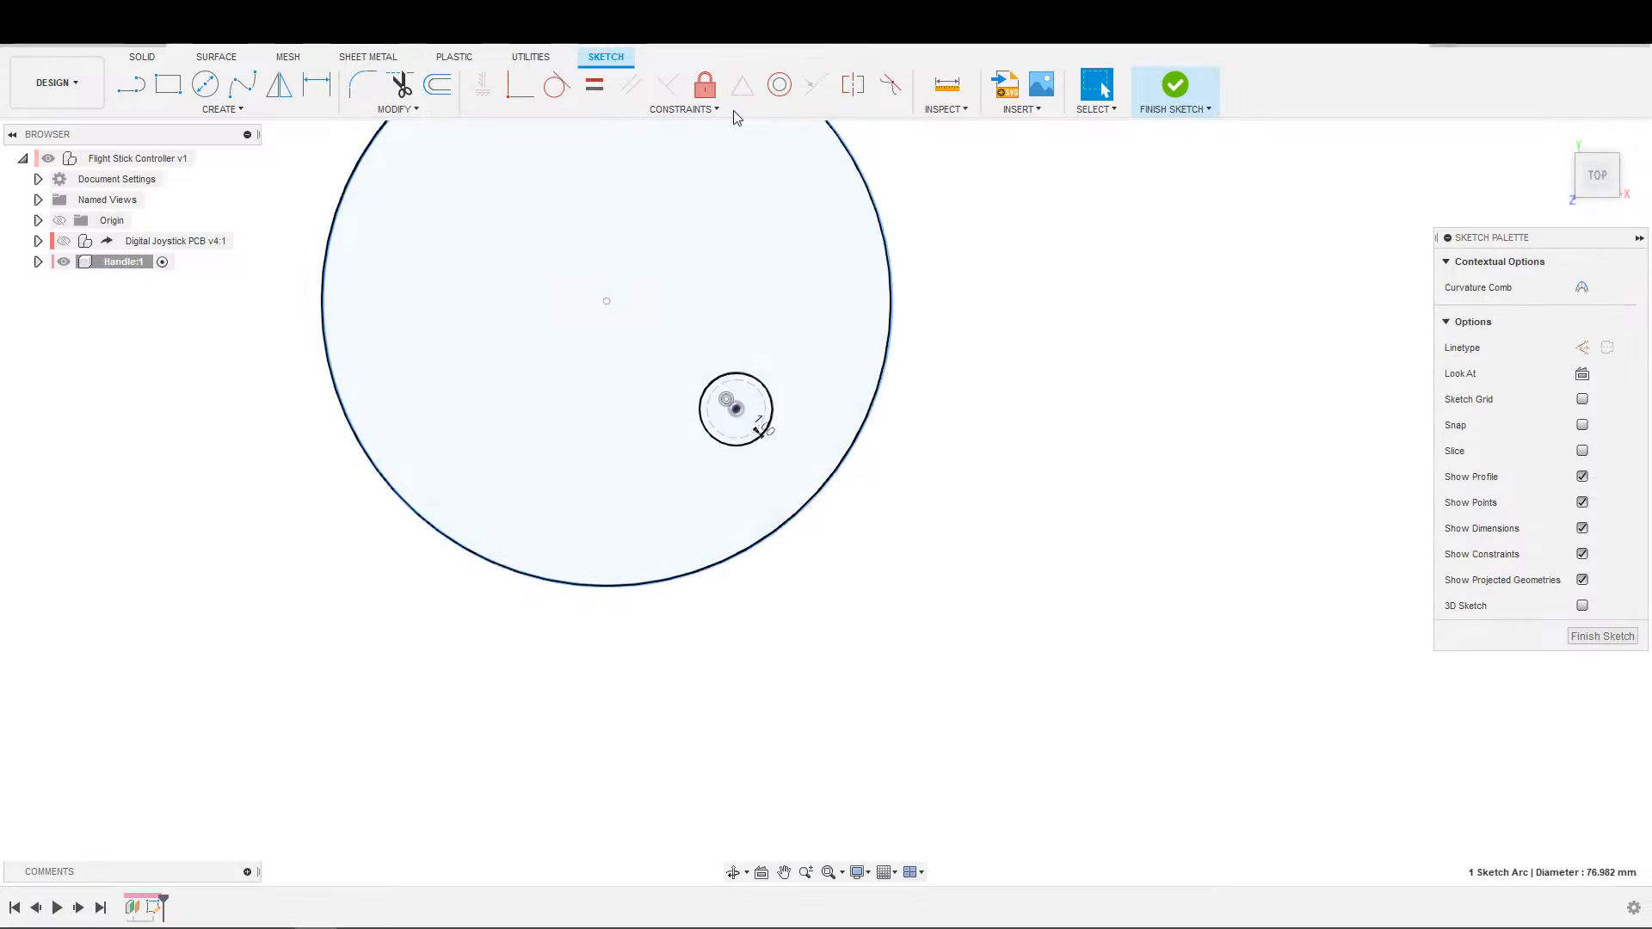
left_click(557, 84)
left_click(767, 431)
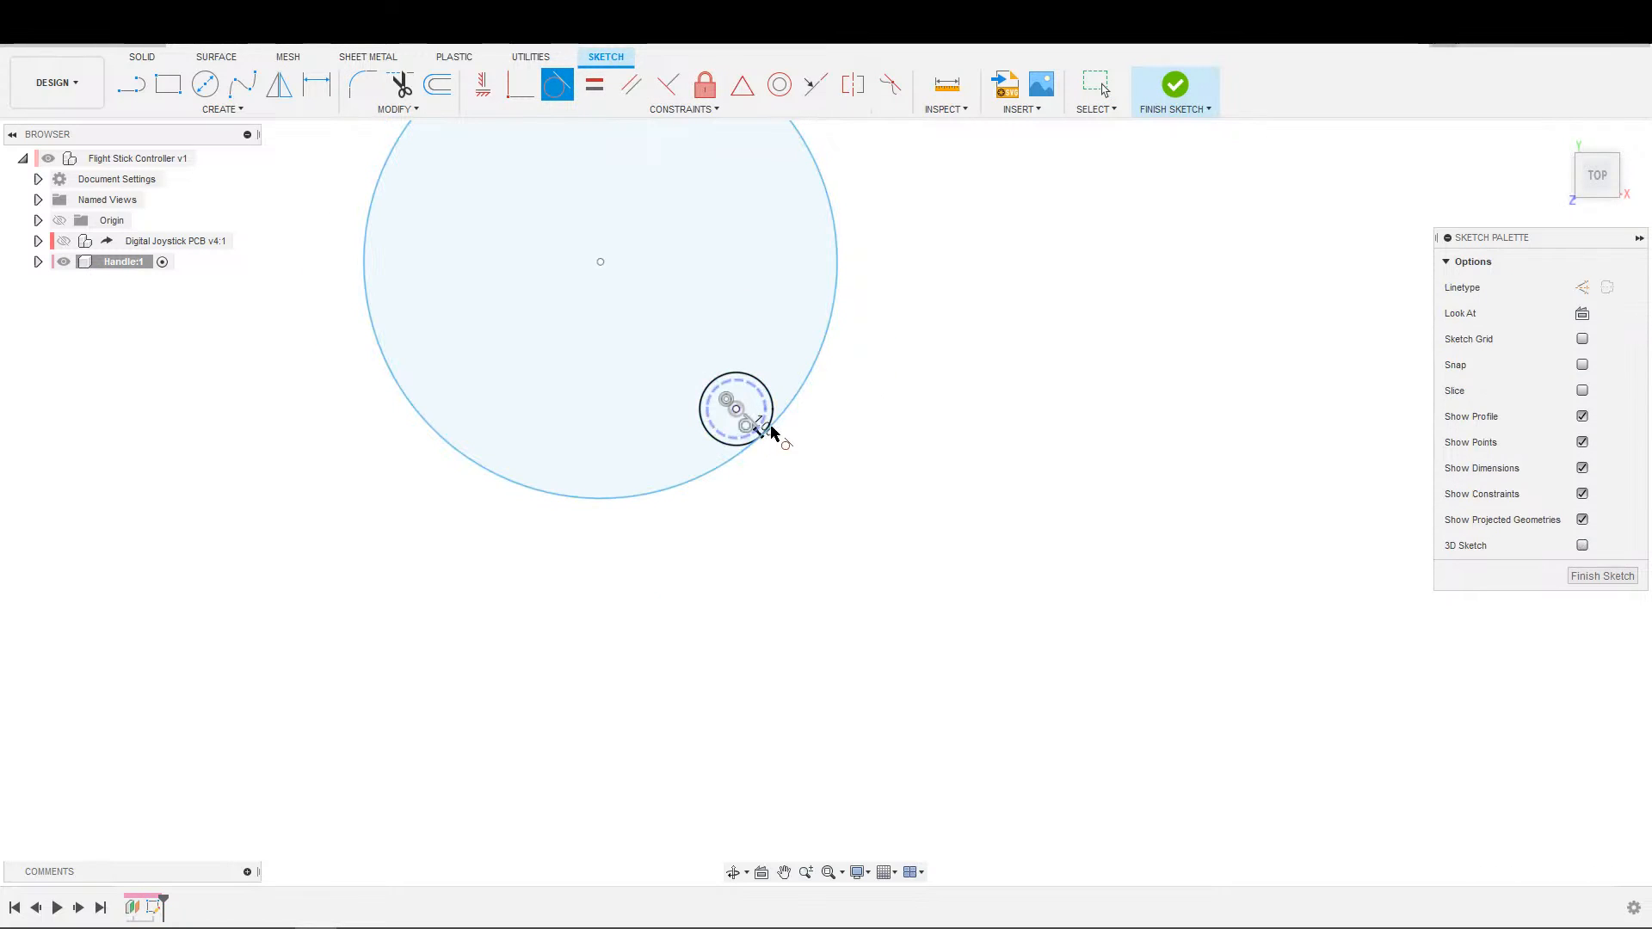
key("Escape")
key("ctrl+z")
Make the large circle concentric with the shaft hole circle.
left_click(780, 86)
left_click(771, 409)
left_click(851, 451)
key("Escape")
scroll(841, 384, "up", 3)
scroll(846, 387, "down", 3)
Dimension the distance between the shaft hole circle and the large circle as 25 mm.
key("d")
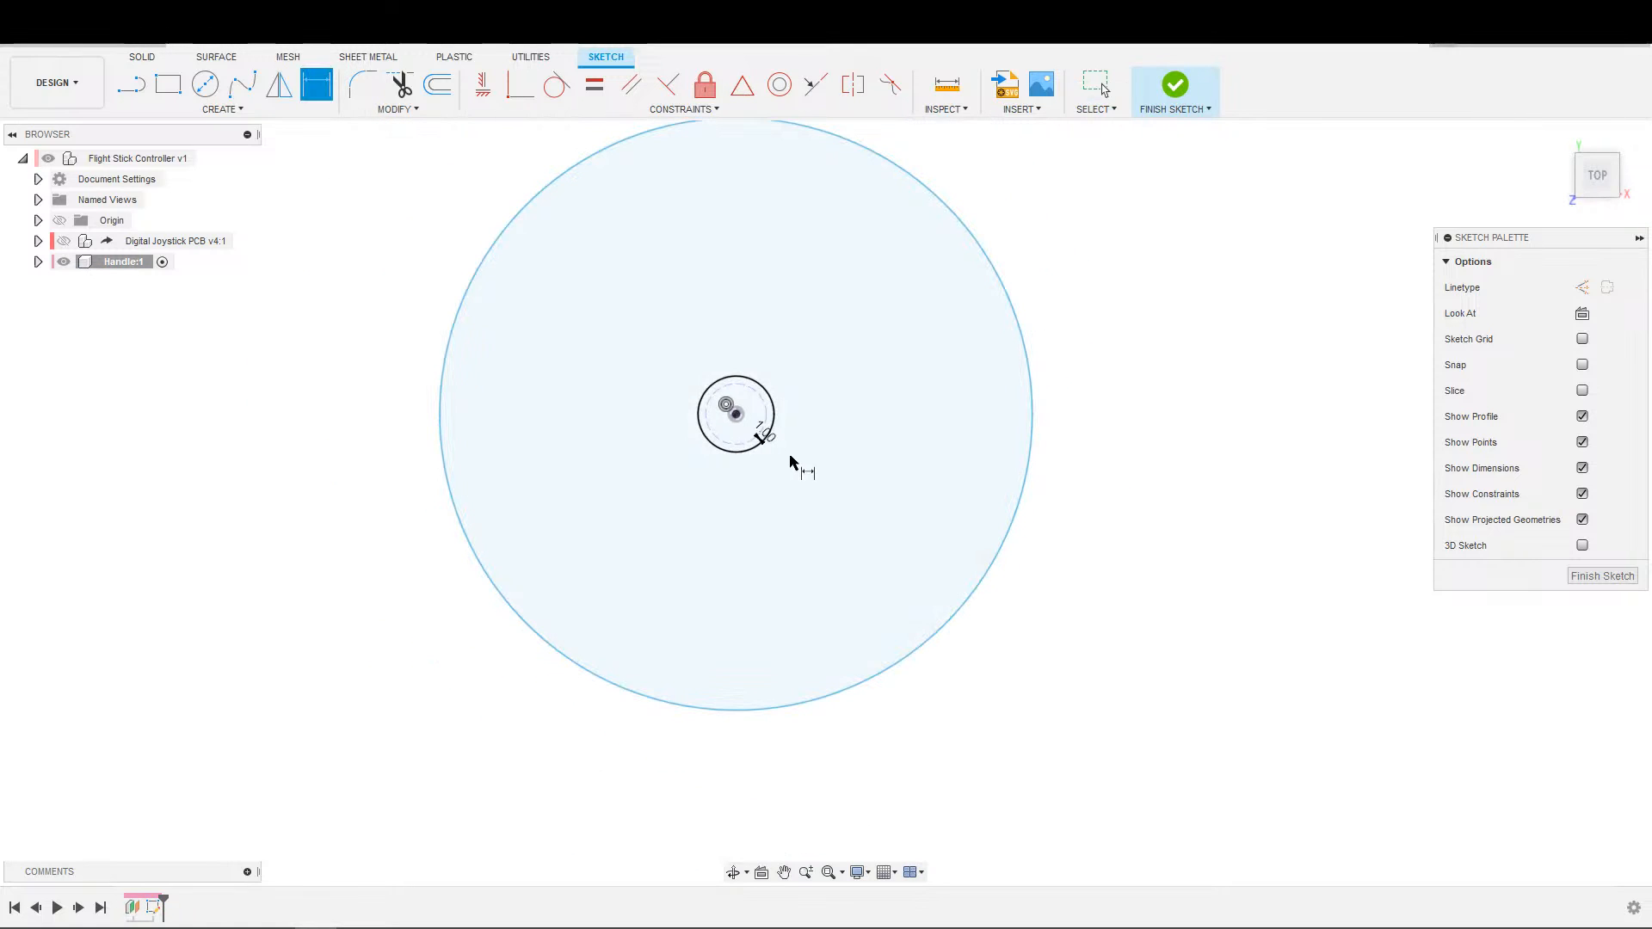
left_click(767, 439)
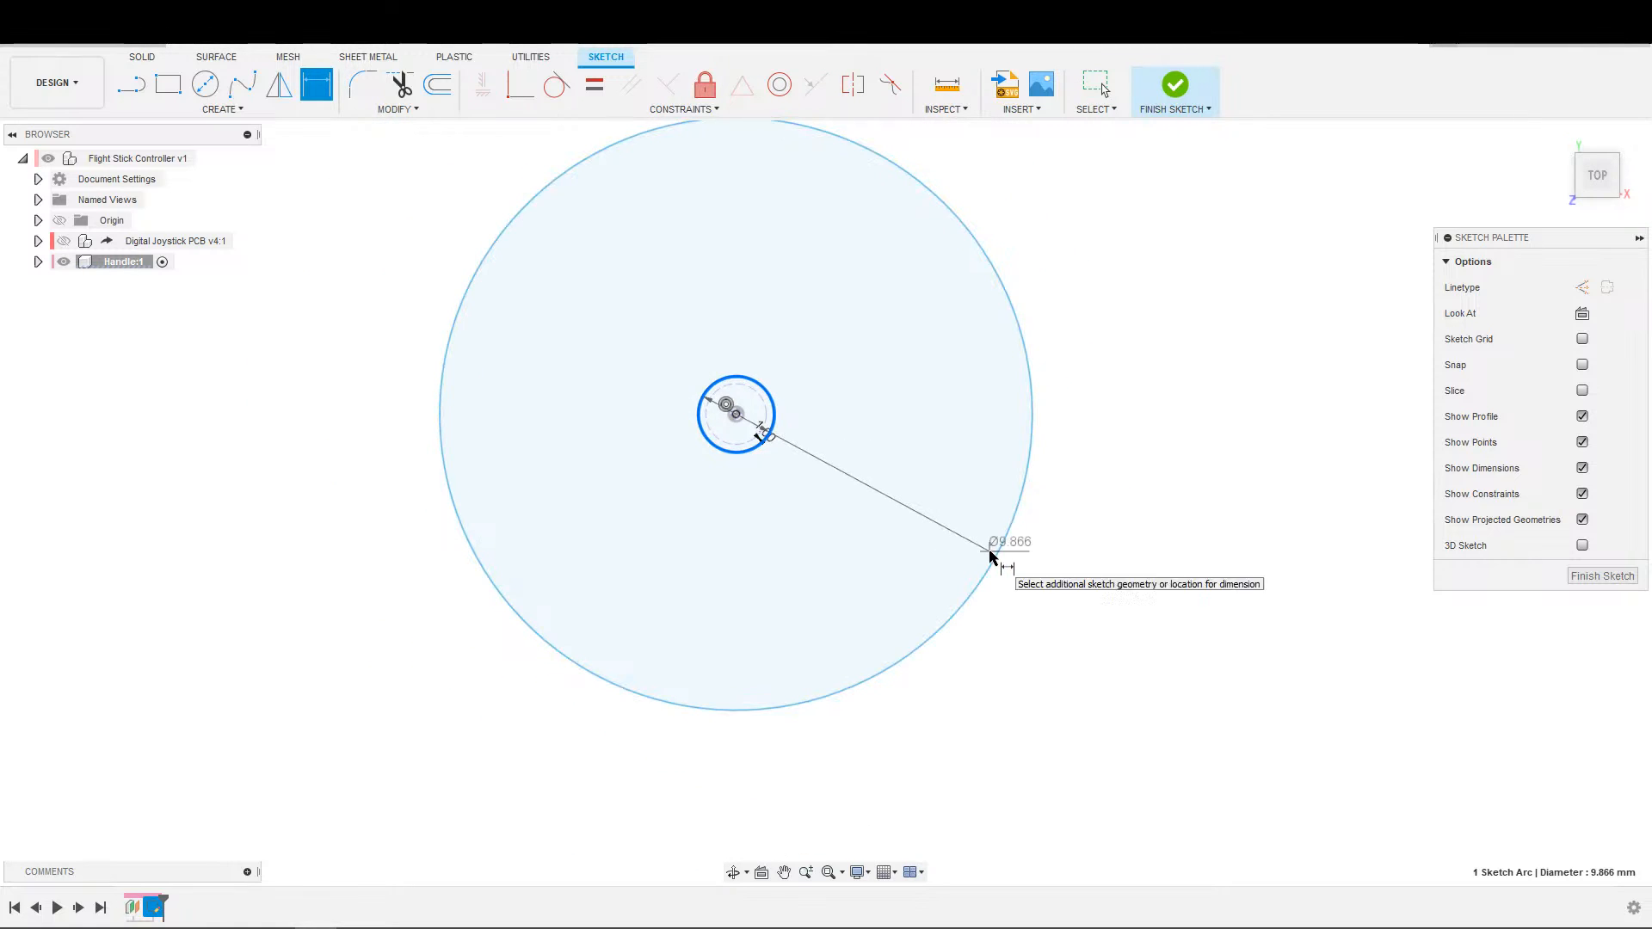
left_click(992, 555)
left_click(936, 439)
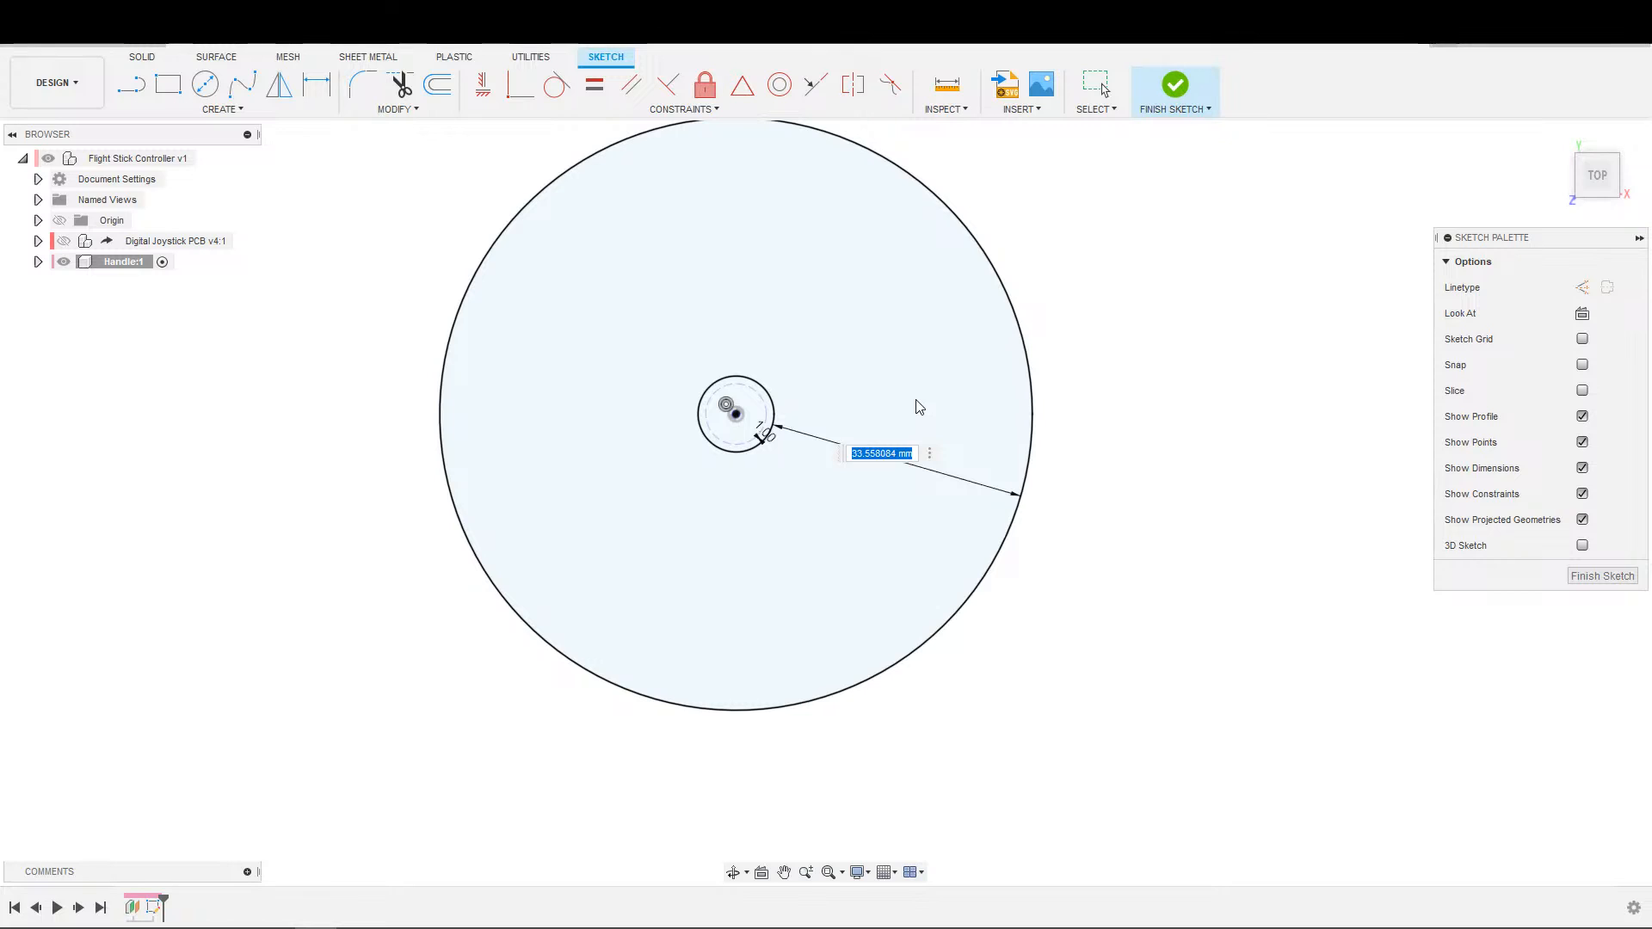
type("25")
key("Return")
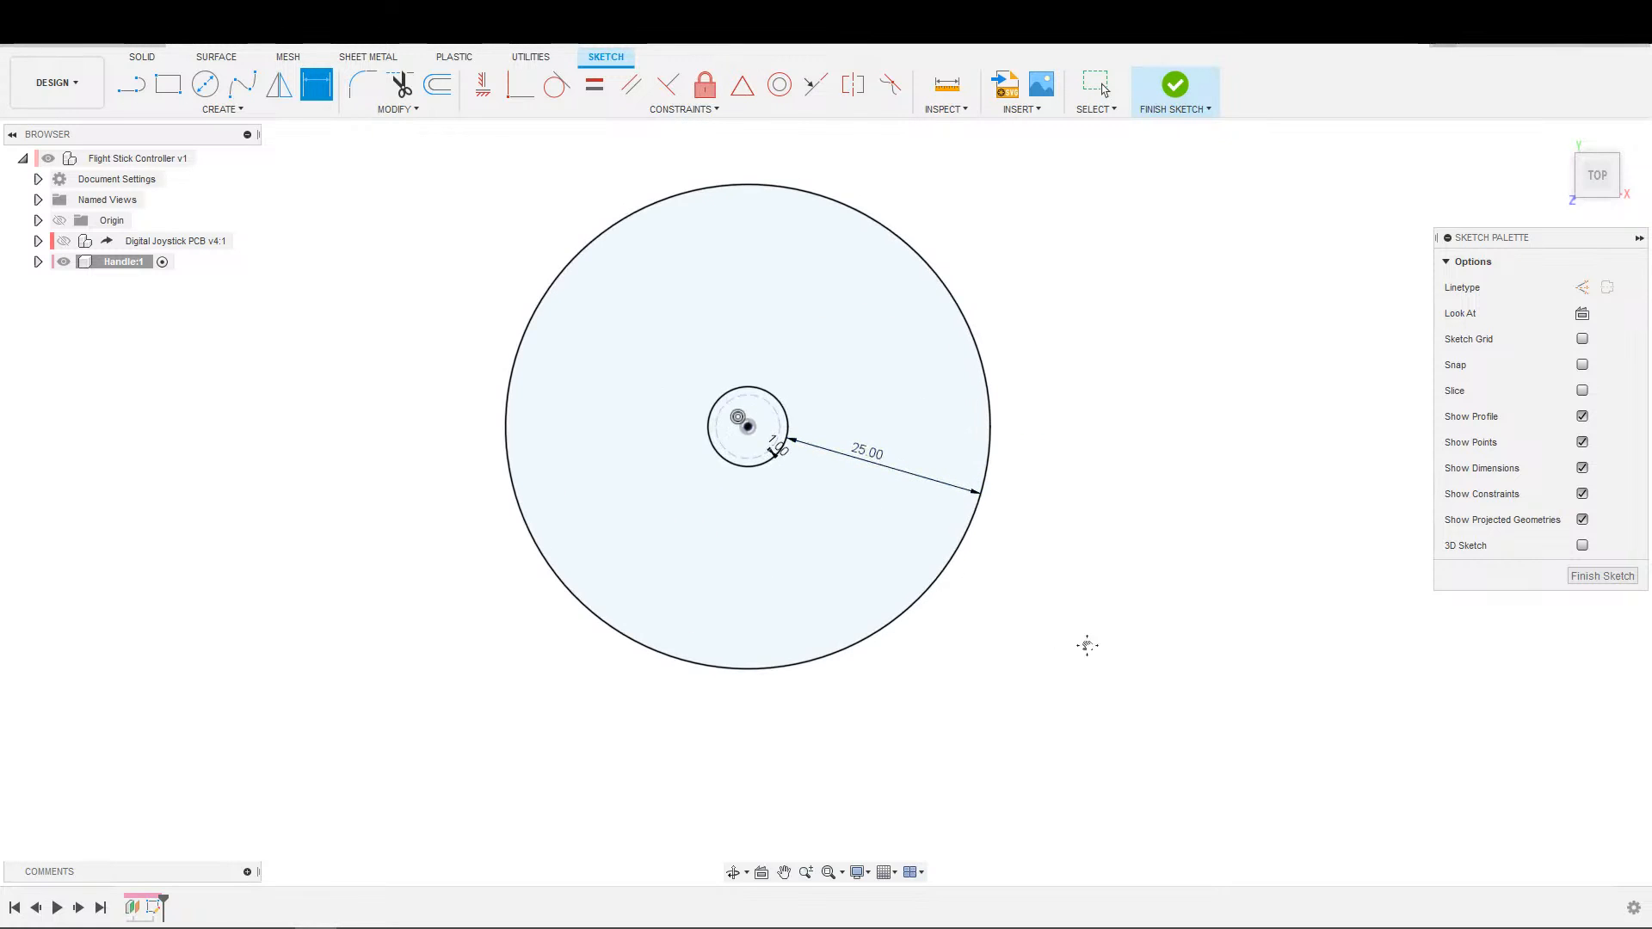
Extrude the ring between the shaft hole and the large circle 4 mm as a new body.
middle_click_drag(1055, 634, 1213, 694)
scroll(1167, 630, "down", 1)
key("e")
left_click(1061, 594)
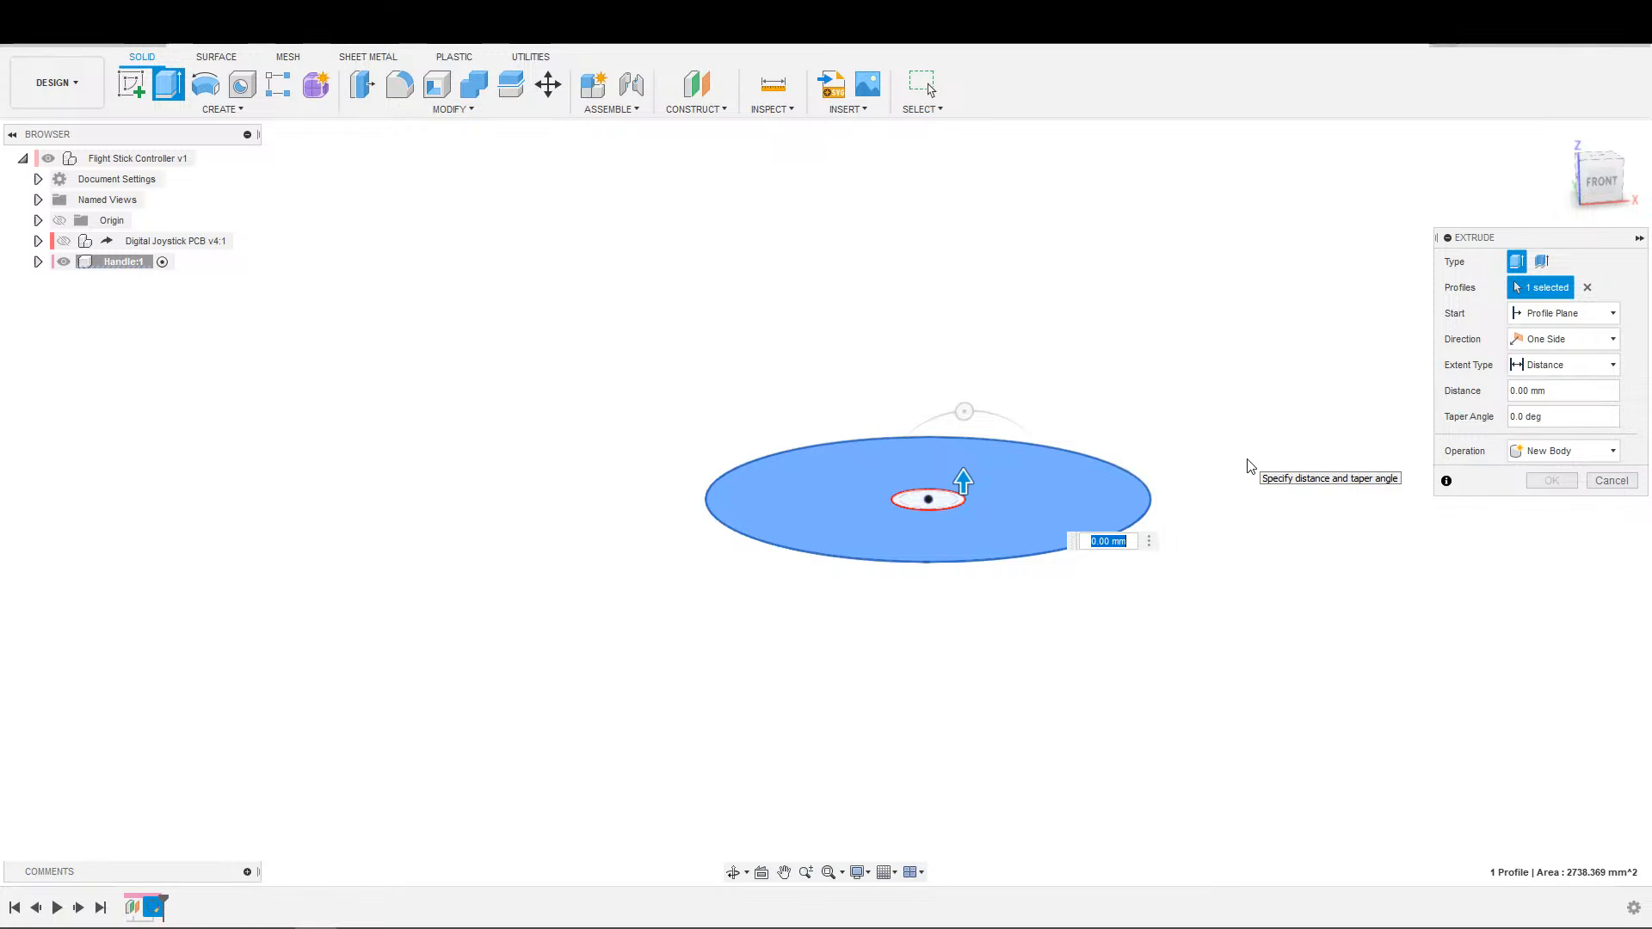
type("4")
key("Return")
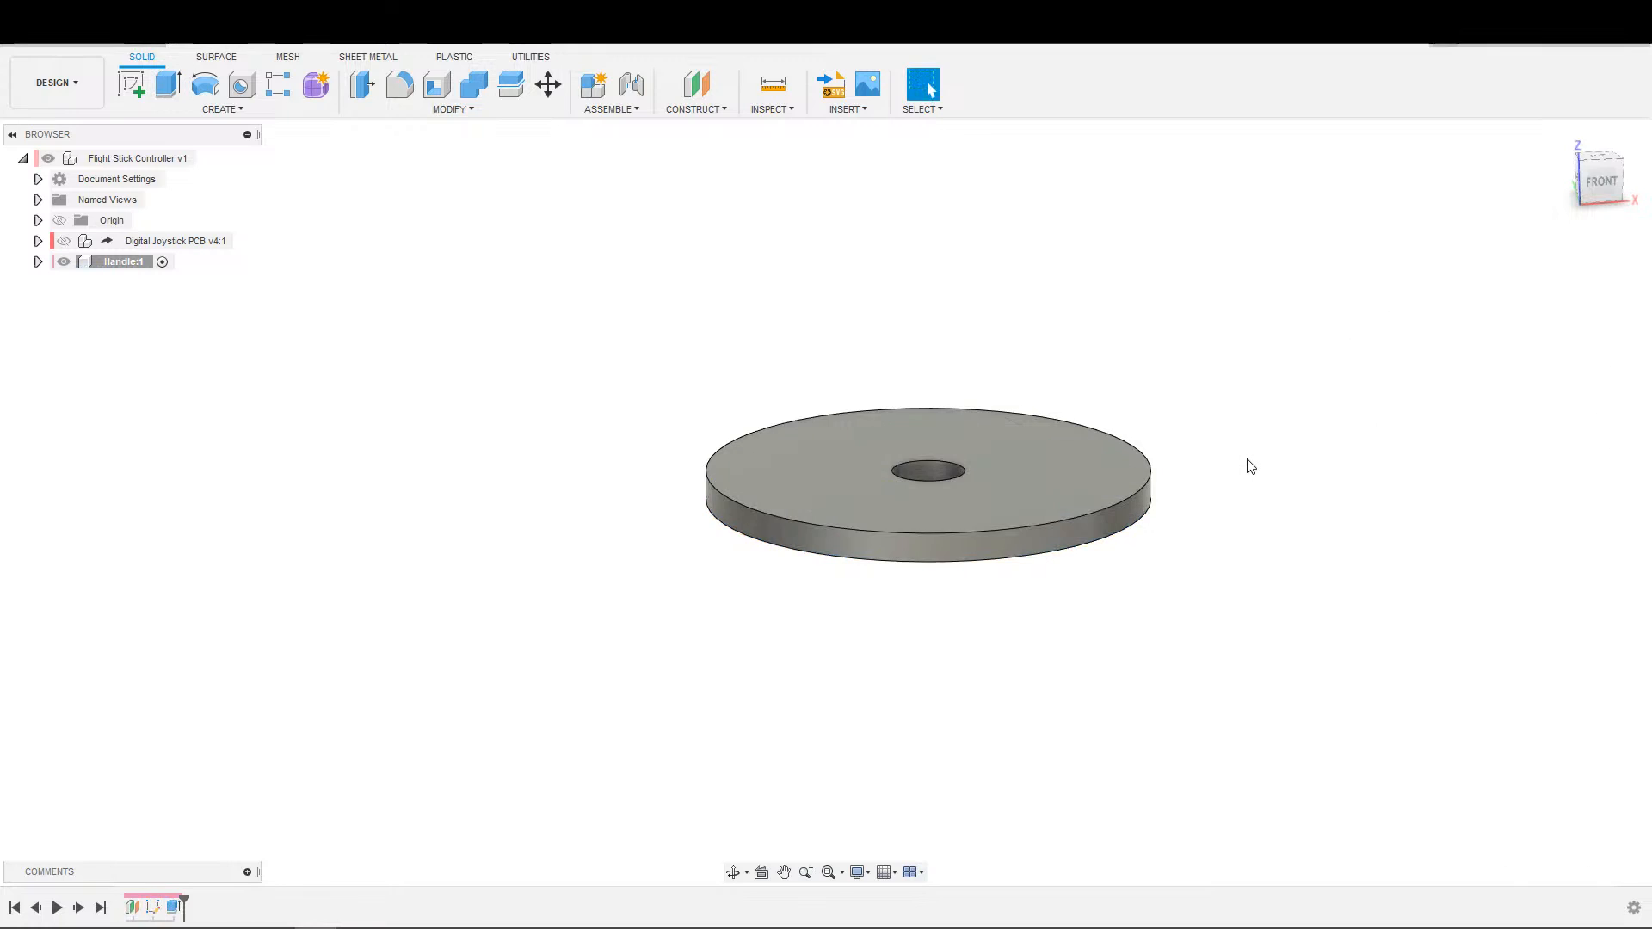
Create an offset plane at 0 mm on the top face of the extruded disc.
left_click(696, 83)
left_click(1067, 492)
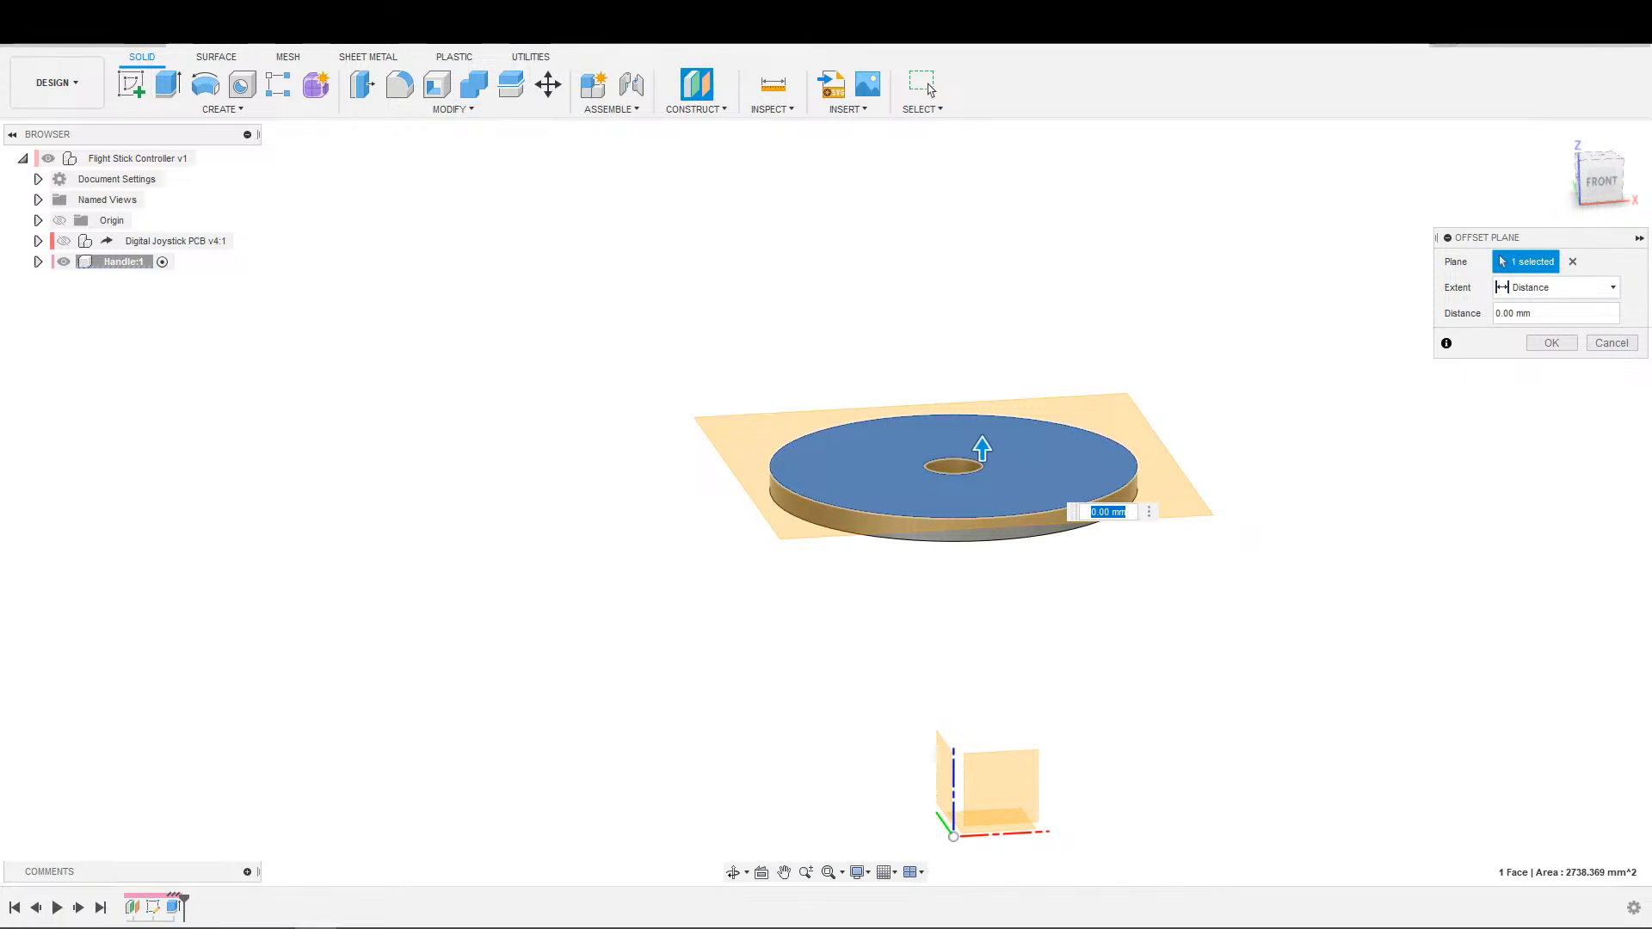
scroll(1127, 533, "up", 3)
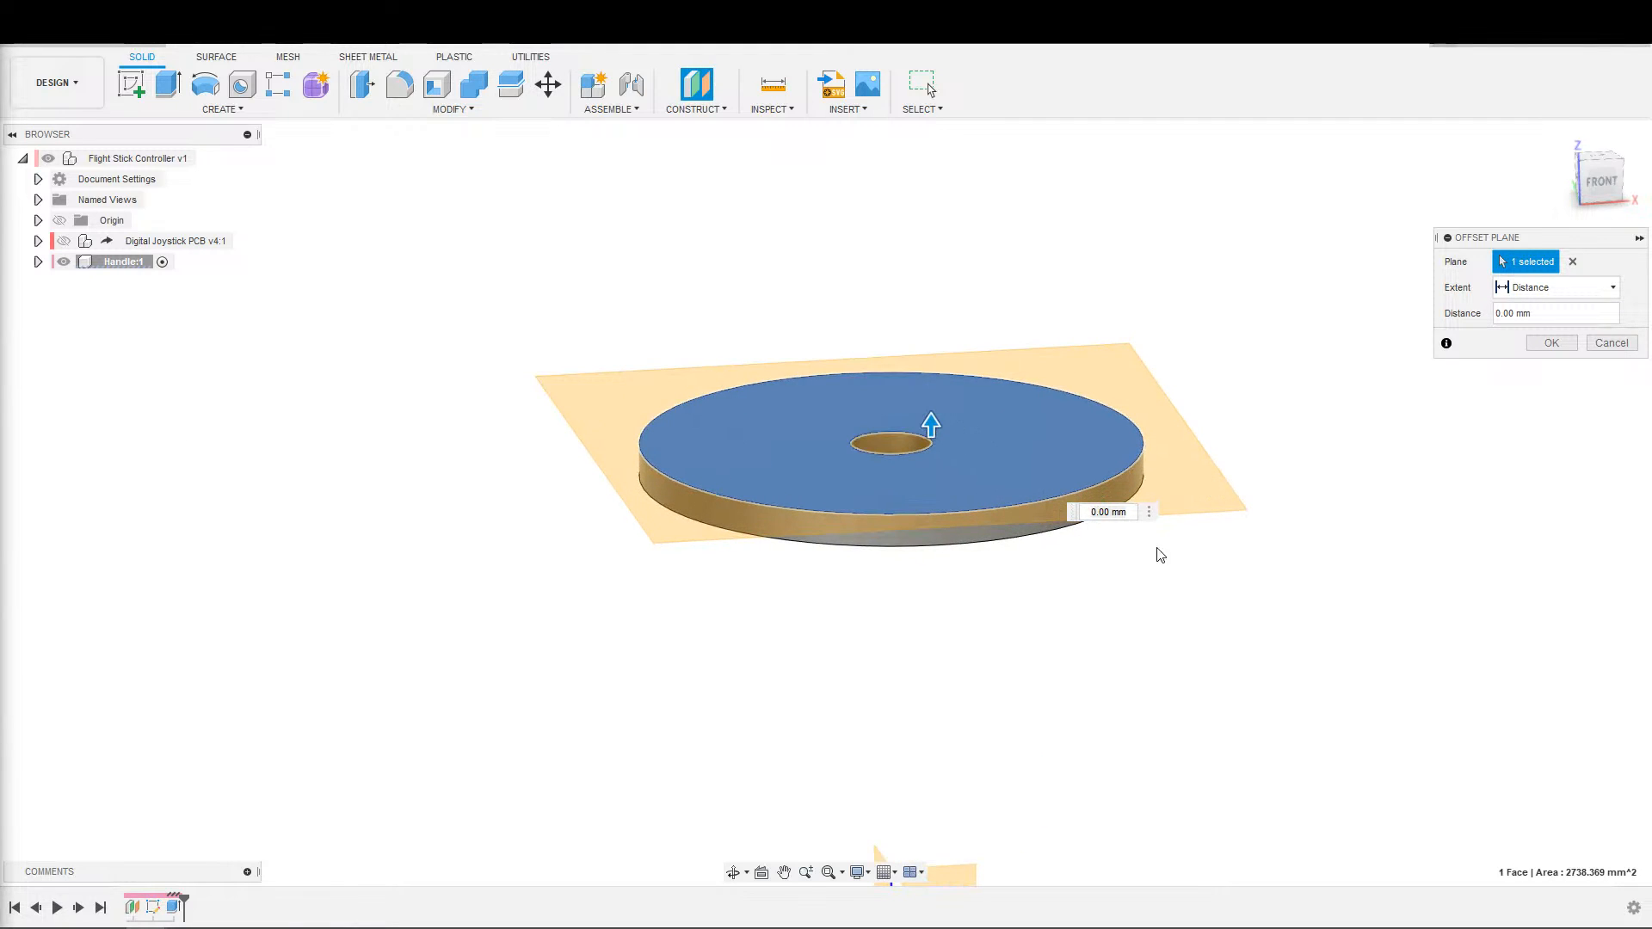
scroll(1162, 544, "down", 2)
middle_click_drag(1142, 509, 1025, 652)
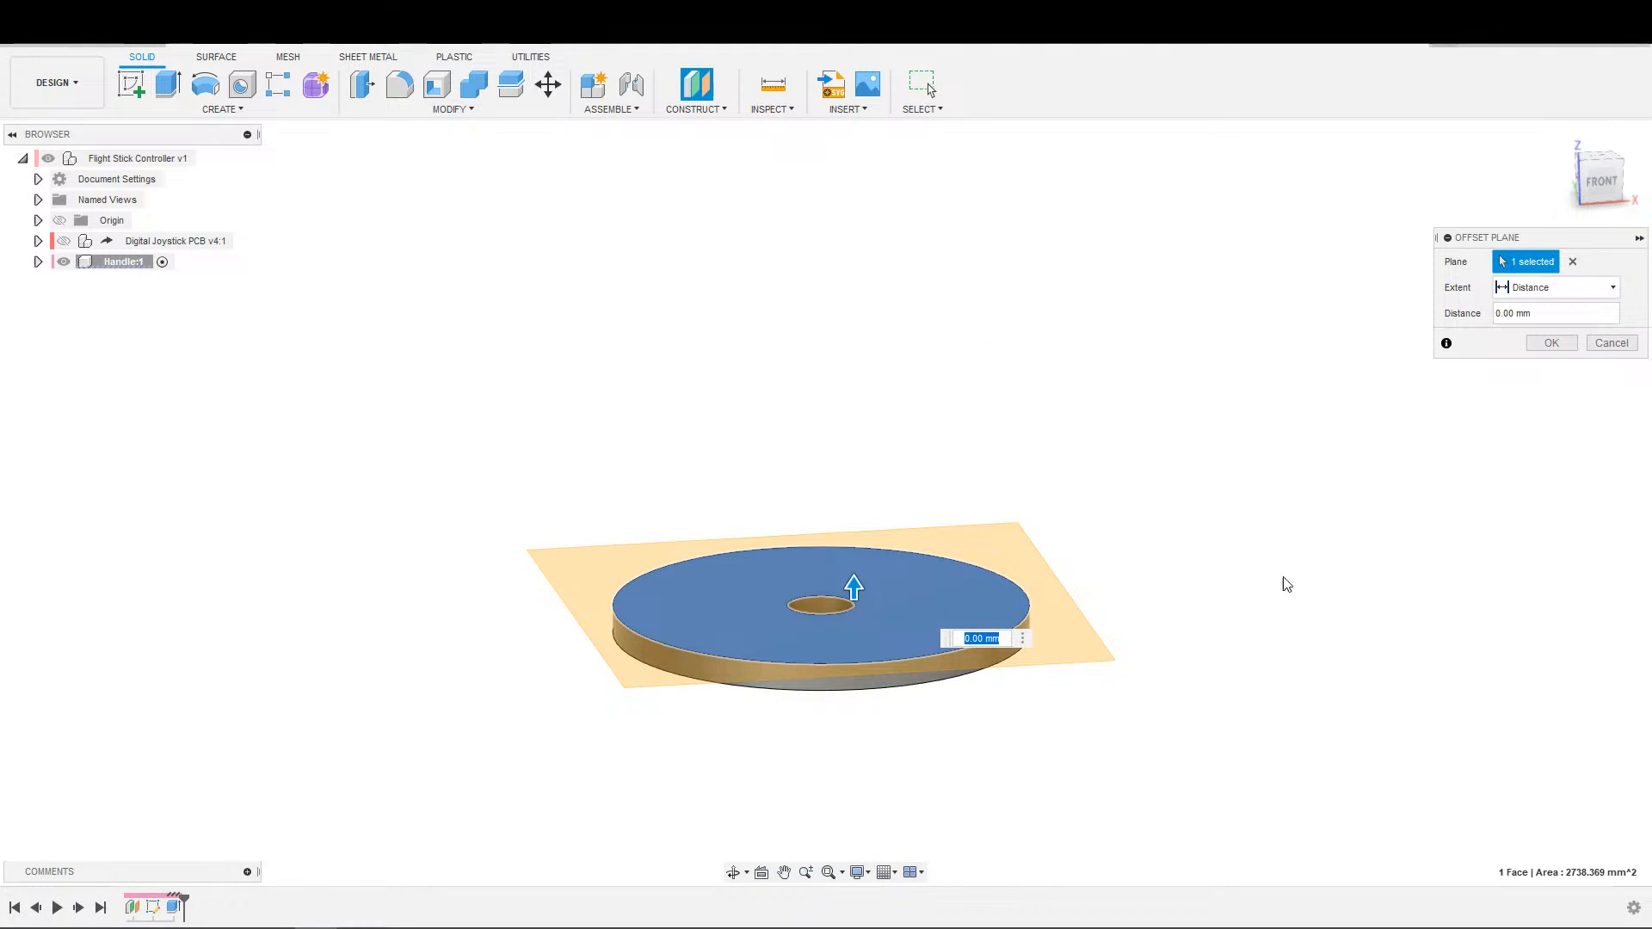
left_click(1551, 343)
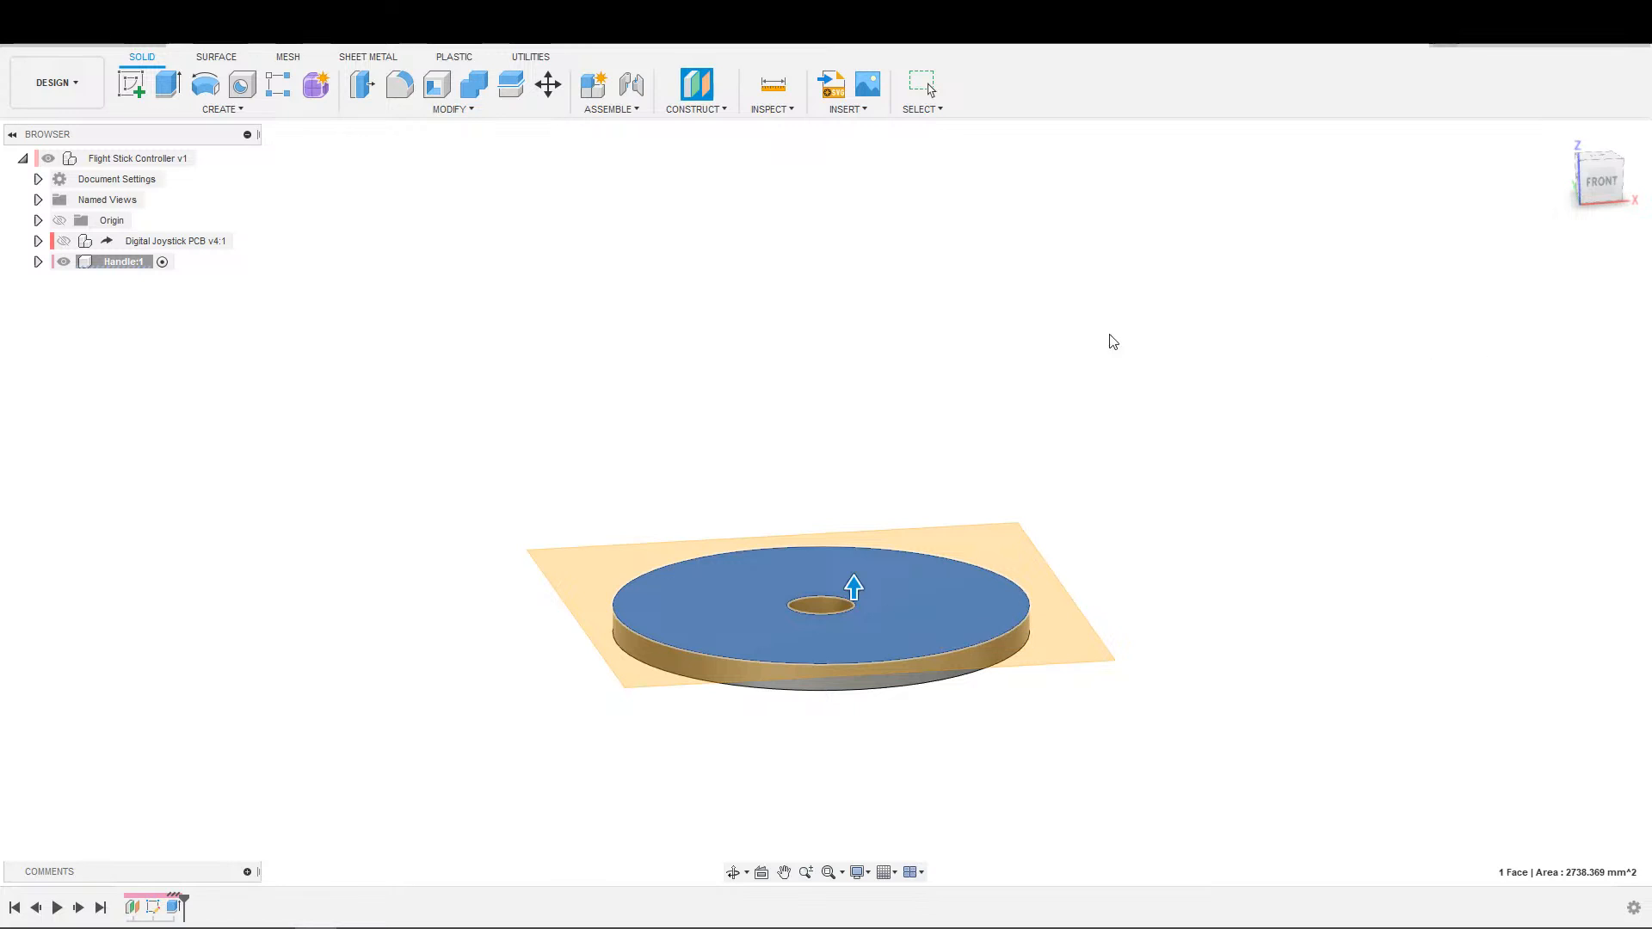
Rename the handle's first construction plane to "Bottom of Grip Stop".
left_click(38, 262)
left_click(54, 344)
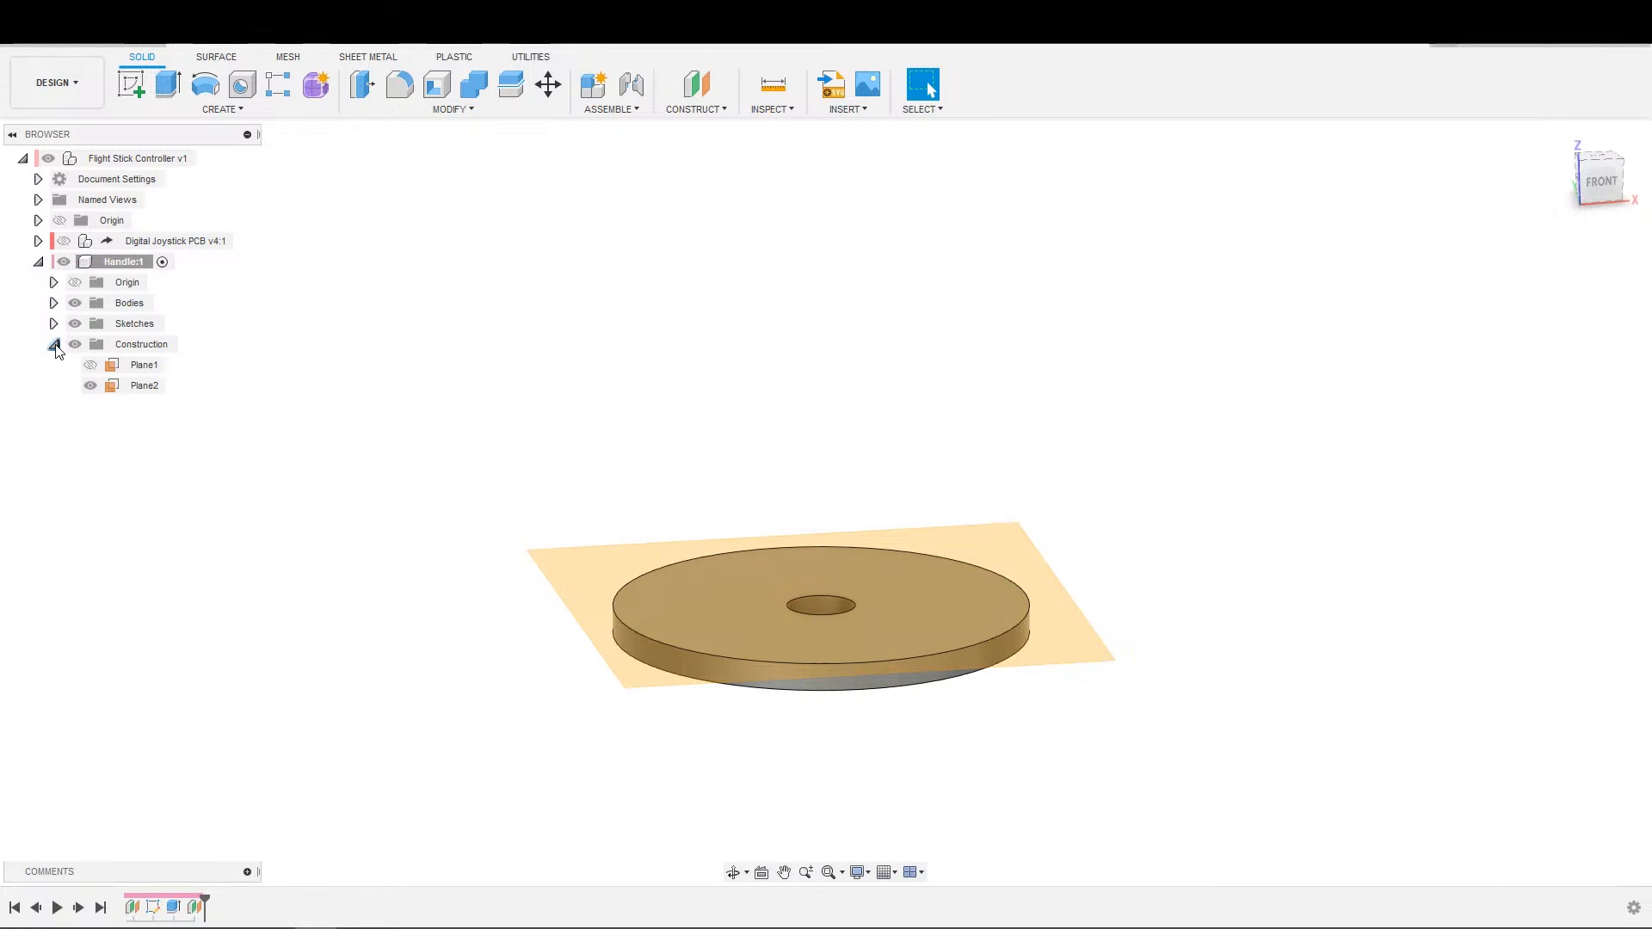
left_click(155, 367)
left_click(136, 373)
type("Bt")
type("ottom of Grip Stop")
key("Return")
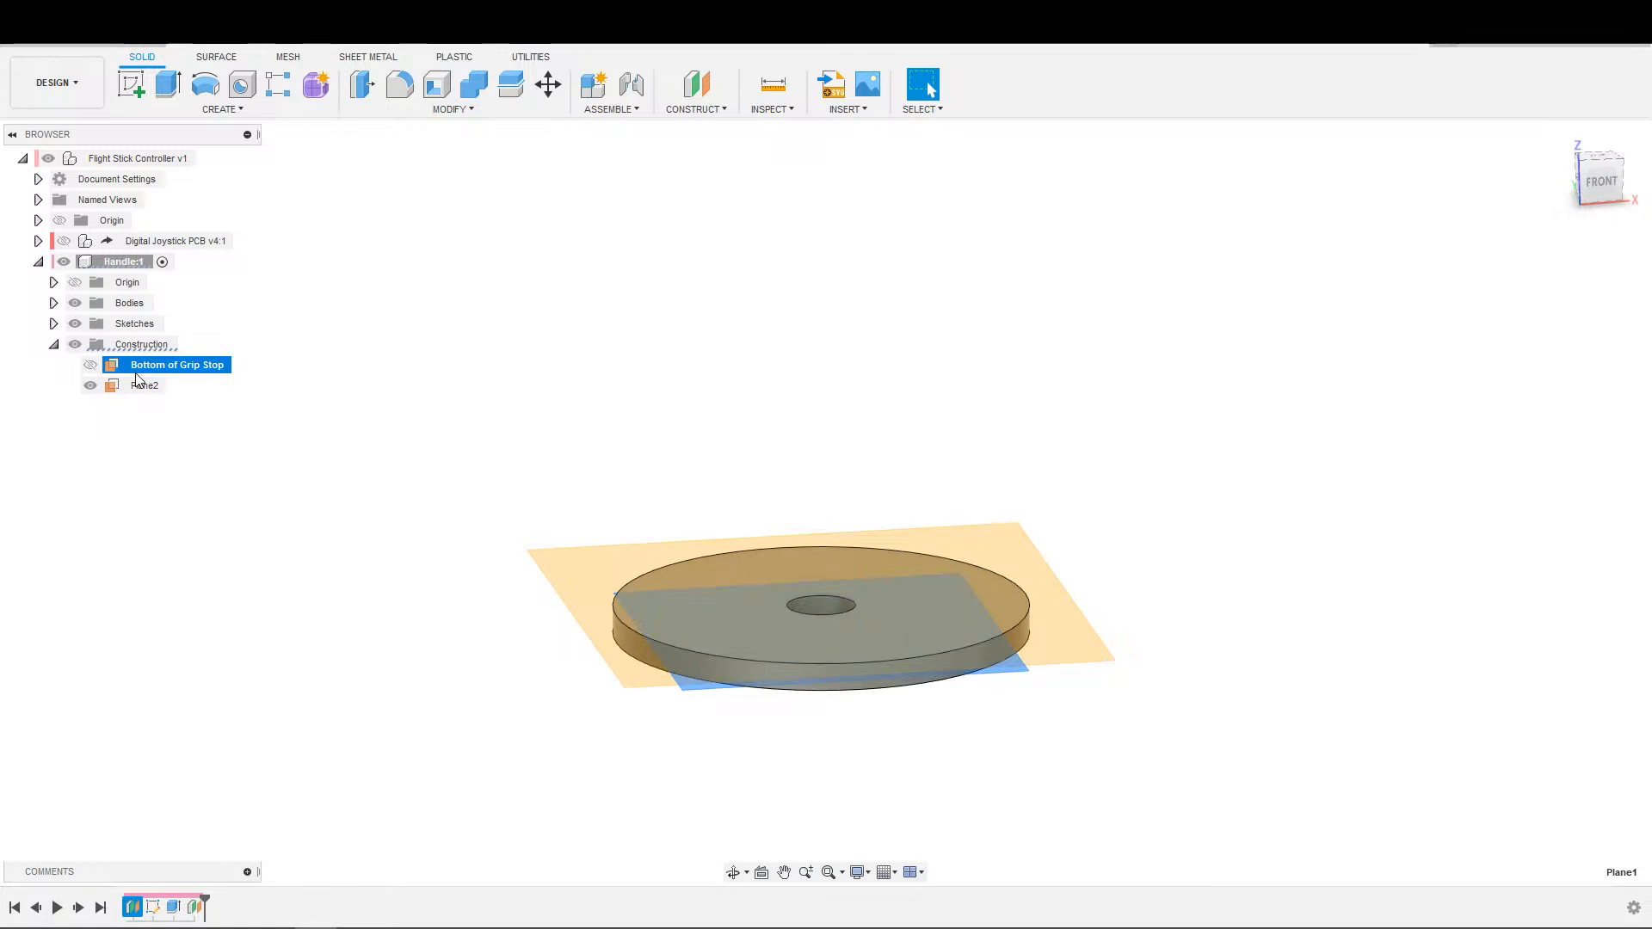
Rename the handle's second construction plane to "Top of Grip Stop".
left_click(144, 385)
left_click(143, 385)
type("Top of Grip Stop")
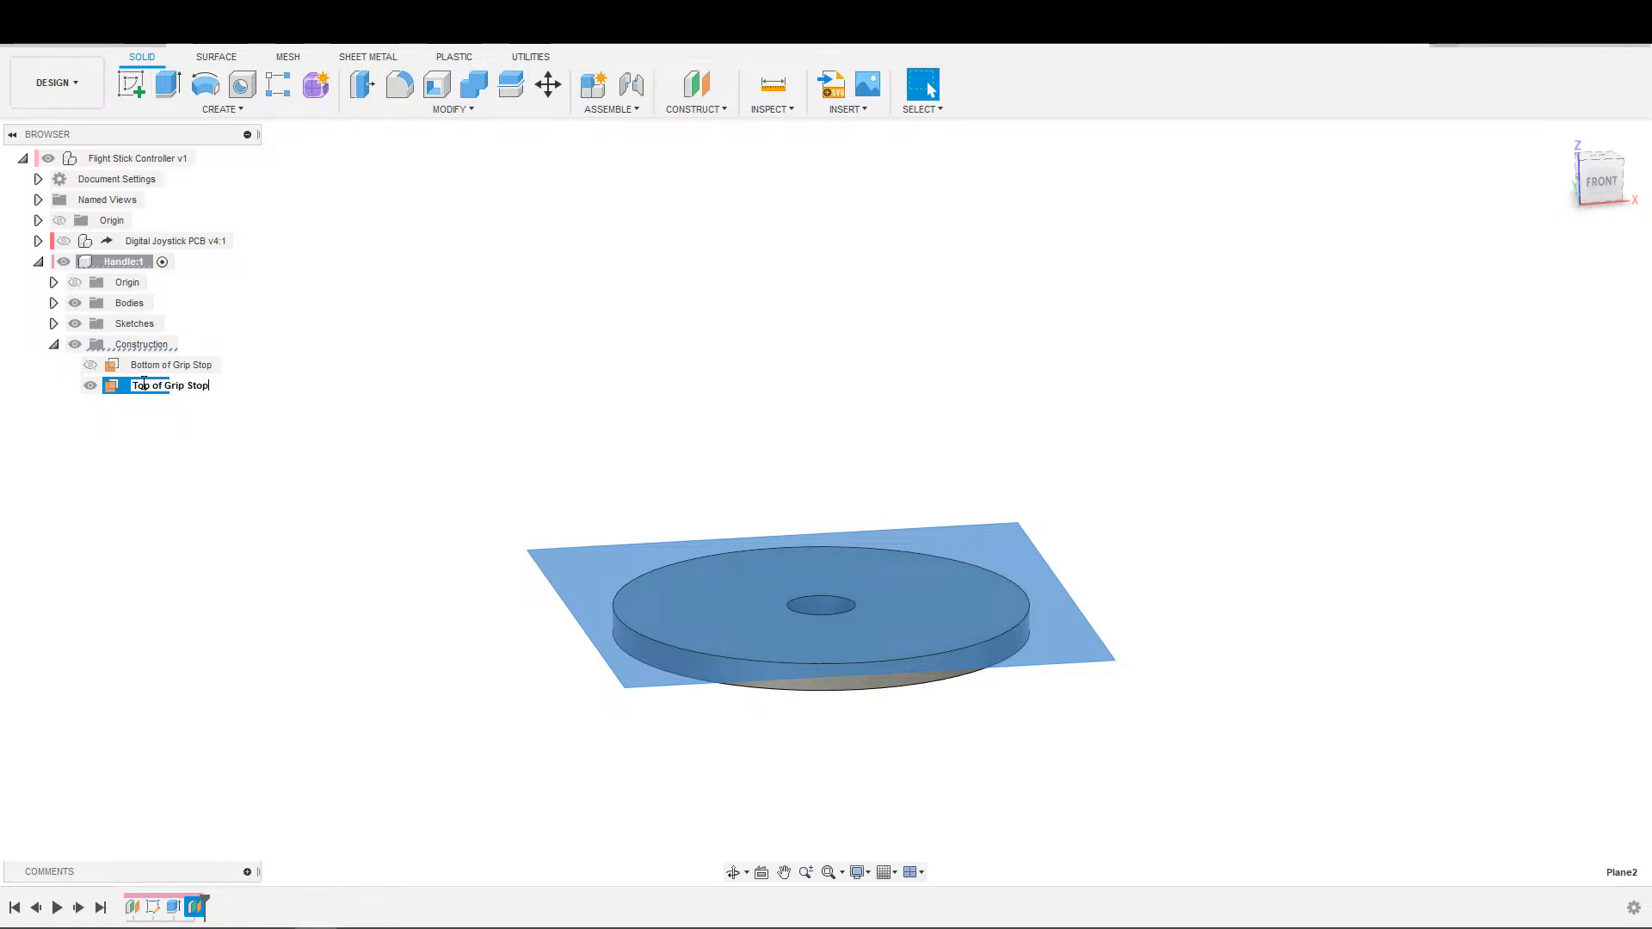
key("Return")
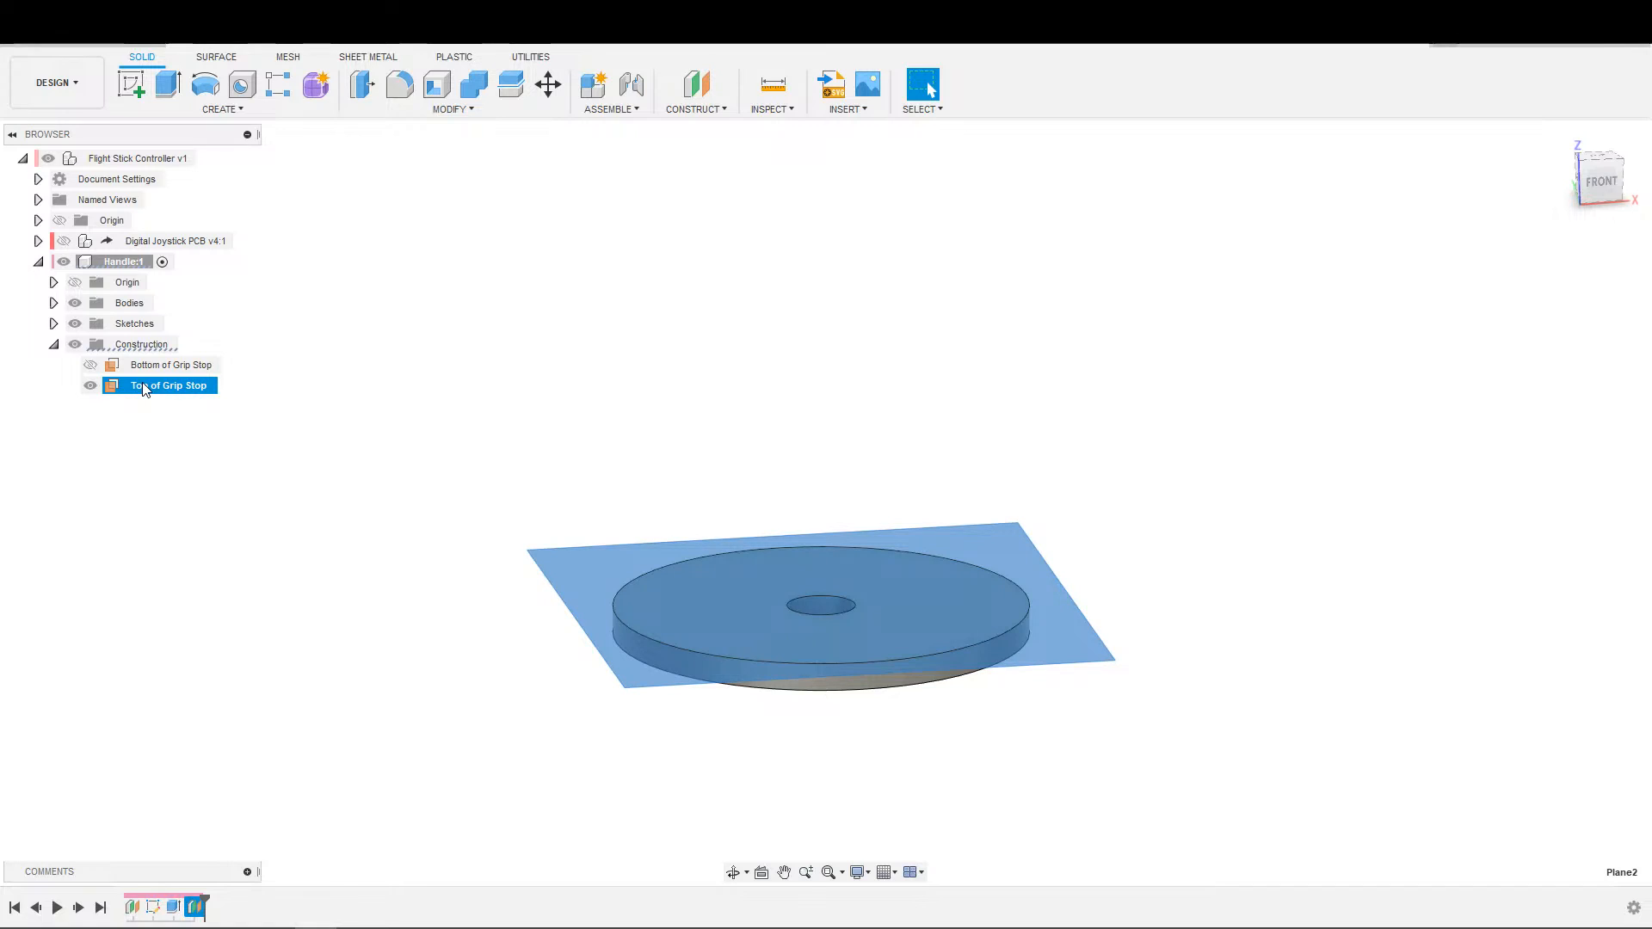
Rename the handle component's disc body to "Handle".
left_click(53, 303)
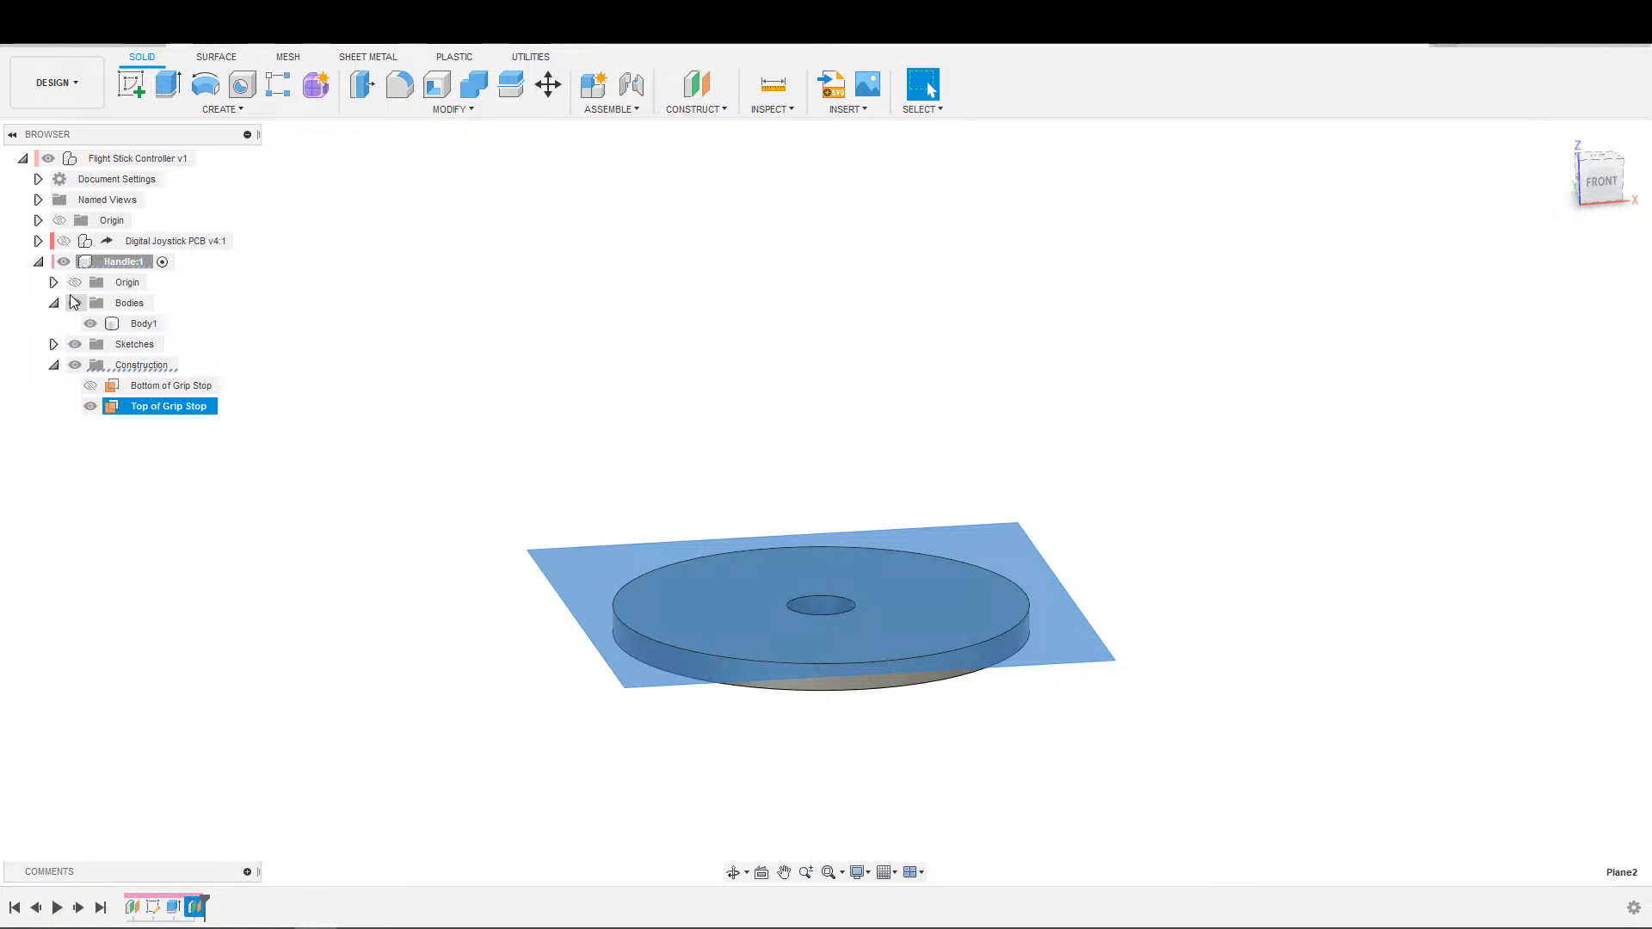
double_click(154, 324)
type("H")
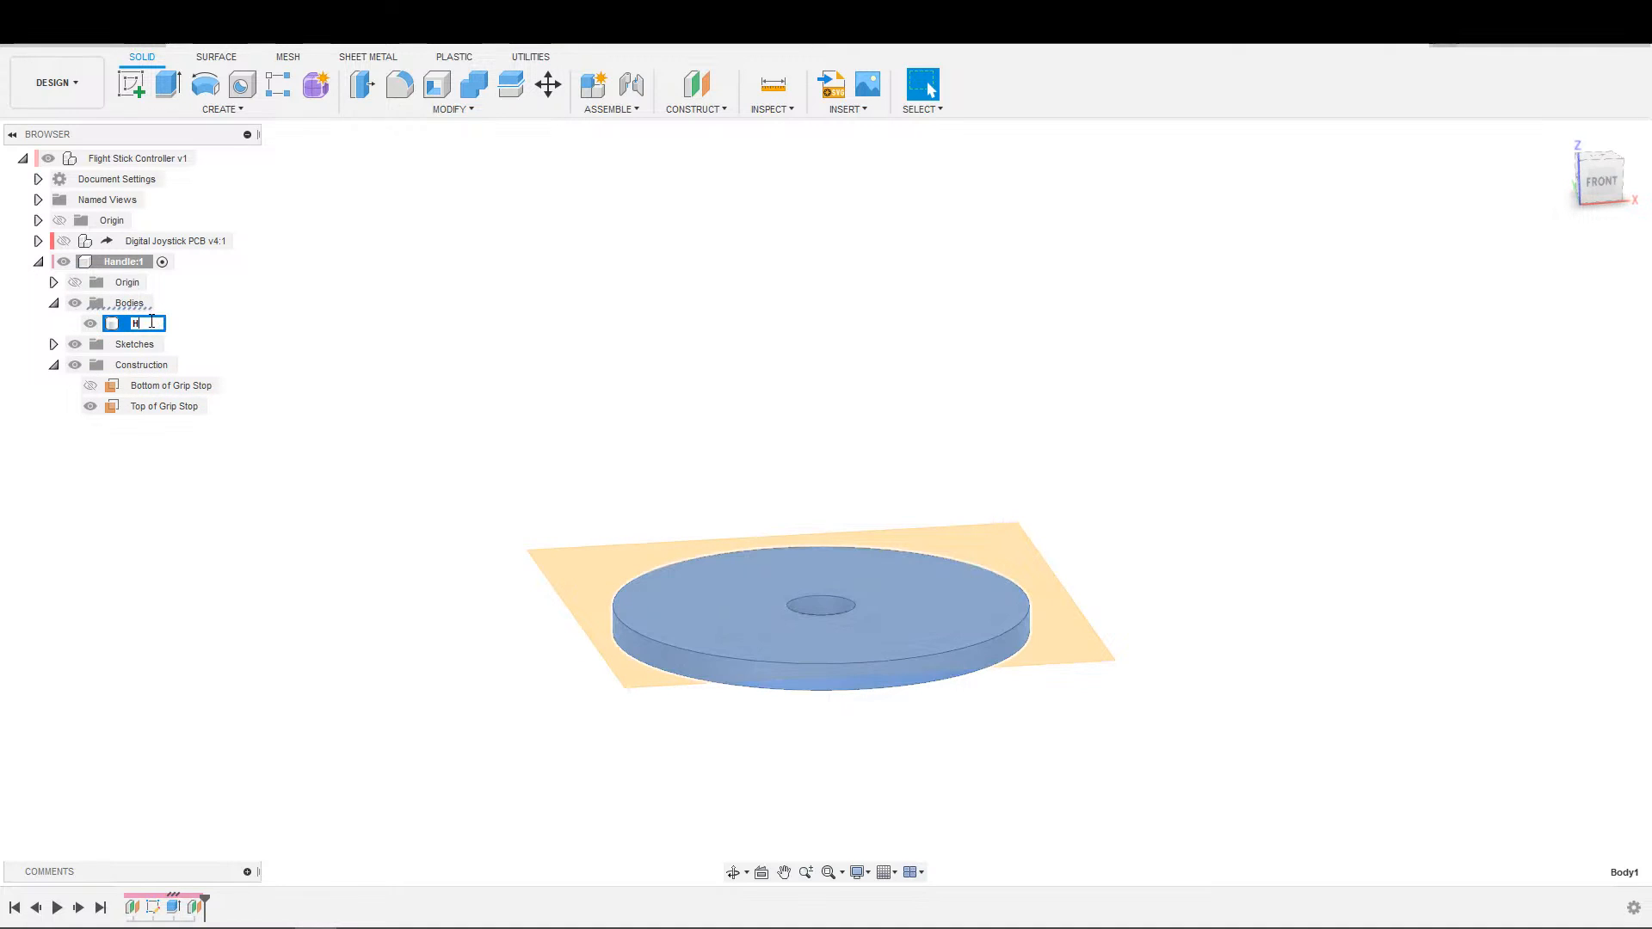
type("andle")
key("Return")
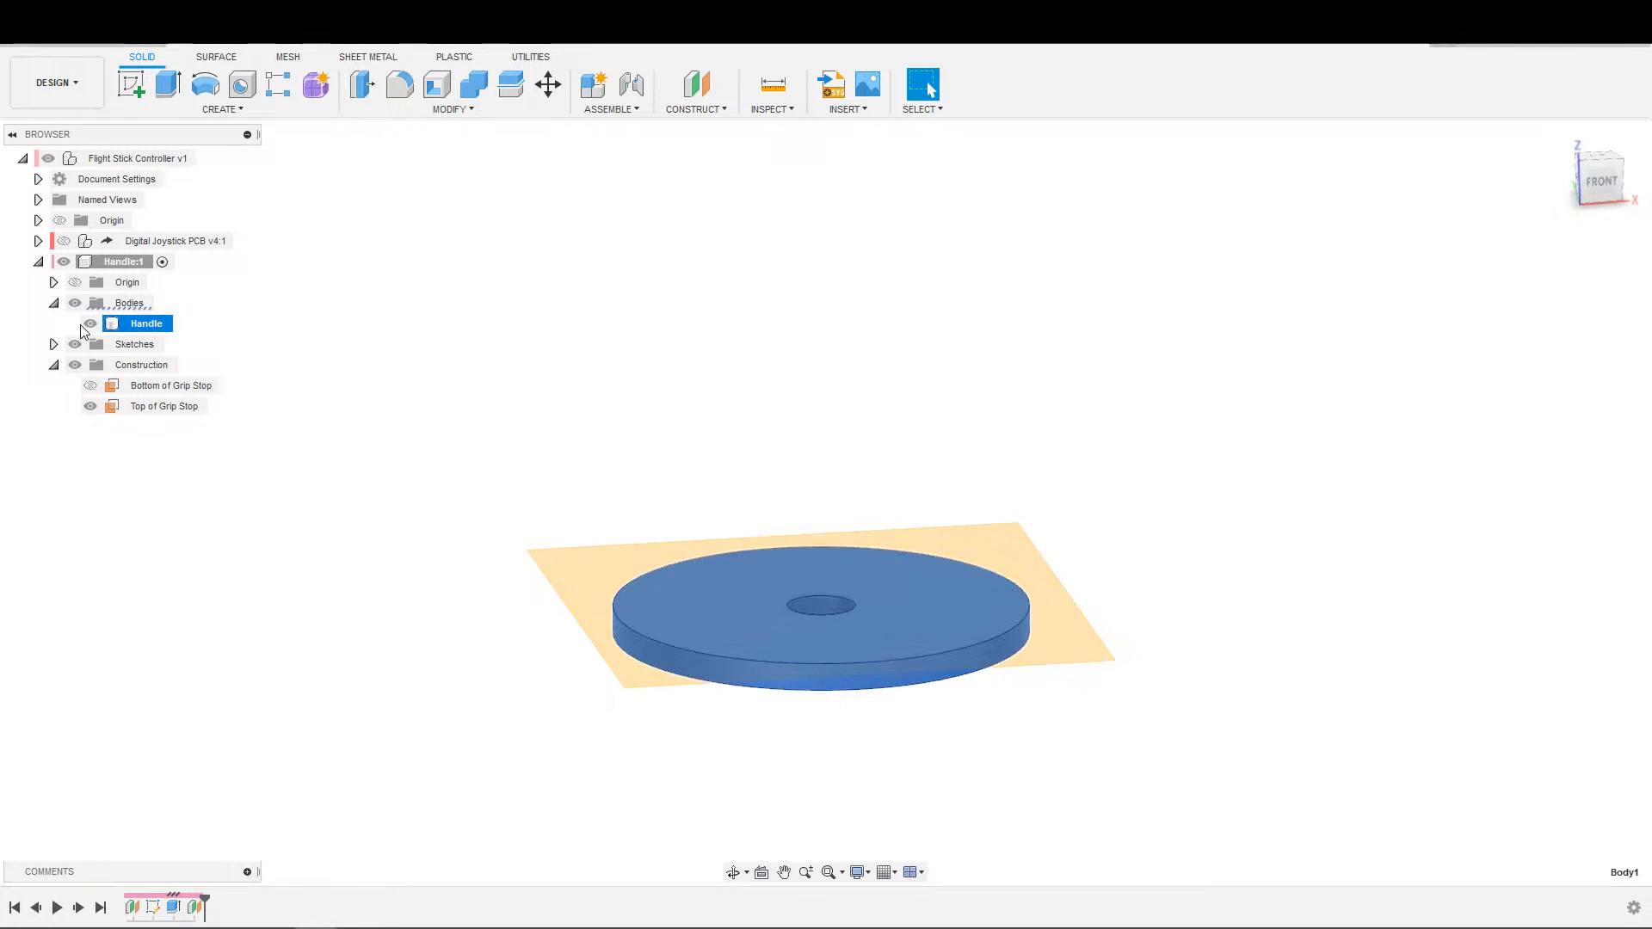
Rename the handle component's existing sketch to "Grip Stop".
left_click(54, 344)
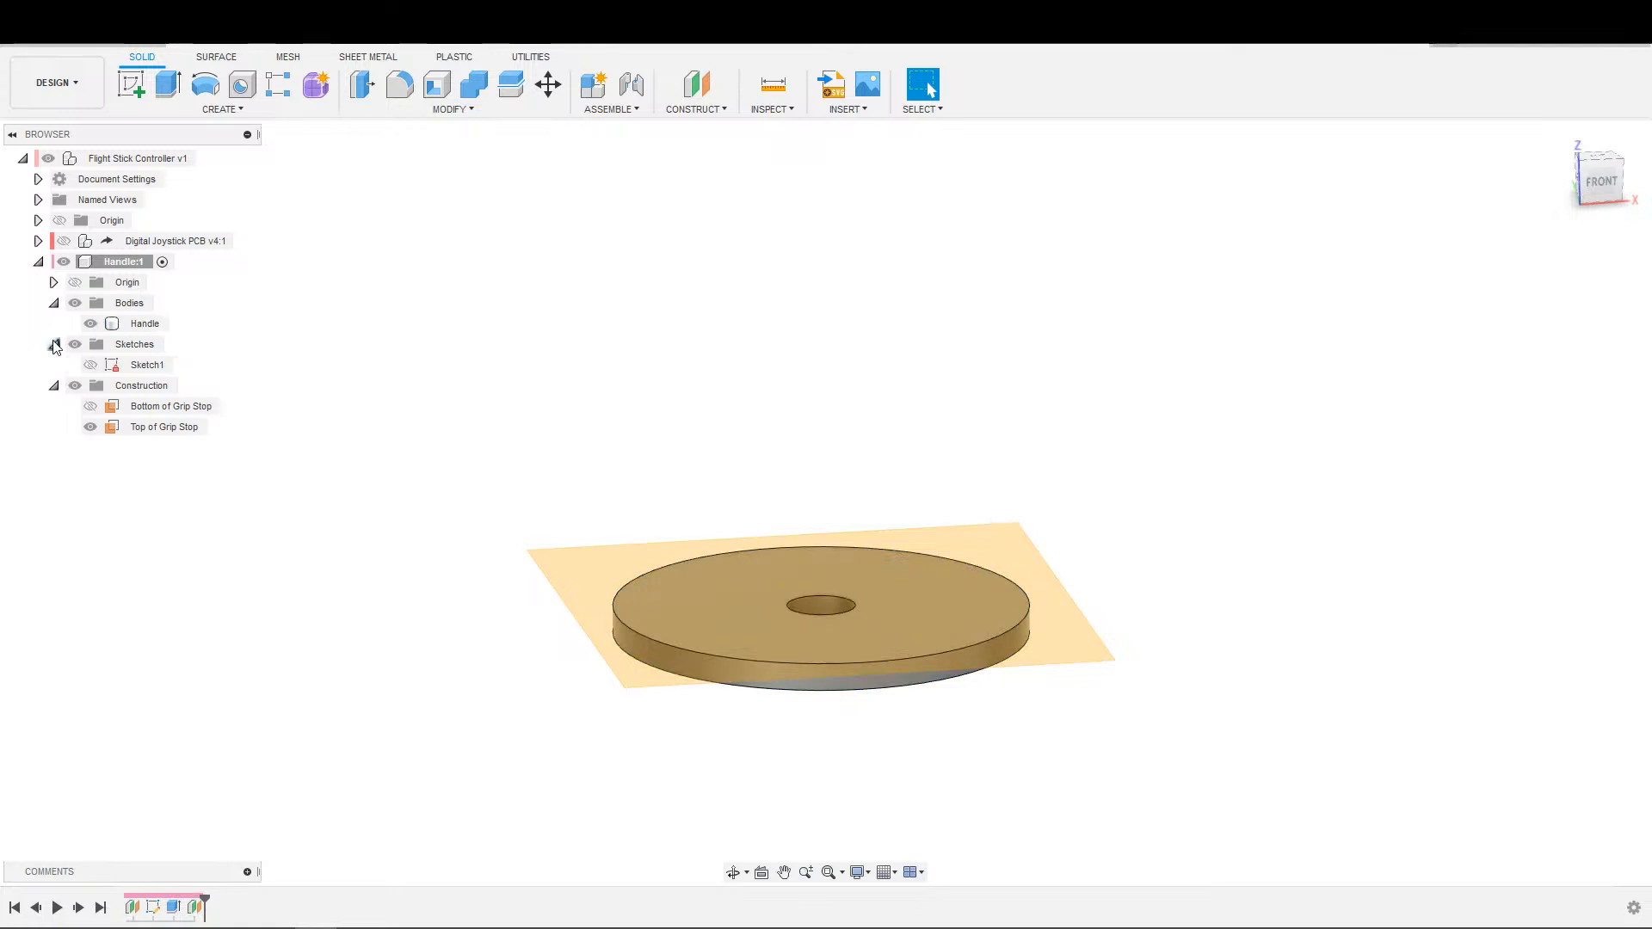
double_click(148, 369)
type("Grip Stop")
key("Return")
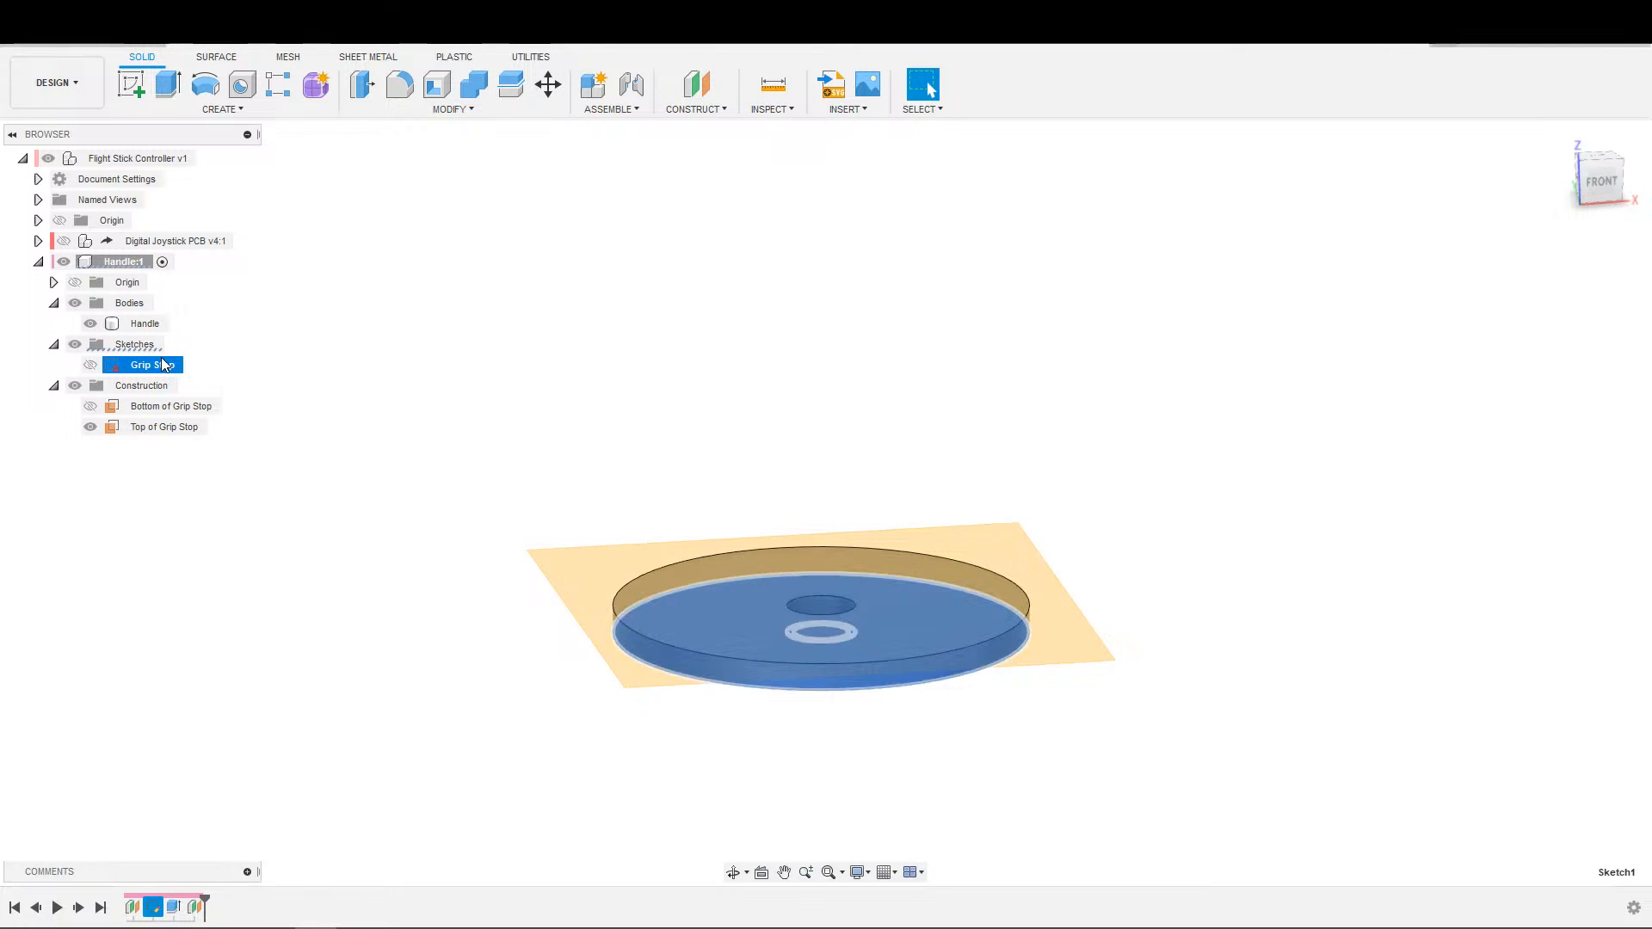
left_click(464, 364)
Start a new sketch on the Top of Grip Stop plane.
scroll(1081, 408, "down", 2)
scroll(1081, 409, "up", 1)
mouse_move(1022, 385)
middle_mouse_down()
mouse_move(1059, 322)
mouse_move(1028, 307)
middle_mouse_up()
key("s")
left_click(1095, 349)
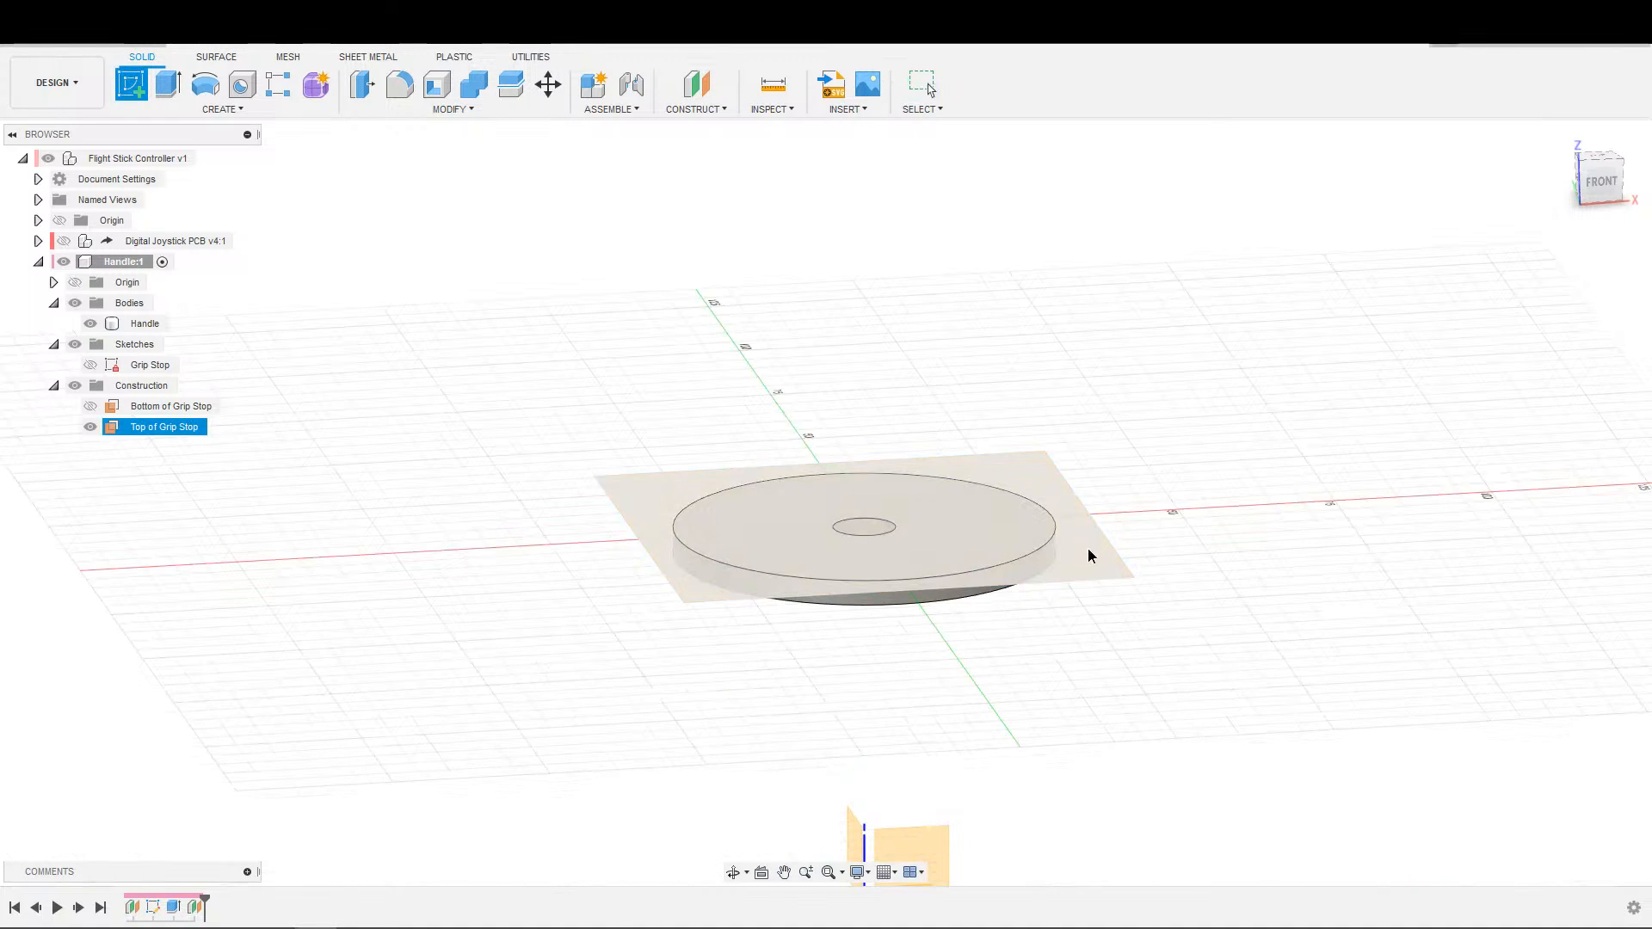
left_click(1089, 555)
Project the disc's top face outline and shaft hole edge into the new sketch.
key("c")
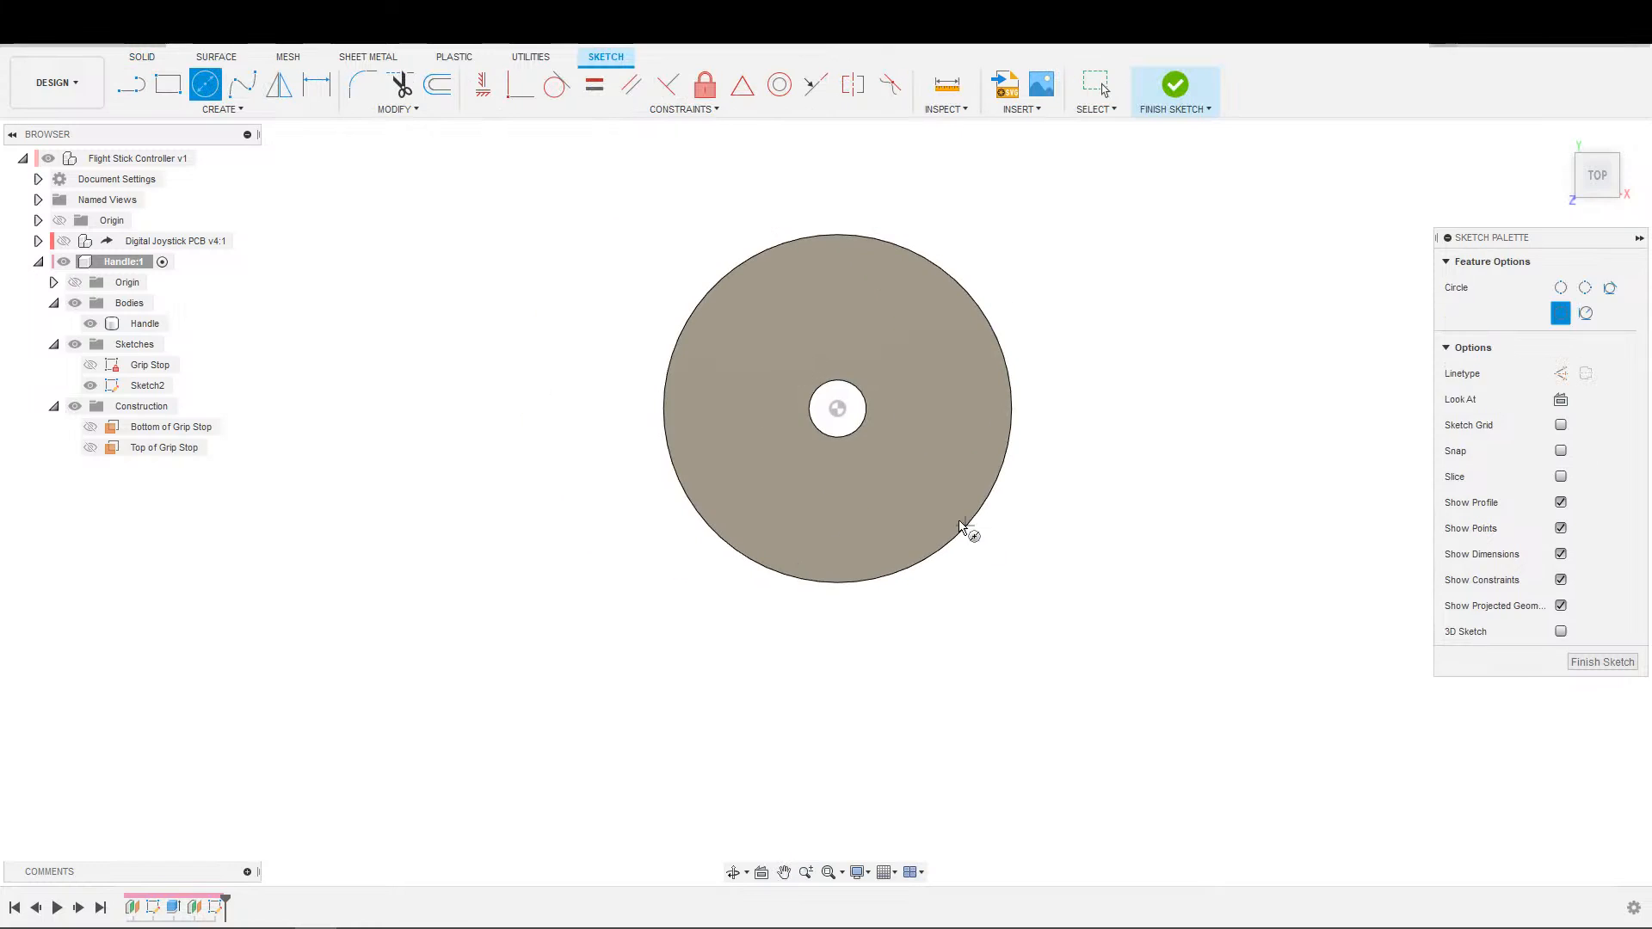
key("Escape")
key("s")
key("Escape")
key("p")
left_click(978, 476)
left_click(1325, 341)
scroll(1033, 456, "up", 2)
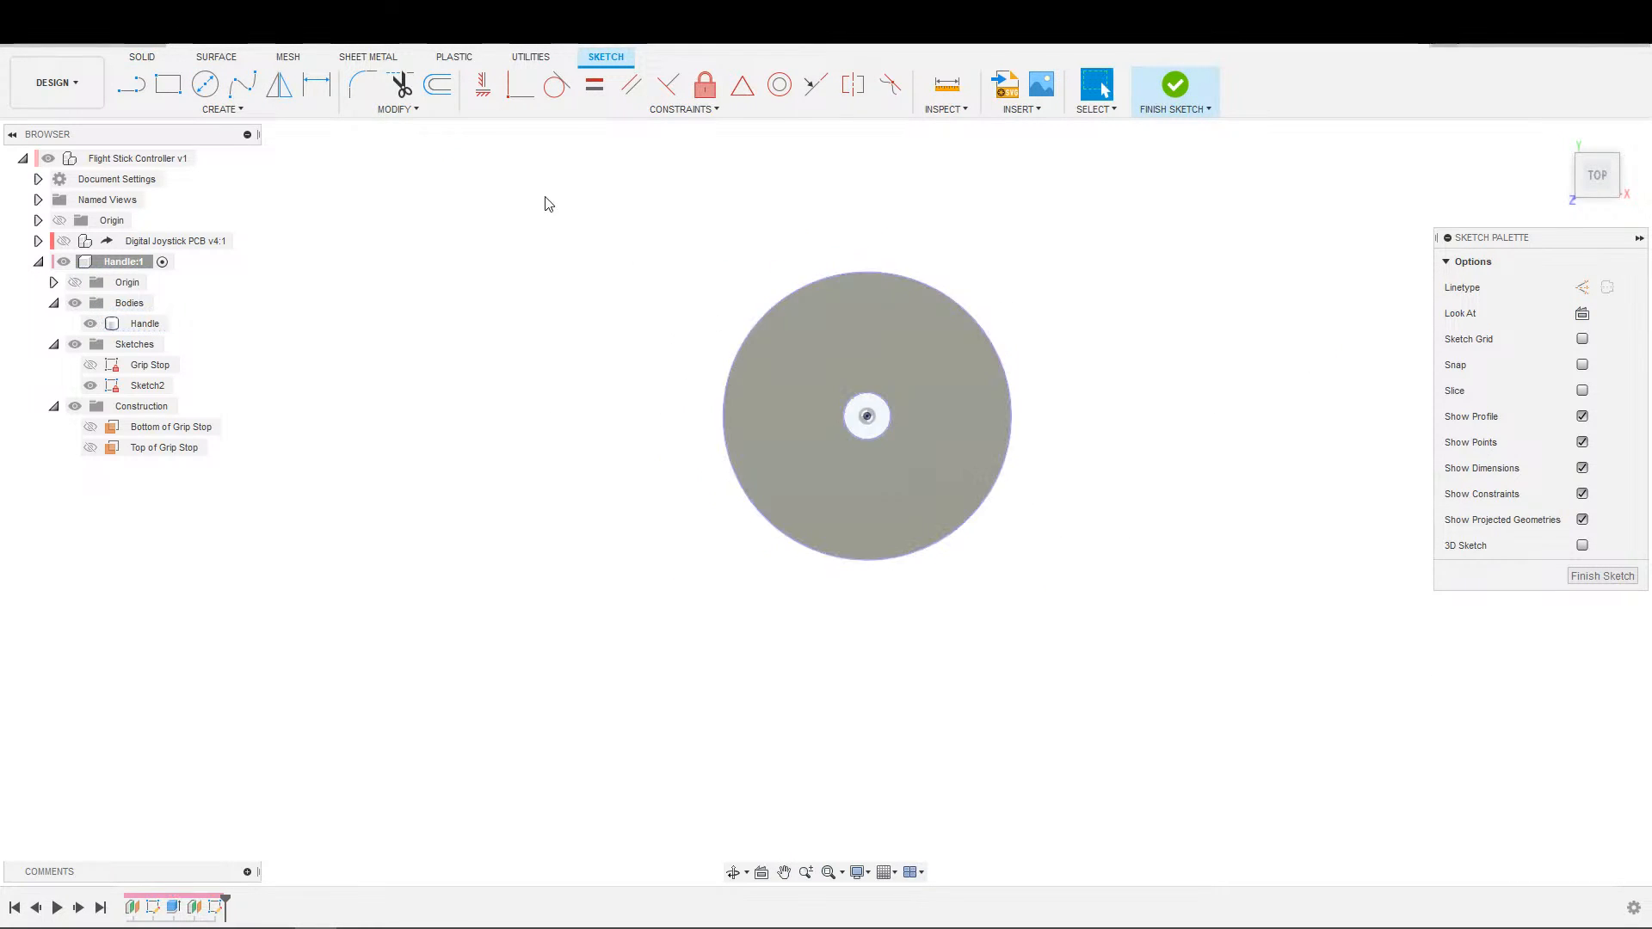
scroll(904, 512, "down", 3)
left_click(870, 406)
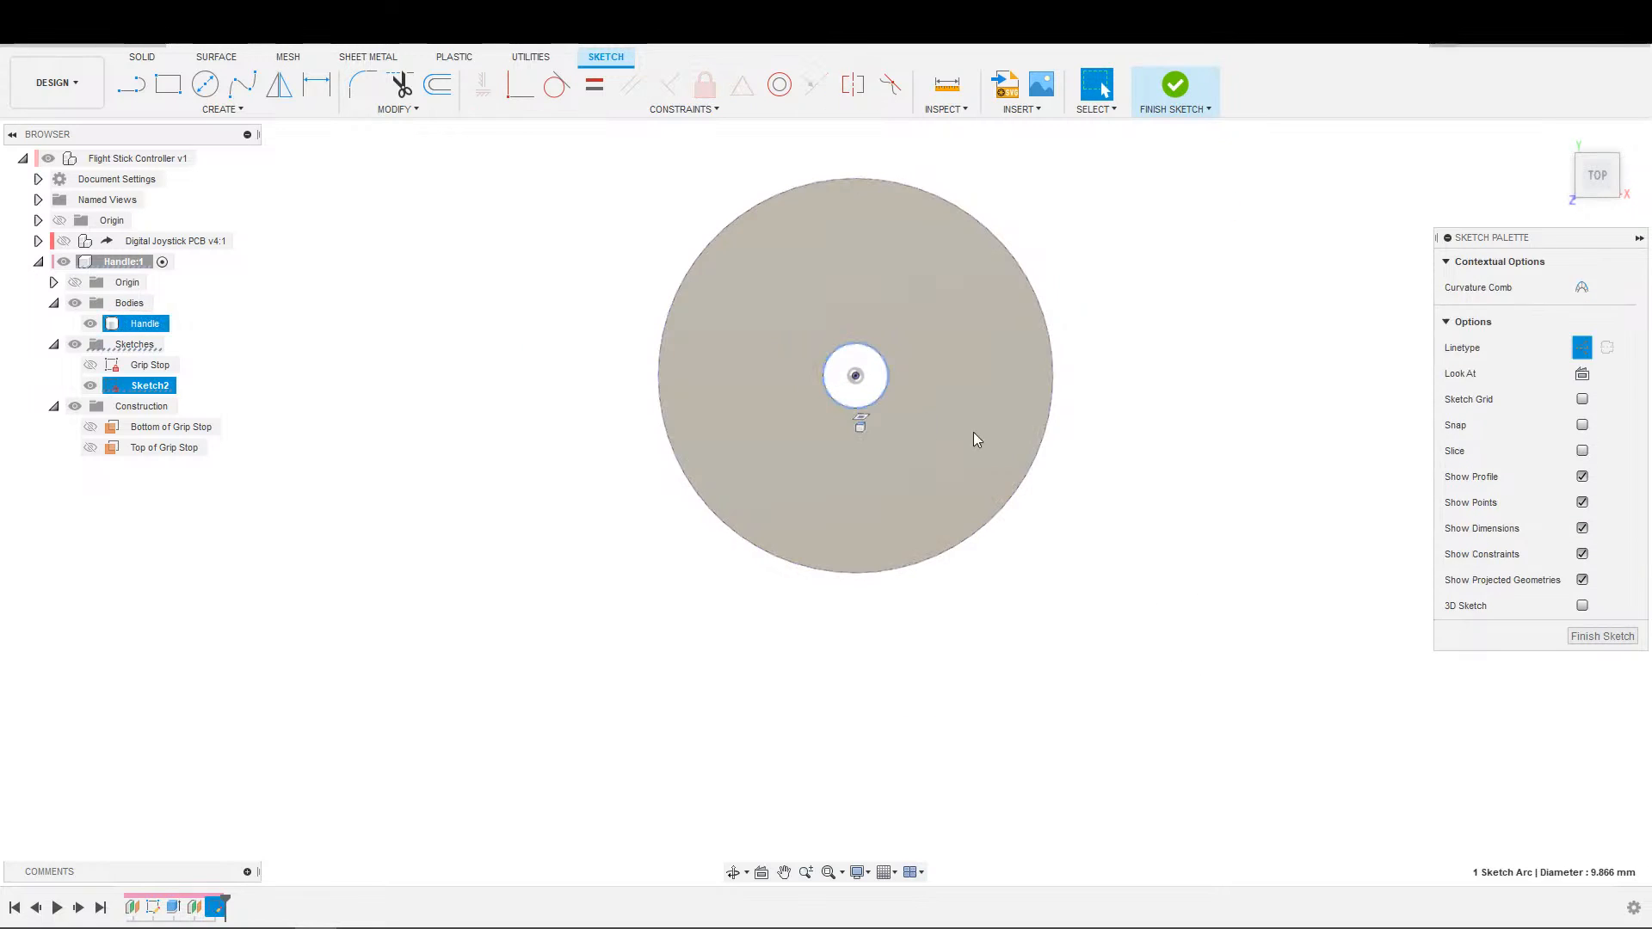
left_click(1134, 504)
scroll(1134, 505, "up", 2)
middle_click_drag(1136, 503, 1115, 540)
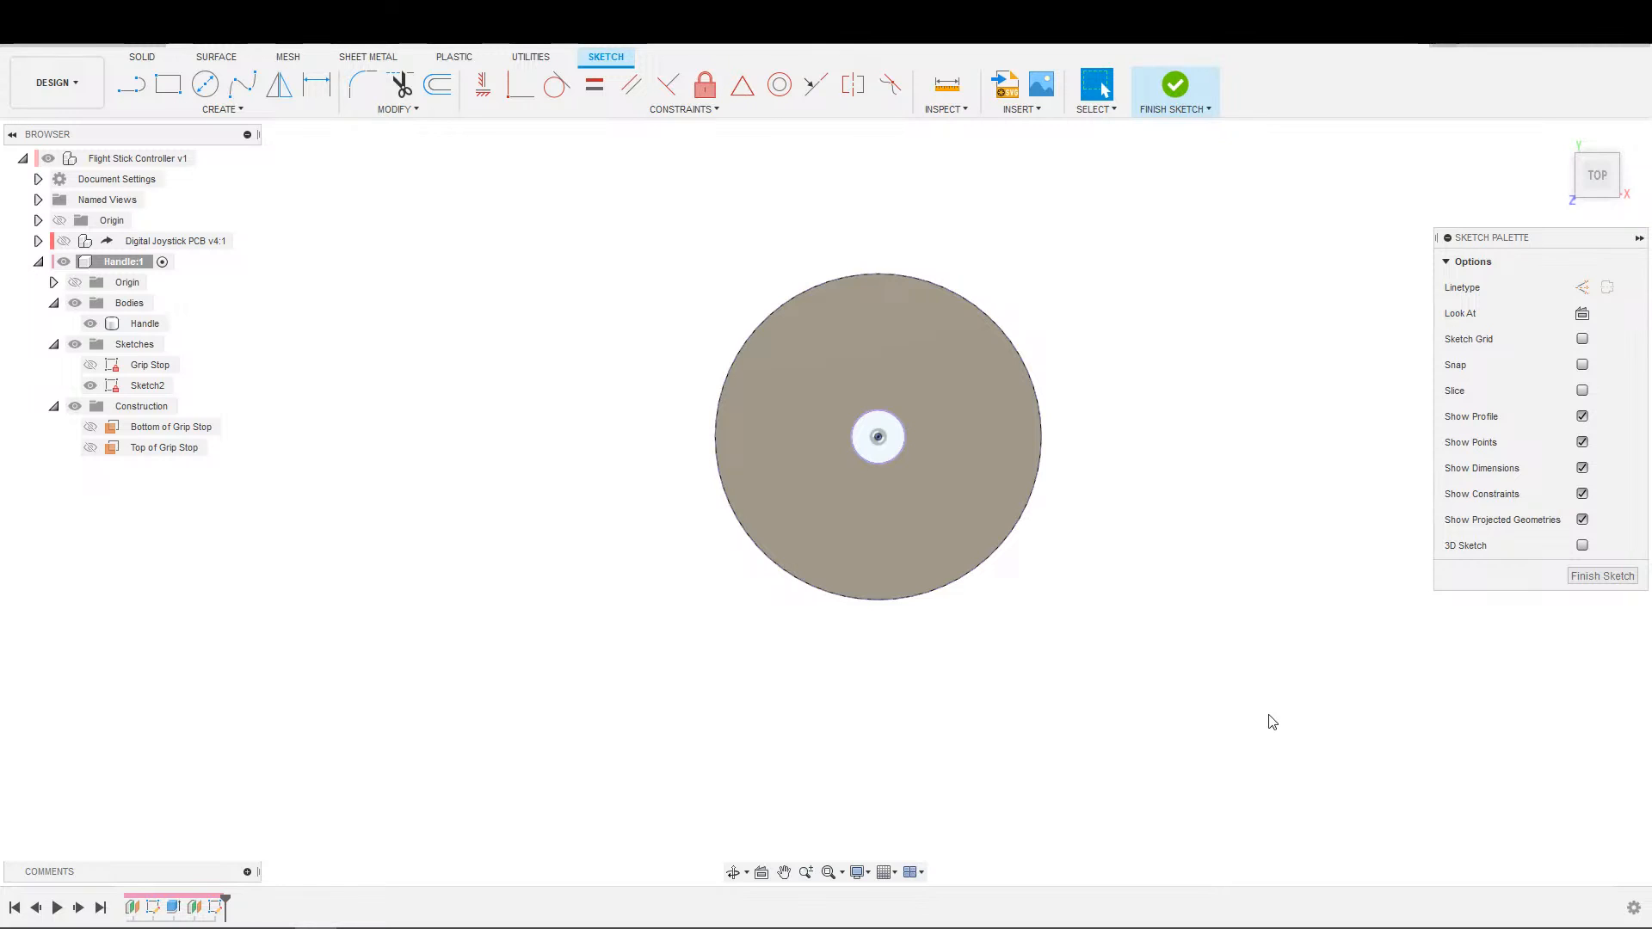
scroll(1073, 538, "up", 3)
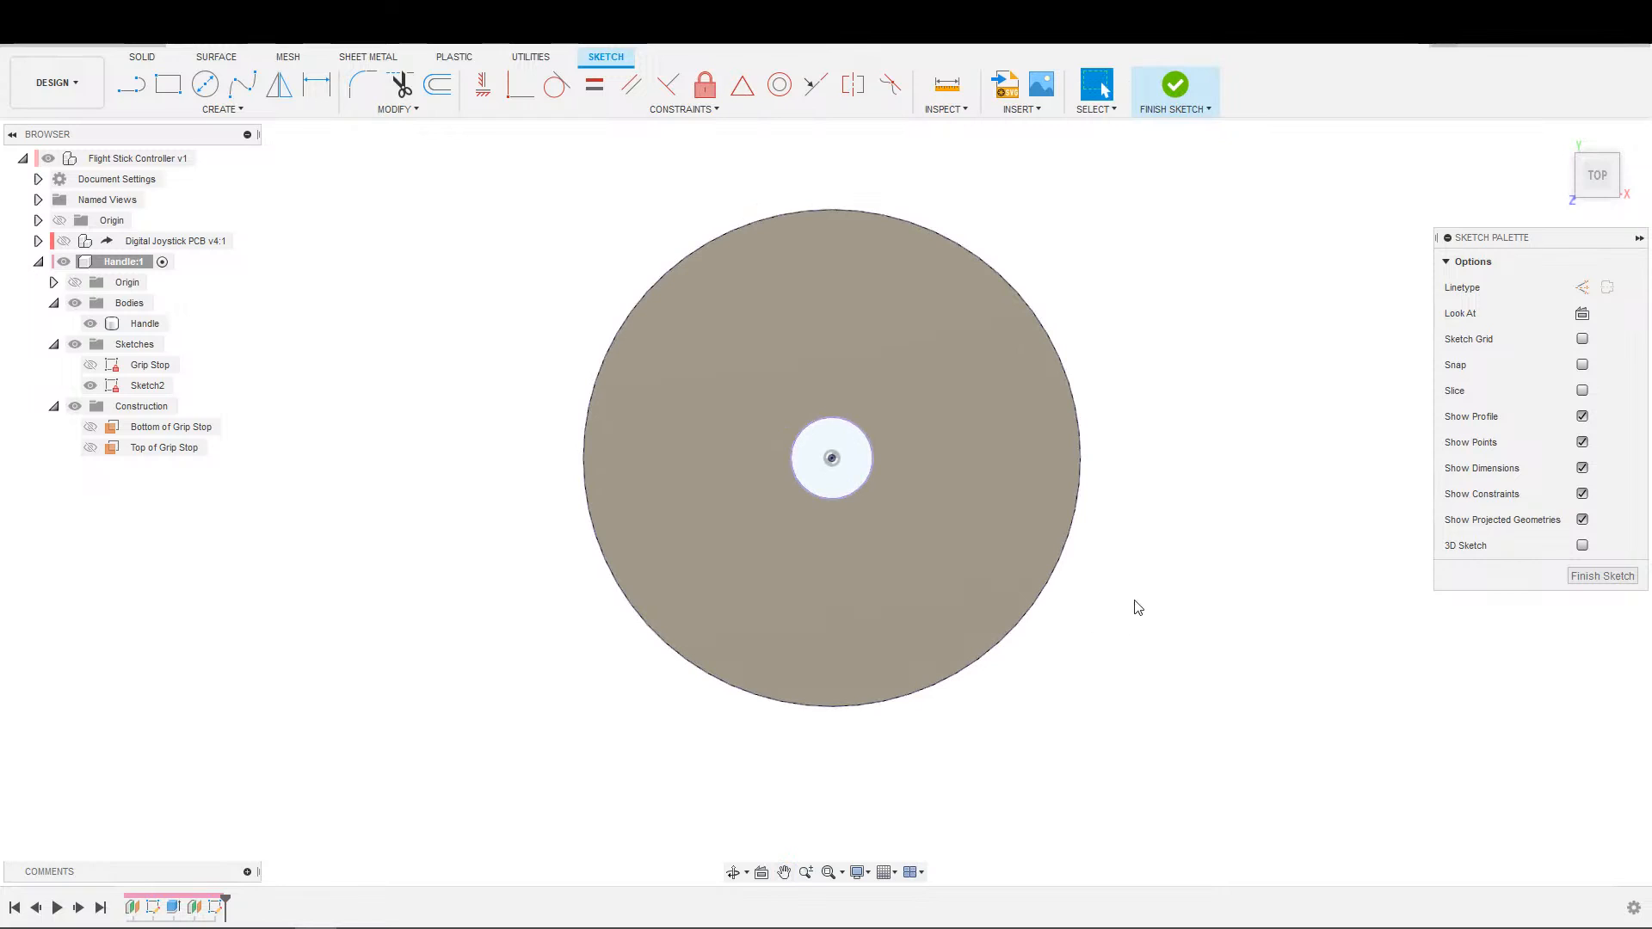
middle_click_drag(1135, 601, 1154, 625)
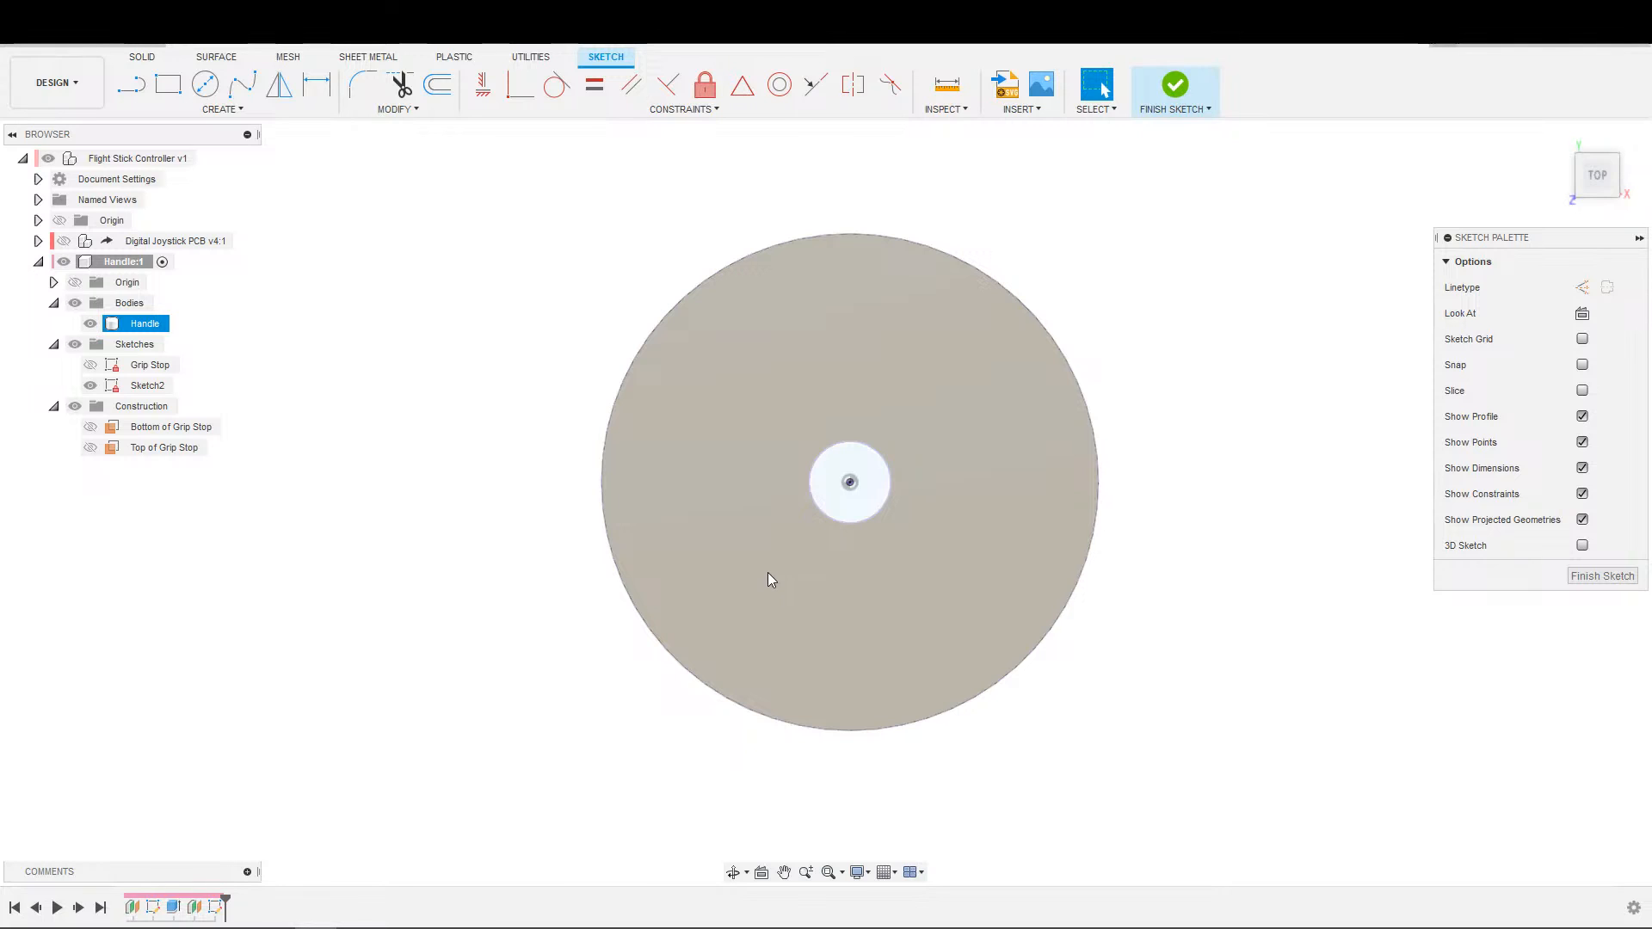
middle_click_drag(1177, 785, 1188, 734, "shift")
Sketch a circle centred on the shaft hole, between the hole and the disc's outer edge.
key("c")
left_click(896, 473)
left_click(1004, 435)
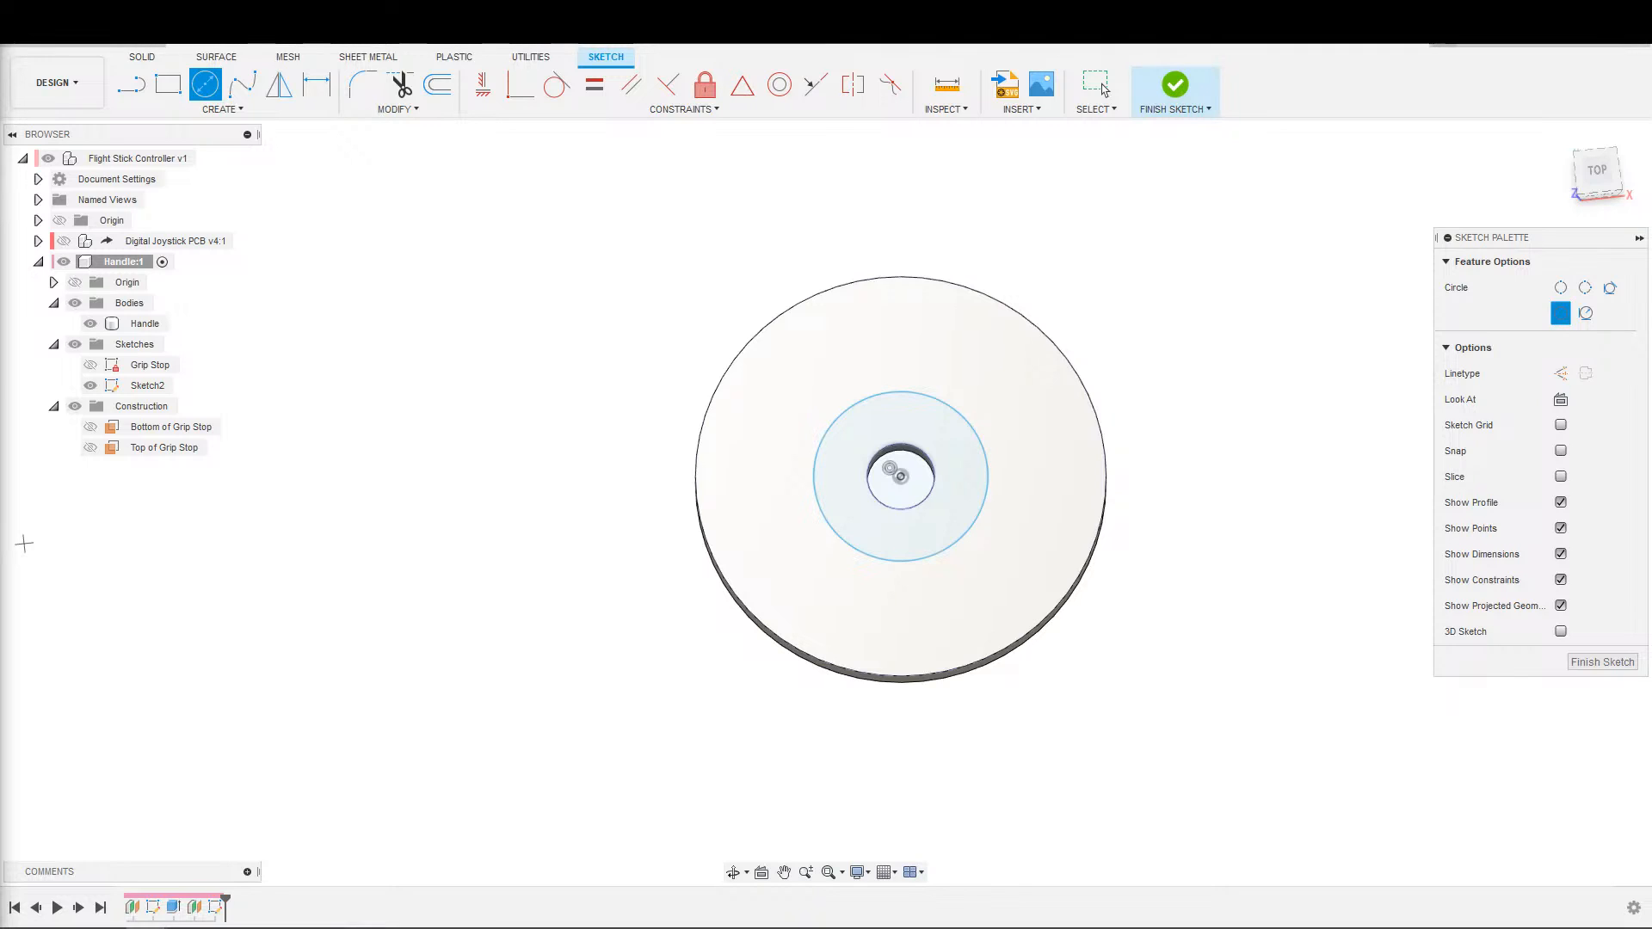
scroll(979, 602, "down", 2)
scroll(972, 570, "up", 2)
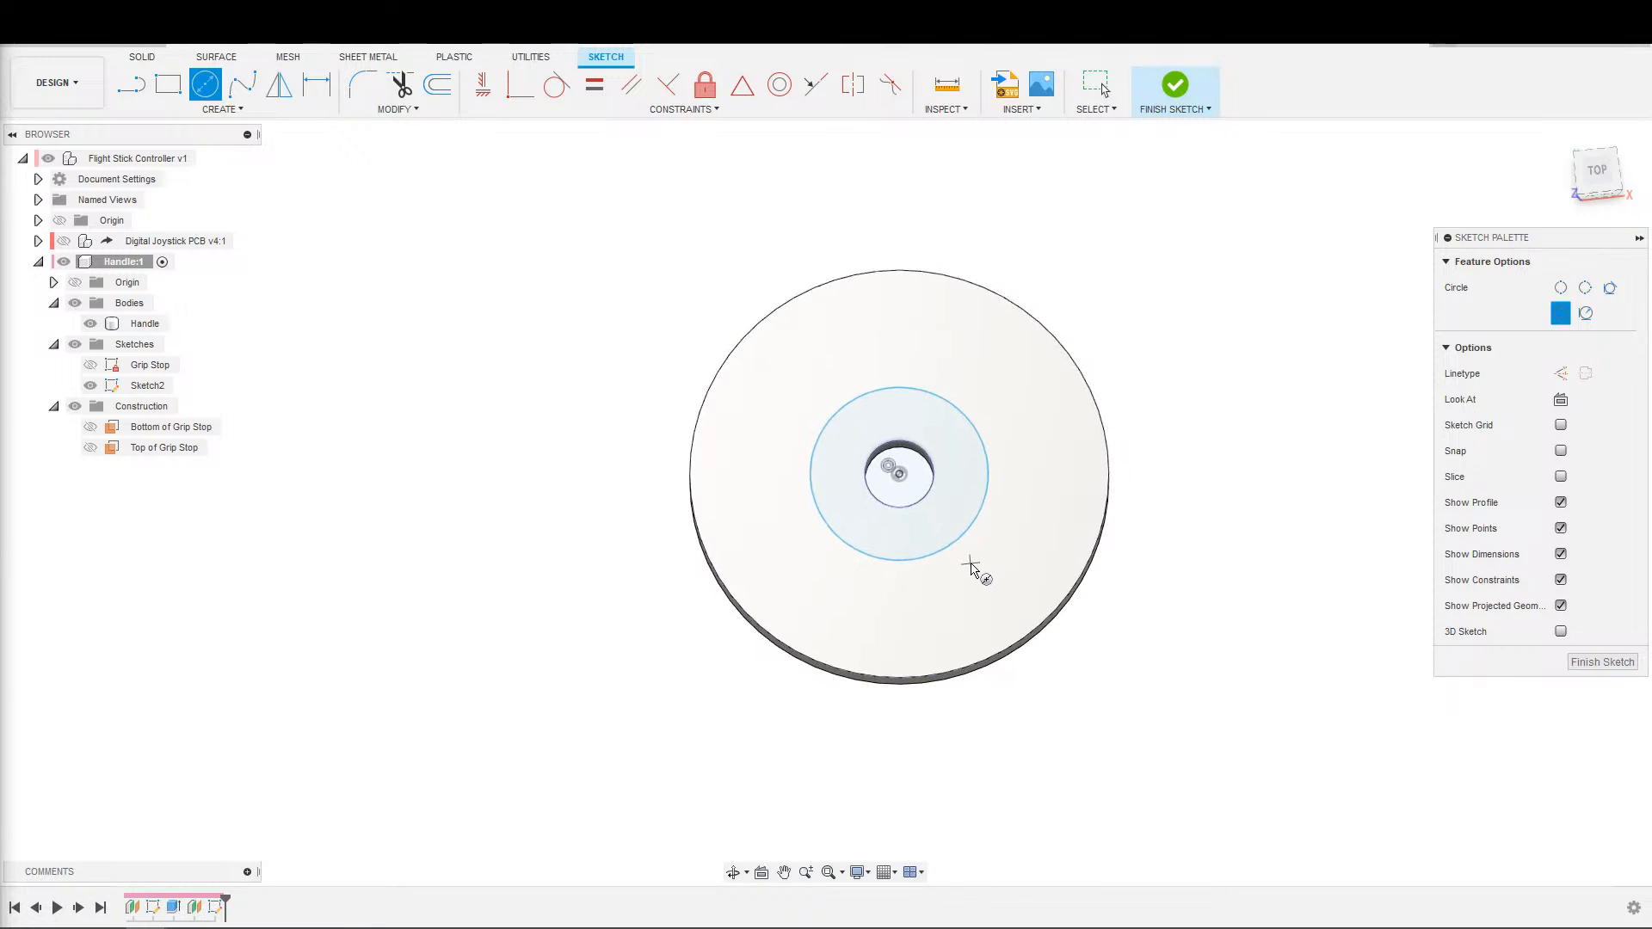
scroll(971, 568, "up", 2)
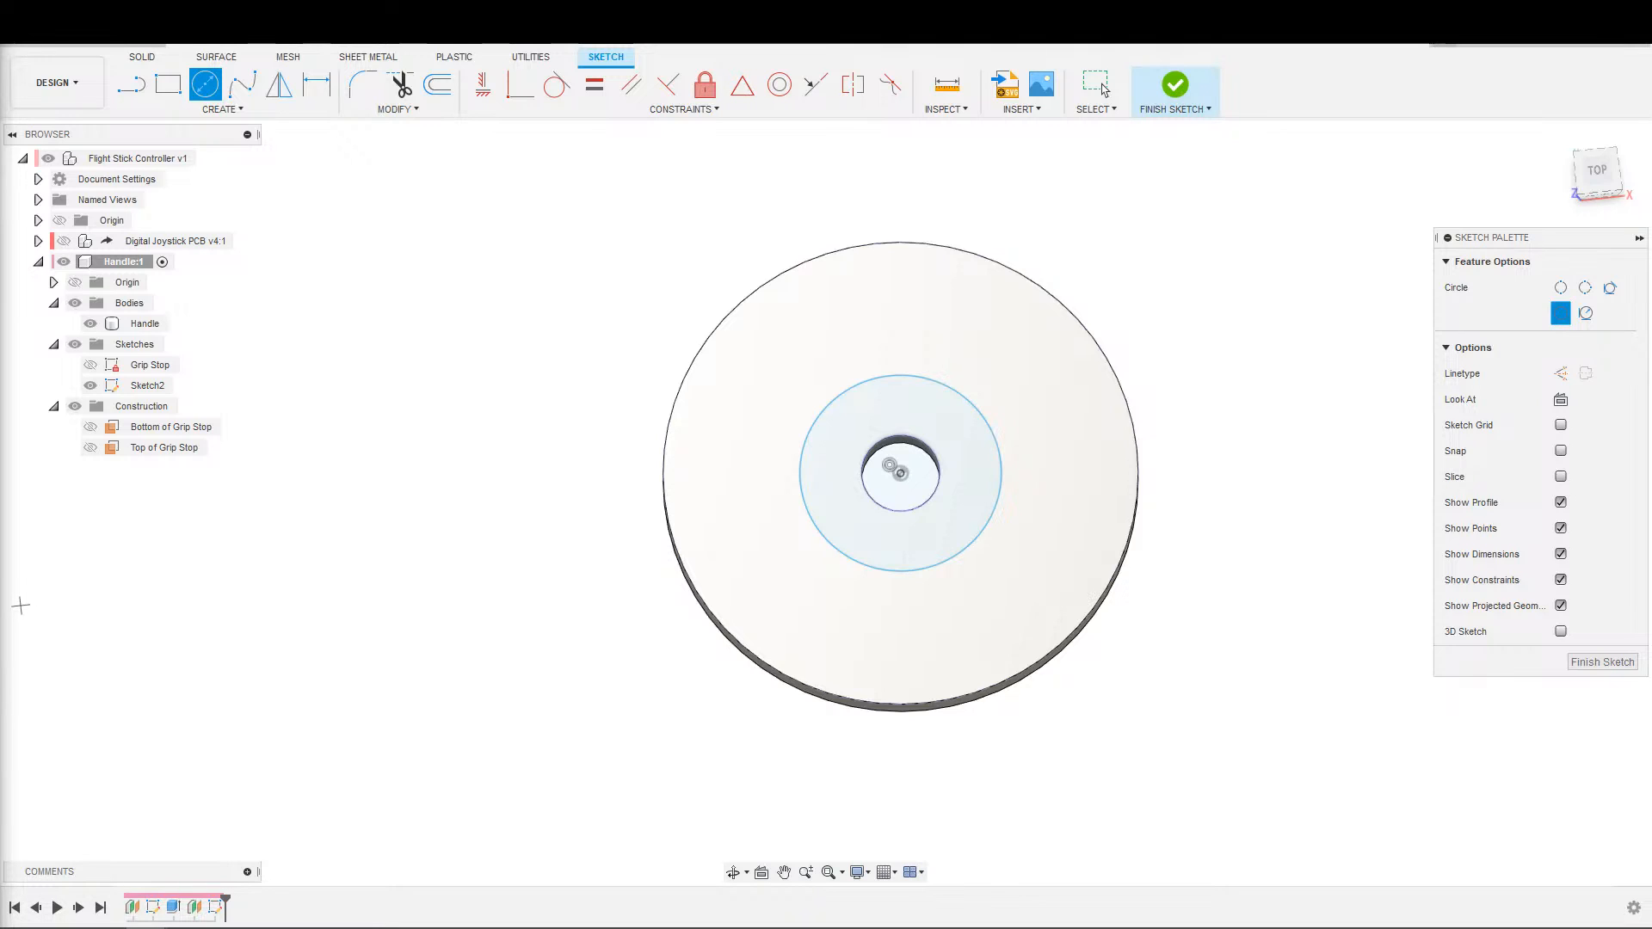
scroll(1046, 675, "up", 2)
left_click(981, 476)
key("Escape")
Dimension the new circle's diameter as 35 mm.
key("d")
left_click(988, 479)
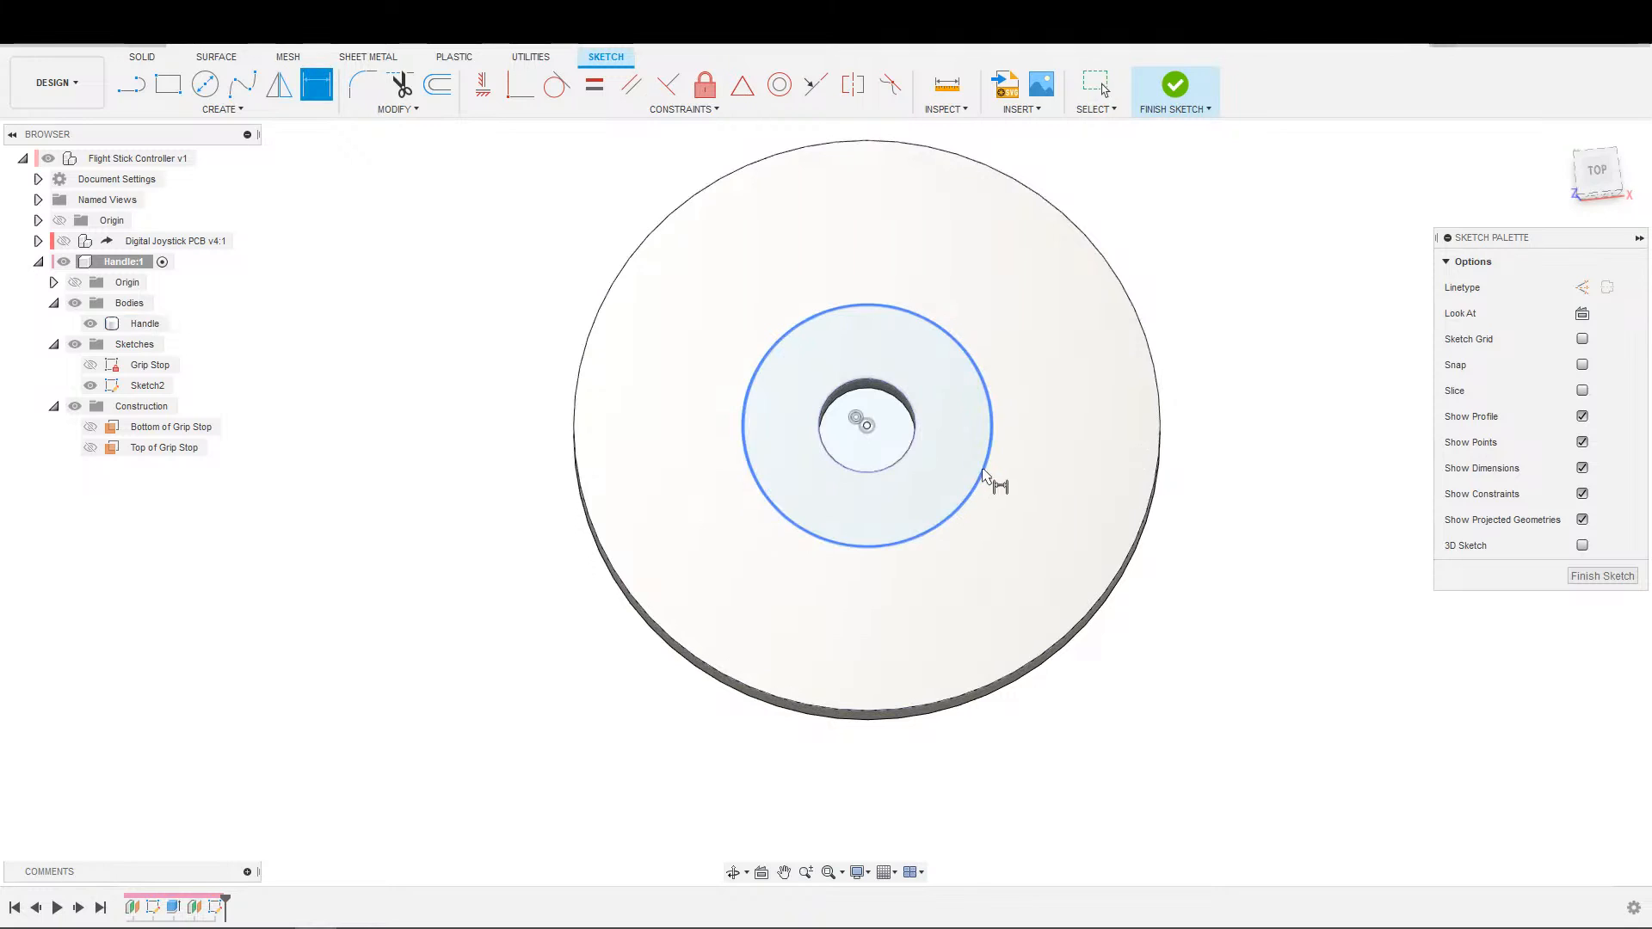
left_click(981, 459)
type("35")
key("Return")
key("Escape")
Sketch a horizontal line about 35 mm long across the 35 mm circle and make it a construction line.
scroll(850, 585, "down", 2)
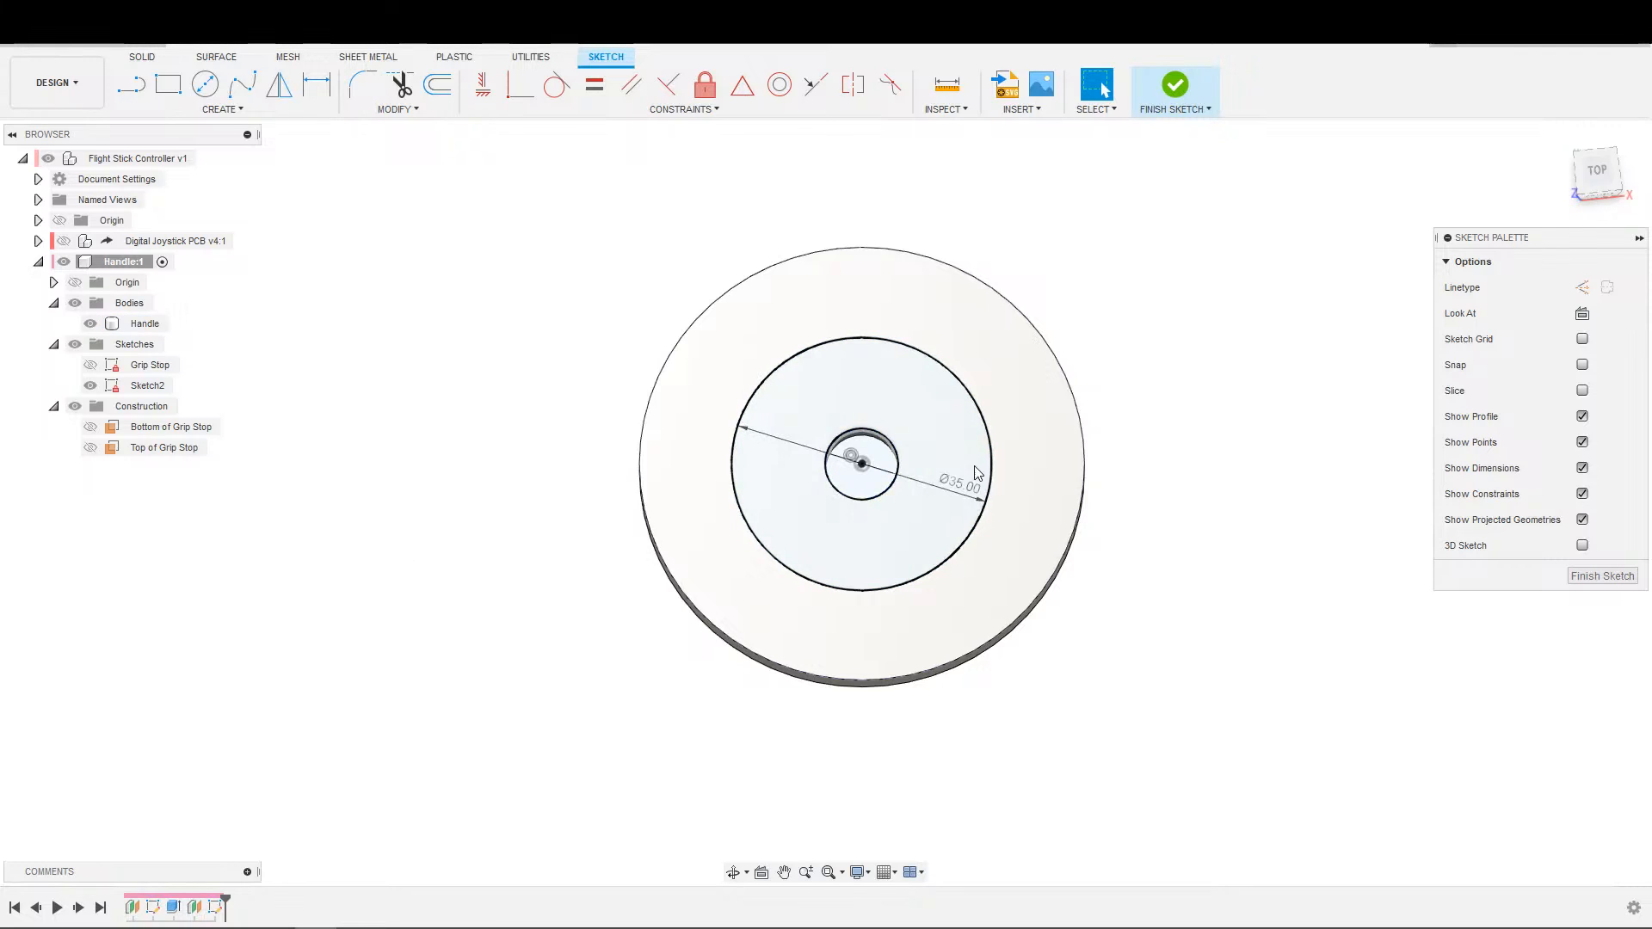
left_click(1066, 447)
left_click(1582, 314)
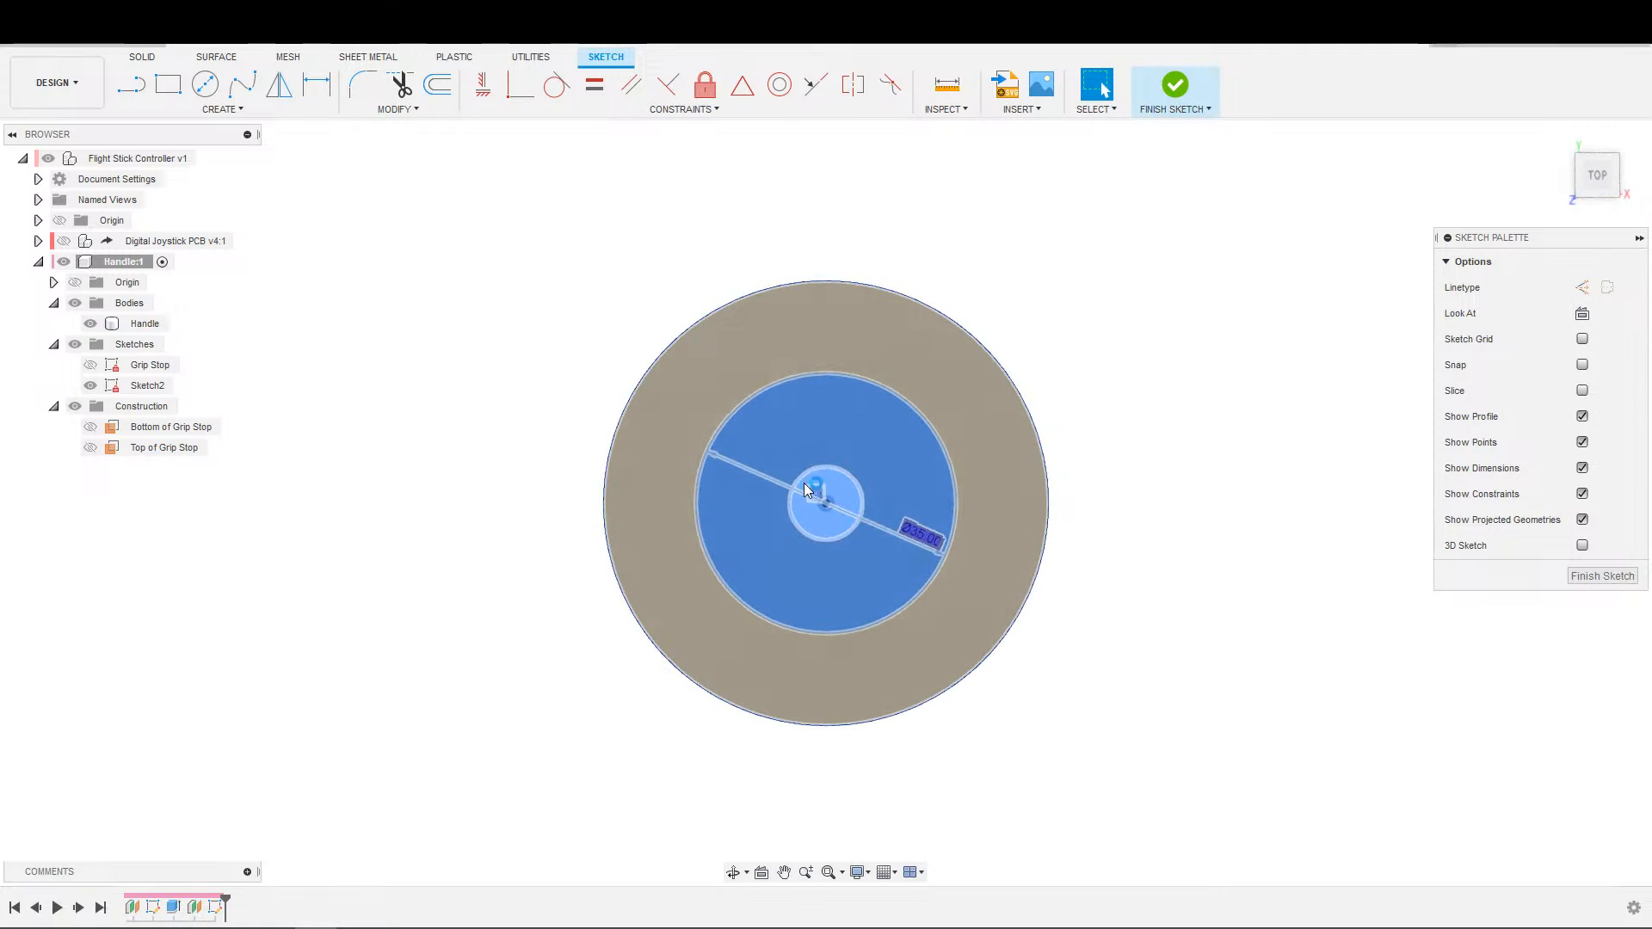
key("s")
left_click(847, 611)
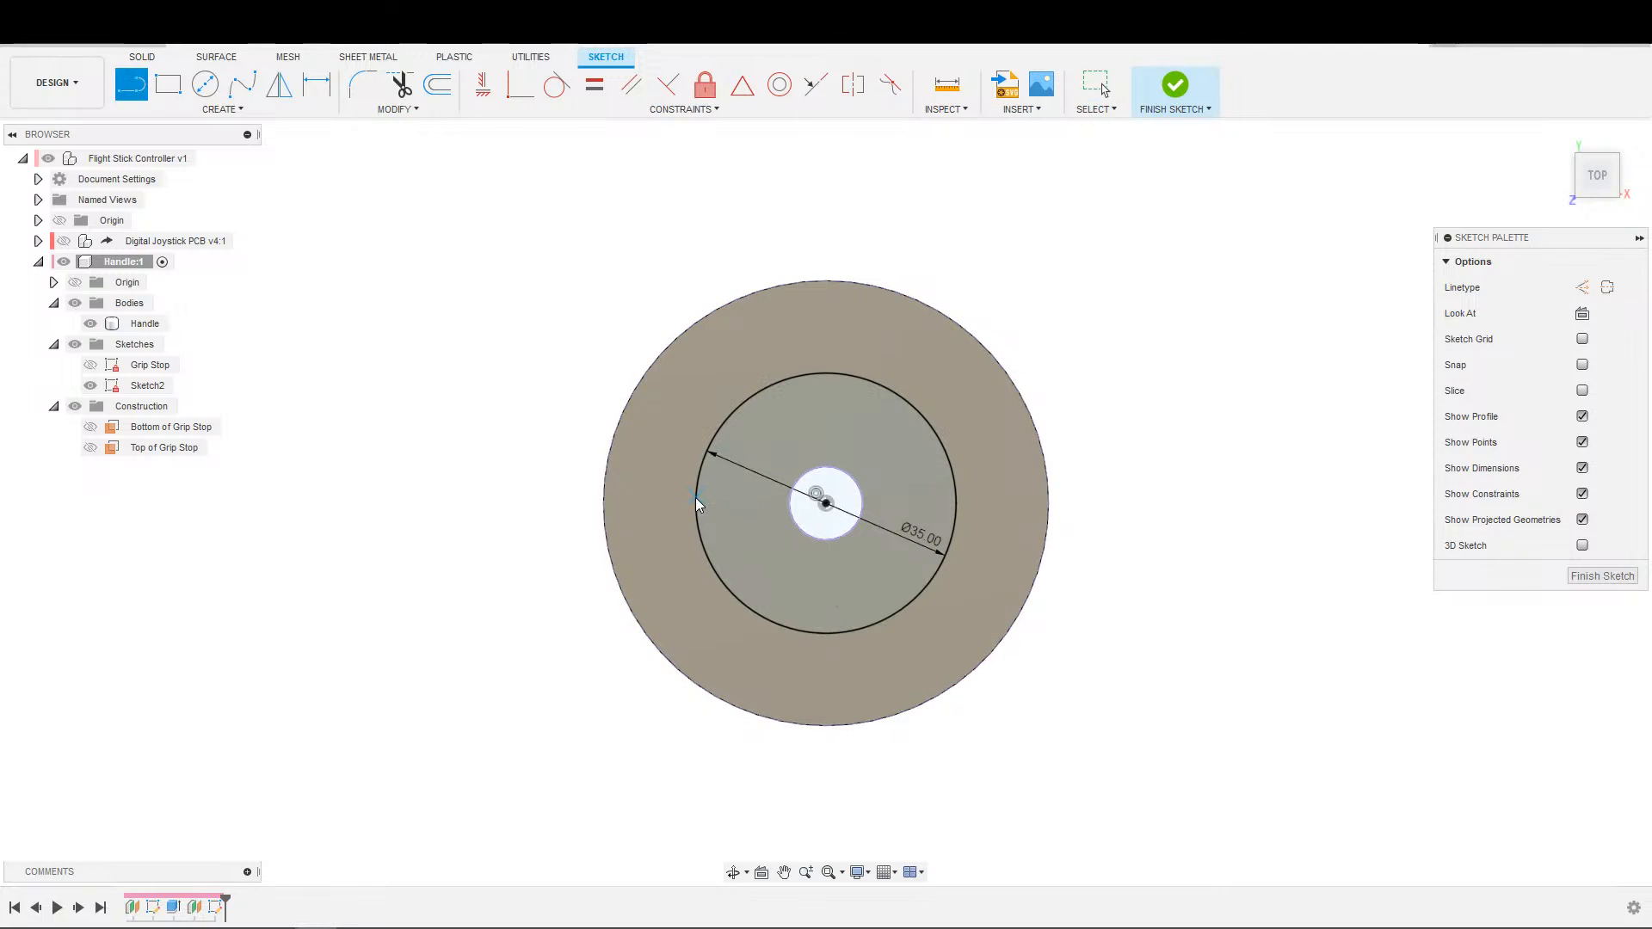
left_click(699, 508)
left_click(958, 514)
key("Escape")
left_click(891, 516)
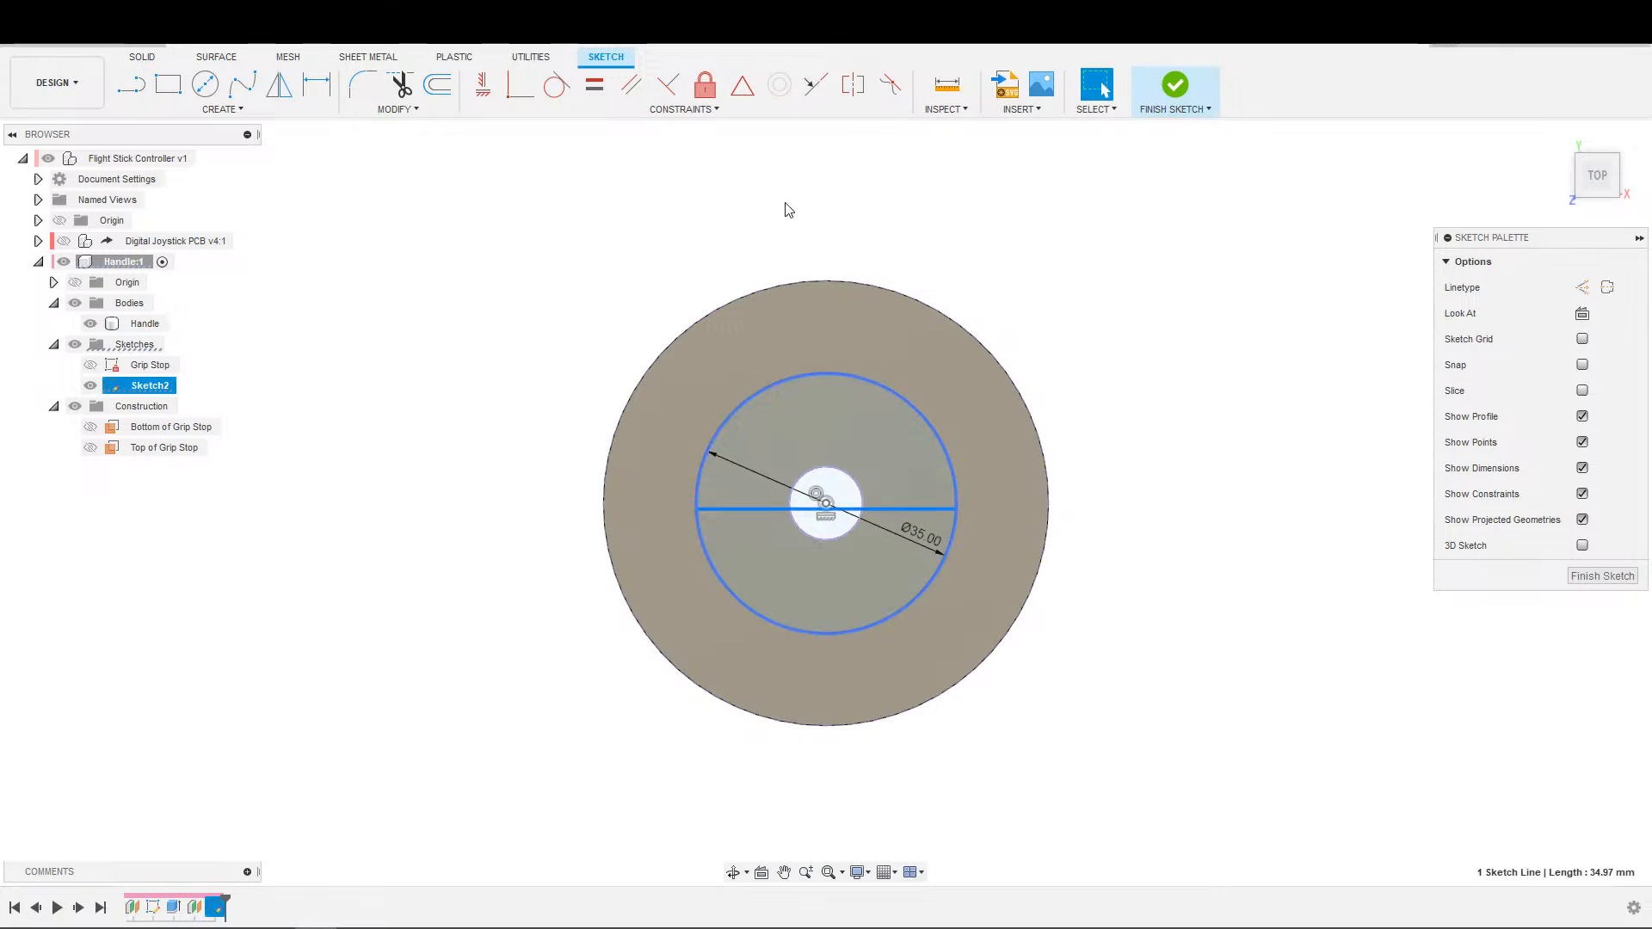
key("x")
Constrain the horizontal construction line to be coincident with the circle's centre point.
left_click(520, 84)
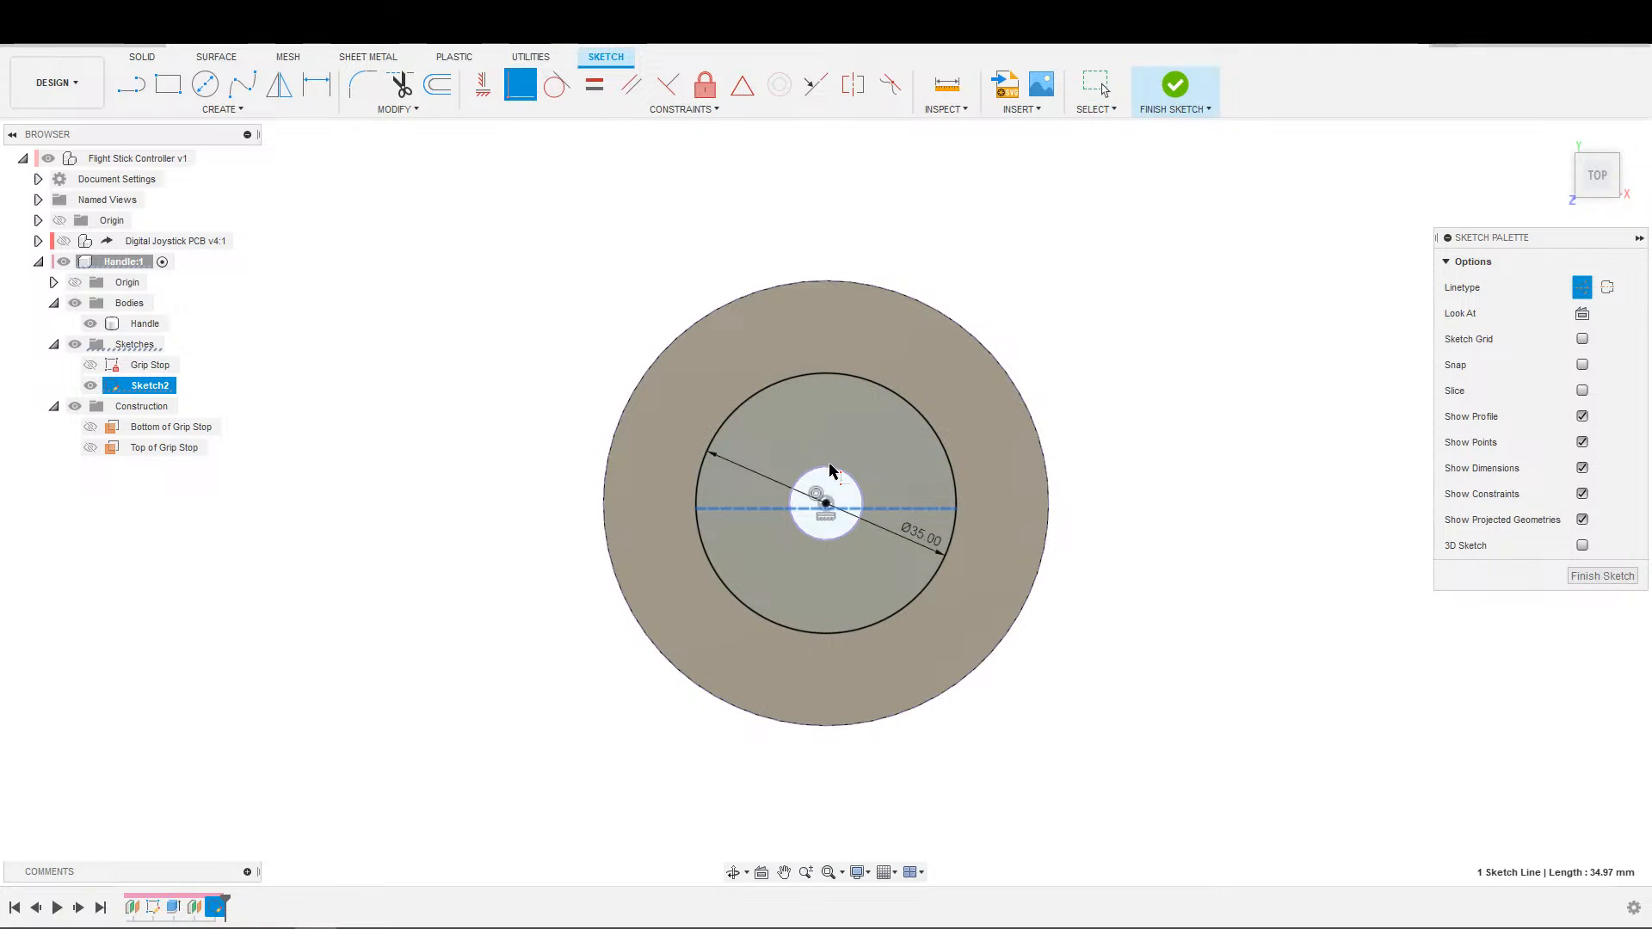
left_click(822, 499)
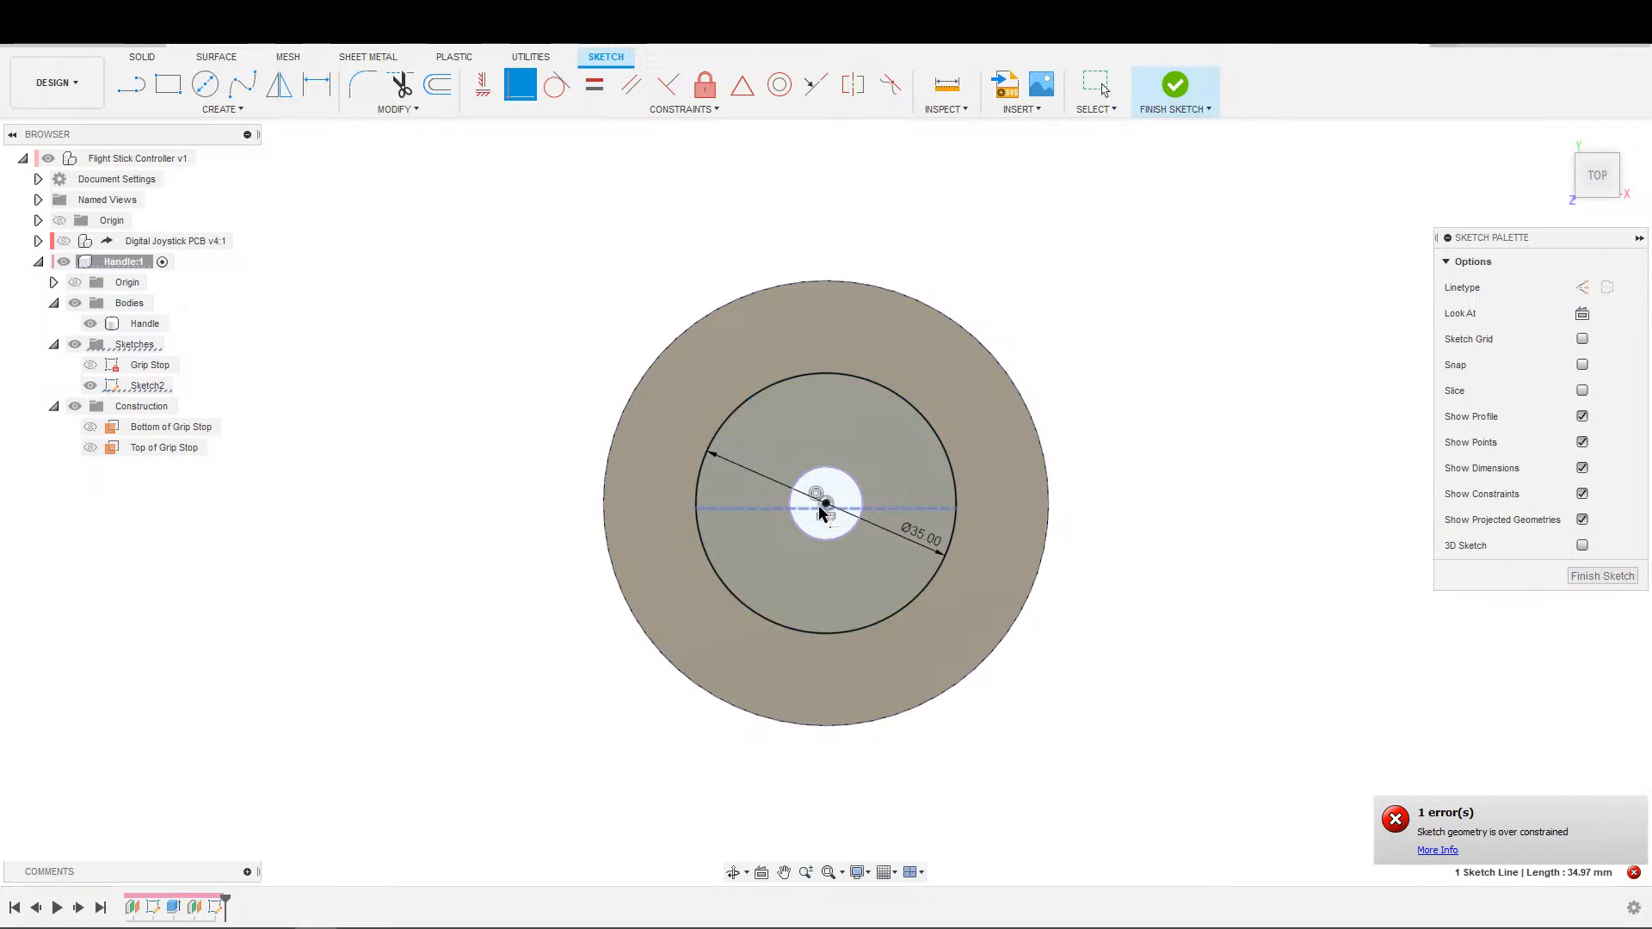
key("Escape")
left_click(727, 508)
scroll(728, 506, "down", 1)
key("Escape")
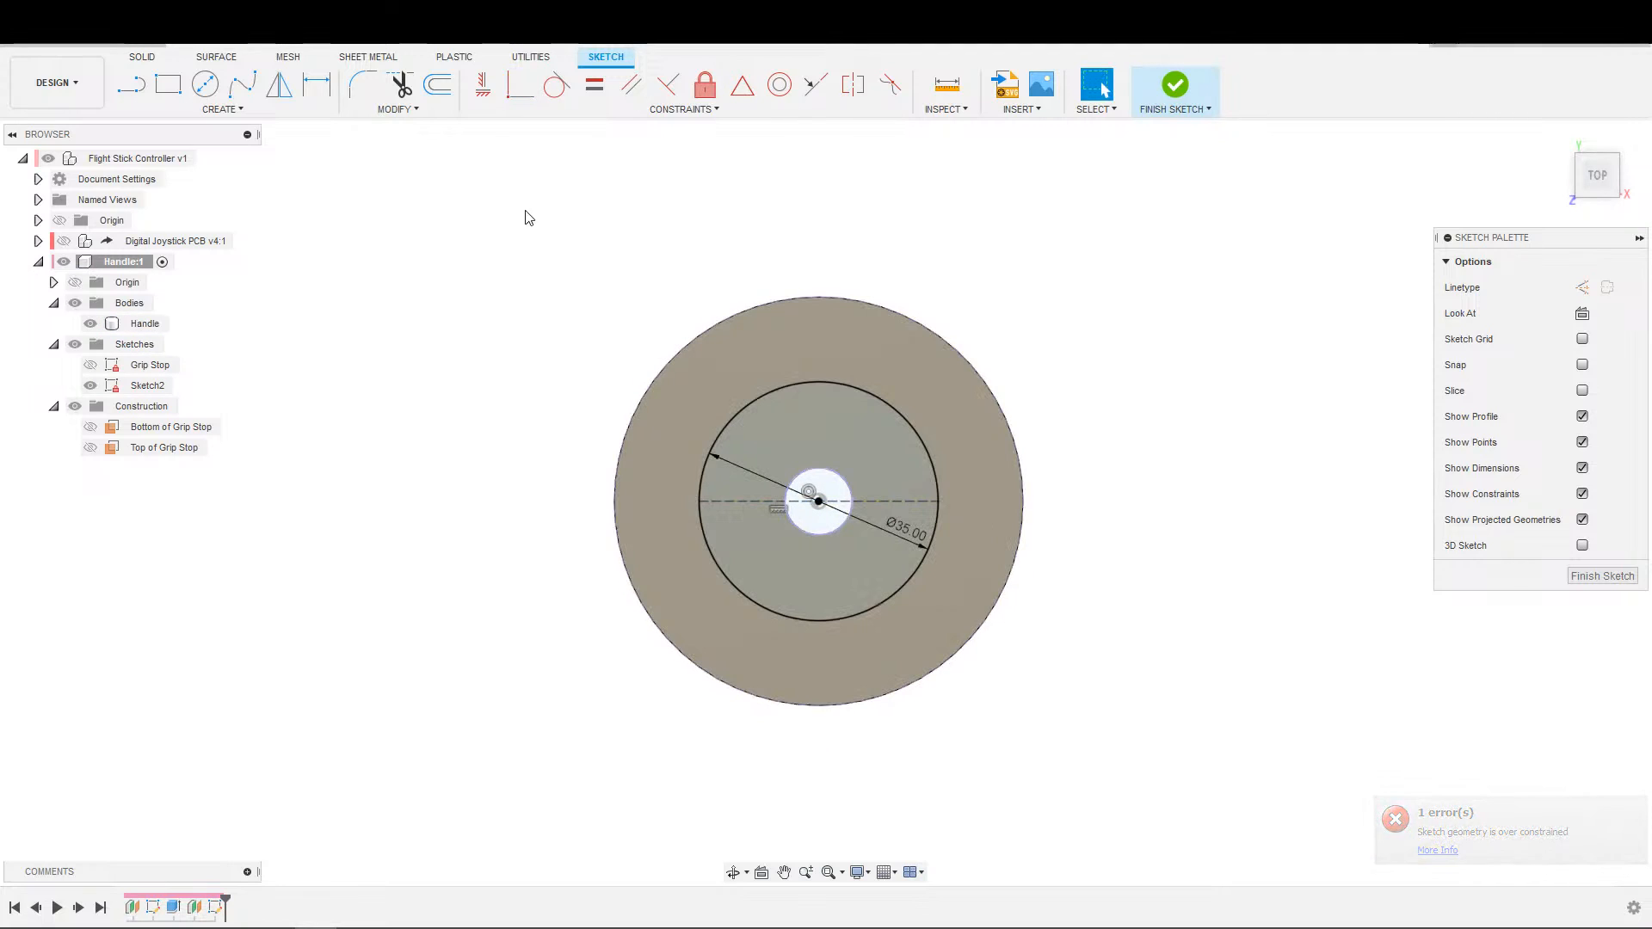
Sketch an upright ellipse centred on the left end of the horizontal construction line.
left_click(189, 110)
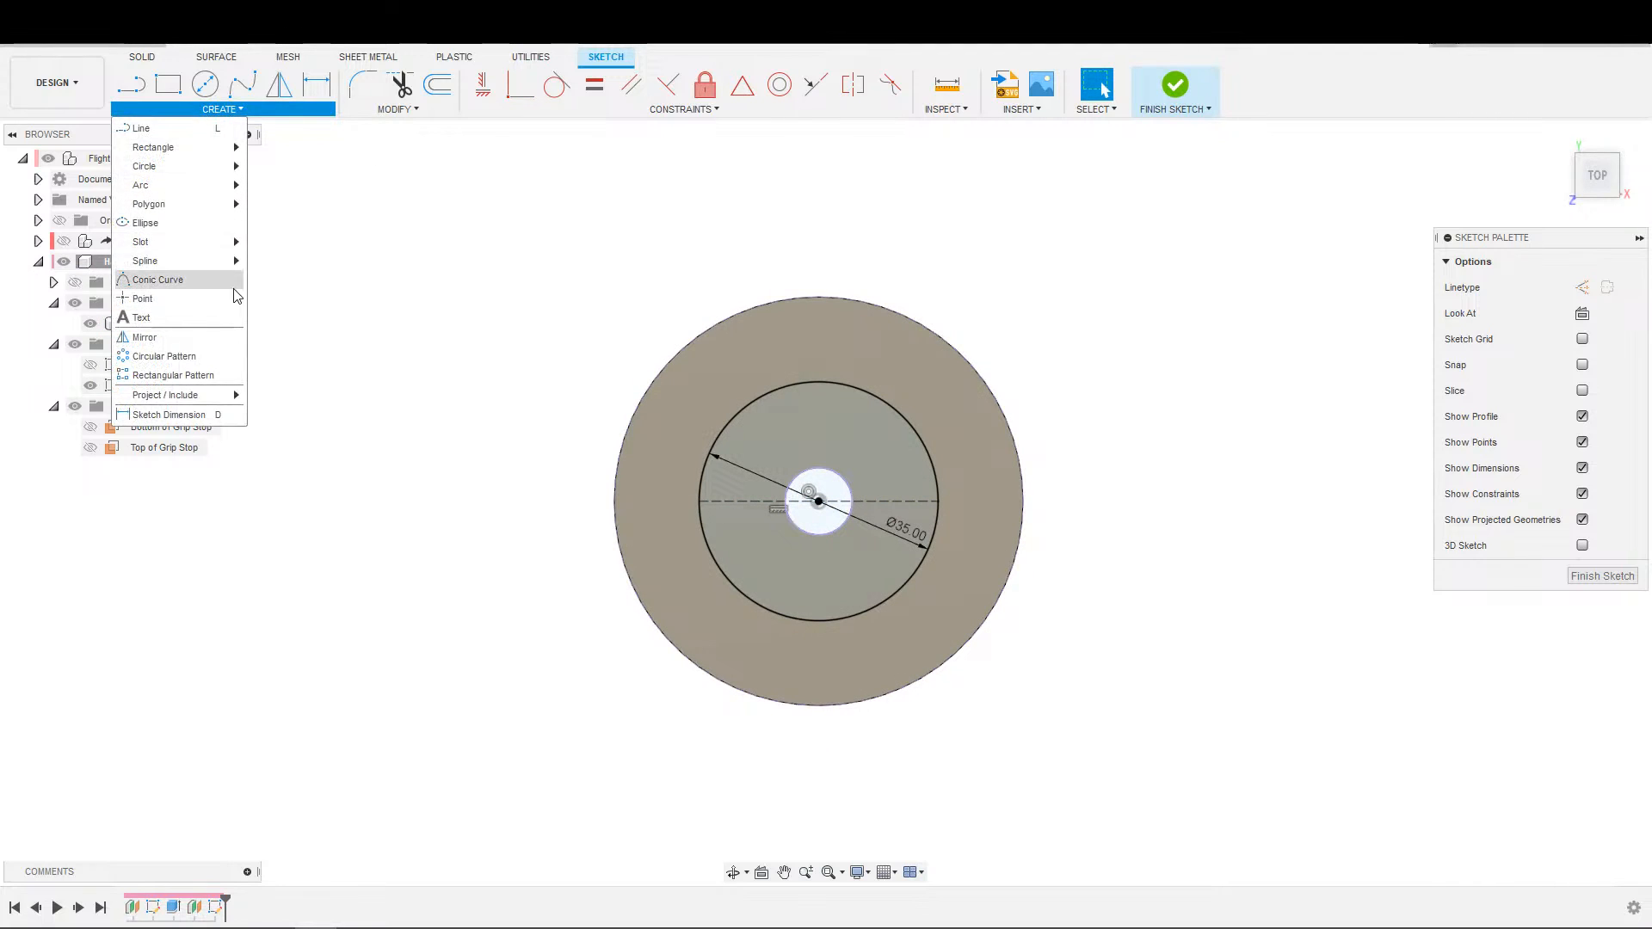
left_click(164, 229)
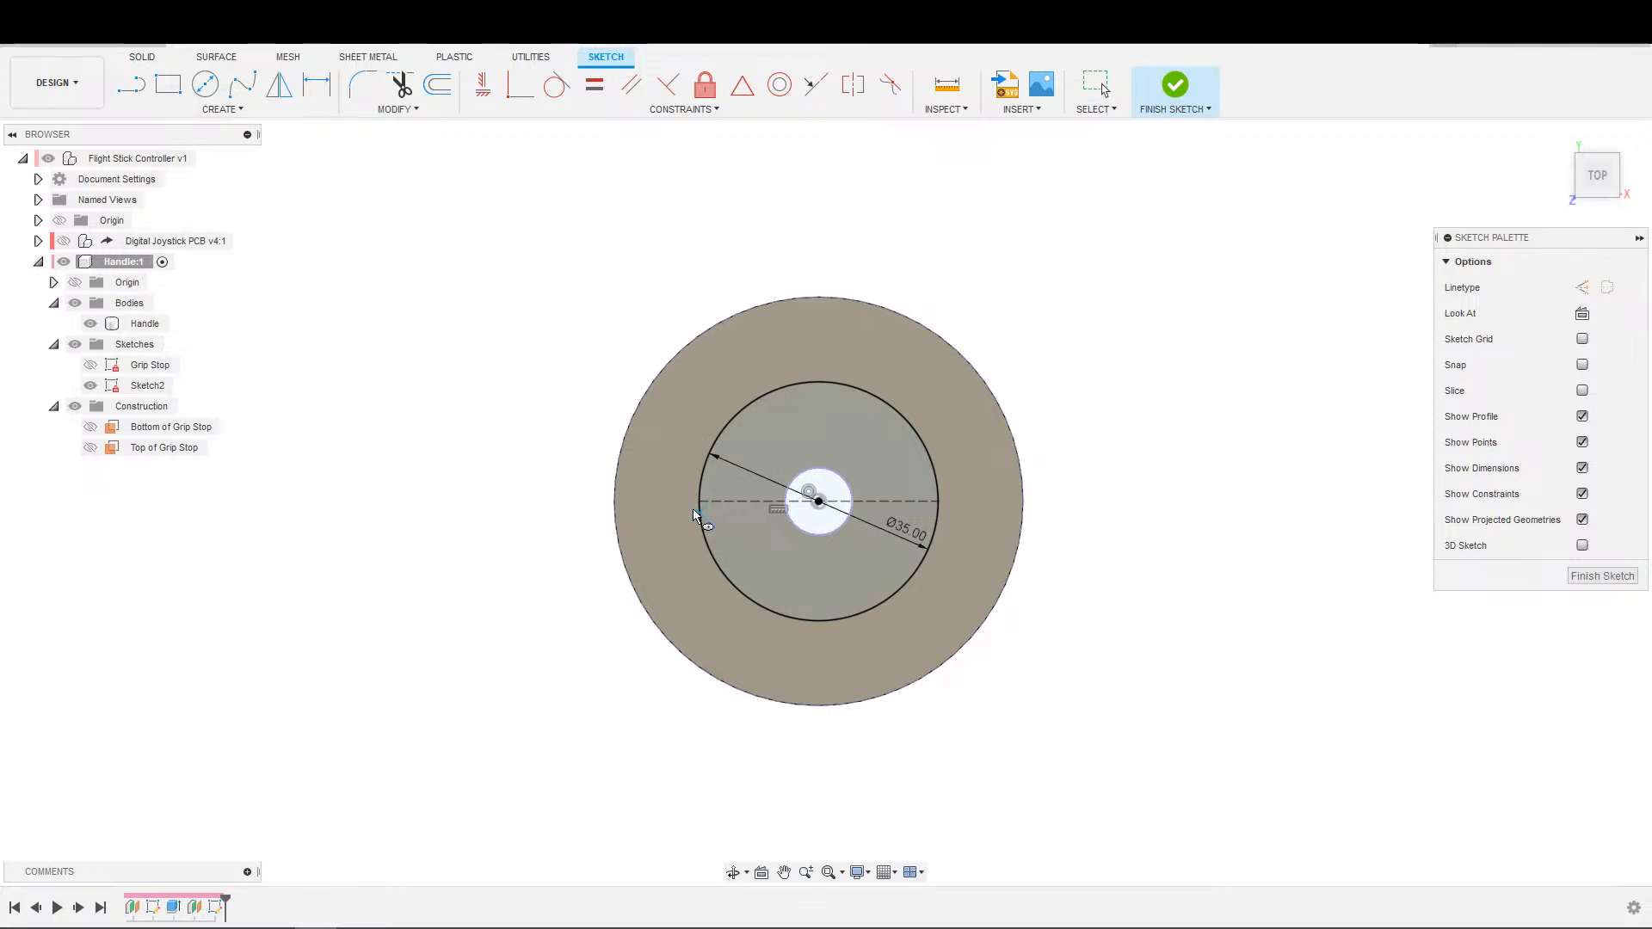
left_click(700, 503)
left_click(698, 601)
left_click(741, 575)
key("Escape")
scroll(703, 516, "up", 2)
scroll(702, 512, "down", 2)
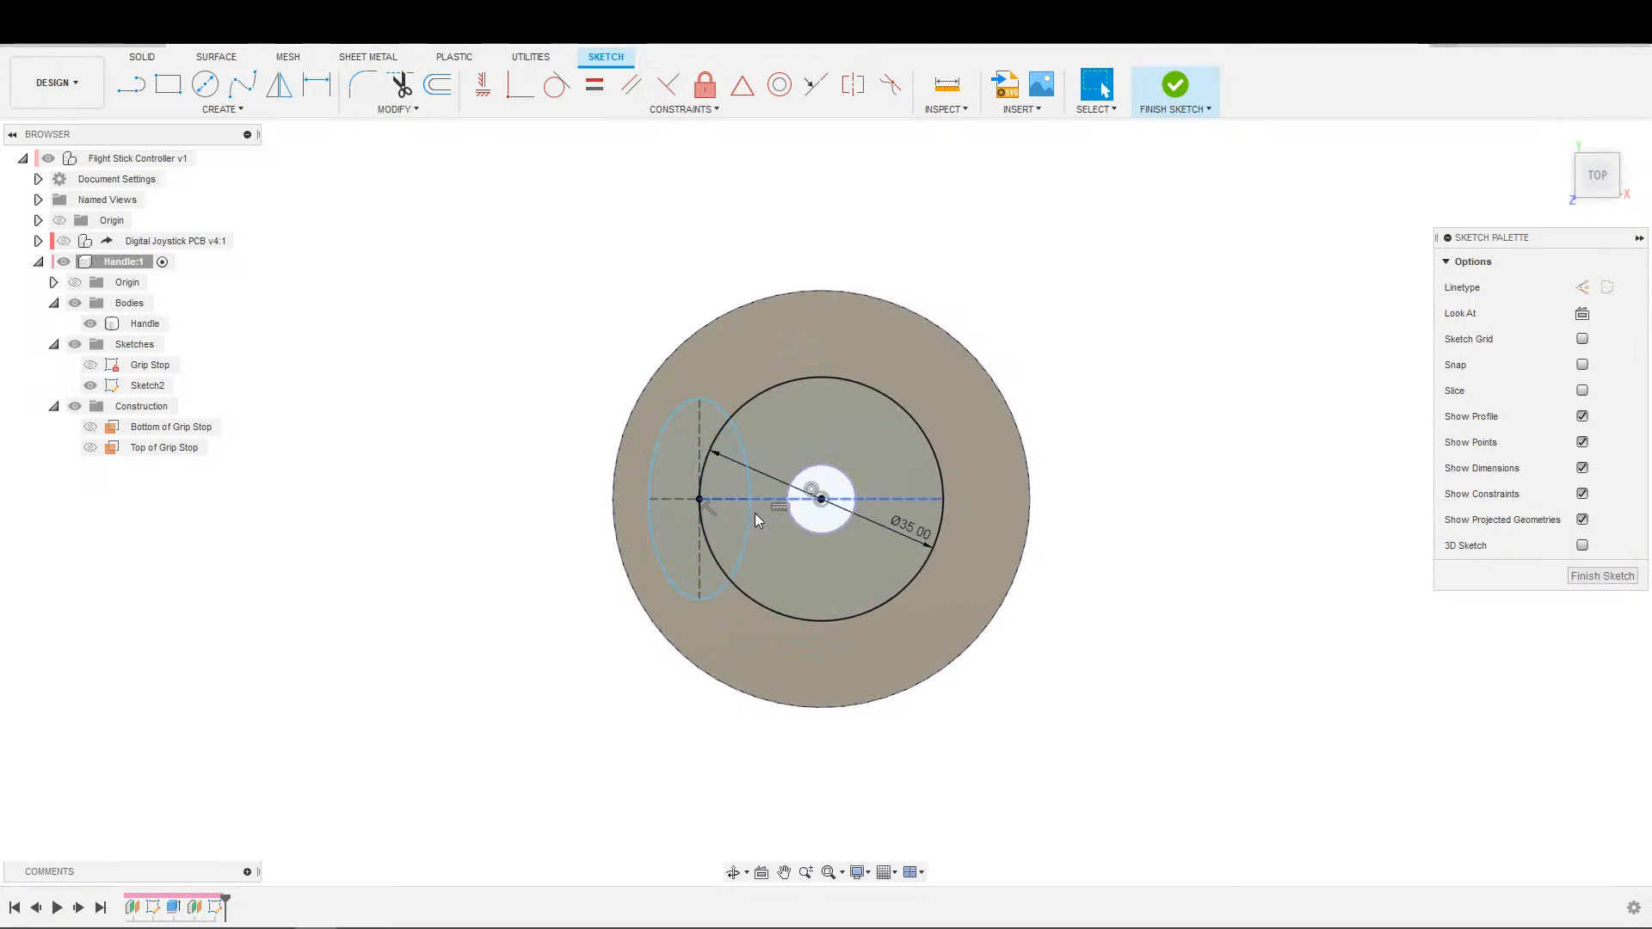
Delete the ellipse at the left end of the construction line.
left_click(738, 441)
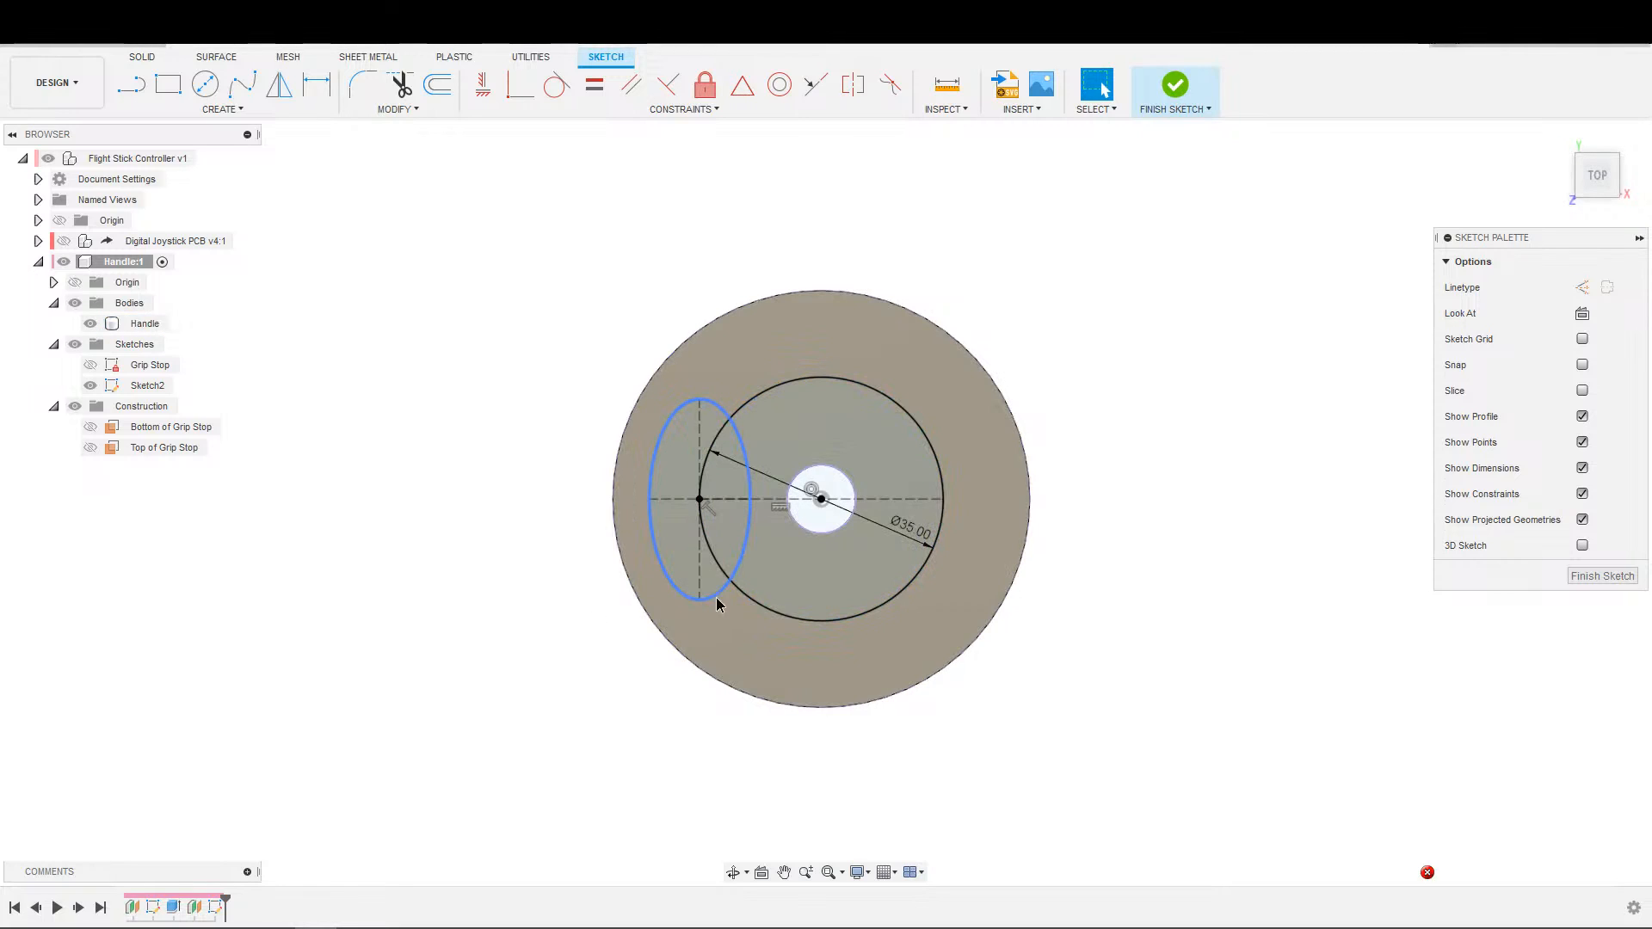
left_click(699, 599)
left_click(694, 581)
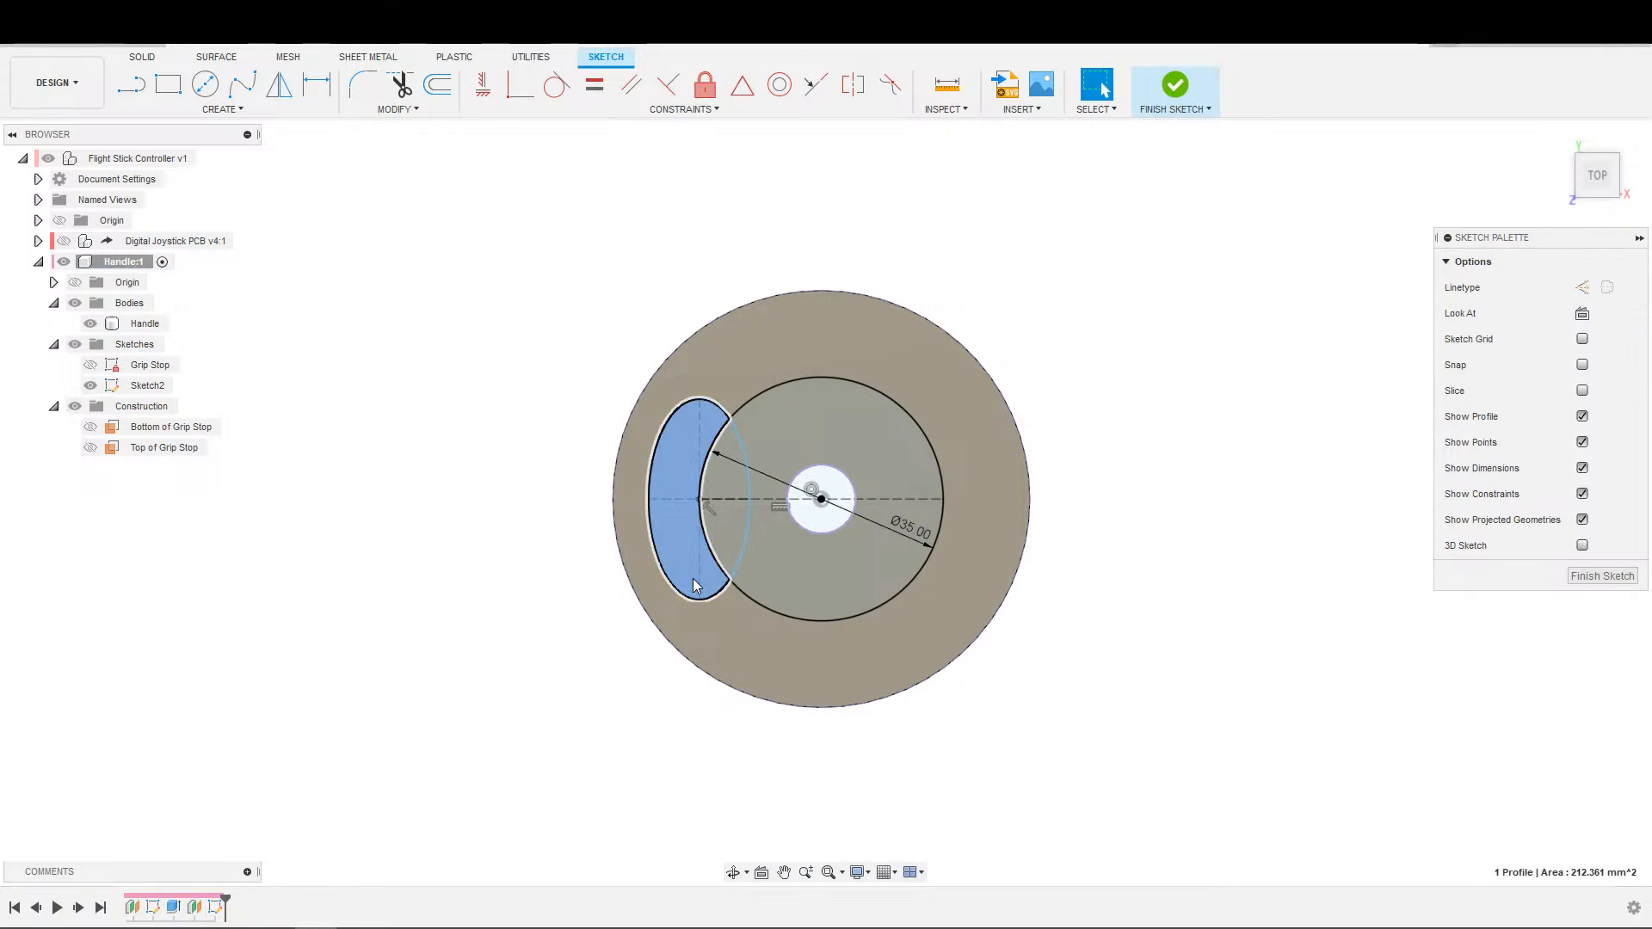
left_click(716, 593)
key("Delete")
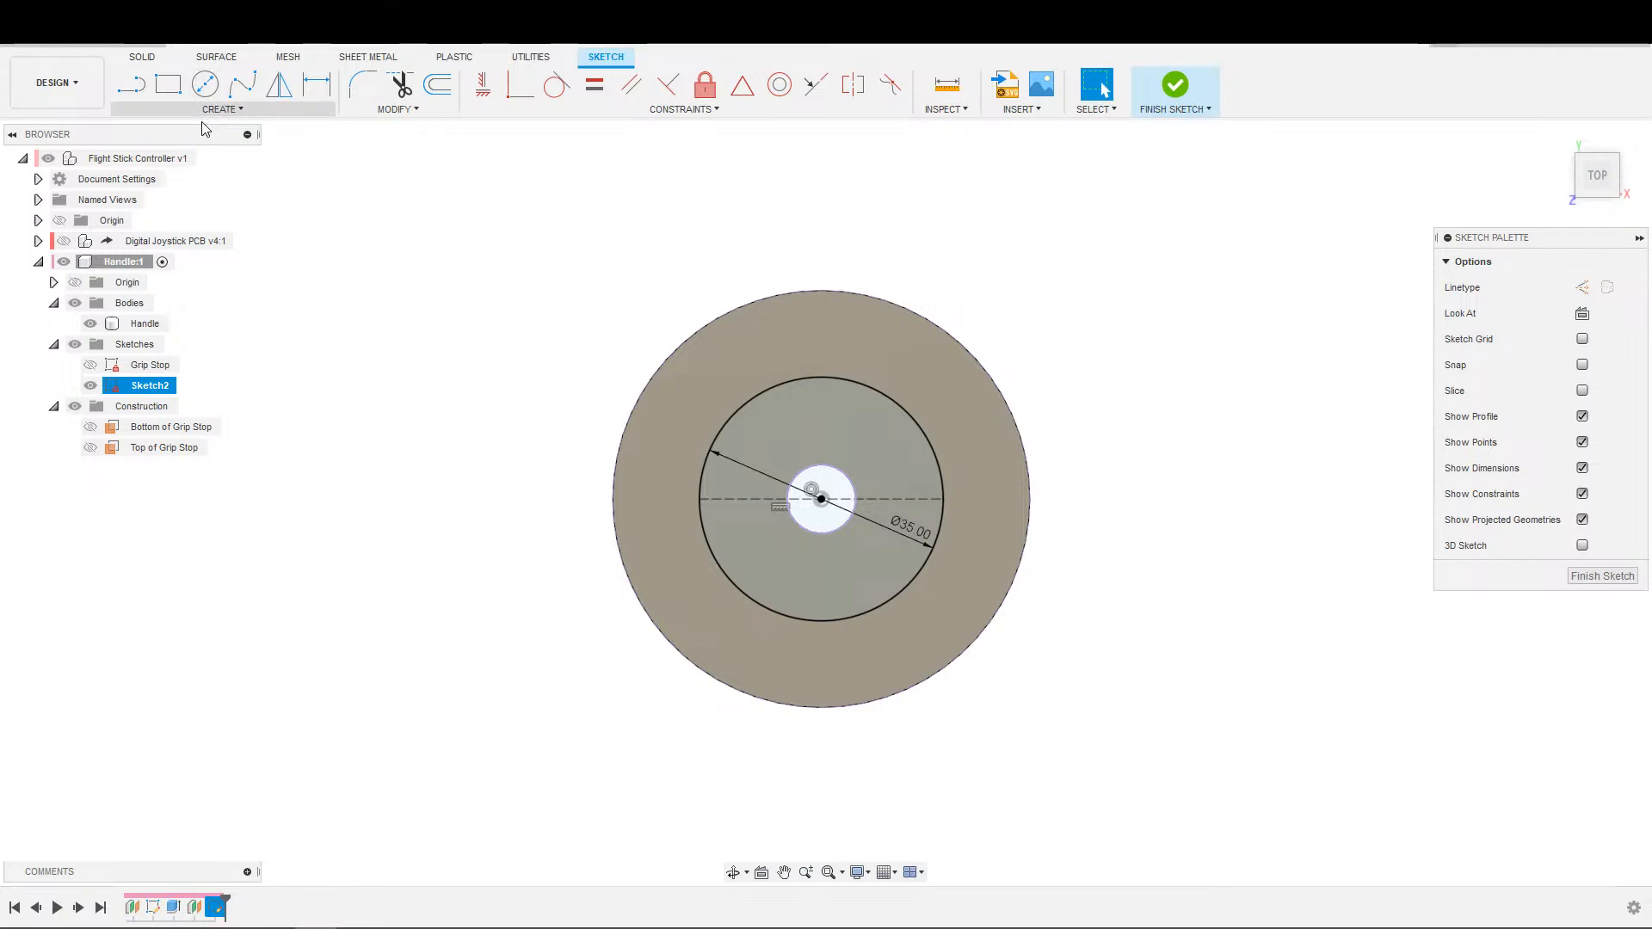
Sketch an upright ellipse about 48 mm tall and 26 mm wide, centred on the 35 mm circle's centre point.
left_click(221, 108)
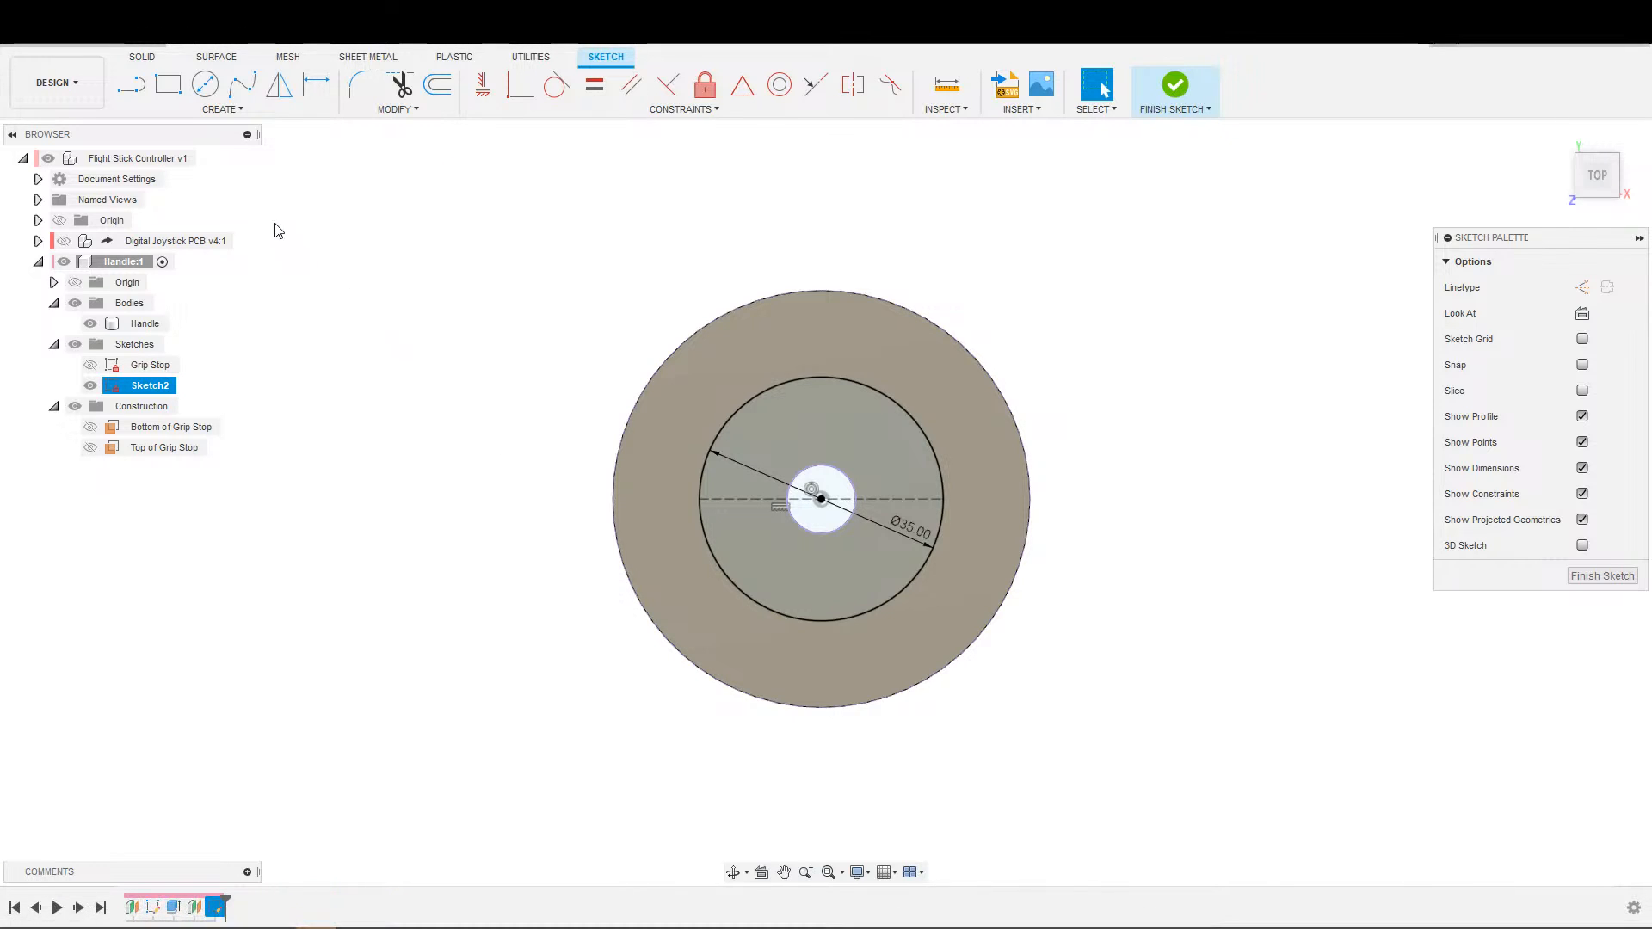
left_click(232, 111)
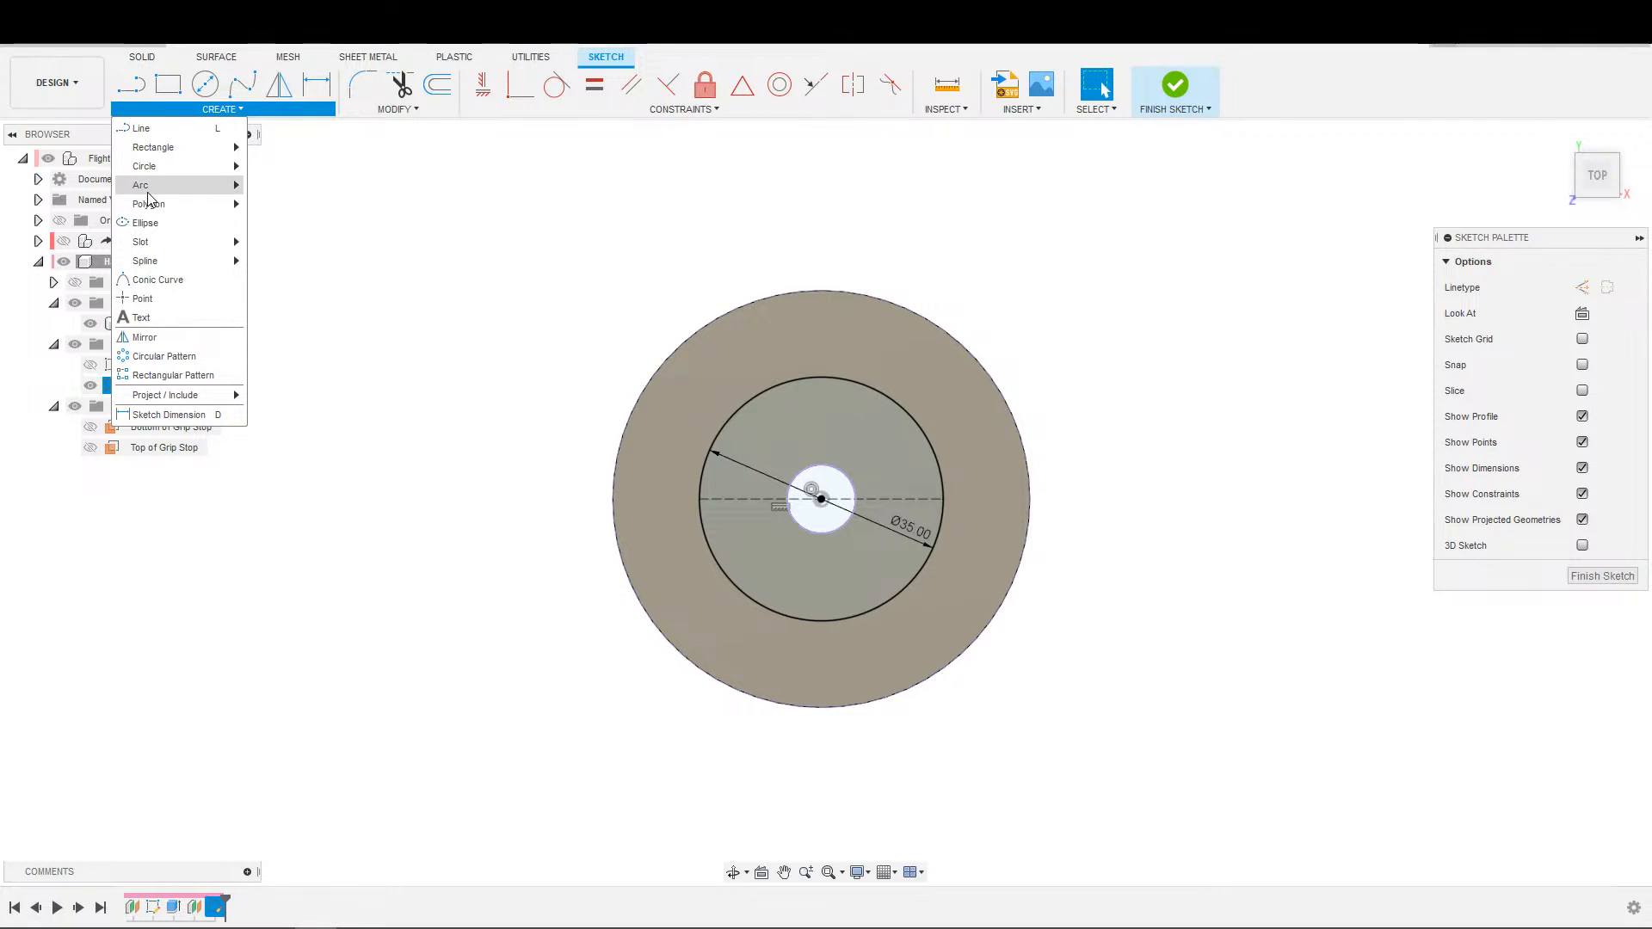
mouse_move(164, 204)
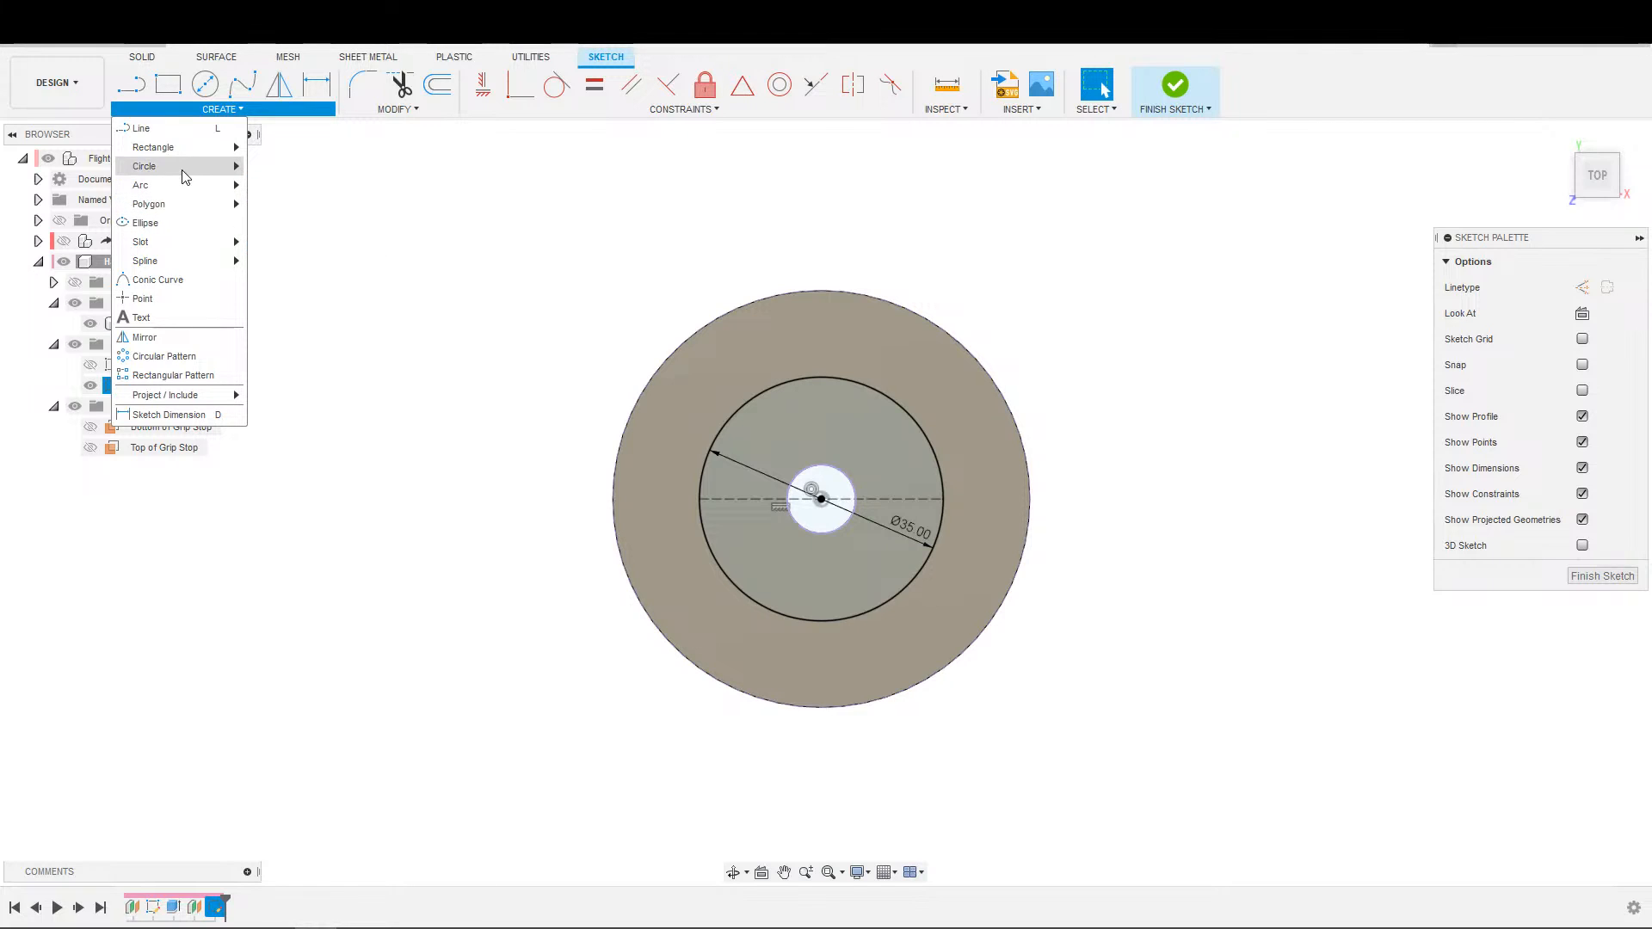
left_click(149, 224)
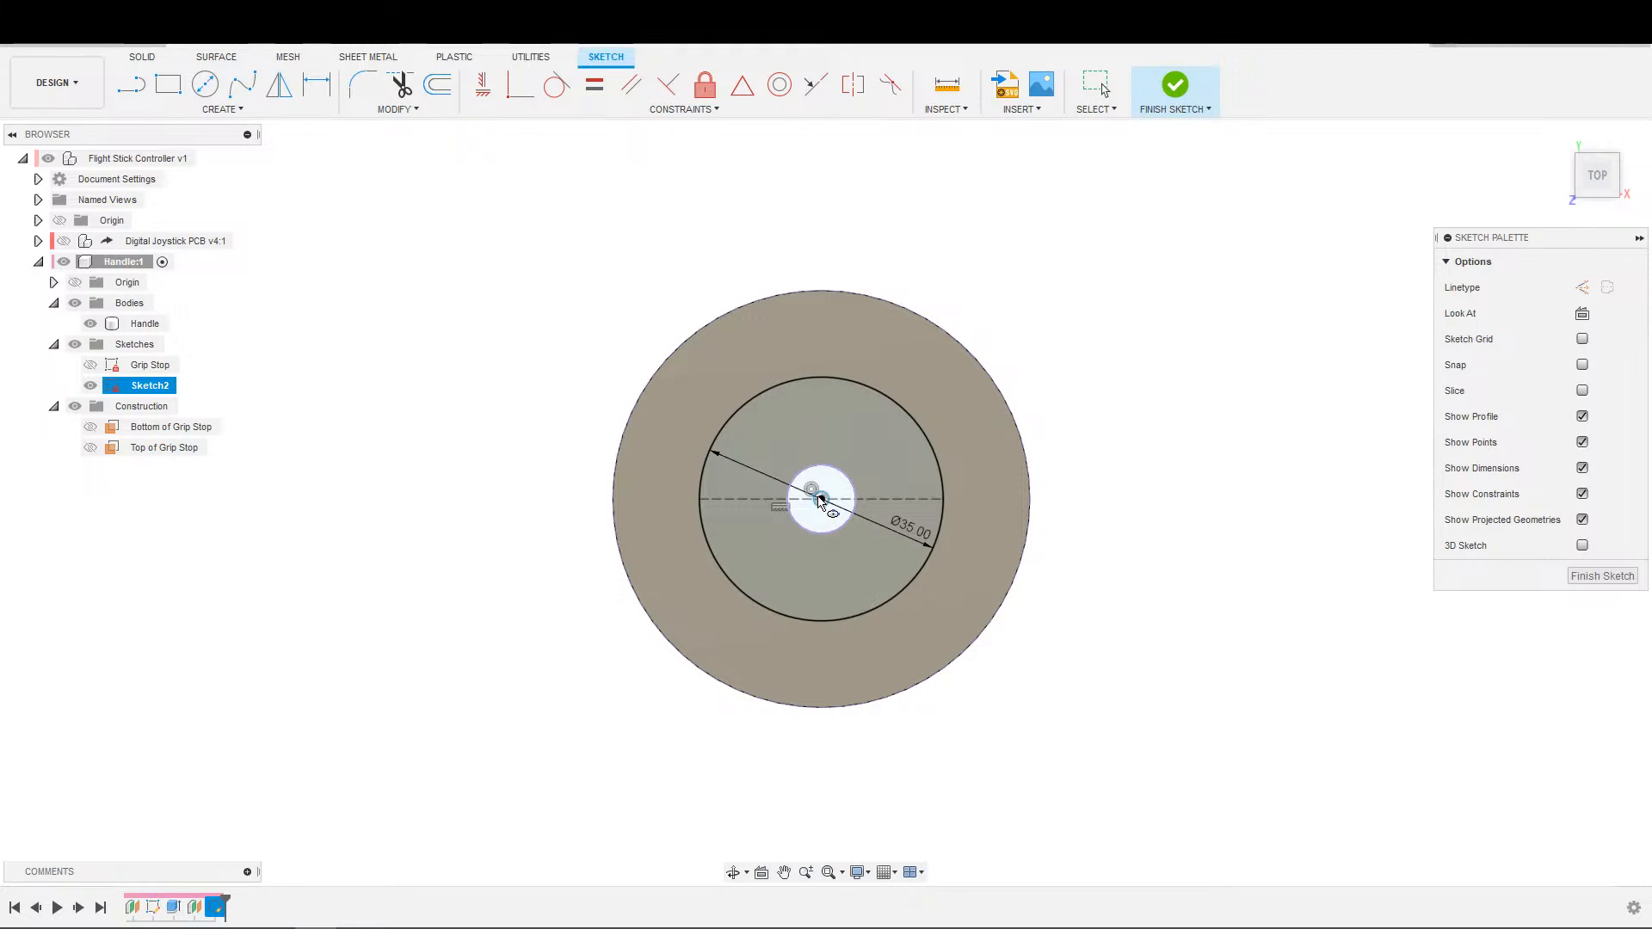
left_click(822, 500)
left_click(821, 335)
left_click(849, 345)
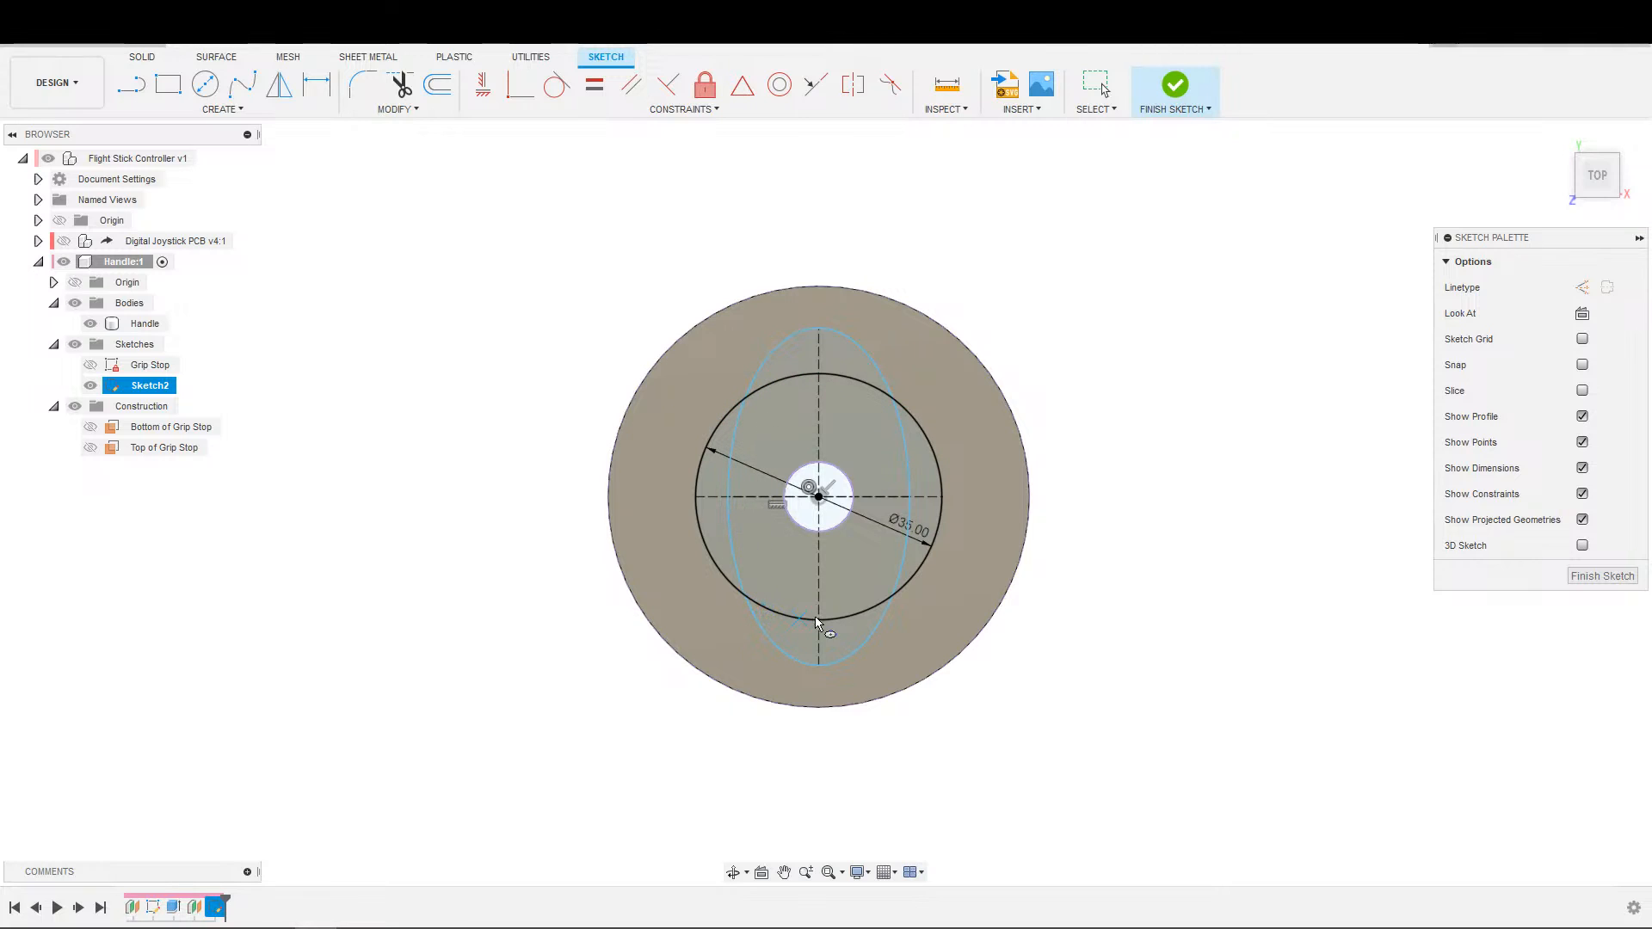
Dimension the ellipse's vertical major axis to 45 mm.
scroll(810, 559, "up", 1)
scroll(823, 560, "down", 1)
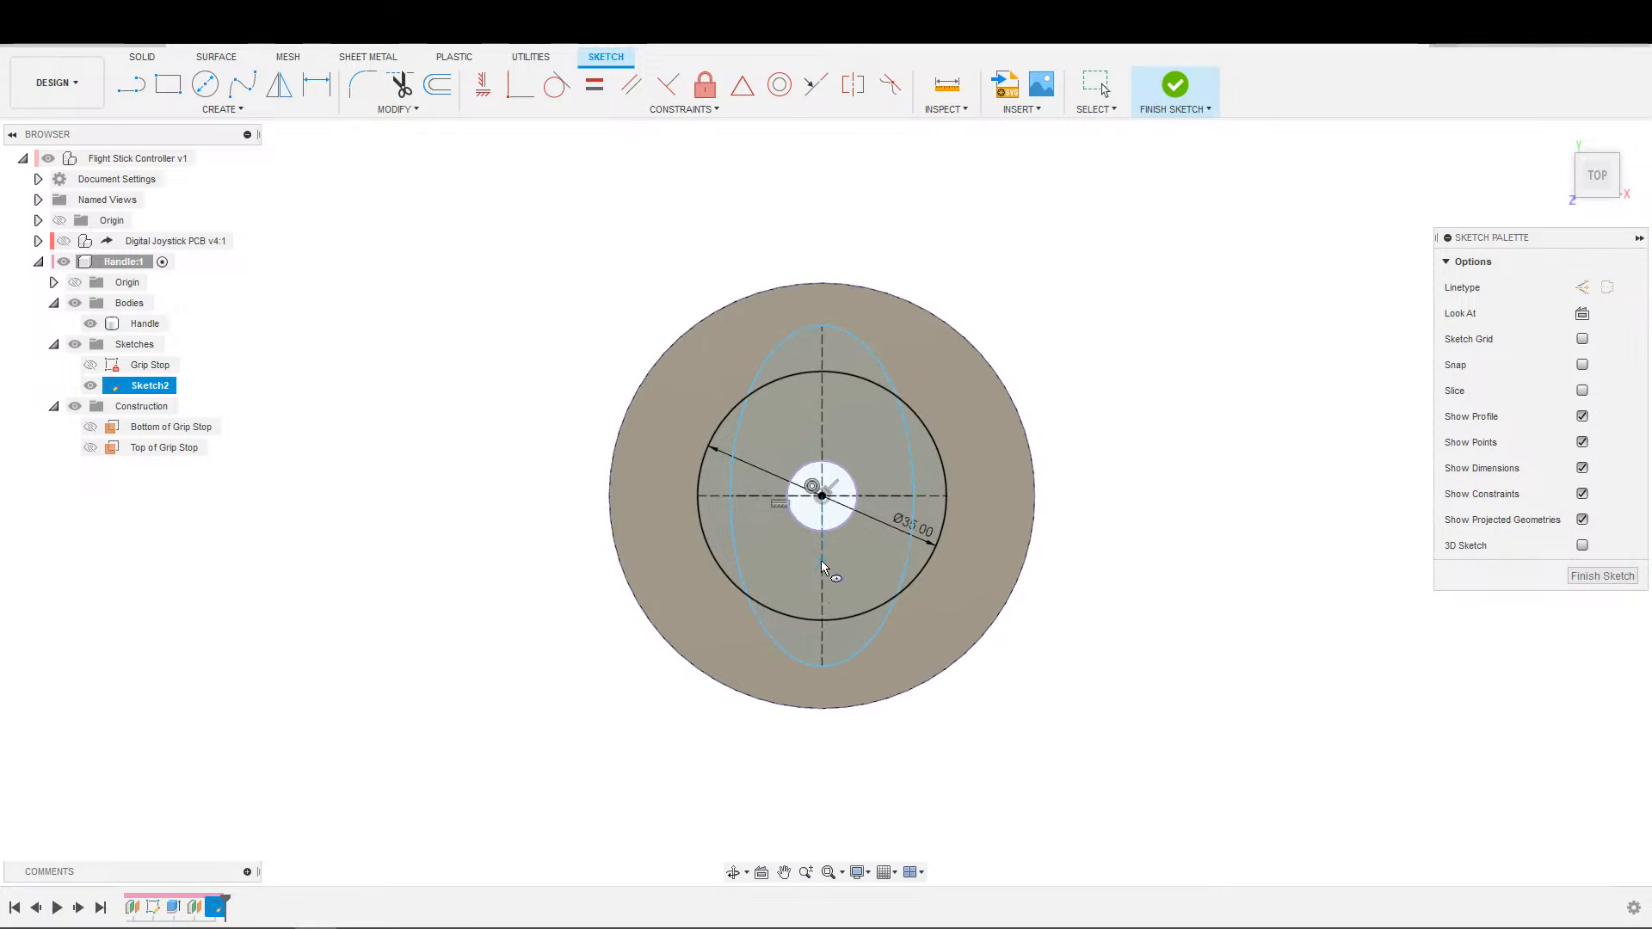
scroll(804, 583, "up", 1)
scroll(866, 657, "down", 1)
key("d")
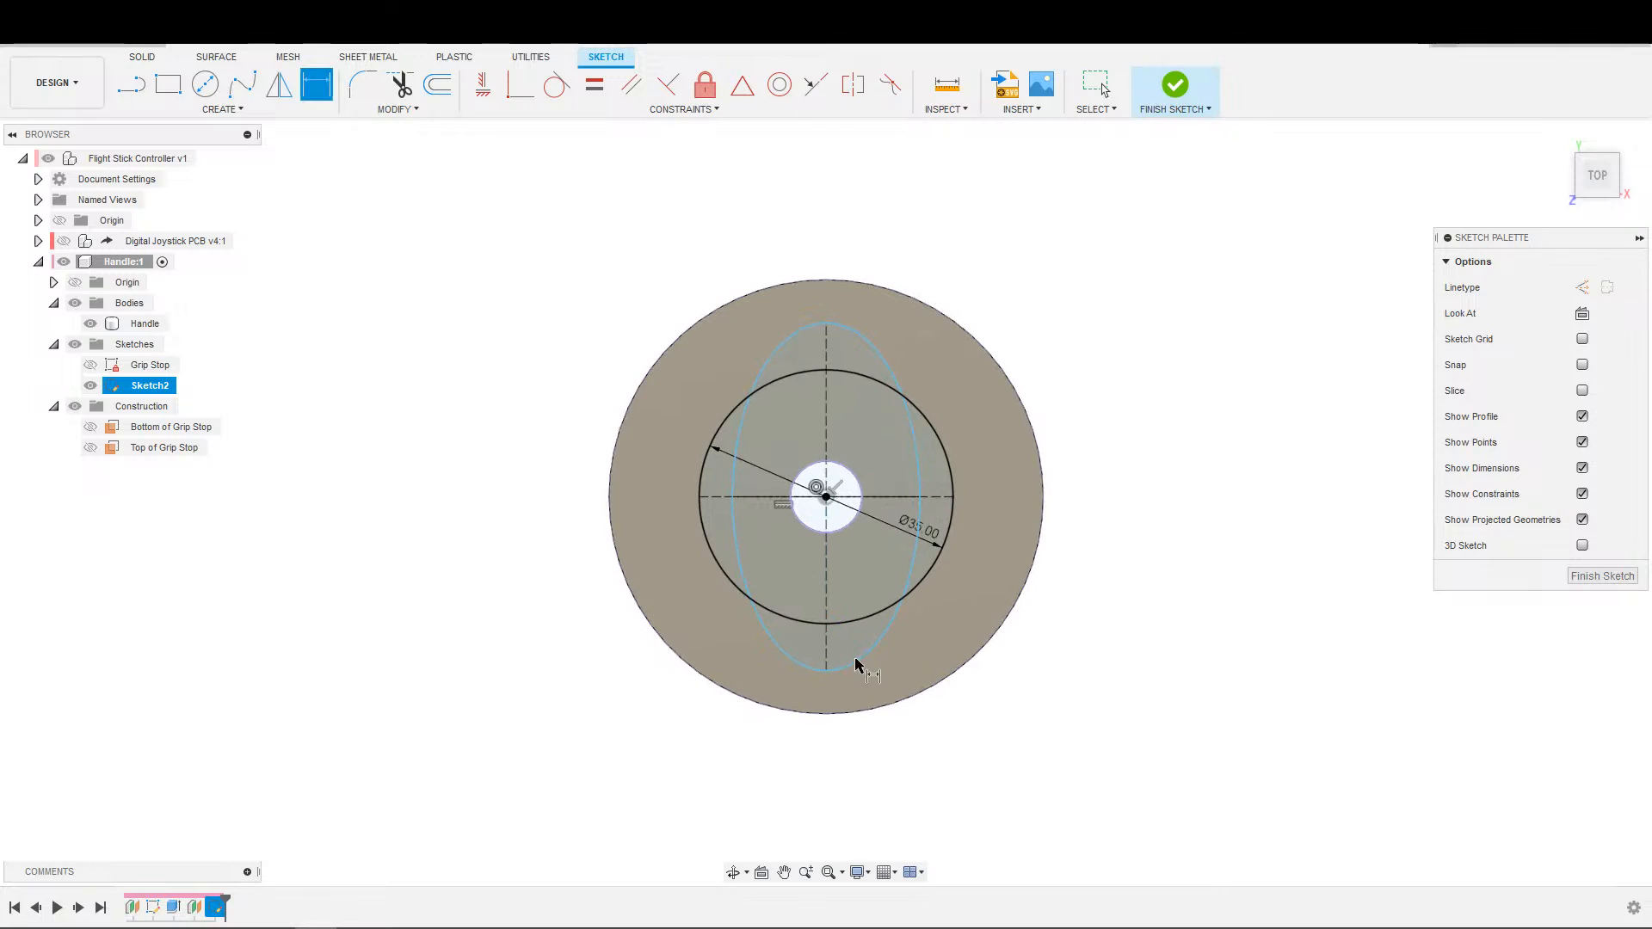
left_click(827, 564)
left_click(855, 551)
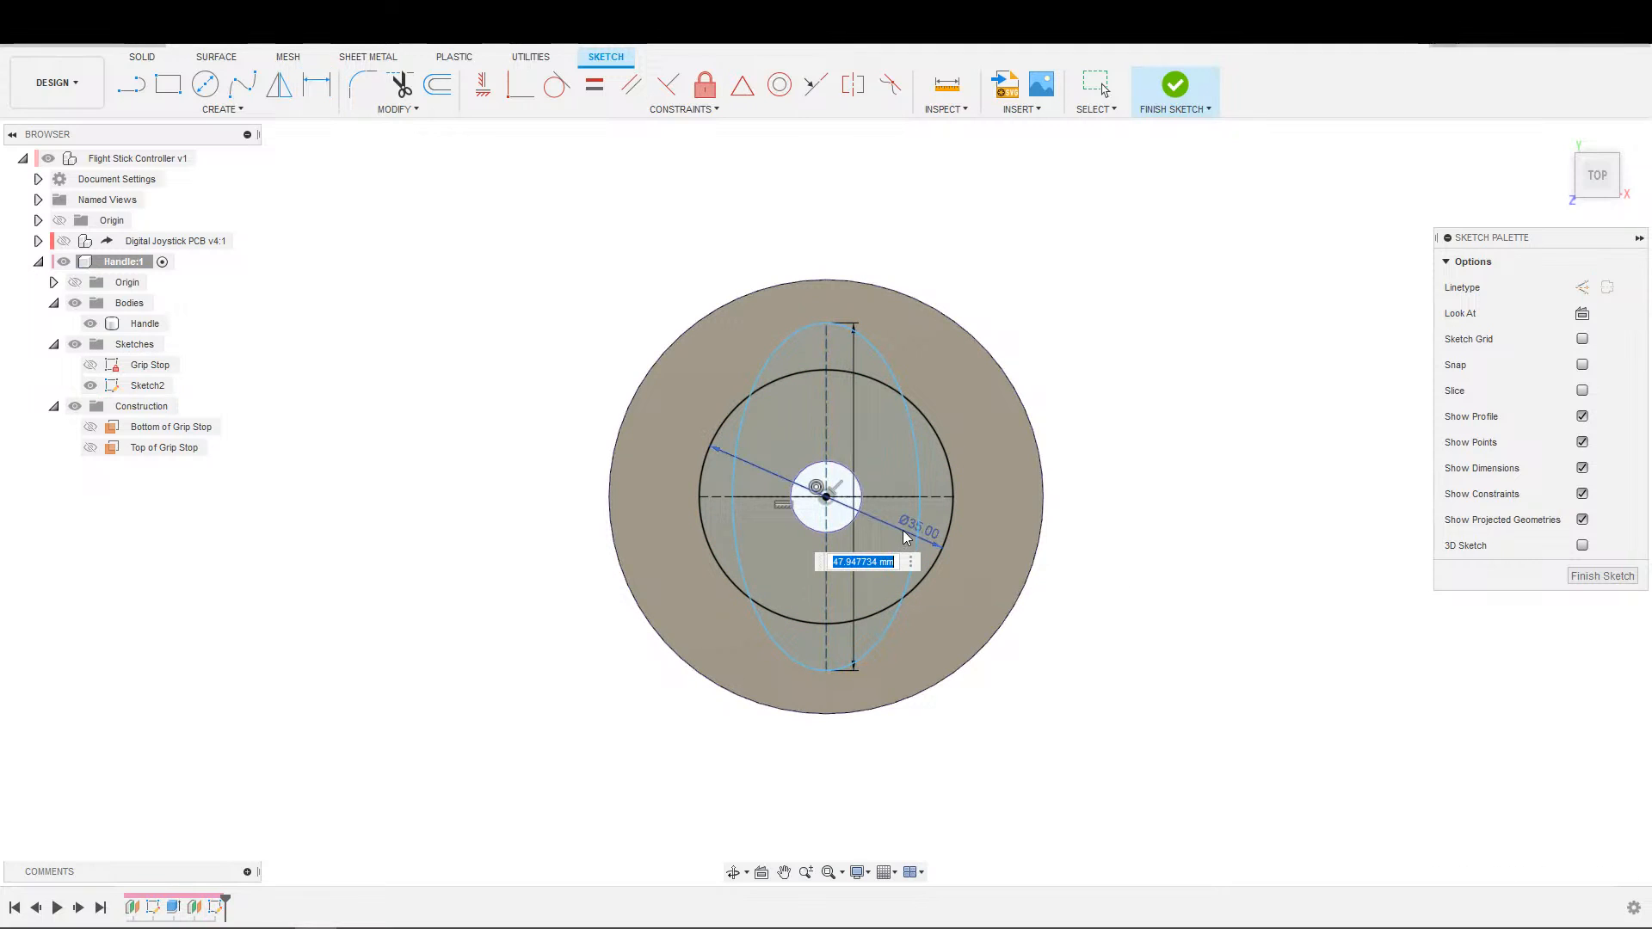
type("45")
key("Return")
Dimension the ellipse's horizontal minor axis to 25 mm.
key("d")
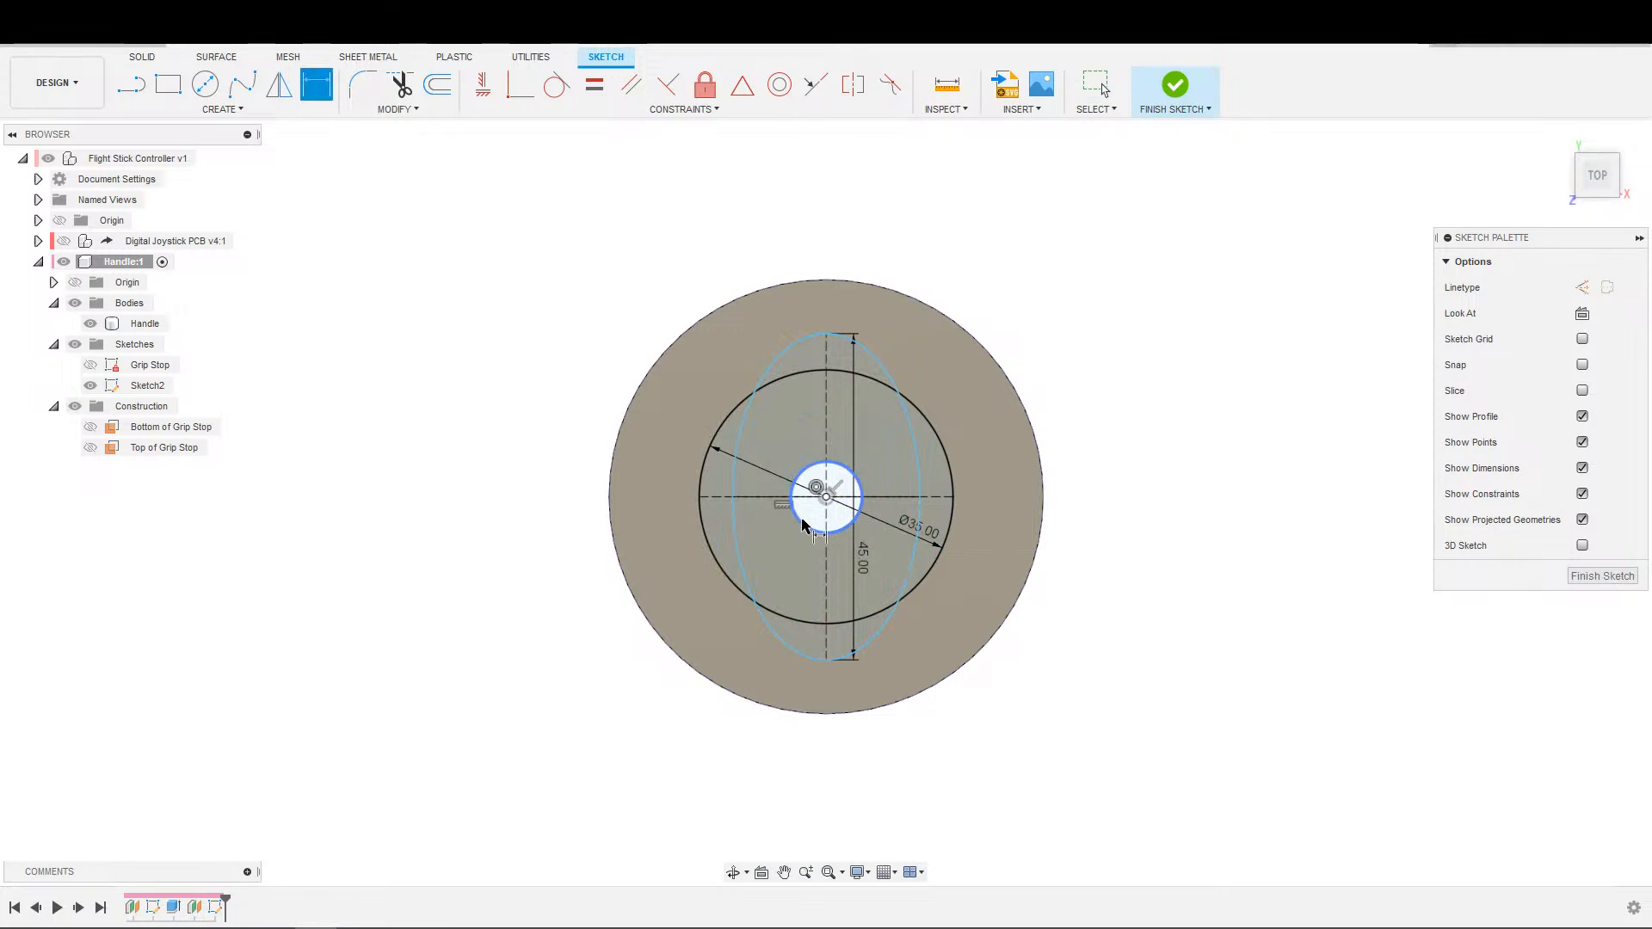
left_click(759, 511)
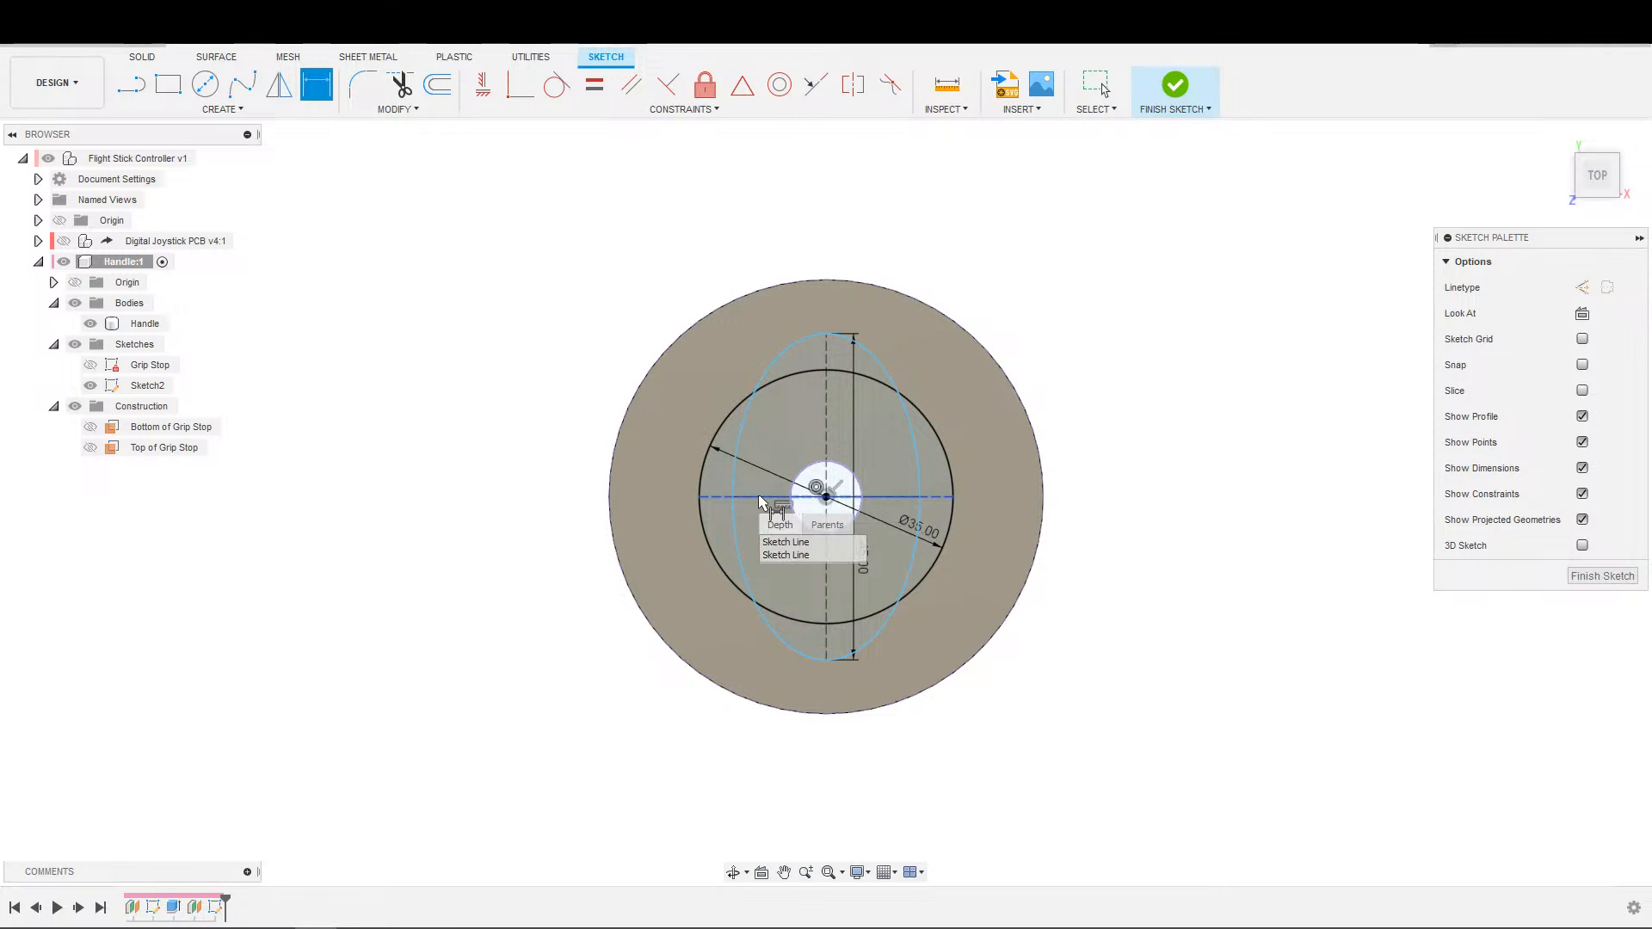
left_click(785, 542)
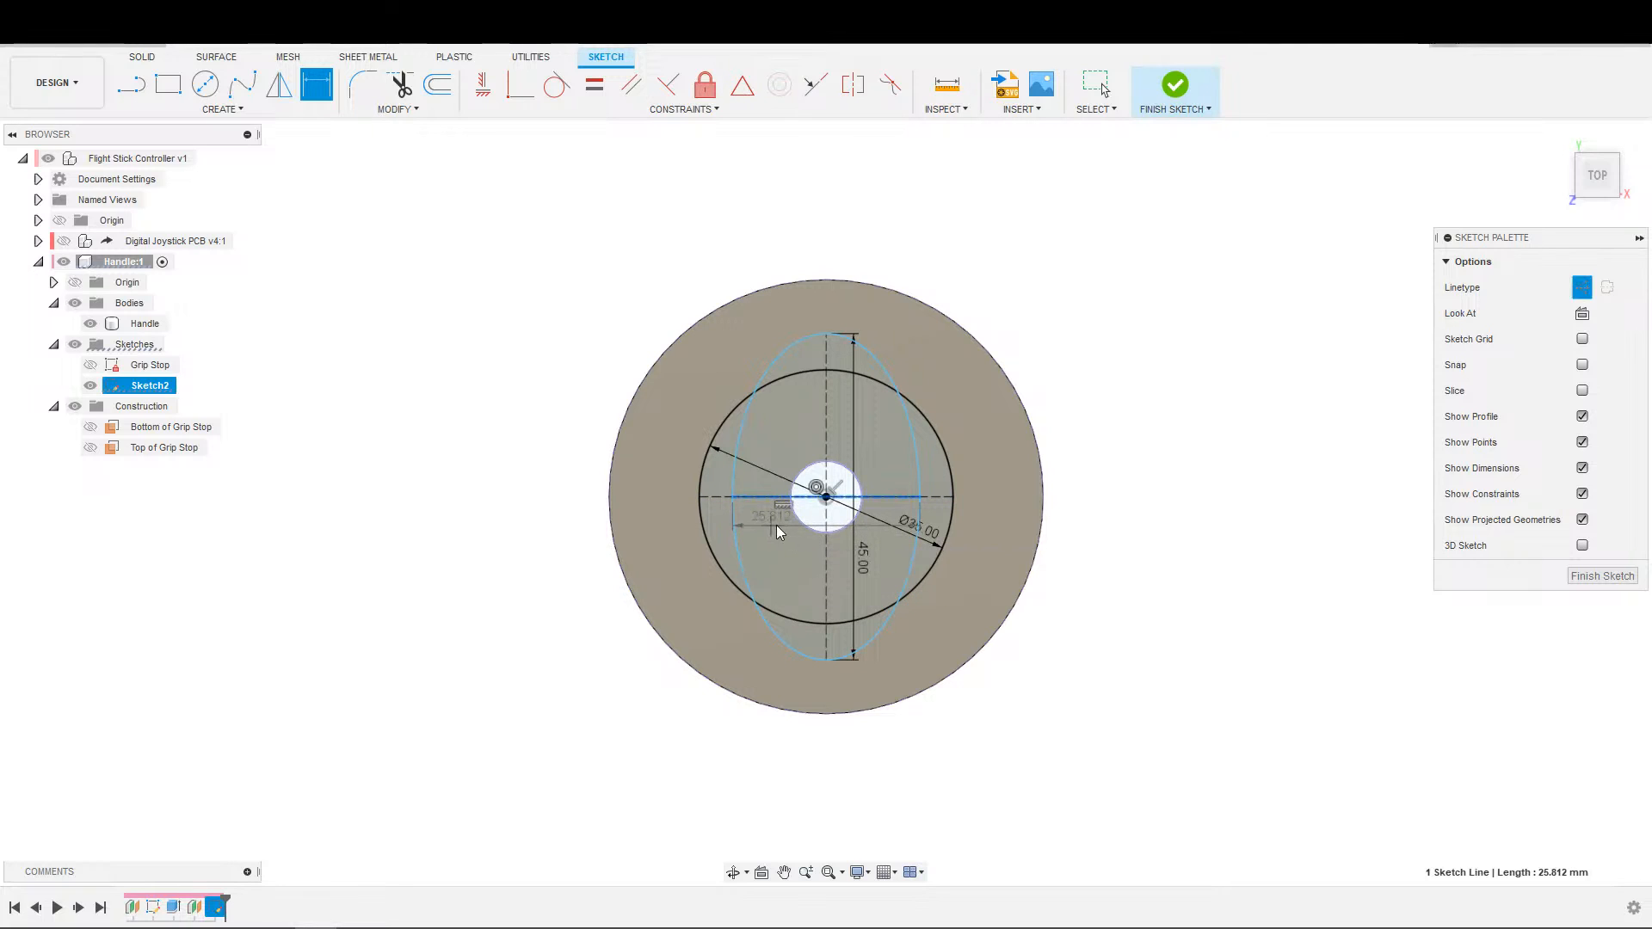
left_click(773, 531)
type("25")
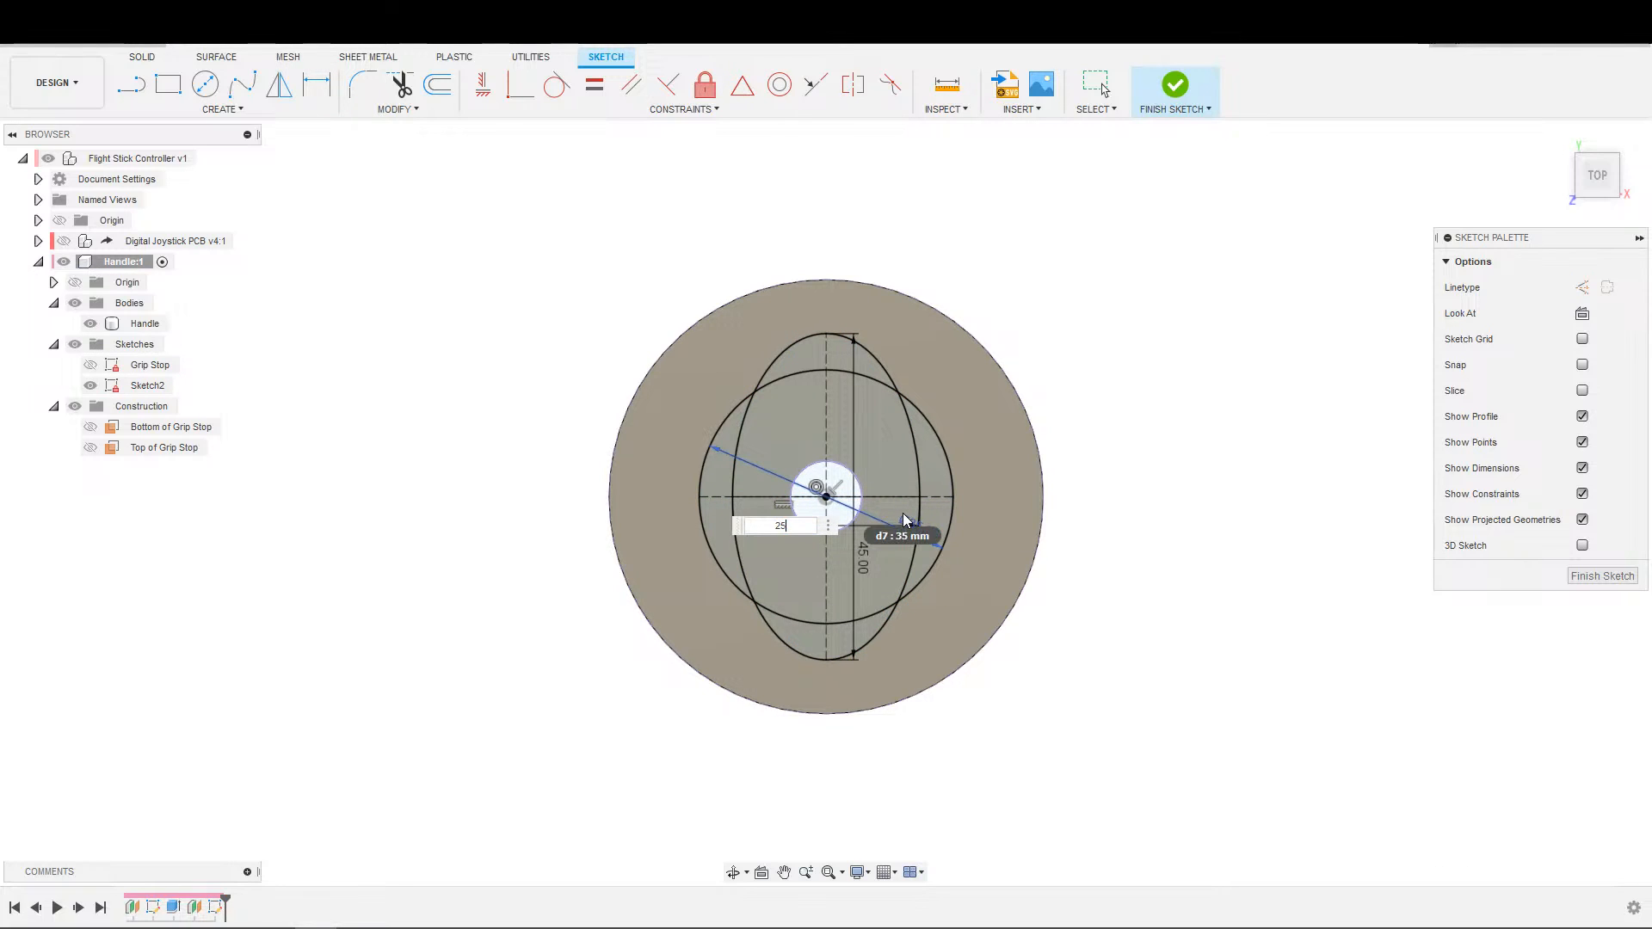
key("Return")
scroll(983, 403, "down", 3)
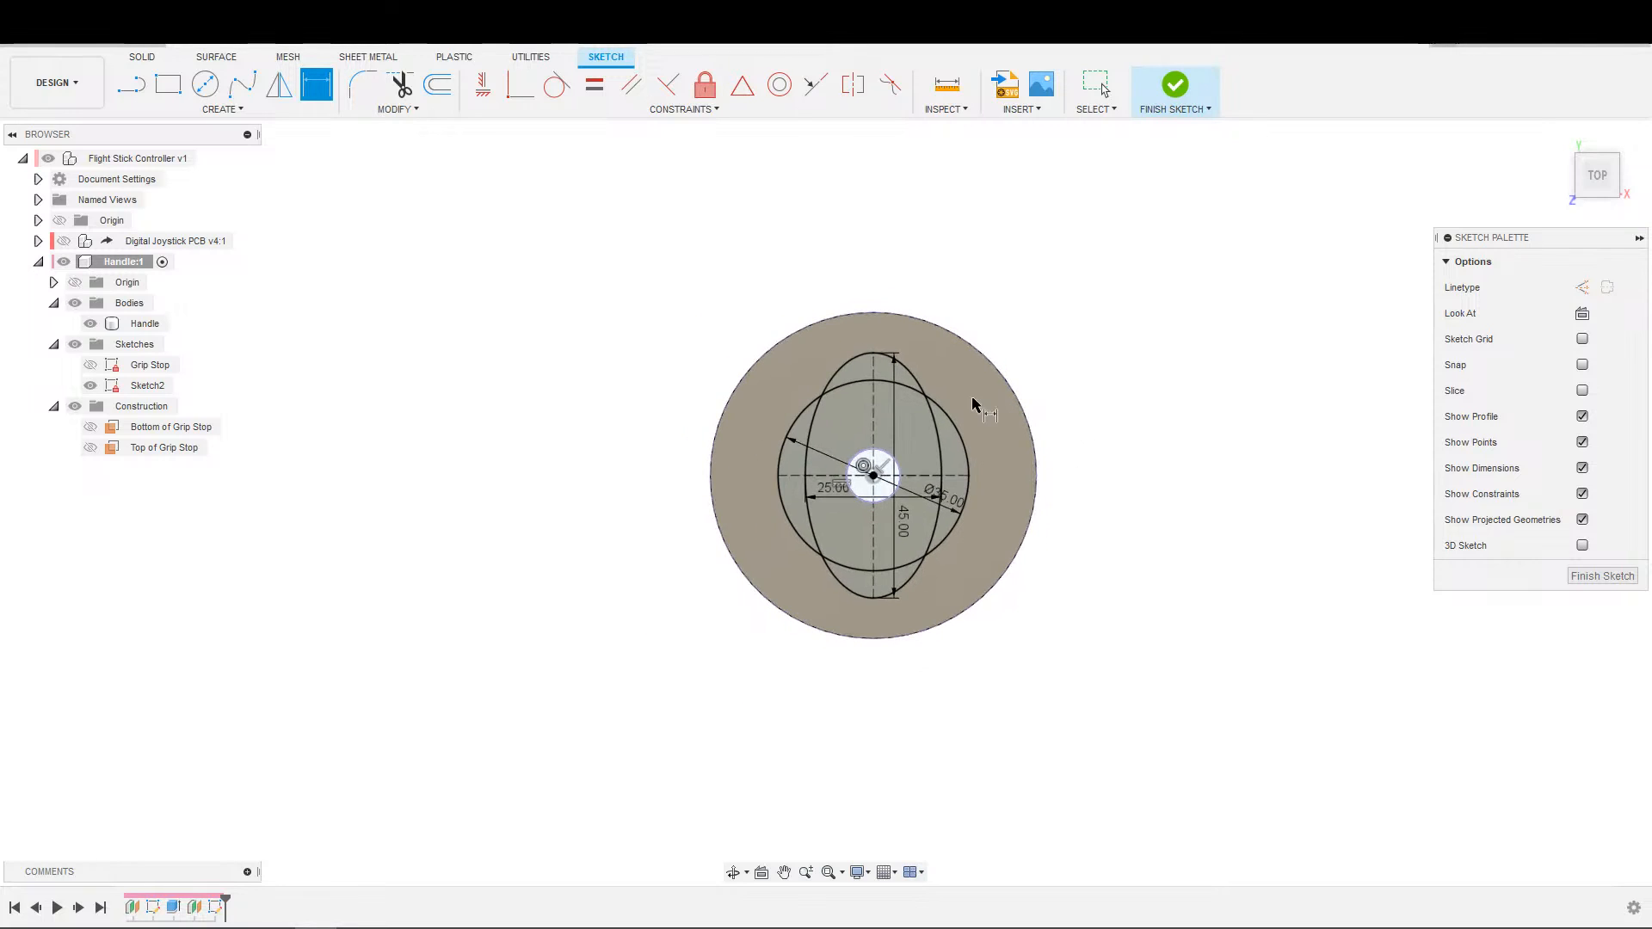
scroll(973, 387, "up", 3)
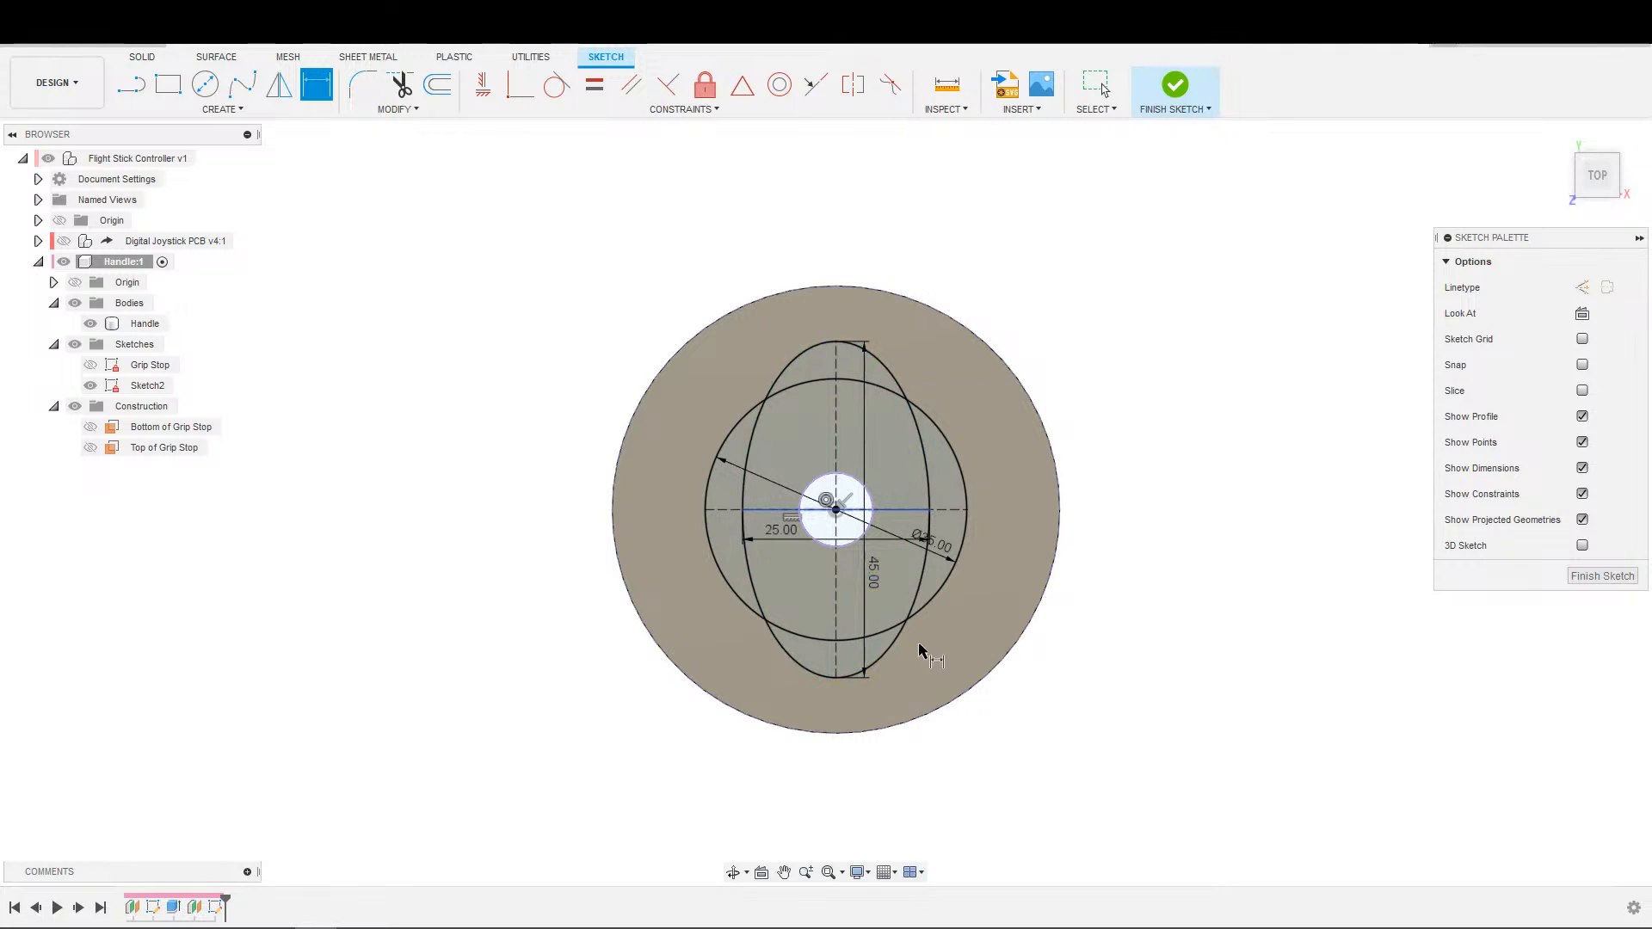
Try a height of 35 mm for the ellipse and undo the change.
key("Escape")
left_click(870, 576)
double_click(870, 576)
type("35")
key("Return")
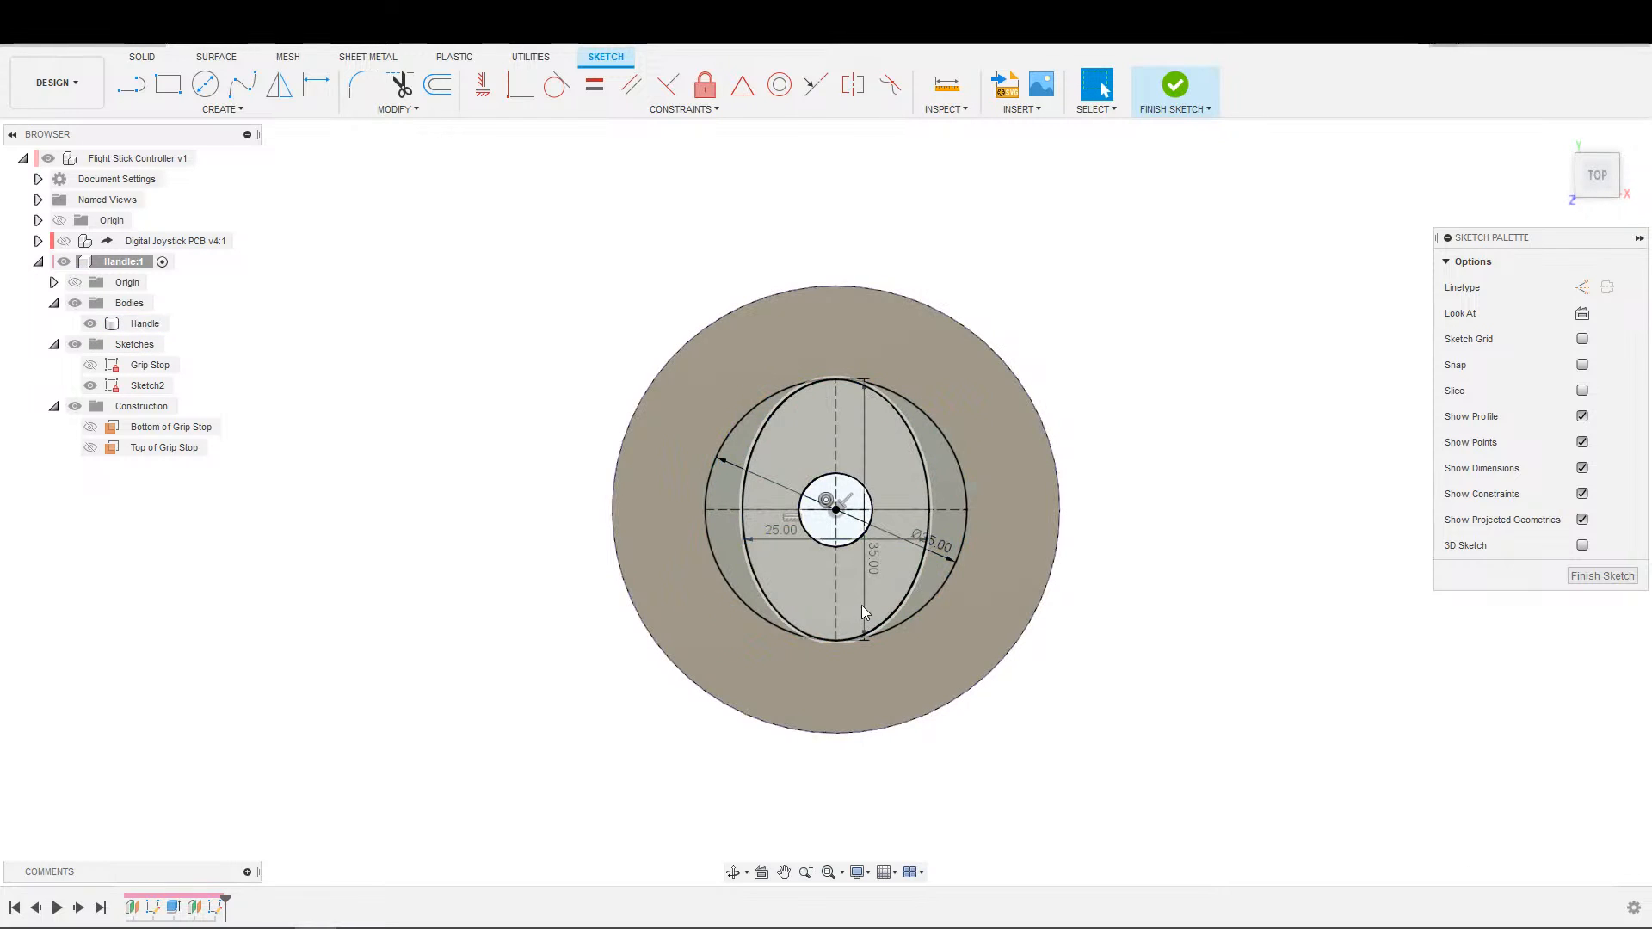
key("ctrl+z")
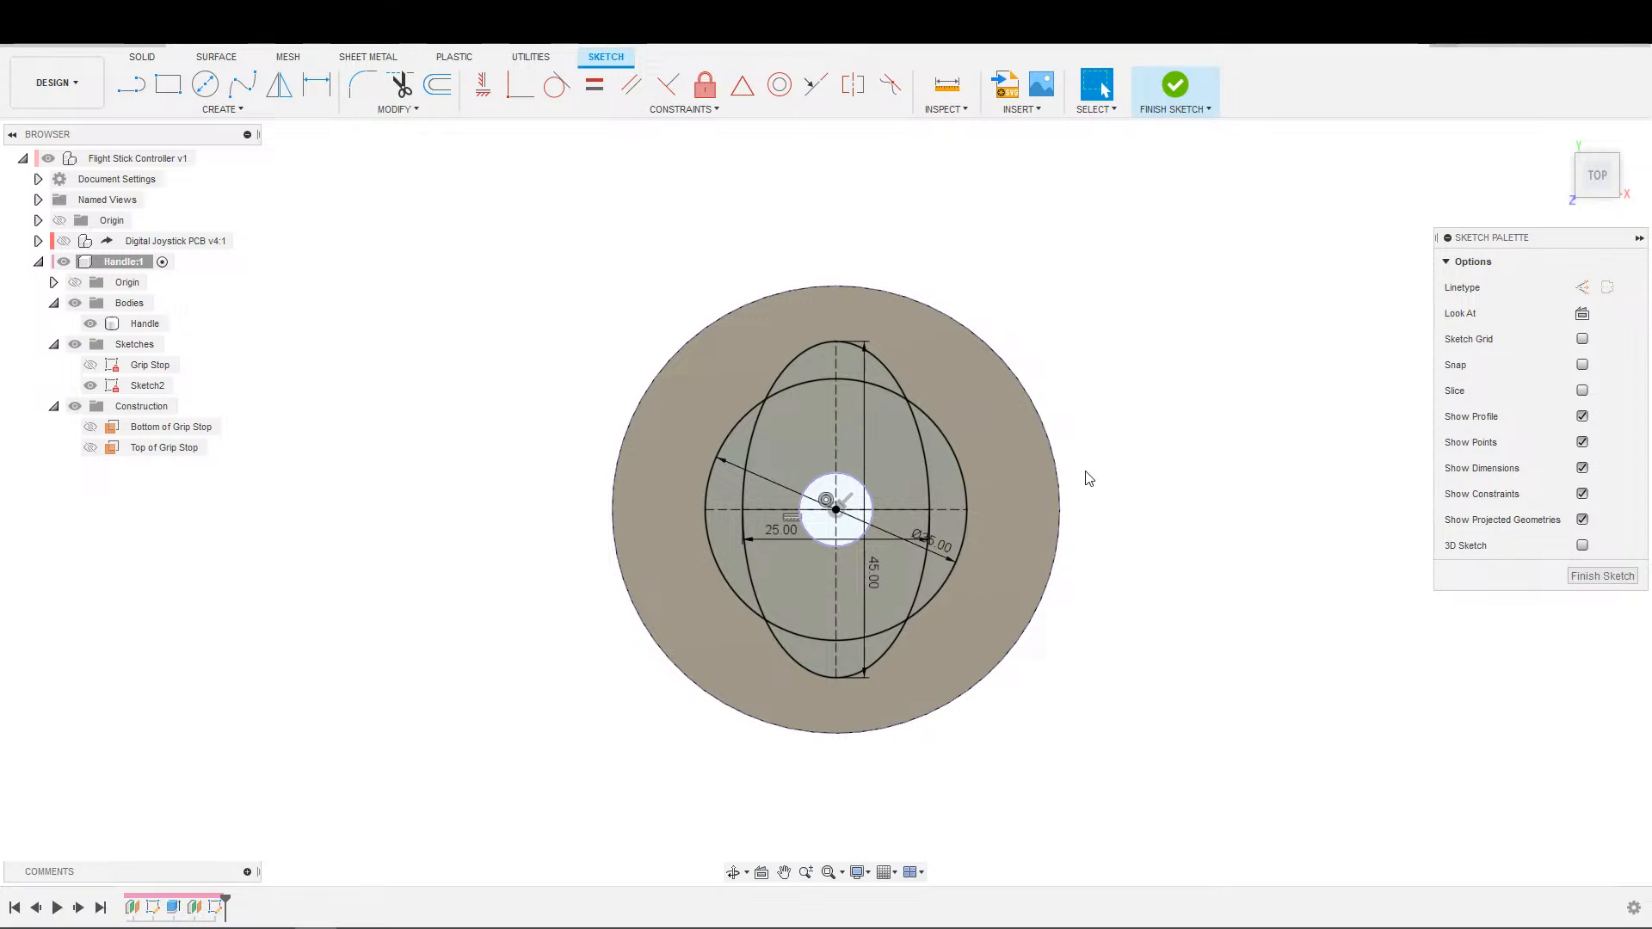
Finish the sketch and create a construction plane offset 3 mm from the top face of the grip stop disc.
scroll(1095, 488, "down", 1)
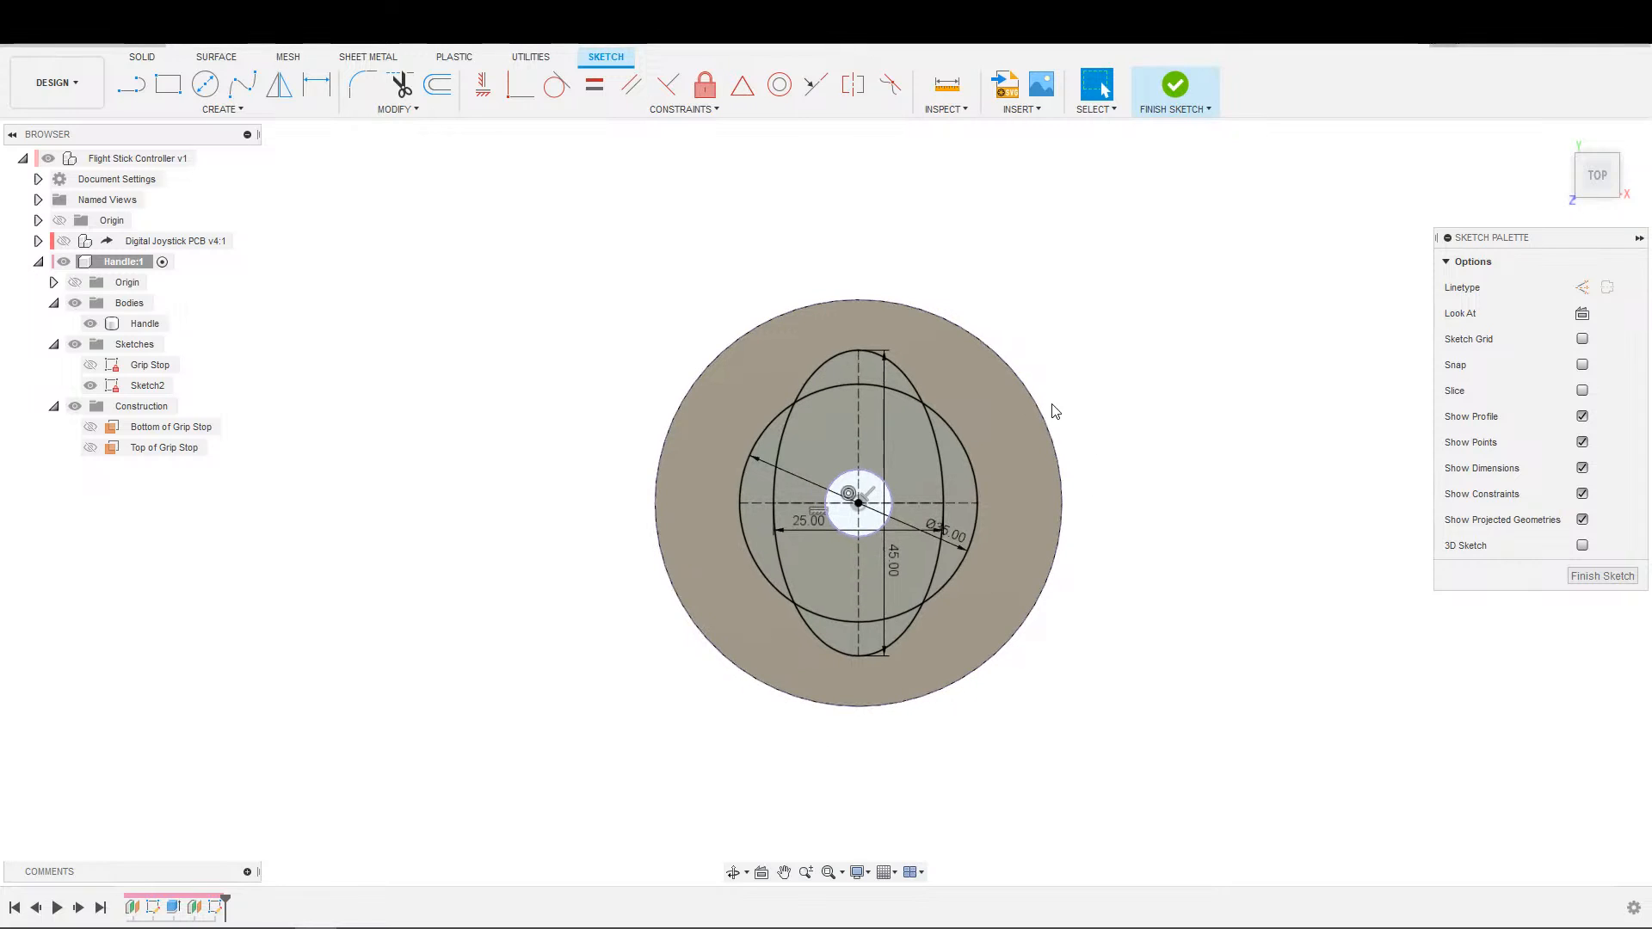
left_click(1177, 87)
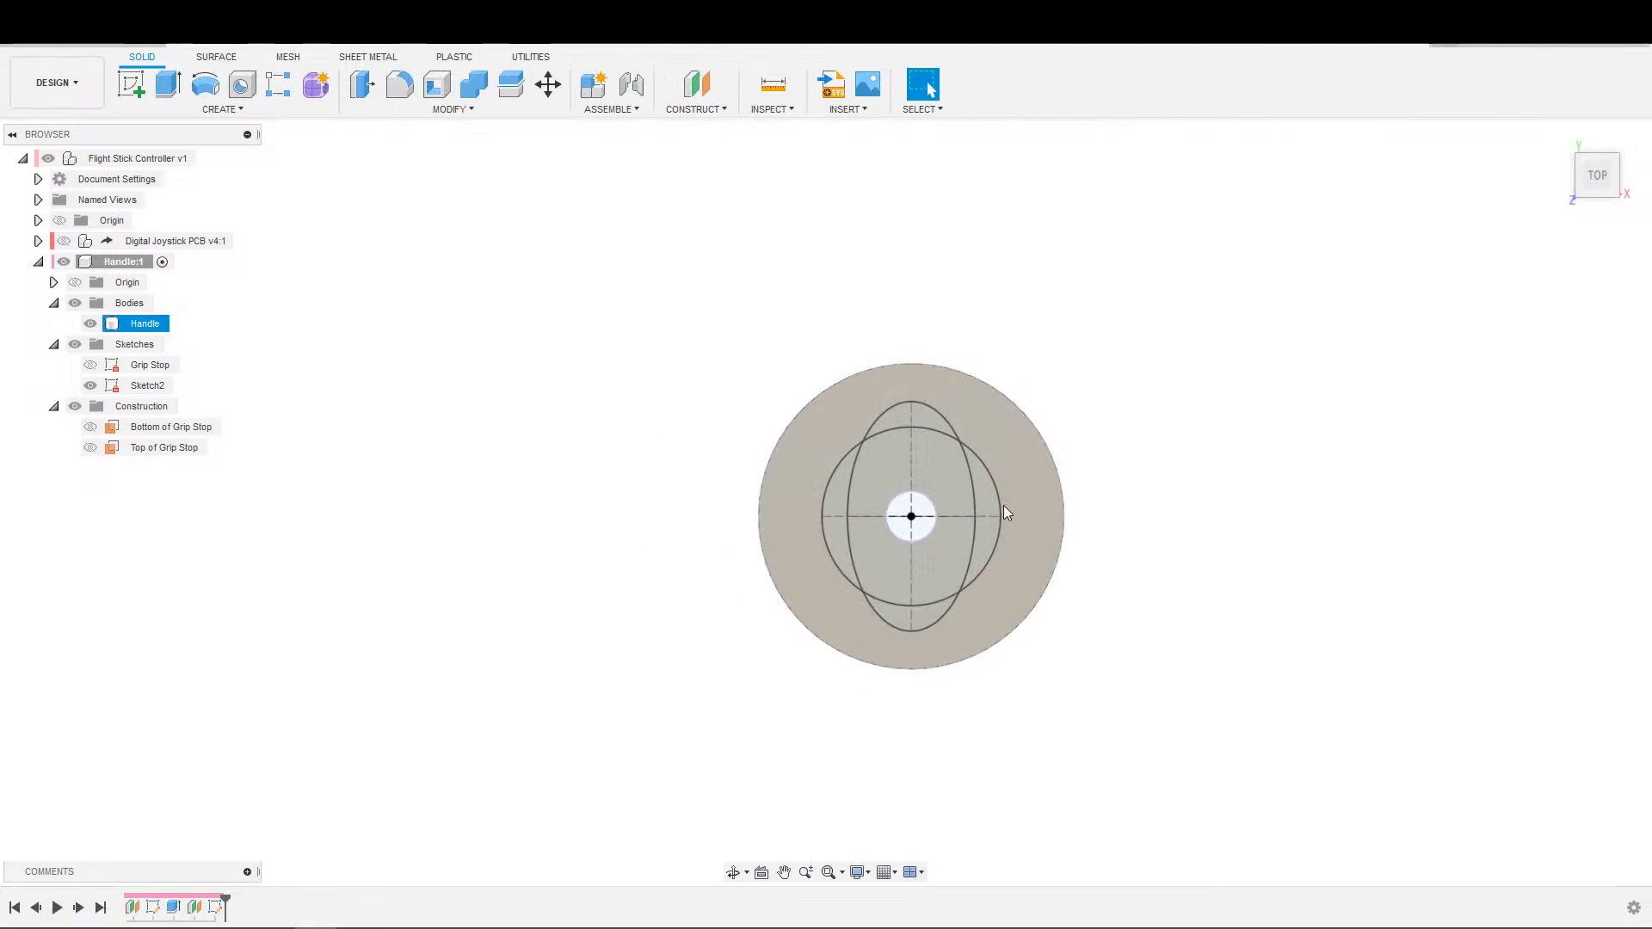
left_click(713, 95)
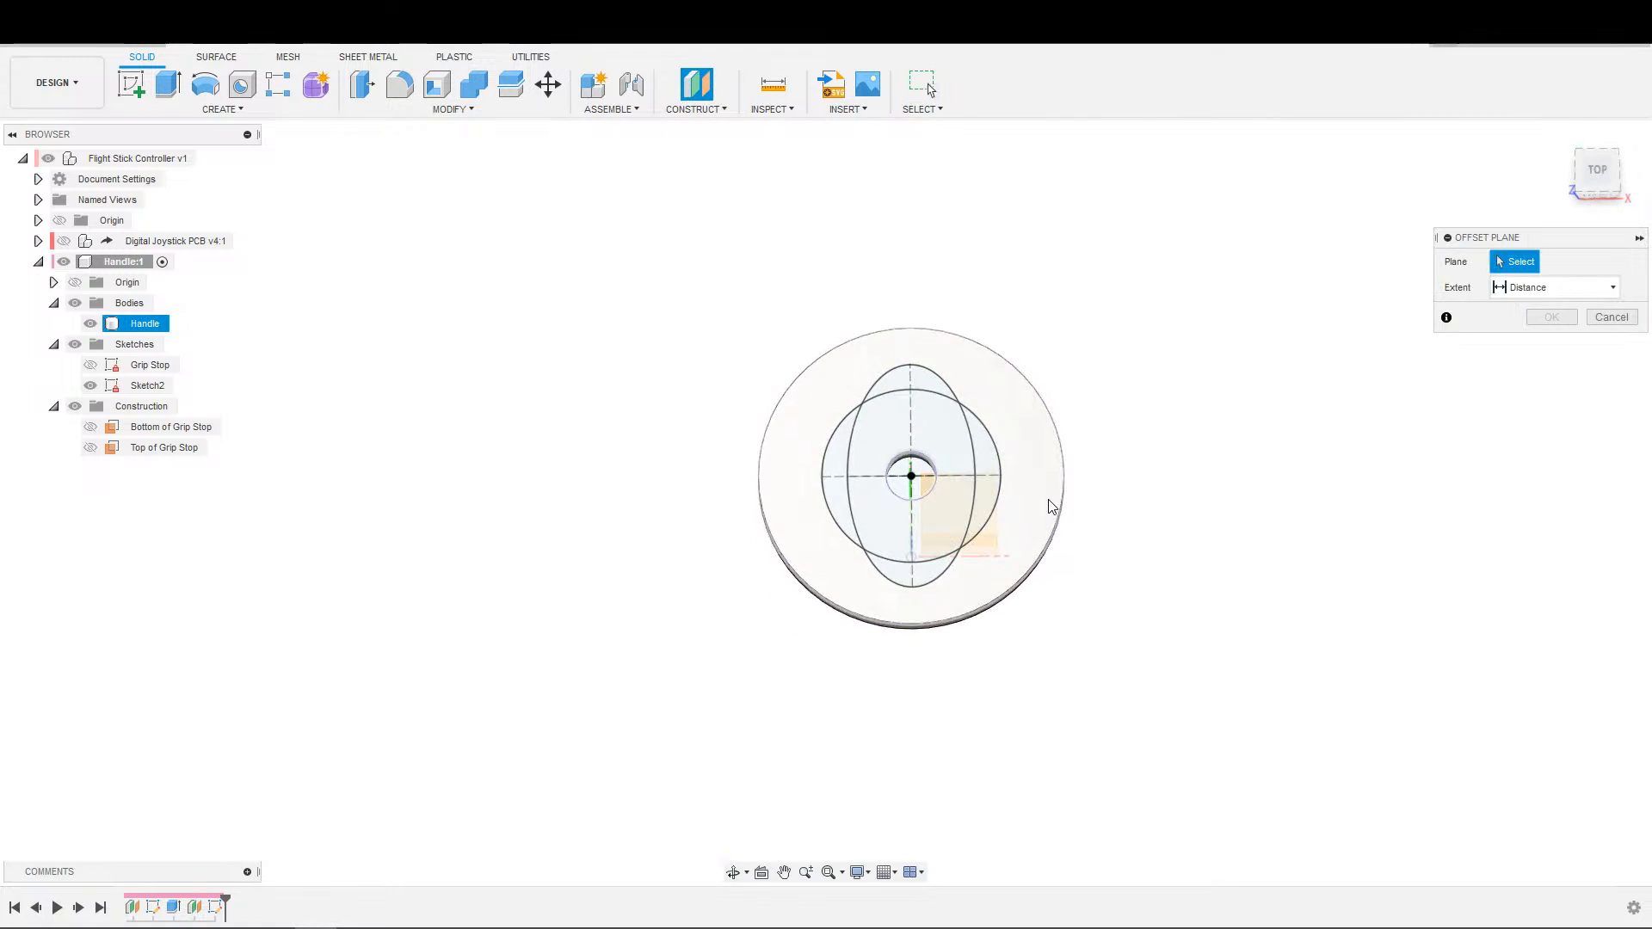
left_click(1052, 504)
type("3")
key("Return")
Start a new sketch on the plane offset above the grip stop disc.
key("s")
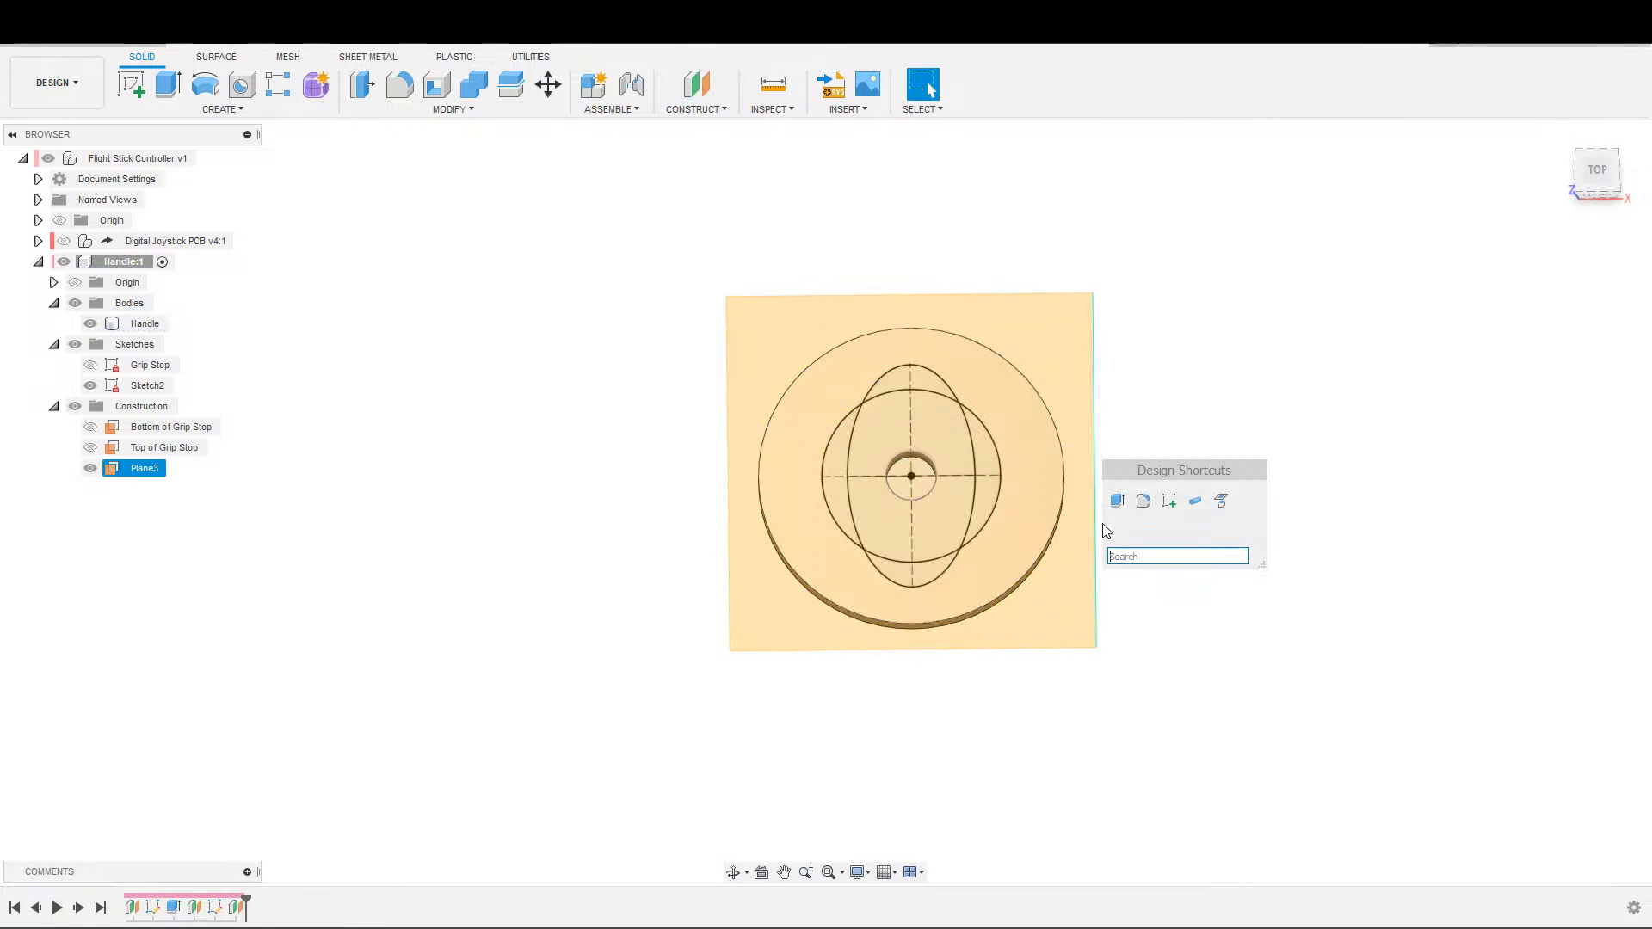
left_click(1168, 501)
left_click(960, 604)
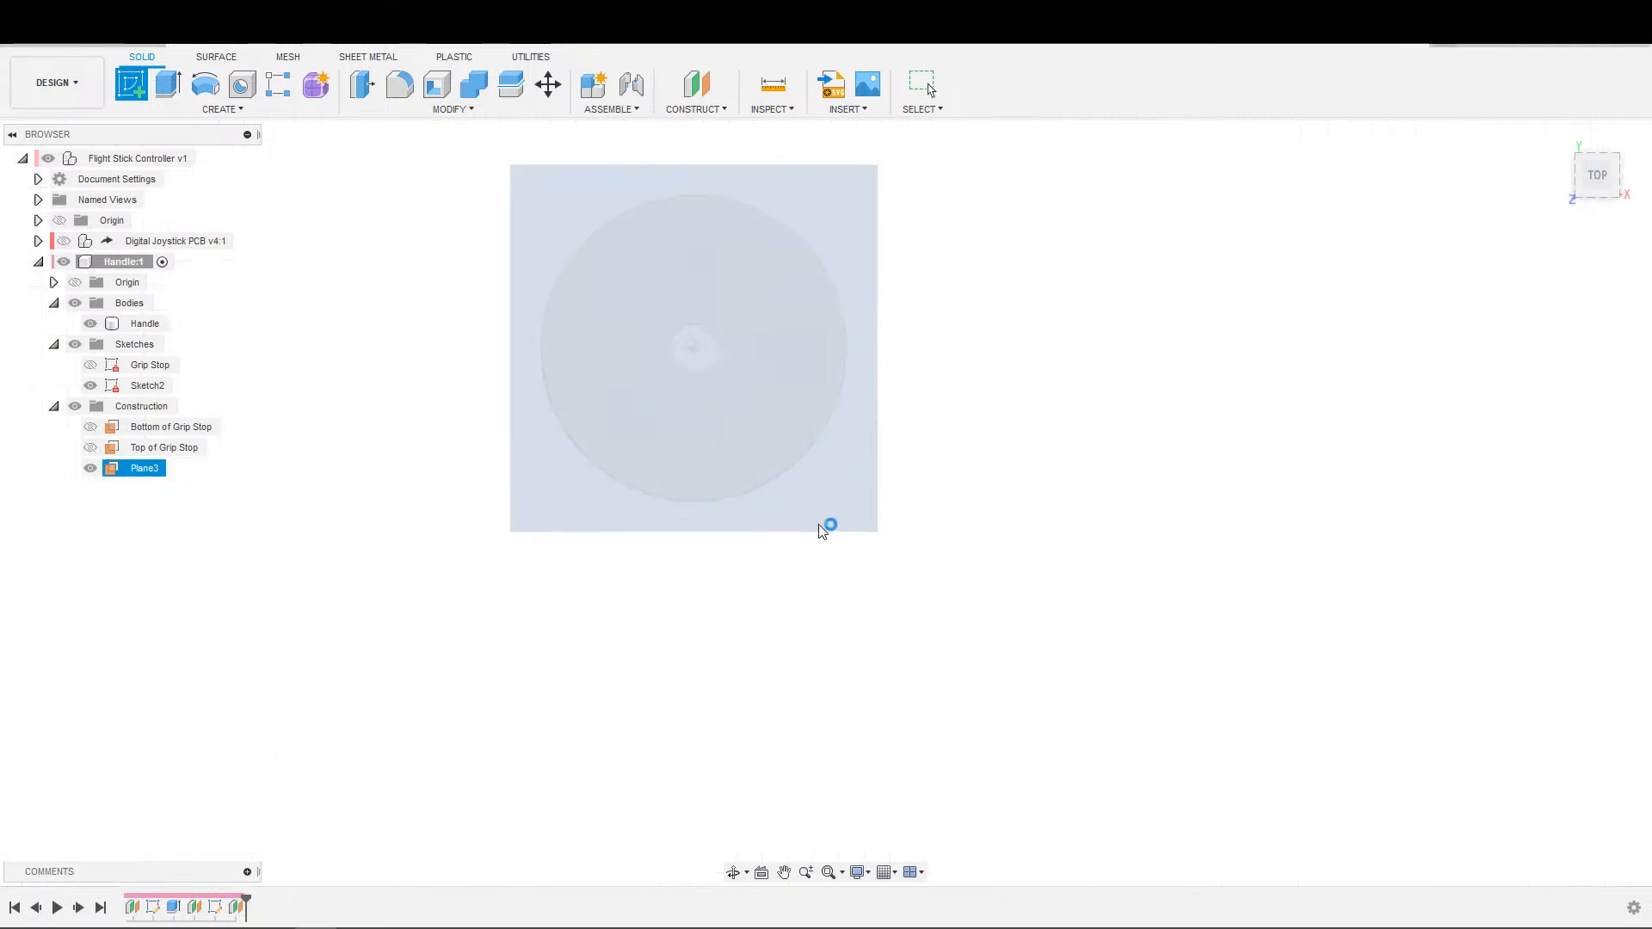
Rename the new offset construction plane as Top of Threads.
double_click(144, 490)
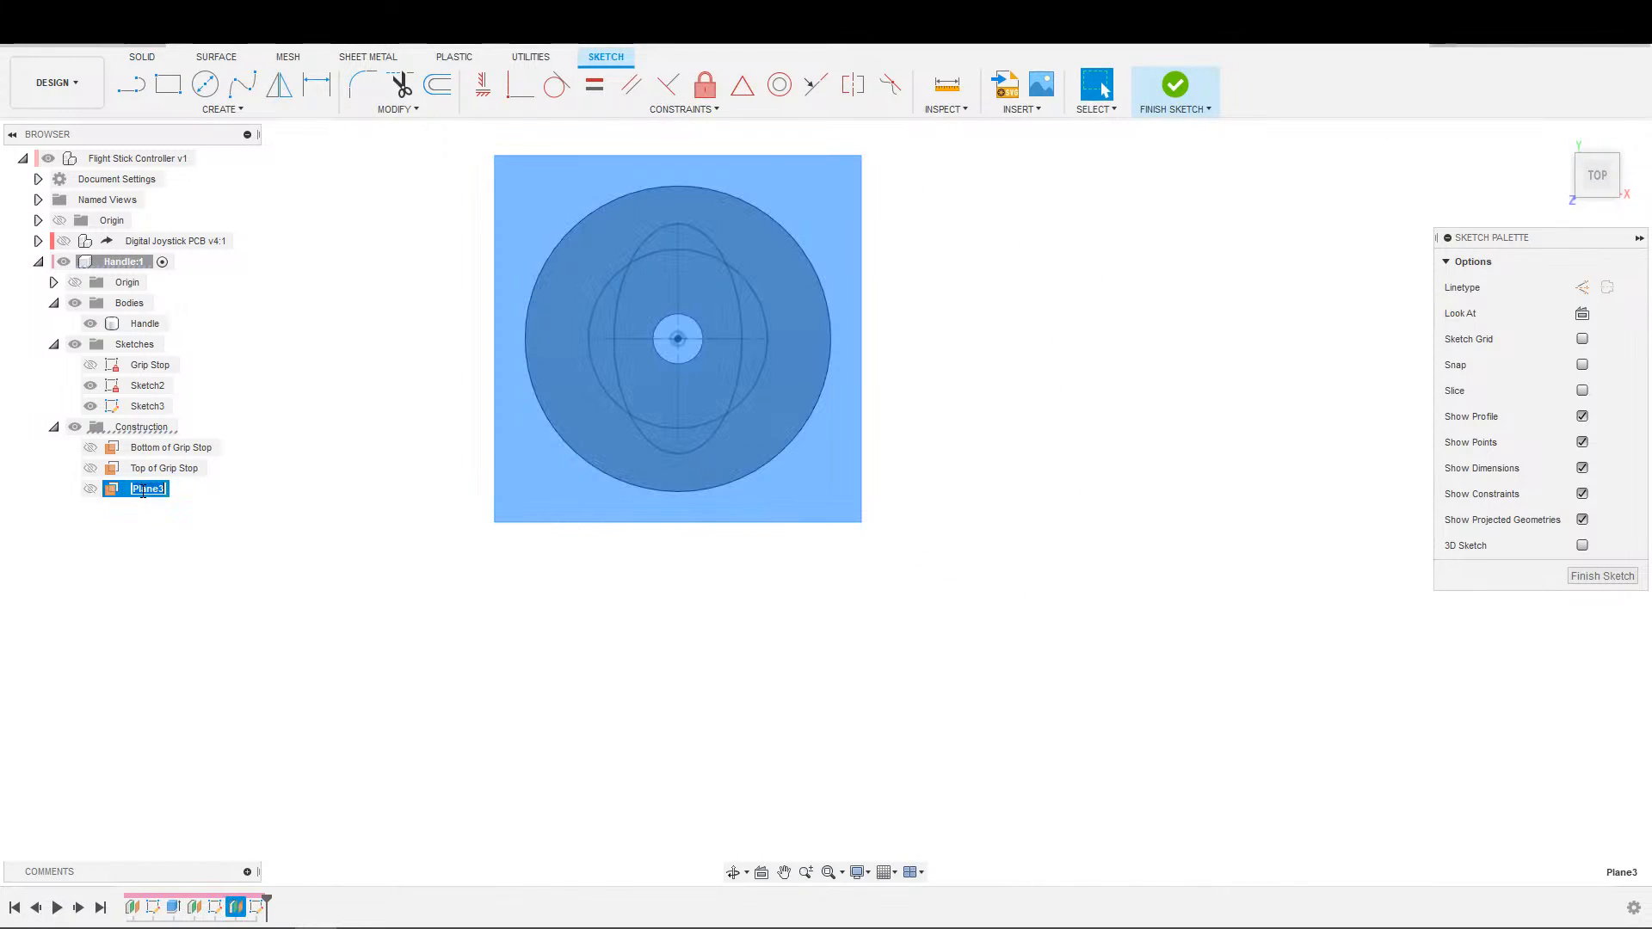
type("Top of Threads")
key("Return")
Rename the sketch containing the 35 mm circle and the ellipse as Base of Handle.
double_click(162, 387)
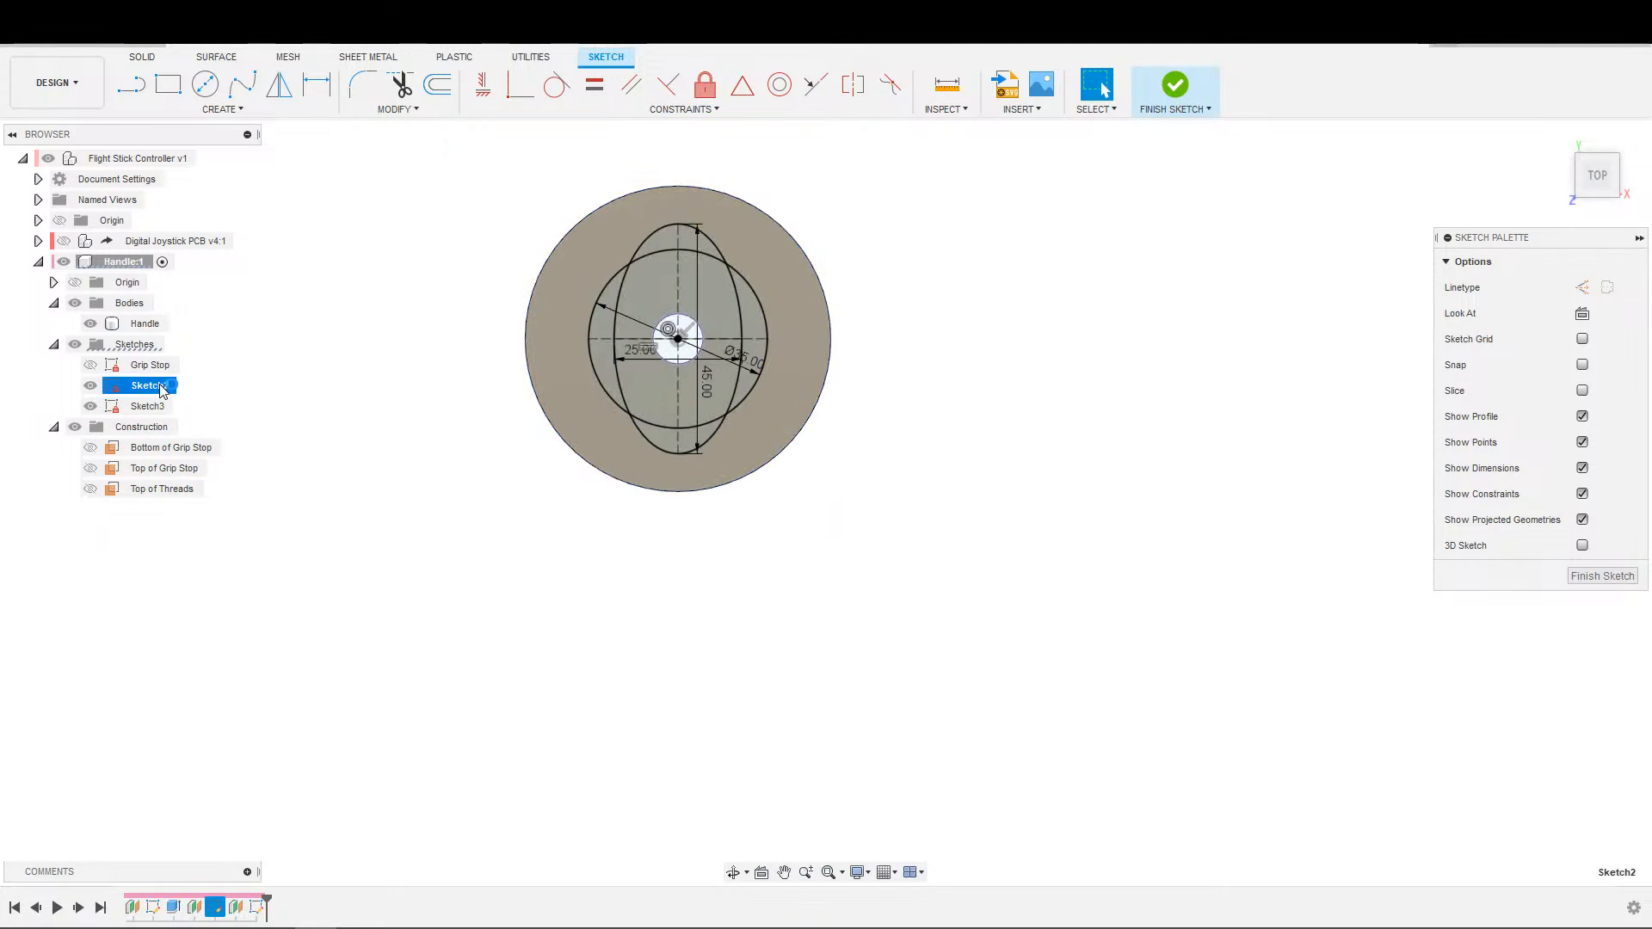
double_click(162, 387)
left_click(153, 389)
left_click(153, 389)
type("Base of Handle")
key("Return")
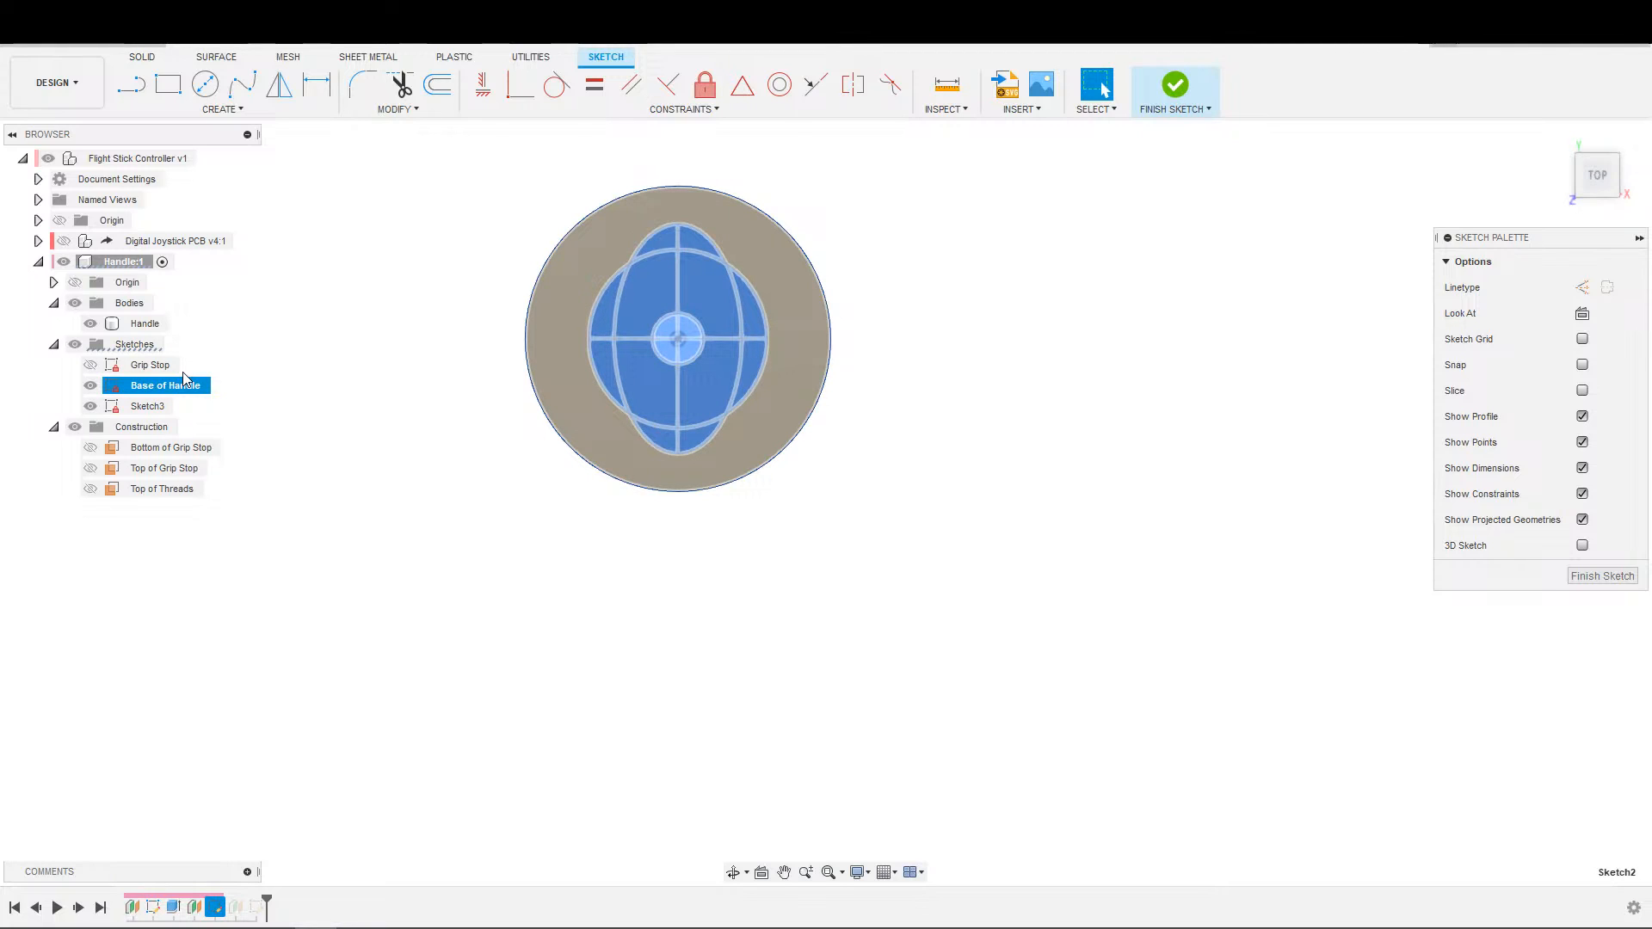
Rename the sketch on the new offset plane as Bottom of Threads.
double_click(153, 406)
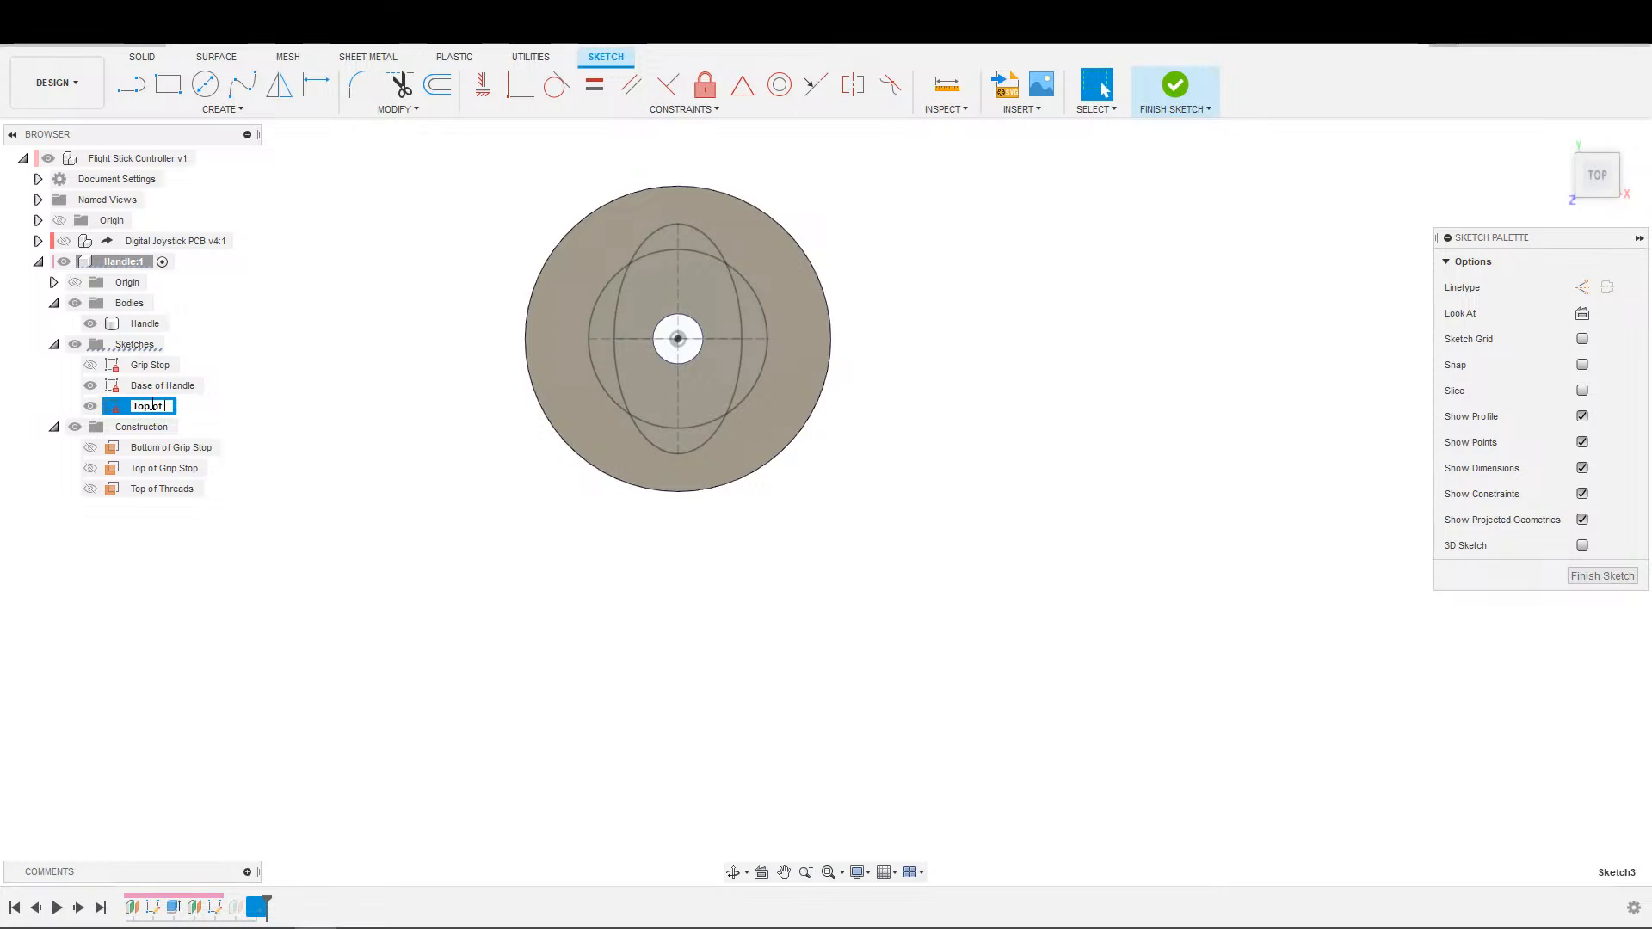
key("BackSpace")
type("s")
key("Return")
Rename the Top of Threads construction plane as Bottom of Threads.
left_click(142, 495)
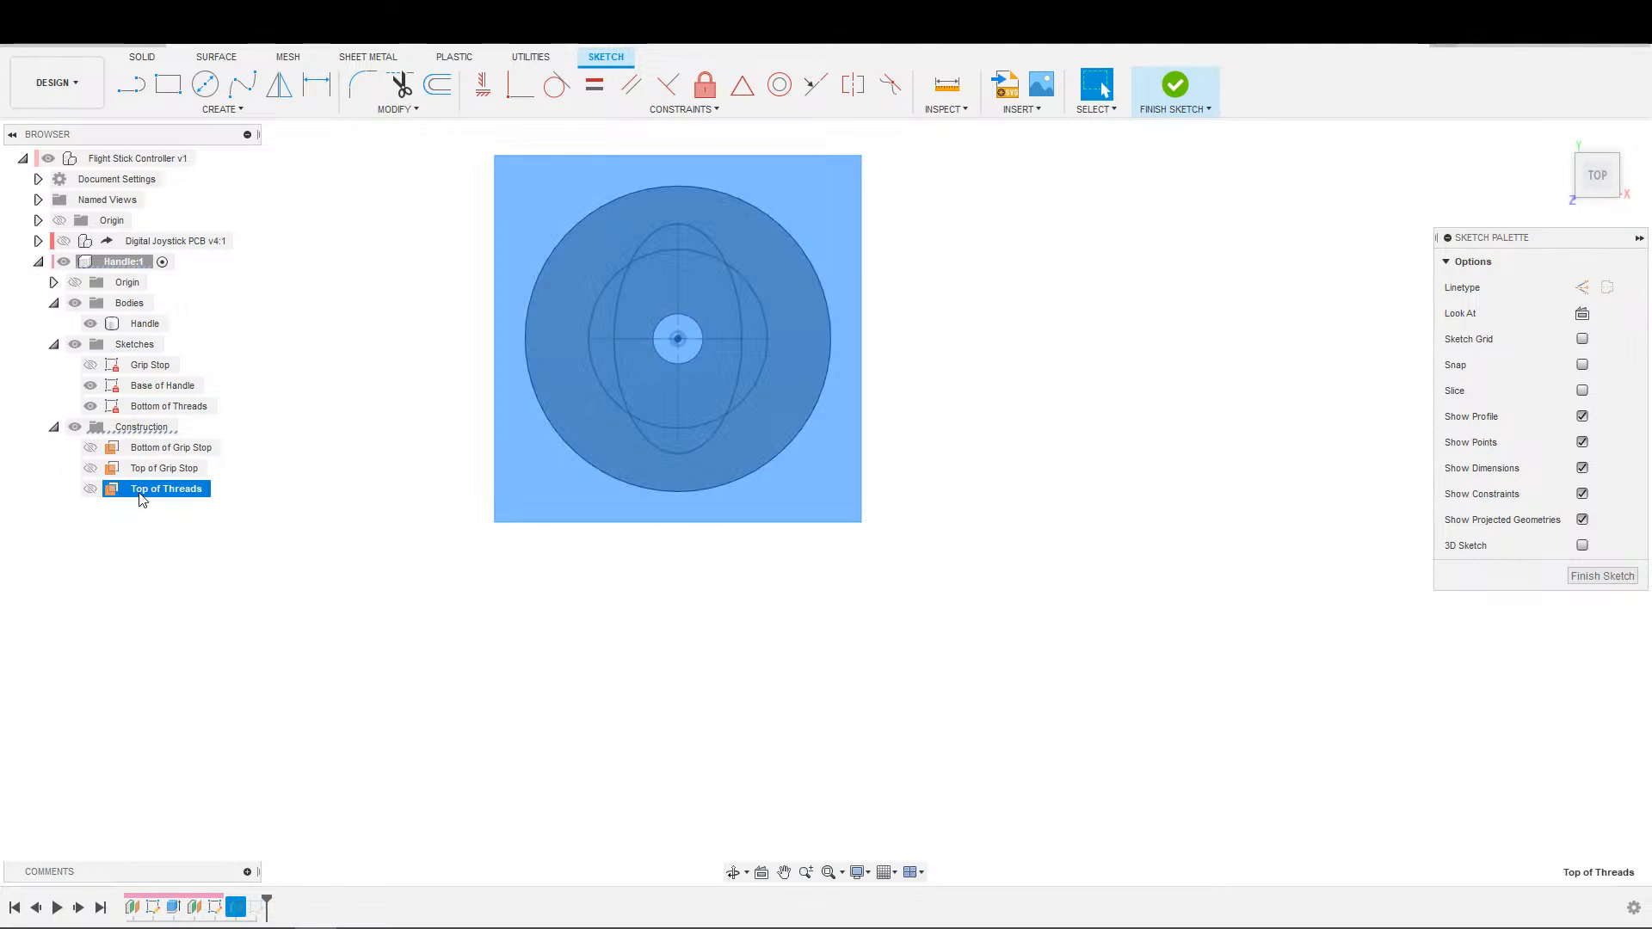
double_click(144, 493)
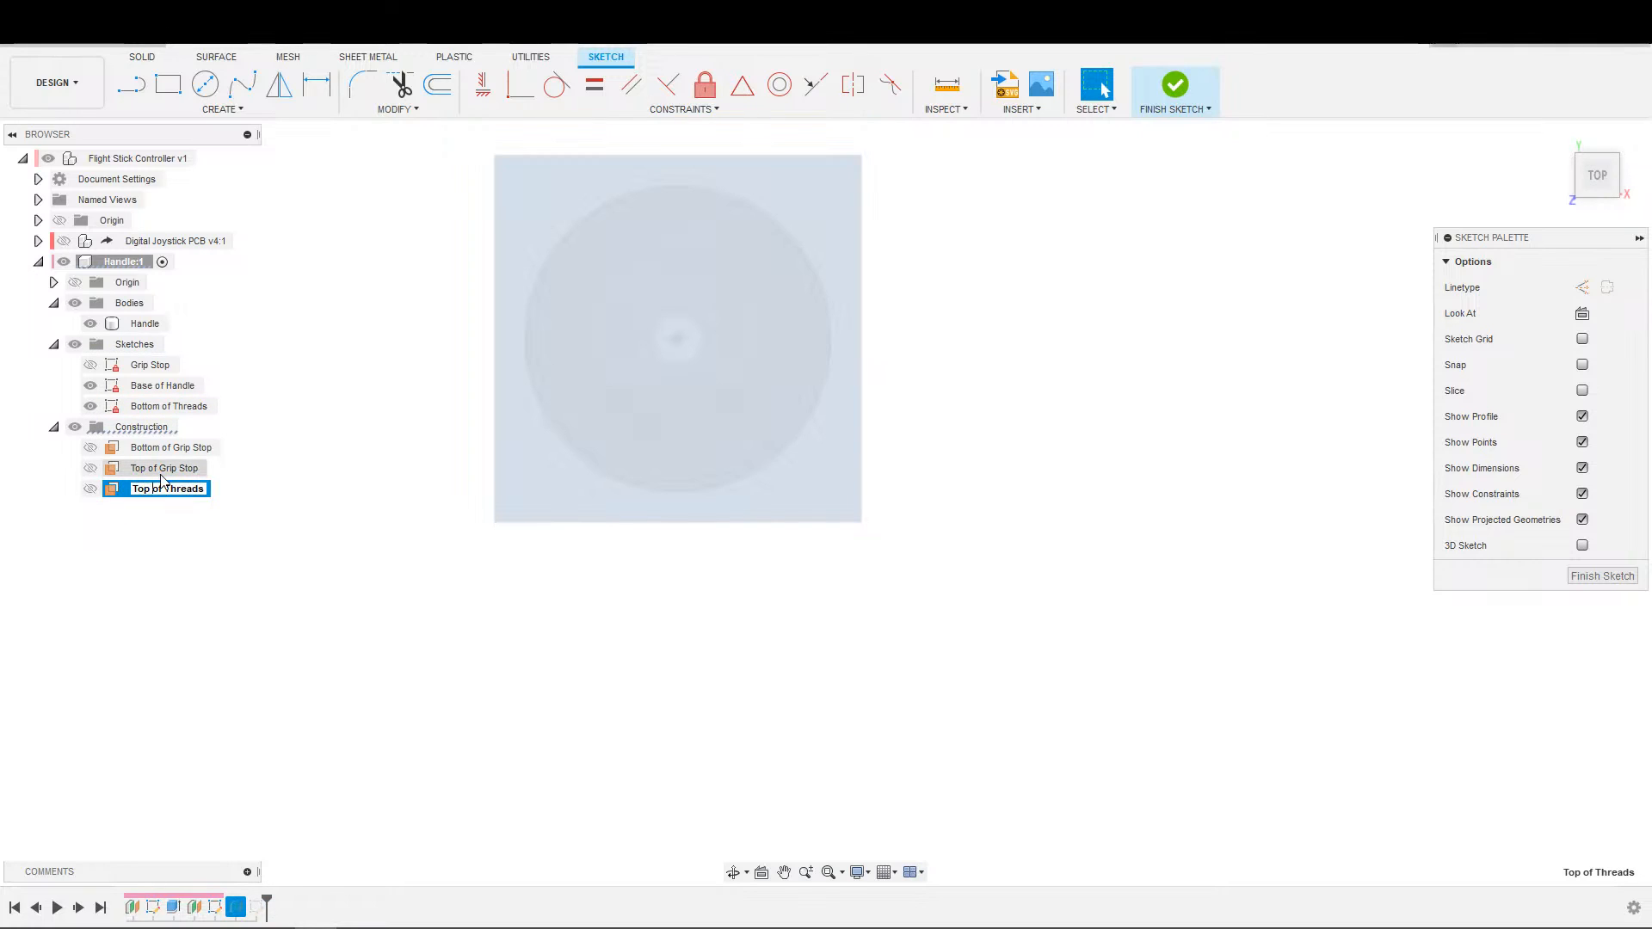
type("Bottom")
key("Return")
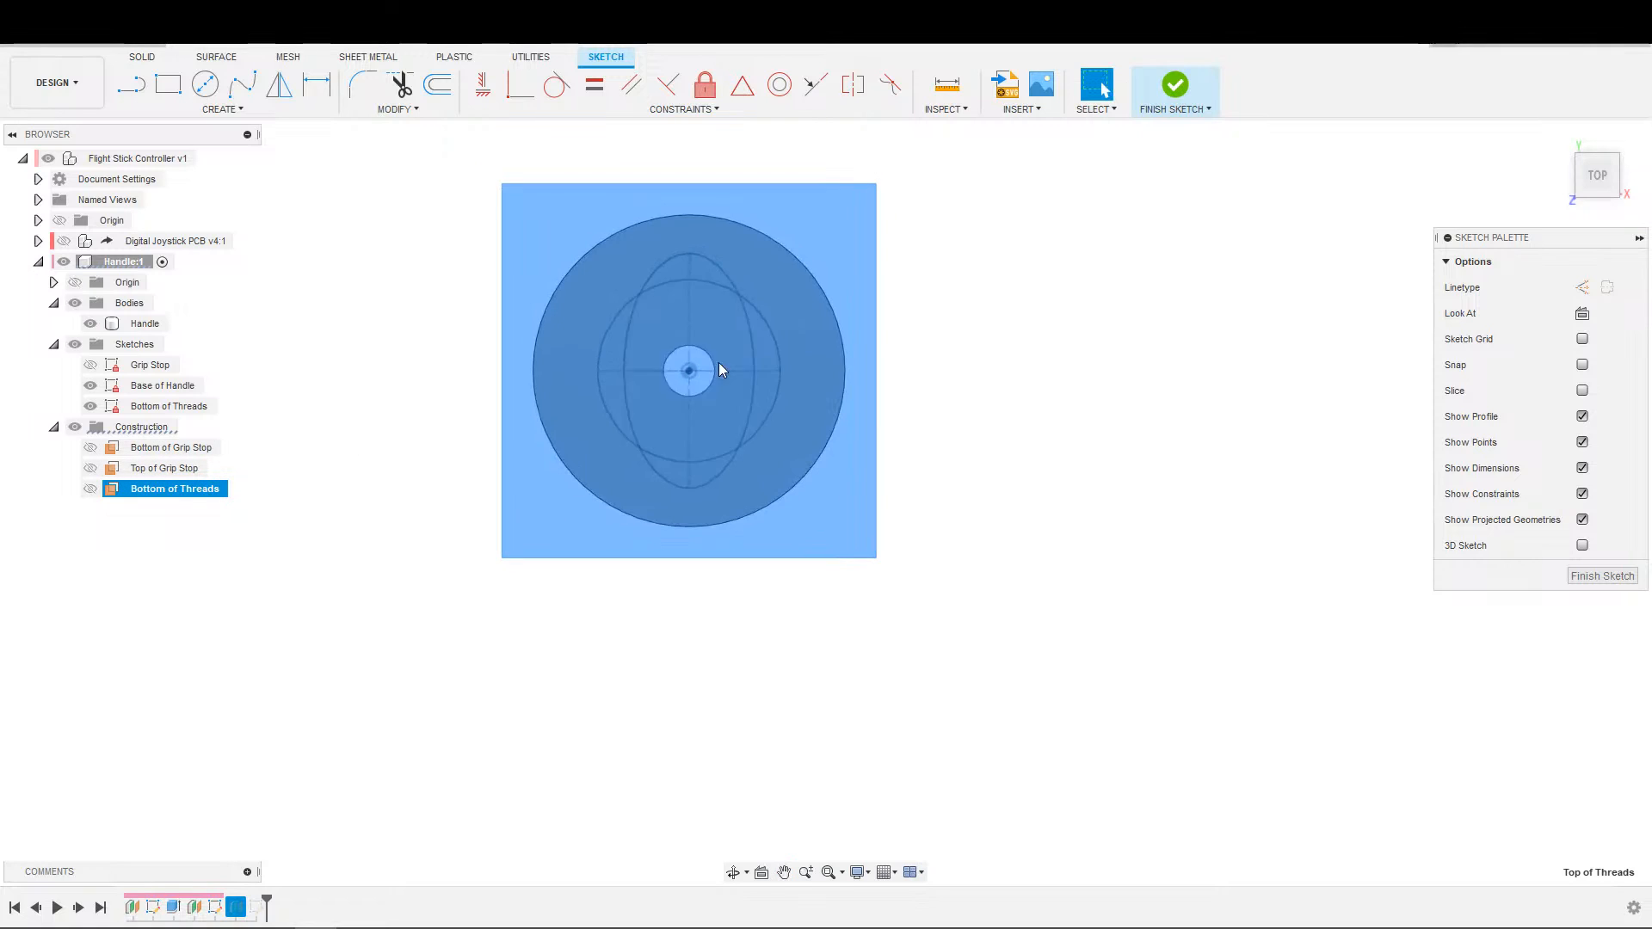
Project the 35 mm circle, the ellipse and the centre hole circle into the active sketch, and hide the Base of Handle sketch.
key("s")
left_click(855, 405)
left_click(748, 420)
left_click(761, 430)
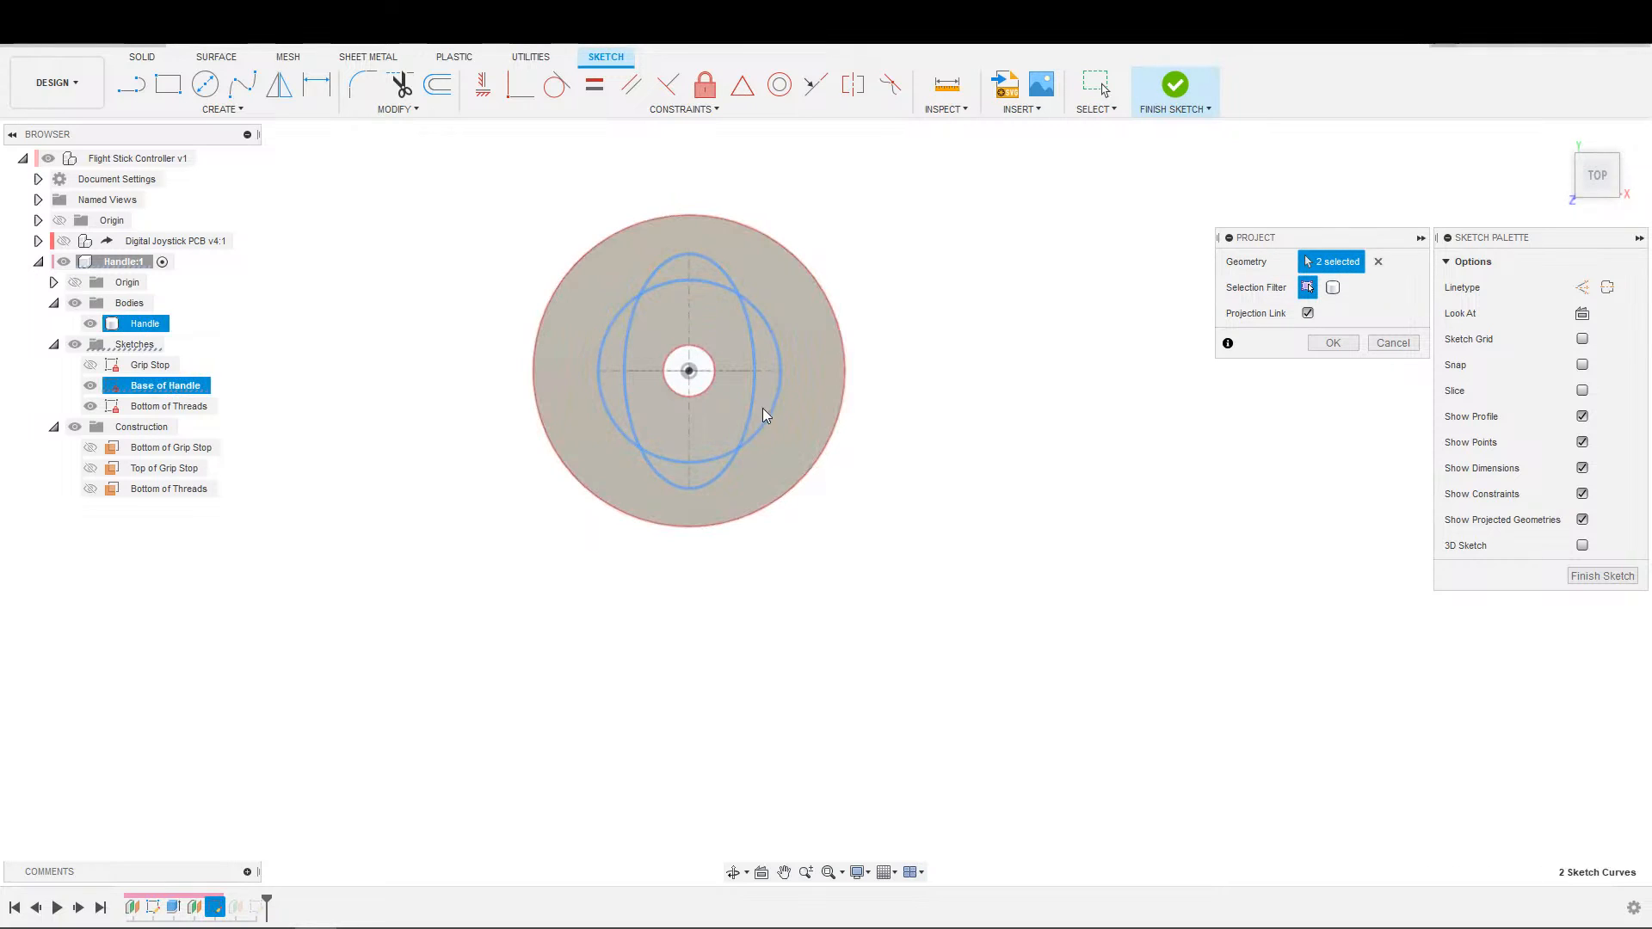
left_click(1333, 342)
left_click(90, 385)
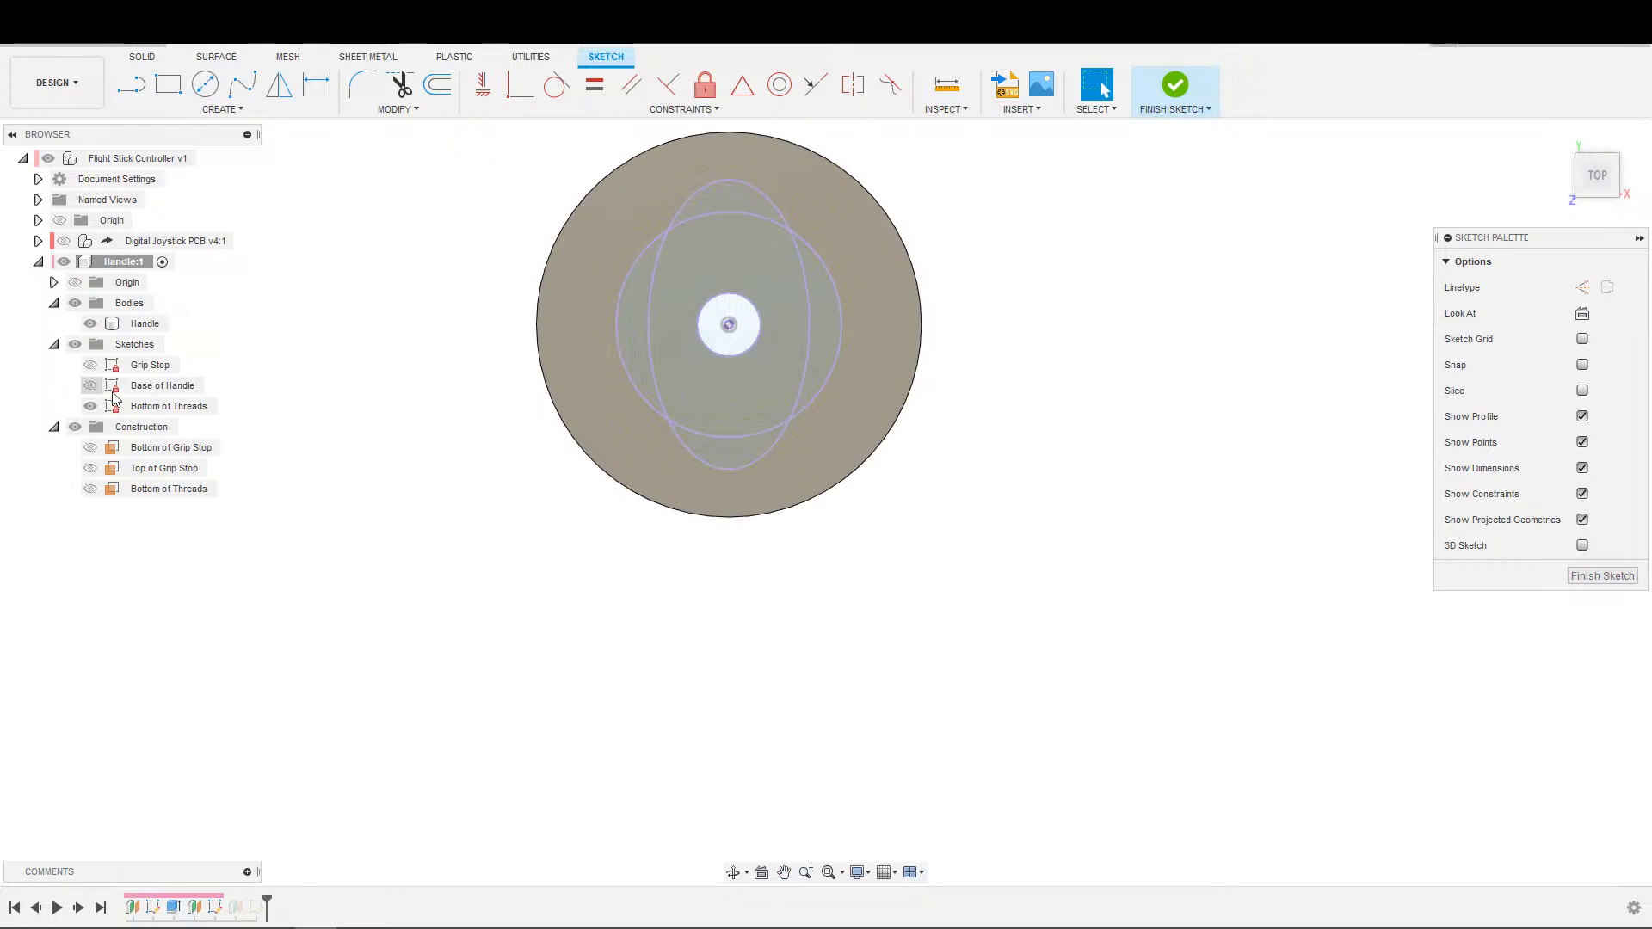
middle_click_drag(332, 346, 297, 428)
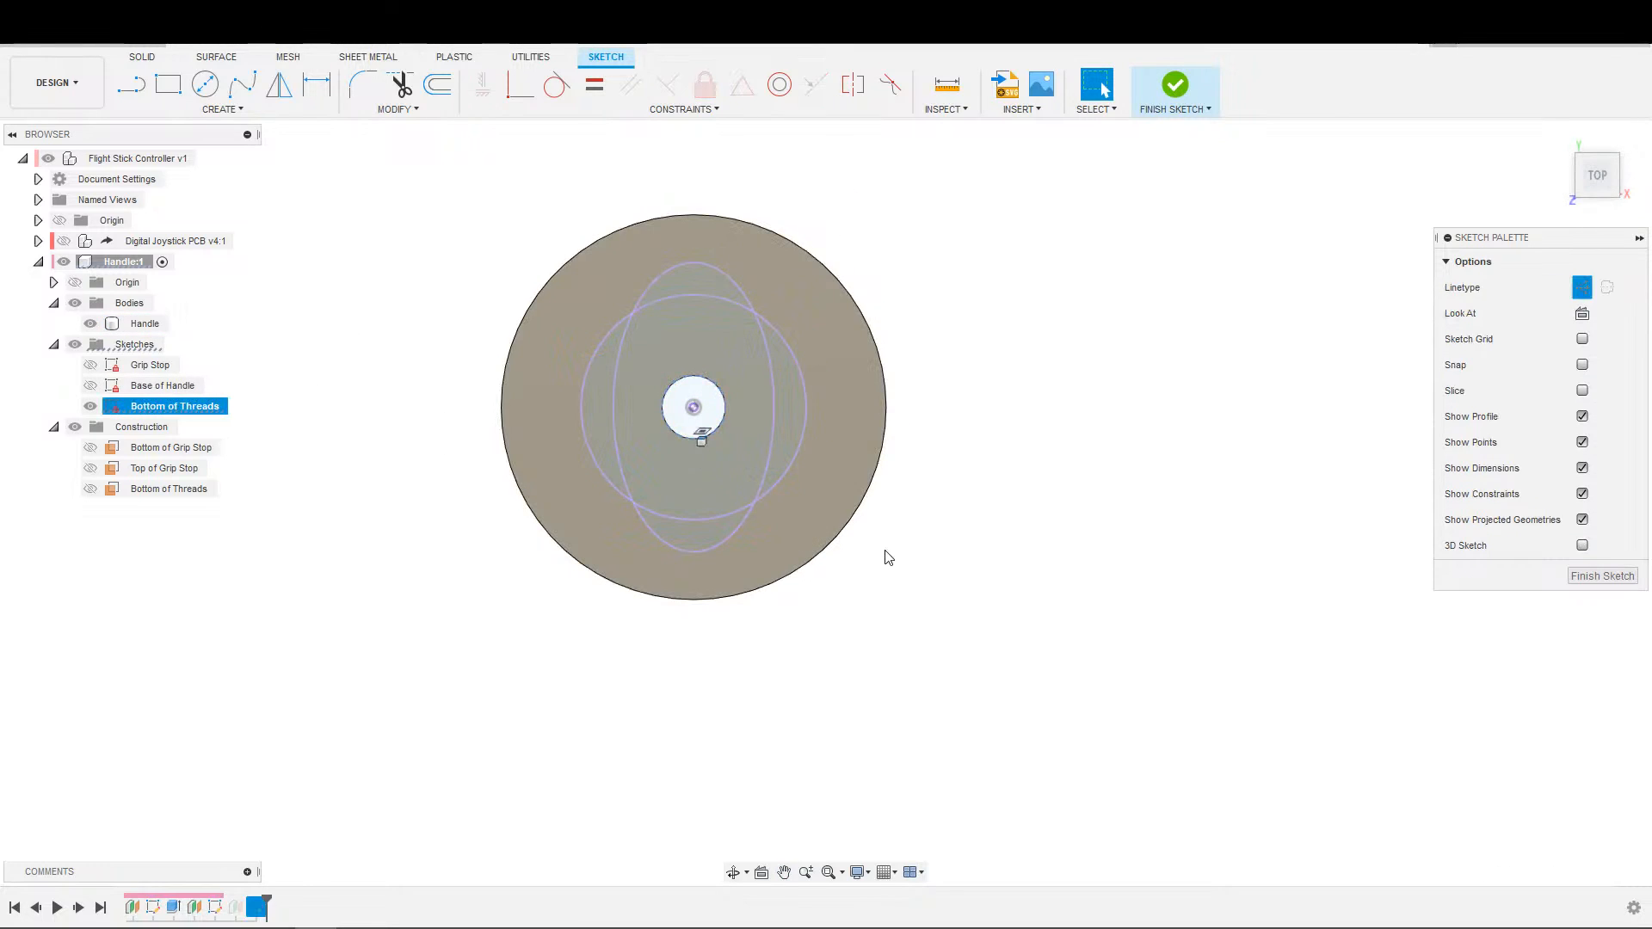
Sketch a circle on the centre point inside the shaft hole and dimension its diameter to 8 mm.
key("c")
left_click(693, 407)
key("d")
left_click(714, 401)
left_click(722, 362)
type("8")
key("Return")
key("Escape")
scroll(729, 472, "down", 2)
middle_click_drag(791, 384, 903, 349)
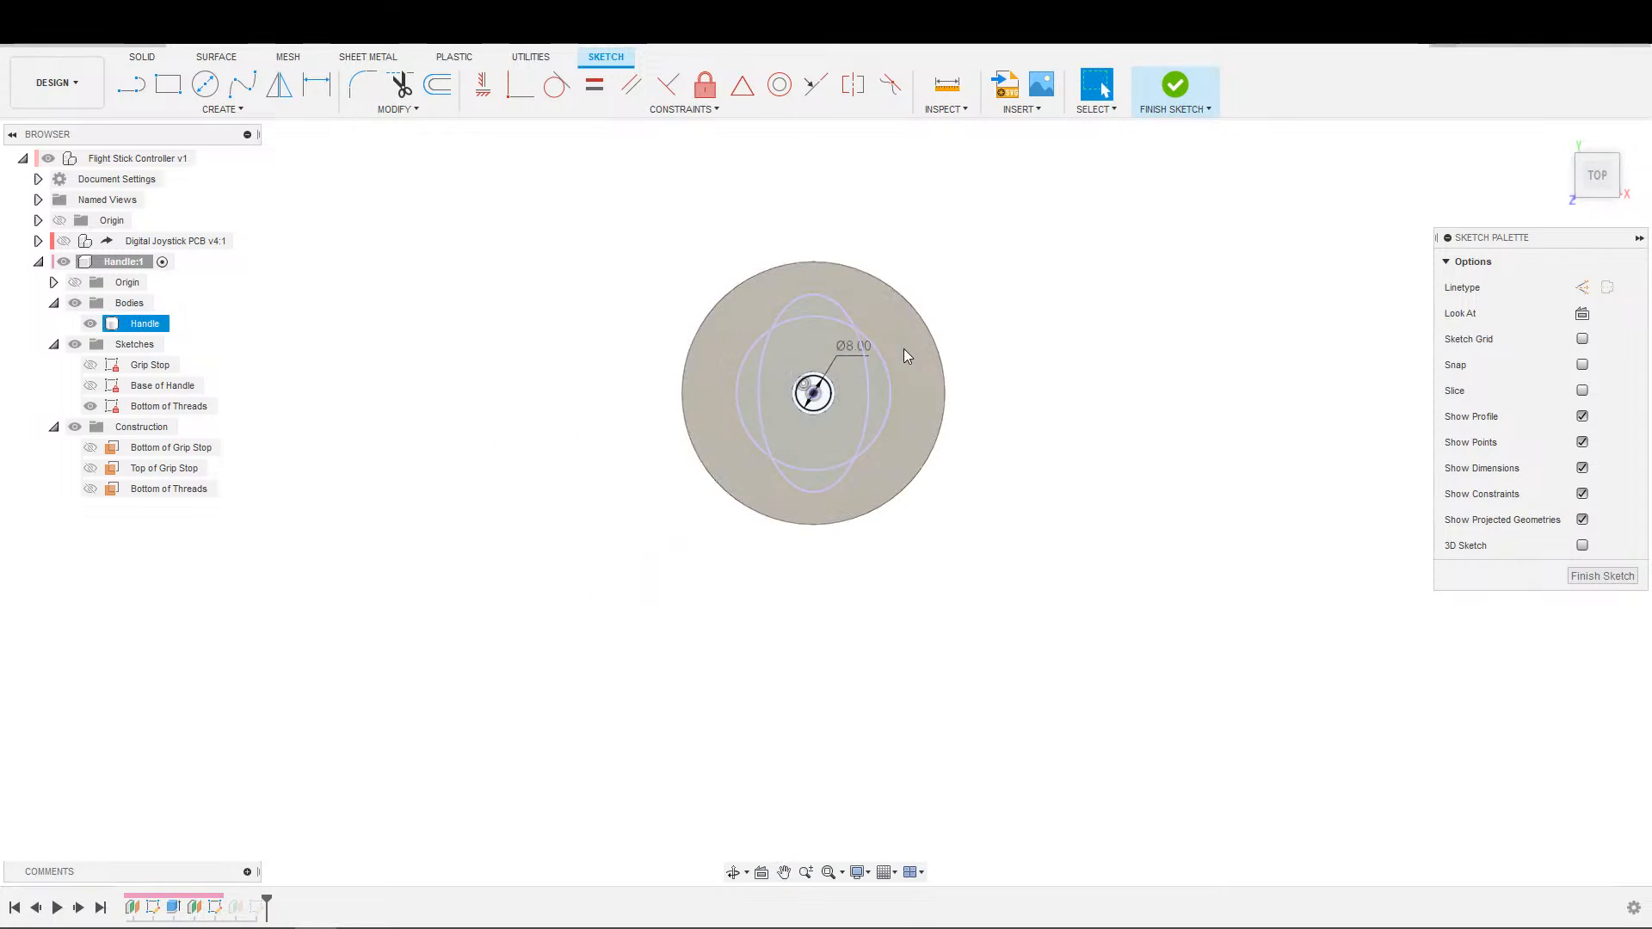
Finish the Bottom of Threads sketch.
left_click(1162, 116)
scroll(1071, 322, "down", 1)
key("Escape")
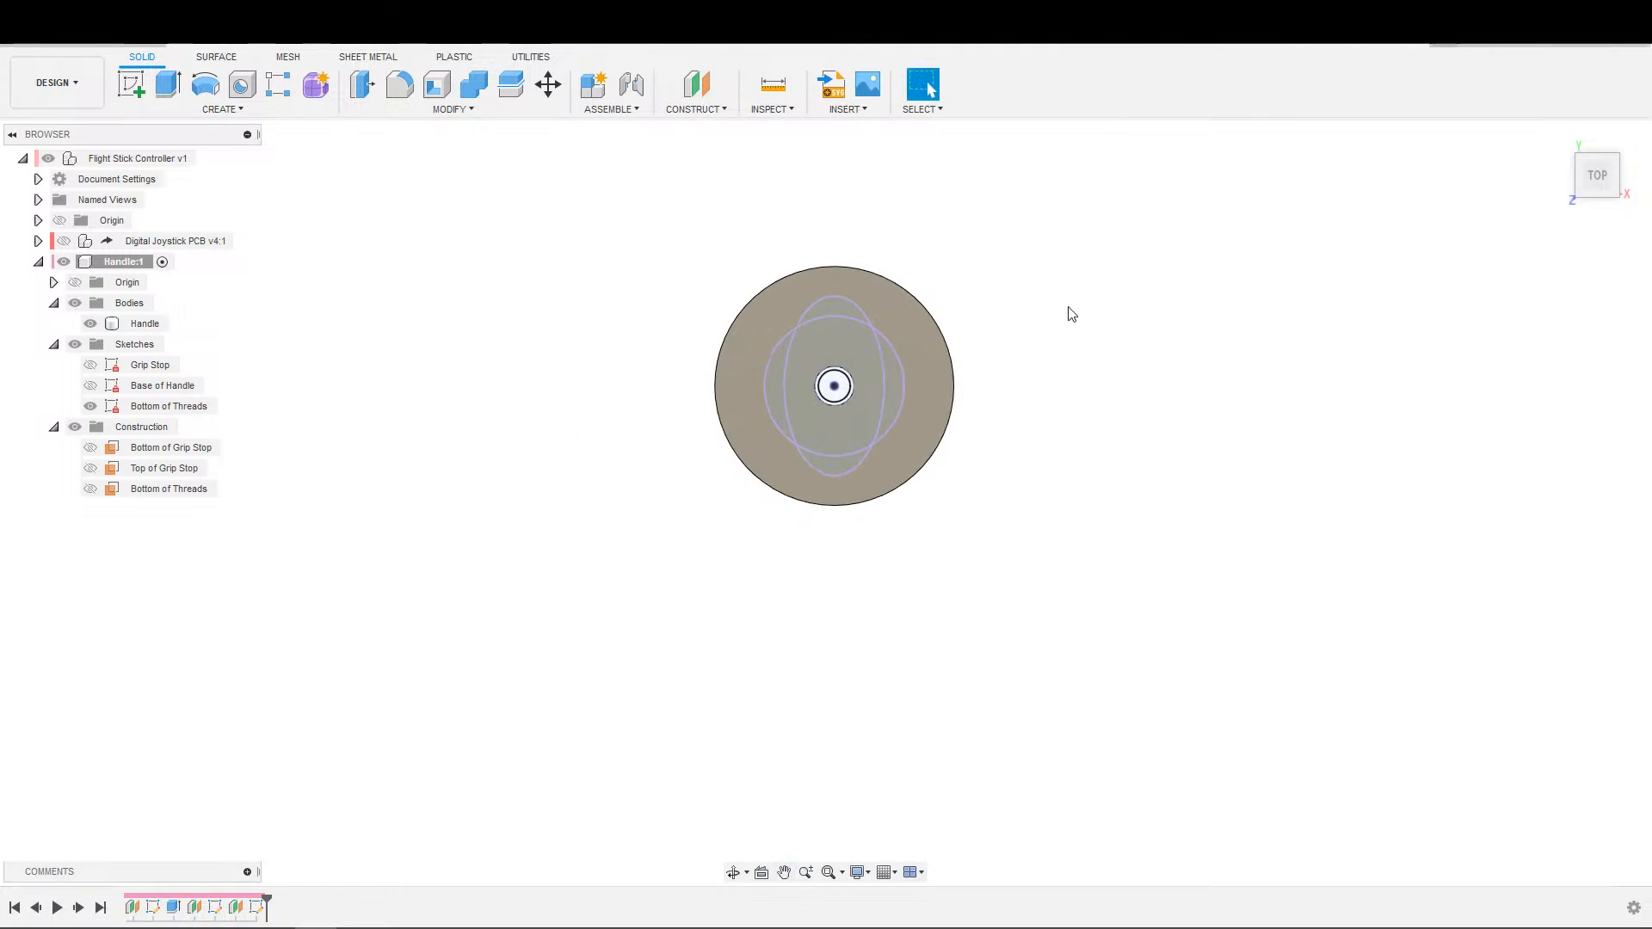
scroll(1072, 314, "up", 1)
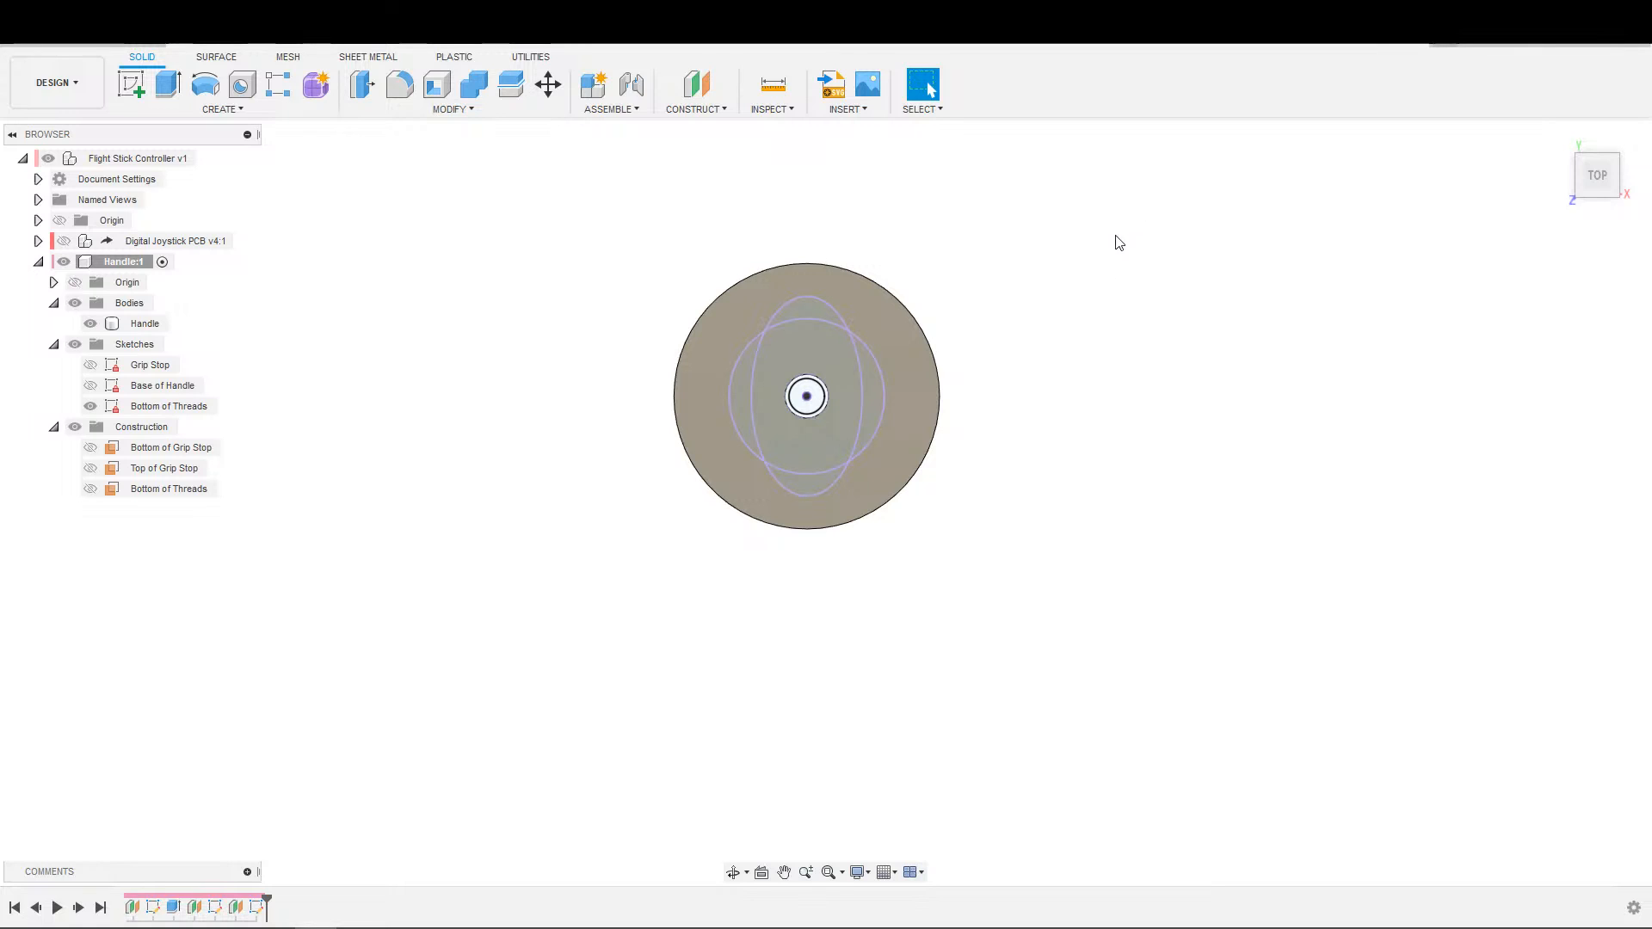
middle_click_drag(405, 600, 412, 569, "shift")
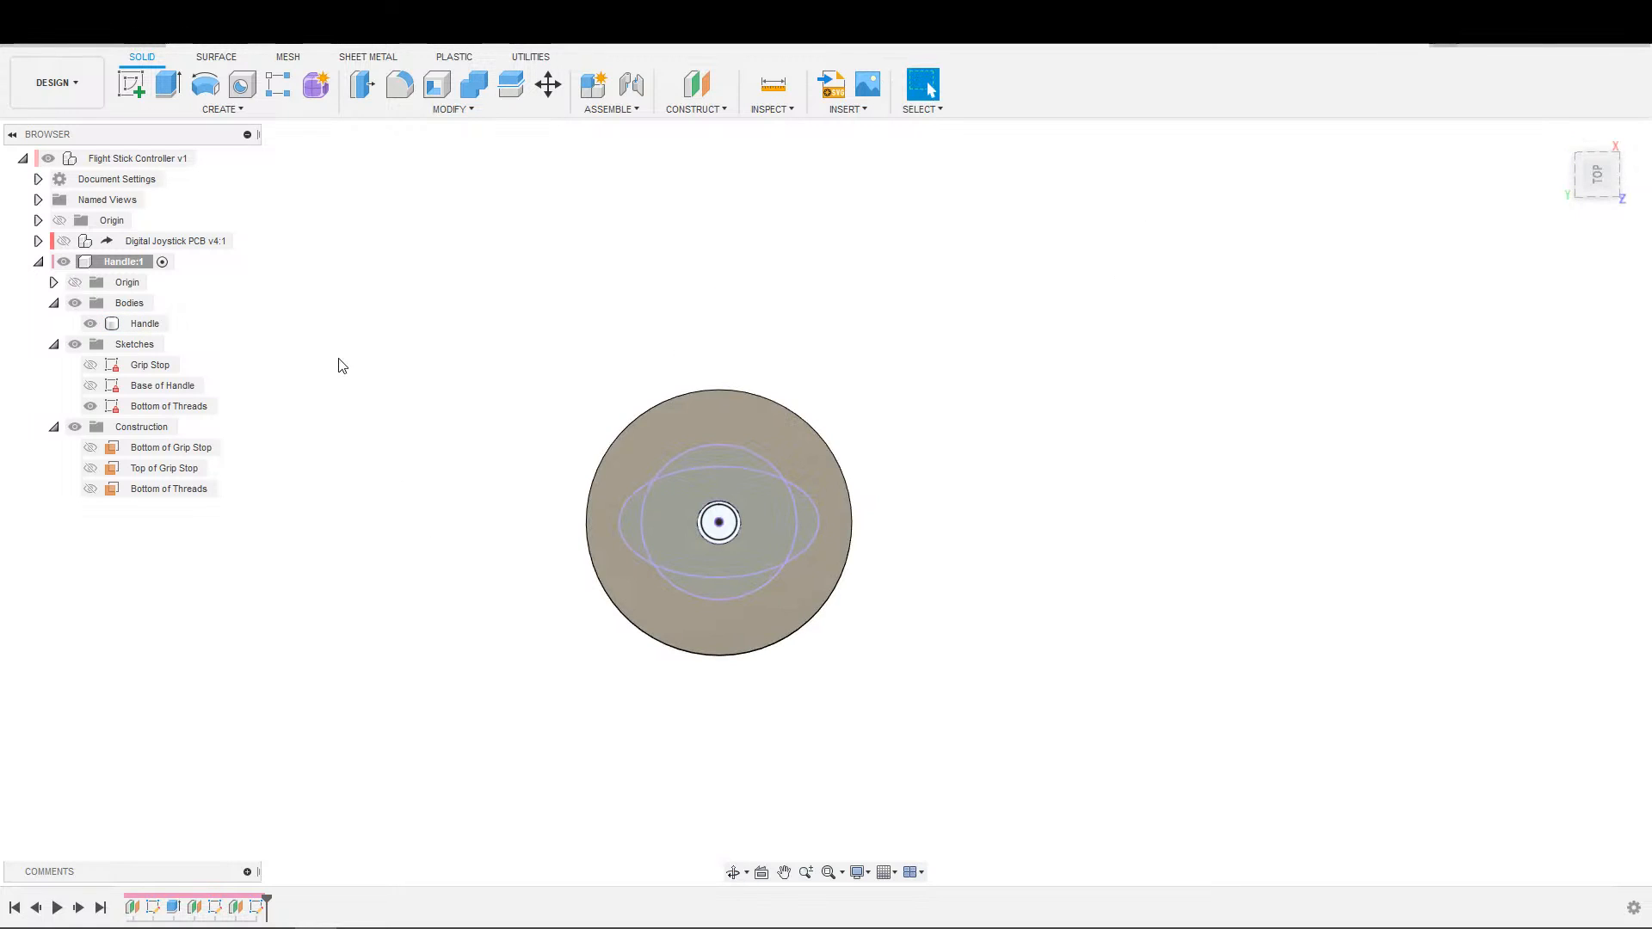
Toggle the Digital Joystick PCB's visibility to check the shaft against the grip stop, and browse its Shaft Assembly and Shaft components.
middle_click_drag(572, 565, 675, 423, "shift")
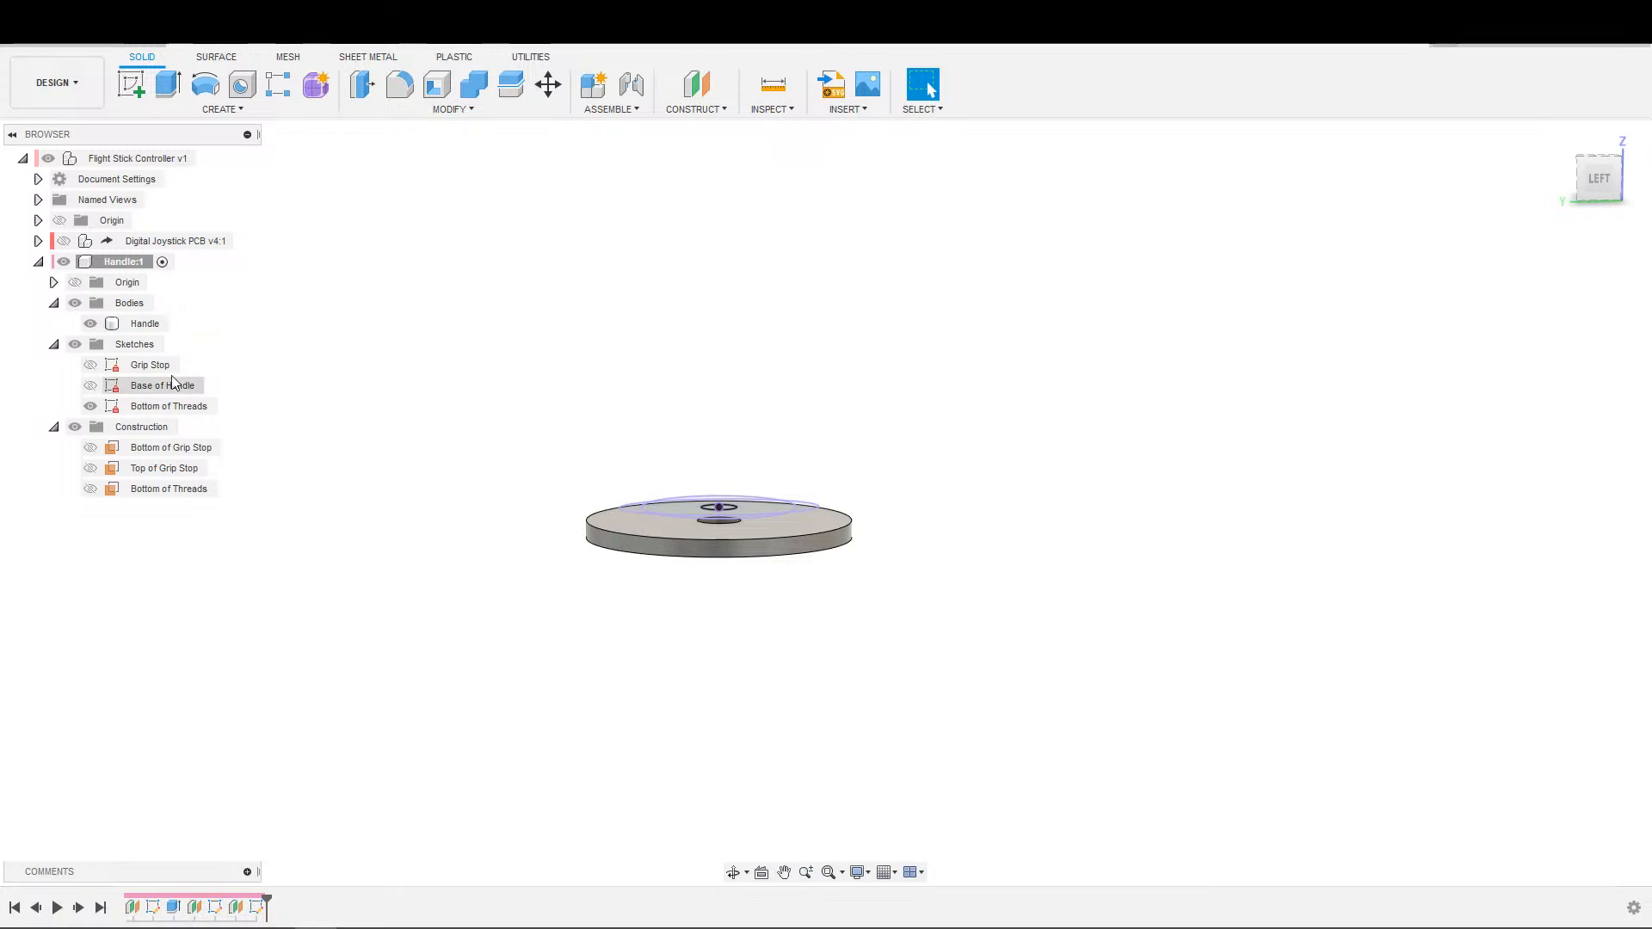
left_click(64, 241)
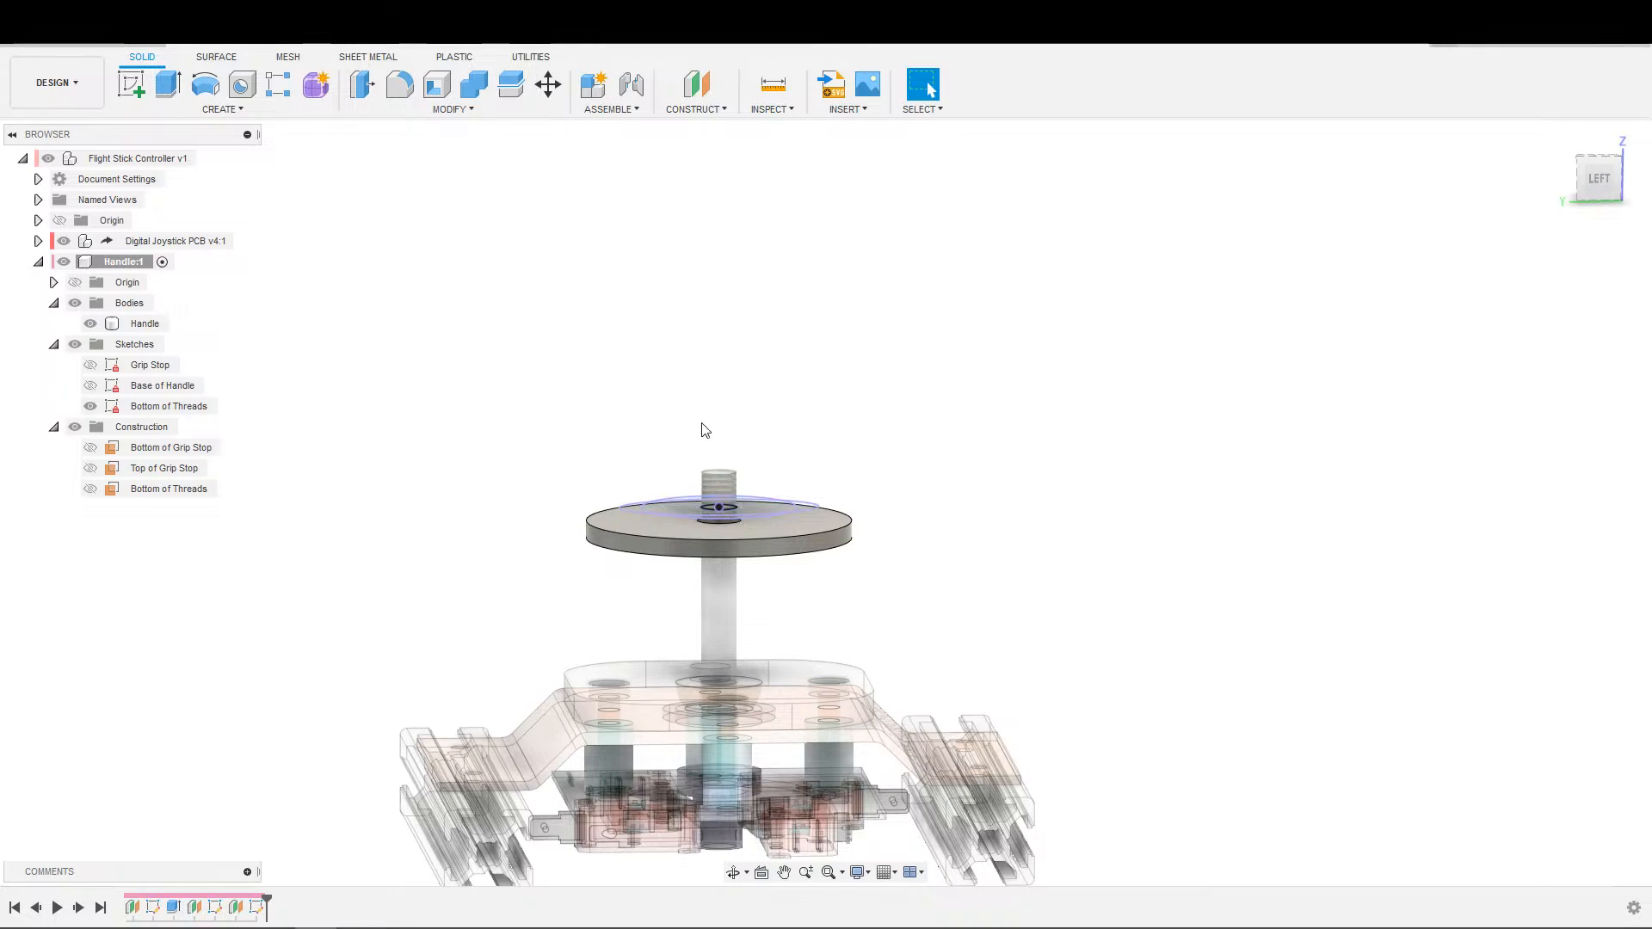
left_click(75, 263)
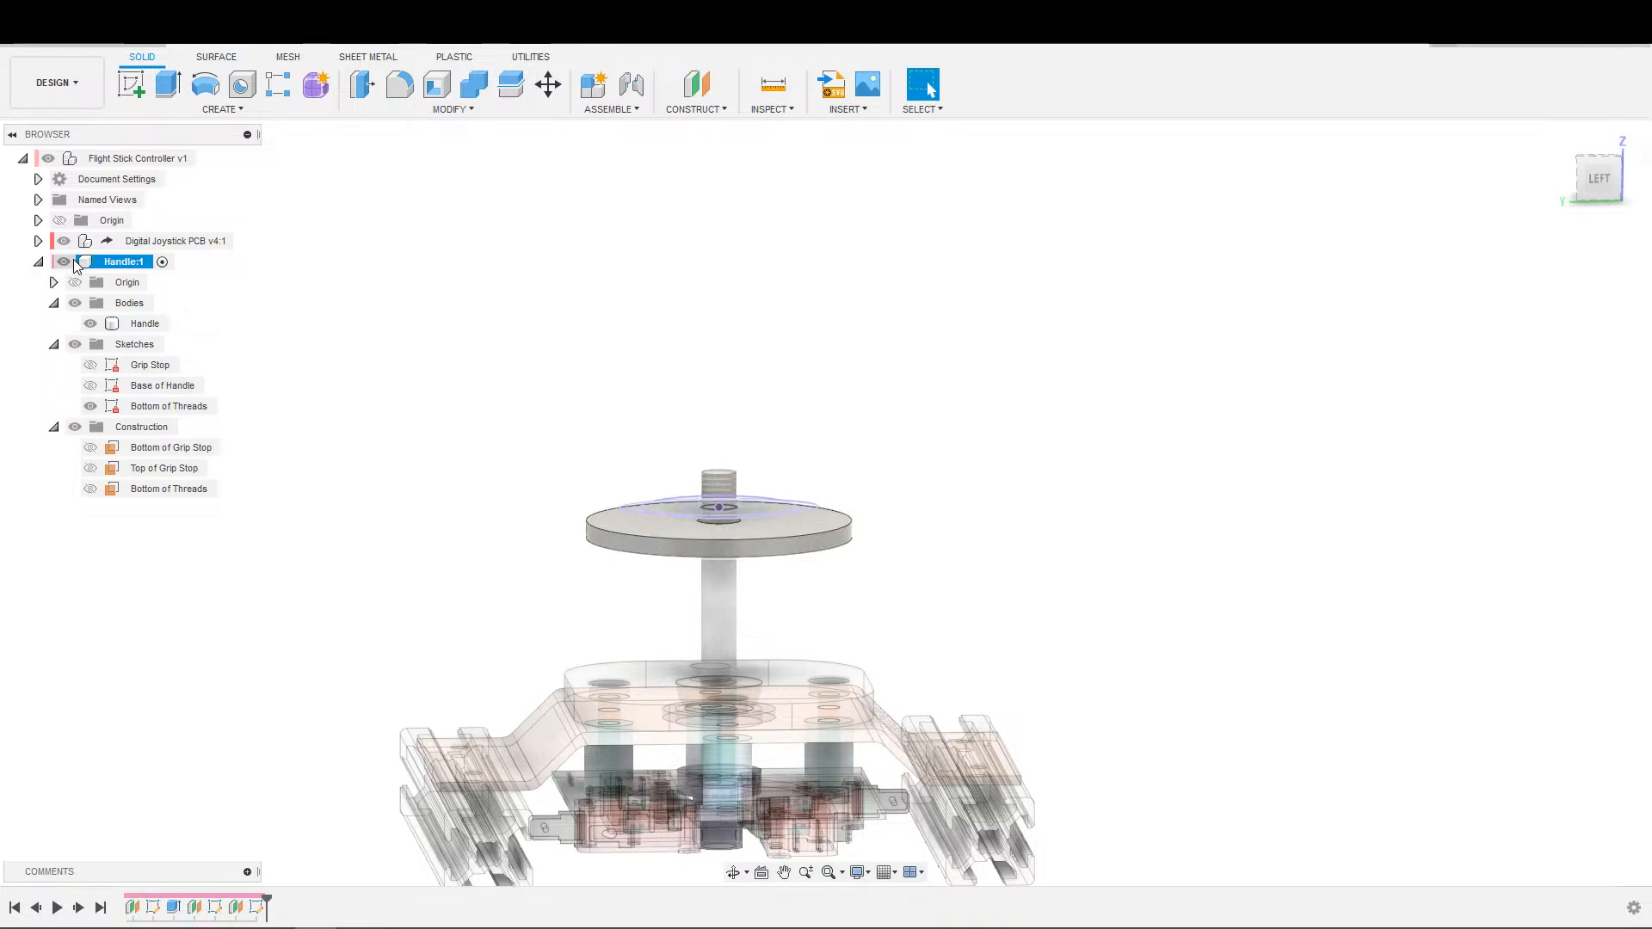
left_click(64, 241)
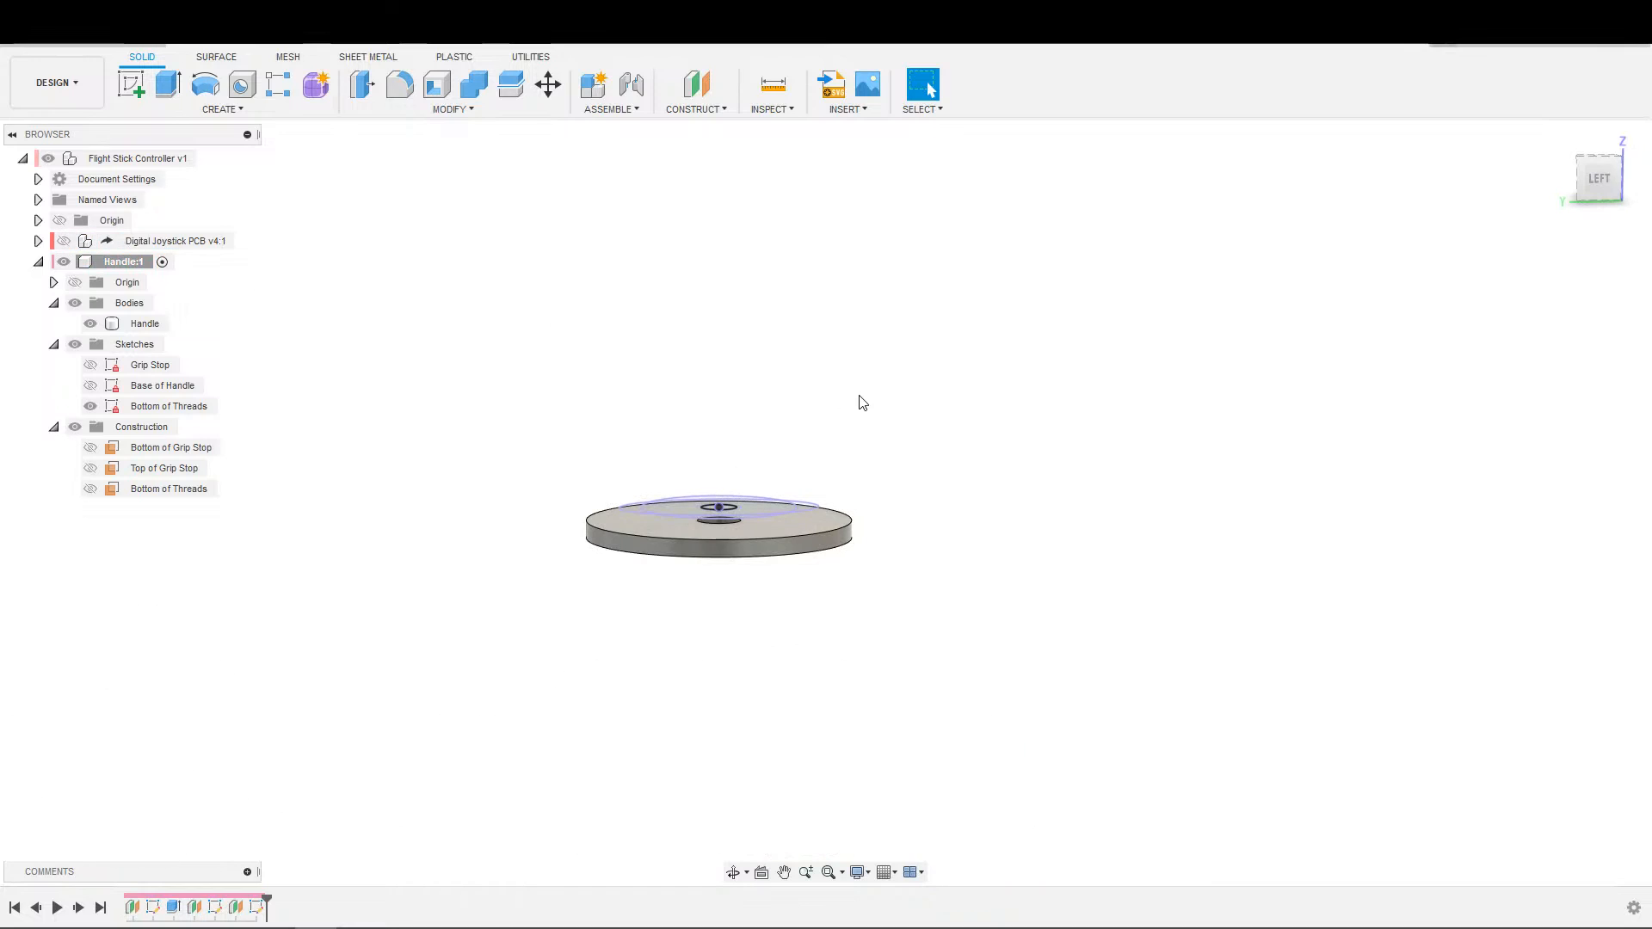
left_click(38, 240)
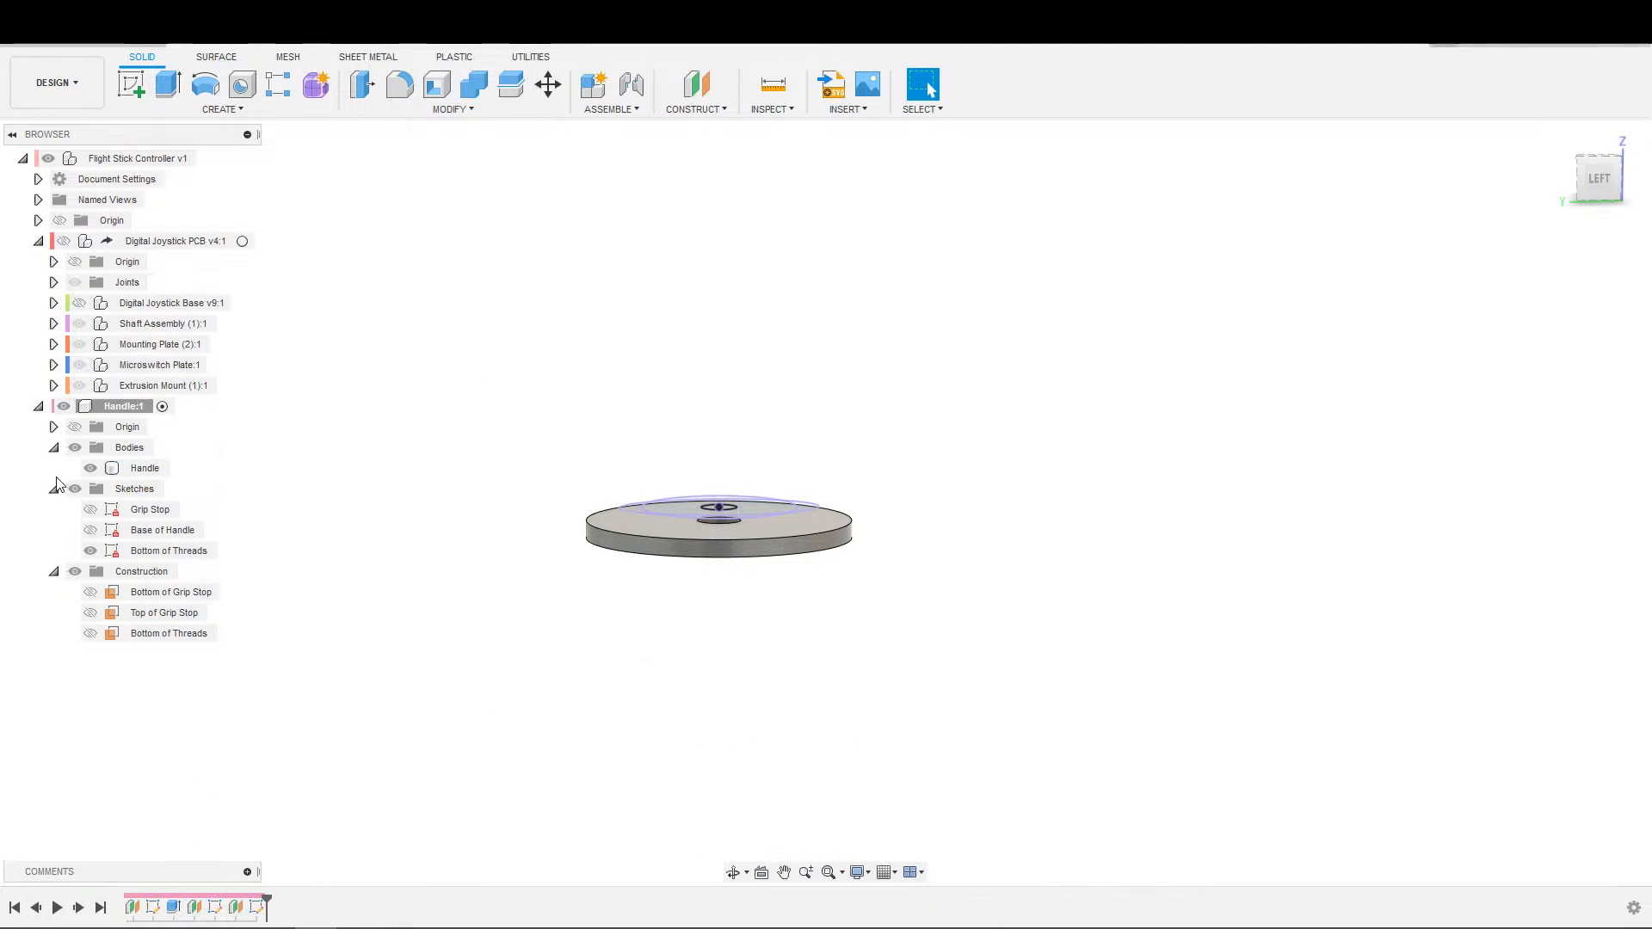
left_click(54, 323)
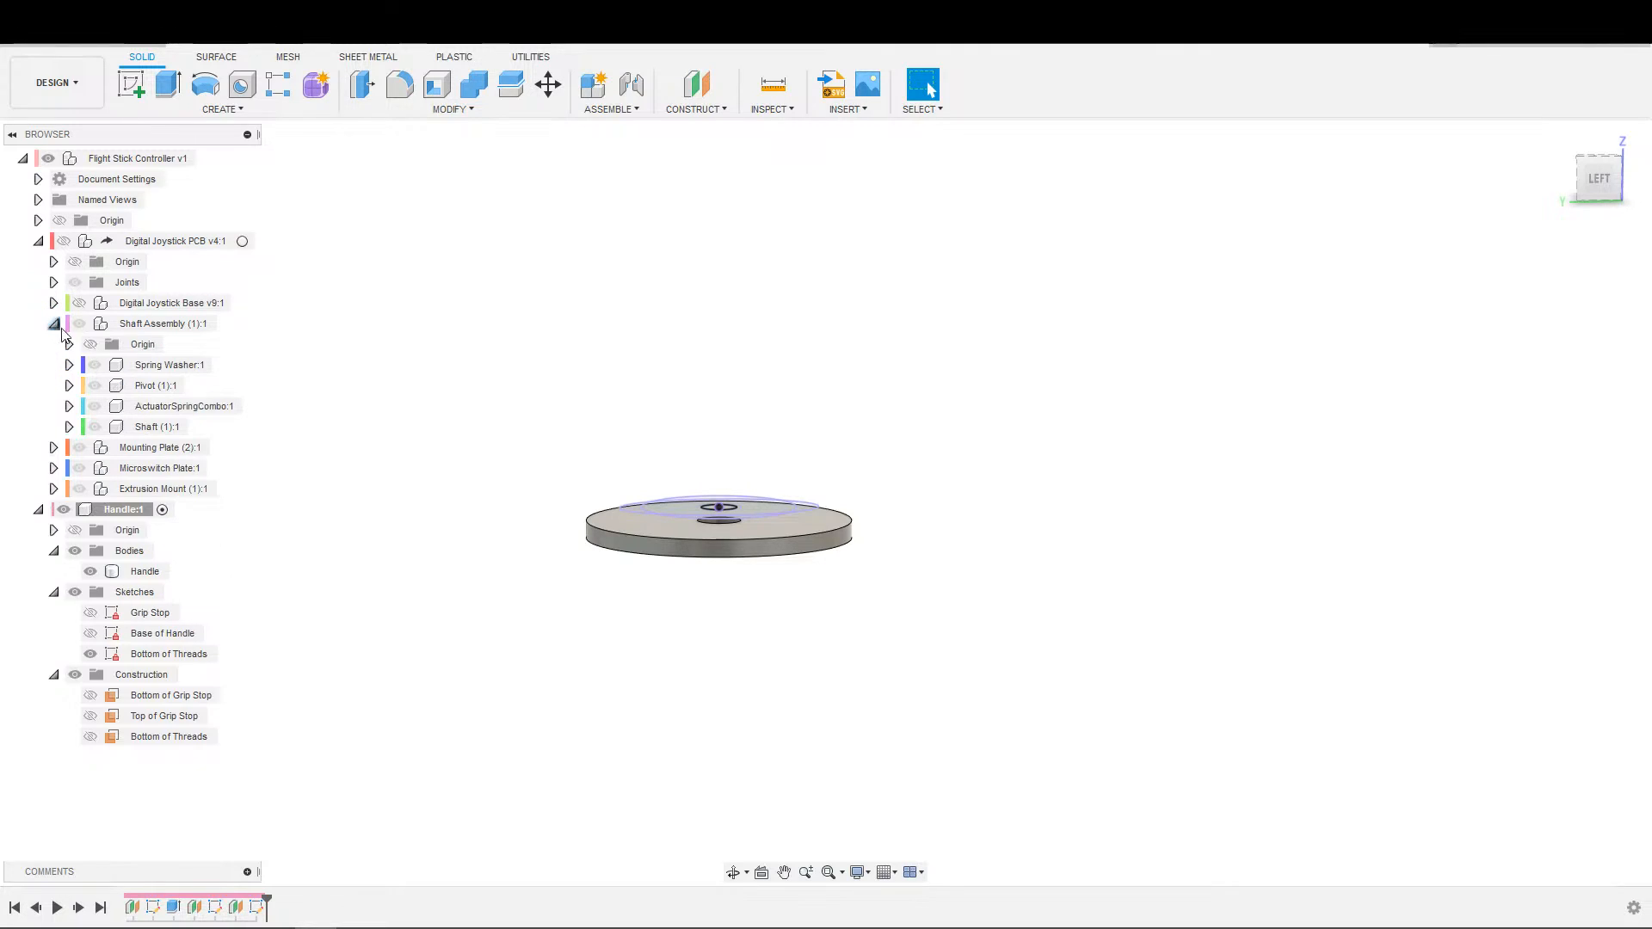
left_click(69, 427)
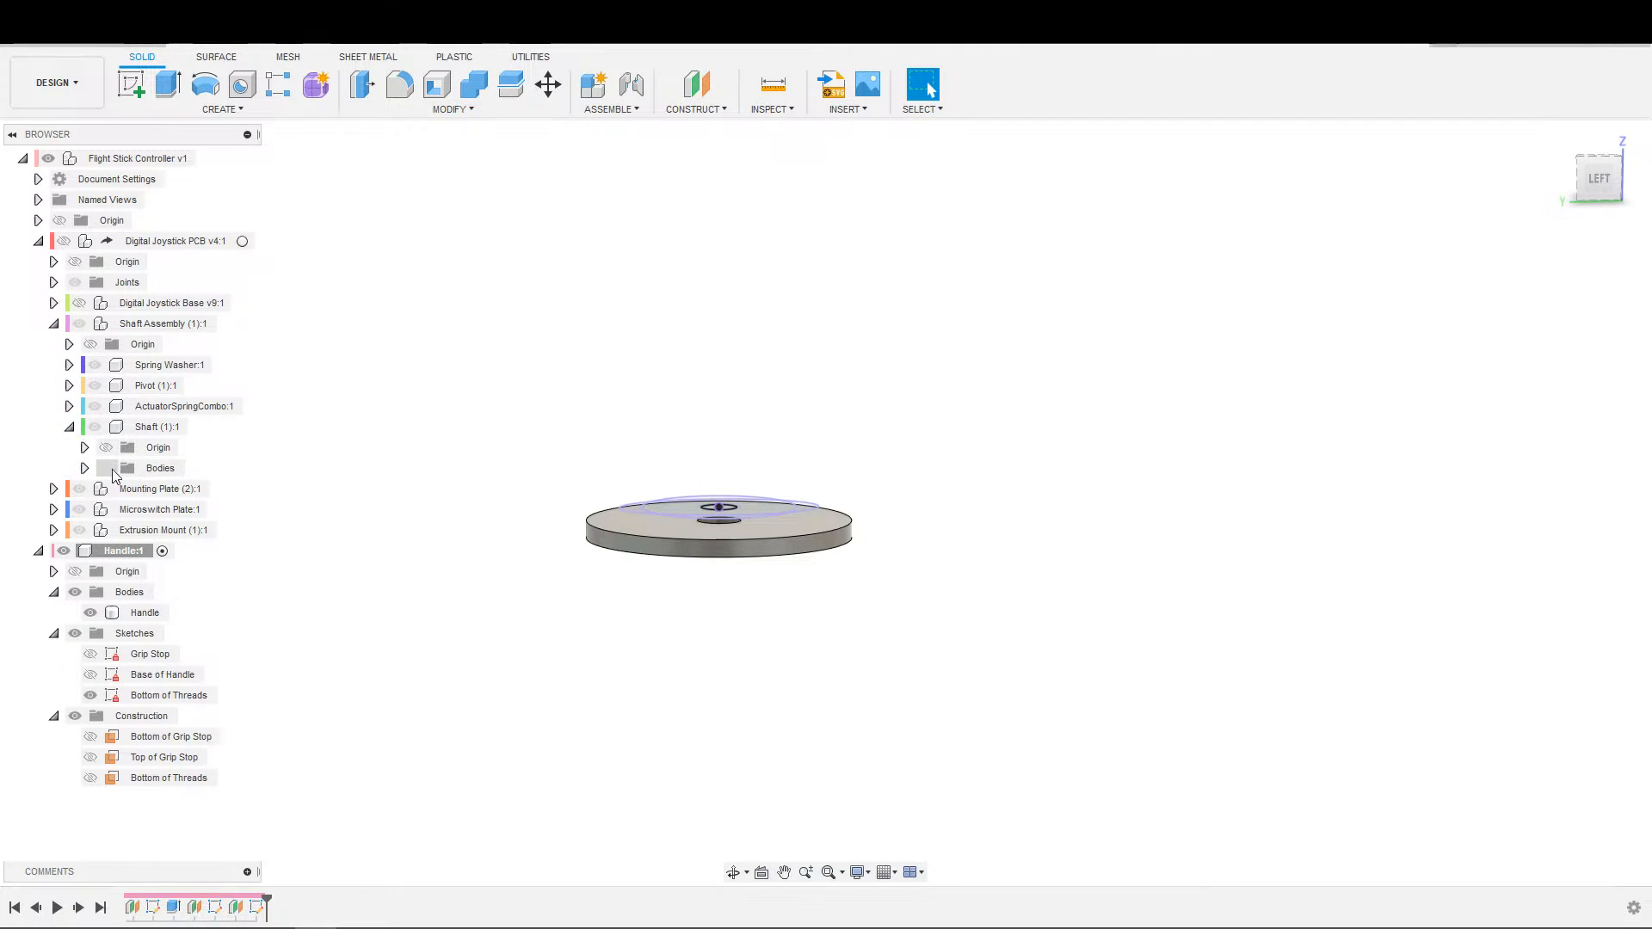
left_click(68, 427)
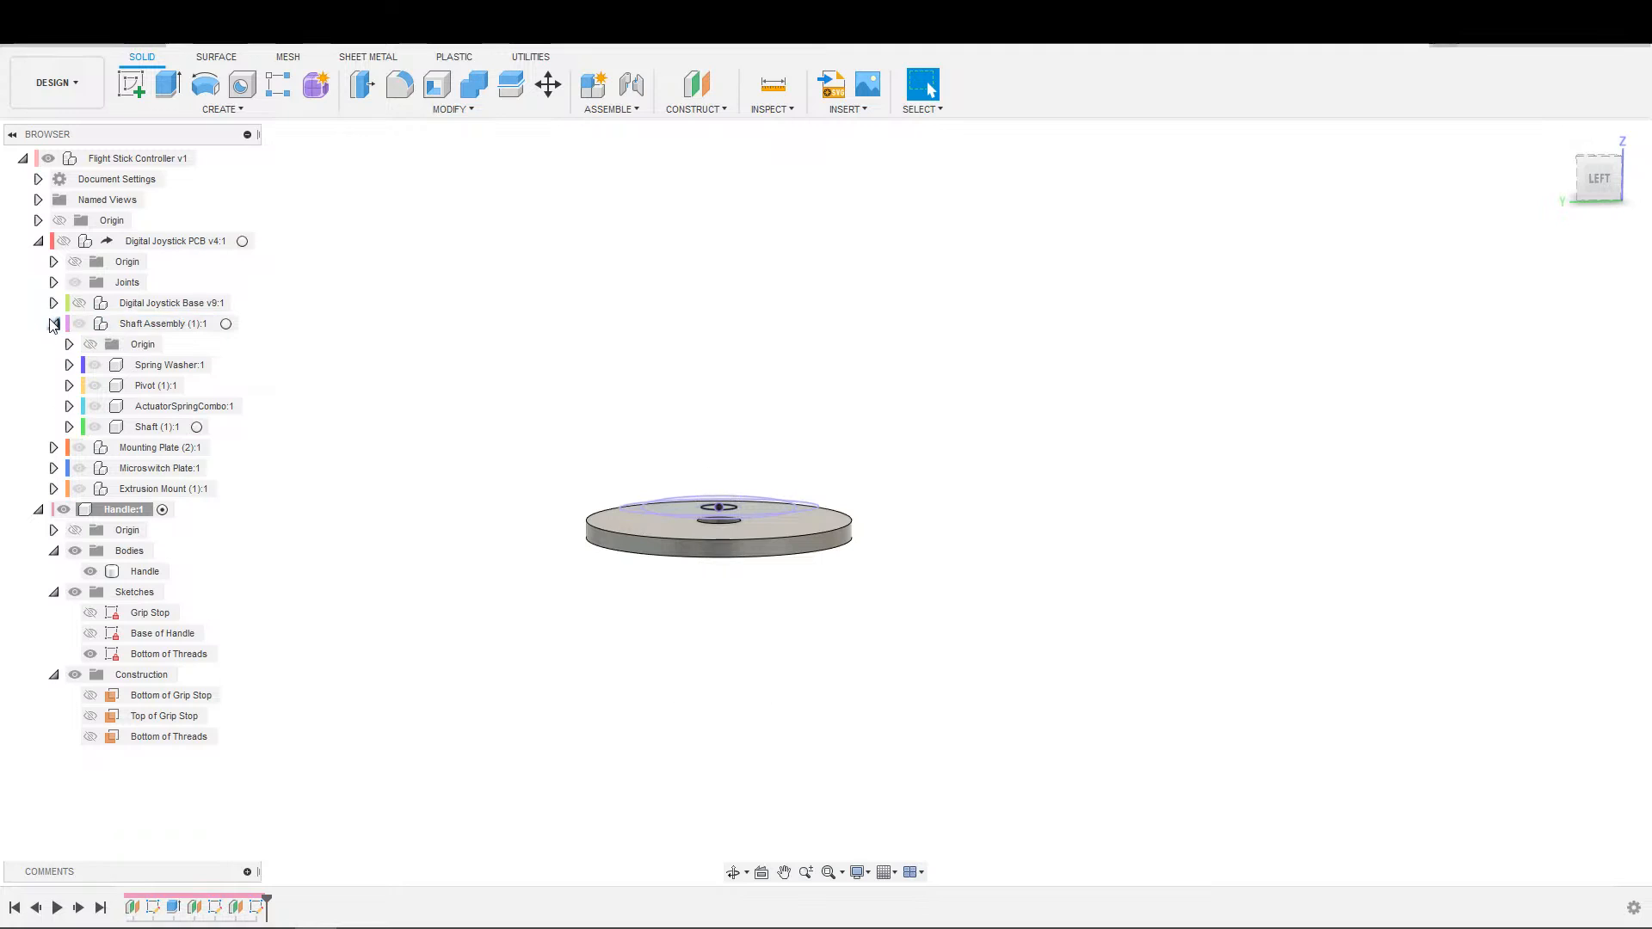
left_click(53, 325)
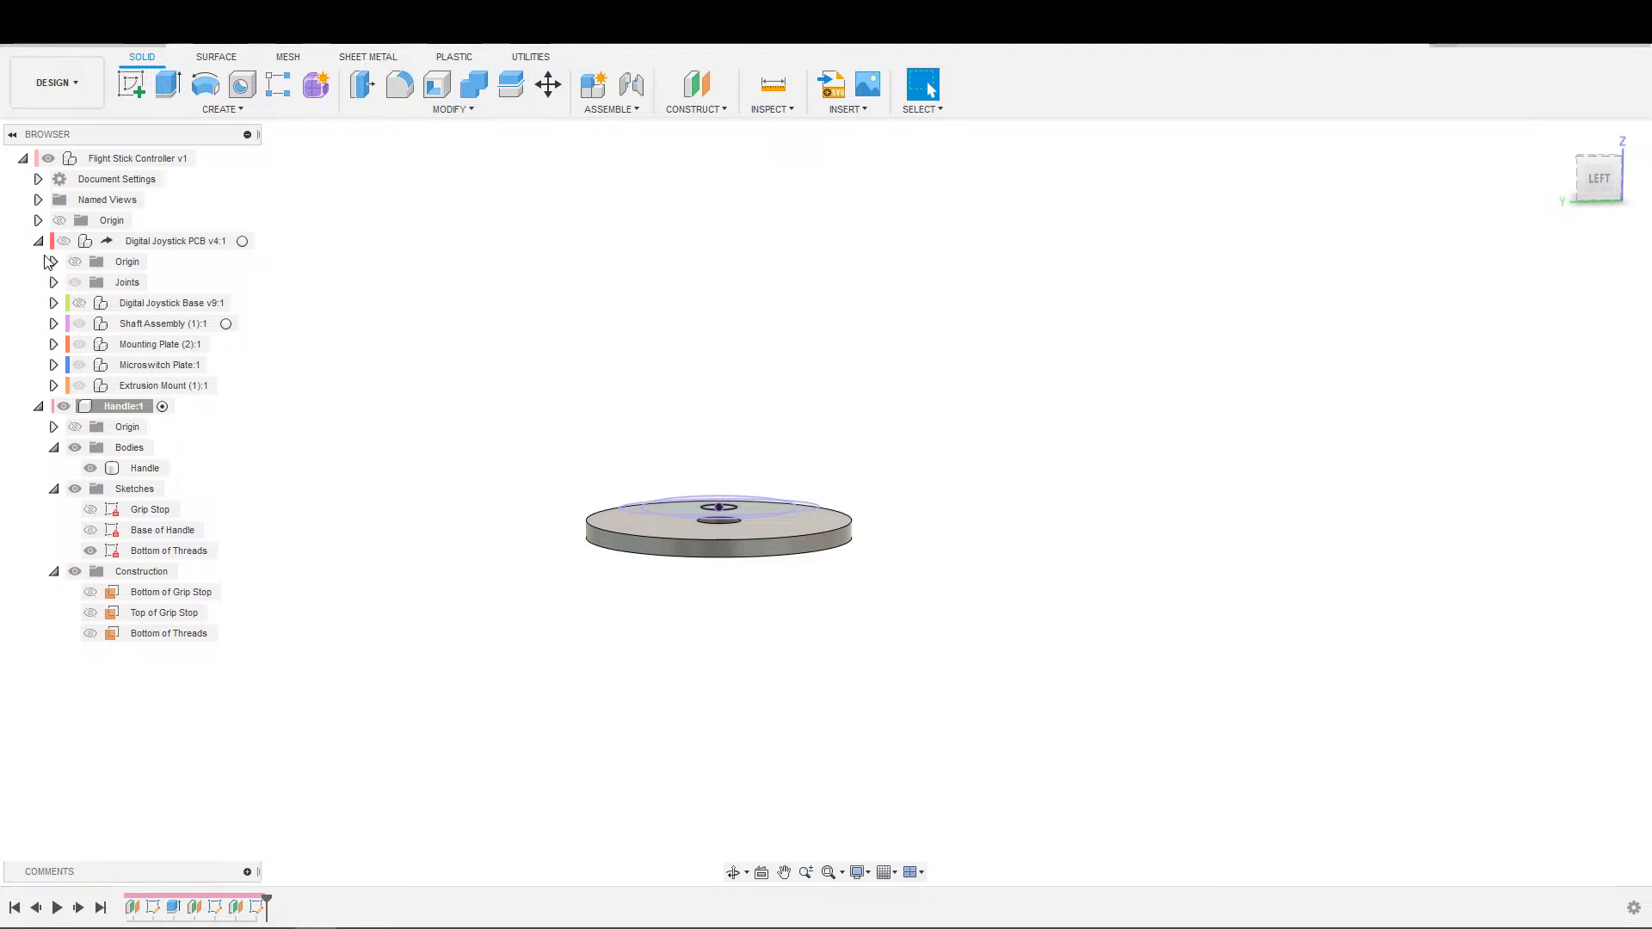
left_click(38, 241)
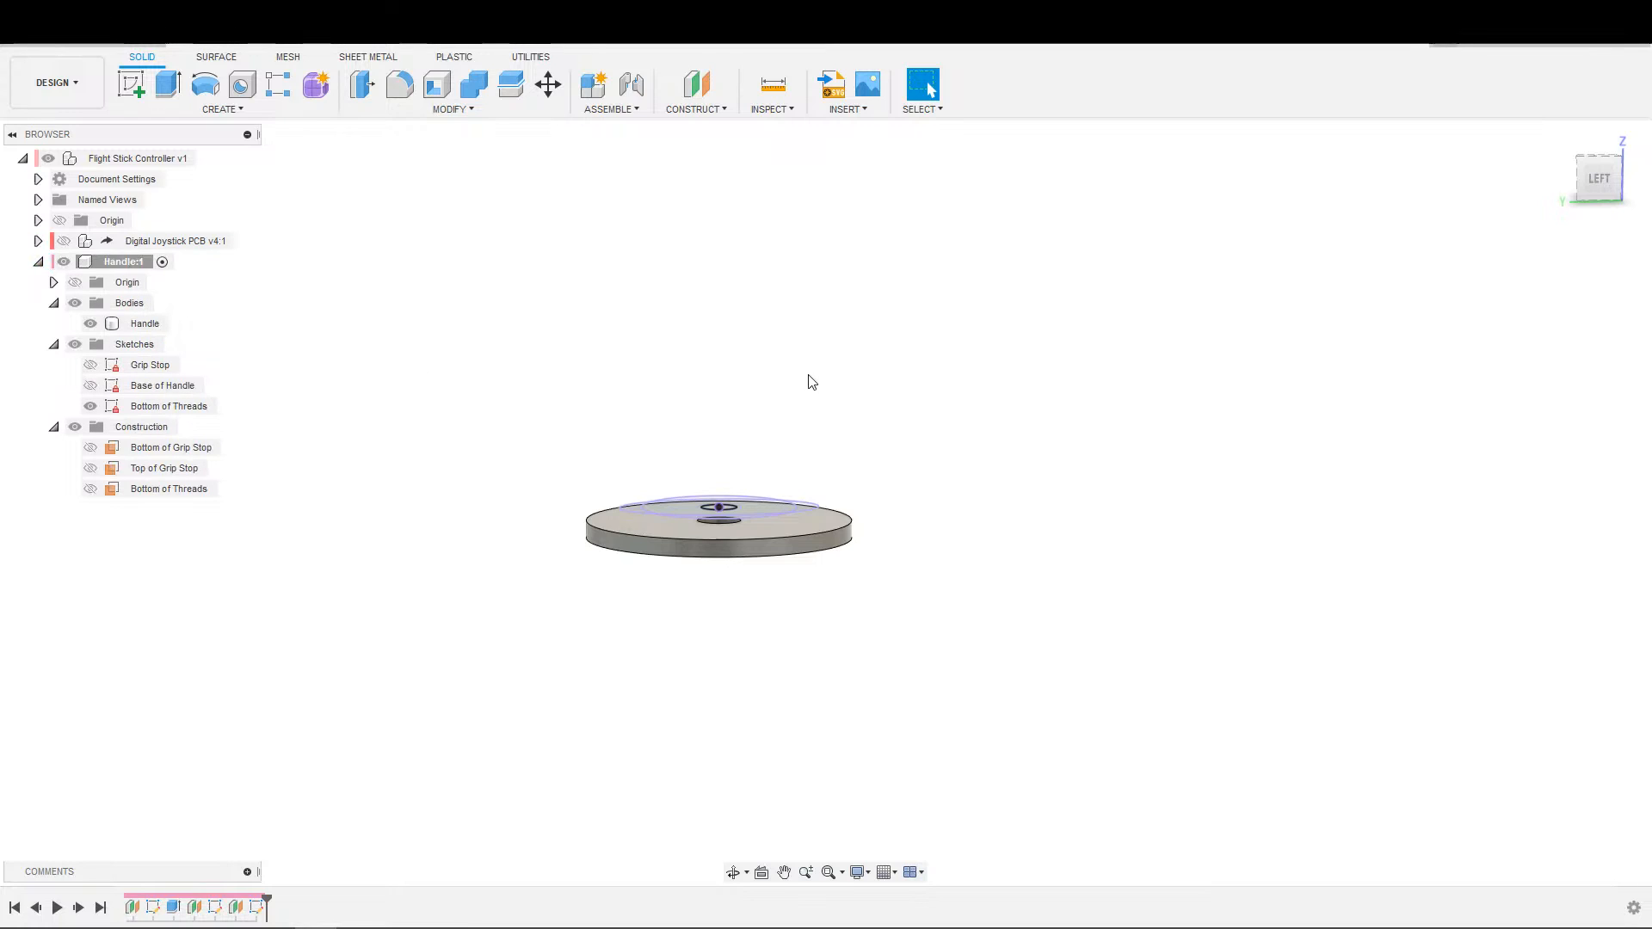
Show the Digital Joystick PCB component and create an offset plane at 0 mm on the threaded shaft's top face.
middle_click_drag(809, 375, 794, 434, "shift")
left_click(703, 76)
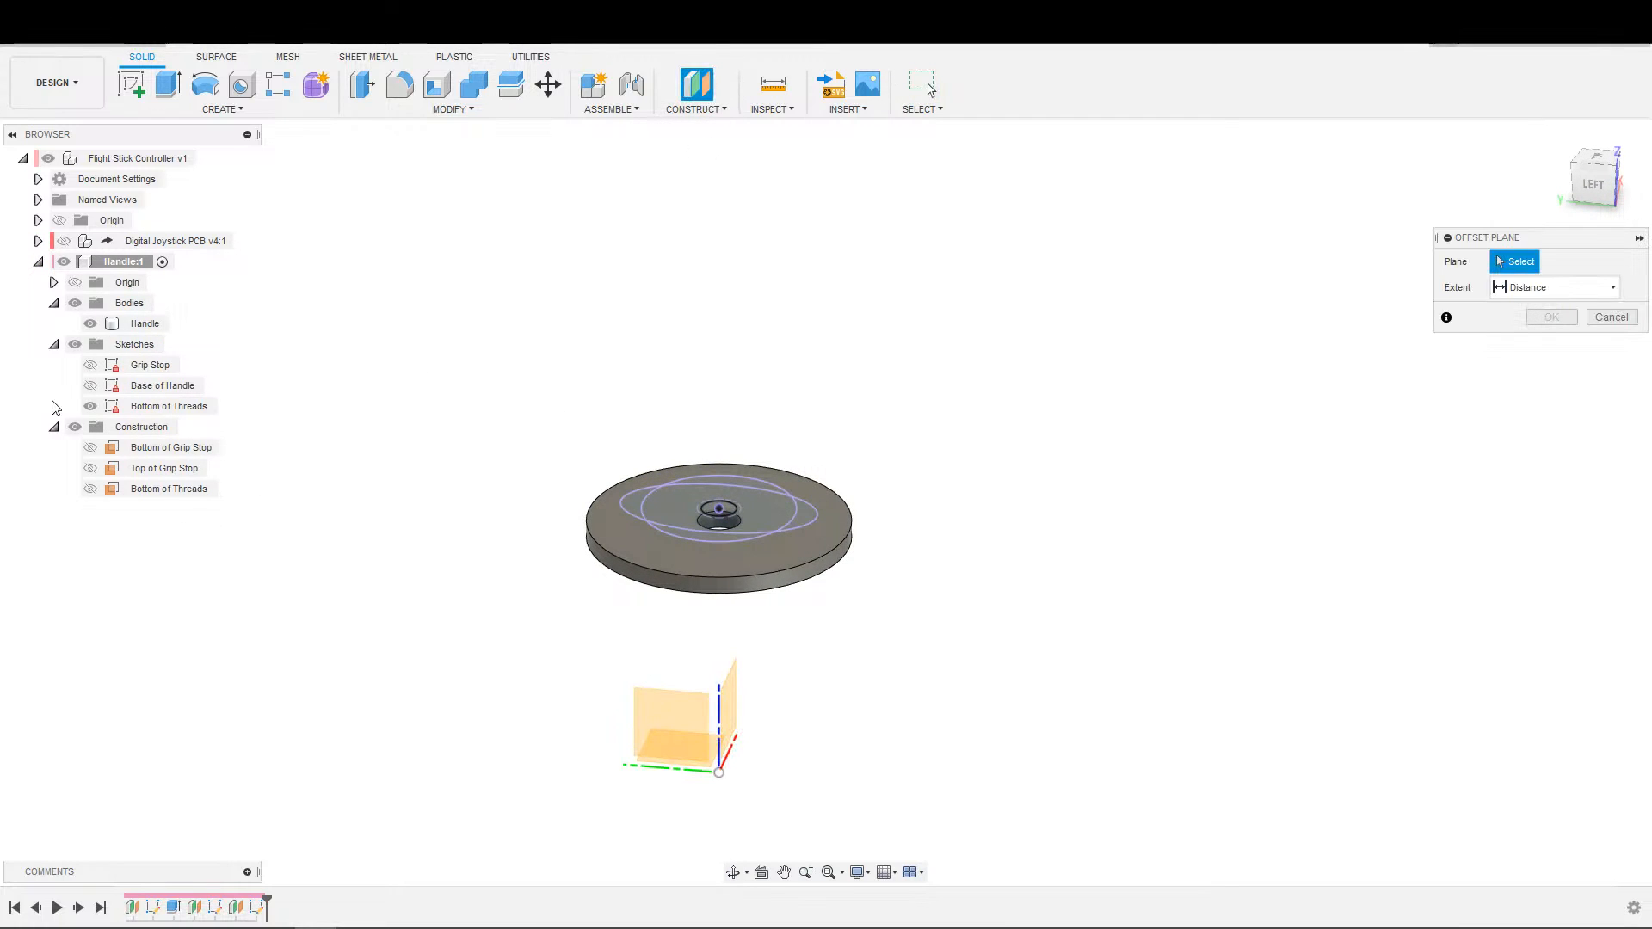
left_click(64, 241)
scroll(731, 435, "up", 3)
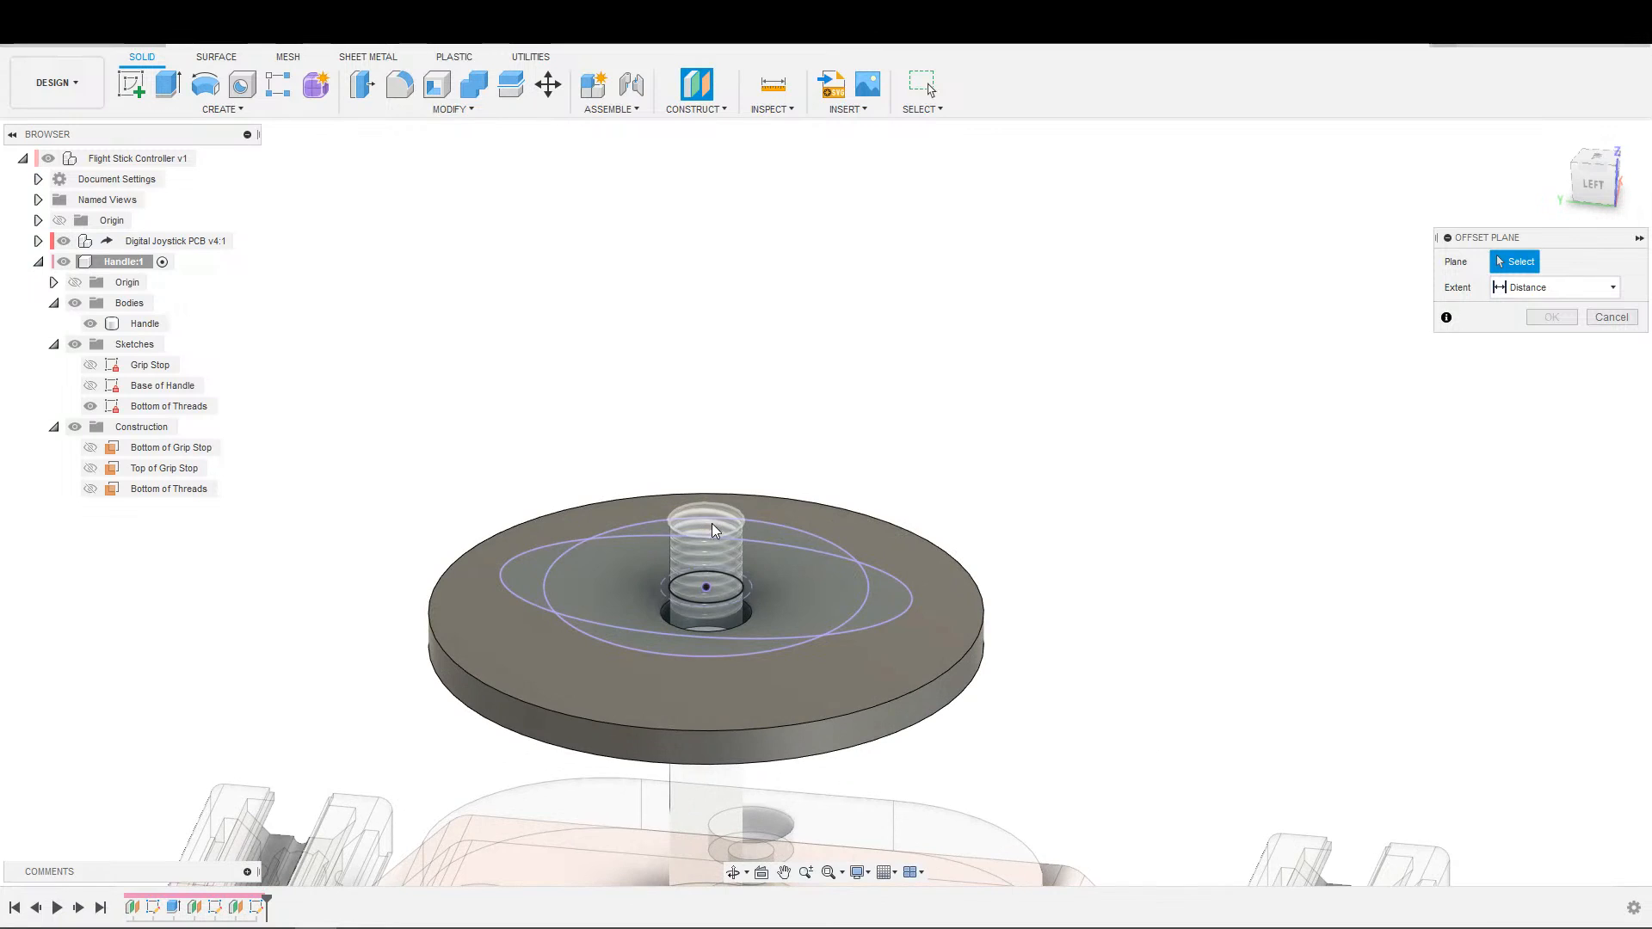
left_click(713, 529)
left_click(1551, 343)
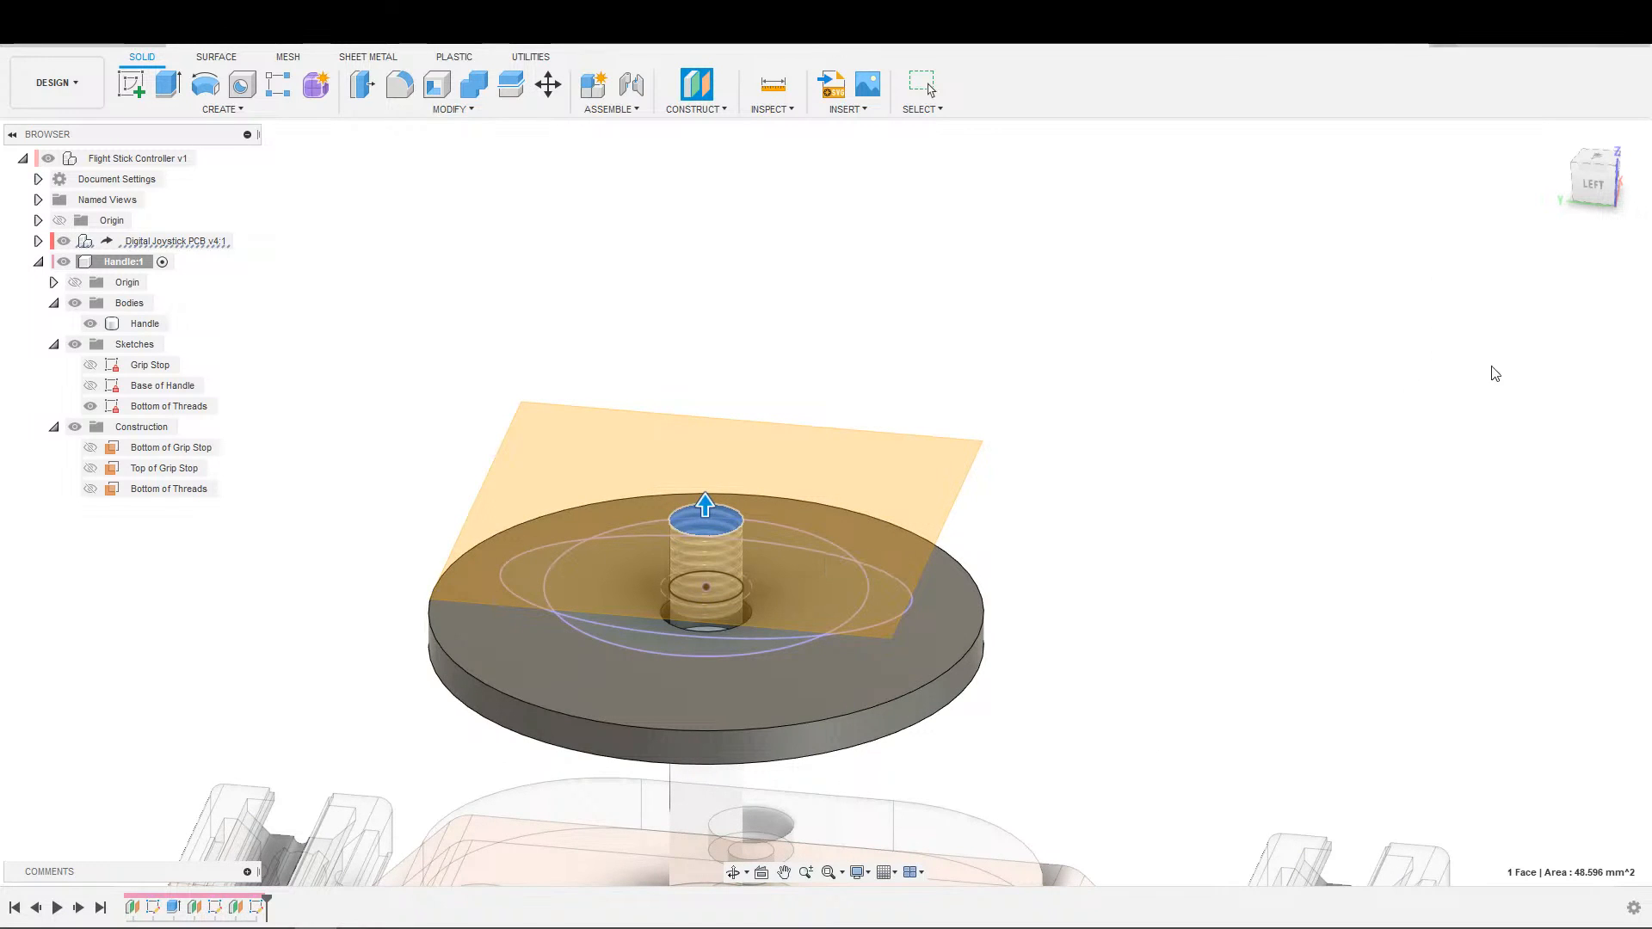
Rename the new construction plane as Top of Shaft, and collapse the Bodies and Sketches folders.
scroll(1538, 365, "down", 3)
double_click(143, 510)
type("Top")
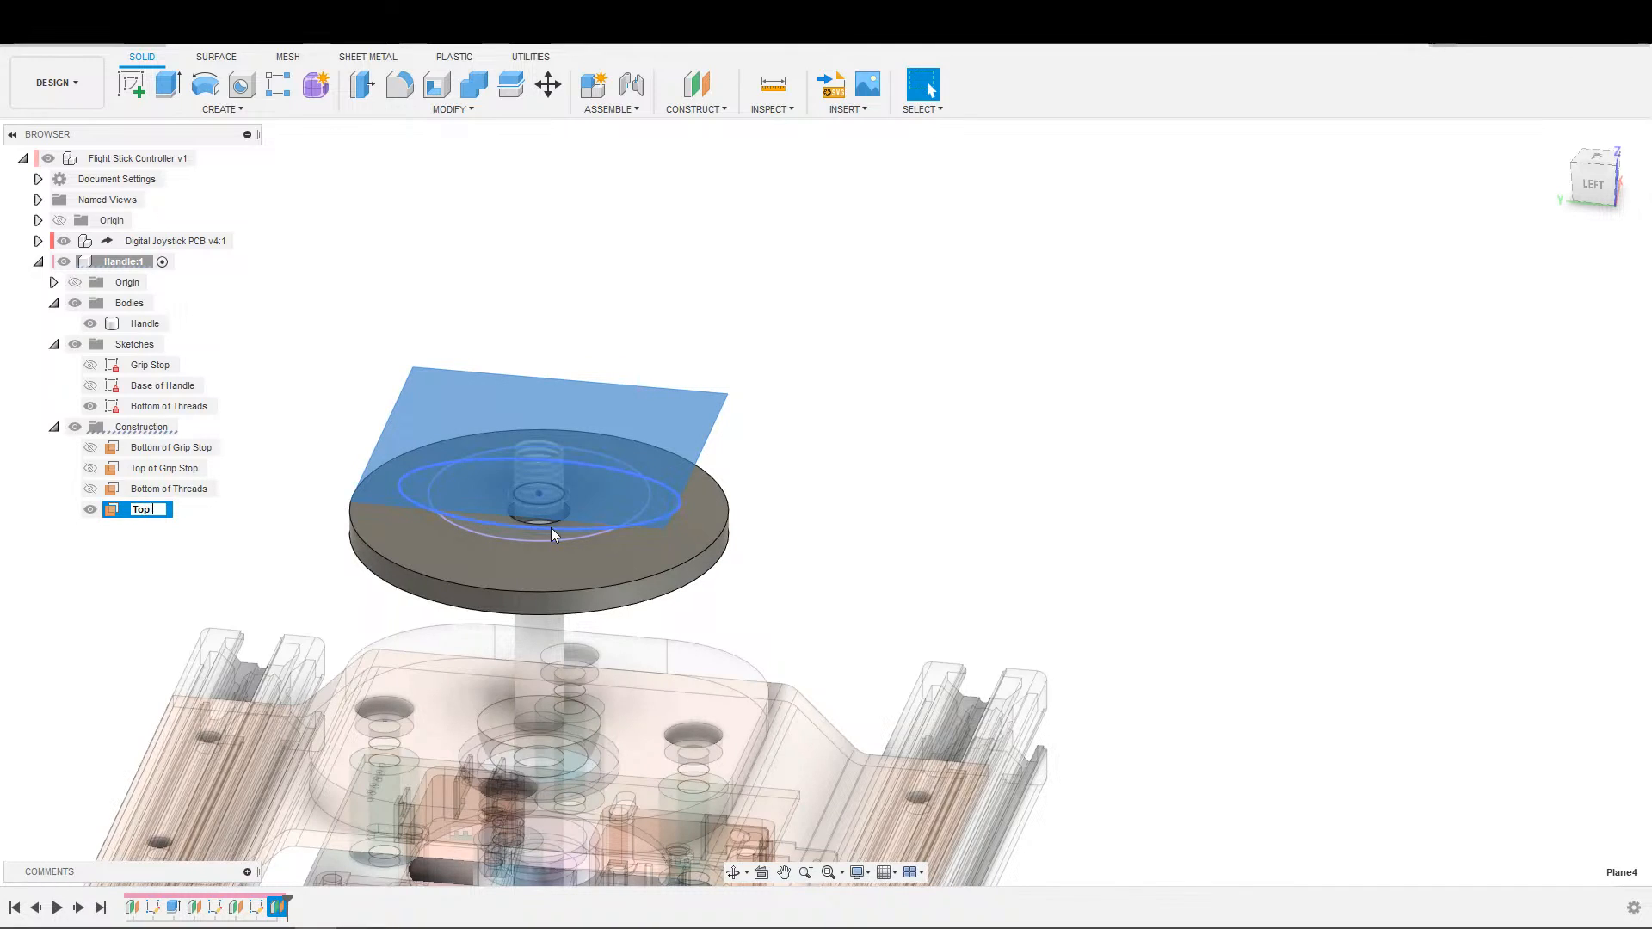
type(" of Shaft")
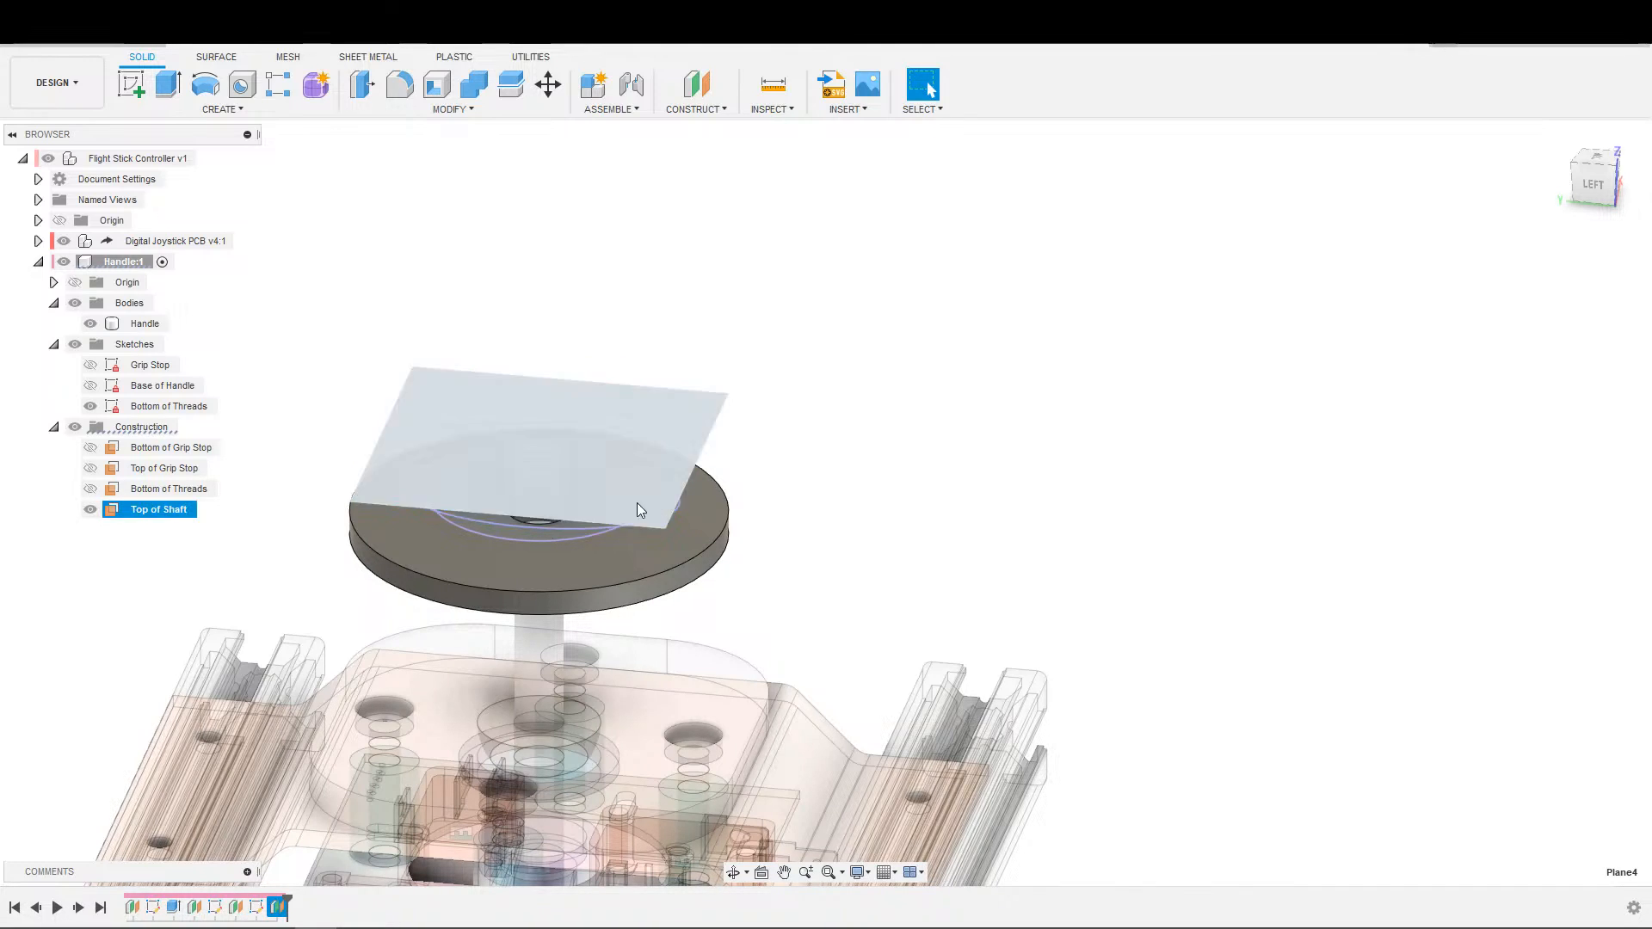
left_click(555, 278)
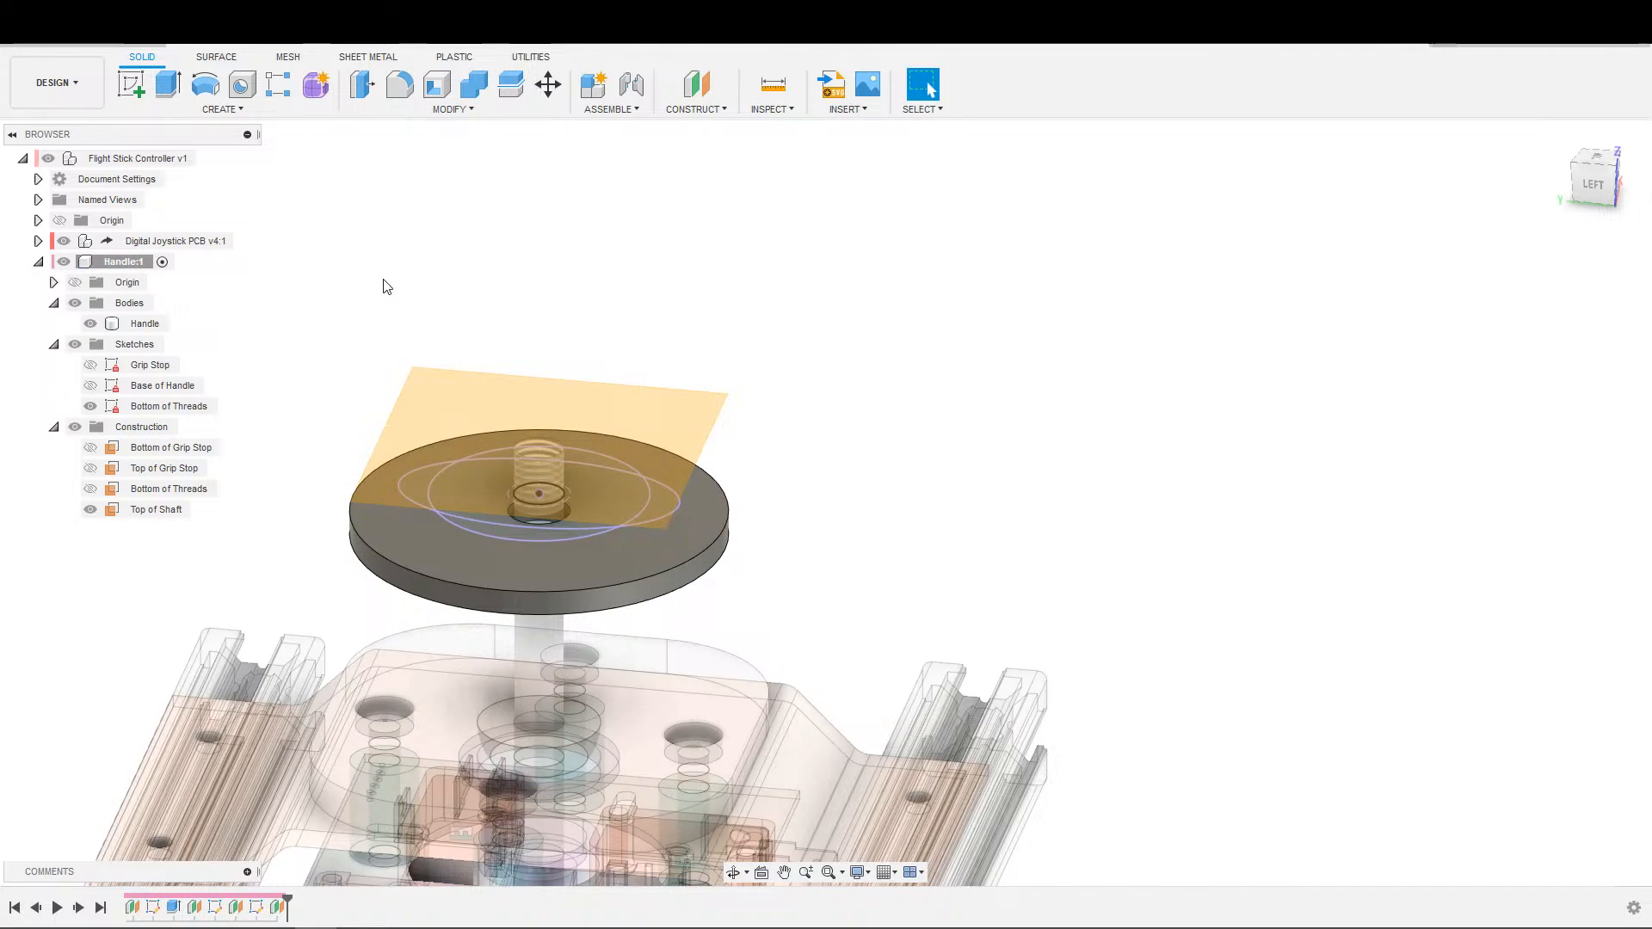
left_click(54, 304)
left_click(53, 324)
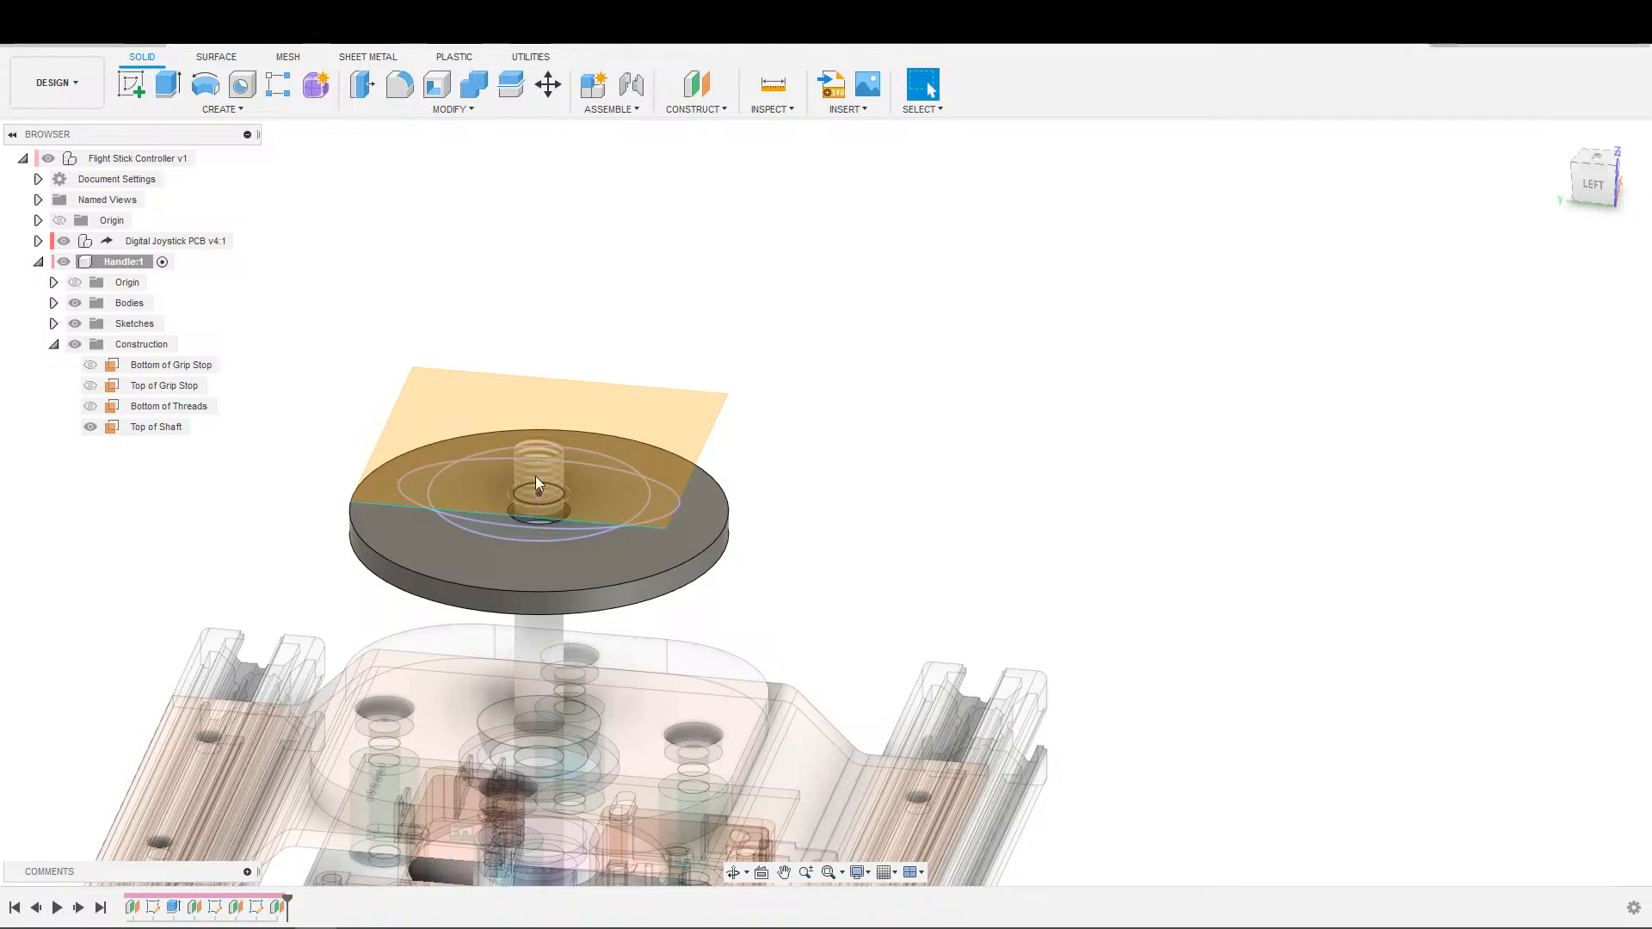
Create a sketch on the Top of Shaft plane and finish it.
middle_click_drag(787, 379, 883, 346)
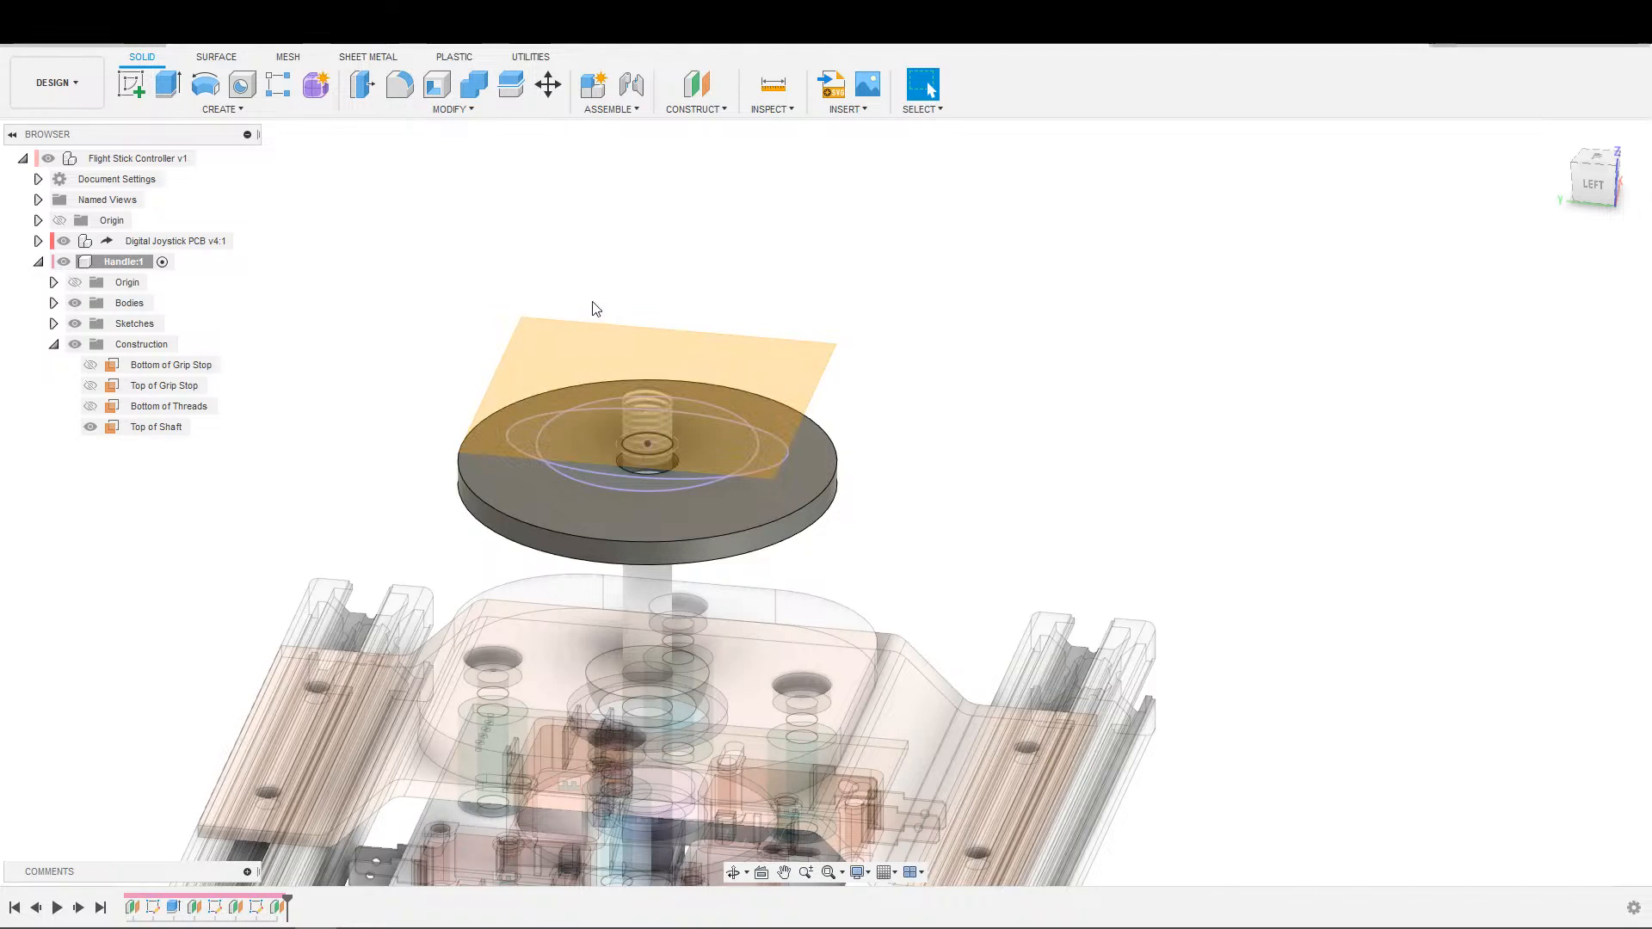
middle_click_drag(447, 314, 389, 307, "shift")
key("s")
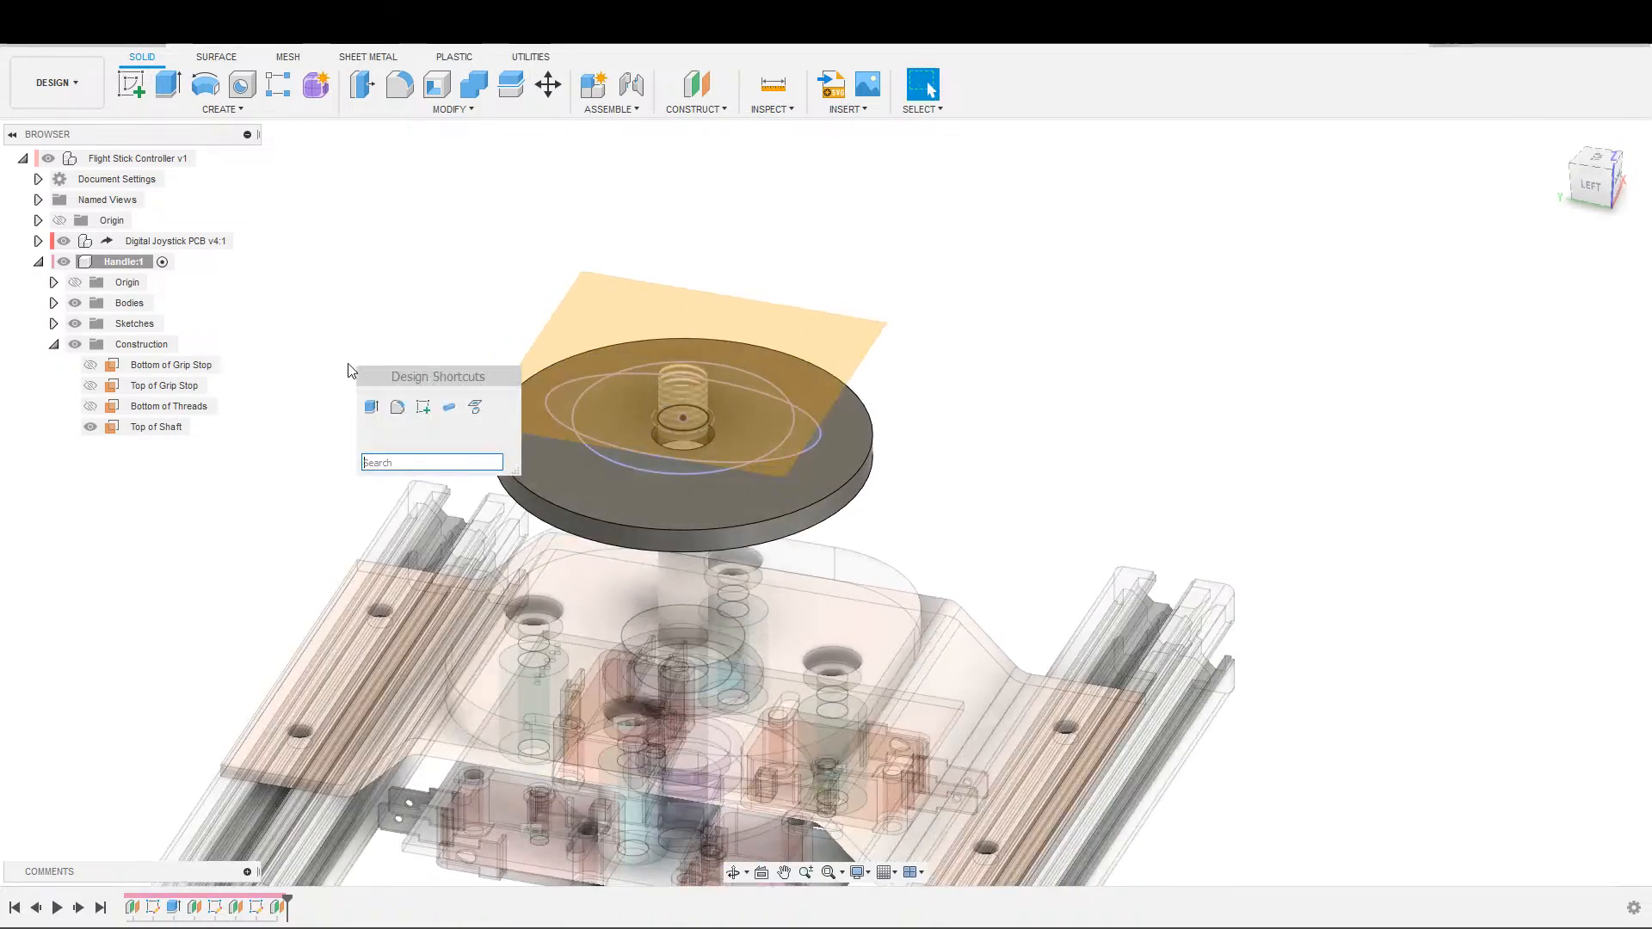
left_click(416, 399)
left_click(809, 376)
mouse_move(1110, 344)
middle_mouse_down("shift")
mouse_move(1196, 259)
mouse_move(1107, 292)
mouse_move(1134, 285)
mouse_move(1173, 224)
mouse_move(1190, 227)
mouse_move(1097, 260)
mouse_move(1173, 243)
mouse_move(1140, 287)
mouse_move(1180, 243)
mouse_move(1118, 290)
middle_mouse_up("shift")
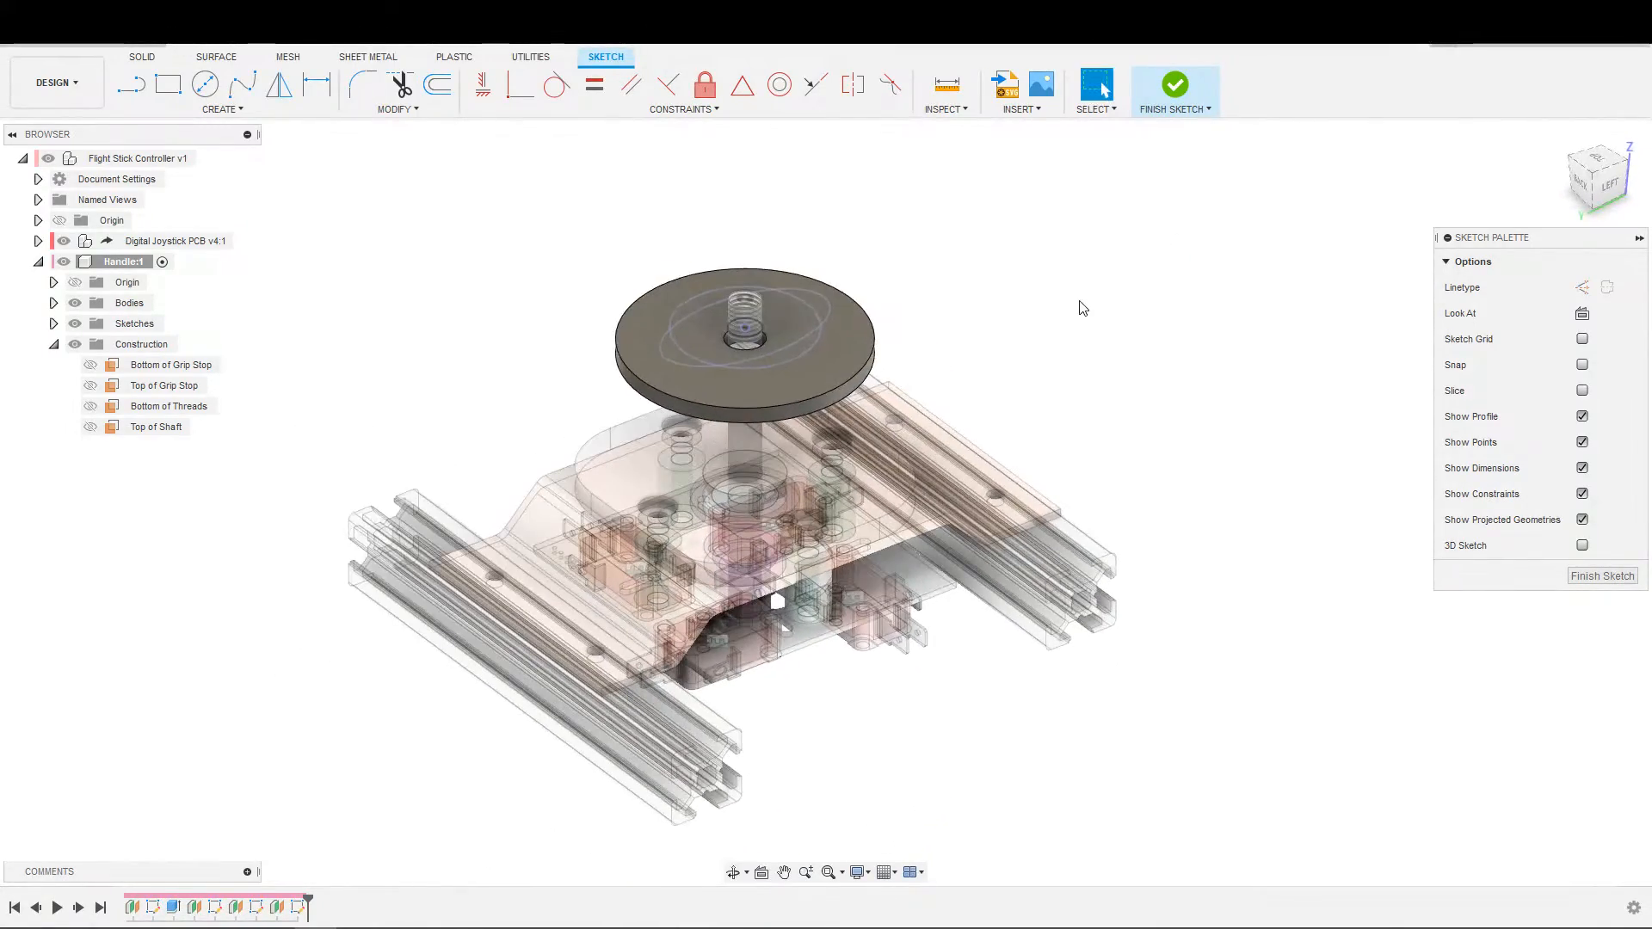
left_click(1173, 84)
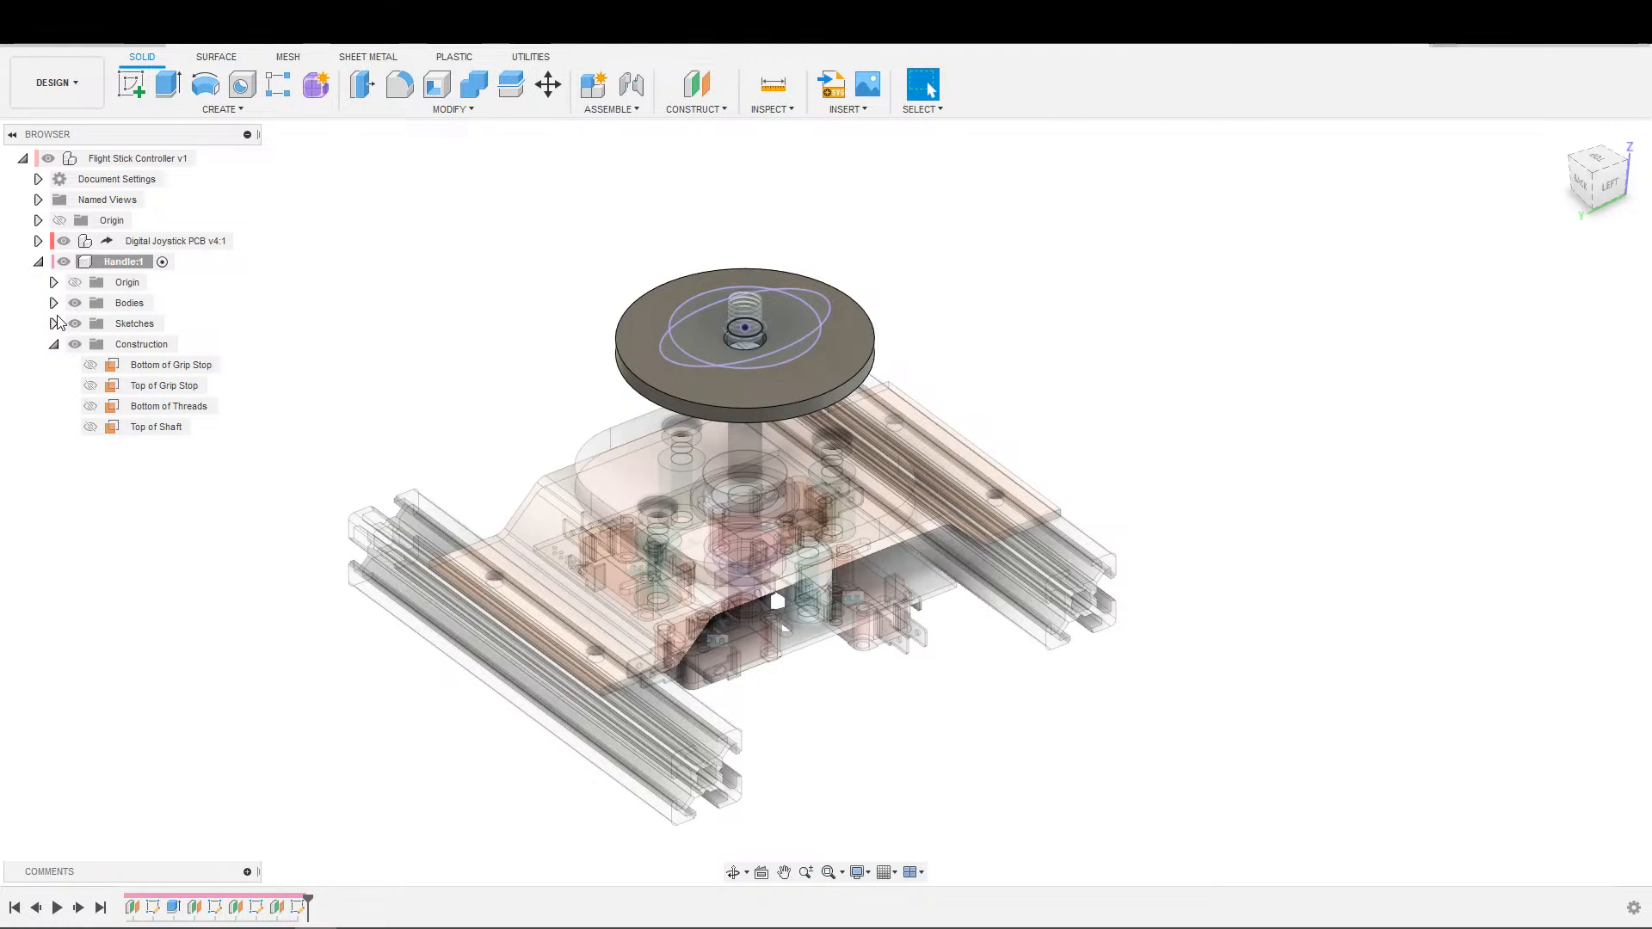
Rename the new sketch on the Top of Shaft plane as Top of Threads.
left_click(55, 324)
left_click(164, 385)
left_click(149, 408)
left_click(150, 408)
type("Top of ")
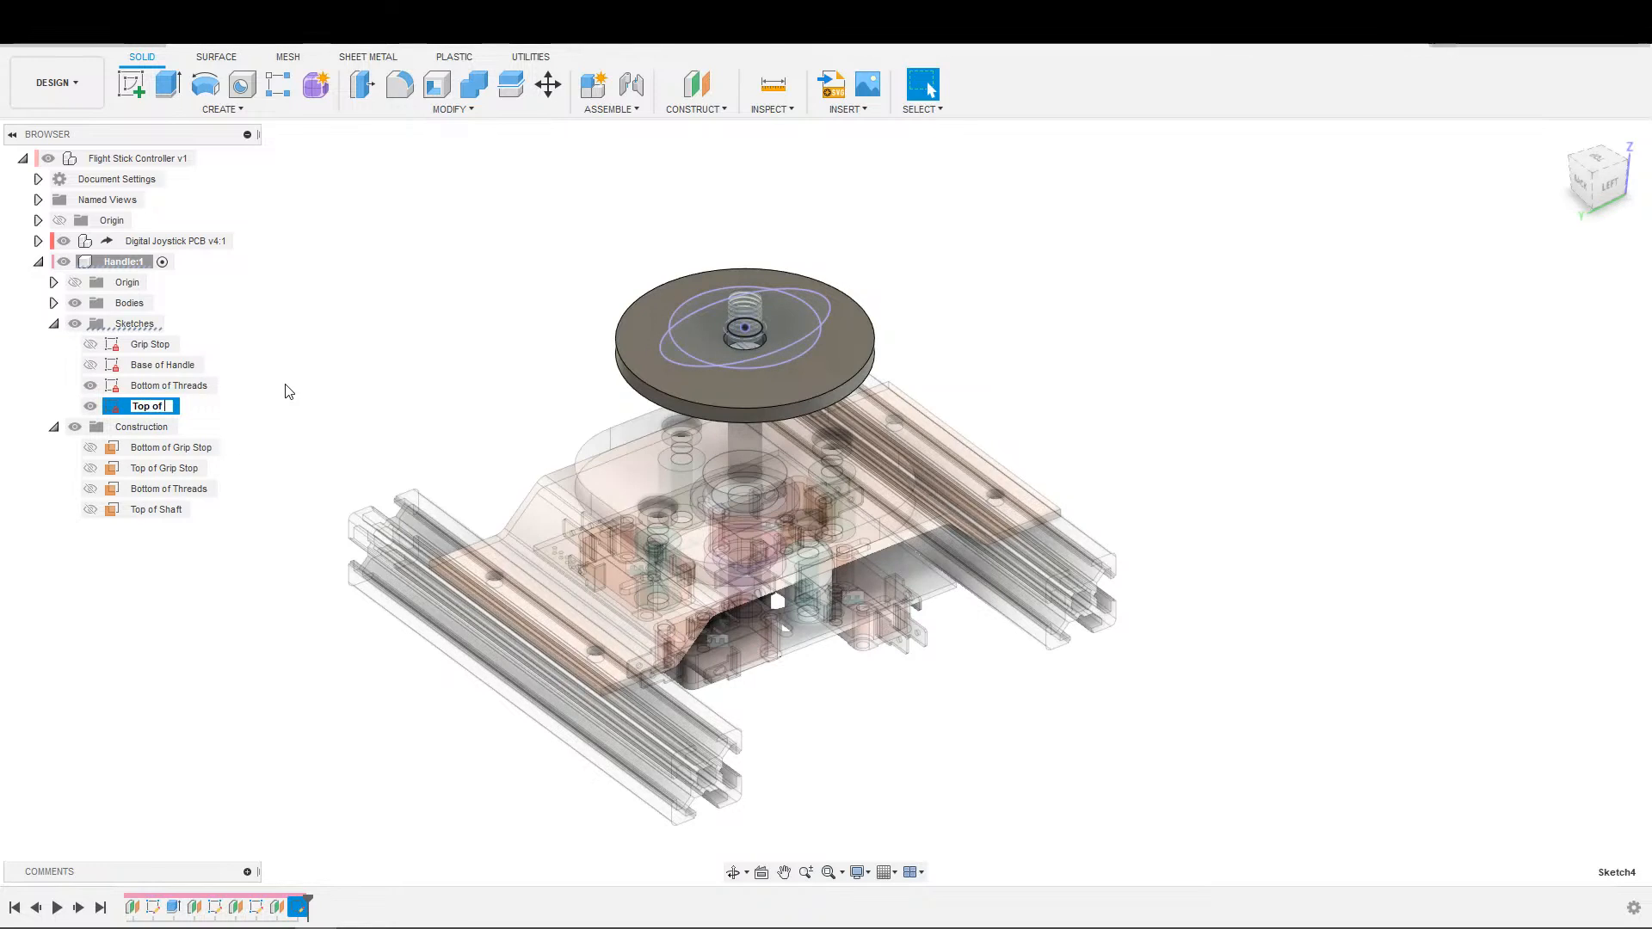
type("Threads")
key("Return")
Inspect the offset settings of the Top of Shaft construction plane.
double_click(278, 910)
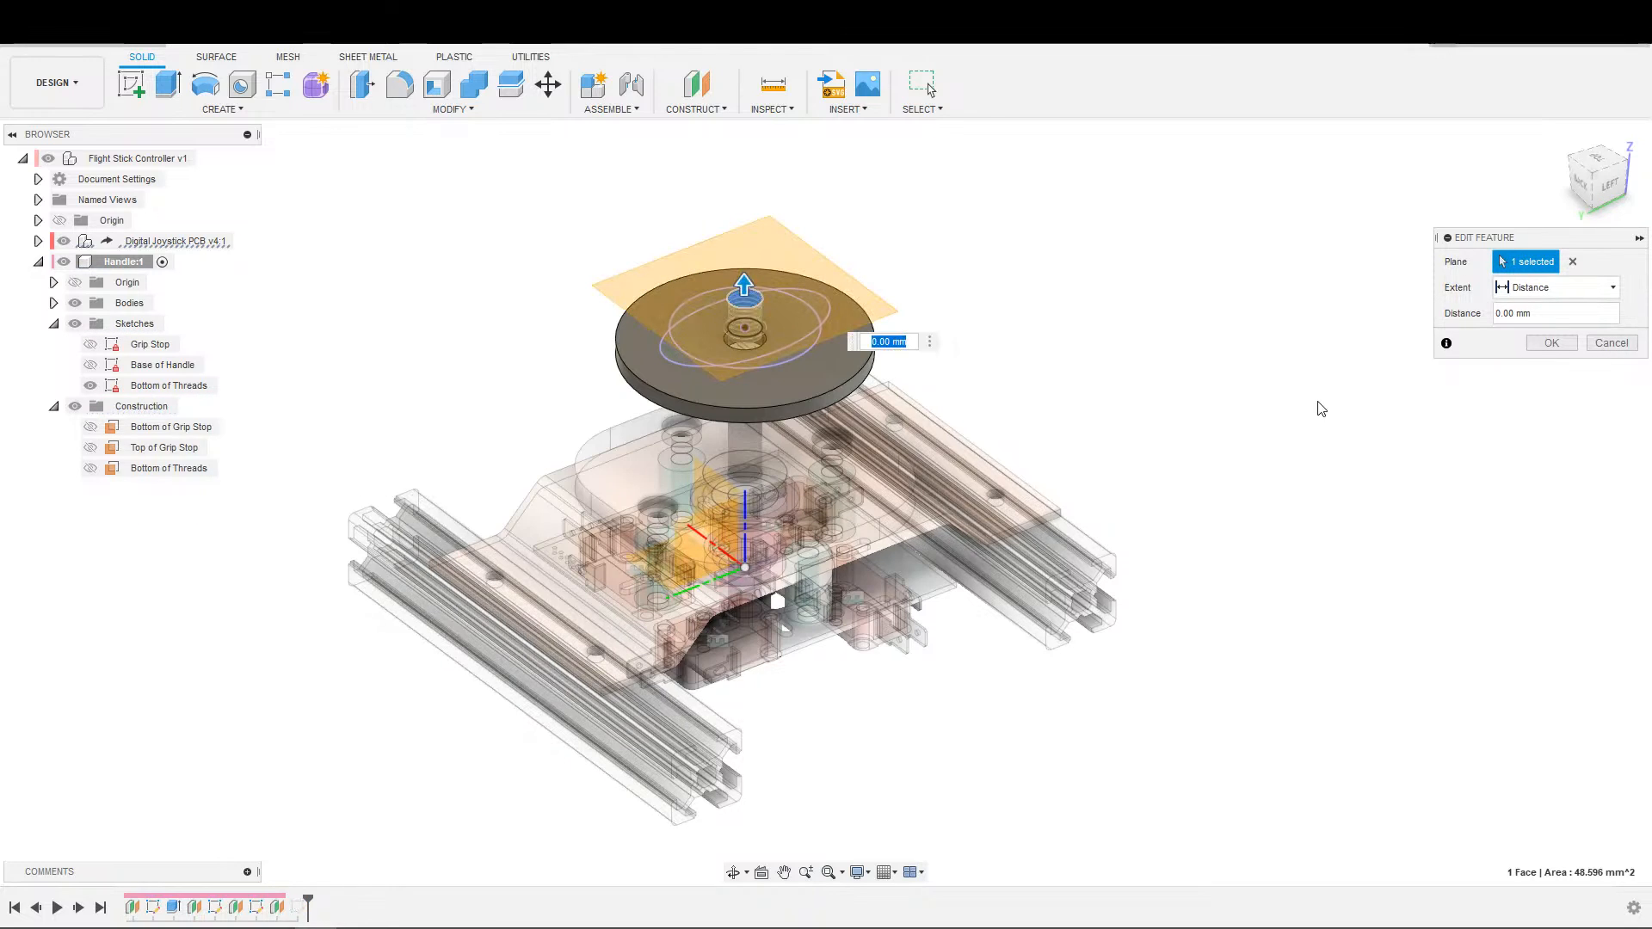
left_click_drag(1568, 313, 1300, 260)
key("Return")
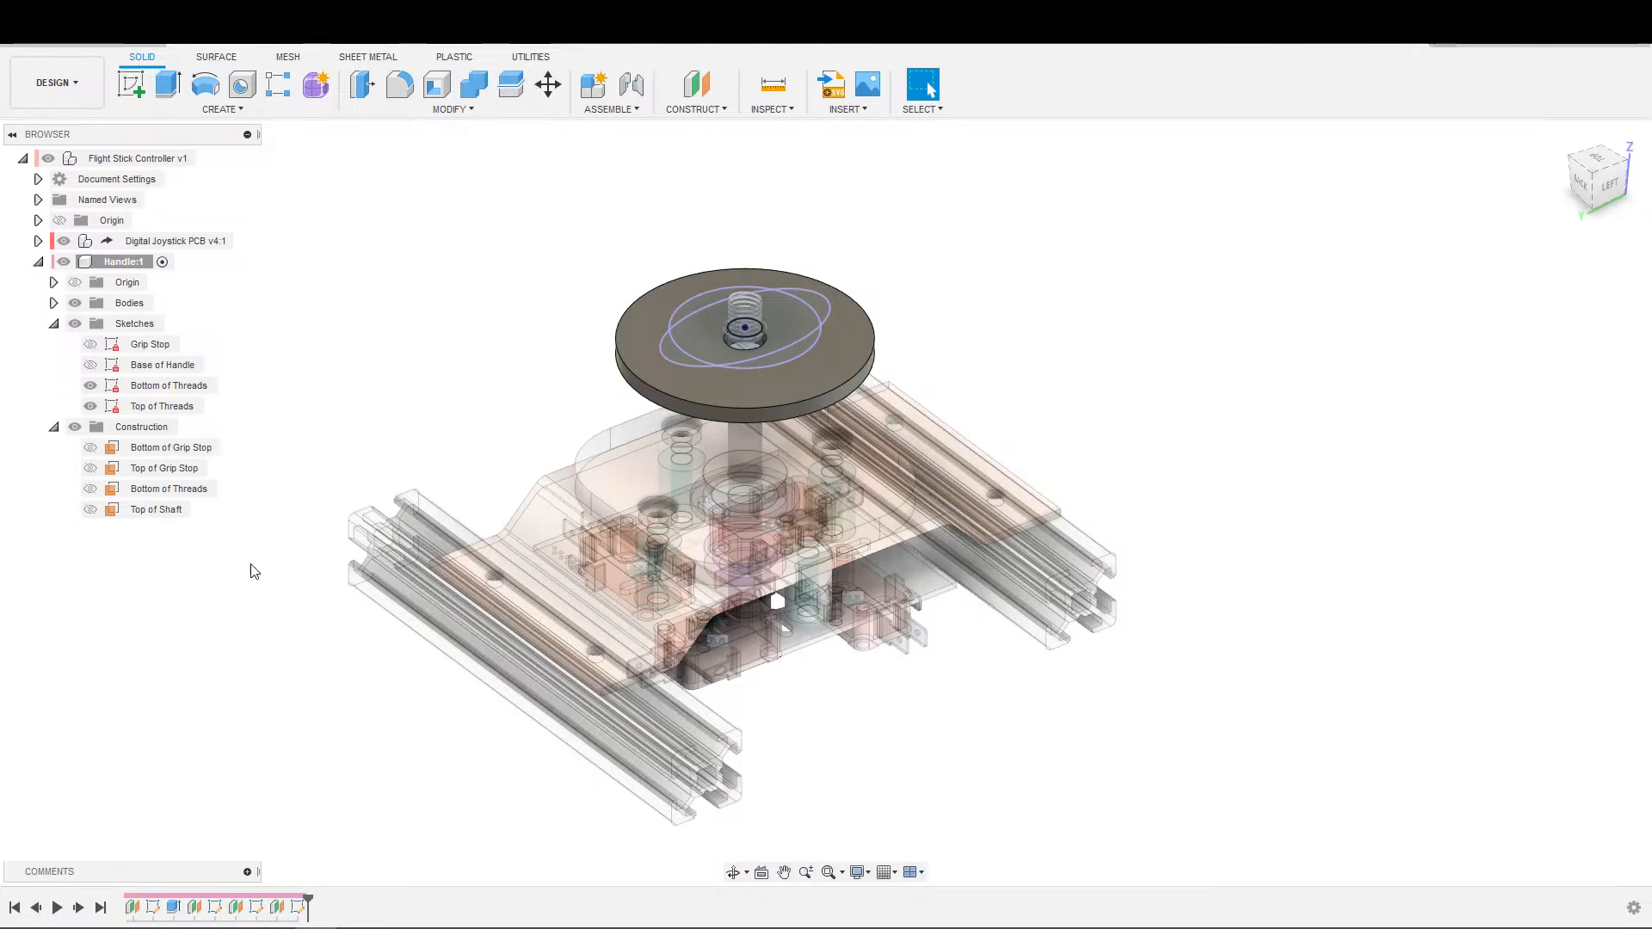
left_click(159, 509)
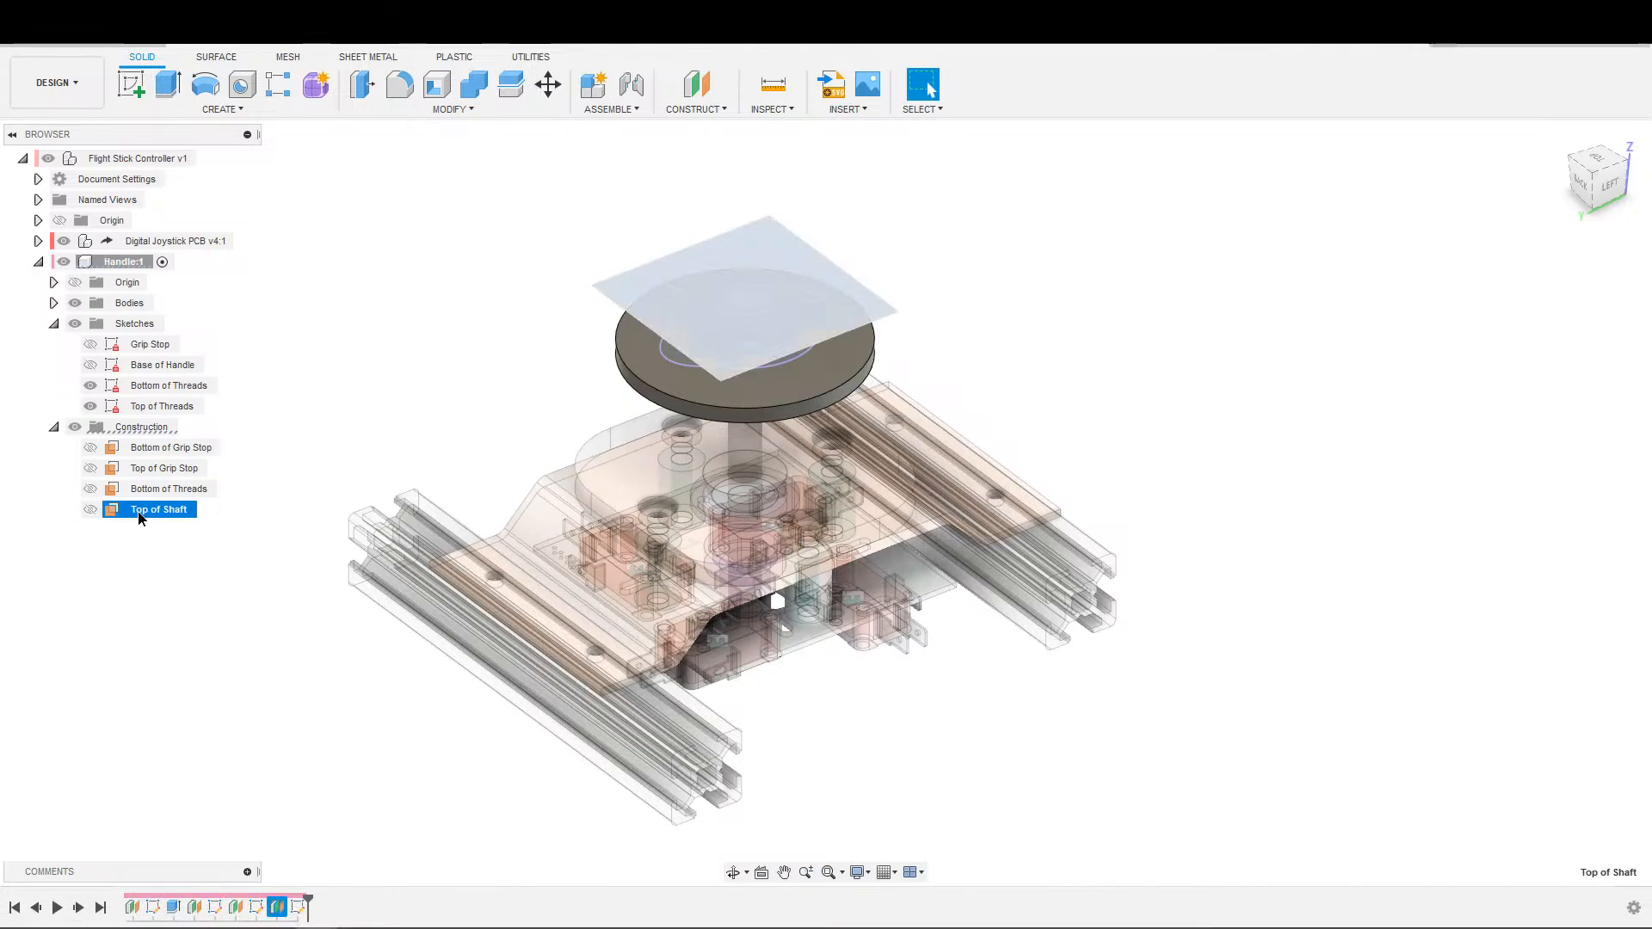
left_click(194, 567)
left_click(151, 512)
double_click(134, 510)
left_click(121, 515)
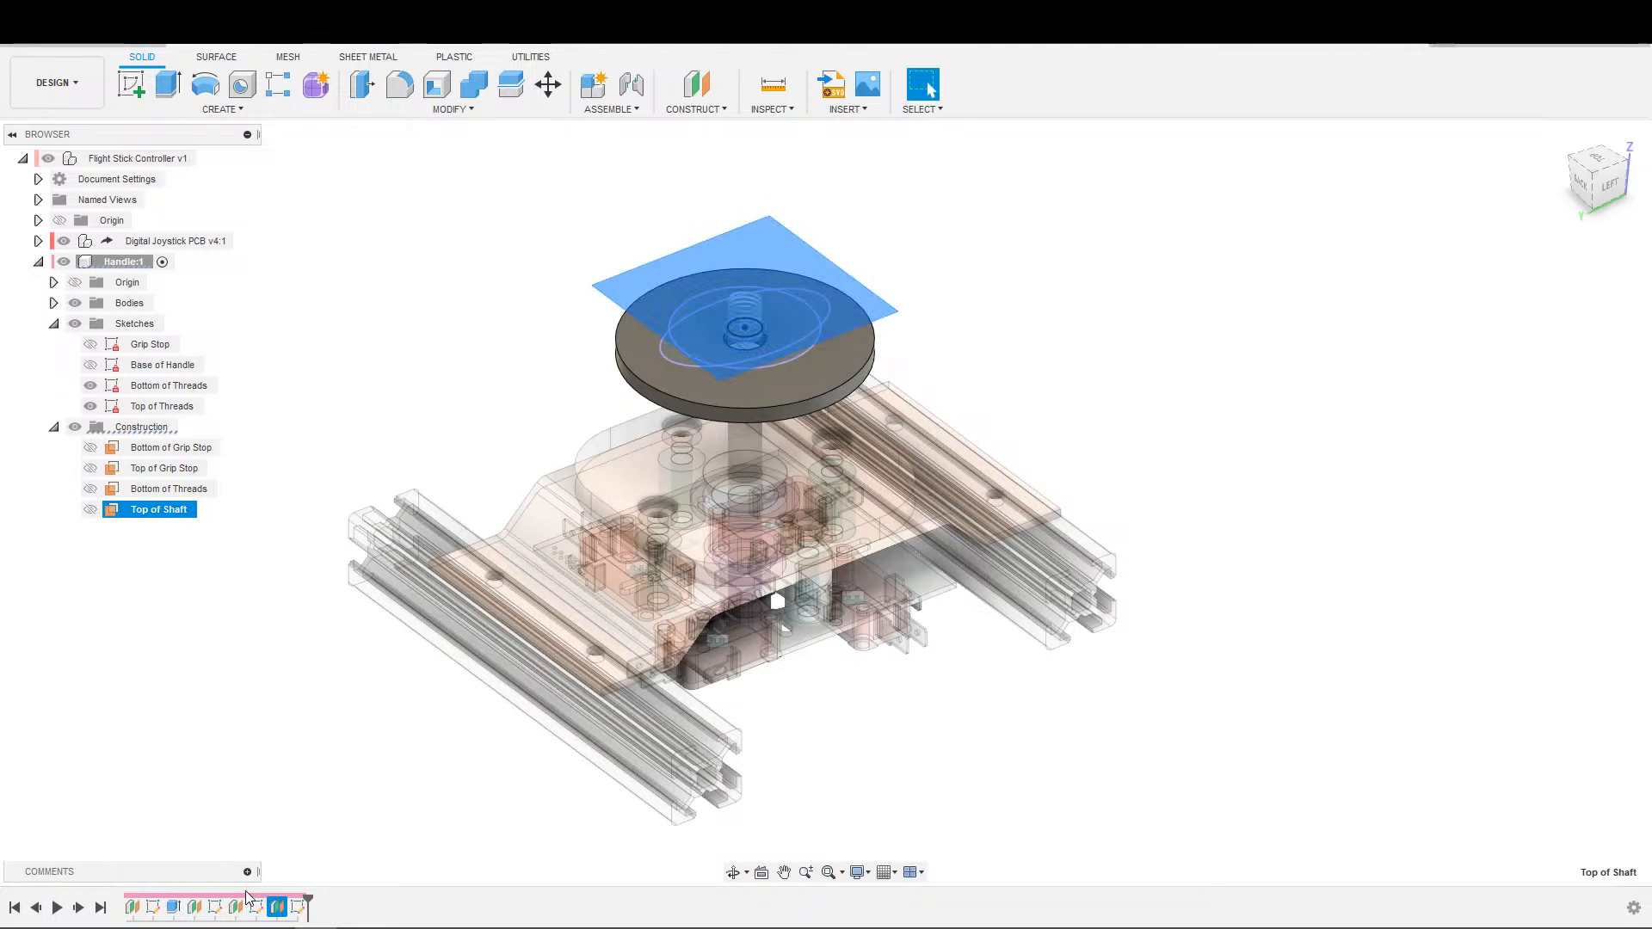
double_click(278, 909)
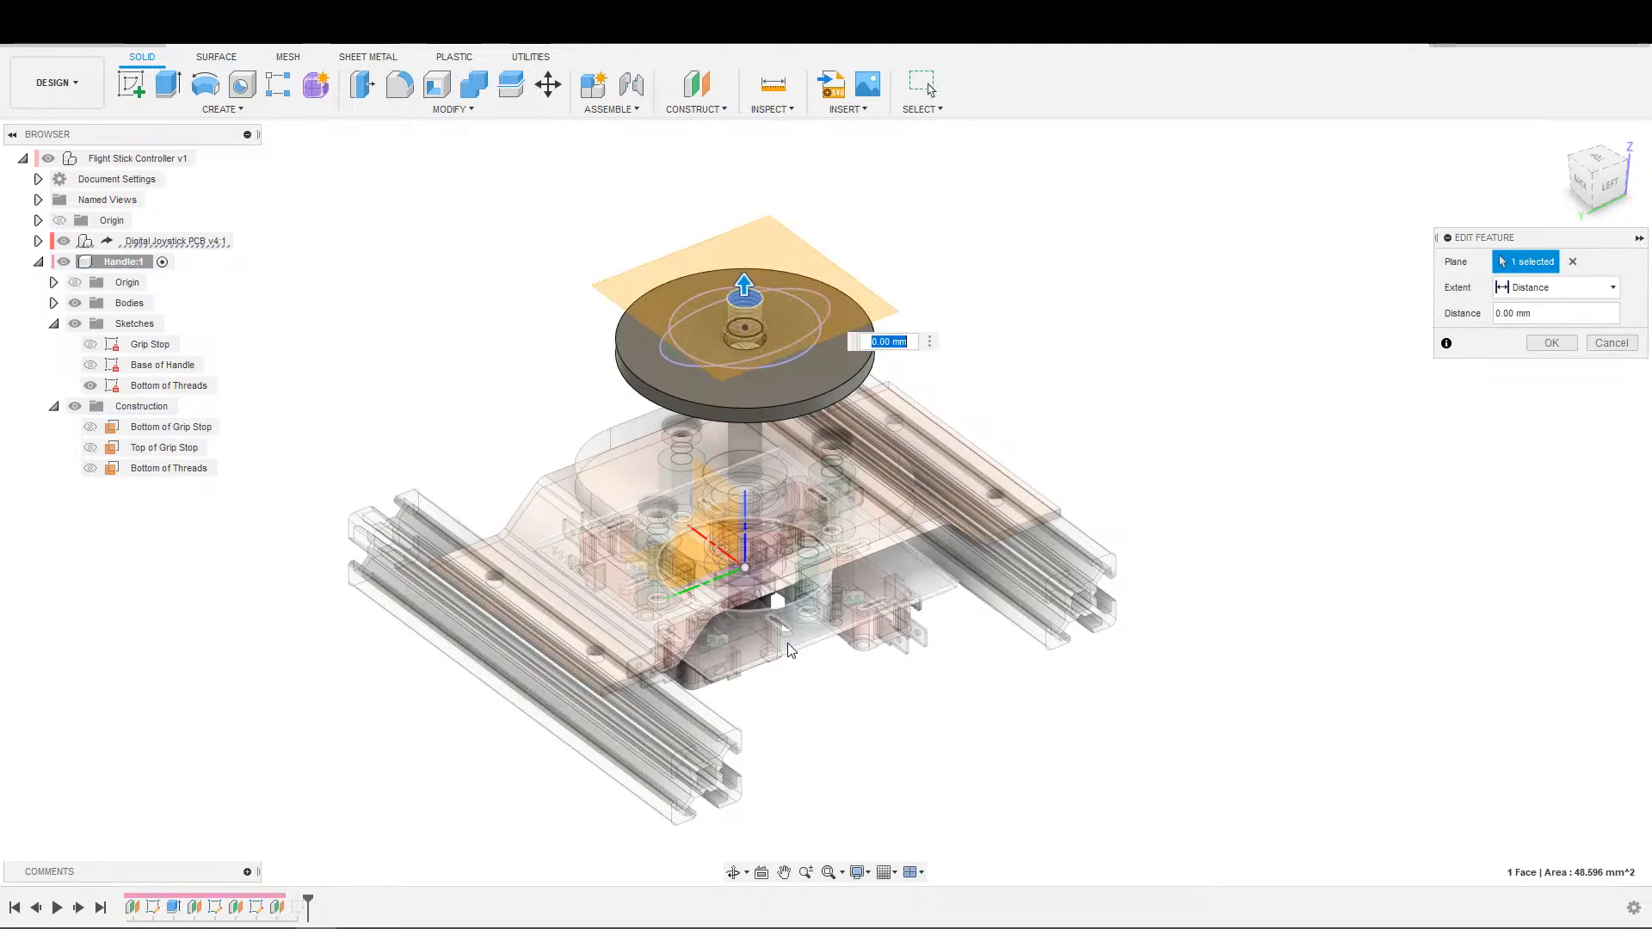
key("Escape")
Open the Base of Handle sketch for editing.
middle_click_drag(1281, 422, 1346, 426)
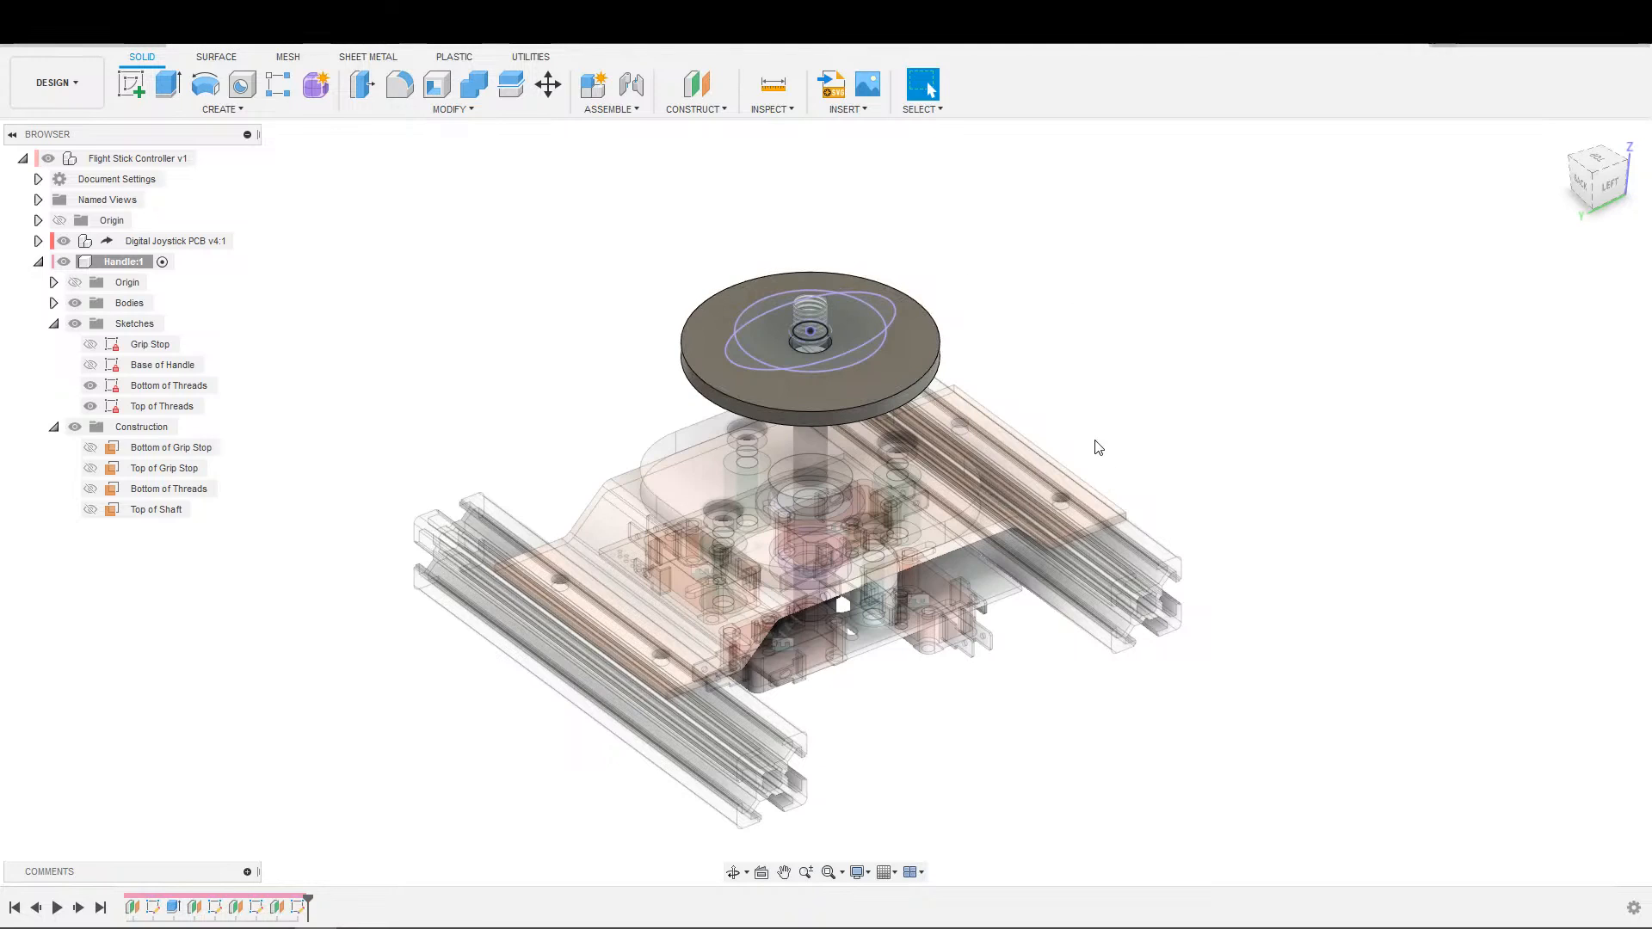
middle_click_drag(1247, 463, 1379, 440)
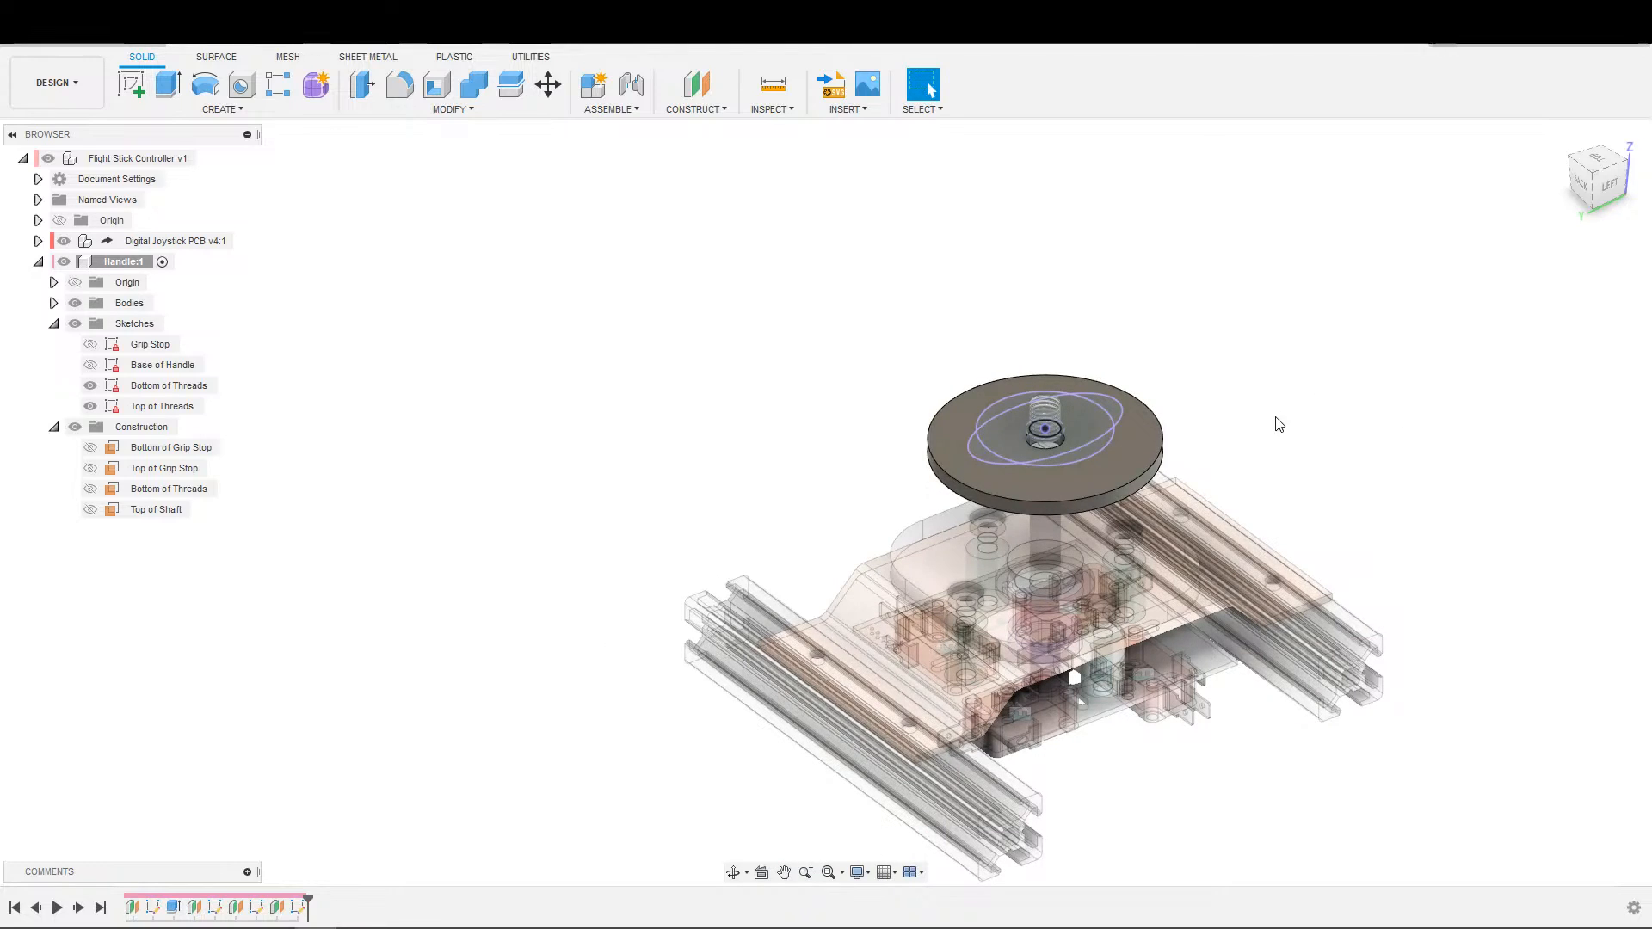
middle_click_drag(1227, 387, 1209, 401)
middle_click_drag(608, 668, 528, 636)
double_click(149, 909)
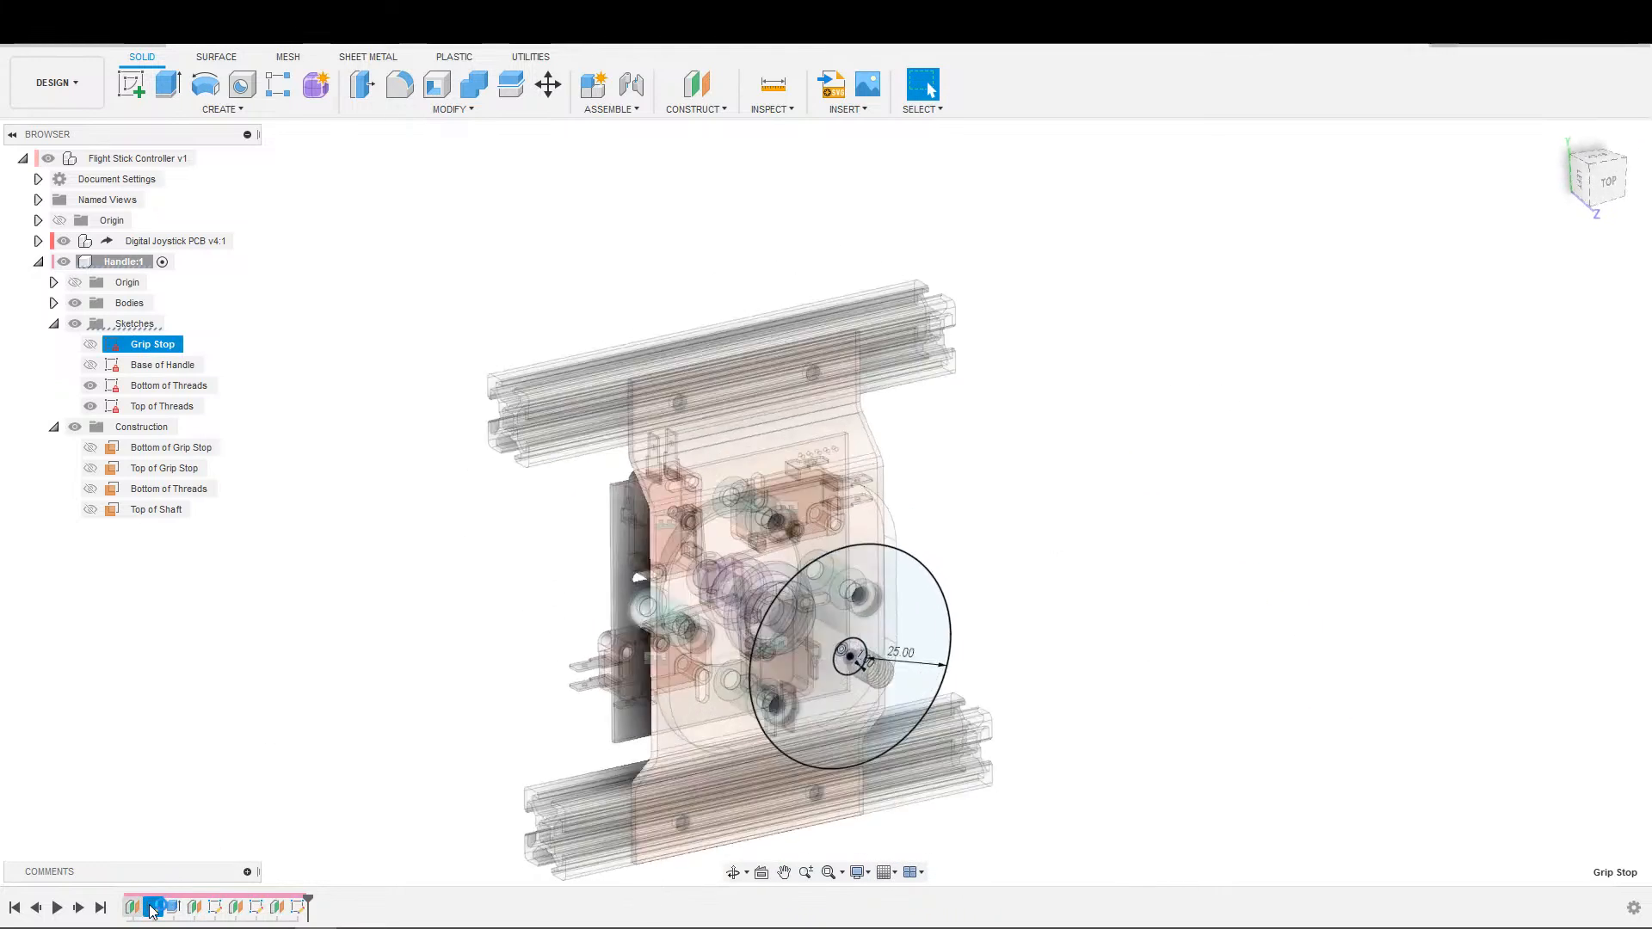
double_click(215, 909)
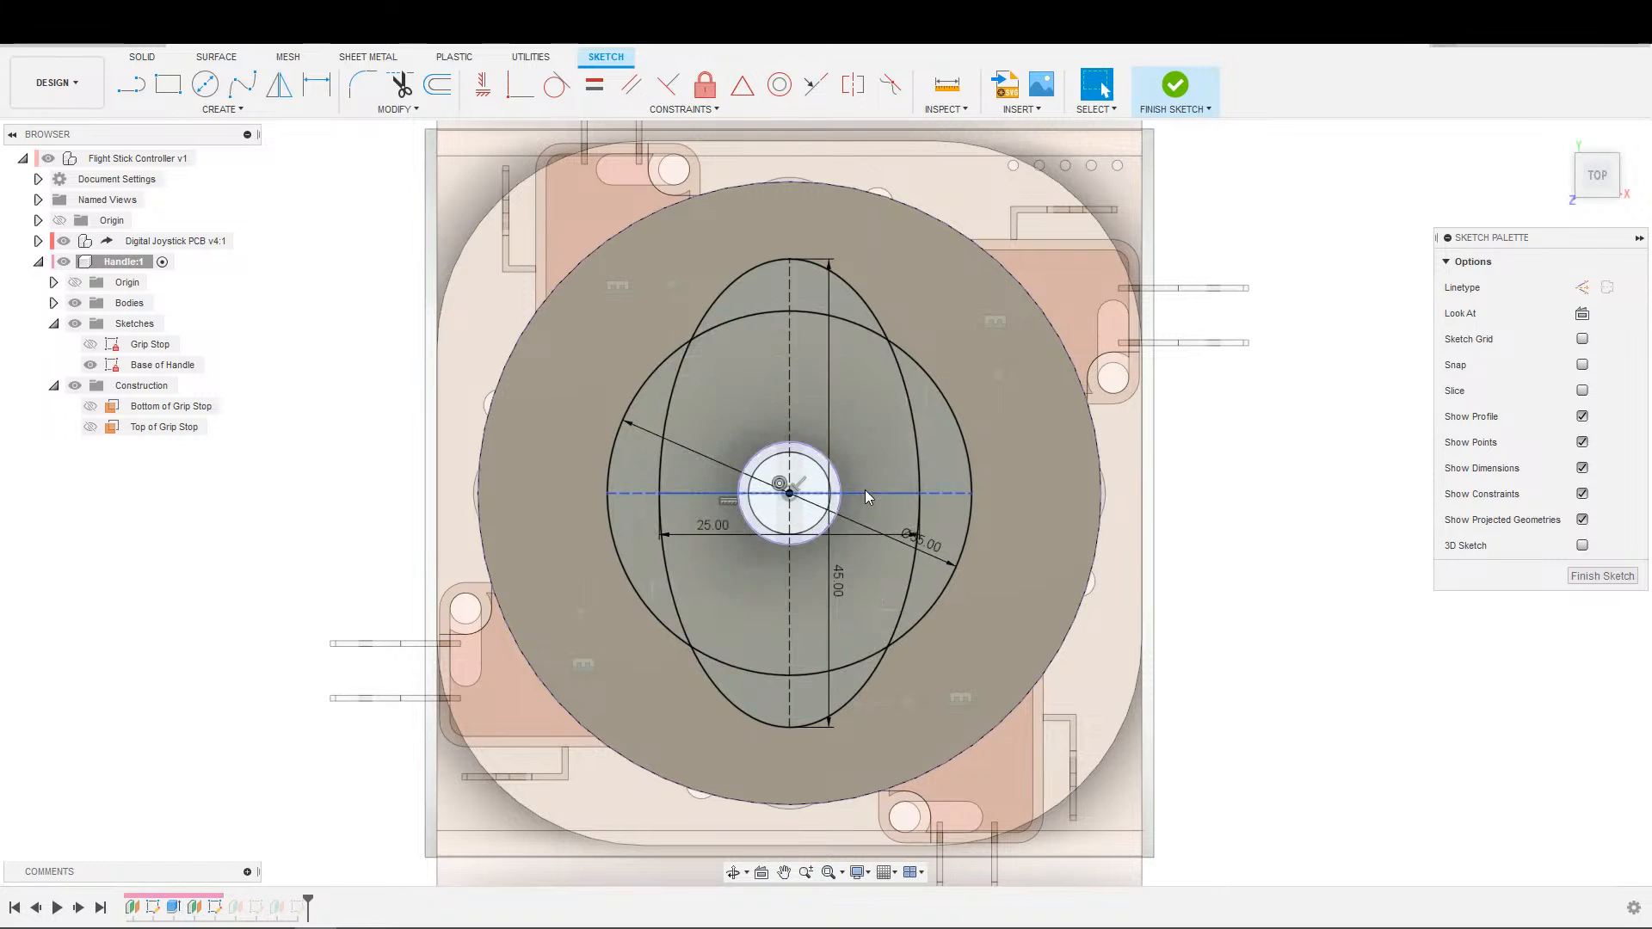
Set the ellipse's vertical axis dimension in the Base of Handle sketch to 25 mm.
left_click(865, 493)
scroll(860, 499, "up", 5)
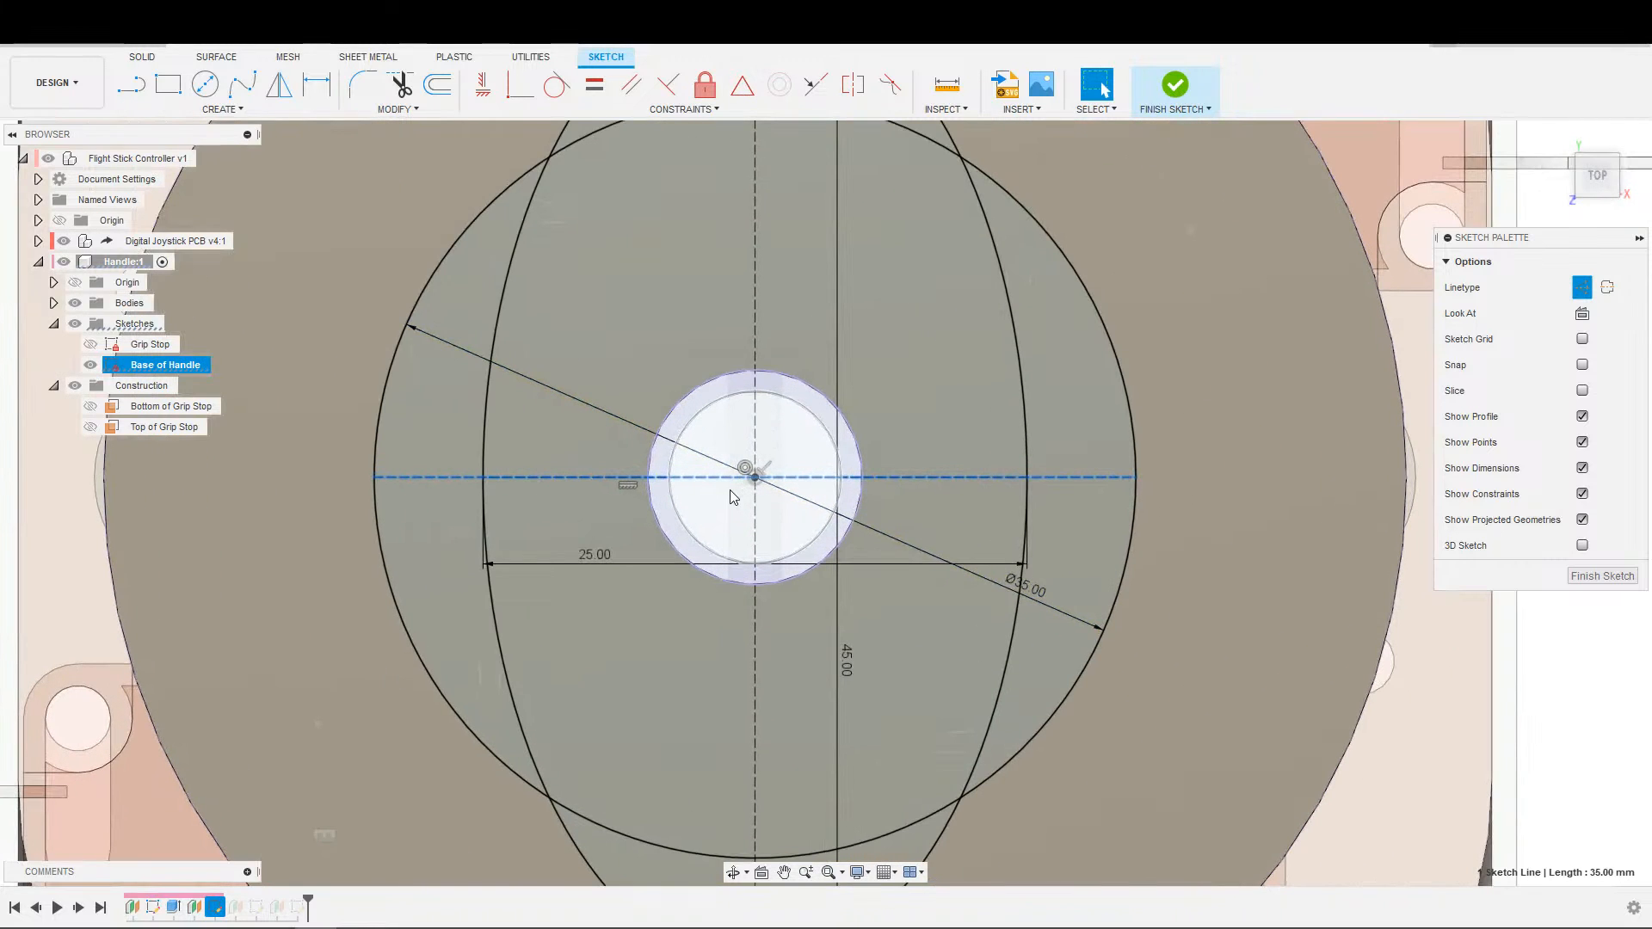
scroll(713, 492, "down", 5)
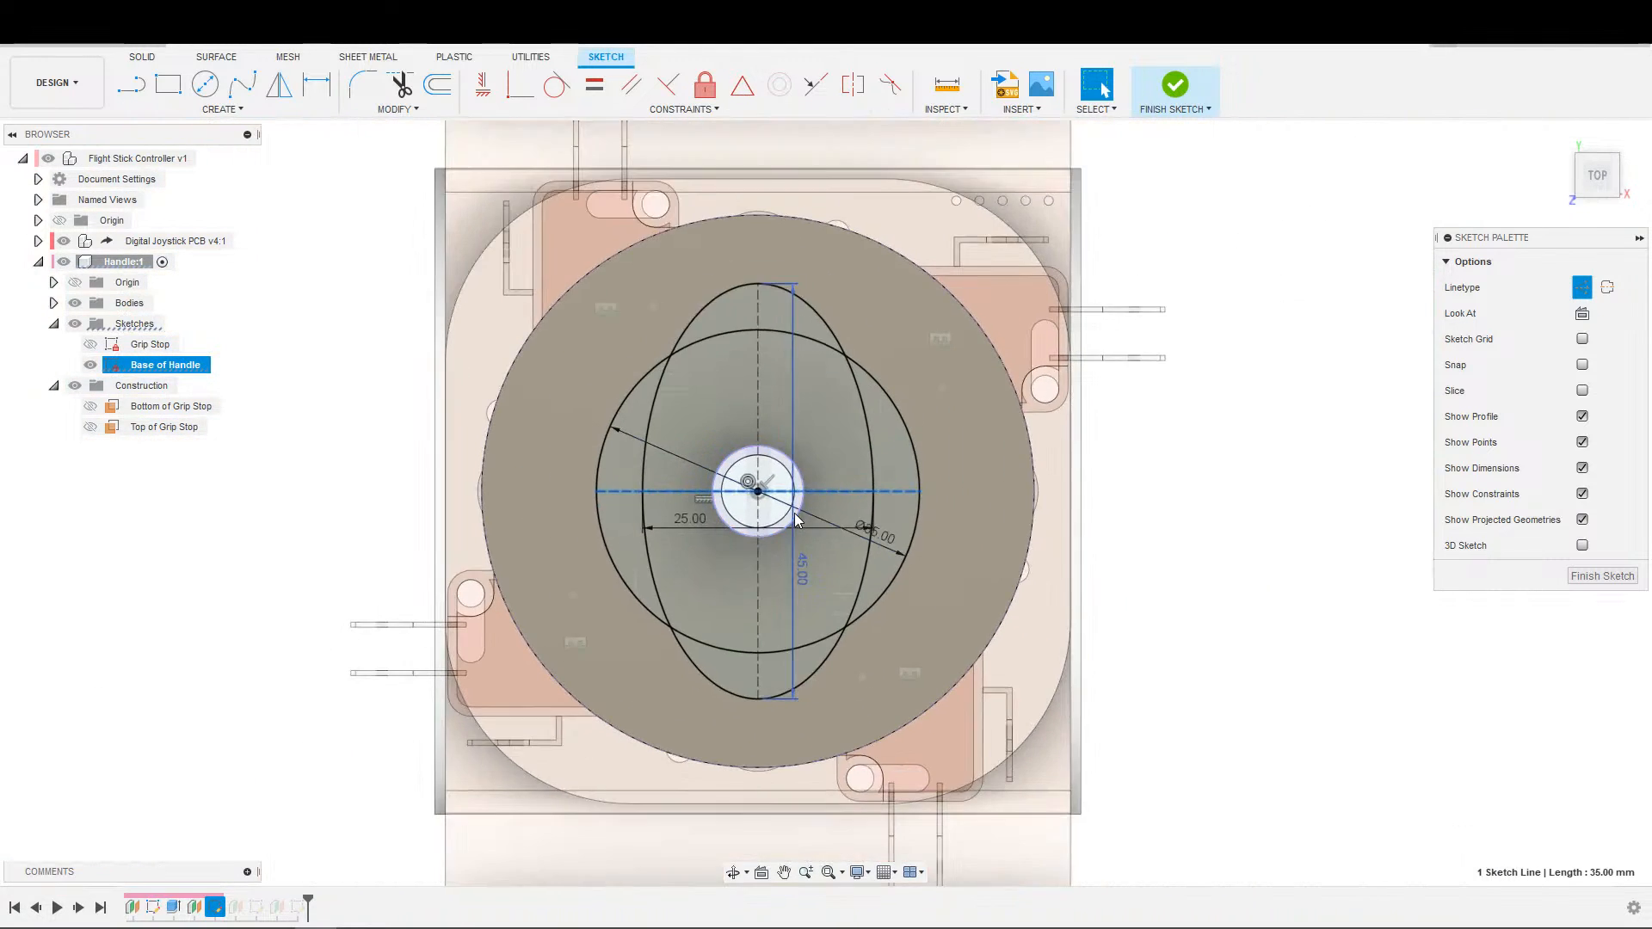
scroll(761, 551, "up", 3)
left_click(762, 556)
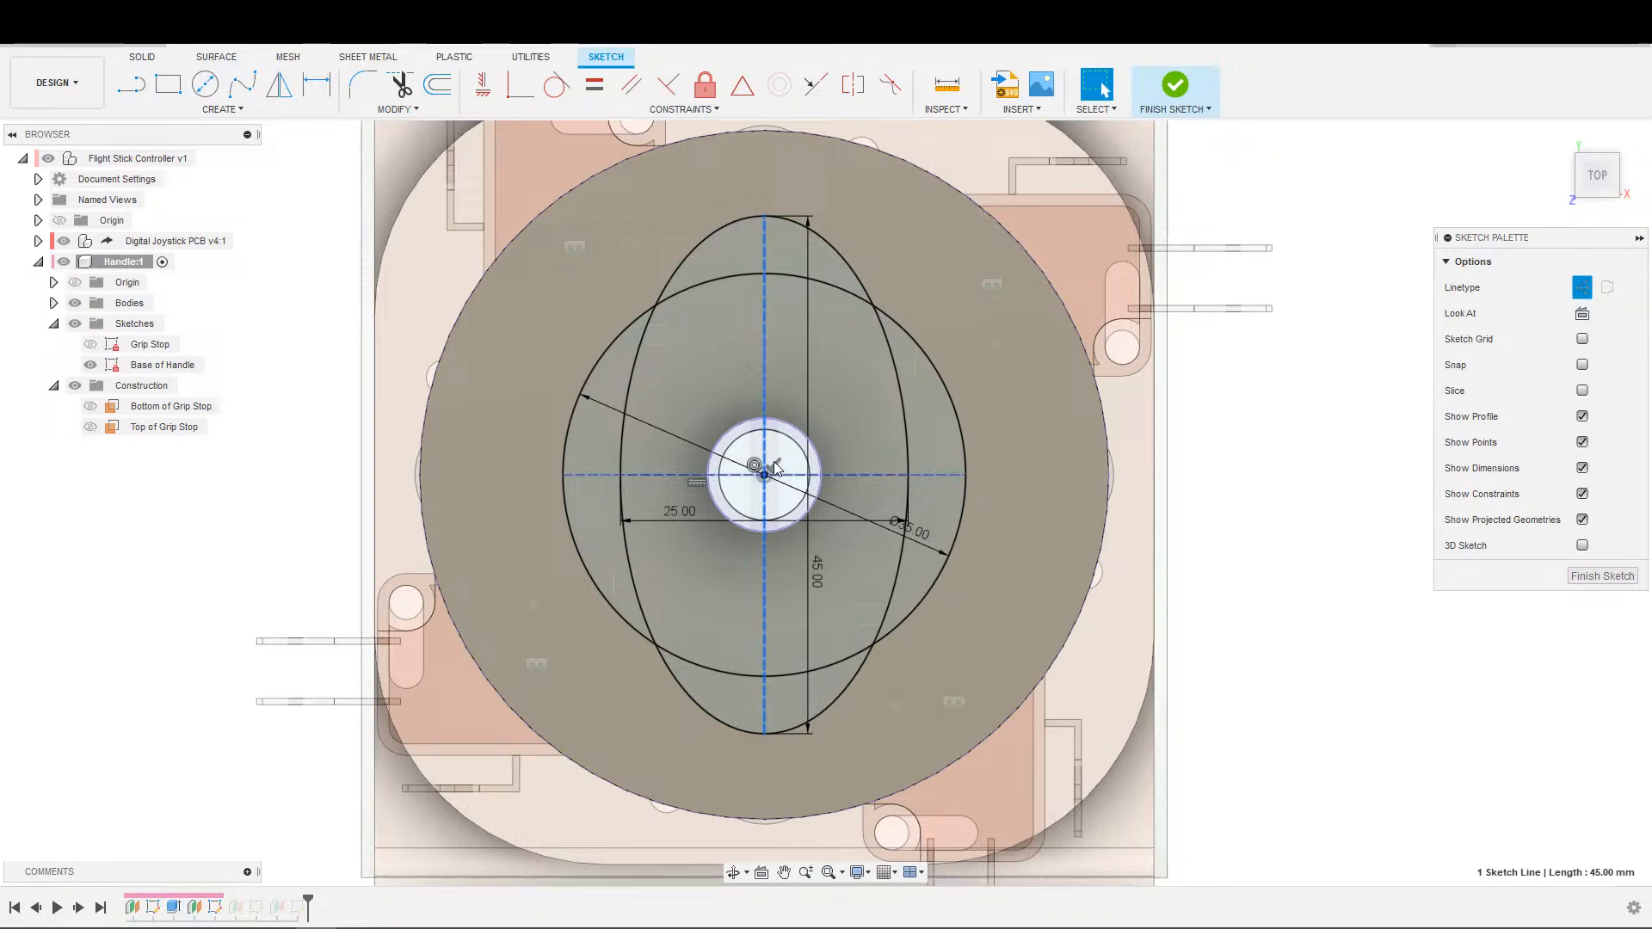
scroll(775, 465, "down", 5)
scroll(822, 581, "up", 5)
double_click(793, 547)
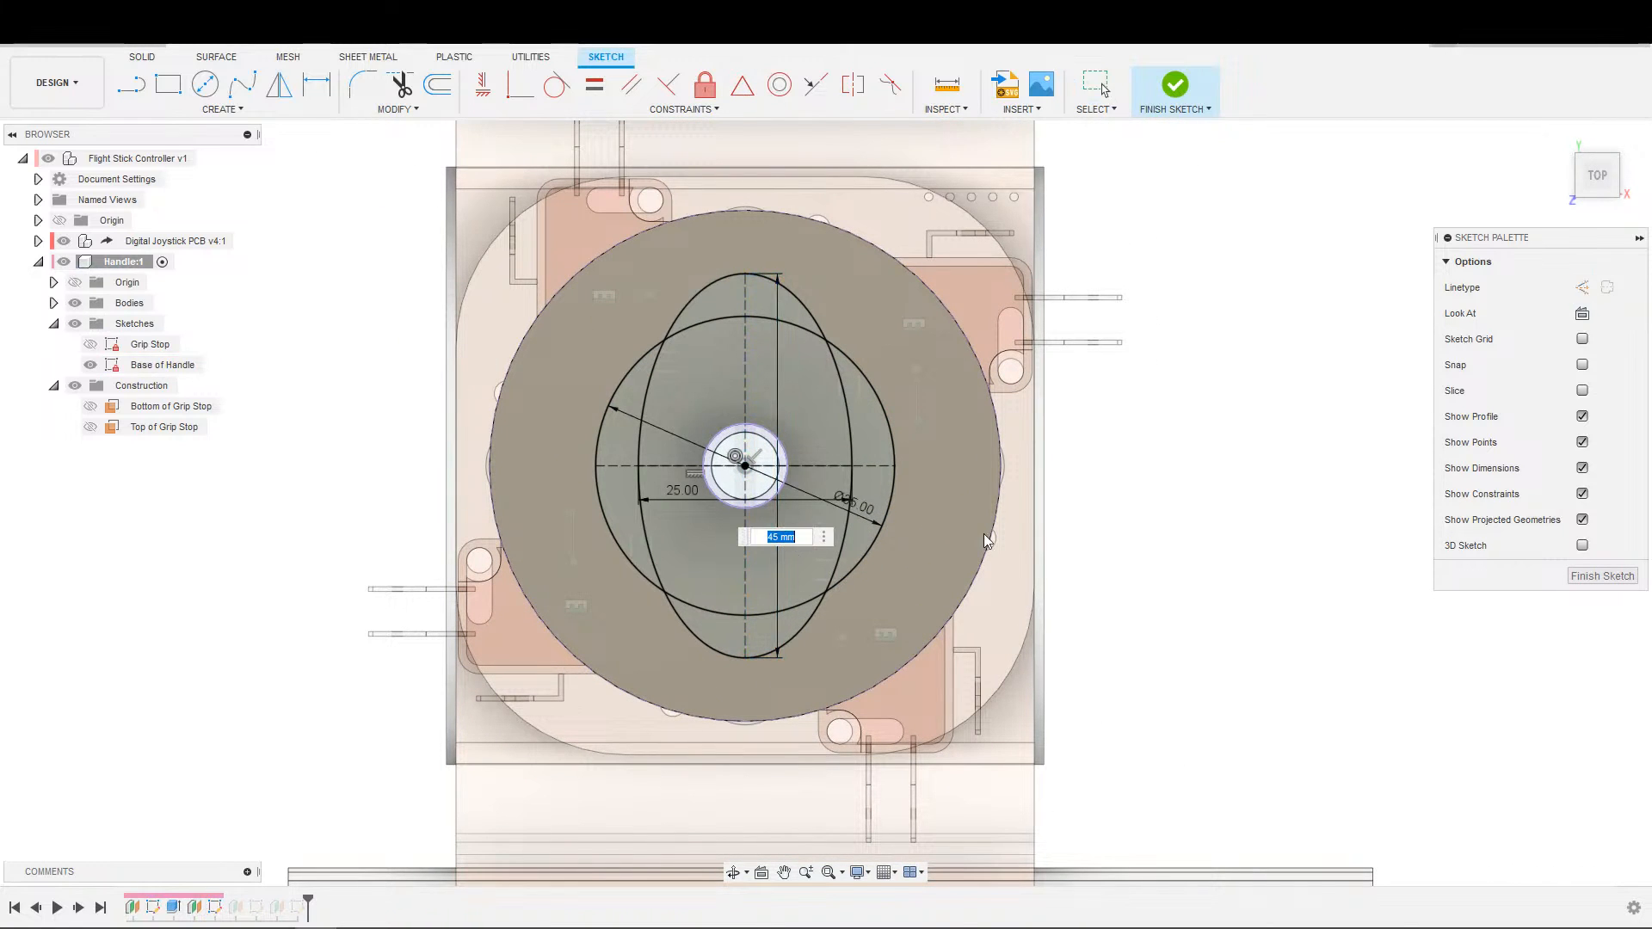
type("25")
key("Return")
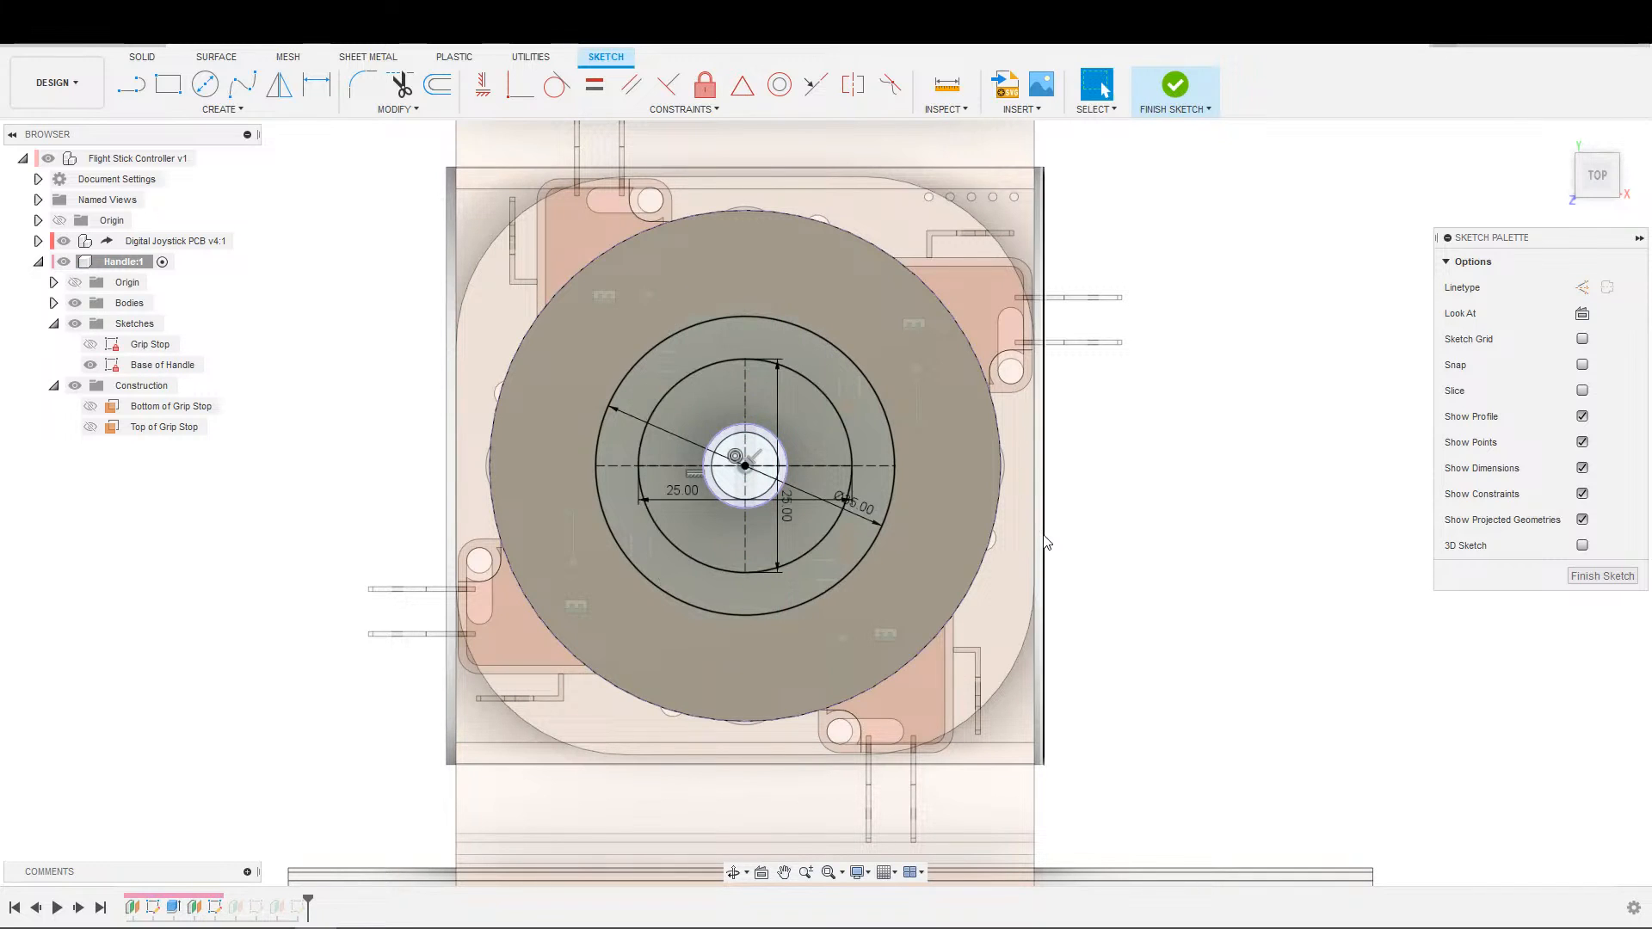
Set the ellipse's horizontal axis dimension to 45 mm and finish the Base of Handle sketch.
double_click(688, 494)
type("45")
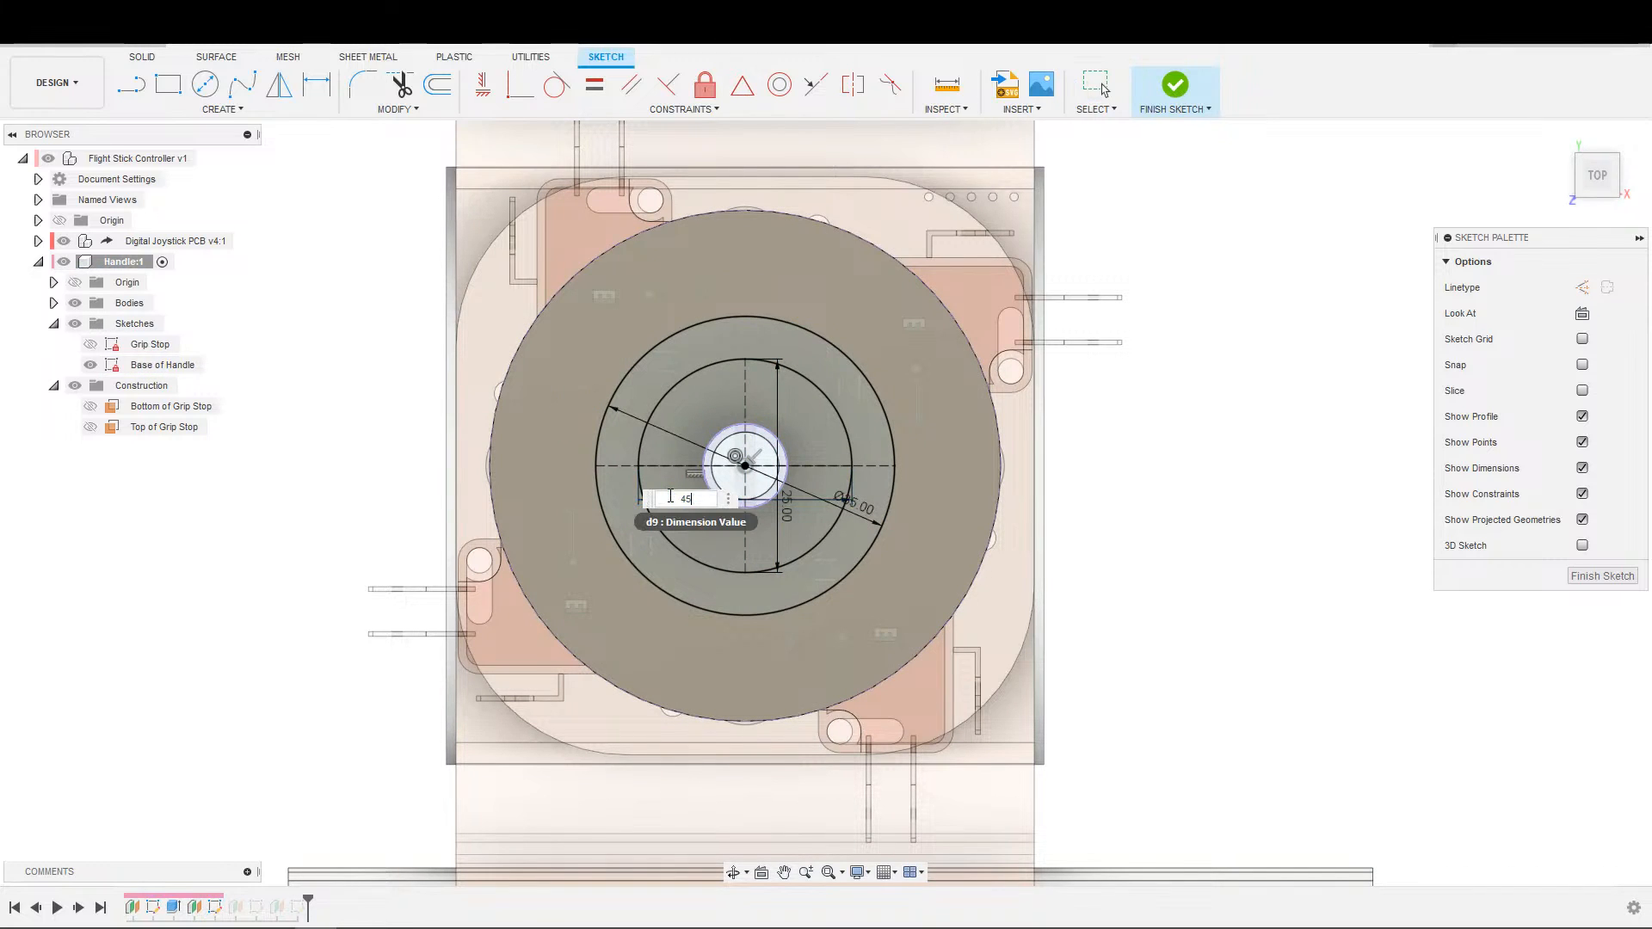
key("Return")
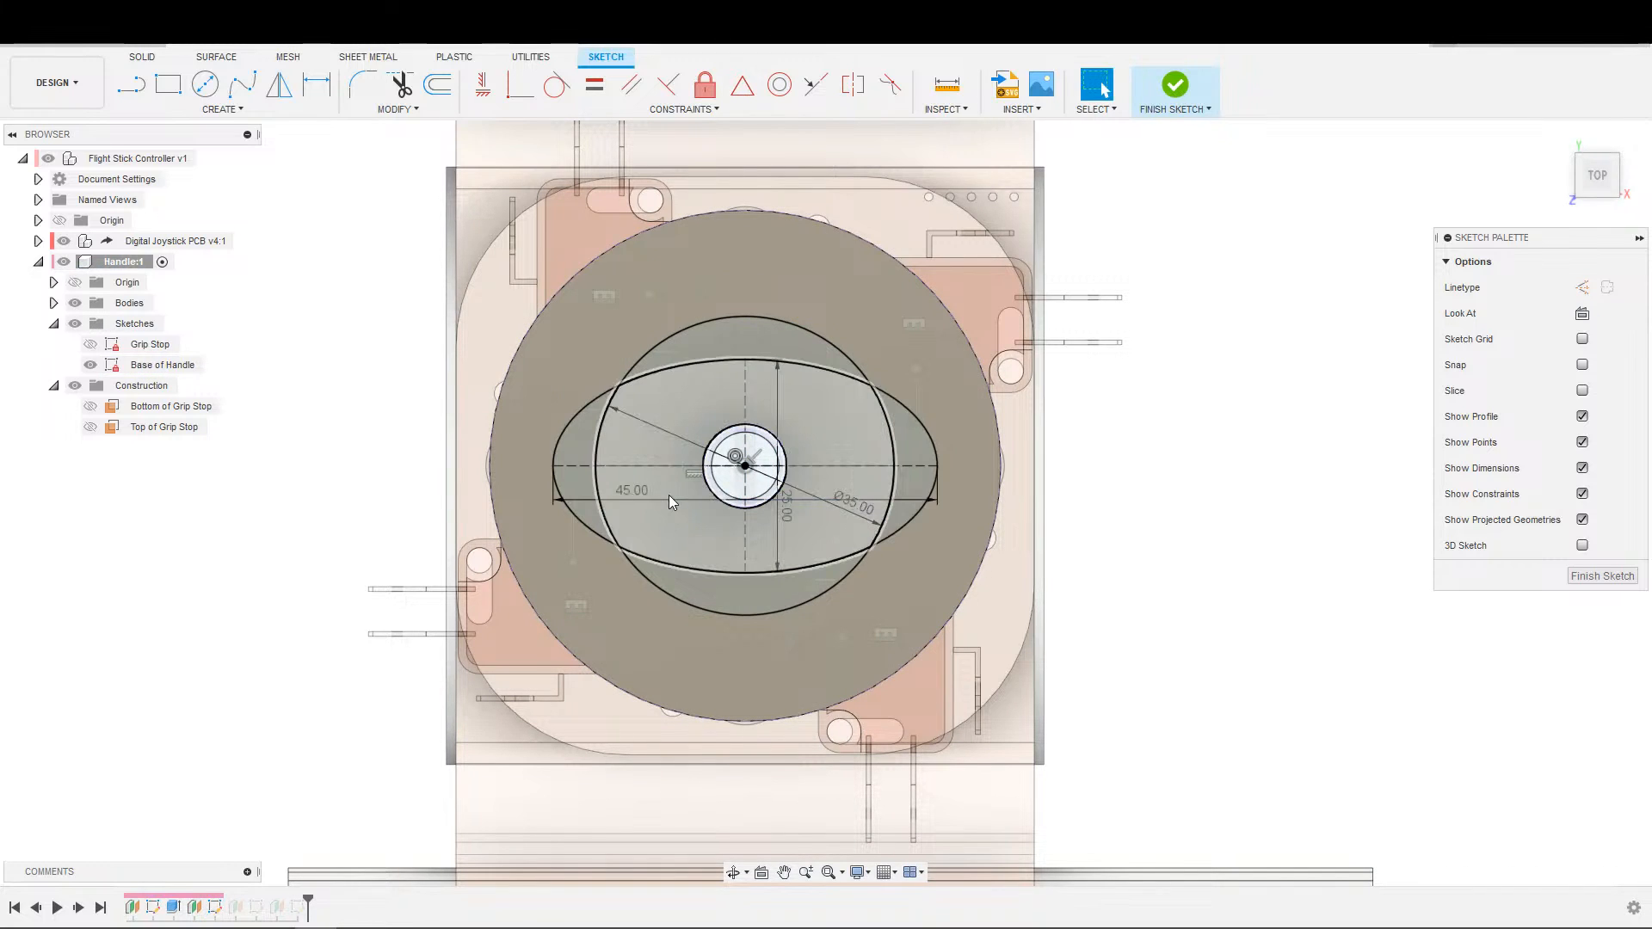
left_click(1186, 86)
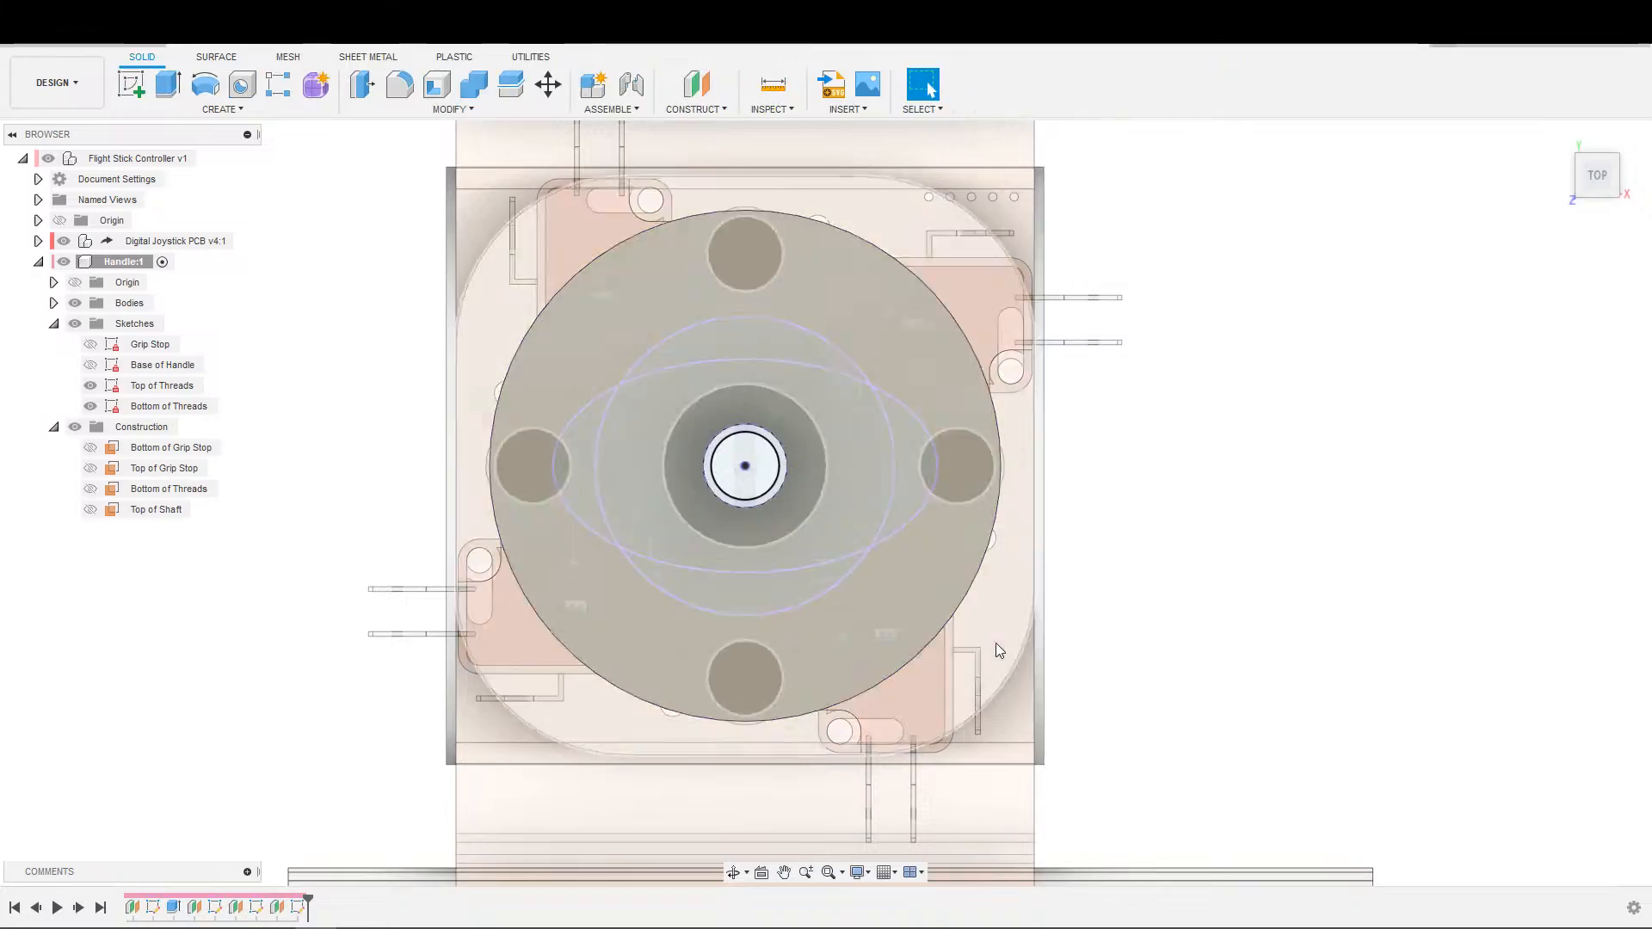
Examine the orientation of the ellipse and circle profiles above the grip stop disc from several angles.
scroll(995, 643, "down", 3)
middle_click_drag(1124, 654, 1201, 553, "shift")
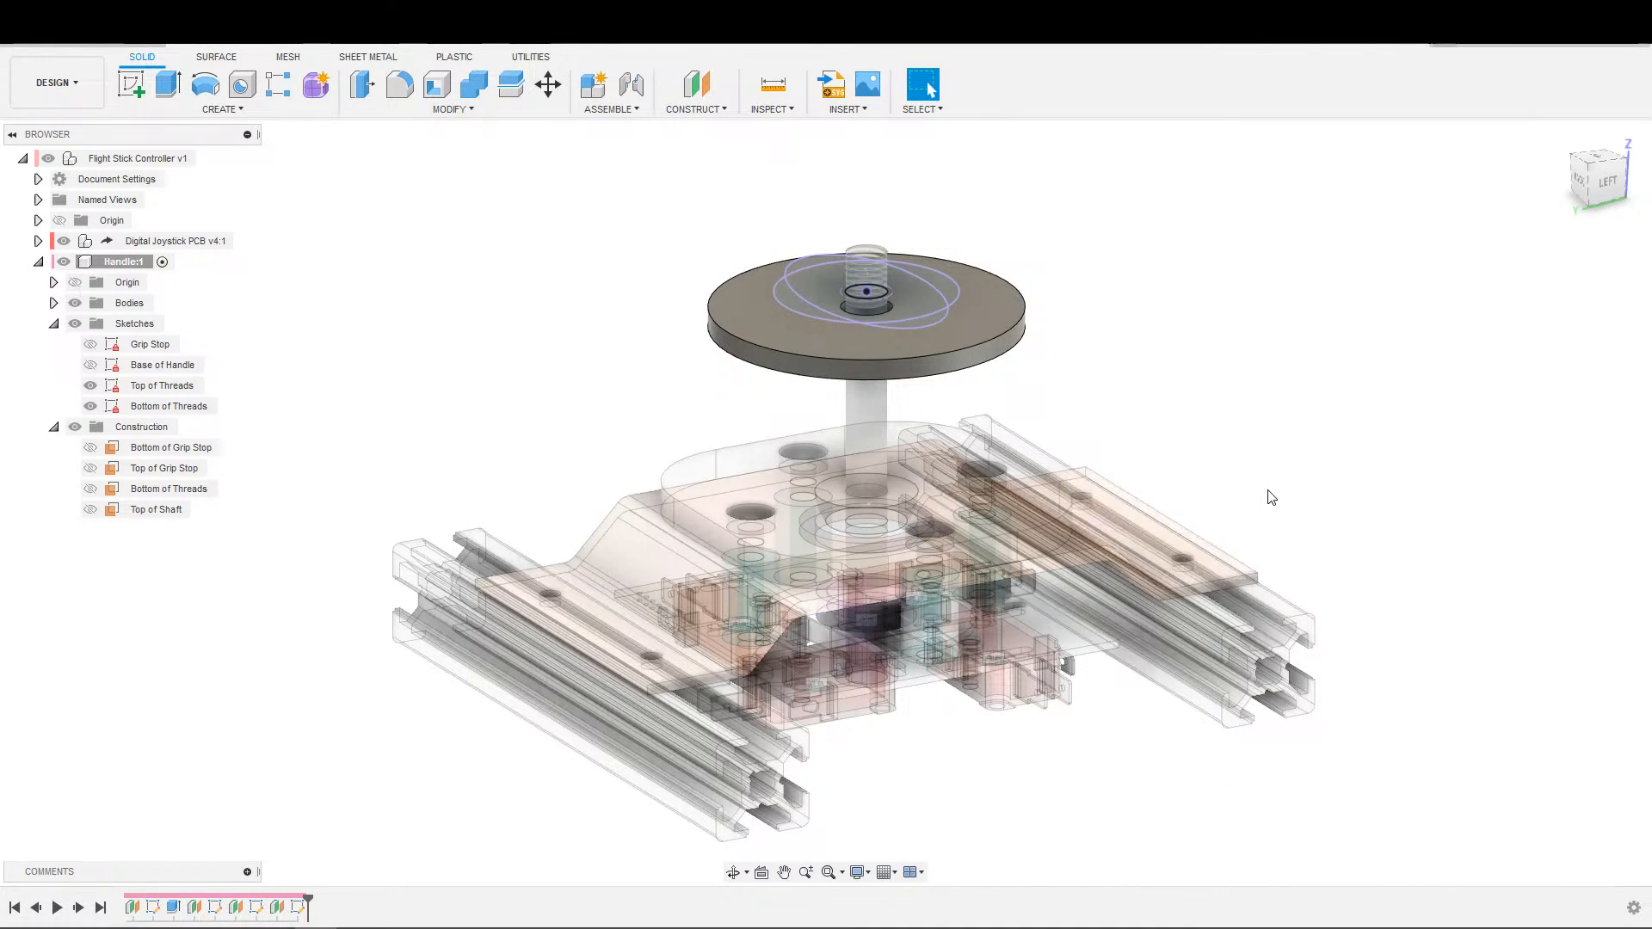
scroll(1254, 491, "down", 3)
mouse_move(1291, 315)
middle_mouse_down("shift")
mouse_move(1377, 238)
mouse_move(1314, 314)
middle_mouse_up("shift")
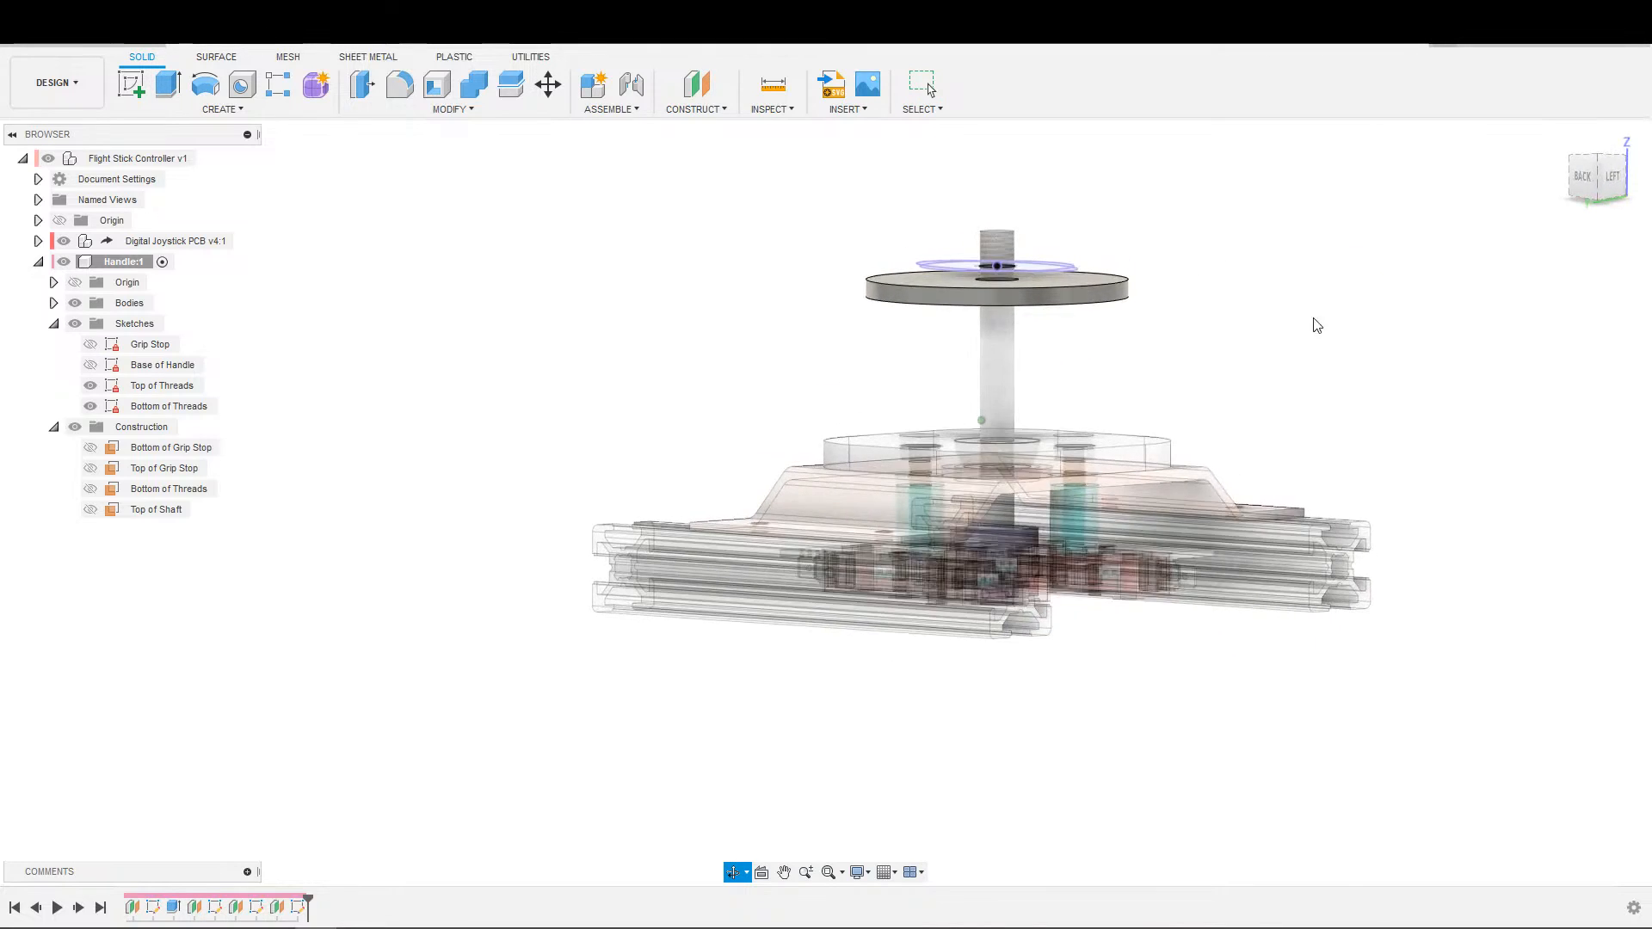
middle_click_drag(1165, 586, 1076, 640, "shift")
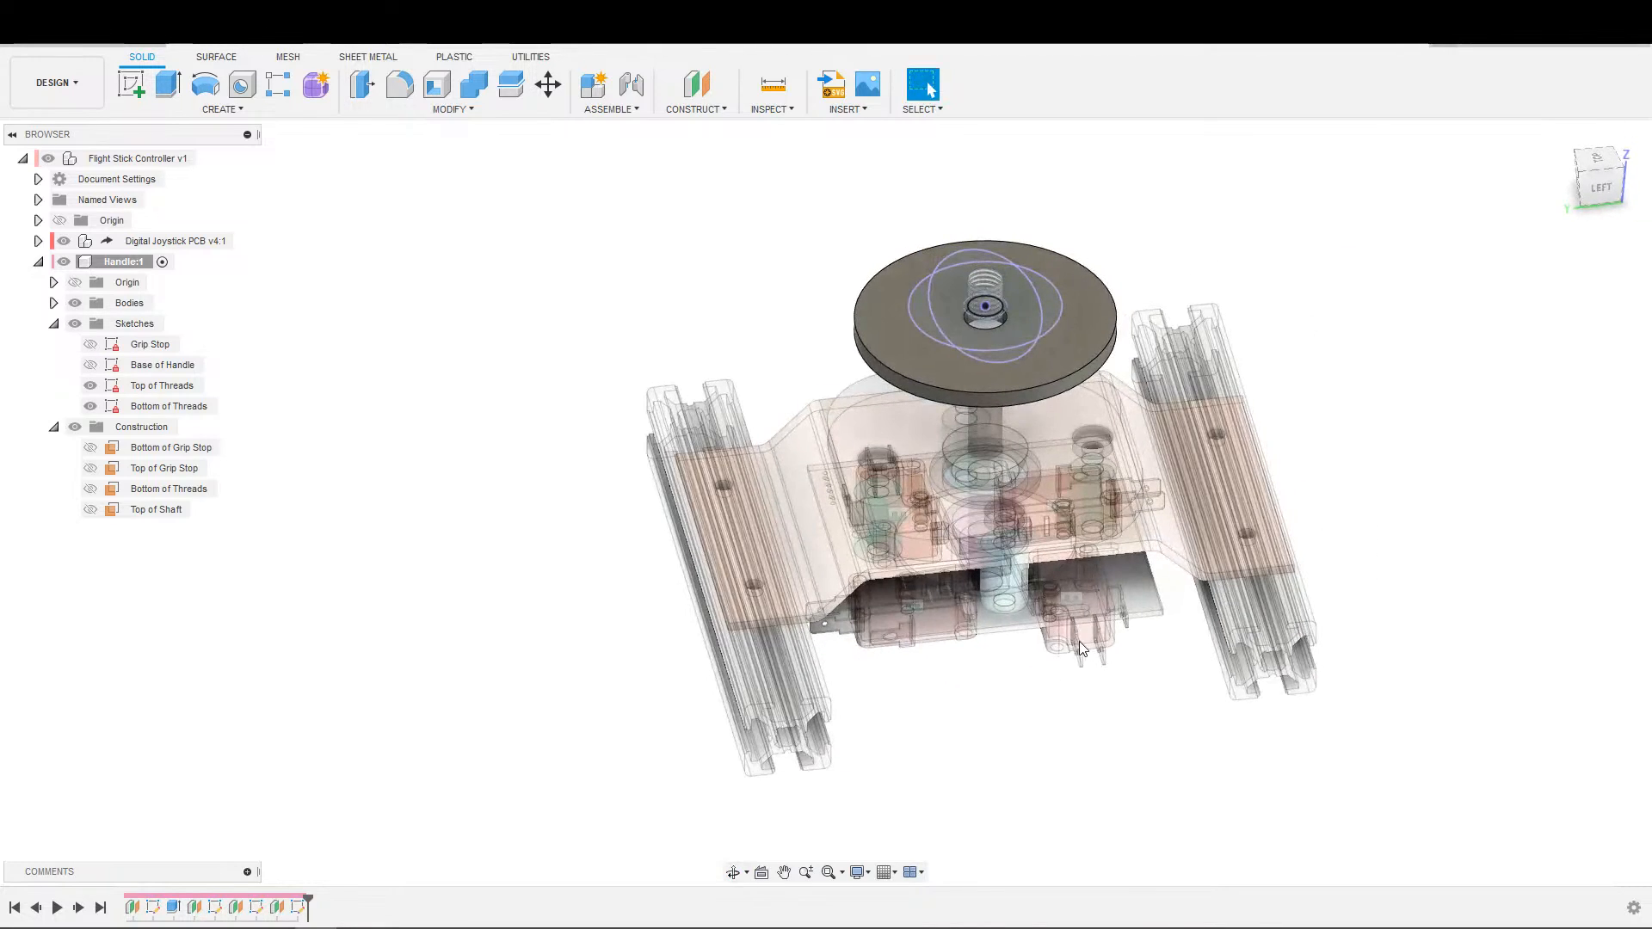
middle_click_drag(1007, 760, 1344, 731, "shift")
middle_click_drag(1601, 411, 1298, 504, "shift")
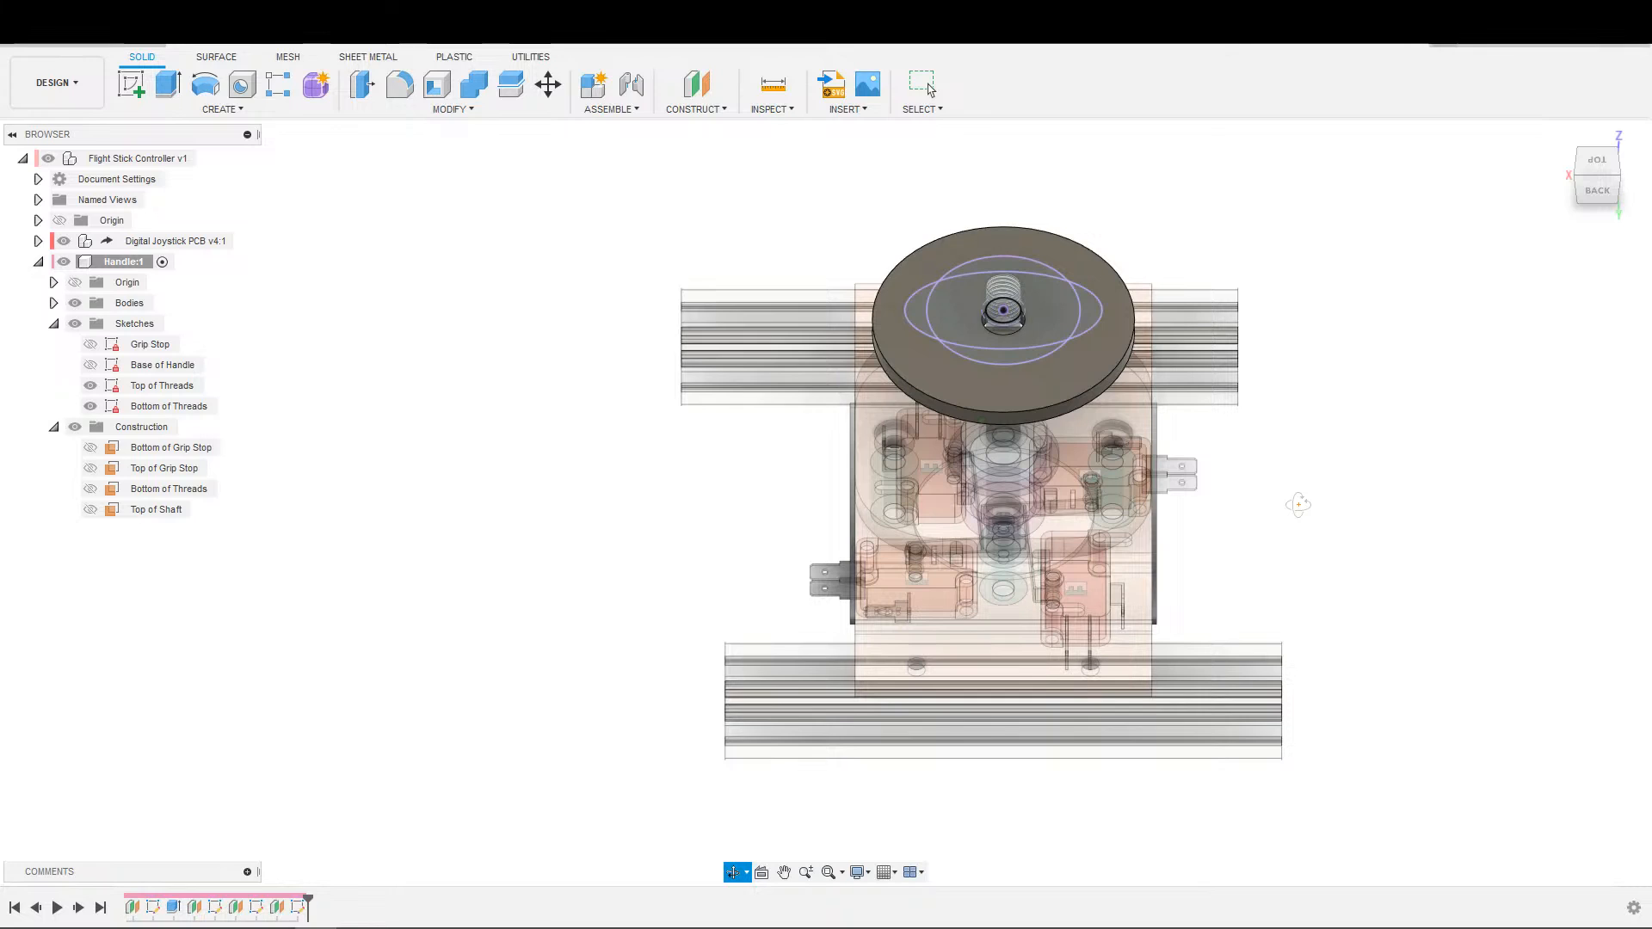
middle_click_drag(1299, 504, 1301, 501, "shift")
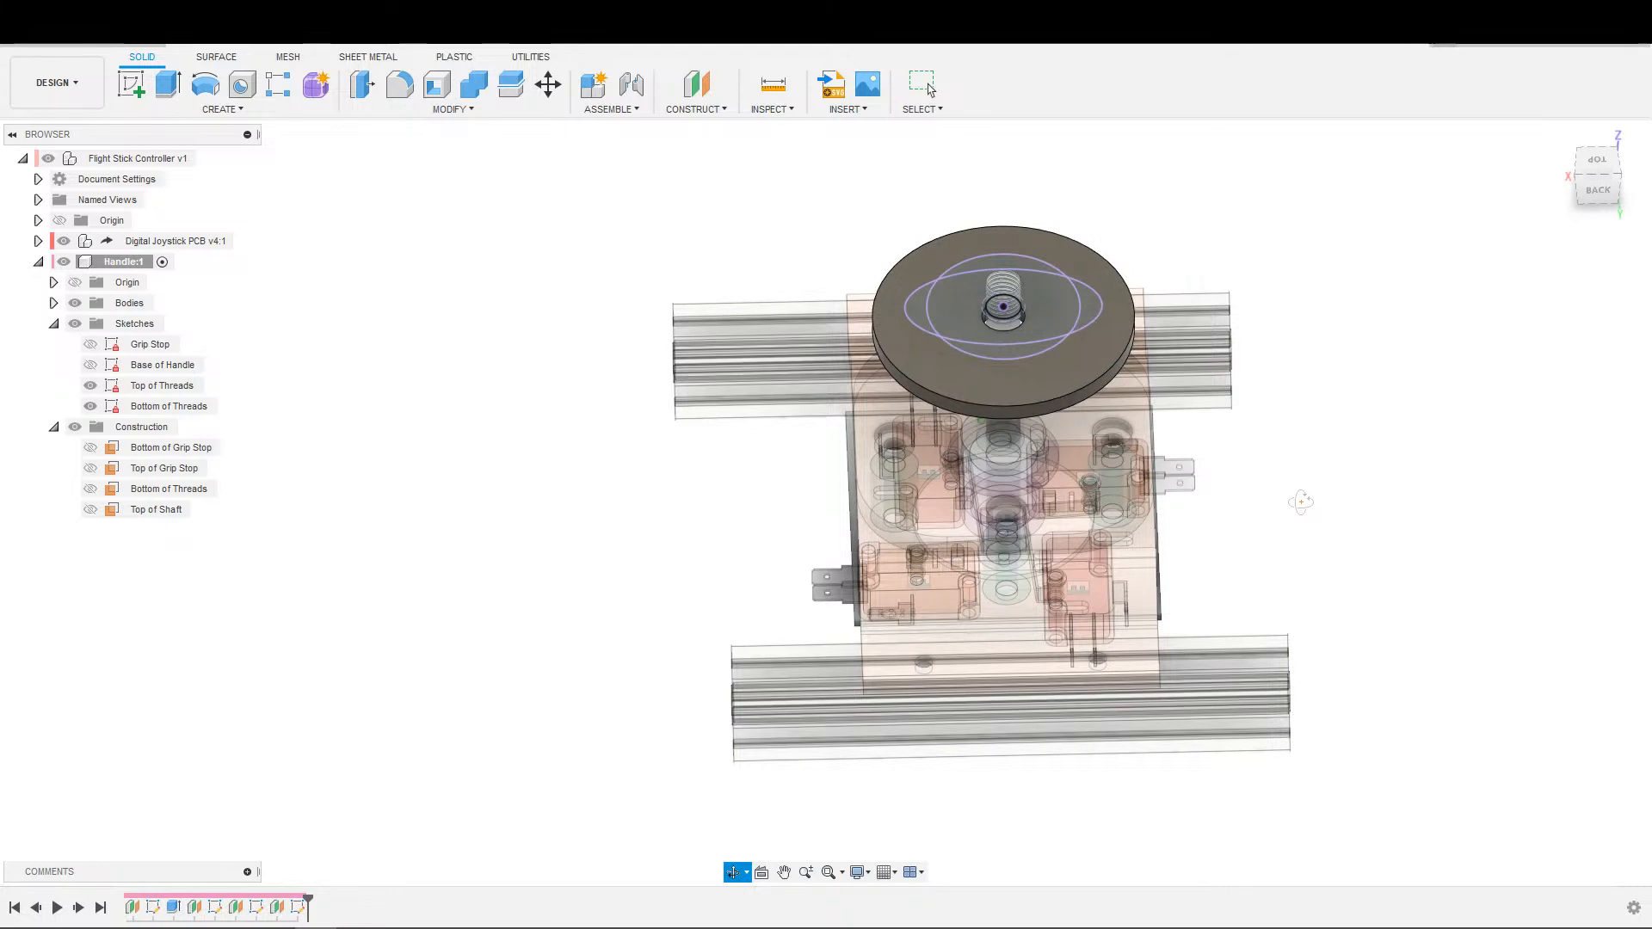
key("Escape")
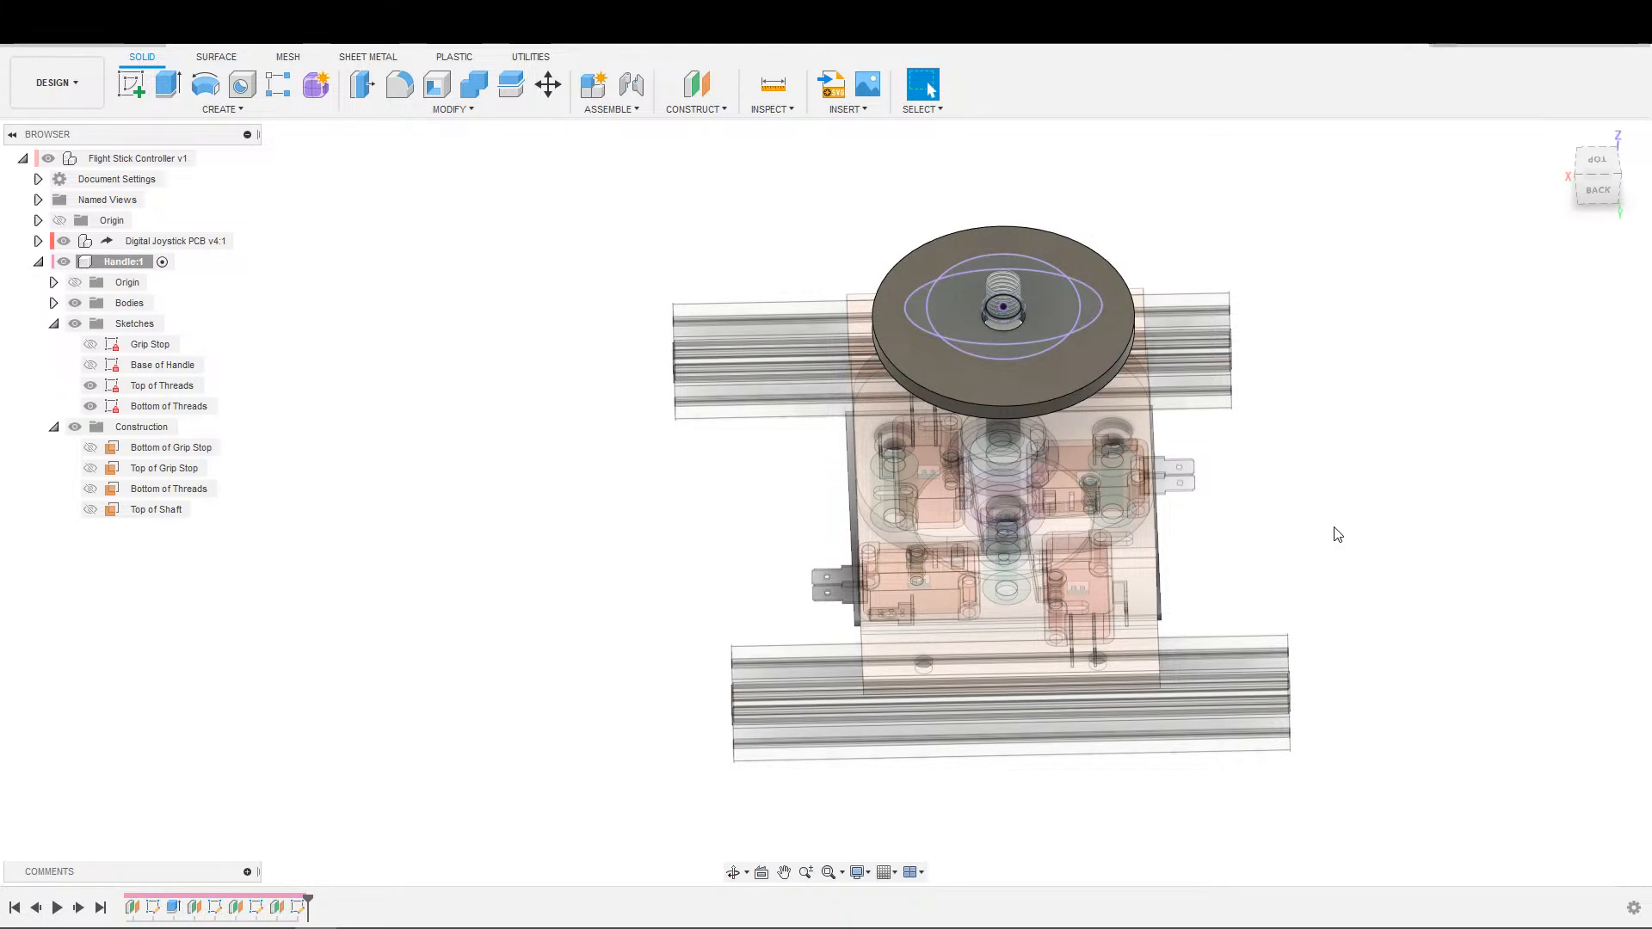
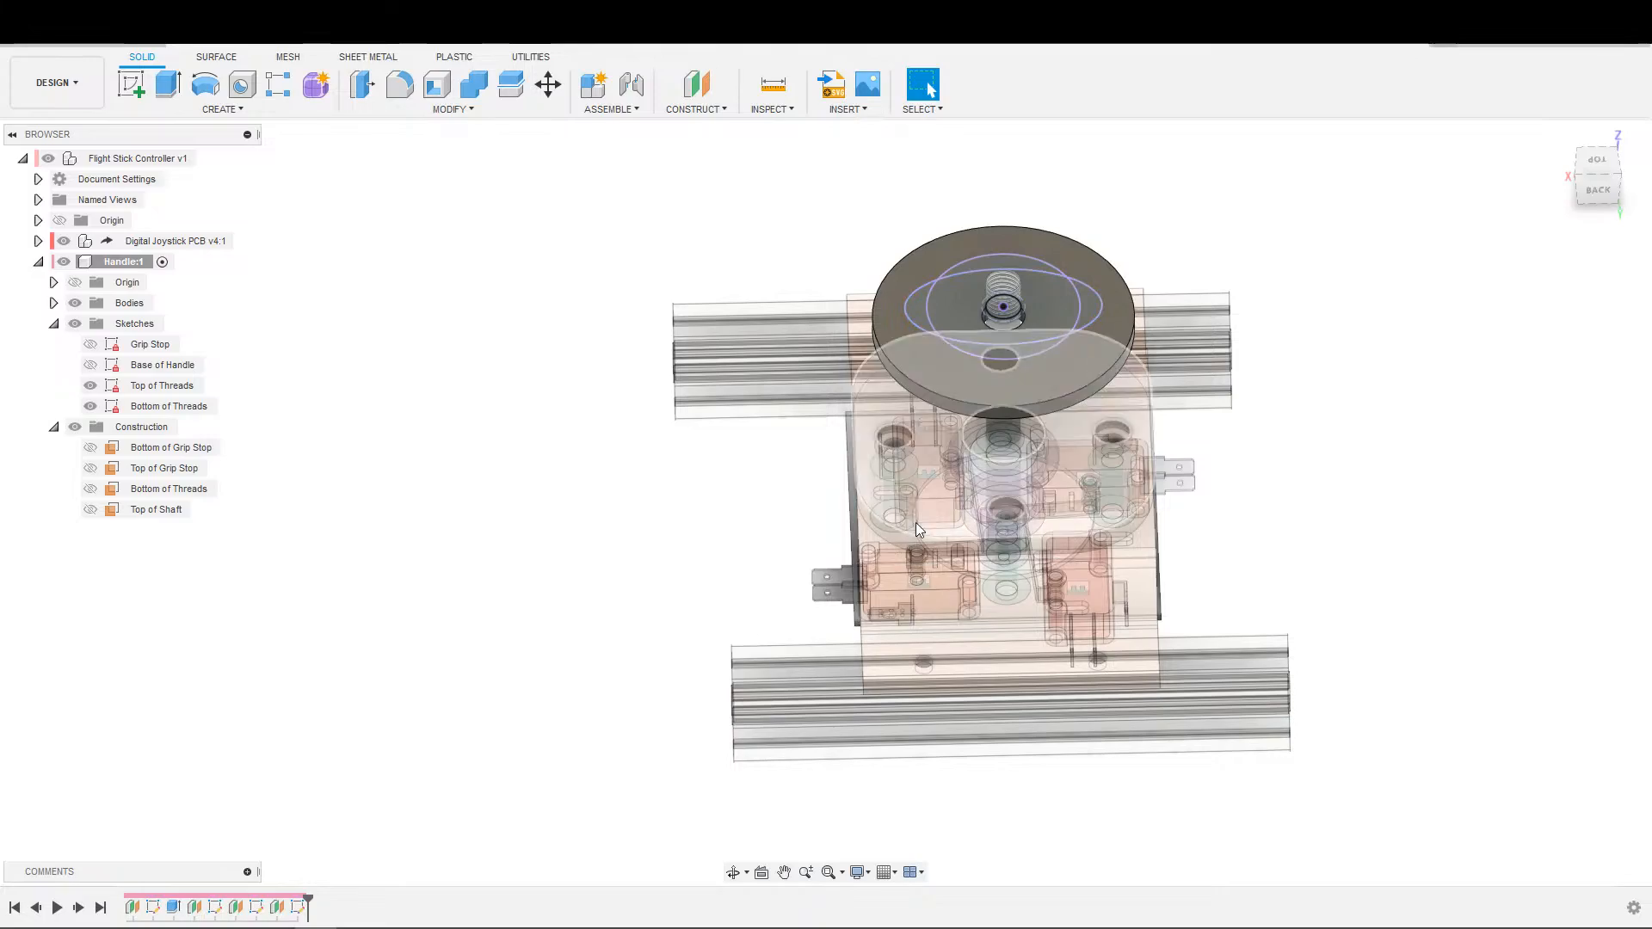
Examine the threaded shaft and the cylindrical collar beneath the mounting plate from several angles.
middle_click_drag(1356, 535, 1455, 489, "shift")
scroll(1189, 508, "up", 4)
middle_click_drag(585, 714, 881, 570)
left_click(812, 508)
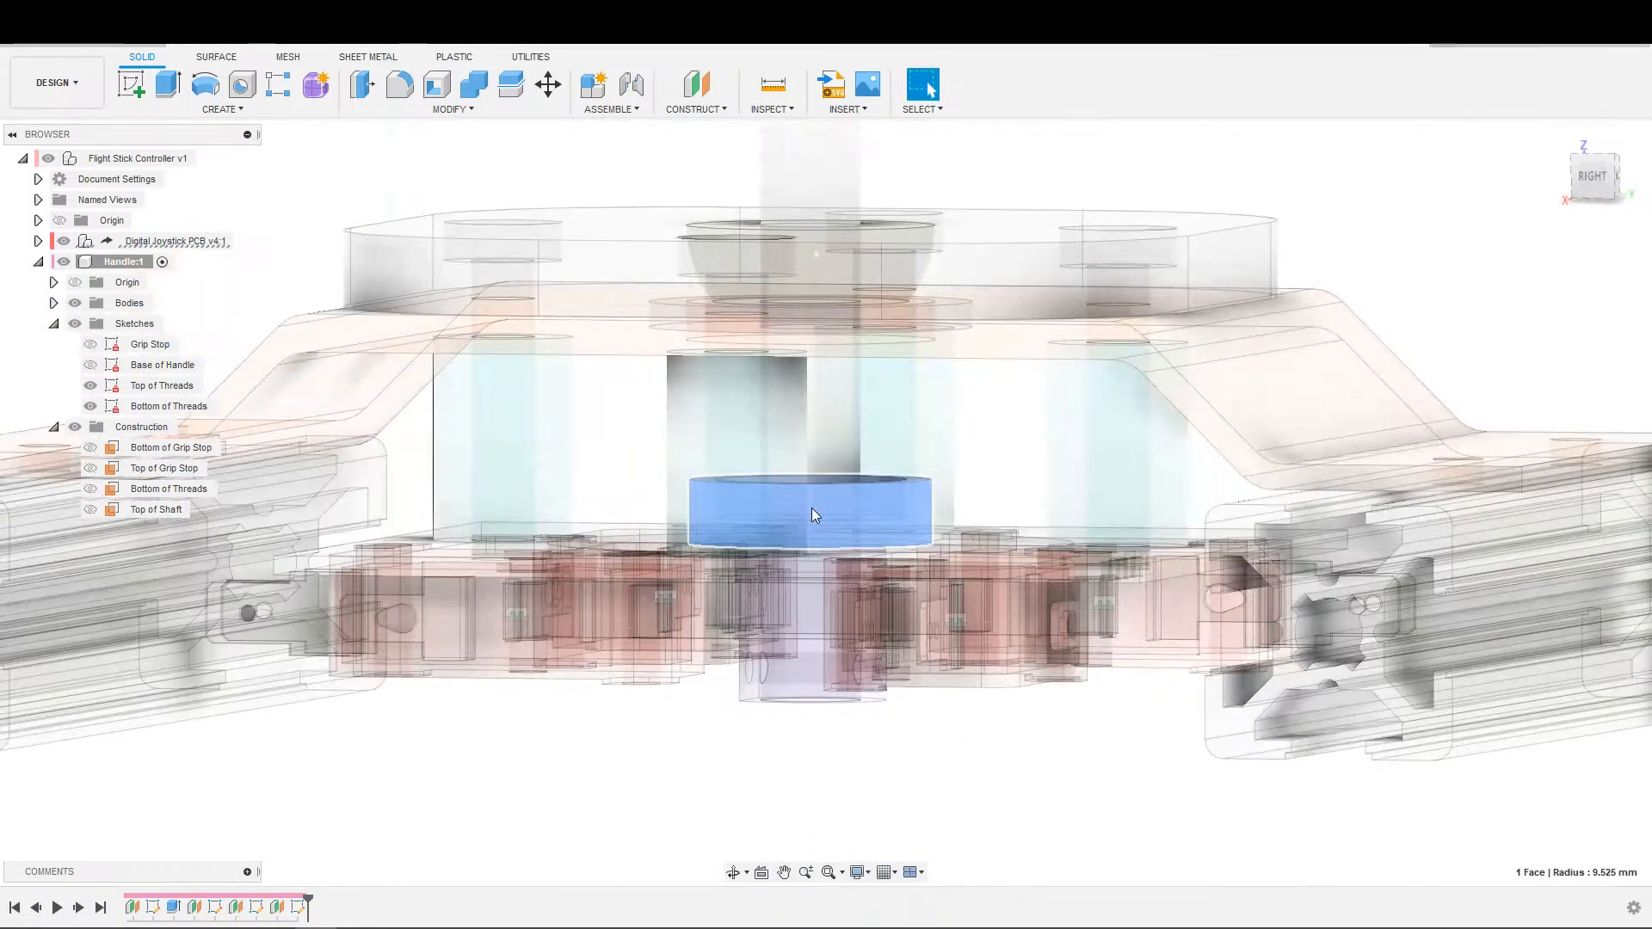
middle_click_drag(787, 516, 784, 610, "shift")
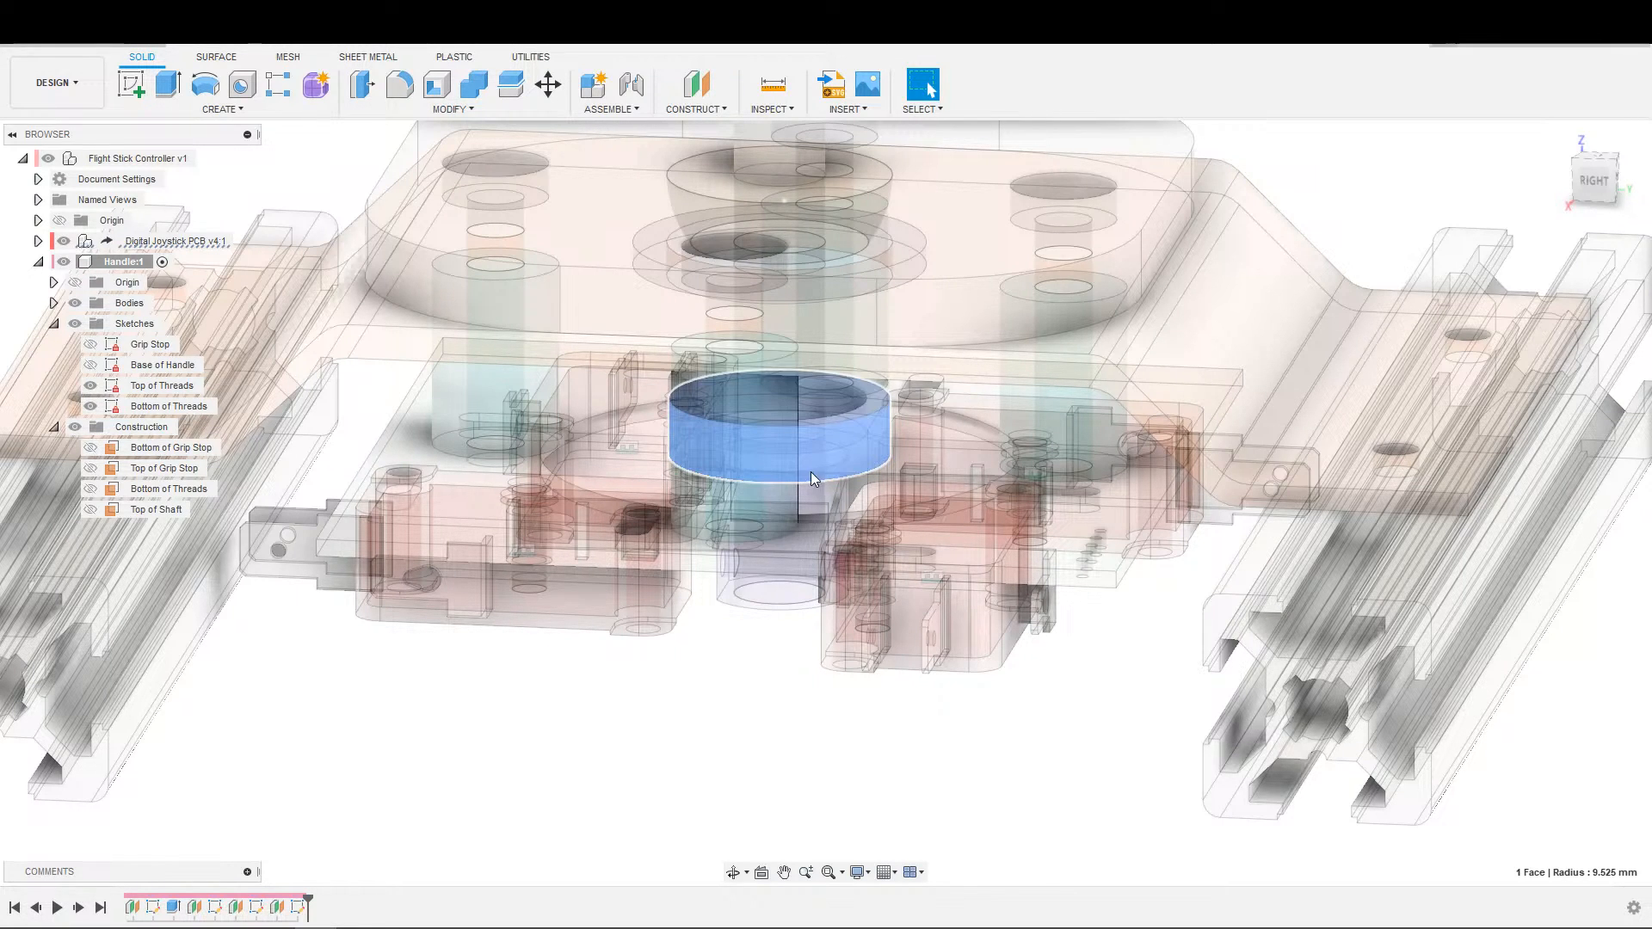
scroll(804, 451, "down", 5)
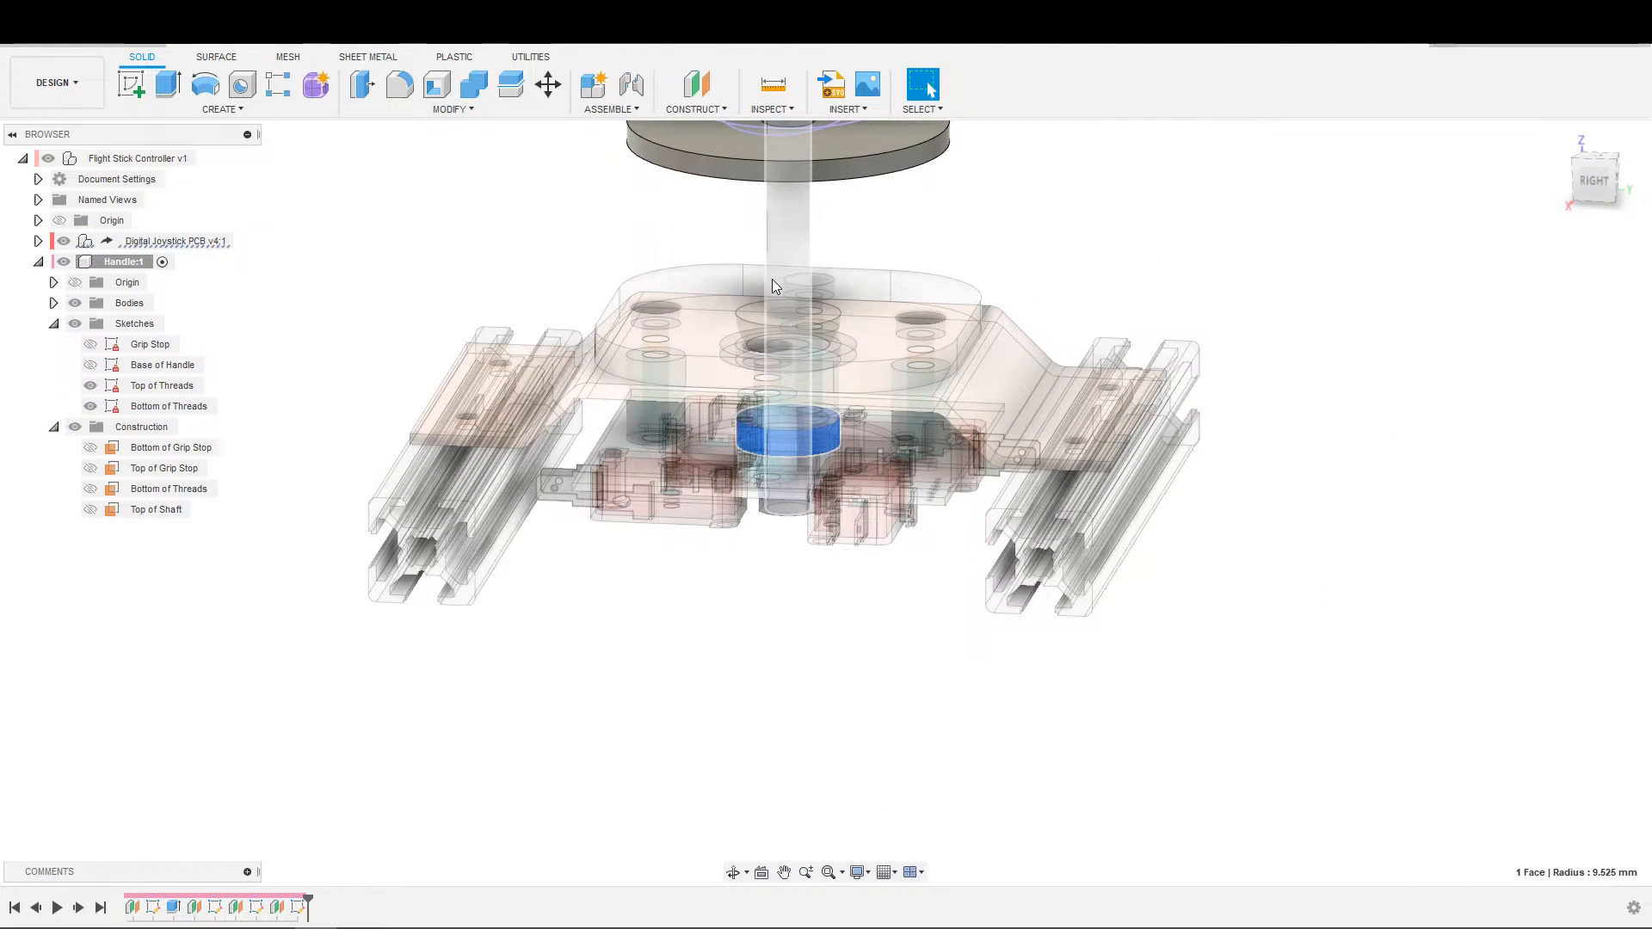
scroll(772, 279, "up", 3)
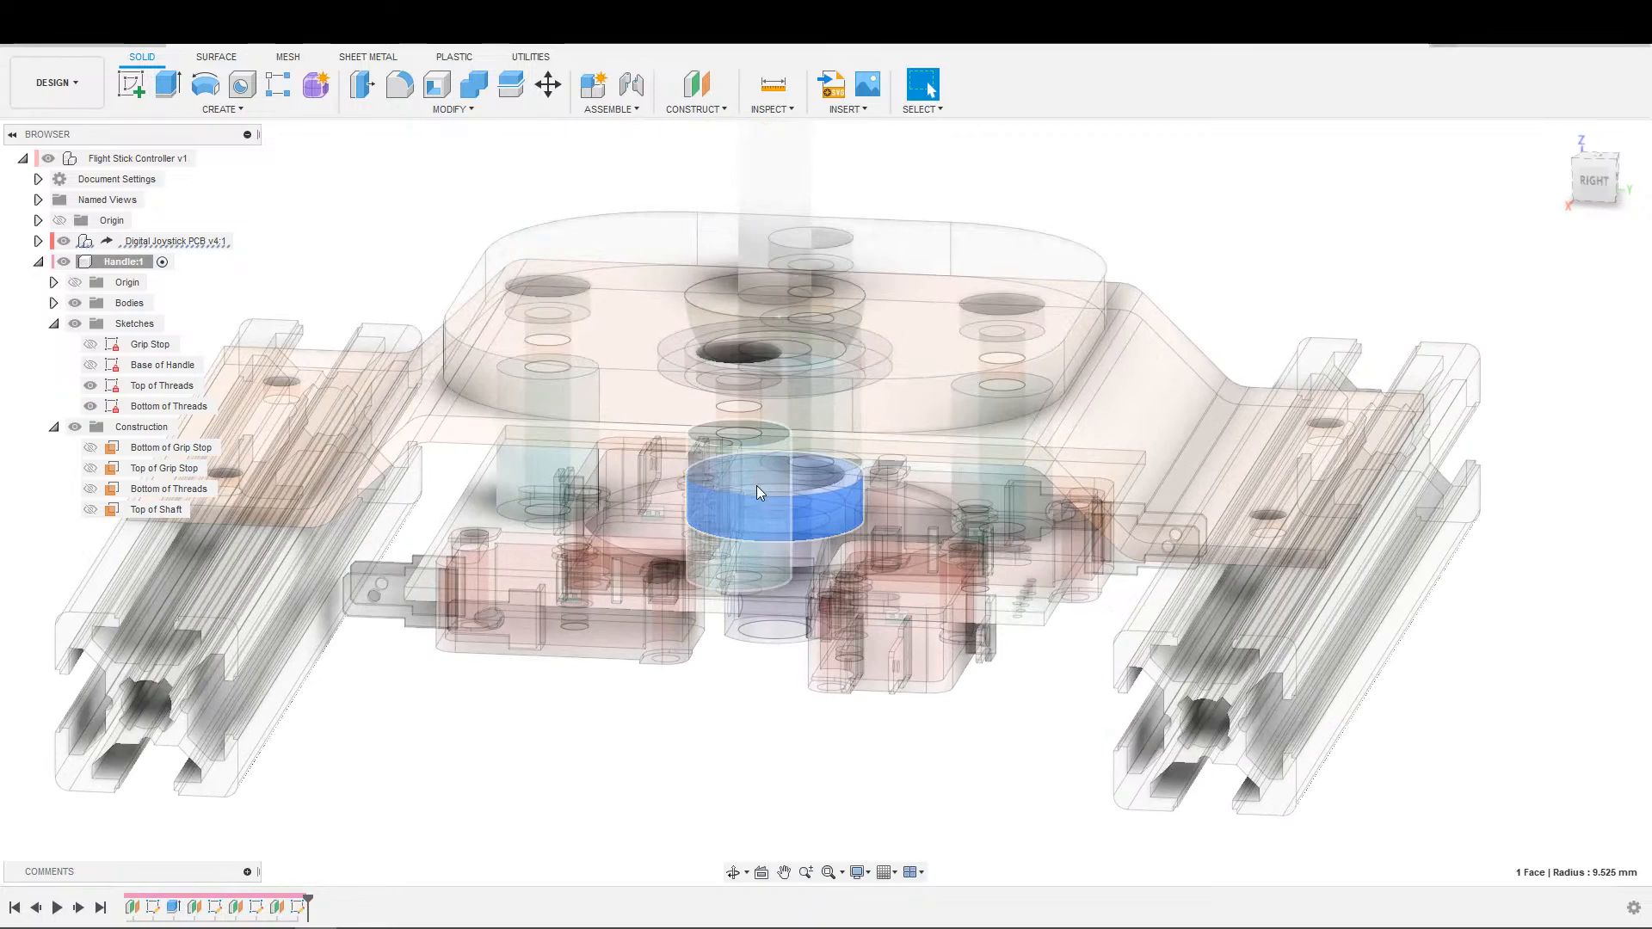
scroll(777, 499, "up", 2)
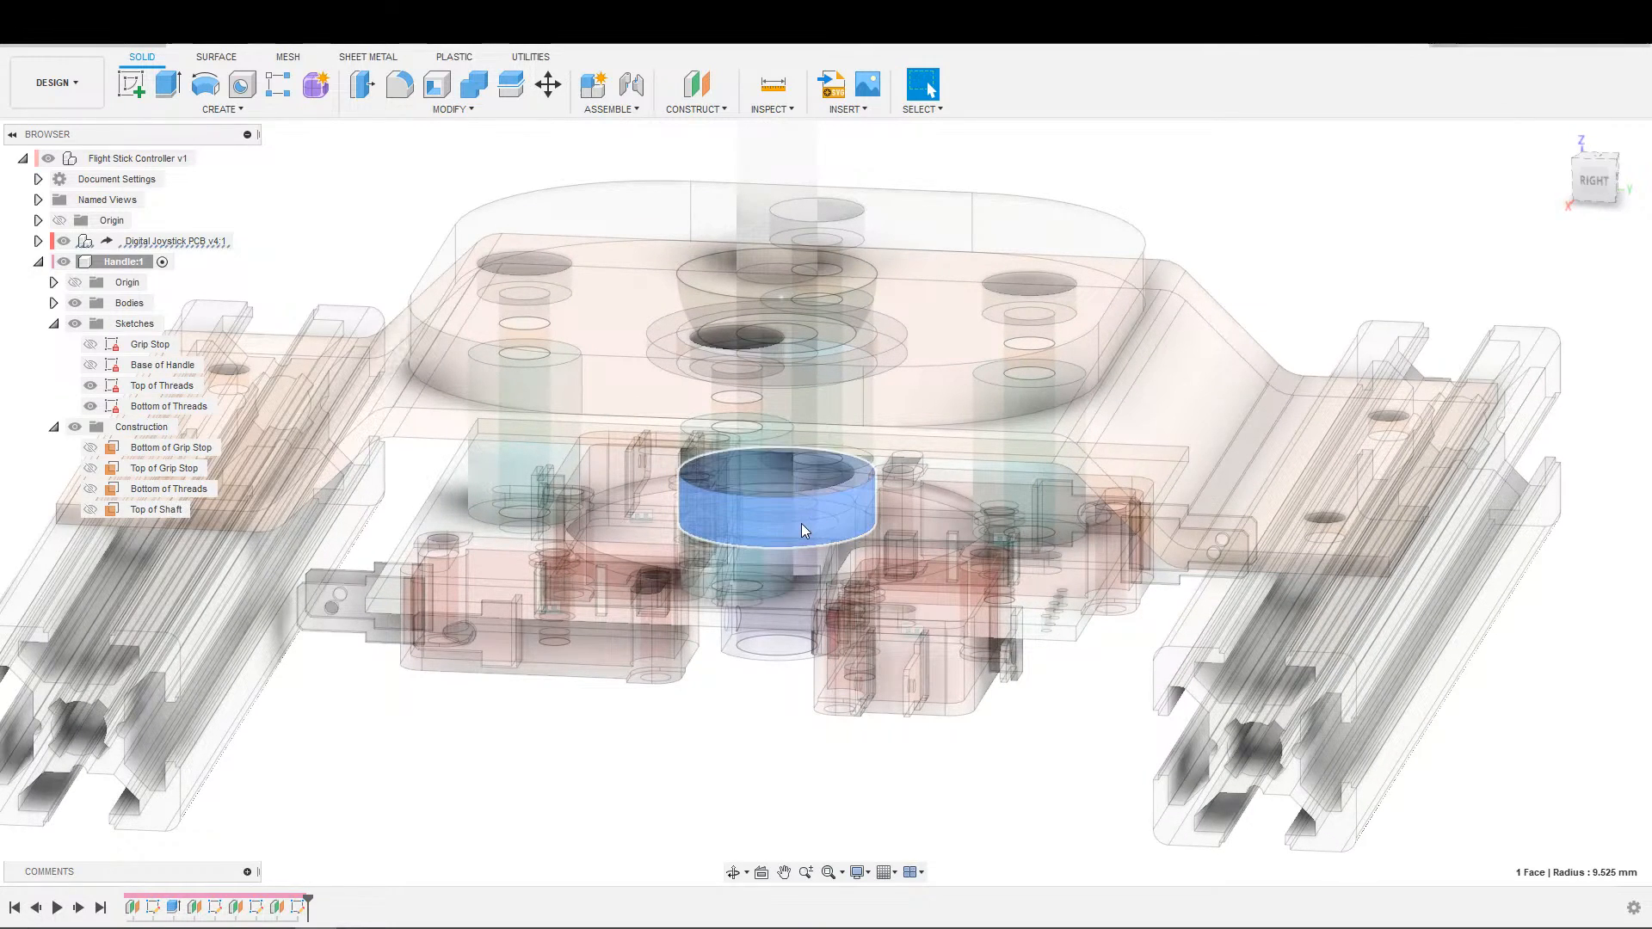
scroll(817, 534, "up", 3)
scroll(807, 501, "down", 2)
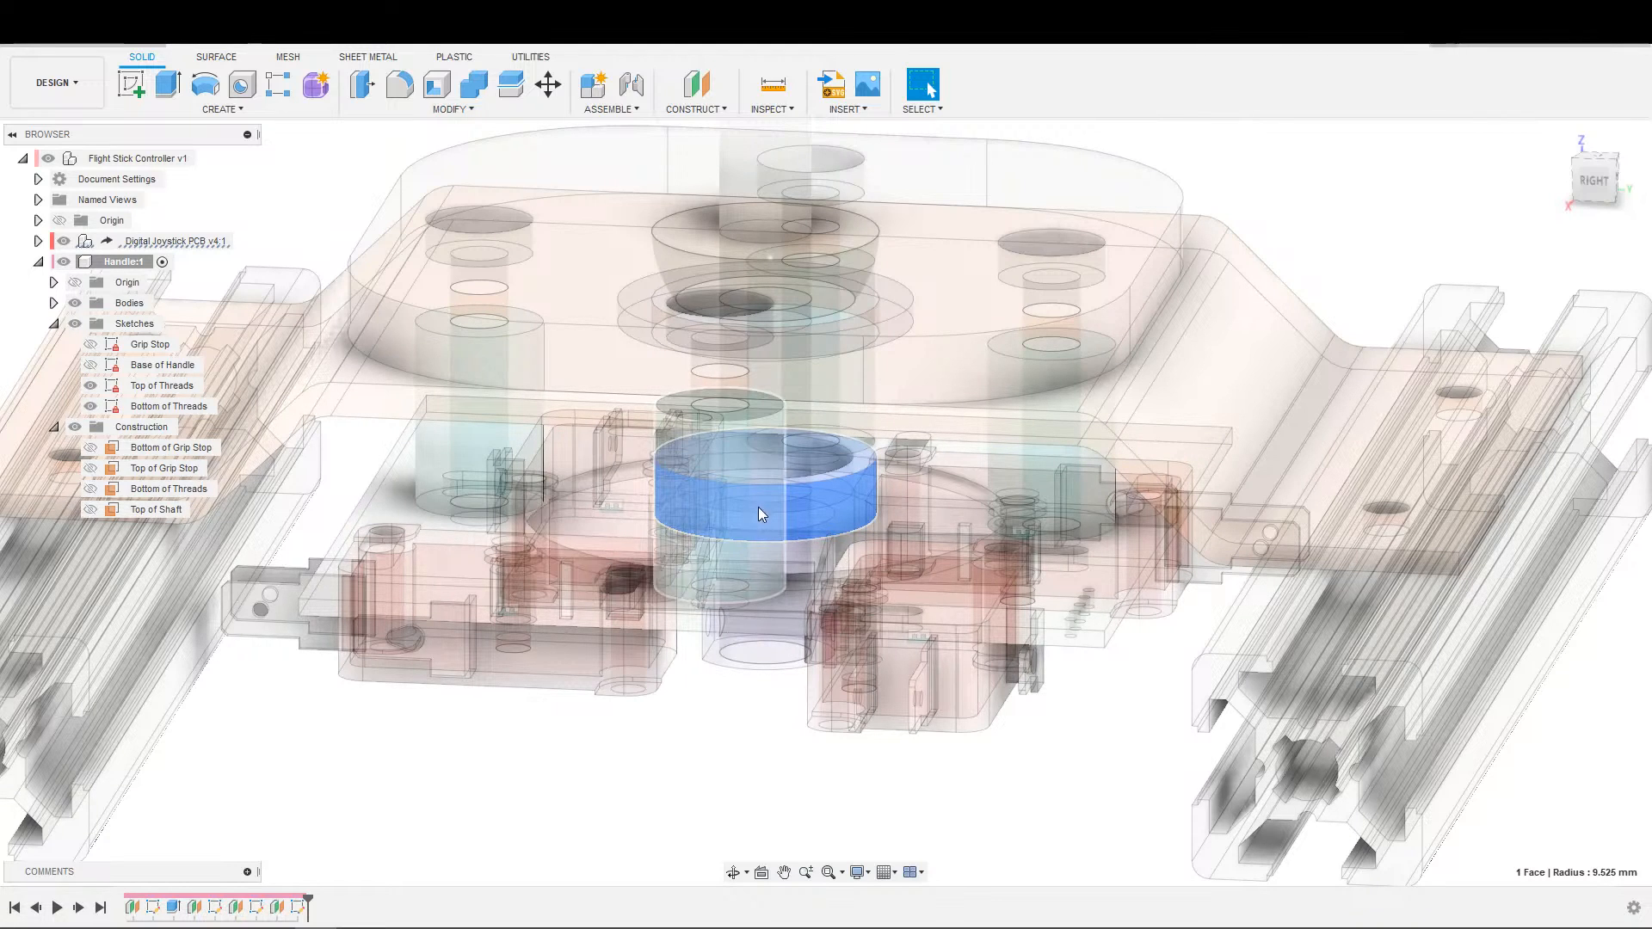
scroll(755, 509, "down", 3)
scroll(788, 478, "down", 2)
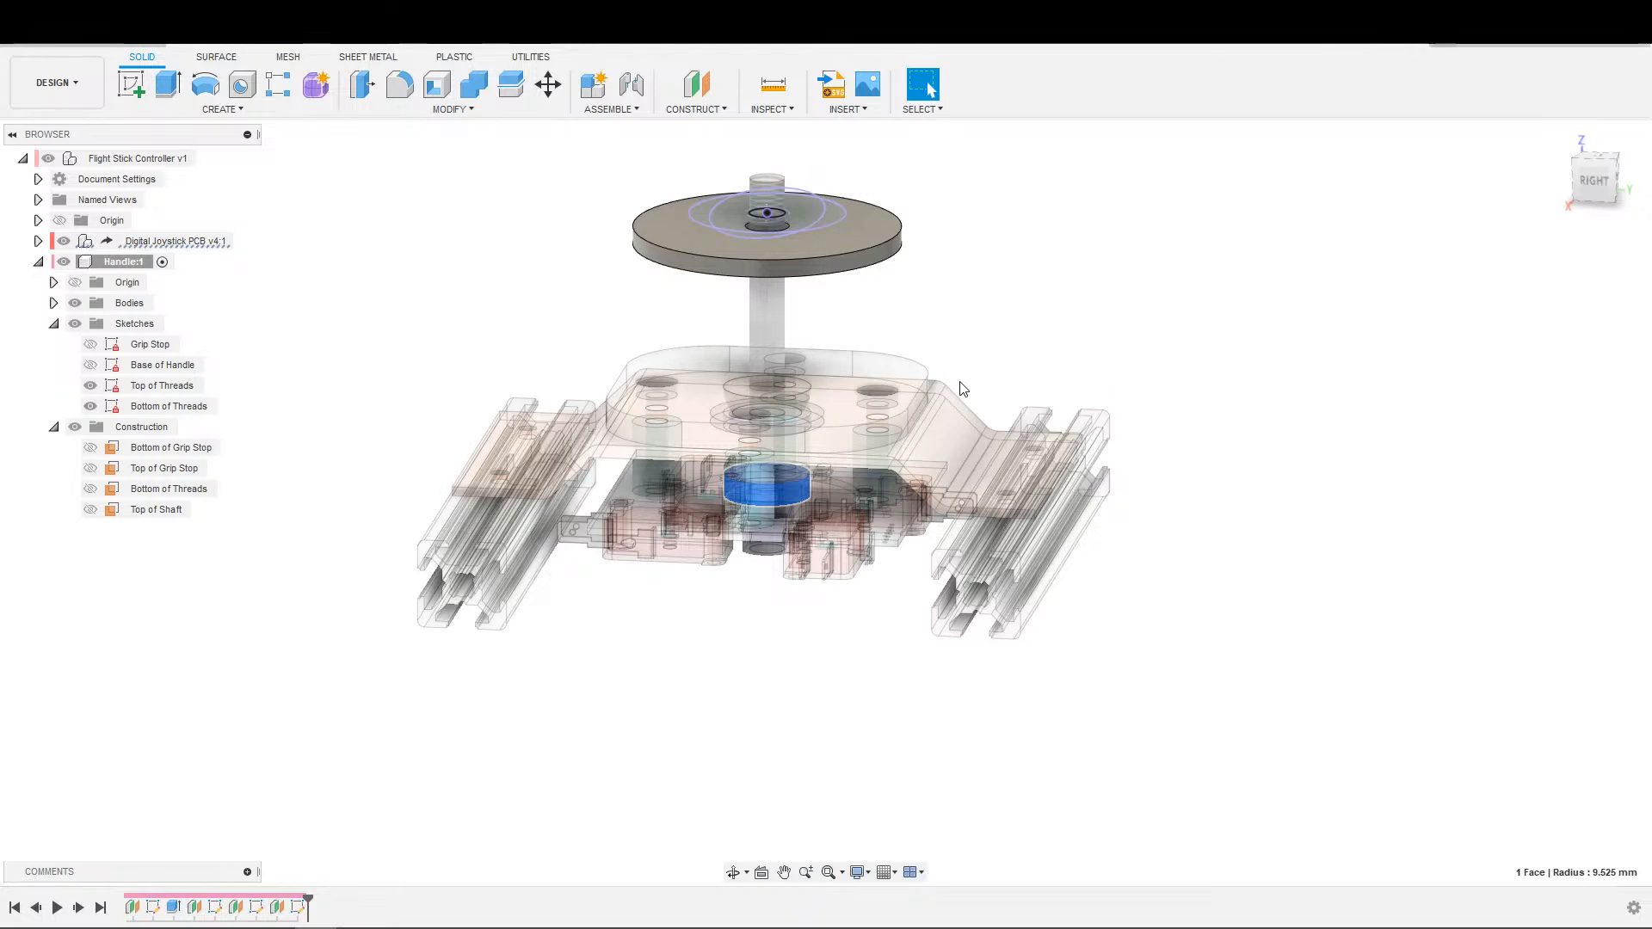
Examine the ellipse and circle profiles around the threaded shaft above the grip stop disc.
middle_click_drag(948, 313, 951, 360, "shift")
scroll(905, 404, "down", 2)
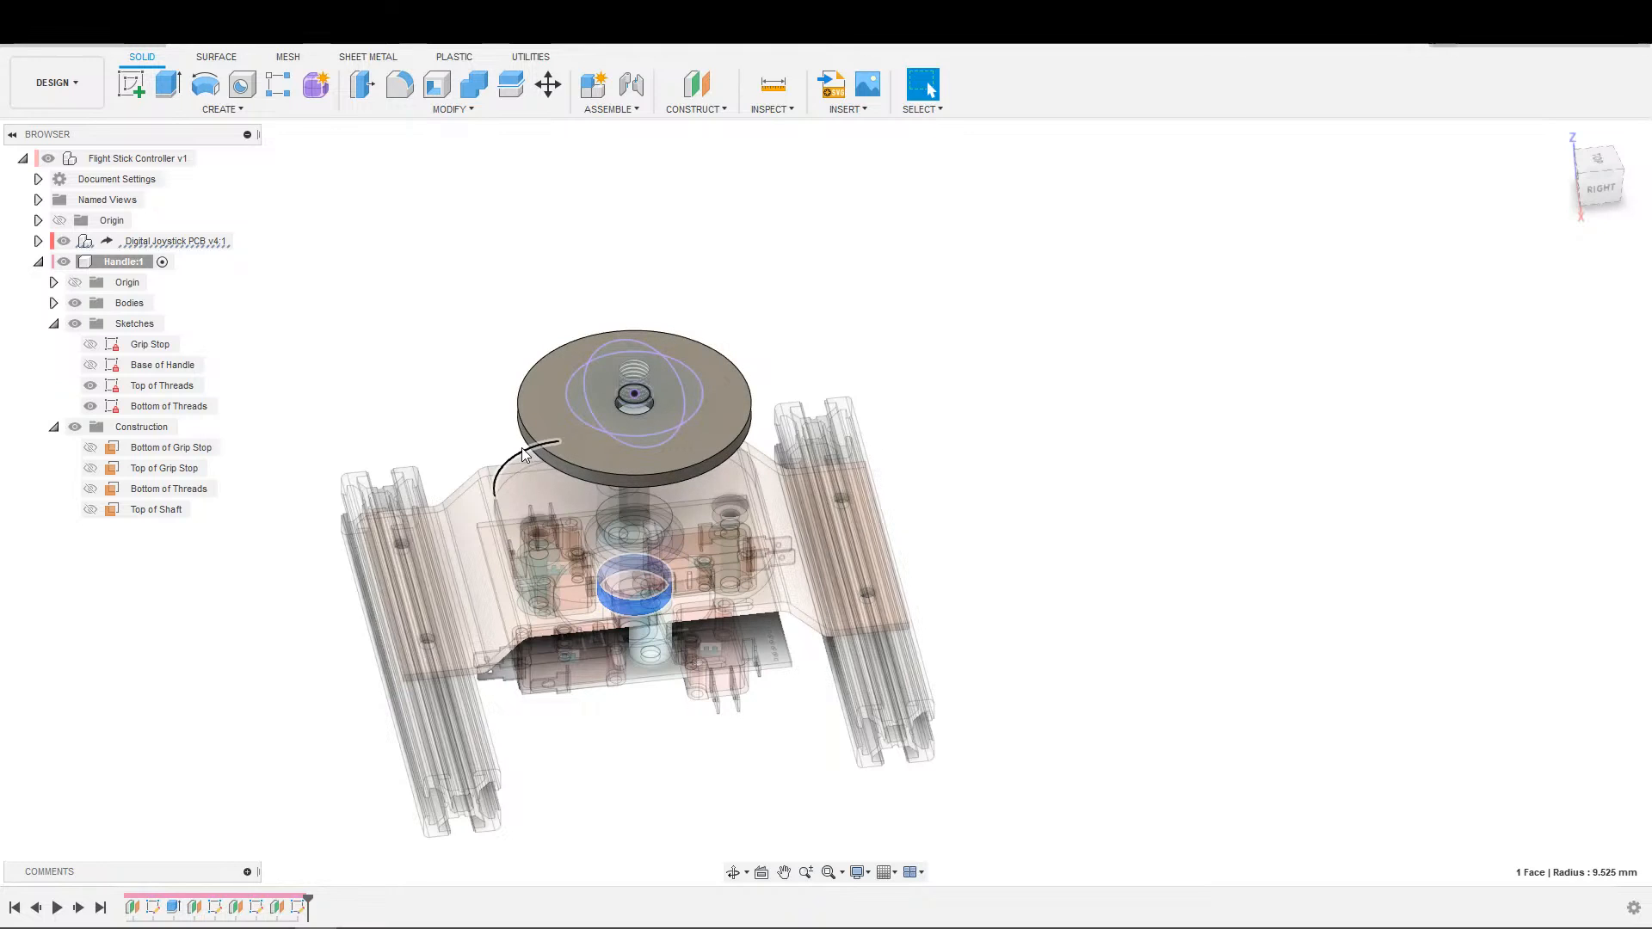
scroll(1116, 367, "up", 1)
middle_click_drag(1115, 368, 1275, 403)
middle_click_drag(1110, 402, 1286, 335)
scroll(1051, 318, "up", 3)
middle_click_drag(1051, 317, 1092, 316)
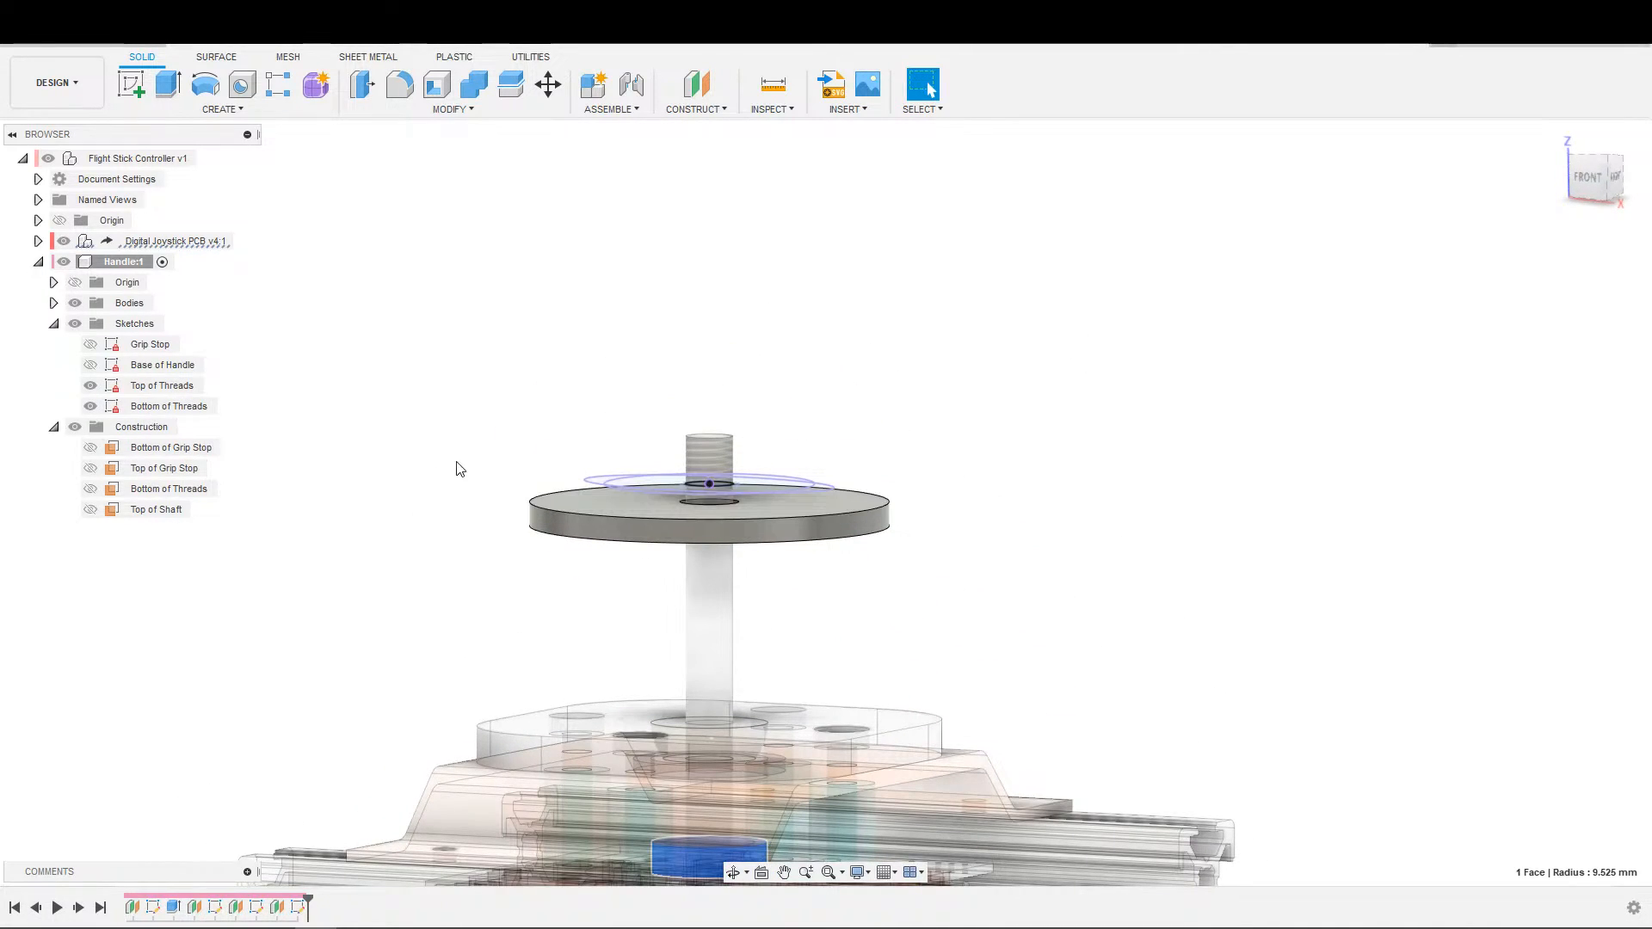
middle_click_drag(461, 464, 370, 535, "shift")
Open the Top of Threads sketch for editing, keeping the Bottom of Threads sketch visible.
left_click(170, 404)
left_click(163, 386)
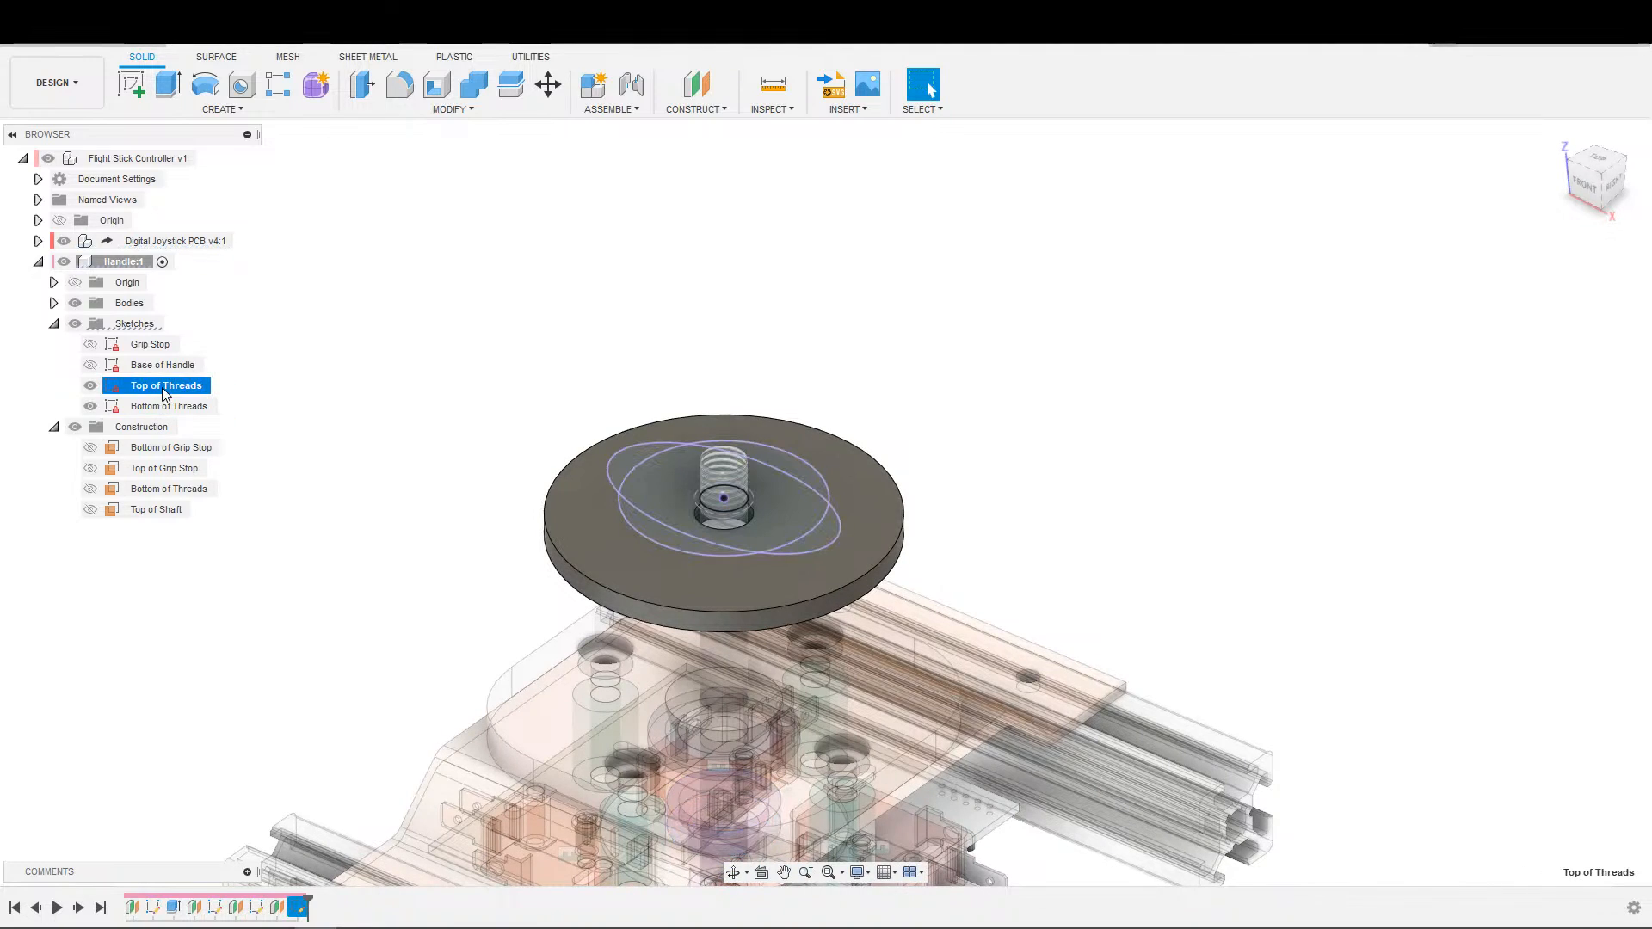
left_click(151, 513)
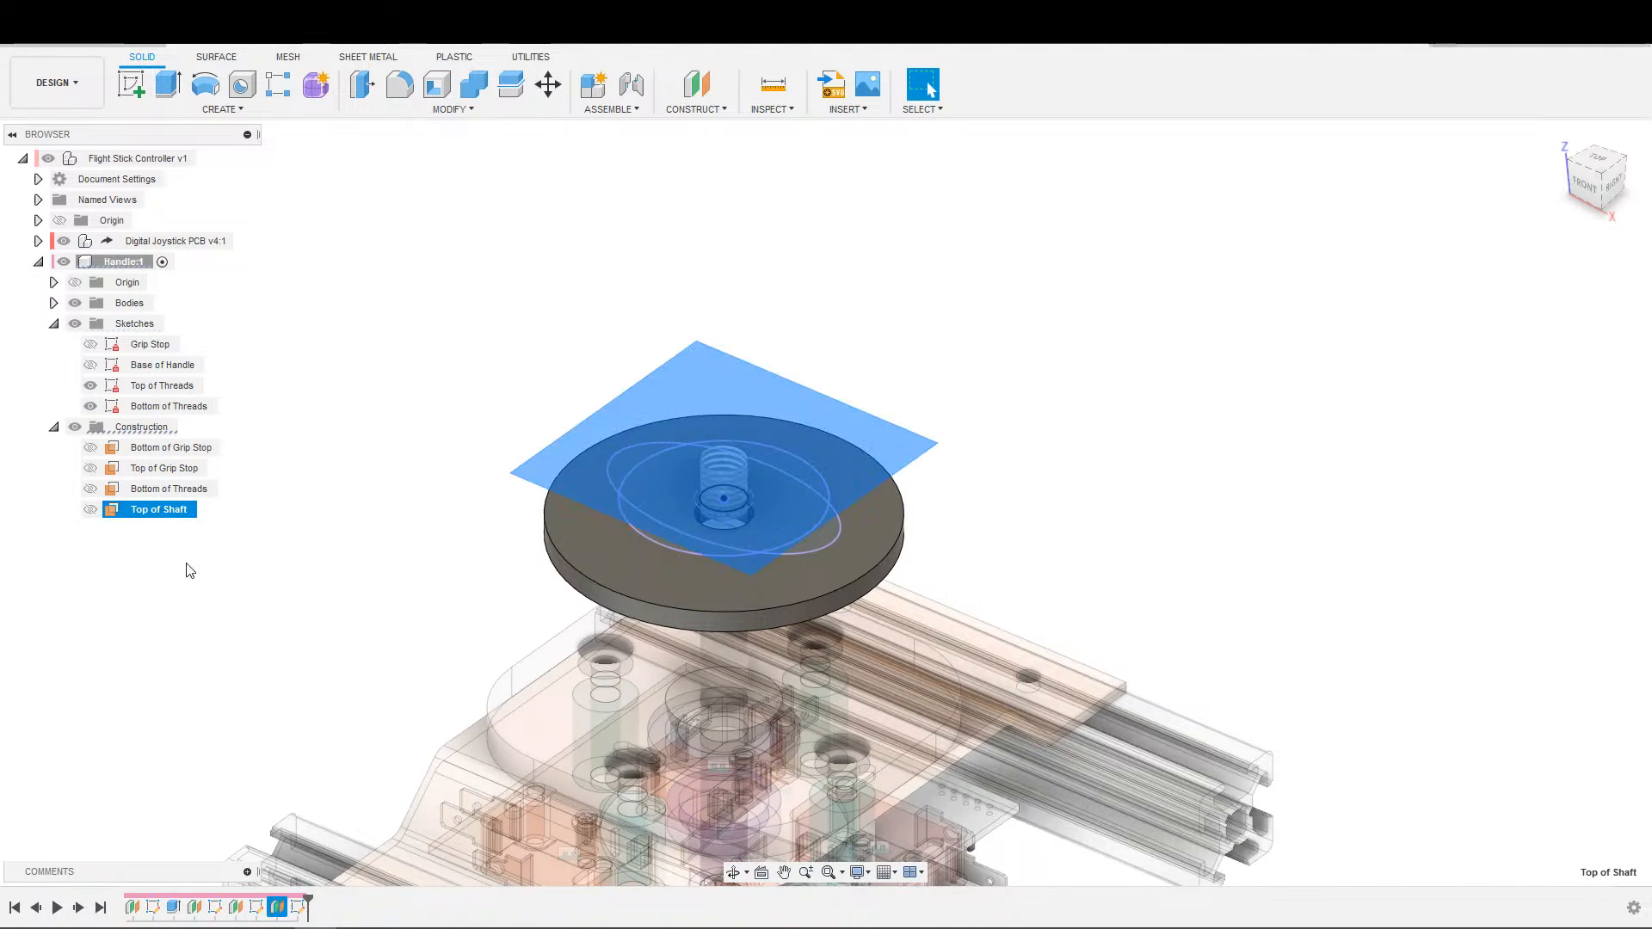
left_click(299, 907)
left_click(296, 924)
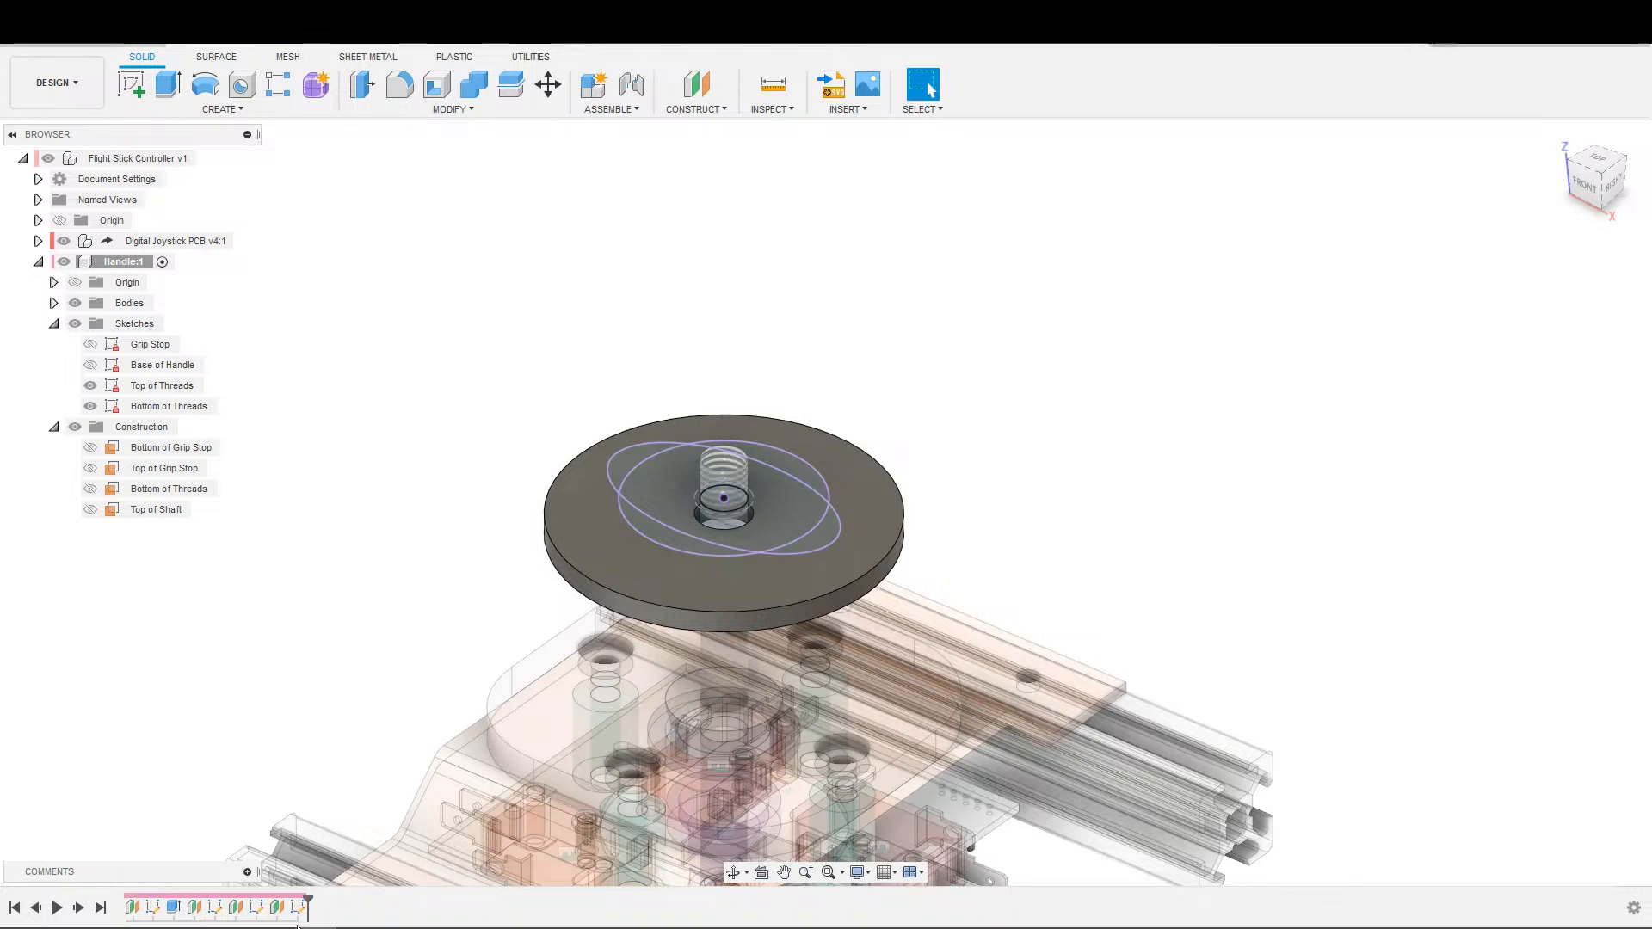
double_click(162, 385)
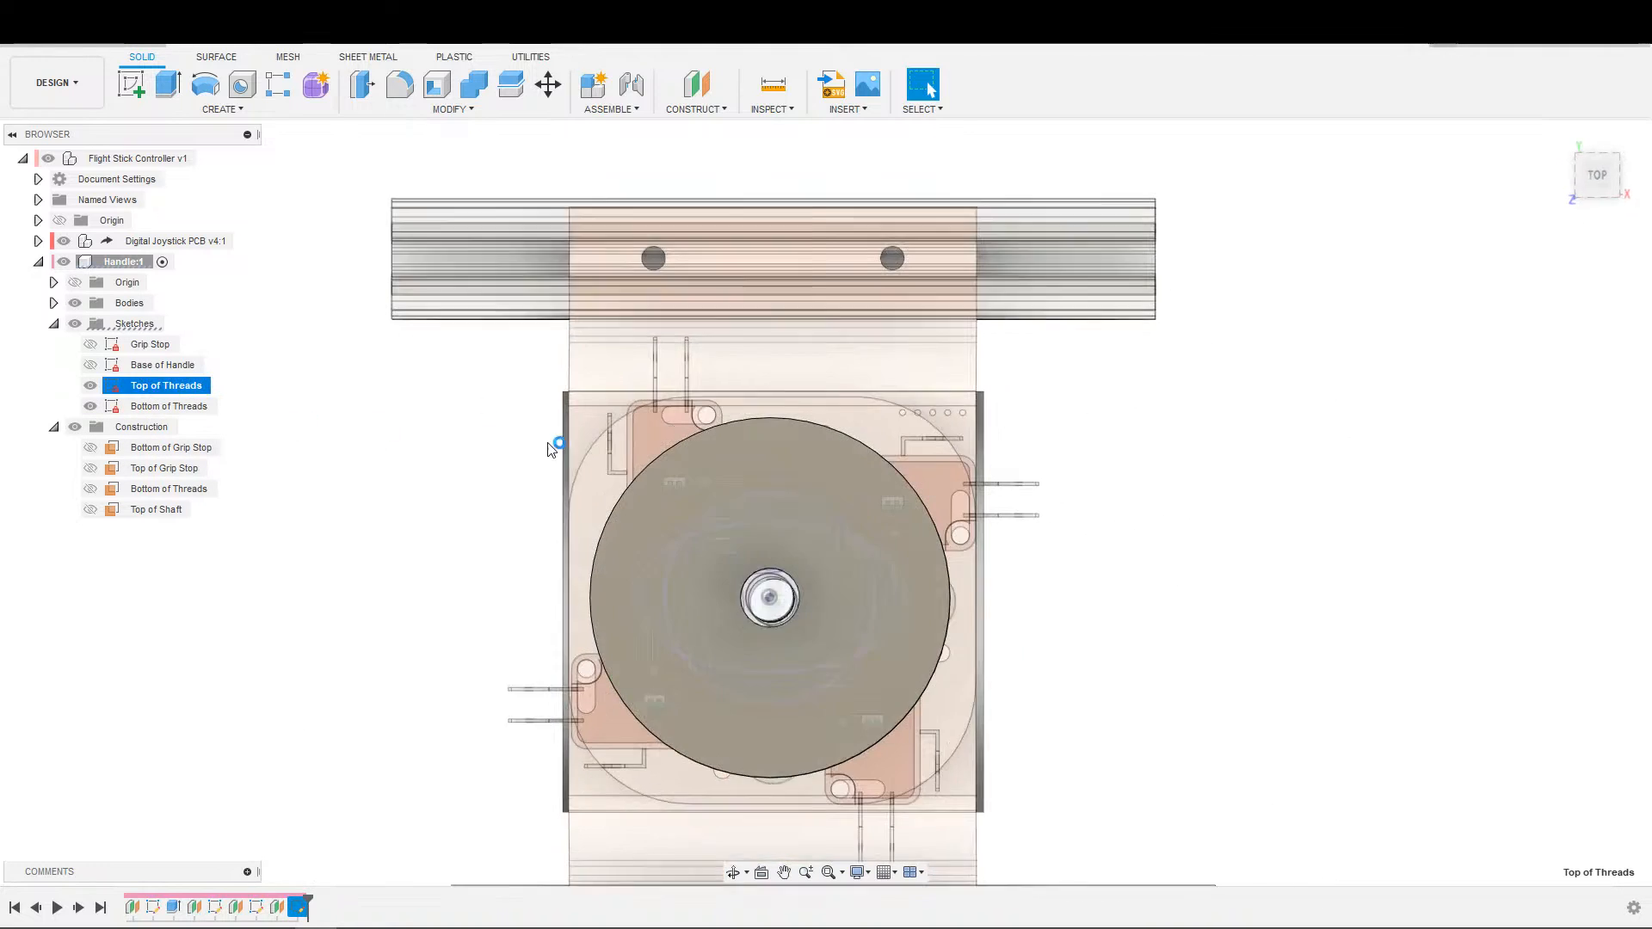
left_click(89, 406)
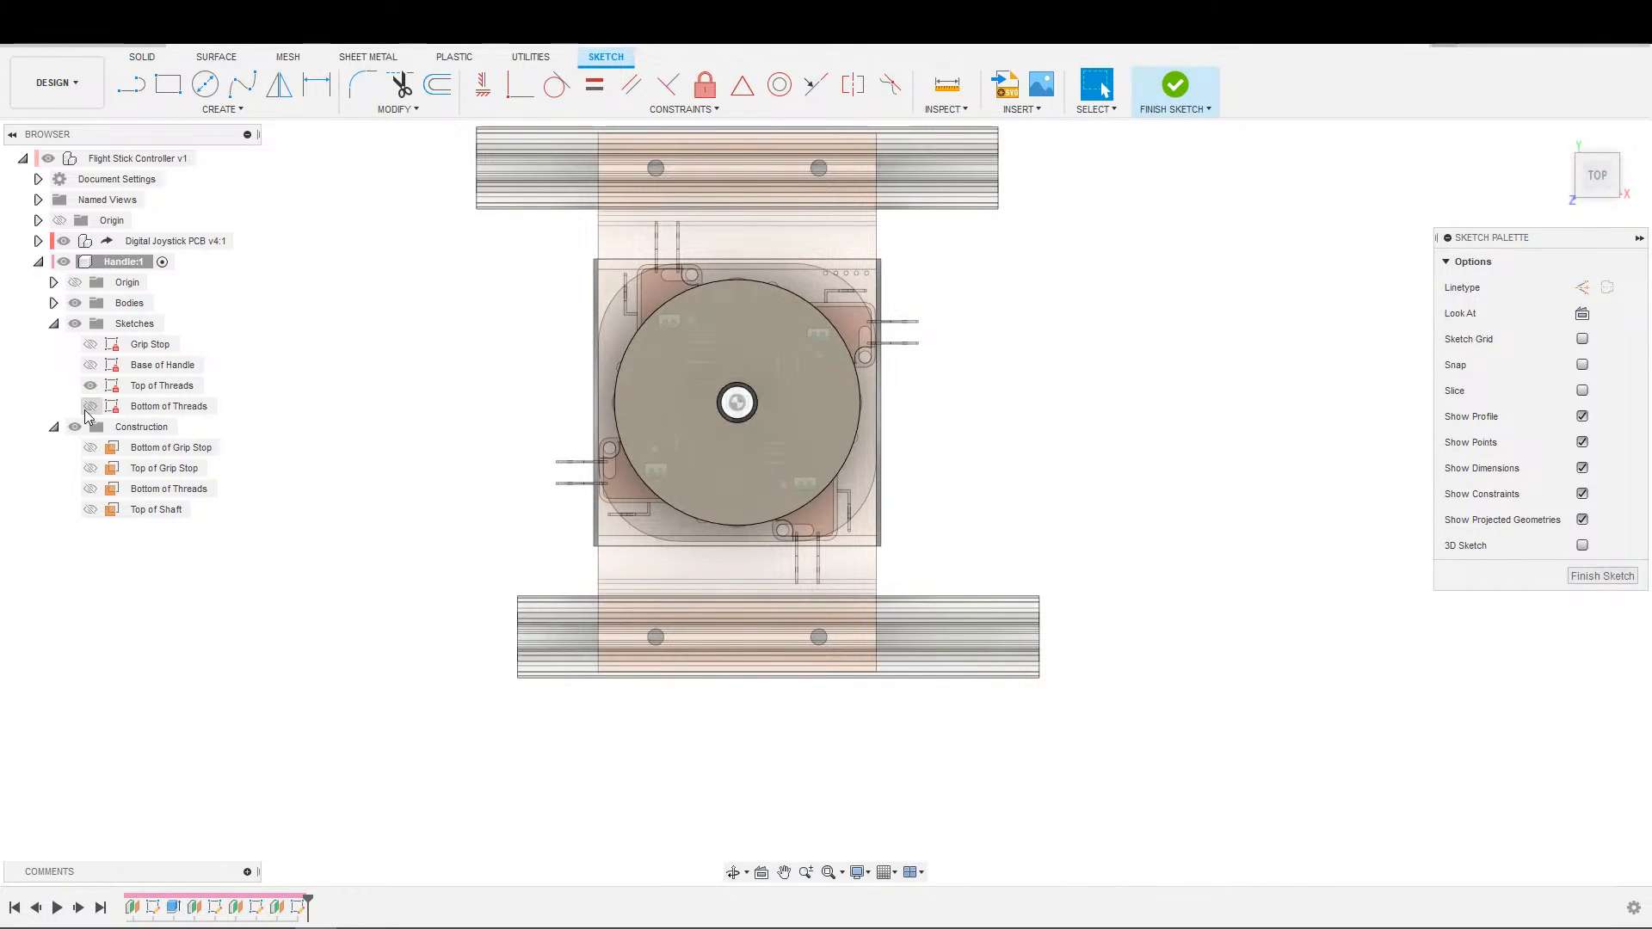
left_click(88, 409)
middle_click_drag(631, 439, 542, 378, "shift")
middle_click_drag(542, 379, 298, 586)
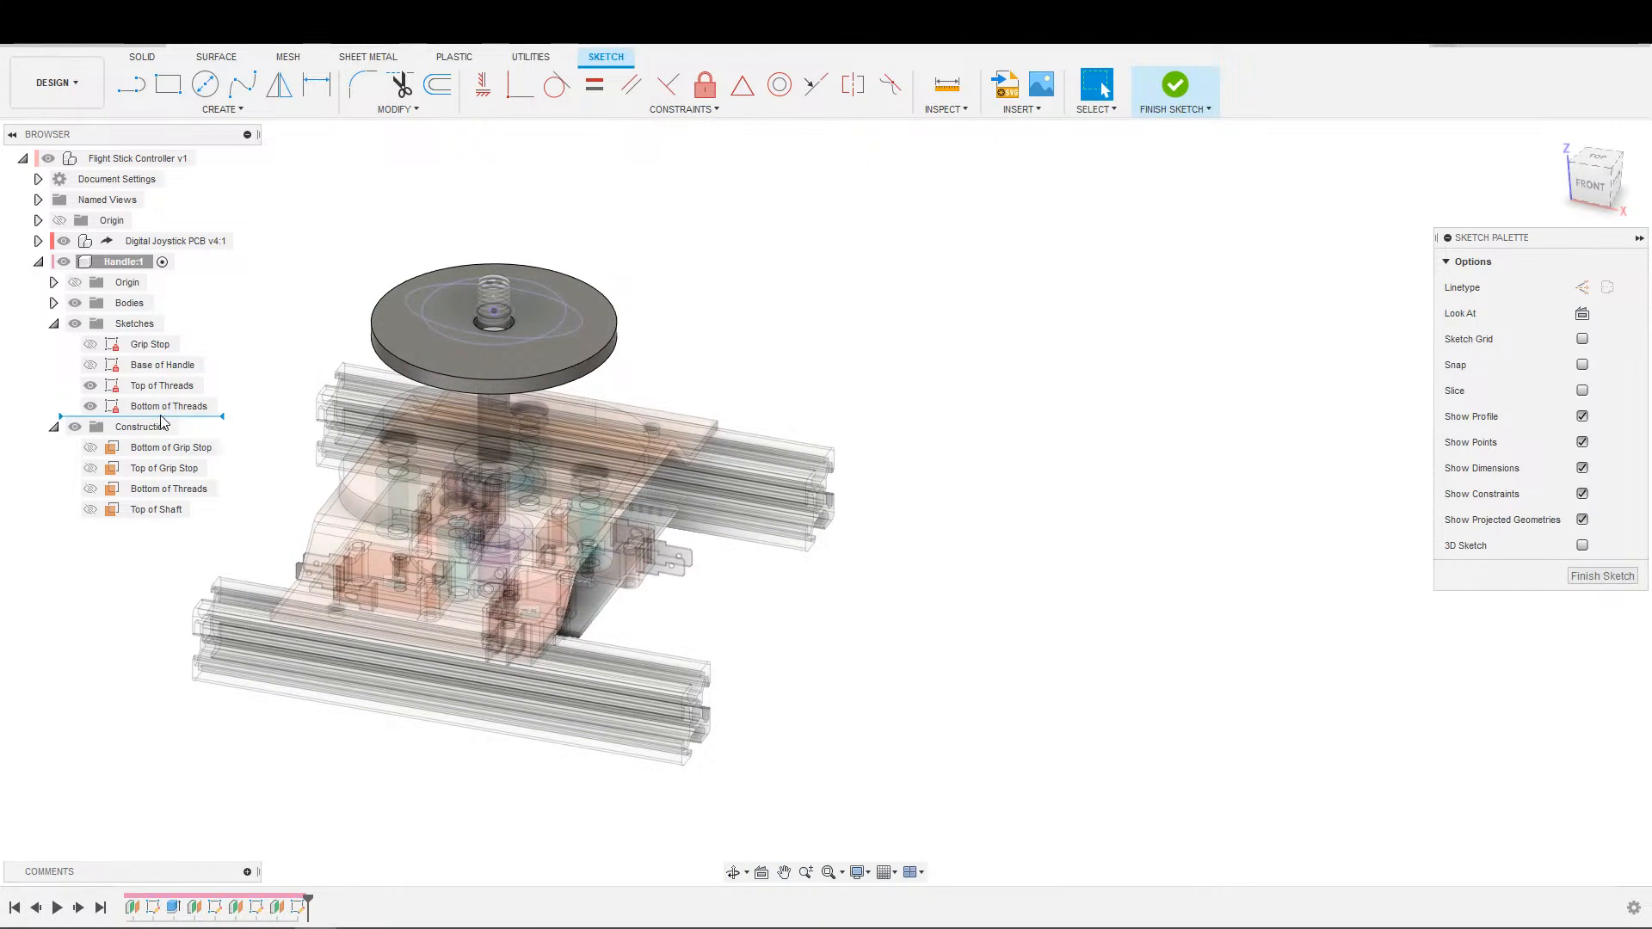
left_click(158, 388)
left_click_drag(158, 406, 149, 374)
Start the Project command in the Top of Threads sketch with the profiles above the disc in view.
scroll(413, 359, "up", 4)
mouse_move(627, 398)
middle_mouse_down("shift")
mouse_move(660, 324)
mouse_move(628, 585)
middle_mouse_up("shift")
key("s")
left_click(568, 657)
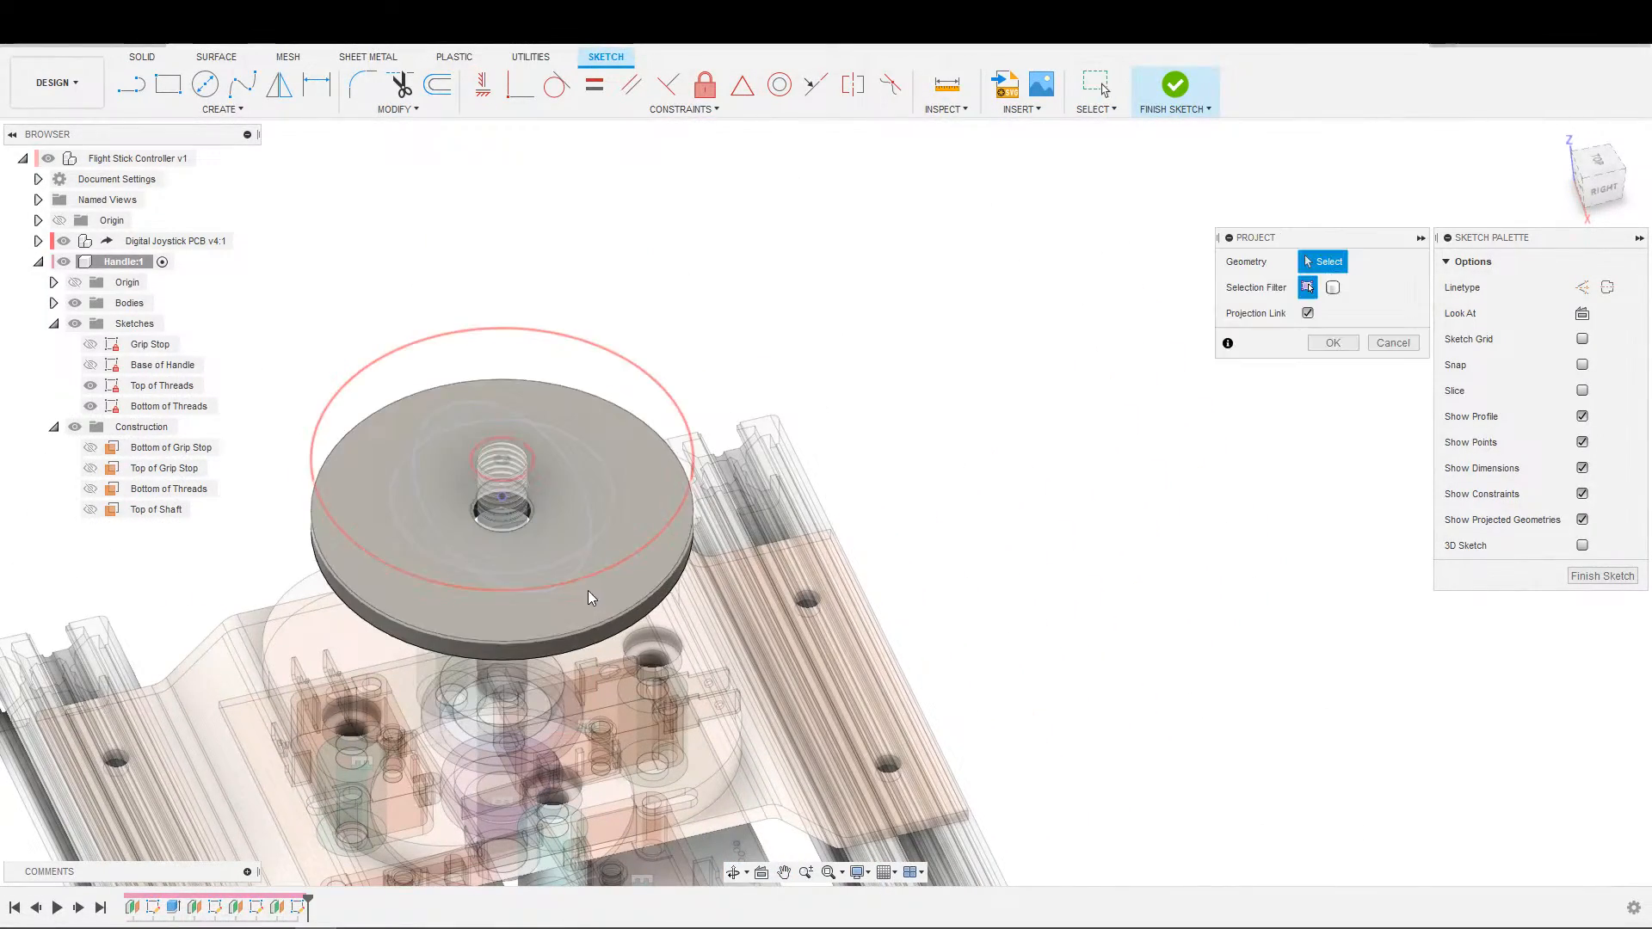
left_click(589, 542)
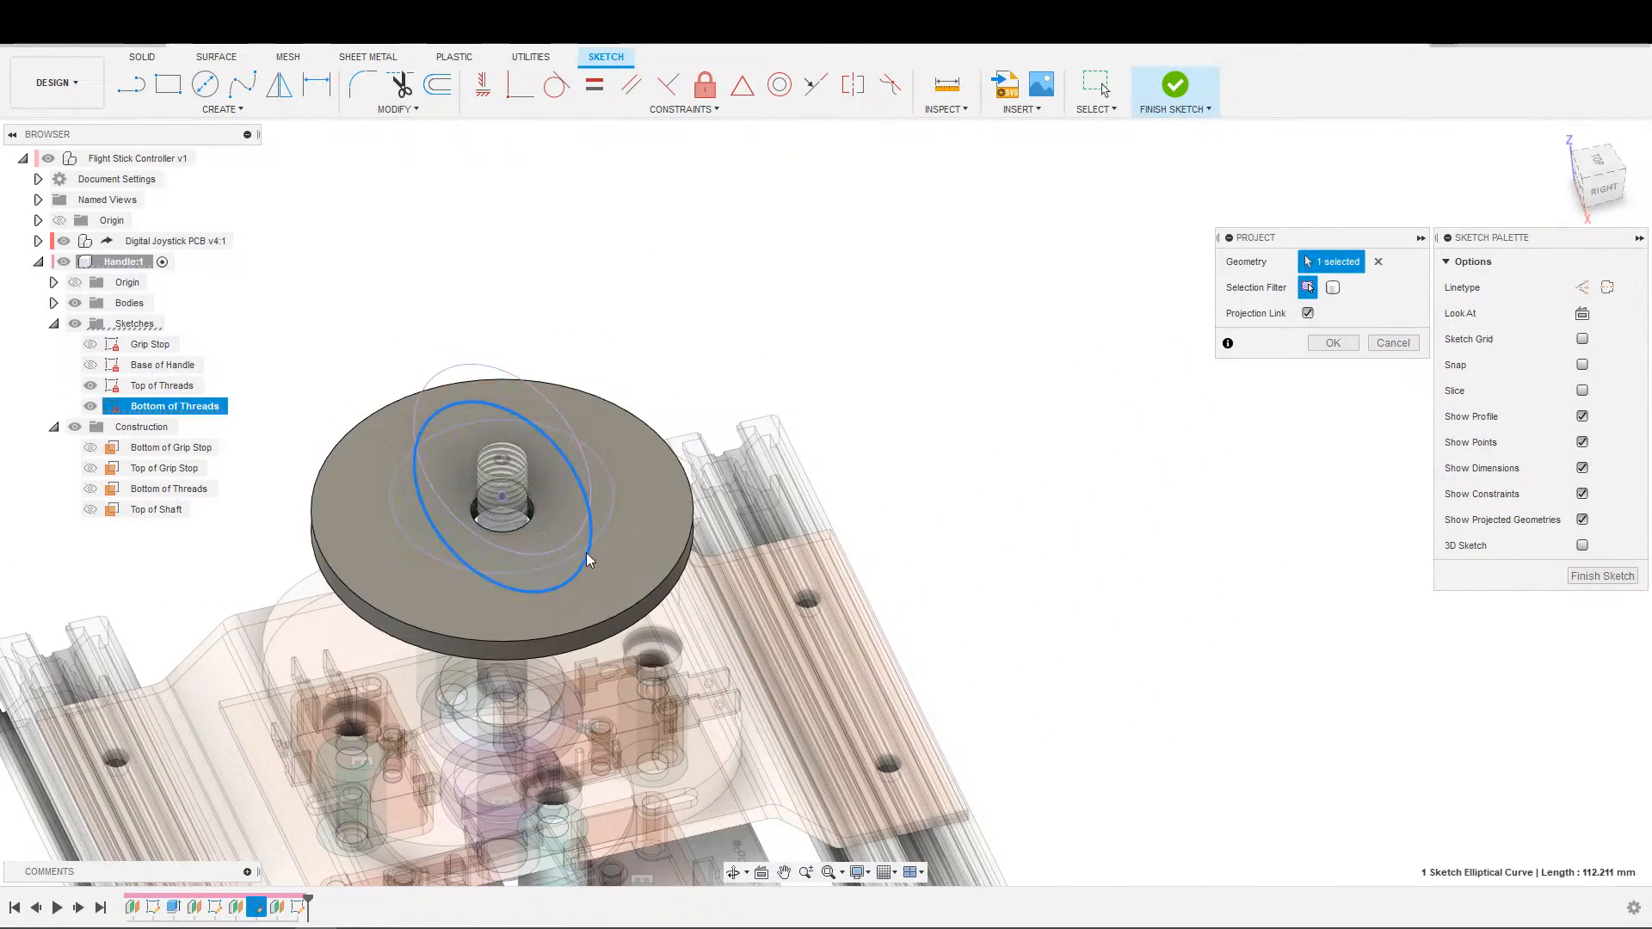
left_click(610, 535)
scroll(629, 542, "down", 3)
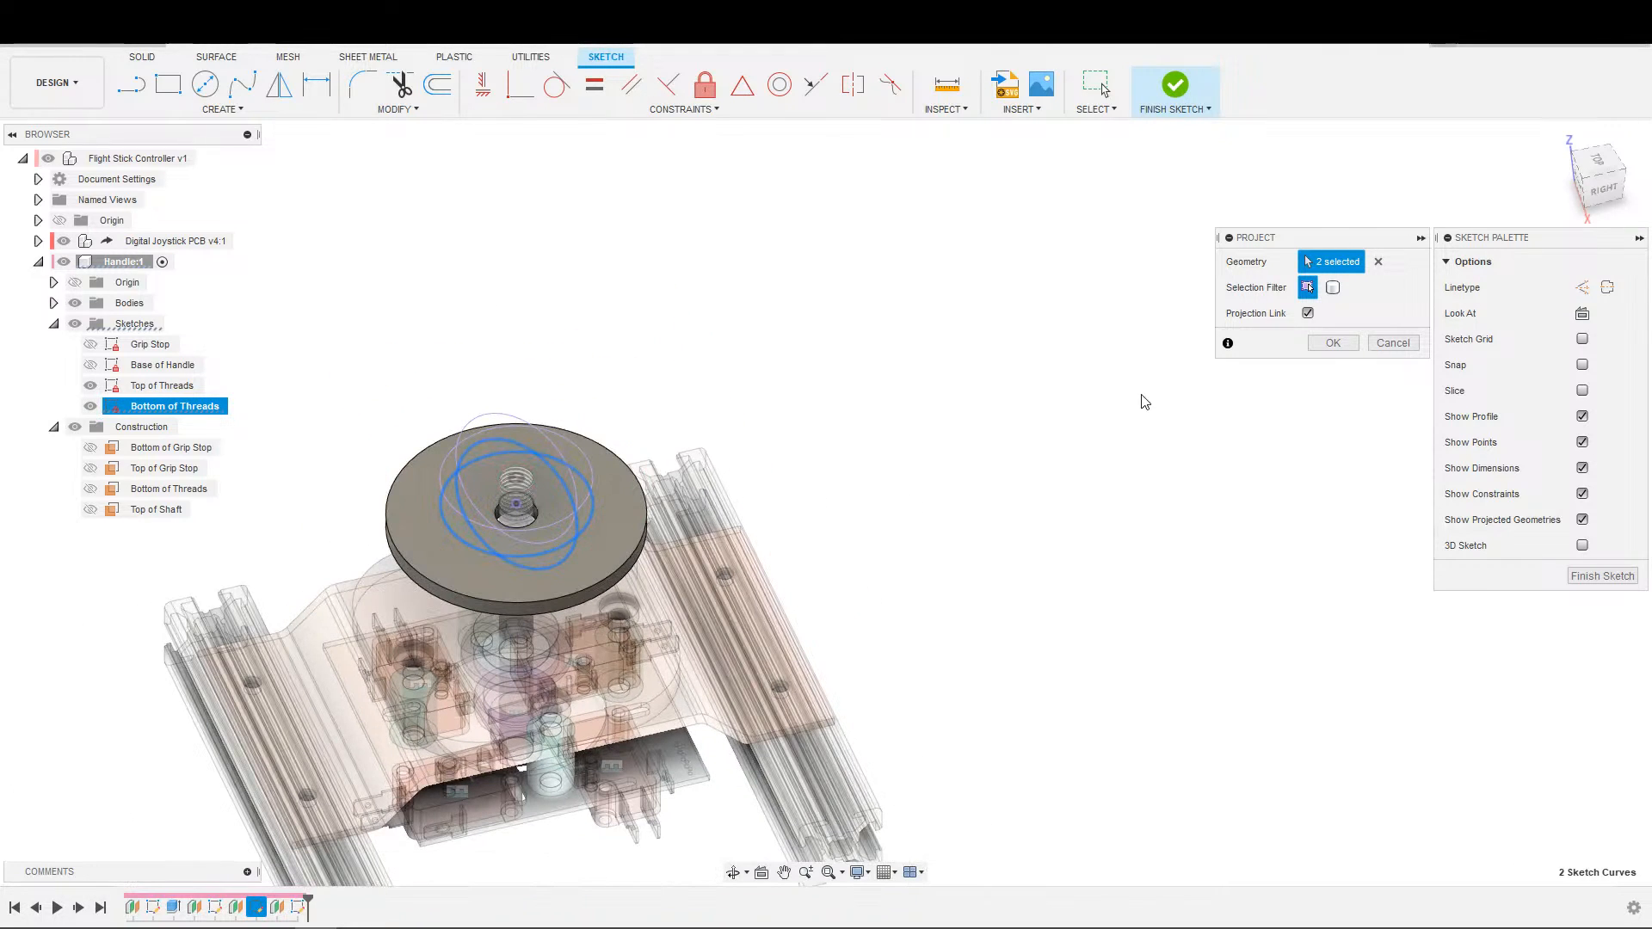
scroll(481, 482, "up", 5)
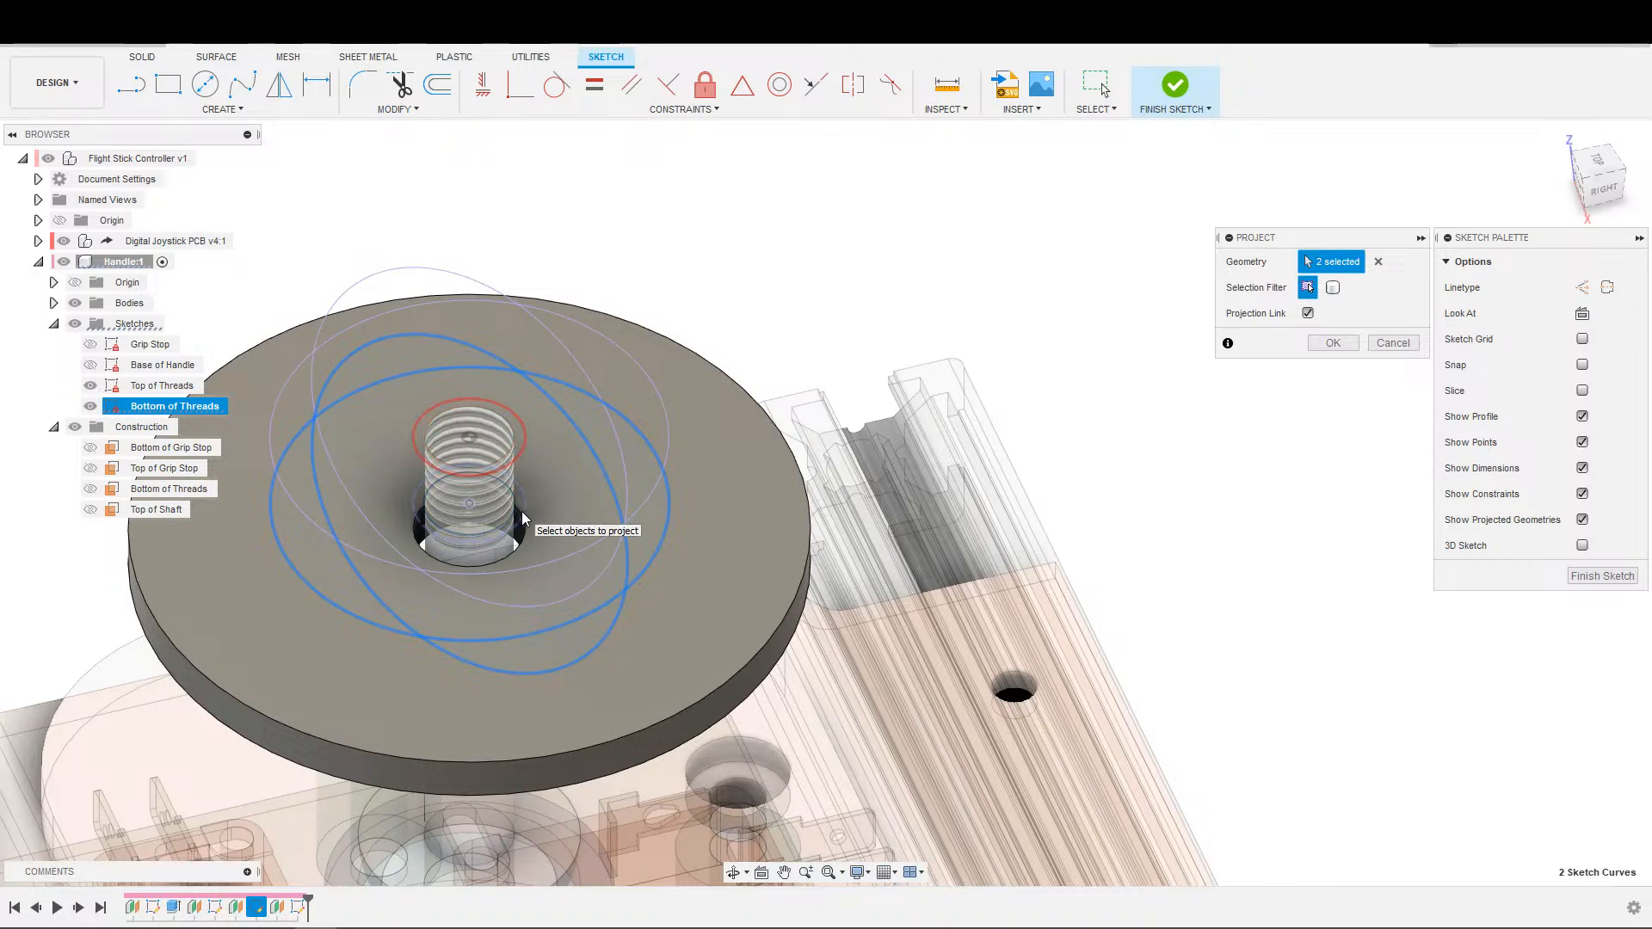
left_click(522, 515)
scroll(523, 514, "down", 3)
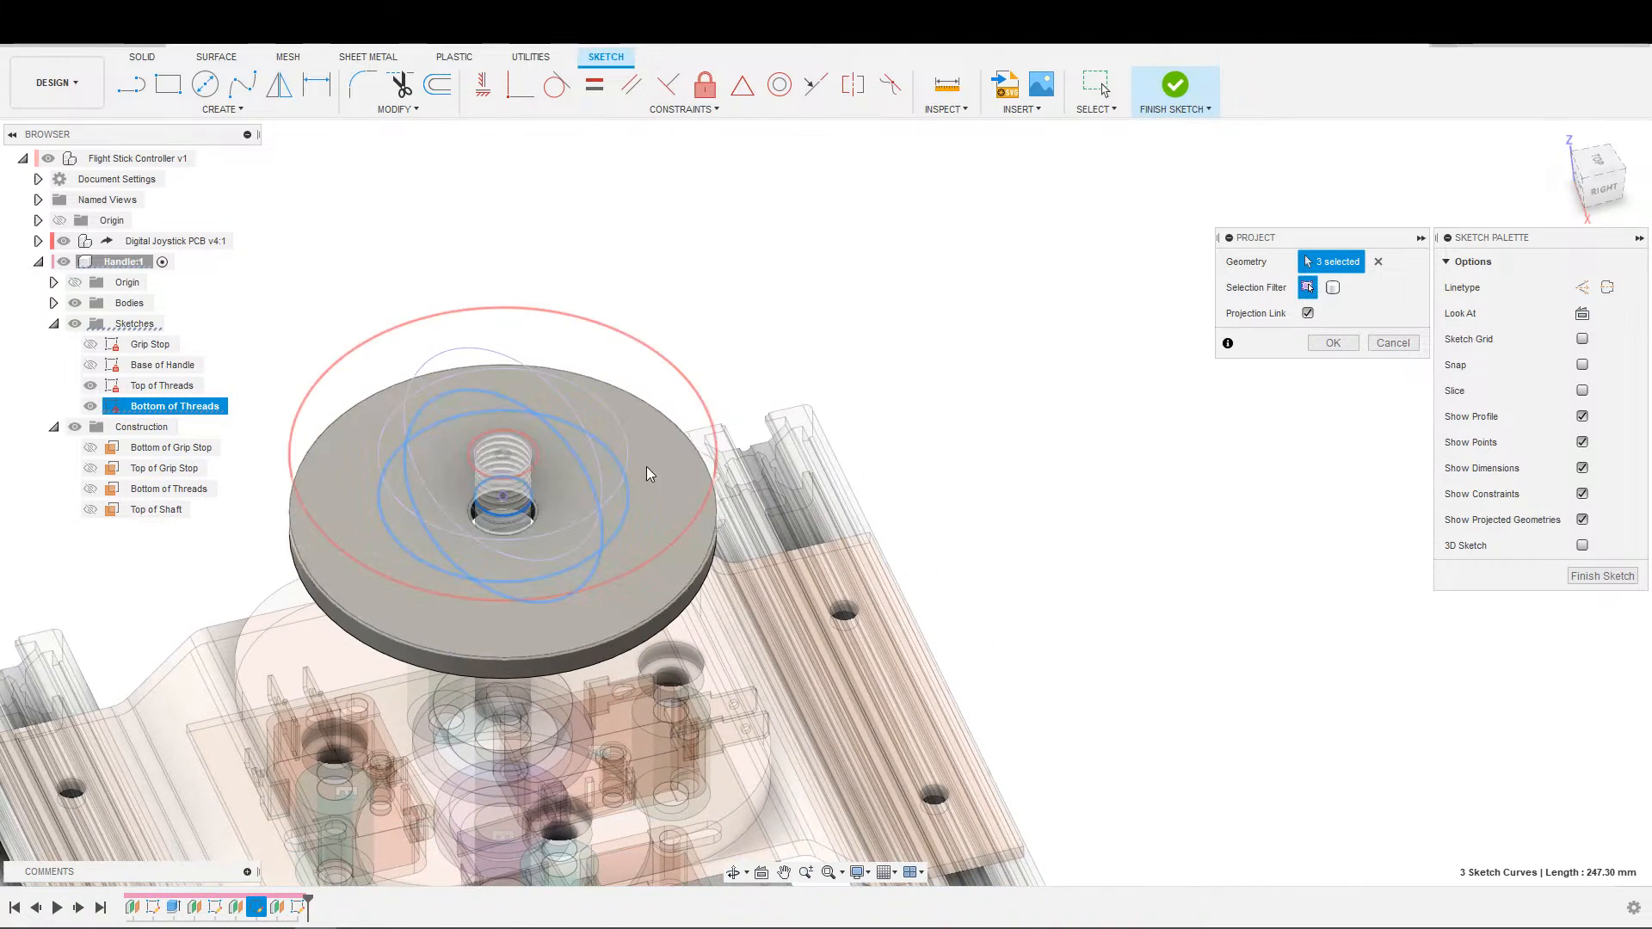
left_click(1378, 265)
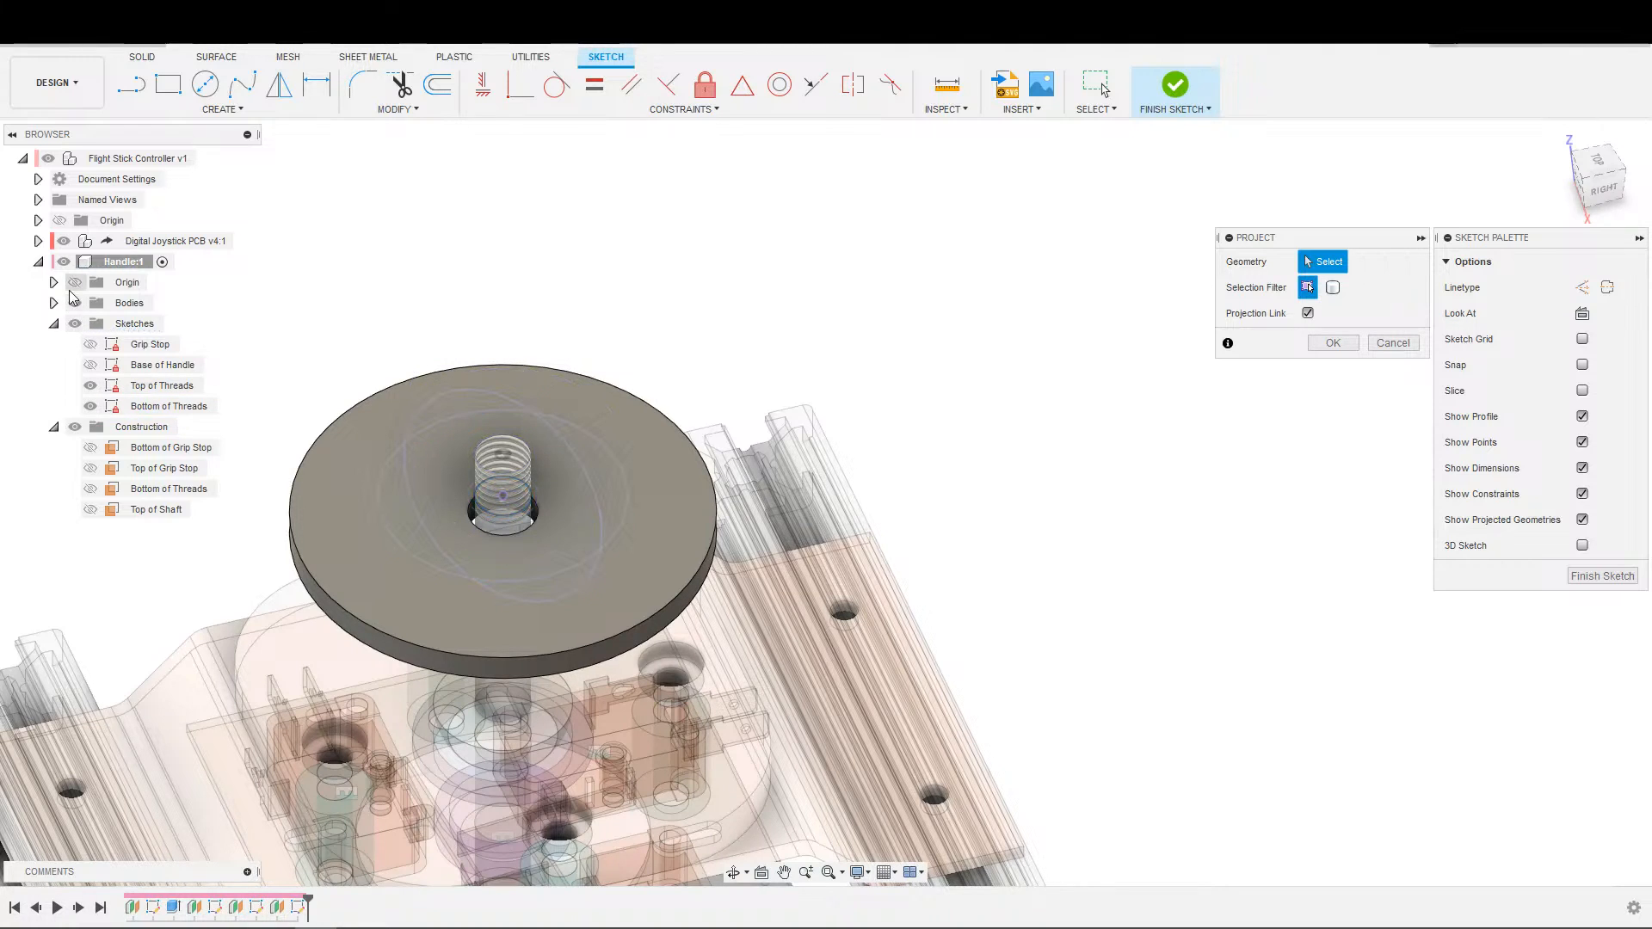
Hide the Digital Joystick PCB component and project the Bottom of Threads ellipse, large circle and 8 mm circle into the Top of Threads sketch.
left_click(64, 241)
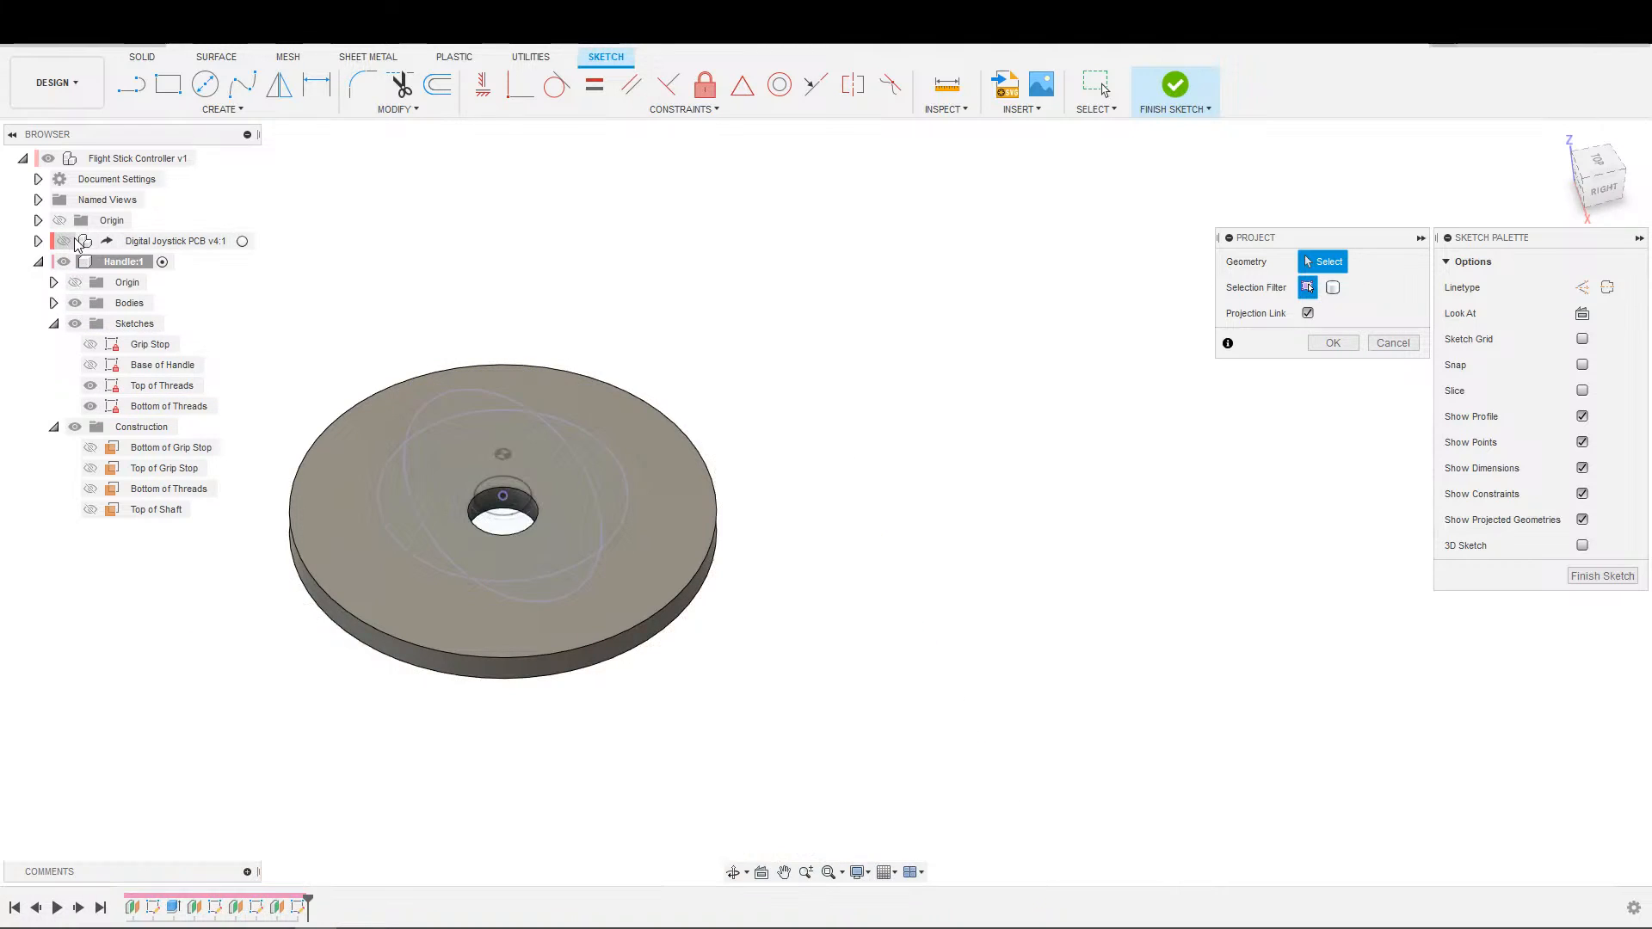
scroll(647, 484, "up", 3)
middle_click_drag(790, 482, 1121, 487)
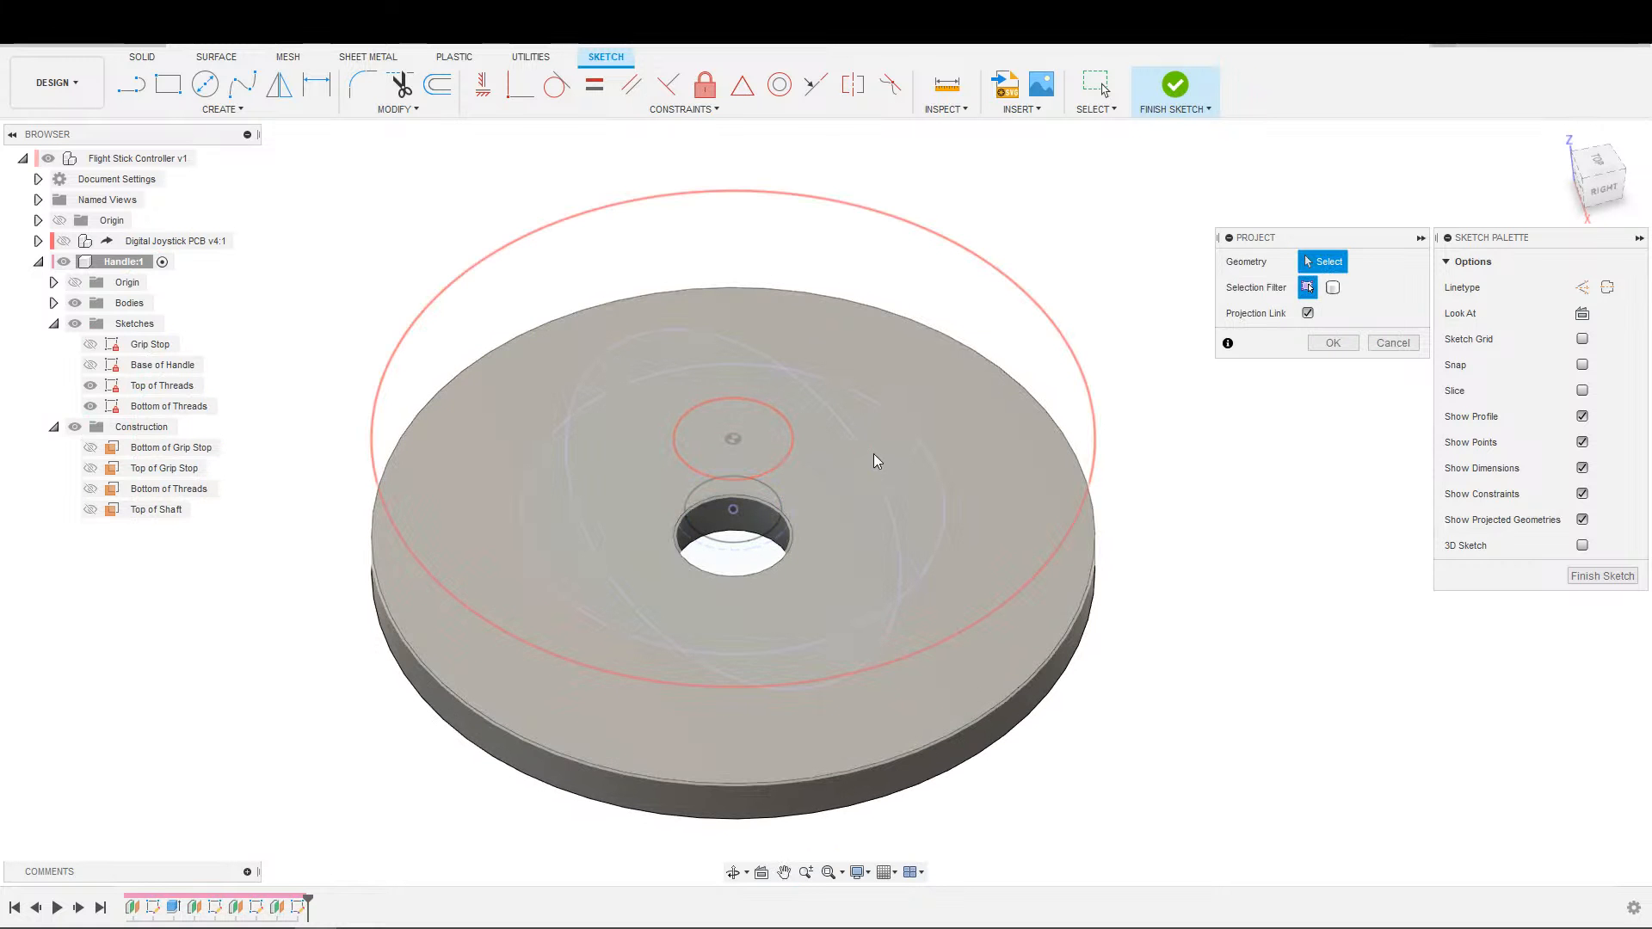
left_click(762, 541)
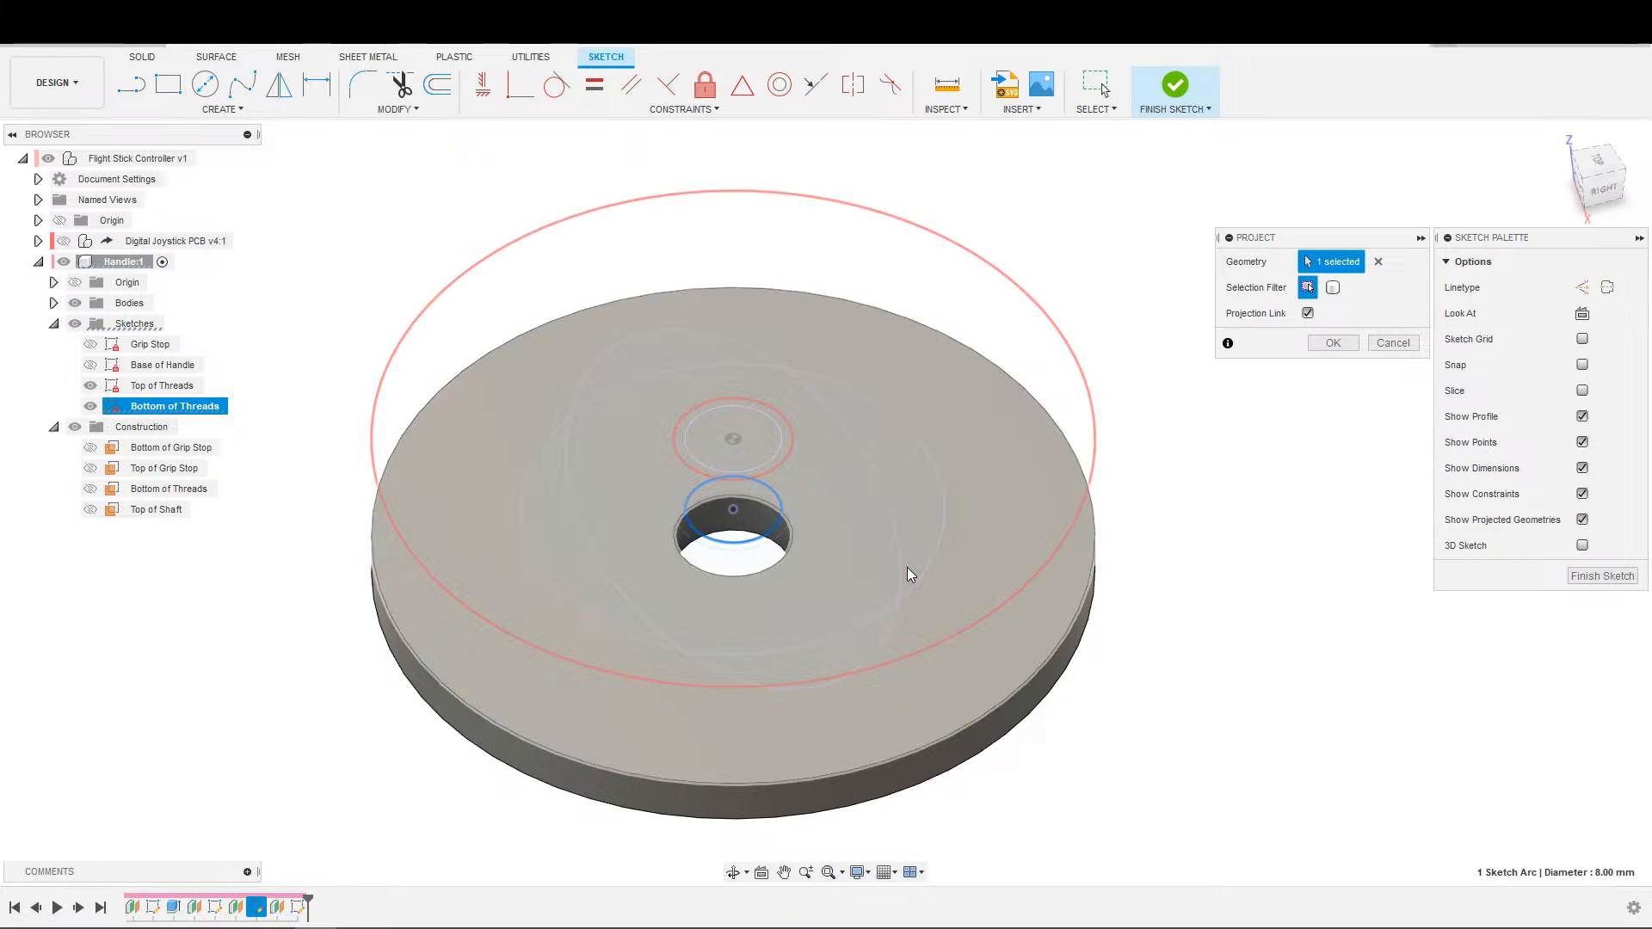
left_click(903, 577)
left_click(941, 560)
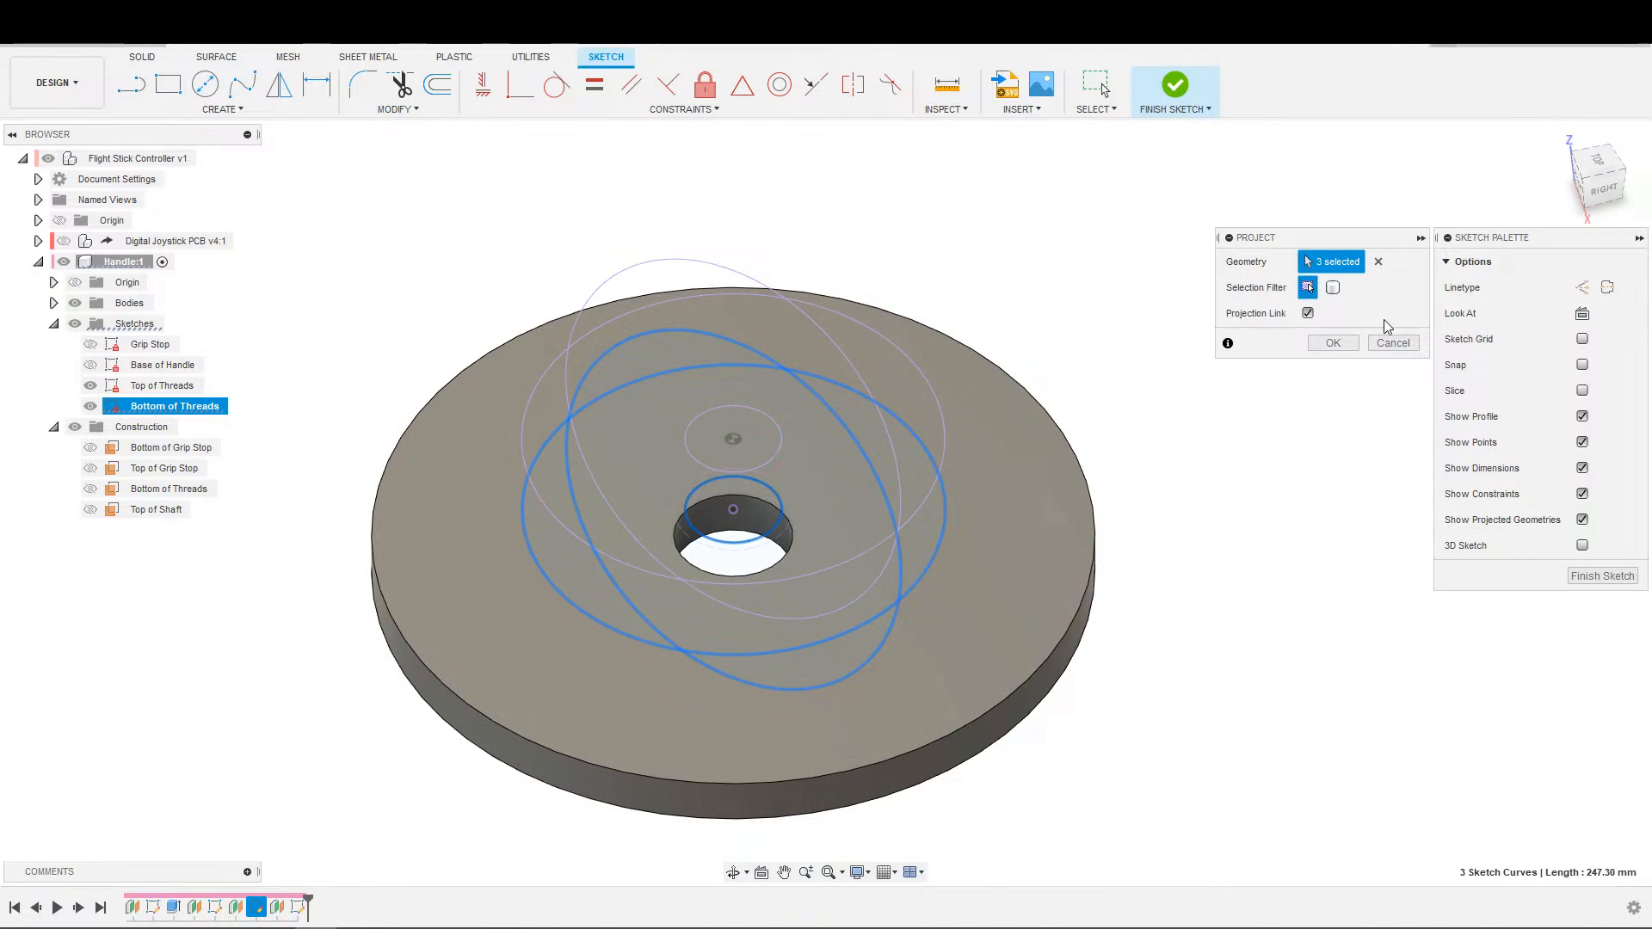
left_click(1333, 342)
scroll(887, 404, "down", 3)
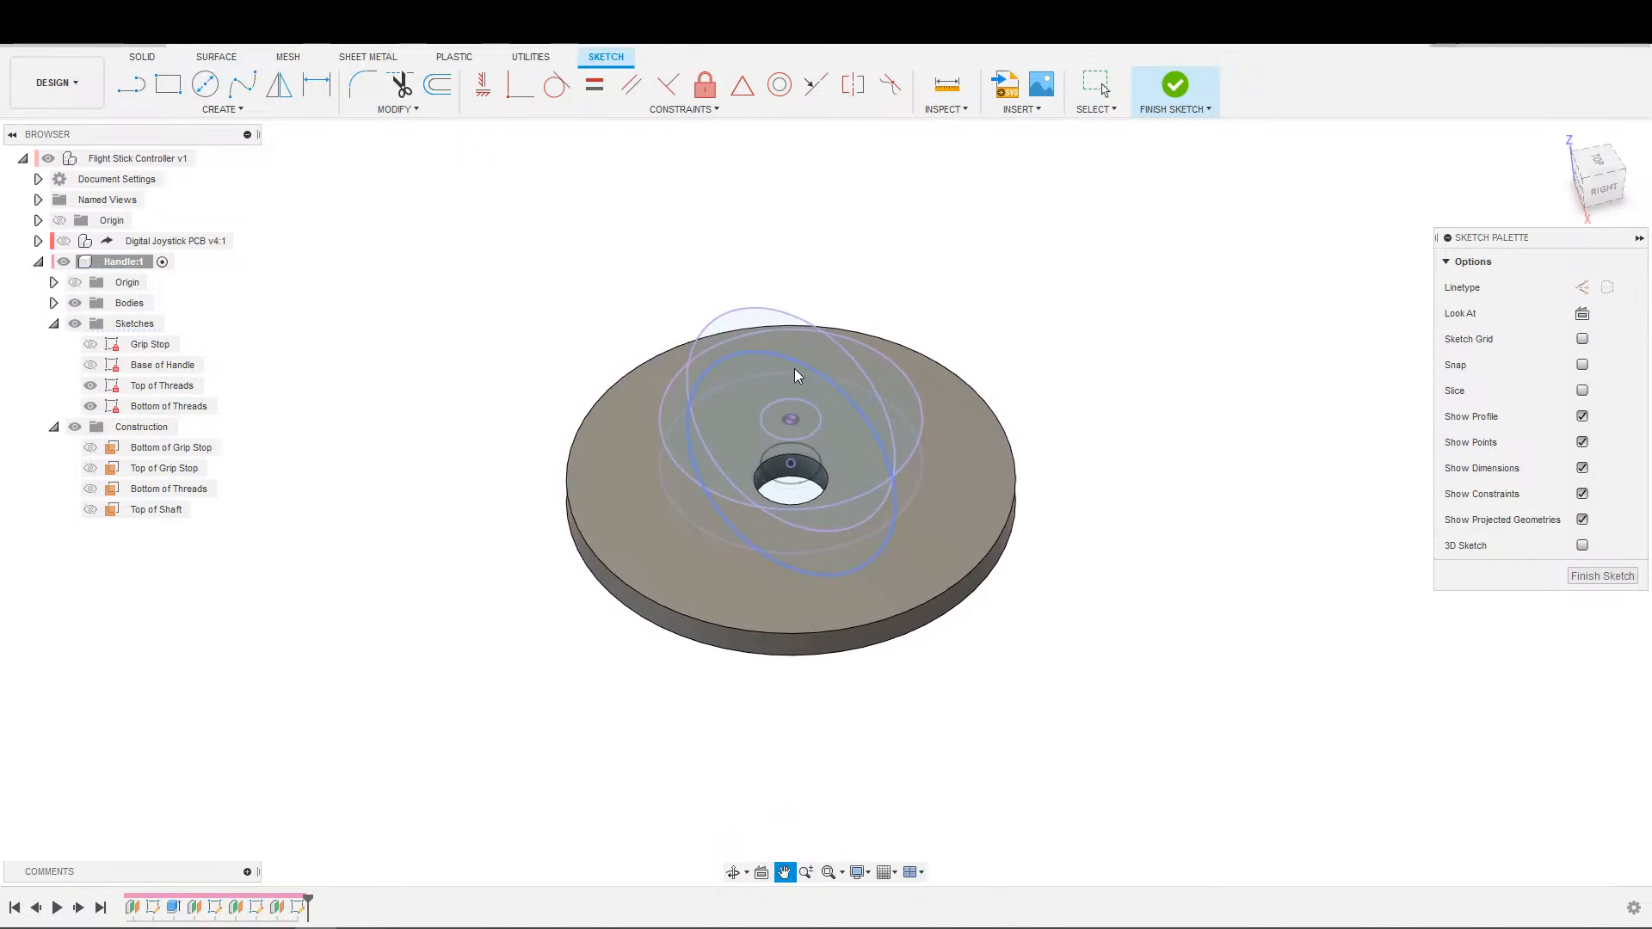
Show the Base of Handle sketch in place of the handle bodies, and finish the Top of Threads sketch.
left_click(75, 303)
mouse_move(874, 295)
middle_mouse_down("shift")
mouse_move(936, 212)
mouse_move(989, 240)
middle_mouse_up("shift")
left_click(91, 365)
mouse_move(568, 460)
middle_mouse_down("shift")
mouse_move(590, 421)
mouse_move(479, 502)
mouse_move(530, 449)
mouse_move(568, 448)
mouse_move(565, 469)
mouse_move(548, 475)
mouse_move(576, 424)
mouse_move(558, 488)
mouse_move(579, 425)
mouse_move(603, 413)
mouse_move(530, 511)
mouse_move(580, 457)
mouse_move(570, 469)
middle_mouse_up("shift")
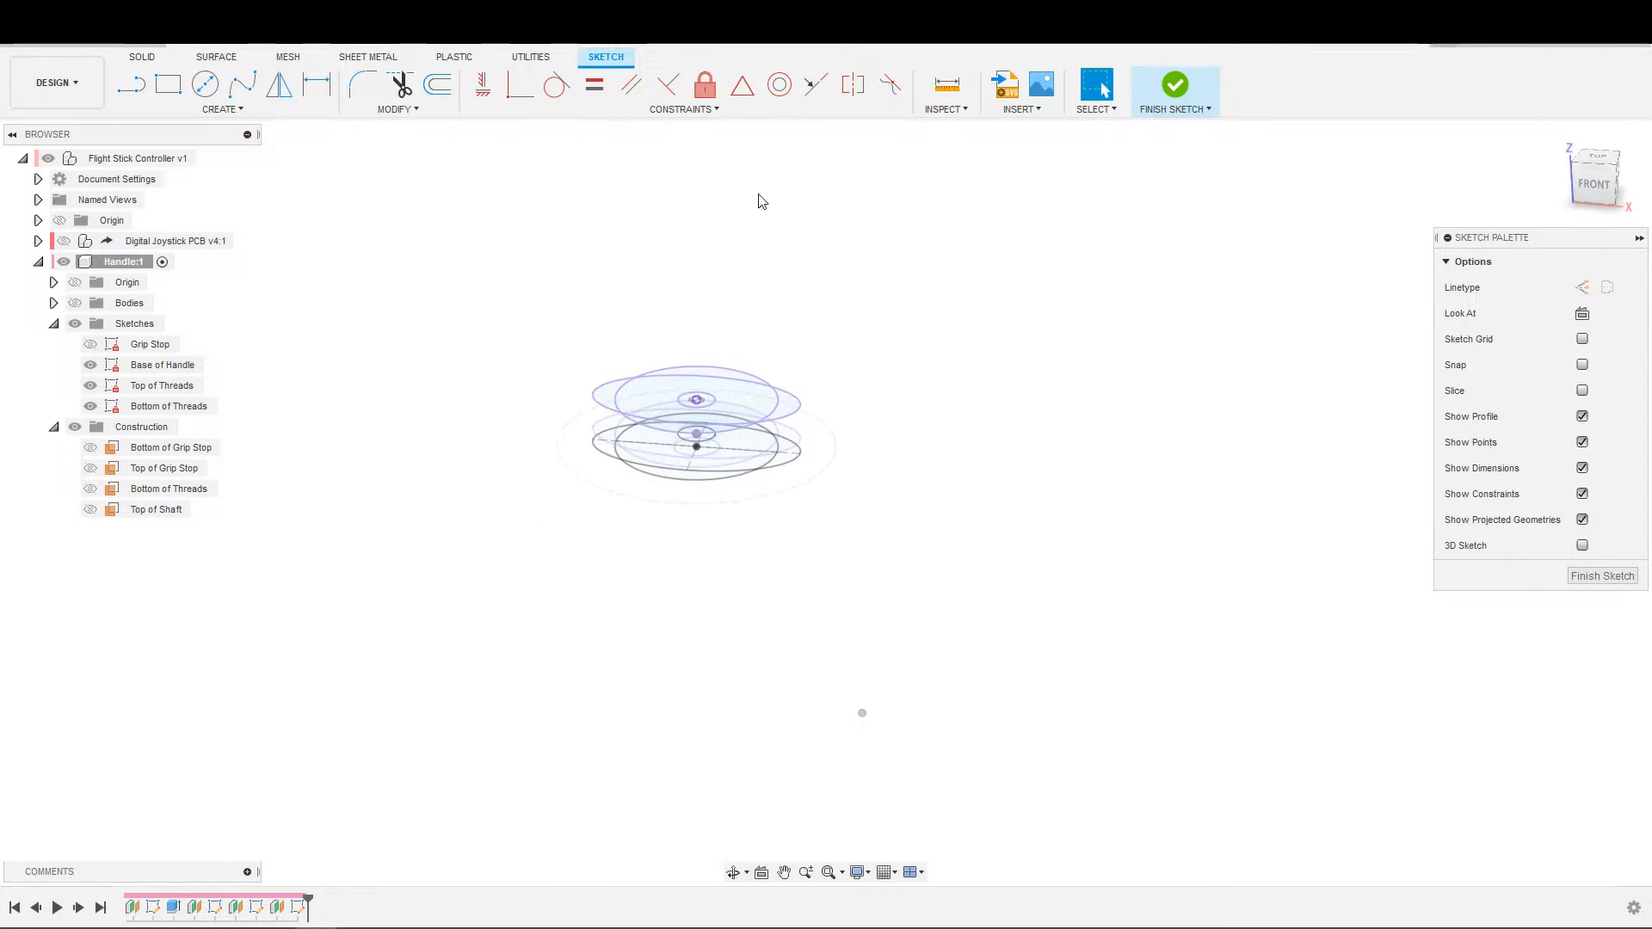
left_click(1191, 84)
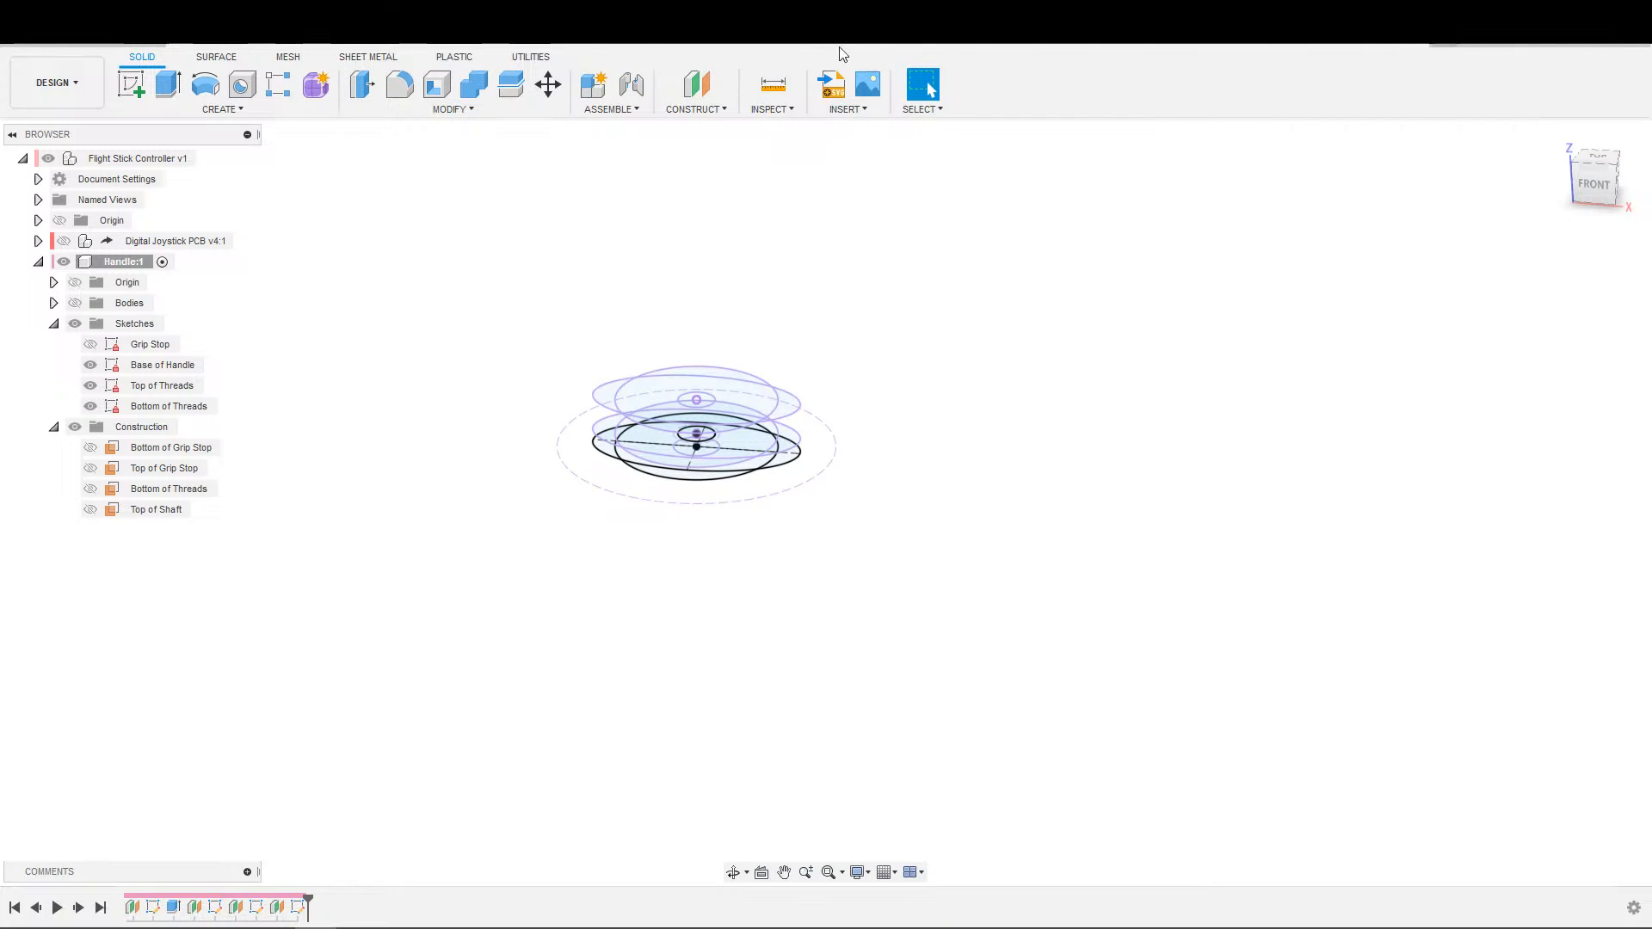
Create a construction plane offset 85 mm above the Top of Shaft plane.
left_click(697, 84)
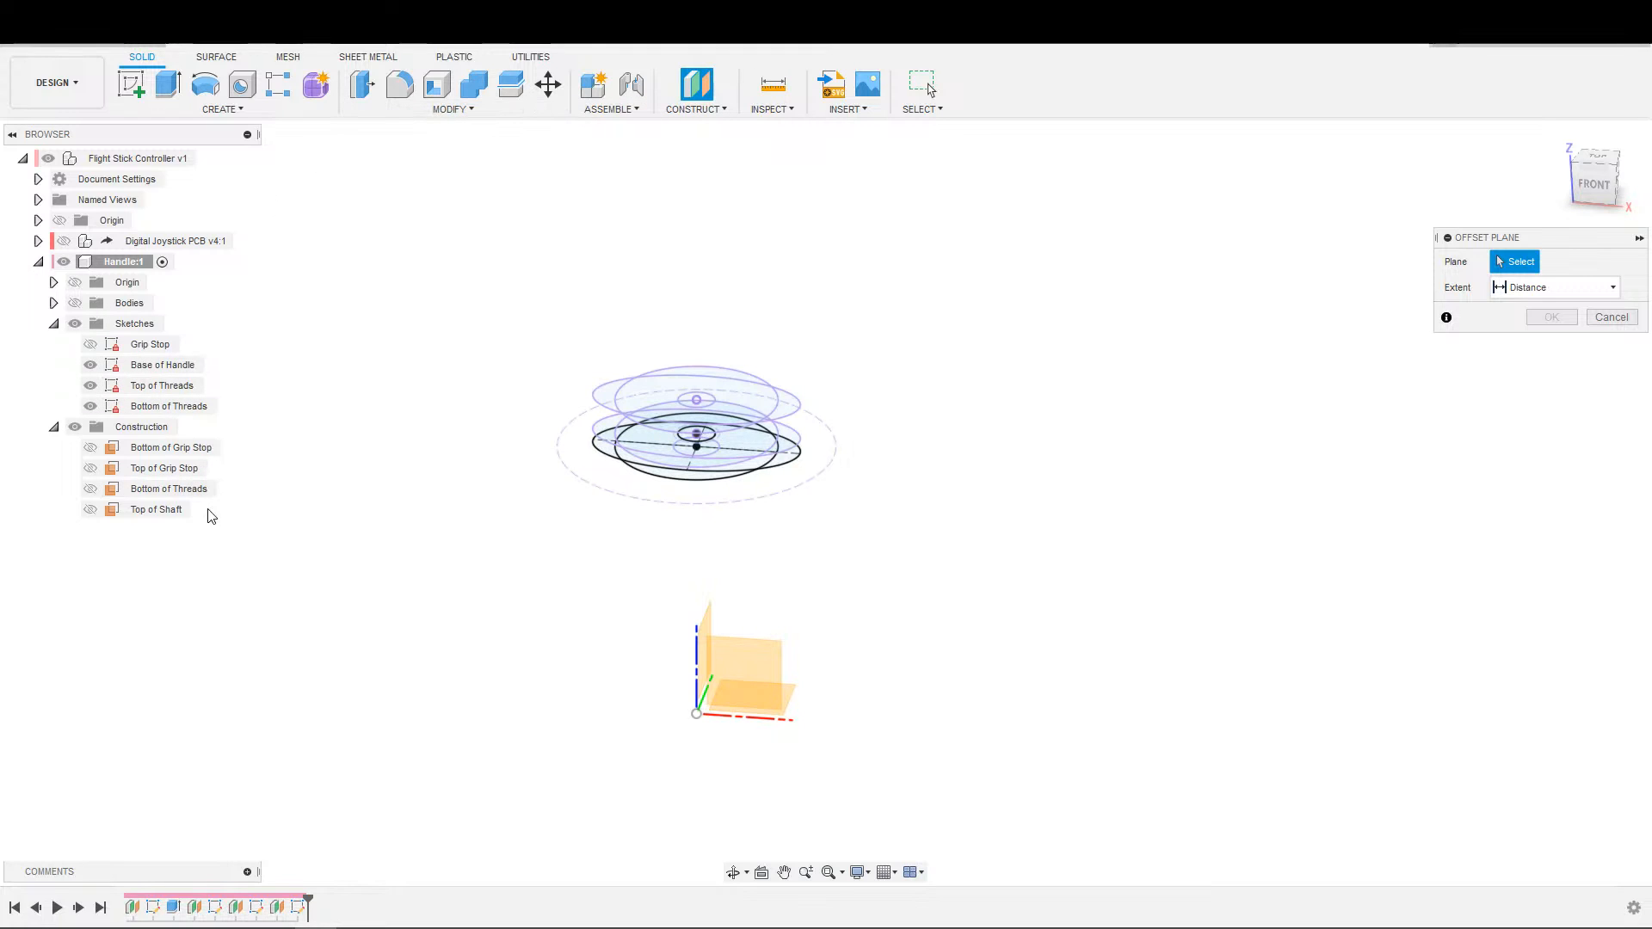
left_click(178, 517)
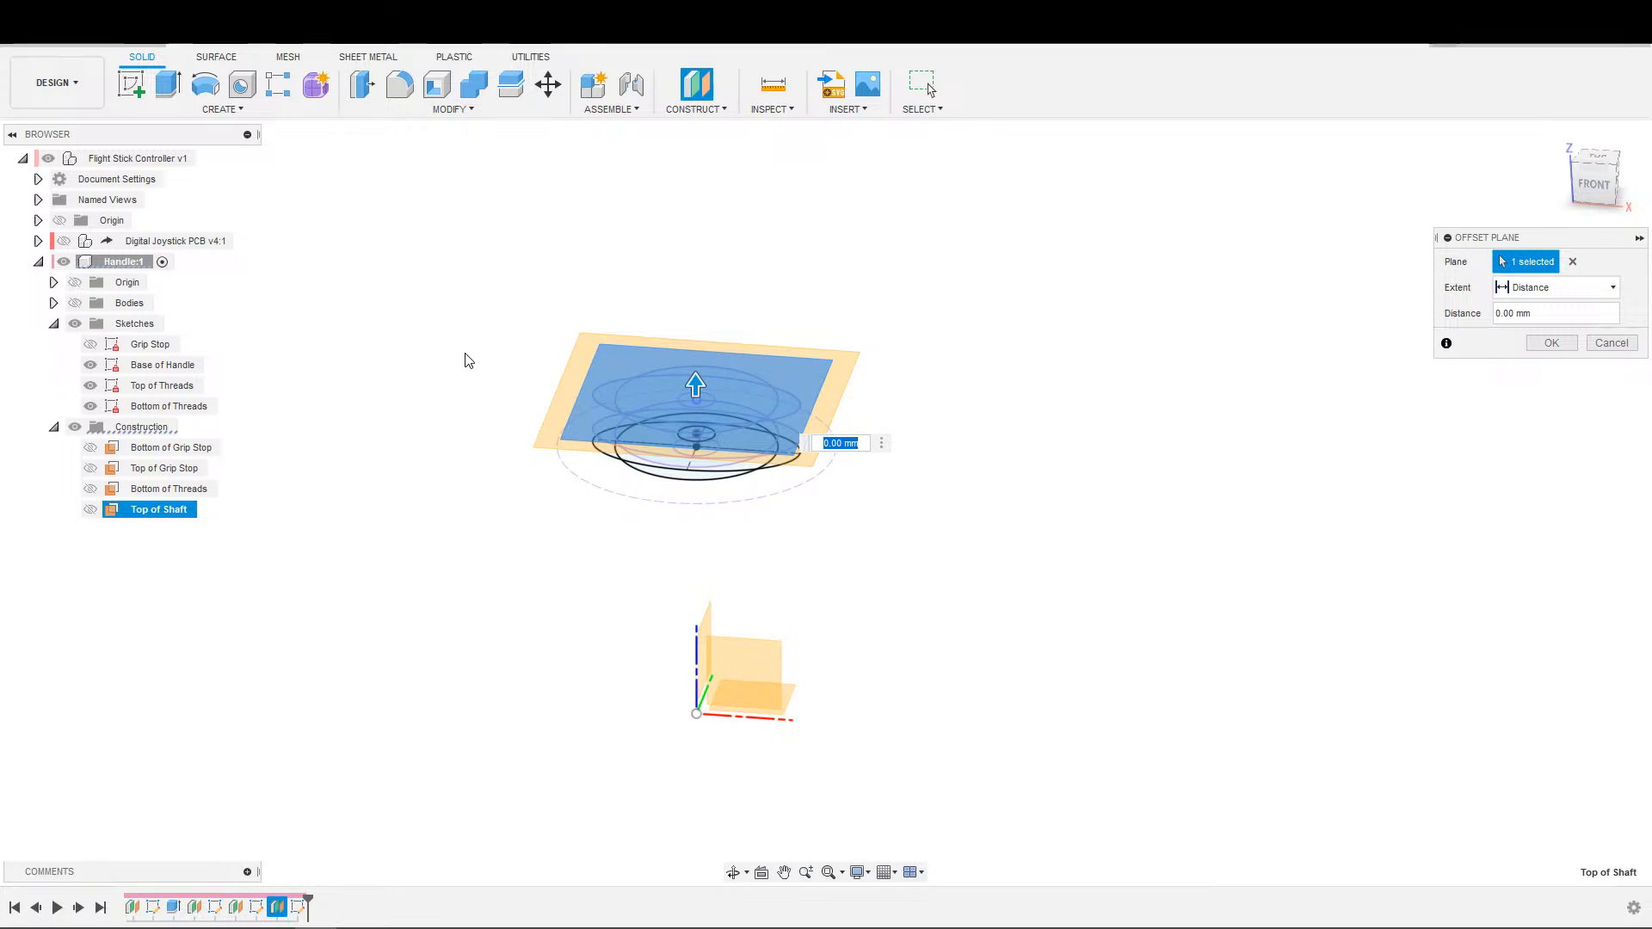
type("85")
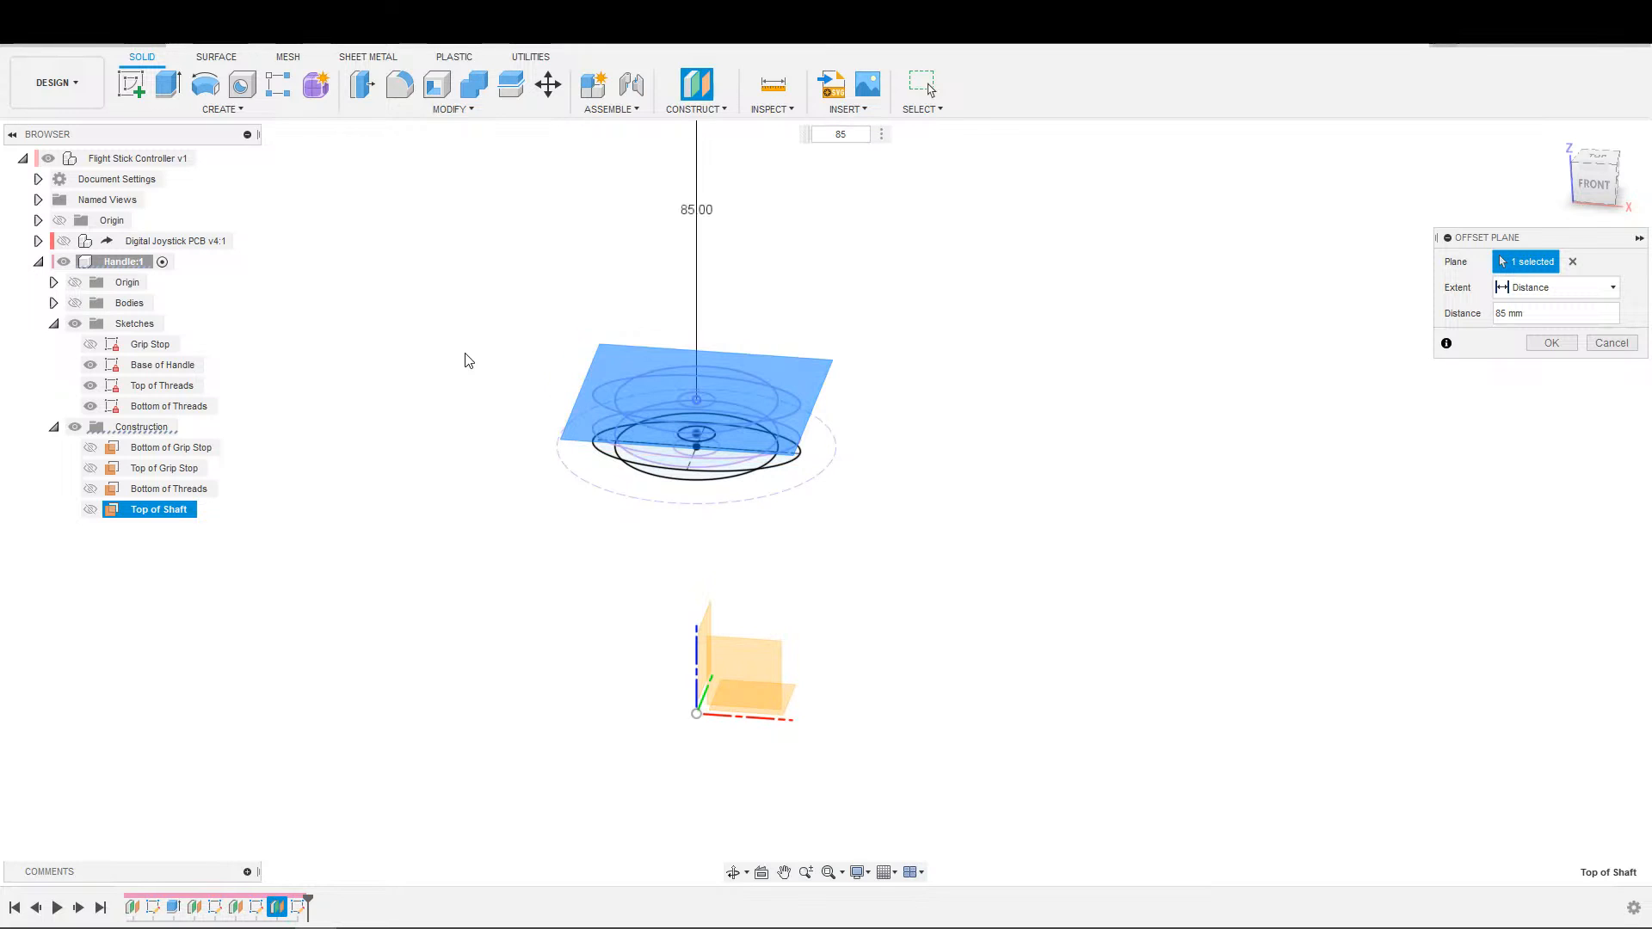
scroll(913, 387, "down", 3)
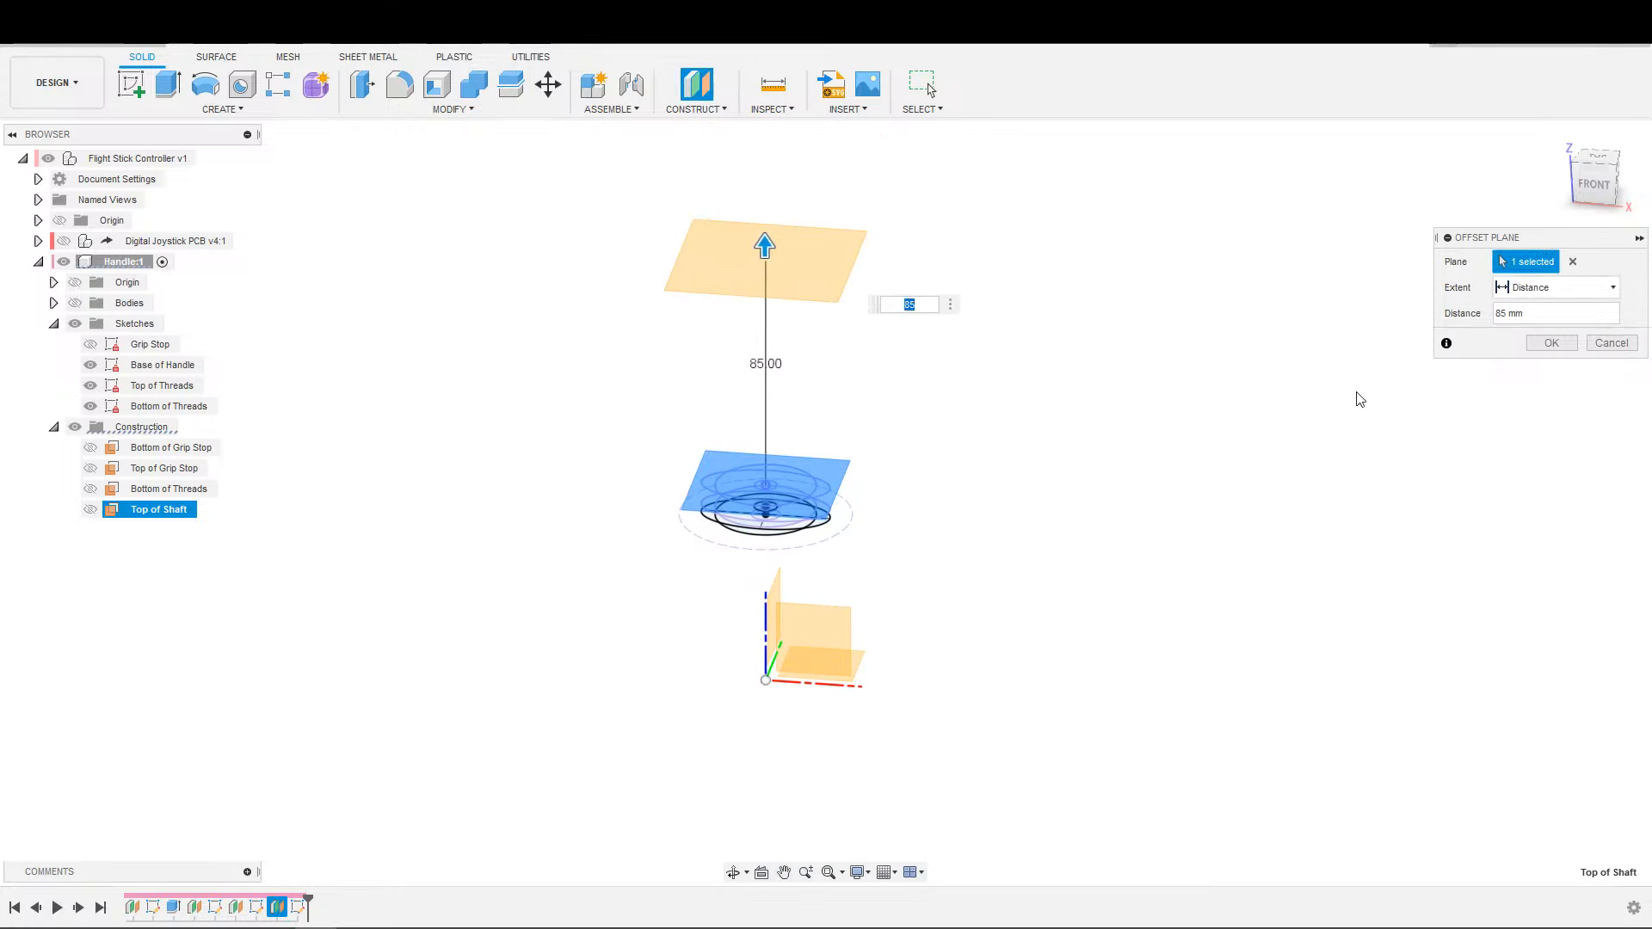
left_click(1536, 345)
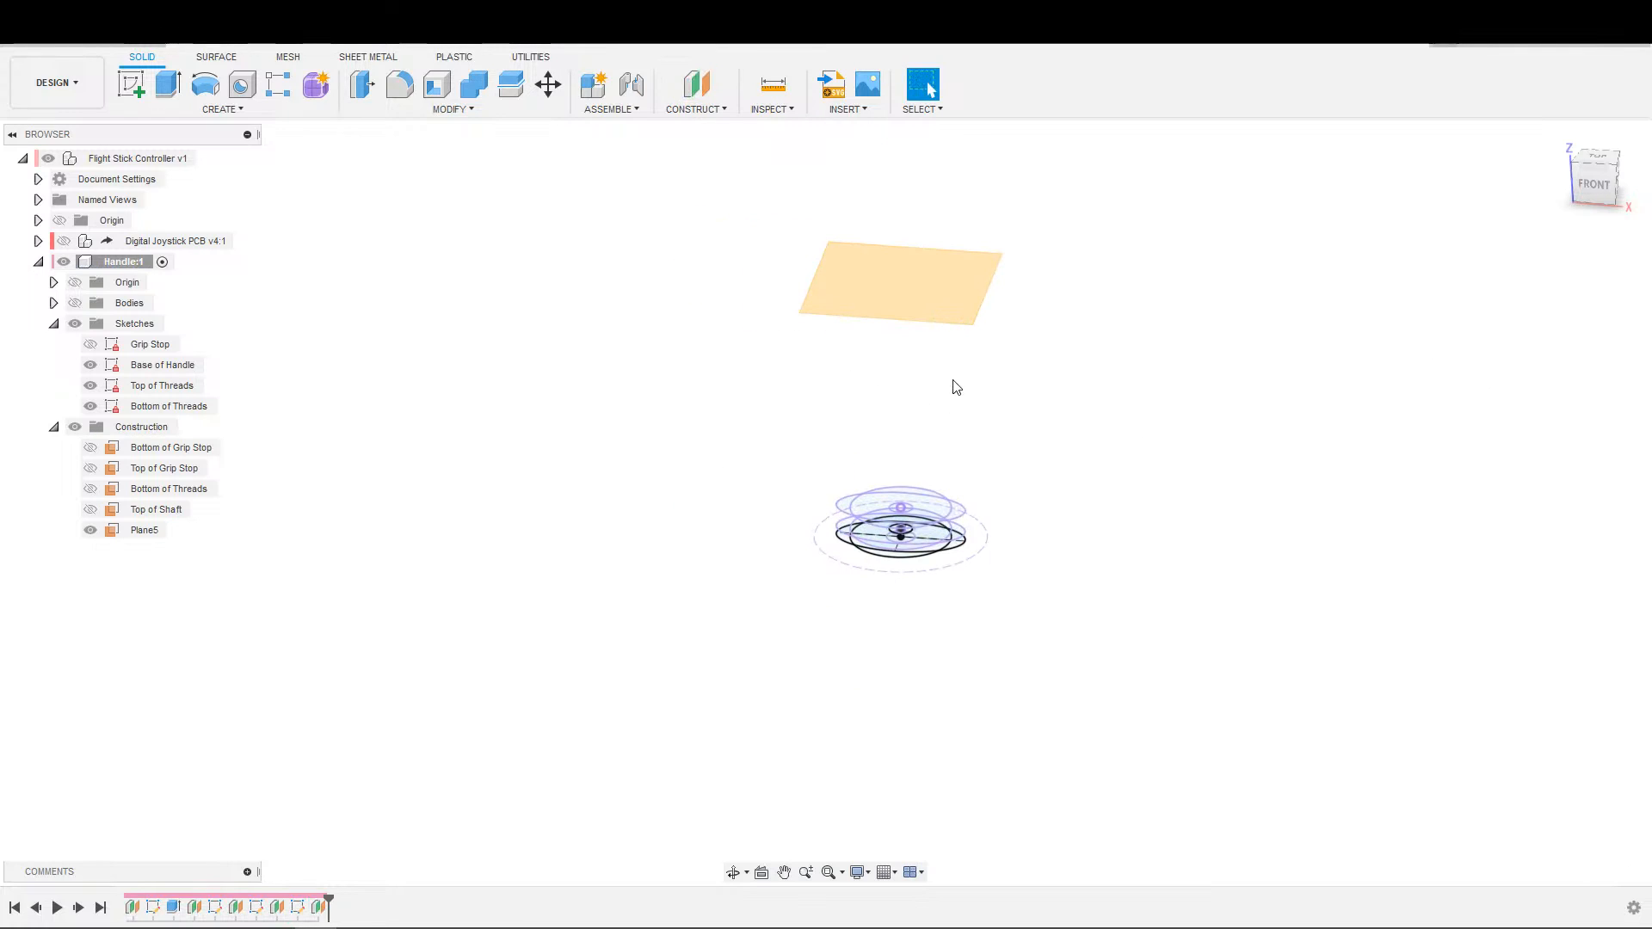
Rename the new offset plane as Bottom of Thumb Controls.
key("s")
double_click(148, 530)
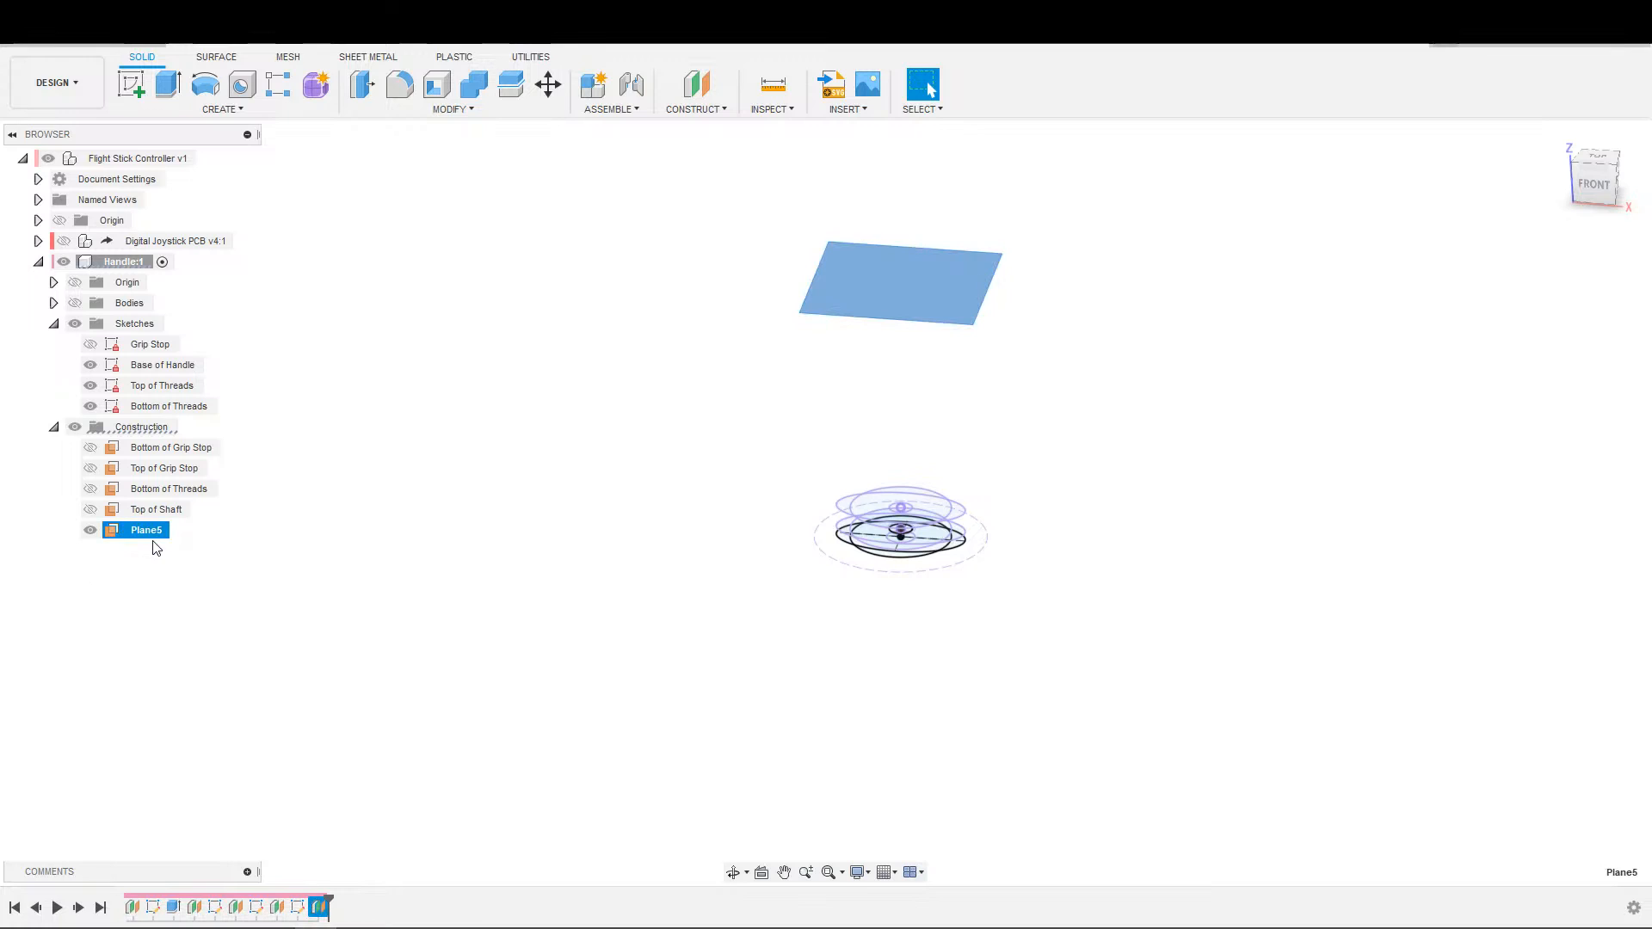
type("Bottom of Thumb Controlsd")
key("BackSpace")
key("Return")
Start a new sketch on the Bottom of Thumb Controls plane.
scroll(1033, 426, "down", 2)
key("s")
left_click(1067, 435)
left_click(1018, 332)
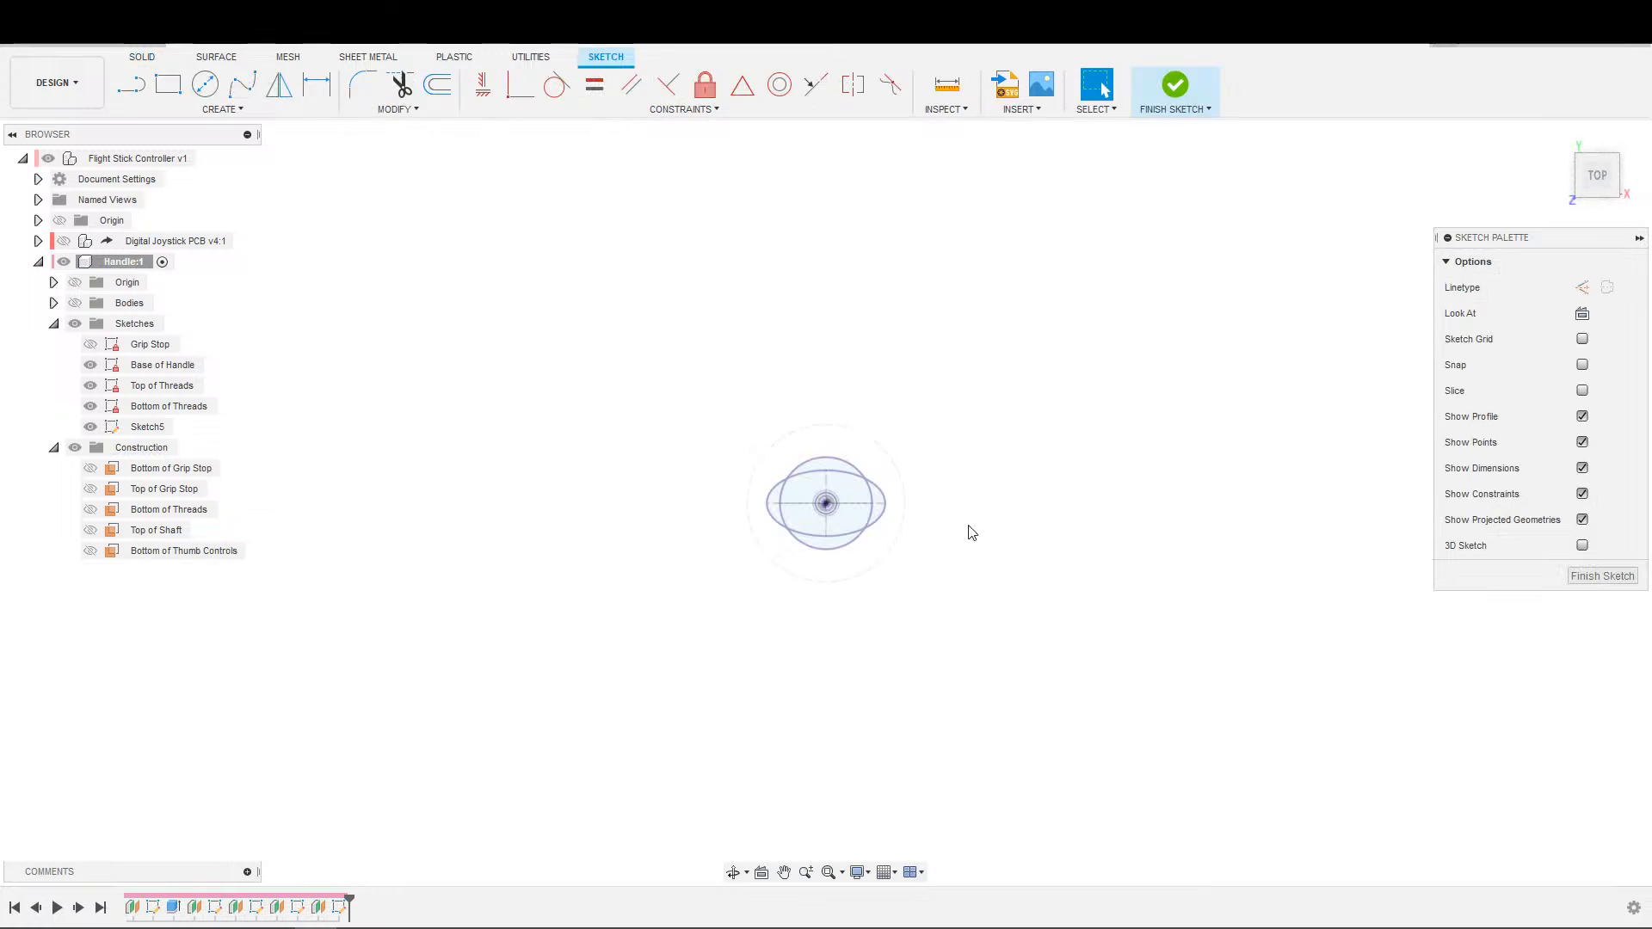
Start the Project command and hide the Base of Handle and Bottom of Threads sketches, leaving Top of Threads shown as the source.
key("s")
left_click(1136, 605)
scroll(885, 561, "up", 2)
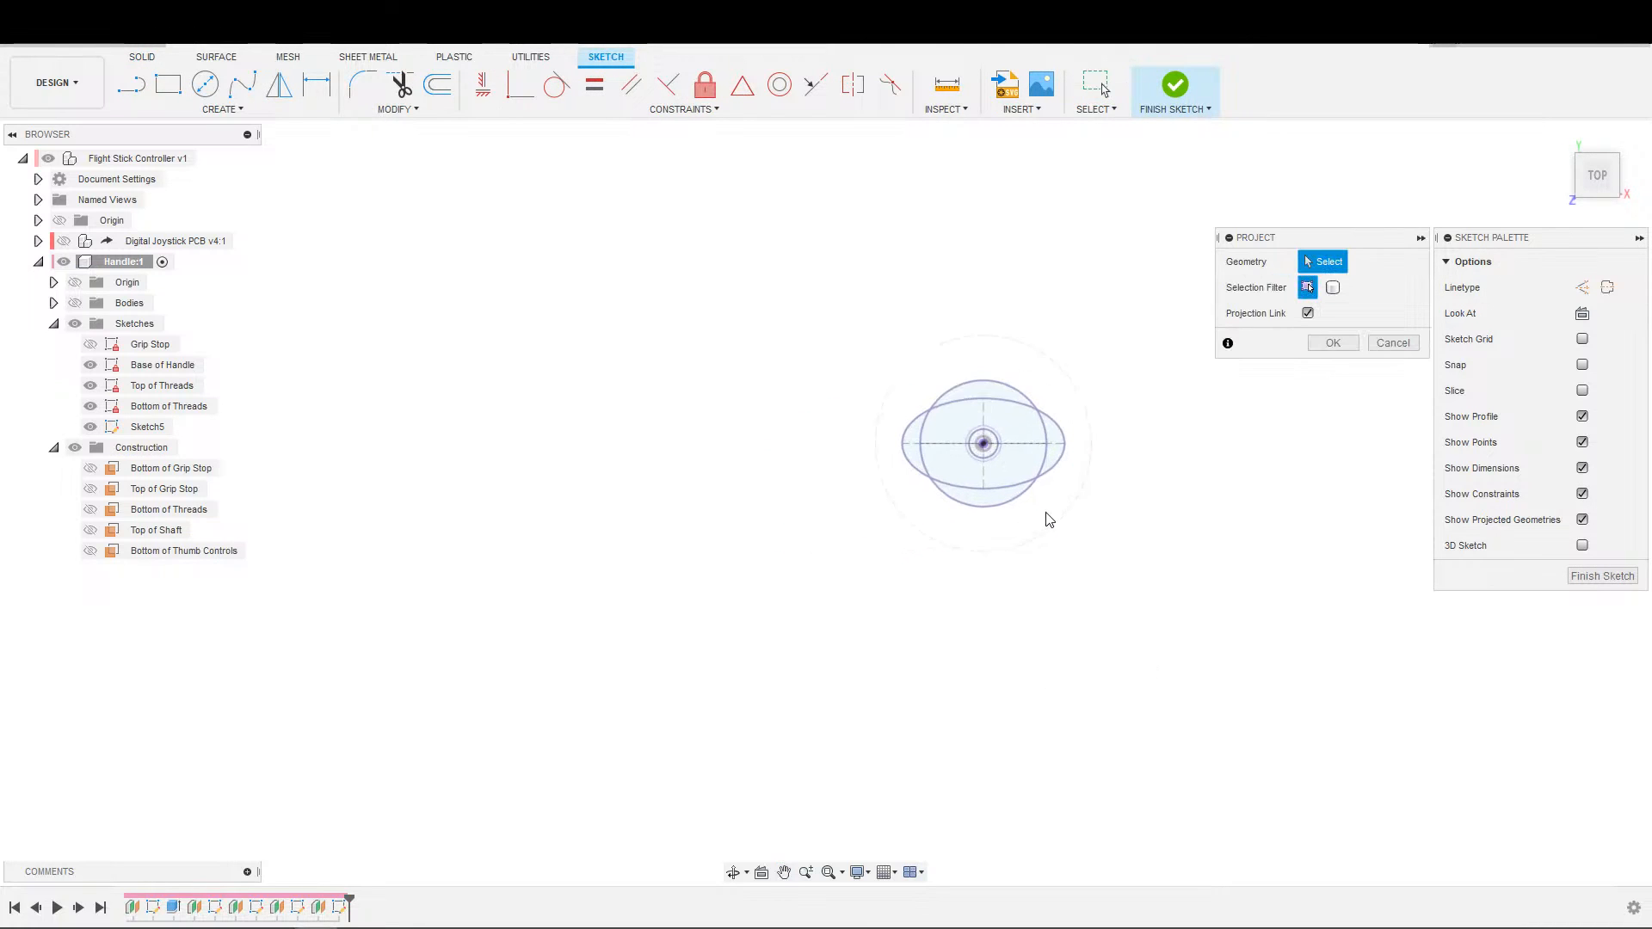
left_click(90, 365)
left_click(90, 427)
left_click(90, 406)
left_click(90, 385)
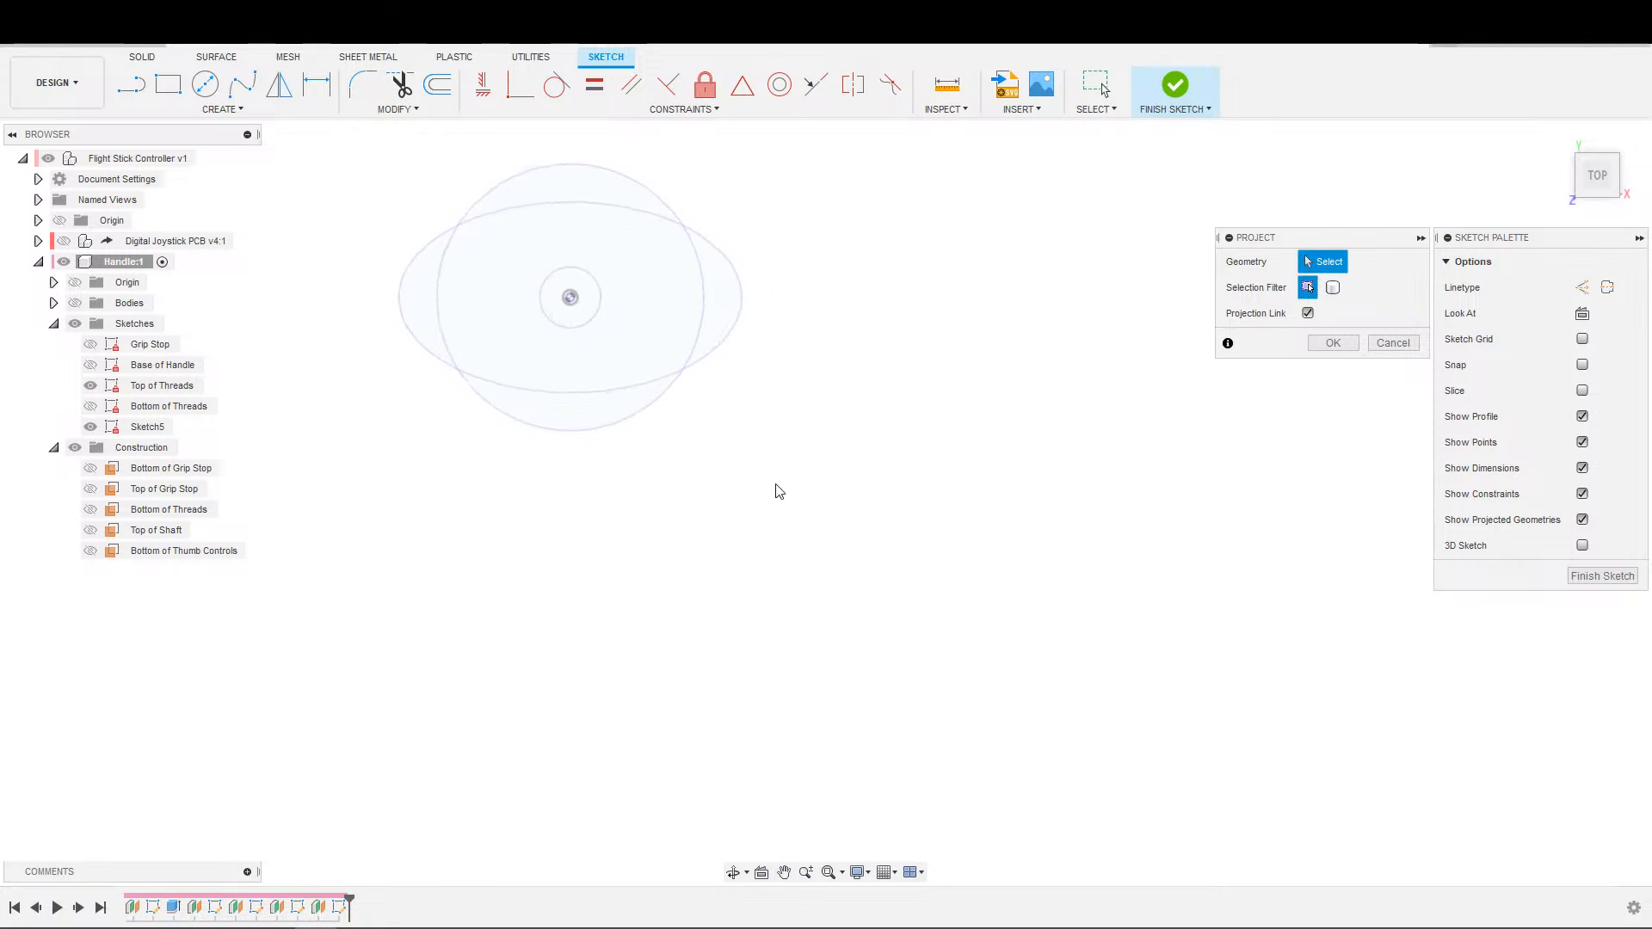
Project the large circle and the ellipse of the Top of Threads sketch into the current sketch.
left_click(657, 397)
left_click(660, 379)
scroll(799, 410, "down", 2)
middle_click_drag(799, 410, 1106, 425)
left_click(1336, 342)
scroll(1191, 409, "down", 4)
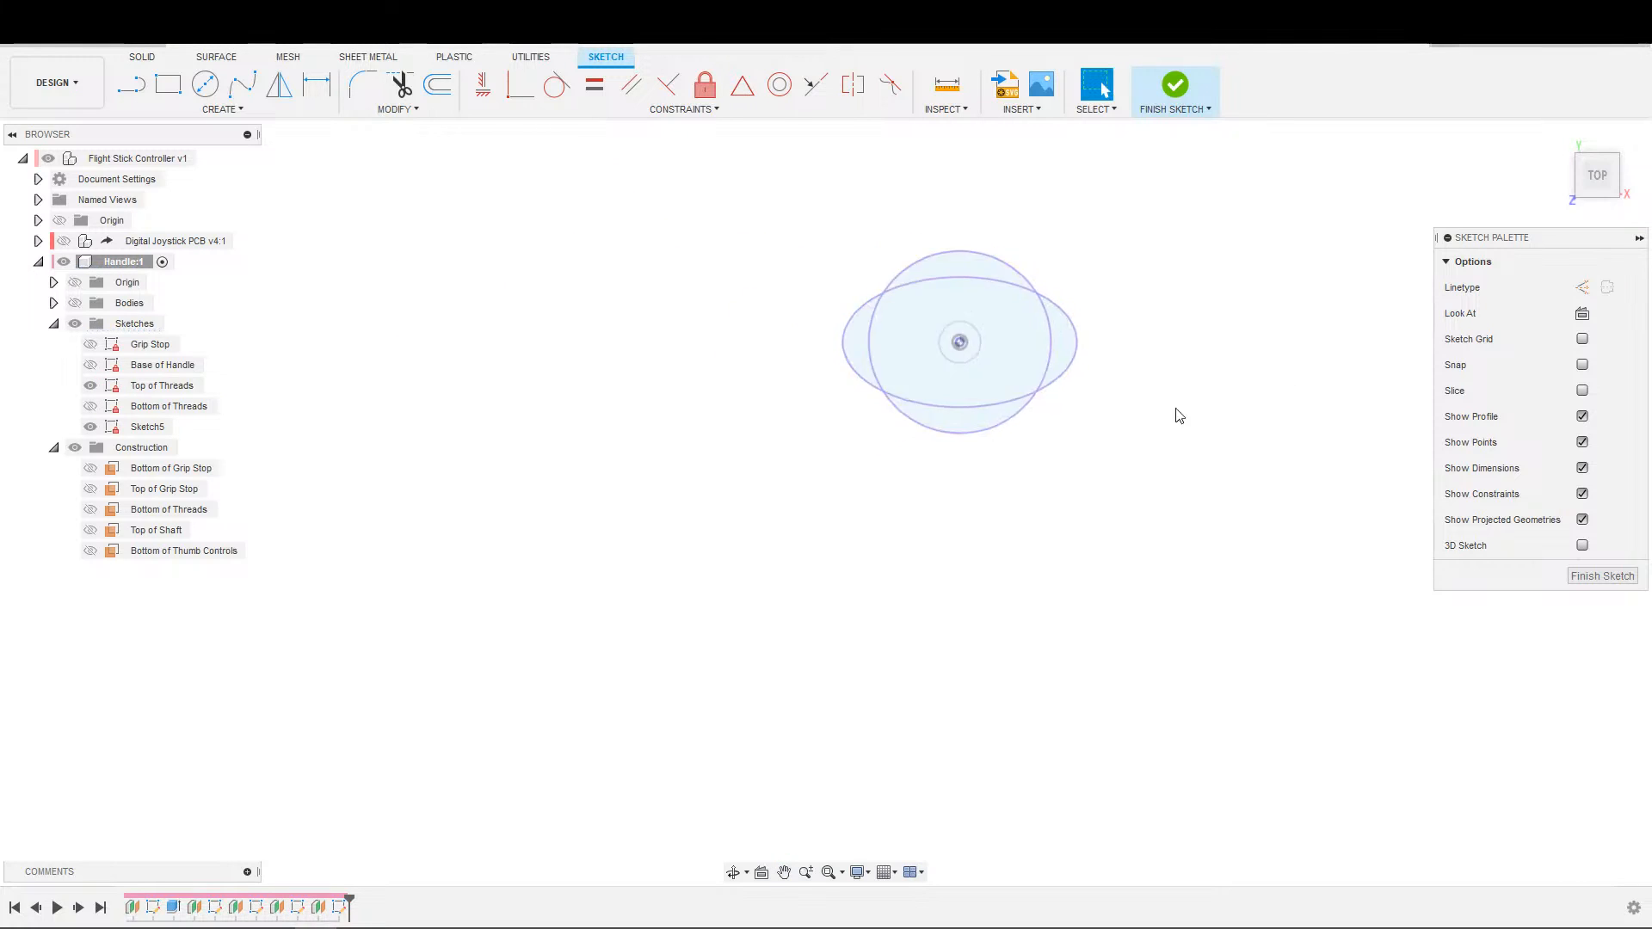
Convert the projected circle and ellipse to construction geometry.
left_click_drag(818, 256, 1144, 454)
key("x")
left_click(1144, 454)
middle_click_drag(1144, 454, 1038, 480)
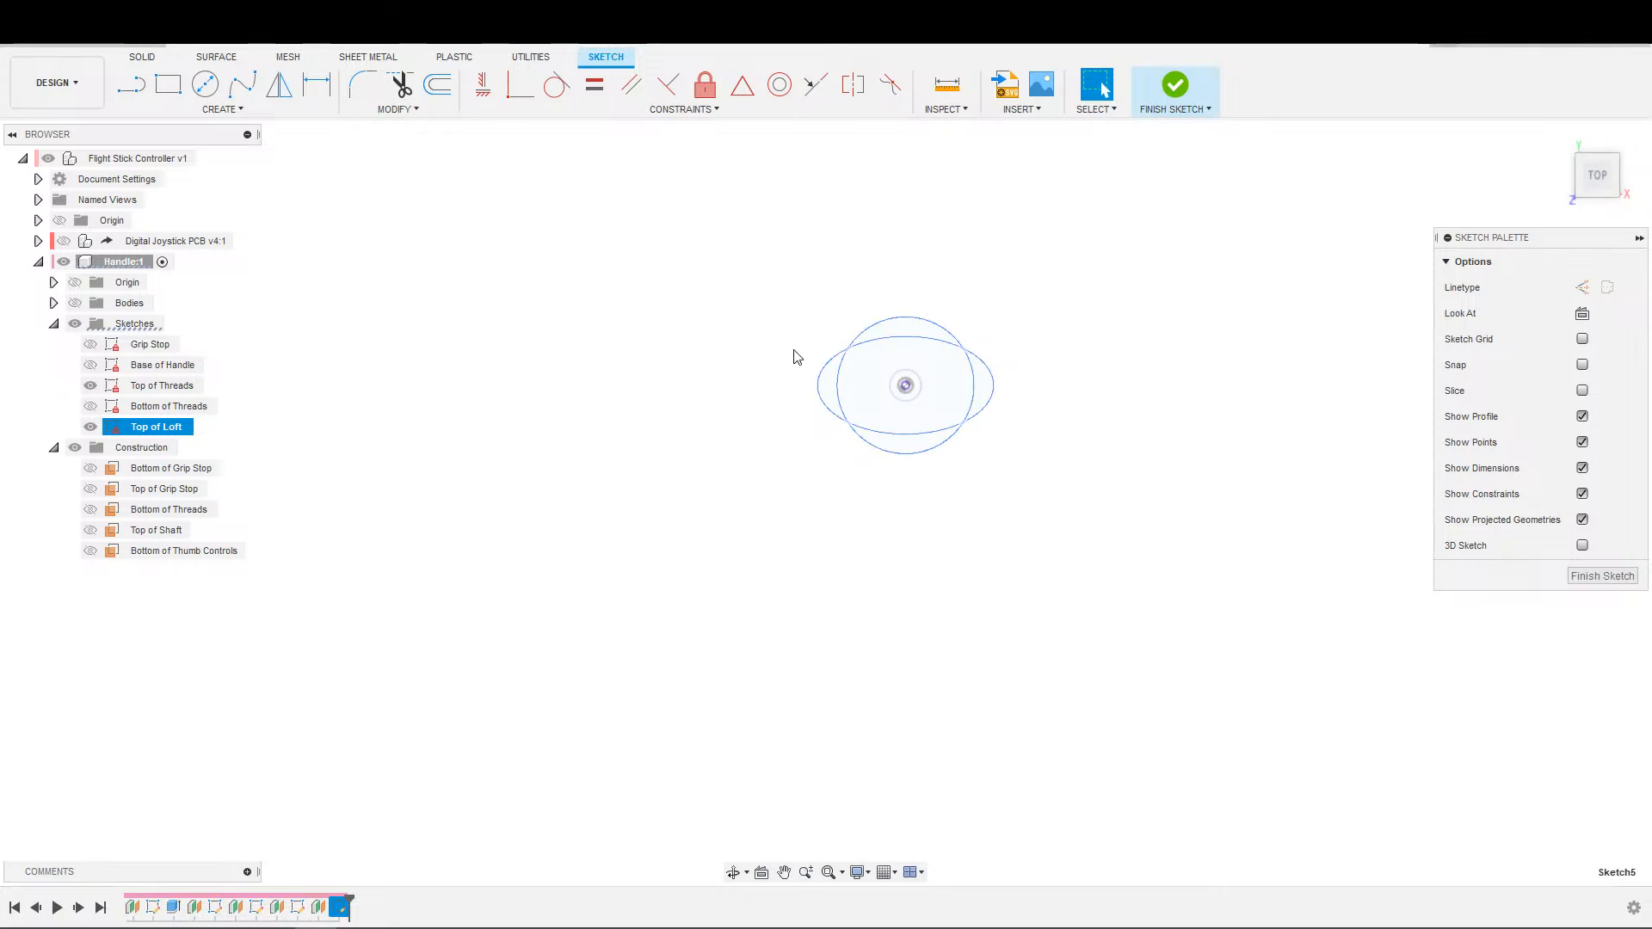
Hide the Top of Threads sketch so only the construction outlines of the Top of Loft sketch remain shown.
left_click(528, 421)
left_click(161, 367)
left_click(663, 437)
mouse_move(664, 438)
middle_mouse_down()
mouse_move(607, 471)
mouse_move(682, 436)
middle_mouse_up()
left_click(90, 386)
scroll(649, 447, "up", 2)
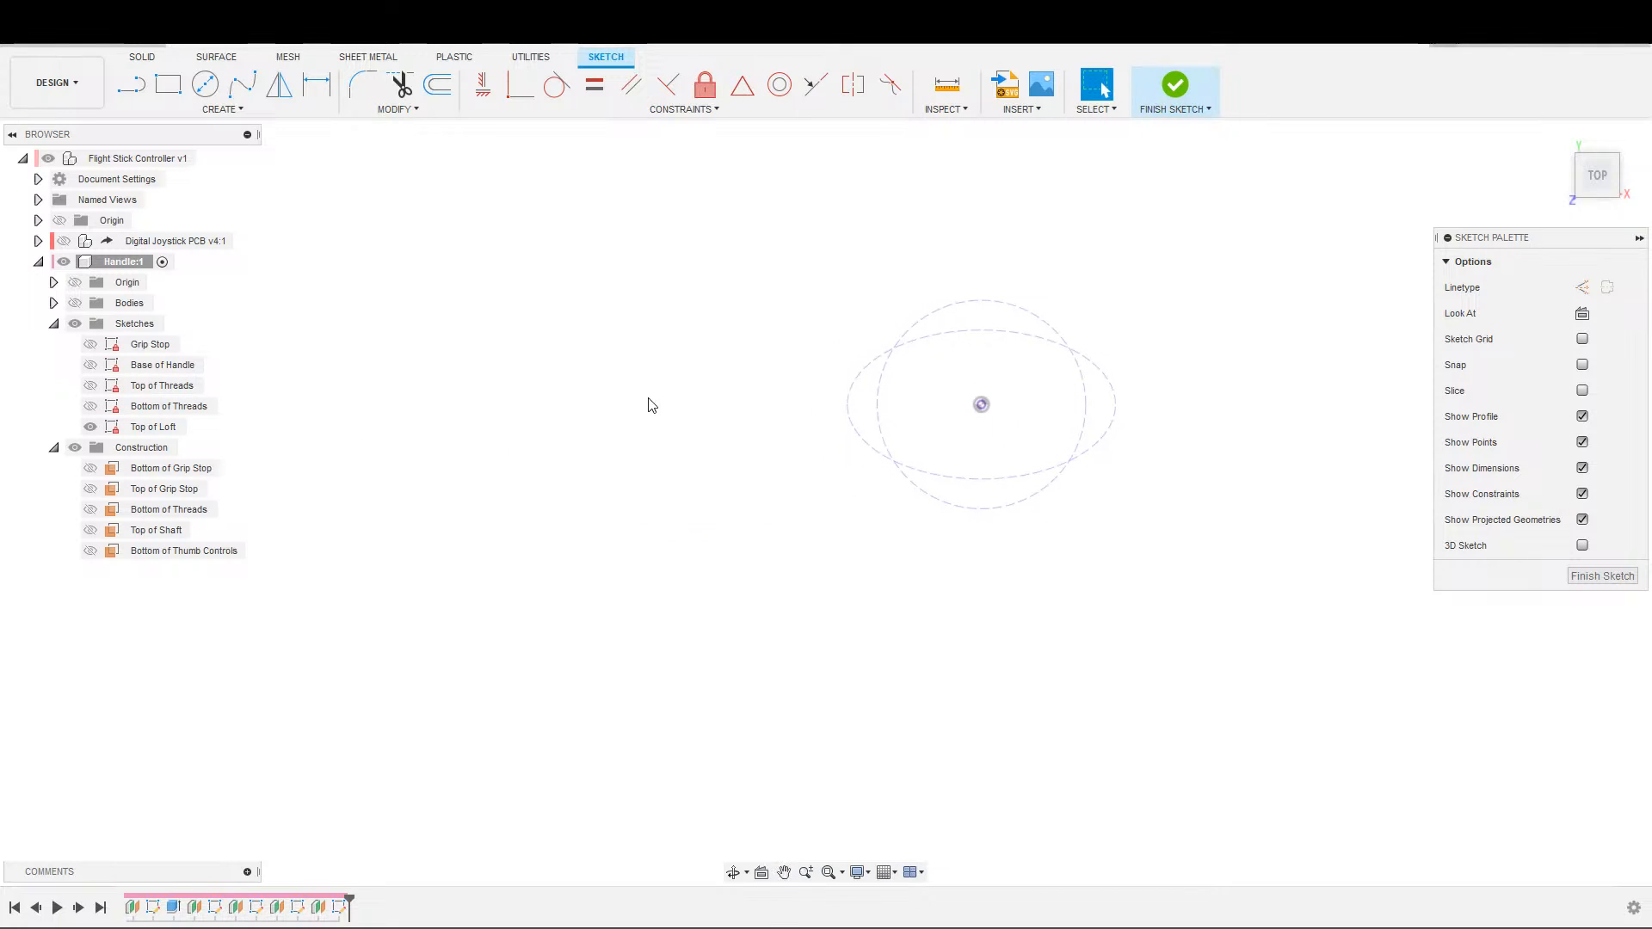
Sketch a center diameter circle with an area of about 263 mm² on the negative X side of the projected outlines.
key("s")
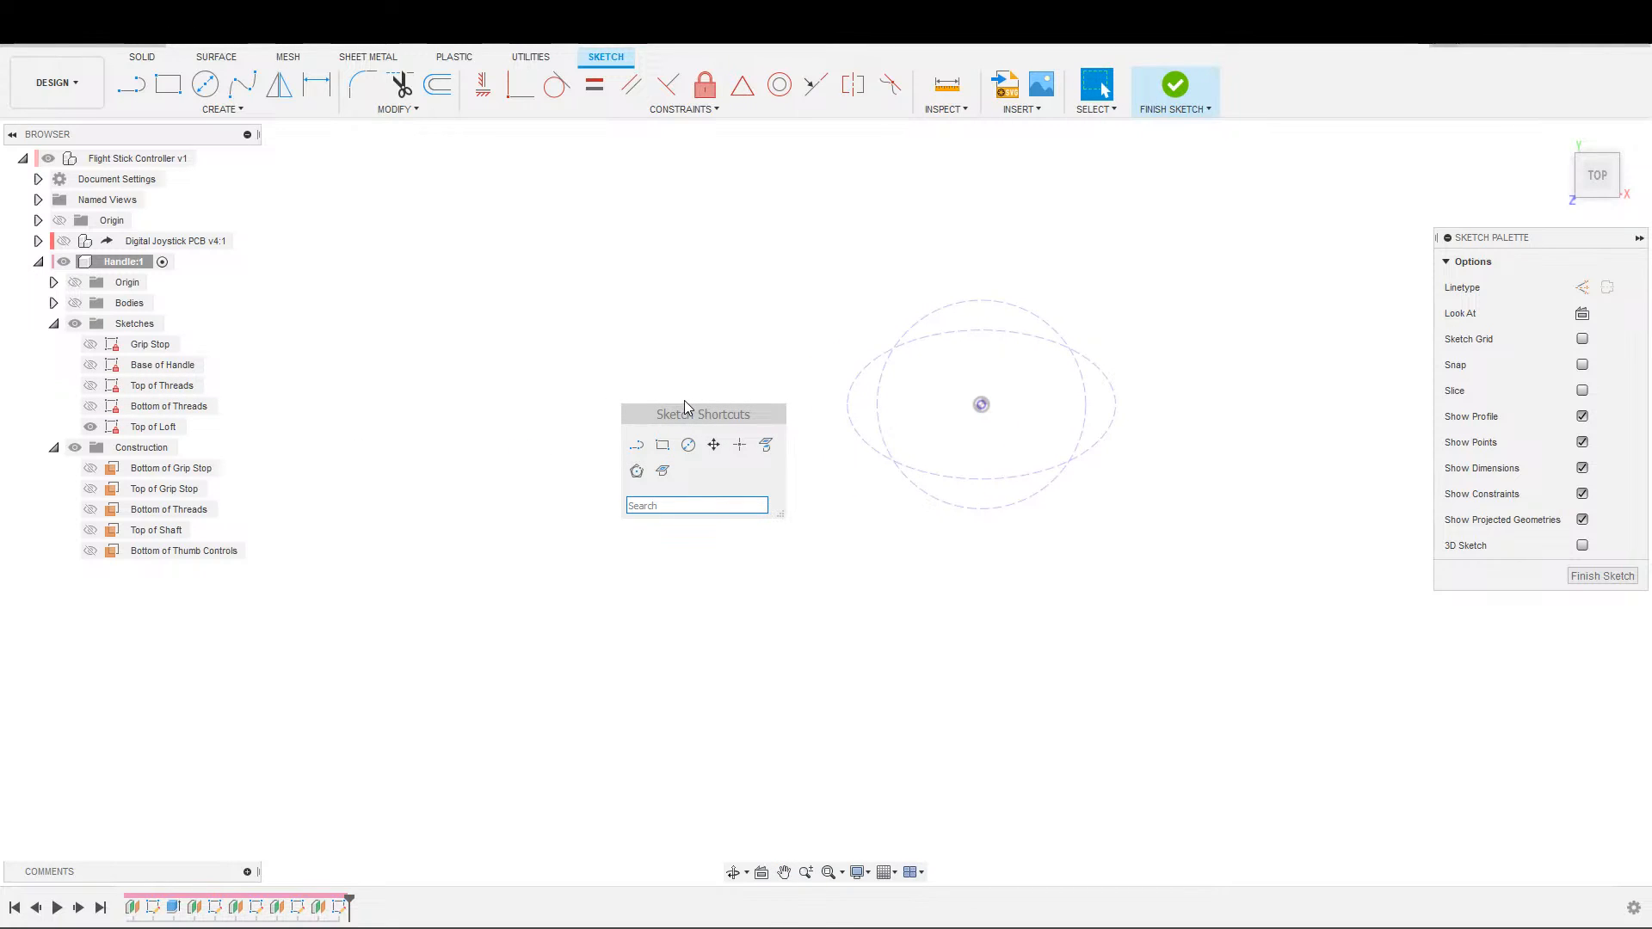
left_click(688, 445)
left_click(738, 408)
left_click(760, 366)
key("Escape")
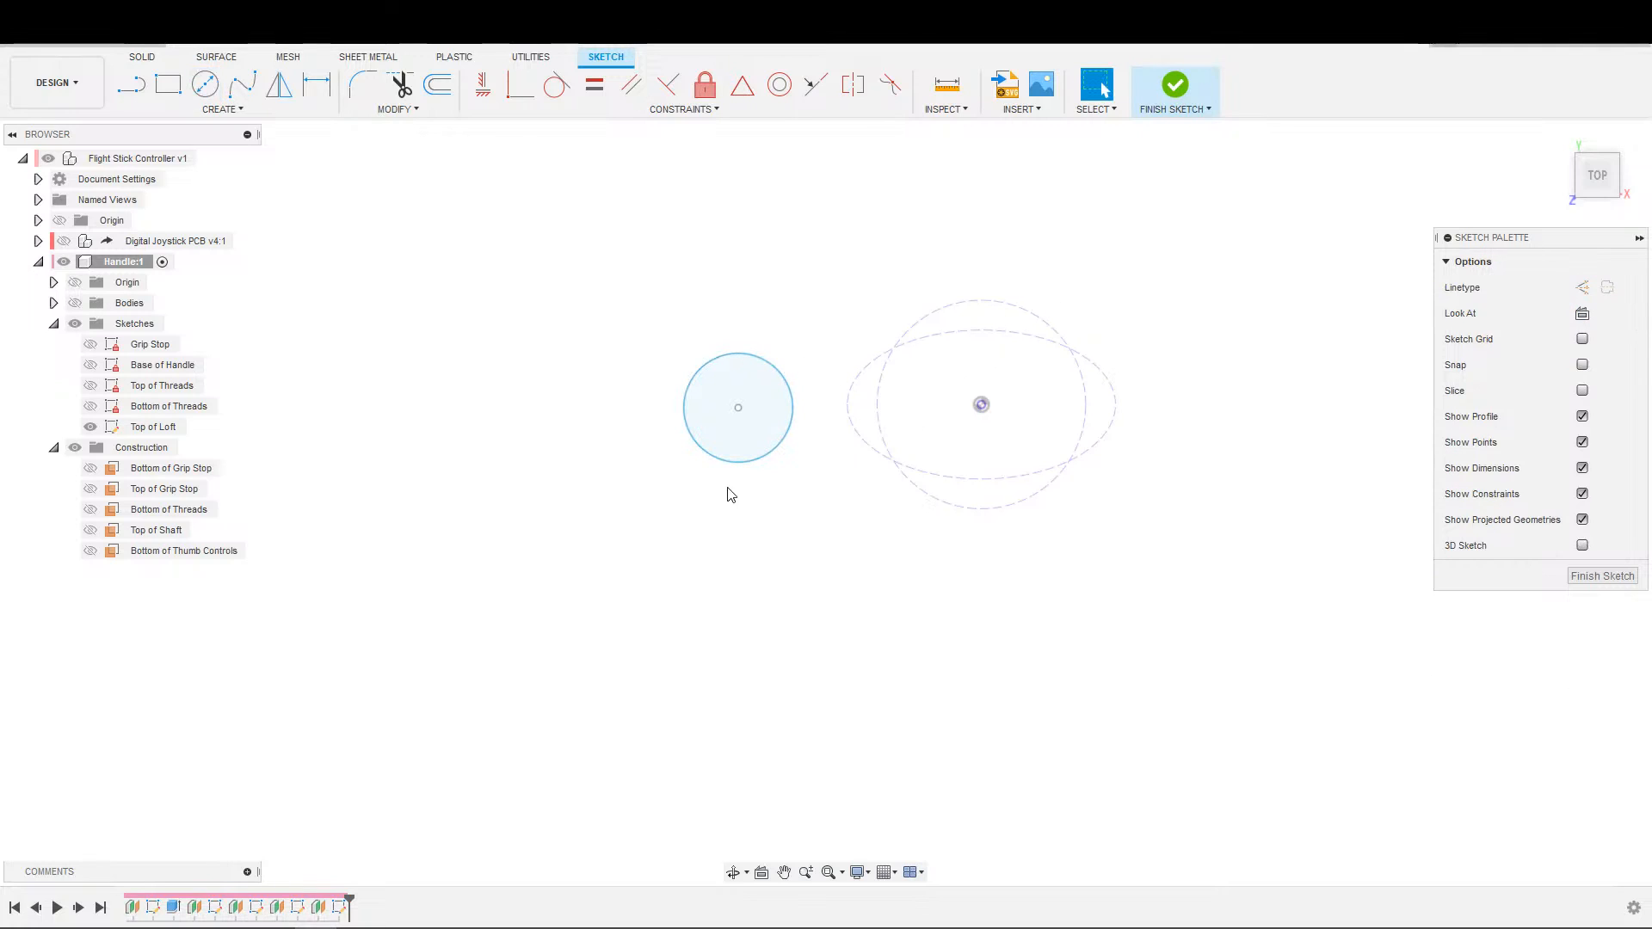
Apply an Equal constraint between the new circle and the projected construction circle.
left_click(762, 383)
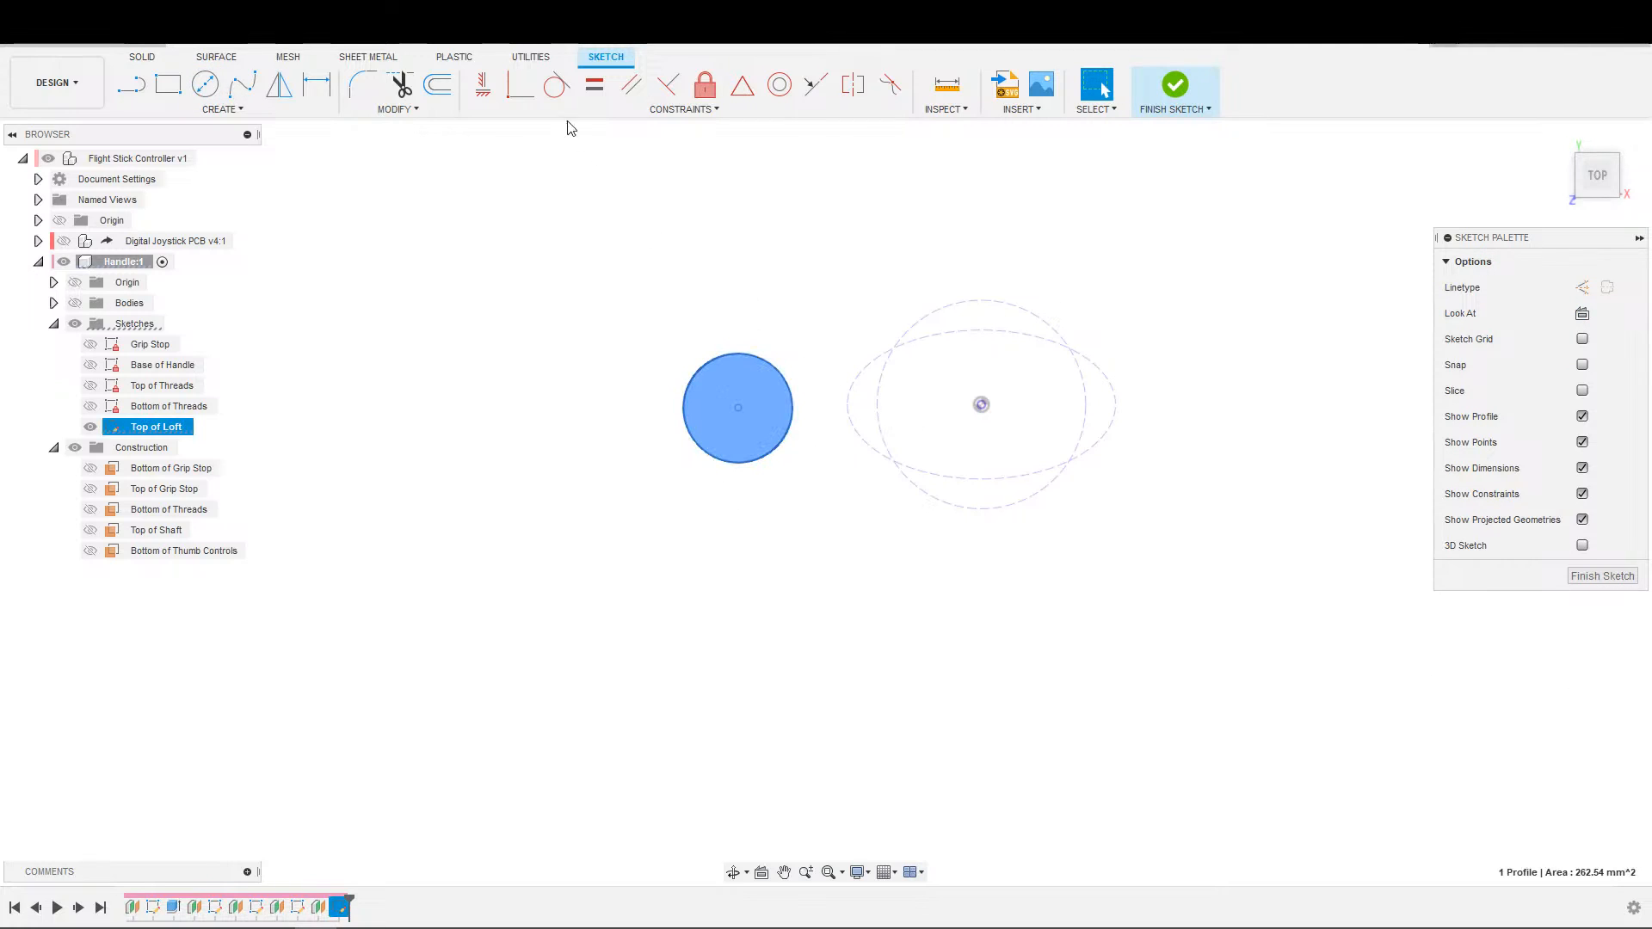
left_click(594, 84)
left_click(917, 490)
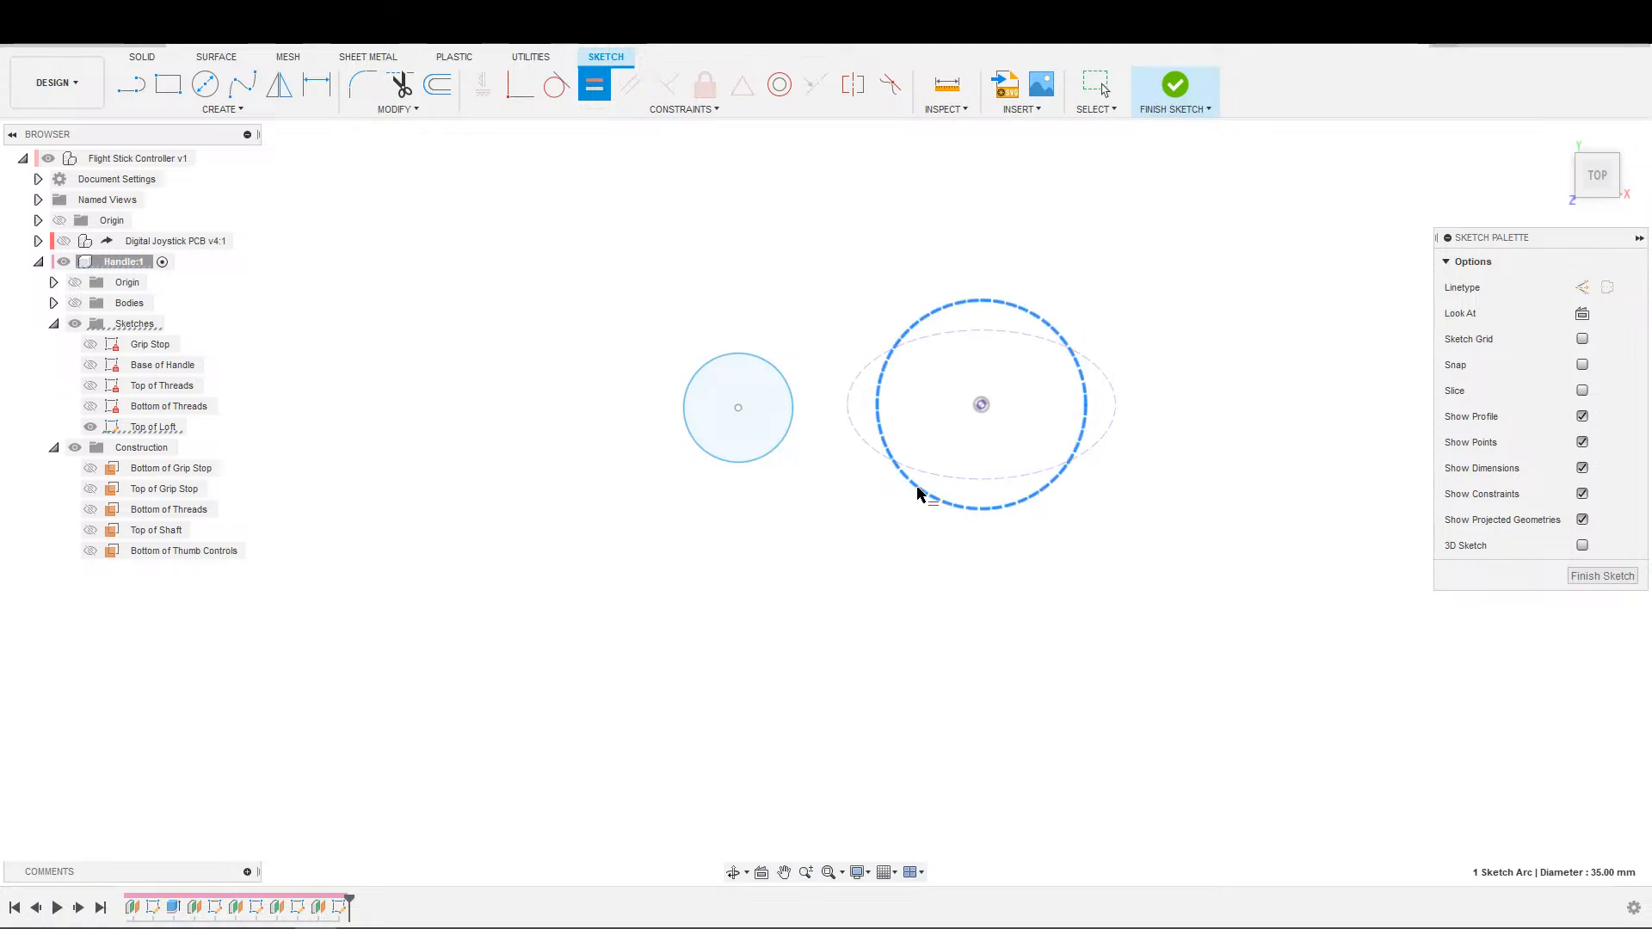
left_click(777, 444)
Sketch an ellipse centred on the new circle, with a horizontal major axis about 70 mm long.
key("s")
left_click(222, 109)
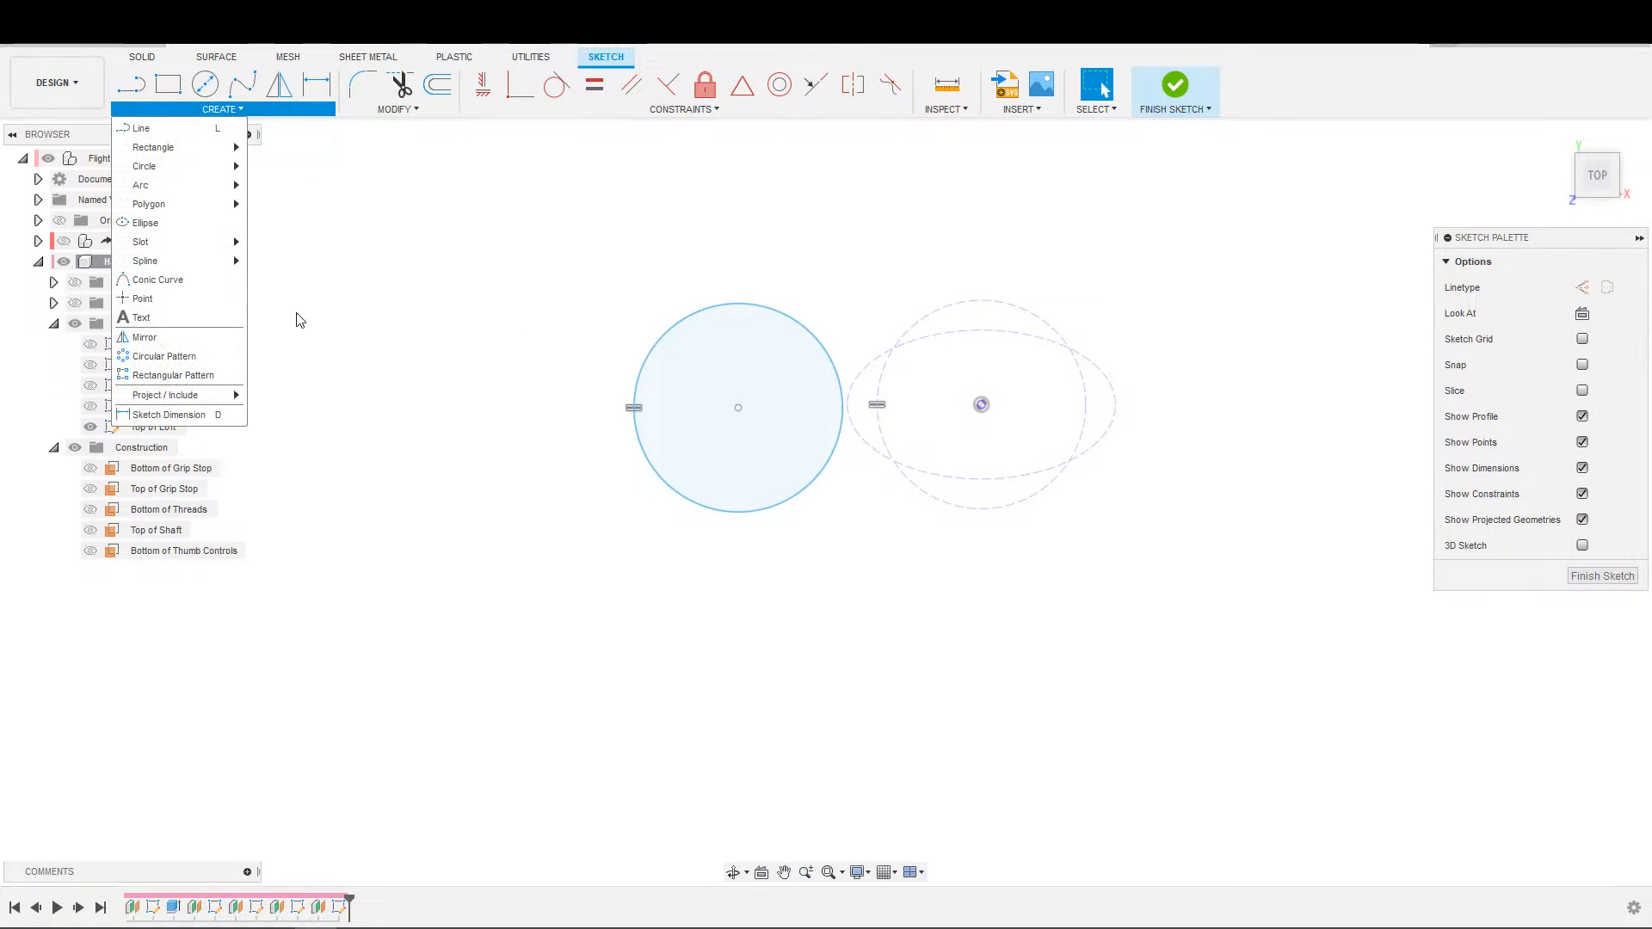
left_click(146, 223)
left_click(738, 409)
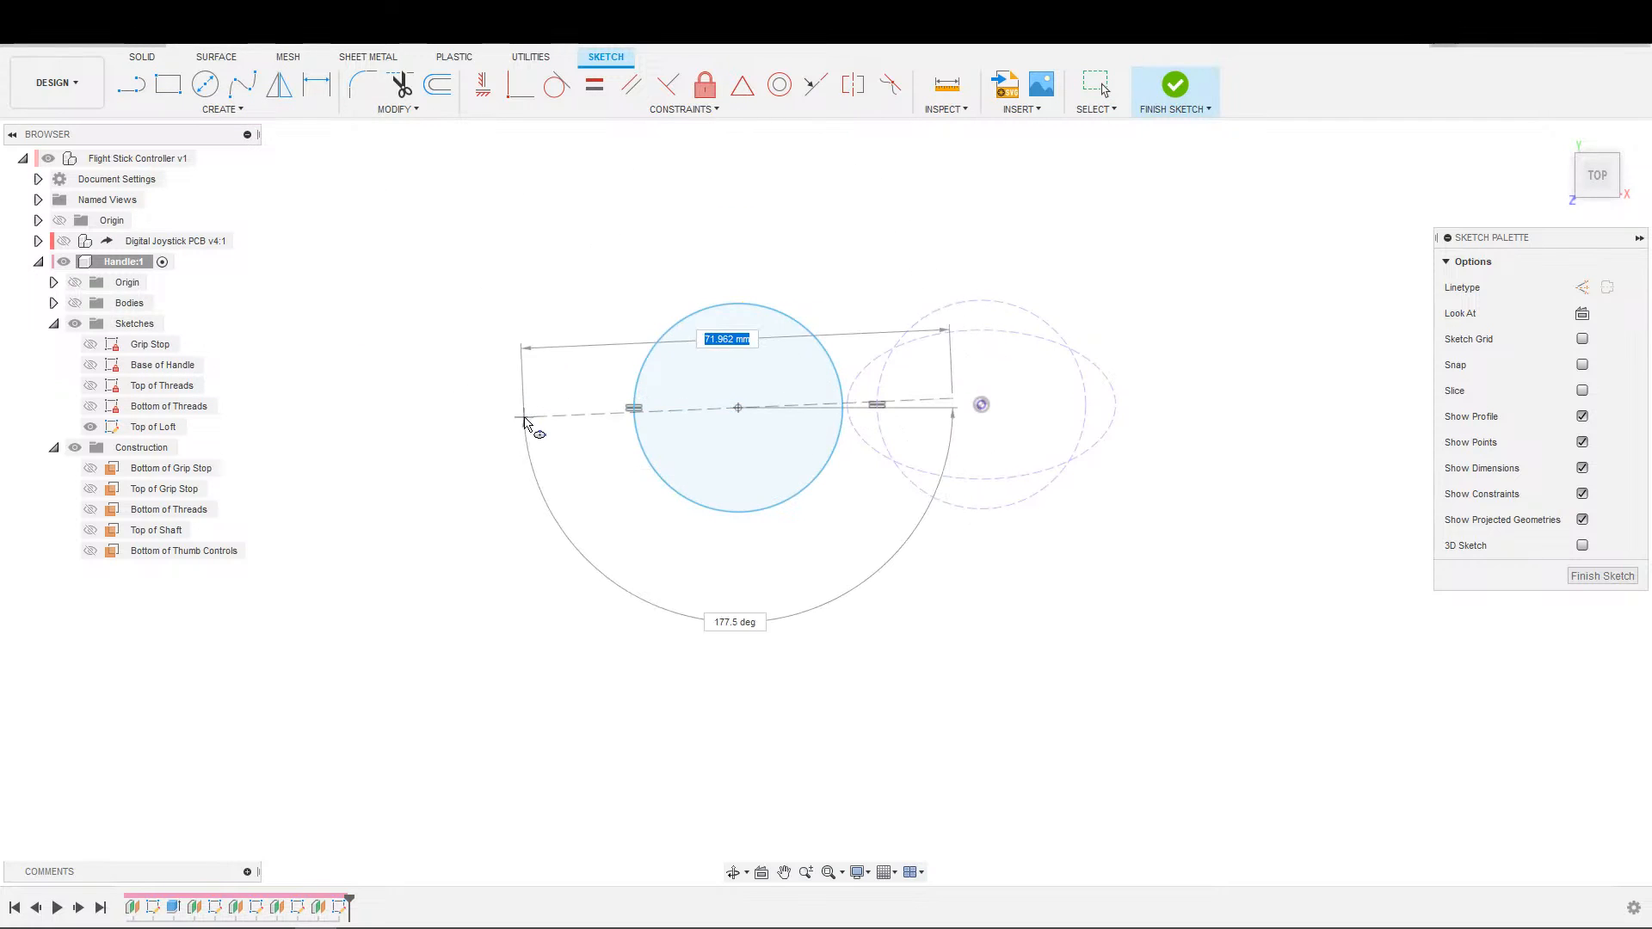
left_click(531, 408)
left_click(547, 386)
key("Escape")
scroll(766, 469, "up", 2)
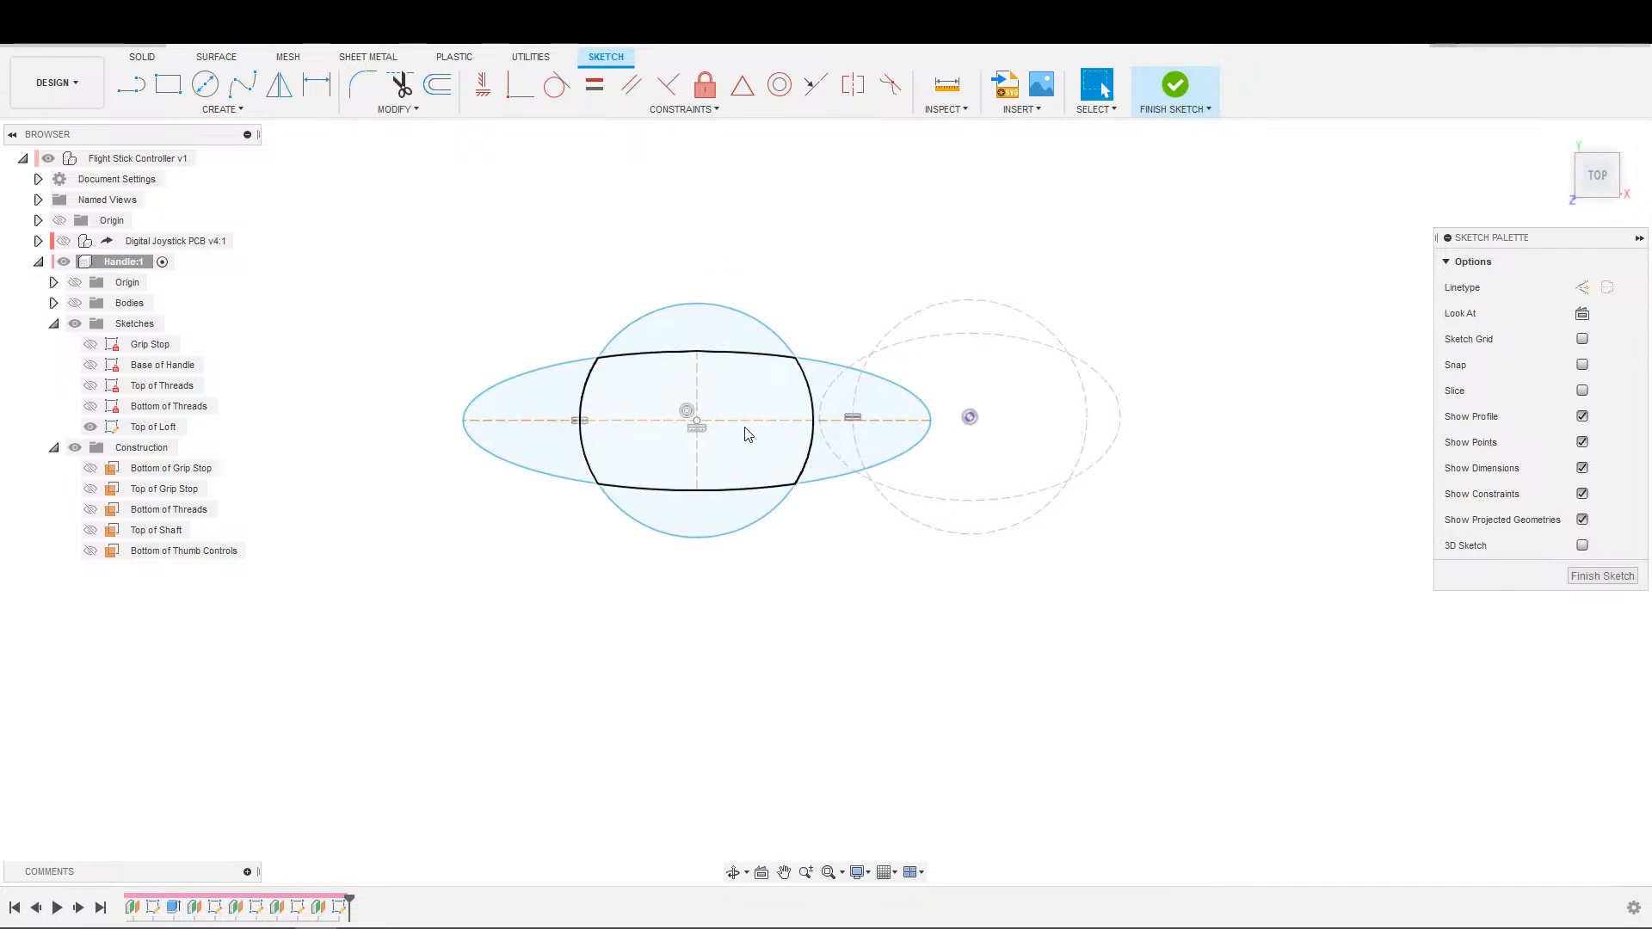
Examine the new ellipse and compare it with the Bottom of Threads and Base of Handle sketches for usable axis geometry.
left_click(875, 373)
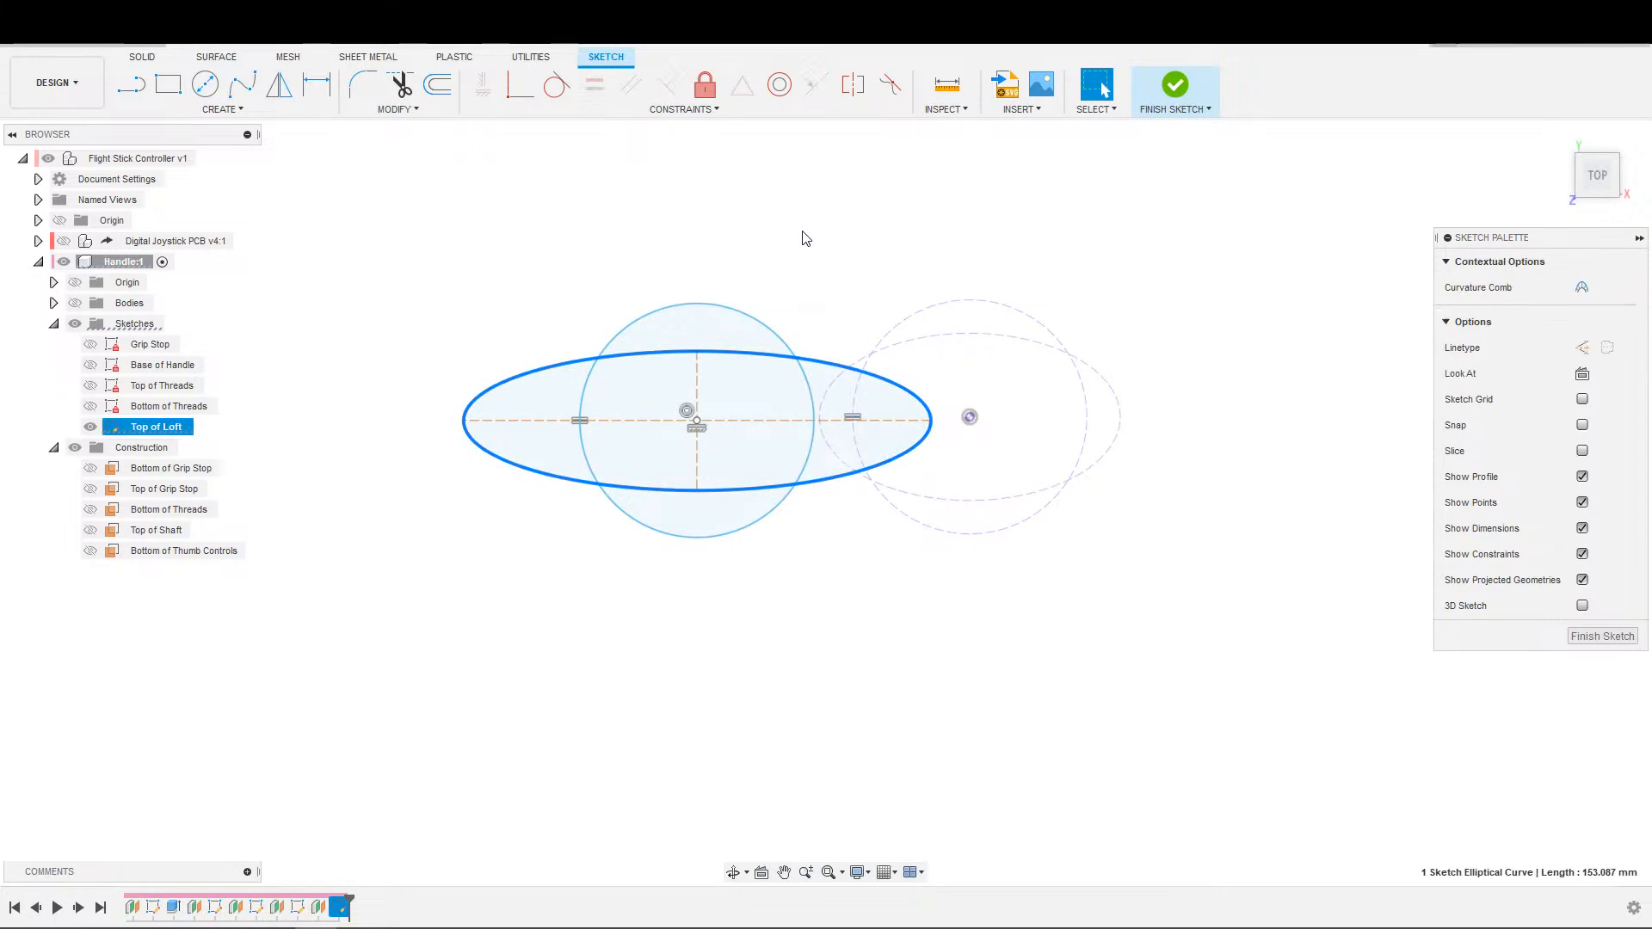
left_click(830, 273)
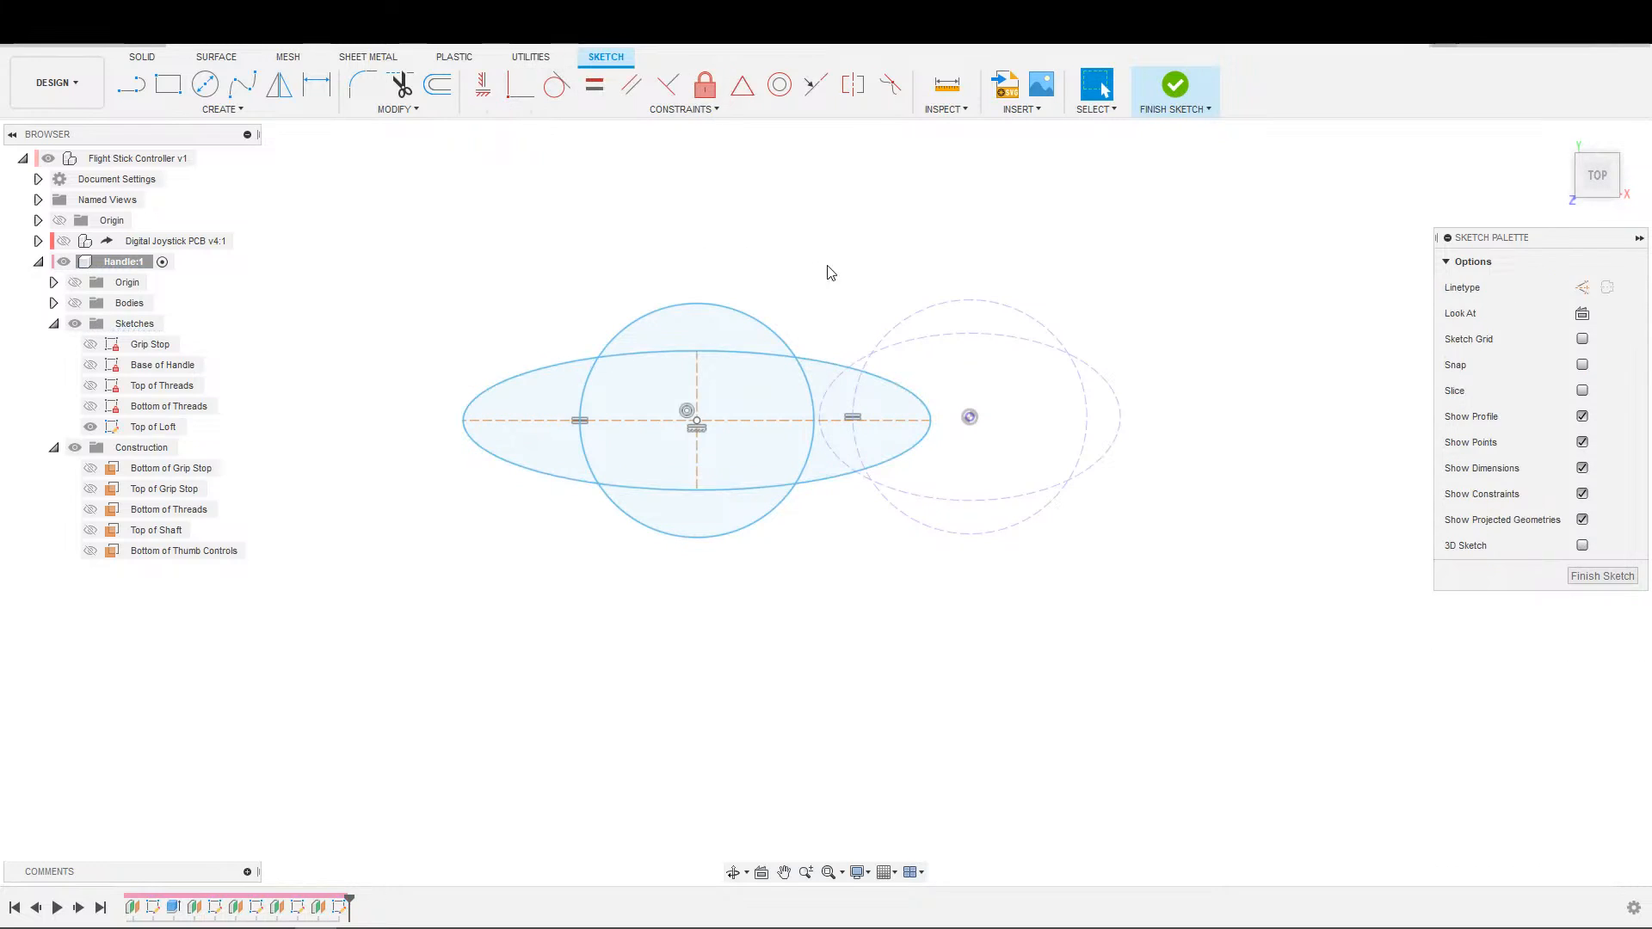
left_click(848, 361)
left_click(1231, 377)
scroll(1219, 390, "up", 3)
middle_click_drag(1215, 403, 1225, 367)
left_click(91, 407)
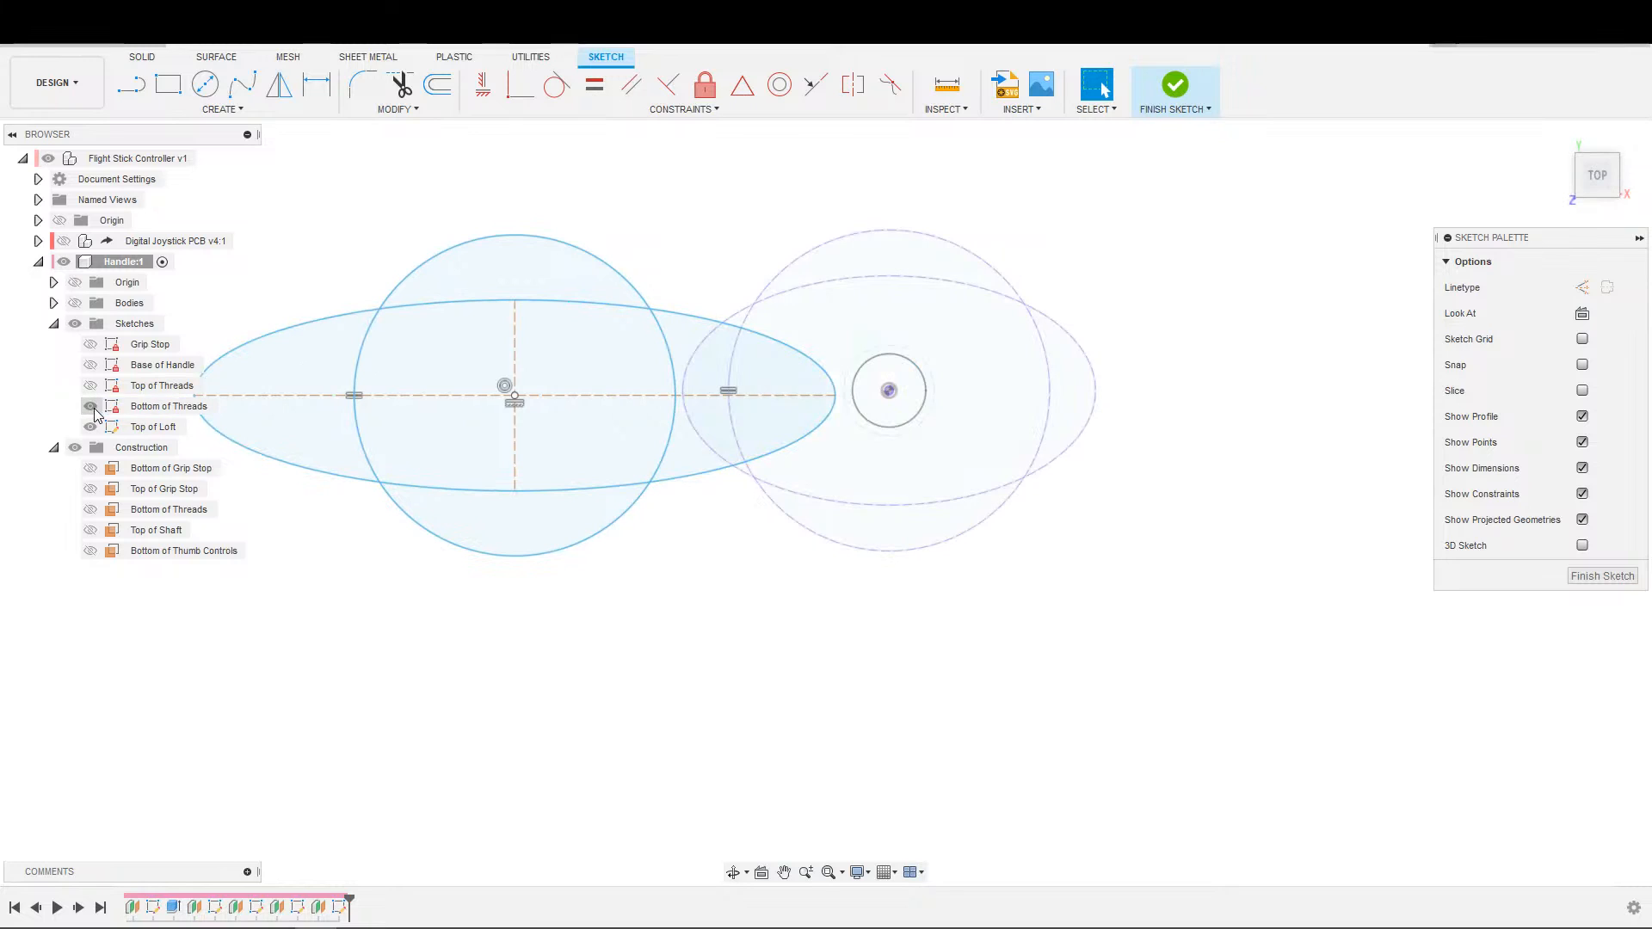
left_click(91, 407)
left_click(88, 366)
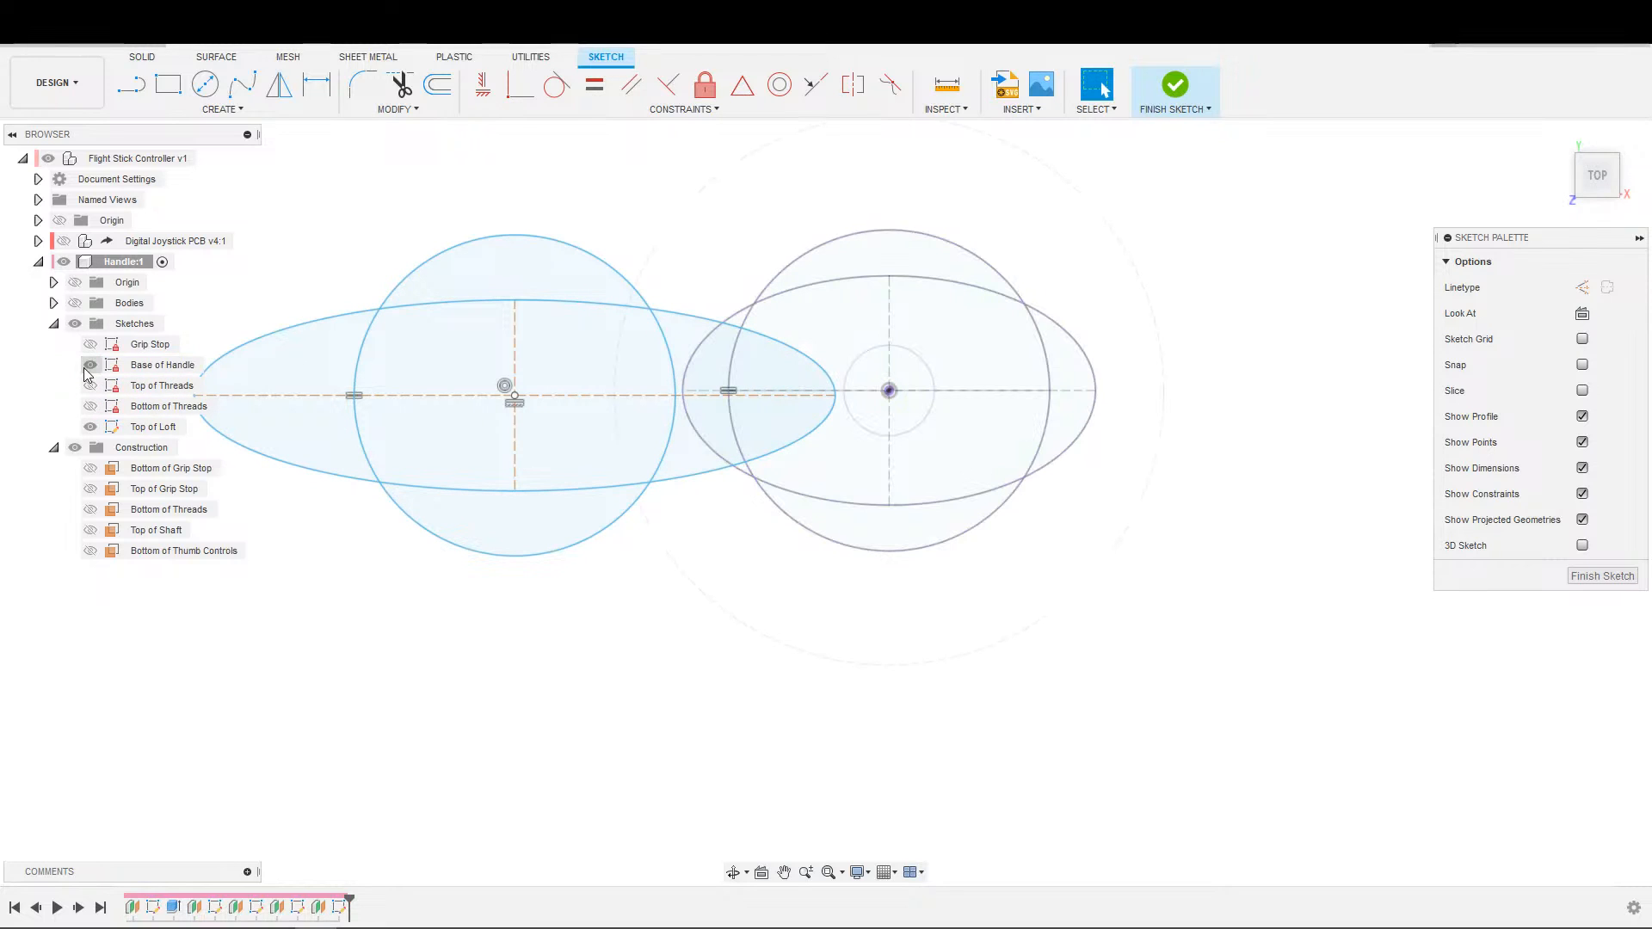
scroll(1069, 425, "up", 3)
middle_click_drag(1059, 431, 1136, 435)
scroll(1099, 436, "down", 3)
scroll(1075, 456, "down", 2)
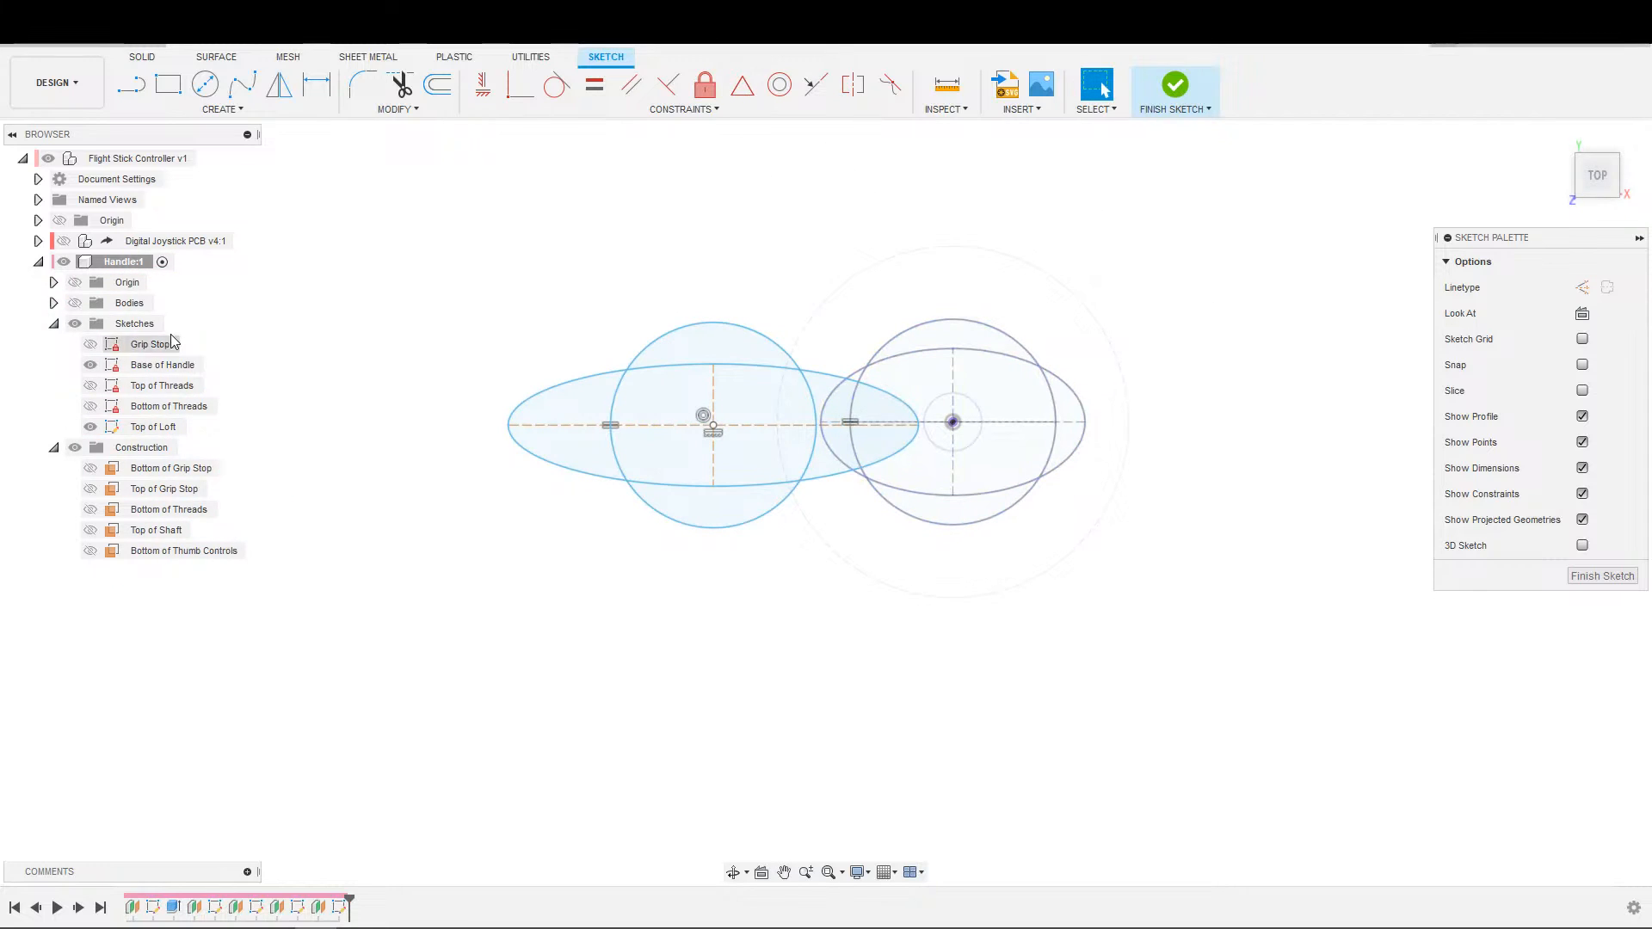
left_click(106, 372)
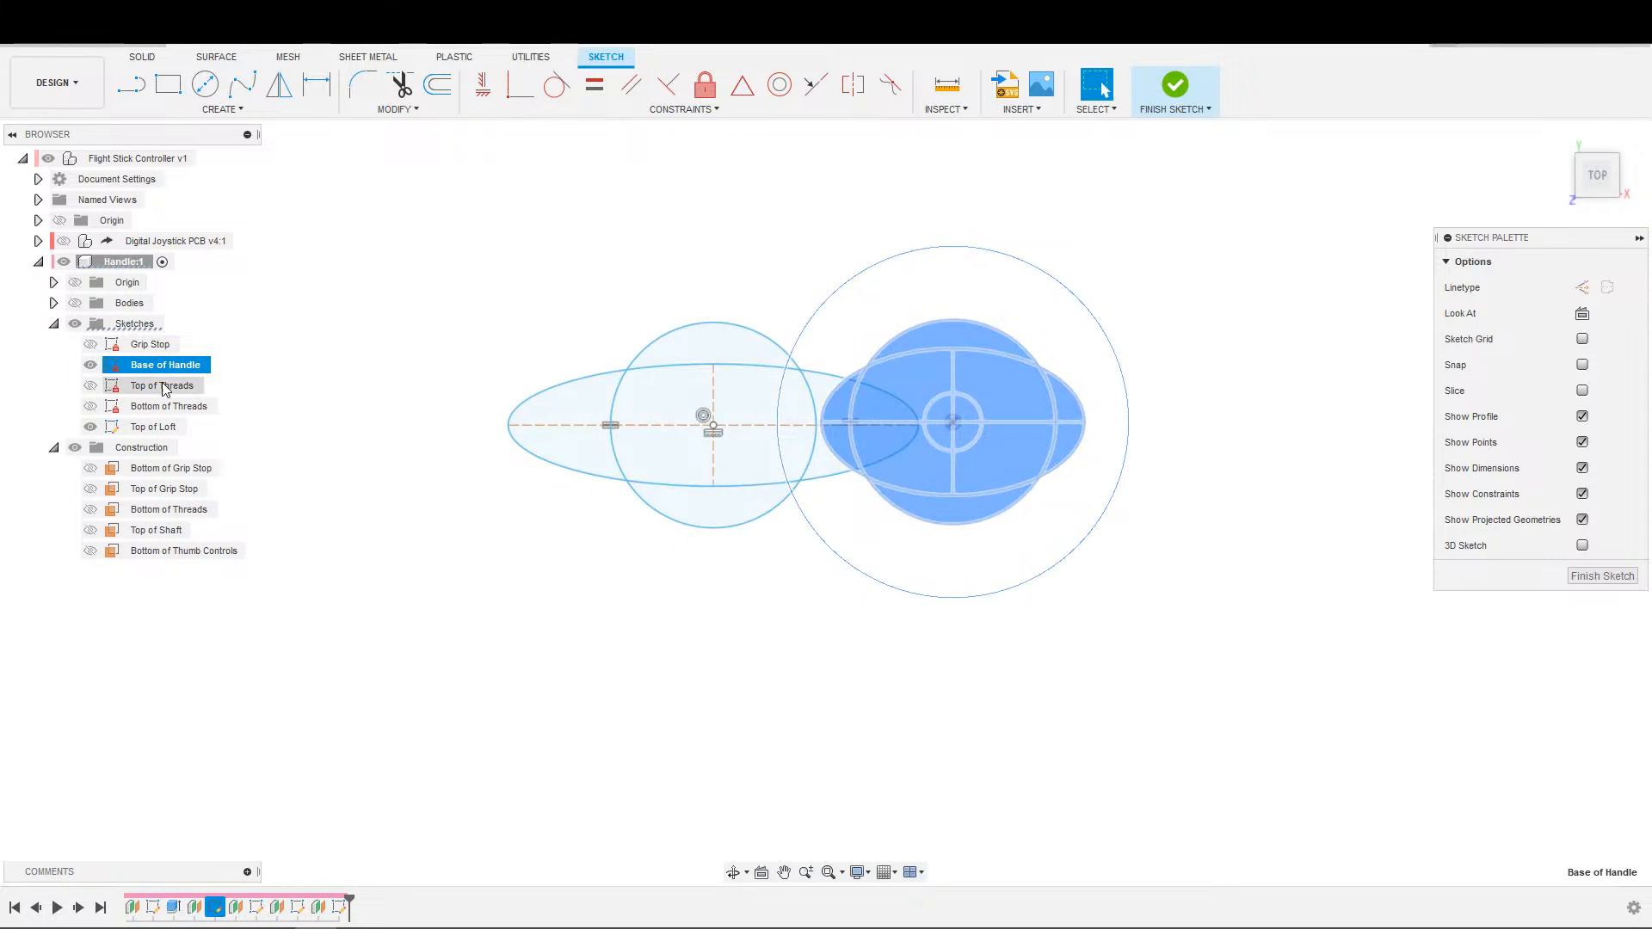
left_click(565, 487)
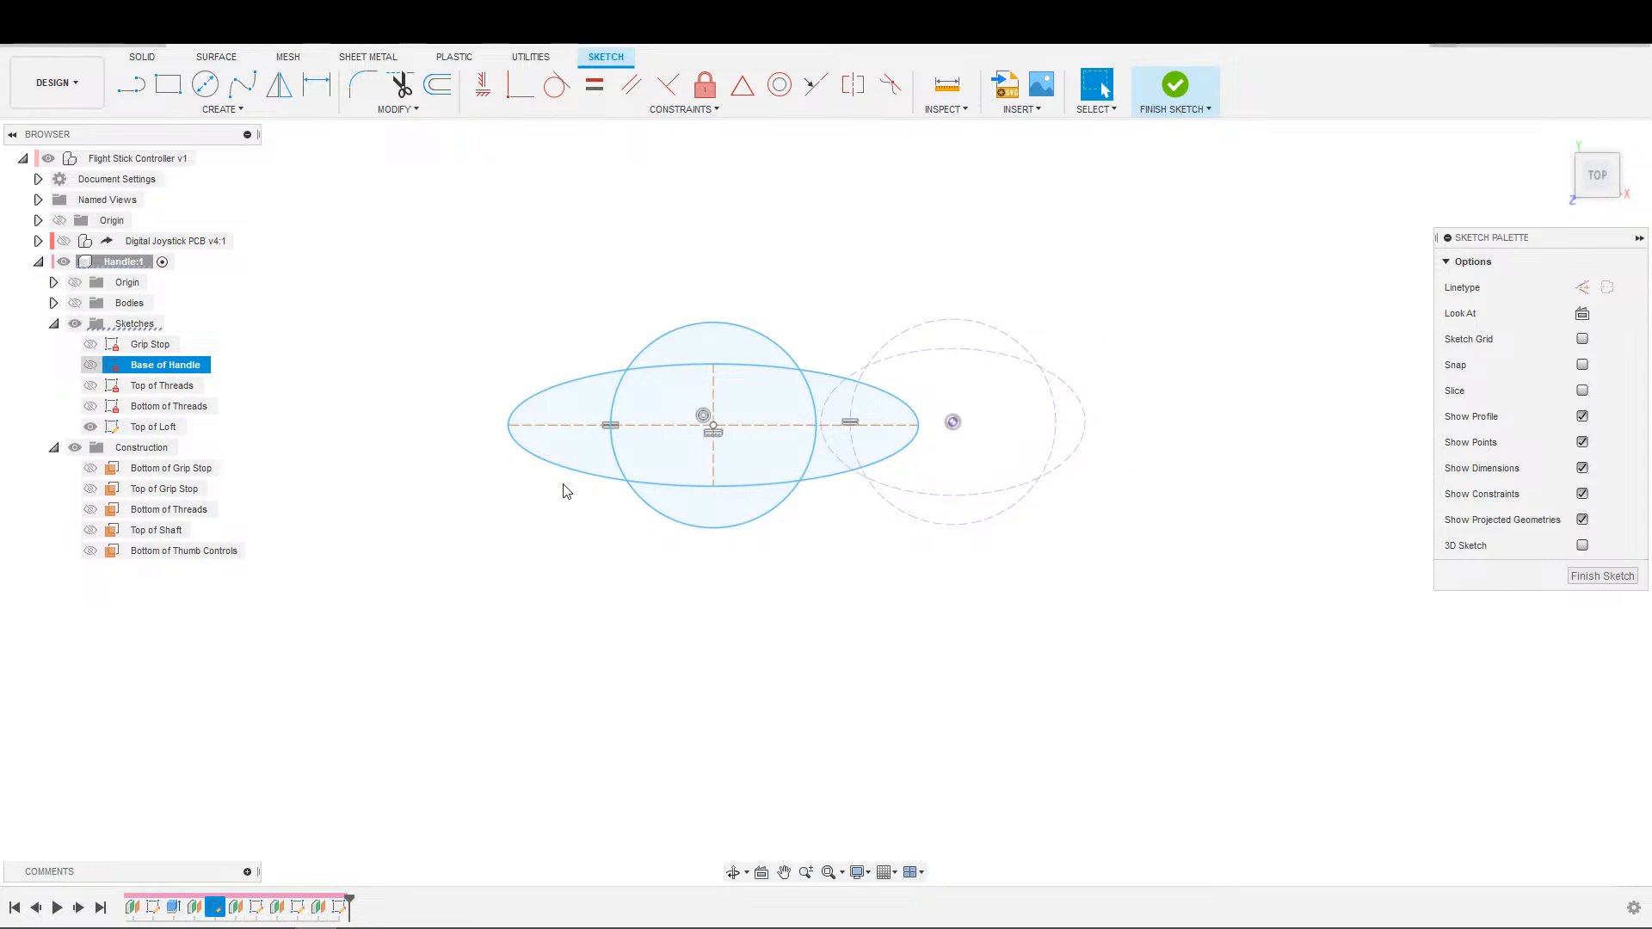
Delete the projected ellipse and project the two axis lines of the Base of Handle ellipse into the Top of Loft sketch instead.
left_click(1051, 472)
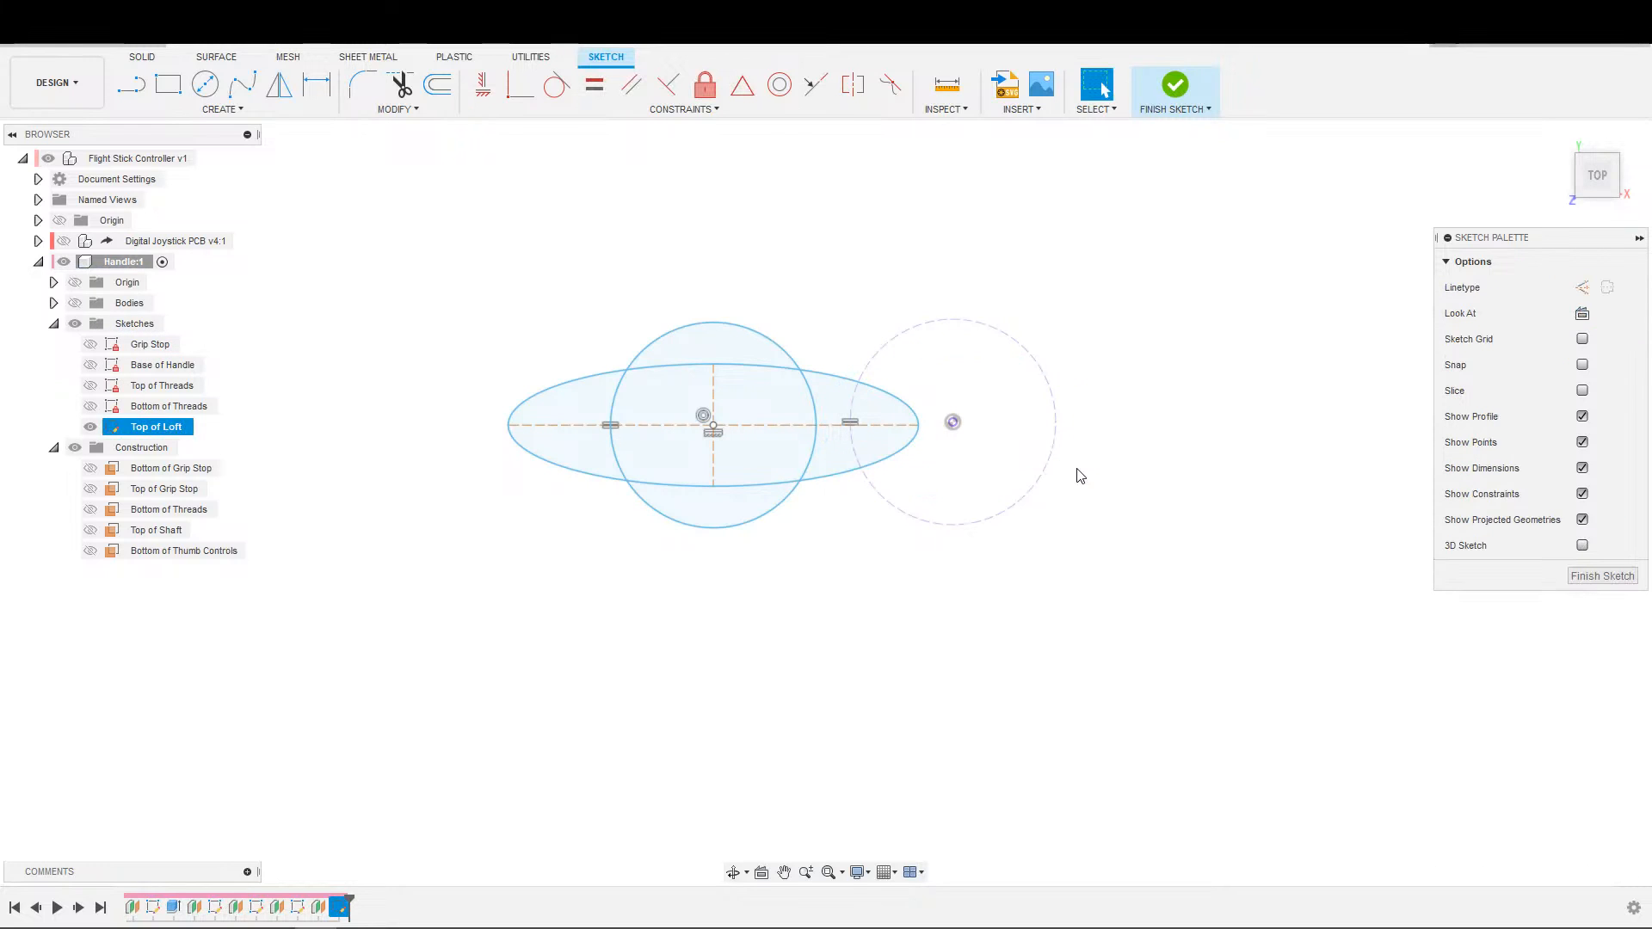
key("s")
left_click(1228, 508)
left_click(90, 365)
scroll(1115, 434, "up", 4)
left_click(1014, 420)
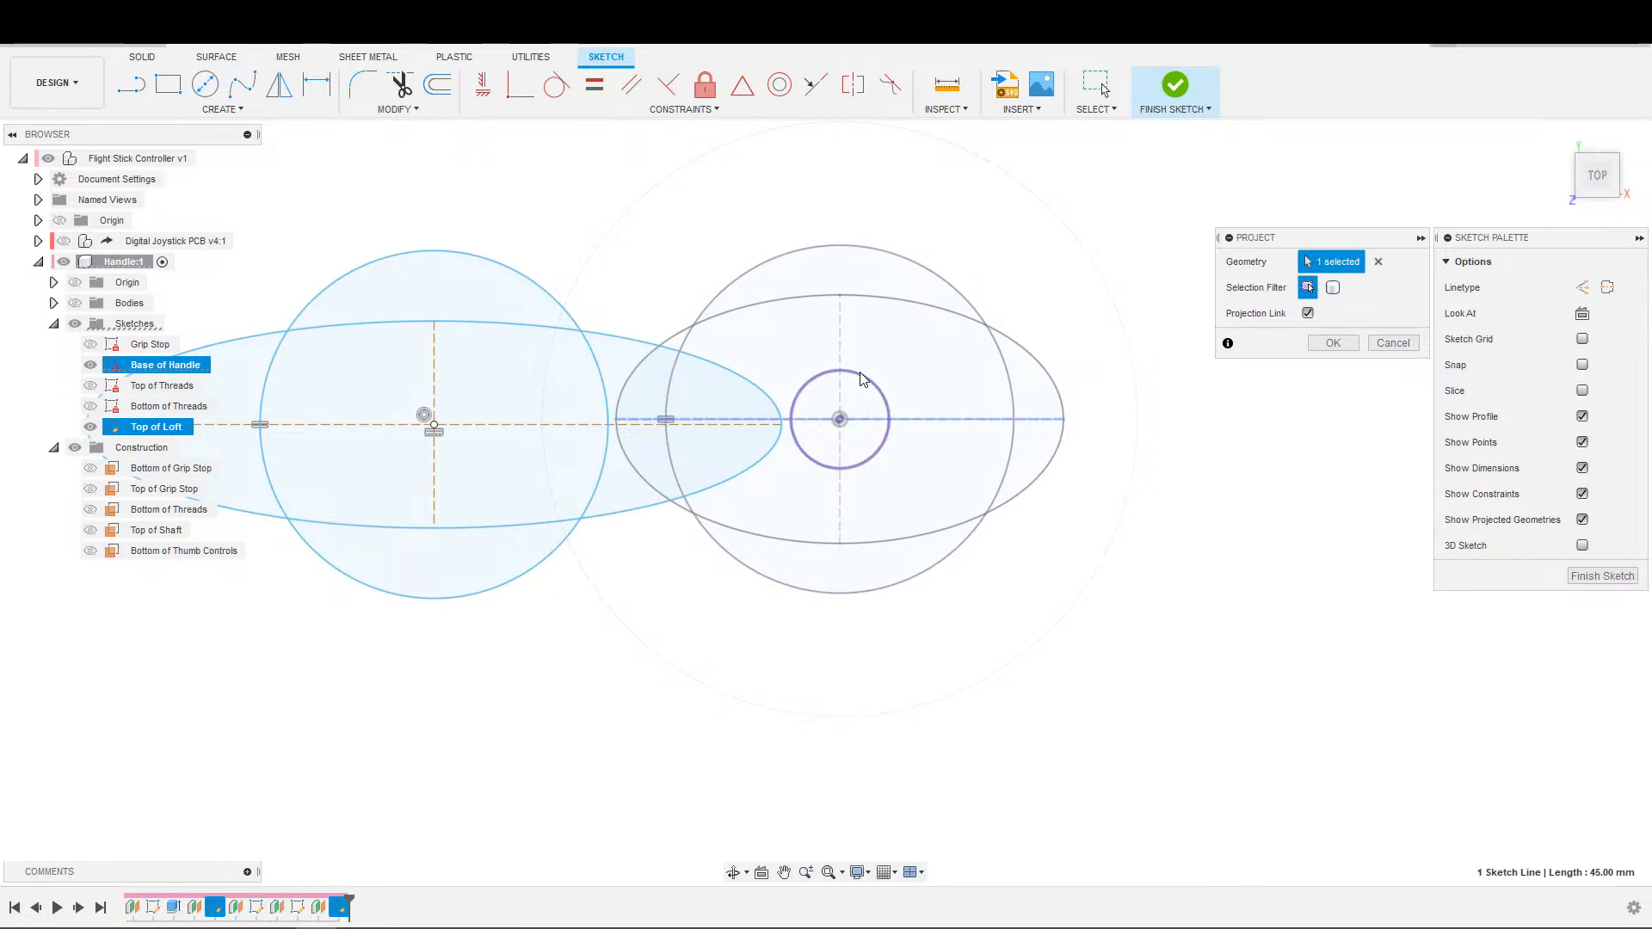
left_click(841, 348)
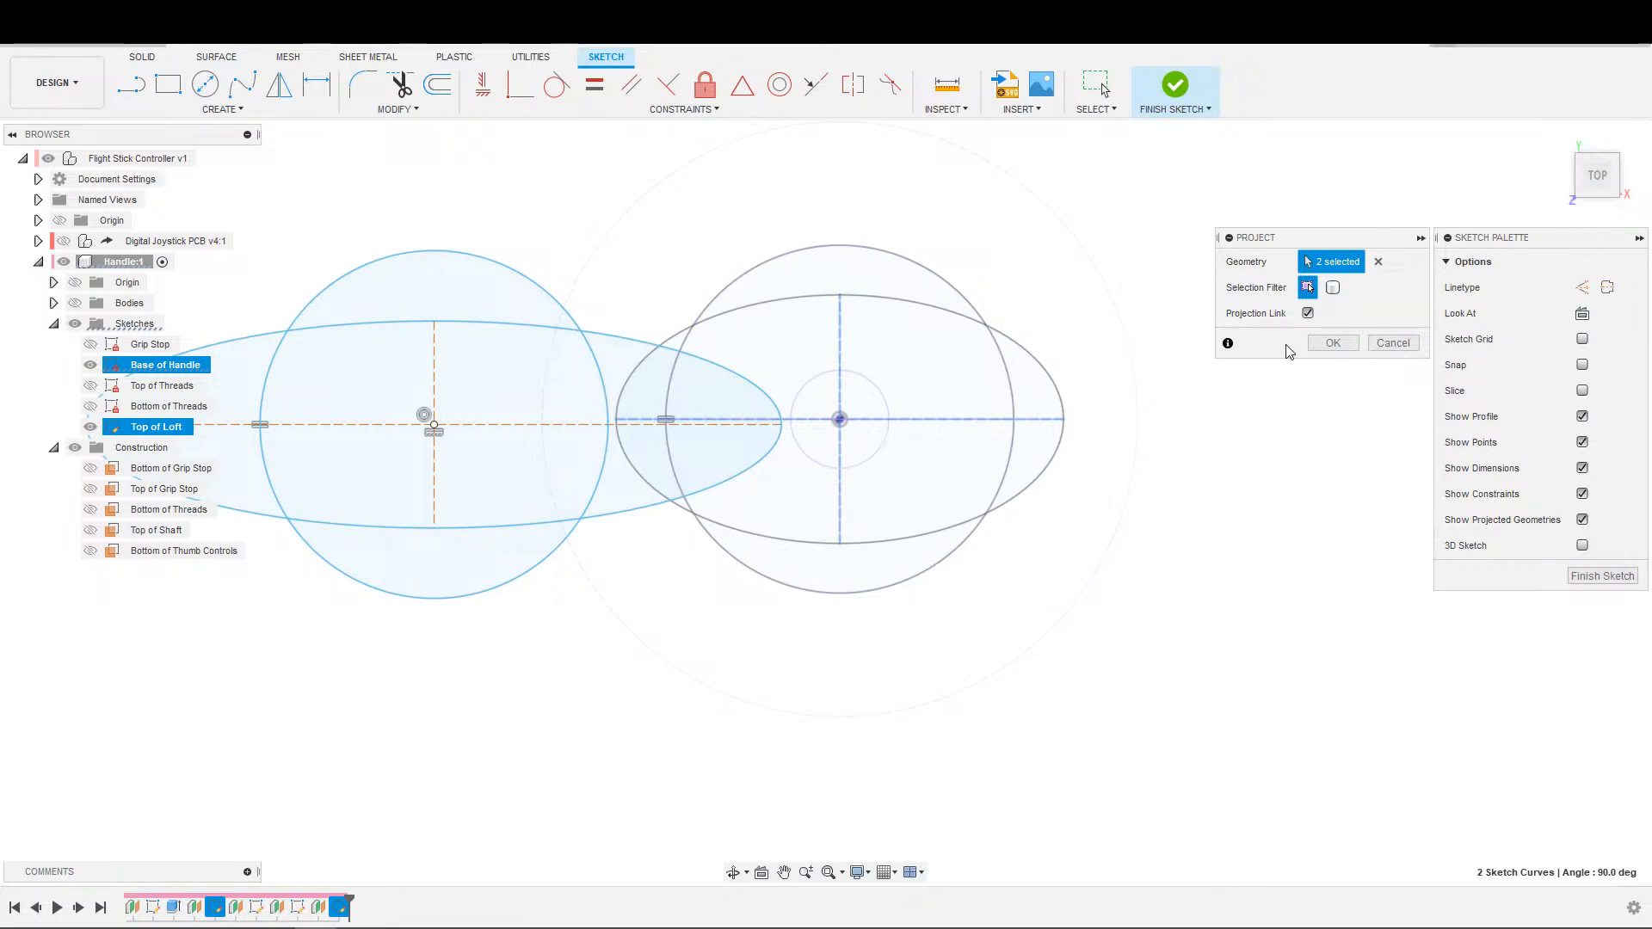
left_click(1333, 343)
scroll(1326, 370, "down", 2)
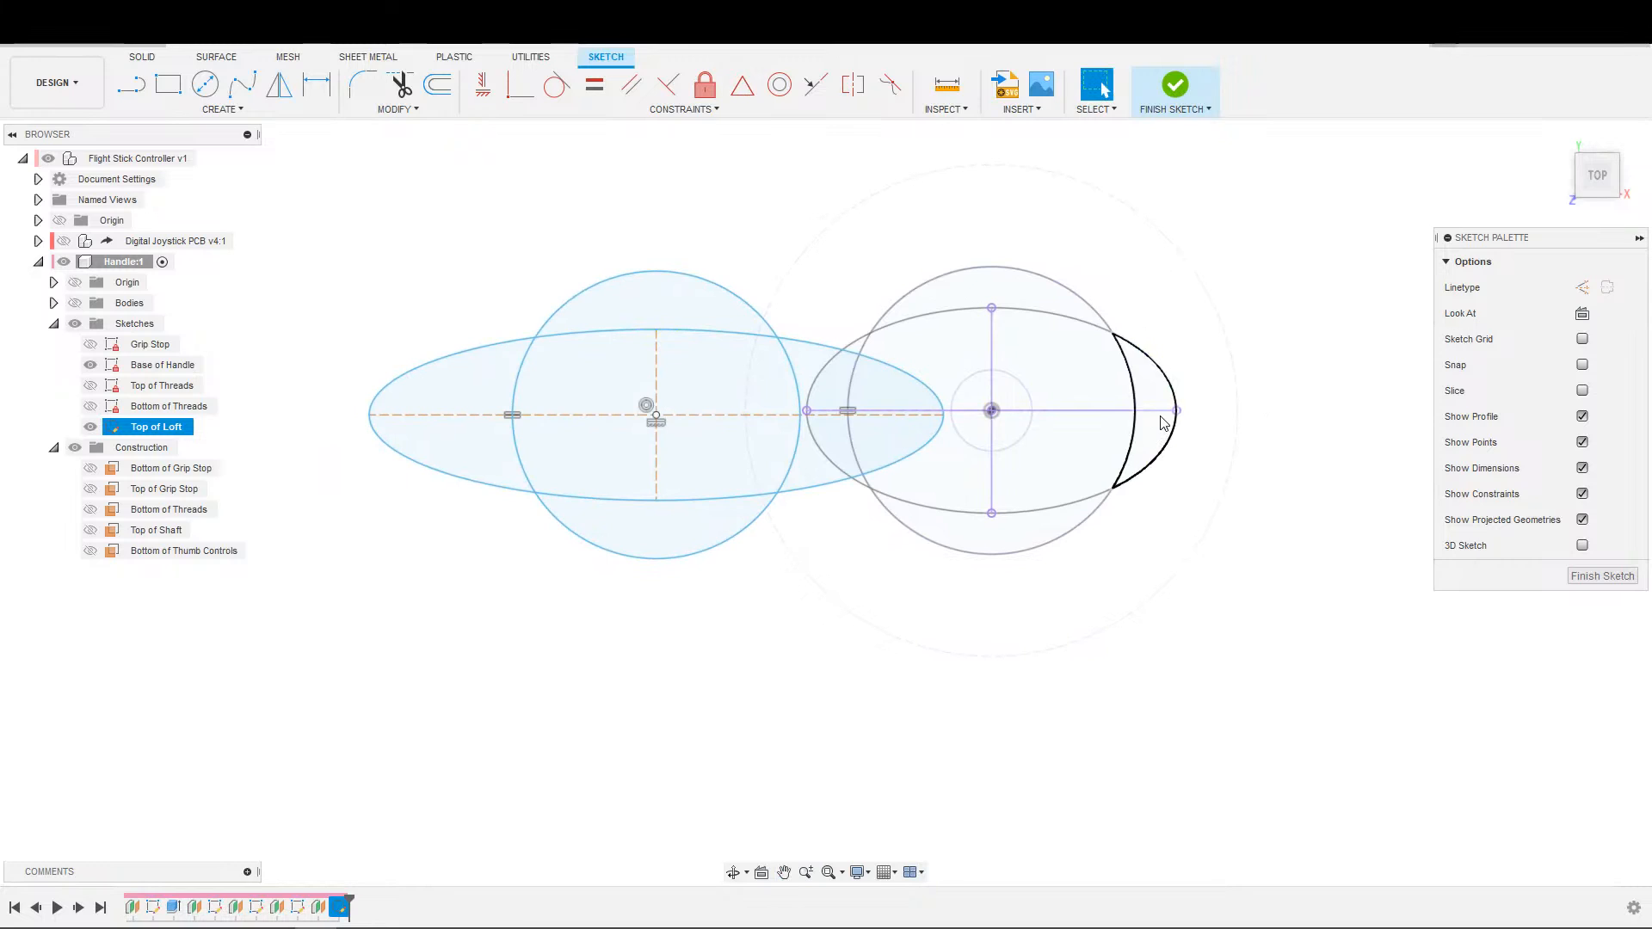
left_click(90, 365)
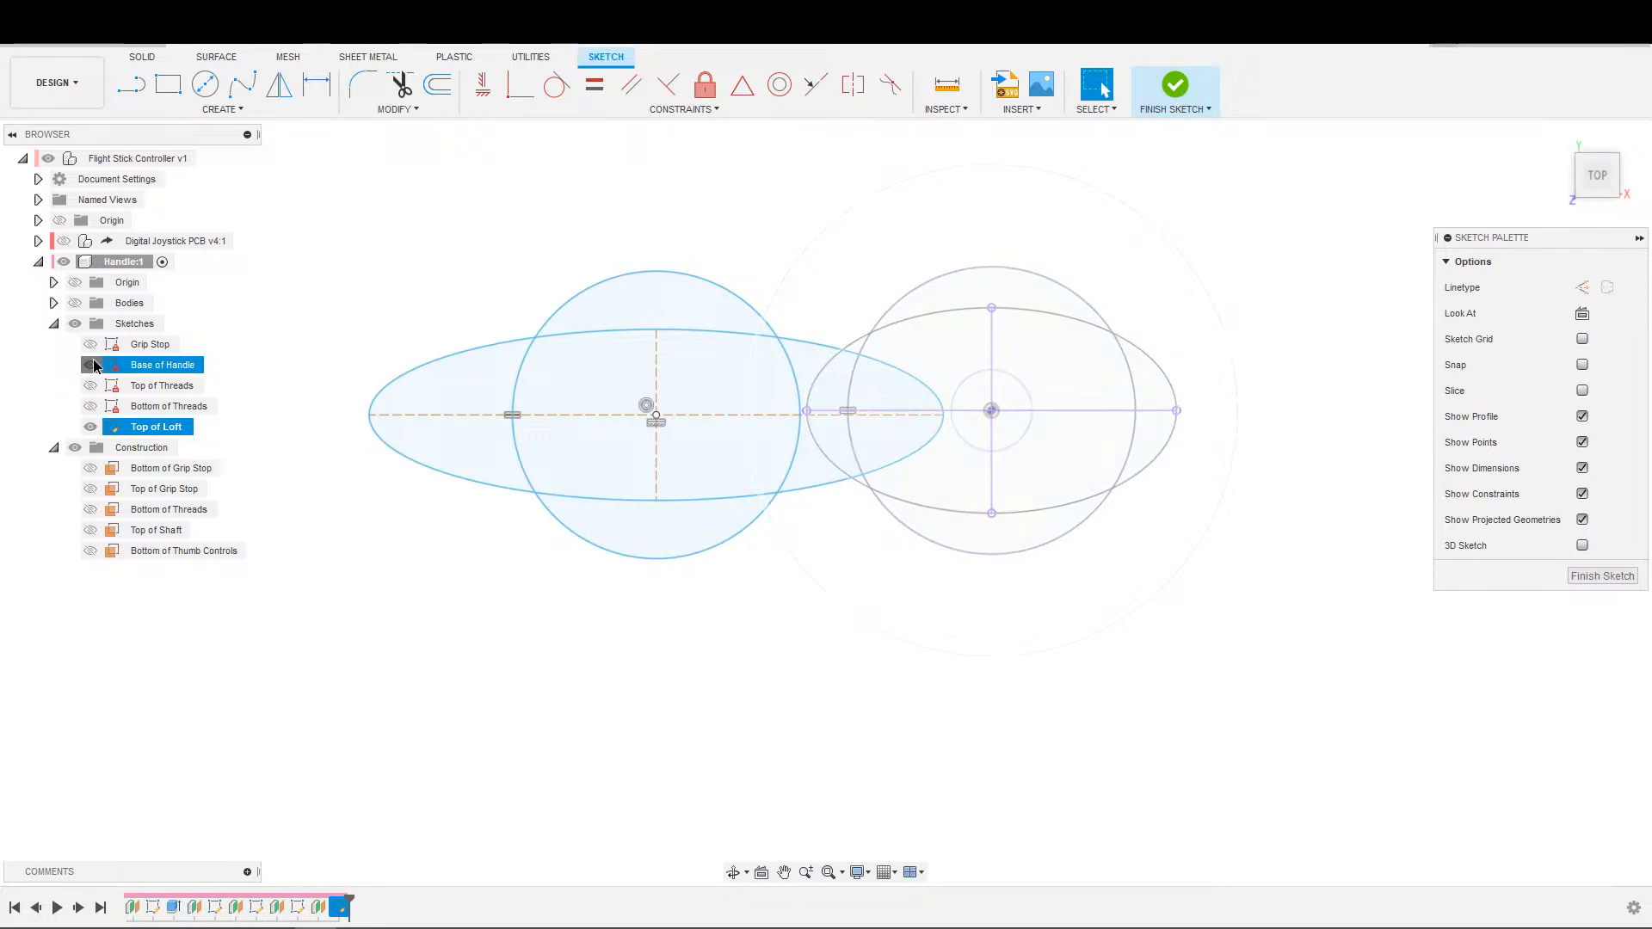
Convert the projected horizontal and vertical axis lines to construction lines.
left_click(1106, 413)
key("x")
left_click(992, 361)
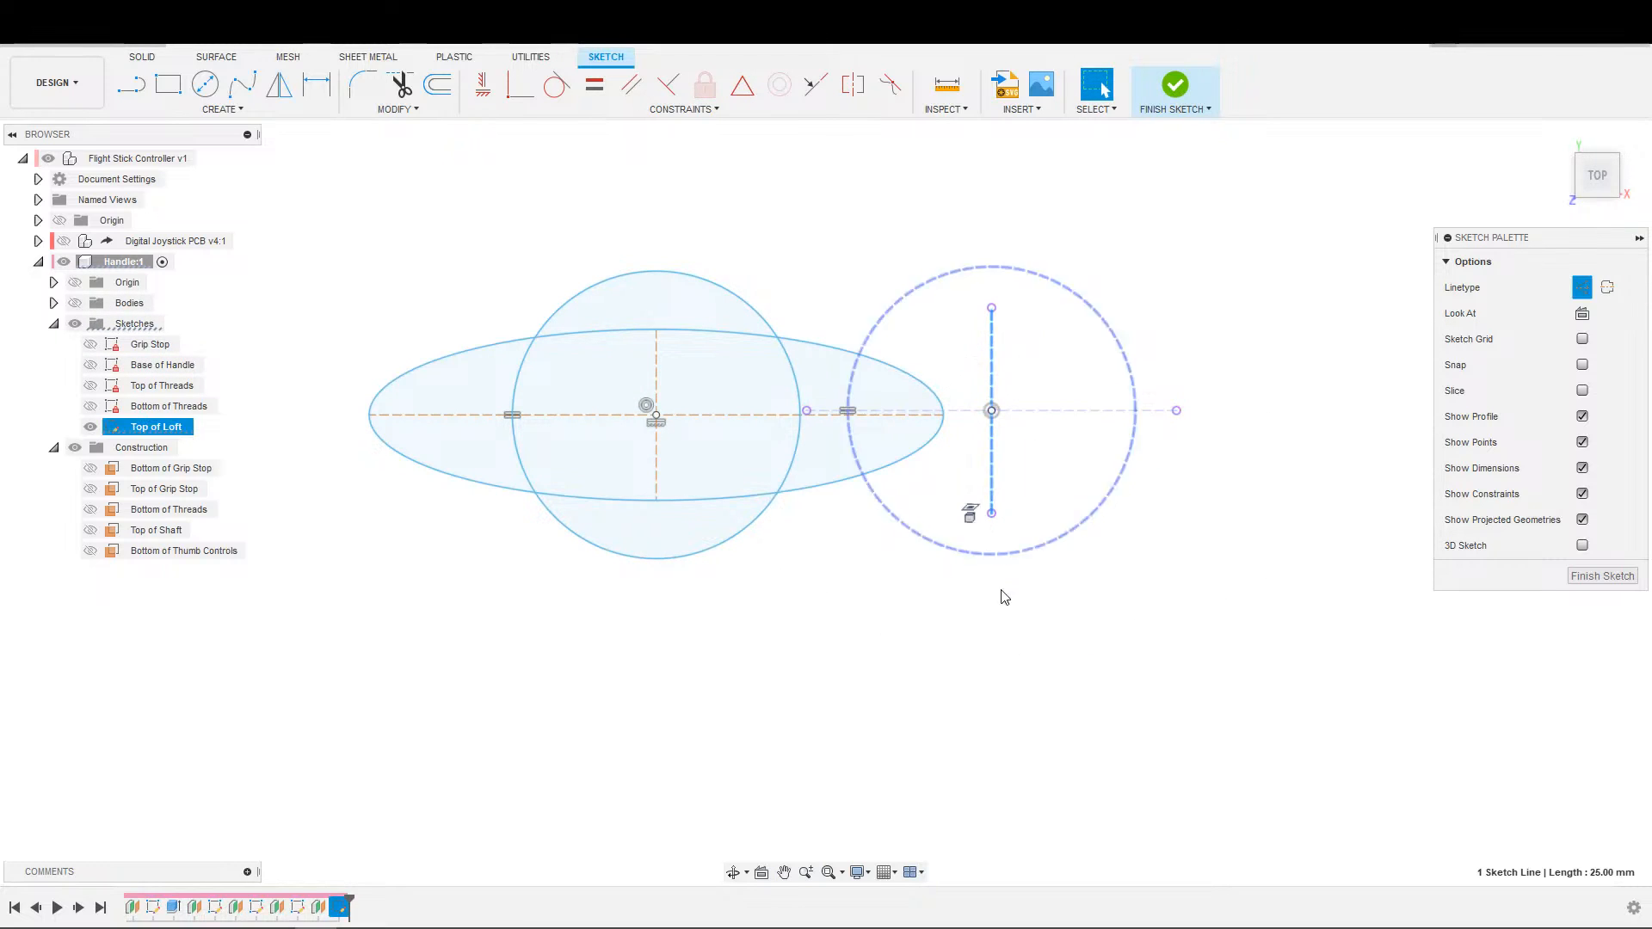
key("x")
left_click(949, 578)
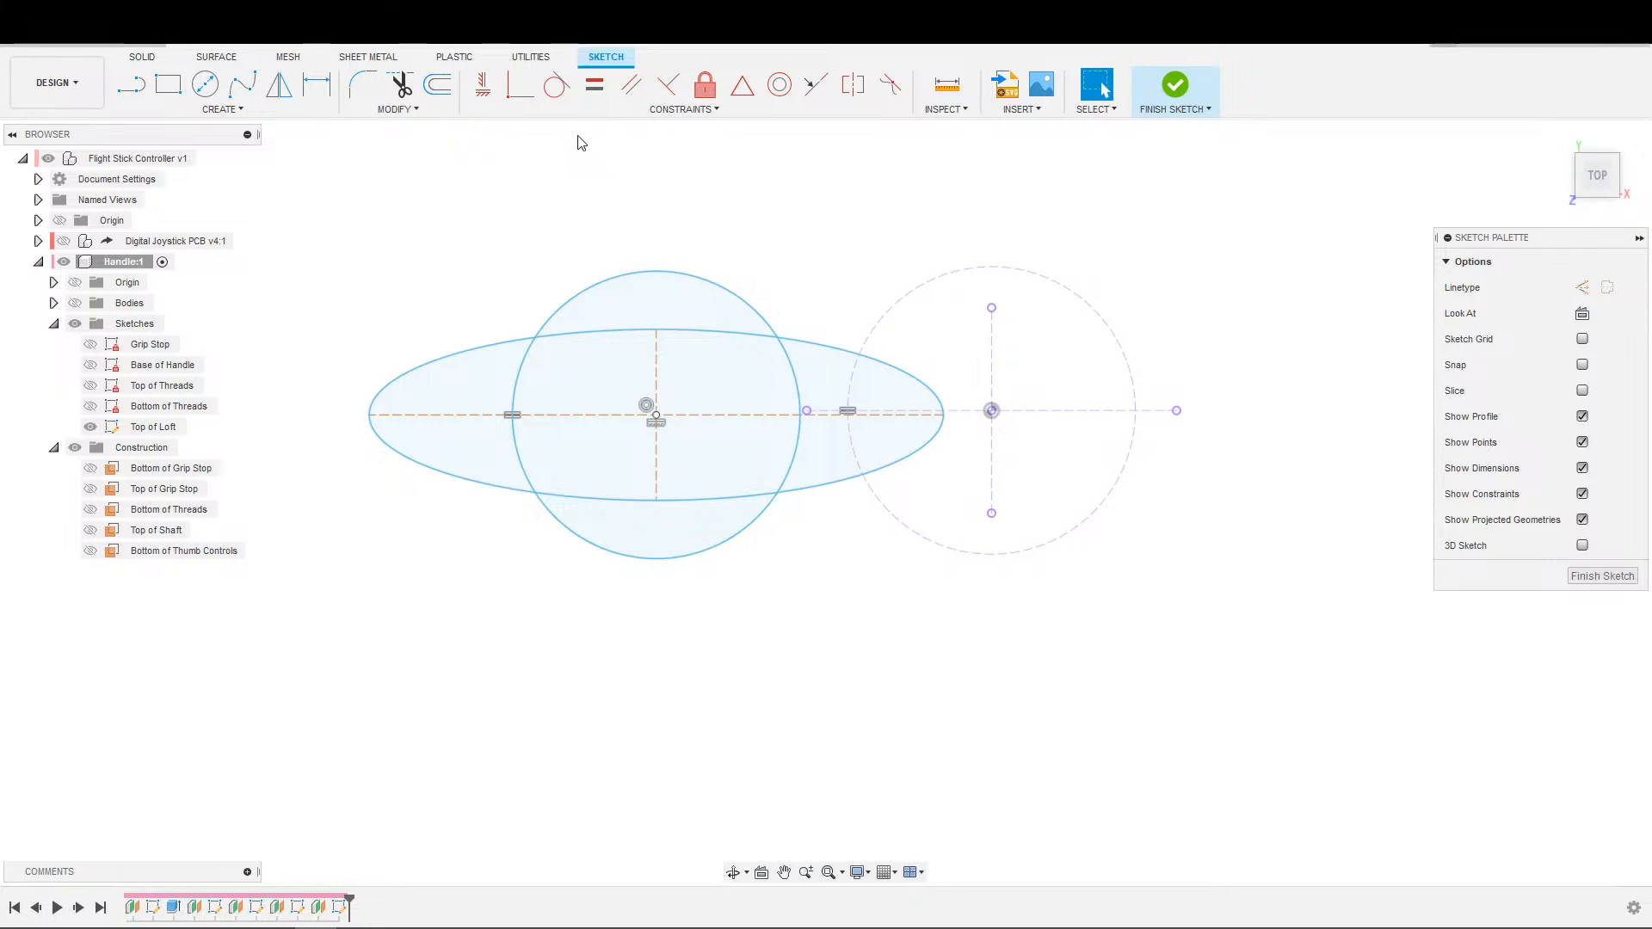
Make the new ellipse's major and minor axes equal to the projected horizontal and vertical axis lines.
left_click(811, 413)
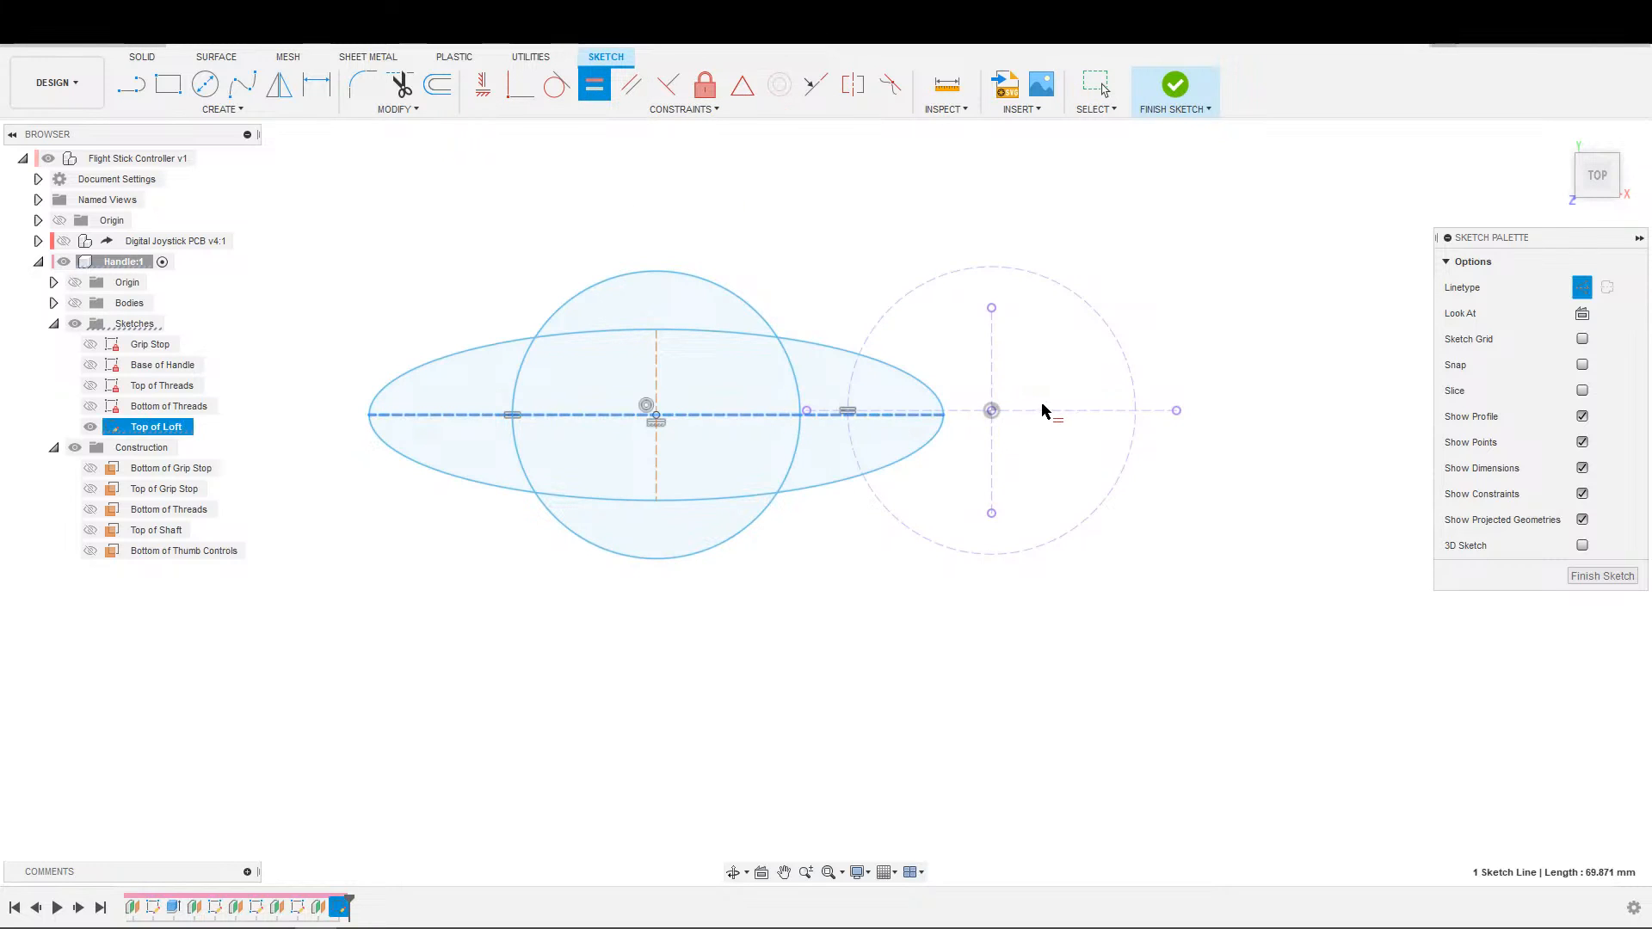
left_click(992, 449)
left_click(982, 446)
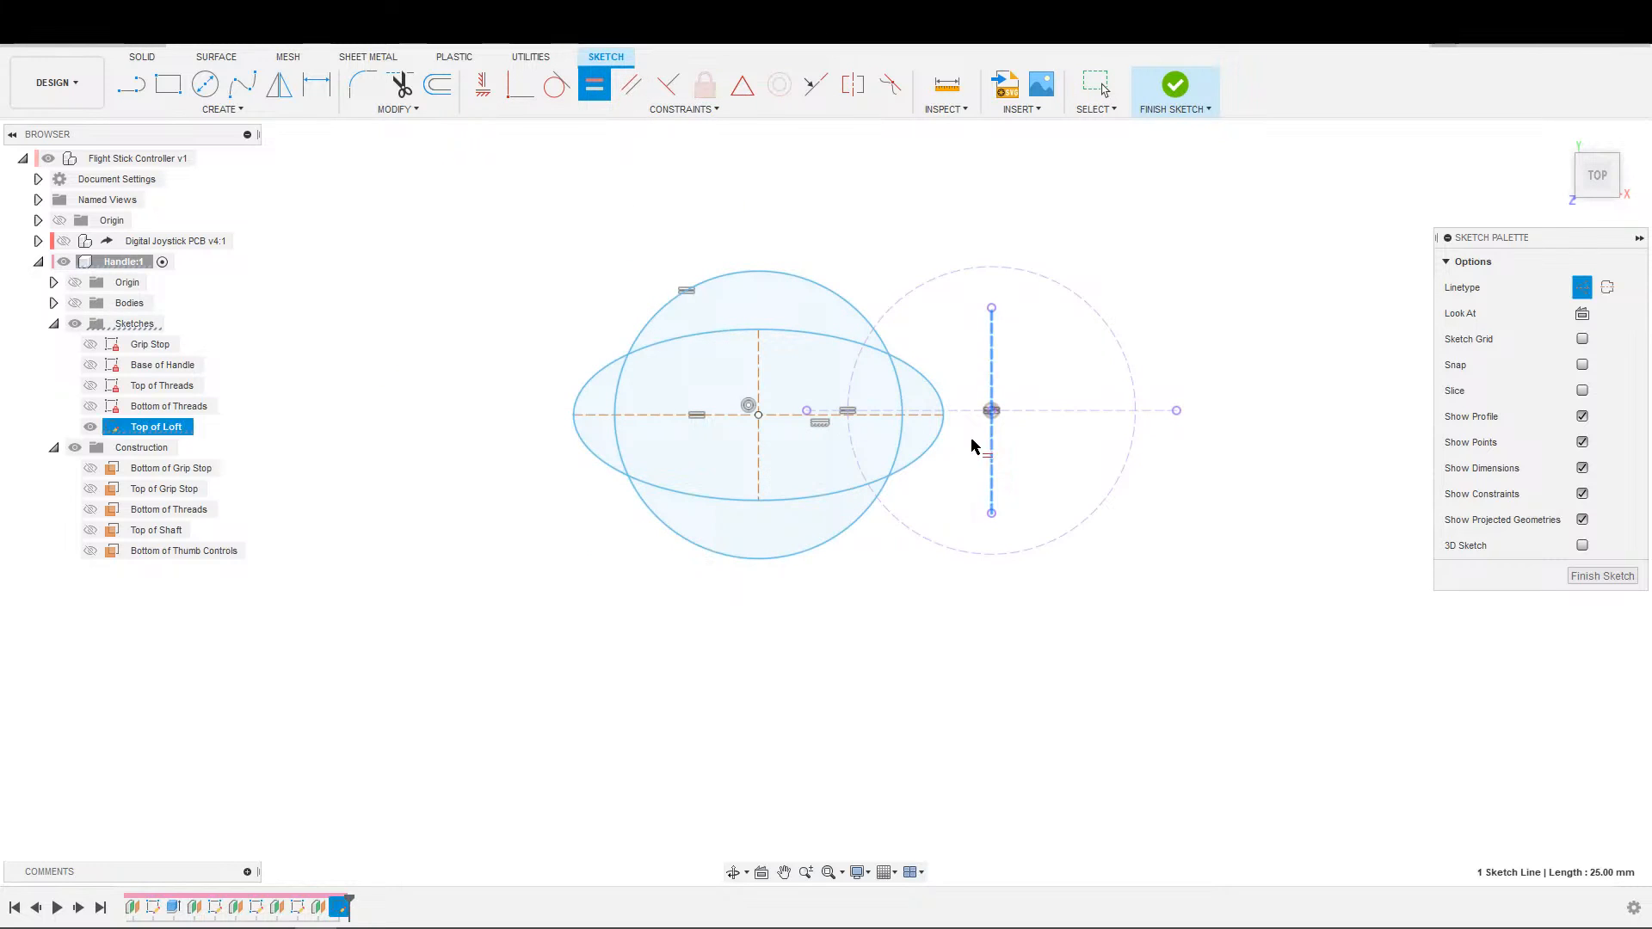
left_click(758, 444)
key("Escape")
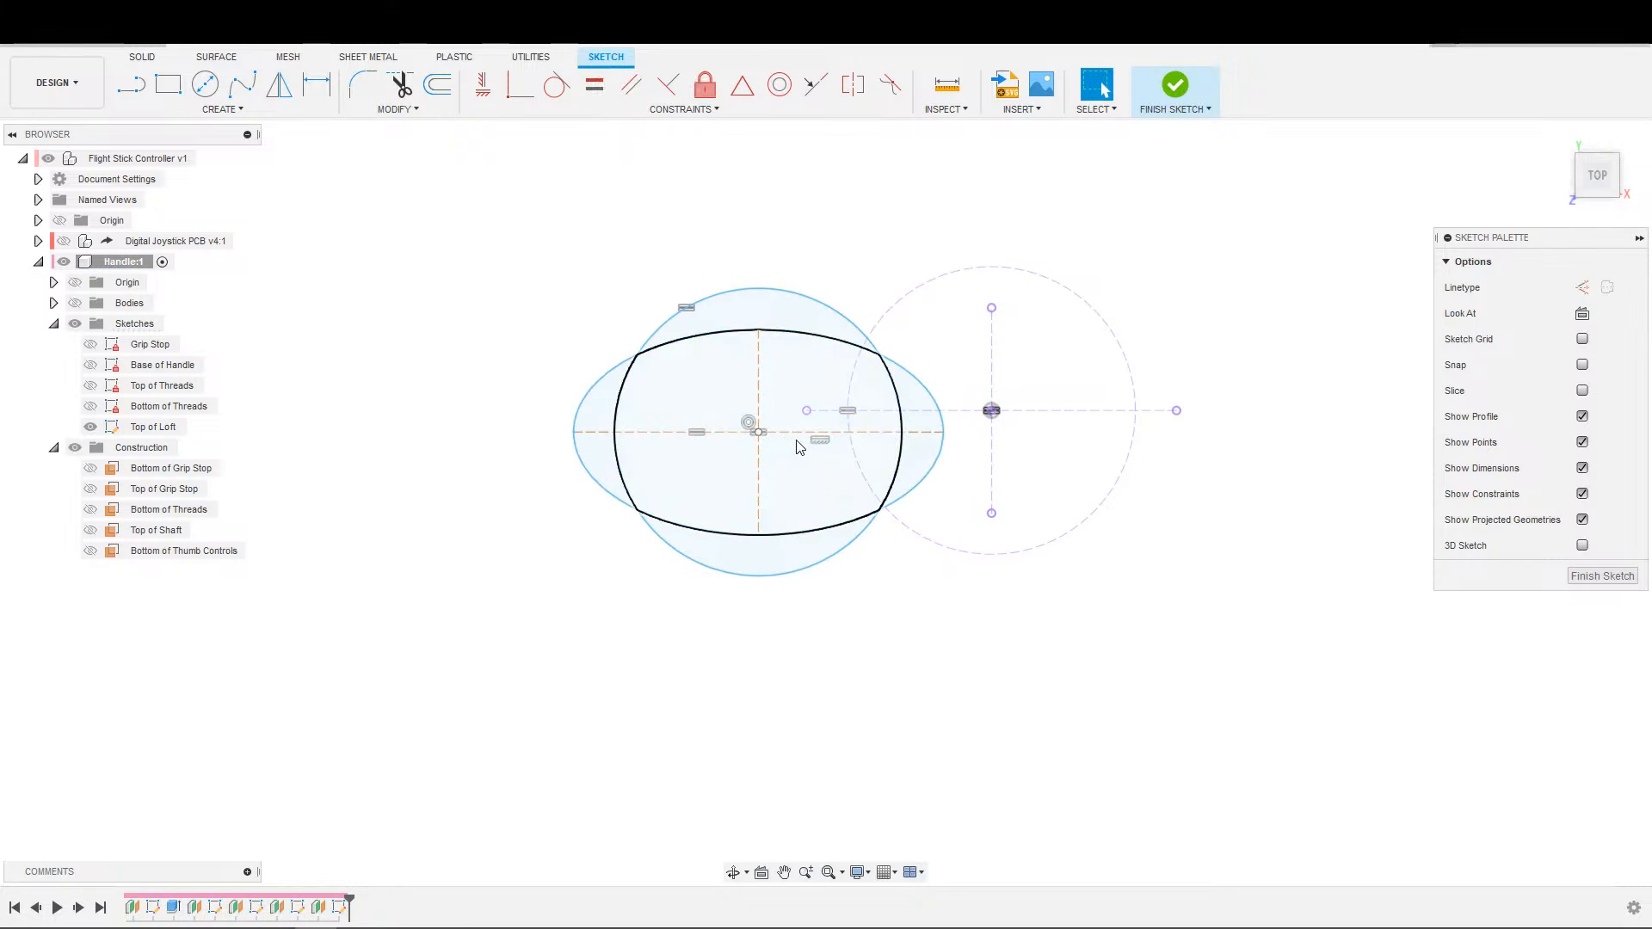
Make the new ellipse's major axis collinear with the projected horizontal axis line.
left_click(815, 84)
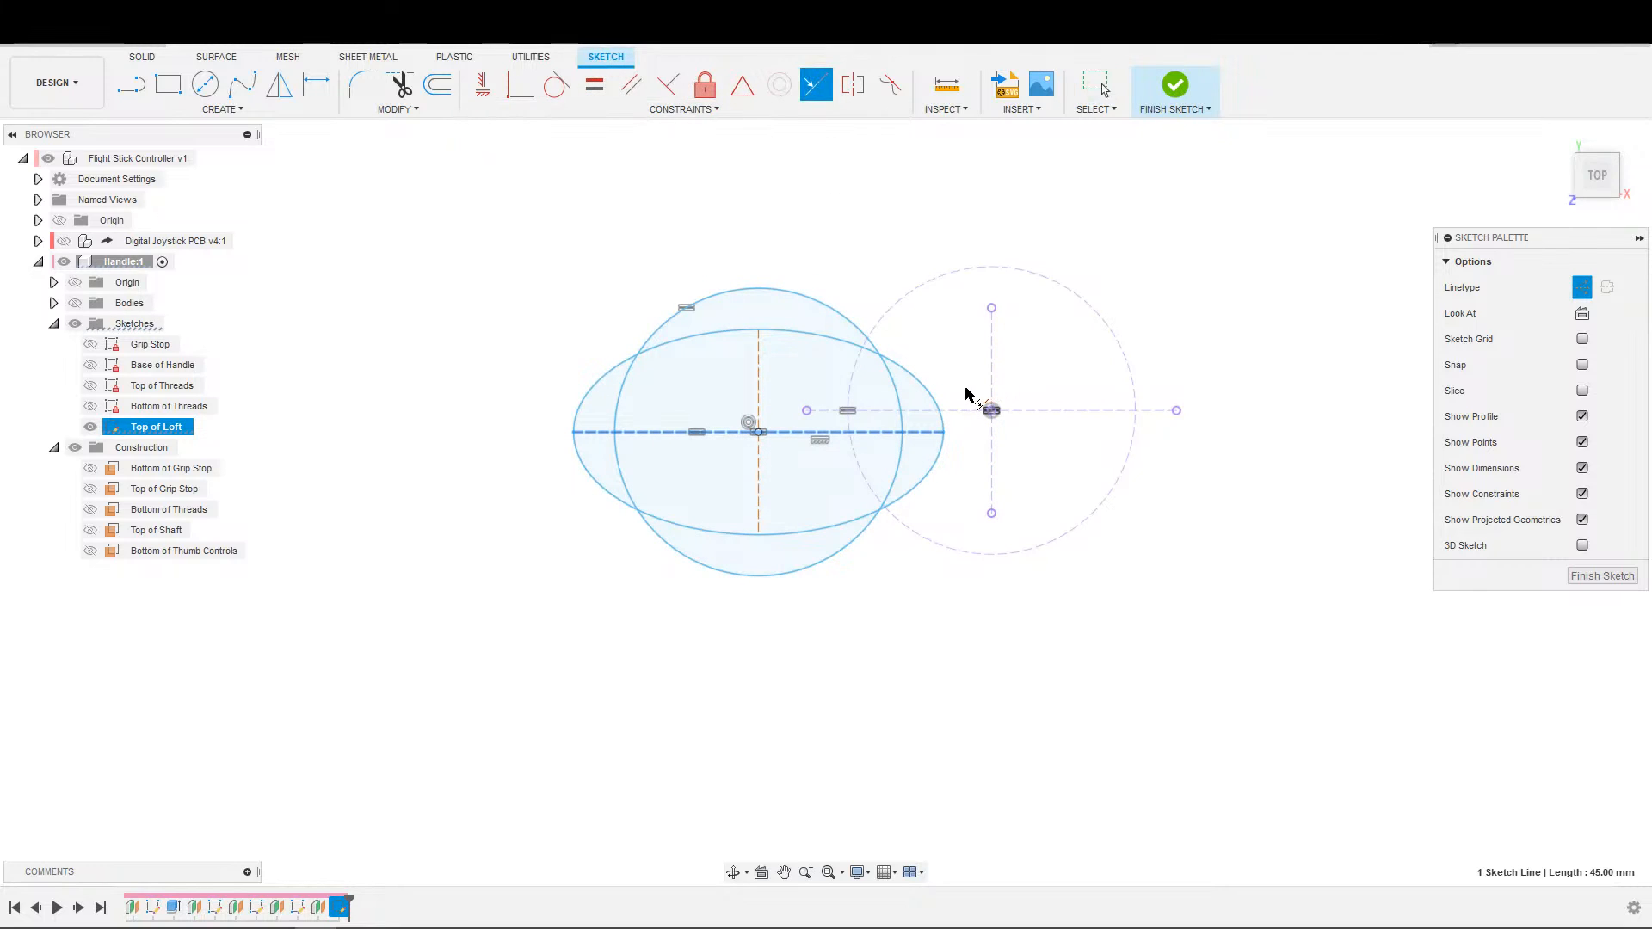
left_click(930, 431)
key("Escape")
Dimension the horizontal distance between the new ellipse's center and the projected center as 25 mm, and finish the sketch.
key("d")
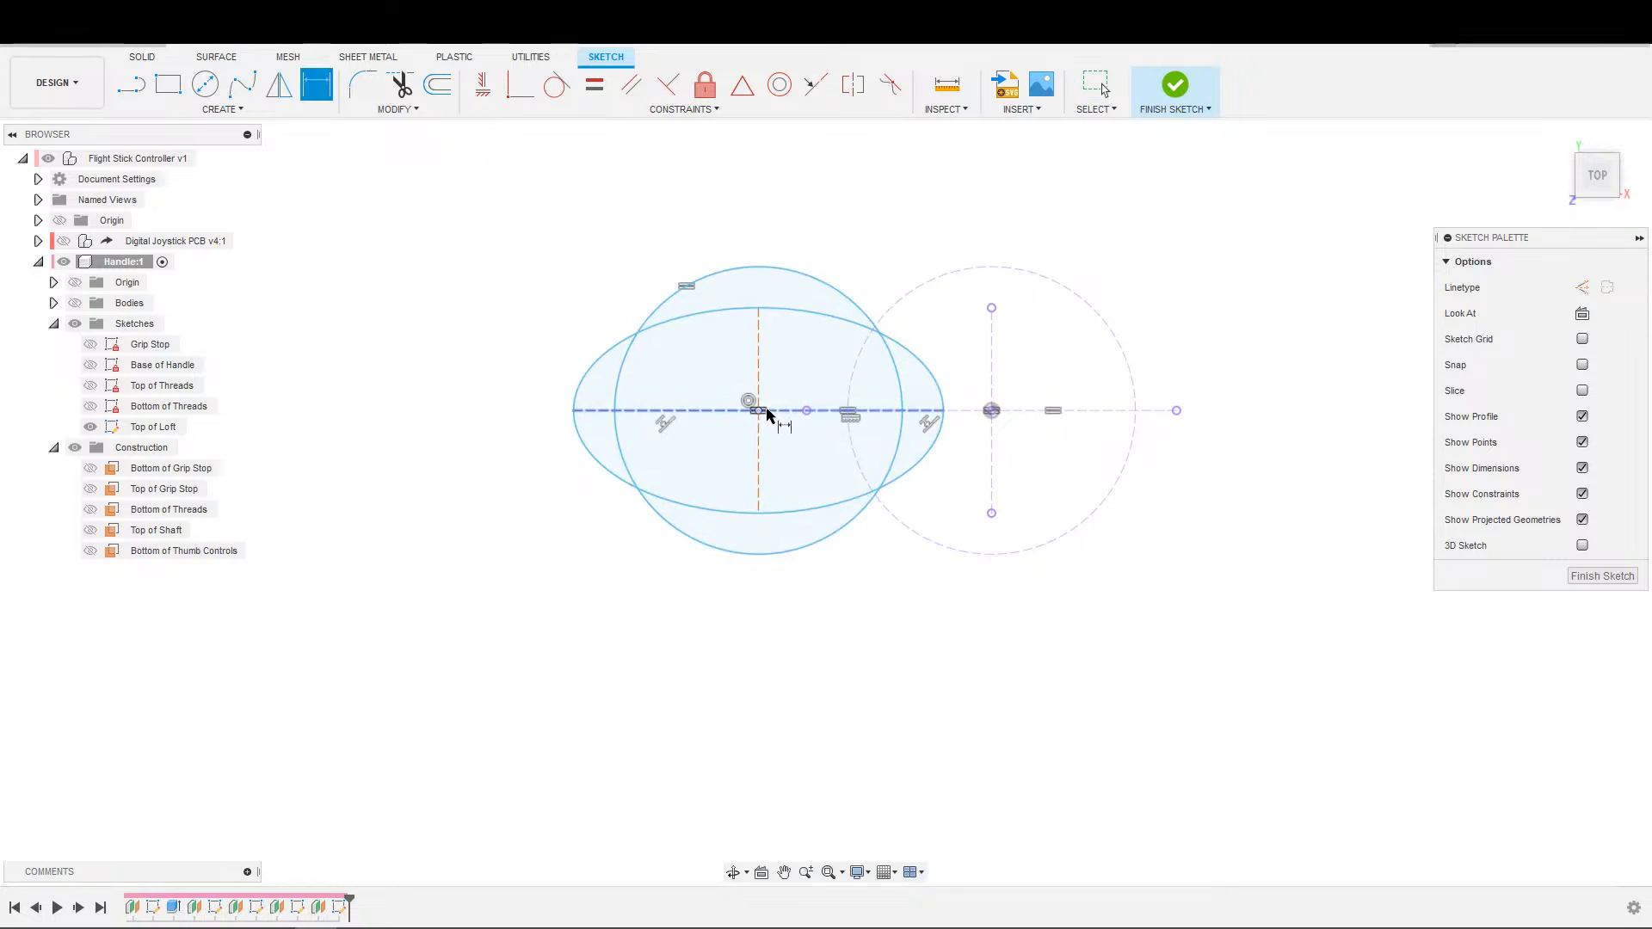
left_click(991, 411)
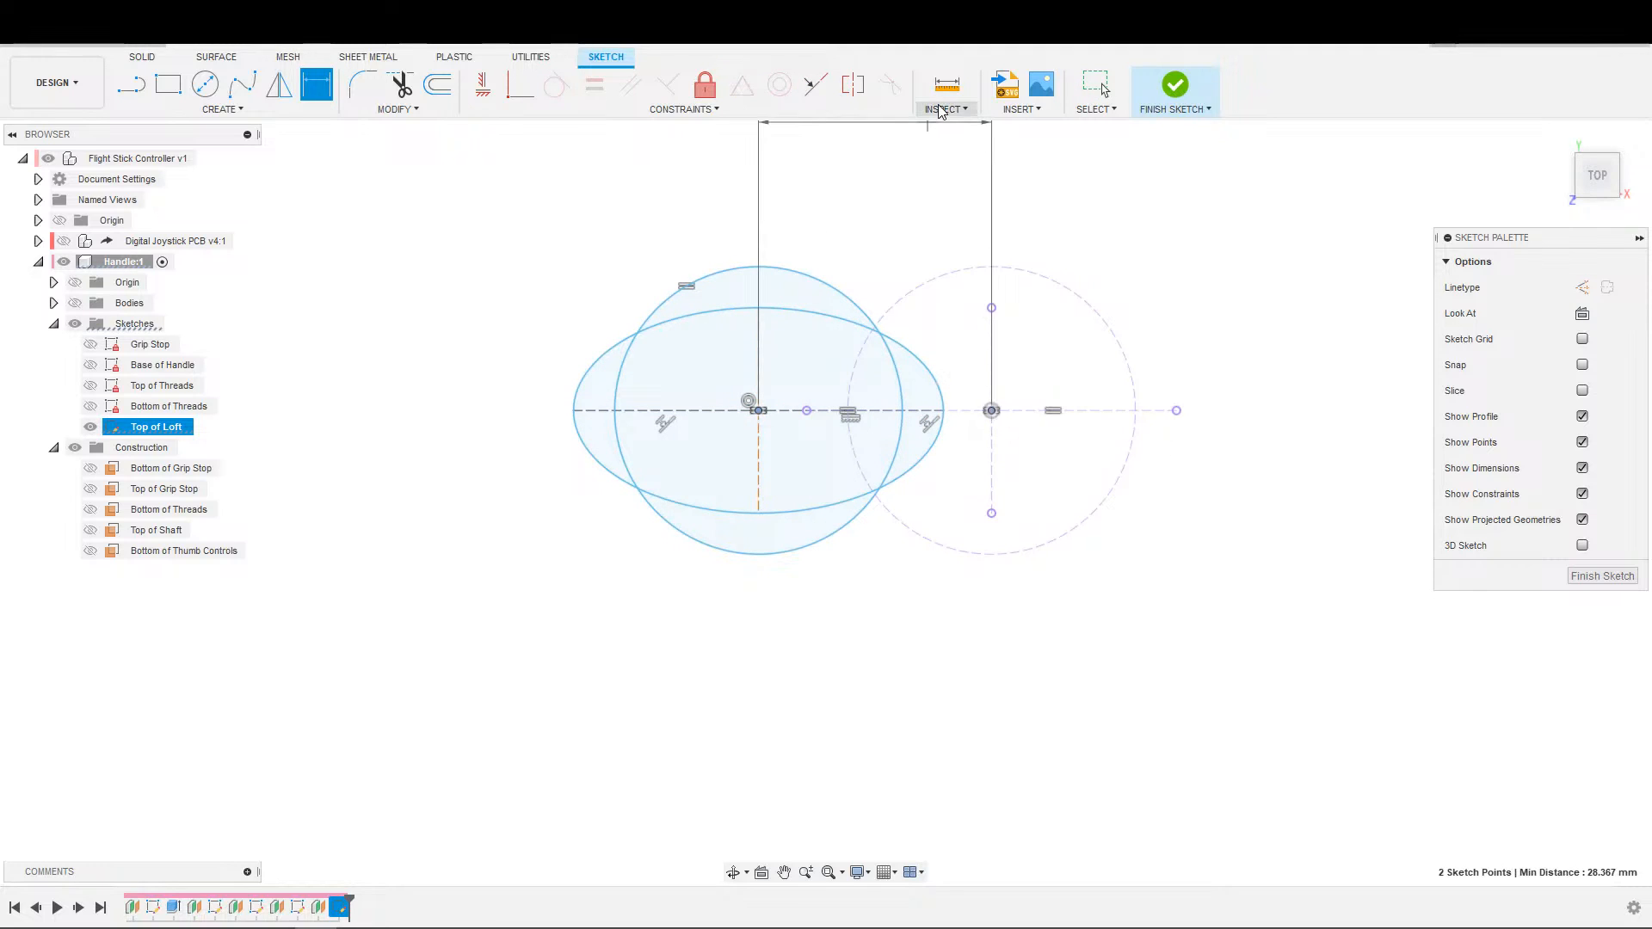
left_click(903, 191)
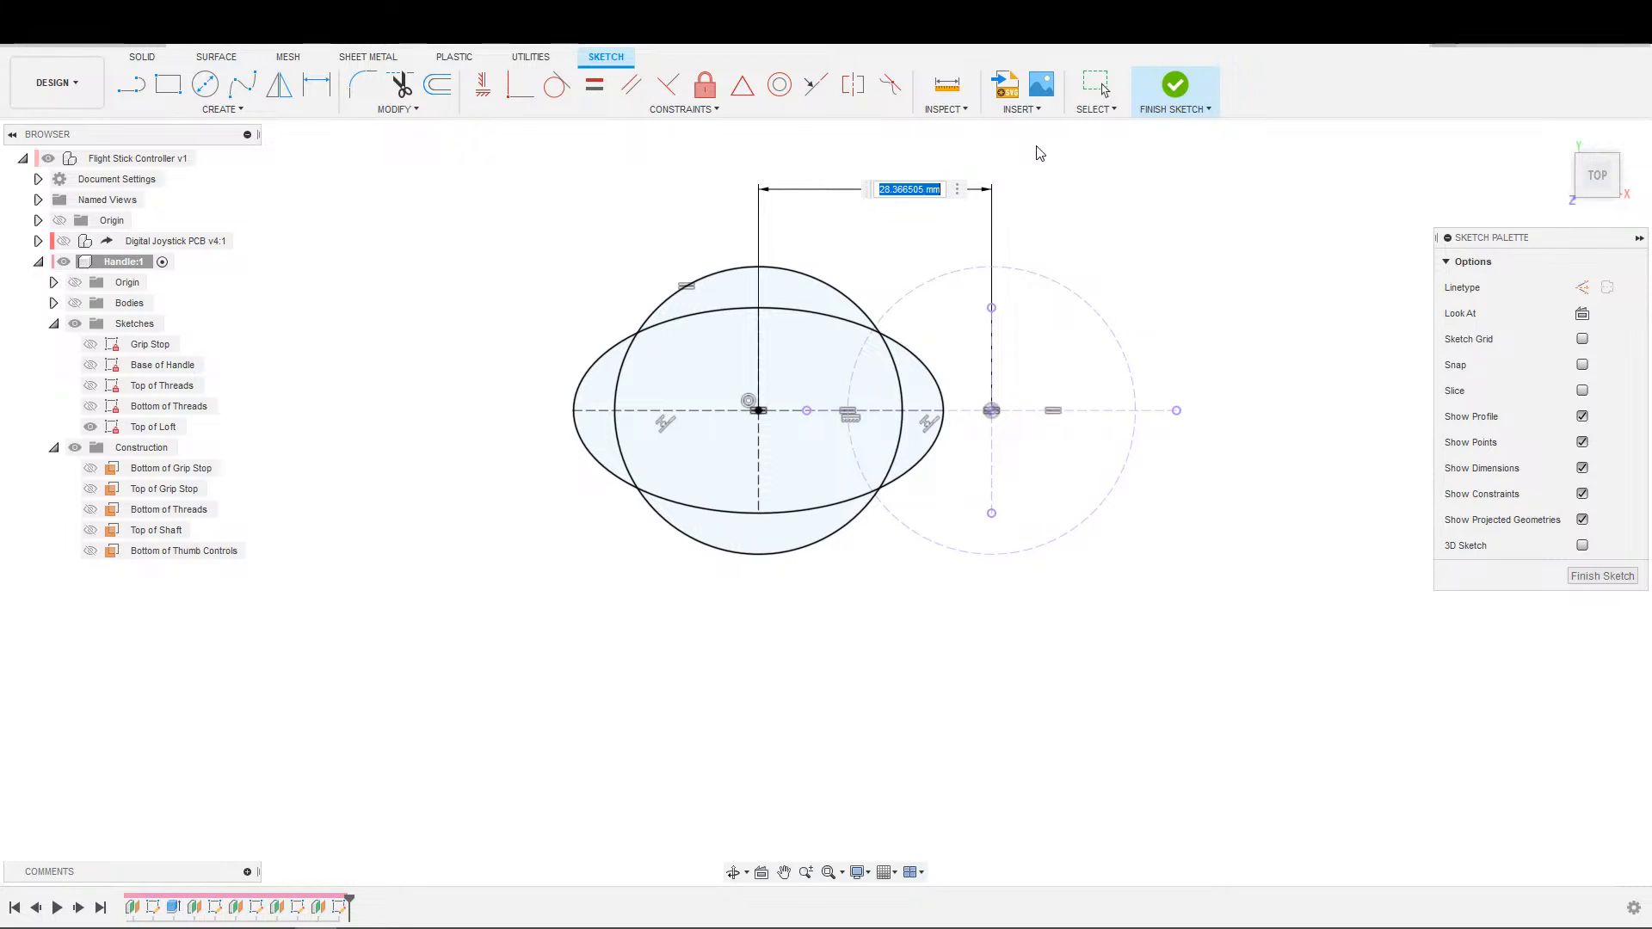
type("5")
key("Return")
key("Escape")
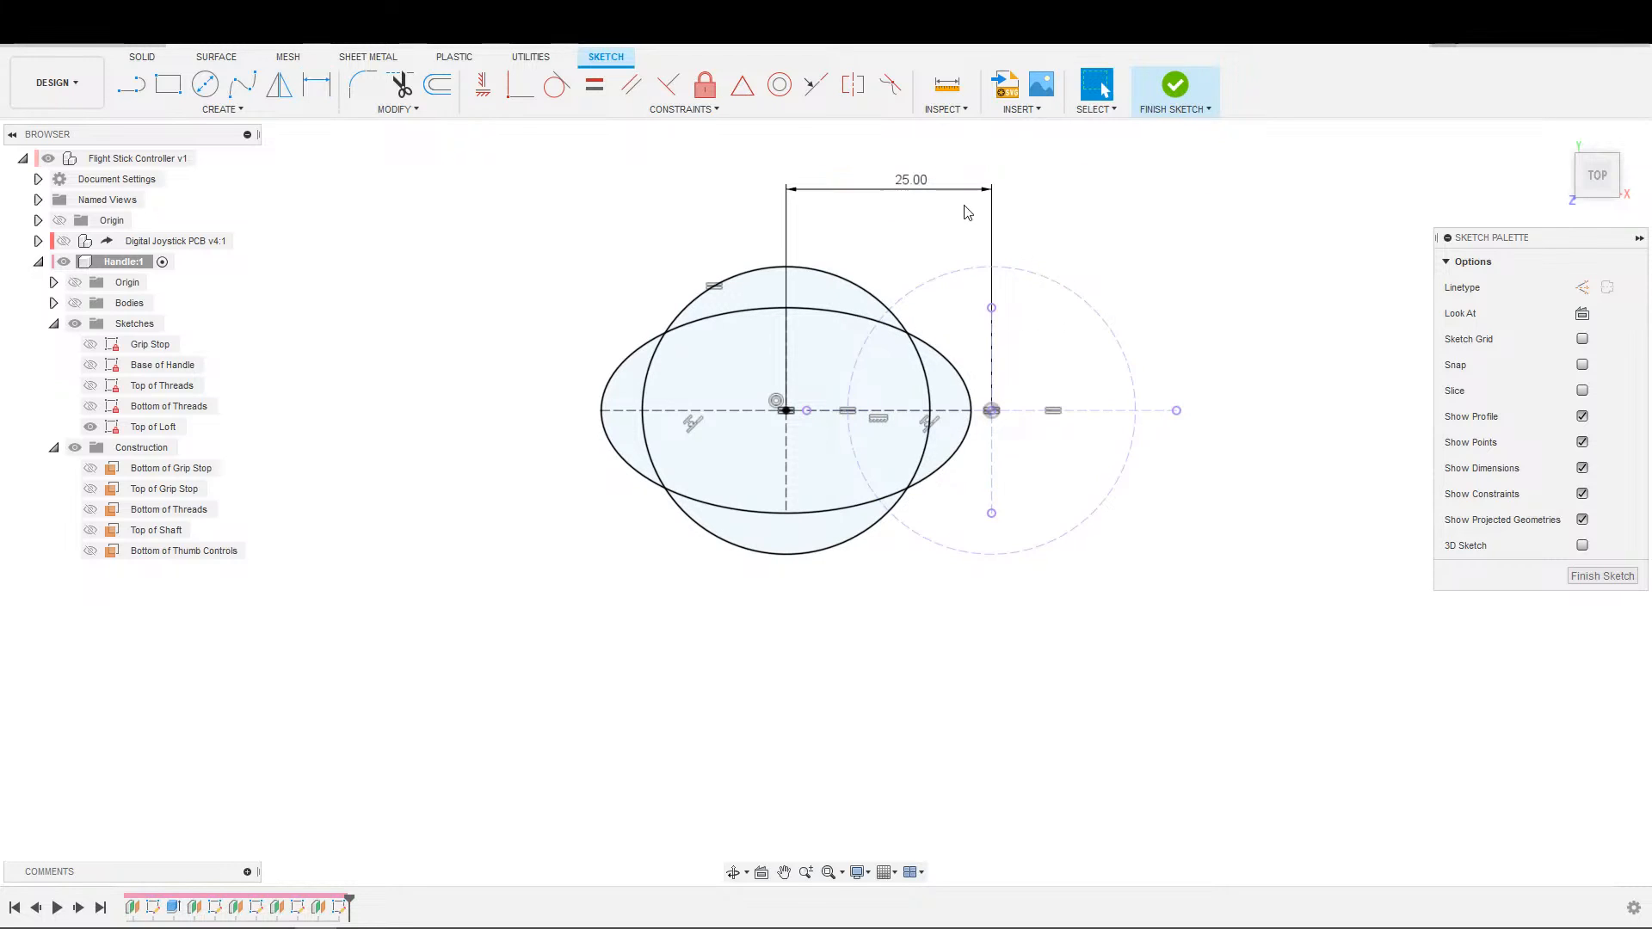
left_click(1176, 86)
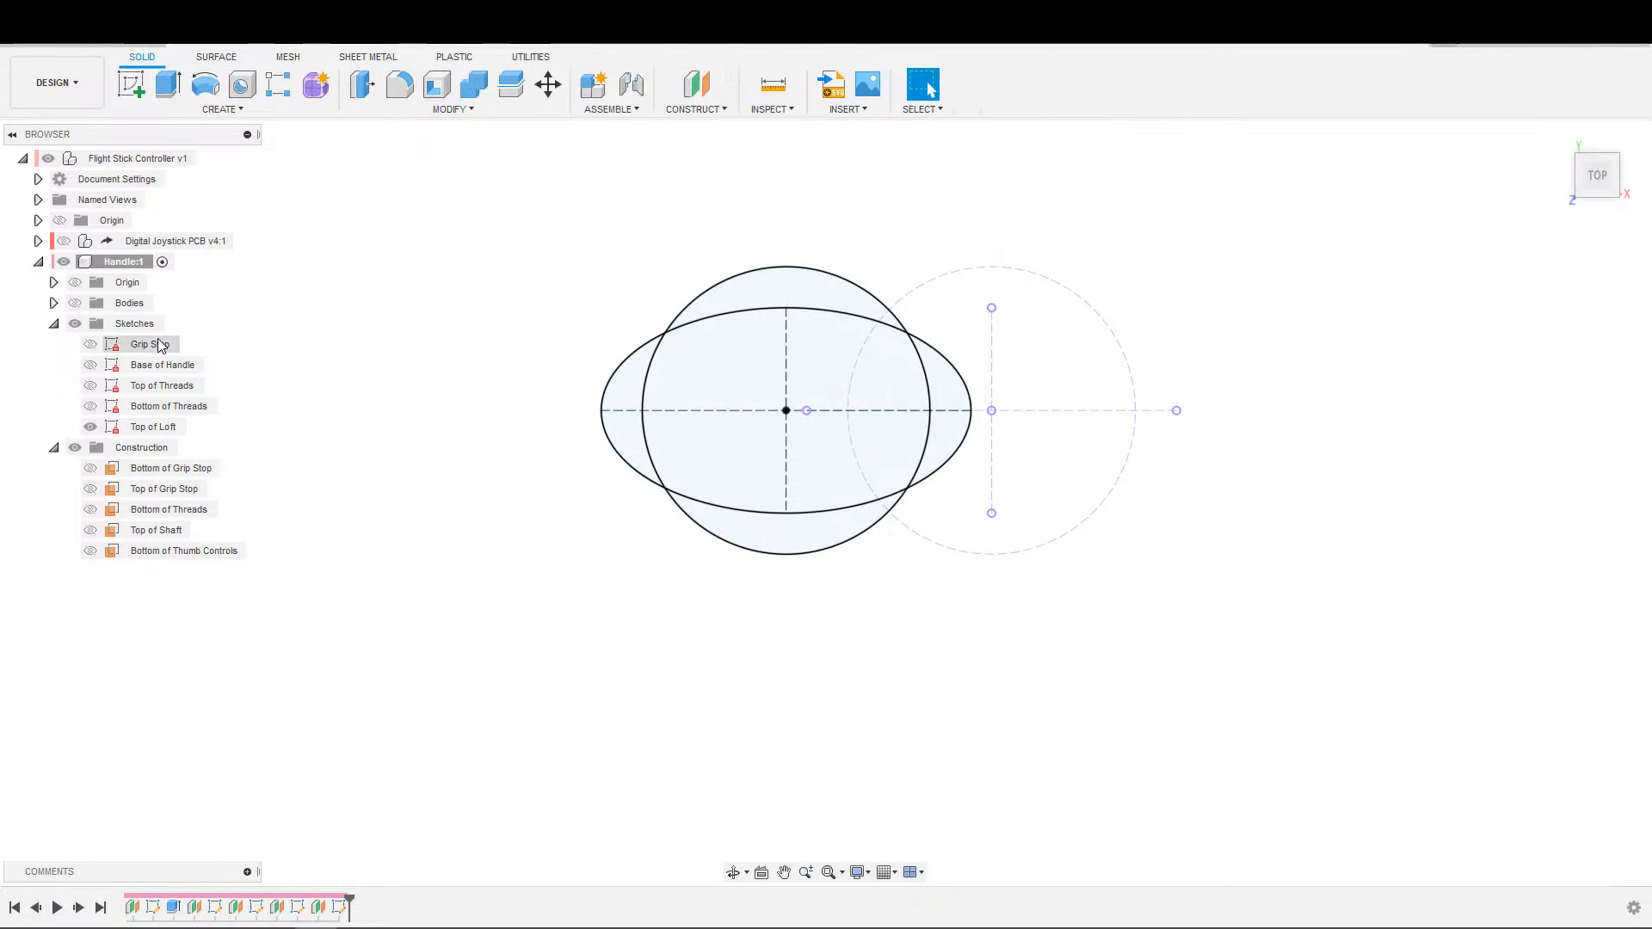
Show the Bottom of Threads, Top of Threads and Base of Handle sketches alongside the Top of Loft profile.
left_click(91, 406)
left_click(91, 386)
left_click(92, 366)
mouse_move(917, 470)
middle_mouse_down("shift")
mouse_move(924, 404)
mouse_move(866, 328)
mouse_move(660, 502)
middle_mouse_up("shift")
middle_click_drag(806, 271, 763, 594)
scroll(768, 549, "up", 3)
scroll(768, 547, "down", 4)
mouse_move(796, 463)
middle_mouse_down()
mouse_move(774, 516)
mouse_move(775, 473)
mouse_move(812, 502)
middle_mouse_up()
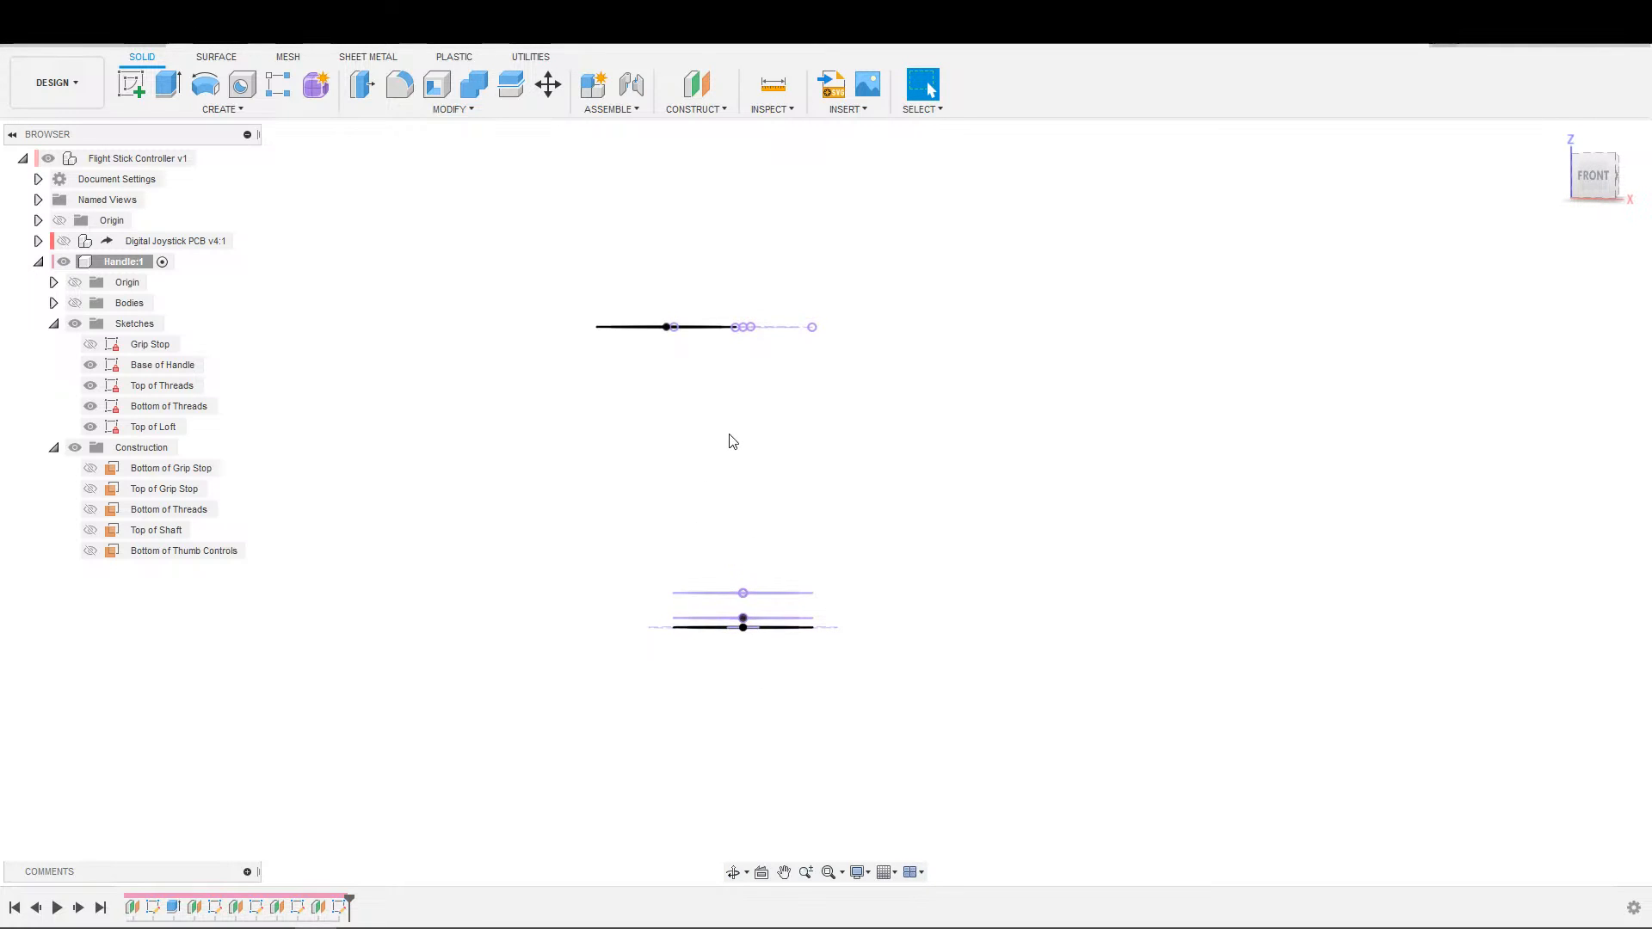
left_click(230, 112)
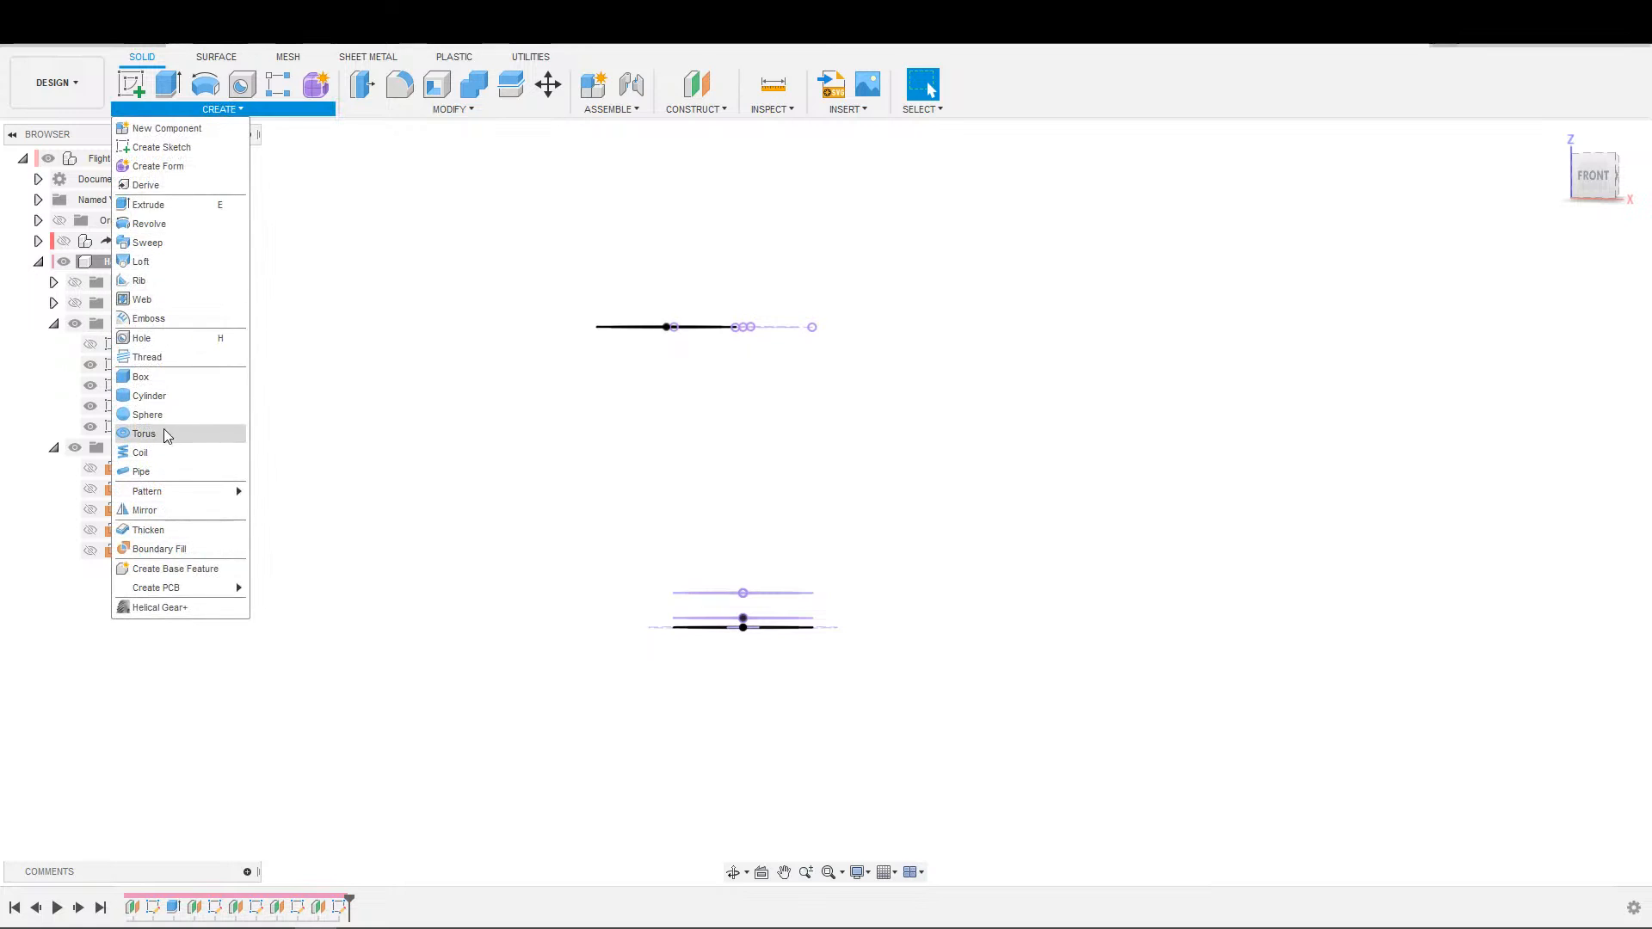
left_click(165, 265)
middle_click_drag(864, 571, 743, 675, "shift")
scroll(579, 668, "up", 4)
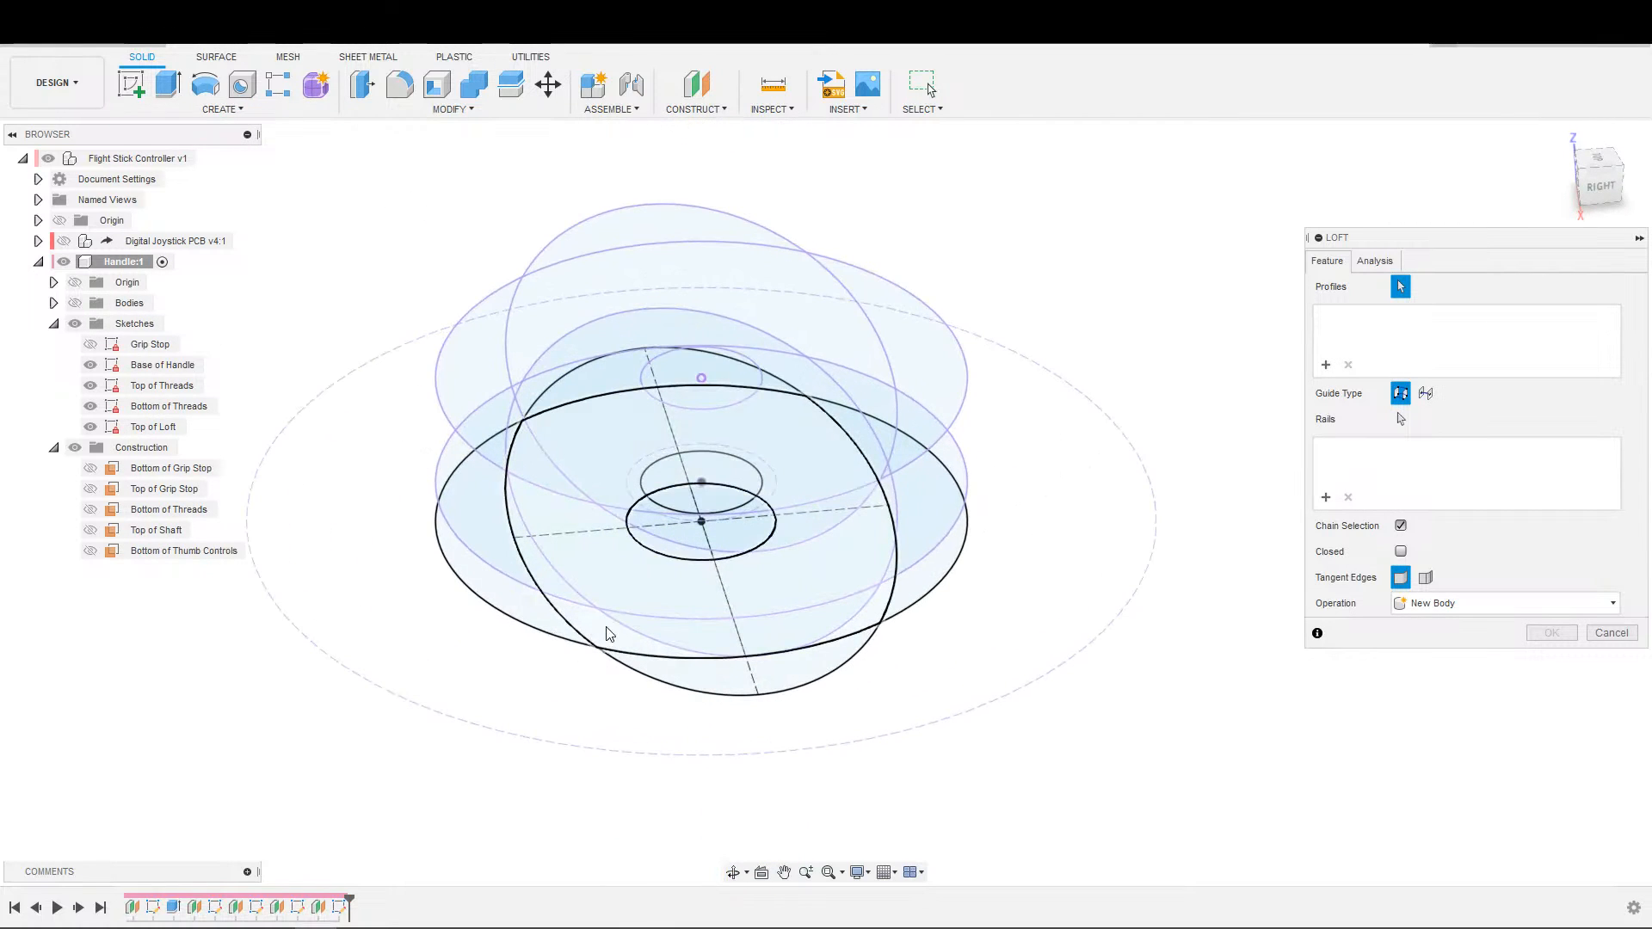
middle_click_drag(609, 646, 597, 654, "shift")
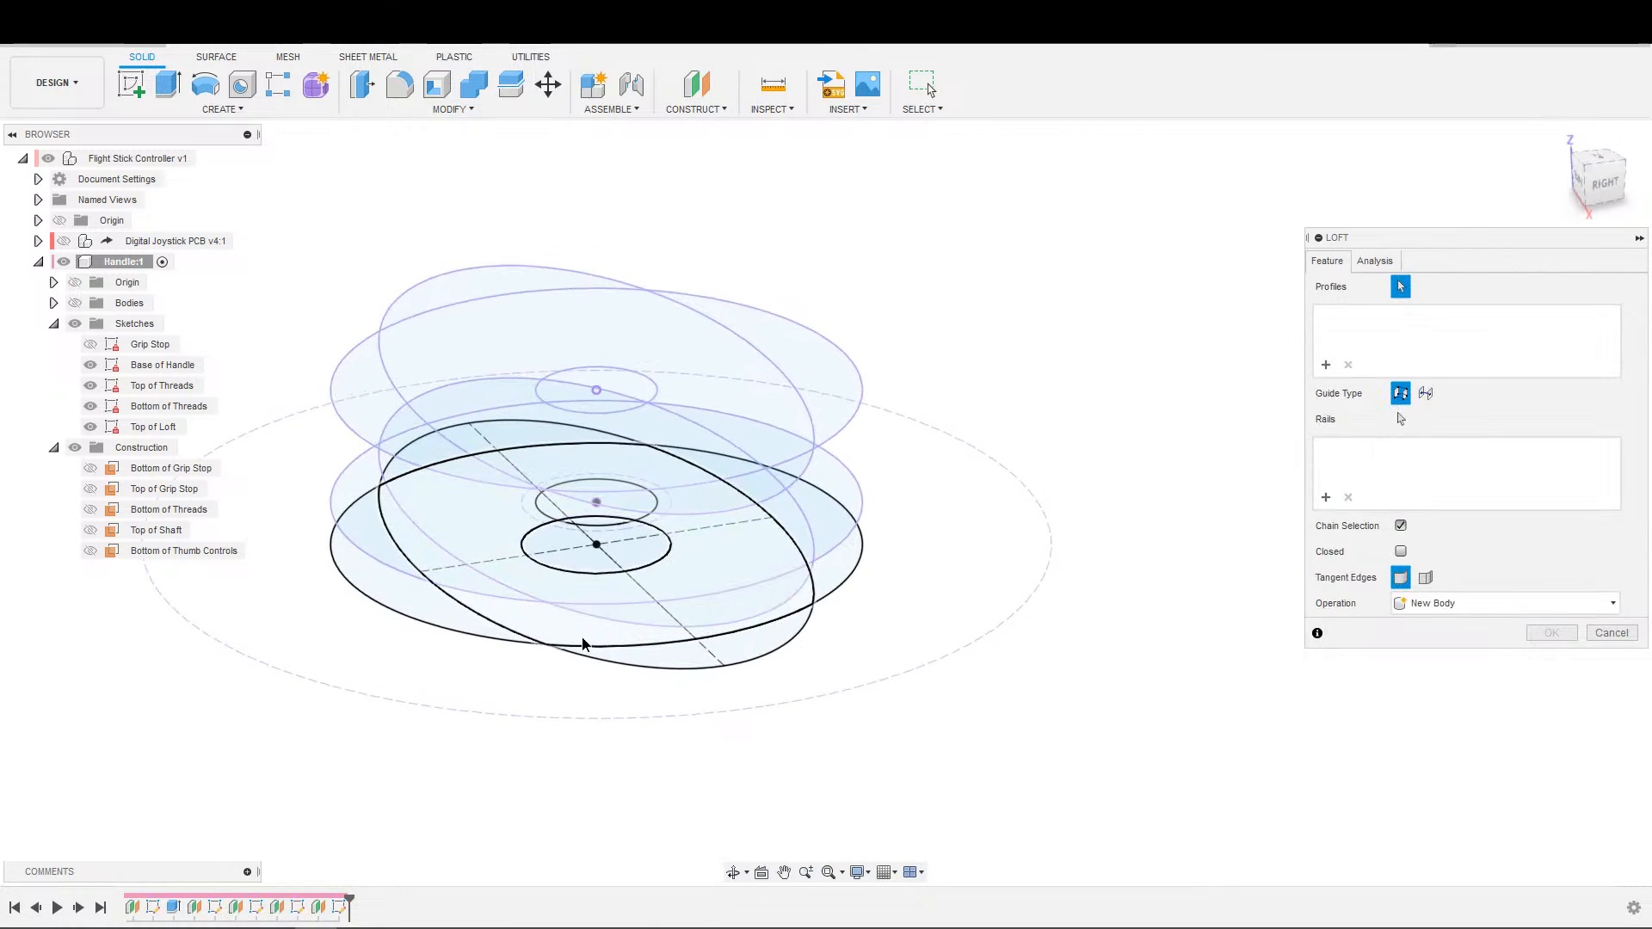
left_click(583, 643)
left_click(489, 513)
middle_click_drag(490, 514, 523, 479, "shift")
middle_click_drag(432, 520, 422, 561, "shift")
left_click(413, 451)
middle_click_drag(413, 380, 590, 648)
scroll(552, 517, "down", 4)
middle_click_drag(556, 511, 620, 527, "shift")
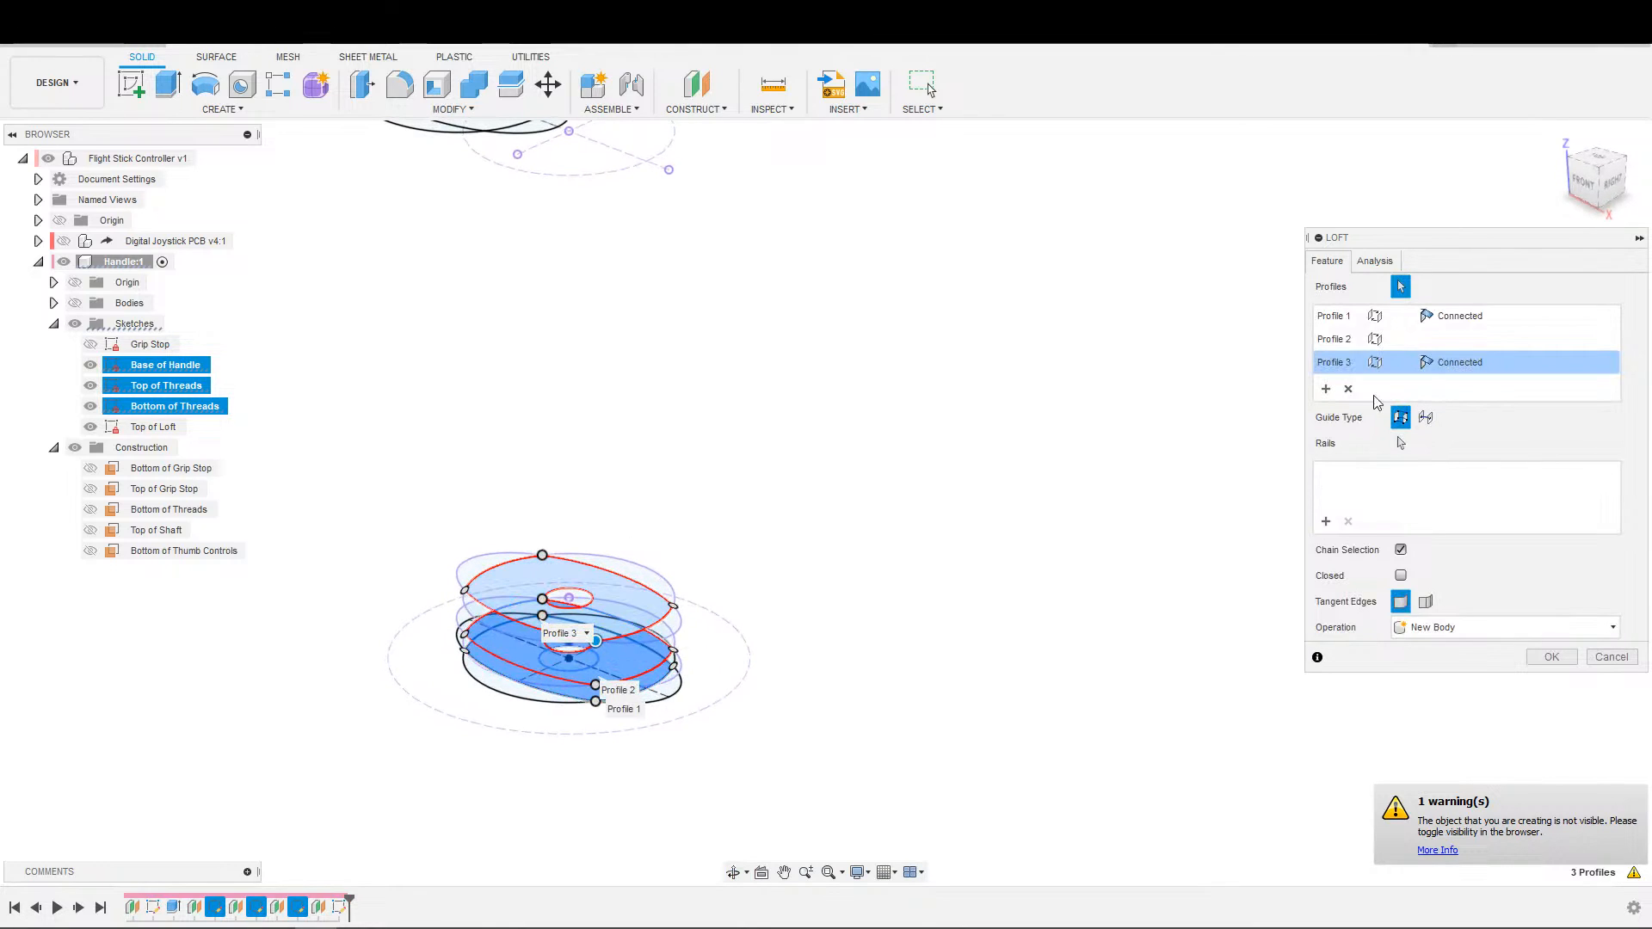
left_click(1347, 389)
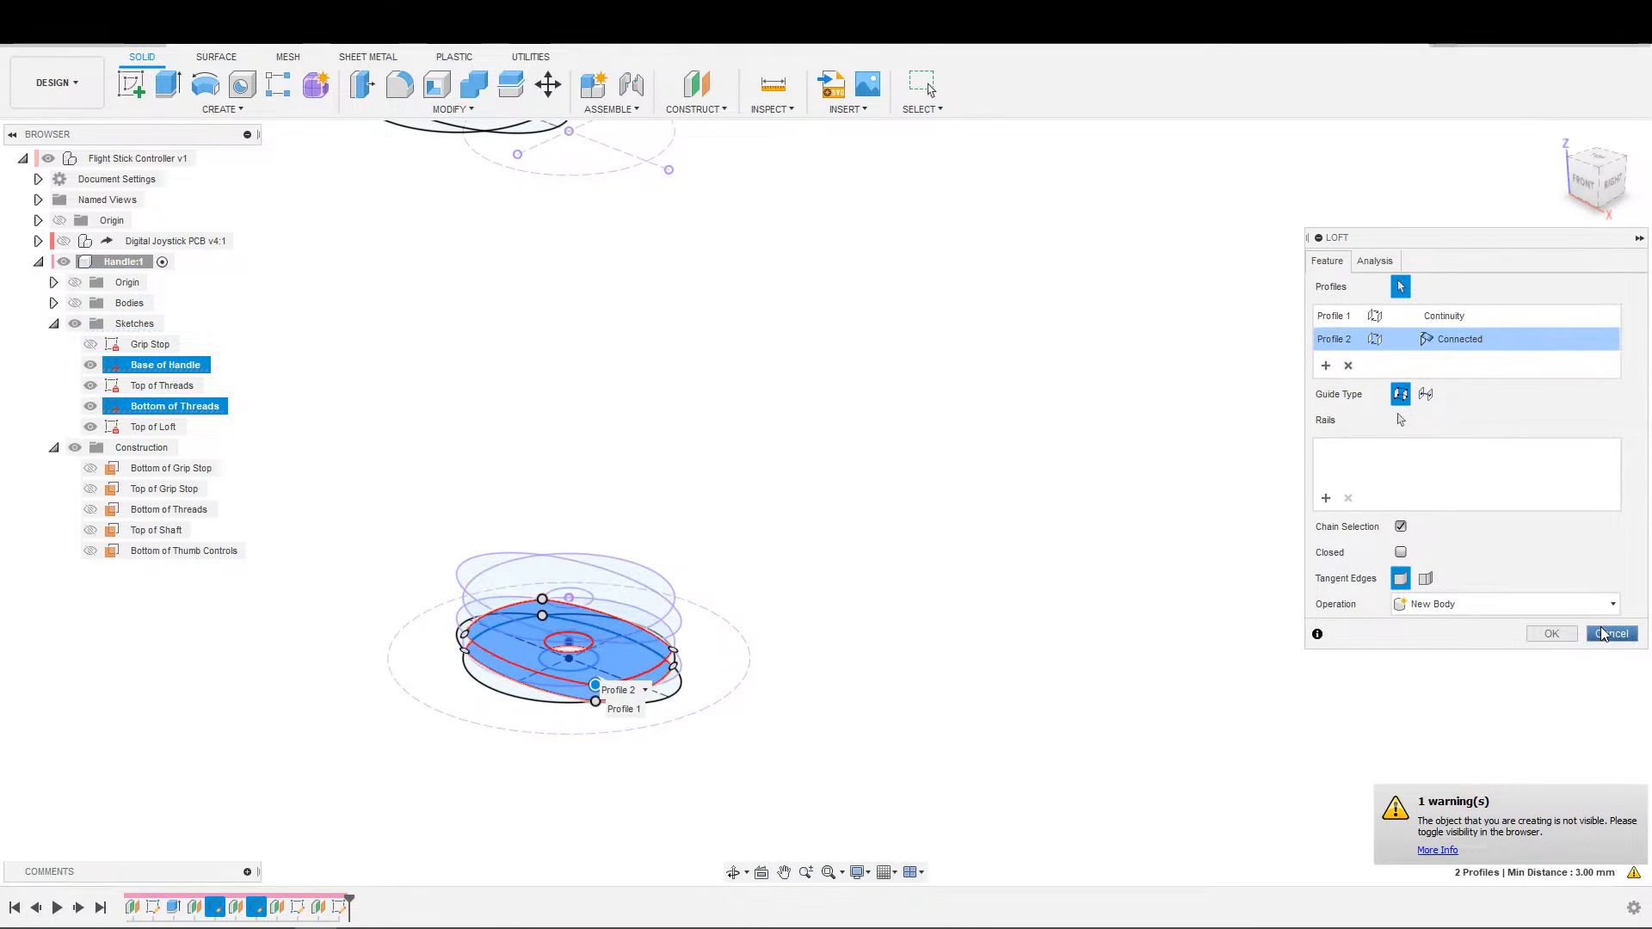
left_click(1612, 634)
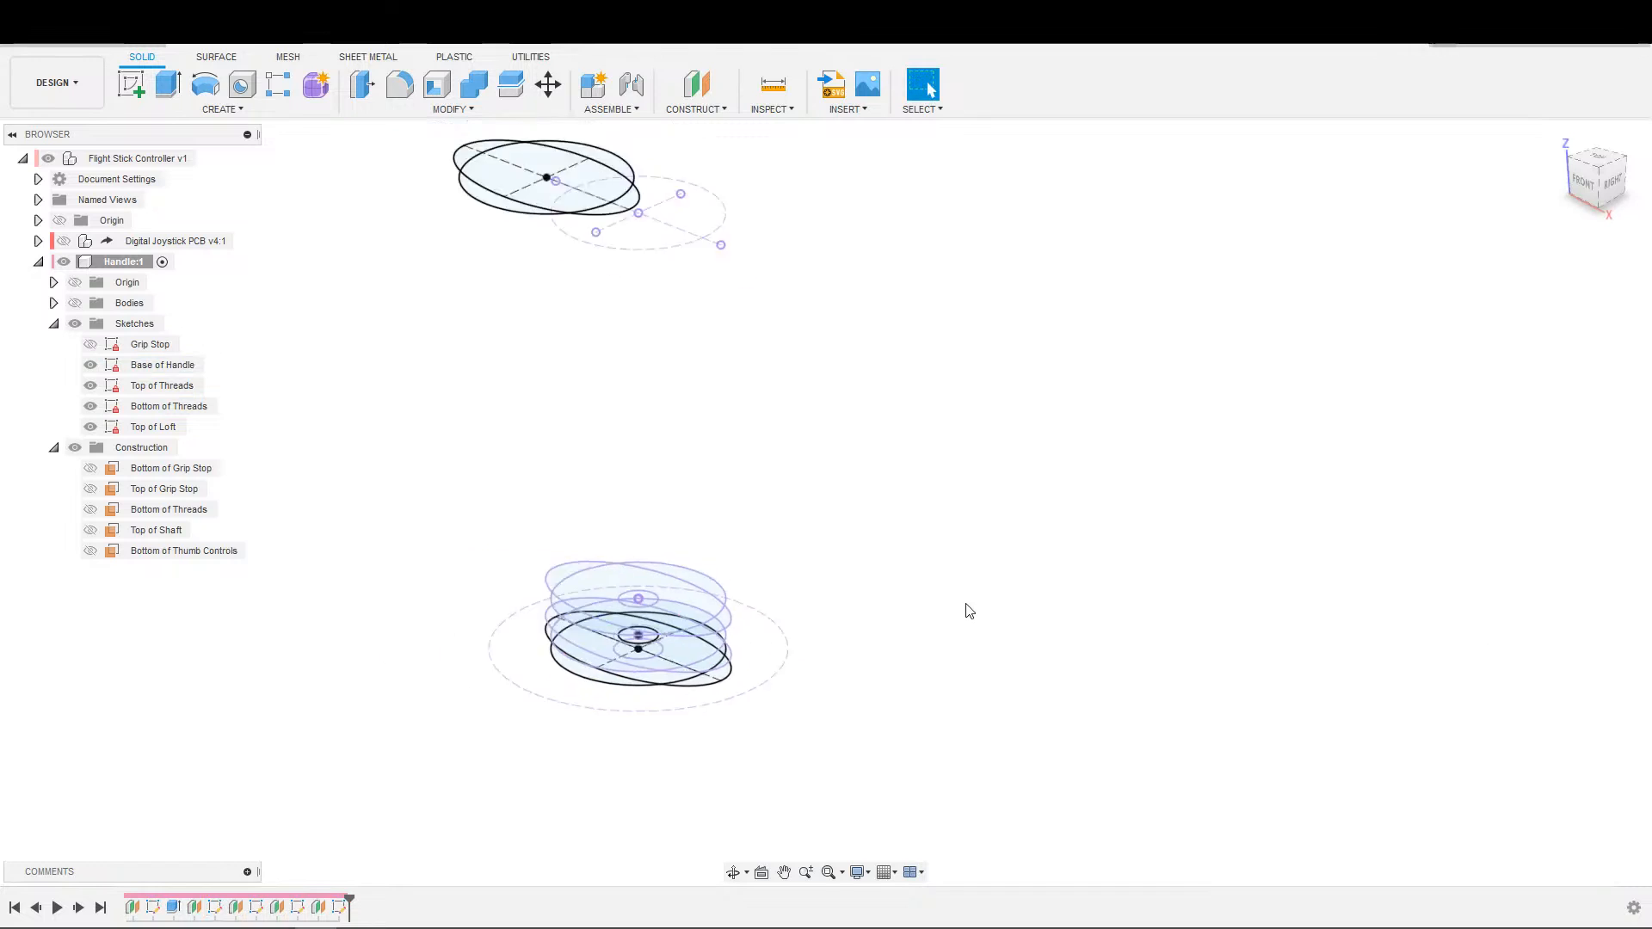
Convert the small central circle in the Base of Handle sketch to construction geometry and finish the sketch.
double_click(163, 365)
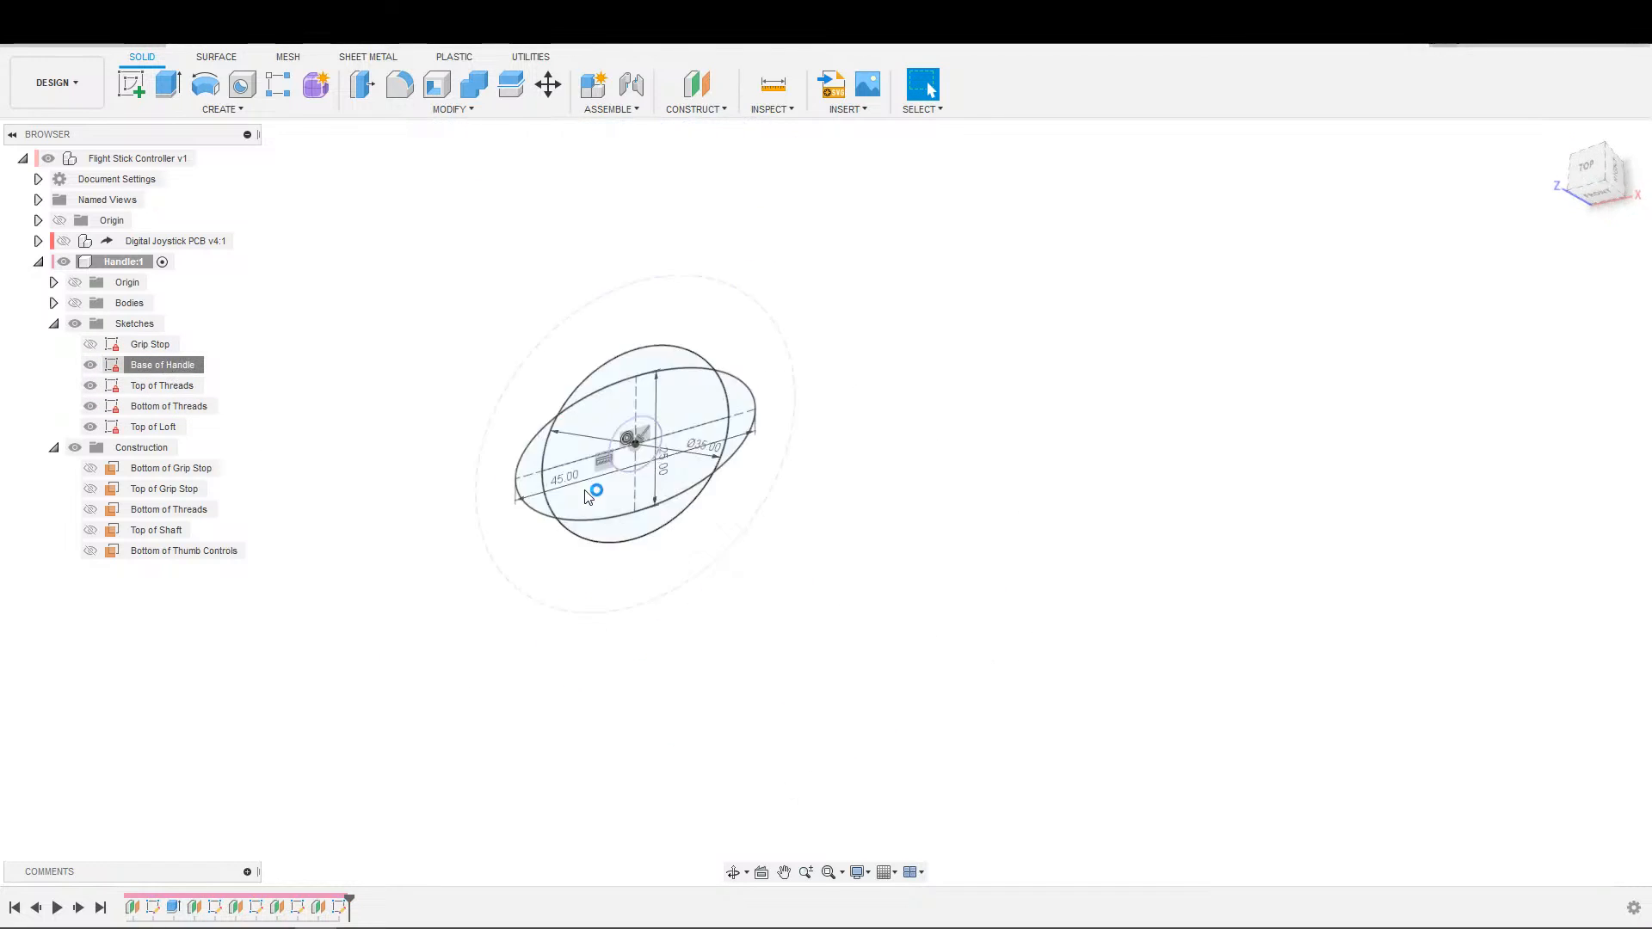
scroll(650, 662, "up", 4)
middle_click_drag(561, 421, 727, 598)
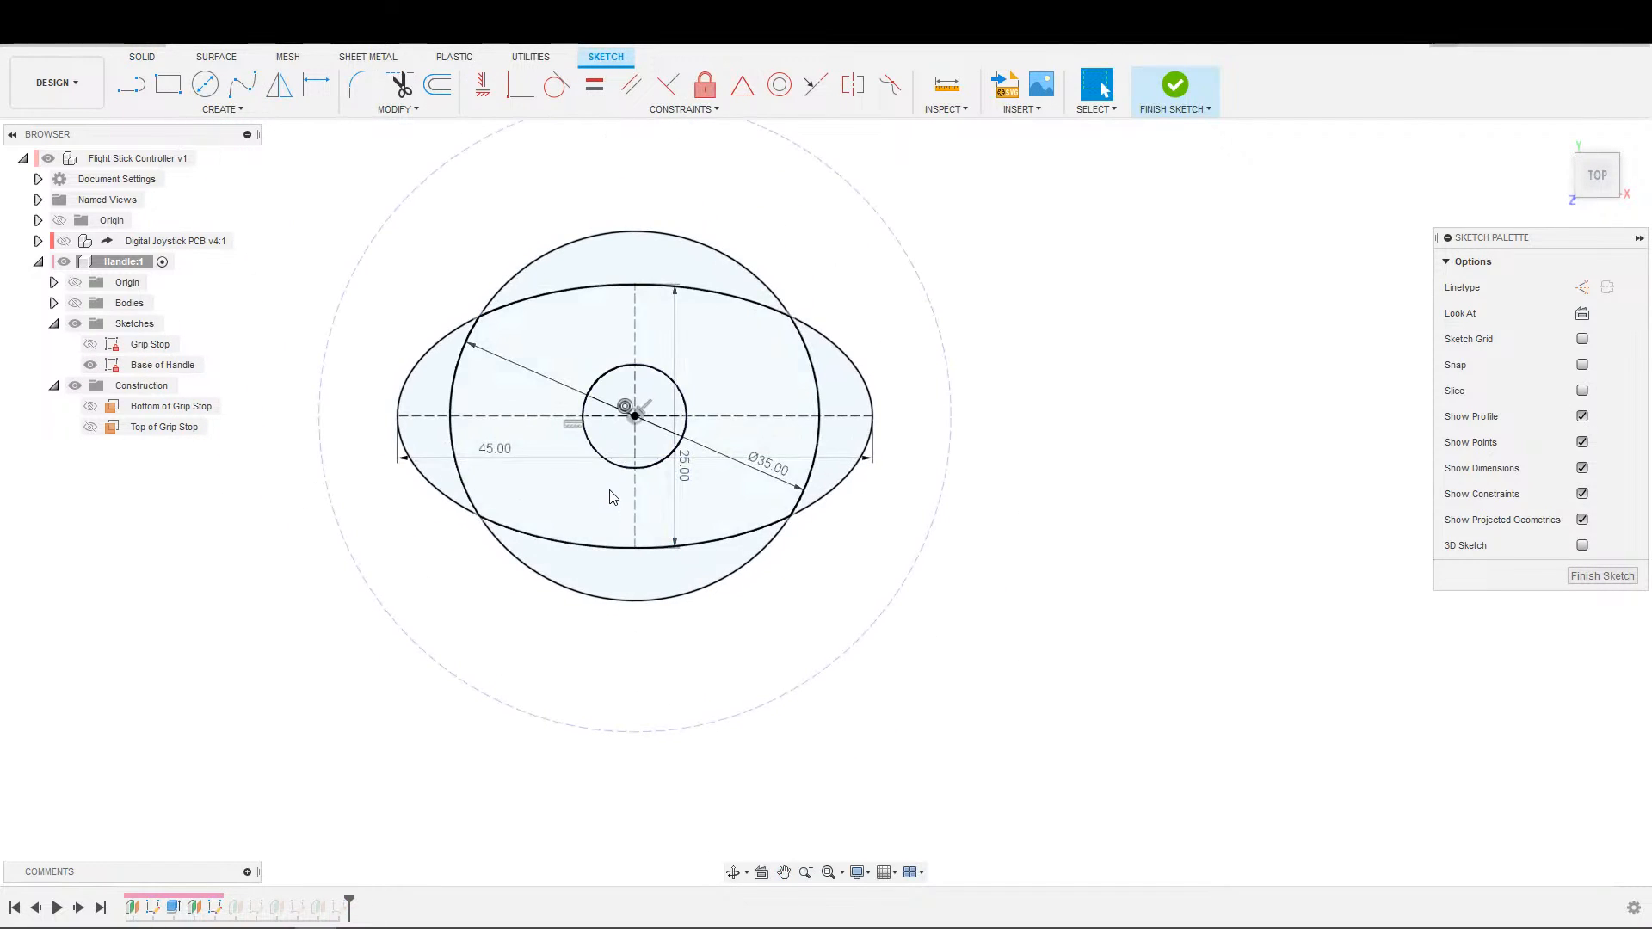
left_click(627, 470)
key("x")
left_click(833, 245)
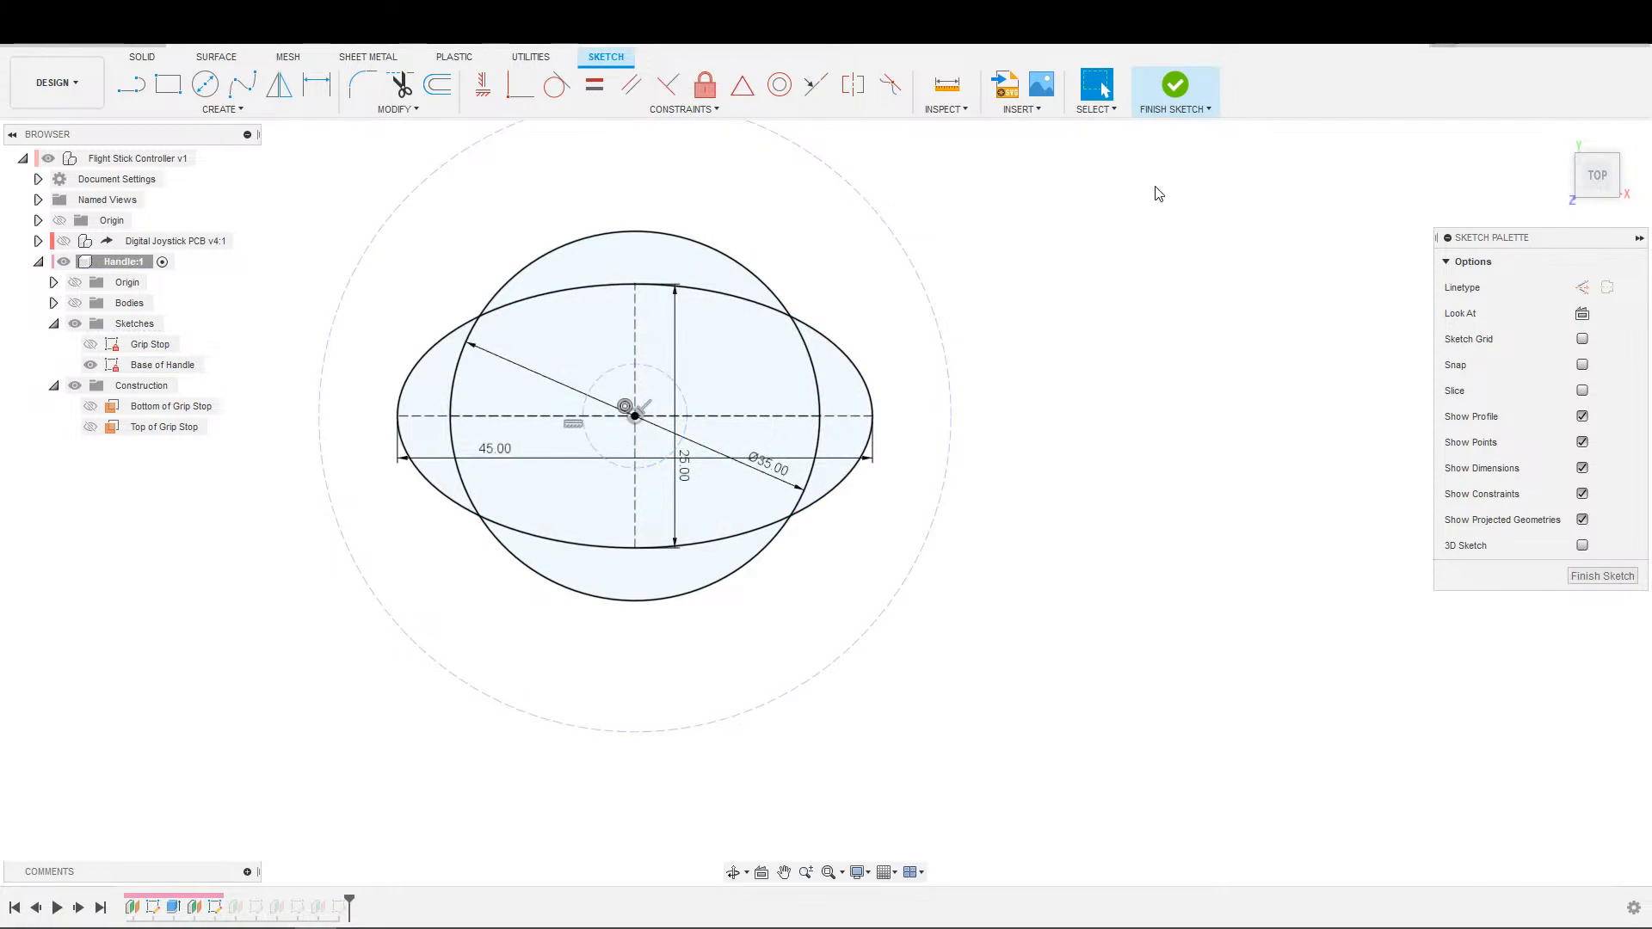
left_click(1175, 85)
Convert the 8 mm central circle in the Bottom of Threads sketch to construction geometry and finish the sketch.
left_click(144, 388)
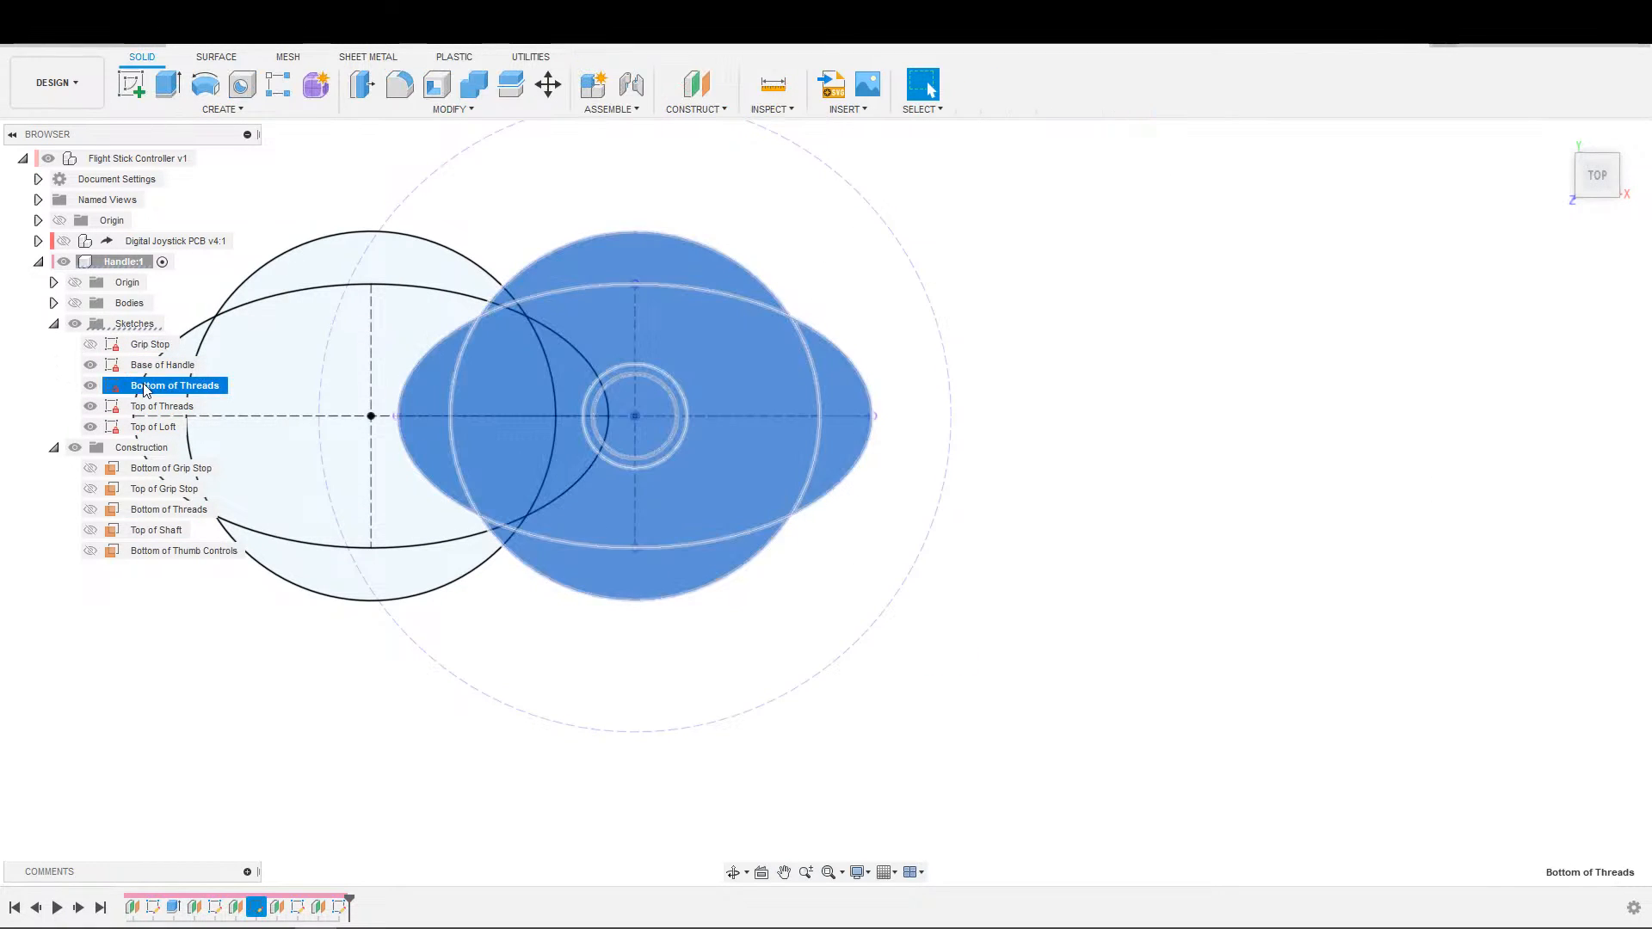
double_click(145, 387)
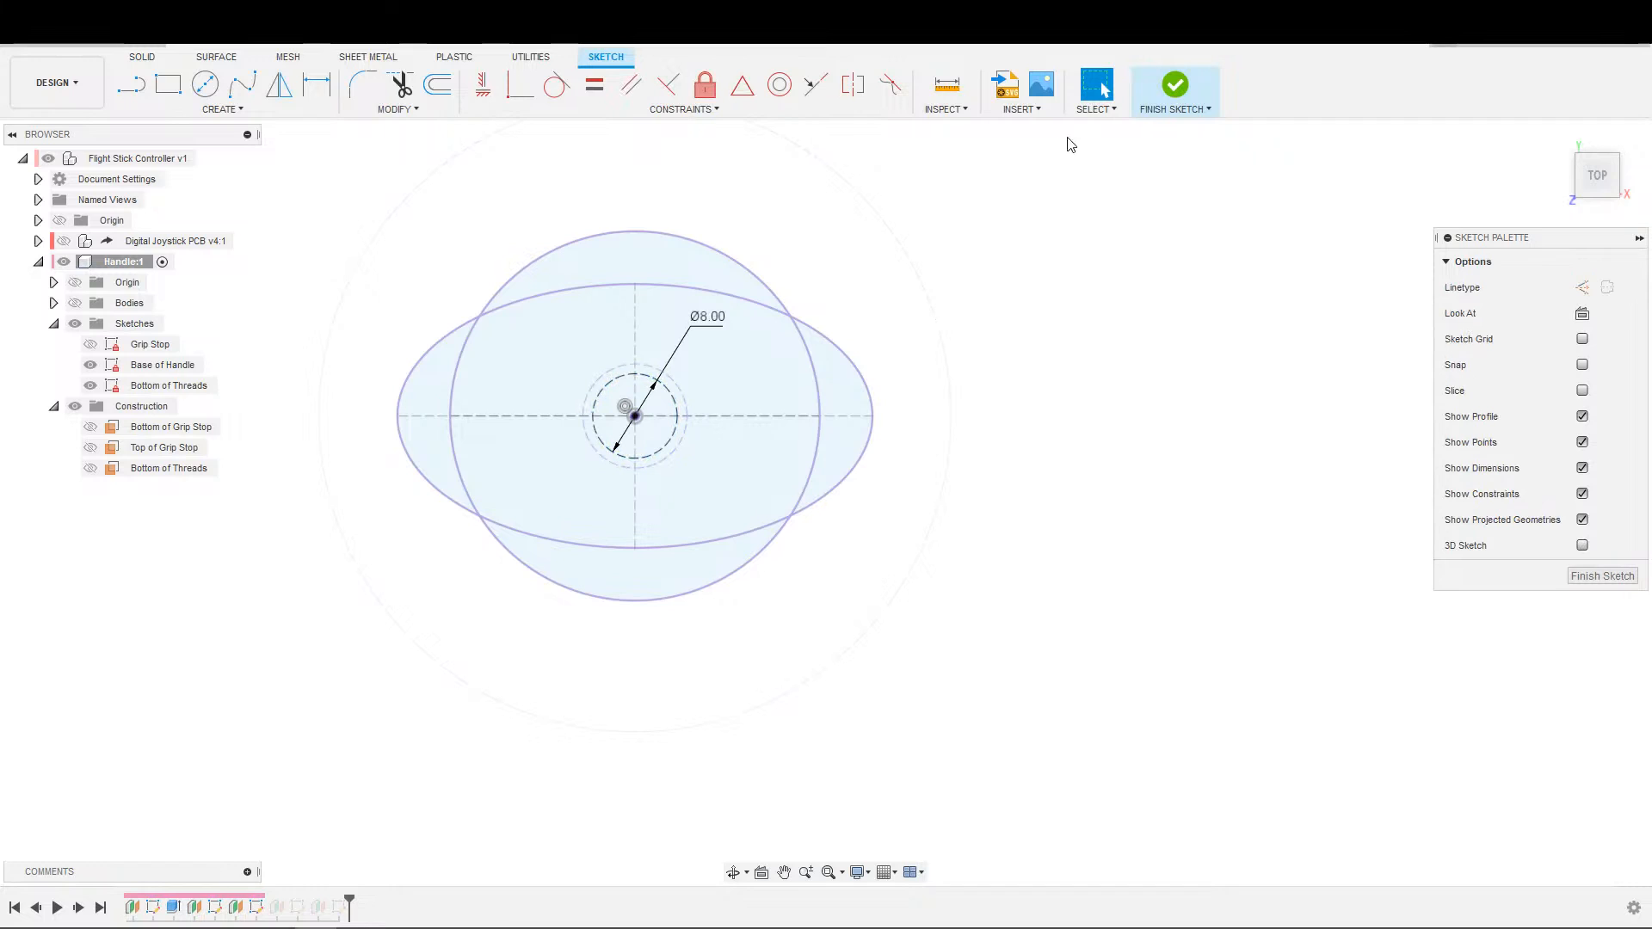
left_click(1178, 84)
In the Top of Threads sketch, convert the small central circle to construction geometry with the lower sketches hidden, and finish the sketch.
left_click(163, 407)
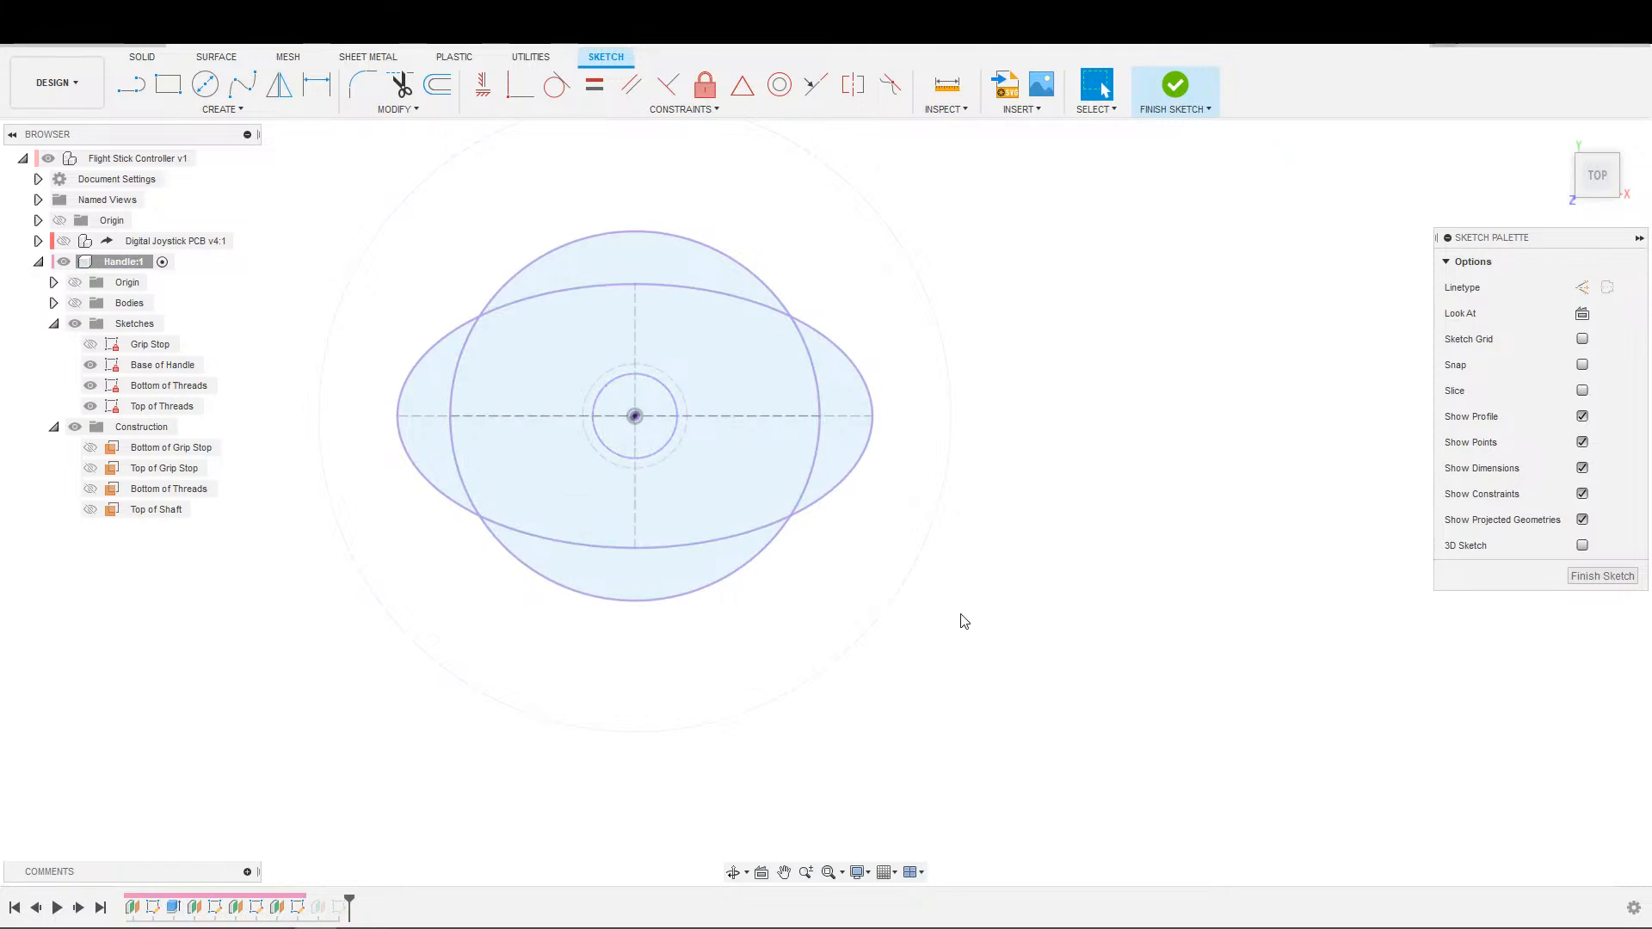
left_click(95, 385)
left_click(91, 385)
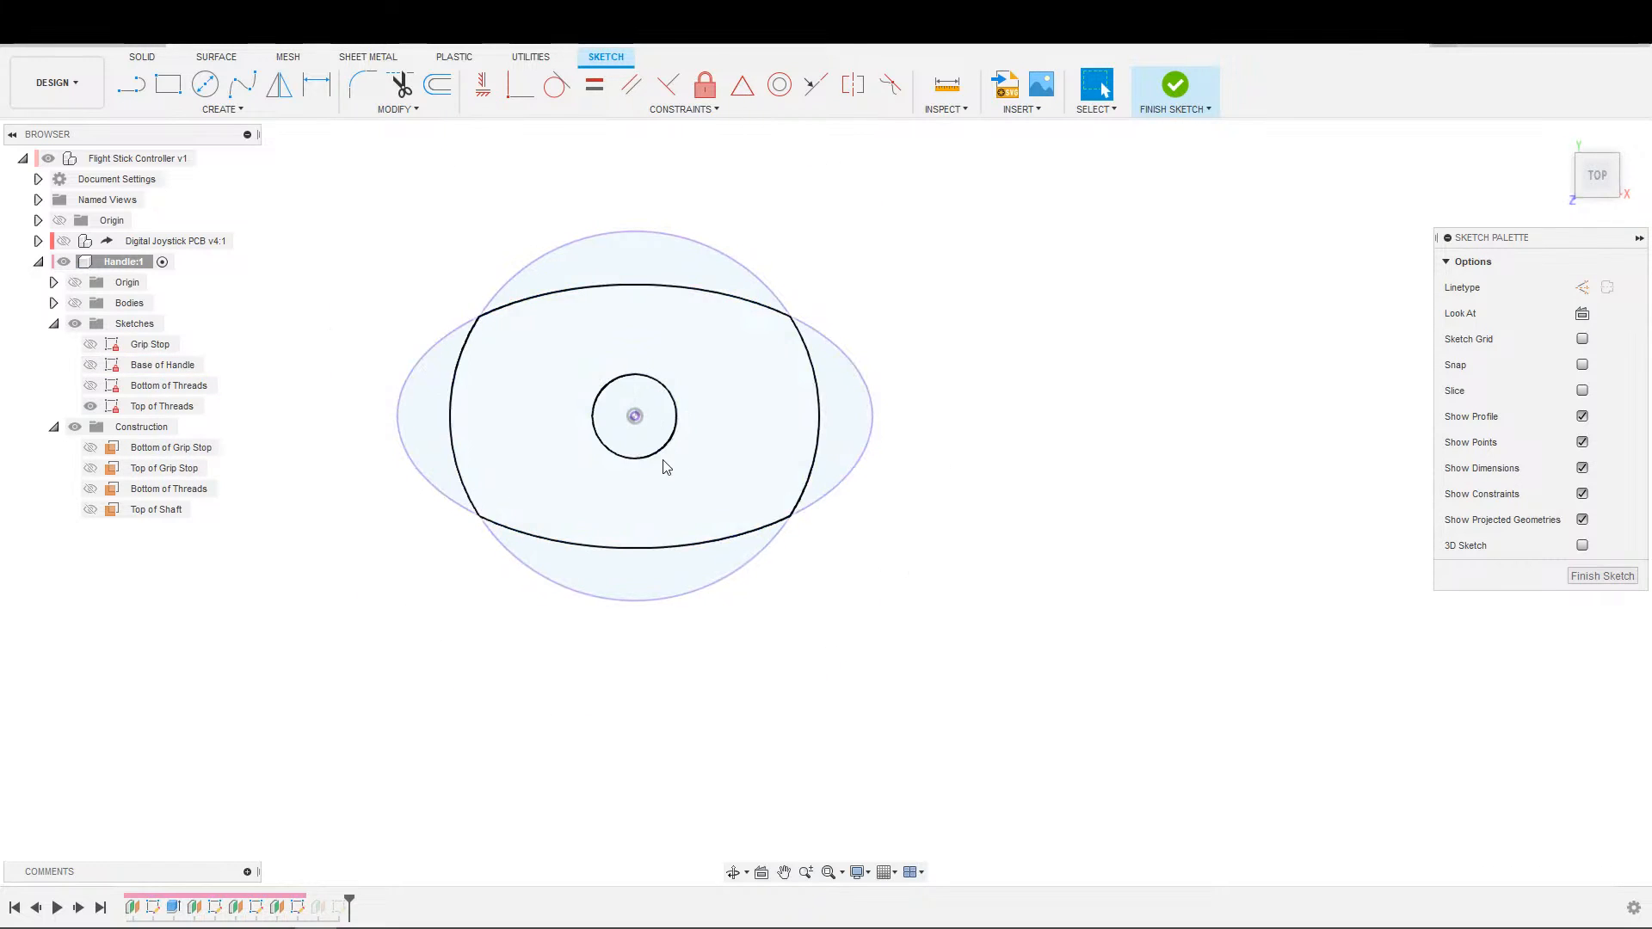
scroll(922, 566, "down", 2)
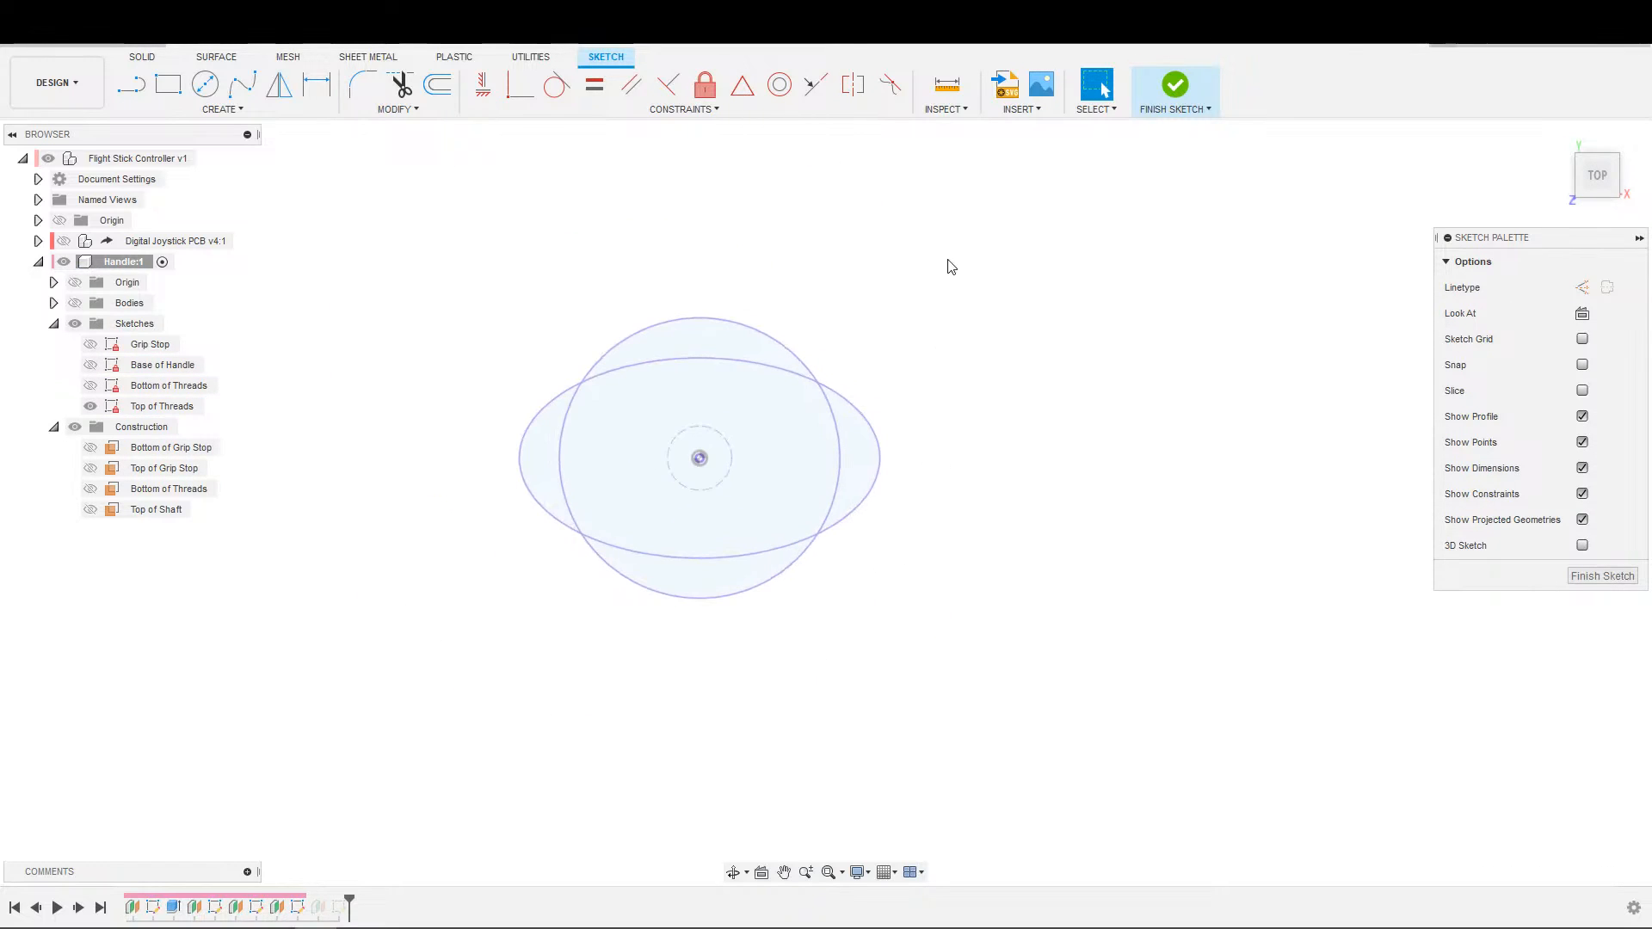
left_click(1176, 95)
Make the Base of Handle, Bottom of Threads and Top of Threads sketches visible again.
middle_click_drag(719, 833, 691, 847)
scroll(691, 847, "down", 2)
middle_click_drag(566, 569, 638, 793)
scroll(422, 586, "down", 1)
left_click(94, 407)
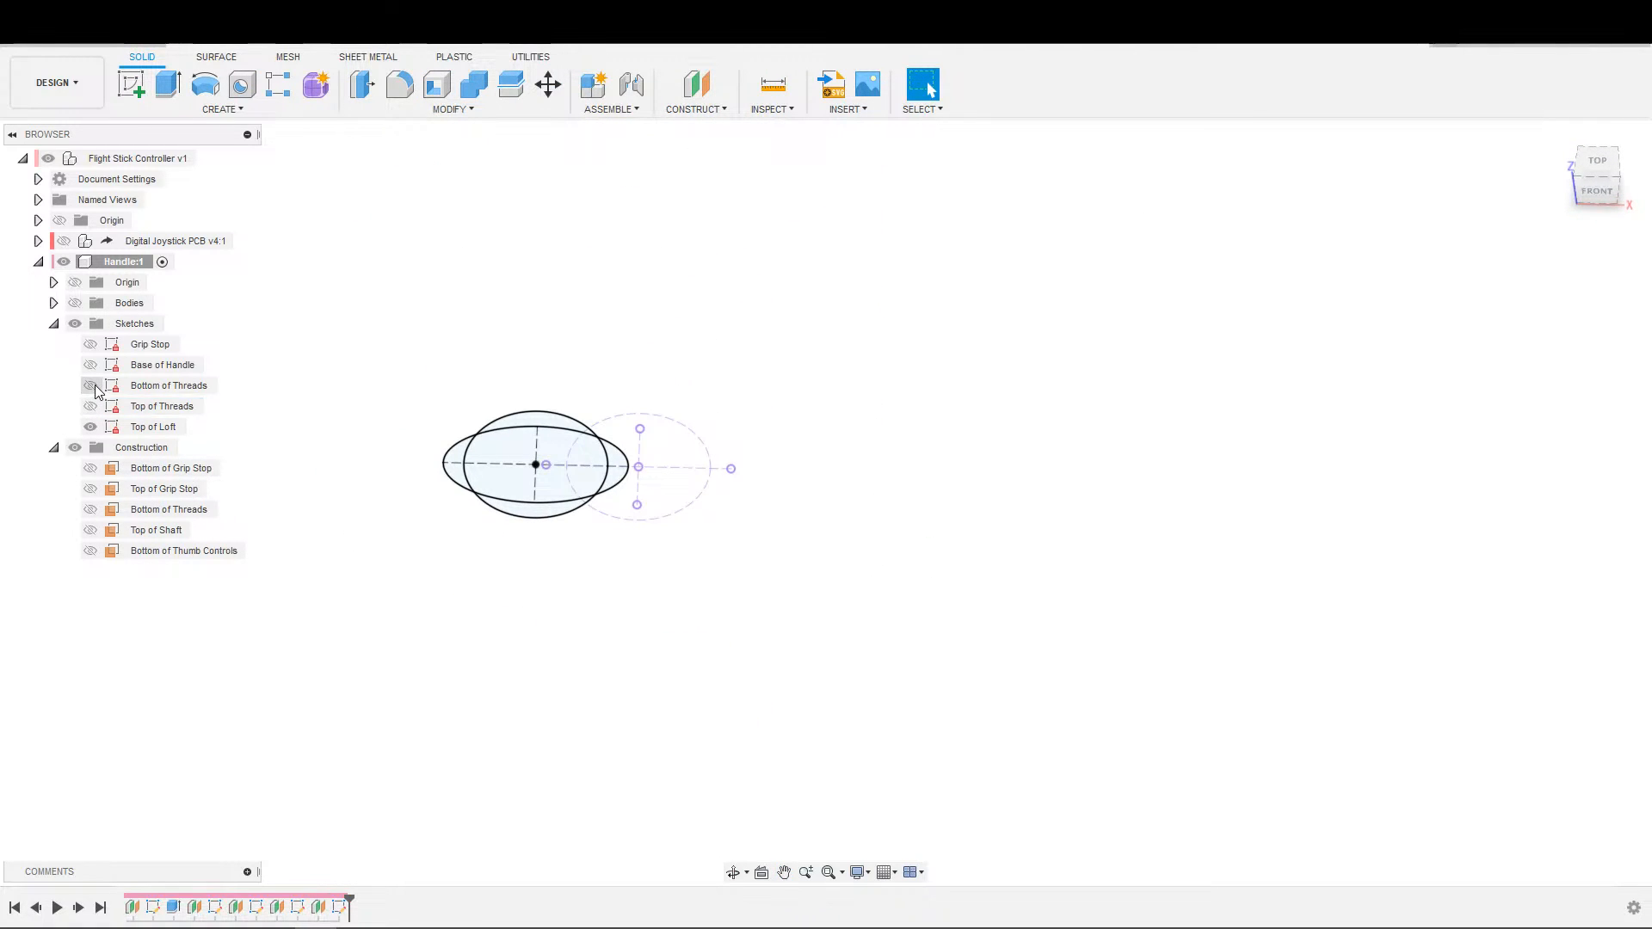
left_click(91, 387)
left_click(91, 407)
left_click(91, 370)
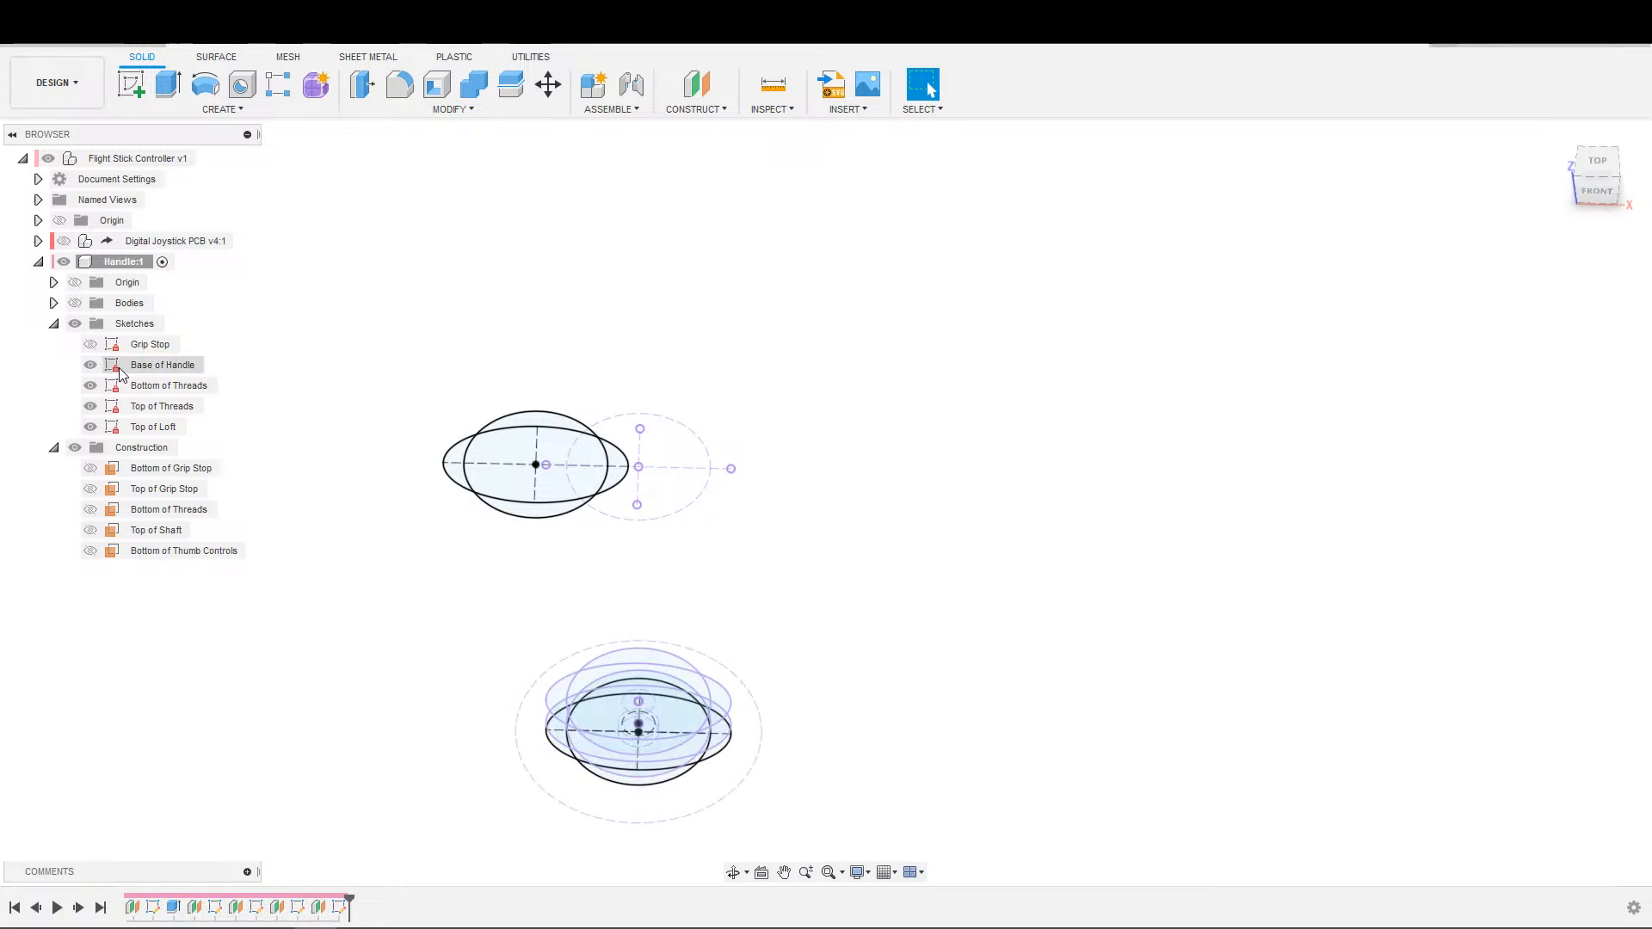
middle_click_drag(734, 652, 700, 494)
scroll(702, 496, "down", 1)
middle_click_drag(832, 548, 835, 474)
Start a loft through the central overlap profiles of Base of Handle, Bottom of Threads, Top of Threads and Top of Loft, in that order.
left_click(270, 112)
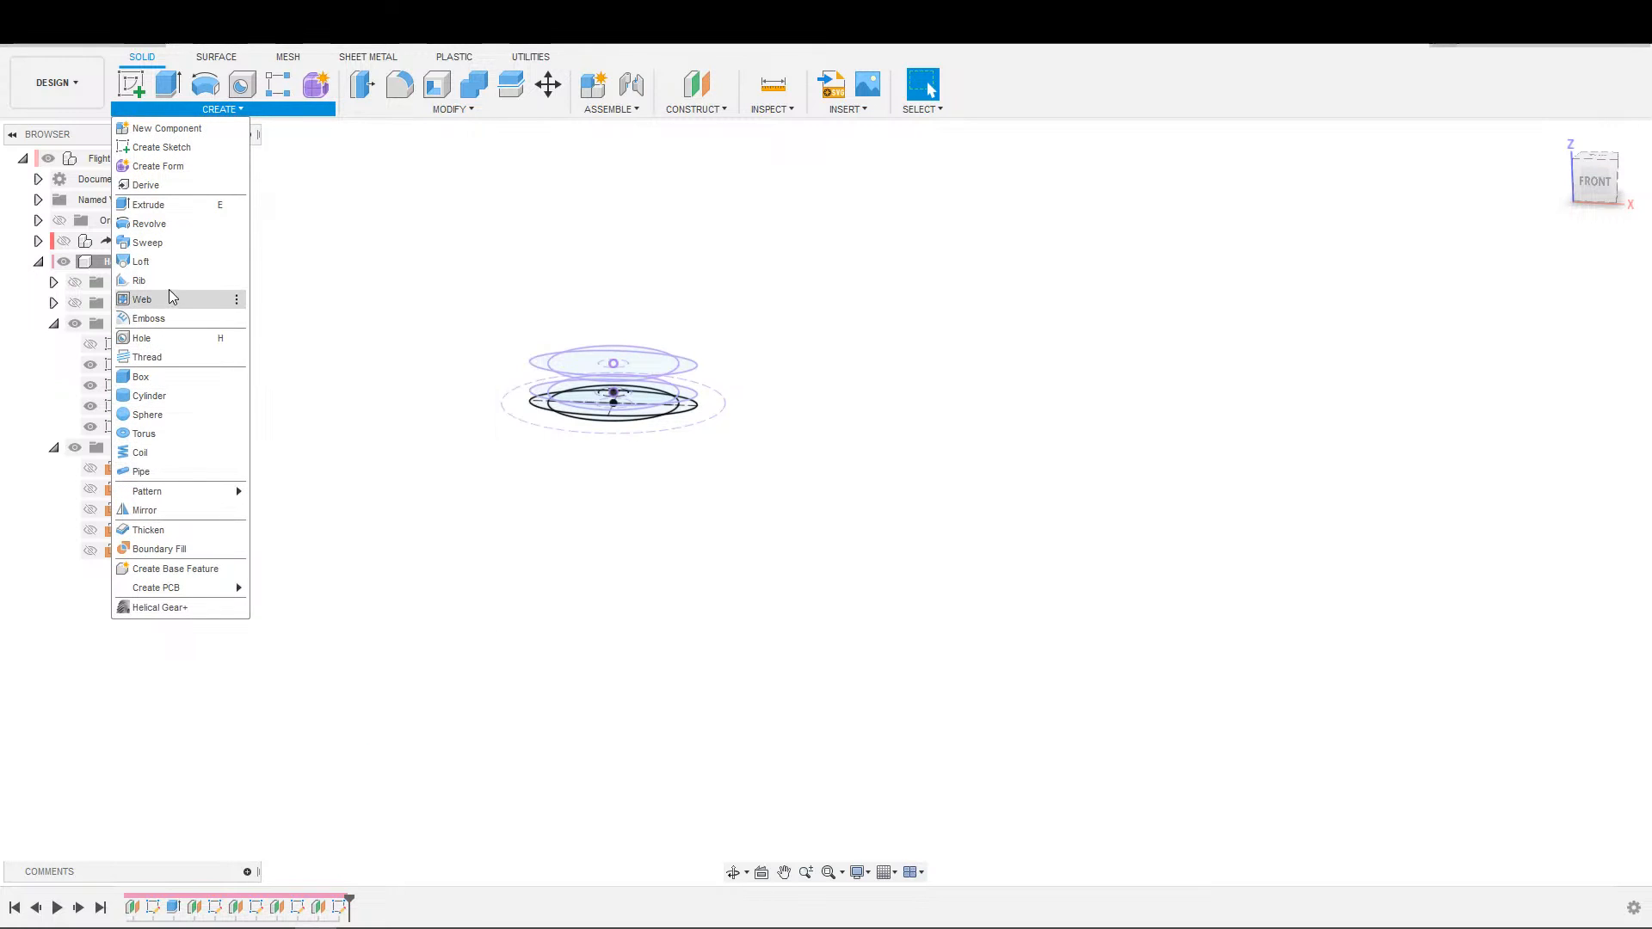
scroll(800, 415, "up", 5)
middle_click_drag(661, 453, 605, 469, "shift")
scroll(508, 439, "up", 3)
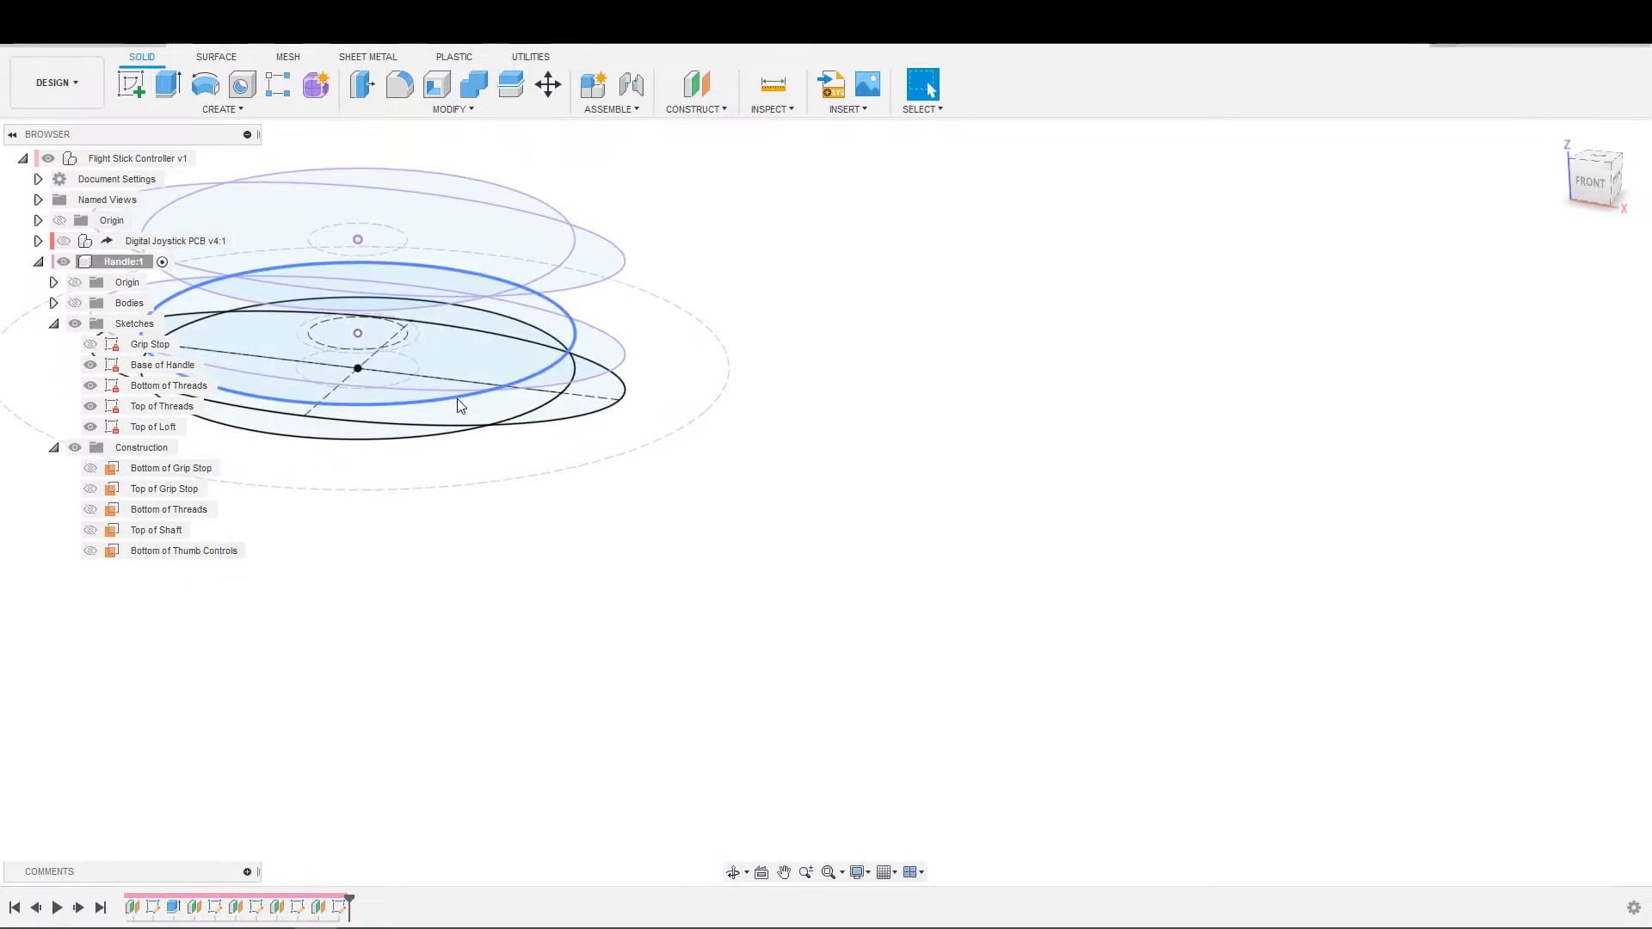
middle_click_drag(480, 410, 667, 402)
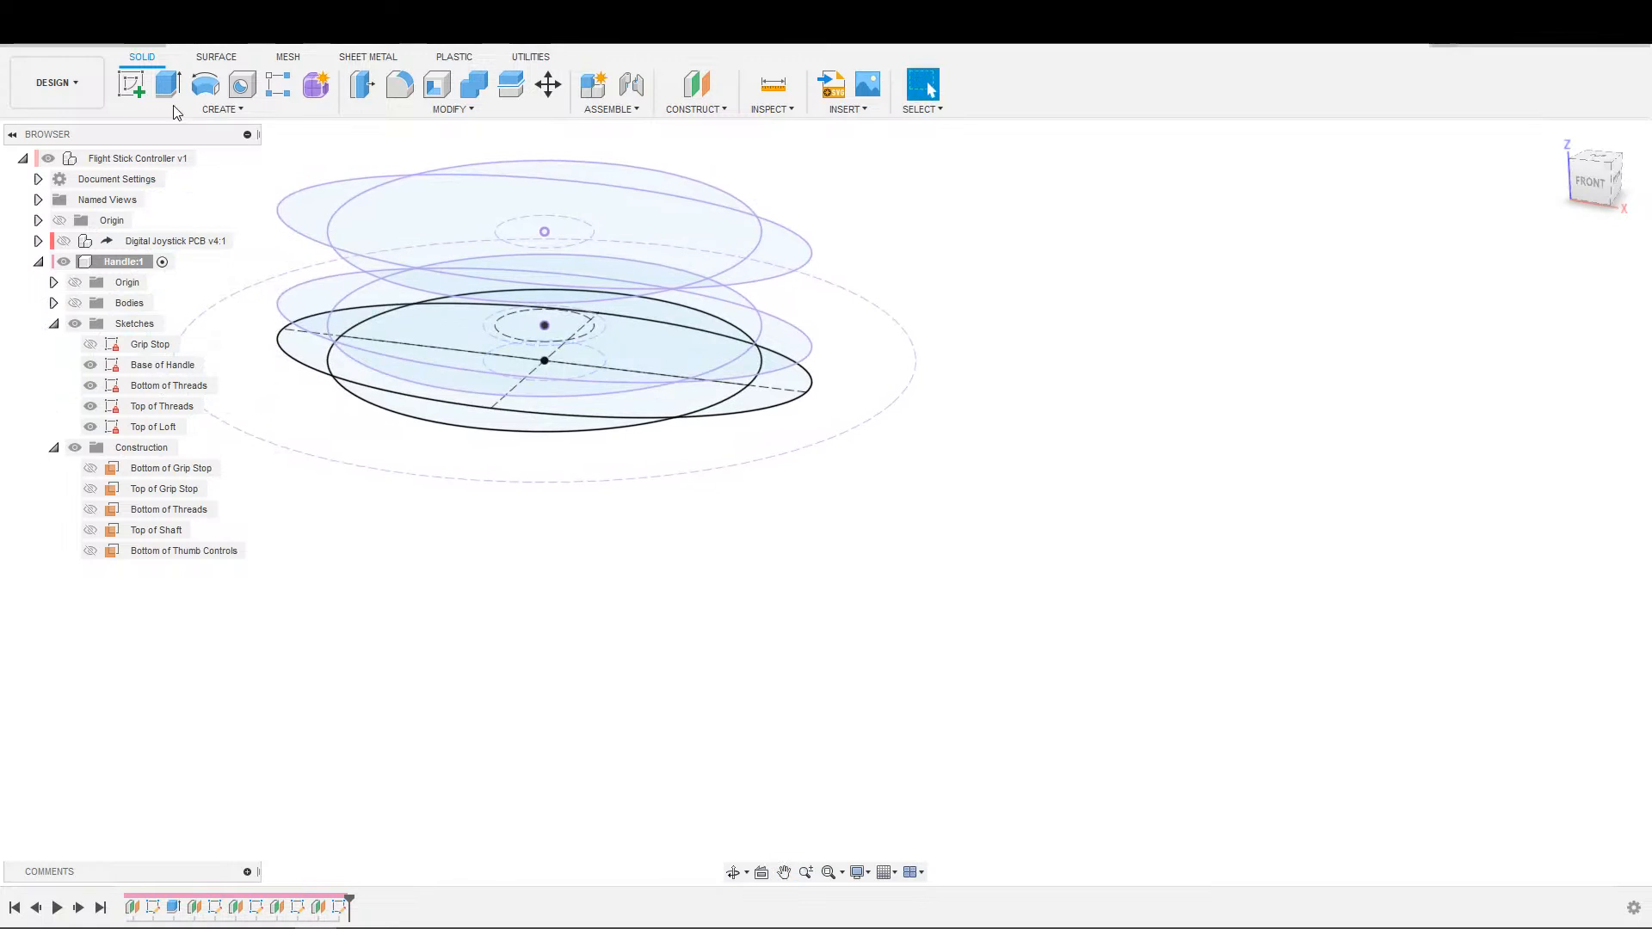
left_click(222, 109)
left_click(188, 261)
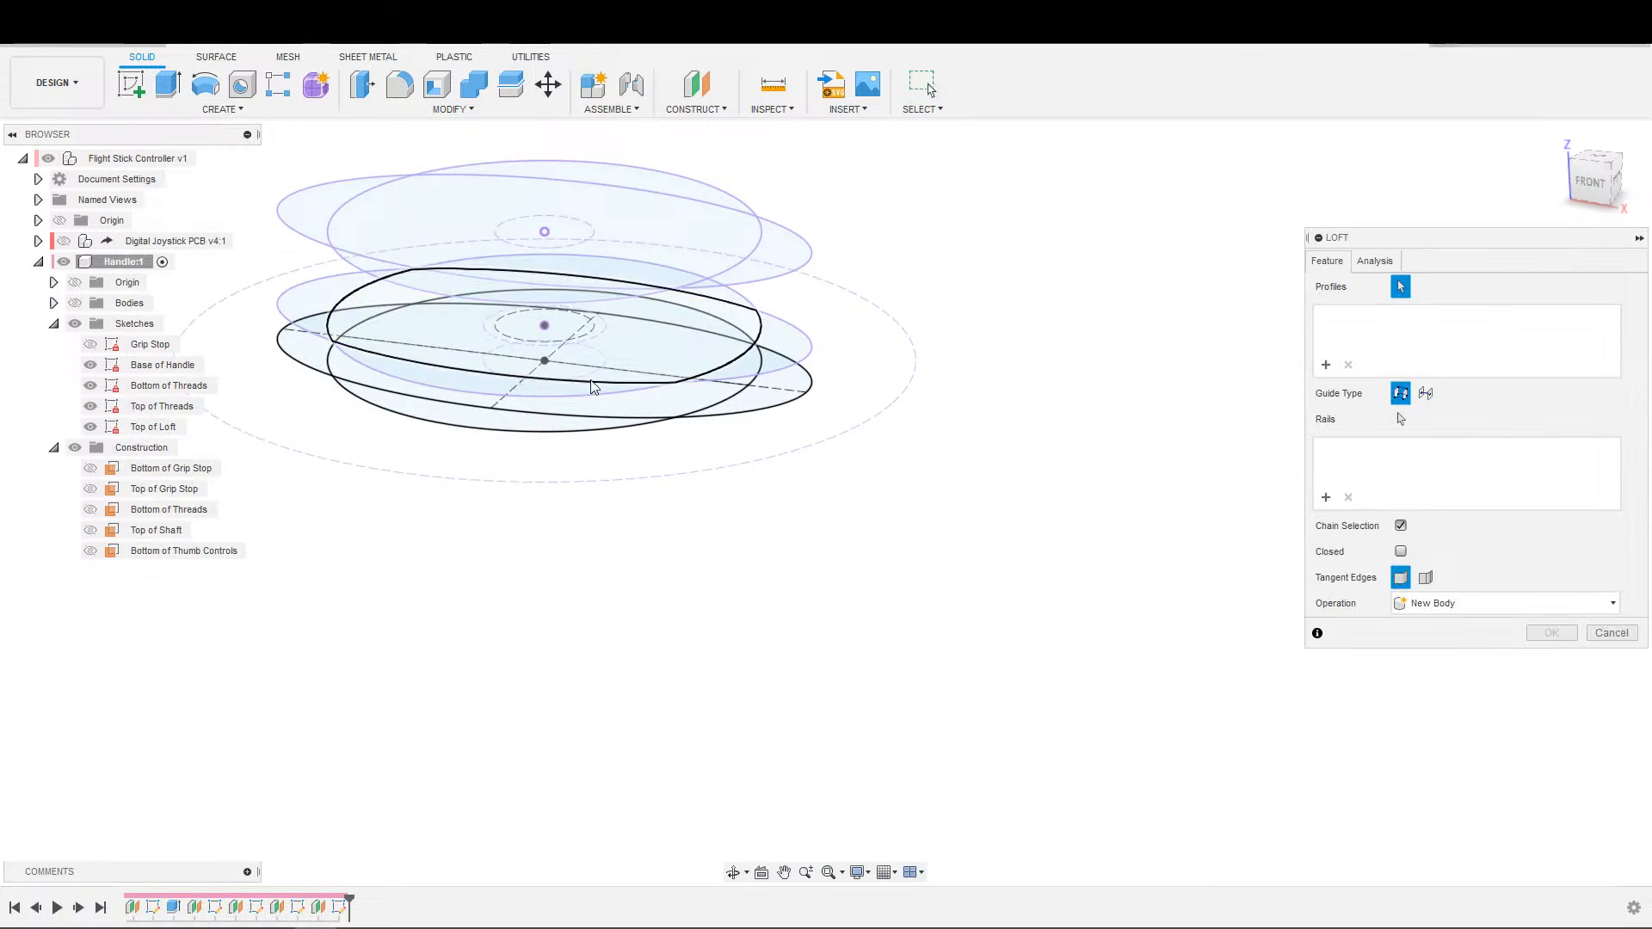
left_click(677, 408)
left_click(638, 376)
left_click(572, 237)
middle_click_drag(573, 237, 807, 679)
scroll(707, 516, "down", 5)
left_click(693, 251)
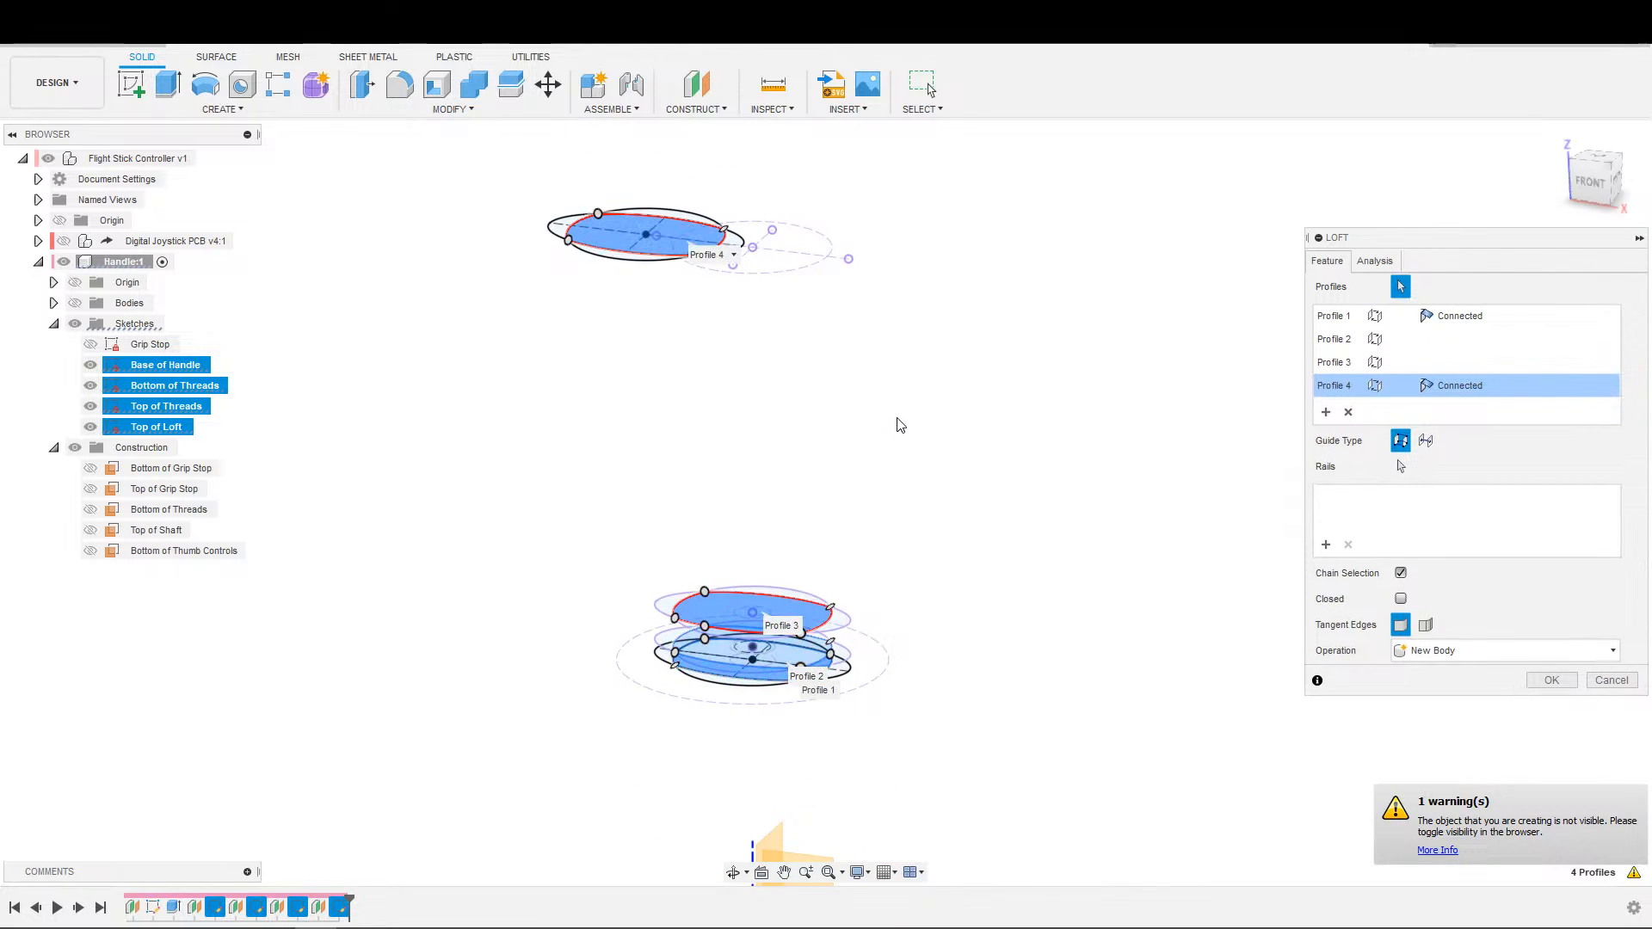
Show the bodies and complete the four-profile loft, joining it to the grip stop.
left_click(77, 305)
middle_click_drag(880, 543, 847, 608, "shift")
middle_click_drag(803, 612, 943, 571, "shift")
scroll(907, 576, "down", 3)
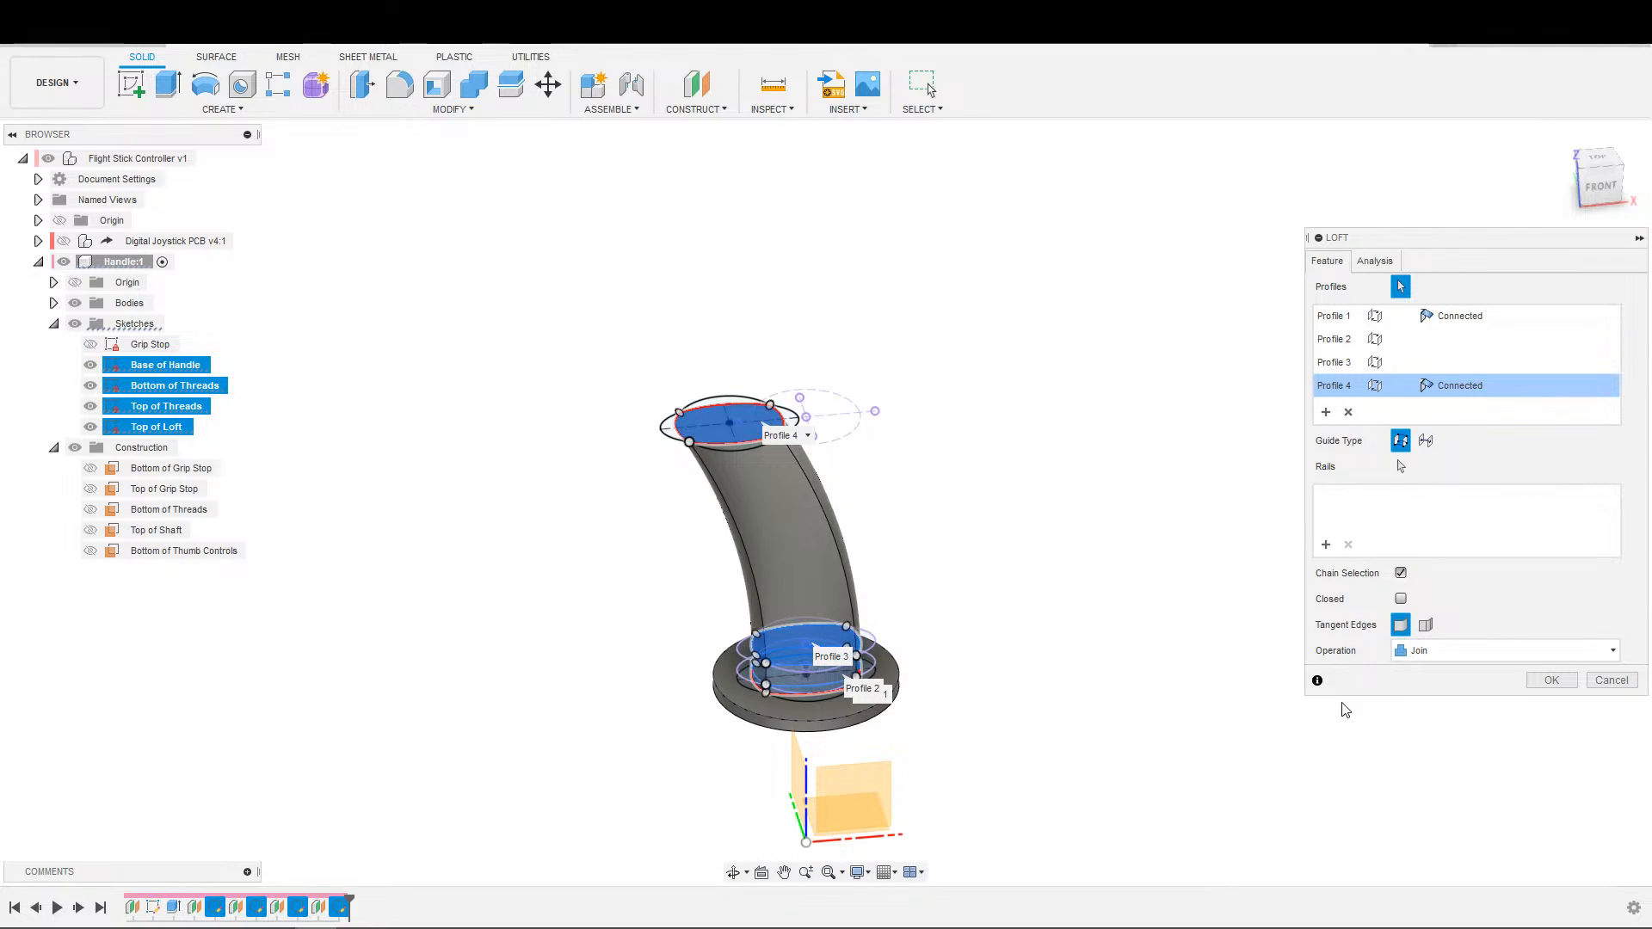
left_click(1552, 680)
Show the Base of Handle, Bottom of Threads and Top of Threads sketches on the lofted handle.
scroll(1005, 698, "up", 5)
mouse_move(1022, 671)
middle_mouse_down("shift")
mouse_move(1044, 623)
mouse_move(997, 683)
middle_mouse_up("shift")
scroll(997, 684, "down", 1)
middle_click_drag(841, 572, 983, 523, "shift")
left_click(90, 364)
left_click(90, 386)
left_click(90, 406)
scroll(1147, 693, "up", 3)
middle_click_drag(1147, 694, 1137, 557, "shift")
scroll(852, 721, "up", 3)
key("e")
scroll(577, 674, "up", 2)
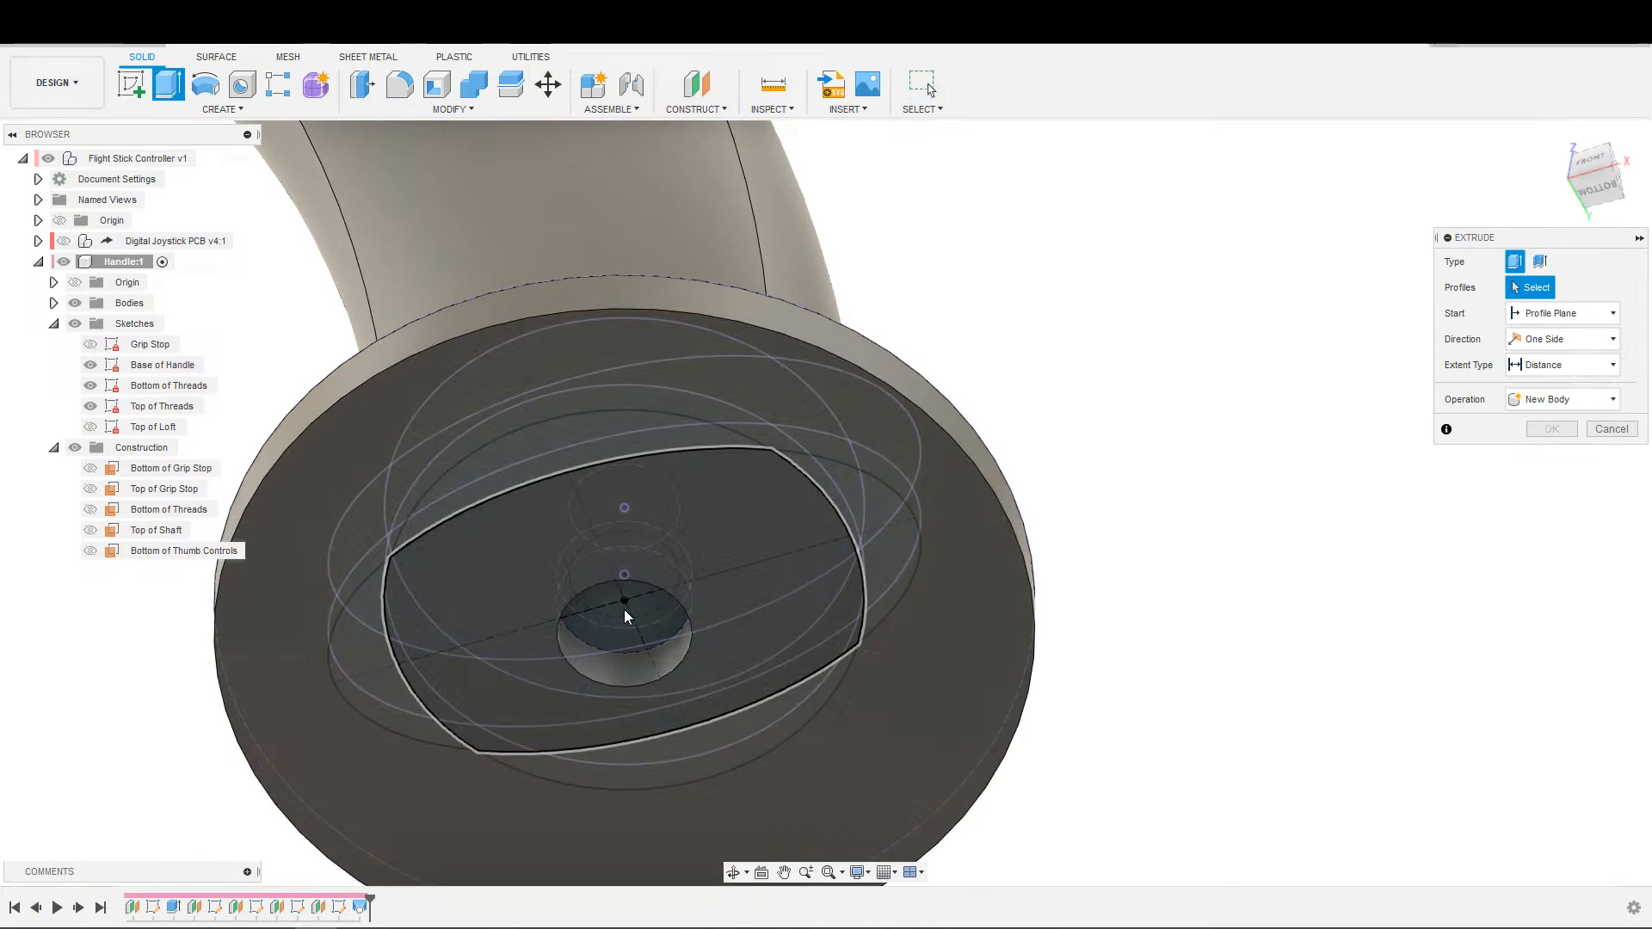
left_click(607, 638)
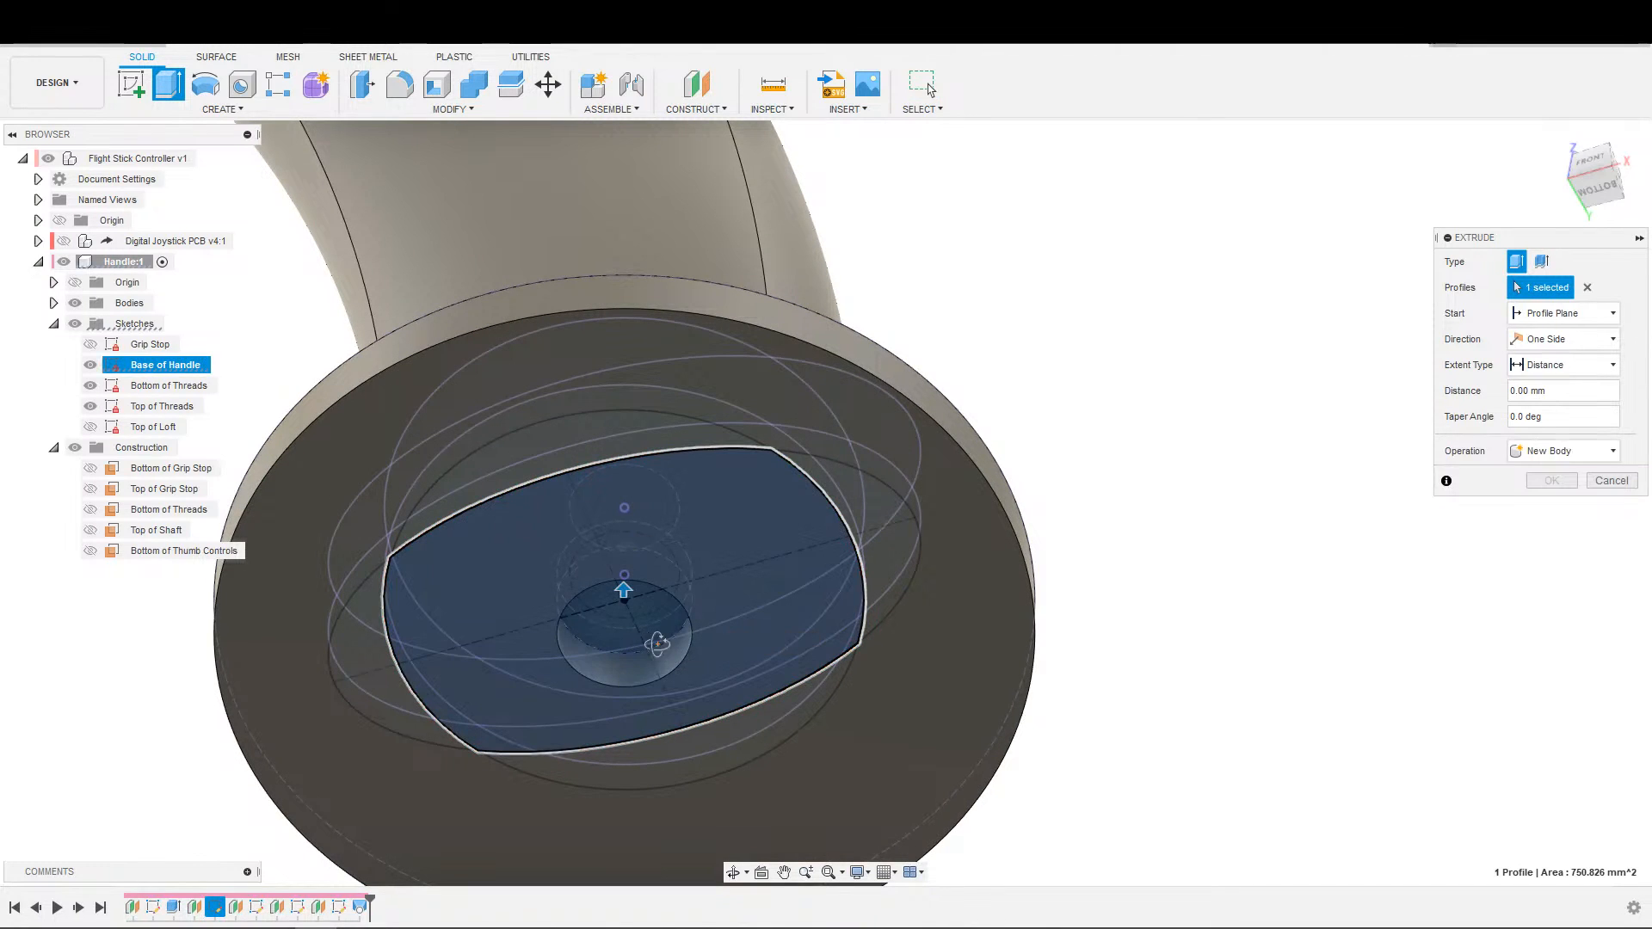
left_click(1588, 288)
key("Escape")
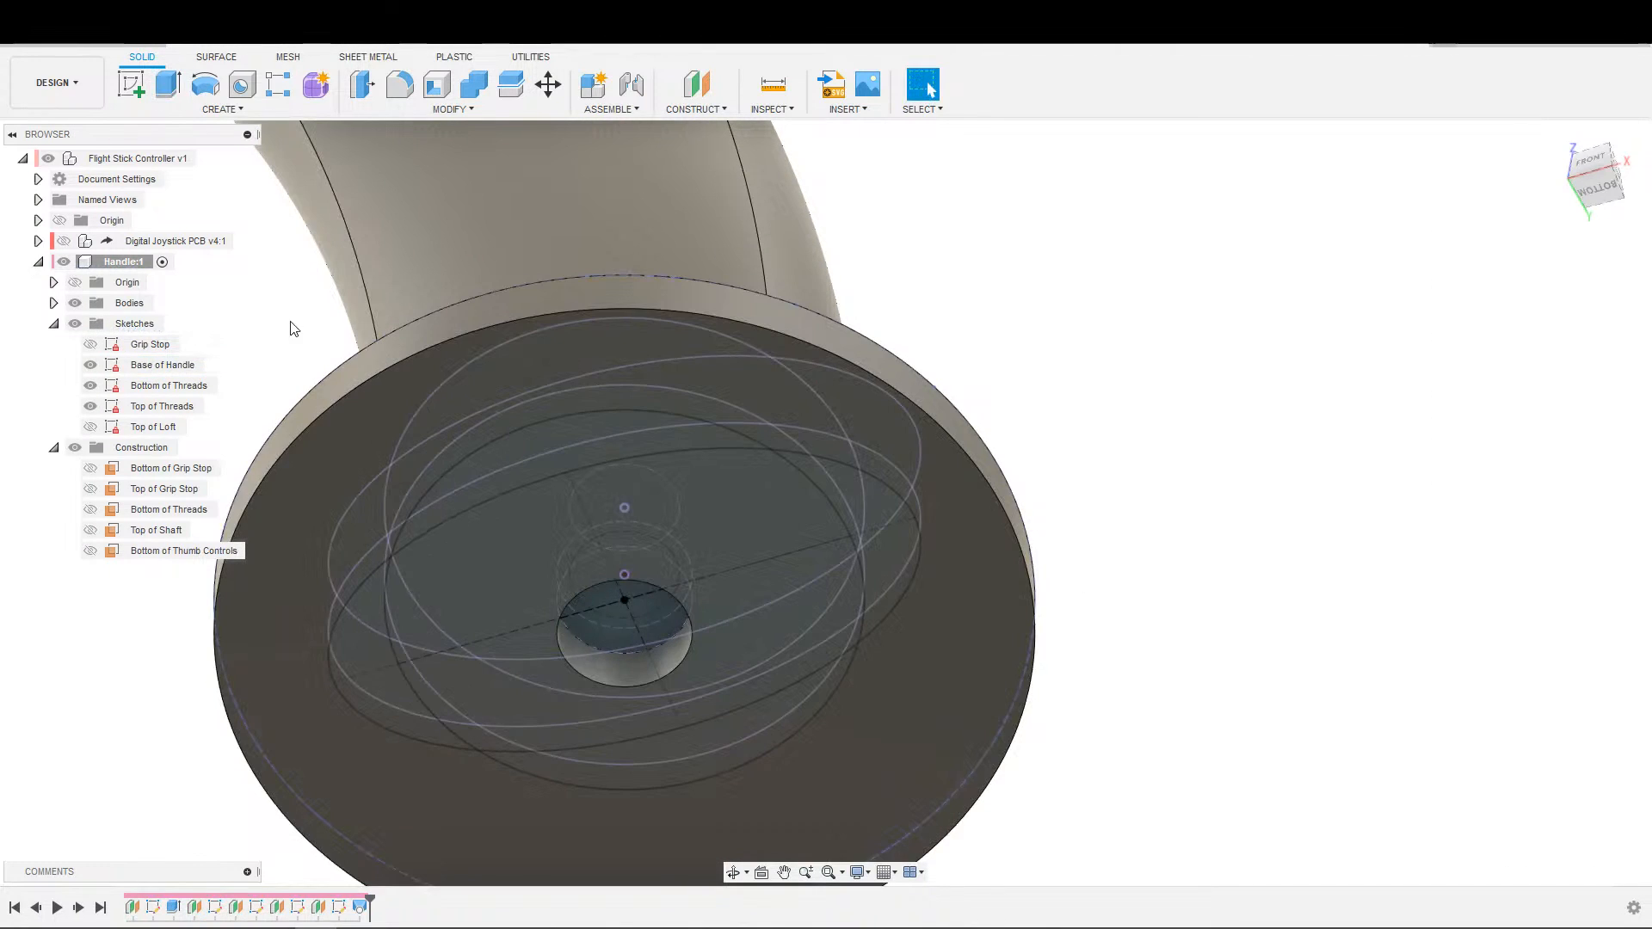
With the bodies hidden, convert the small central circle in the Base of Handle sketch back to regular geometry and finish the sketch.
double_click(163, 366)
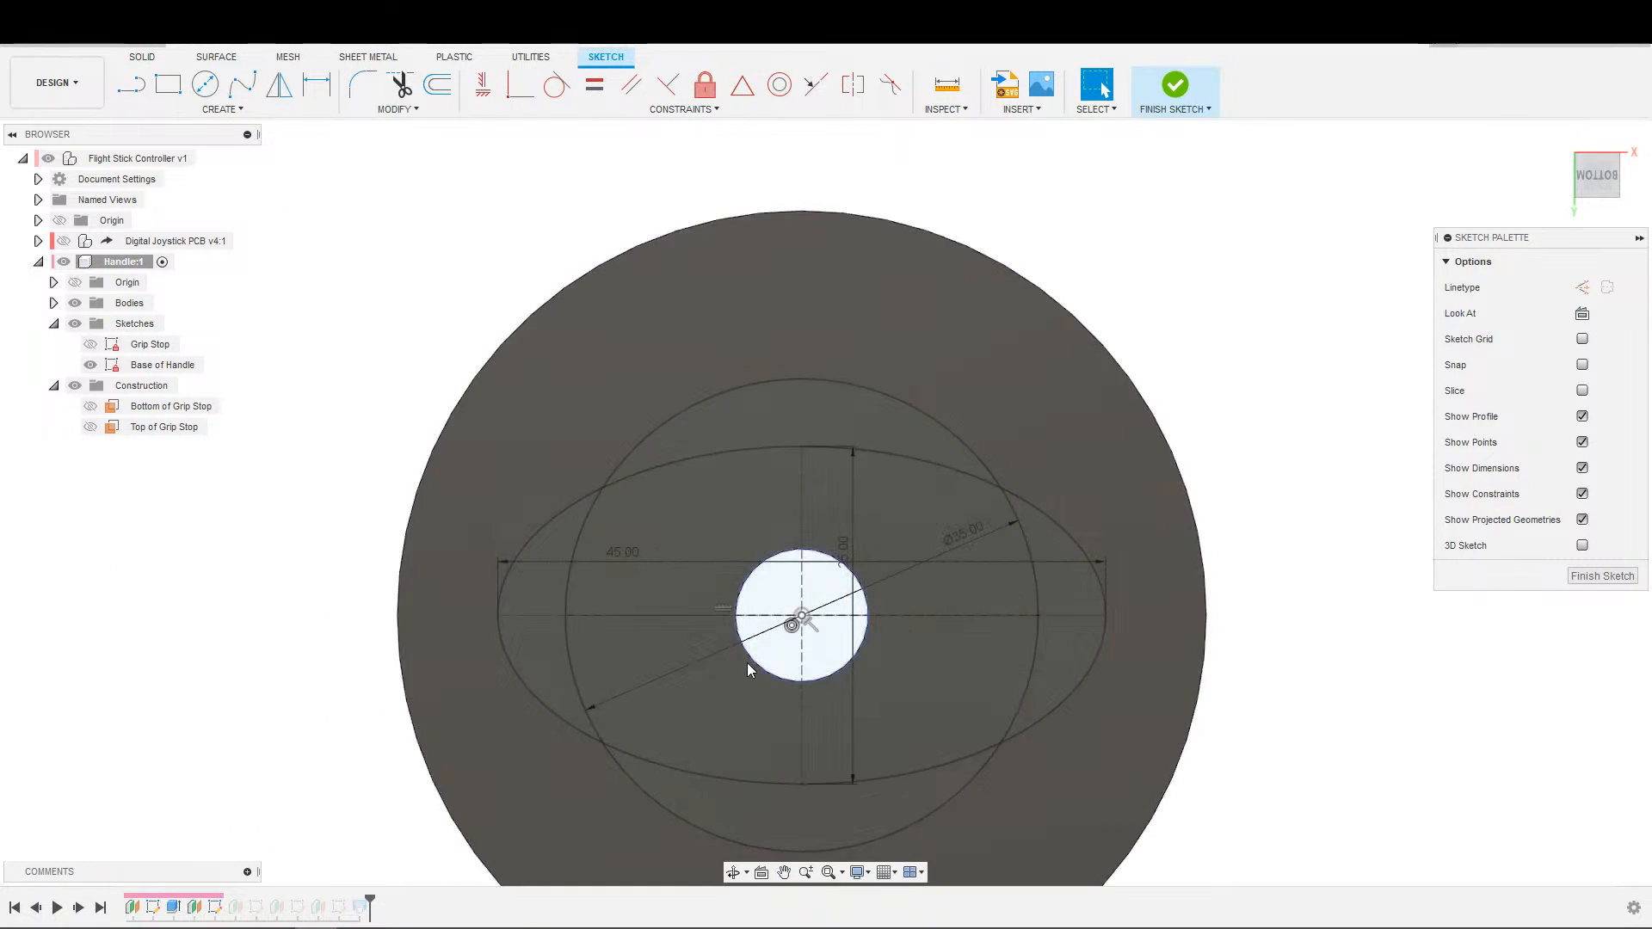
left_click(75, 306)
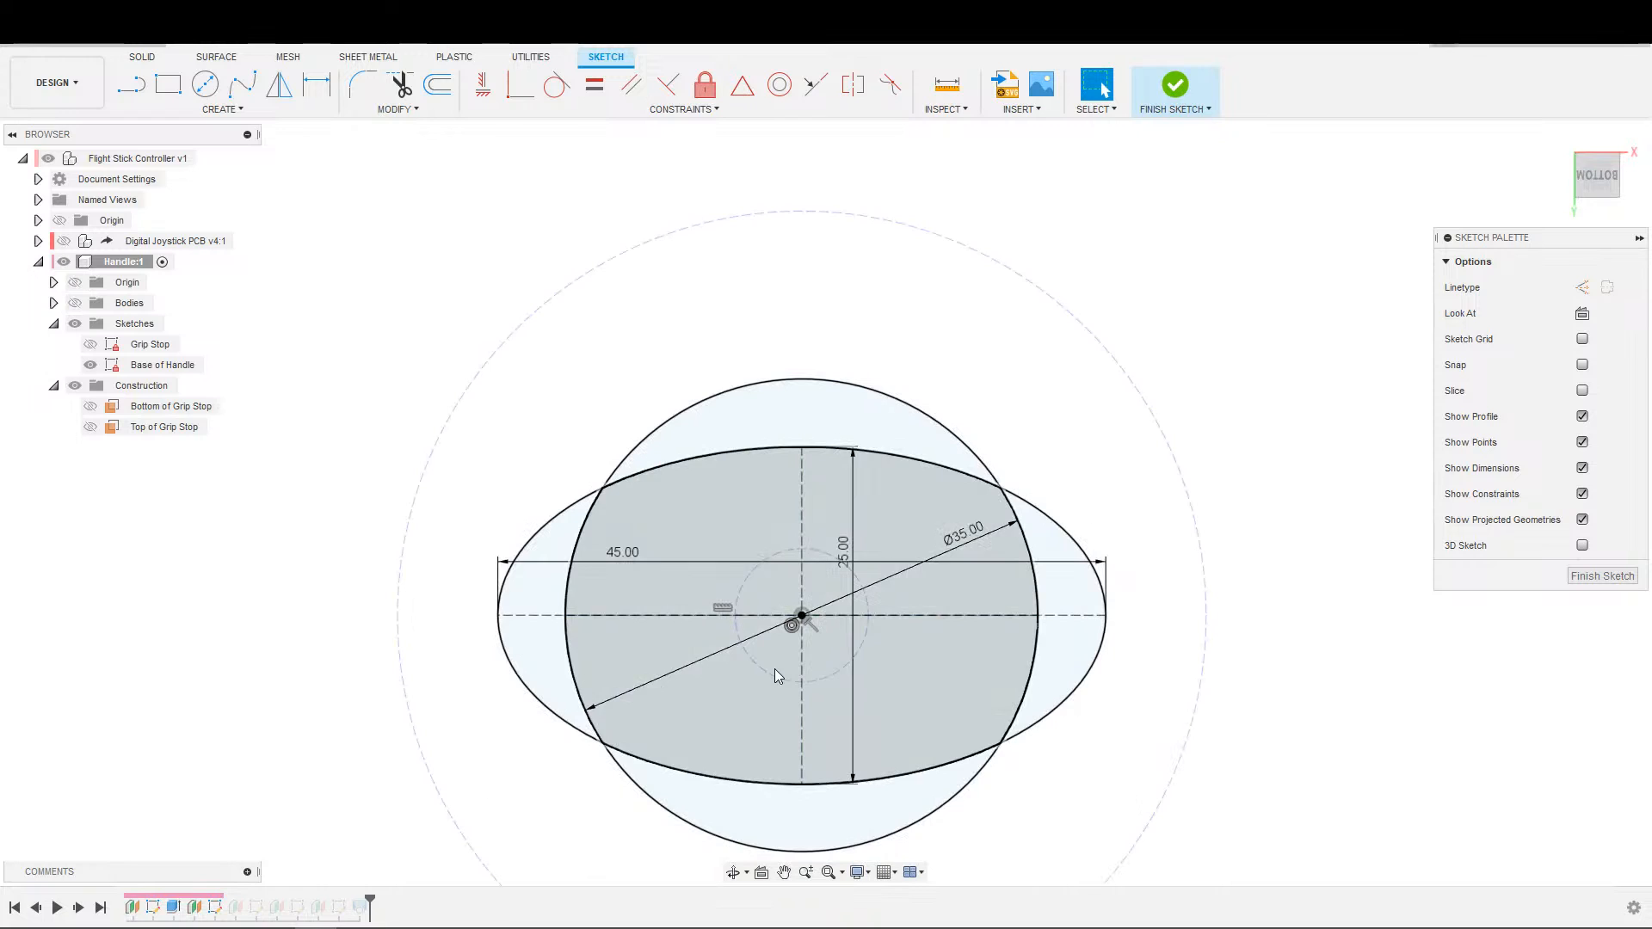
left_click(781, 679)
left_click(1175, 84)
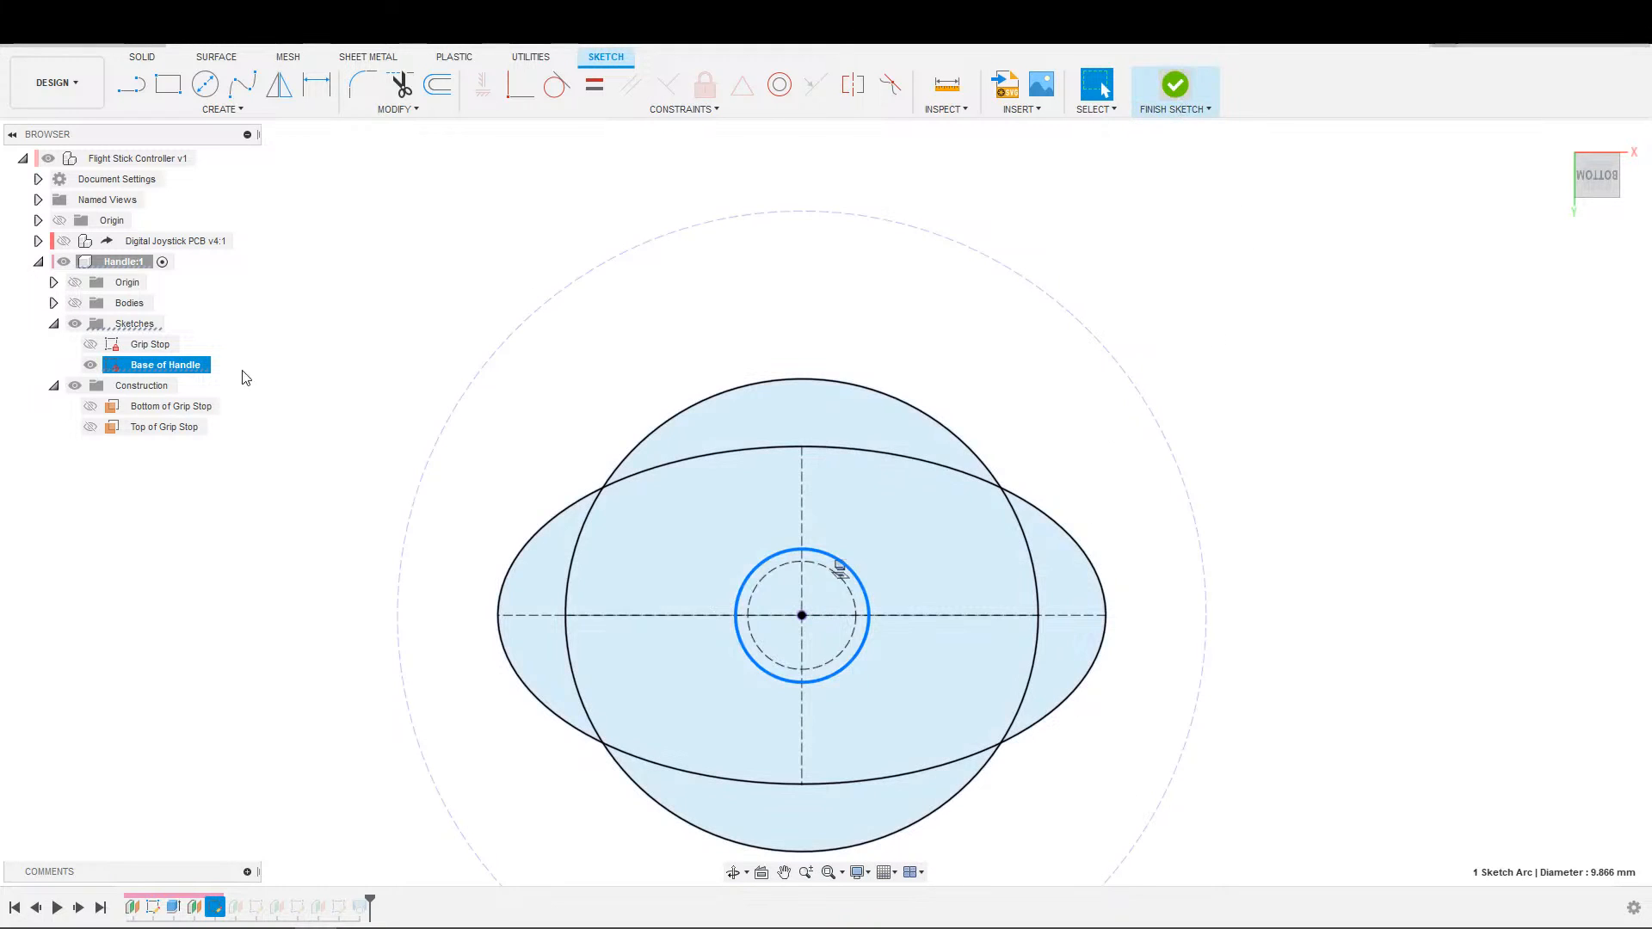
Convert the 8 mm circle in the Bottom of Threads sketch back to regular geometry and finish the sketch.
left_click(133, 387)
double_click(133, 387)
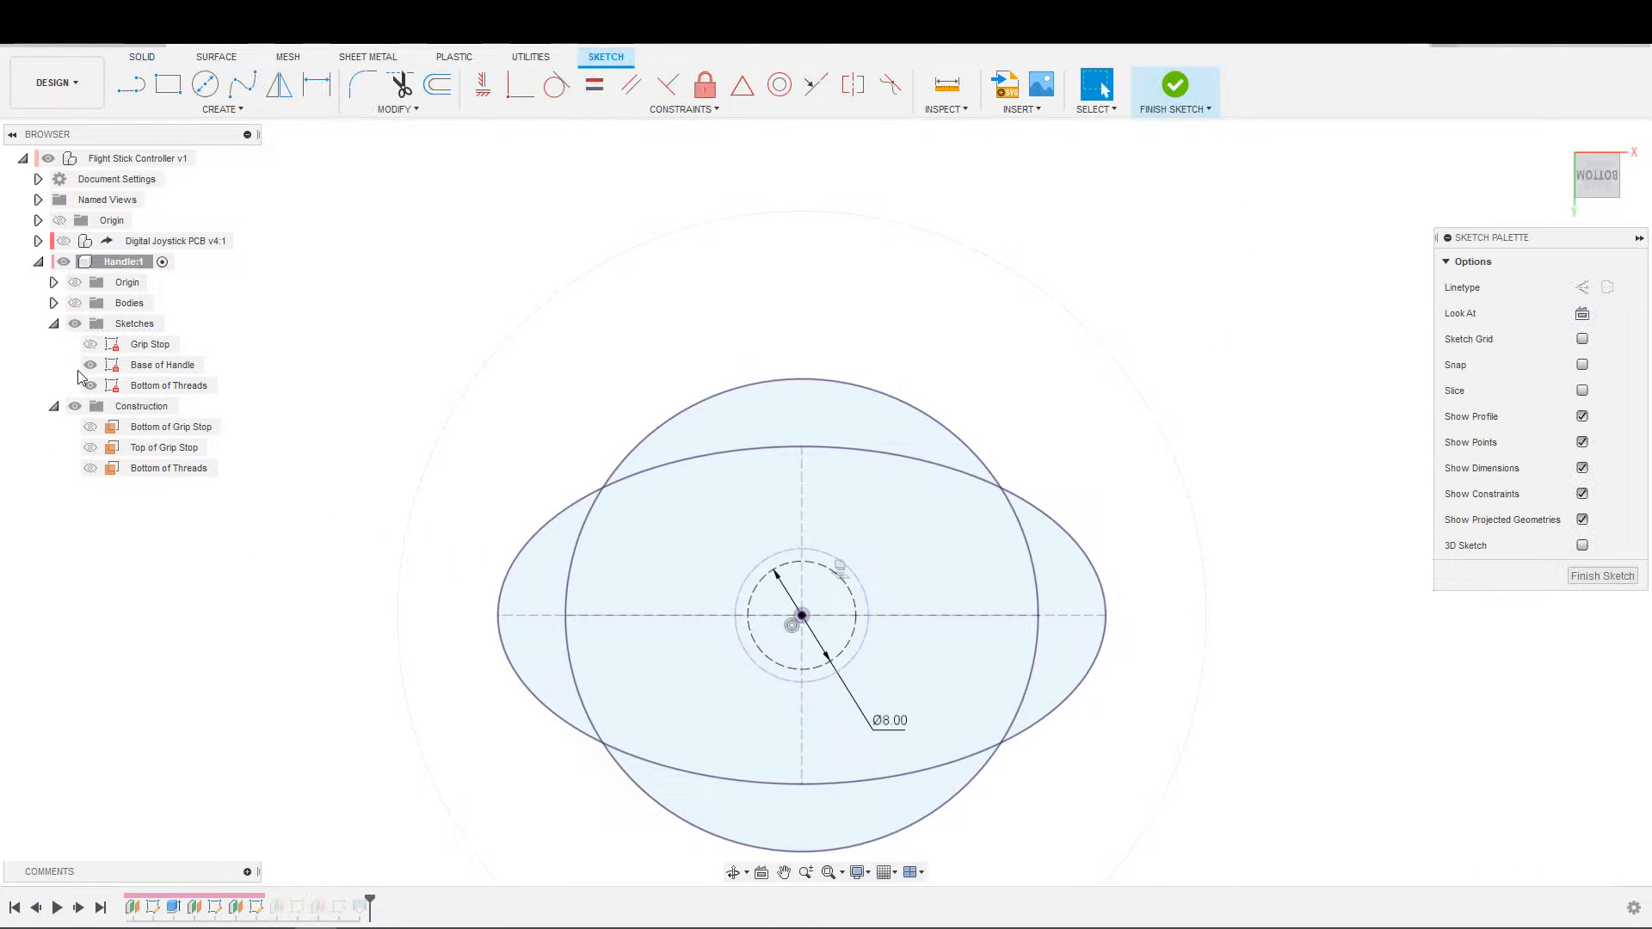
left_click(827, 663)
key("x")
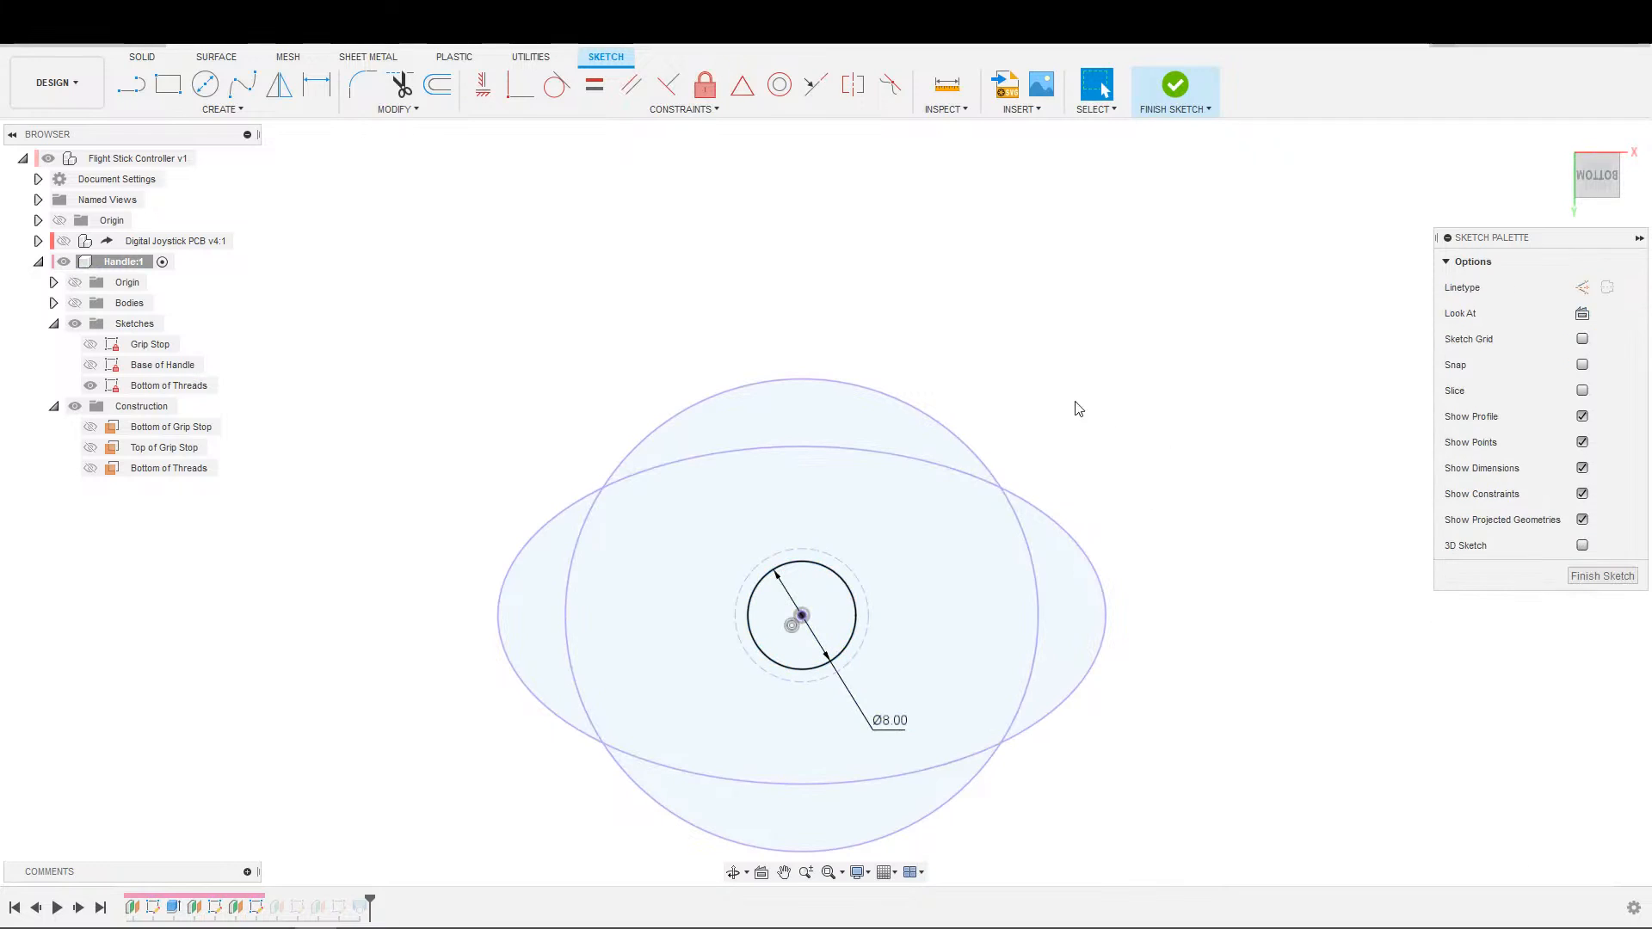
left_click(1161, 94)
Convert the central circle in the Top of Threads sketch from construction to regular geometry.
double_click(151, 408)
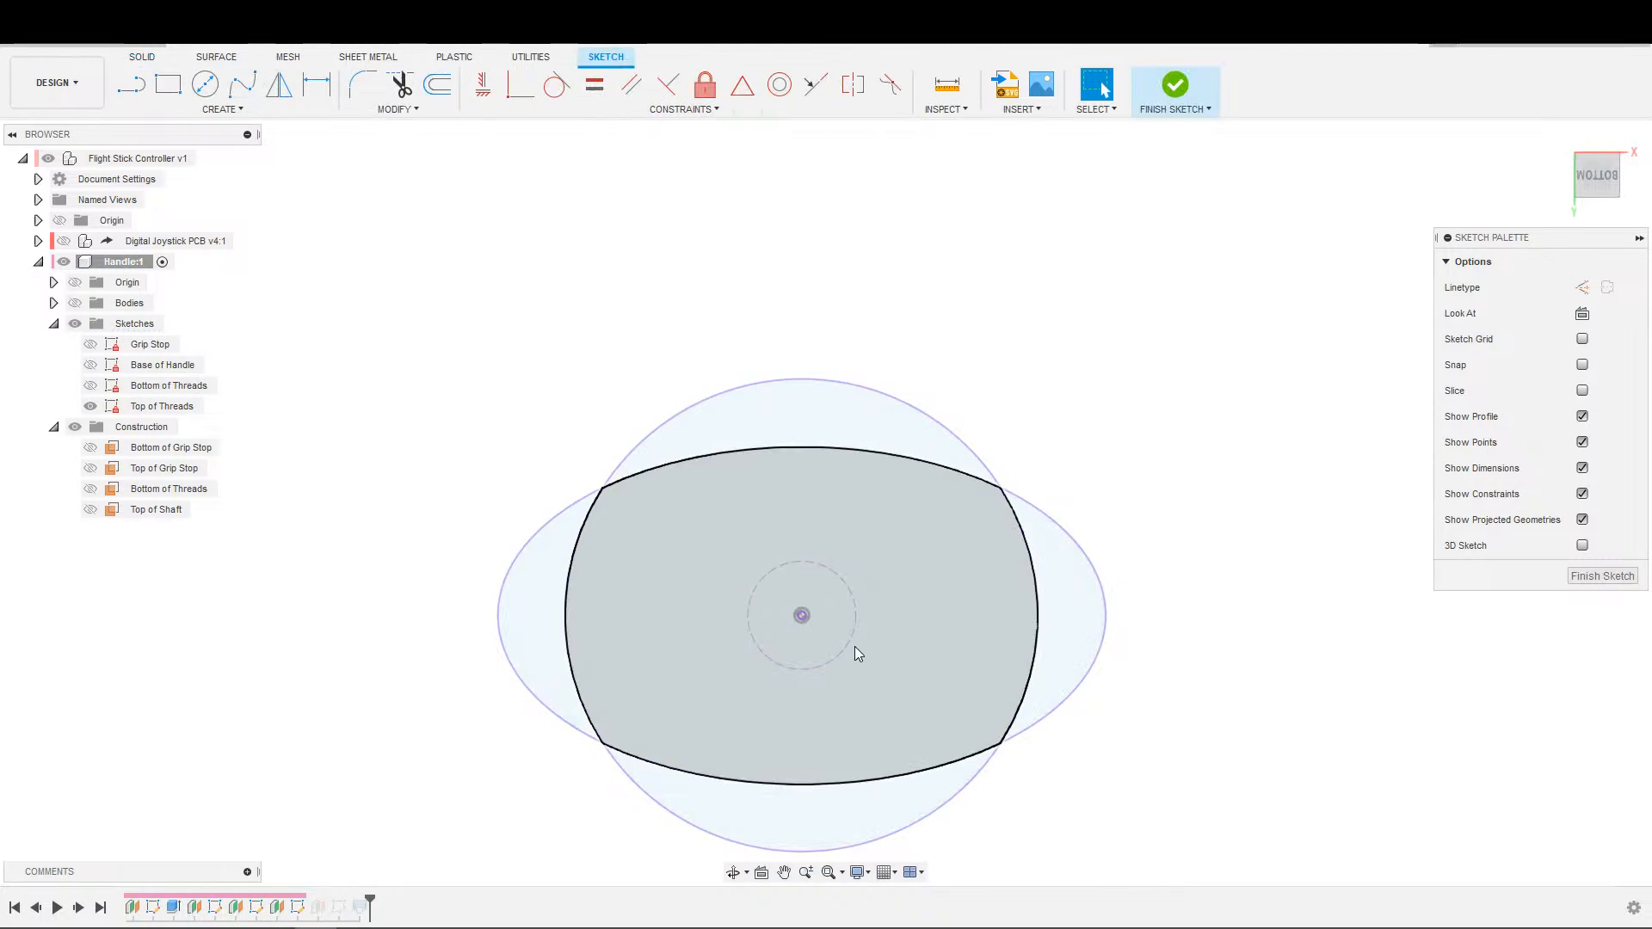
left_click(831, 657)
mouse_move(840, 591)
middle_mouse_down("shift")
mouse_move(1161, 450)
mouse_move(1203, 554)
middle_mouse_up("shift")
middle_click_drag(1172, 587, 1051, 809)
scroll(1052, 809, "down", 2)
middle_click_drag(1043, 681, 1036, 811)
scroll(1037, 811, "up", 2)
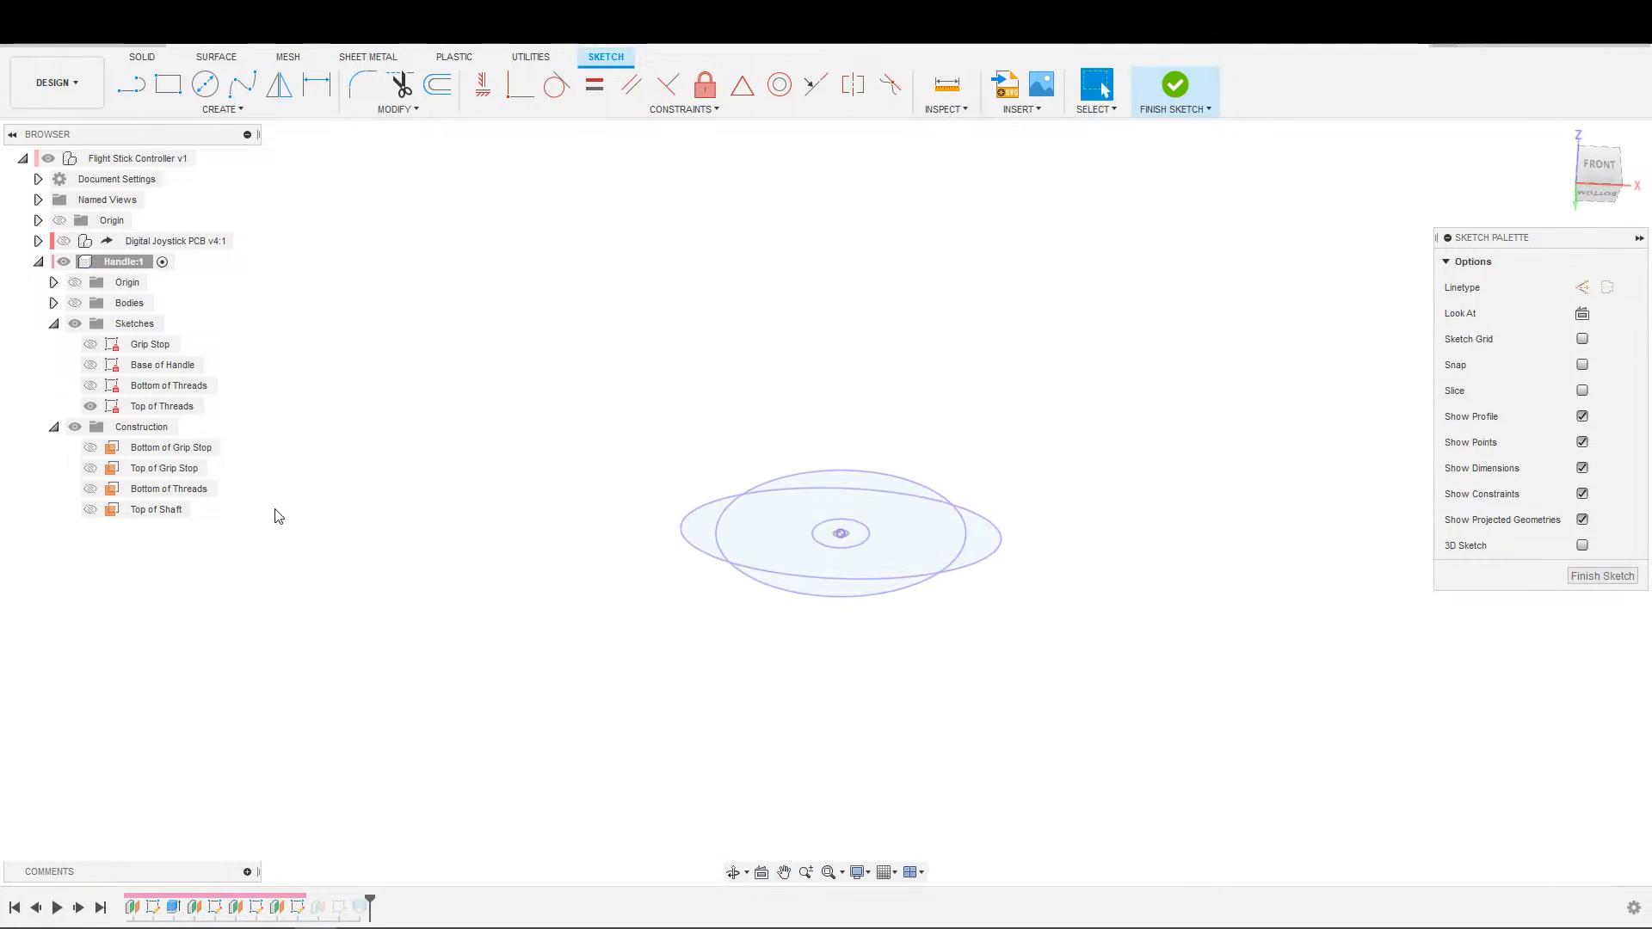
Return the central circle in the Top of Threads sketch to construction geometry and finish the sketch.
scroll(895, 568, "up", 2)
left_click(850, 533)
key("x")
left_click(931, 728)
scroll(930, 728, "down", 1)
scroll(916, 719, "up", 1)
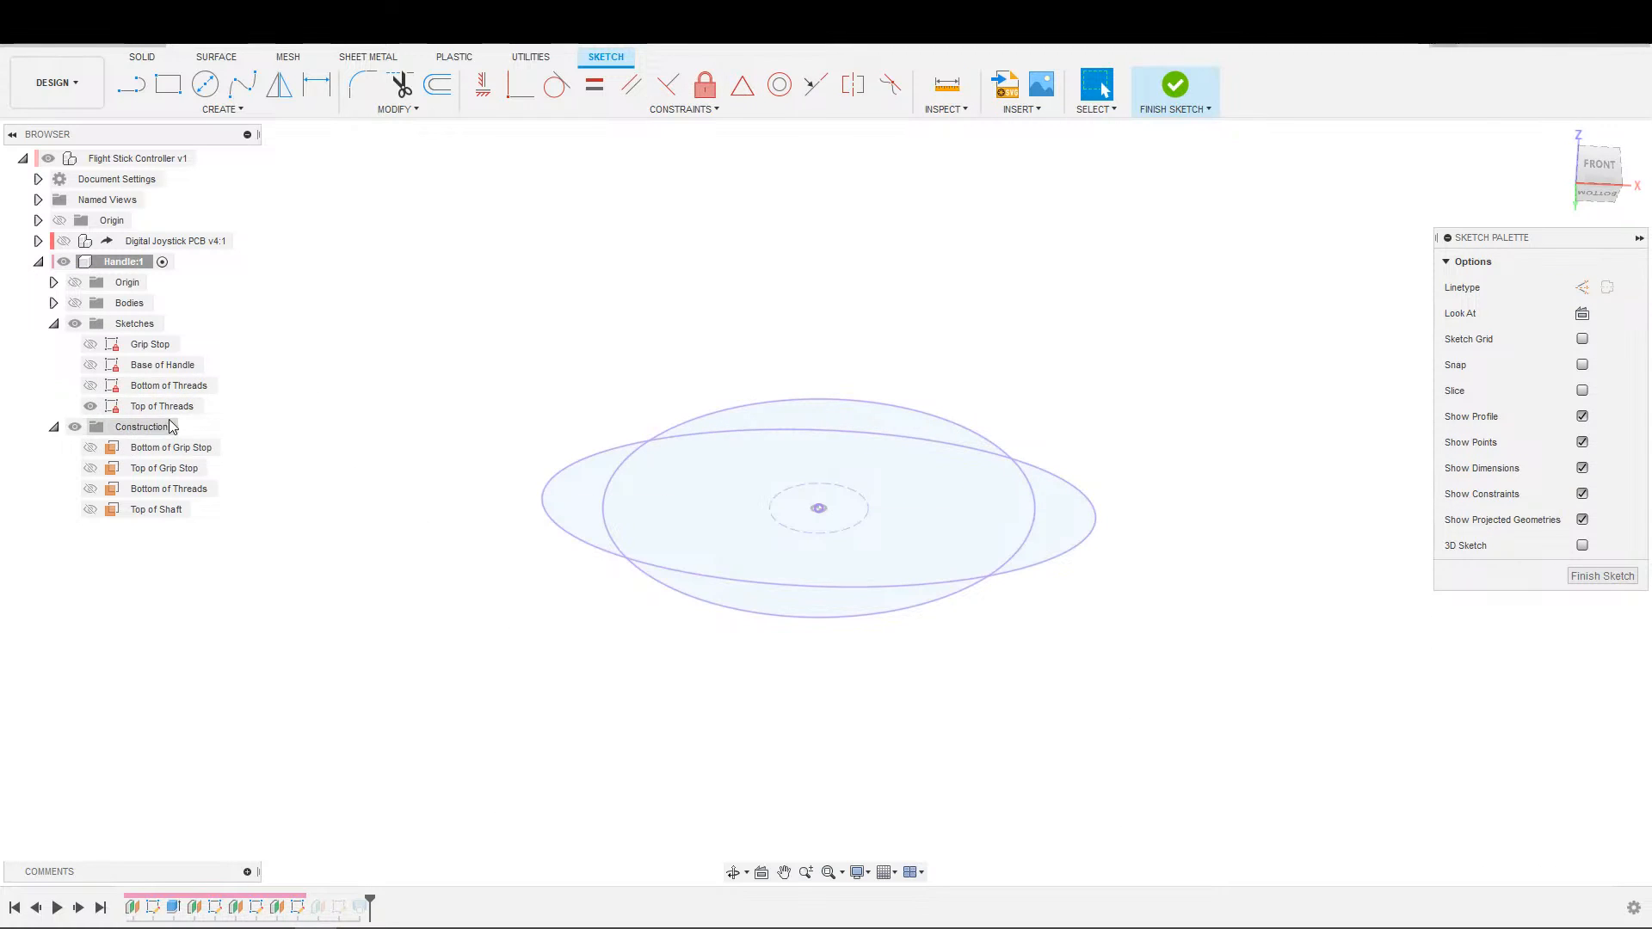
left_click(1176, 86)
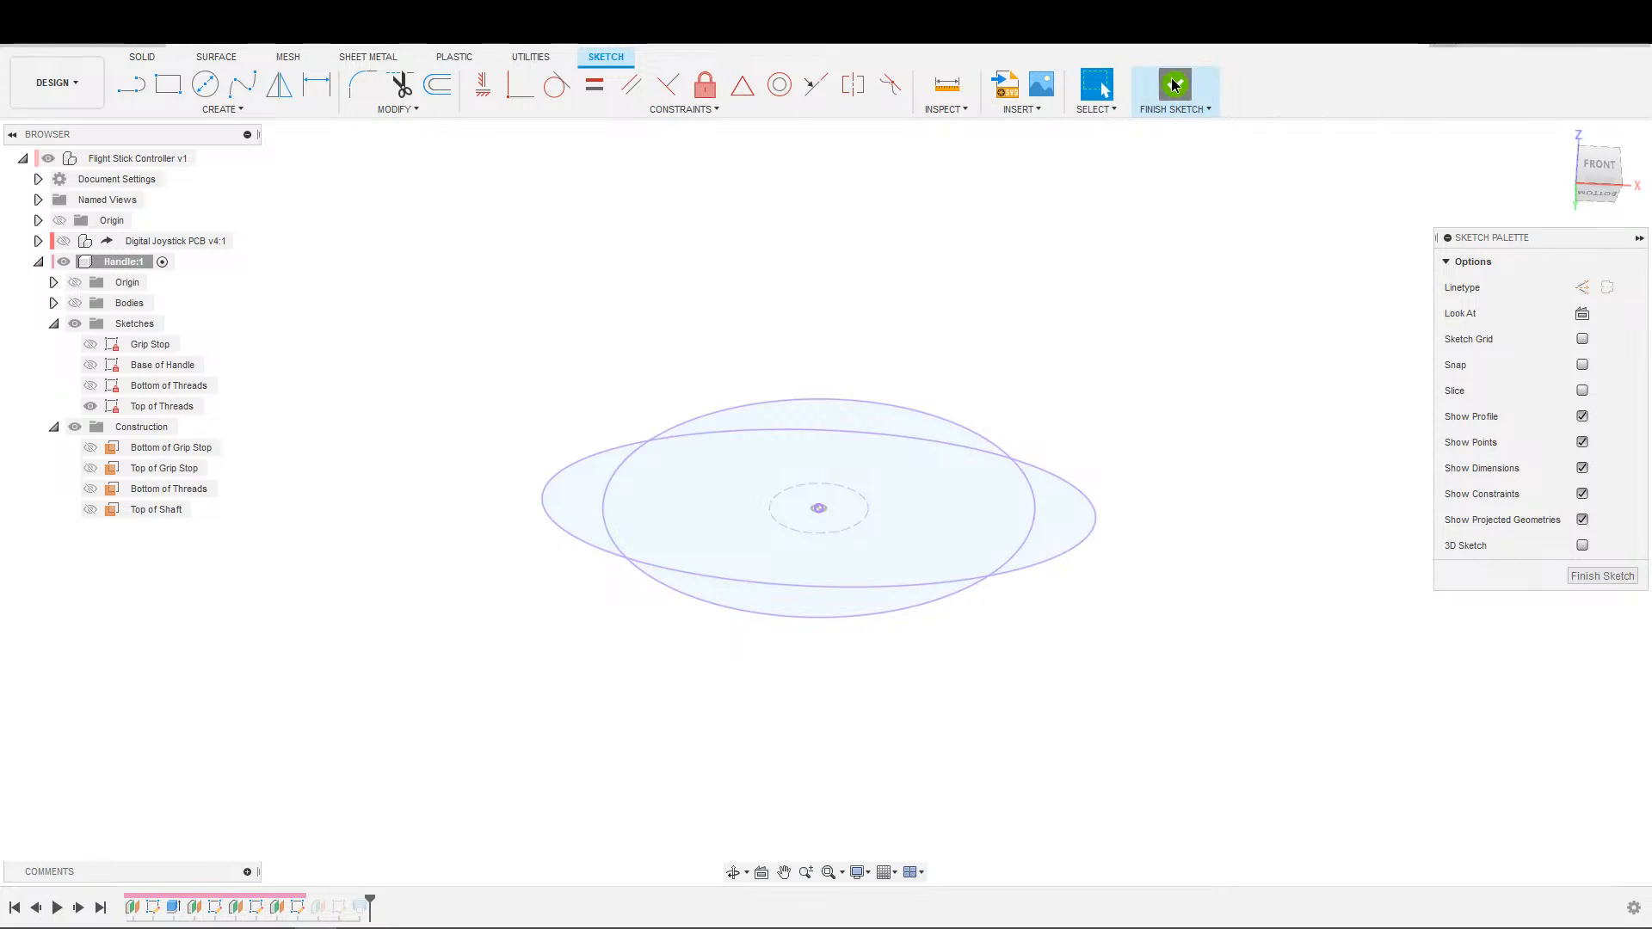
Hide the Top of Threads sketch and show the Base of Handle and Bottom of Threads sketches.
left_click(92, 406)
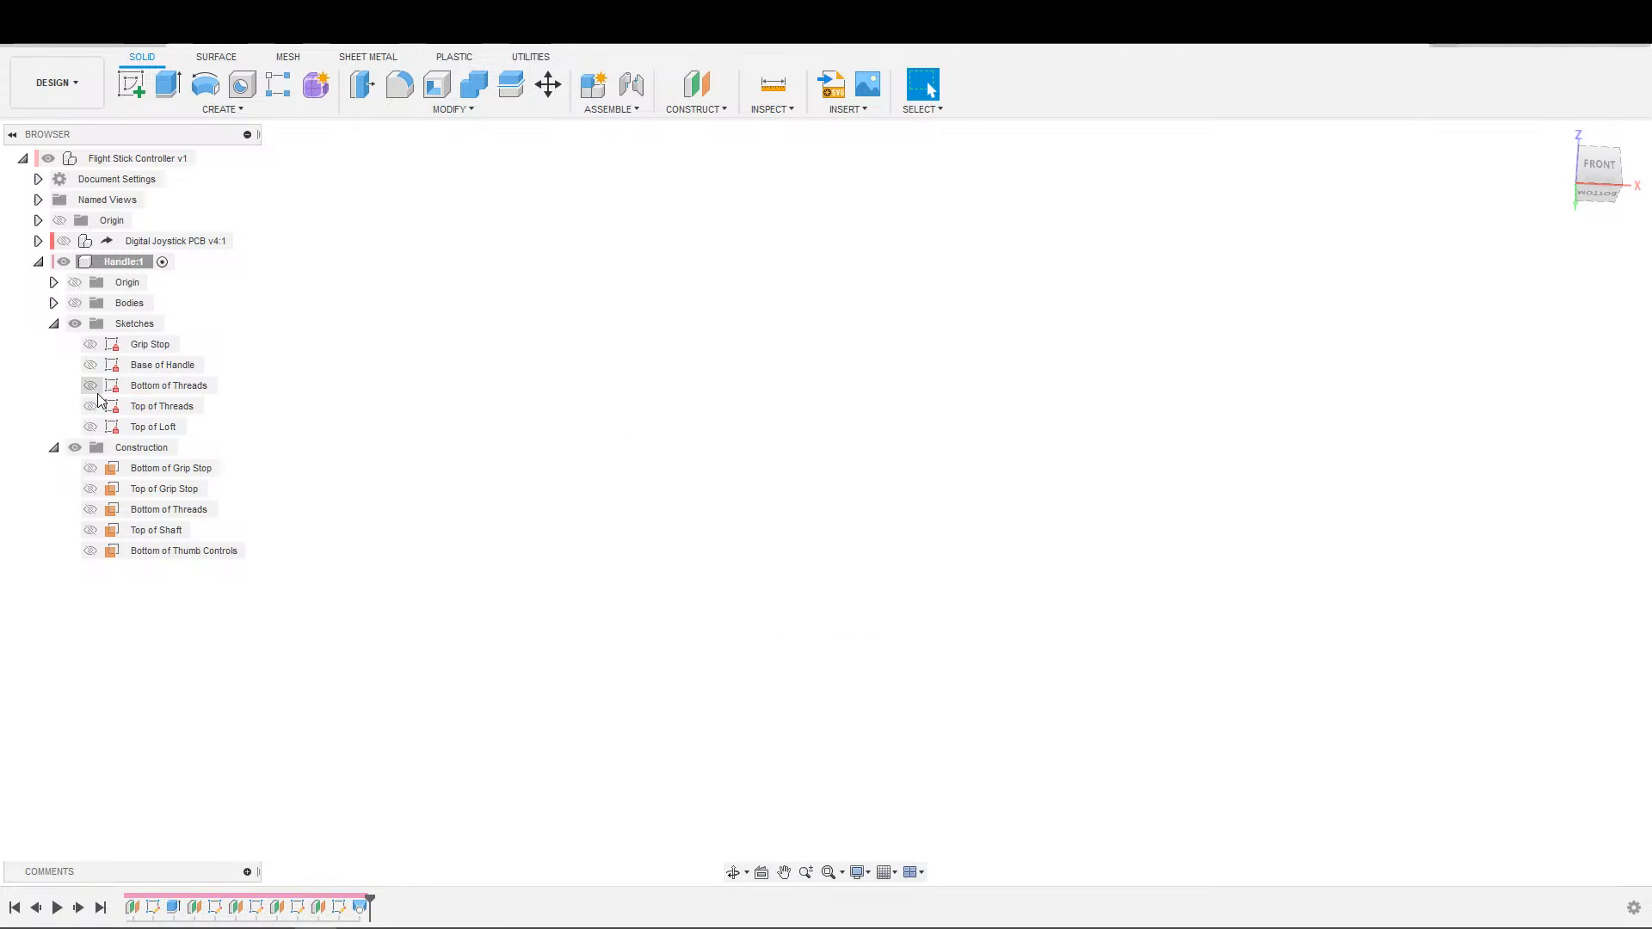
left_click(93, 386)
left_click(97, 364)
middle_click_drag(1018, 600, 934, 643, "shift")
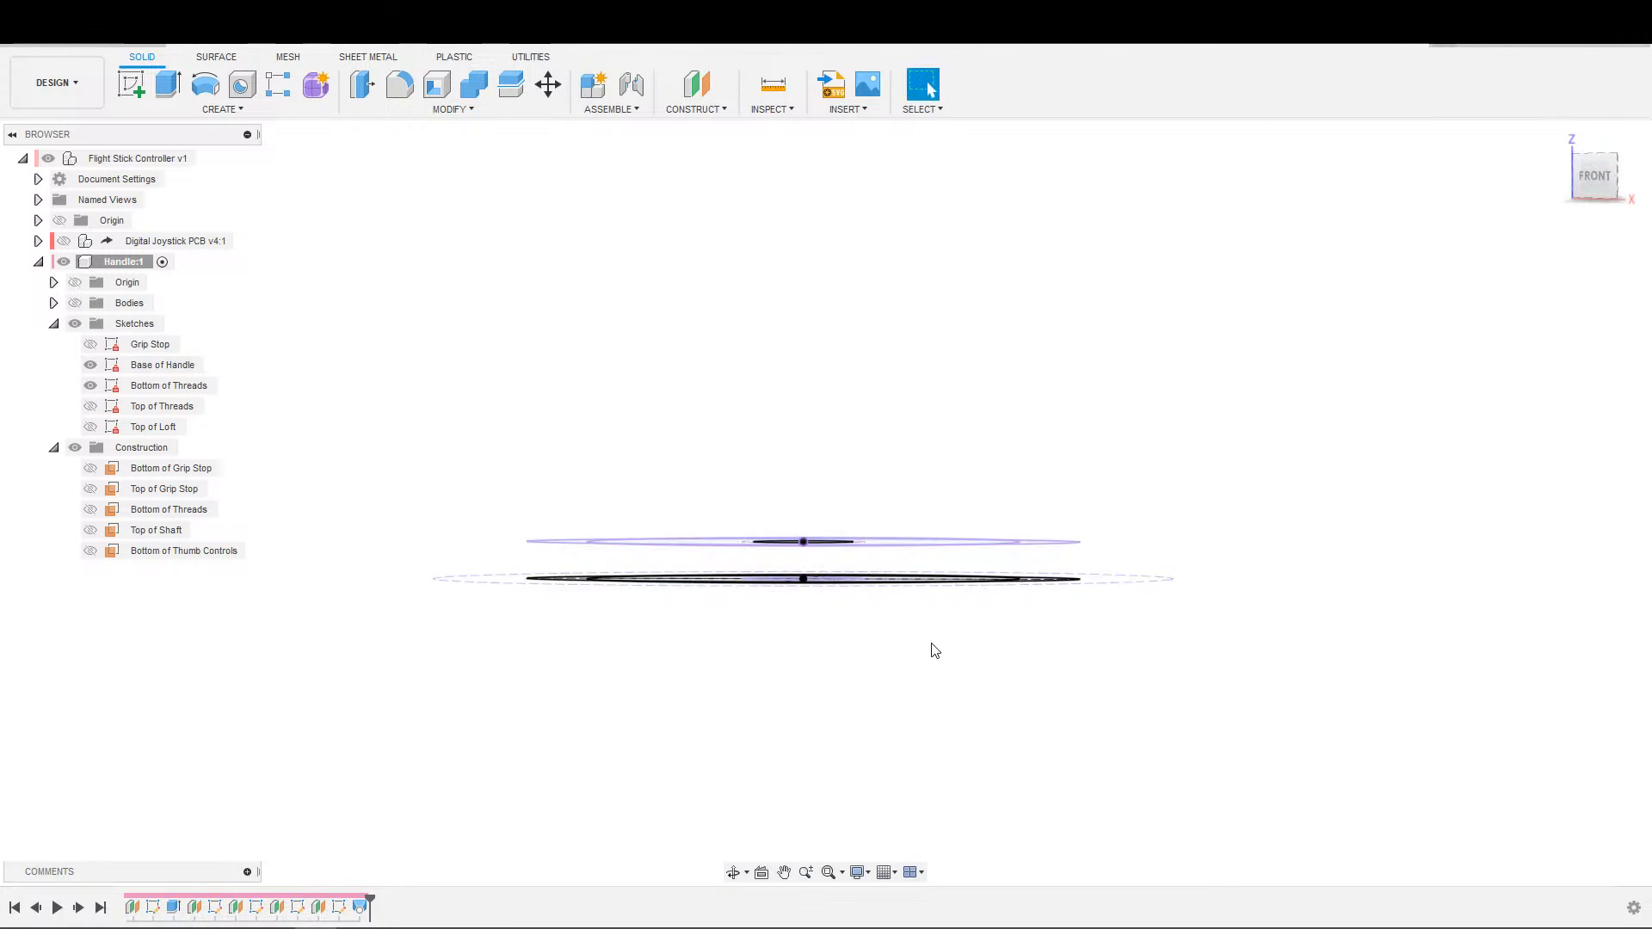
Set up an extrusion of the small central circle in the Base of Handle sketch up to the Bottom of Threads plane.
scroll(790, 643, "up", 3)
key("e")
middle_click_drag(826, 638, 817, 611, "shift")
left_click(813, 609)
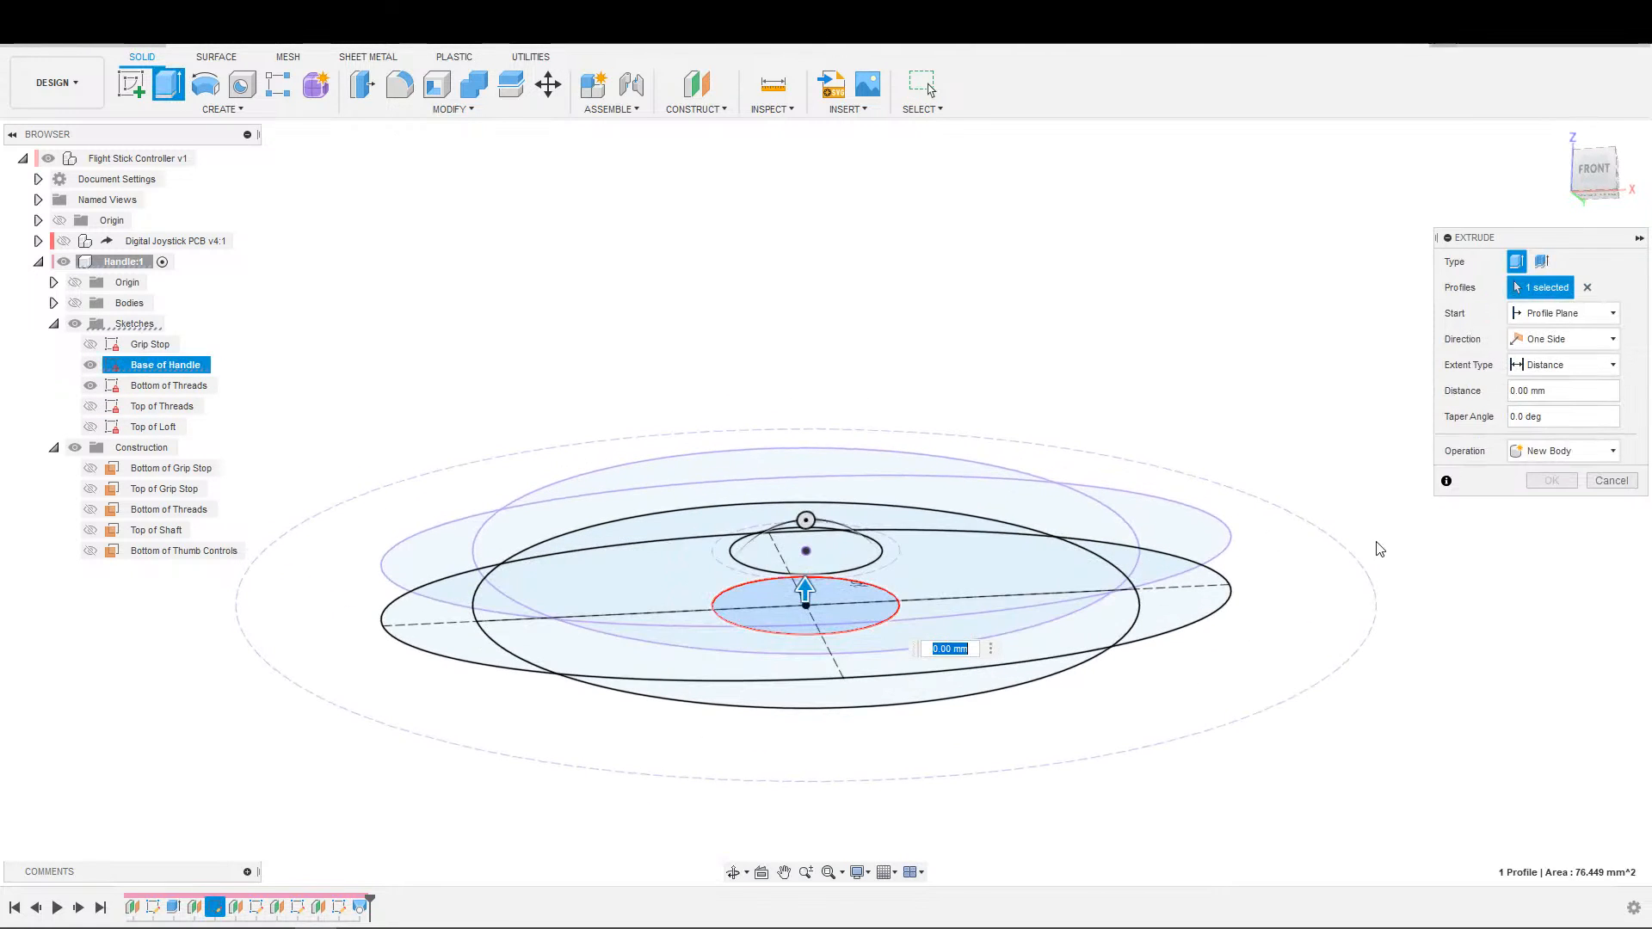
left_click(1554, 367)
left_click(1549, 404)
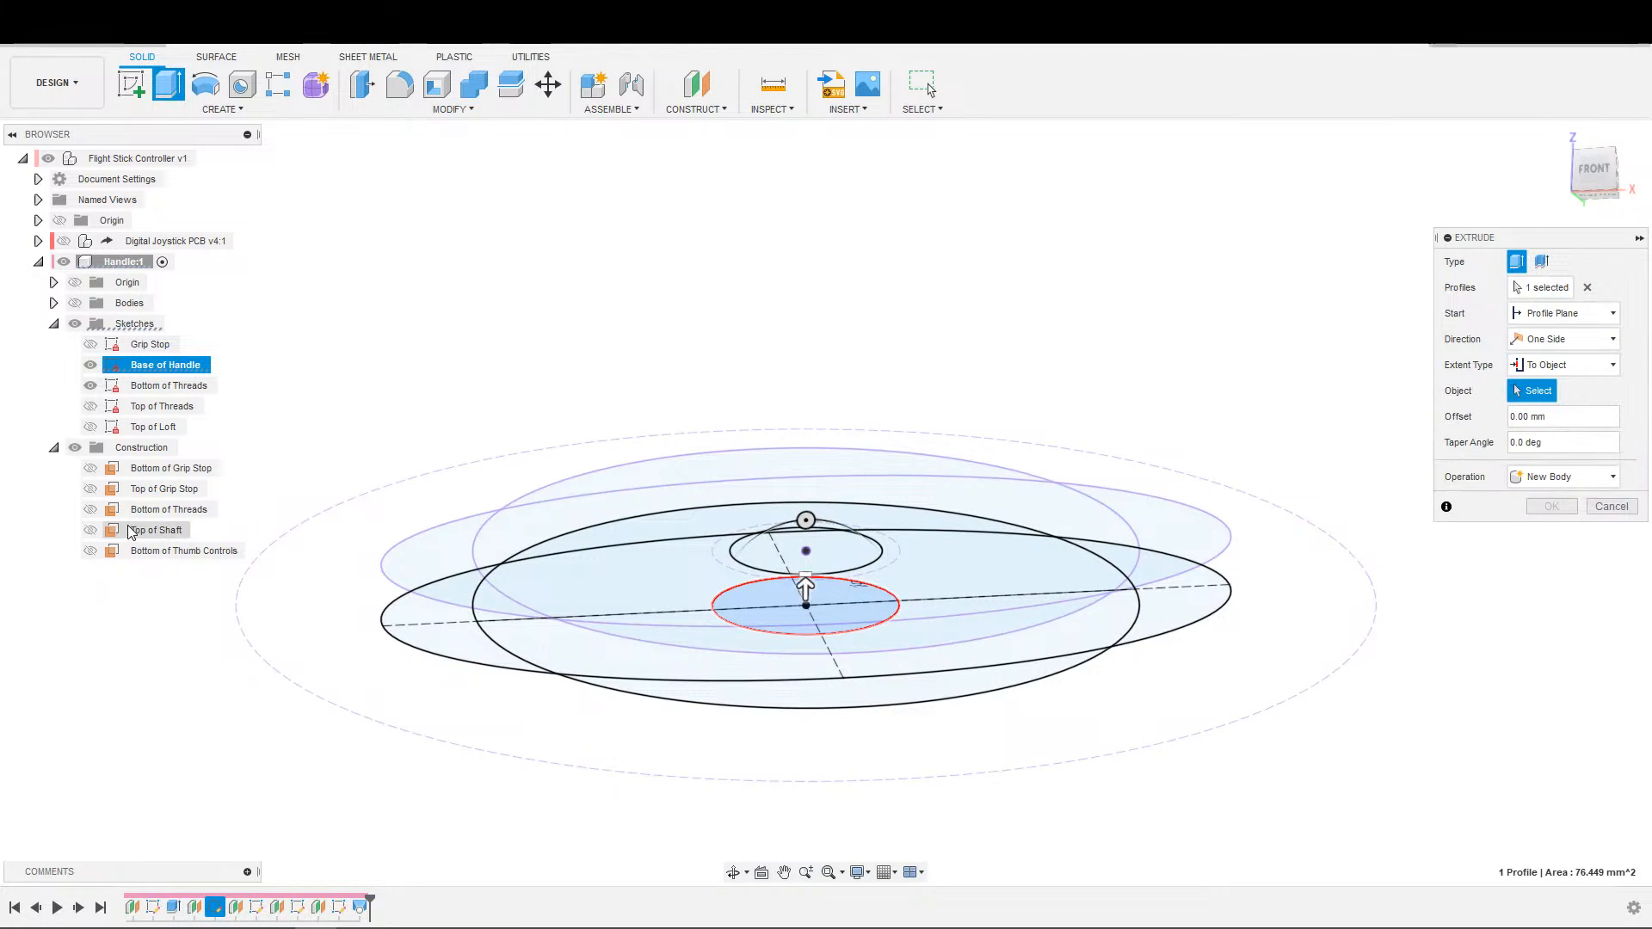
left_click(168, 509)
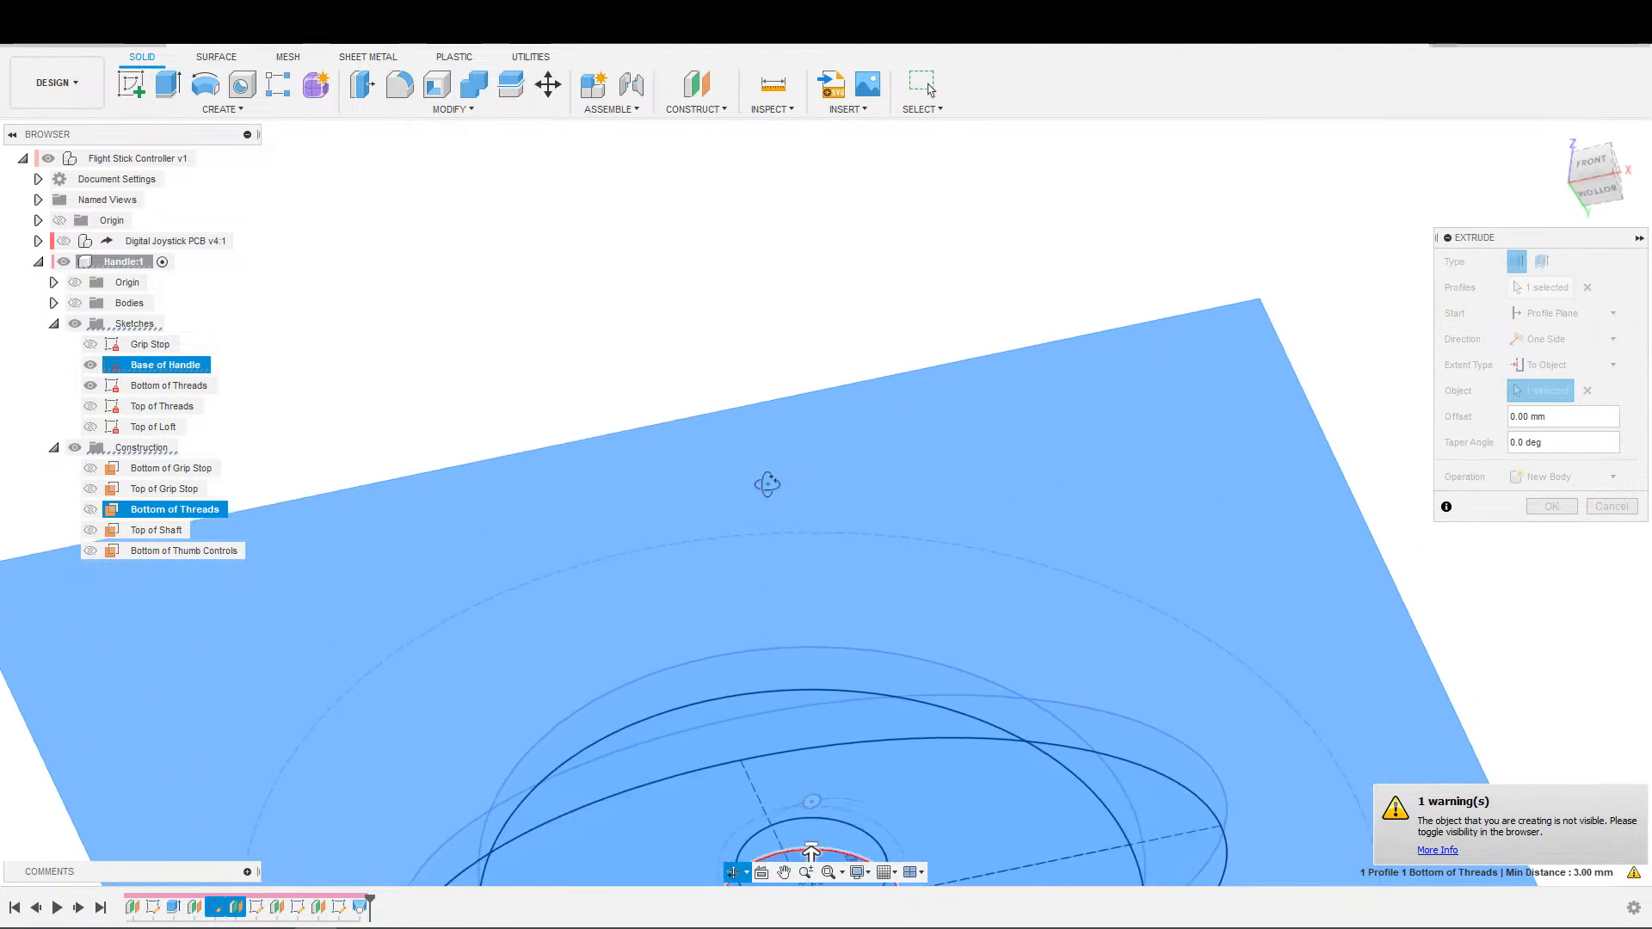
Show the bodies and apply the central circle's extrusion as a cut.
left_click(75, 304)
scroll(719, 627, "down", 5)
middle_click_drag(911, 678, 1096, 664, "shift")
middle_click_drag(1034, 528, 1040, 648)
scroll(1039, 658, "up", 5)
middle_click_drag(1036, 741, 1050, 778, "shift")
middle_click_drag(1110, 505, 1064, 514, "shift")
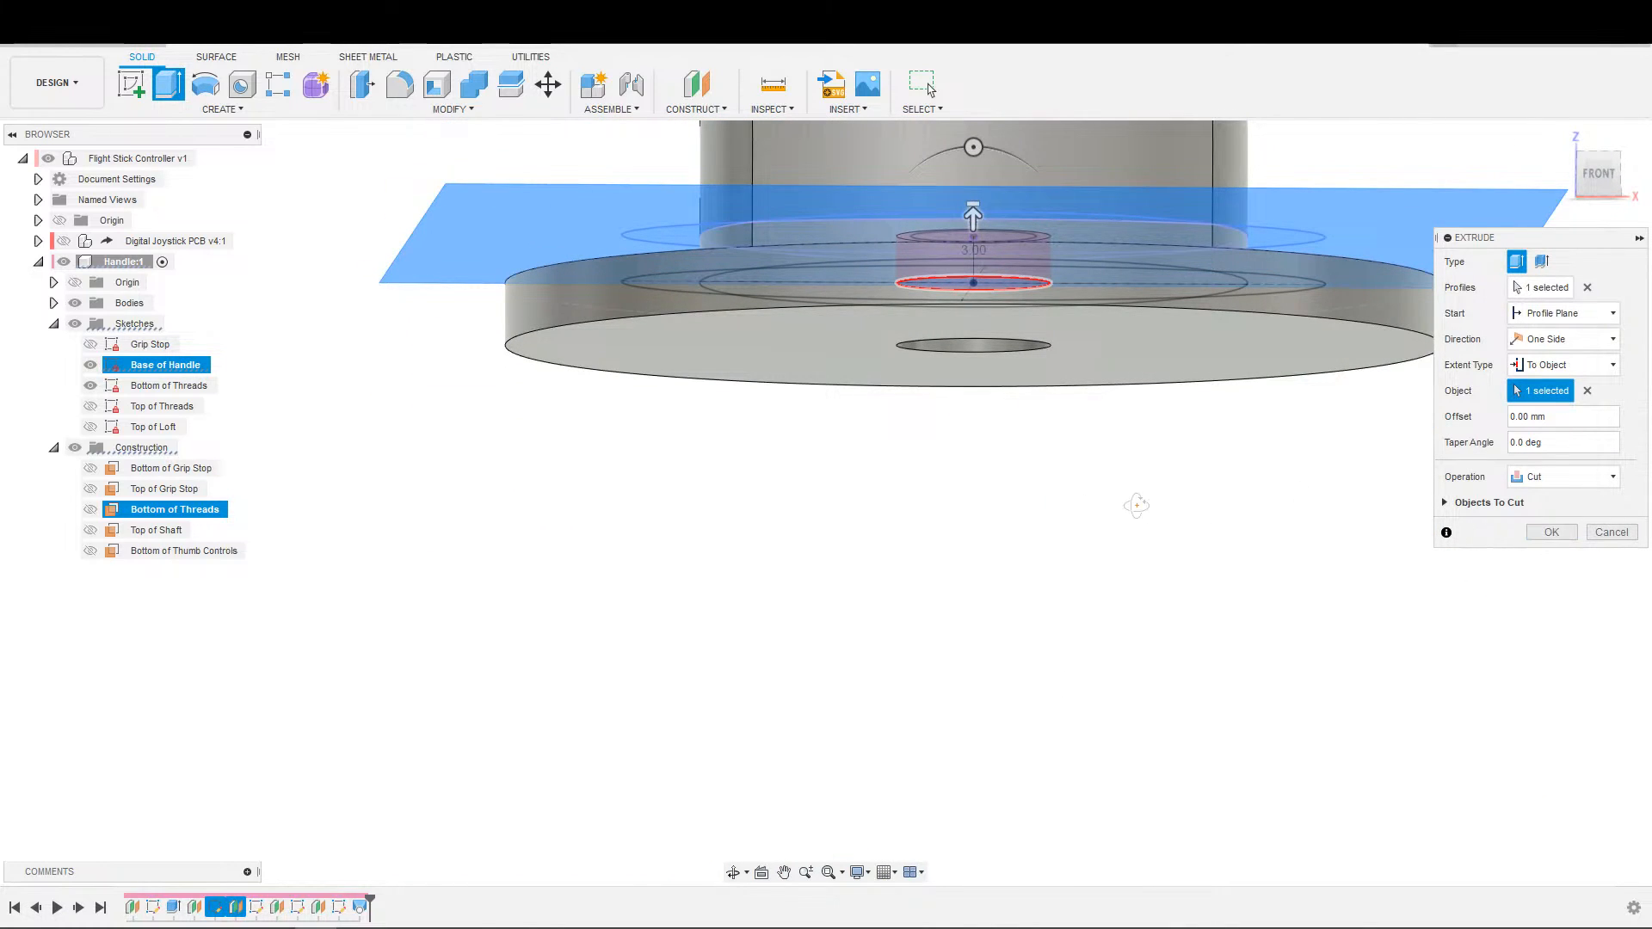
left_click(1551, 532)
Examine the shaft hole's wall and its depth from the underside and front of the grip stop.
middle_click_drag(1509, 539, 907, 333, "shift")
scroll(928, 547, "up", 5)
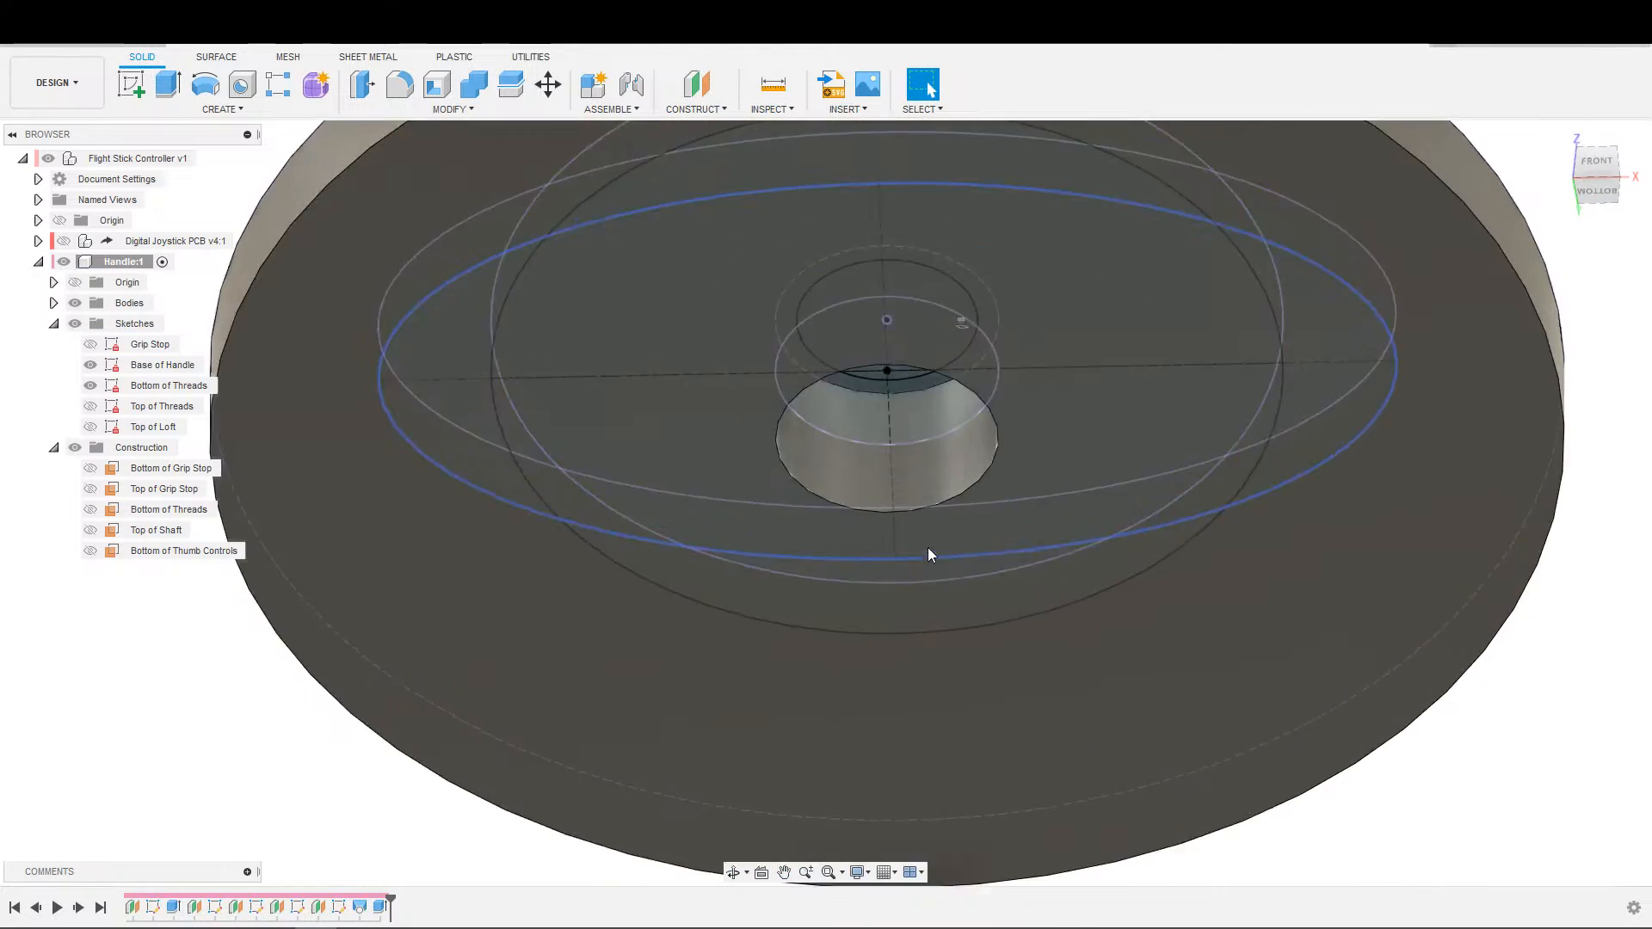
left_click(900, 452)
scroll(896, 449, "down", 5)
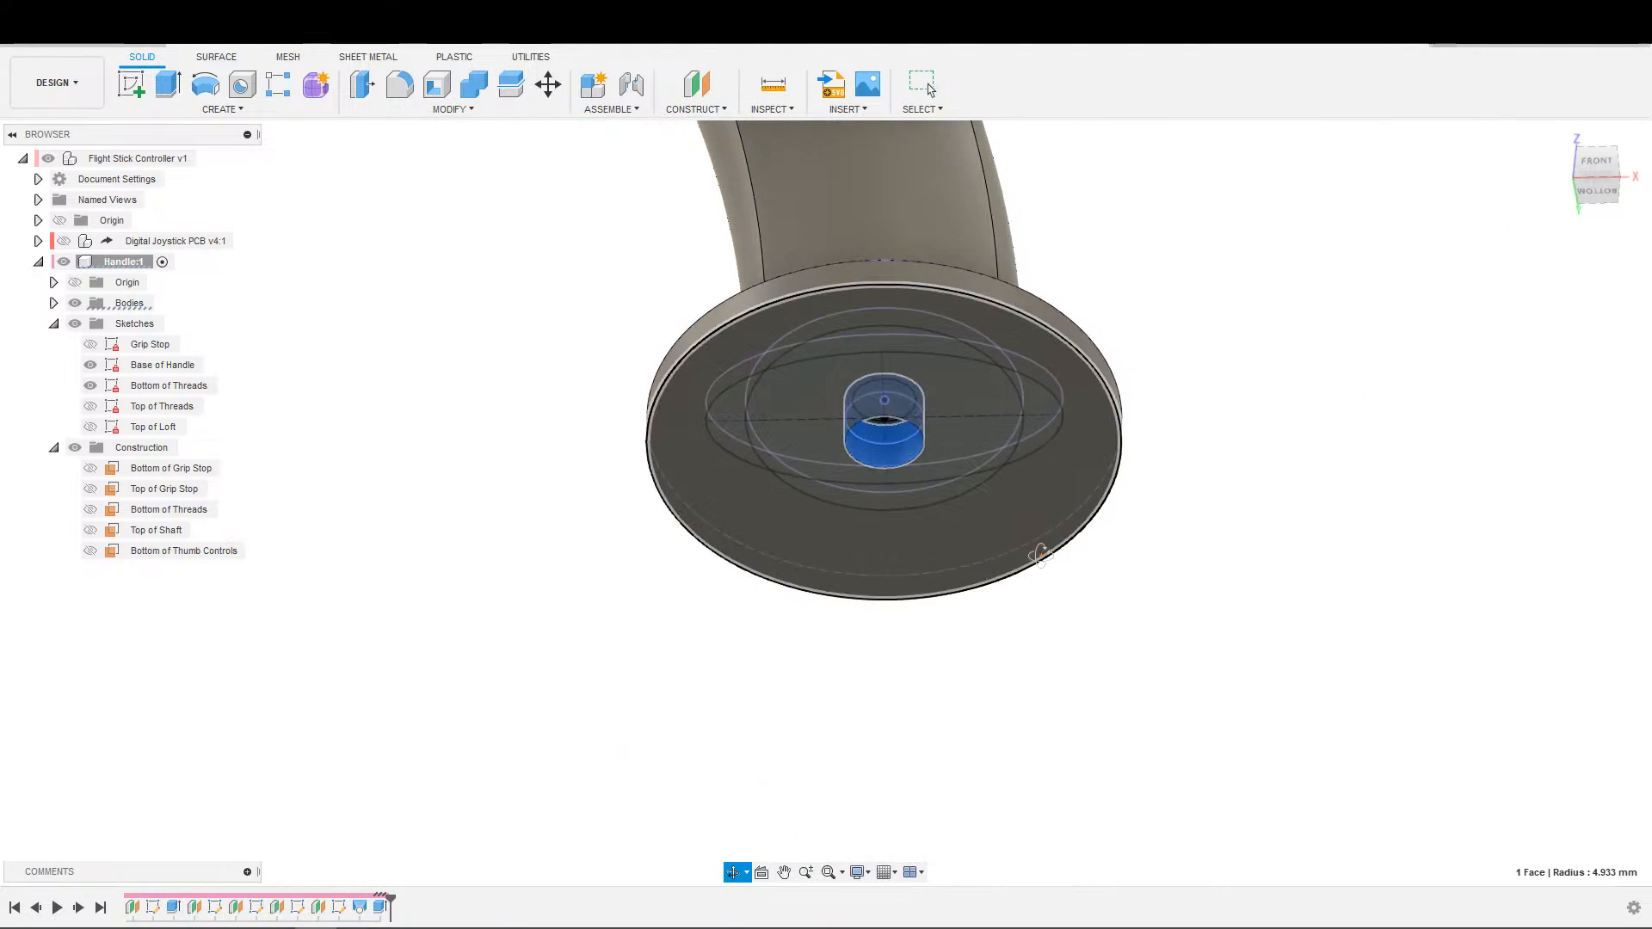
middle_click_drag(876, 456, 1026, 600, "shift")
middle_click_drag(830, 413, 797, 745)
scroll(797, 745, "down", 2)
scroll(809, 680, "up", 4)
middle_click_drag(887, 538, 823, 626, "shift")
scroll(738, 801, "down", 2)
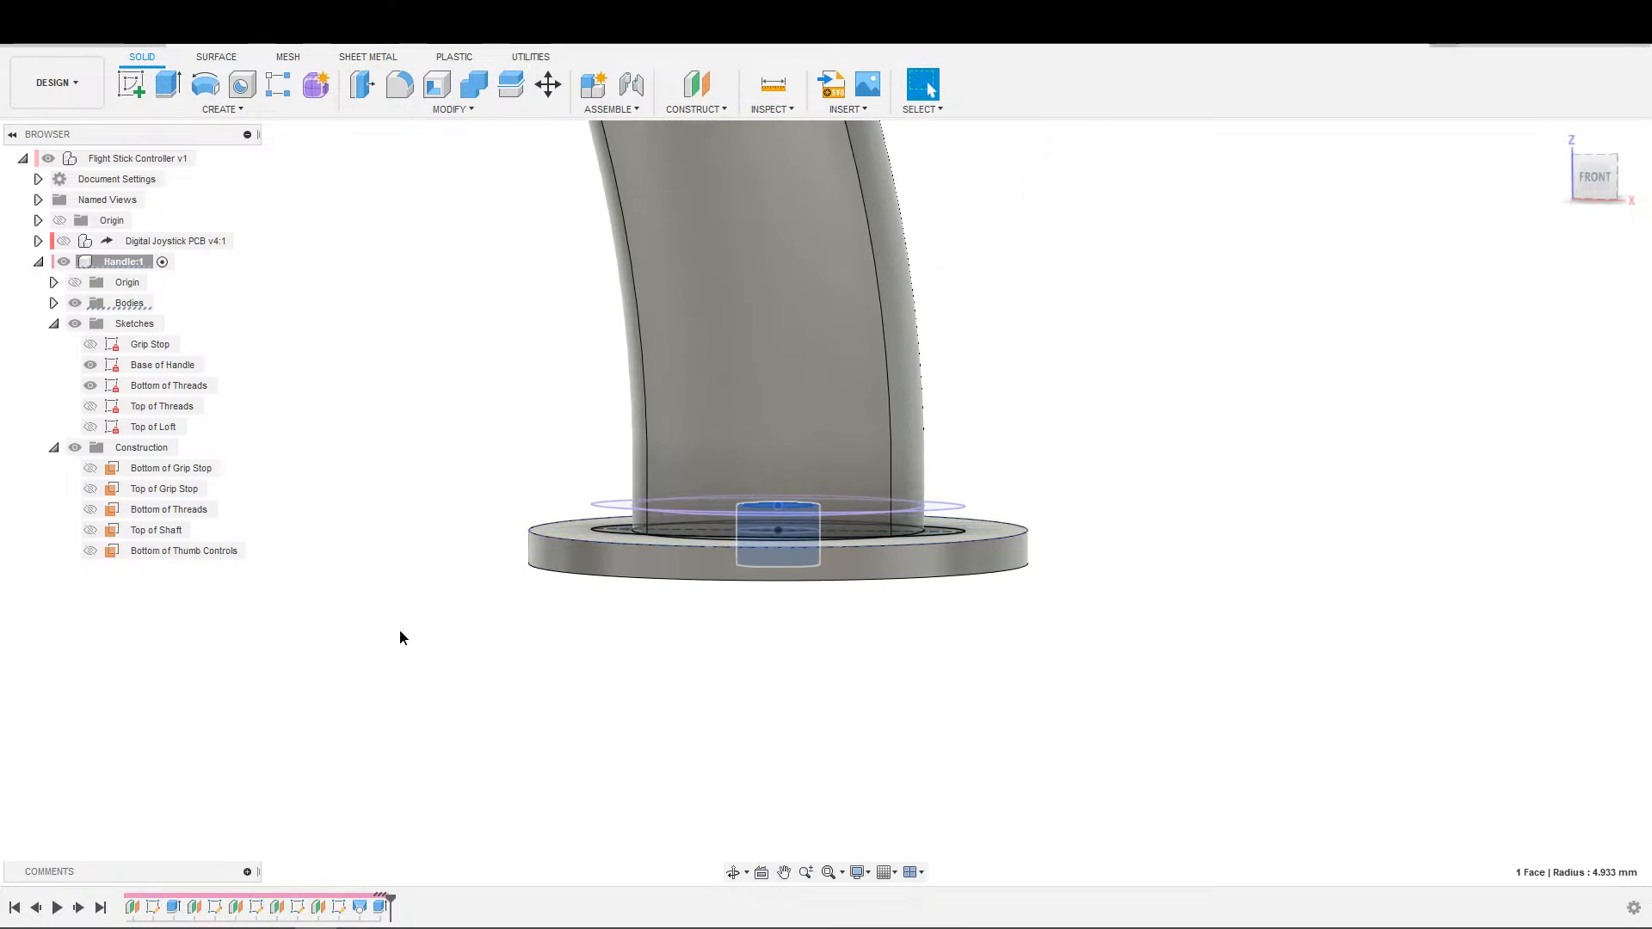
Begin an extrusion with the Base of Handle sketch hidden and only the Bottom of Threads sketch shown.
key("e")
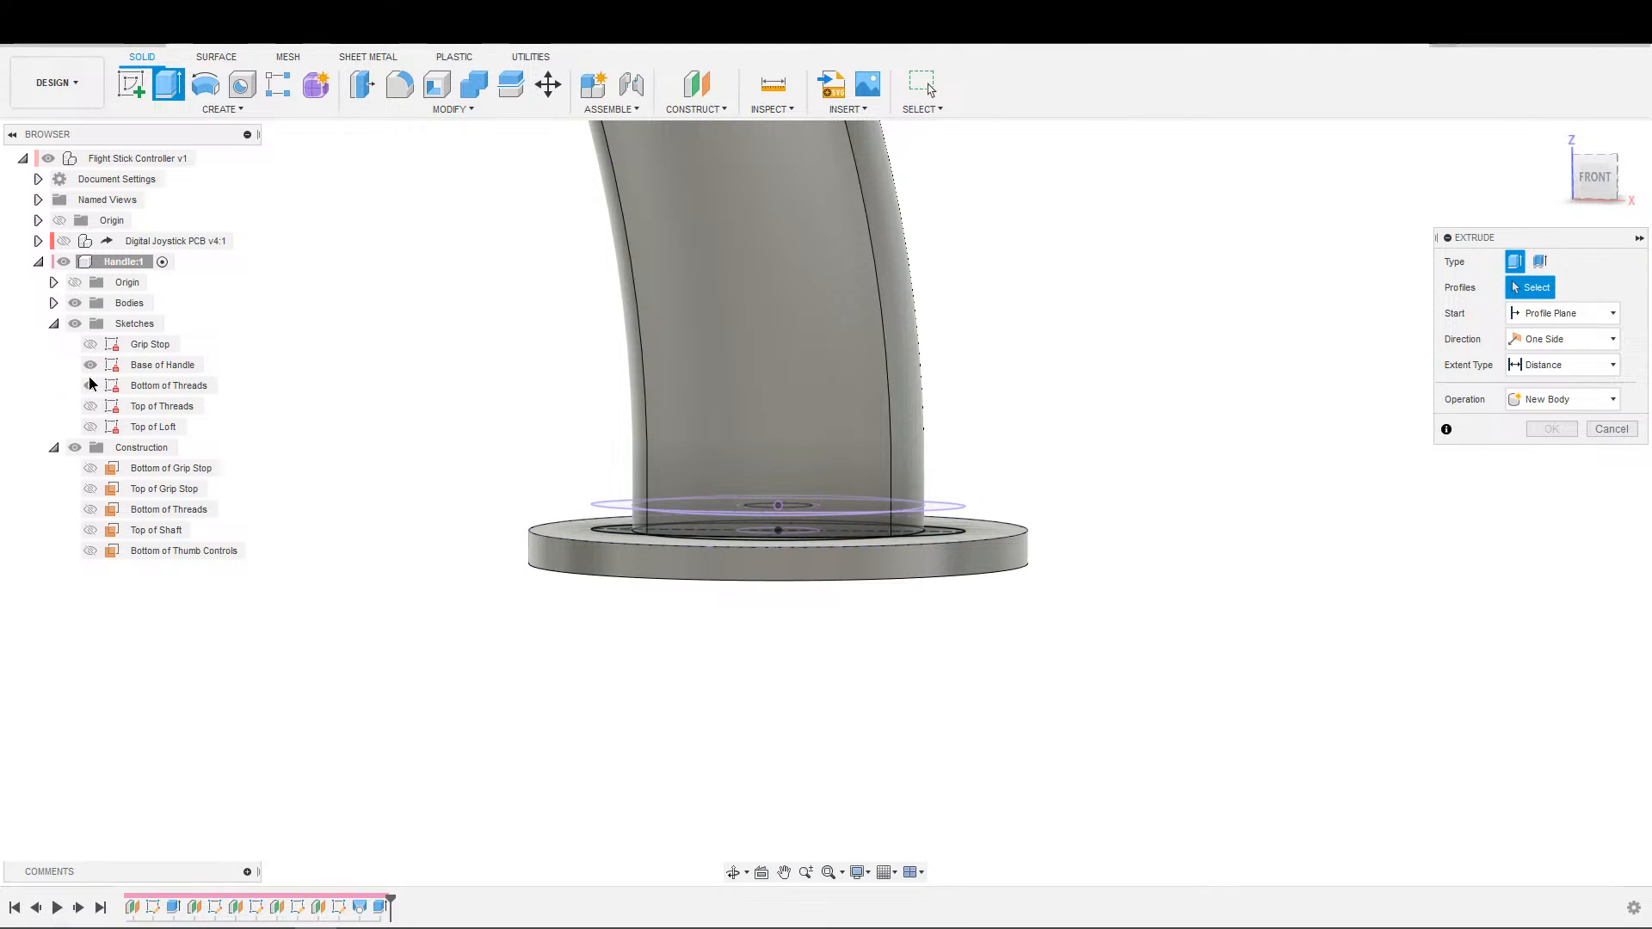
left_click(90, 365)
left_click(90, 385)
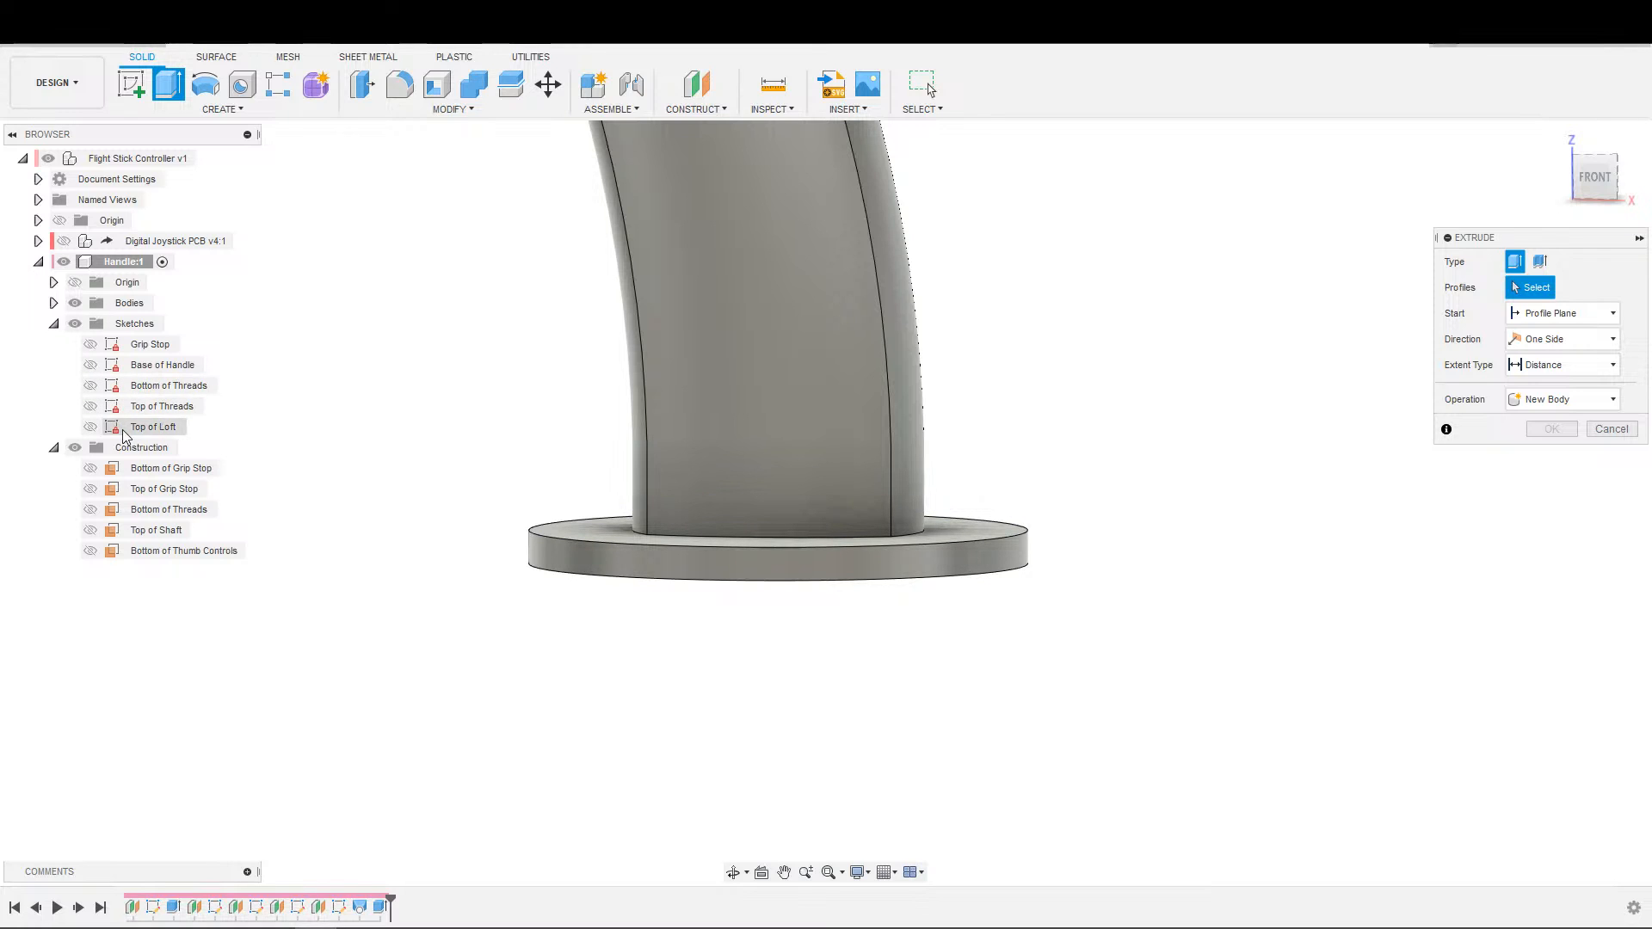
left_click(98, 388)
middle_click_drag(874, 671, 860, 469, "shift")
middle_click_drag(861, 469, 813, 224)
scroll(866, 691, "up", 3)
scroll(866, 691, "up", 1)
middle_click_drag(835, 826, 773, 632, "shift")
middle_click_drag(773, 632, 798, 208)
scroll(753, 659, "down", 3)
middle_click_drag(737, 602, 731, 266)
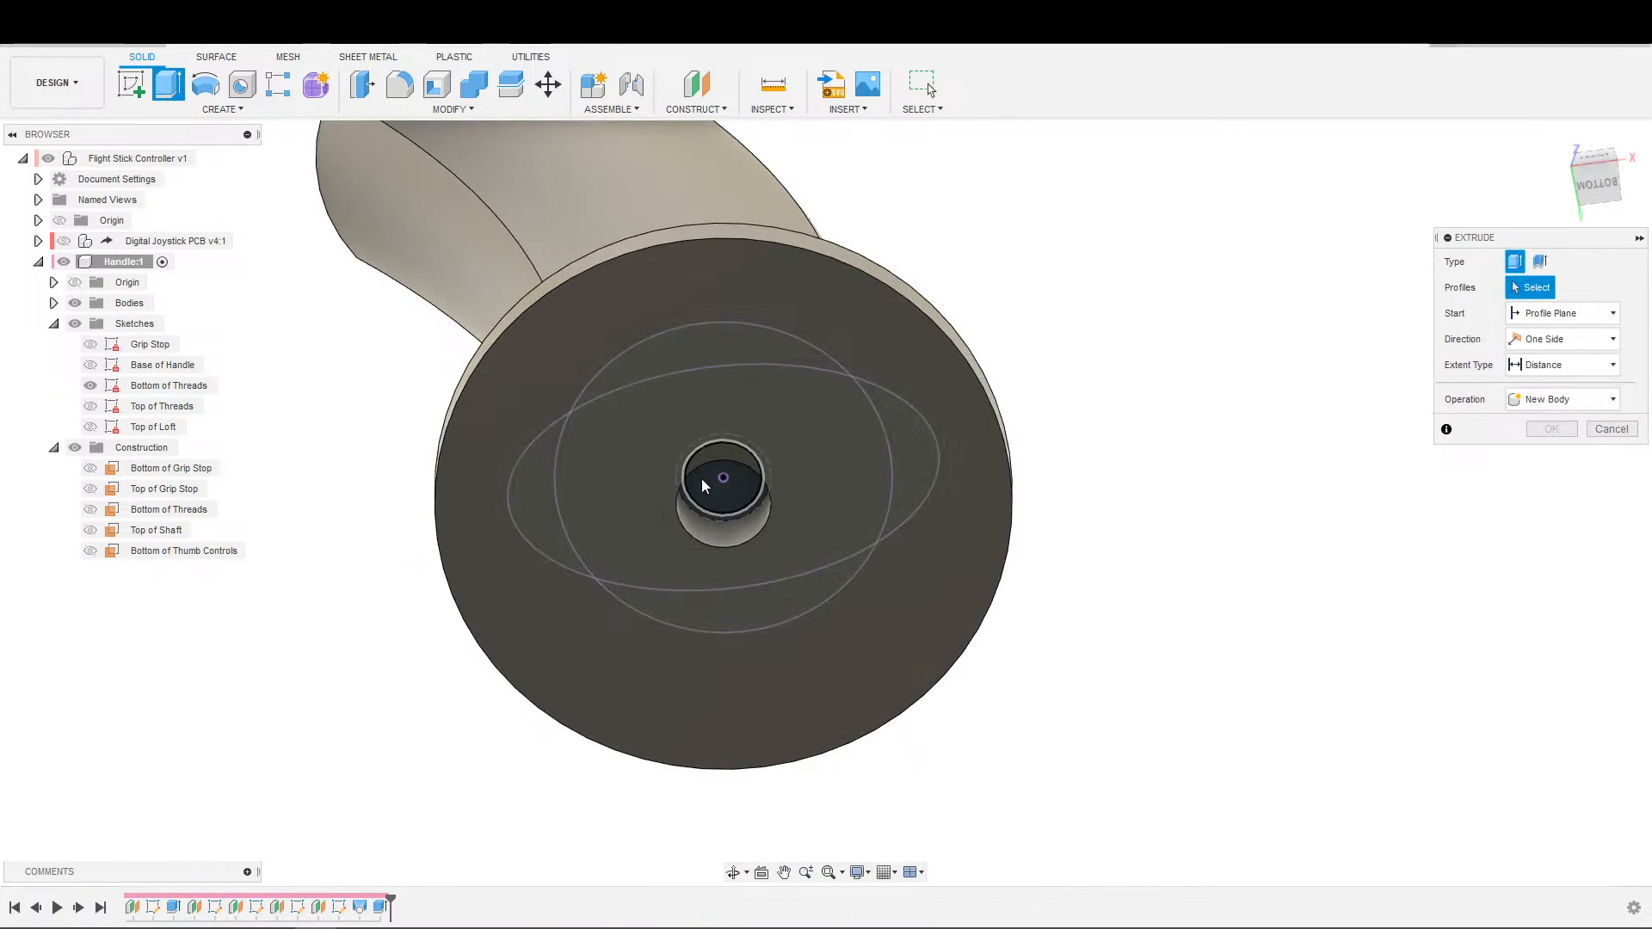
Cut the central circle of the Bottom of Threads sketch up to the Top of Shaft plane.
left_click(709, 489)
left_click(1525, 367)
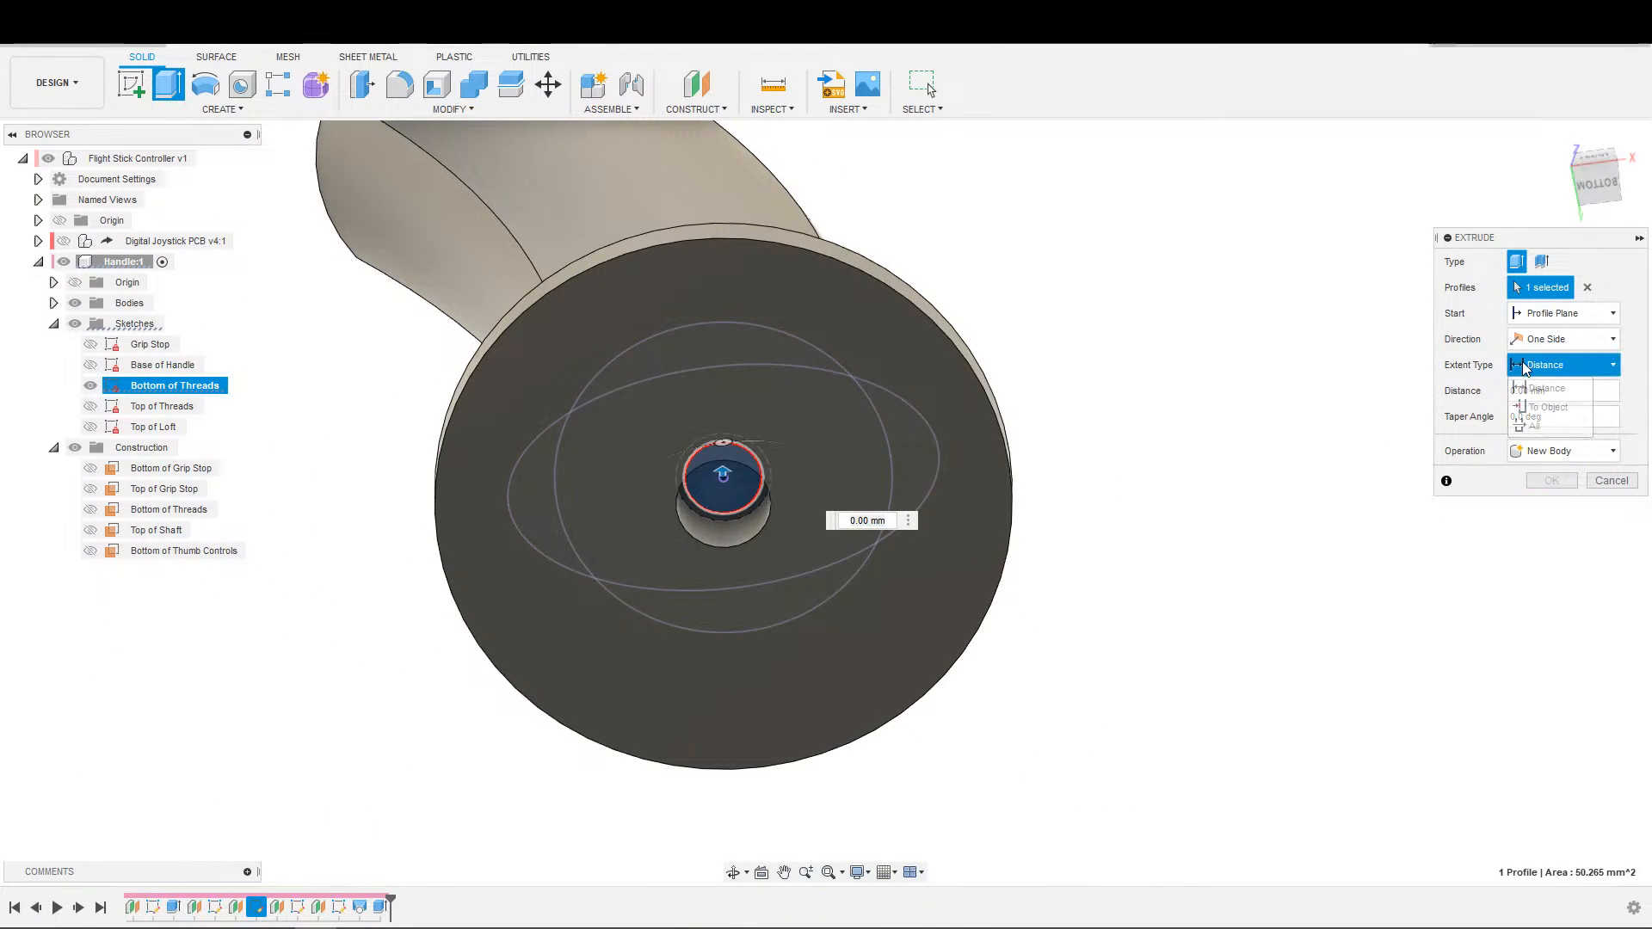
left_click(1545, 407)
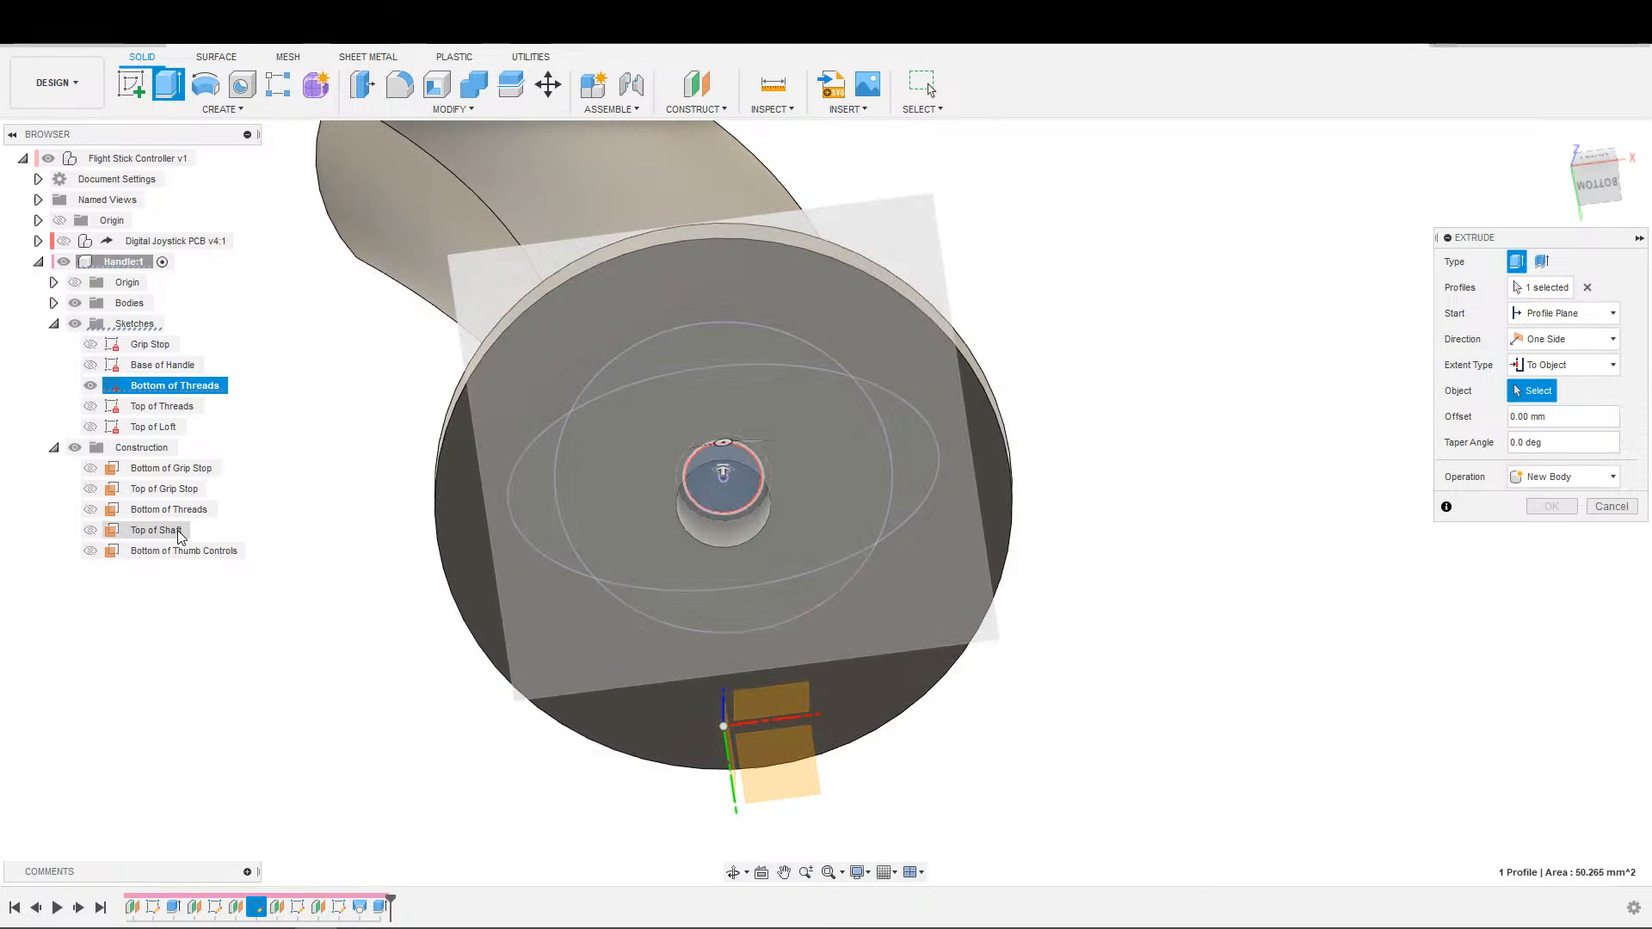
left_click(178, 531)
middle_click_drag(835, 552, 829, 619, "shift")
middle_click_drag(770, 481, 895, 551)
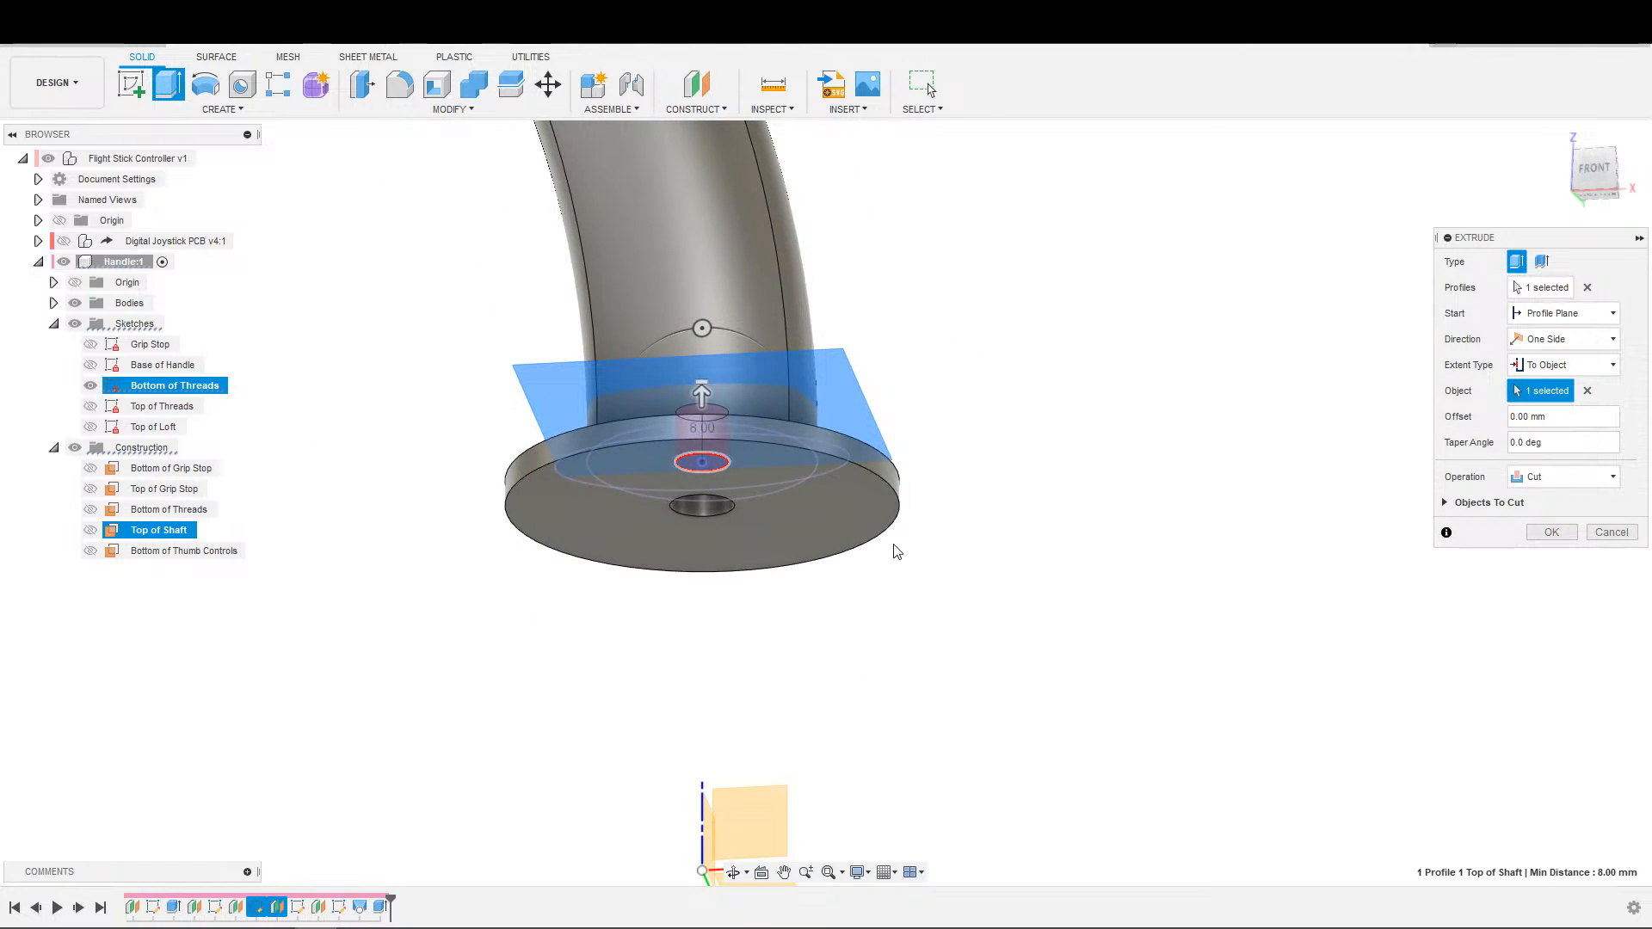
left_click(1552, 532)
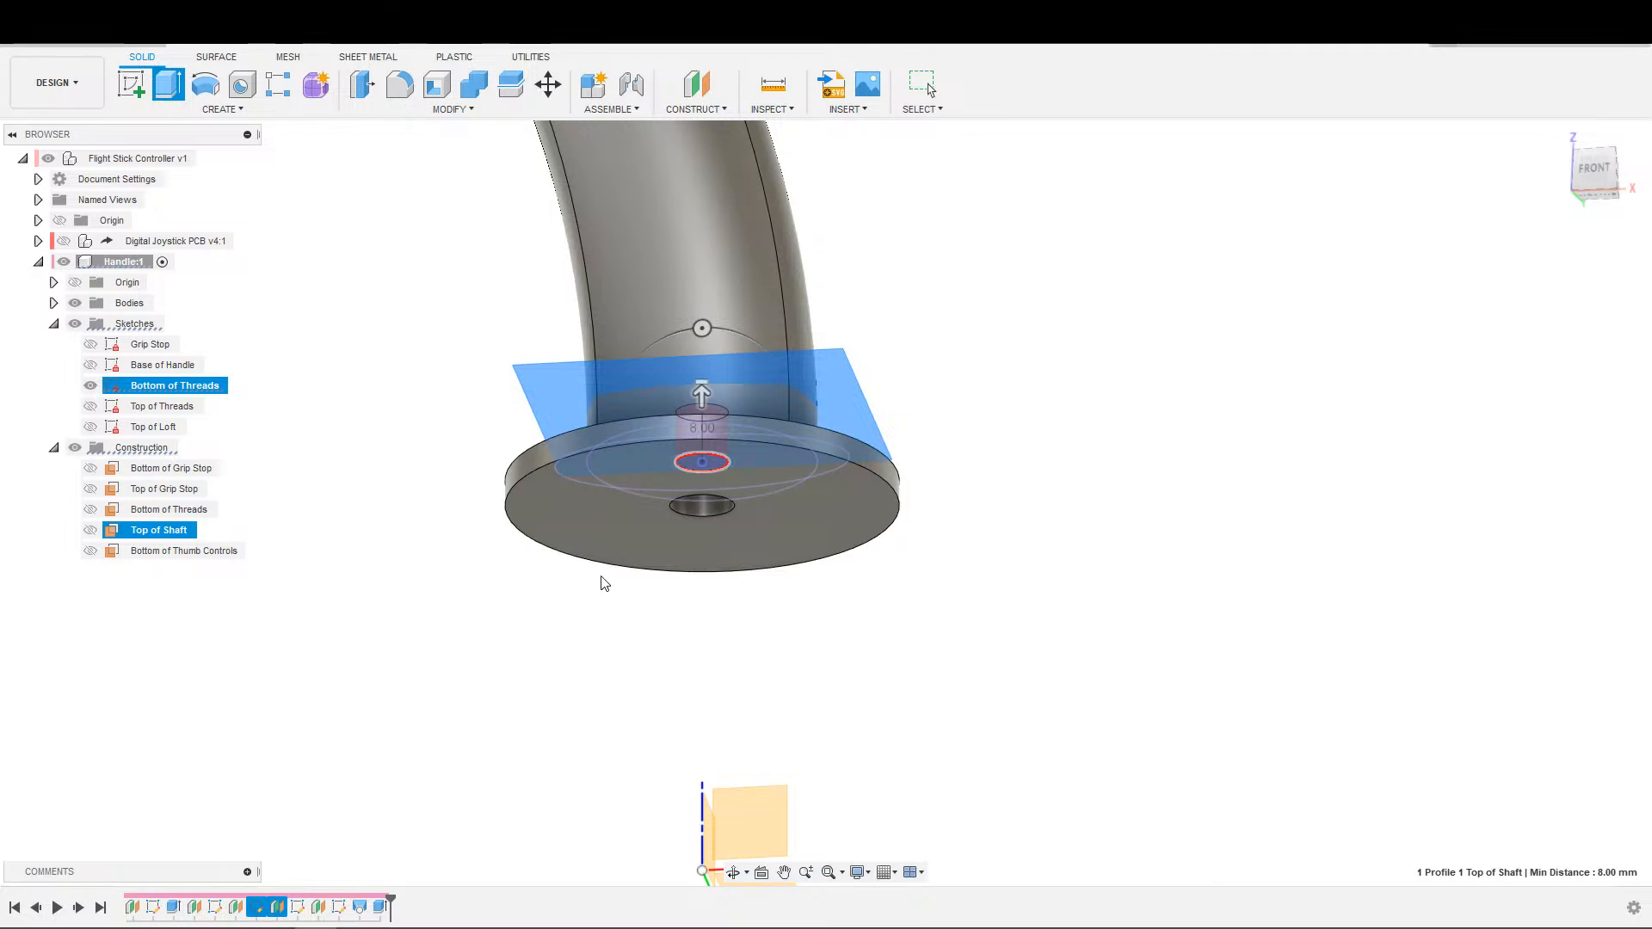
Examine the narrower hole inside the base and the overall shape of the handle.
scroll(319, 377, "up", 4)
middle_click_drag(1128, 747, 960, 500)
middle_click_drag(784, 530, 756, 611)
scroll(757, 594, "down", 3)
middle_click_drag(778, 494, 747, 536, "shift")
scroll(721, 494, "down", 3)
middle_click_drag(751, 446, 772, 745)
scroll(711, 517, "down", 2)
middle_click_drag(711, 488, 703, 631, "shift")
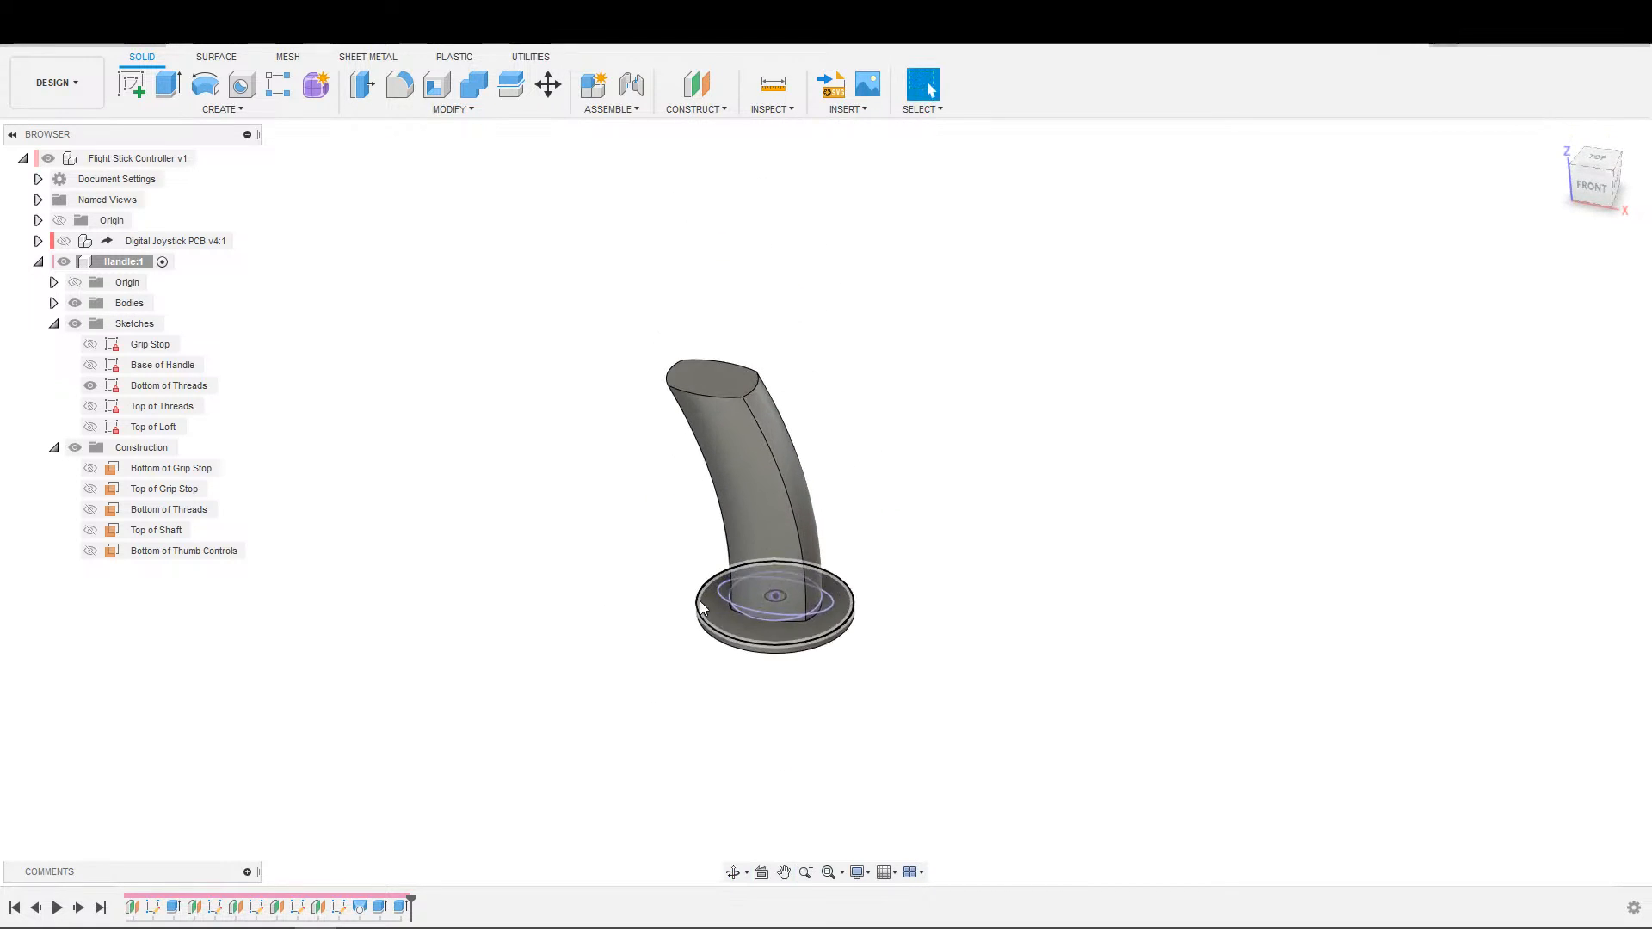
Hide the Bottom of Threads sketch.
scroll(539, 365, "up", 5)
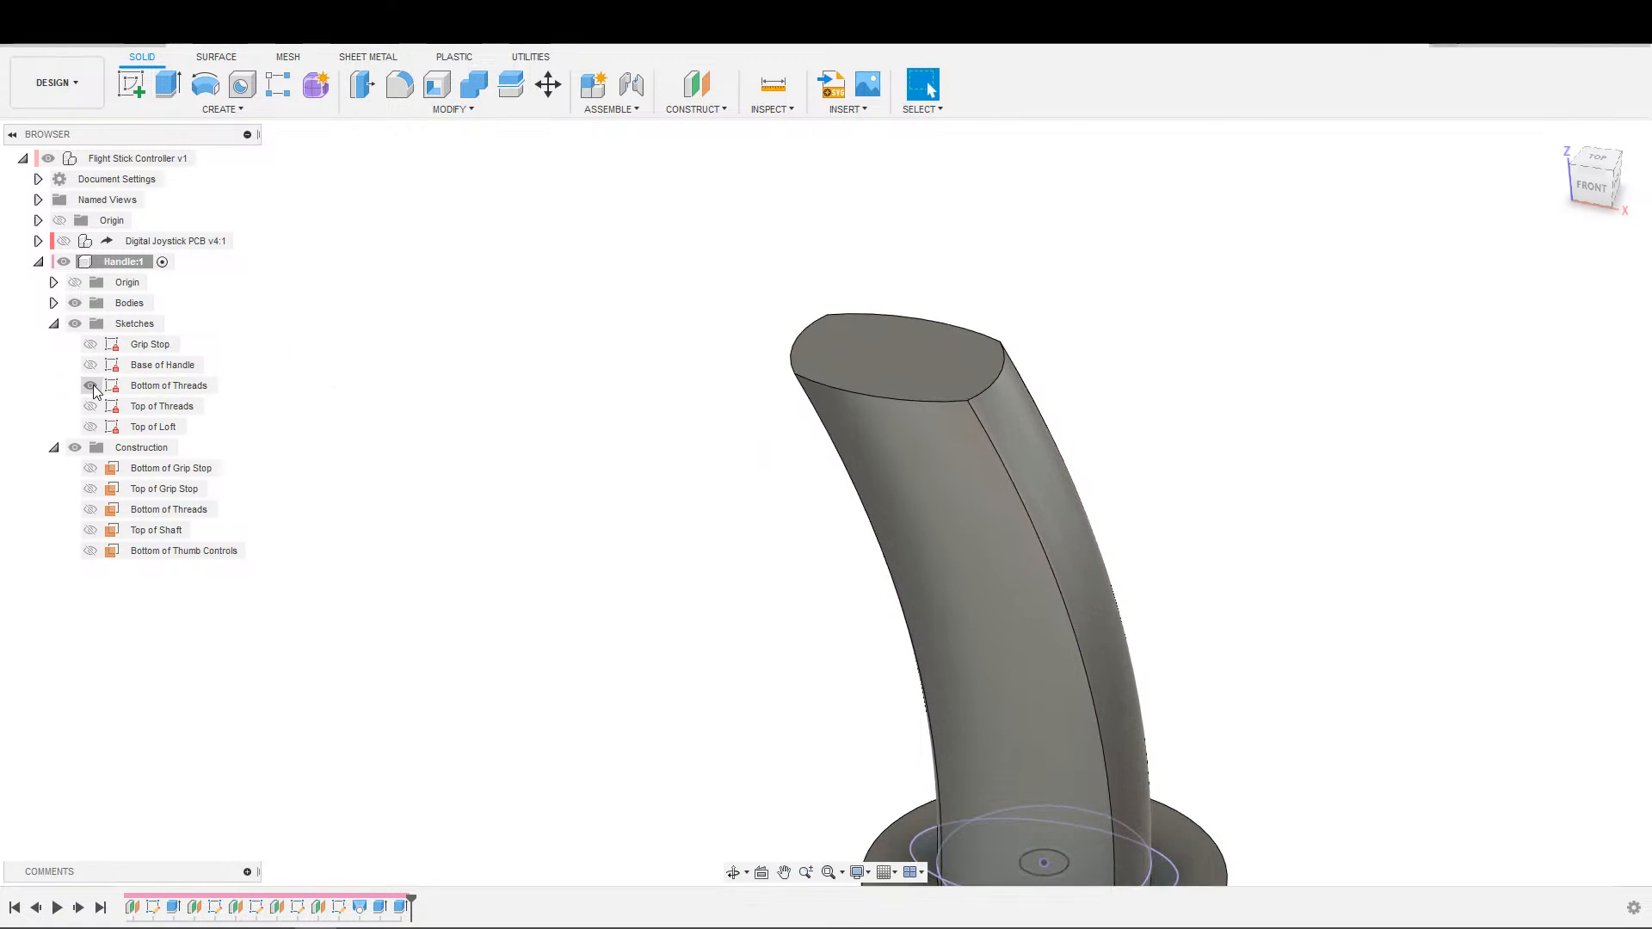
middle_click_drag(534, 463, 392, 540)
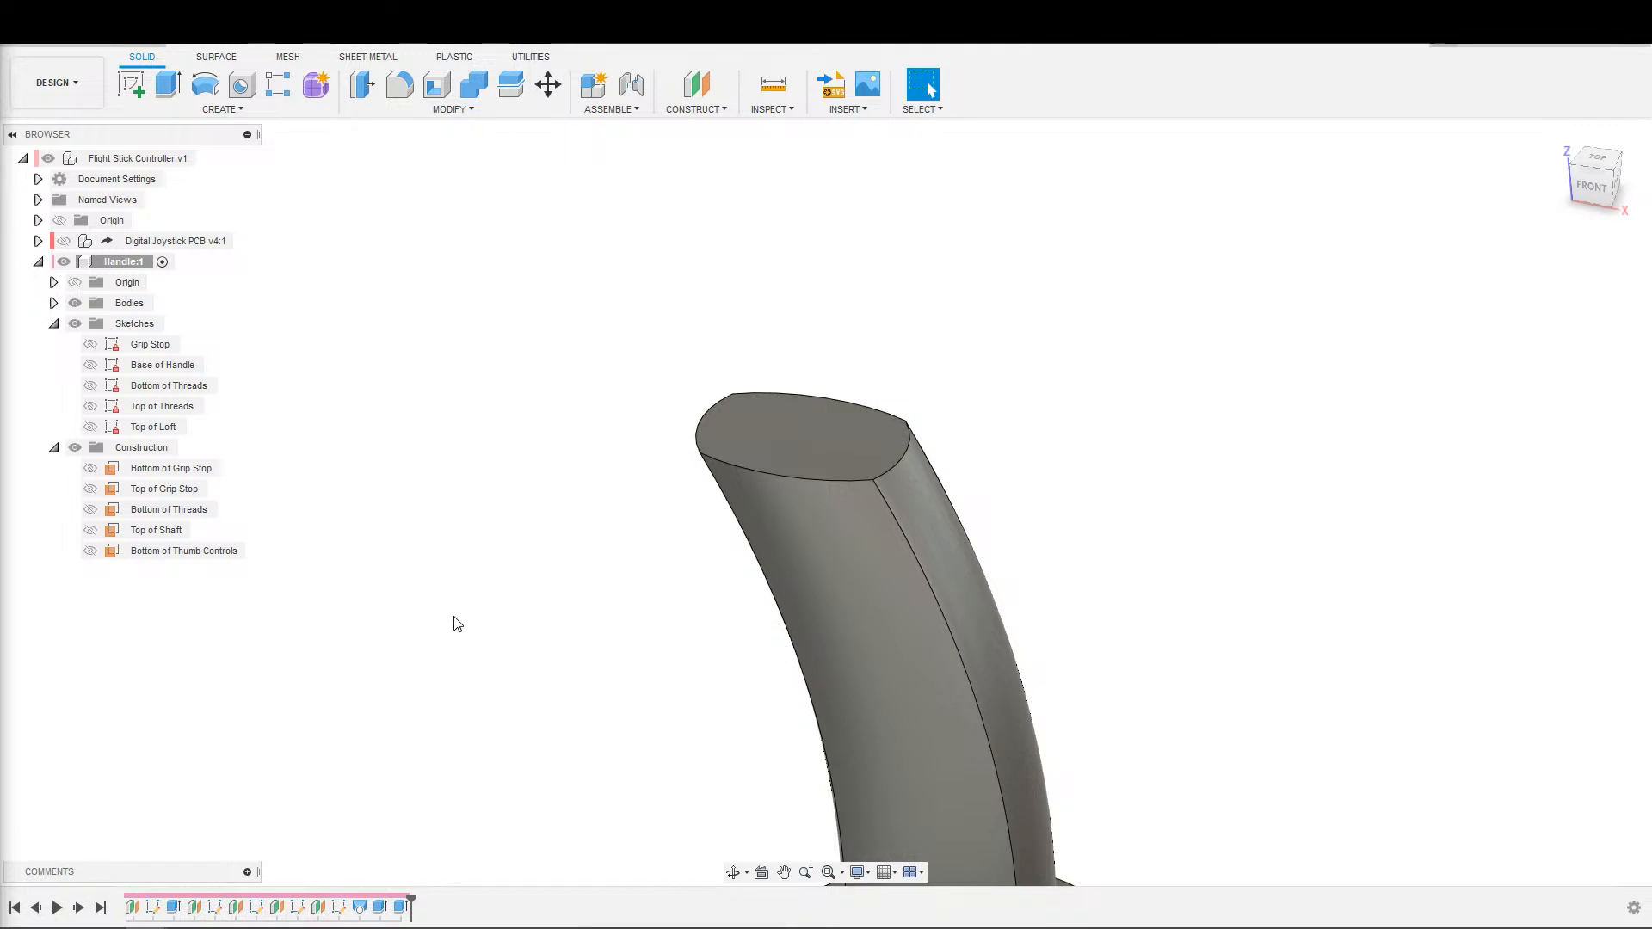
middle_click_drag(648, 552, 783, 310, "shift")
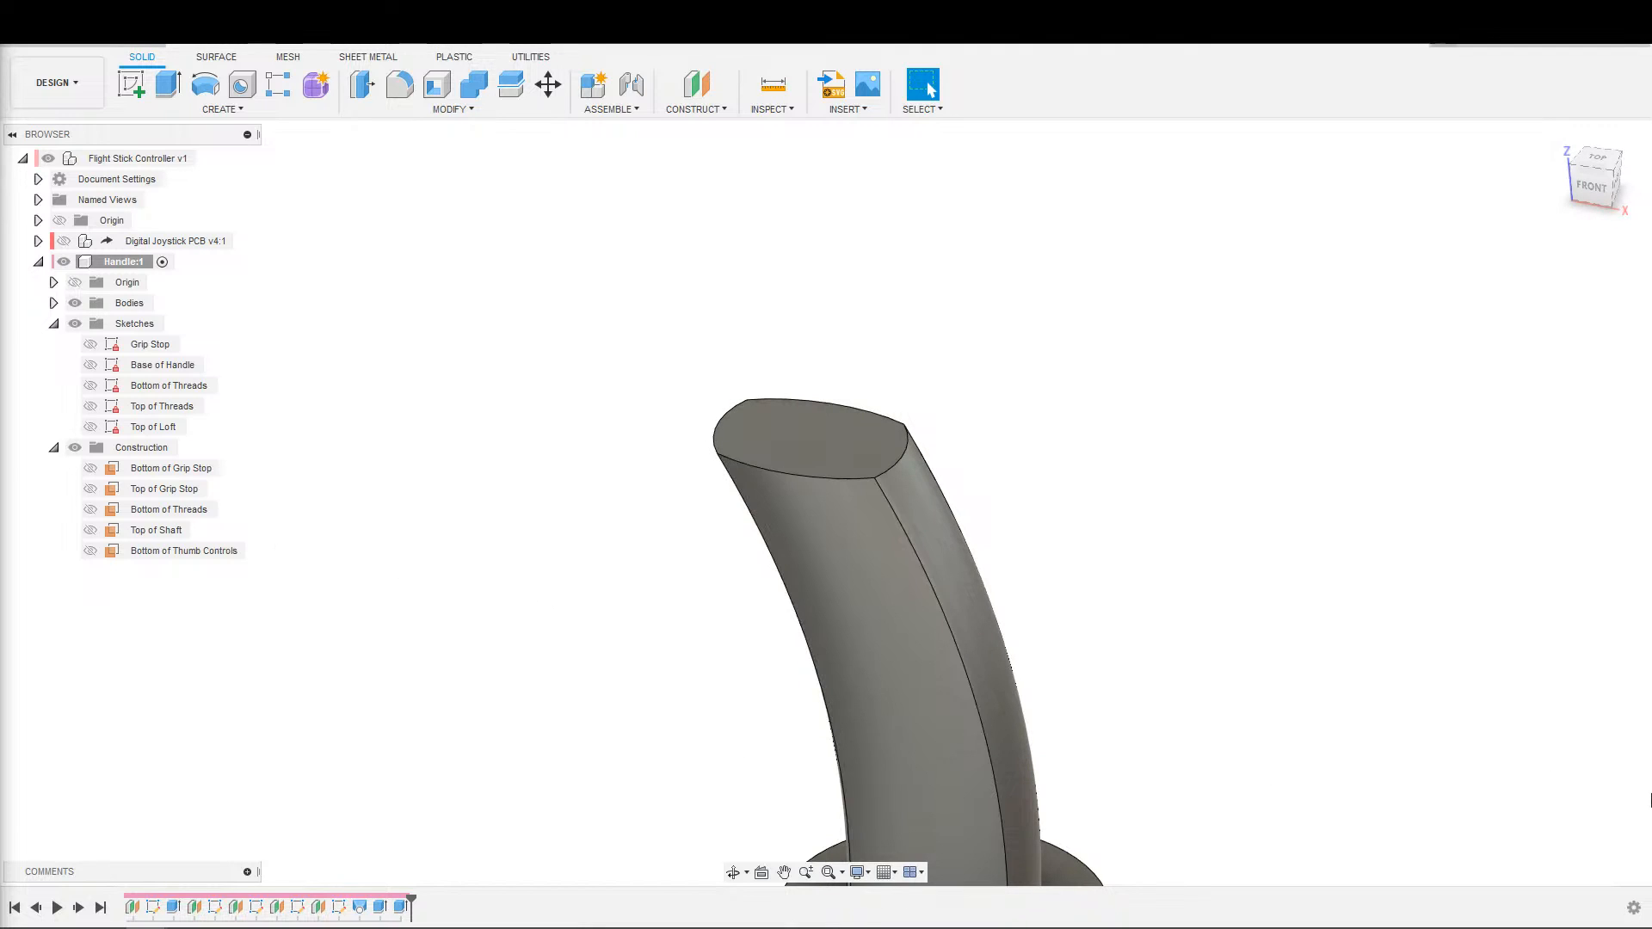
scroll(1606, 734, "down", 2)
scroll(1611, 744, "up", 1)
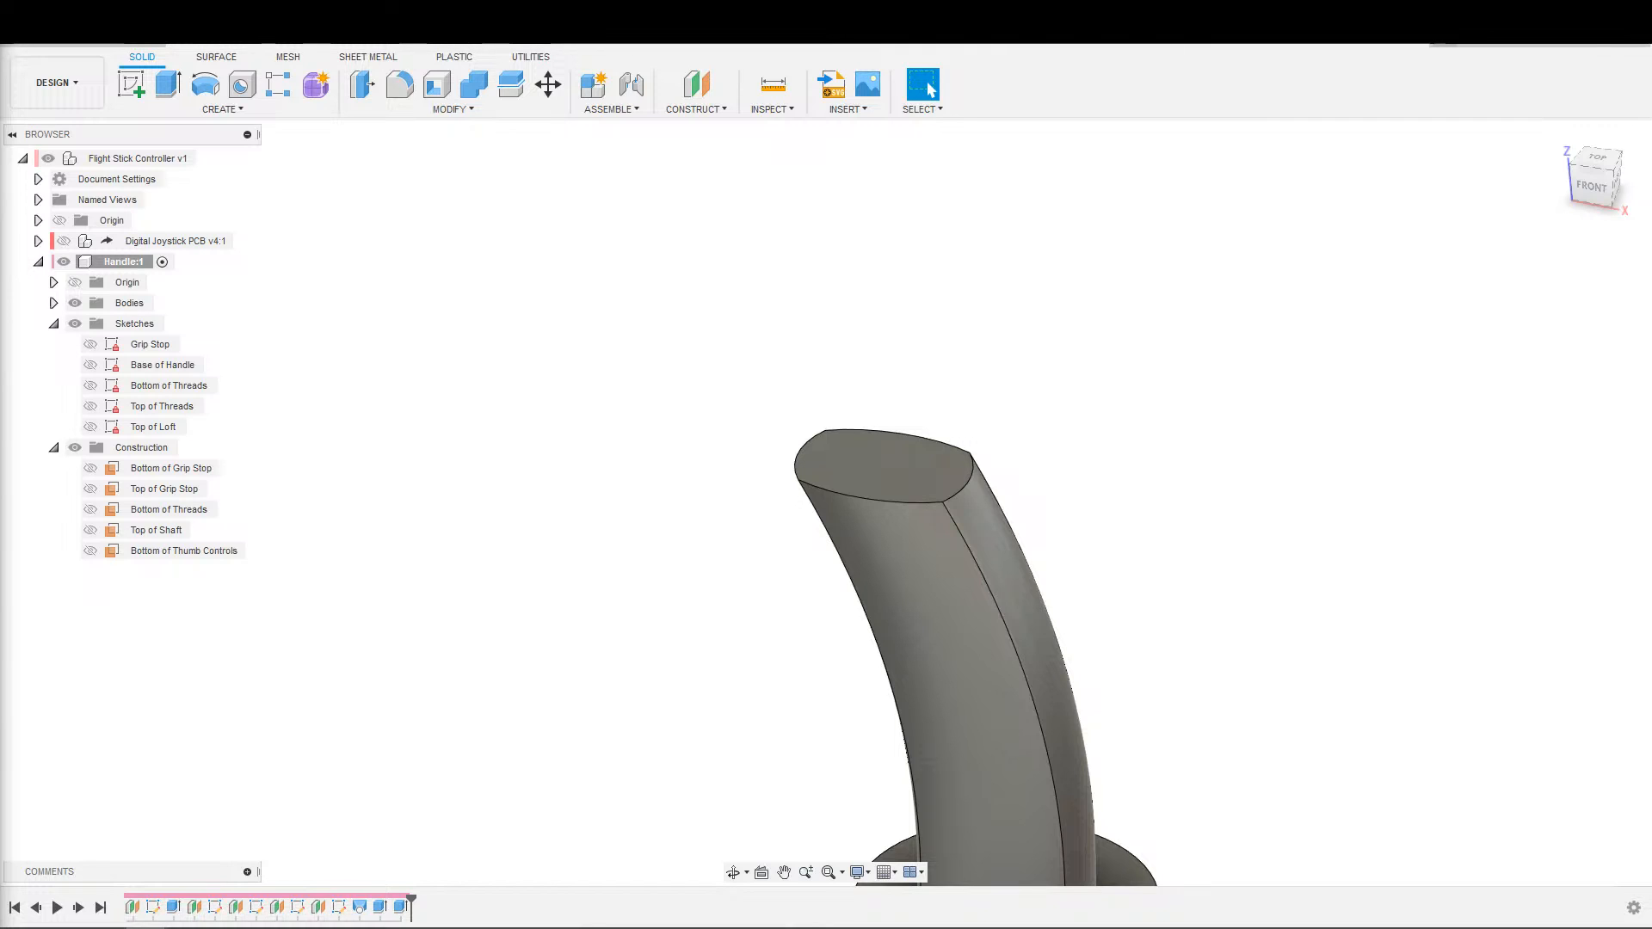
scroll(1377, 816, "up", 1)
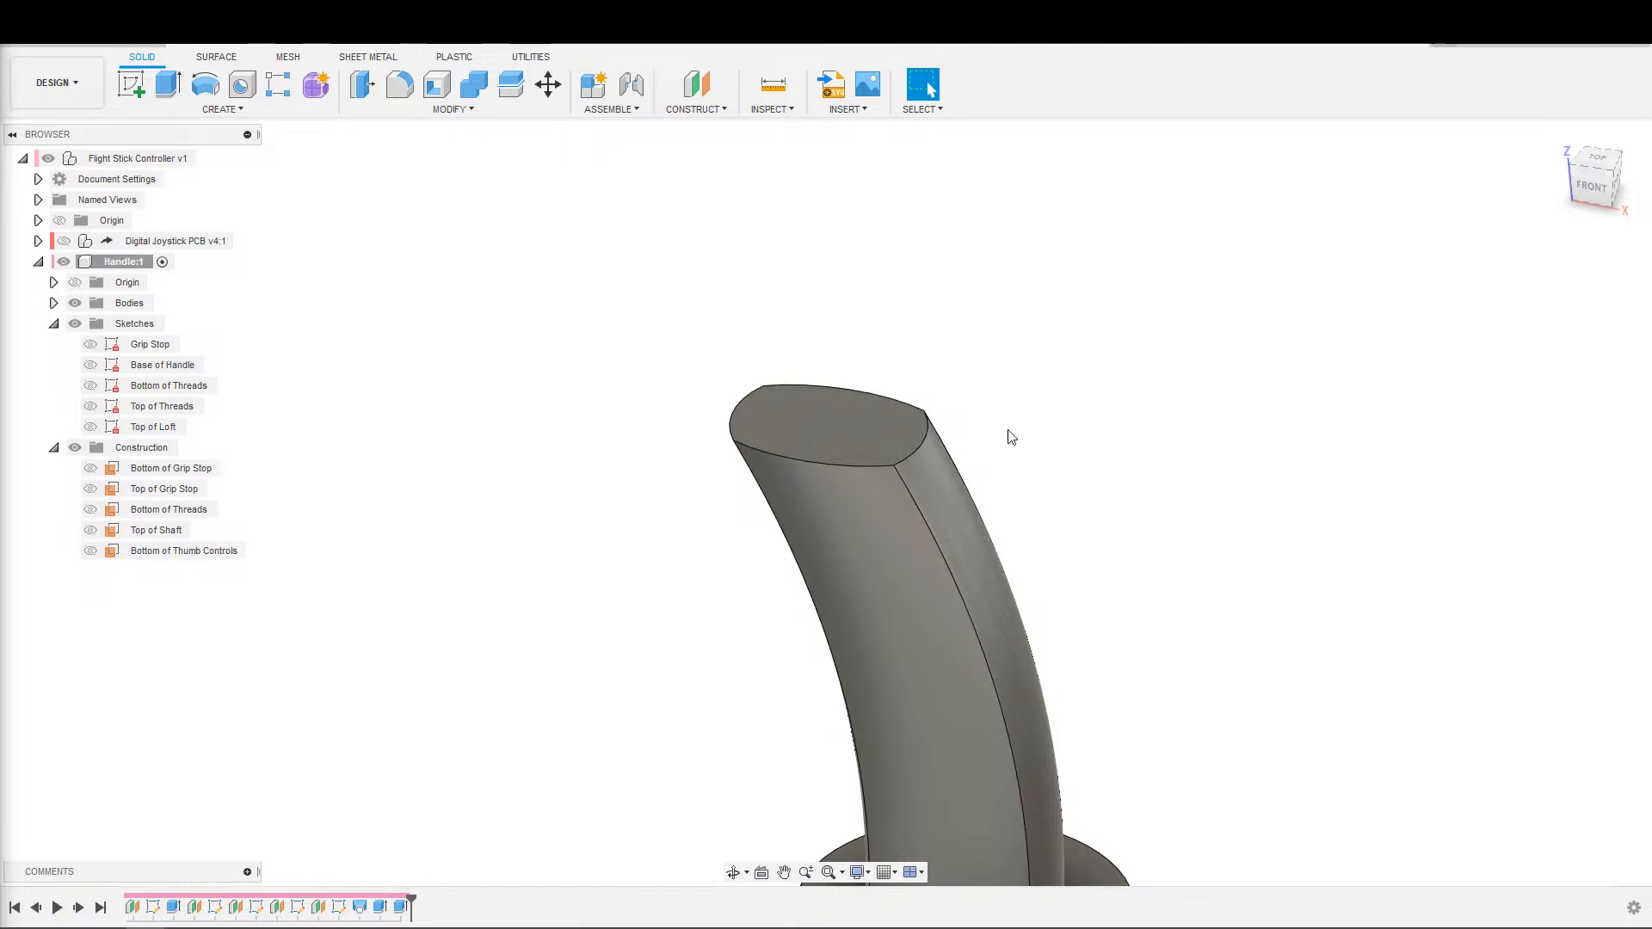
scroll(1007, 432, "down", 2)
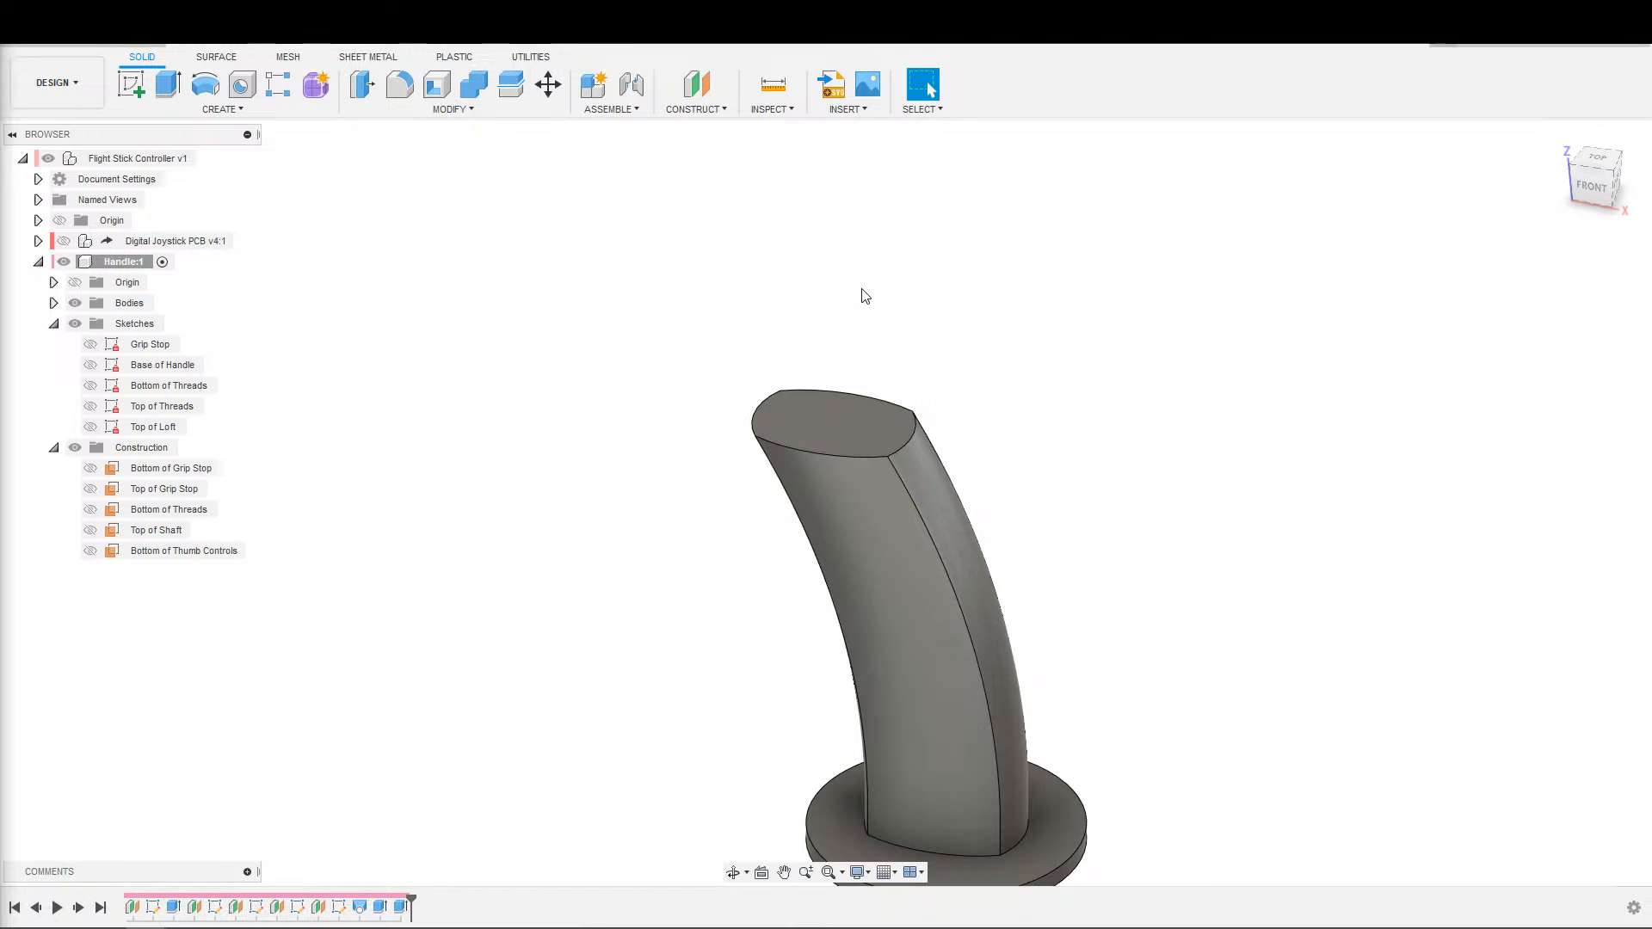
scroll(986, 406, "down", 2)
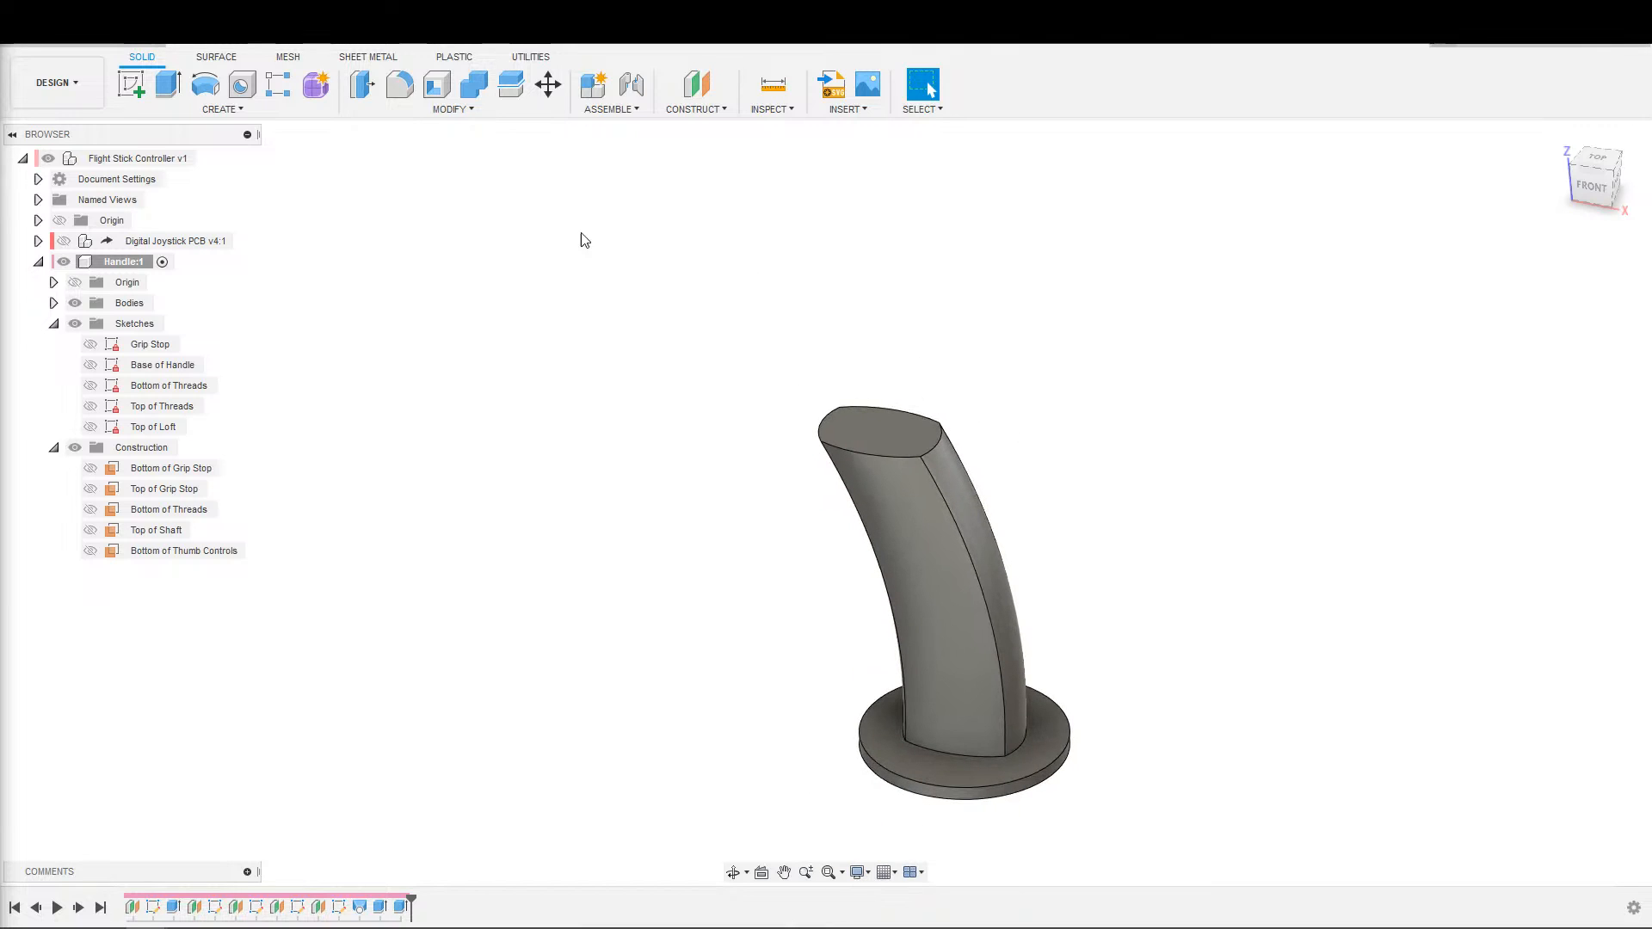
Rename the Bottom of Thumb Controls construction plane as Bottom of Trigger.
left_click(220, 551)
double_click(198, 551)
left_click(182, 552)
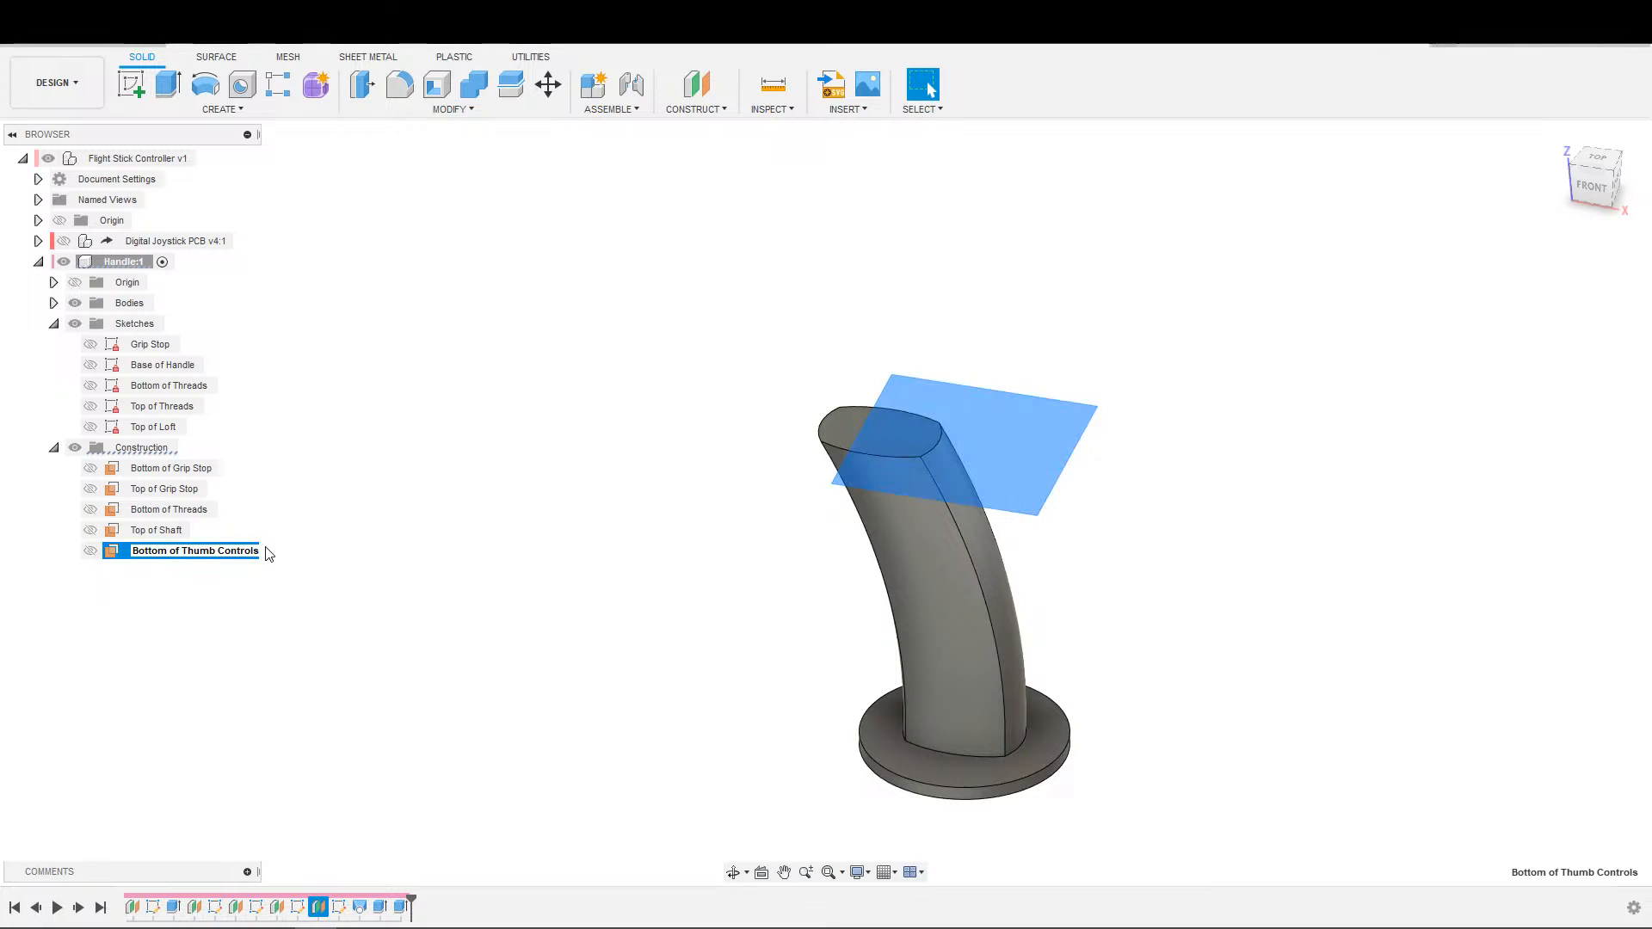
key("shift+End")
key("Delete")
type("Finger Rest")
key("BackSpace")
key("BackSpace")
key("BackSpace")
key("BackSpace")
type("Trigger")
key("Return")
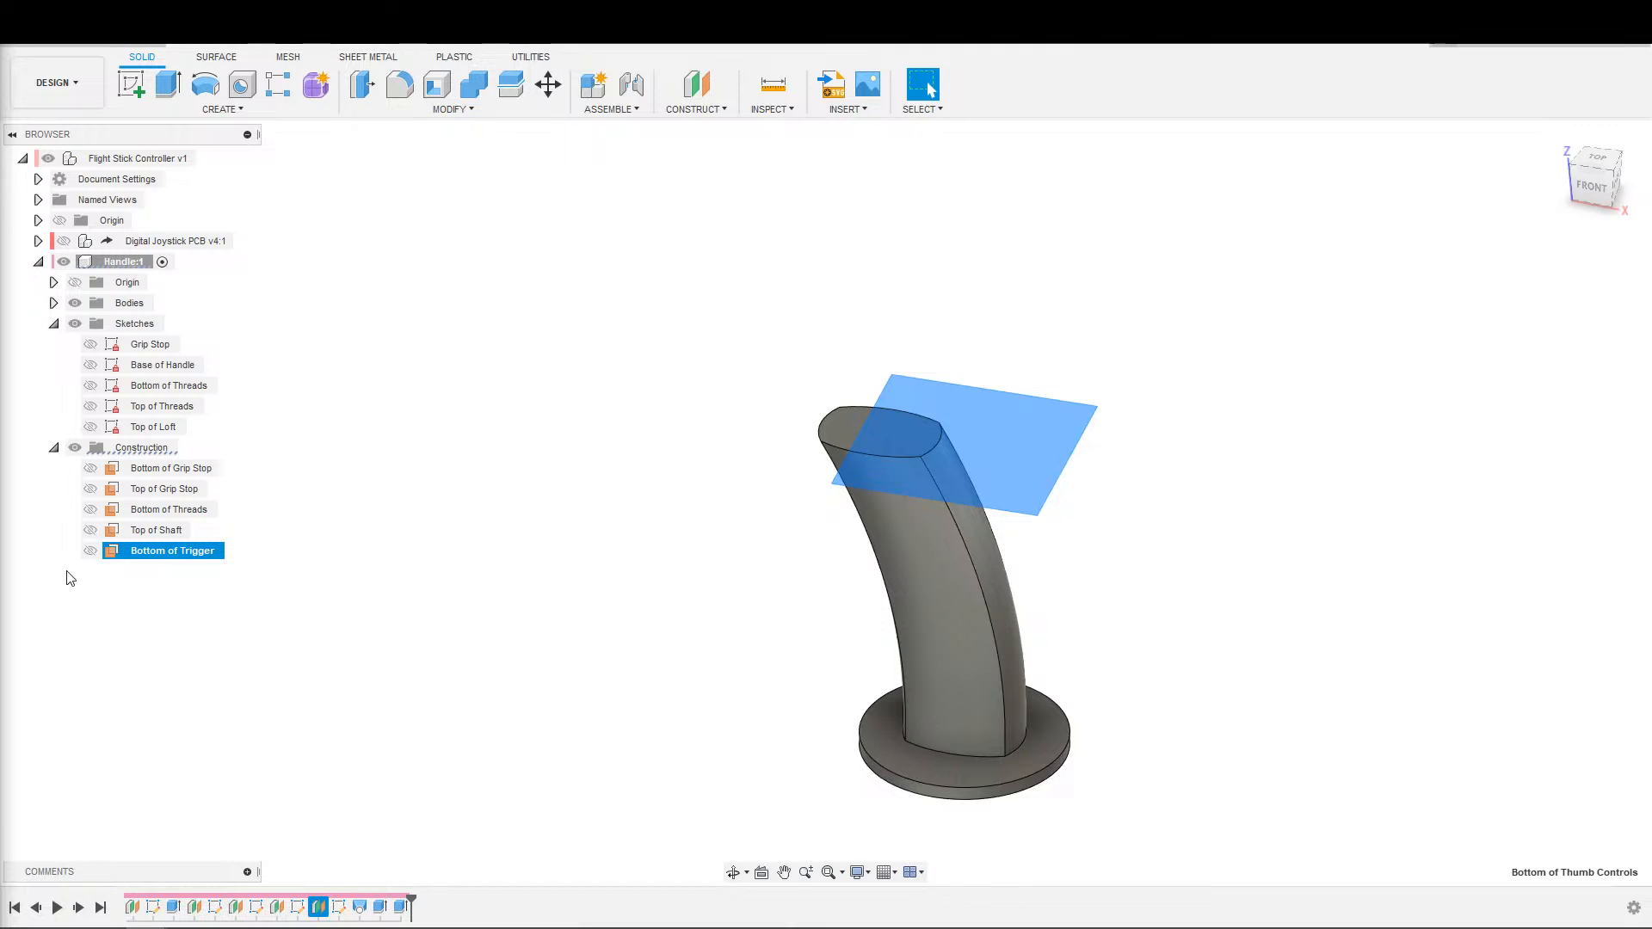
Extend the name of the Bottom of Trigger plane to Bottom of Trigger Guard and deselect the plane.
double_click(203, 552)
key("End")
type("Guard")
key("Return")
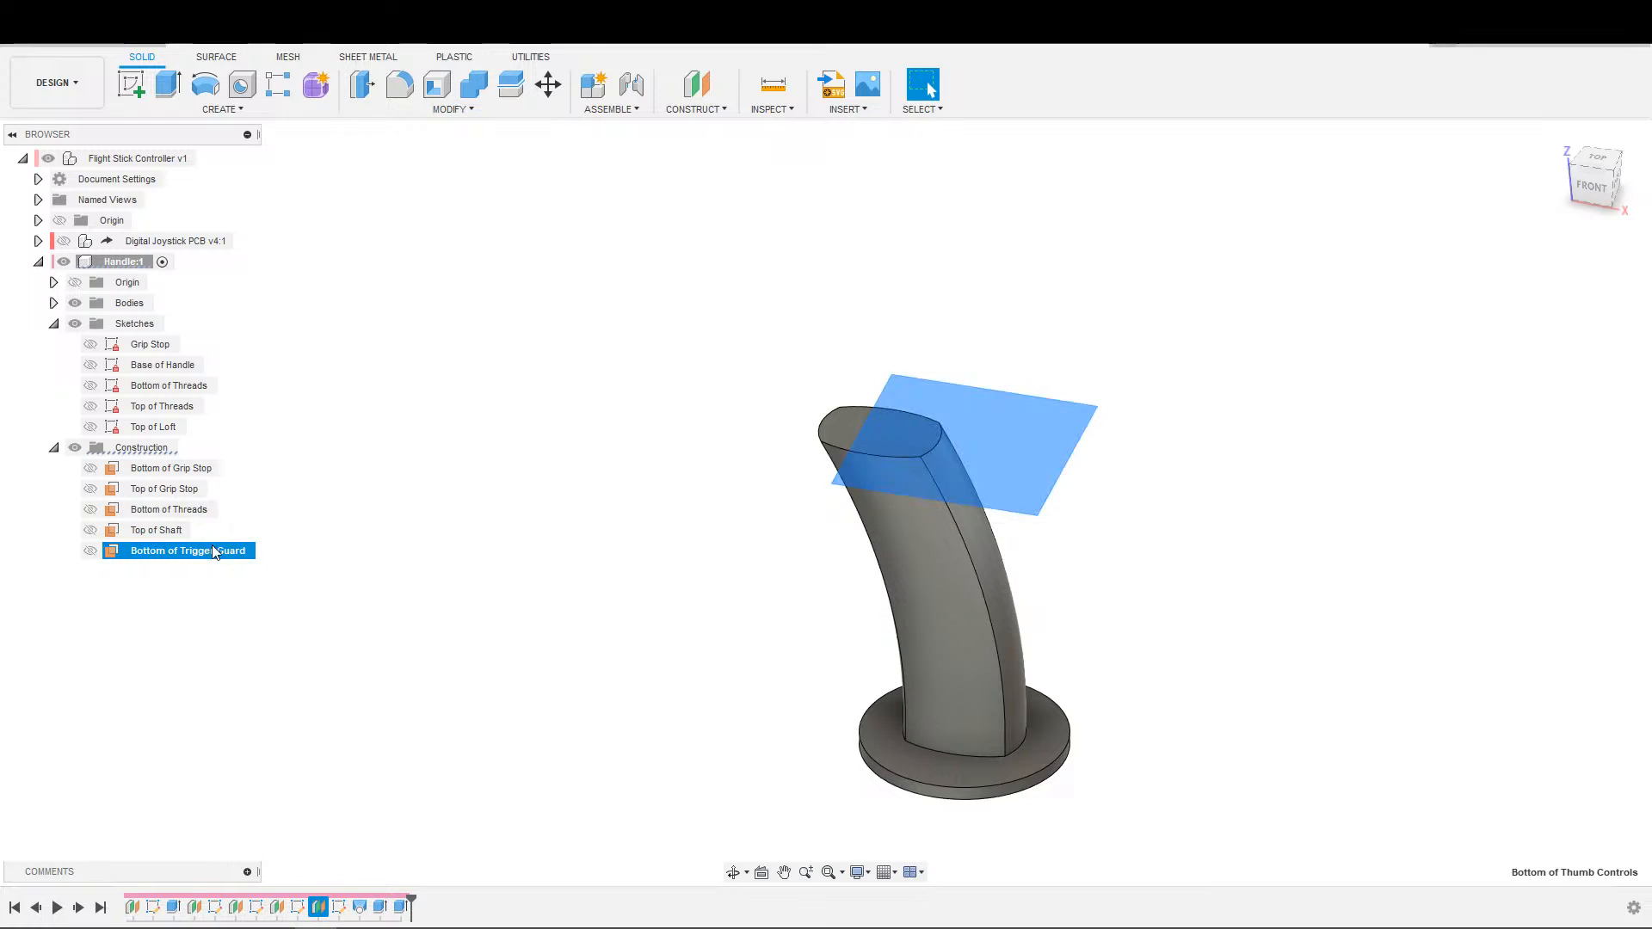
left_click(430, 504)
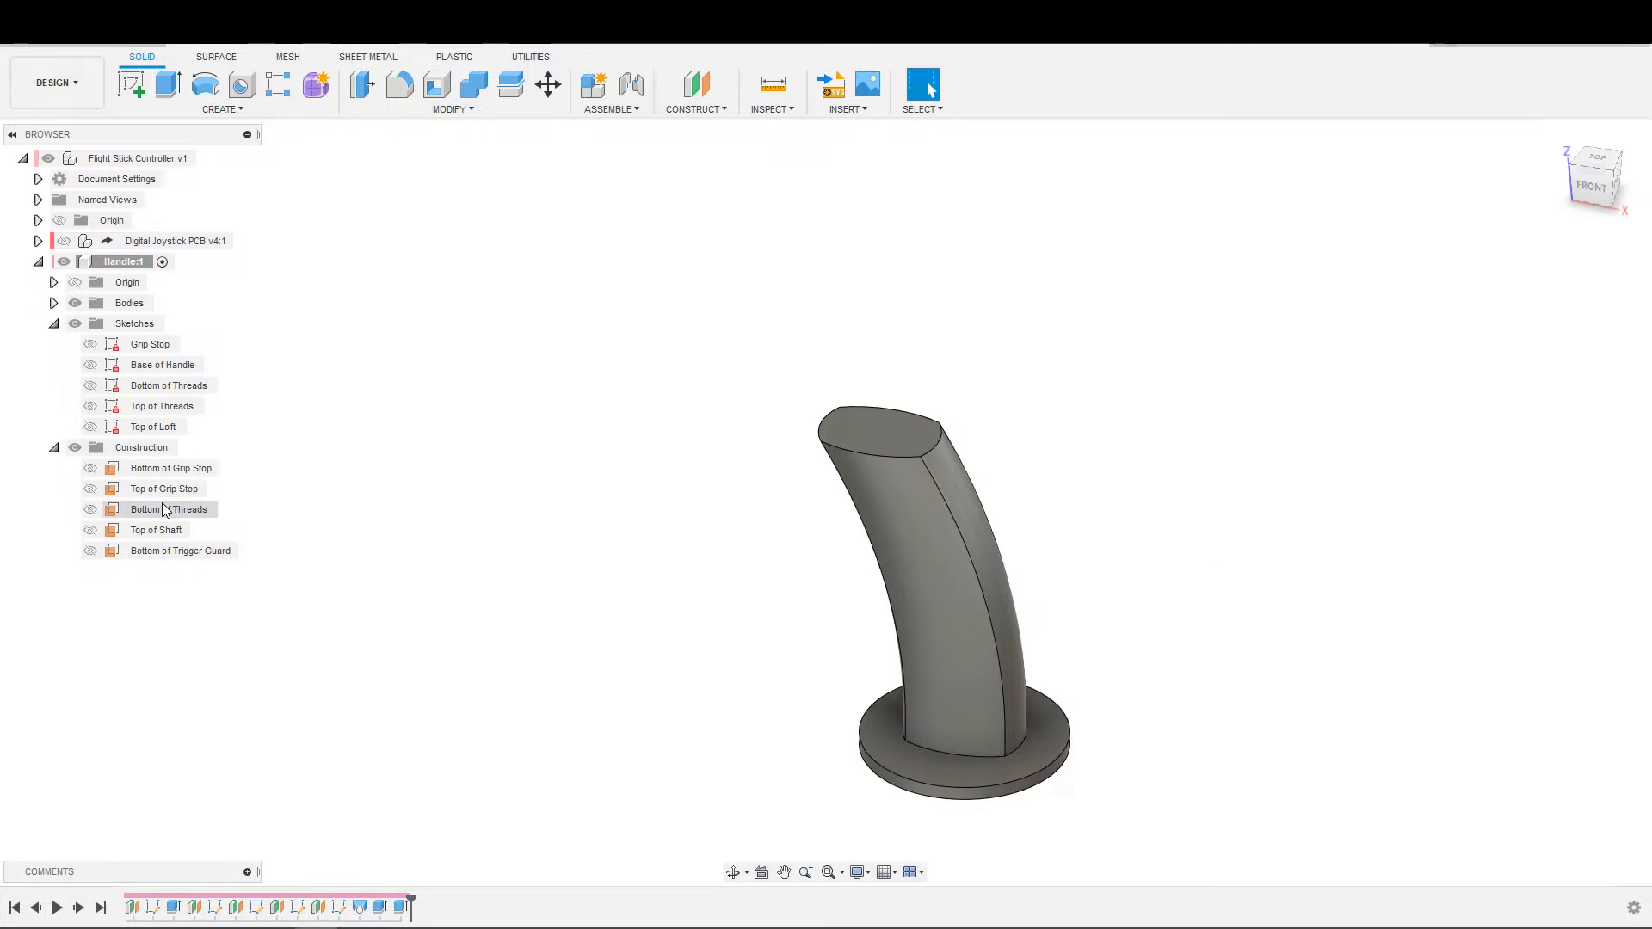
Create a new sketch on the flat top face of the handle.
left_click(185, 551)
key("s")
left_click(314, 621)
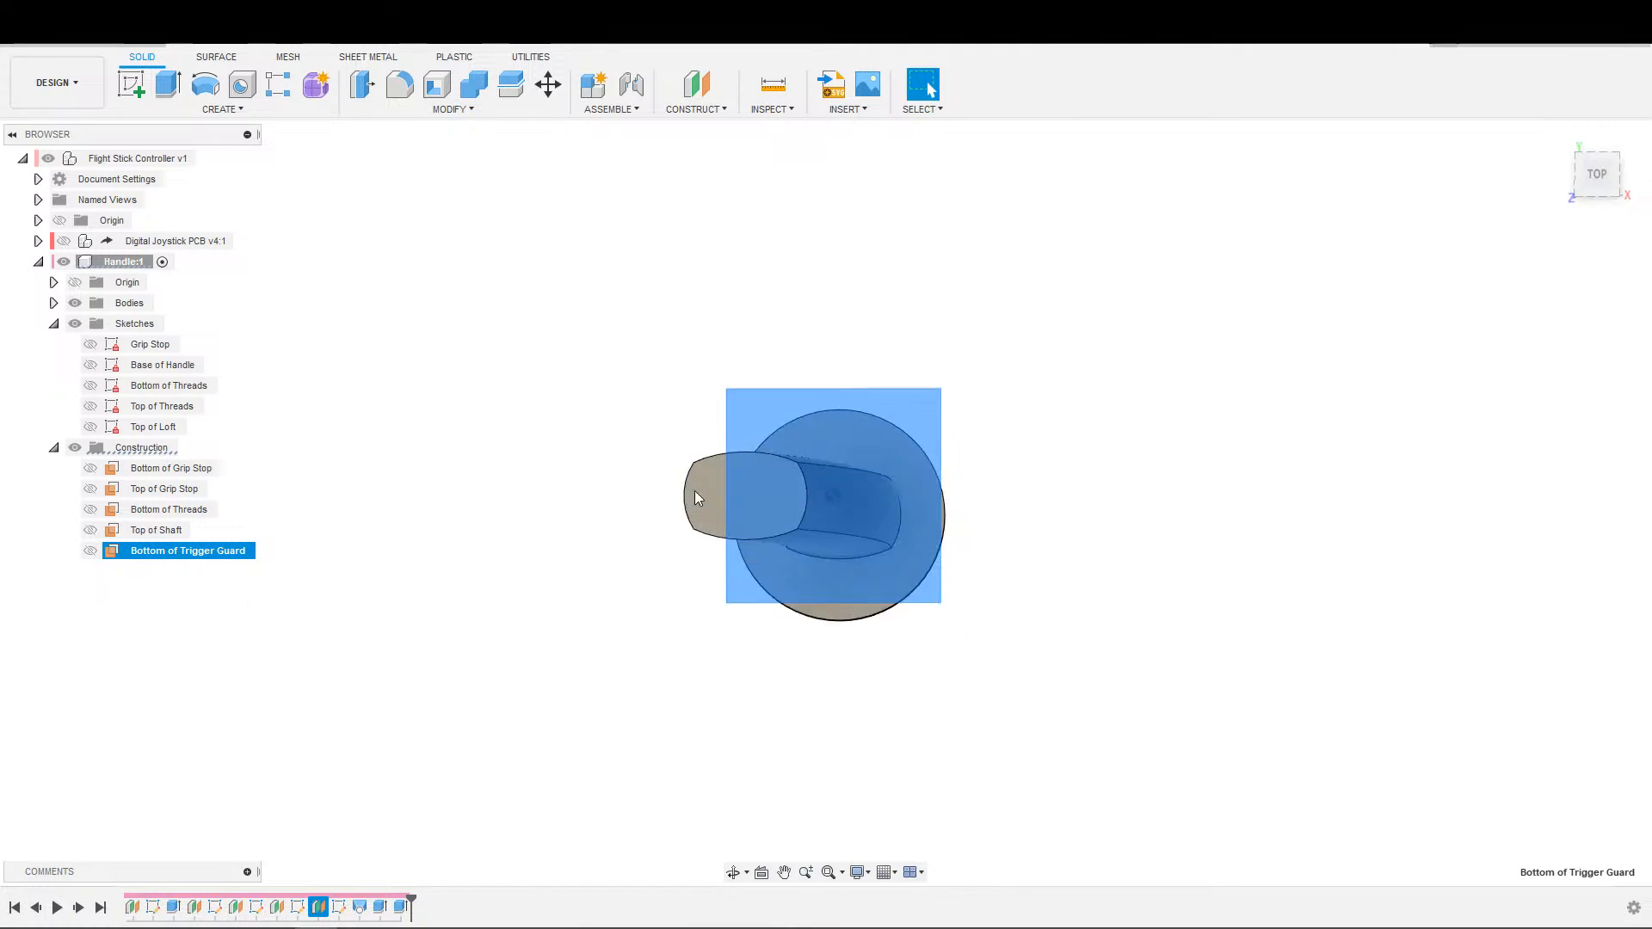
key("s")
left_click(940, 577)
left_click(727, 506)
left_click(1333, 343)
scroll(996, 439, "up", 3)
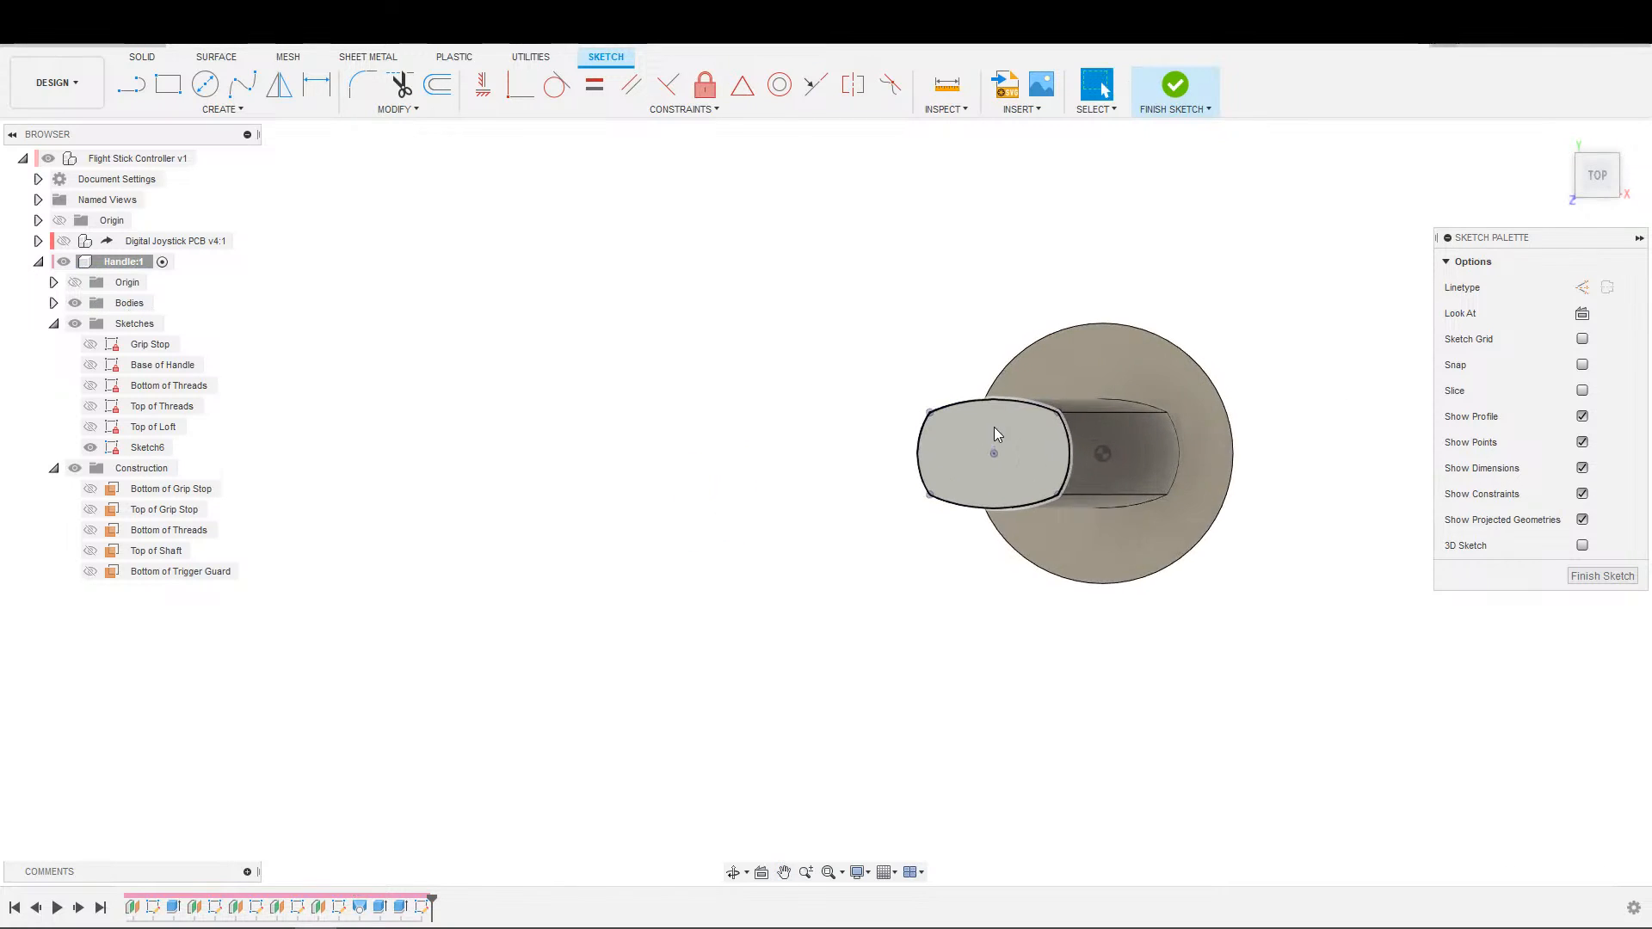
Draw a horizontal line from the centre of the handle's top outline outward past its free side, away from the base.
left_click(211, 113)
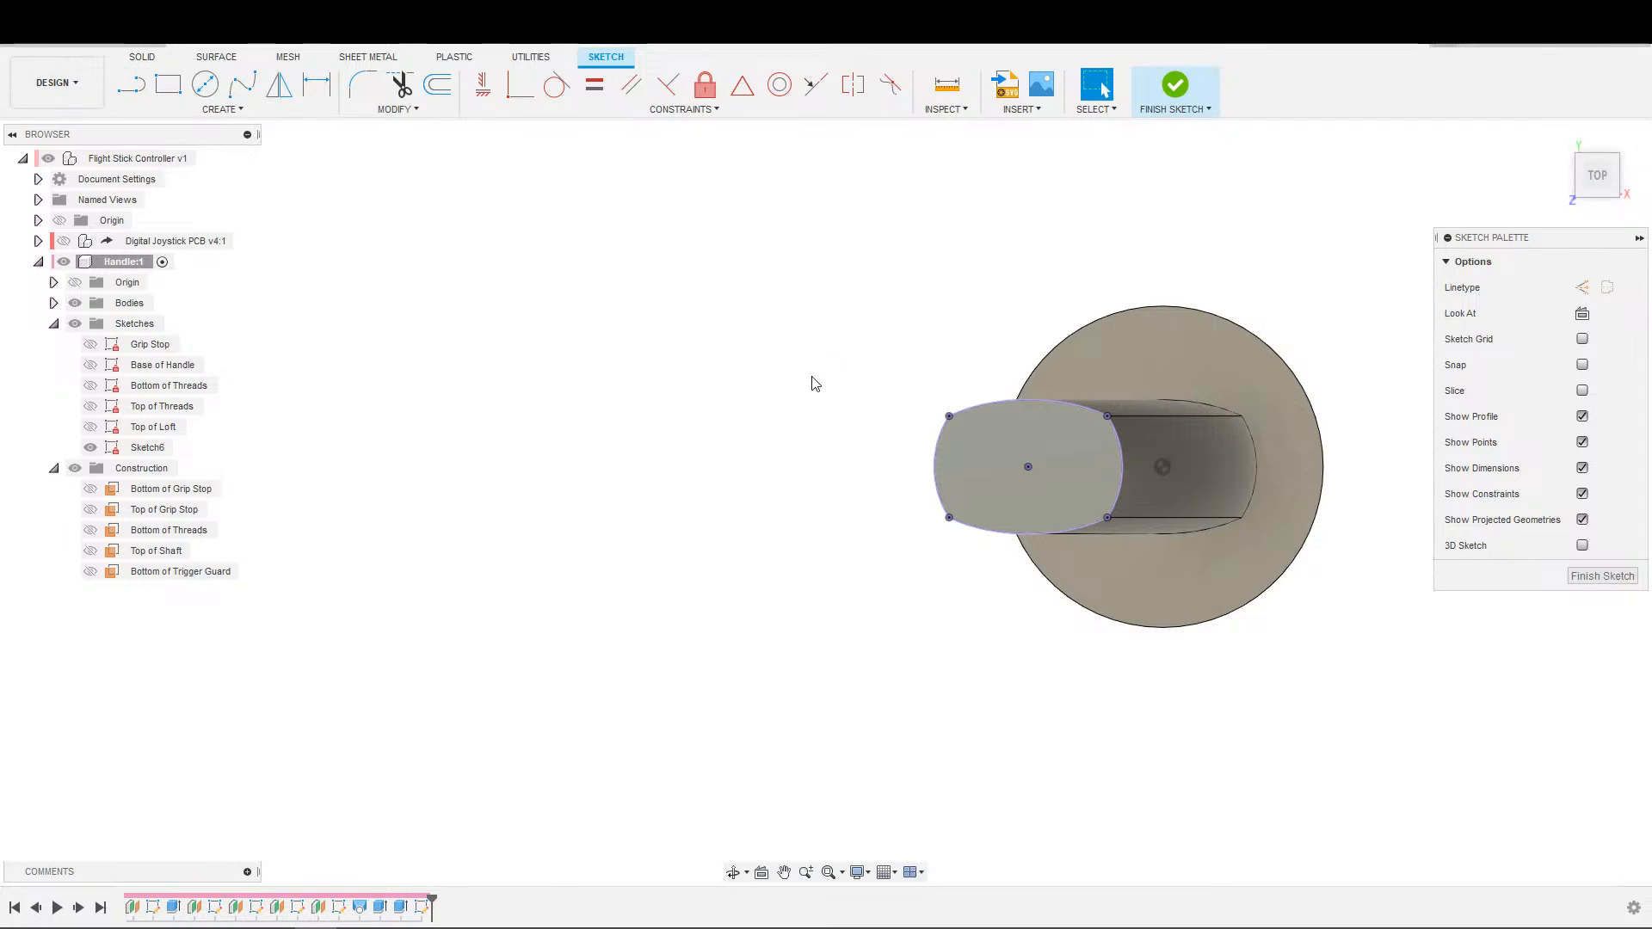
key("s")
left_click(830, 431)
left_click(1028, 466)
left_click(855, 466)
key("Escape")
Draw a fit point spline between the two outer corners of the handle outline, passing through the outer end of the horizontal line.
scroll(880, 543, "up", 2)
left_click(243, 83)
left_click(946, 526)
left_click(830, 465)
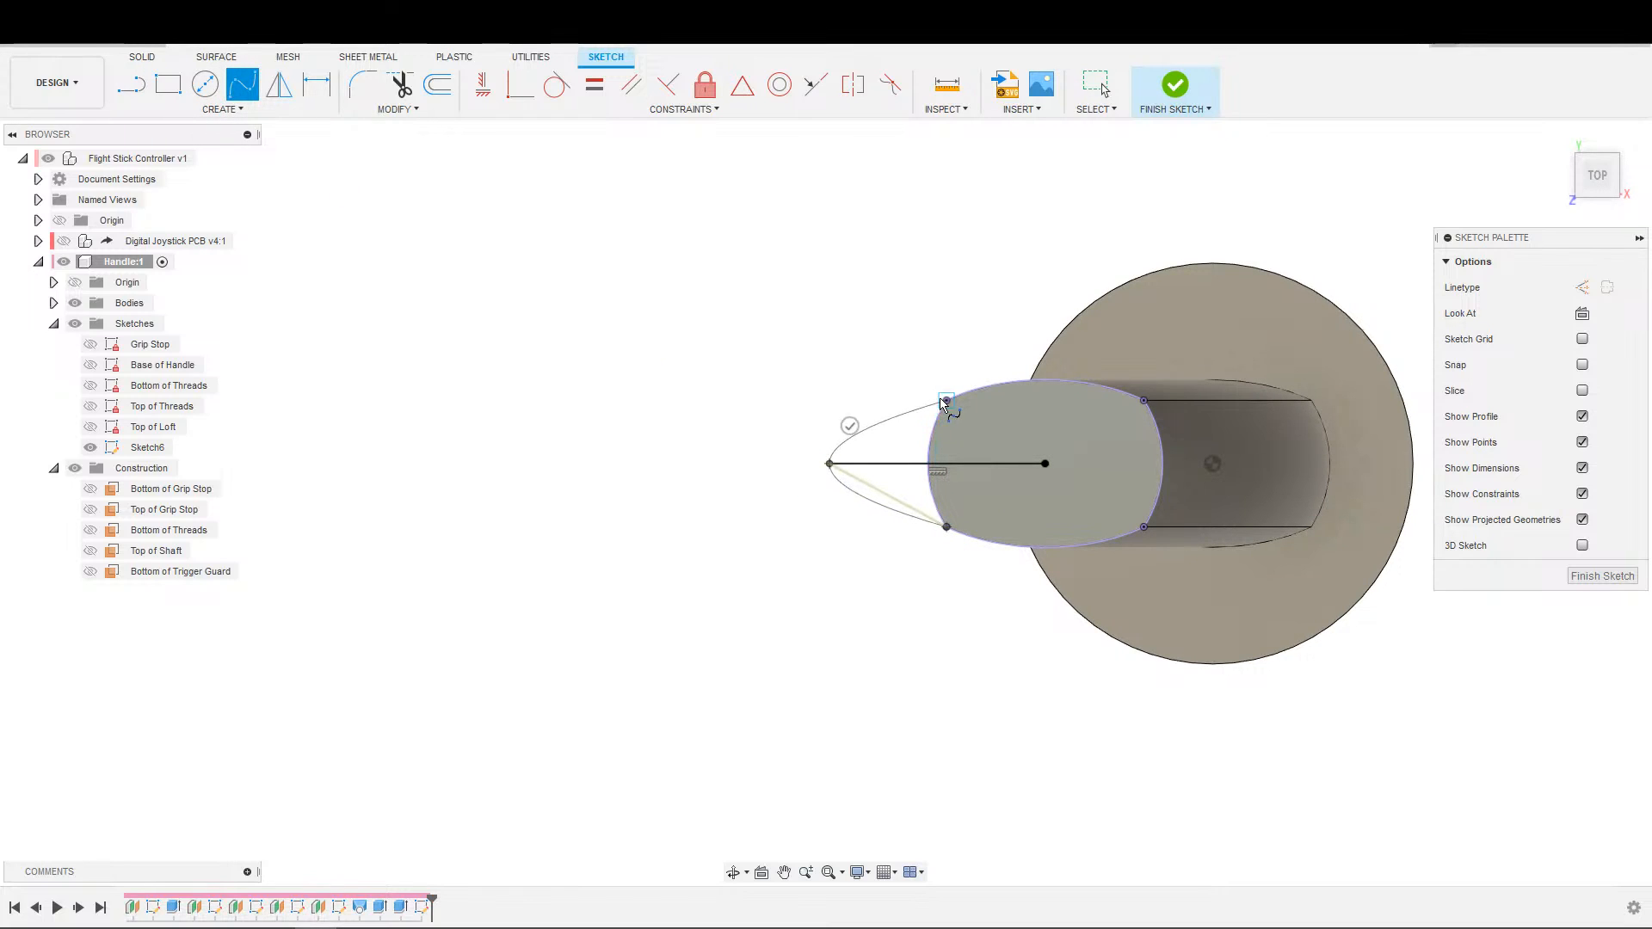
left_click(946, 401)
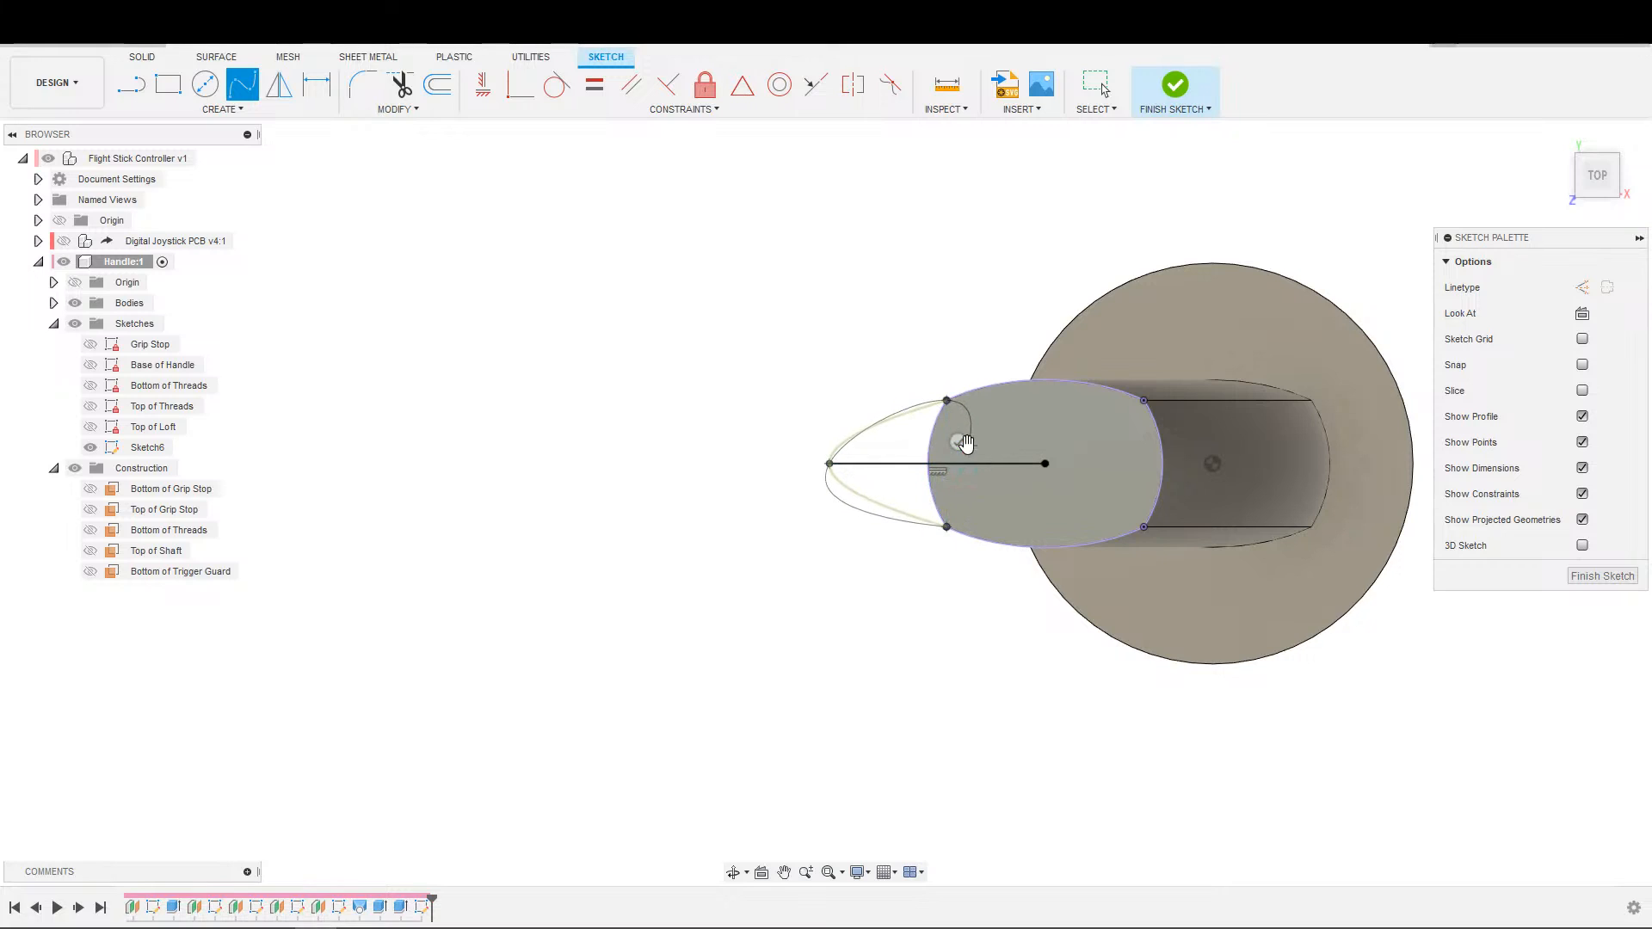
left_click(958, 442)
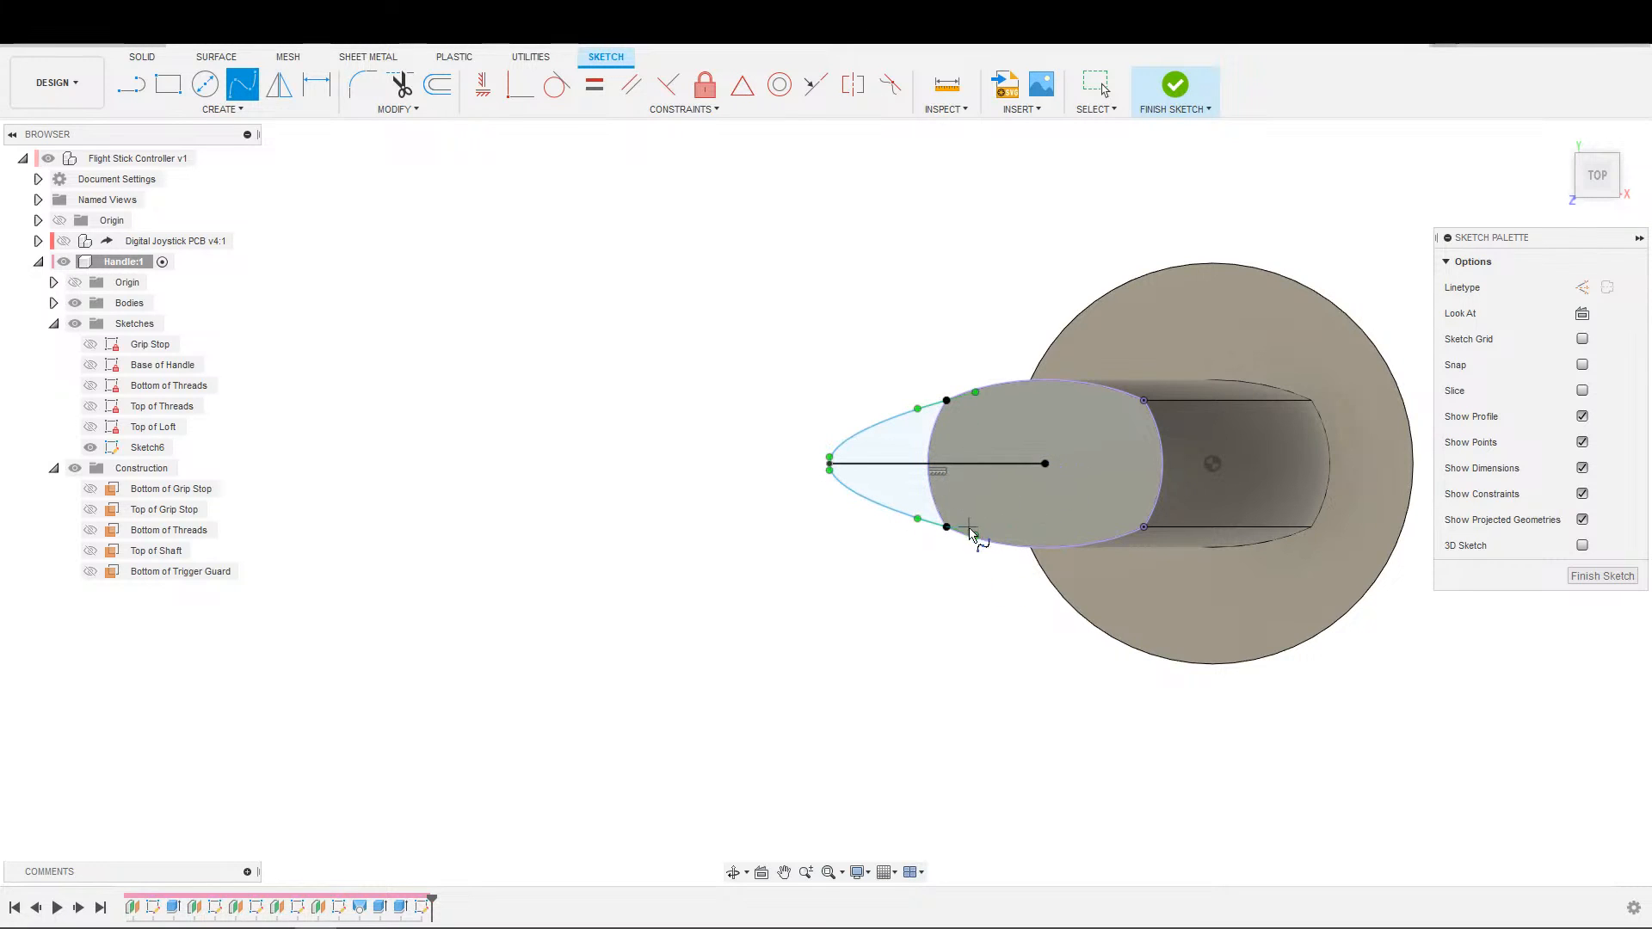
key("Escape")
scroll(874, 517, "down", 1)
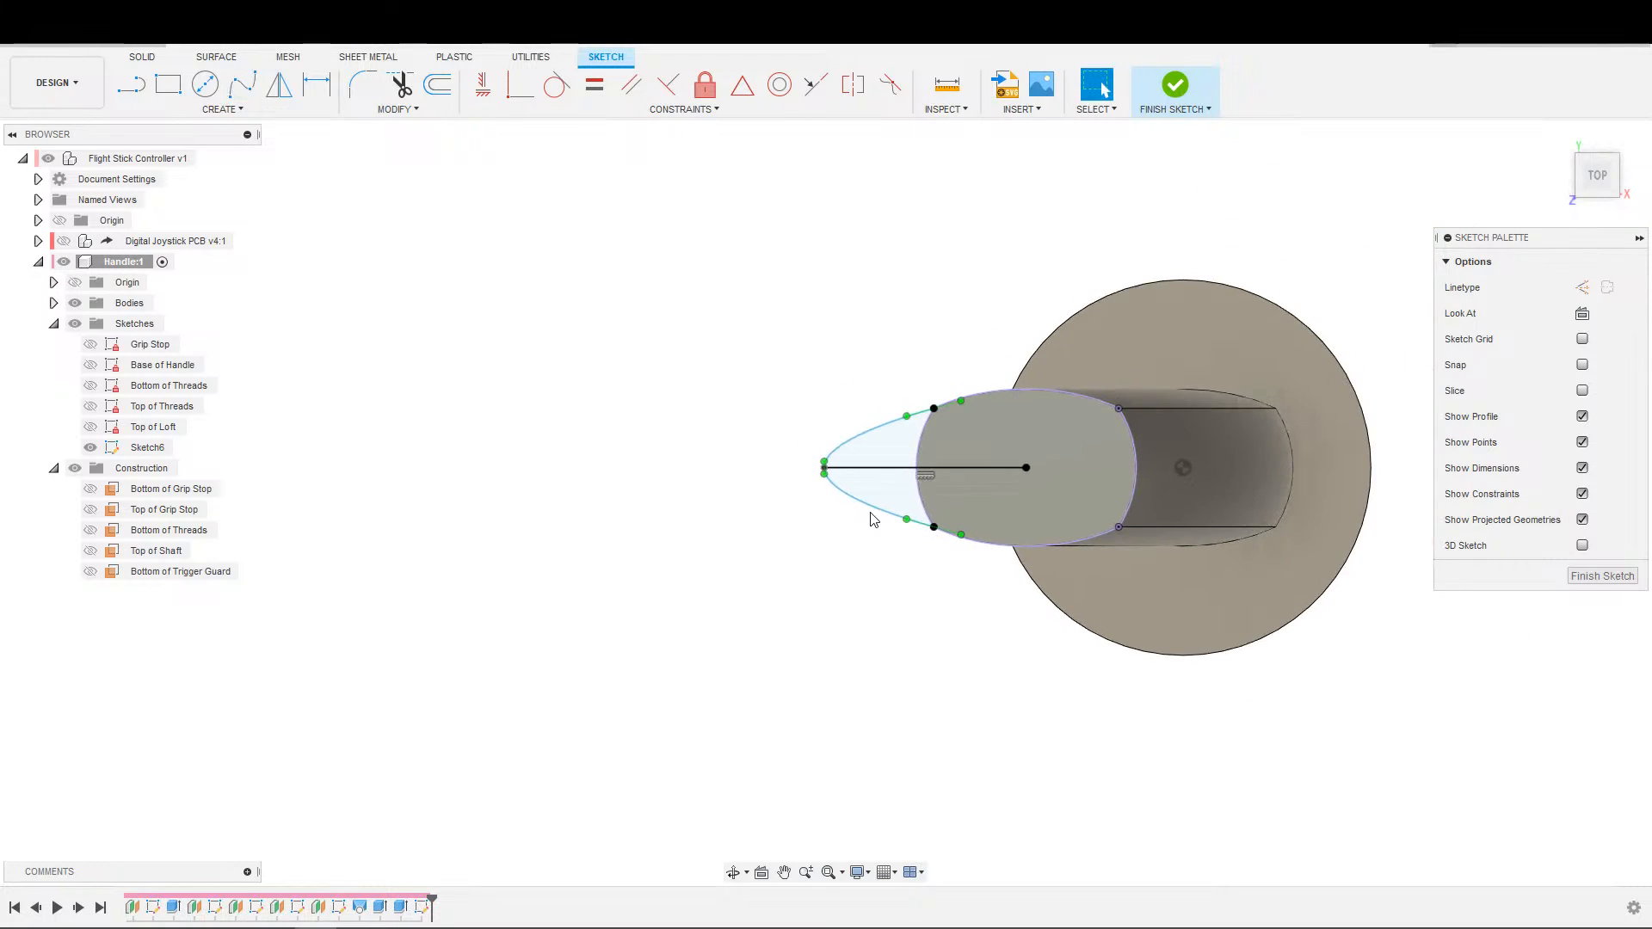
Convert the horizontal centre line of the trigger guard sketch to a construction line.
scroll(900, 503, "up", 2)
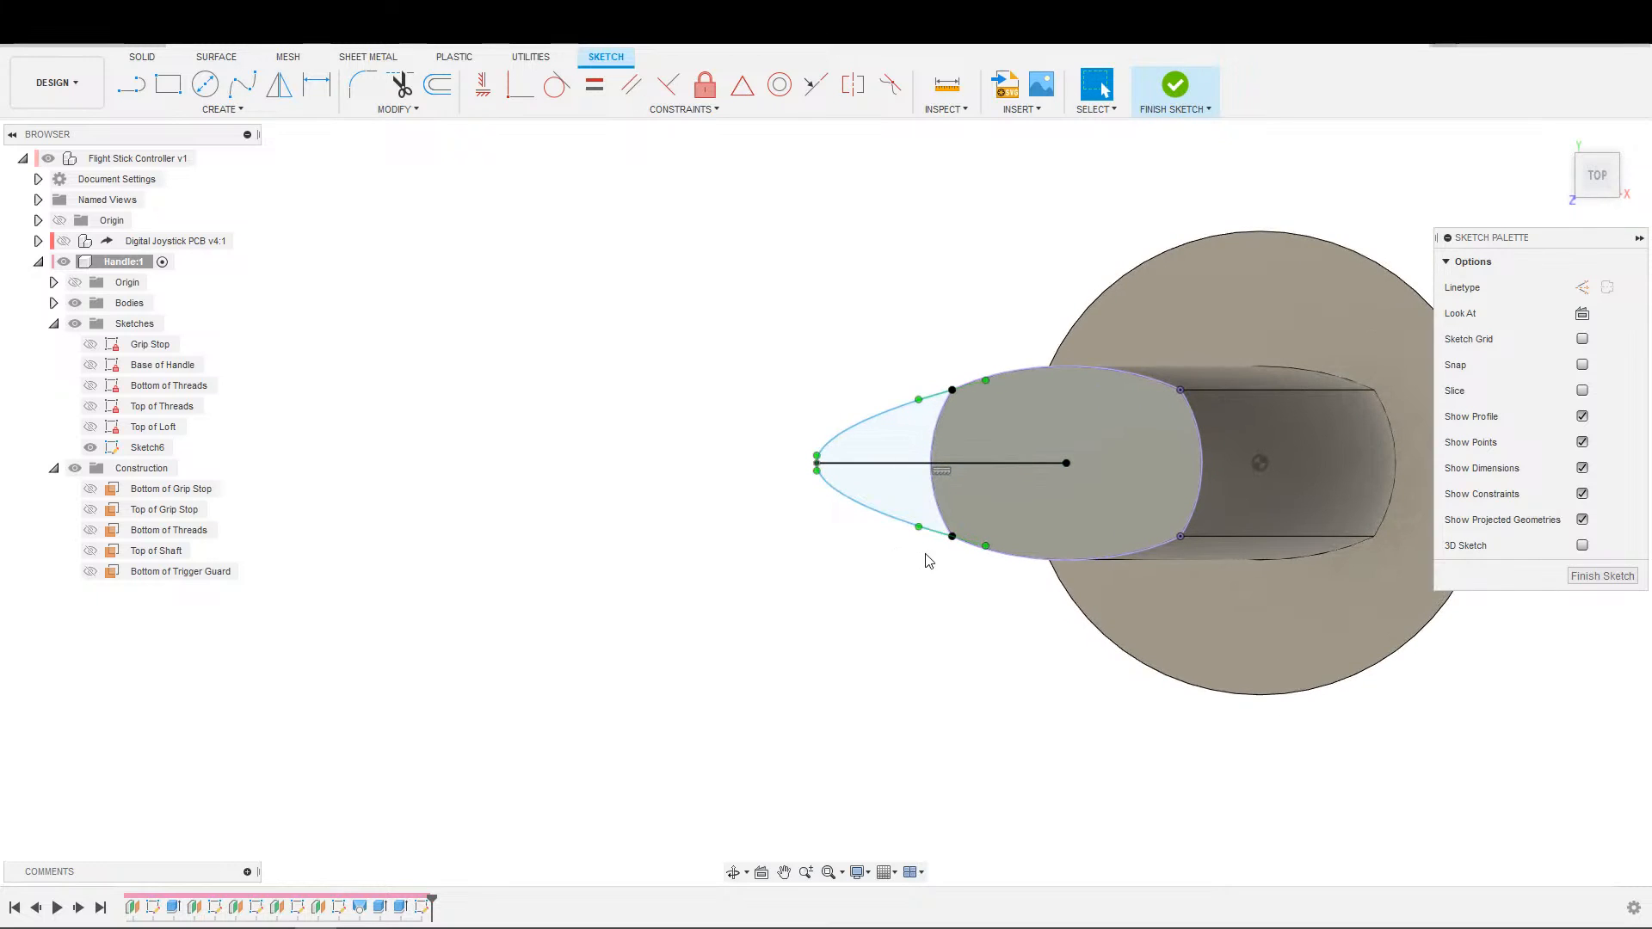
left_click(982, 542)
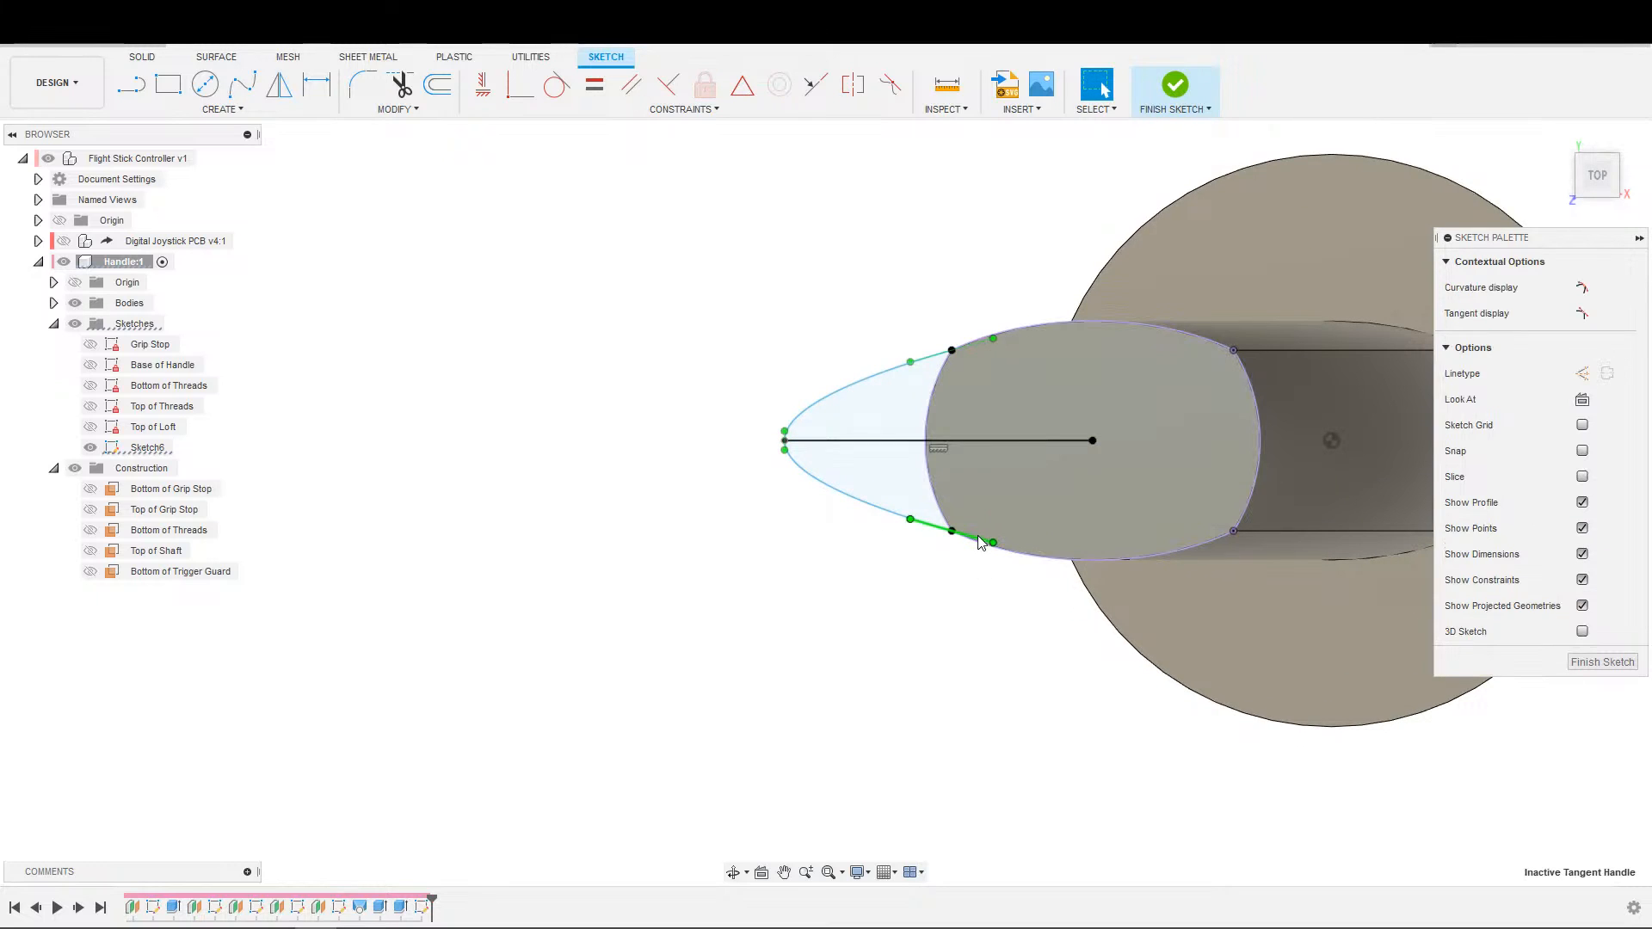
scroll(779, 465, "up", 1)
scroll(788, 452, "up", 1)
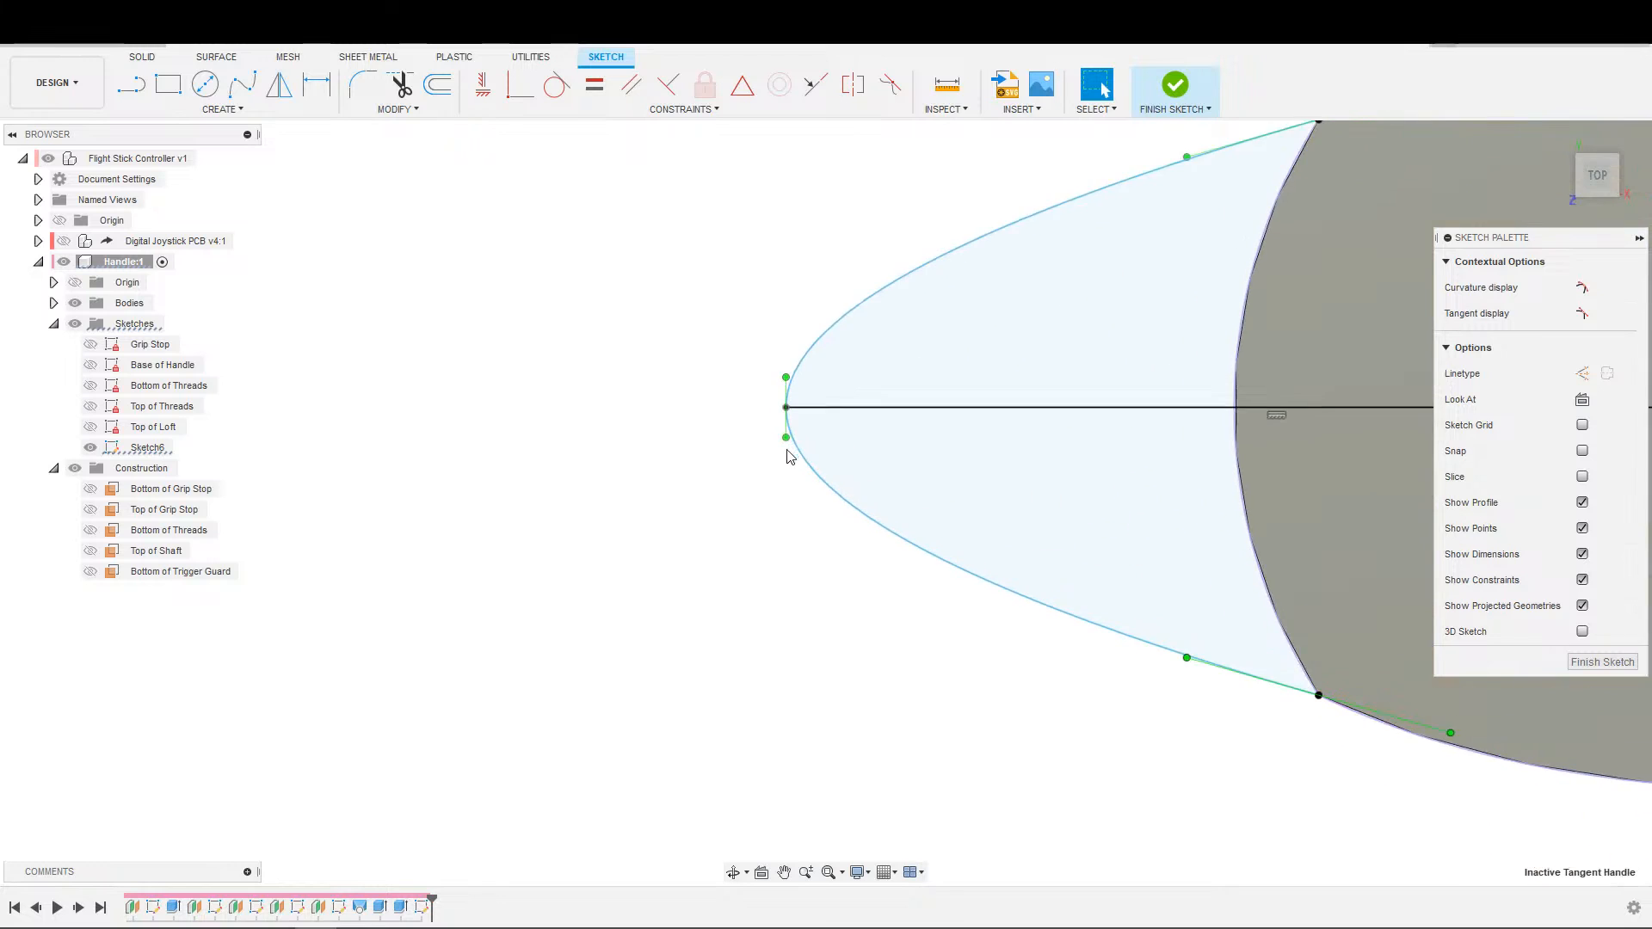
scroll(788, 443, "down", 2)
left_click(839, 428)
key("x")
left_click(817, 532)
mouse_move(816, 533)
middle_mouse_down()
mouse_move(779, 508)
mouse_move(782, 482)
mouse_move(764, 509)
mouse_move(774, 498)
mouse_move(720, 473)
mouse_move(741, 450)
middle_mouse_up()
scroll(777, 510, "down", 1)
key("d")
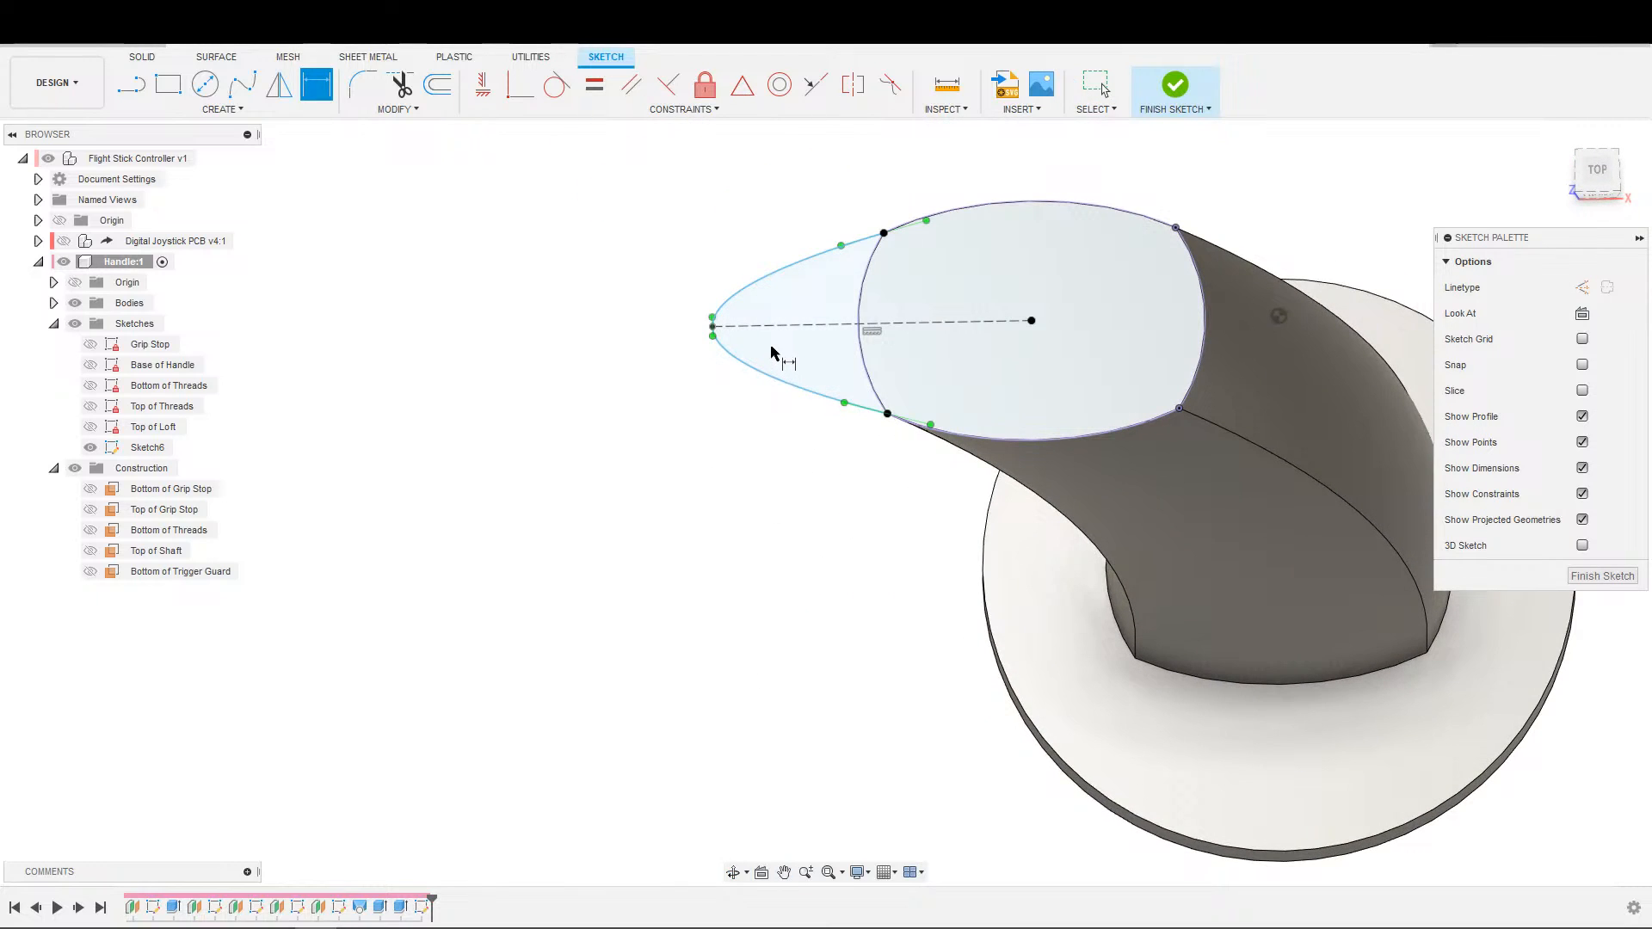
left_click(711, 326)
key("Escape")
key("d")
left_click(714, 327)
left_click(715, 328)
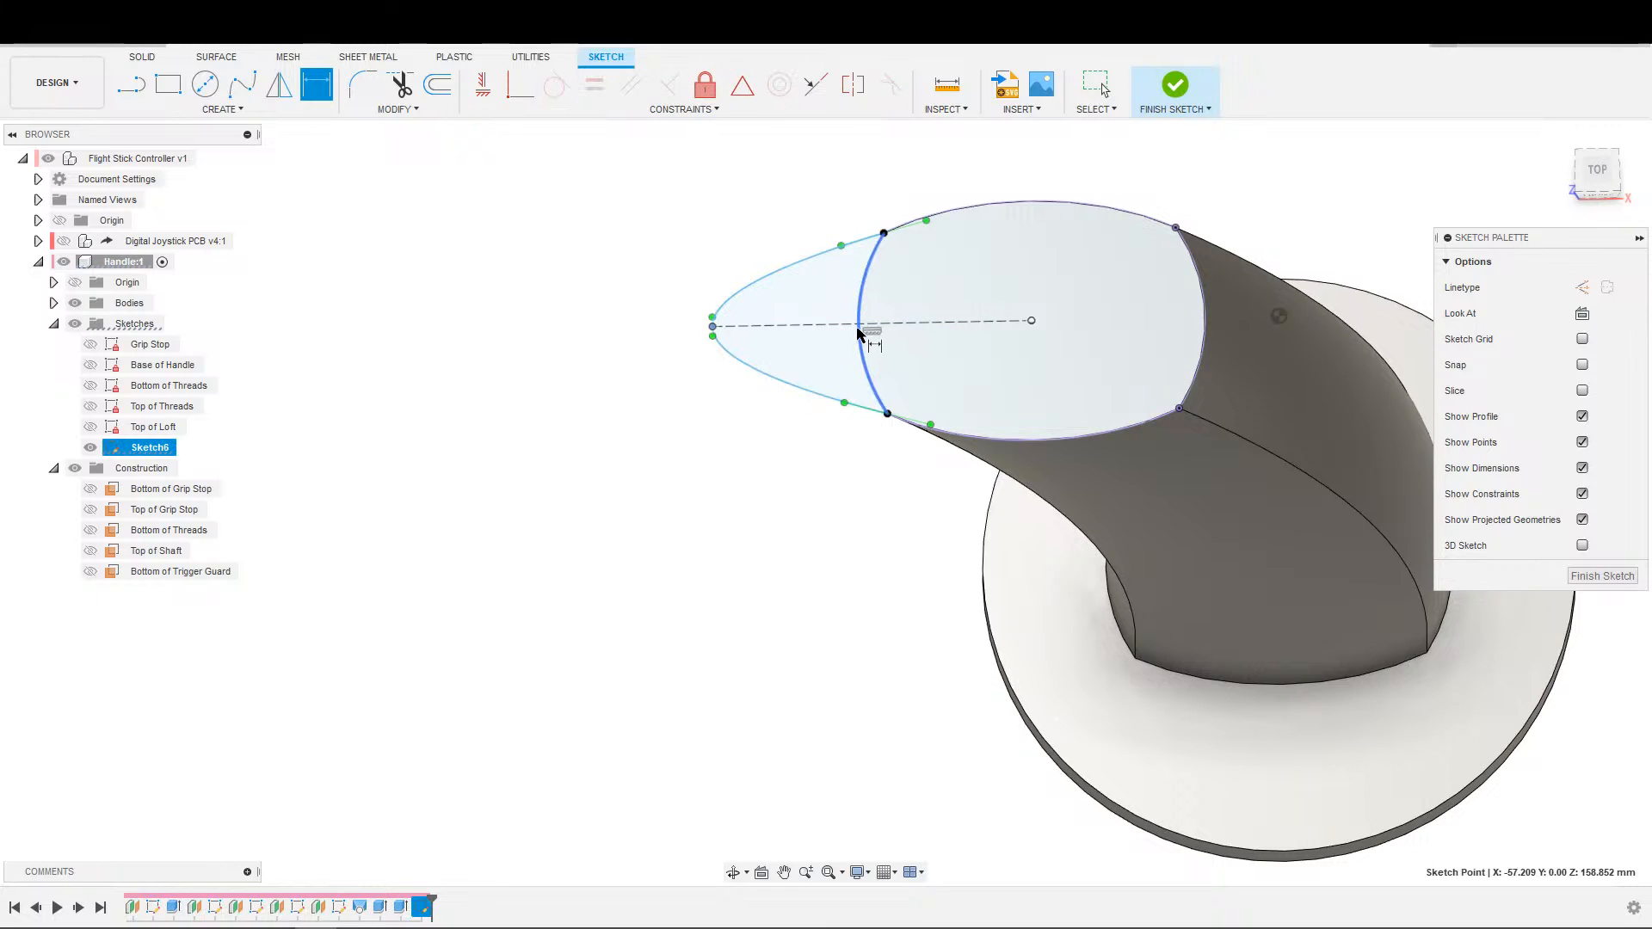
left_click(860, 340)
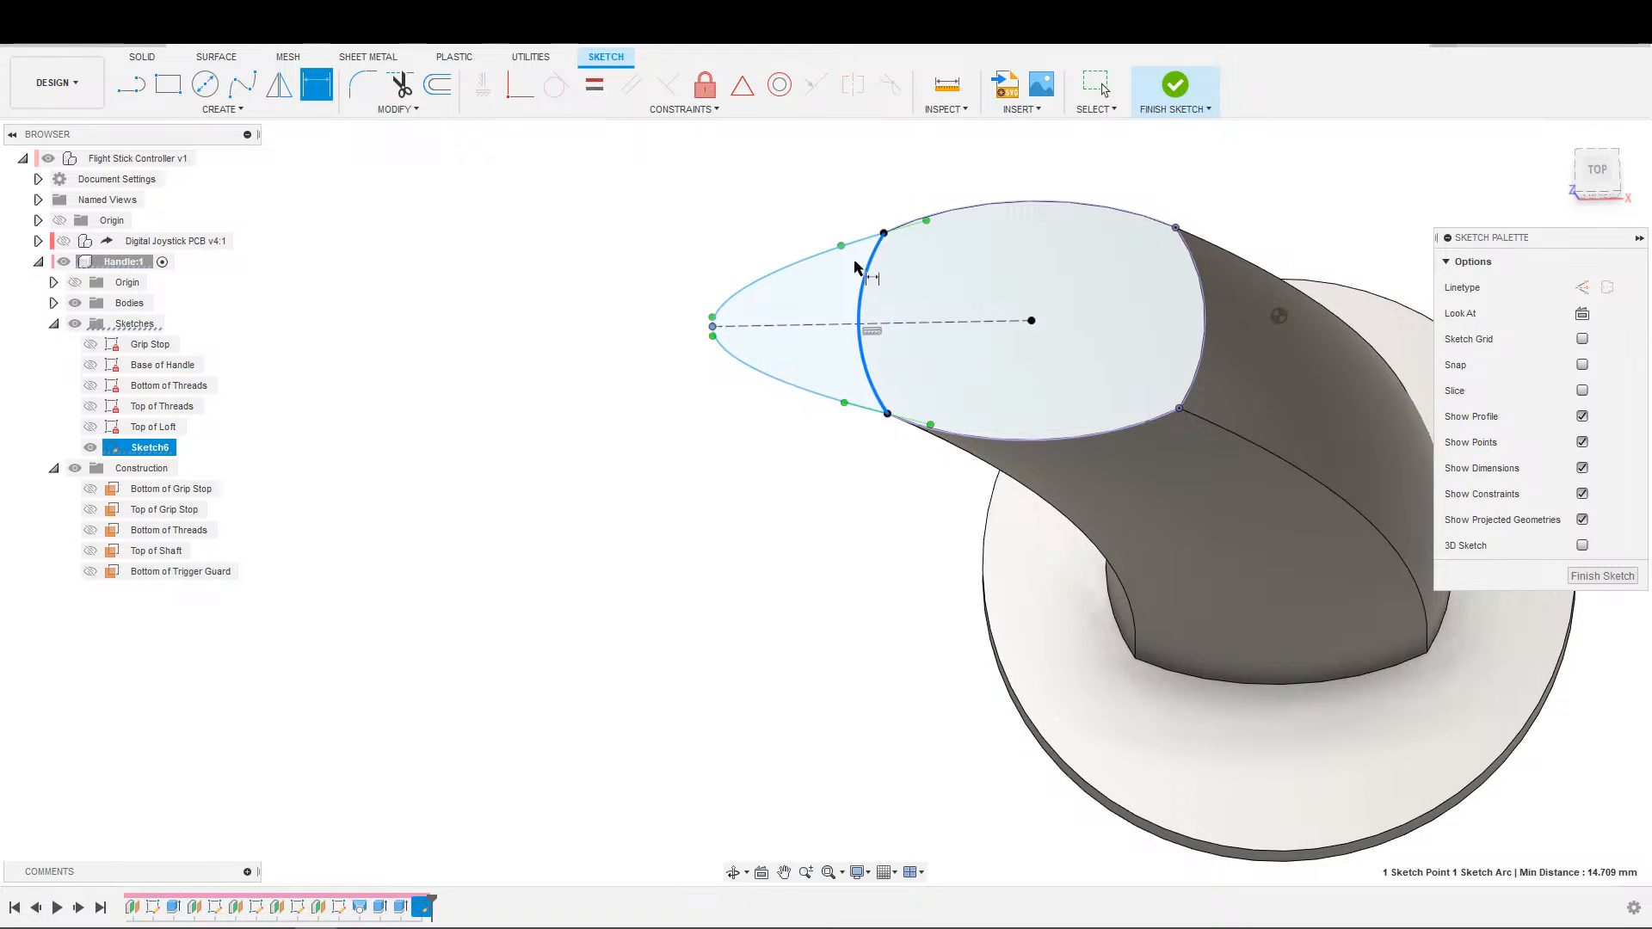
key("Escape")
Draw a straight line from one outer corner of the handle outline across the centre line toward the opposite outer corner.
key("s")
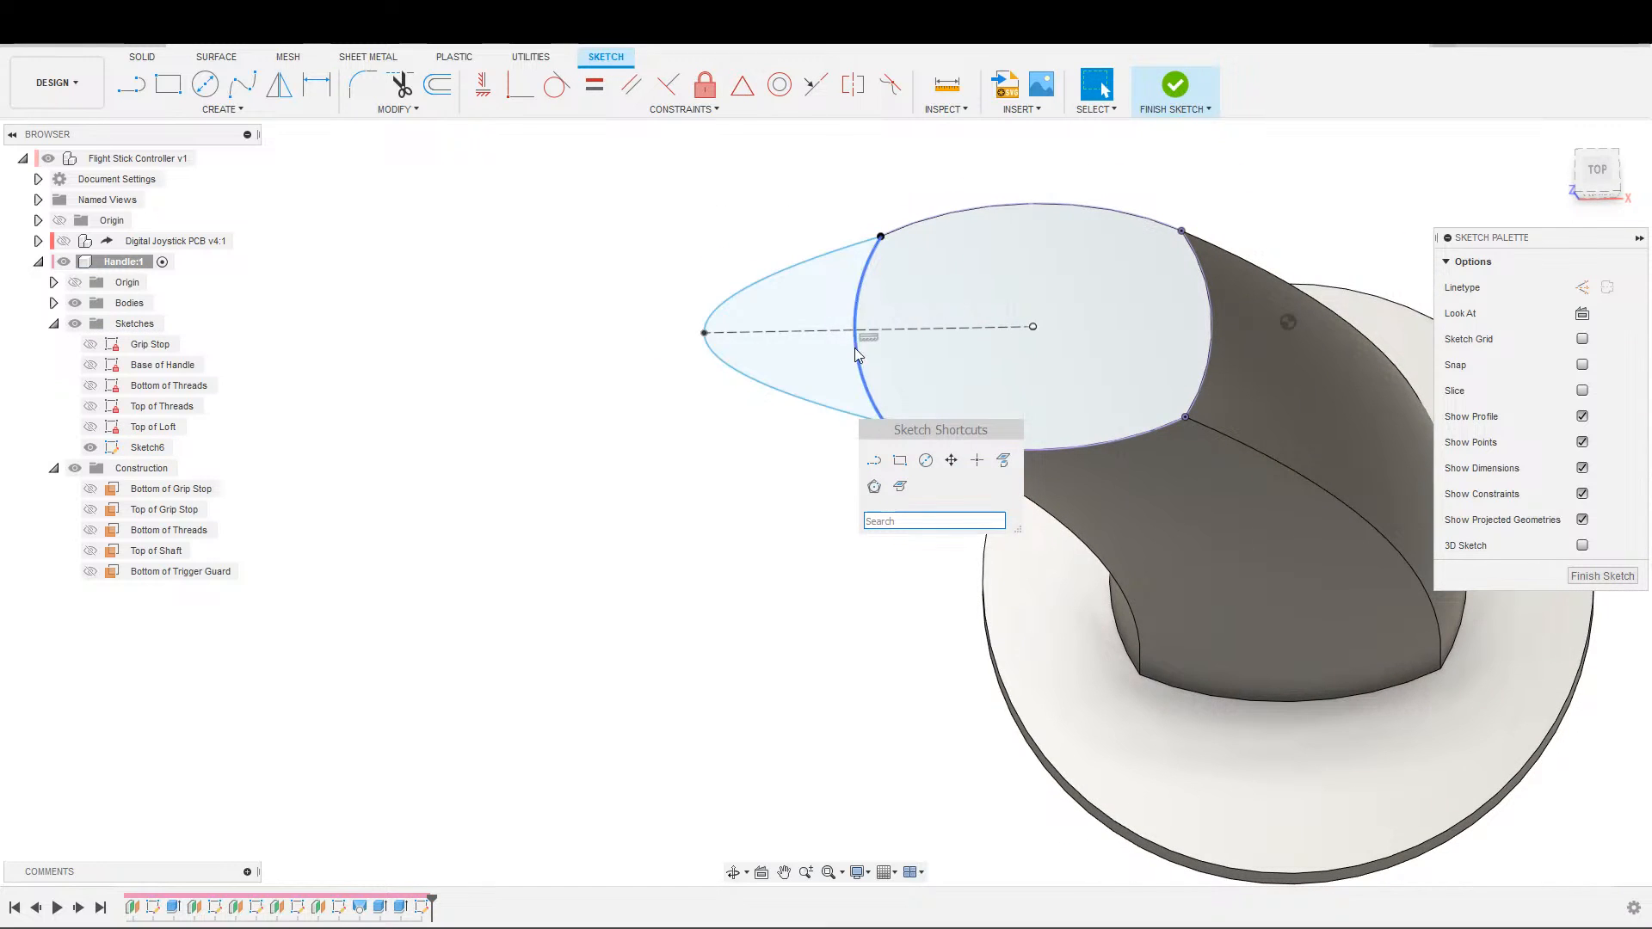
left_click(874, 461)
key("Escape")
key("s")
key("Escape")
key("l")
left_click(885, 422)
left_click(881, 276)
key("Escape")
left_click(894, 358)
left_click(893, 351)
key("Delete")
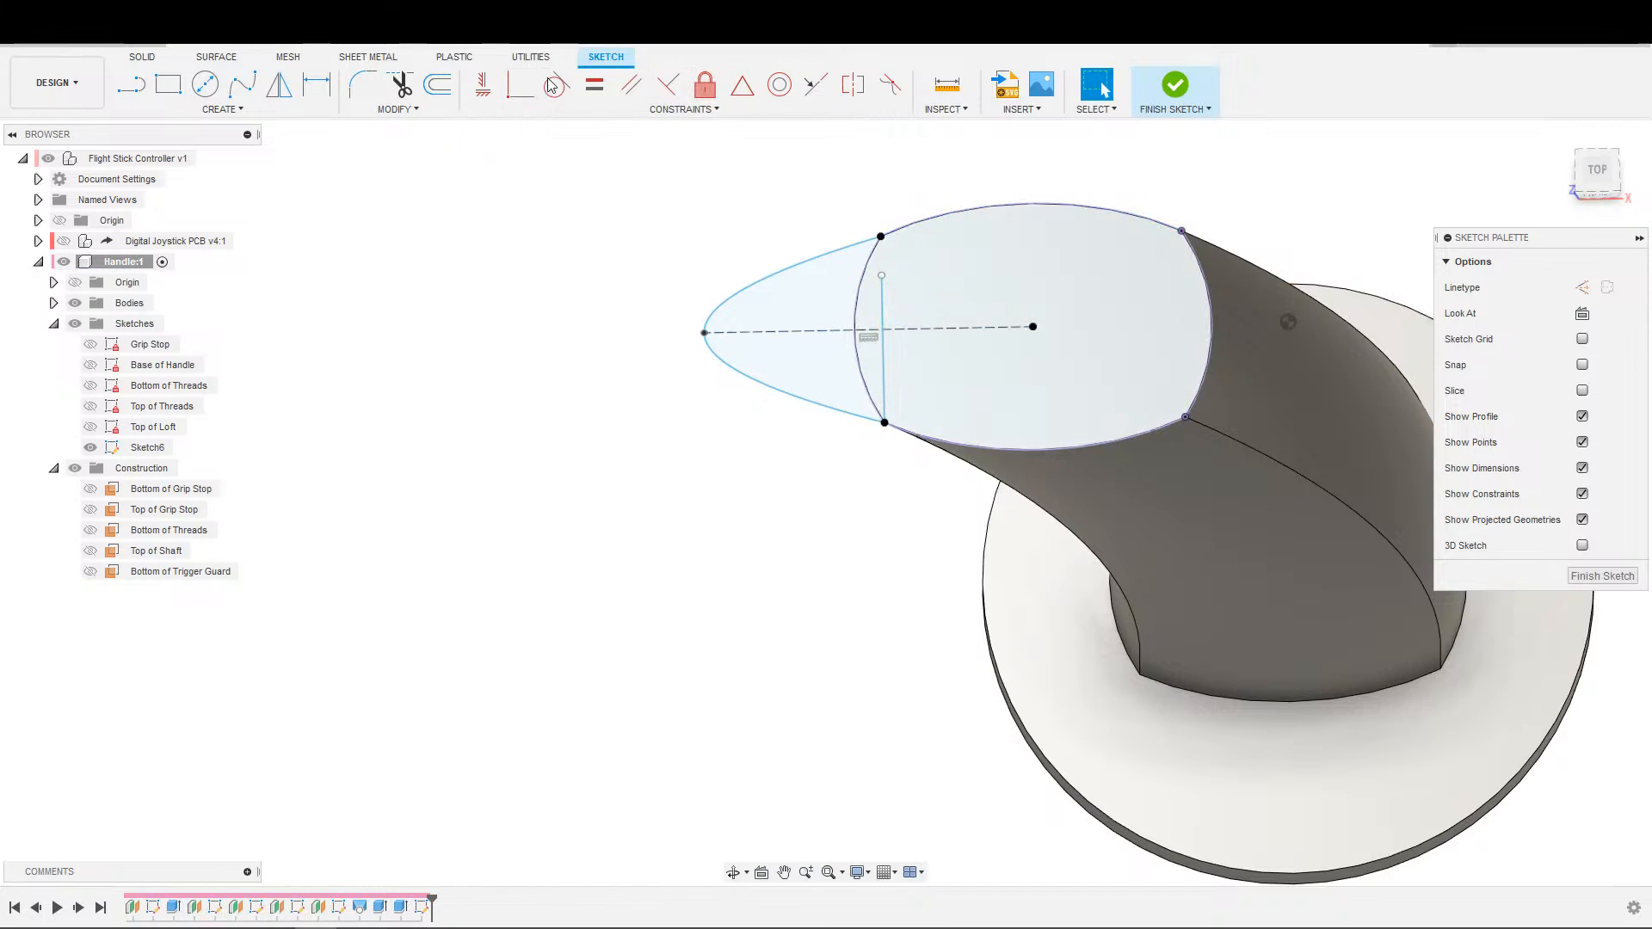
Make the cross line's free end coincident with the opposite outer corner of the handle outline.
left_click(520, 85)
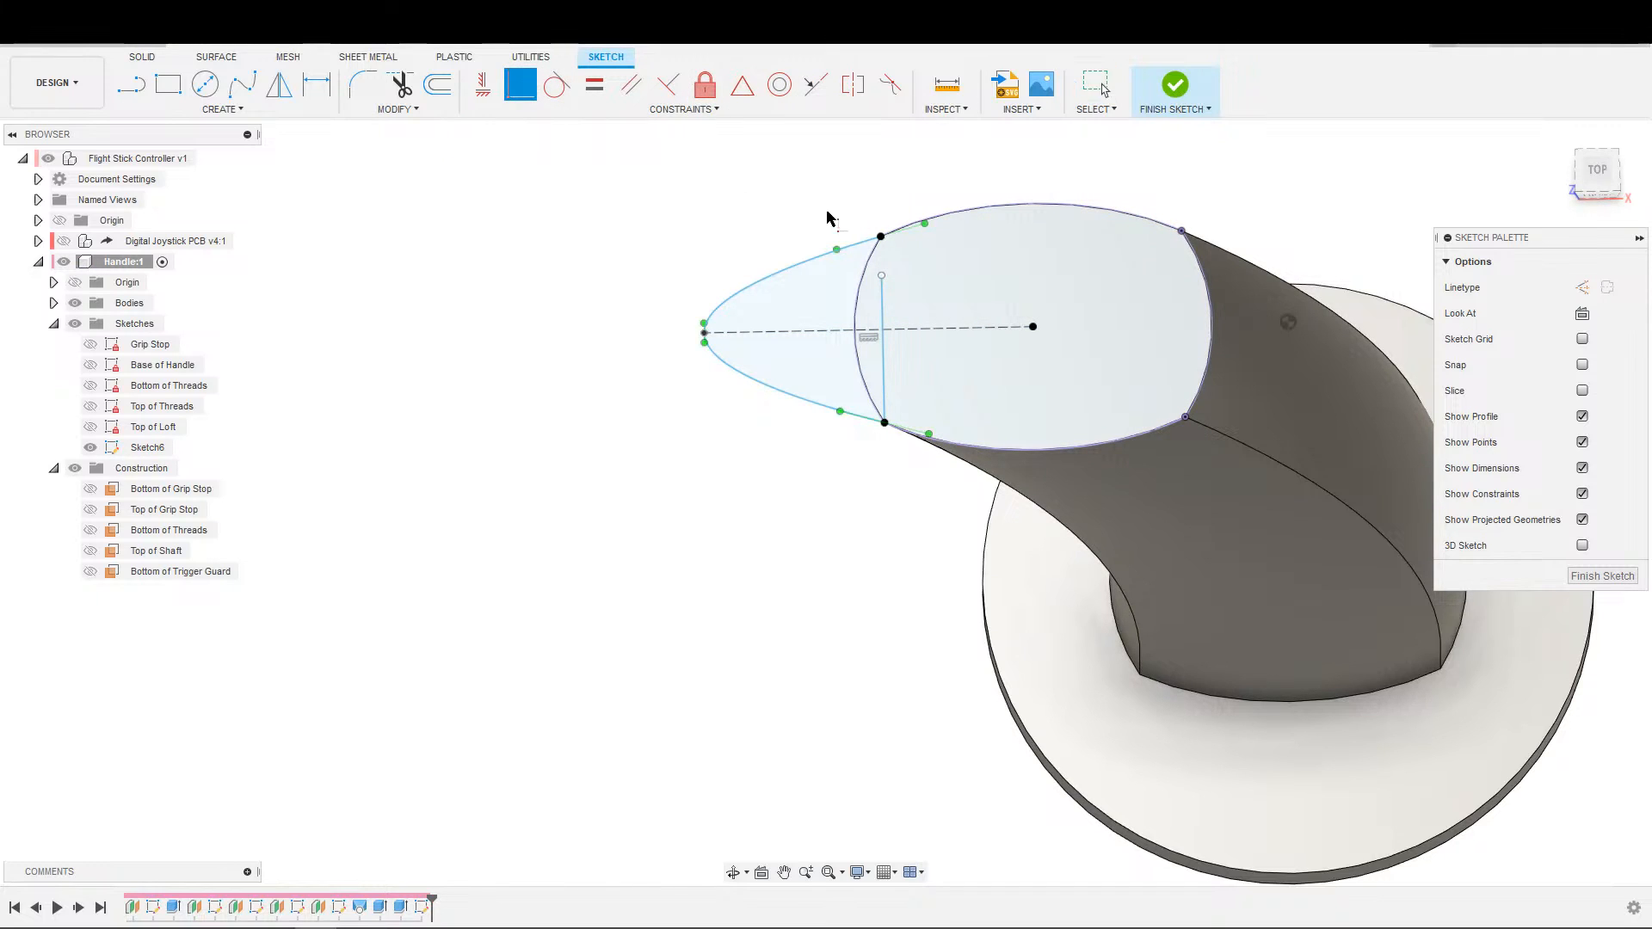
left_click(882, 275)
left_click(884, 236)
key("Escape")
scroll(989, 308, "up", 1)
scroll(981, 313, "down", 1)
middle_click_drag(974, 319, 997, 307)
Dimension the distance from the spline's tip to the cross line between the corners as 25 mm.
key("d")
left_click(722, 327)
scroll(860, 314, "up", 3)
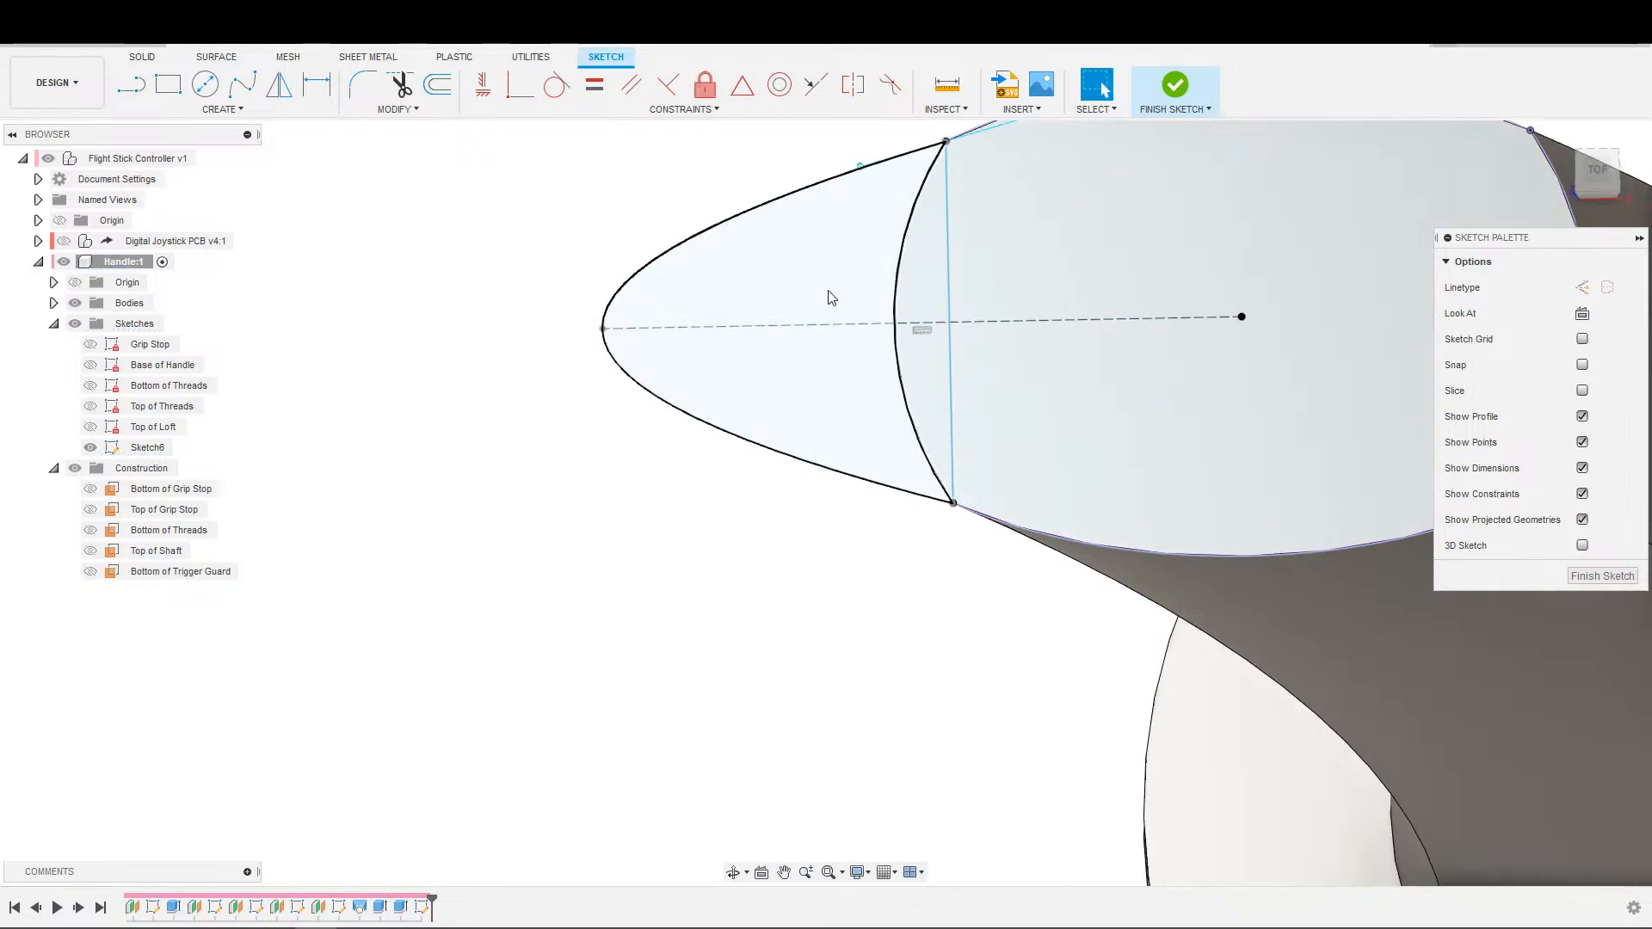
left_click(603, 328)
key("Escape")
key("d")
left_click(605, 331)
key("Escape")
key("d")
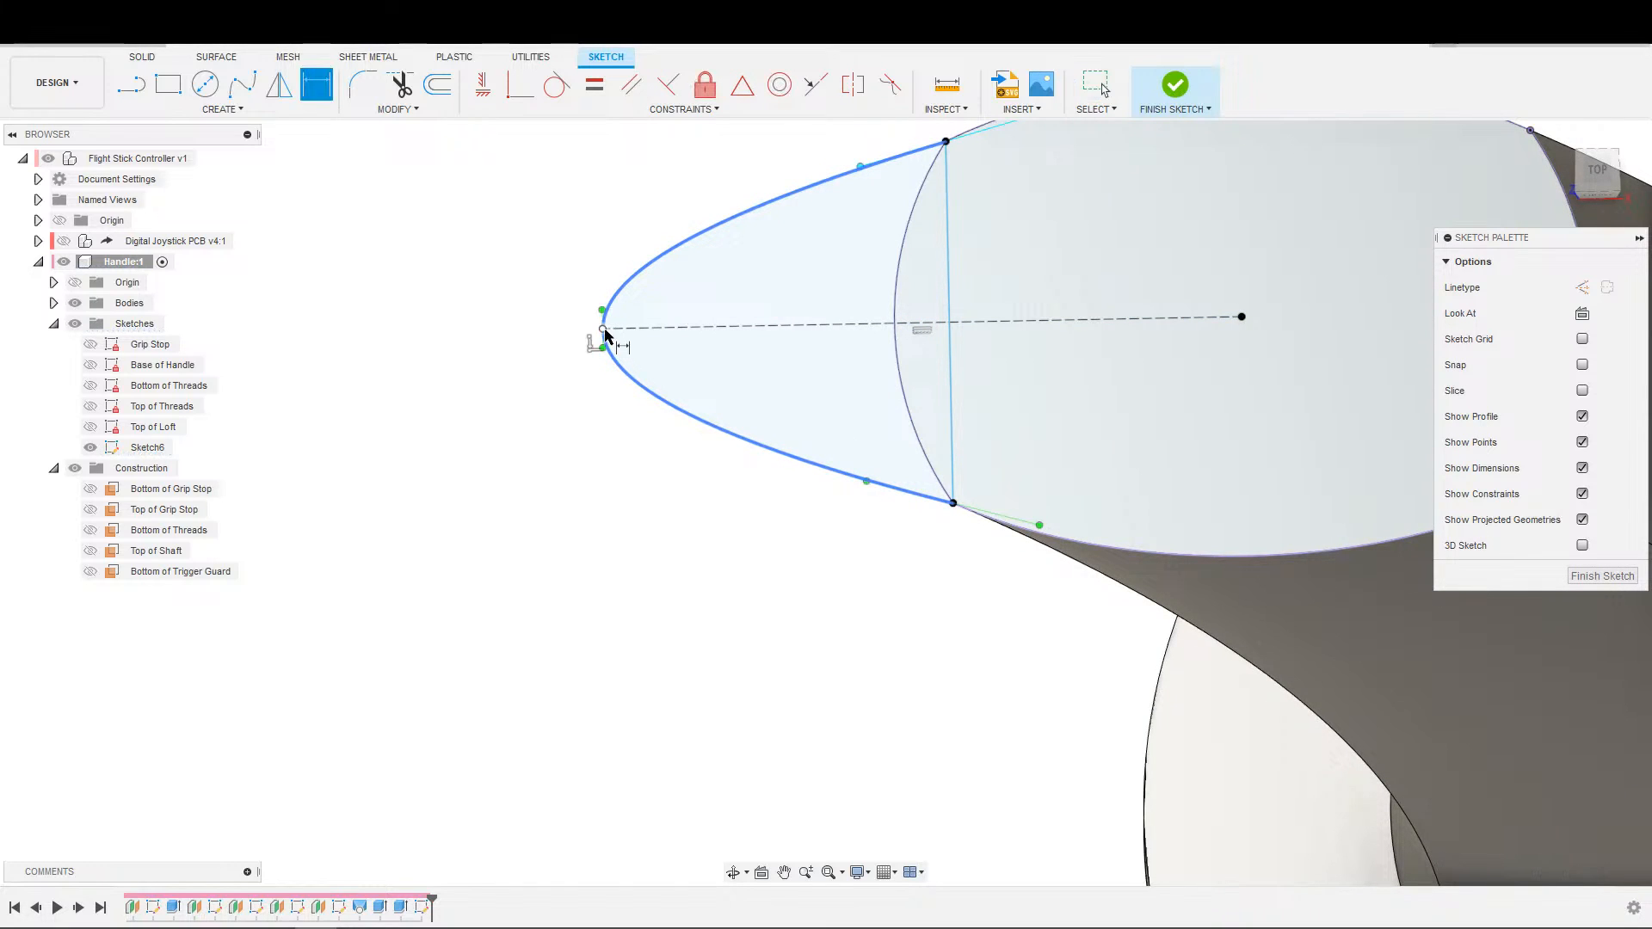
left_click(948, 334)
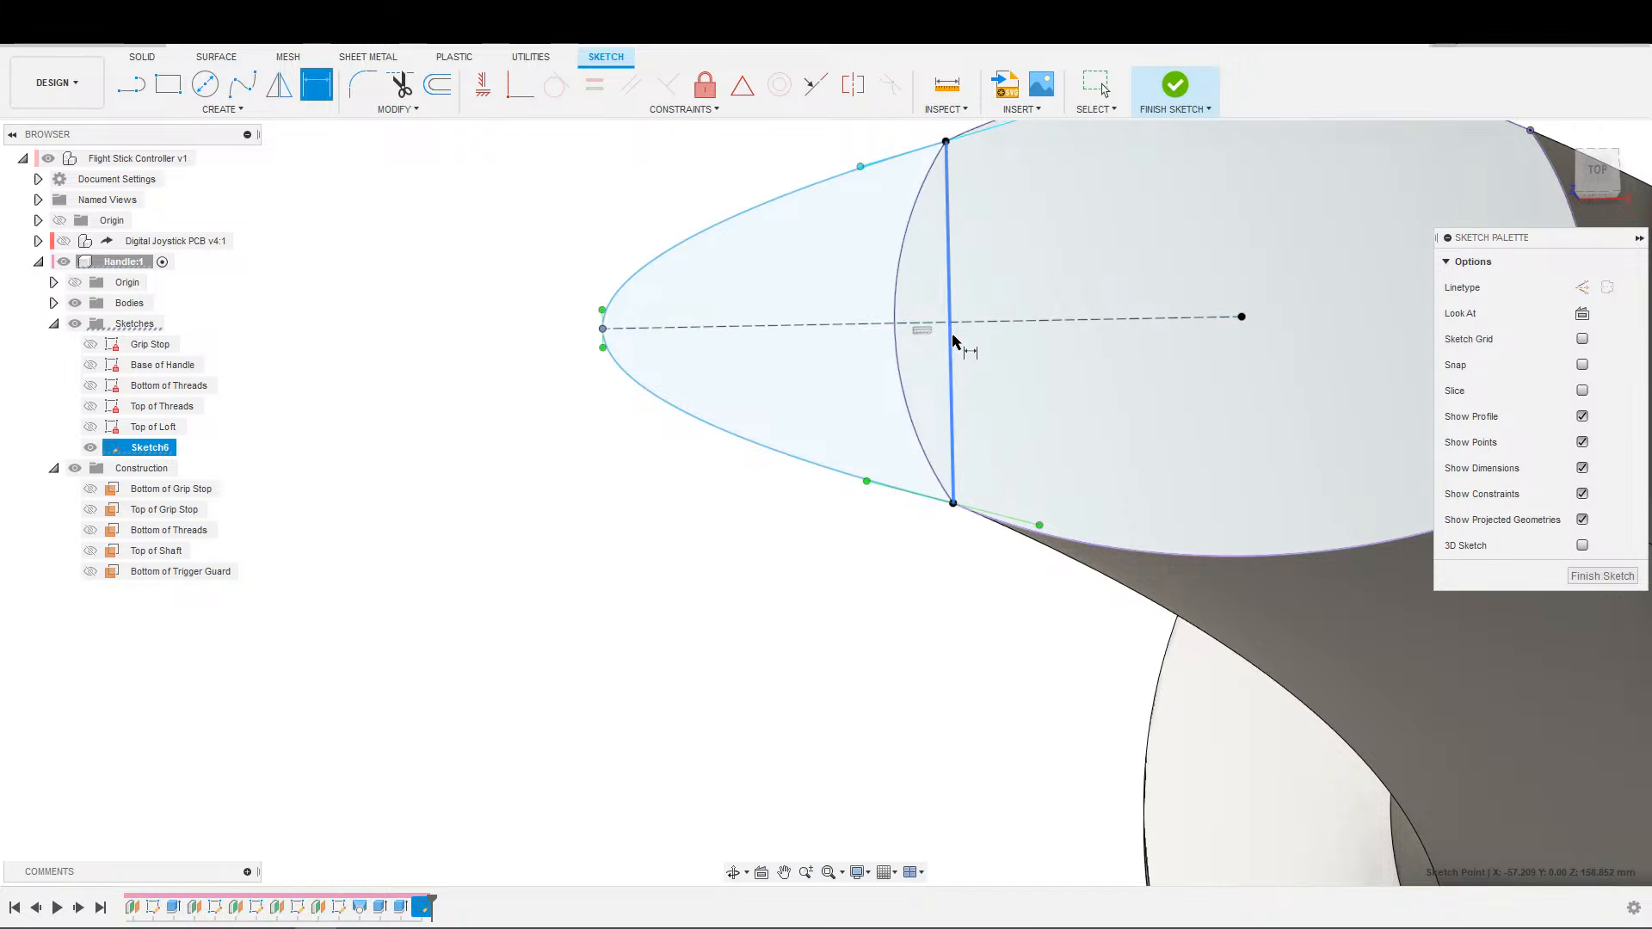
scroll(829, 160, "down", 2)
middle_click_drag(828, 159, 826, 260)
left_click(835, 222)
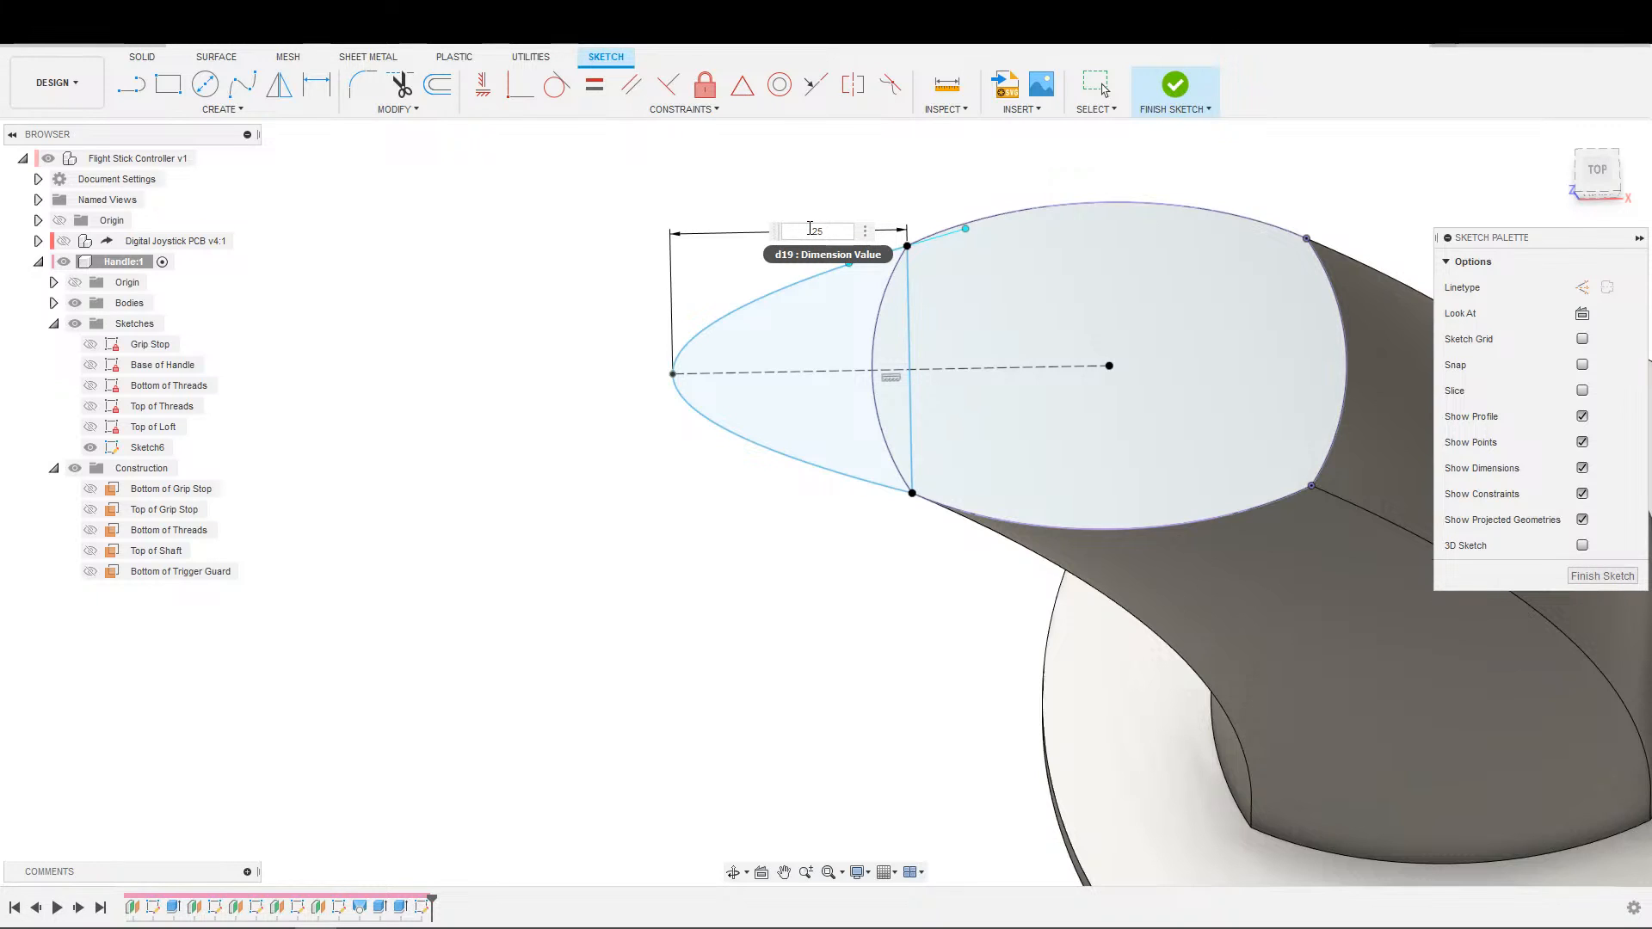
key("Return")
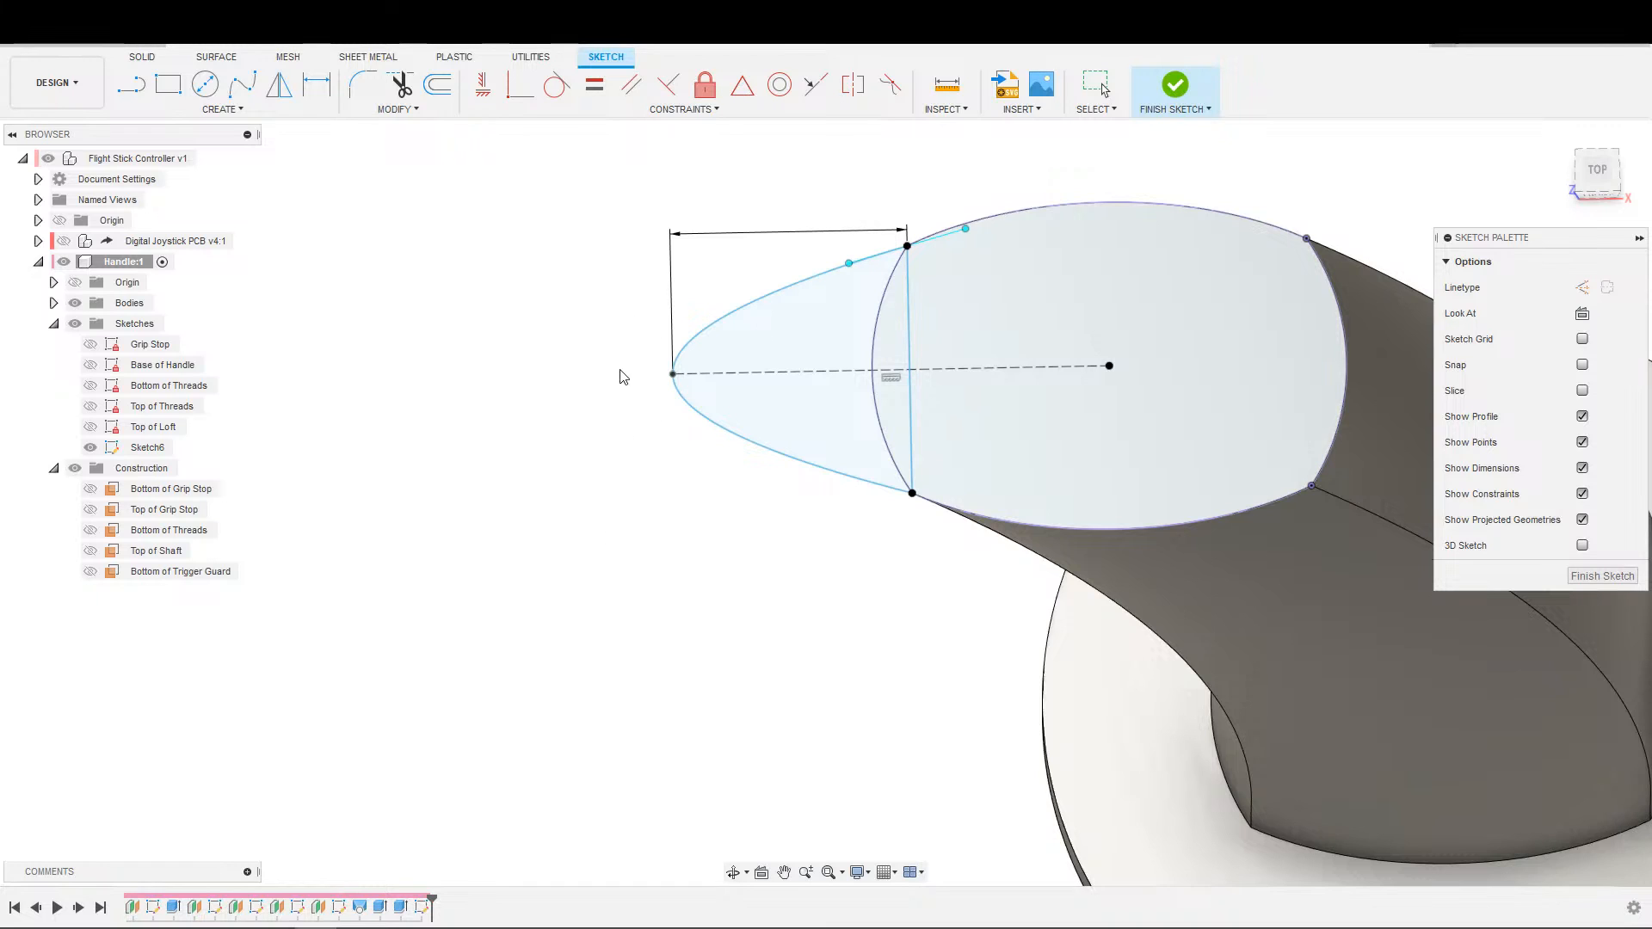
key("Escape")
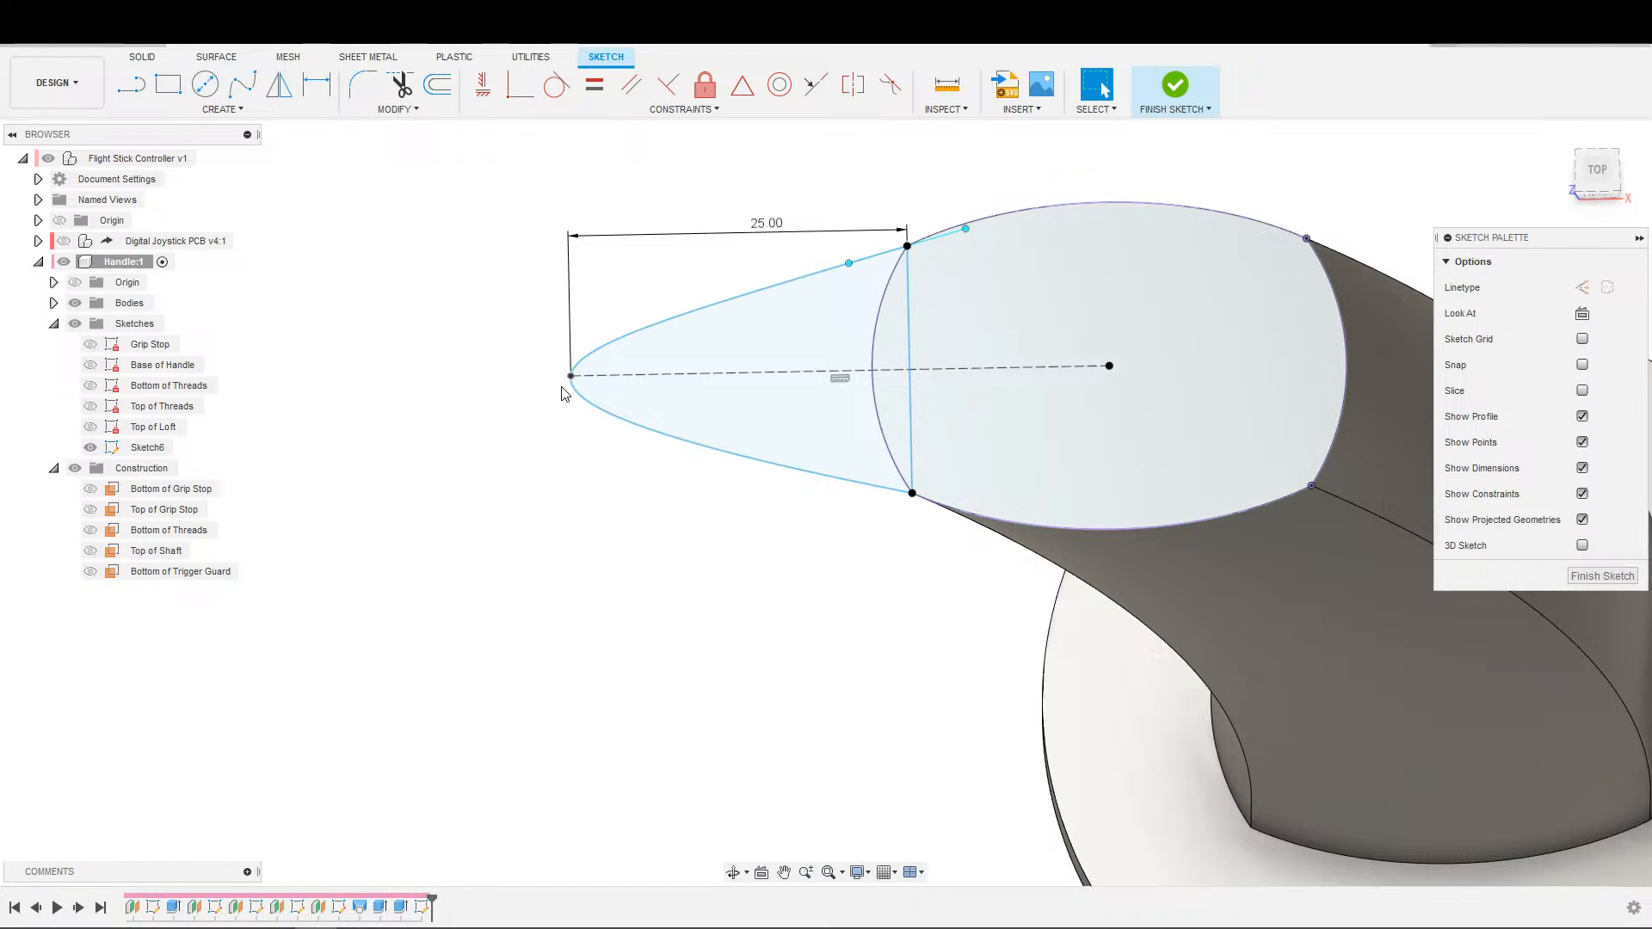
Lengthen the spline's tangent handle at the tip and constrain it perpendicular to the construction centre line.
left_click(570, 384)
left_click_drag(571, 394, 575, 404)
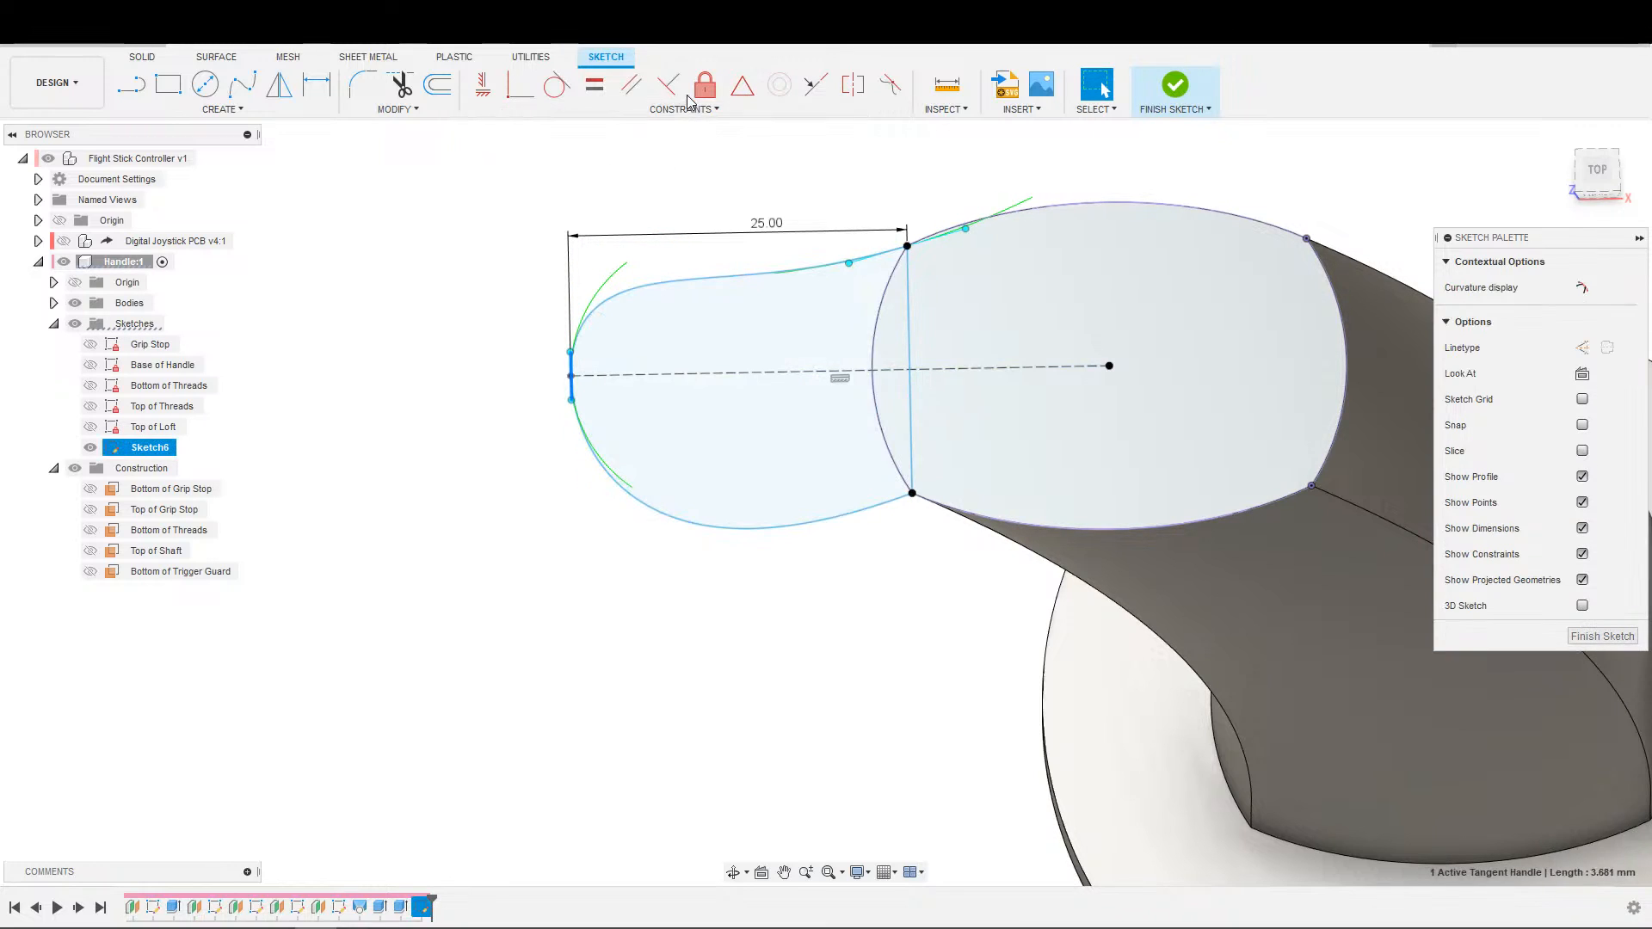
left_click(668, 85)
left_click(656, 373)
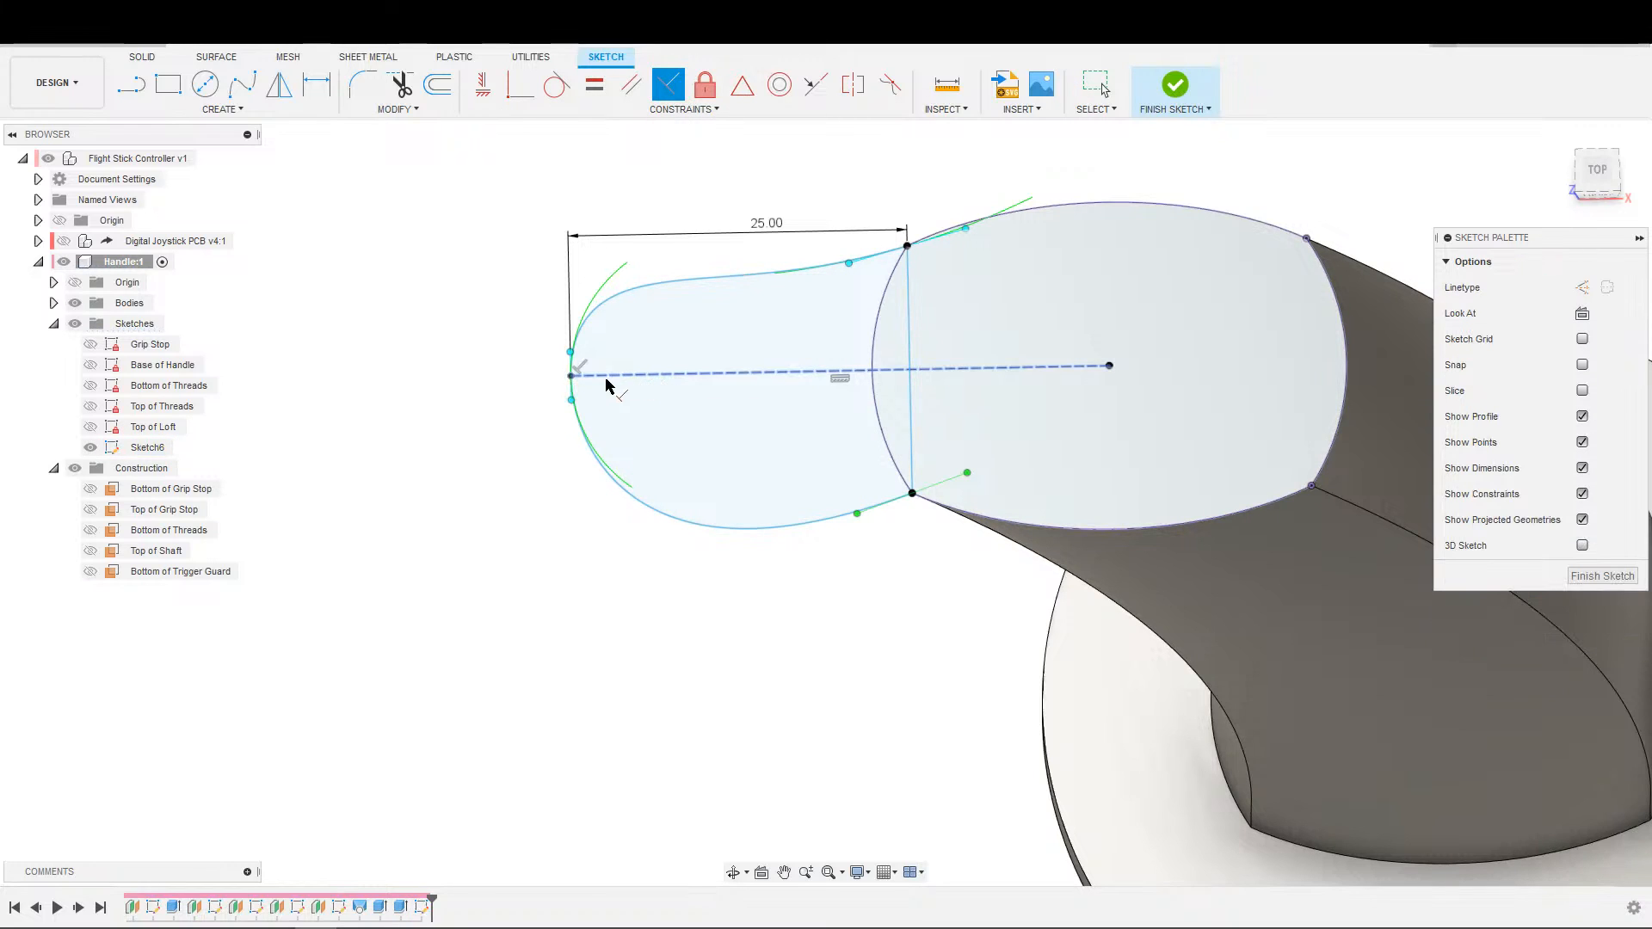
key("Escape")
Reshape the guard spline by angling the tangent handle at its unadjusted corner along the handle outline and shortening the tip's tangent handle.
mouse_move(569, 410)
left_mouse_down()
mouse_move(573, 389)
mouse_move(573, 405)
left_mouse_up()
scroll(848, 310, "up", 2)
scroll(848, 301, "down", 1)
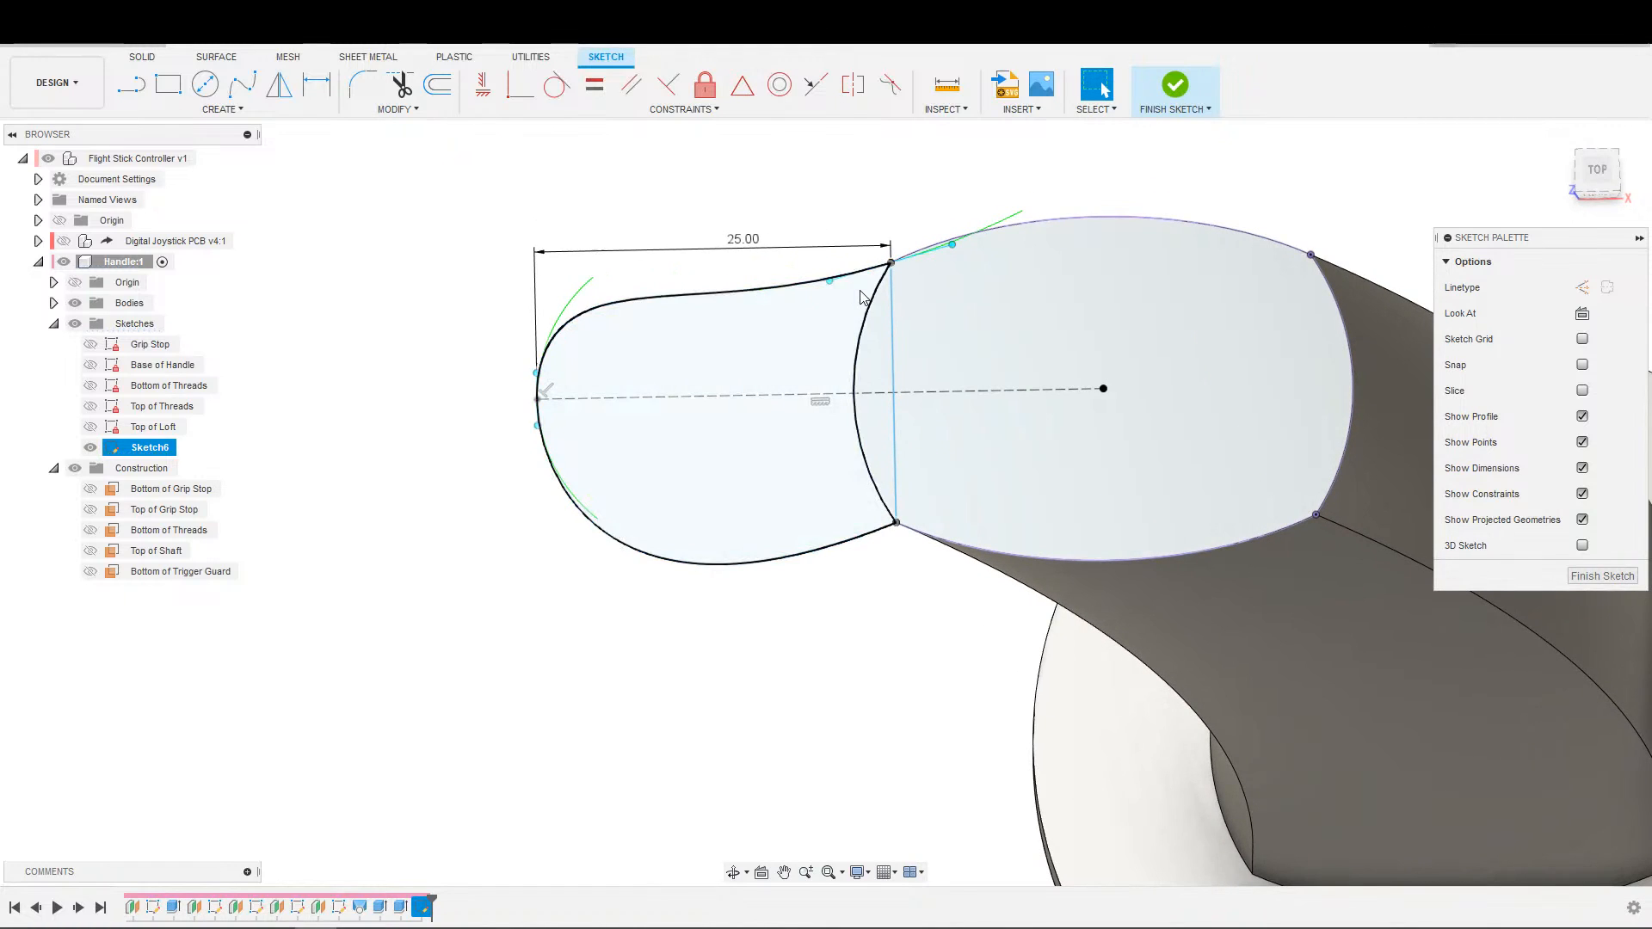
left_click(898, 525)
left_click_drag(954, 500, 958, 532)
scroll(904, 438, "down", 3)
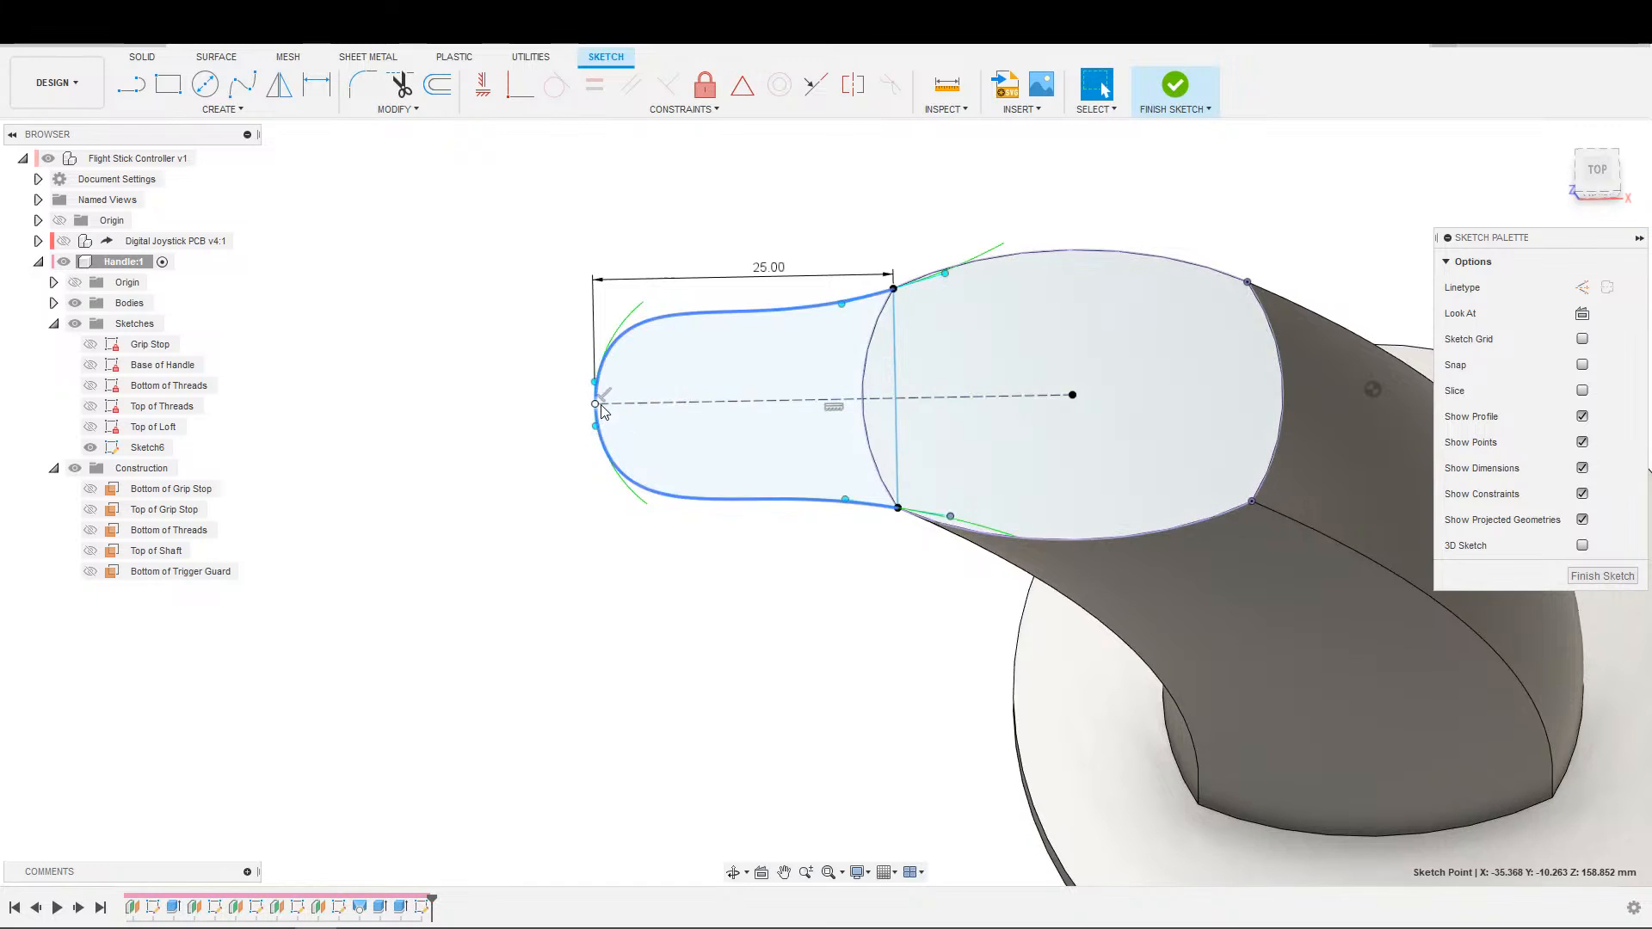
left_click_drag(597, 427, 596, 420)
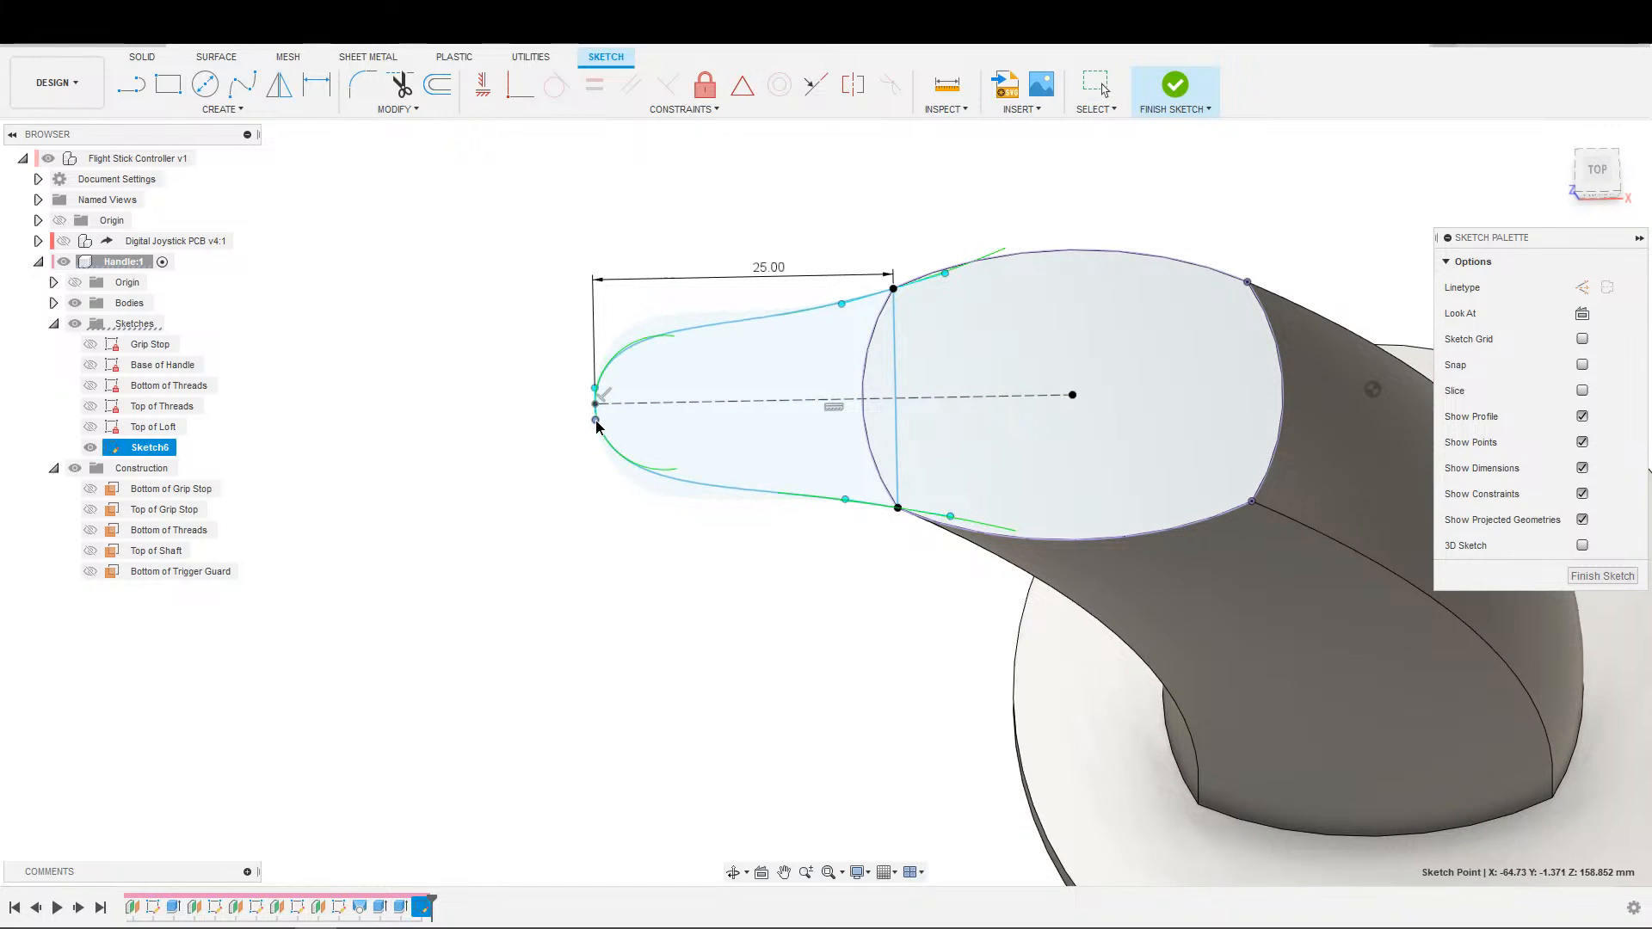
Dimension the tangent handle at the spline's tip to a length of 2.5 mm.
scroll(596, 421, "up", 3)
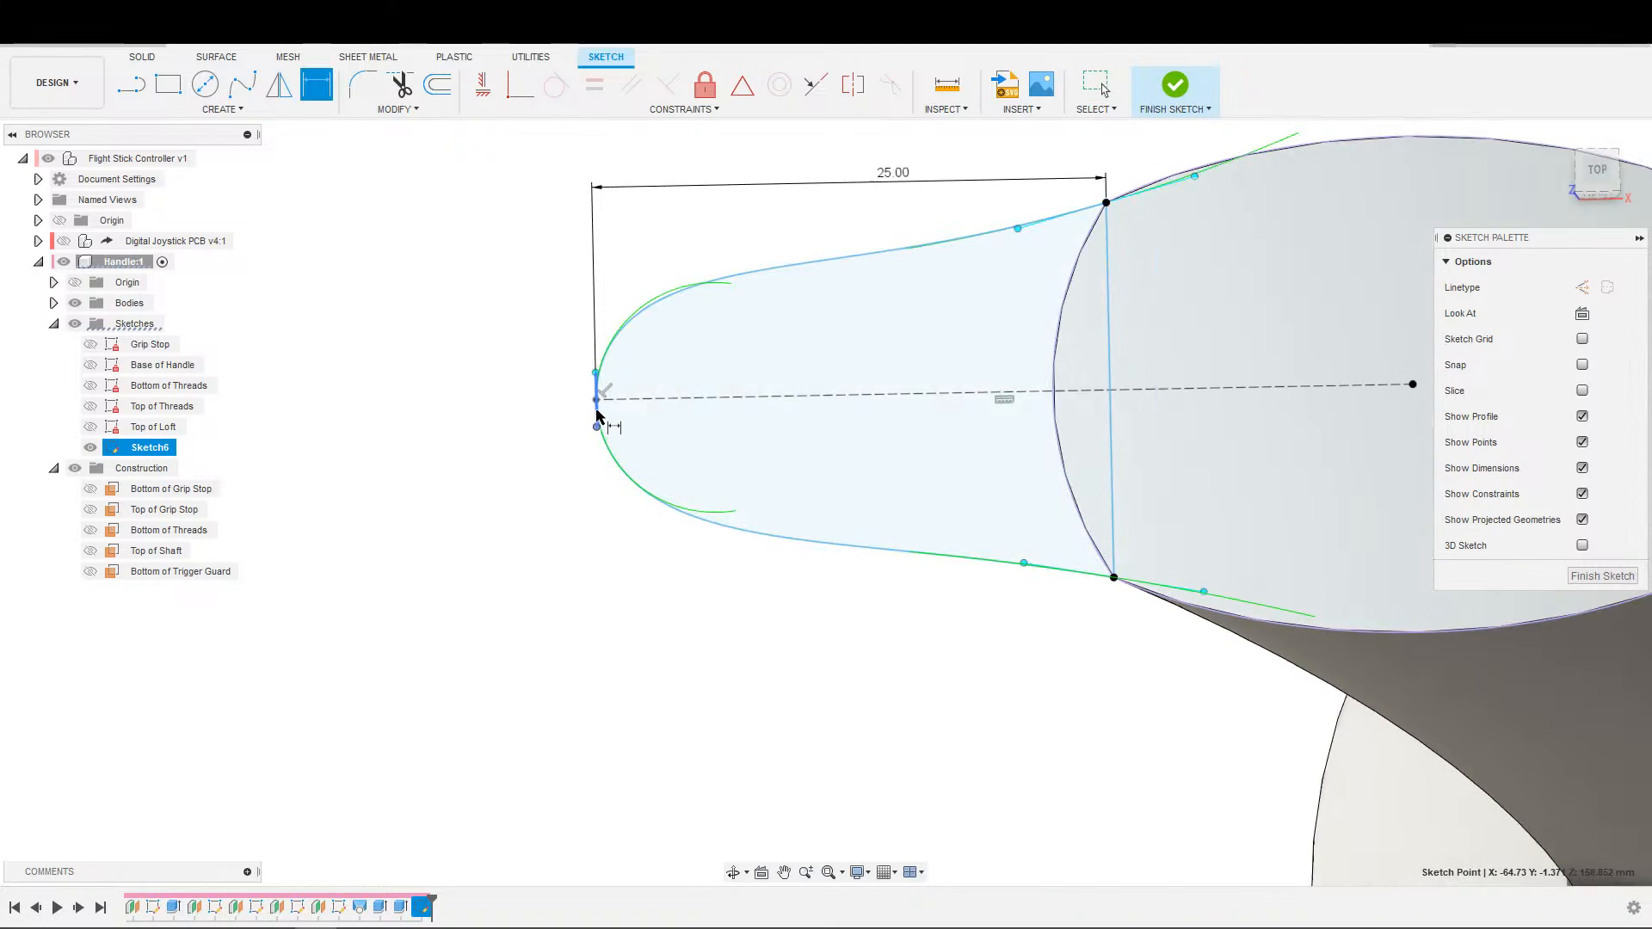
key("d")
left_click(597, 415)
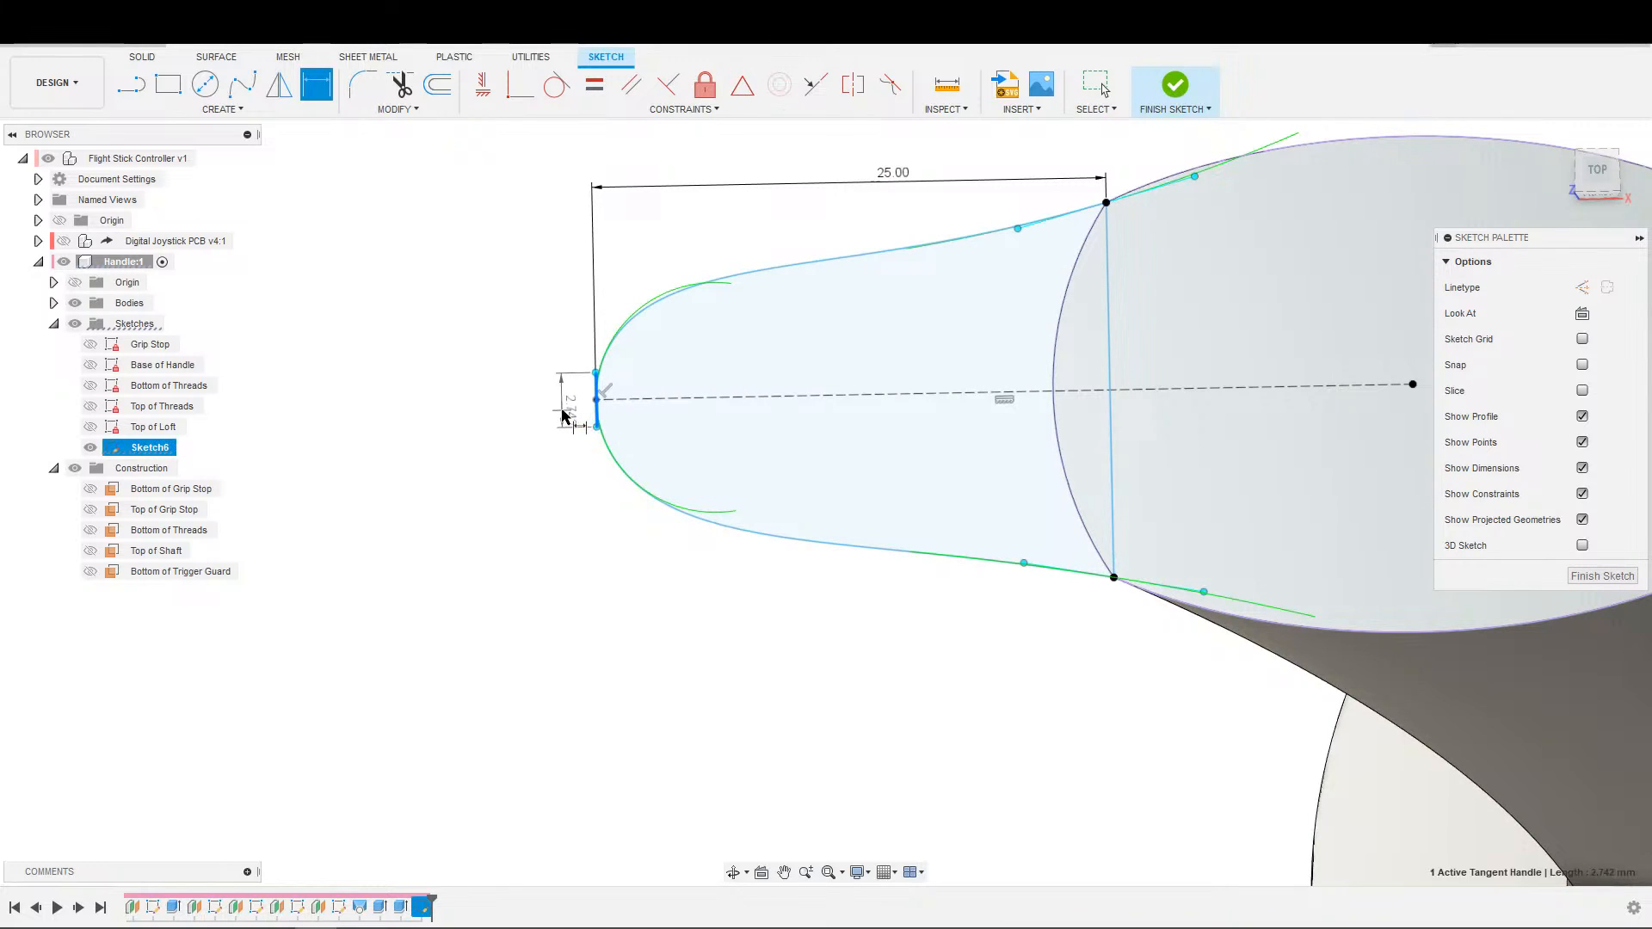
left_click(560, 412)
type("2.5")
key("Return")
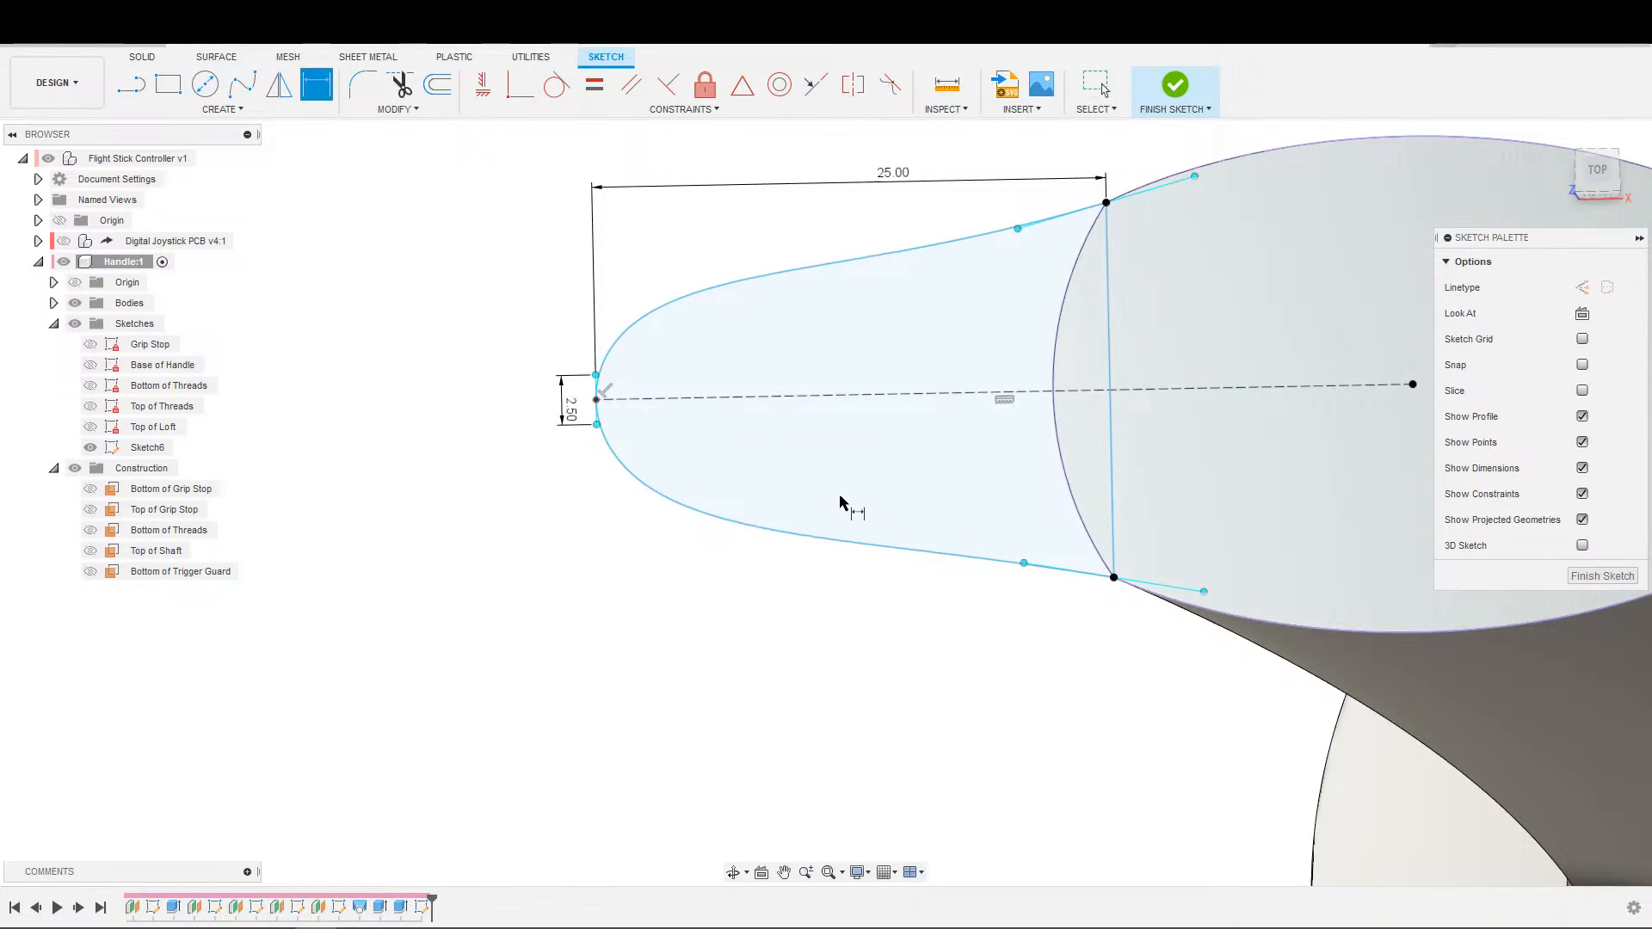
Dimension one corner's spline tangent handle to 8 mm and make the opposite corner's tangent handle equal to it.
scroll(852, 505, "down", 3)
scroll(1006, 555, "up", 2)
left_click(994, 523)
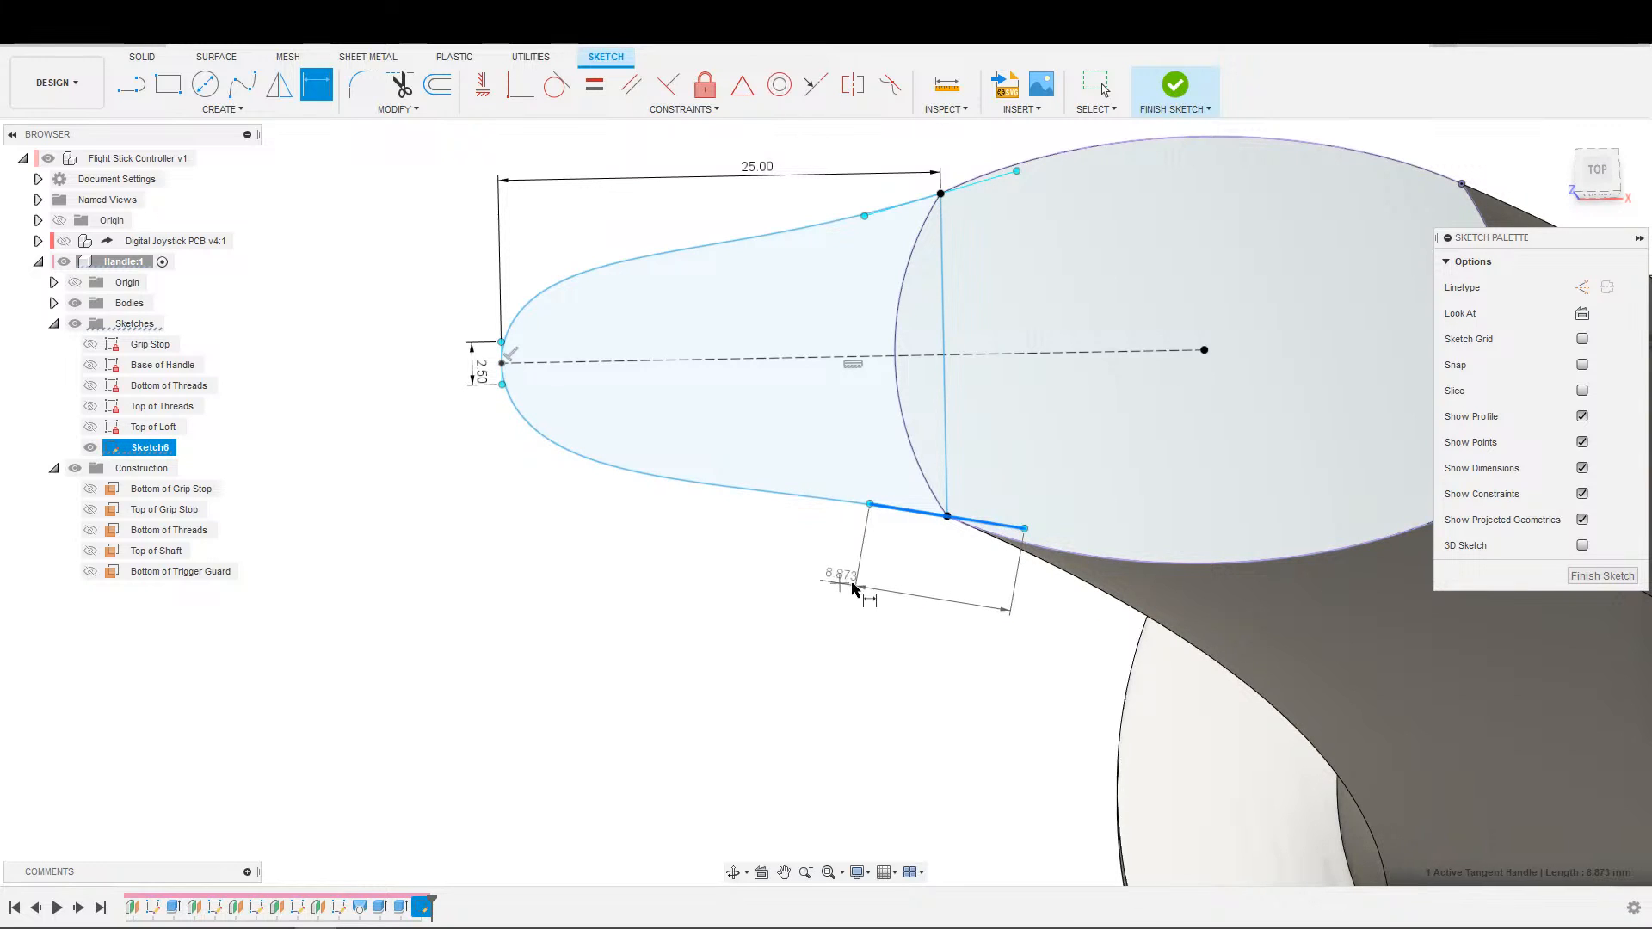
left_click(848, 582)
type("8")
key("Return")
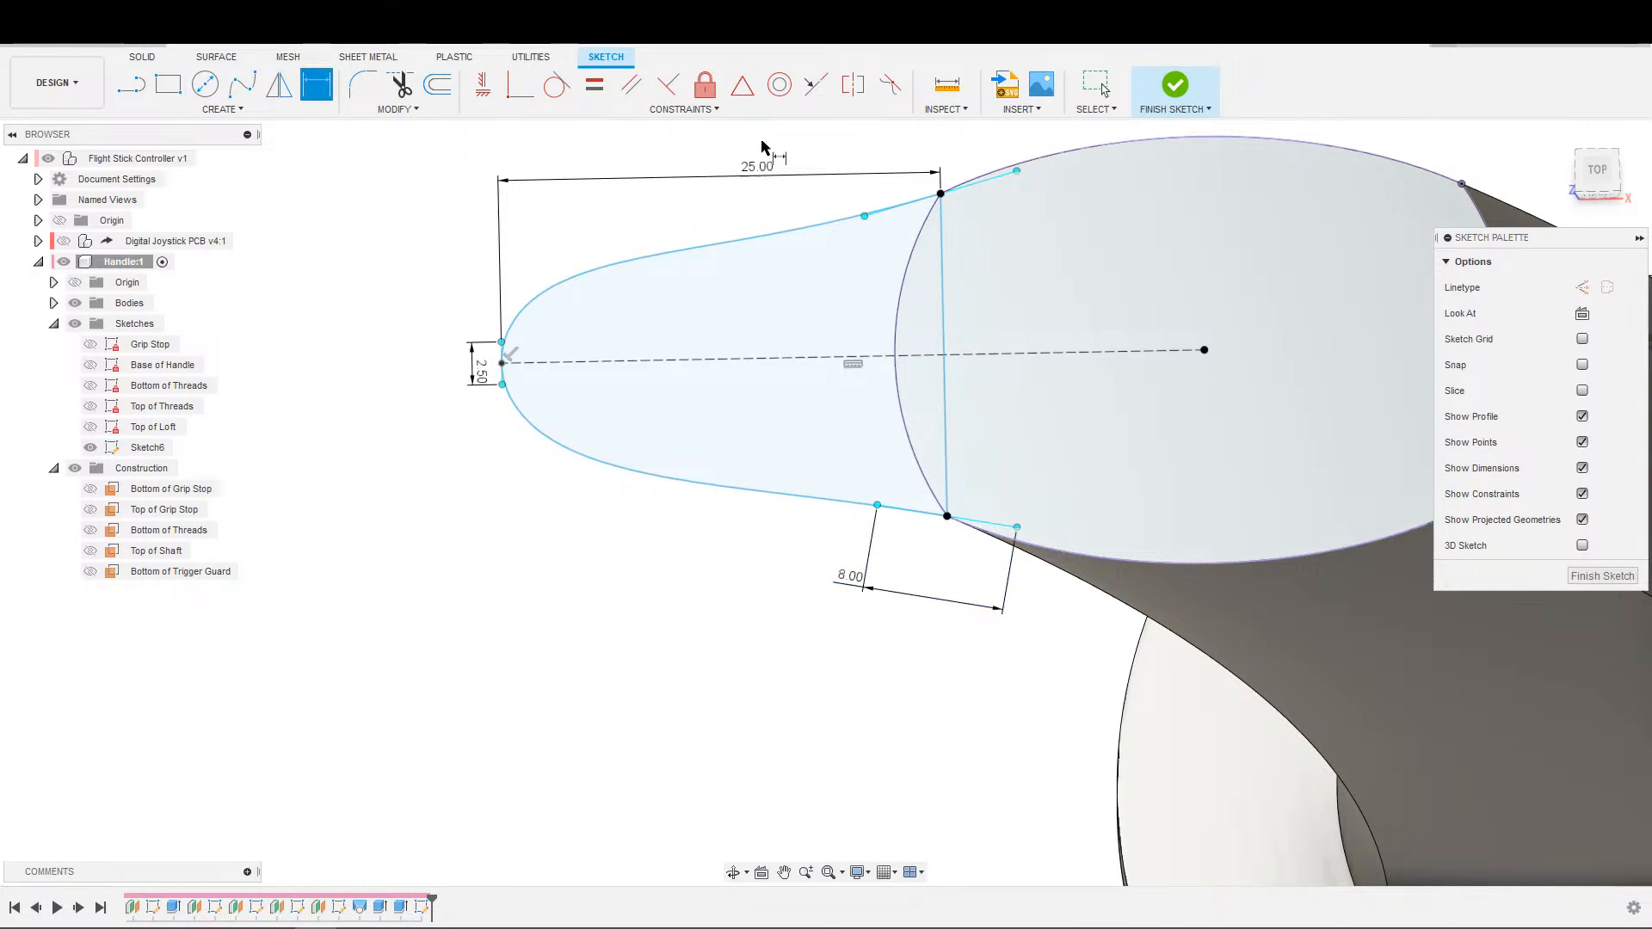
key("Escape")
left_click(593, 84)
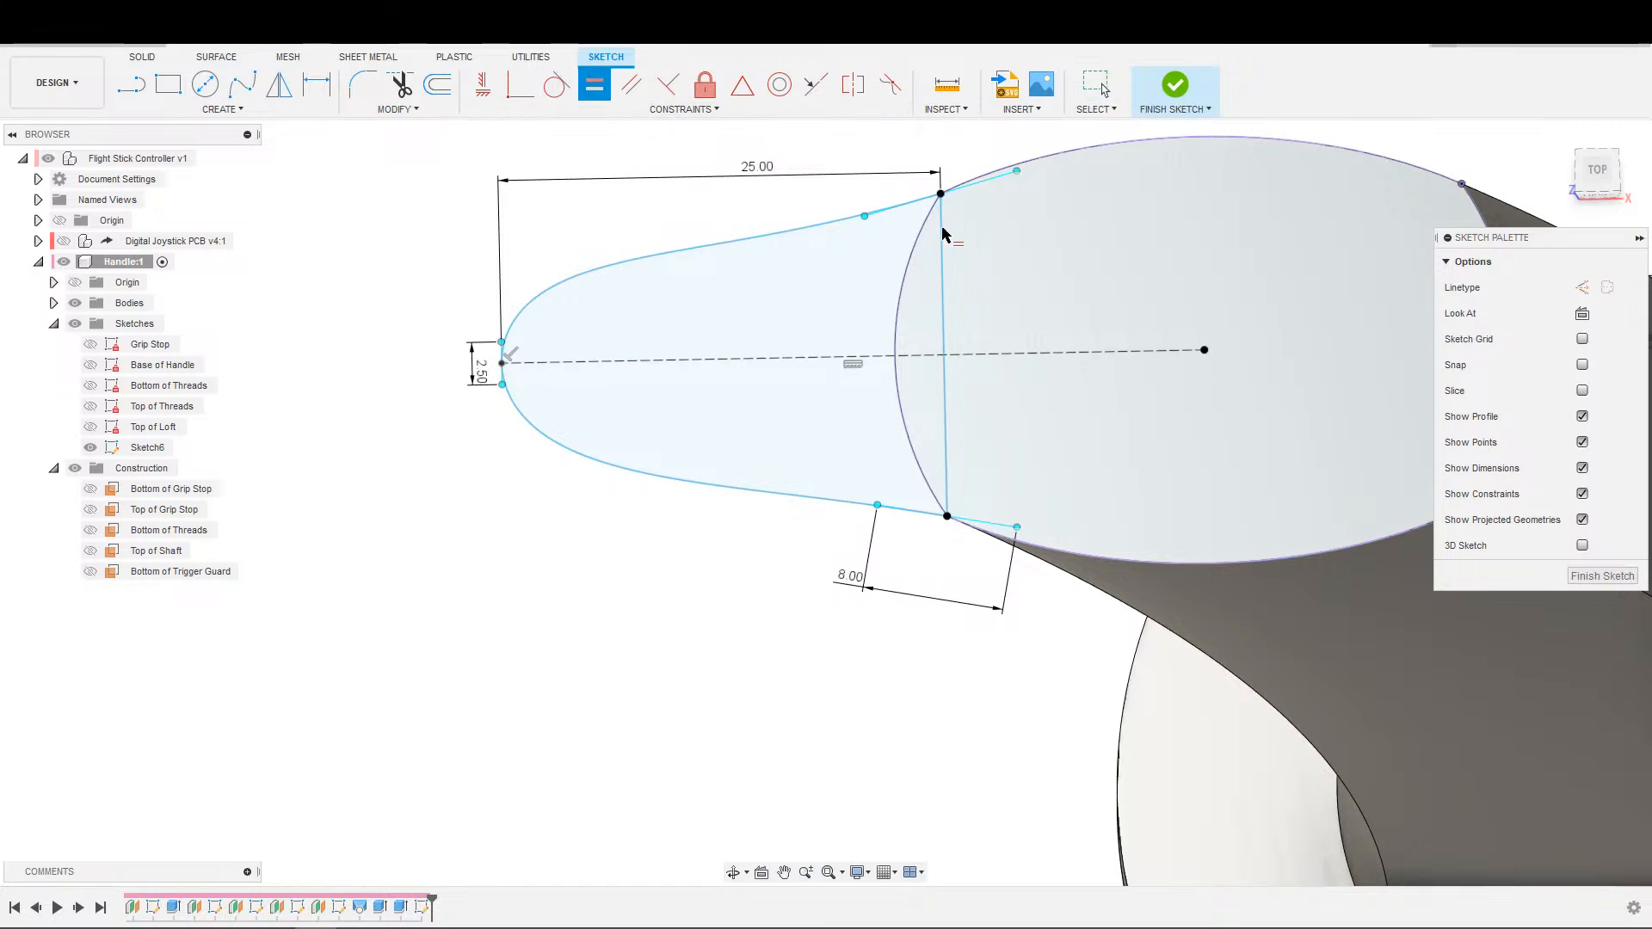
left_click(962, 187)
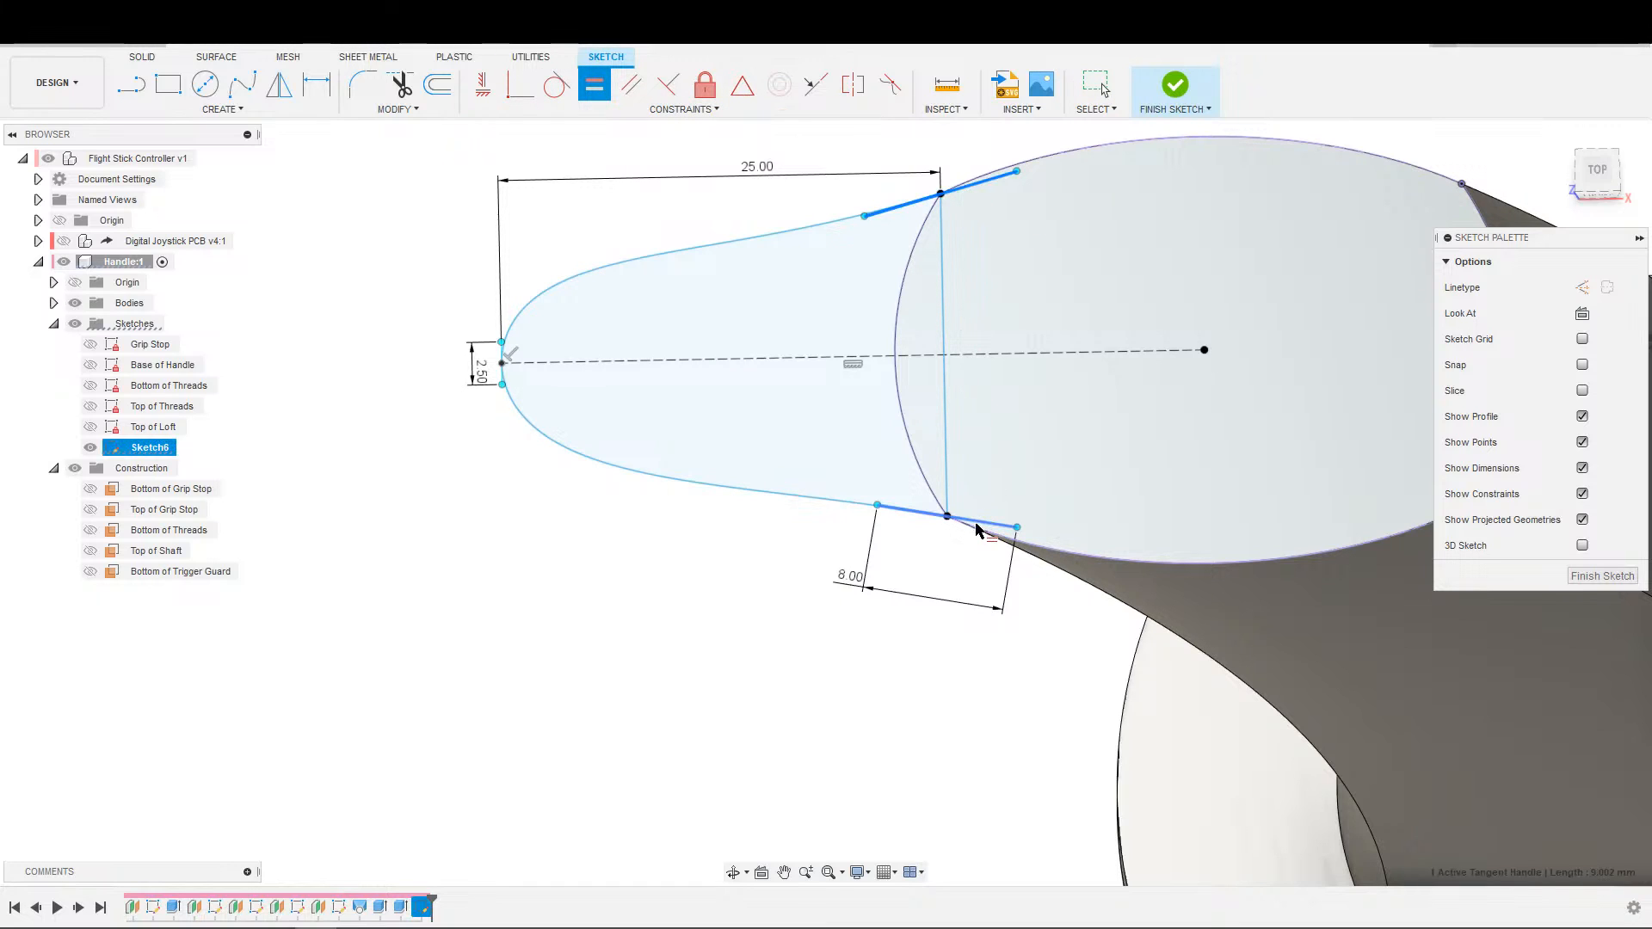
left_click(979, 529)
Set the angle between the cross line and each corner's spline tangent handle to 75 degrees.
key("d")
left_click(948, 492)
left_click(900, 473)
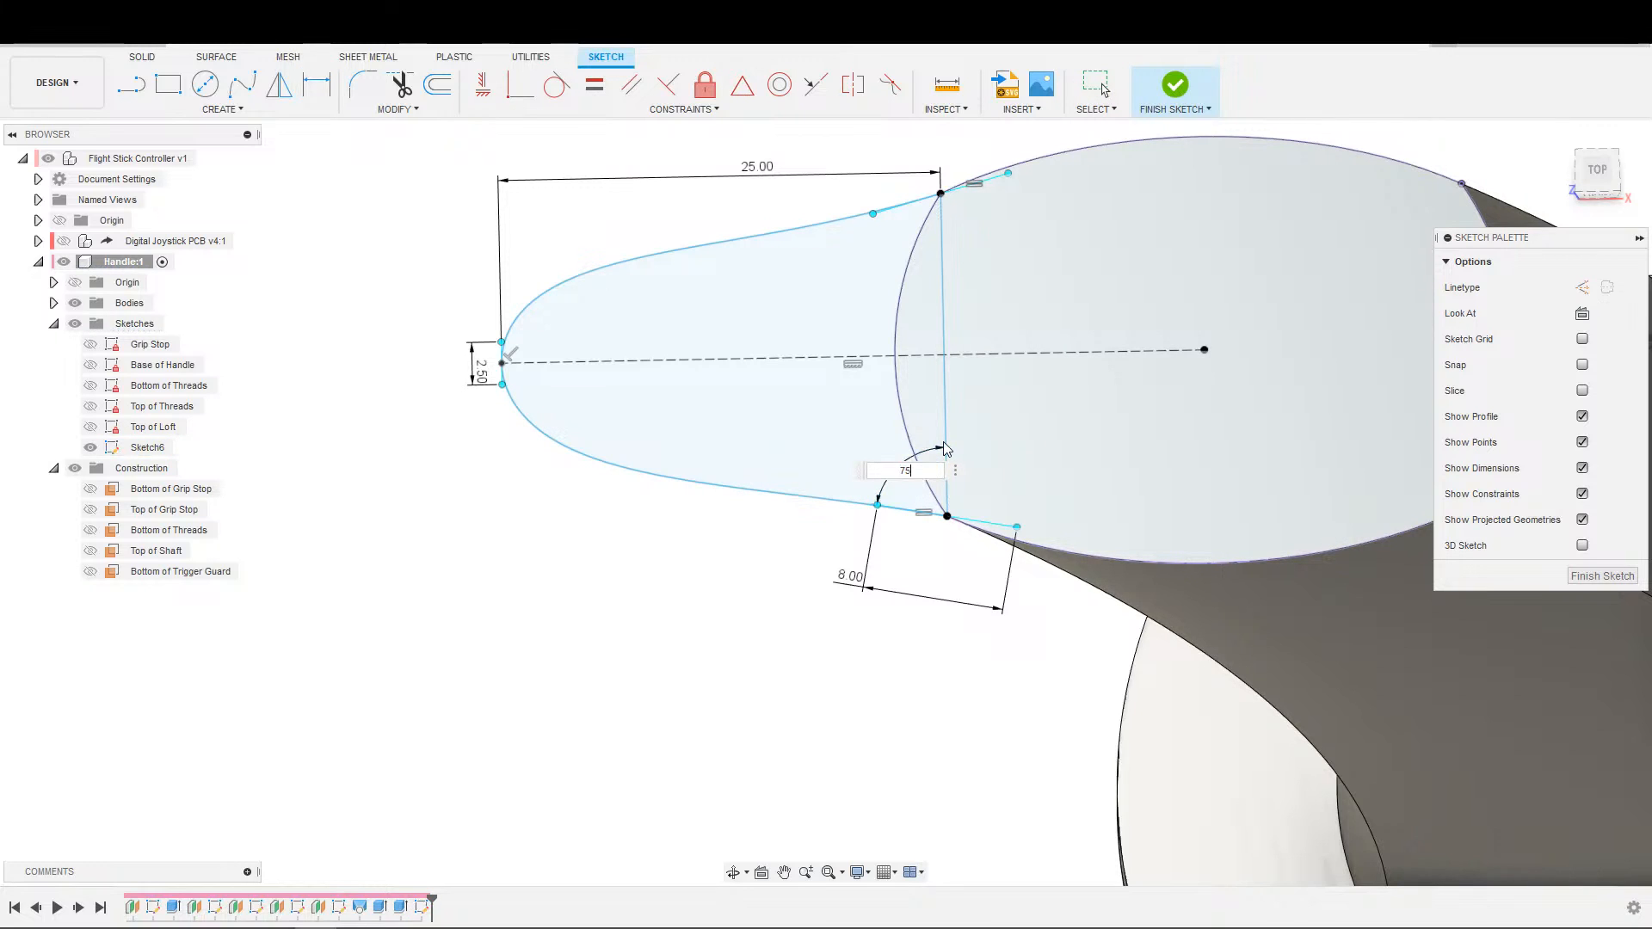
key("Return")
left_click(893, 207)
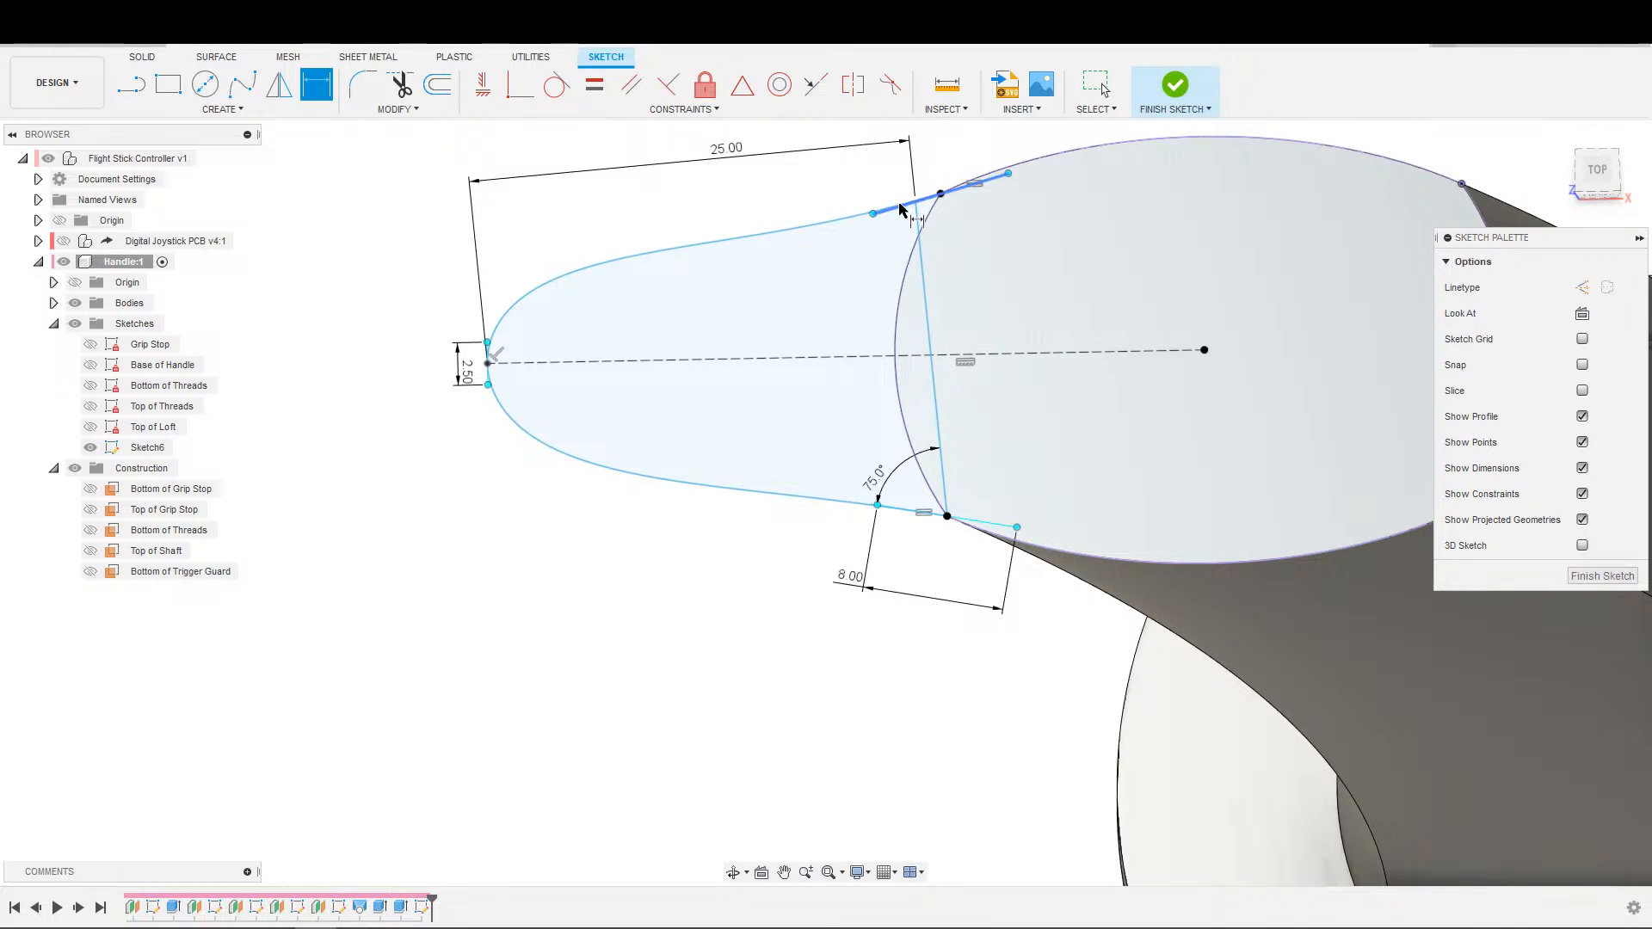
left_click(926, 267)
left_click(875, 247)
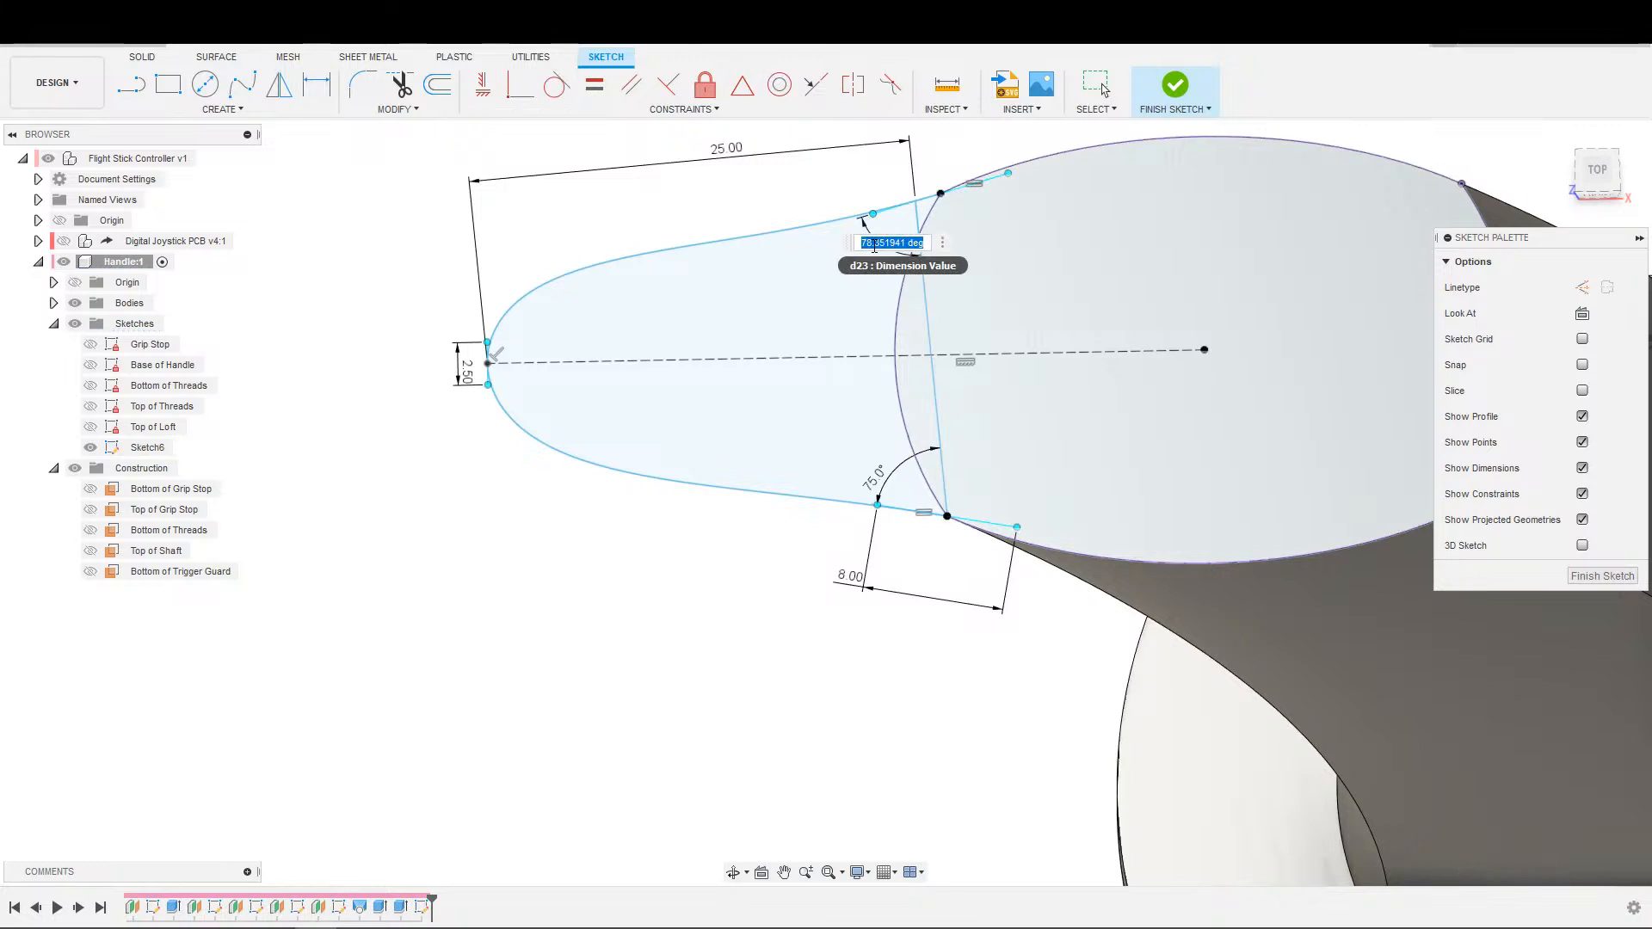
type("75")
key("Return")
key("Escape")
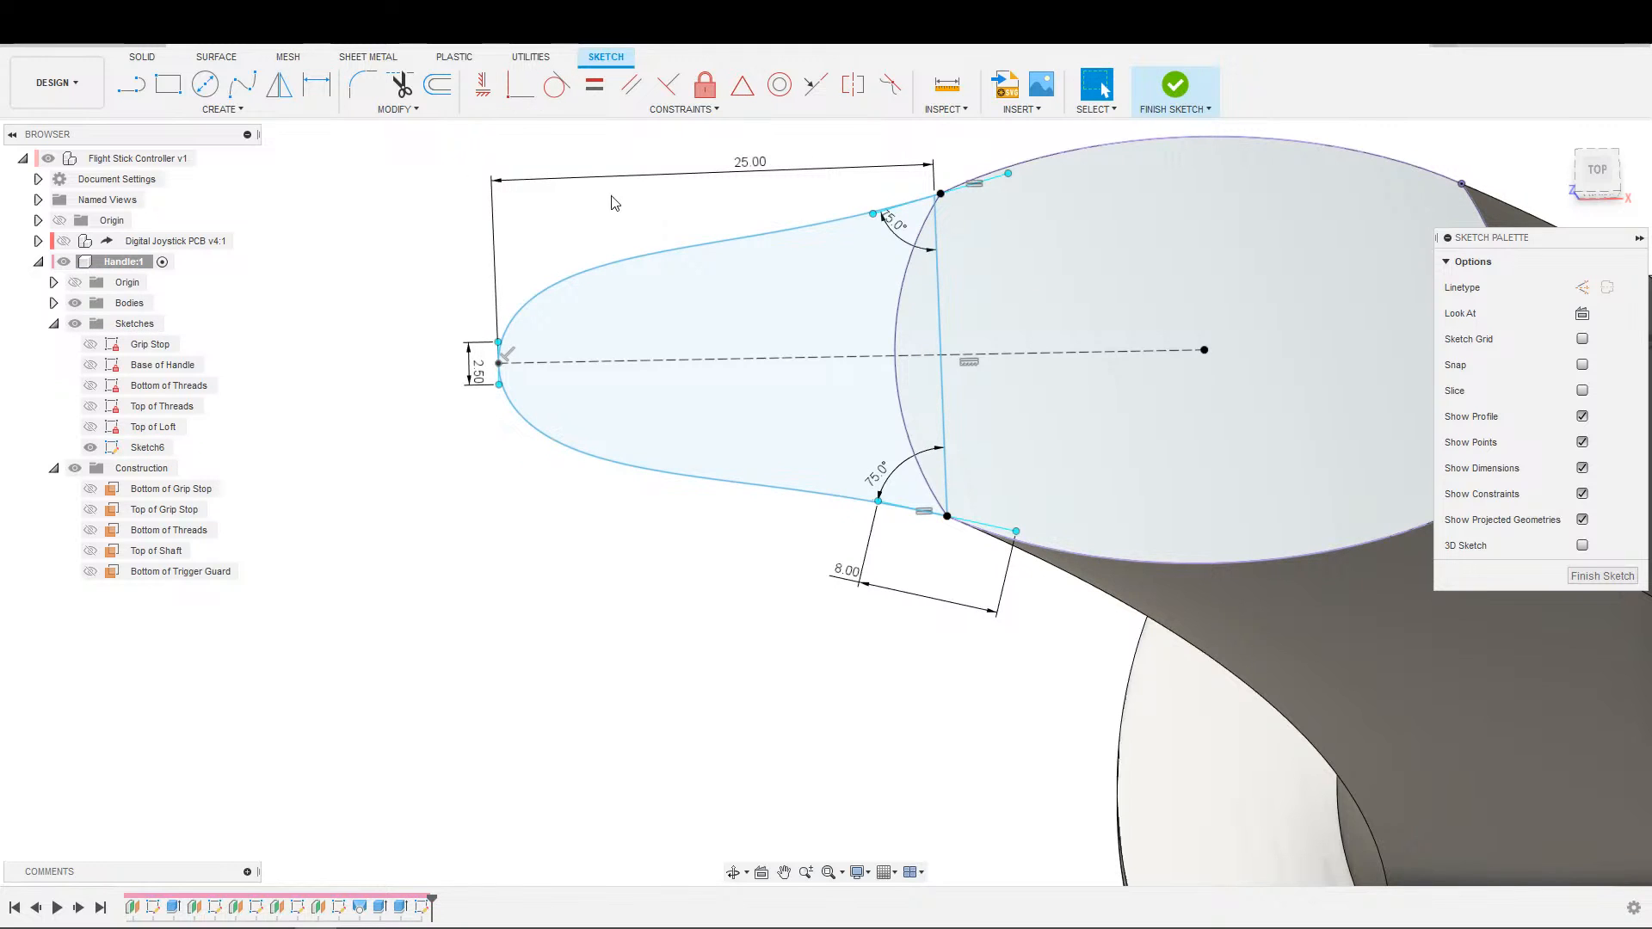
Apply a Fix constraint to the cross line between the spline's two corner ends.
left_click(939, 308)
left_click(693, 95)
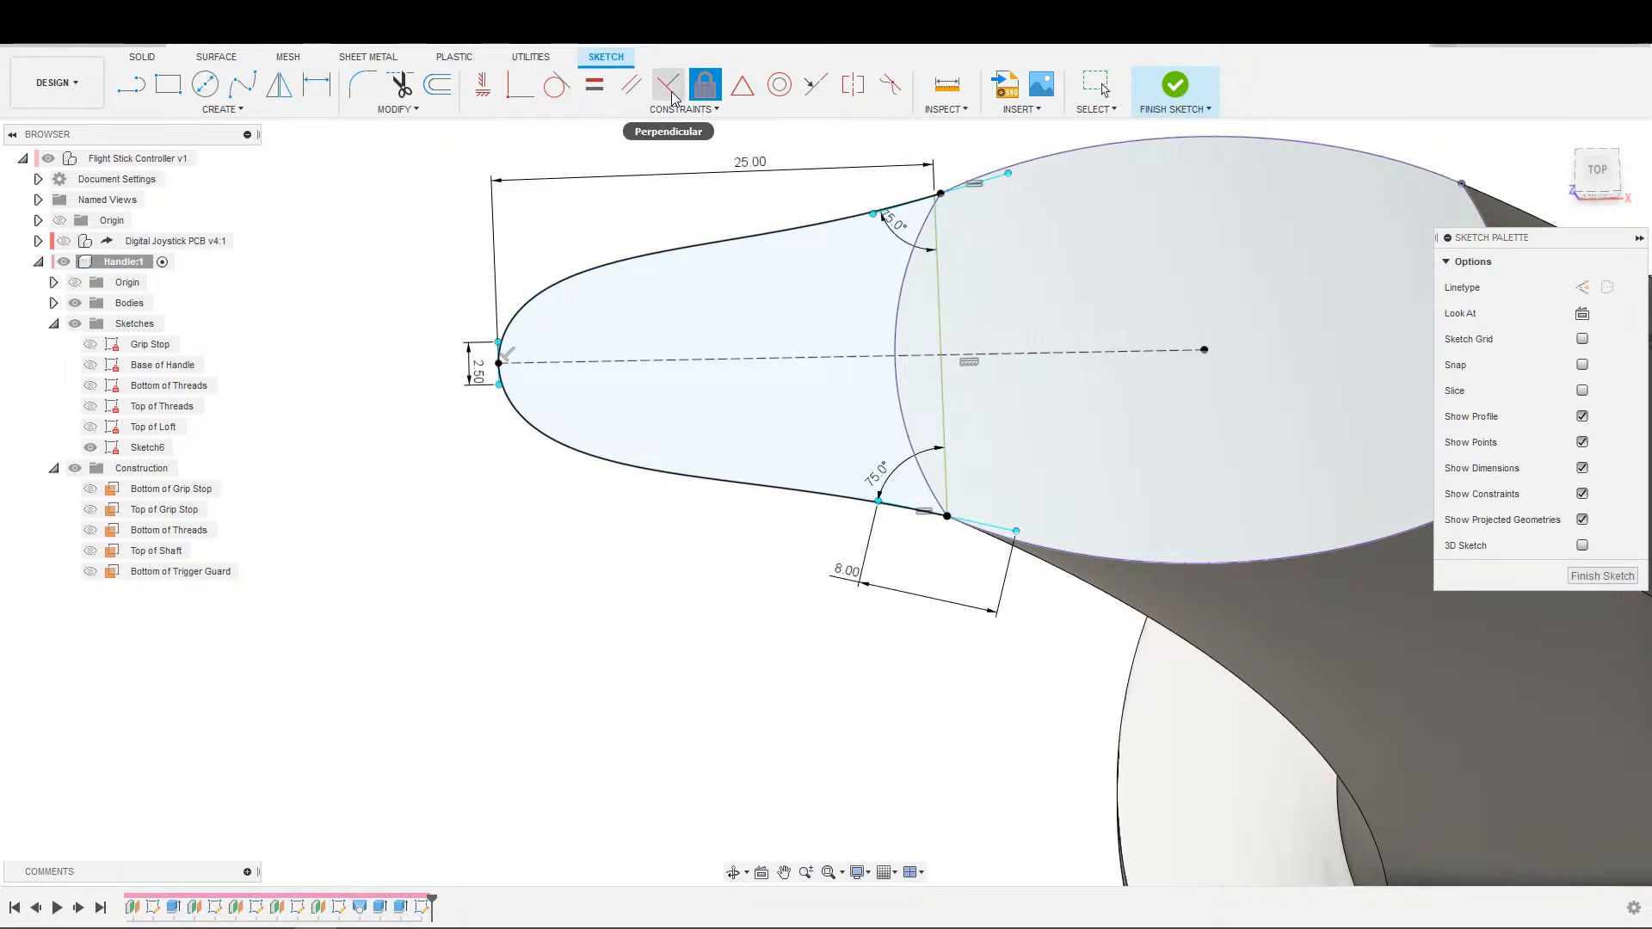
Try to make the cross line's upper end coincident with the spline's upper corner point.
scroll(963, 199, "up", 5)
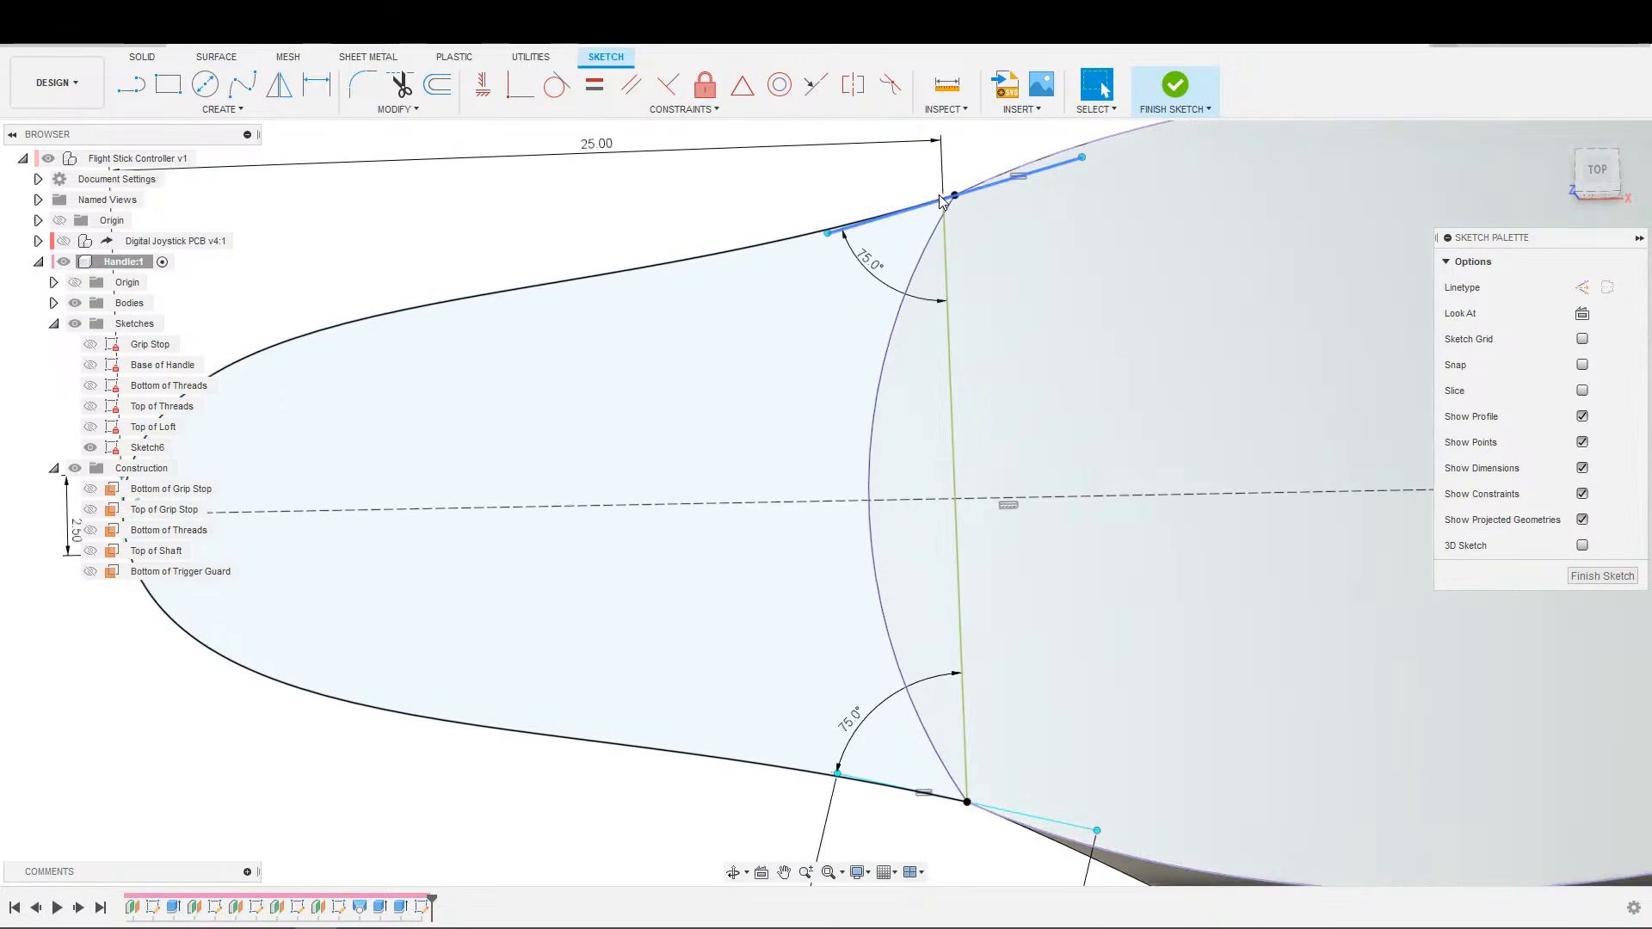
scroll(954, 211, "up", 3)
left_click(950, 220)
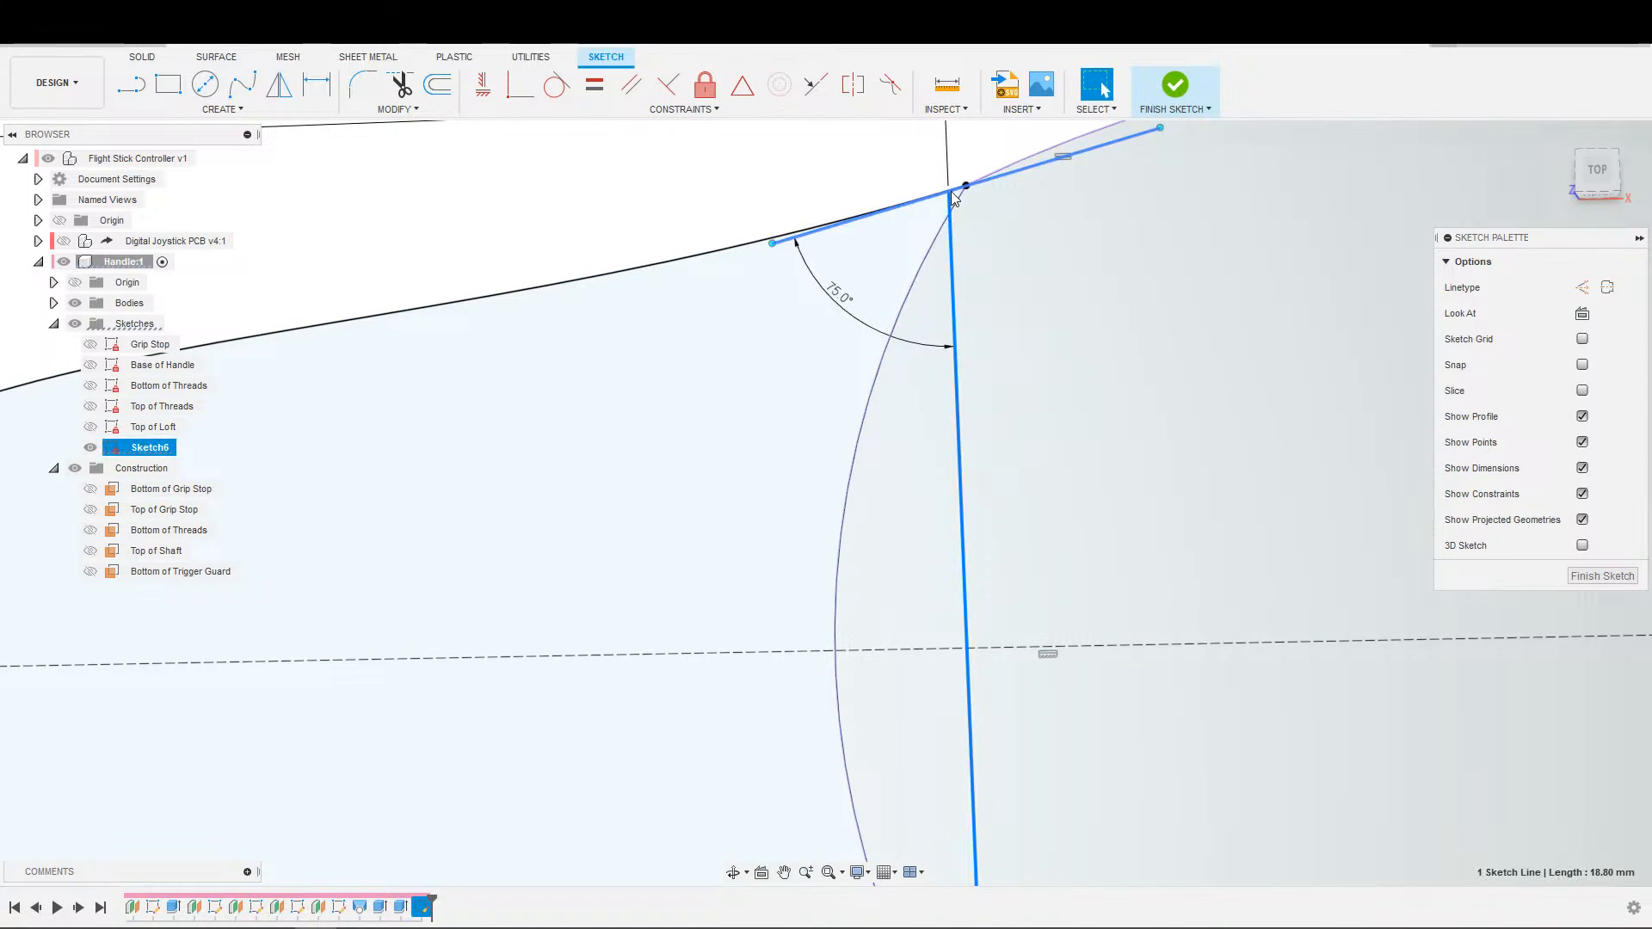
left_click(952, 190)
left_click(949, 210)
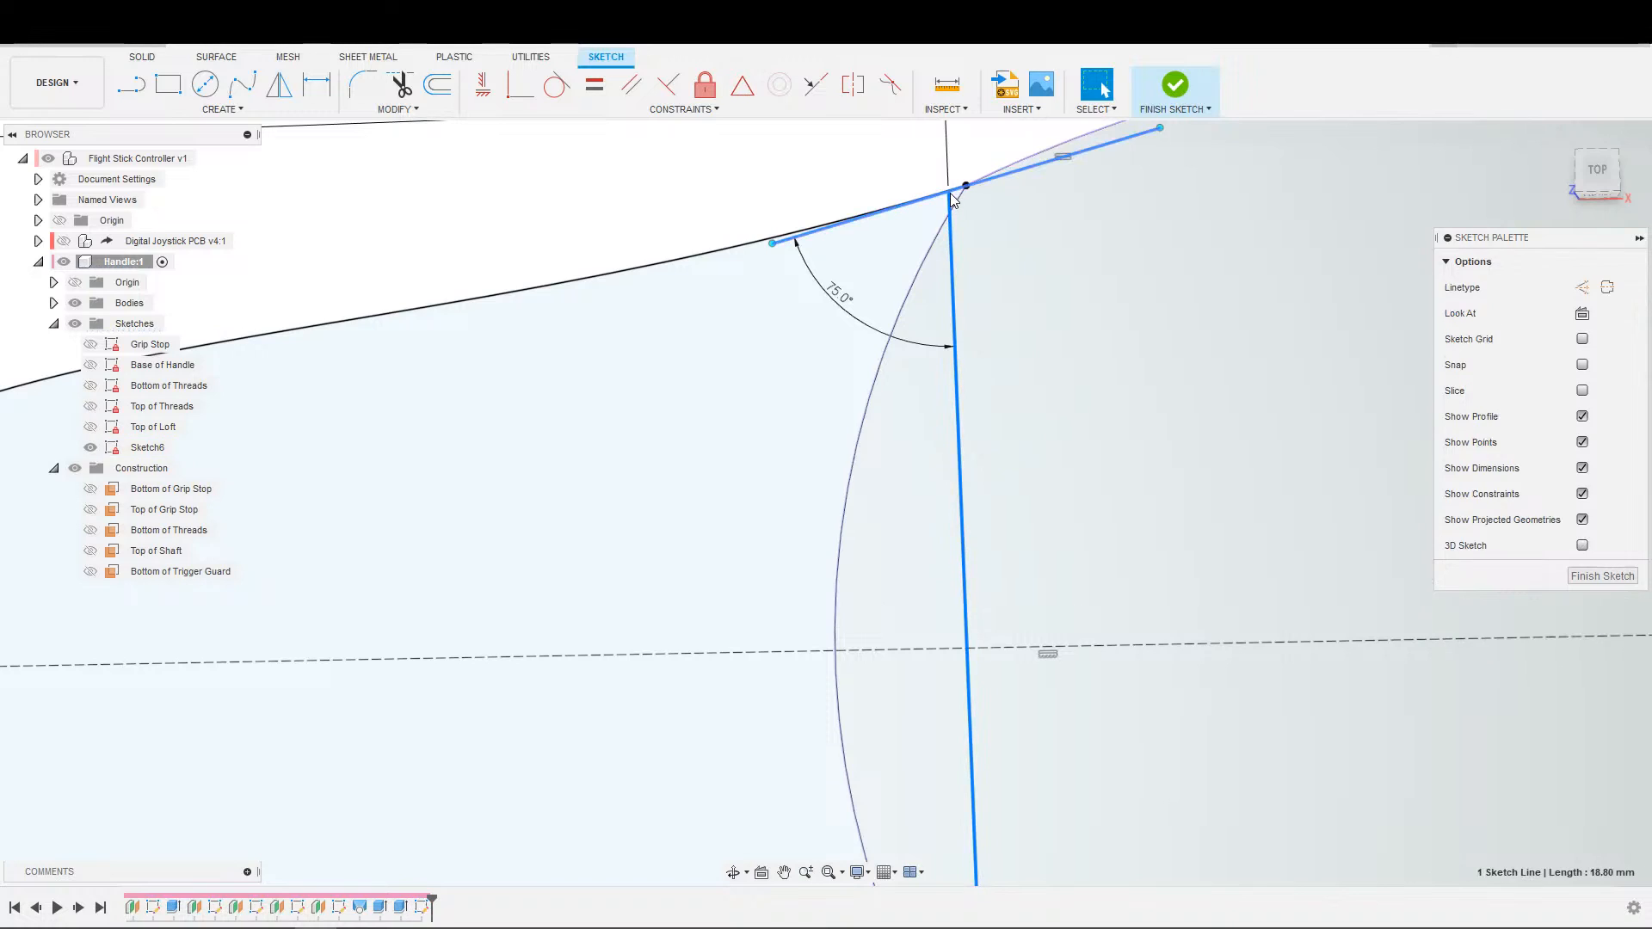
left_click(924, 182)
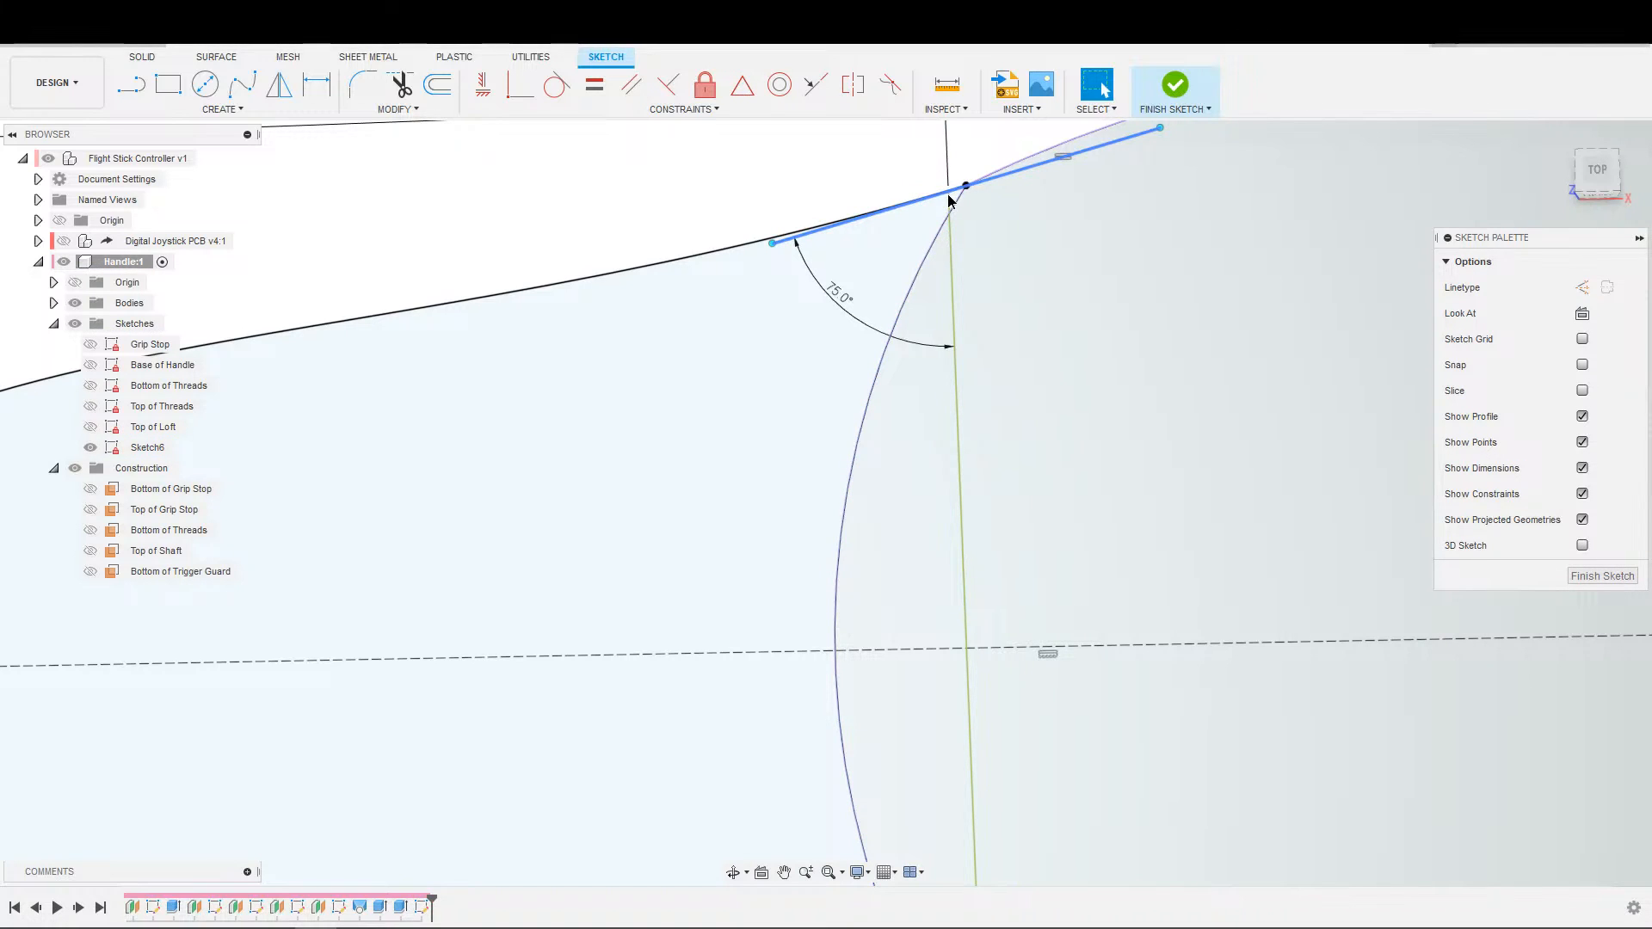
left_click(949, 200)
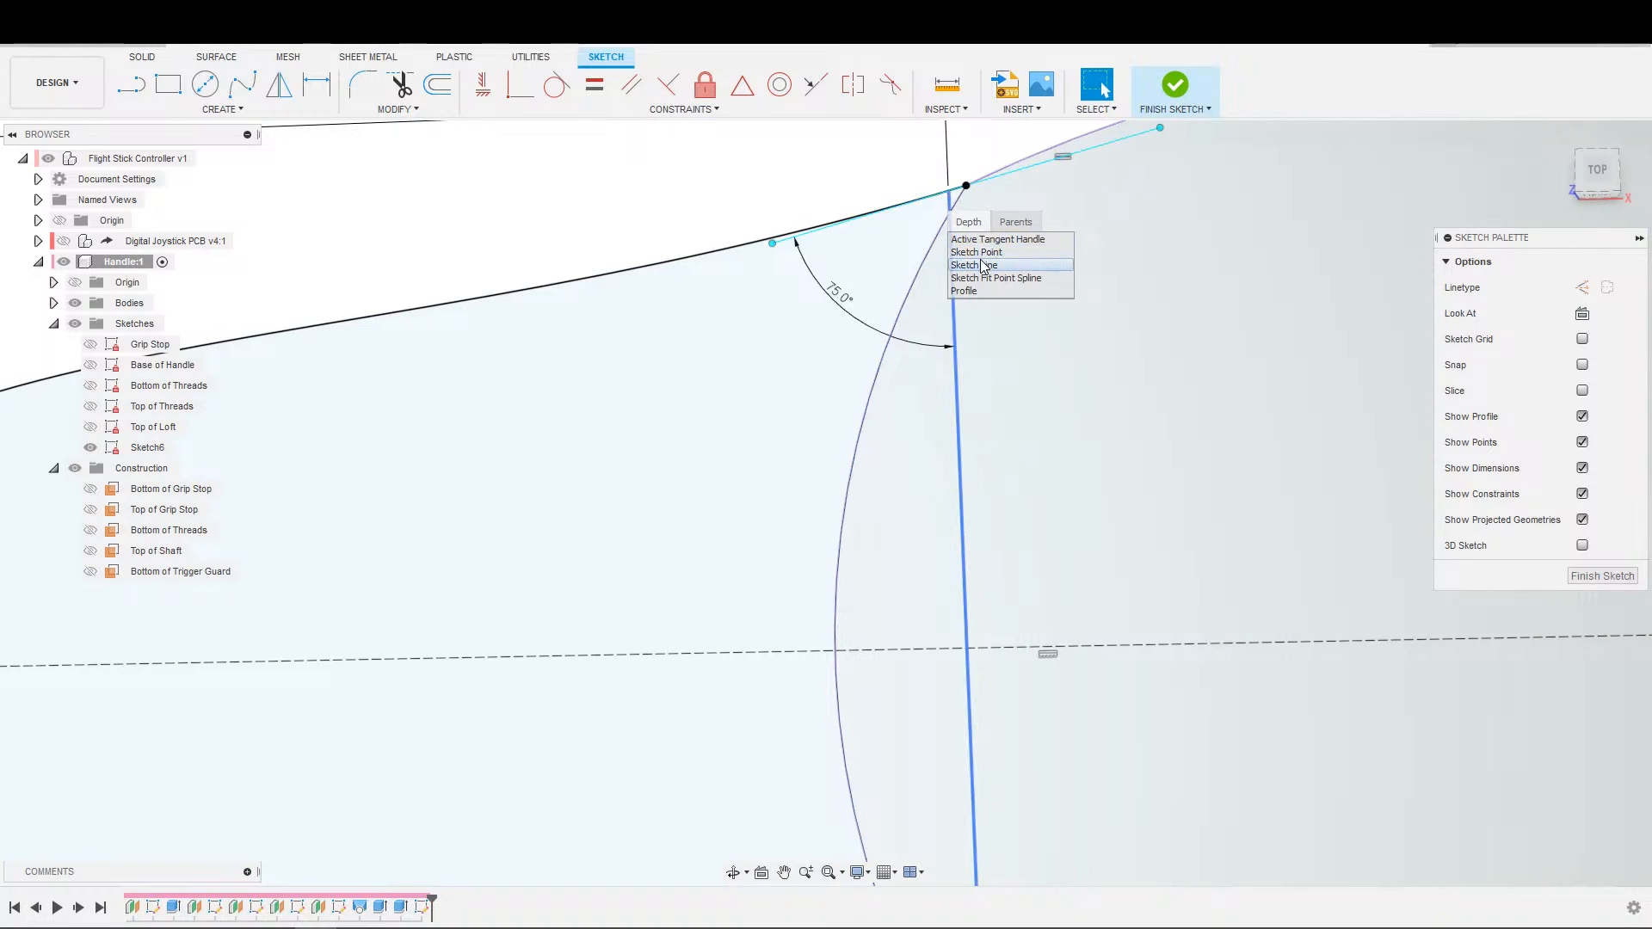
left_click(984, 253)
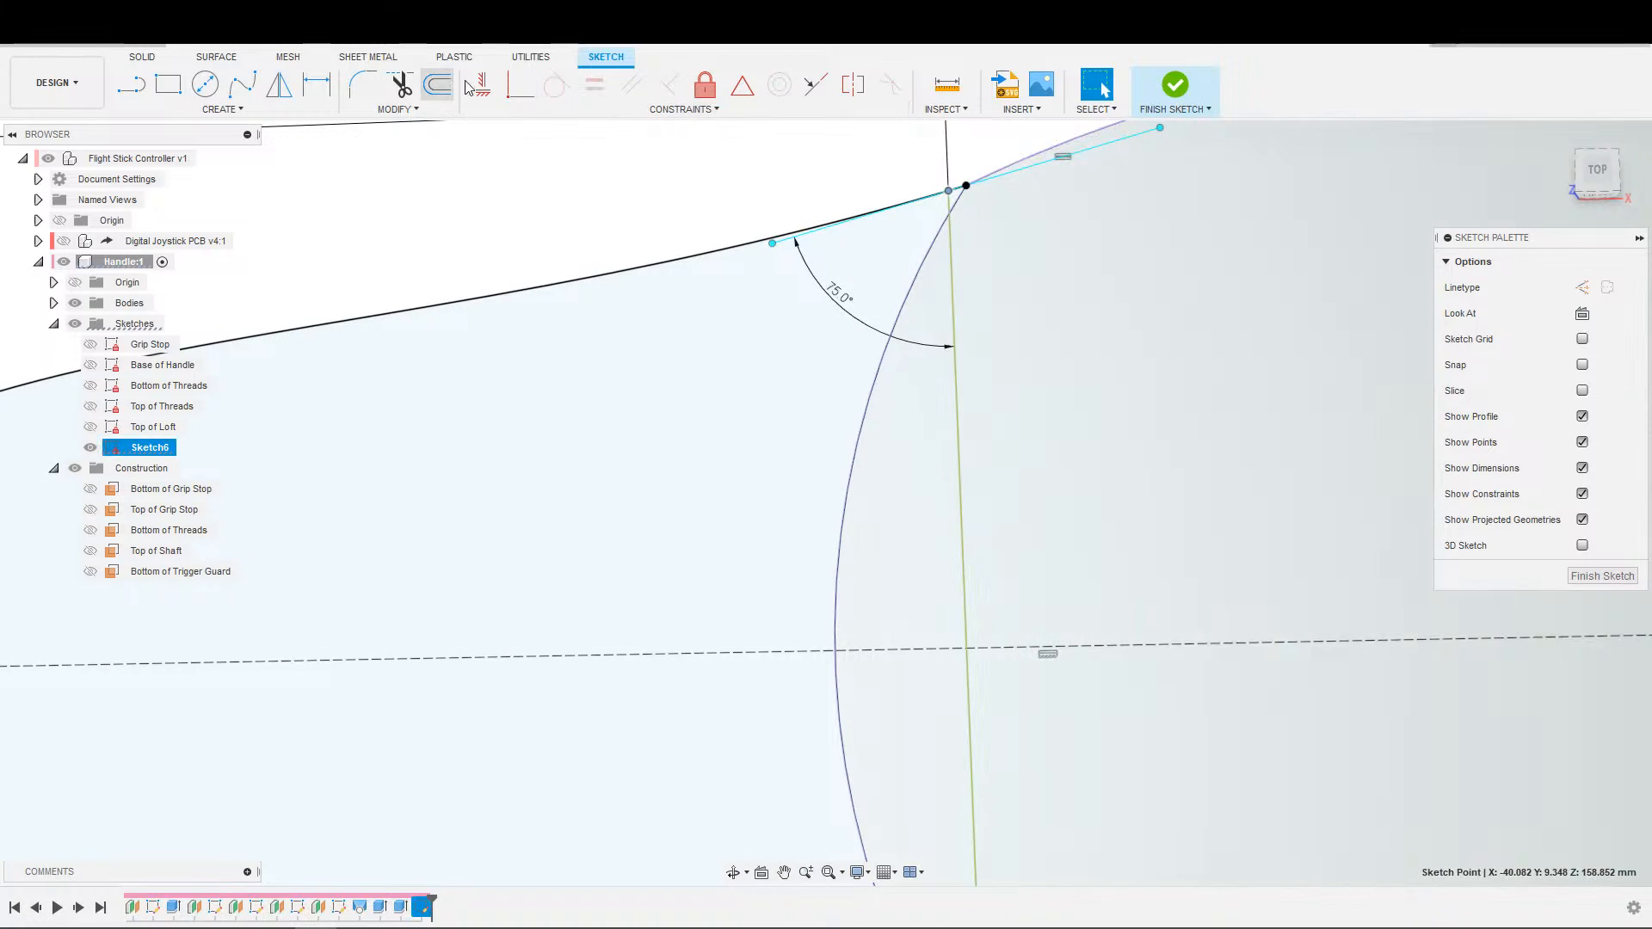
left_click(975, 188)
scroll(1024, 473, "down", 6)
middle_click_drag(1032, 461, 988, 384)
scroll(982, 447, "up", 3)
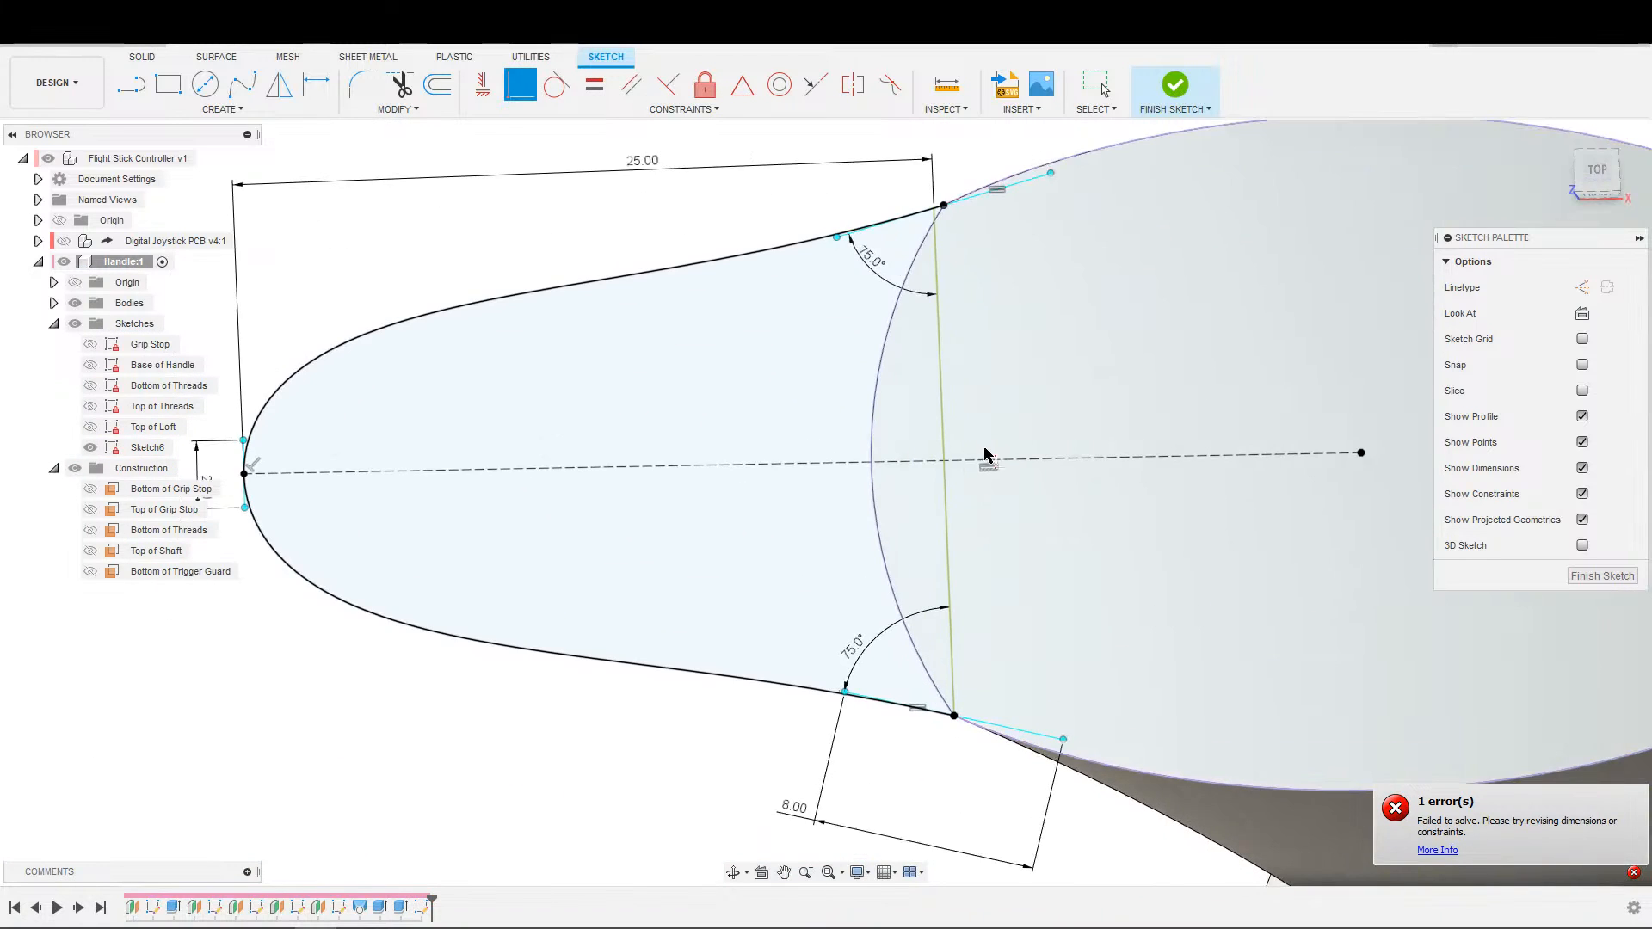
Delete the fixed cross line and draw a new line about 4.4 mm long upward from the spline's lower corner.
key("Escape")
left_click(949, 594)
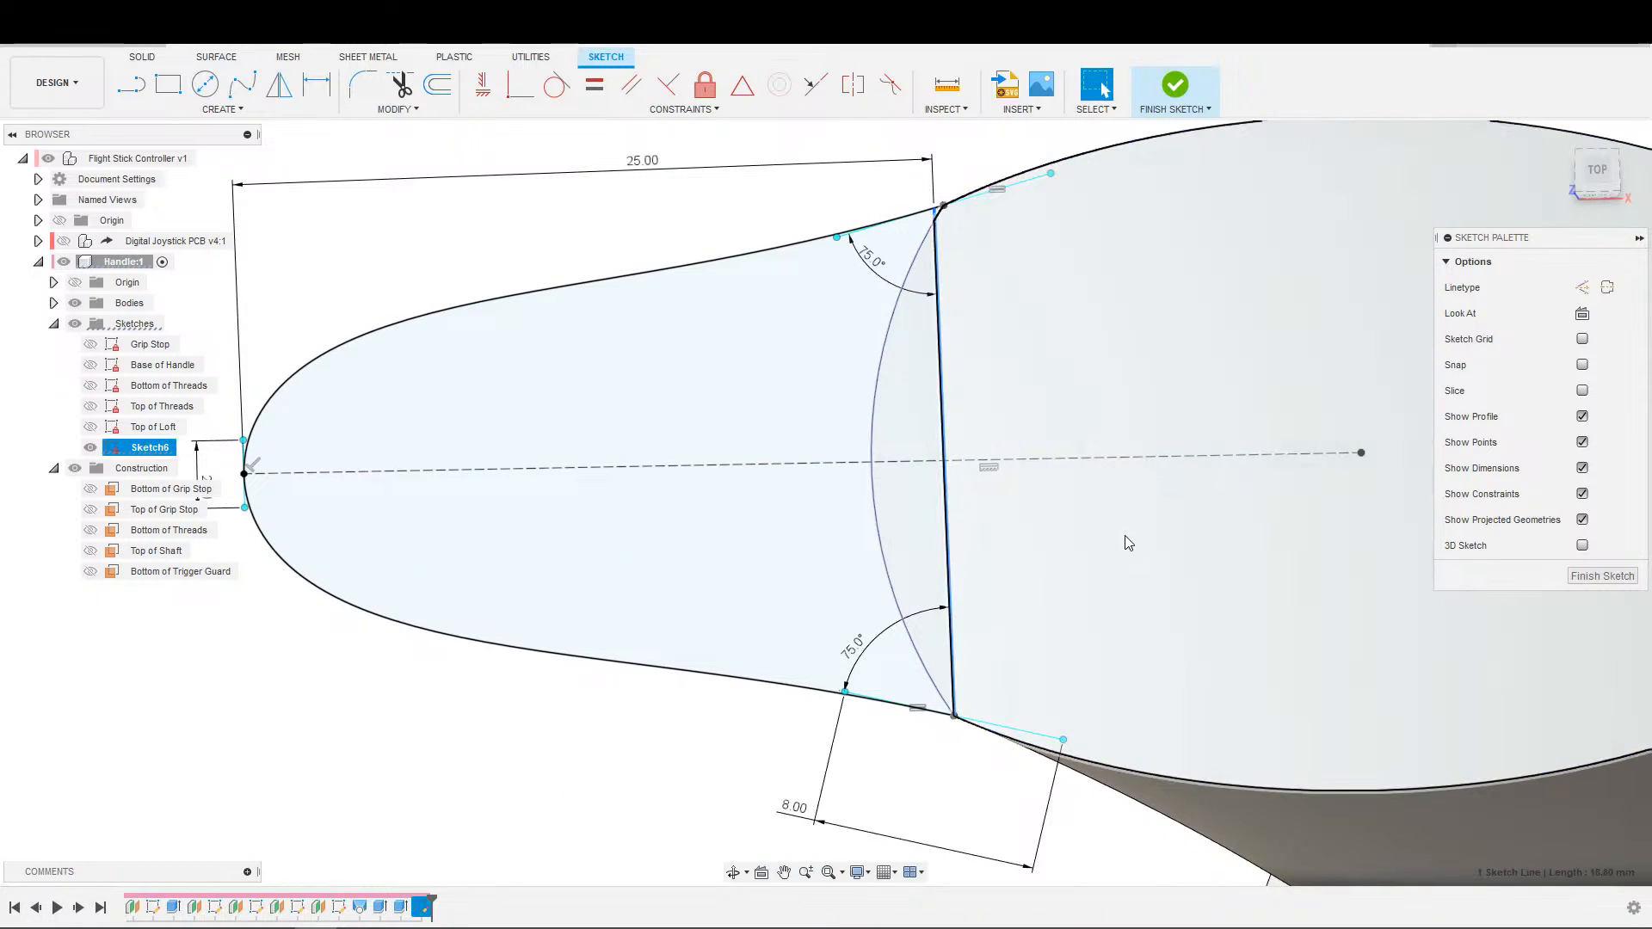
key("Delete")
scroll(889, 570, "up", 1)
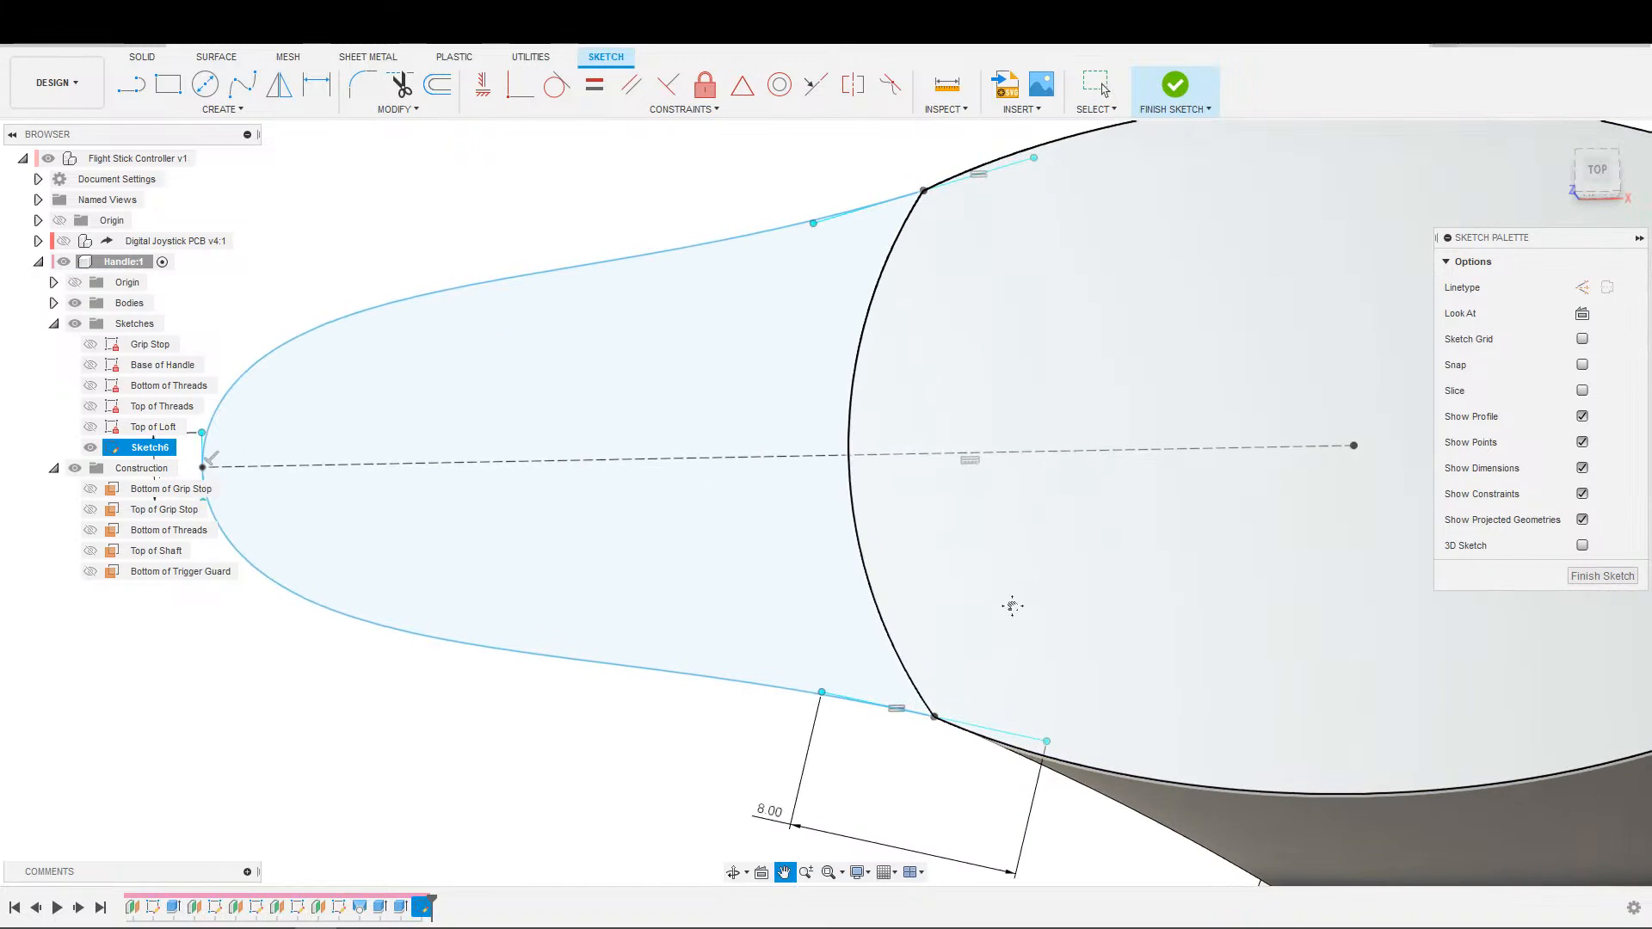
key("s")
left_click(976, 716)
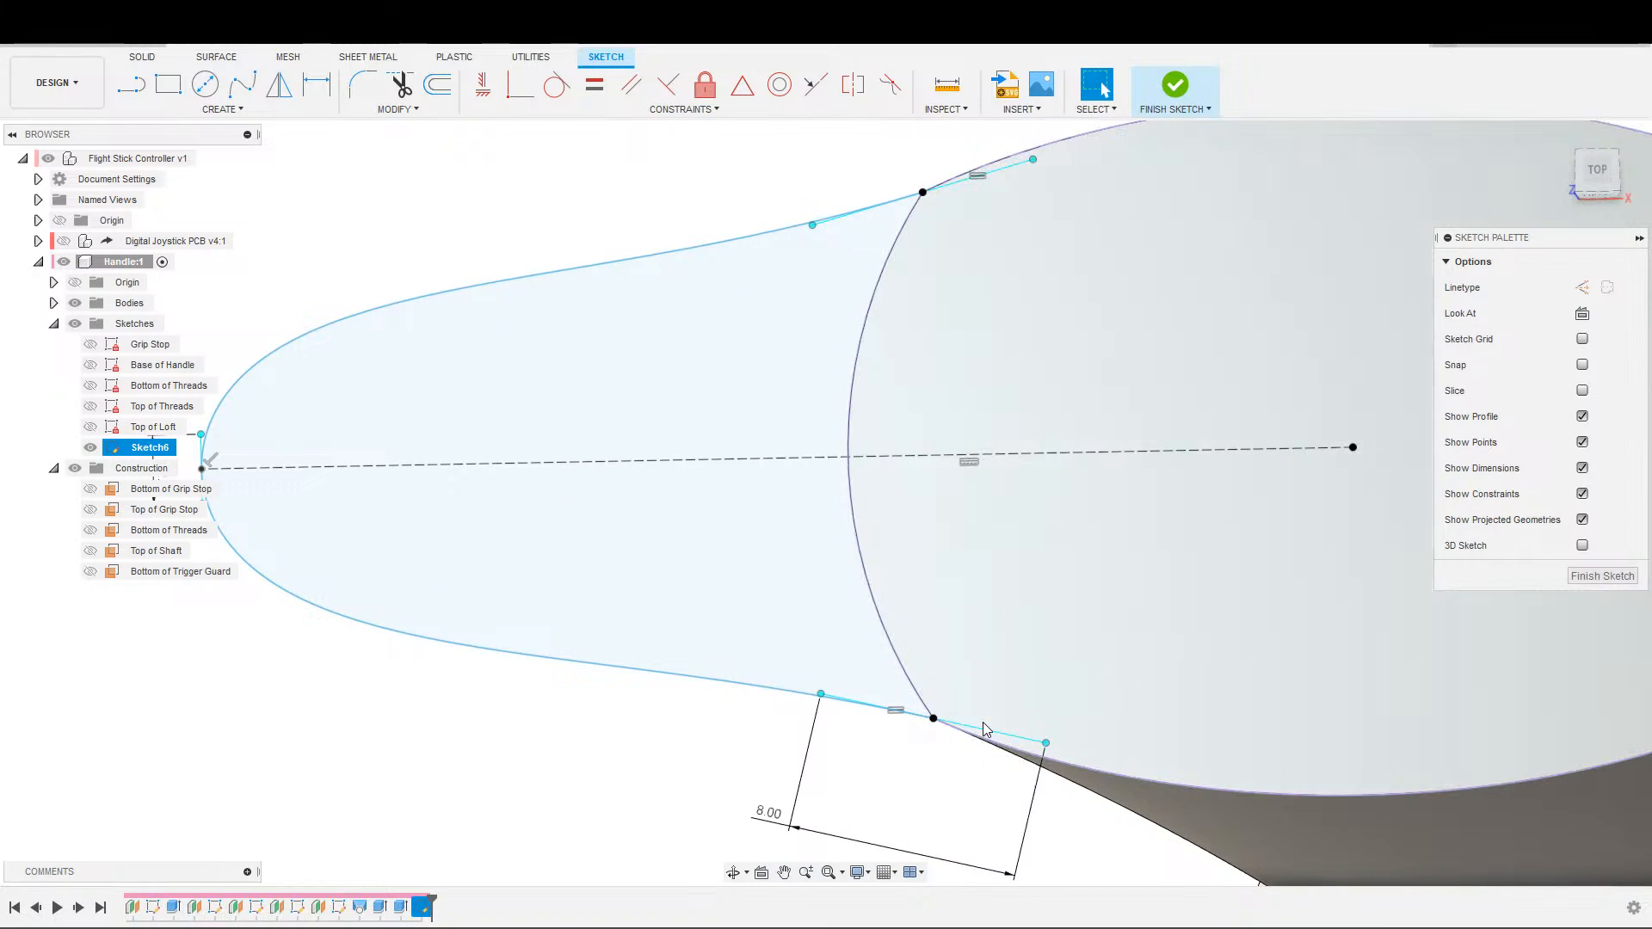
left_click(936, 721)
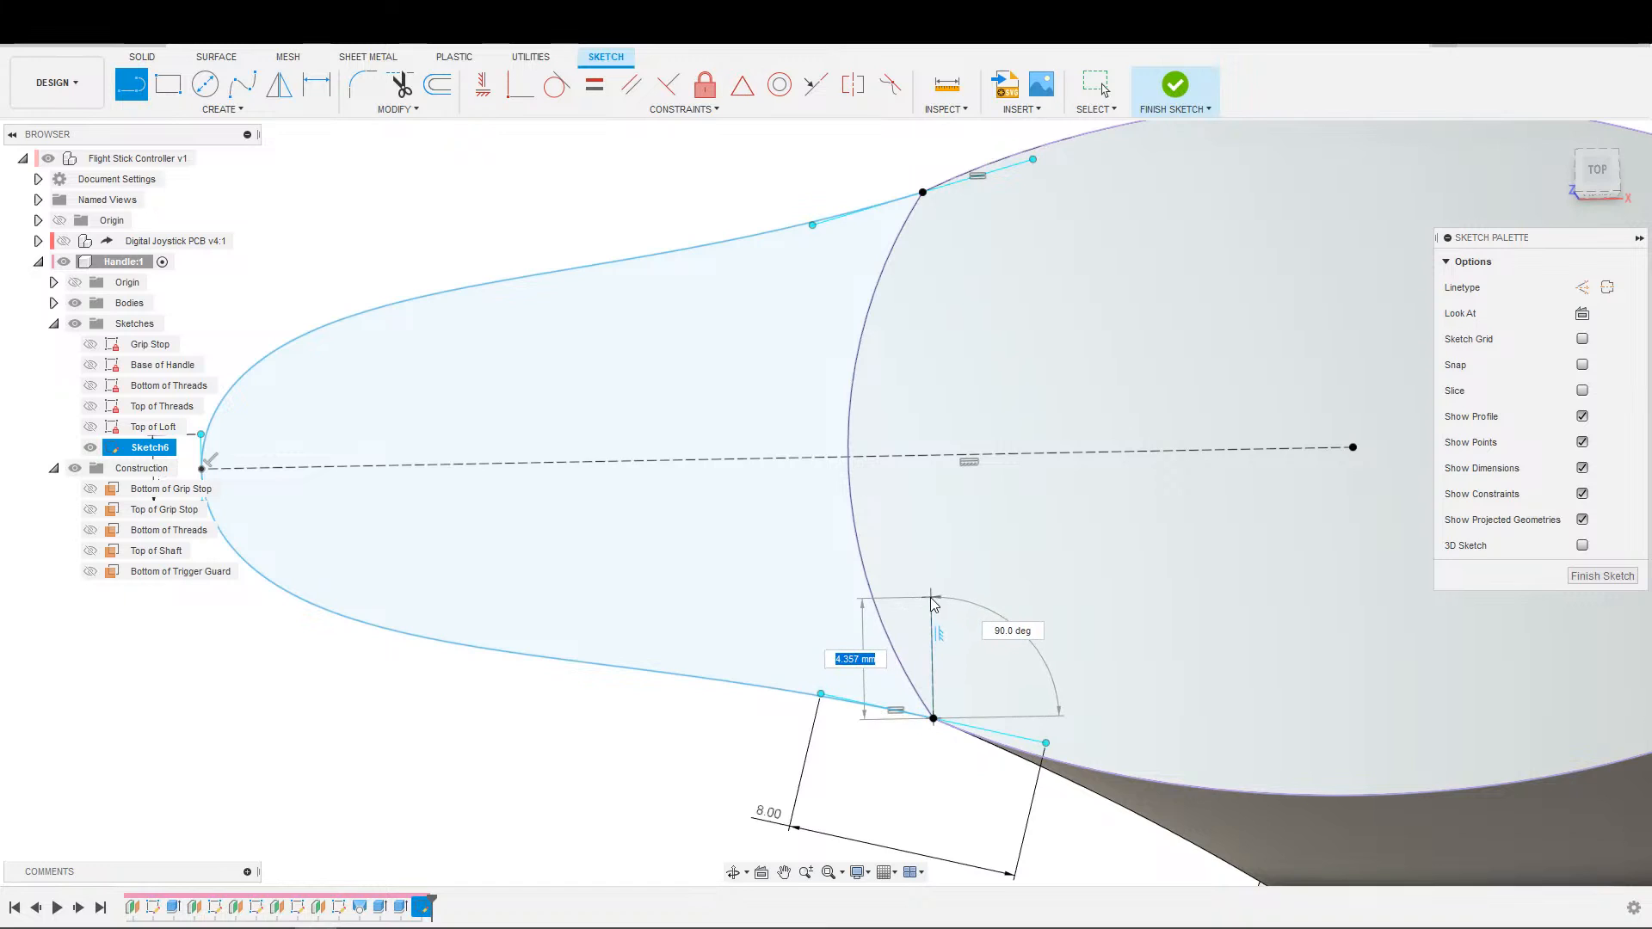
left_click(930, 598)
key("Escape")
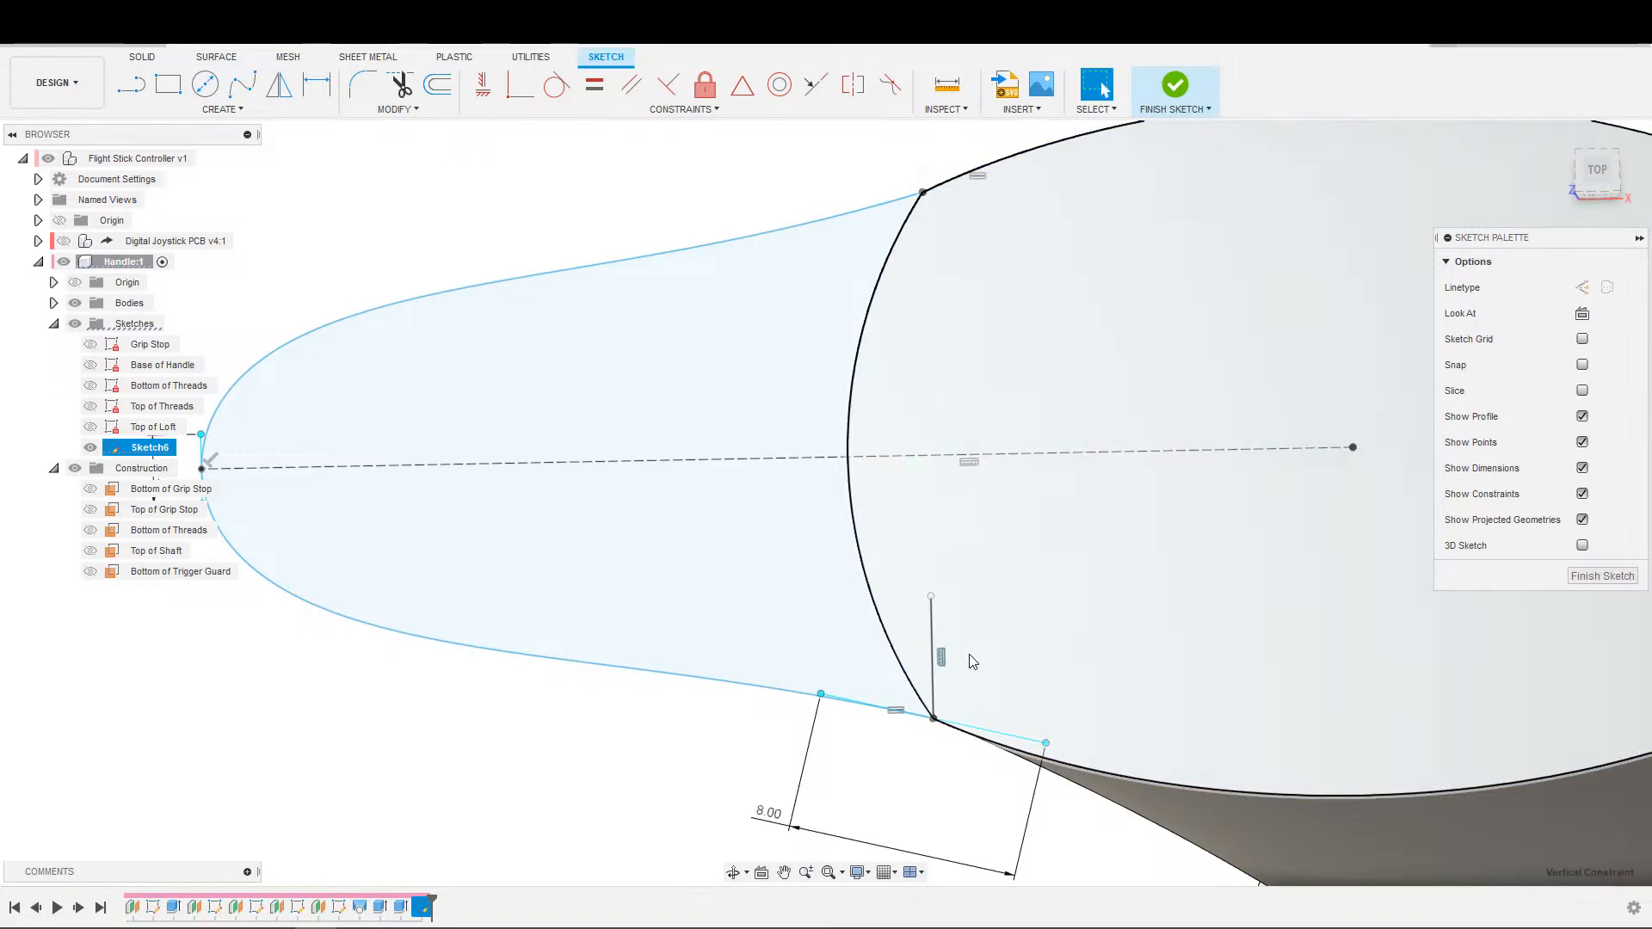
Replace the new line's vertical constraint with one perpendicular to the dashed centerline, and make its free end coincident with the upper corner.
left_click(932, 665)
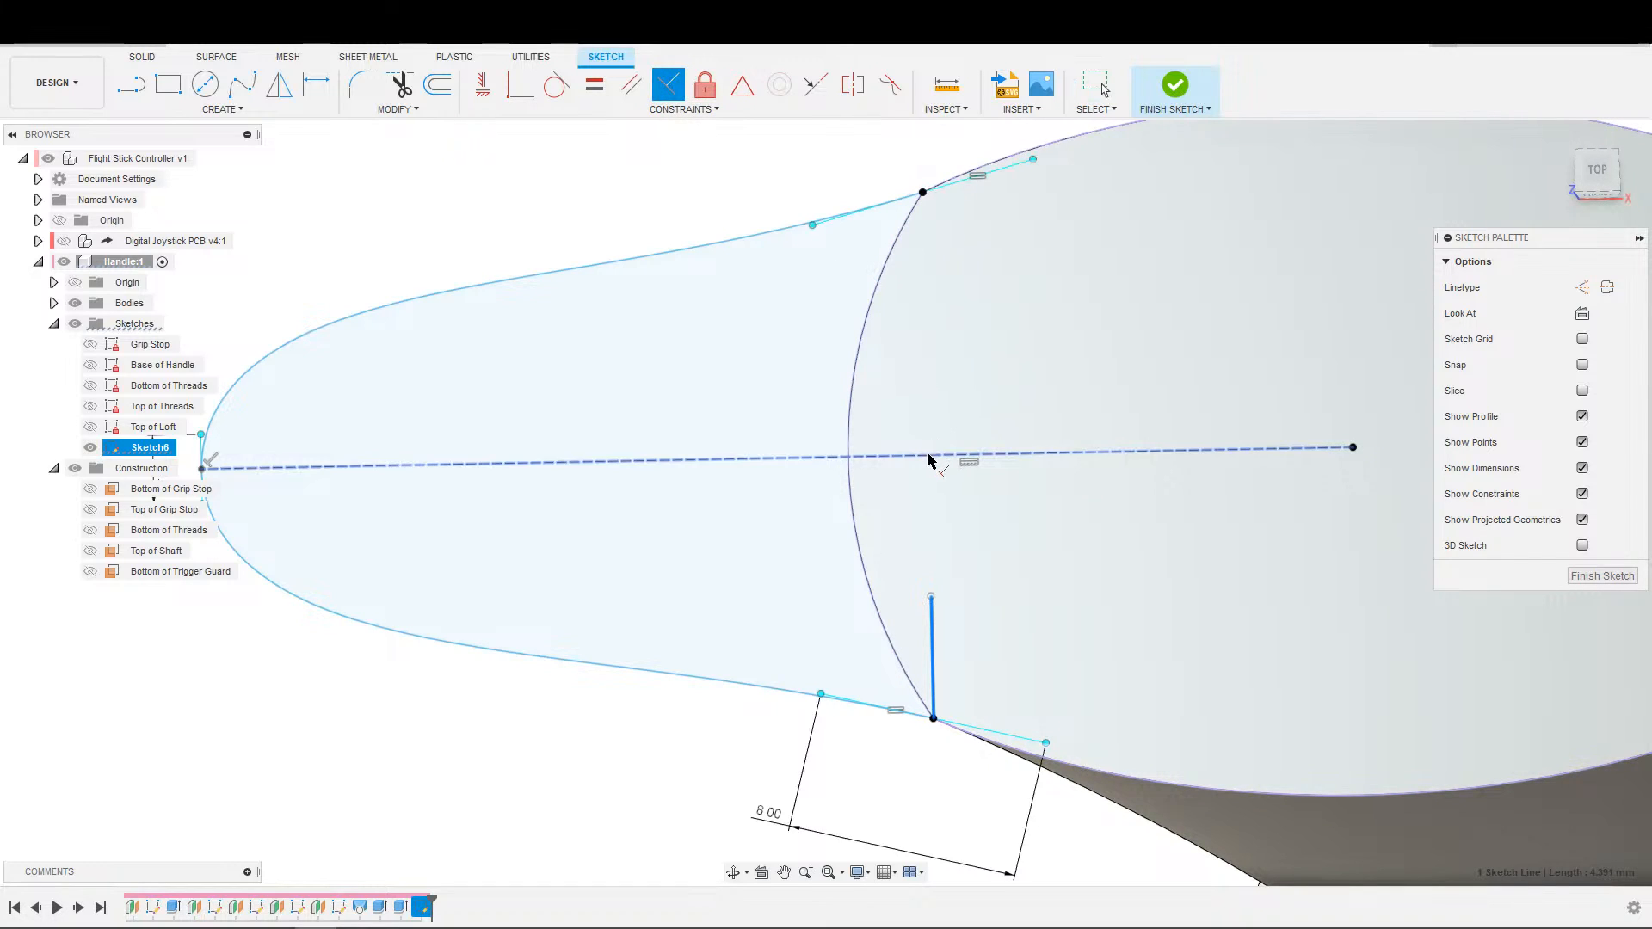
left_click(966, 454)
left_click(932, 596)
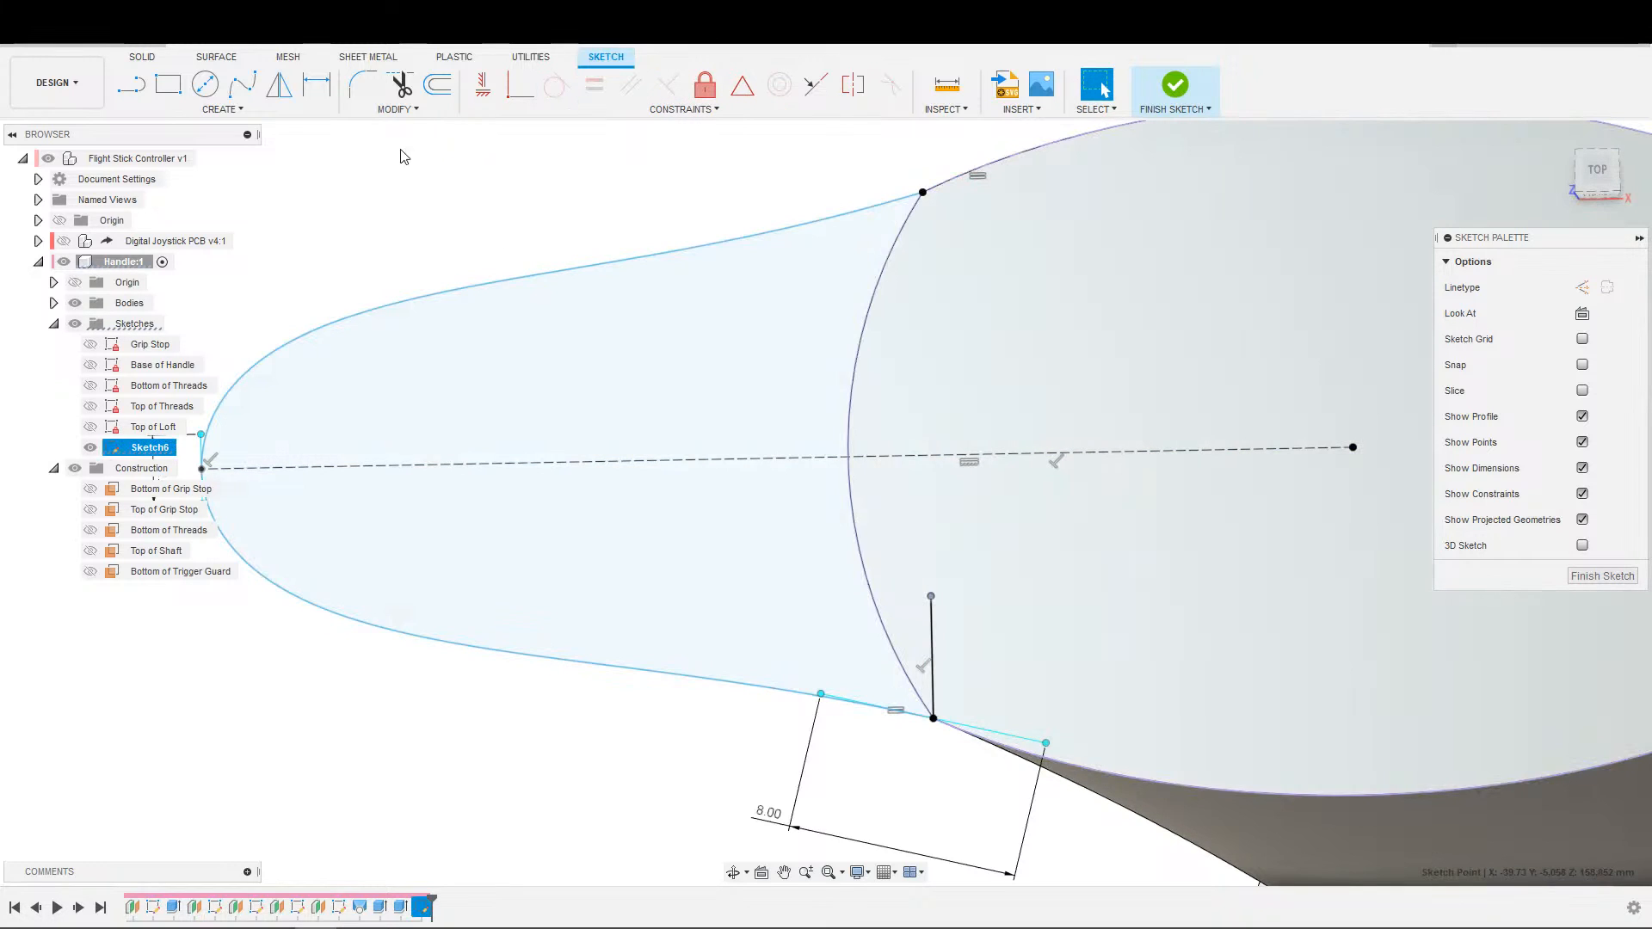
left_click(520, 85)
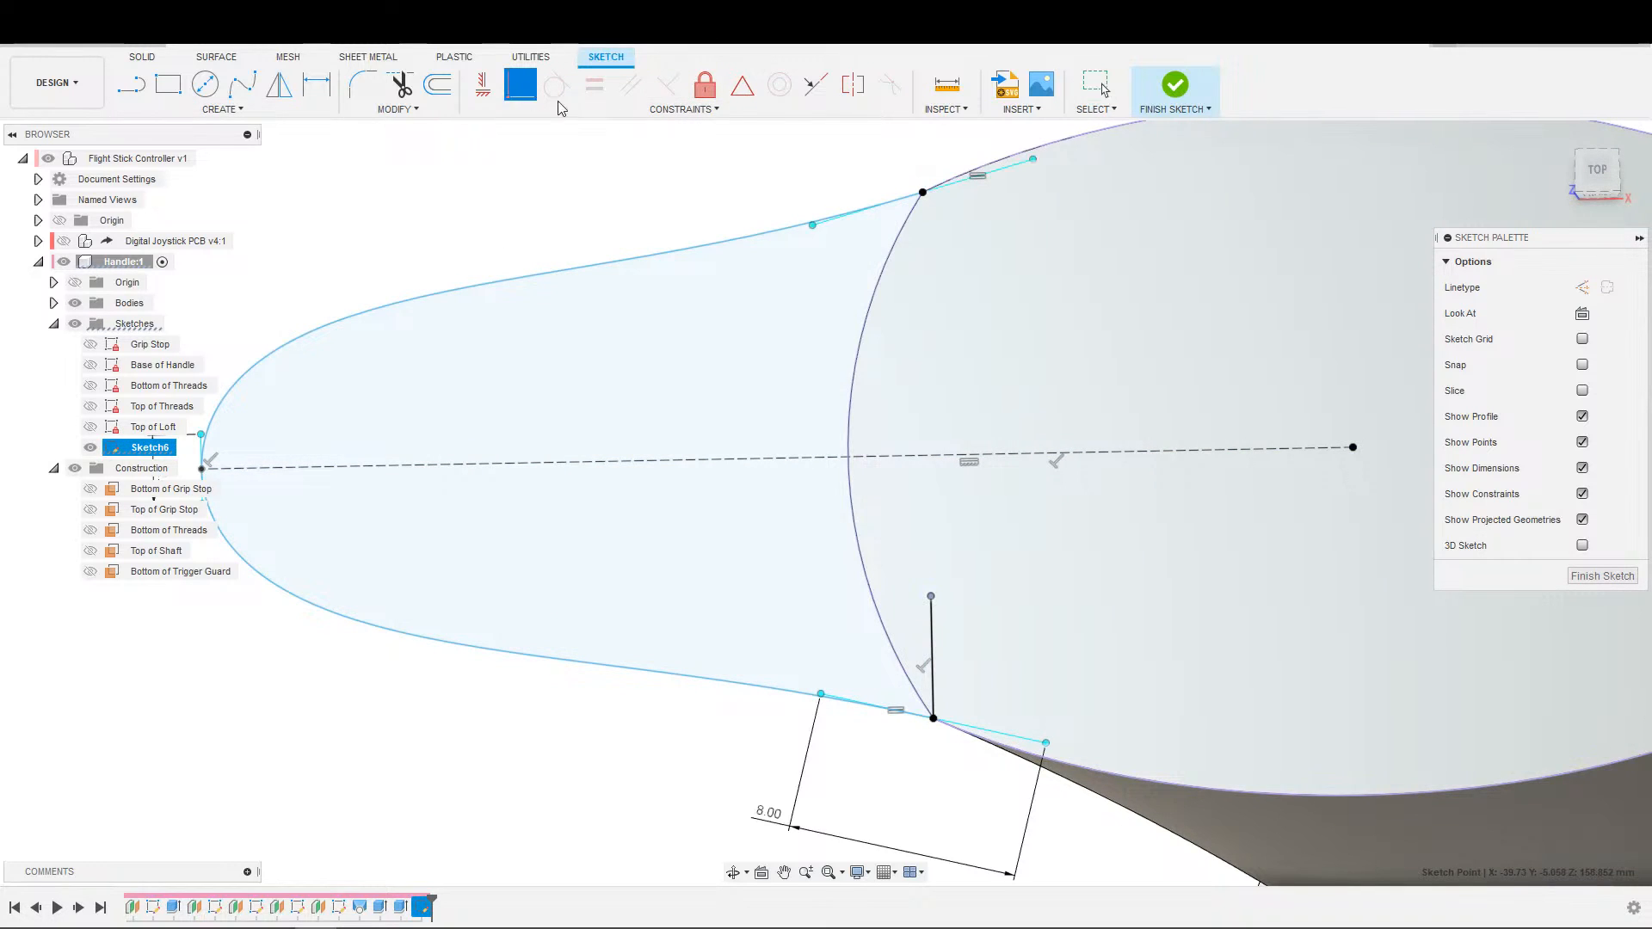
left_click(923, 193)
scroll(975, 358, "down", 4)
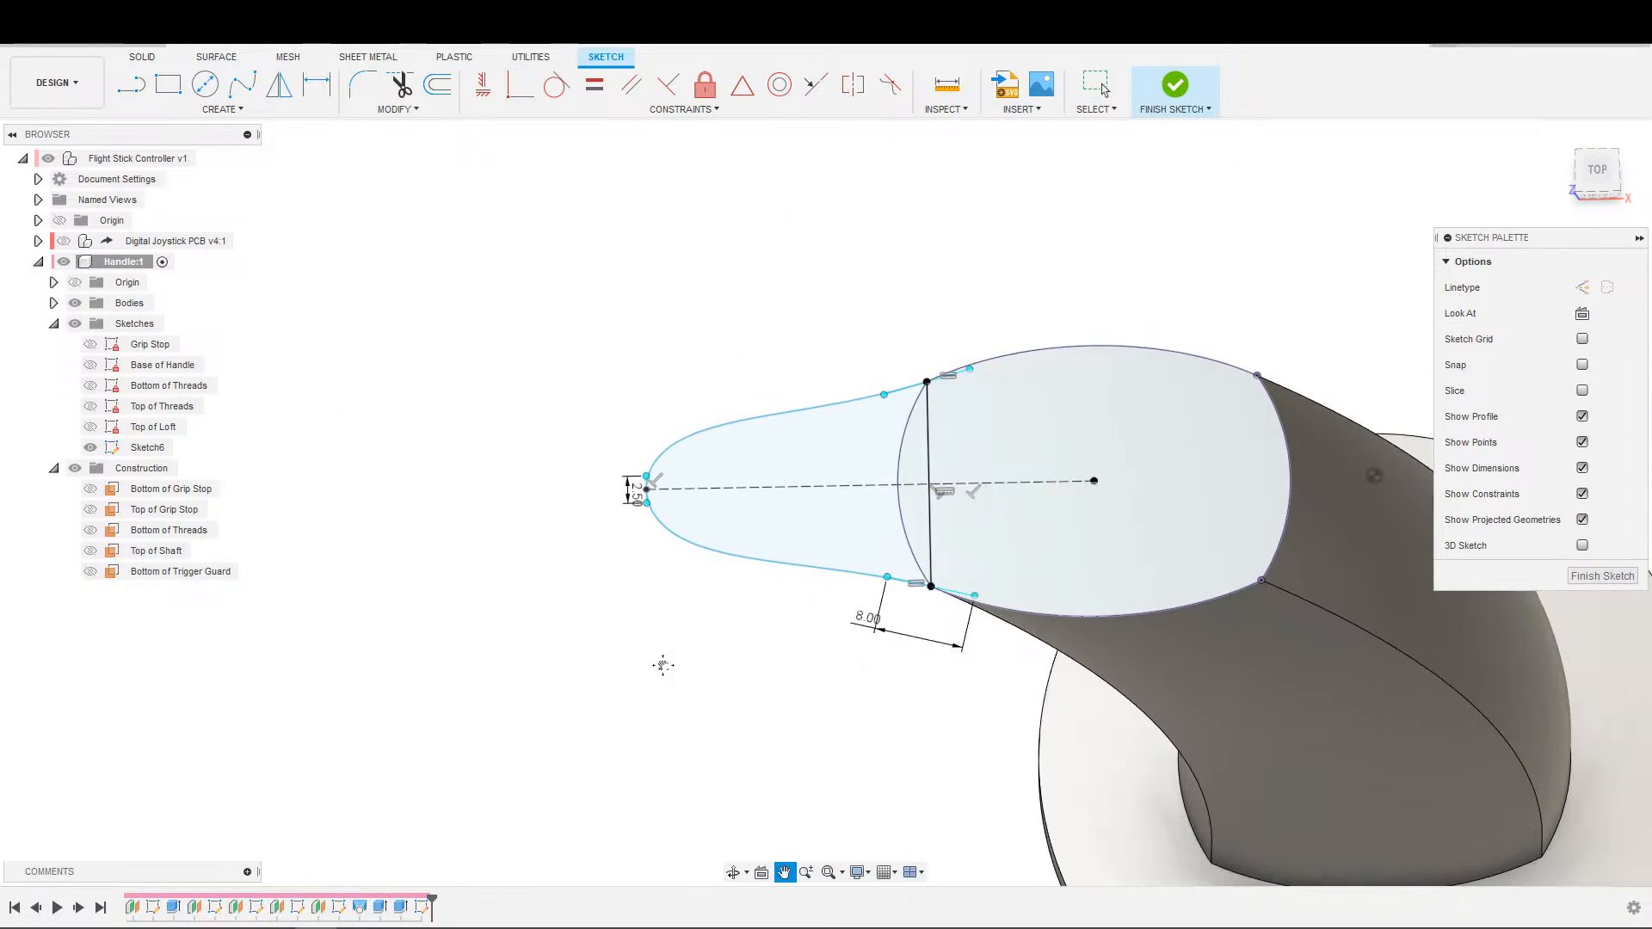
Set the angle between the lower corner's spline tangent handle and the new cross line to 75 degrees.
scroll(689, 645, "up", 3)
key("d")
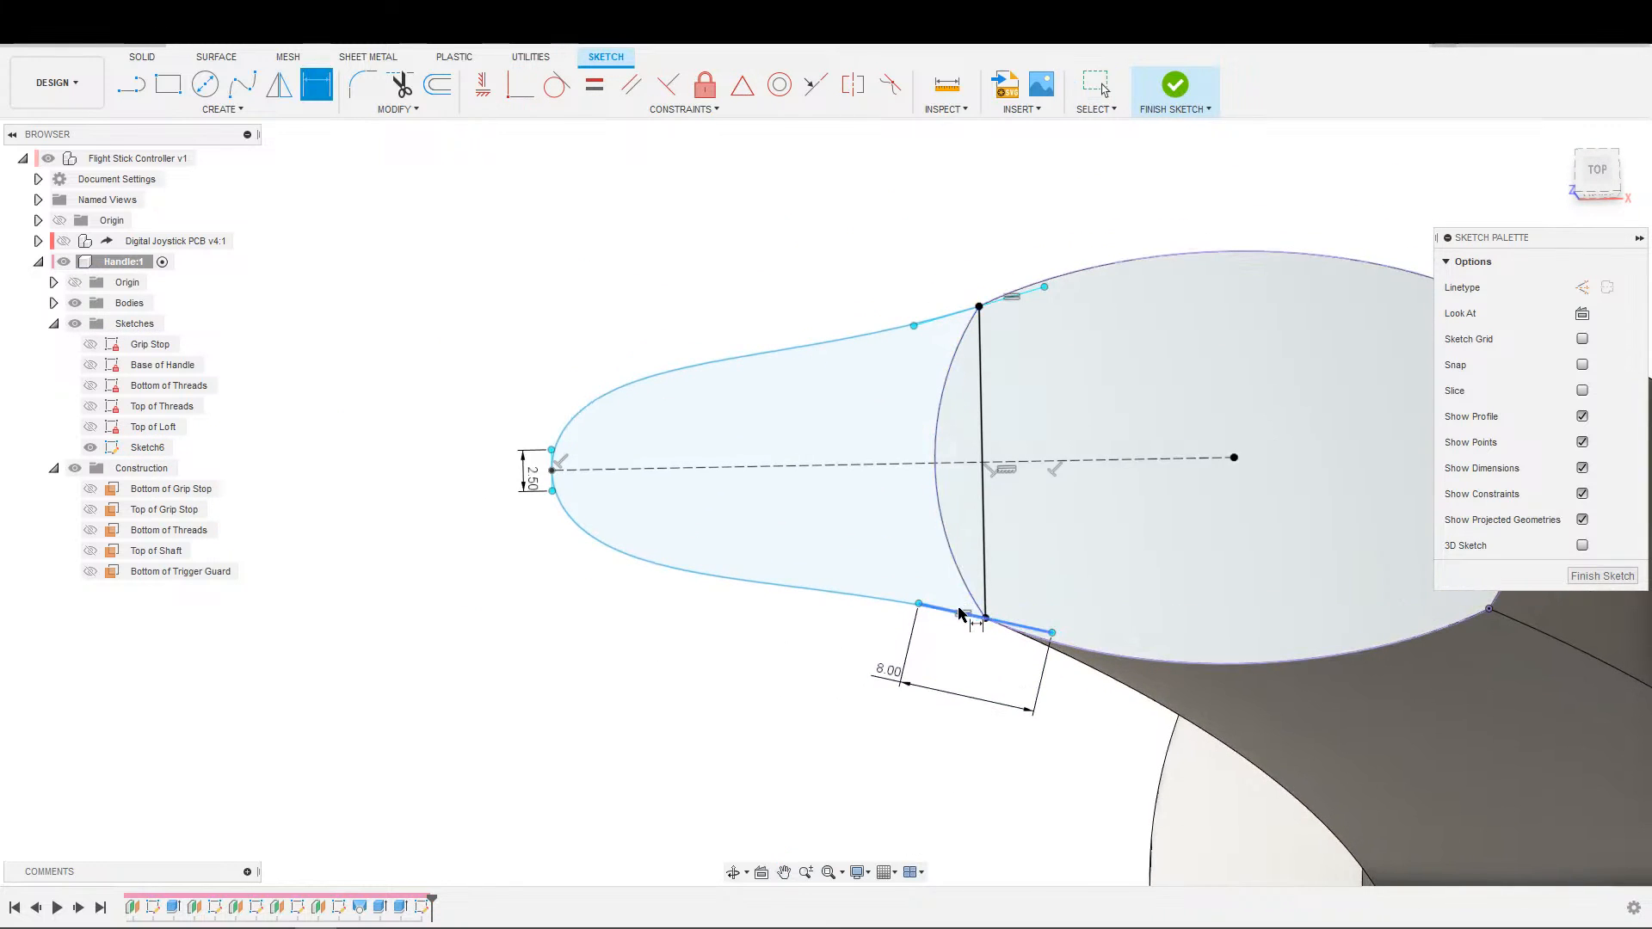
left_click(985, 596)
left_click(967, 572)
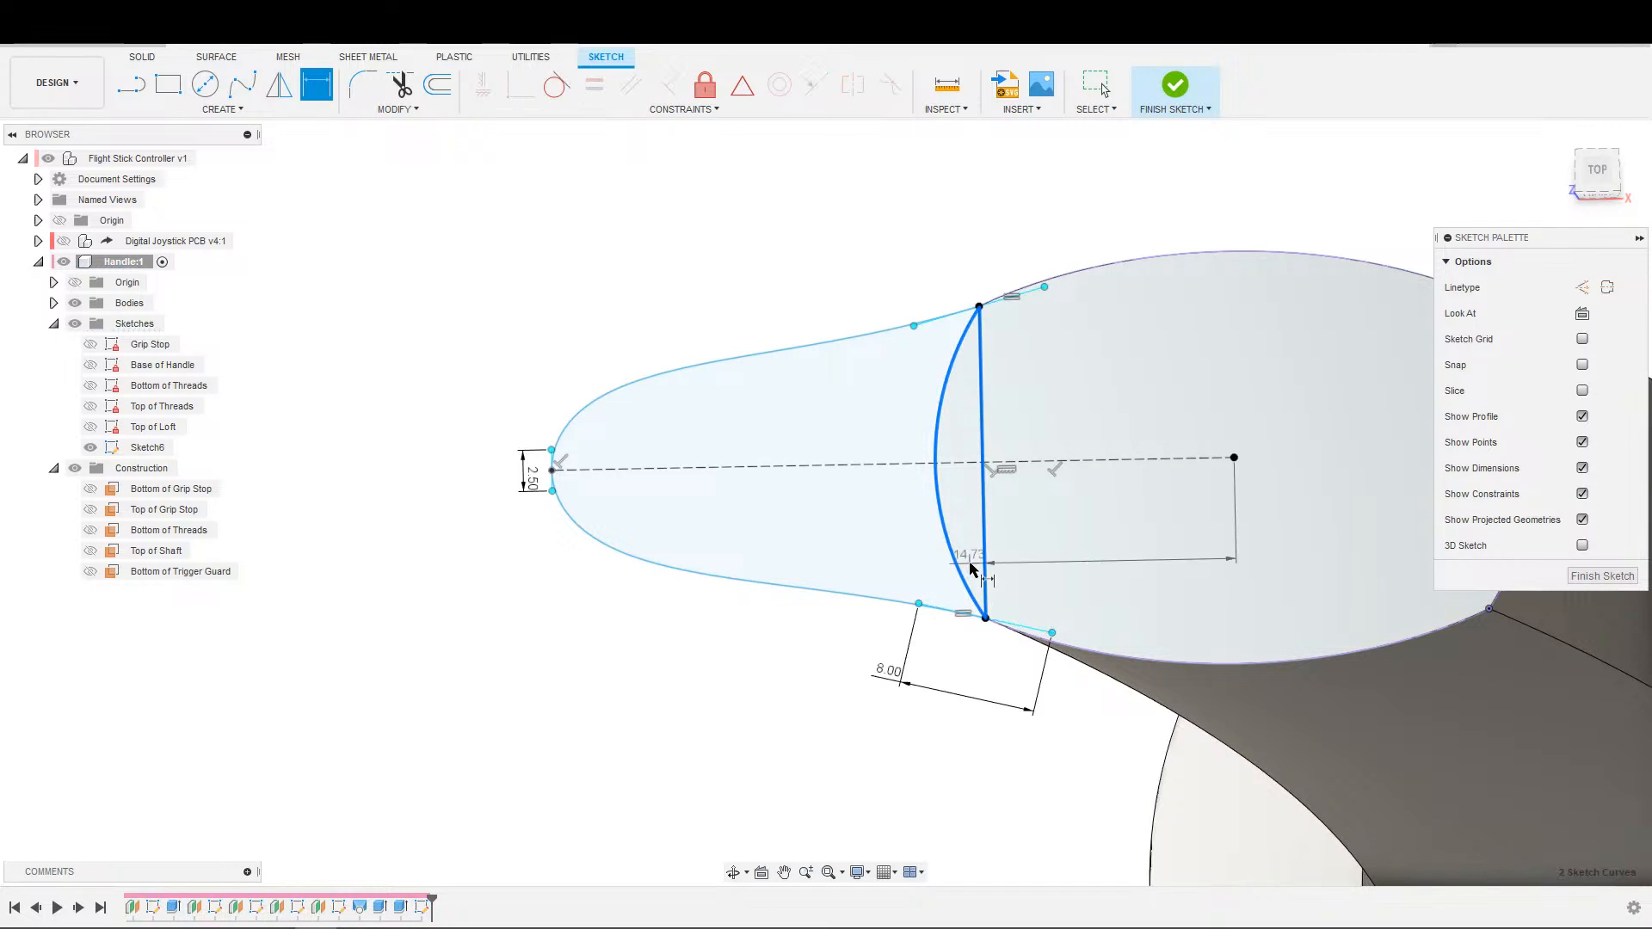
key("Escape")
left_click(977, 615)
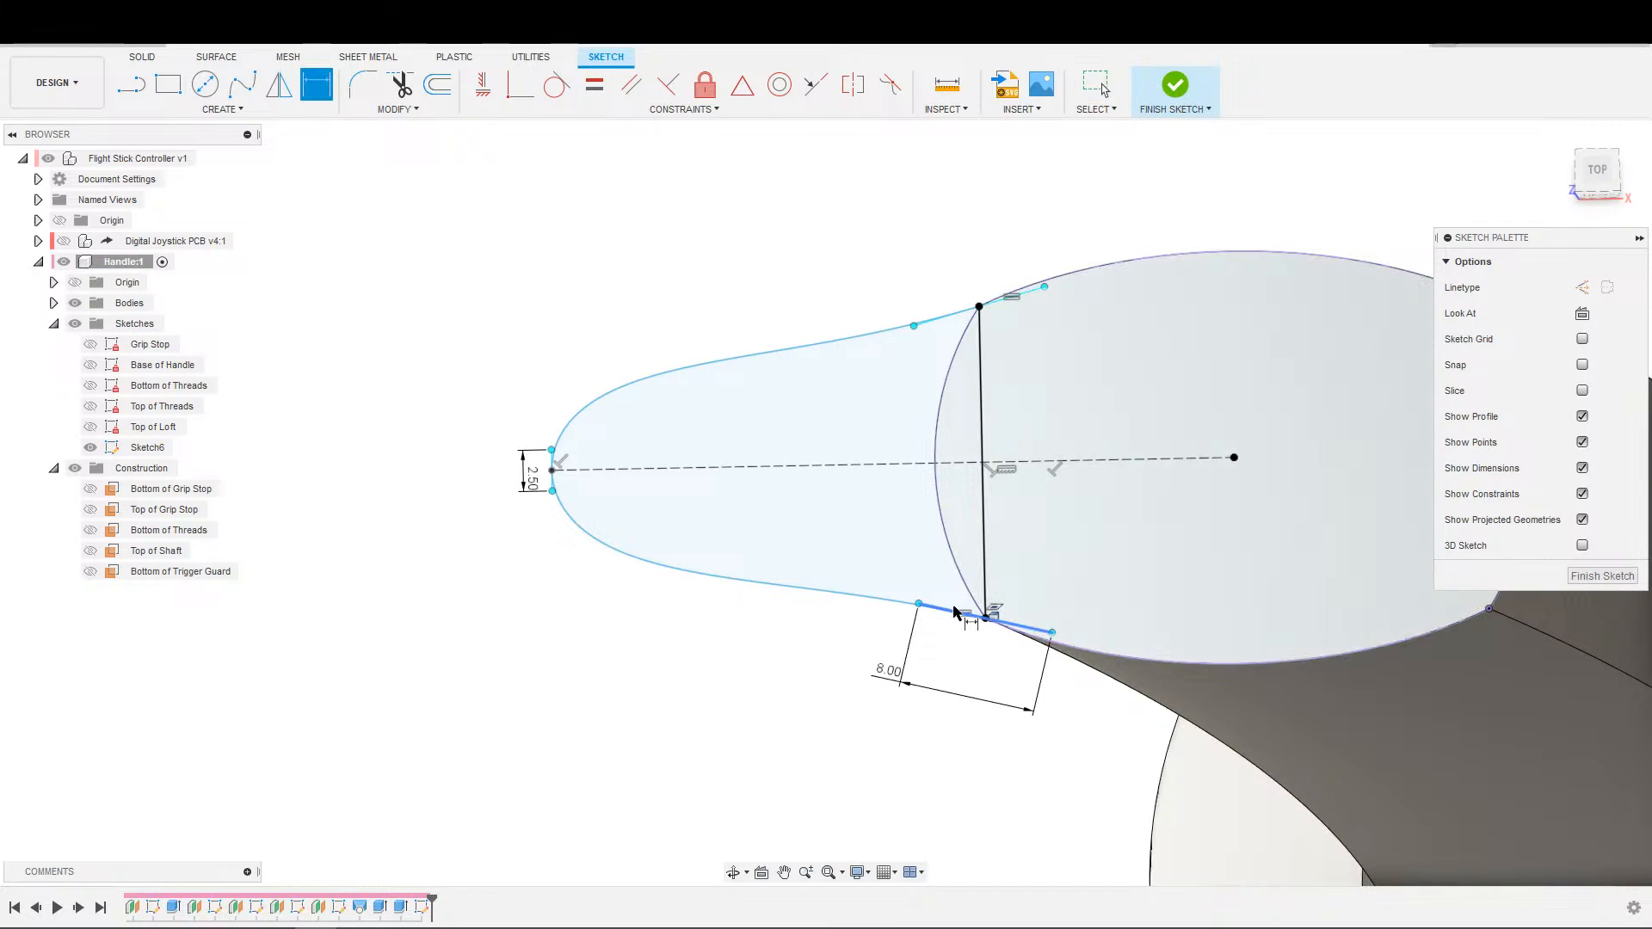
left_click(983, 561)
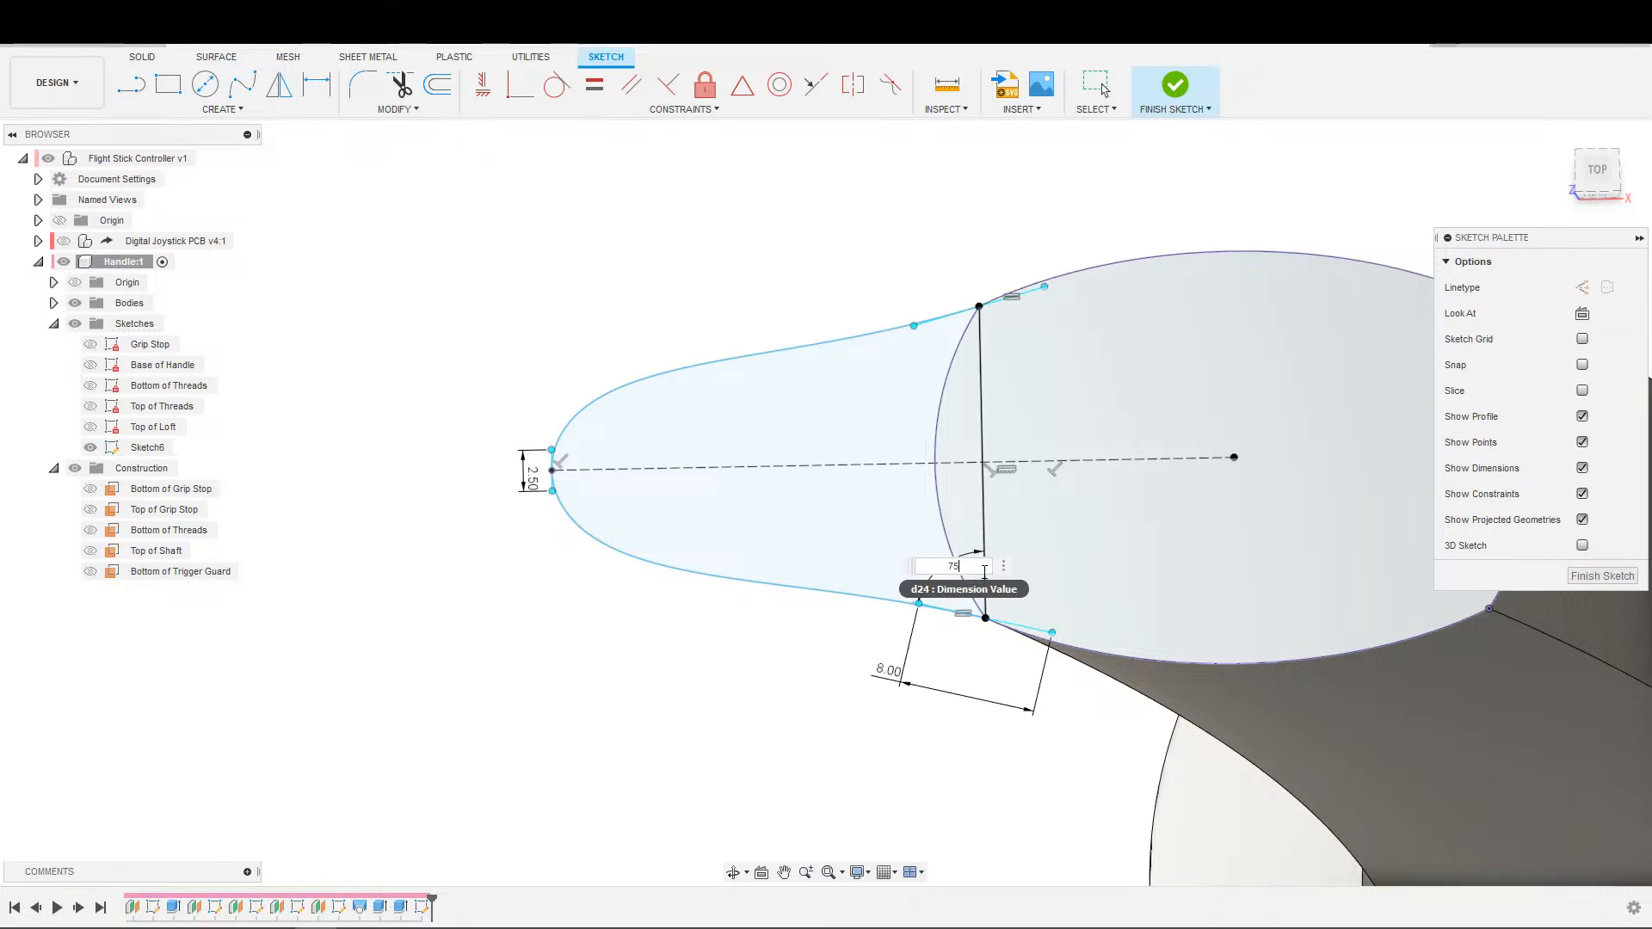
key("Return")
Dimension the angle between the upper corner's tangent handle and the cross line, linking its value to the lower corner's angle dimension.
left_click(965, 310)
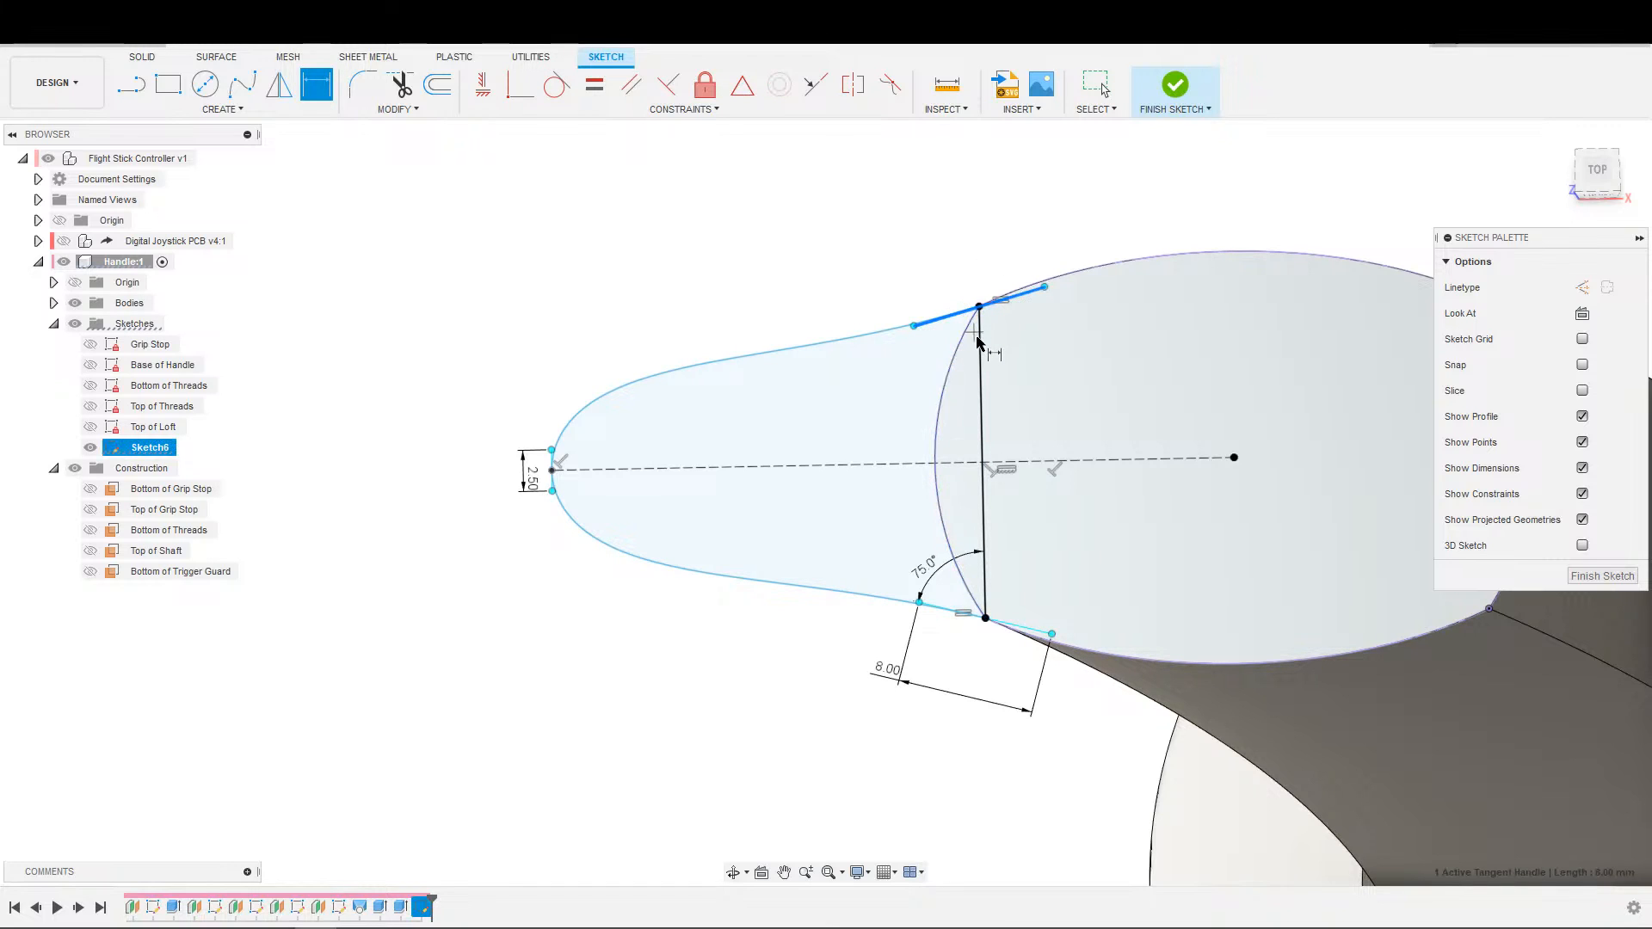
left_click(980, 341)
left_click(945, 345)
left_click(918, 582)
key("Return")
scroll(893, 623, "down", 3)
scroll(877, 618, "up", 2)
key("Escape")
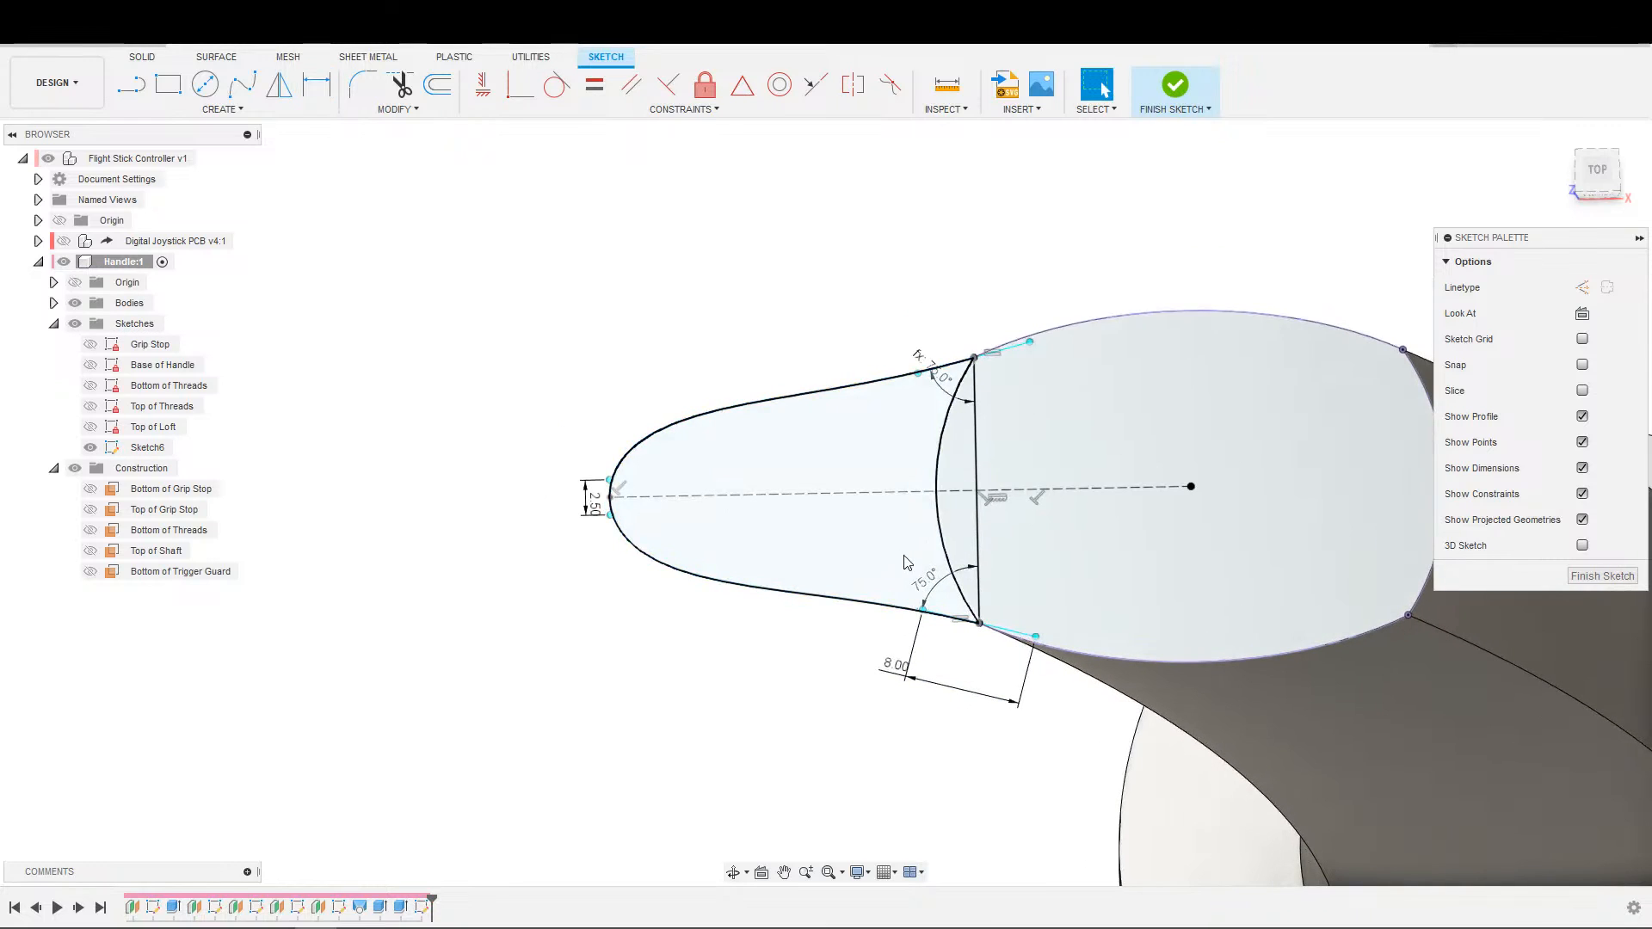
Set the distance between the cross line and the spline's tip point to 25 mm.
scroll(715, 585, "down", 3)
scroll(682, 637, "up", 2)
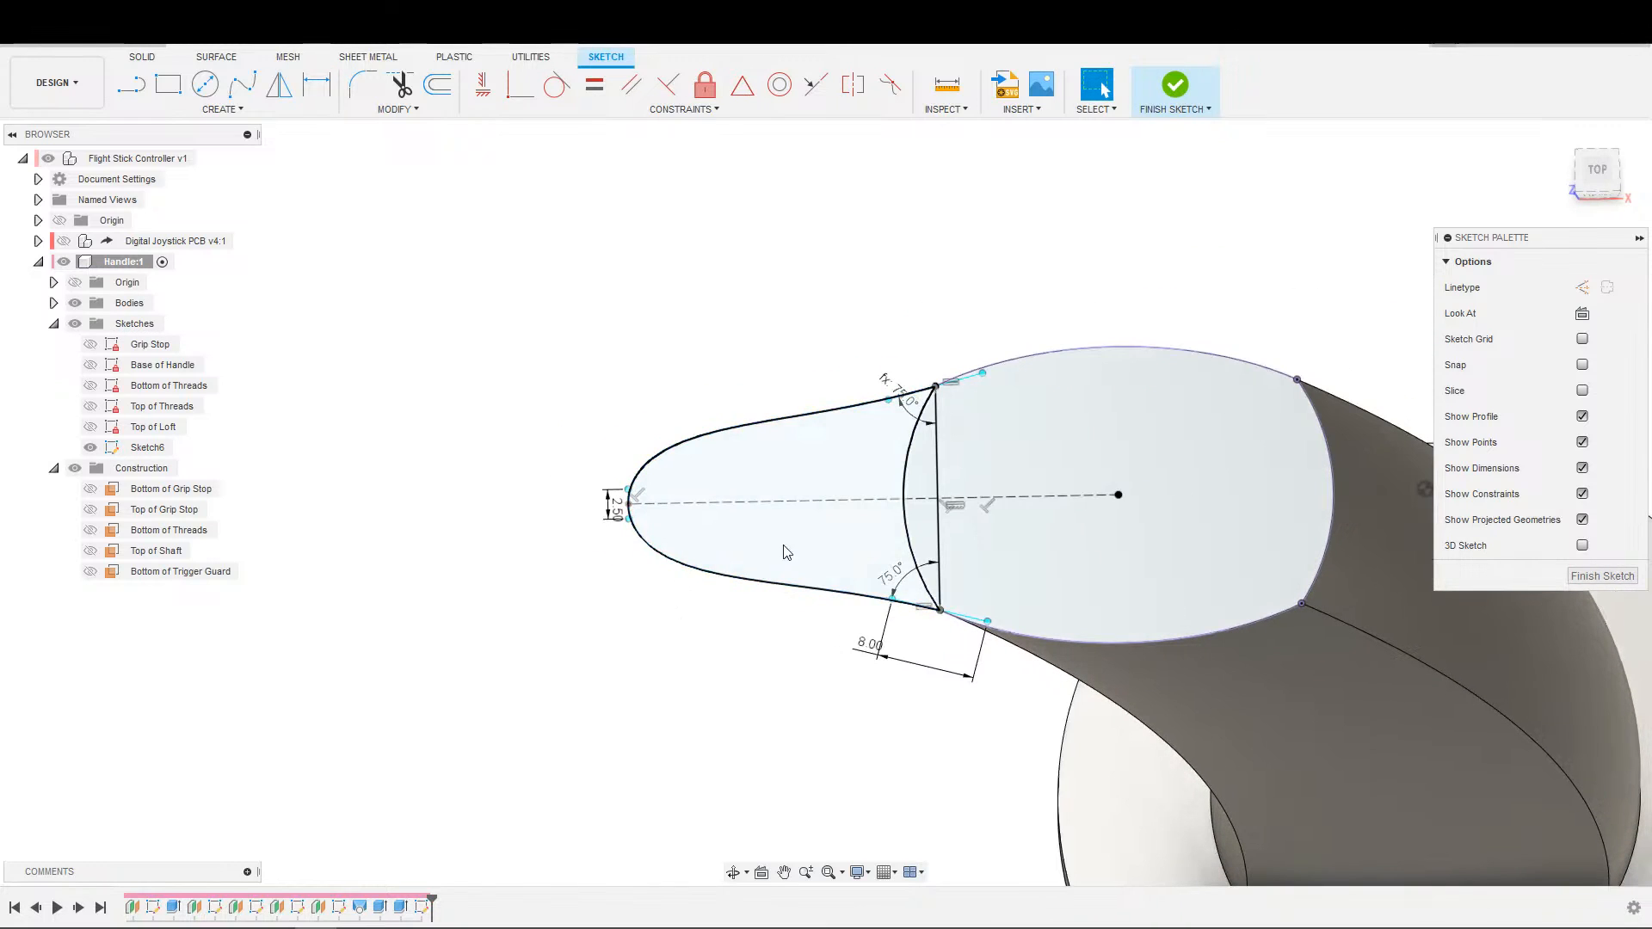
scroll(785, 554, "down", 2)
key("d")
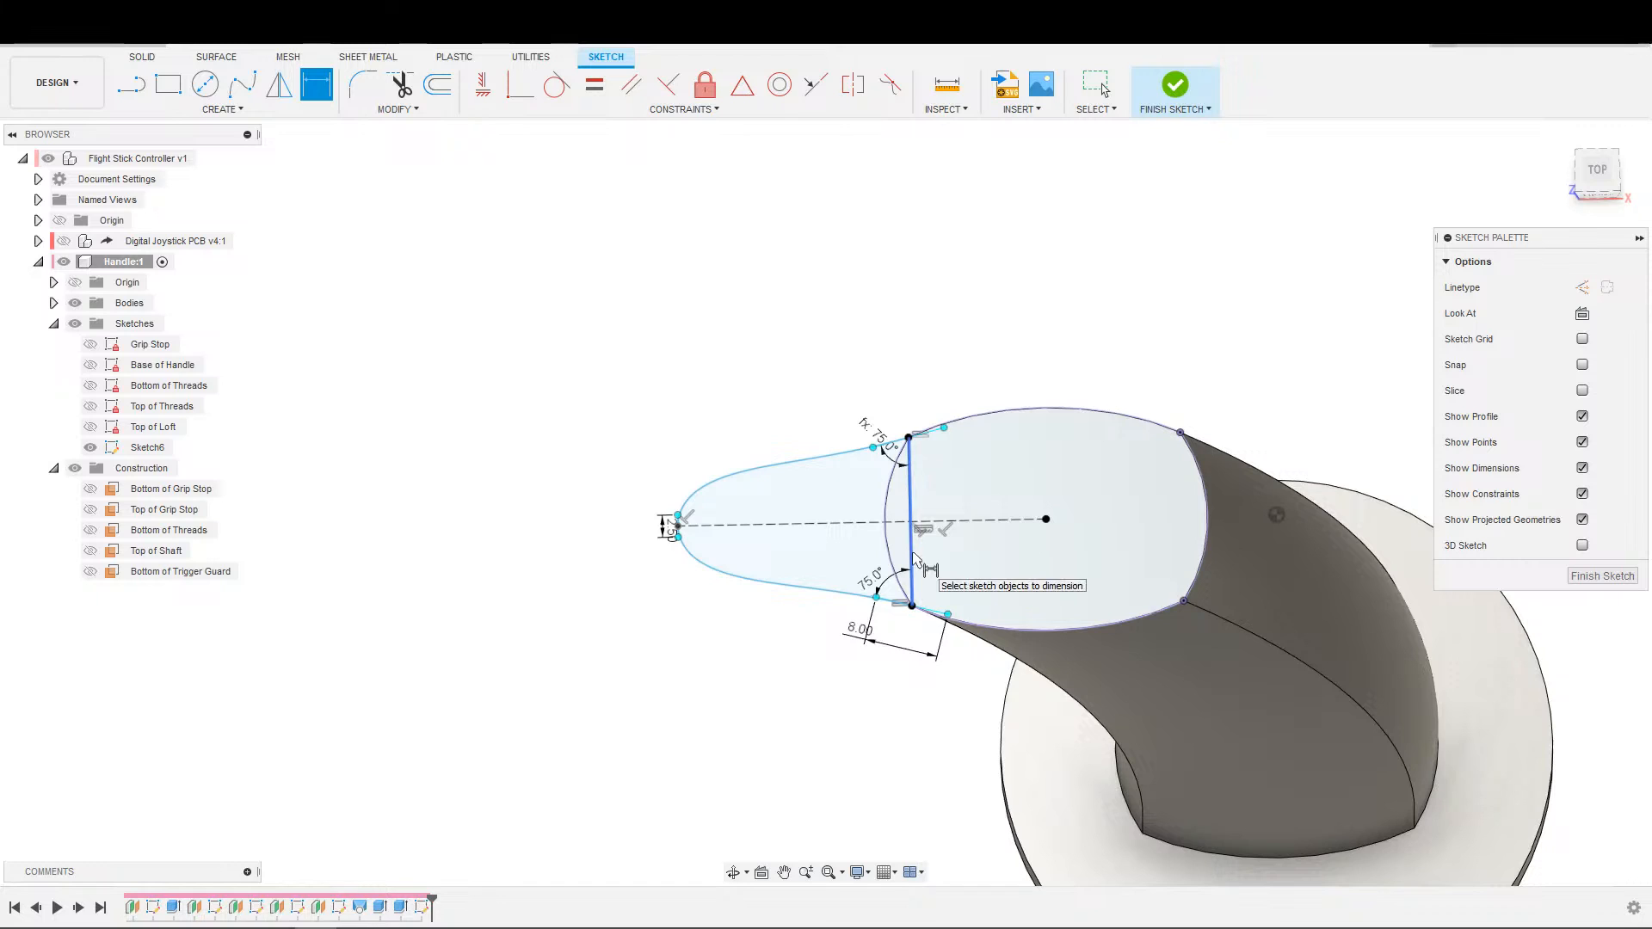
scroll(676, 522, "up", 5)
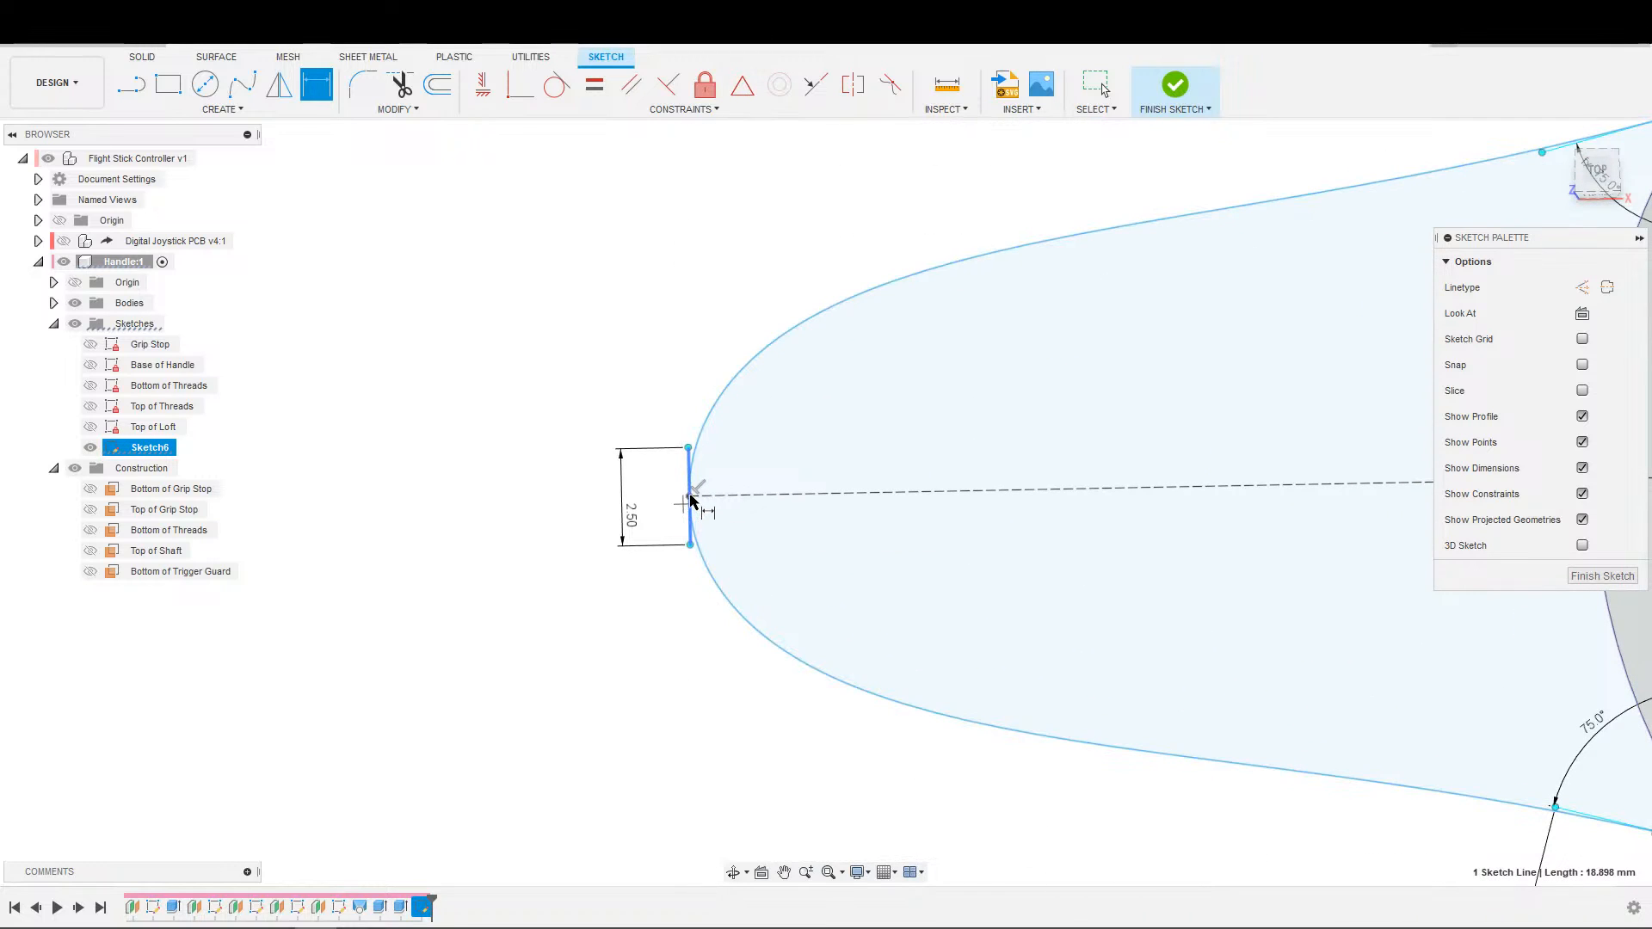
left_click(691, 501)
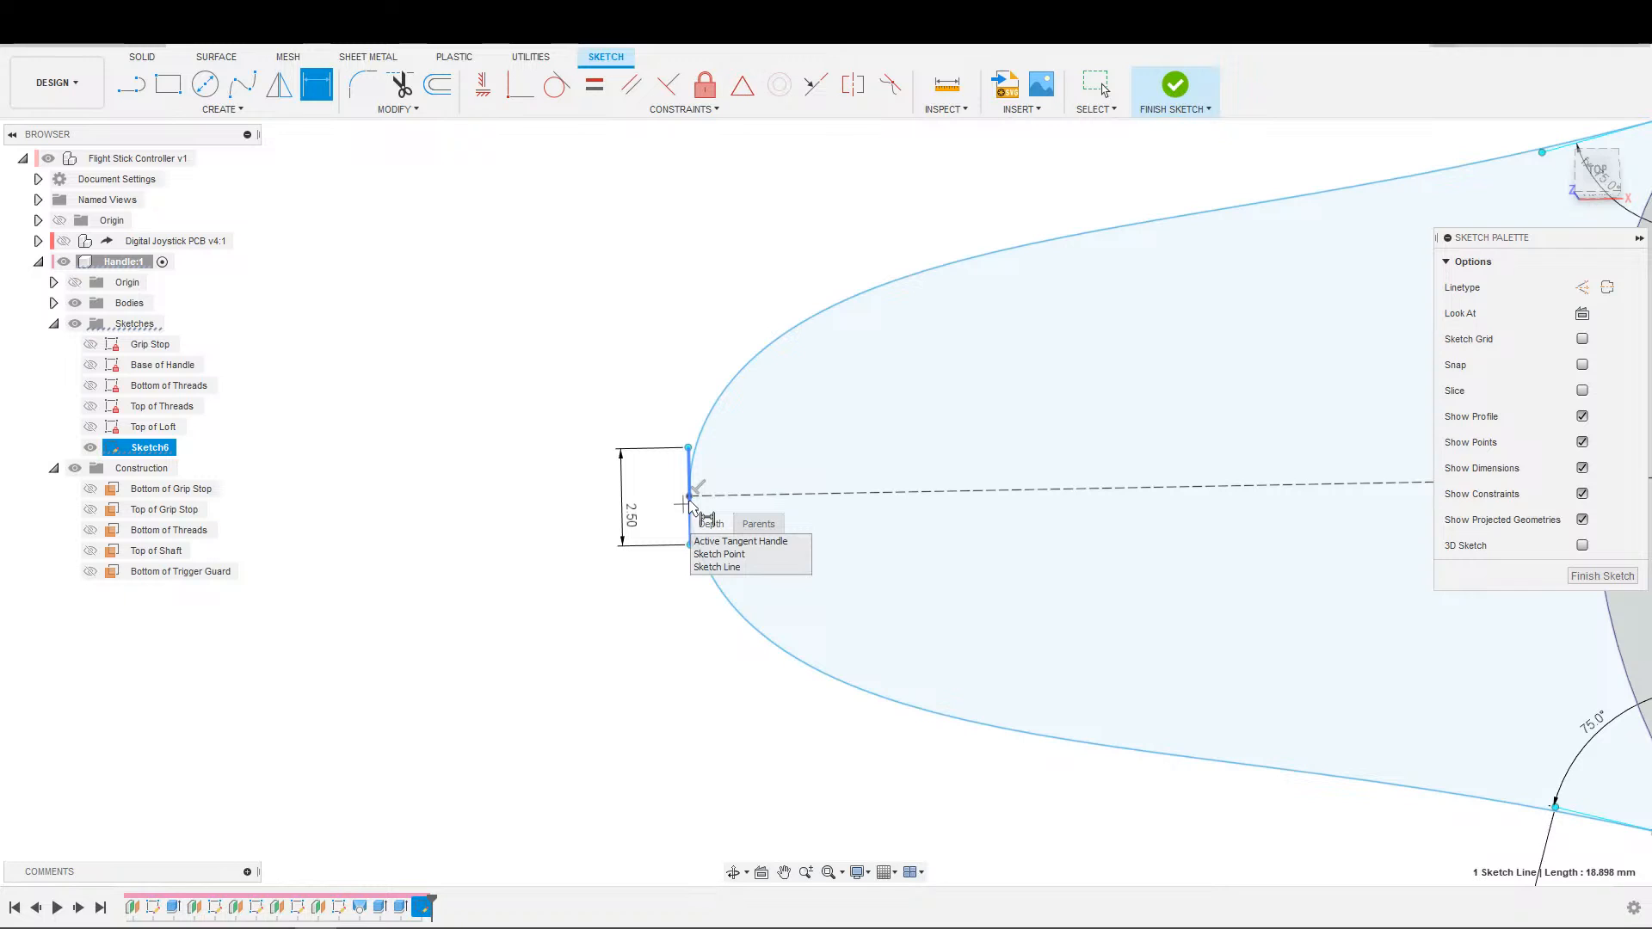
left_click(710, 559)
scroll(873, 324, "down", 2)
middle_click_drag(875, 324, 631, 652)
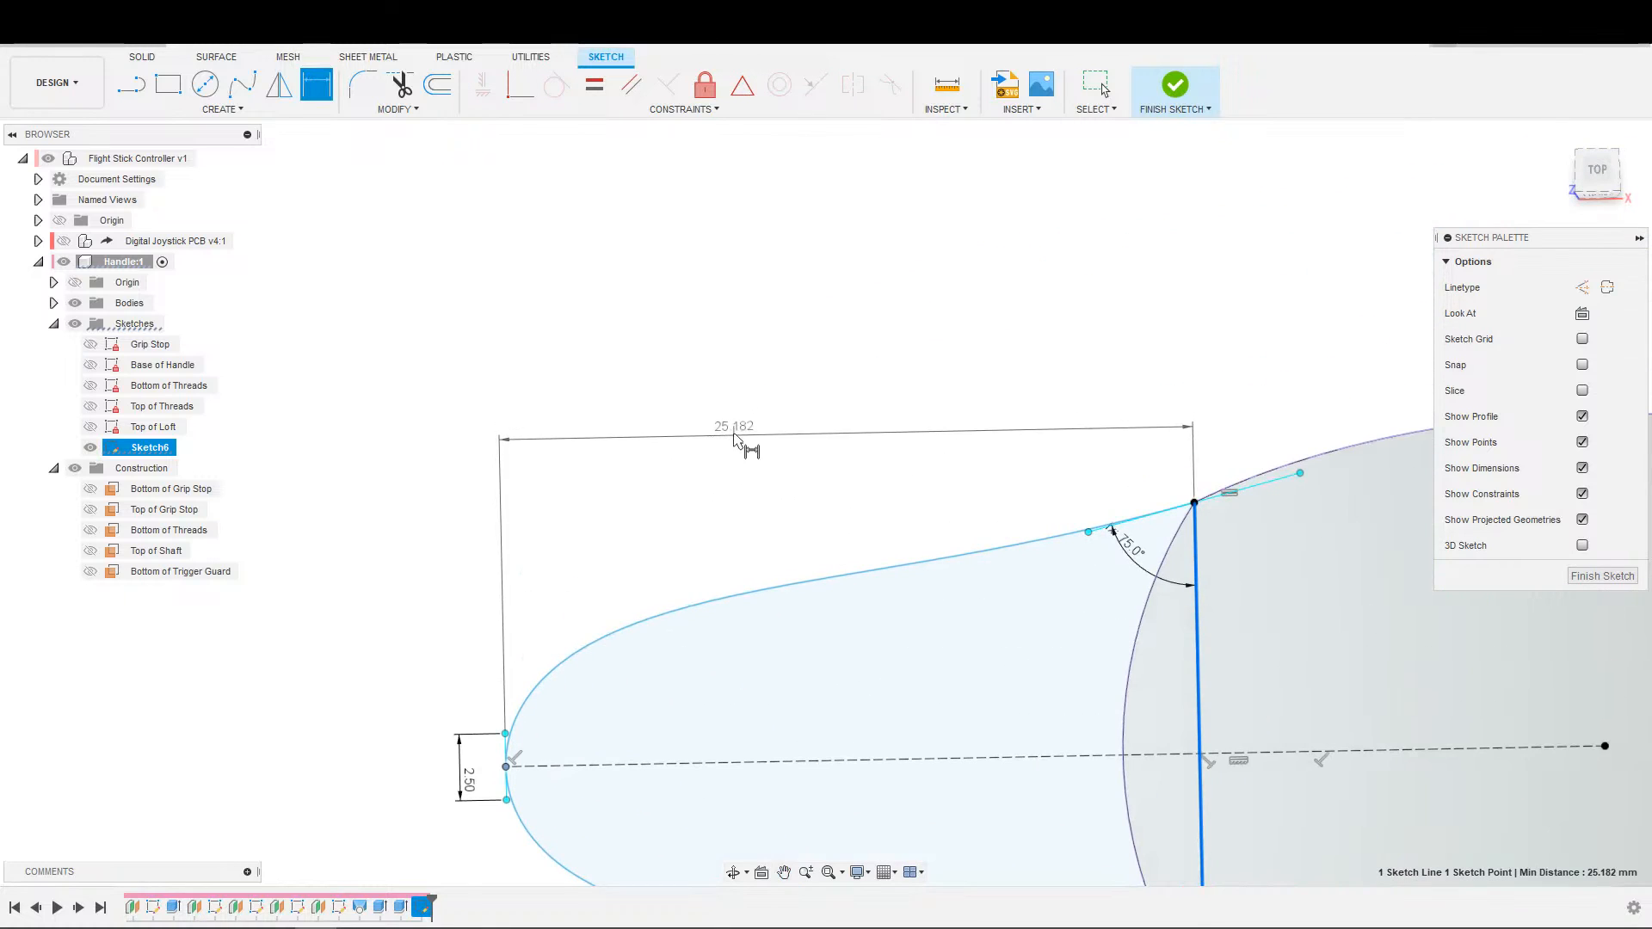
left_click(748, 432)
key("Return")
key("Escape")
Finish the trigger guard sketch.
scroll(817, 723, "down", 4)
middle_click_drag(524, 686, 466, 529)
scroll(831, 714, "up", 2)
scroll(890, 773, "up", 3)
scroll(1099, 822, "down", 4)
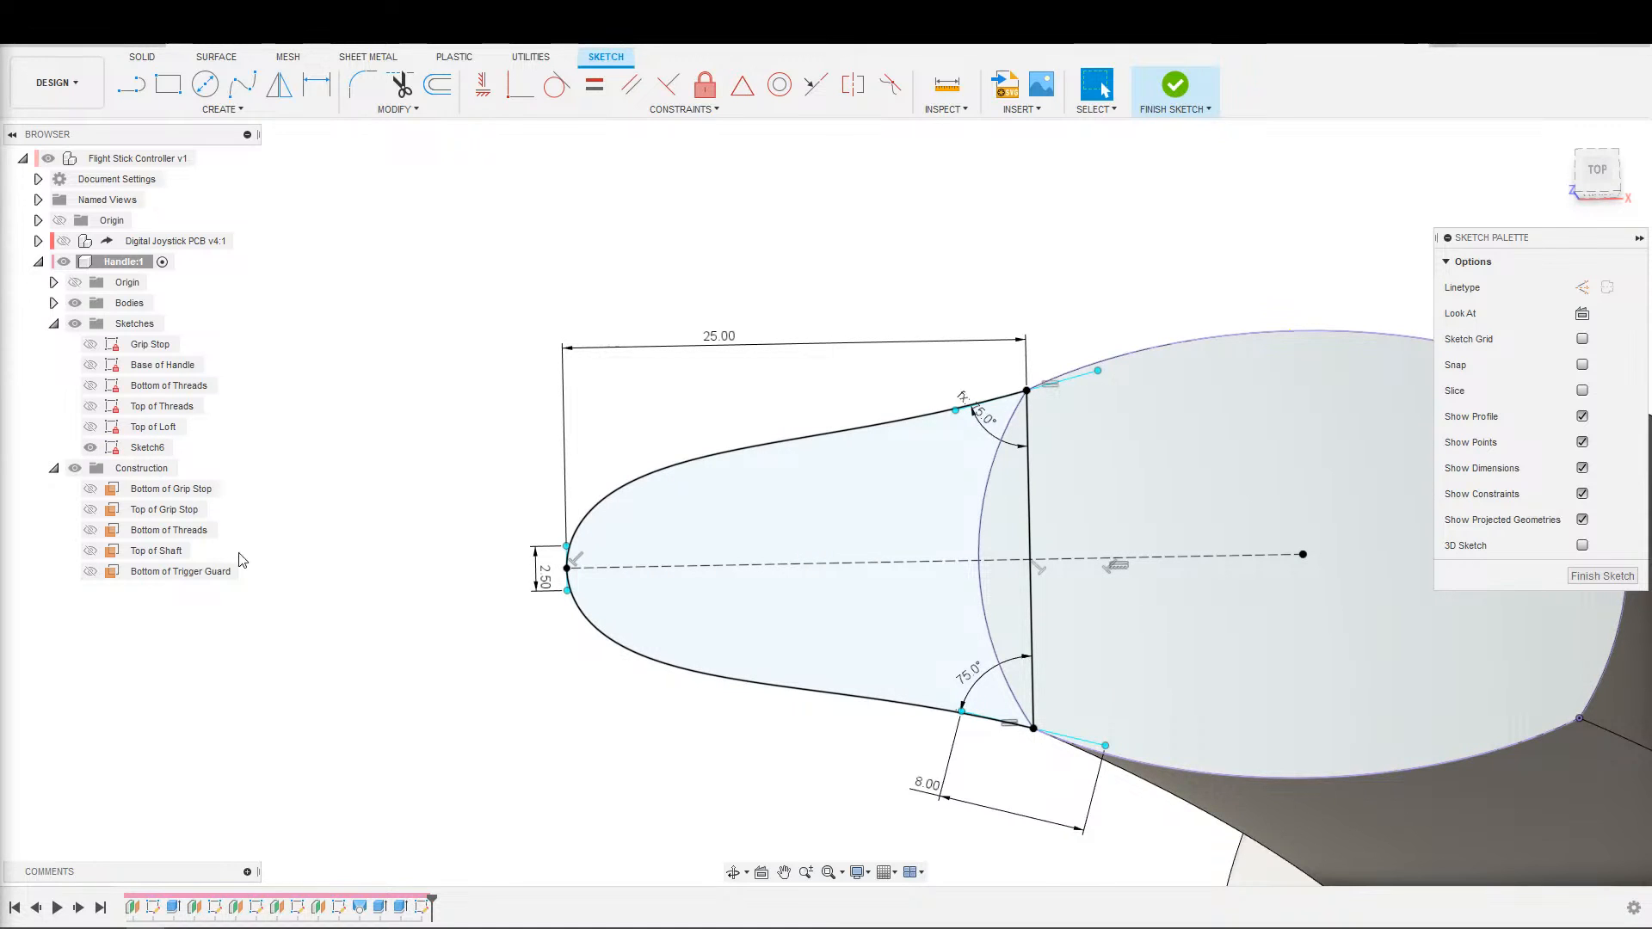
scroll(503, 622, "down", 2)
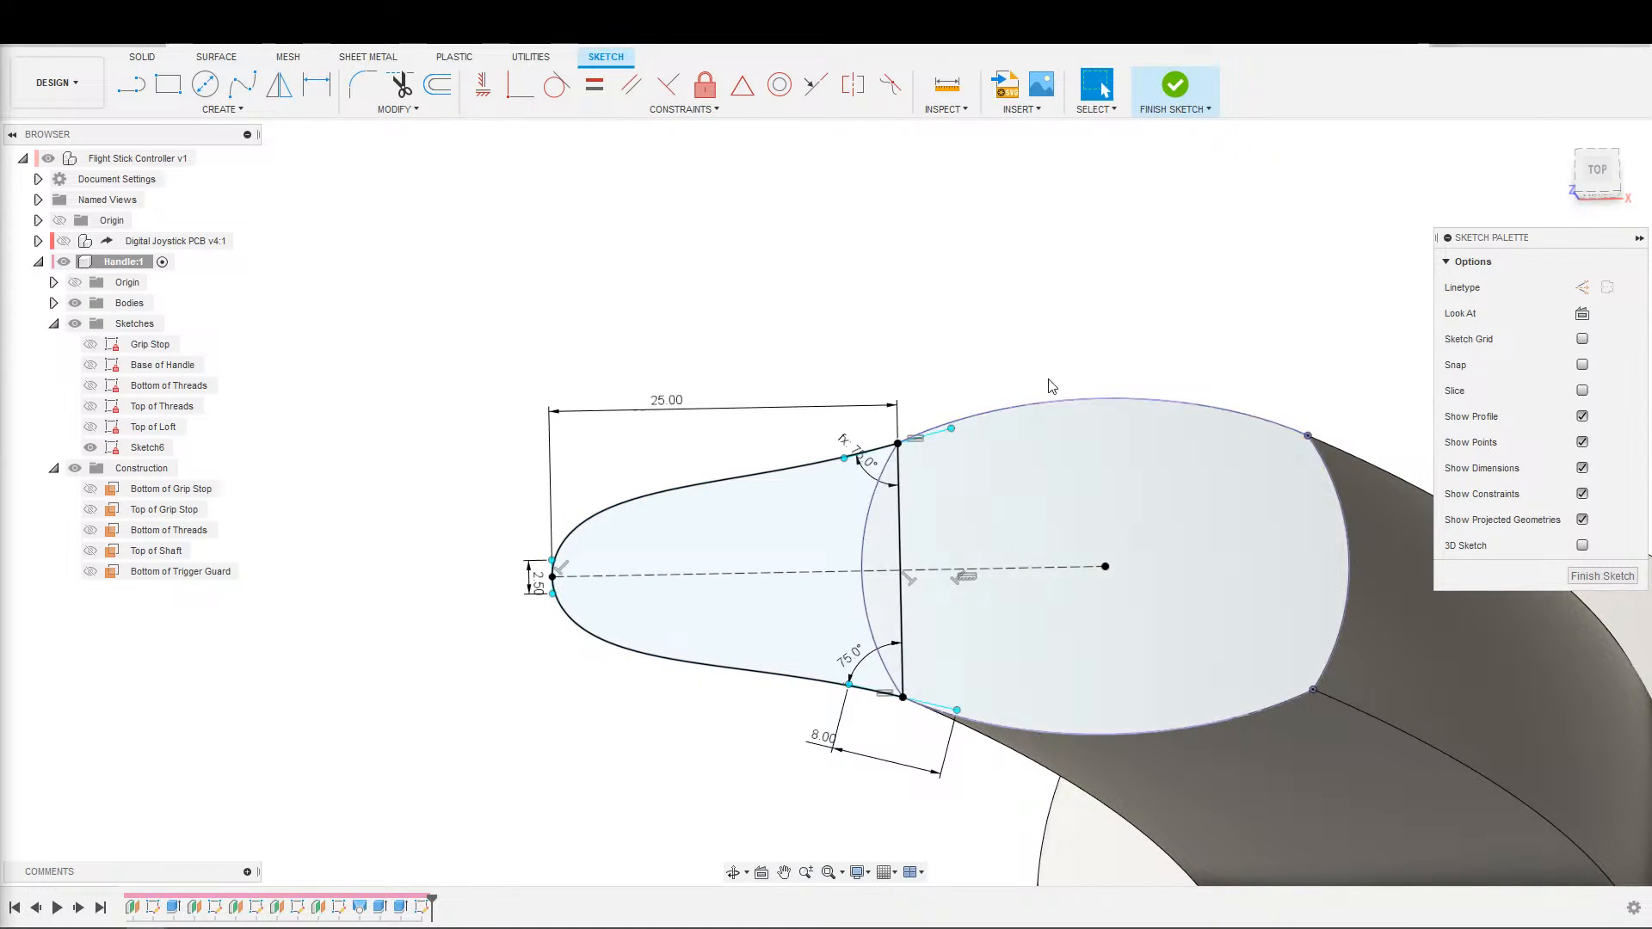
left_click(1158, 116)
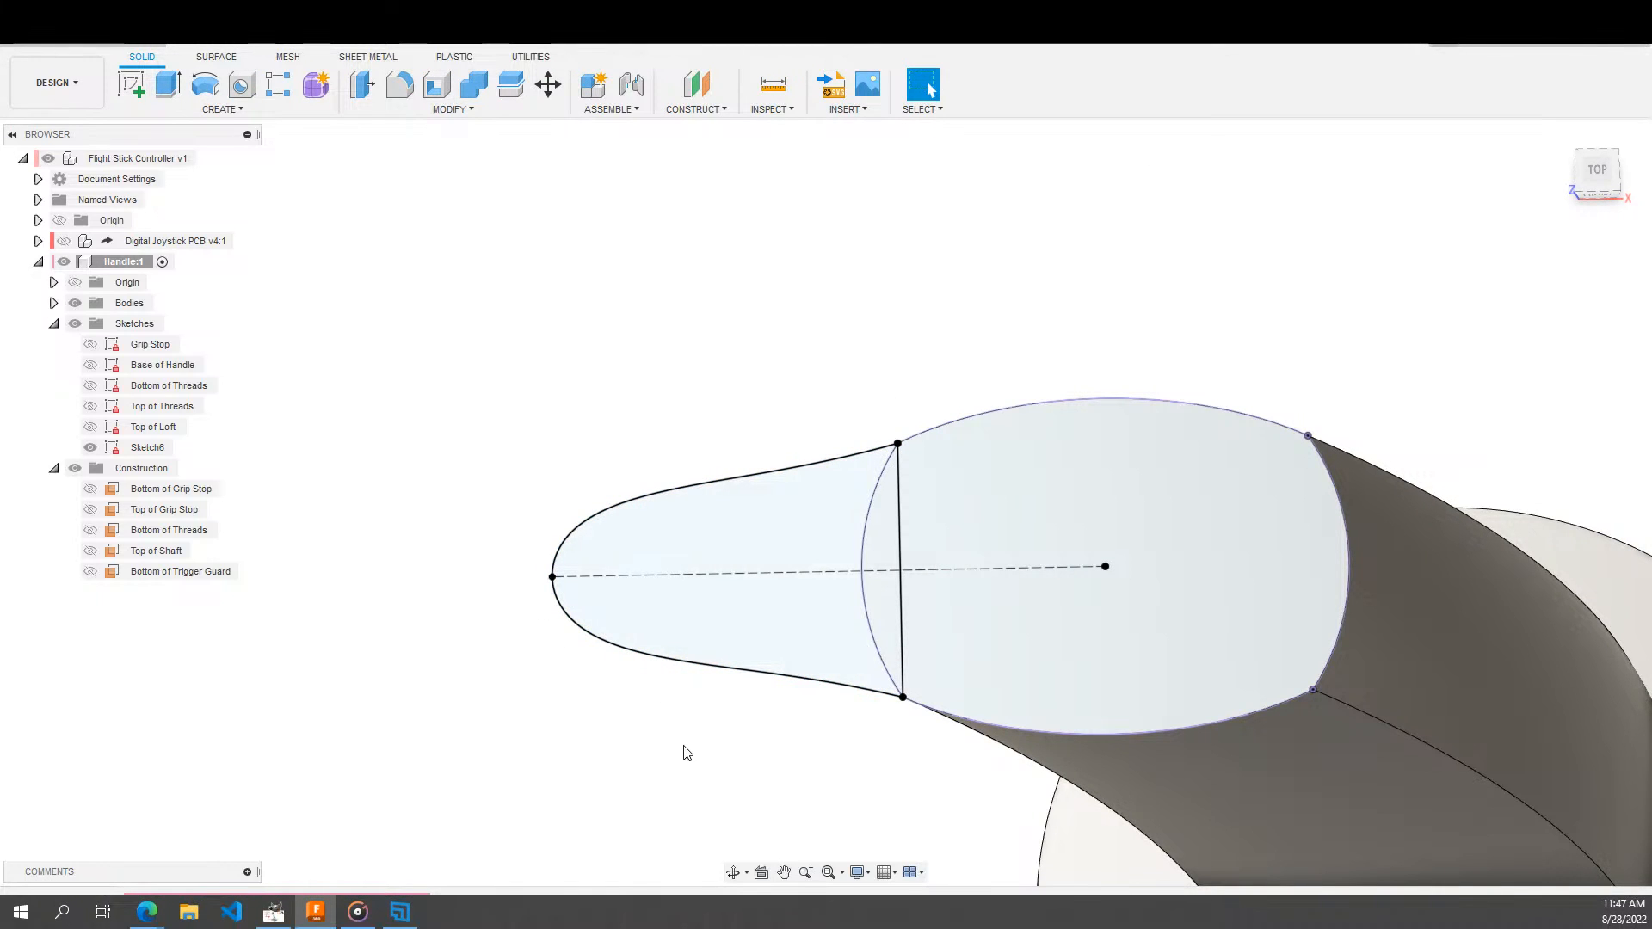
scroll(685, 746, "down", 1)
key("e")
left_click(768, 650)
left_click(984, 676)
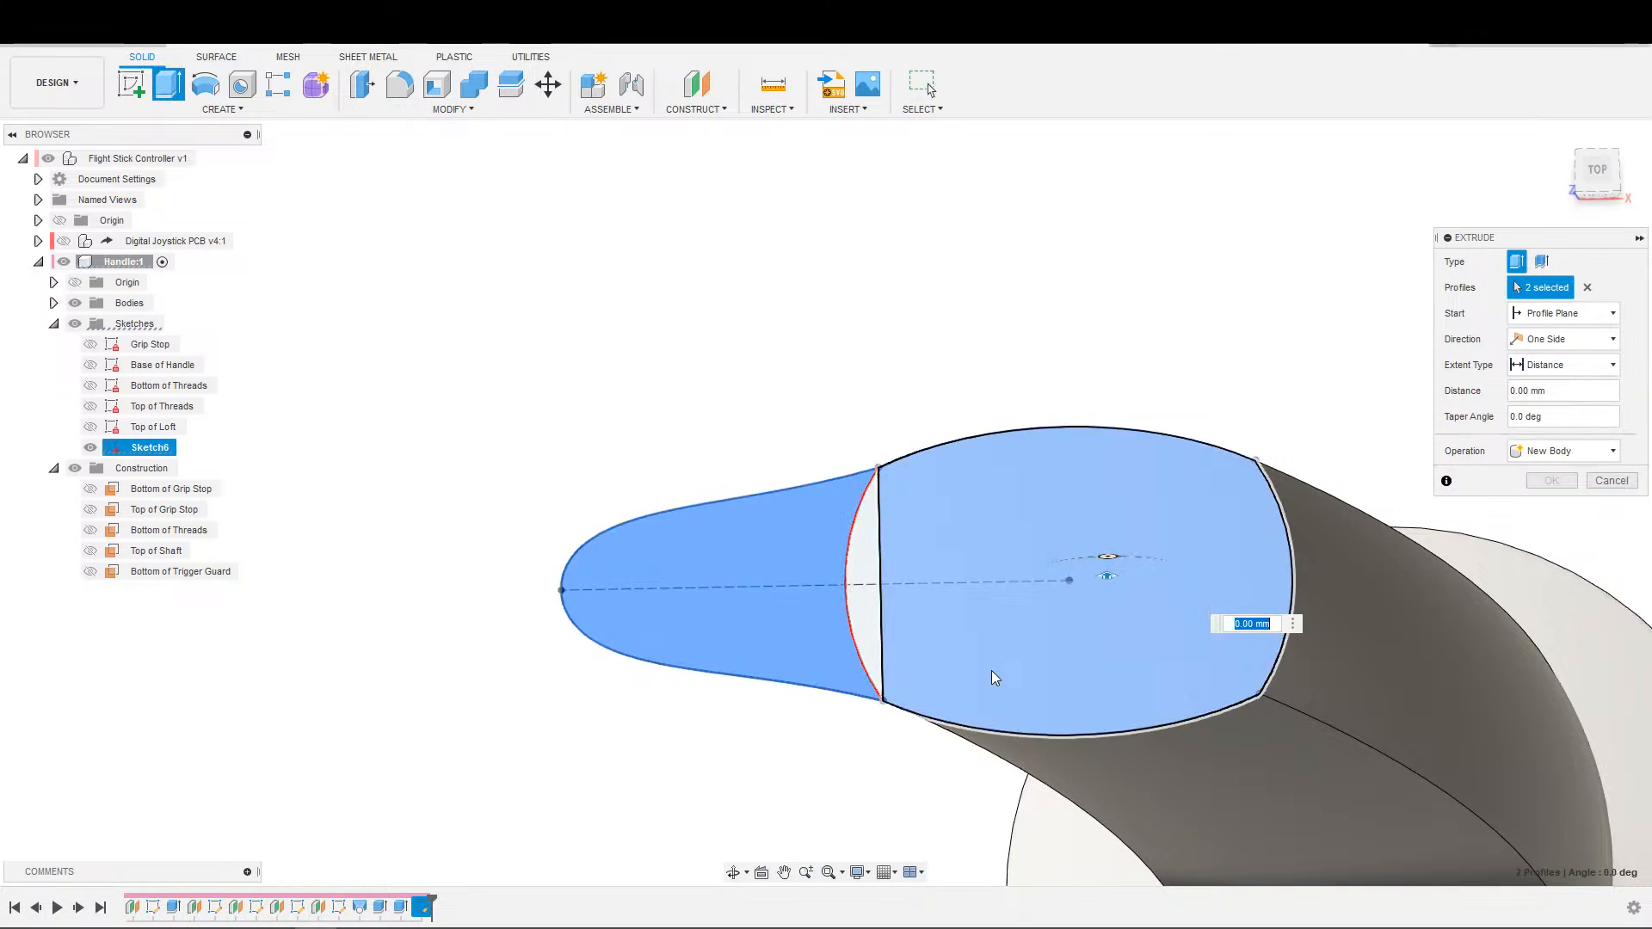
scroll(987, 683, "down", 3)
key("Escape")
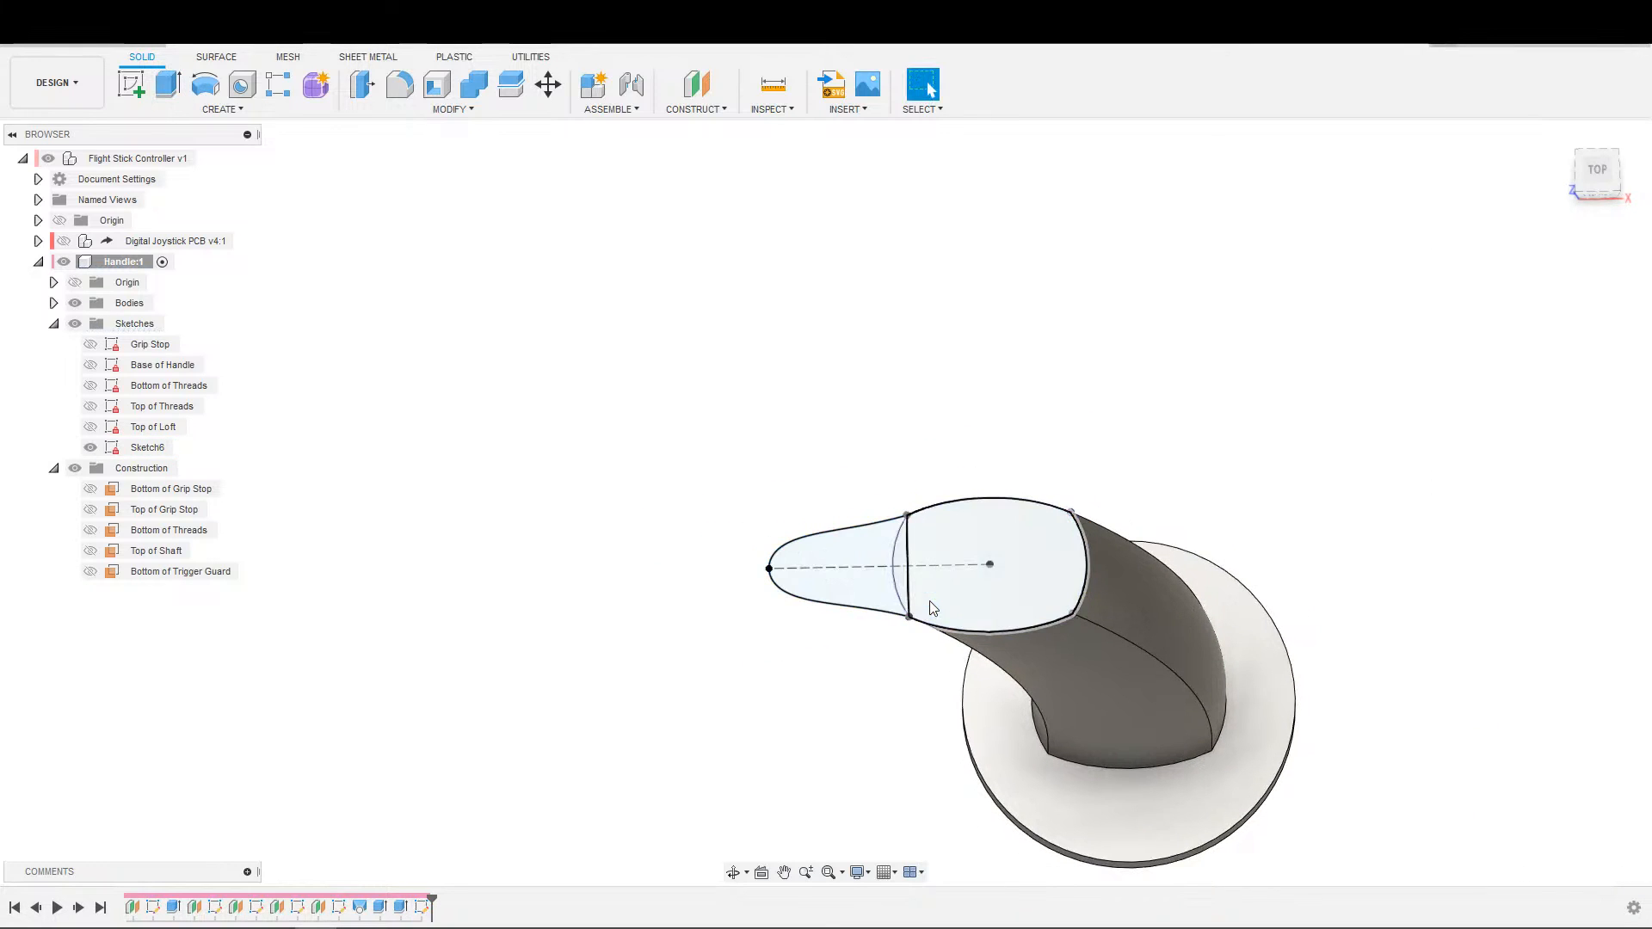
Reopen the trigger guard sketch and convert the cross line between the spline's two corners to a construction line.
scroll(966, 476, "up", 3)
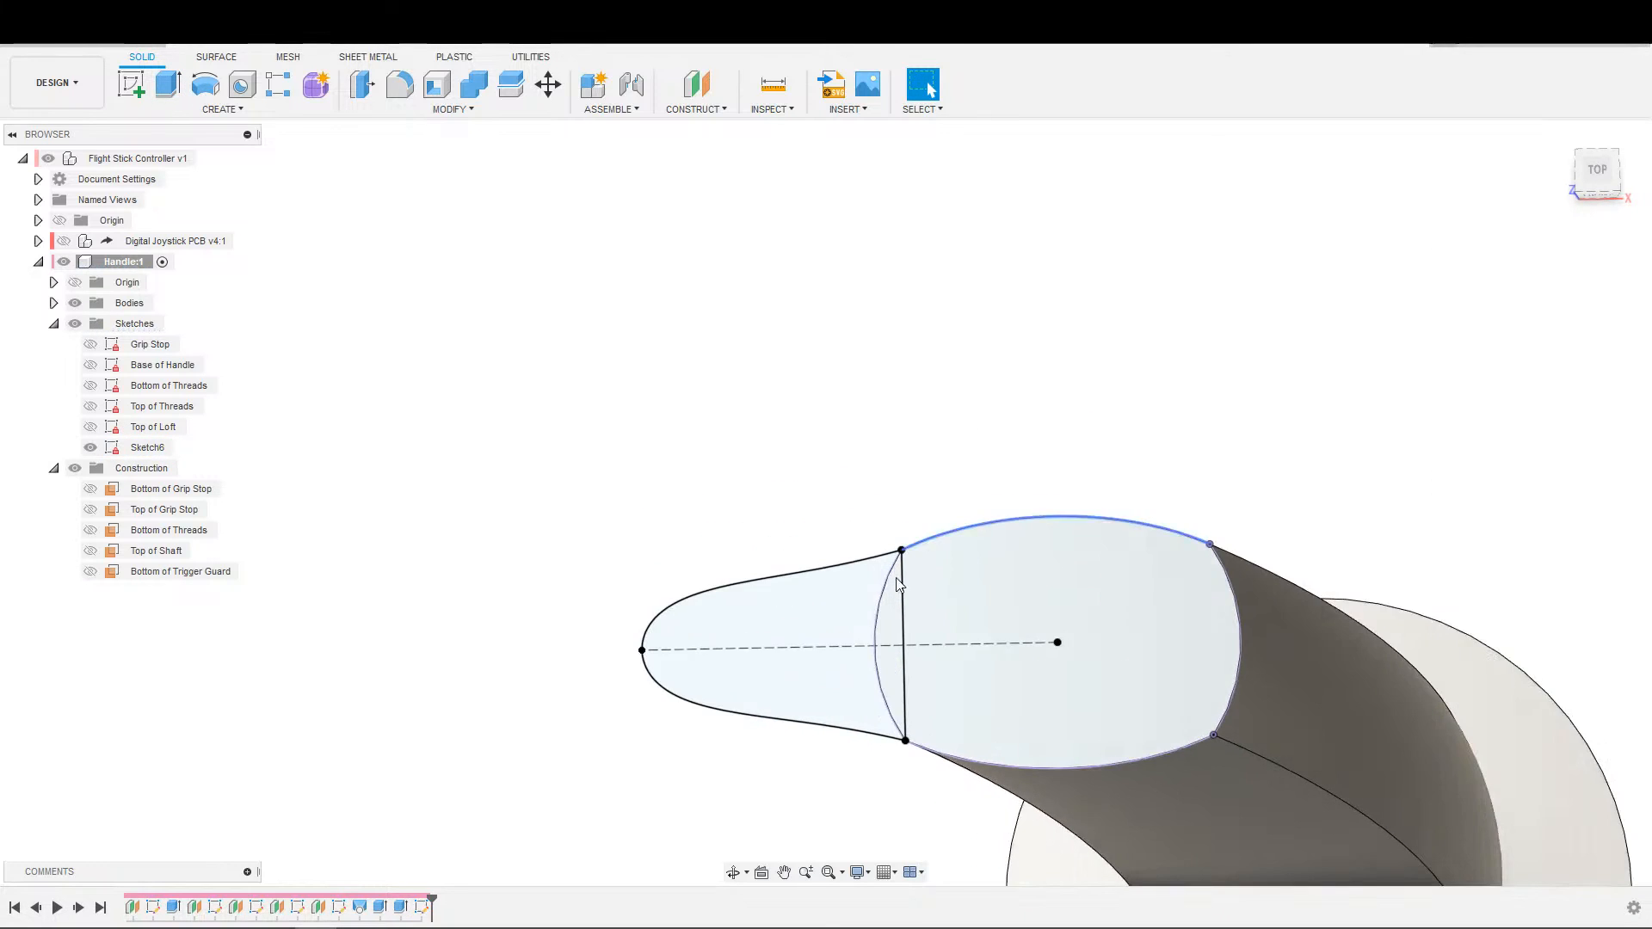
scroll(899, 659, "up", 2)
double_click(905, 648)
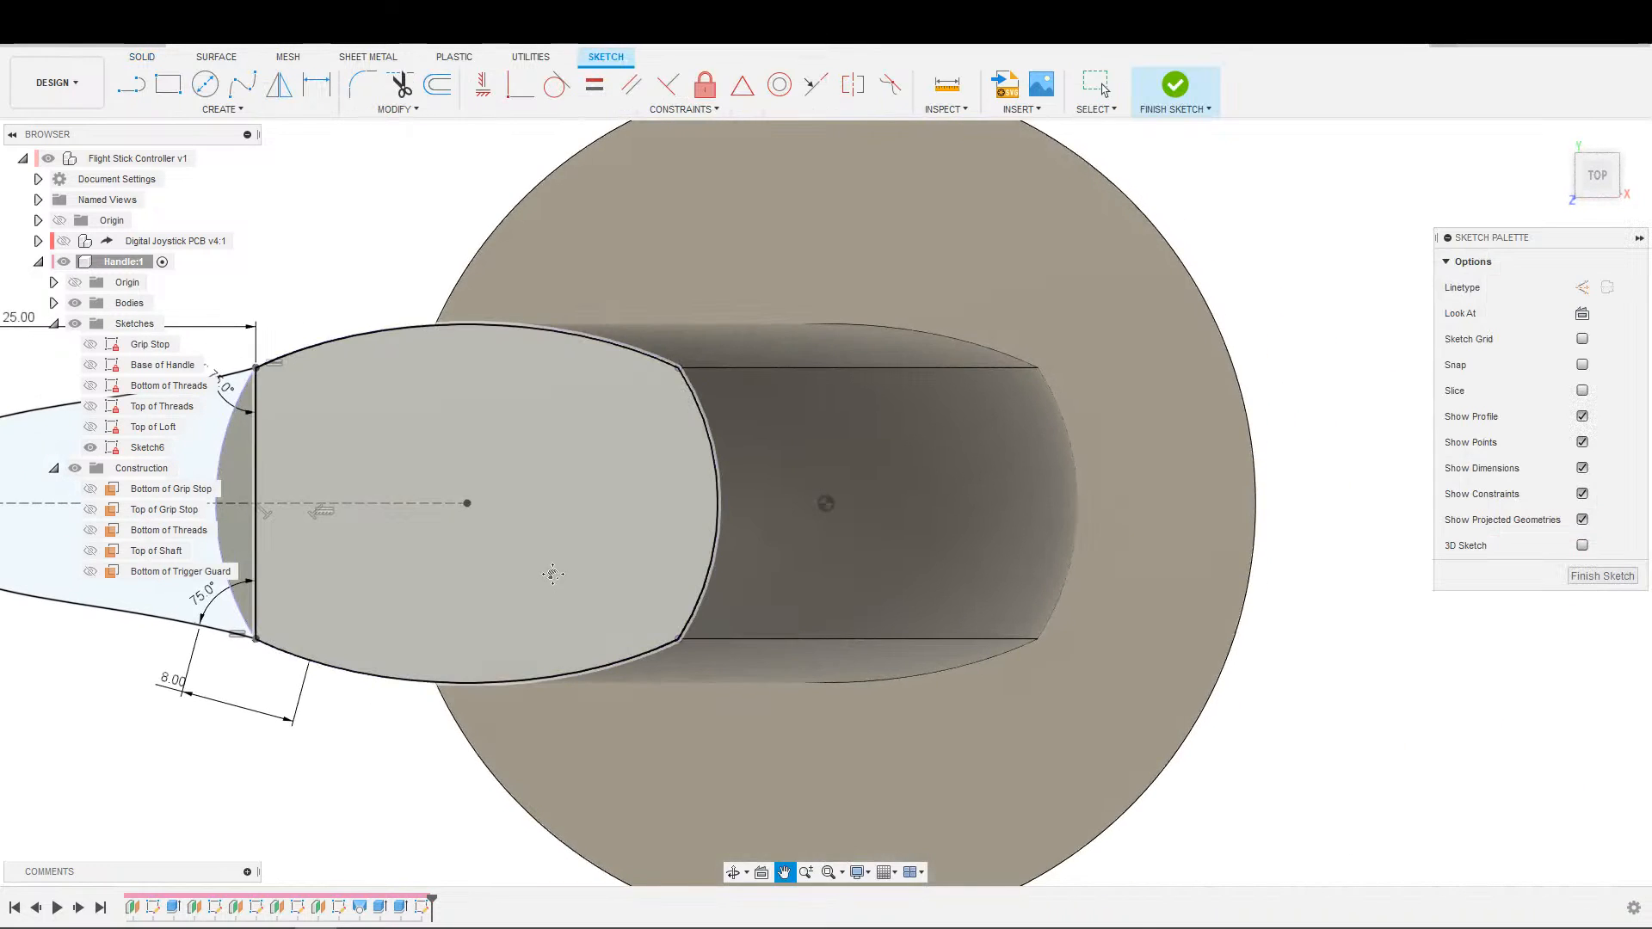
middle_click_drag(551, 577, 1177, 525)
left_click(882, 529)
scroll(940, 215, "down", 3)
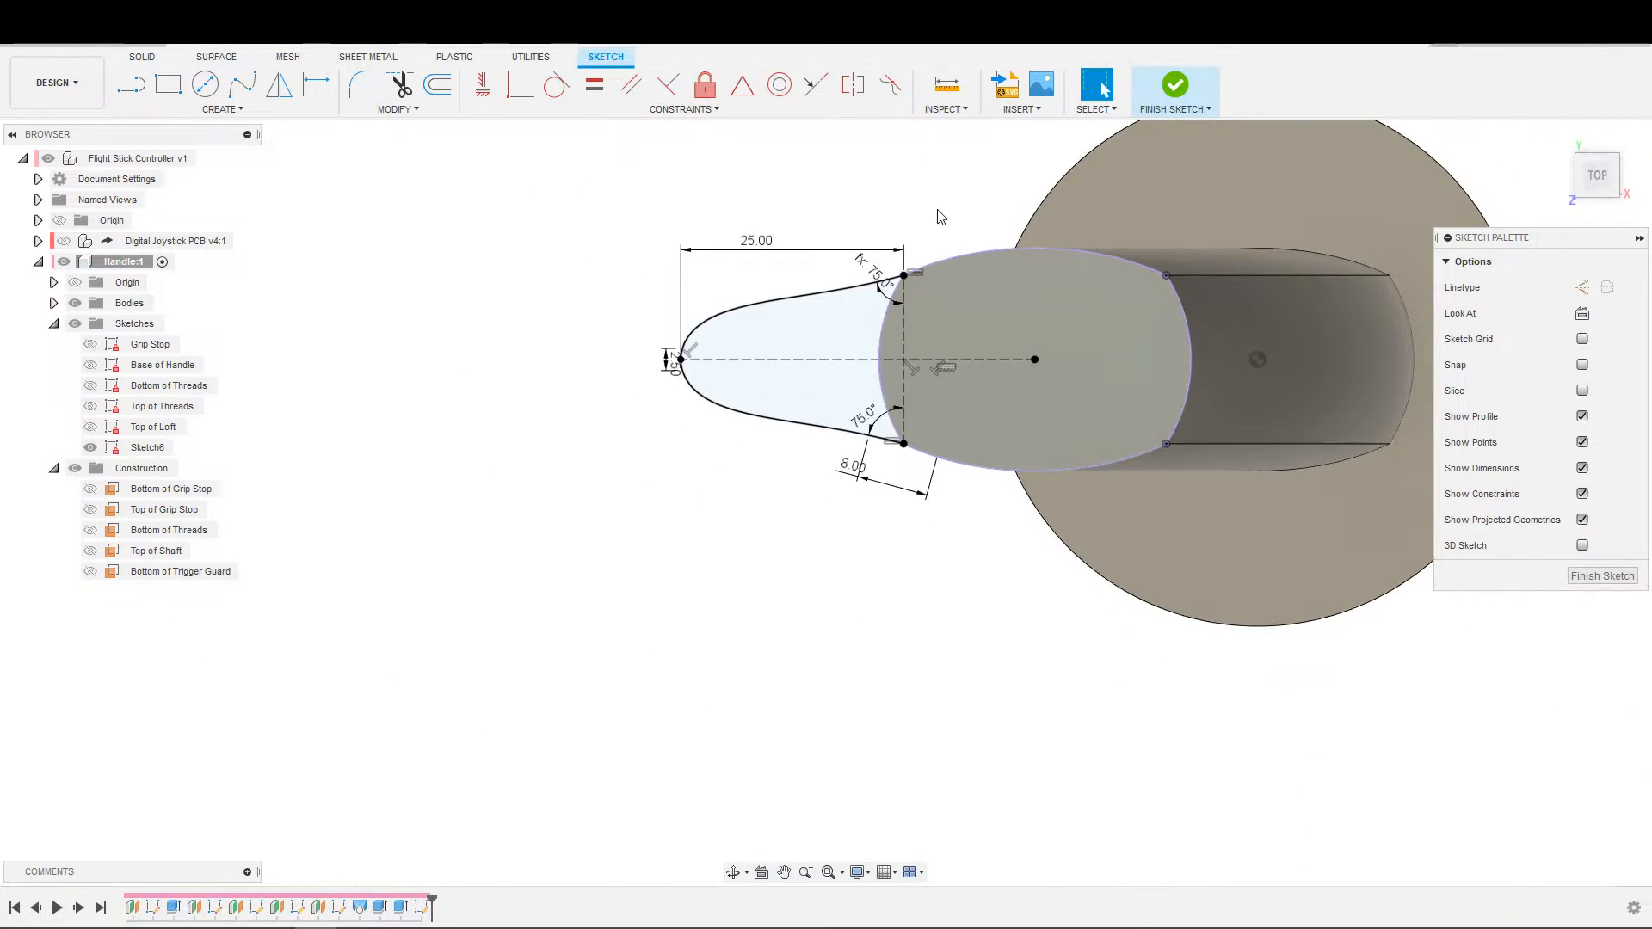
Delete the projected handle arc that divides the trigger guard outline from the handle profile.
key("e")
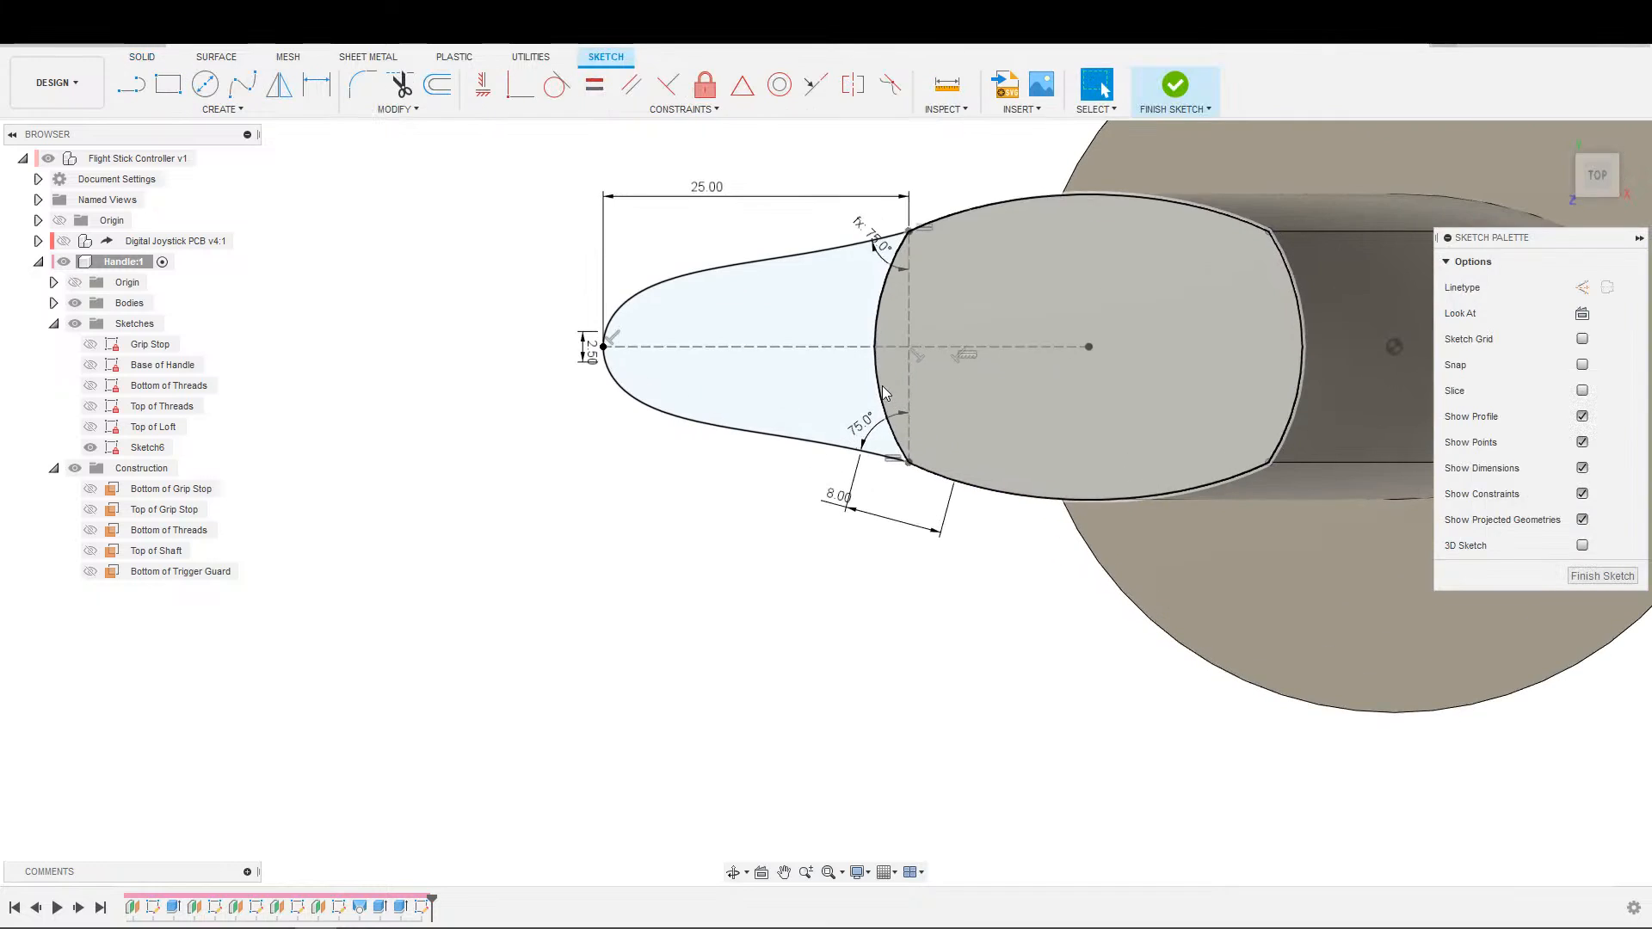
left_click(876, 389)
key("Delete")
Extrude the combined trigger guard and handle-top profile upward by 3 mm.
key("e")
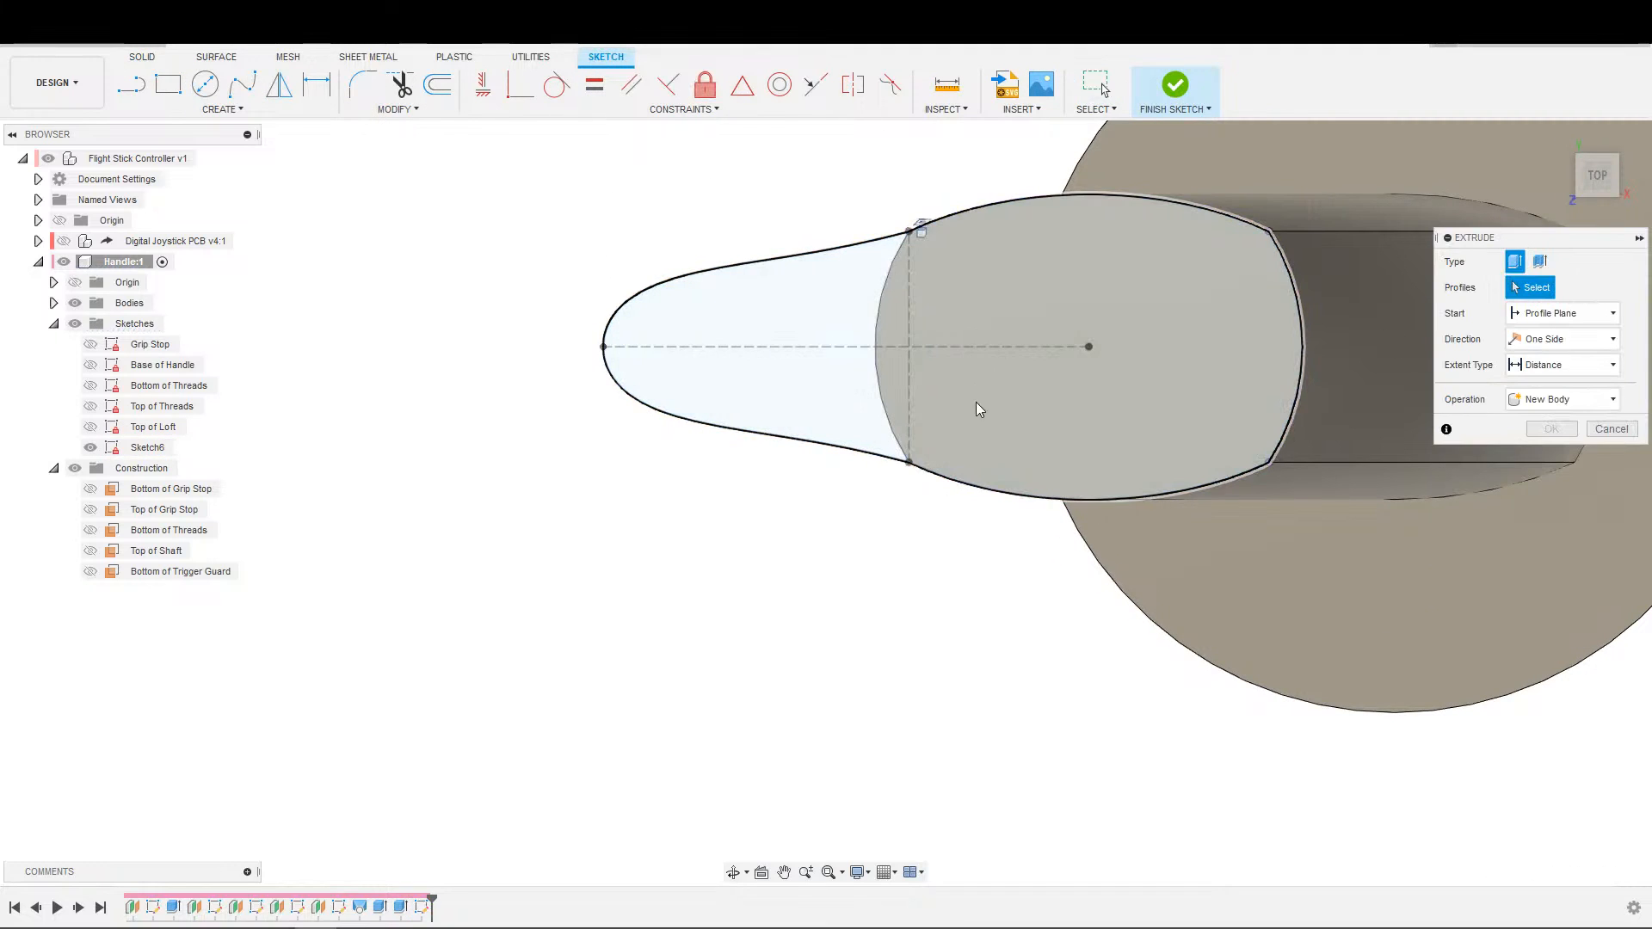
scroll(946, 426, "down", 3)
middle_click_drag(893, 446, 844, 578, "shift")
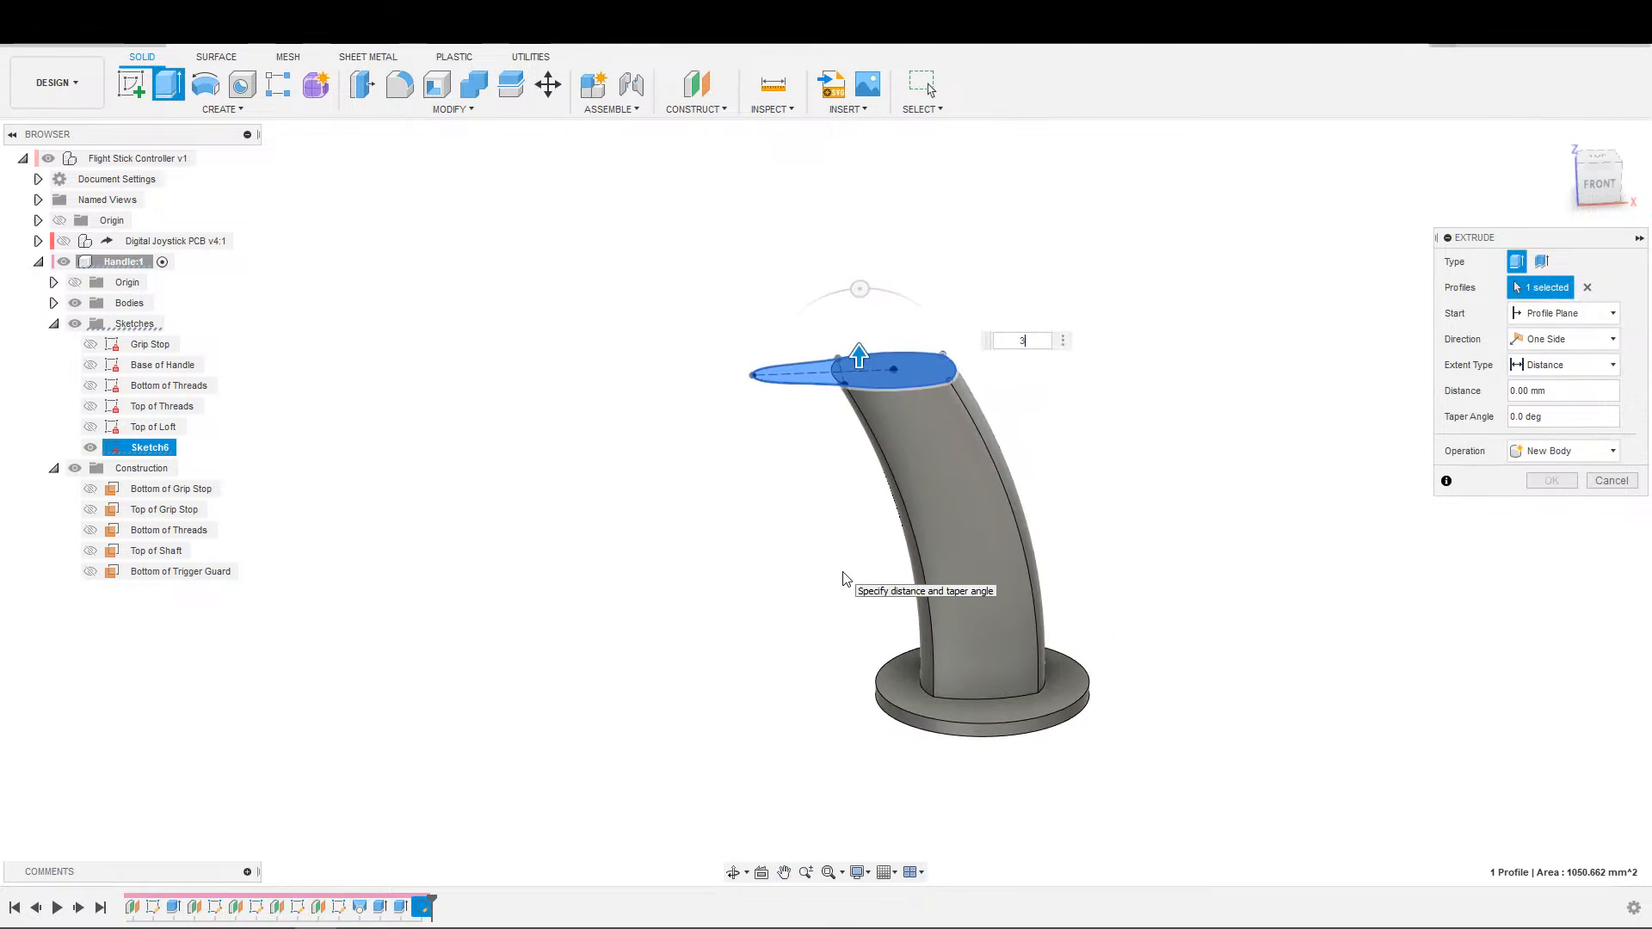
type("3")
key("Return")
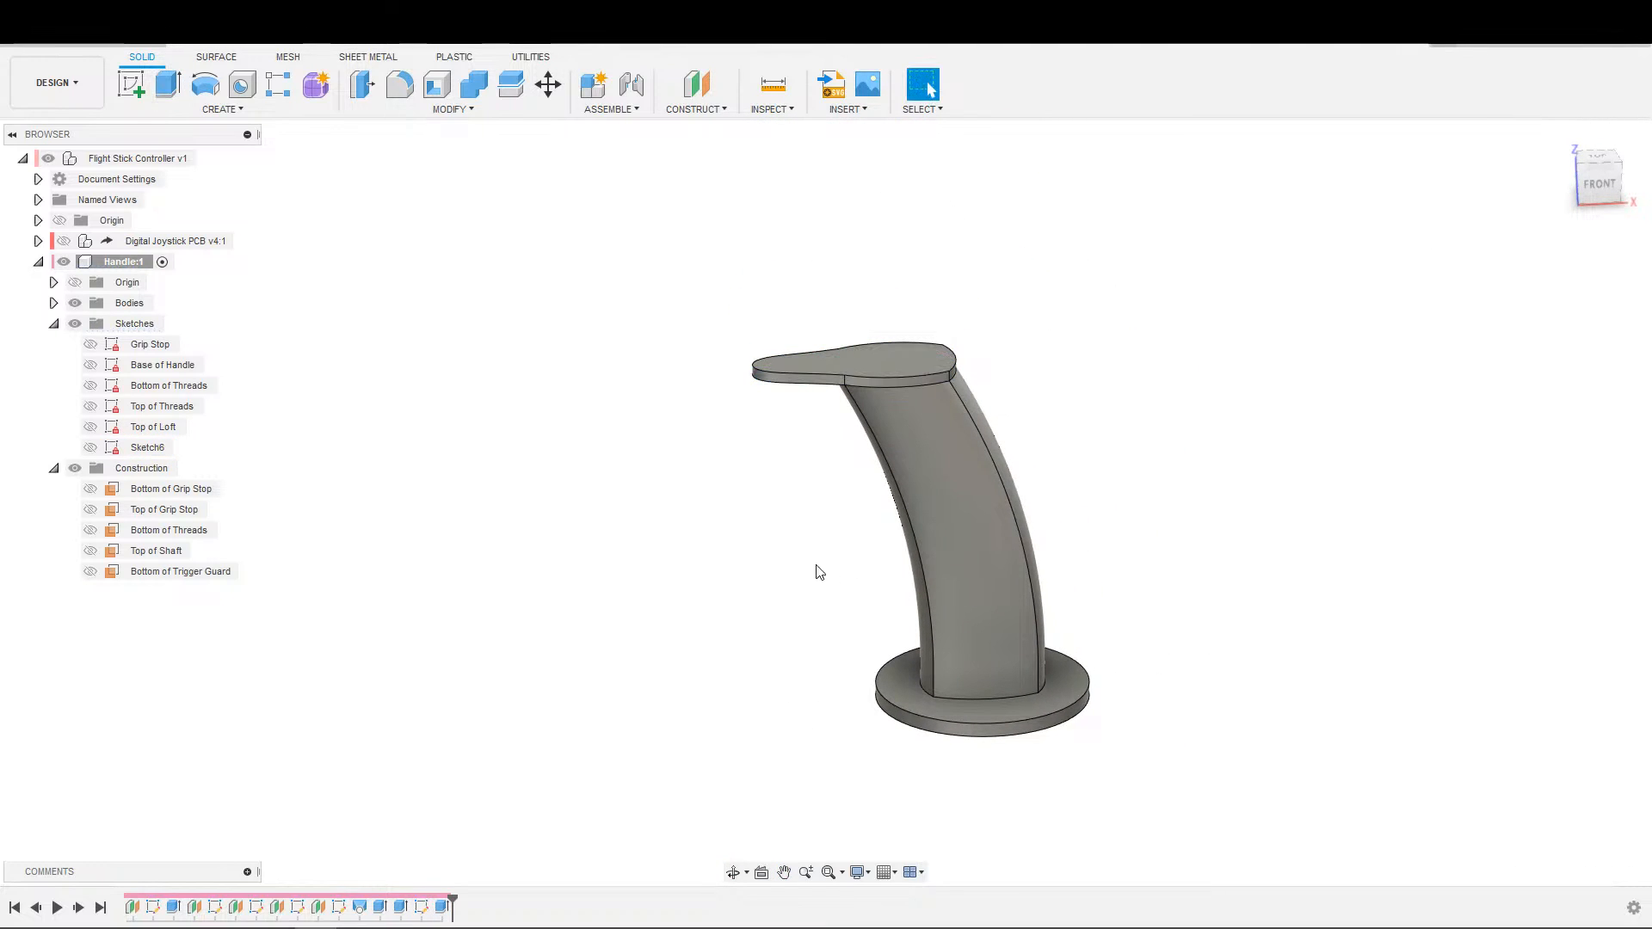
Examine the extruded trigger guard plate and the curved handle below it from the front and at an angle.
middle_click_drag(1082, 464, 1132, 440, "shift")
scroll(1015, 484, "up", 2)
scroll(1018, 490, "up", 1)
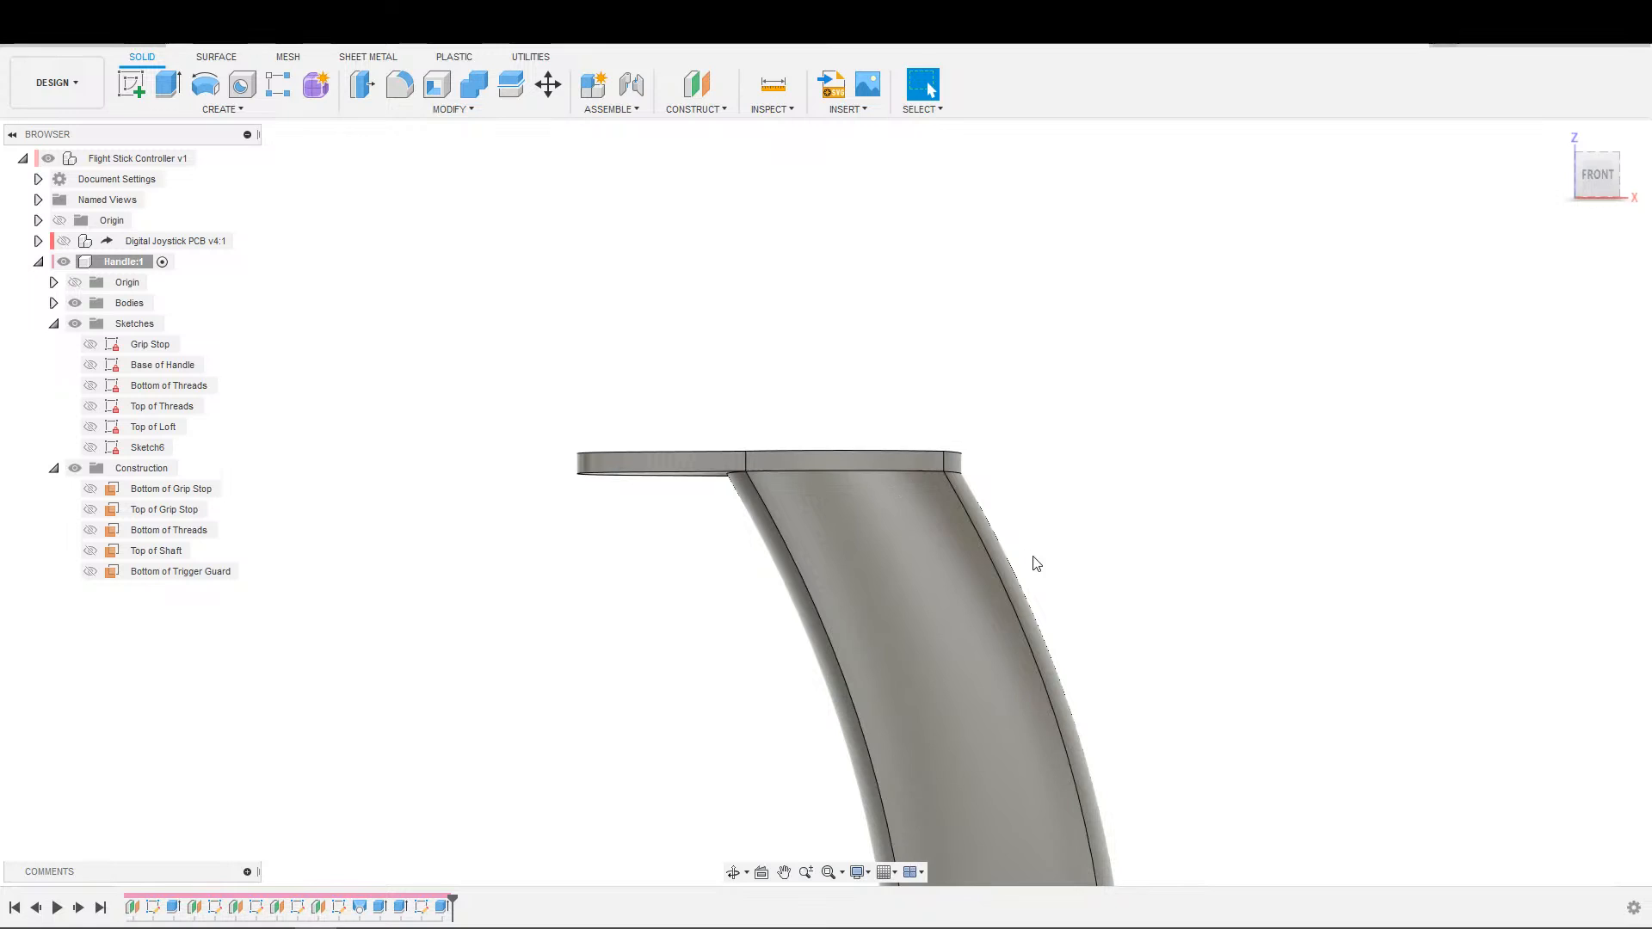
middle_click_drag(1220, 513, 1168, 555, "shift")
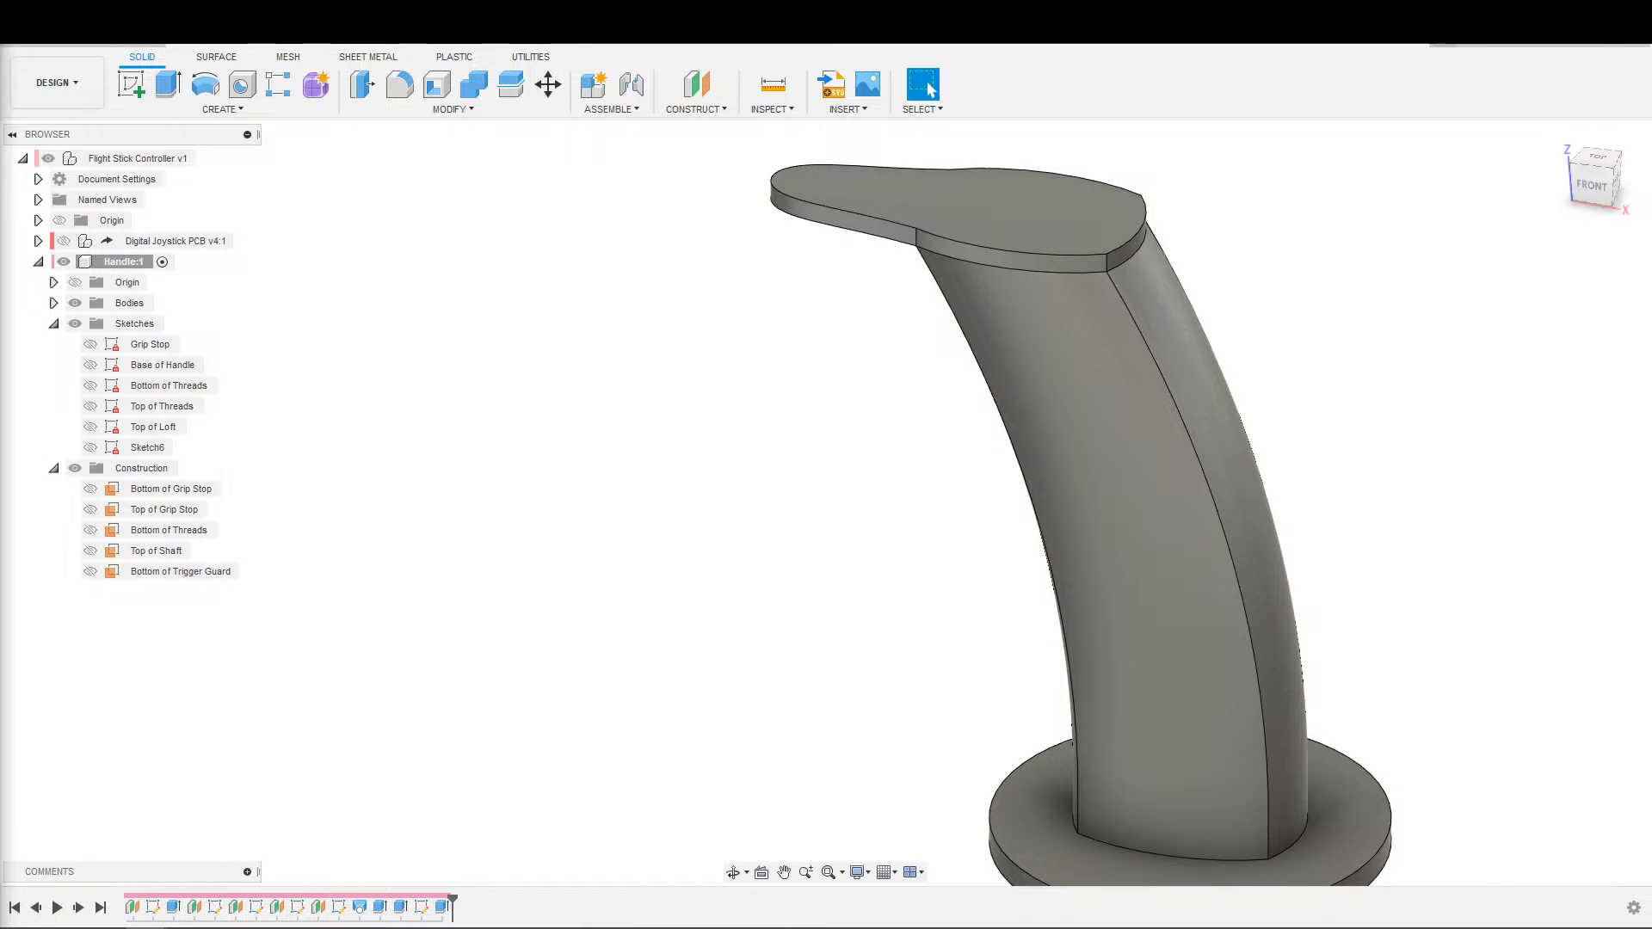
scroll(672, 616, "down", 3)
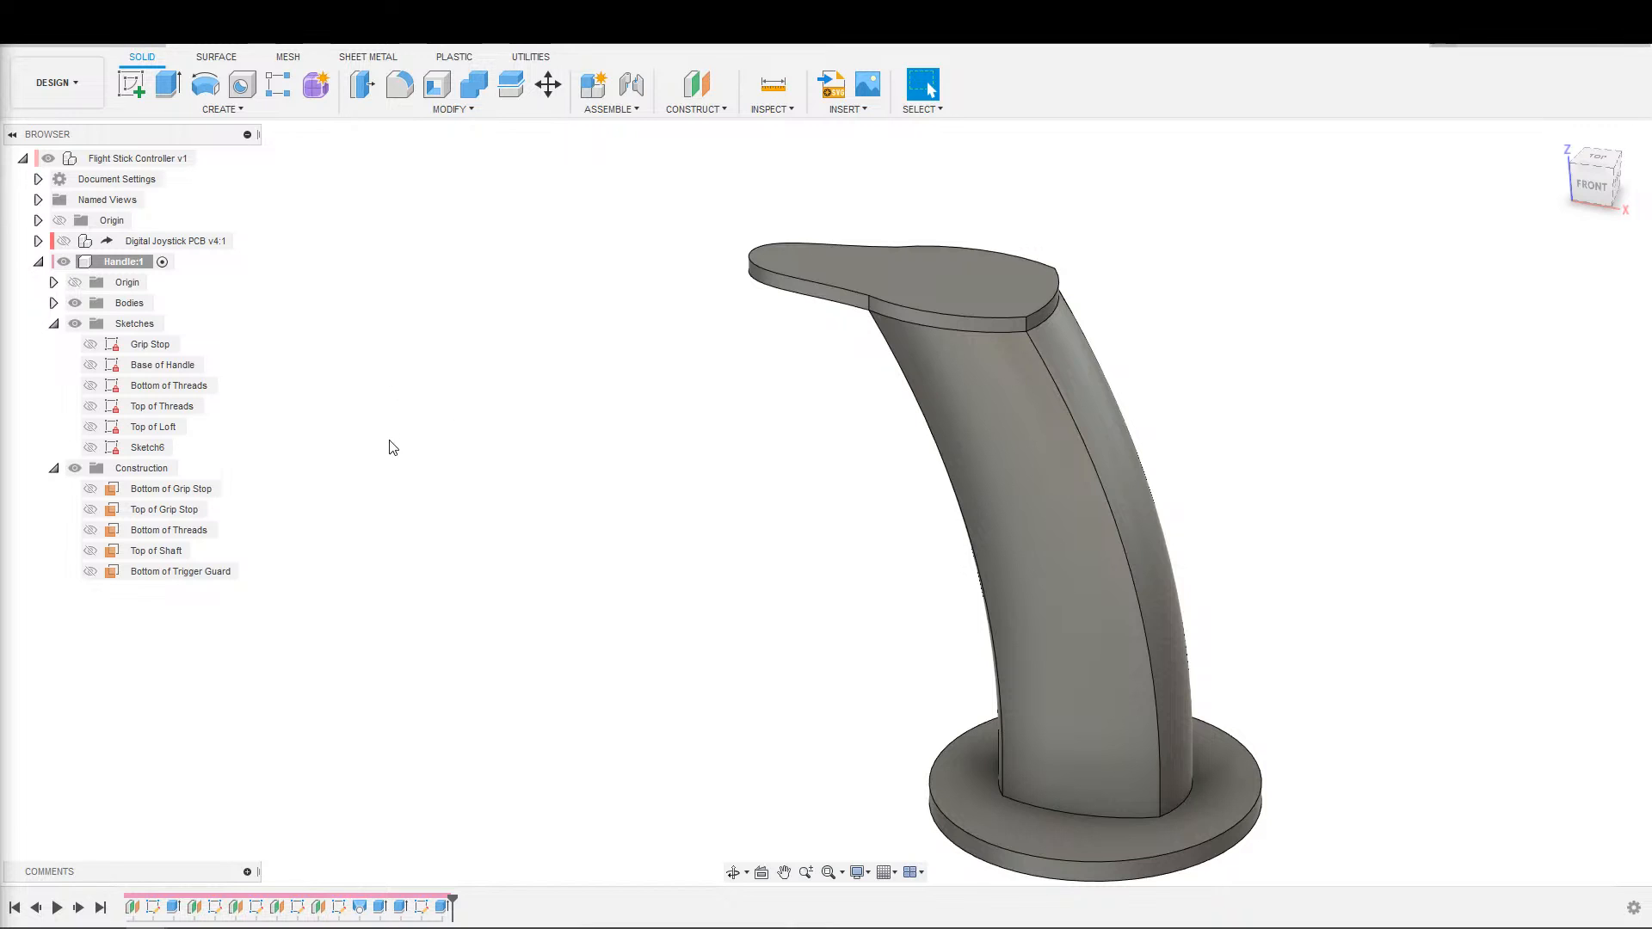
scroll(926, 468, "up", 2)
scroll(910, 468, "down", 3)
middle_click_drag(1261, 469, 1051, 576, "shift")
scroll(1051, 575, "down", 1)
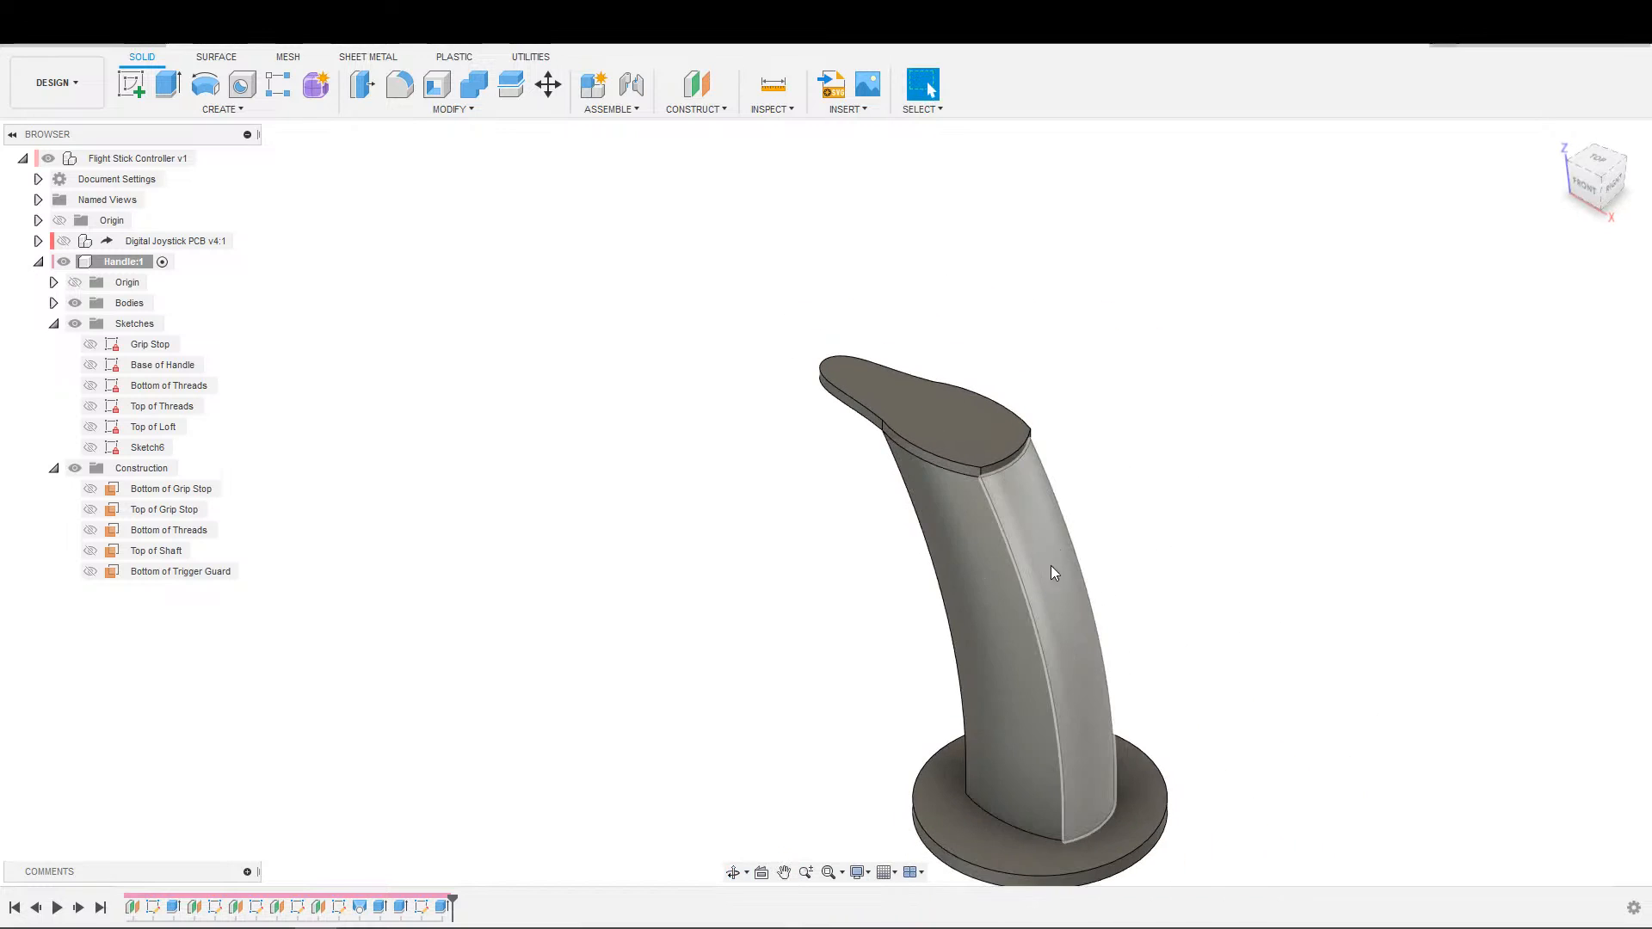
mouse_move(1175, 569)
middle_mouse_down()
mouse_move(1139, 580)
mouse_move(1198, 551)
middle_mouse_up()
middle_click_drag(1025, 590, 1069, 445)
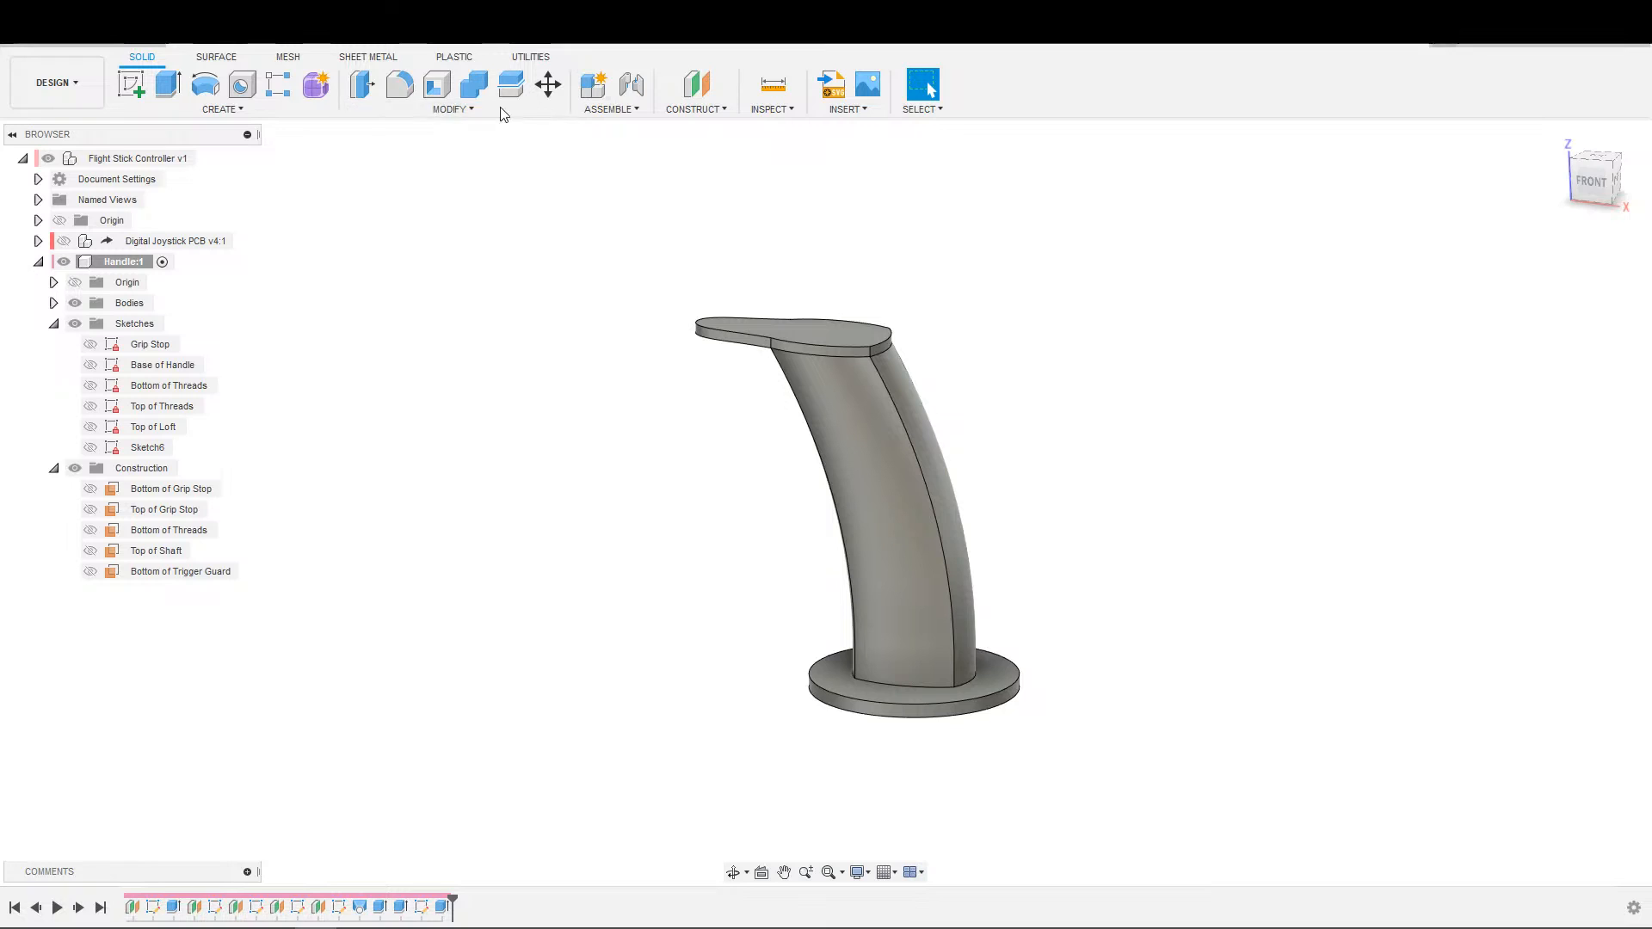
Split the handle body lengthwise into two halves, using the vertical XZ origin plane as the splitting tool.
left_click(253, 110)
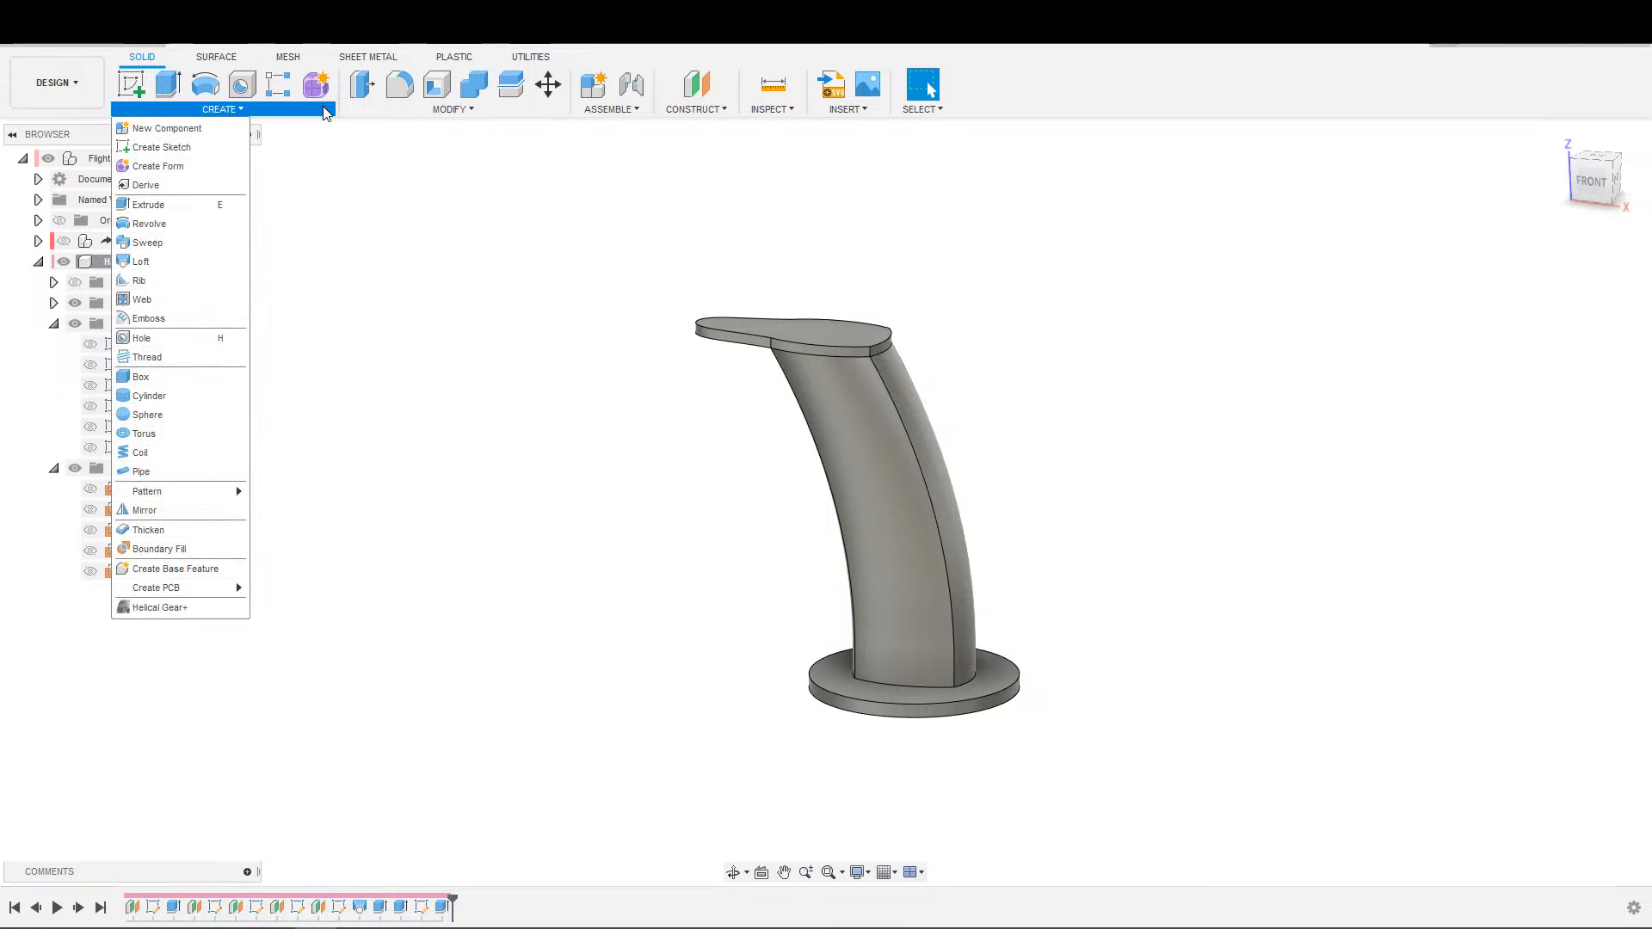
left_click(511, 85)
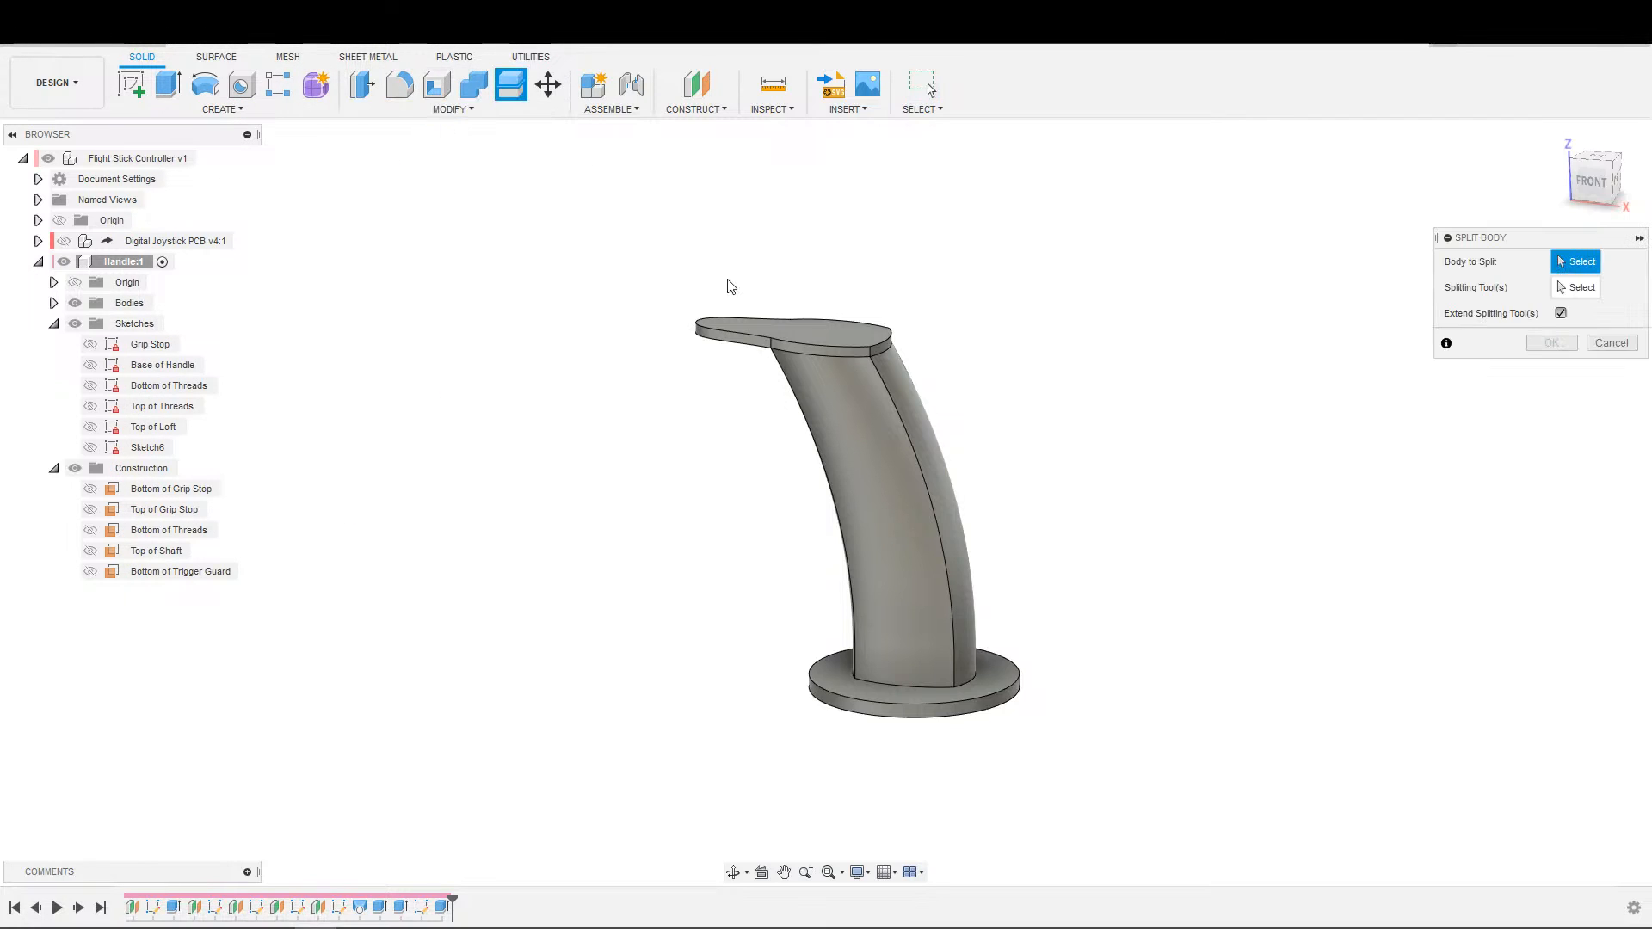
middle_click_drag(1142, 502, 1099, 534)
scroll(1037, 548, "down", 1)
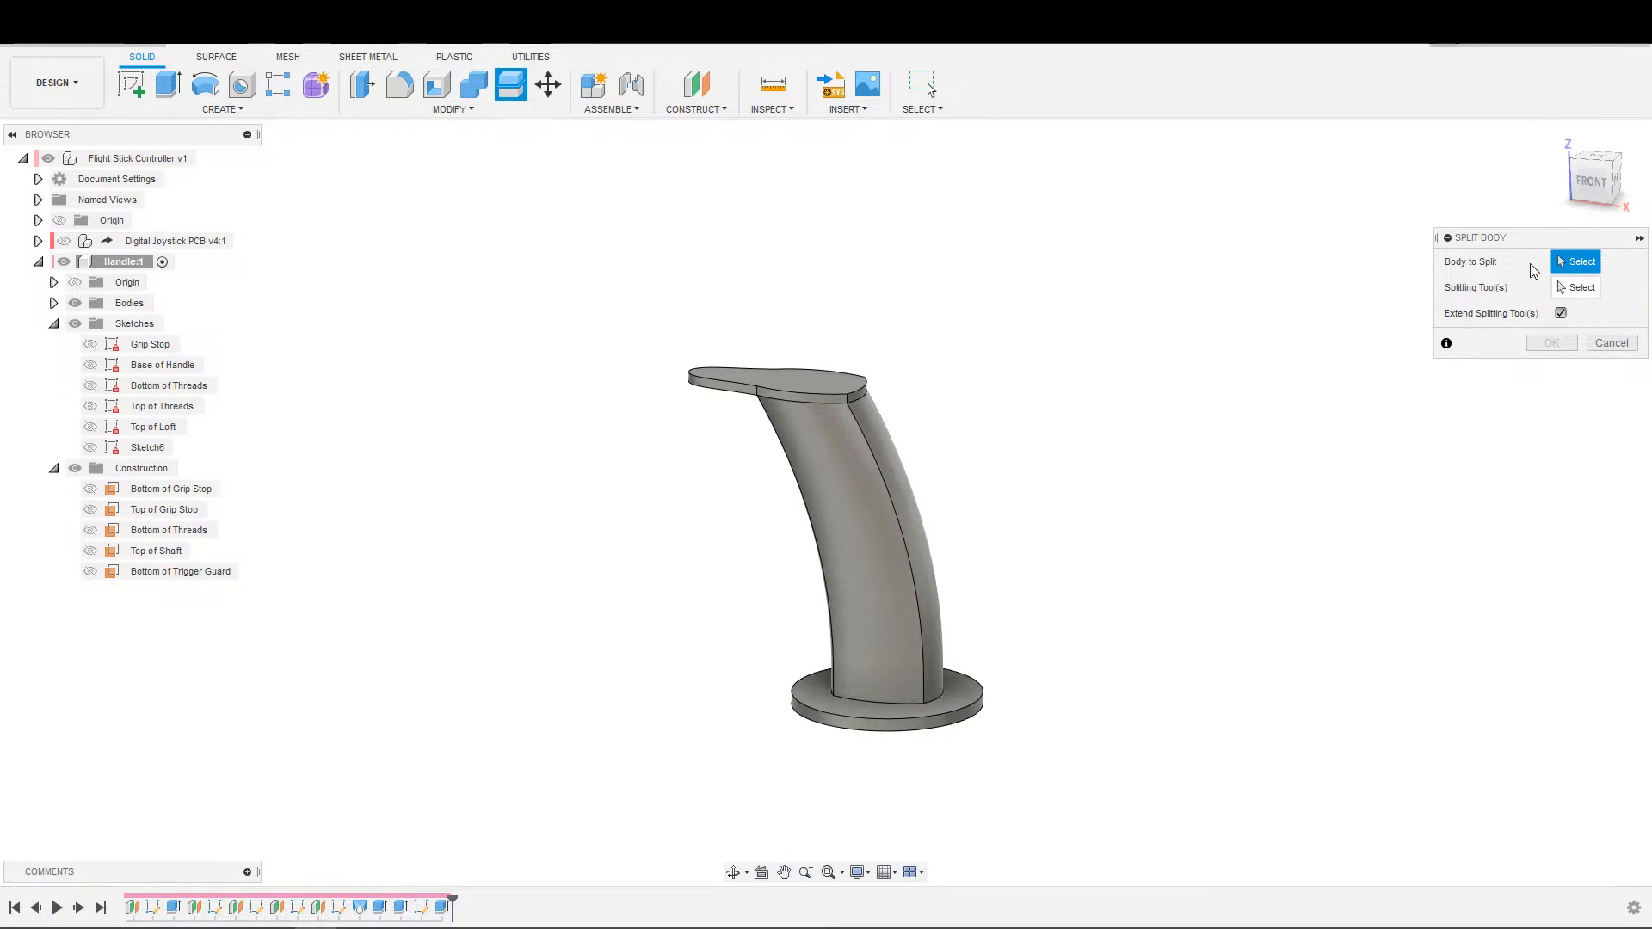
left_click(863, 505)
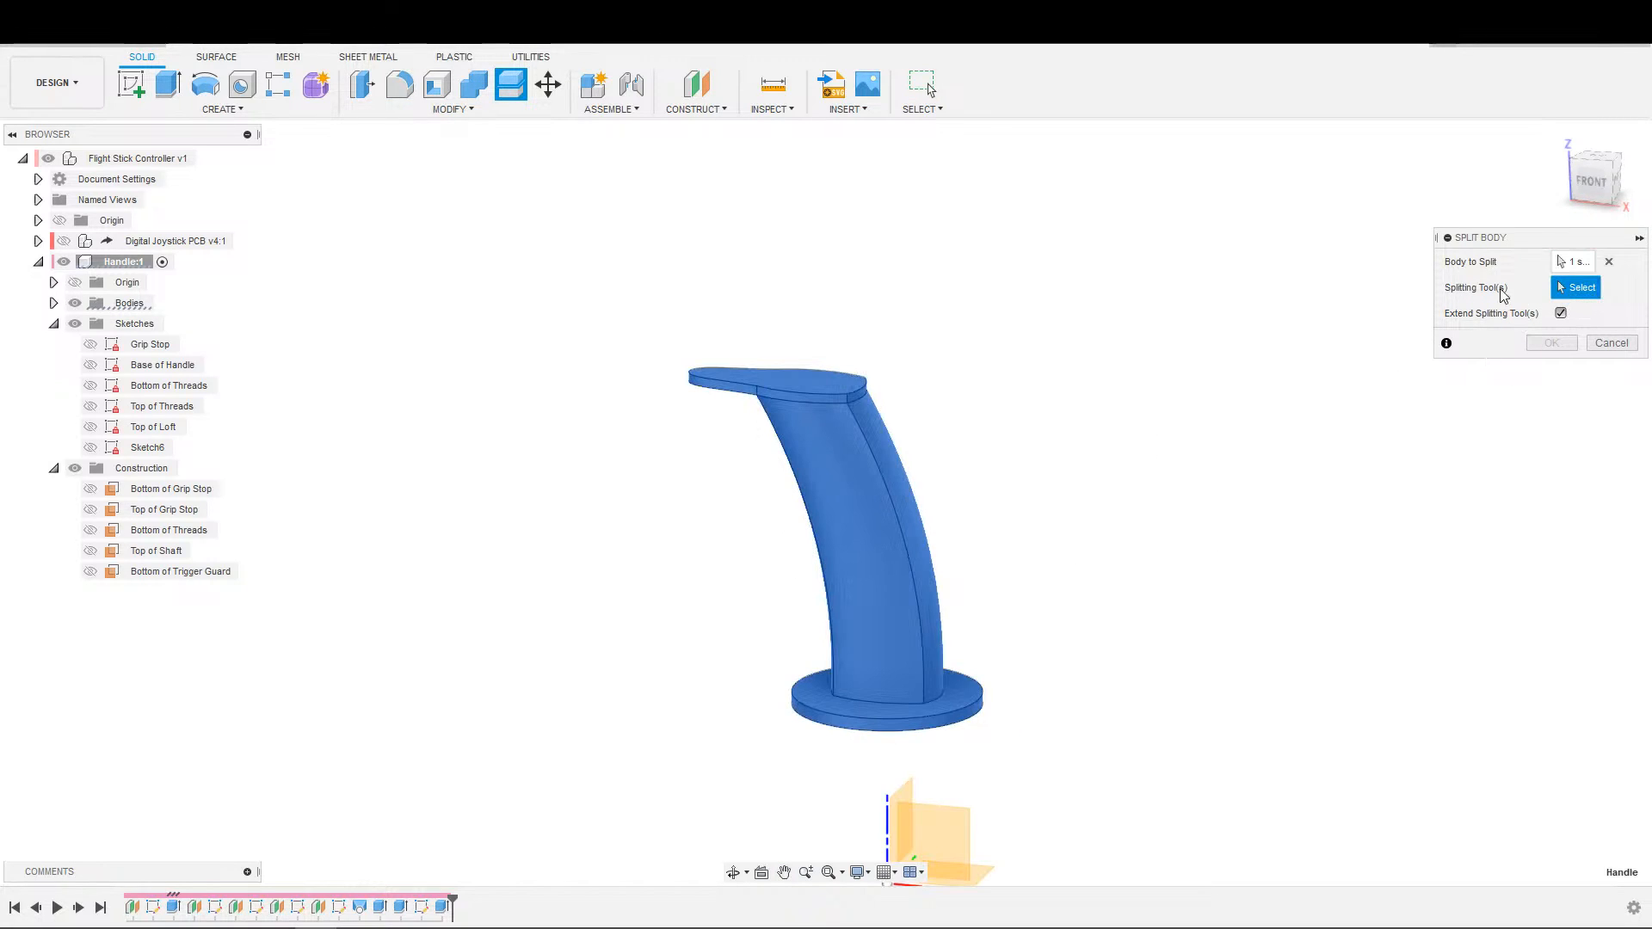
left_click(934, 822)
middle_click_drag(970, 778, 1247, 608, "shift")
middle_click_drag(1228, 526, 1346, 608, "shift")
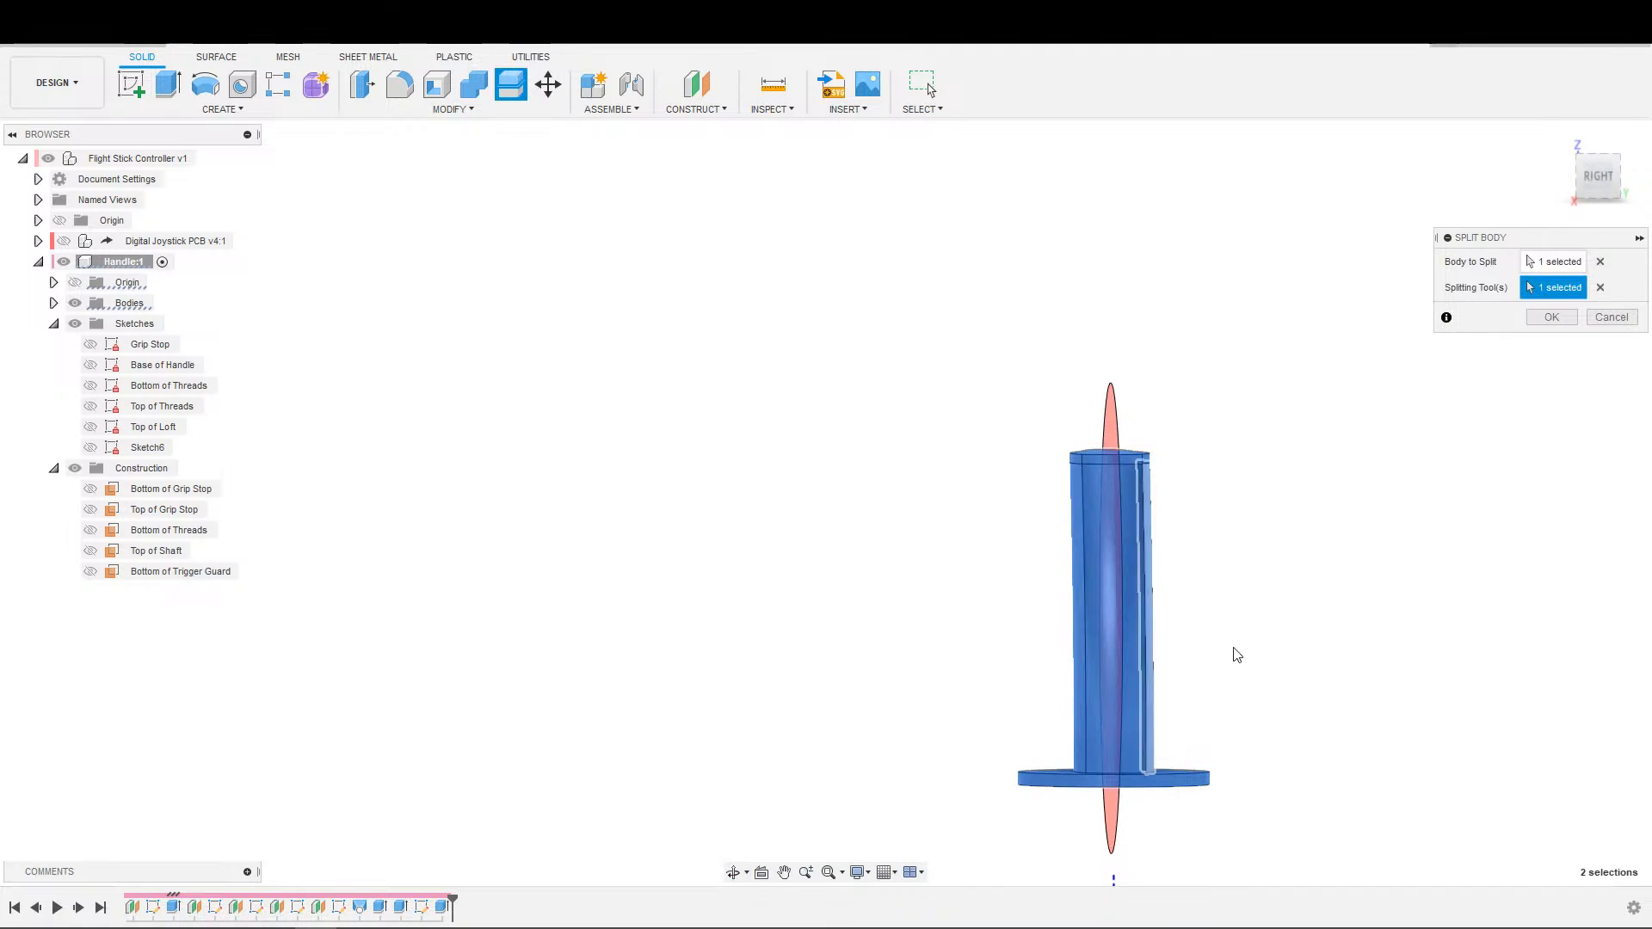
left_click(1552, 317)
middle_click_drag(1494, 472, 1334, 547, "shift")
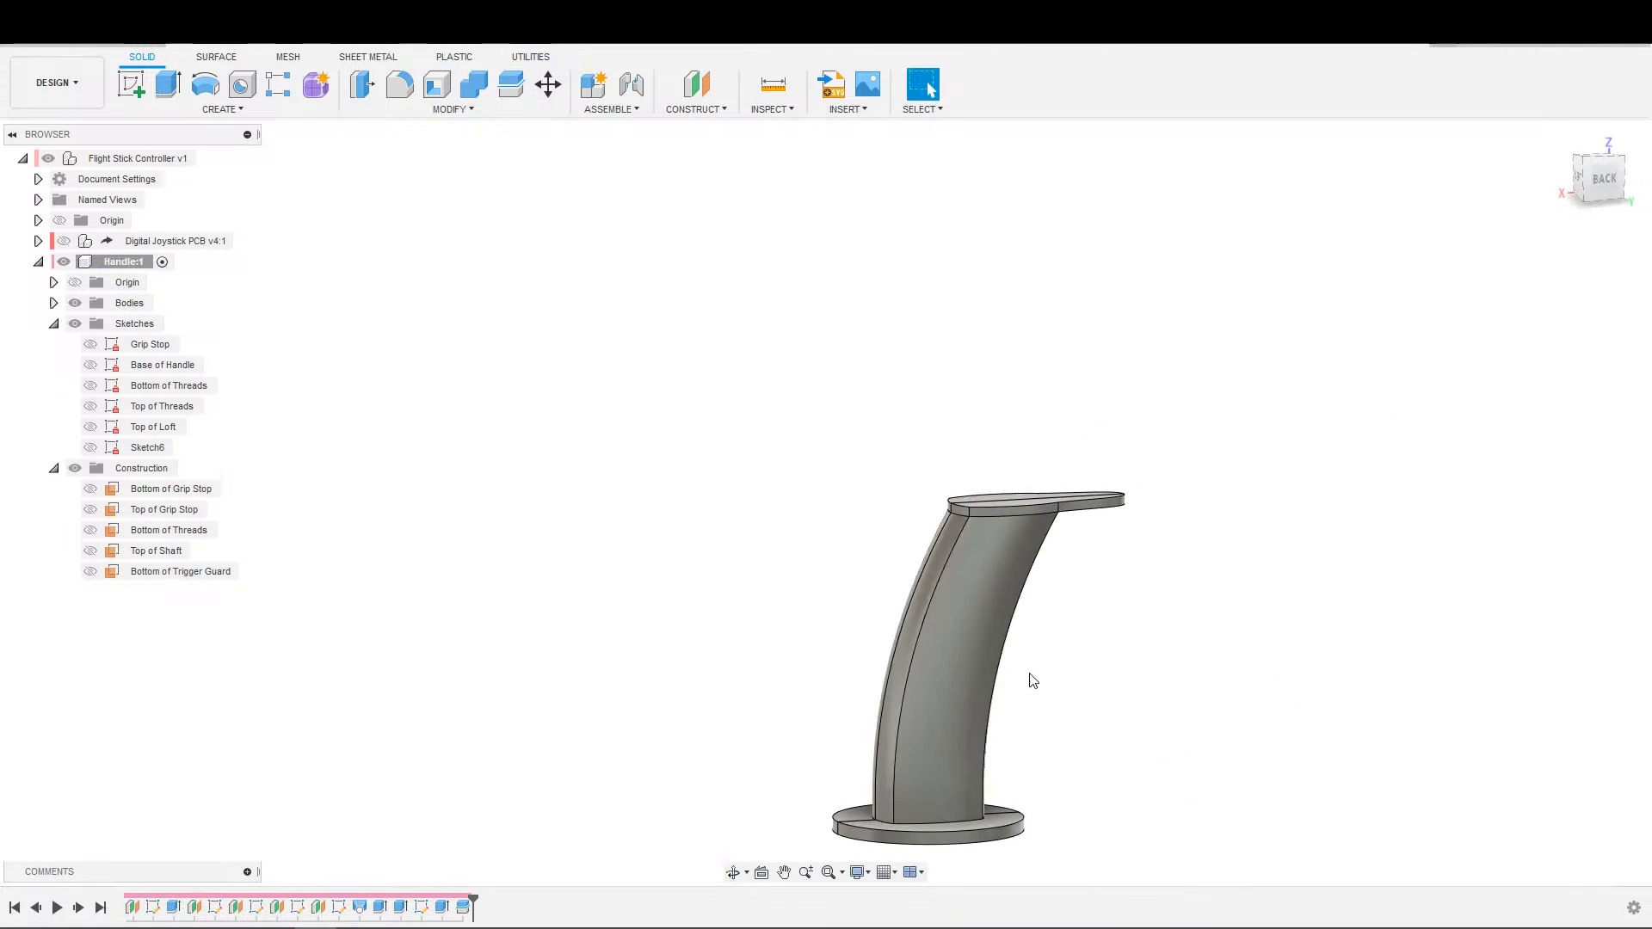
middle_click_drag(1110, 674, 1161, 654, "shift")
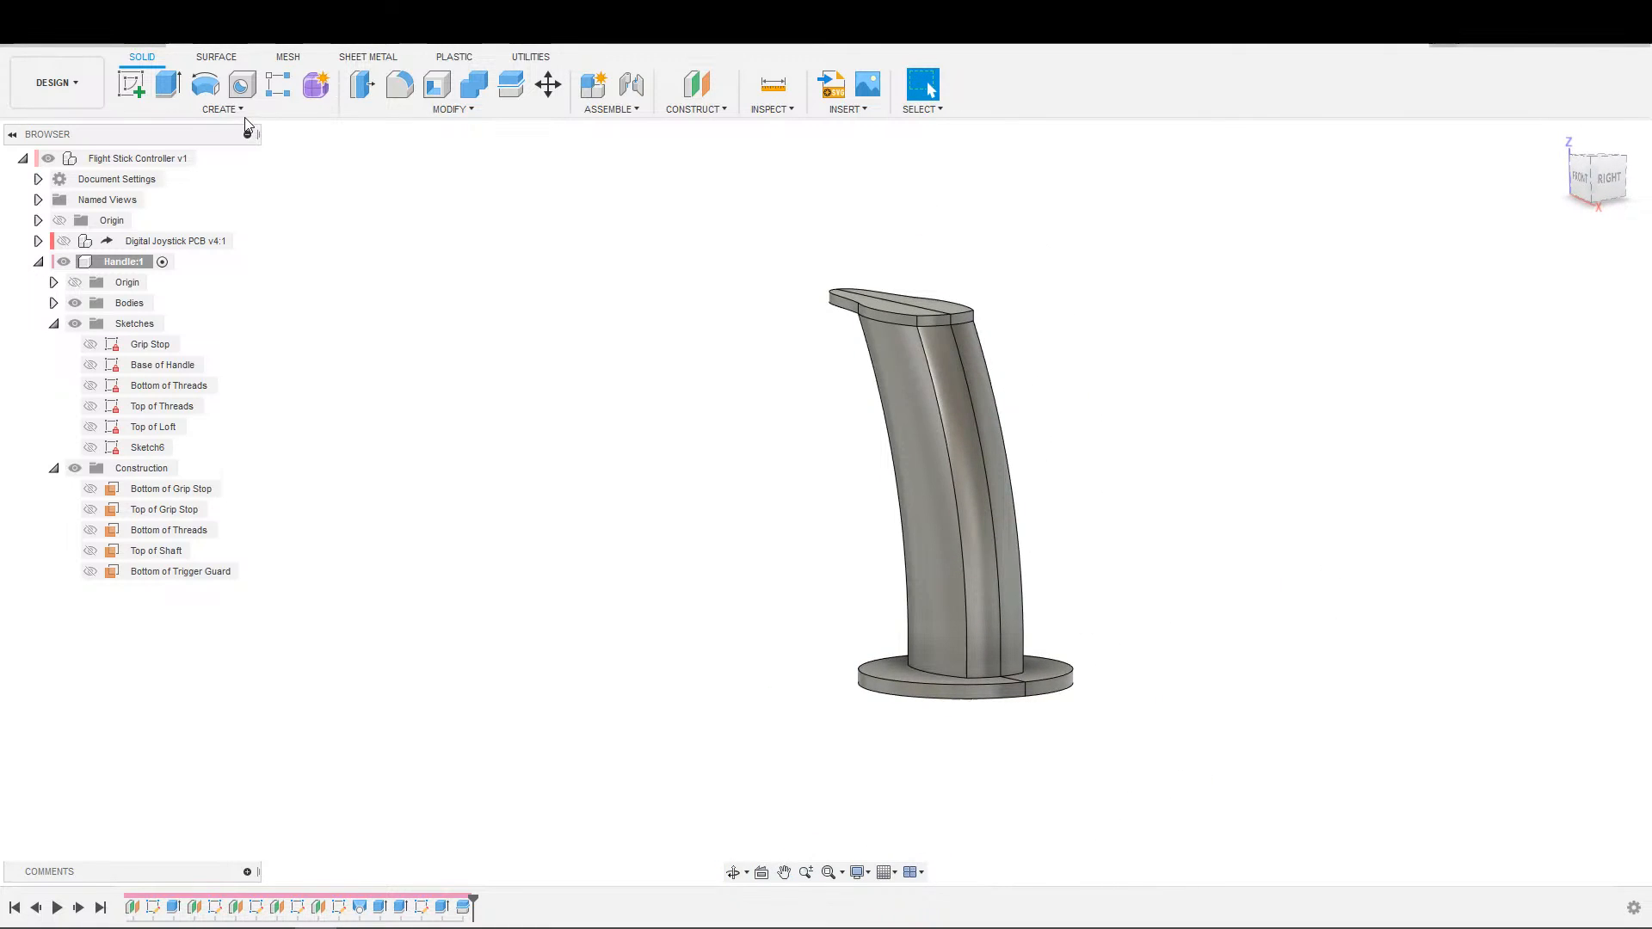
Hide the Handle (1) half and shell the remaining half to a 3 mm inside thickness, removing its flat cut face.
left_click(437, 84)
middle_click_drag(494, 431, 392, 477)
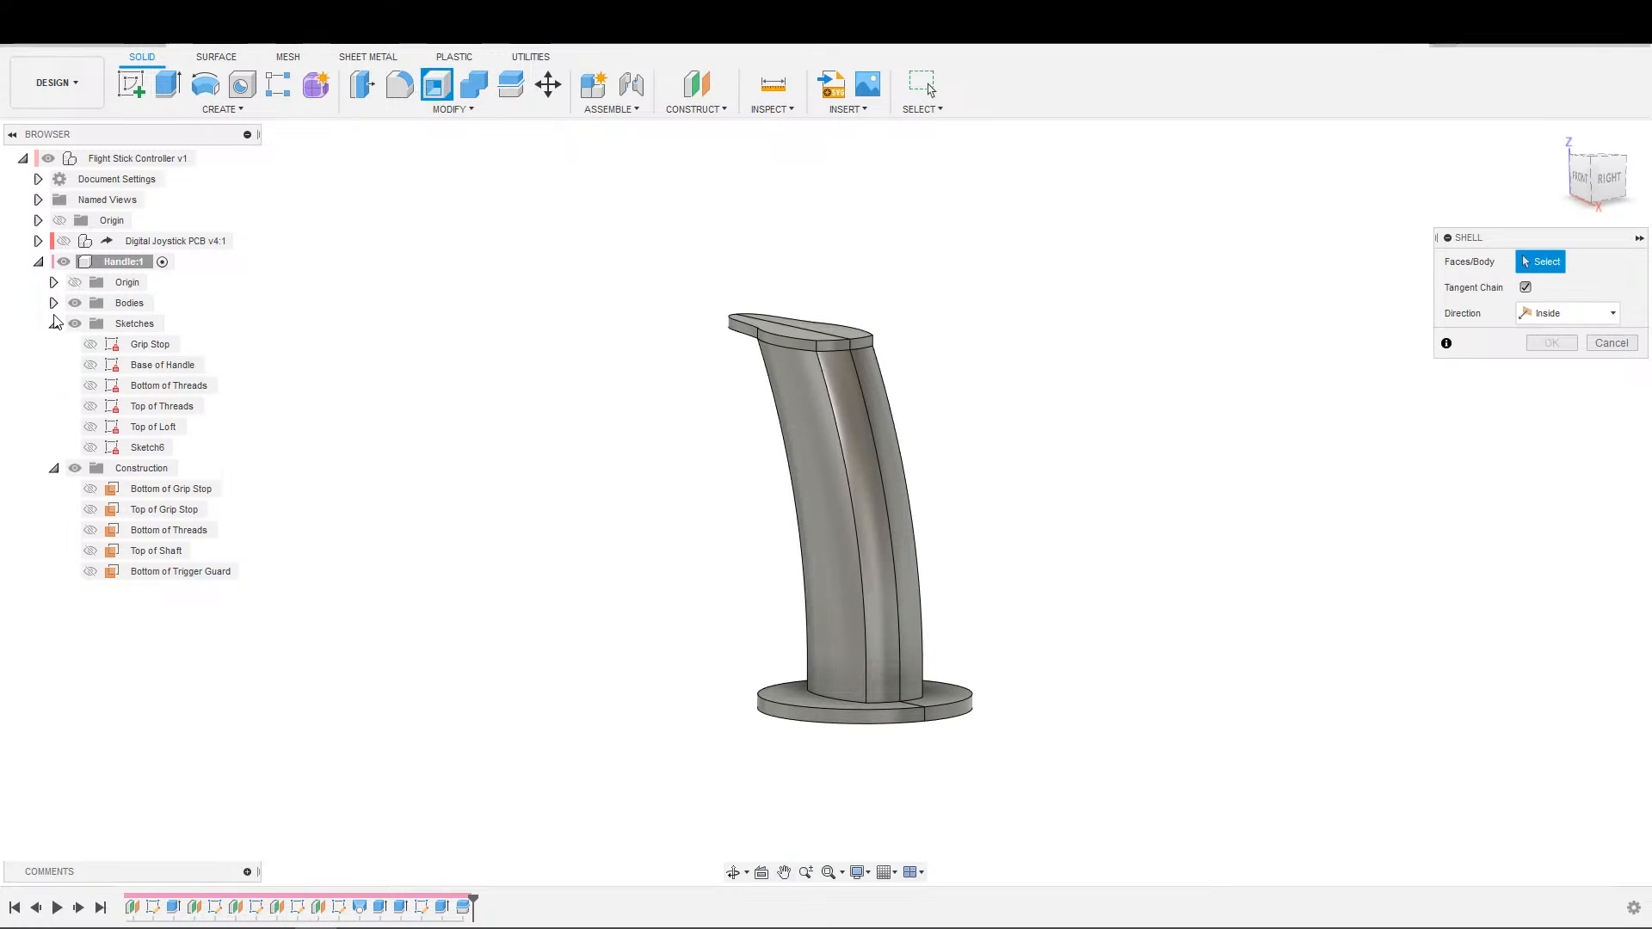
left_click(53, 303)
left_click(90, 345)
middle_click_drag(667, 458, 469, 469, "shift")
left_click(657, 573)
middle_click_drag(804, 623, 929, 612, "shift")
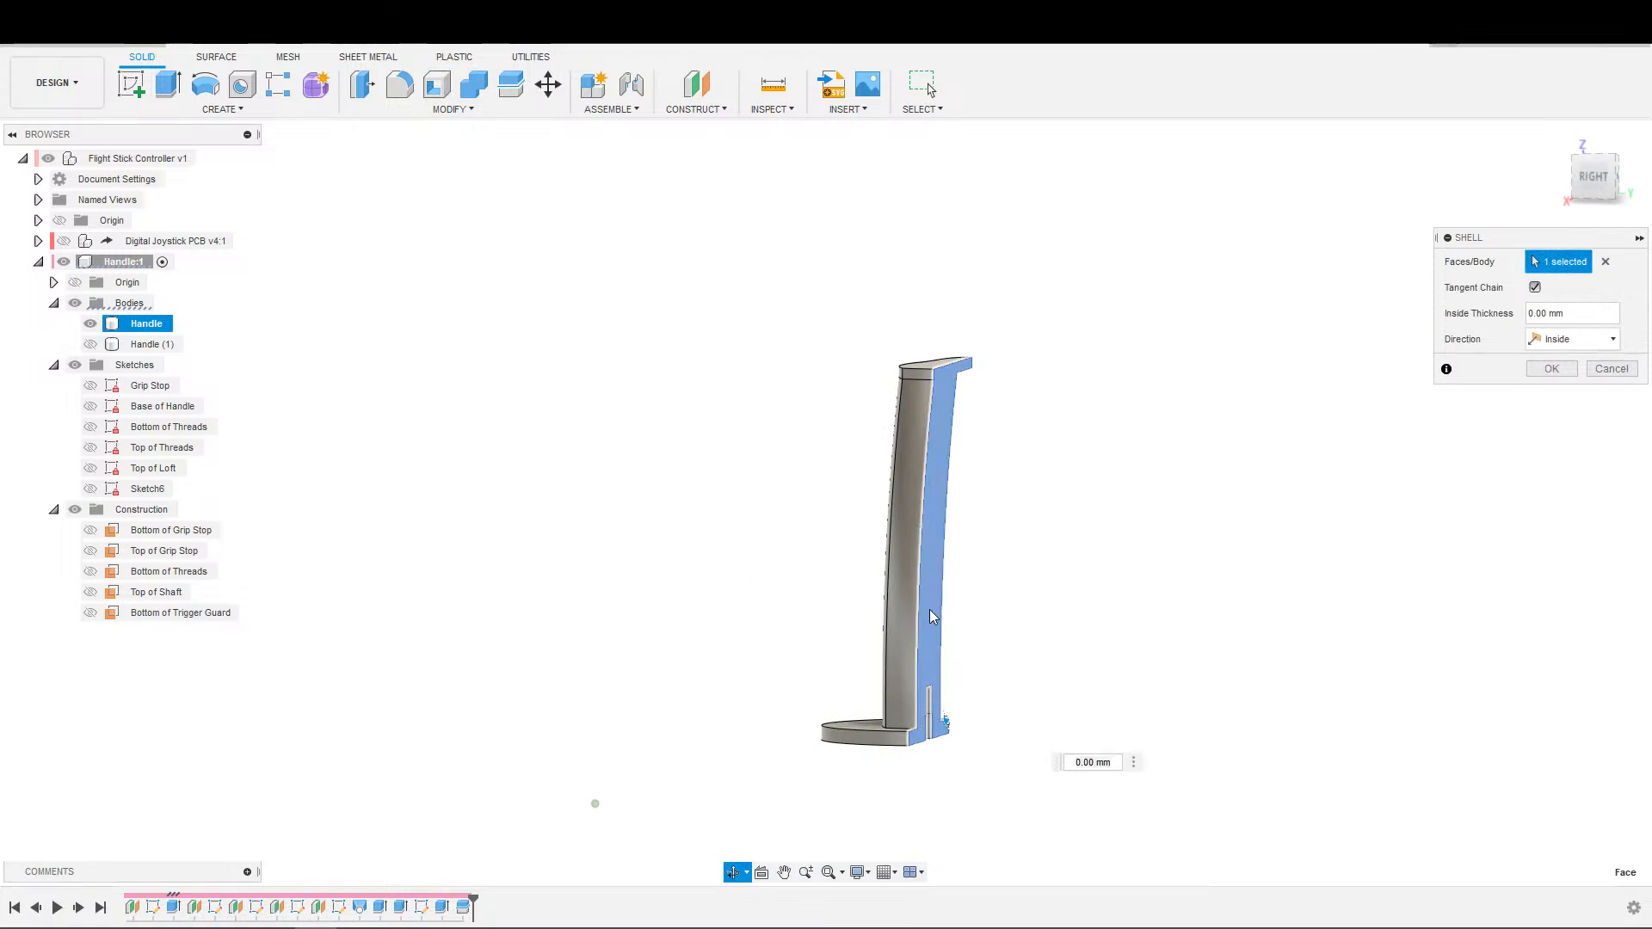
type("1")
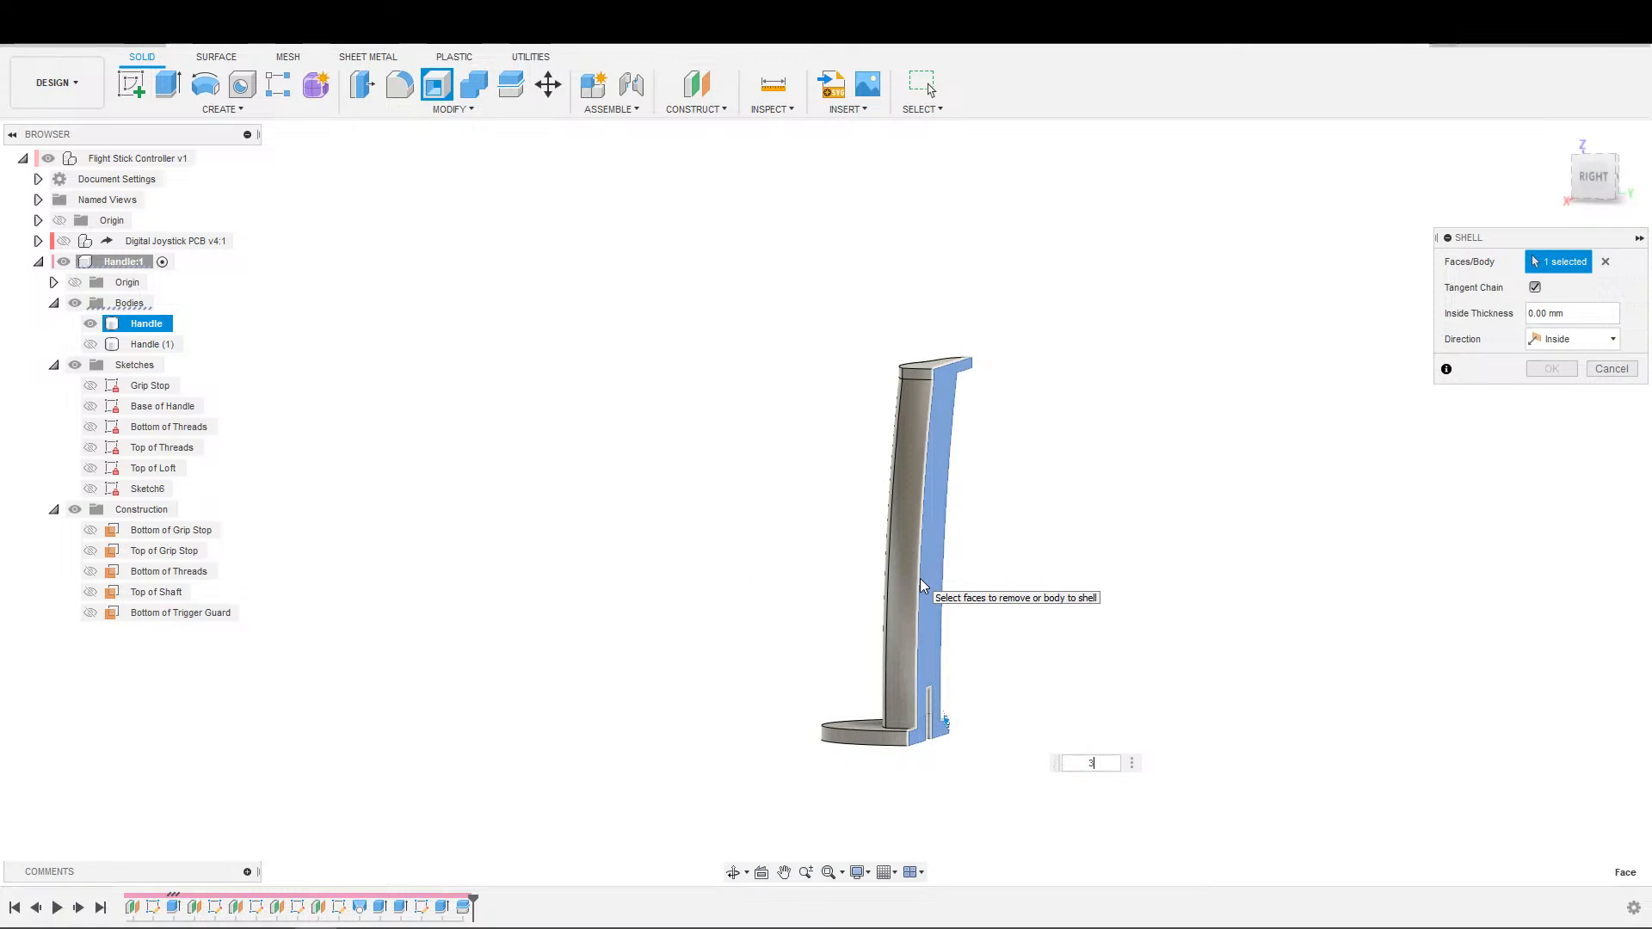
key("Return")
Examine the hollow interior of the shelled handle half, including the walls around the threaded hole at its base.
scroll(1048, 785, "up", 2)
middle_click_drag(1048, 785, 812, 495, "shift")
middle_click(823, 535)
middle_click(822, 536)
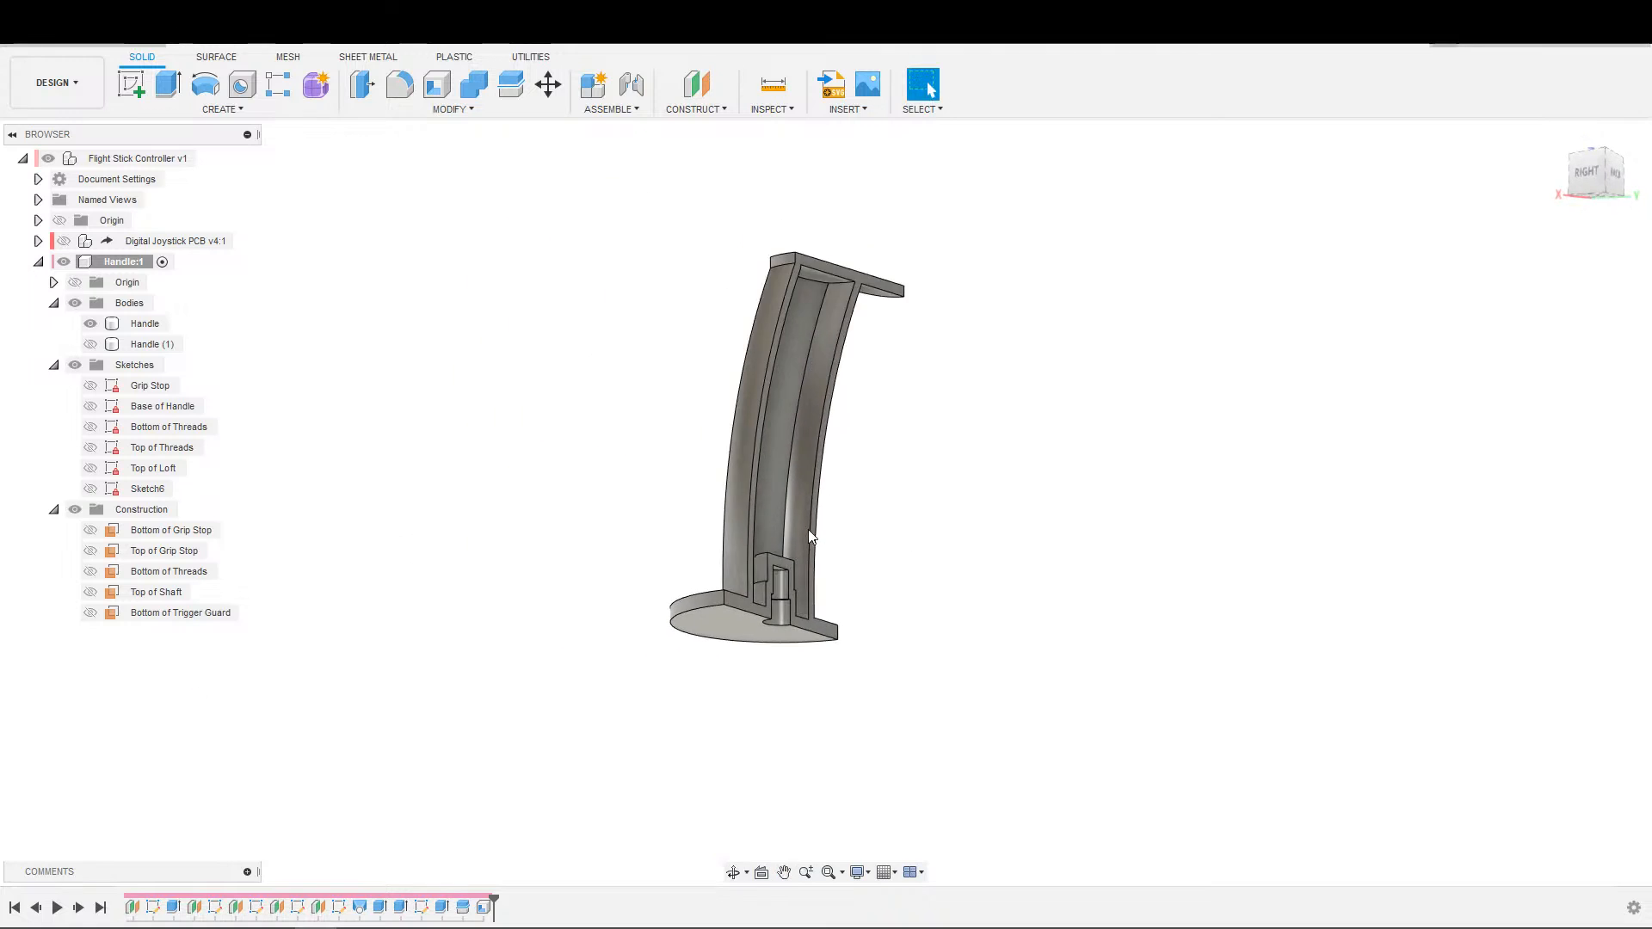
scroll(776, 553, "up", 3)
scroll(702, 564, "up", 4)
middle_click_drag(1016, 555, 800, 616, "shift")
scroll(667, 582, "down", 2)
middle_click_drag(826, 473, 914, 544, "shift")
Undo the shell and the split of the handle body.
key("ctrl+z")
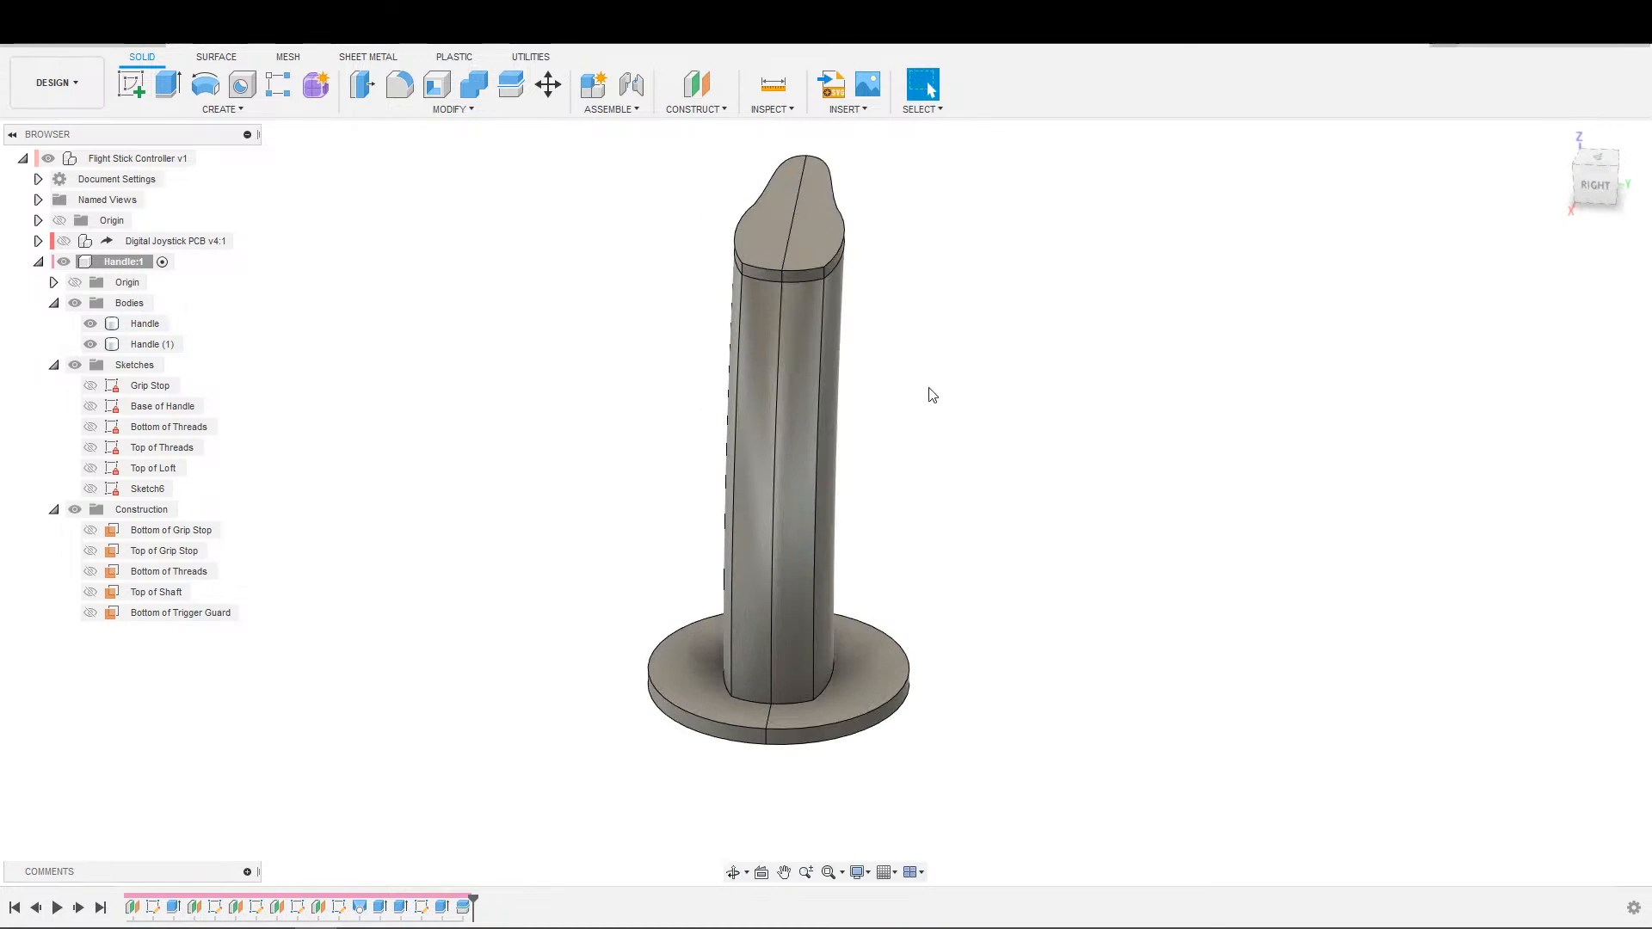
key("ctrl+z")
middle_click_drag(1020, 479, 697, 516, "shift")
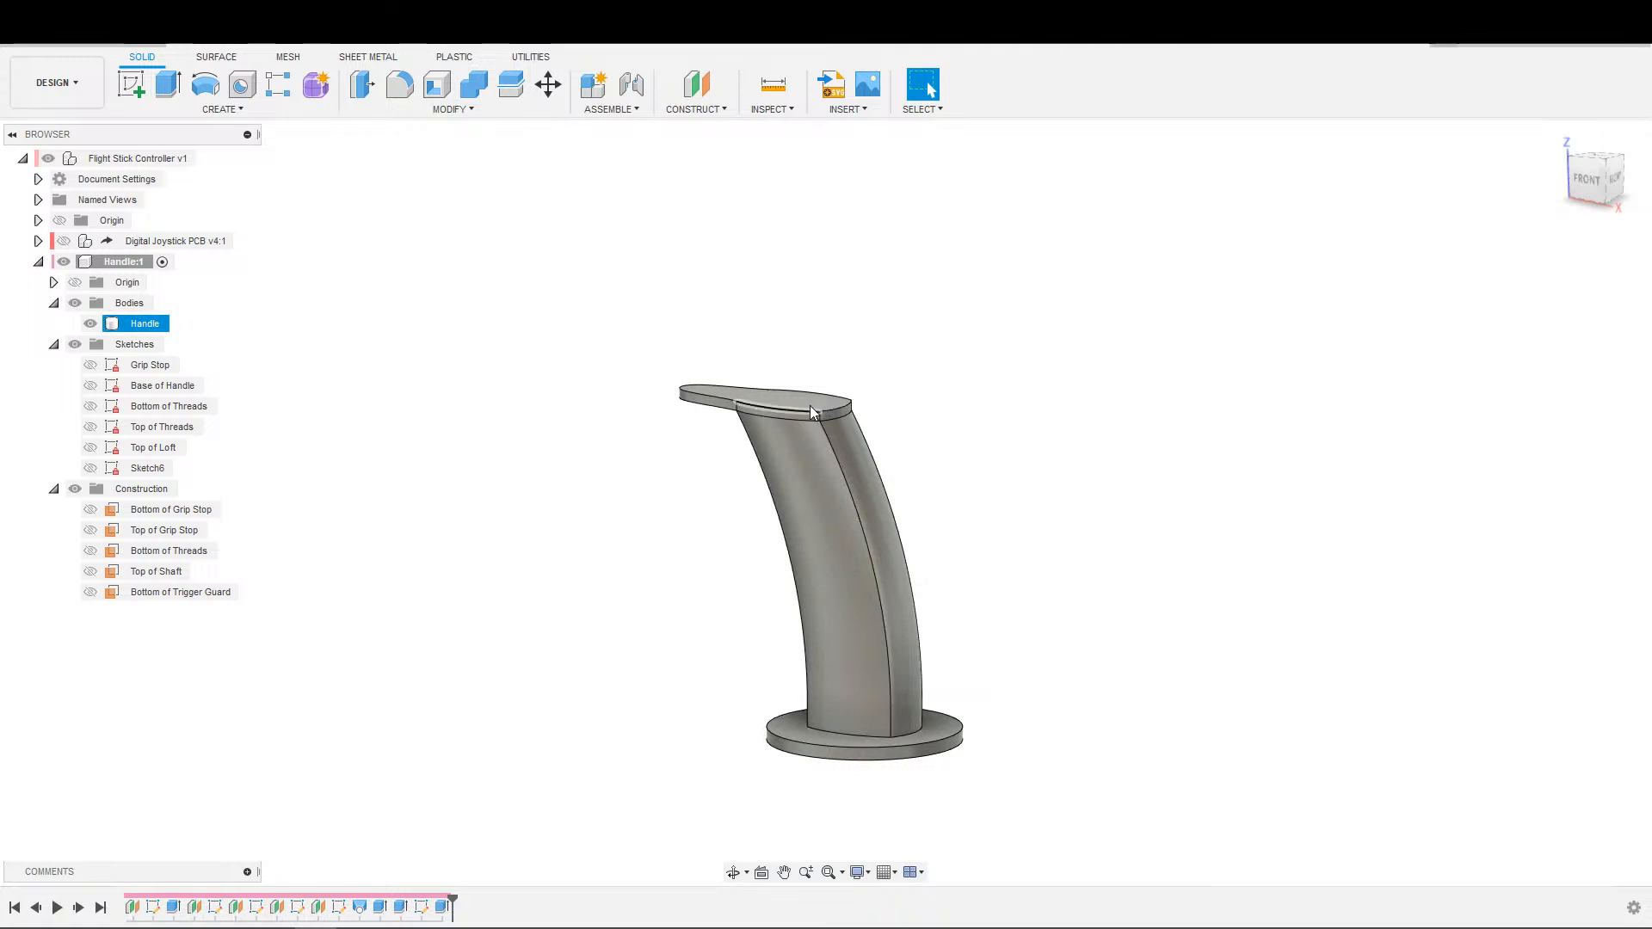
Inspect the top face and outer edges of the solid trigger guard plate from the front and from above.
scroll(1130, 466, "up", 3)
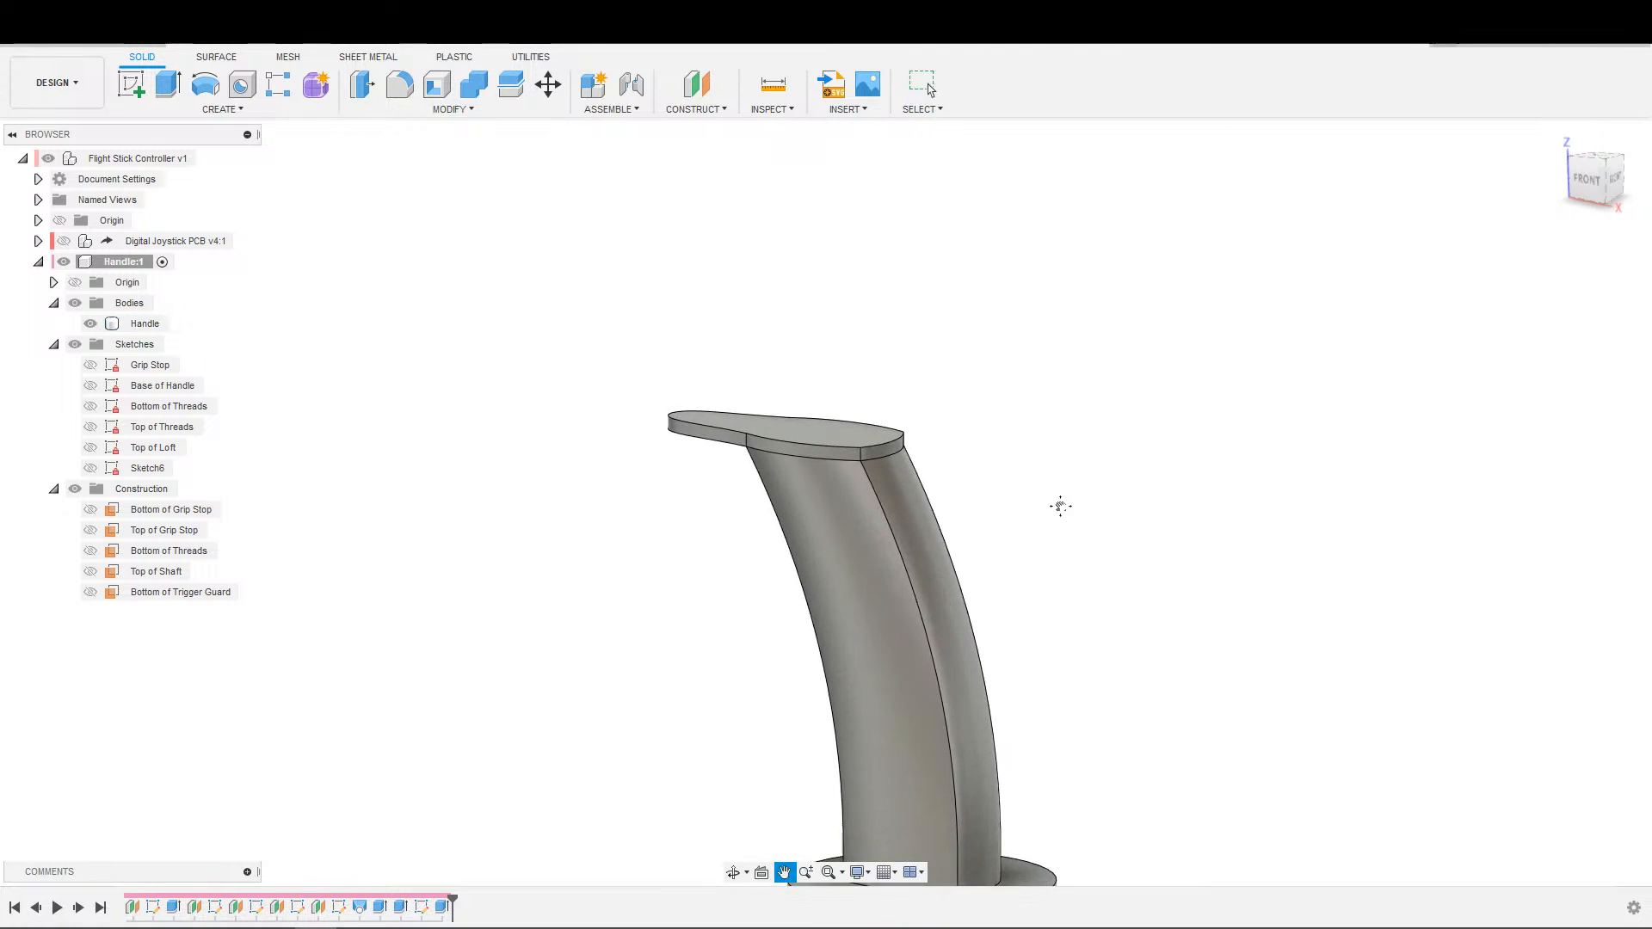
left_click(929, 534)
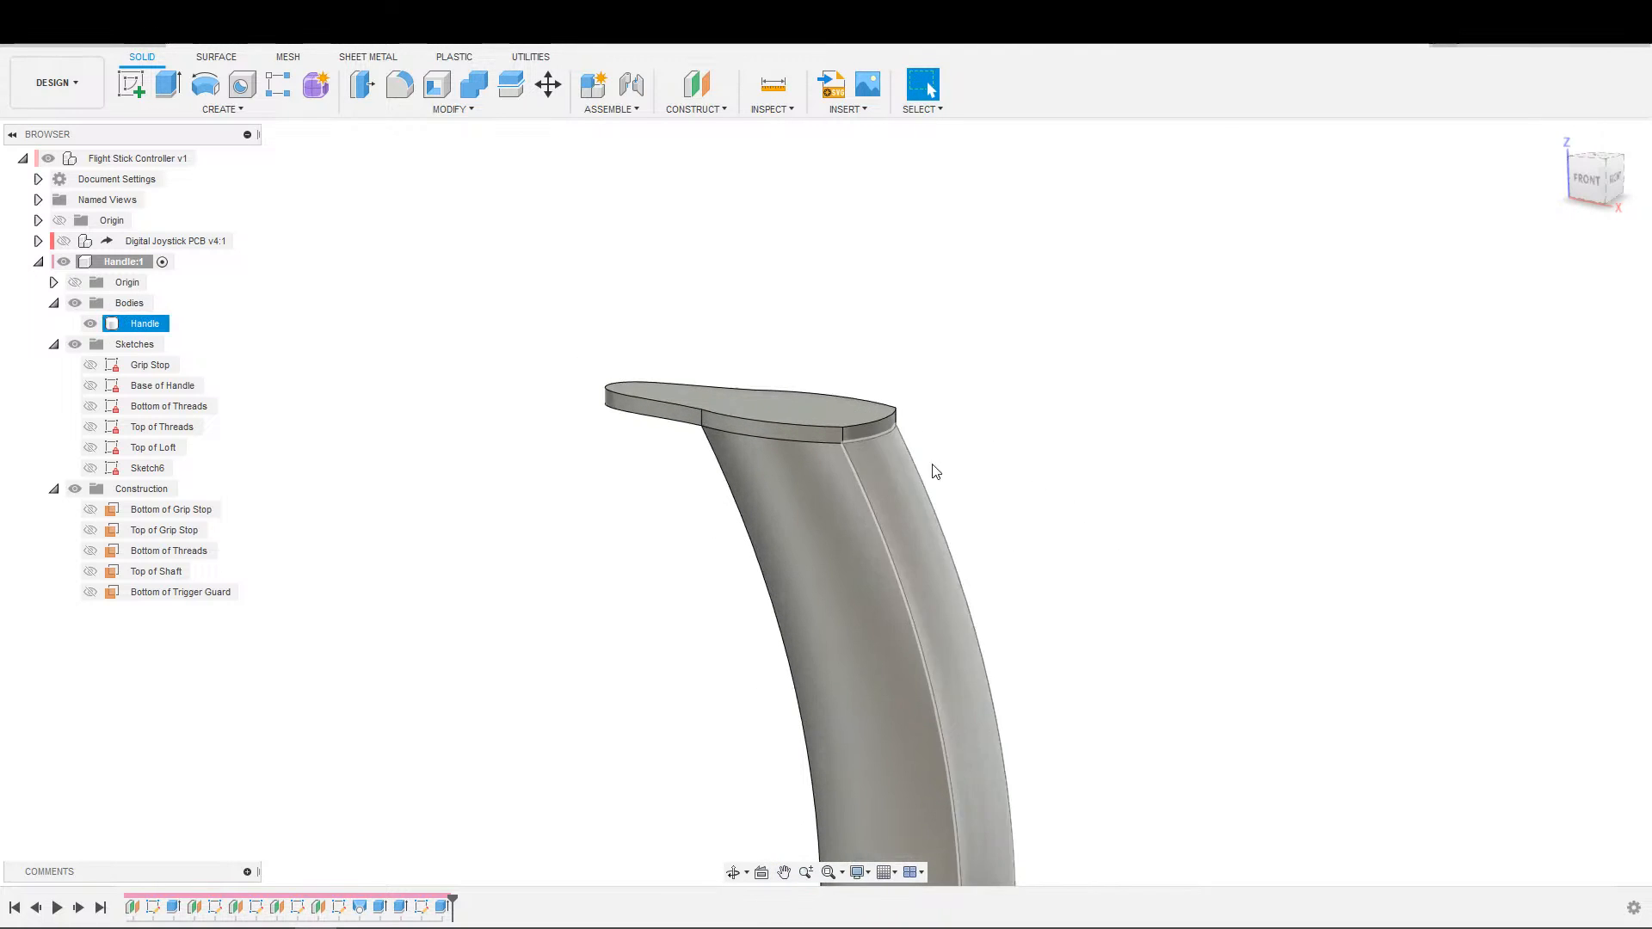
scroll(942, 430, "up", 2)
middle_click_drag(957, 363, 1019, 207)
scroll(1052, 340, "down", 3)
middle_click_drag(1196, 391, 852, 568, "shift")
scroll(813, 544, "up", 1)
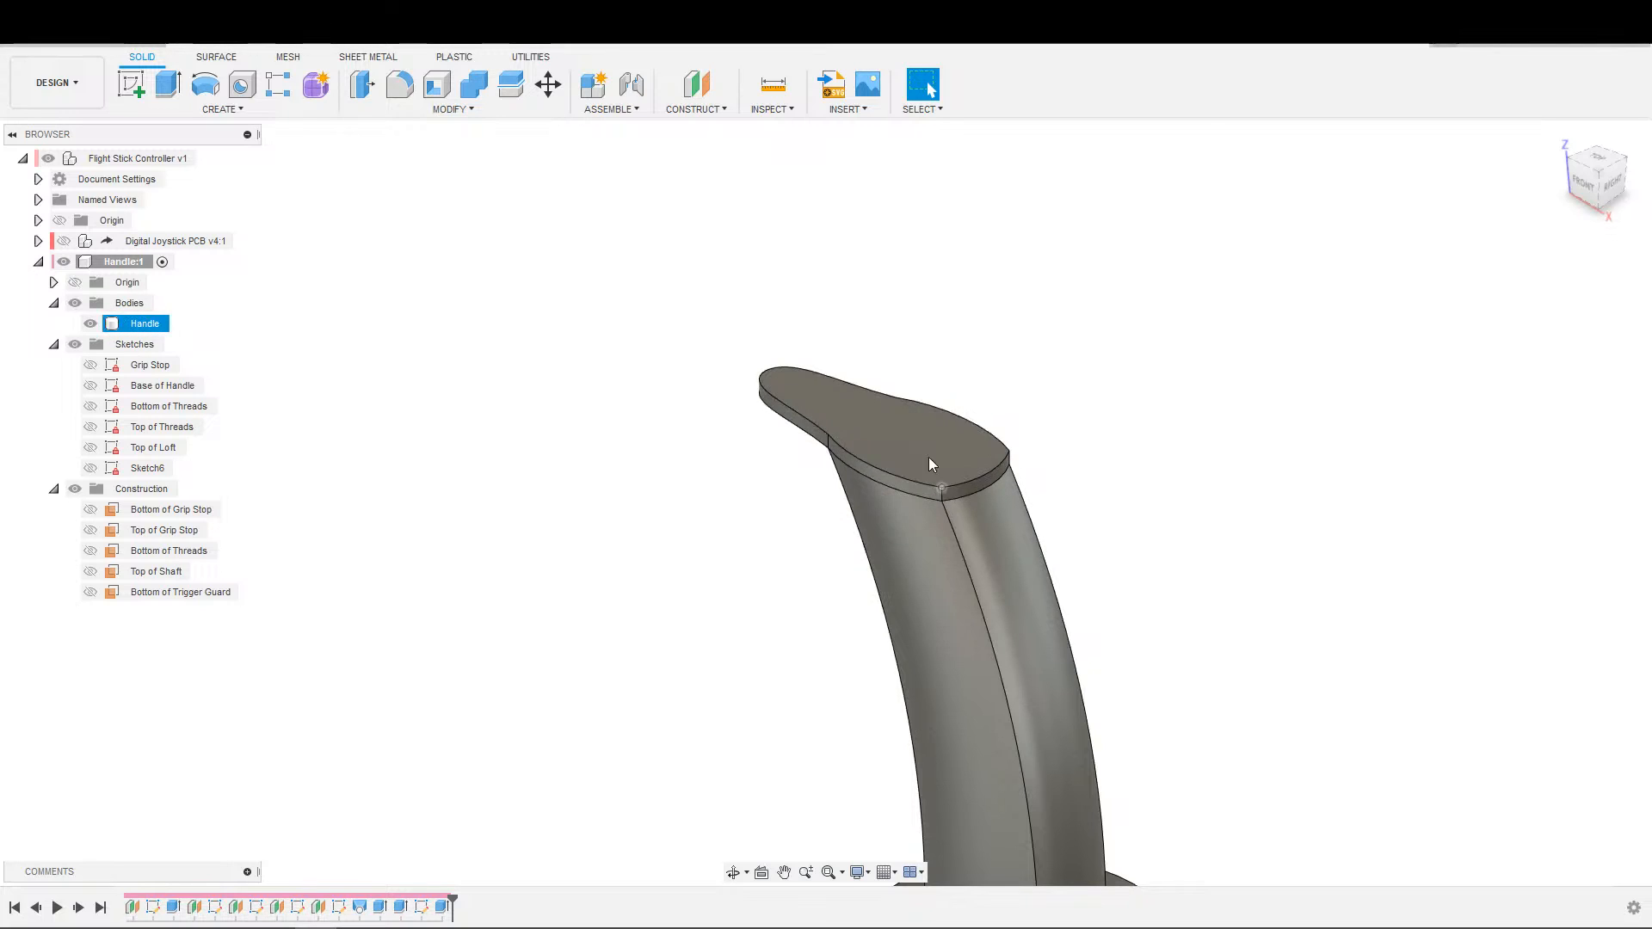
middle_click_drag(1069, 431, 1179, 372, "shift")
middle_click_drag(946, 483, 1103, 582)
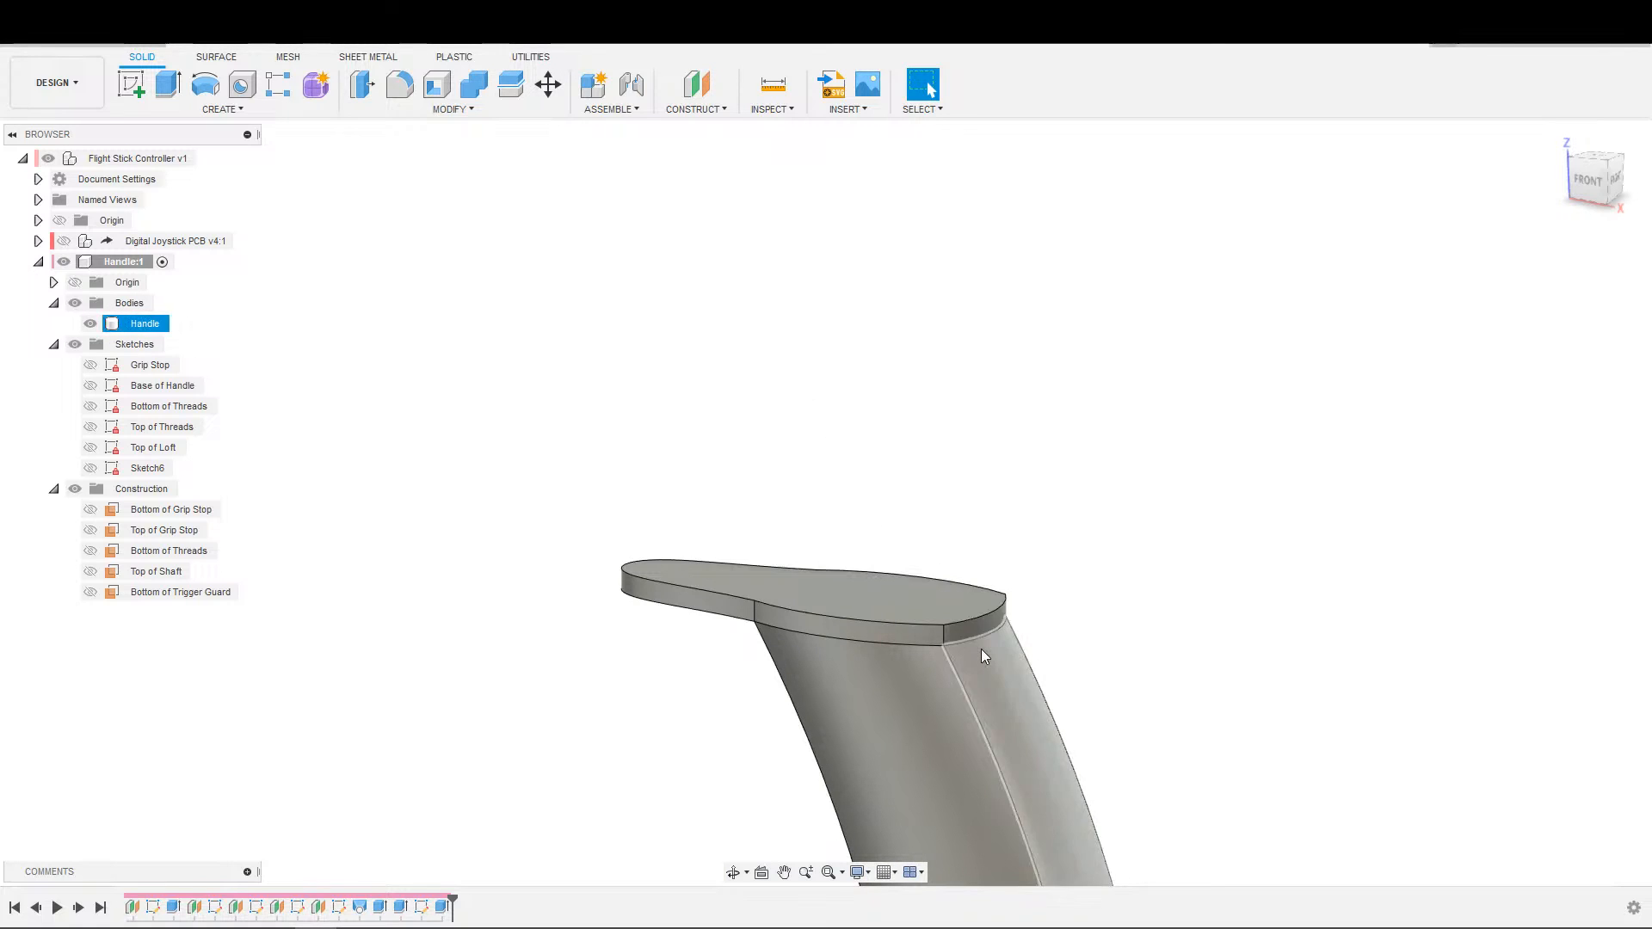
middle_click_drag(941, 591, 1038, 682, "shift")
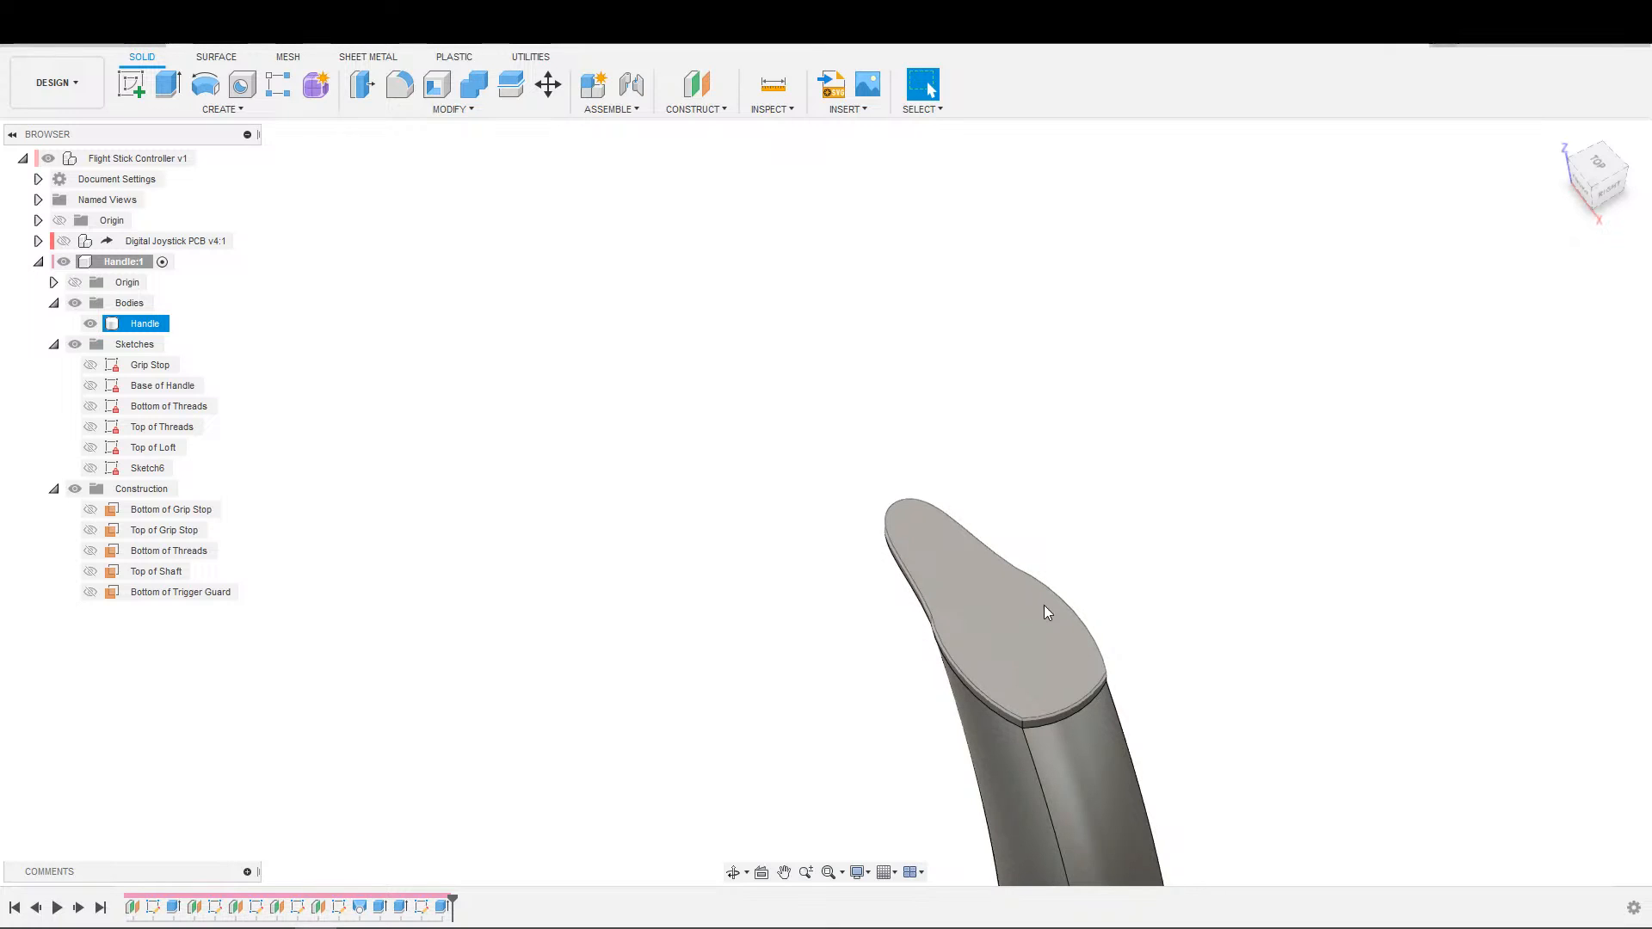
Examine the trigger guard plate's outline and how the curved handle shaft meets its underside.
scroll(1347, 638, "down", 3)
middle_click_drag(1235, 627, 1303, 636)
scroll(1317, 633, "down", 1)
scroll(1302, 623, "up", 2)
scroll(1282, 630, "up", 2)
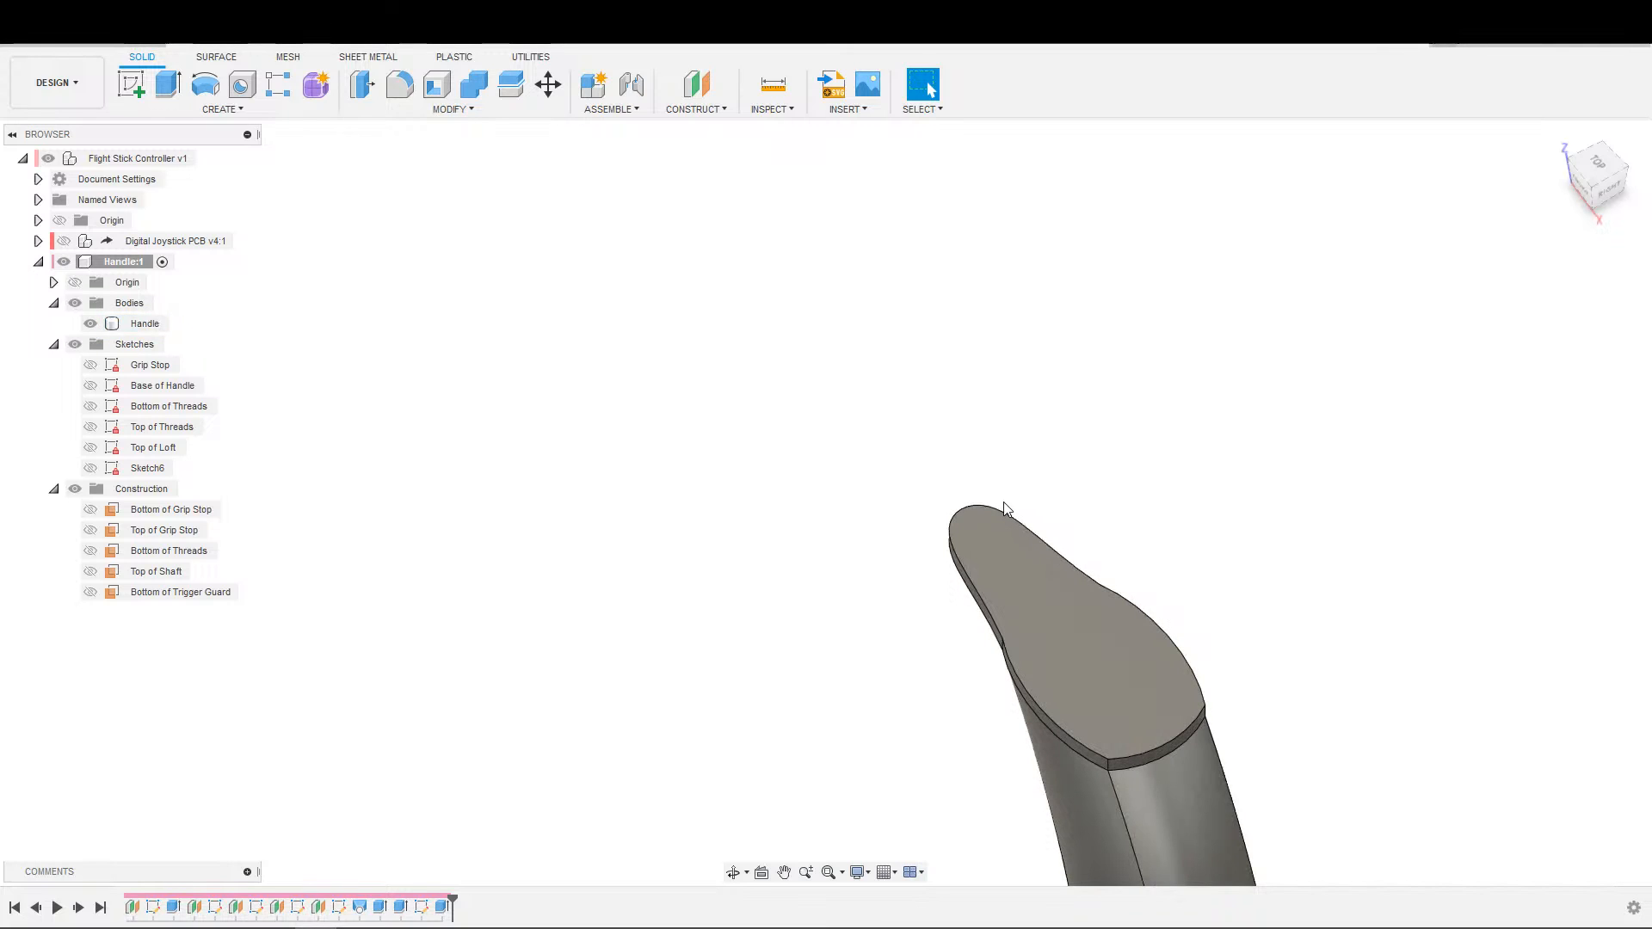
scroll(1382, 652, "down", 1)
middle_click_drag(1260, 576, 974, 350)
scroll(1158, 534, "down", 1)
scroll(1162, 540, "down", 1)
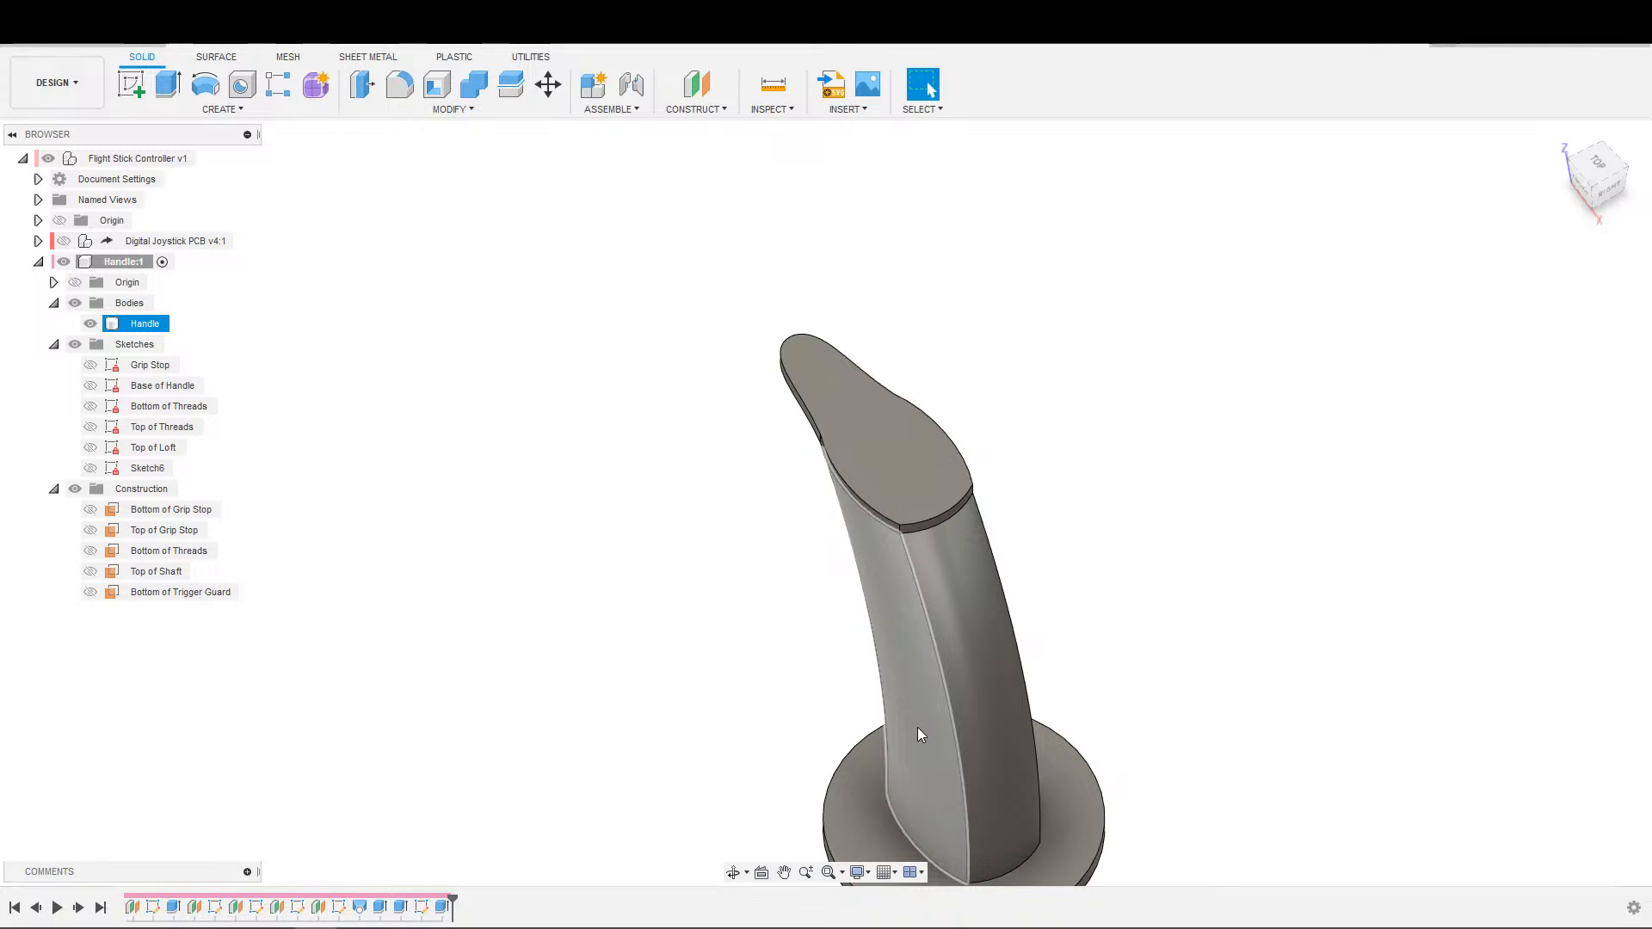
left_click(828, 707)
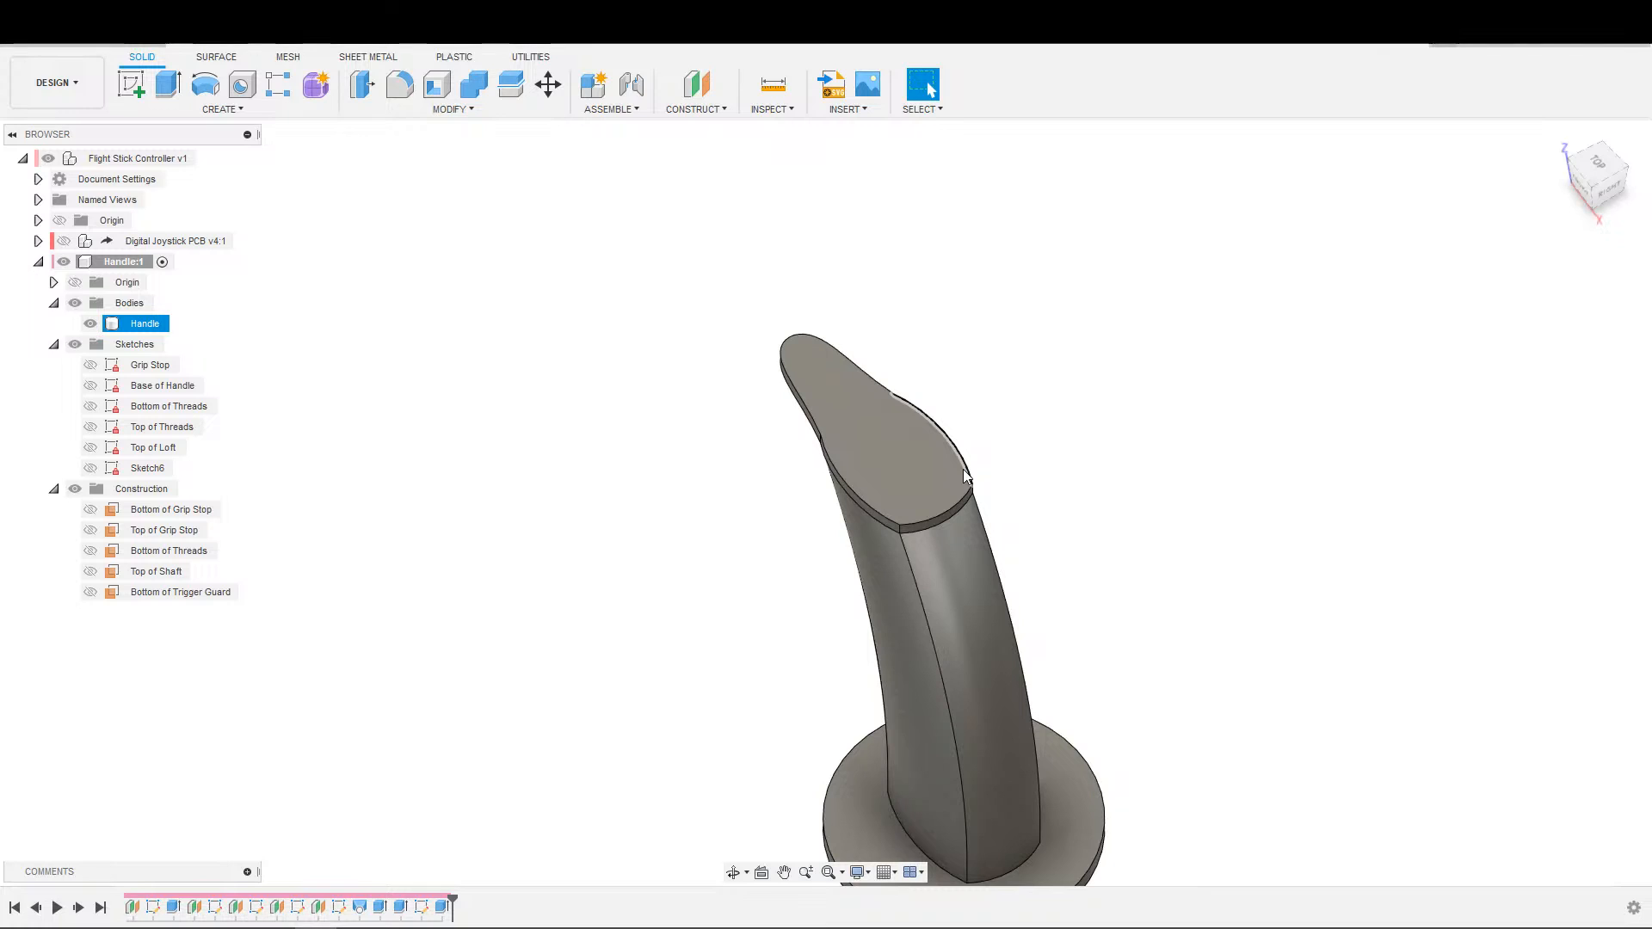
left_click(963, 417)
Create a construction axis through the two rear vertices where the handle shaft meets the trigger guard plate.
left_click(695, 108)
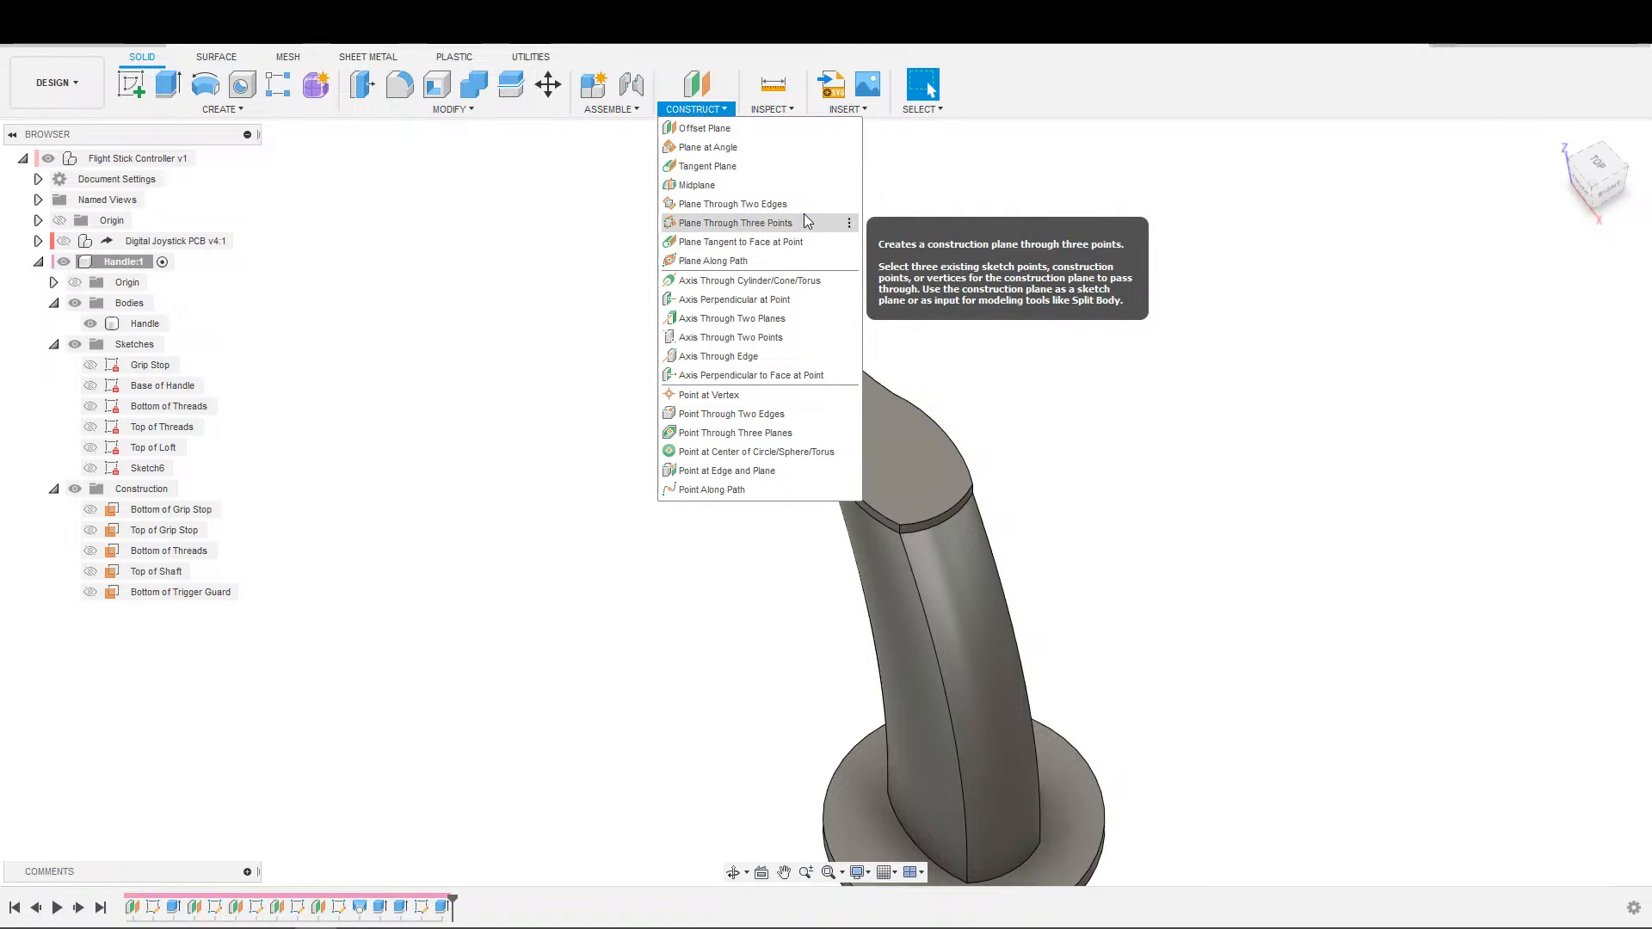
left_click(741, 338)
scroll(1154, 435, "up", 5)
middle_click_drag(1185, 419, 1037, 381, "shift")
left_click(785, 348)
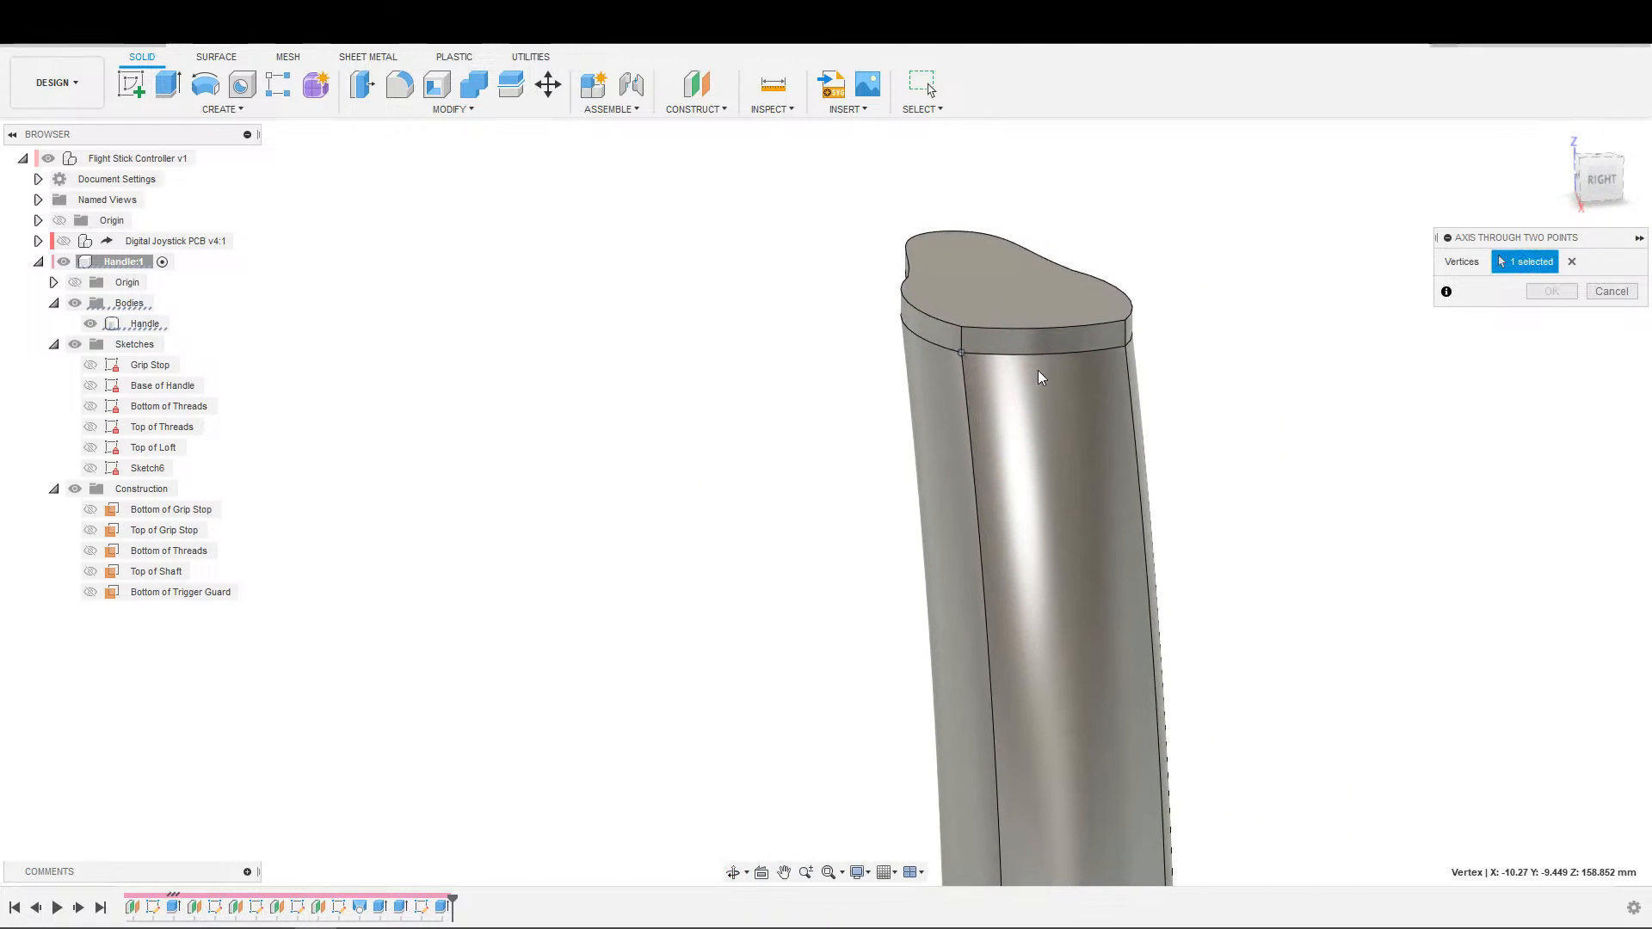
left_click(1126, 348)
middle_click_drag(1166, 410, 1284, 475, "shift")
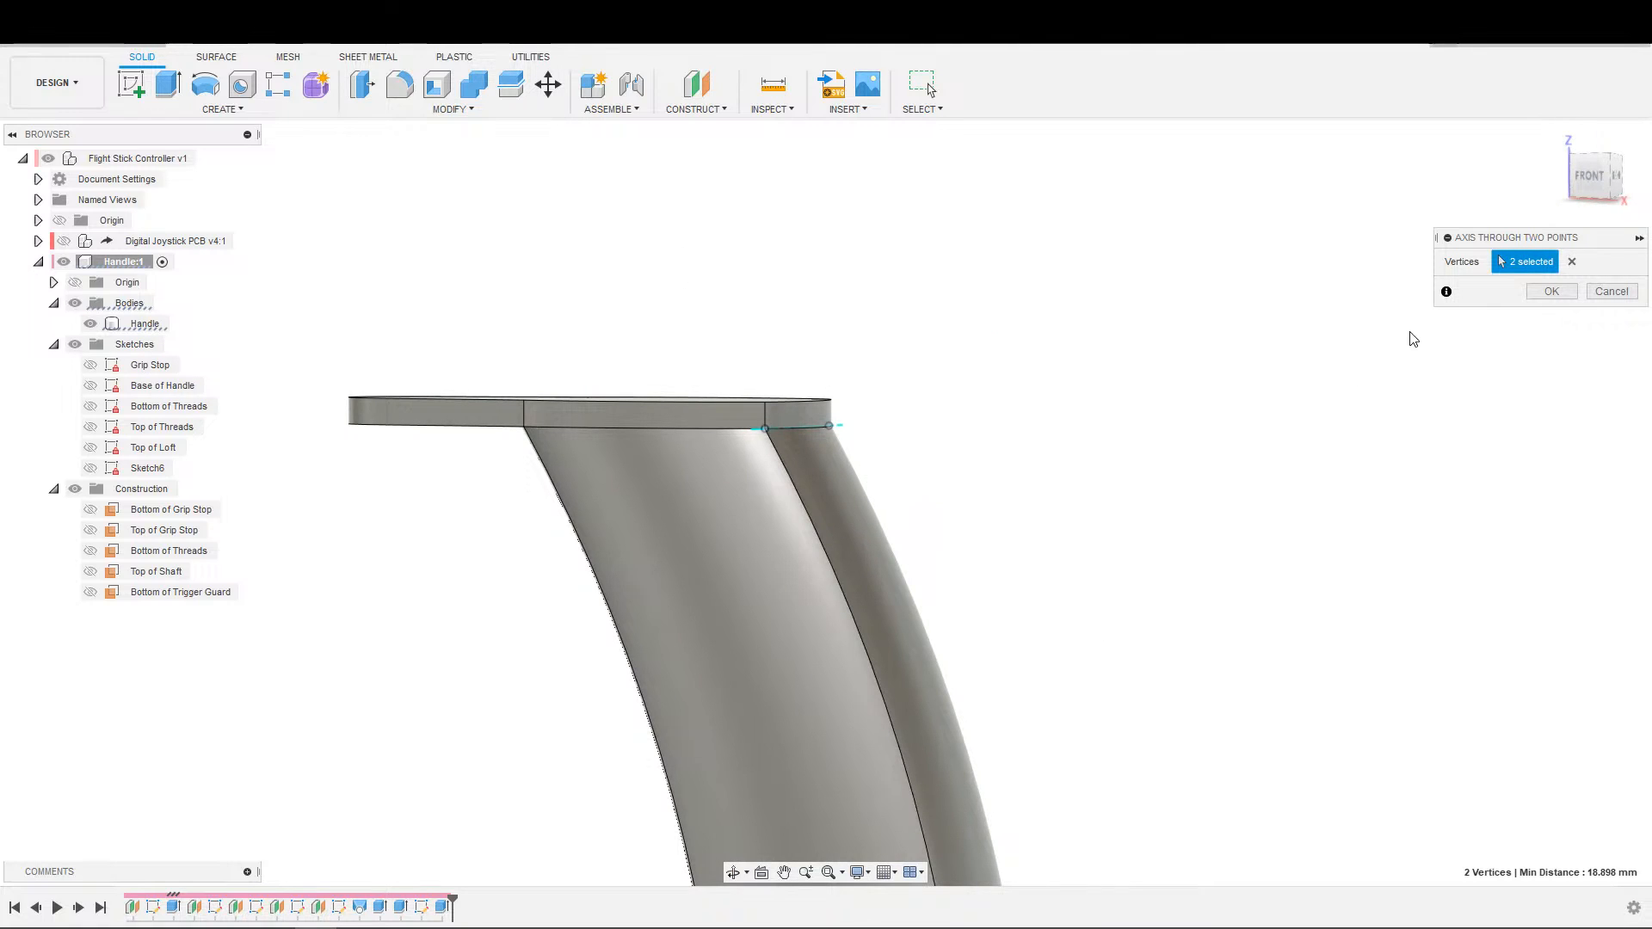
left_click(1552, 290)
middle_click_drag(1343, 439, 1309, 439, "shift")
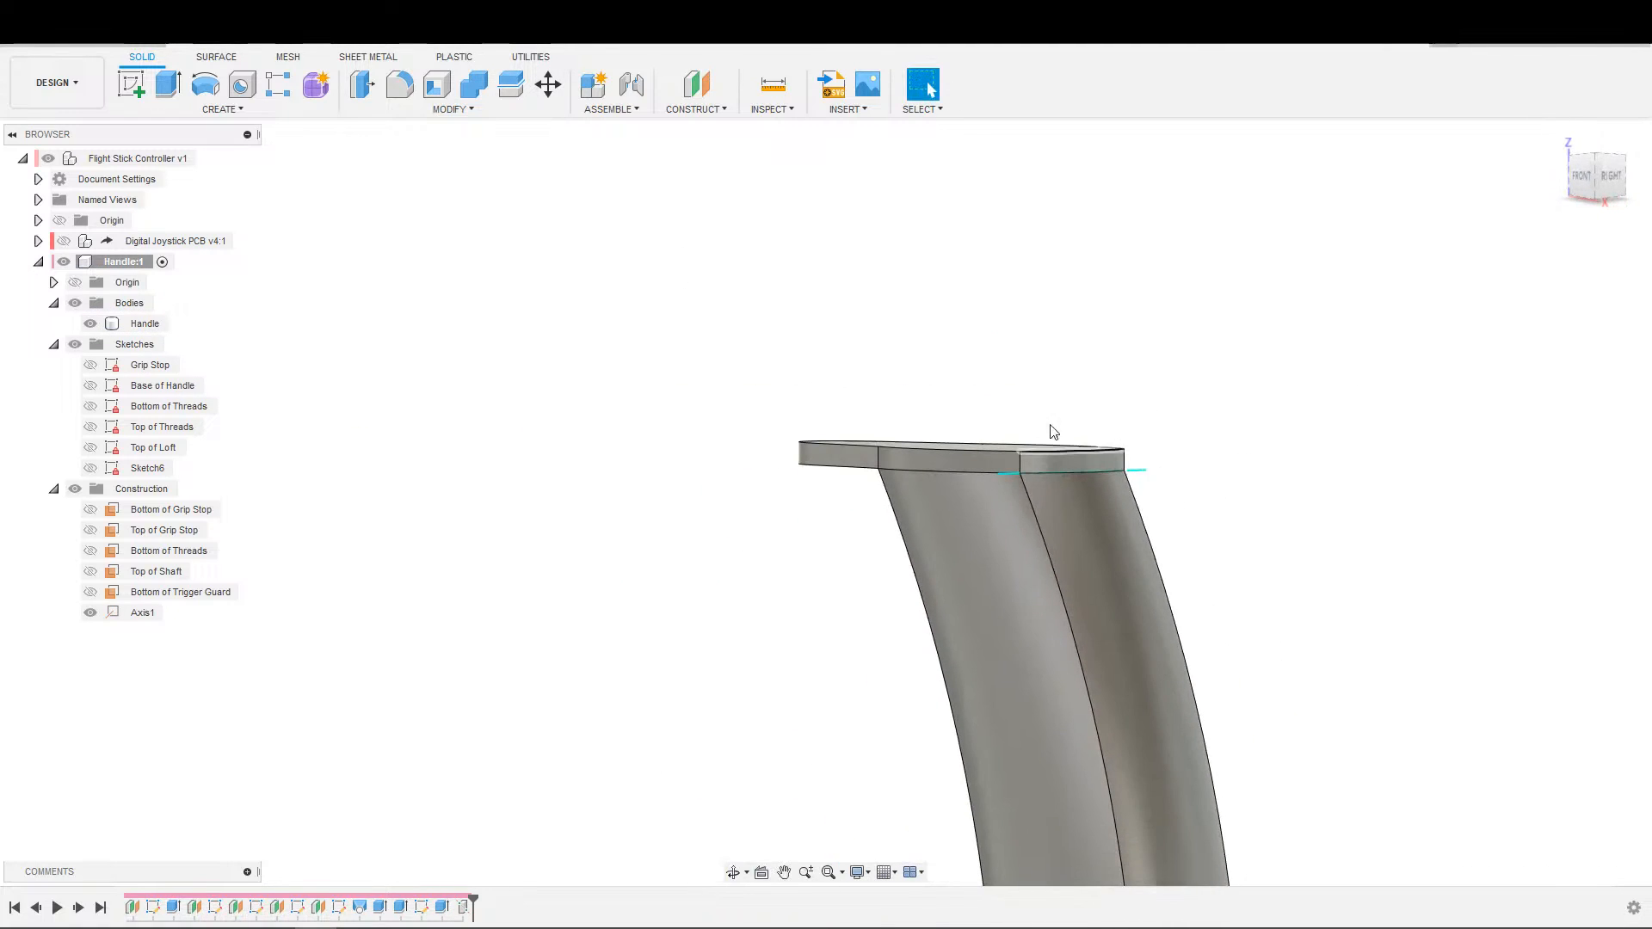
left_click(696, 109)
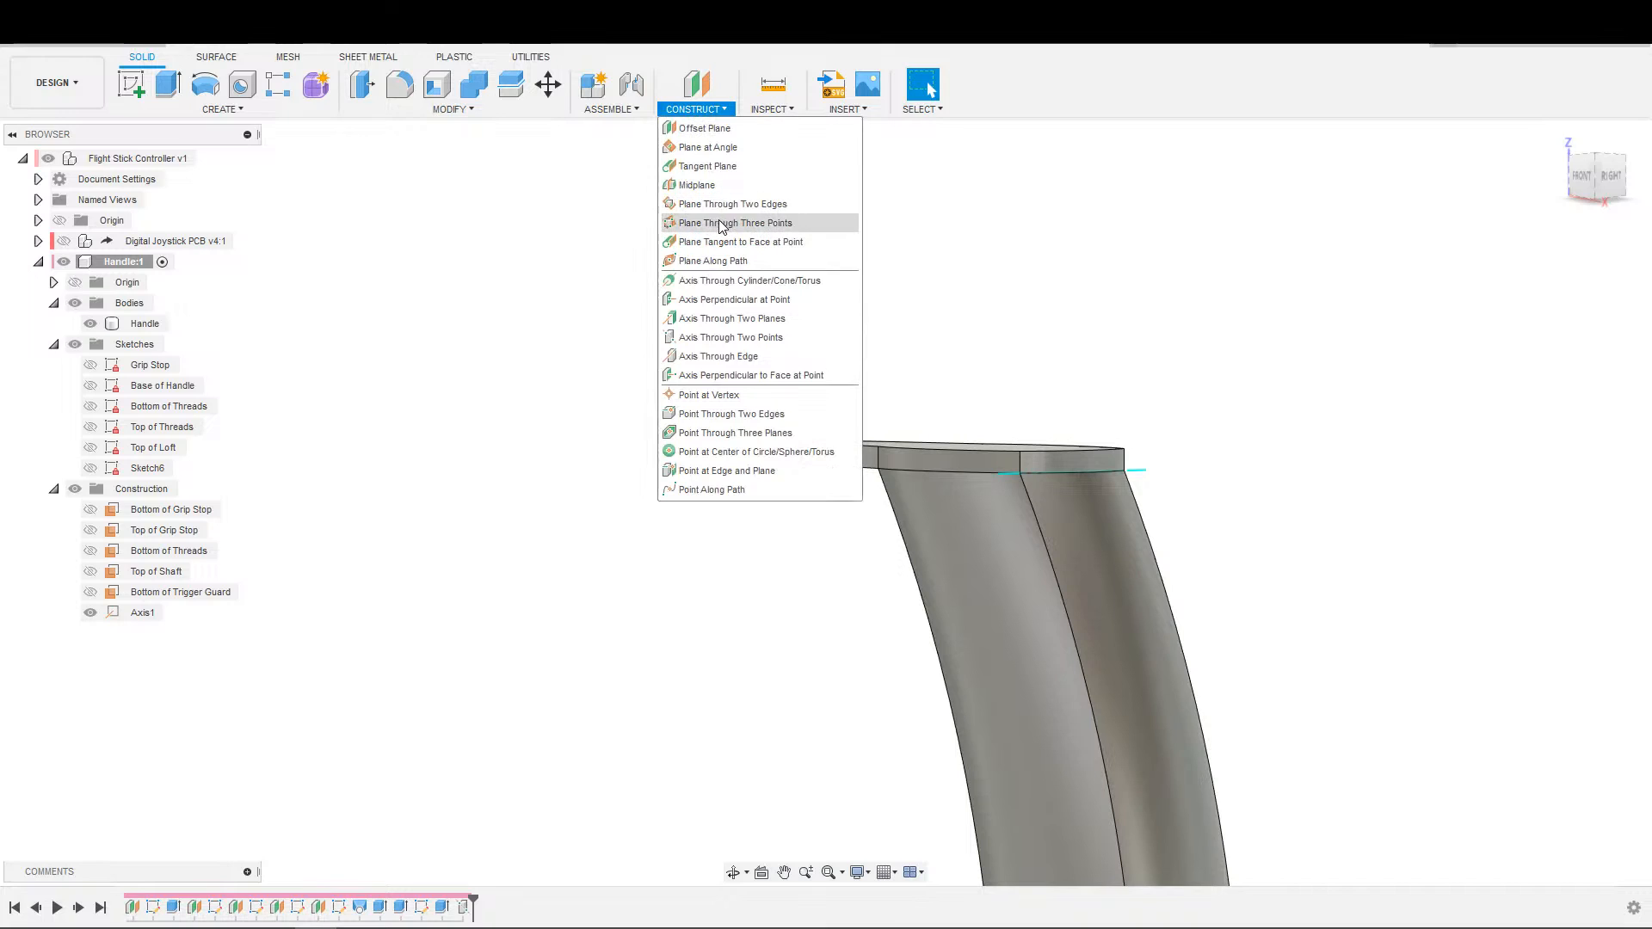
left_click(714, 166)
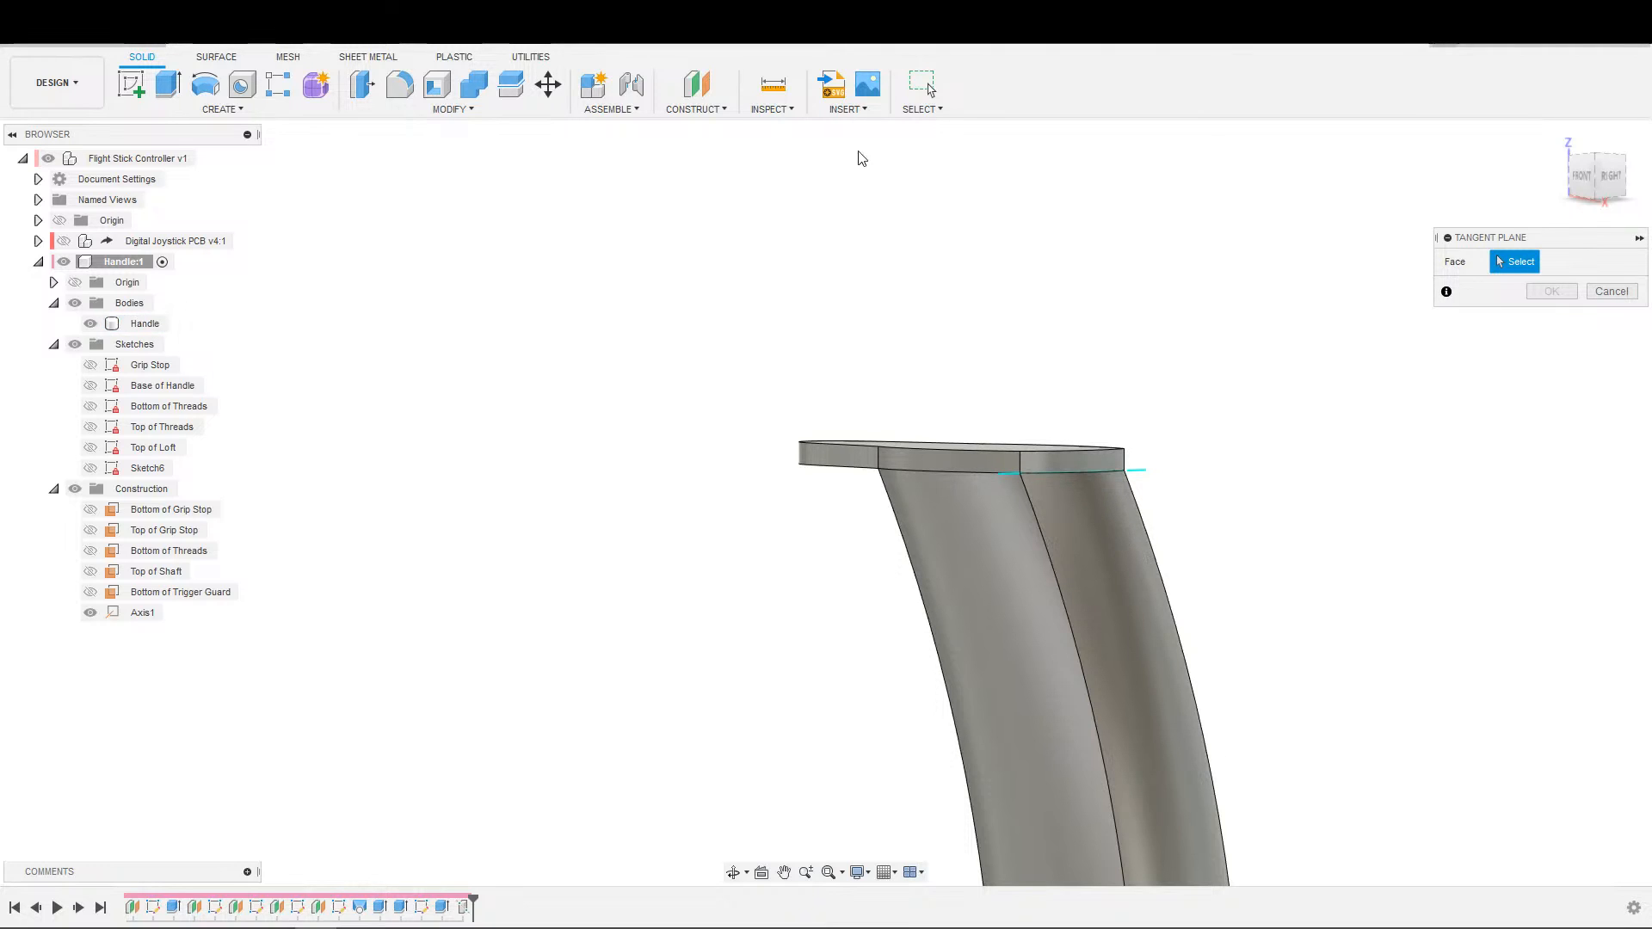
key("Escape")
Try a construction plane at a 60 degree angle about the rear axis below the trigger guard plate.
left_click(732, 109)
left_click(732, 109)
left_click(731, 110)
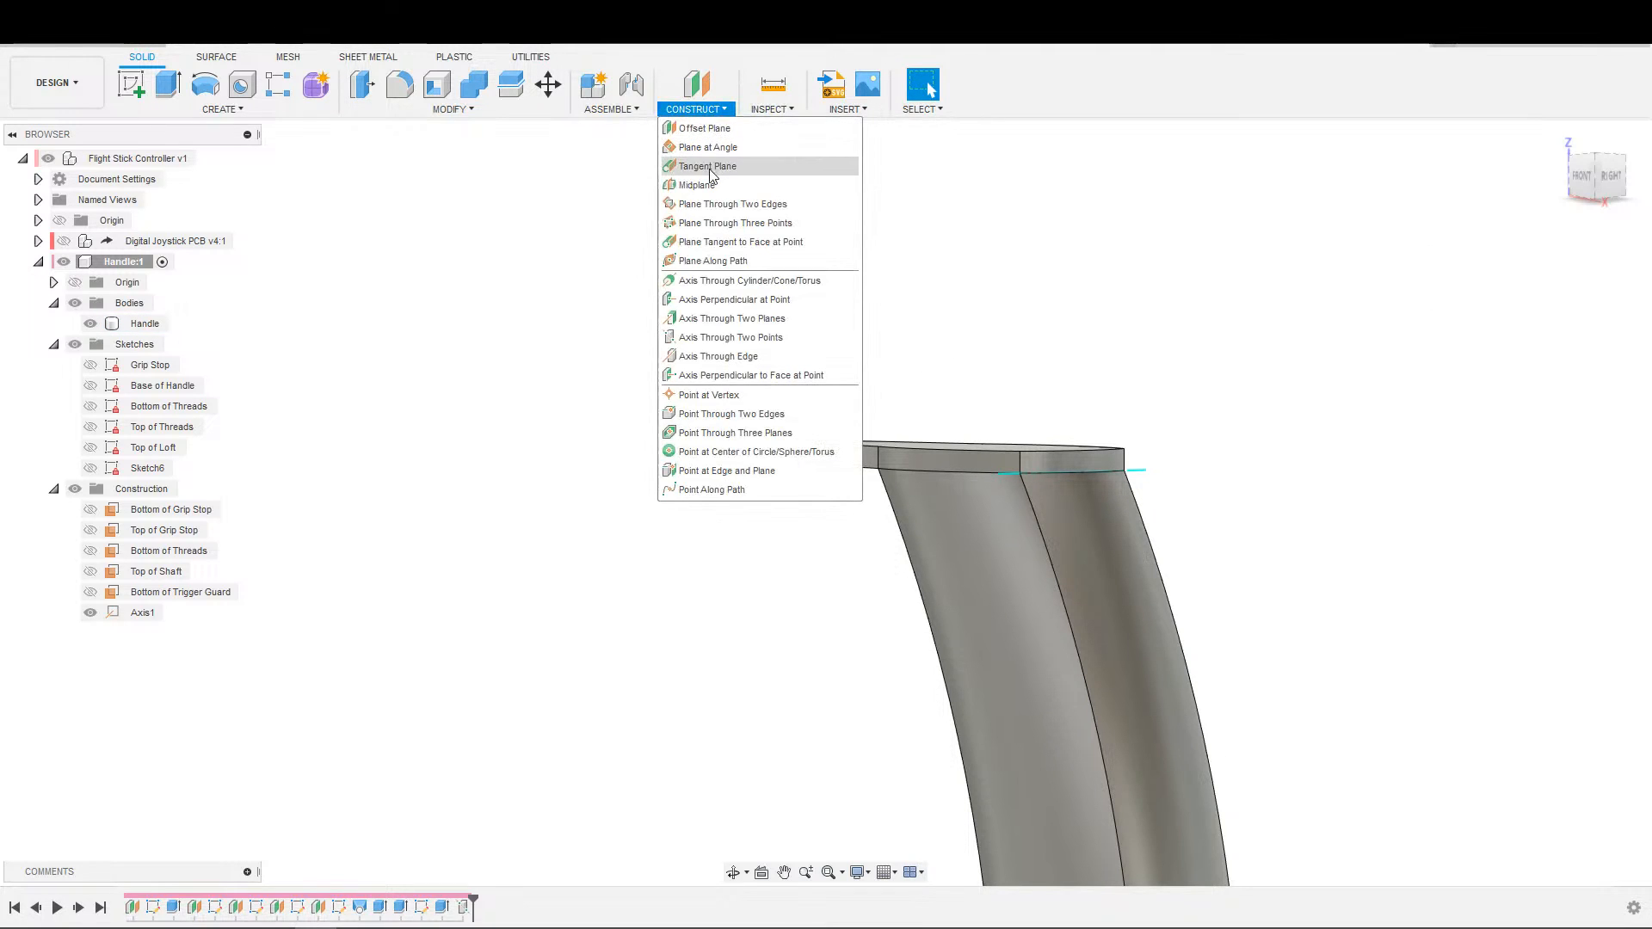
left_click(716, 151)
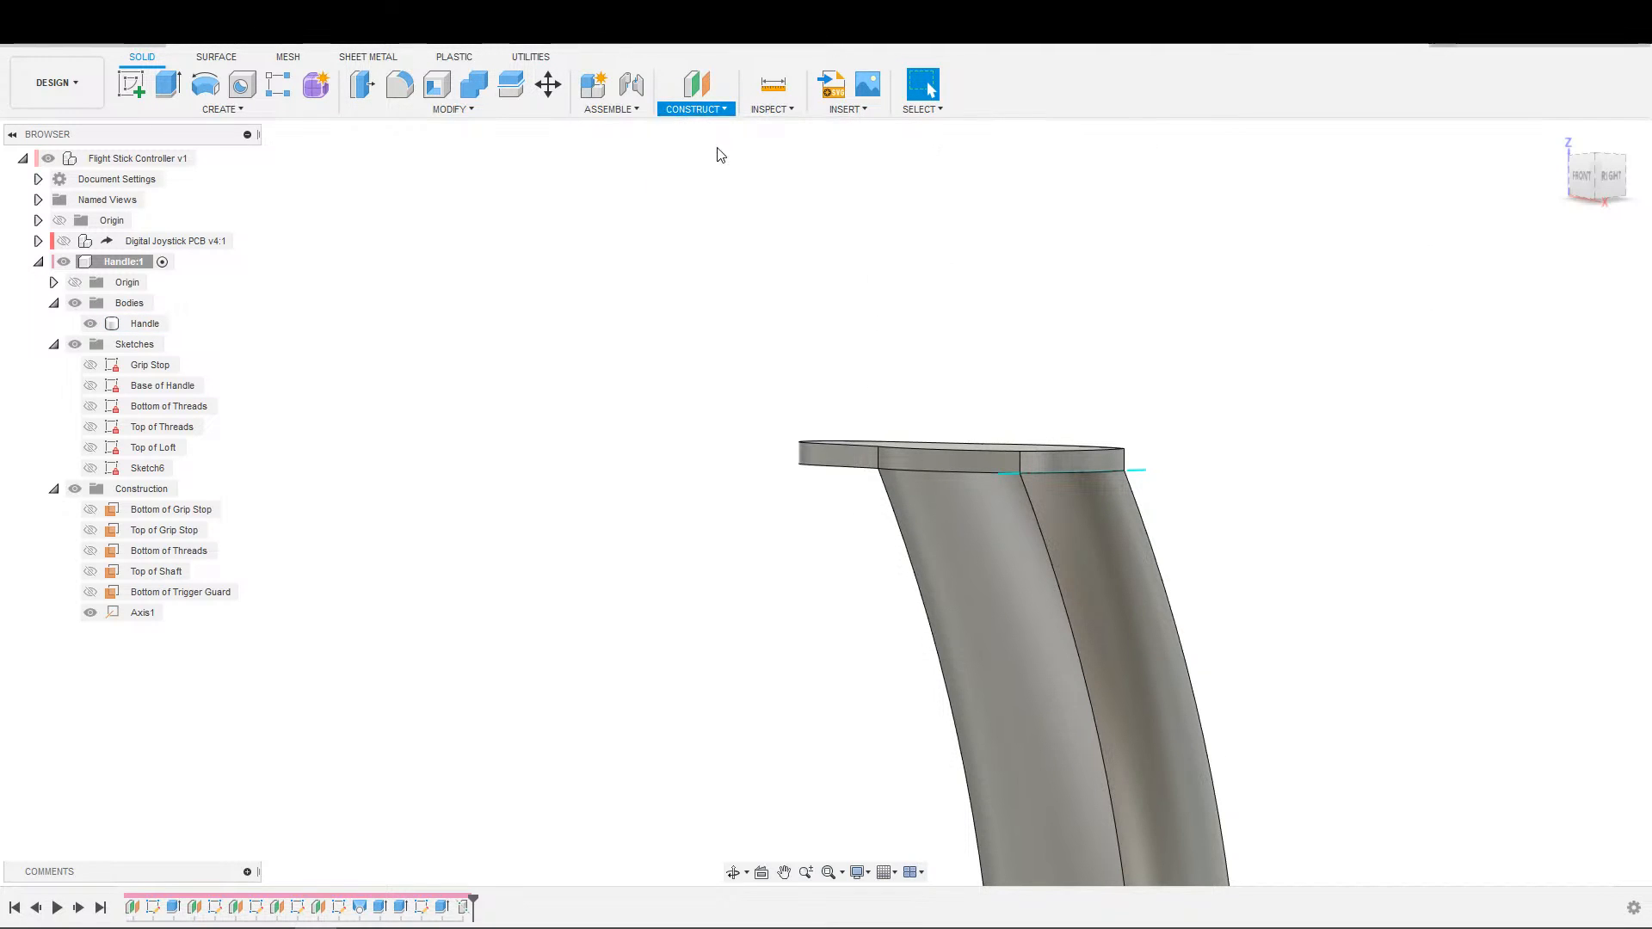
left_click(1014, 486)
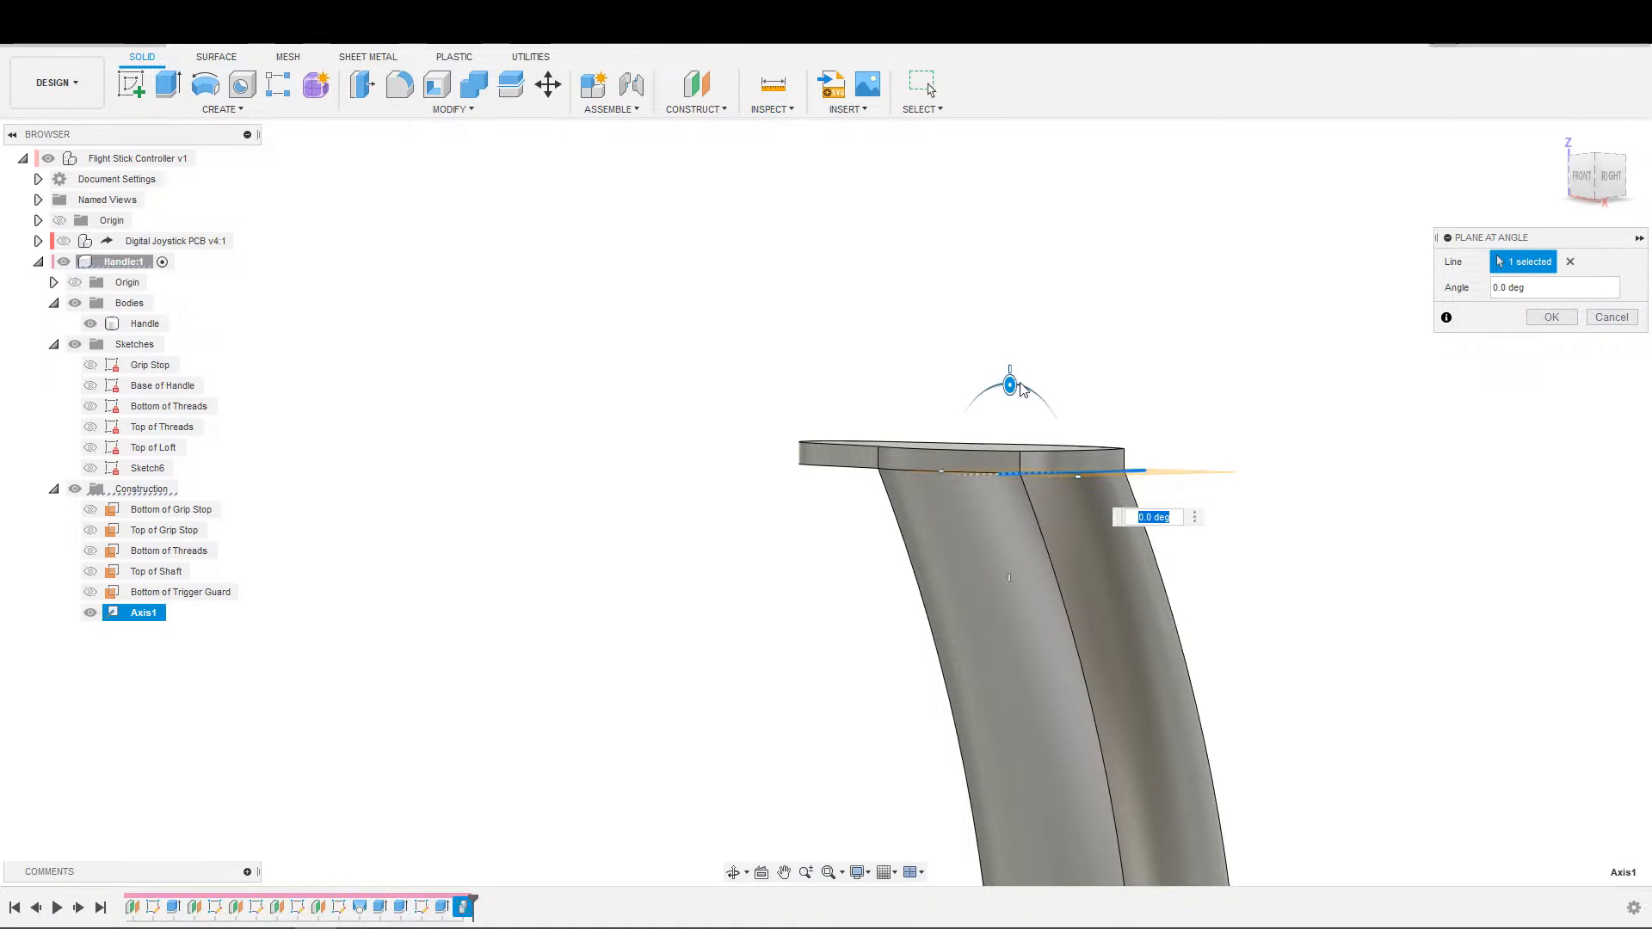
left_click_drag(1011, 386, 1103, 405)
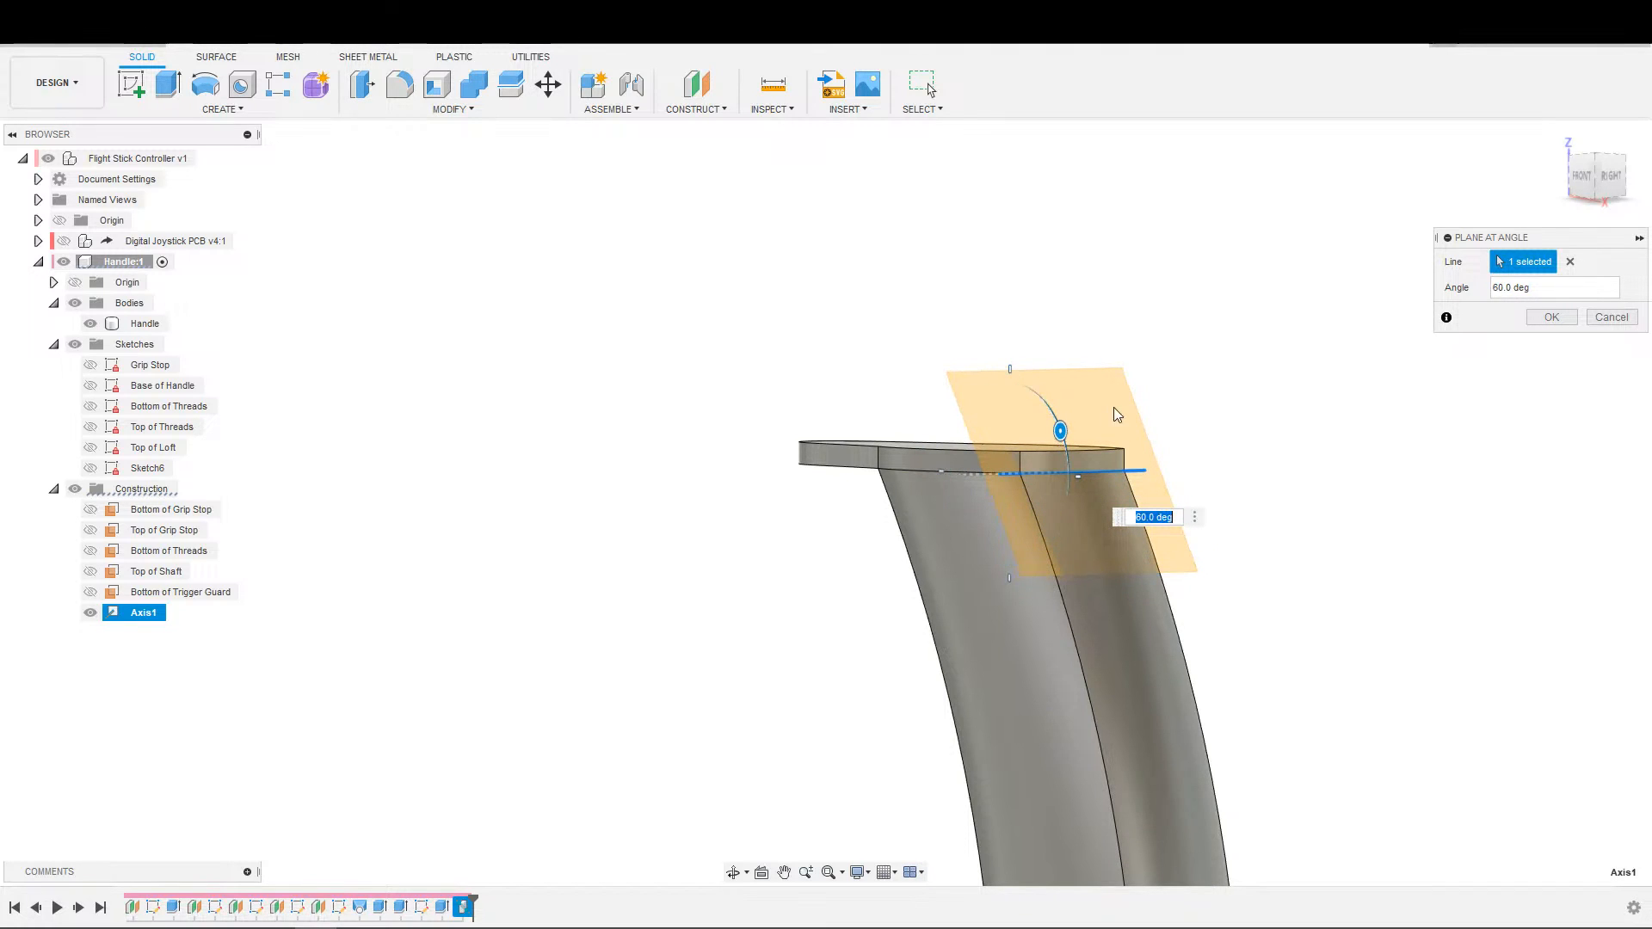
Examine from the front how the angled plane's preview lines up with the handle's curved rear edge.
scroll(1132, 738, "up", 3)
scroll(1273, 689, "down", 5)
middle_click_drag(1284, 683, 1282, 525, "shift")
middle_click_drag(796, 676, 1147, 576)
scroll(946, 630, "up", 3)
scroll(943, 634, "up", 3)
middle_click_drag(941, 634, 851, 765, "shift")
middle_click_drag(937, 679, 892, 832)
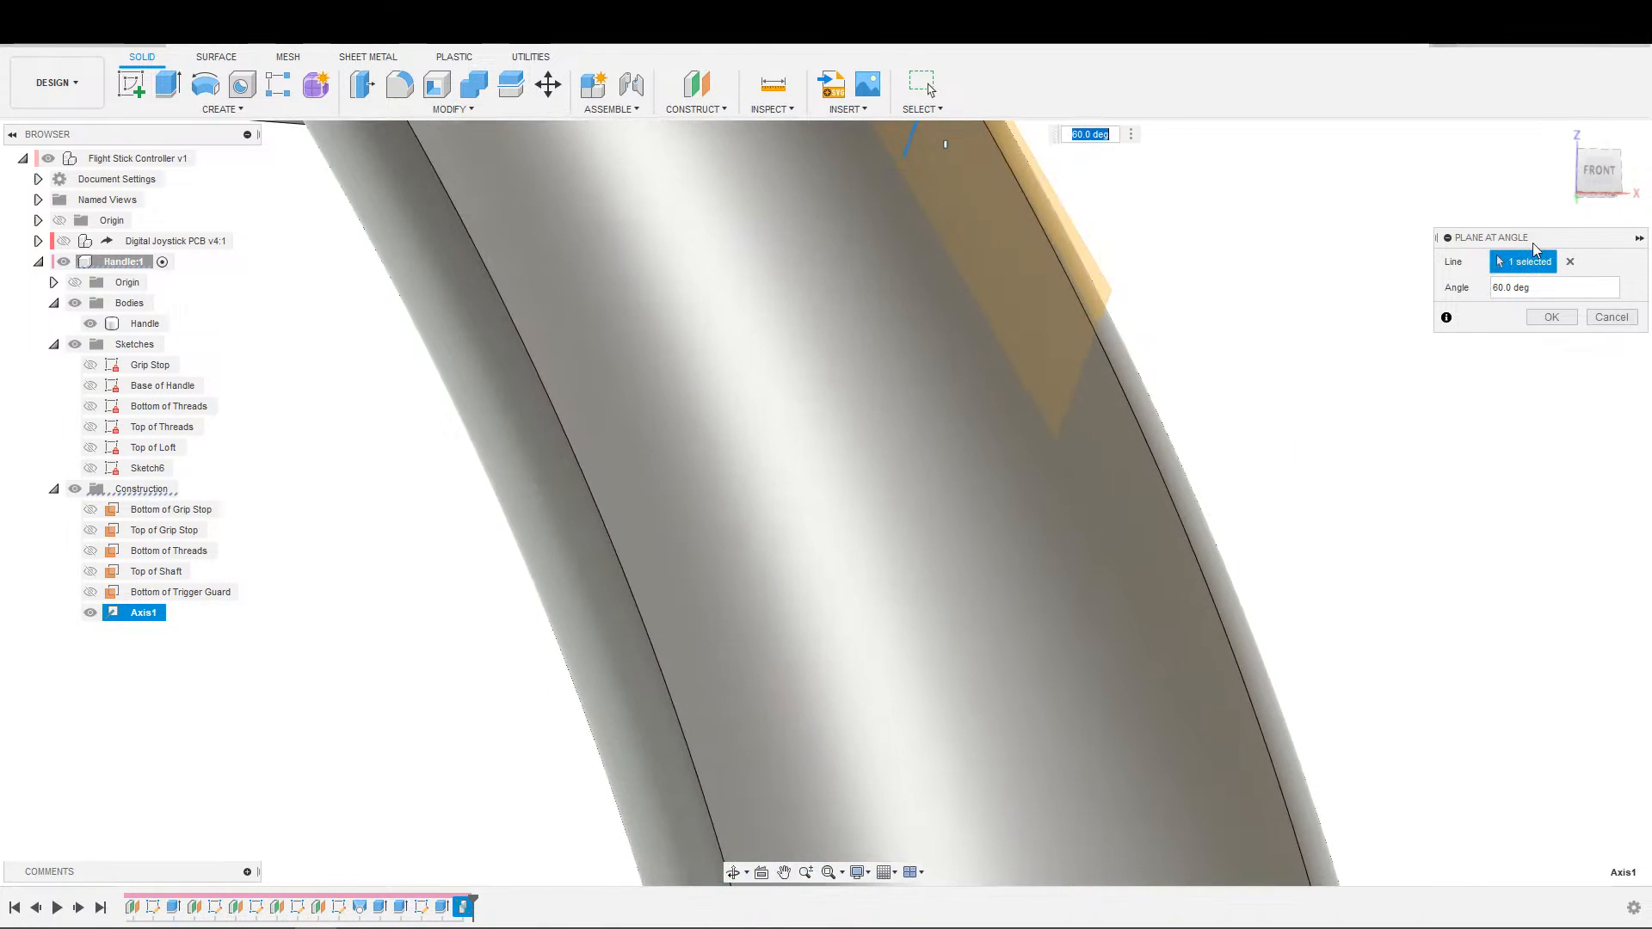
left_click(1593, 176)
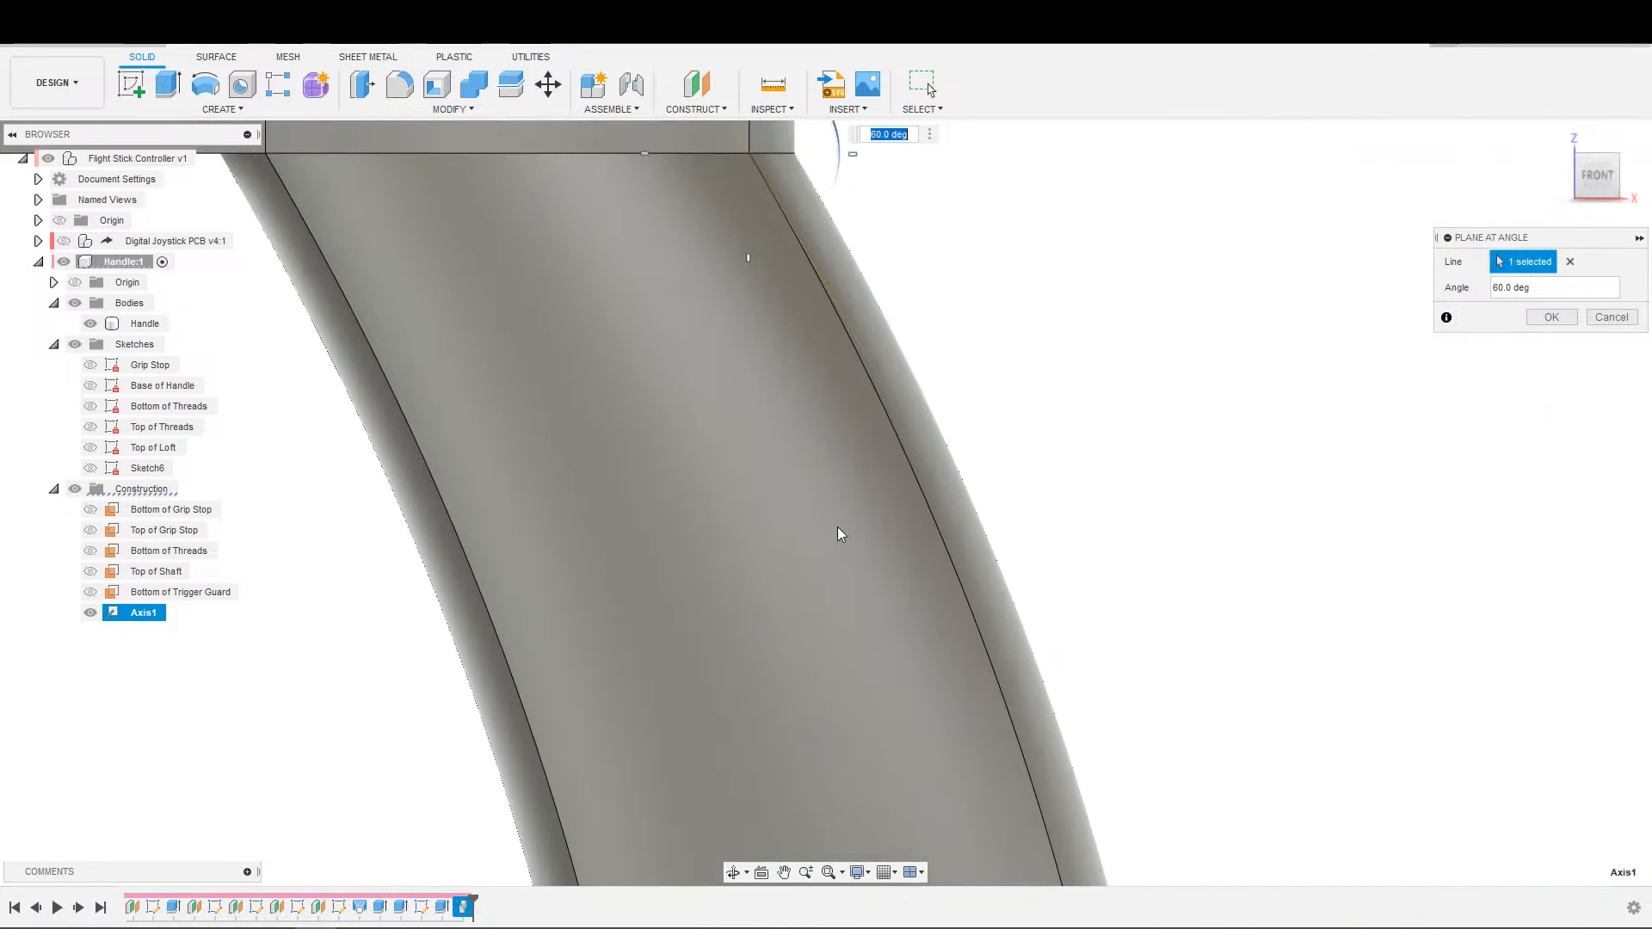
scroll(874, 671, "down", 5)
middle_click_drag(1044, 664, 1033, 519)
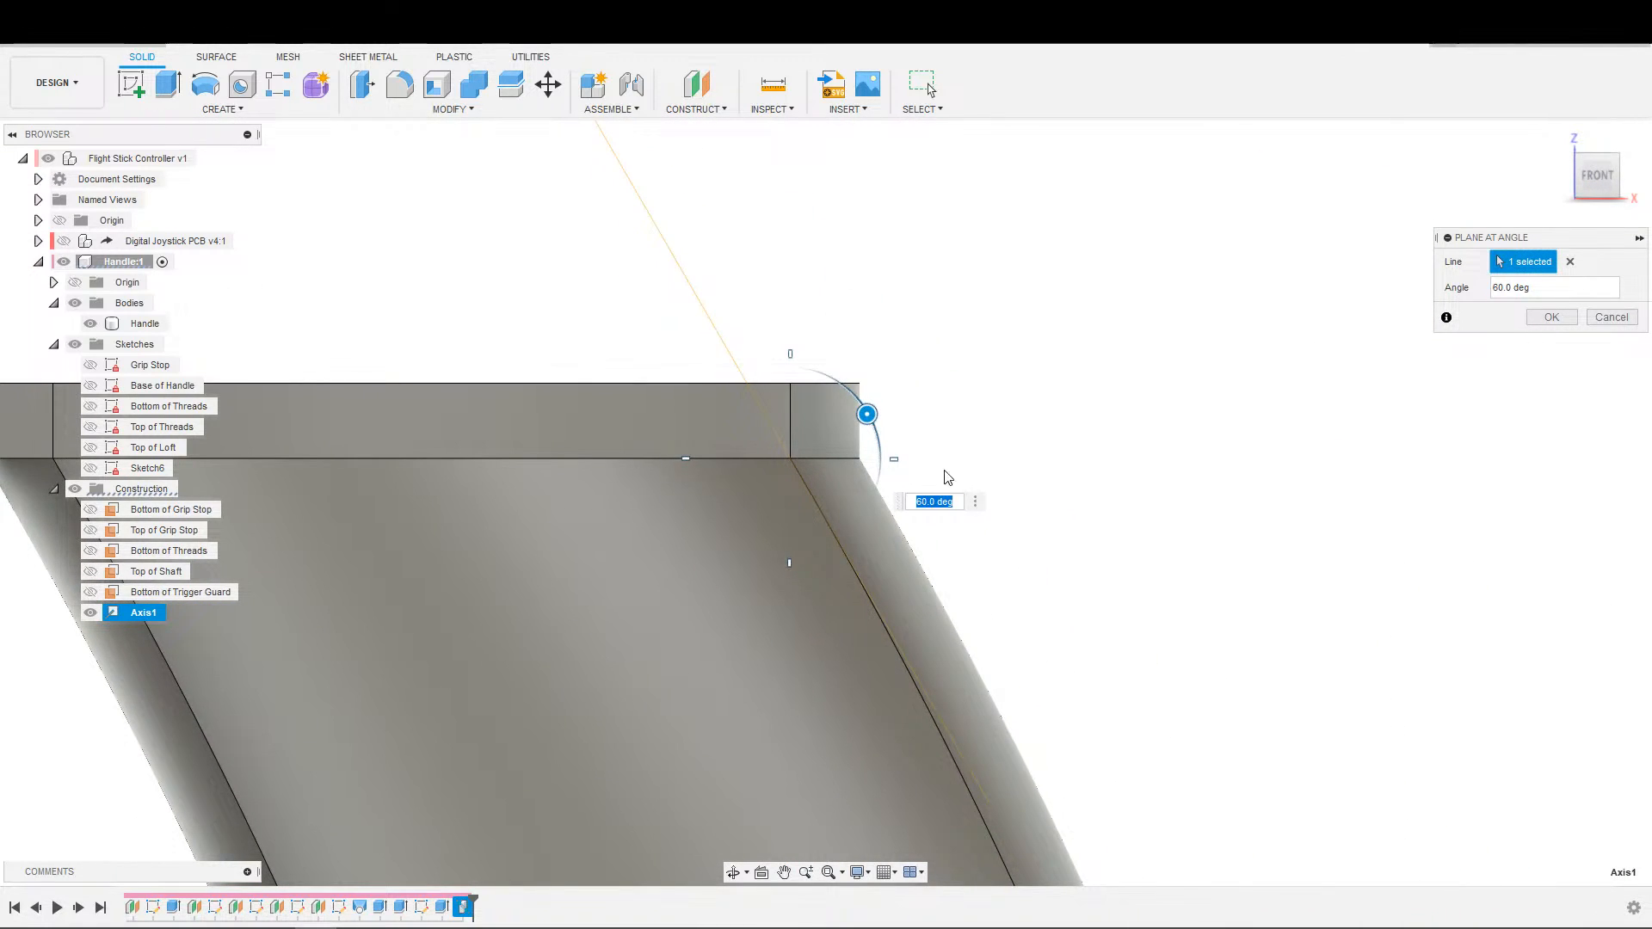
scroll(918, 482, "down", 1)
scroll(917, 482, "down", 1)
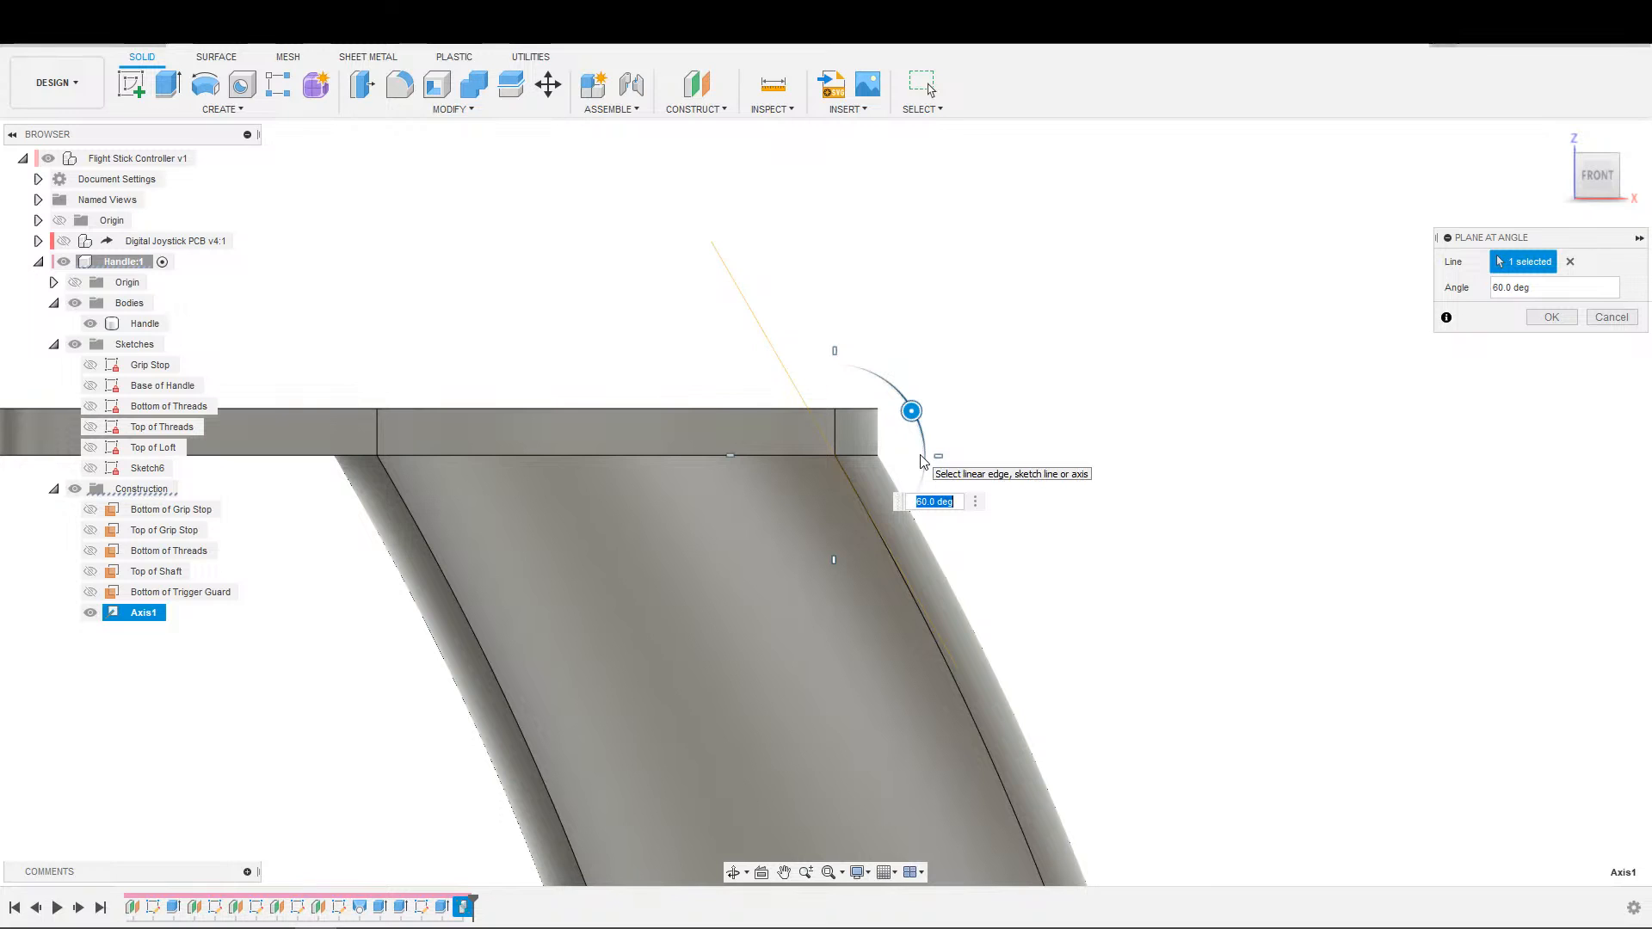
scroll(908, 443, "up", 2)
scroll(896, 440, "down", 1)
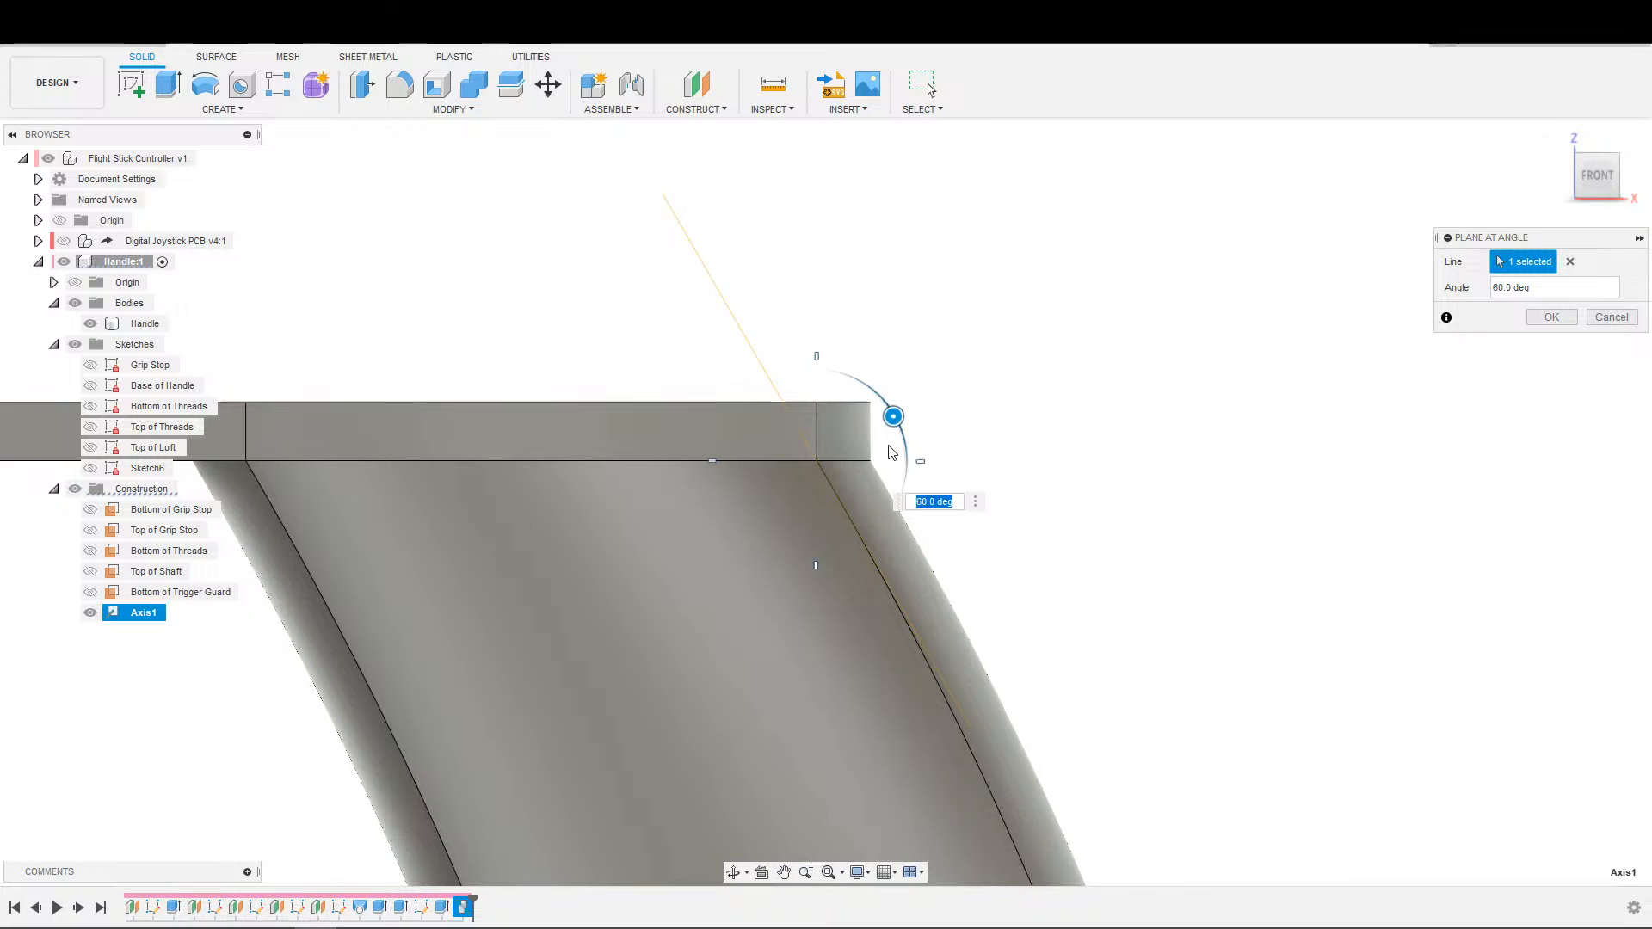
scroll(890, 467, "down", 1)
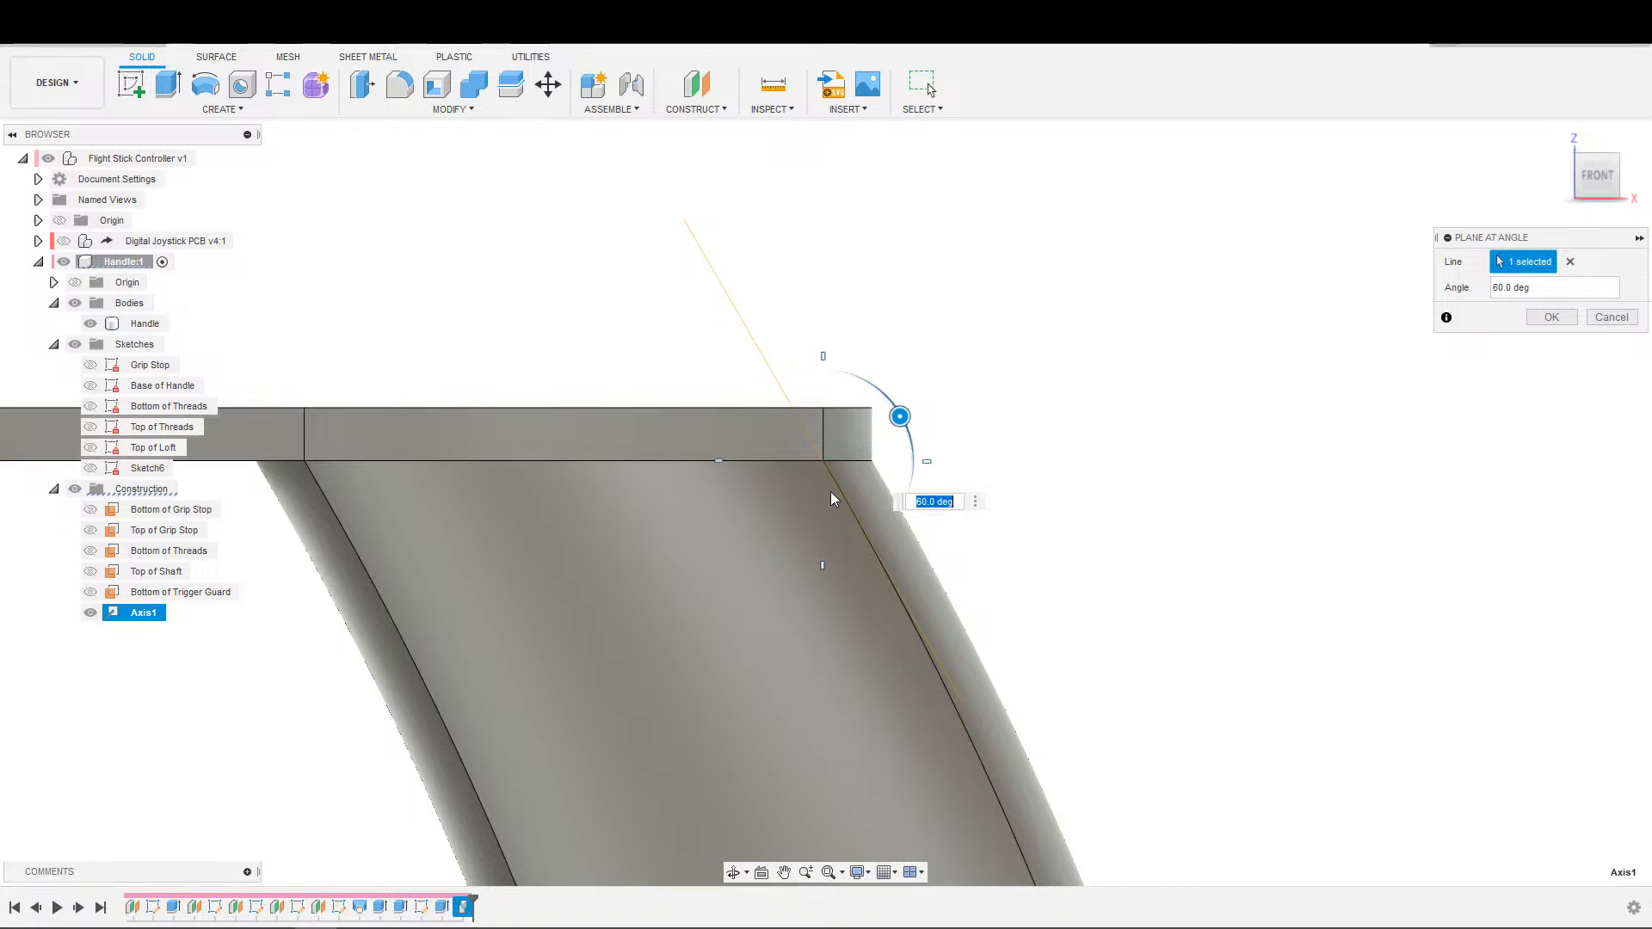
Cancel the angled plane and undo the construction axis at the rear of the trigger guard plate.
left_click(685, 112)
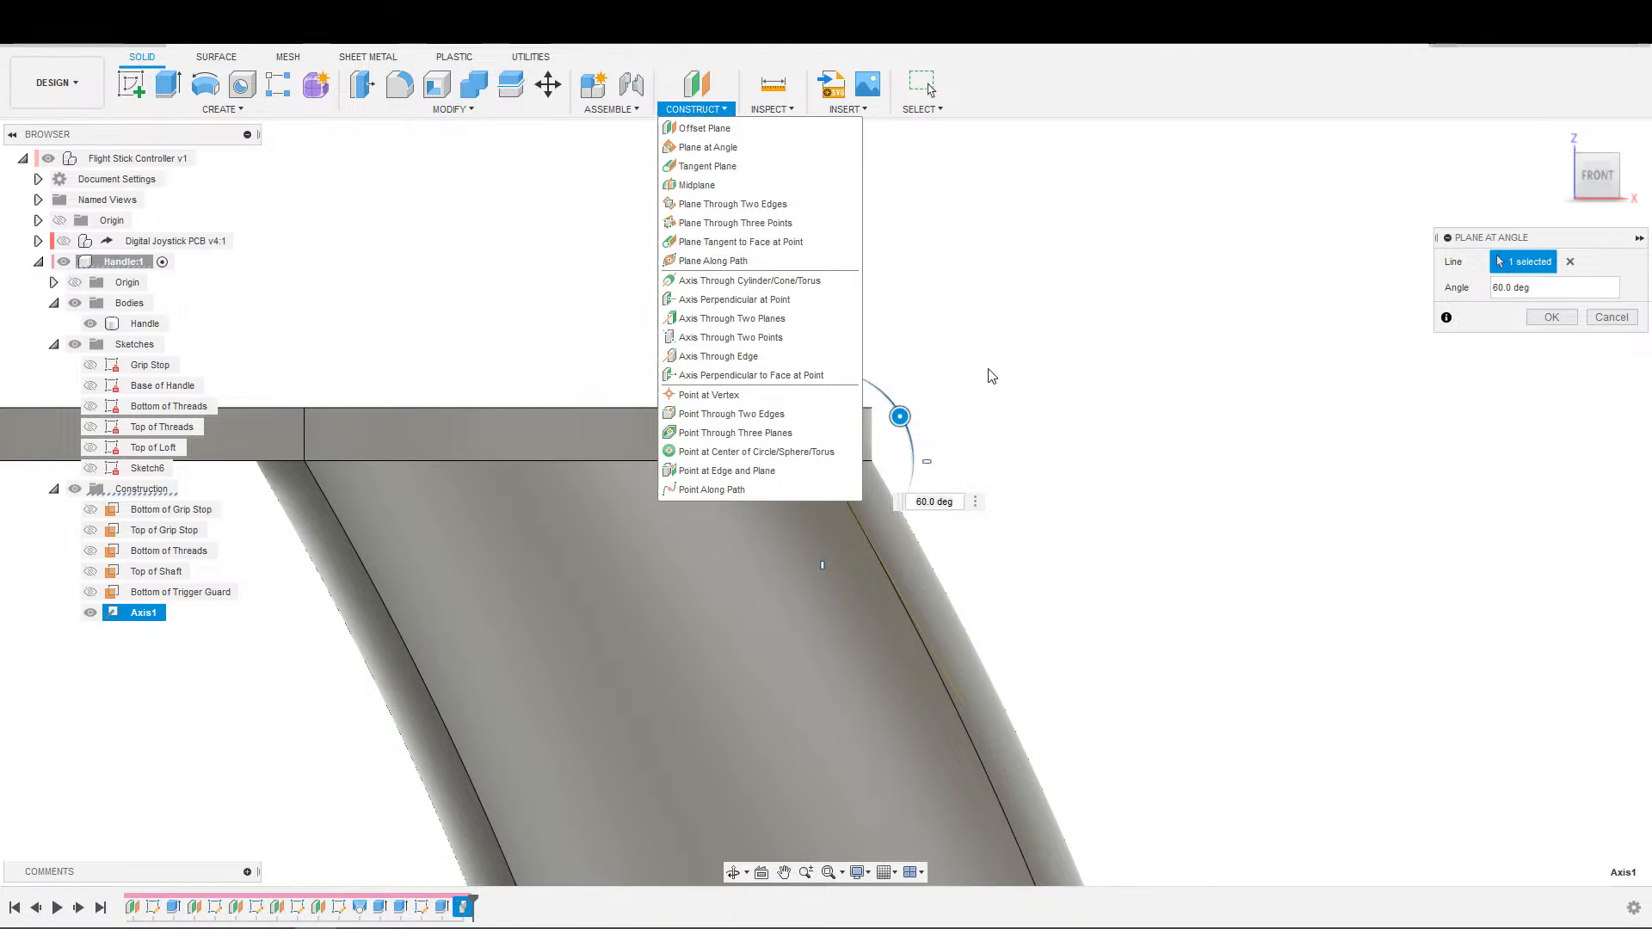
key("Escape")
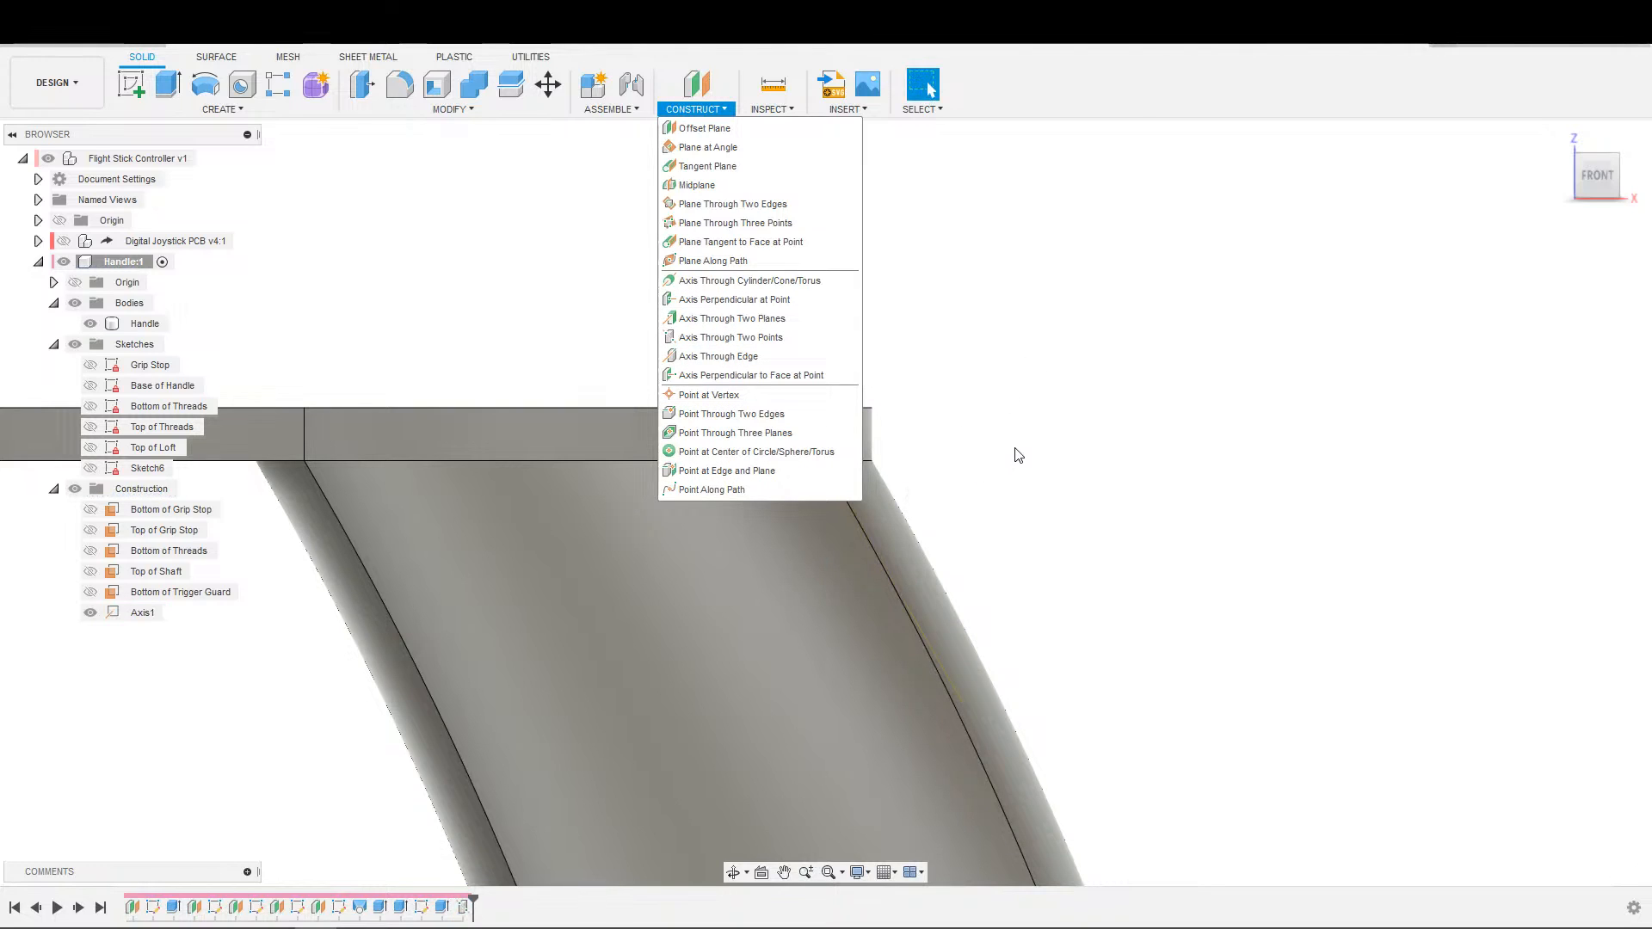
left_click(1009, 420)
middle_click_drag(1061, 457, 879, 525, "shift")
scroll(1119, 404, "down", 1)
middle_click_drag(1119, 405, 1015, 542)
scroll(1016, 456, "up", 2)
middle_click_drag(1021, 382, 923, 476)
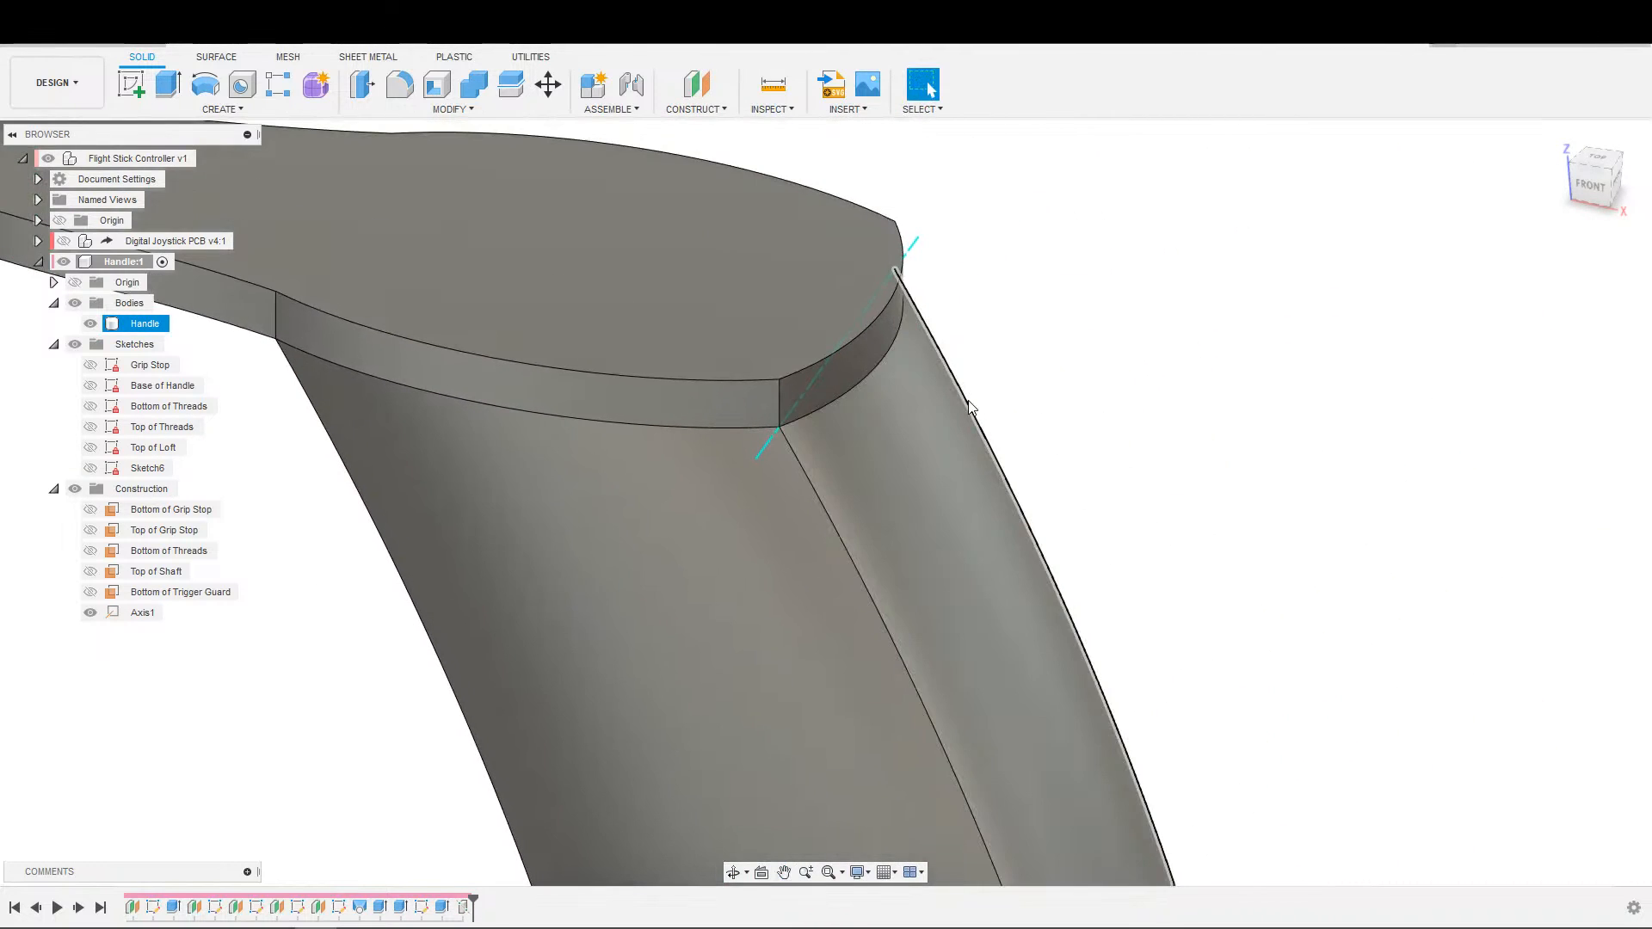
key("ctrl+z")
middle_click_drag(1105, 311, 1009, 446)
scroll(1058, 417, "down", 1)
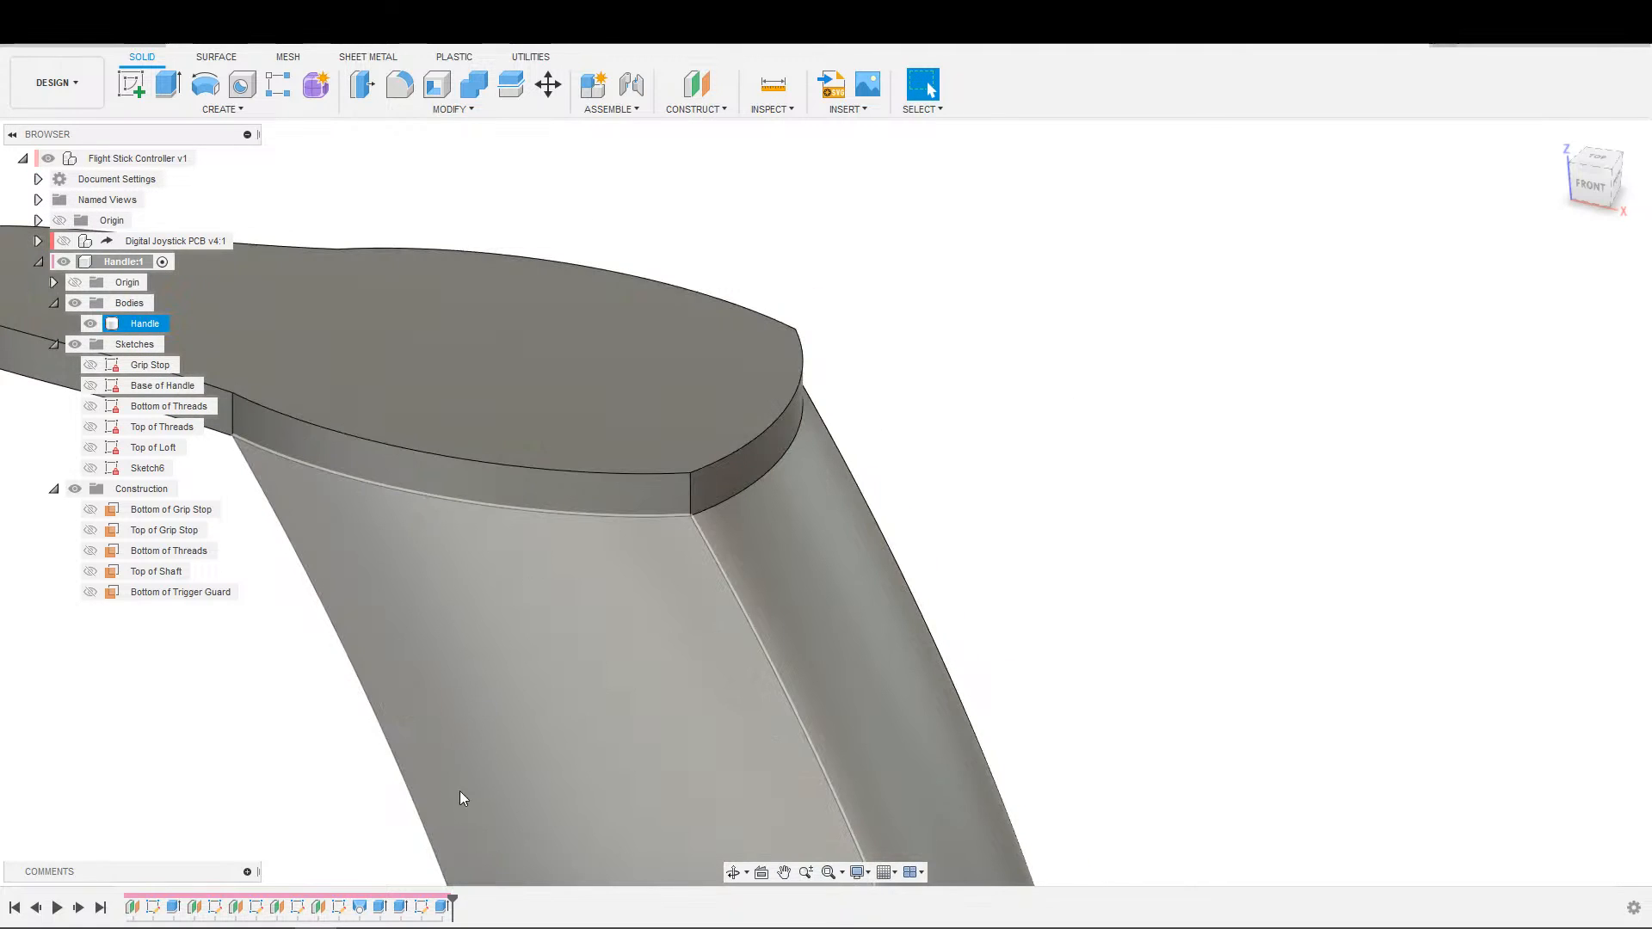
Start a new horizontal sketch above the handle, viewed from the top.
left_click(424, 907)
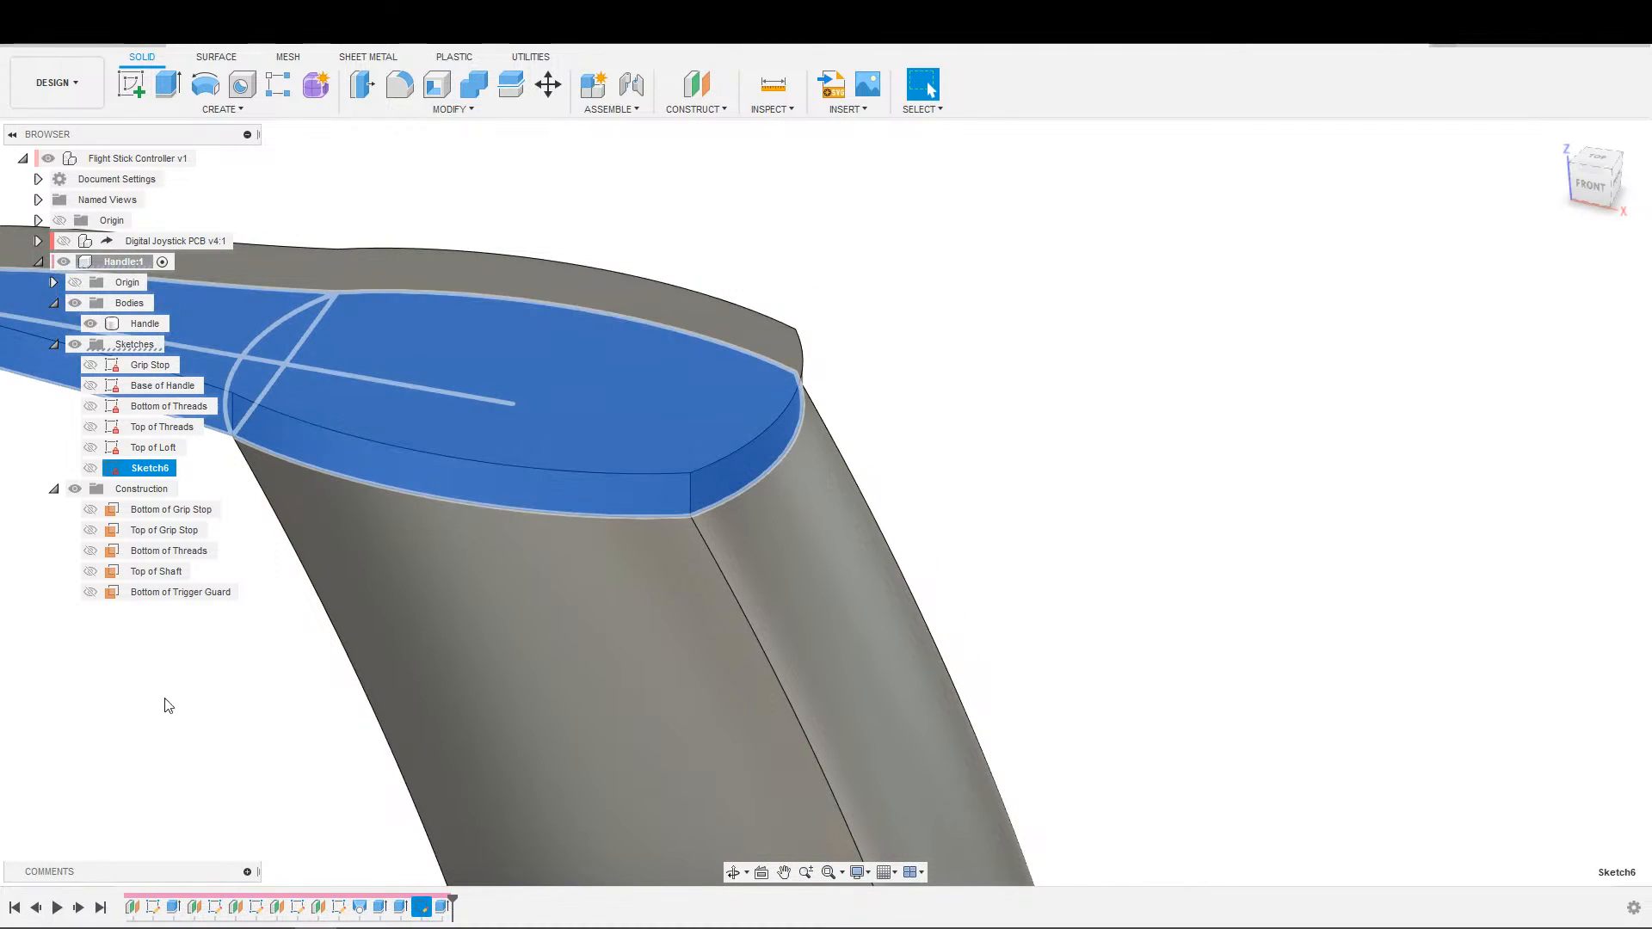
left_click(157, 615)
left_click(168, 572)
double_click(170, 574)
scroll(770, 565, "down", 4)
middle_click_drag(858, 570, 895, 478)
scroll(929, 471, "down", 3)
scroll(930, 474, "down", 1)
key("s")
left_click(1091, 528)
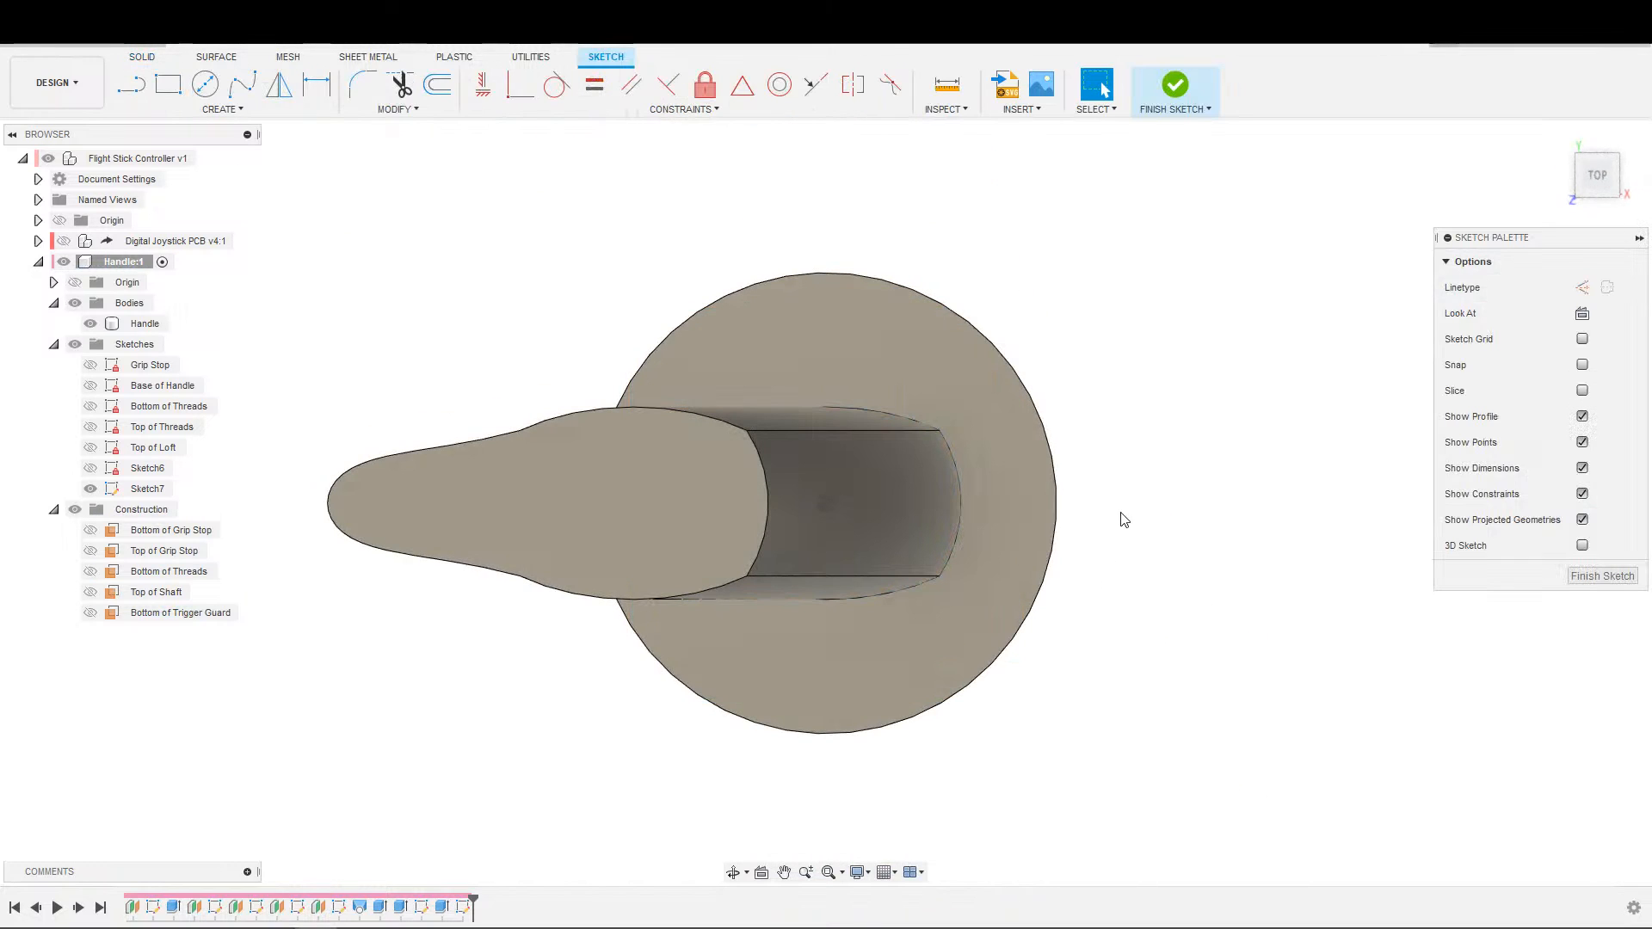
Undo the new horizontal sketch and restore the extrusion of the trigger guard plate.
key("ctrl+z")
key("ctrl+z")
key("ctrl+z")
key("s")
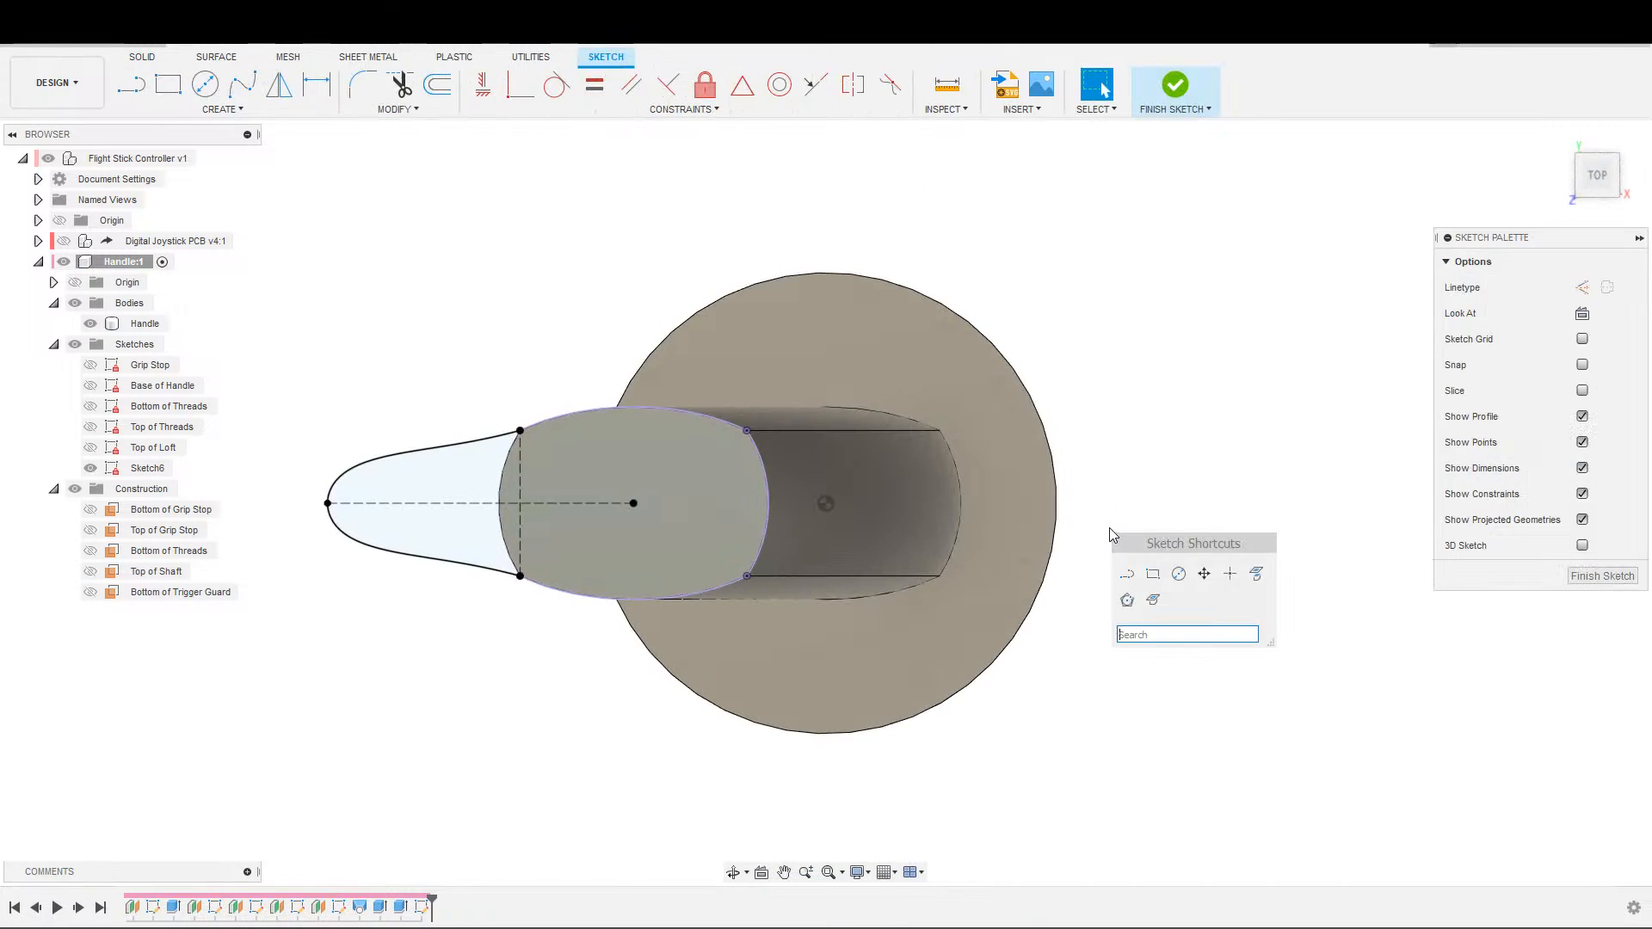
left_click(142, 47)
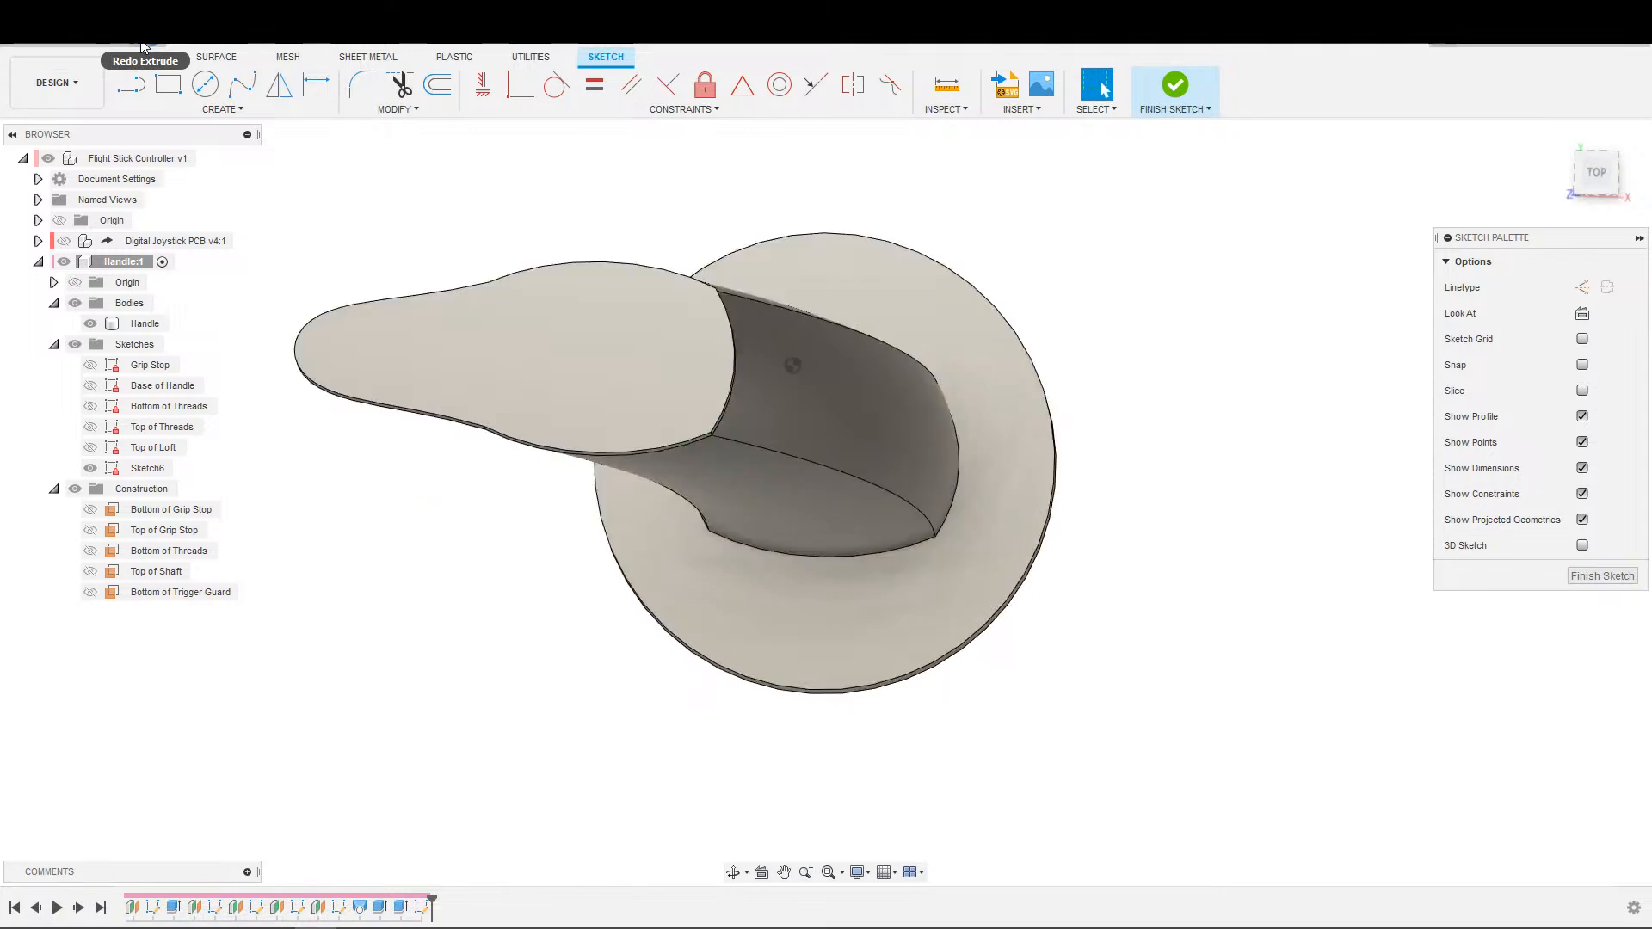
left_click(142, 47)
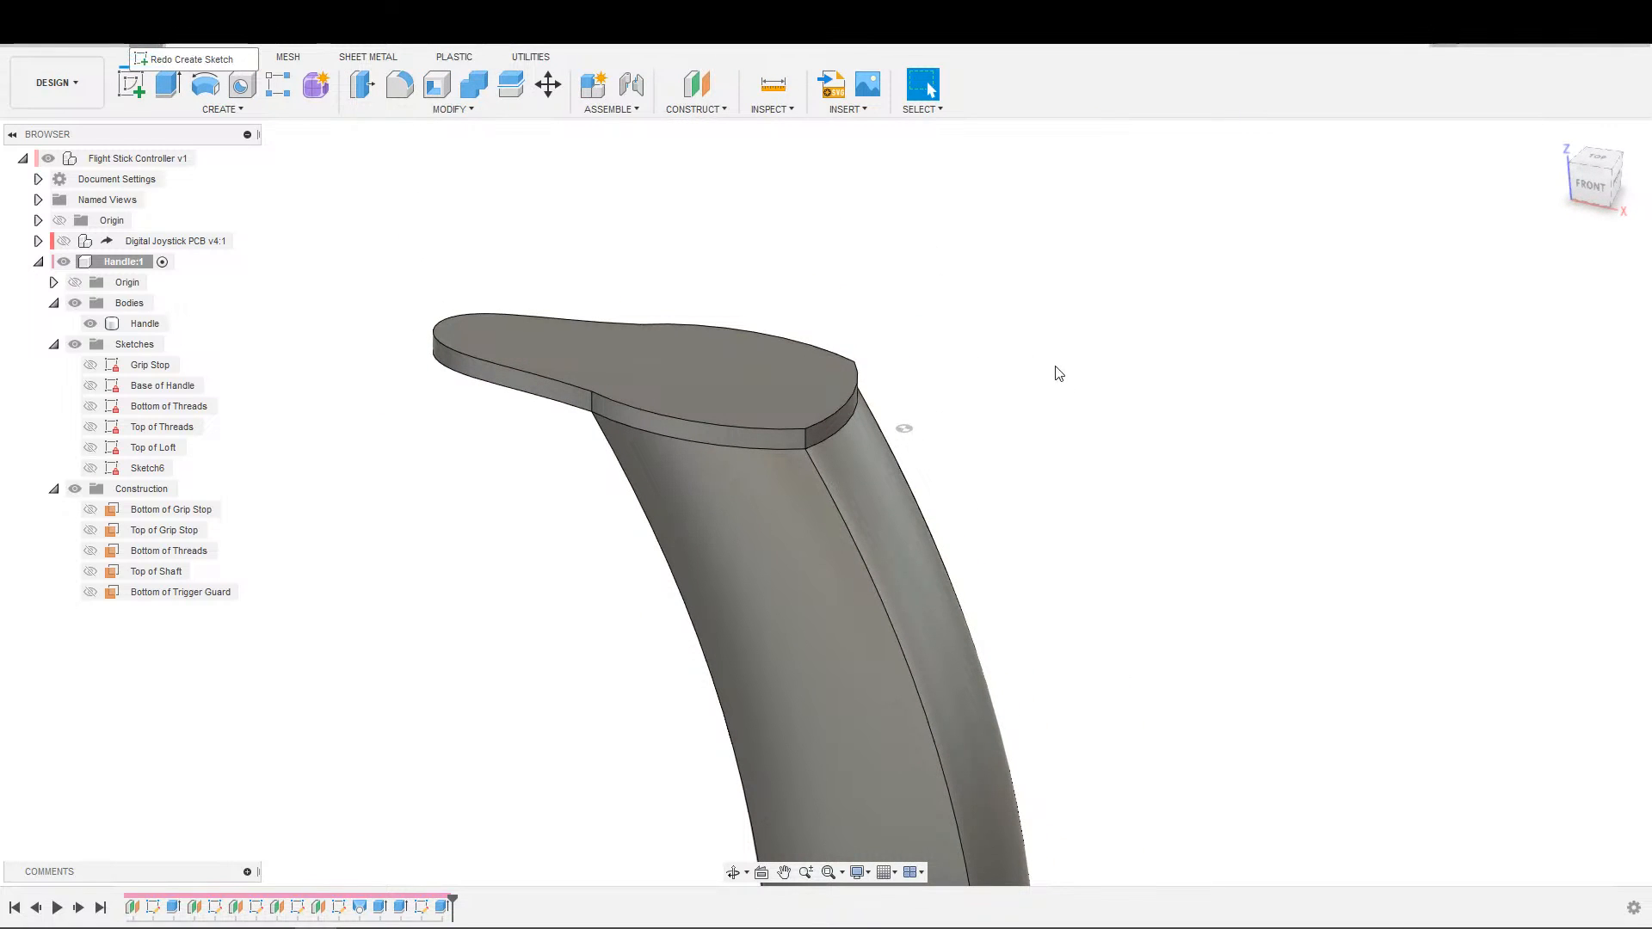
Start a sketch on the vertical front origin plane running through the handle.
scroll(1088, 399, "down", 2)
scroll(1153, 361, "down", 2)
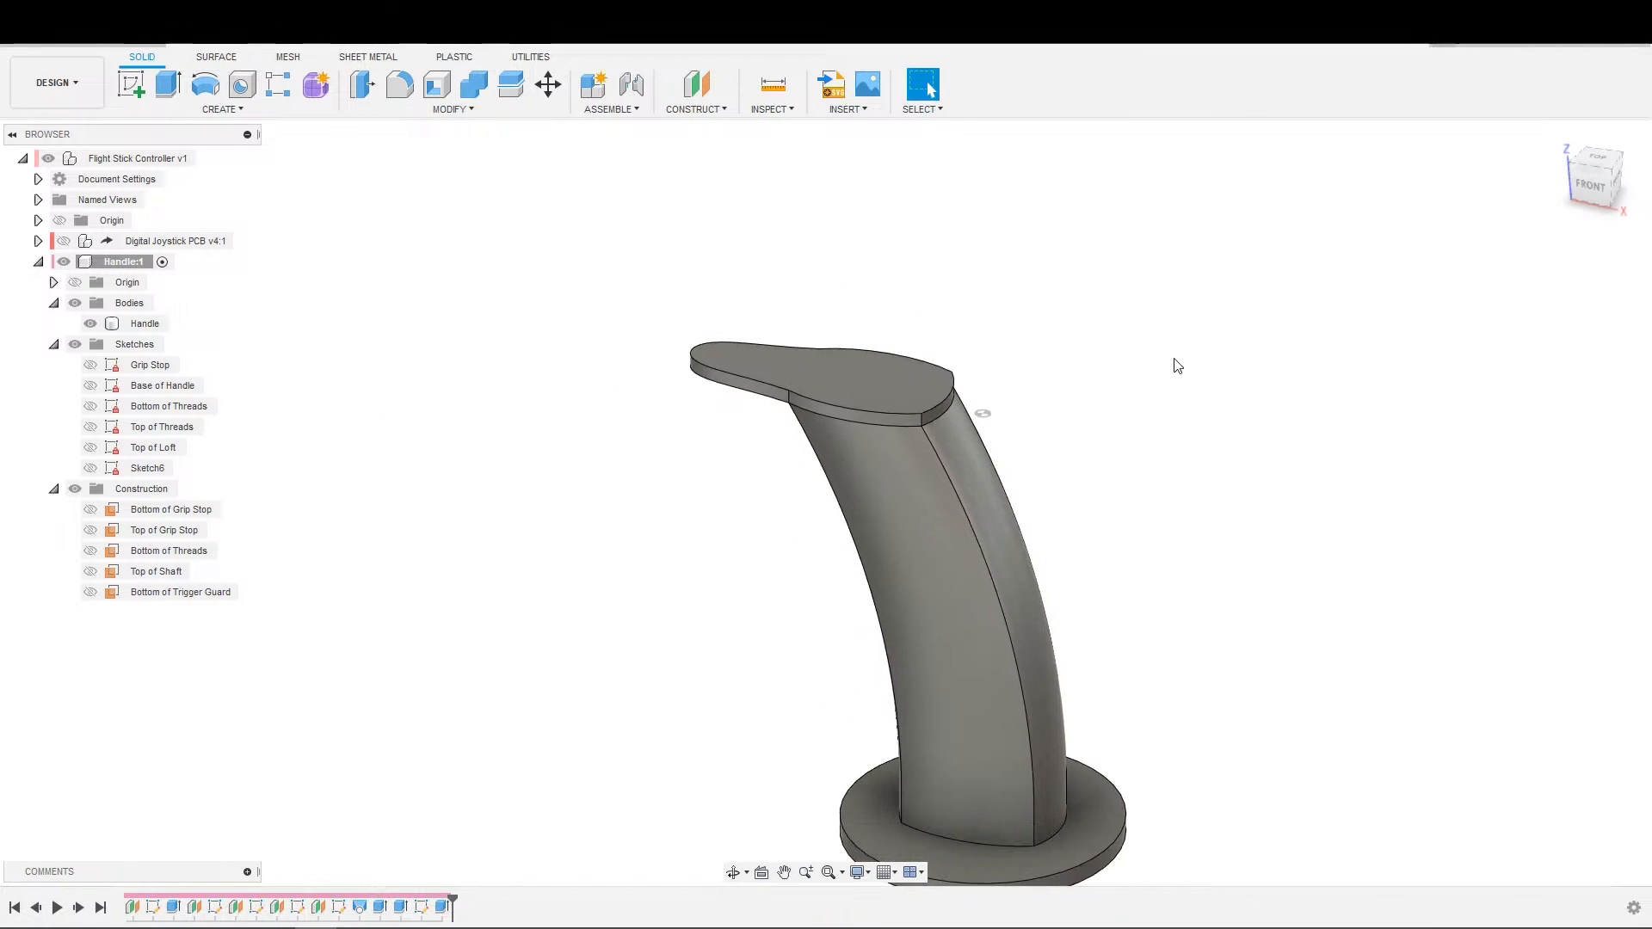
middle_click_drag(1173, 361, 1062, 339)
key("s")
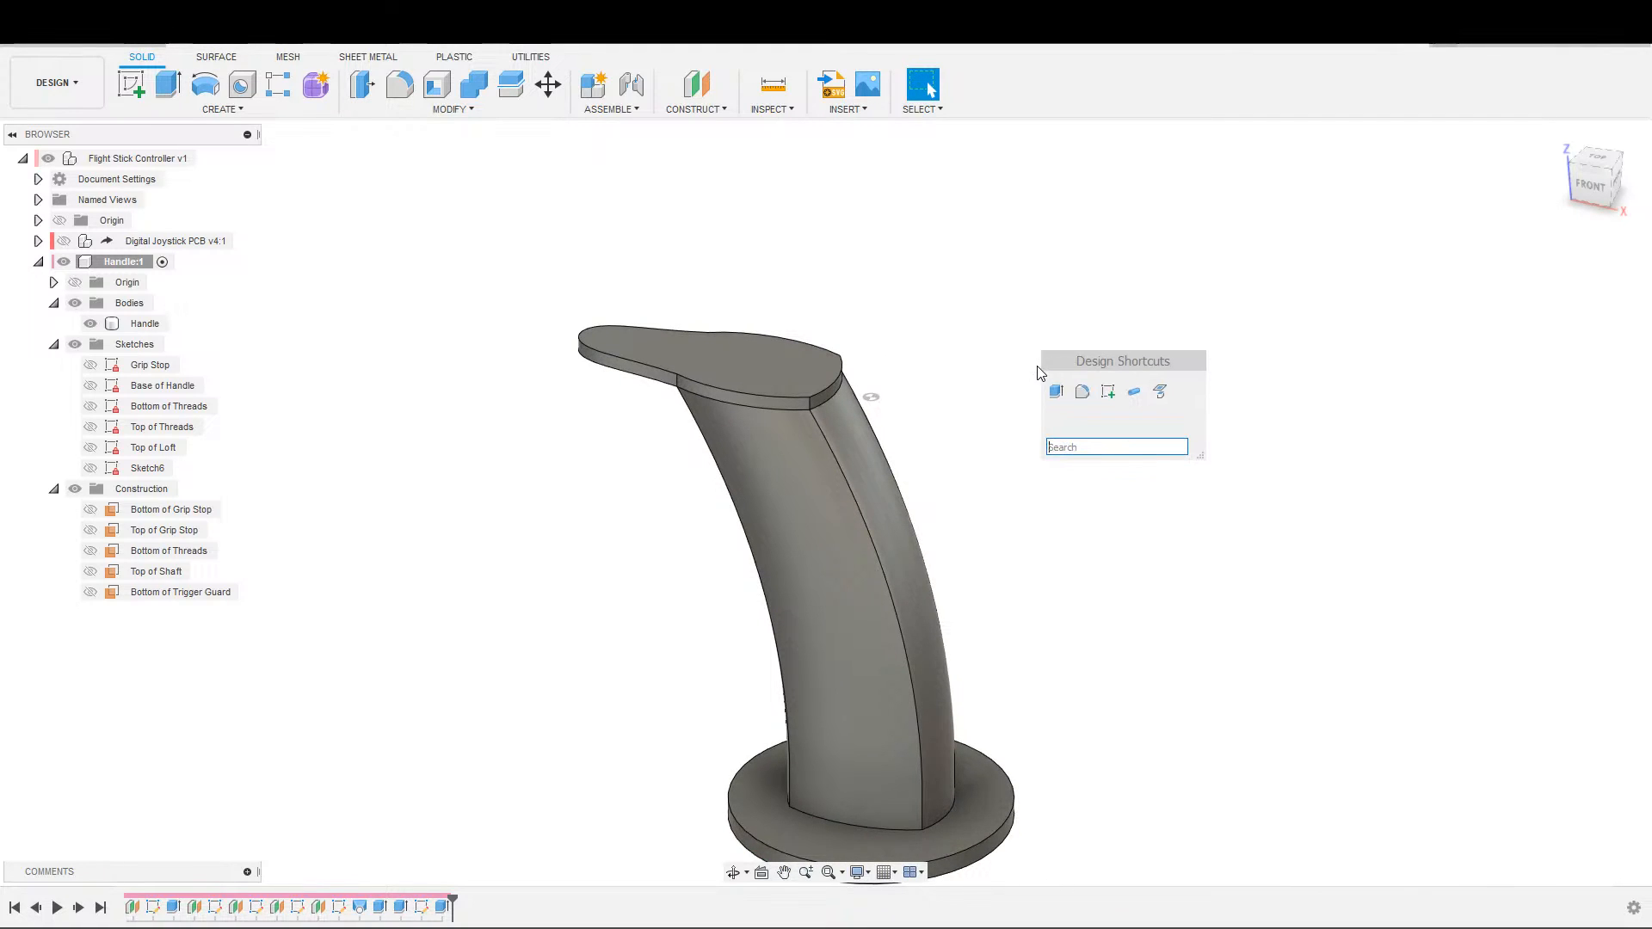
left_click(1110, 398)
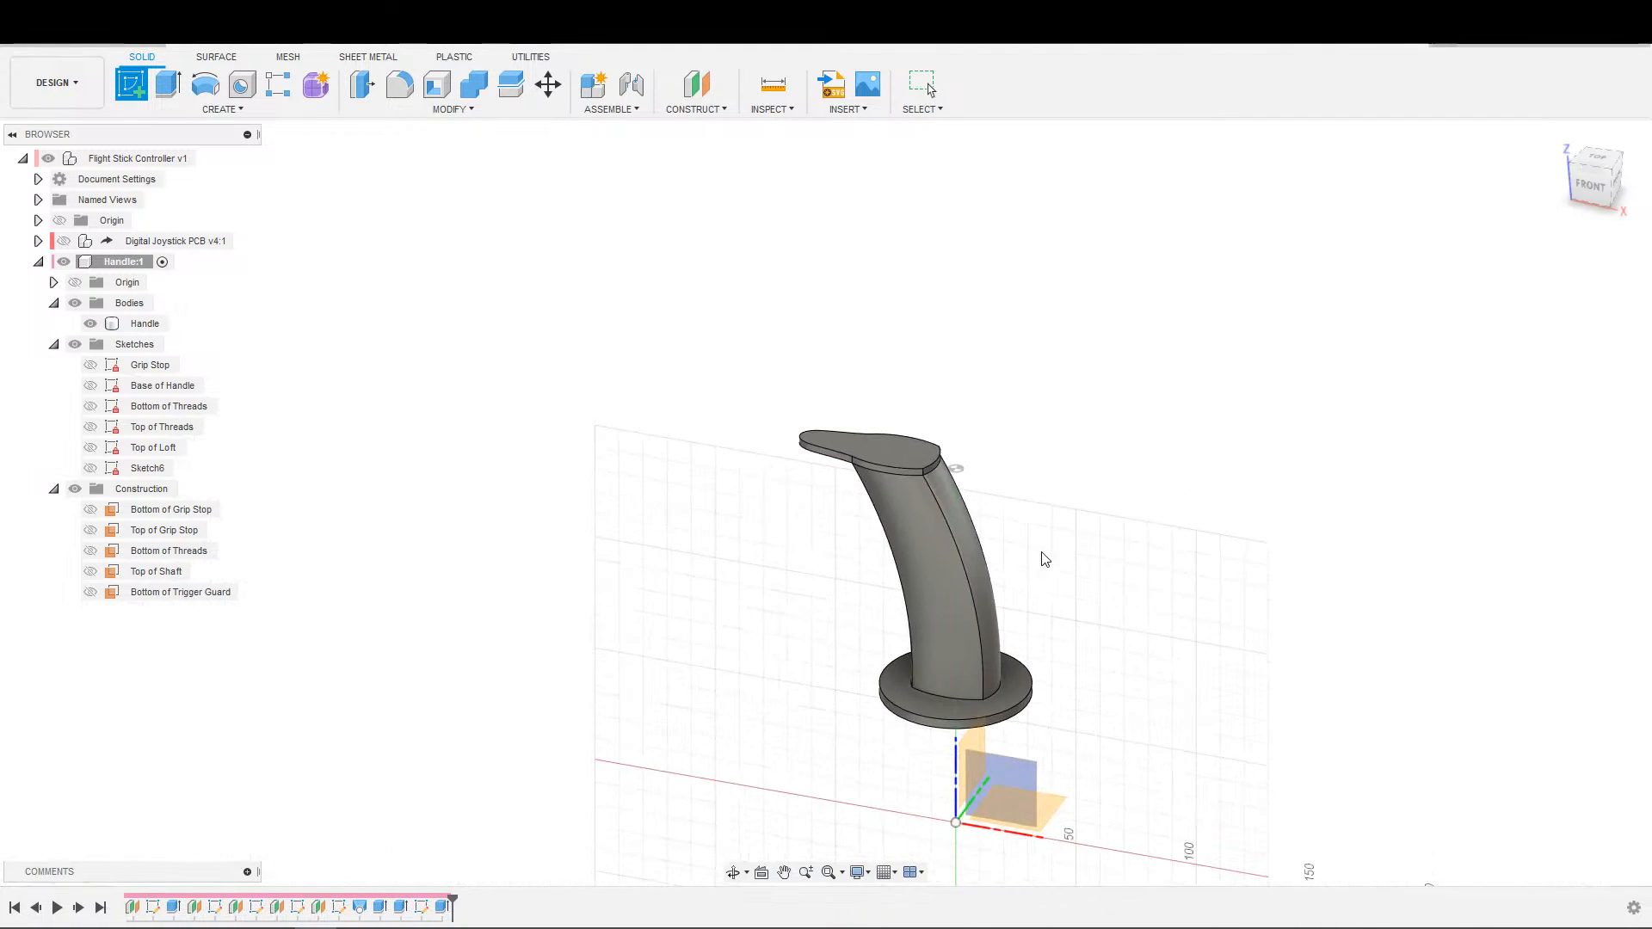
middle_click_drag(901, 362, 898, 708)
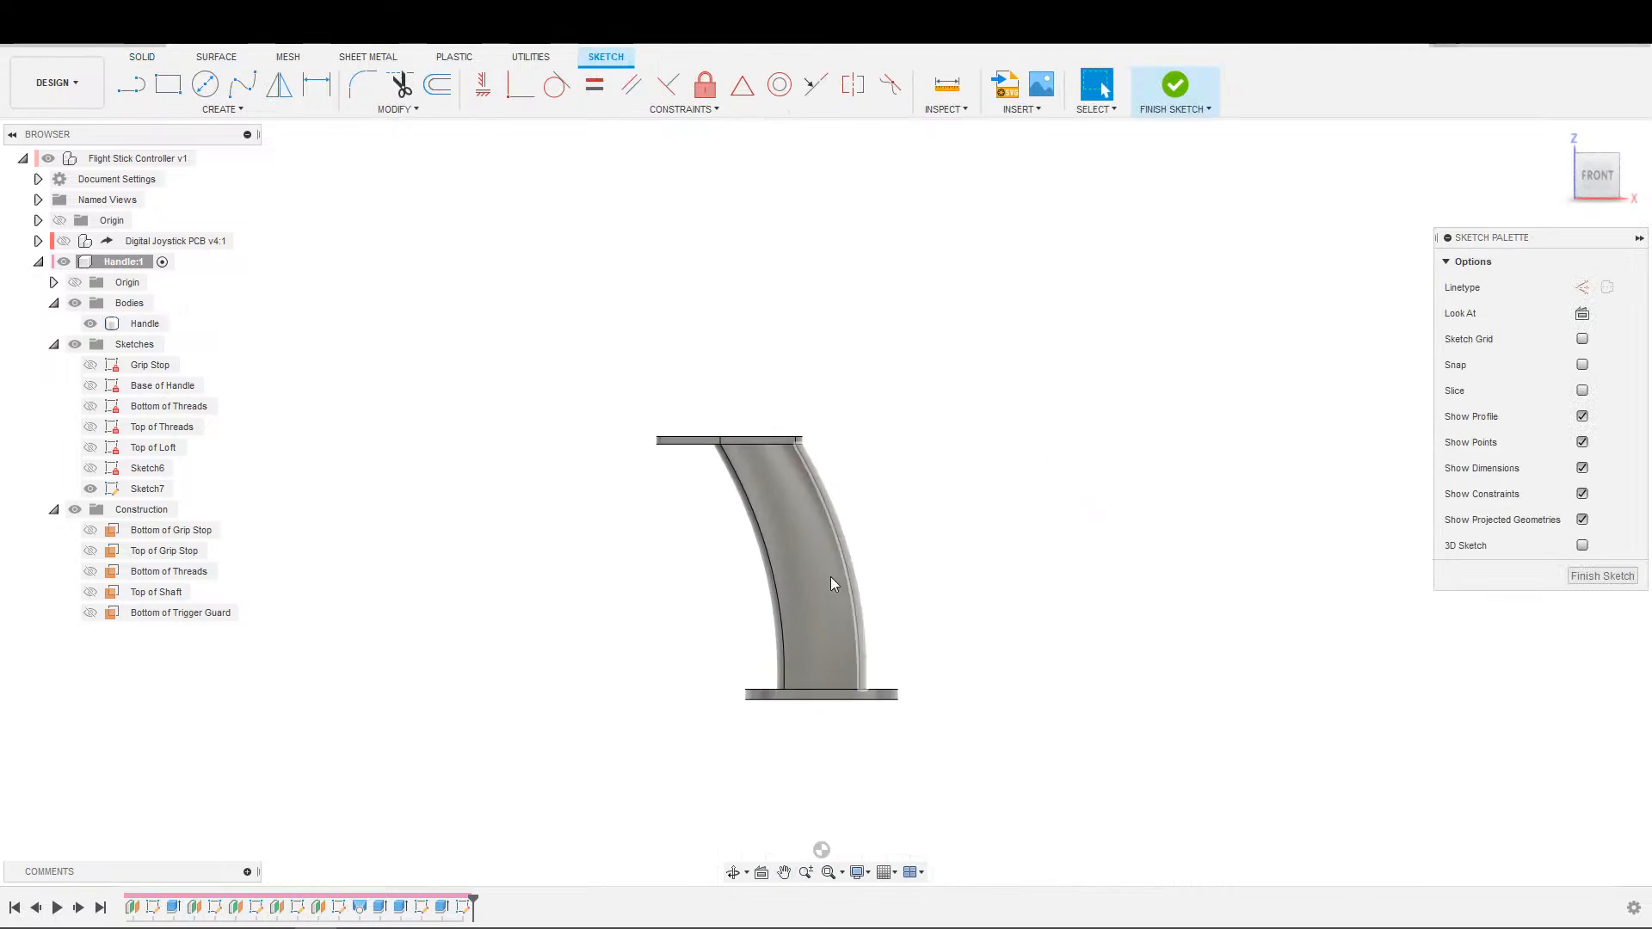
scroll(827, 378, "up", 6)
Intersect the Handle body with the sketch plane, keeping the projection link, to bring its side outline into the sketch.
key("s")
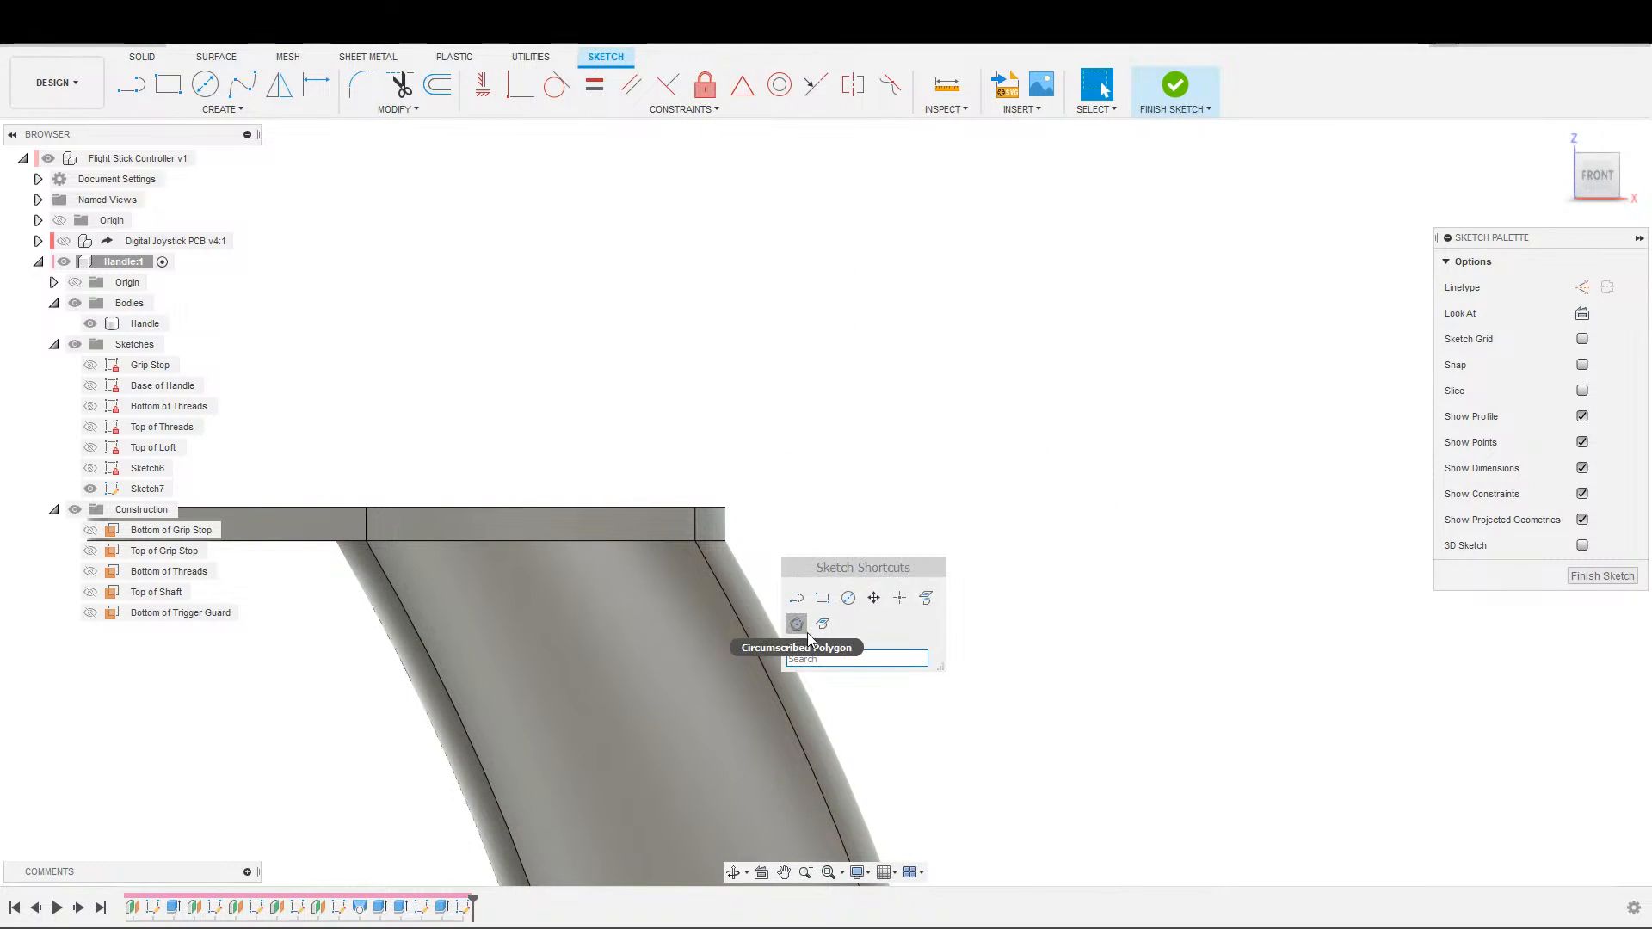
left_click(823, 623)
left_click(726, 566)
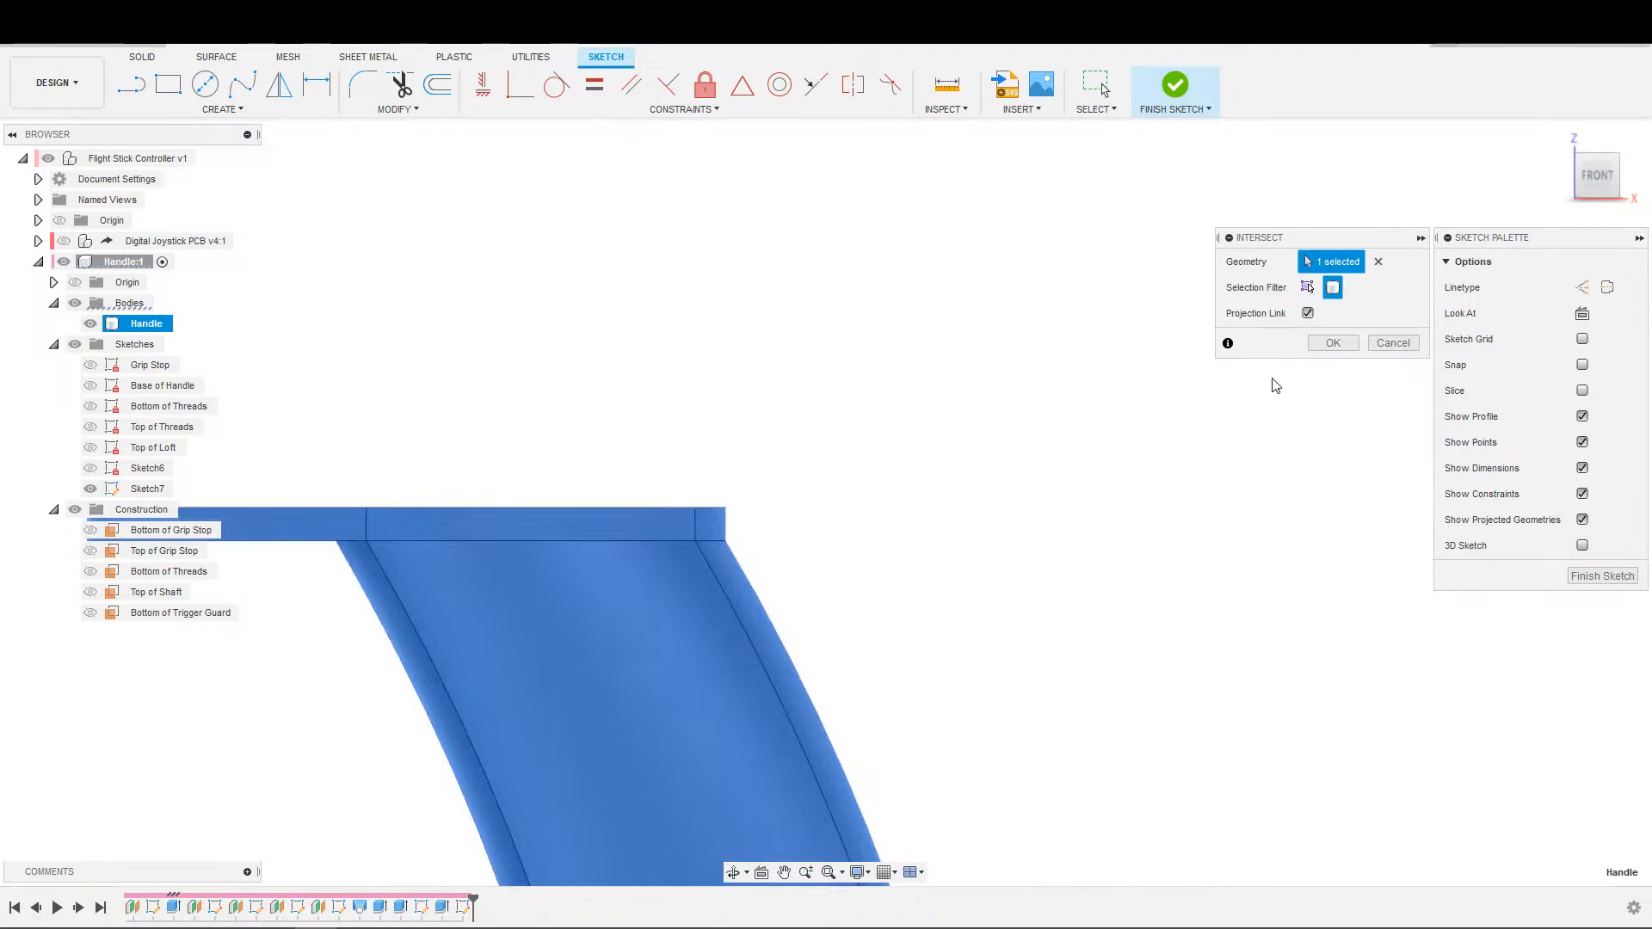
left_click(1333, 345)
middle_click_drag(848, 575, 1029, 550)
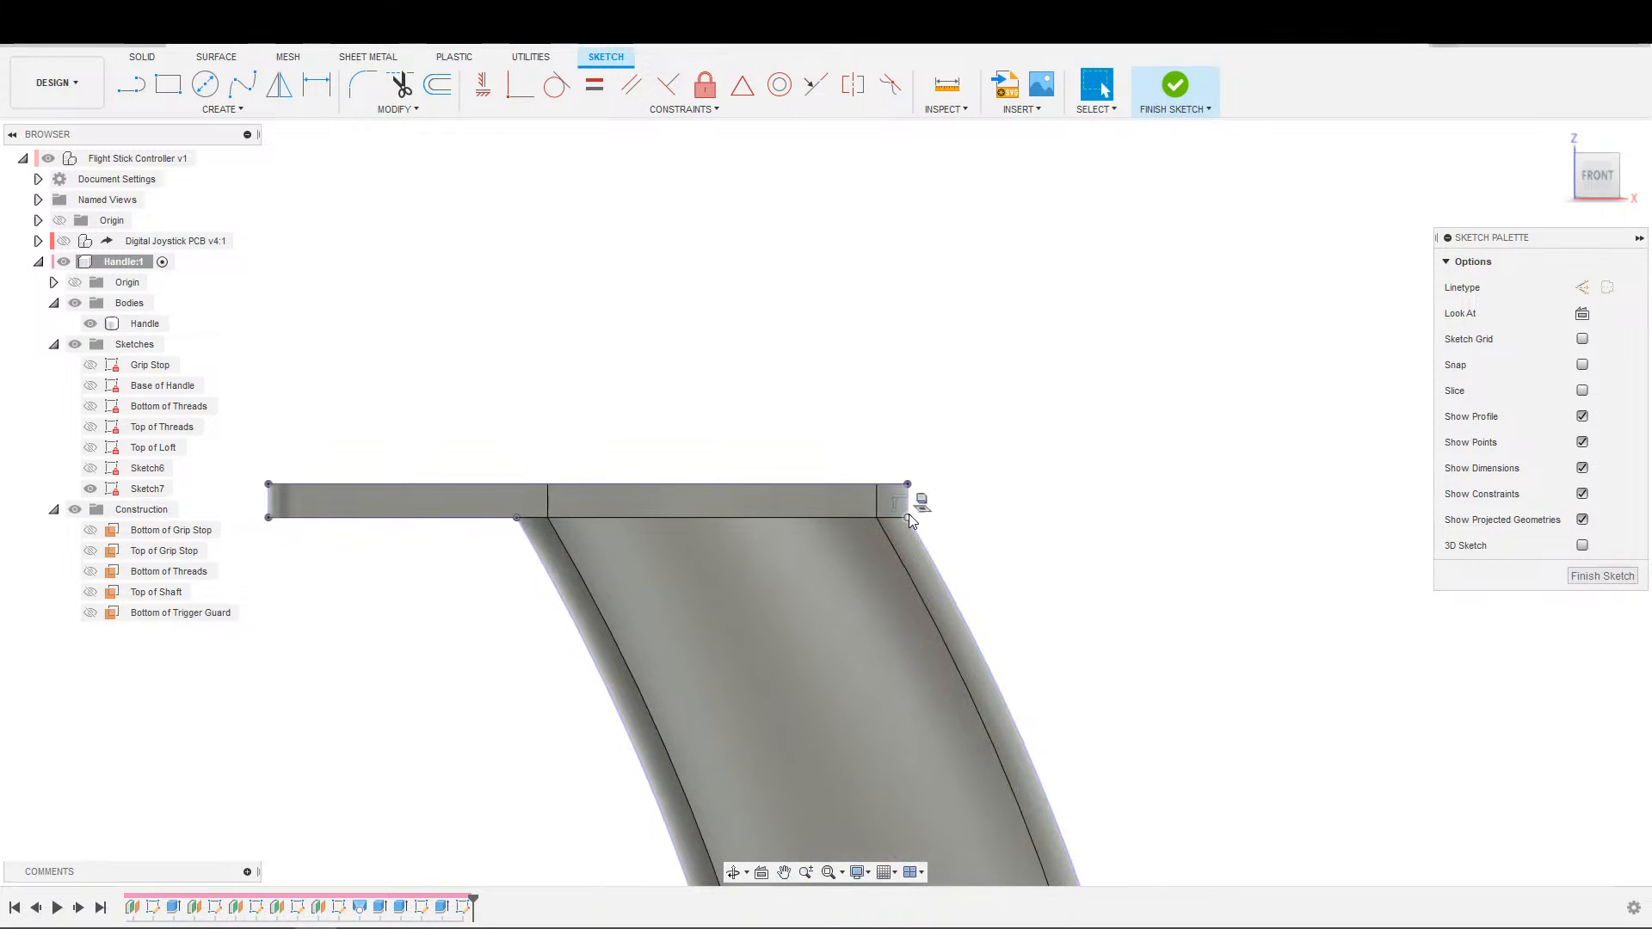
Draw a slanted line about 27 mm long across the plate's rear upper corner and try constraining it tangent to the handle's rear outline.
scroll(956, 520, "down", 3)
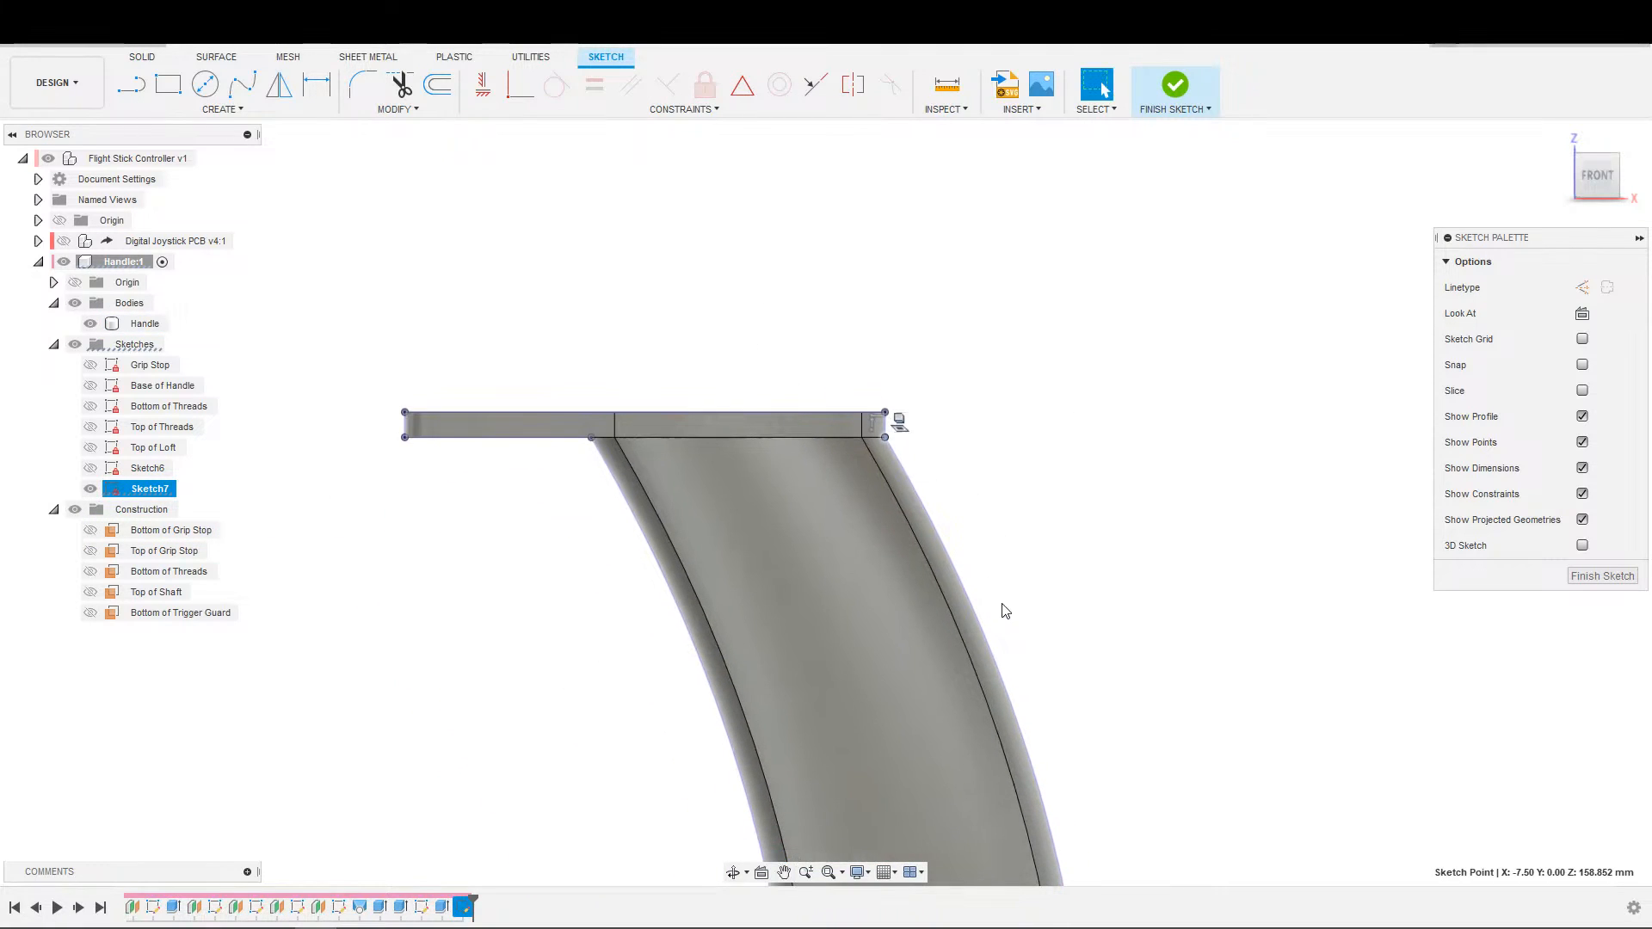
key("s")
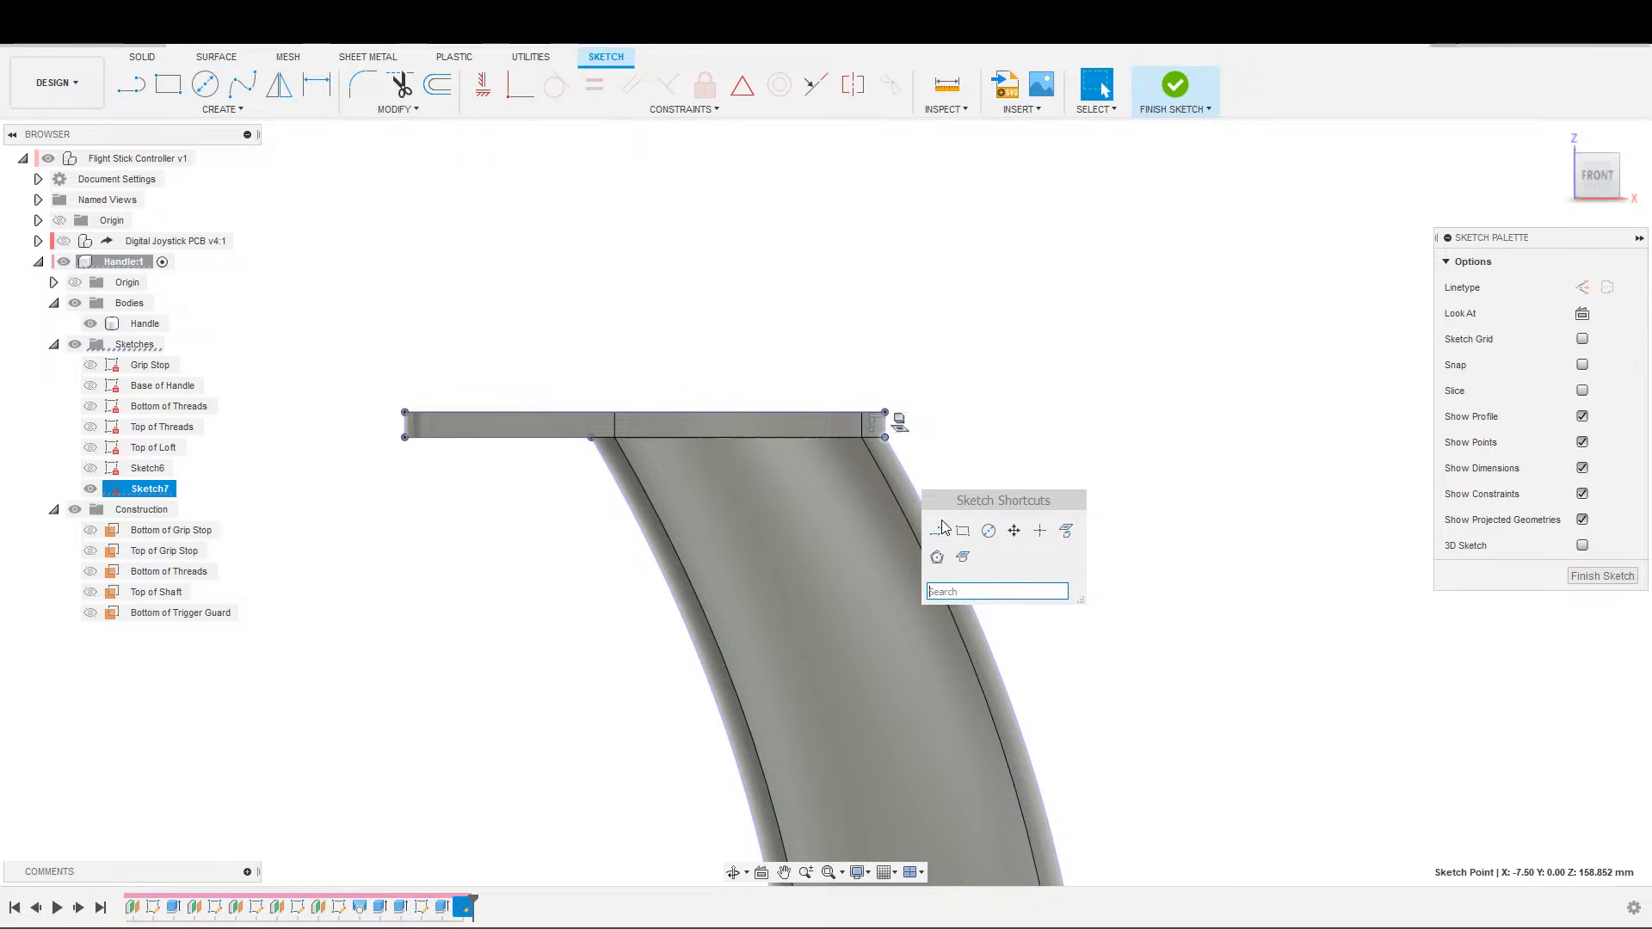
key("Escape")
key("l")
left_click(789, 304)
left_click(940, 471)
key("Escape")
left_click(925, 456)
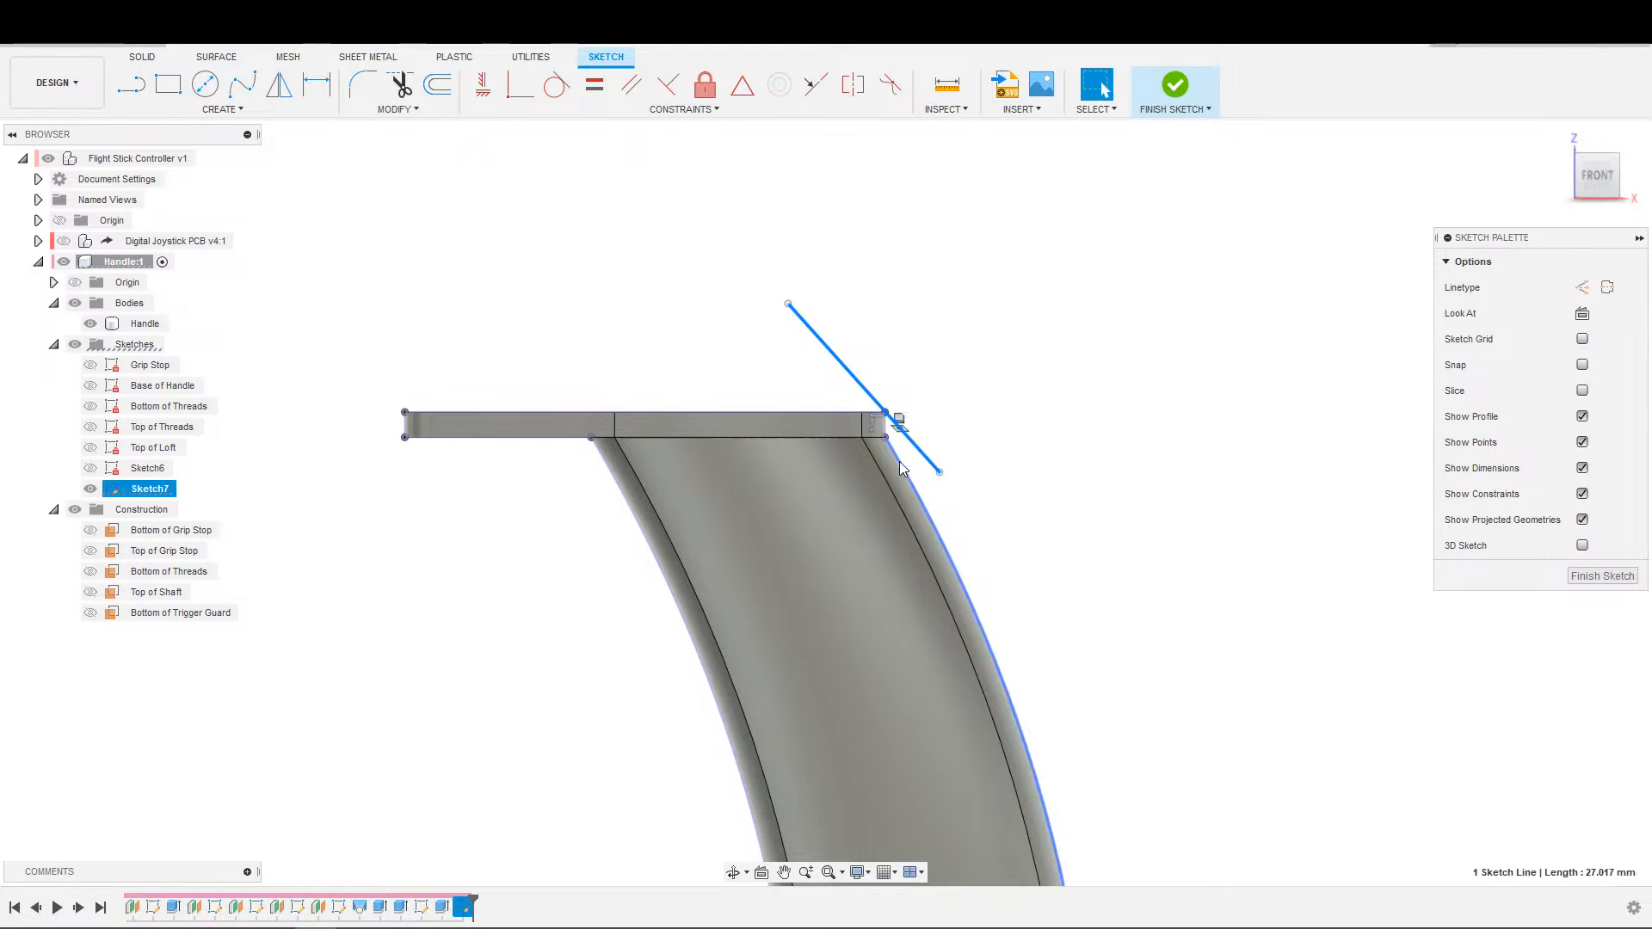
left_click(559, 88)
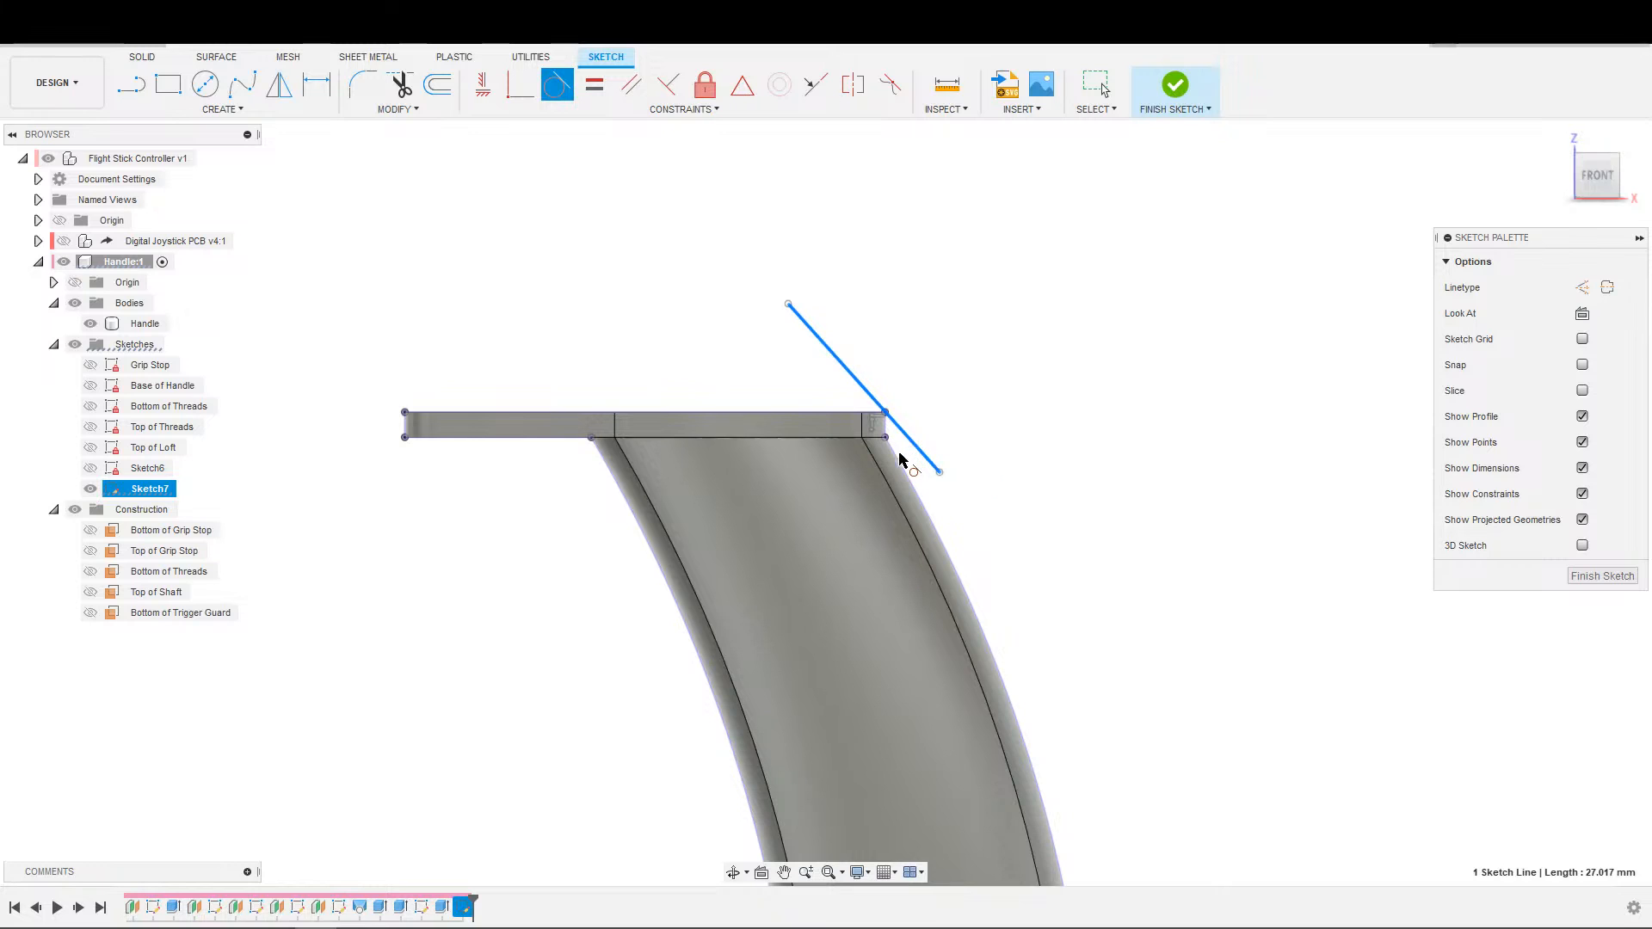
key("Escape")
Place a sketch point on the handle's rear outline just below the trigger guard plate.
scroll(914, 506, "up", 5)
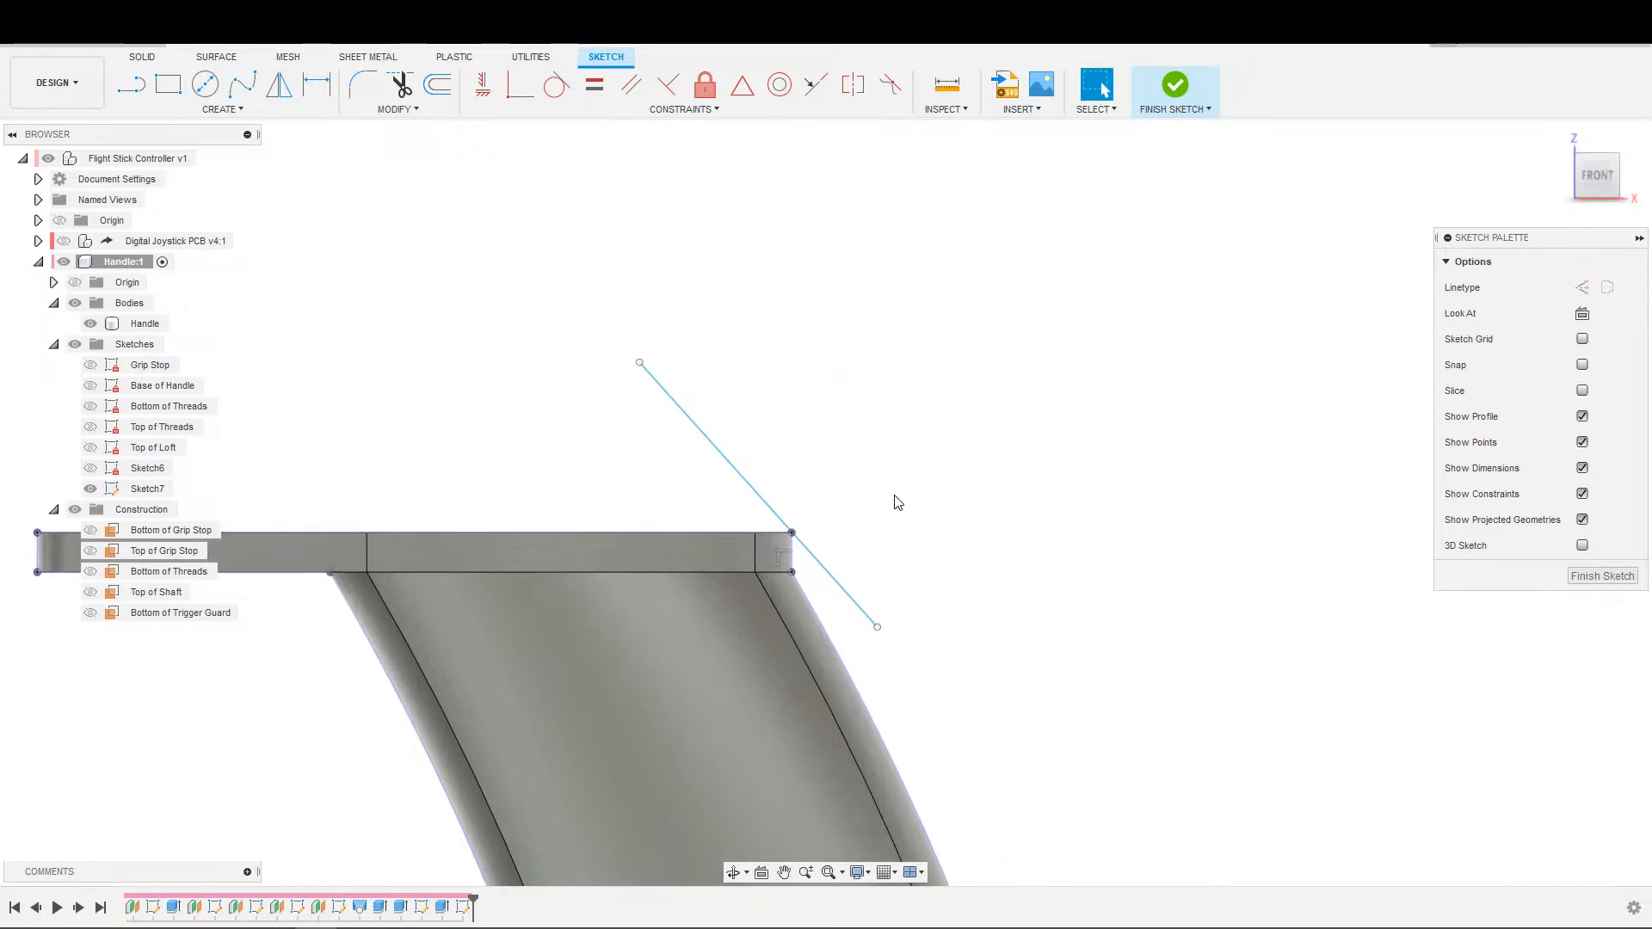
scroll(889, 518, "up", 2)
middle_click_drag(882, 552, 836, 447)
scroll(807, 478, "down", 3)
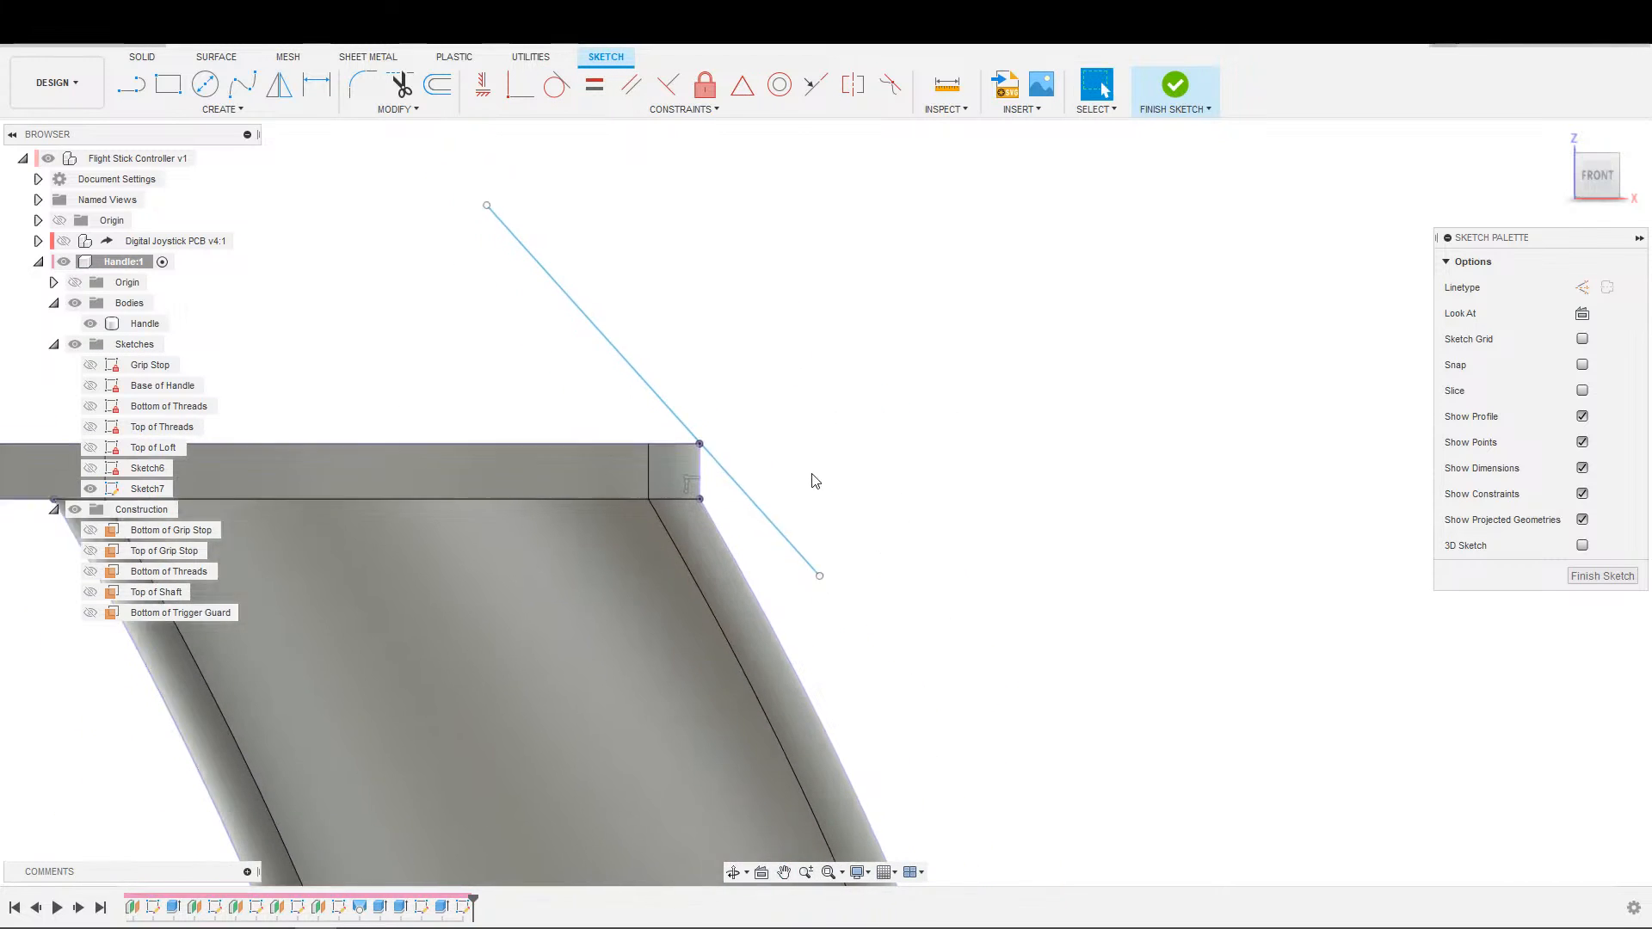
key("s")
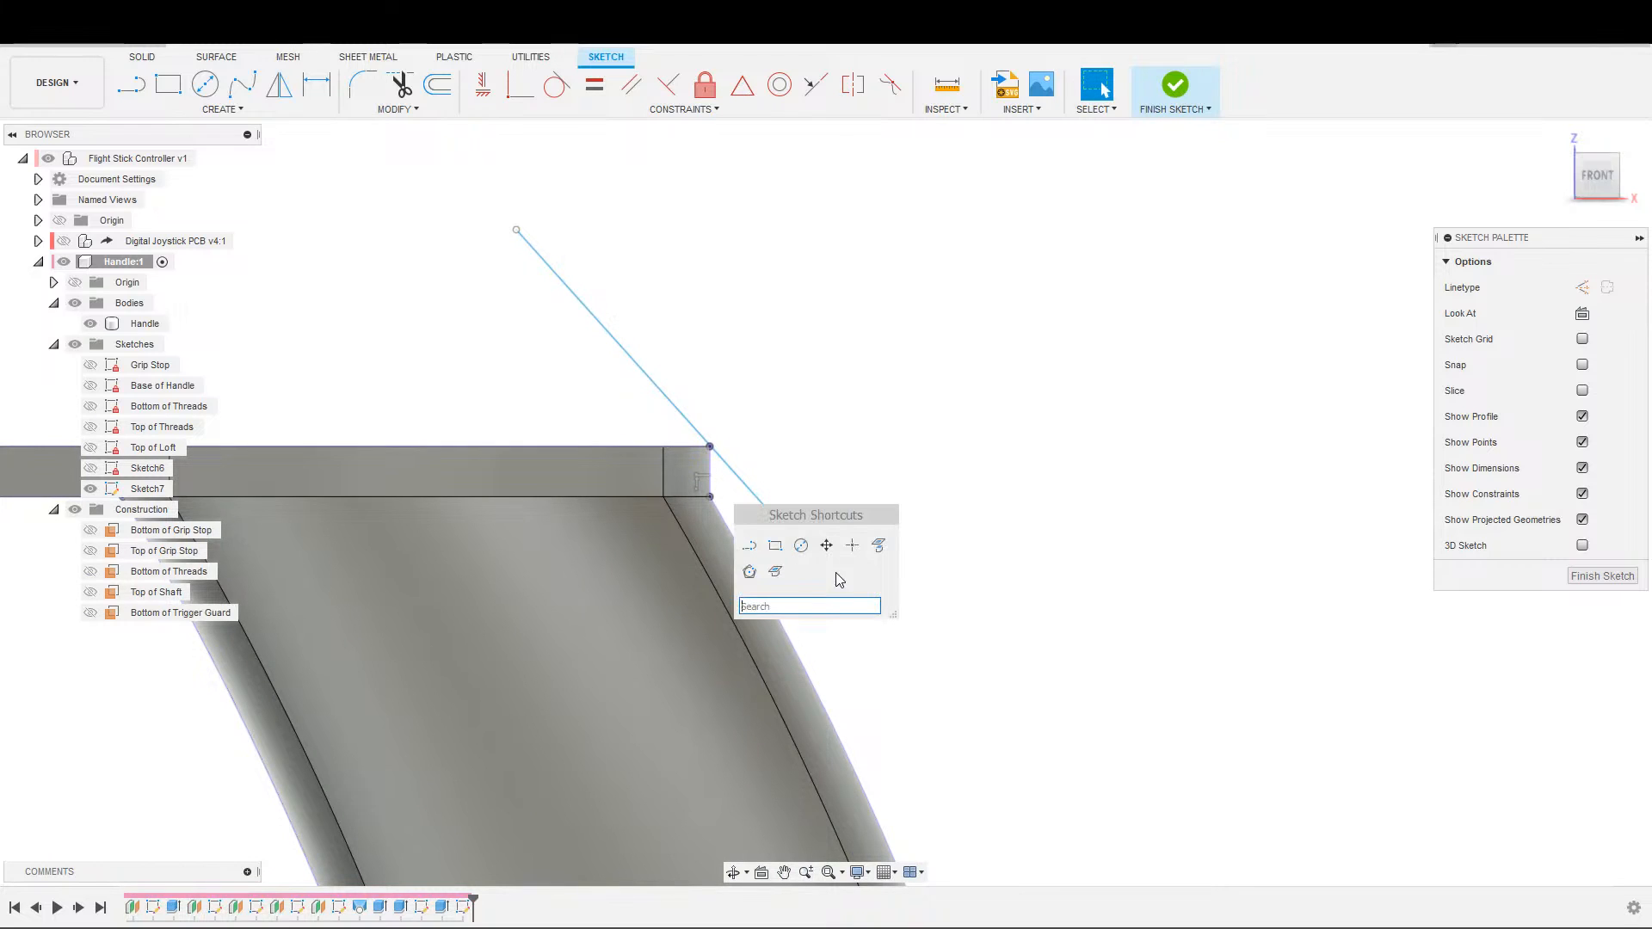
left_click(850, 553)
left_click(737, 543)
key("Escape")
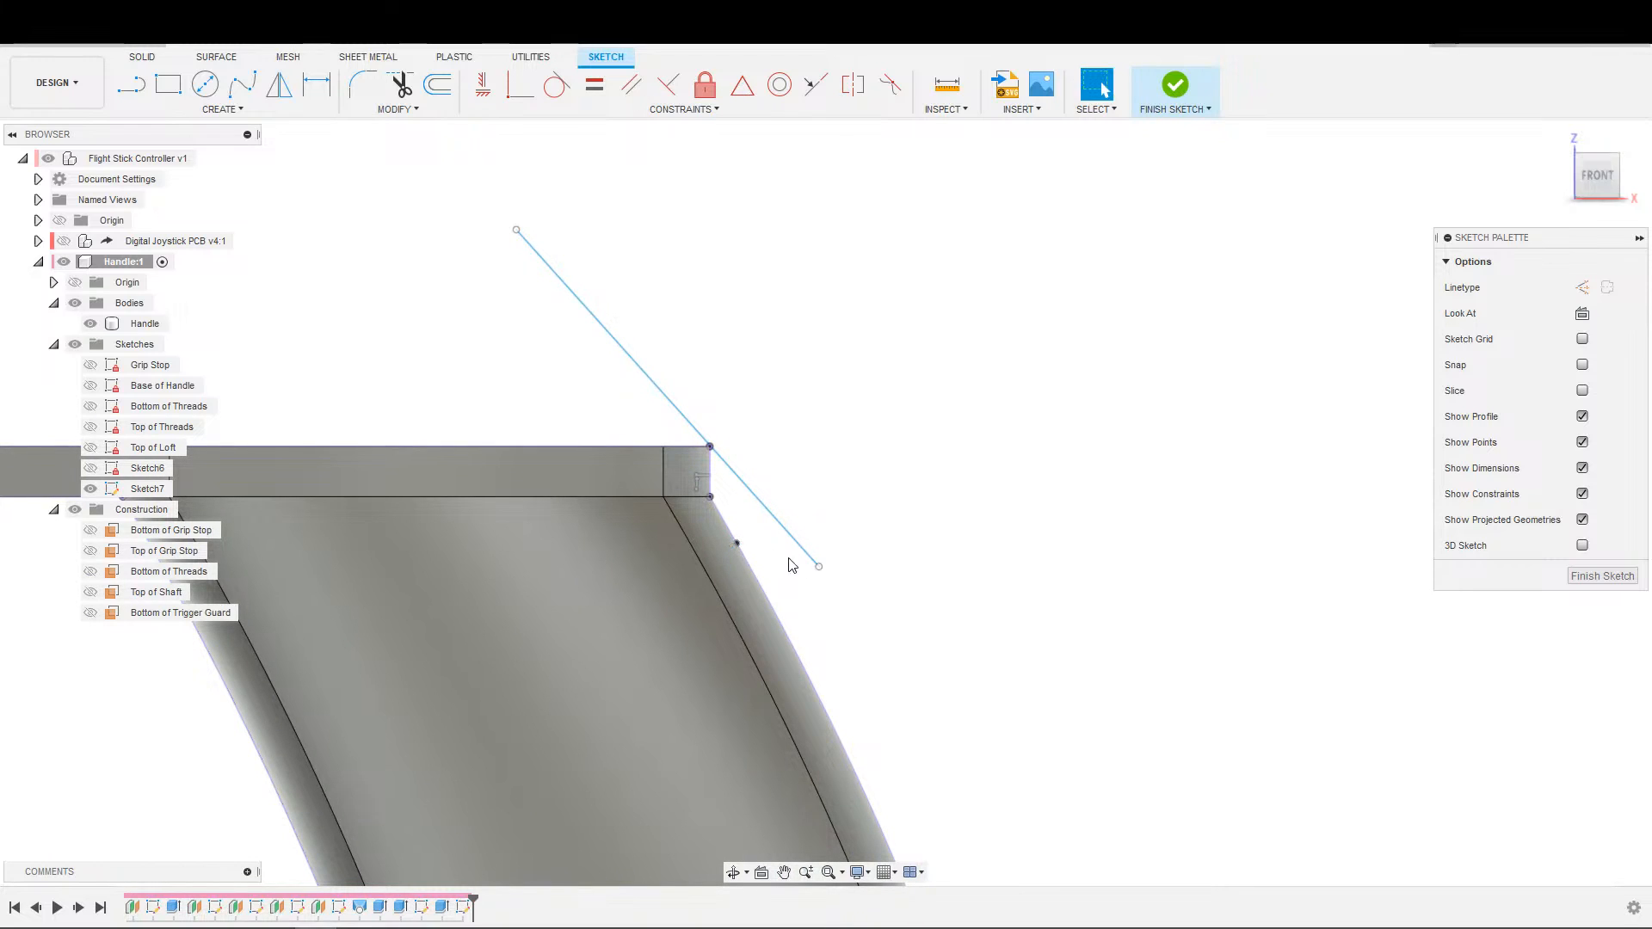
left_click(738, 543)
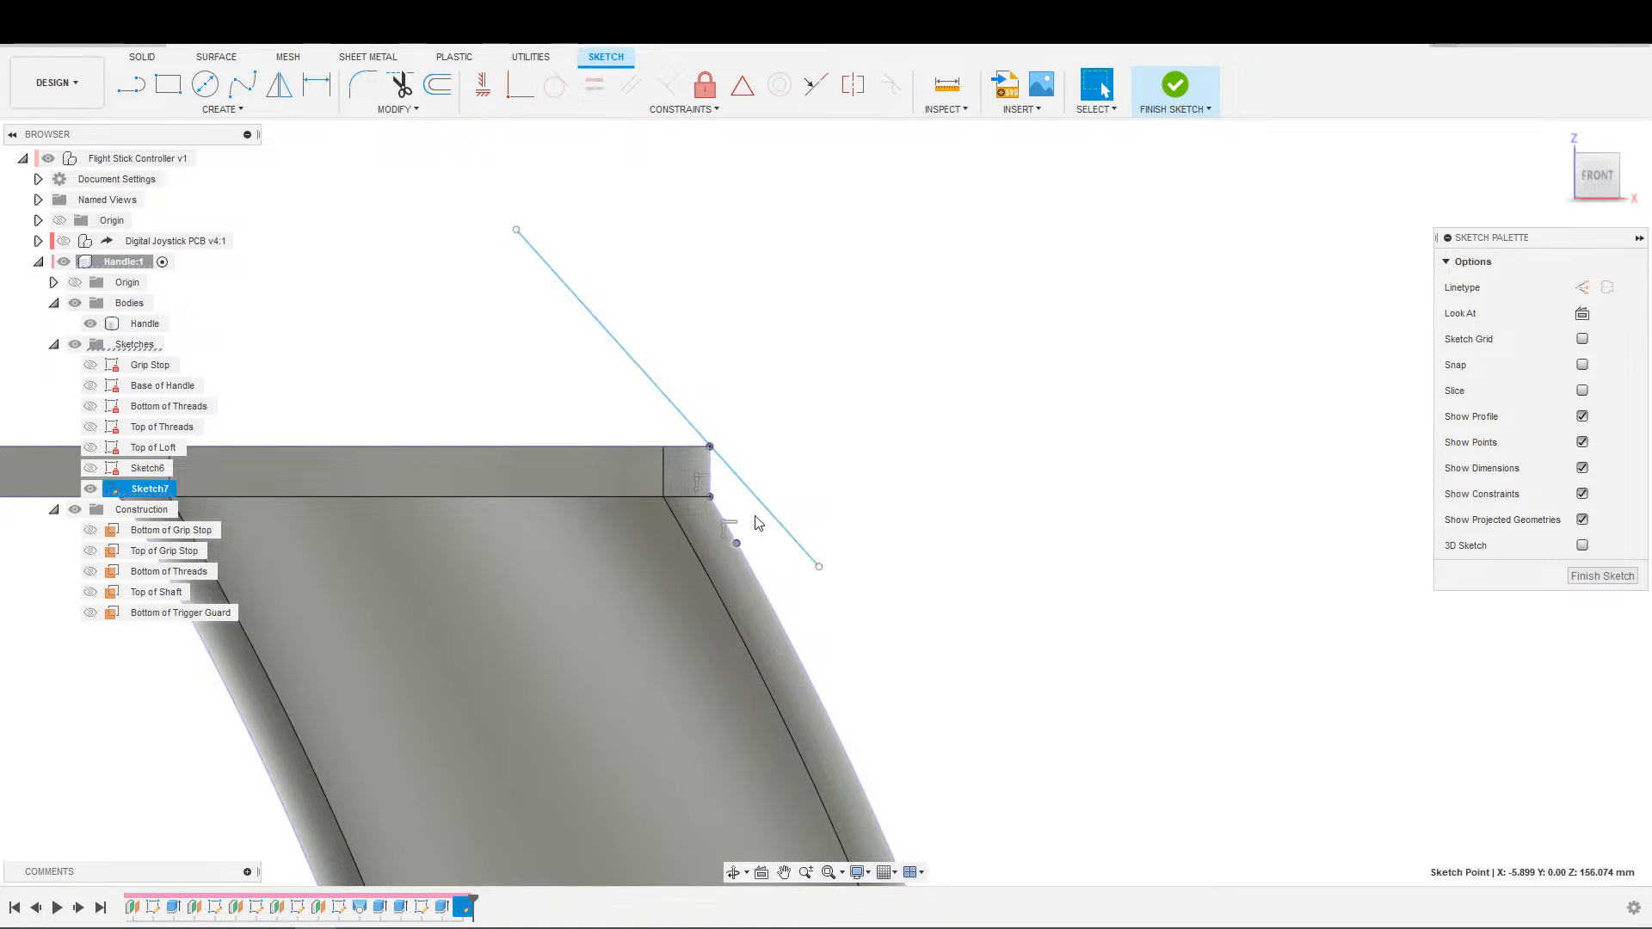
Delete the slanted line beside the plate's rear corner and finish the sketch.
mouse_move(794, 542)
left_mouse_down()
mouse_move(769, 579)
mouse_move(728, 505)
mouse_move(747, 591)
mouse_move(725, 513)
mouse_move(756, 503)
mouse_move(841, 535)
mouse_move(856, 521)
mouse_move(809, 520)
left_mouse_up()
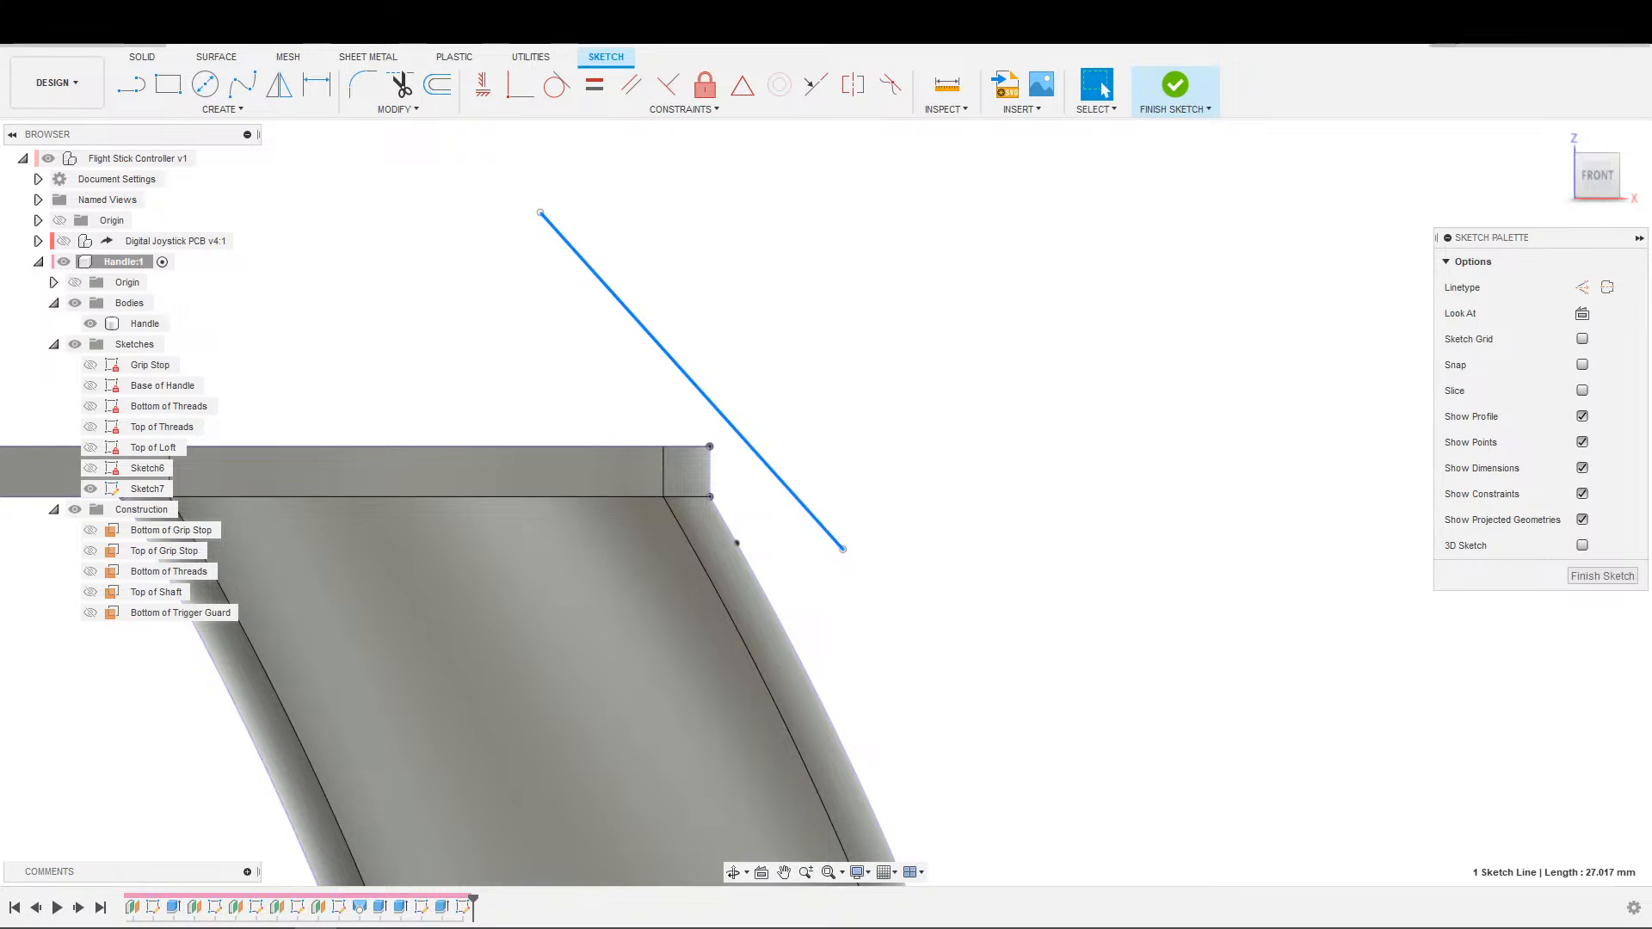
left_click(933, 449)
left_click(803, 493)
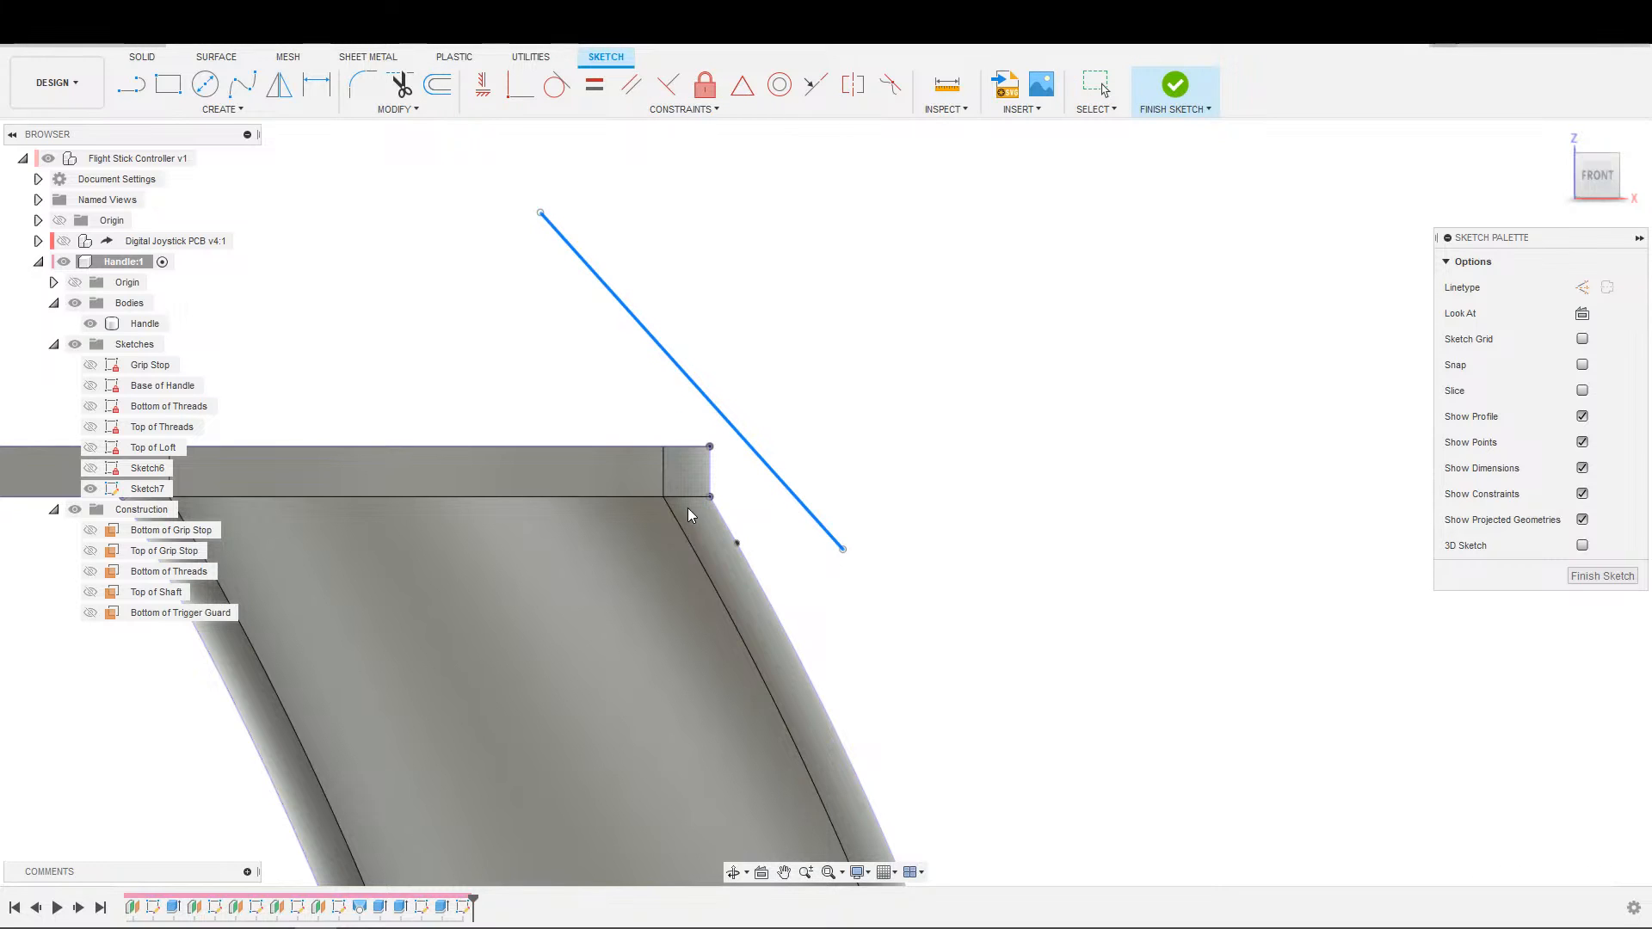
key("Delete")
scroll(981, 478, "down", 2)
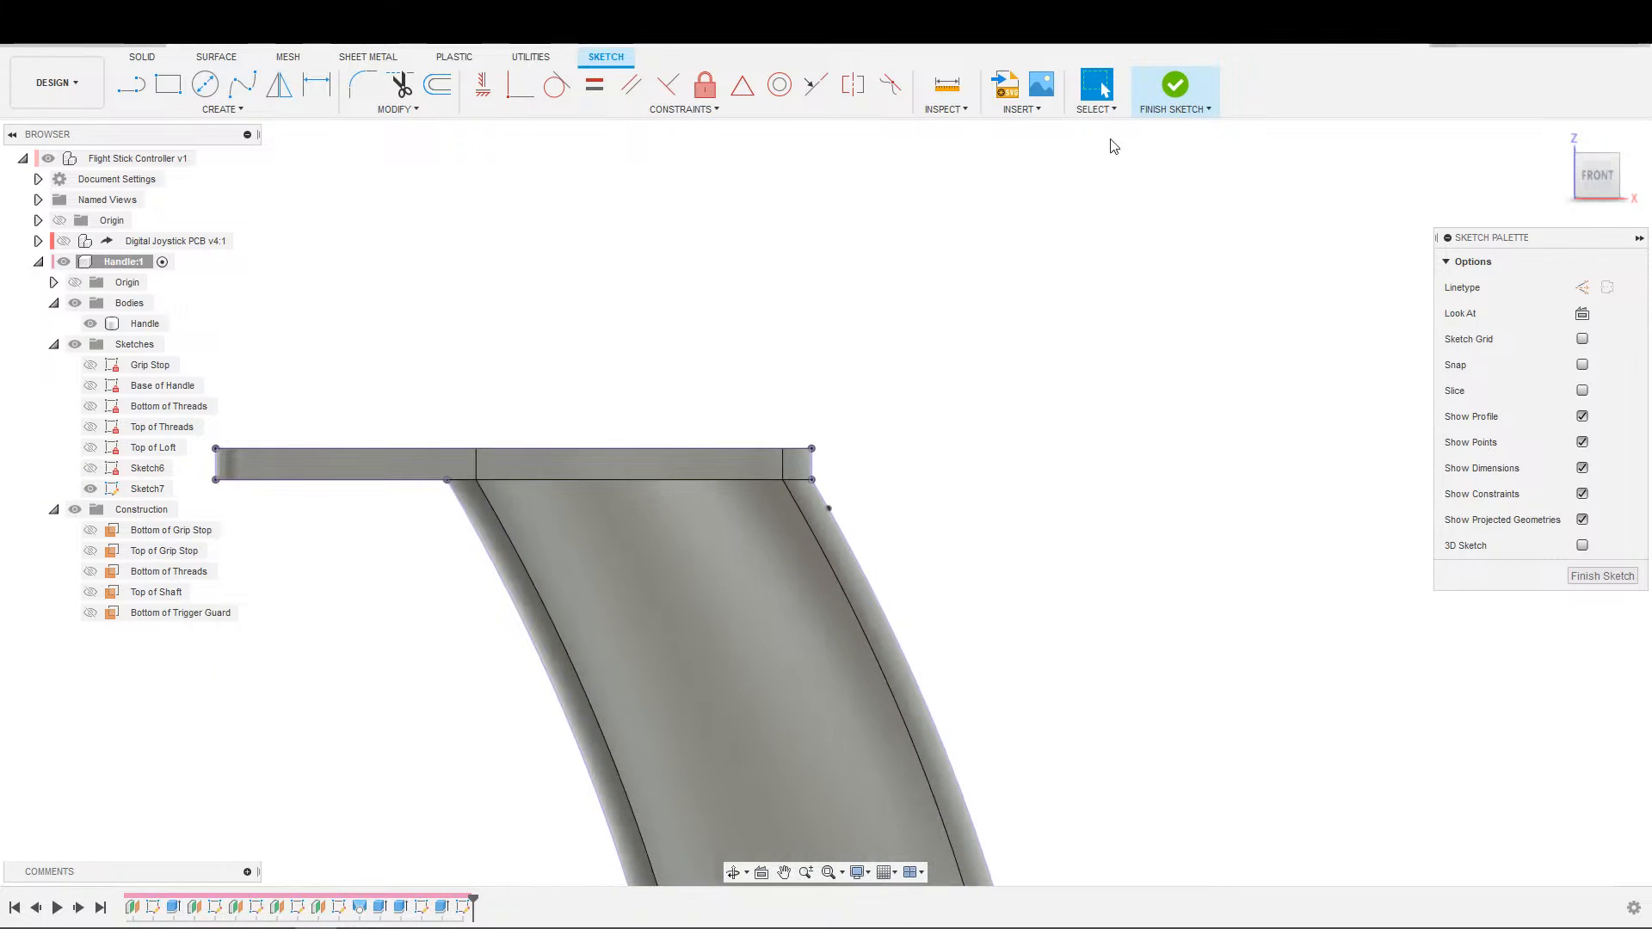
left_click(1172, 87)
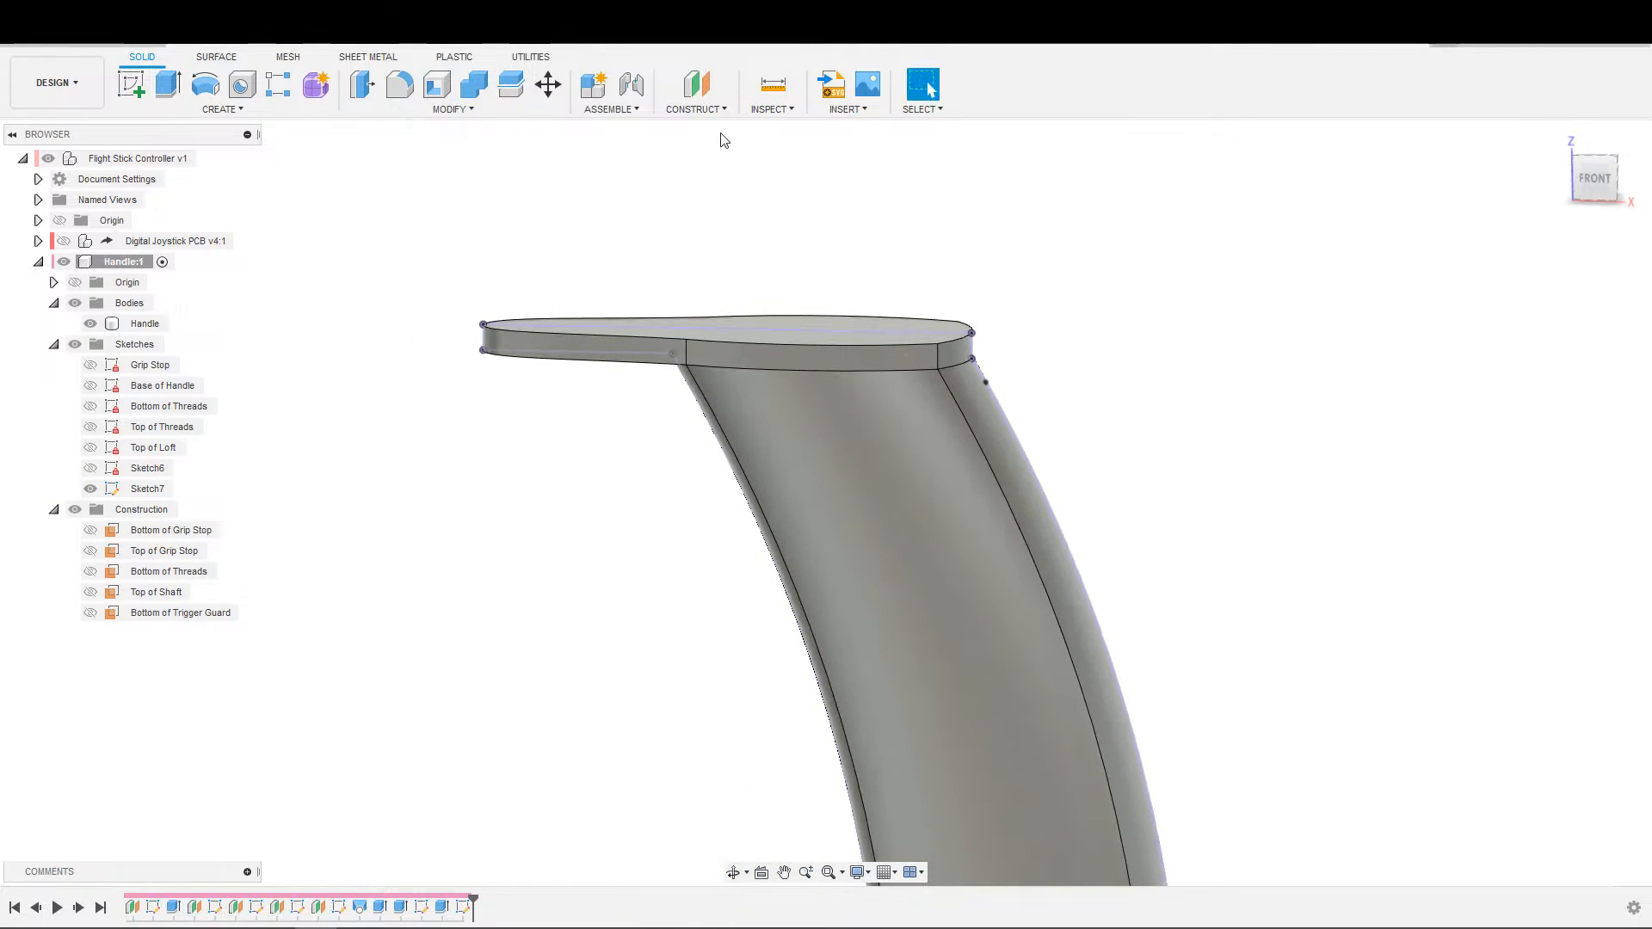
left_click(707, 105)
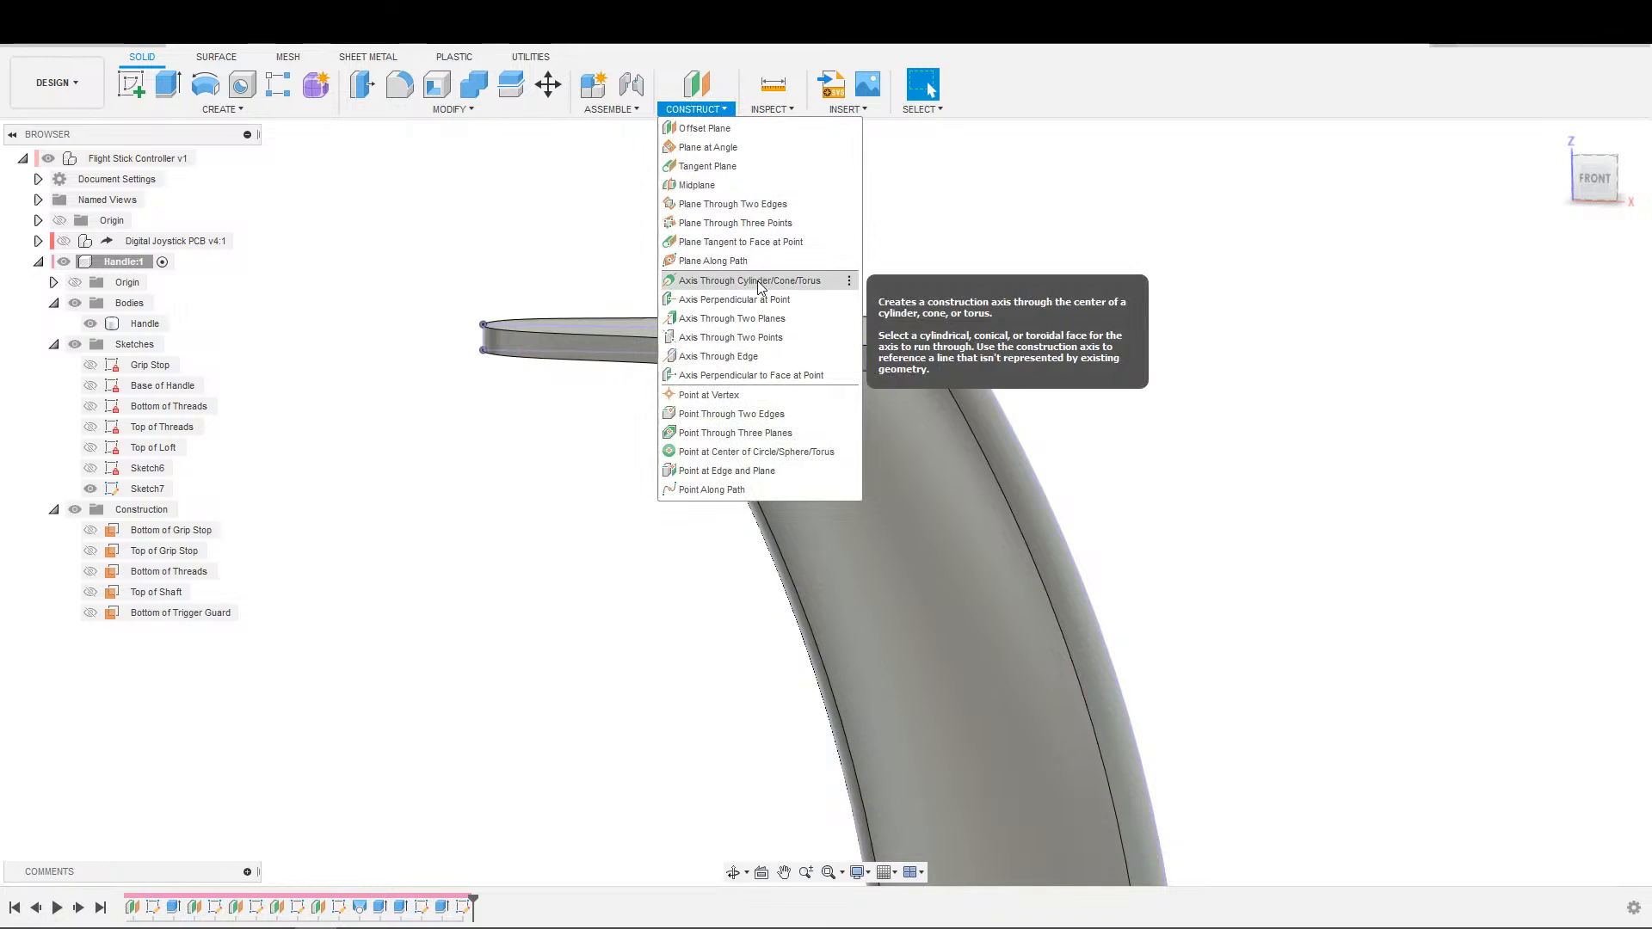
left_click(768, 300)
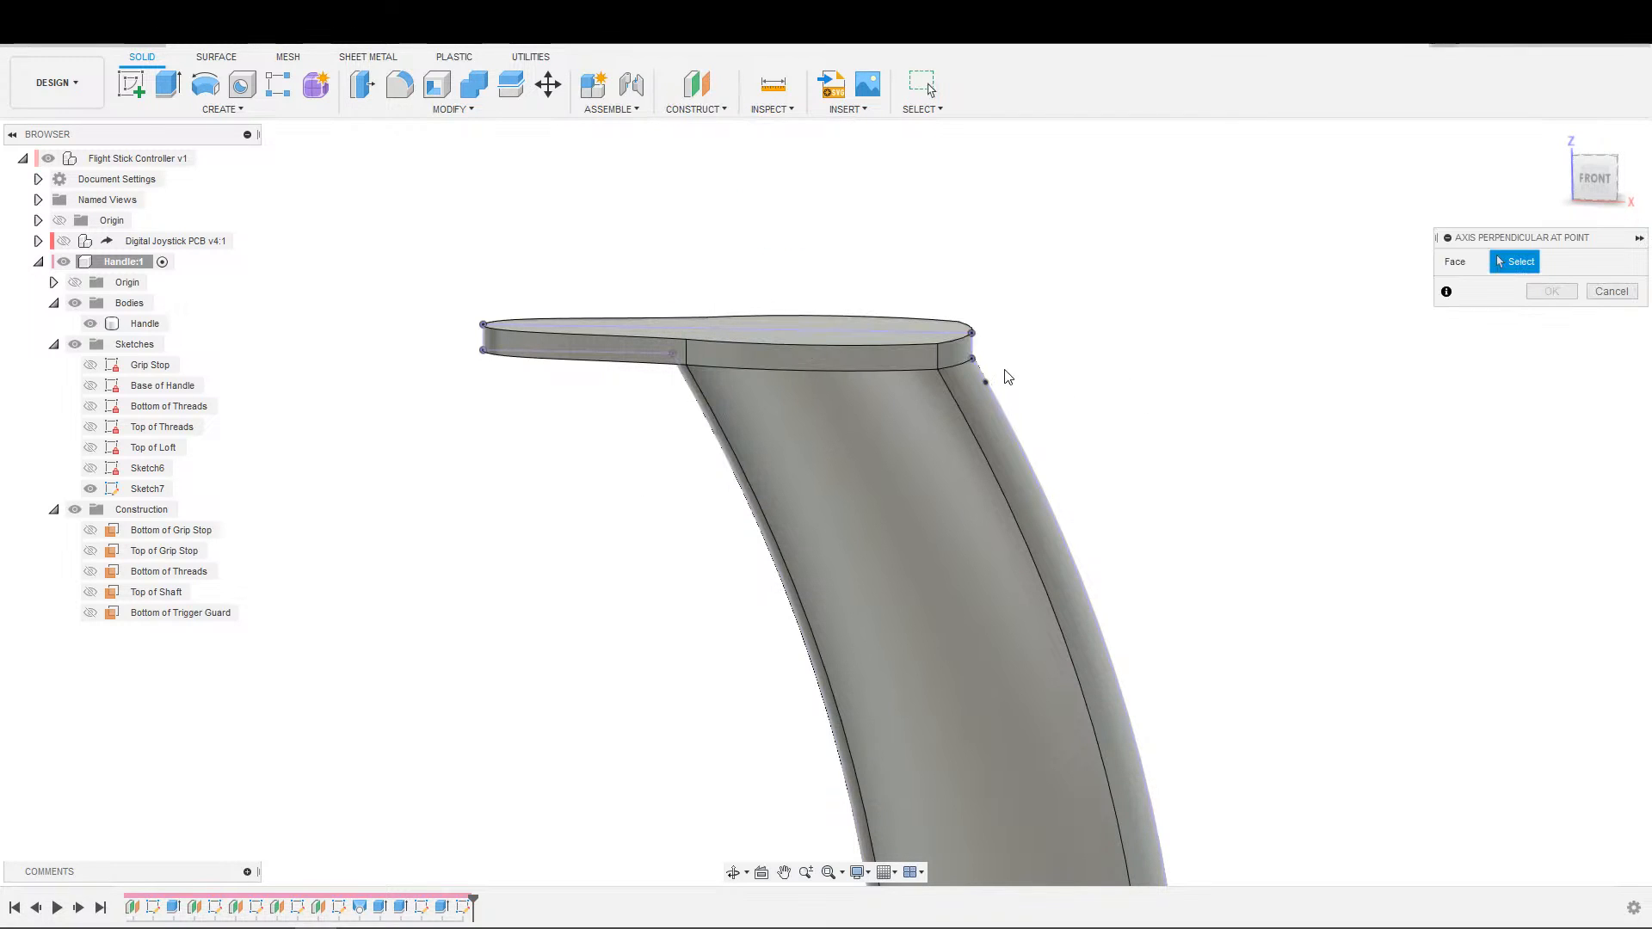
scroll(1099, 425, "up", 3)
scroll(1099, 425, "down", 5)
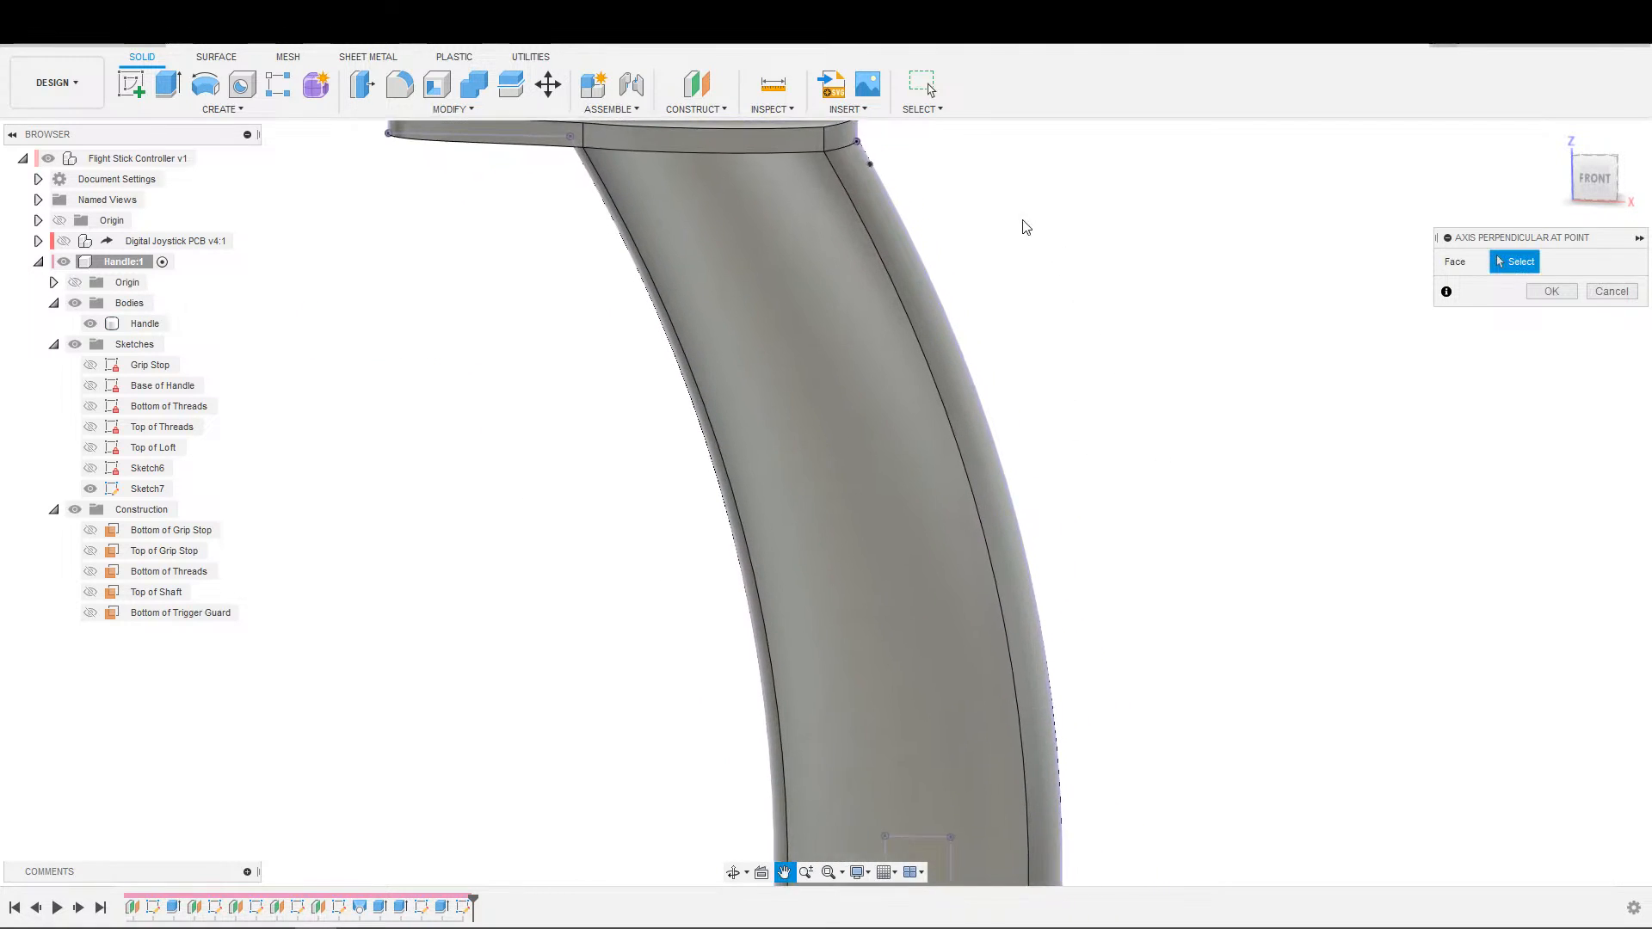
middle_click_drag(1006, 282, 956, 156)
scroll(1125, 546, "down", 3)
middle_click_drag(1119, 511, 1087, 697)
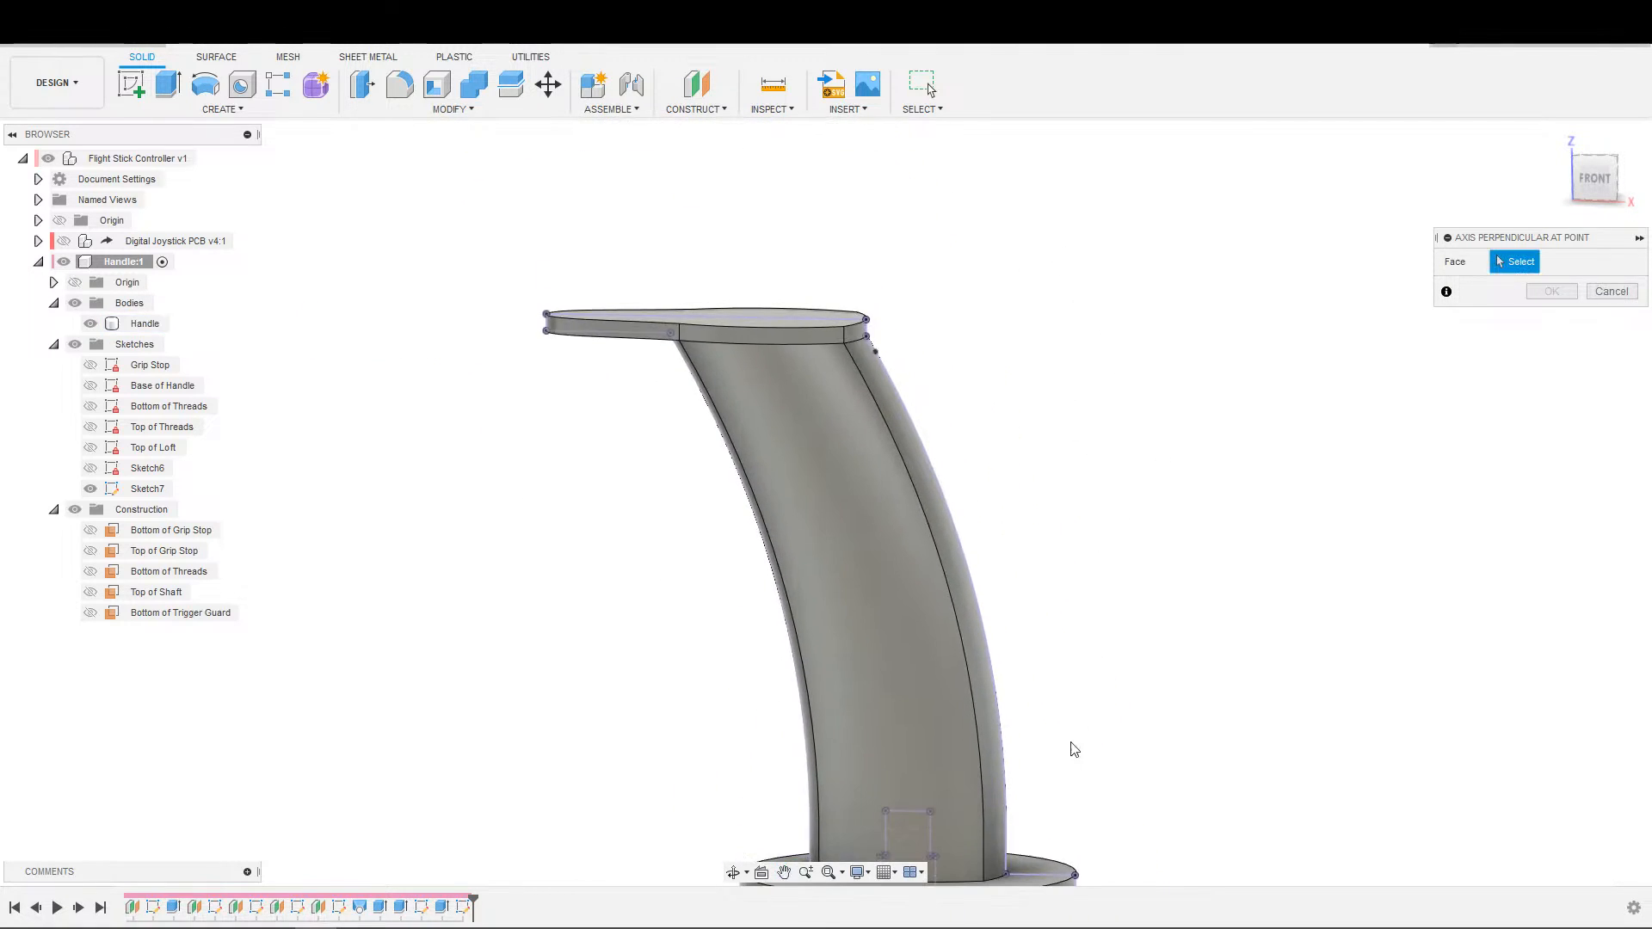
scroll(1107, 669, "up", 1)
scroll(938, 482, "up", 4)
left_click(774, 416)
scroll(996, 468, "down", 1)
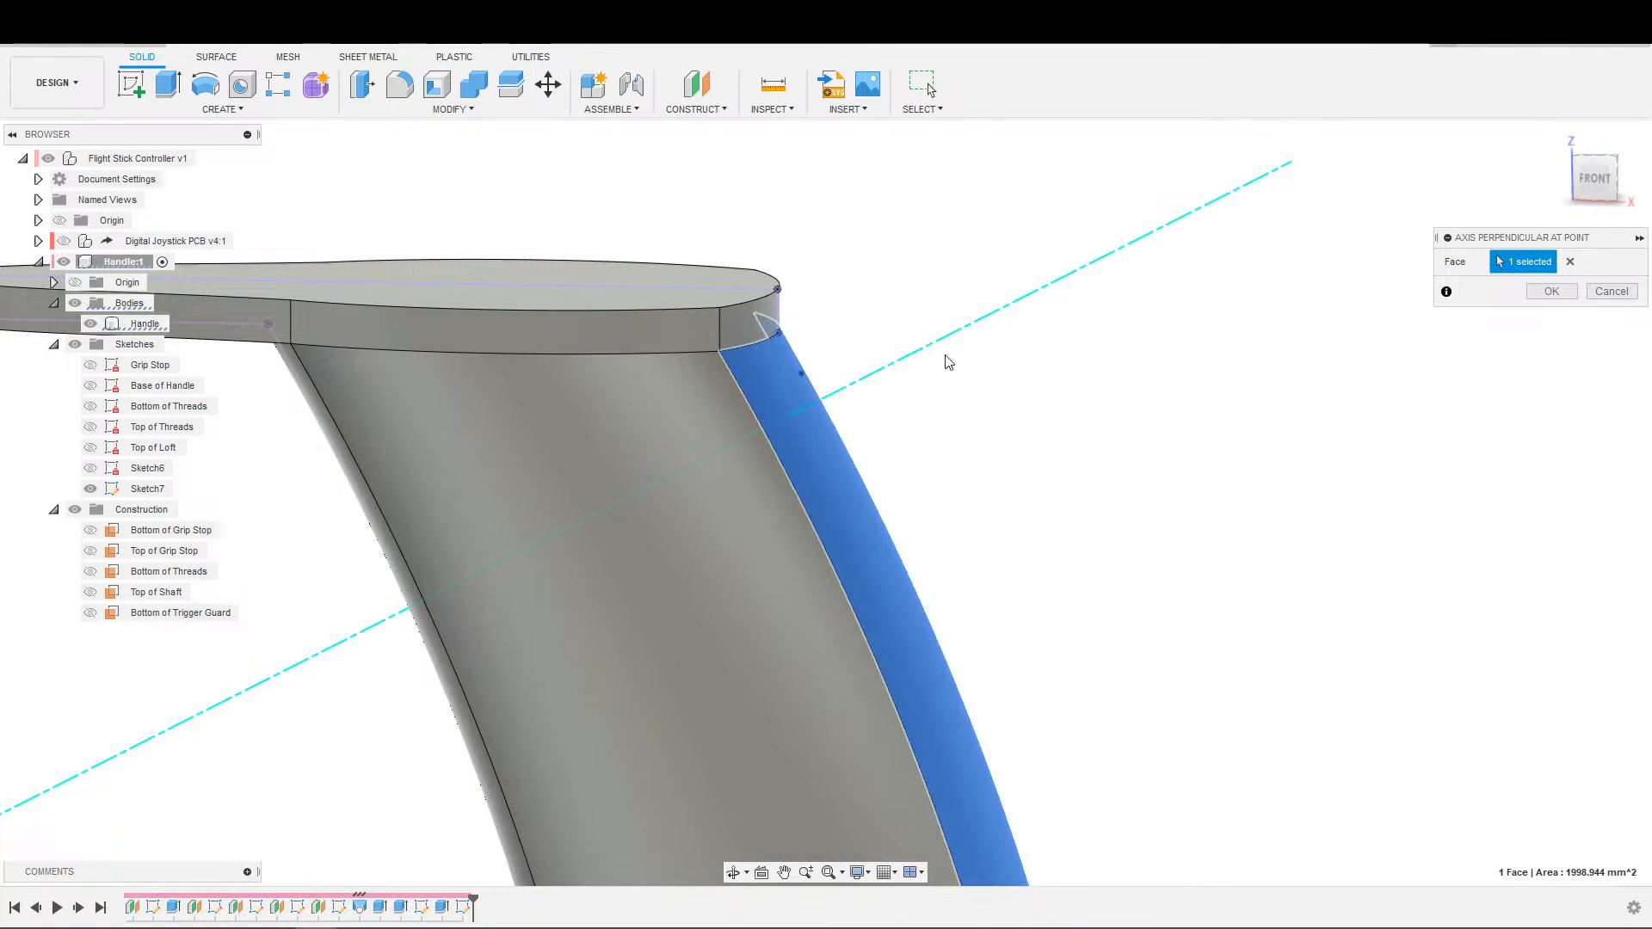
scroll(1197, 443, "up", 1)
scroll(1061, 359, "down", 1)
mouse_move(974, 443)
middle_mouse_down("shift")
mouse_move(1010, 428)
mouse_move(998, 438)
middle_mouse_up("shift")
scroll(780, 528, "down", 3)
middle_click_drag(757, 589, 675, 616, "shift")
middle_click_drag(675, 615, 715, 741)
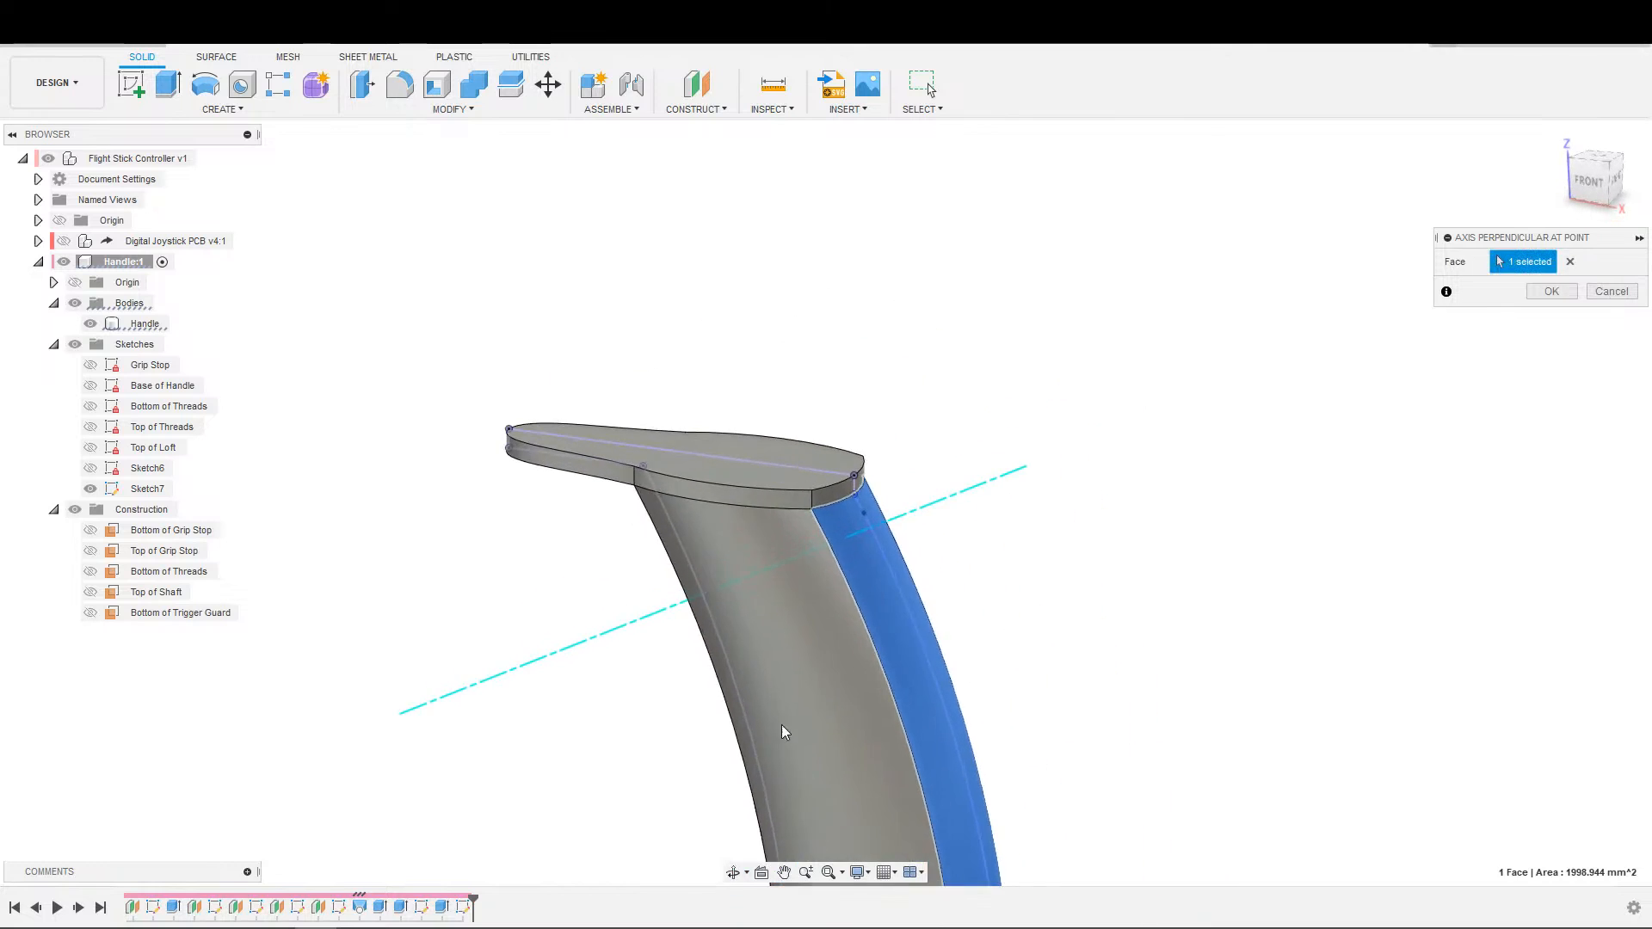
scroll(960, 581, "up", 5)
left_click(1570, 262)
key("Escape")
left_click(698, 97)
key("Escape")
left_click(707, 114)
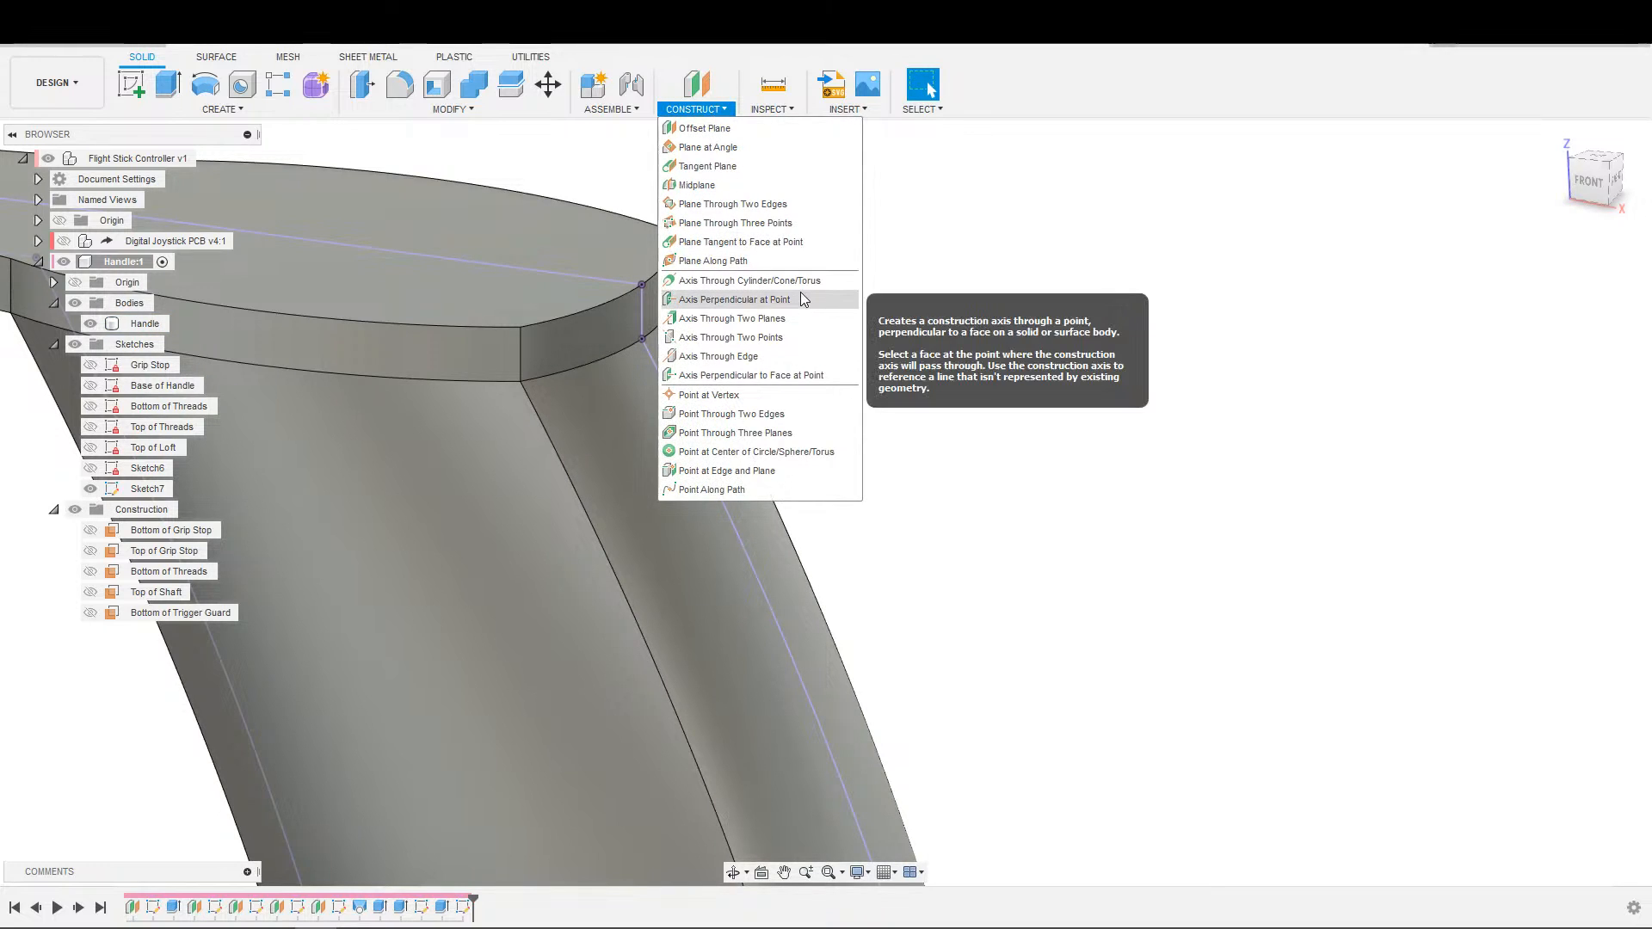
left_click(784, 379)
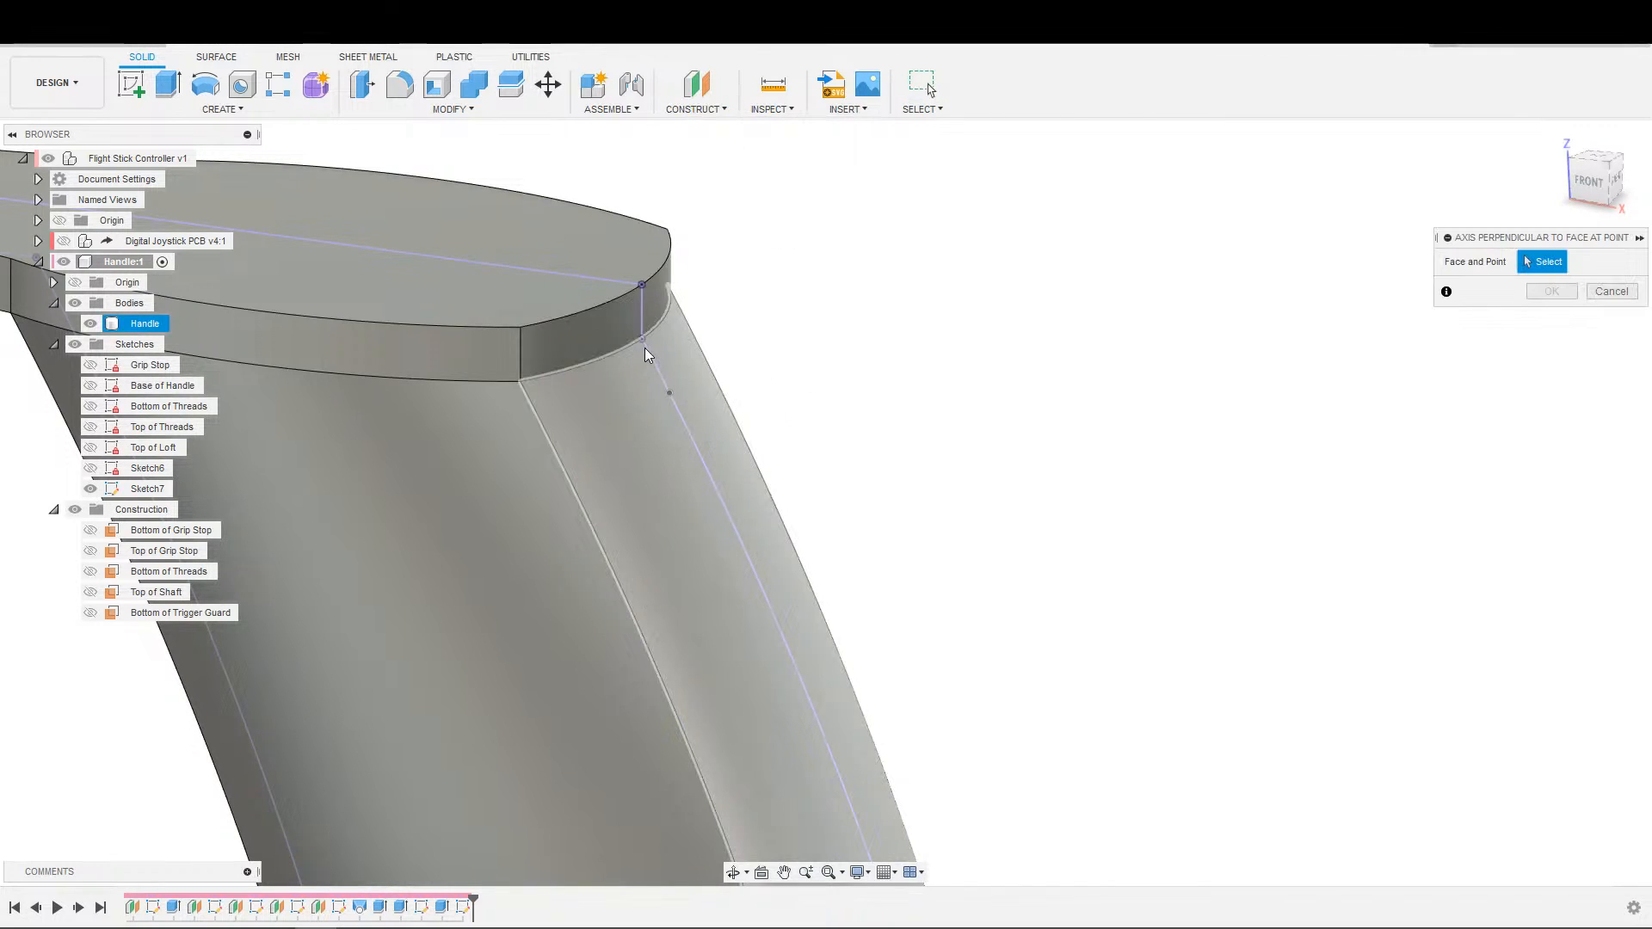
left_click(642, 338)
left_click(664, 365)
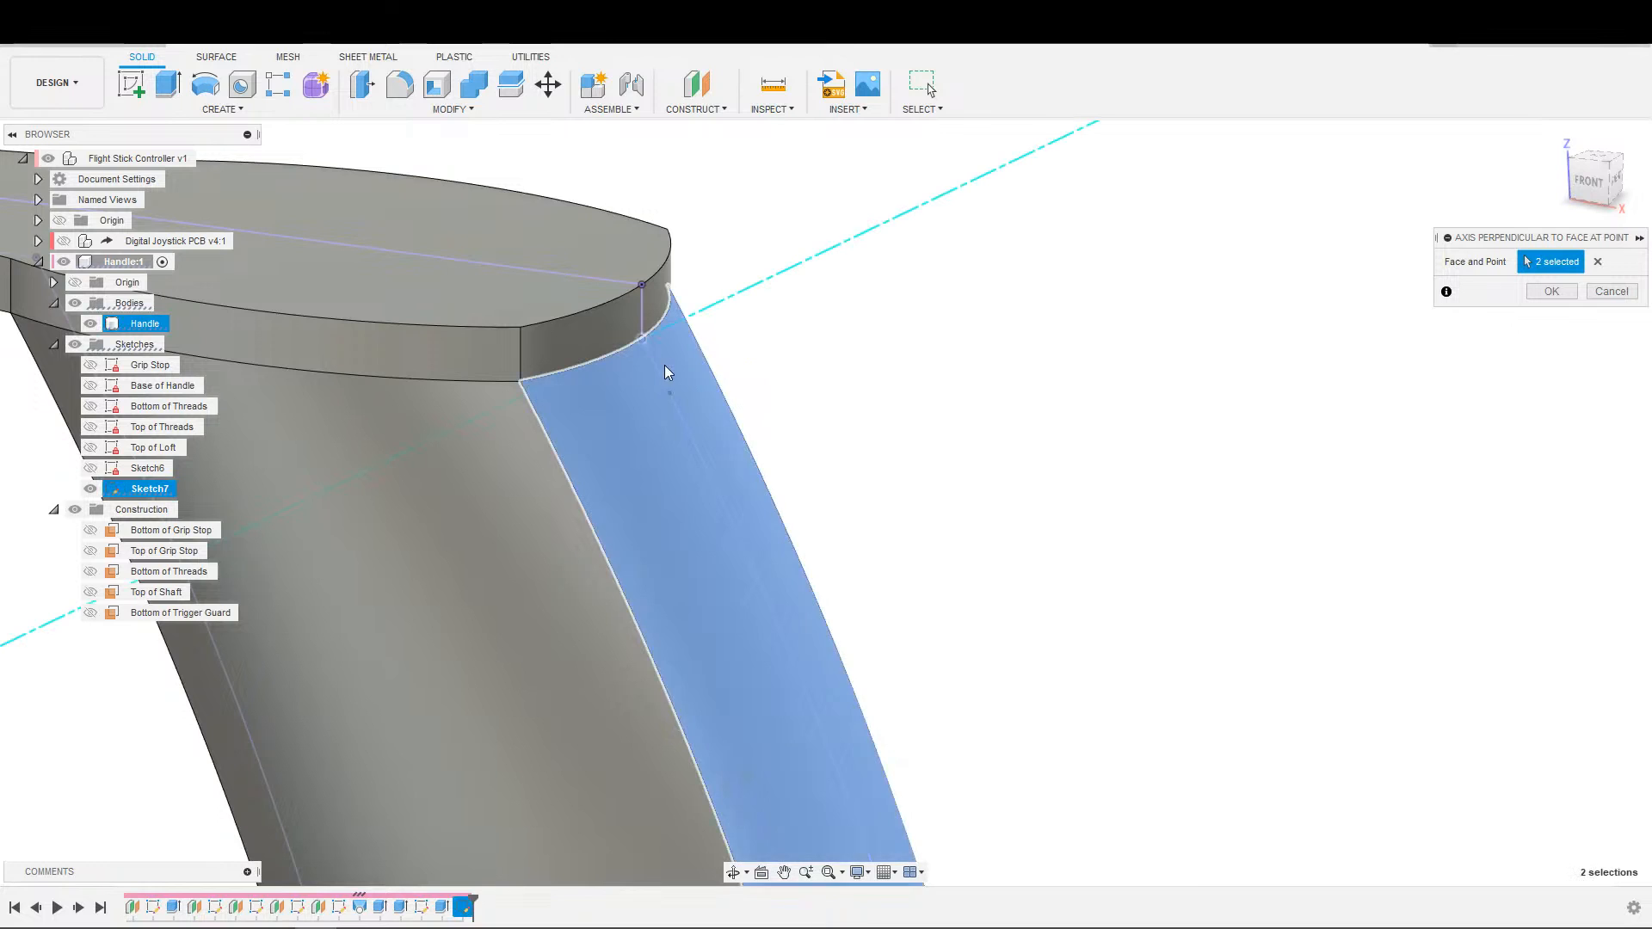
scroll(903, 443, "down", 3)
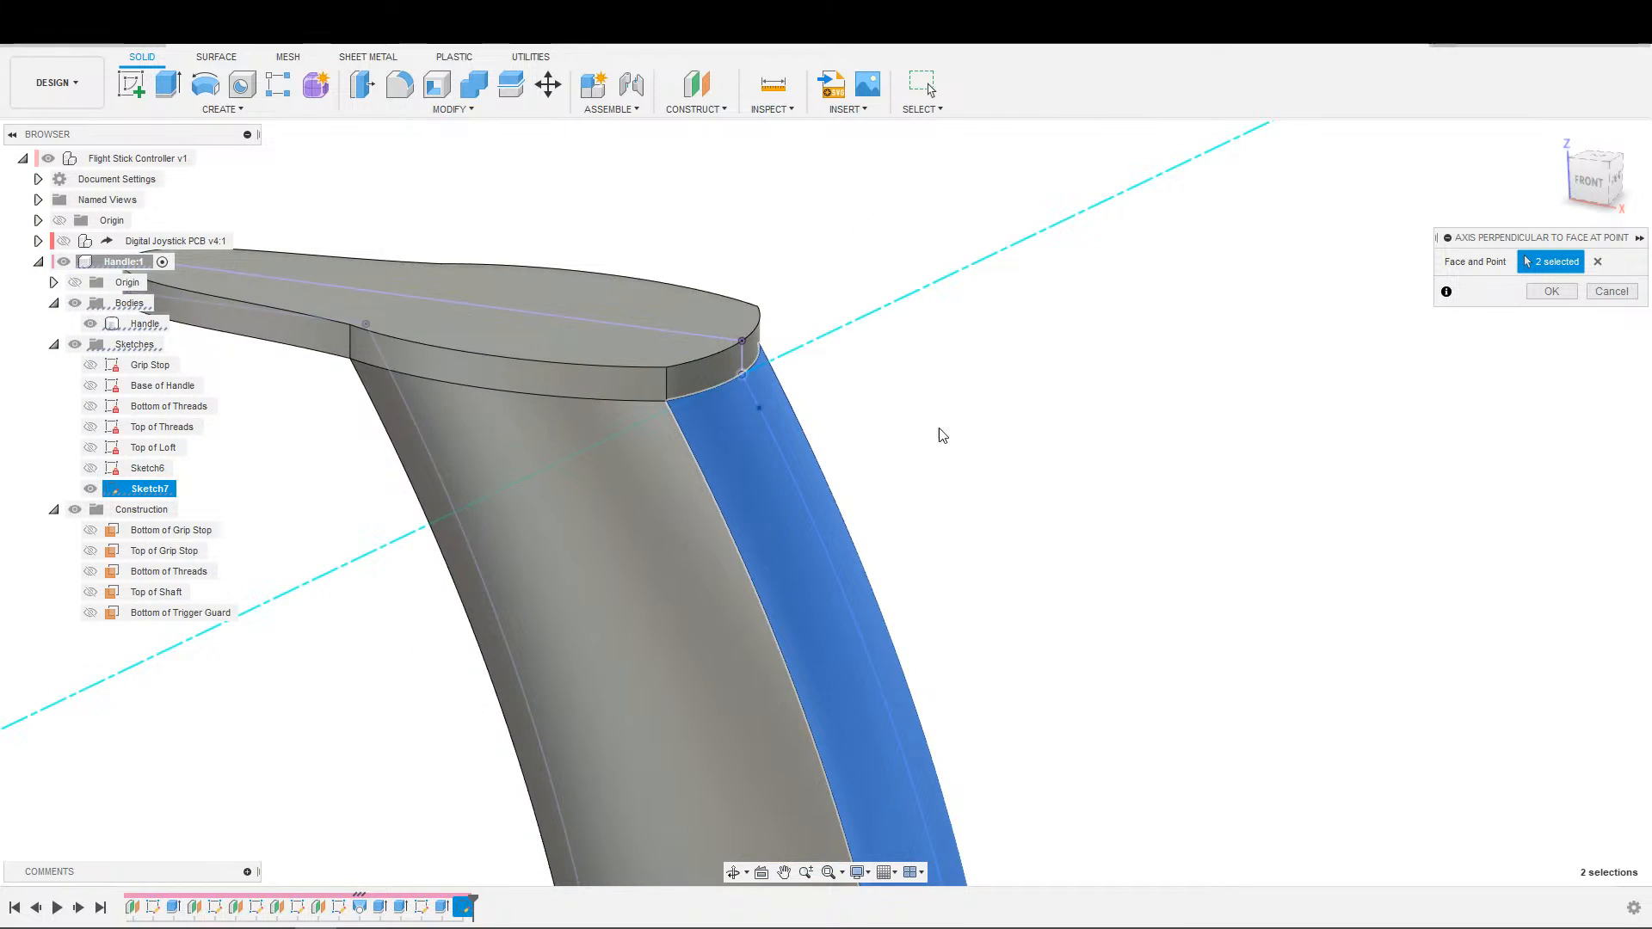
key("Escape")
left_click(696, 110)
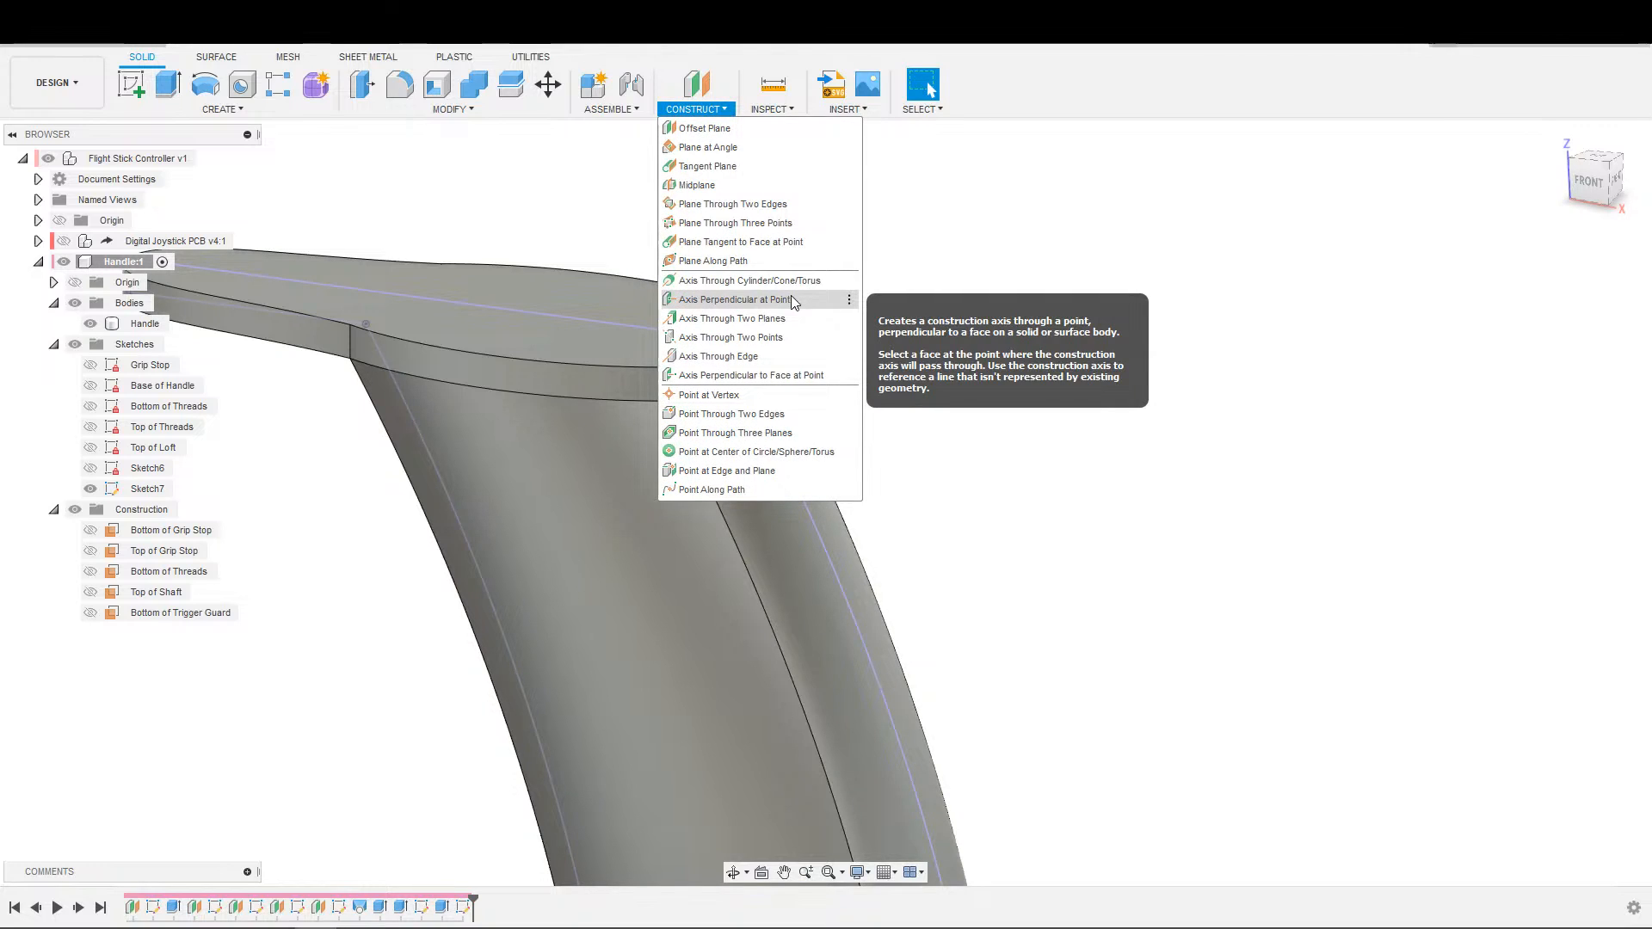
left_click(762, 355)
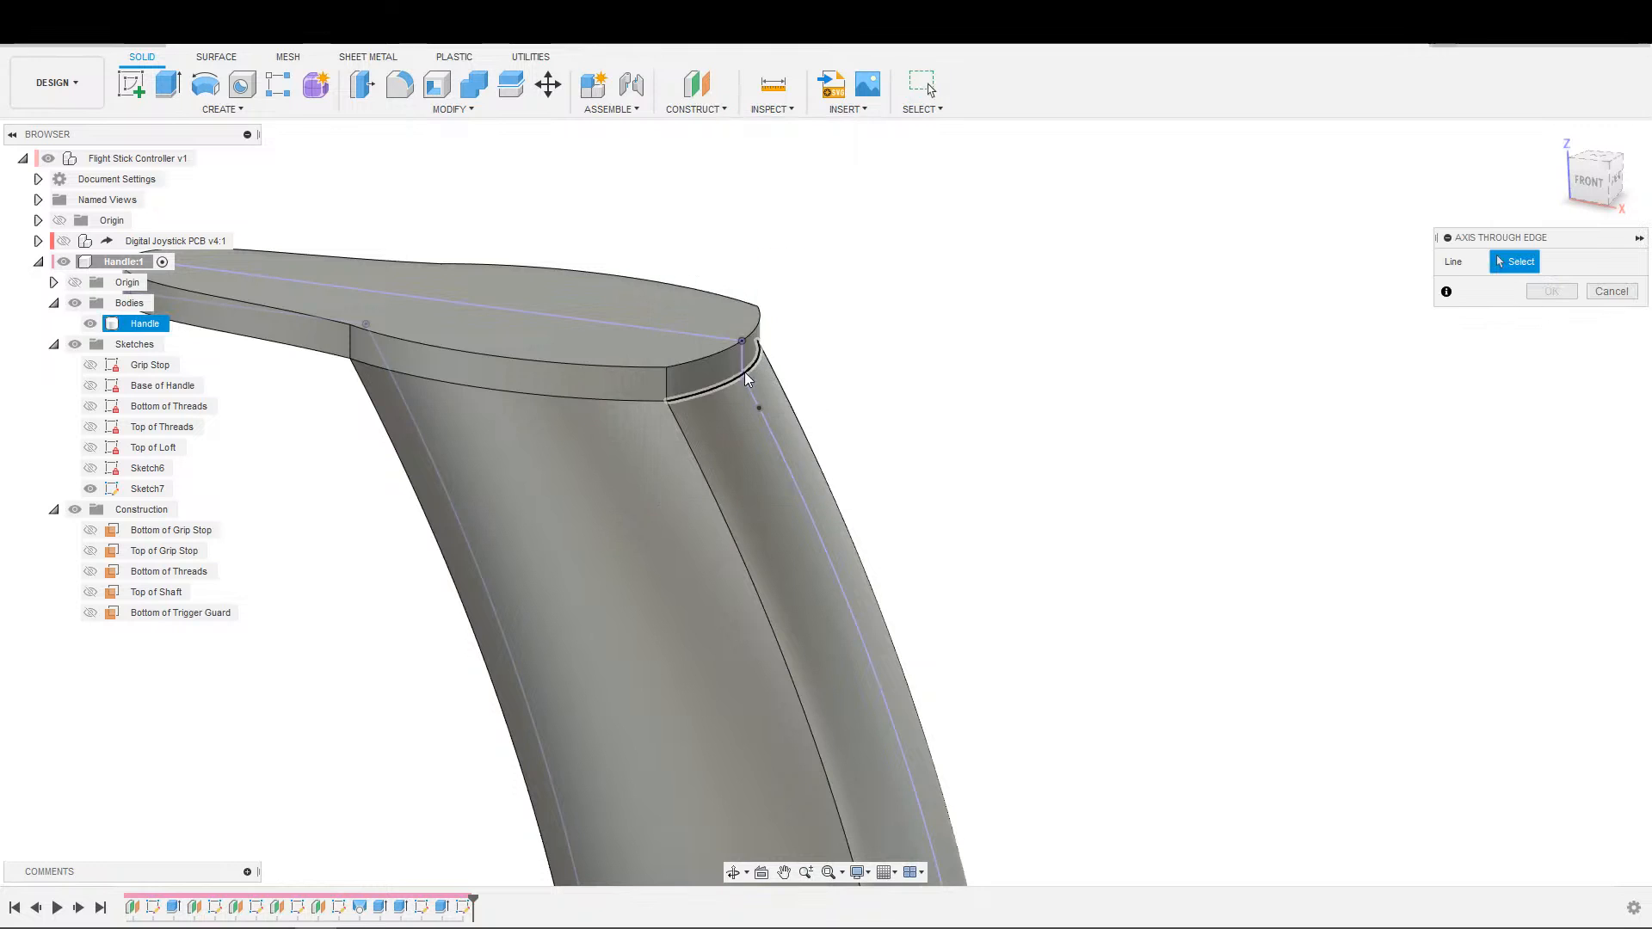
left_click(737, 379)
middle_click_drag(967, 432, 1136, 467, "shift")
scroll(915, 399, "up", 3)
key("Escape")
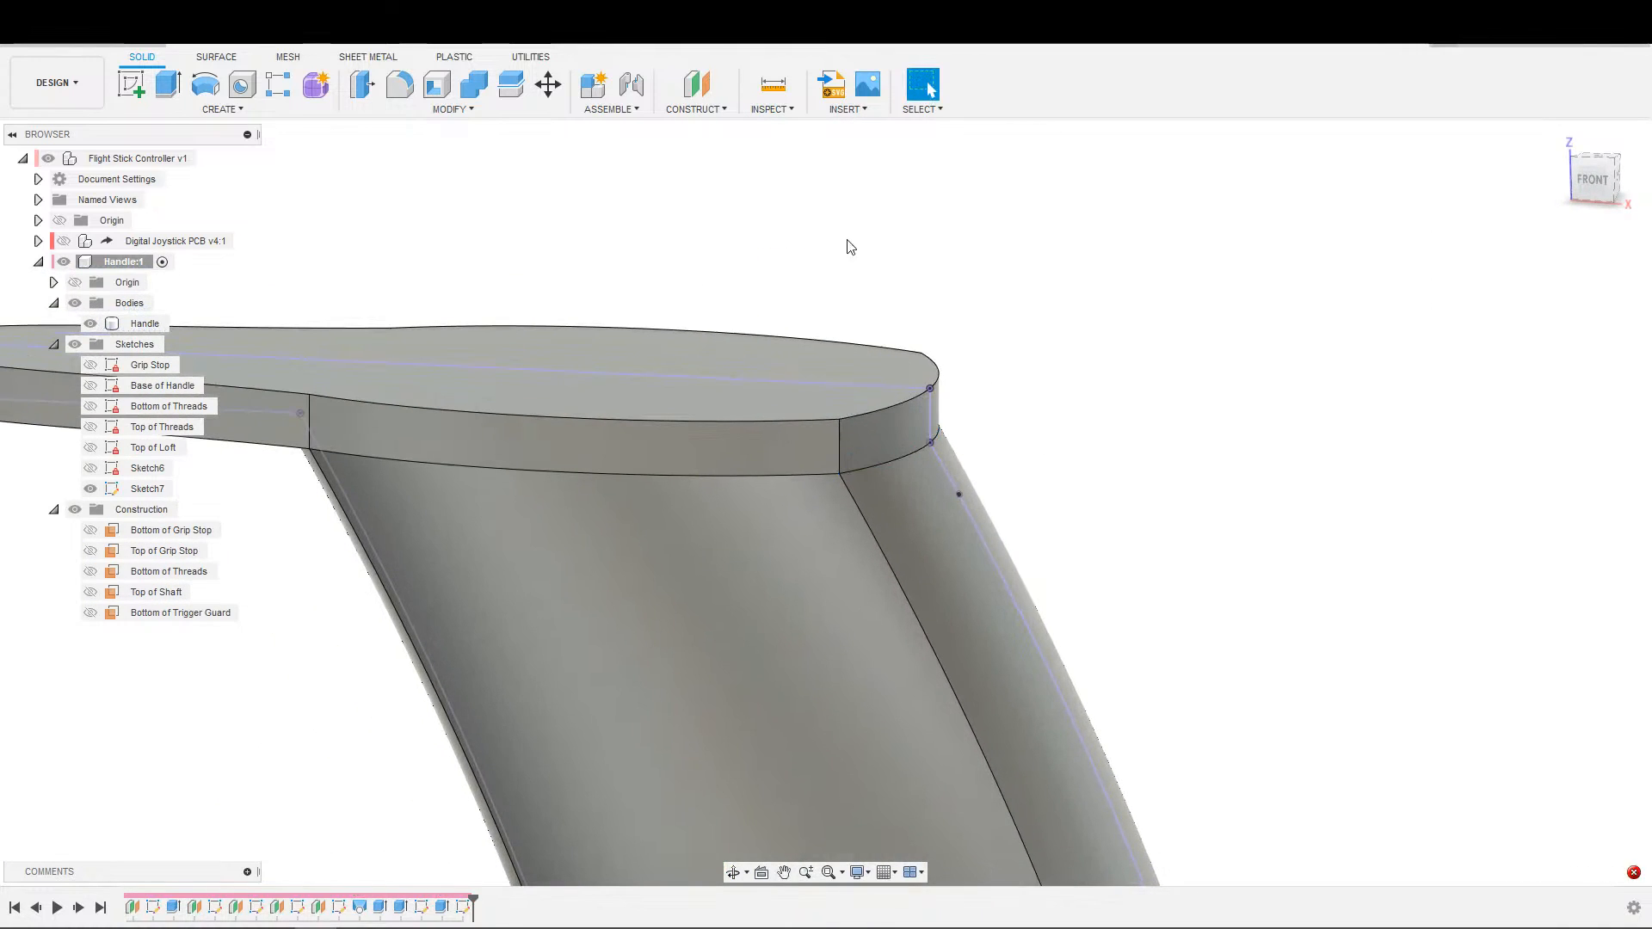
Construct a plane tangent to the handle's rear face at the outline point where it meets the underside of the plate.
left_click(625, 112)
left_click(695, 110)
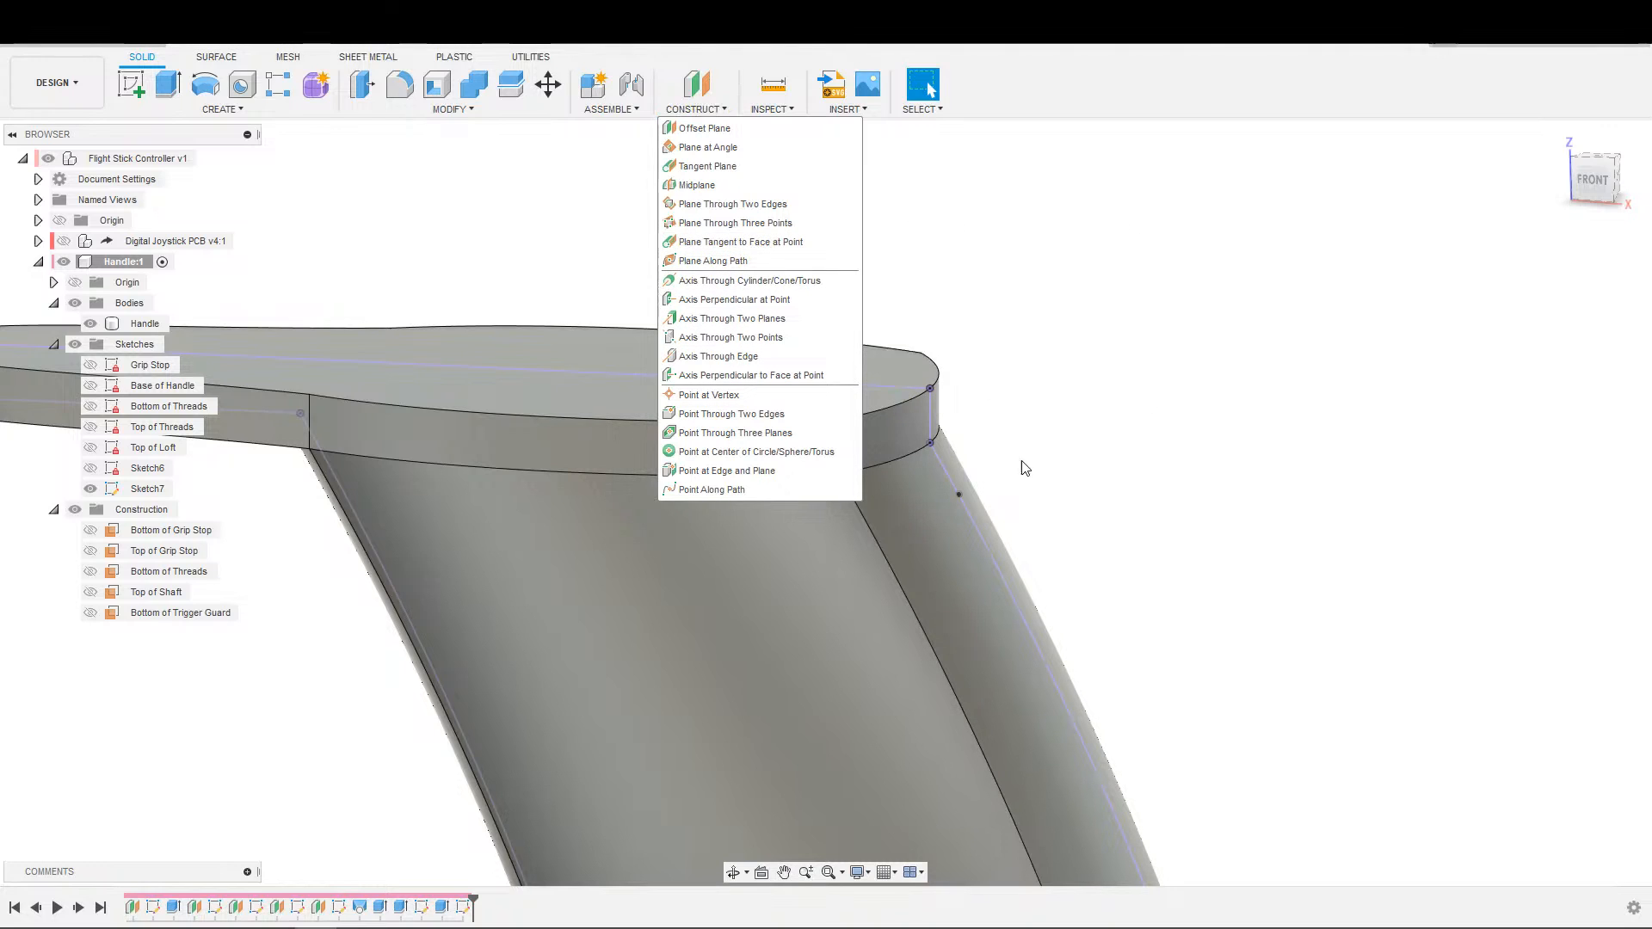
left_click(765, 250)
left_click(926, 479)
left_click(937, 434)
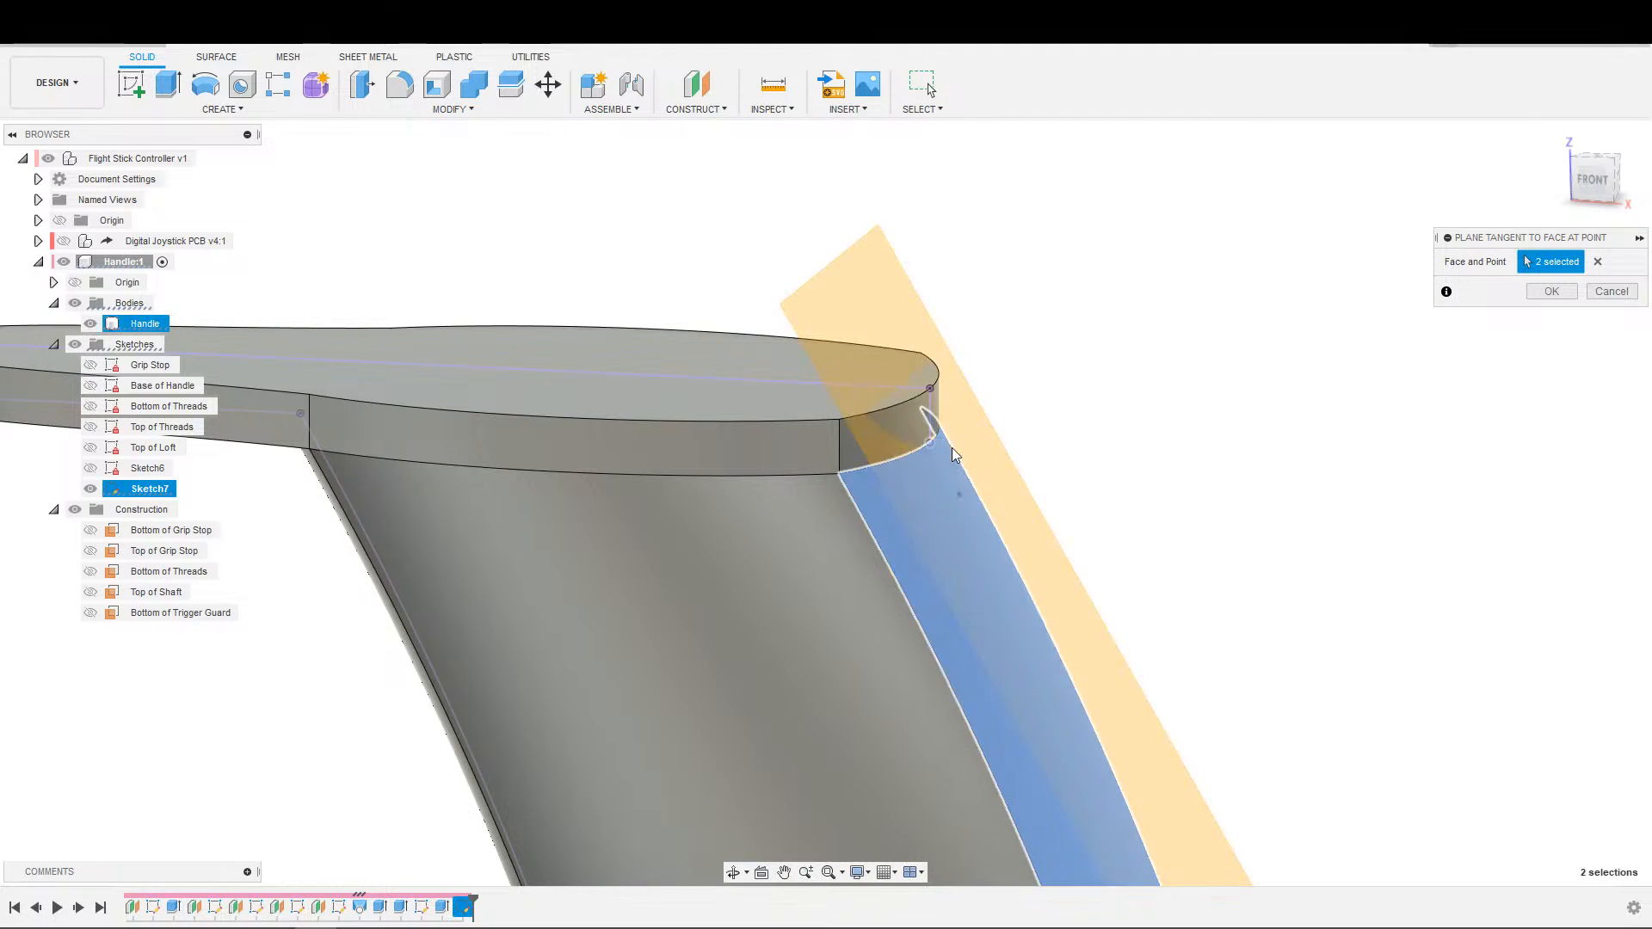
scroll(963, 449, "down", 4)
middle_click_drag(1055, 408, 1074, 467, "shift")
middle_click_drag(929, 508, 818, 483)
left_click(1550, 293)
Rename Sketch6, the plate's outline sketch, as Trigger Guard.
middle_click_drag(793, 713, 583, 808)
scroll(859, 606, "up", 5)
scroll(873, 563, "up", 1)
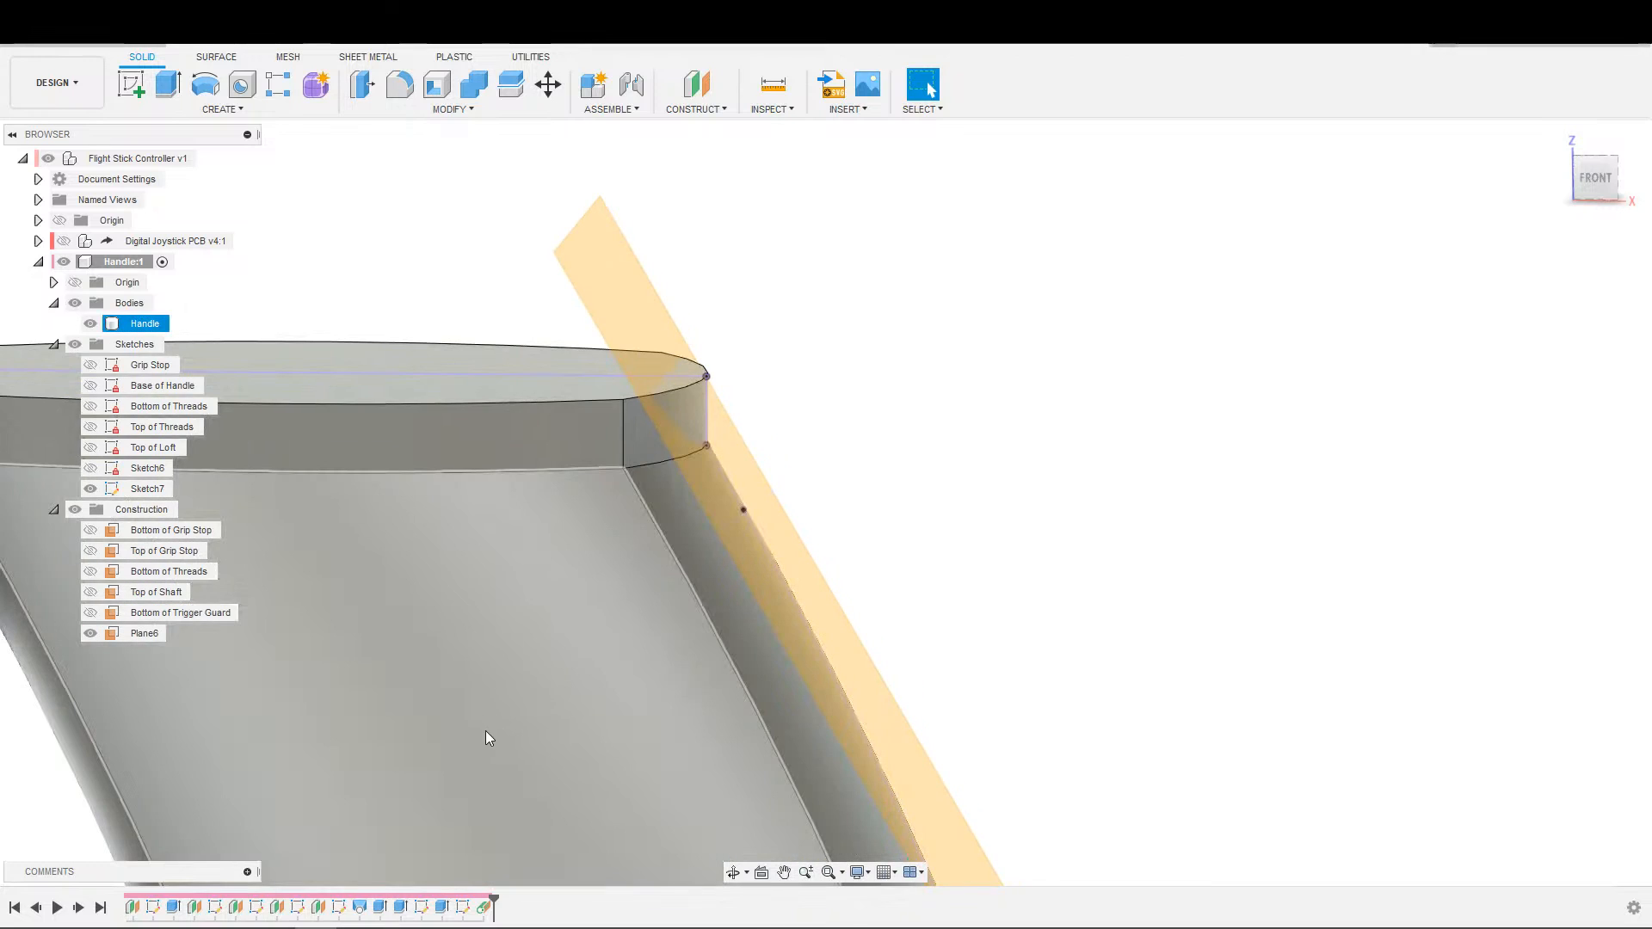
scroll(656, 589, "down", 2)
left_click(138, 469)
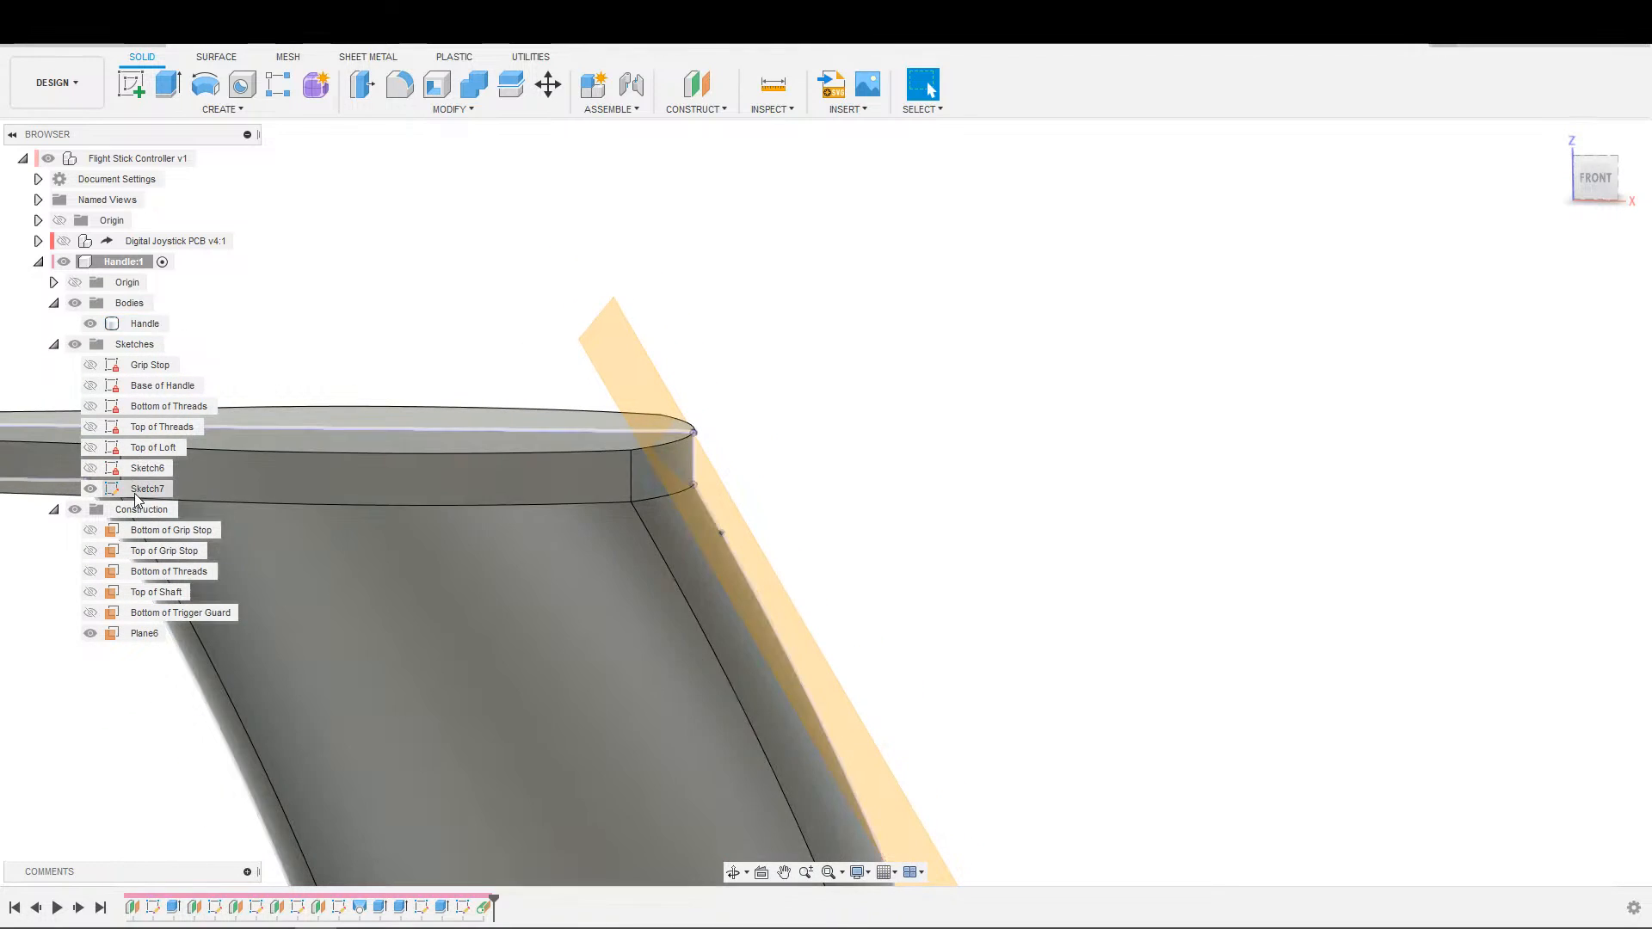
left_click(163, 468)
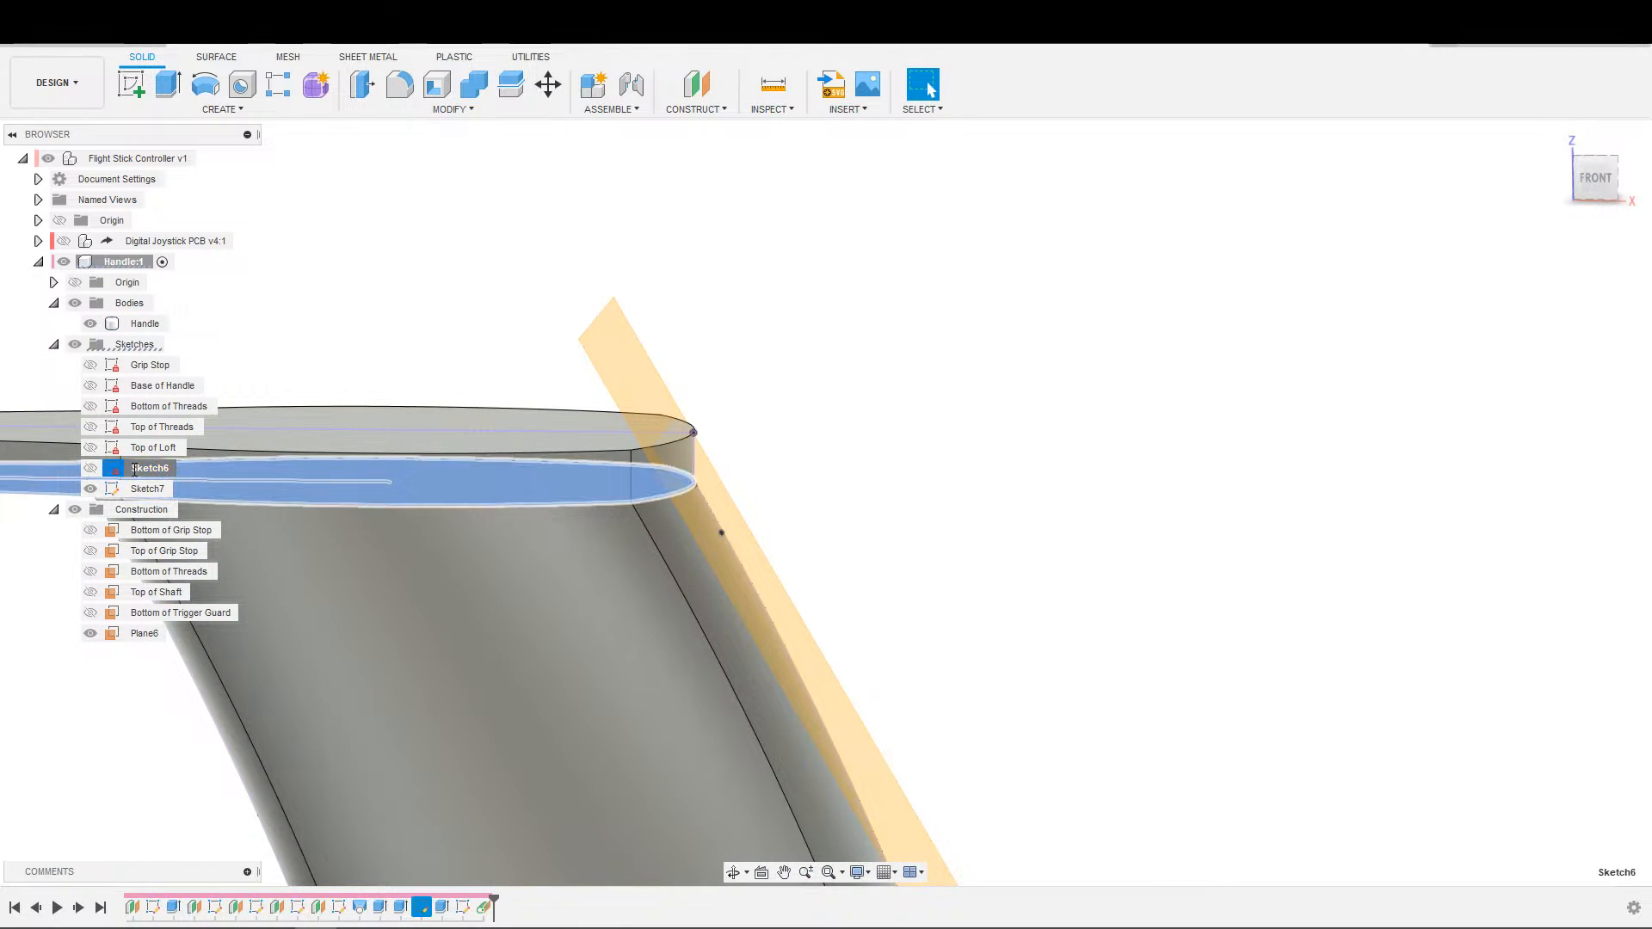
type("Trigger Guard")
key("Return")
Rename Sketch7, the handle's side outline sketch, as Thumb Button Plate Tangent.
left_click(150, 490)
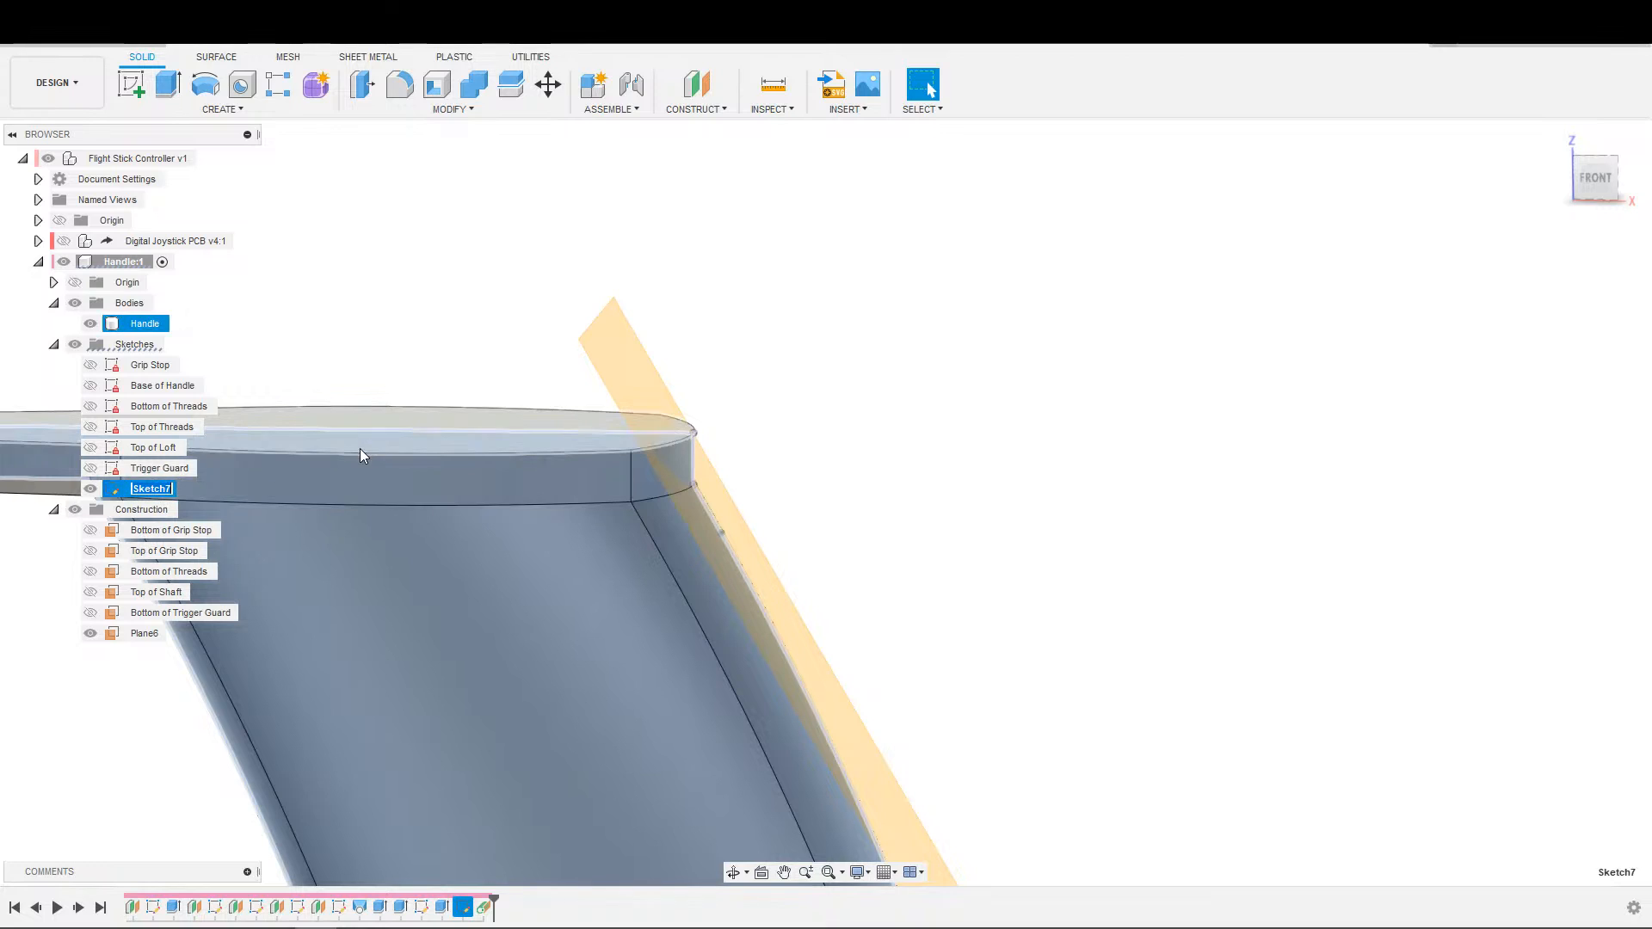
type("Angle")
key("BackSpace")
key("BackSpace")
key("BackSpace")
key("BackSpace")
key("BackSpace")
type("Thumb Button Plate Tangent")
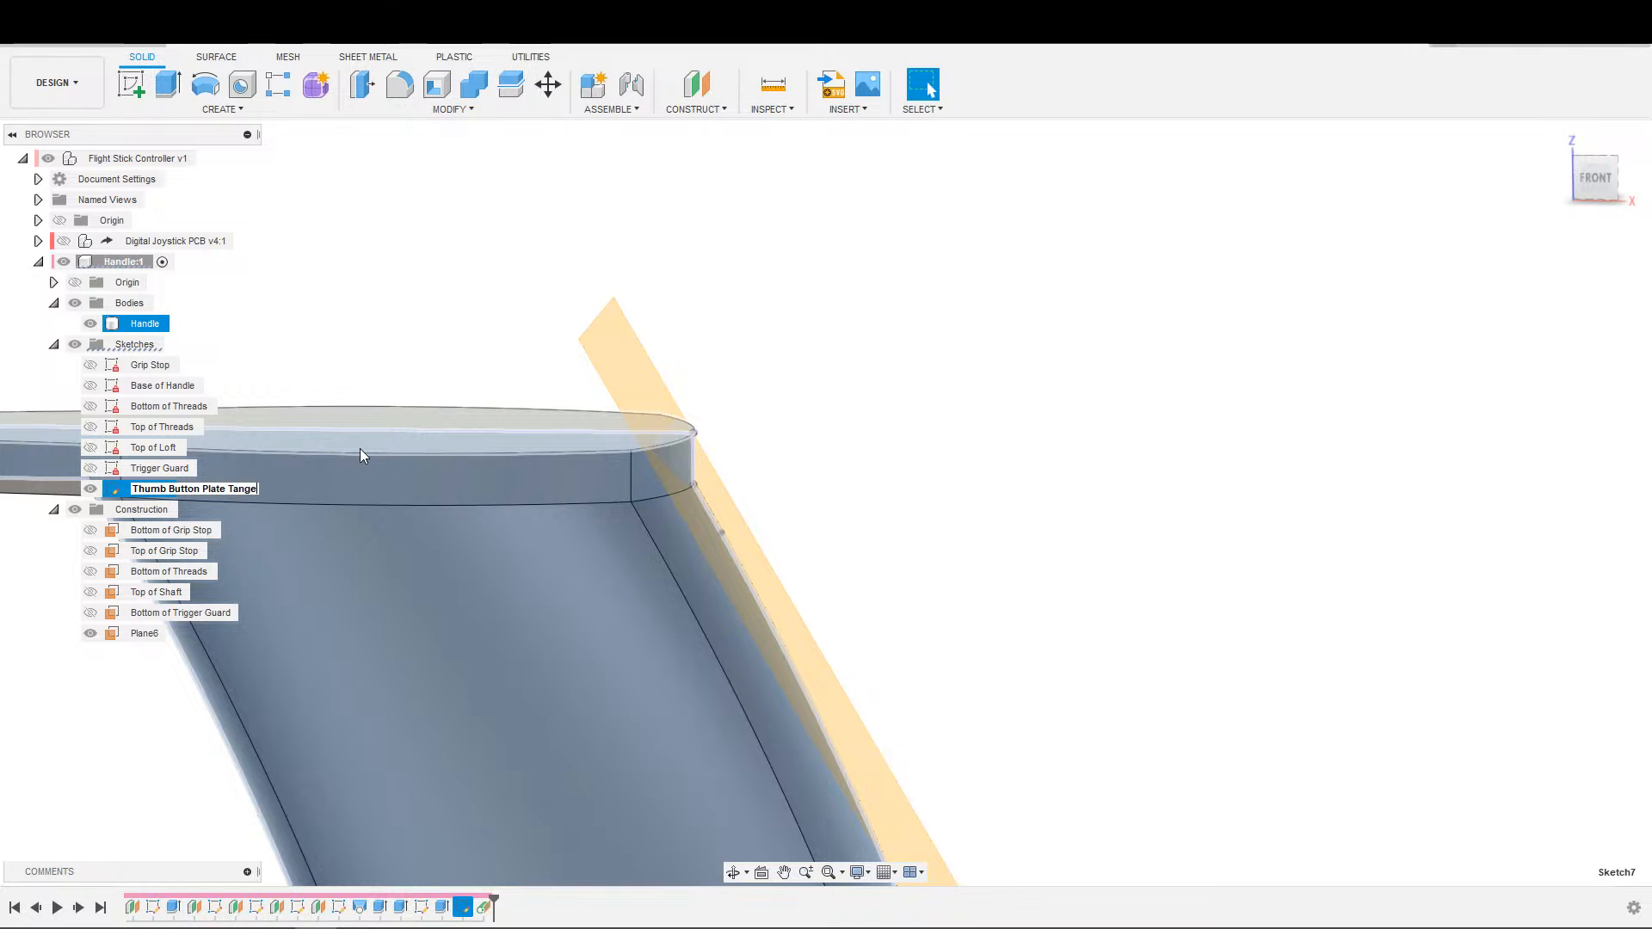
key("Return")
Start a new sketch on the vertical front plane running through the handle.
mouse_move(817, 414)
middle_mouse_down()
mouse_move(920, 418)
mouse_move(943, 374)
mouse_move(884, 405)
middle_mouse_up()
scroll(943, 374, "down", 2)
key("s")
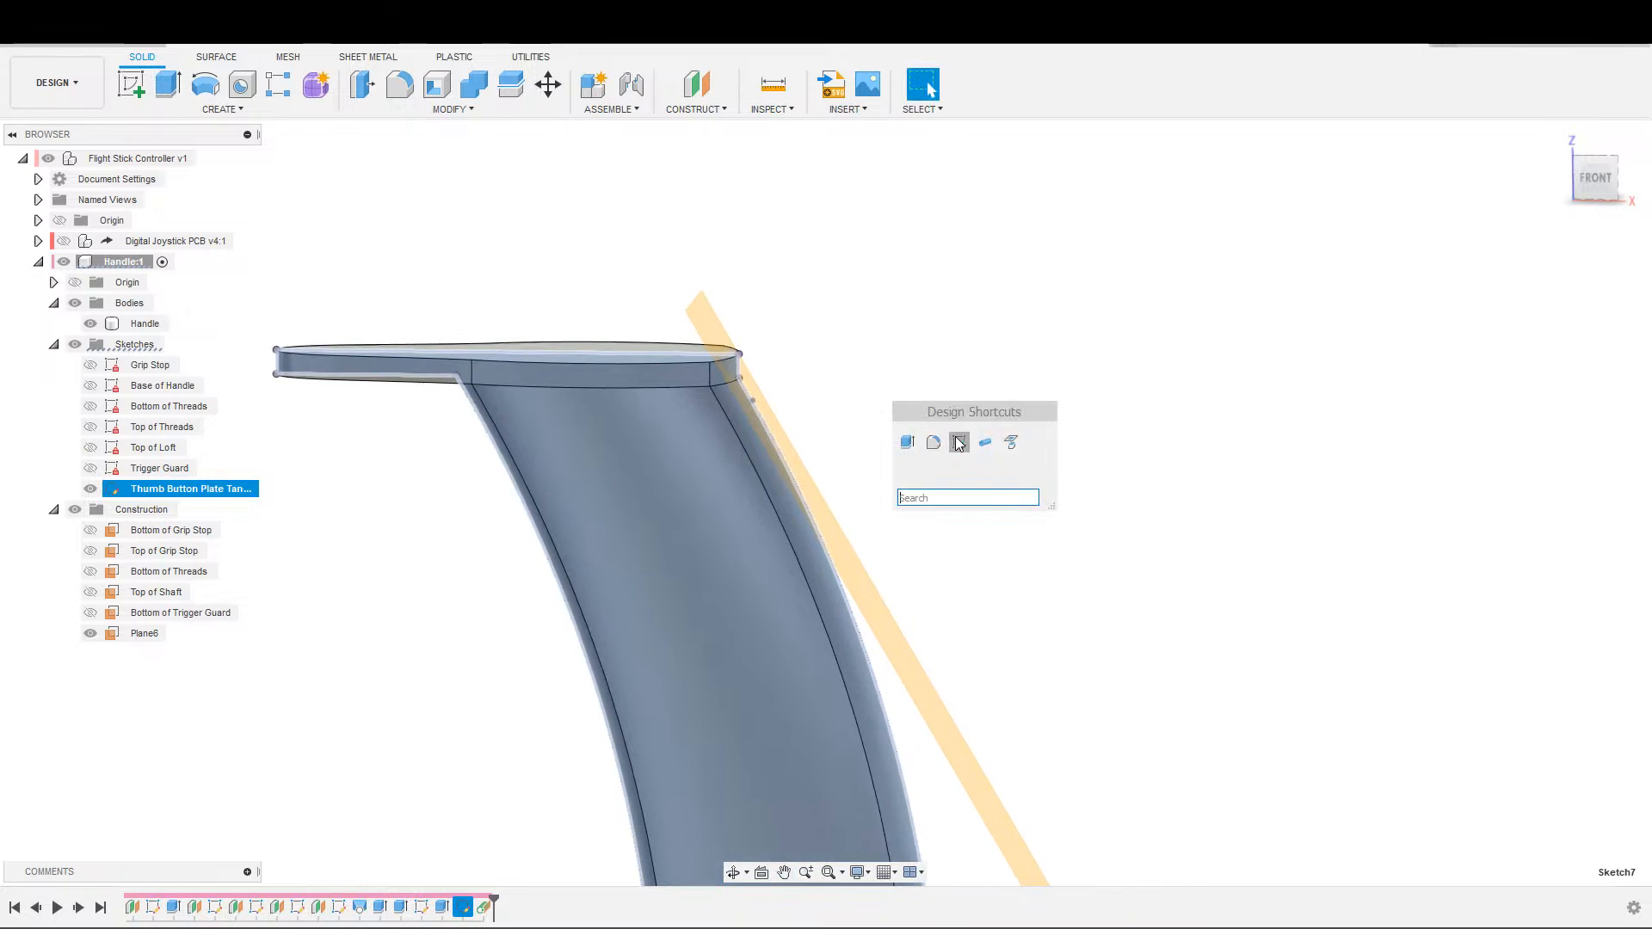
left_click(956, 442)
left_click(841, 531)
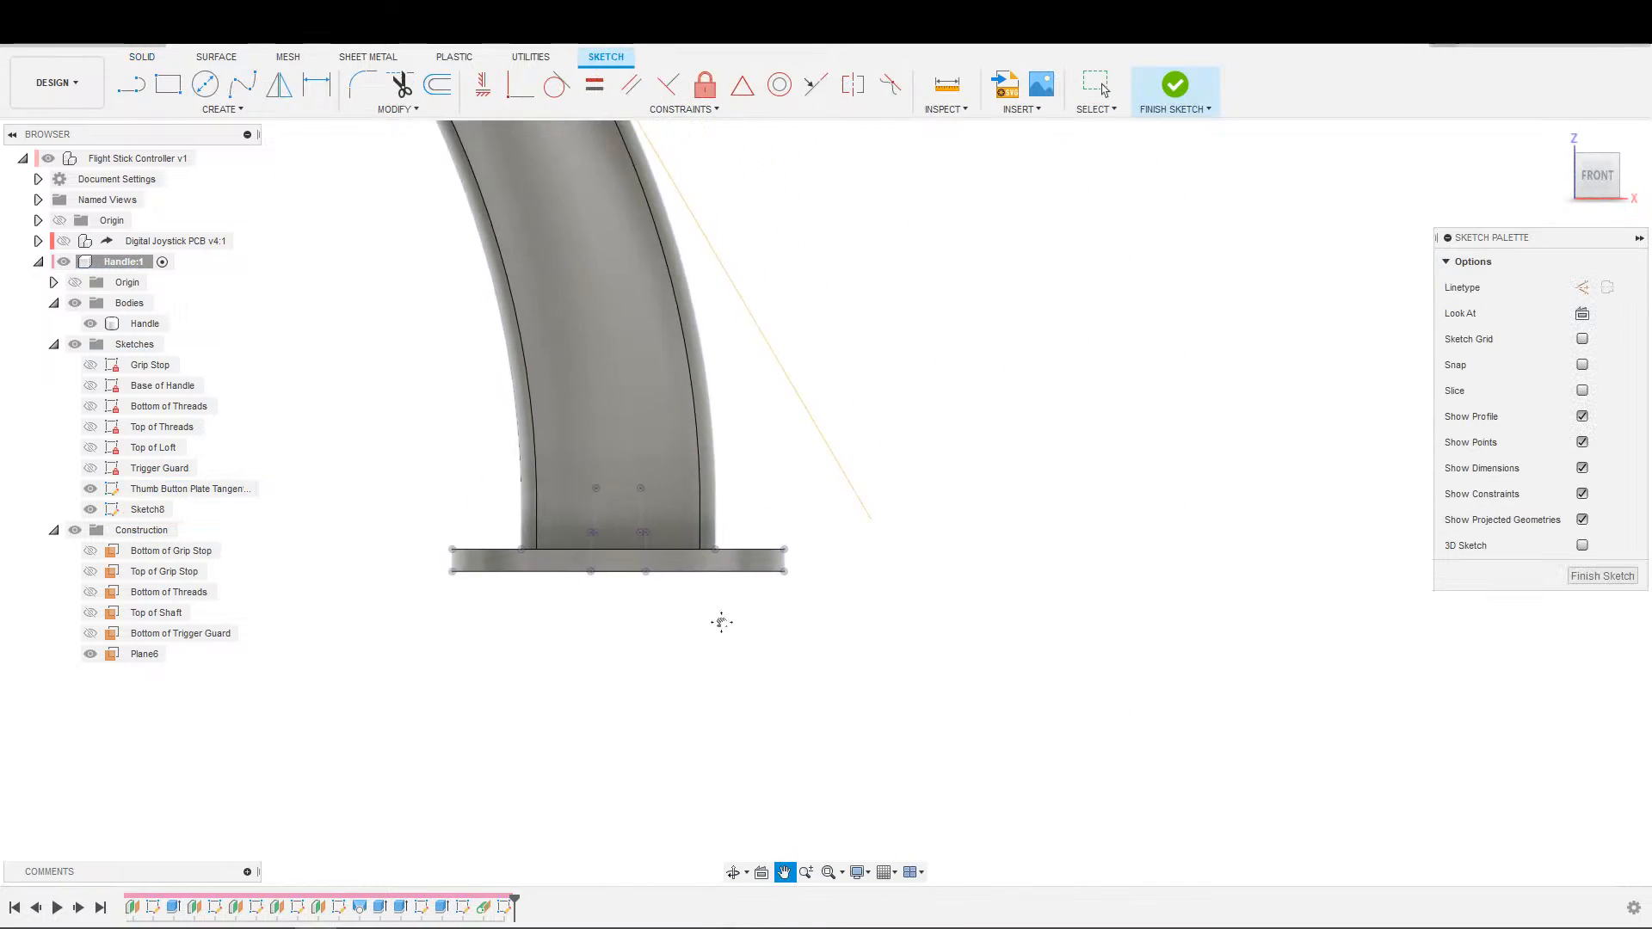
Undo the new sketch on the front plane.
key("ctrl+z")
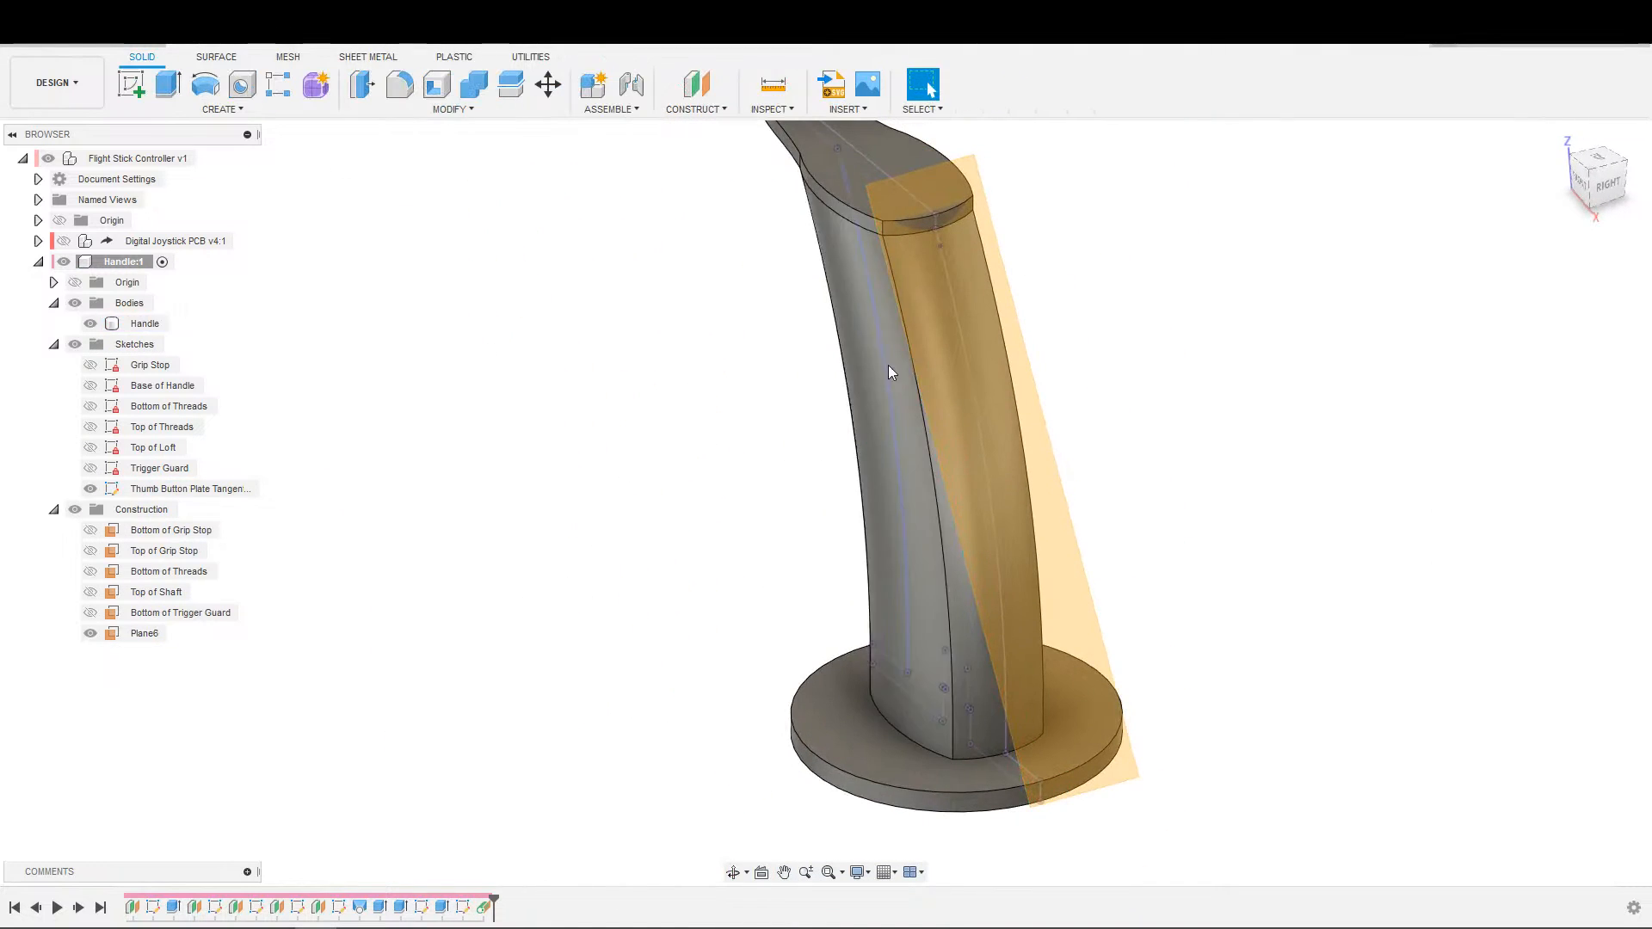
Try to intersect the handle body with a new sketch on the plane tangent to the handle's rear face.
key("s")
left_click(943, 404)
left_click(1014, 353)
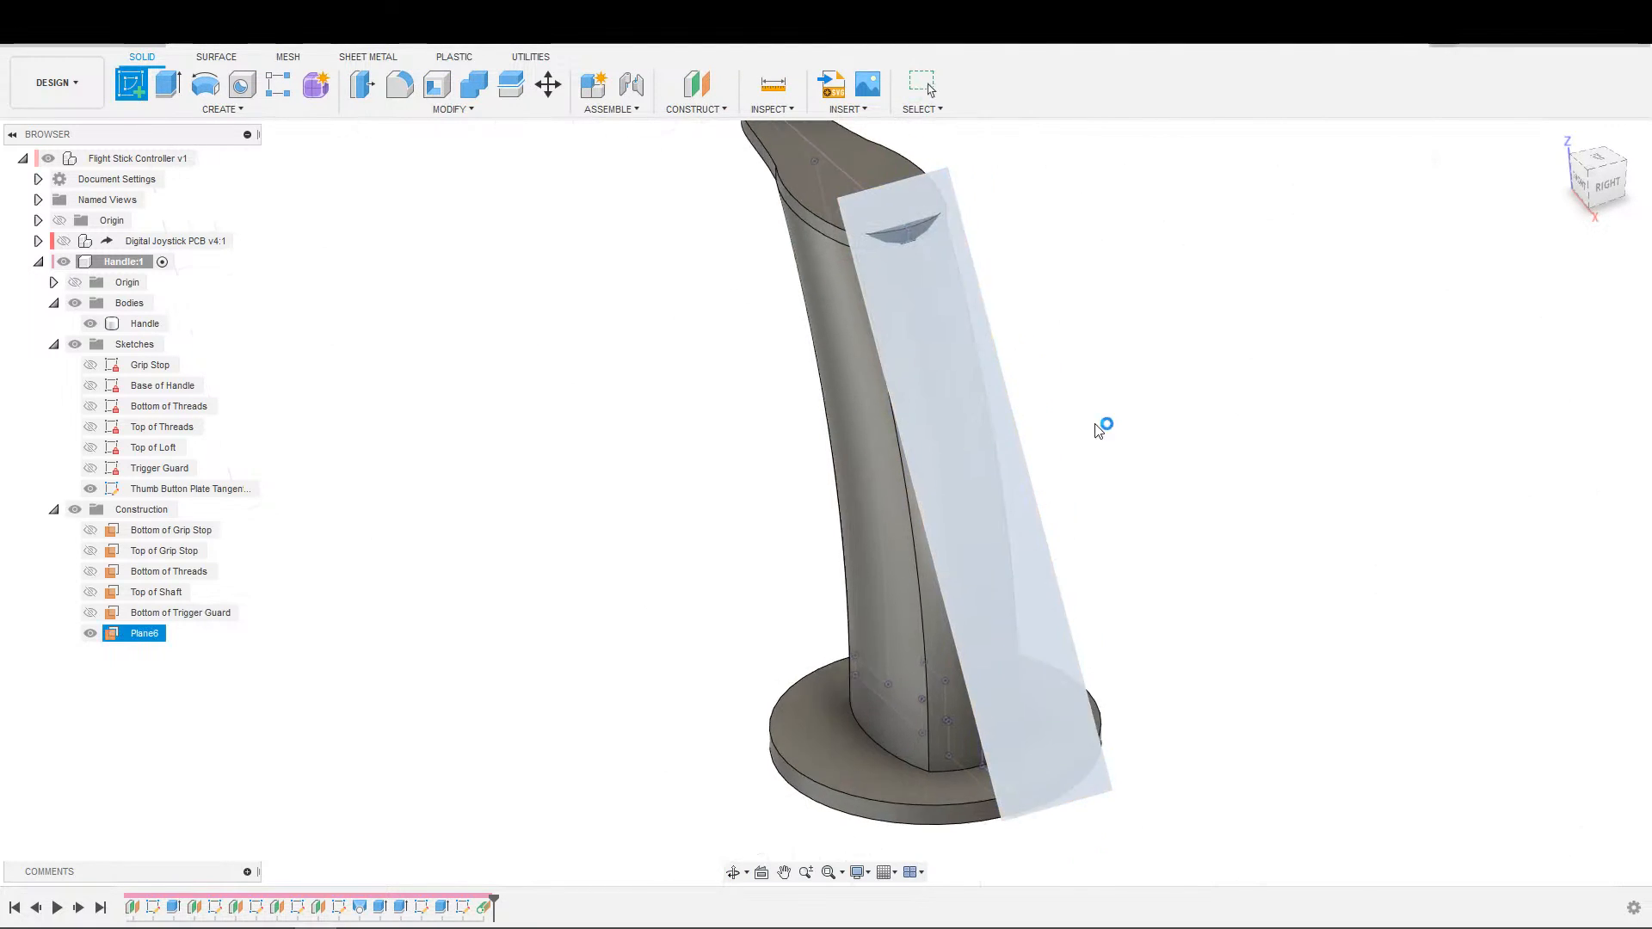
key("s")
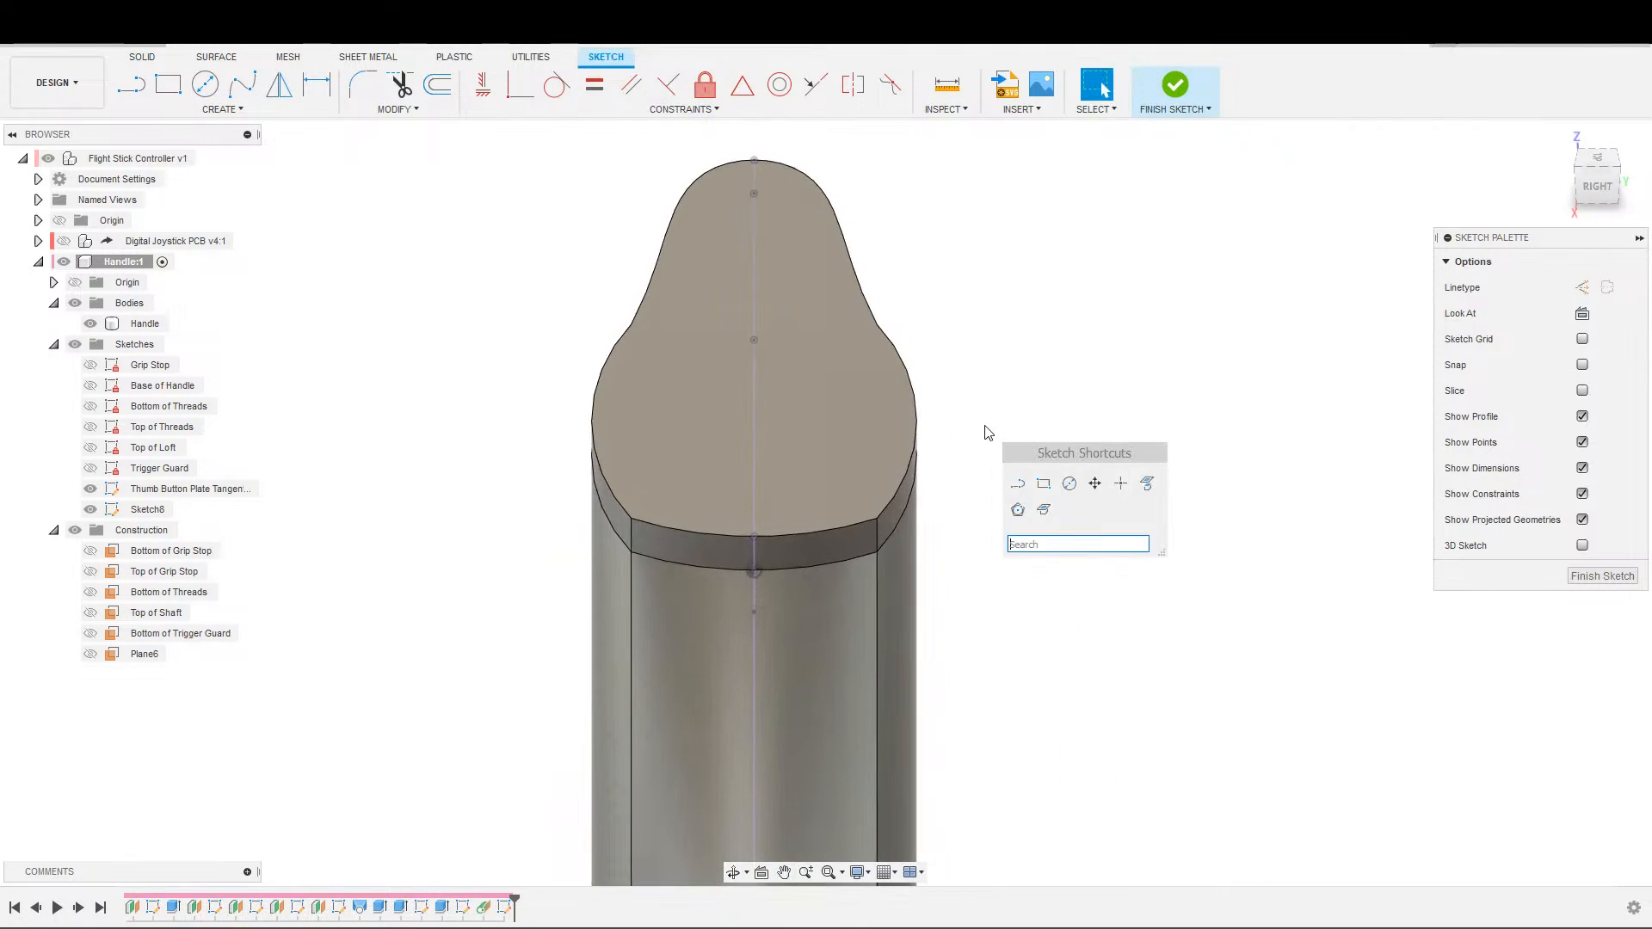
left_click(1043, 510)
left_click(752, 503)
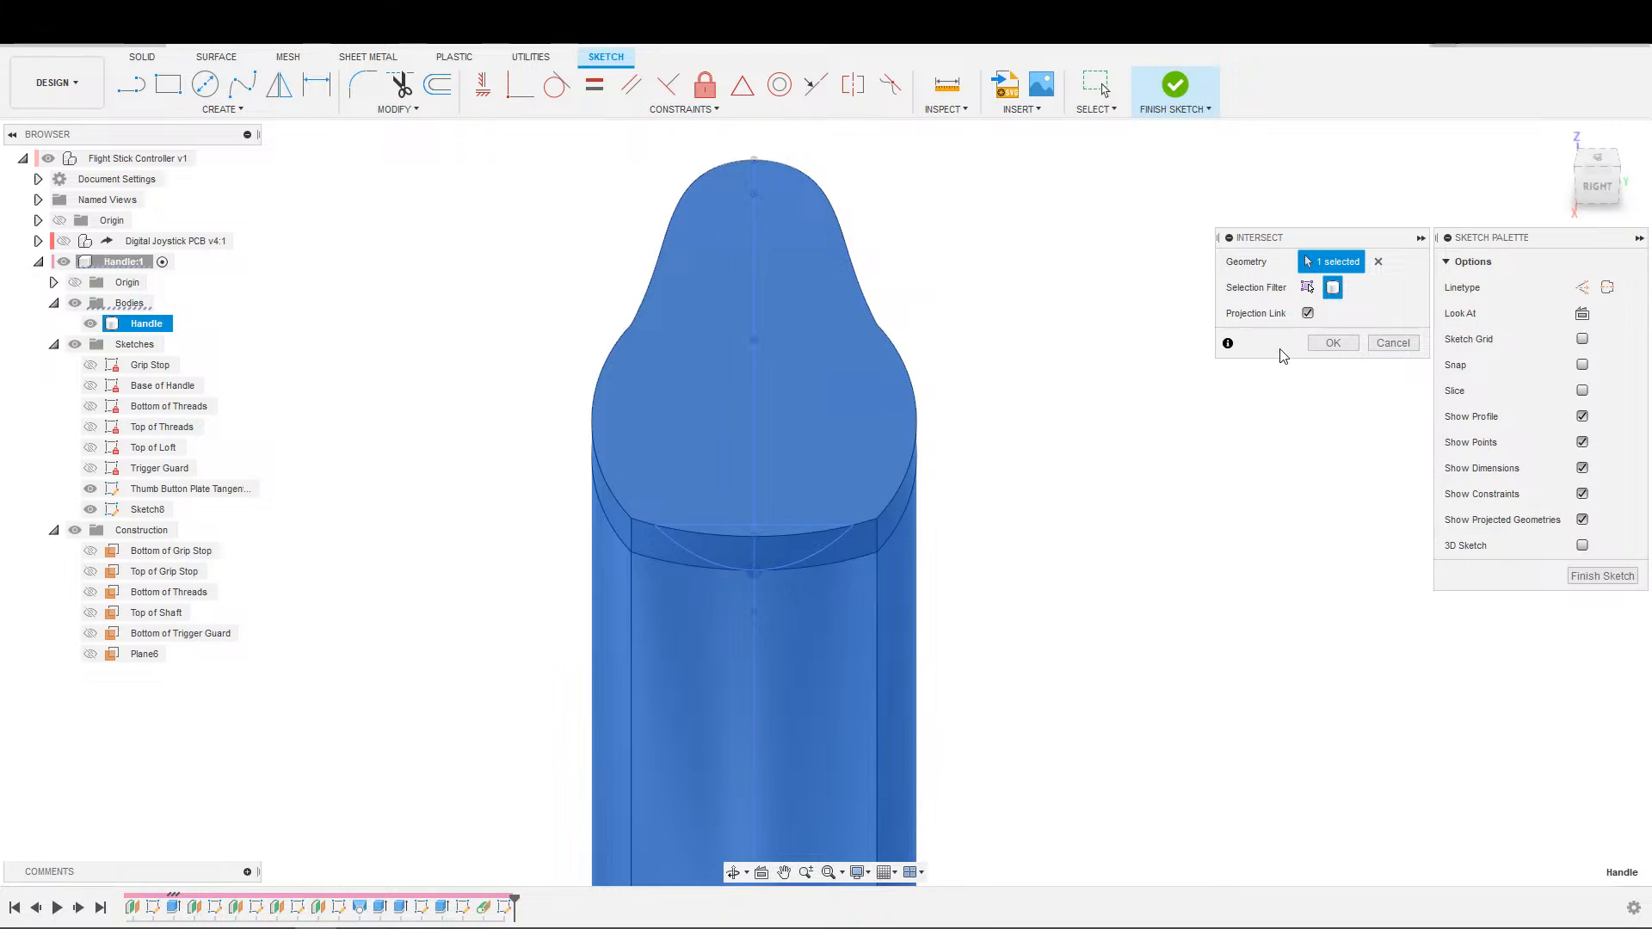
key("Escape")
Try to project the handle's geometry into the tangent-plane sketch, and undo that sketch.
key("s")
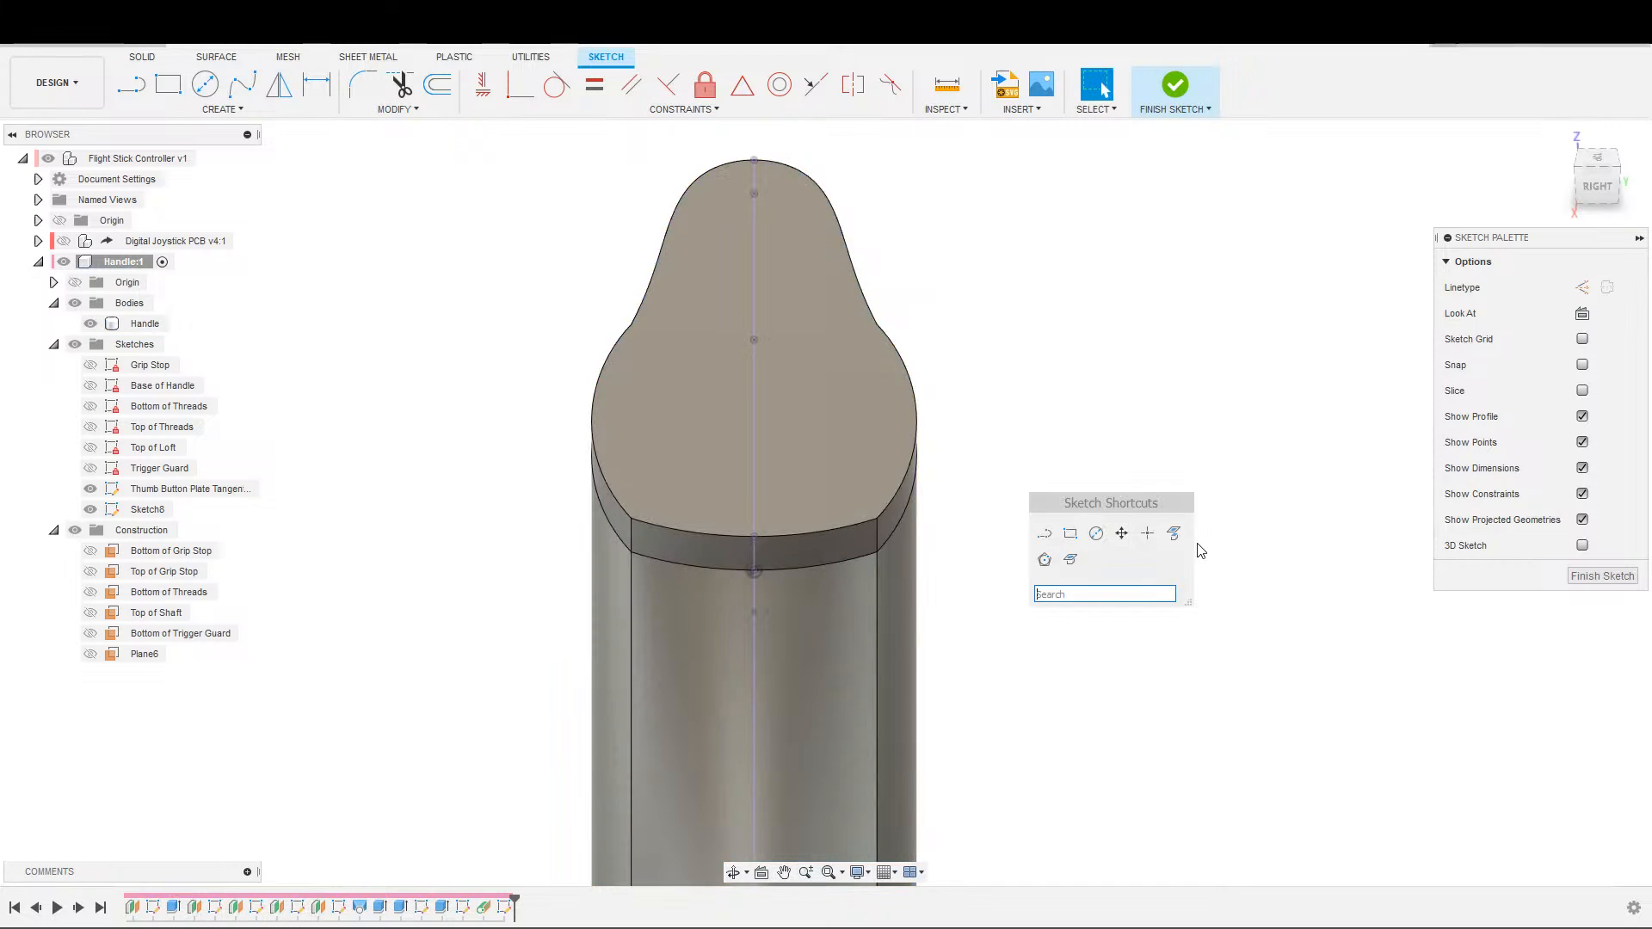
left_click(1174, 534)
left_click(799, 512)
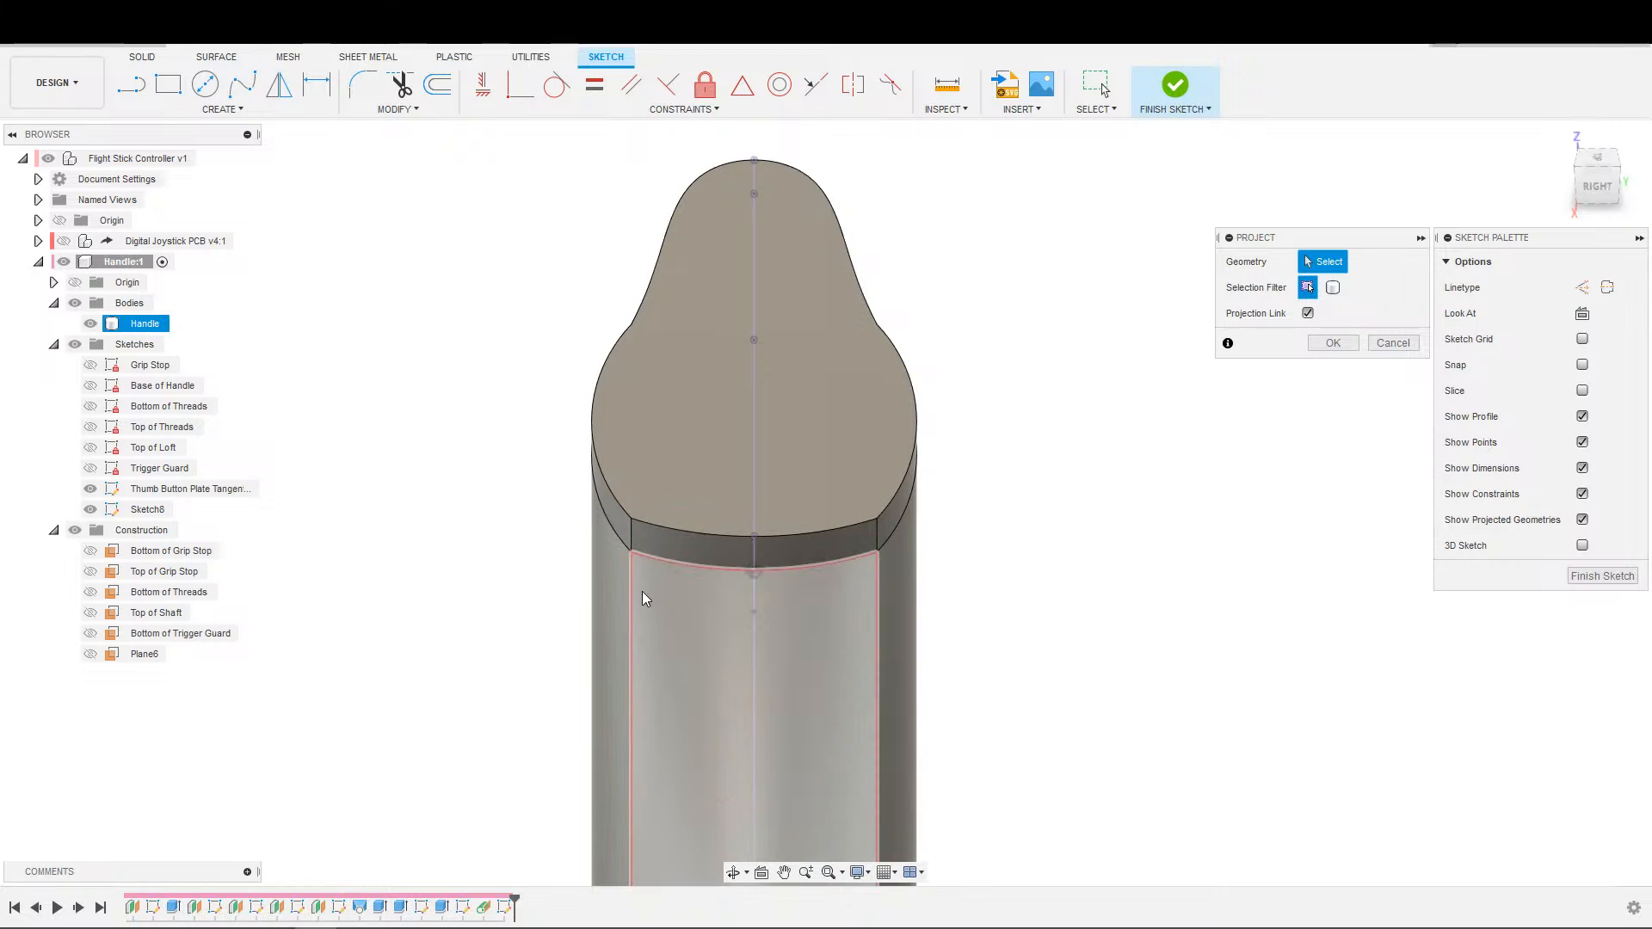
key("Escape")
key("ctrl+z")
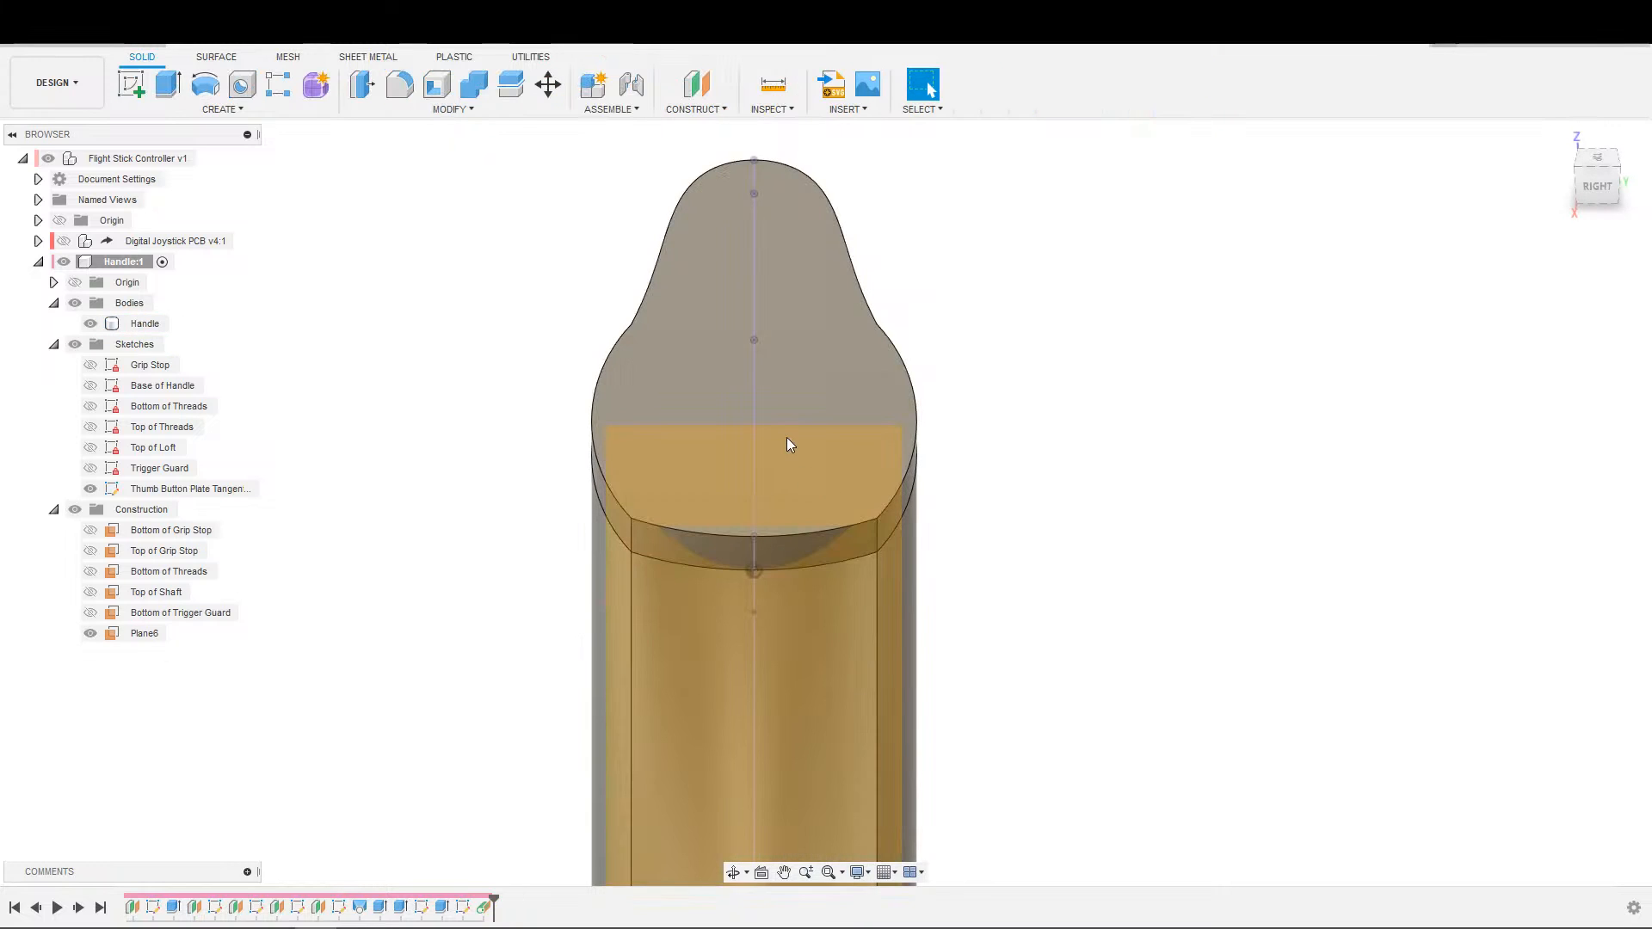
Reorder the history so the plate's extrusion comes after the Thumb Button Plate Tangent Points sketch and the tangent plane.
scroll(706, 641, "down", 3)
middle_click_drag(590, 642, 848, 598, "shift")
scroll(830, 608, "down", 2)
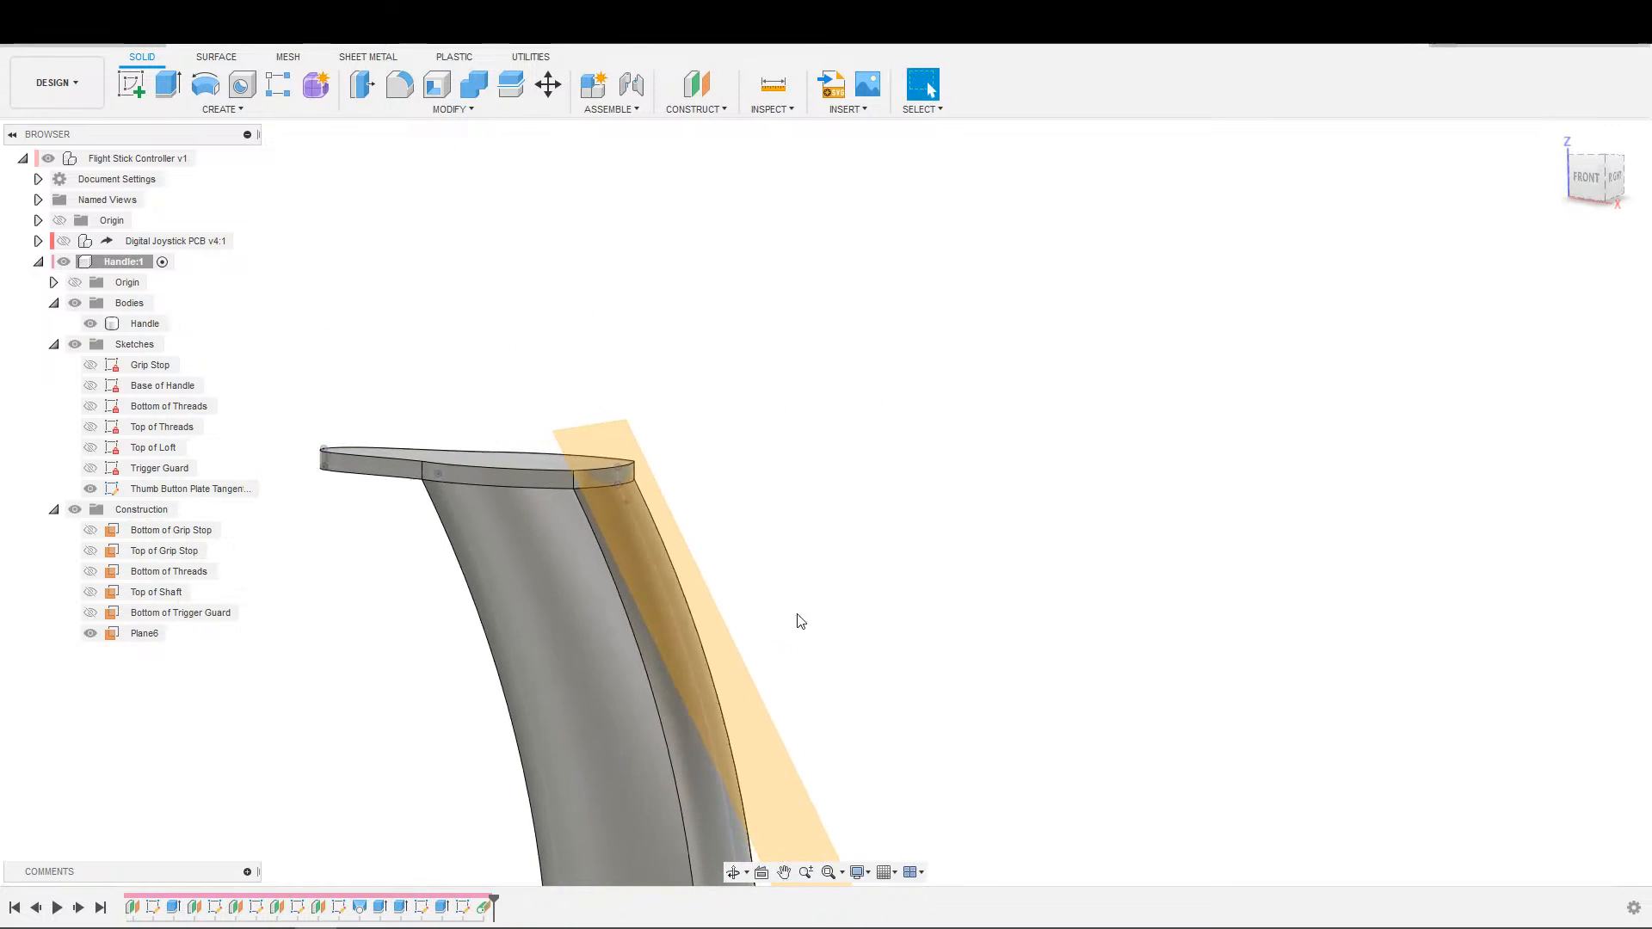
left_click(462, 907)
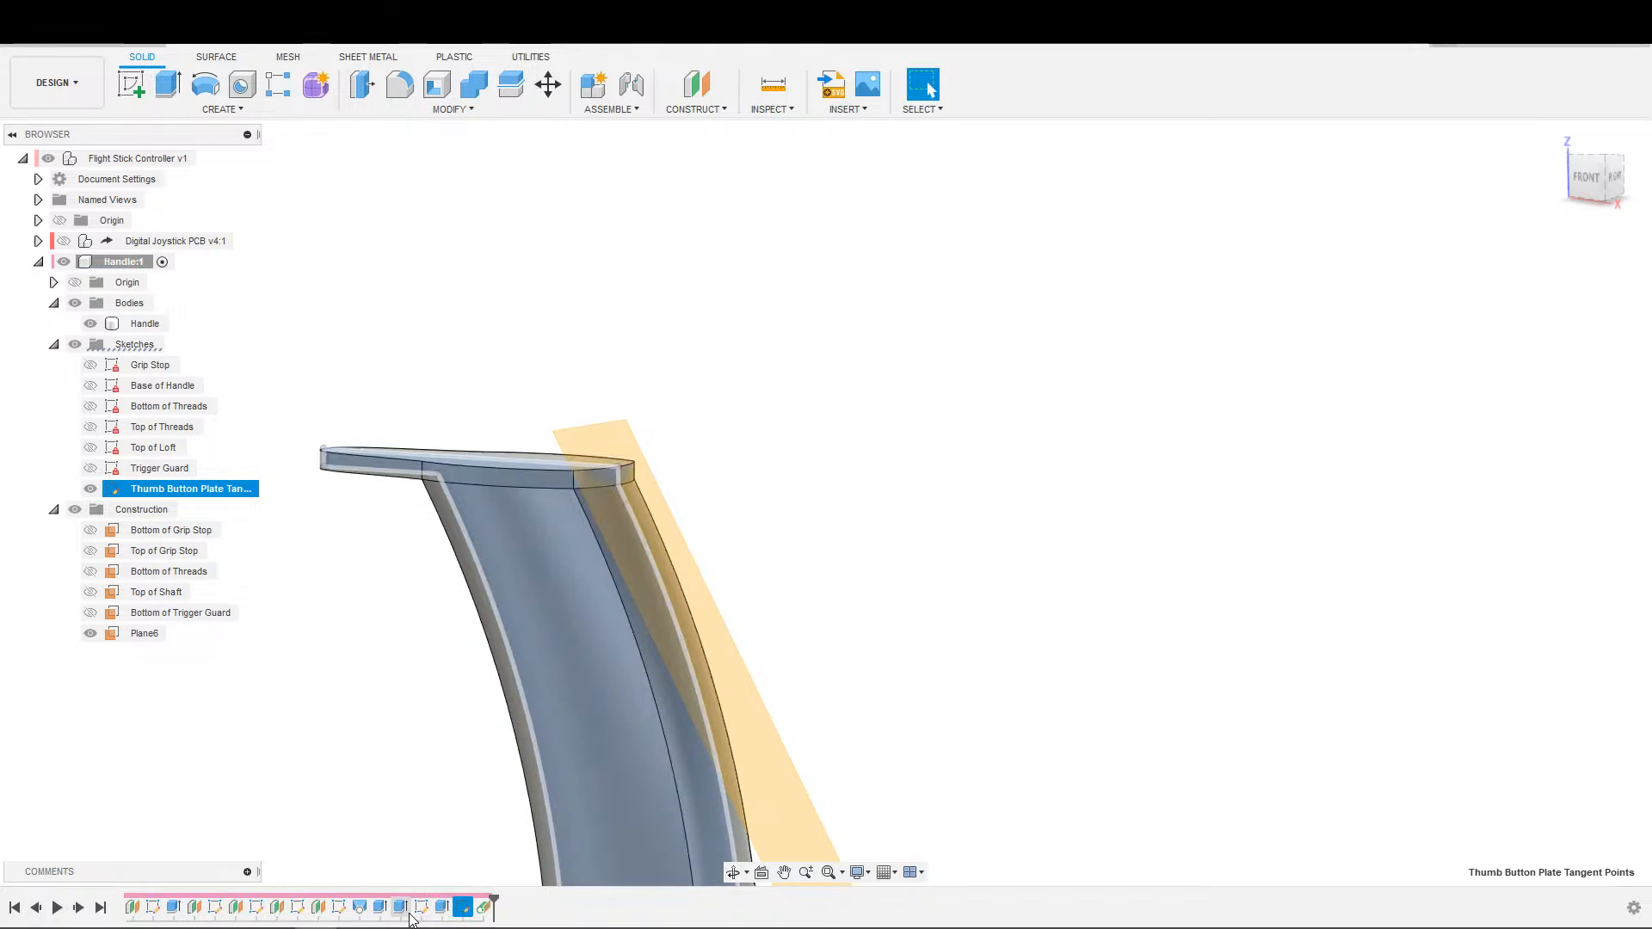
left_click(421, 907)
left_click(442, 907, "shift")
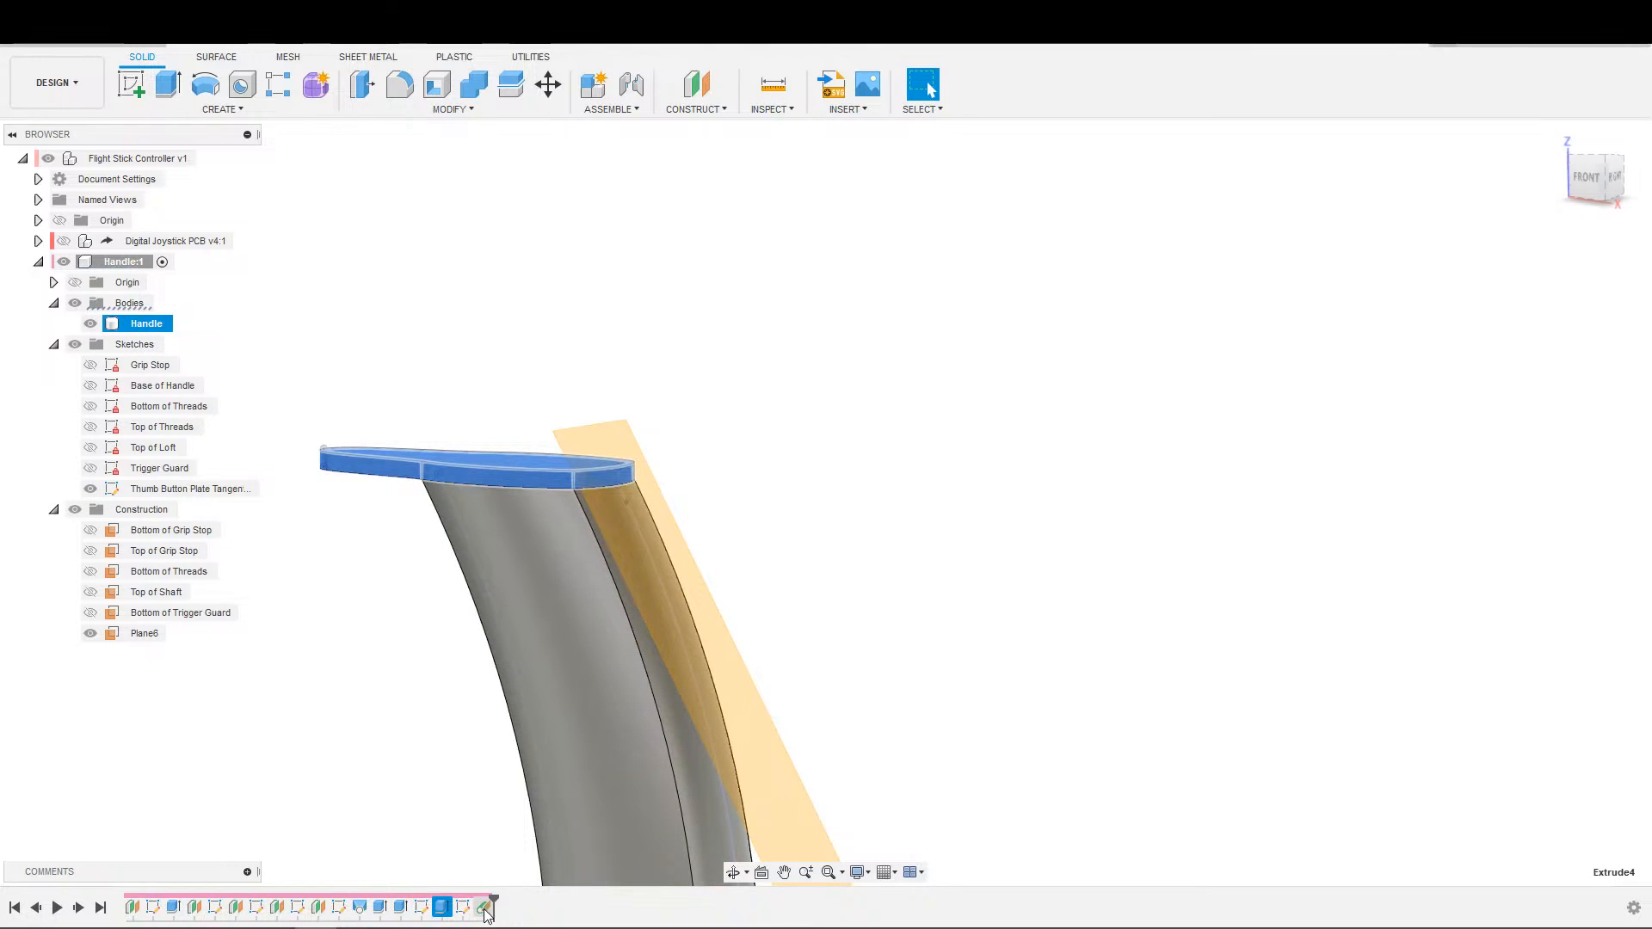
left_click(441, 907)
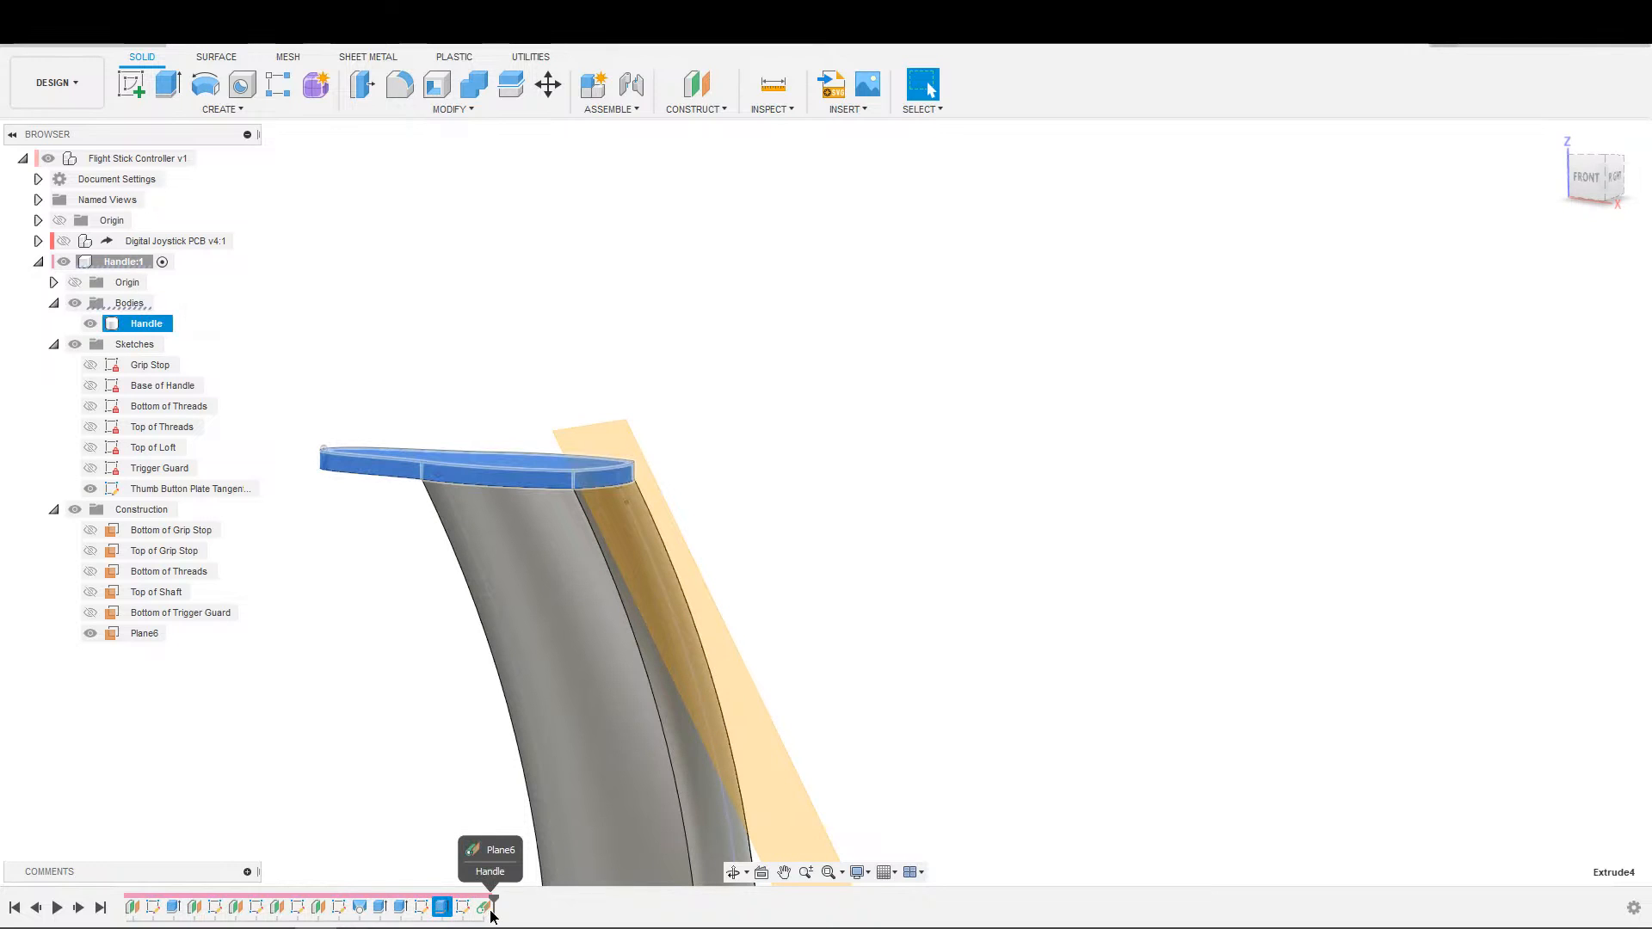
left_click(421, 907)
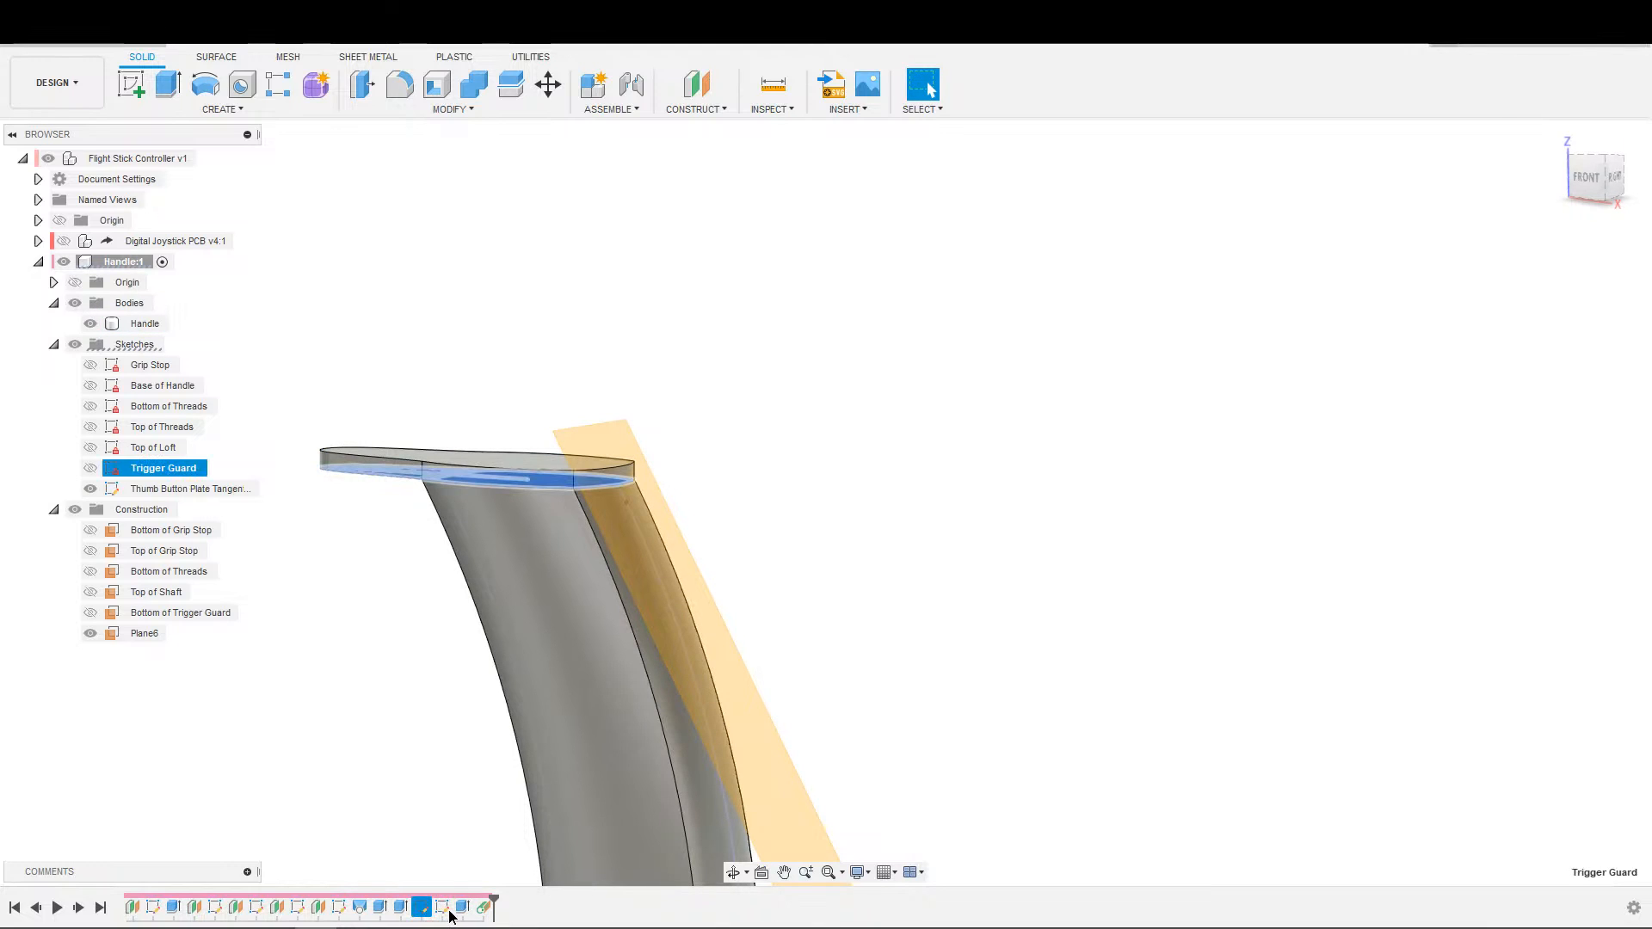
left_click(436, 854)
left_click_drag(482, 908, 443, 908)
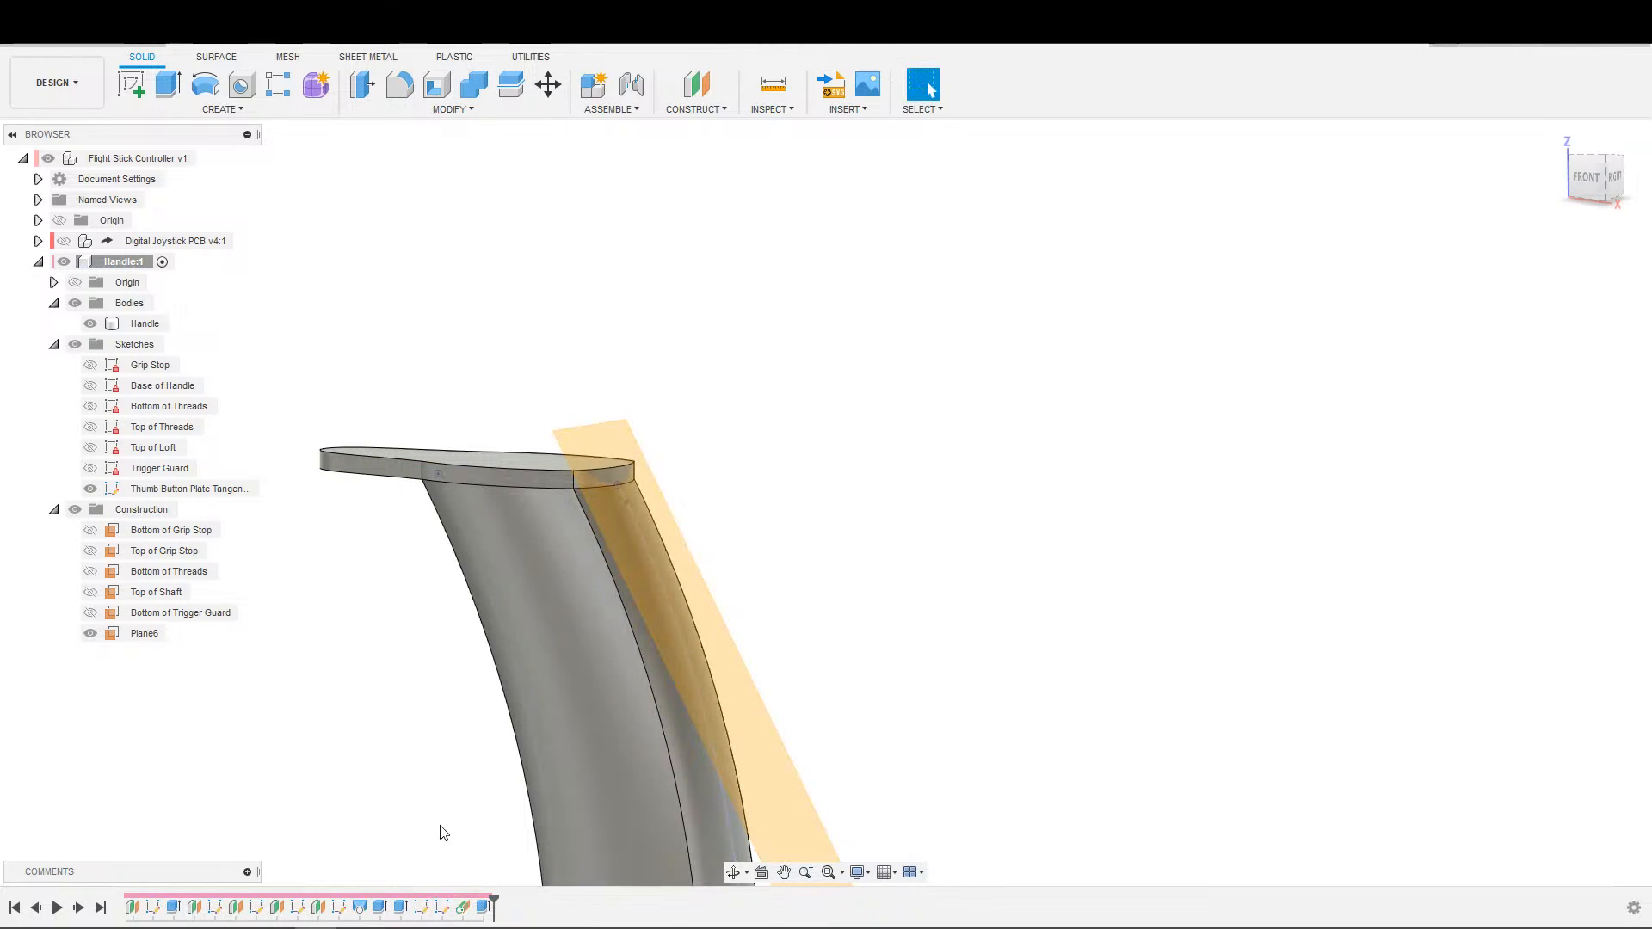
Roll the model history back to just before the plate's extrusion, leaving only the handle loft and the tangent plane.
left_click(442, 907)
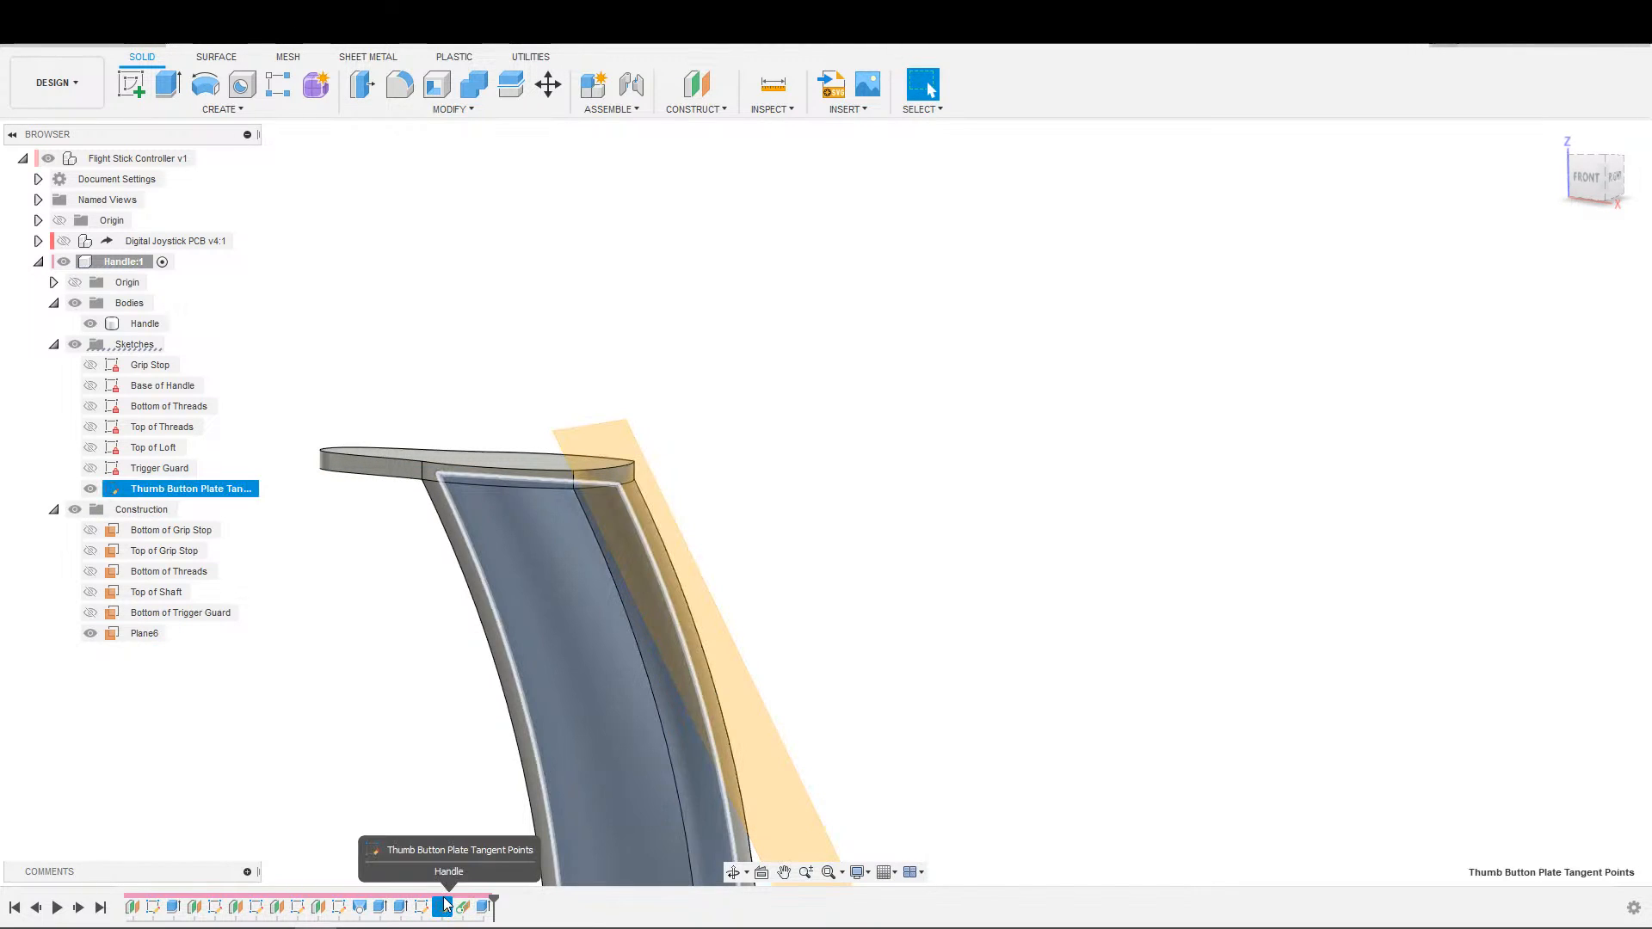
left_click(852, 649)
mouse_move(918, 616)
middle_mouse_down("shift")
mouse_move(891, 666)
mouse_move(1014, 578)
middle_mouse_up("shift")
middle_click_drag(1014, 578, 1106, 561)
scroll(964, 560, "down", 4)
scroll(775, 509, "up", 3)
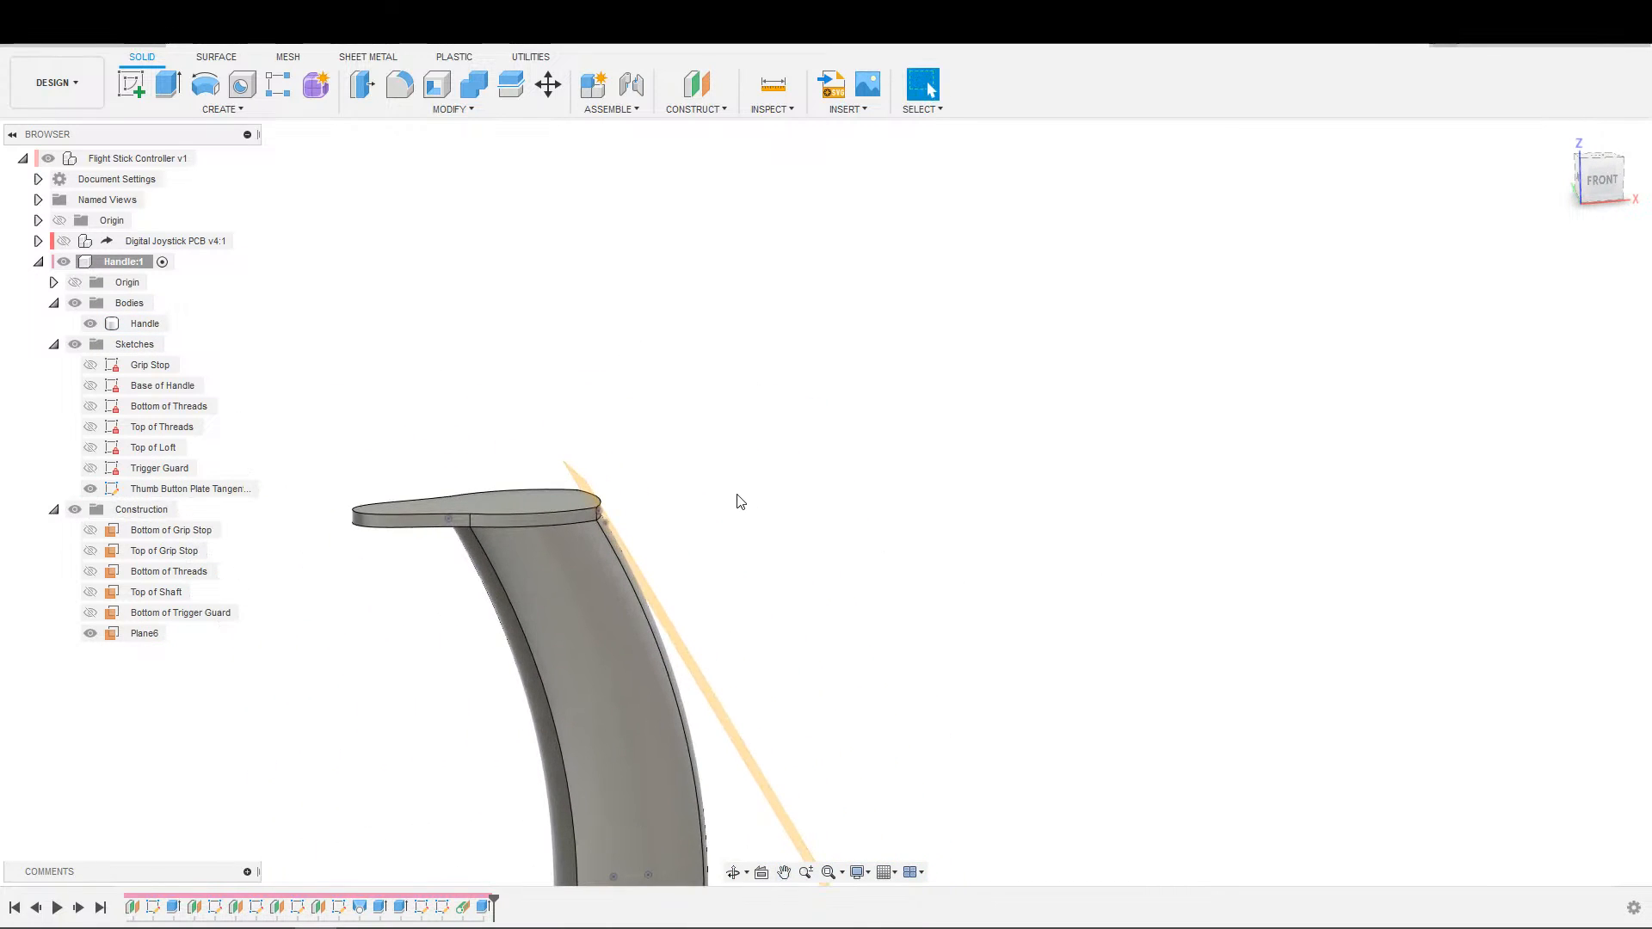
middle_click_drag(733, 507, 812, 474, "shift")
scroll(840, 493, "down", 2)
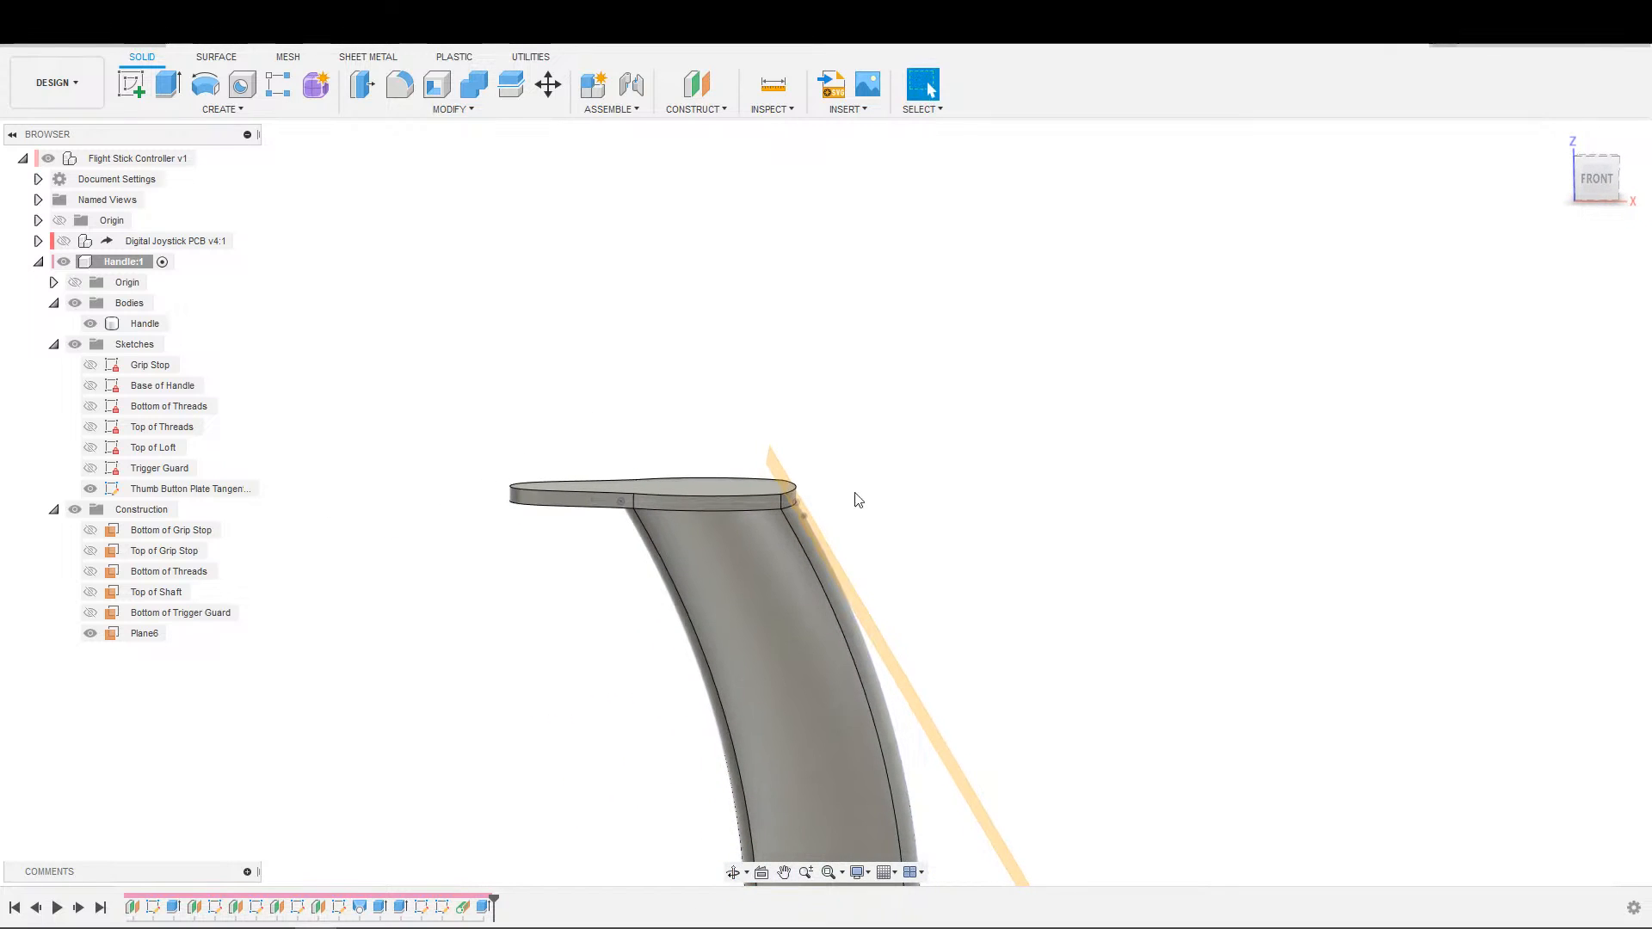
scroll(839, 497, "up", 3)
scroll(827, 538, "up", 2)
middle_click_drag(855, 527, 861, 516, "shift")
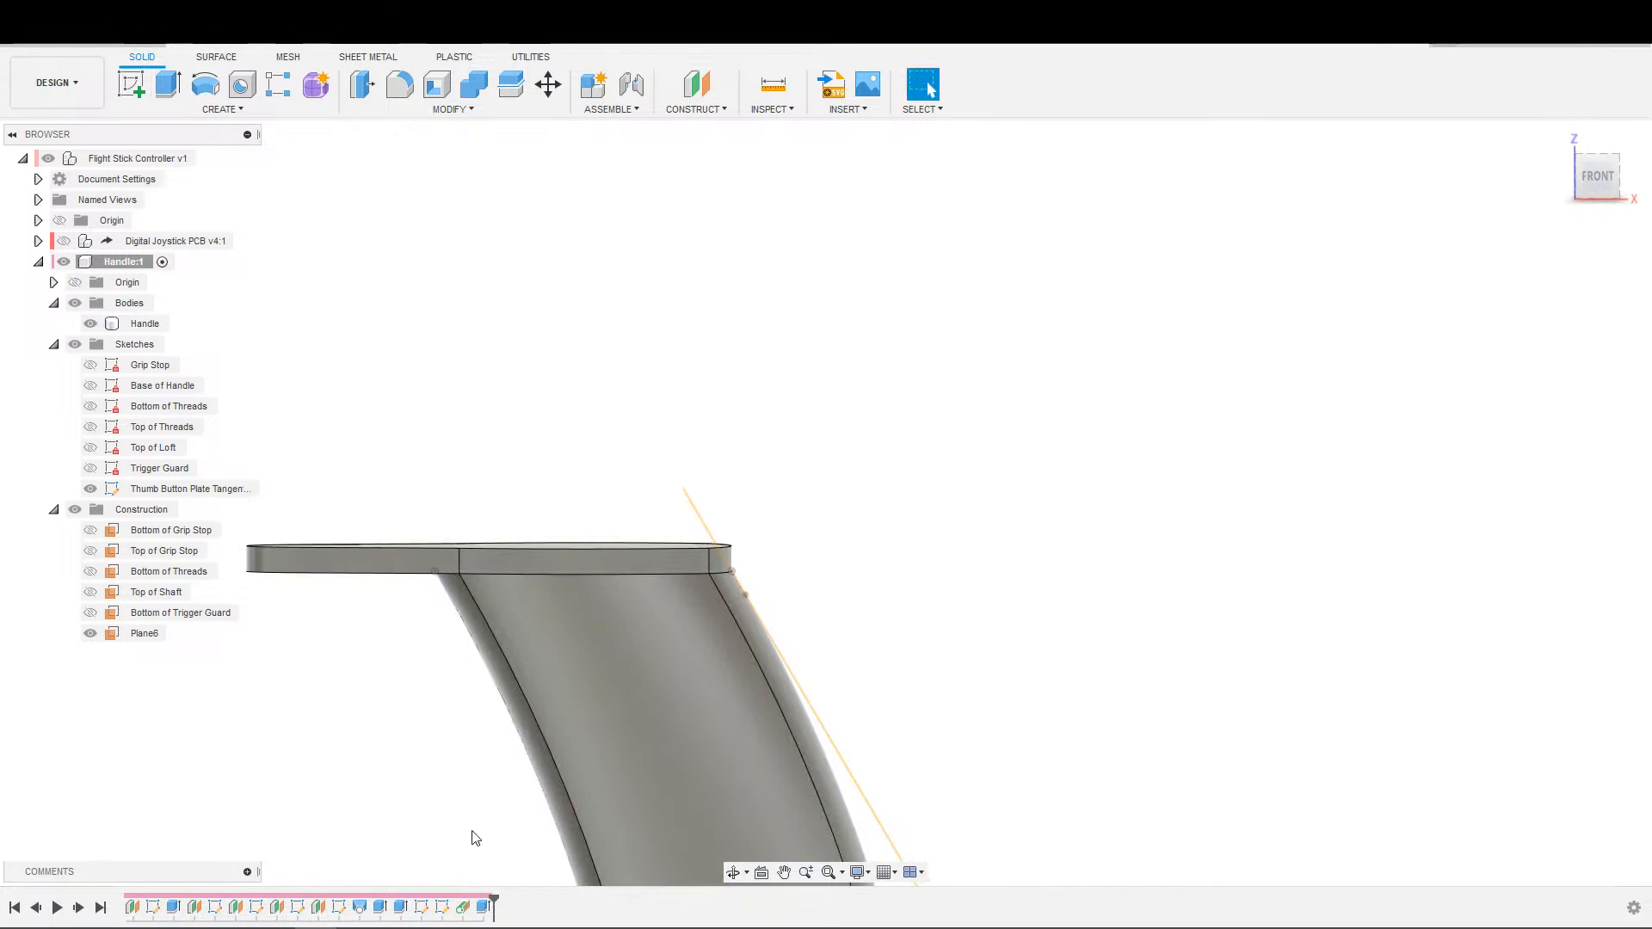
left_click_drag(494, 901, 473, 904)
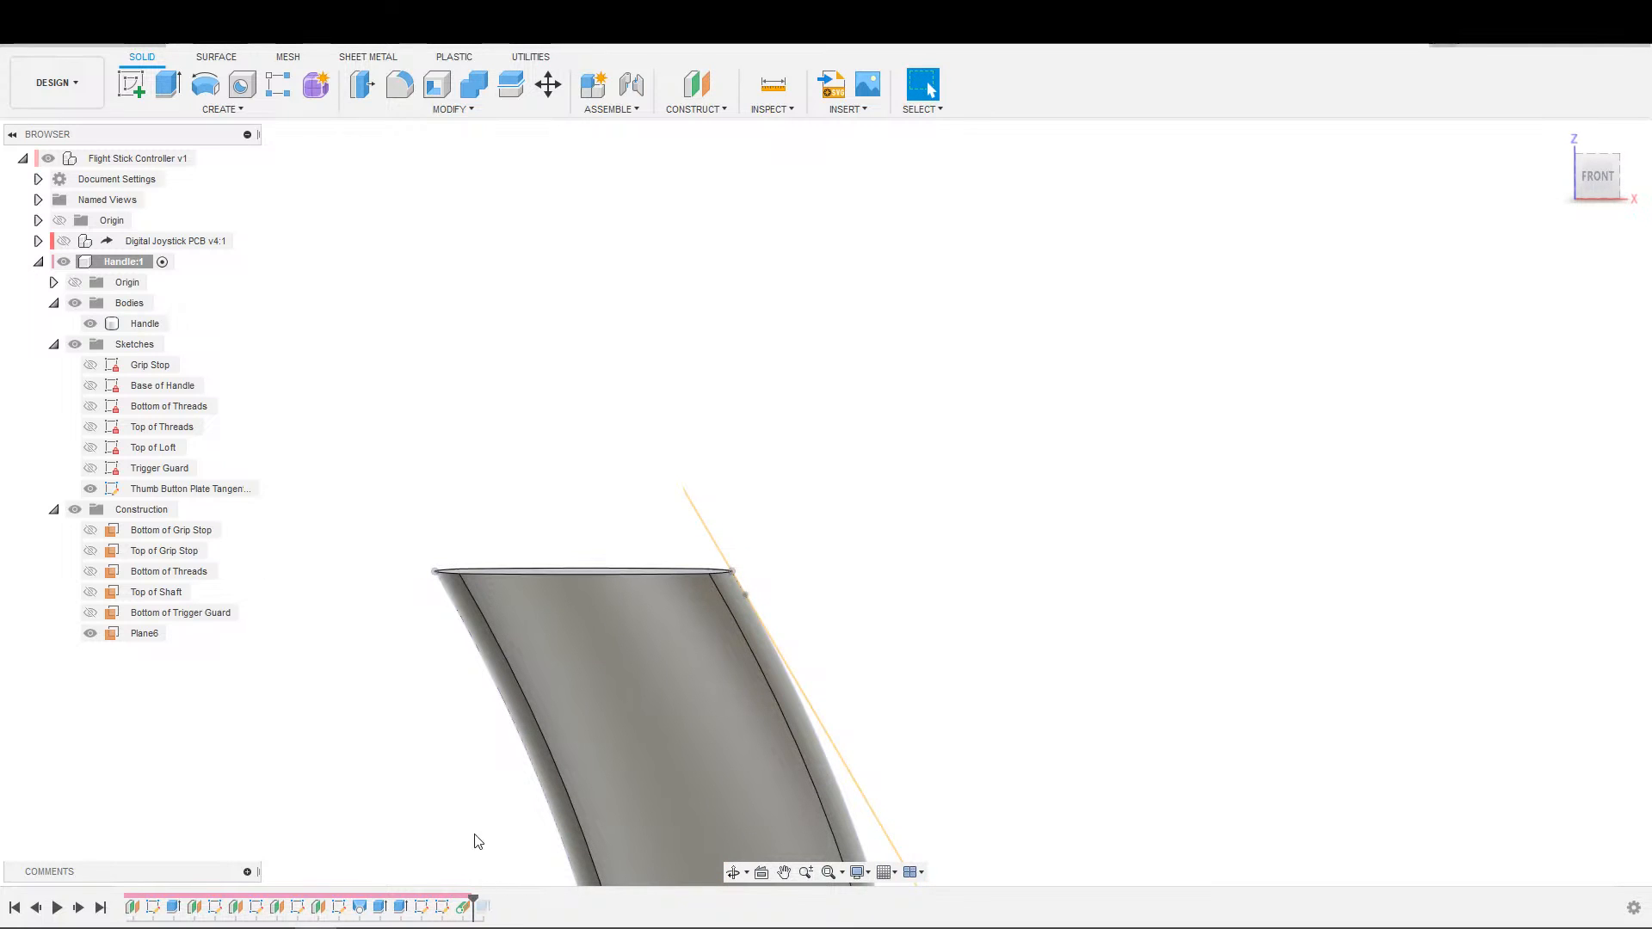
Start a new sketch on the plane tangent to the handle's rear face.
middle_click_drag(602, 707, 373, 710, "shift")
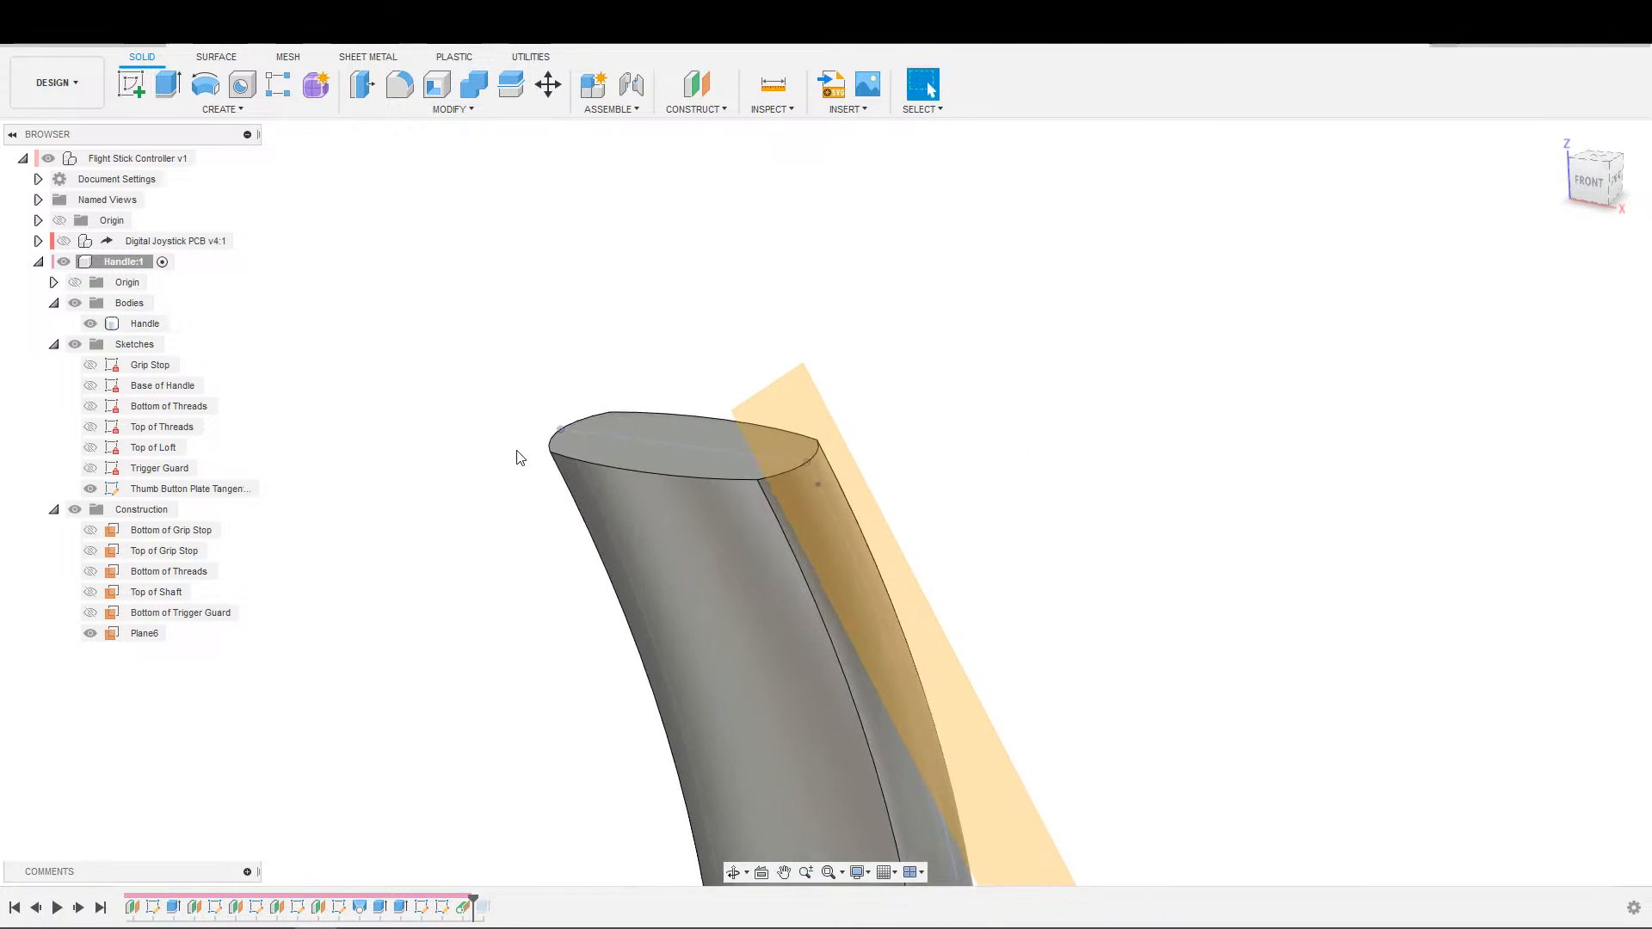
key("s")
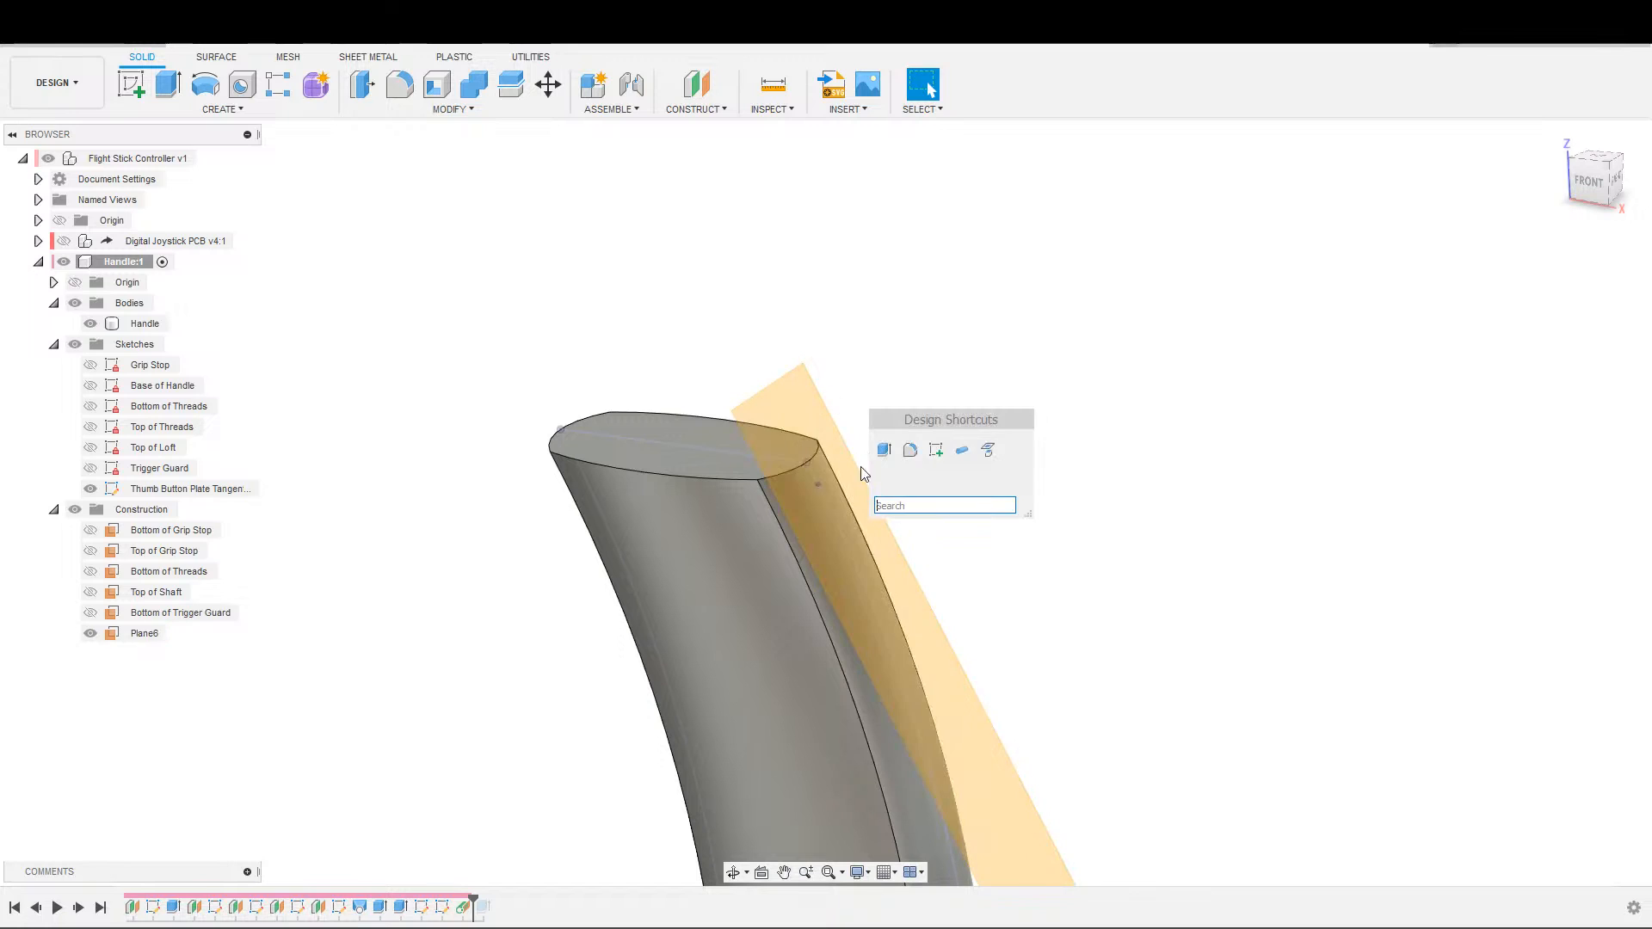
left_click(936, 450)
left_click(819, 468)
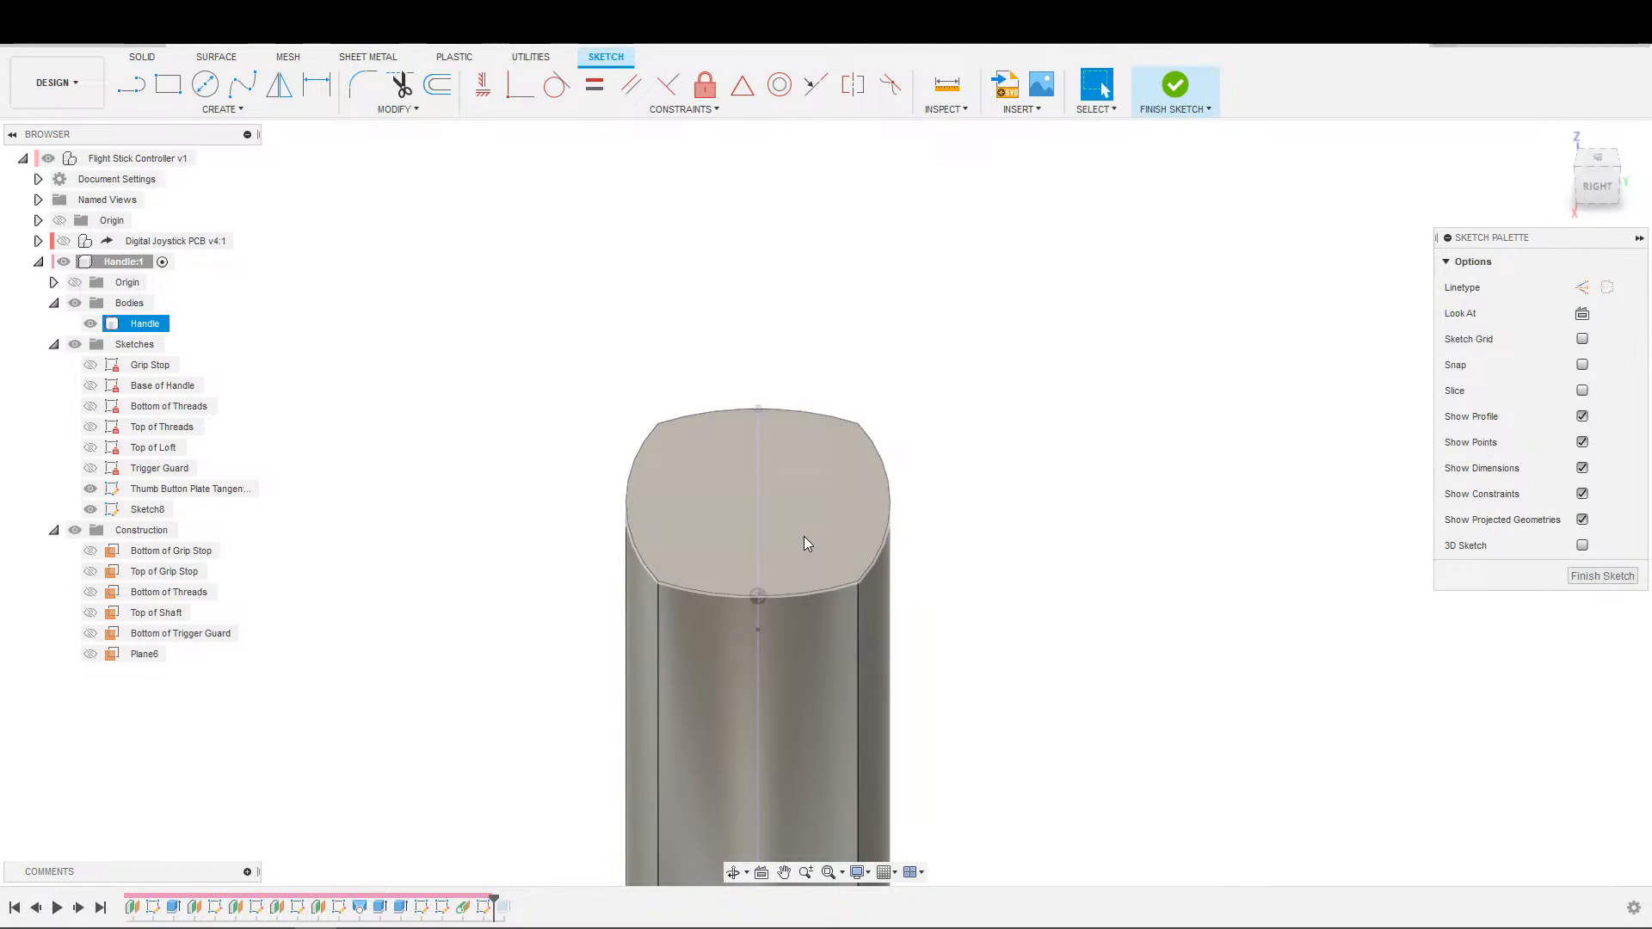
Project the handle's top face and rear face into the tangent-plane sketch.
scroll(721, 683, "down", 2)
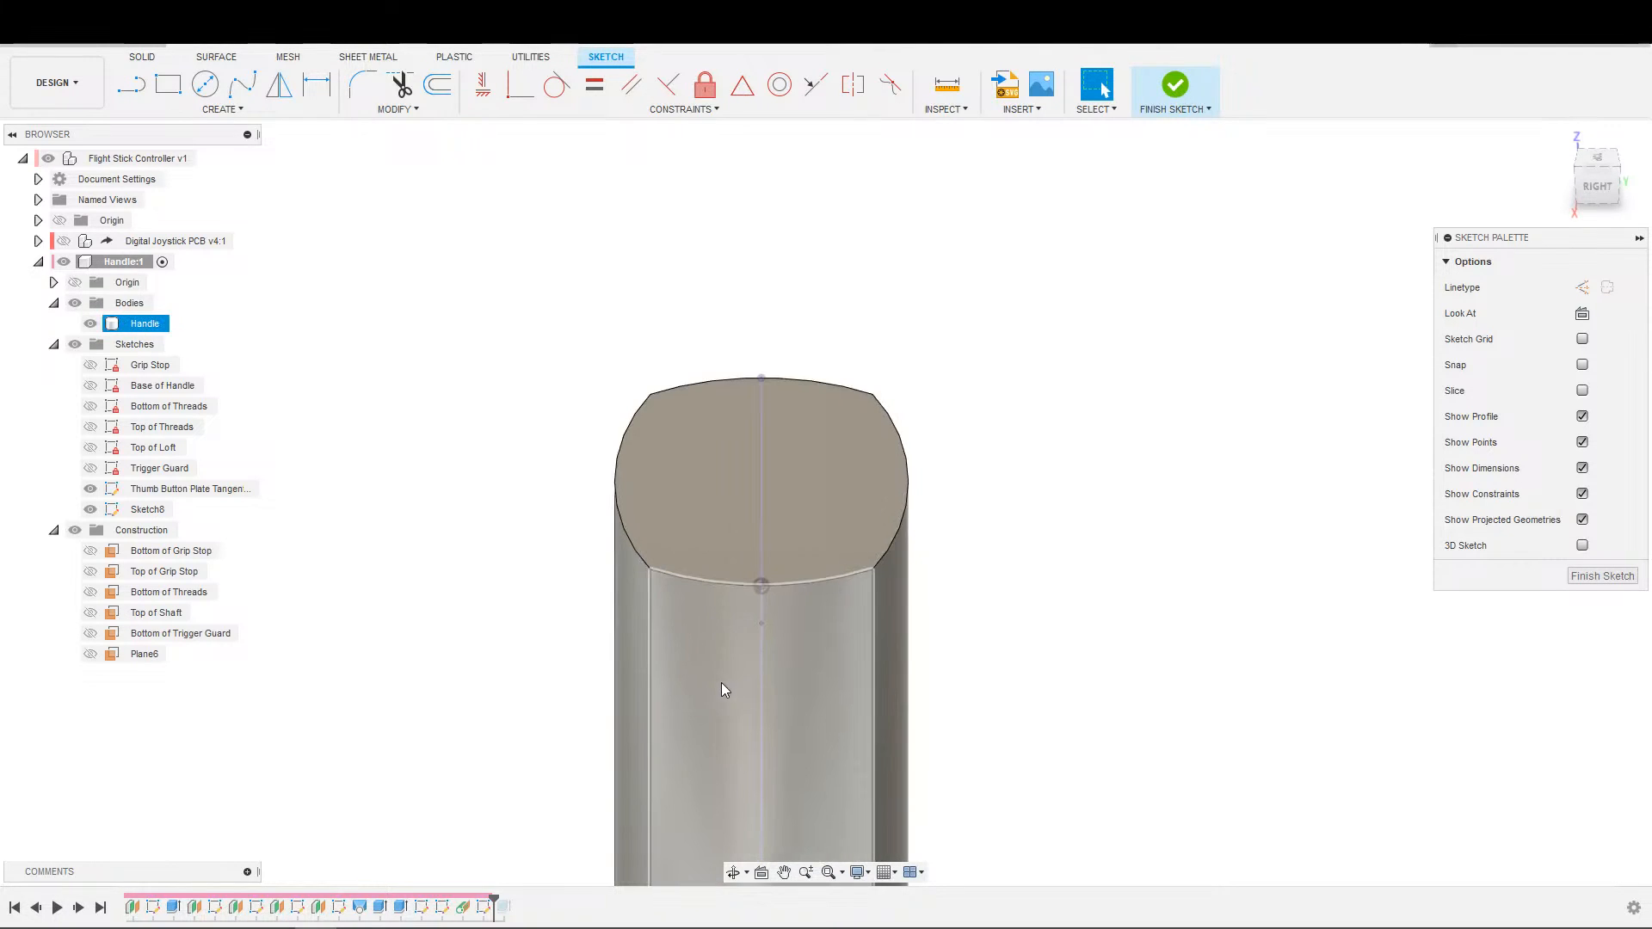
scroll(714, 659, "up", 3)
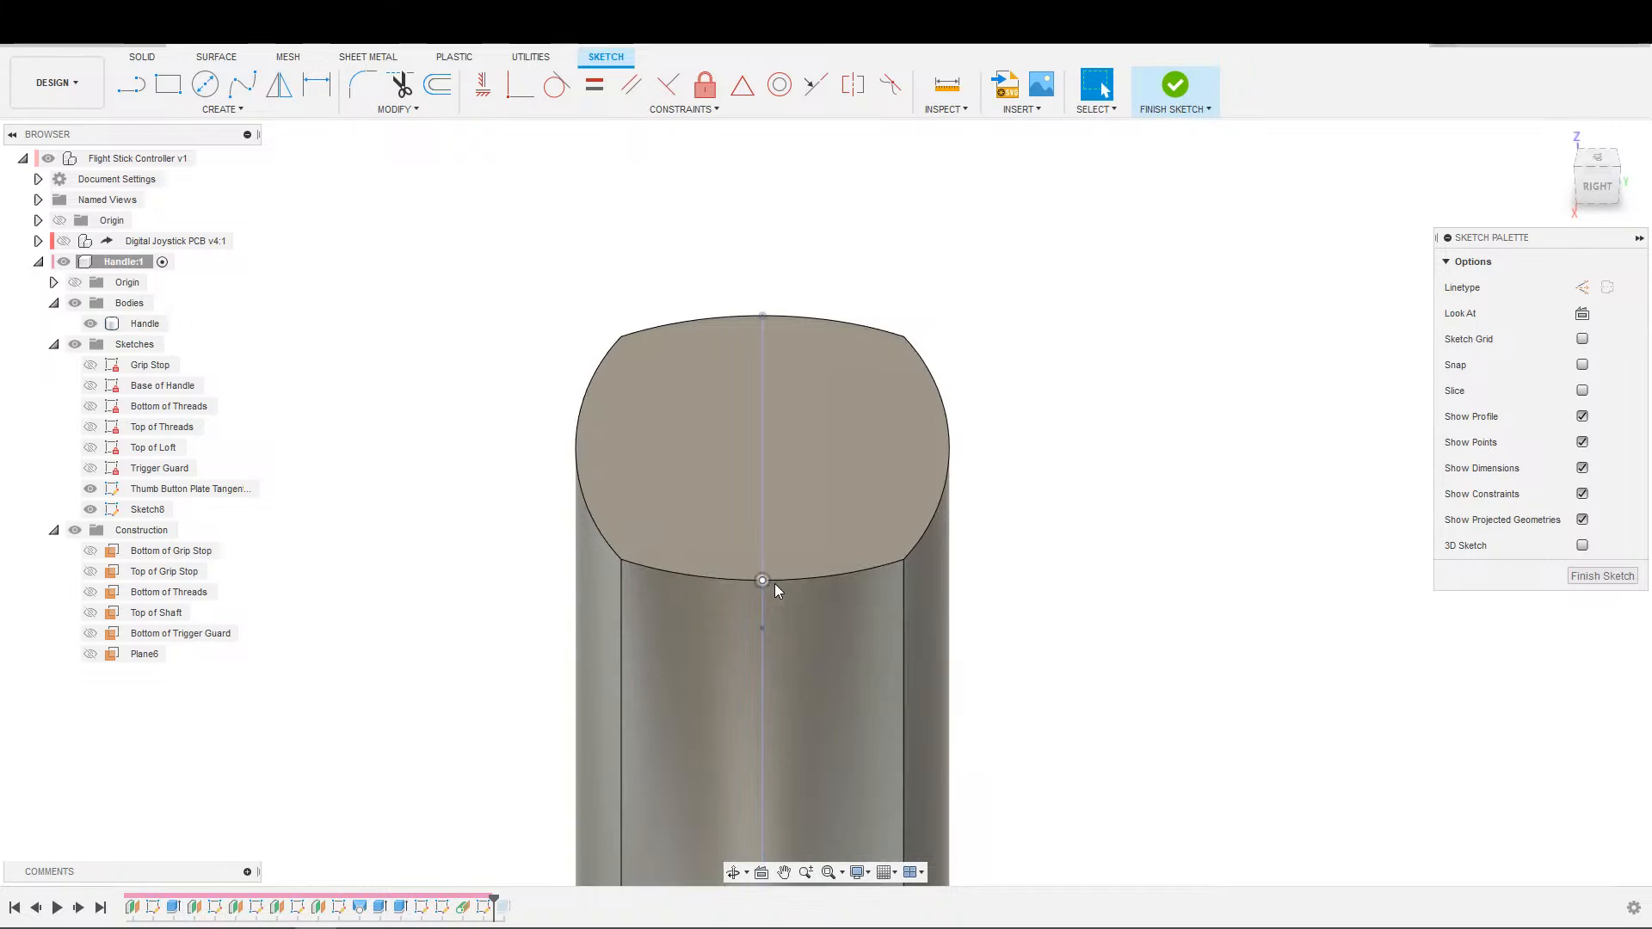
key("s")
left_click(919, 625)
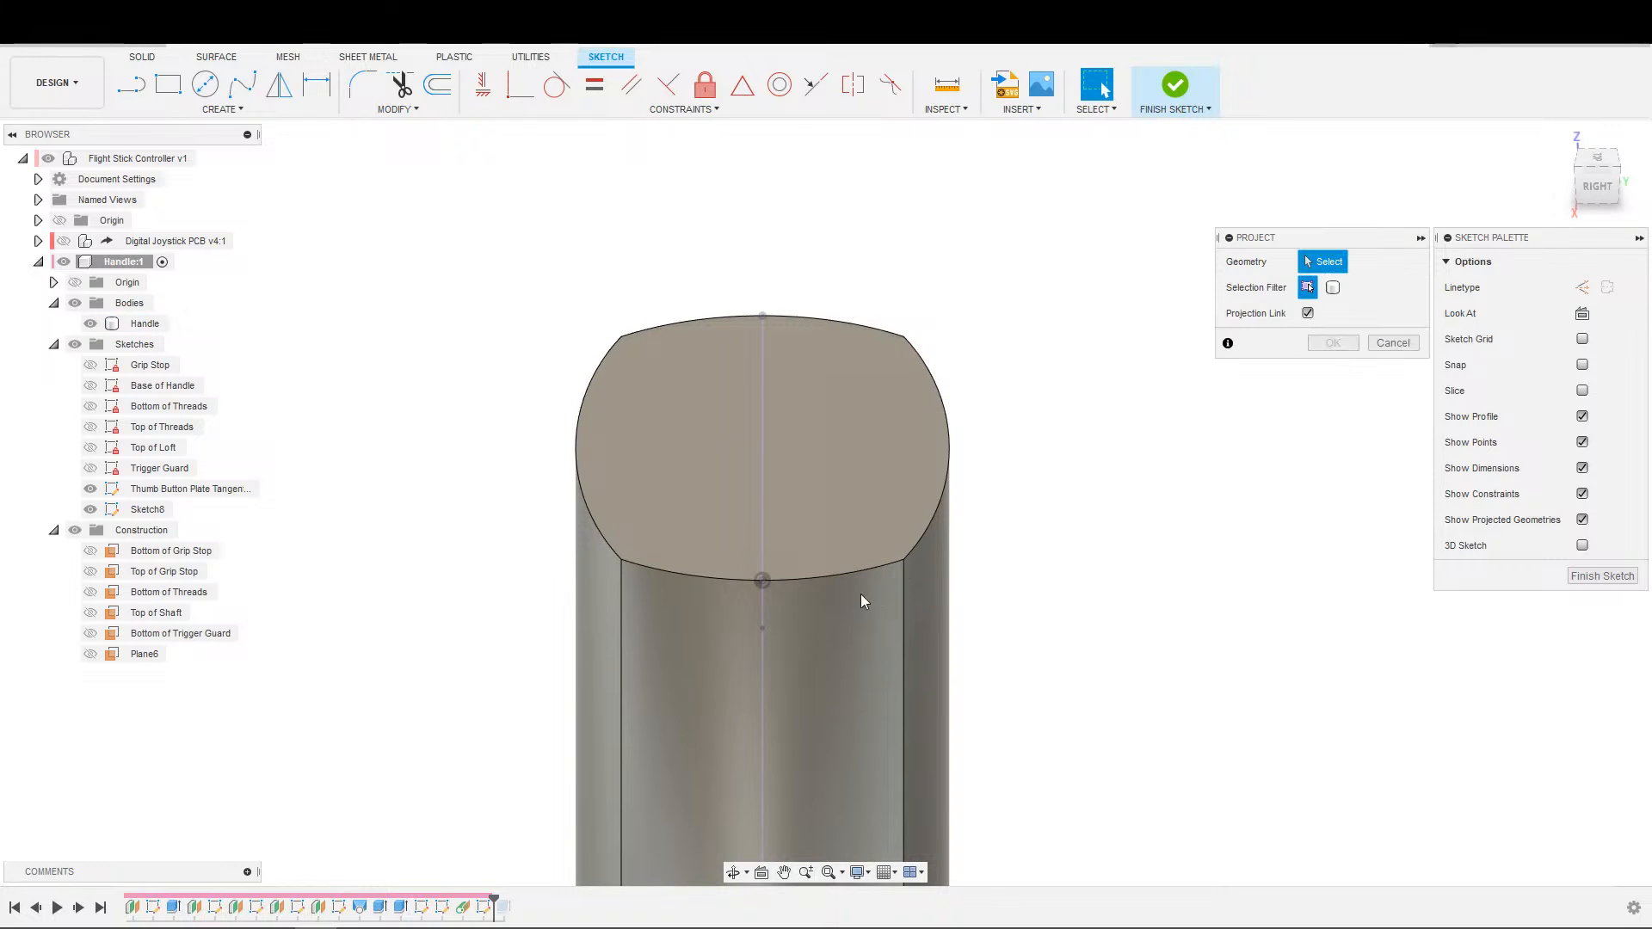
left_click(801, 555)
left_click(796, 605)
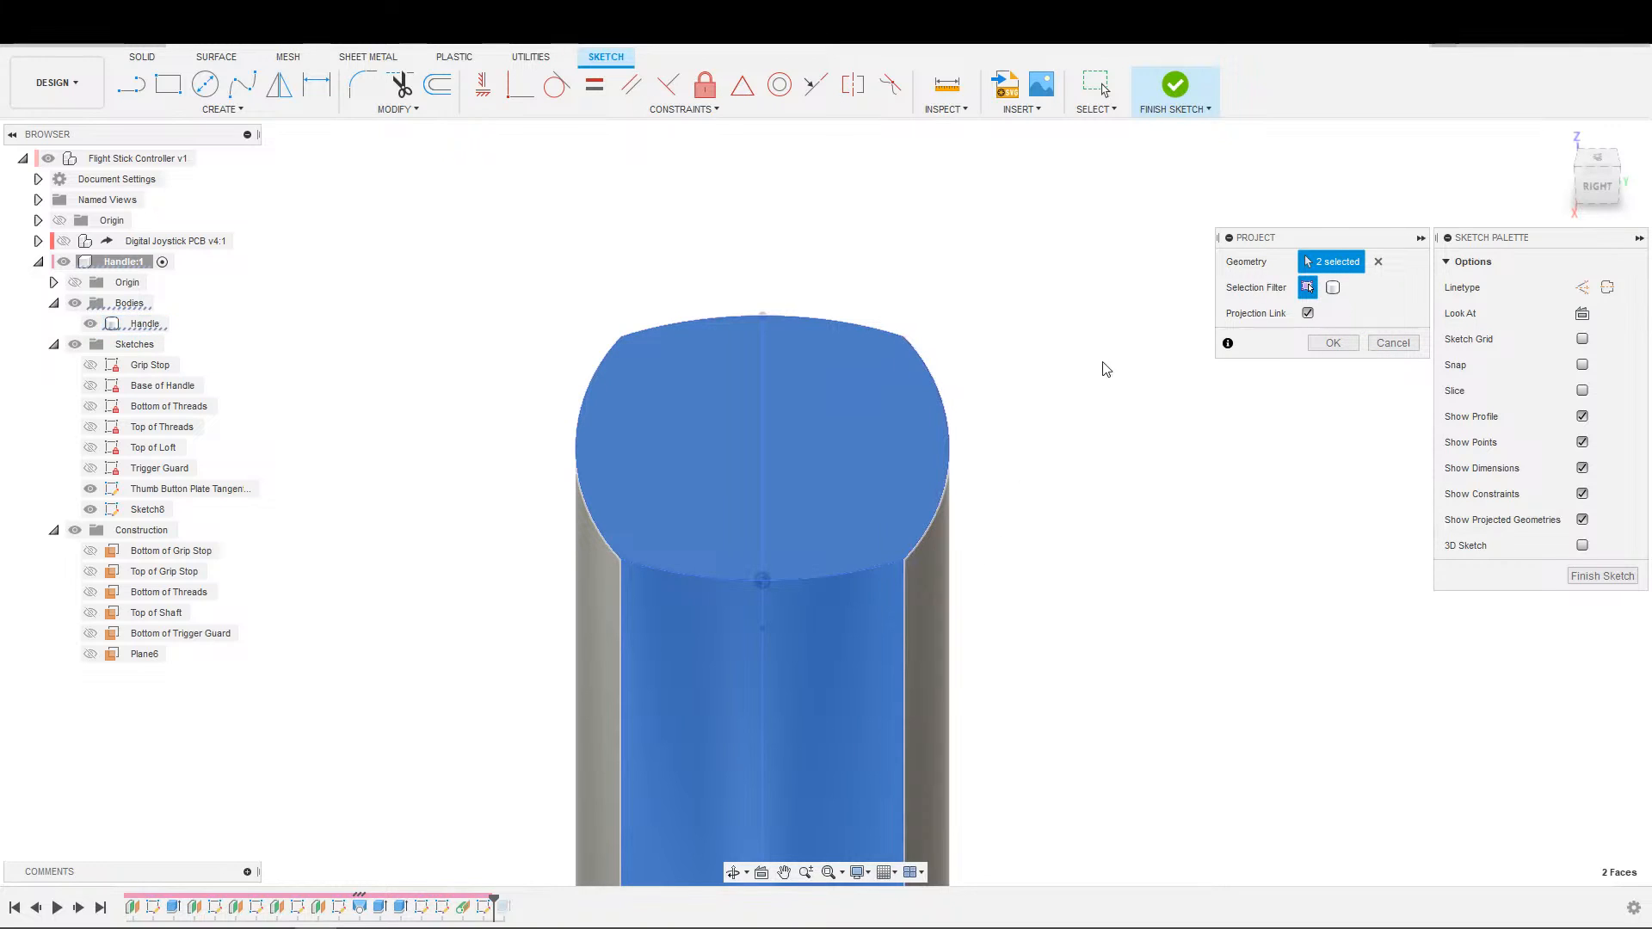
left_click(1333, 342)
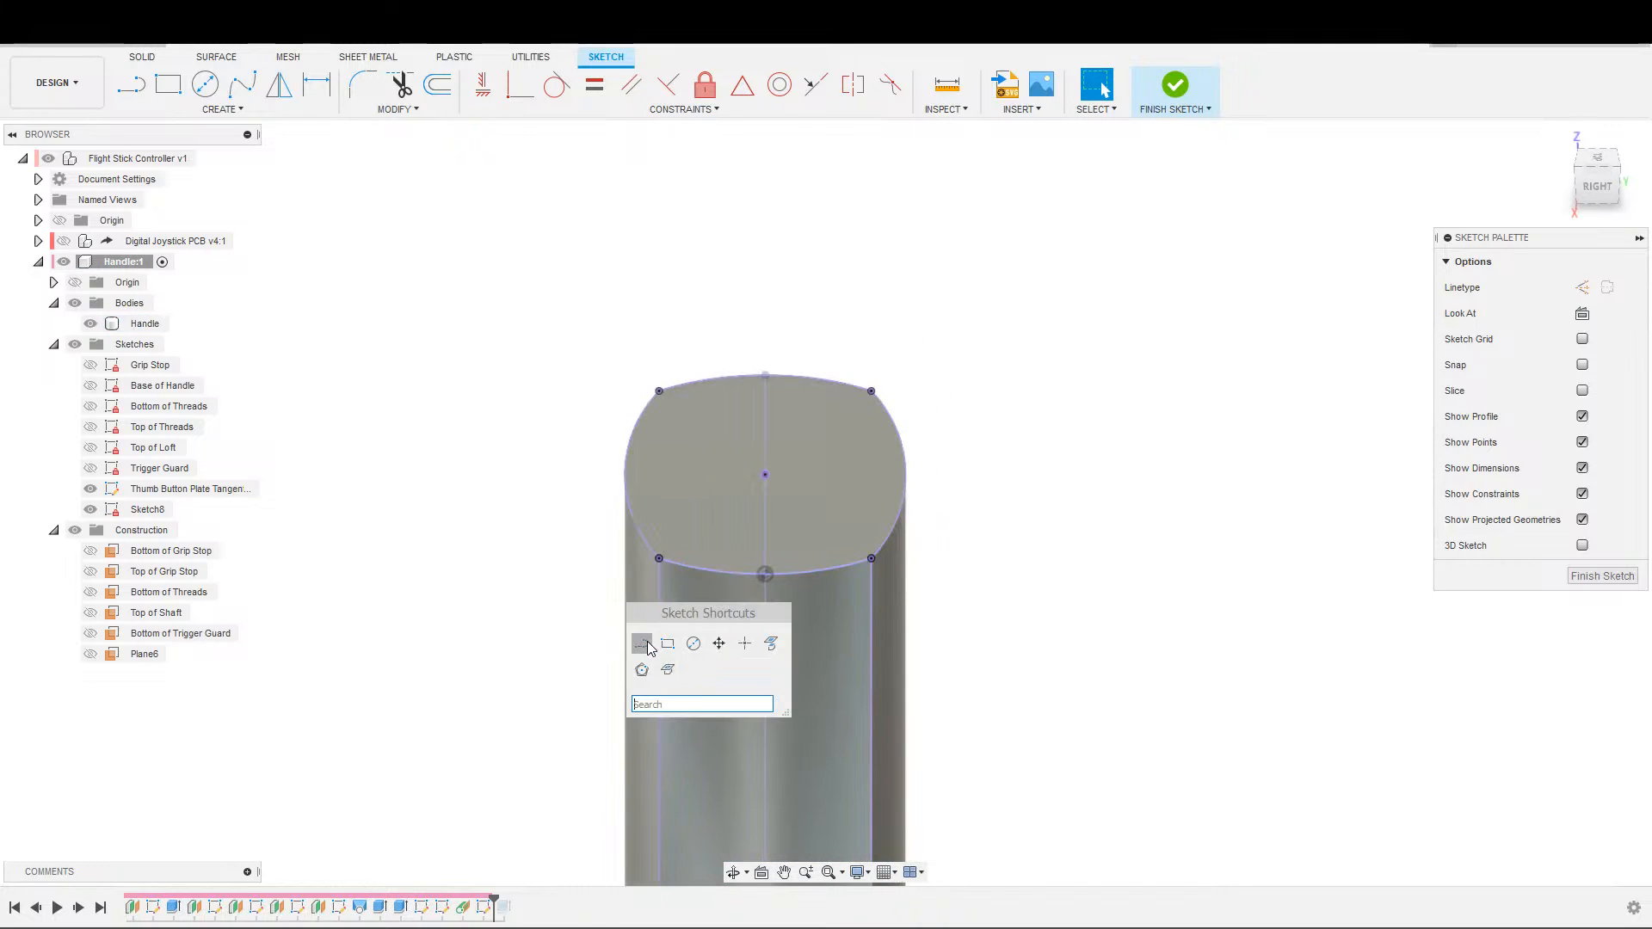
Draw a straight line joining the two rear corner points of the projected top face.
key("l")
left_click(659, 558)
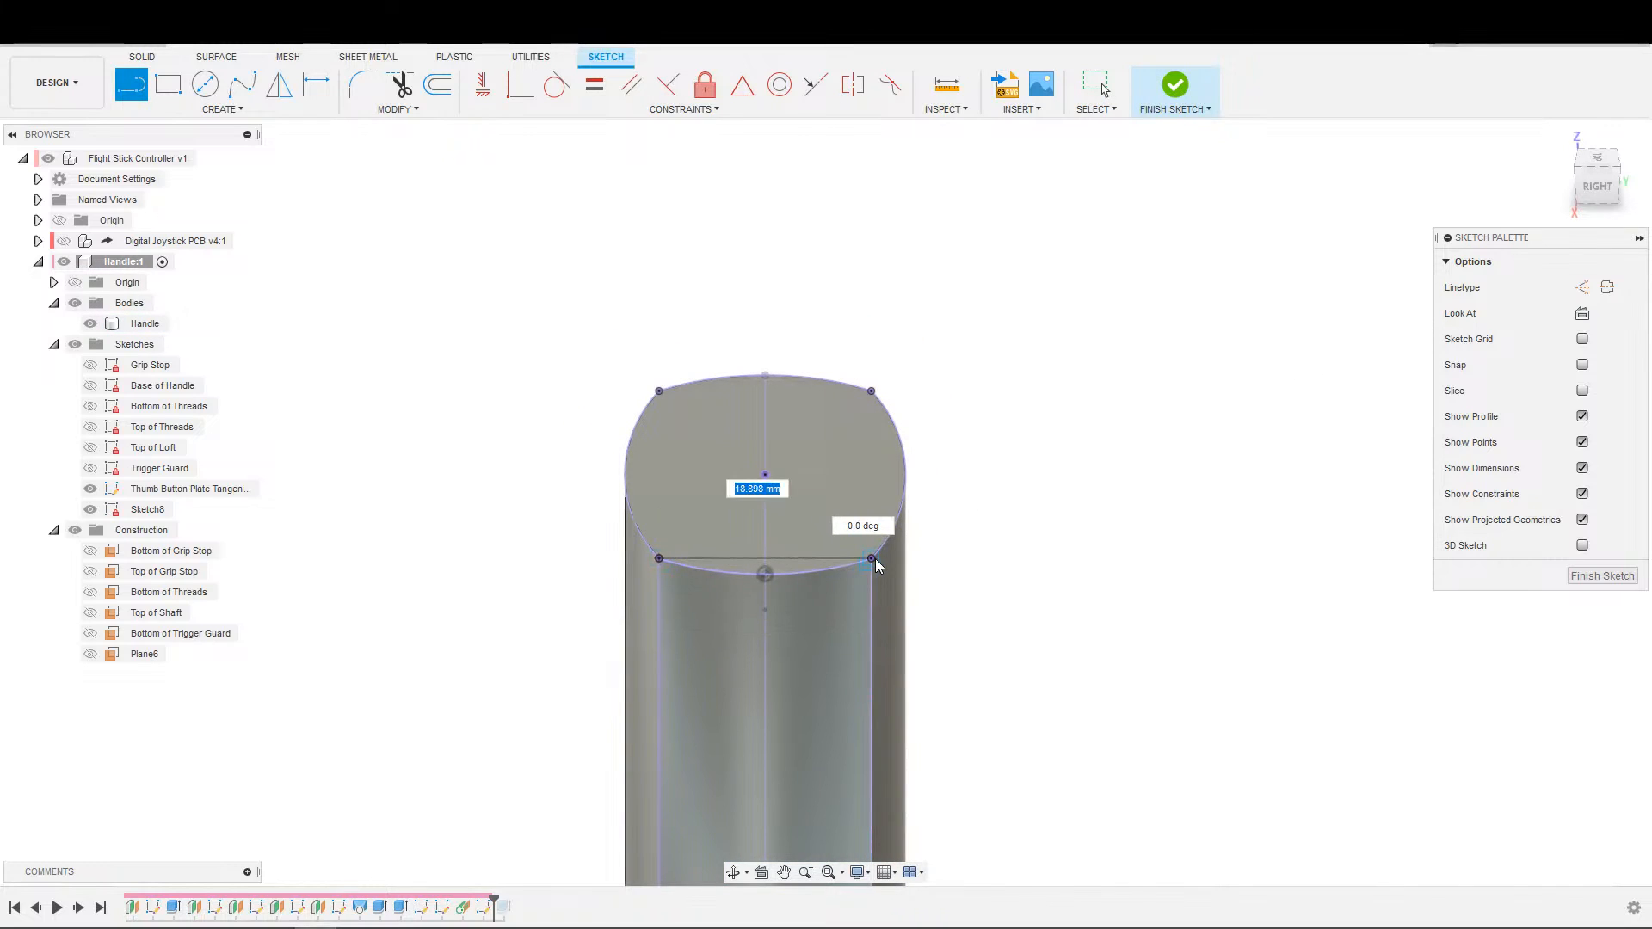
left_click(872, 560)
Examine from the side how the projected outlines and the connecting line sit against the handle's top rear edge.
scroll(925, 593, "down", 3)
mouse_move(869, 609)
middle_mouse_down()
mouse_move(1017, 638)
mouse_move(1099, 602)
mouse_move(957, 503)
mouse_move(1033, 476)
mouse_move(1006, 487)
middle_mouse_up()
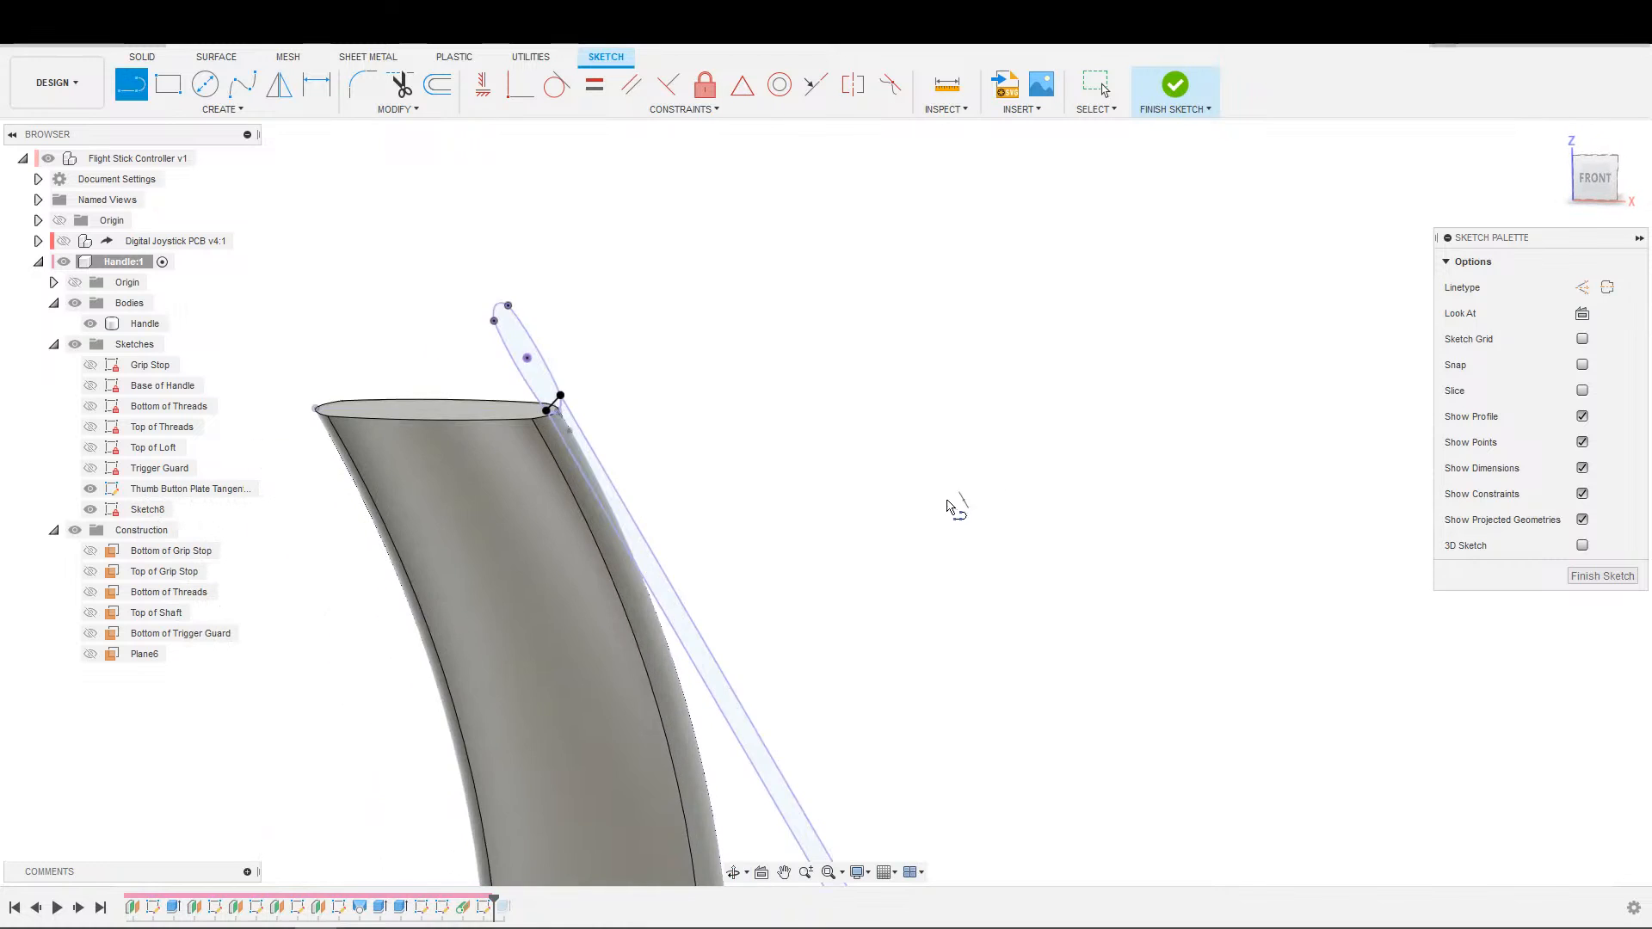
middle_click_drag(628, 437, 755, 530)
scroll(756, 529, "up", 2)
scroll(695, 537, "up", 4)
middle_click_drag(666, 563, 590, 571, "shift")
mouse_move(597, 570)
middle_mouse_down()
mouse_move(1084, 543)
mouse_move(1282, 551)
middle_mouse_up()
scroll(1033, 551, "down", 1)
mouse_move(1032, 550)
middle_mouse_down("shift")
mouse_move(988, 553)
mouse_move(923, 516)
middle_mouse_up("shift")
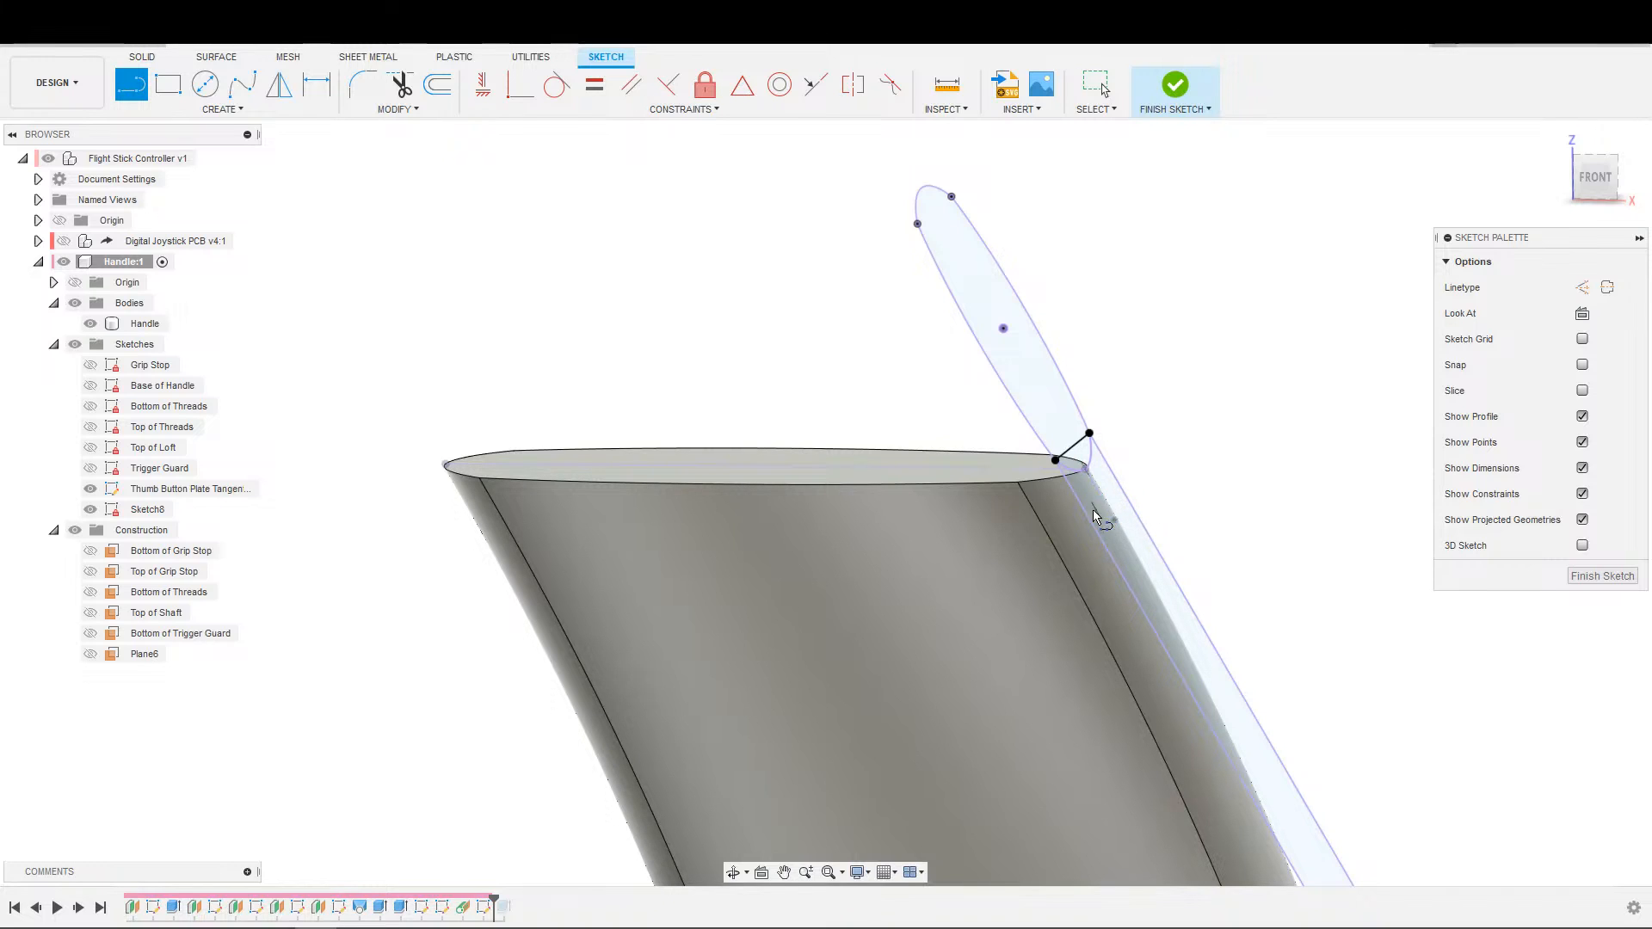
scroll(1029, 506, "down", 2)
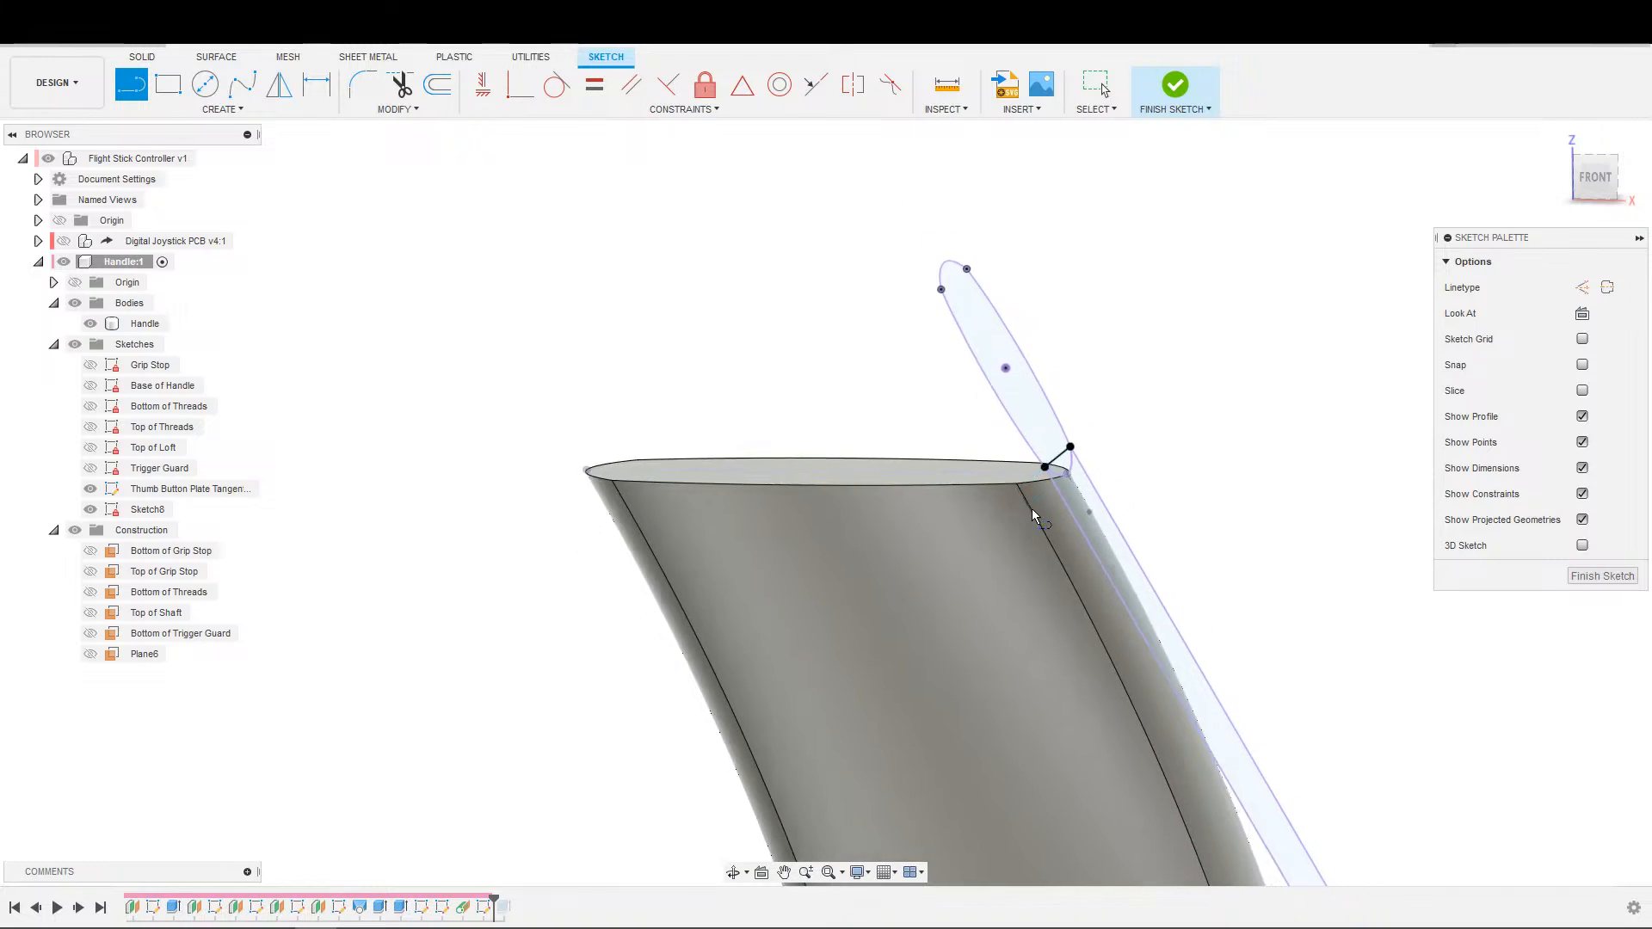
scroll(970, 352, "down", 2)
scroll(1018, 379, "up", 1)
key("Escape")
Try to intersect the handle body with the tangent-plane sketch in place of the projected outlines.
middle_click_drag(1193, 450, 830, 486, "shift")
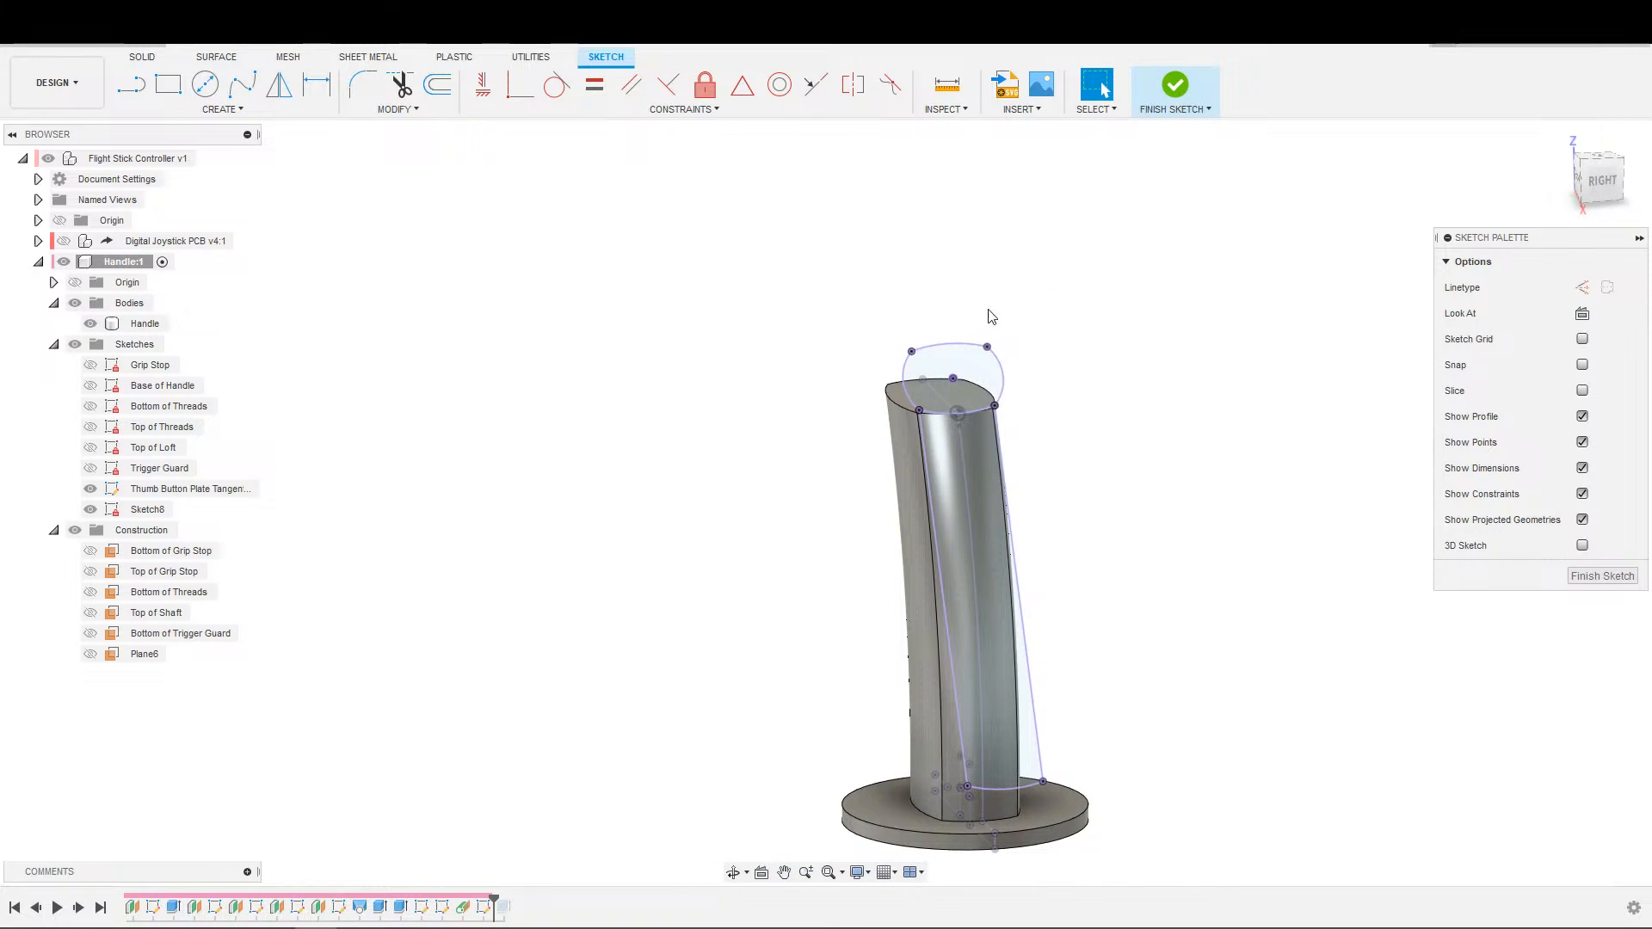
key("s")
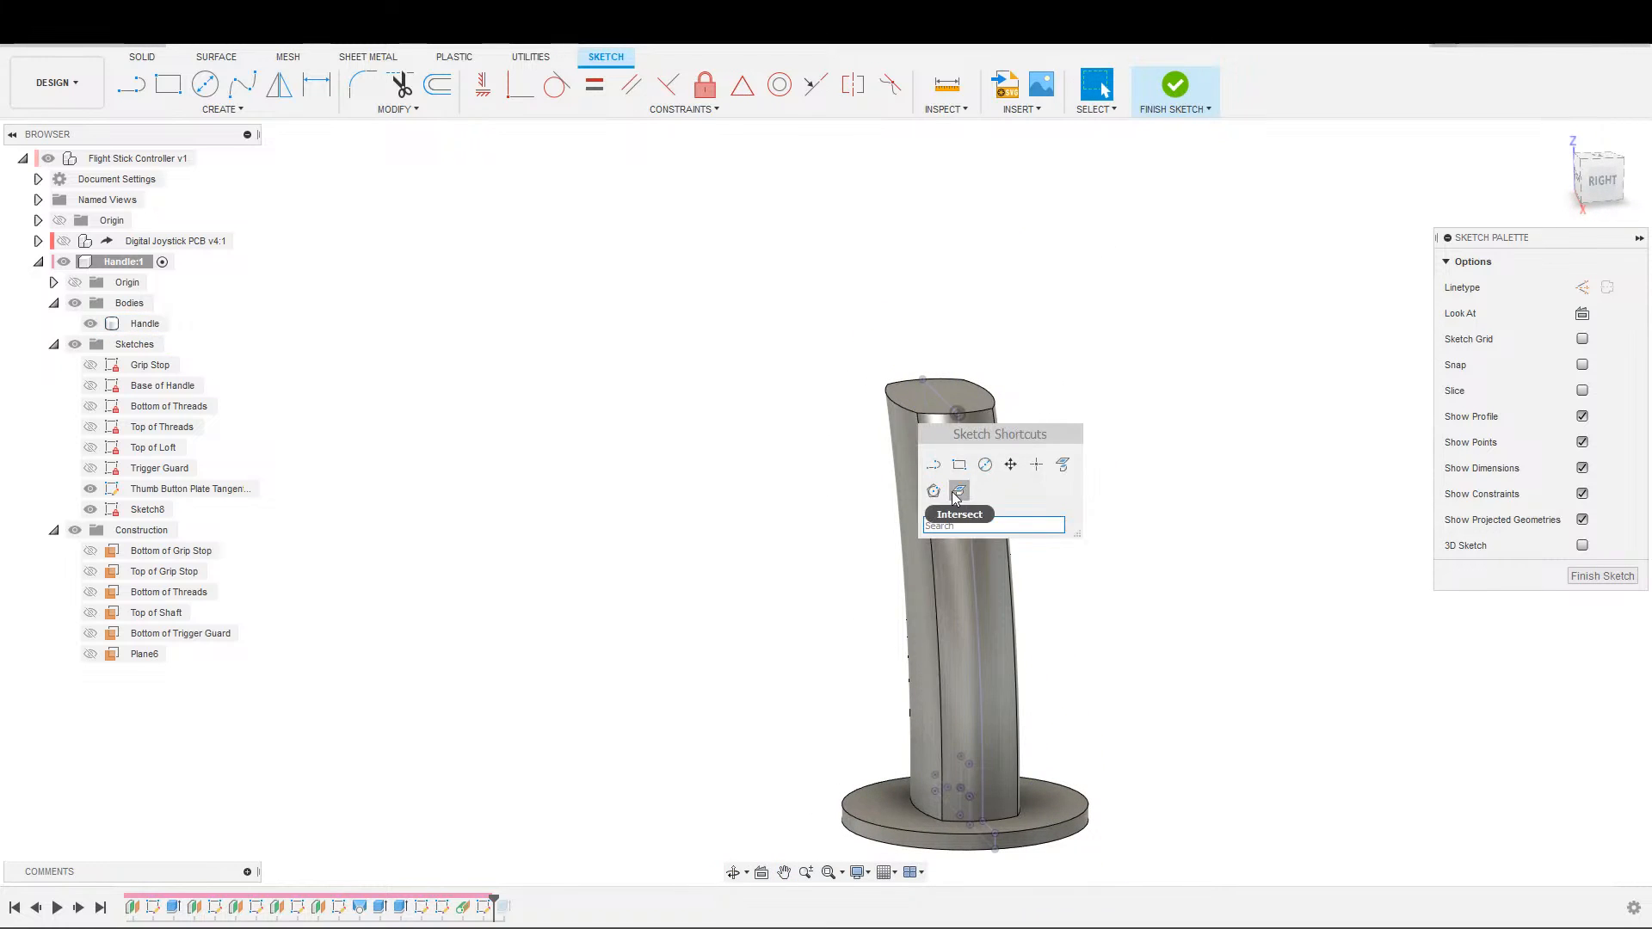
left_click(955, 494)
left_click(964, 448)
left_click(1330, 346)
Project the handle's top, rear and side faces into the tangent-plane sketch with projection link on.
scroll(1067, 434, "up", 3)
middle_click_drag(934, 461, 982, 488, "shift")
mouse_move(1065, 557)
middle_mouse_down()
mouse_move(864, 697)
mouse_move(848, 792)
middle_mouse_up()
scroll(1096, 671, "up", 3)
middle_click_drag(1097, 671, 1092, 383)
key("s")
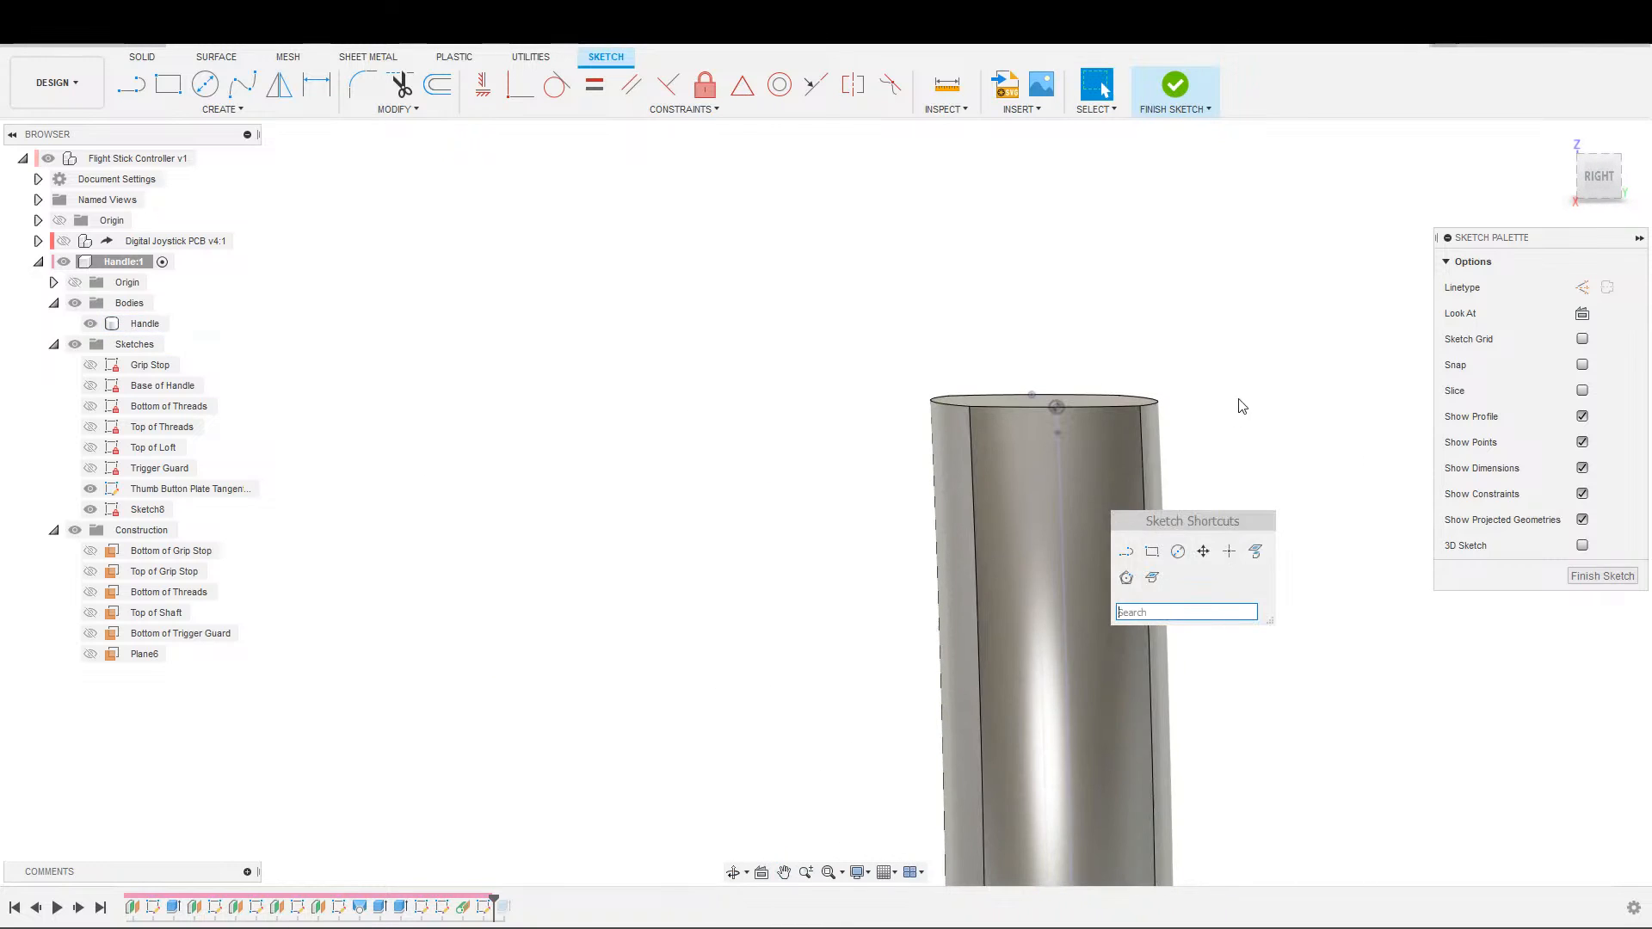
left_click(1255, 552)
left_click(1154, 520)
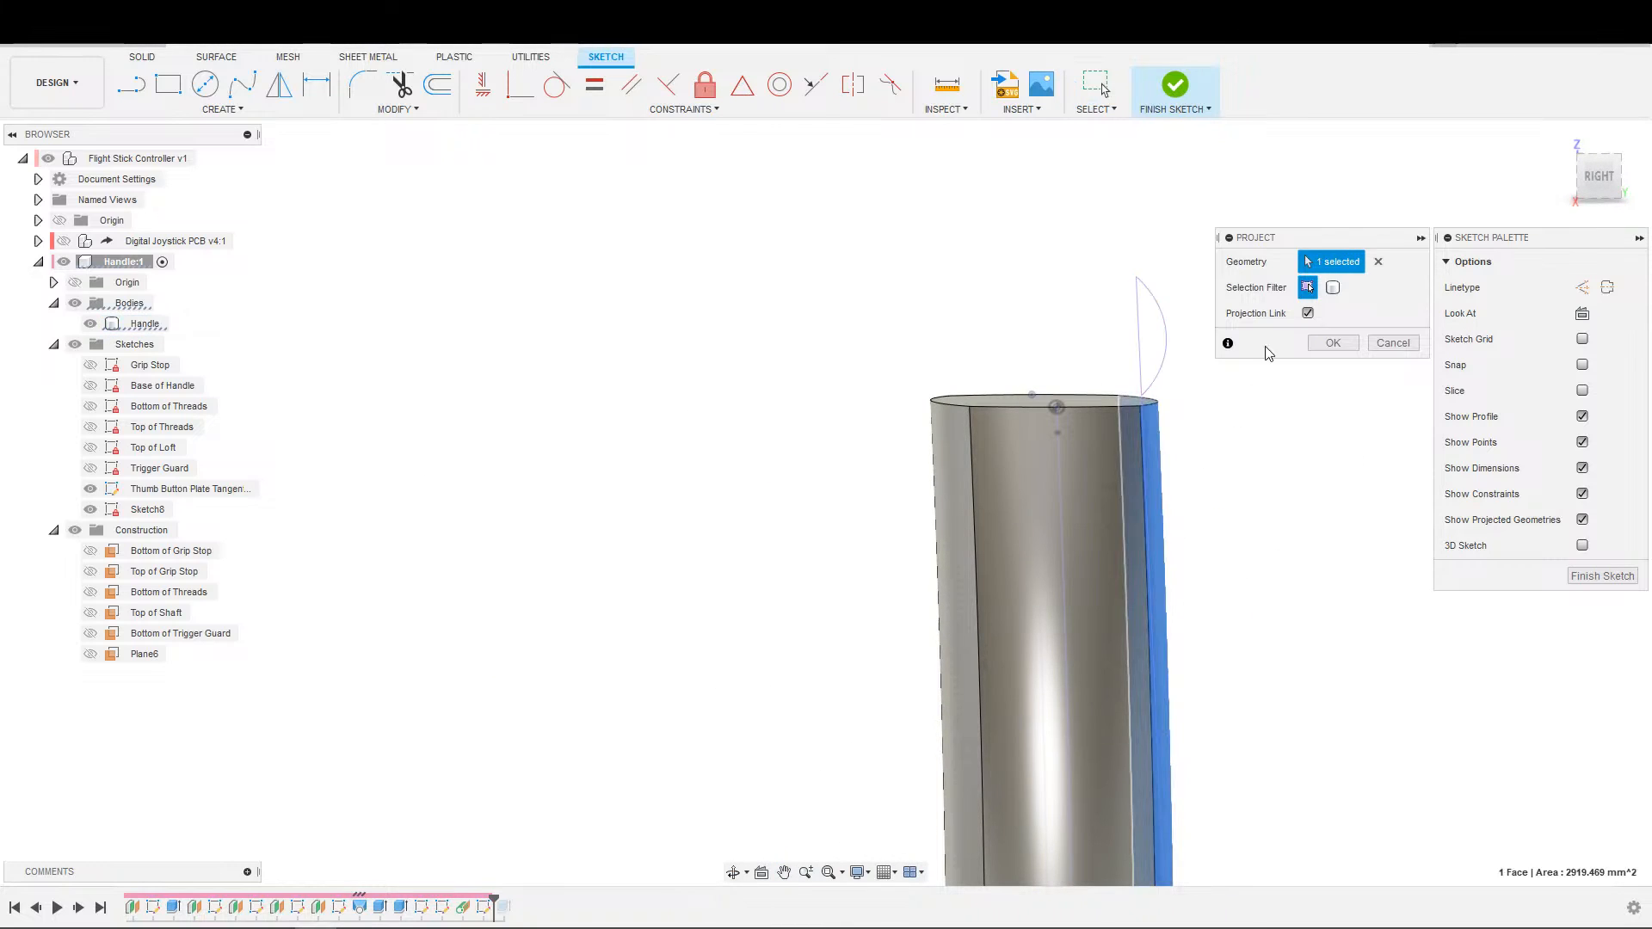
left_click(1136, 478)
middle_click_drag(1139, 432, 1131, 516, "shift")
left_click(1086, 416)
left_click(927, 502)
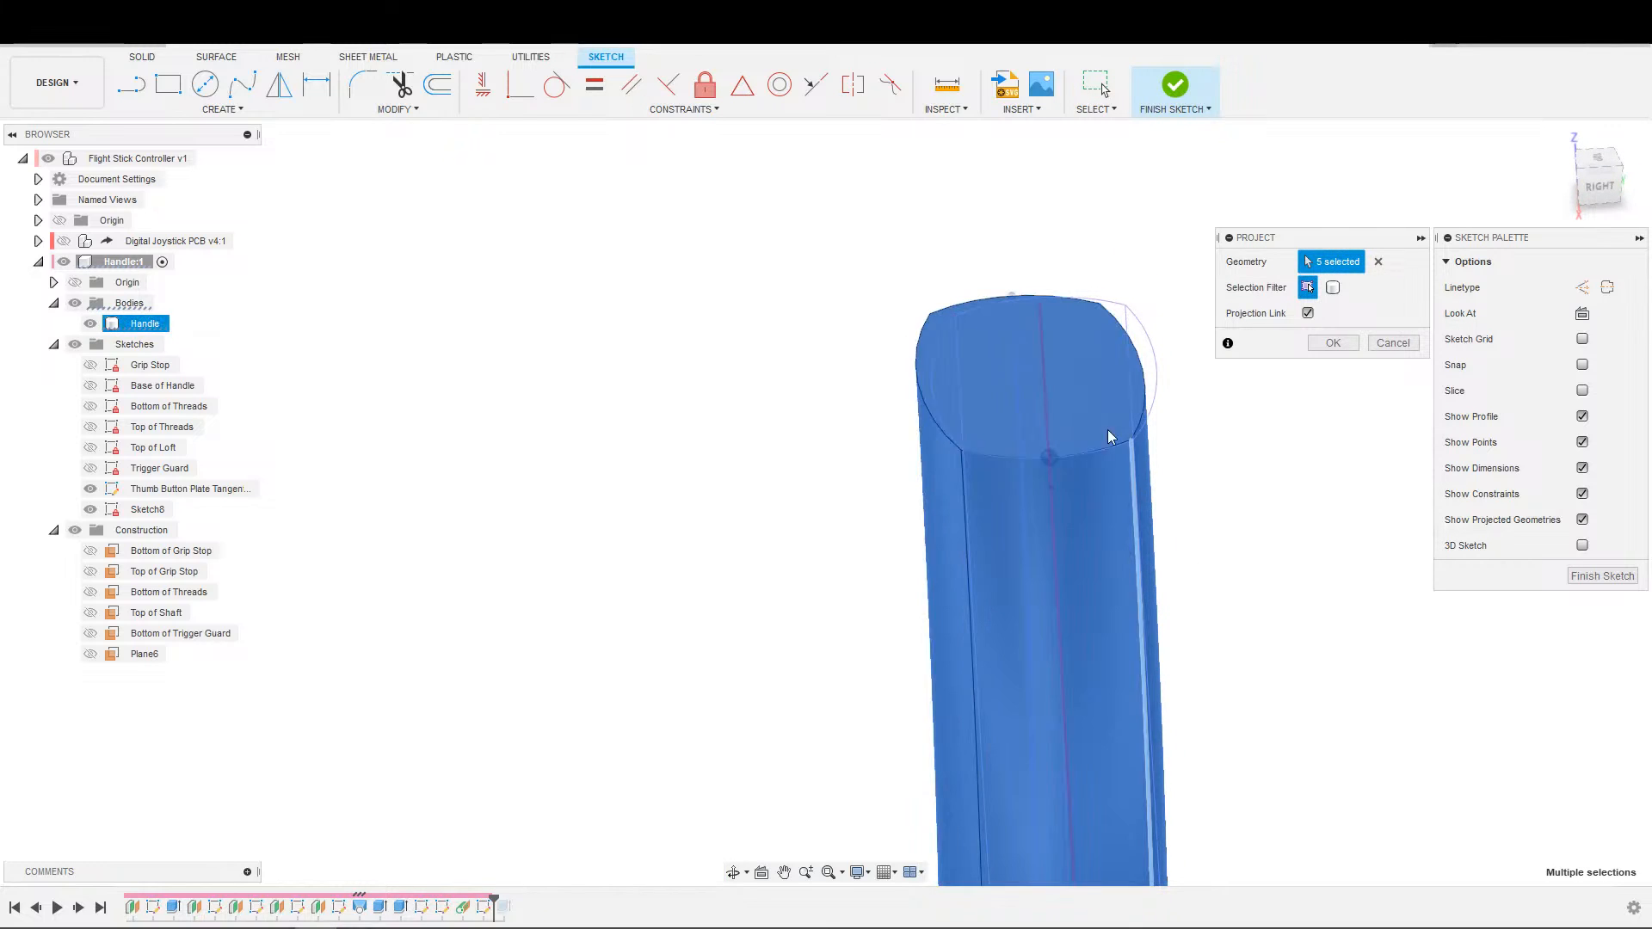
scroll(1169, 456, "down", 3)
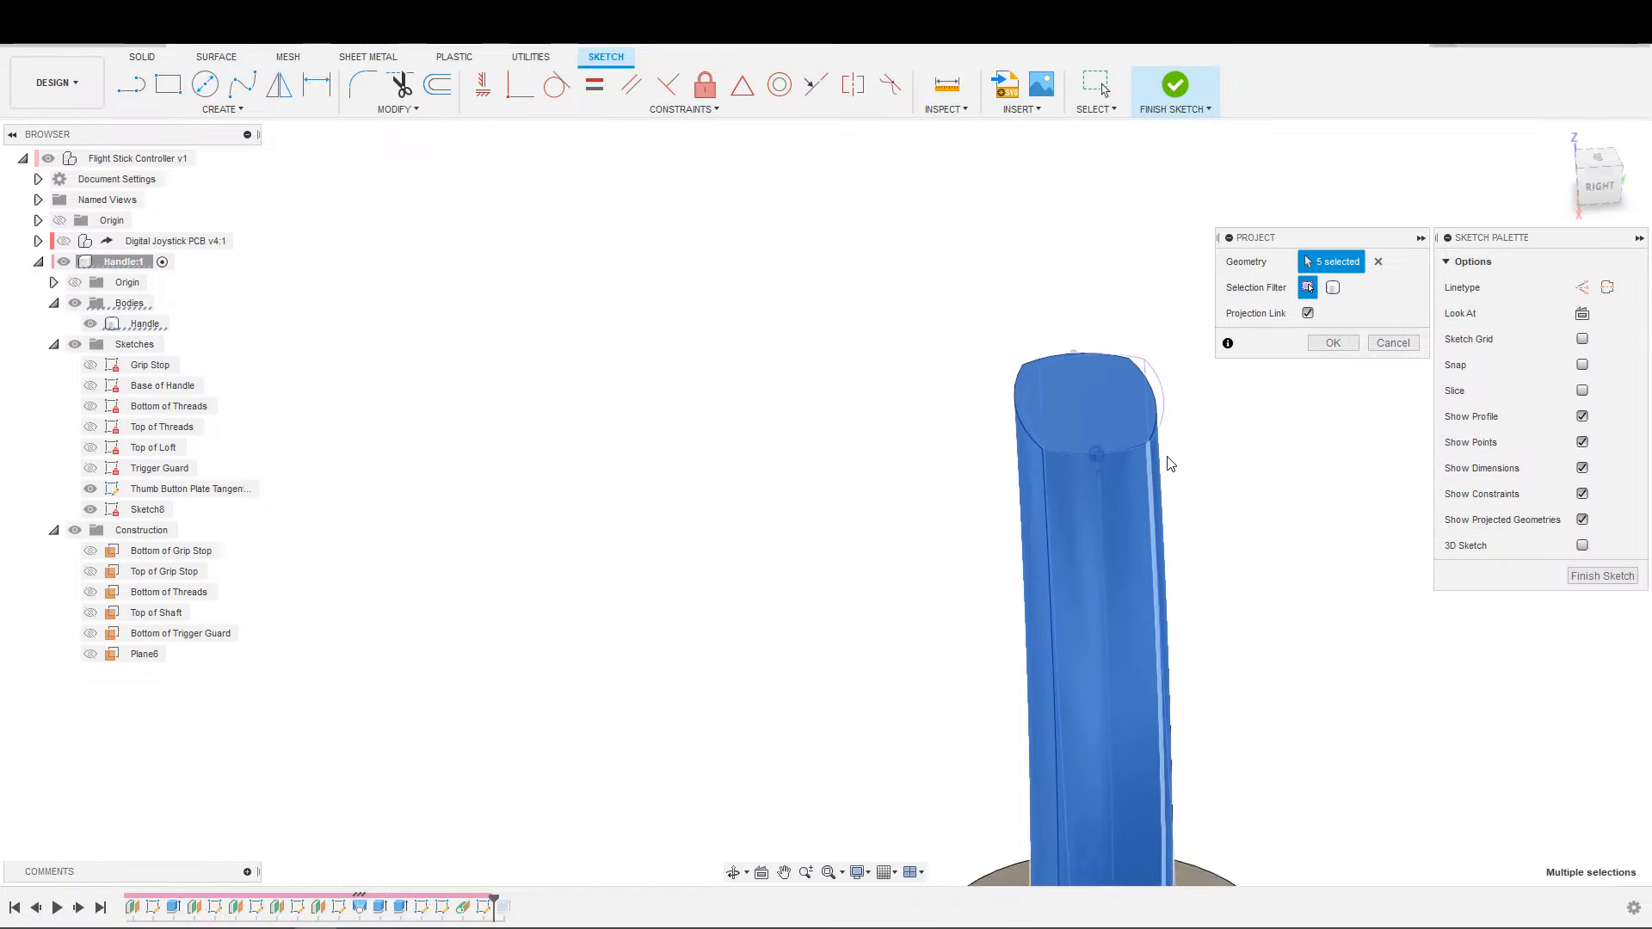
left_click(1325, 344)
scroll(1204, 362, "up", 3)
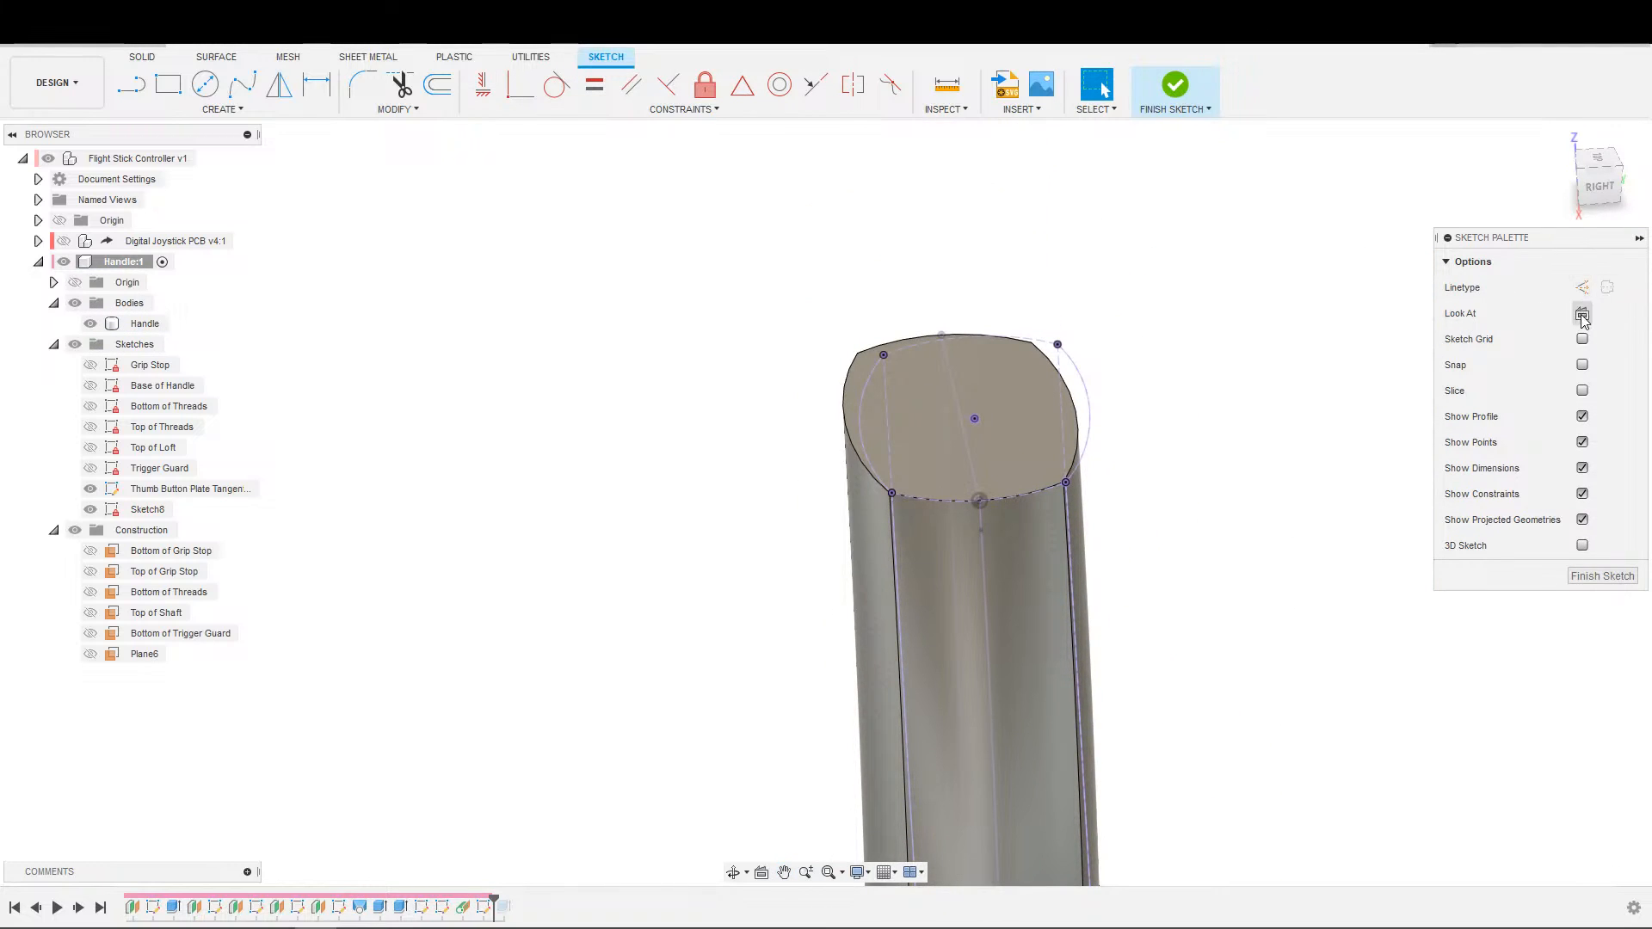
left_click(1582, 313)
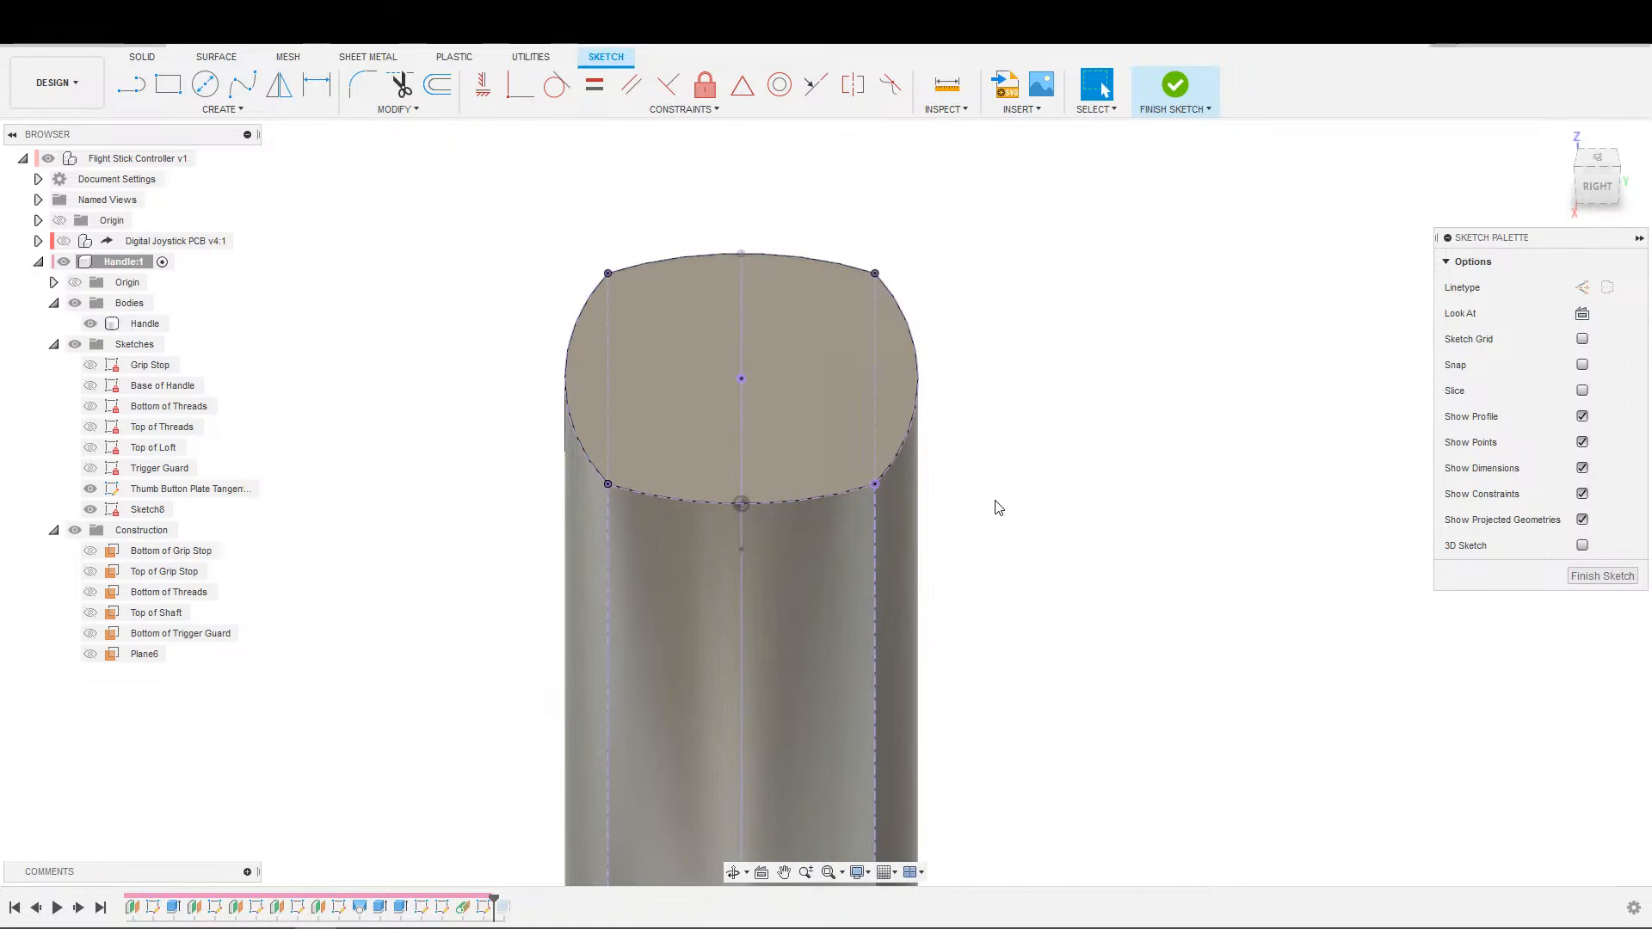
Convert the projected arc along the top face's rear edge from construction to a normal sketch curve.
key("s")
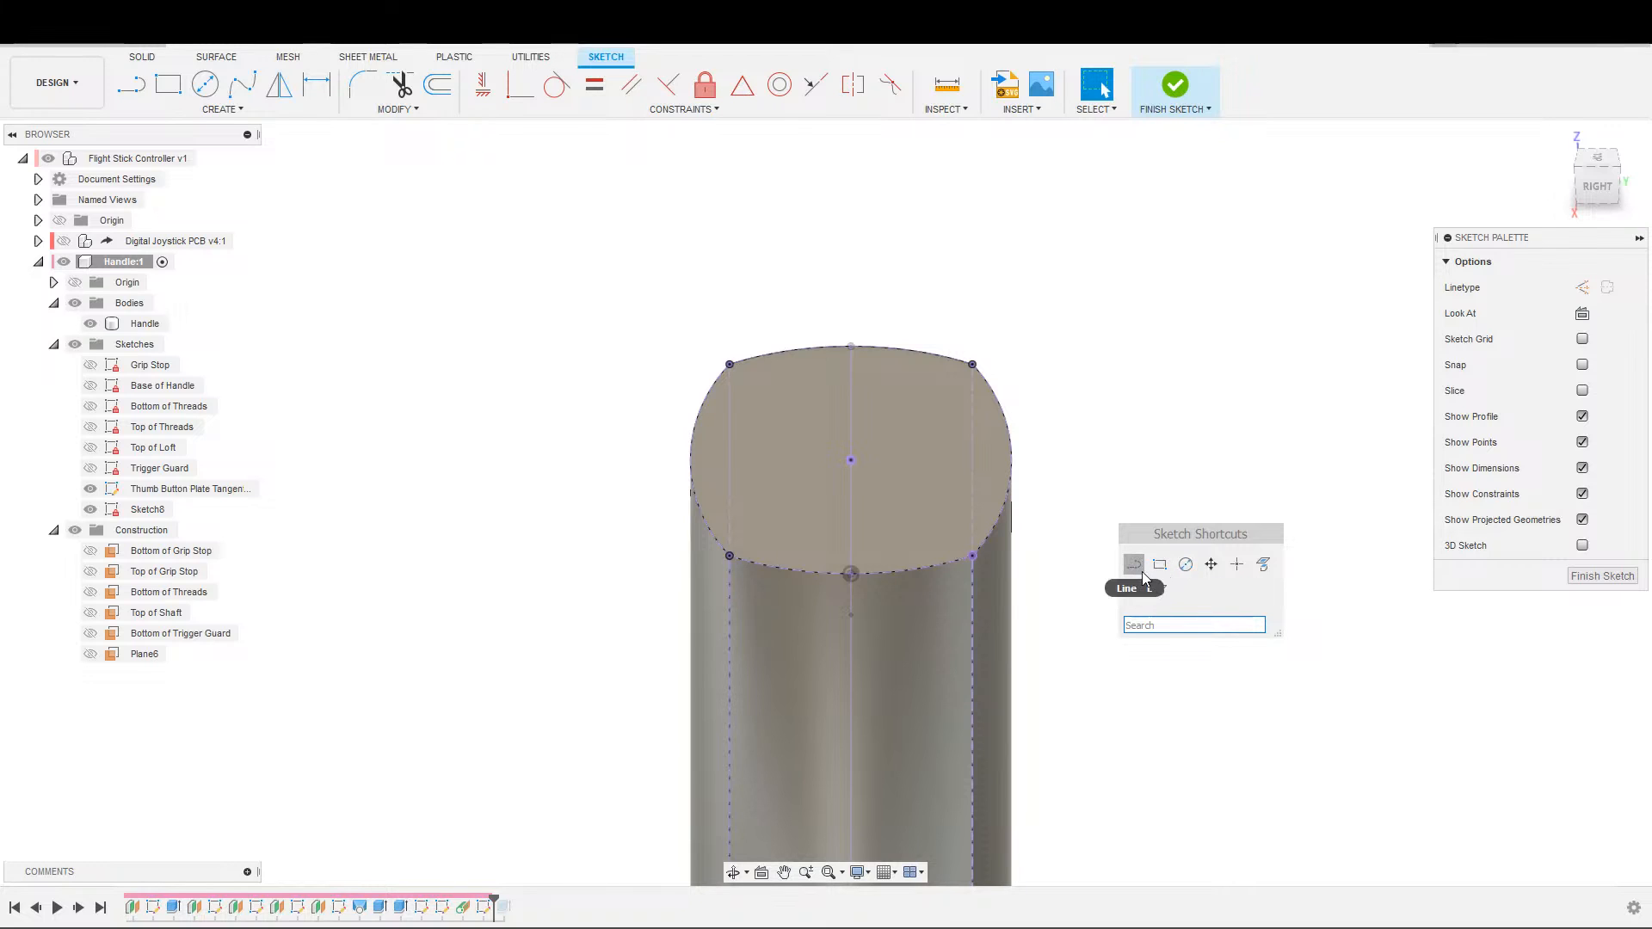
left_click(895, 576)
key("x")
left_click(1118, 607)
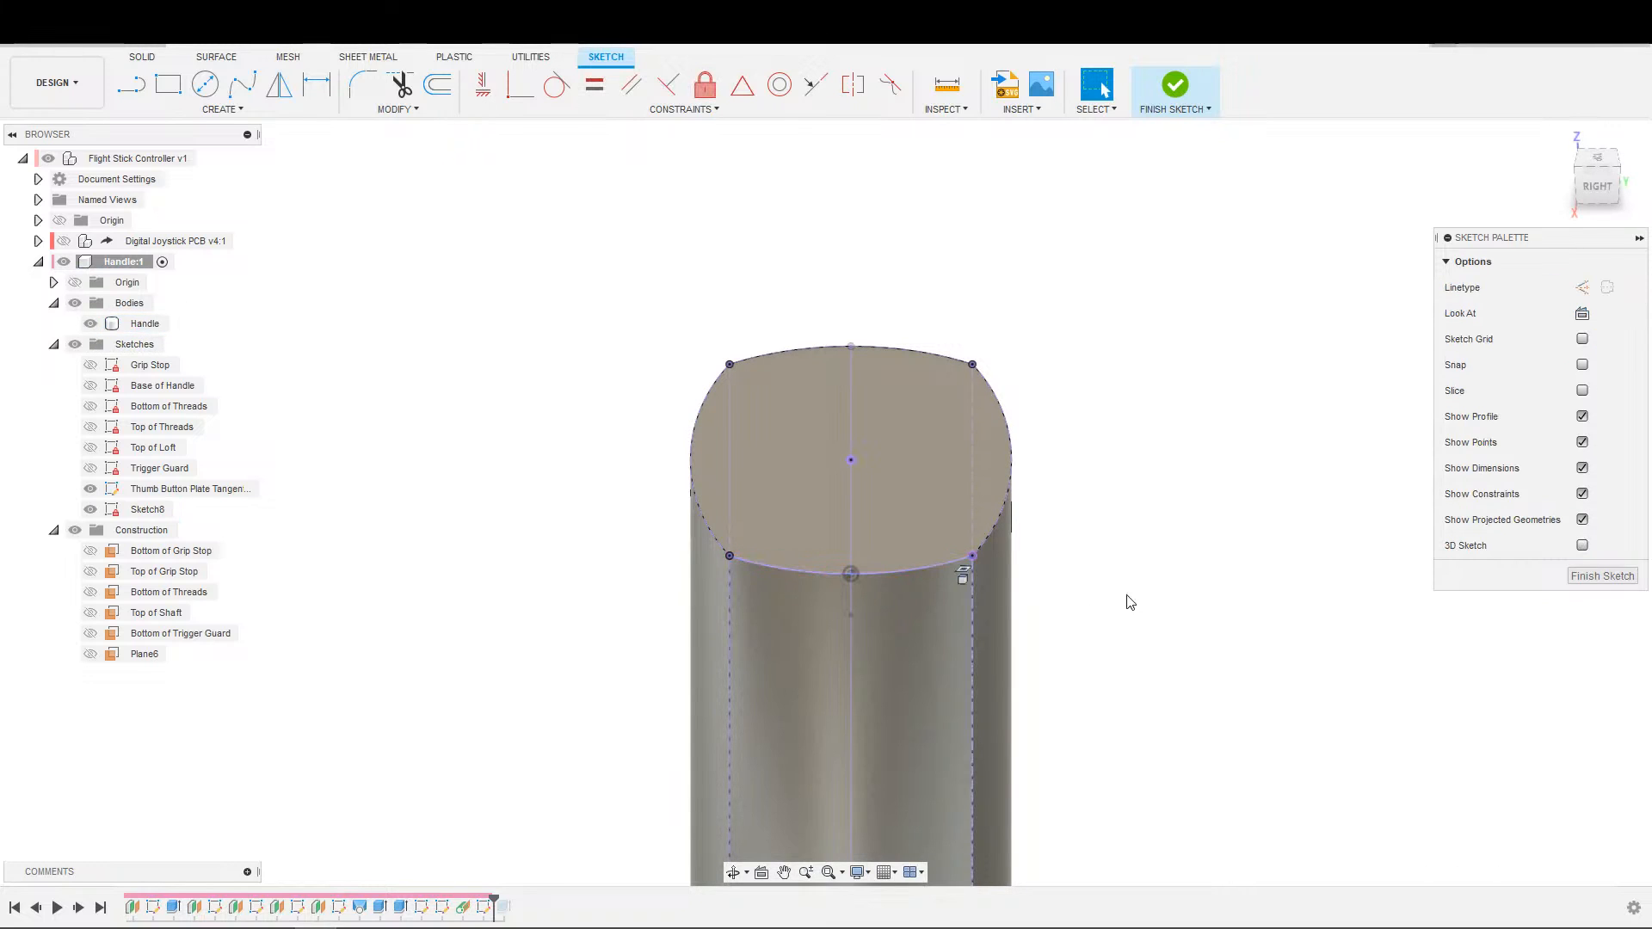
middle_click_drag(1091, 562, 1240, 565)
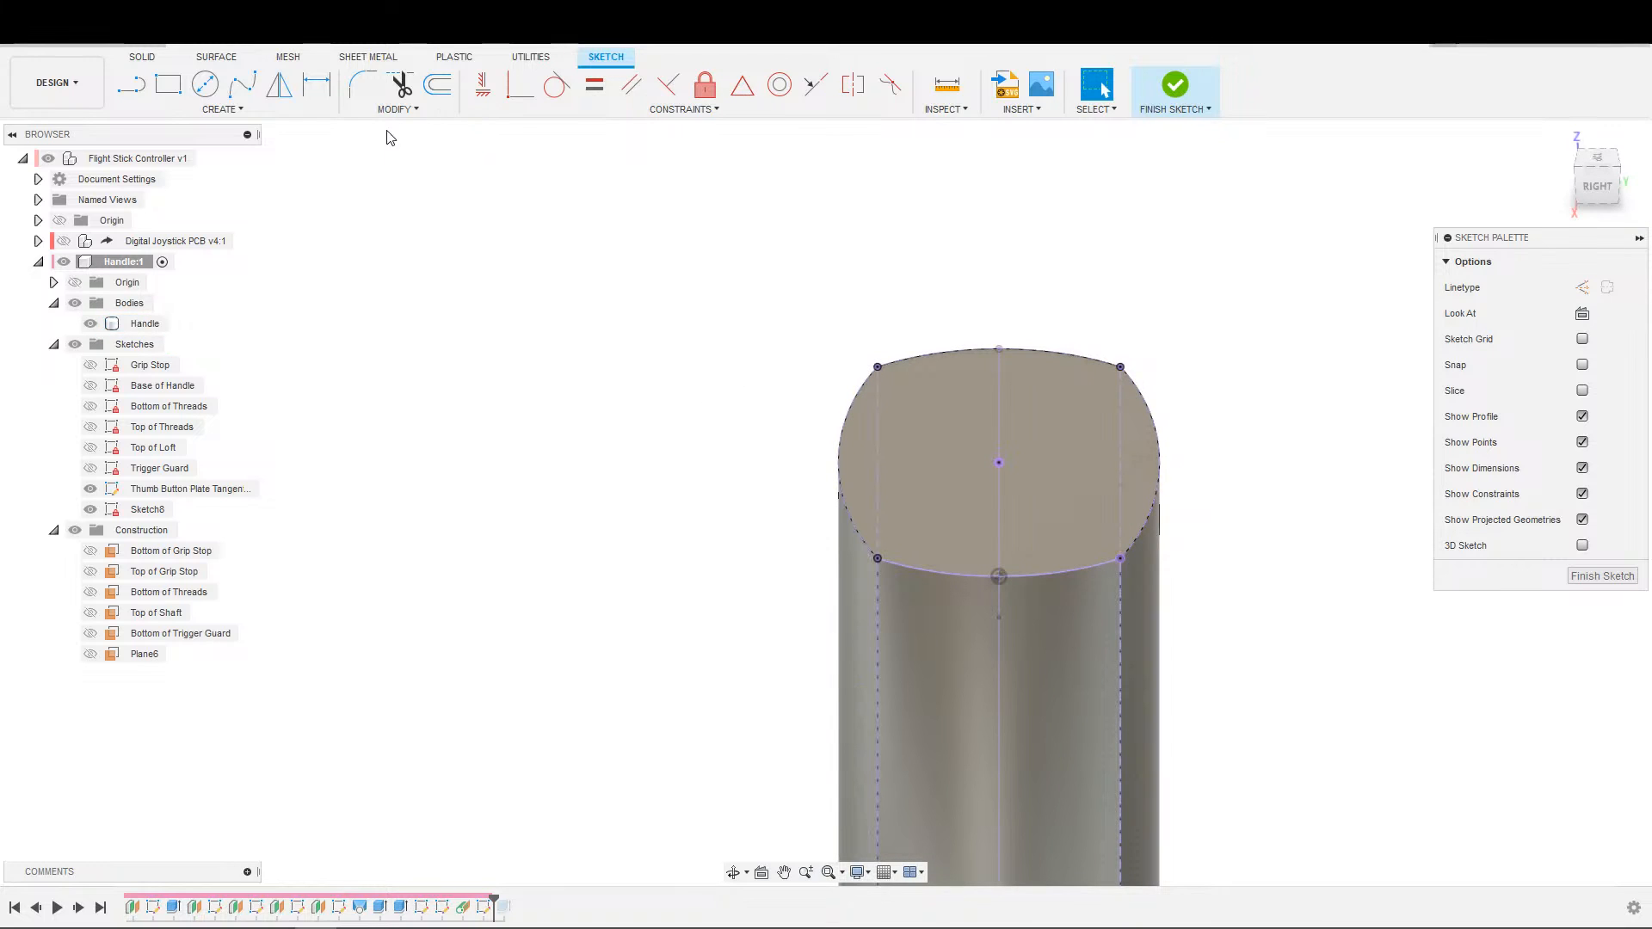
Draw a horizontal line about 20 mm long above the projected outline of the handle's top face.
left_click(204, 84)
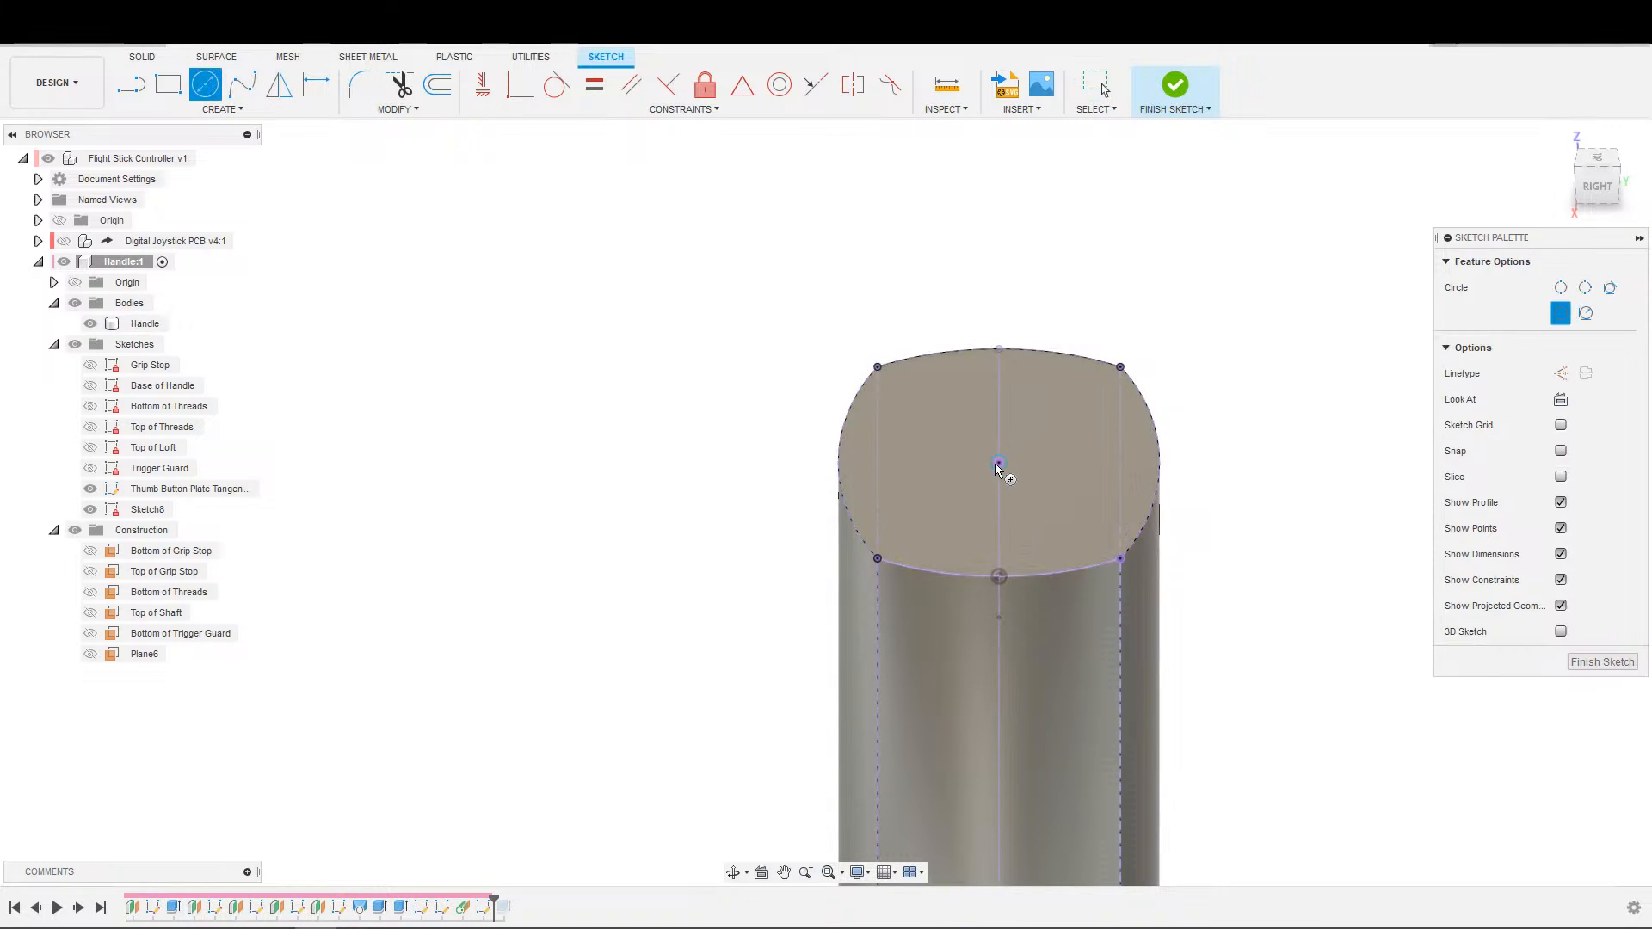
key("Escape")
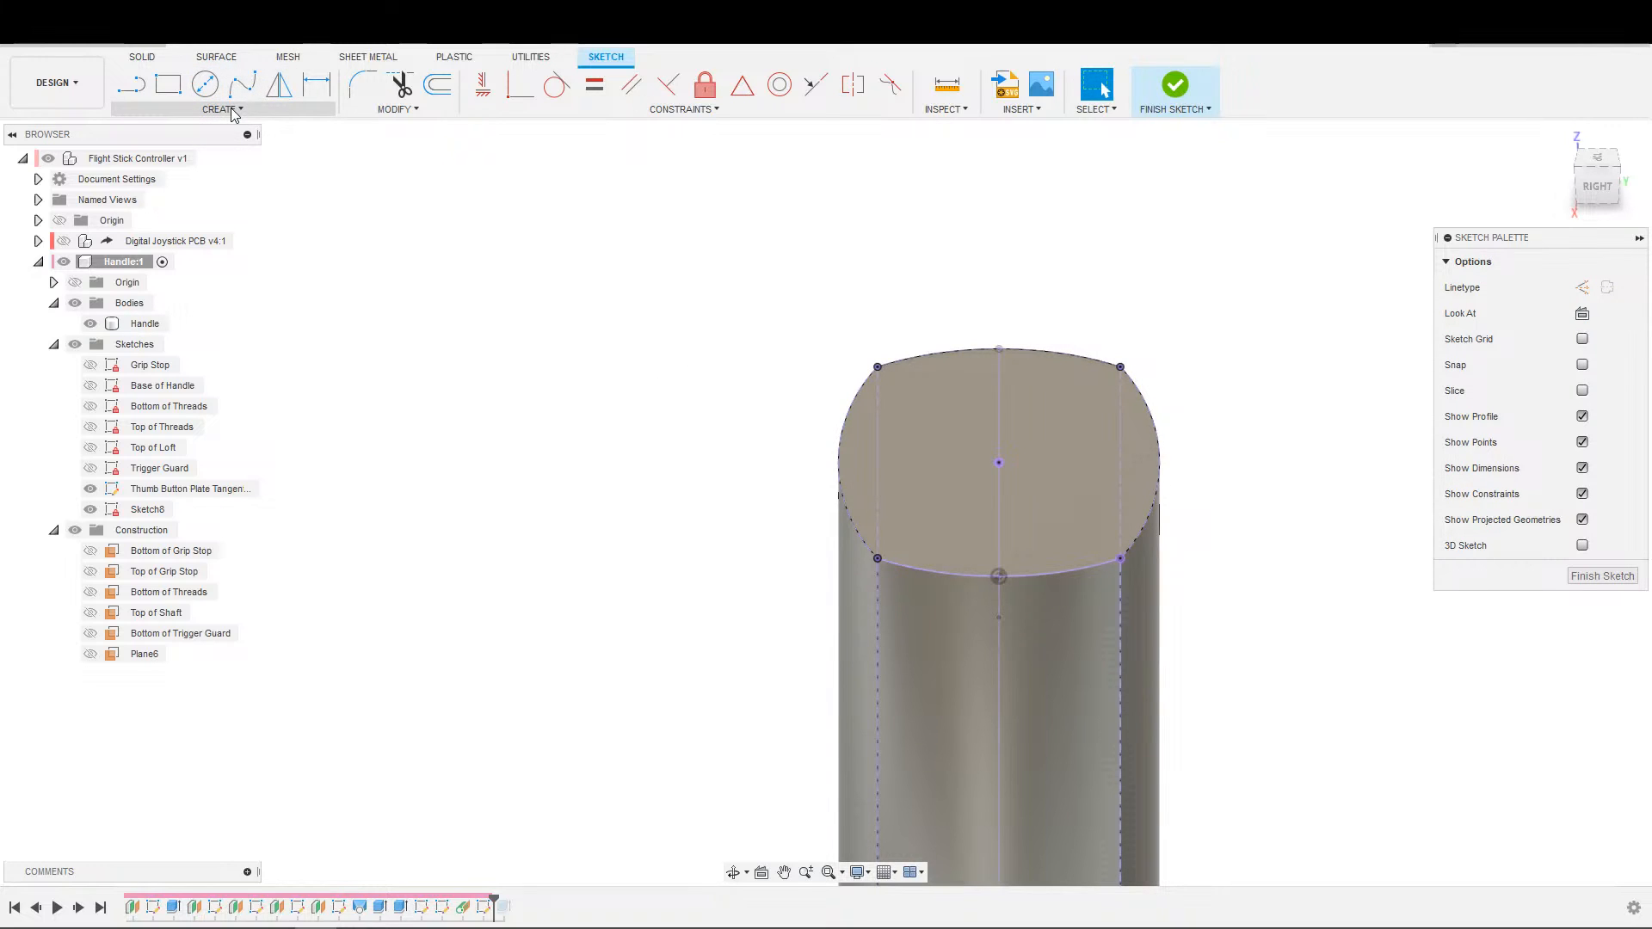
scroll(800, 293, "down", 2)
middle_click_drag(796, 292, 758, 351)
key("s")
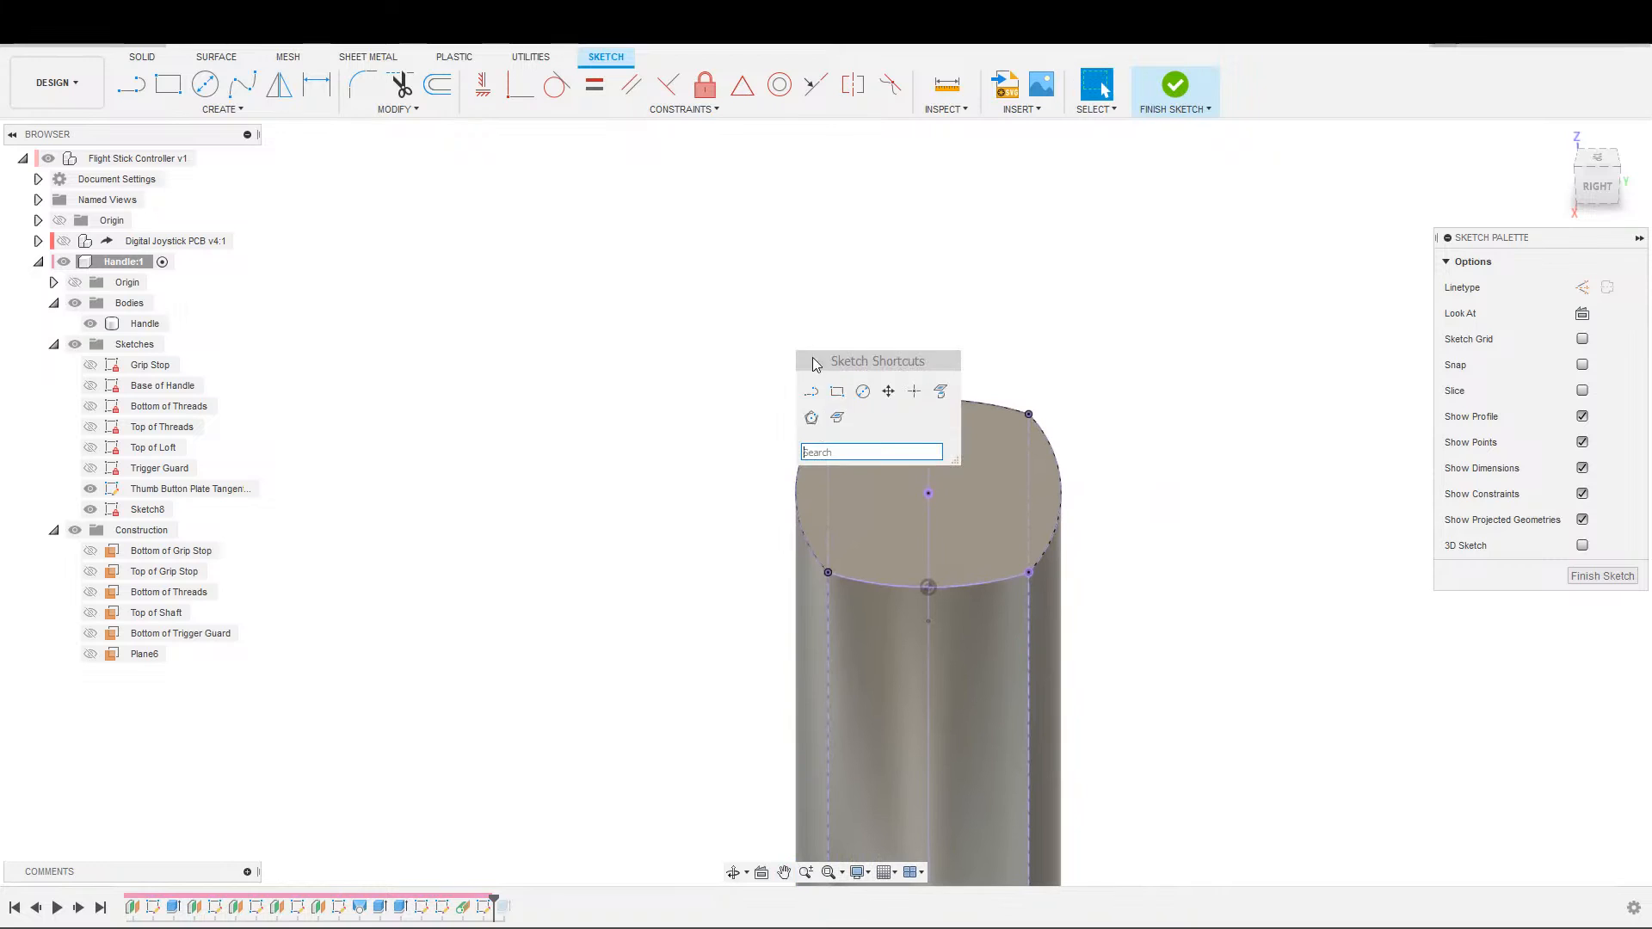
left_click(813, 389)
left_click(832, 335)
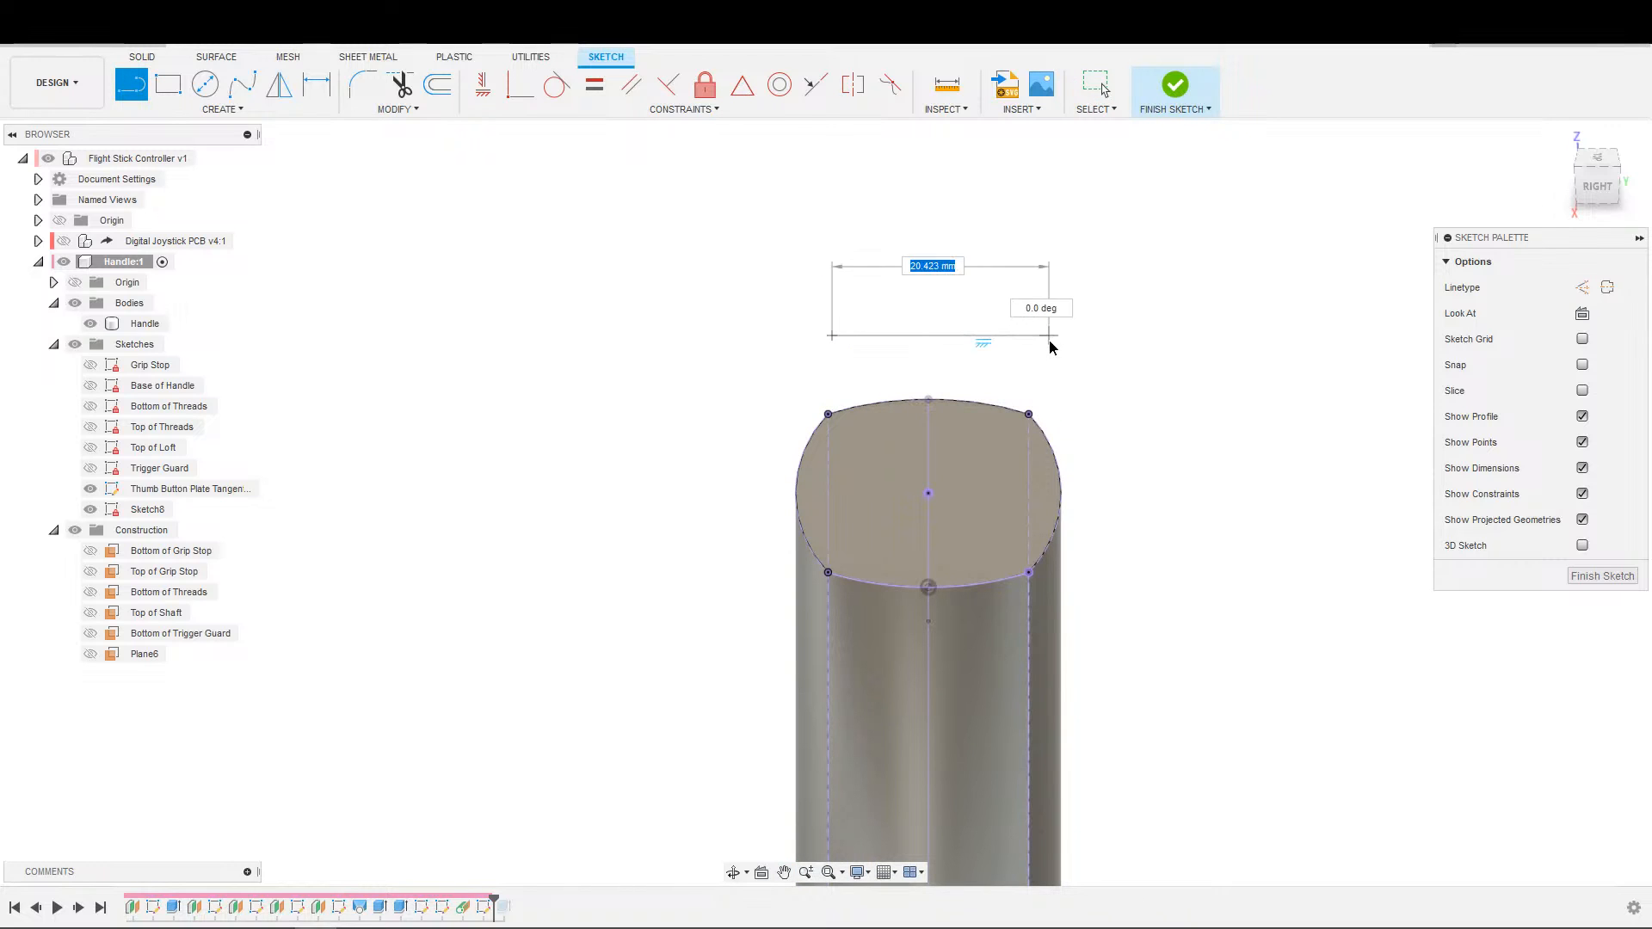
left_click(1048, 335)
key("Escape")
Draw a short perpendicular line down from the horizontal line's midpoint towards the handle.
middle_click_drag(962, 458, 978, 464)
key("s")
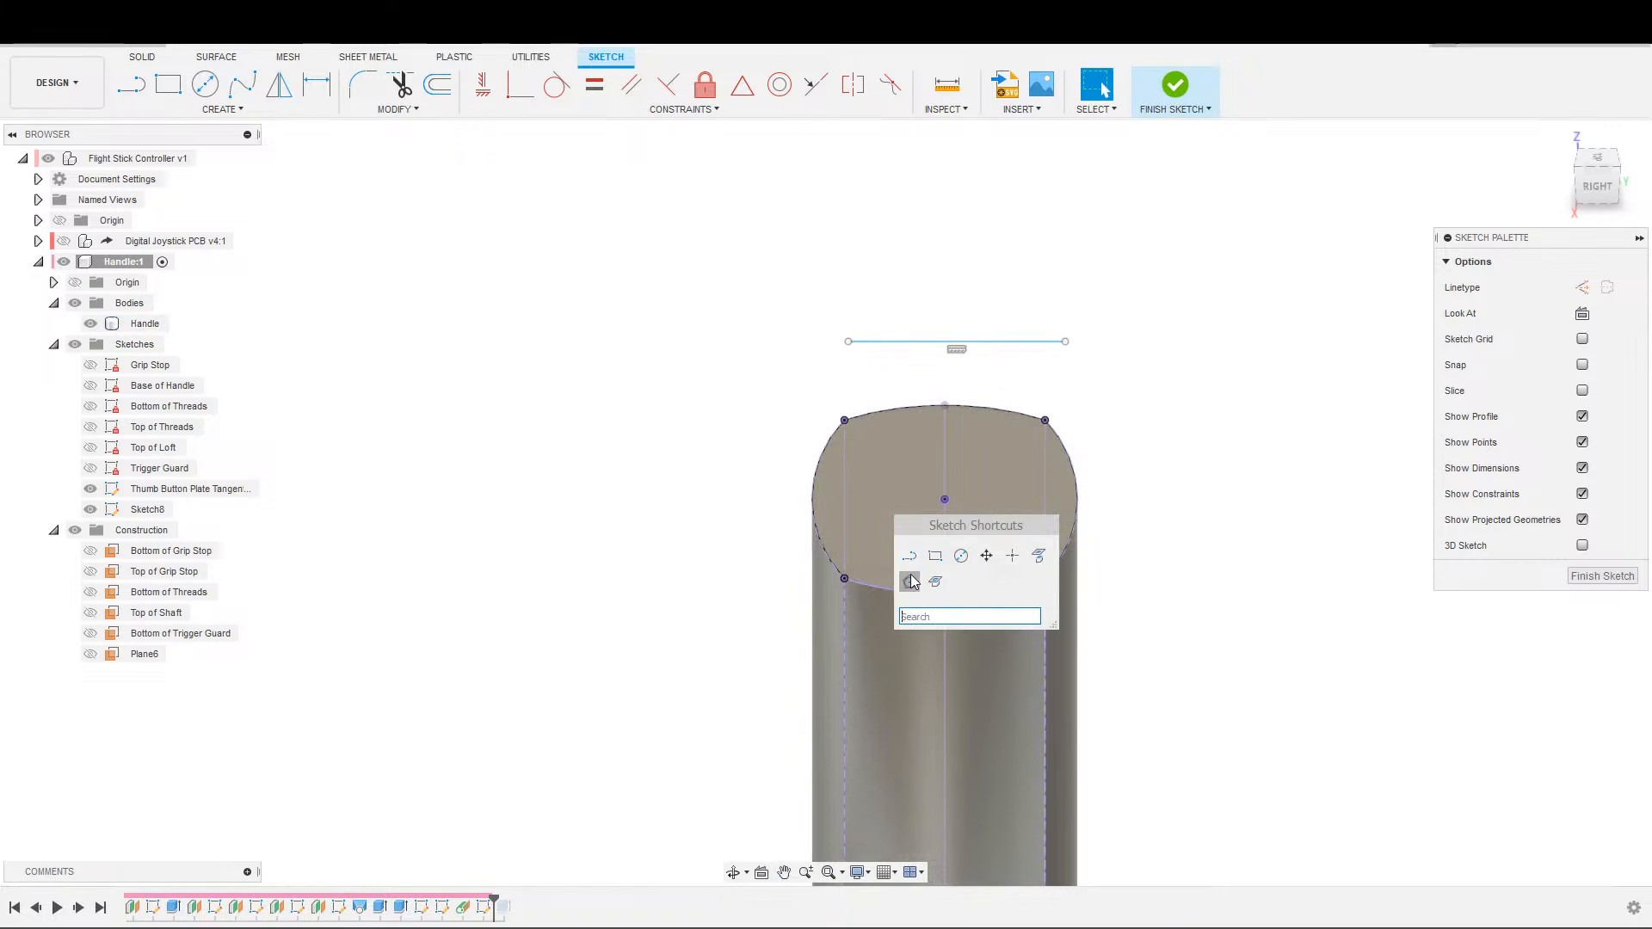
left_click(908, 556)
left_click(957, 343)
key("Escape")
Try to attach the perpendicular line's lower endpoint to the projected top-face outline.
left_click(958, 360)
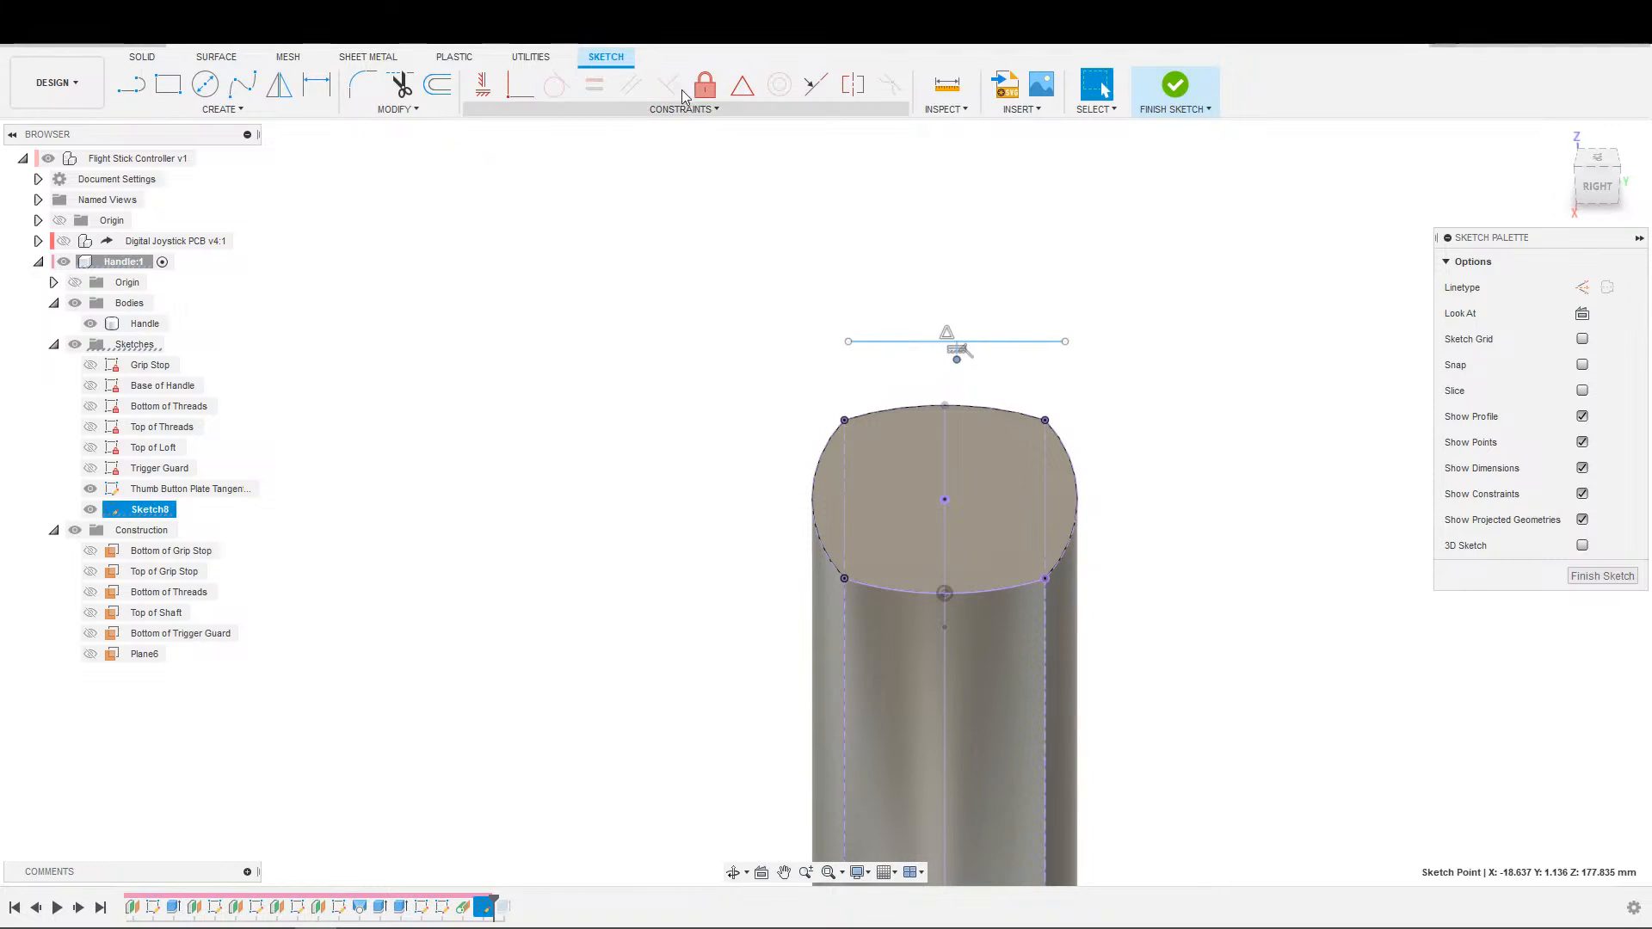
left_click(965, 598)
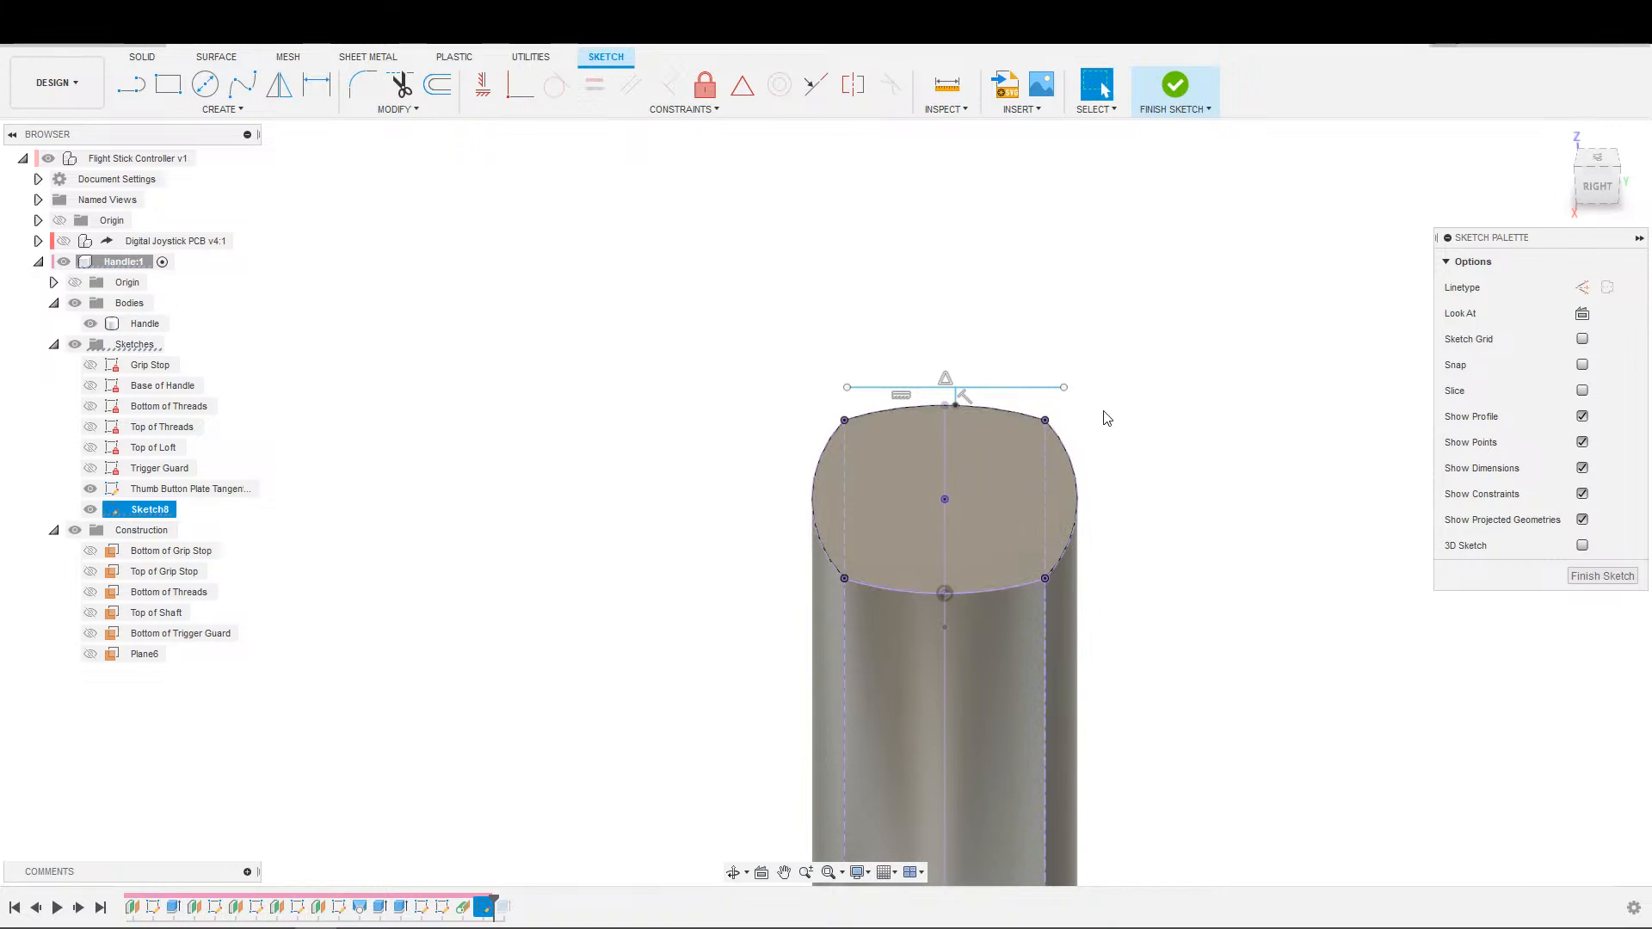
key("ctrl+z")
Lengthen the perpendicular line to about 17.7 mm into the top face and hide the Thumb Button Plate tangent sketch.
mouse_move(957, 361)
left_mouse_down()
mouse_move(974, 508)
mouse_move(1025, 541)
left_mouse_up()
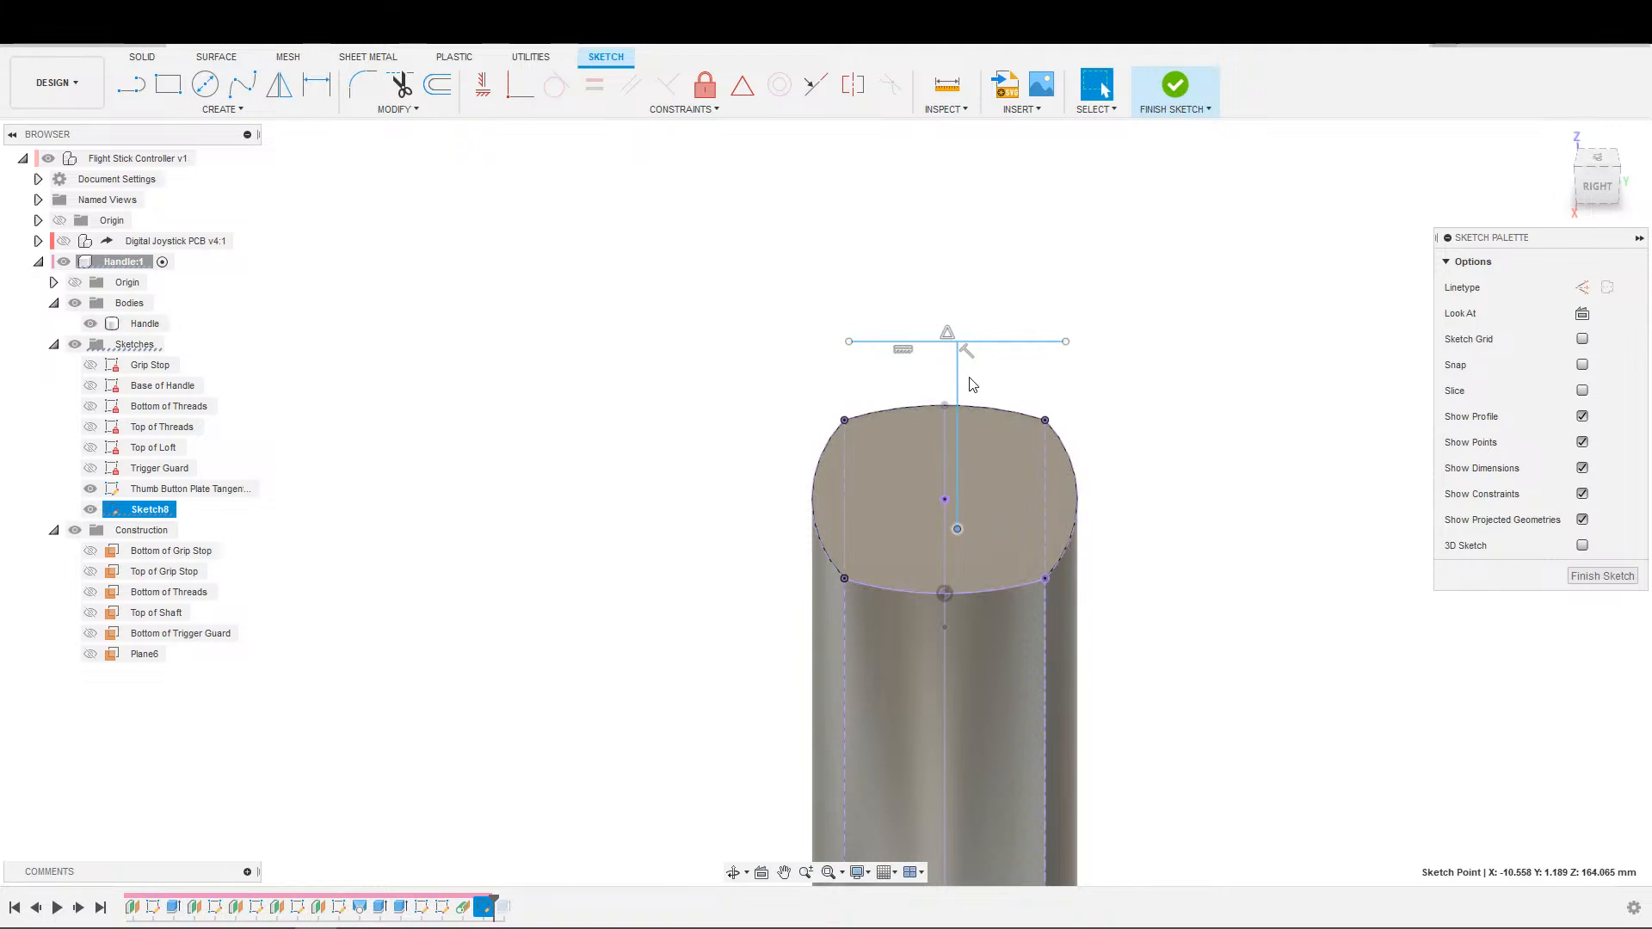
left_click(308, 447)
left_click(96, 491)
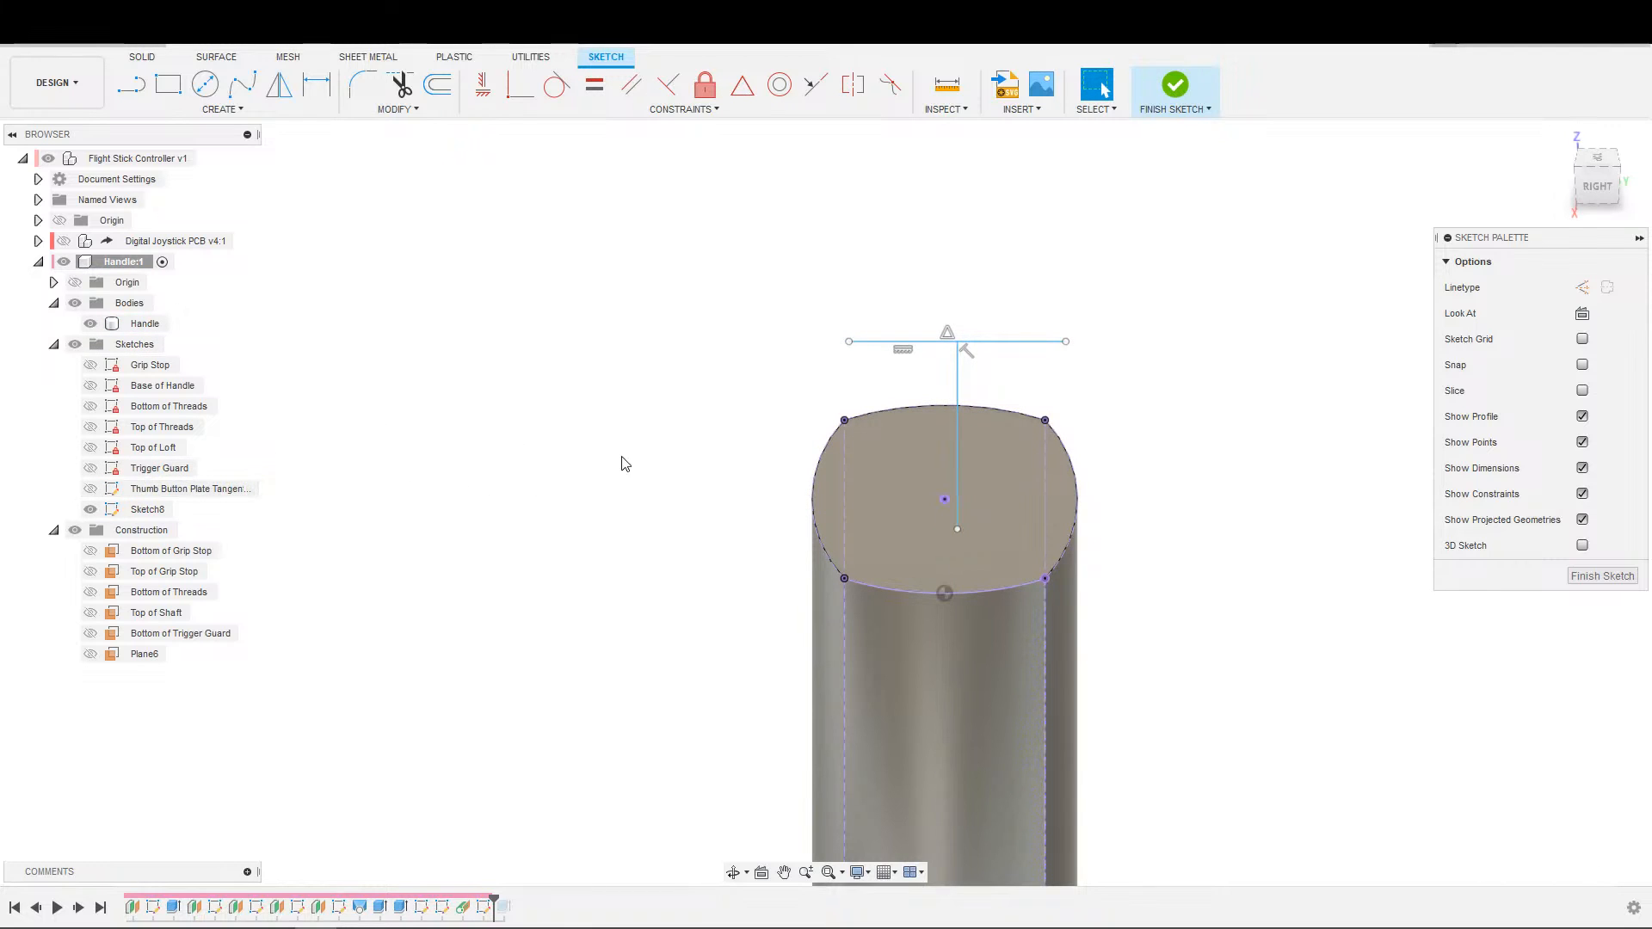
middle_click_drag(624, 439, 583, 463)
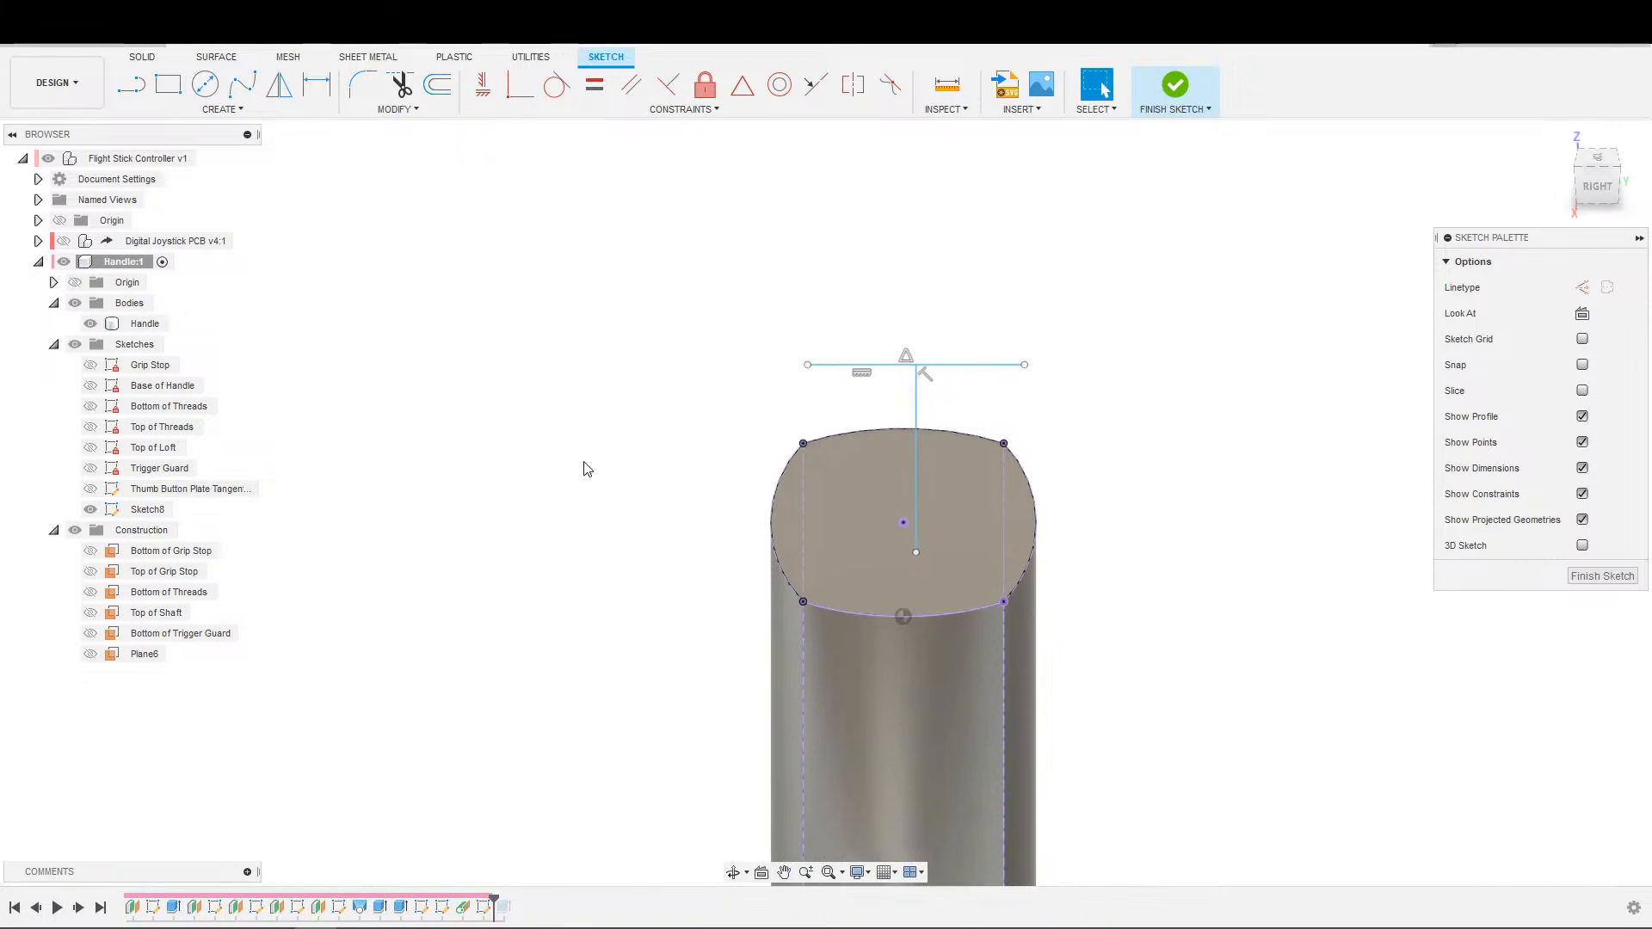
Align the perpendicular line with the top face's projected centre point using a coincident constraint.
left_click(919, 495)
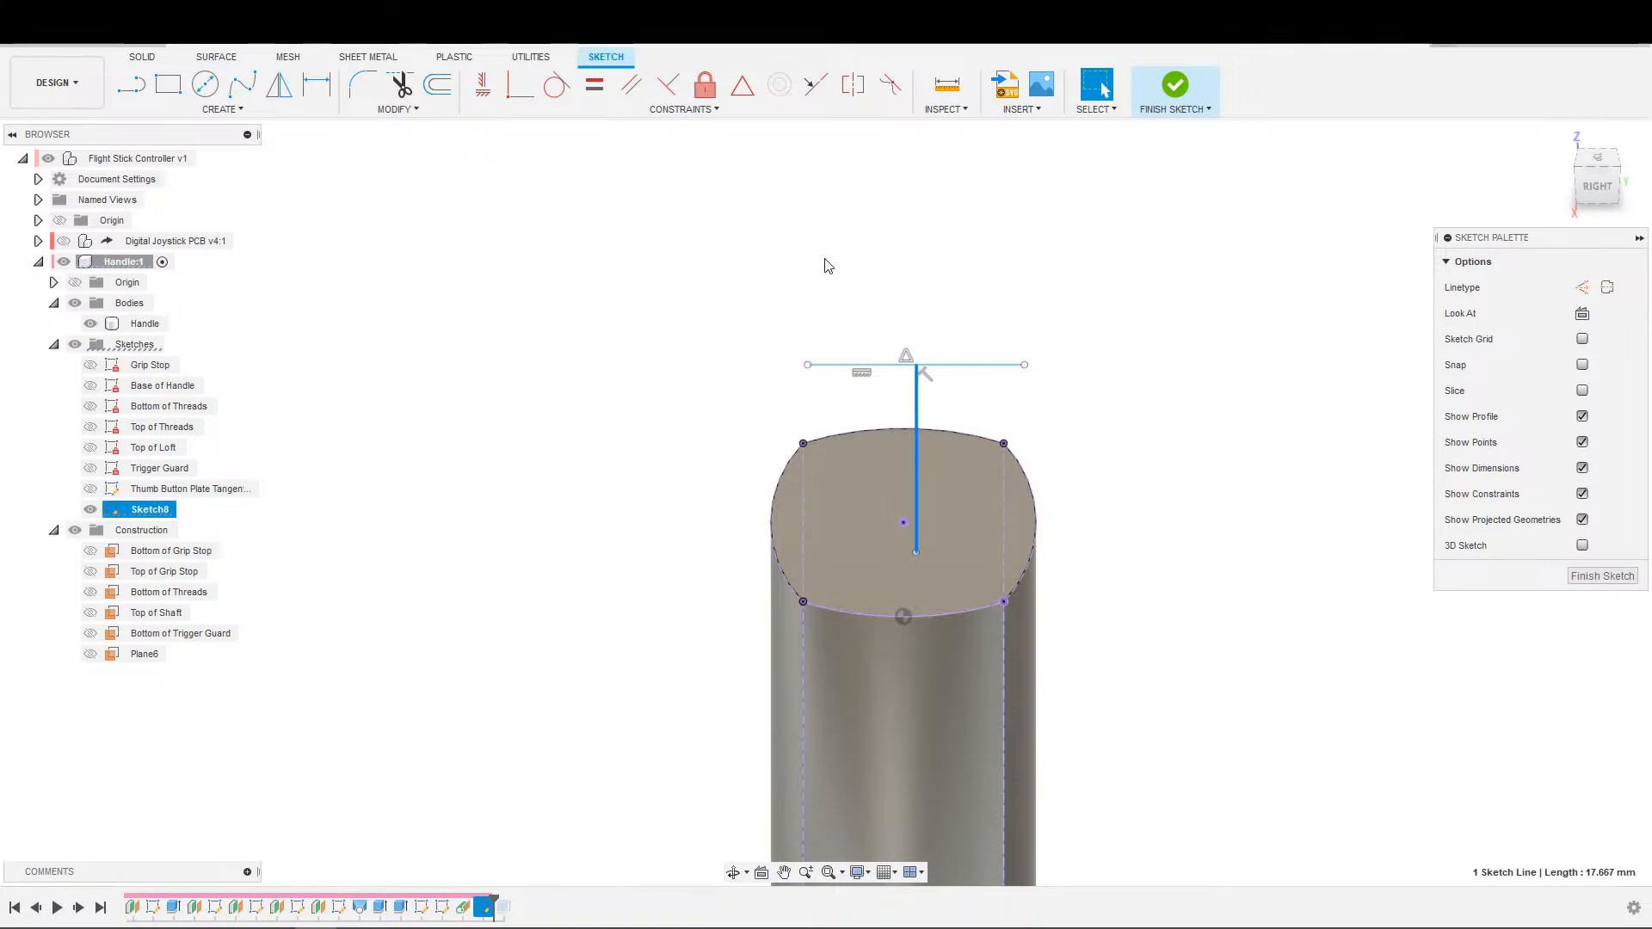
left_click(904, 523)
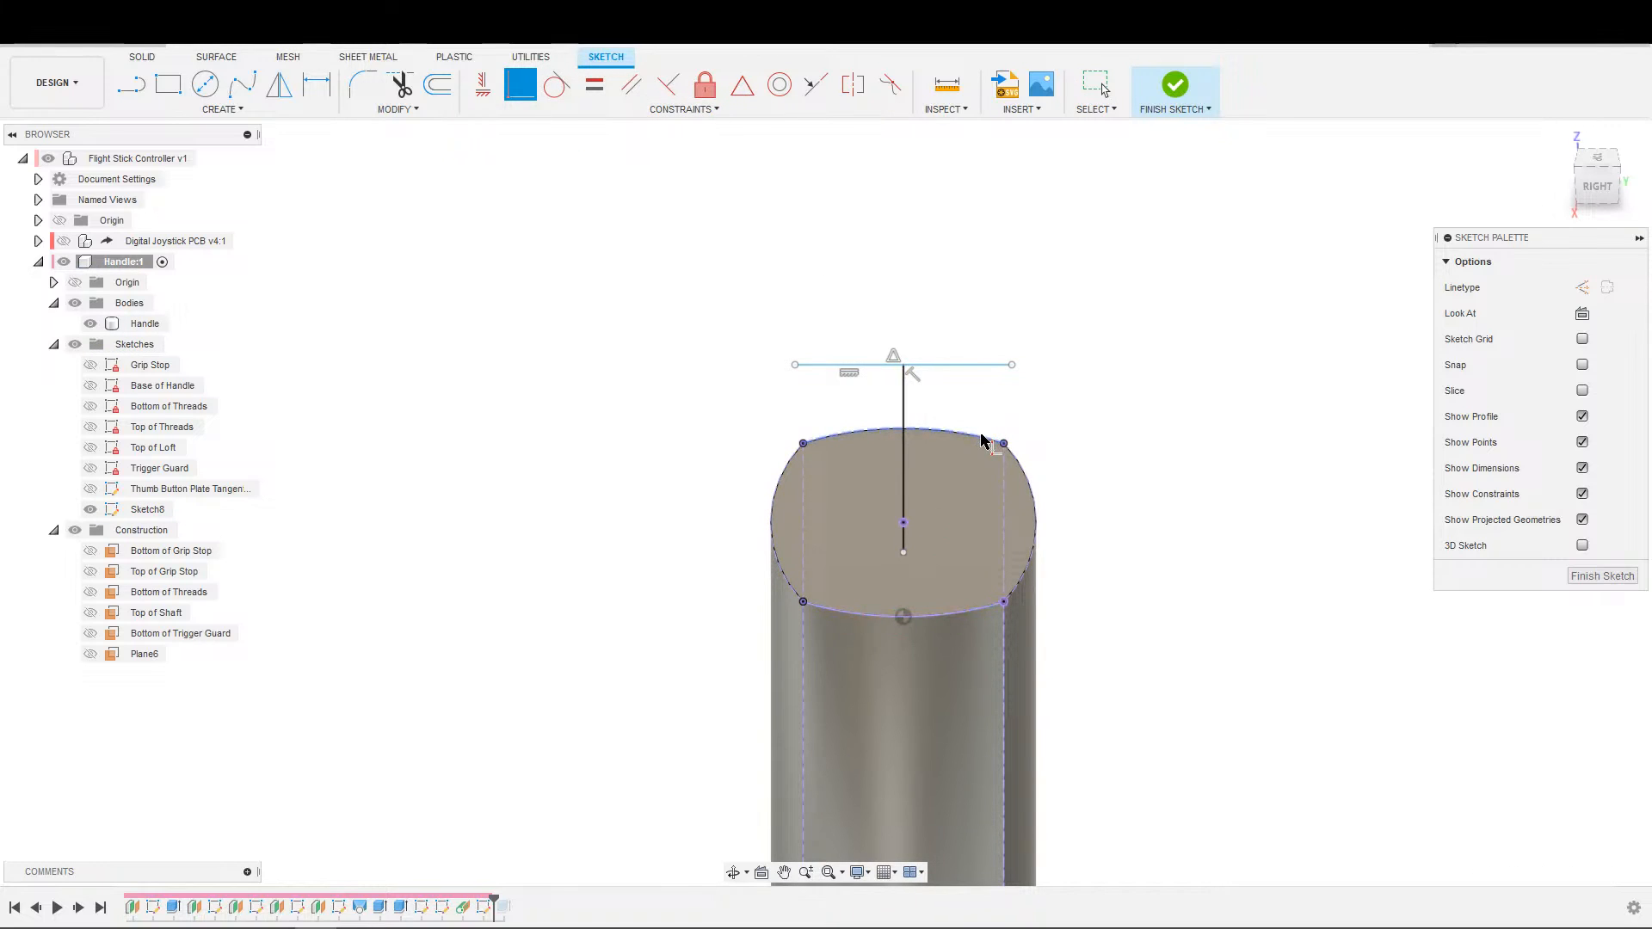
key("Escape")
Constrain the perpendicular line's lower endpoint to be coincident with the middle of the top face's rear arc.
left_click(901, 564)
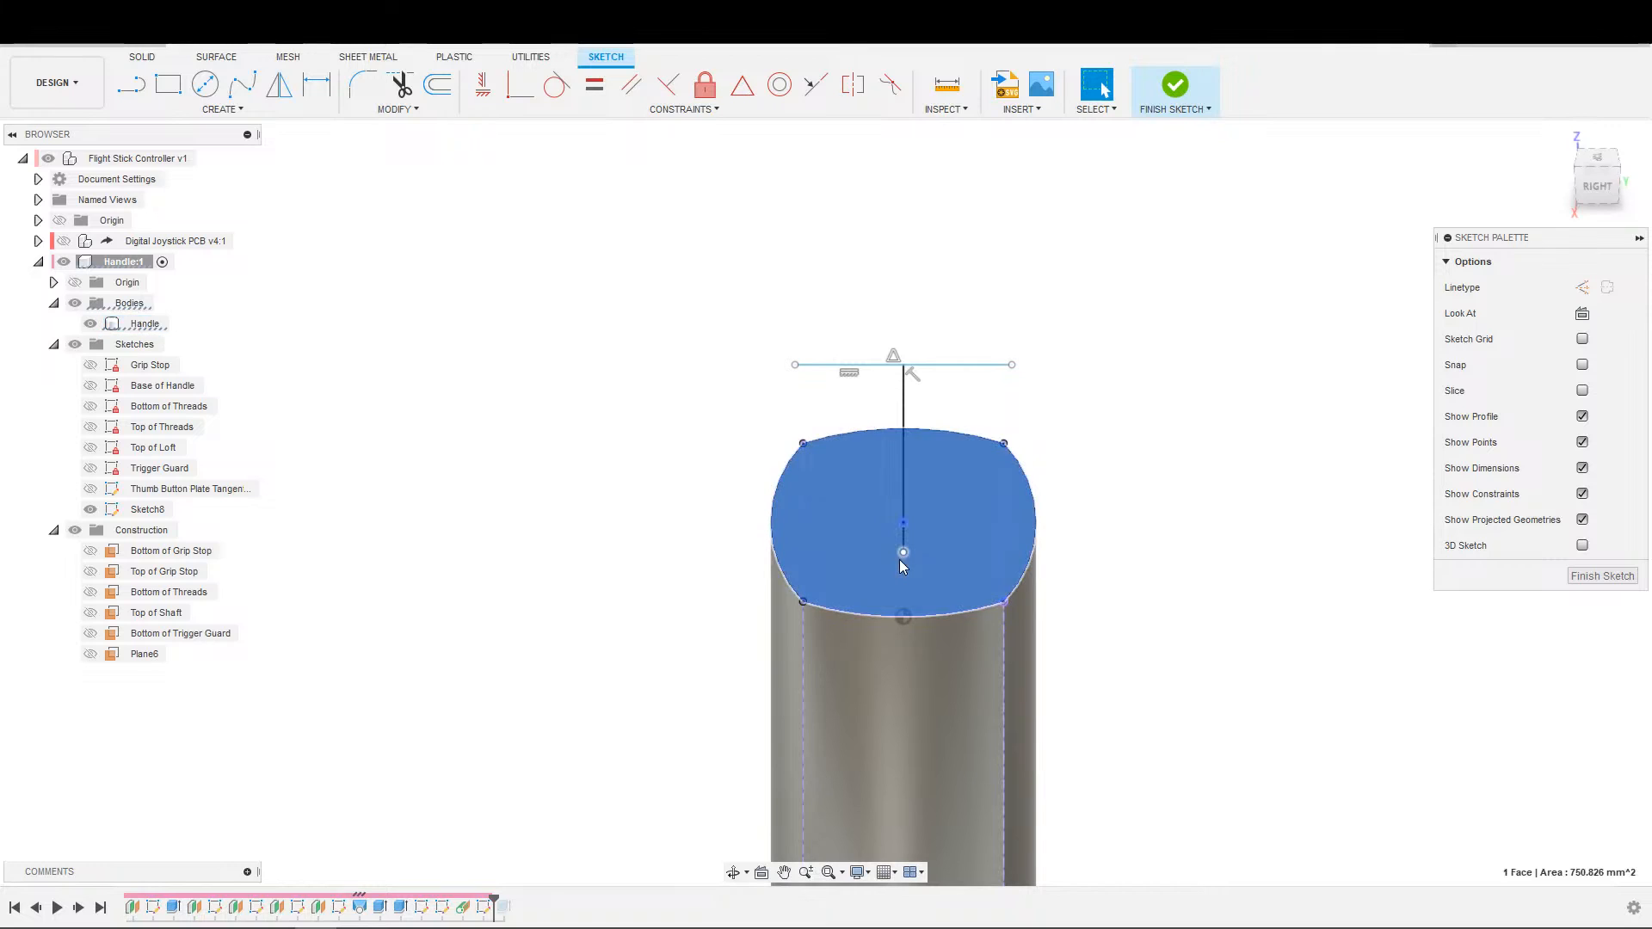
key("Escape")
left_click(519, 84)
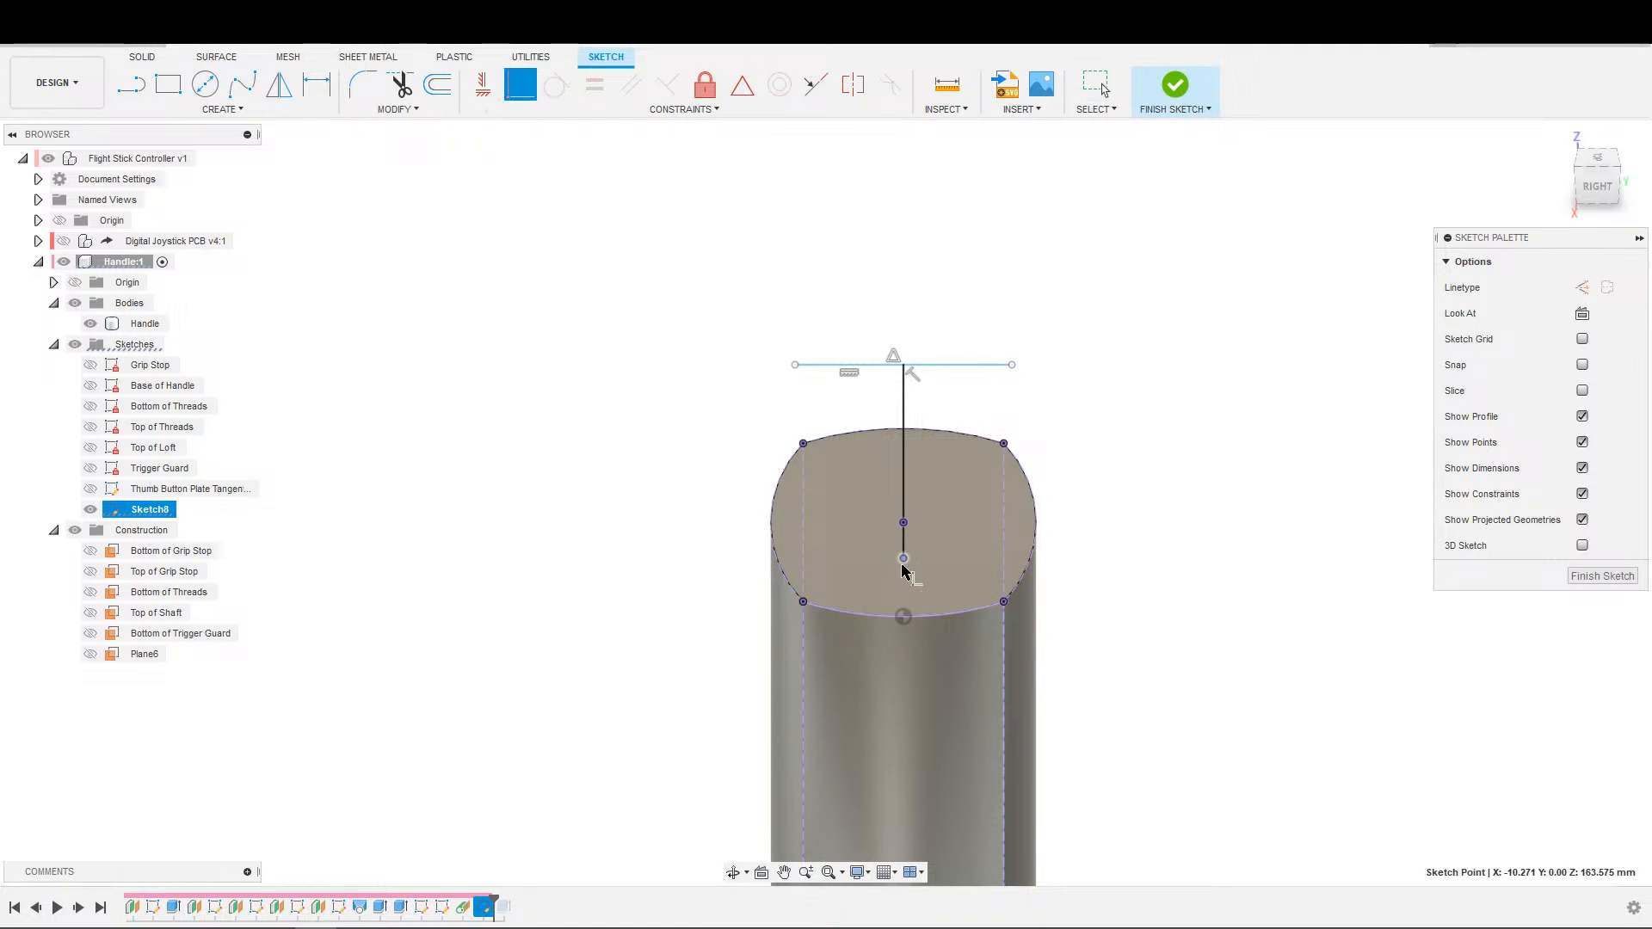
left_click(934, 617)
scroll(863, 712, "down", 2)
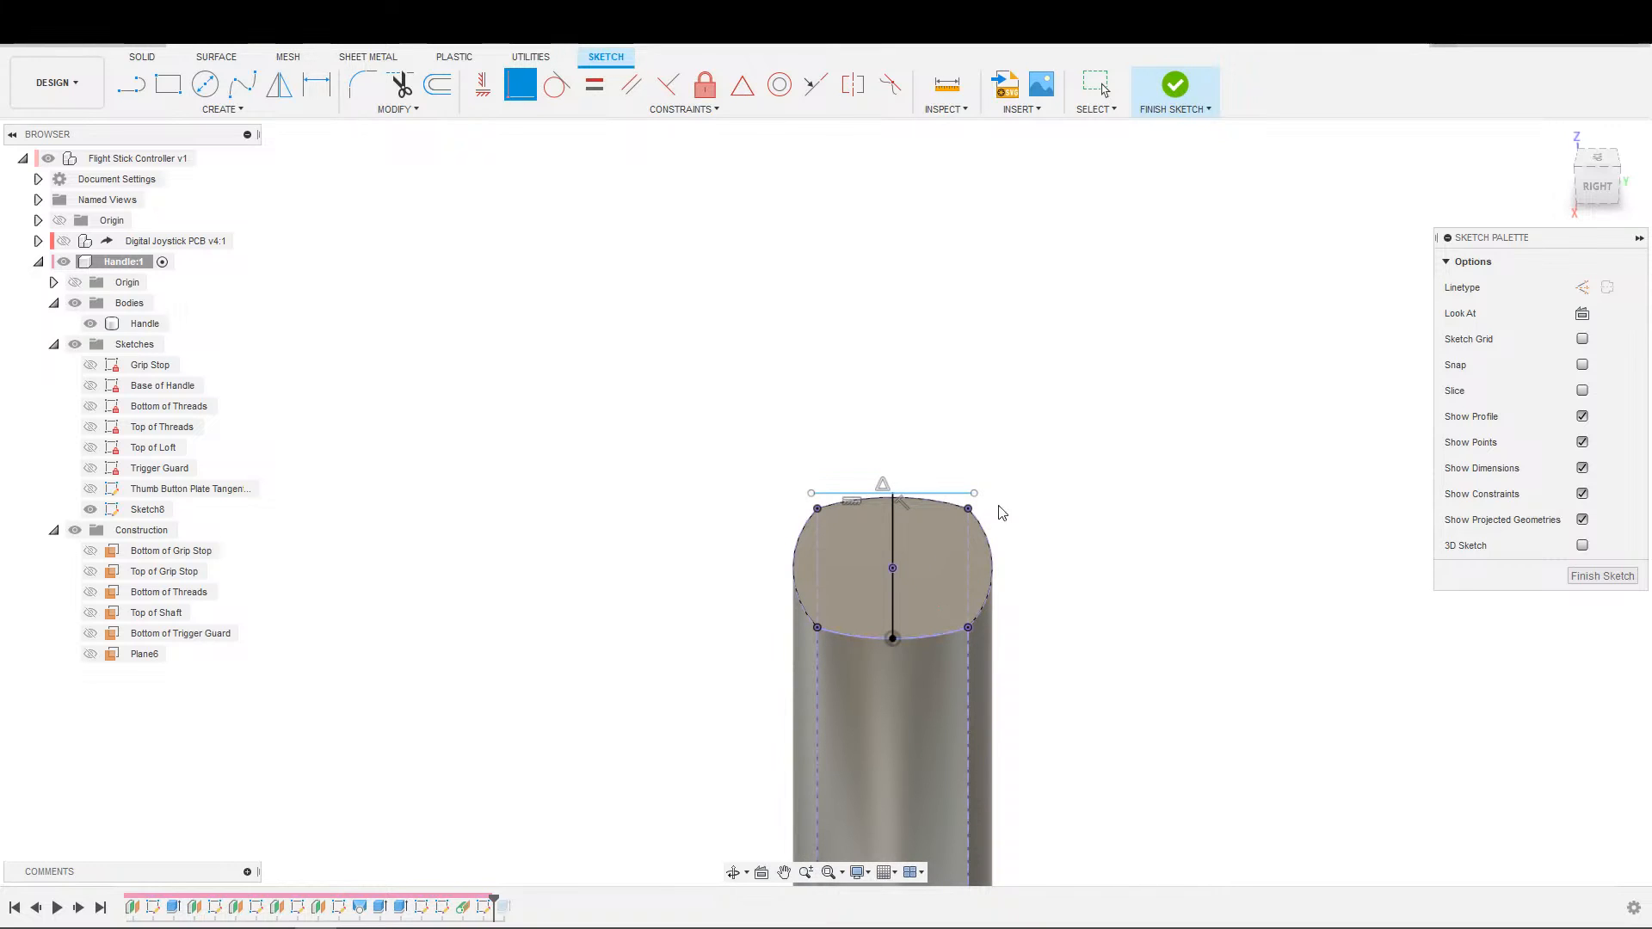
key("Escape")
Dimension the perpendicular centre line's length to 50 mm.
scroll(996, 543, "up", 2)
scroll(995, 539, "down", 1)
middle_click_drag(1021, 526, 1107, 457)
scroll(1099, 514, "down", 1)
mouse_move(1092, 519)
middle_mouse_down()
mouse_move(1114, 446)
mouse_move(1094, 585)
mouse_move(1106, 631)
mouse_move(1173, 591)
mouse_move(699, 664)
mouse_move(1088, 656)
mouse_move(1088, 608)
mouse_move(885, 605)
mouse_move(923, 517)
mouse_move(791, 526)
middle_mouse_up()
middle_click_drag(791, 527, 701, 559, "shift")
scroll(922, 557, "up", 2)
left_click(885, 540)
key("d")
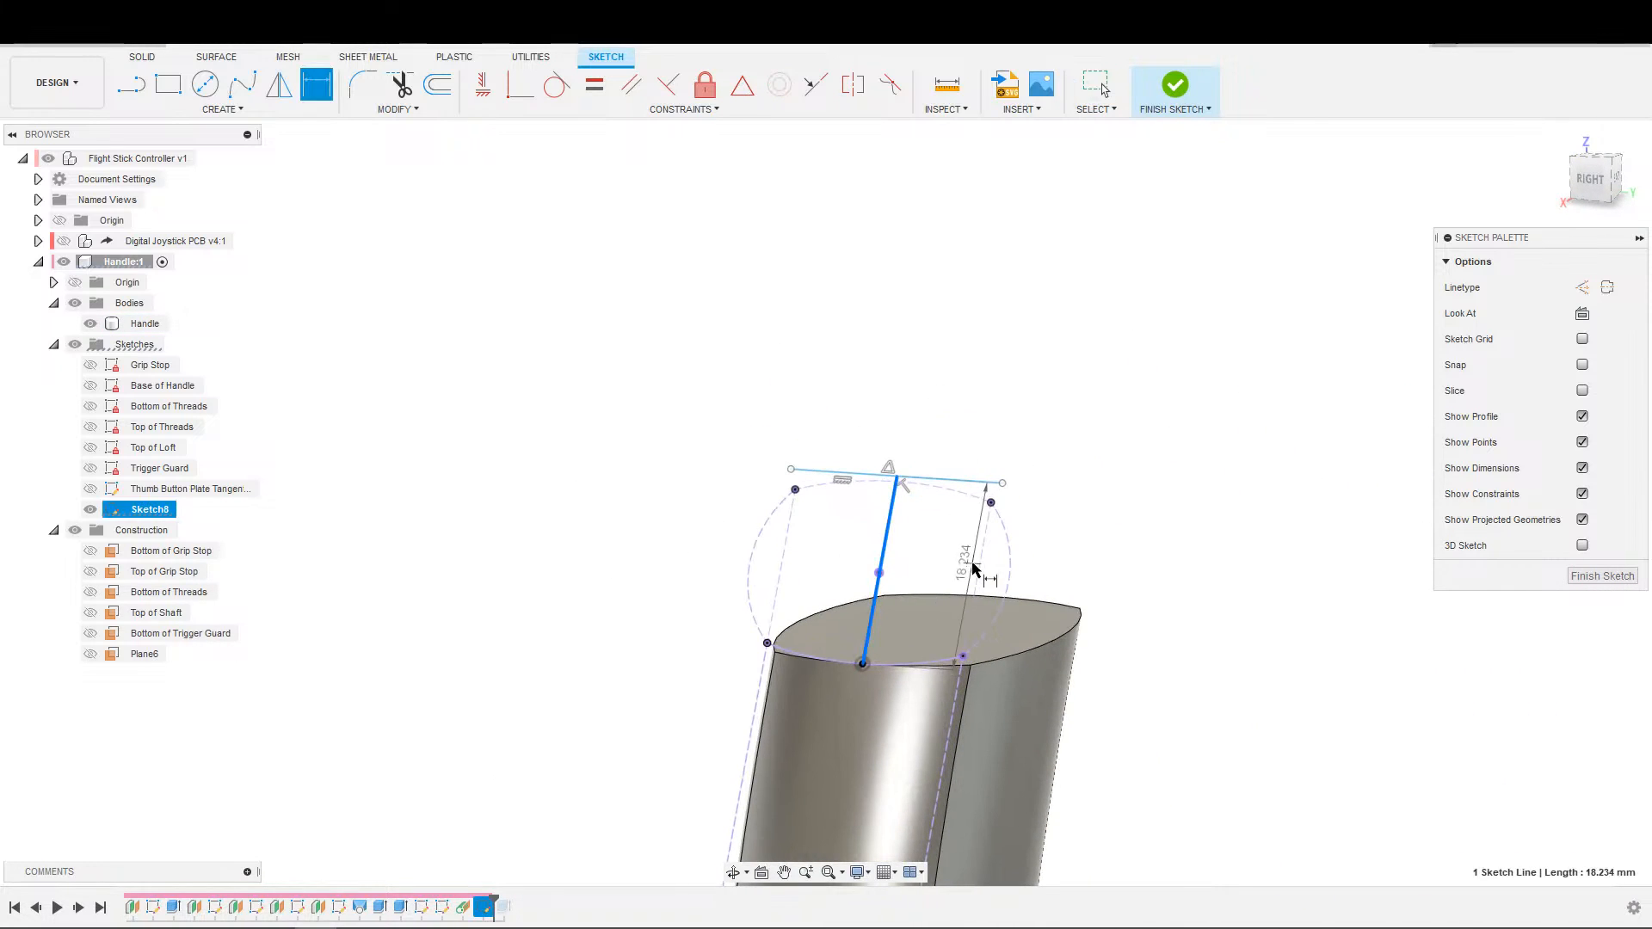
key("Escape")
left_click(883, 563)
left_click(994, 551)
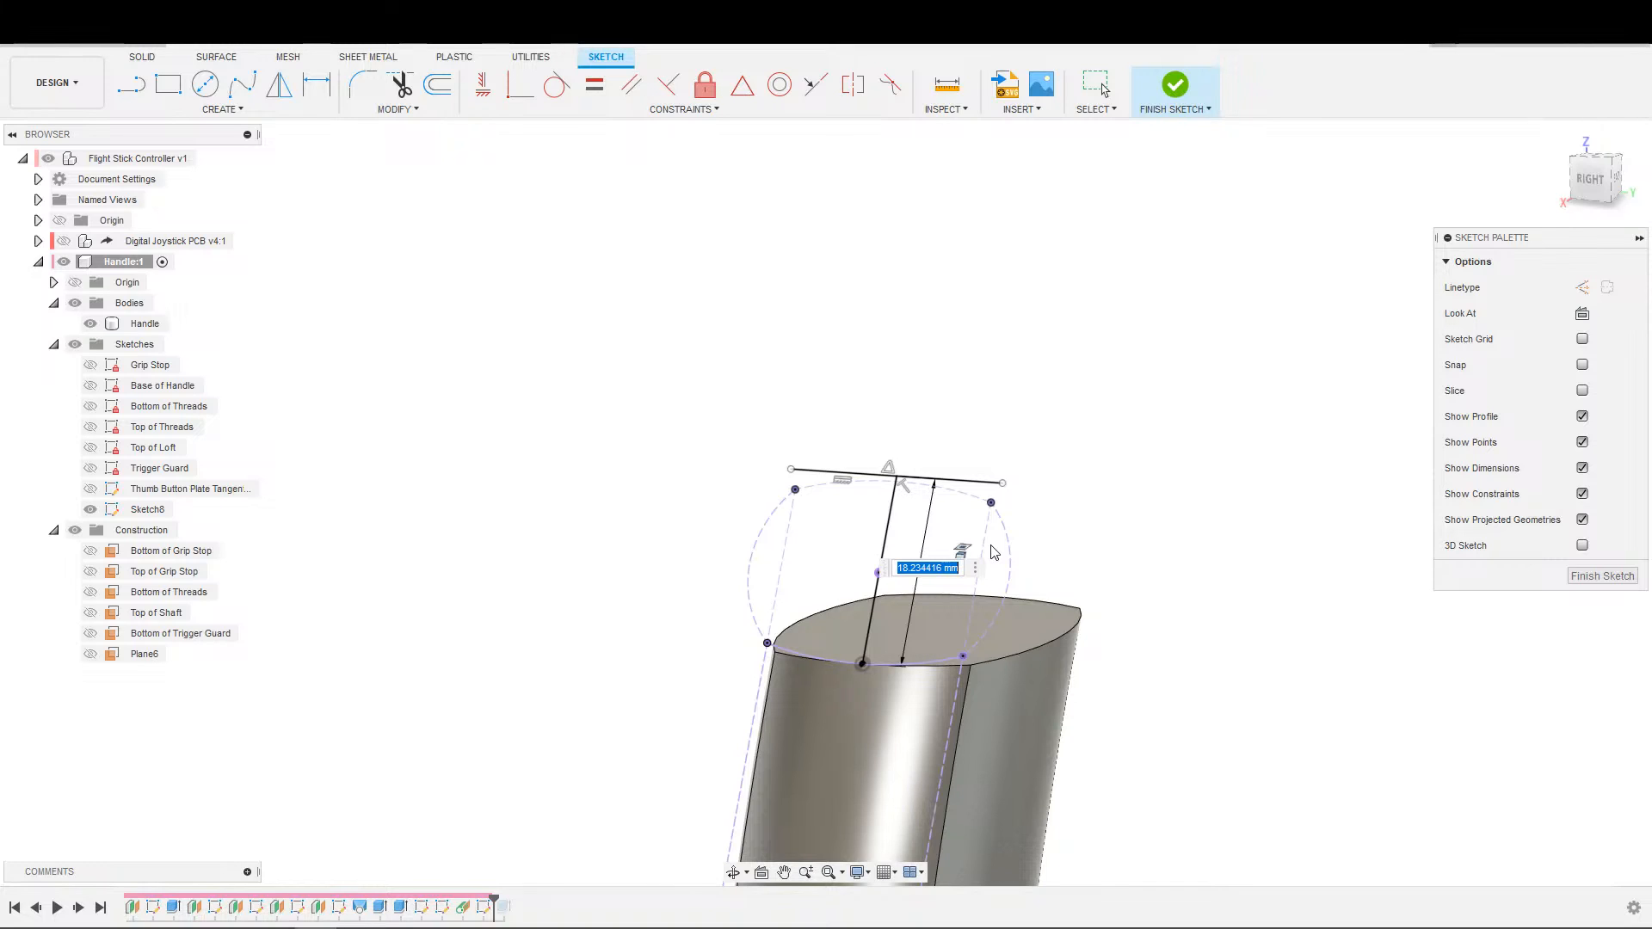
type("50")
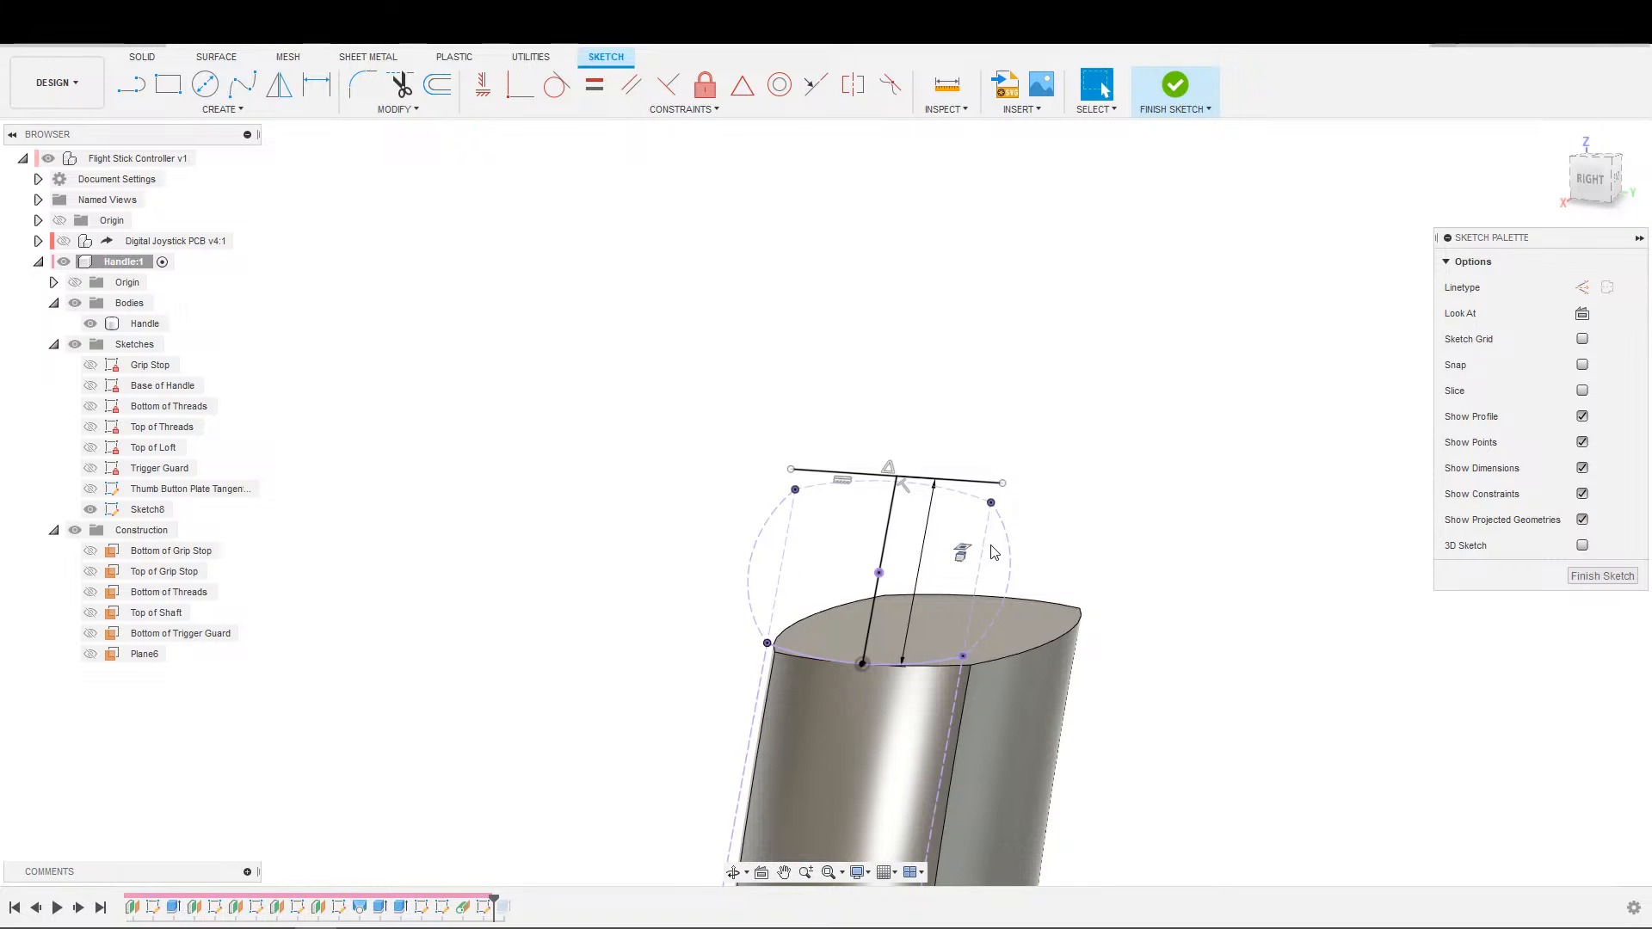
key("Return")
scroll(1060, 478, "down", 3)
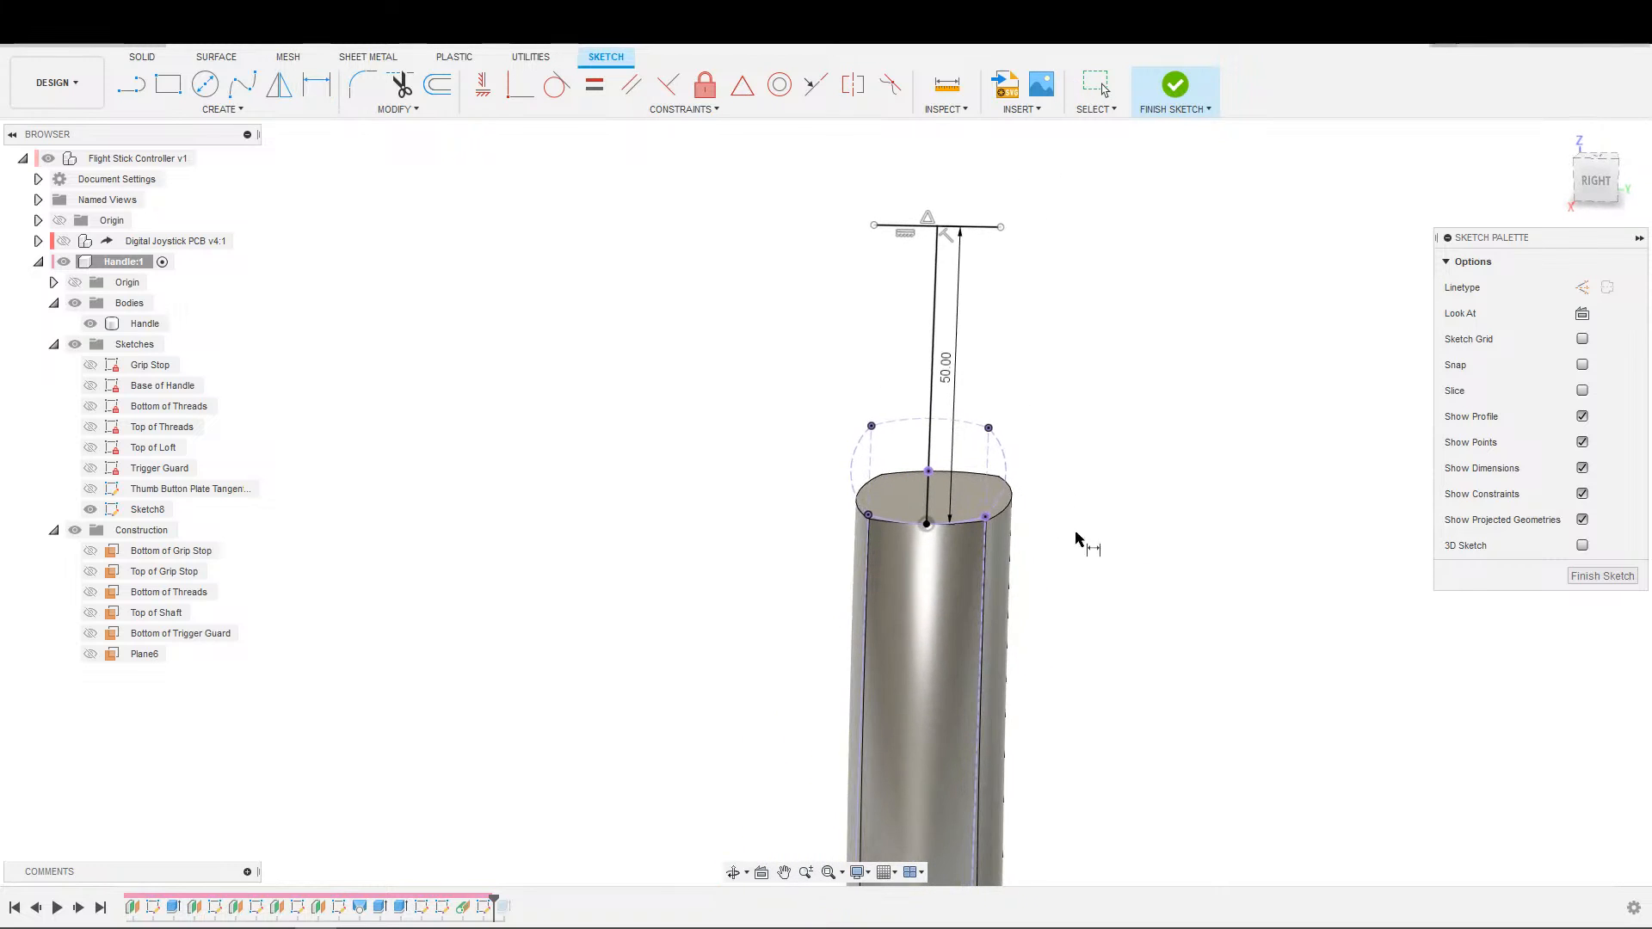
key("Escape")
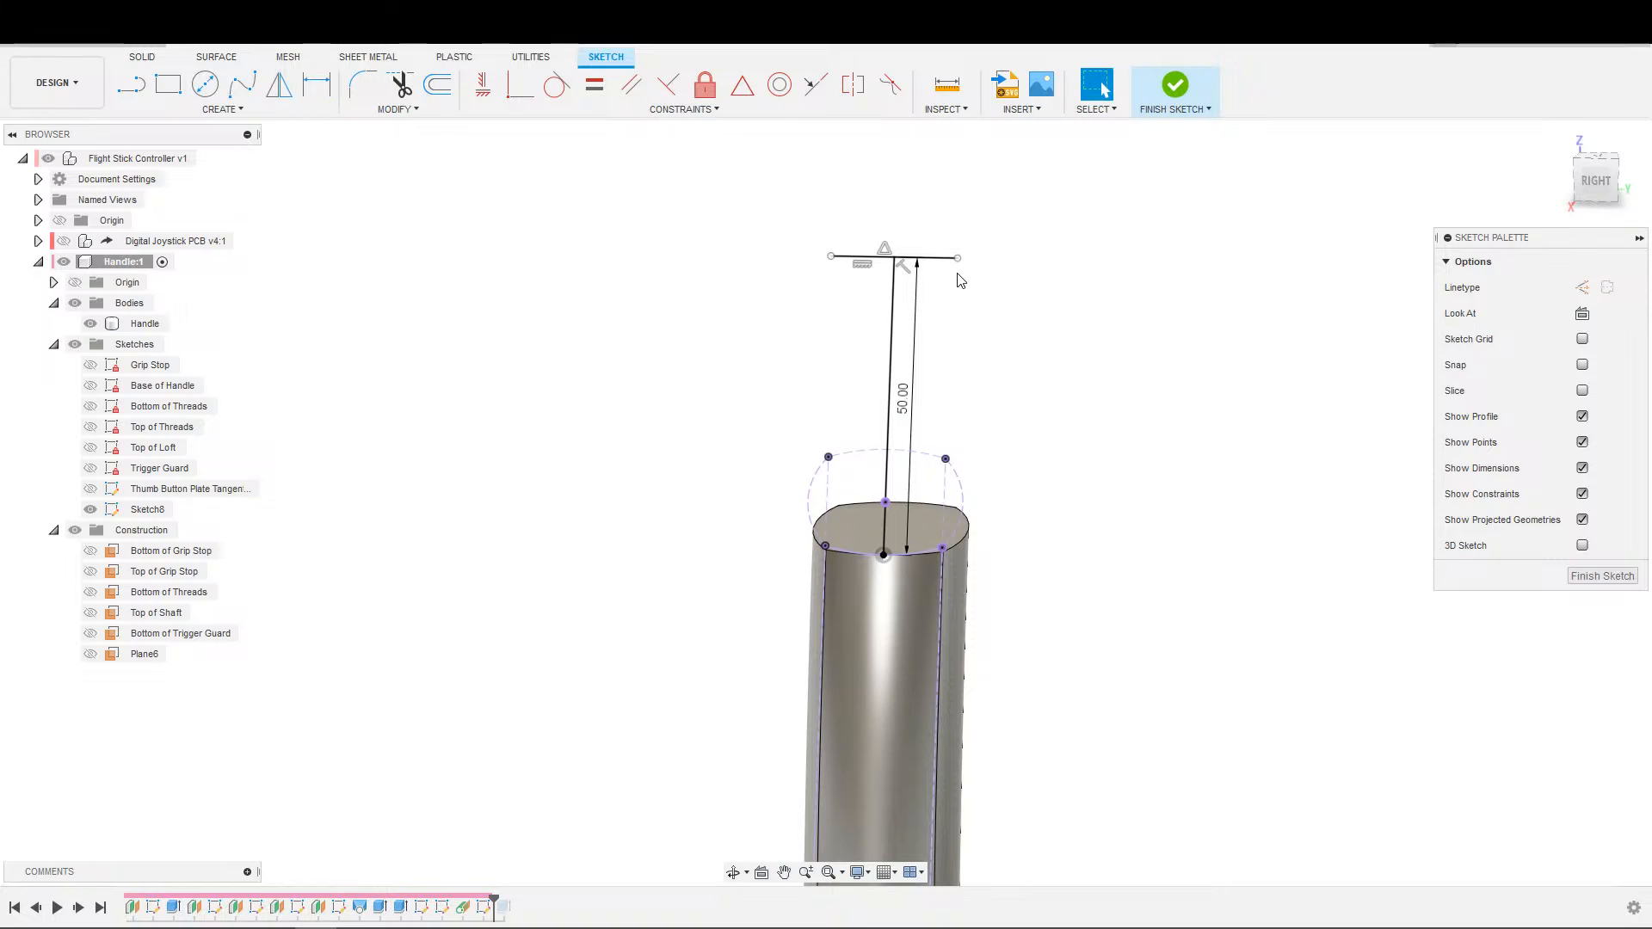
Widen the upper horizontal line symmetrically and fix its length with a 36.36 mm dimension.
left_click_drag(959, 257, 1007, 259)
key("d")
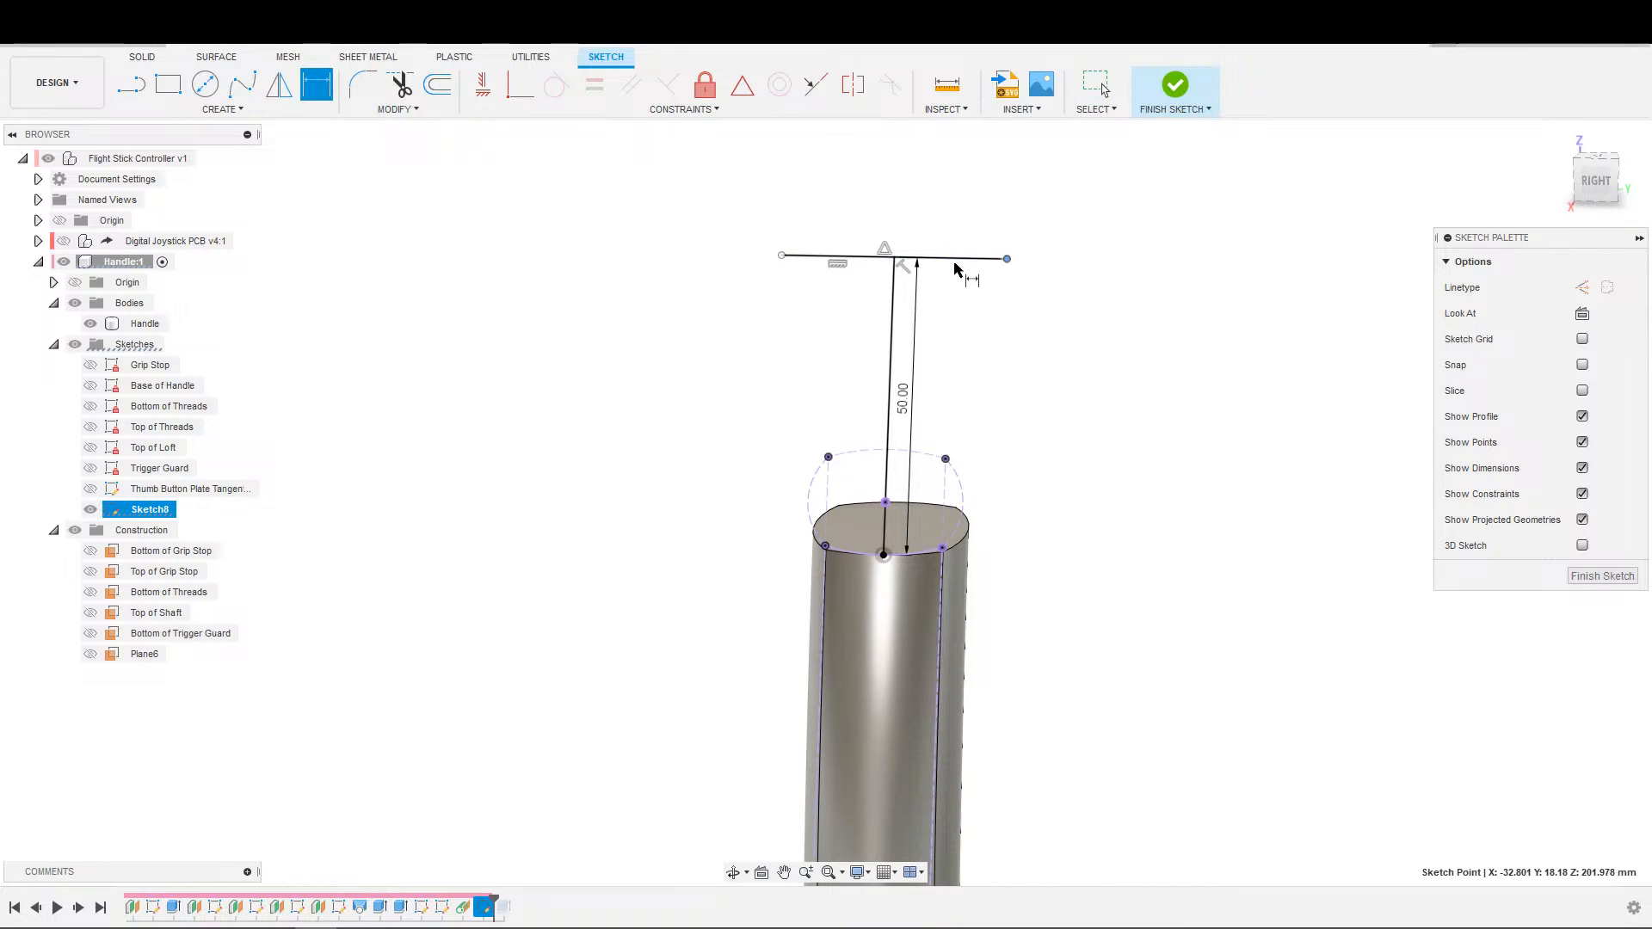
left_click(957, 257)
left_click(964, 241)
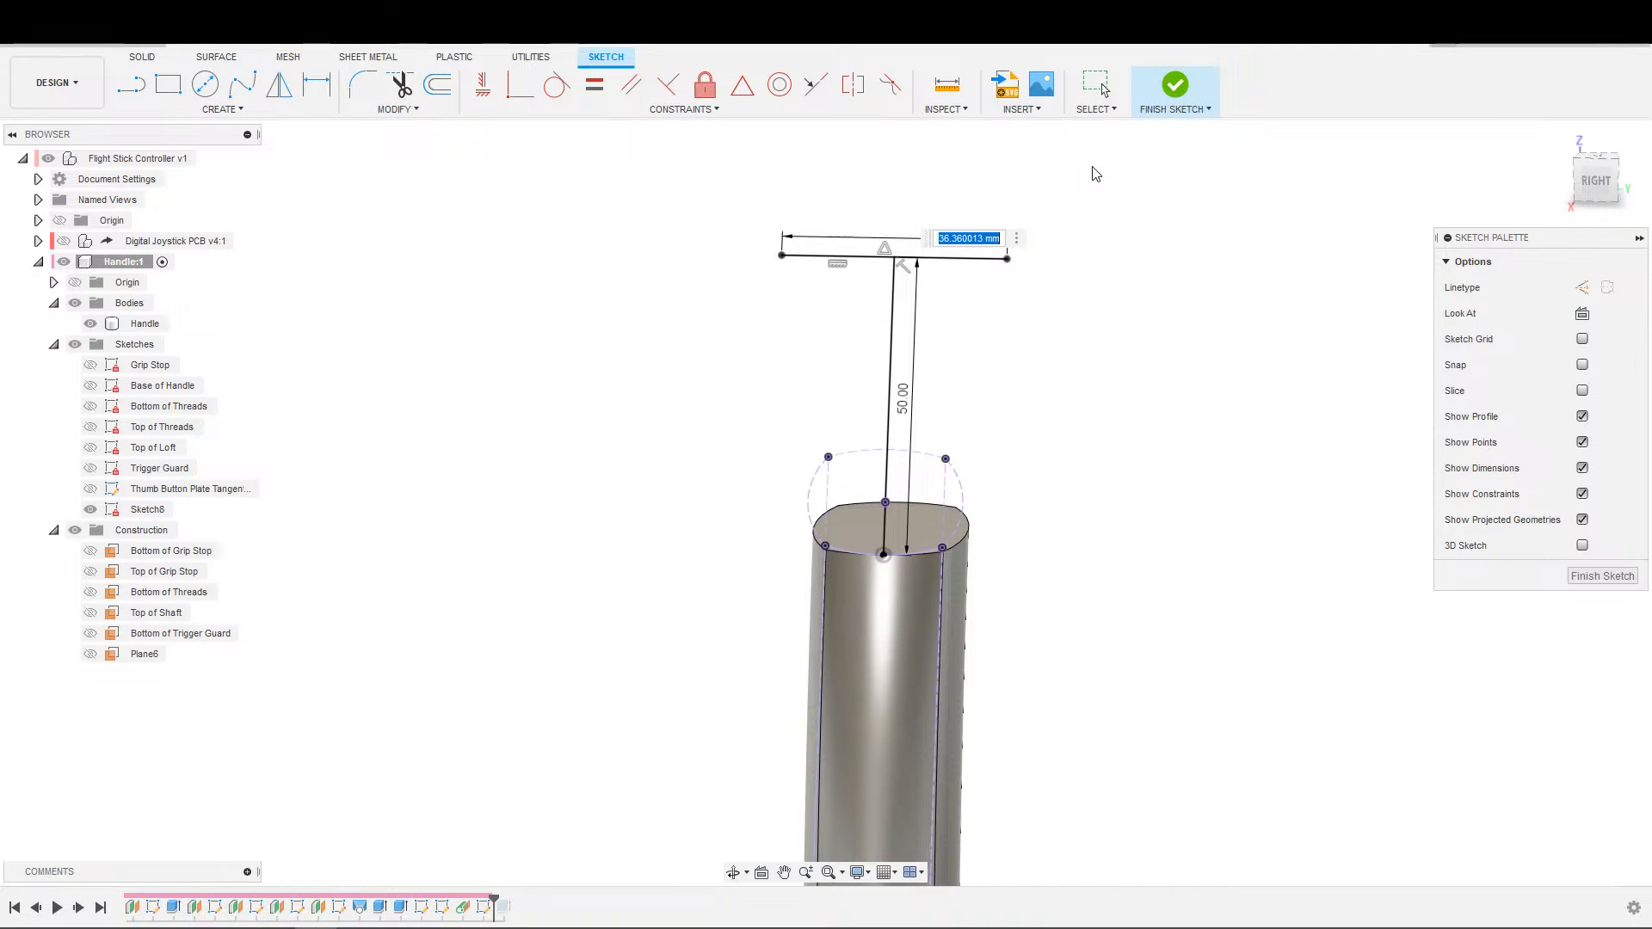
key("Return")
key("Escape")
Draw a line along the upper half of the centre line, from its midpoint to the horizontal line's midpoint.
key("s")
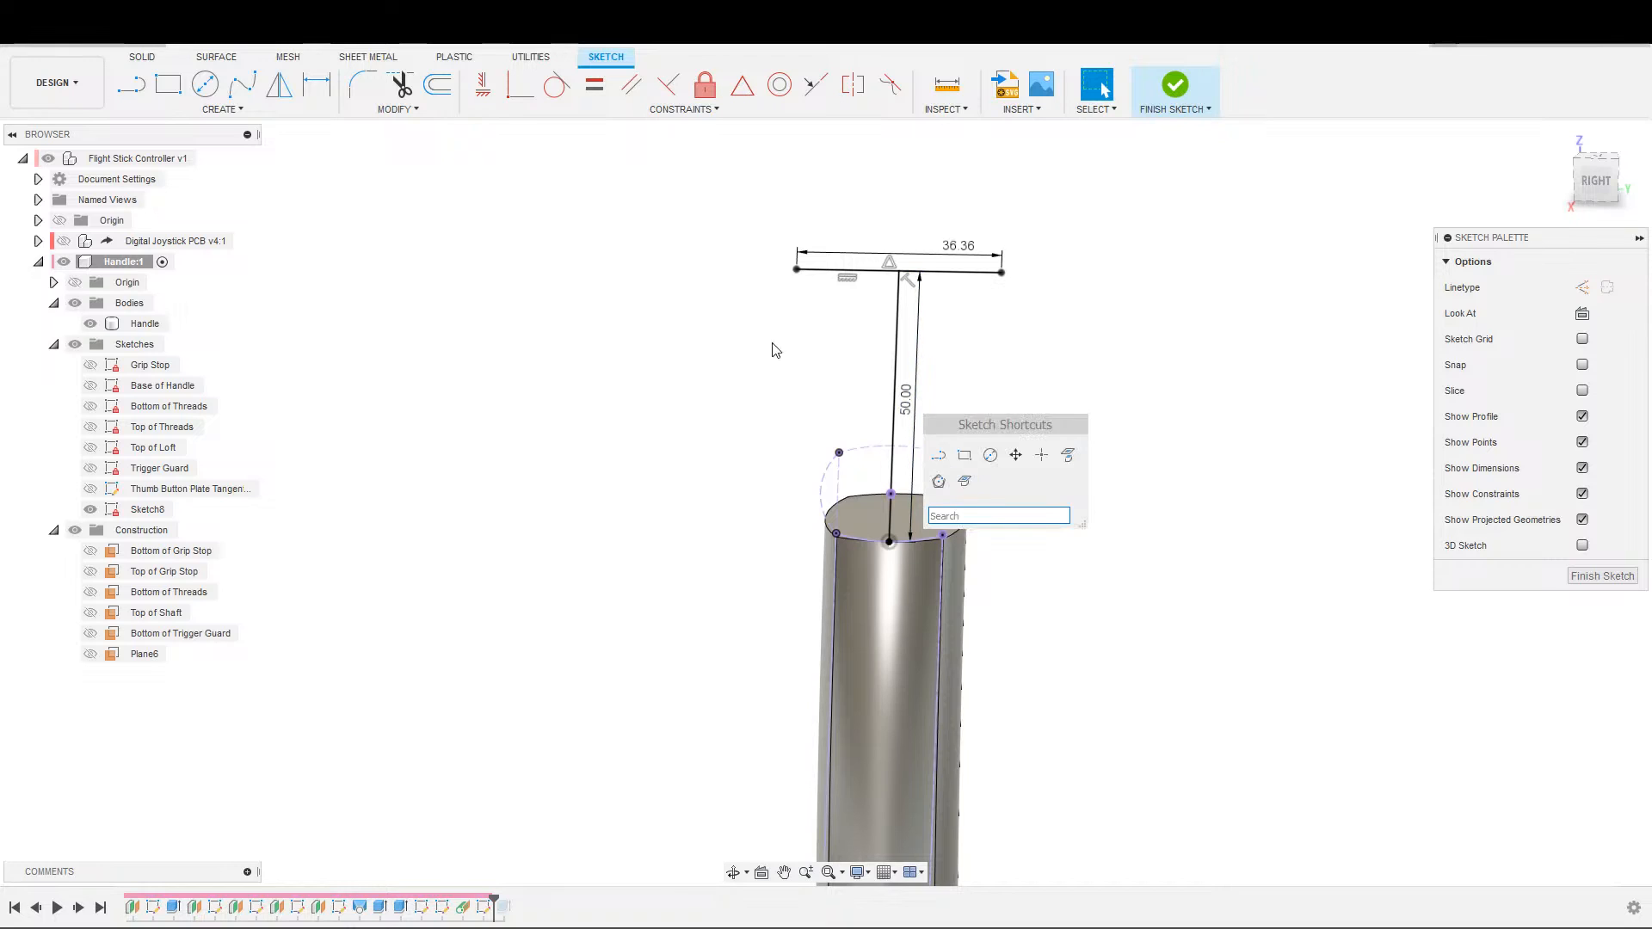
key("s")
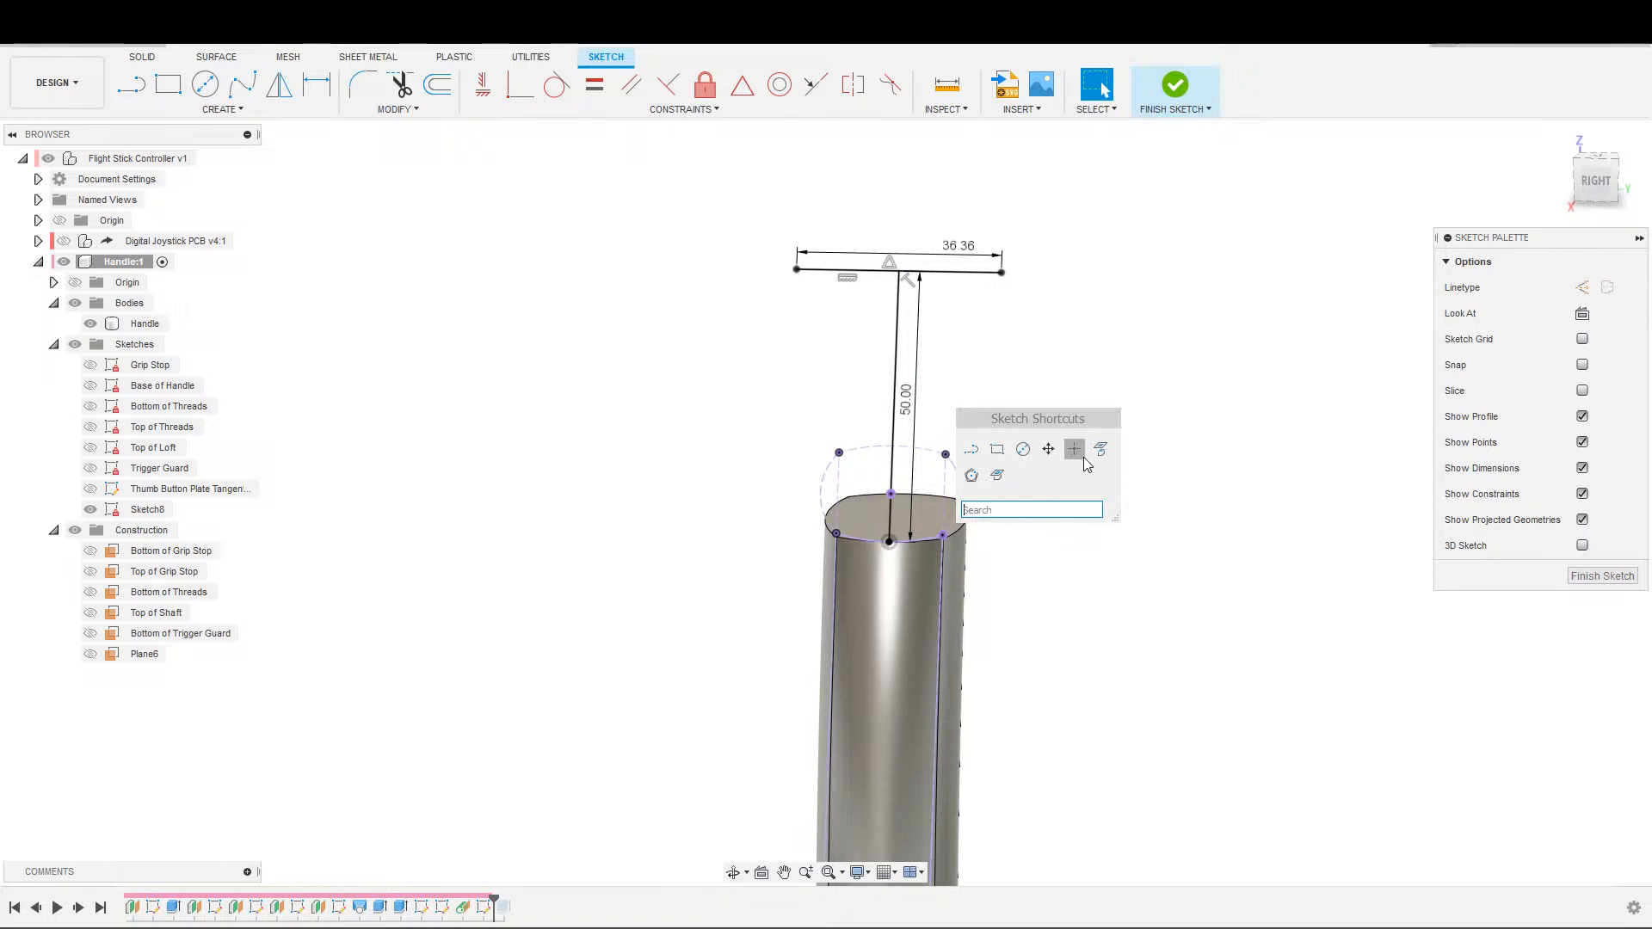
left_click(972, 449)
left_click(891, 405)
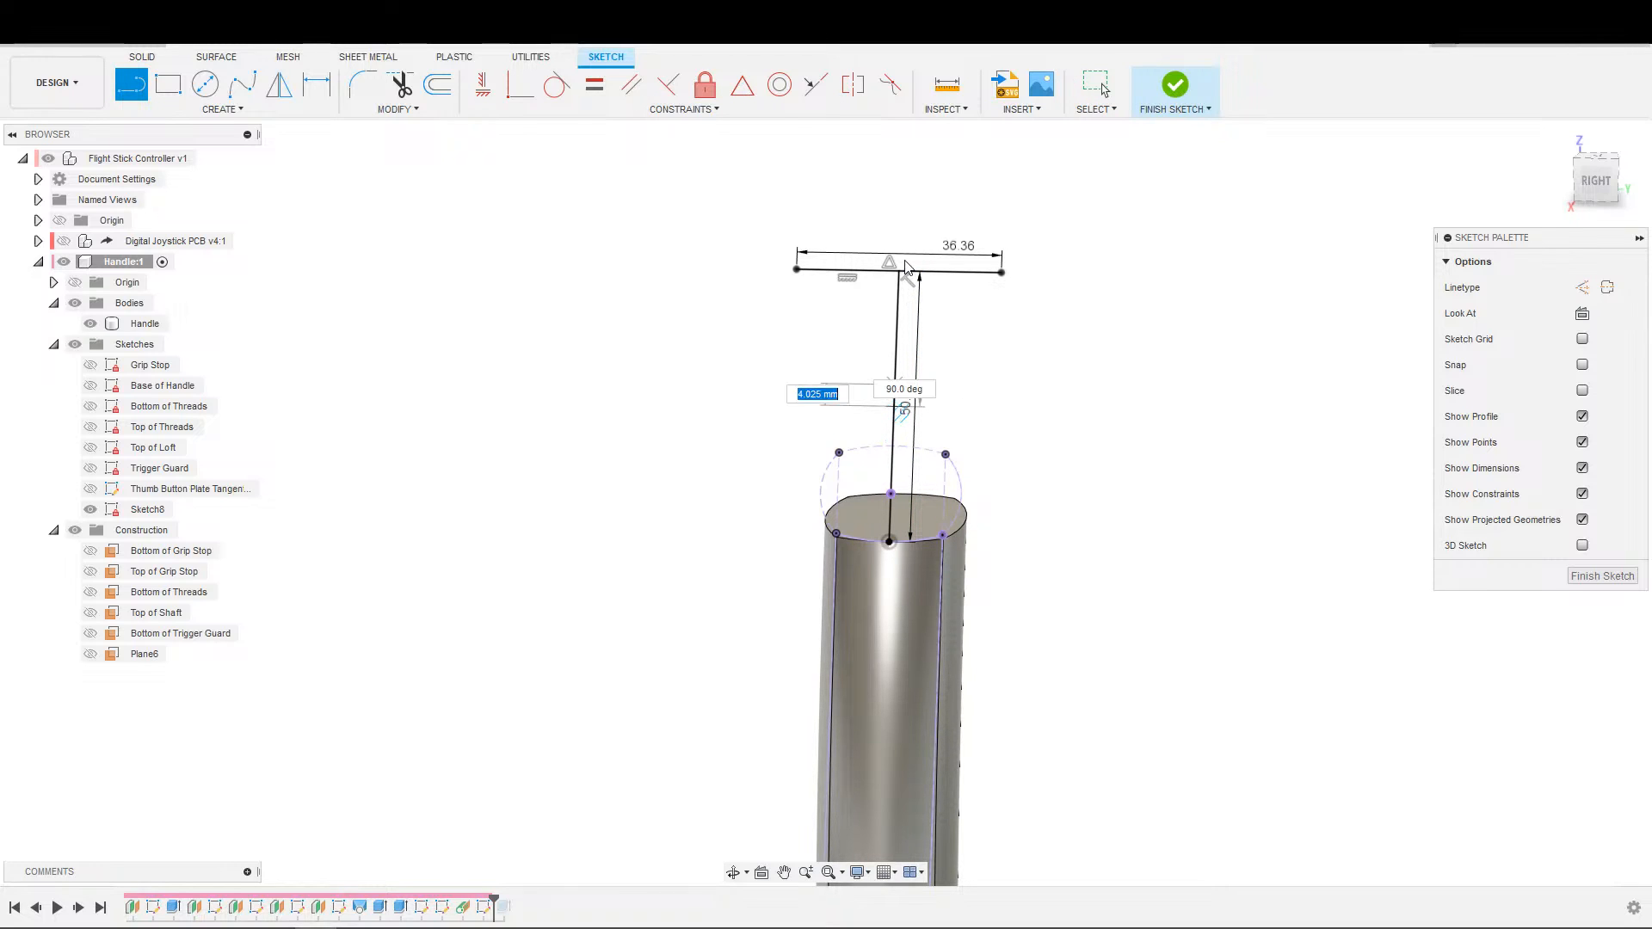
left_click(898, 273)
key("Escape")
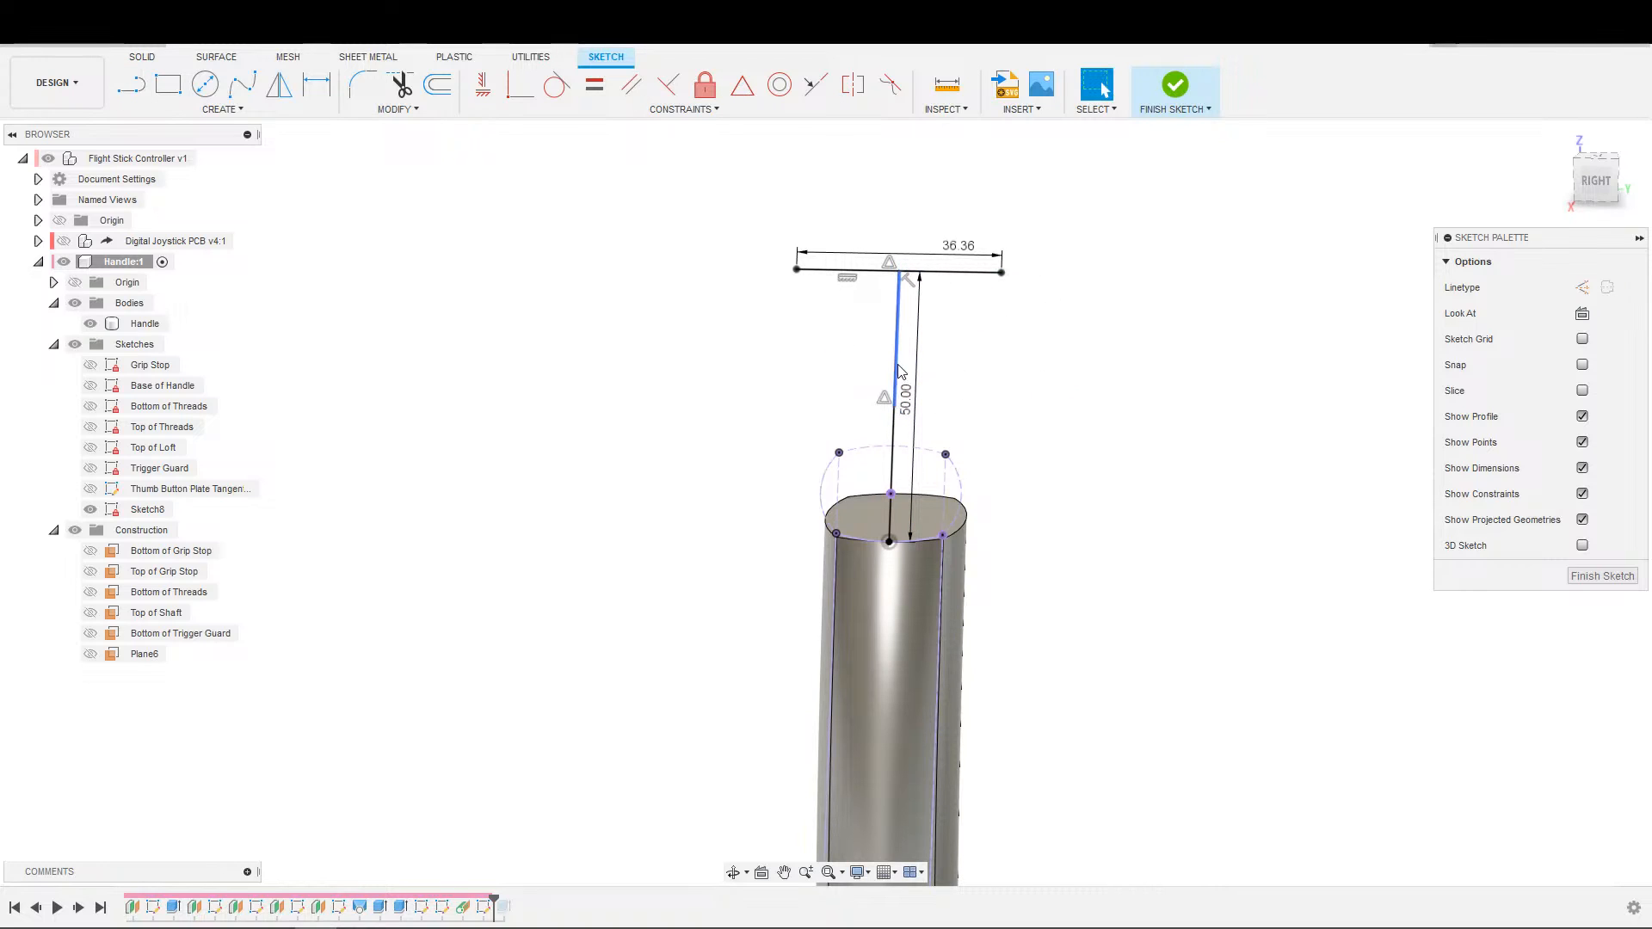
Draw a second line across the vertical centre line, below the 36.36 mm line and perpendicular to the centre line.
key("s")
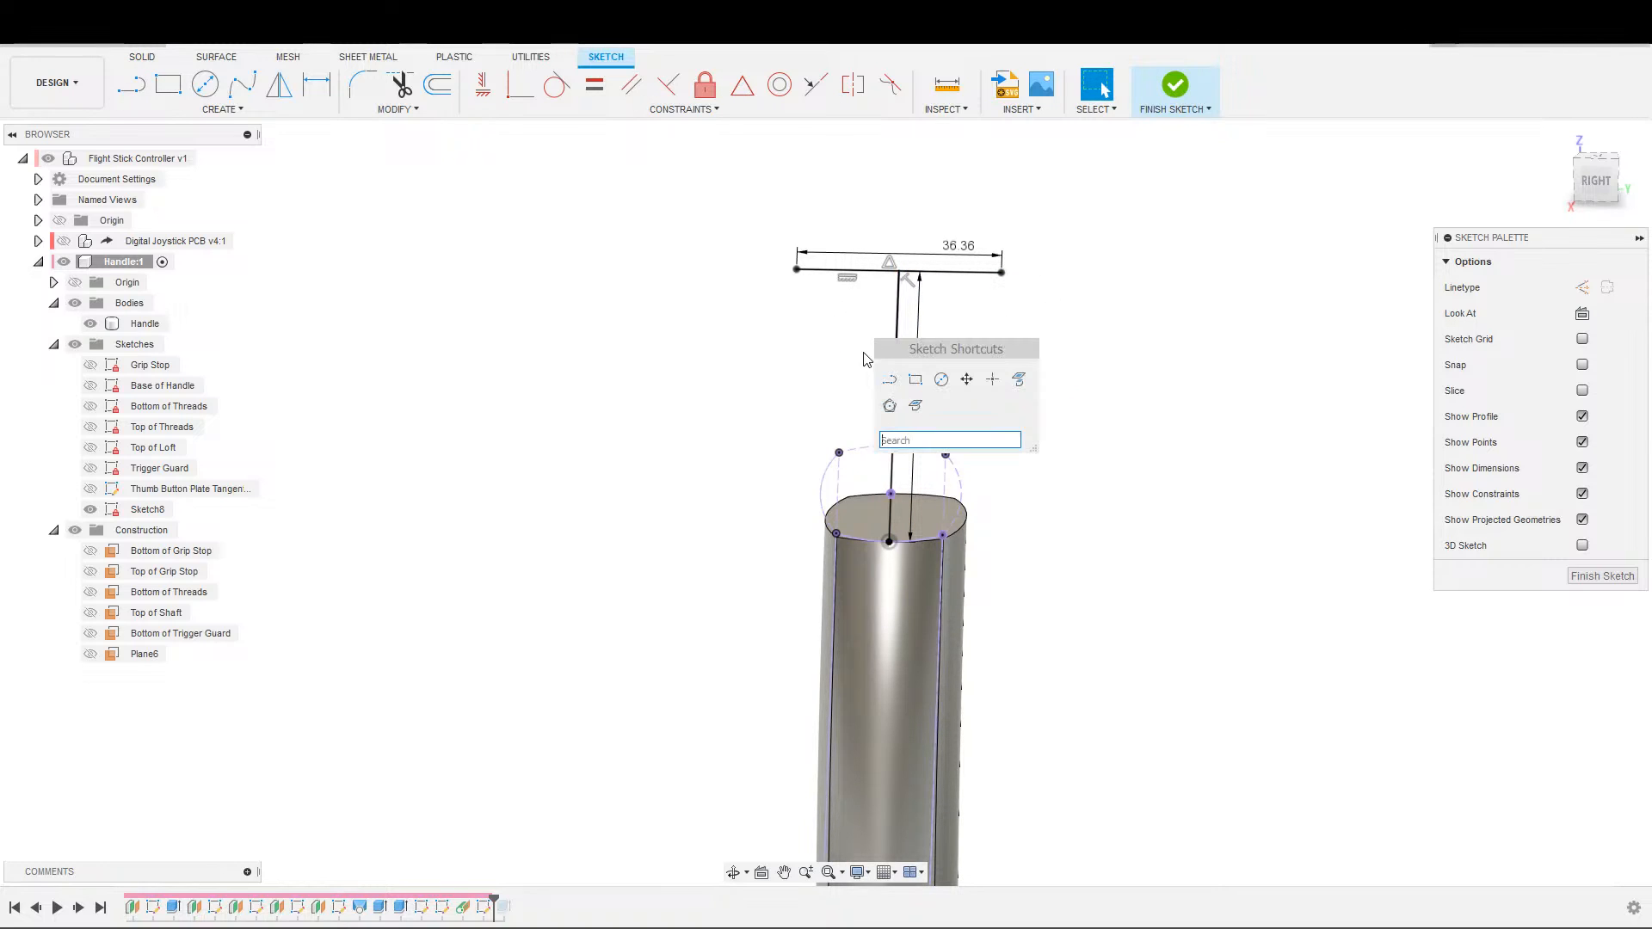
left_click(889, 372)
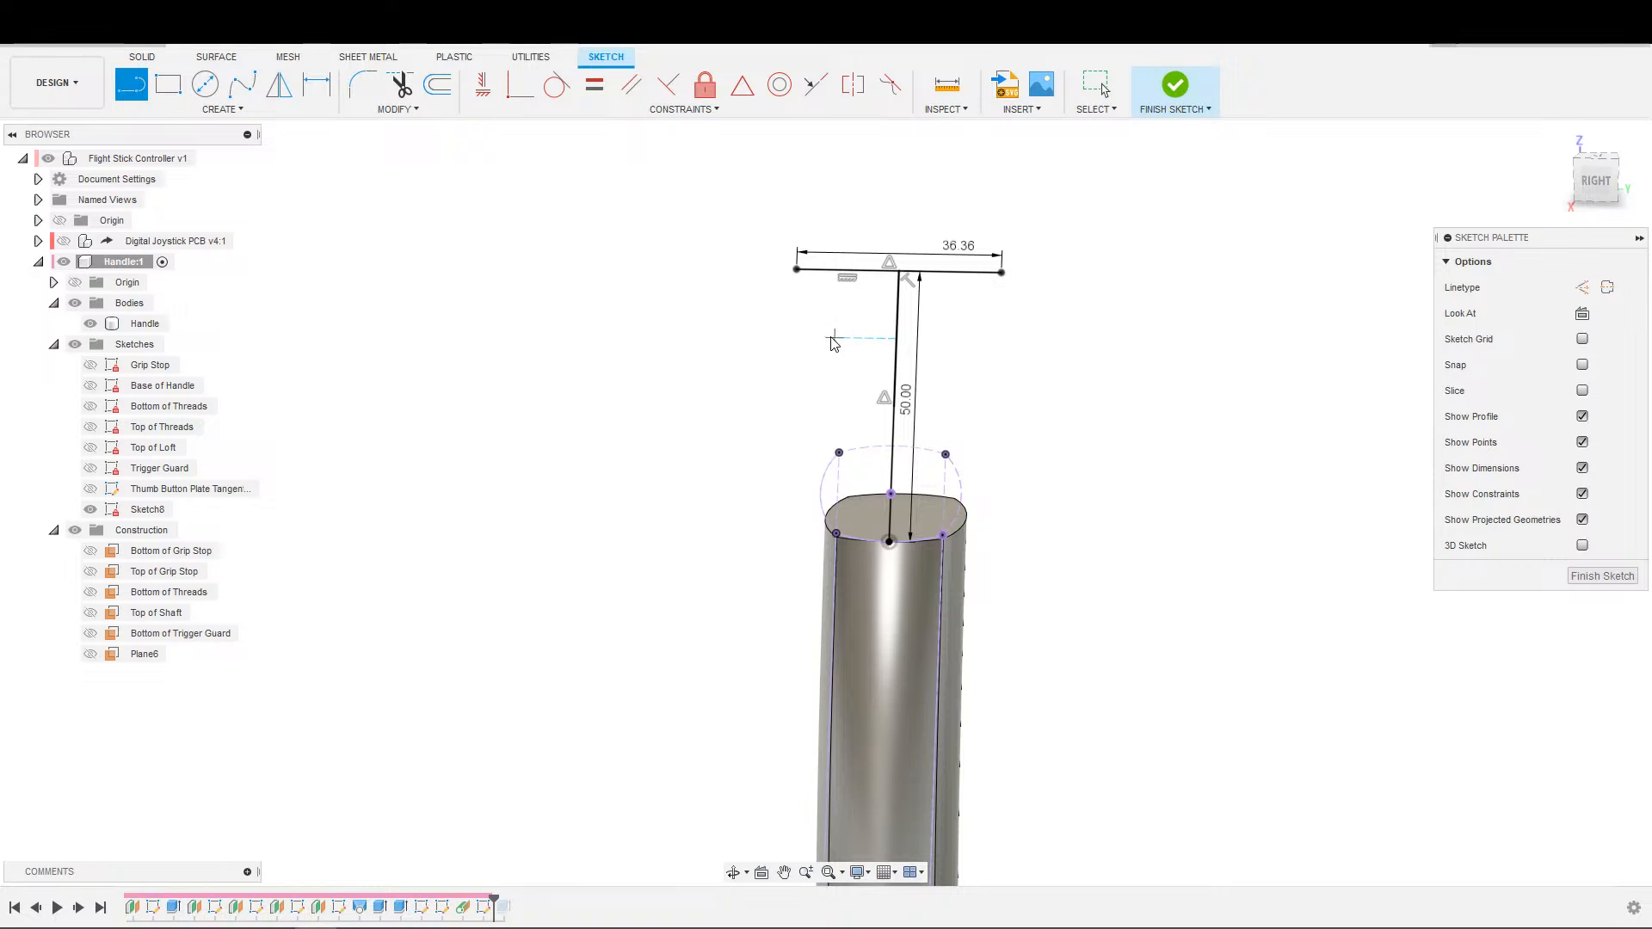
left_click(792, 340)
left_click(990, 339)
key("Escape")
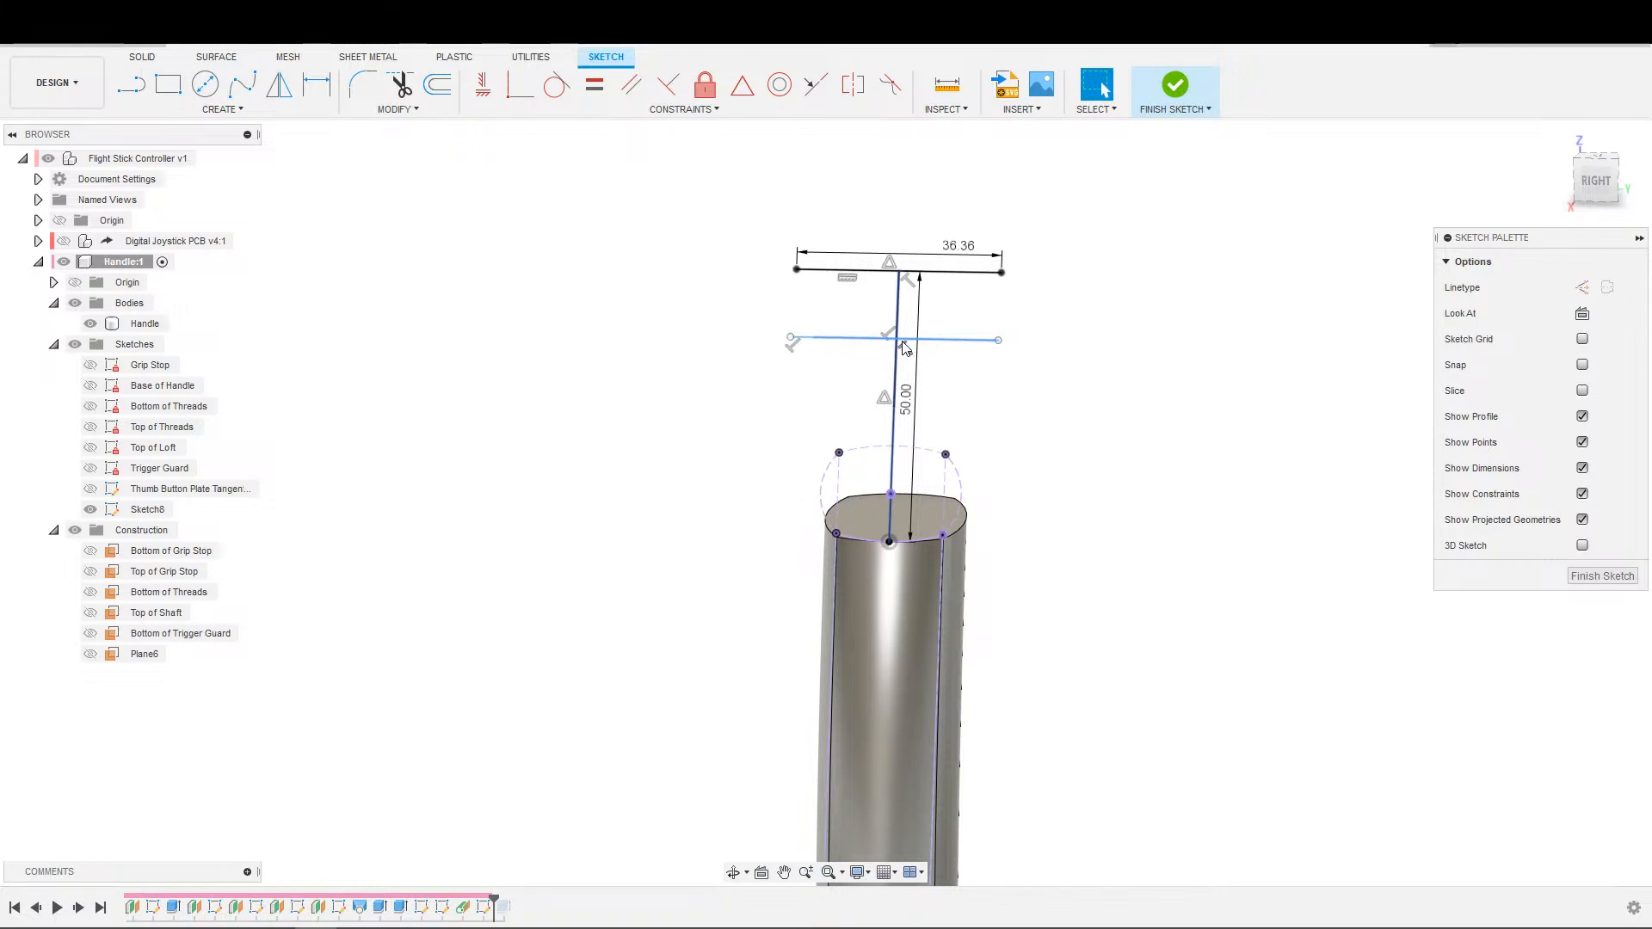
key("s")
key("Escape")
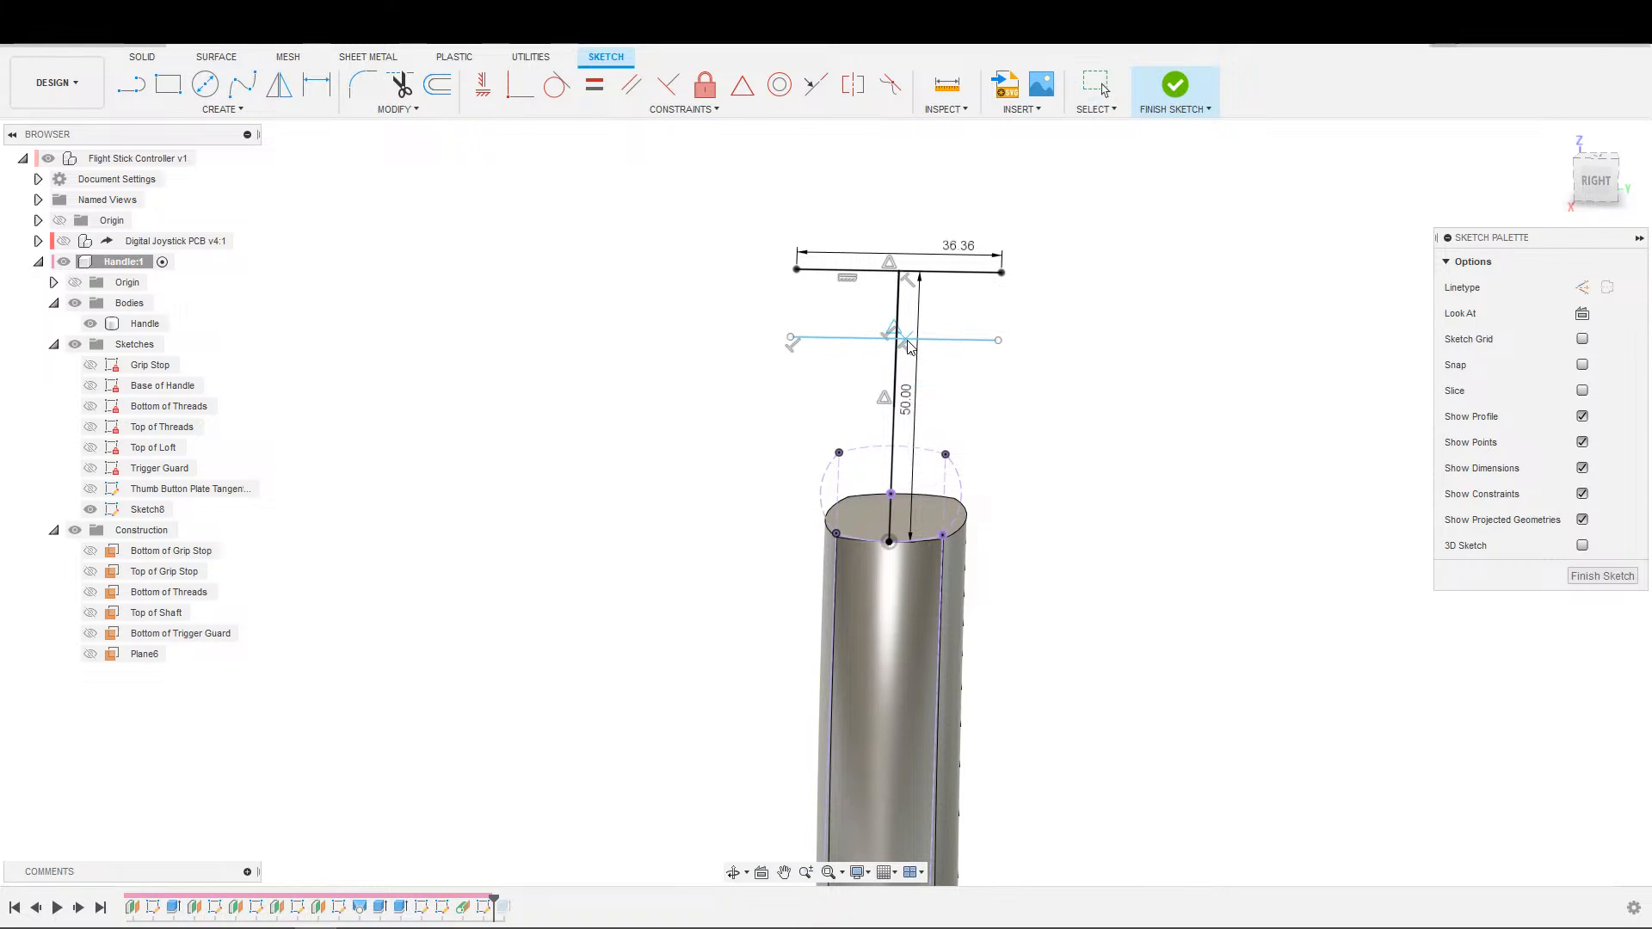
Constrain the new cross line's centre point to the midpoint of the short upper centre line segment.
left_click(906, 339)
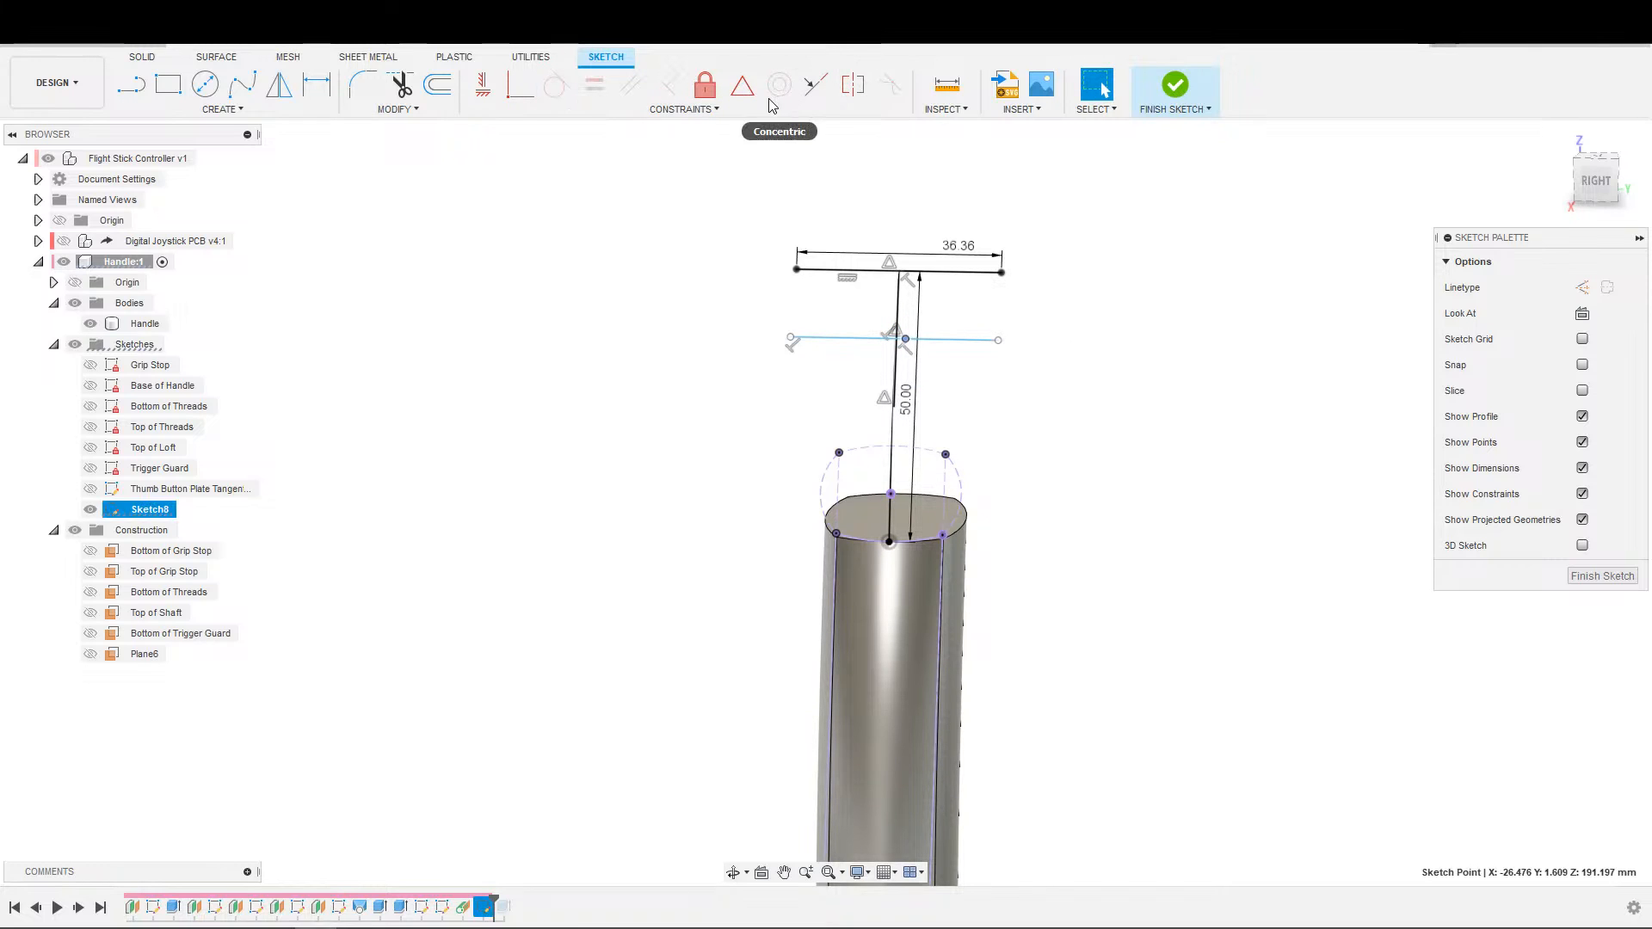
left_click(742, 84)
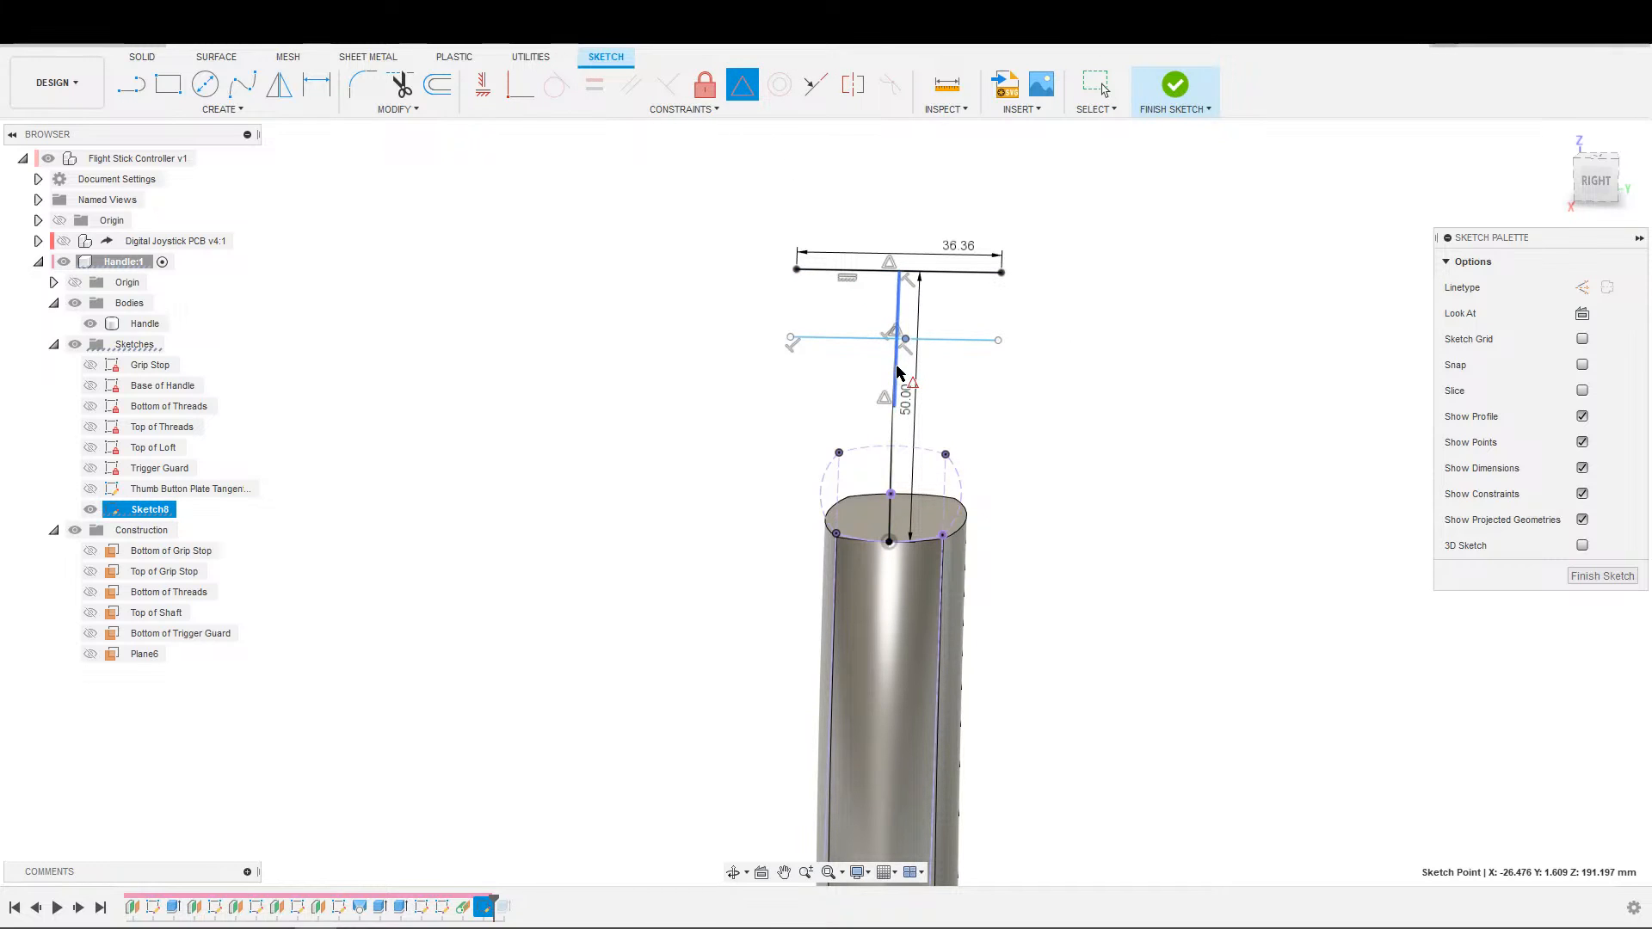
left_click(899, 370)
key("Escape")
Dimension the lower cross line's length to 50 mm.
key("d")
left_click(964, 334)
type("50")
key("Return")
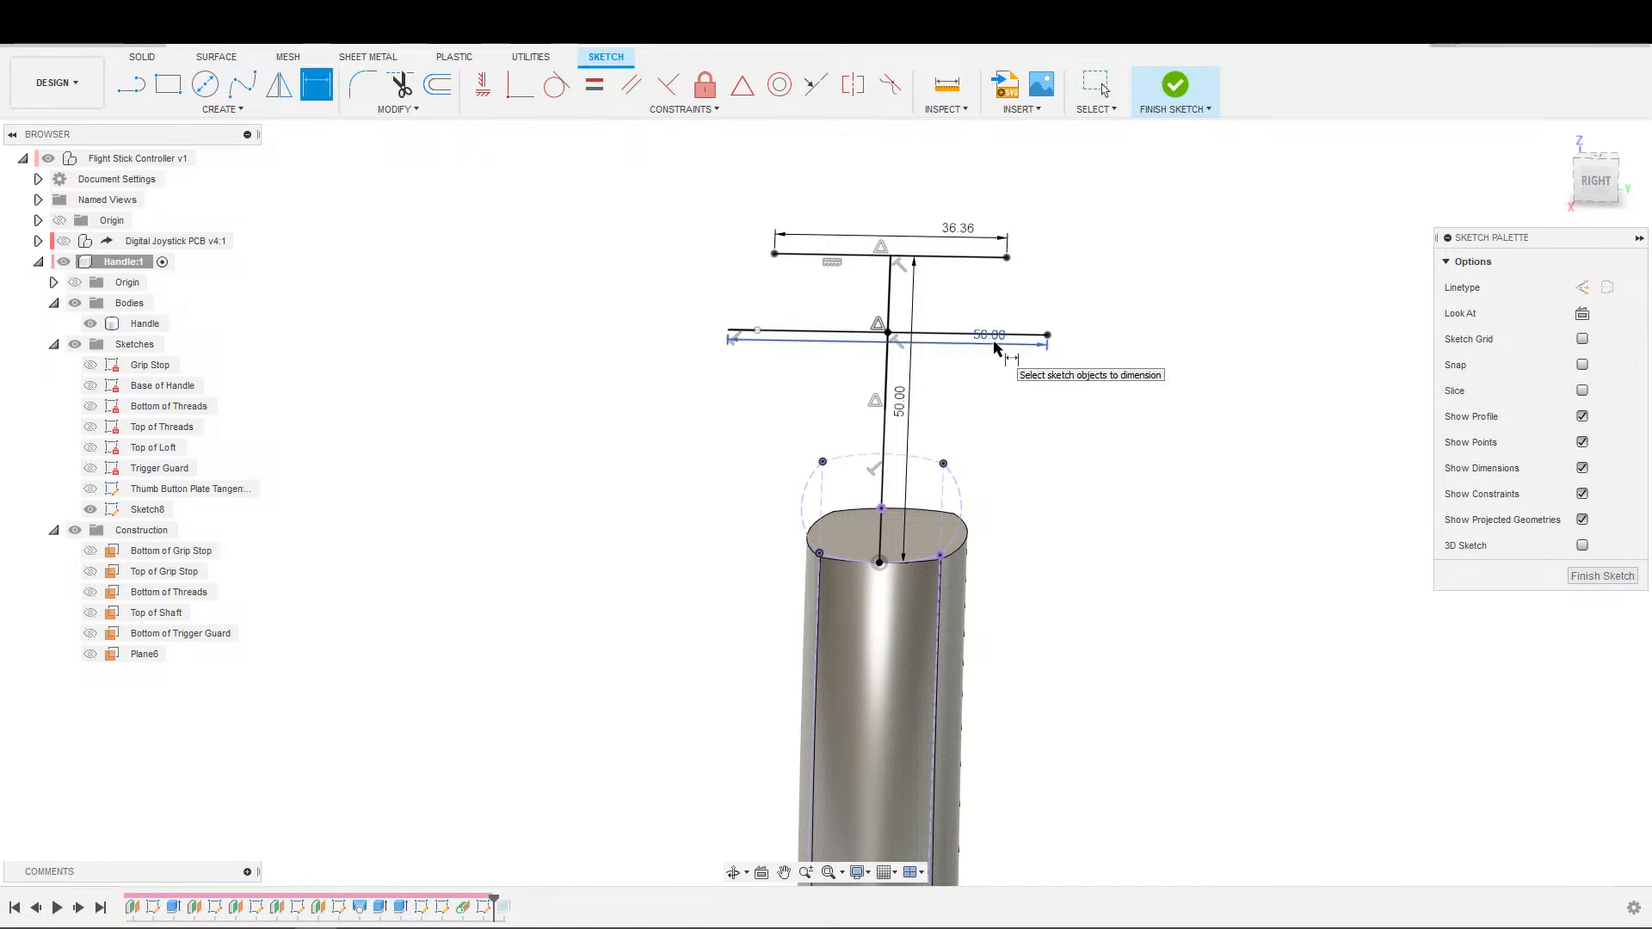
key("Escape")
scroll(1077, 321, "up", 2)
scroll(1070, 319, "down", 3)
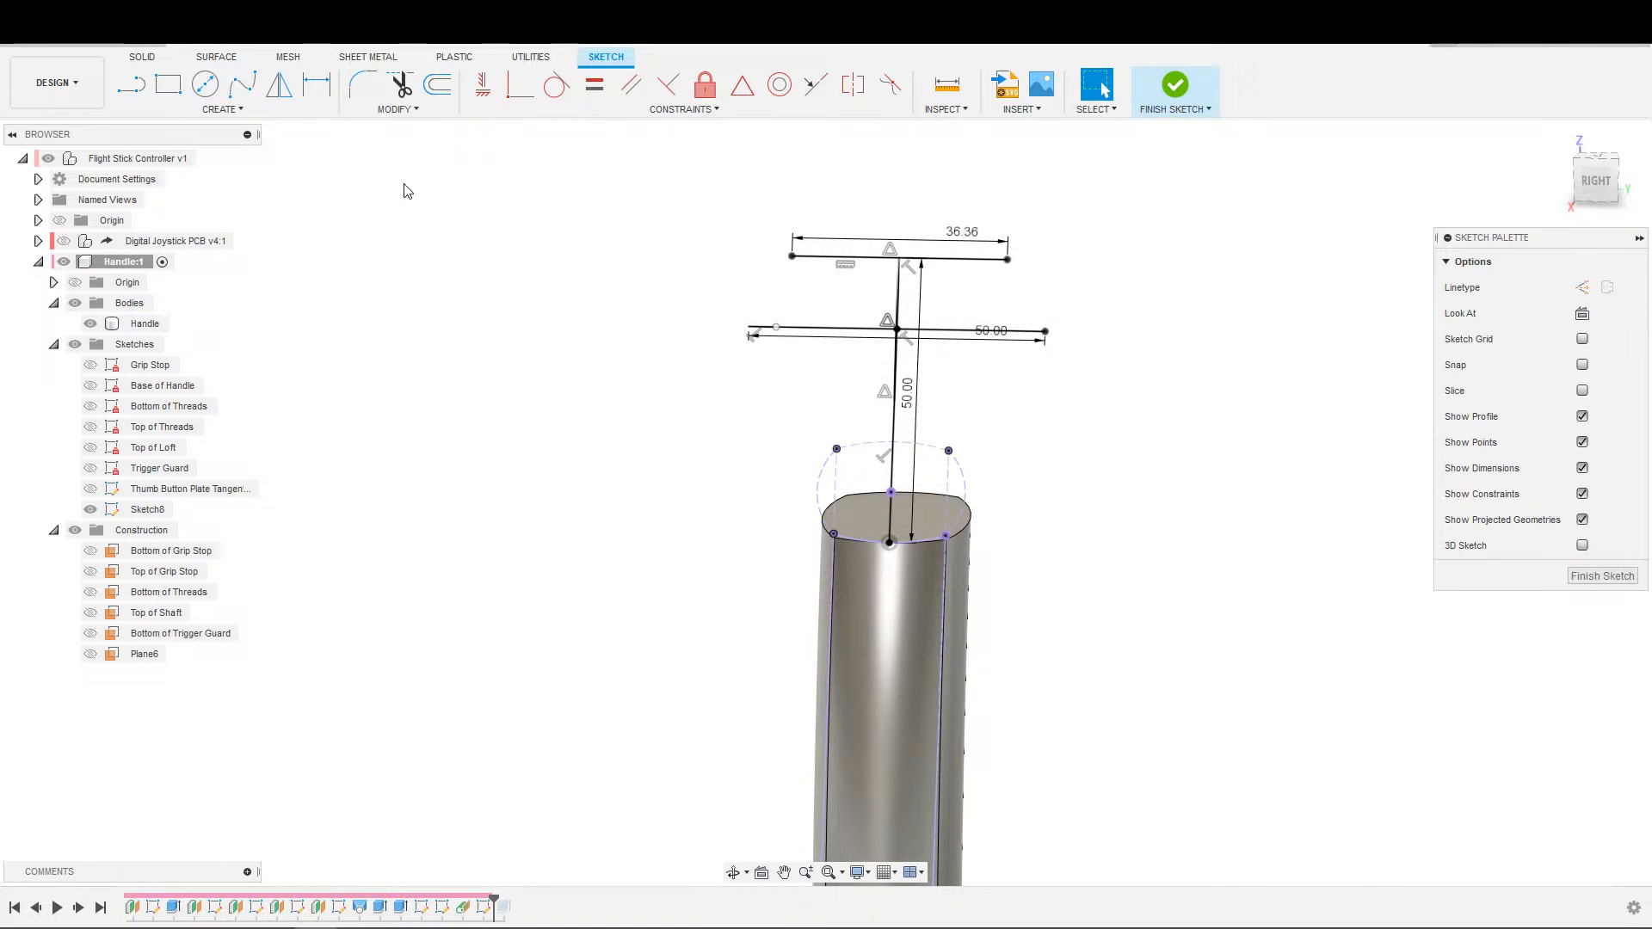
left_click(242, 84)
left_click(834, 535)
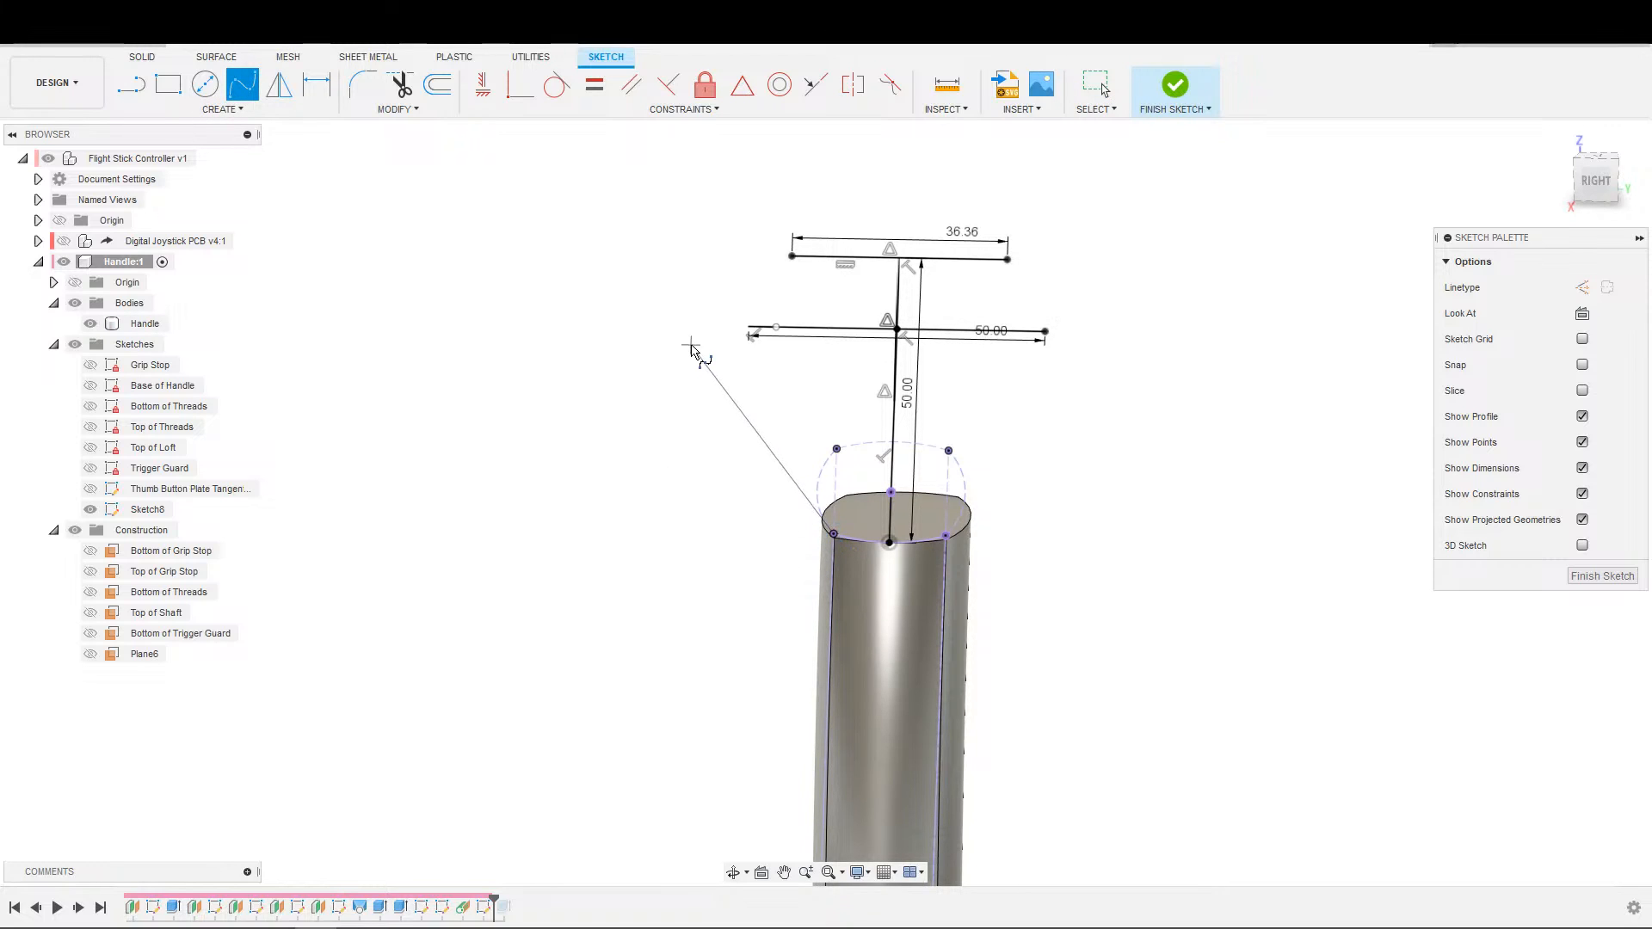
key("Escape")
Delete the stray point near the left end of the 50 mm cross line.
scroll(796, 353, "up", 5)
left_click(724, 298)
scroll(720, 316, "down", 3)
key("Delete")
scroll(772, 248, "down", 2)
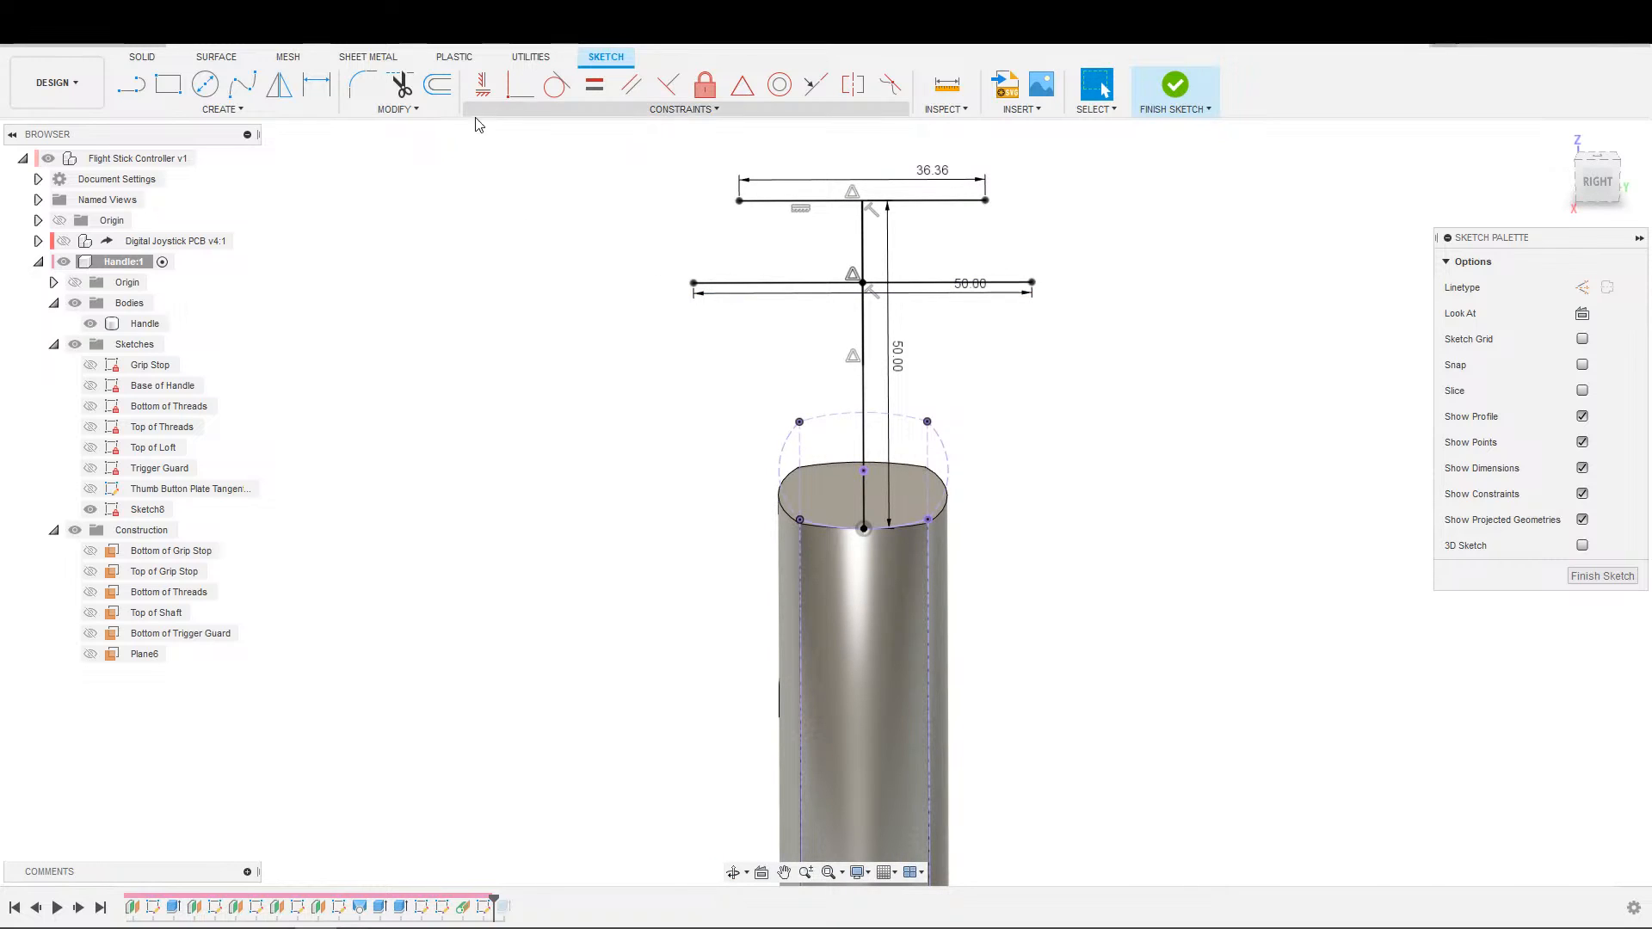
Draw a fit point spline from the handle's left top corner through the left ends of the 50 mm and 36.36 mm lines.
left_click(241, 83)
left_click(800, 520)
left_click(694, 283)
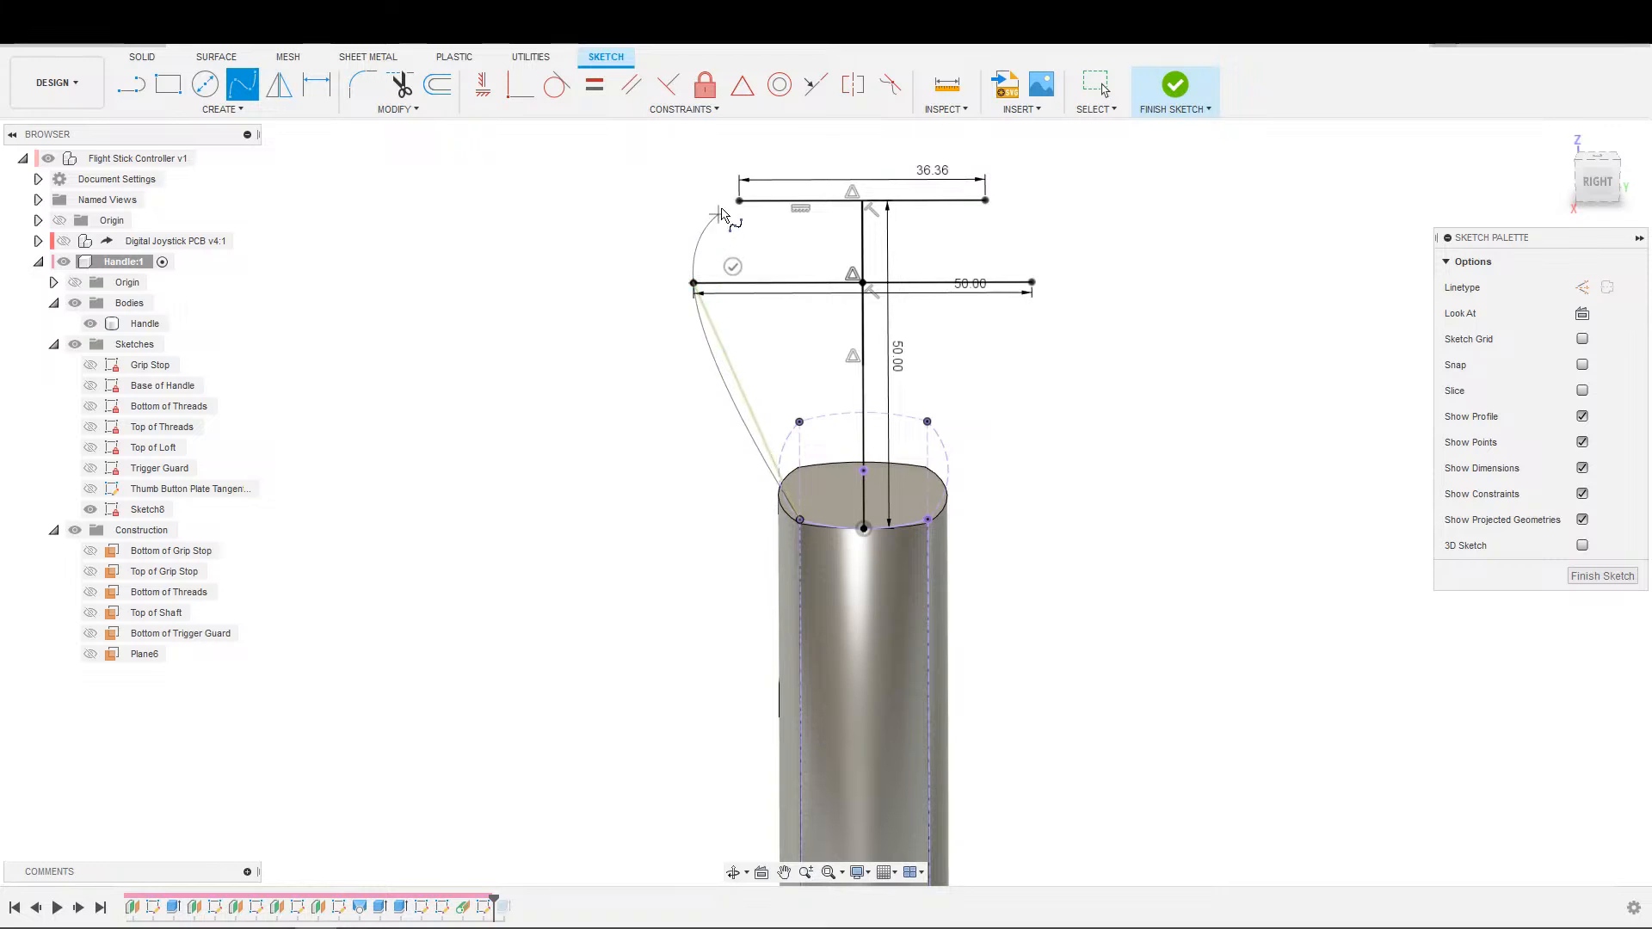
left_click(739, 200)
left_click(763, 235)
Draw a matching fit point spline from the handle's right top corner through the right ends of both cross lines.
left_click(927, 519)
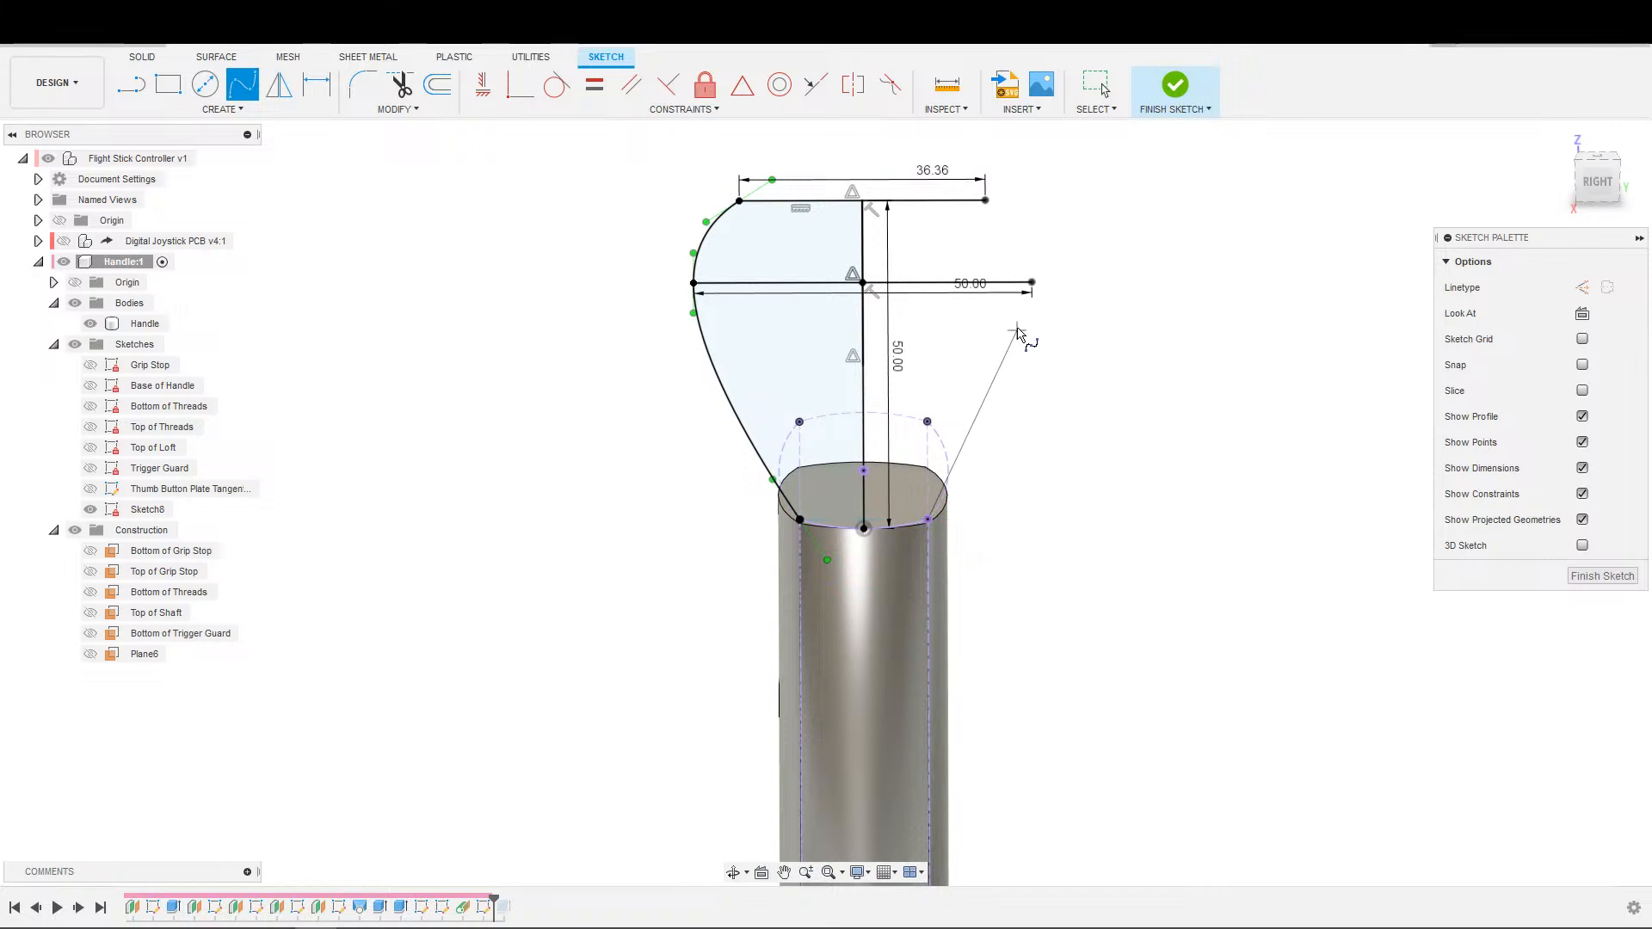
left_click(1031, 282)
left_click(986, 199)
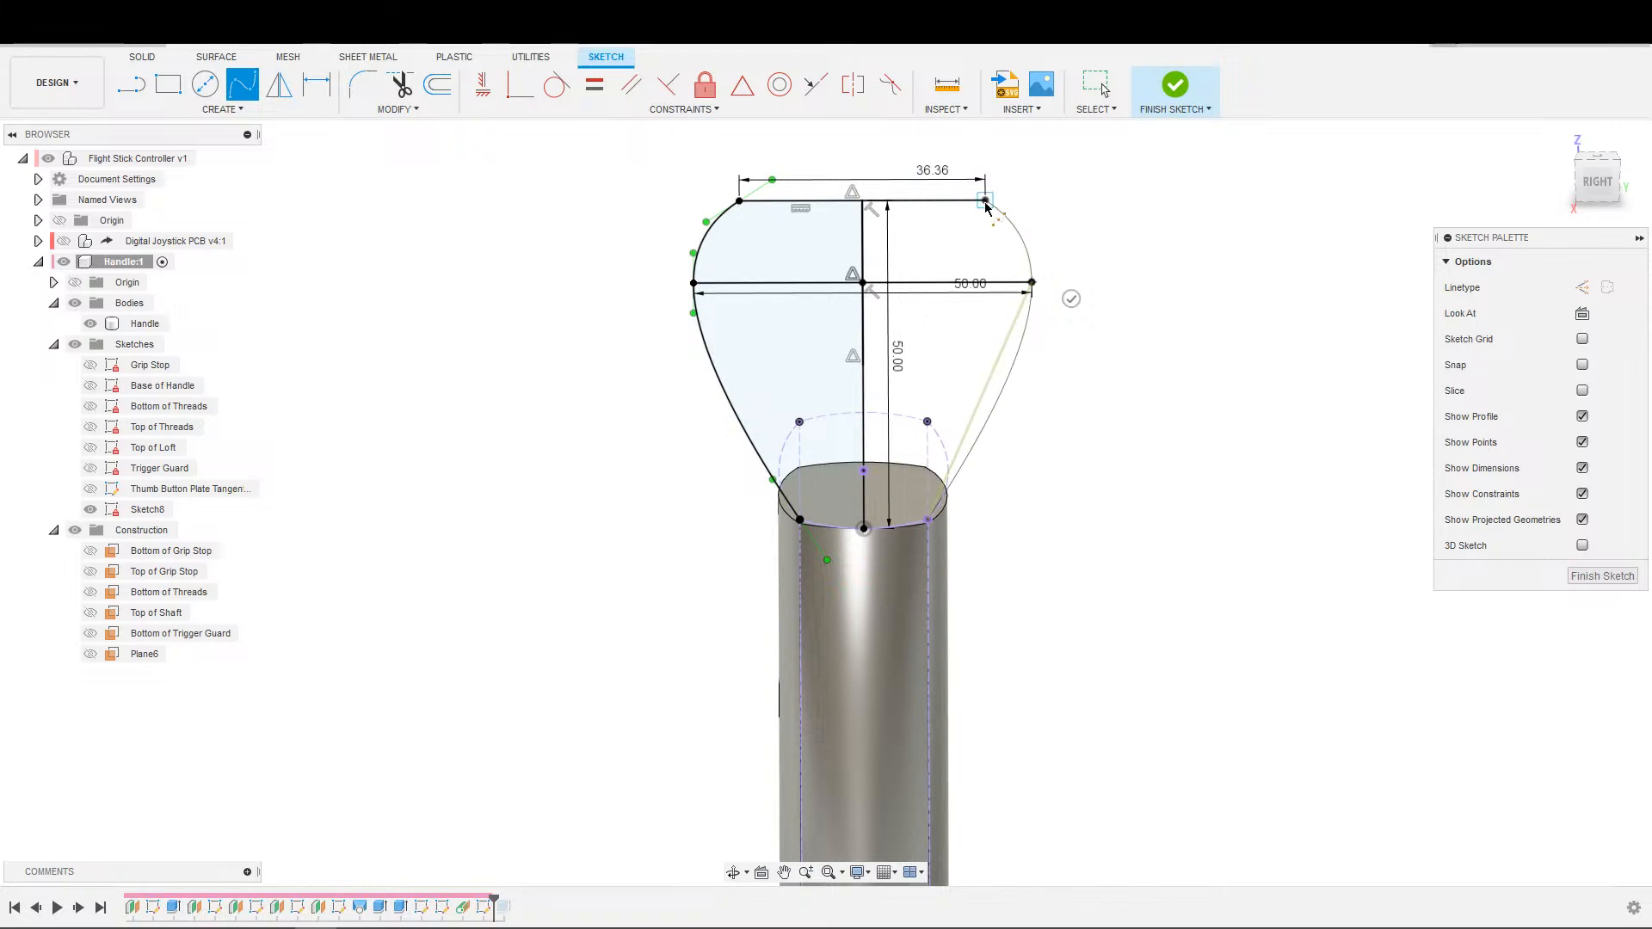
left_click(1005, 163)
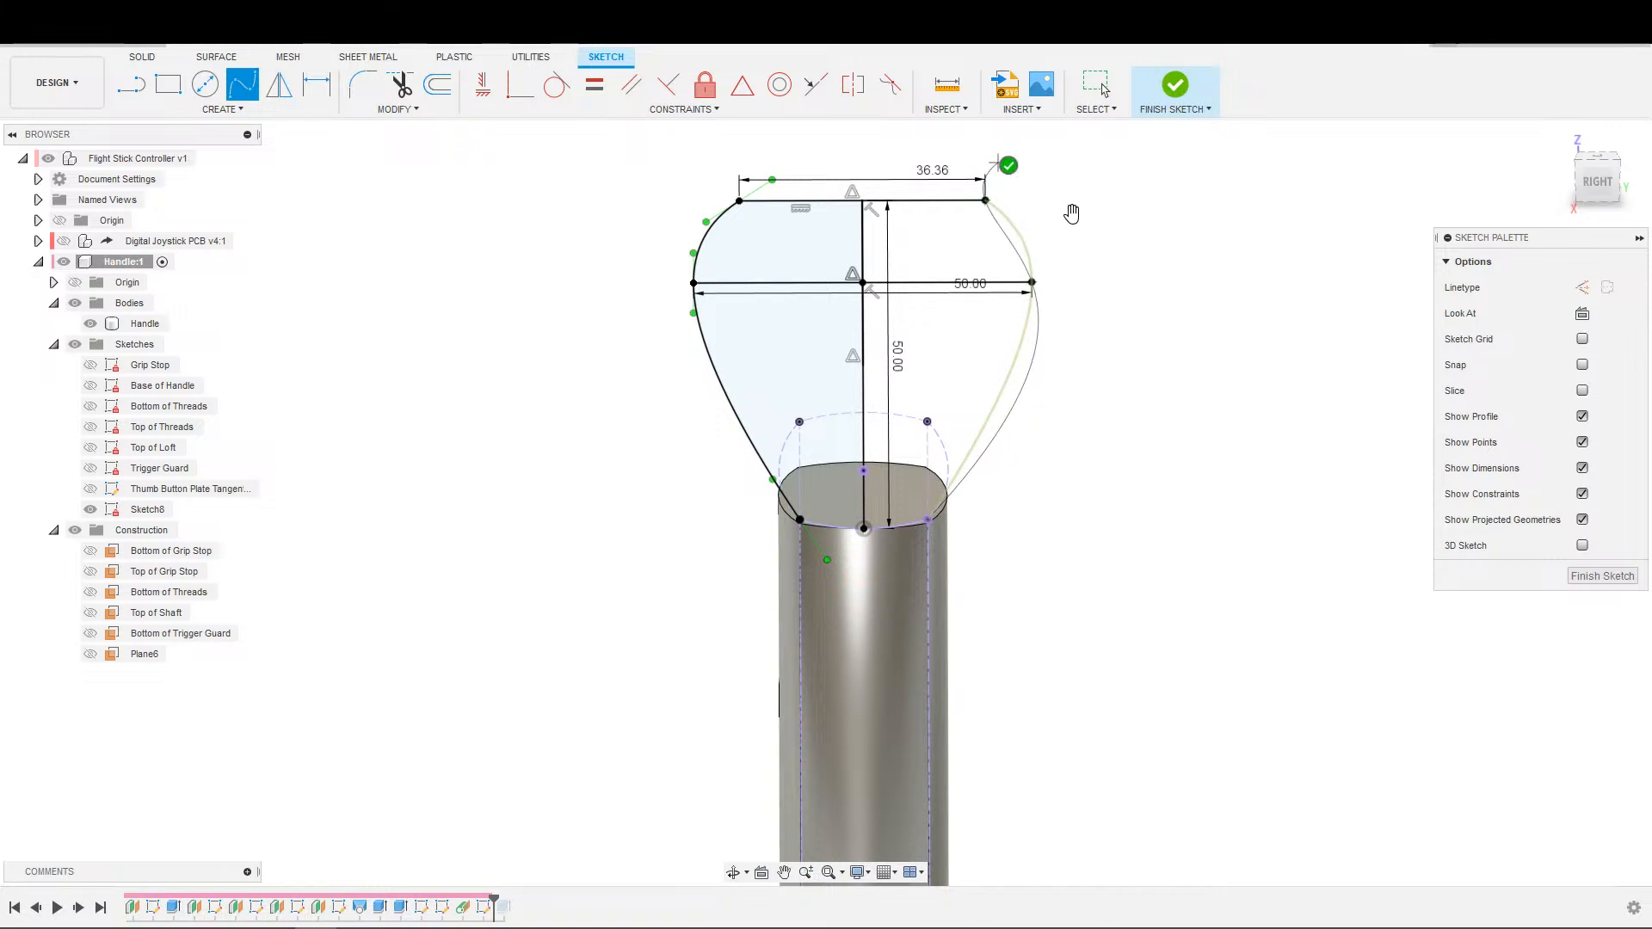
scroll(1069, 217, "down", 2)
scroll(1074, 241, "up", 1)
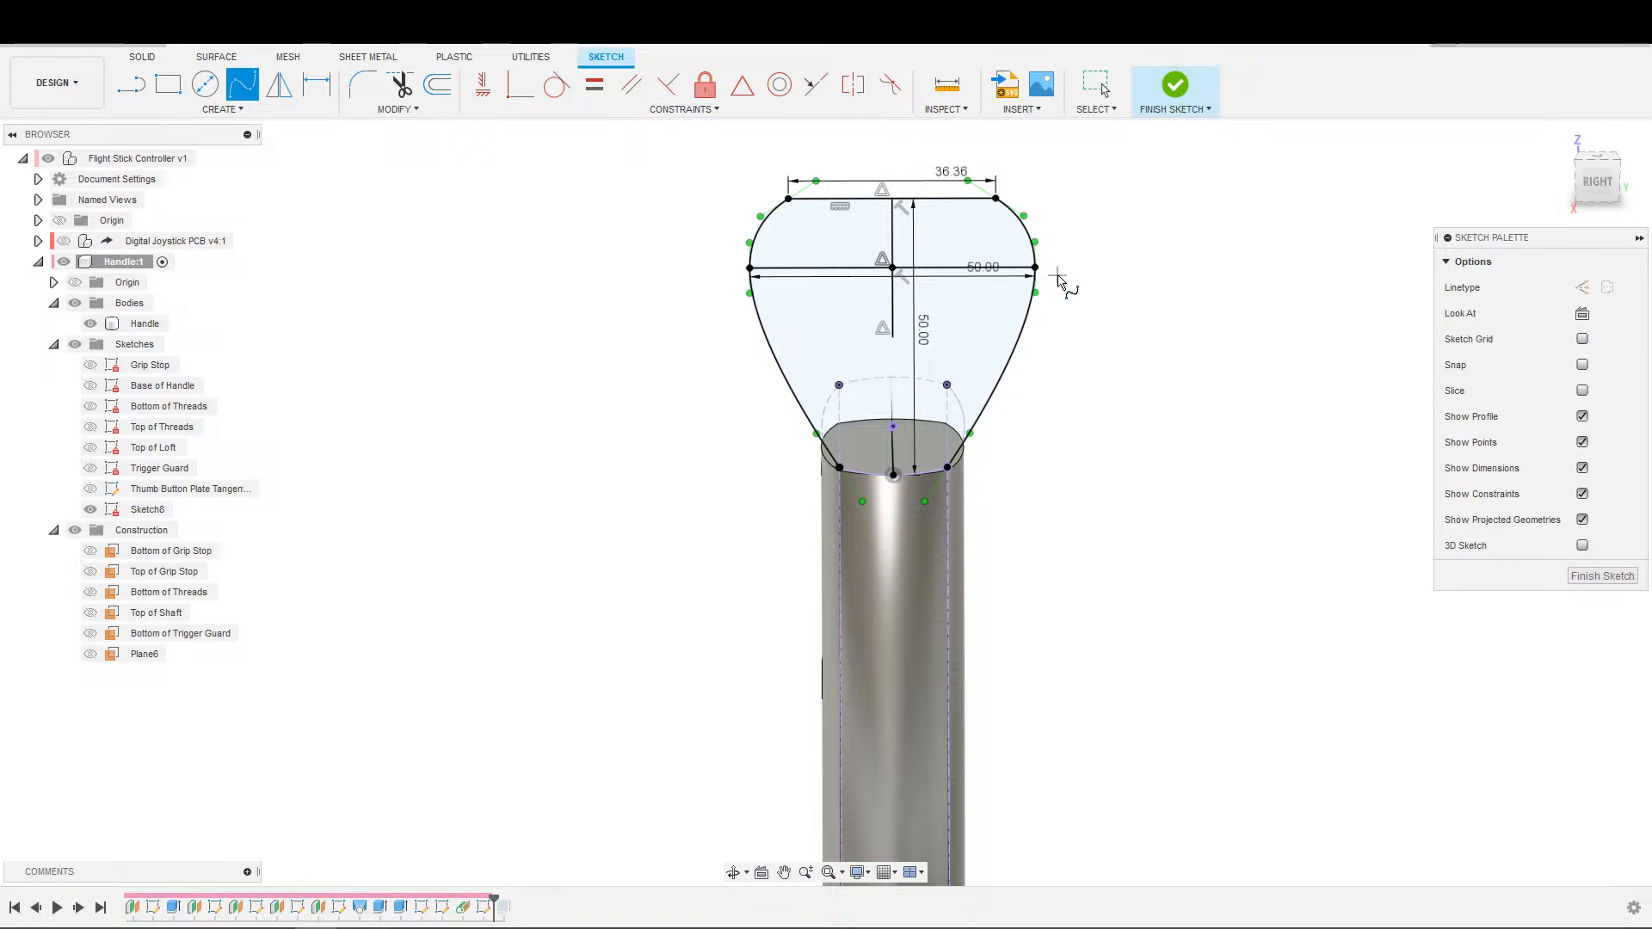
mouse_move(1060, 280)
middle_mouse_down("shift")
mouse_move(1025, 229)
mouse_move(1104, 254)
mouse_move(1033, 278)
middle_mouse_up("shift")
key("Escape")
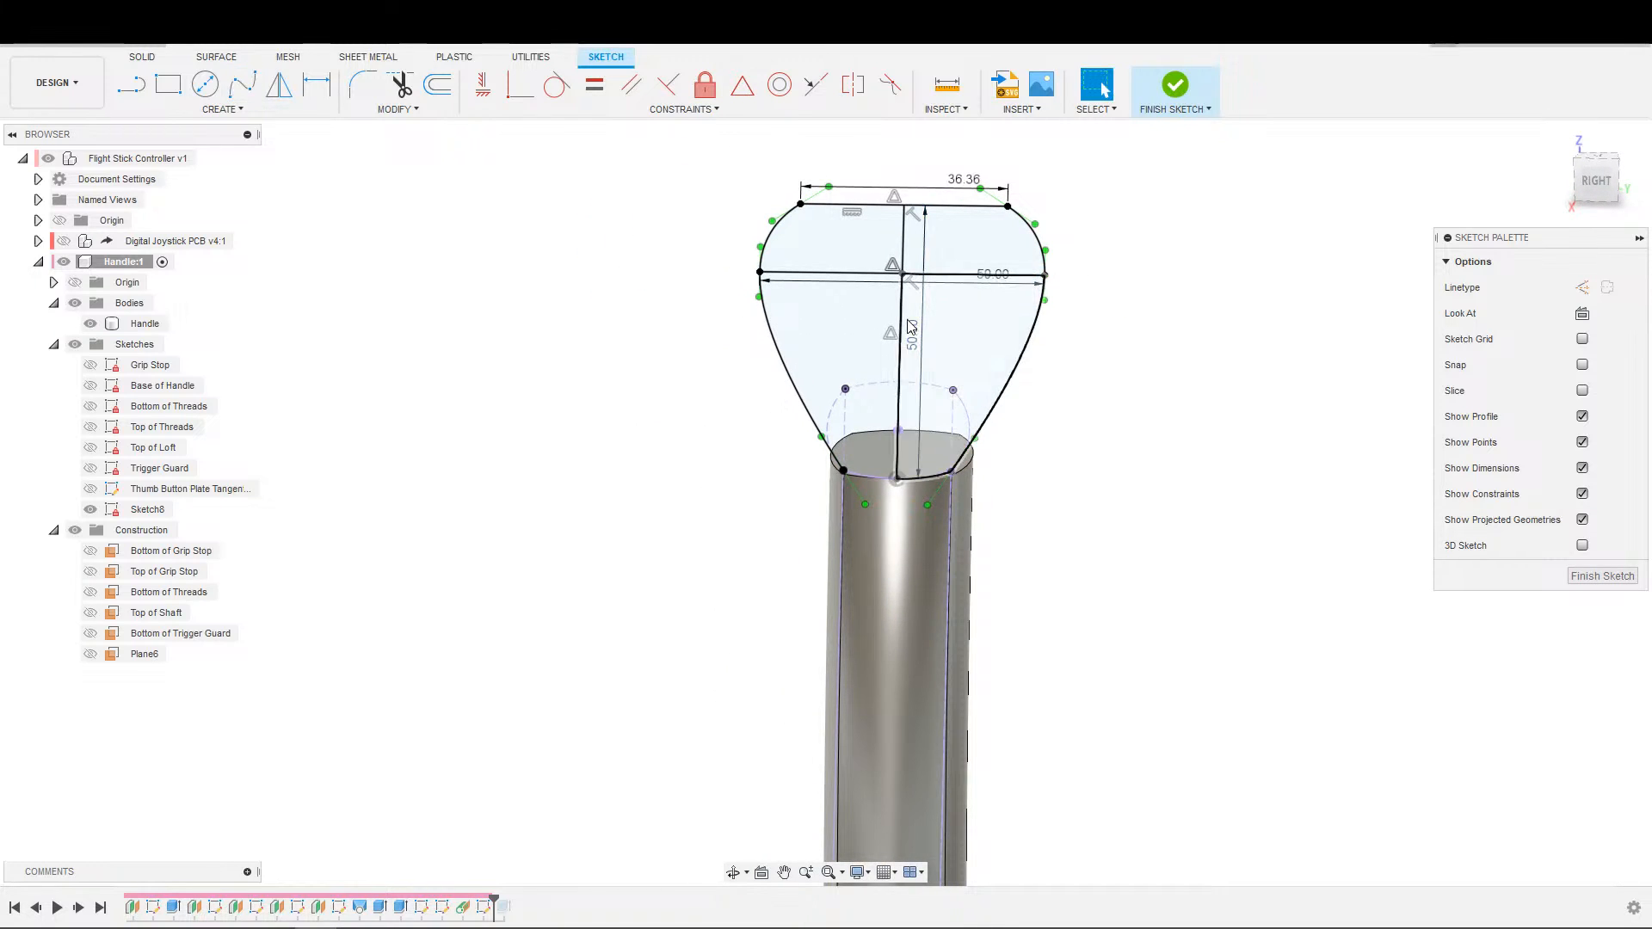
Convert both centre line segments and the 50 mm cross line to construction lines.
left_click(902, 318)
key("x")
left_click(900, 373)
key("x")
left_click(964, 276)
key("x")
left_click(1154, 342)
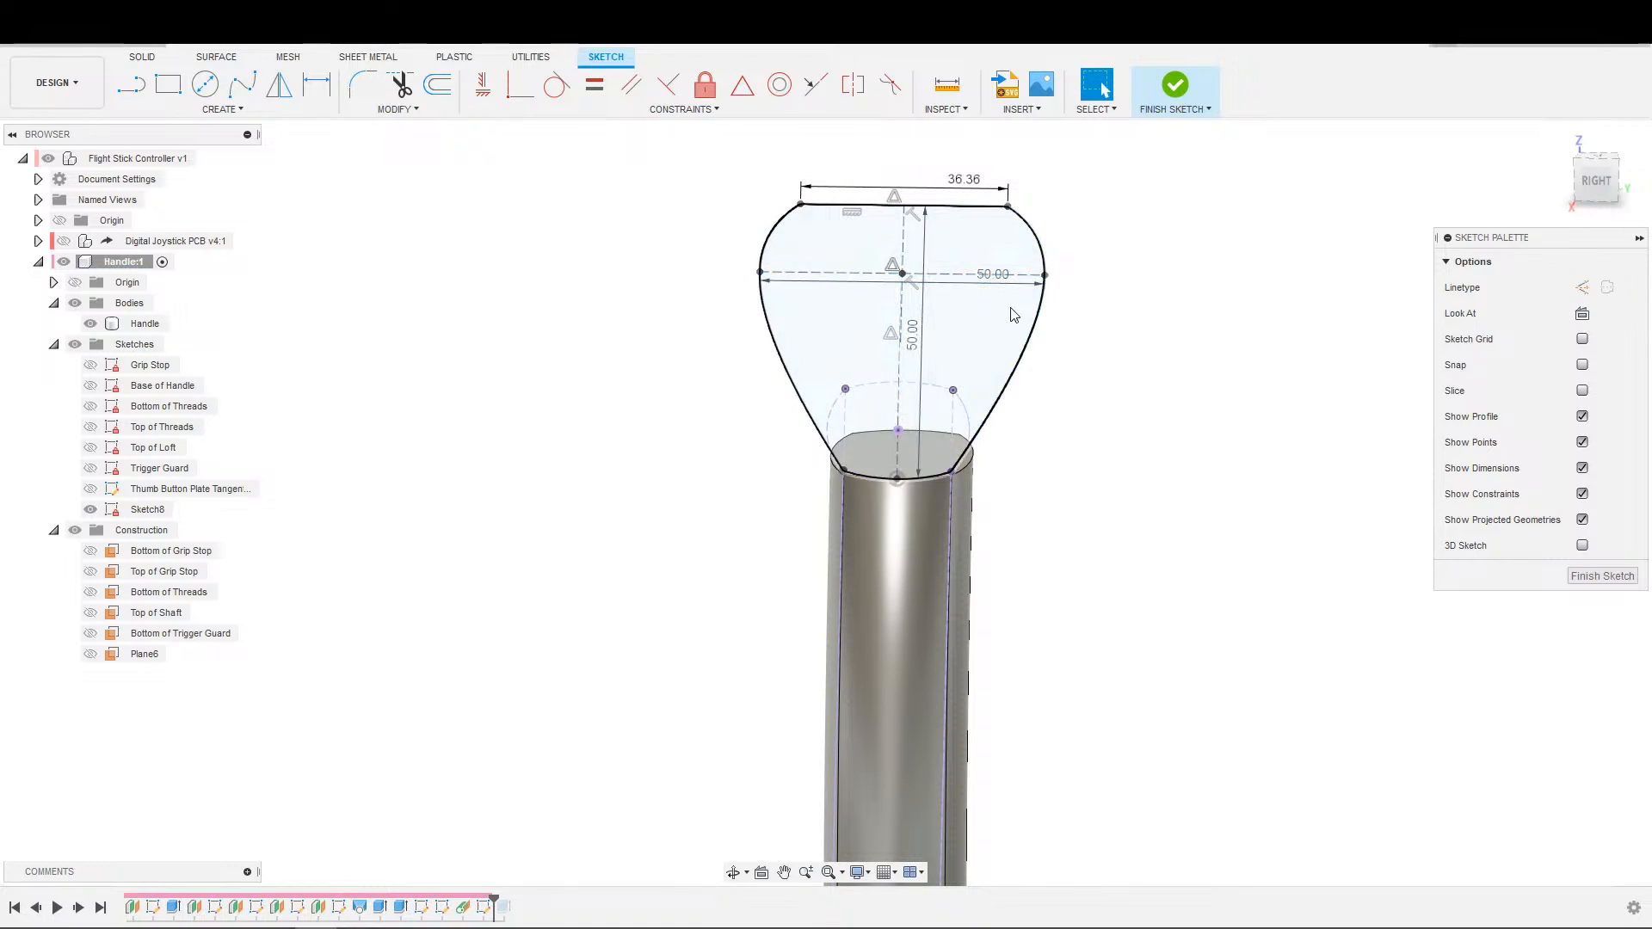
Move the plate's 50 mm width and height dimensions outside the outline and finish the sketch.
left_click_drag(987, 277, 980, 155)
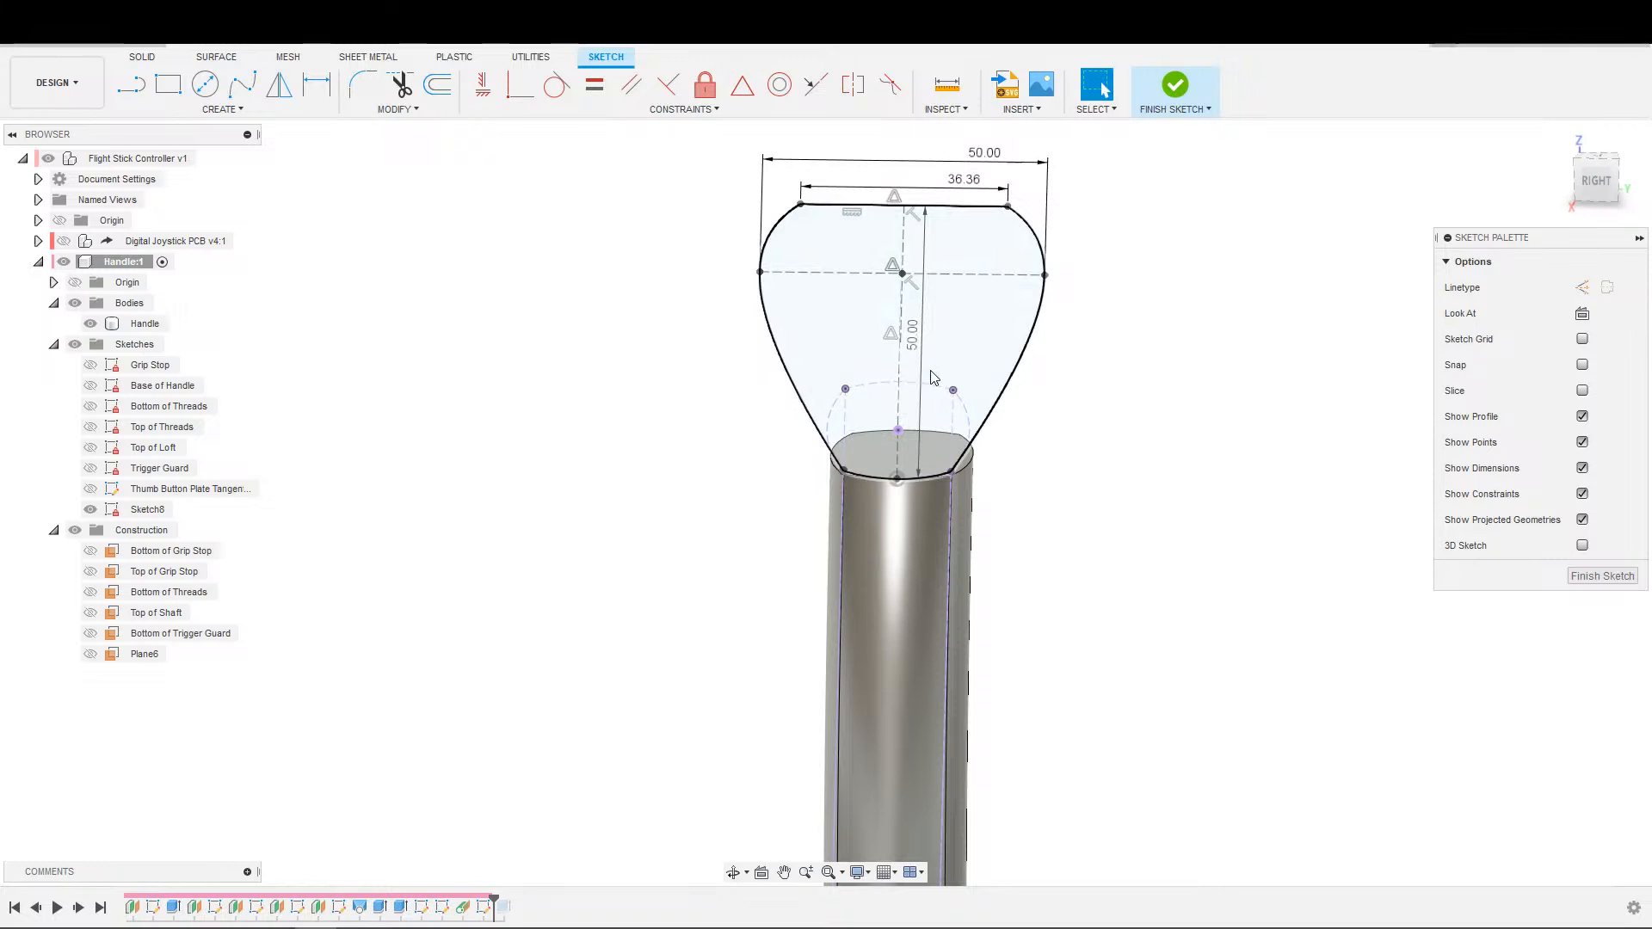
left_click_drag(936, 363, 1105, 349)
scroll(1108, 325, "down", 3)
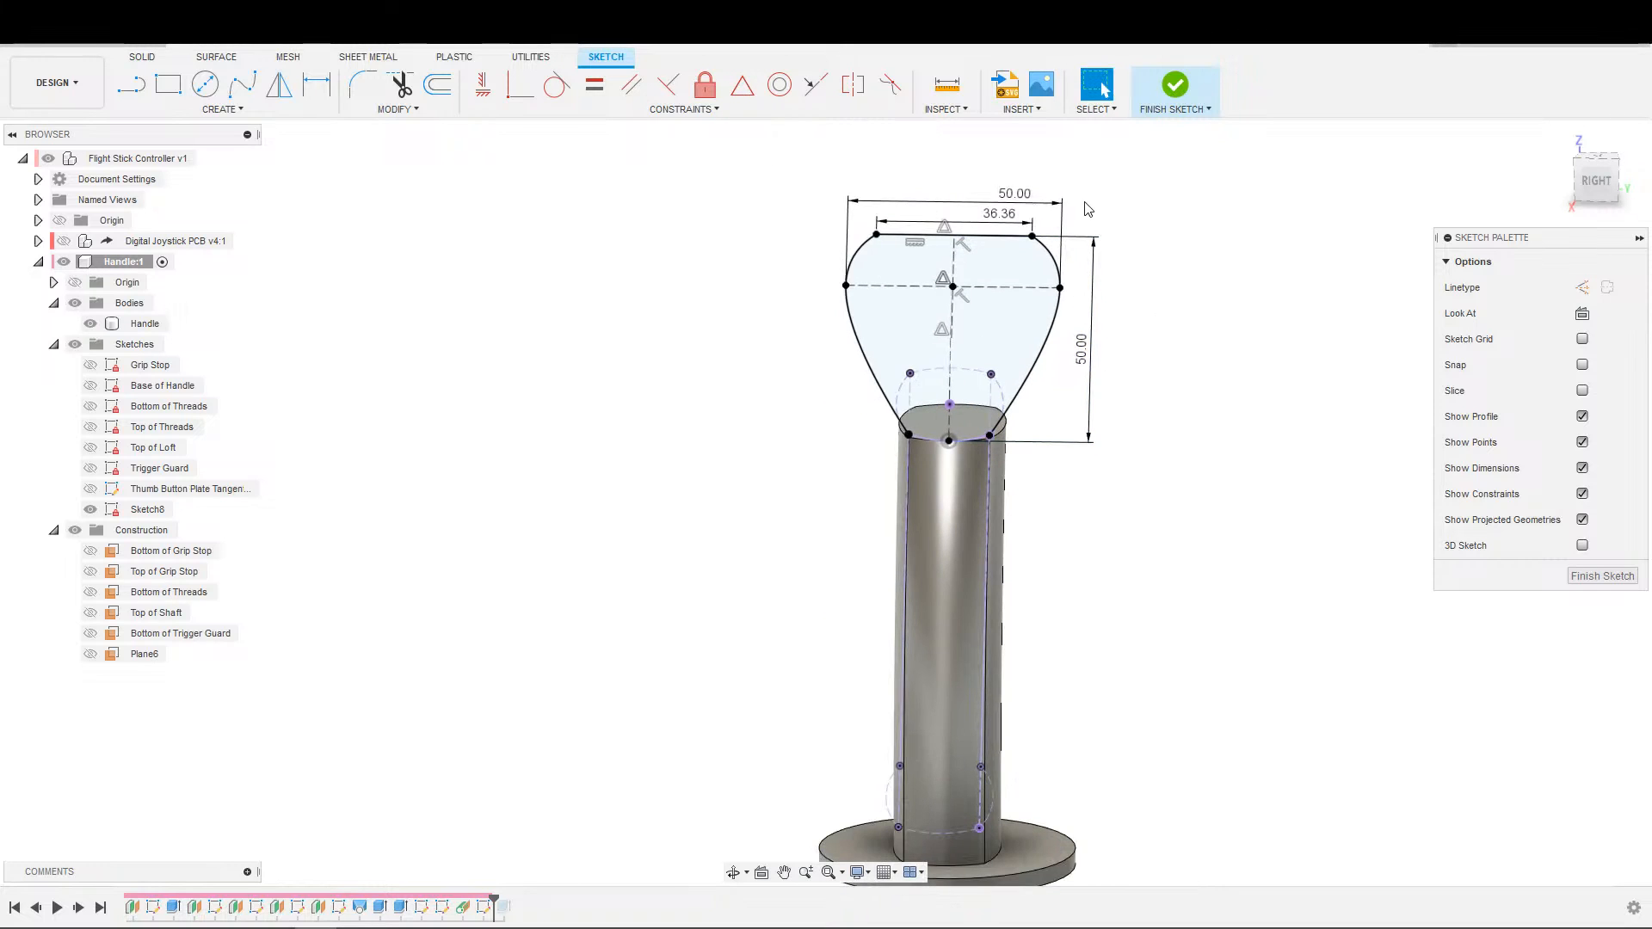
left_click(1149, 110)
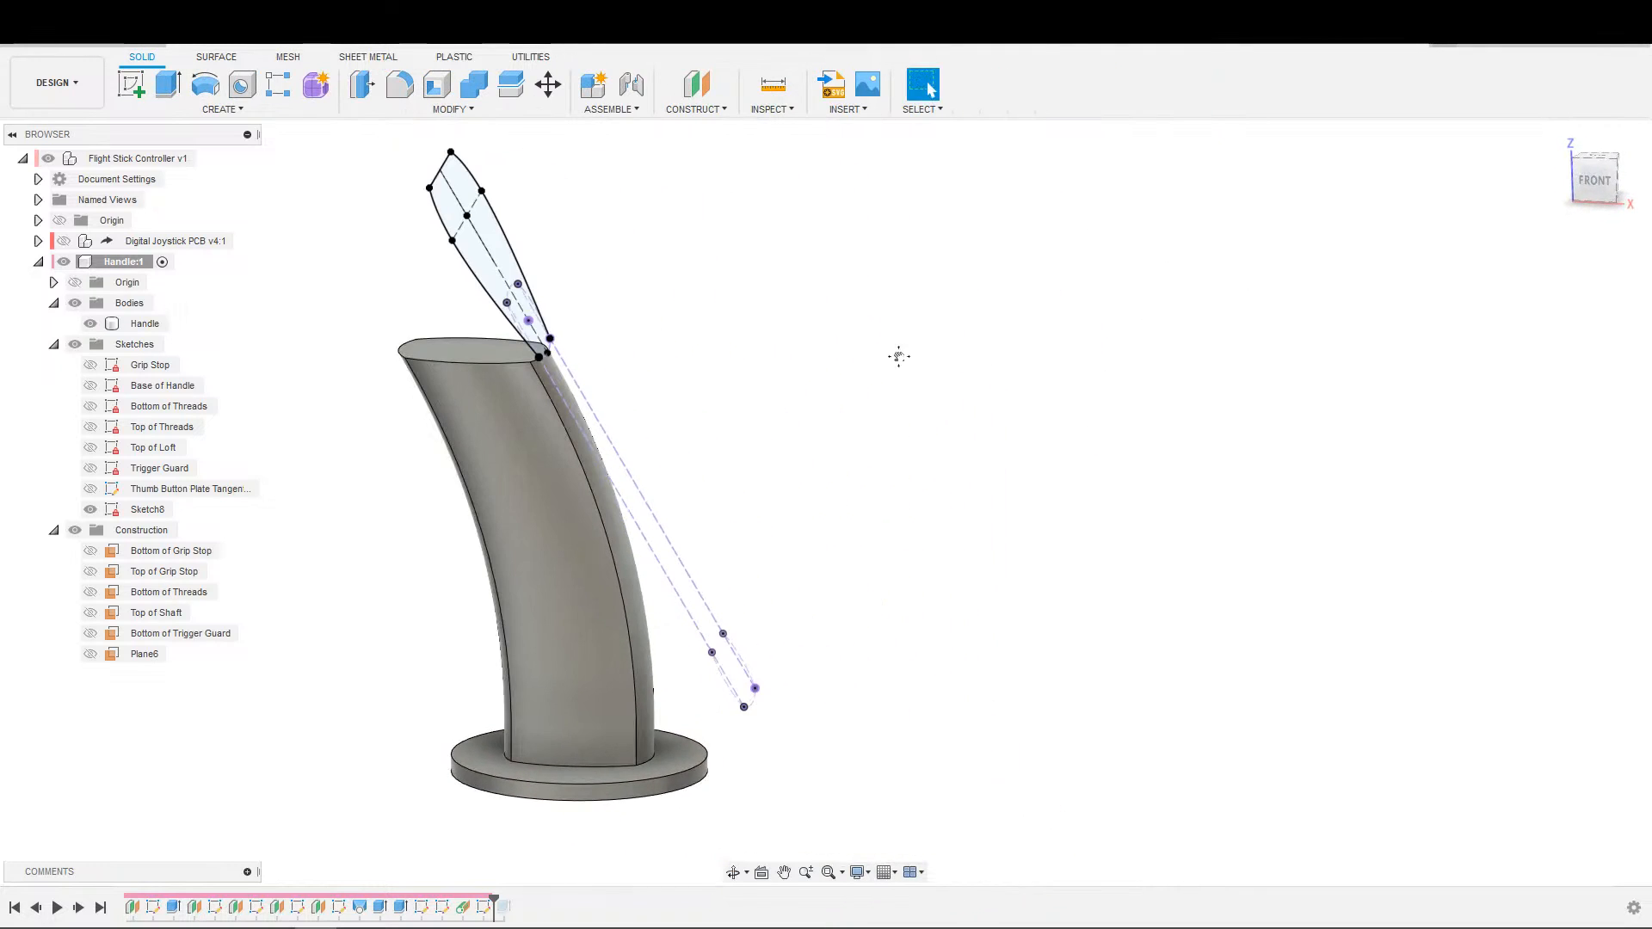
Make the Top of Loft sketch visible while keeping the Trigger Guard sketch hidden.
left_click(100, 471)
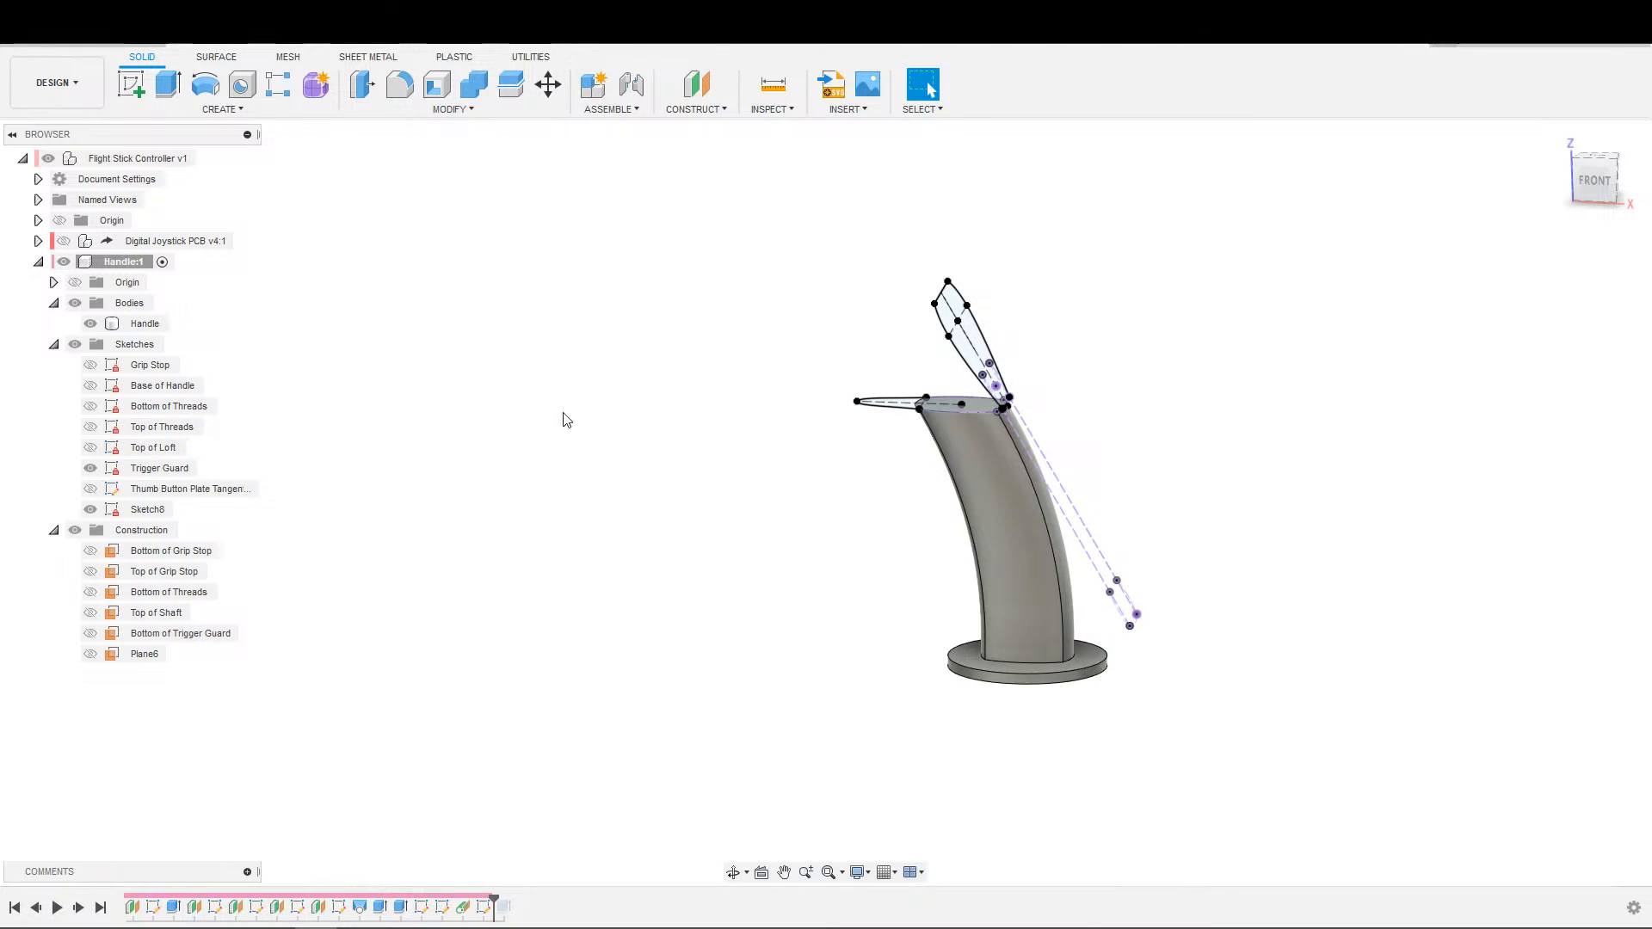
left_click(91, 468)
left_click(91, 447)
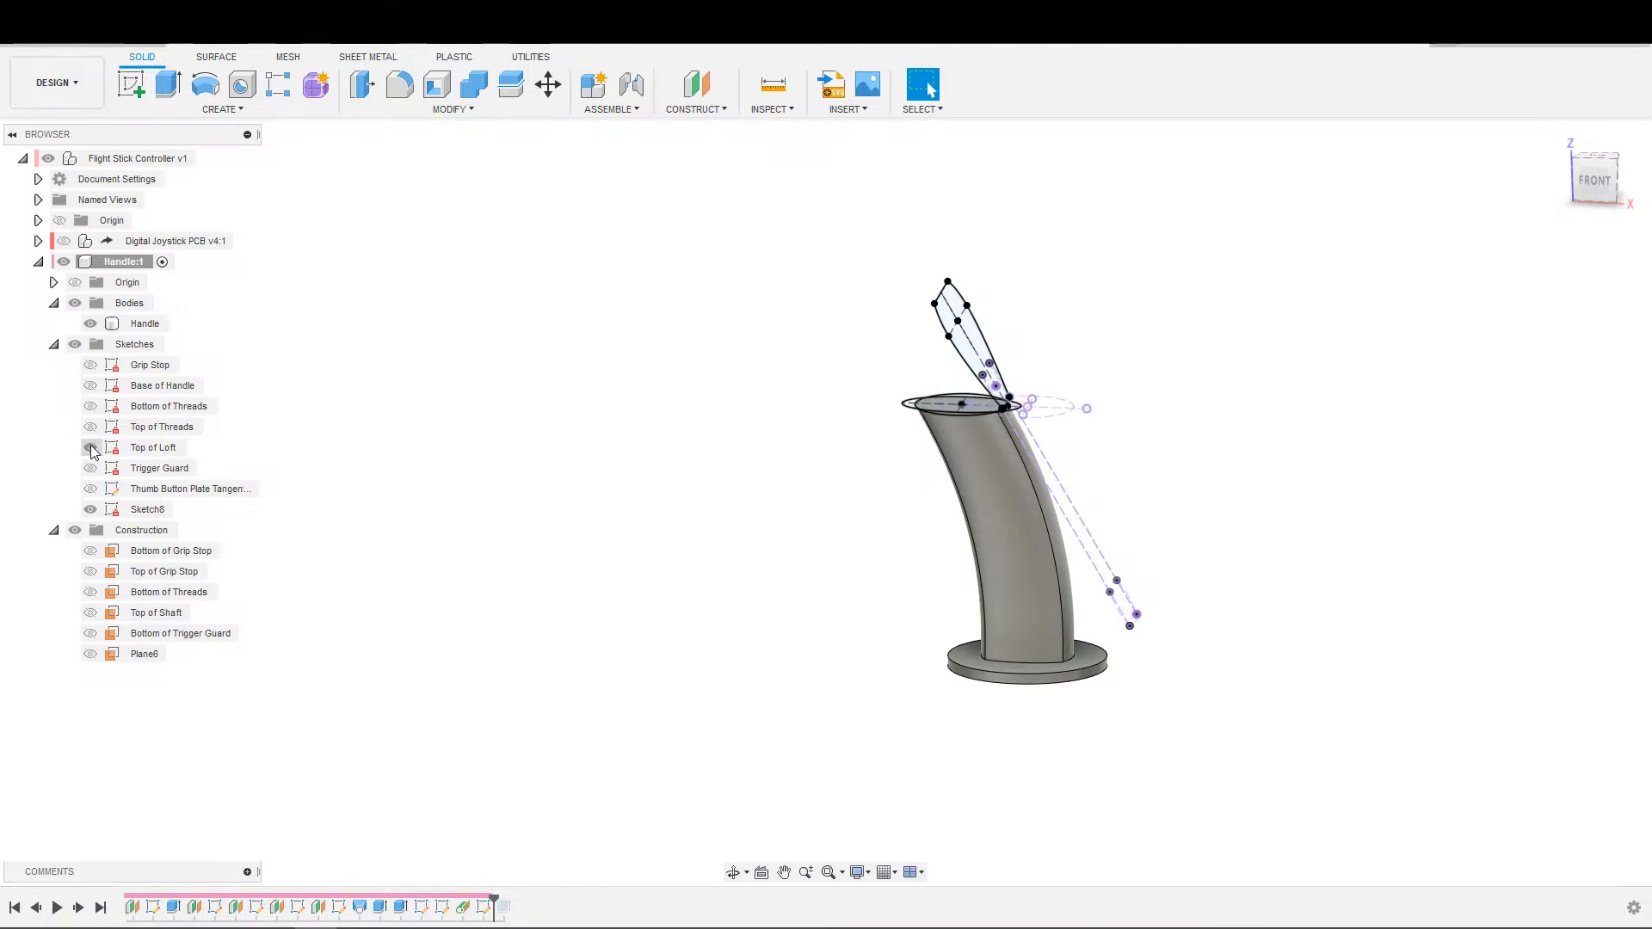
scroll(633, 401, "up", 1)
scroll(633, 401, "up", 3)
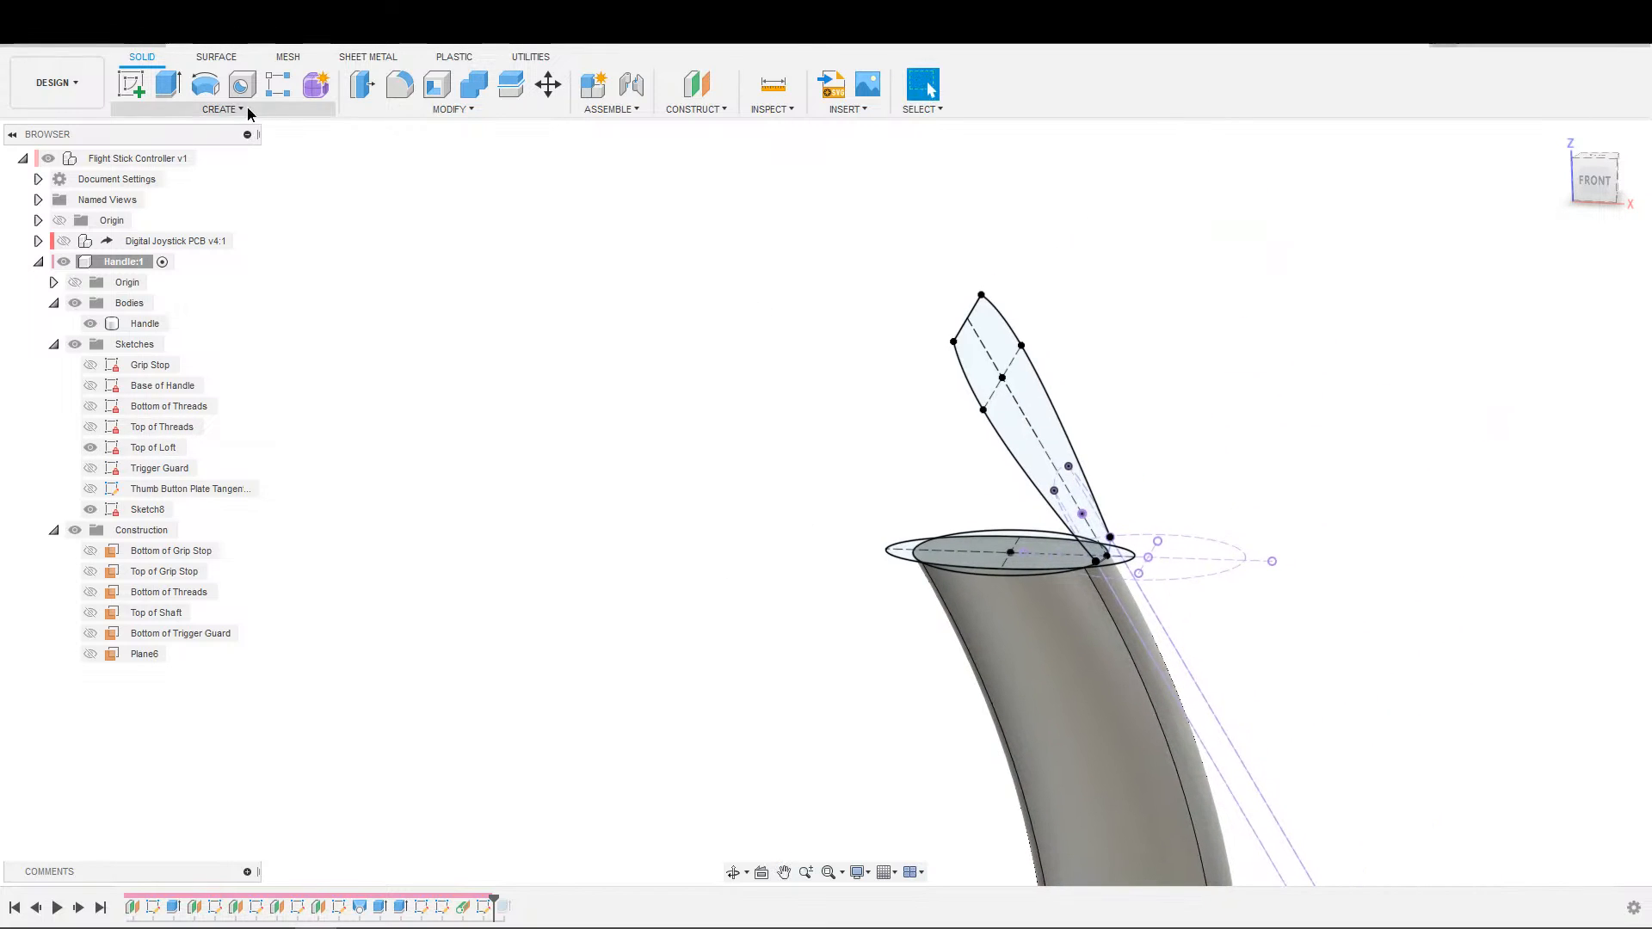
left_click(233, 109)
left_click(164, 281)
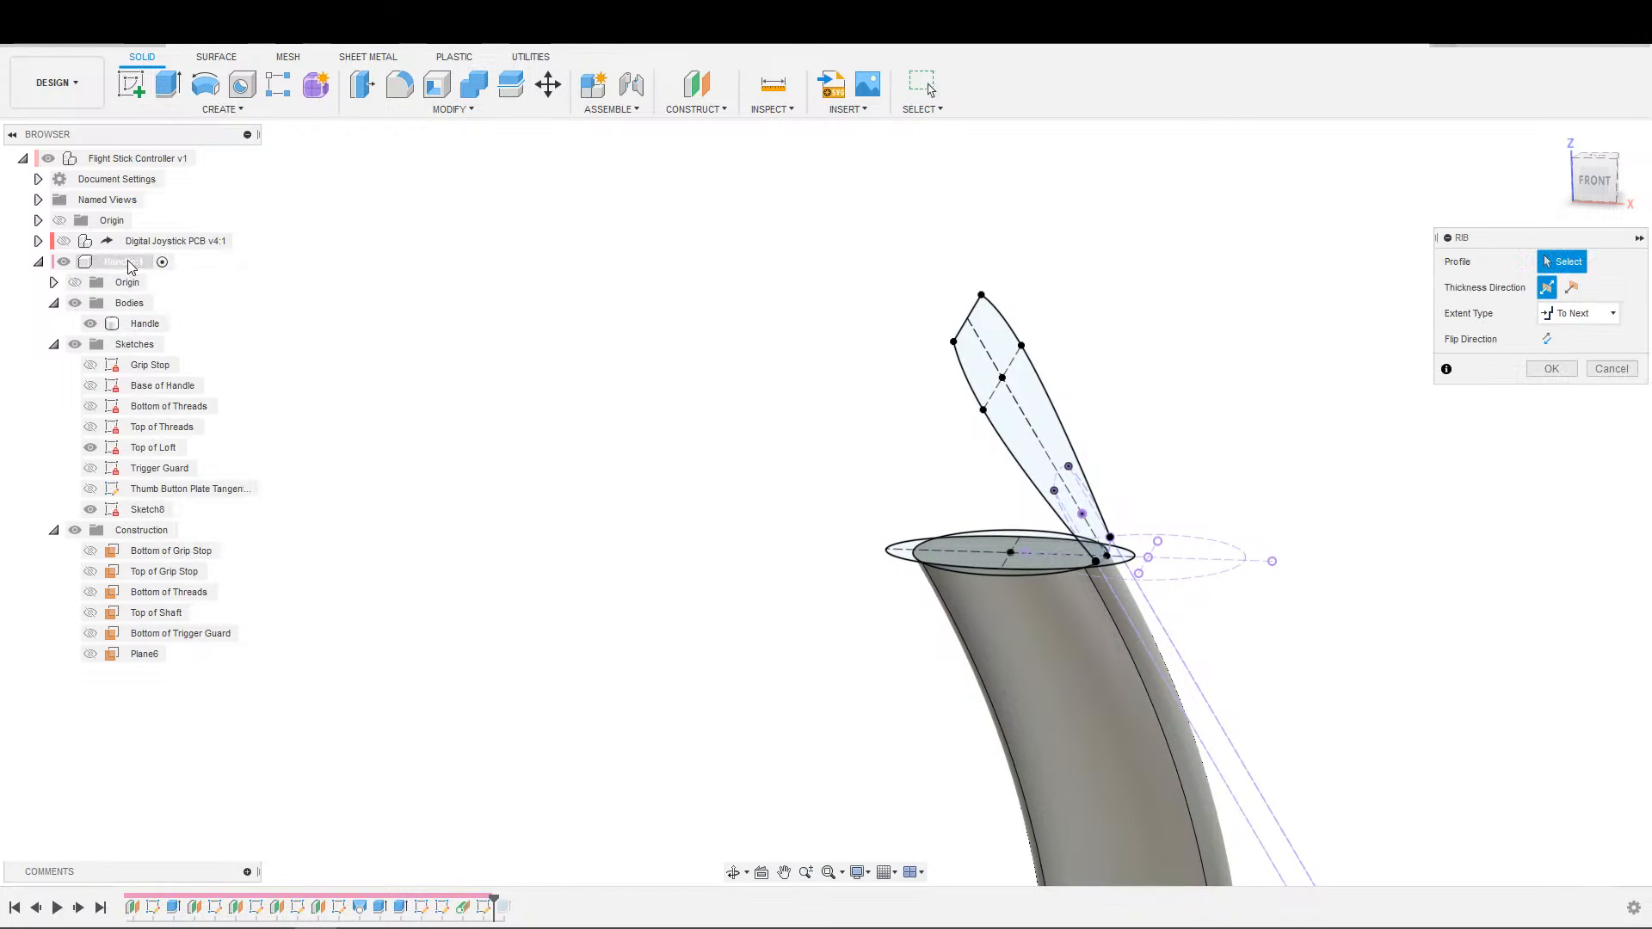
key("Escape")
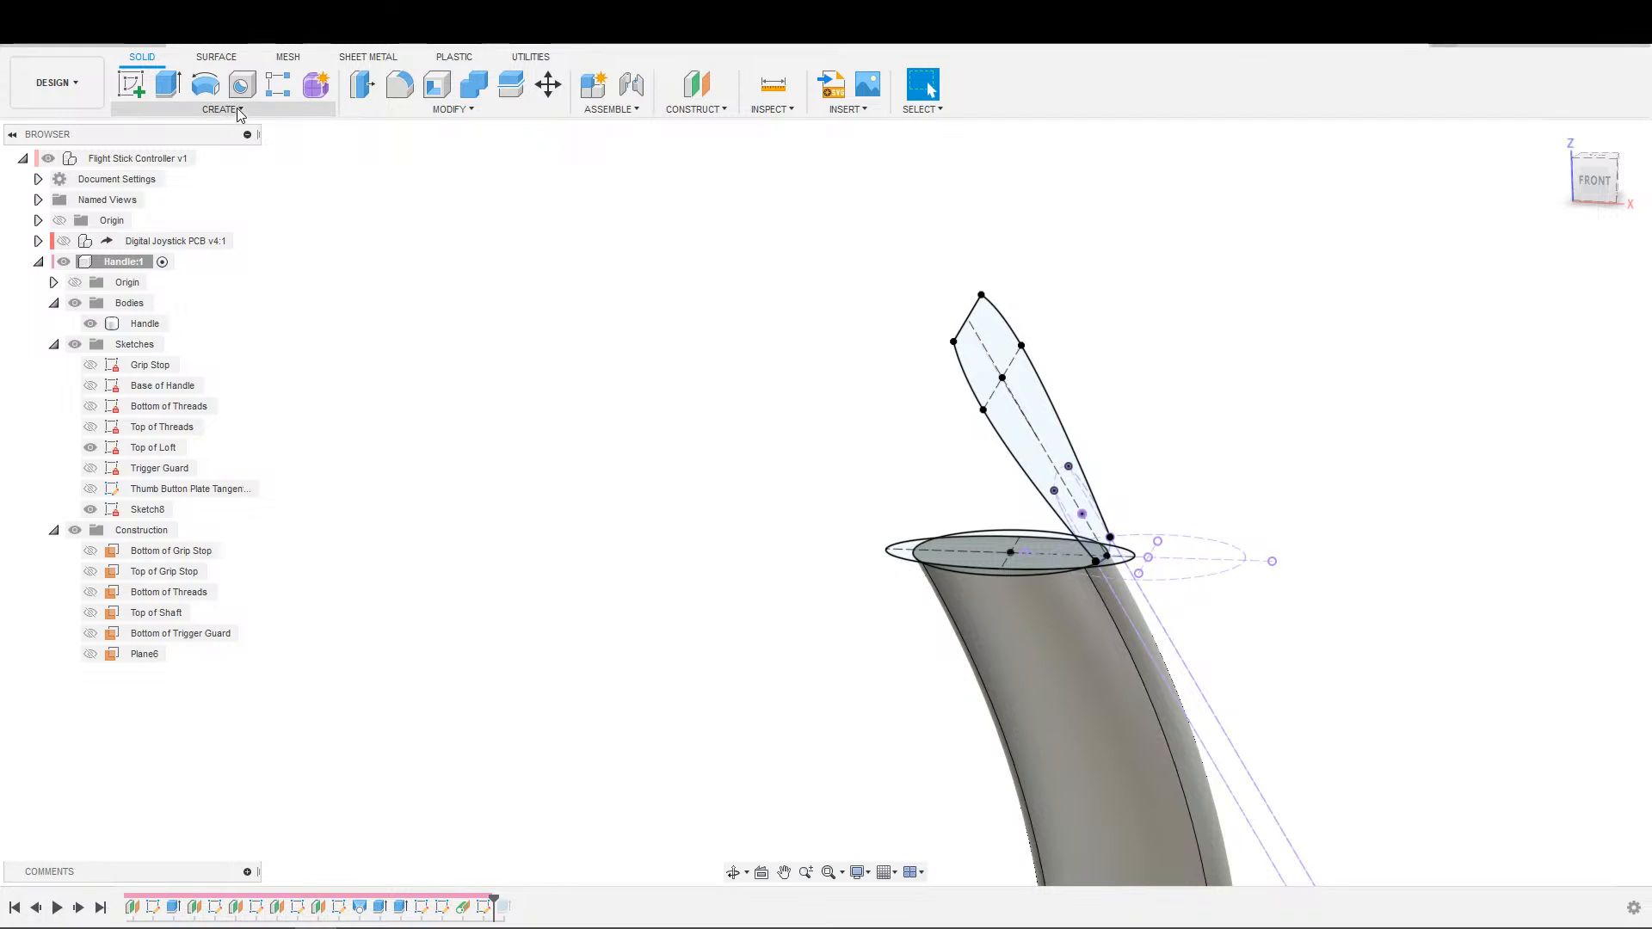
Start a loft from the inner Top of Loft profile to the thumb button plate outline.
left_click(232, 110)
left_click(177, 260)
scroll(1034, 558, "up", 2)
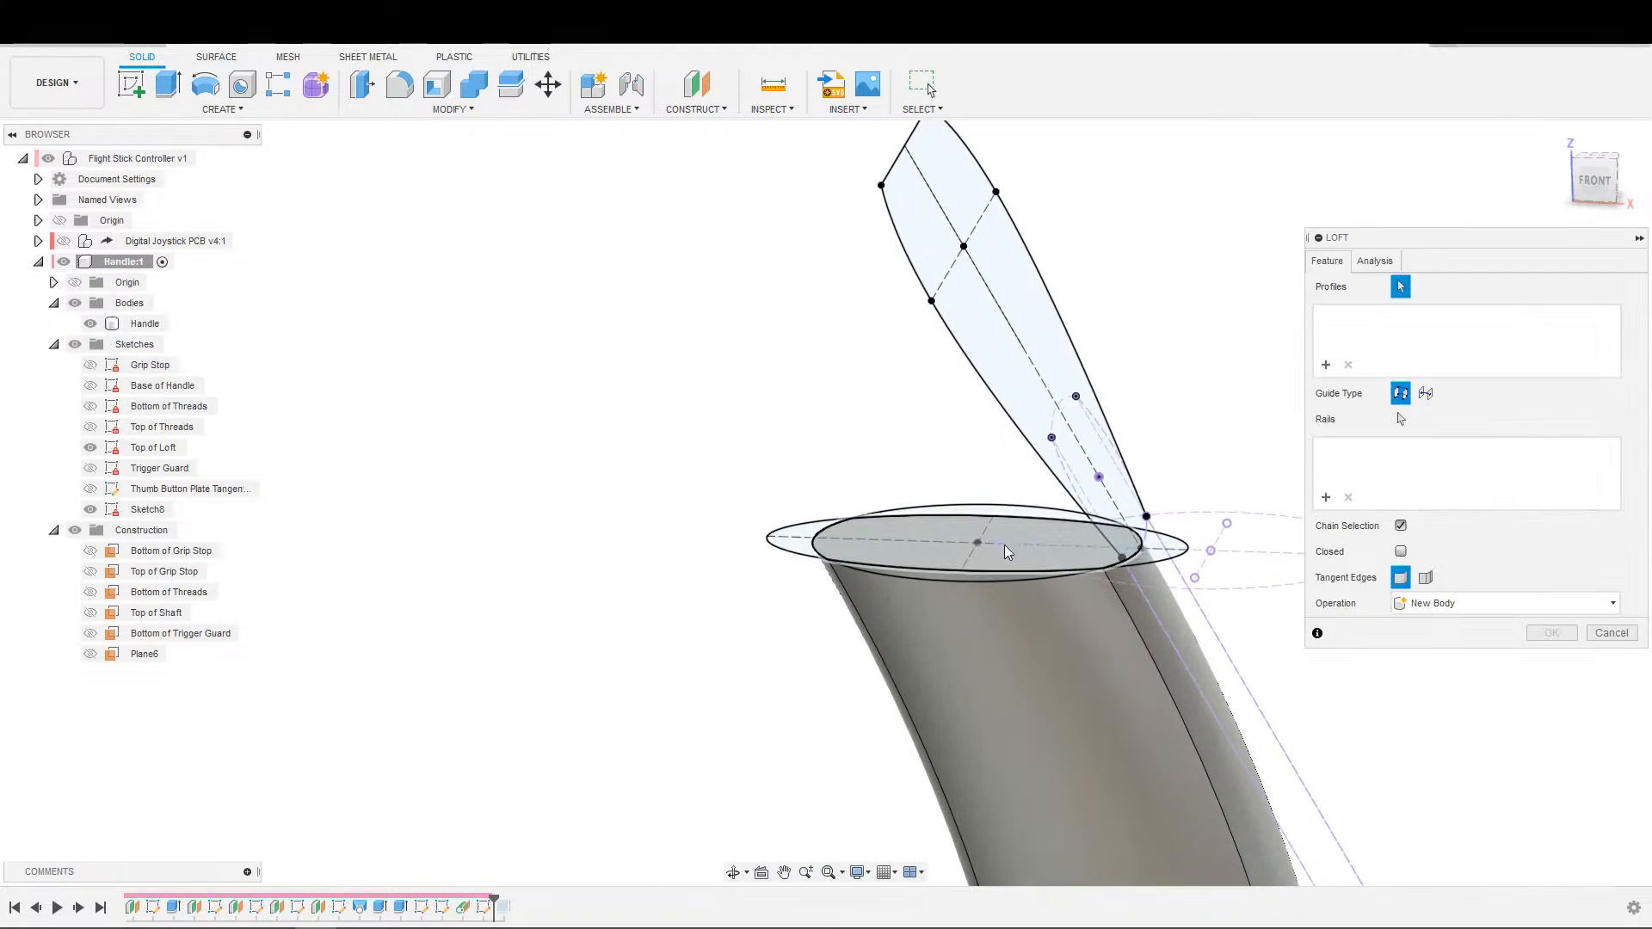
left_click(959, 558)
scroll(869, 493, "down", 2)
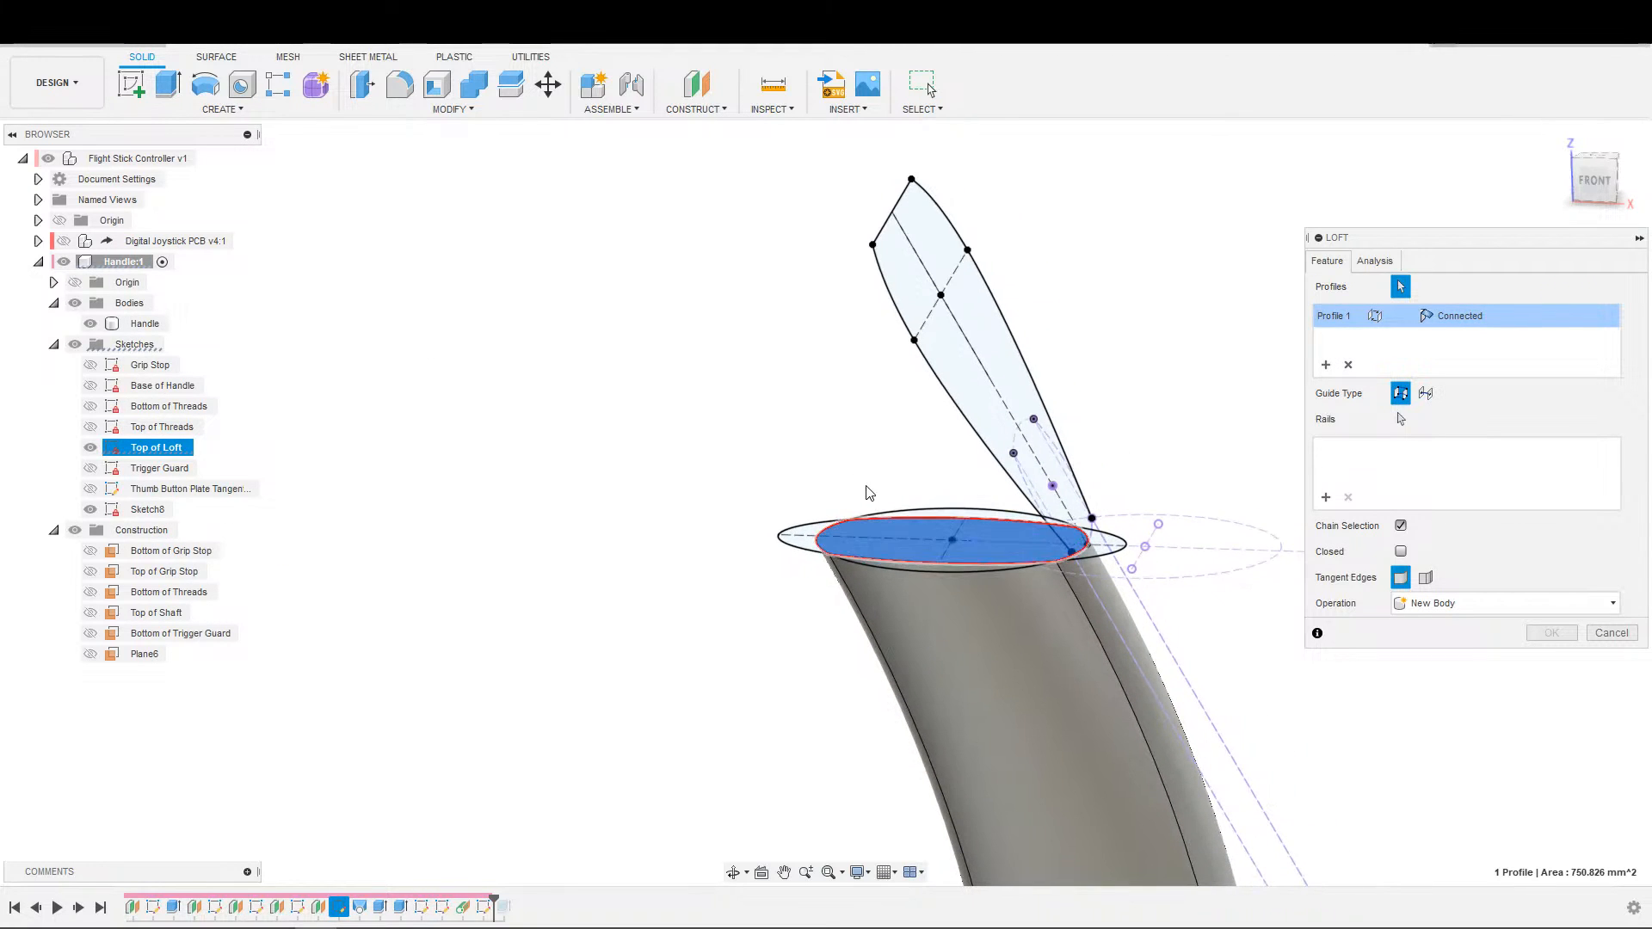
left_click(991, 405)
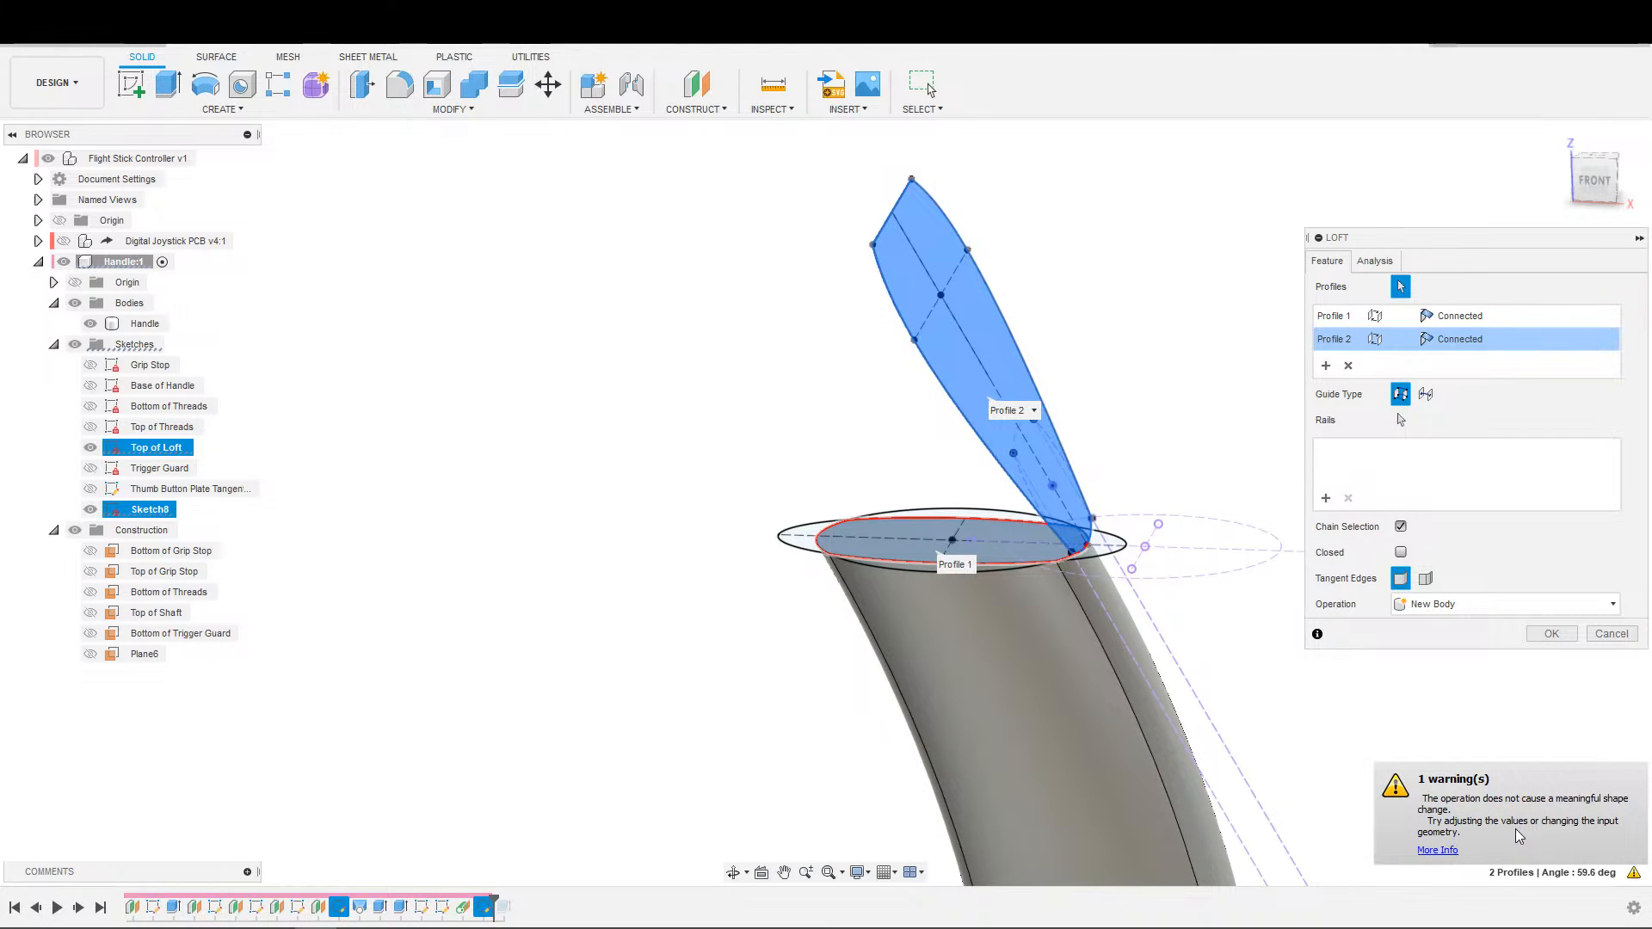
Try the Direction end condition on both loft profiles.
left_click(1425, 345)
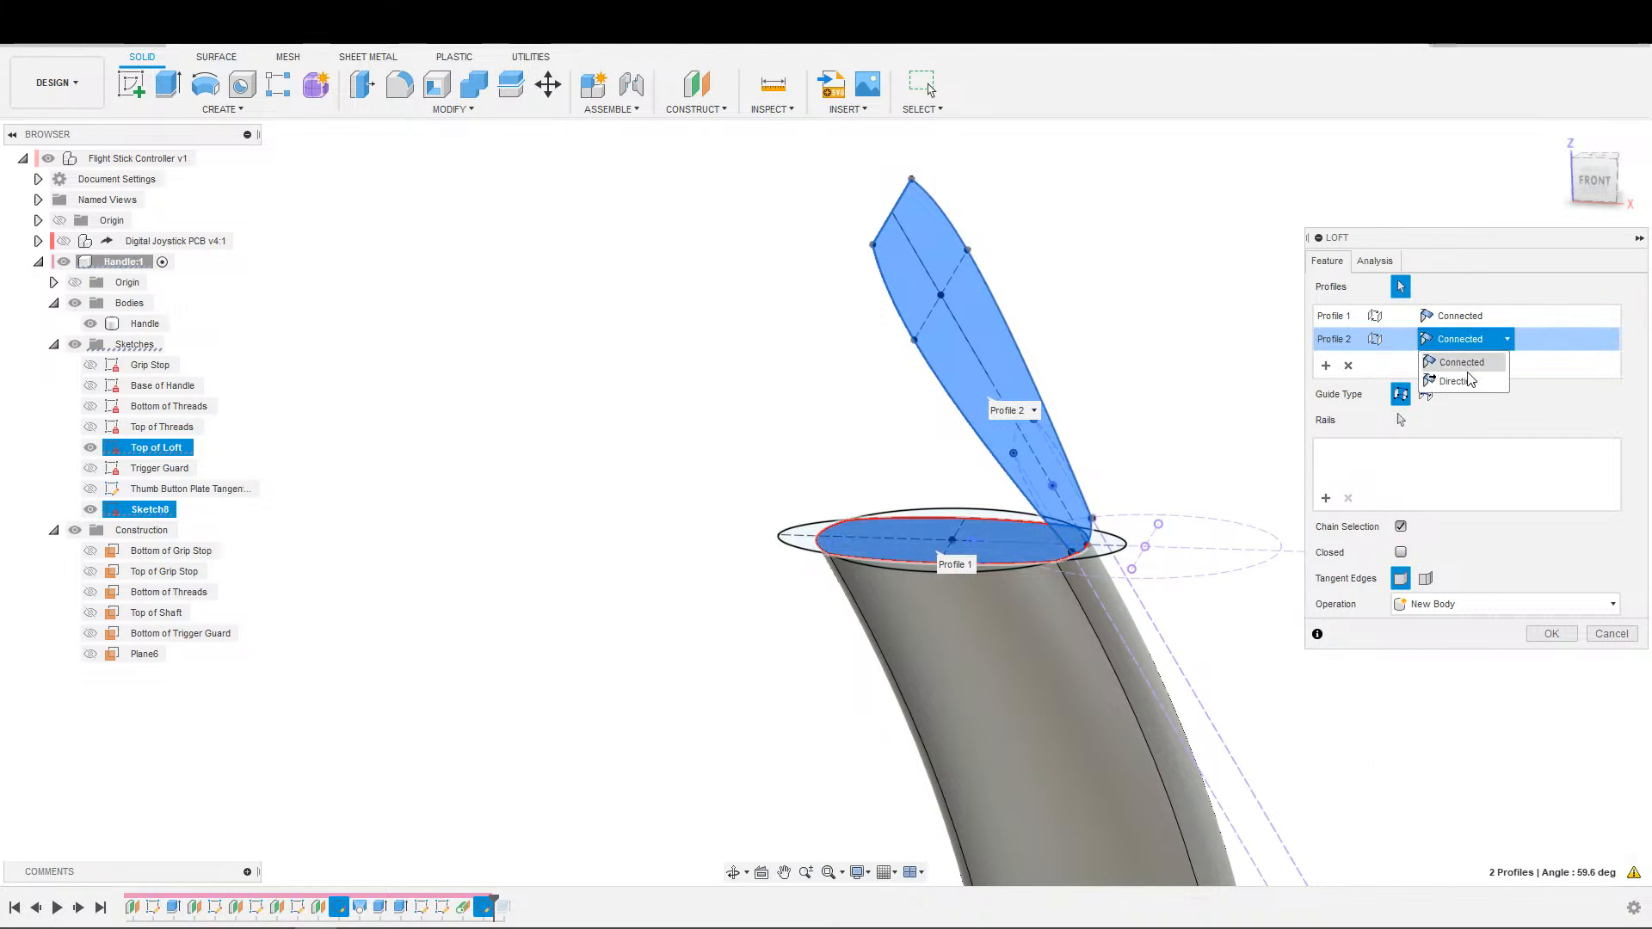
left_click(1463, 376)
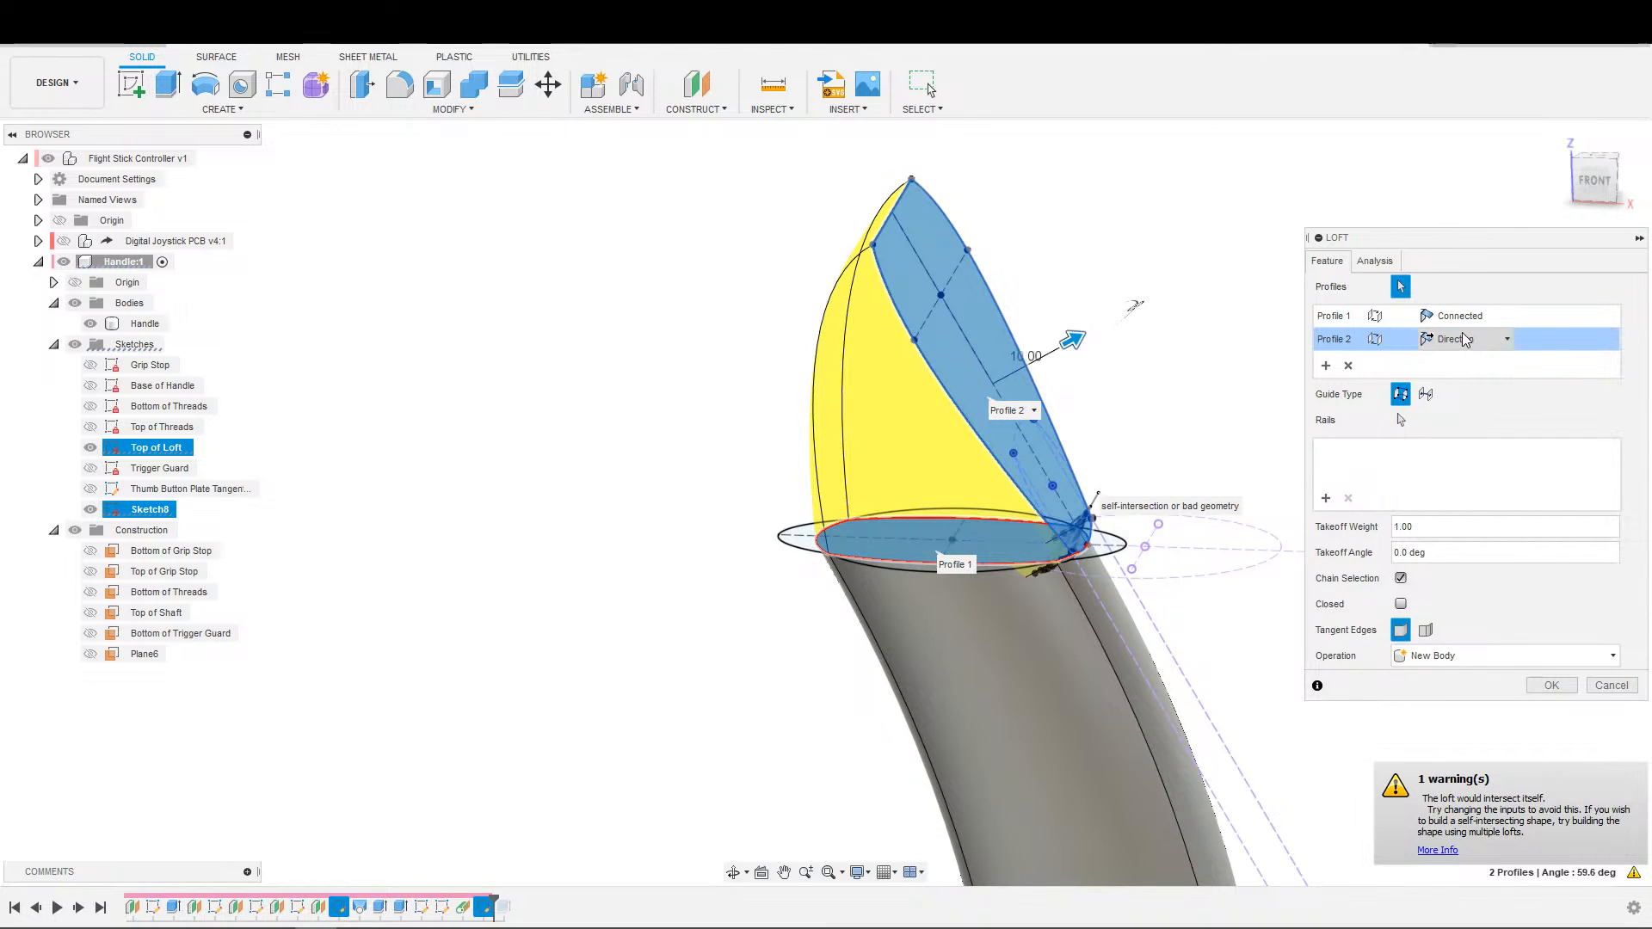
left_click(1465, 340)
left_click(1461, 322)
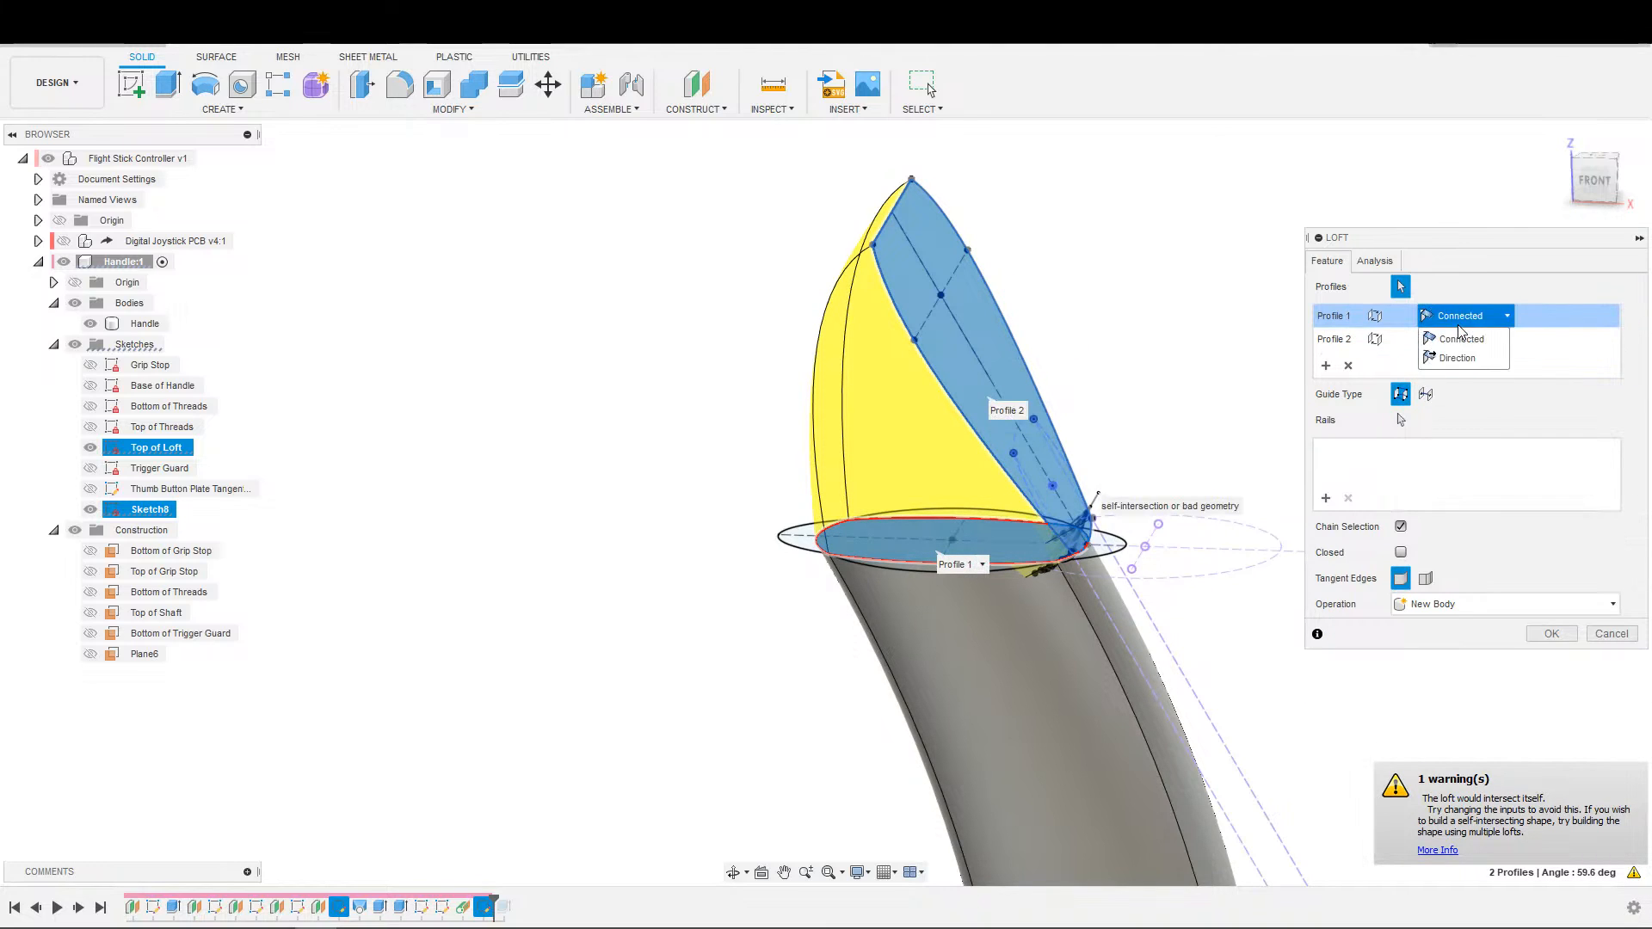
left_click(1457, 358)
Set the loft's operation to Join.
left_click(1506, 656)
left_click(1424, 674)
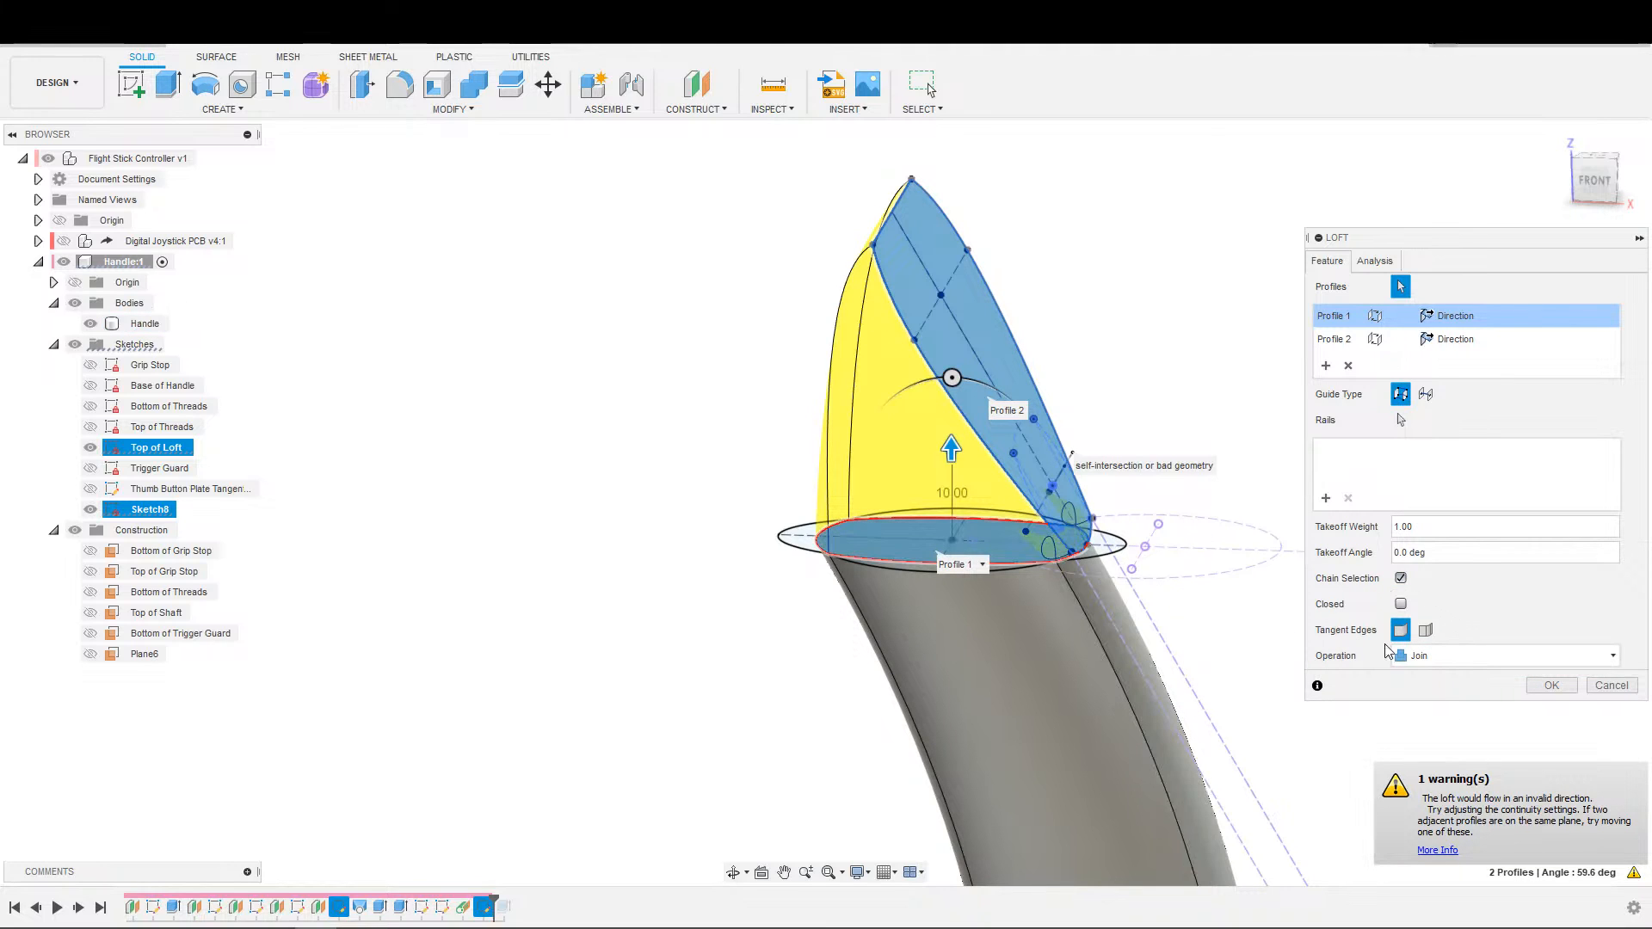
middle_click_drag(1161, 583, 1042, 641, "shift")
middle_click_drag(1041, 641, 1199, 539)
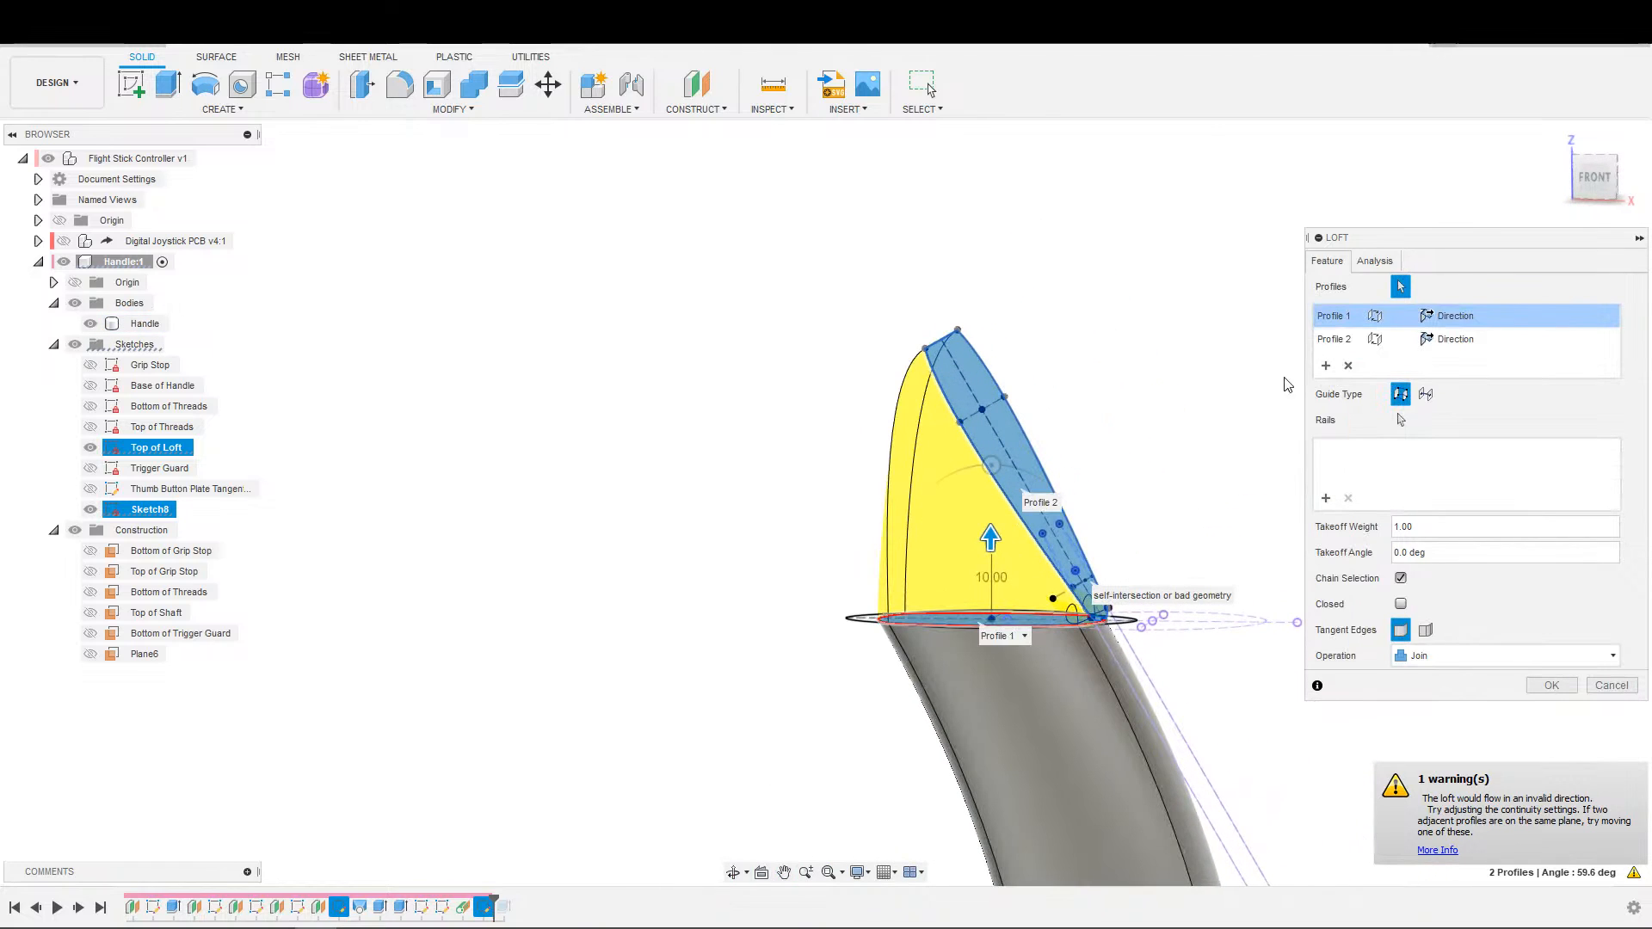
Return both loft profiles to the Connected end condition.
left_click(1456, 316)
left_click(1454, 353)
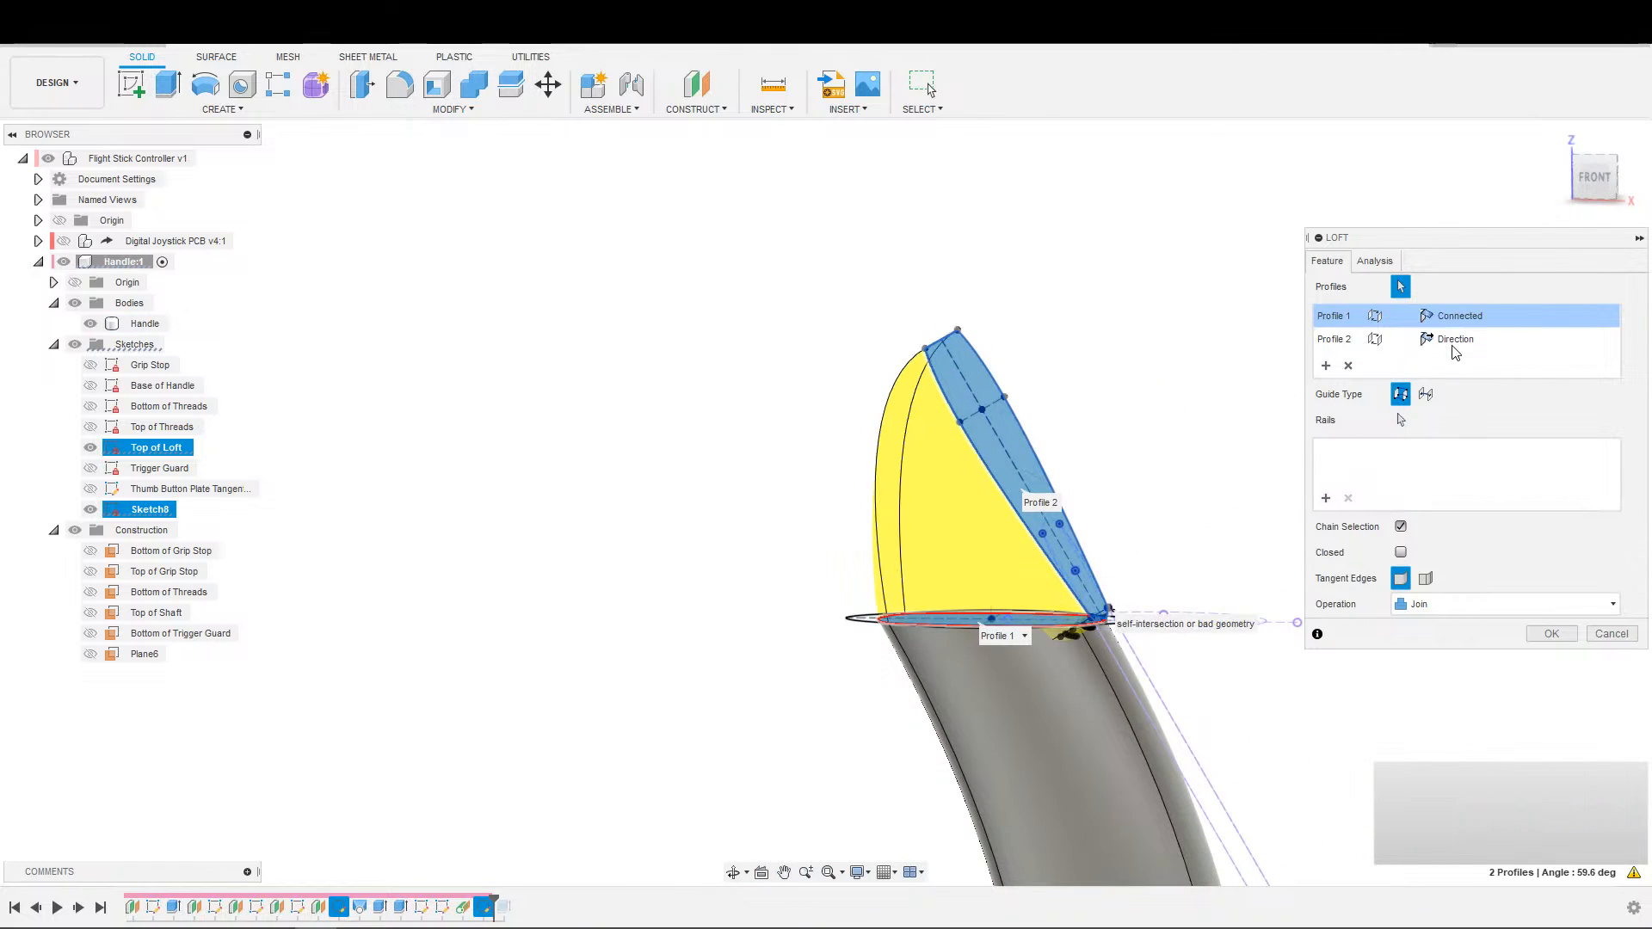
left_click(1454, 339)
left_click(1454, 339)
left_click(1454, 353)
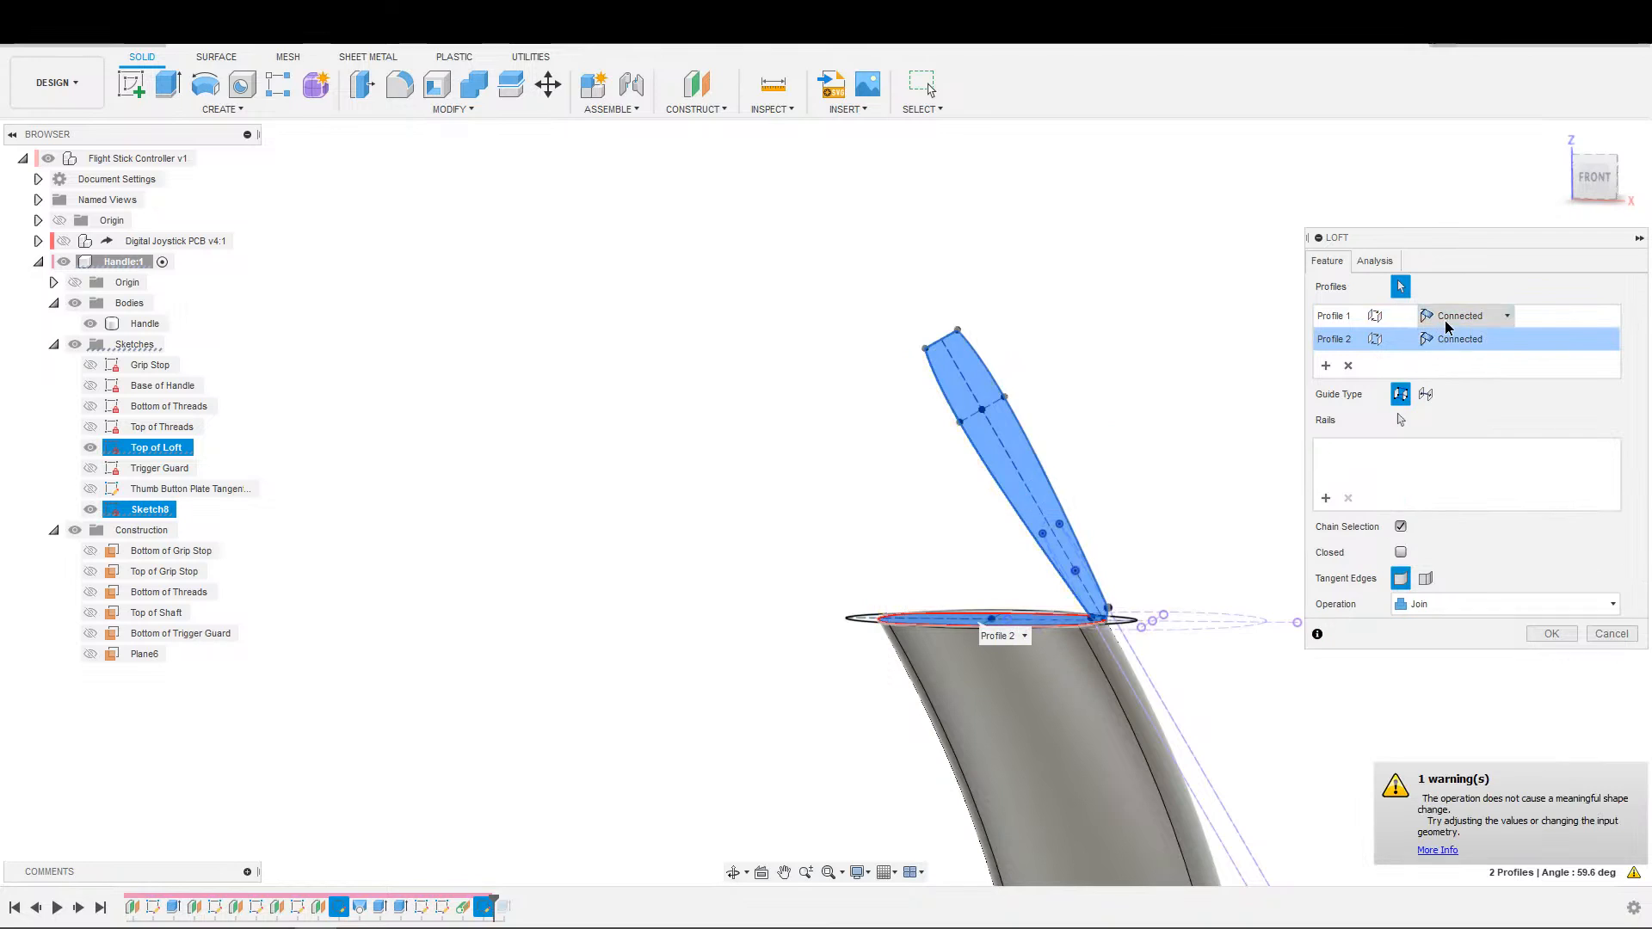
Try the Direction end condition on the loft's first profile, restoring it to Connected.
left_click(1454, 316)
left_click(1455, 358)
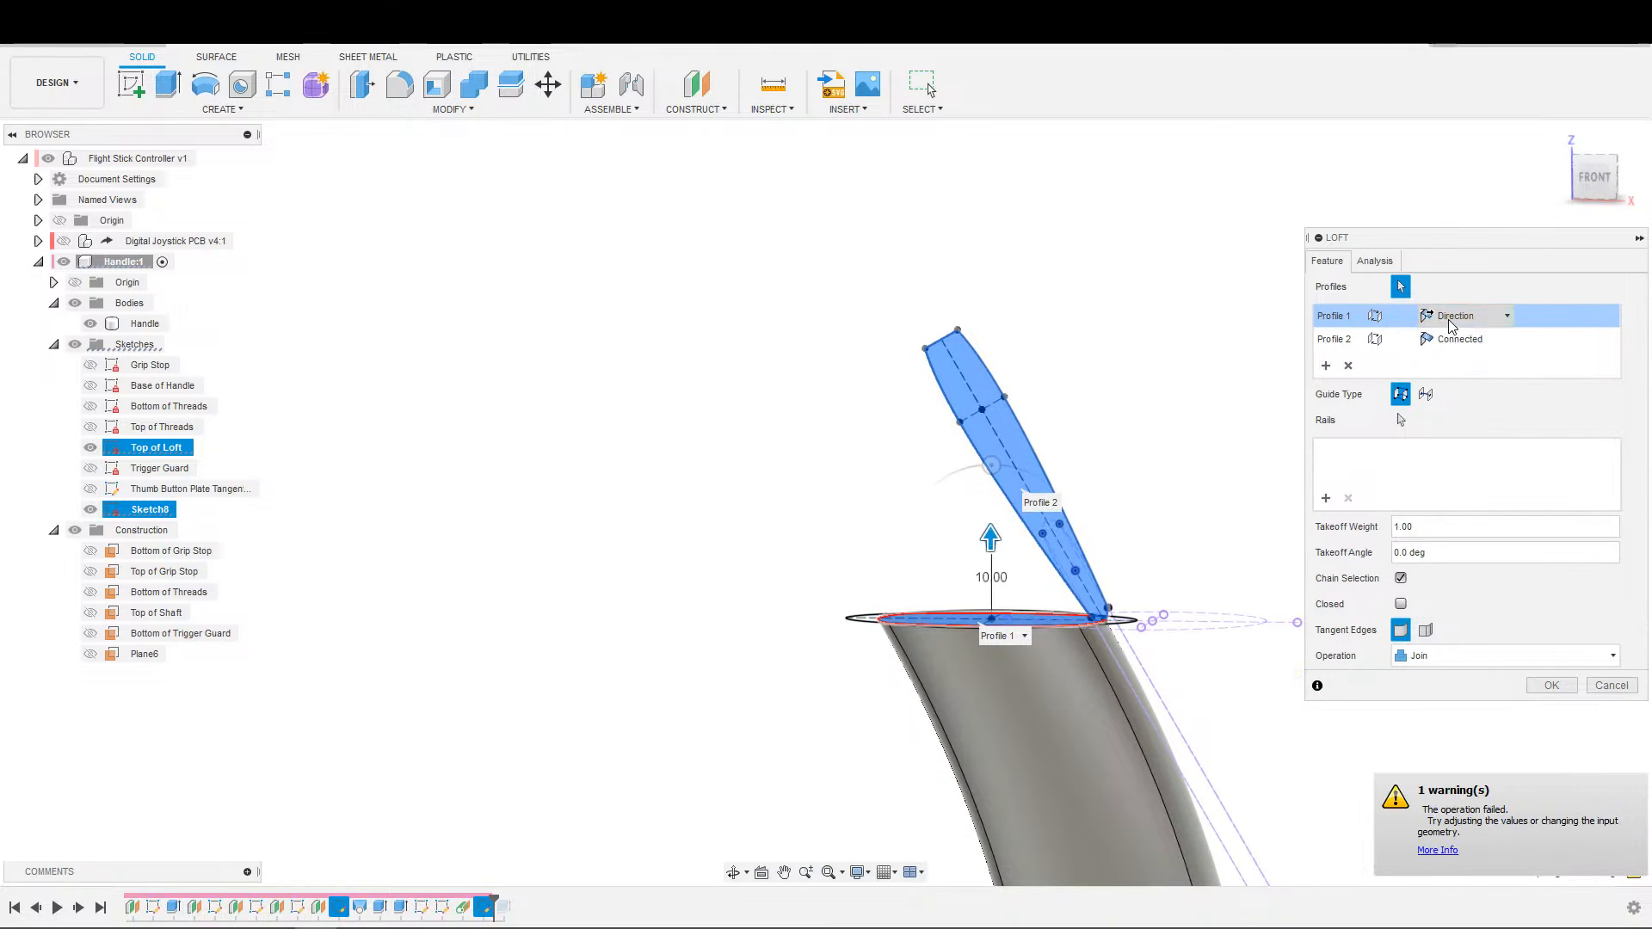
left_click(1455, 343)
Activate rail selection for the loft and examine where its two profiles meet at the handle's top edge.
left_click(1400, 420)
scroll(1252, 609, "up", 8)
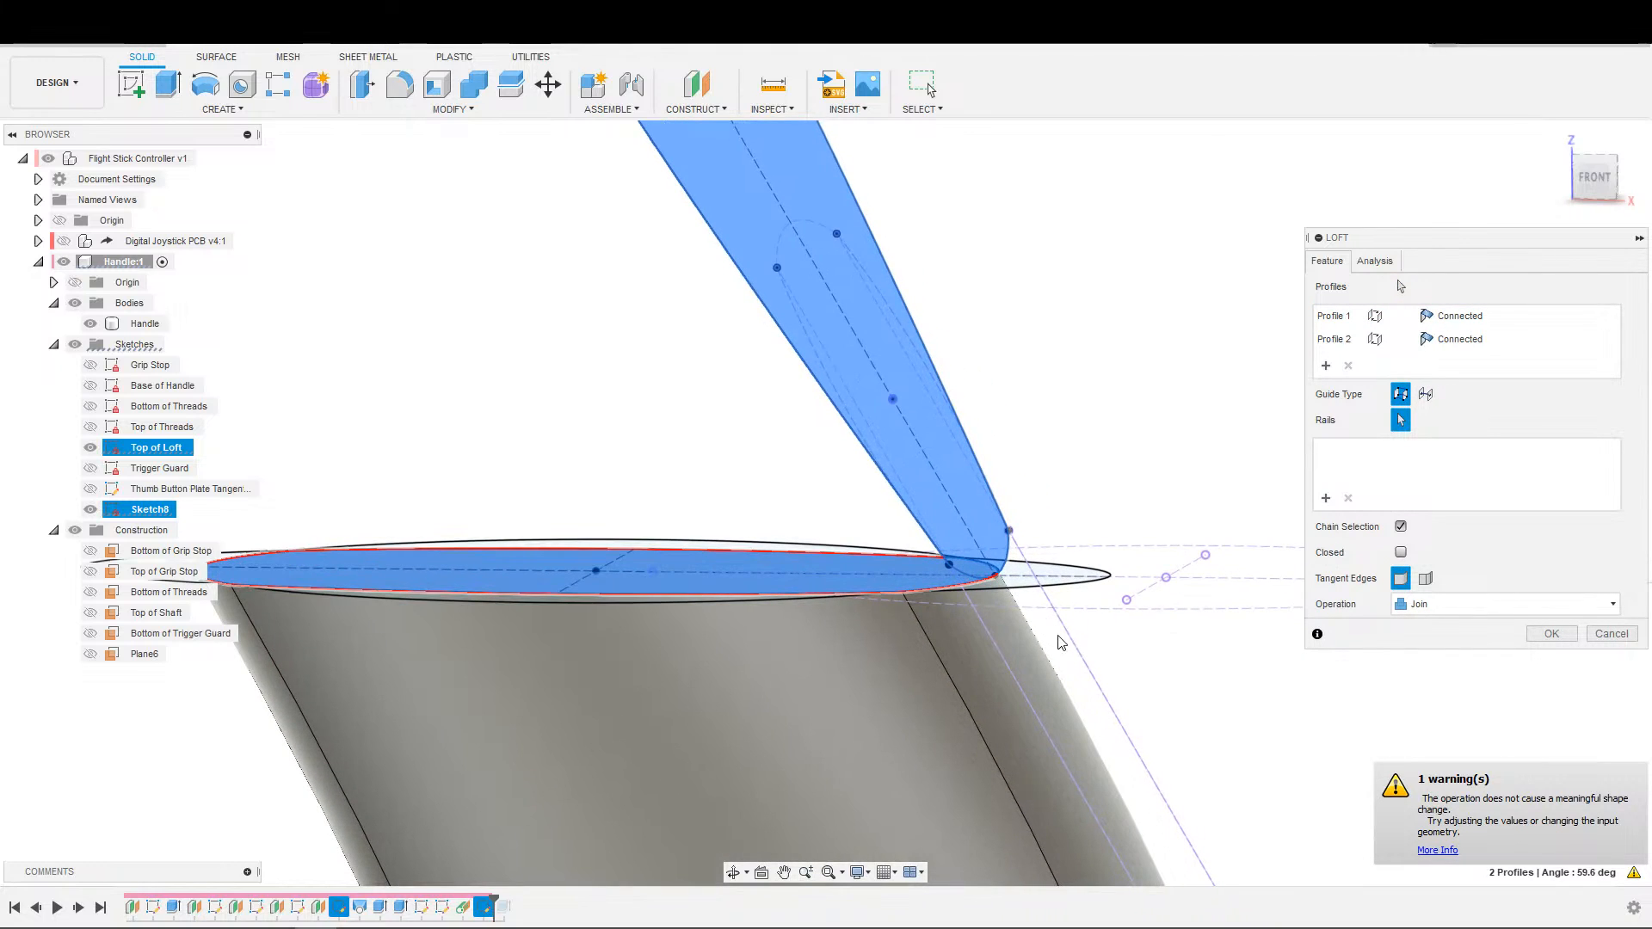
scroll(1082, 572, "up", 1)
middle_click_drag(1081, 568, 647, 778, "shift")
scroll(732, 637, "down", 2)
middle_click_drag(731, 632, 495, 770)
middle_click_drag(831, 693, 835, 615, "shift")
middle_click_drag(715, 642, 951, 634)
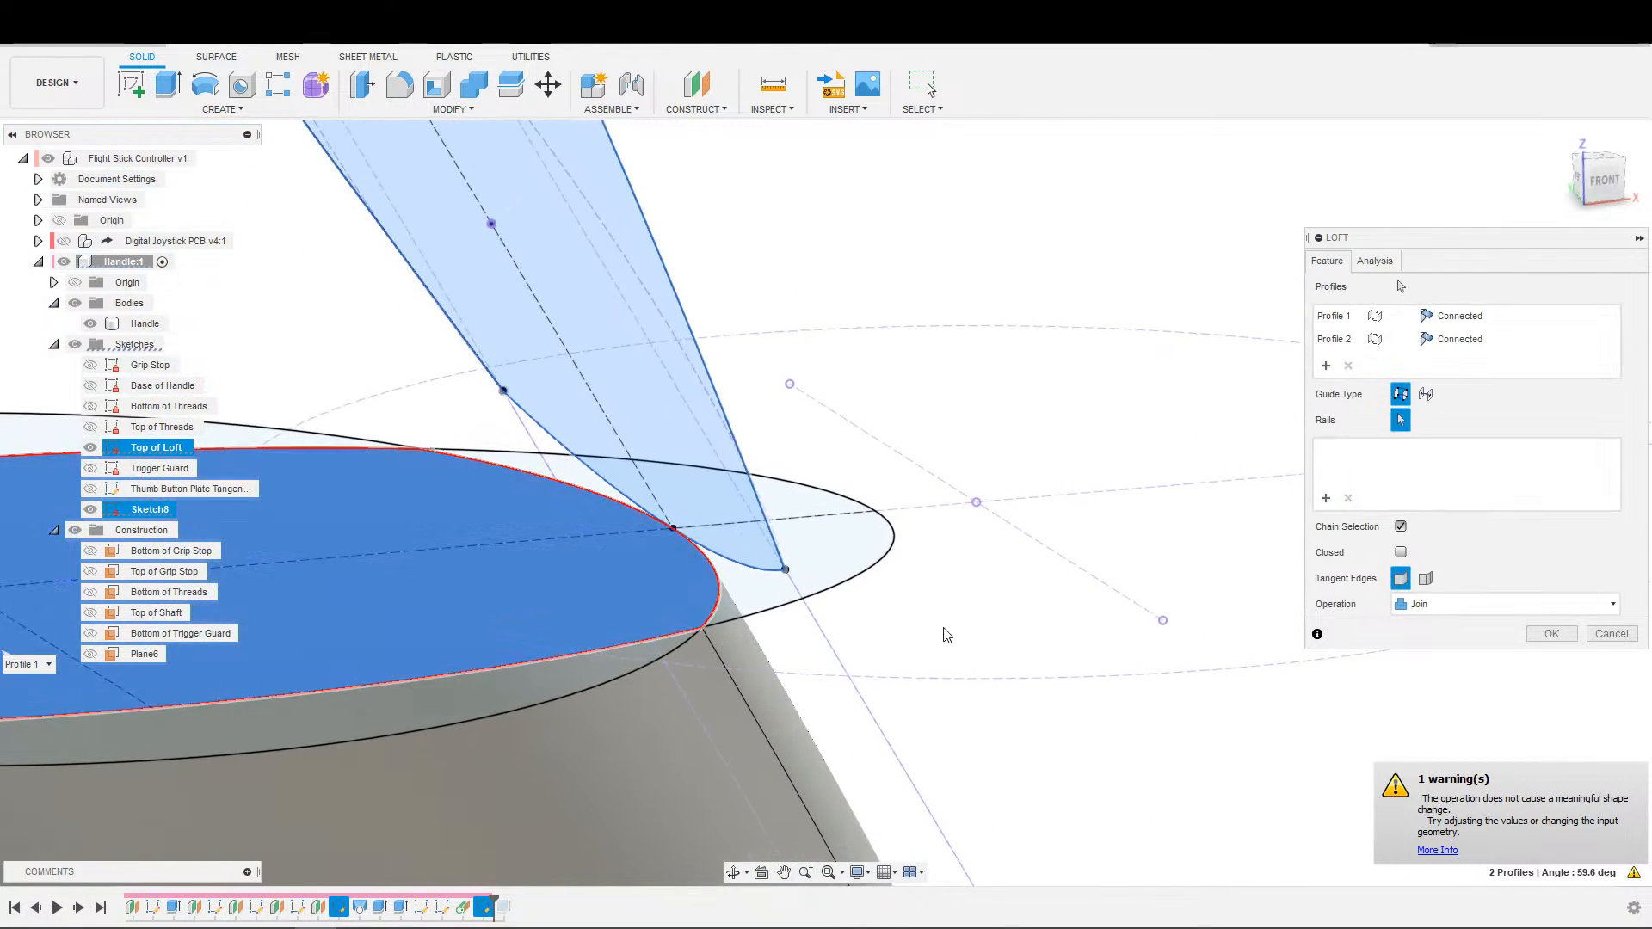
scroll(768, 611, "down", 2)
middle_click_drag(767, 612, 443, 749, "shift")
scroll(444, 749, "down", 2)
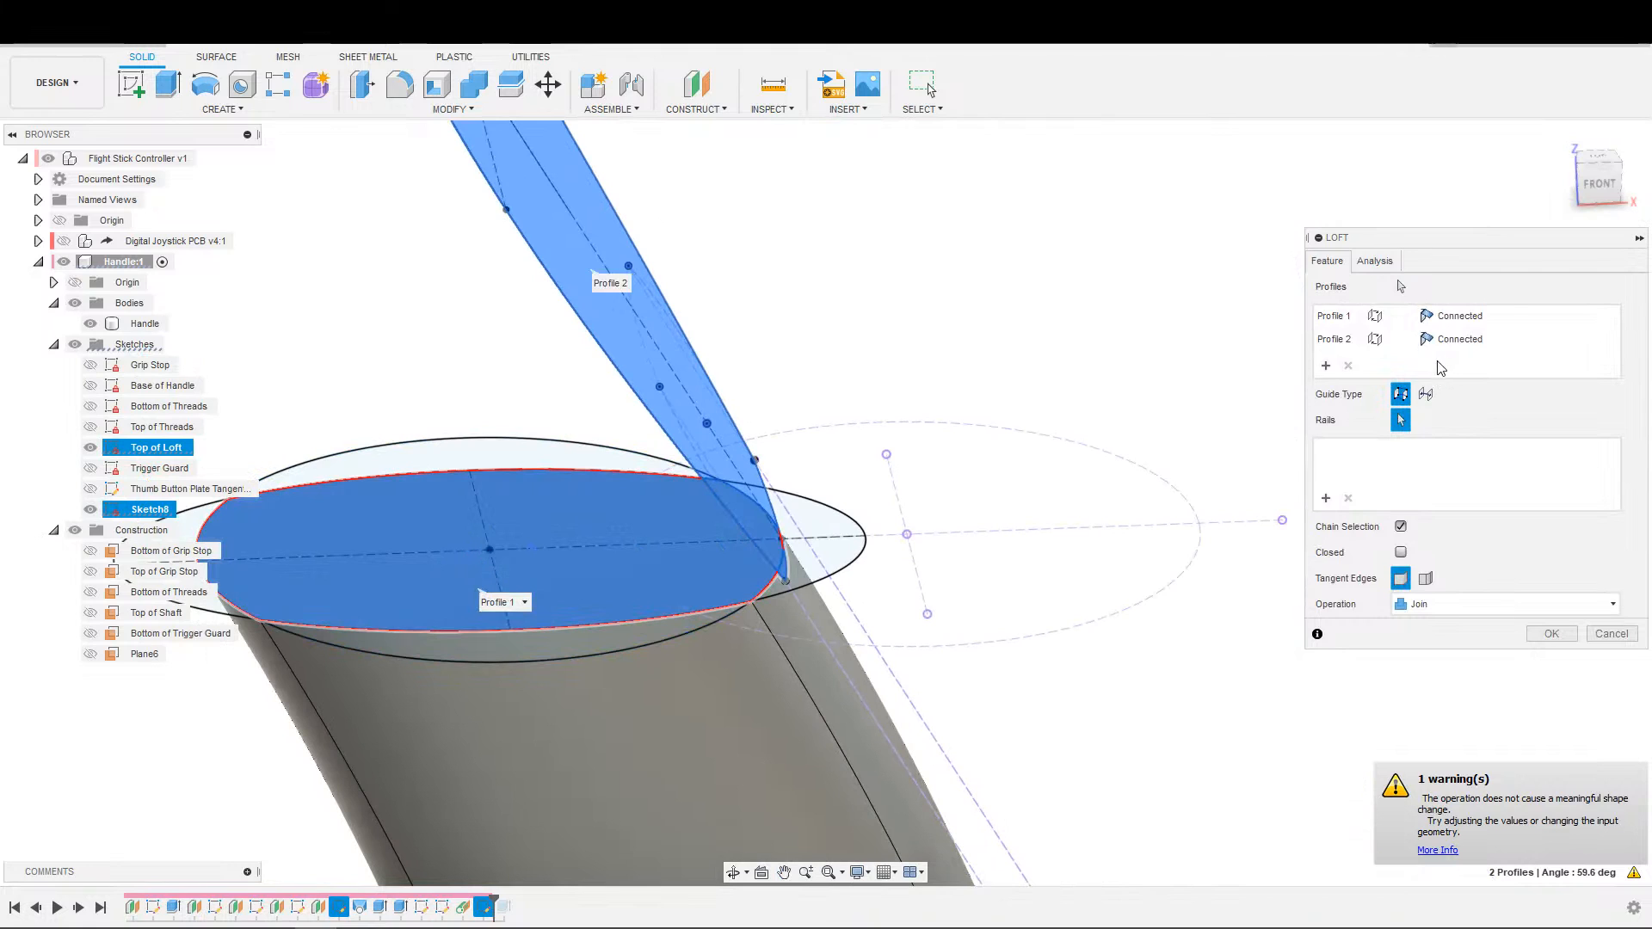
Abandon the loft between the handle's top profile and the thumb button plate outline.
left_click(1451, 341)
left_click(1353, 346)
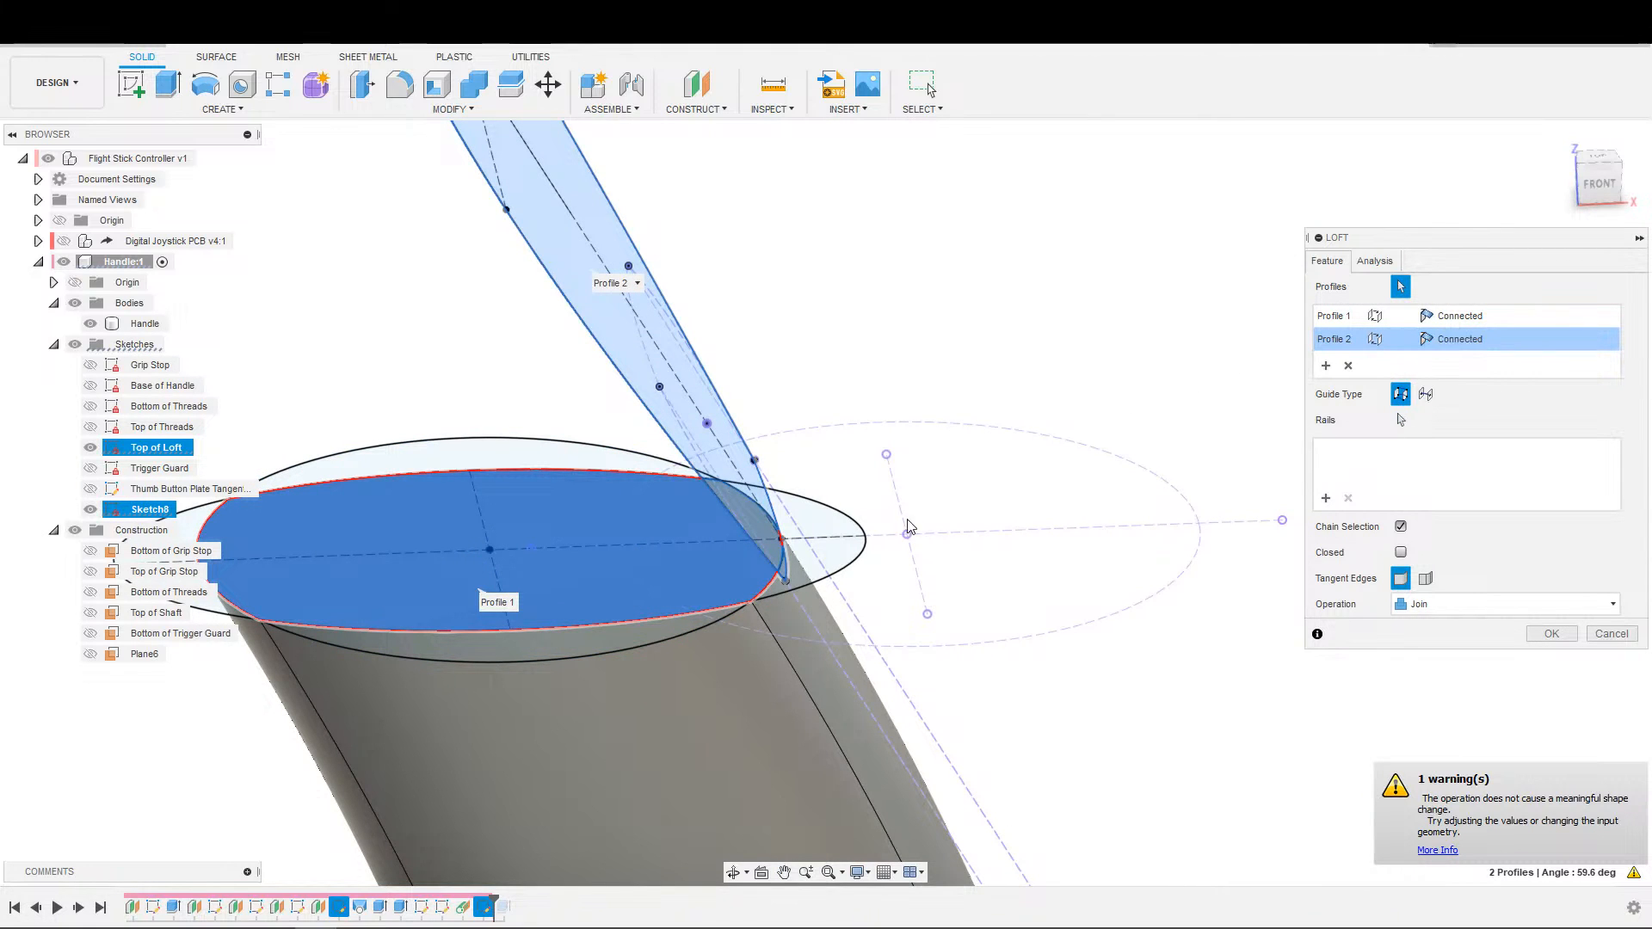
left_click(837, 558)
middle_click_drag(845, 592, 732, 535, "shift")
scroll(731, 535, "down", 1)
key("Escape")
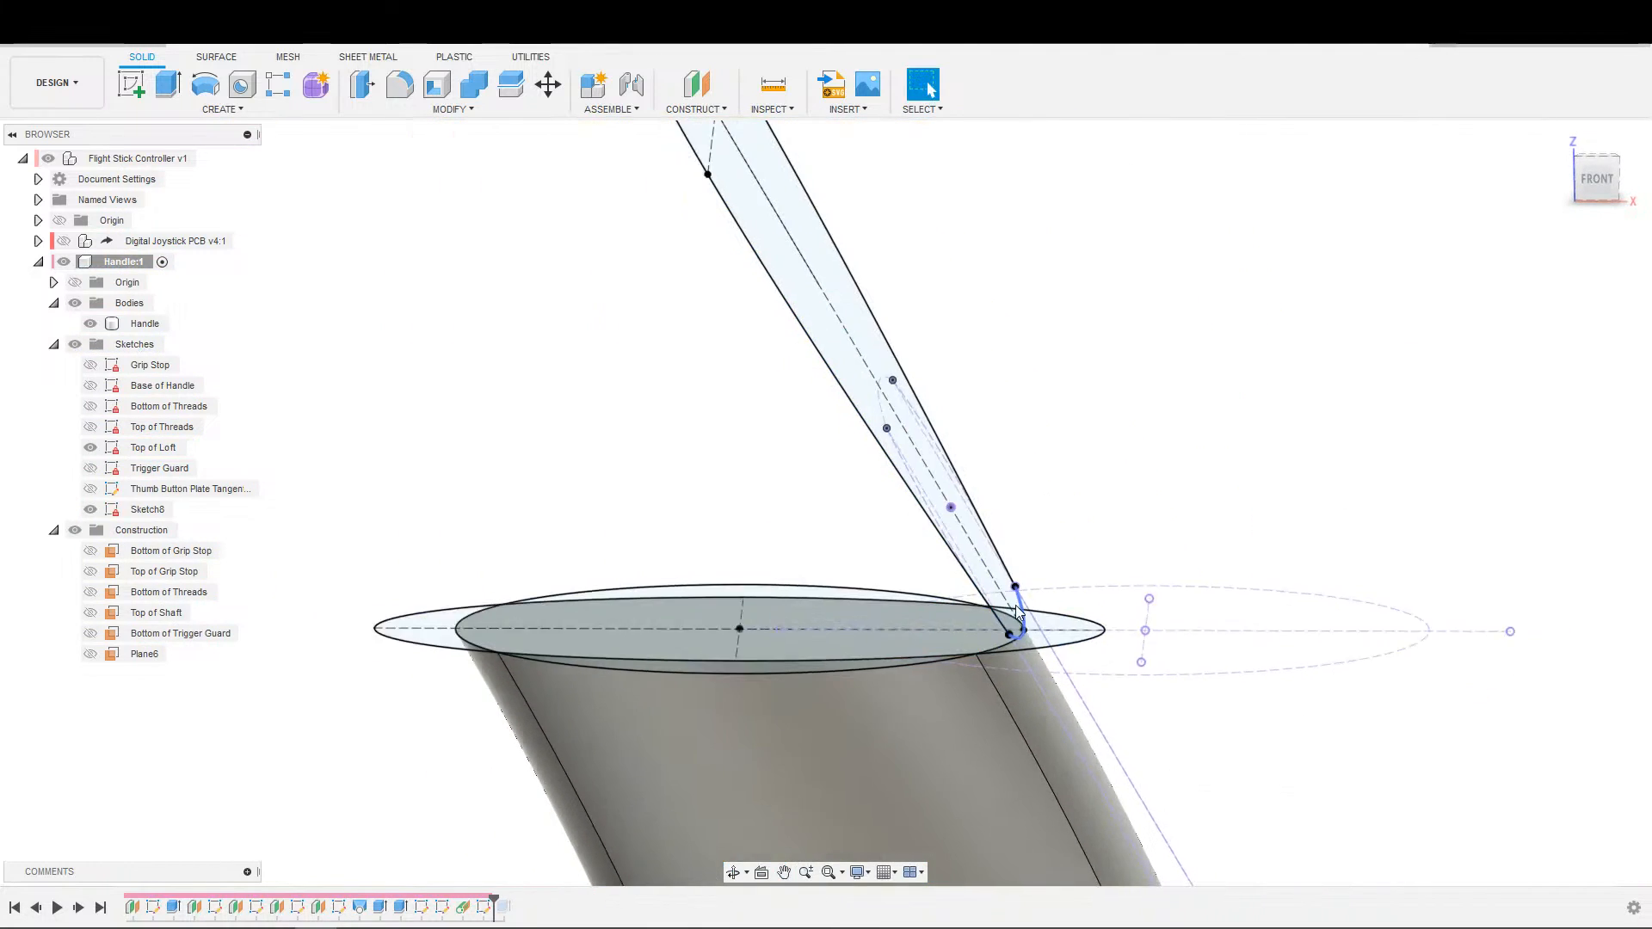
Examine how the lower end of the thumb button plate outline meets the handle's top edge and side faces.
scroll(1019, 606, "up", 5)
middle_click_drag(995, 663, 1018, 621, "shift")
mouse_move(1018, 621)
middle_mouse_down()
mouse_move(923, 649)
mouse_move(1158, 338)
middle_mouse_up()
scroll(922, 649, "down", 4)
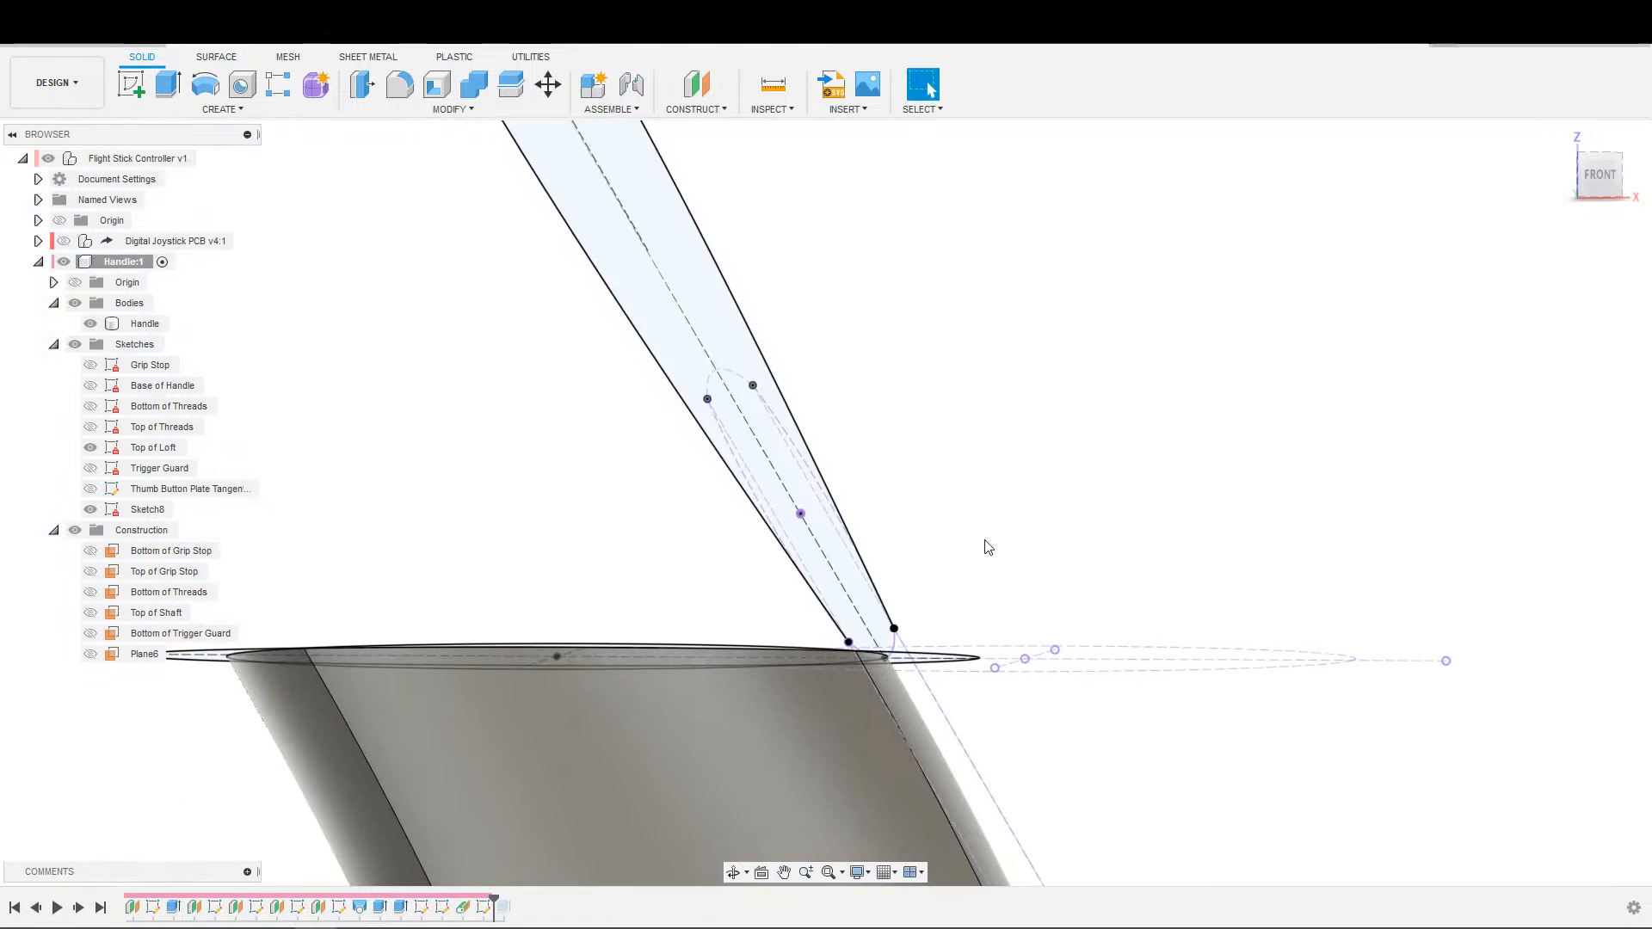
middle_click_drag(985, 538, 967, 560, "shift")
scroll(946, 587, "down", 1)
middle_click_drag(919, 616, 838, 657)
scroll(1033, 494, "up", 5)
middle_click_drag(1107, 450, 482, 641, "shift")
scroll(482, 641, "down", 2)
middle_click_drag(955, 483, 708, 582)
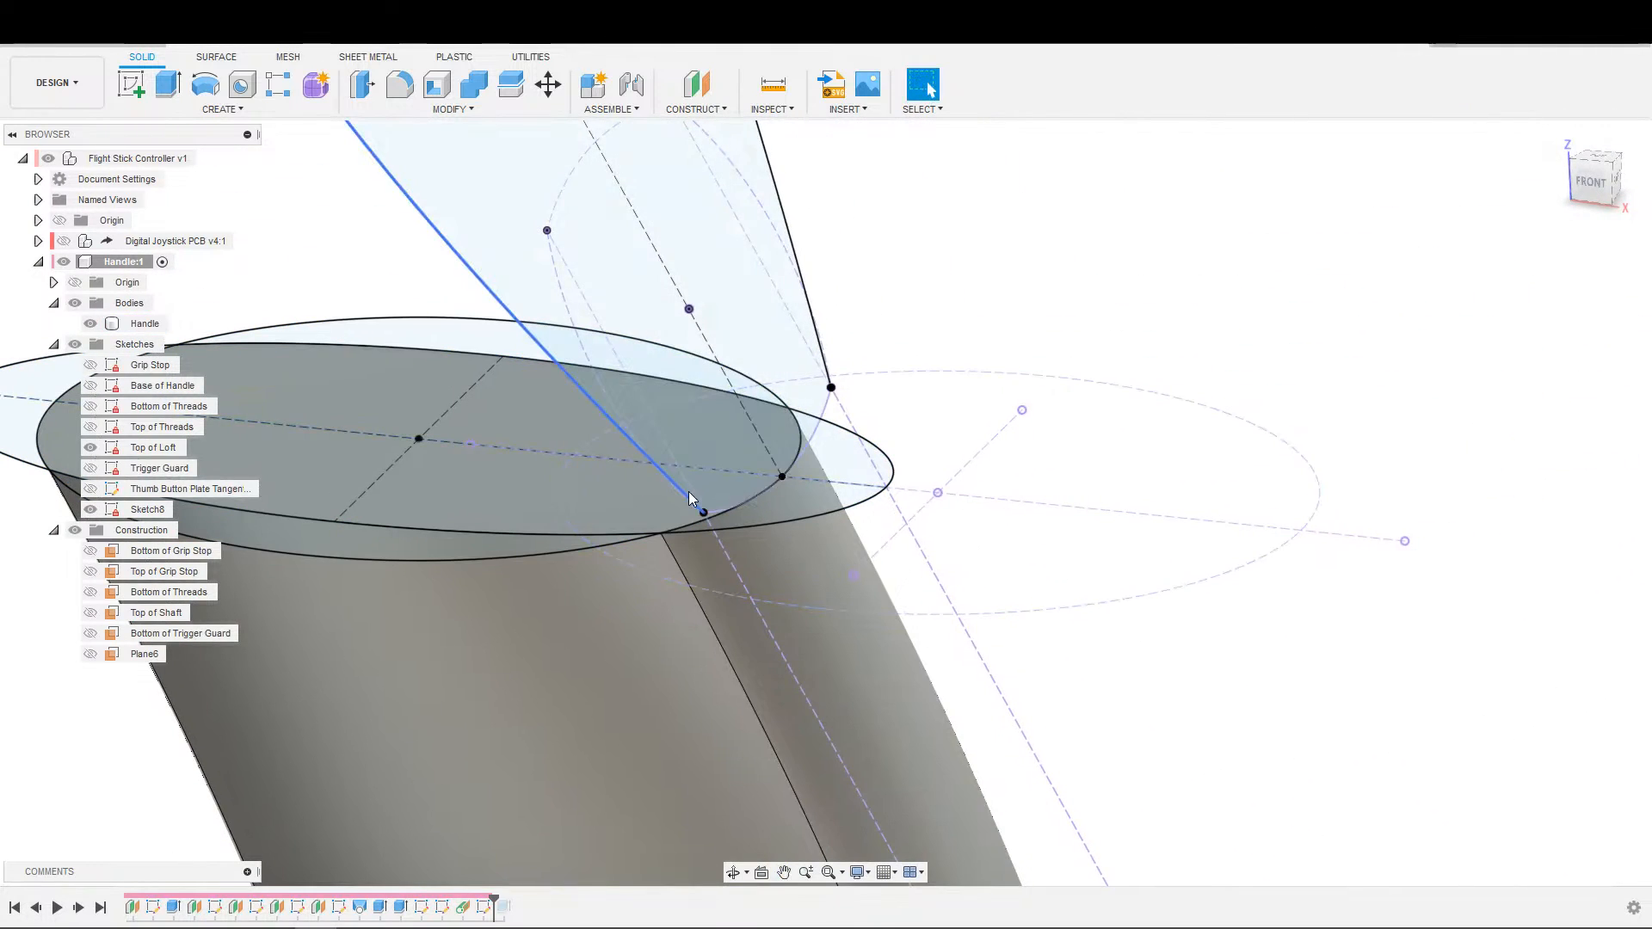
scroll(705, 534, "up", 4)
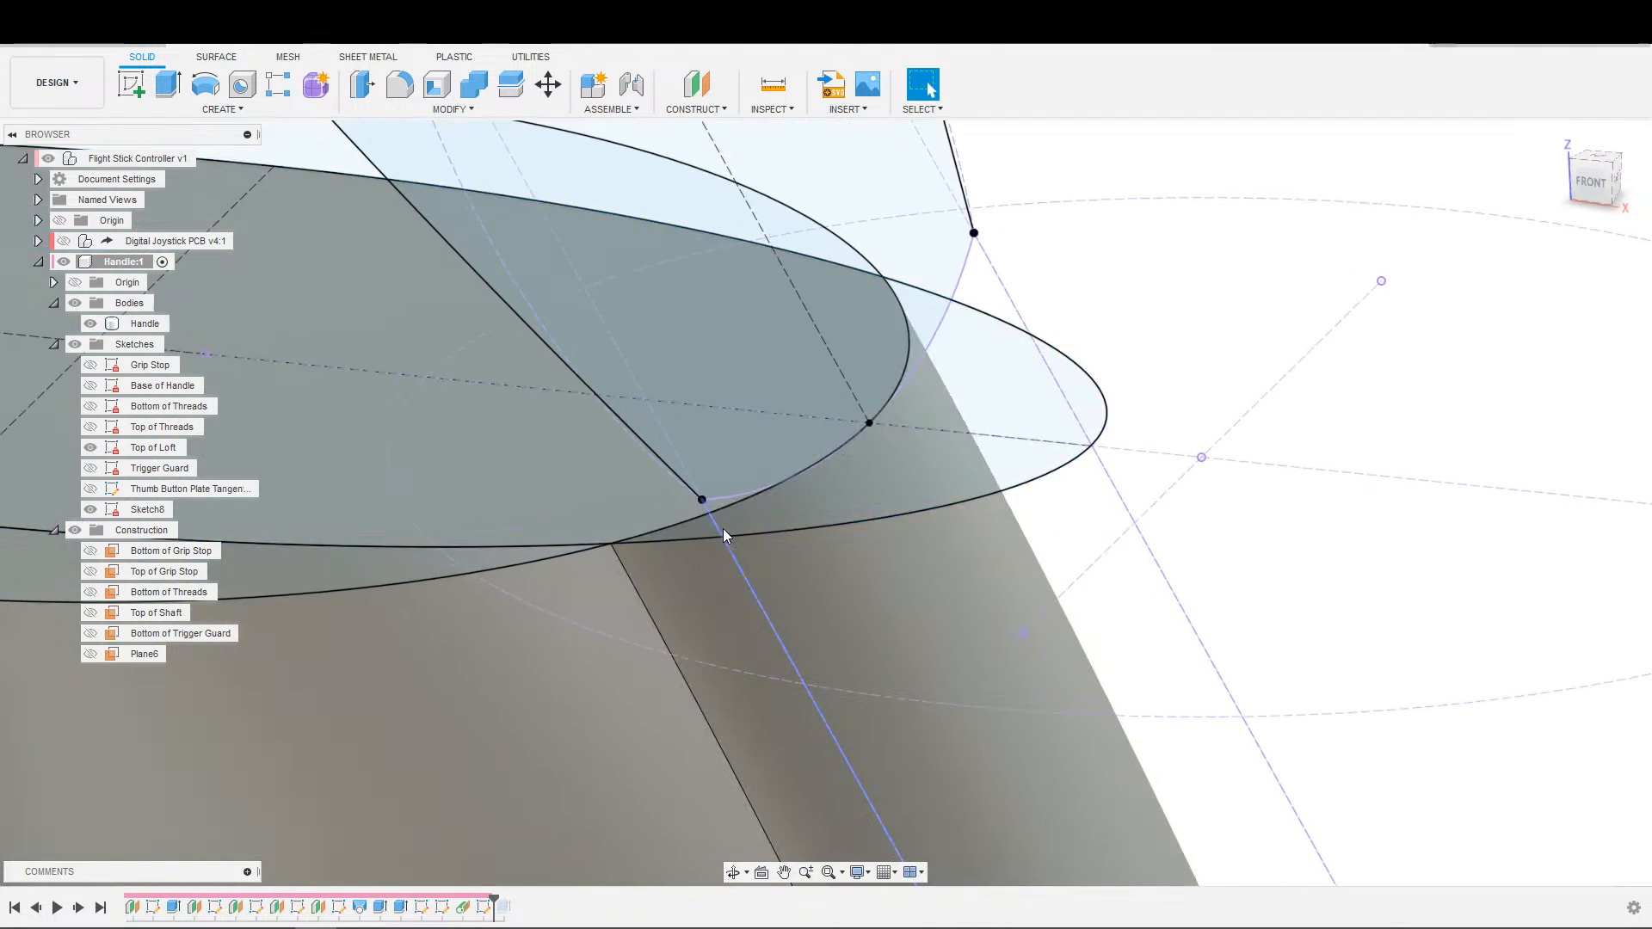
middle_click_drag(682, 575, 950, 523)
middle_click_drag(869, 571, 866, 649, "shift")
key("Escape")
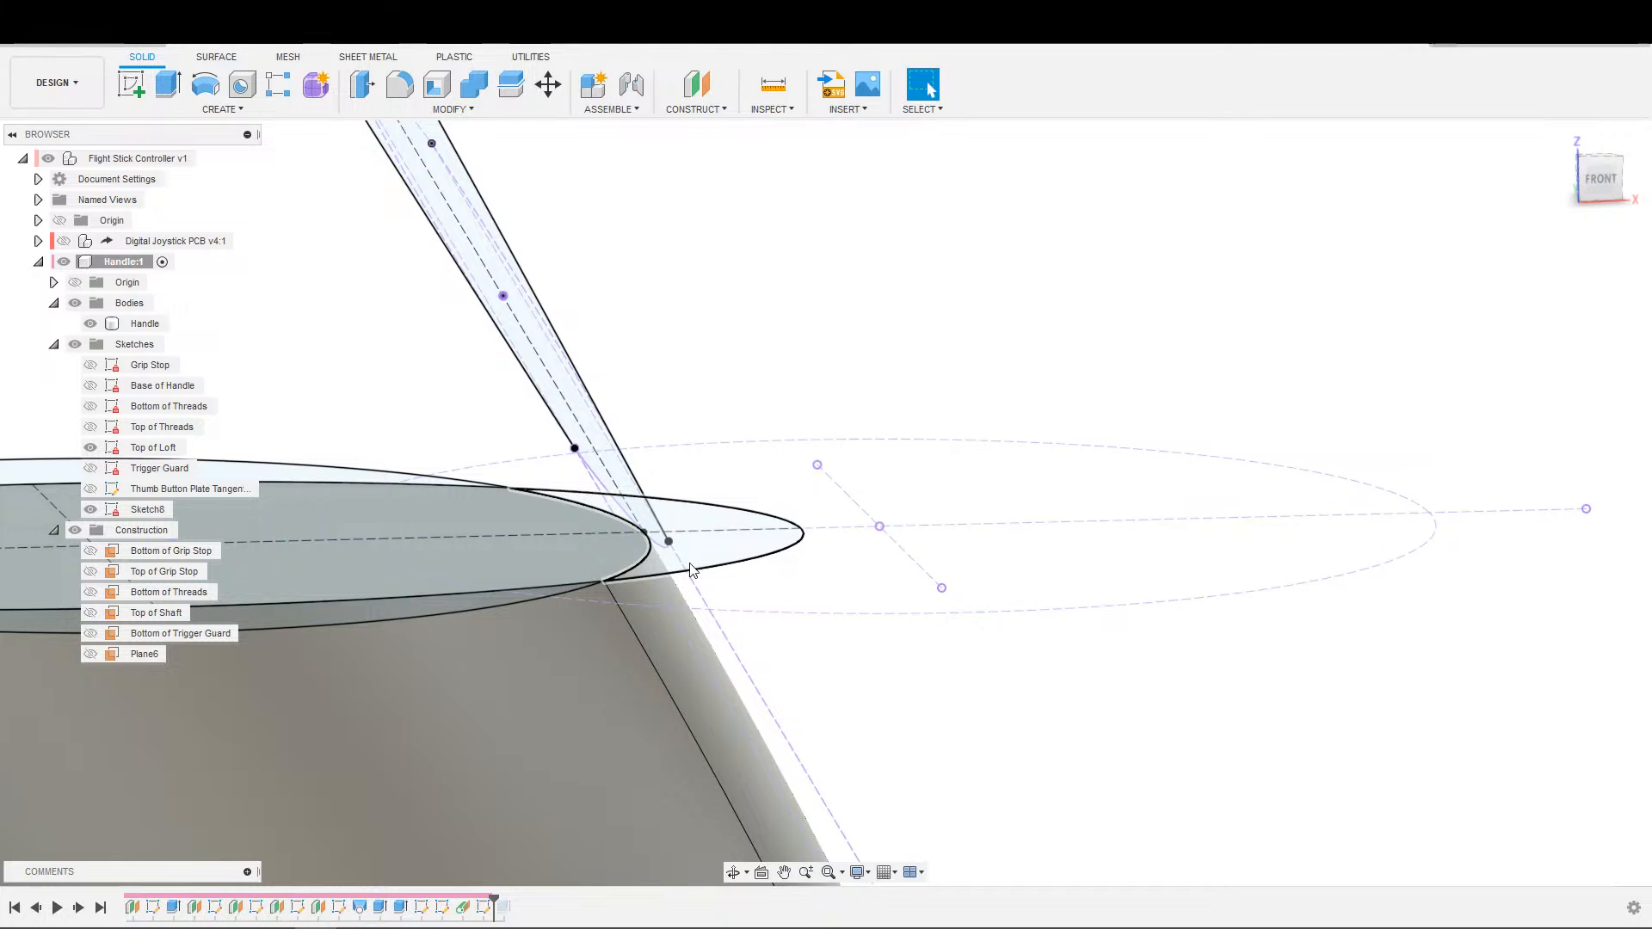
middle_click_drag(874, 571, 762, 596, "shift")
scroll(454, 717, "down", 2)
middle_click_drag(610, 673, 439, 786)
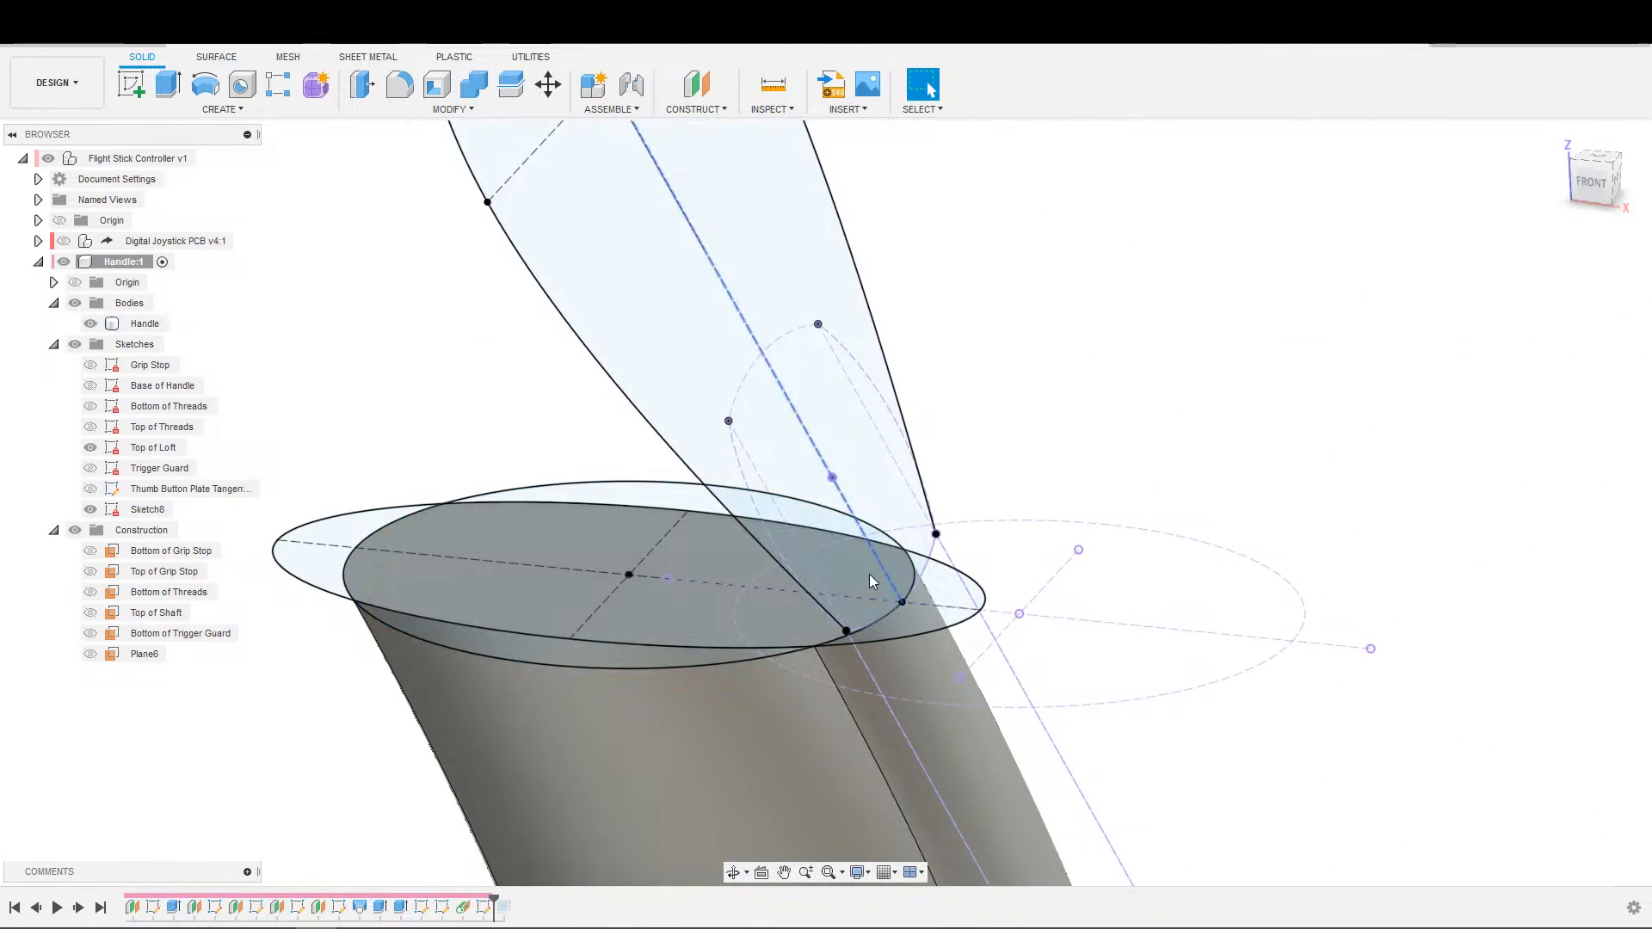
scroll(792, 673, "down", 1)
Delete the thumb button plate outline sketch together with its construction plane, Plane6.
left_click(727, 686)
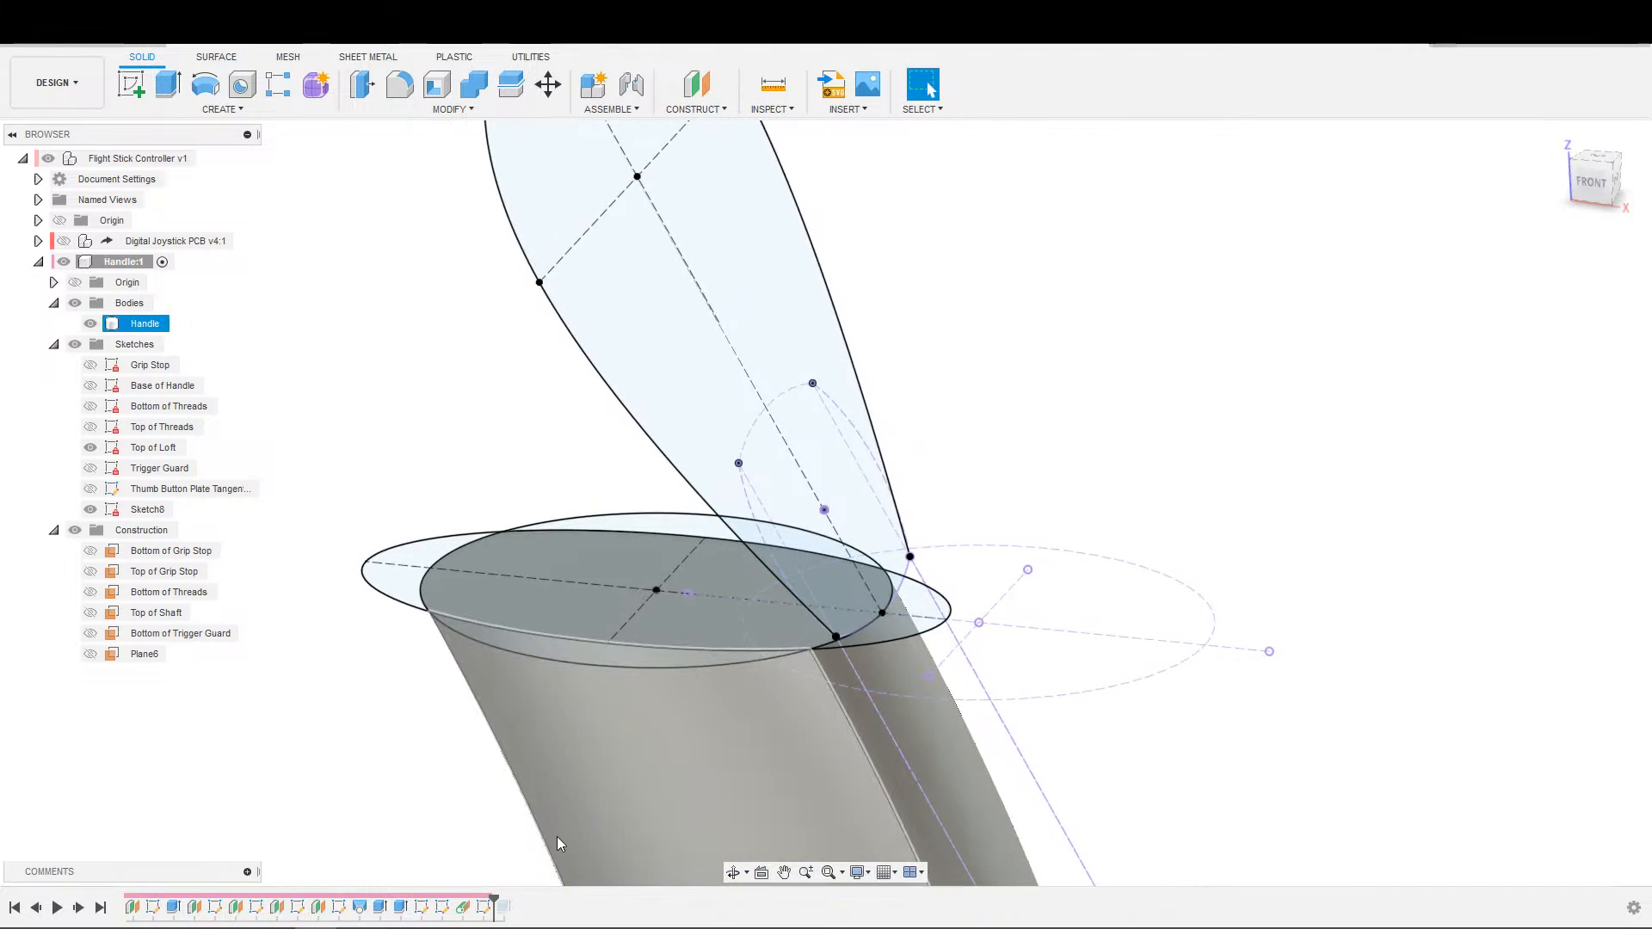
left_click(484, 907)
left_click(473, 916, "ctrl")
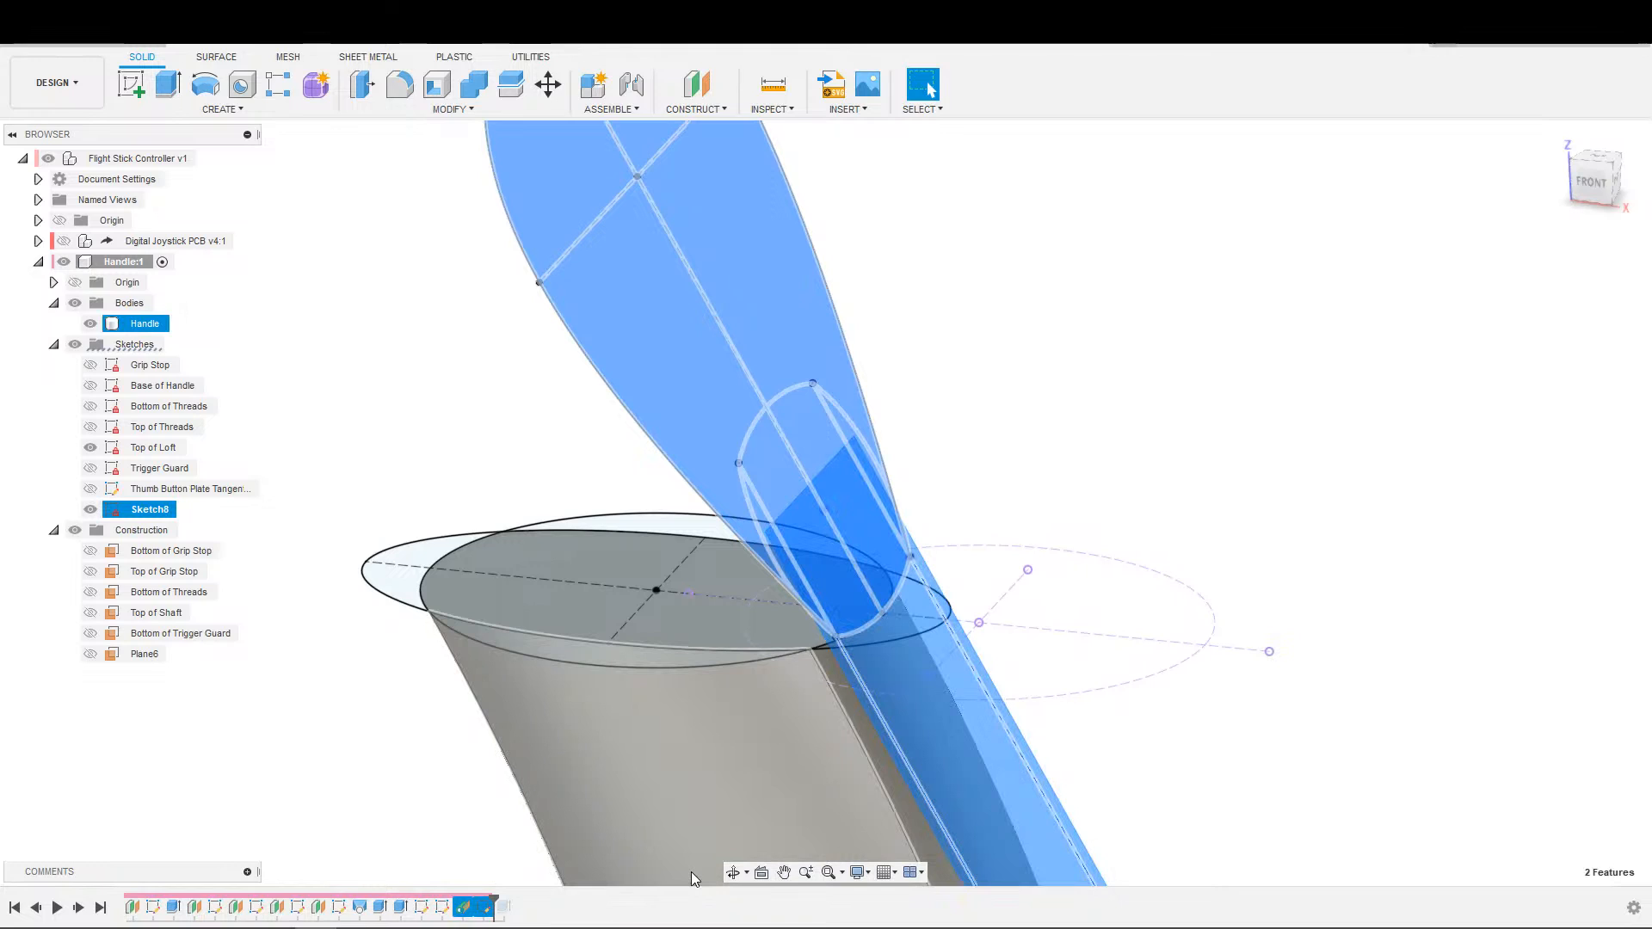
key("Delete")
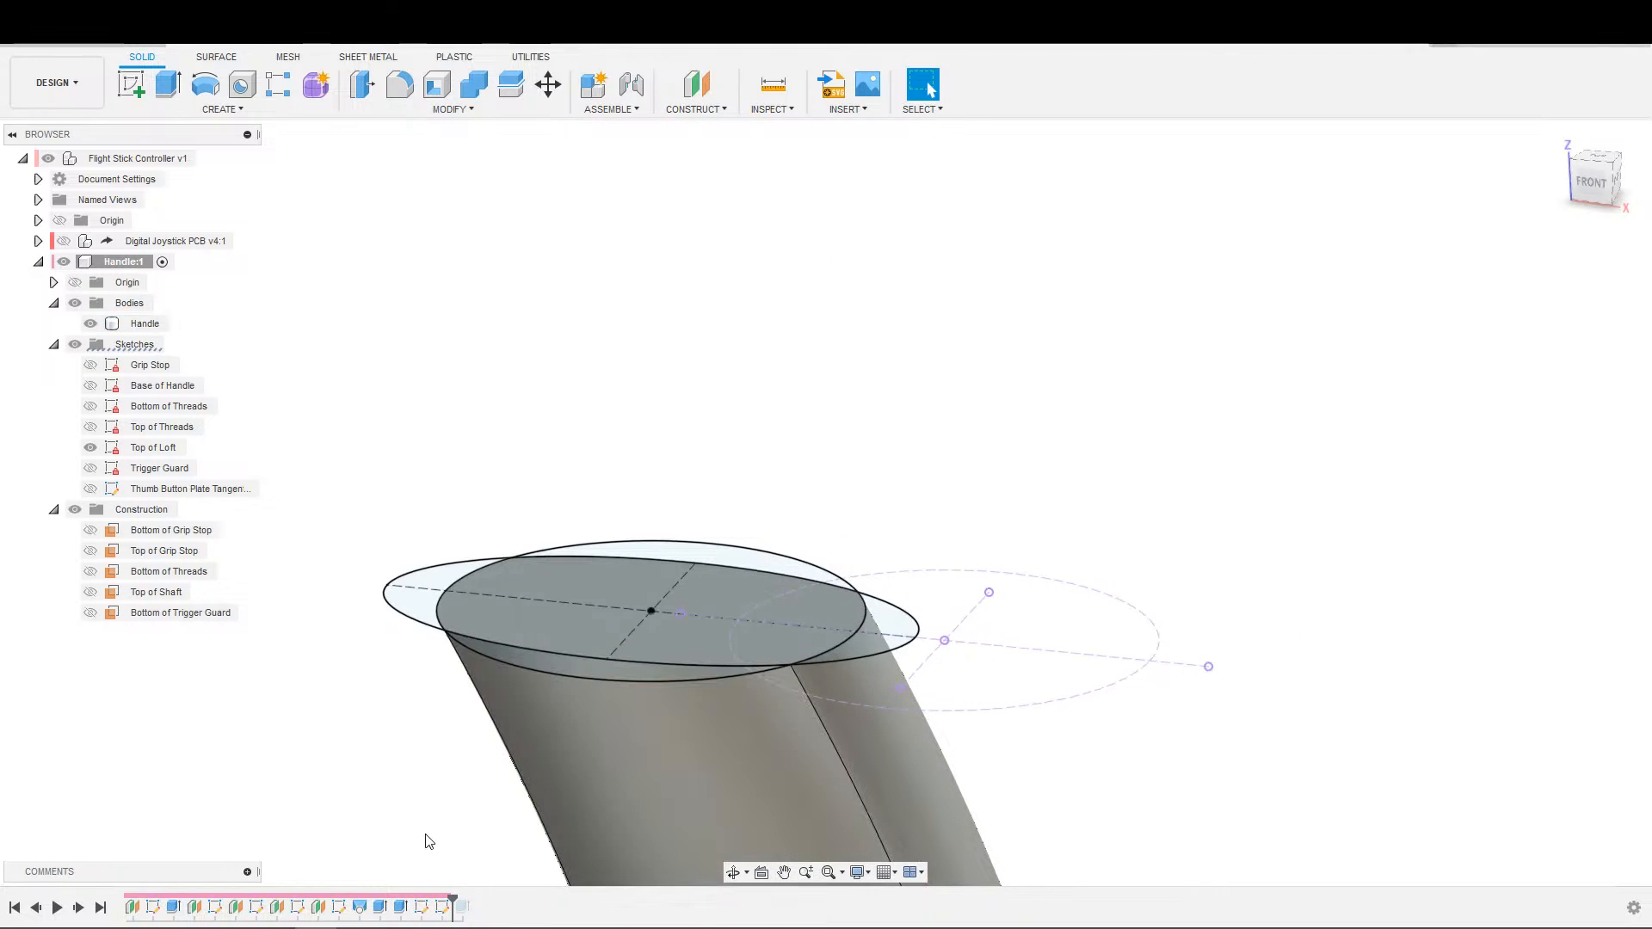
Delete the Thumb Button Plate Tangent Points sketch.
left_click(442, 906)
middle_click_drag(438, 783, 431, 825)
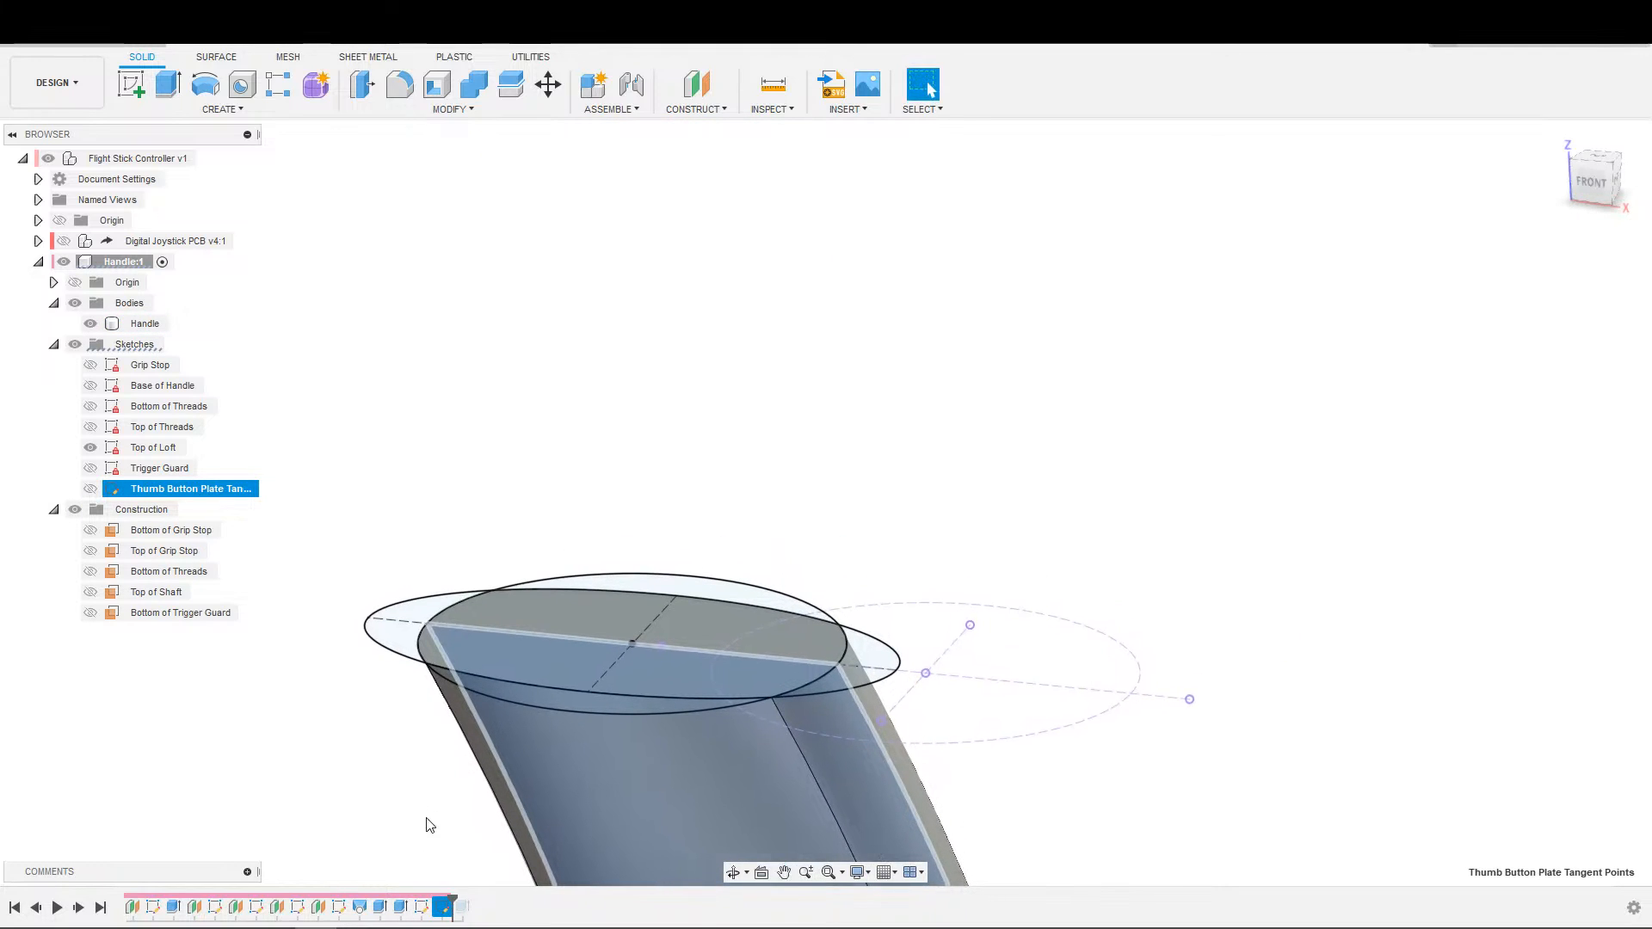
key("Delete")
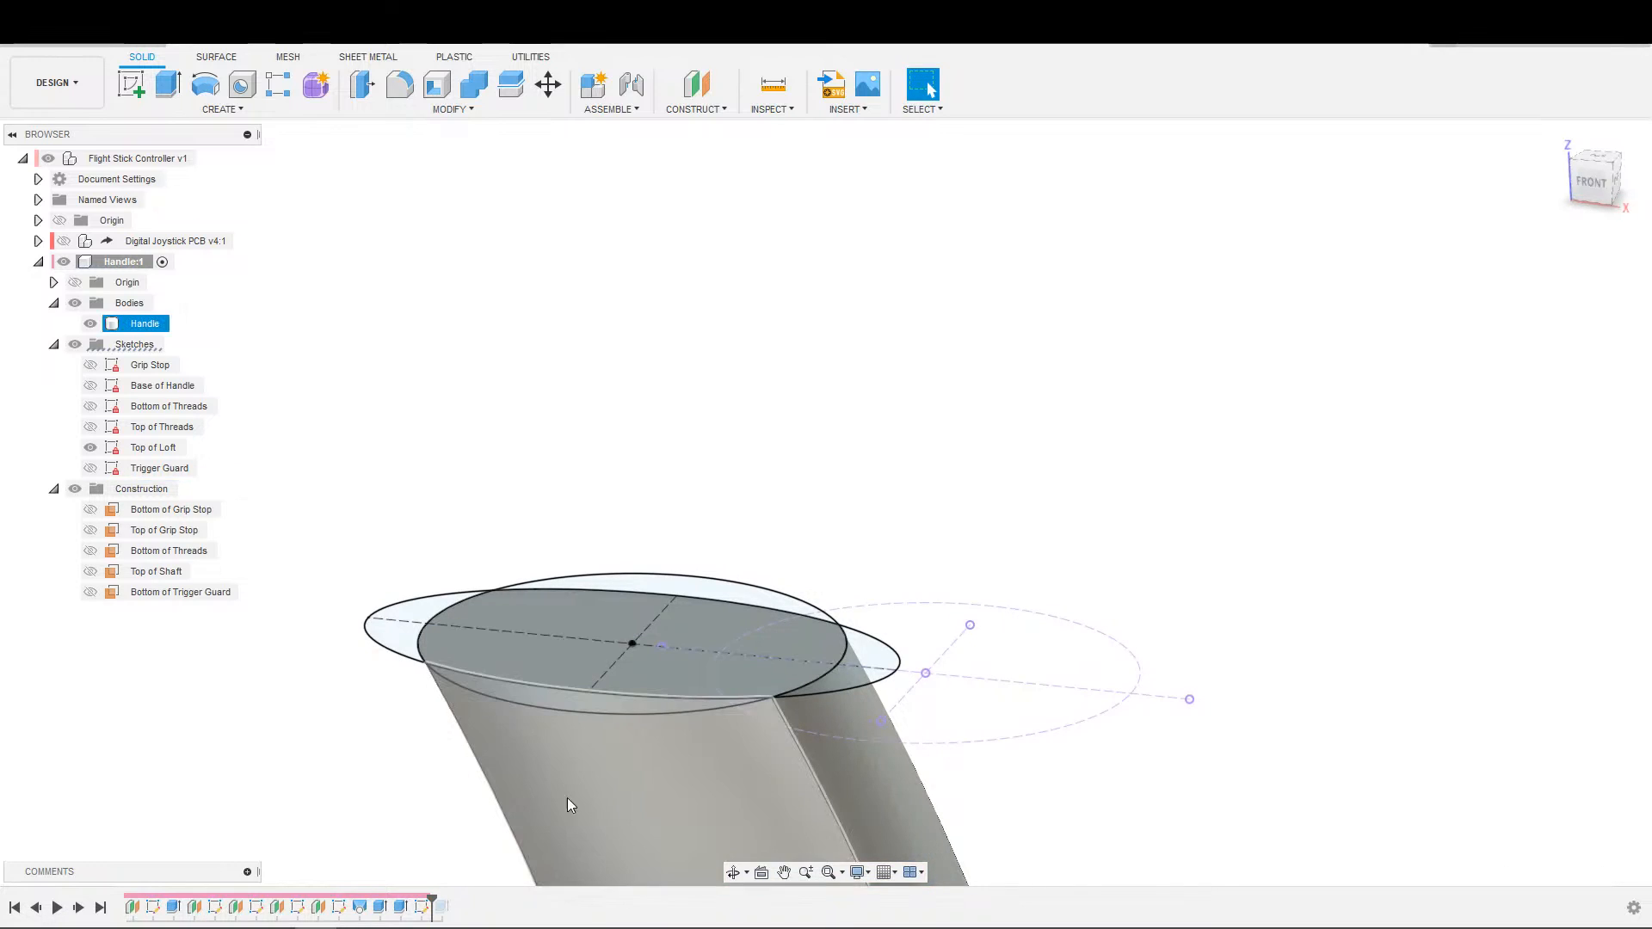
scroll(303, 702, "up", 2)
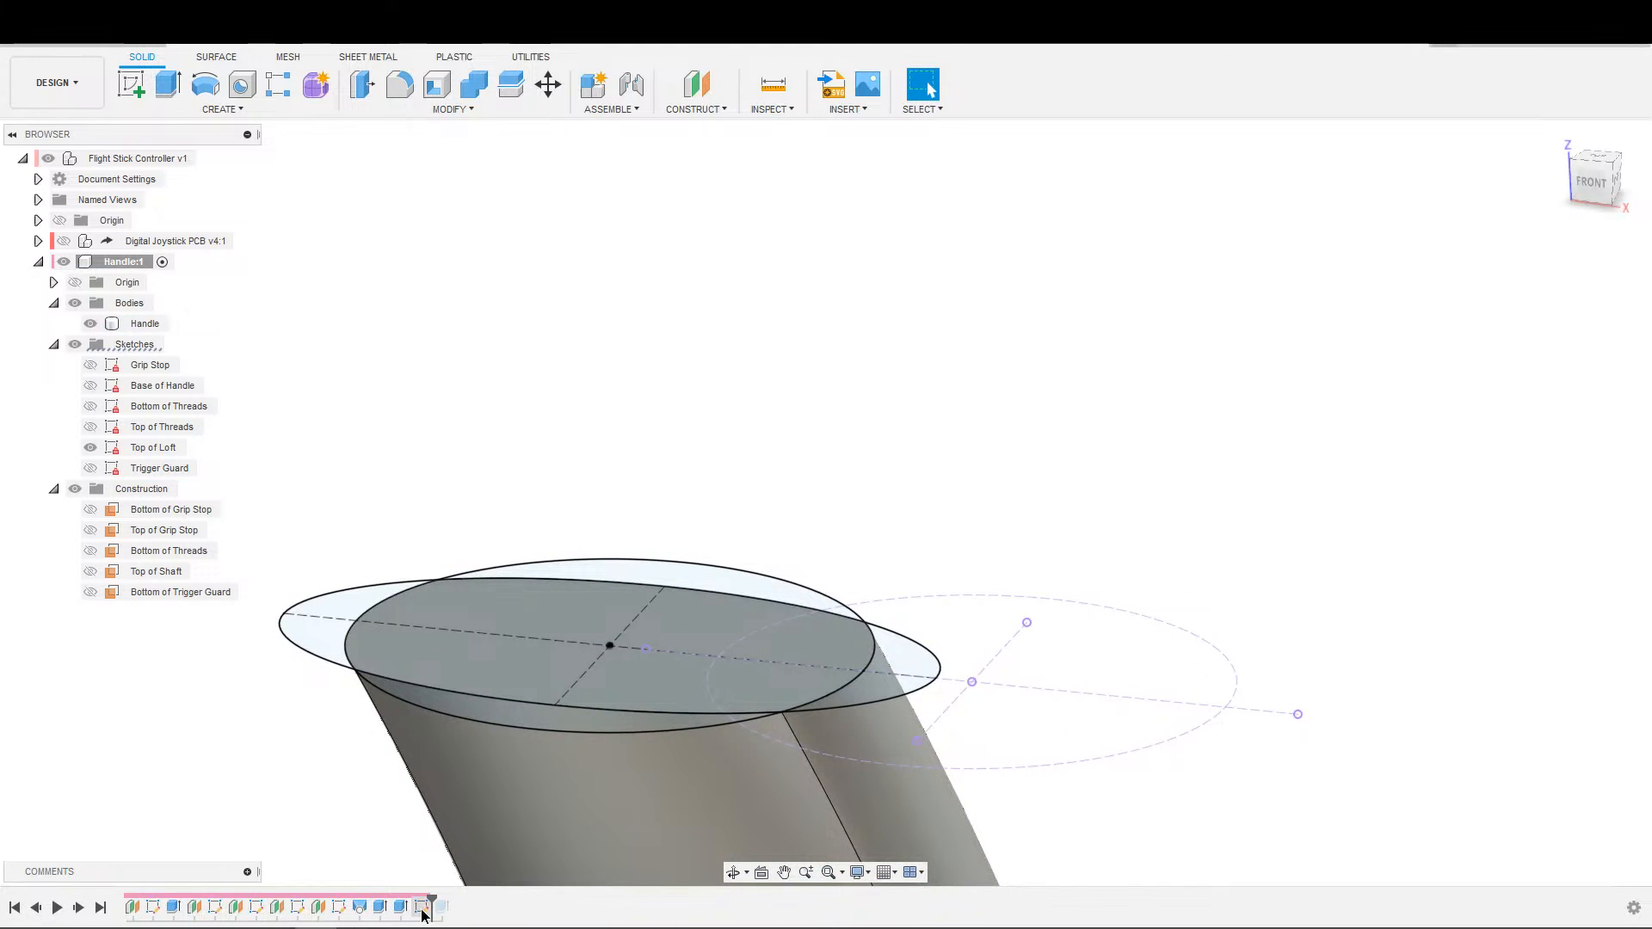
left_click(423, 911)
left_click(201, 793)
scroll(228, 771, "down", 1)
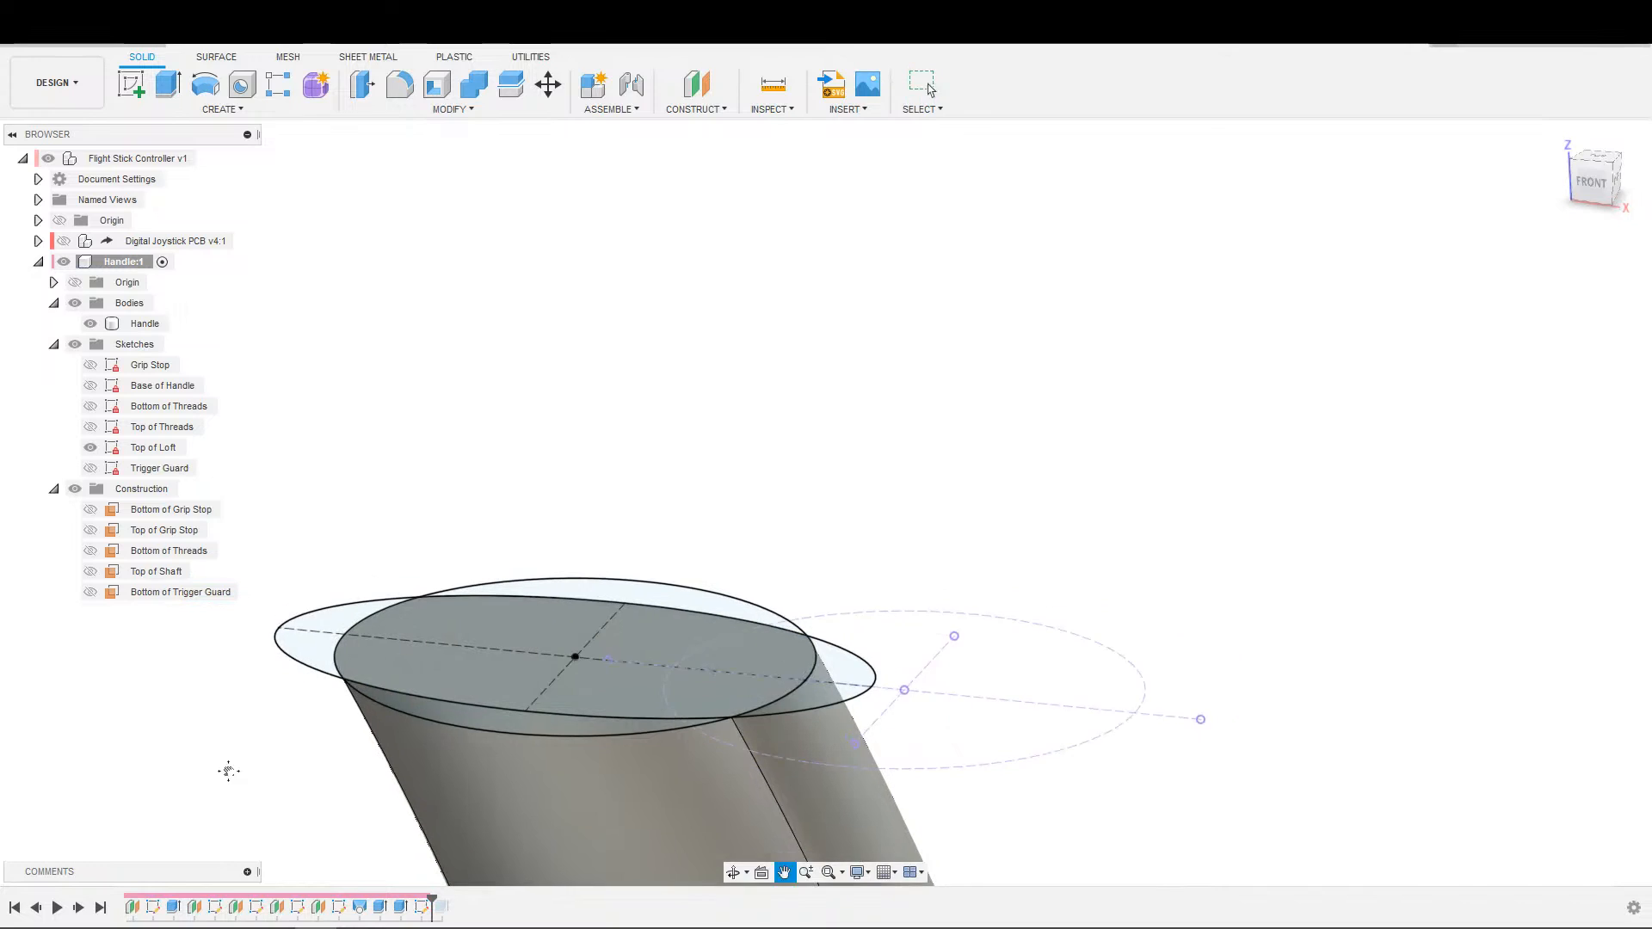
middle_click_drag(229, 771, 305, 770)
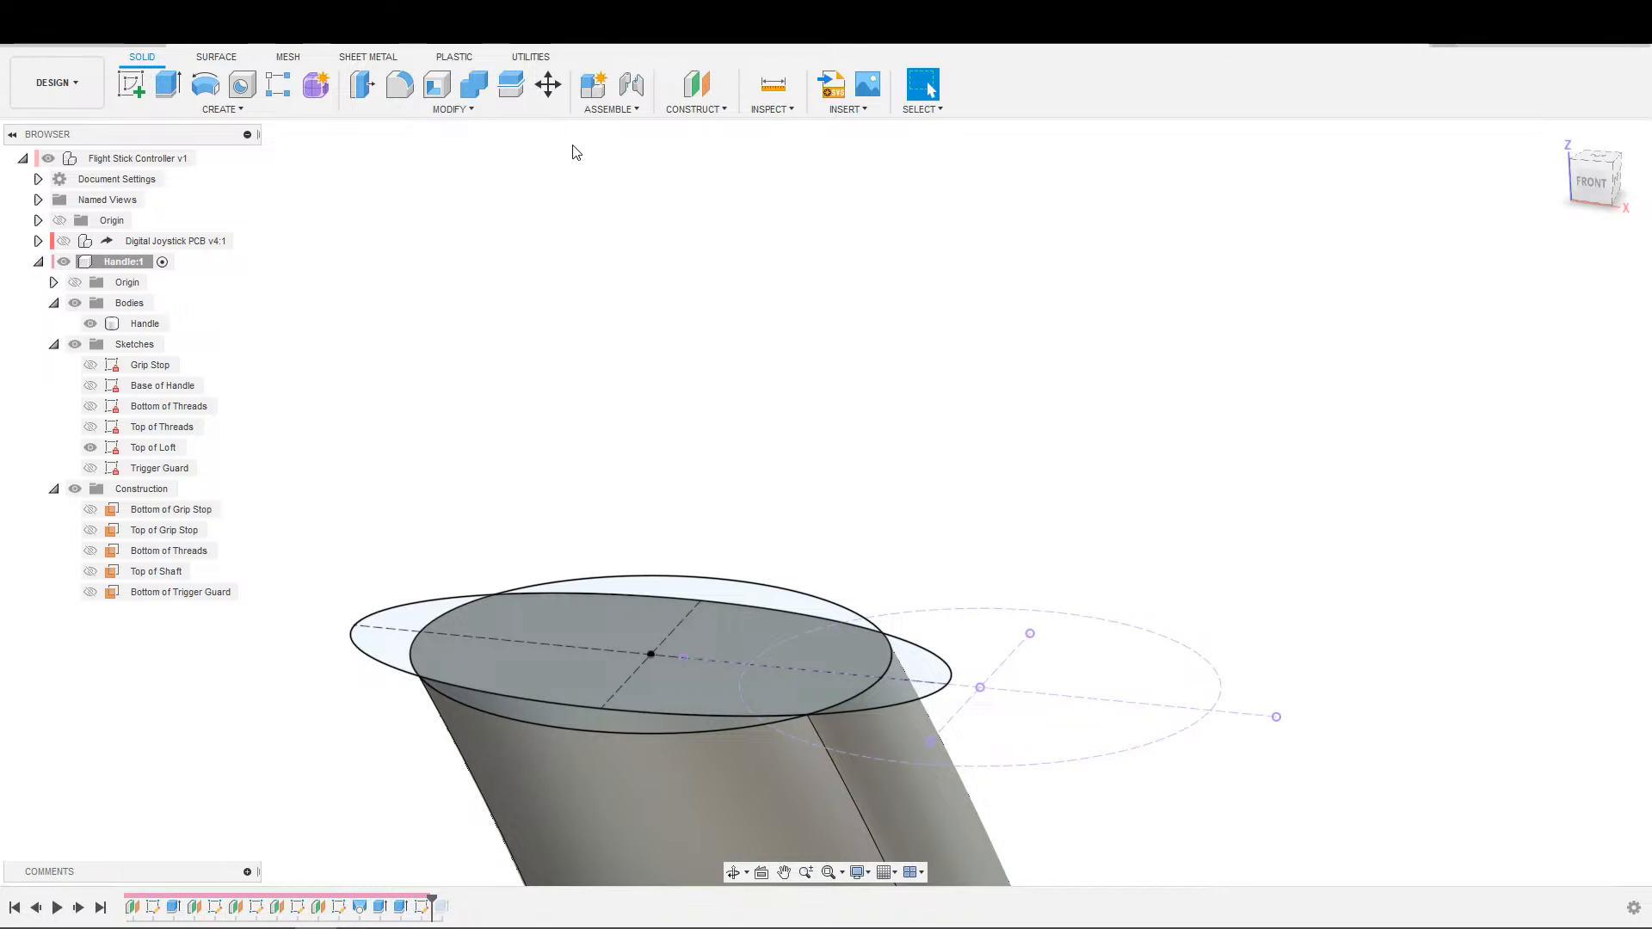
left_click(684, 110)
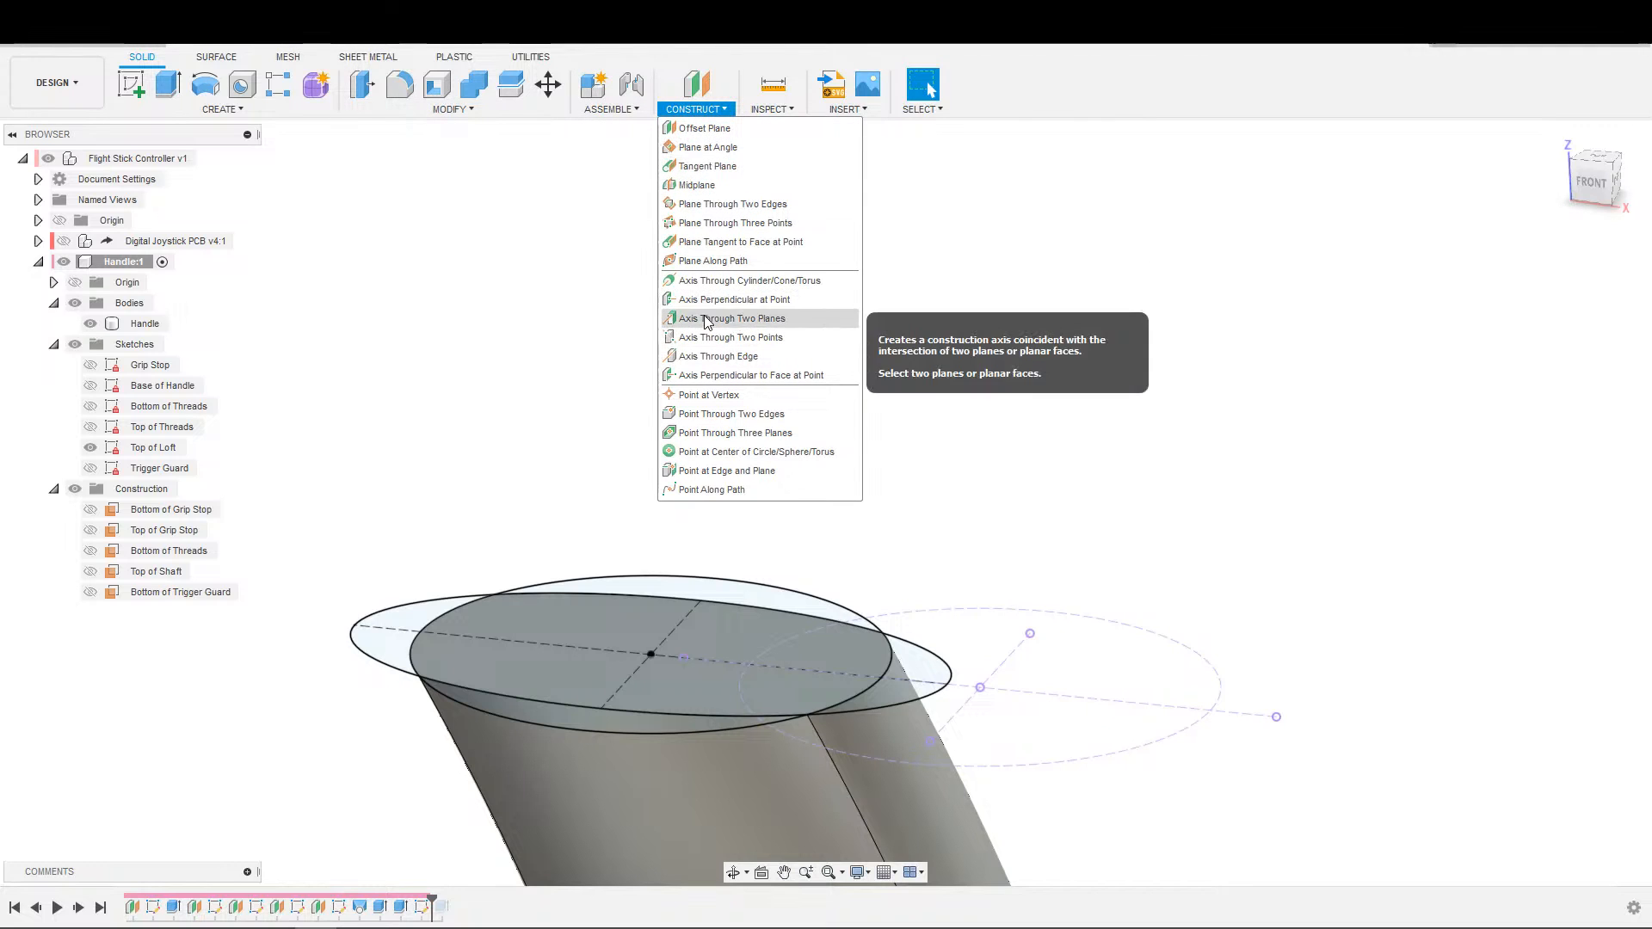
left_click(736, 319)
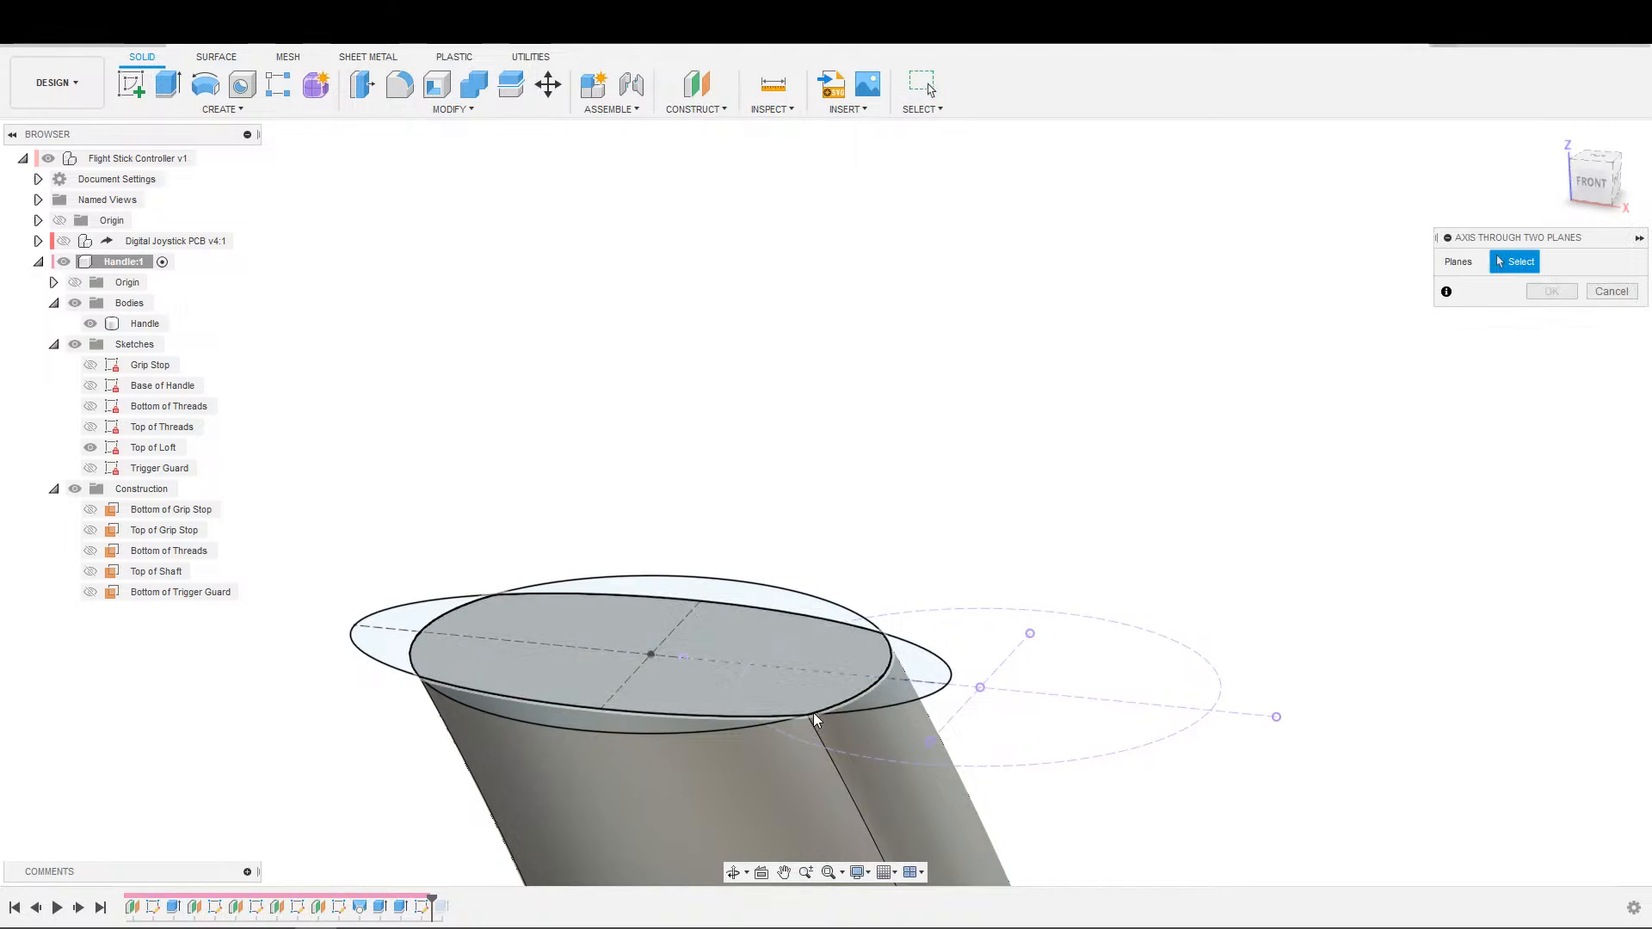
left_click(696, 109)
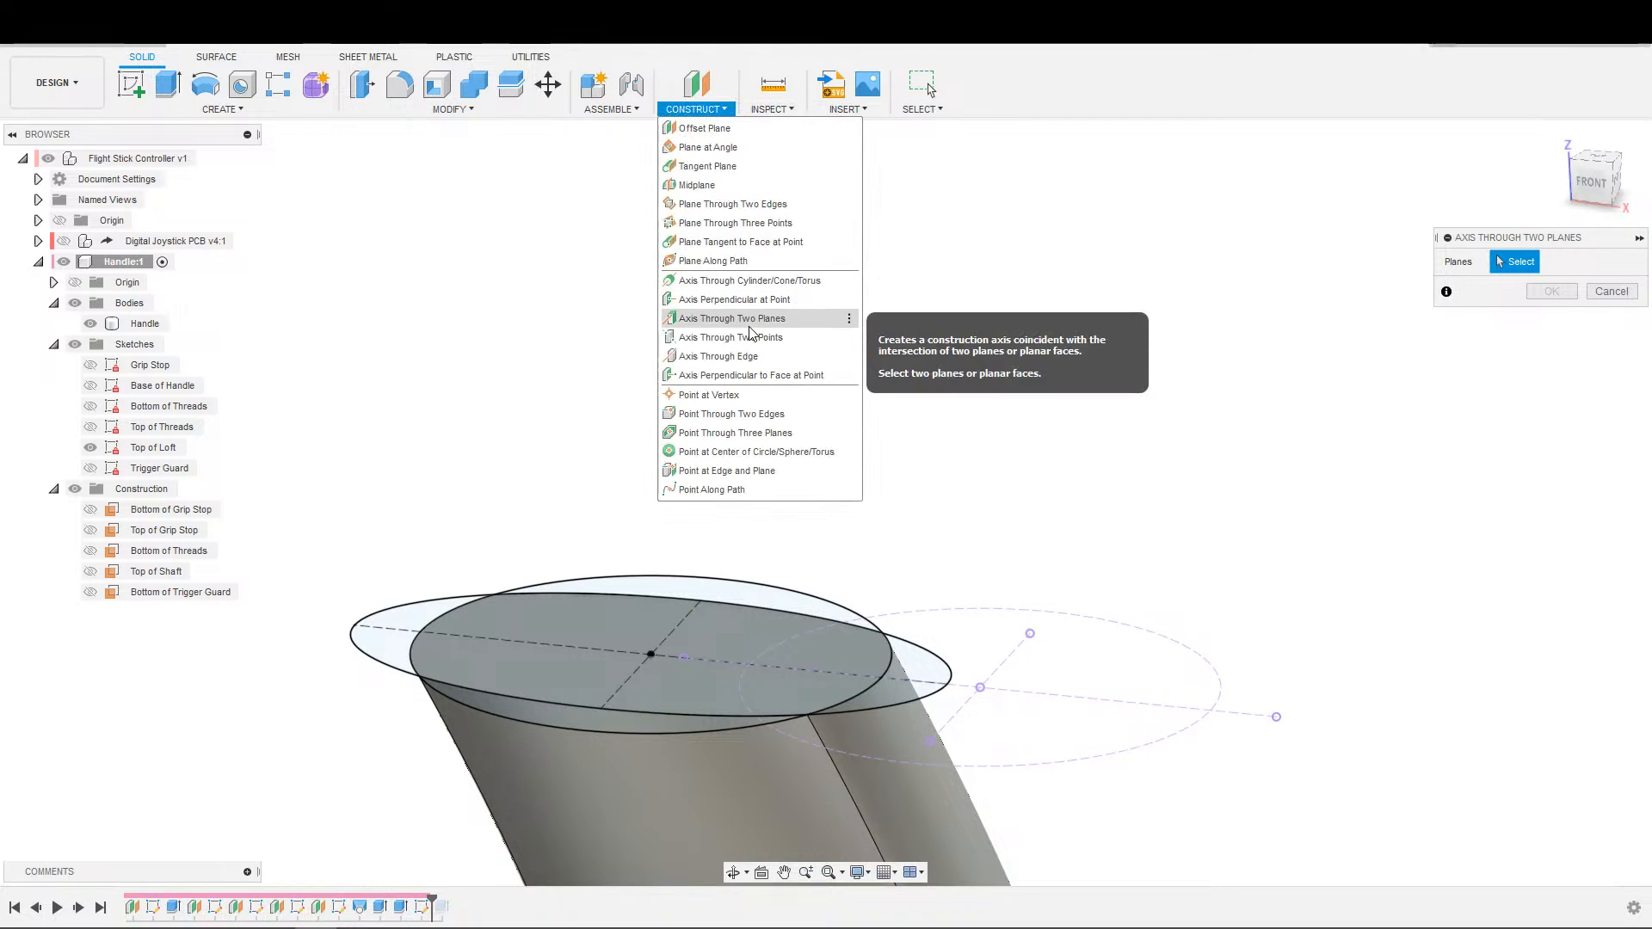
left_click(707, 147)
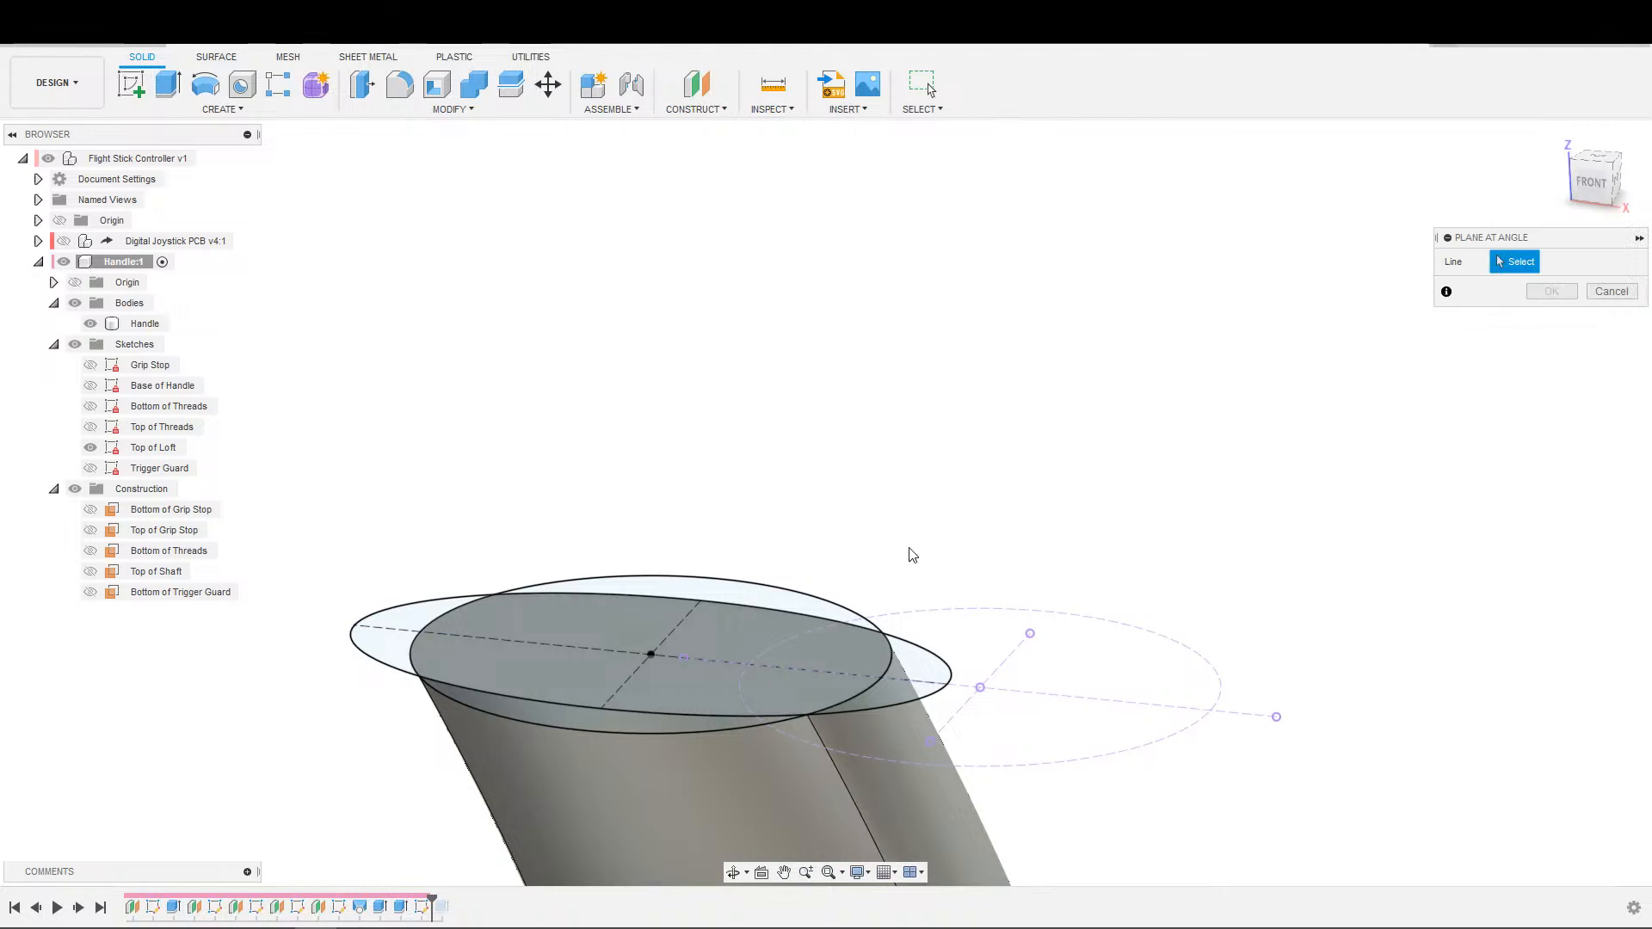
key("Escape")
left_click(695, 109)
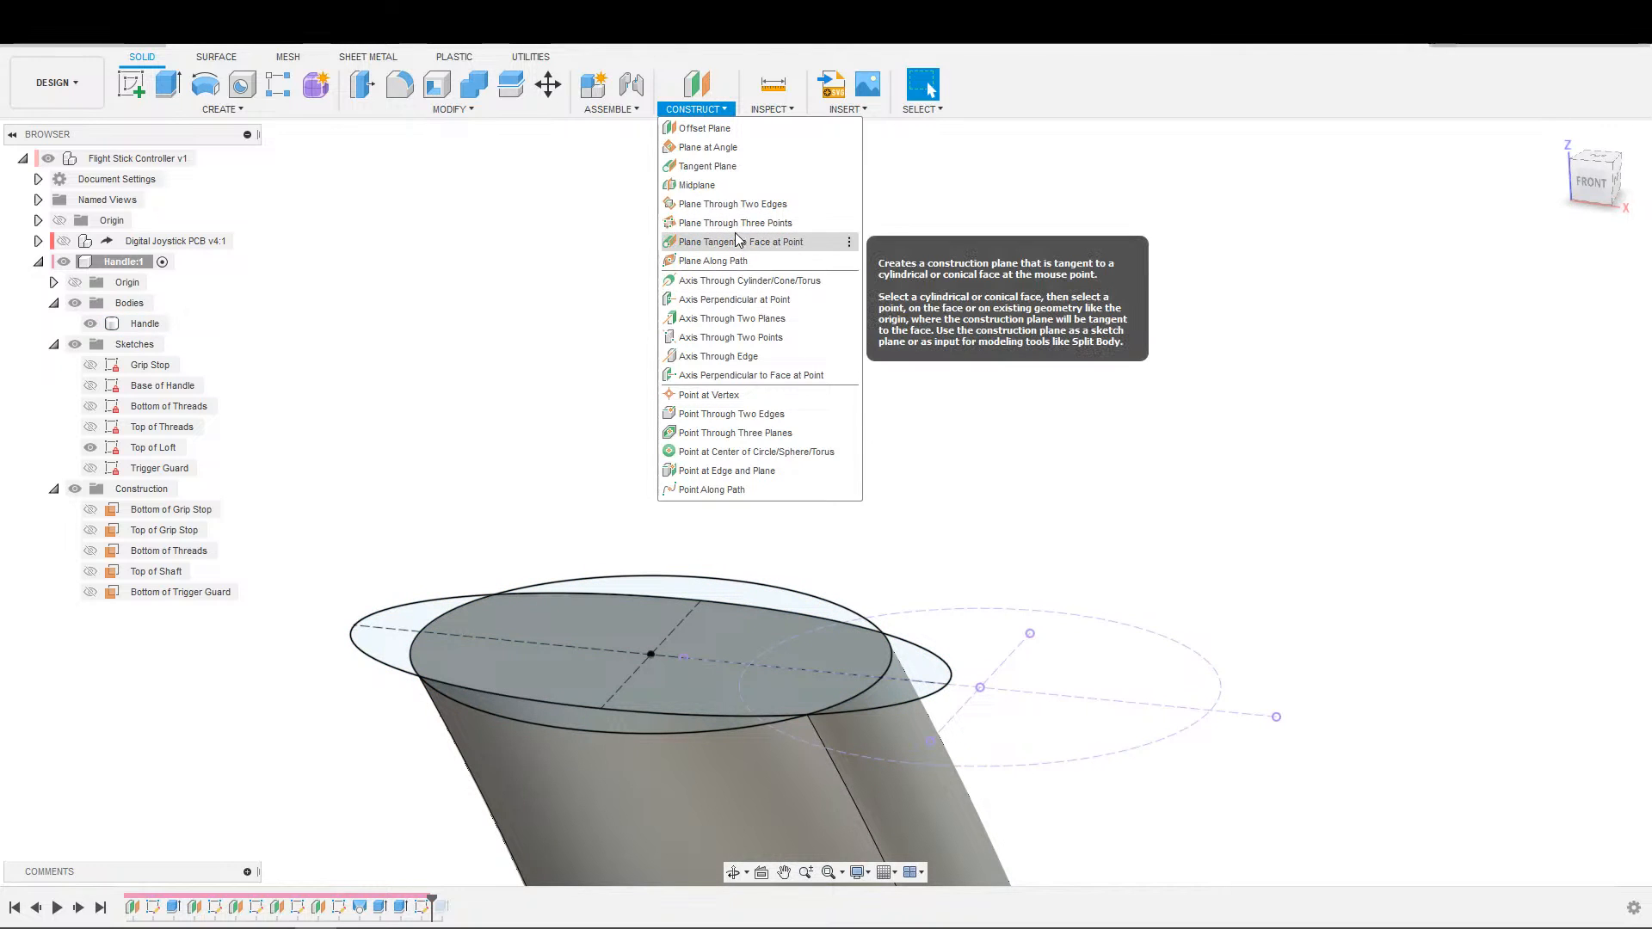
left_click(736, 204)
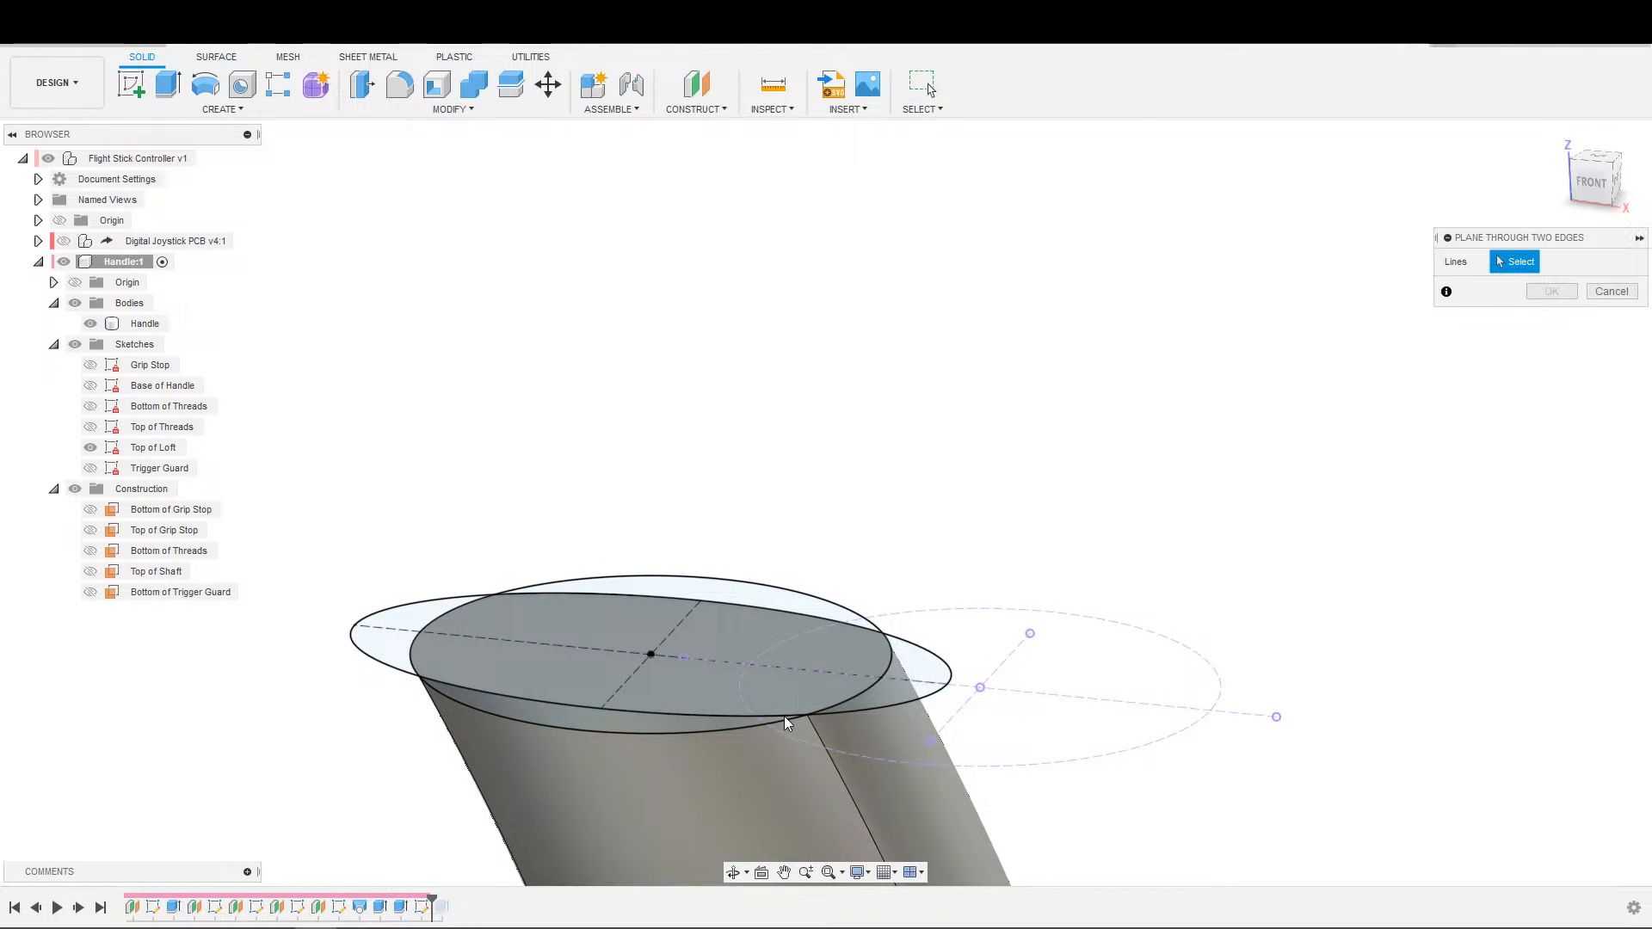
scroll(1108, 645, "up", 3)
middle_click_drag(1086, 623, 926, 558)
scroll(928, 559, "down", 1)
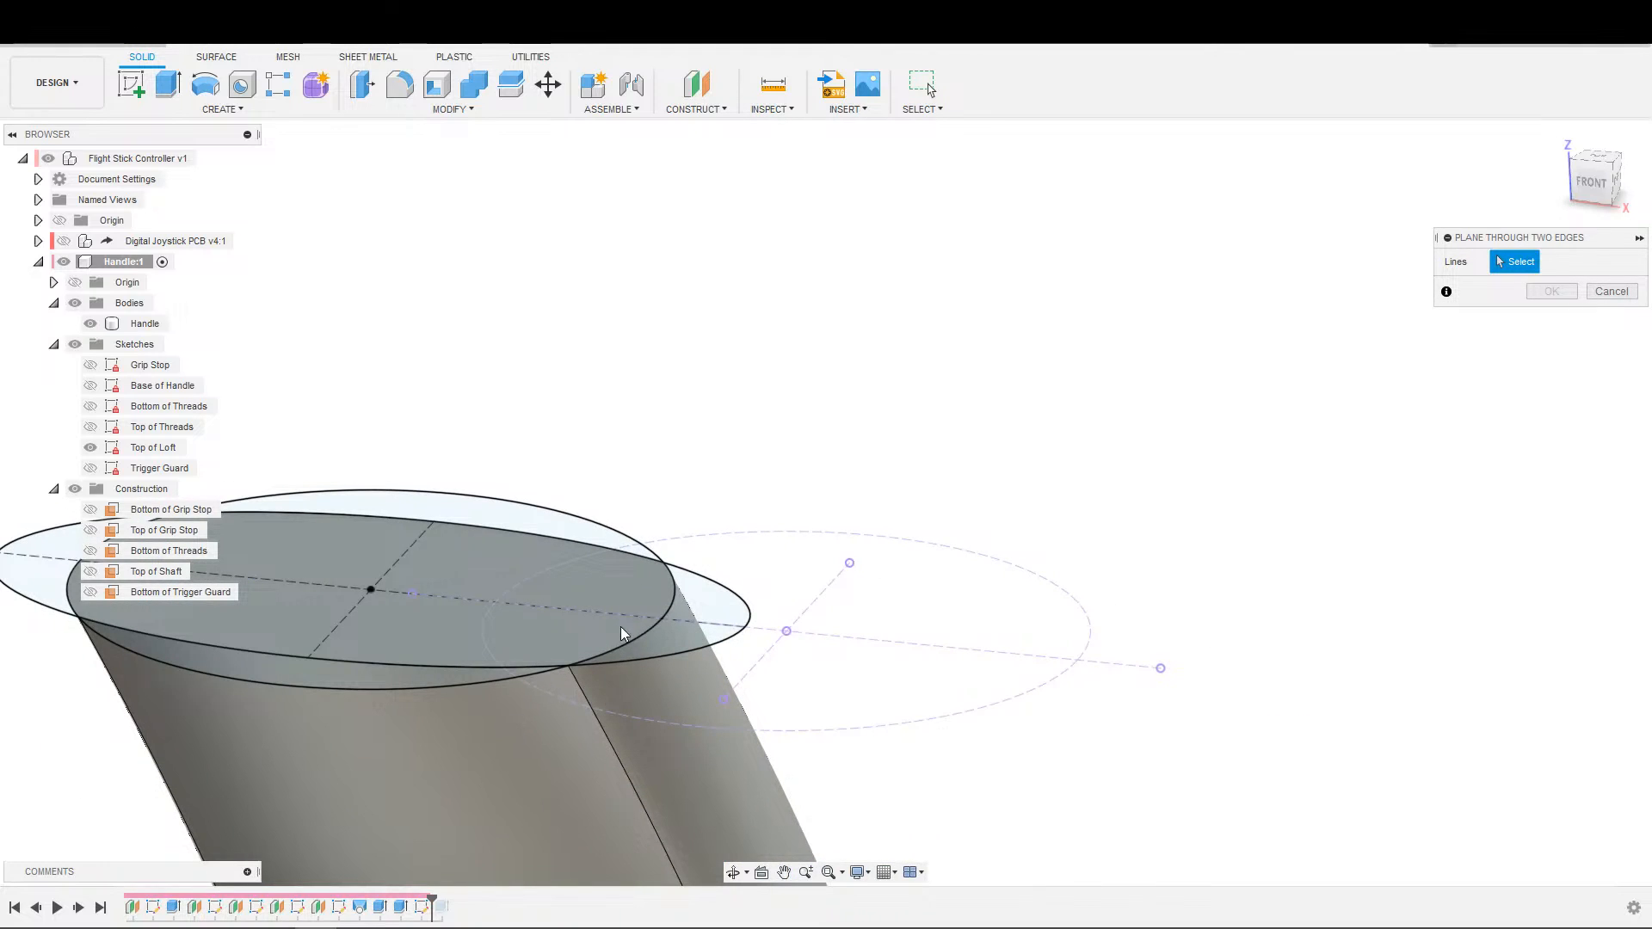
key("Escape")
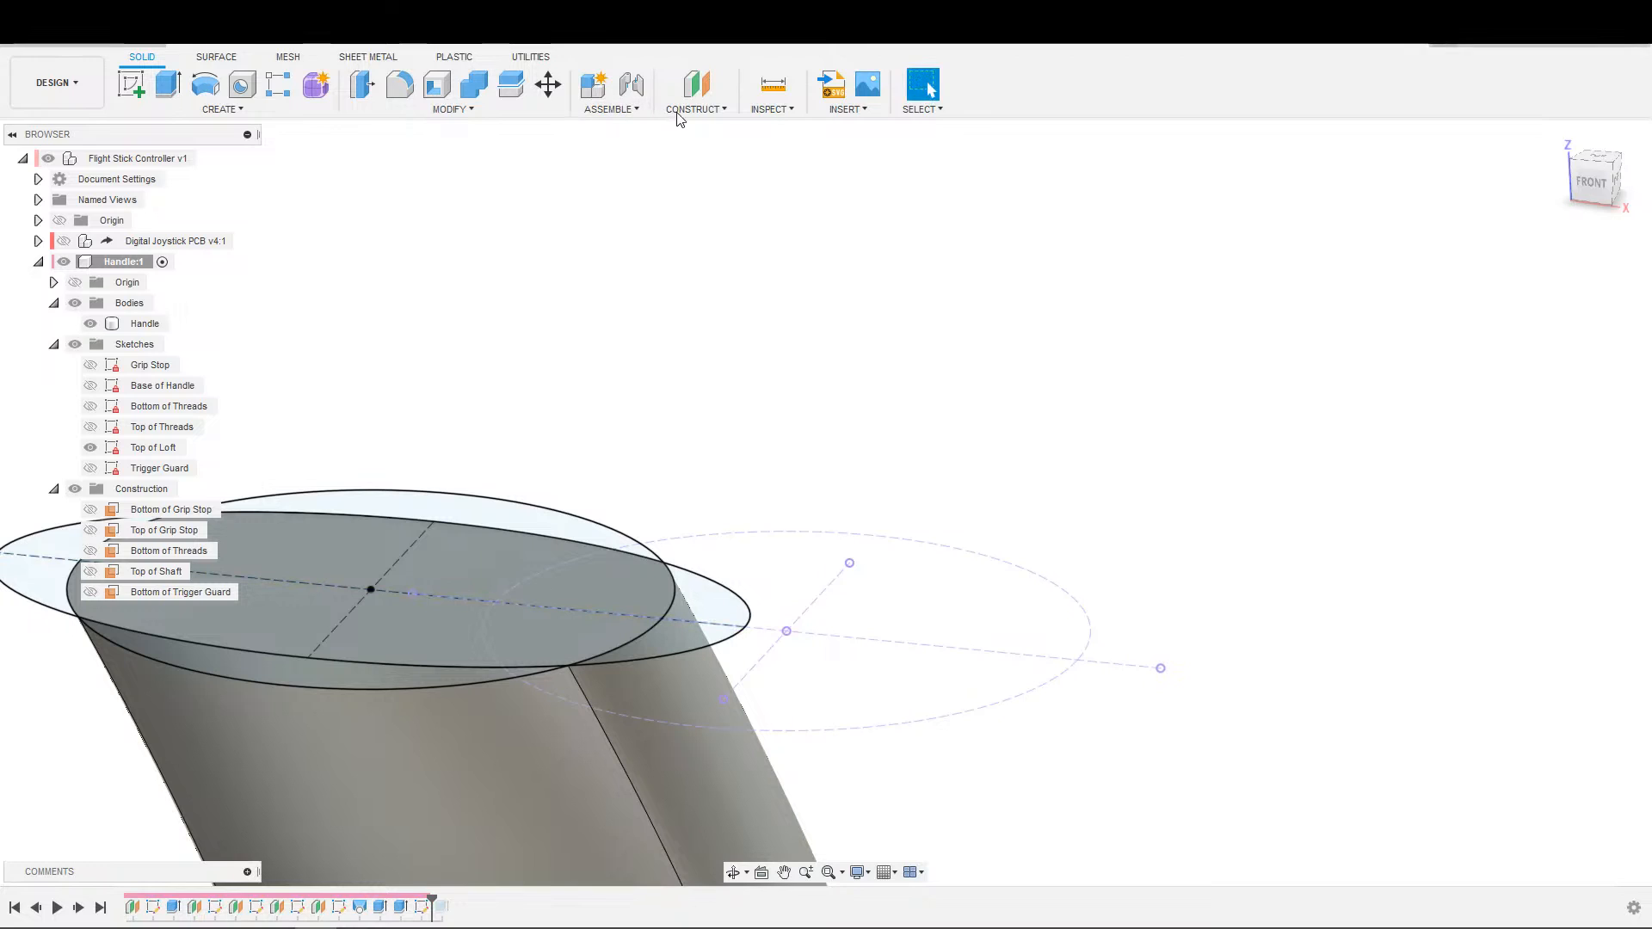
Try a construction plane tangent to the handle's narrow side face at its upper corner vertex.
left_click(694, 110)
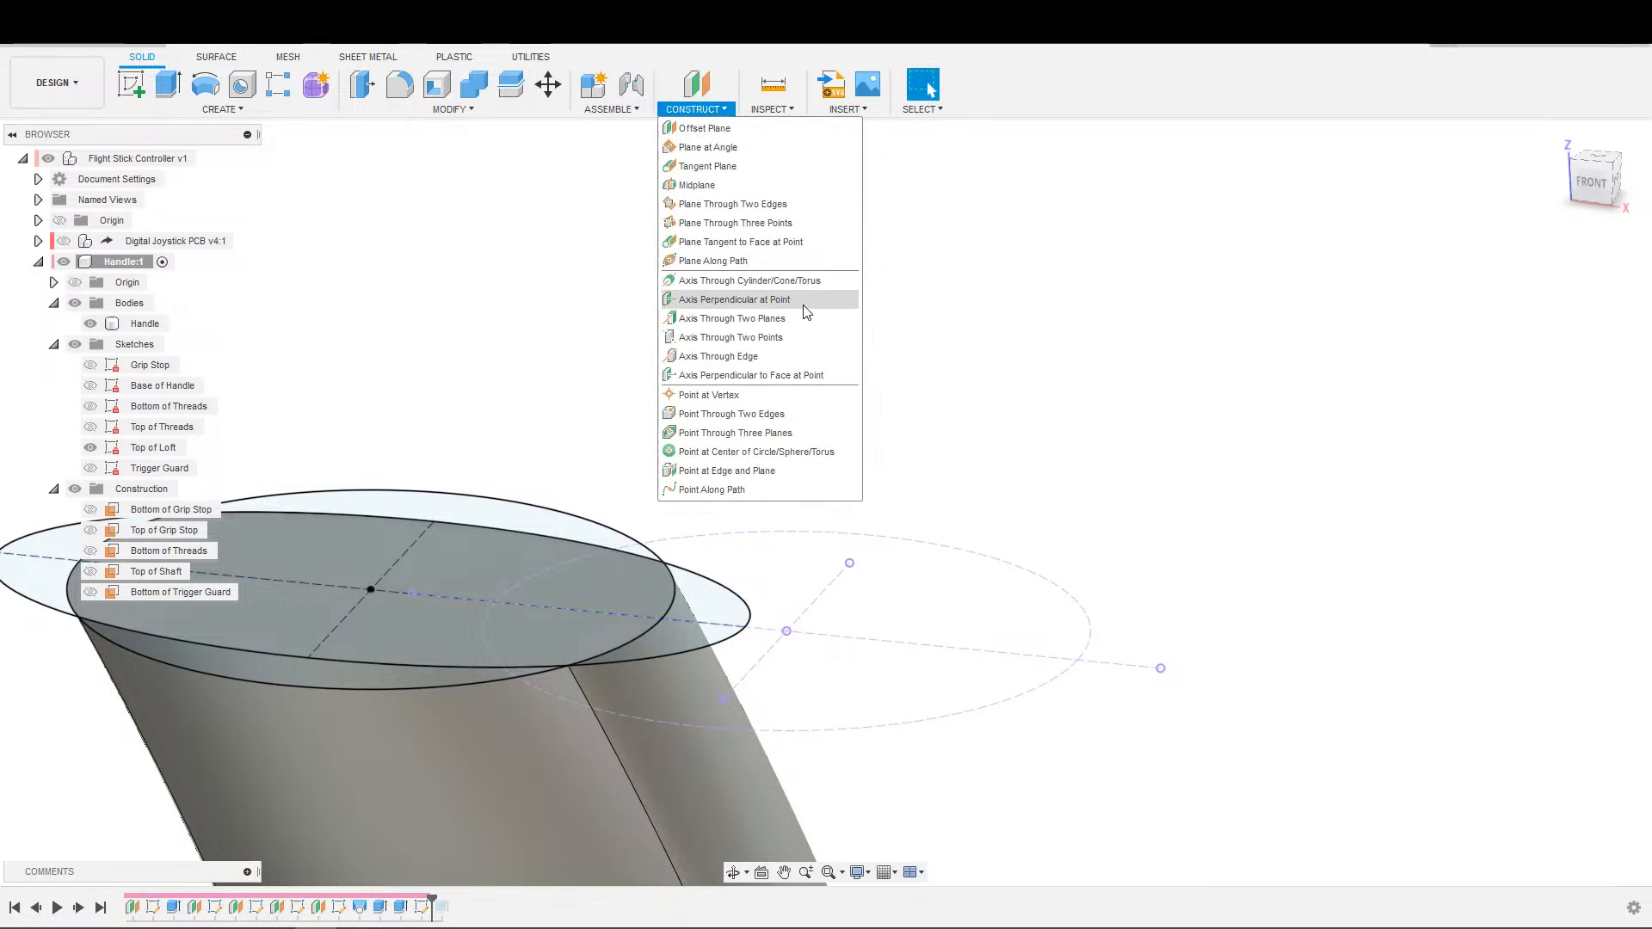
left_click(756, 243)
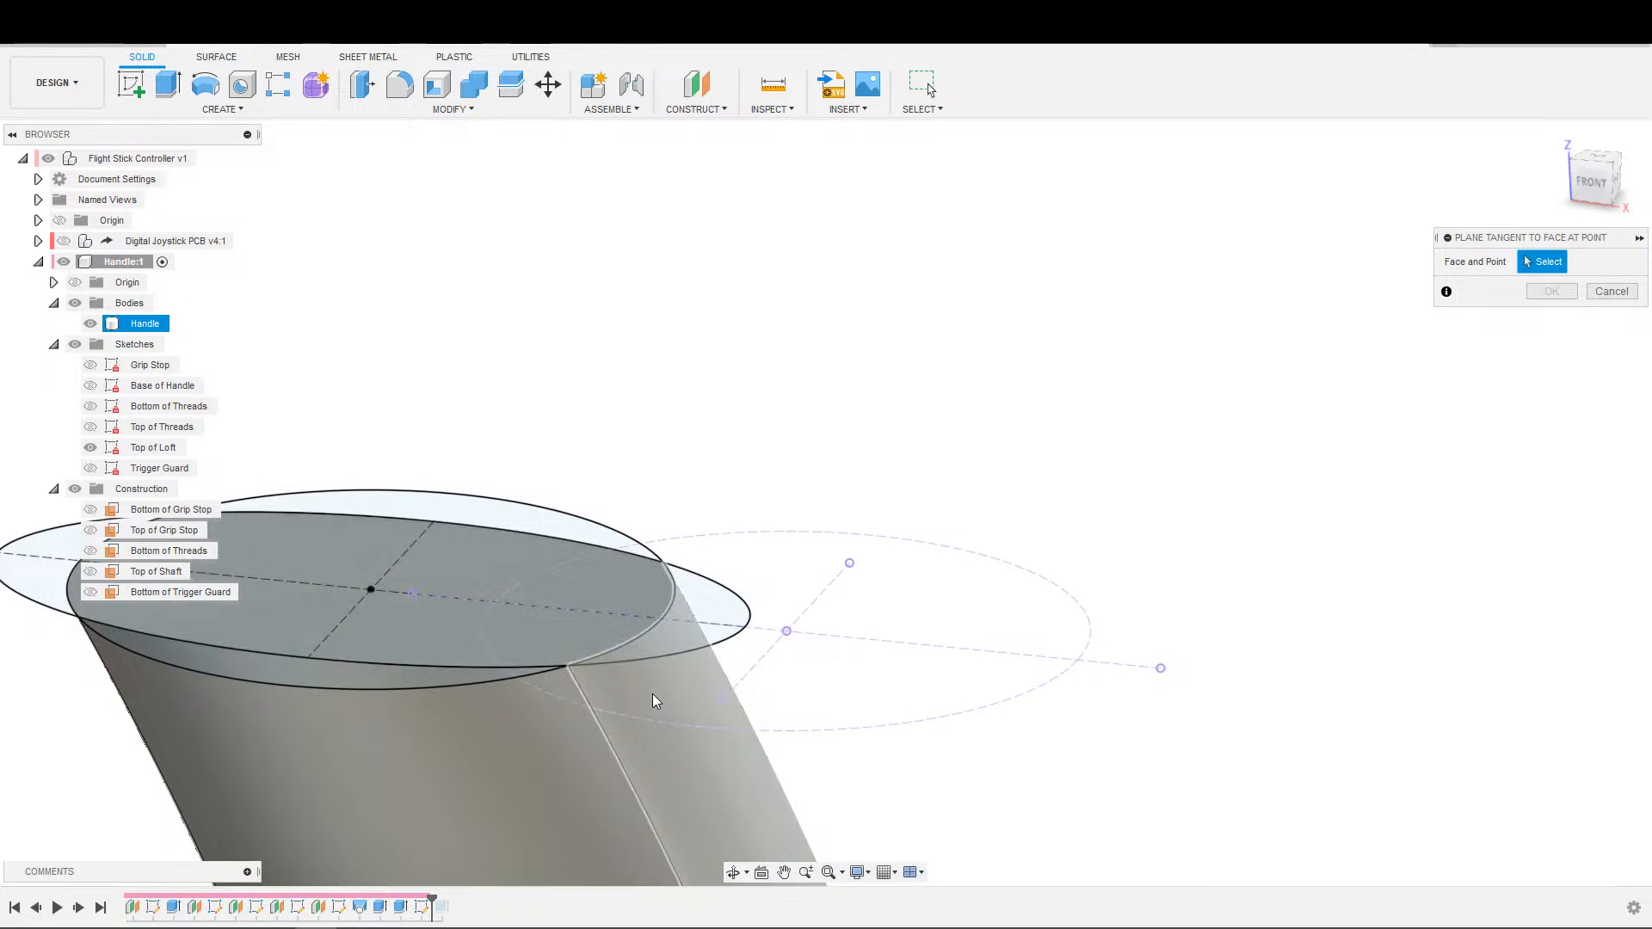
left_click(650, 694)
left_click(568, 669)
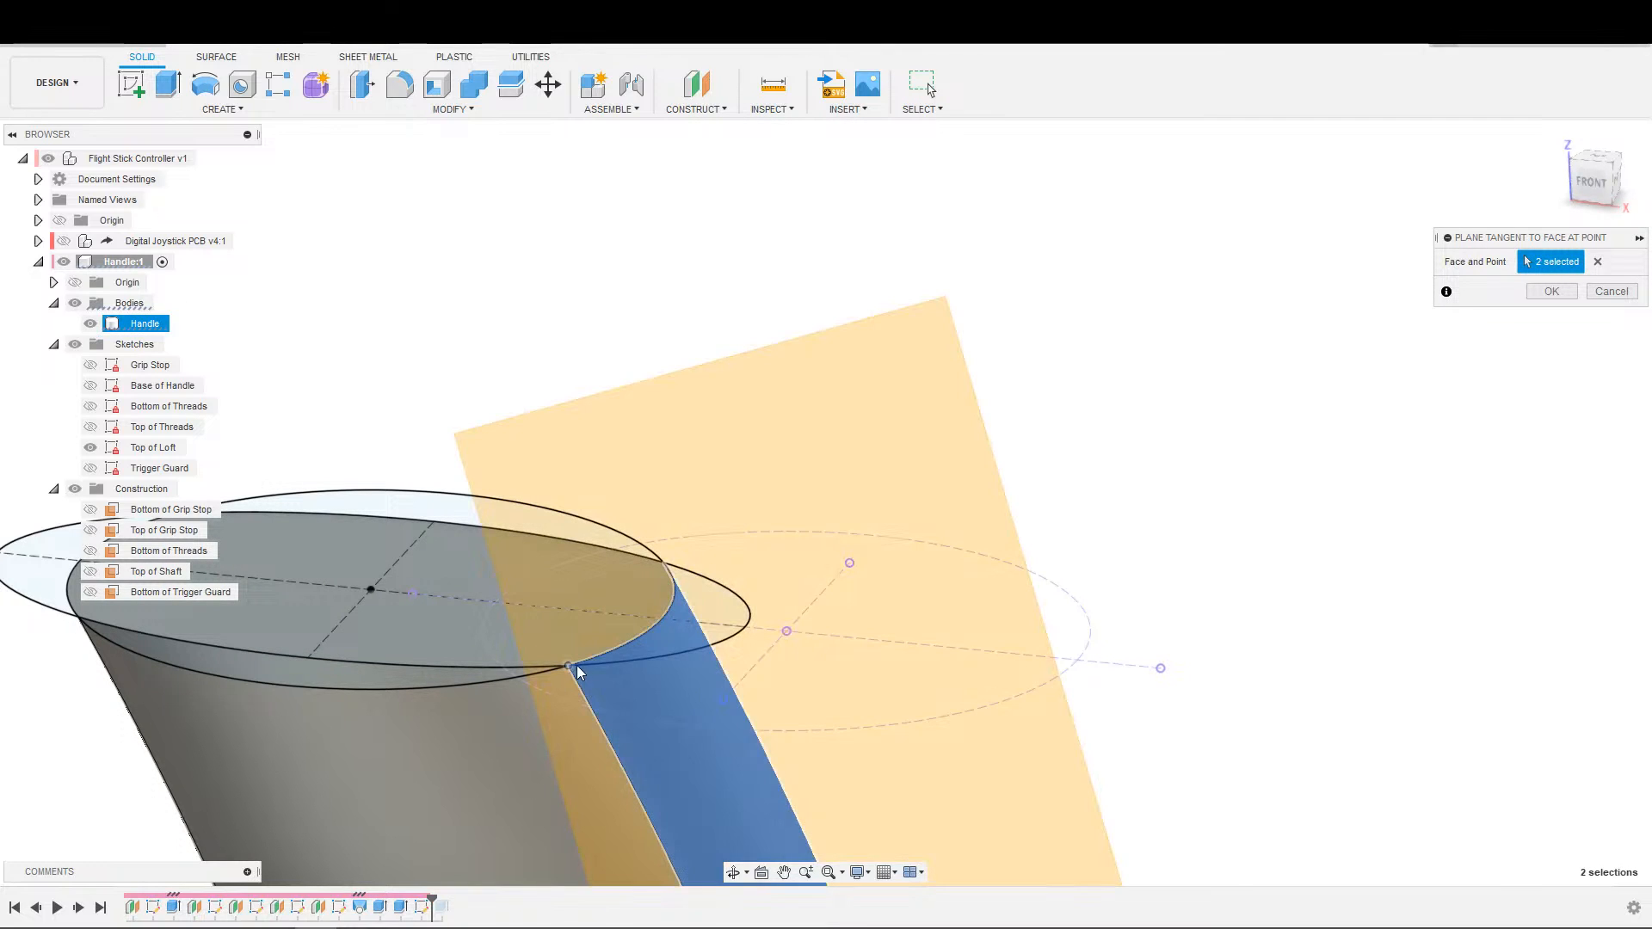
middle_click_drag(571, 671, 740, 697, "shift")
scroll(915, 678, "down", 3)
middle_click_drag(740, 697, 439, 914)
key("Escape")
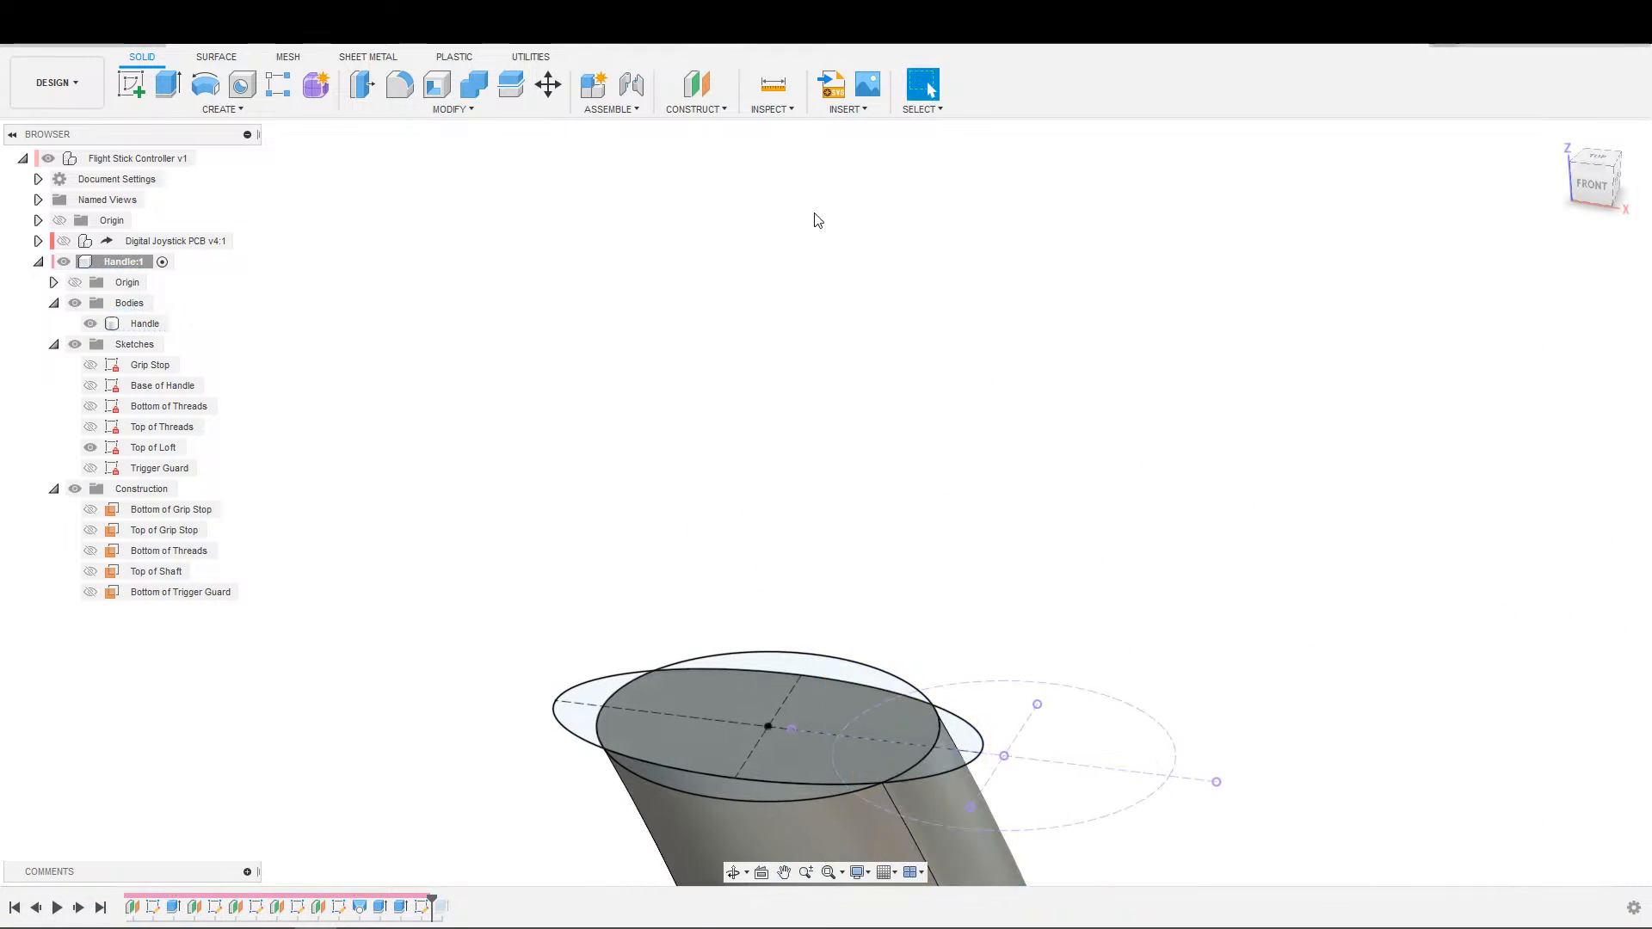
Create a construction axis through the two upper corner vertices of the handle's narrow side face.
left_click(697, 109)
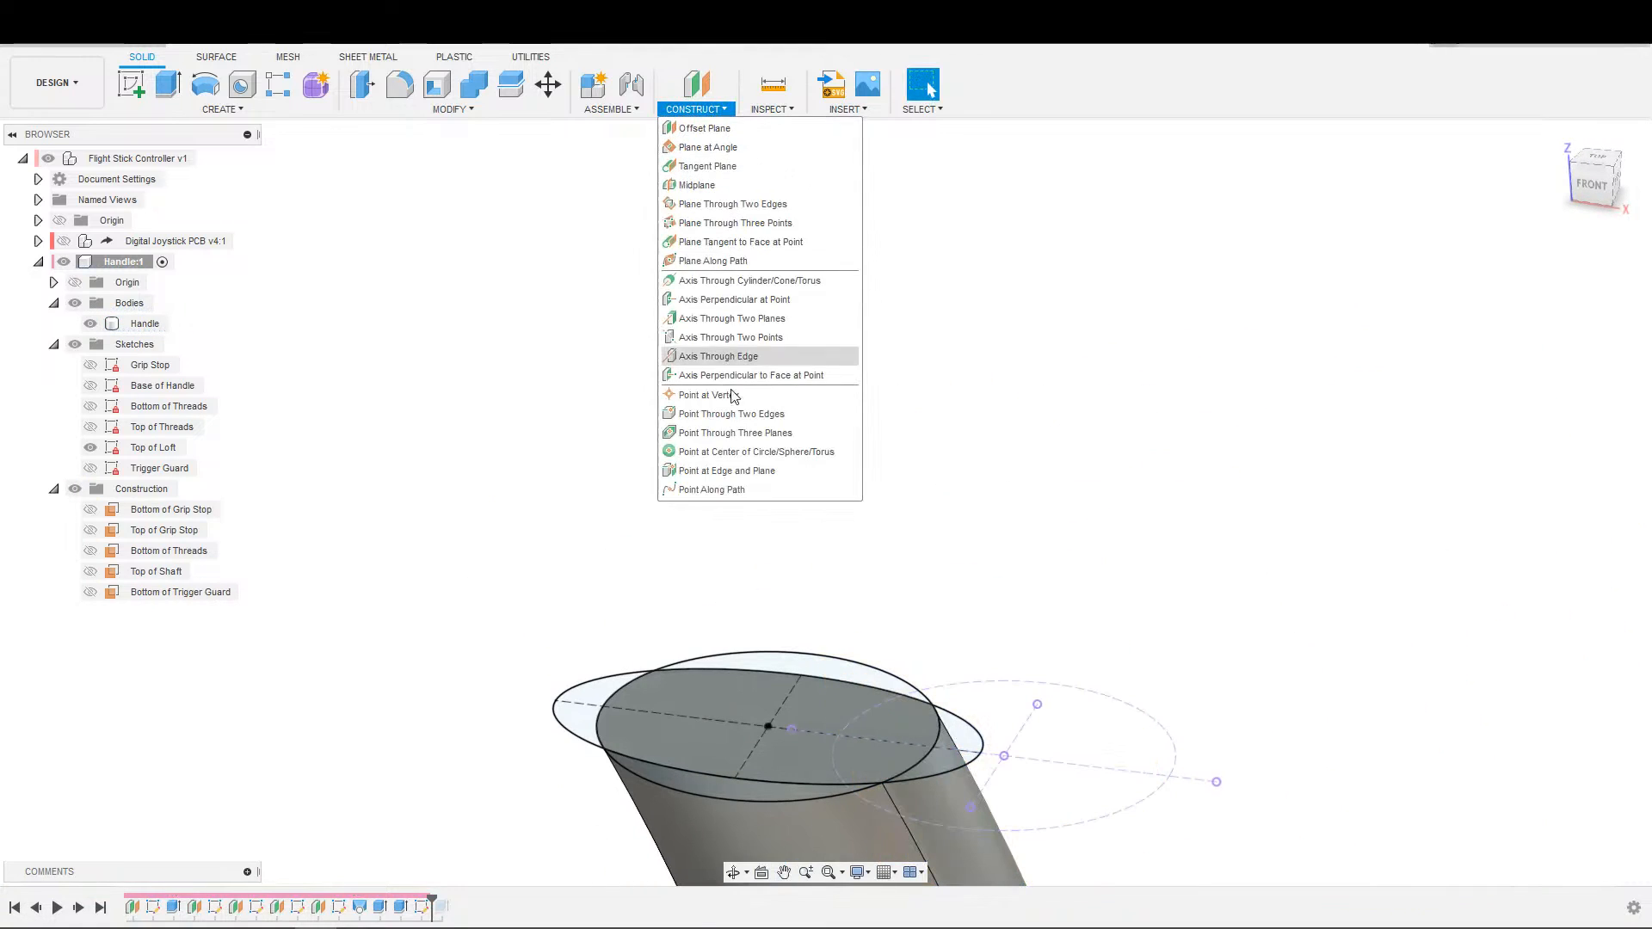
left_click(757, 337)
scroll(861, 831, "up", 4)
middle_click_drag(861, 830, 878, 768)
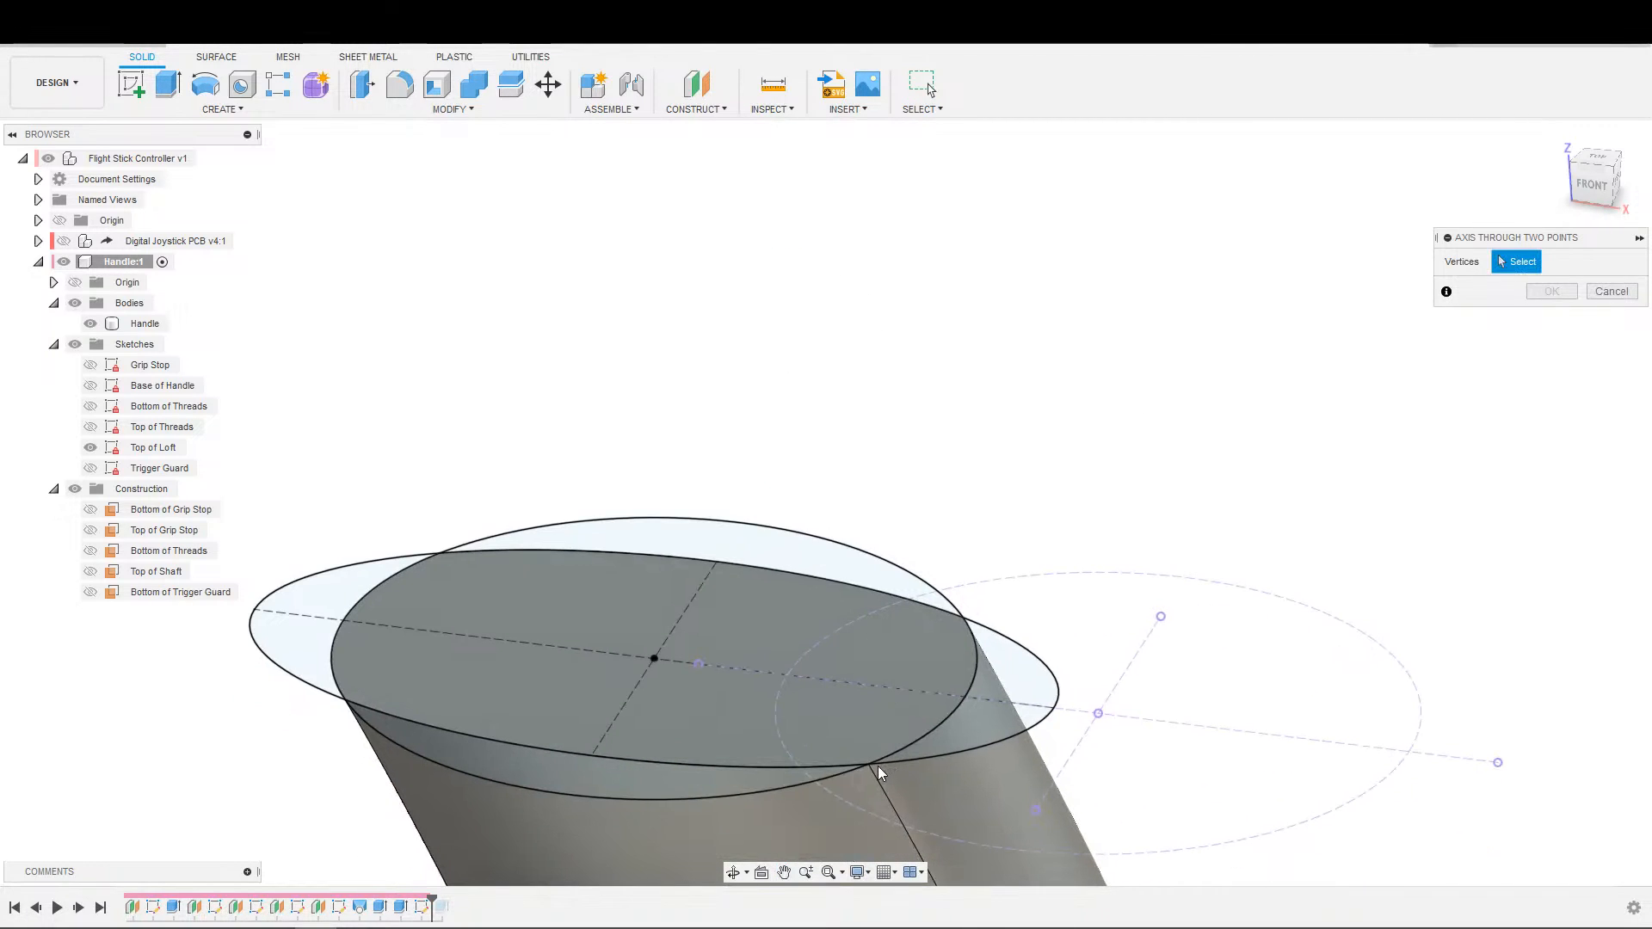
left_click(871, 762)
left_click(964, 618)
scroll(1116, 543, "down", 3)
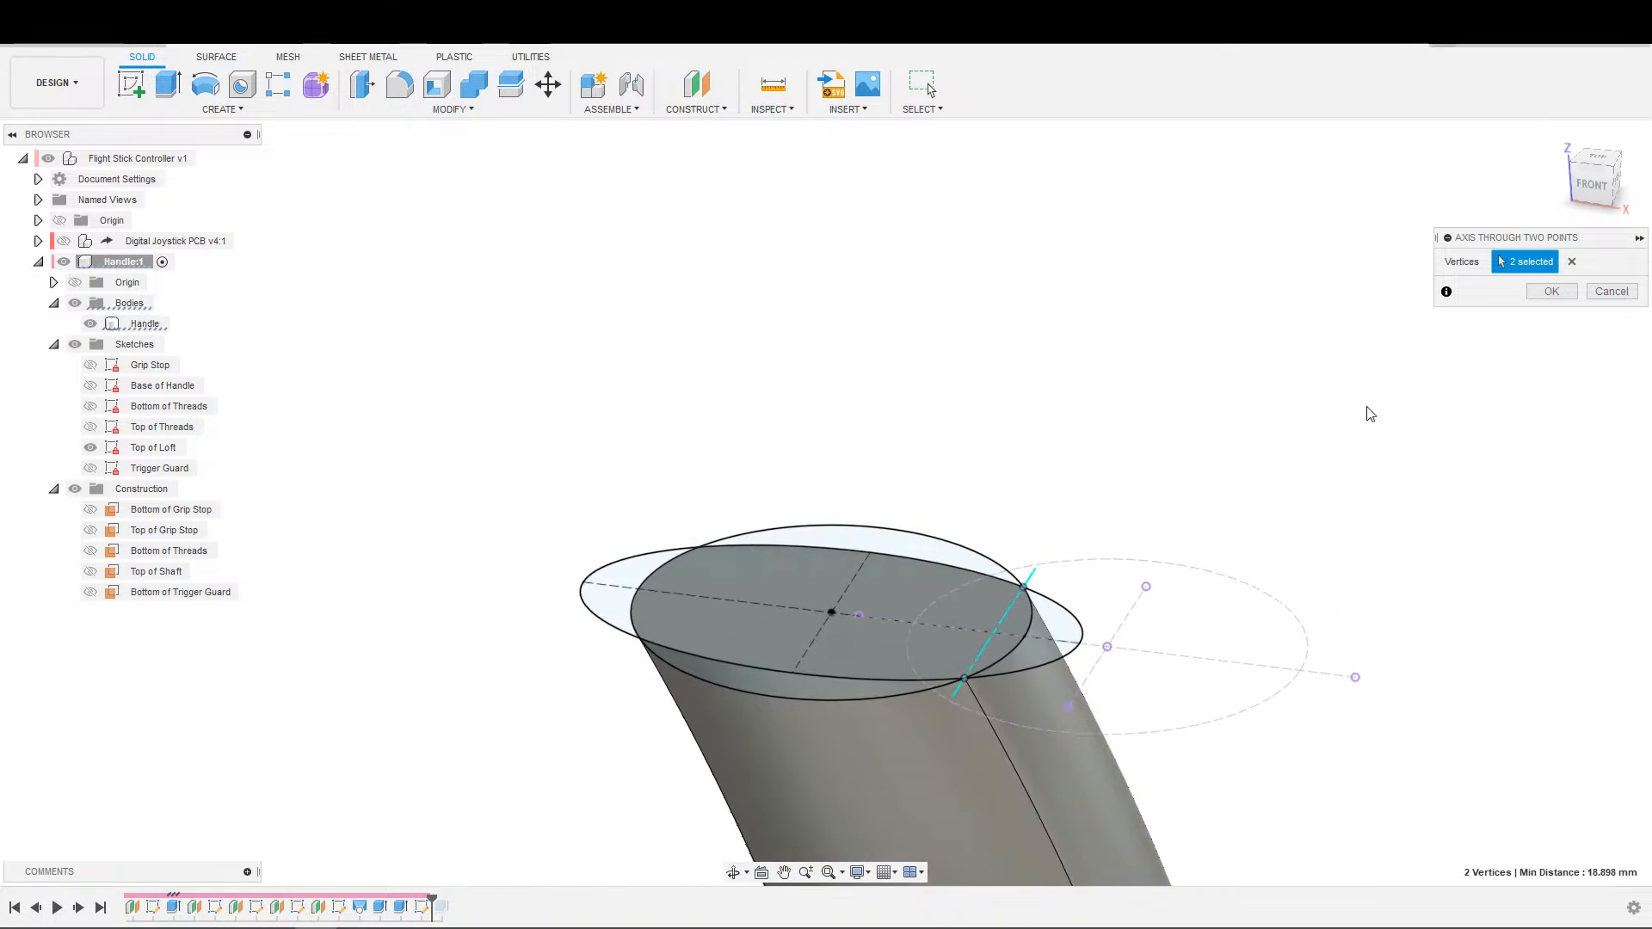
left_click(1552, 292)
scroll(1203, 428, "down", 2)
middle_click_drag(1202, 427, 1202, 354)
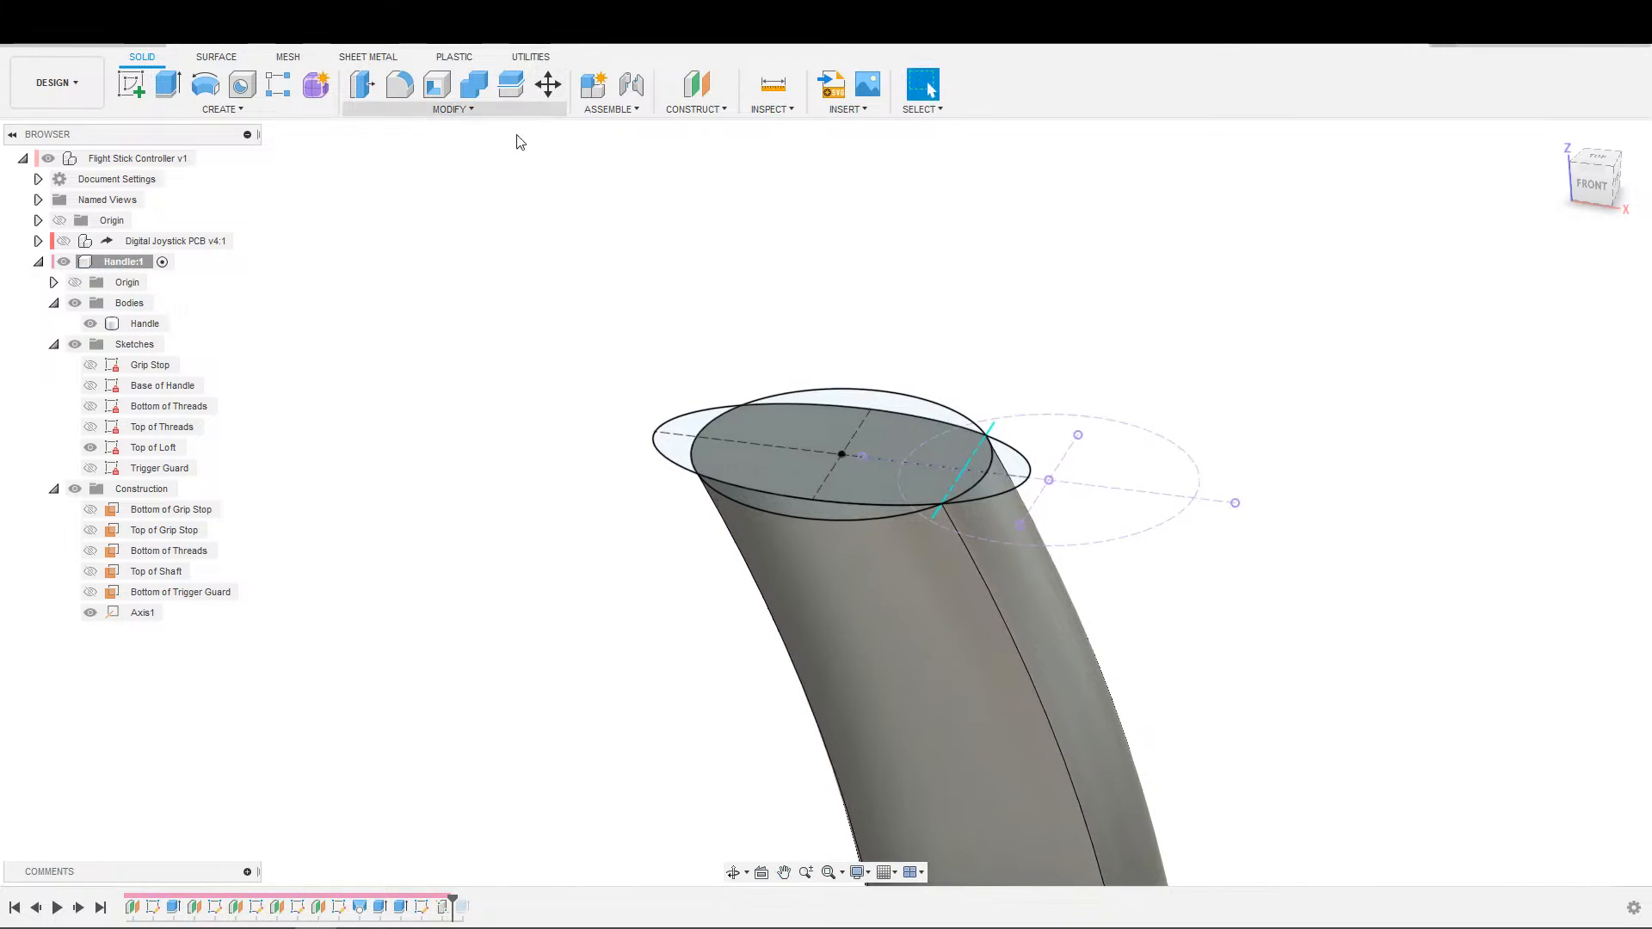
scroll(535, 125, "up", 1)
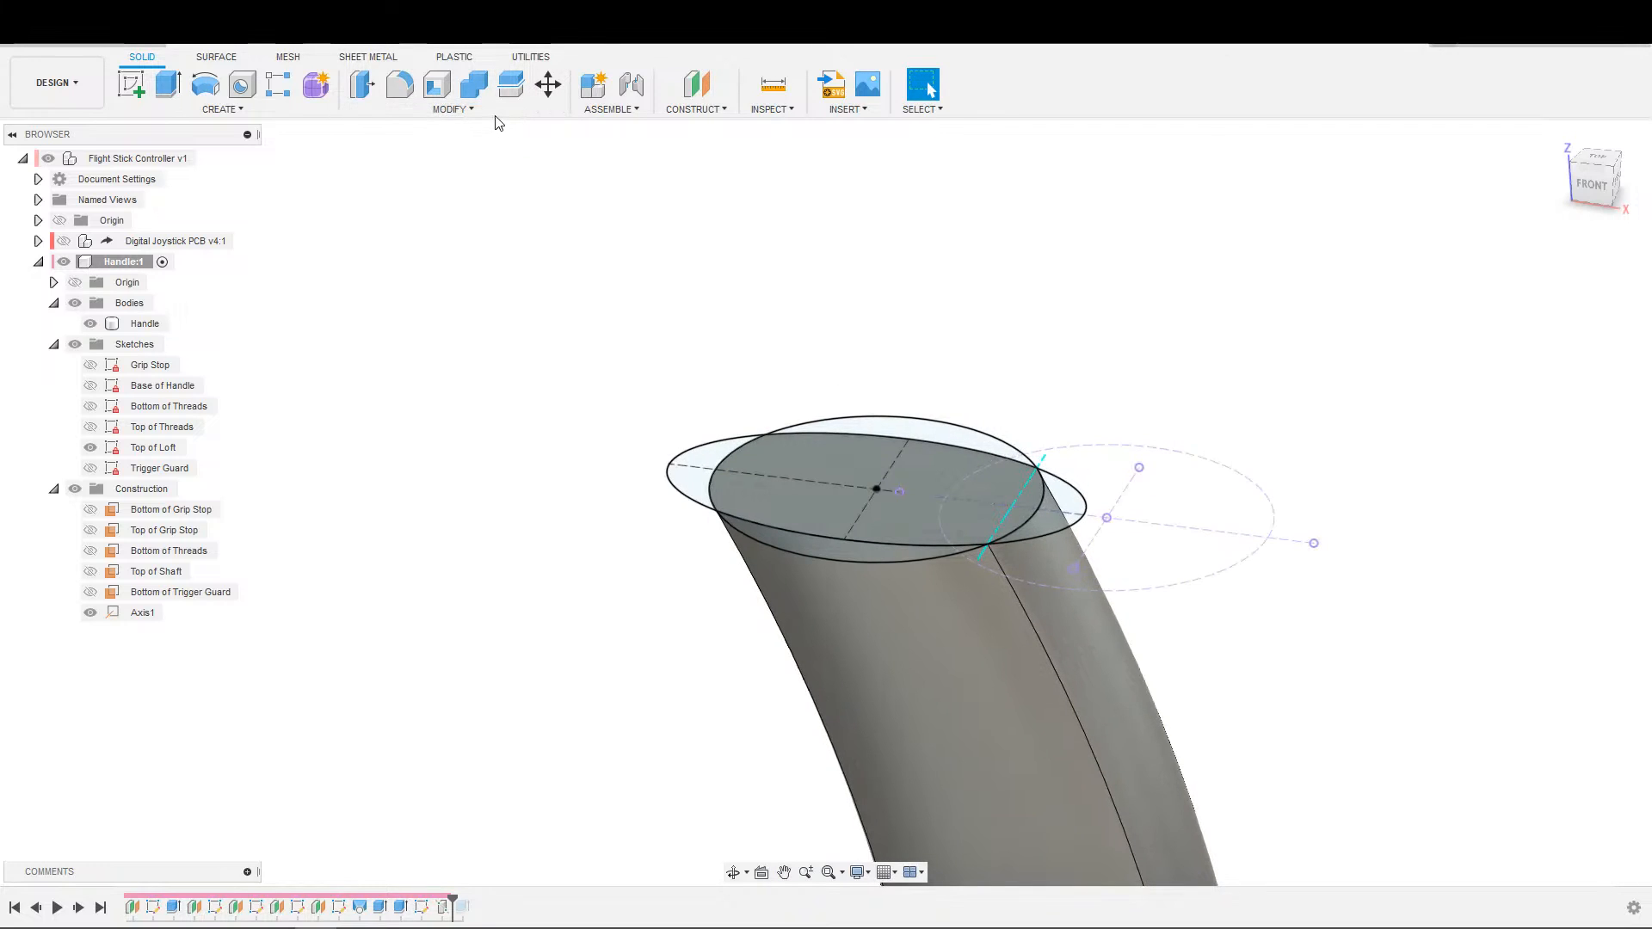
left_click(680, 110)
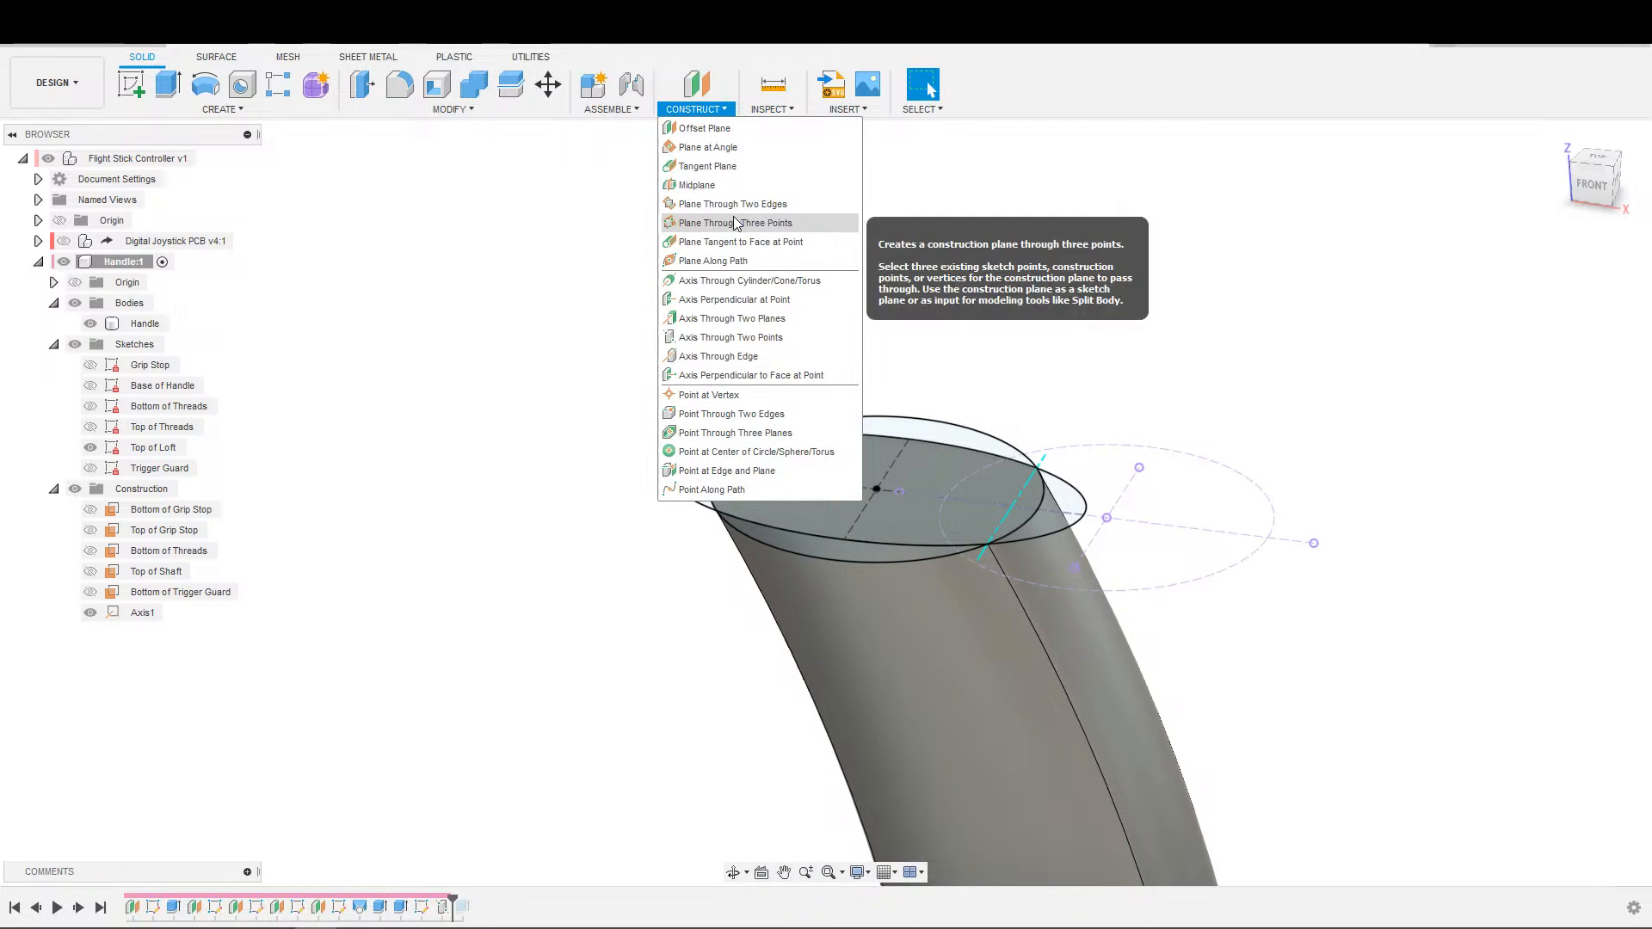
left_click(742, 167)
key("Escape")
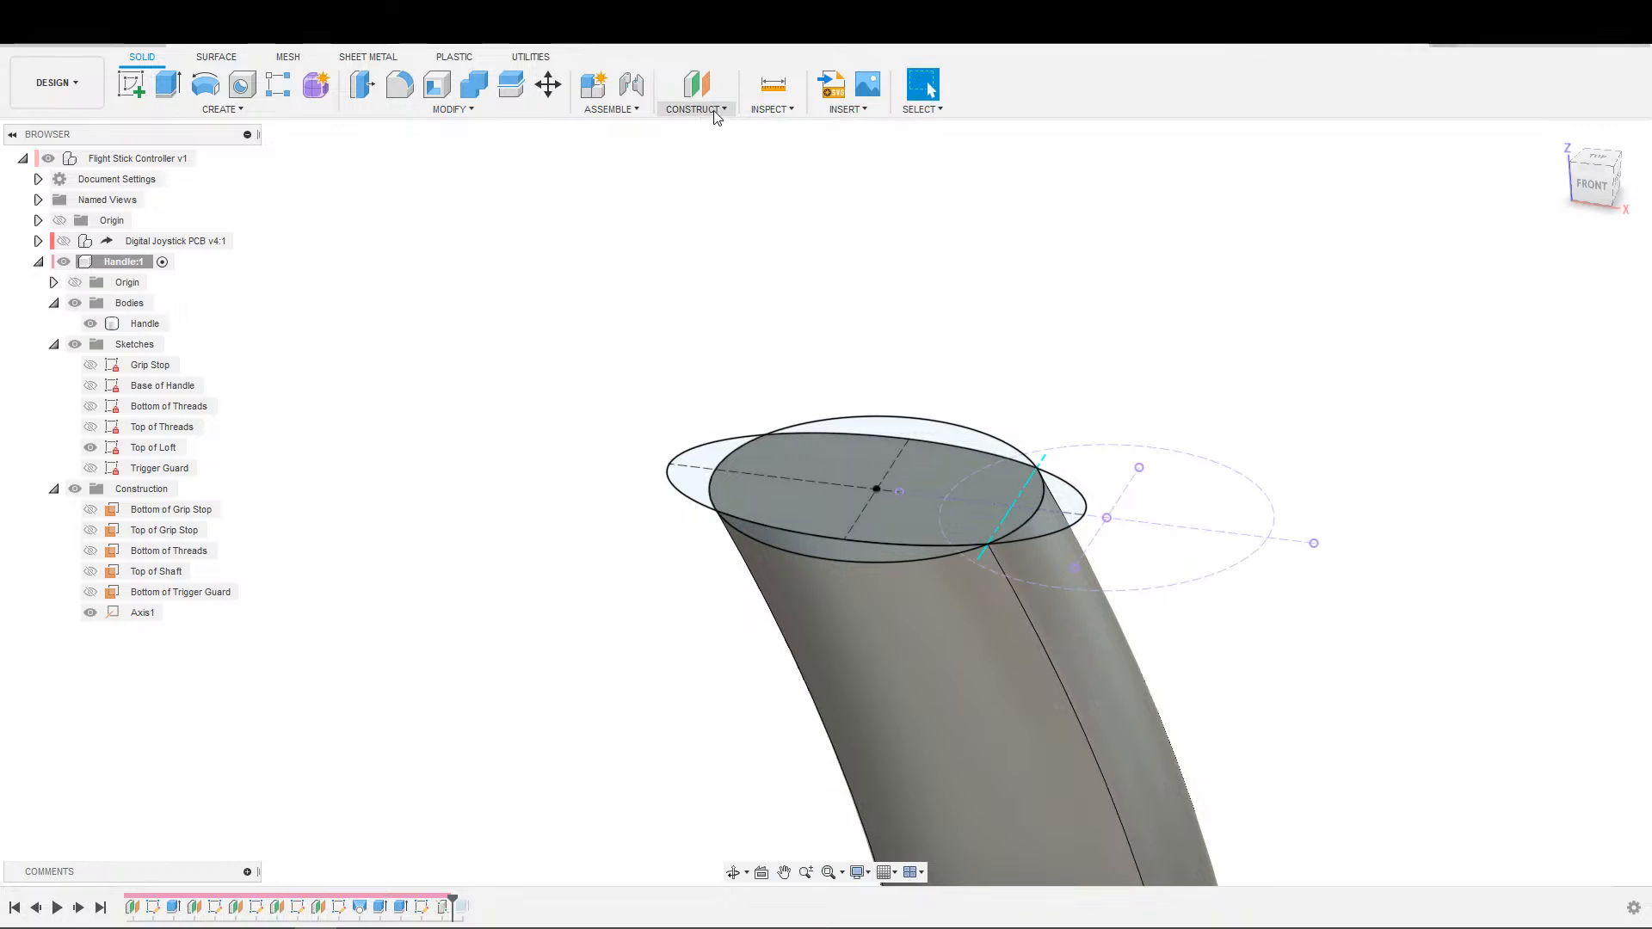
Create a construction plane at 60 degrees through the axis across the handle's upper corners.
left_click(723, 112)
left_click(727, 147)
left_click(1031, 475)
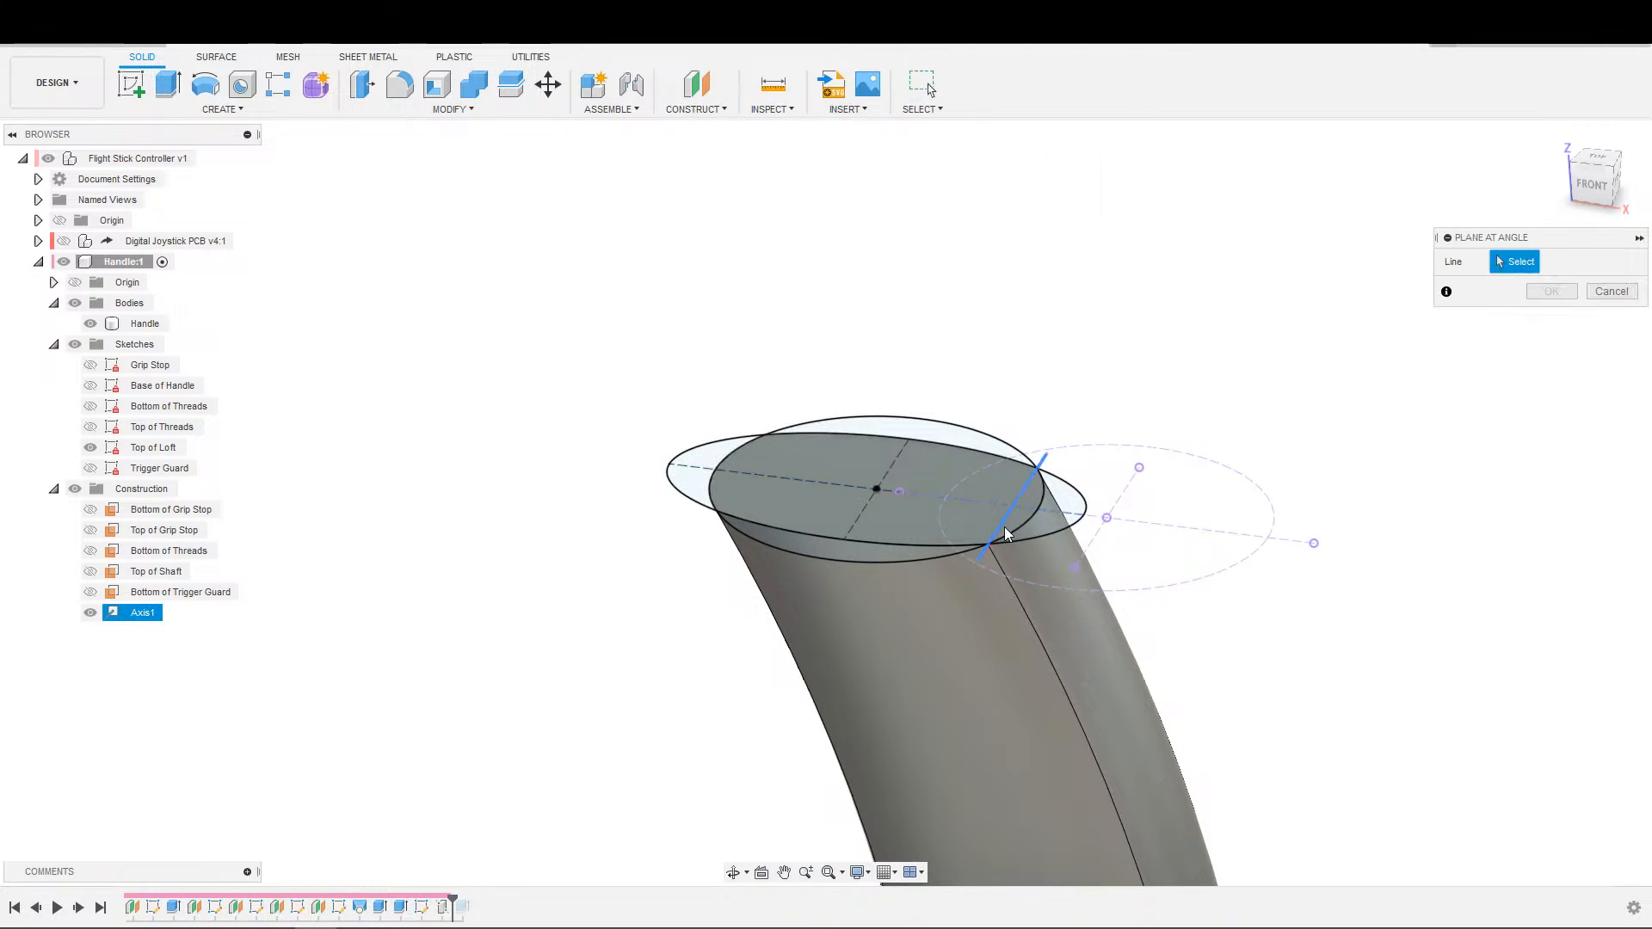
left_click_drag(1033, 446, 1119, 435)
scroll(1136, 517, "up", 4)
middle_click_drag(1191, 694, 1215, 624, "shift")
middle_click_drag(1215, 619, 1285, 402)
scroll(1285, 402, "down", 1)
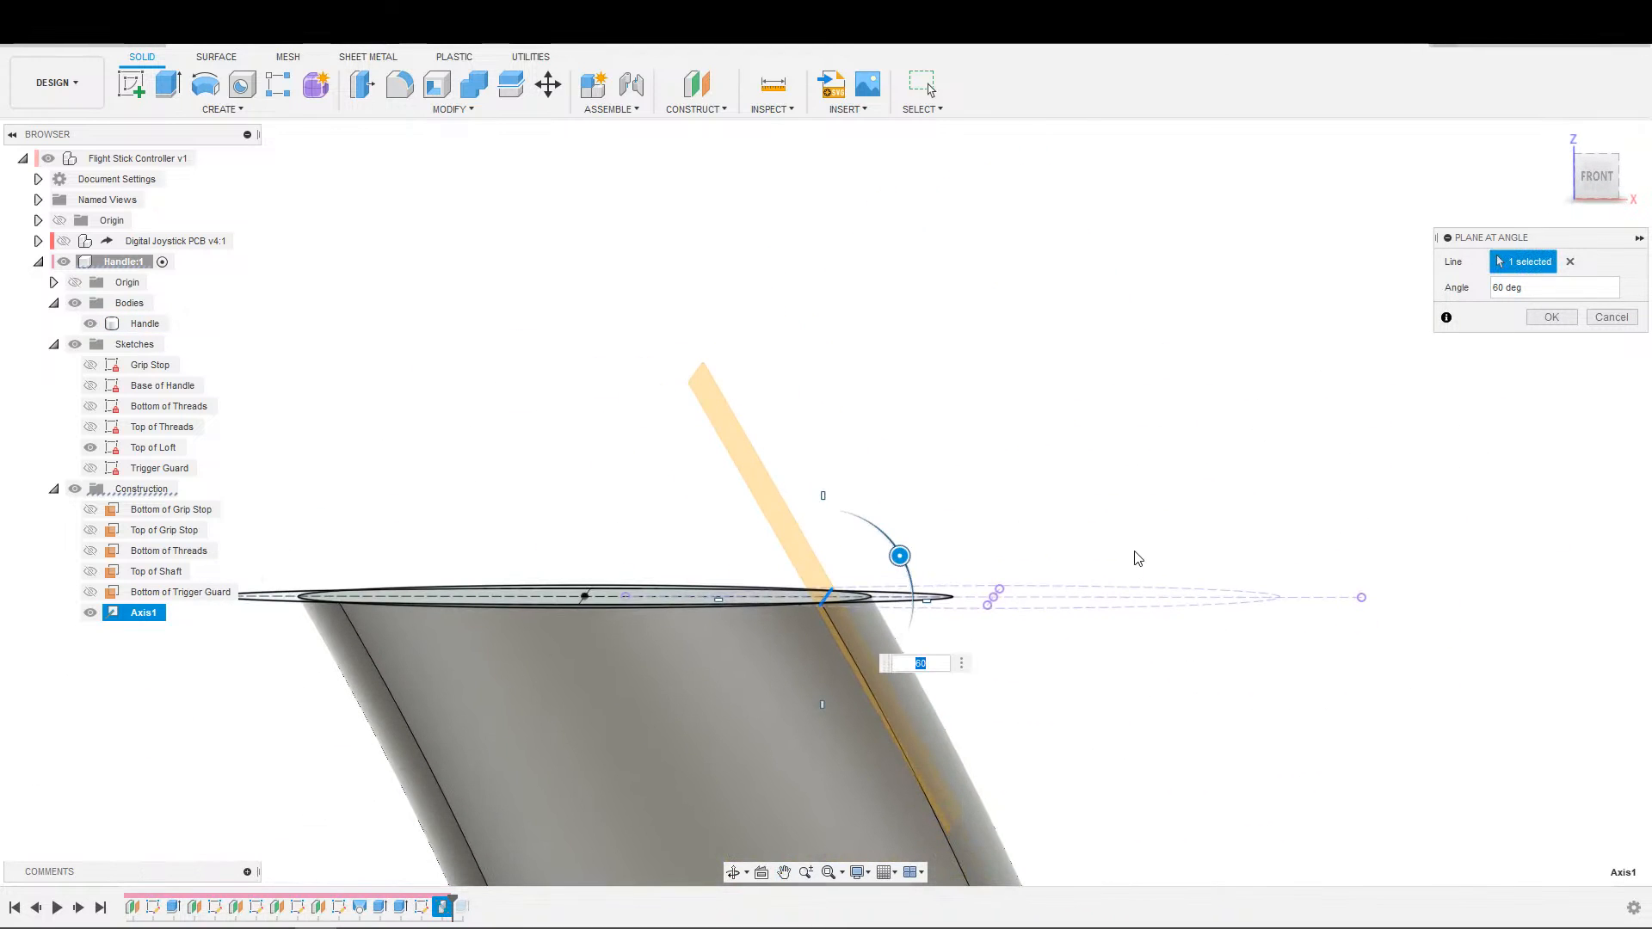
middle_click_drag(1109, 600, 1151, 520, "shift")
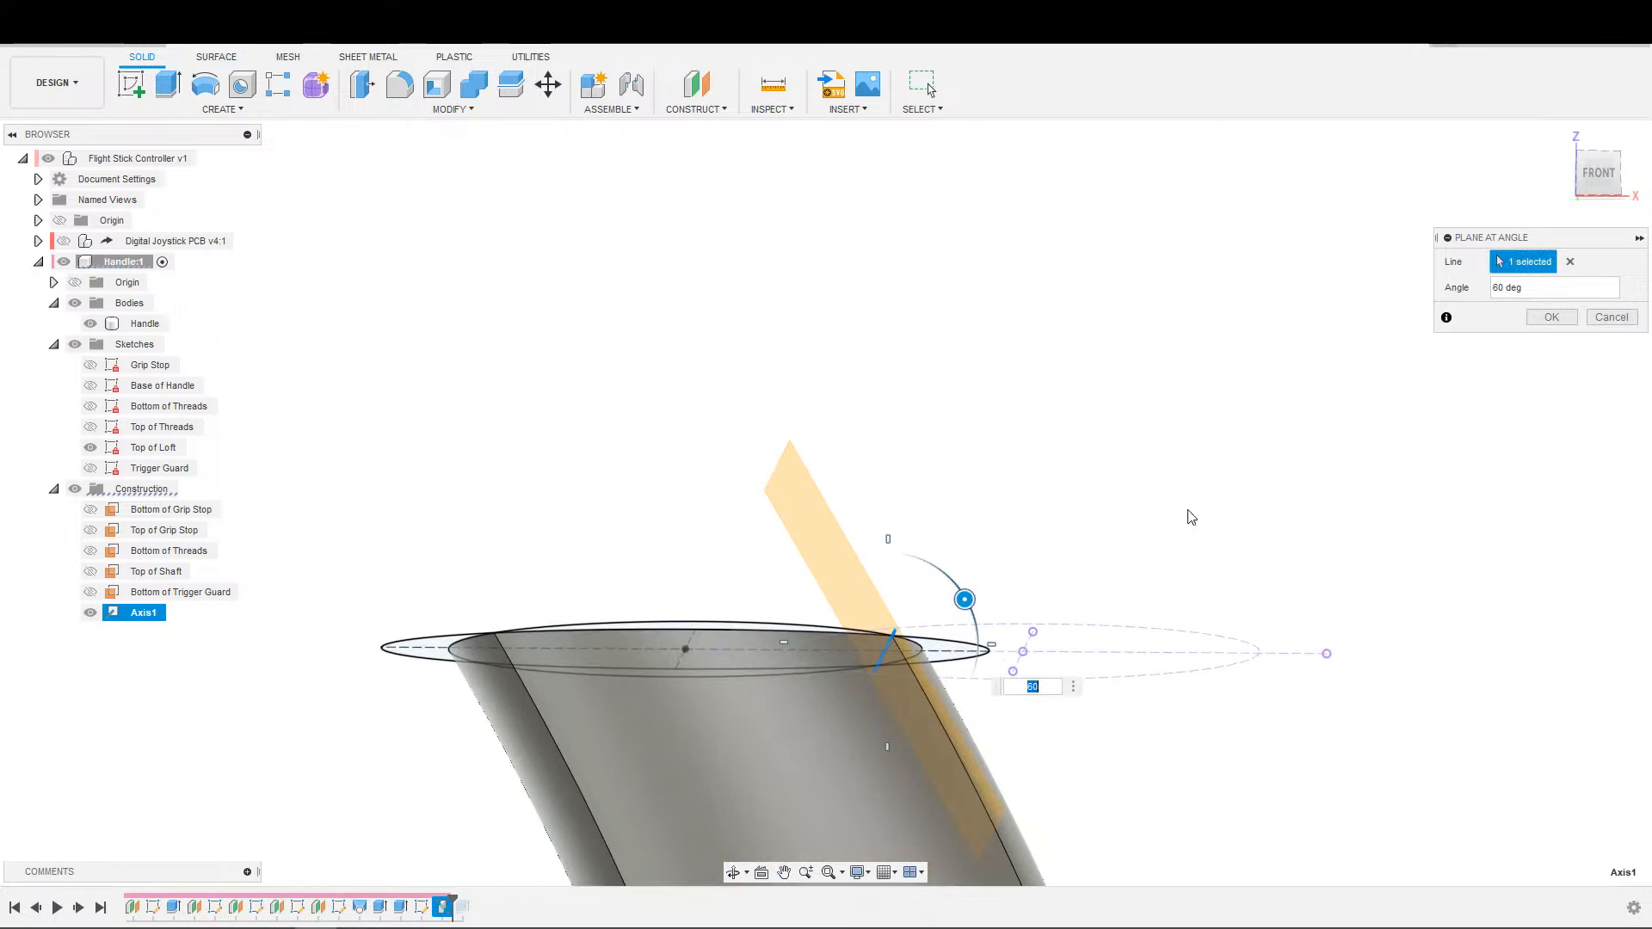
left_click(1598, 173)
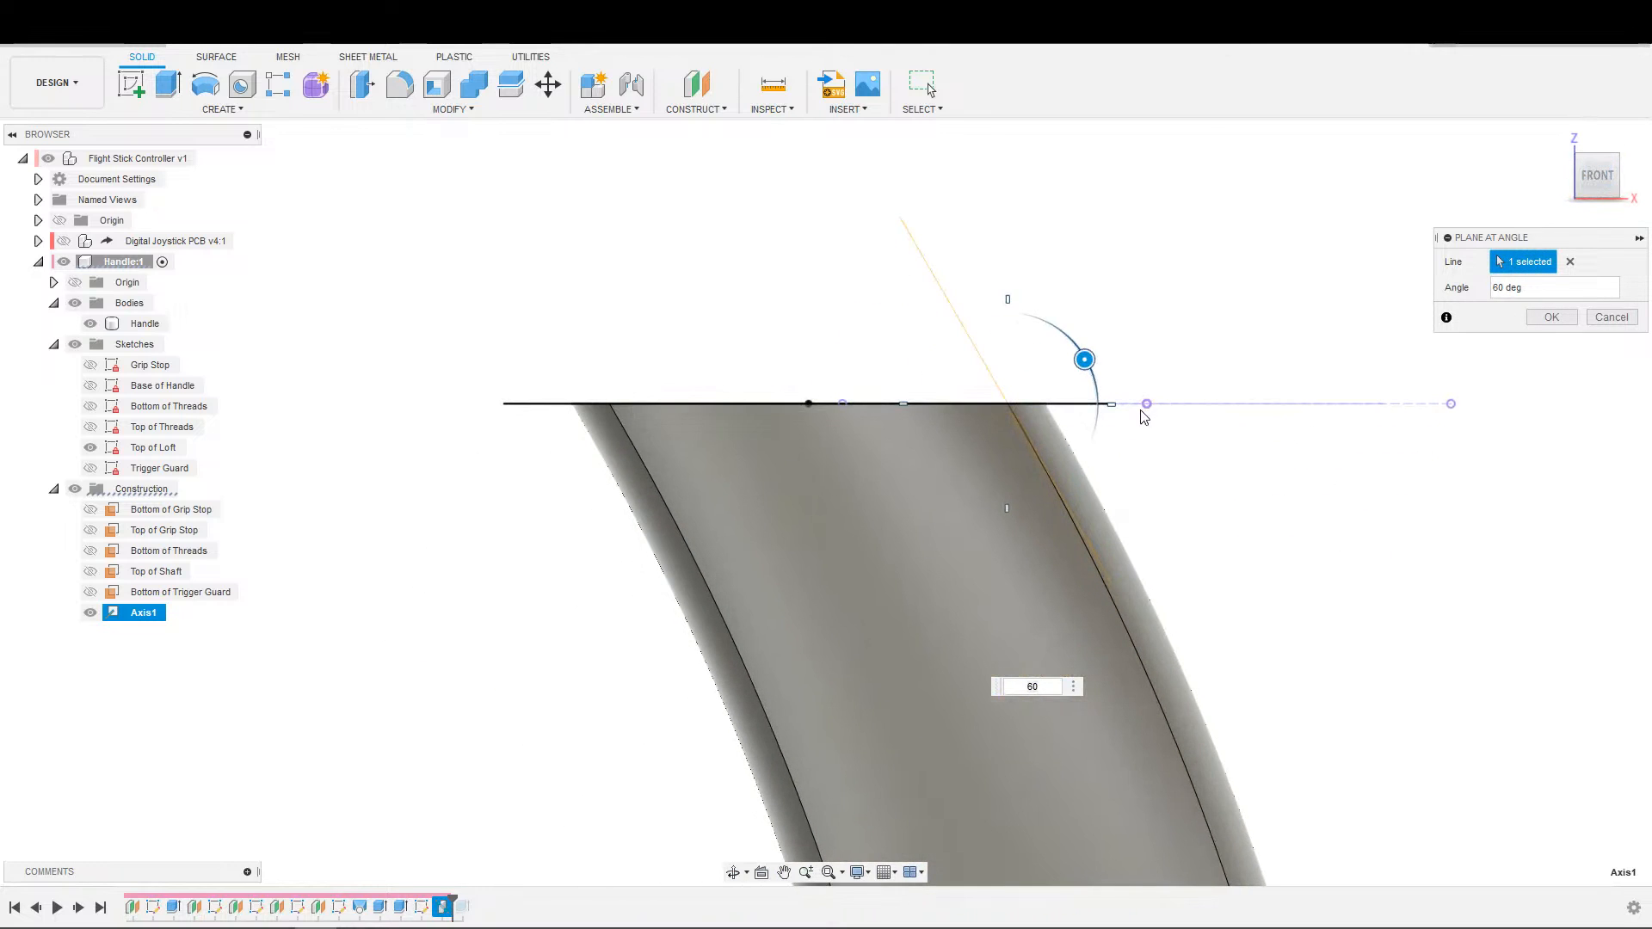
scroll(1066, 613, "up", 4)
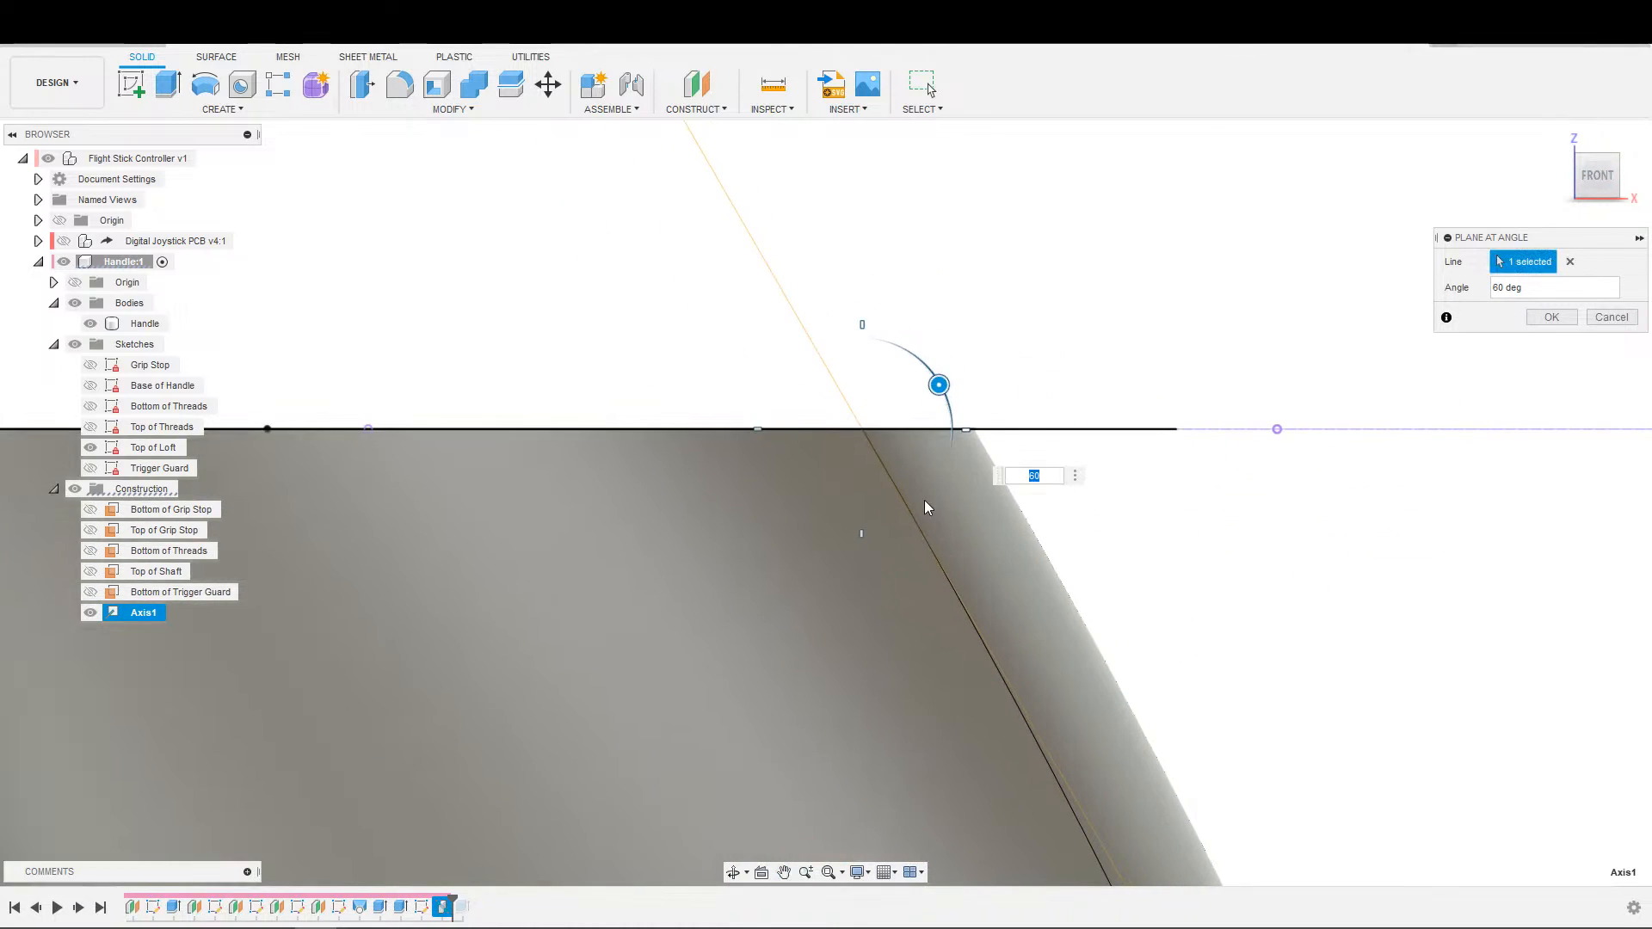
scroll(931, 487, "down", 3)
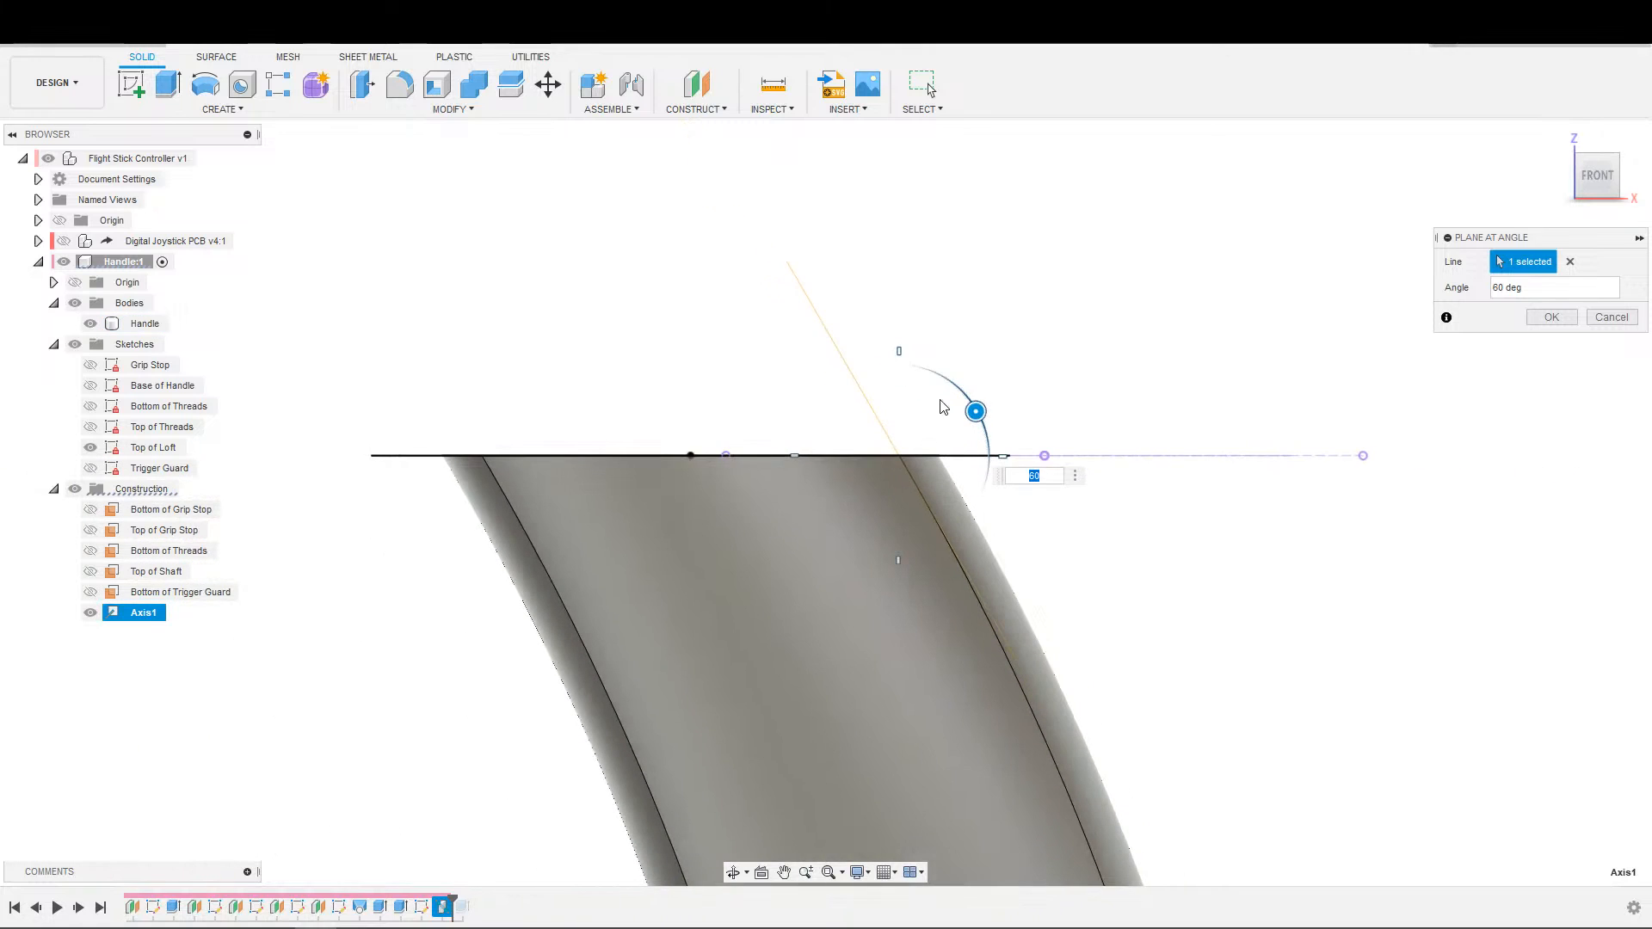
left_click(1550, 326)
Start a new sketch on the angled construction plane at the handle's top.
middle_click_drag(1377, 388, 1084, 512, "shift")
middle_click_drag(1213, 490, 791, 602)
key("s")
left_click(1317, 505)
left_click(1328, 370)
Rename the corner axis as Thumb Plate Axis and the angled plane as Thumb Plate Top.
left_click(135, 637)
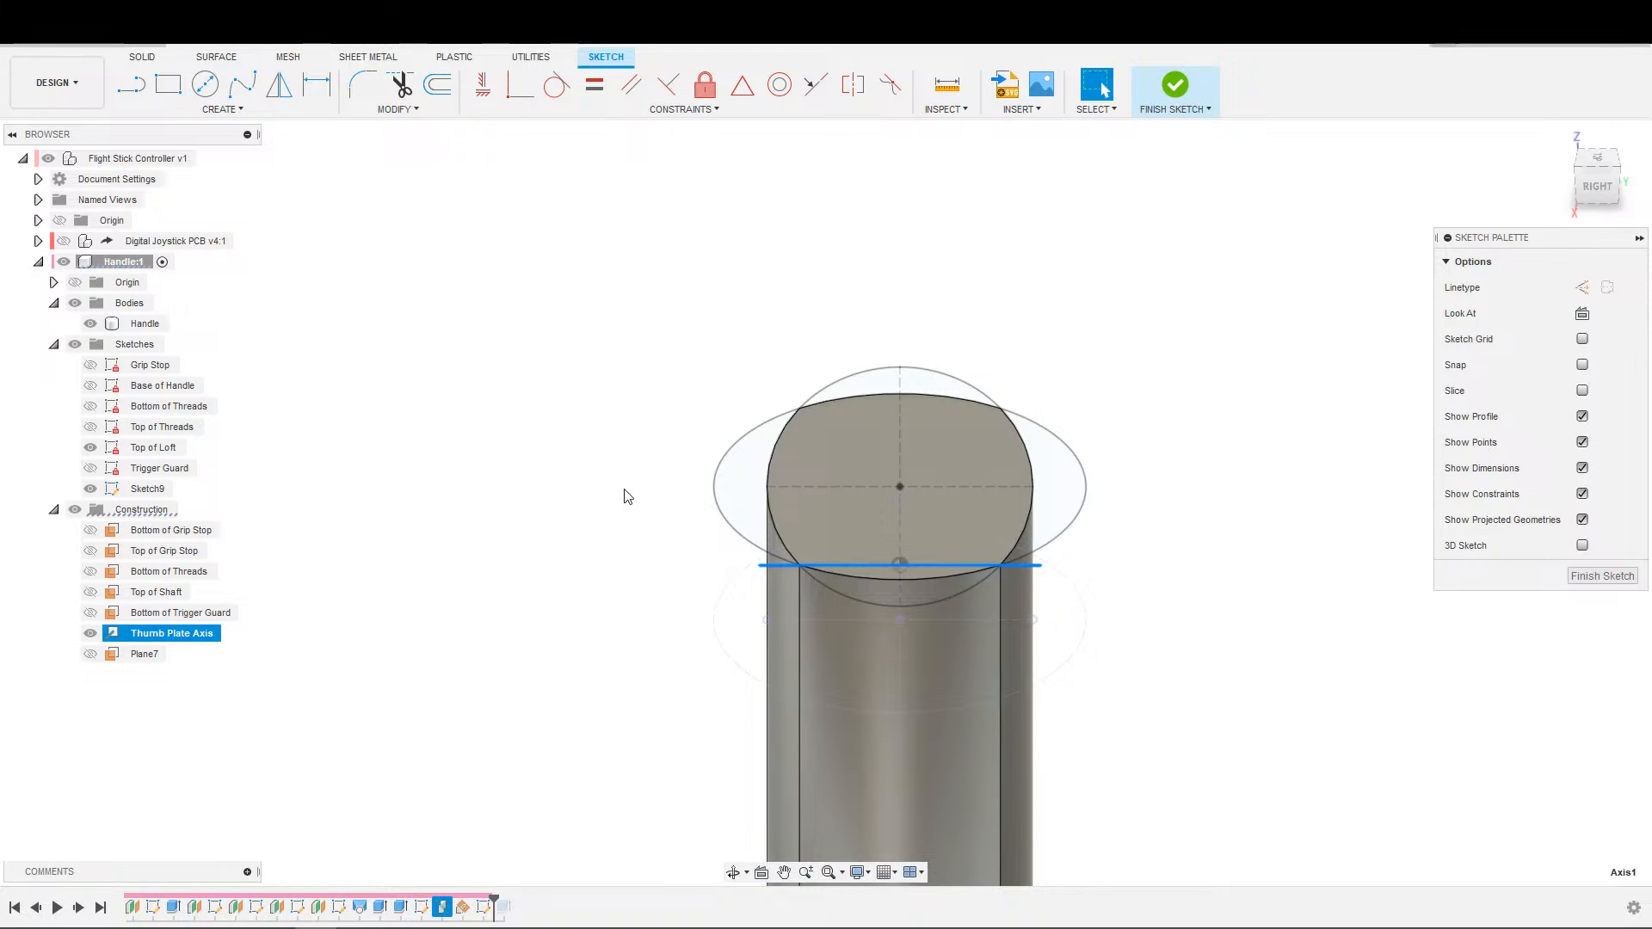
left_click(150, 656)
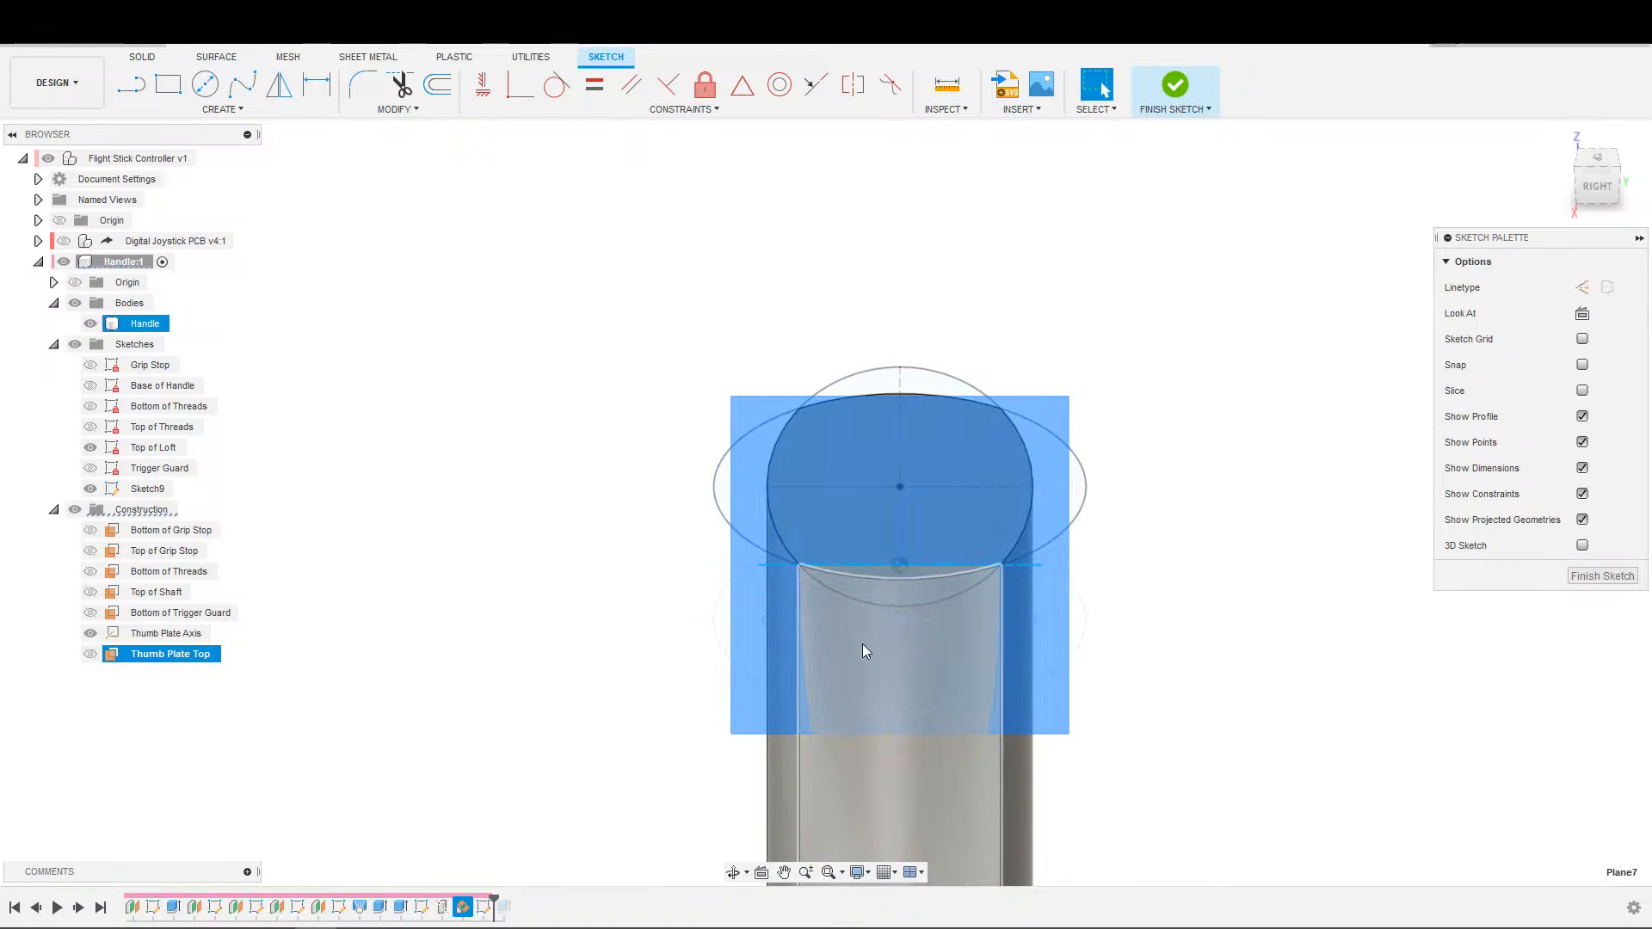
left_click(886, 573)
Project the handle's top face into the sketch, hiding the Top of Loft sketch and the Thumb Plate Axis.
scroll(472, 490, "down", 1)
middle_click_drag(472, 490, 474, 585)
scroll(525, 555, "up", 1)
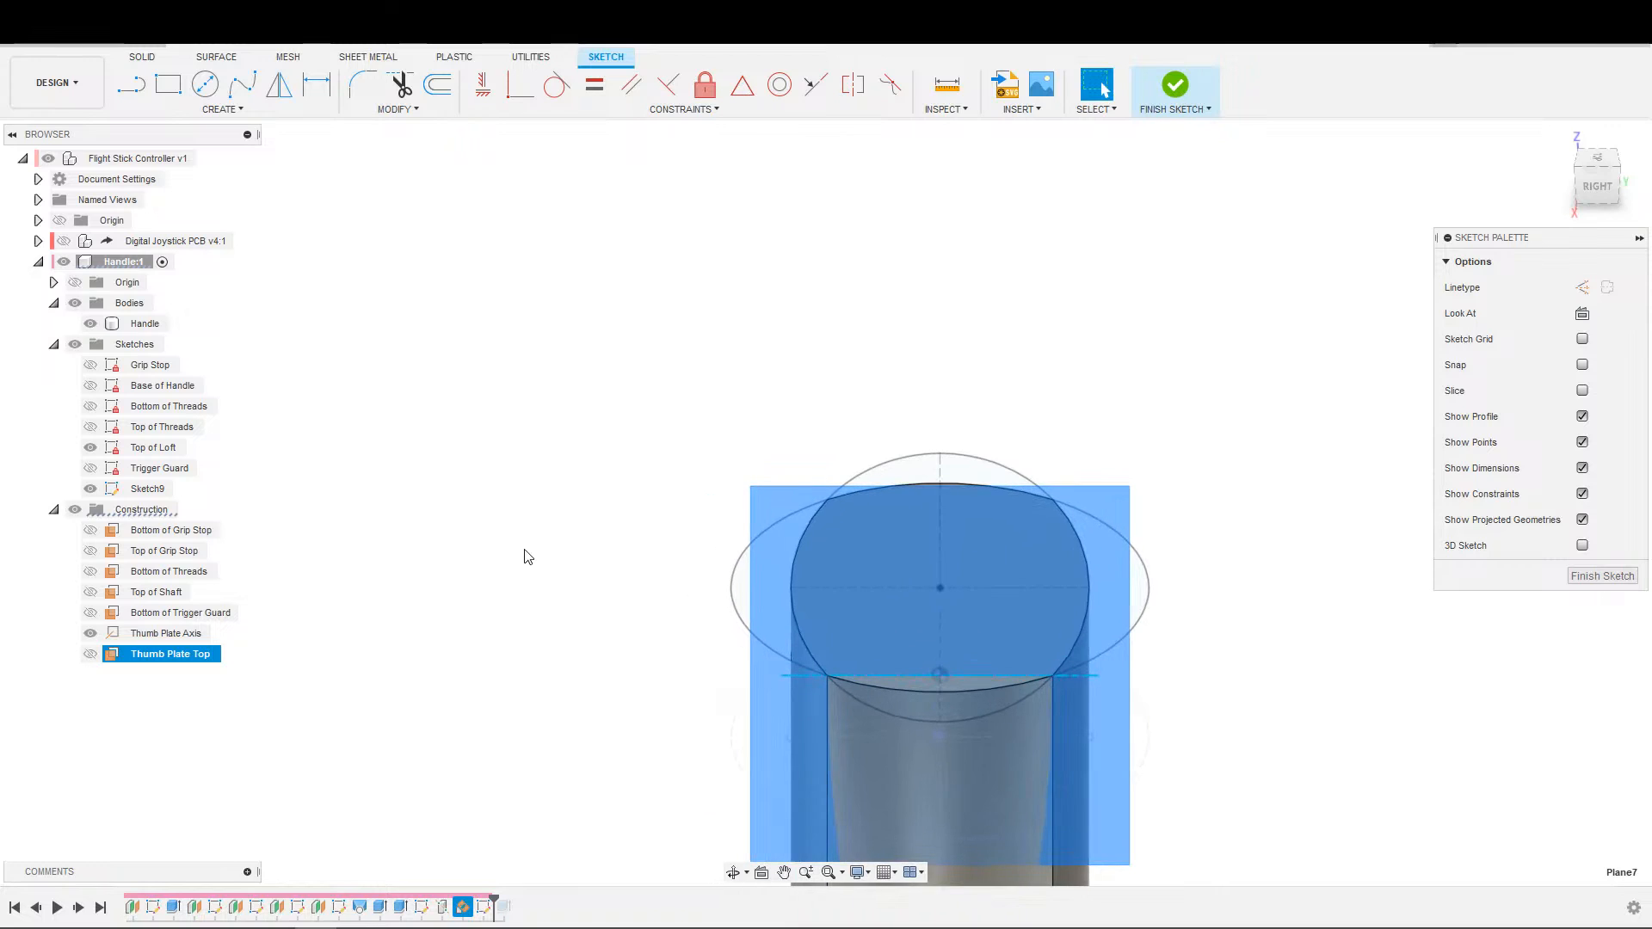
key("s")
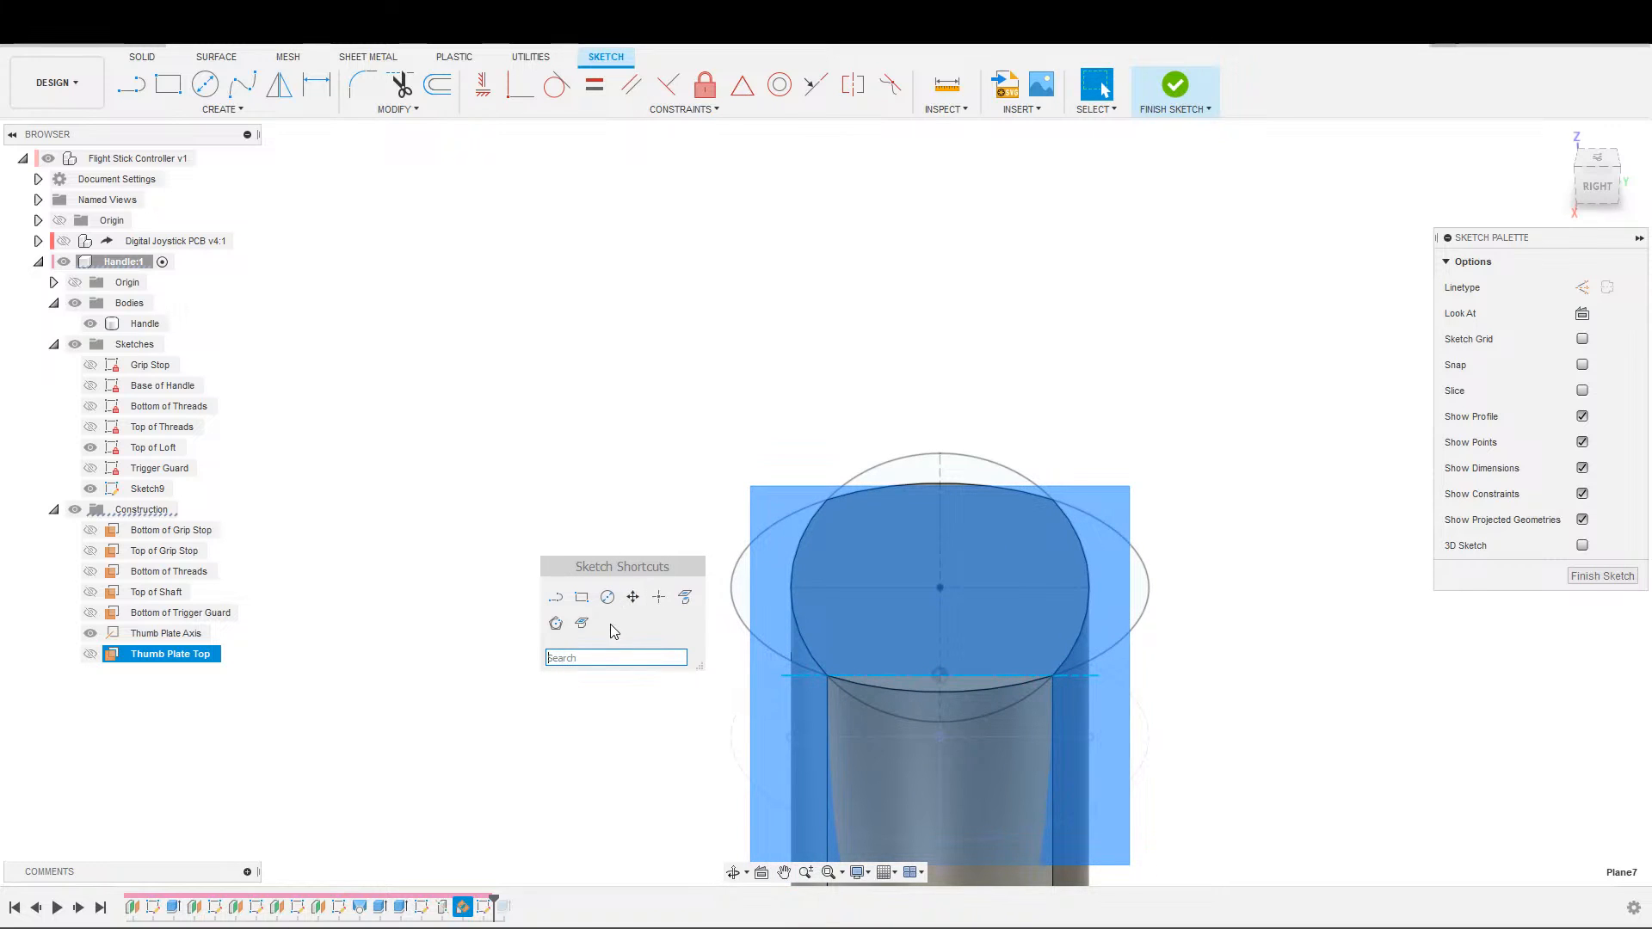
left_click(685, 597)
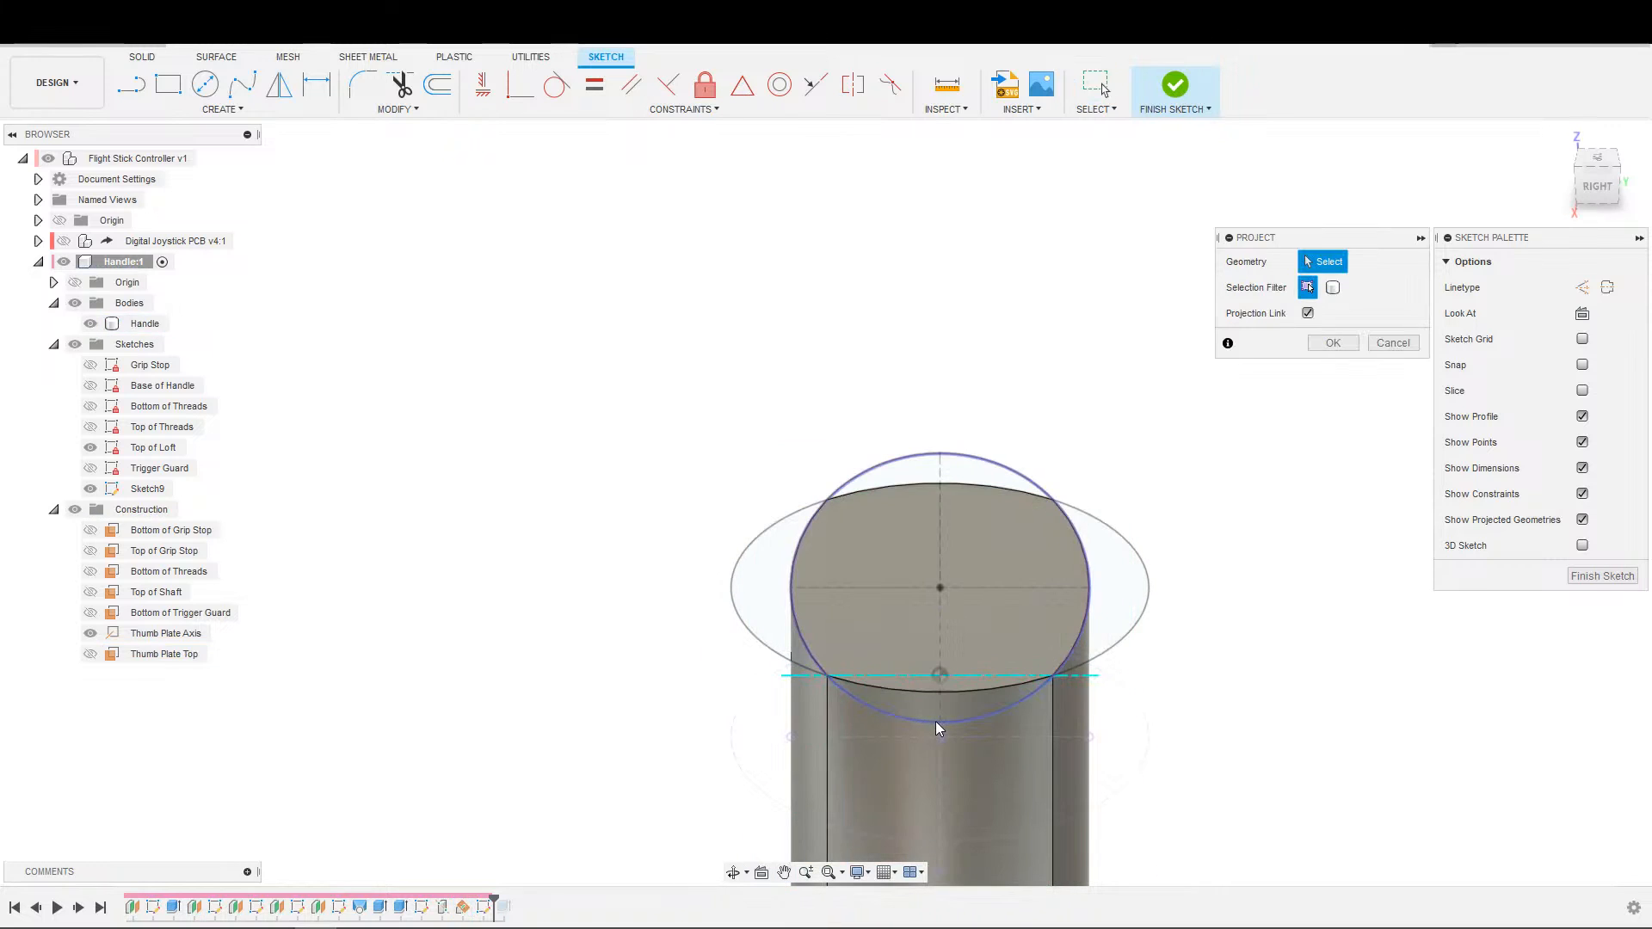
left_click(993, 638)
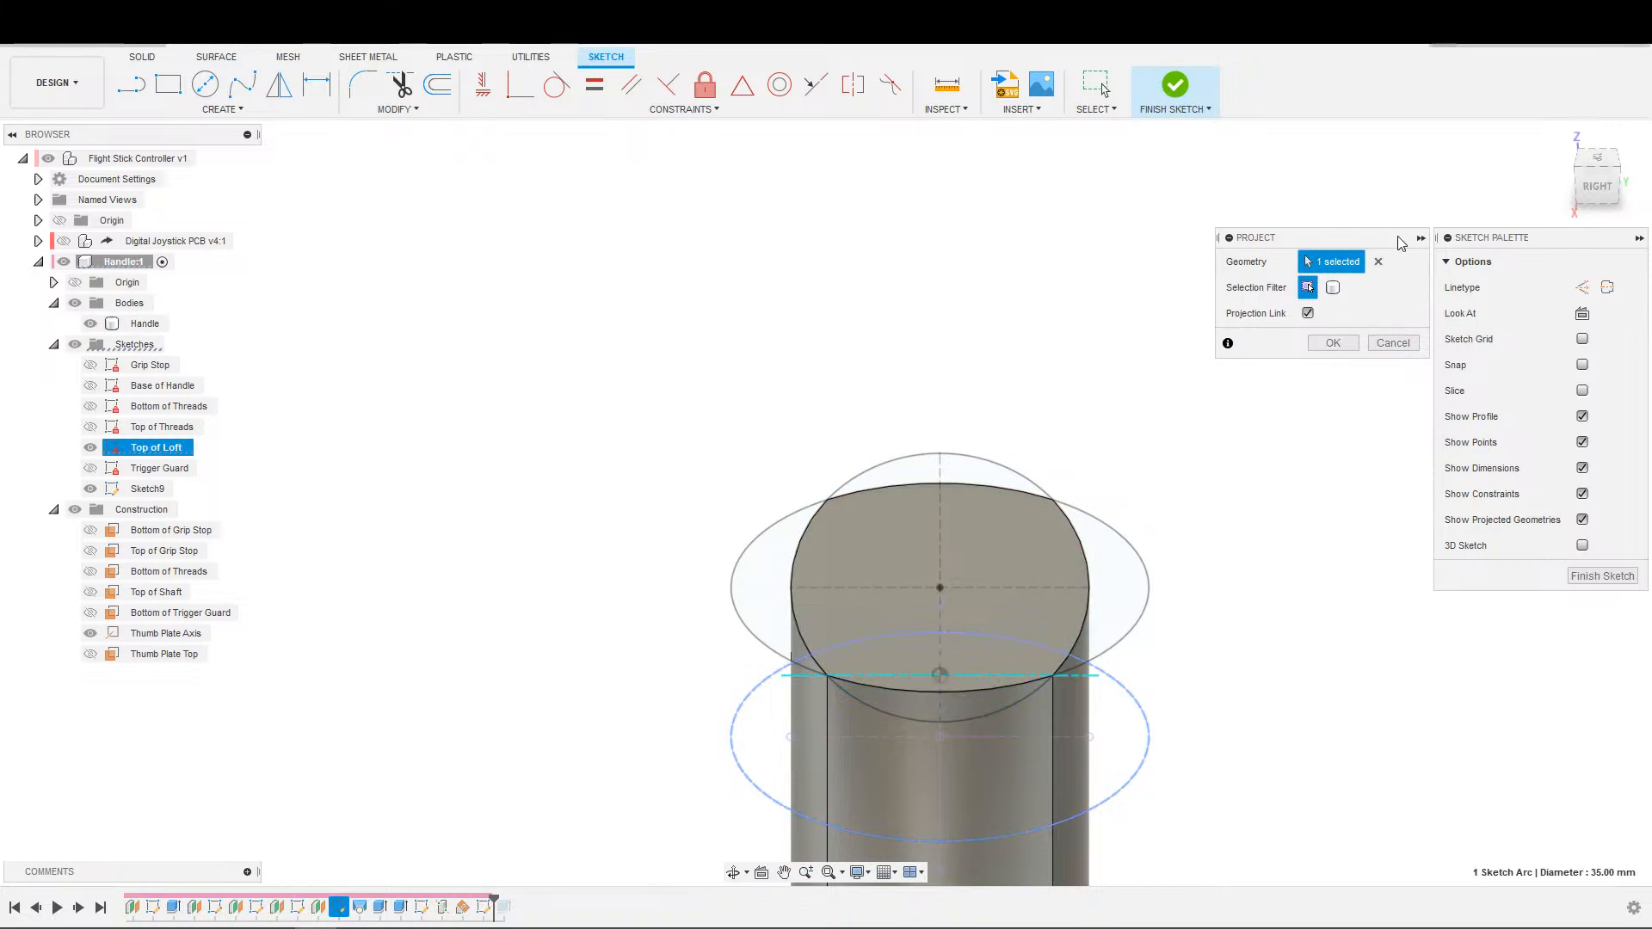
left_click(1379, 264)
left_click(1042, 580)
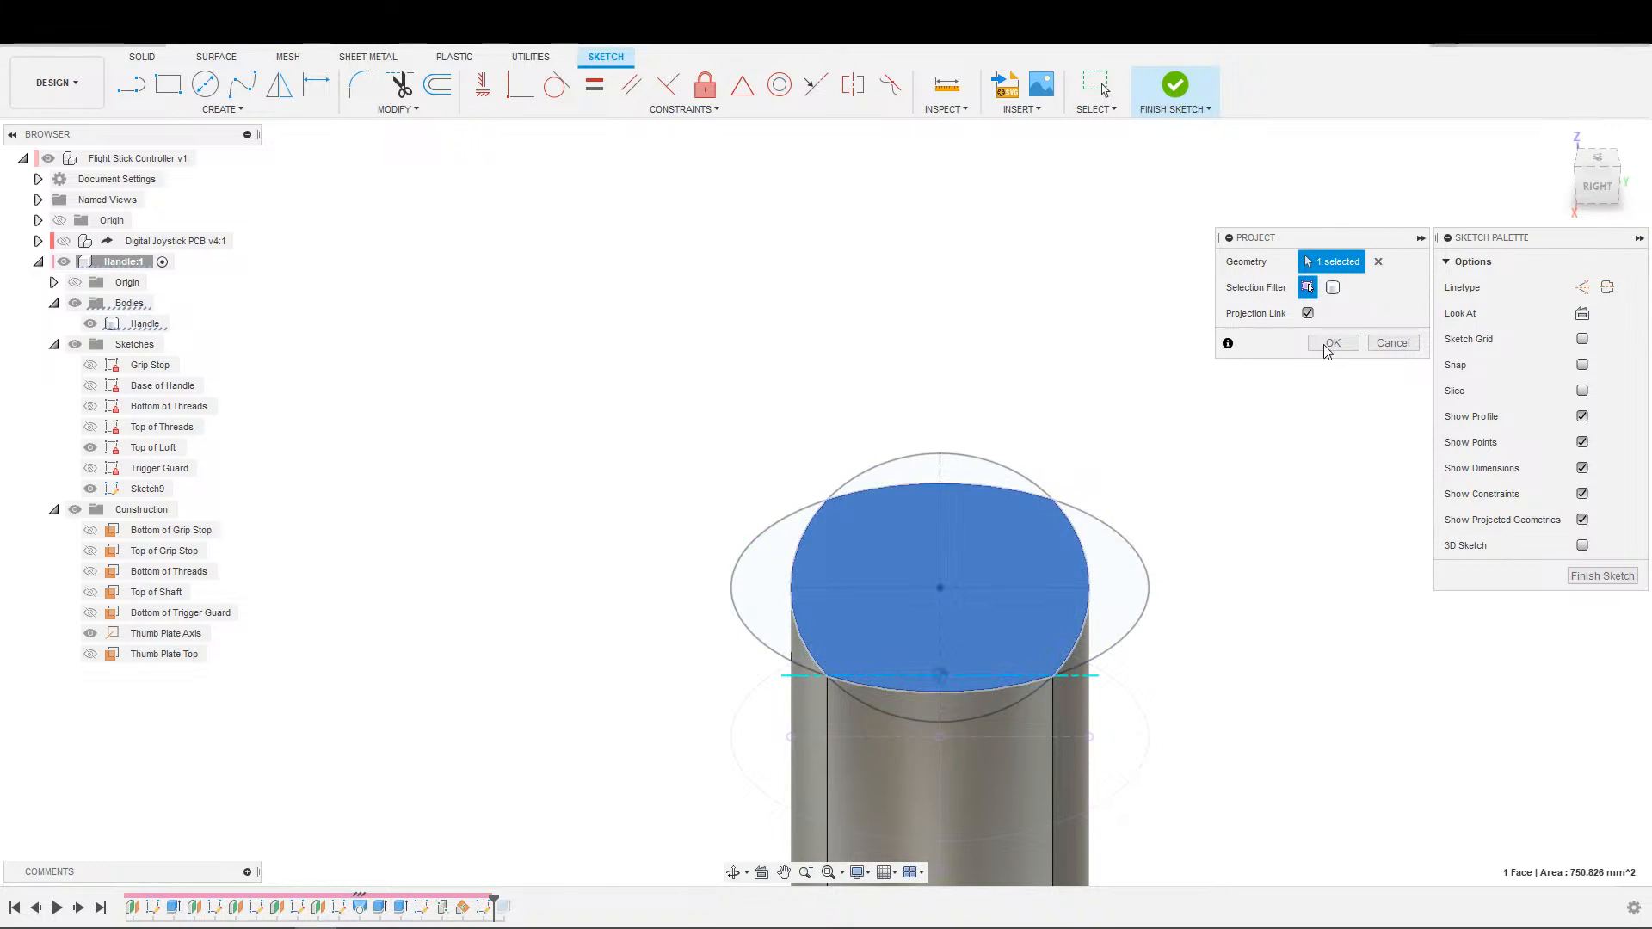
left_click(1379, 264)
left_click(90, 448)
left_click(936, 564)
left_click(1333, 343)
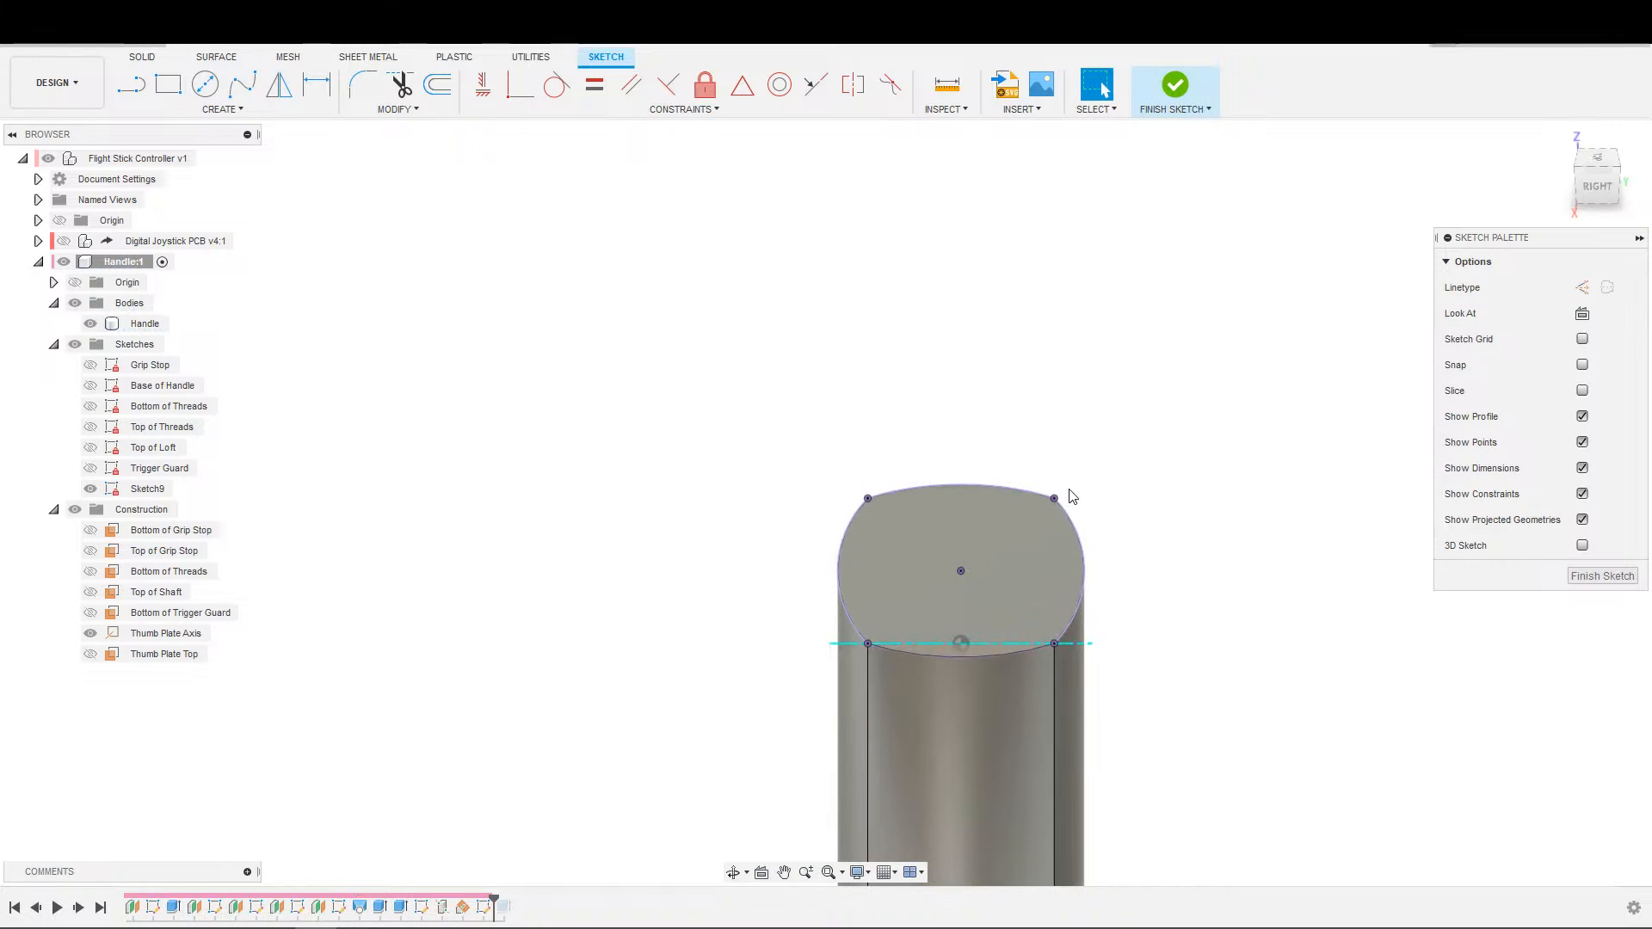
scroll(932, 524, "up", 3)
left_click(91, 633)
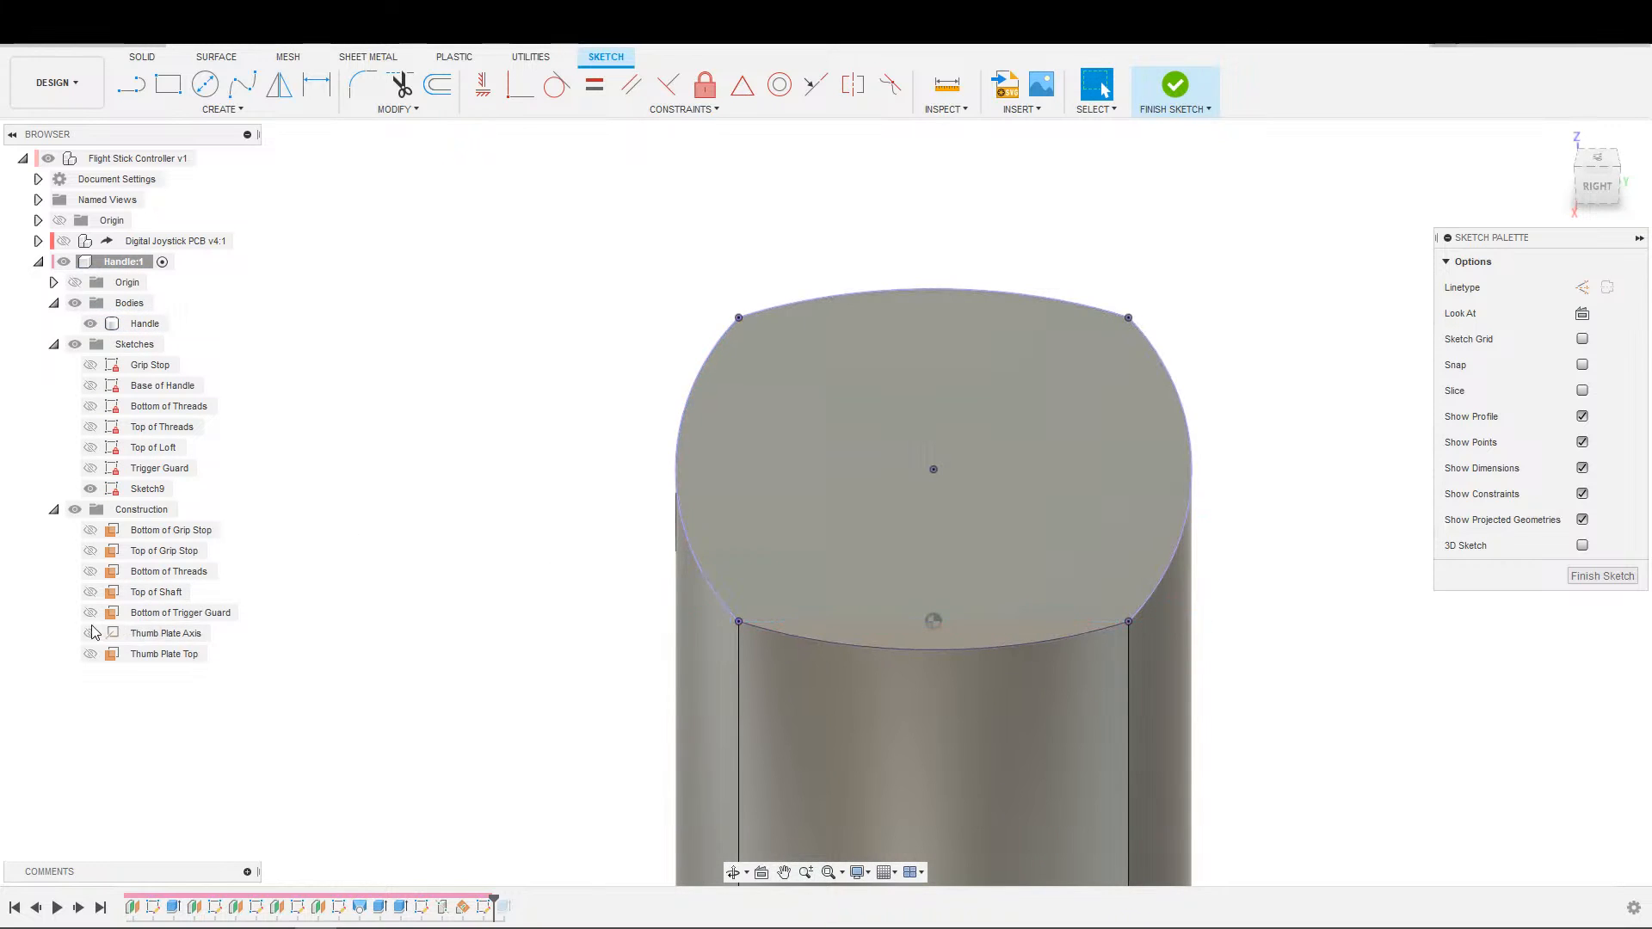
Draw a horizontal line above the projected top face for the upper edge of the thumb plate.
scroll(619, 555, "down", 1)
middle_click_drag(620, 534, 472, 590)
scroll(486, 602, "down", 1)
scroll(527, 635, "up", 1)
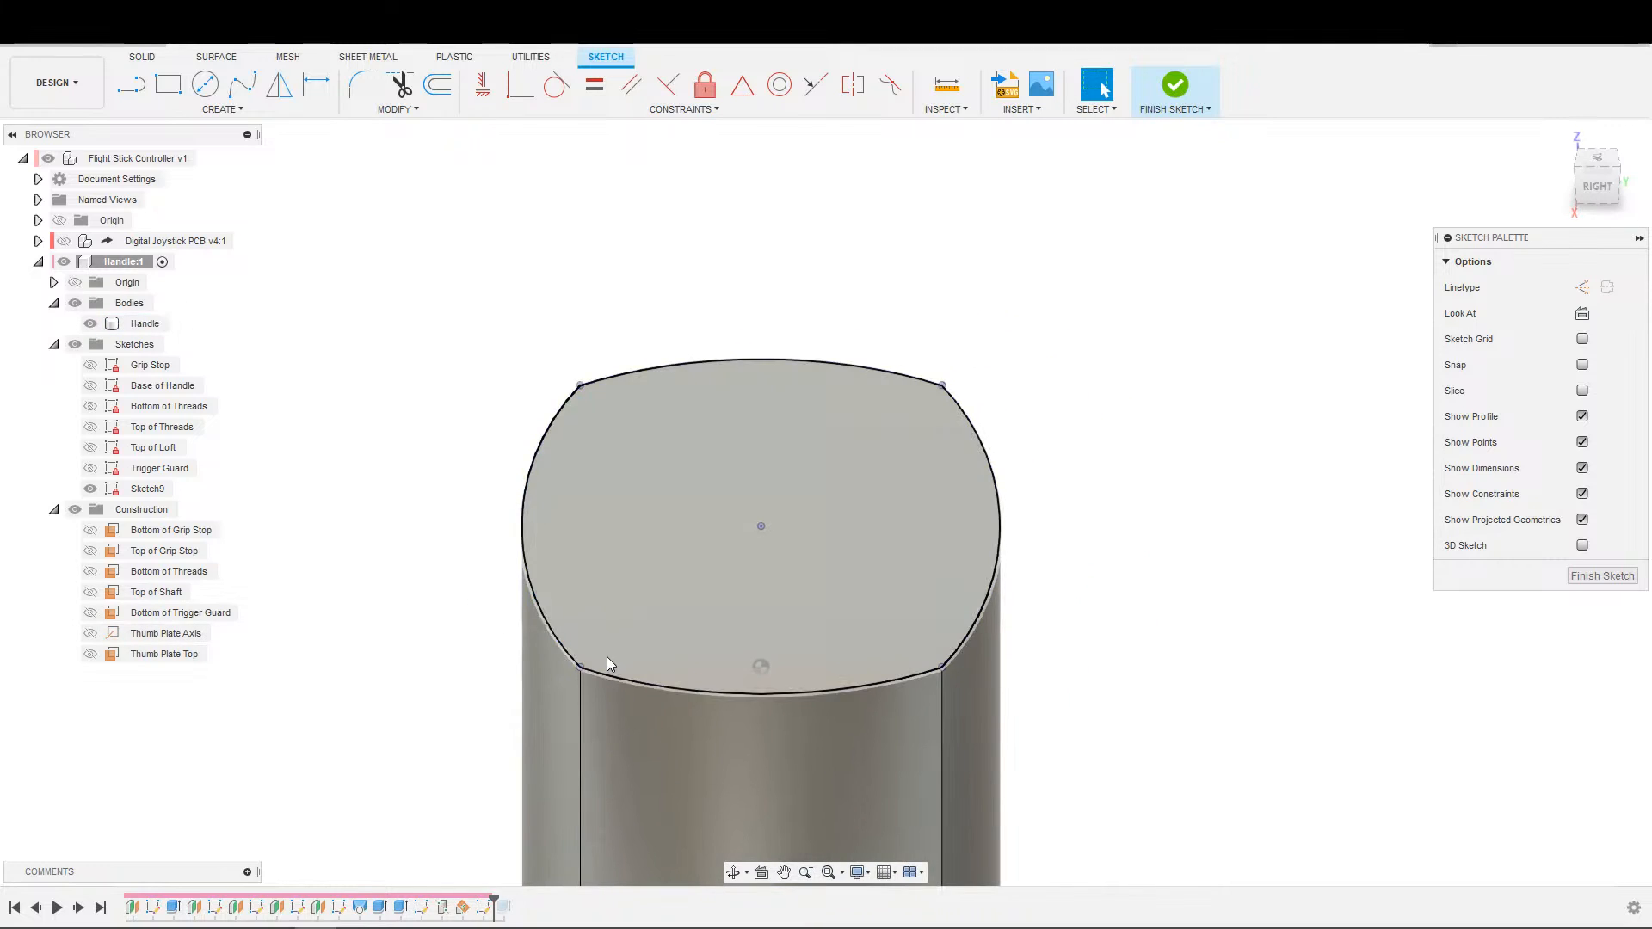
scroll(608, 657, "down", 1)
key("s")
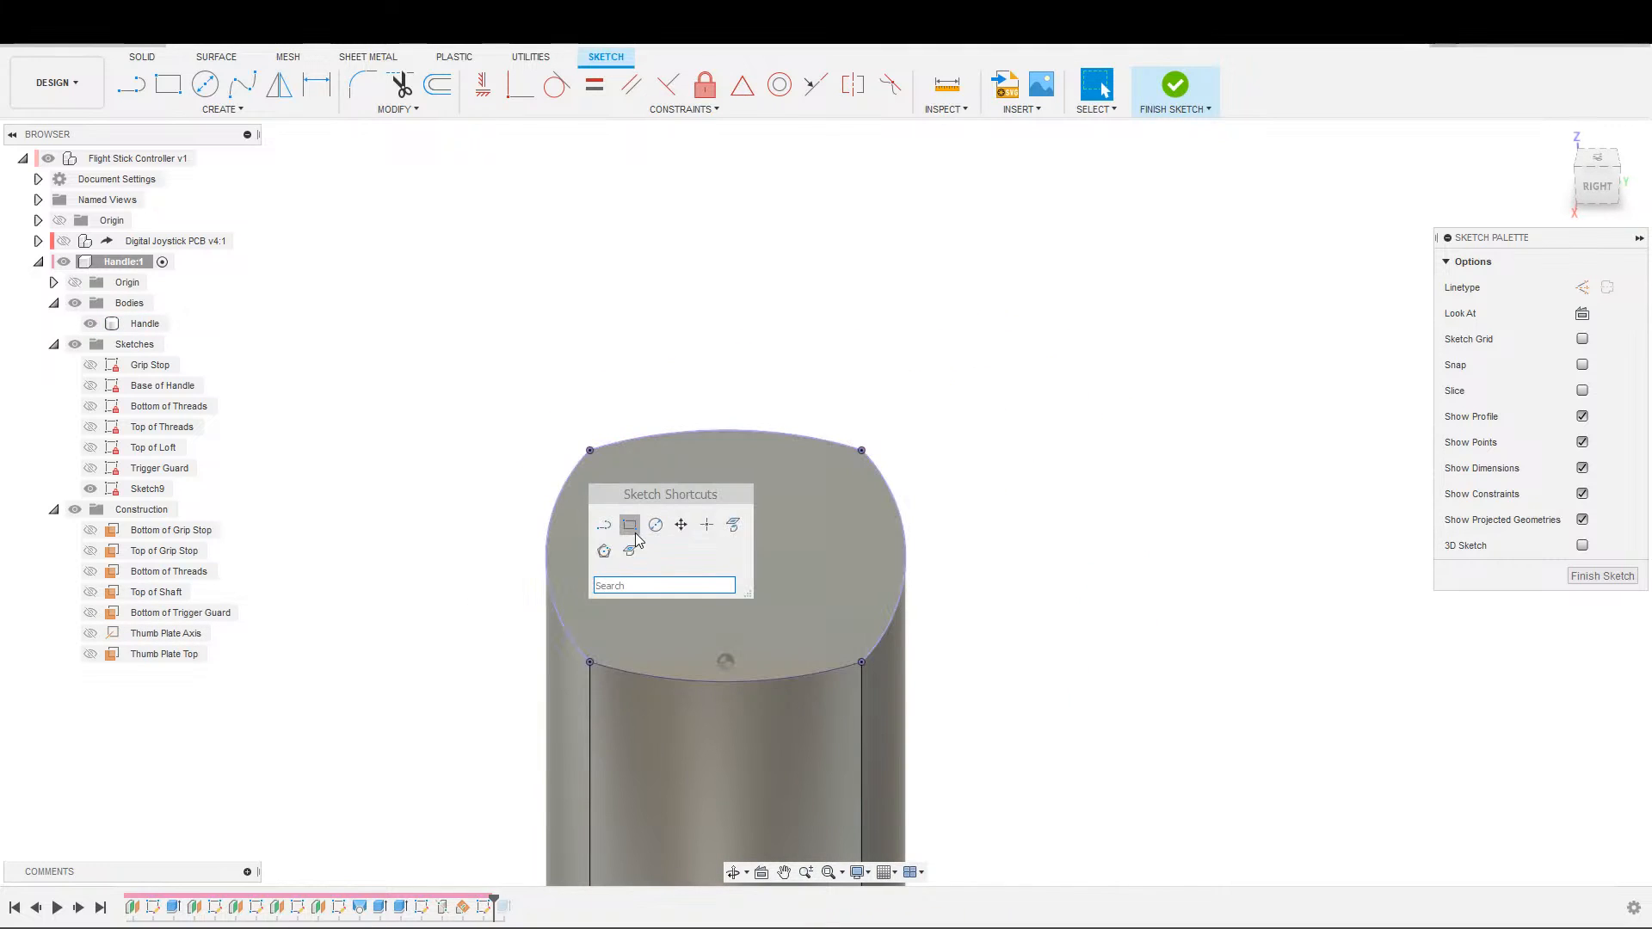
left_click(605, 525)
left_click(543, 300)
left_click(882, 300)
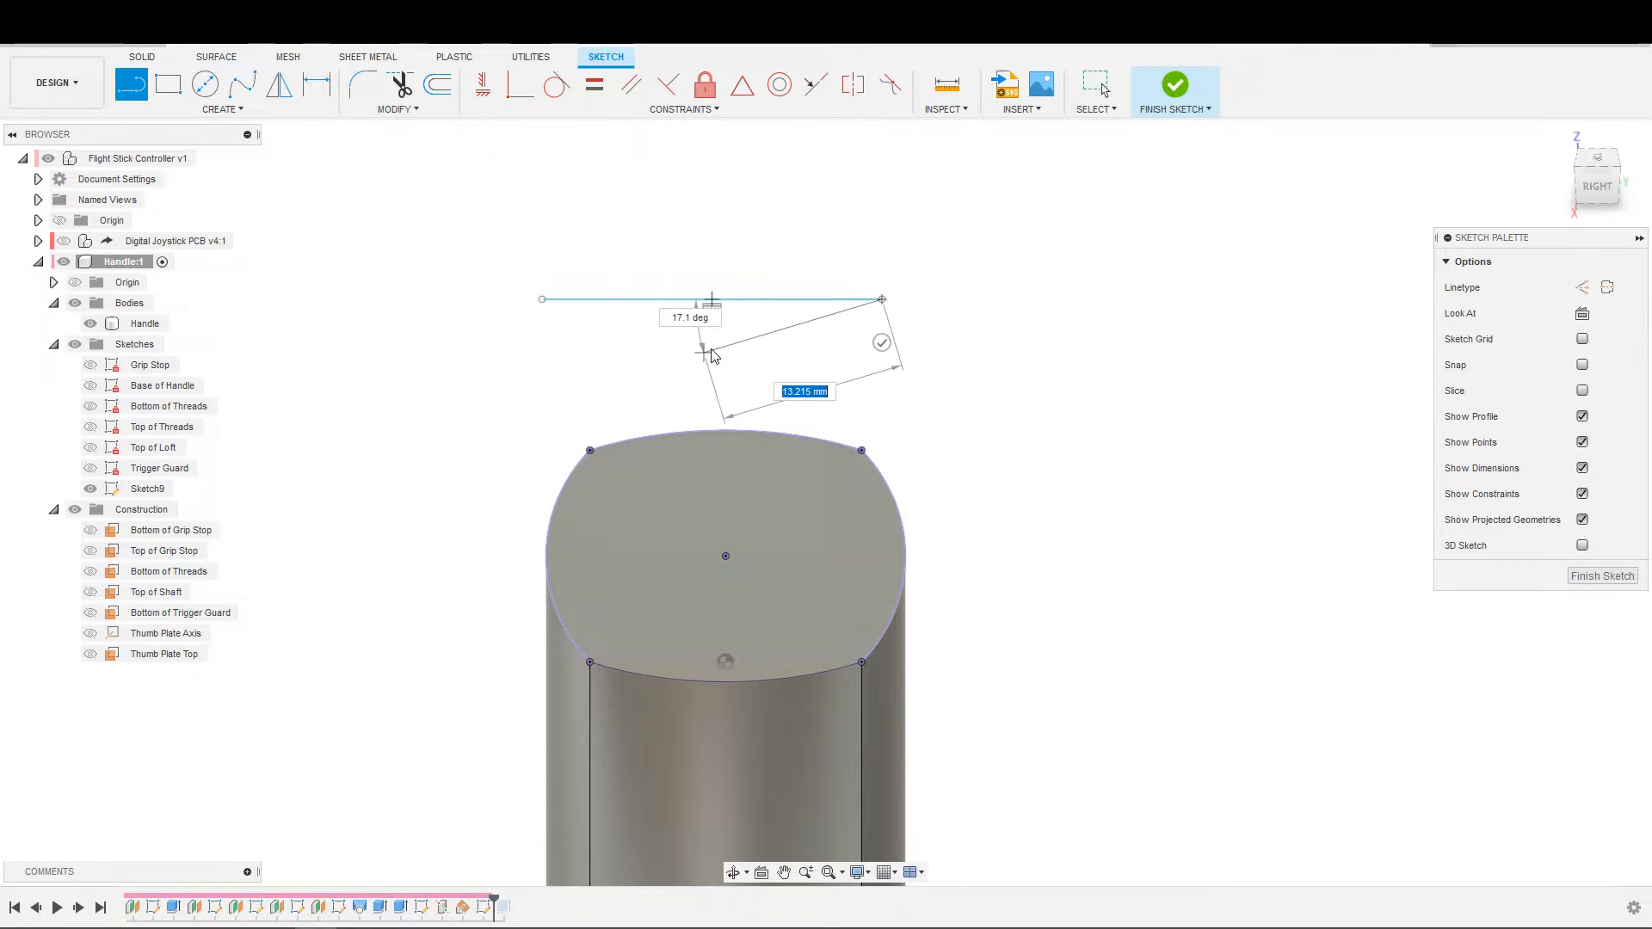
key("Escape")
Draw a short perpendicular line down from the midpoint of the horizontal line.
key("s")
left_click(694, 414)
left_click(712, 299)
left_click(717, 362)
key("Escape")
Constrain the vertical line's lower end to the projected outline's lower arc and the line to the centre point with Coincident constraints.
key("s")
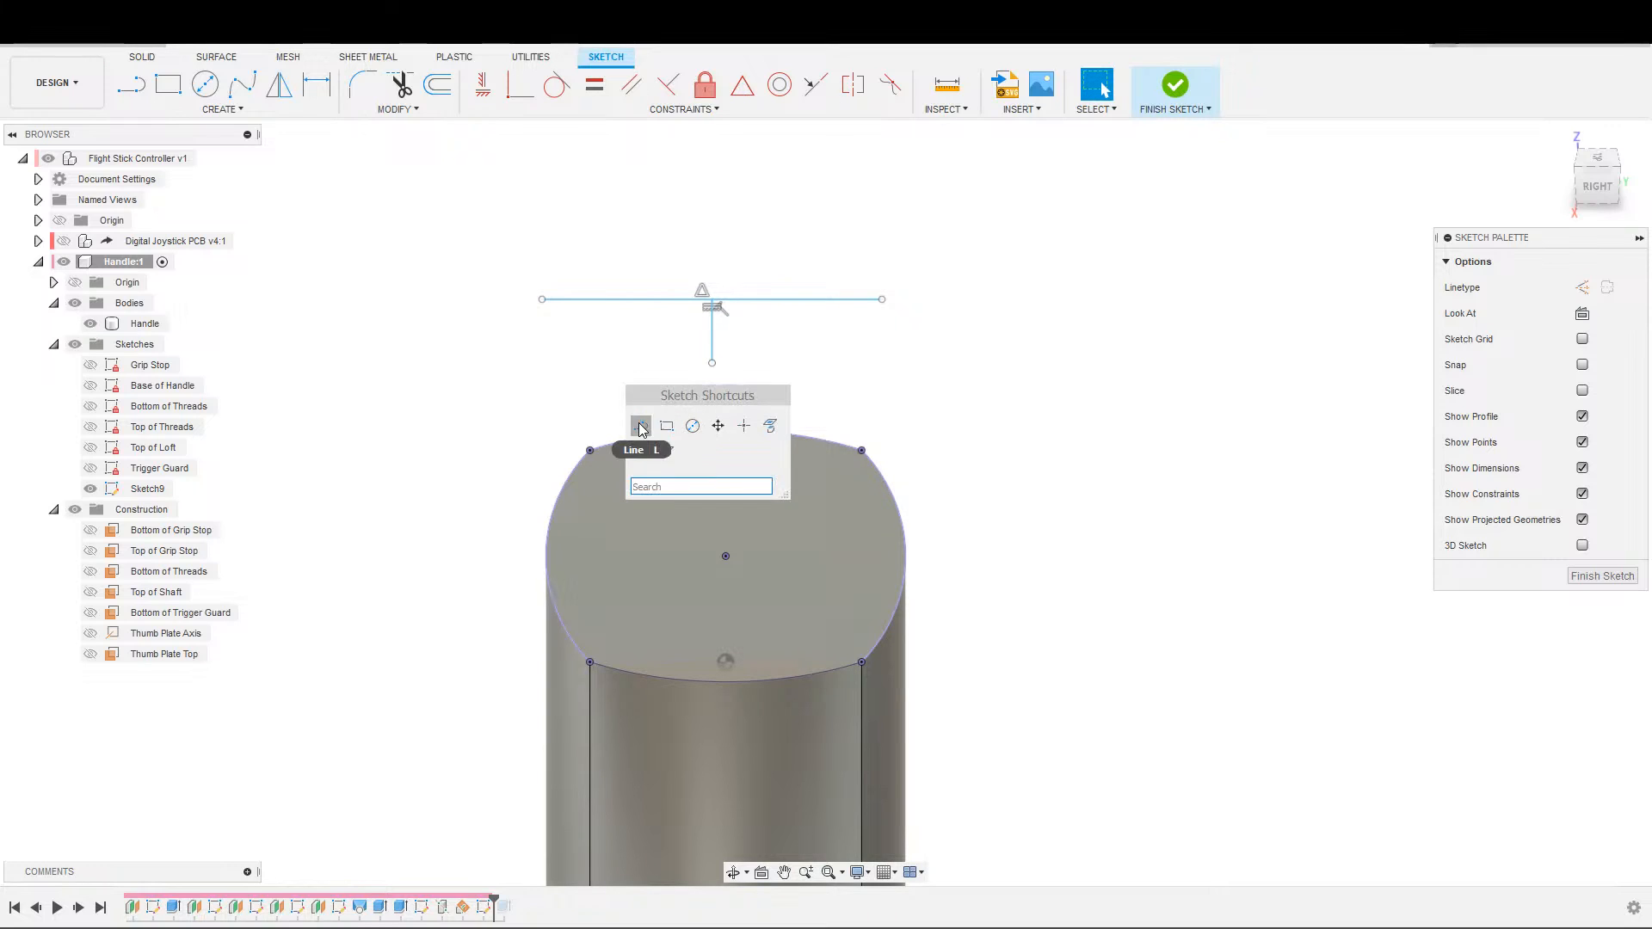
key("Escape")
left_click_drag(712, 363, 711, 580)
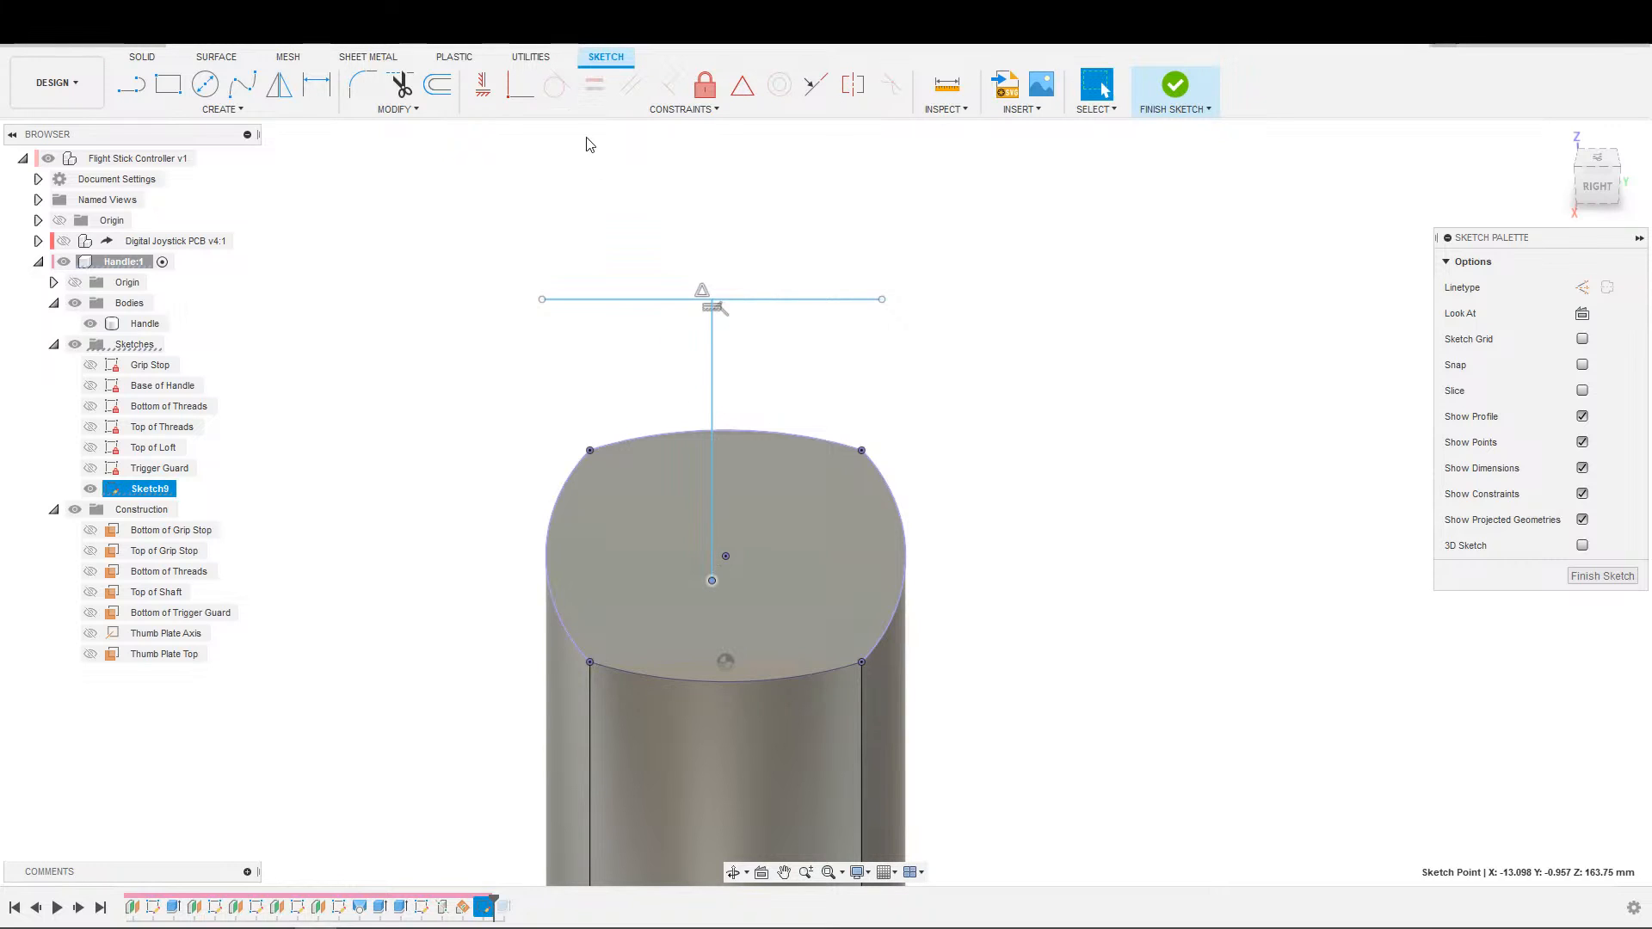
left_click(520, 84)
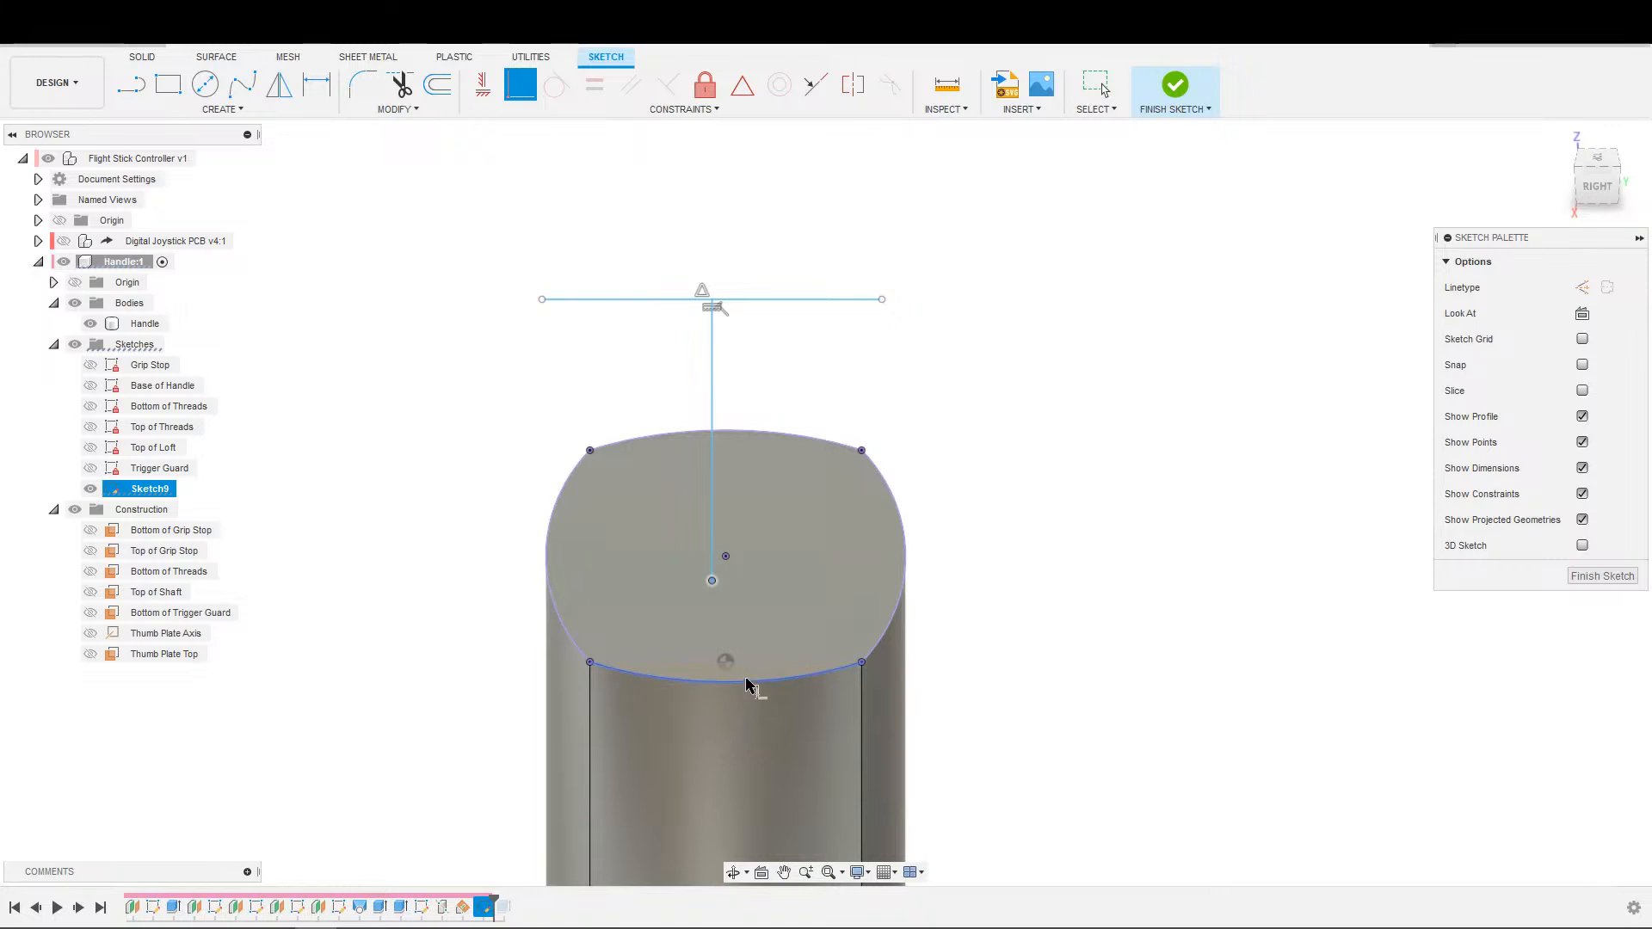
left_click(745, 682)
left_click(712, 568)
left_click(731, 557)
key("Escape")
Dimension the vertical centre line to 50 mm and place the dimension clear of the handle.
key("d")
left_click(727, 605)
left_click(767, 604)
type("50")
key("Return")
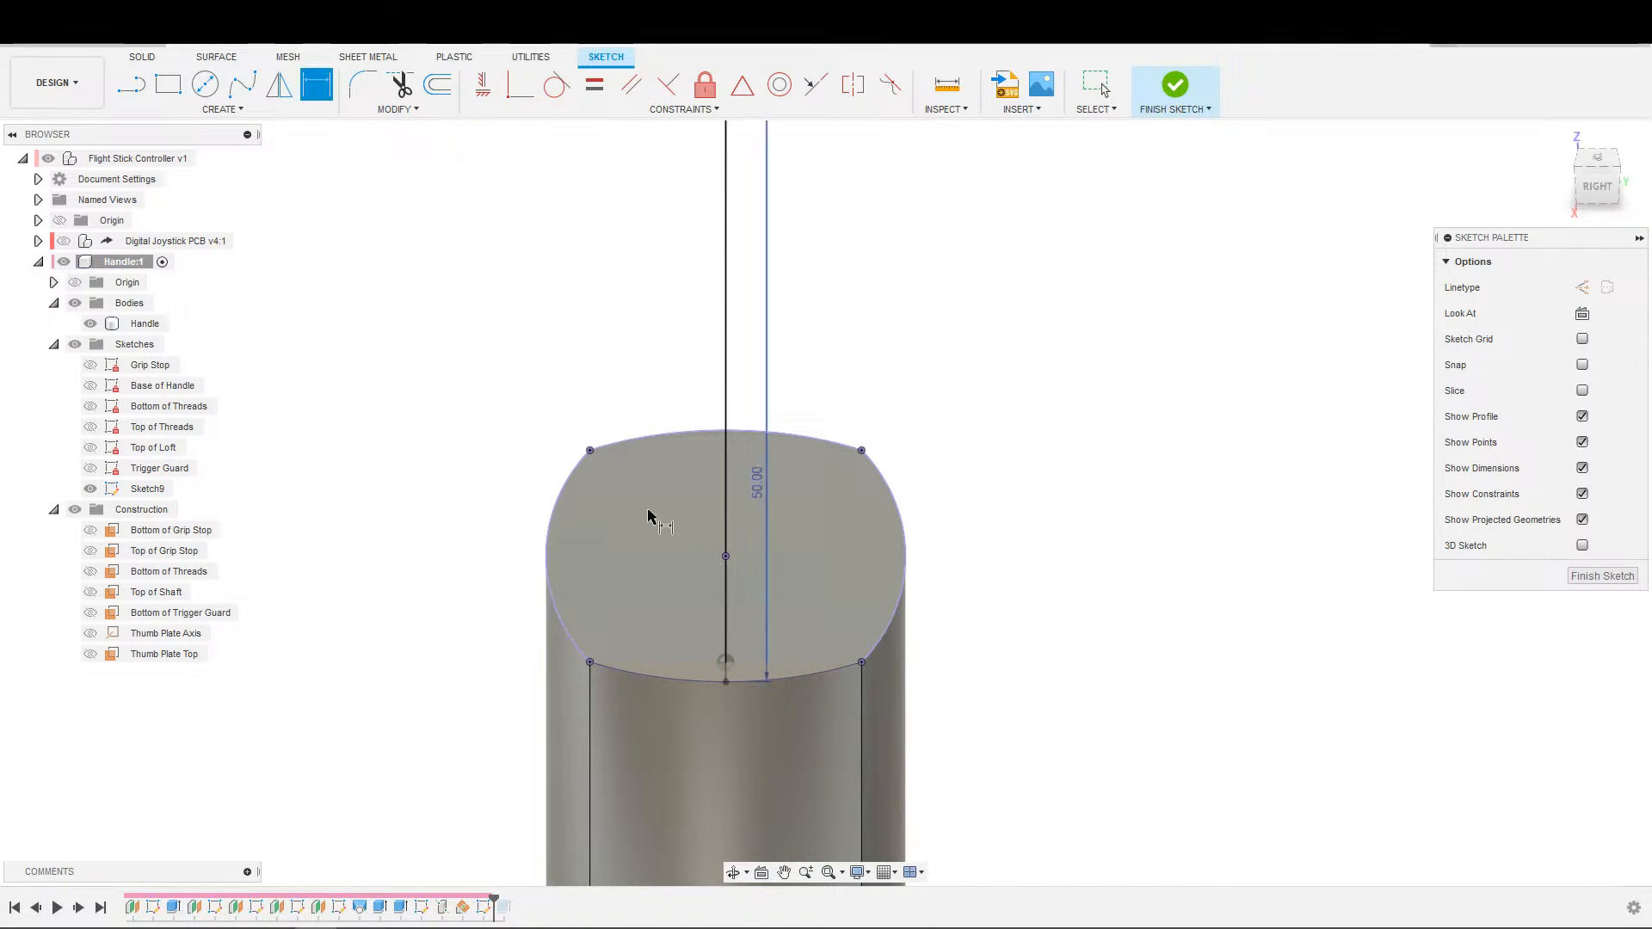
scroll(702, 561, "down", 4)
key("Escape")
left_click_drag(736, 587, 886, 590)
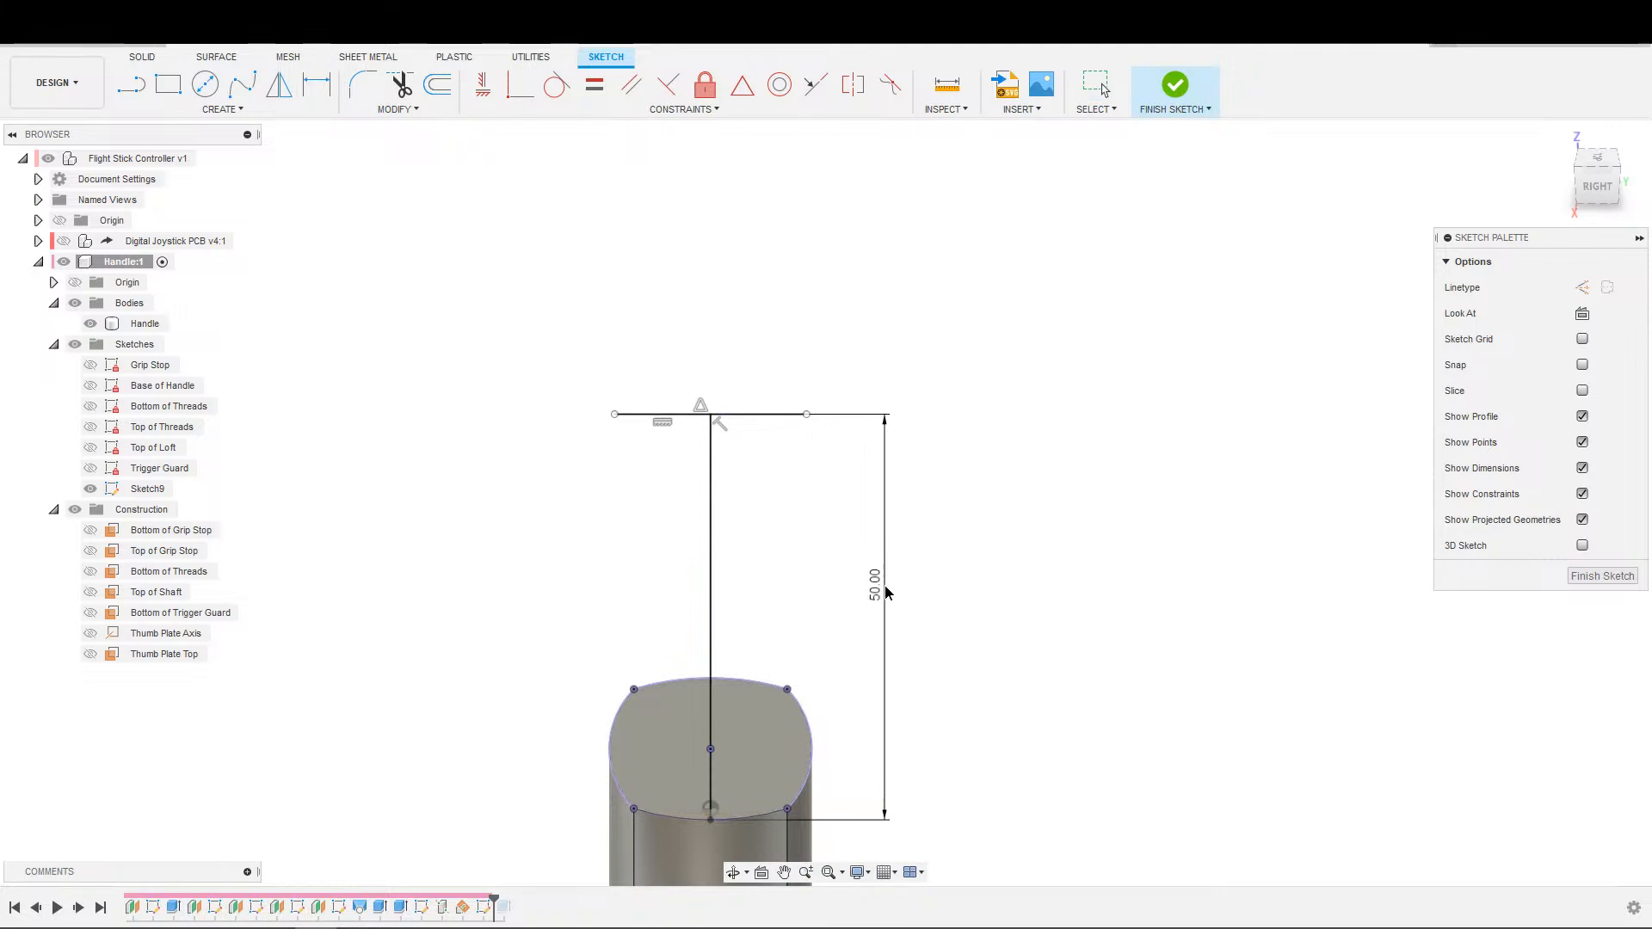
Dimension the horizontal top line to 35 mm.
scroll(754, 448, "up", 1)
left_click(784, 345)
left_click(800, 311)
type("35")
key("Return")
key("Escape")
Draw a line from the top line's midpoint down to the midpoint of the 50 mm centre line.
scroll(790, 410, "up", 2)
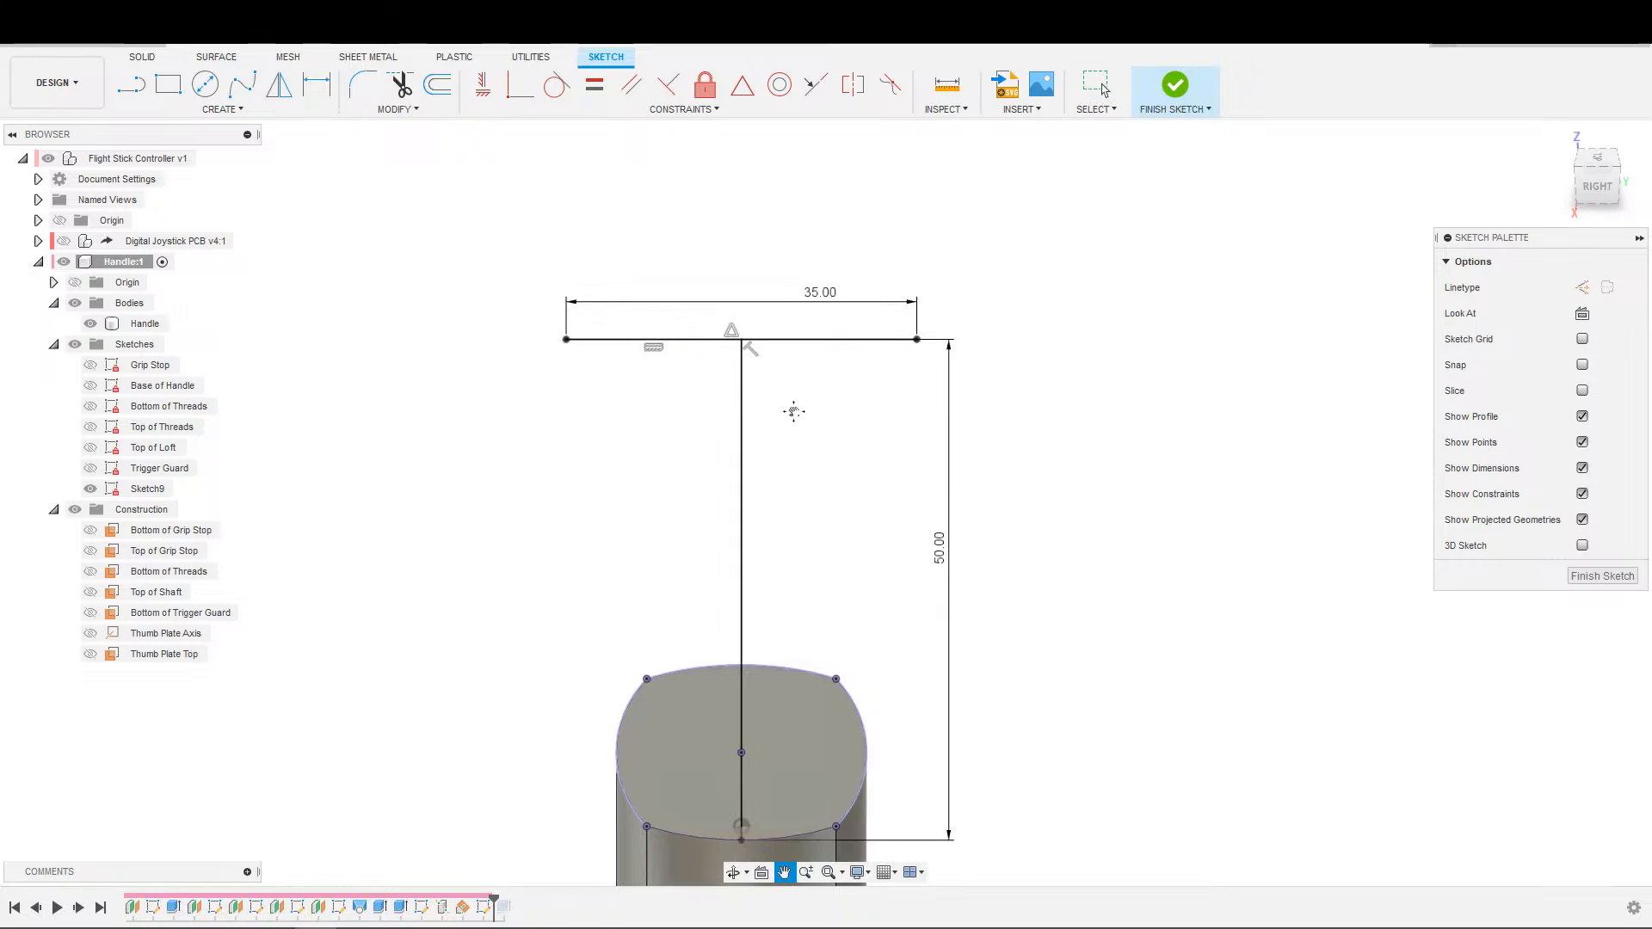
key("s")
key("l")
left_click(751, 255)
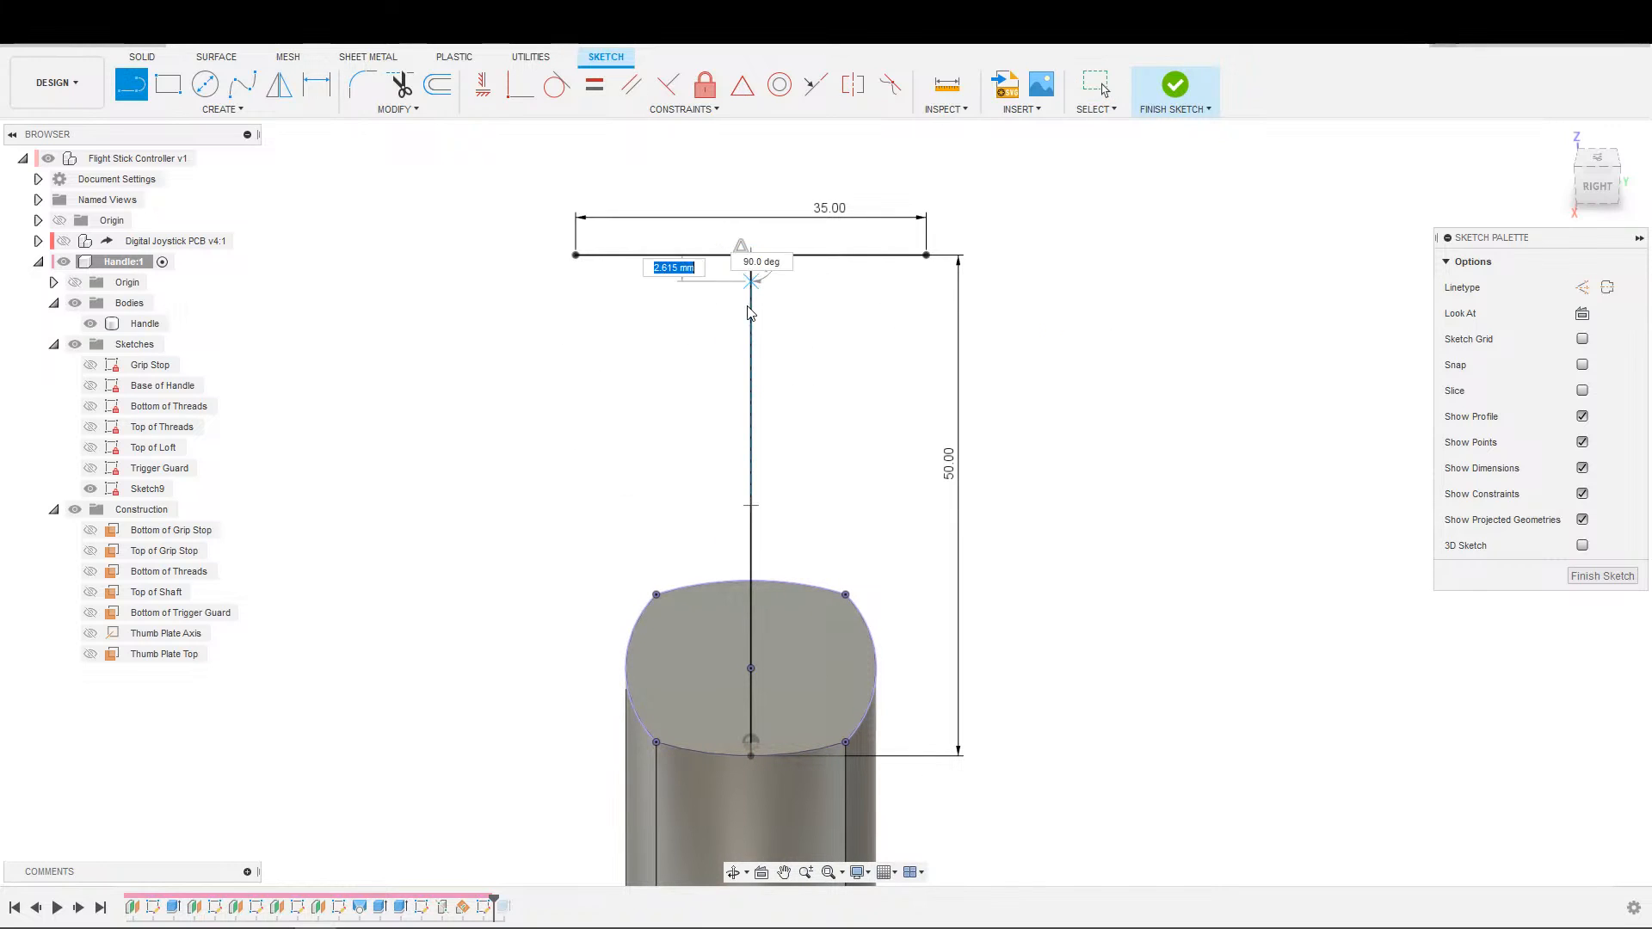
left_click(750, 509)
key("Escape")
Draw a line about 35.6 mm long across the centre line's upper half and constrain it perpendicular to the centre line.
key("s")
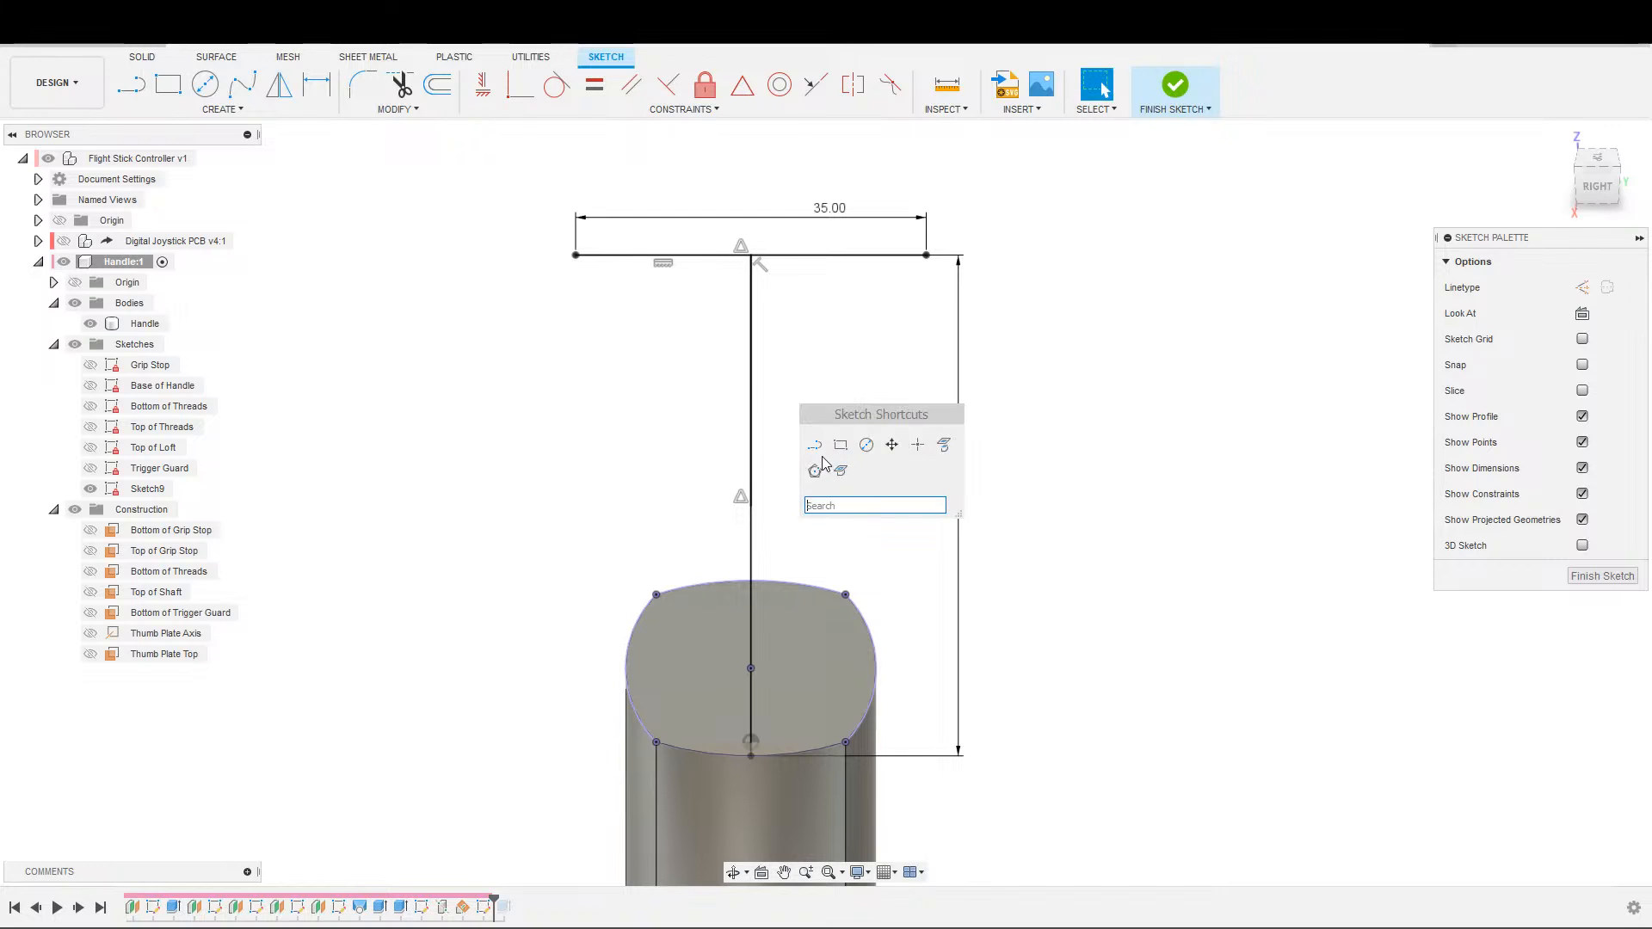
key("l")
left_click(512, 389)
left_click(869, 380)
key("Escape")
left_click(848, 384)
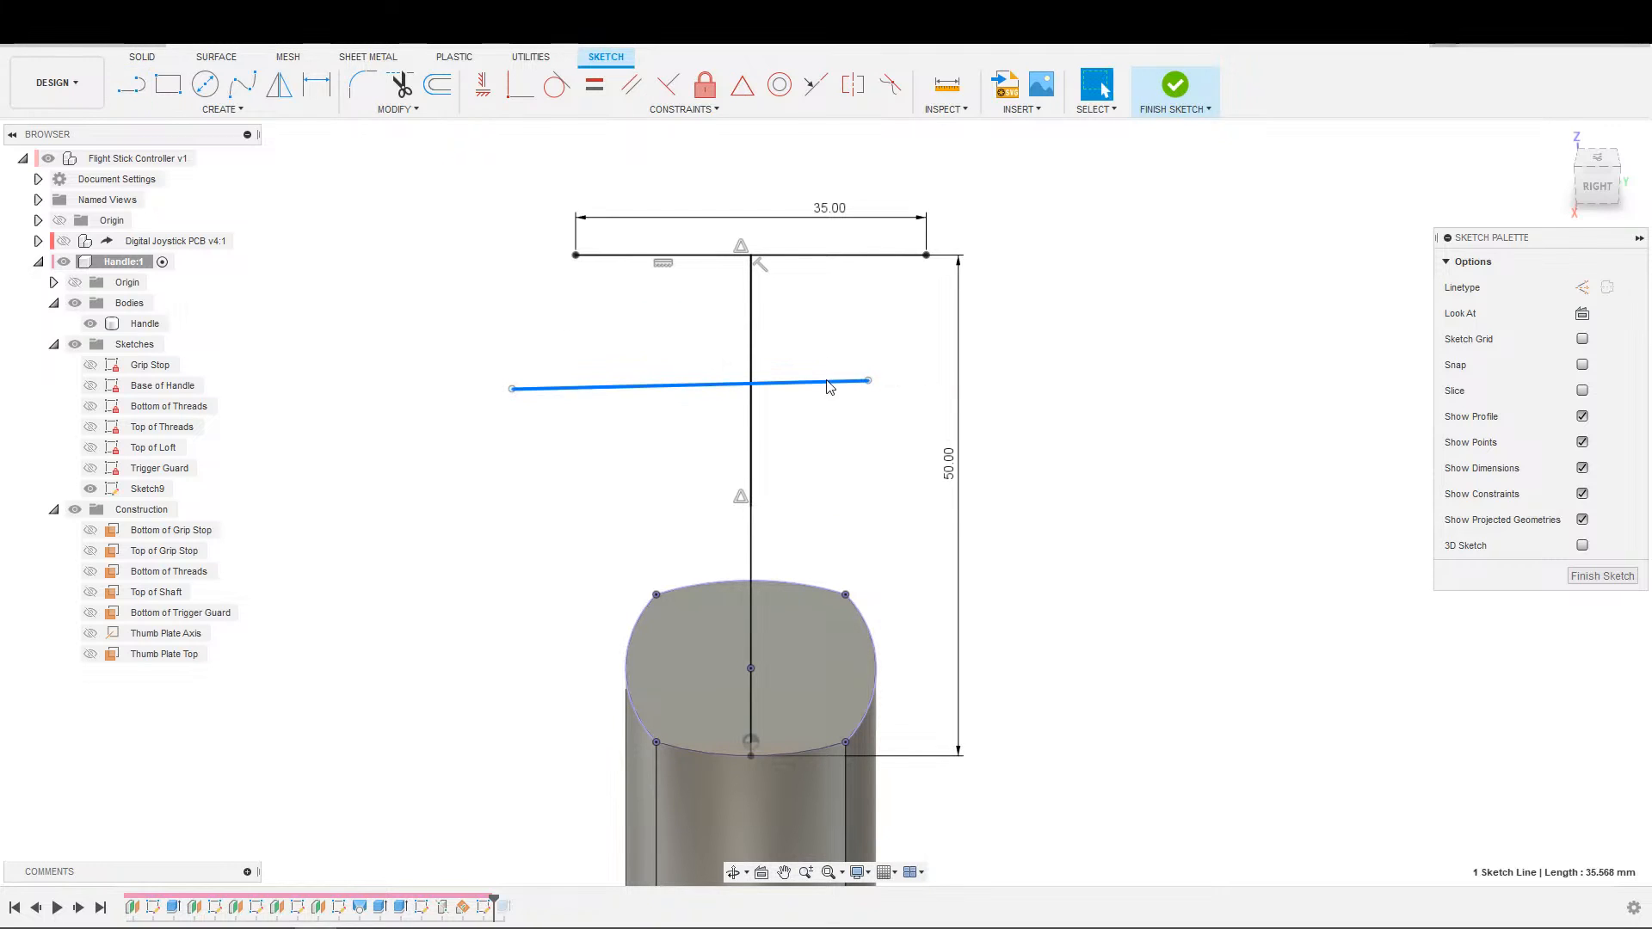
left_click(668, 83)
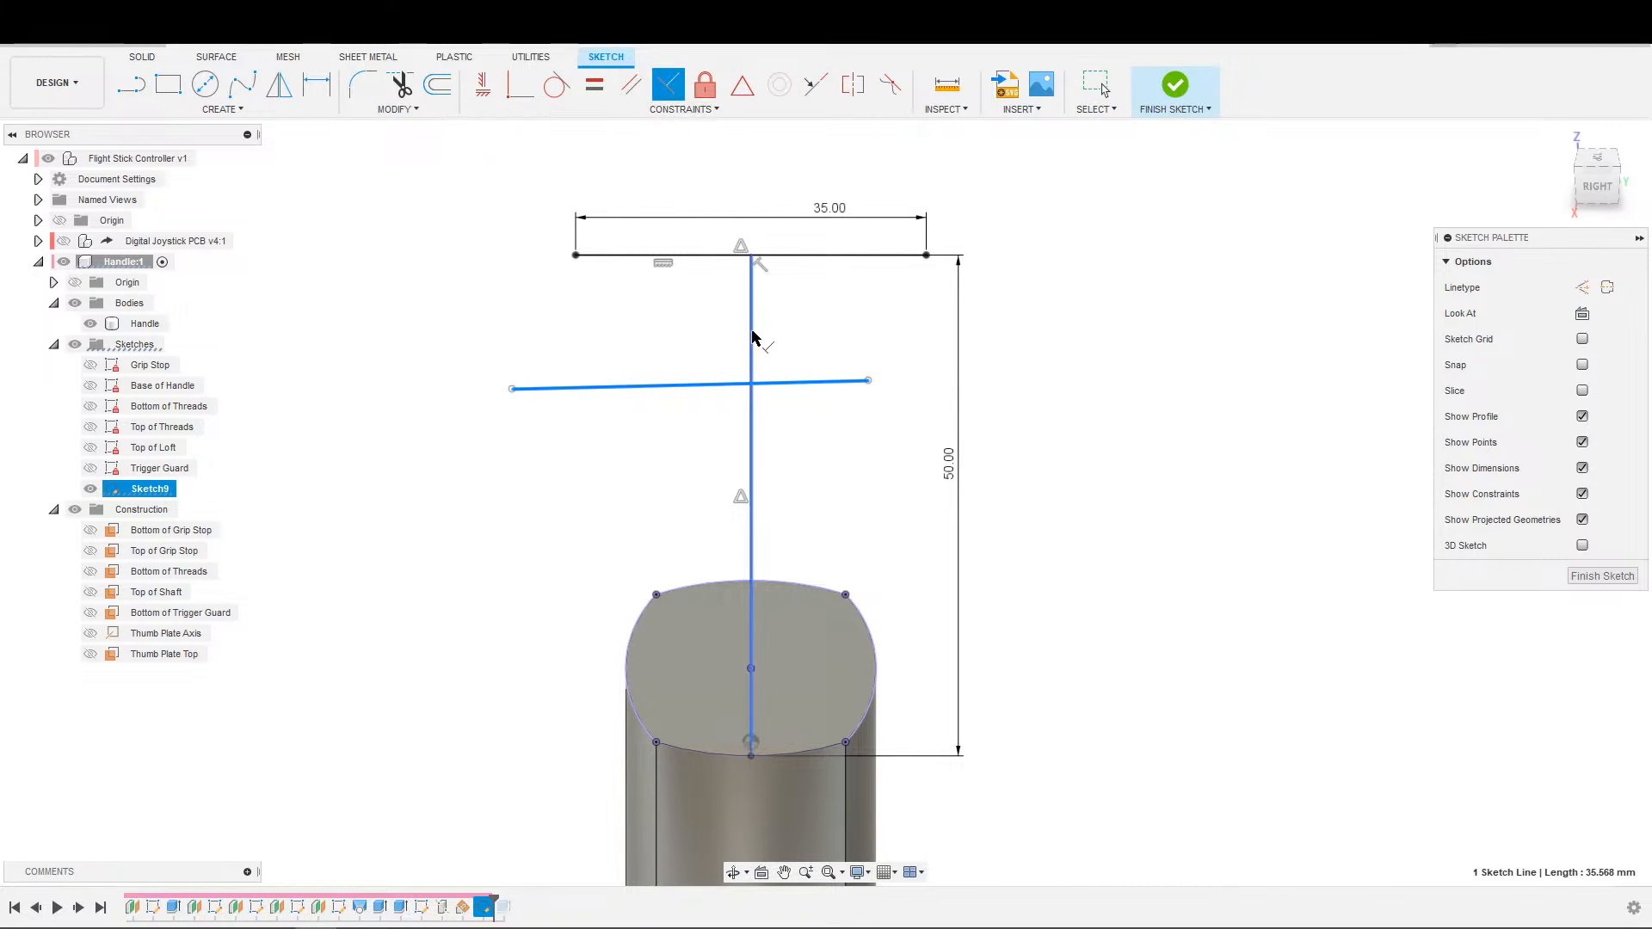
left_click(753, 343)
Place a point at the cross line's midpoint and constrain it to the midpoint of the centre line's upper half.
key("s")
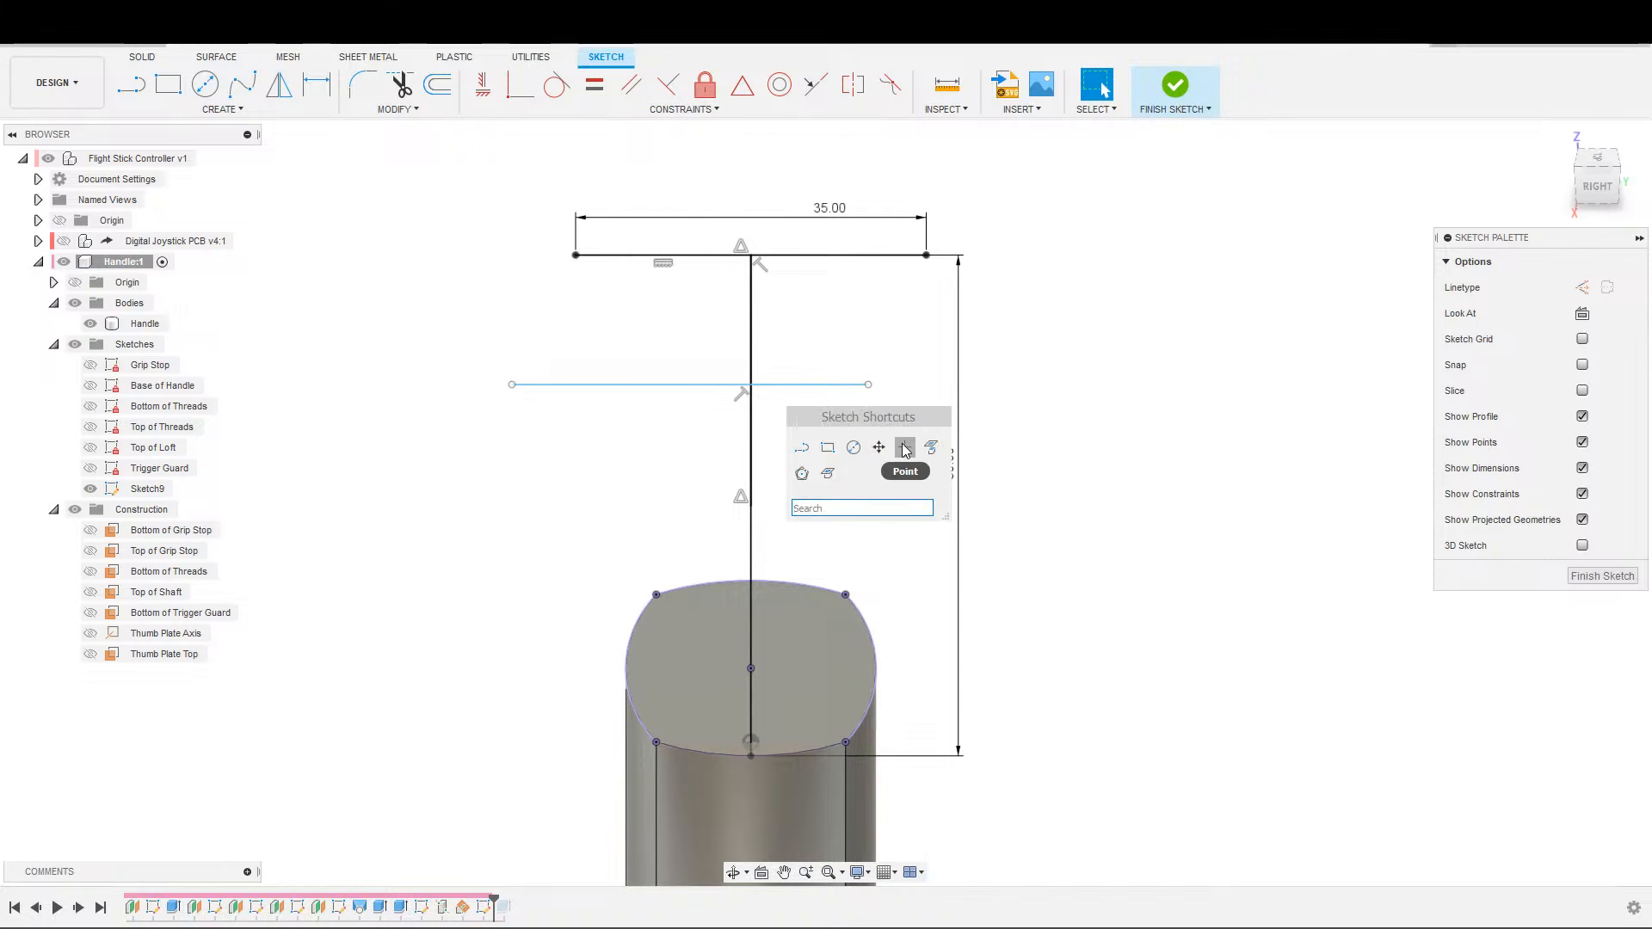
left_click(904, 448)
left_click(691, 385)
left_click(741, 85)
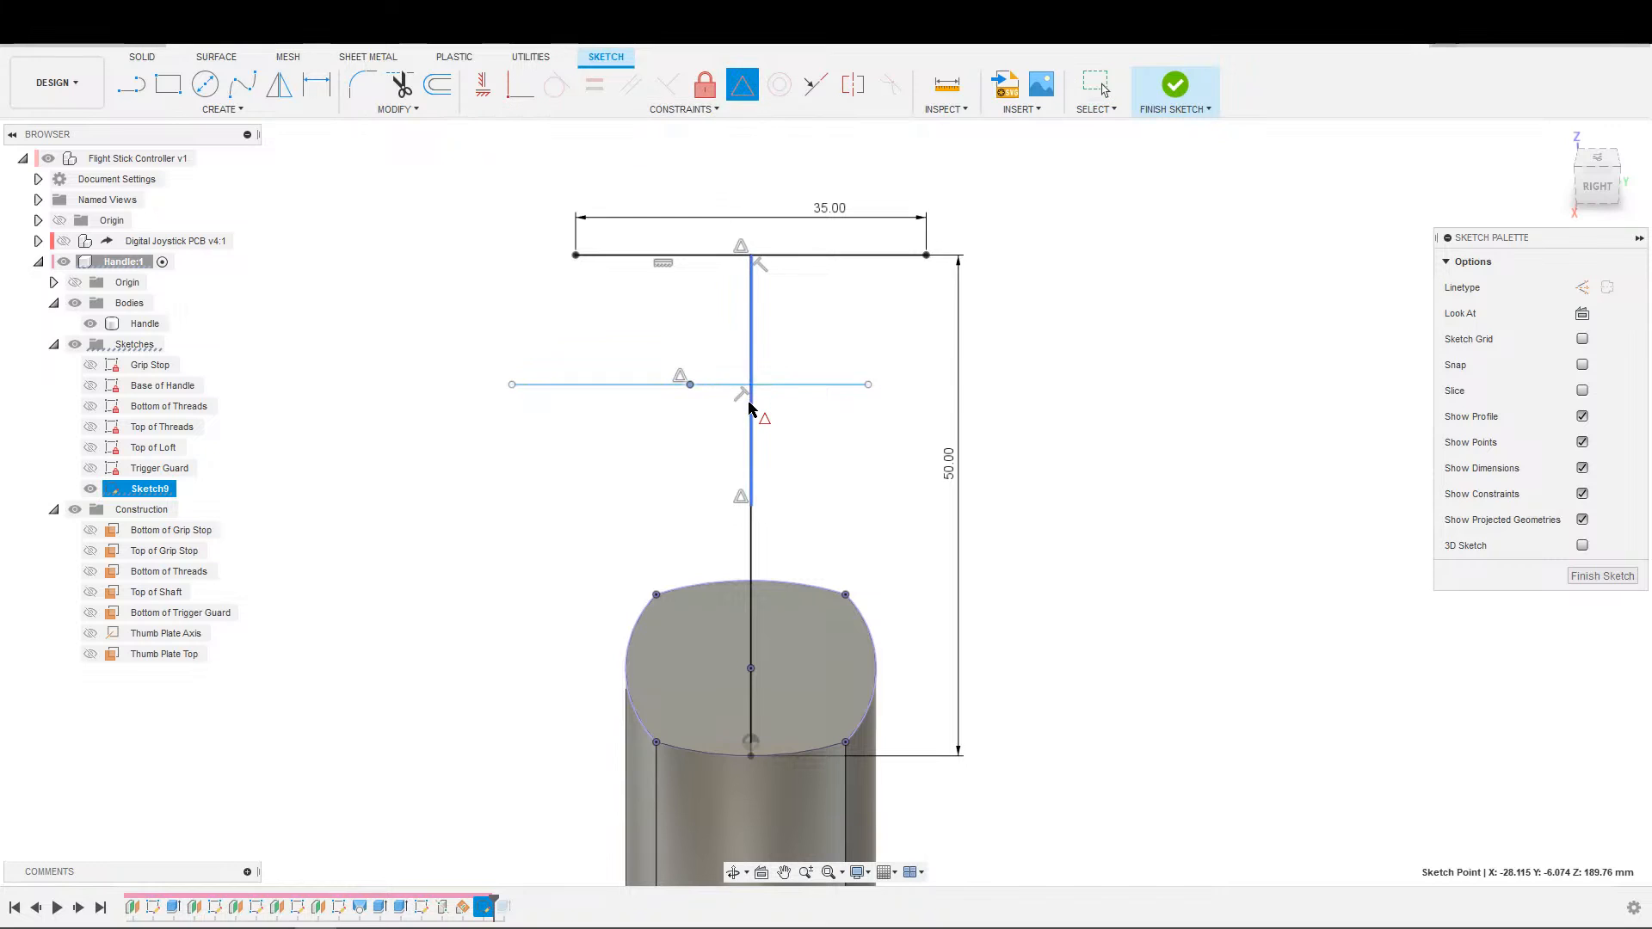
left_click(750, 403)
key("Escape")
Convert the cross line, the 50 mm centre line and its upper half line to construction lines.
left_click(789, 380)
key("x")
left_click(752, 439)
key("x")
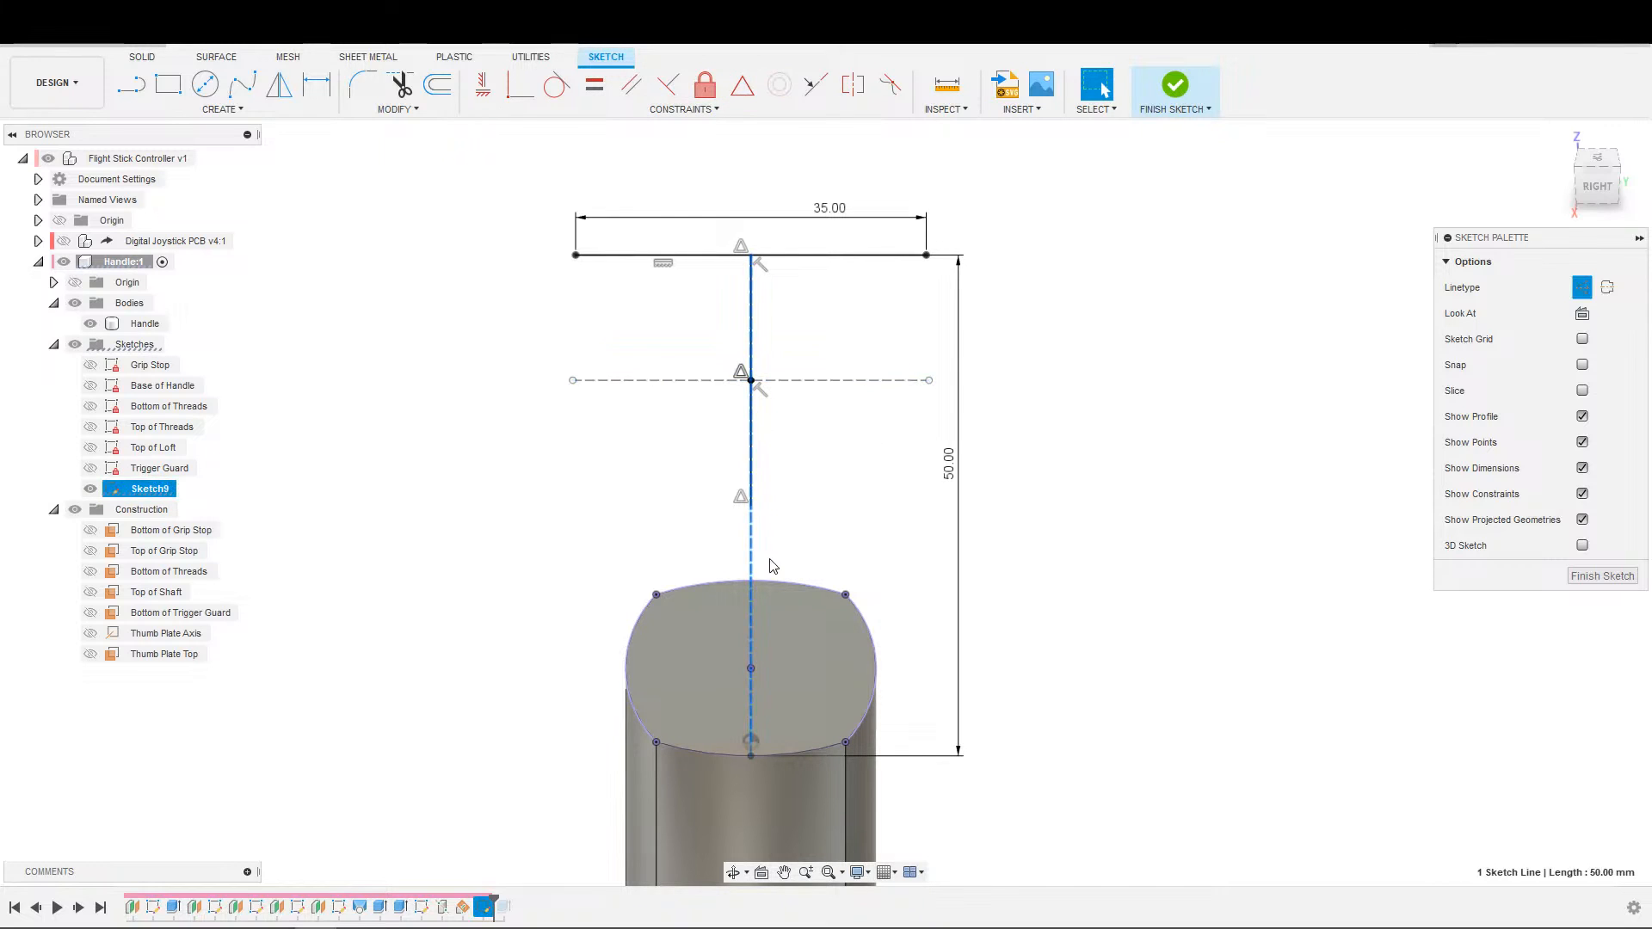
left_click(752, 496)
key("x")
left_click(817, 473)
scroll(828, 455, "down", 1)
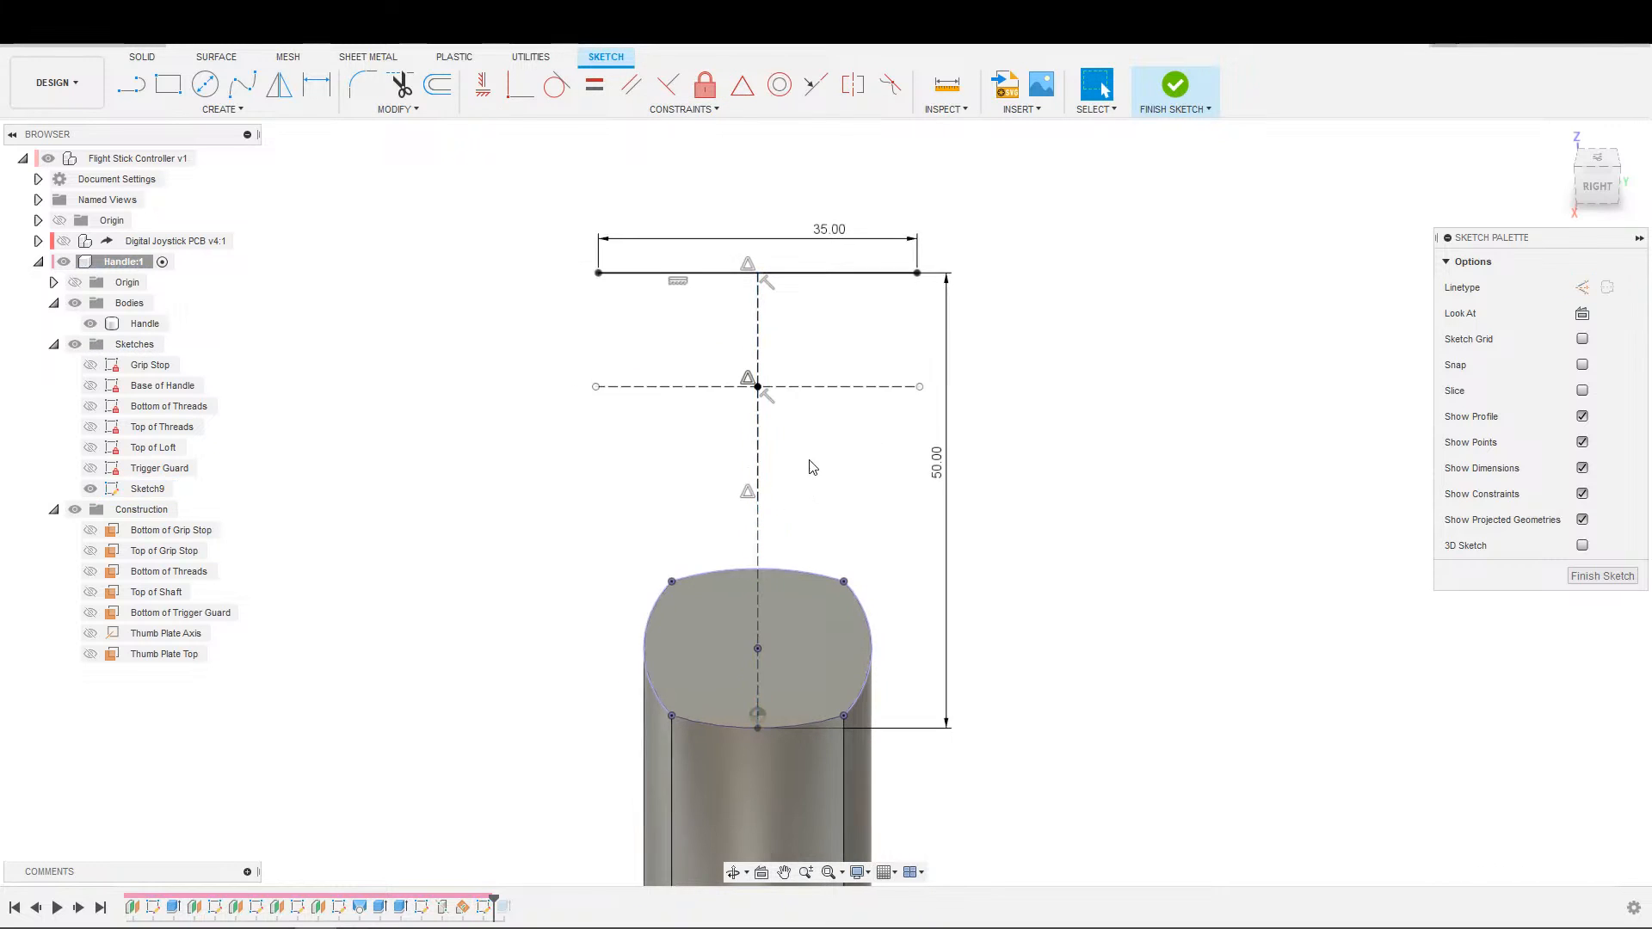
Set the length of the construction cross line to 50 mm.
middle_click_drag(809, 458, 806, 484)
key("d")
left_click(807, 414)
left_click(892, 455)
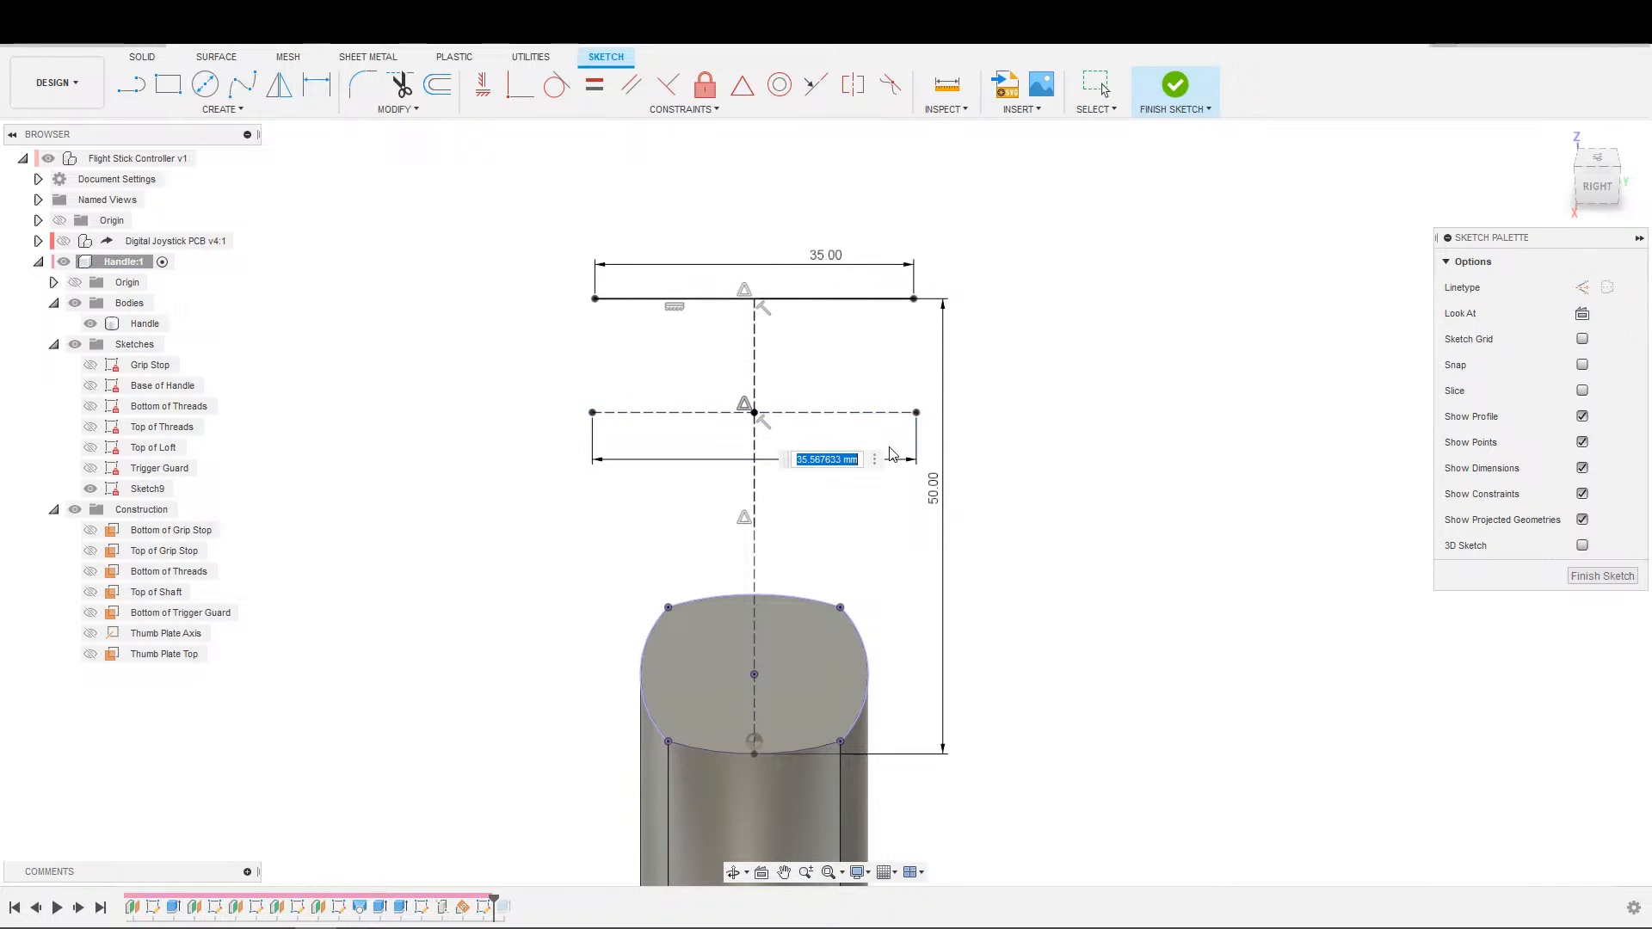
type("50")
key("Return")
key("Escape")
scroll(824, 434, "down", 1)
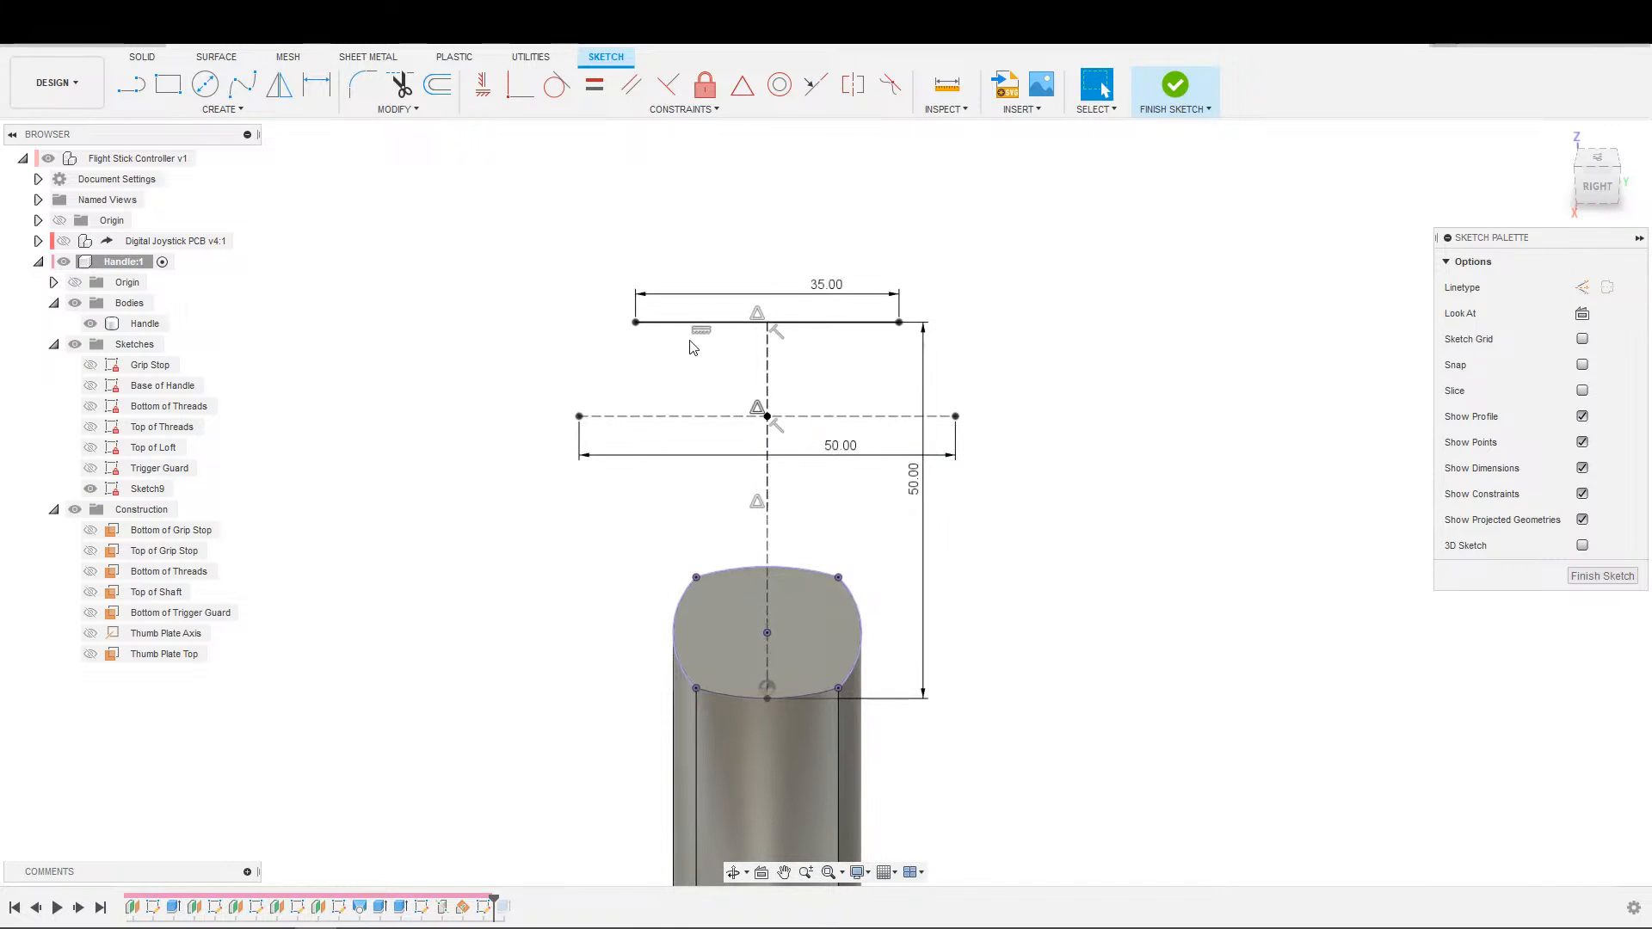
Convert the four projected curves of the handle's top outline to construction lines.
left_click(242, 84)
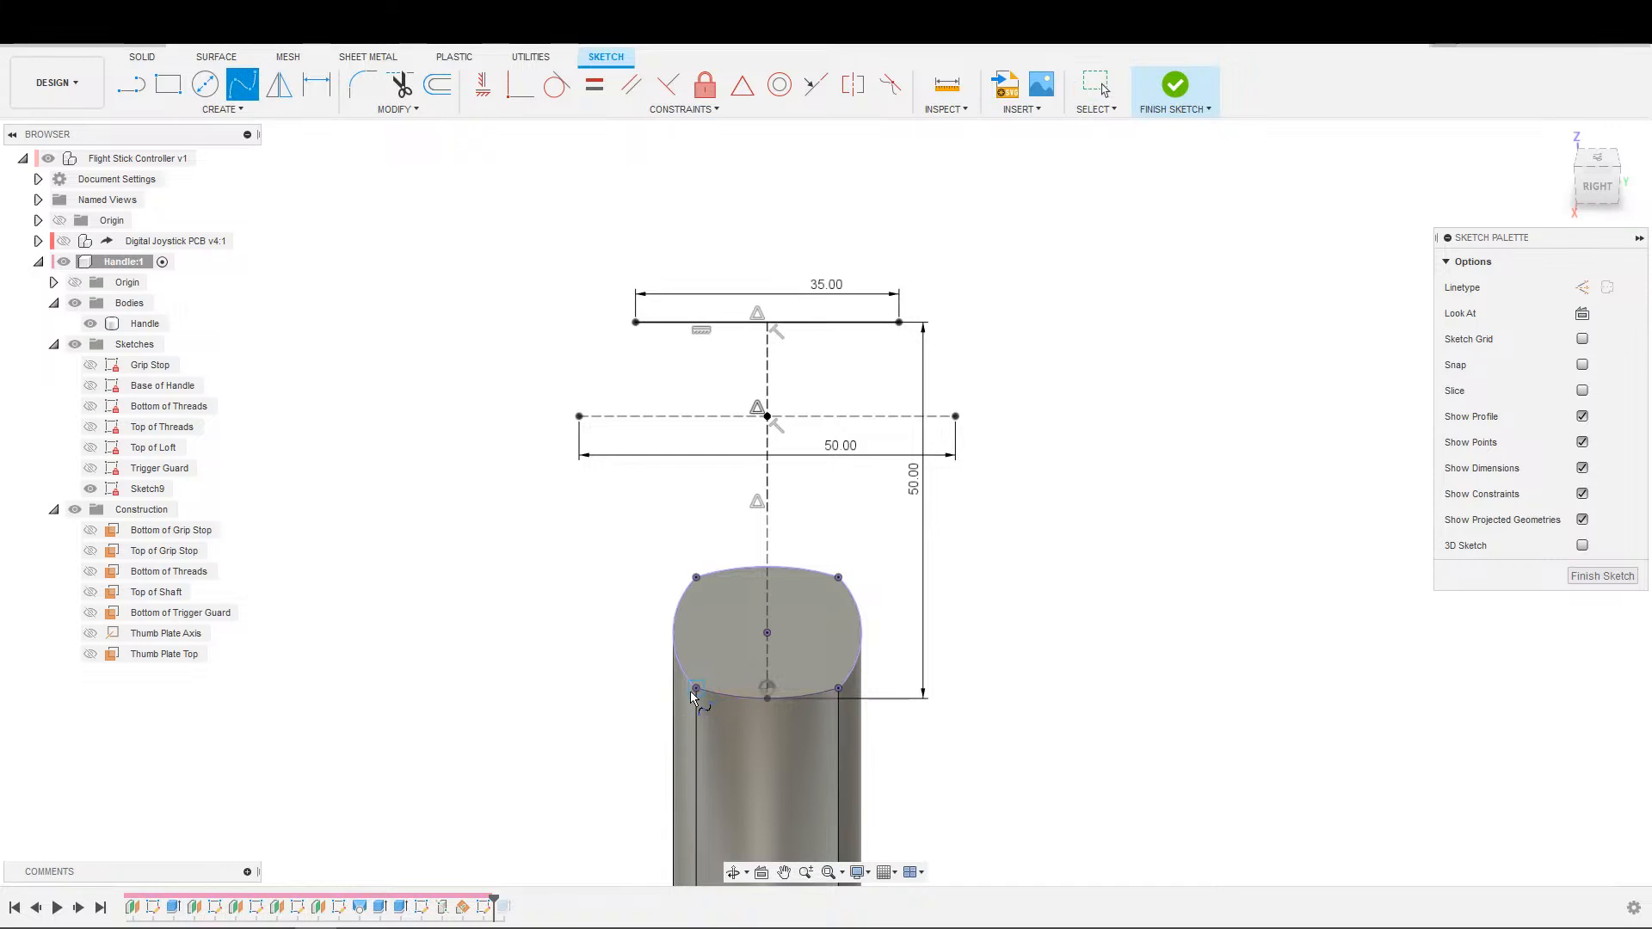
key("Escape")
double_click(686, 671)
key("x")
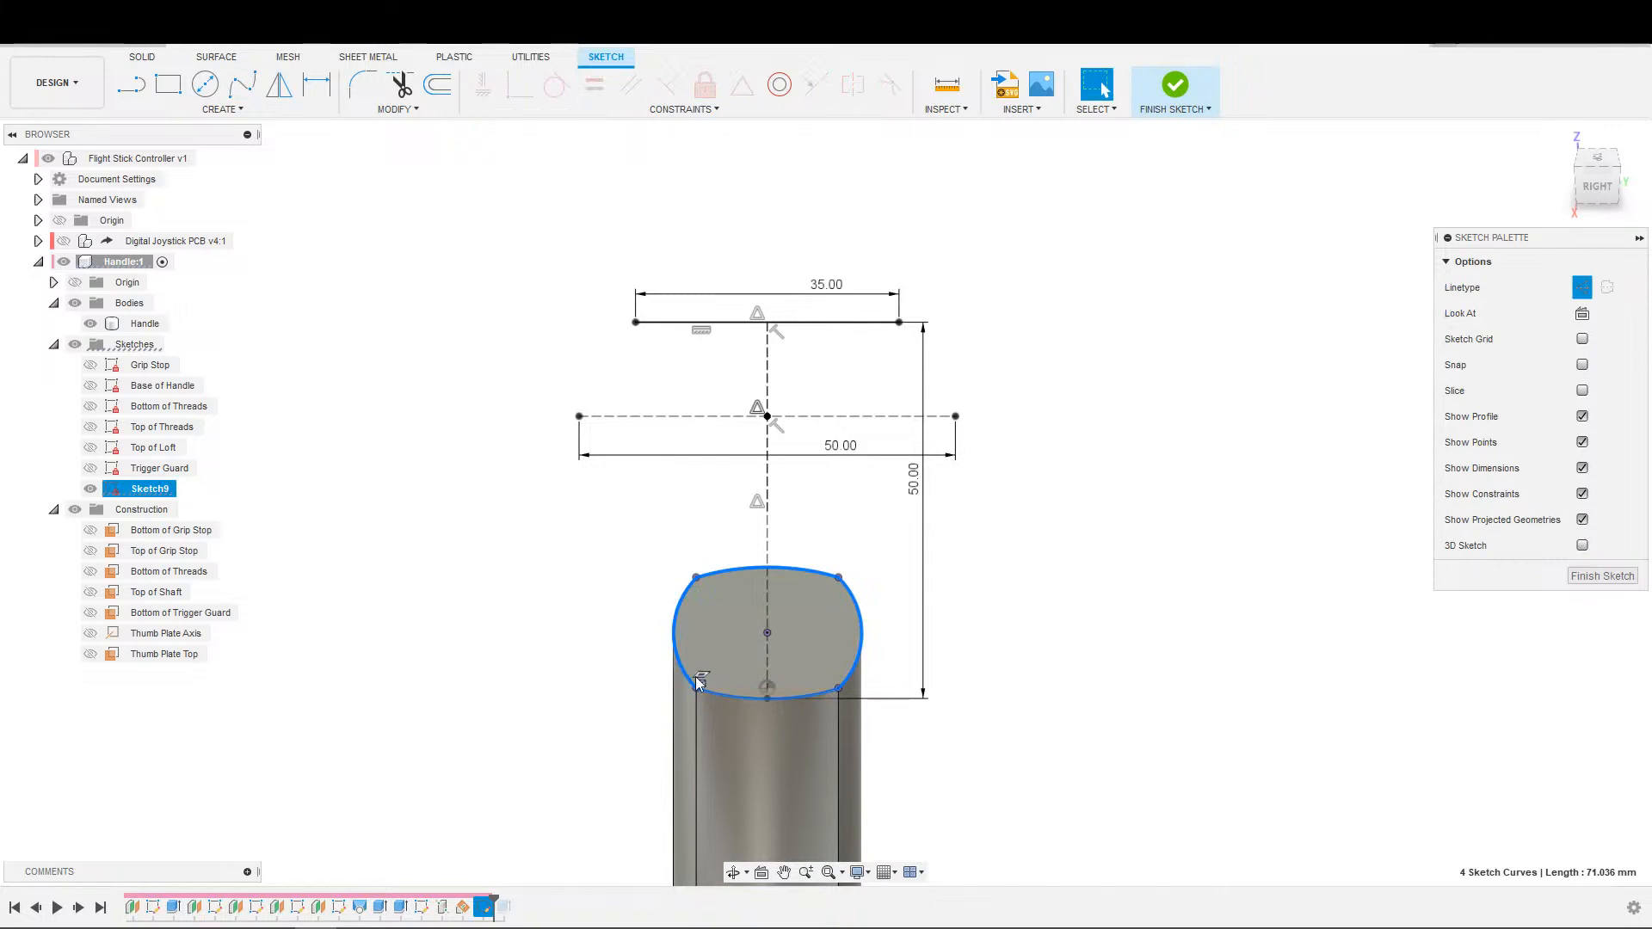
left_click(942, 736)
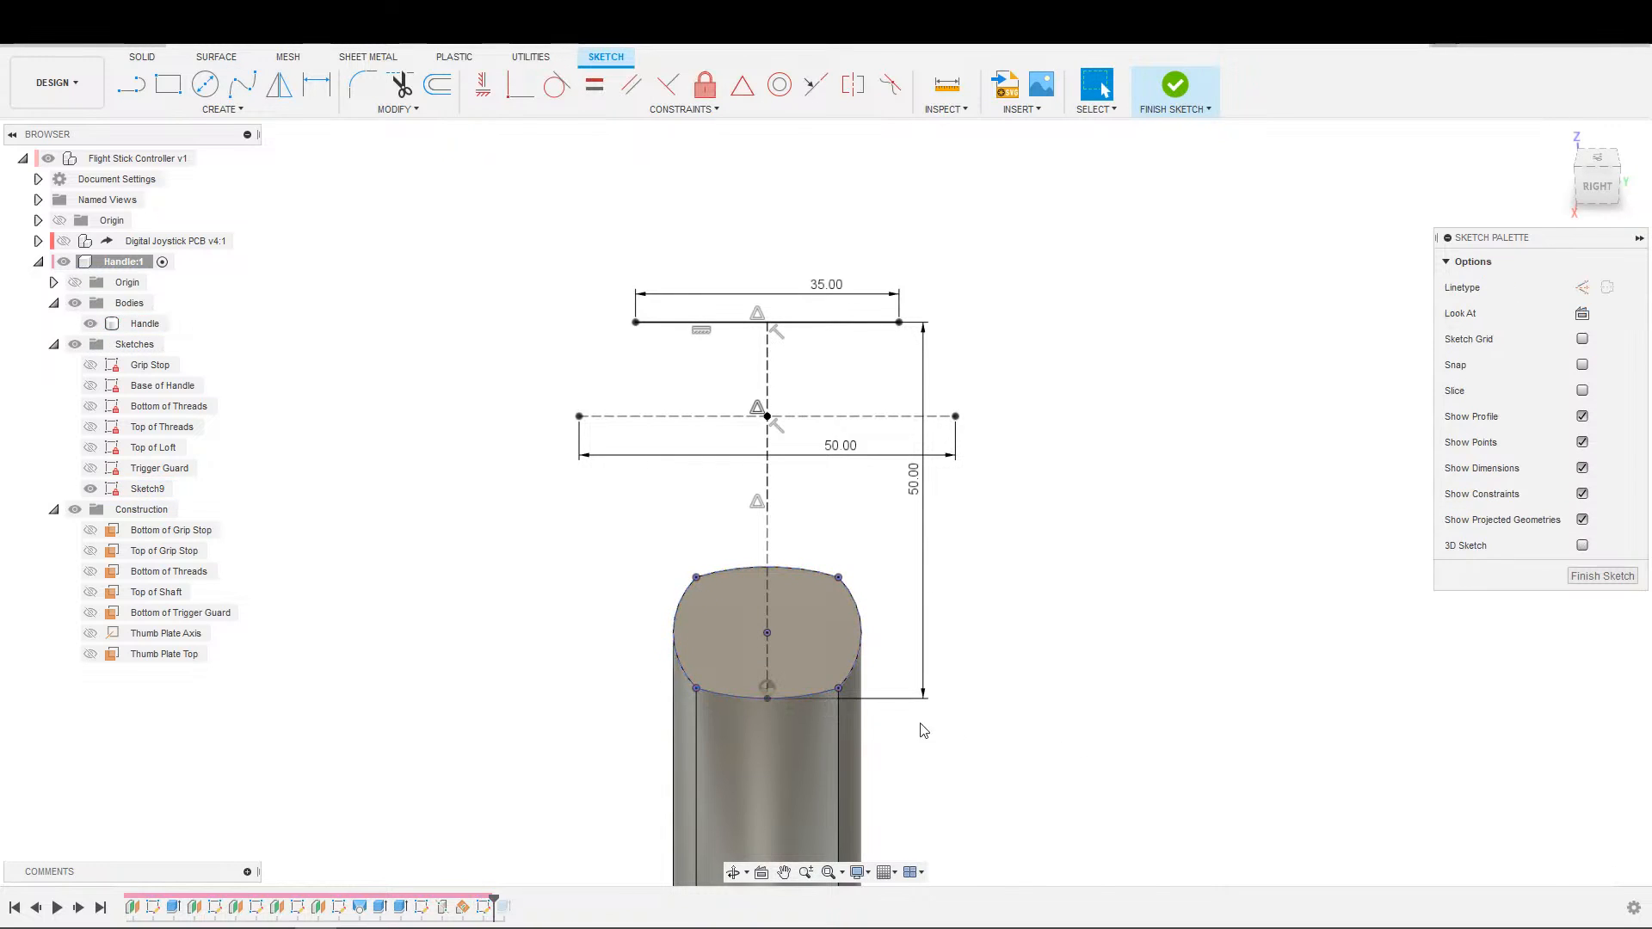
Draw mirrored fit point splines from the handle's near corners through the cross line's ends to the 35 mm line's ends, and finish the sketch.
left_click(242, 84)
left_click(697, 688)
left_click(579, 417)
left_click(635, 324)
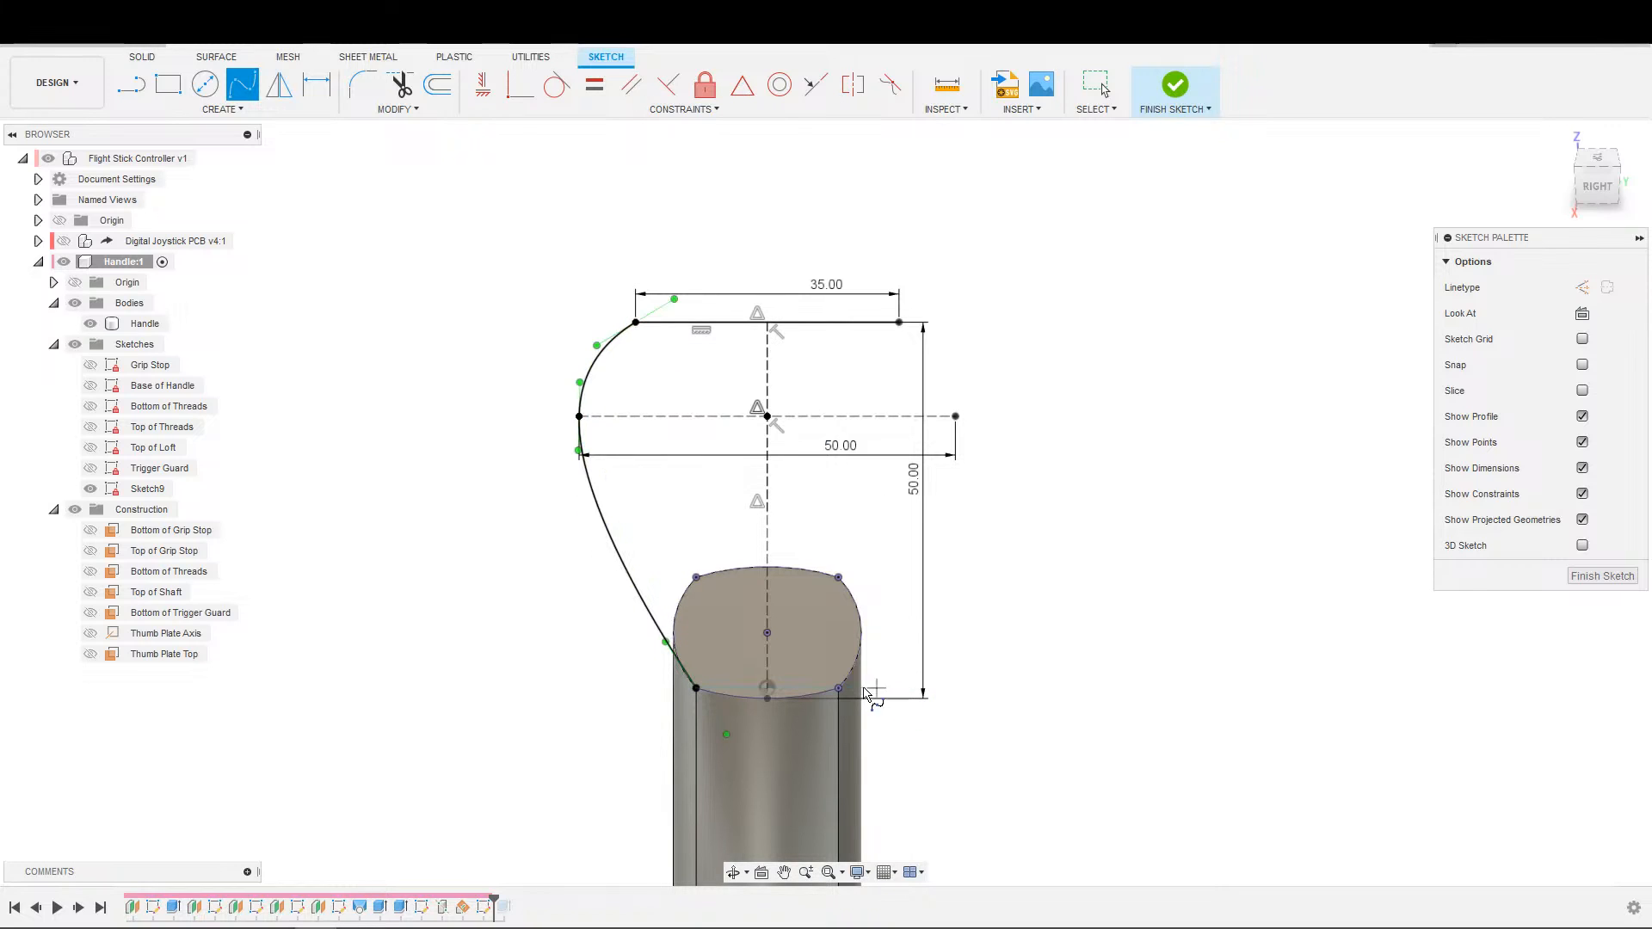
left_click(955, 416)
left_click(901, 323)
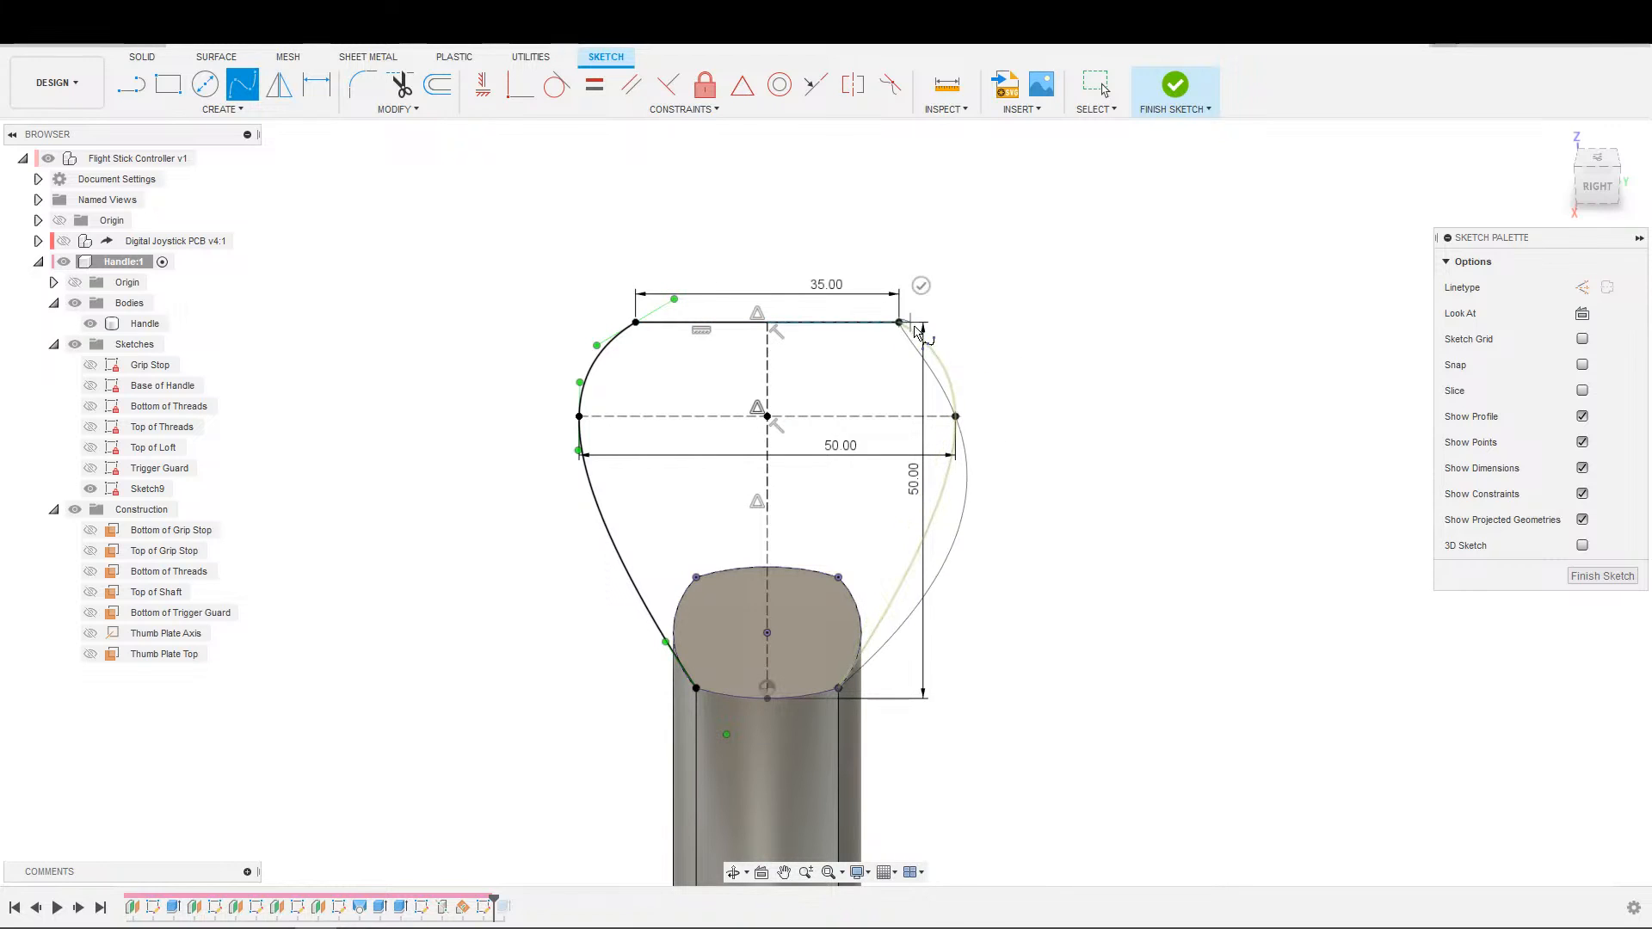
left_click(922, 284)
scroll(969, 467, "down", 1)
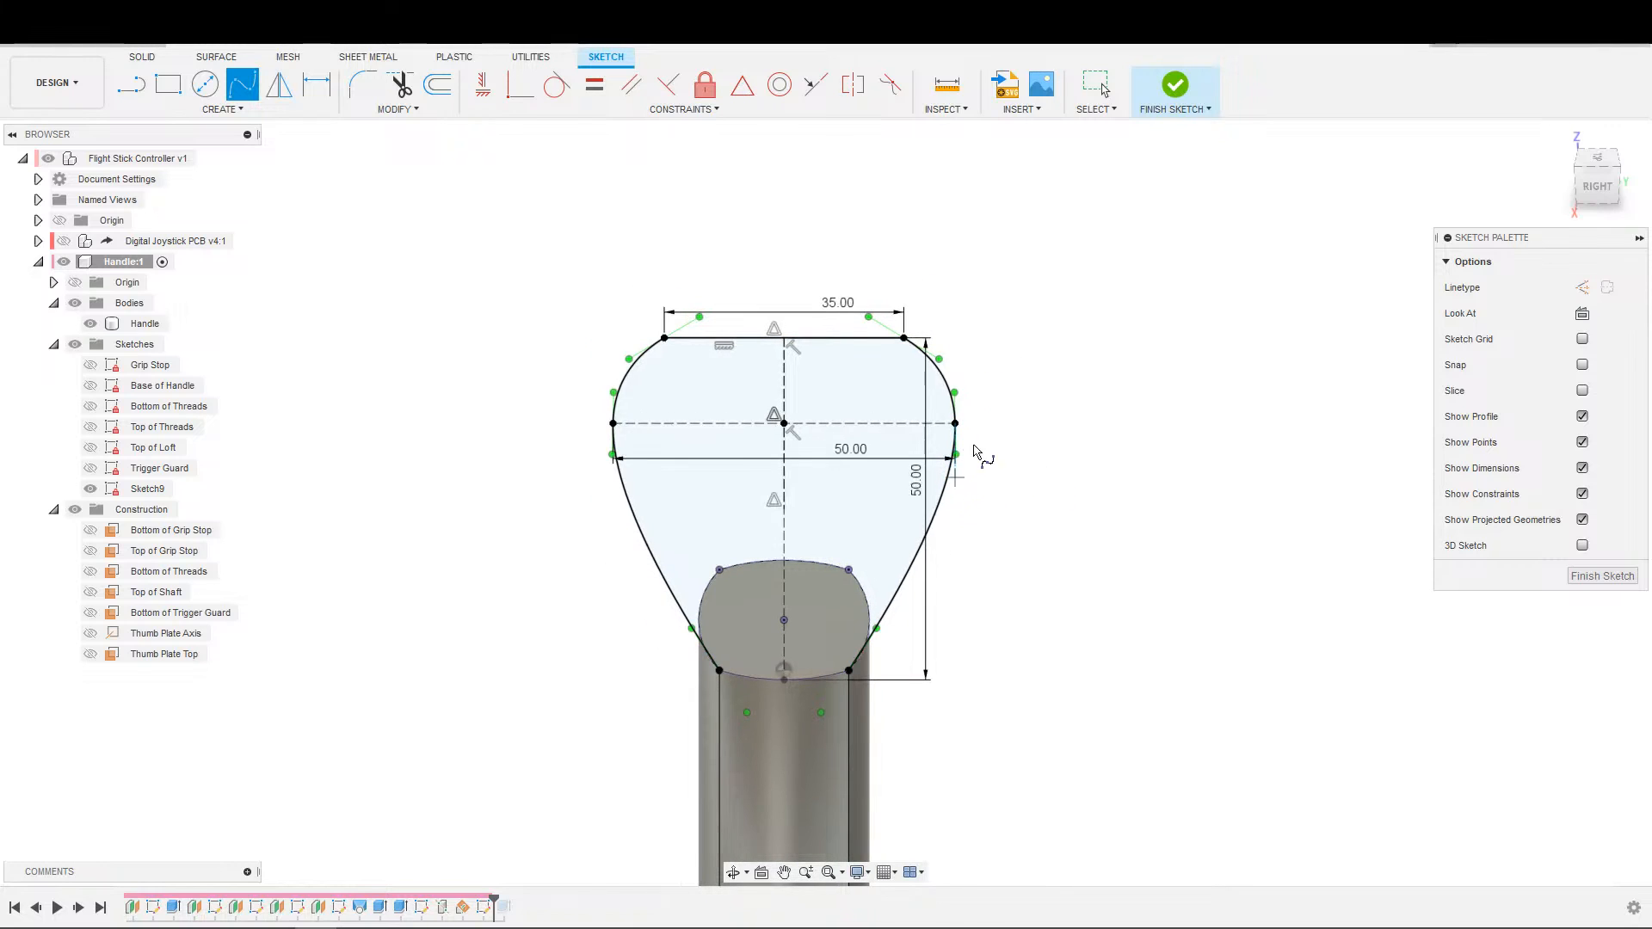
left_click(1176, 85)
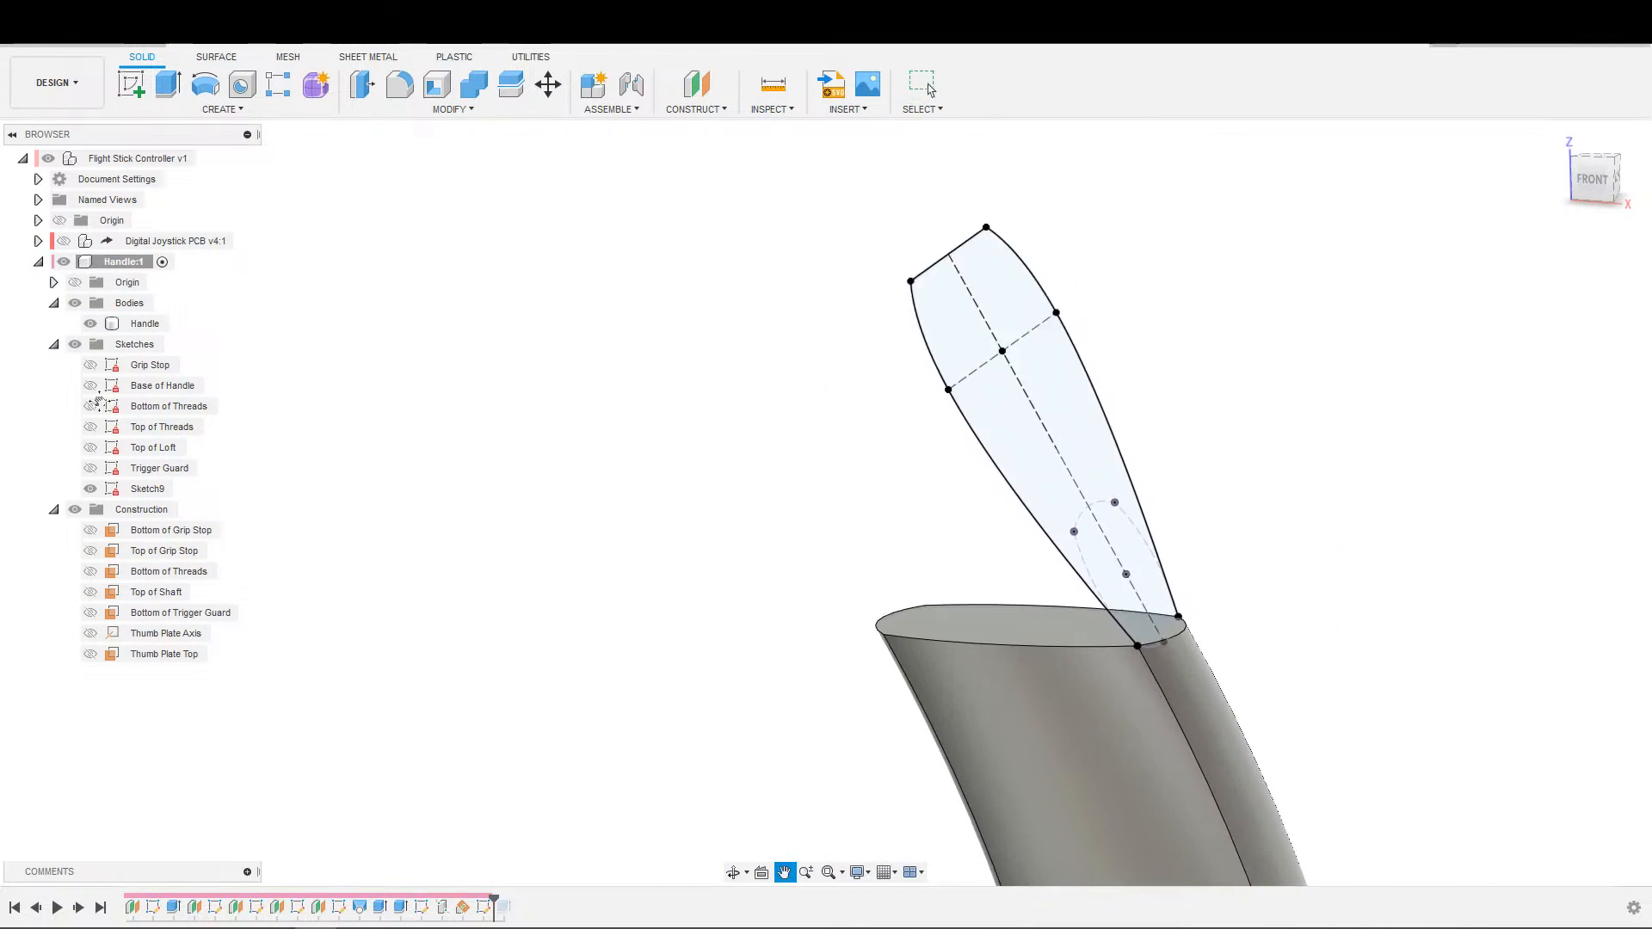
Show the Top of Loft sketch and set up a loft from the thumb plate profile to the handle's top profile.
left_click(91, 448)
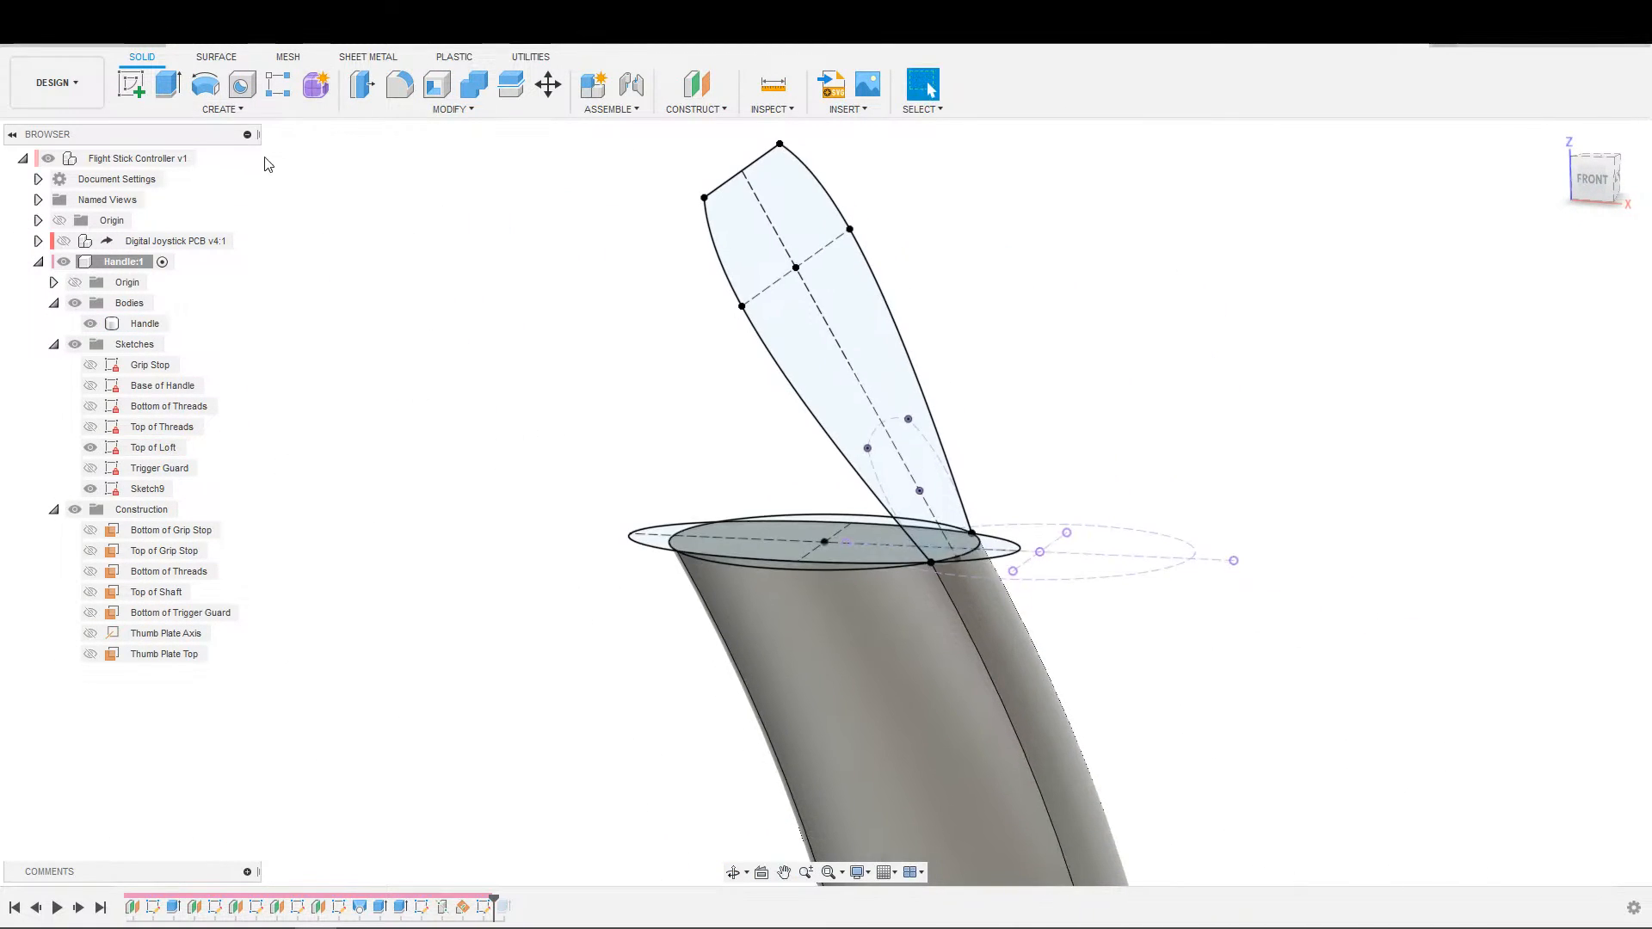
left_click(222, 108)
left_click(142, 261)
scroll(789, 563, "up", 3)
left_click(892, 447)
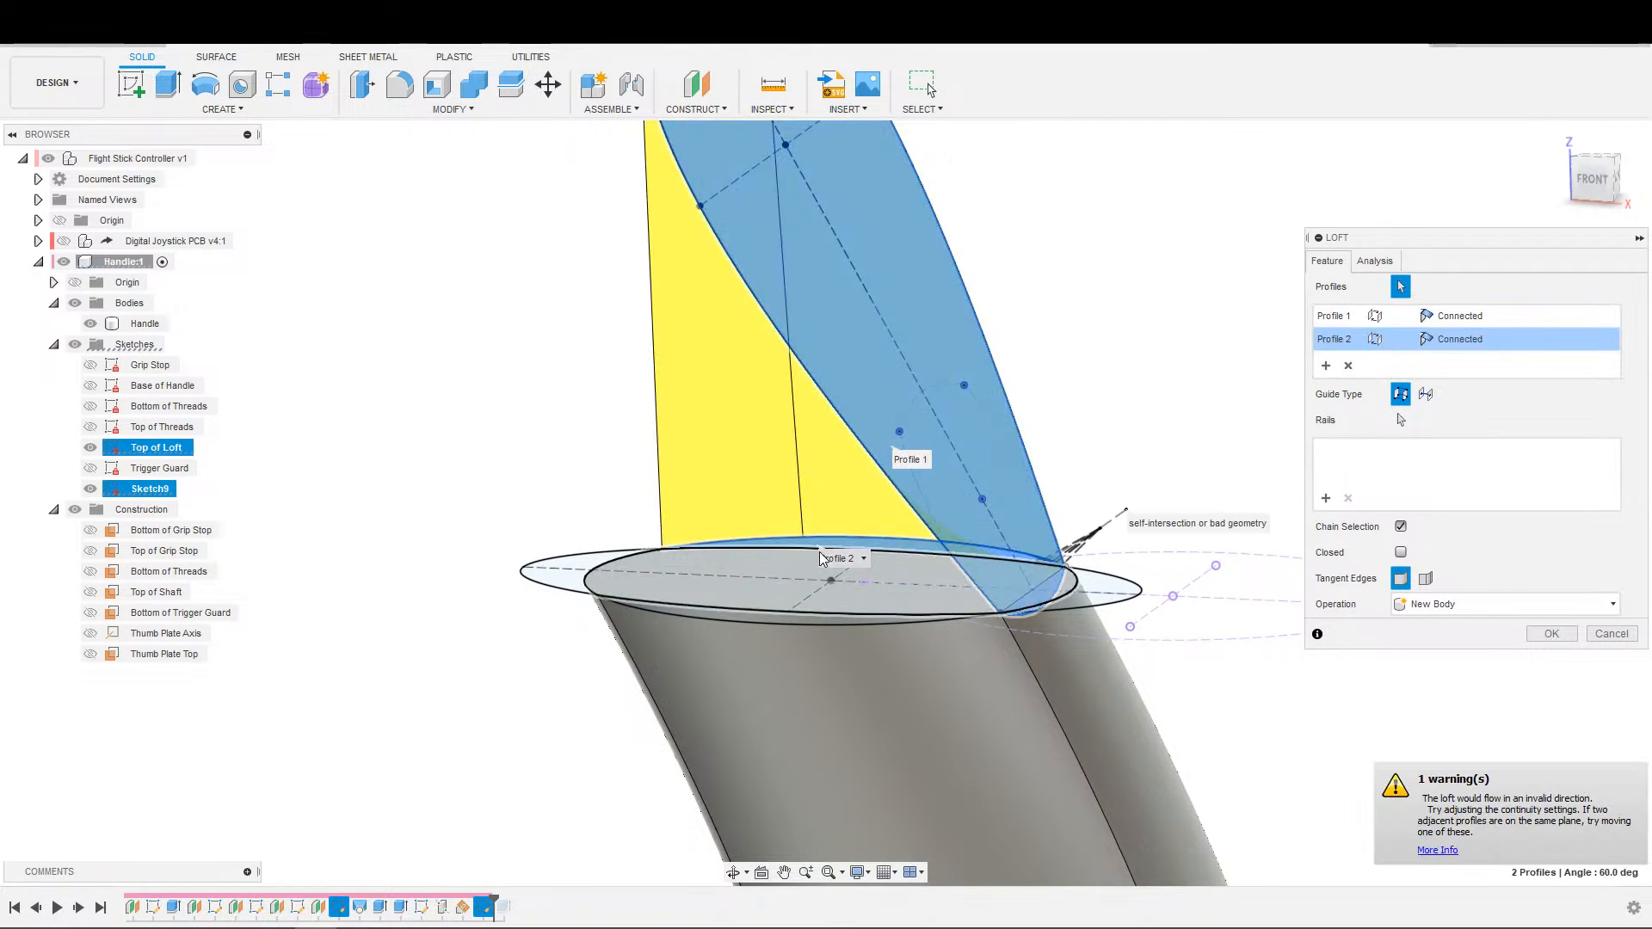
left_click(821, 581)
middle_click_drag(777, 563, 1087, 613, "shift")
scroll(832, 561, "up", 4)
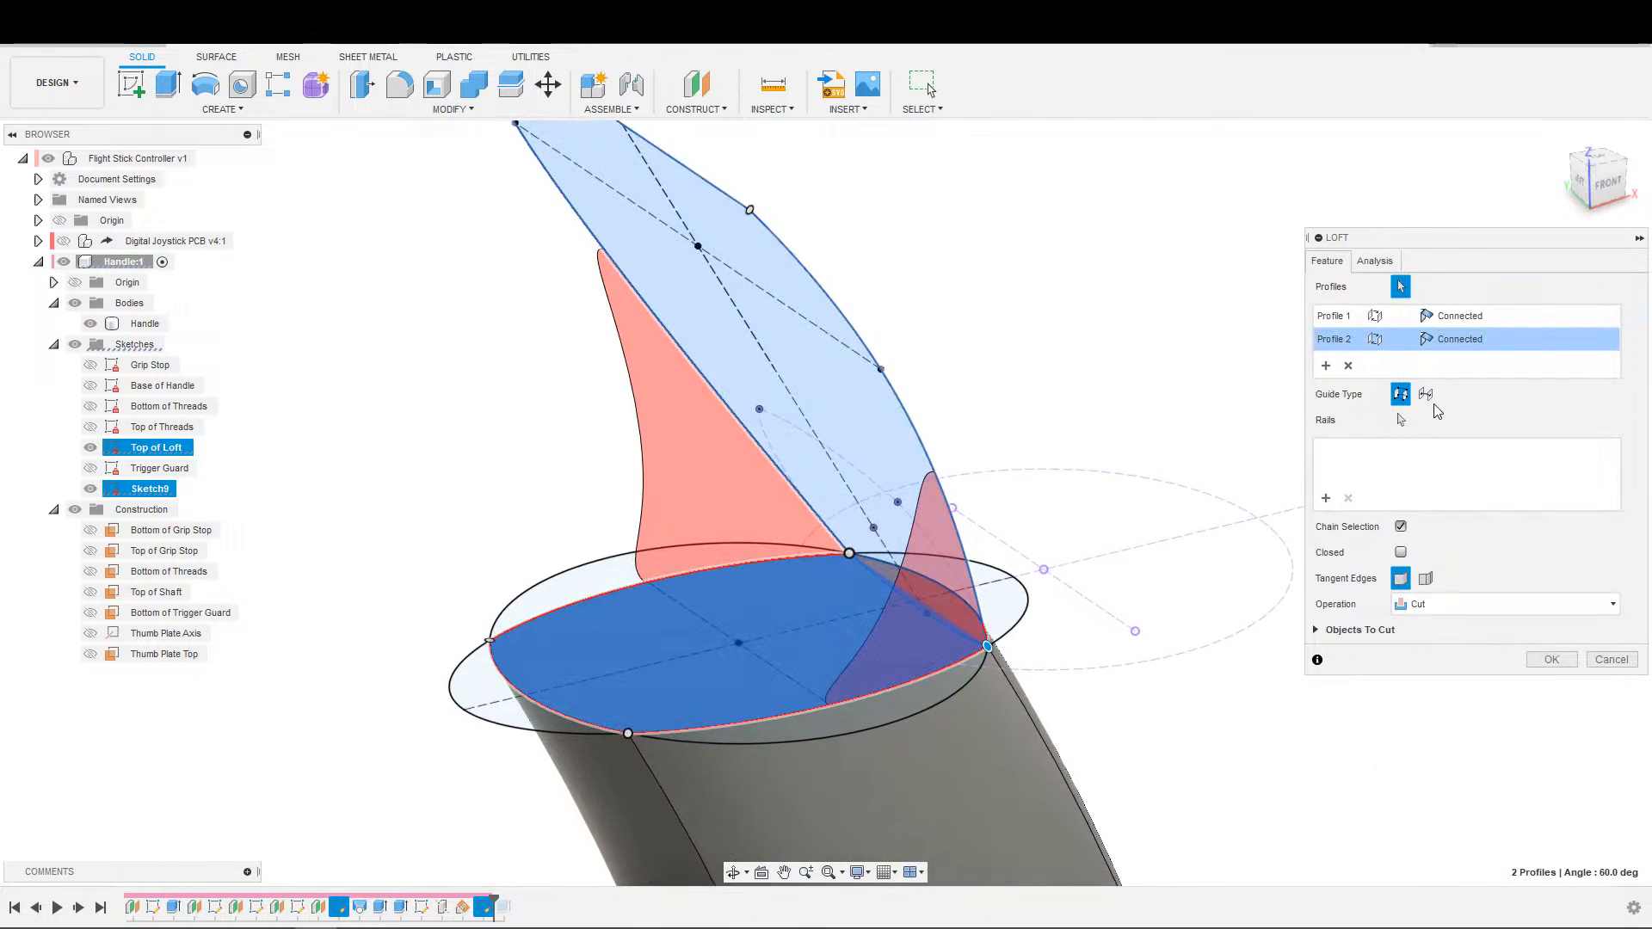
Remove the loft's second profile and reselect the handle's top profile.
left_click(1357, 367)
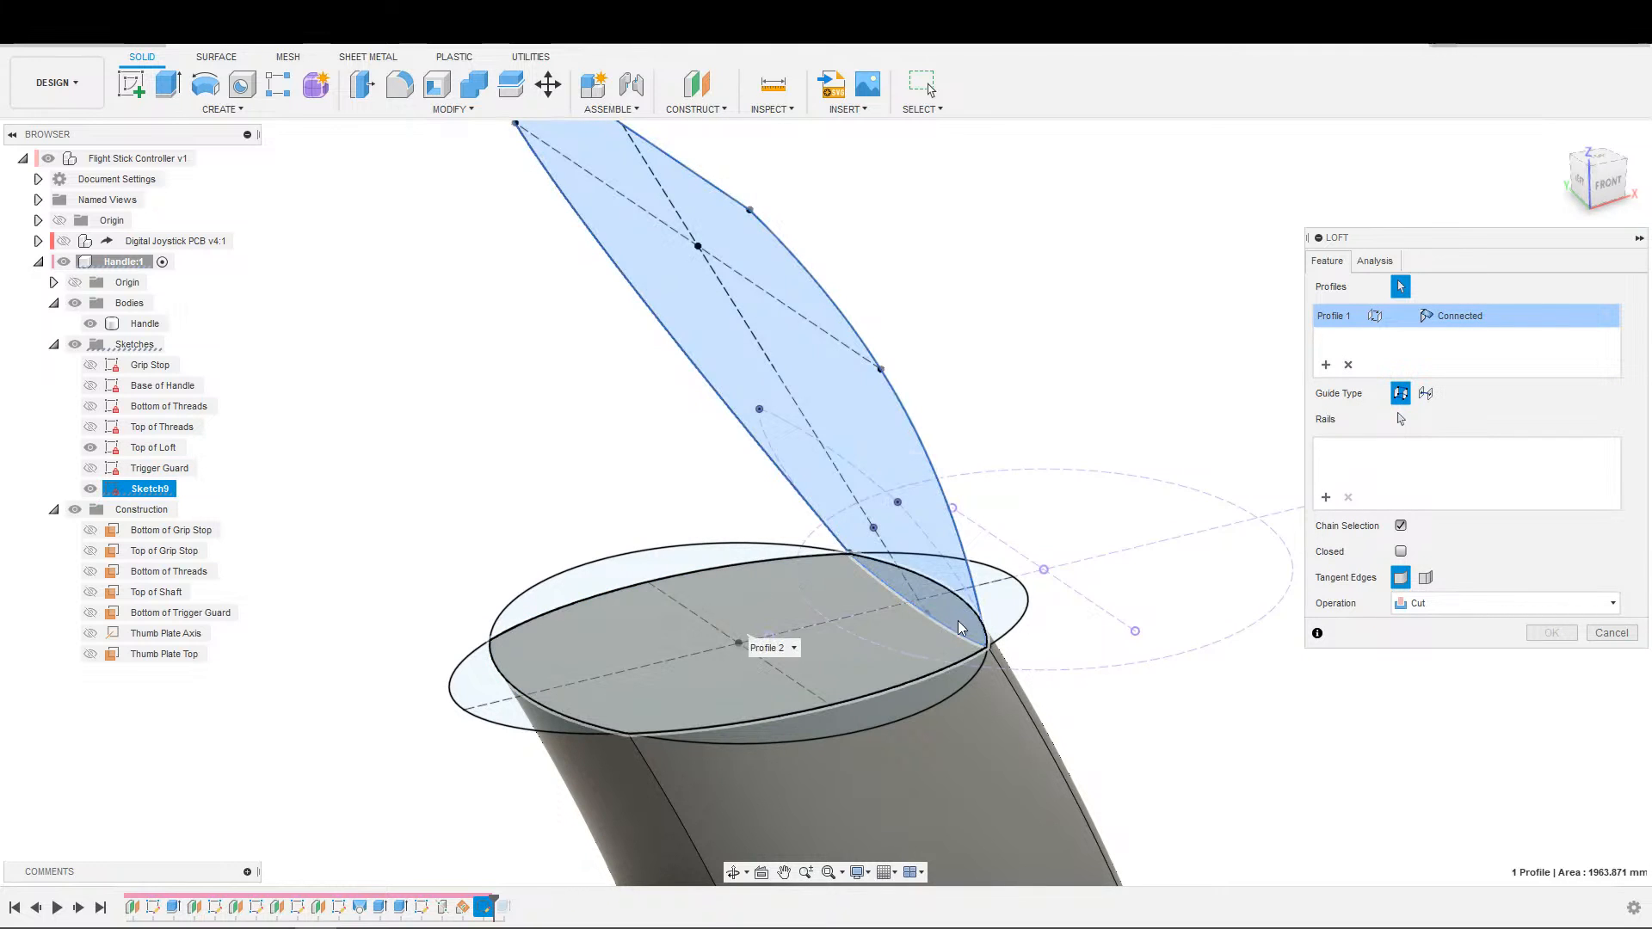
left_click(953, 624)
middle_click_drag(952, 625, 882, 708, "shift")
middle_click_drag(1033, 644, 949, 585)
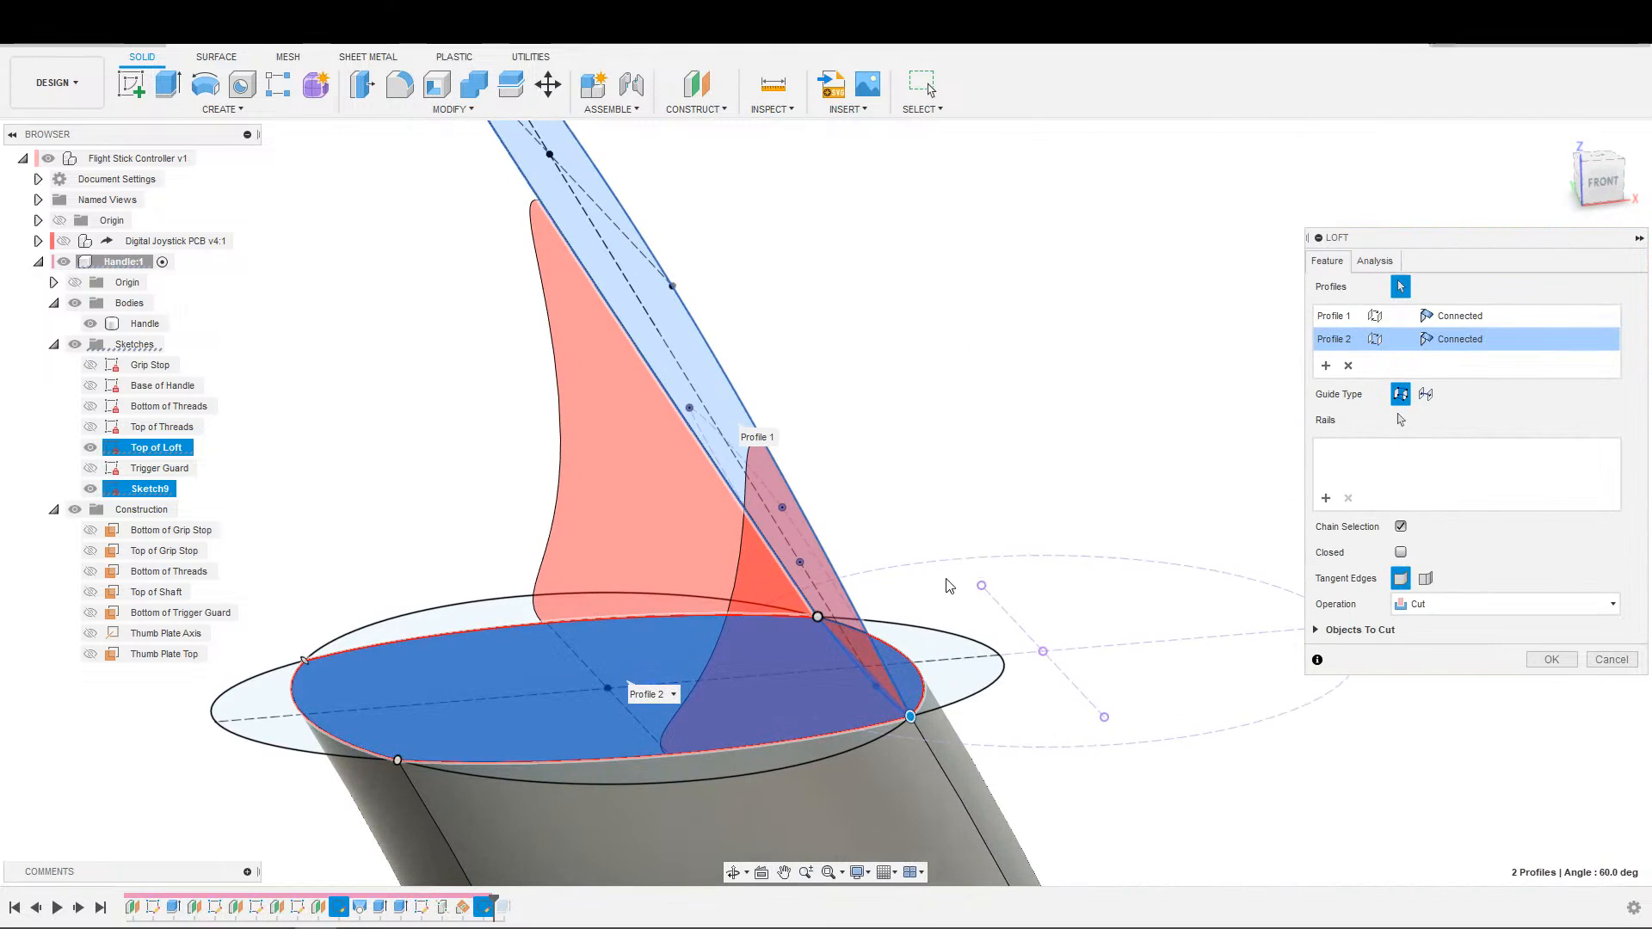
Set the end condition of the loft's Profile 1 to Direction.
left_click(1460, 316)
left_click(1472, 325)
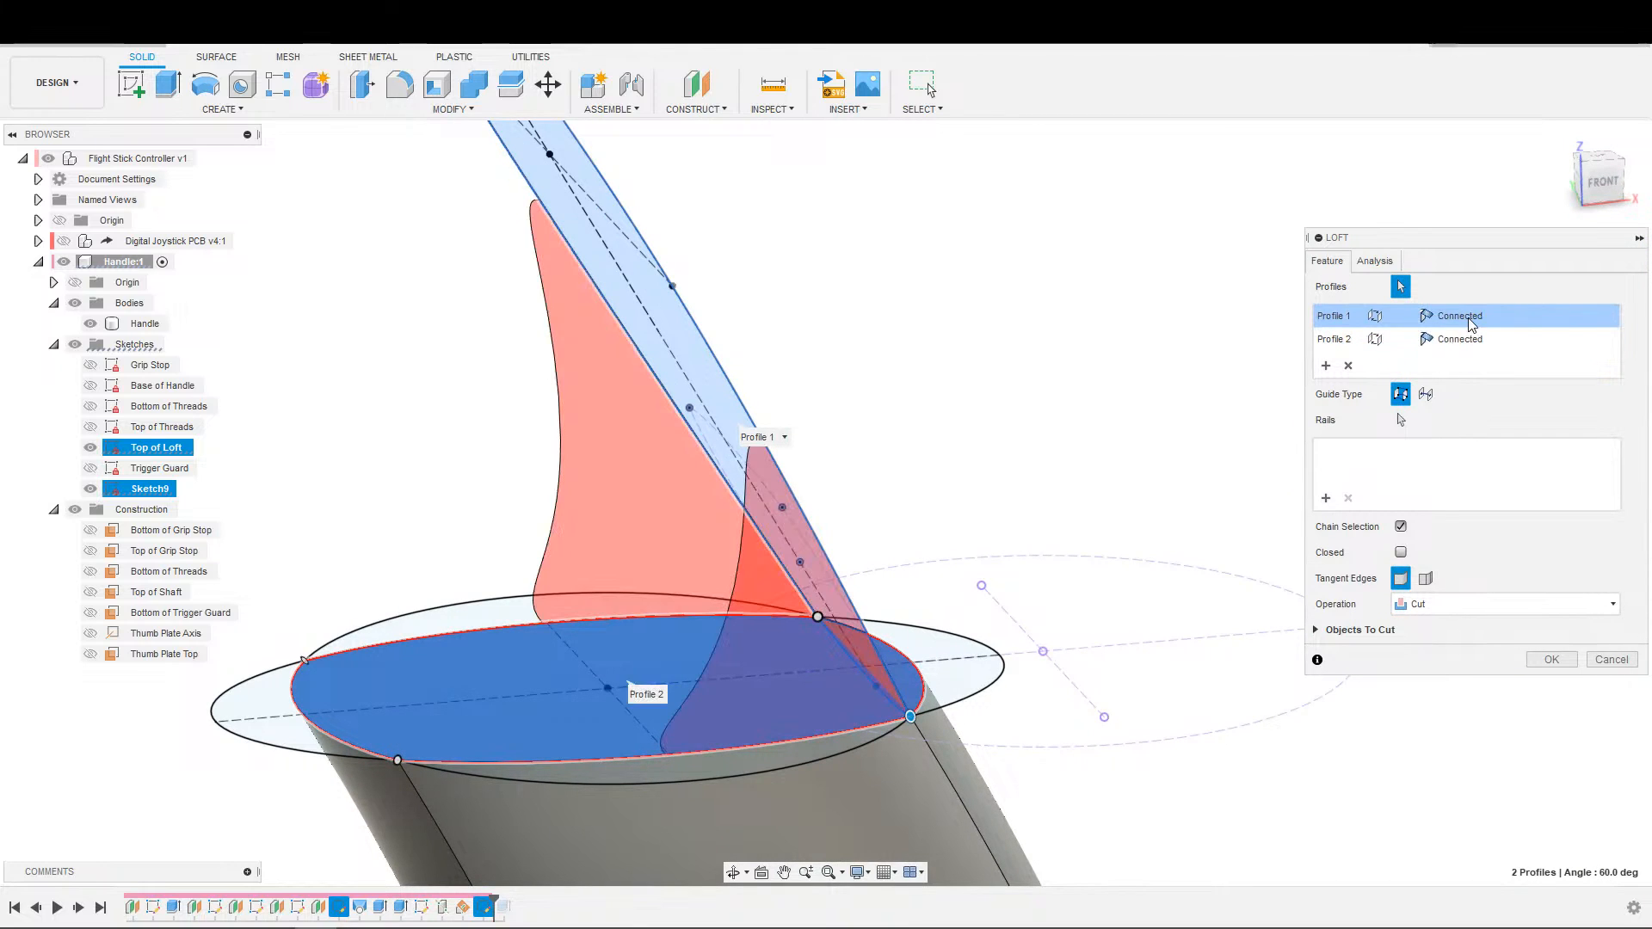
left_click(1479, 318)
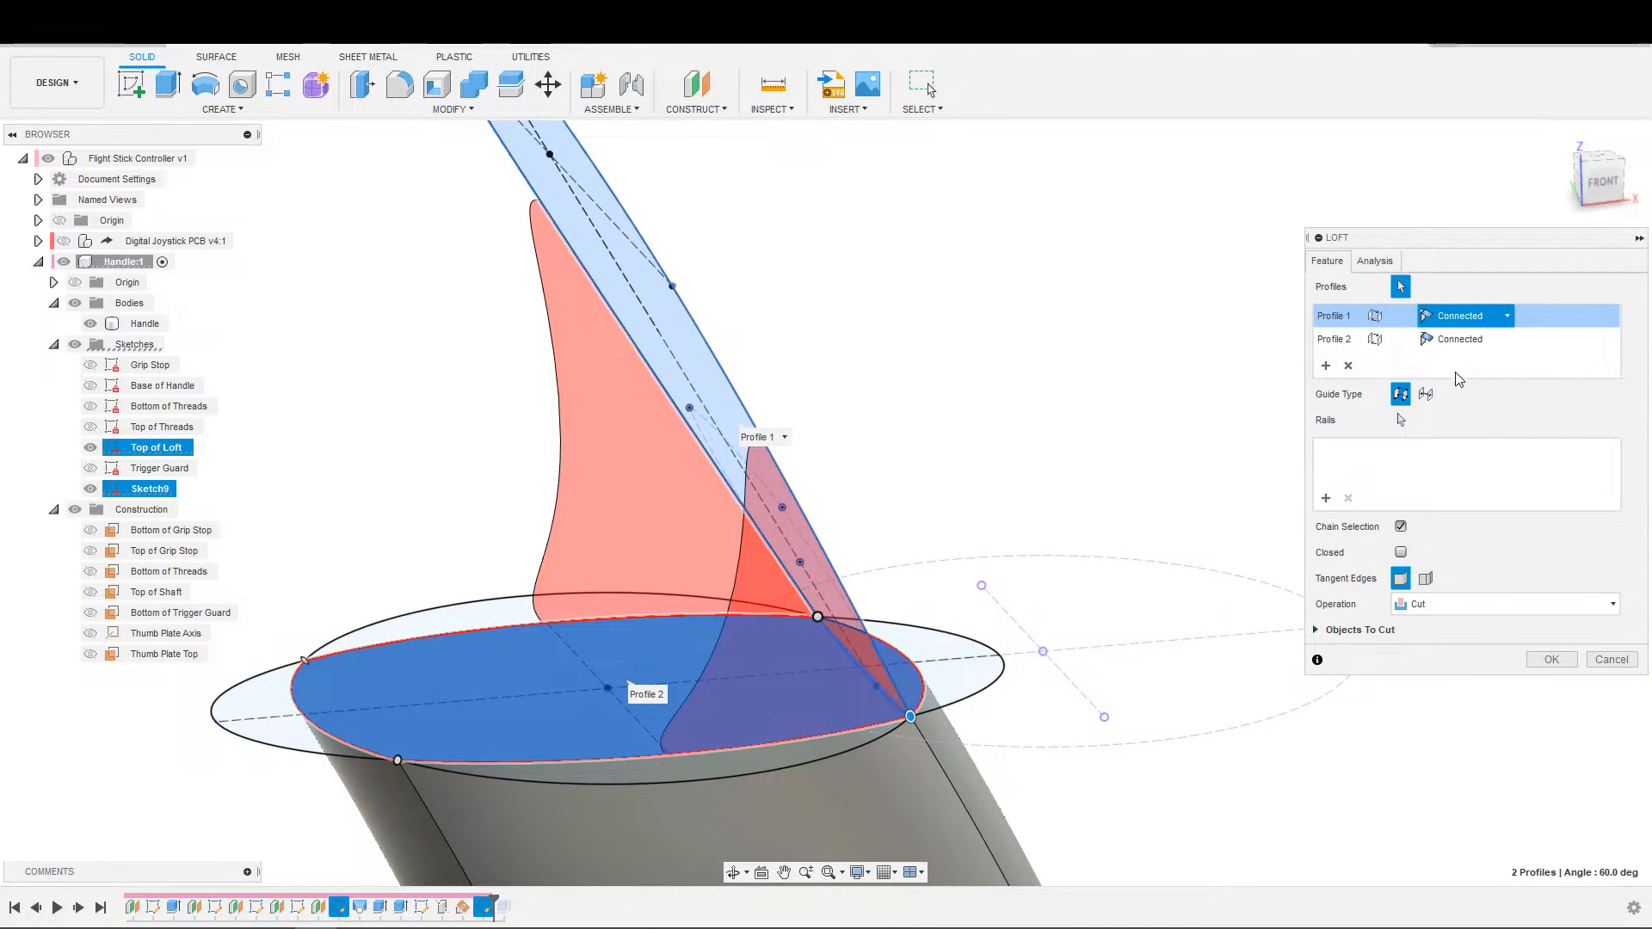
left_click(1466, 358)
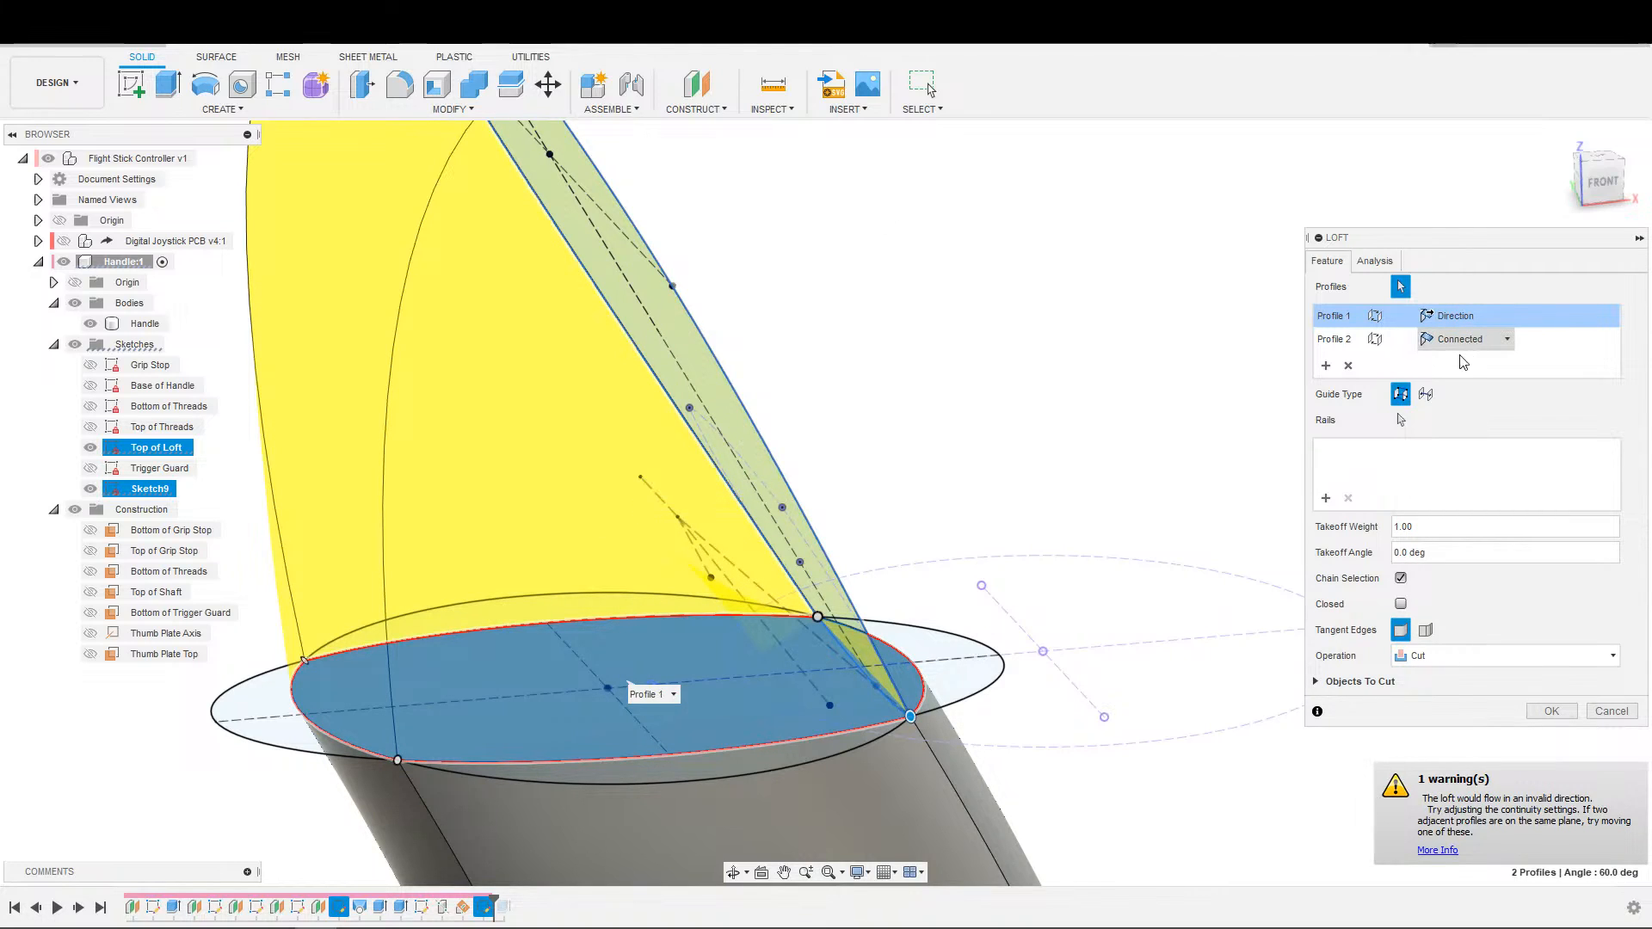
Try the Direction end condition on Profile 2 with Profile 1 set to Connected.
left_click(1468, 343)
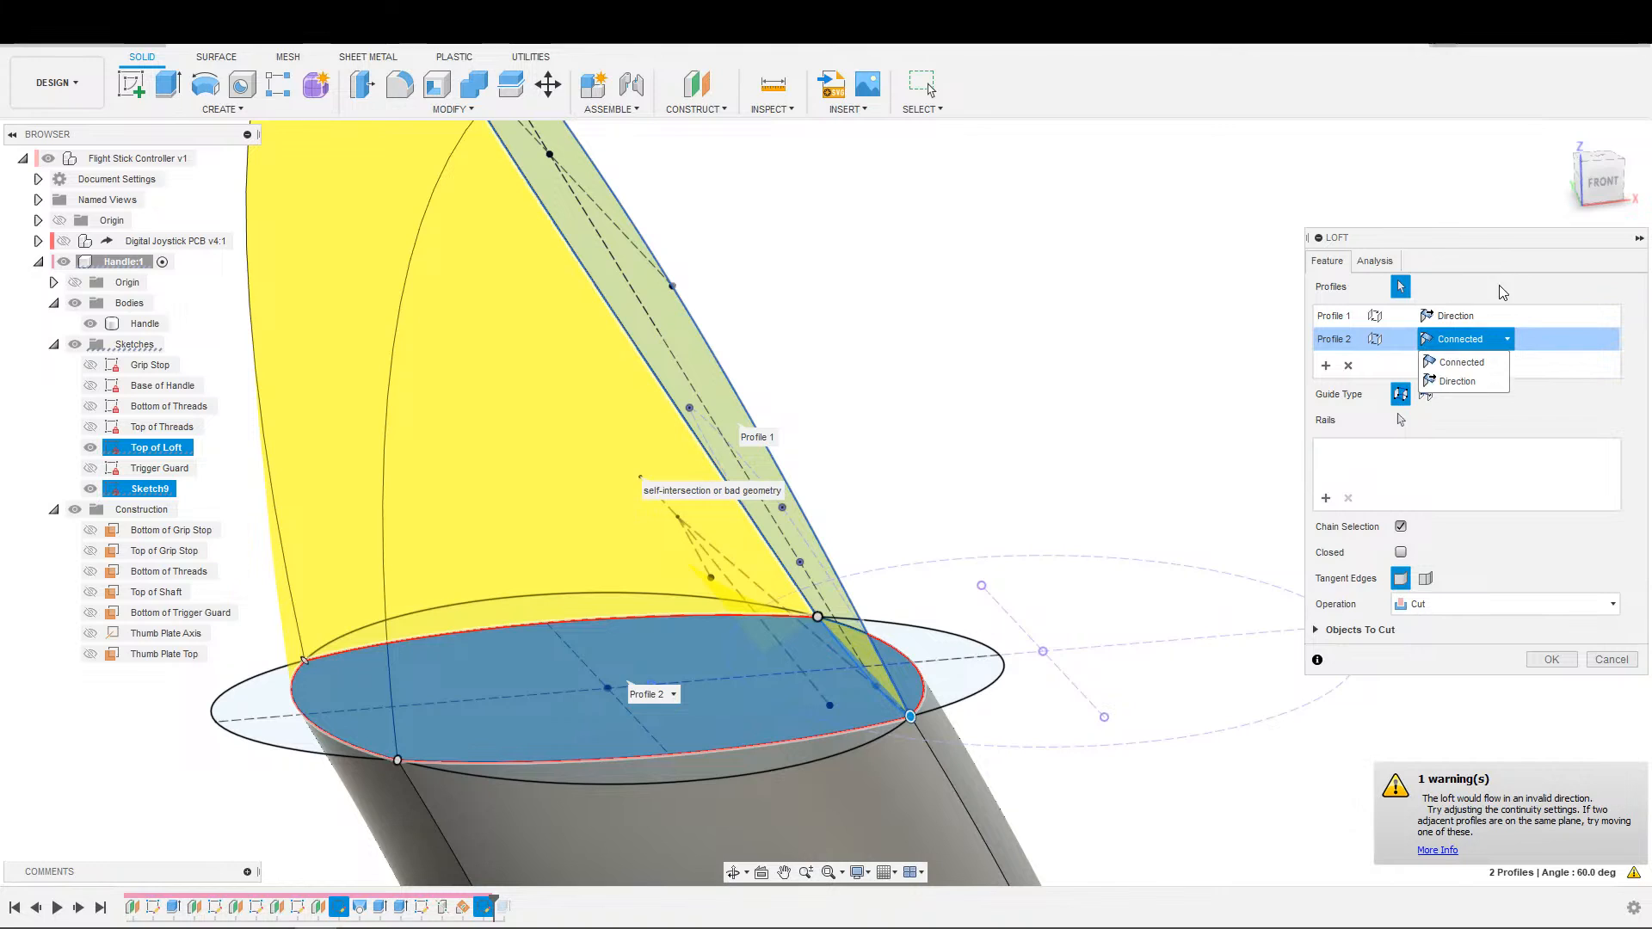
left_click(1463, 335)
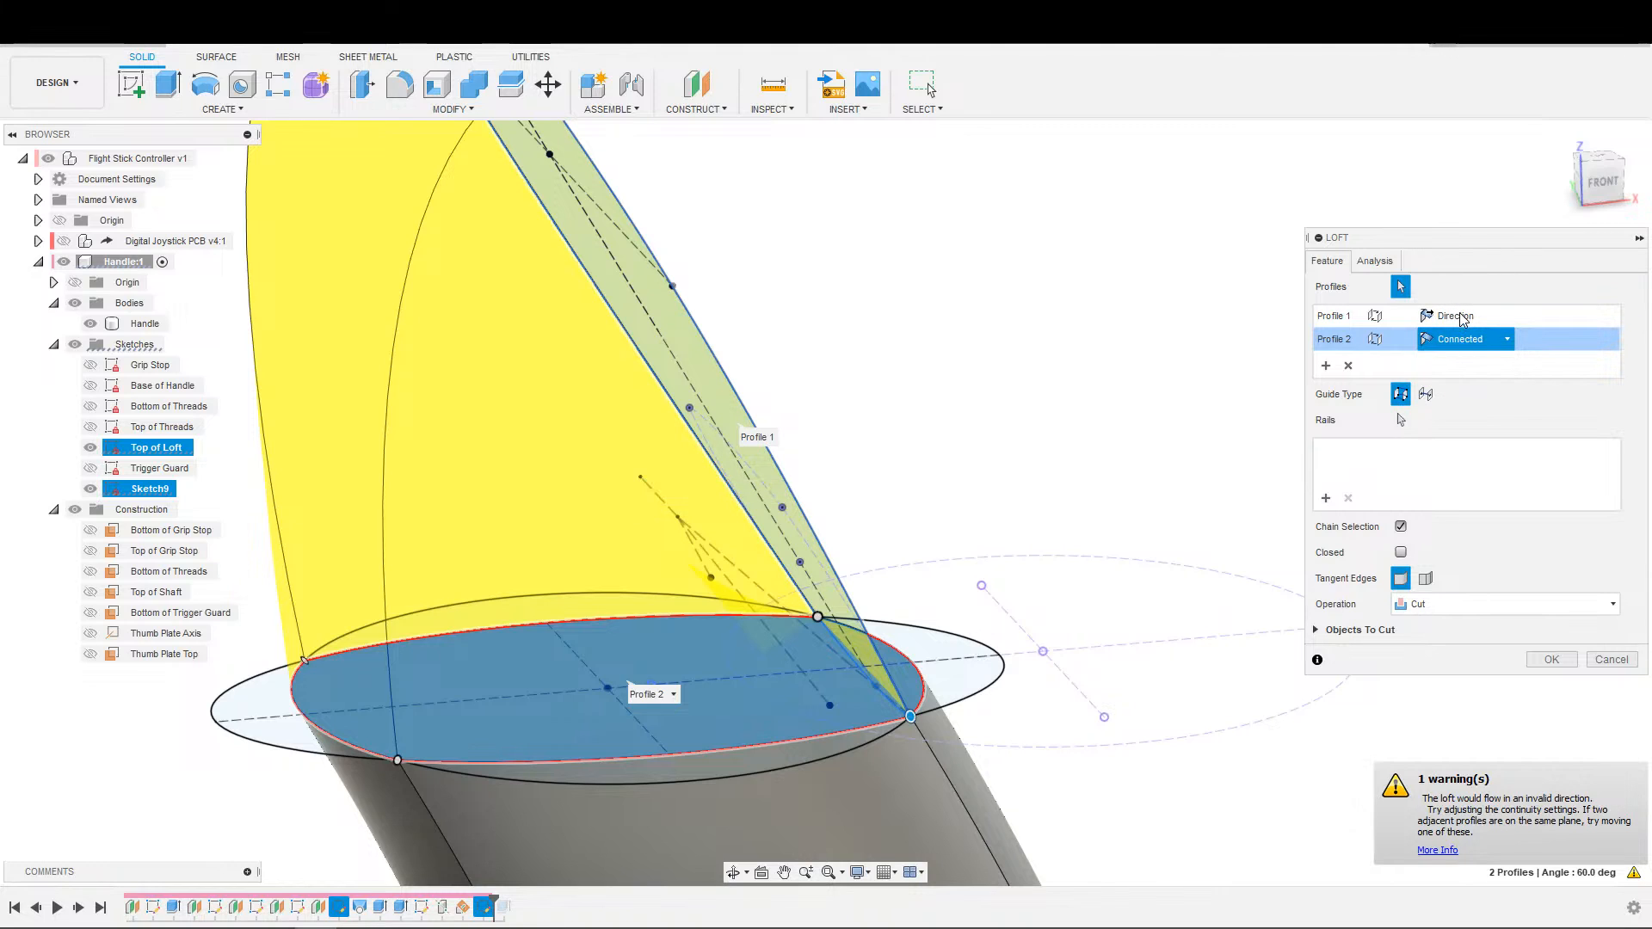
left_click(1463, 326)
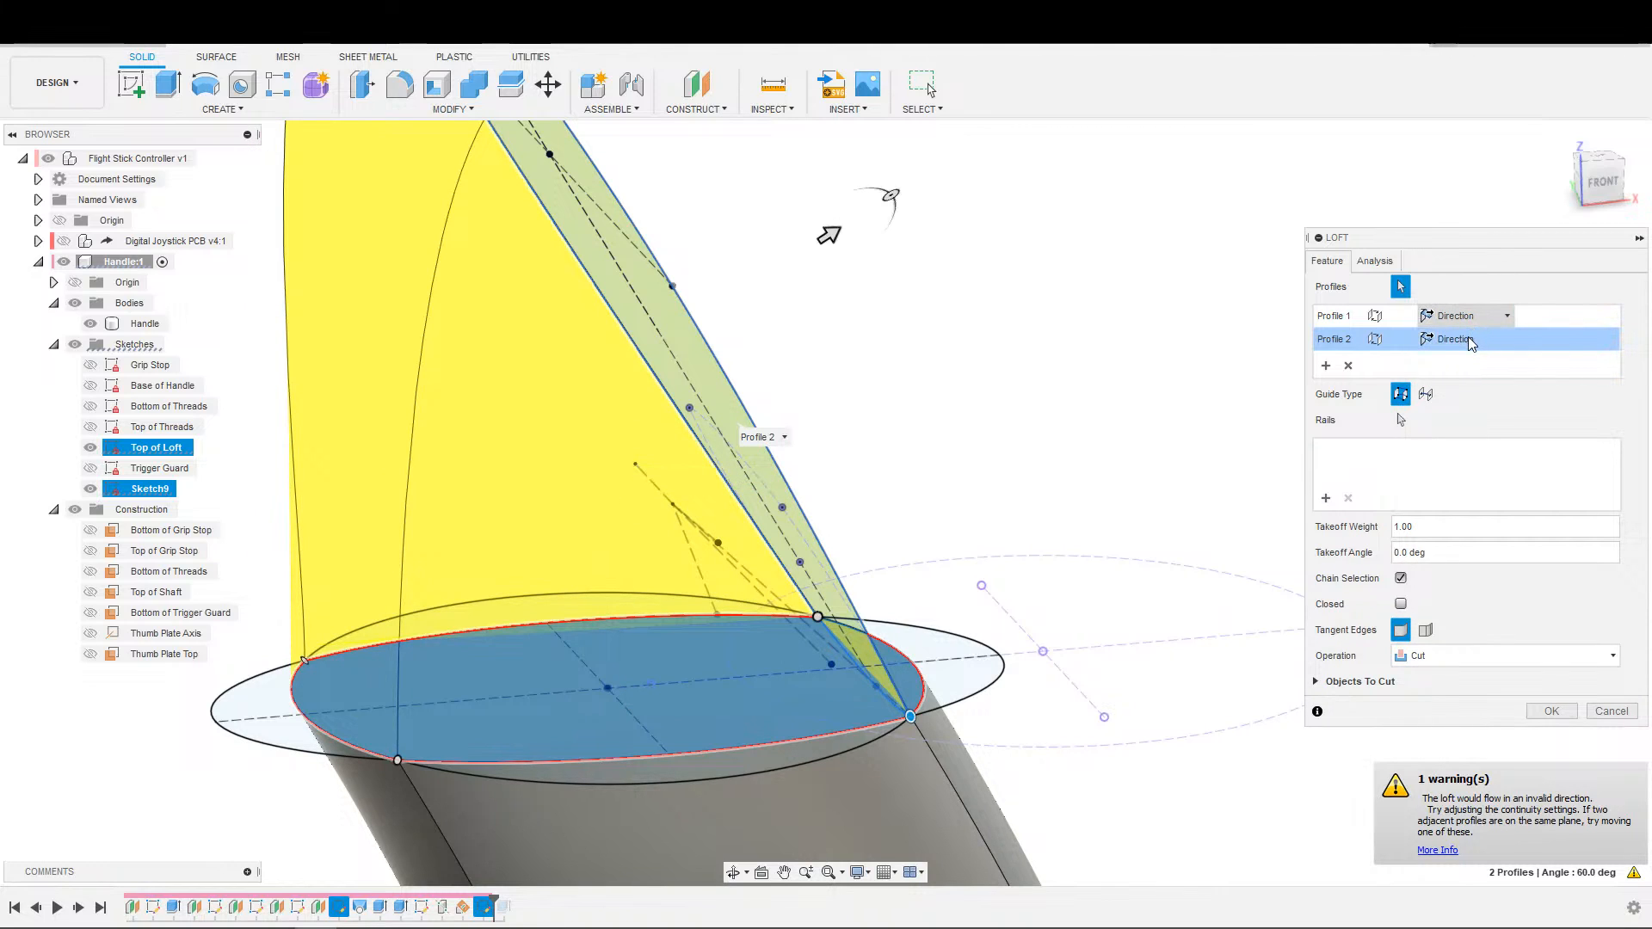
left_click(1463, 318)
left_click(1476, 342)
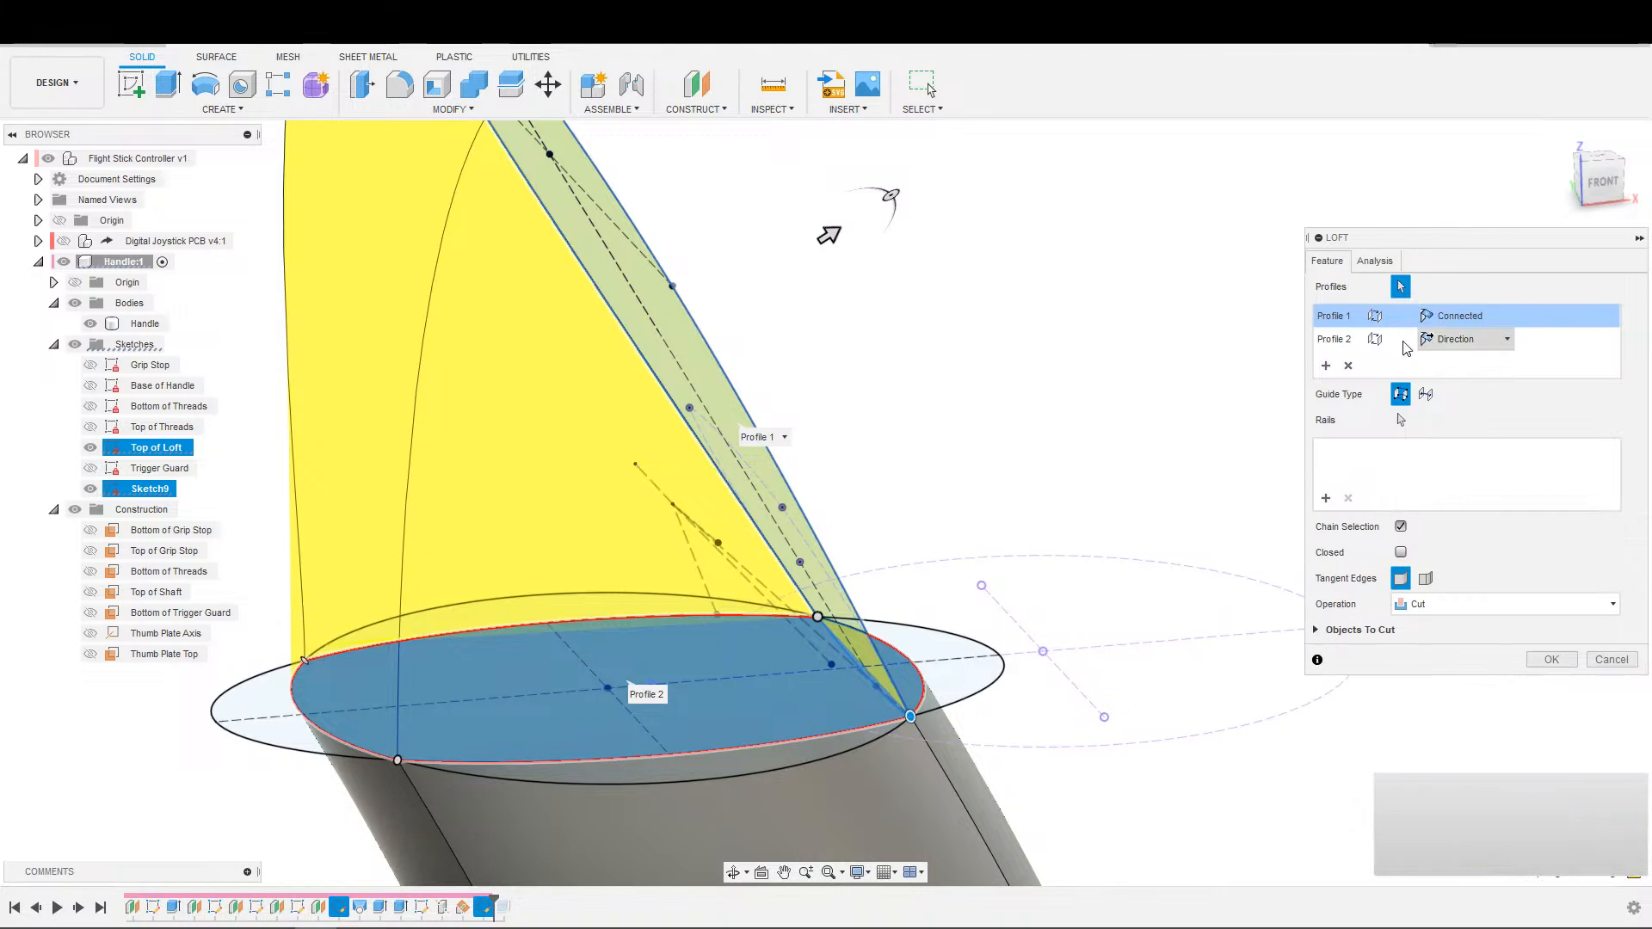
Set the loft's Profile 1 end condition back to Direction and Profile 2 back to Connected.
left_click(1454, 319)
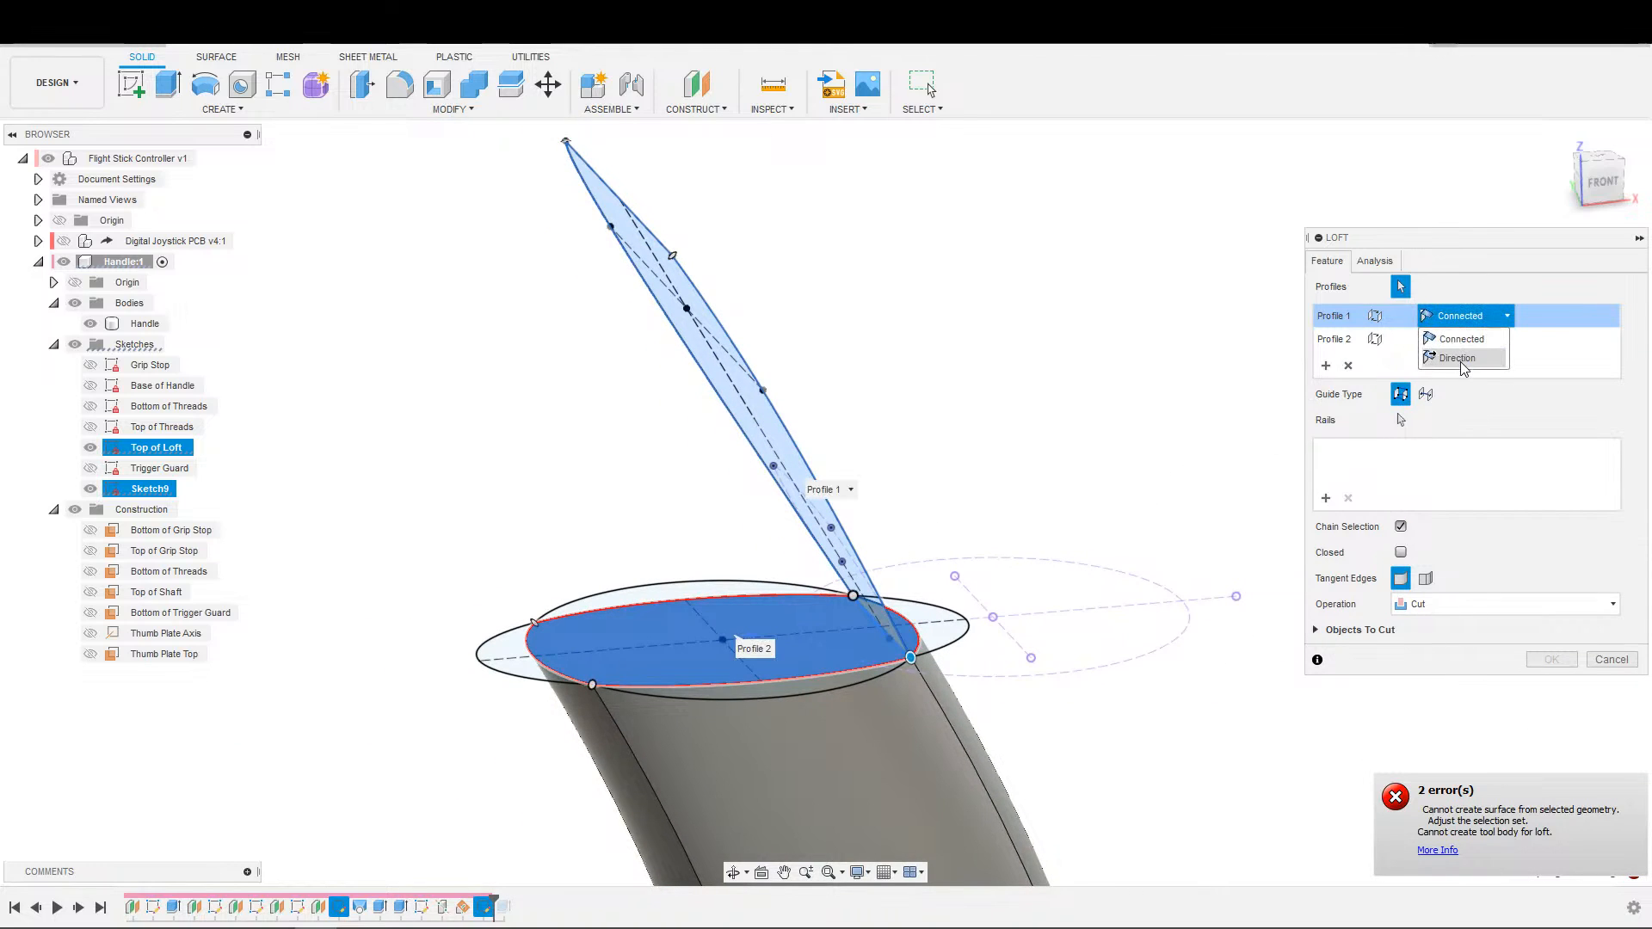
left_click(1456, 341)
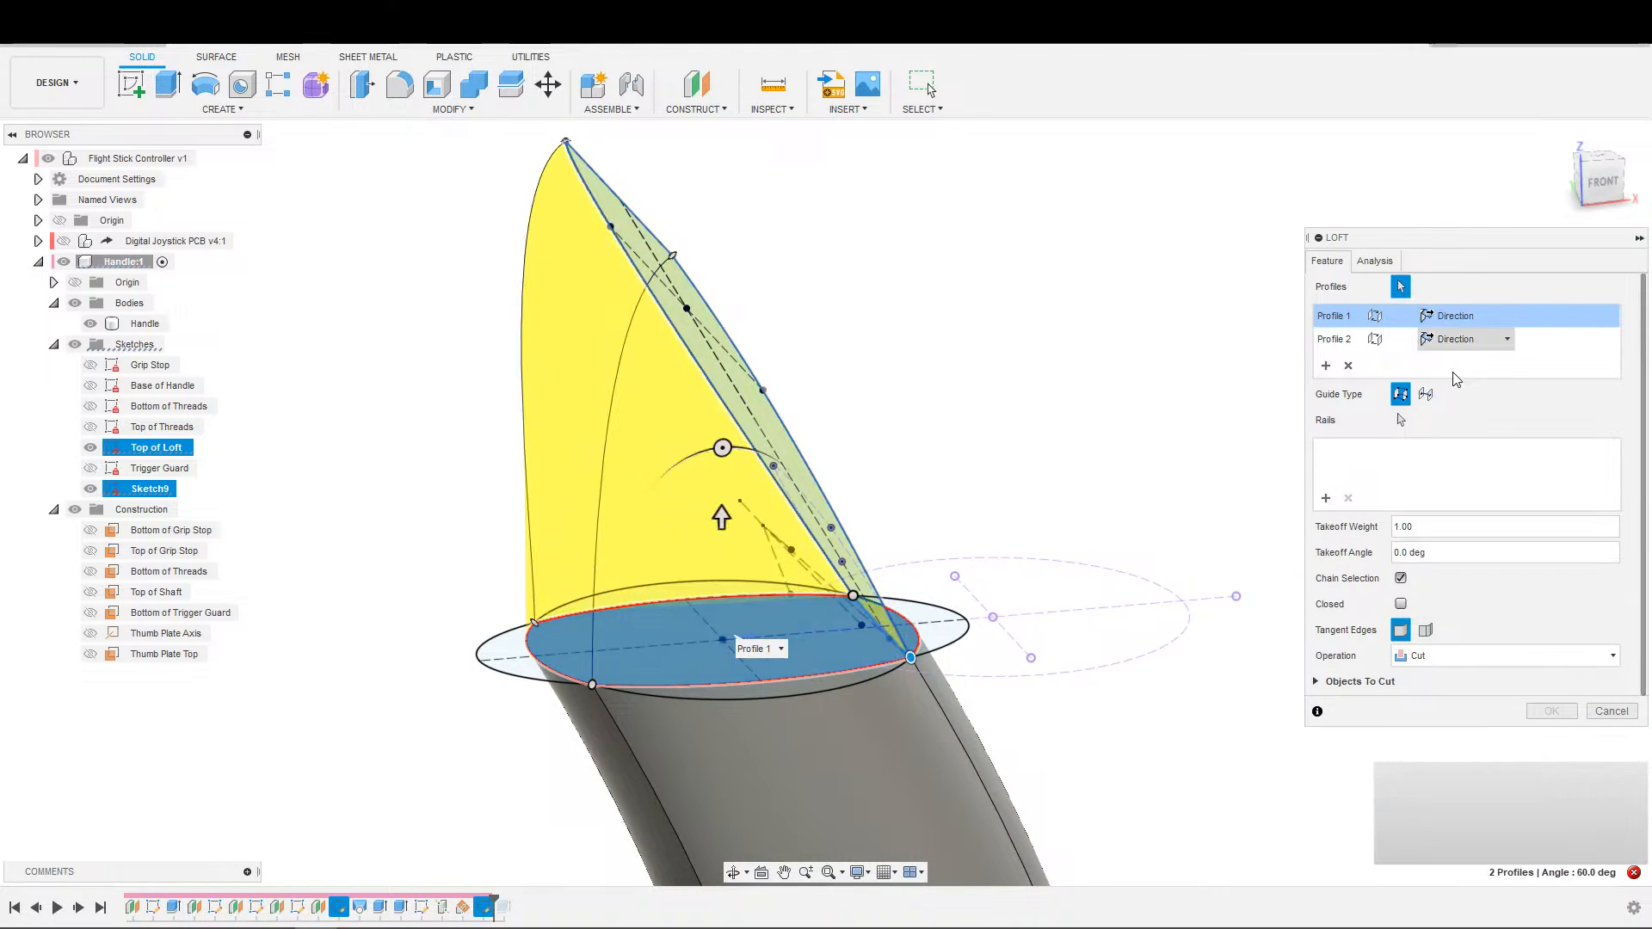
left_click(1459, 340)
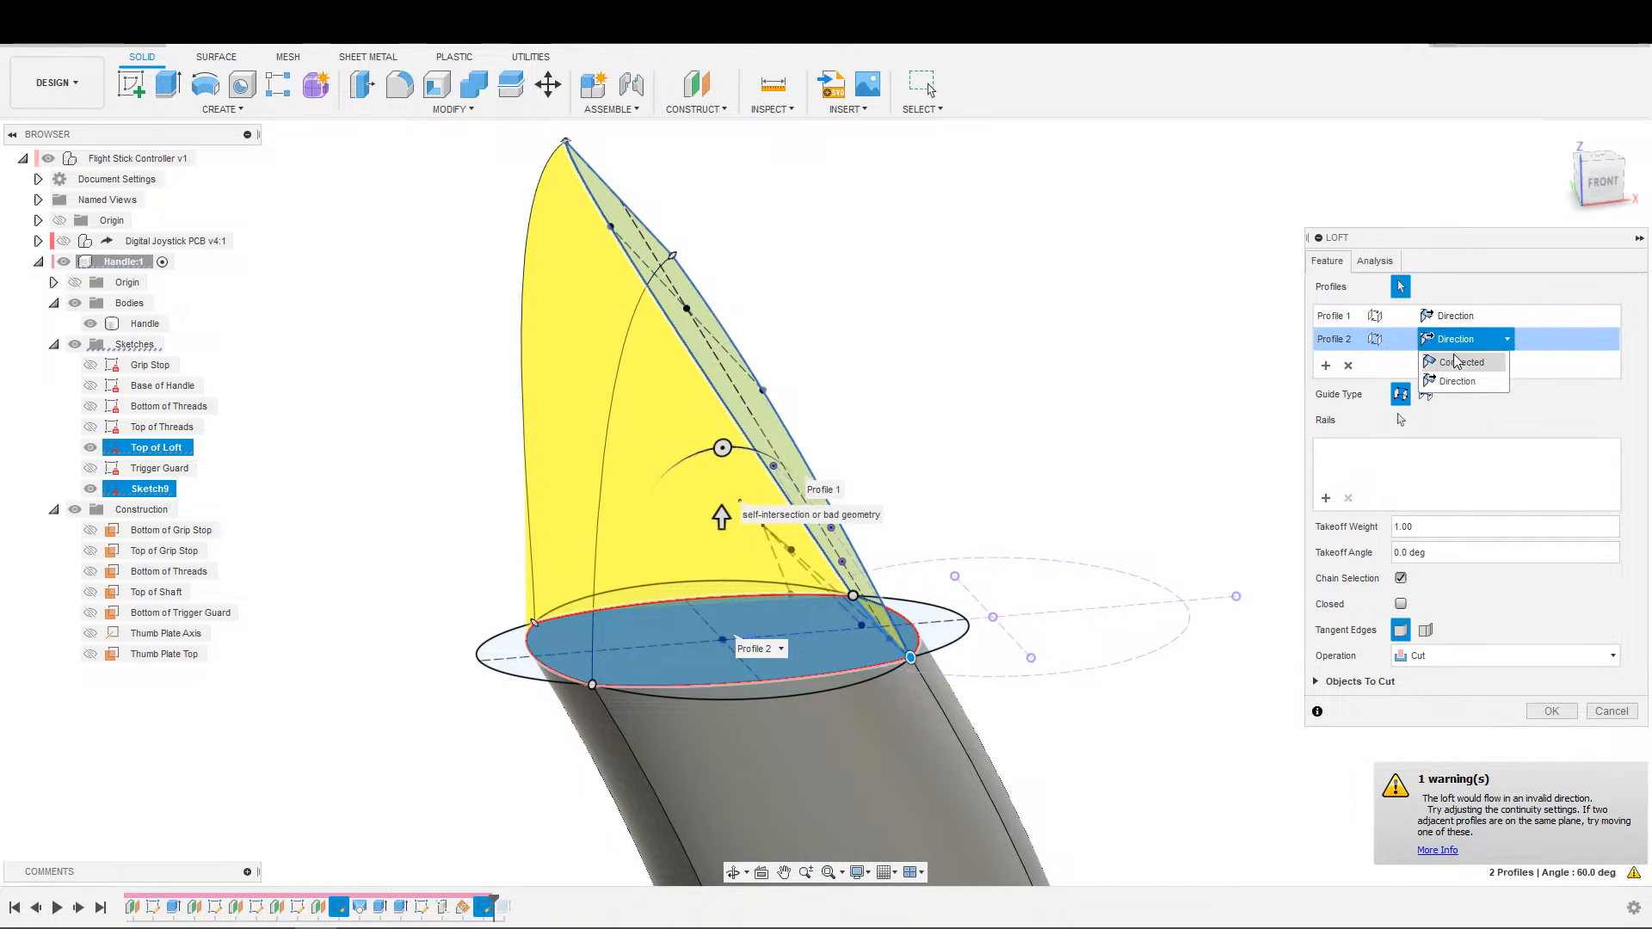
left_click(1455, 370)
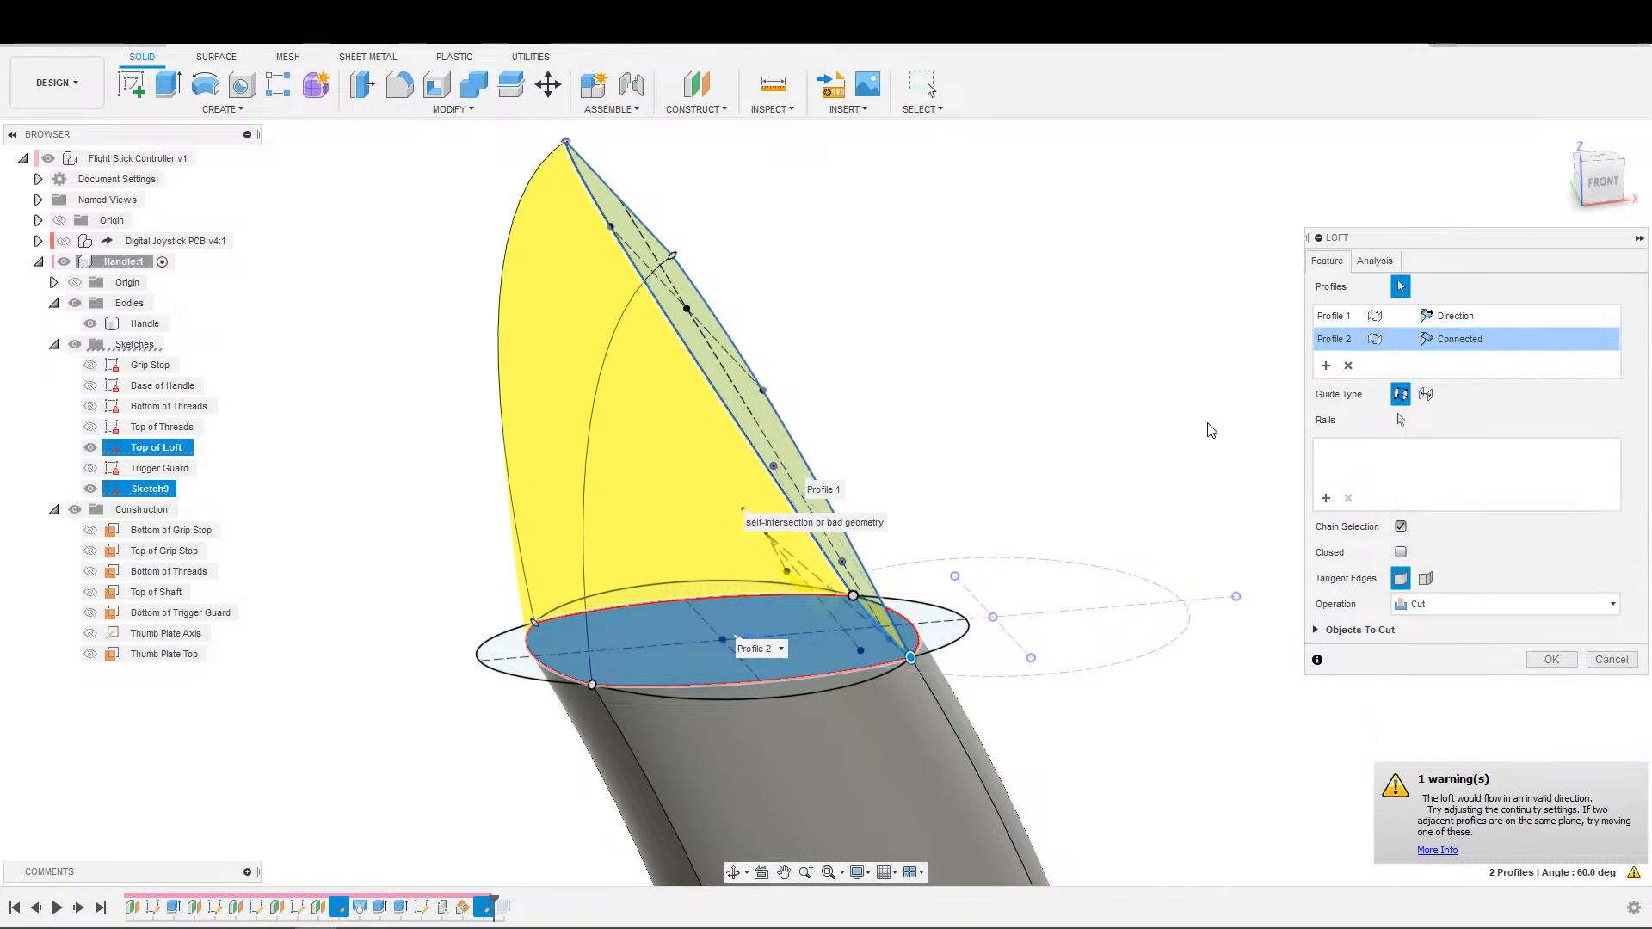
Examine the loft preview from the front, especially where the thumb plate profile meets the handle's top edge.
middle_click_drag(1021, 491, 966, 476, "shift")
mouse_move(1252, 587)
middle_mouse_down()
mouse_move(926, 490)
mouse_move(1018, 548)
mouse_move(1256, 584)
middle_mouse_up()
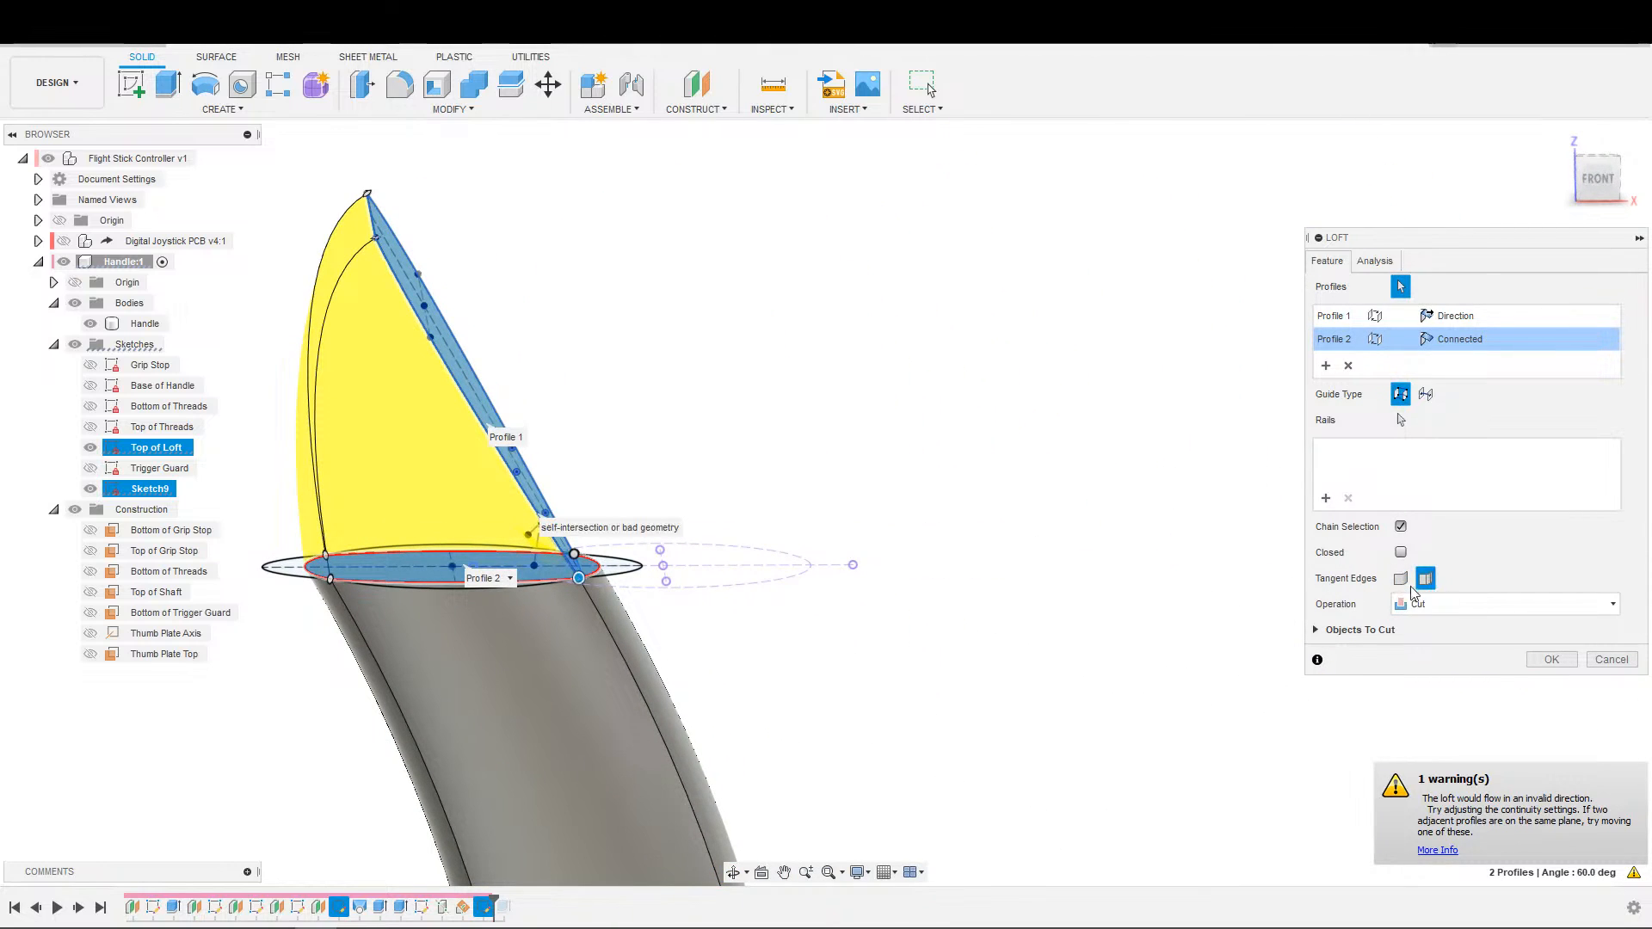
middle_click_drag(764, 594, 1179, 555)
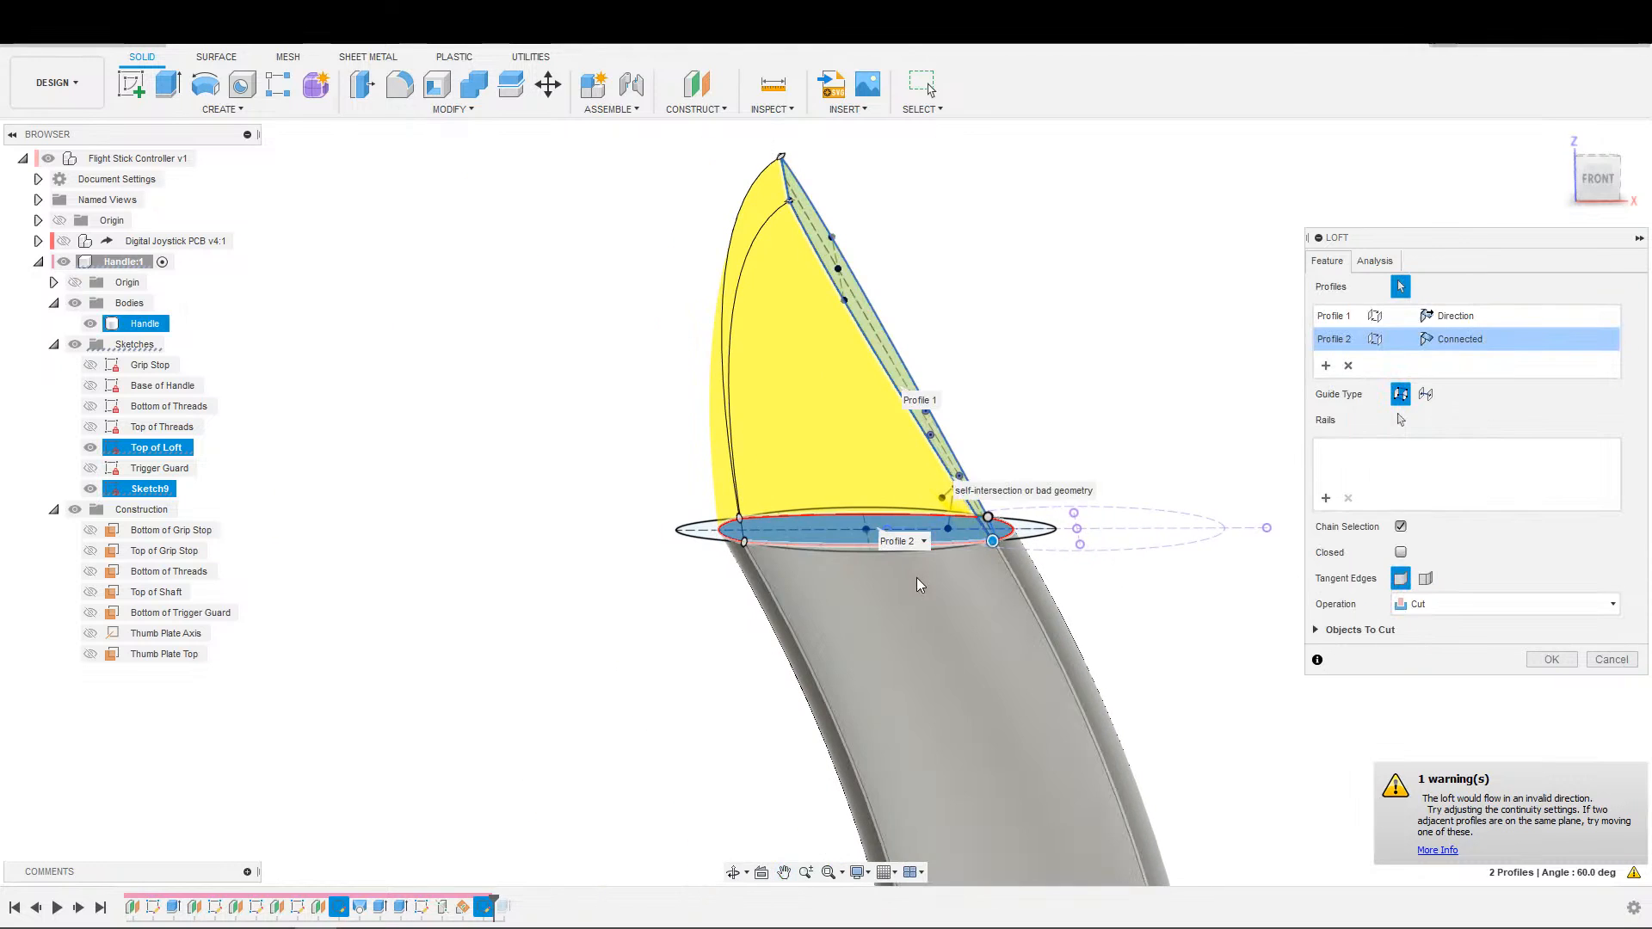
scroll(985, 590, "up", 3)
middle_click_drag(1063, 622, 950, 662)
scroll(950, 662, "down", 1)
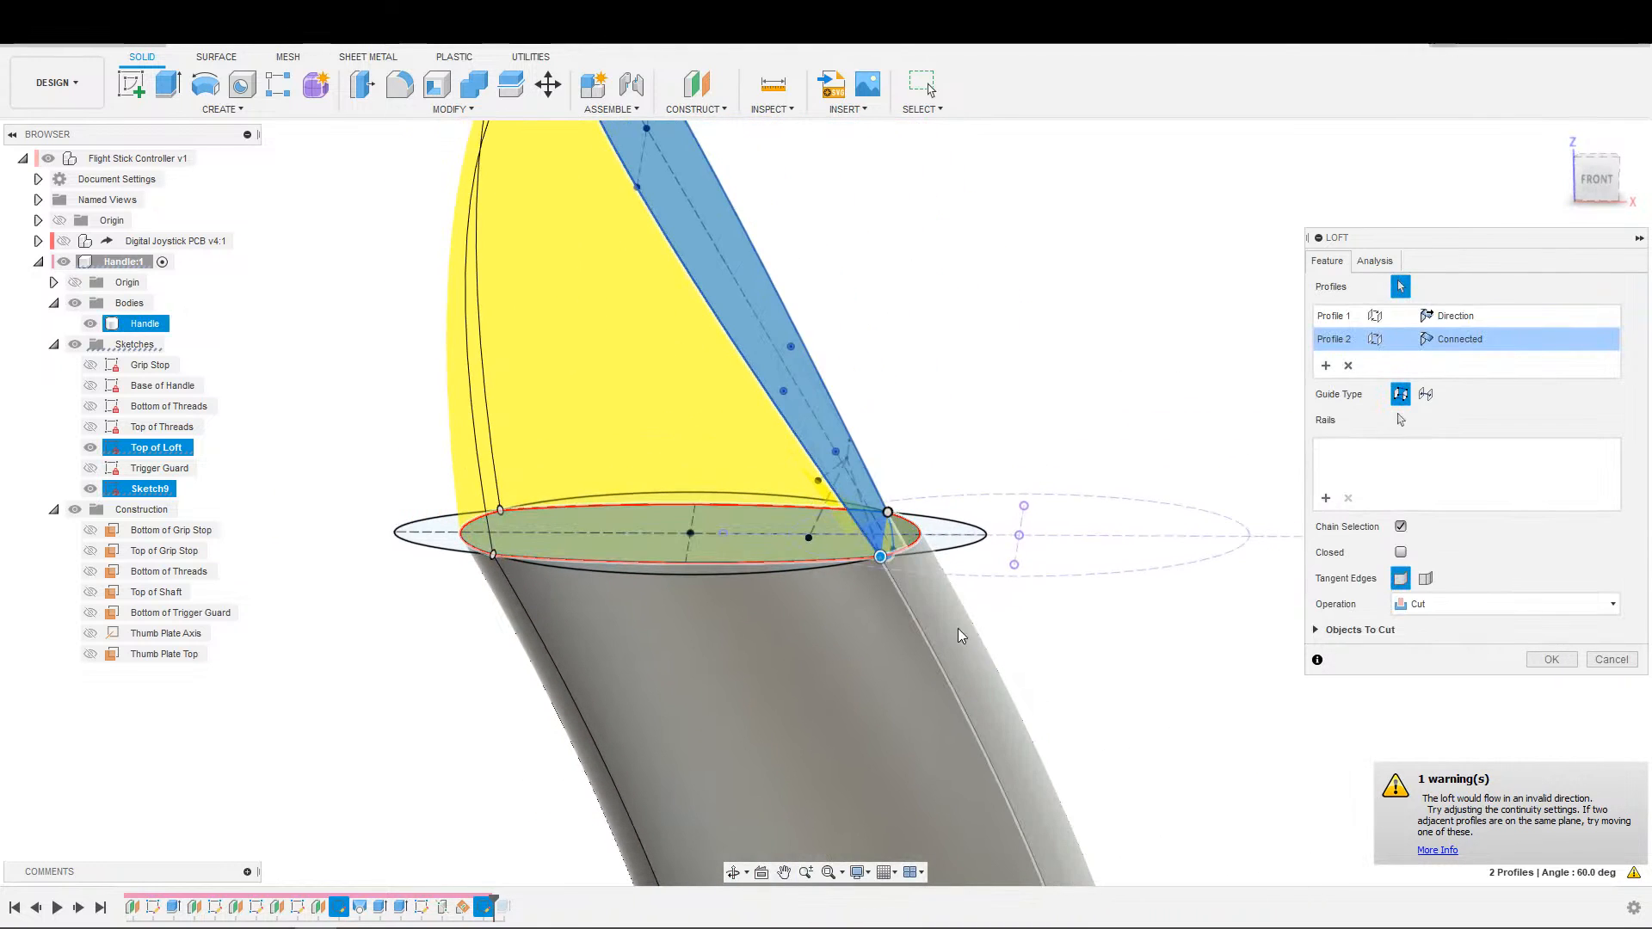
scroll(999, 571, "down", 1)
scroll(966, 509, "down", 1)
middle_click_drag(967, 510, 900, 566)
scroll(901, 525, "up", 1)
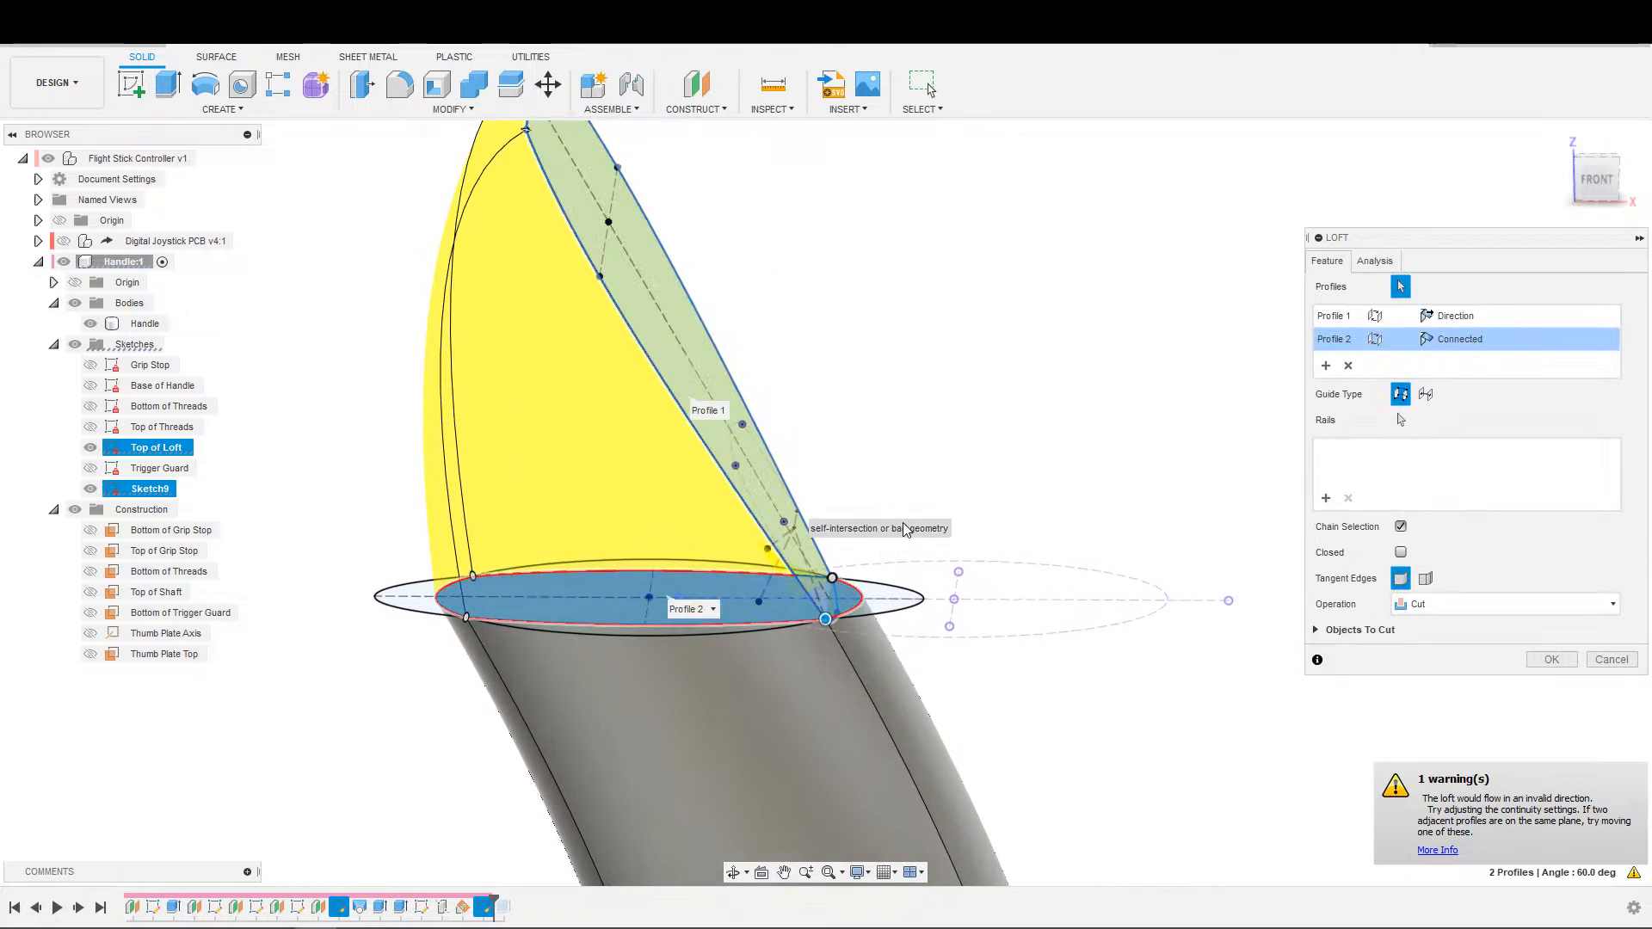
scroll(908, 506, "down", 1)
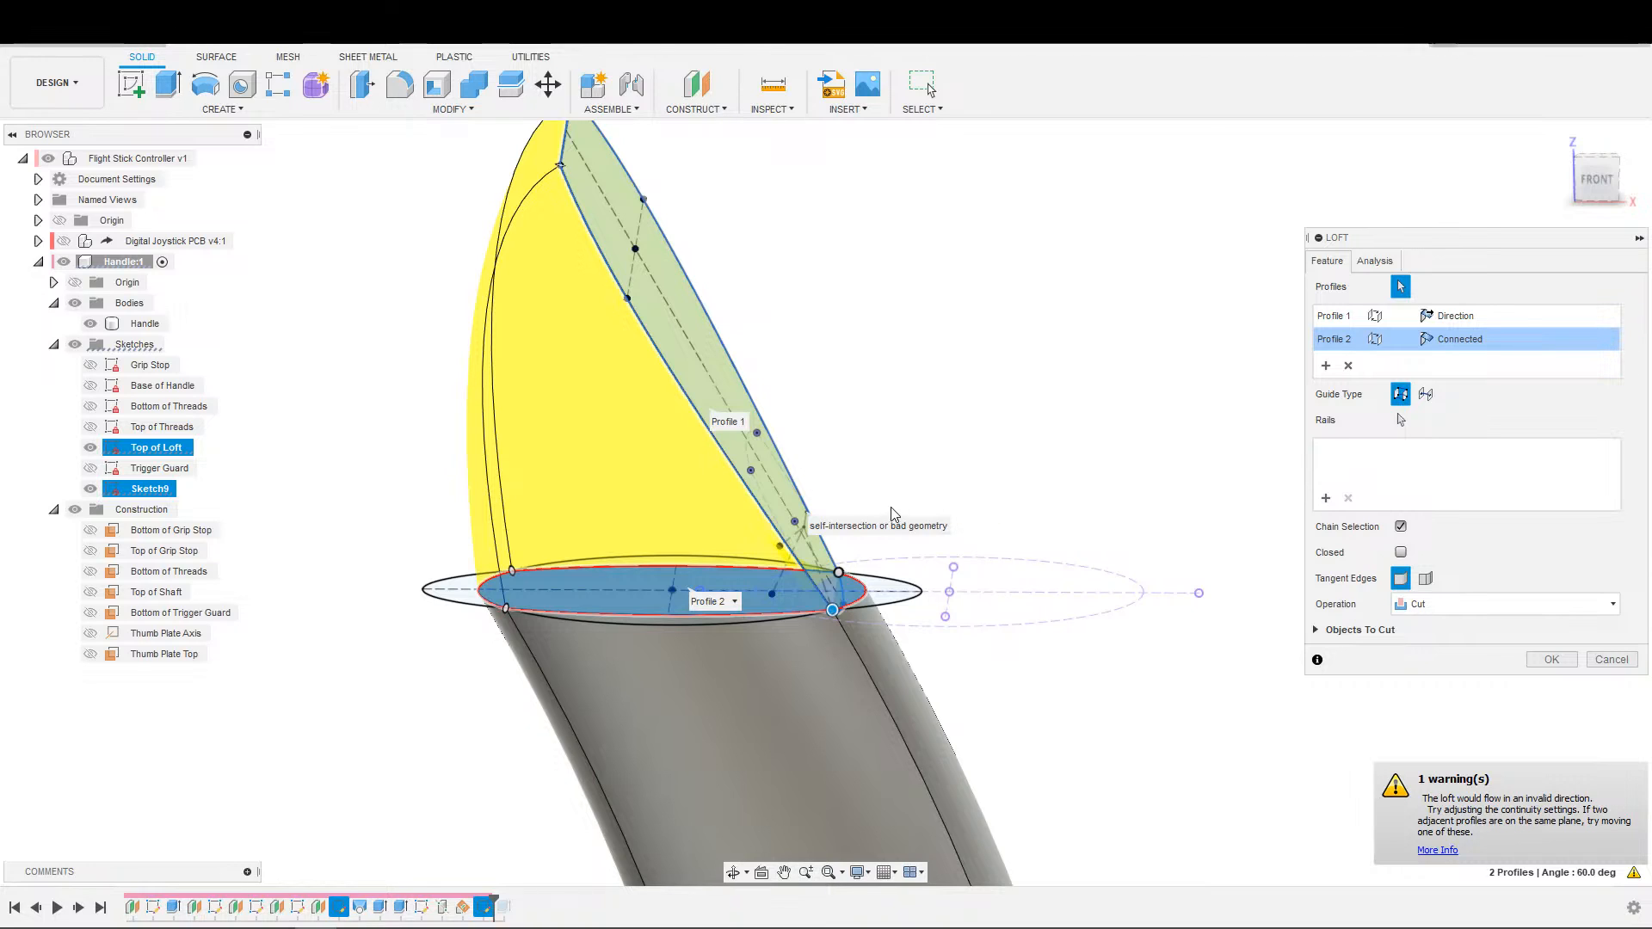
Try the loft with the Join operation and the Closed option enabled, and cancel the loft.
left_click(1526, 620)
left_click(1464, 630)
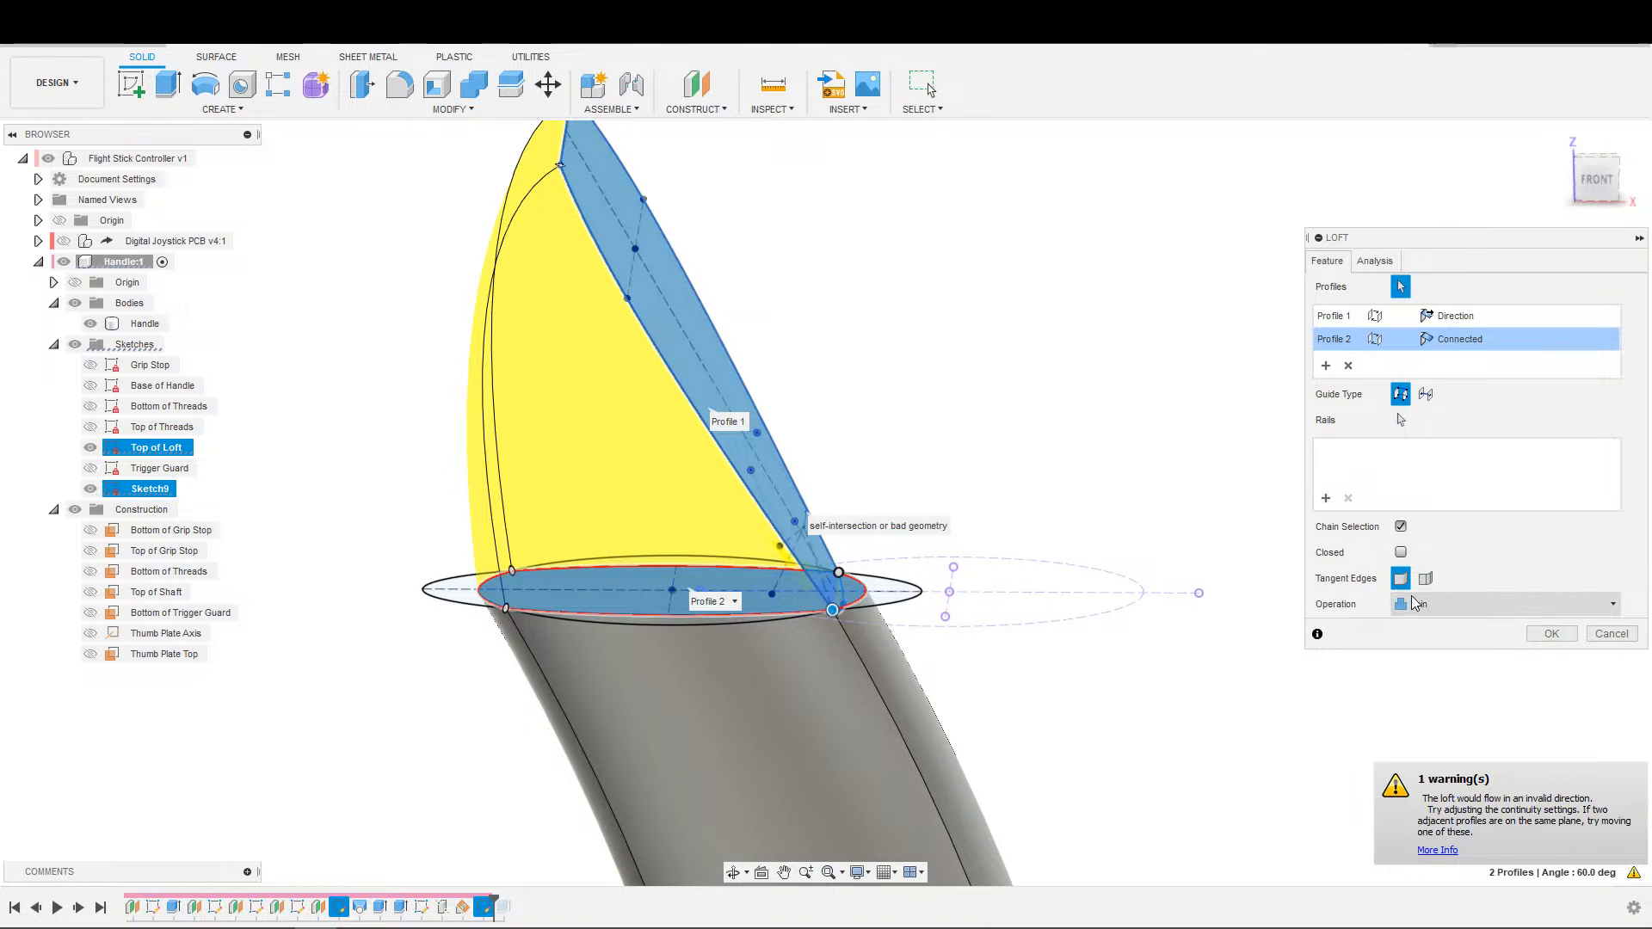
left_click(1403, 551)
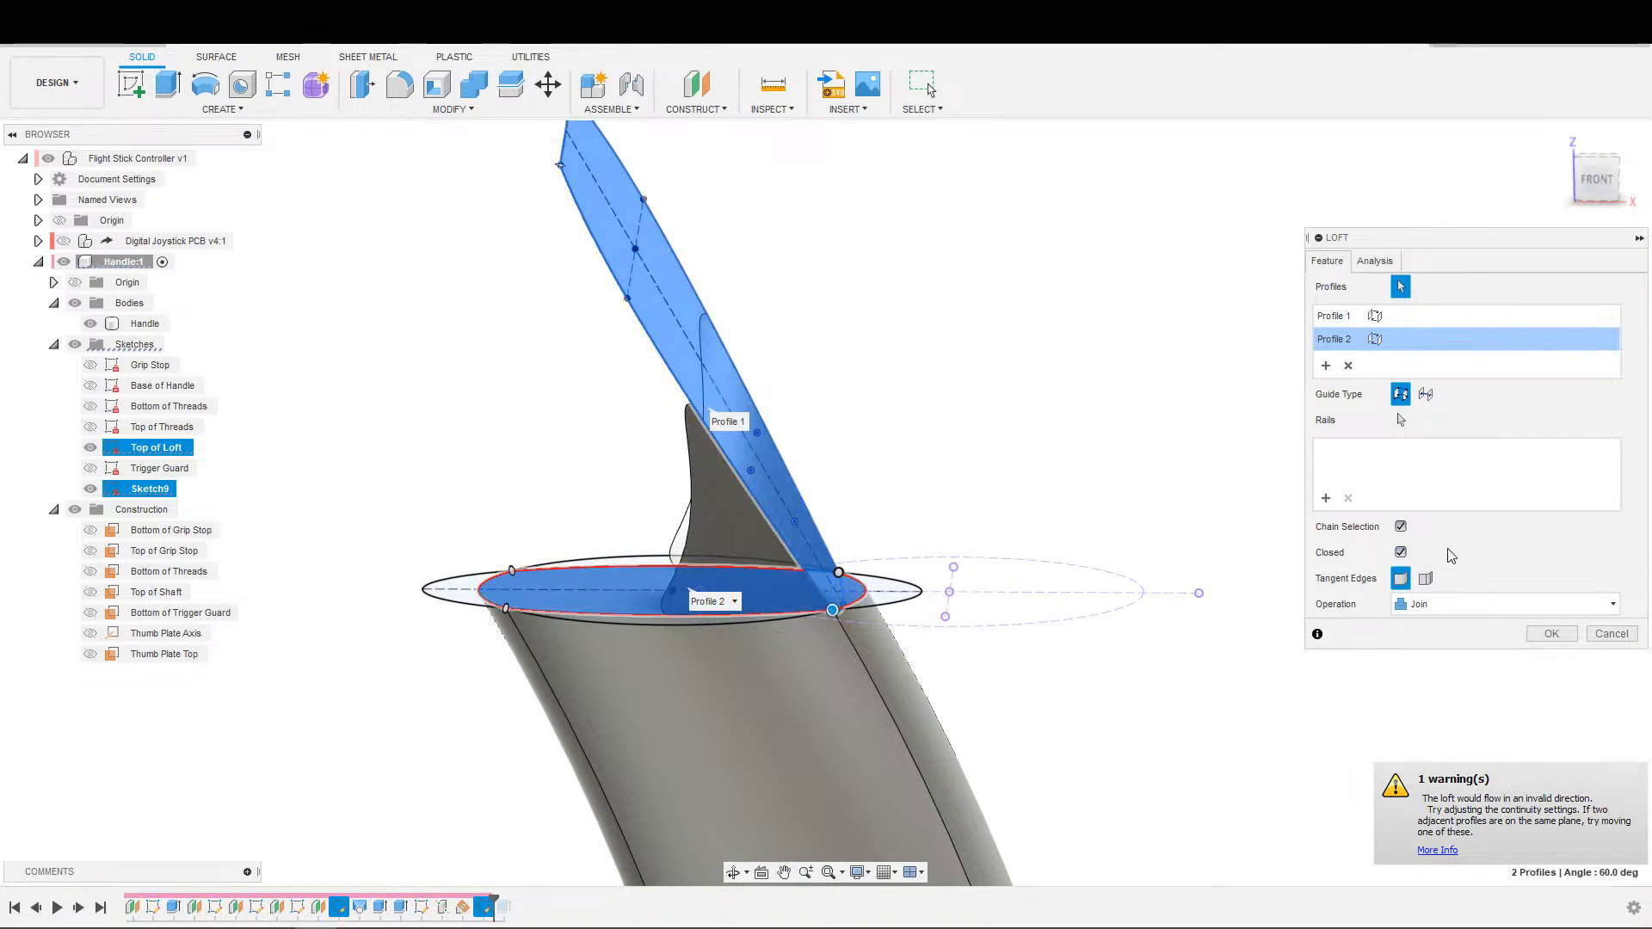
left_click(1402, 551)
left_click(1402, 528)
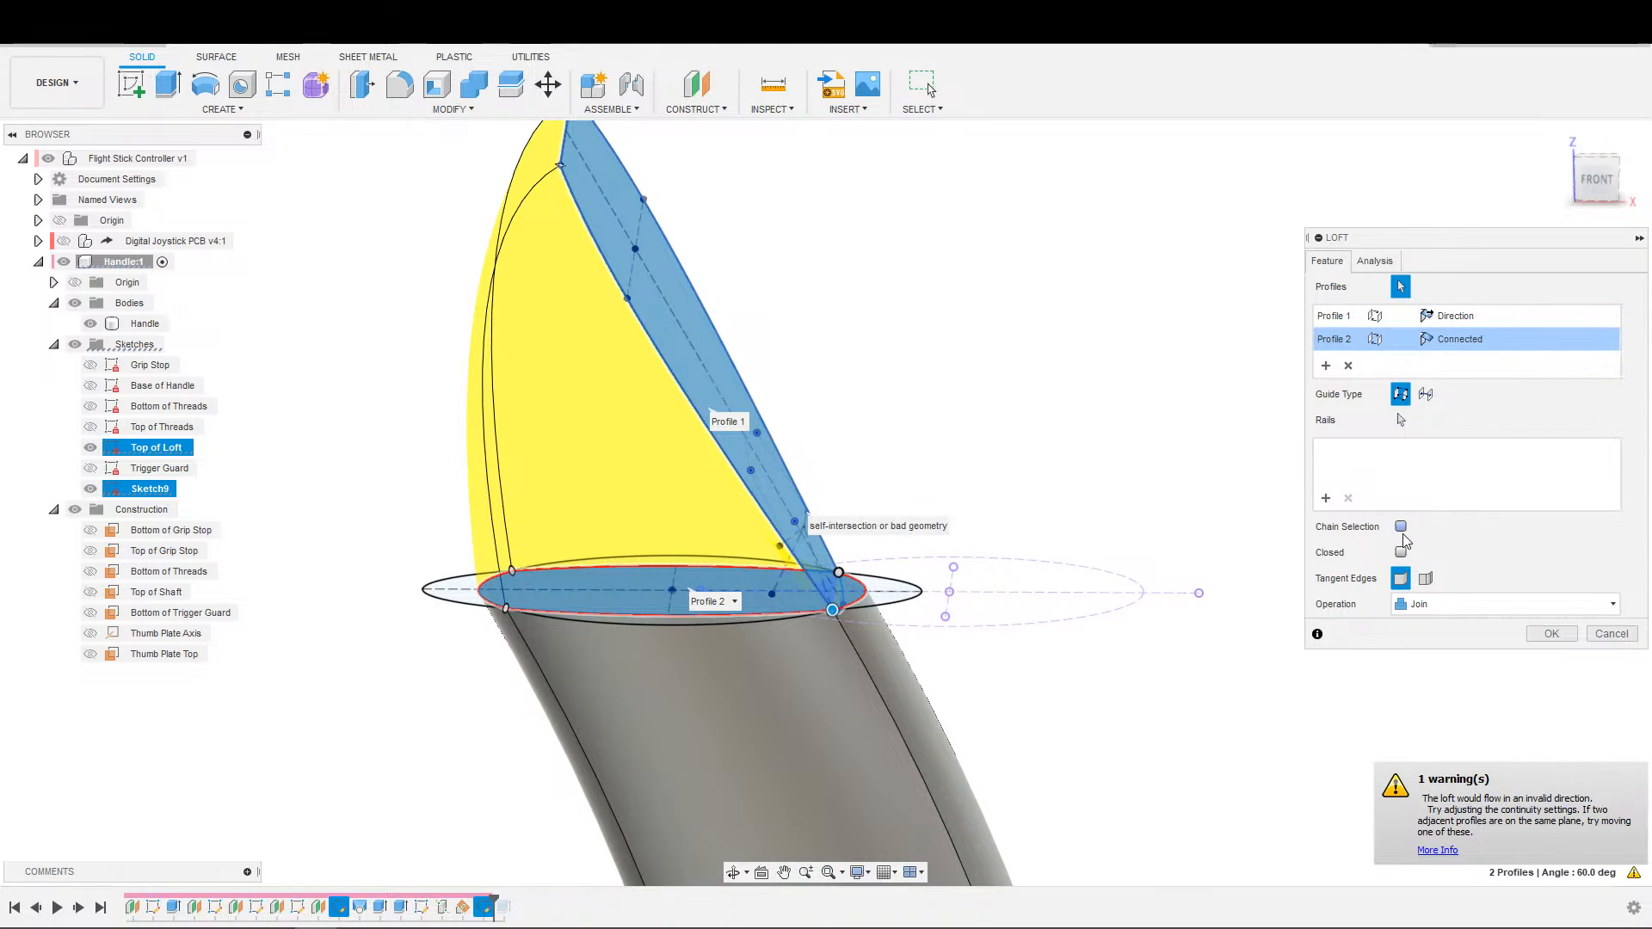
left_click(1401, 526)
key("Escape")
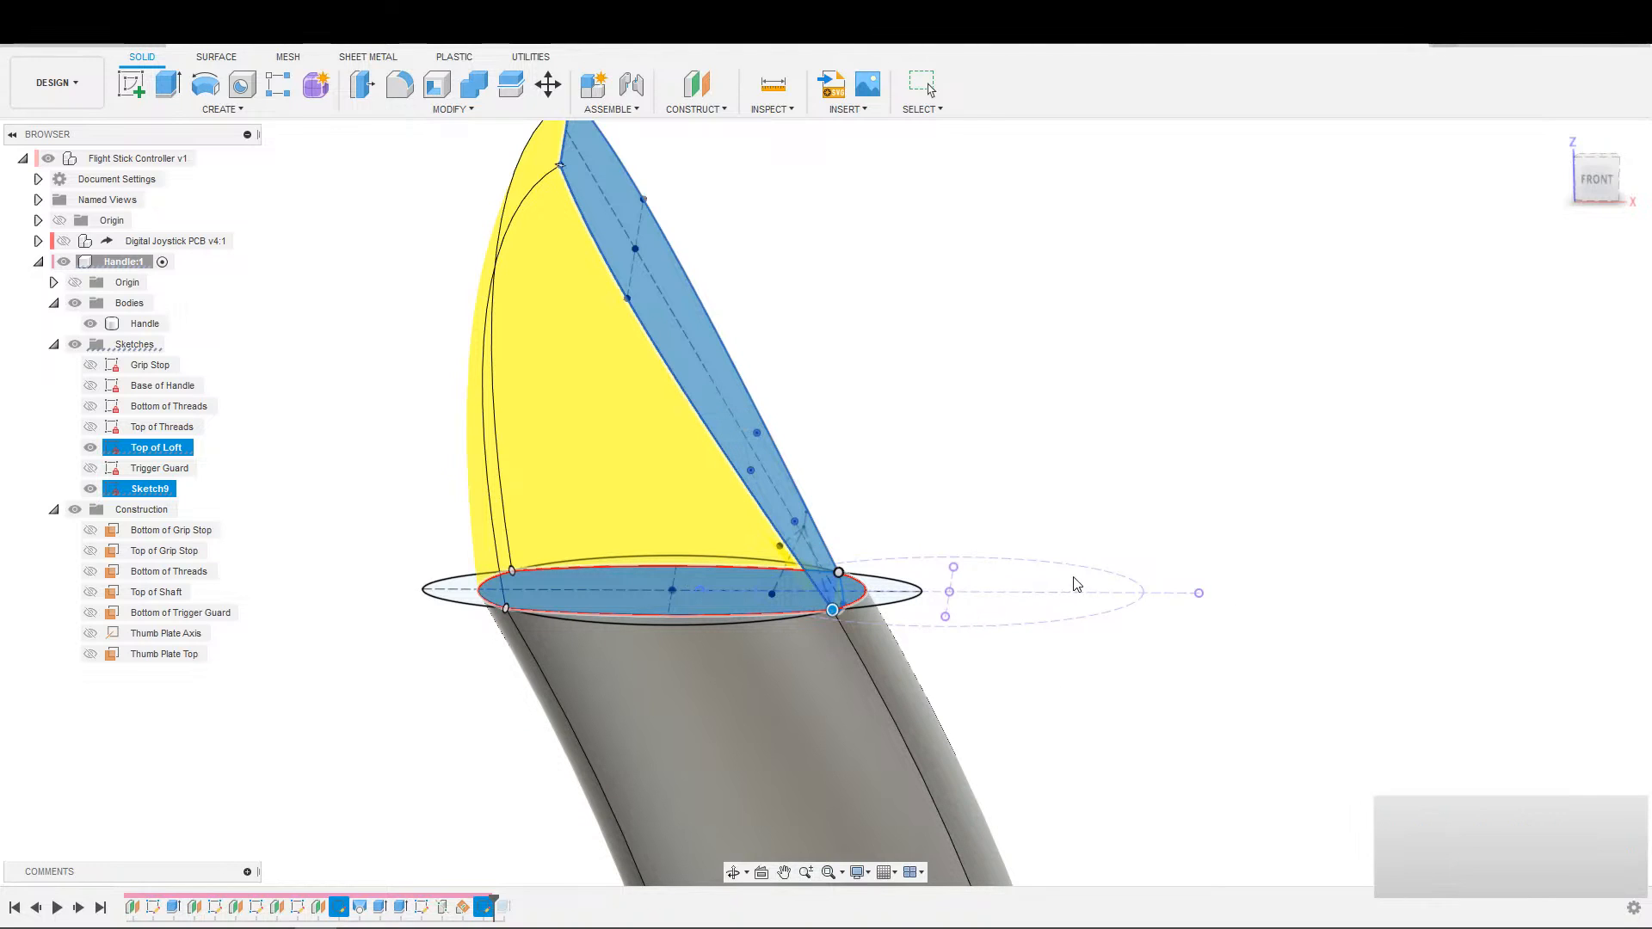
Examine the corners and edges where the thumb plate profile meets the handle's top from several angles.
scroll(954, 500, "down", 2)
middle_click_drag(937, 494, 1128, 505)
middle_click_drag(952, 660, 572, 758)
scroll(1082, 583, "up", 5)
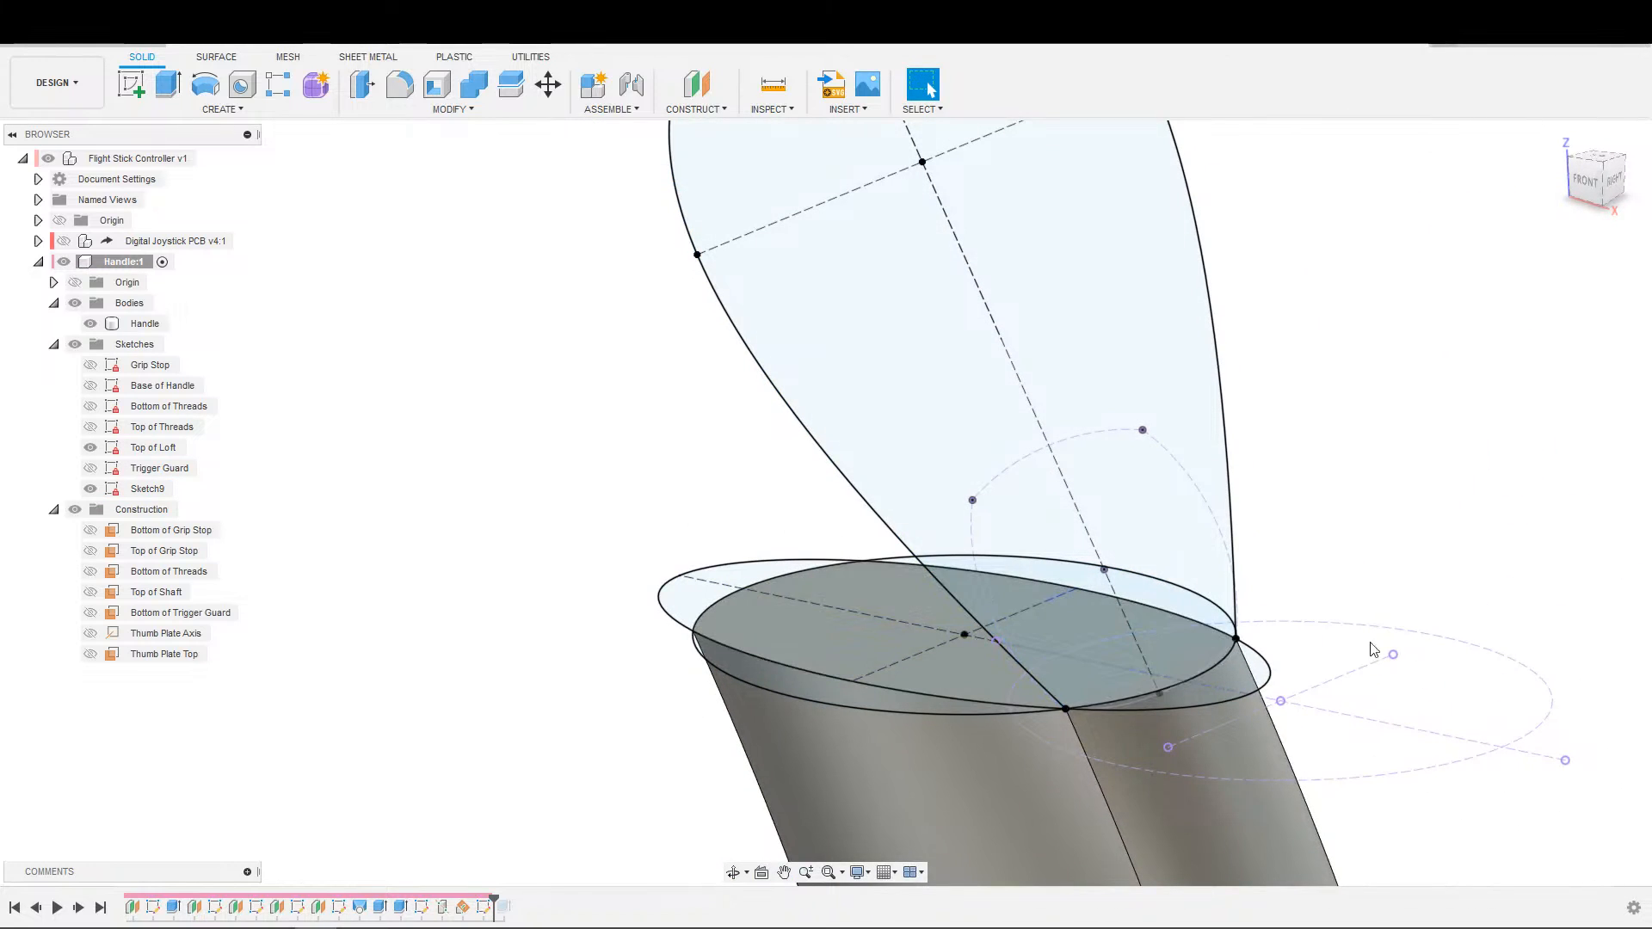
scroll(1394, 608, "down", 2)
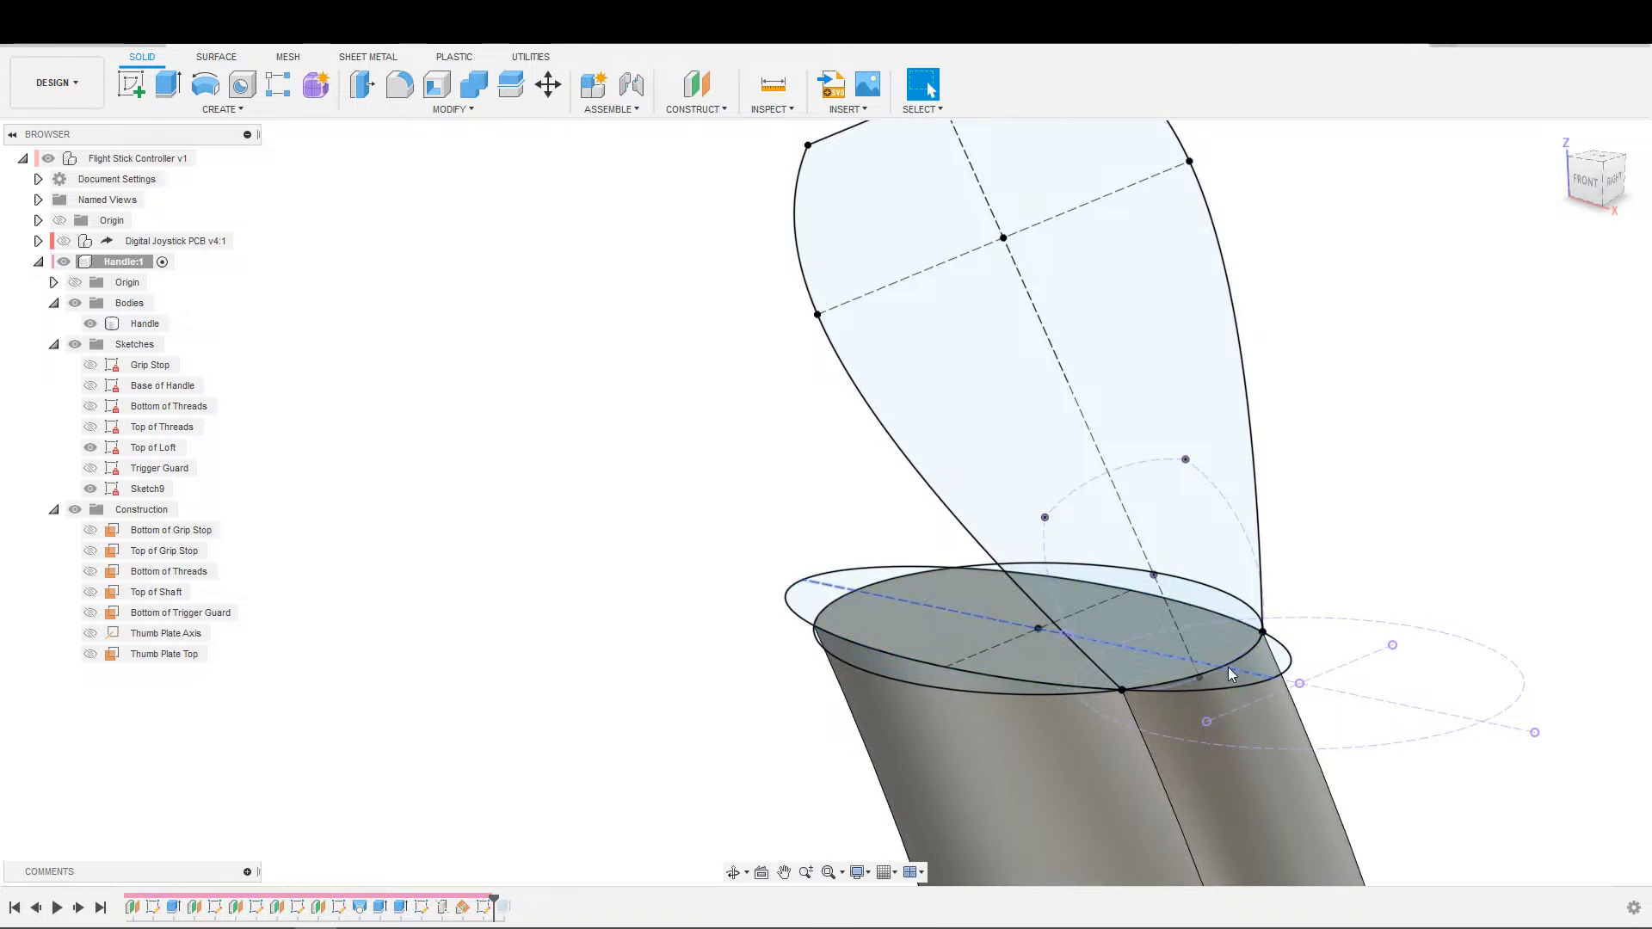
scroll(1204, 675, "up", 5)
scroll(1394, 688, "down", 5)
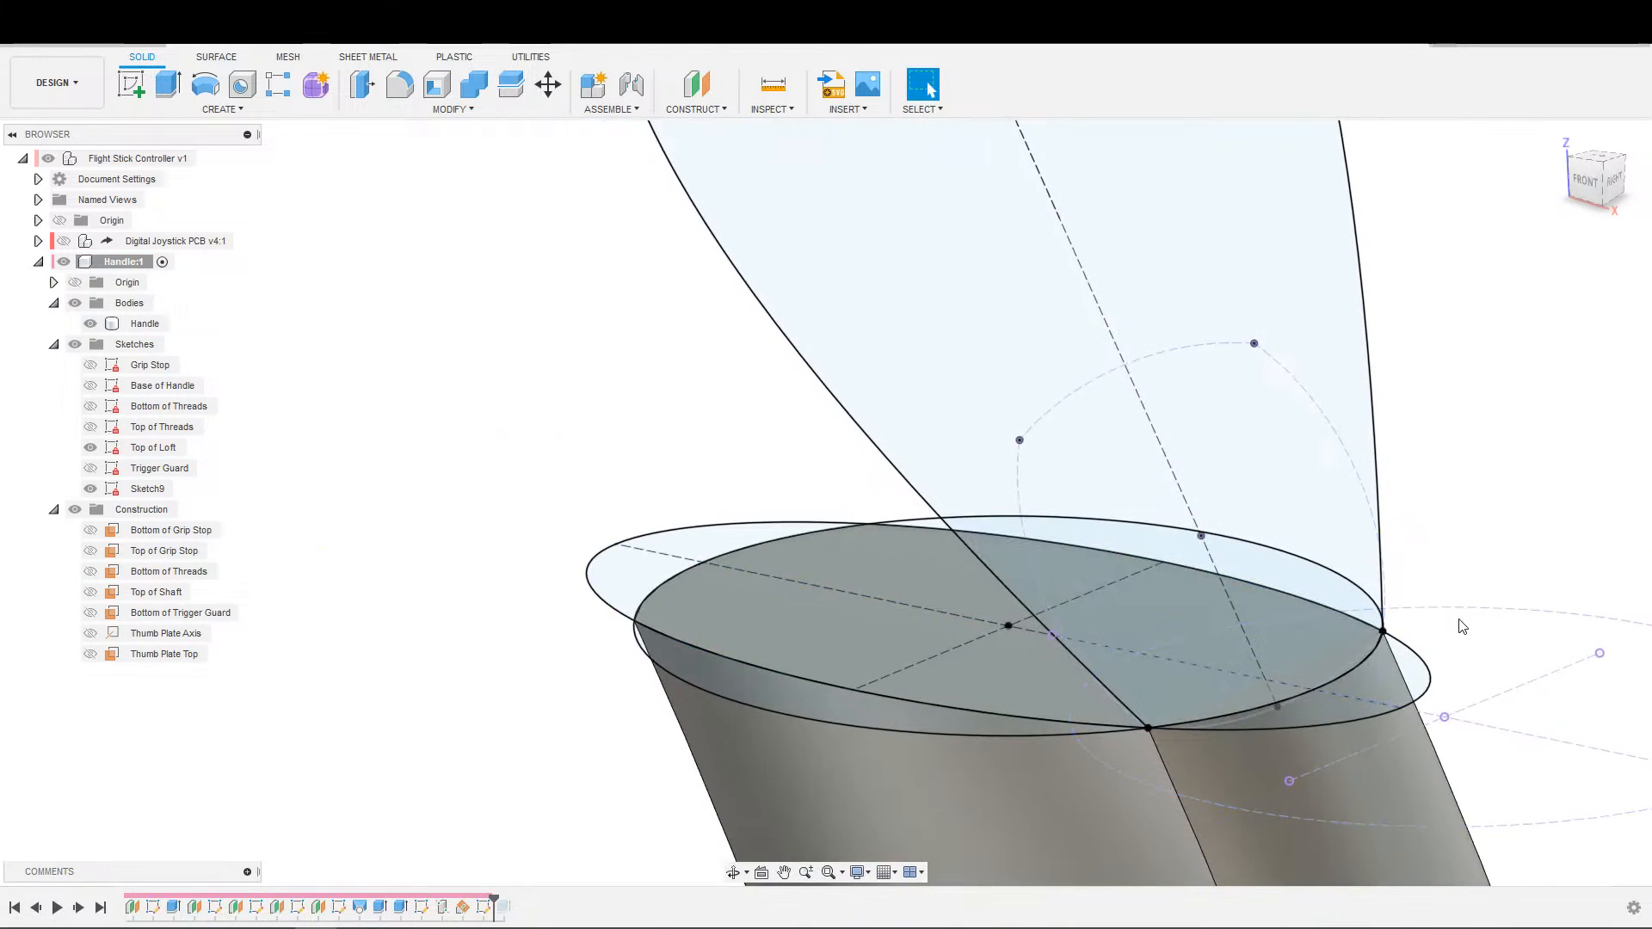
middle_click_drag(1484, 676, 1540, 649, "shift")
middle_click_drag(1187, 684, 1386, 683)
middle_click_drag(1067, 637, 1531, 371)
scroll(1316, 585, "down", 1)
middle_click_drag(1284, 604, 1149, 658, "shift")
middle_click_drag(1291, 641, 919, 753)
scroll(1174, 603, "up", 3)
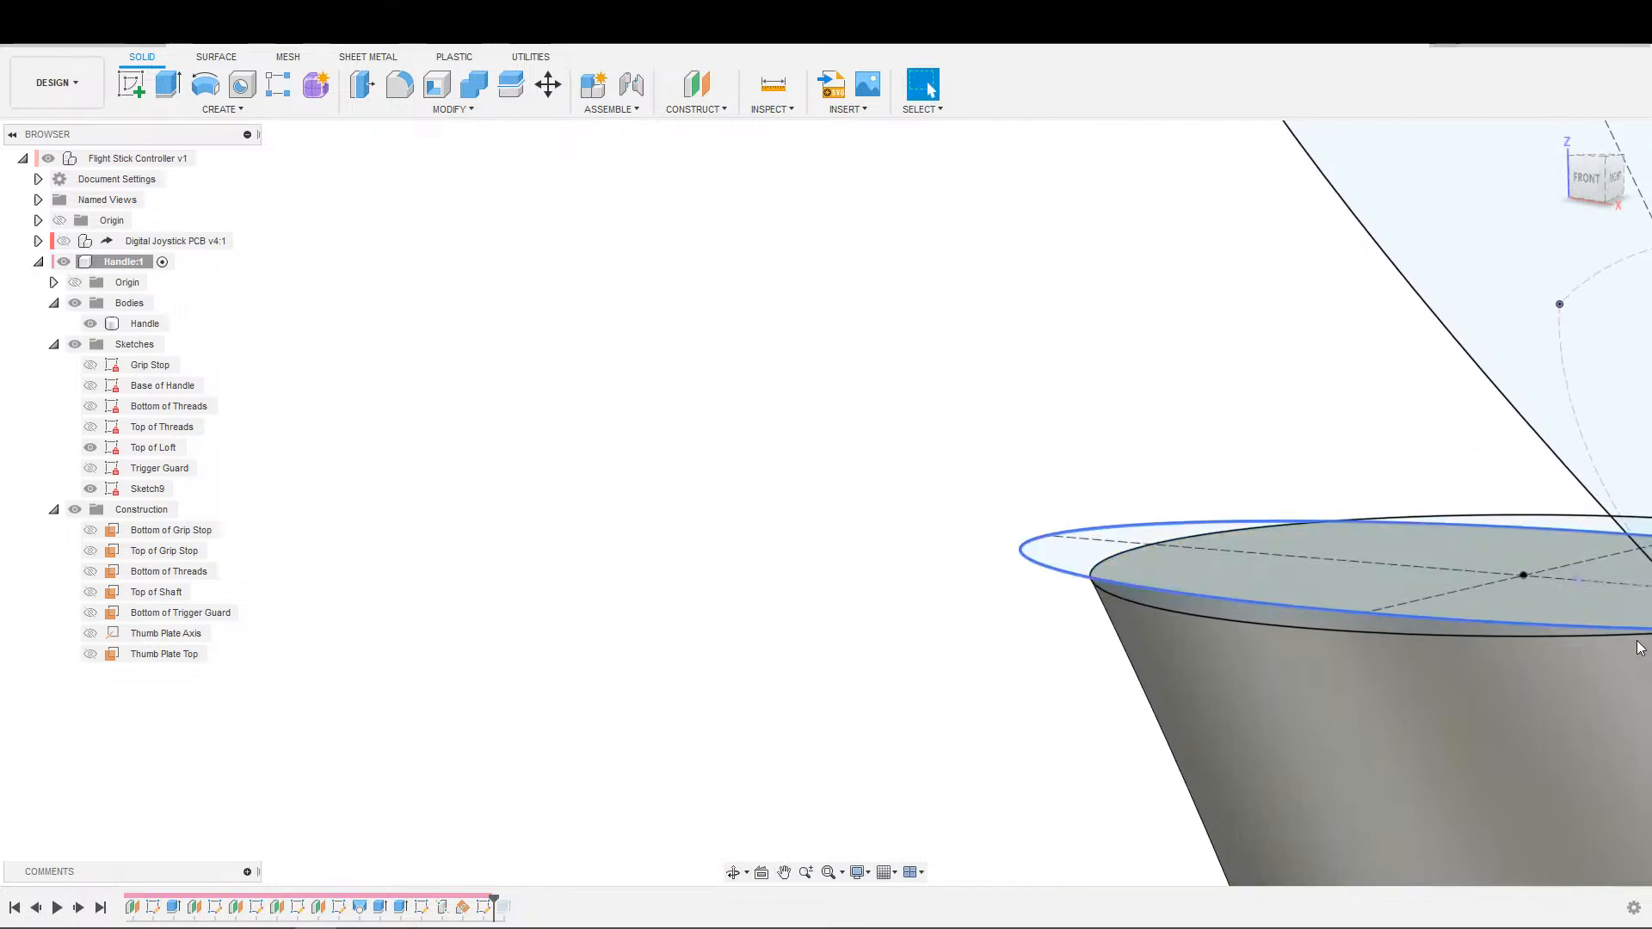
middle_click_drag(1549, 611, 947, 696)
scroll(1394, 697, "up", 1)
scroll(1391, 691, "up", 2)
middle_click_drag(1391, 691, 1145, 745)
scroll(848, 743, "down", 3)
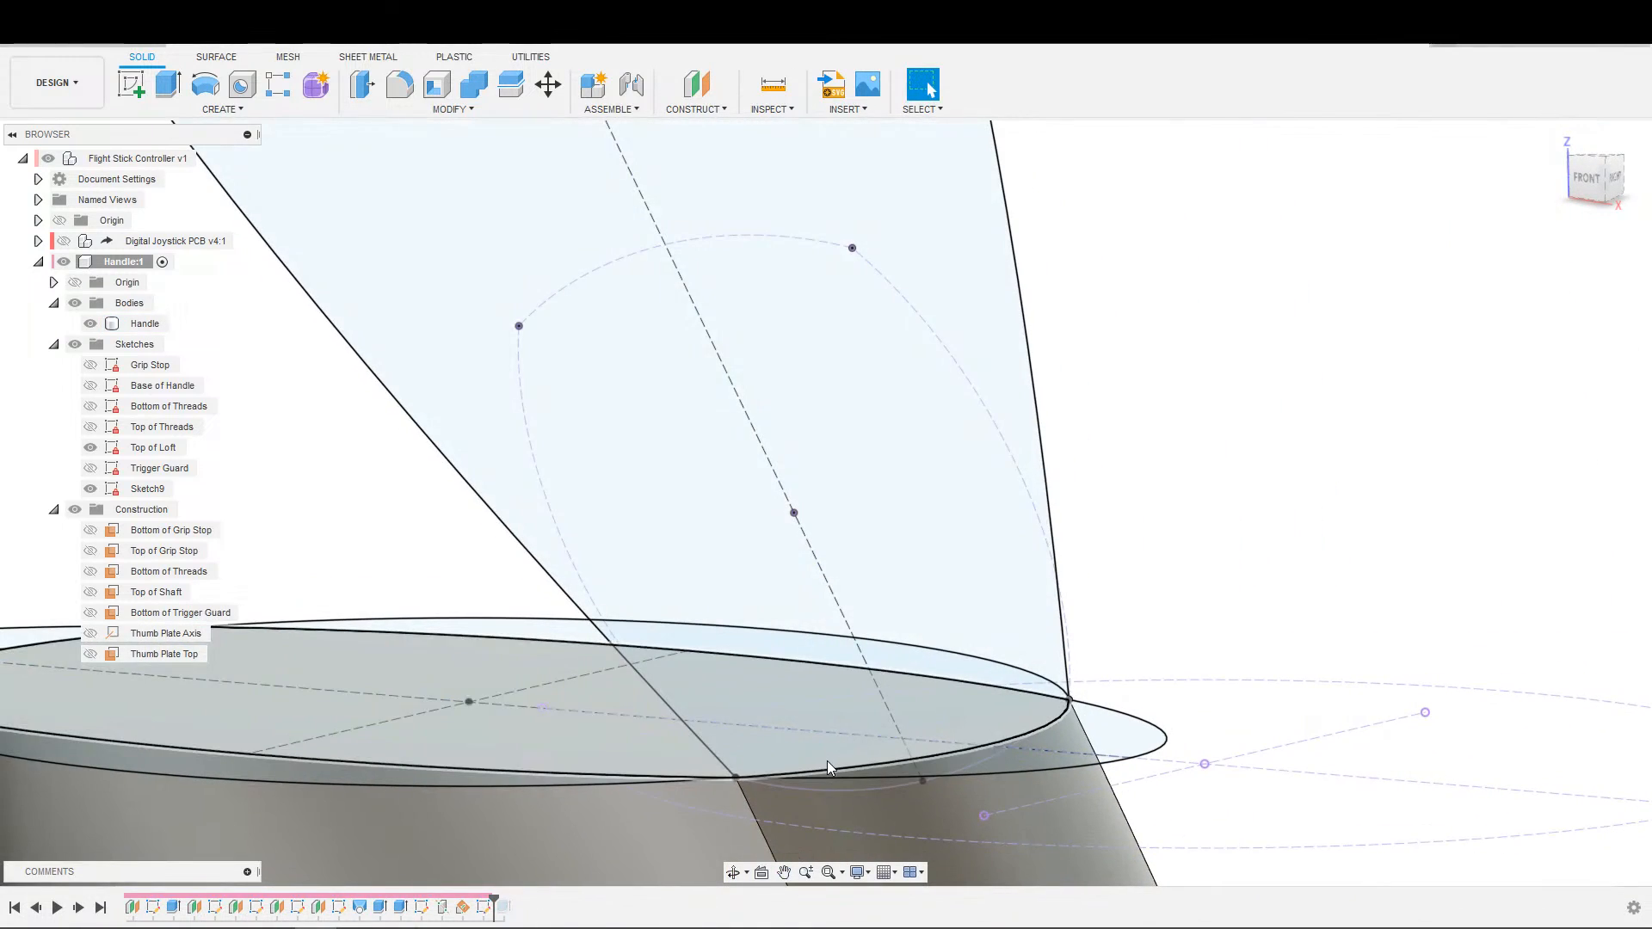
middle_click_drag(888, 744, 878, 739, "shift")
middle_click_drag(826, 804, 1045, 698)
Edit the thumb plate sketch to add the Handle body's intersection curves, and finish the sketch.
double_click(484, 906)
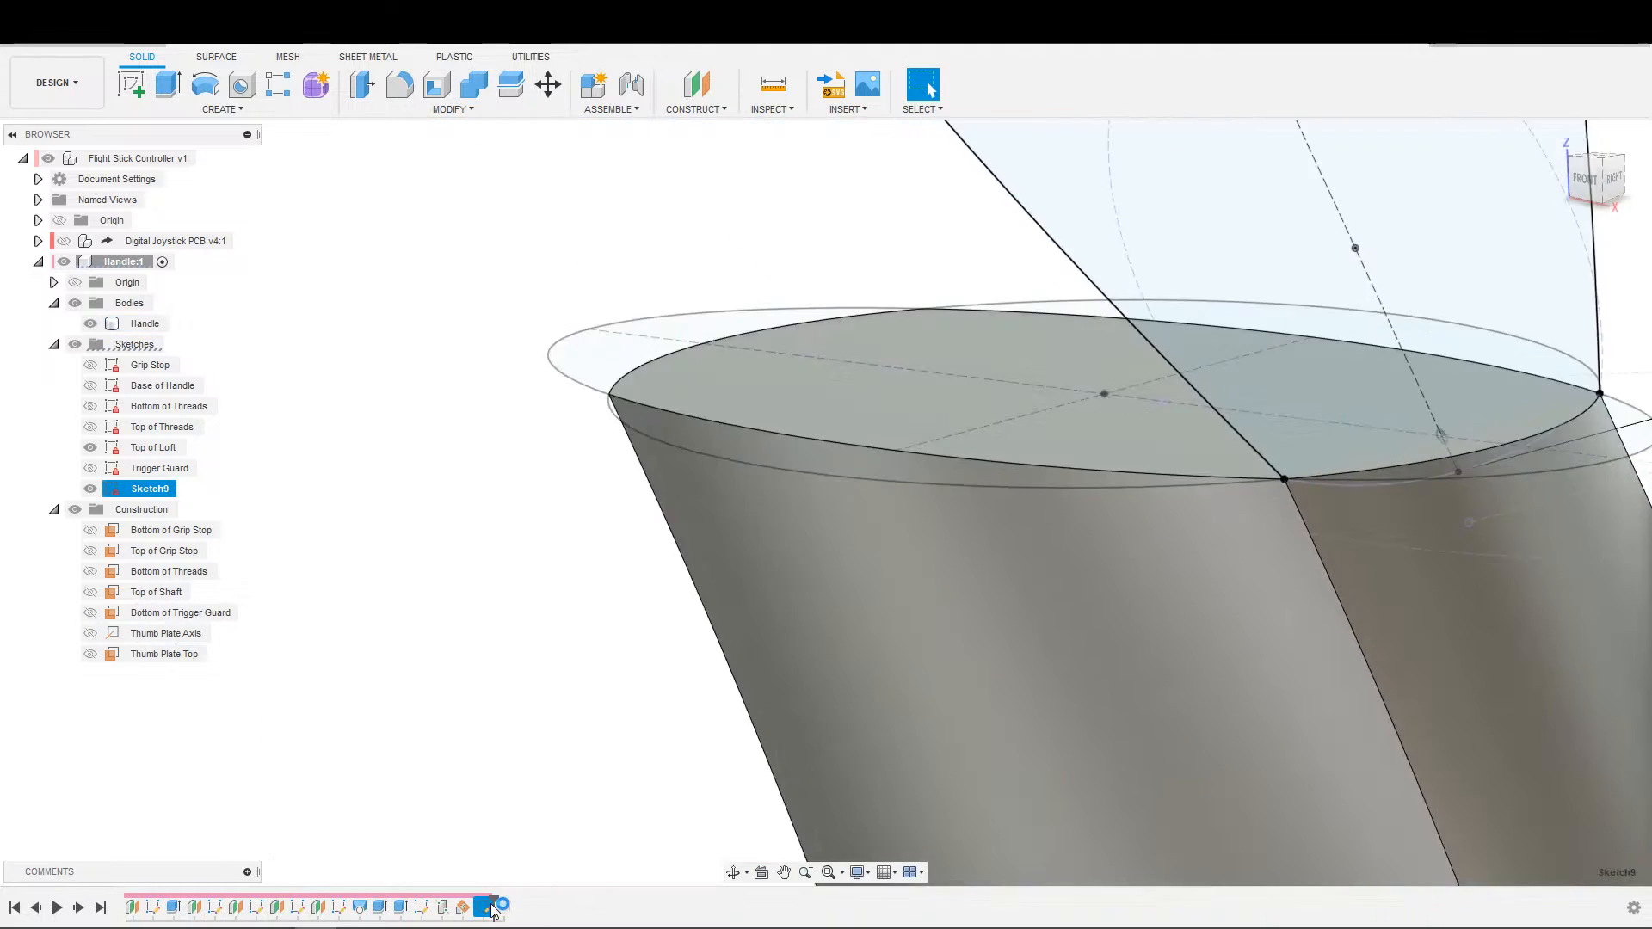
middle_click_drag(1206, 592, 232, 899)
scroll(837, 690, "up", 3)
mouse_move(852, 654)
middle_mouse_down()
mouse_move(941, 468)
mouse_move(963, 334)
middle_mouse_up()
scroll(1162, 611, "up", 3)
scroll(1162, 618, "up", 2)
key("s")
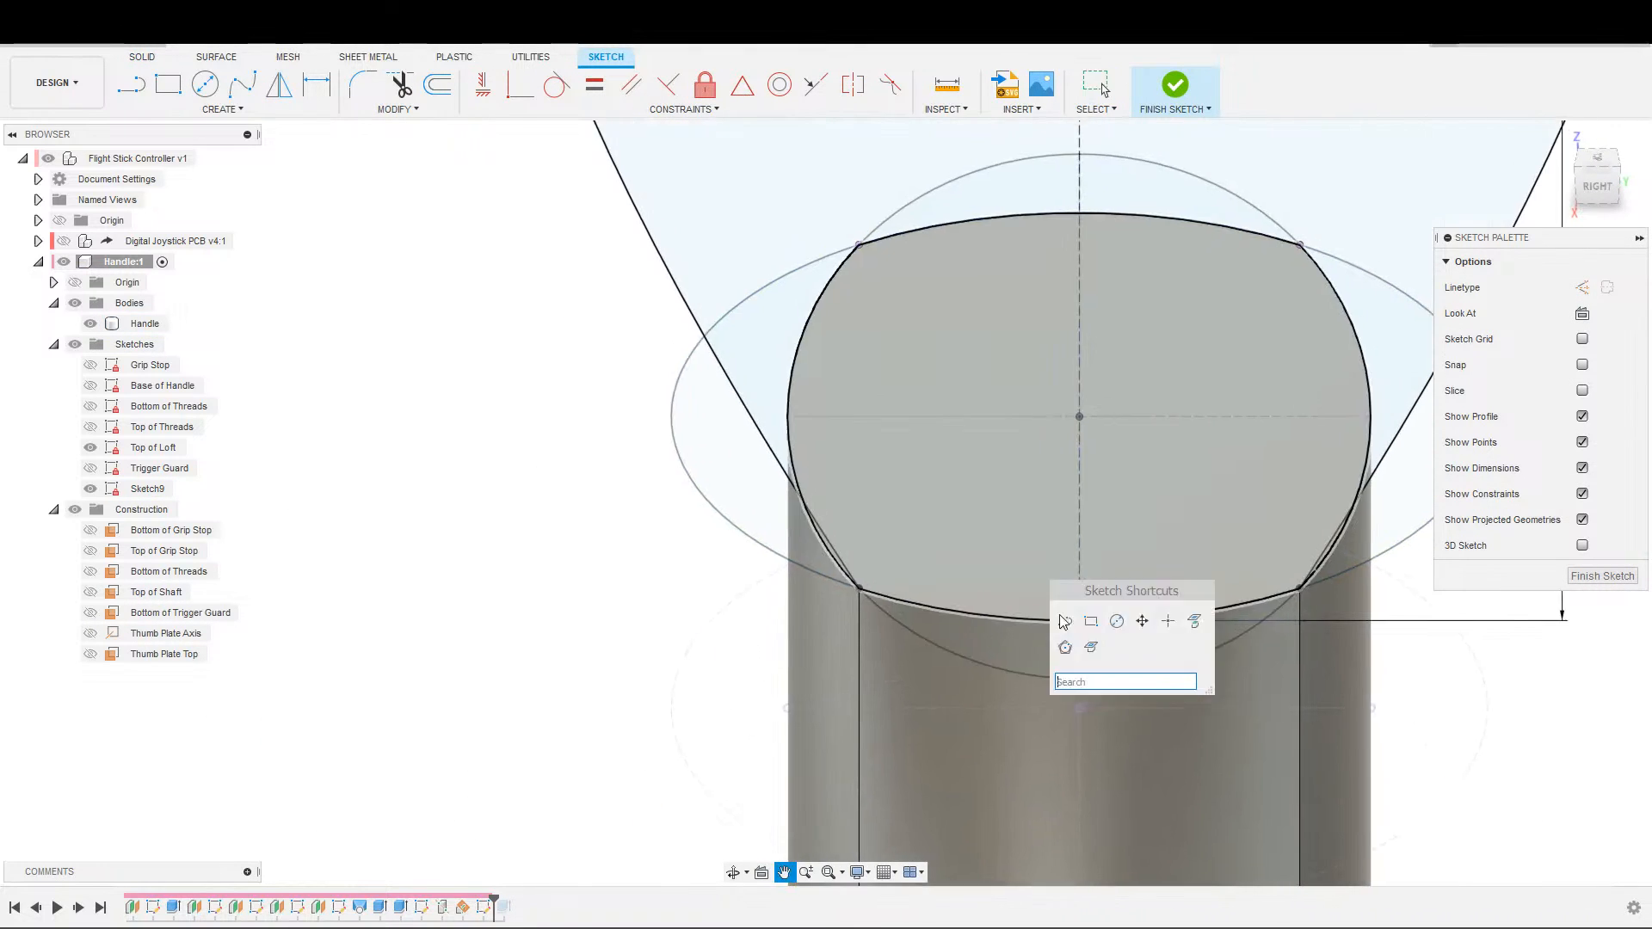
left_click(1092, 646)
left_click(1072, 611)
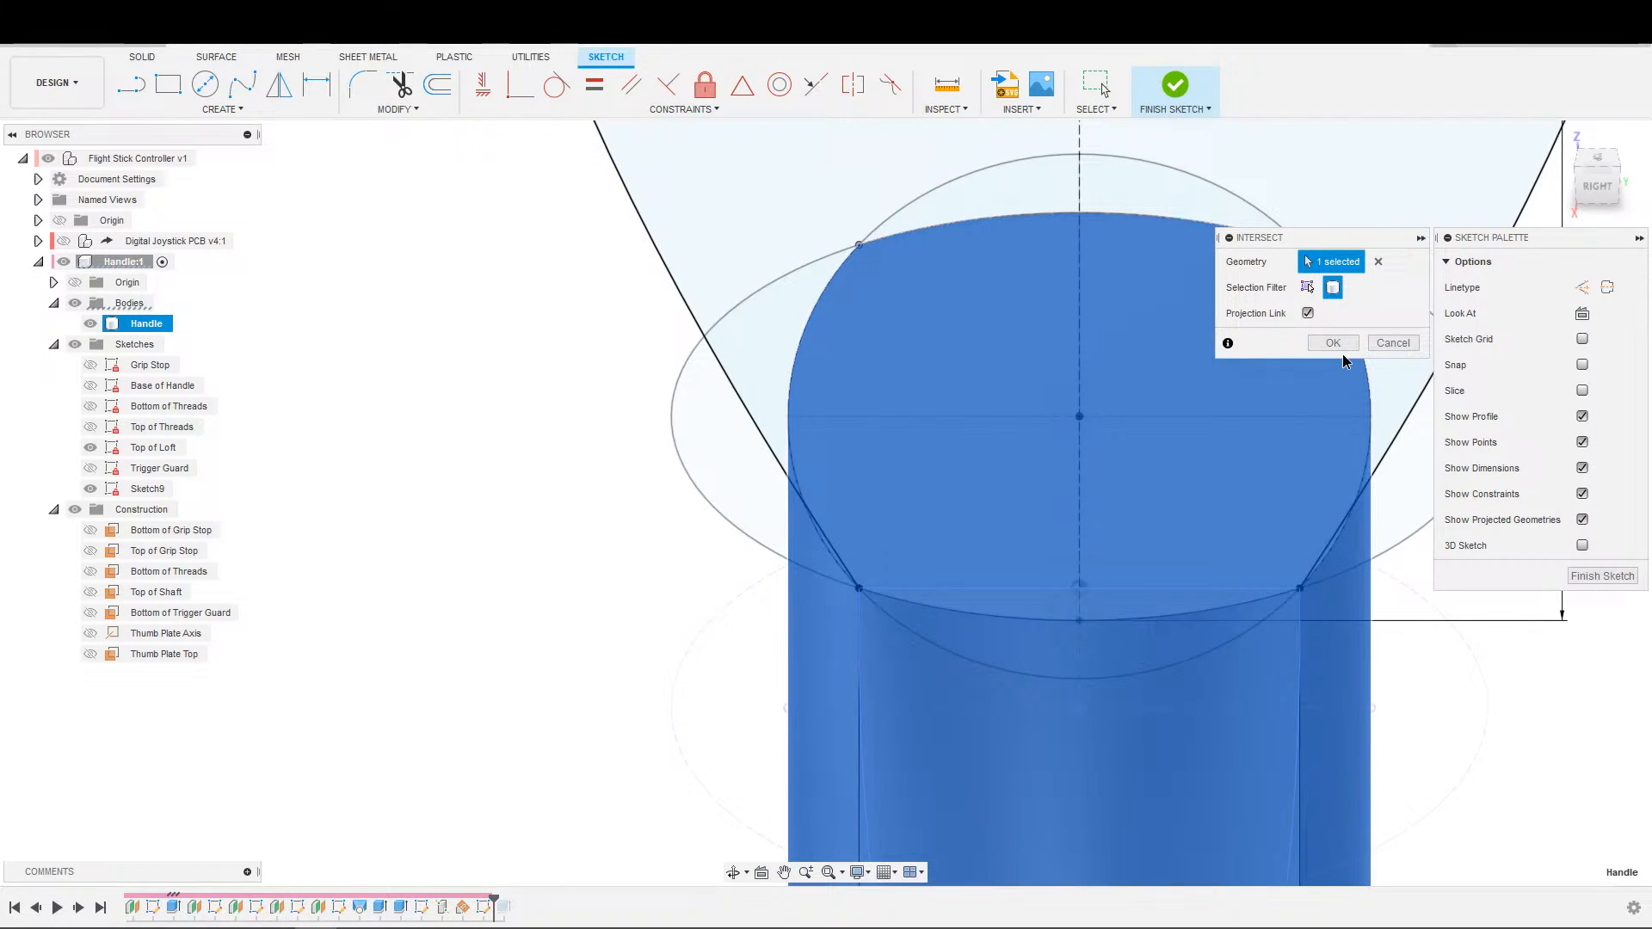
left_click(1335, 342)
scroll(1108, 637, "down", 2)
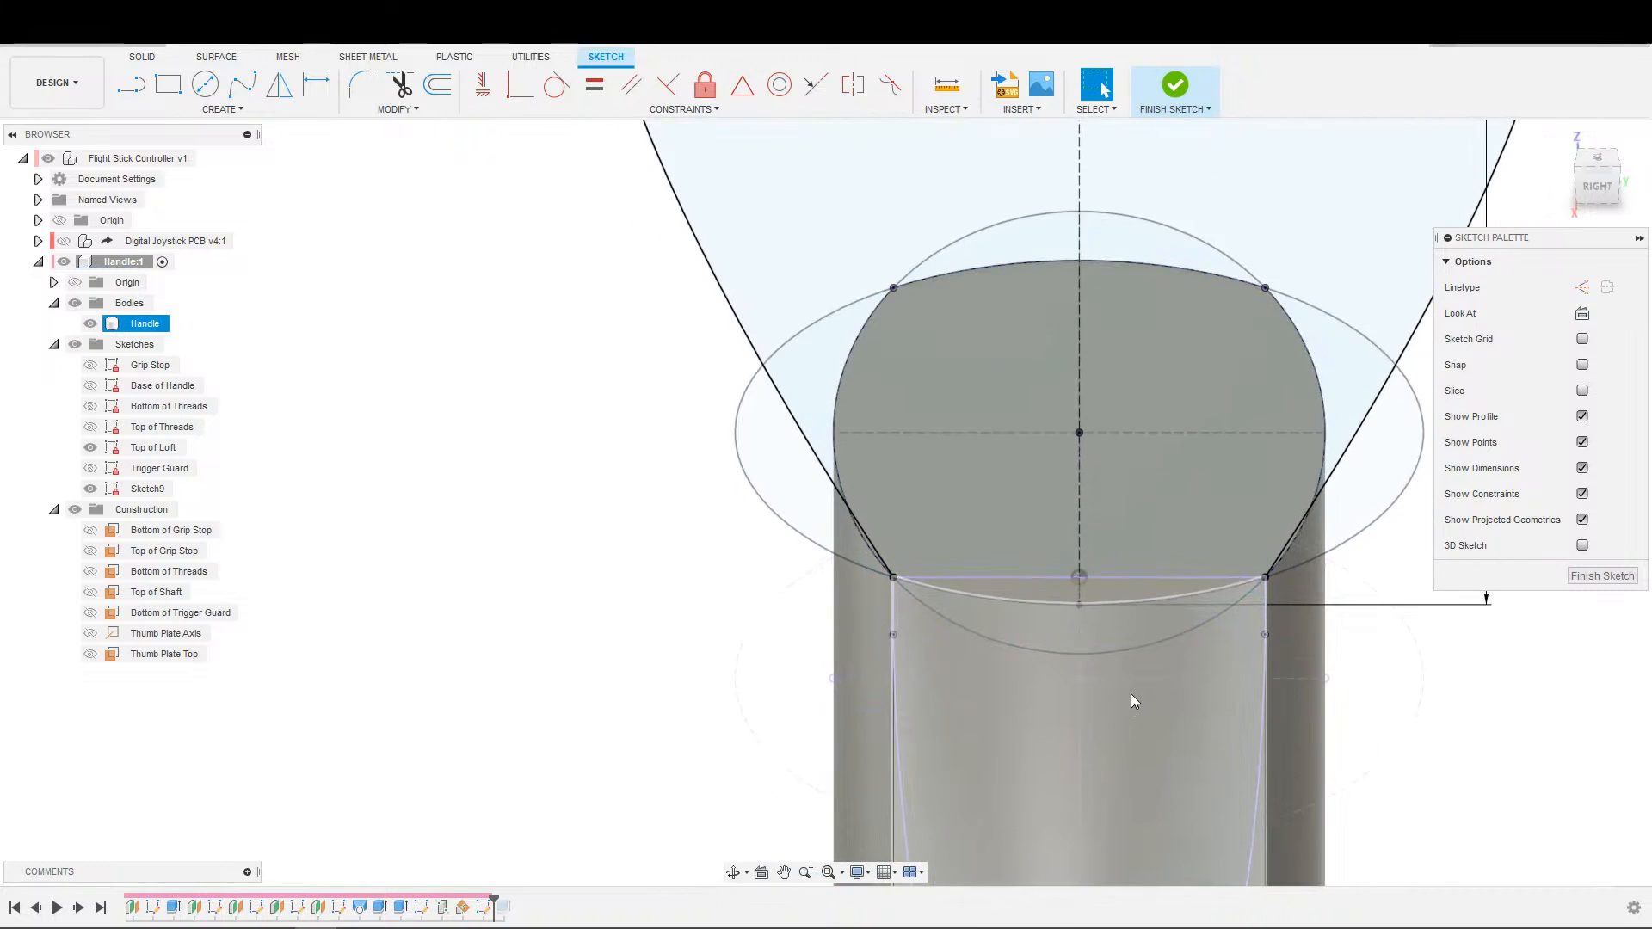
left_click(1172, 89)
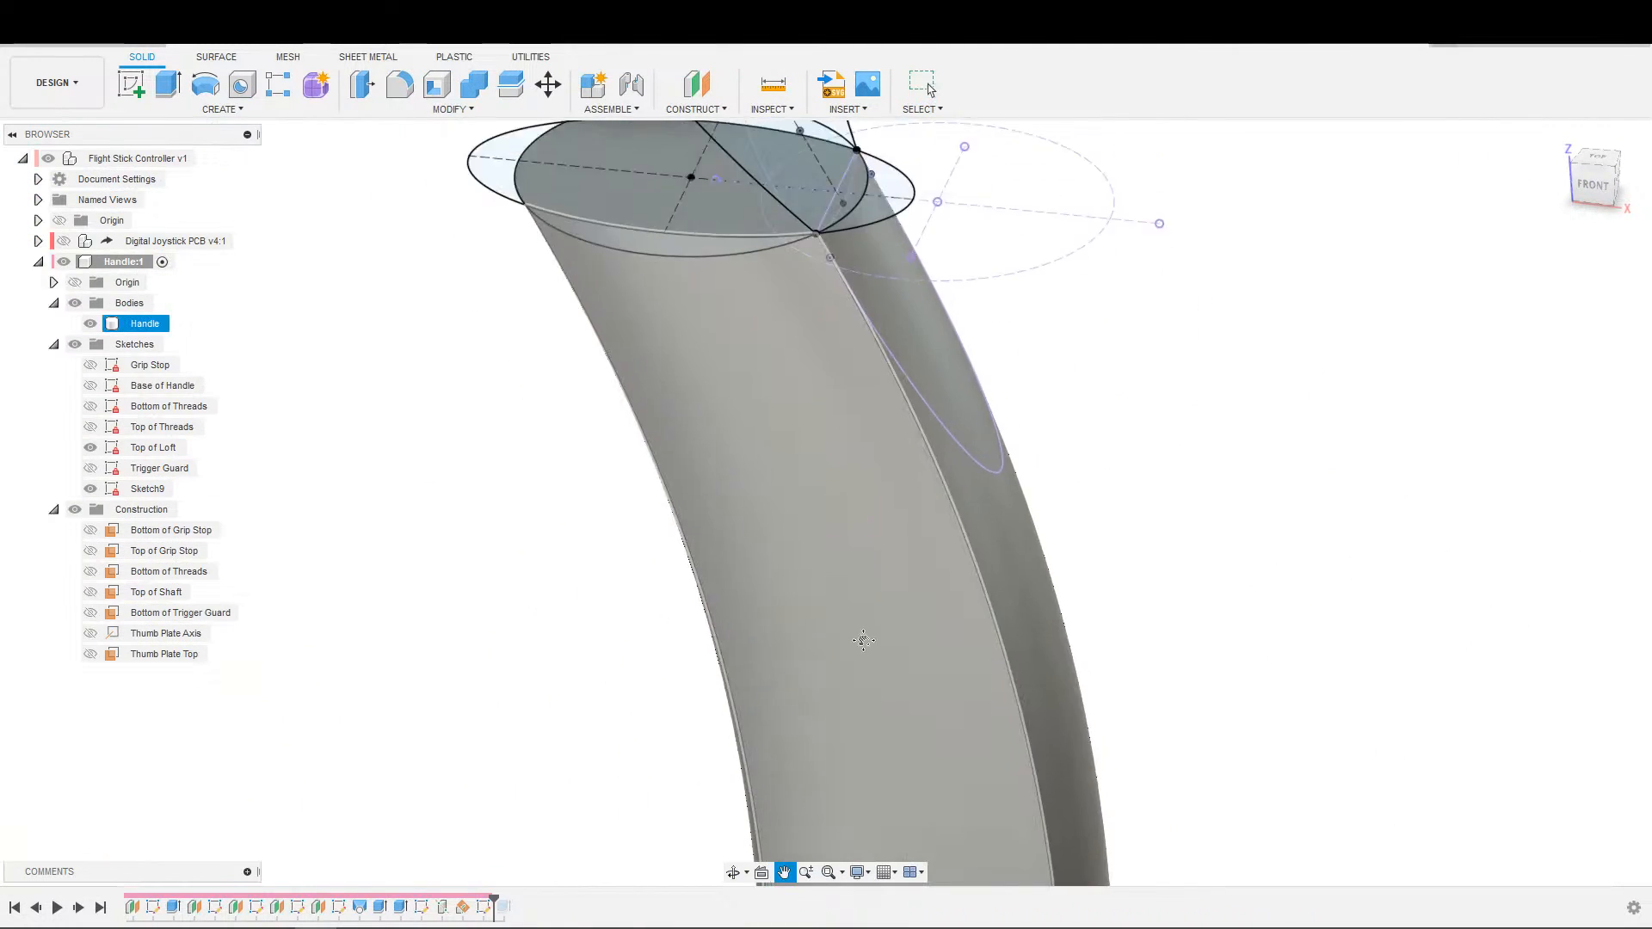
Try to loft from the handle-top profile in the Top of Loft sketch to the thumb plate profile as a new body.
left_click(231, 110)
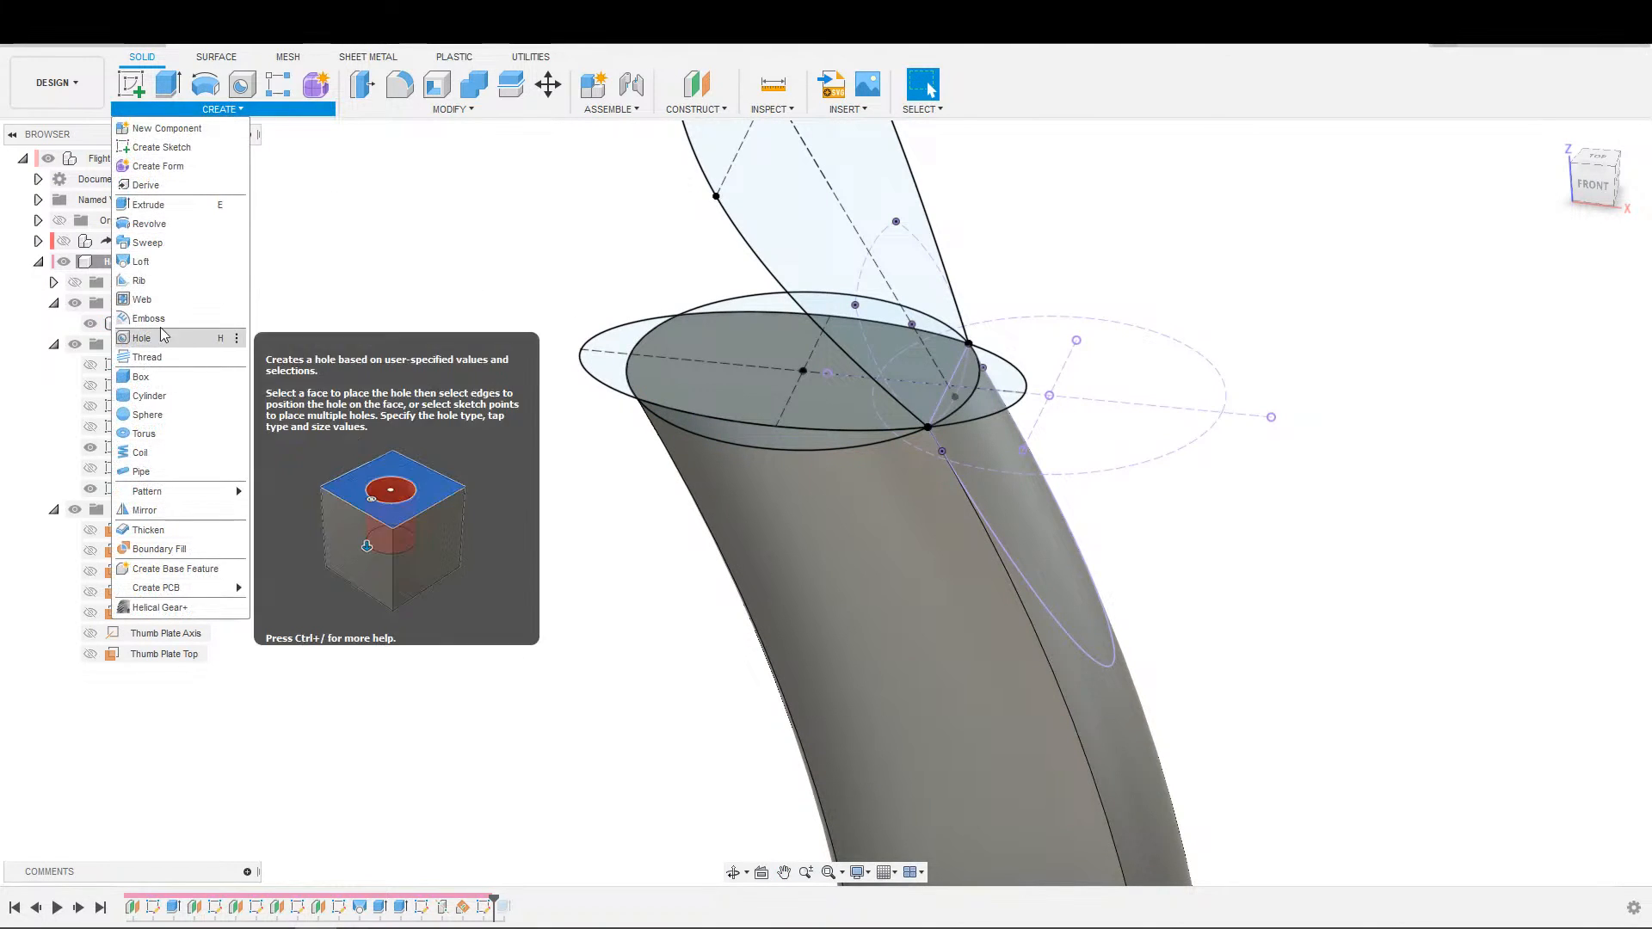
left_click(145, 262)
left_click(744, 373)
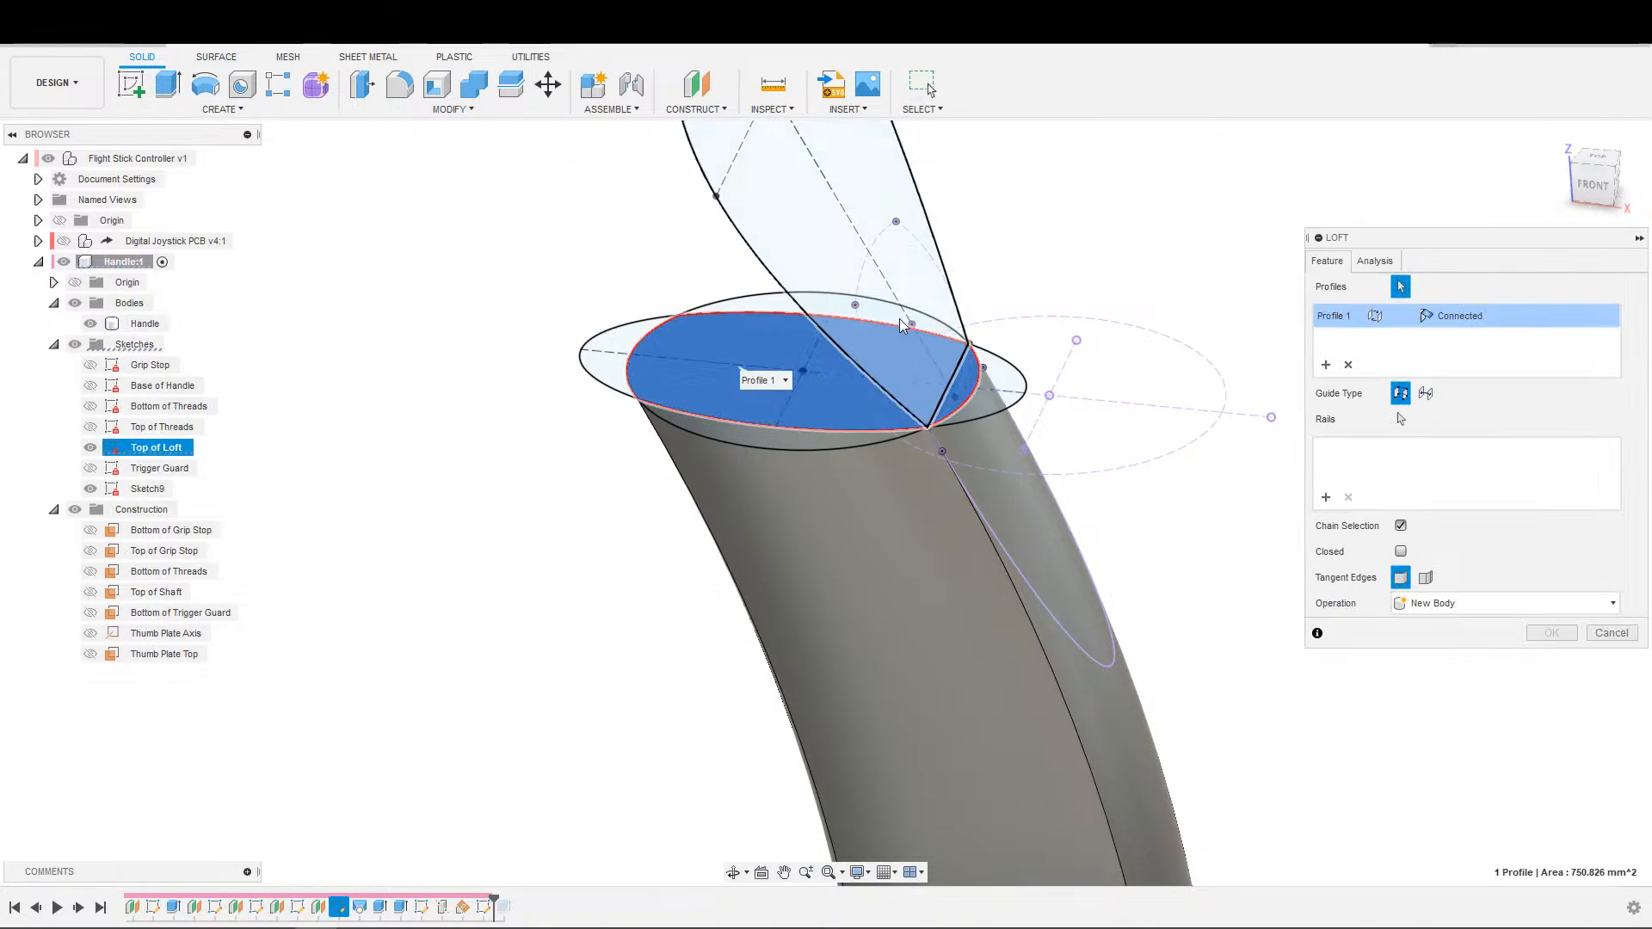
left_click(916, 365)
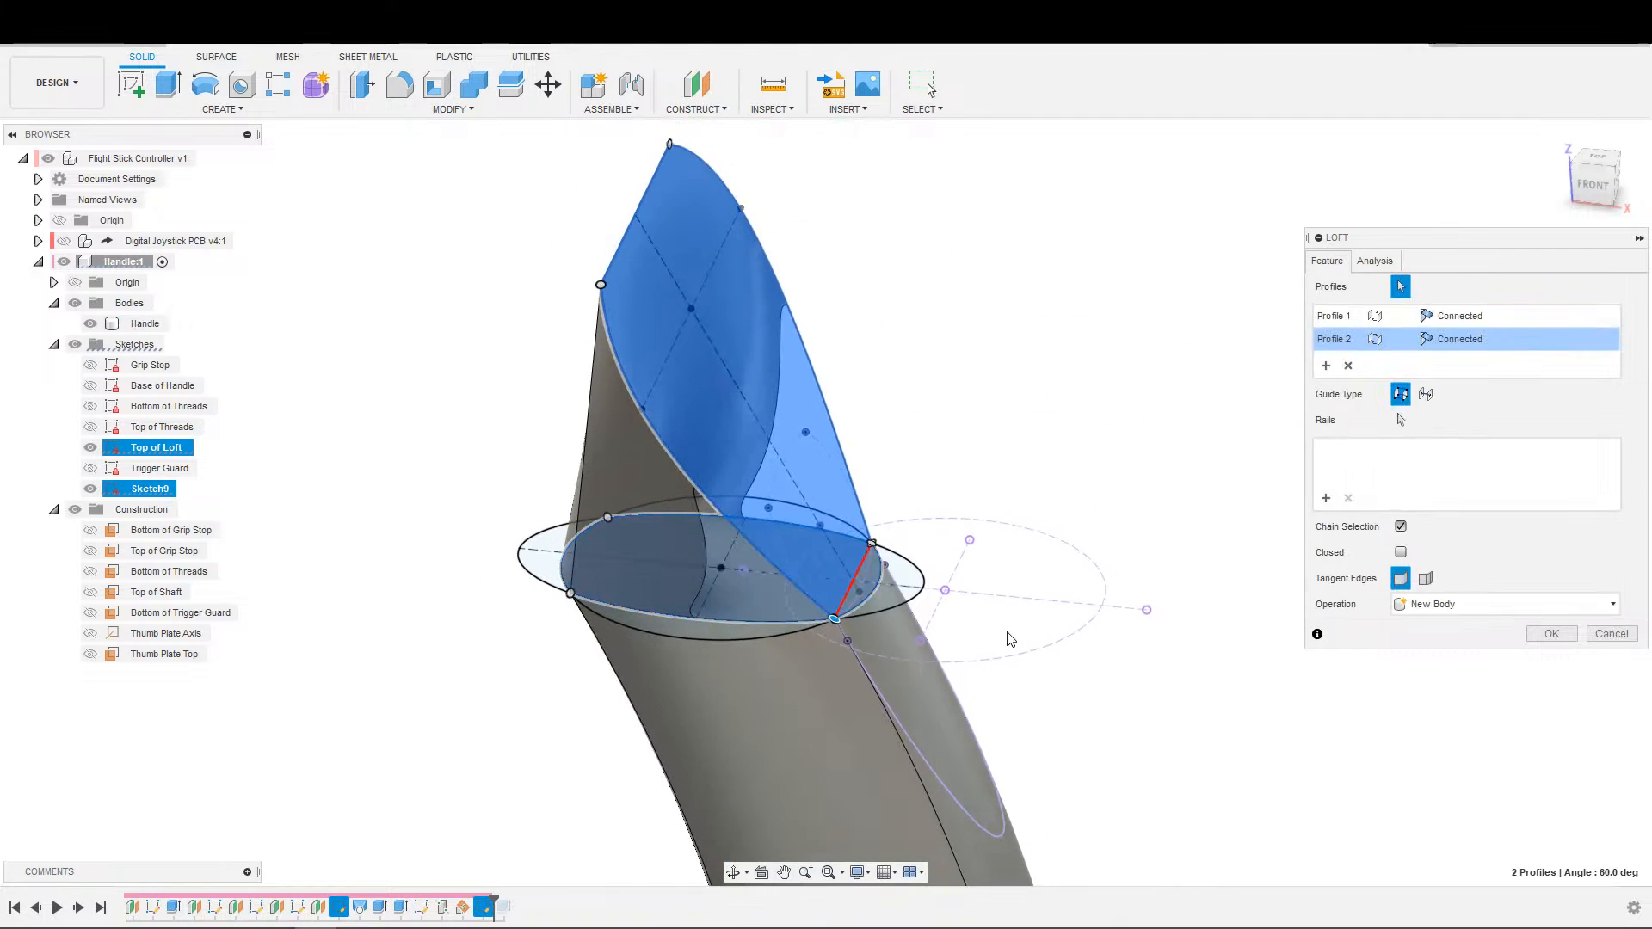
middle_click_drag(439, 765, 816, 585)
middle_click_drag(1124, 480, 571, 690)
scroll(872, 592, "up", 5)
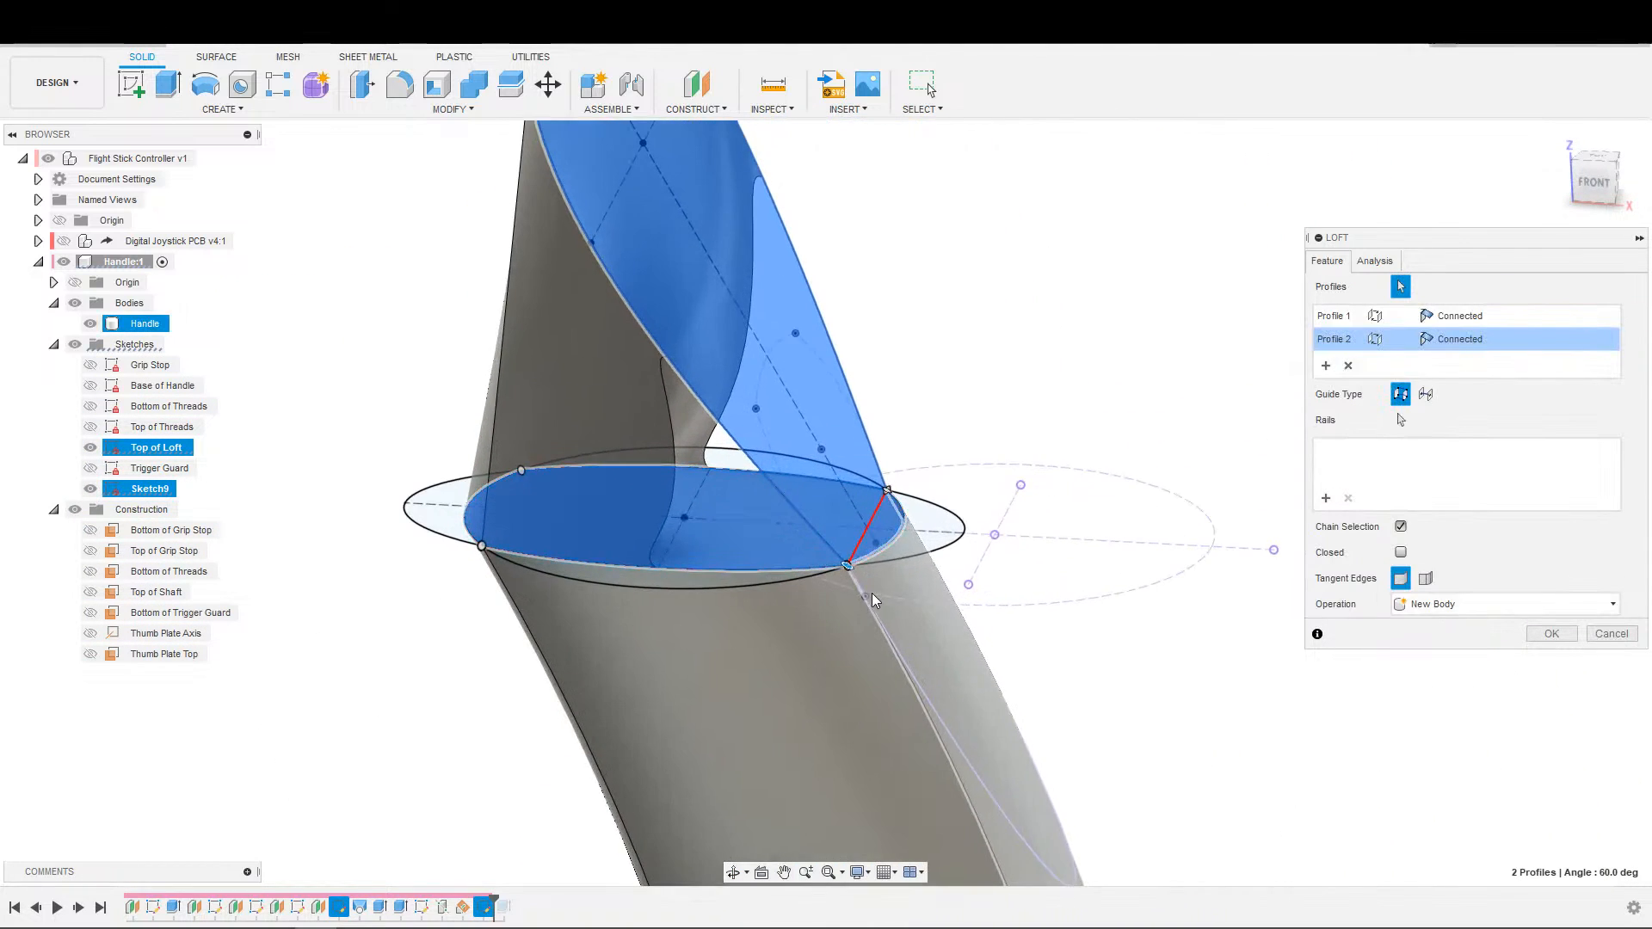
middle_click_drag(747, 591, 666, 657)
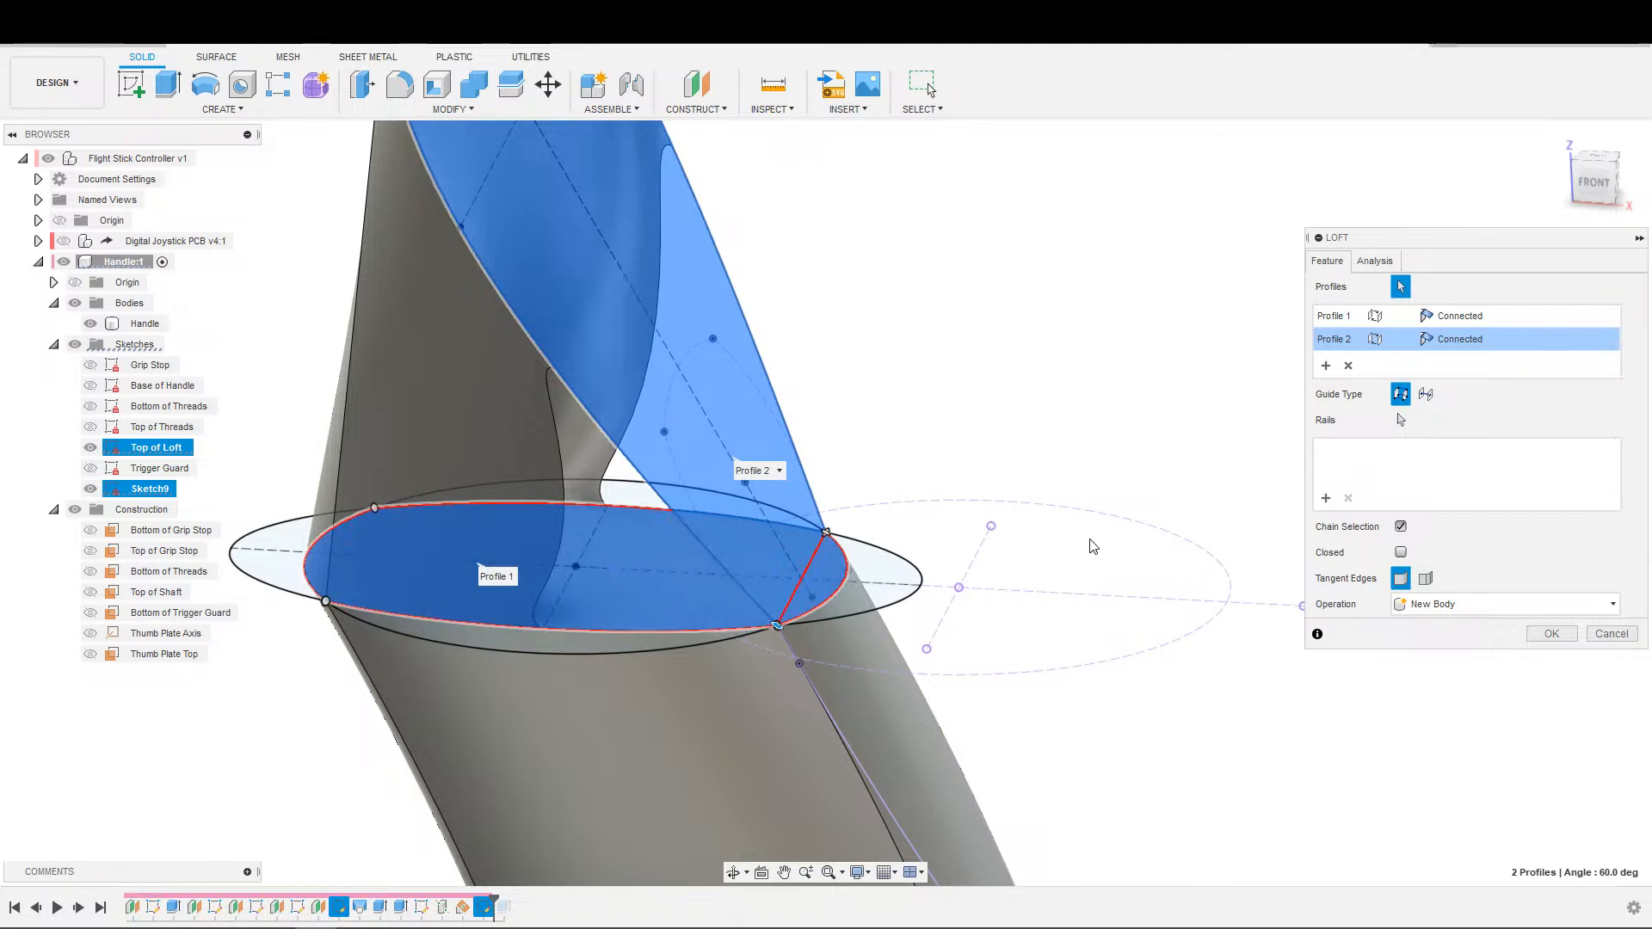
Try the Direction end condition on the loft's Profile 2 and Profile 1, and cancel the loft.
left_click(1455, 349)
left_click(1453, 380)
left_click(1454, 349)
left_click(1454, 362)
left_click(1463, 316)
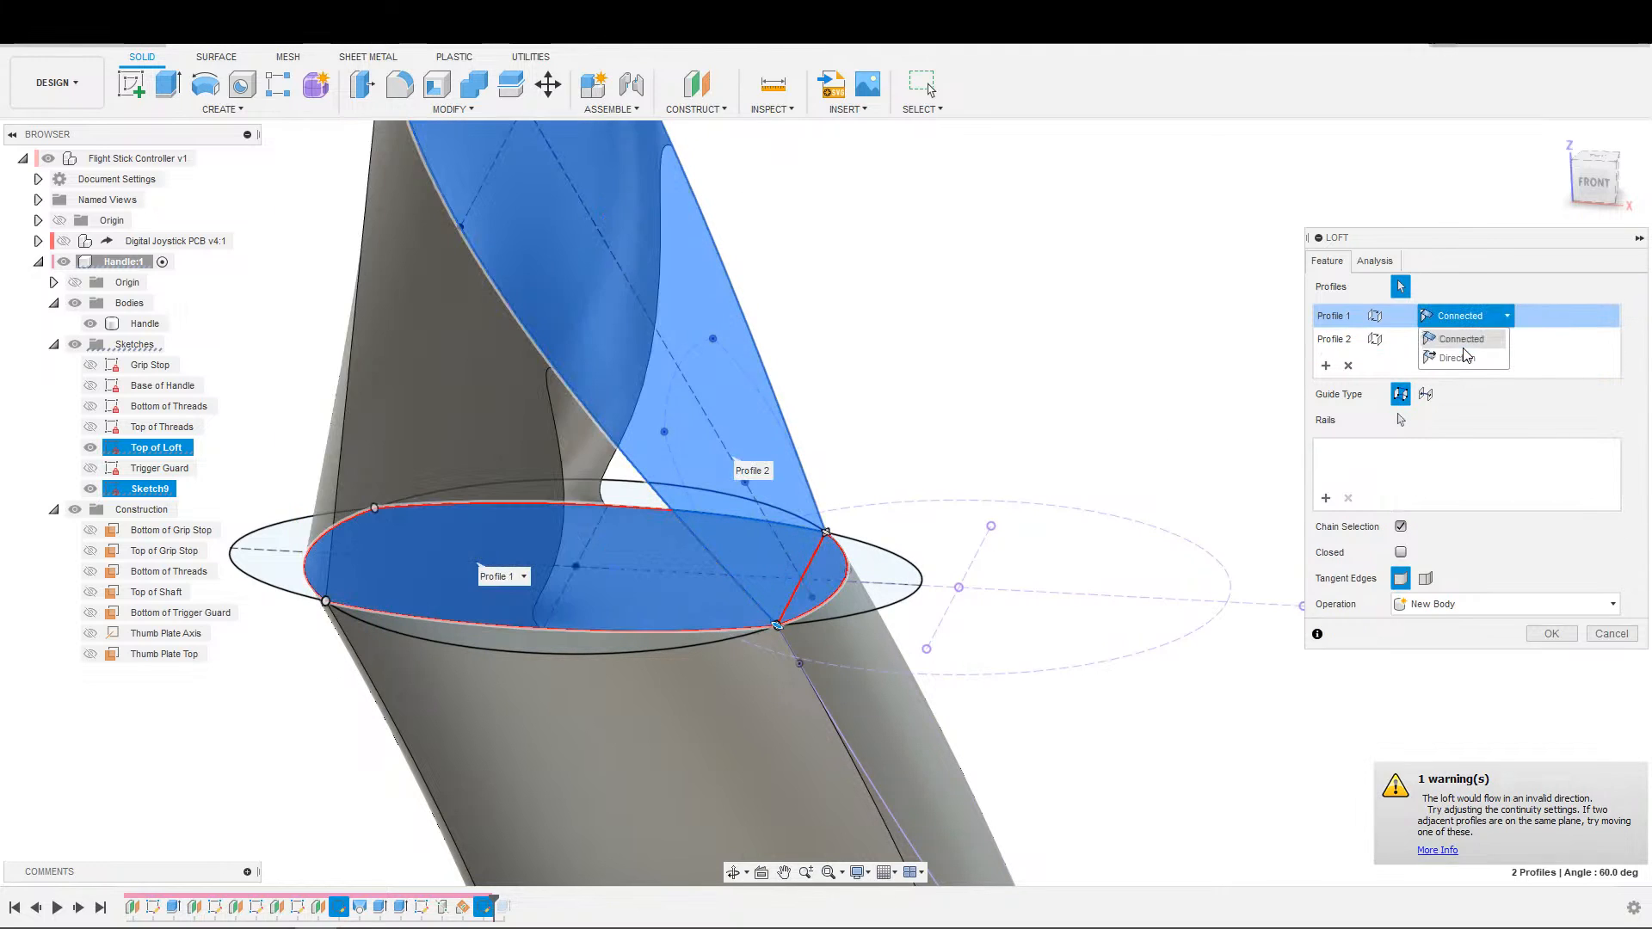
left_click(1453, 359)
key("Escape")
Examine the handle's top and the geometry of the Top of Loft sketch, and leave the sketch unedited.
scroll(836, 689, "down", 6)
middle_click_drag(840, 695, 936, 635)
scroll(991, 599, "down", 1)
scroll(933, 633, "up", 2)
middle_click_drag(834, 622, 540, 695)
scroll(578, 667, "up", 1)
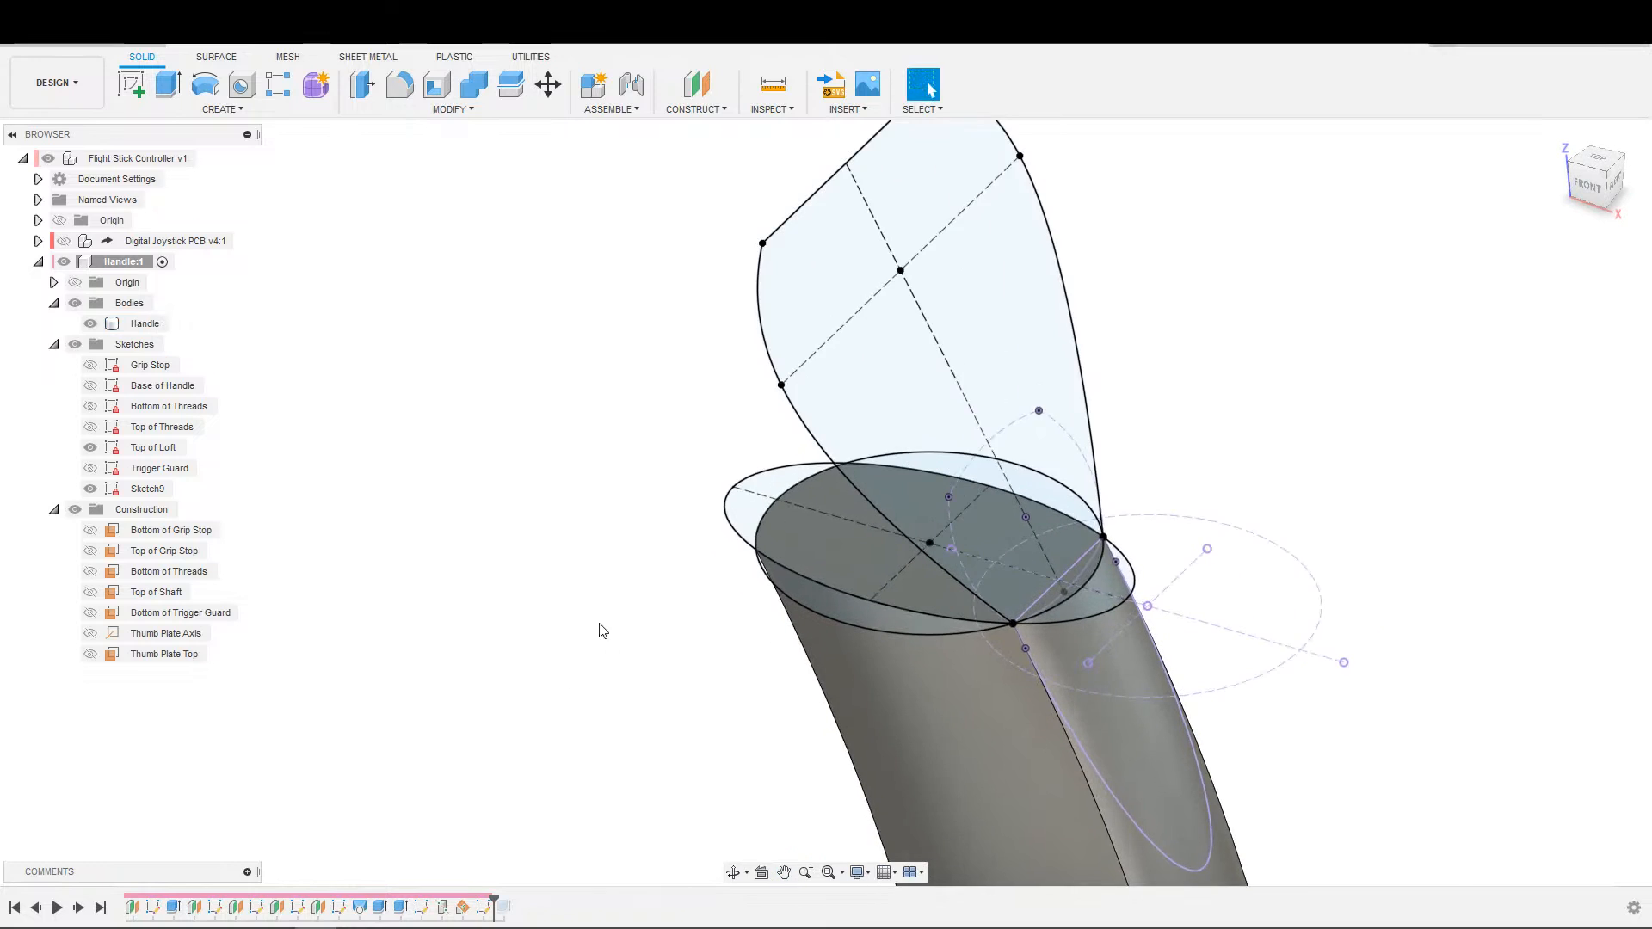
scroll(600, 632, "up", 3)
middle_click_drag(635, 600, 566, 635)
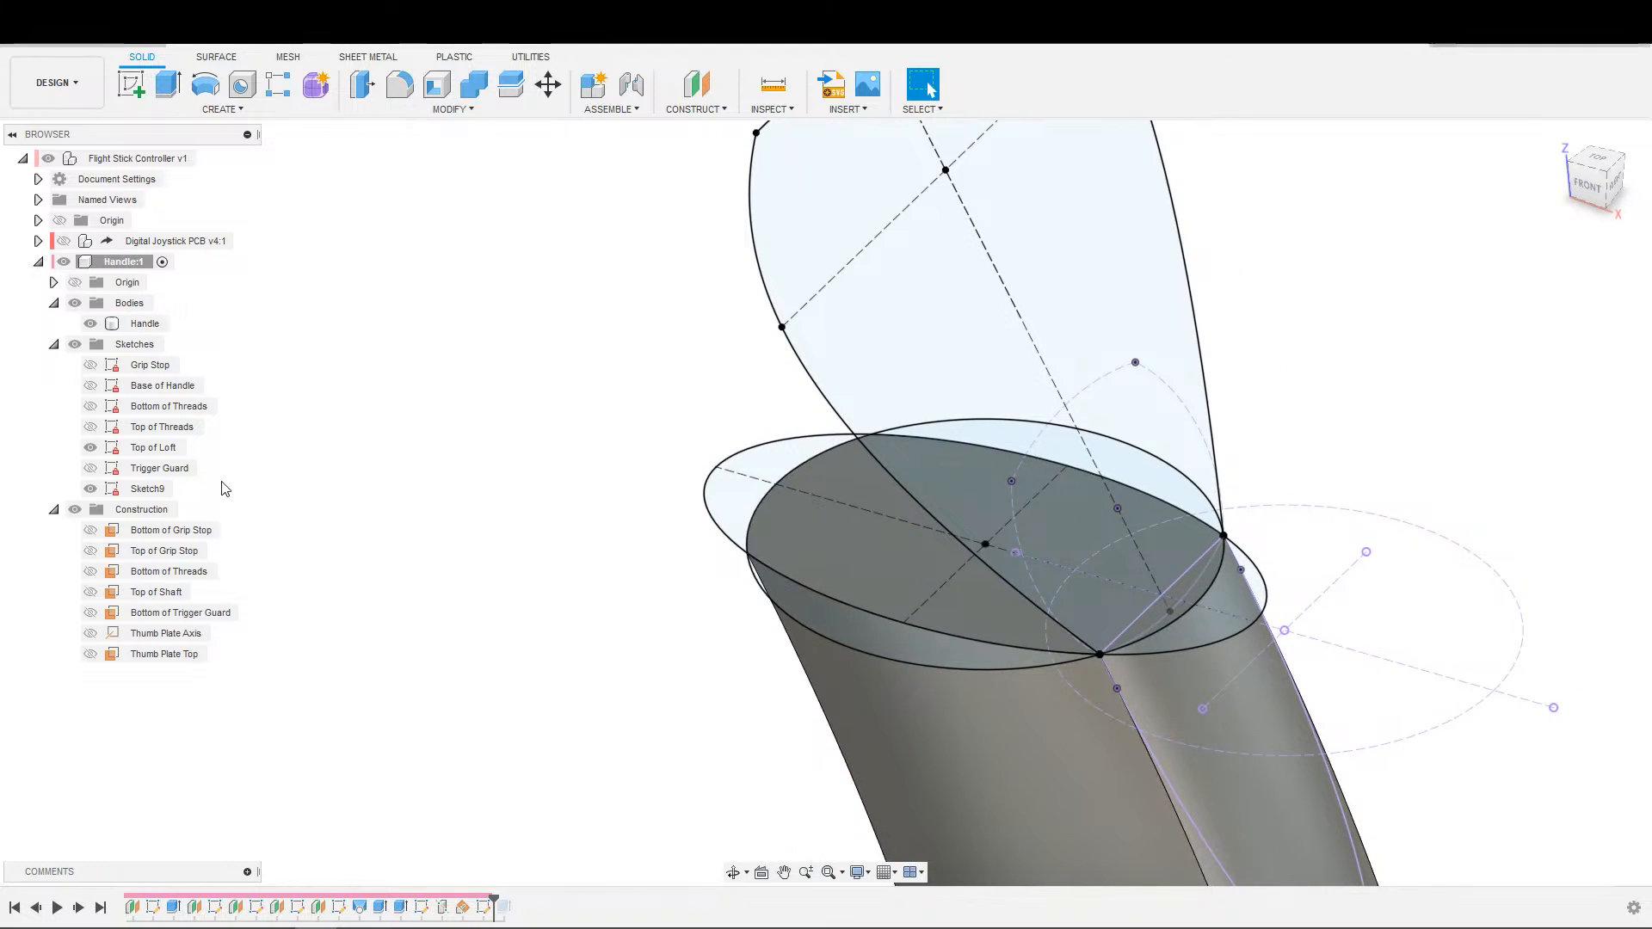
double_click(164, 448)
middle_click_drag(779, 447, 740, 733)
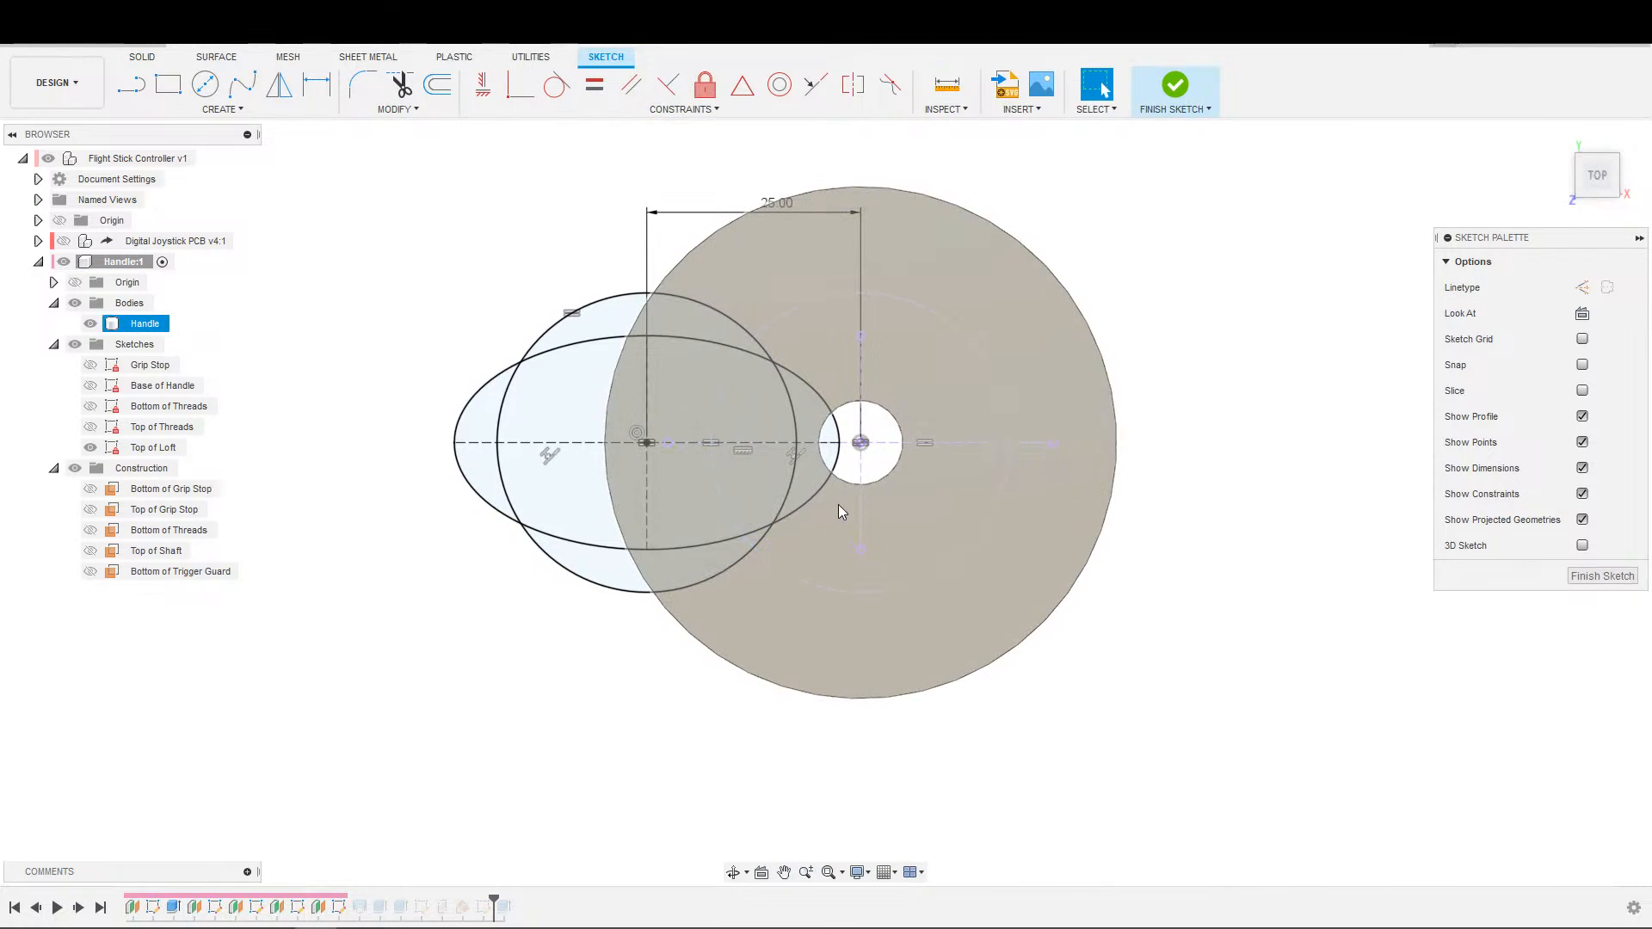
mouse_move(787, 701)
middle_mouse_down("shift")
mouse_move(741, 561)
mouse_move(615, 667)
middle_mouse_up("shift")
key("Escape")
key("s")
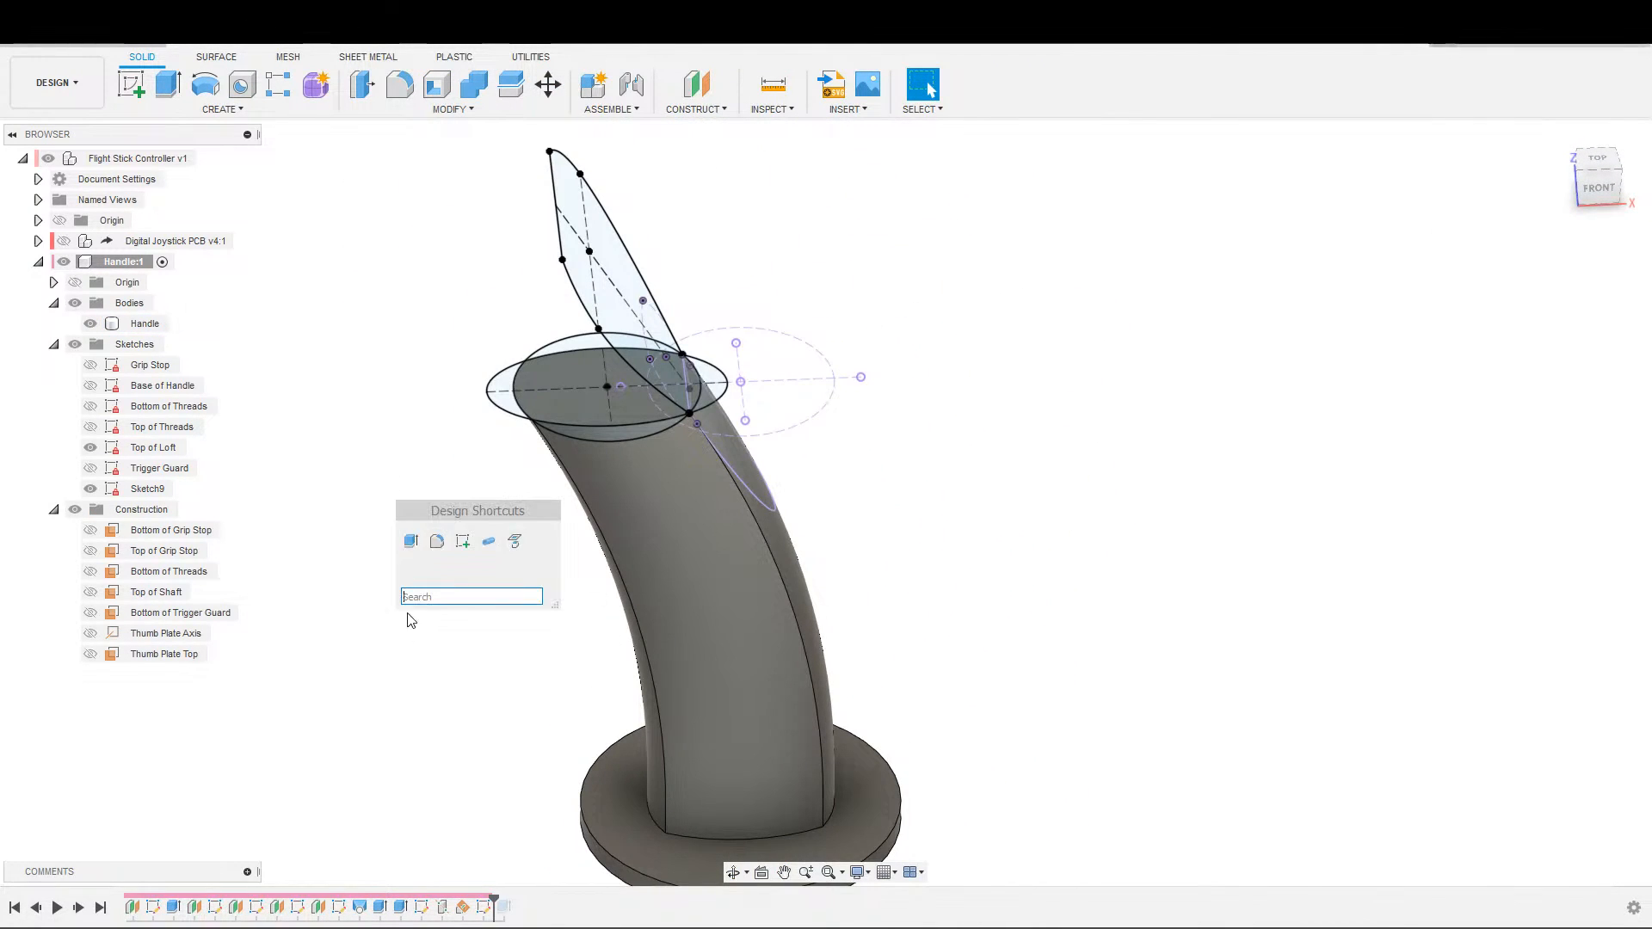
left_click(487, 541)
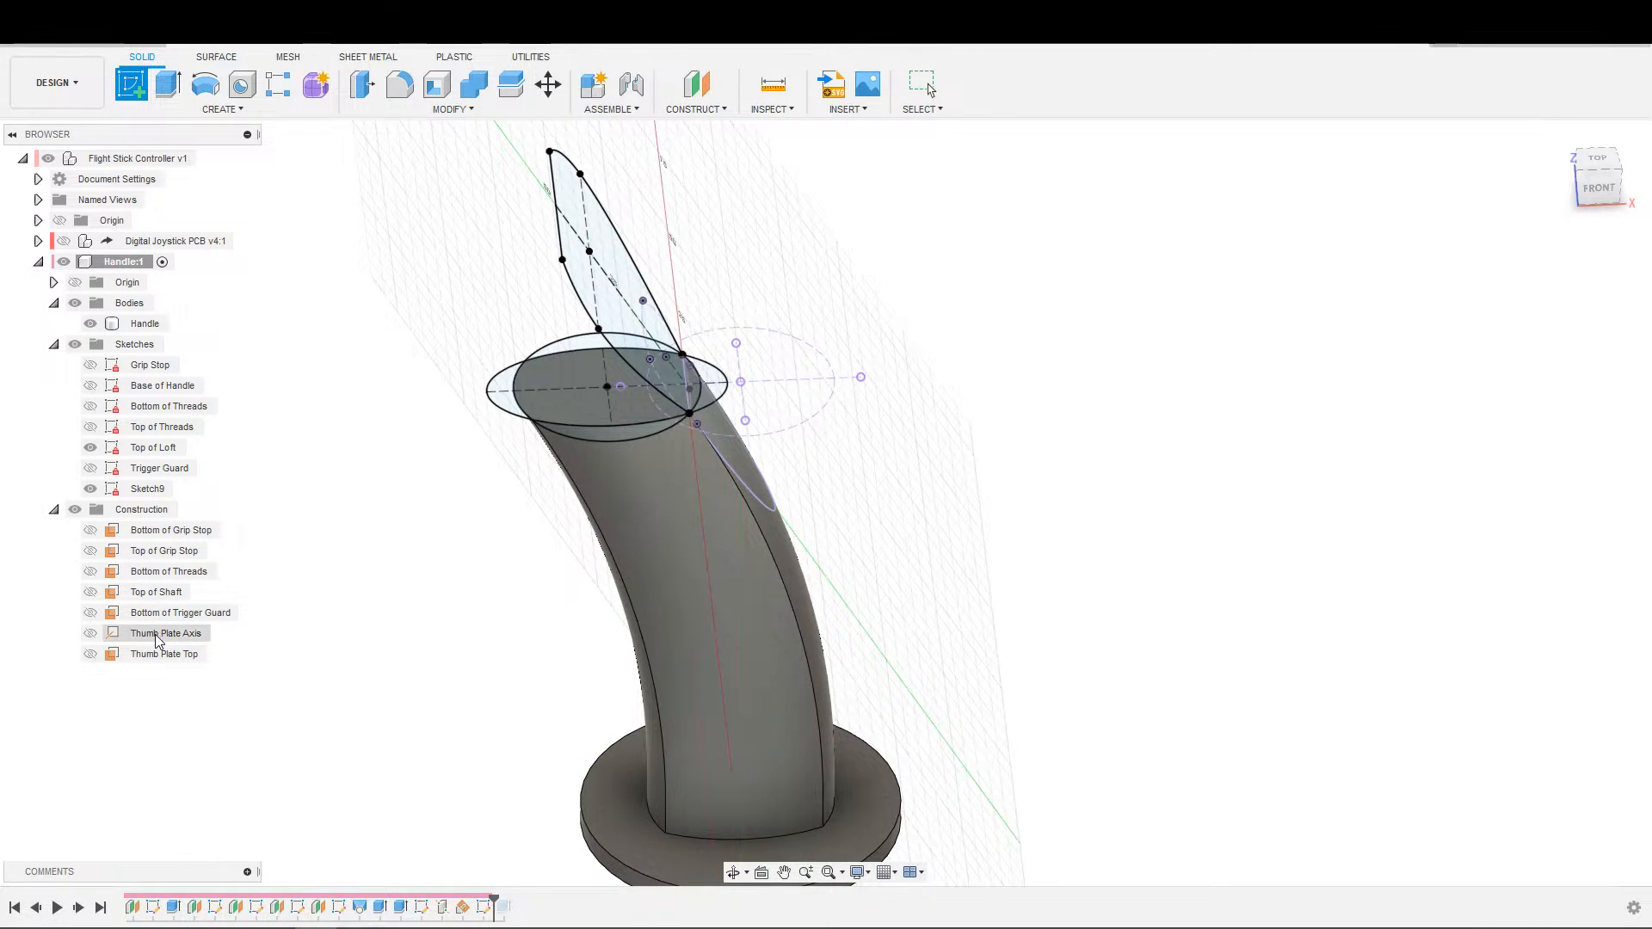
left_click(158, 593)
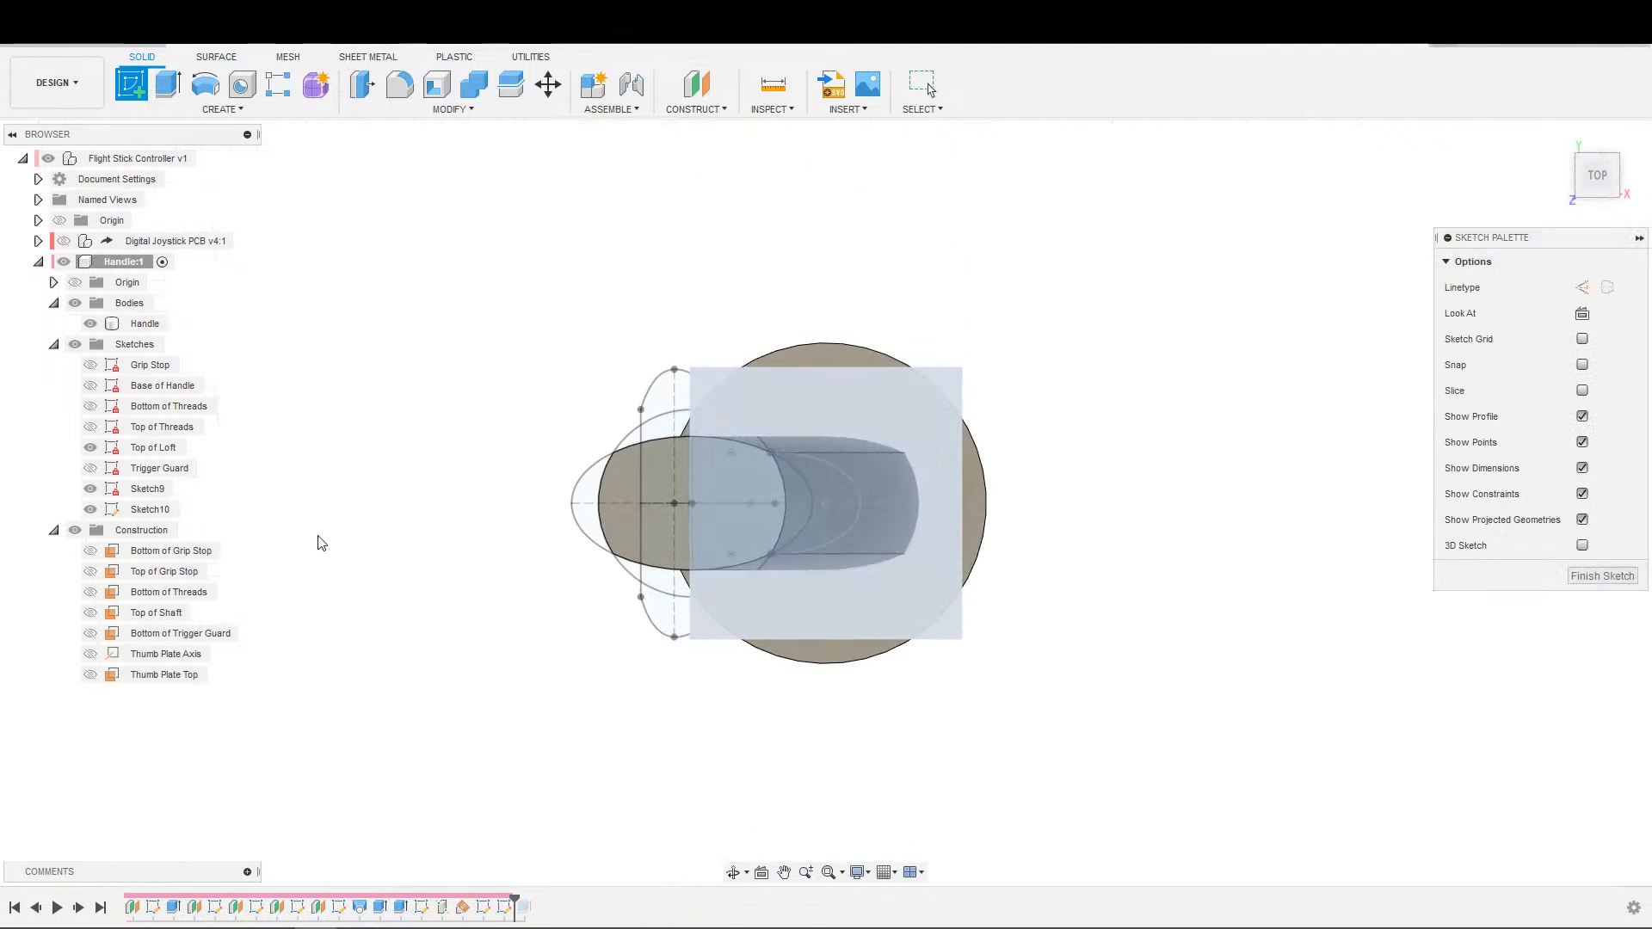
key("ctrl+z")
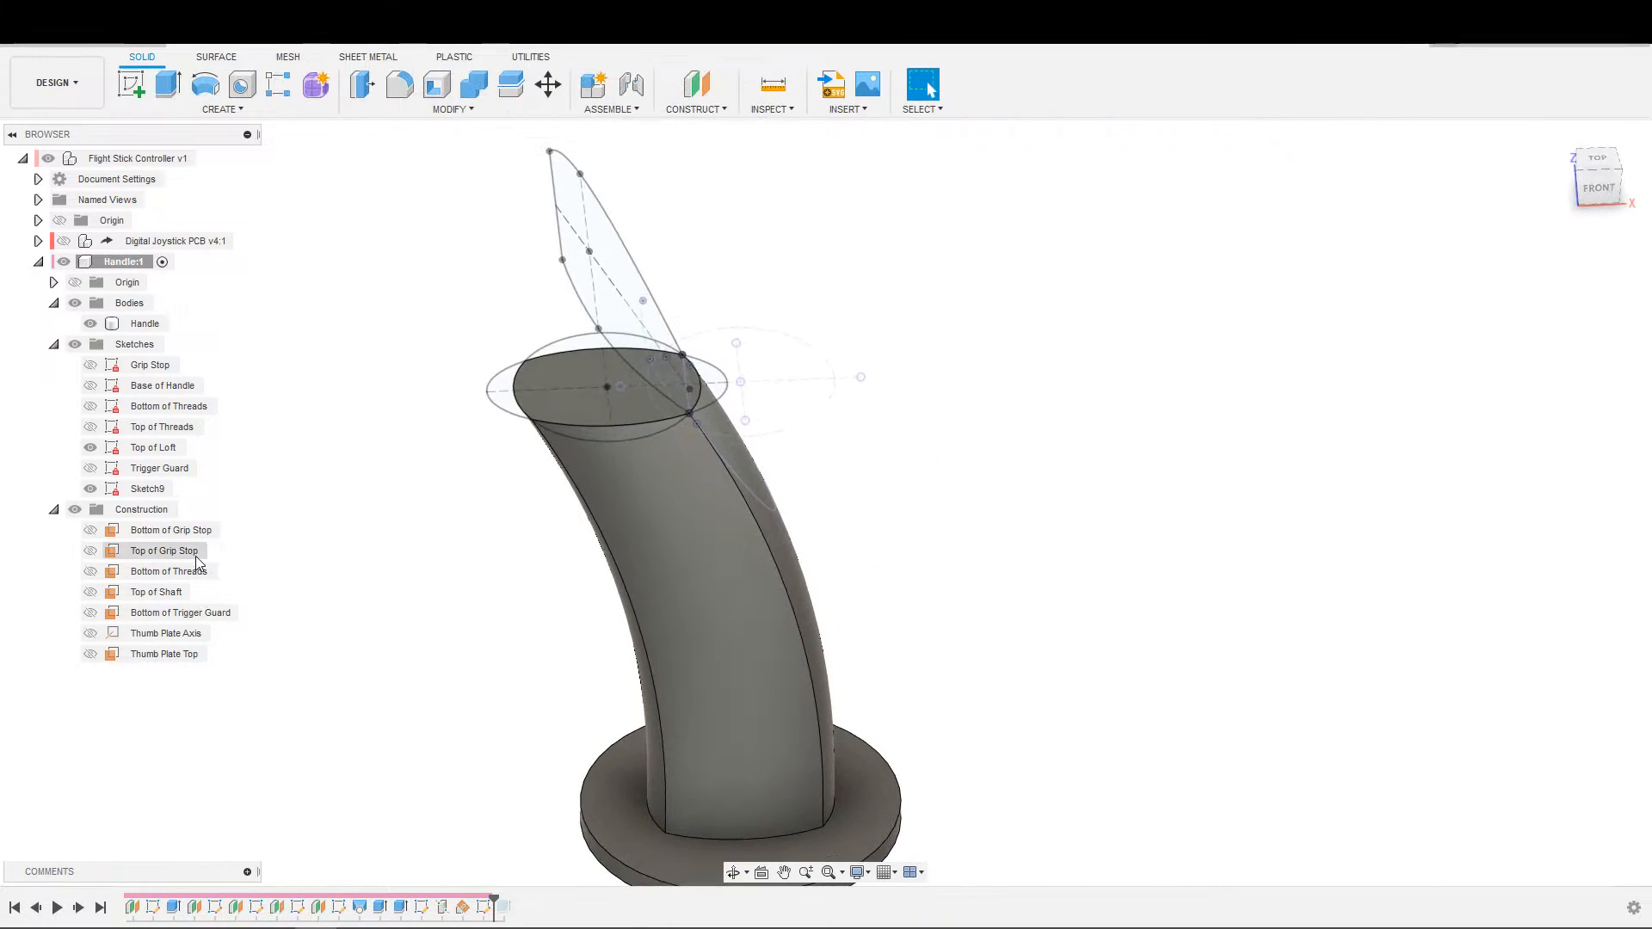
Create a sketch on the Bottom of Trigger Guard plane and select the handle's top face for projection.
left_click(183, 615)
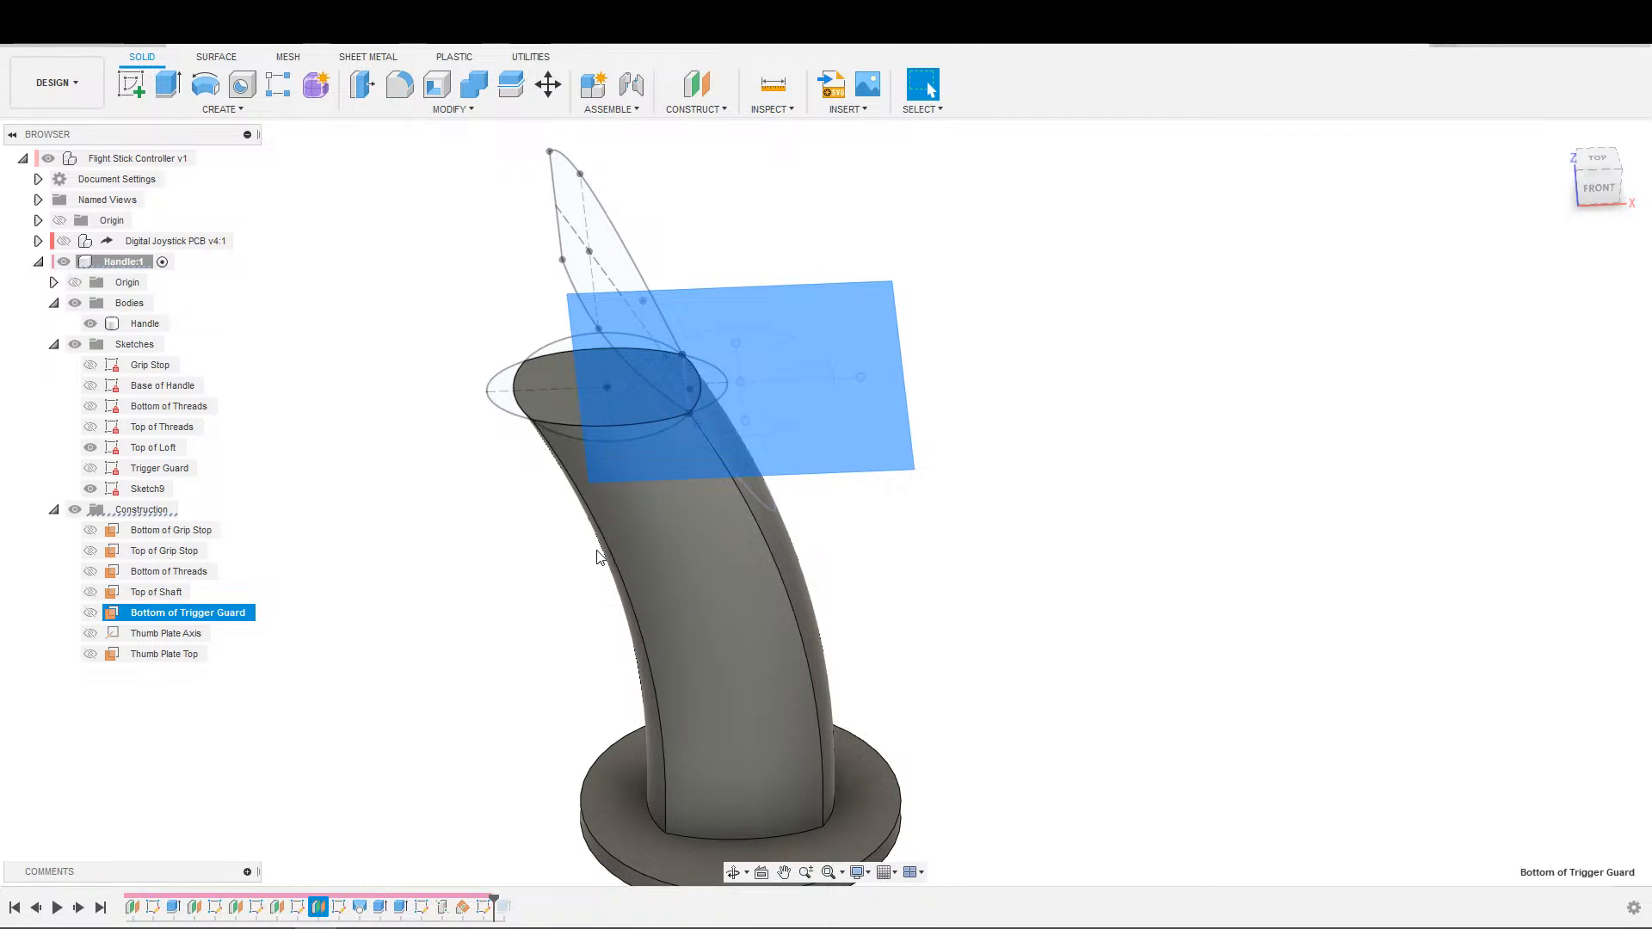
key("s")
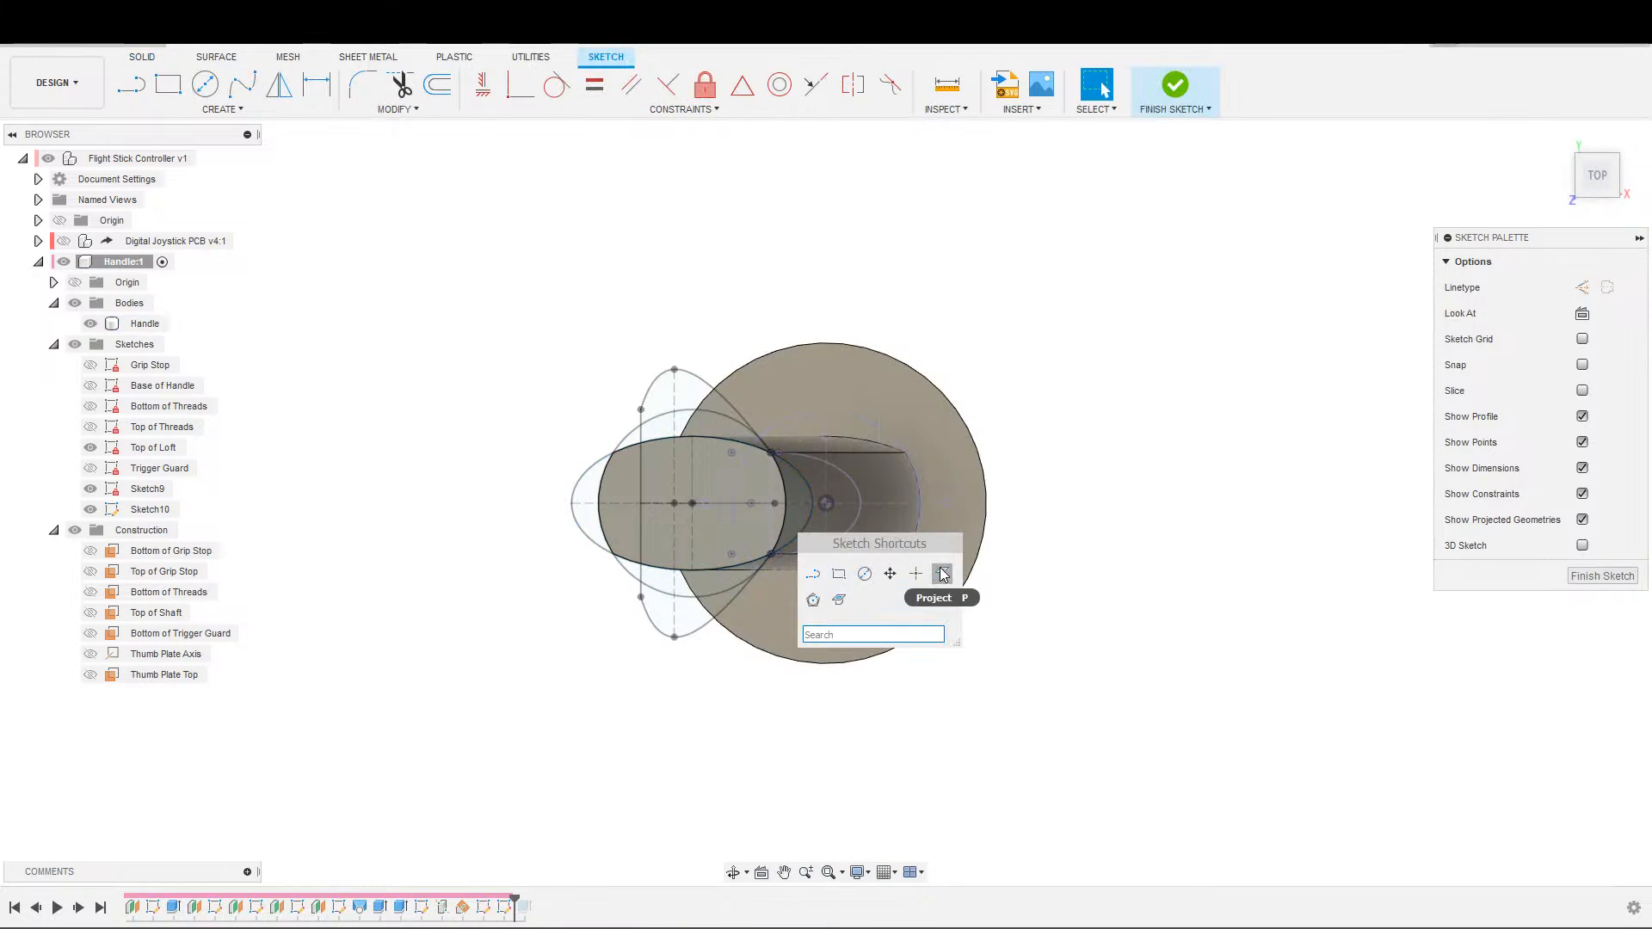
left_click(942, 574)
left_click(757, 525)
Add the straight line joining the thumb plate profile's lower corners to the projection, project both selections and finish the sketch.
scroll(756, 603, "up", 4)
middle_click_drag(728, 652, 734, 593, "shift")
middle_click_drag(623, 237, 642, 529)
scroll(642, 529, "down", 1)
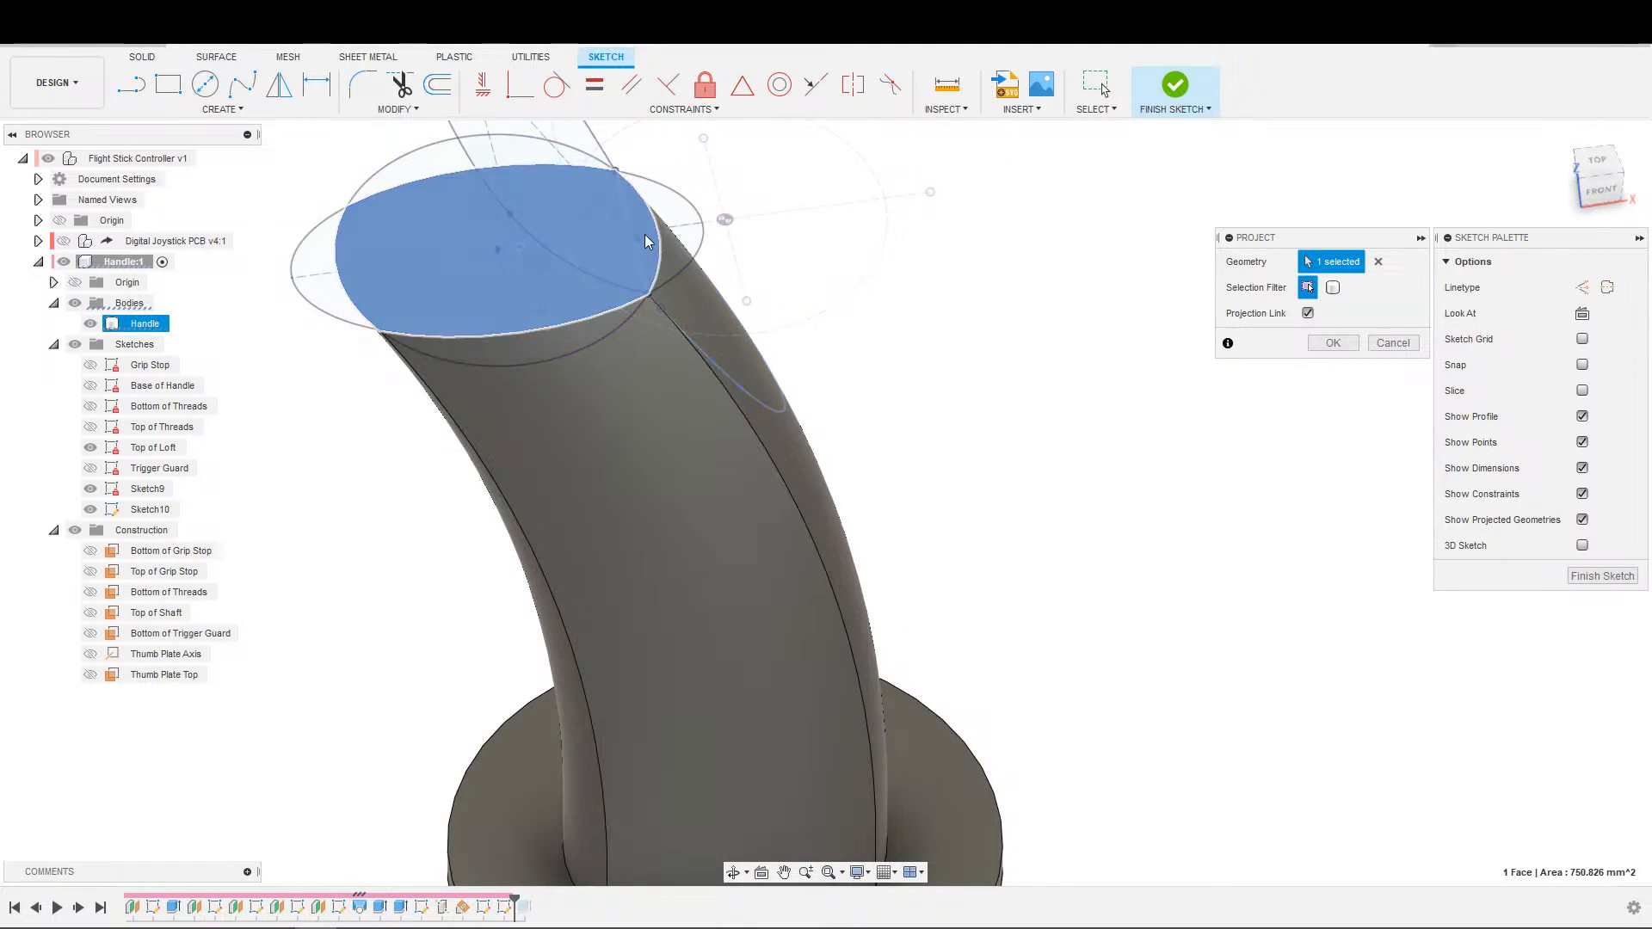
middle_click_drag(686, 259, 525, 501, "shift")
scroll(446, 508, "up", 3)
scroll(633, 596, "up", 2)
scroll(678, 564, "up", 1)
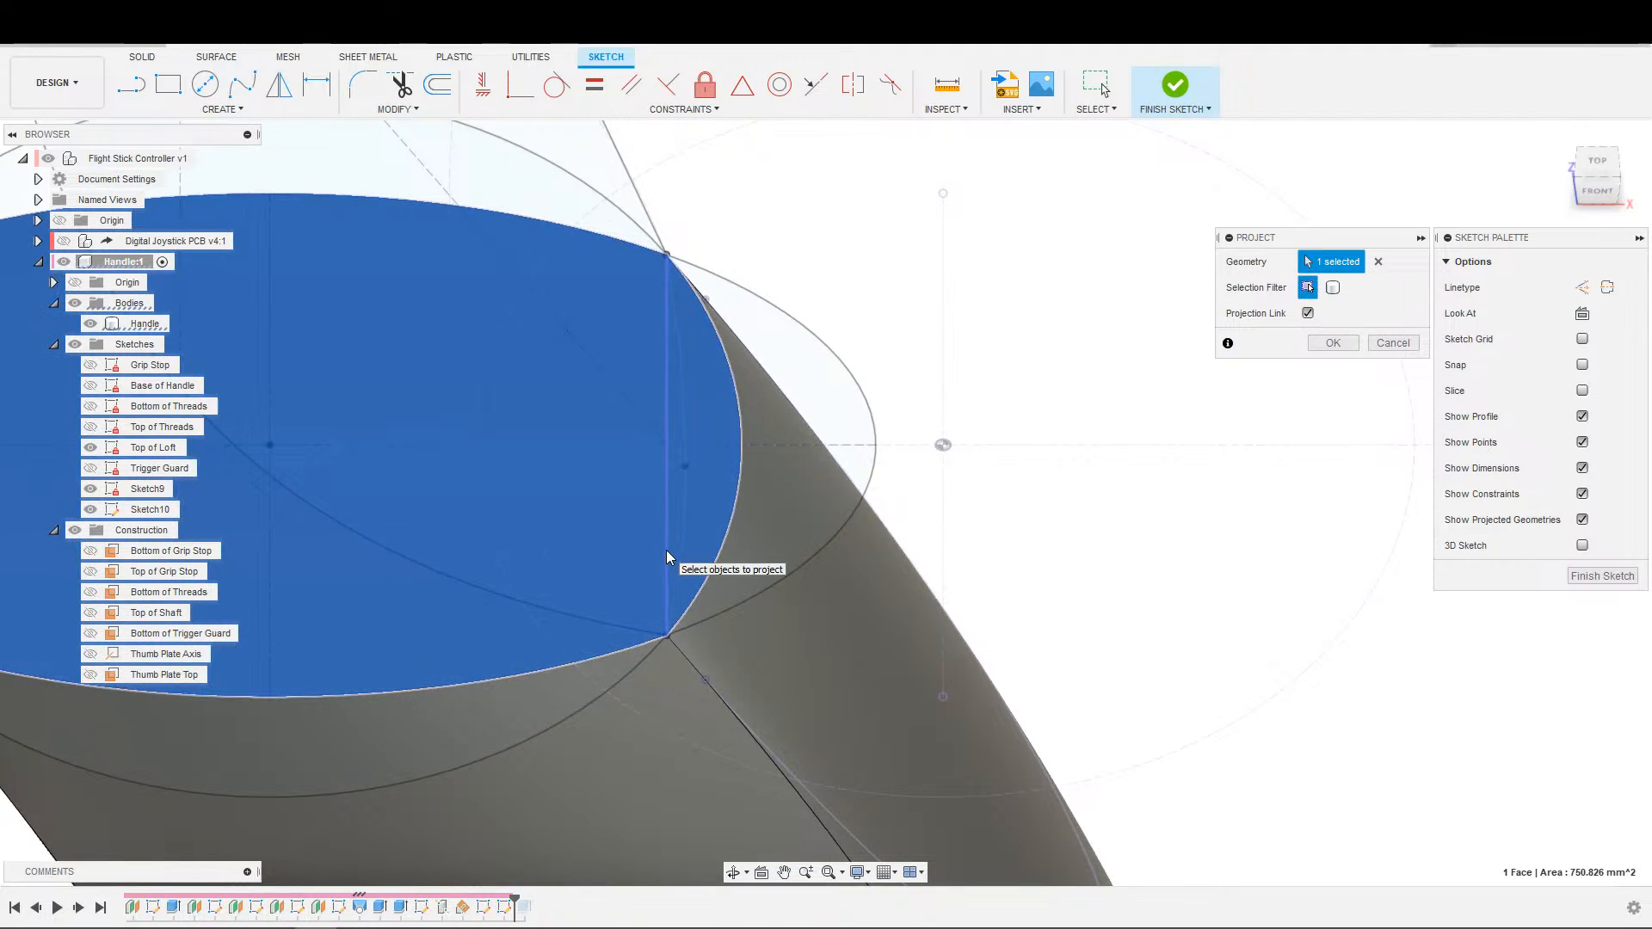
left_click(667, 557)
scroll(693, 525, "down", 2)
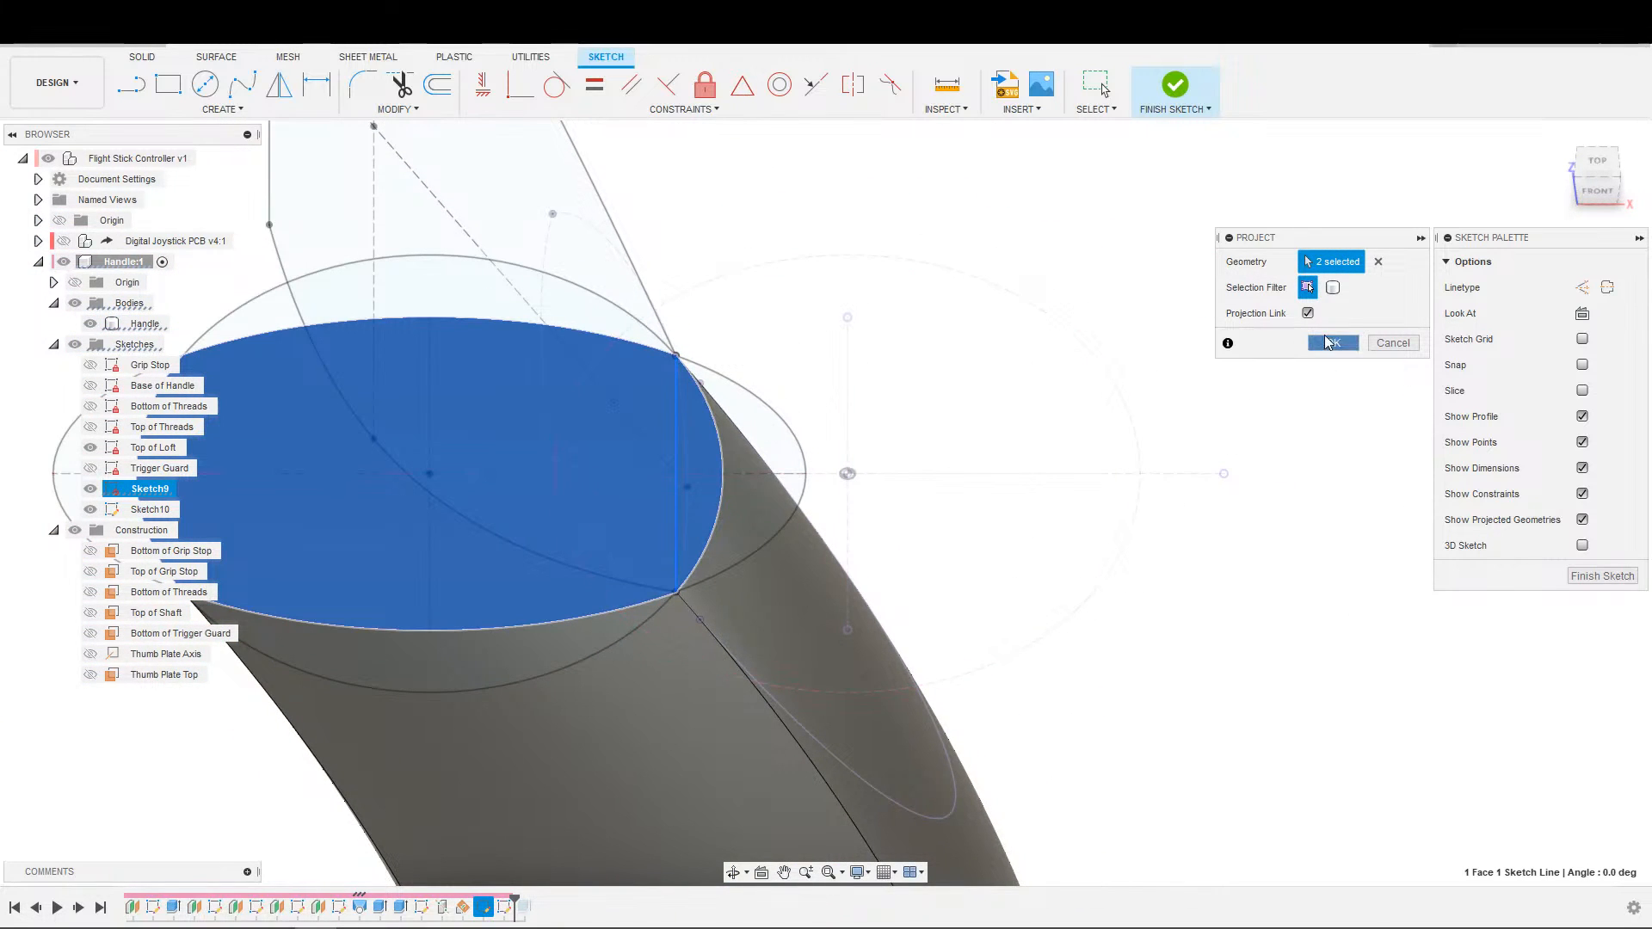
left_click(1328, 342)
left_click(1176, 84)
Hide the Top of Loft sketch and set up a Join loft from the newly projected handle-top profile to the thumb plate profile.
left_click(91, 447)
scroll(391, 520, "down", 2)
mouse_move(391, 520)
middle_mouse_down("shift")
mouse_move(402, 570)
mouse_move(617, 414)
middle_mouse_up("shift")
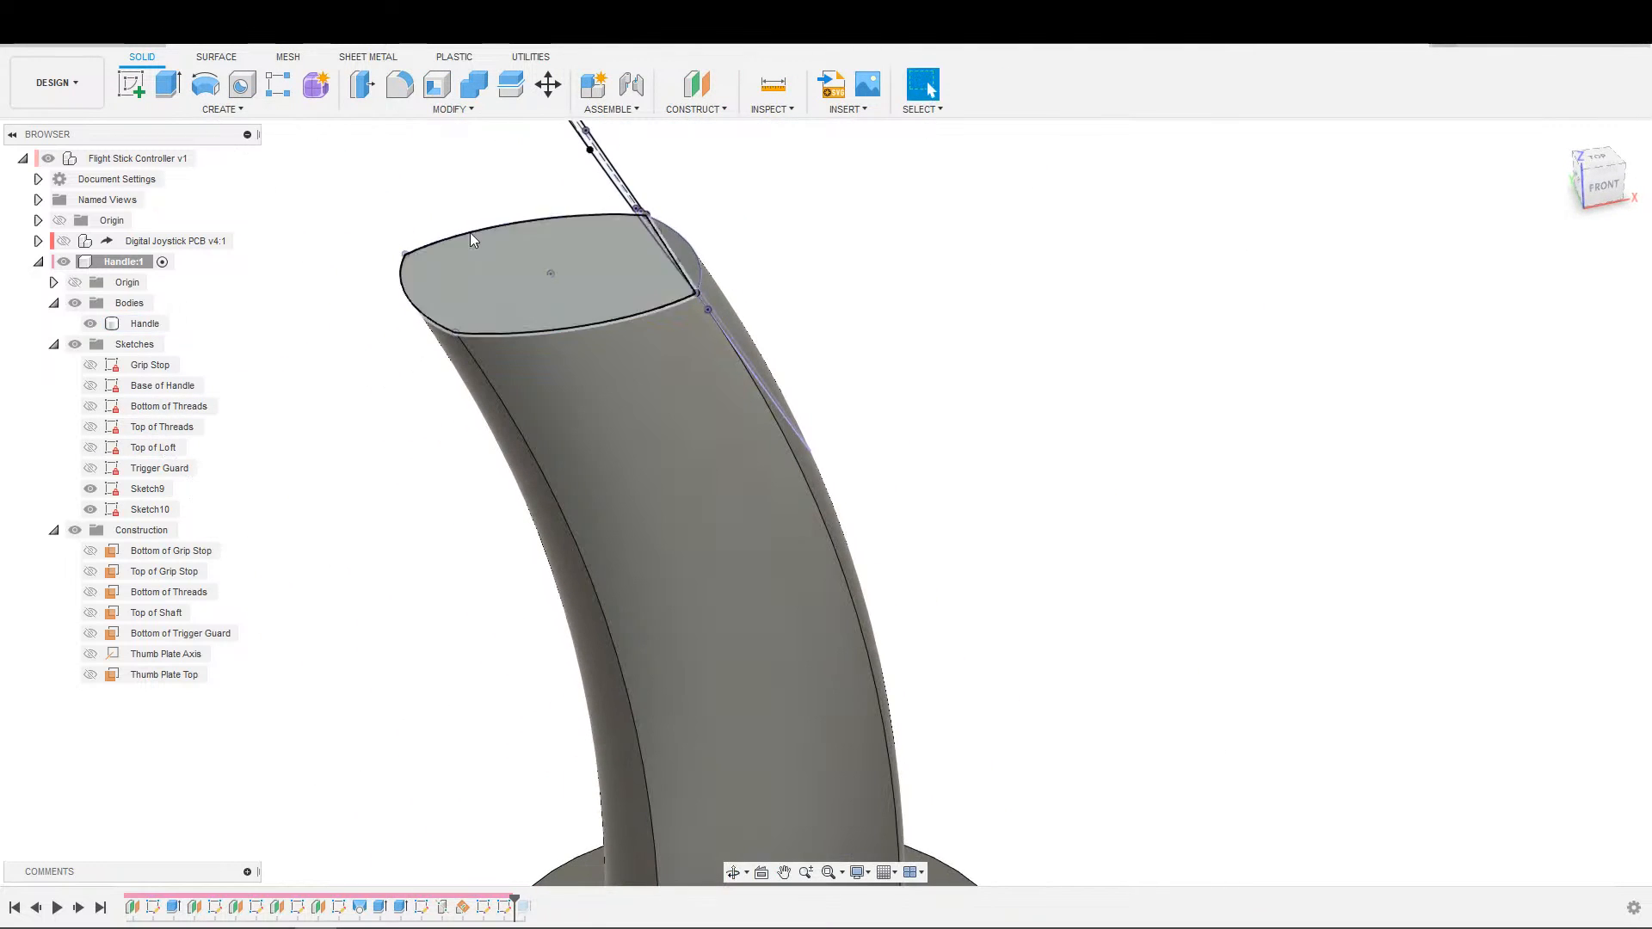
left_click(222, 109)
left_click(164, 243)
left_click(582, 283)
mouse_move(710, 274)
middle_mouse_down("shift")
mouse_move(637, 280)
mouse_move(398, 502)
middle_mouse_up("shift")
left_click(786, 330)
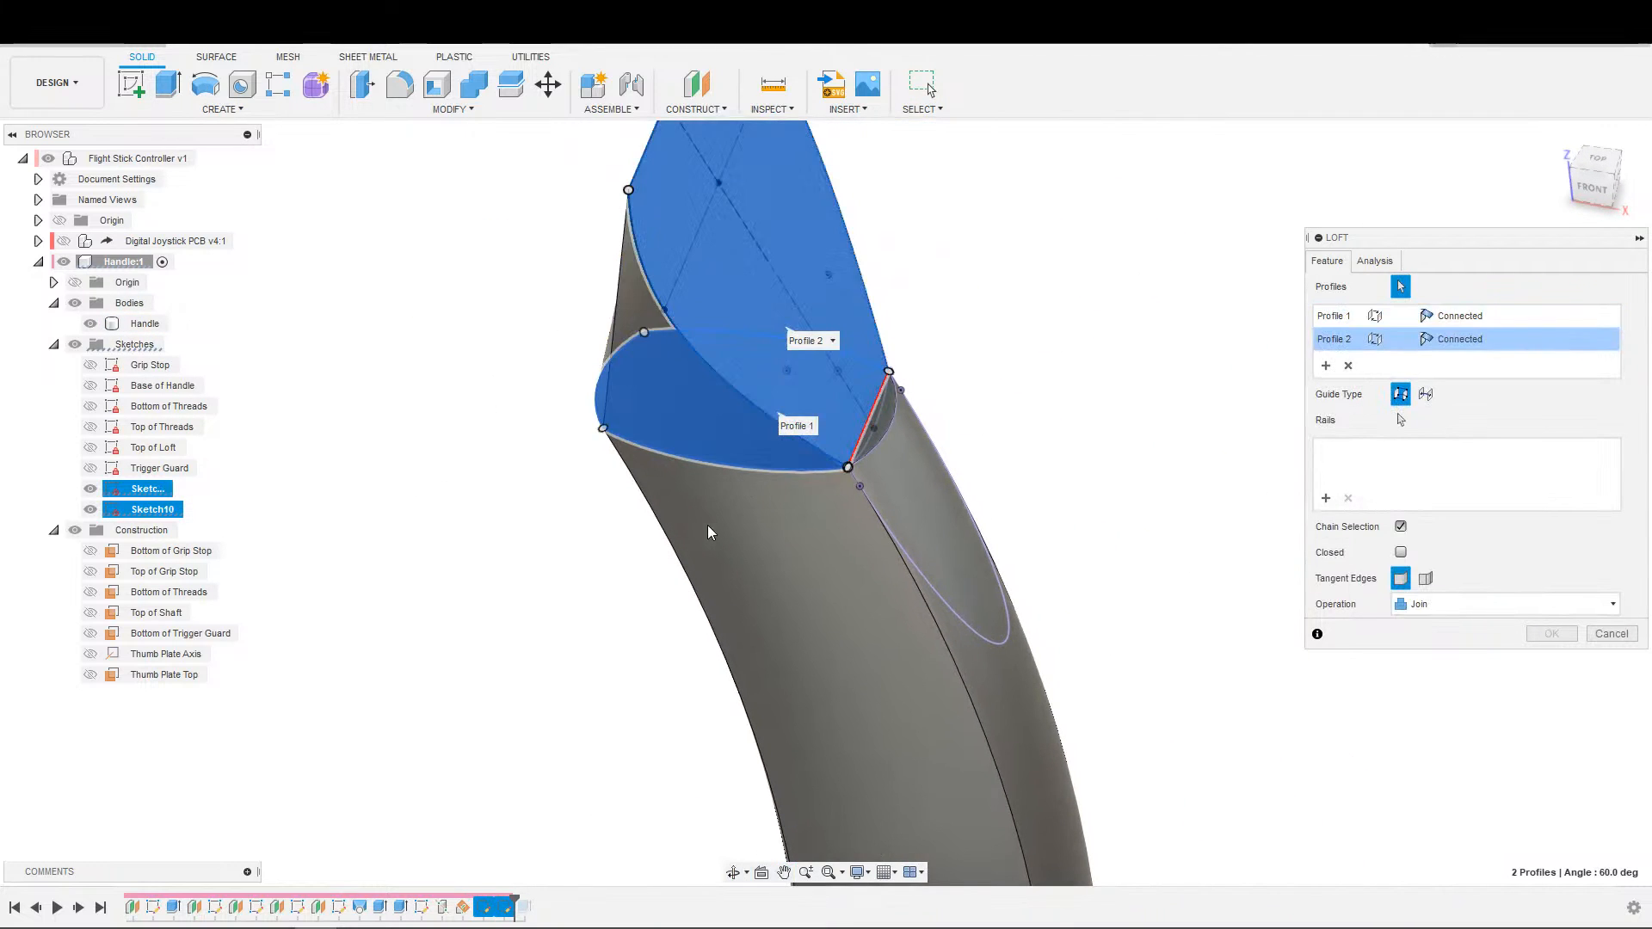
Examine the new loft preview from several angles, especially along the edge shared by the thumb plate and handle-top profiles.
middle_click_drag(712, 527, 723, 499, "shift")
middle_click_drag(482, 578, 800, 431)
scroll(752, 426, "up", 3)
middle_click_drag(800, 430, 564, 452)
middle_click_drag(564, 452, 210, 514)
scroll(895, 692, "up", 1)
middle_click_drag(895, 691, 579, 428)
scroll(754, 425, "down", 1)
scroll(804, 385, "down", 3)
middle_click_drag(940, 449, 869, 473, "shift")
middle_click_drag(869, 473, 456, 682)
scroll(674, 626, "up", 2)
middle_click_drag(659, 728, 895, 848, "shift")
middle_click_drag(895, 848, 1014, 875)
scroll(755, 689, "down", 3)
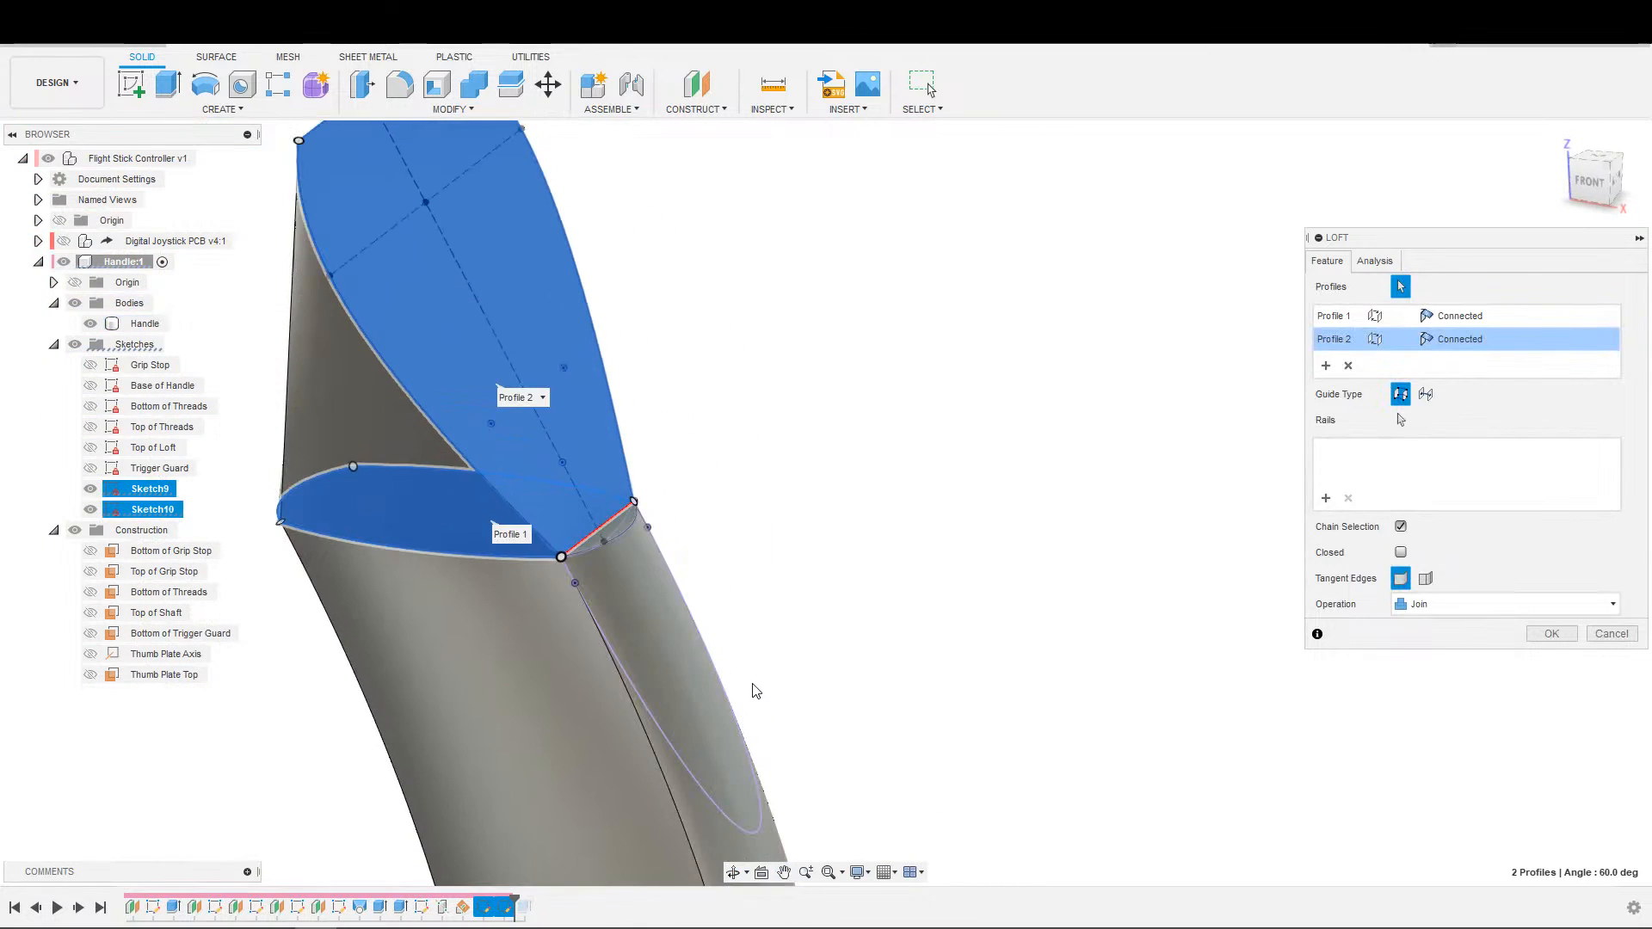
Try the Direction end condition on the loft's thumb plate profile and on its handle-top profile.
middle_click_drag(746, 681, 1140, 355, "shift")
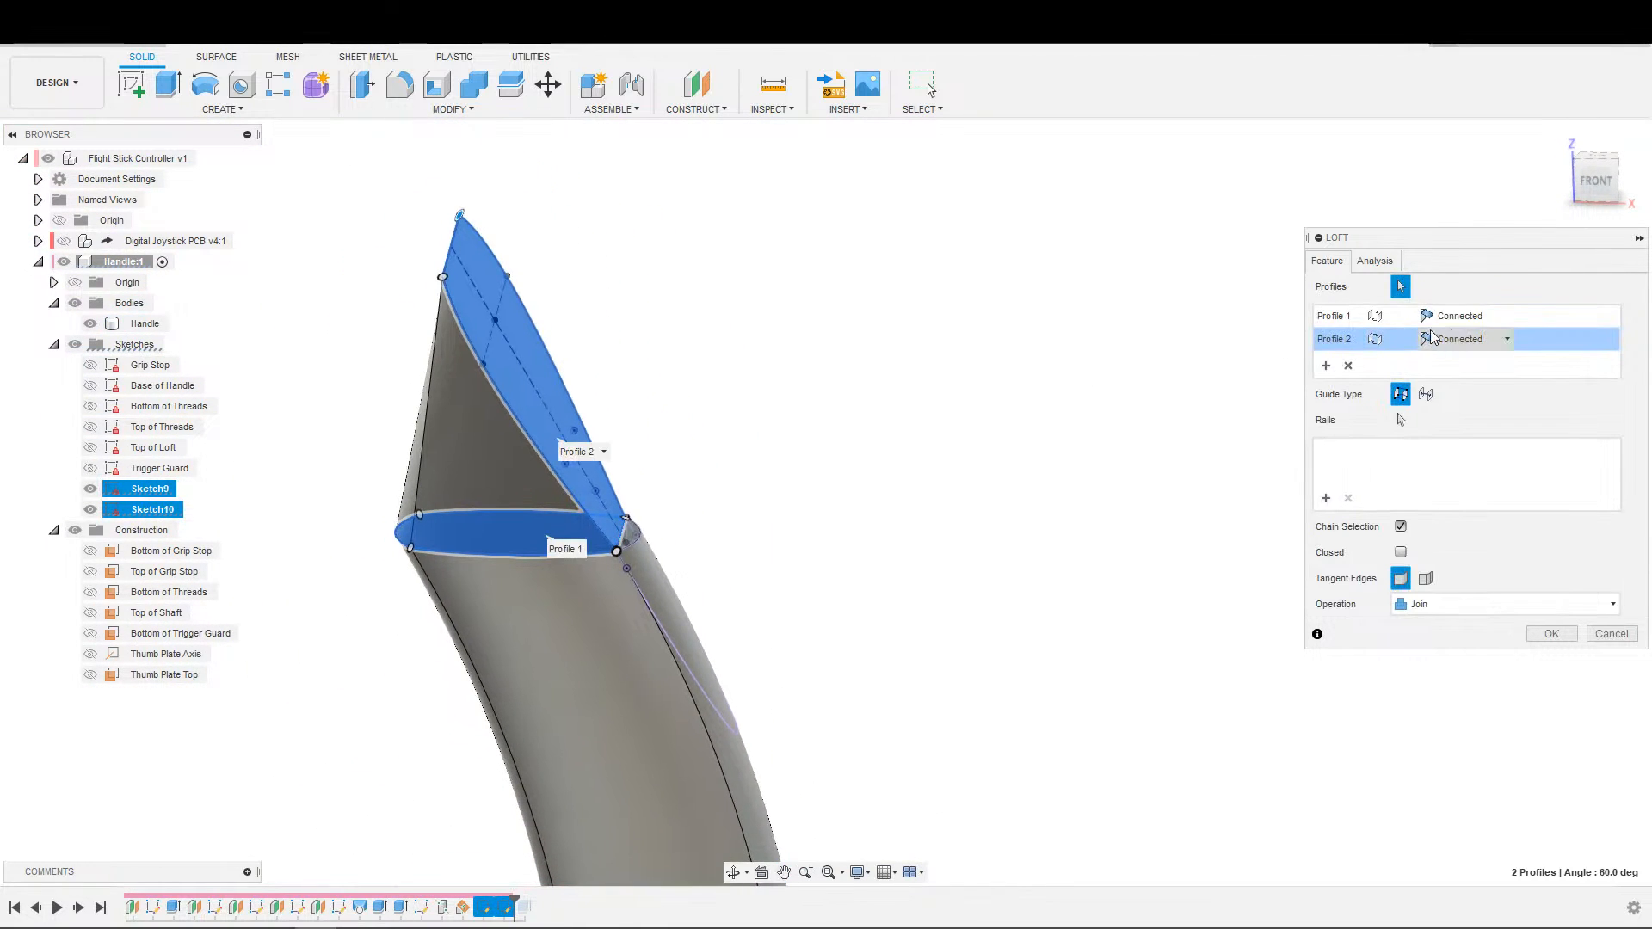
left_click(1458, 319)
left_click(1544, 317)
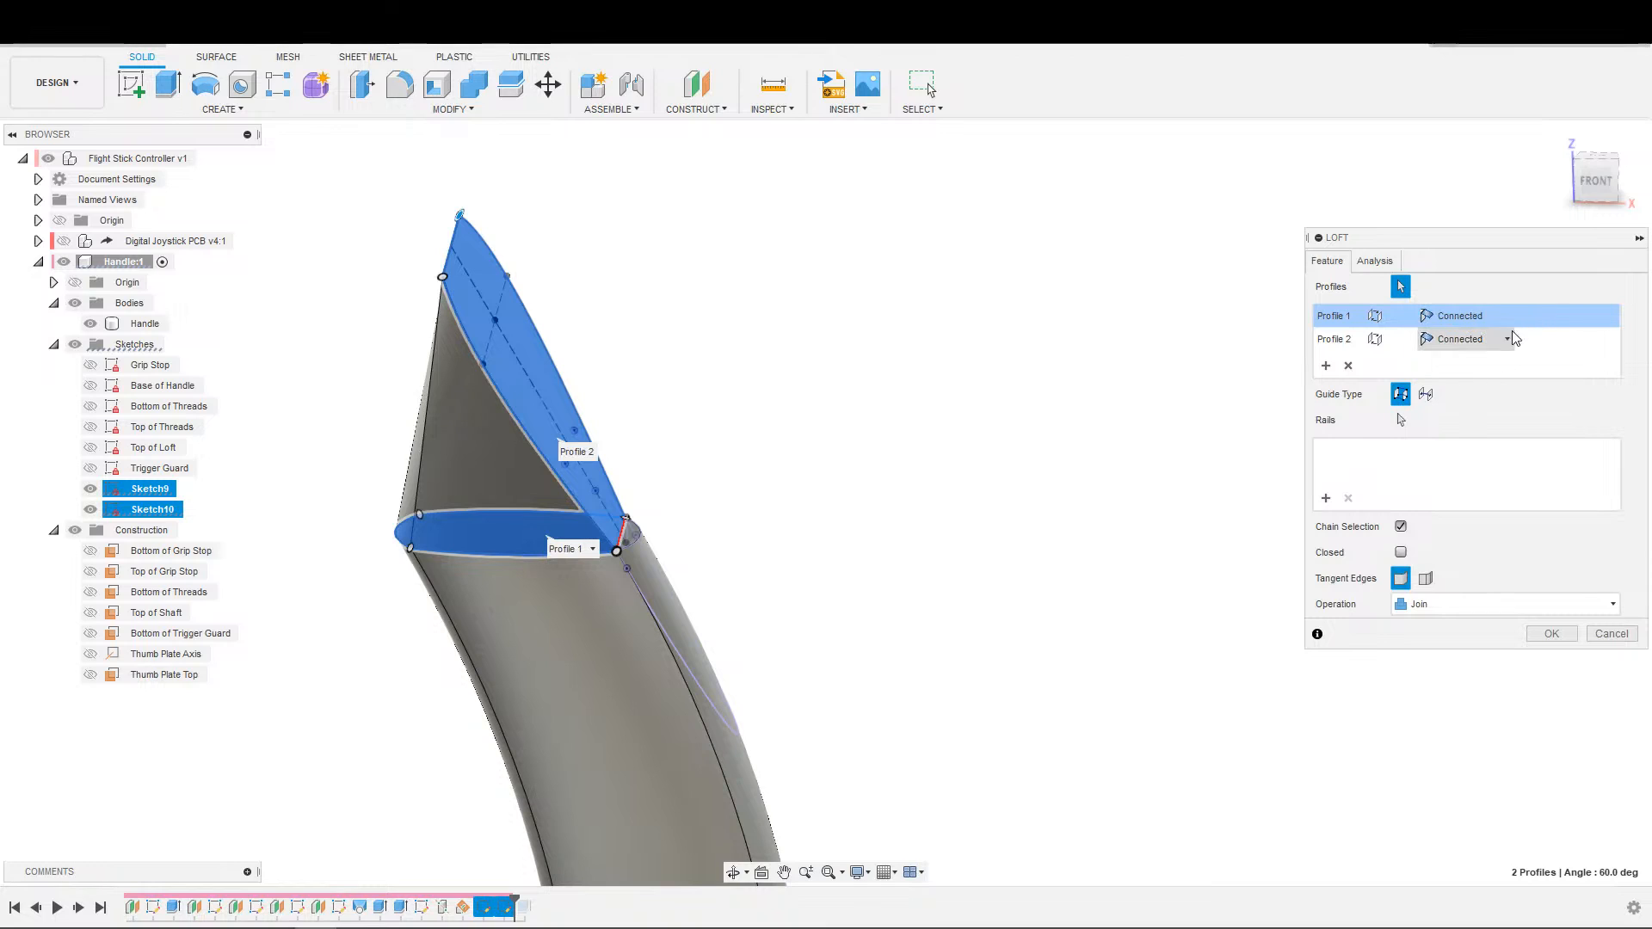
left_click(1489, 339)
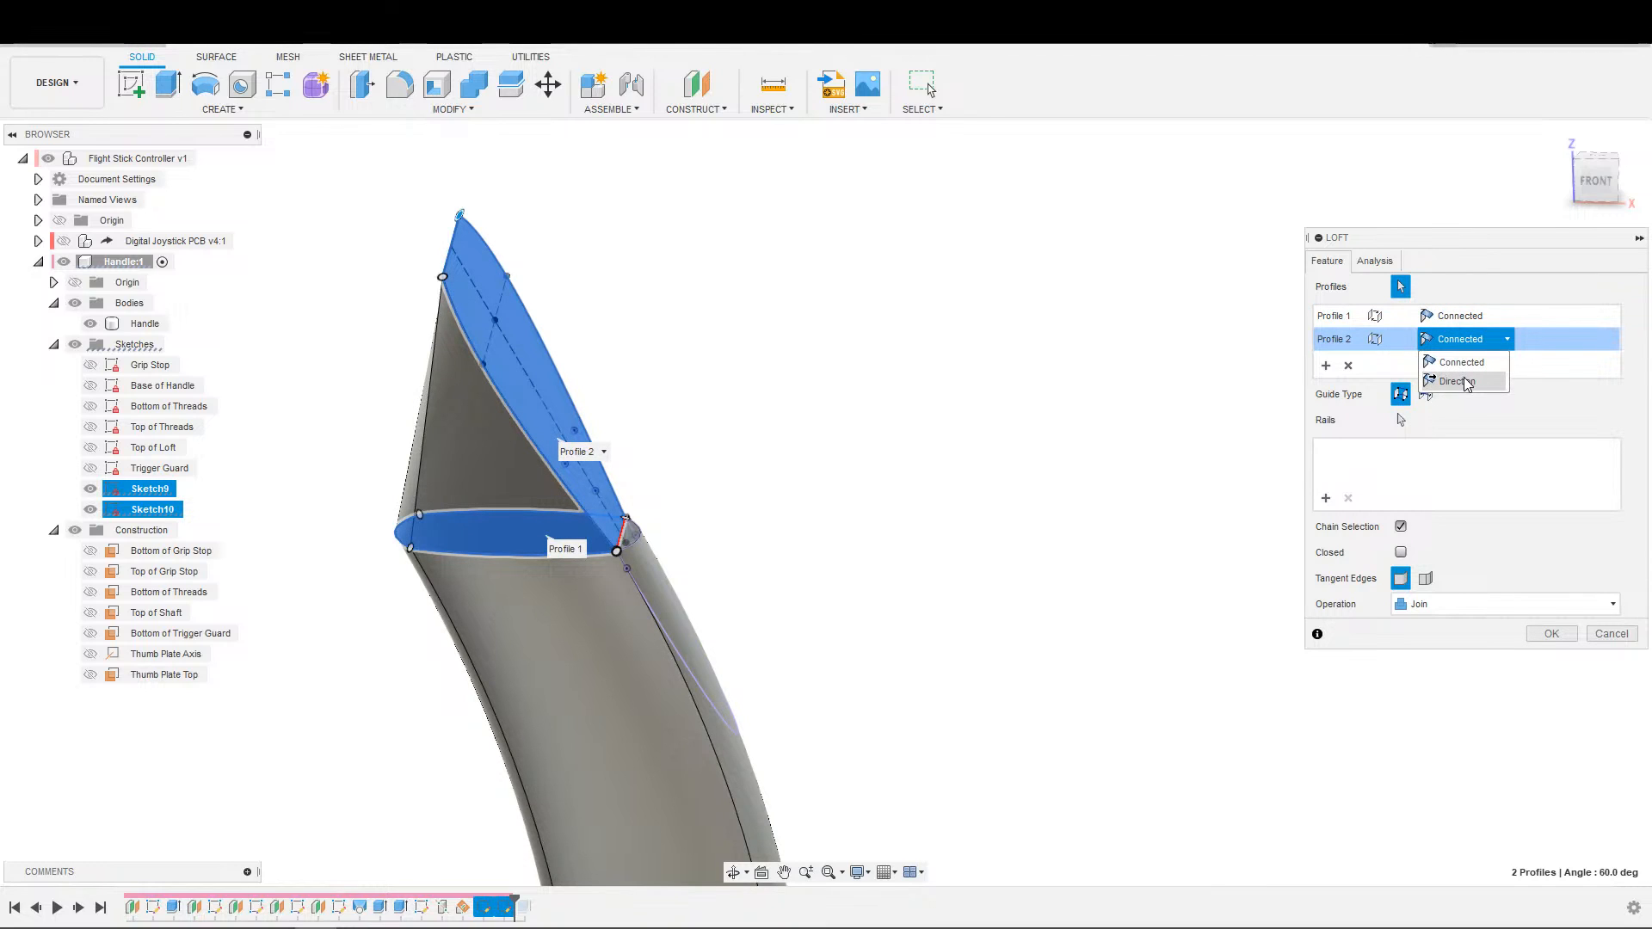
left_click(1467, 382)
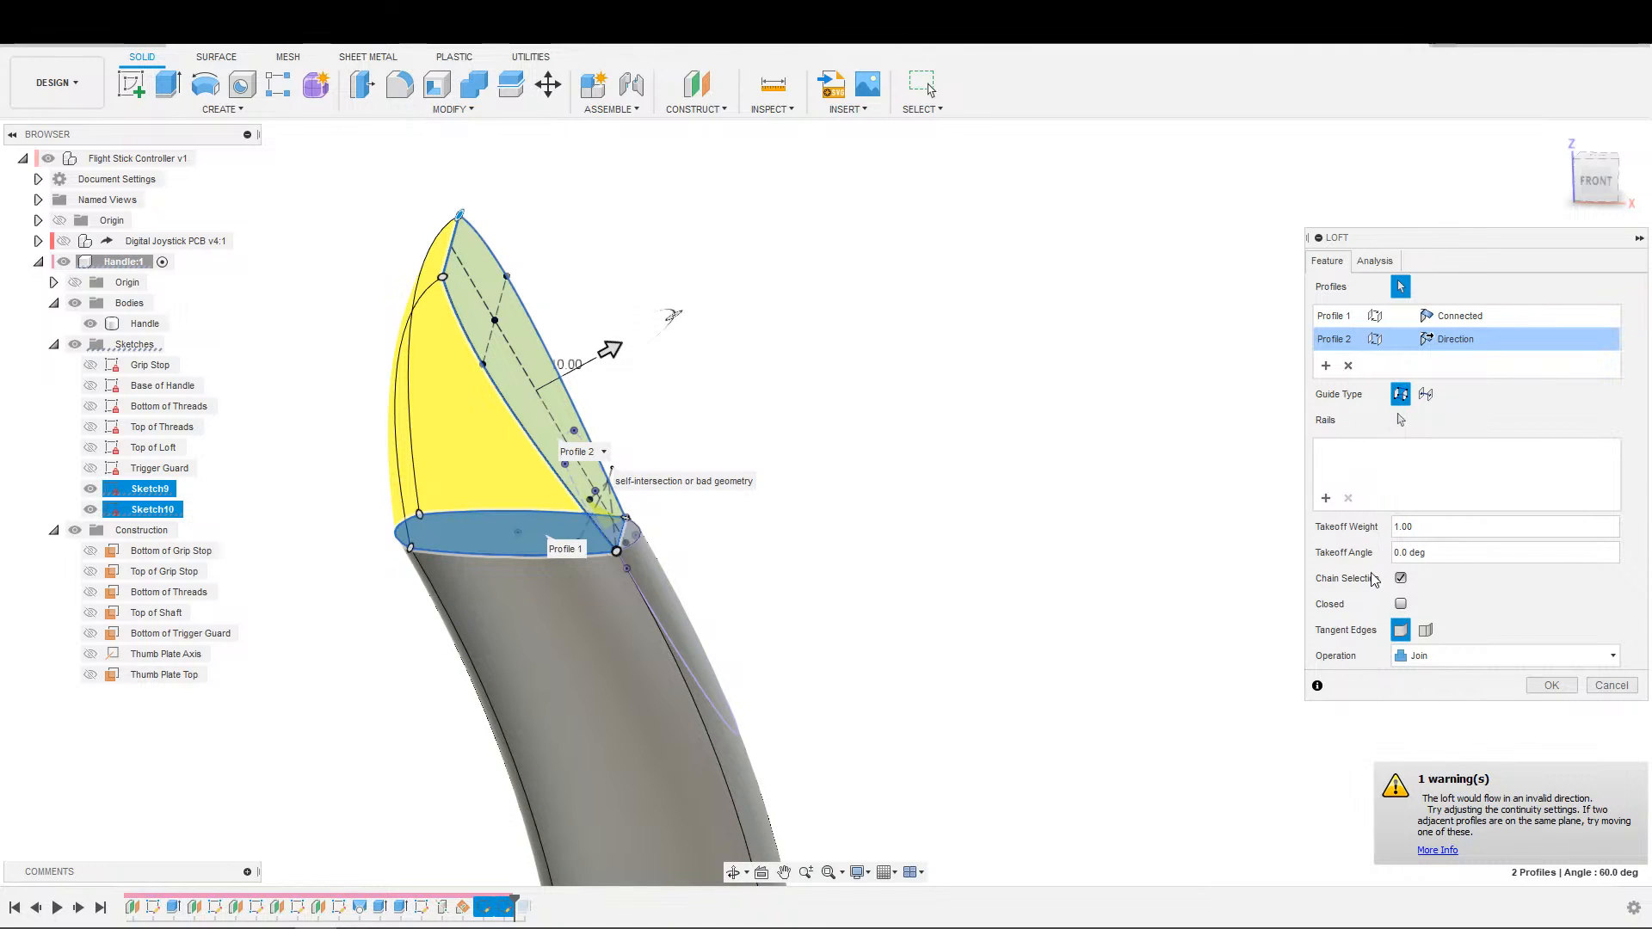
left_click(1476, 316)
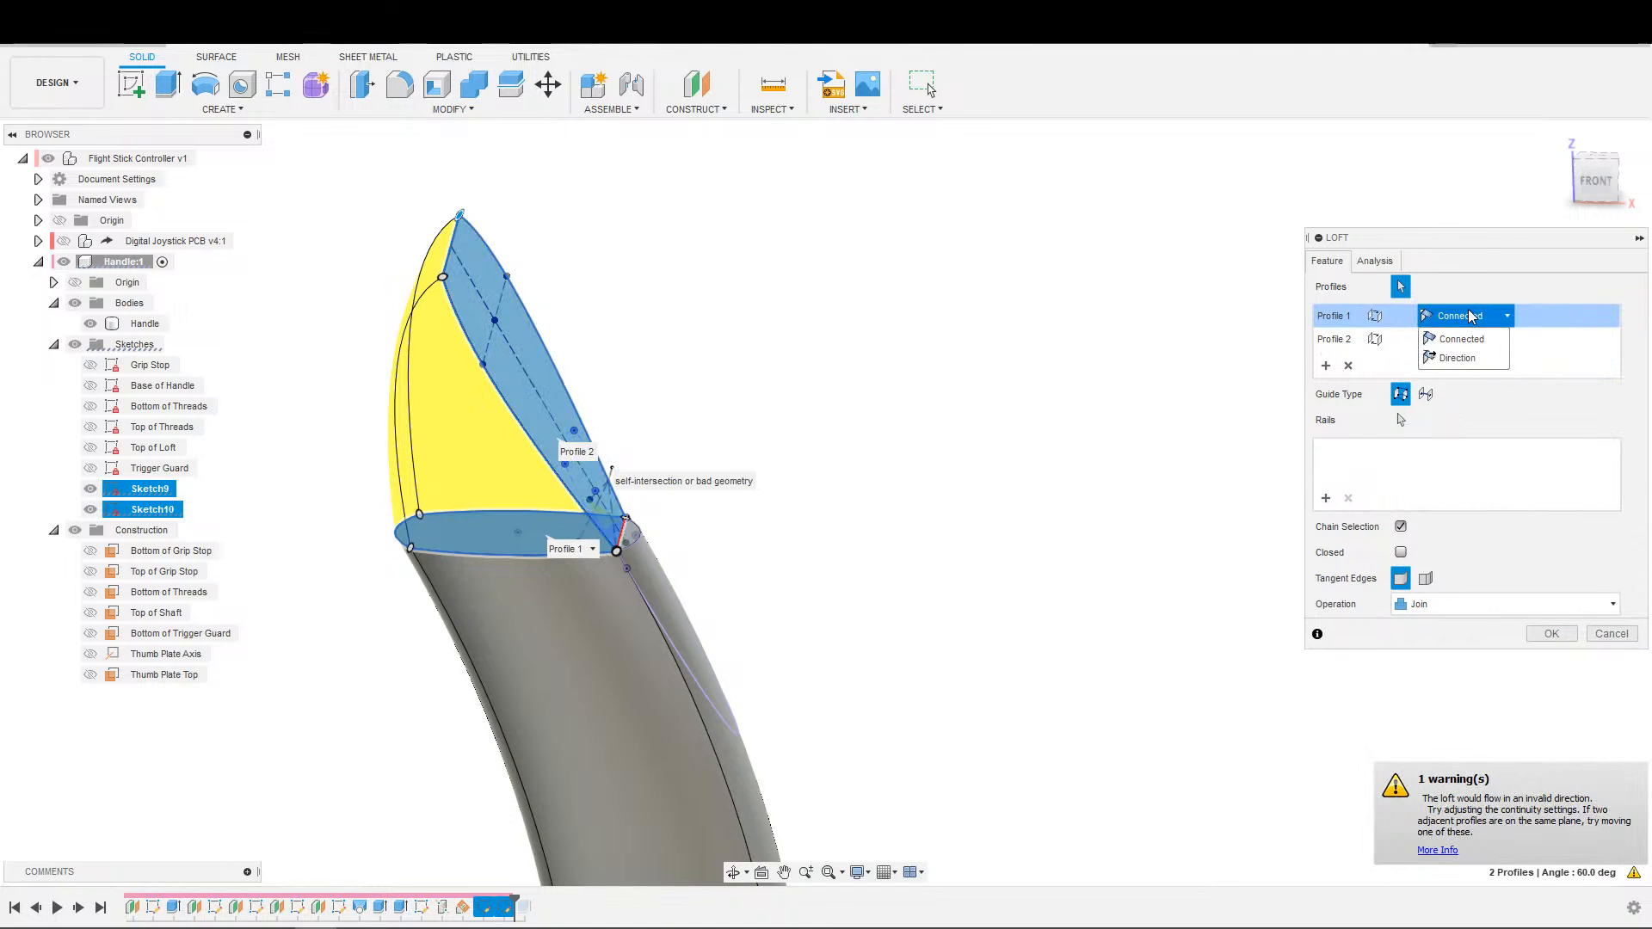
left_click(1448, 360)
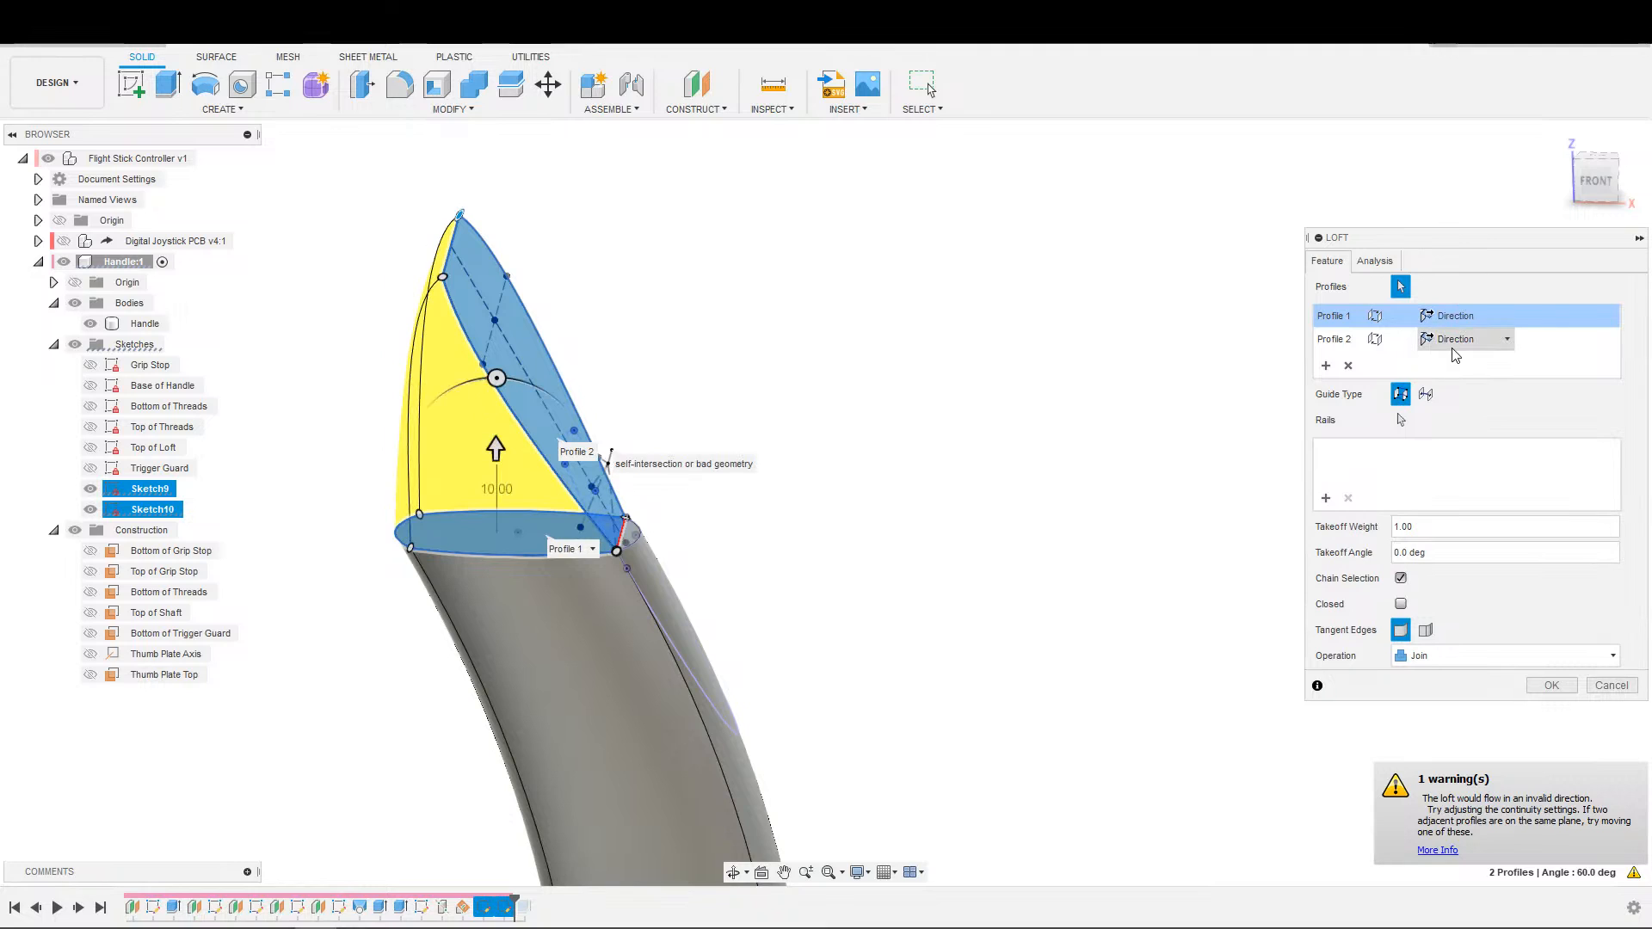
Return both loft profiles to the Connected condition and try the Closed option.
left_click(1463, 340)
left_click(1457, 364)
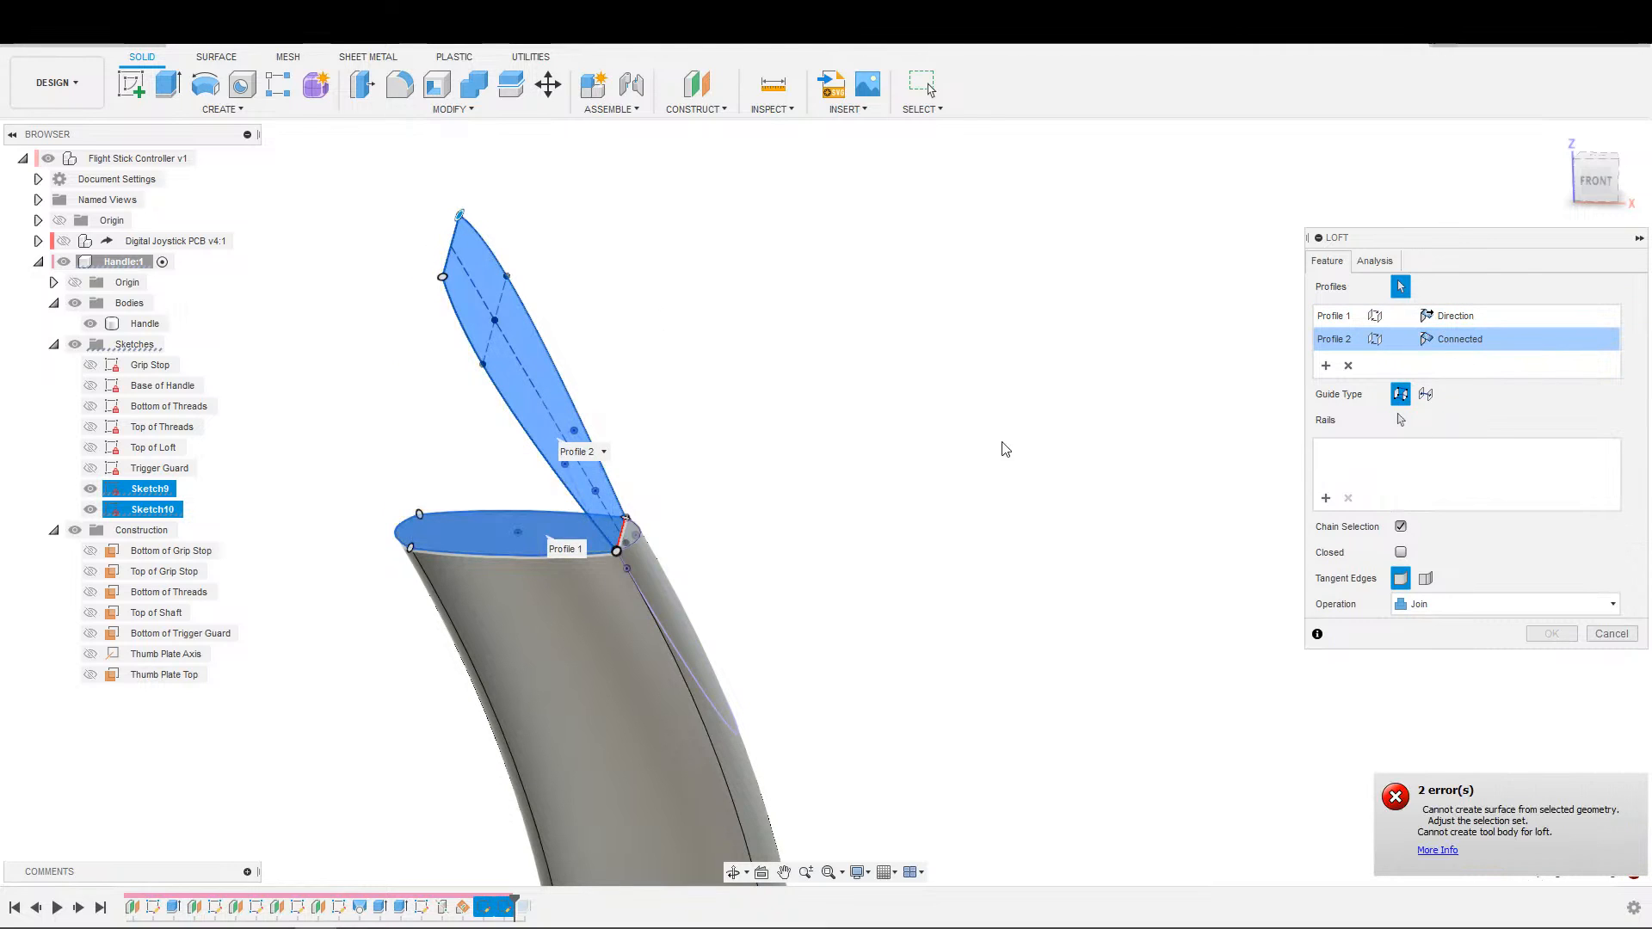
left_click(1455, 316)
left_click(1455, 358)
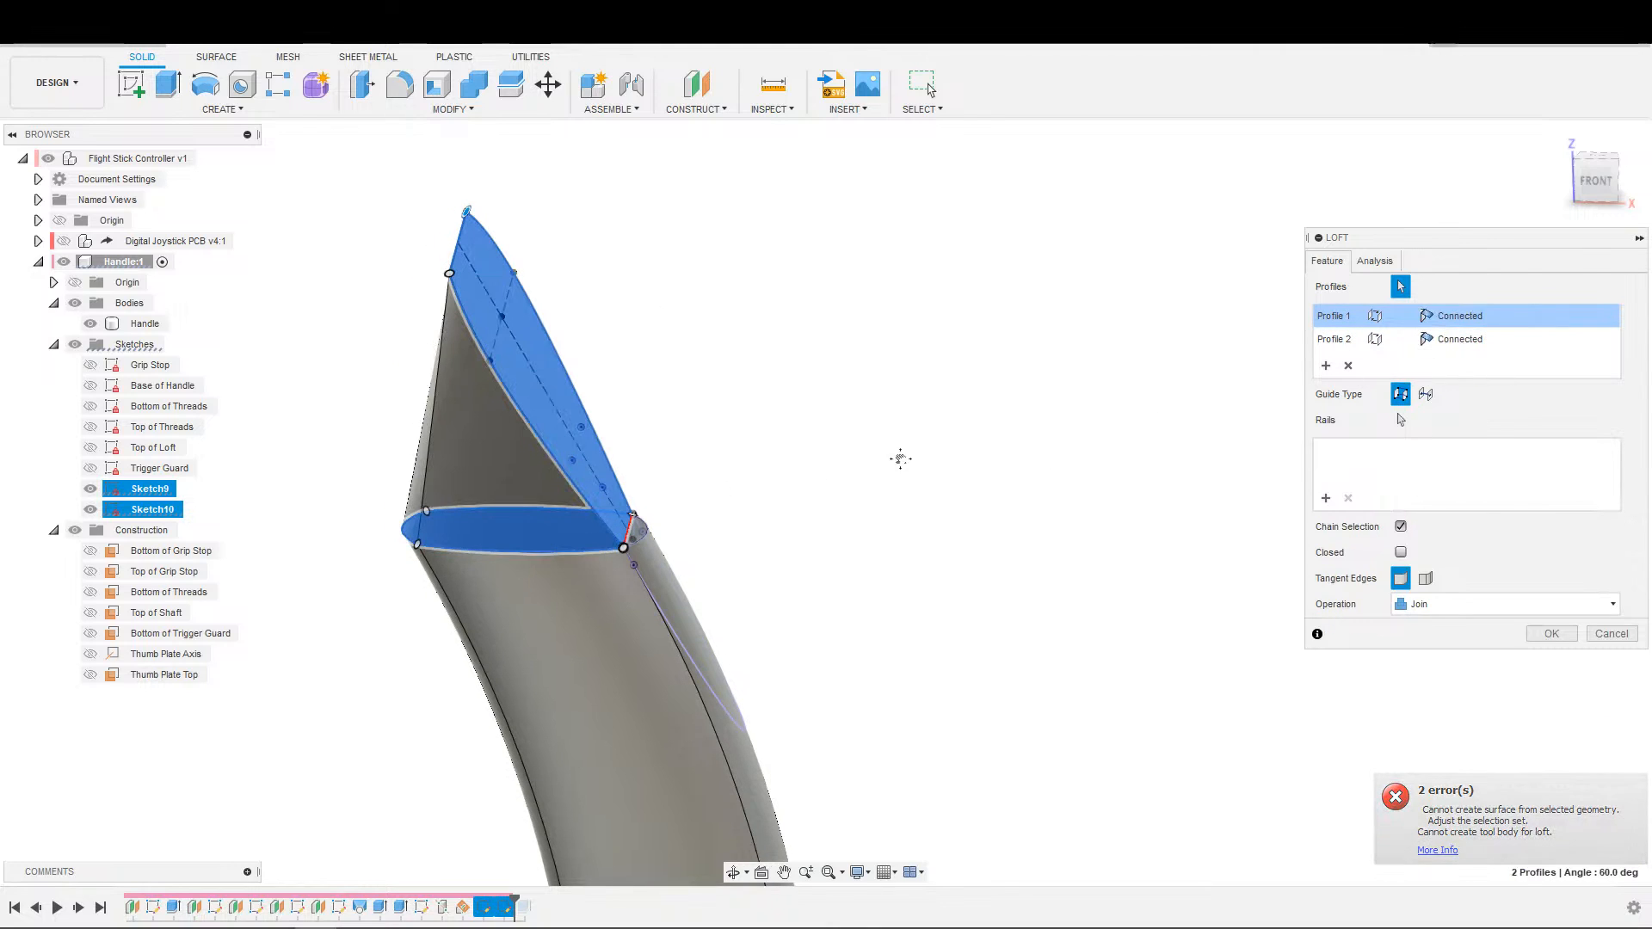
scroll(921, 462, "up", 5)
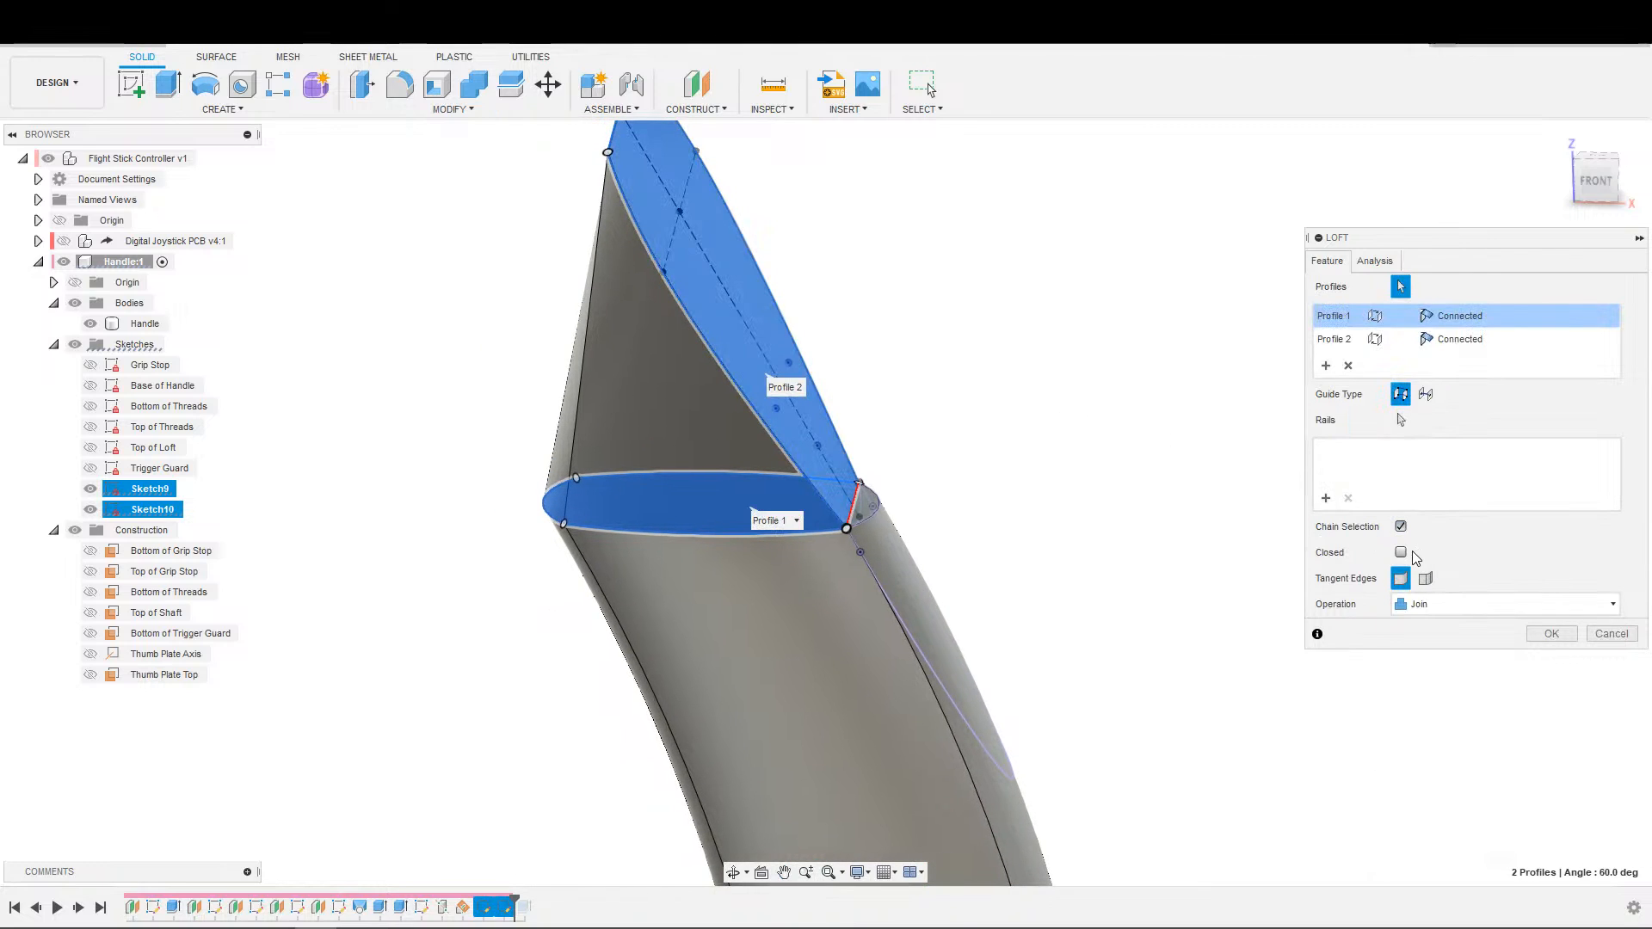
left_click(1401, 555)
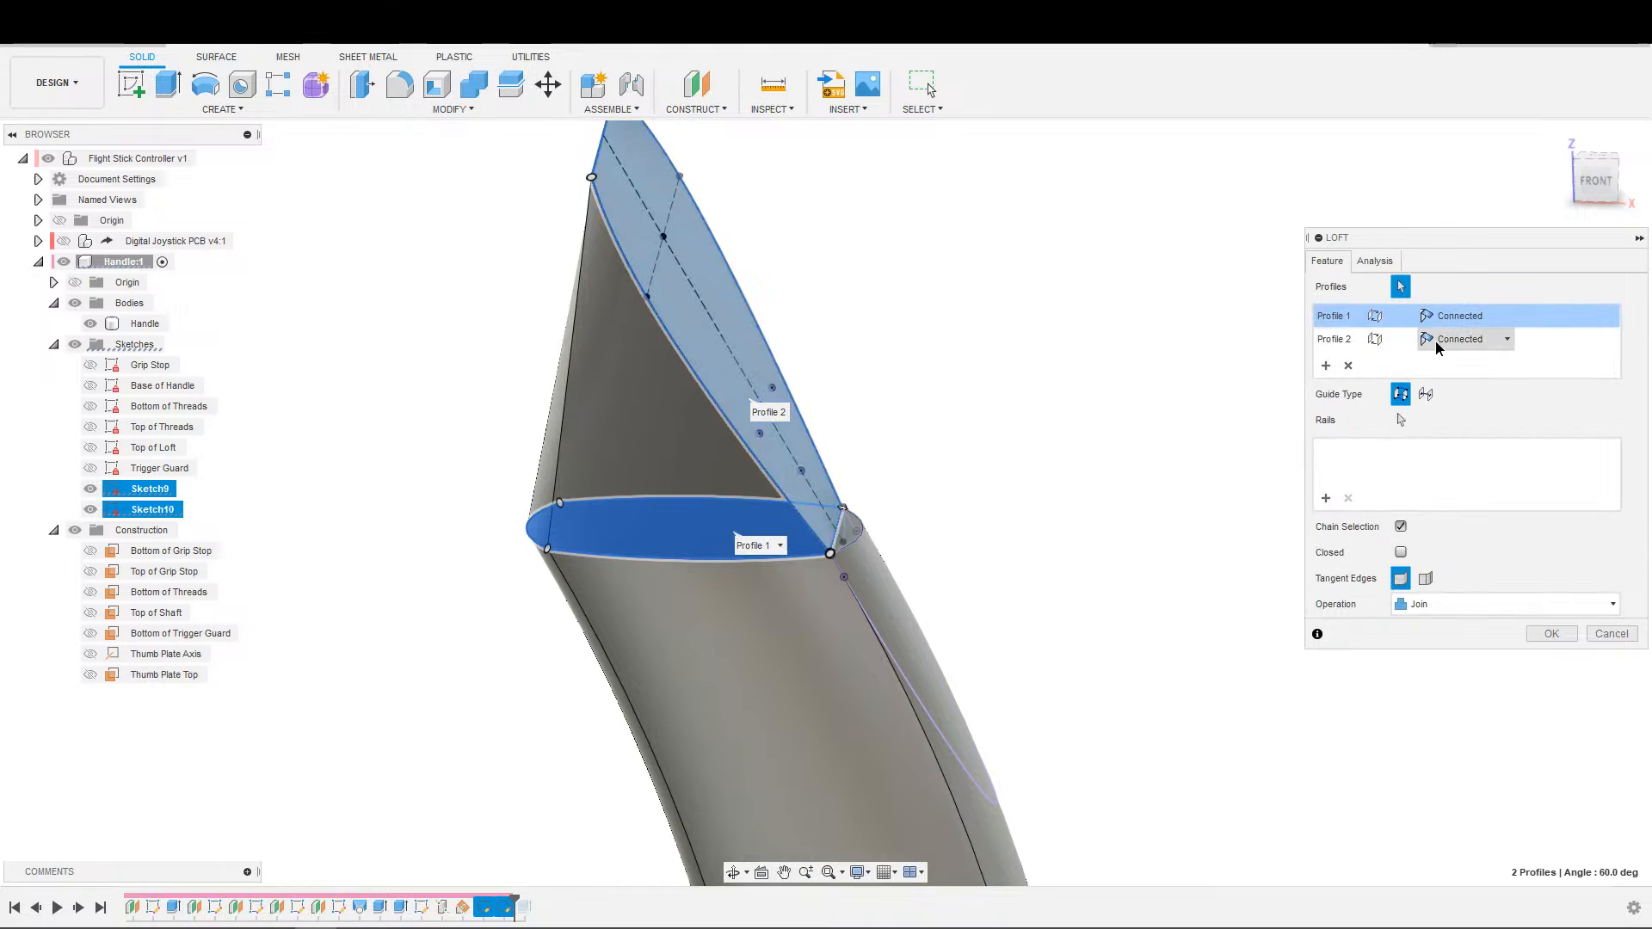
Try the Direction condition on the thumb plate profile again, test the Closed option, and raise the takeoff weight to 2.50.
left_click(1463, 339)
left_click(1460, 354)
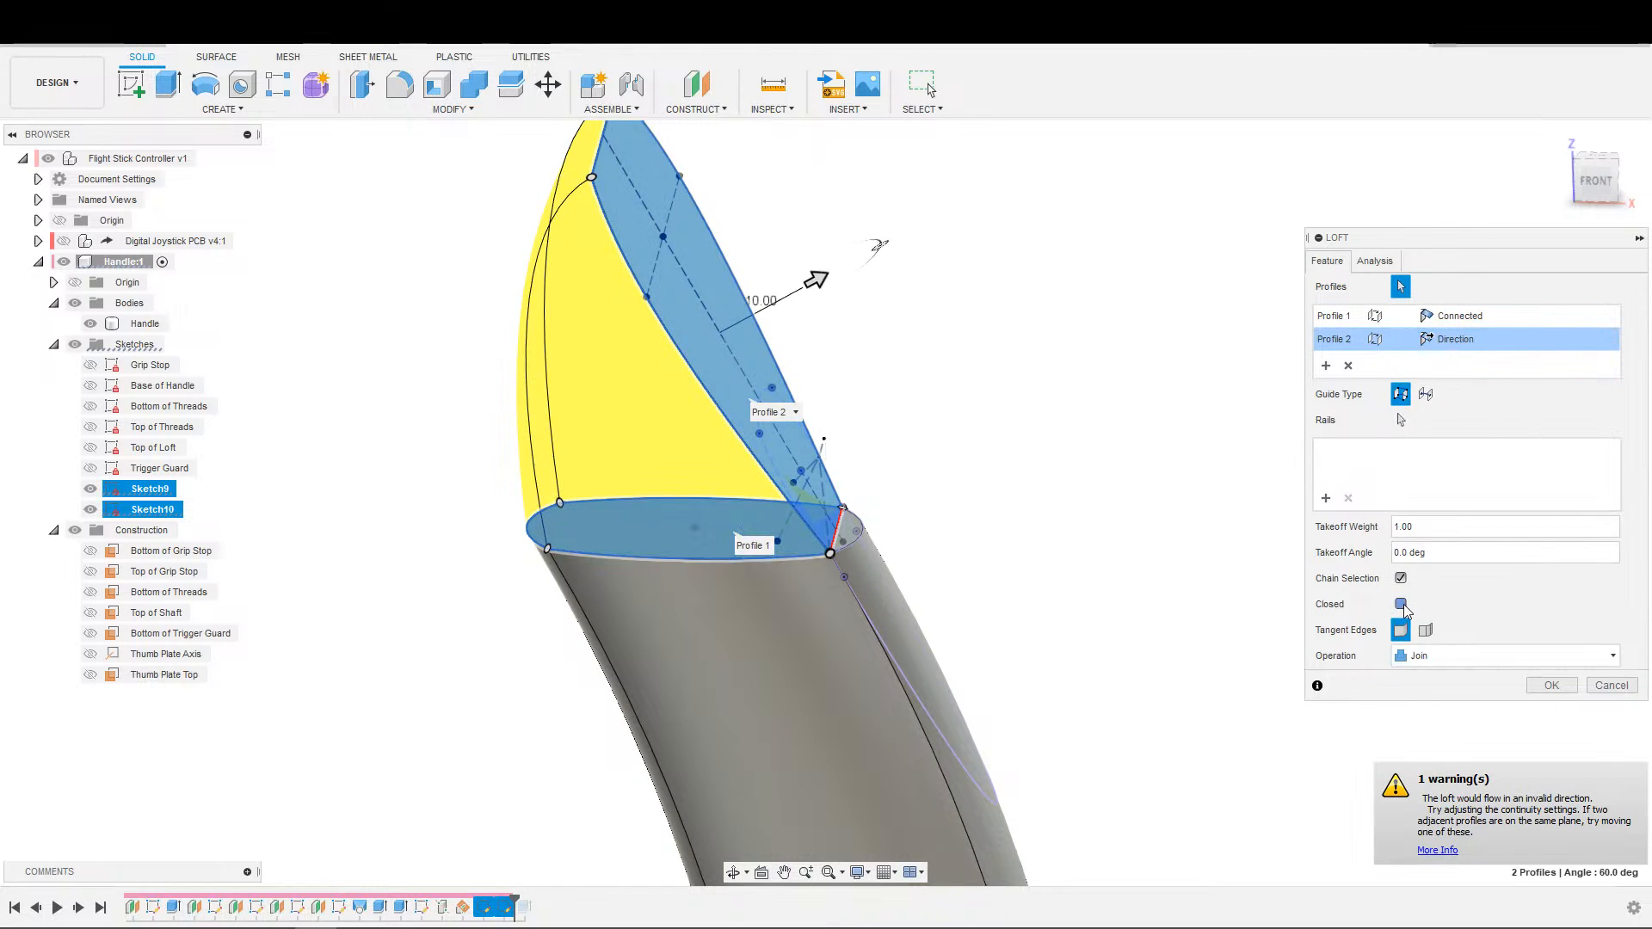
left_click(1402, 619)
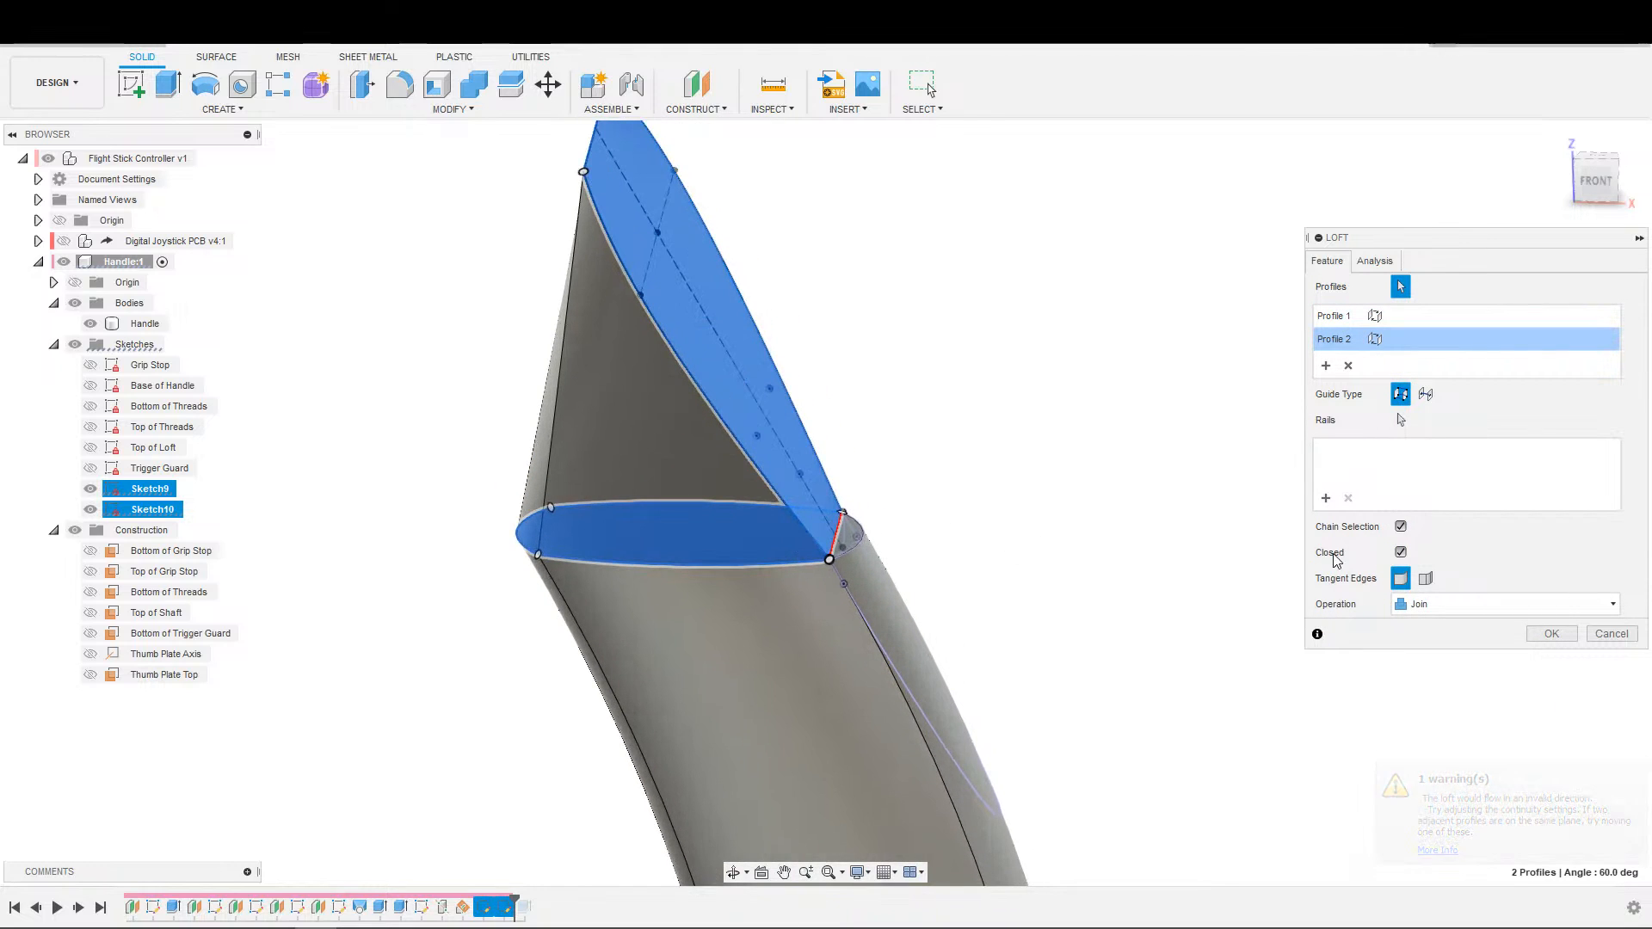
left_click(1403, 554)
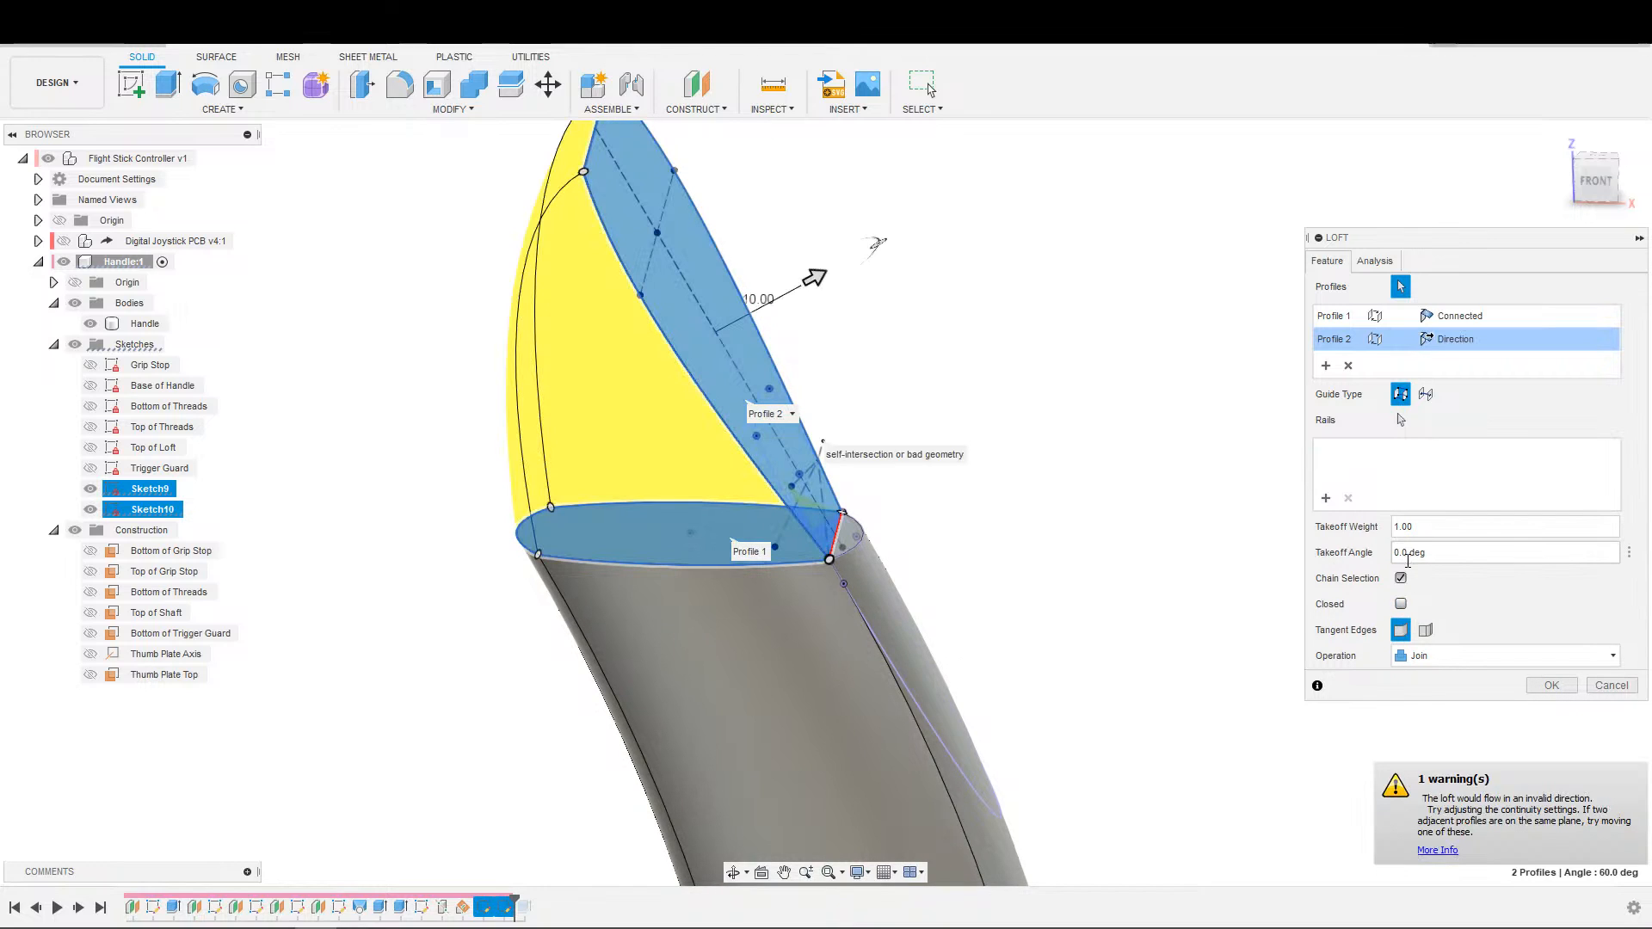
scroll(1111, 548, "down", 2)
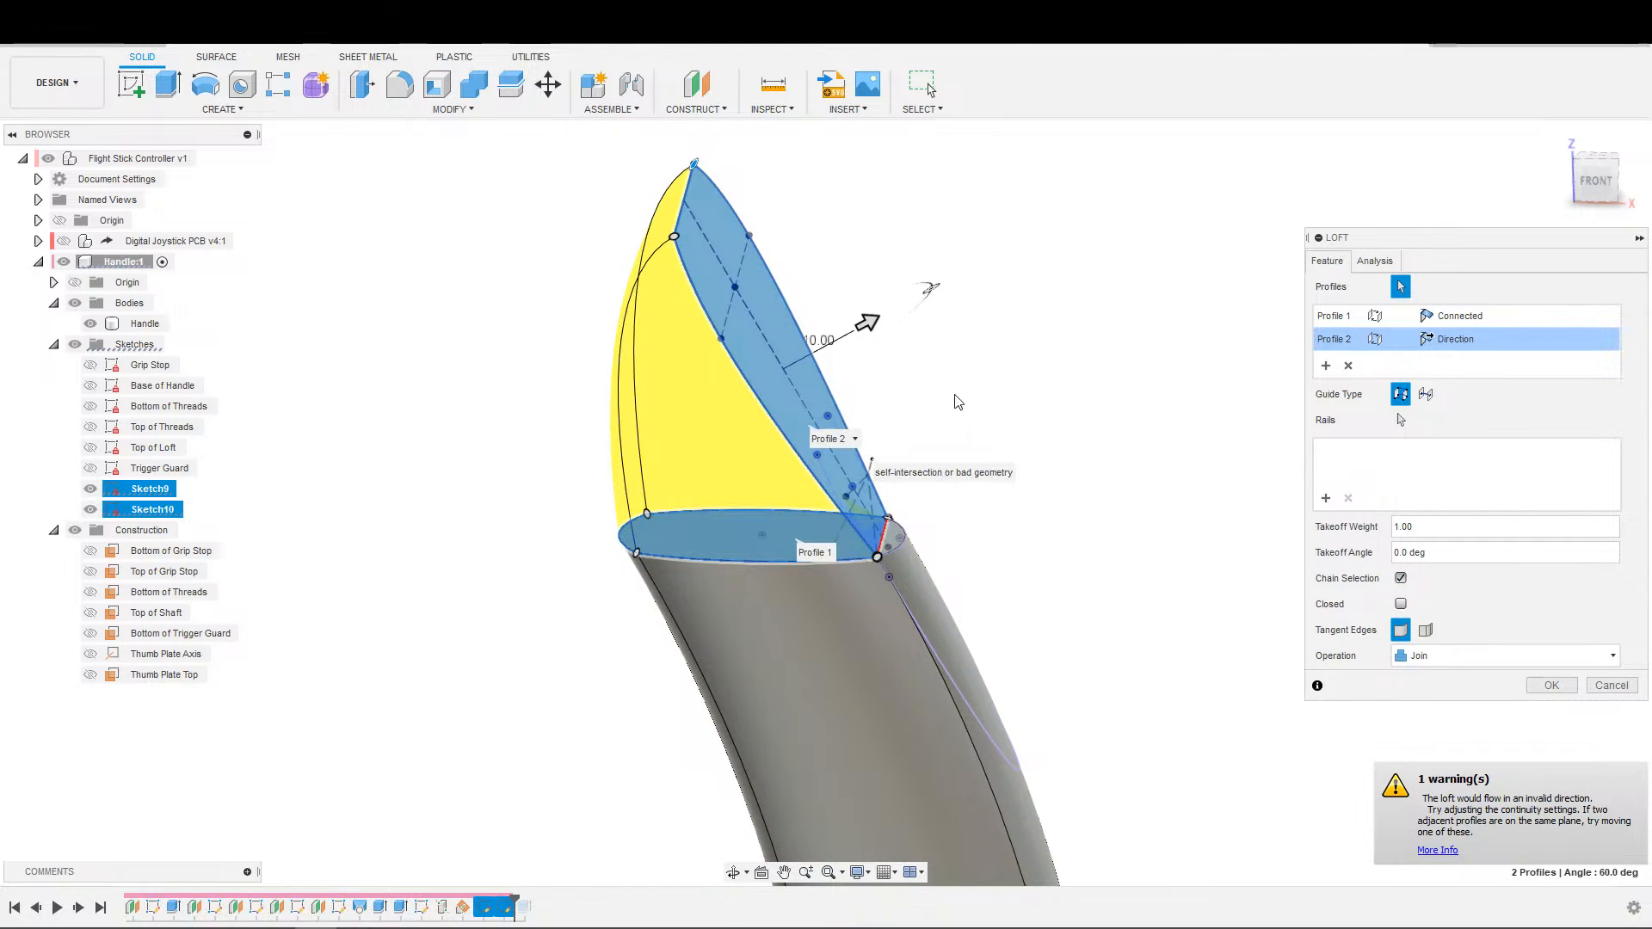
left_click_drag(868, 325, 987, 299)
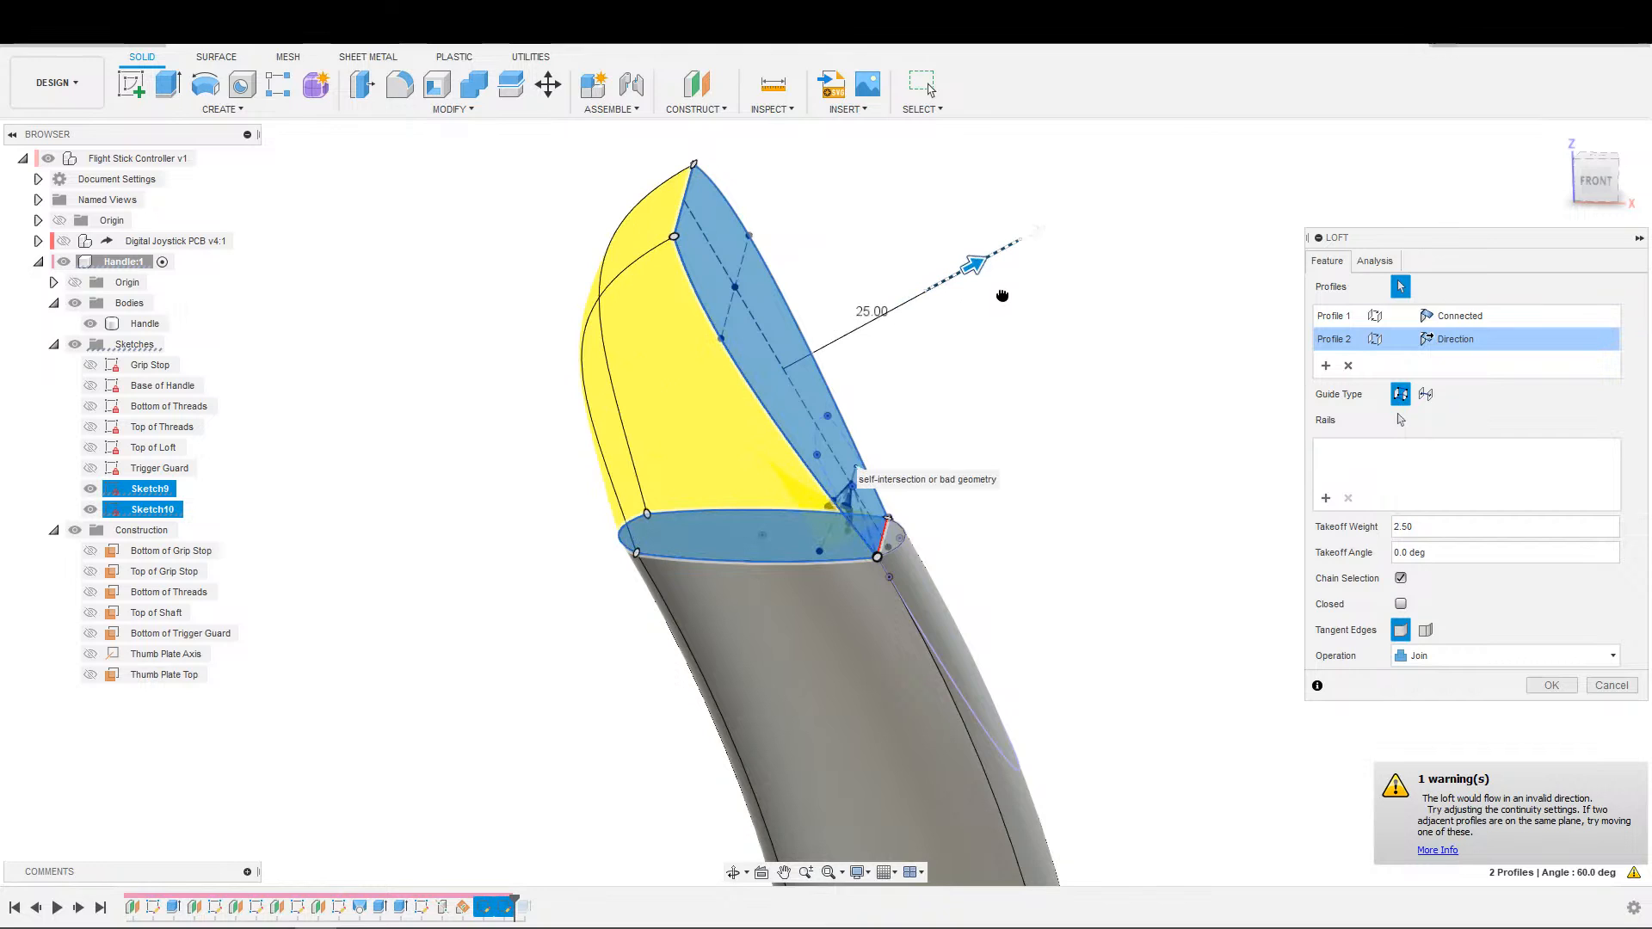
scroll(855, 469, "up", 2)
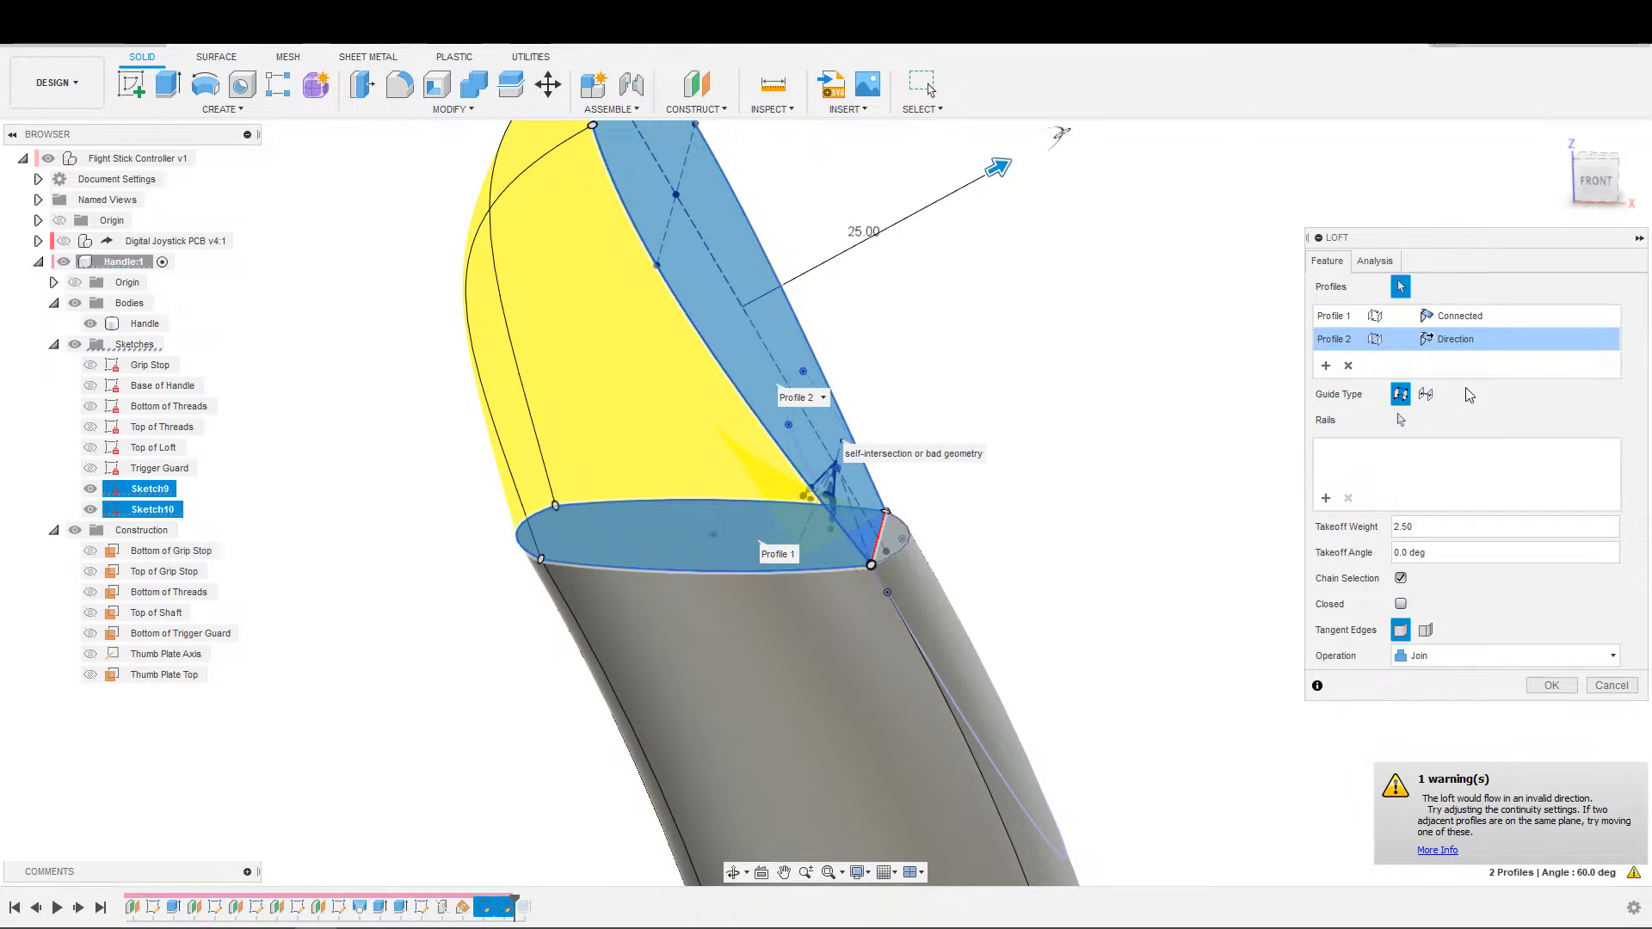
Set the thumb plate profile back to Connected and cancel the loft.
left_click(1401, 395)
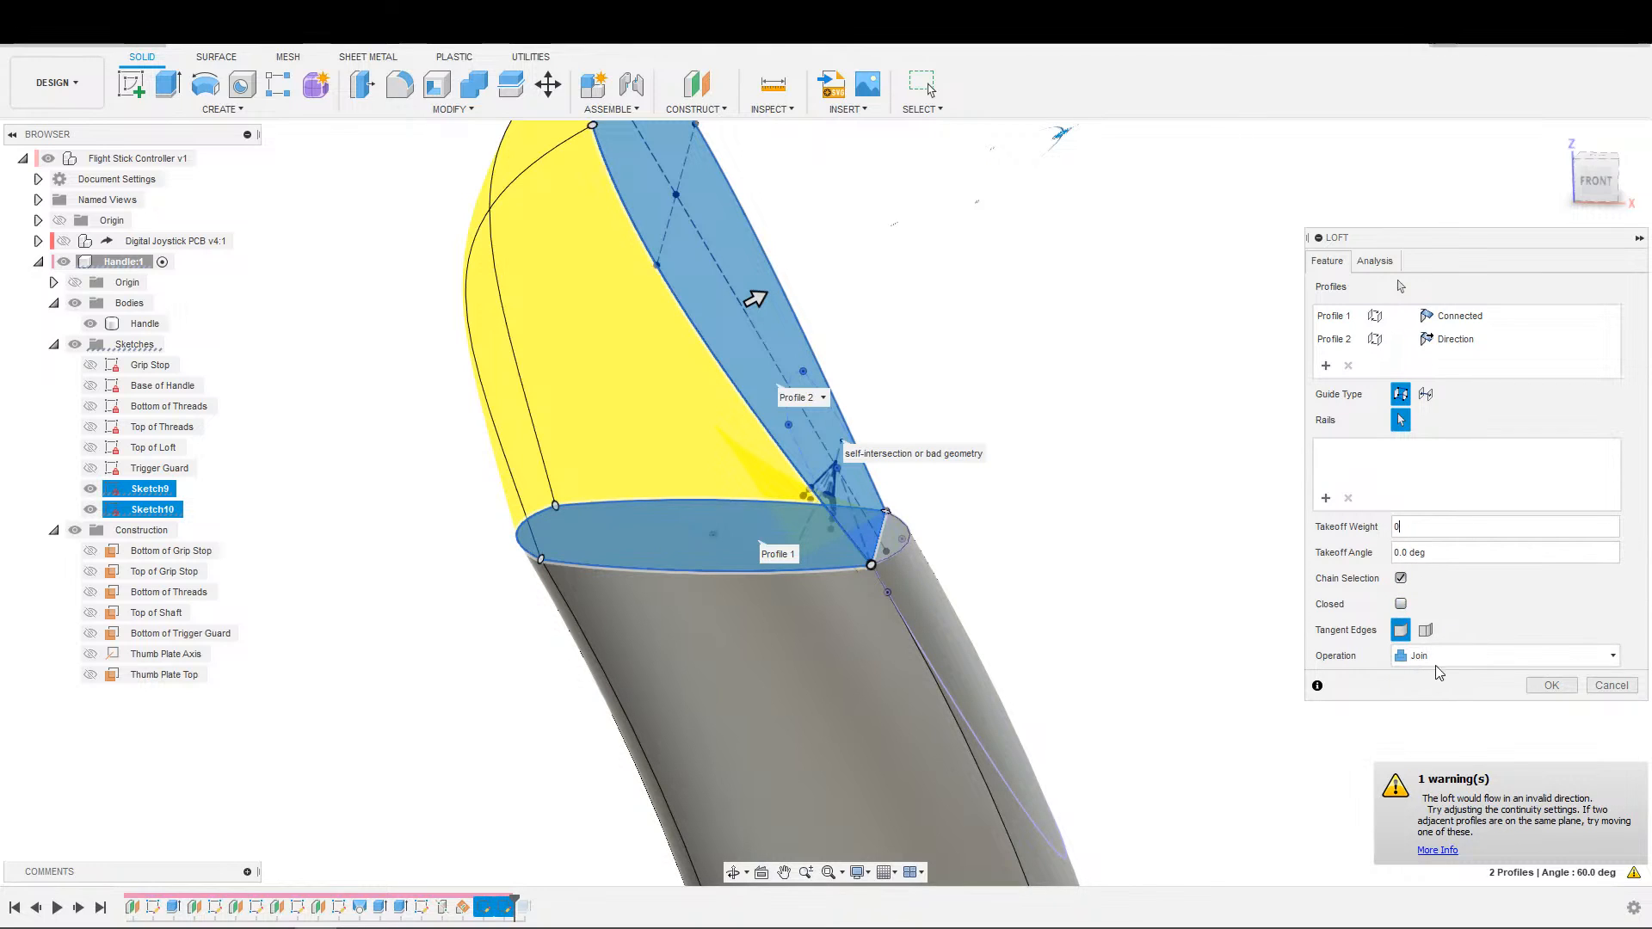
left_click(1336, 267)
left_click(1454, 339)
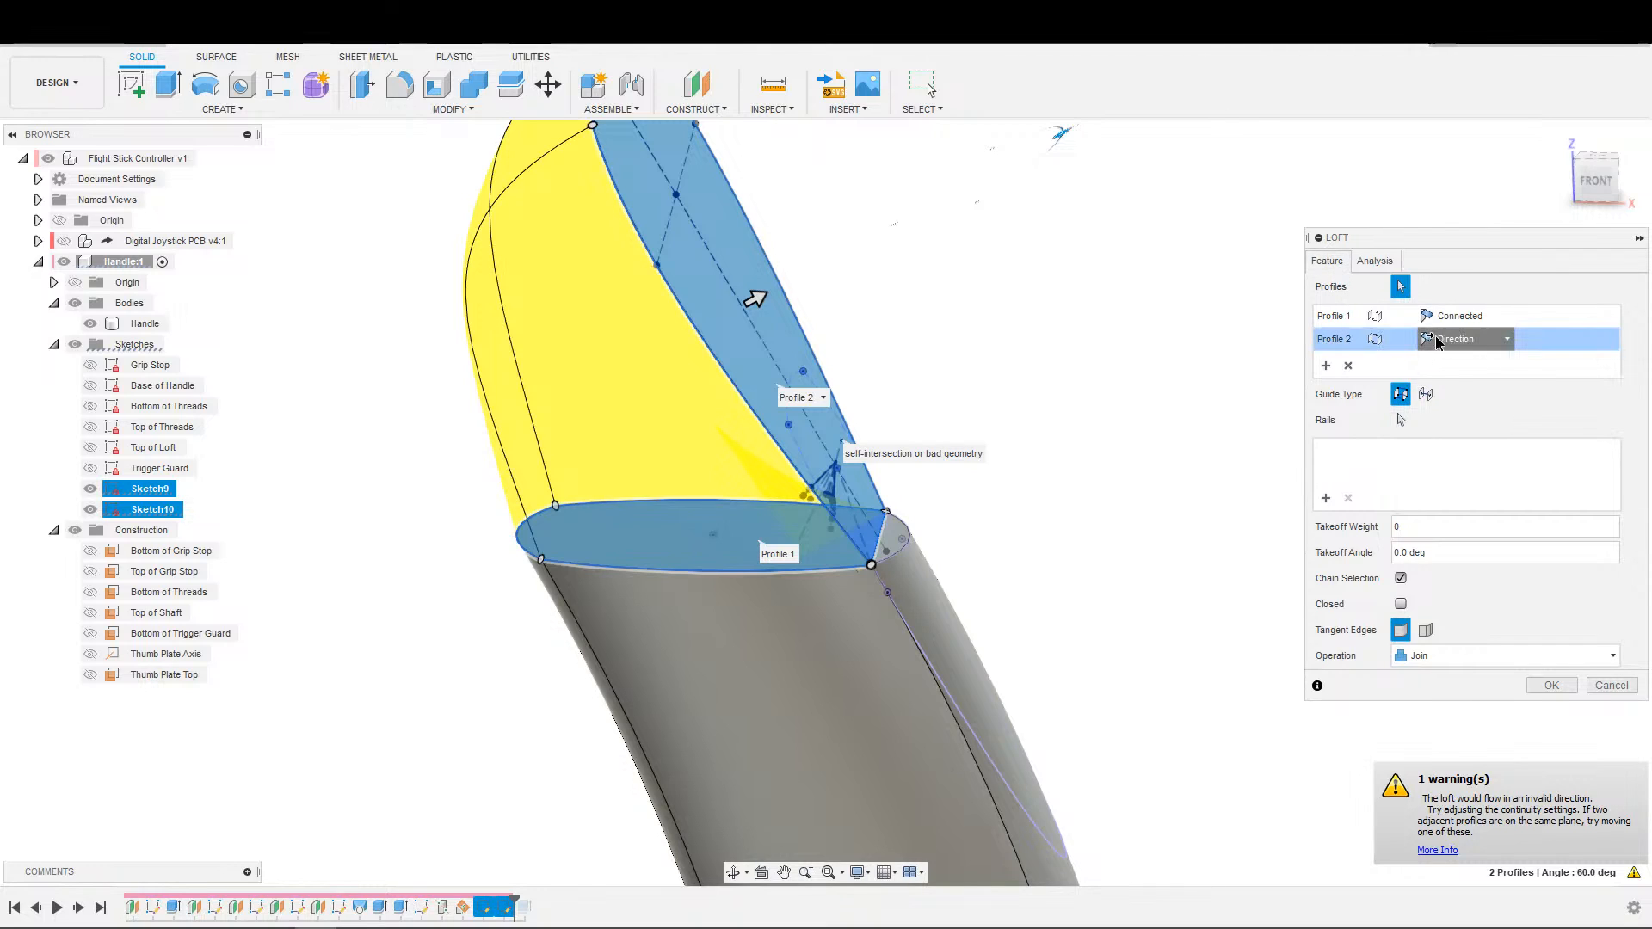
left_click(1414, 369)
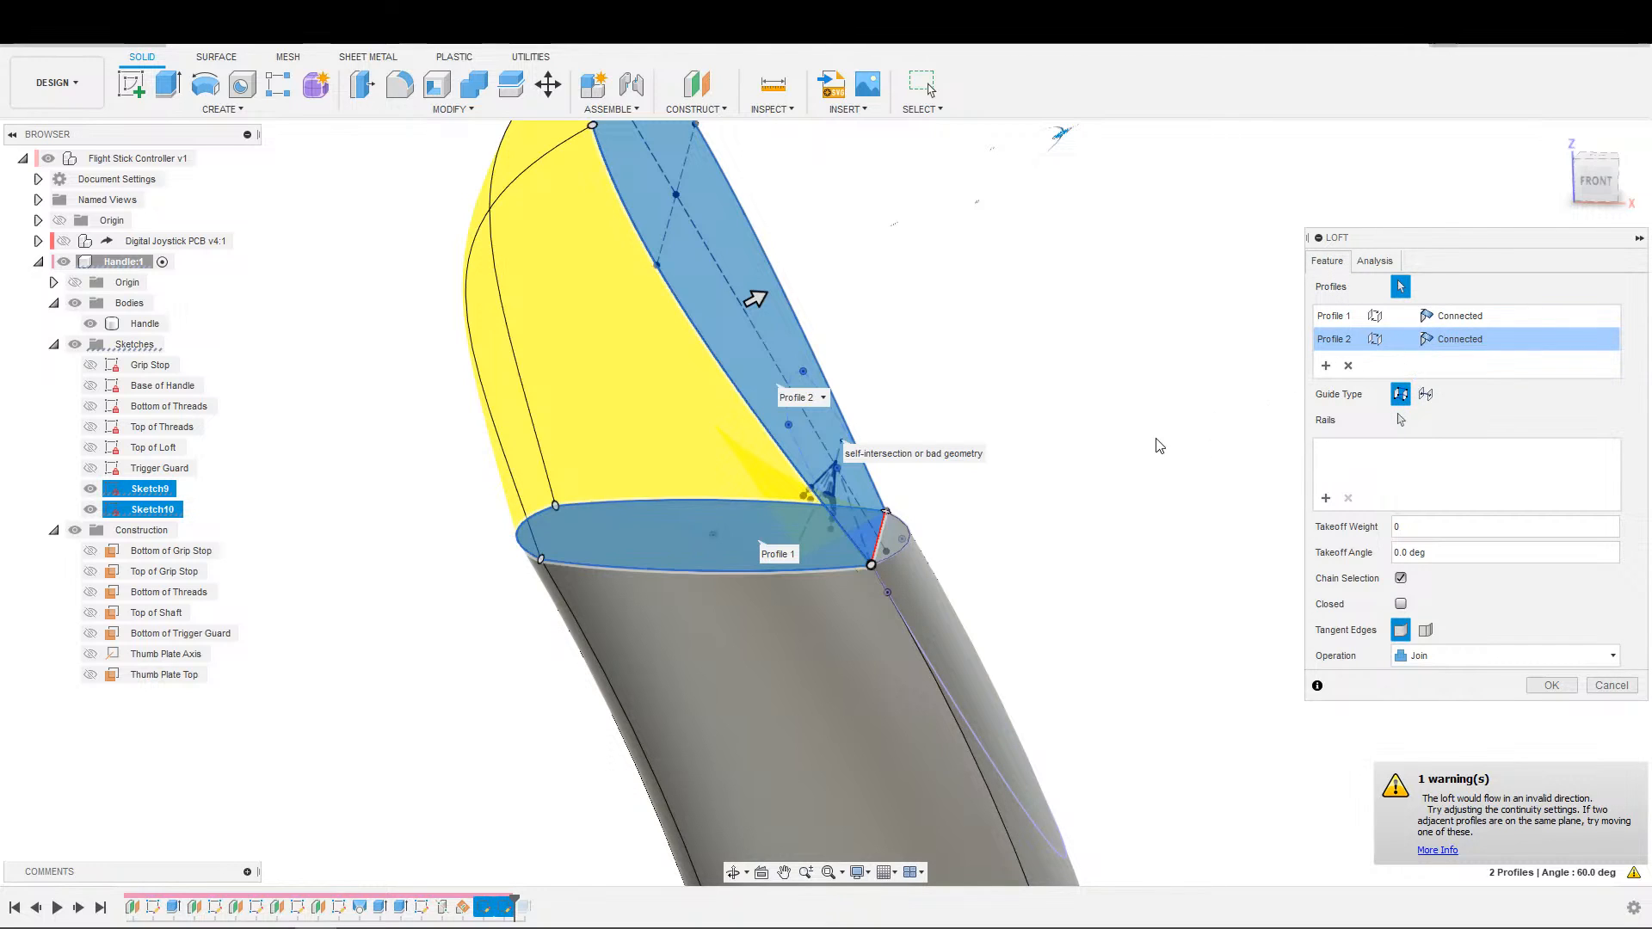
left_click(1601, 689)
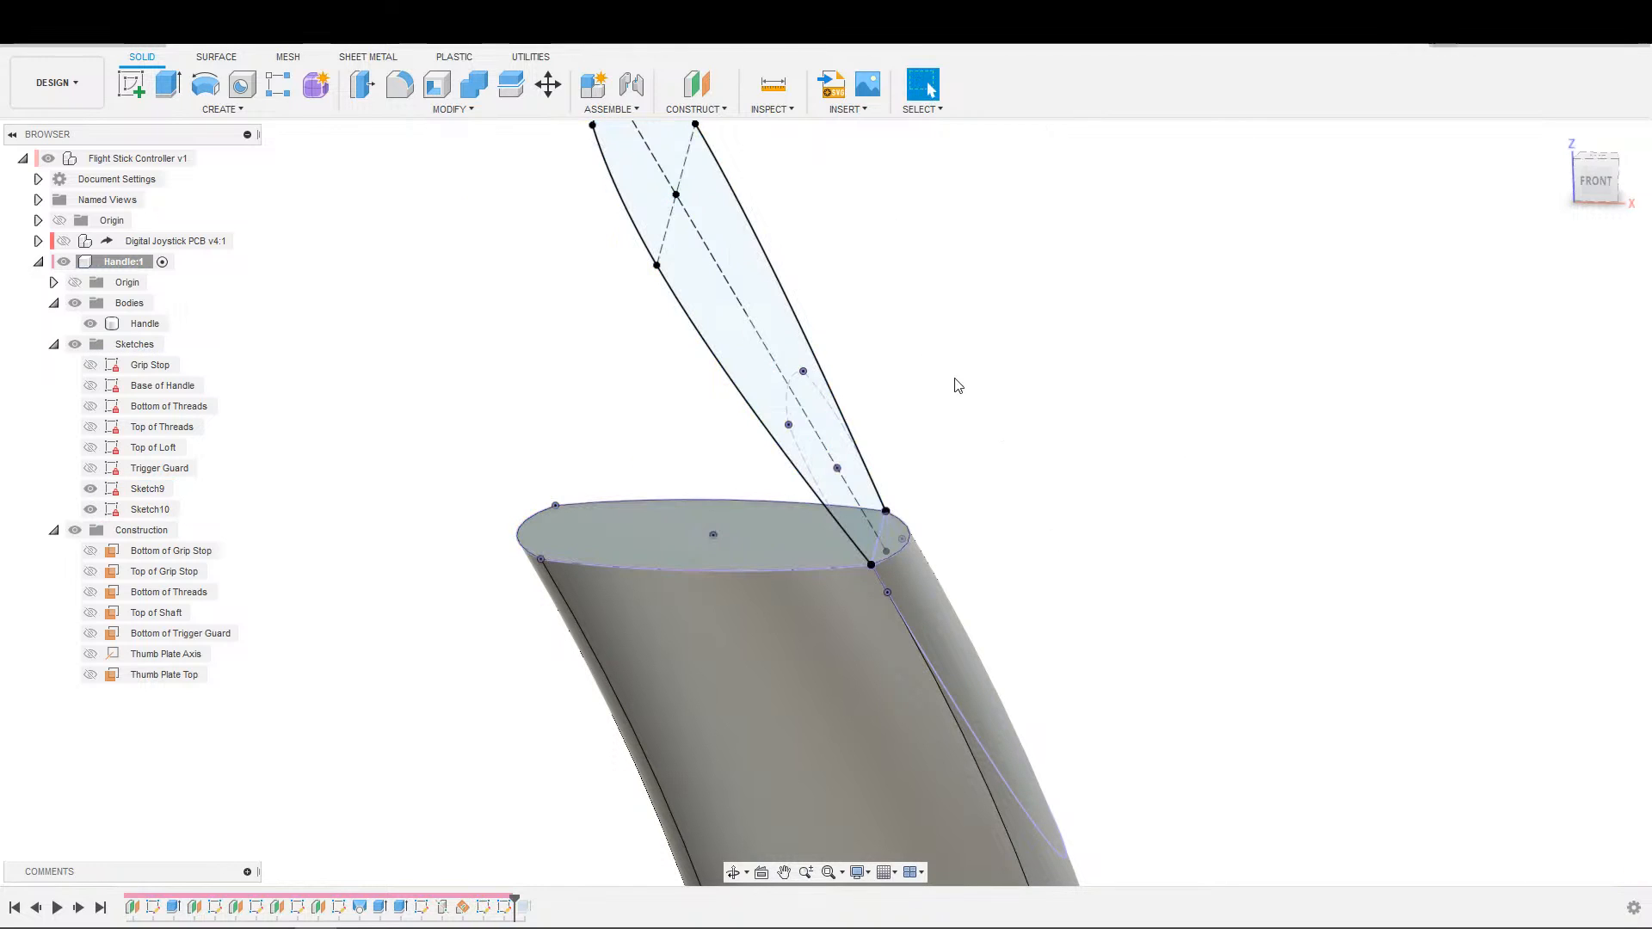
Try a fresh loft from the handle-top profile to the thumb plate profile, inspect its preview and cancel it.
left_click(289, 110)
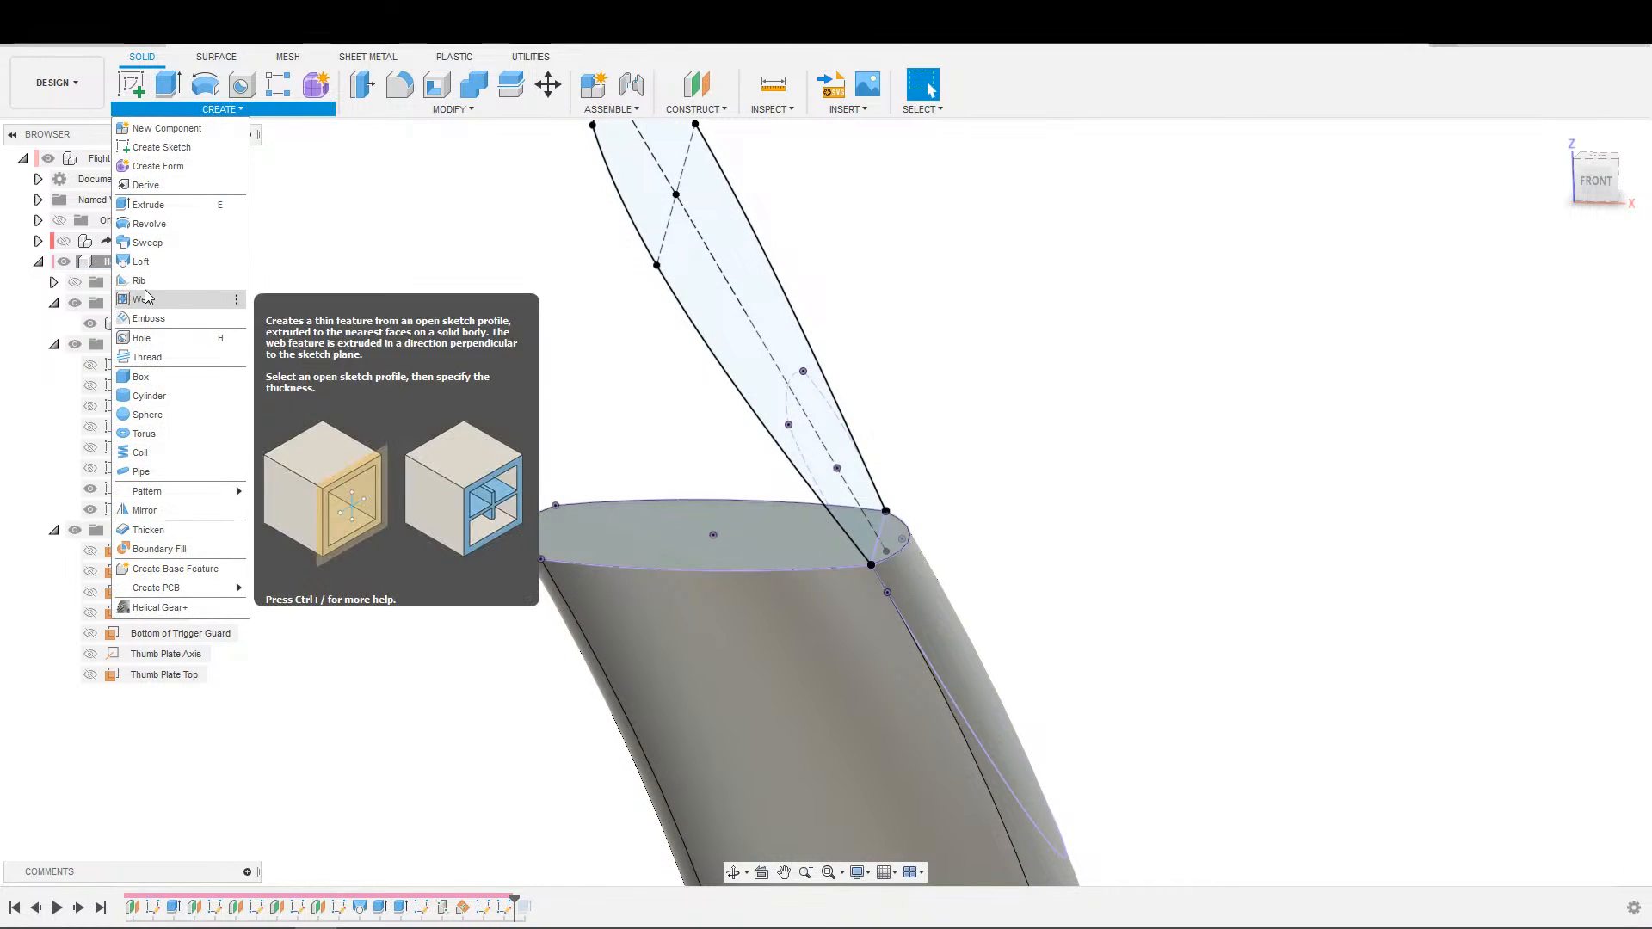
left_click(156, 267)
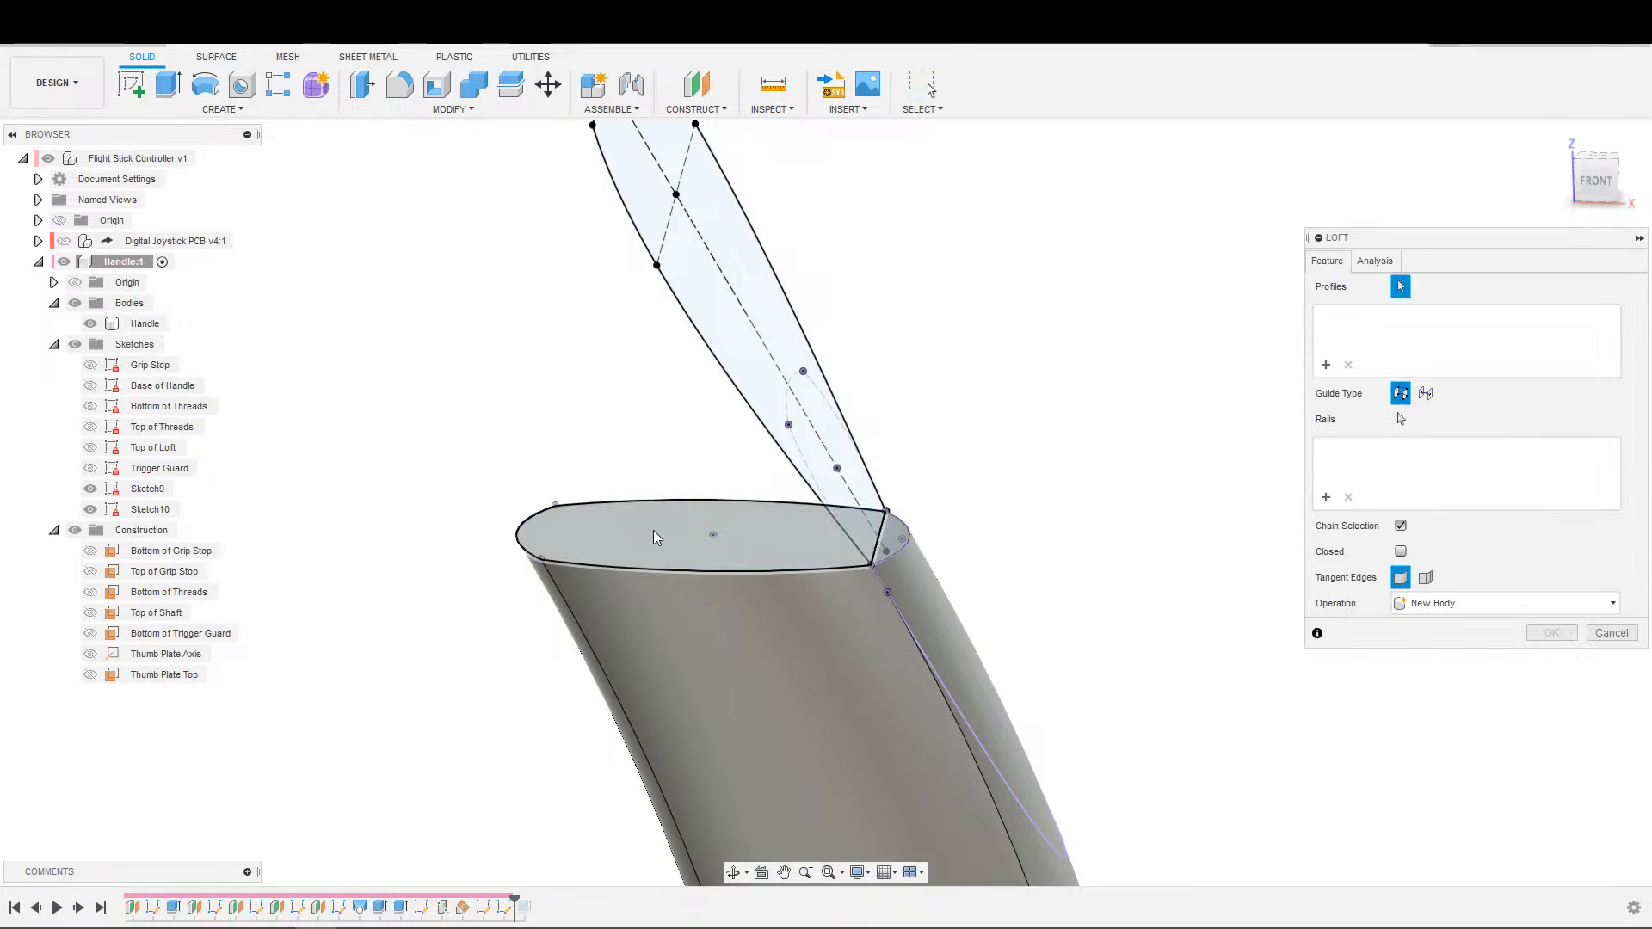
left_click(680, 540)
left_click(777, 423)
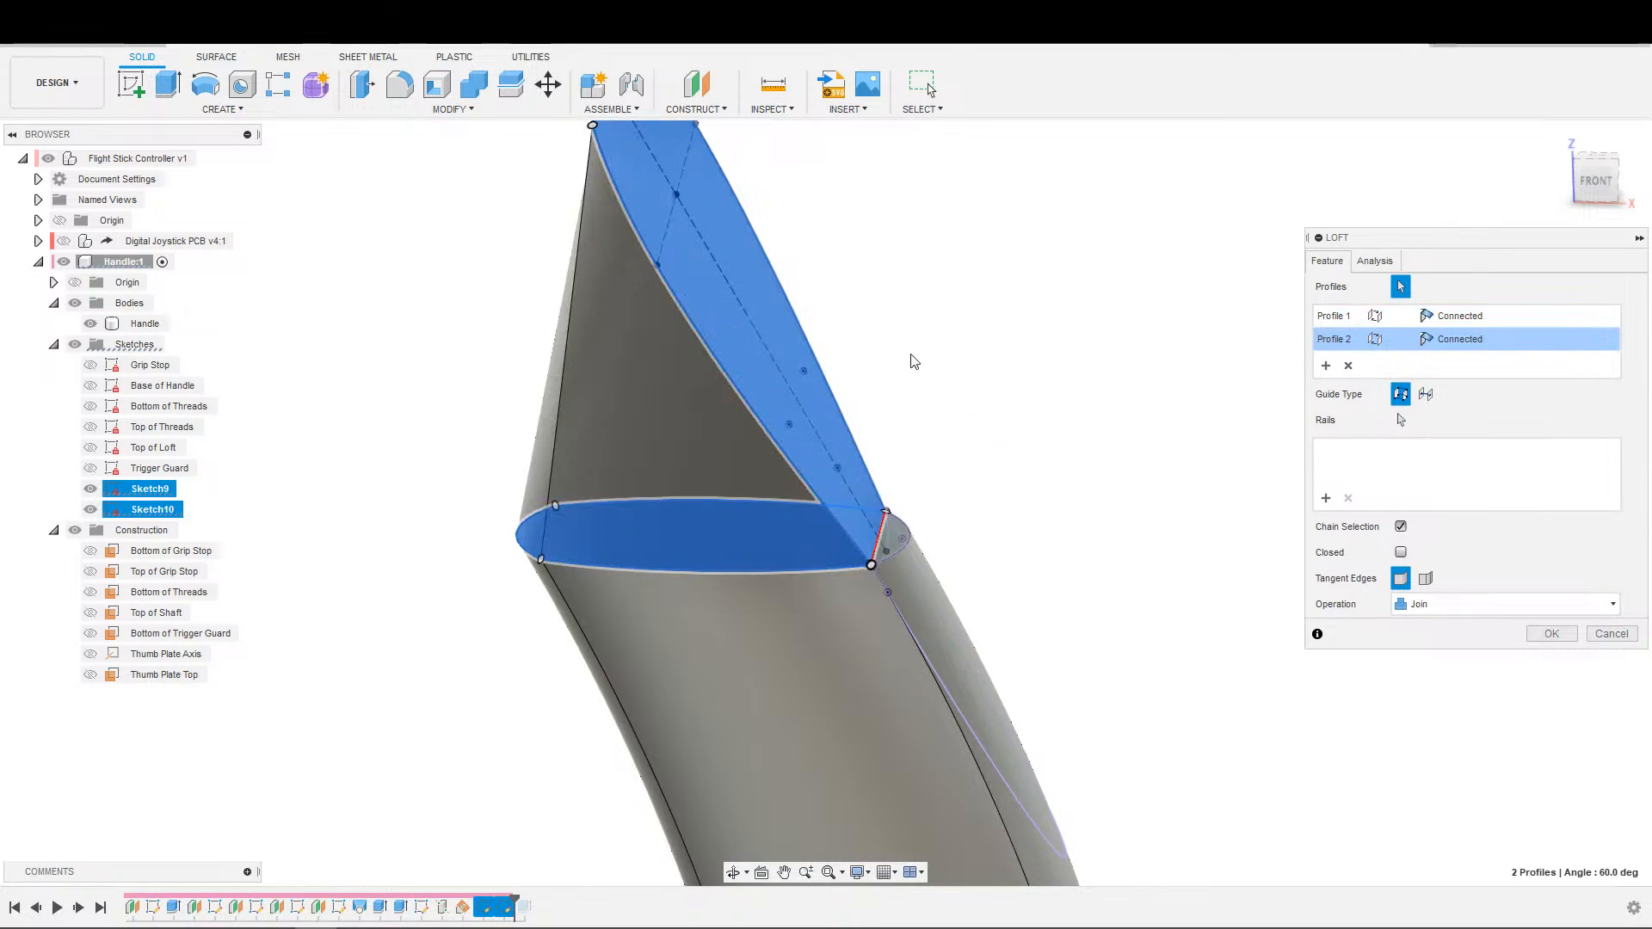
scroll(912, 414, "down", 2)
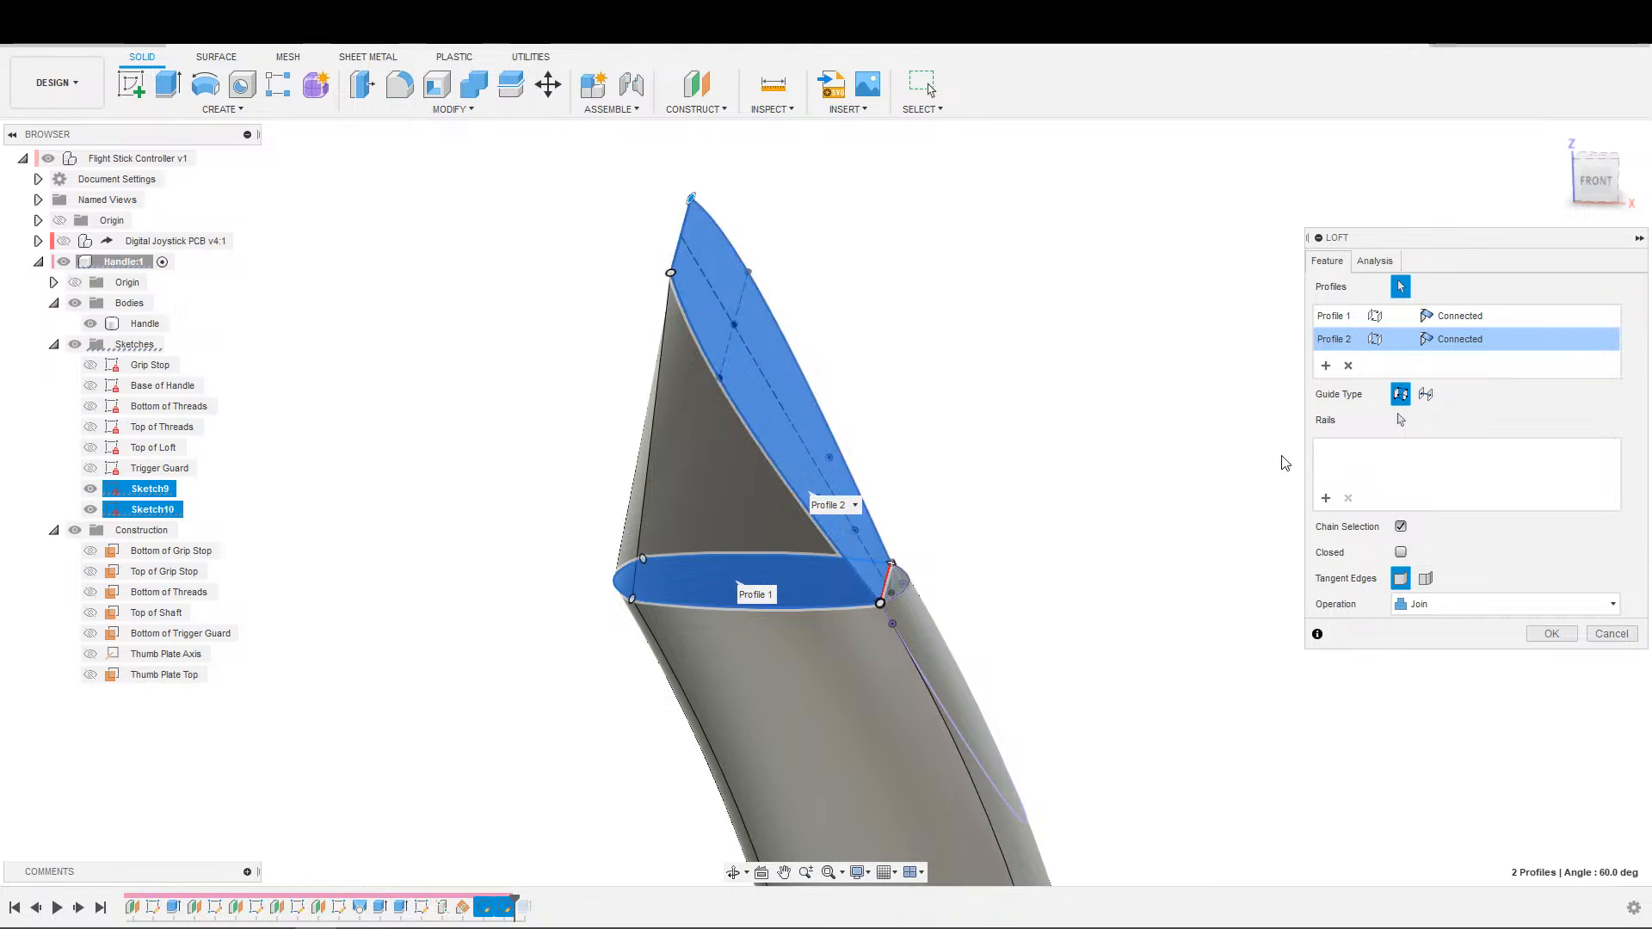
scroll(934, 489, "down", 2)
key("Escape")
Create a sketch on the vertical origin plane that cuts lengthwise through the handle's side profile.
key("s")
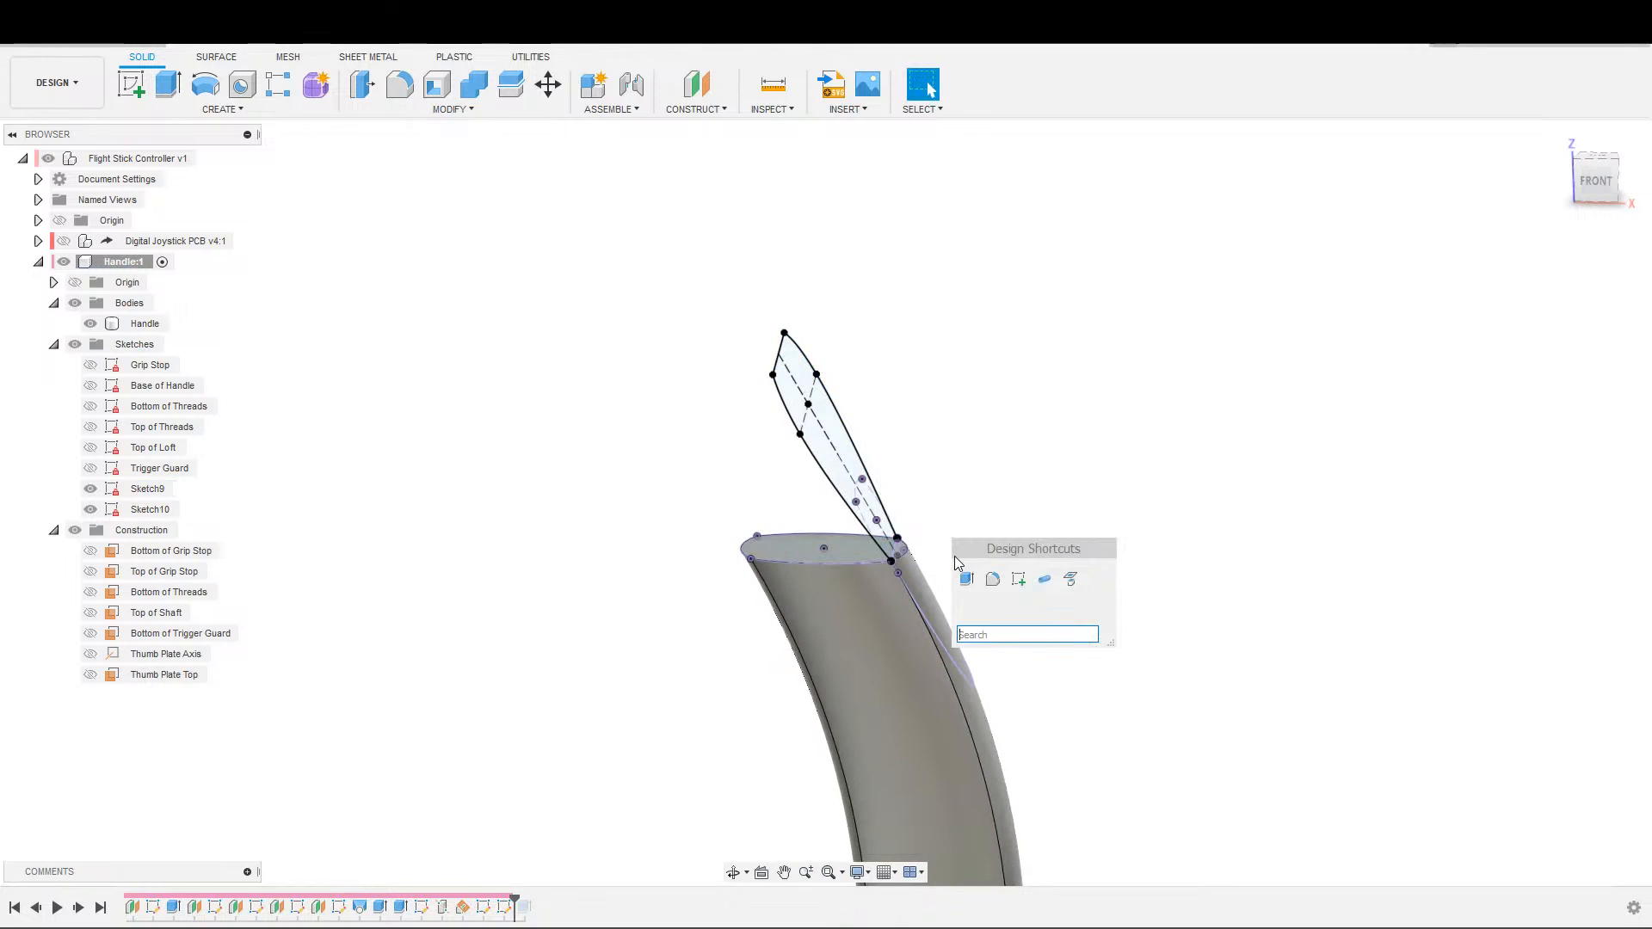
left_click(994, 581)
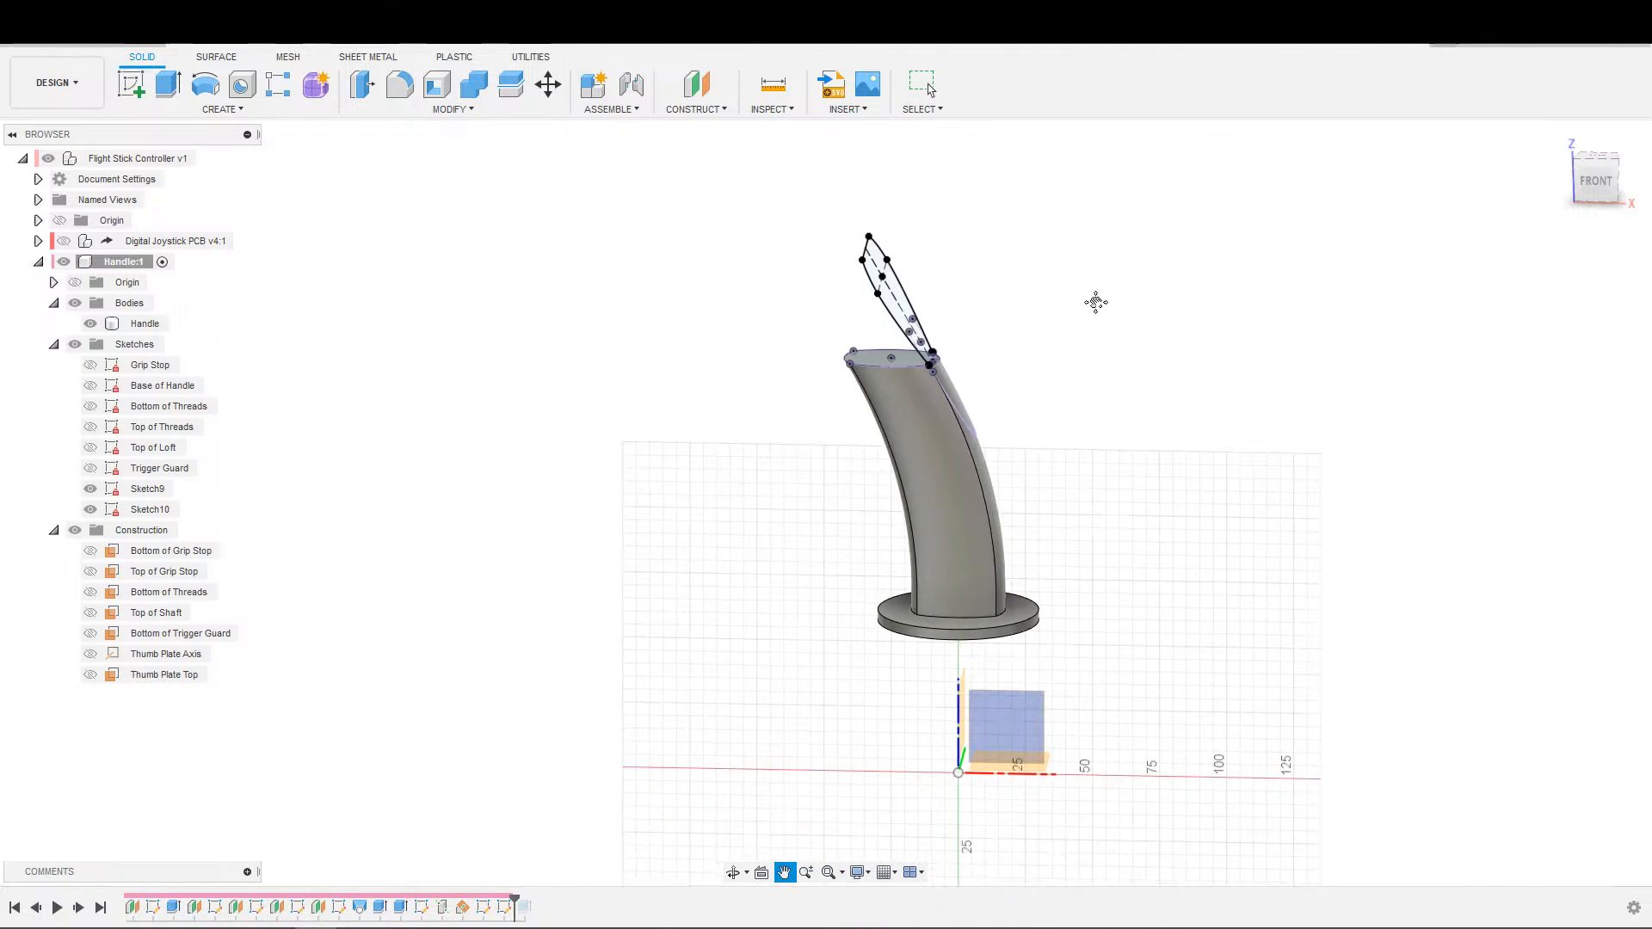
middle_click_drag(964, 293, 1003, 701)
scroll(779, 532, "up", 4)
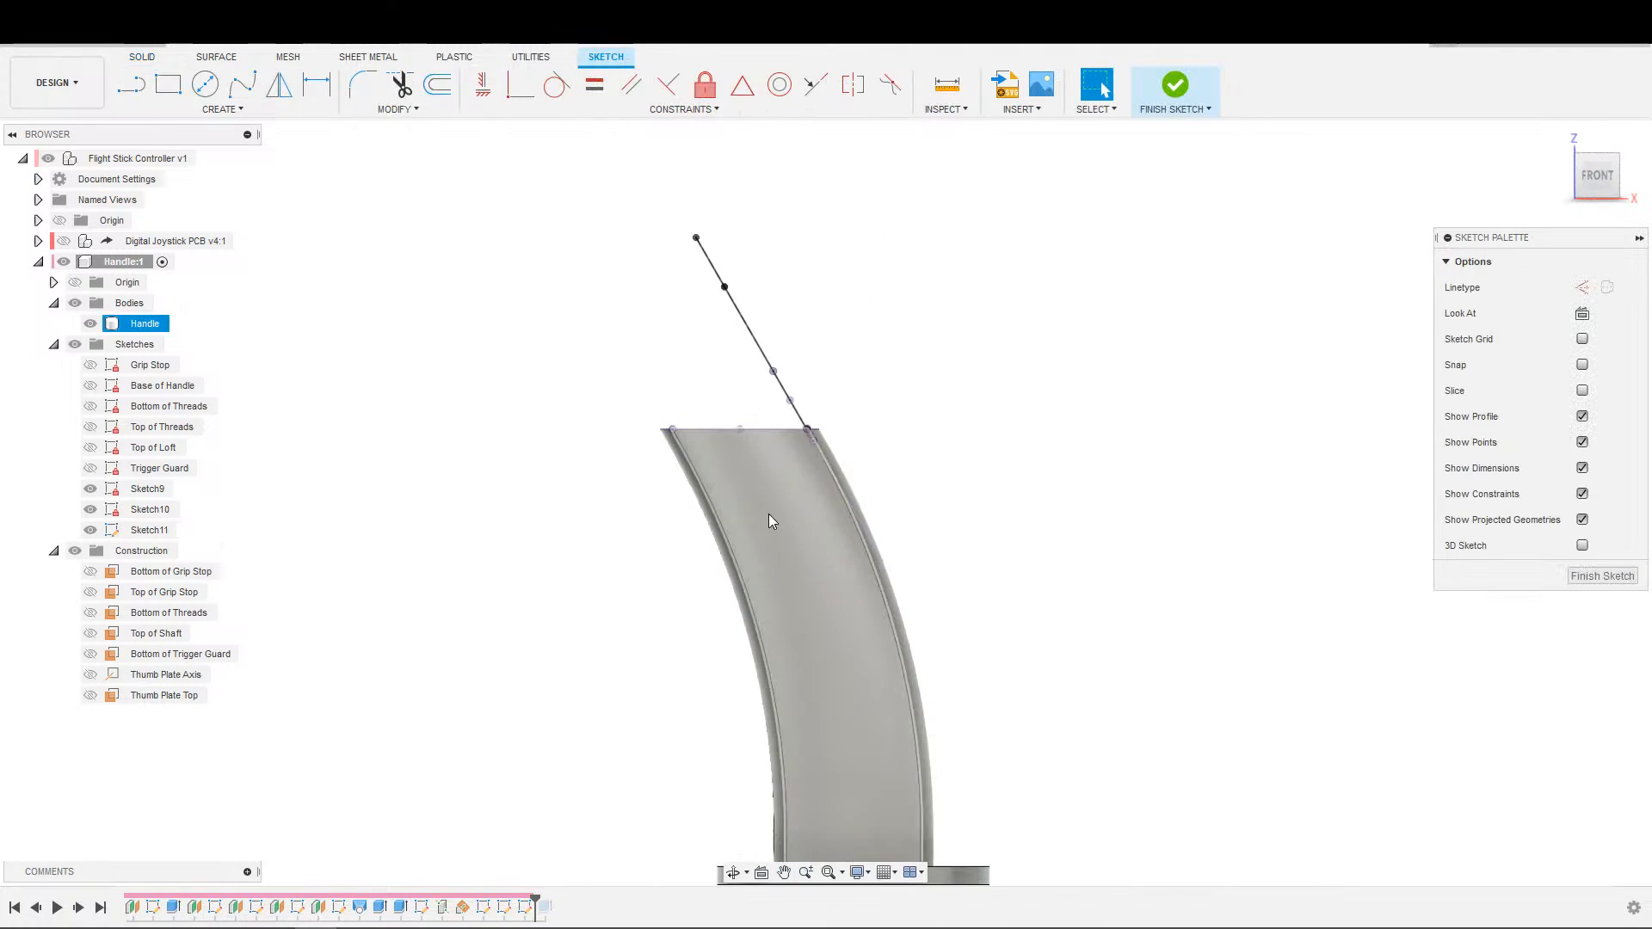
Project the thumb plate profile's upper straight edge and the handle-top profile's rounded end opposite the thumb plate into the sketch.
middle_click_drag(833, 443, 913, 694)
key("s")
left_click(1041, 591)
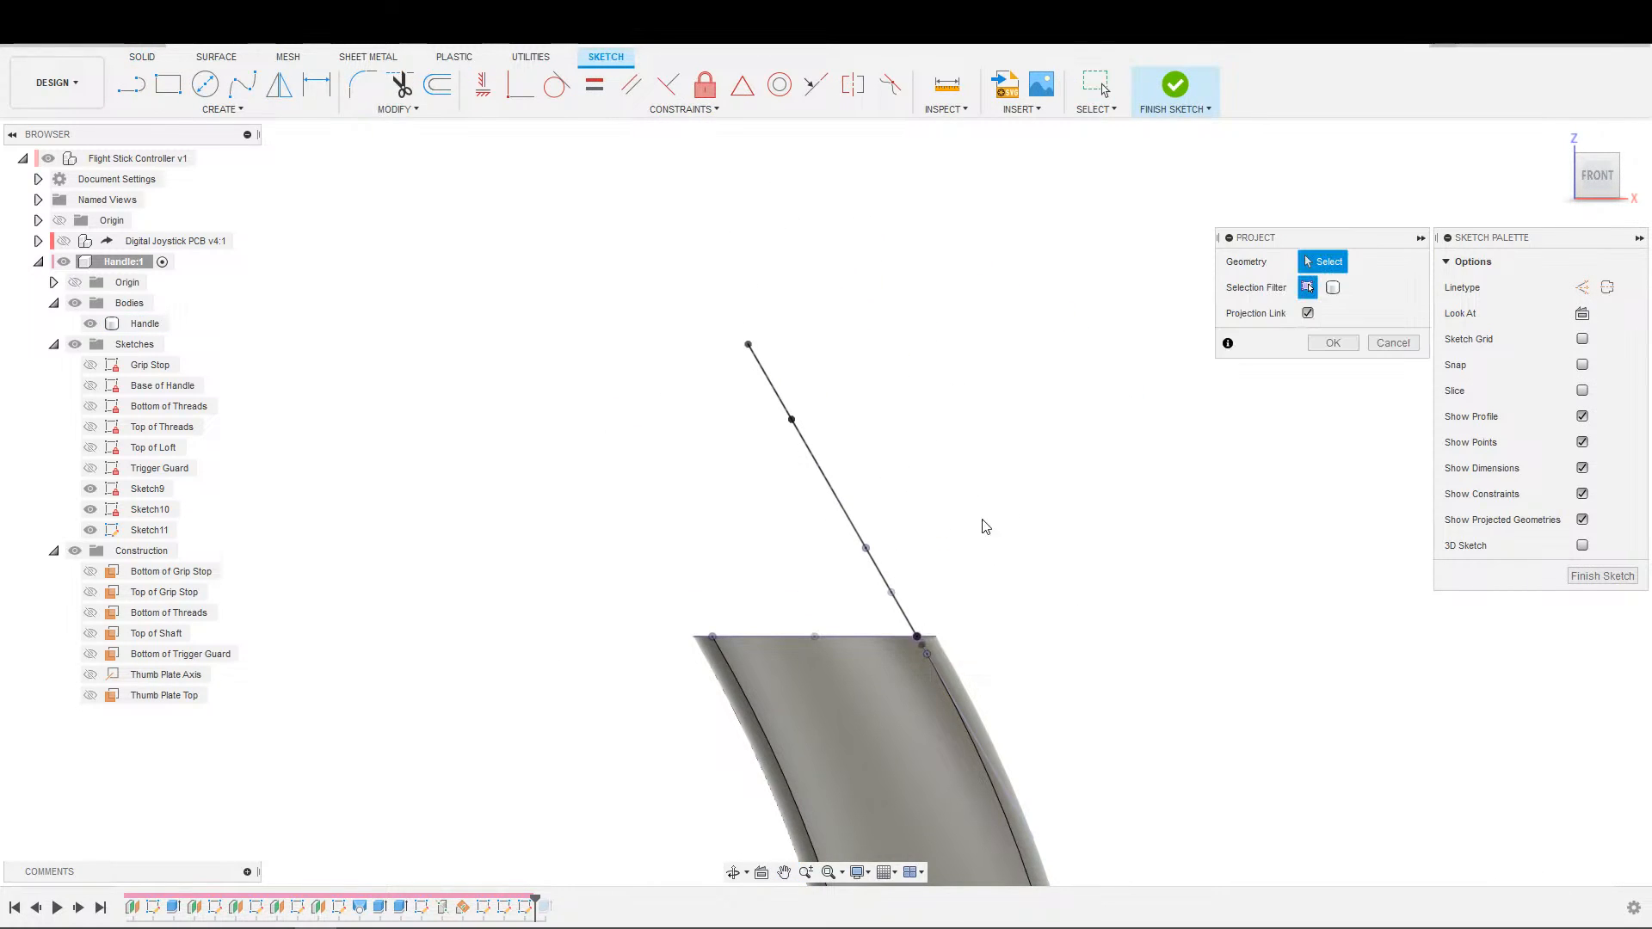
mouse_move(1036, 383)
middle_mouse_down("shift")
mouse_move(977, 370)
mouse_move(841, 260)
middle_mouse_up("shift")
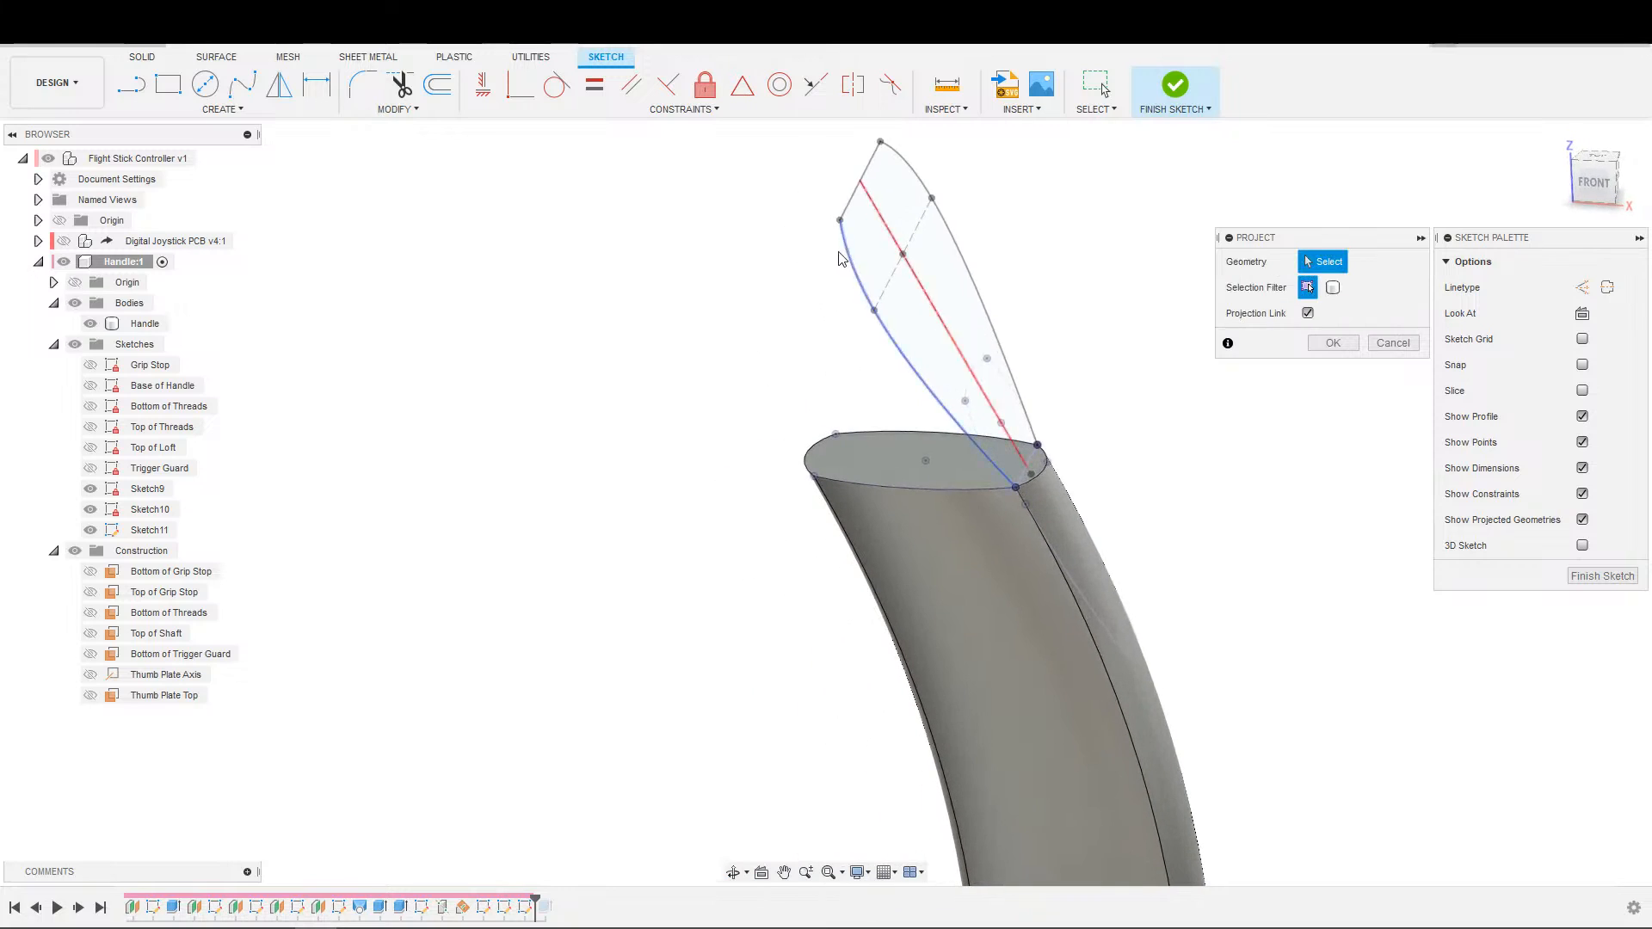
left_click(856, 201)
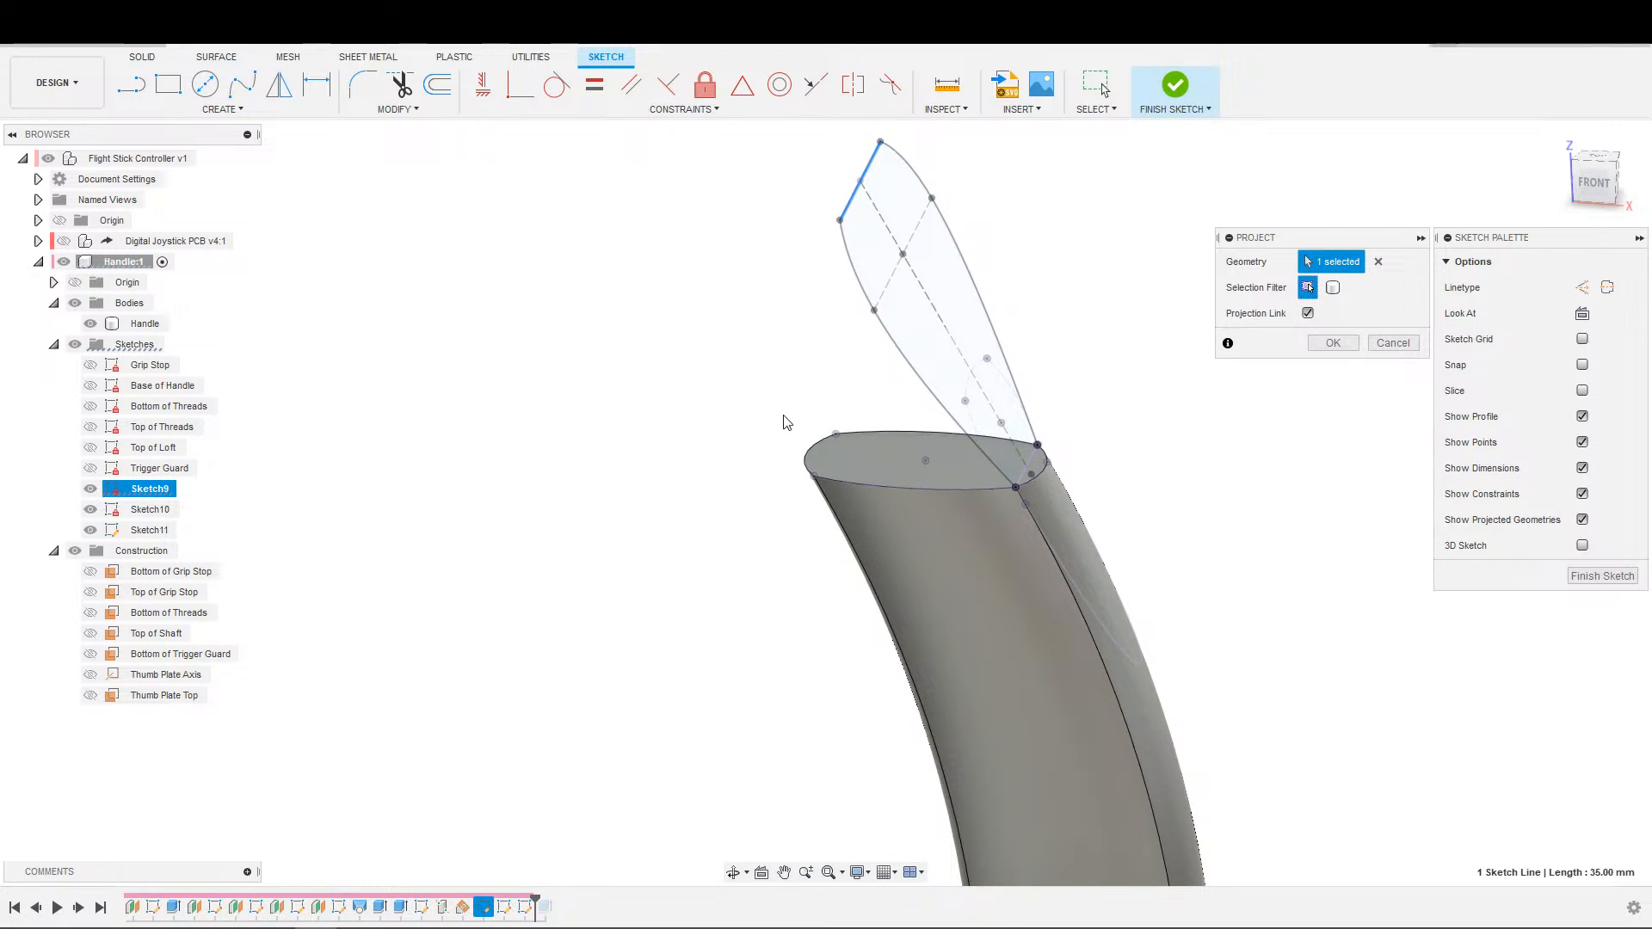
left_click(804, 469)
scroll(809, 452, "down", 2)
left_click(1334, 343)
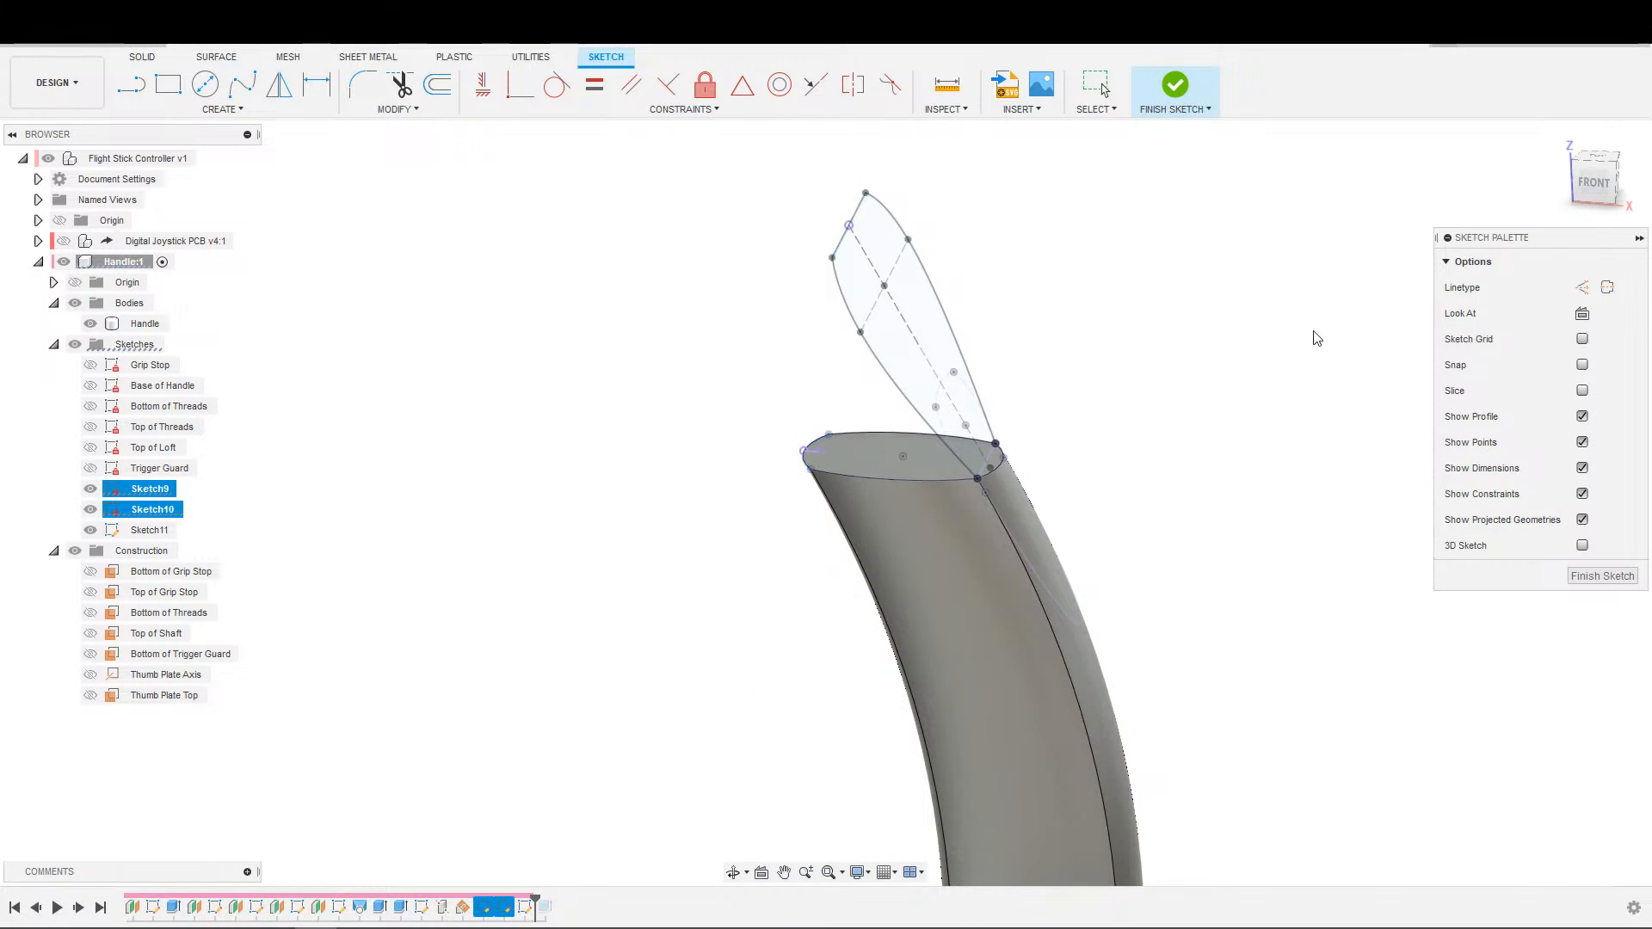
View the sketch plane face-on and hide the thumb plate and handle-top profile sketches, leaving the projected points accessible.
left_click(1582, 314)
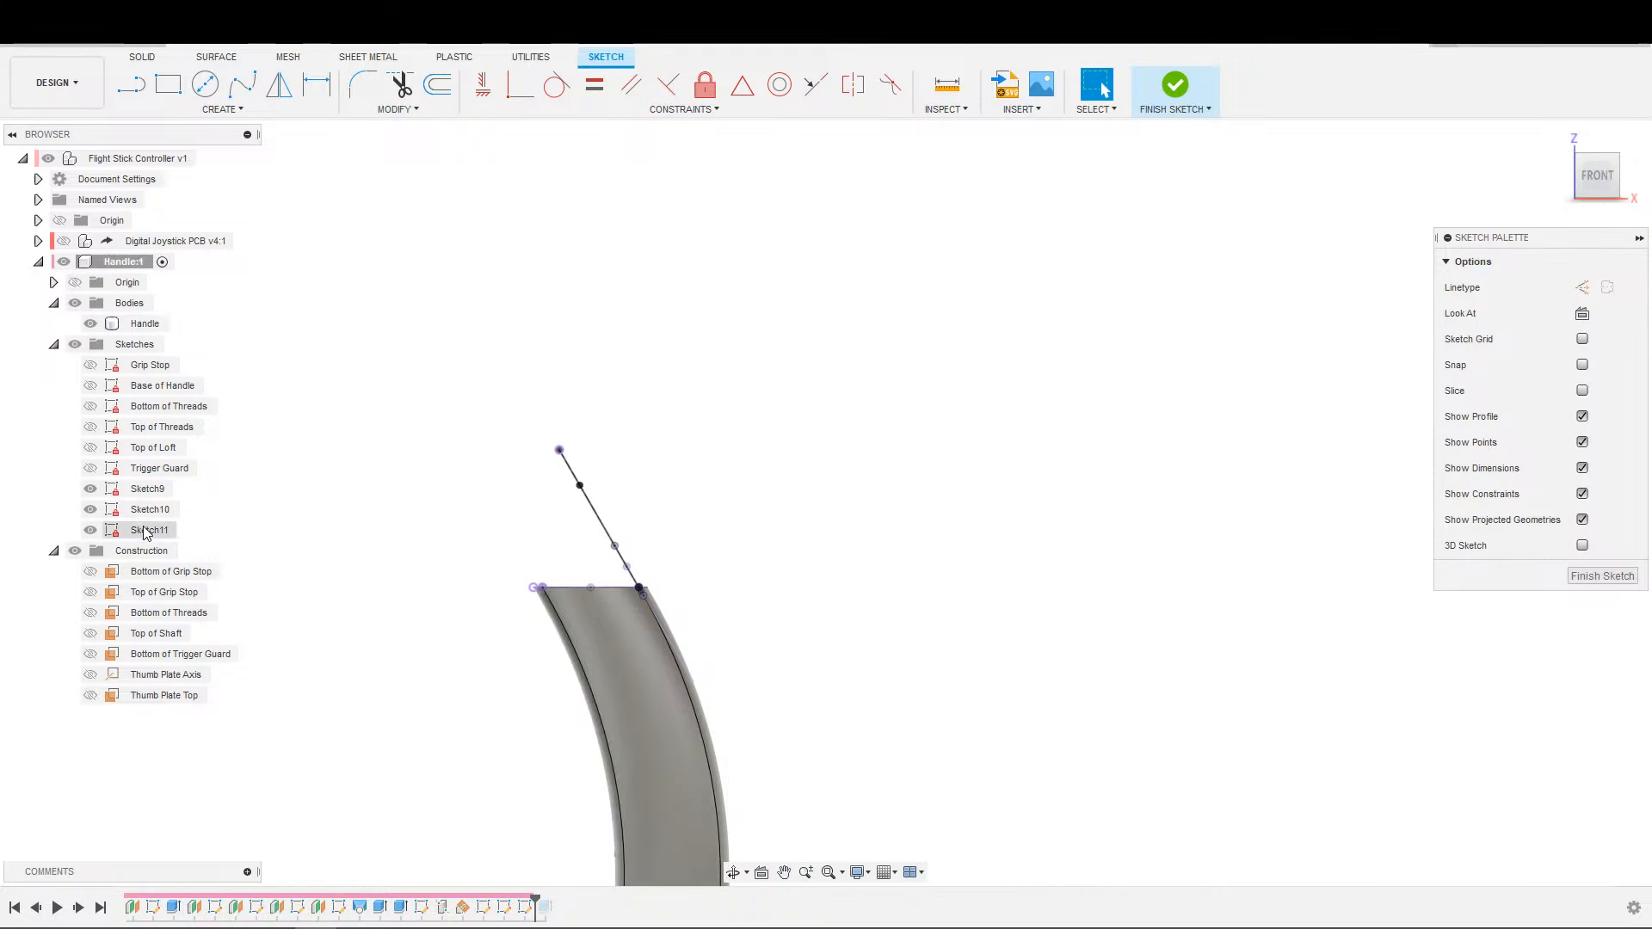
left_click(91, 496)
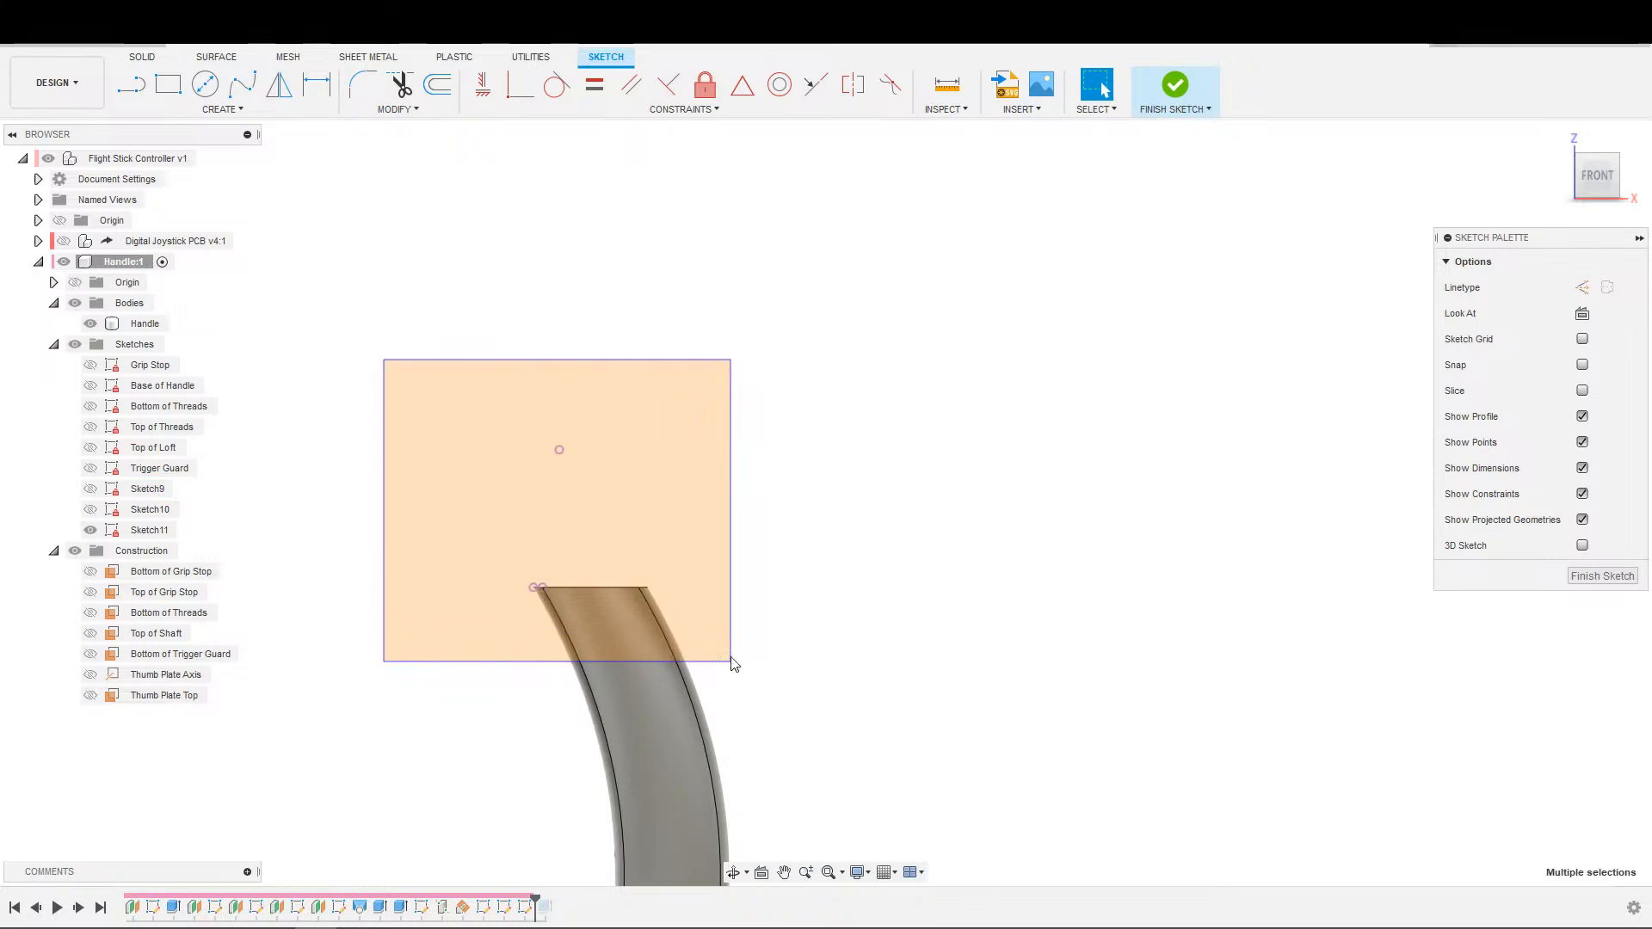
scroll(454, 498, "up", 4)
mouse_move(453, 499)
middle_mouse_down()
mouse_move(463, 329)
mouse_move(498, 492)
middle_mouse_up()
scroll(498, 492, "up", 1)
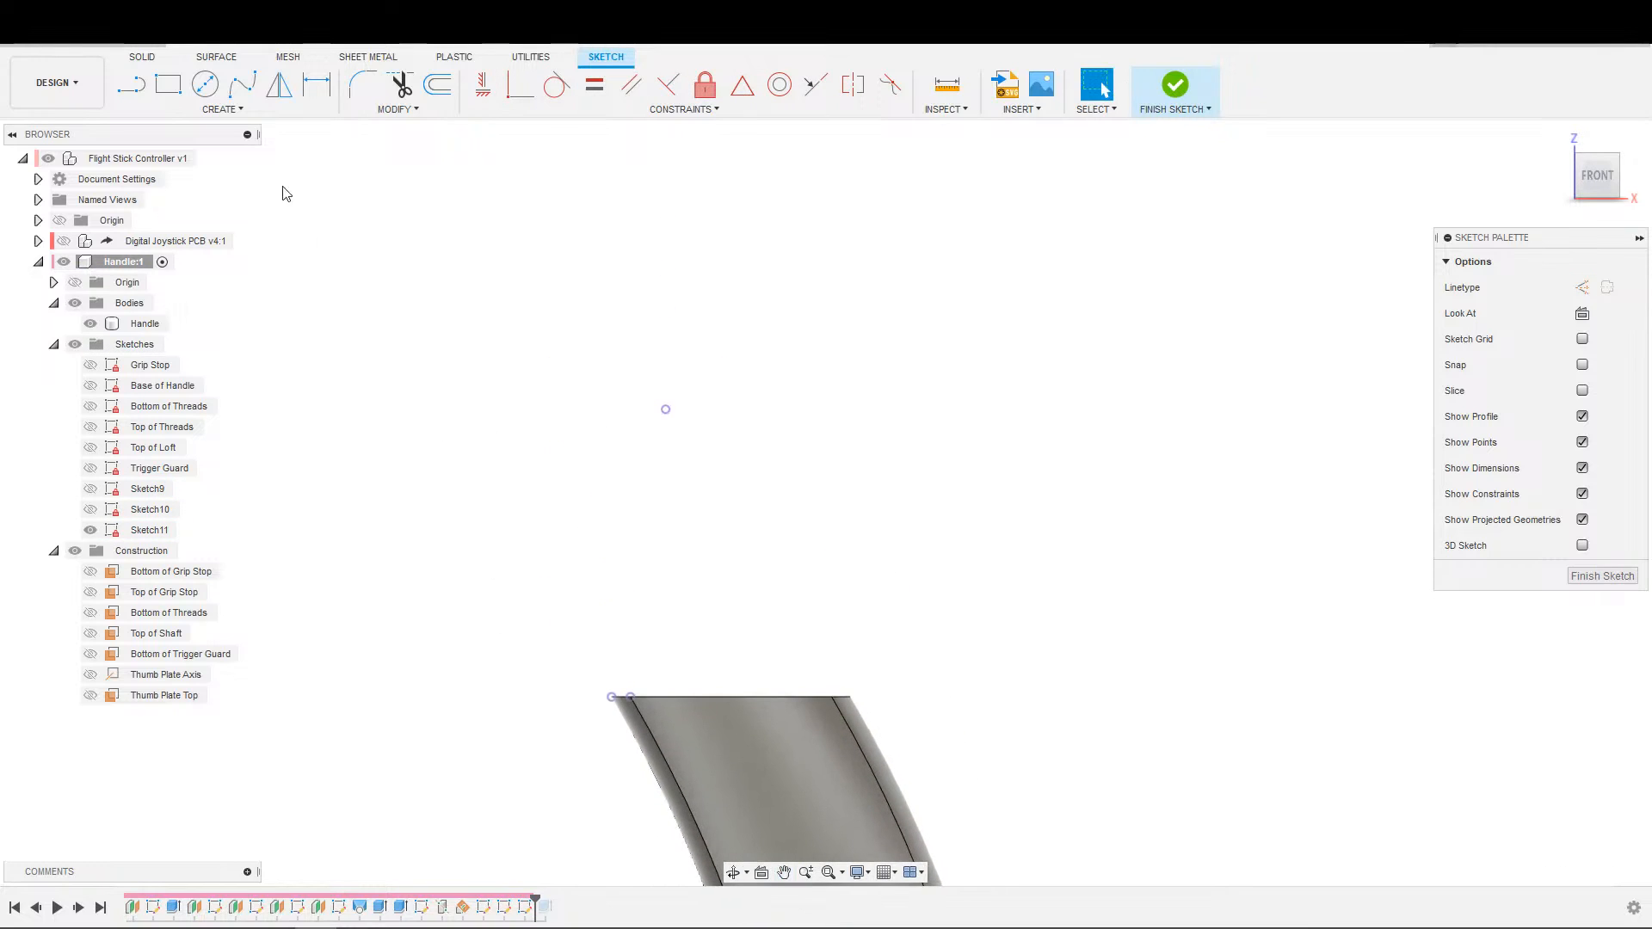
Sketch a three-point spline from the handle top's projected end to the thumb plate point, its middle point at about X -48.3, Z 190.7 mm.
left_click(242, 85)
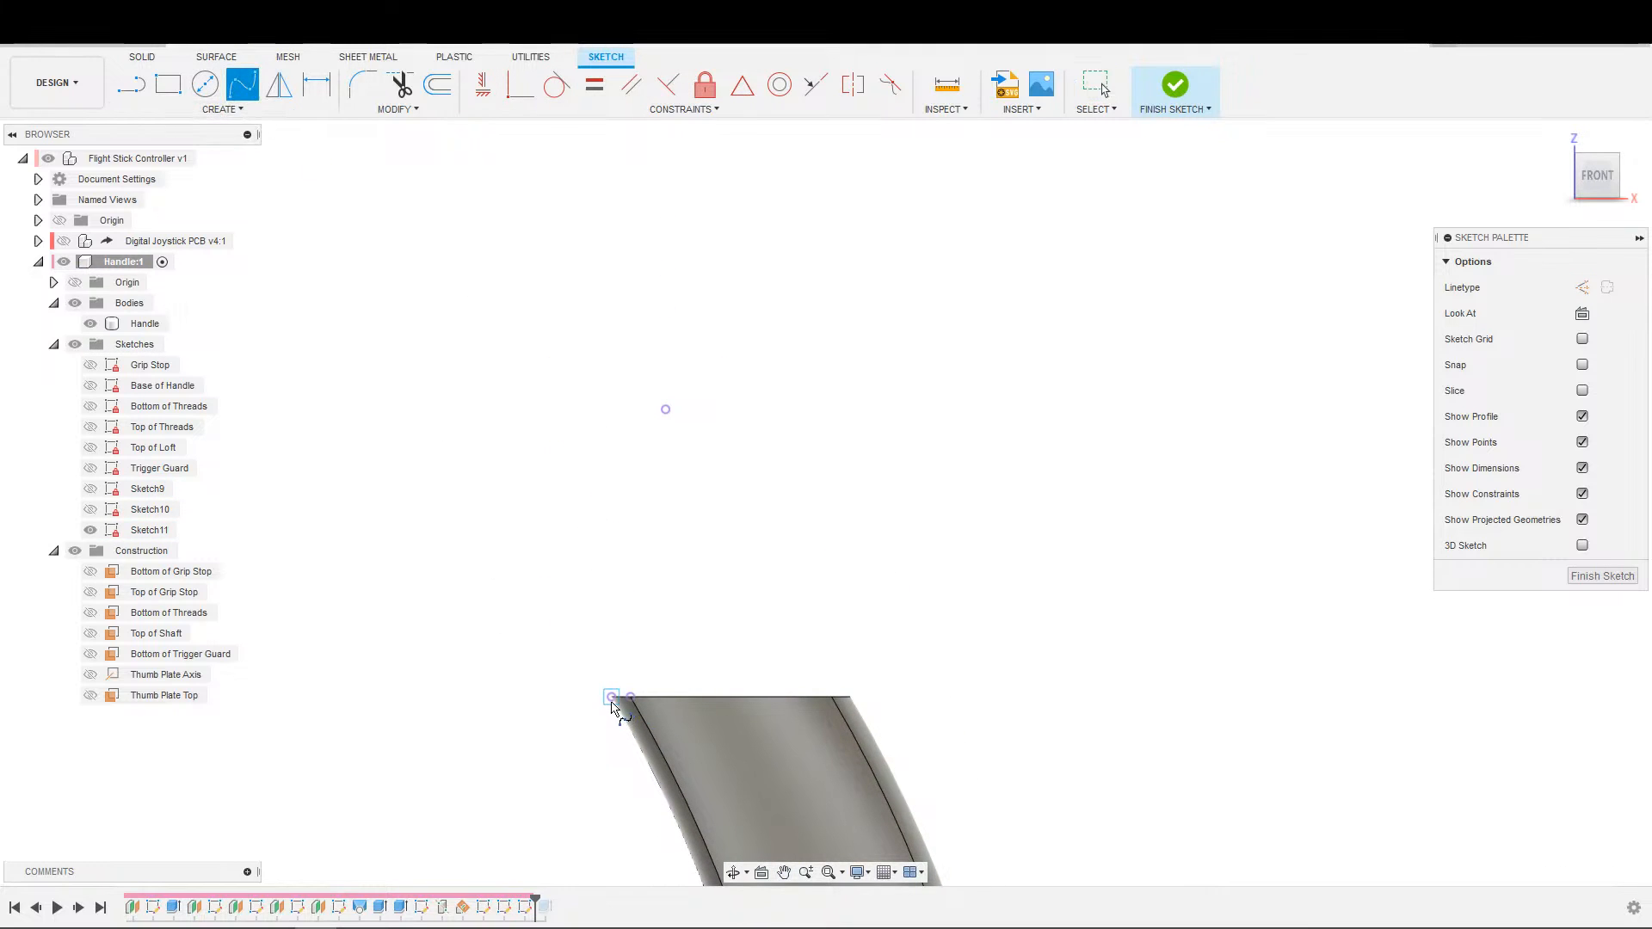
left_click(574, 528)
left_click(665, 410)
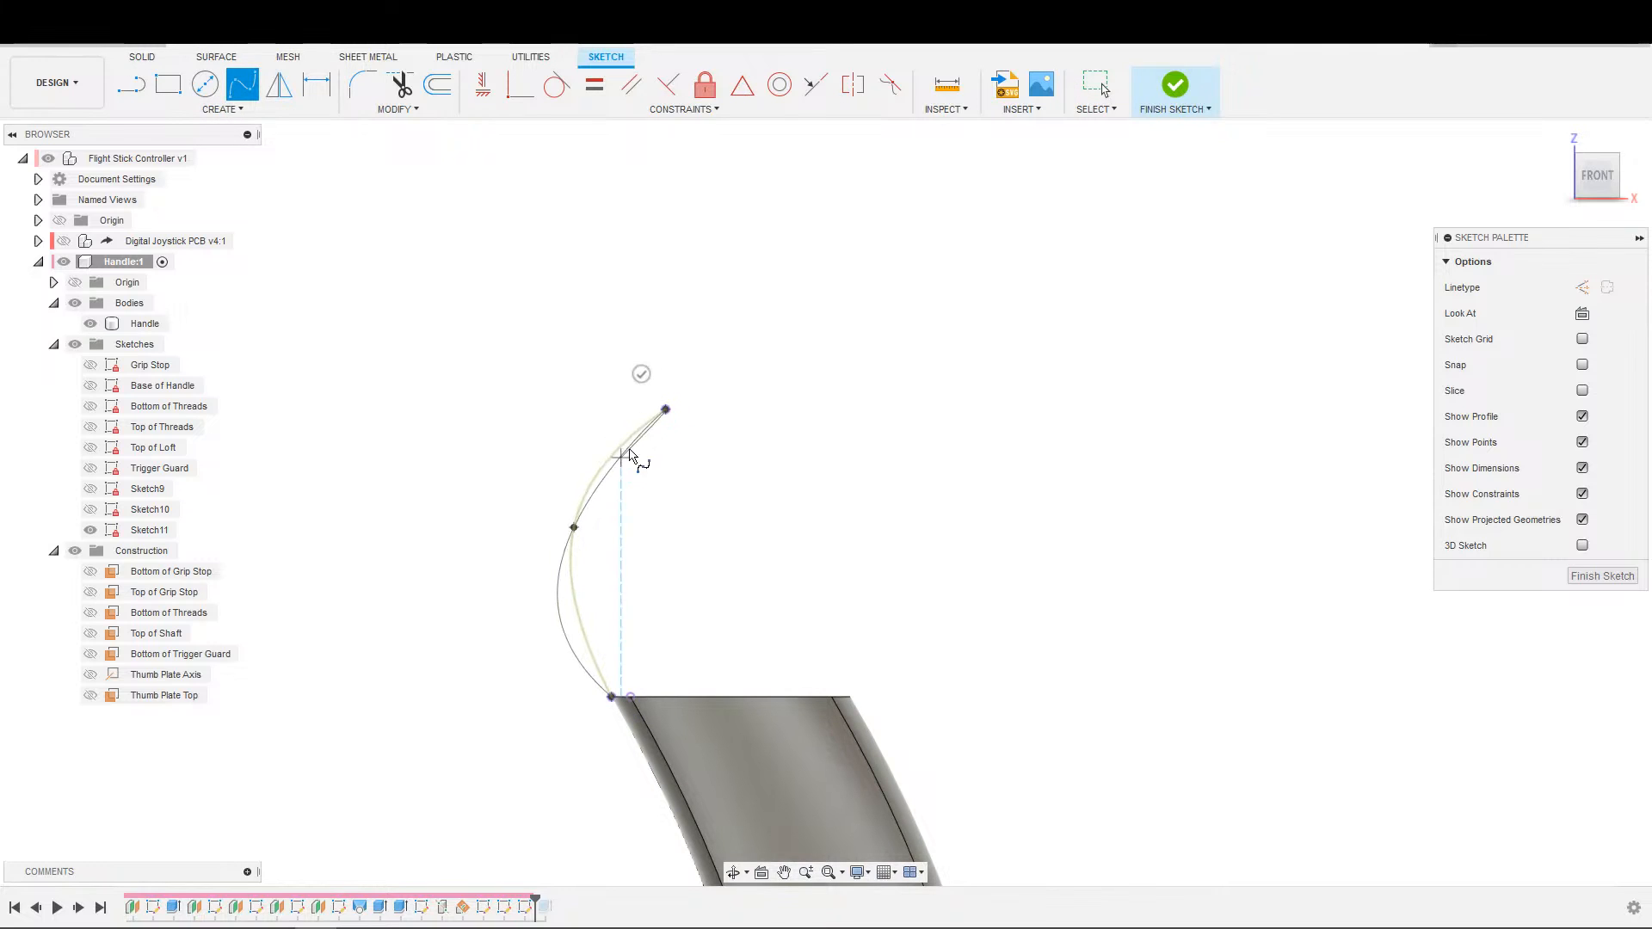
left_click(641, 373)
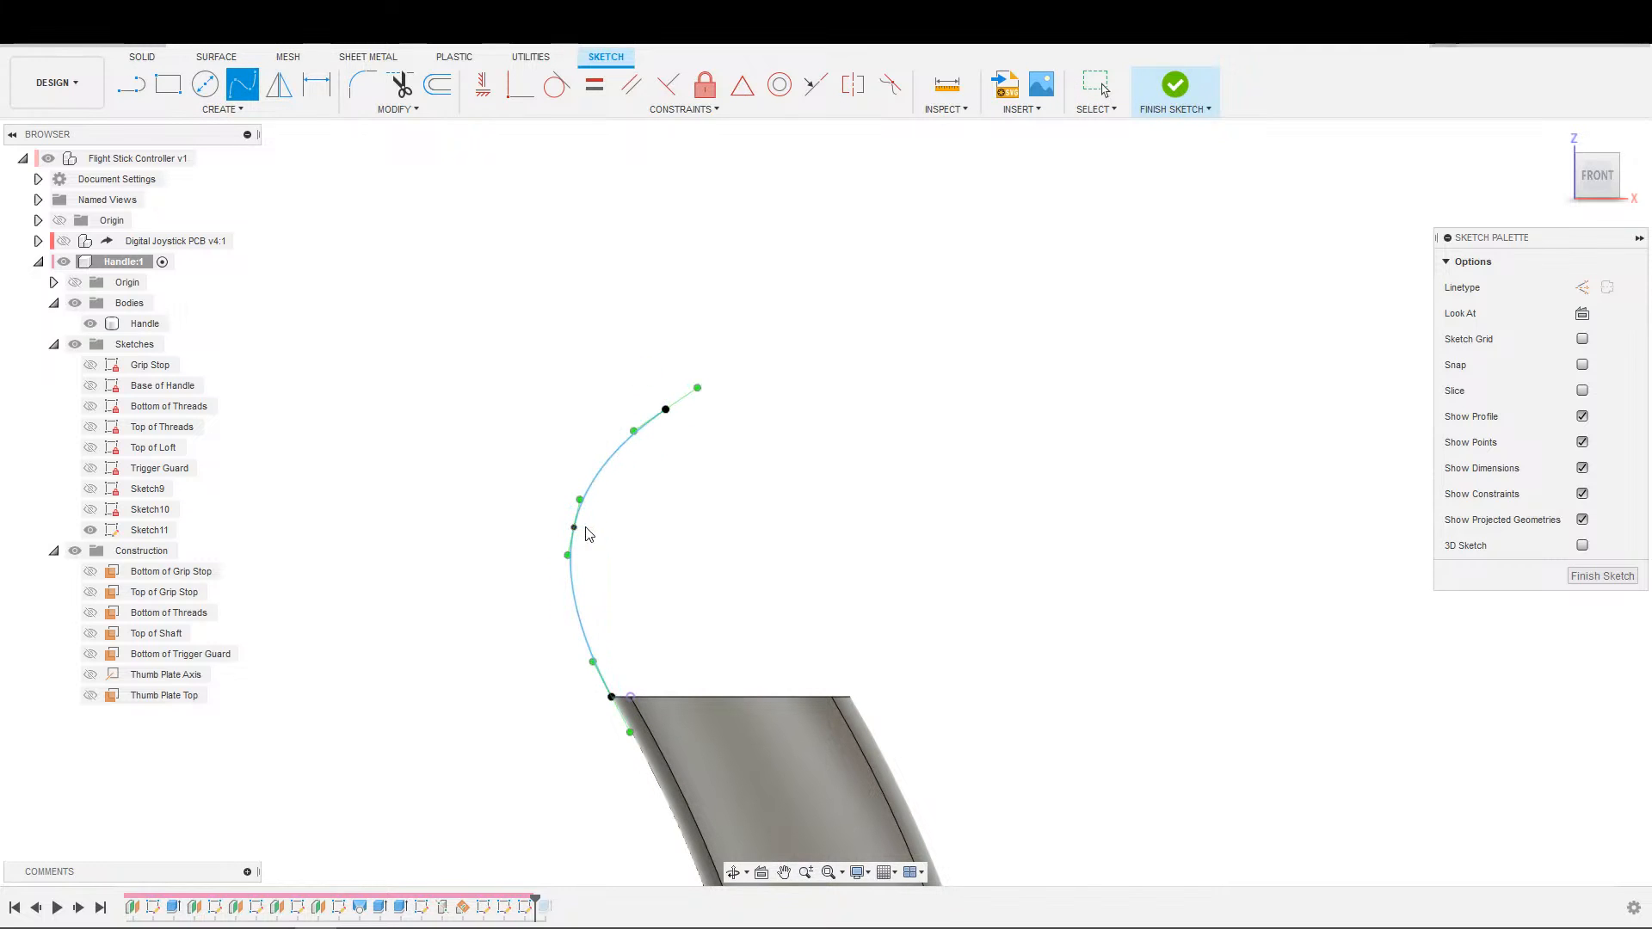
key("Escape")
left_click_drag(574, 528, 572, 480)
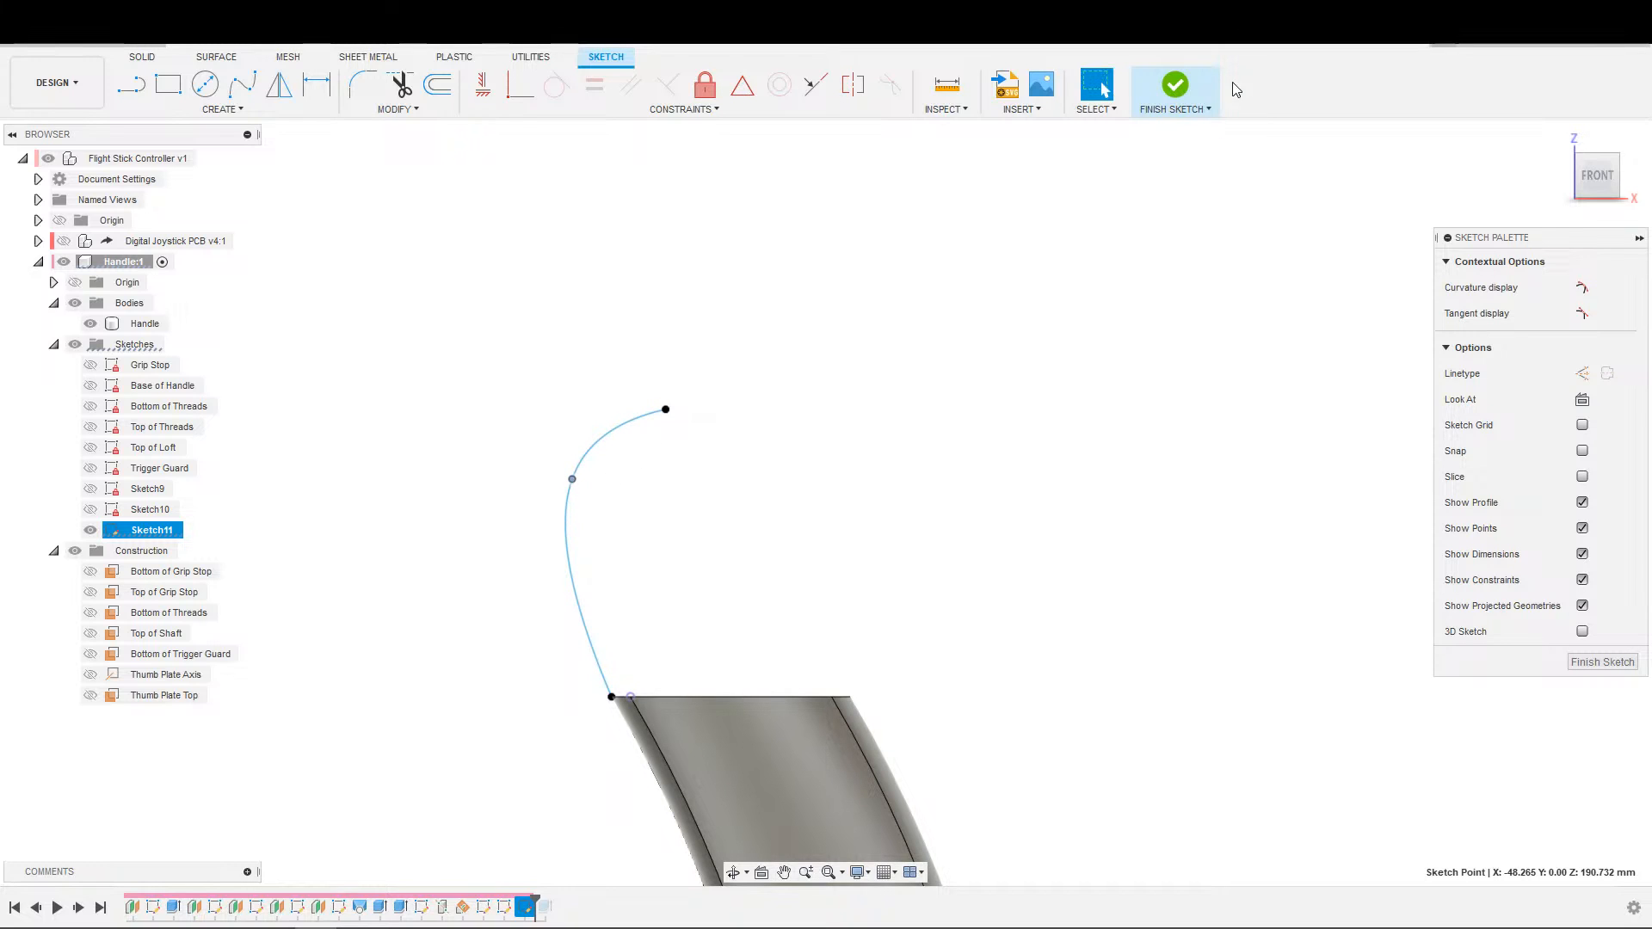
left_click(1187, 94)
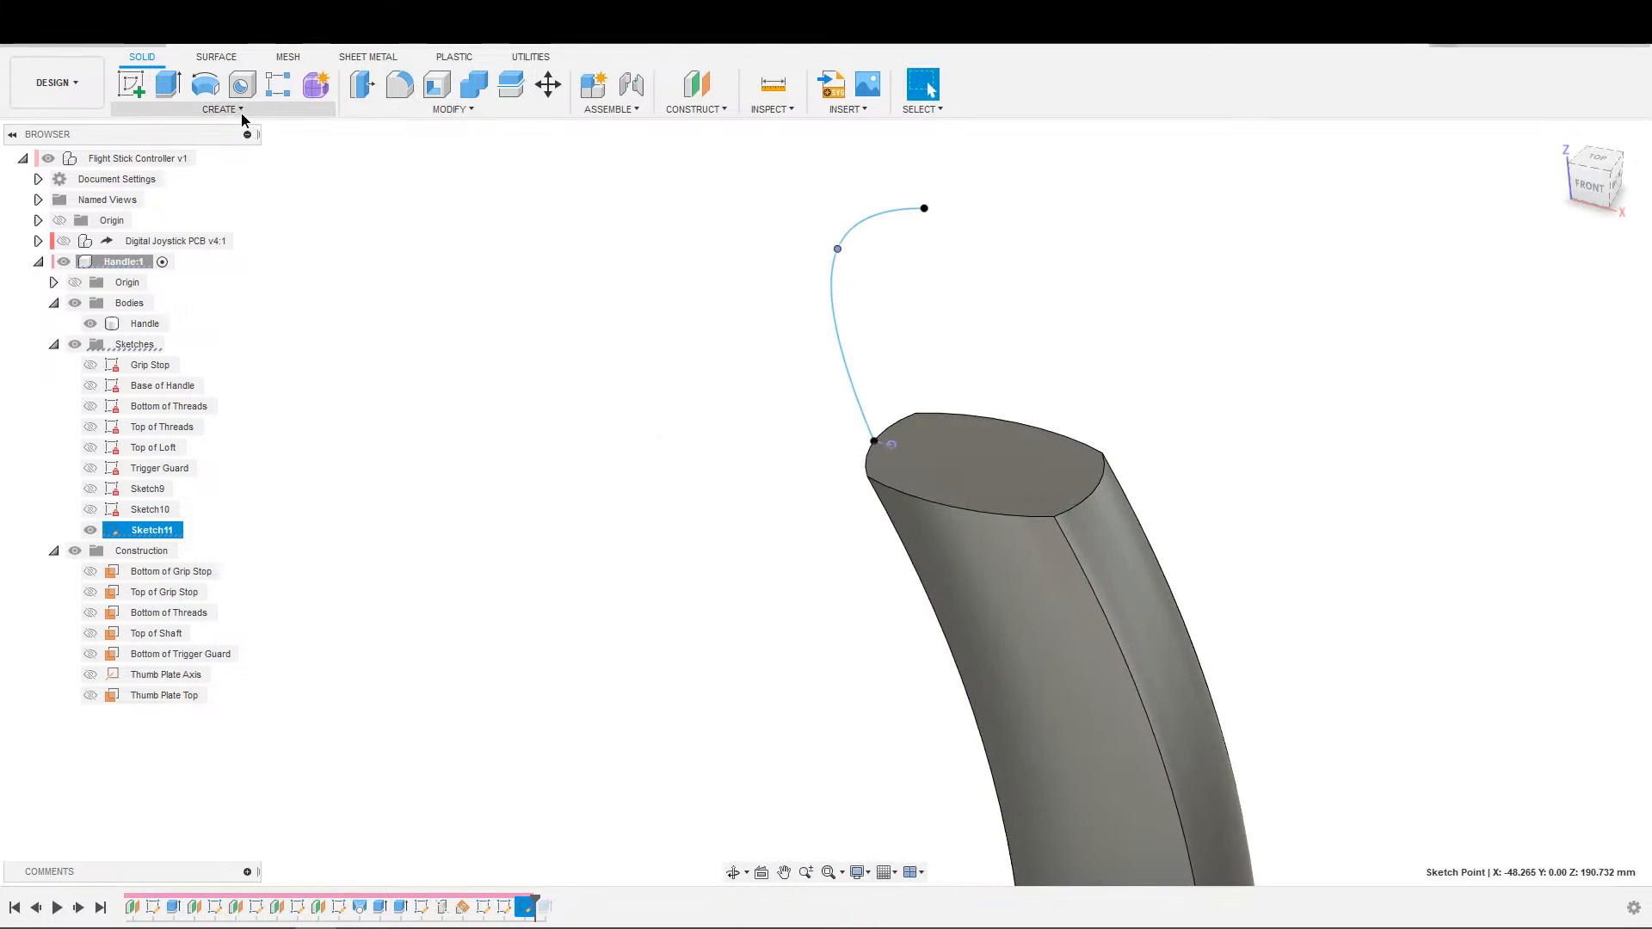
Start a loft and show the thumb plate and handle-top profile sketches for selection.
left_click(242, 112)
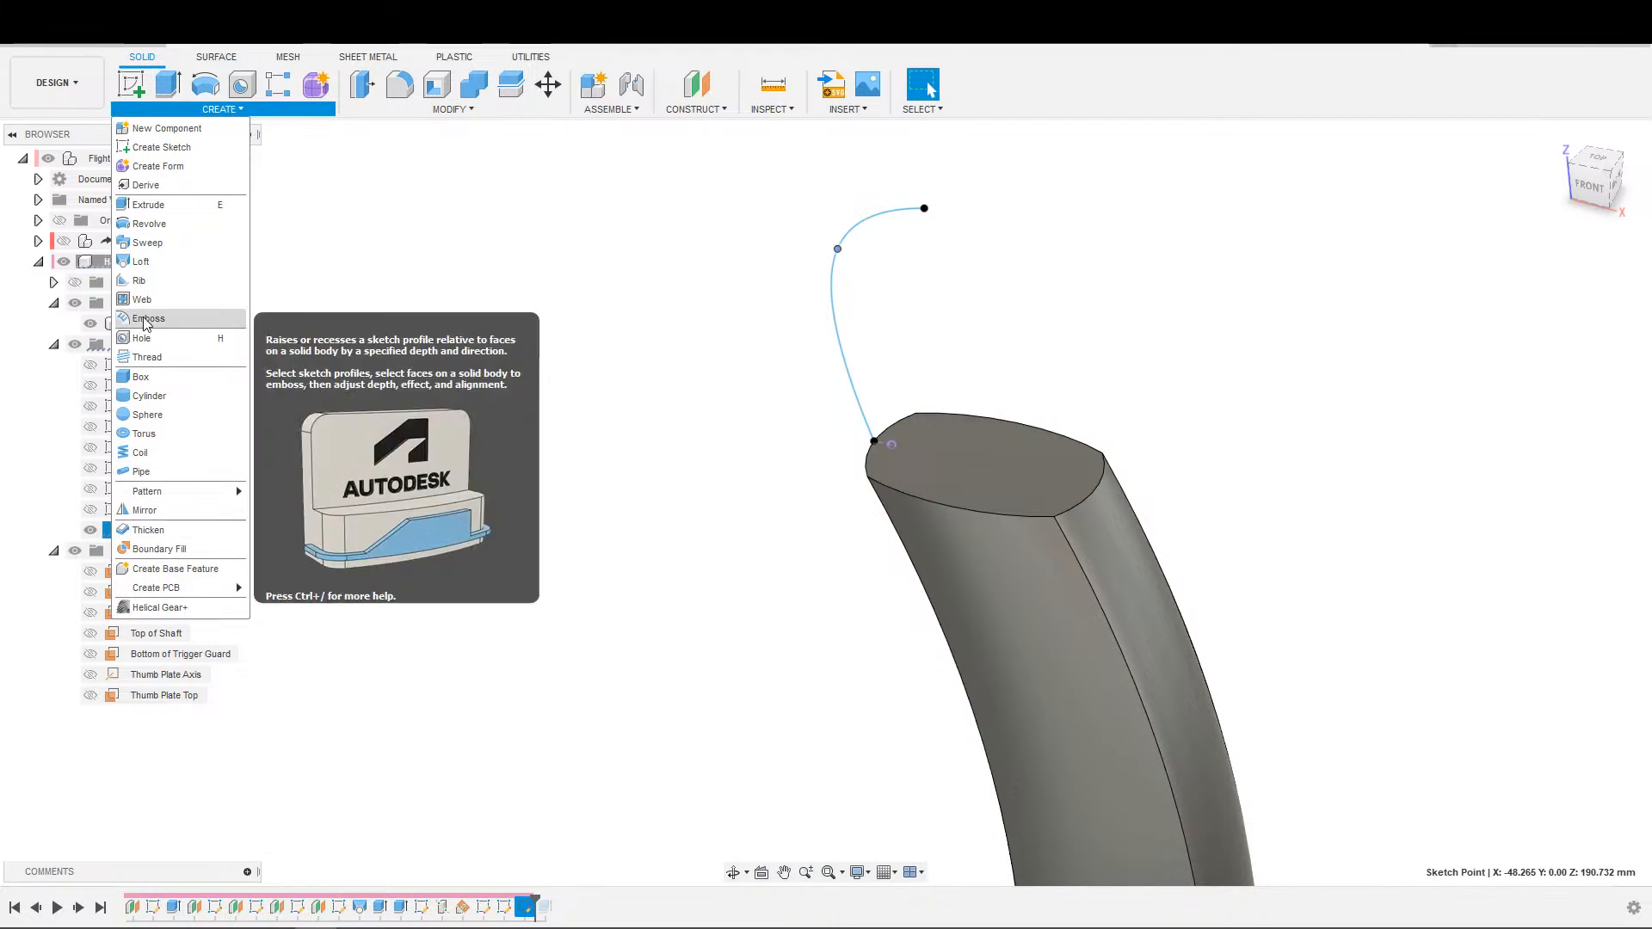
left_click(141, 262)
left_click(91, 512)
left_click(91, 491)
scroll(695, 612, "up", 3)
left_click(731, 671)
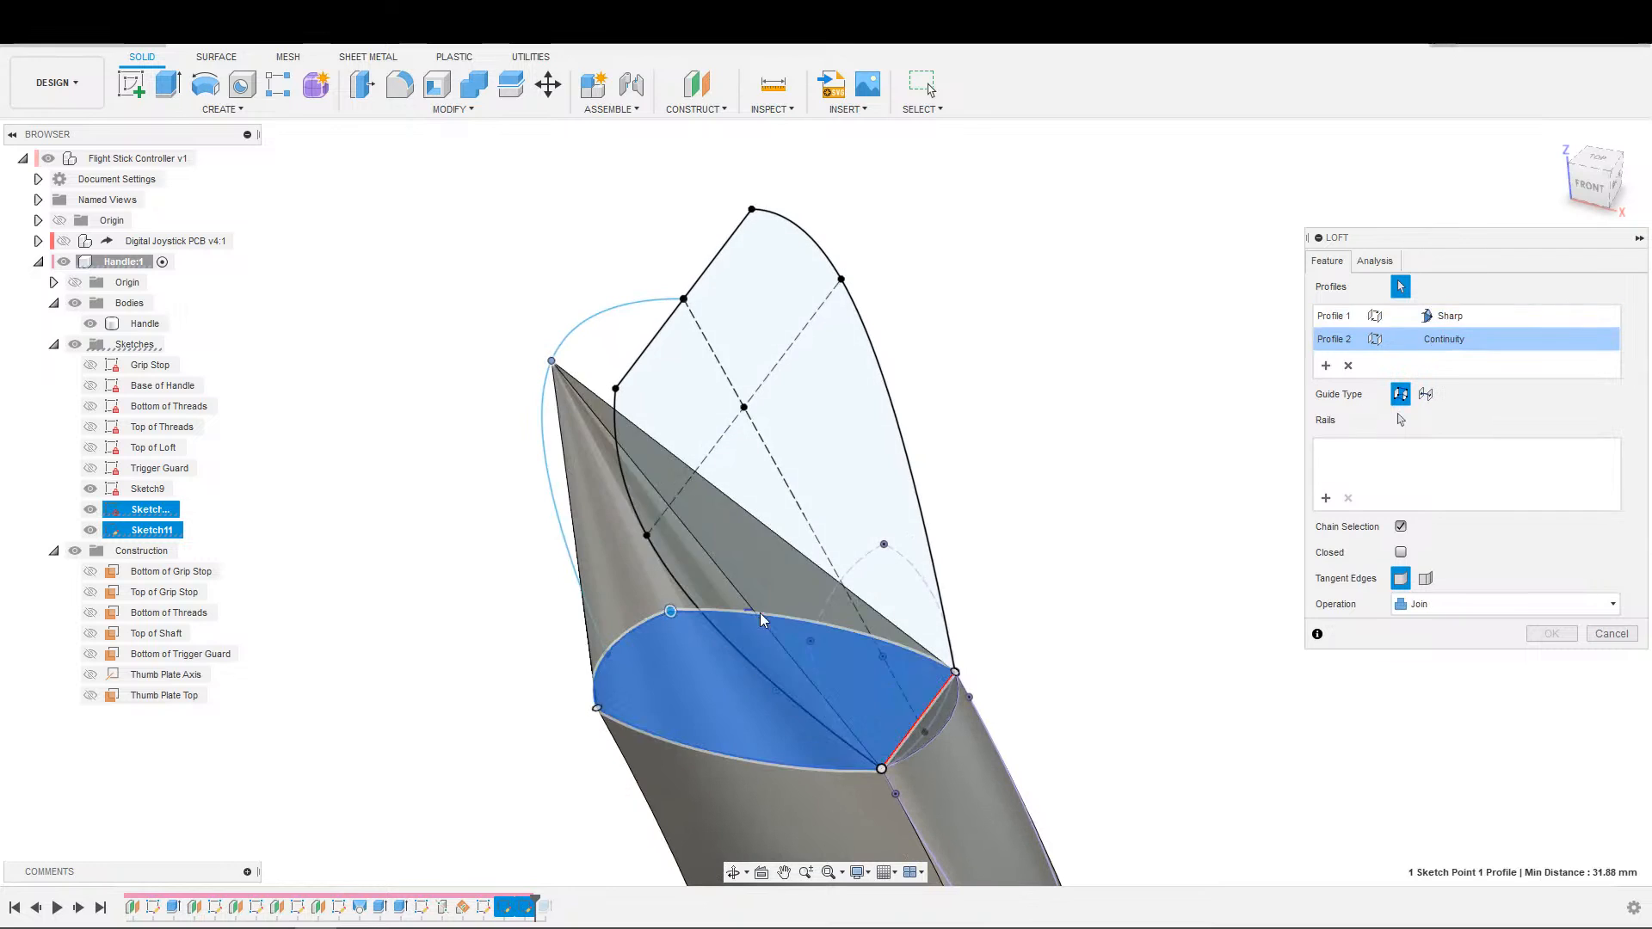
left_click(843, 594)
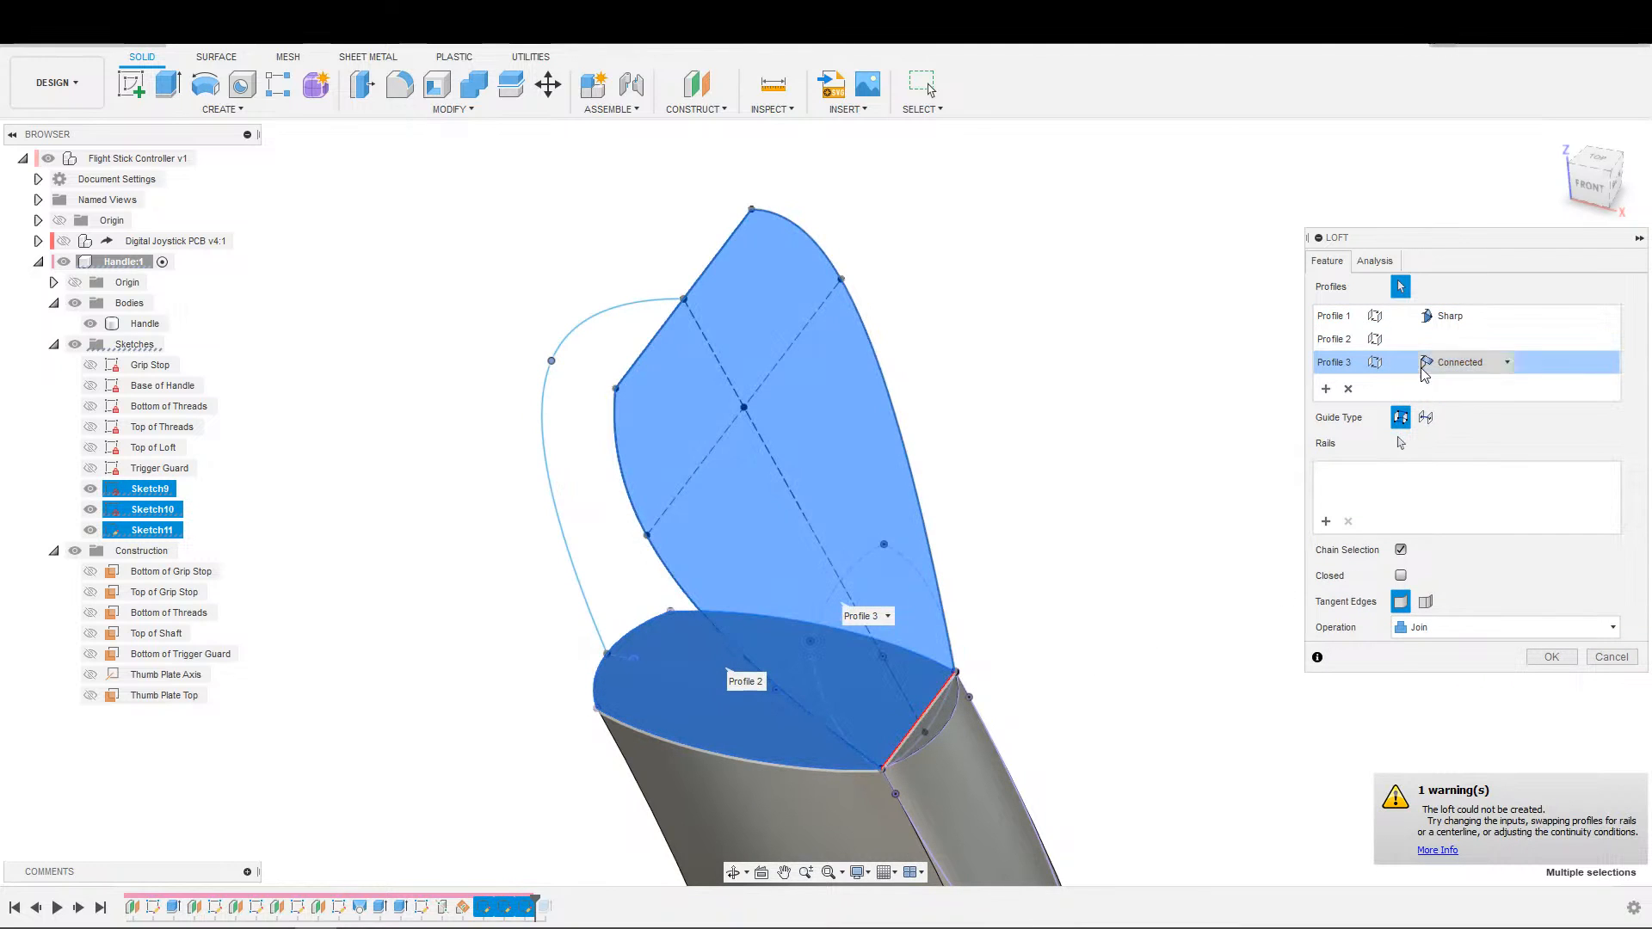
left_click(1376, 339)
left_click(1331, 319)
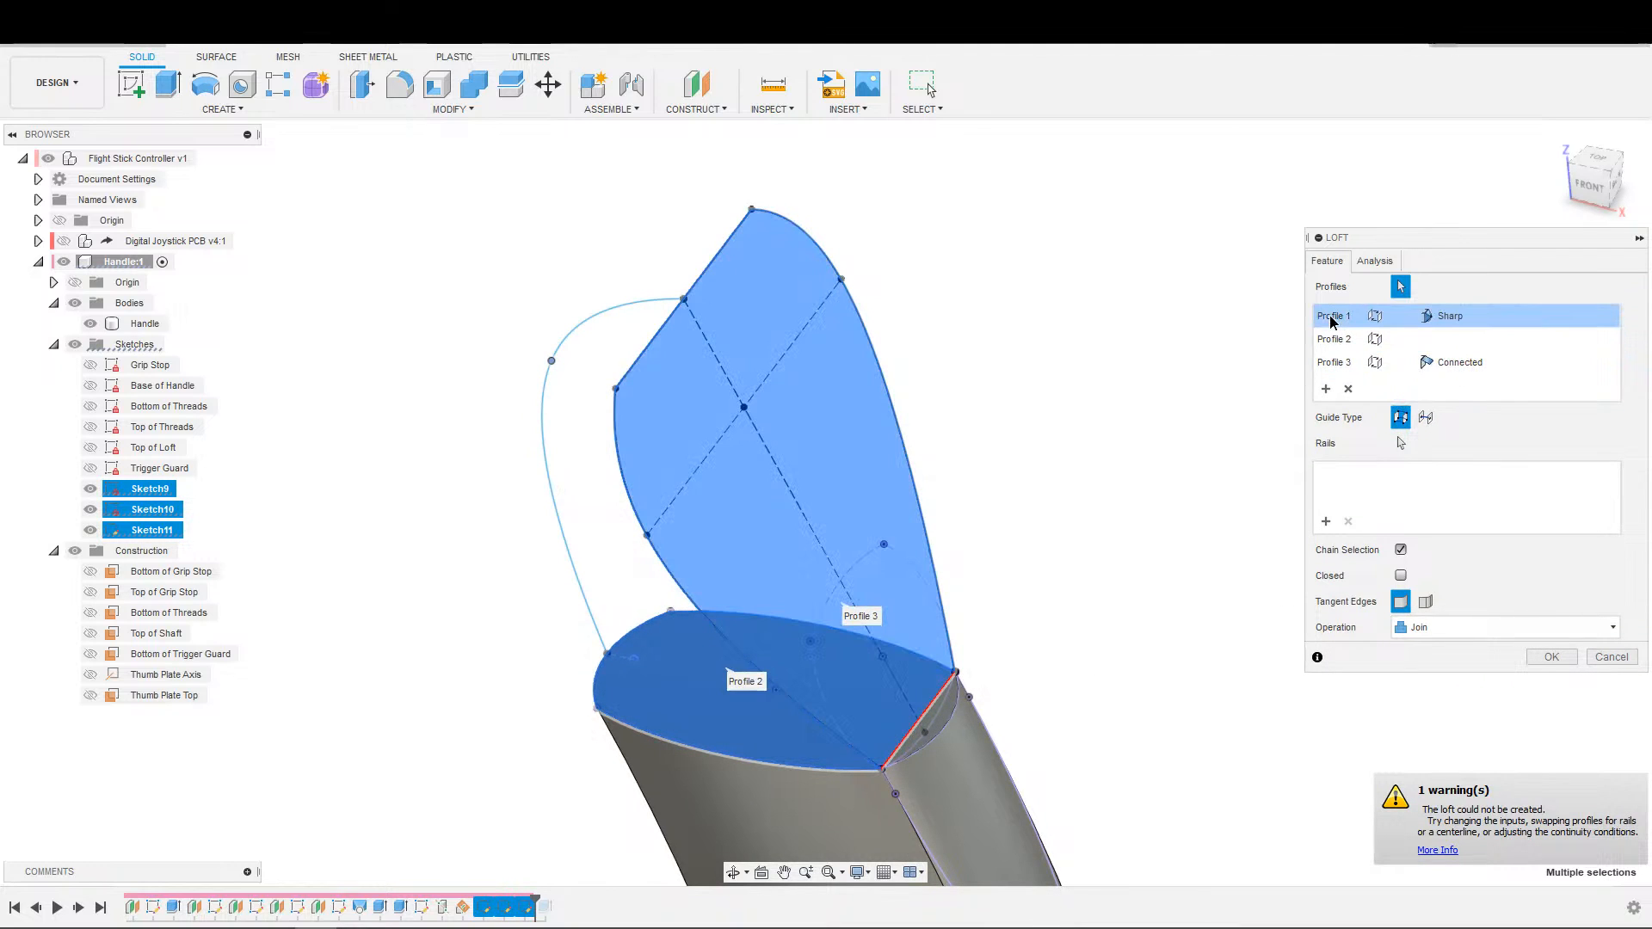
left_click(1349, 389)
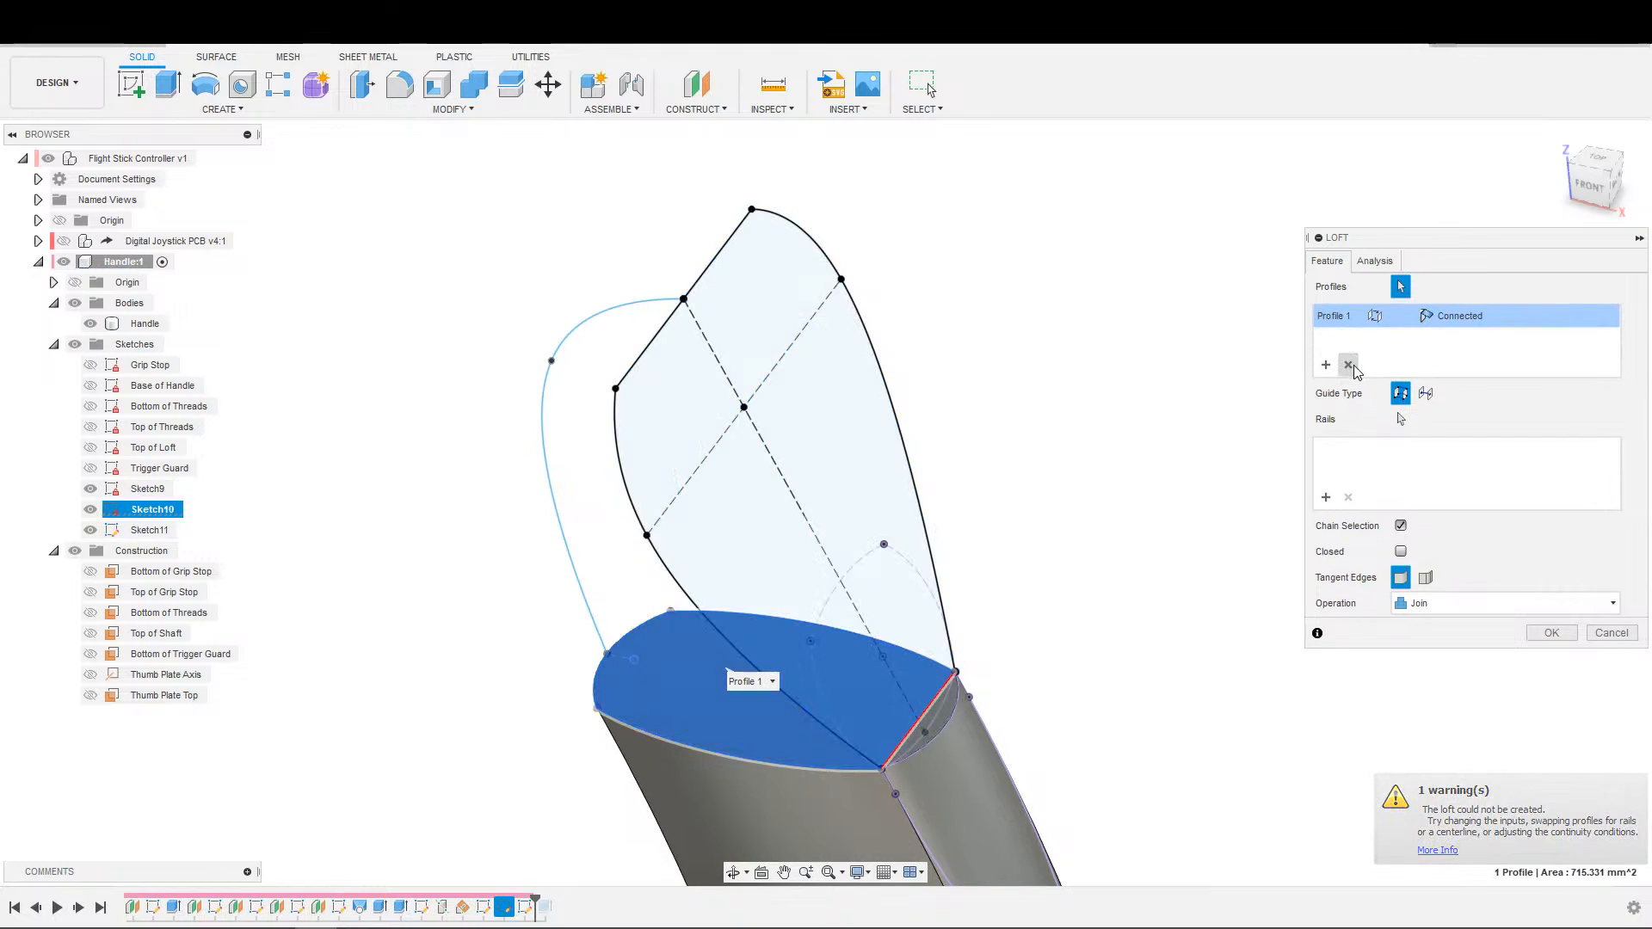
left_click(1349, 366)
left_click(1349, 366)
Select the thumb plate and handle-top profiles for the loft and try the side spline as its centerline.
left_click(764, 493)
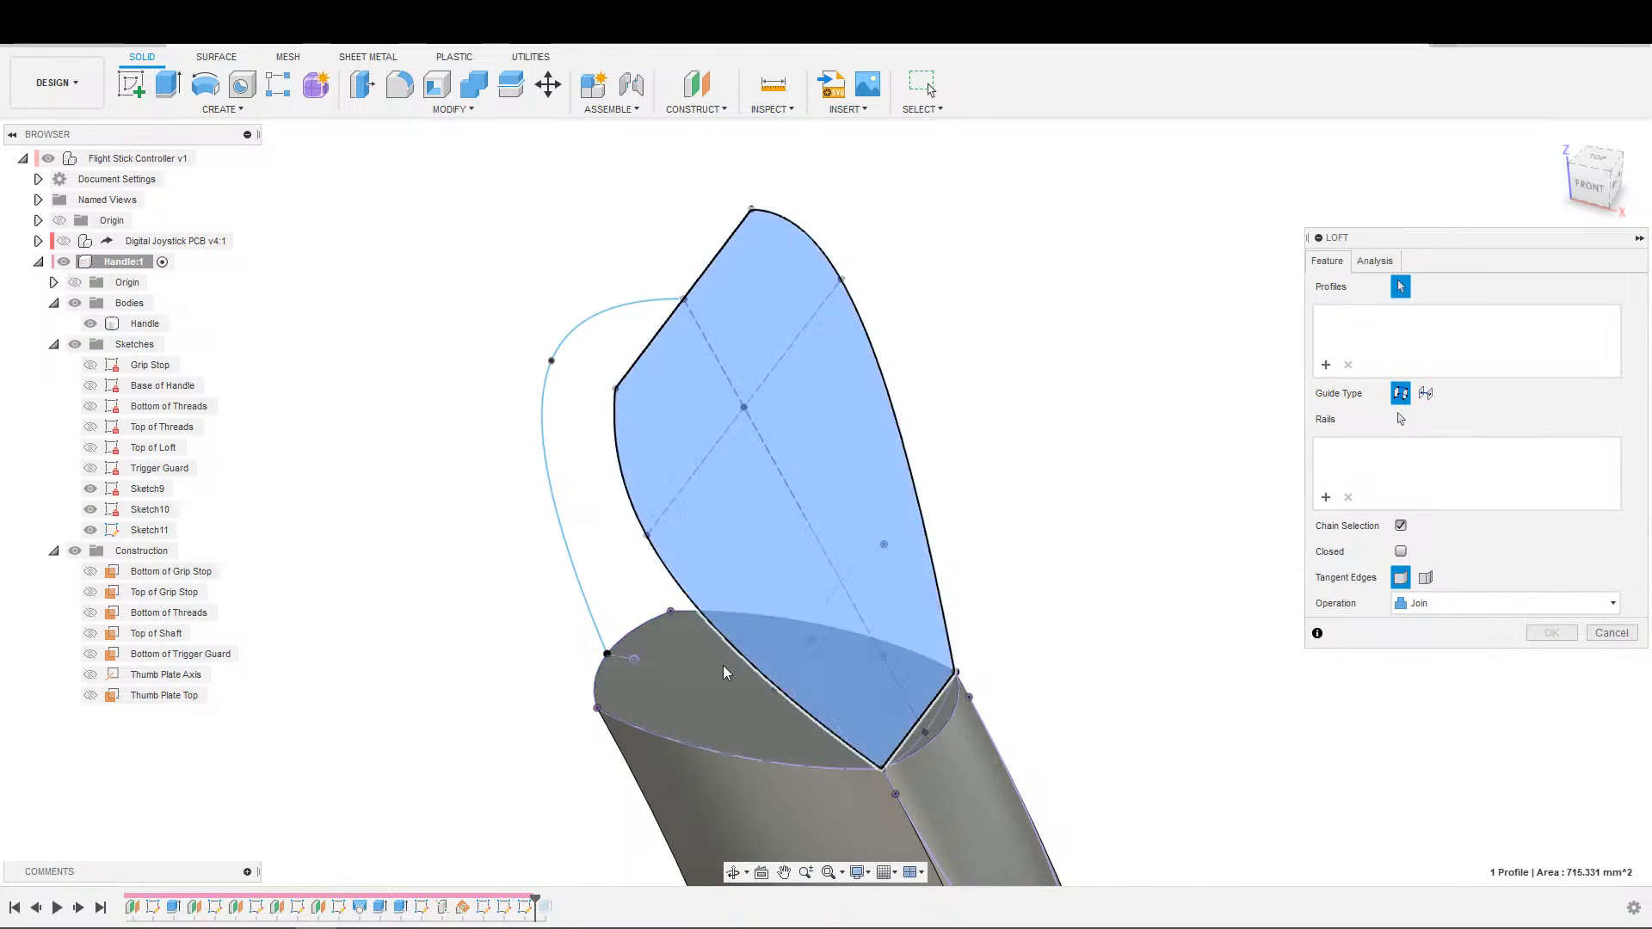
left_click(709, 716)
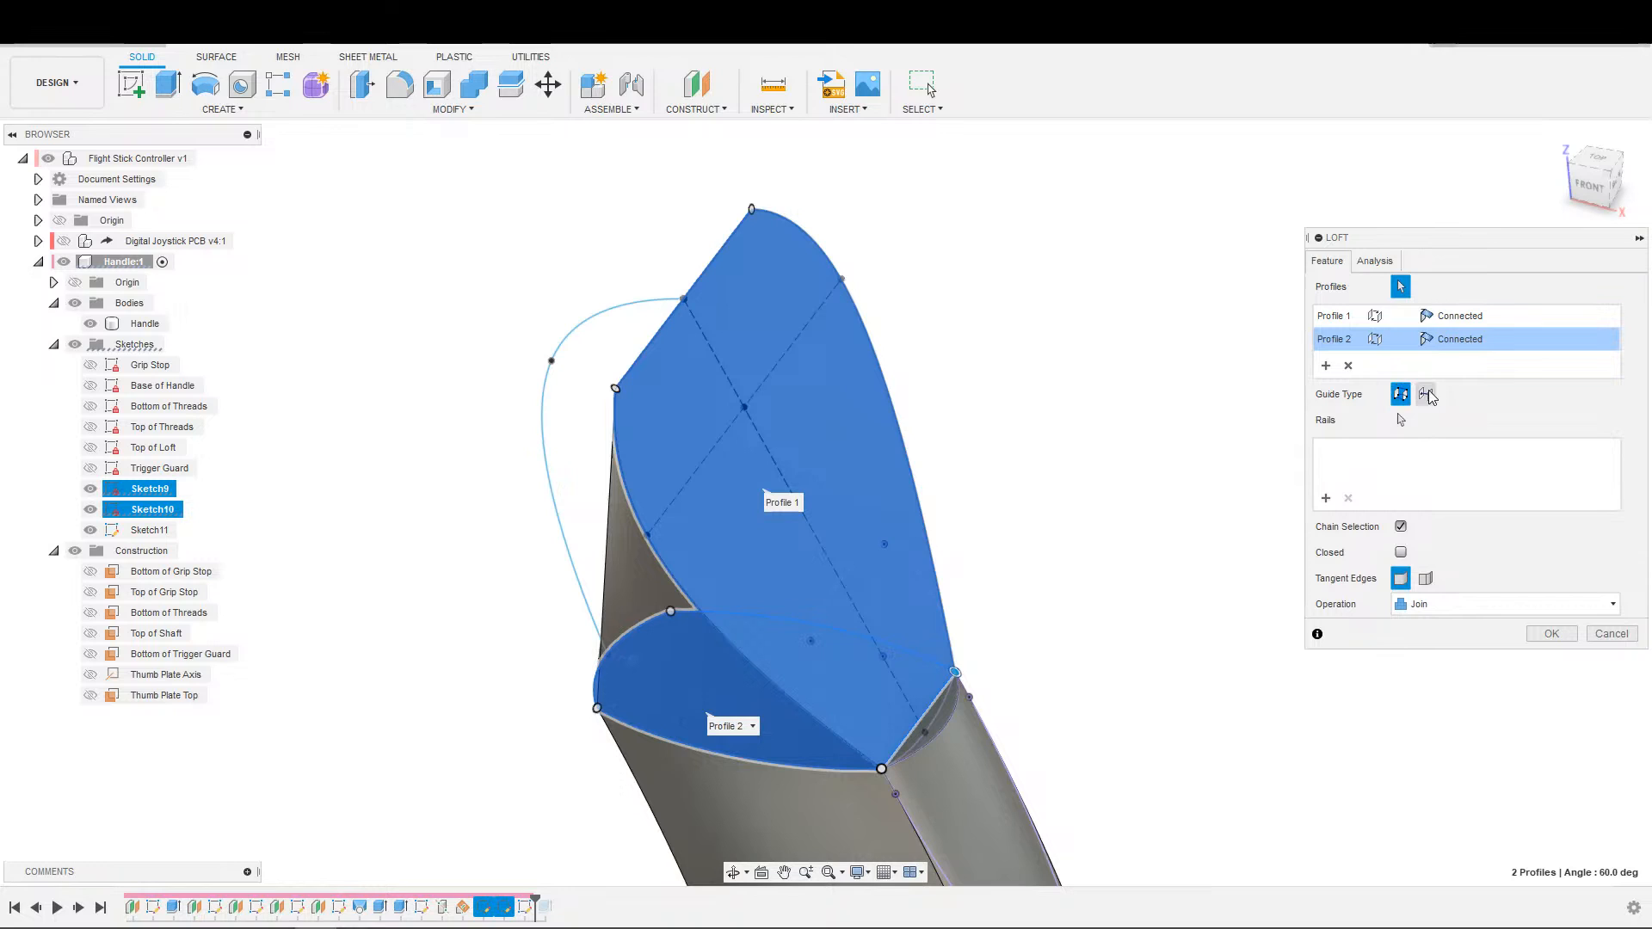
left_click(1425, 394)
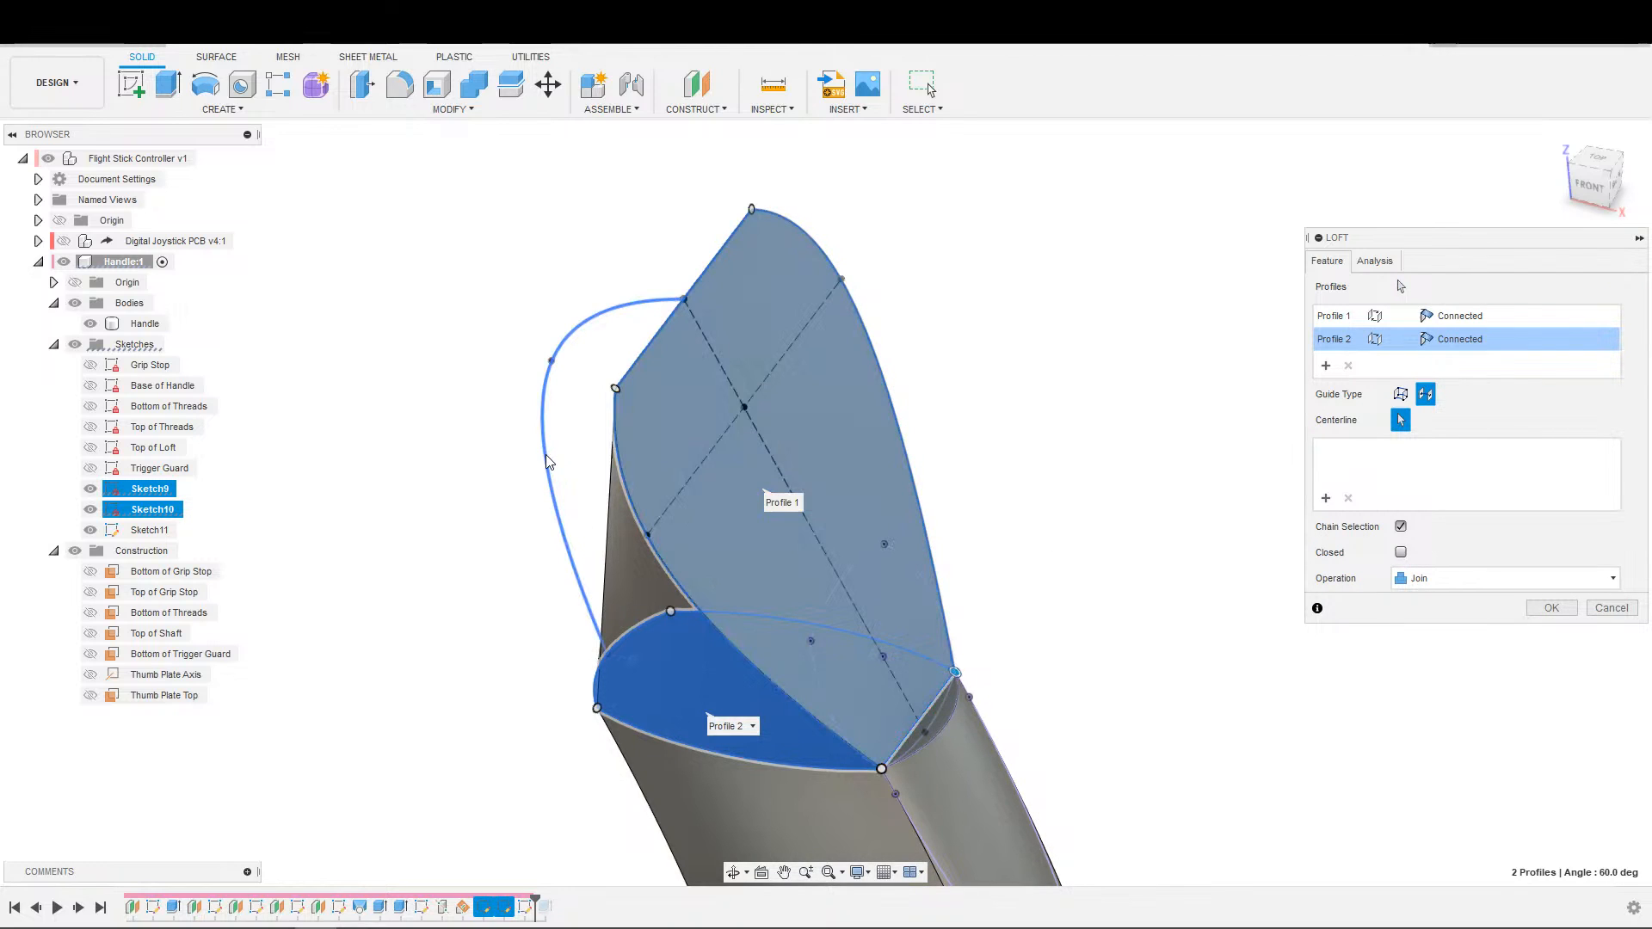
middle_click_drag(765, 522, 841, 495, "shift")
middle_click_drag(842, 495, 1099, 457)
scroll(1100, 457, "down", 2)
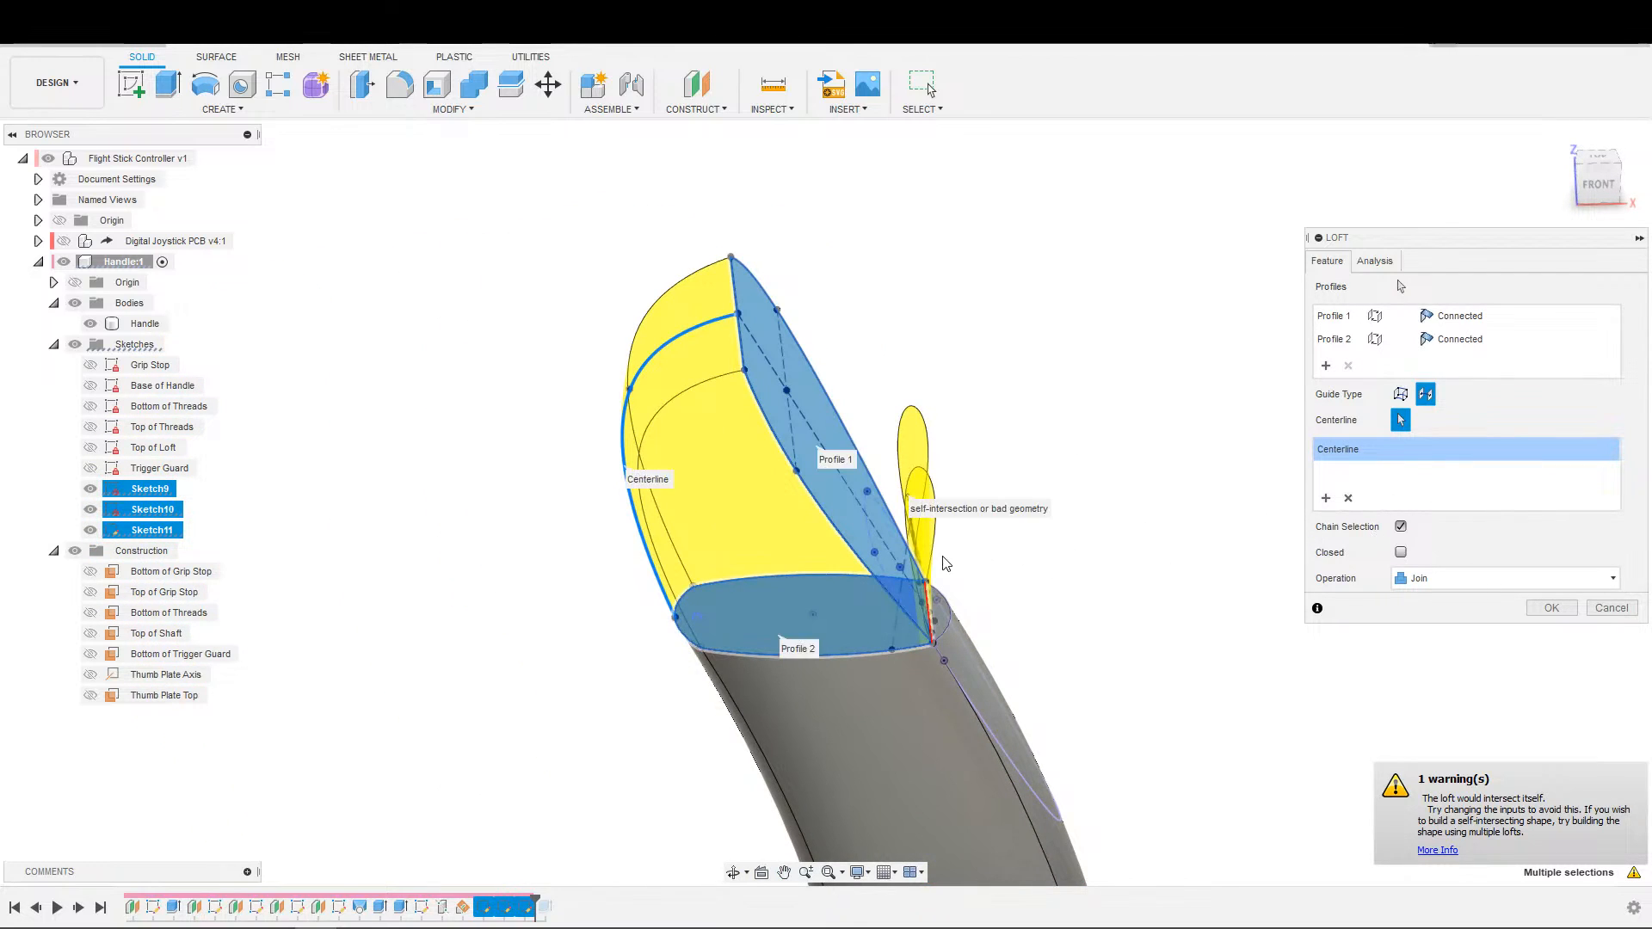
Examine the centerline loft preview from several sides, especially where the thumb plate's lower edge meets the handle top.
left_click(1402, 552)
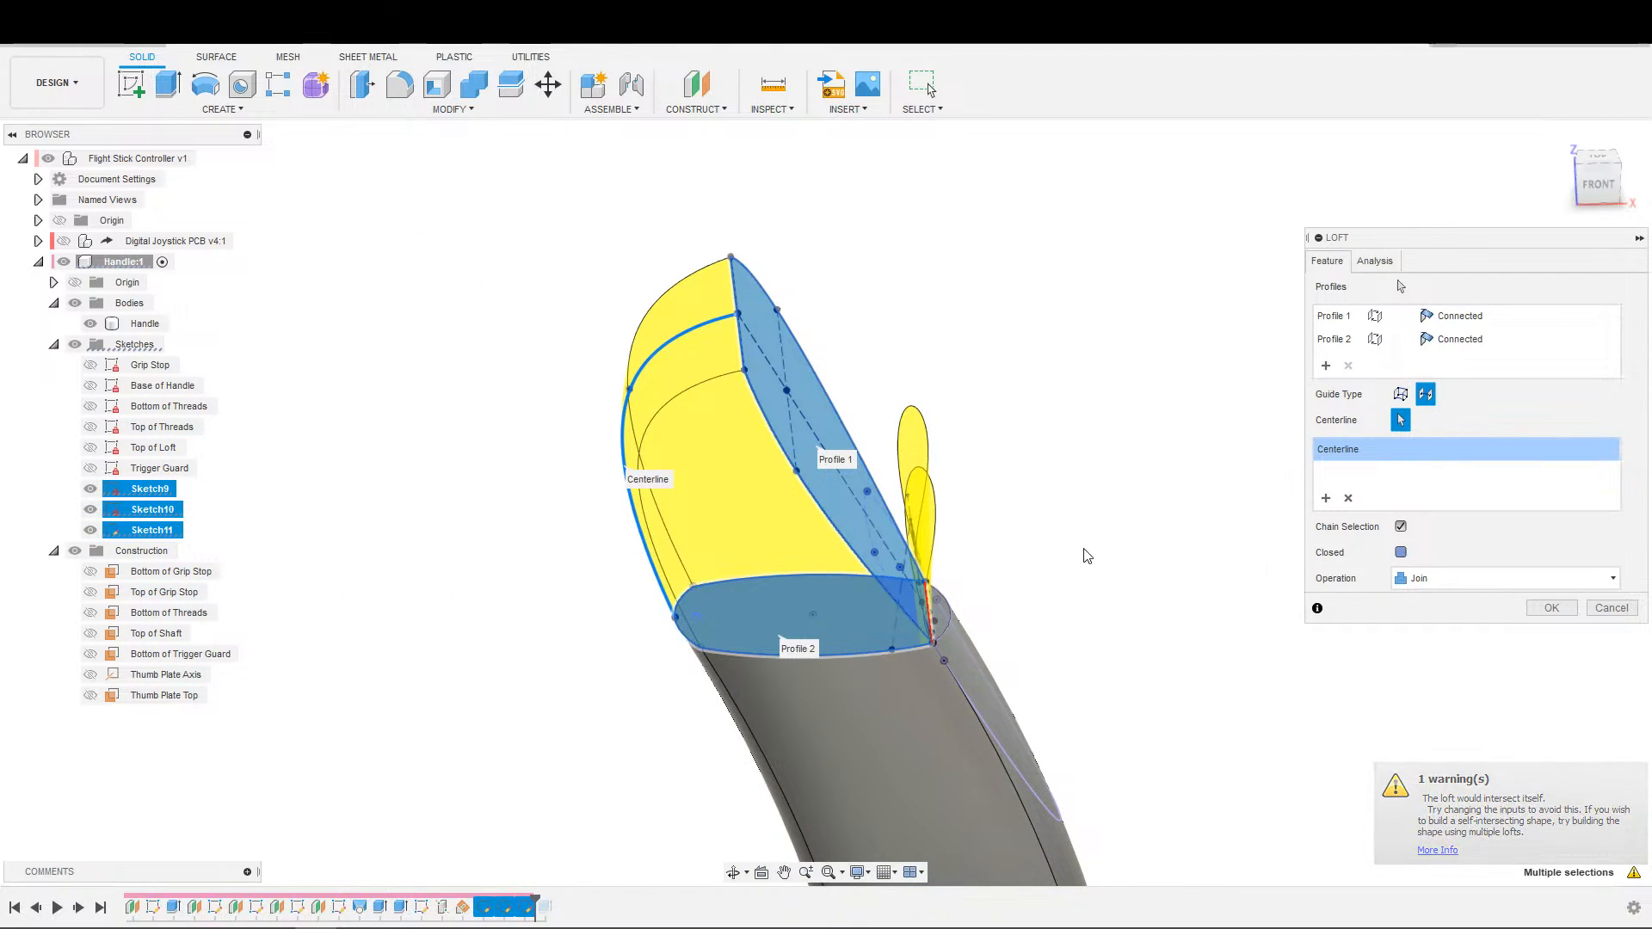
left_click(1401, 552)
middle_click_drag(973, 520, 1198, 579)
scroll(1180, 520, "up", 5)
middle_click_drag(1198, 579, 933, 645)
scroll(1167, 662, "up", 1)
scroll(1170, 669, "up", 1)
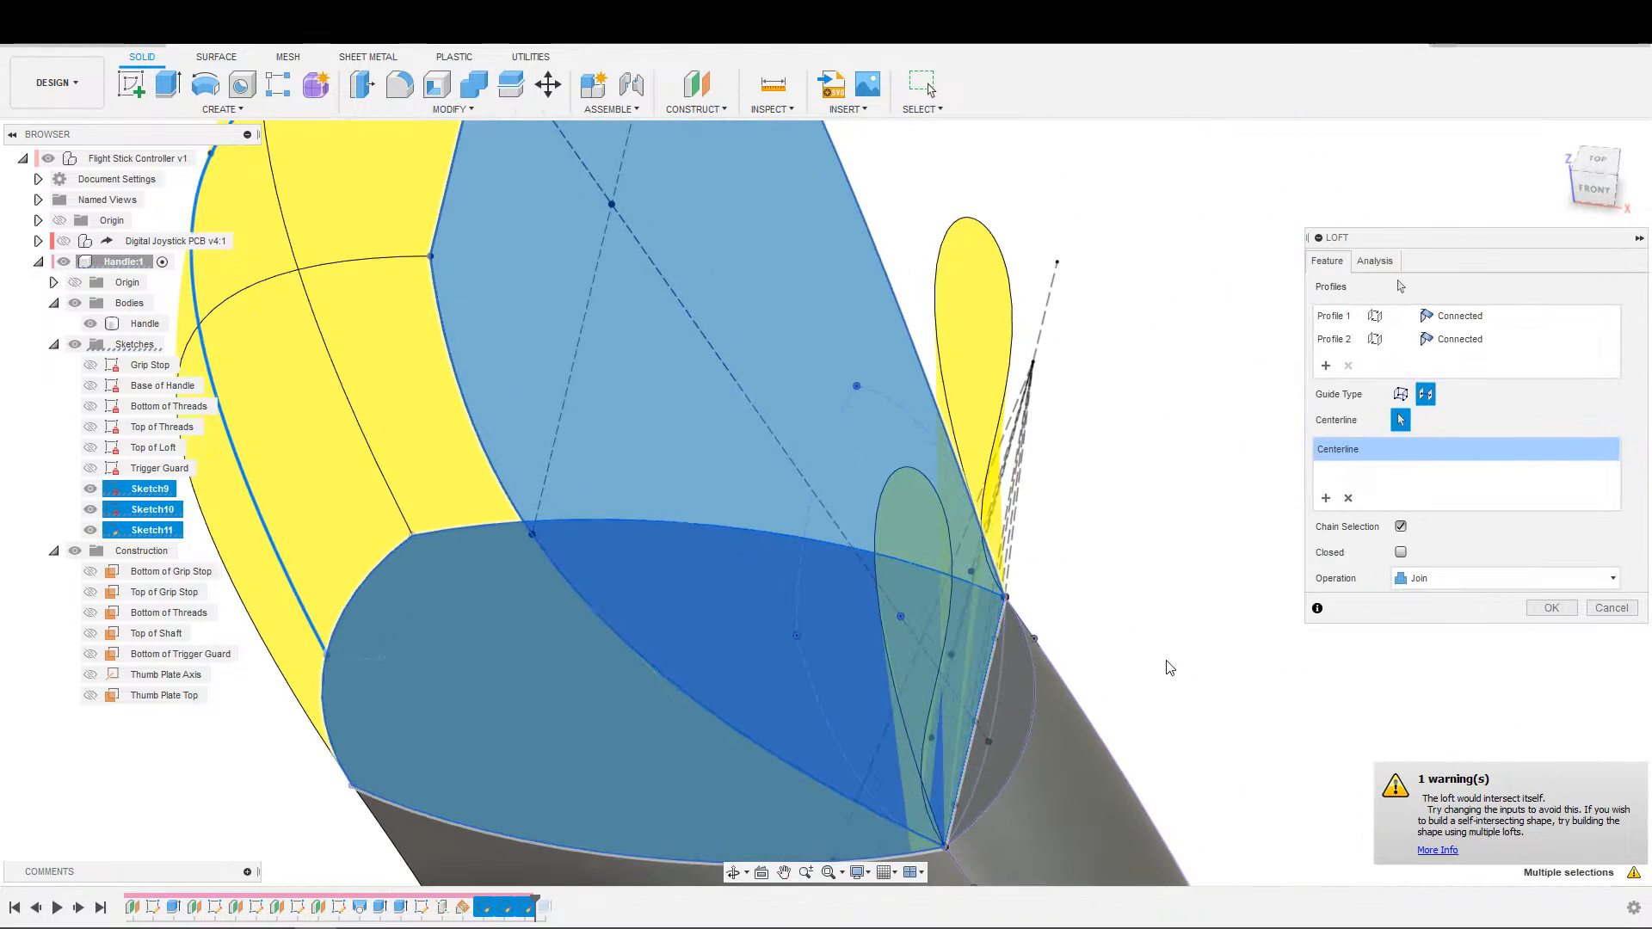
middle_click_drag(1112, 652, 745, 542, "shift")
scroll(1198, 496, "down", 2)
scroll(1029, 582, "down", 1)
middle_click_drag(1029, 581, 873, 604)
Guide the loft with the side spline as a rail instead of a centerline and complete it, joined to the handle.
left_click(1402, 395)
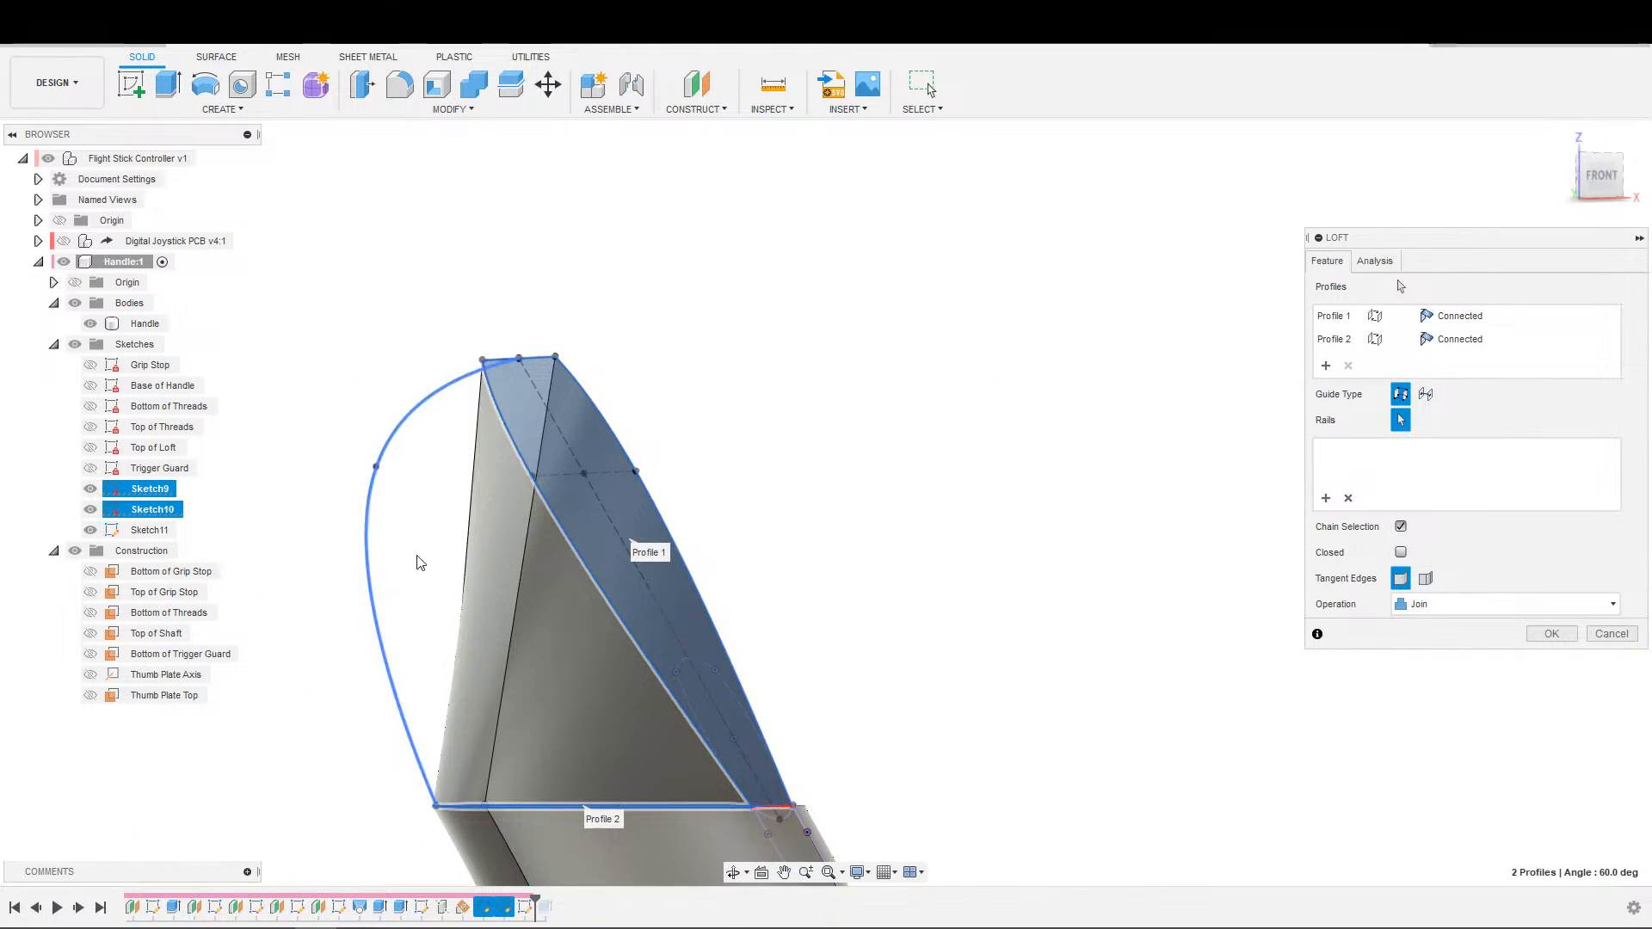
left_click(391, 654)
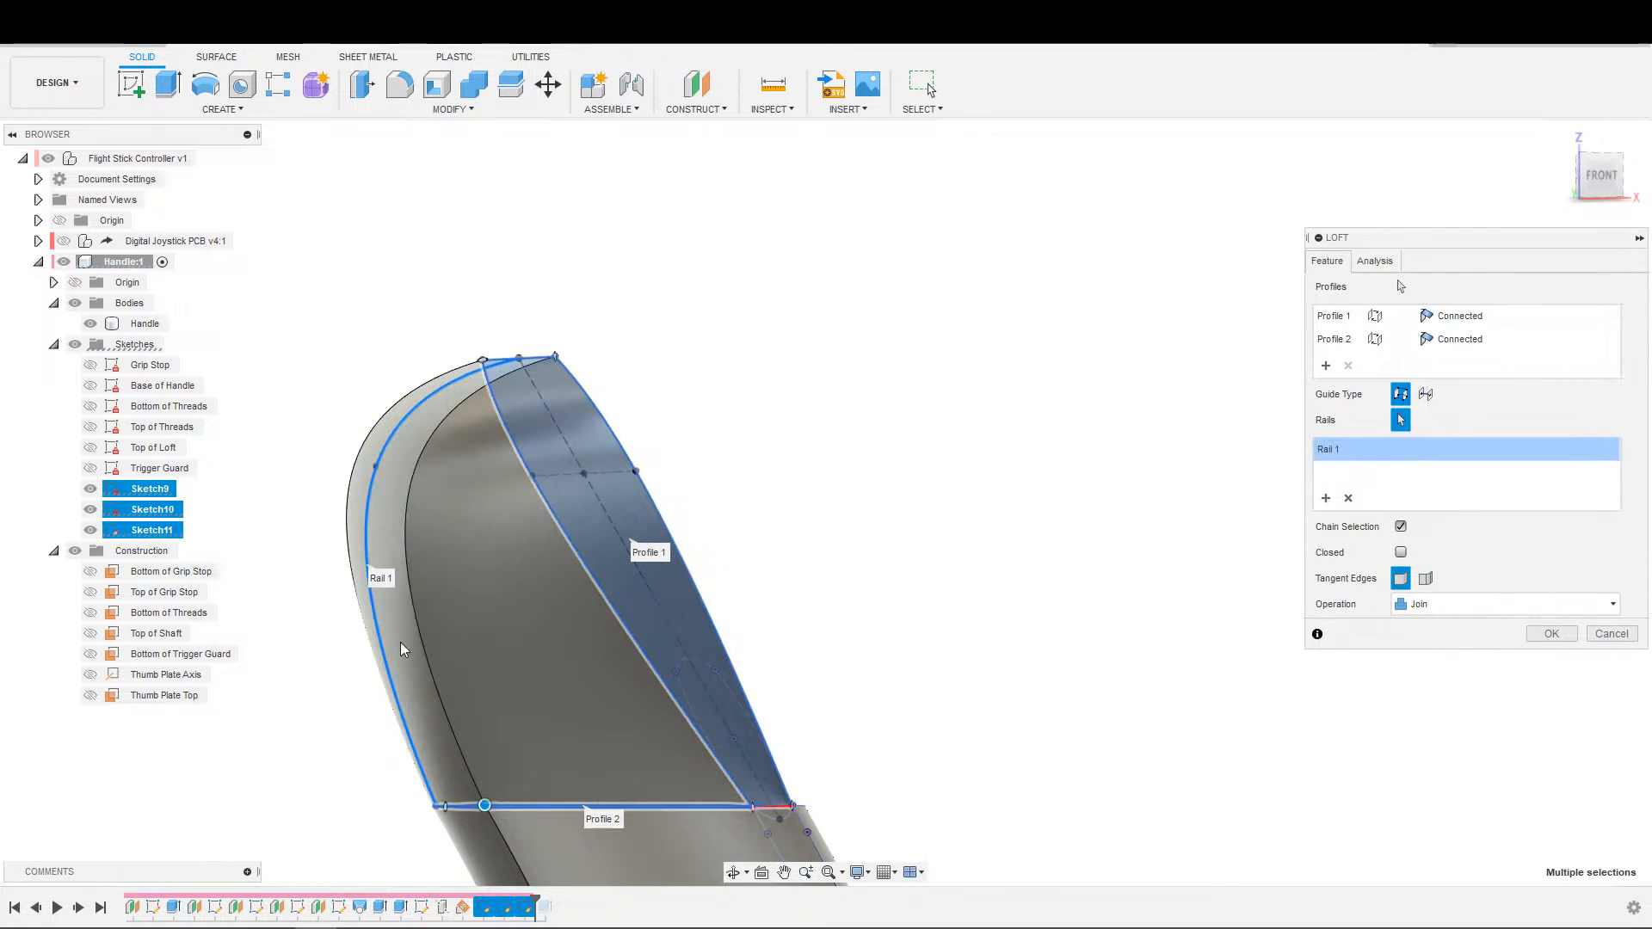
mouse_move(804, 582)
middle_mouse_down("shift")
mouse_move(447, 780)
mouse_move(1021, 671)
mouse_move(1221, 557)
mouse_move(1133, 590)
middle_mouse_up("shift")
middle_click_drag(1067, 685, 1258, 524)
middle_click_drag(1032, 645, 1265, 465)
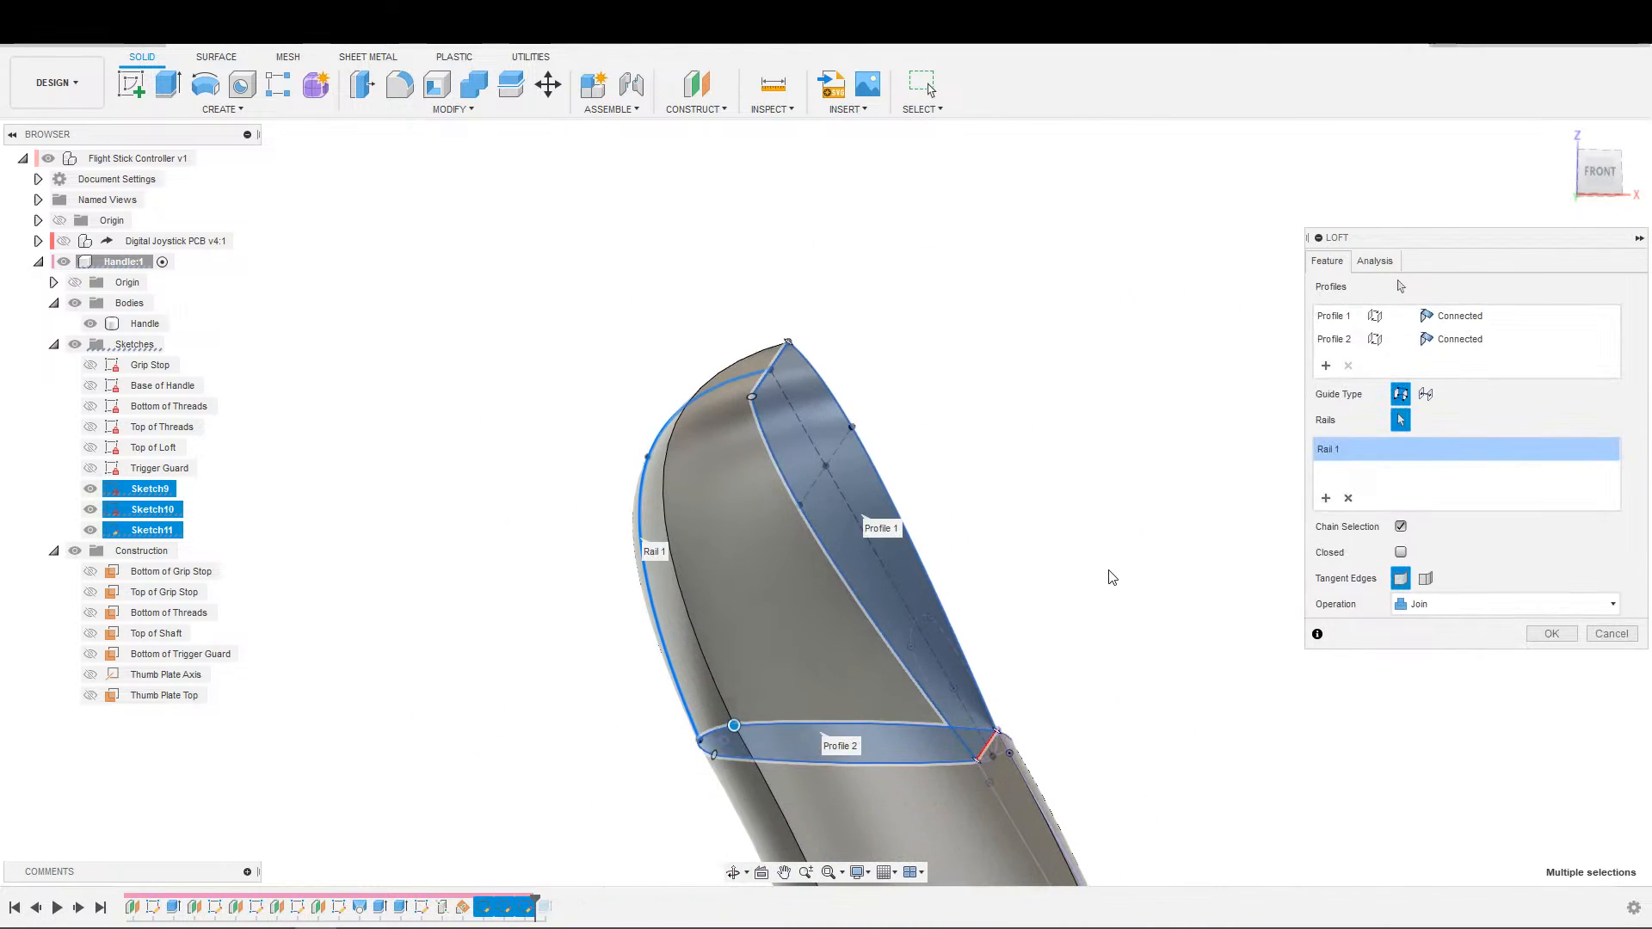
middle_click_drag(1076, 609, 1126, 512, "shift")
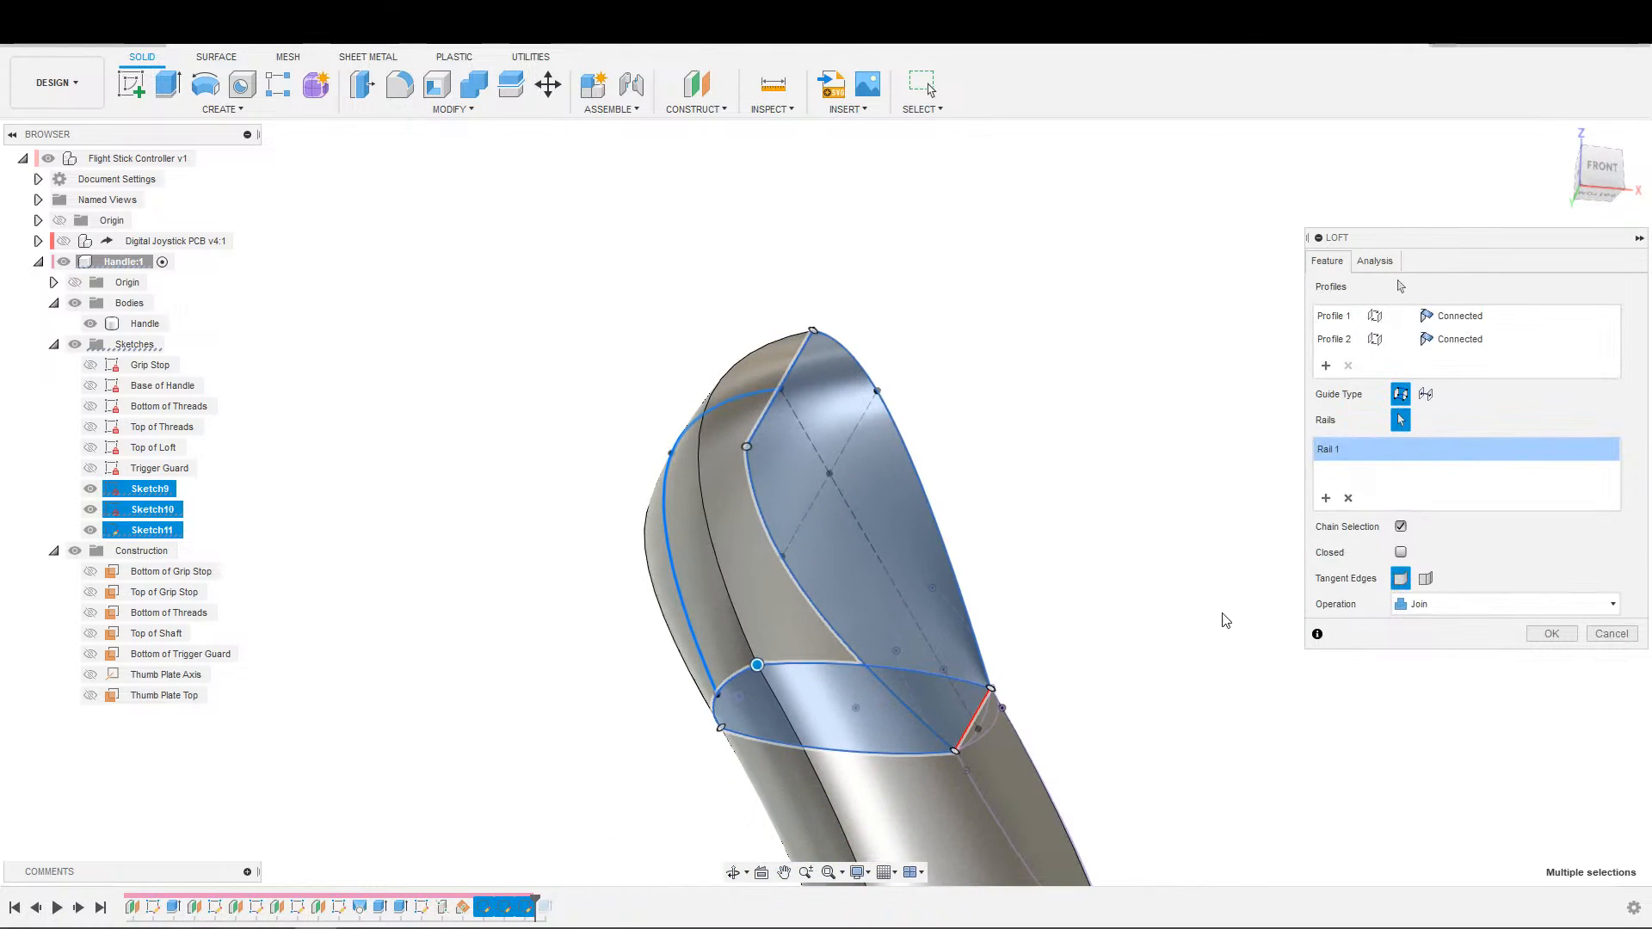
left_click(1521, 636)
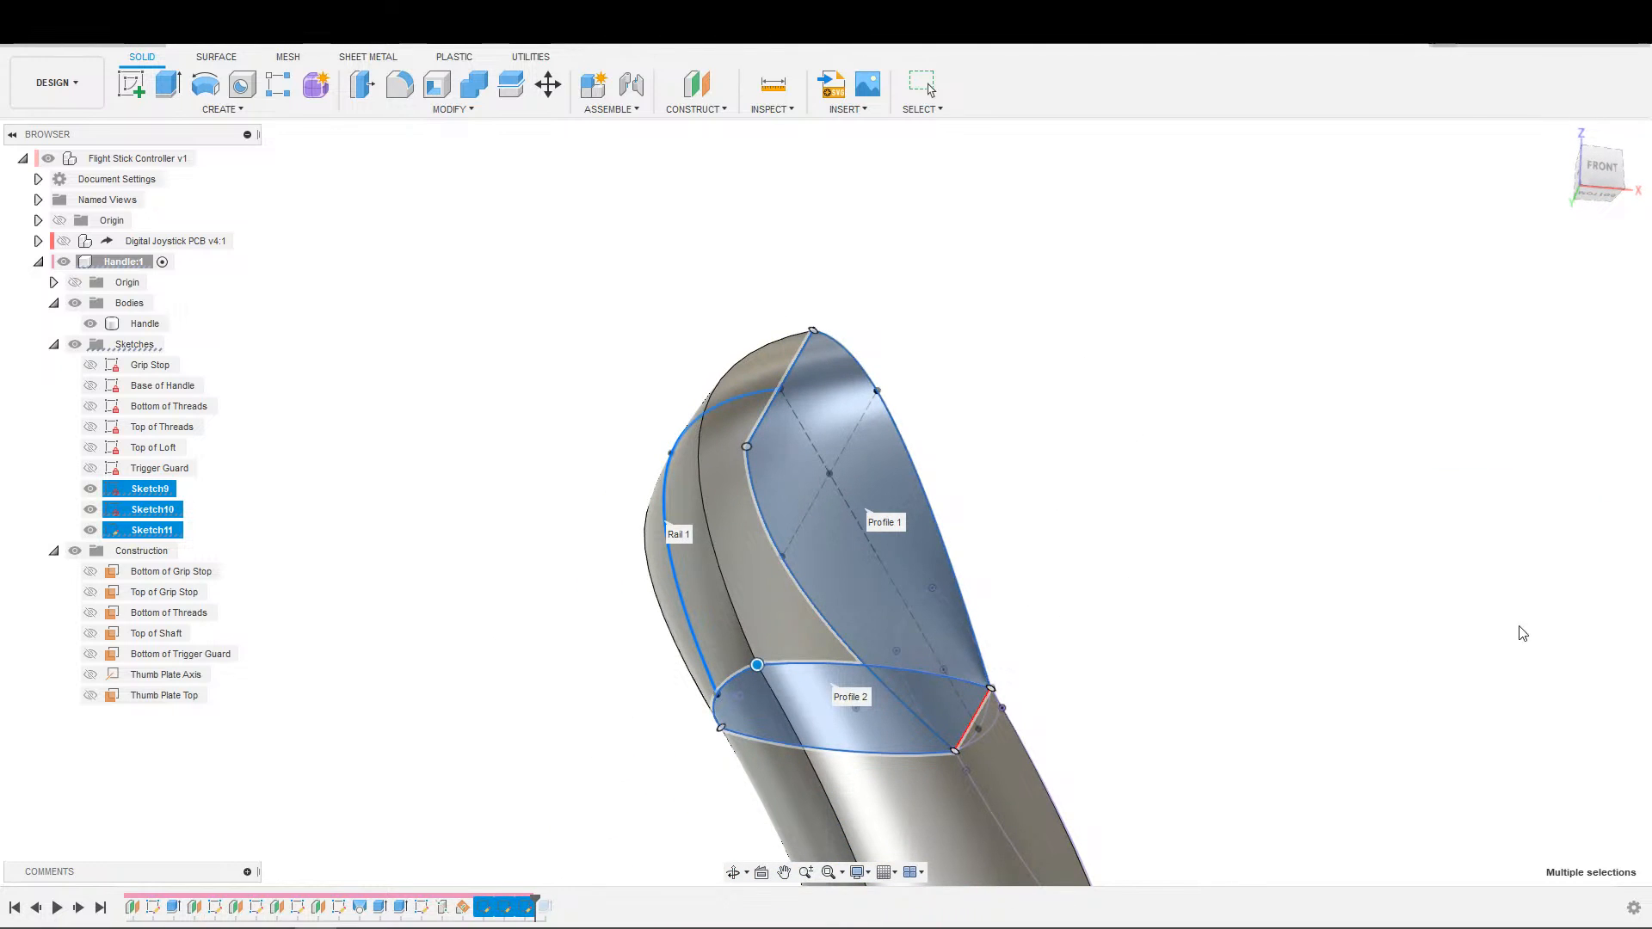
Start a fillet on the curved ledge edge of the handle just below the thumb plate and try a 17.50 mm radius.
middle_click_drag(1357, 645, 932, 702, "shift")
middle_click_drag(932, 642, 841, 665)
scroll(841, 664, "up", 3)
middle_click_drag(904, 549, 747, 566, "shift")
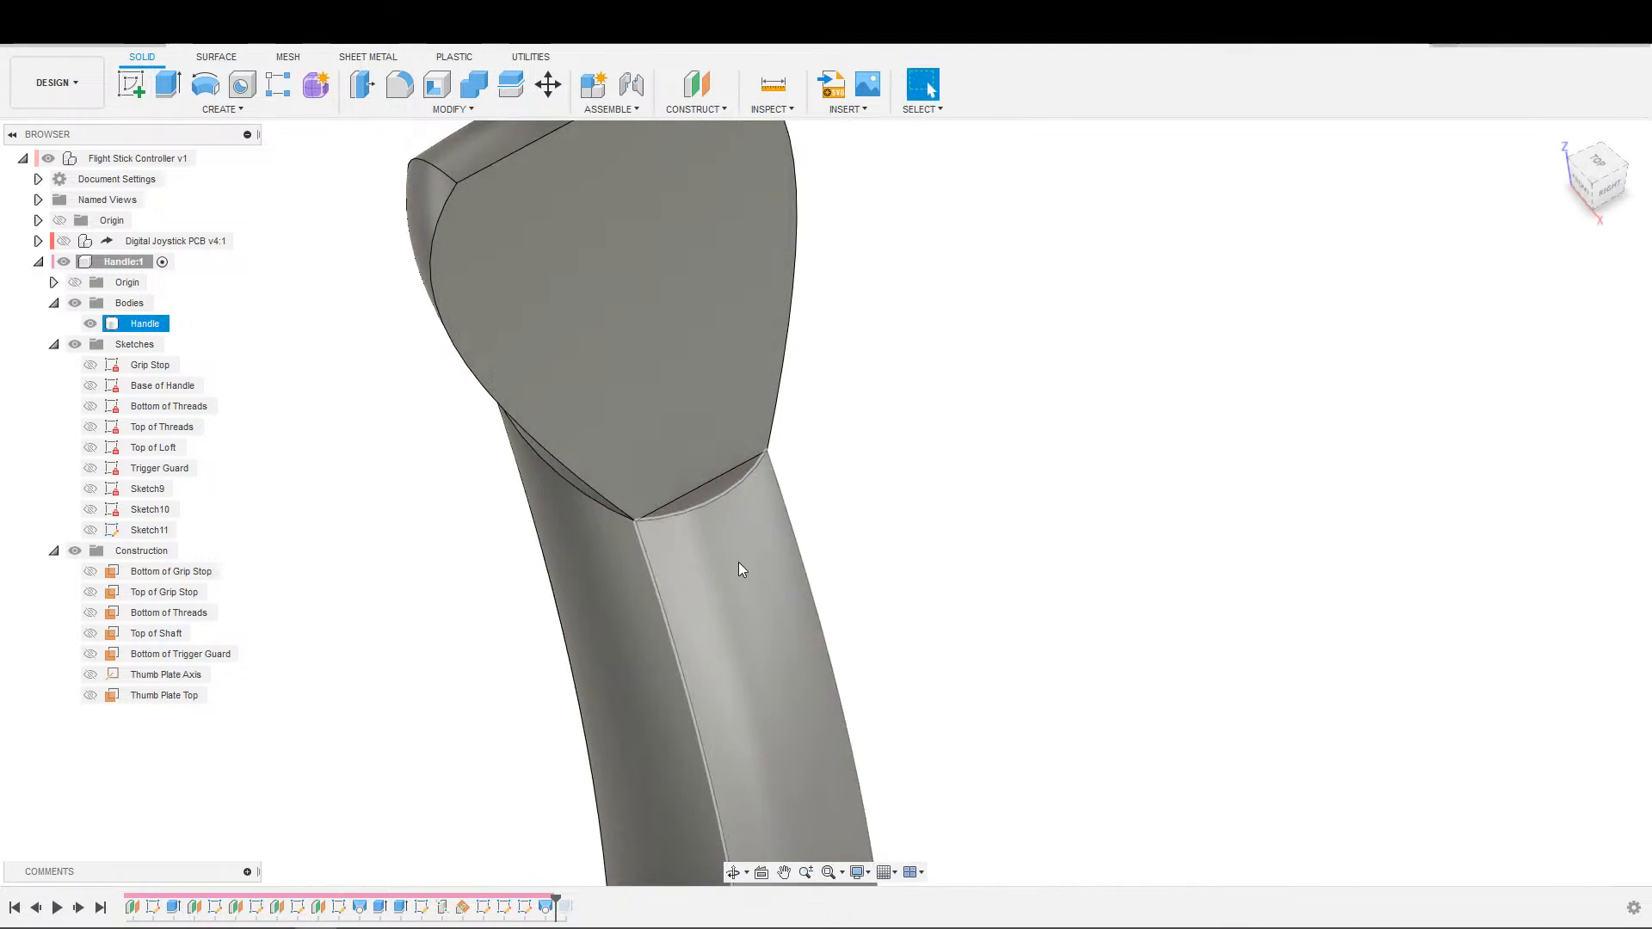
scroll(747, 566, "up", 5)
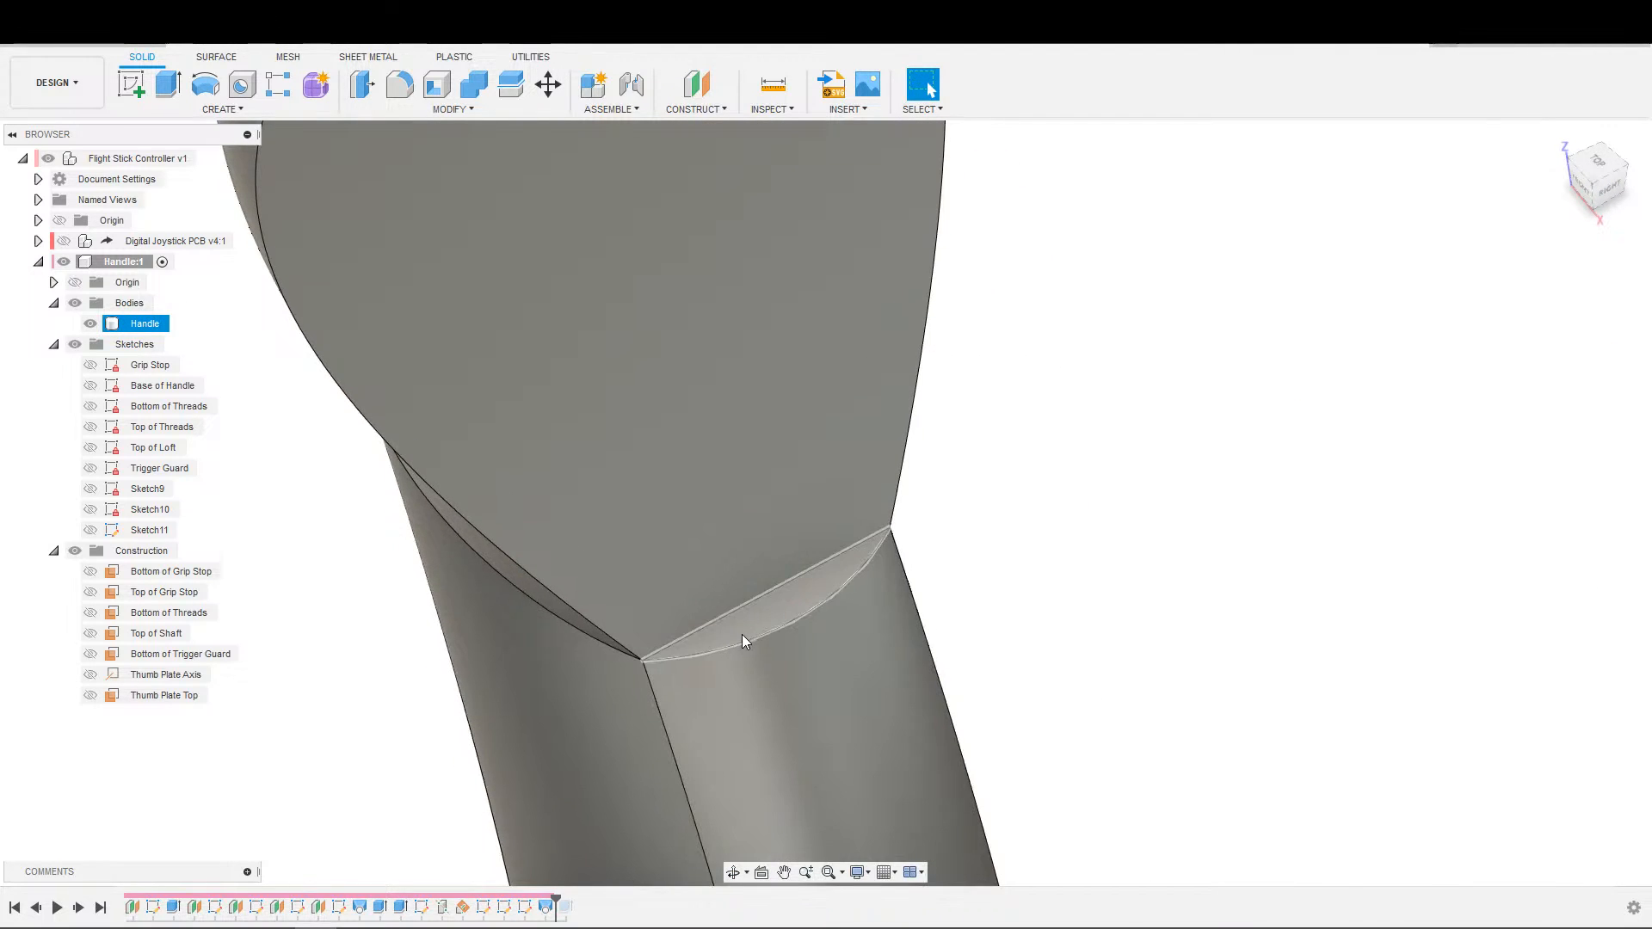
scroll(769, 642, "down", 3)
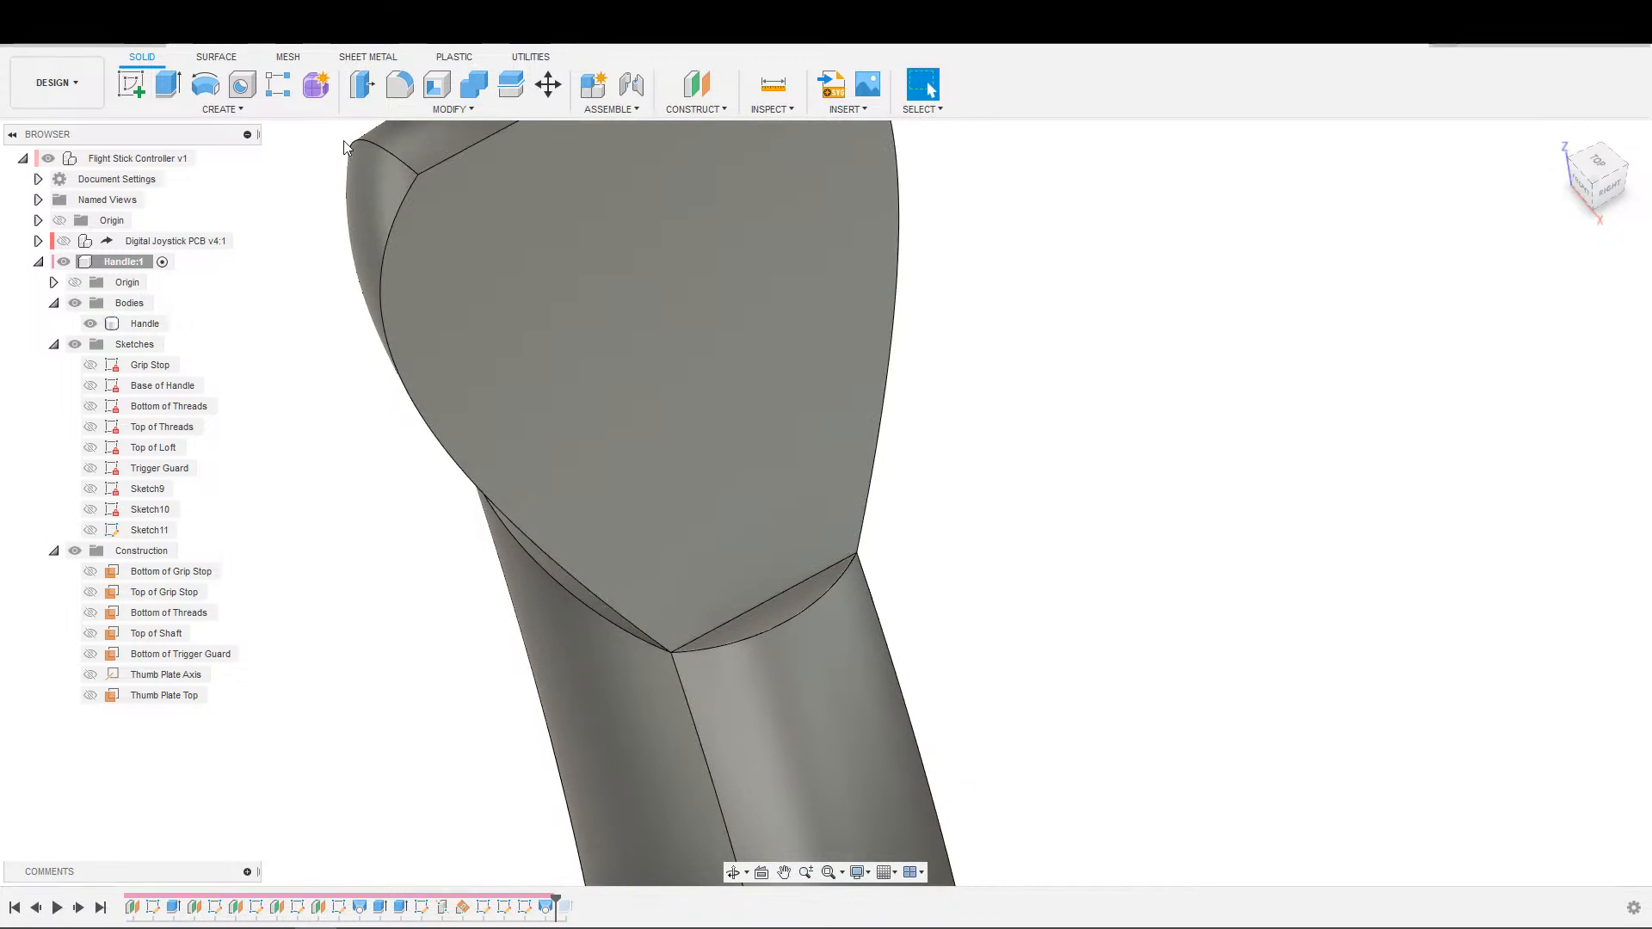
left_click(400, 86)
left_click(780, 630)
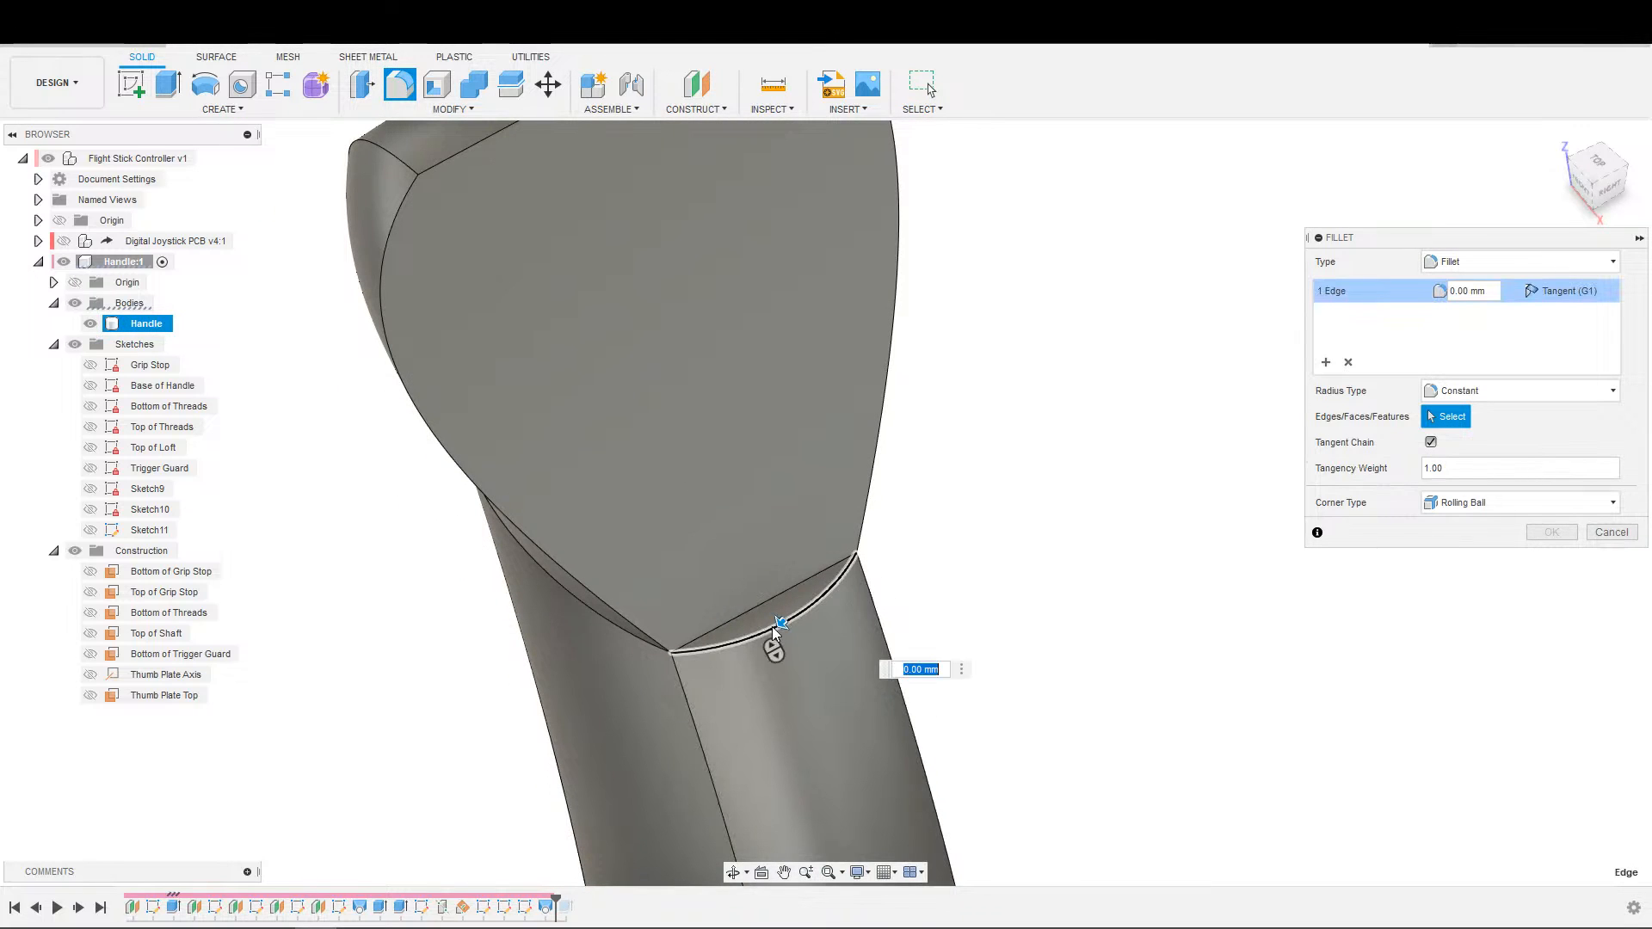
type("15")
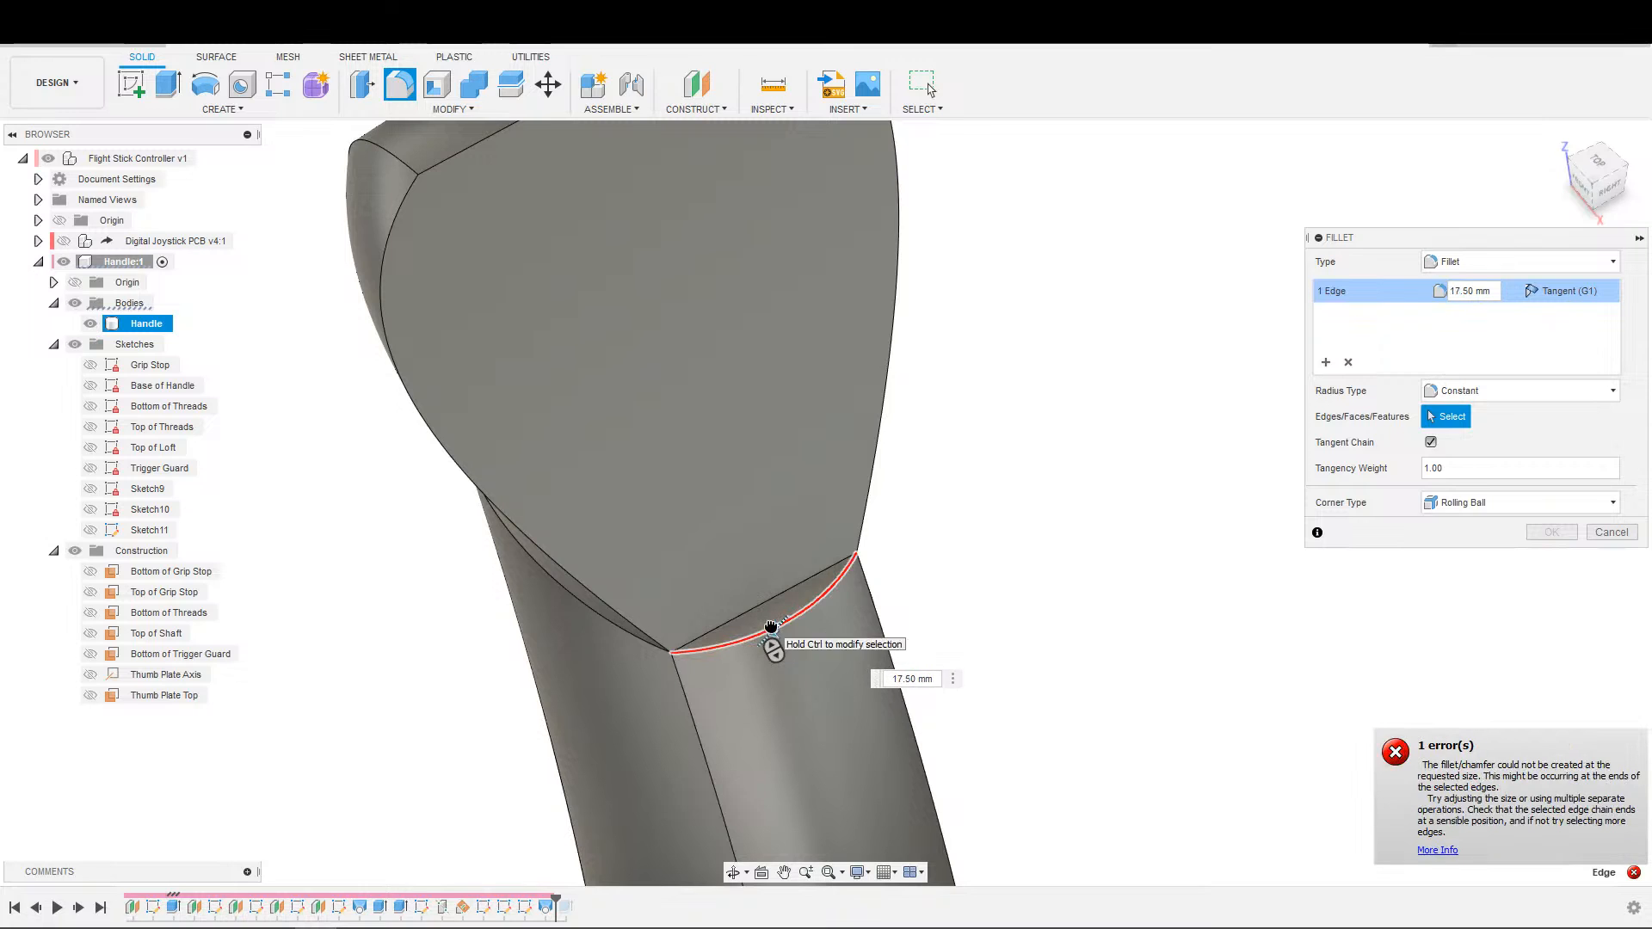
Try ledge fillet radii of 2.50, 5, 6, 7 and 10 mm and compare their shapes from the side.
left_click_drag(780, 621, 920, 607)
middle_click_drag(919, 607, 981, 507, "shift")
scroll(896, 523, "down", 4)
scroll(708, 480, "up", 5)
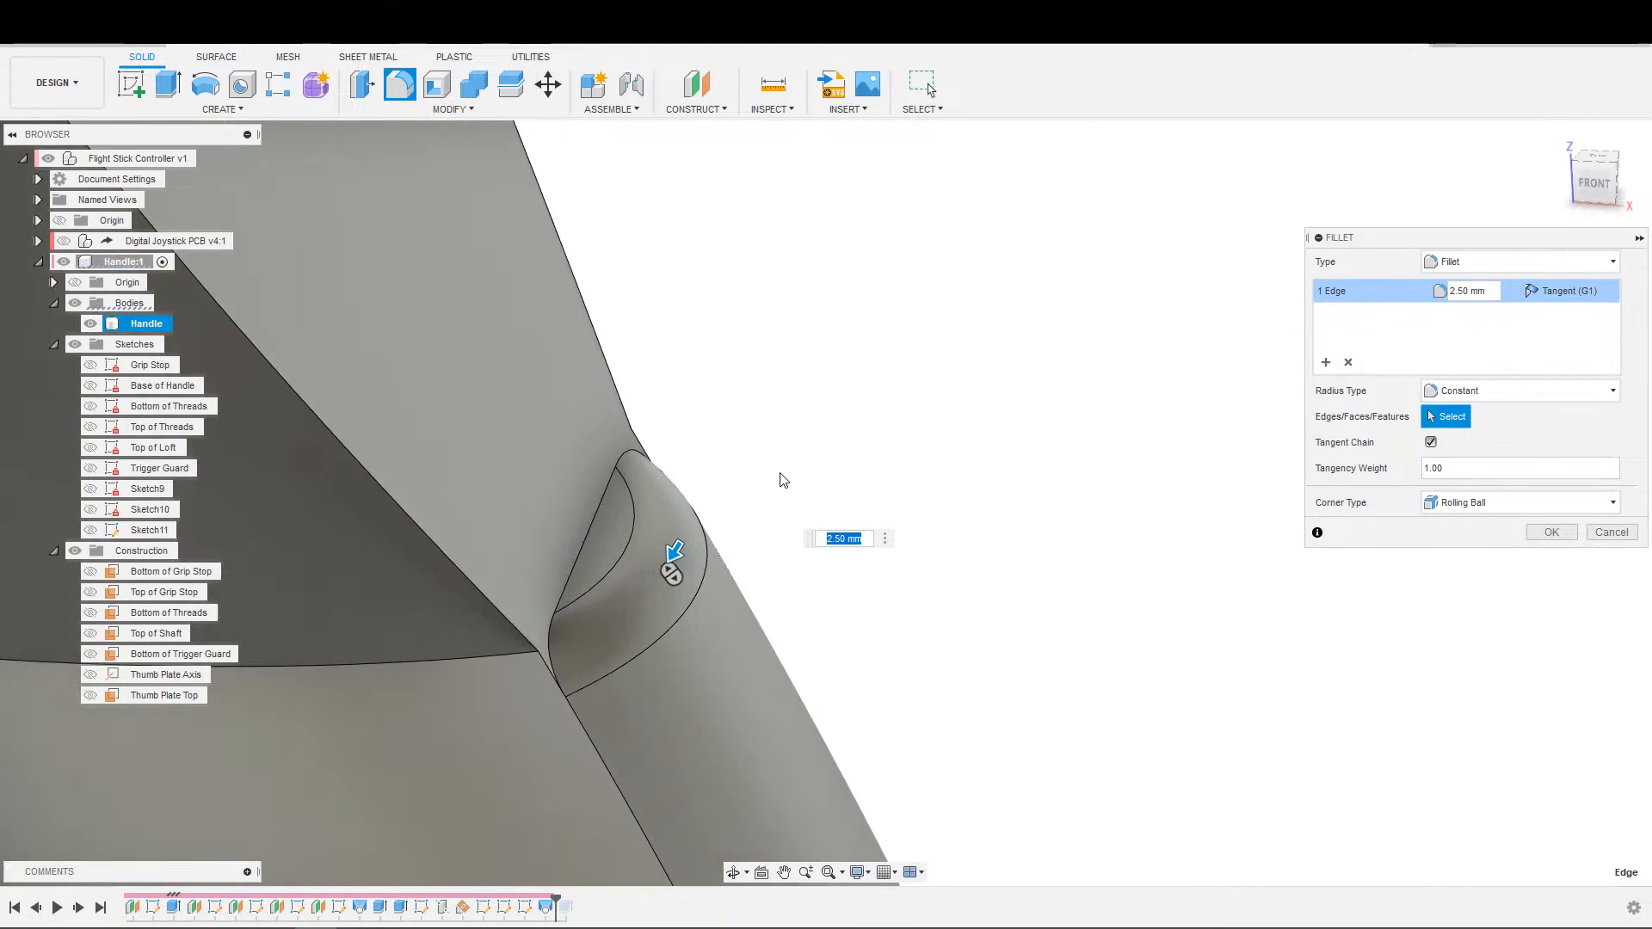
scroll(783, 479, "up", 2)
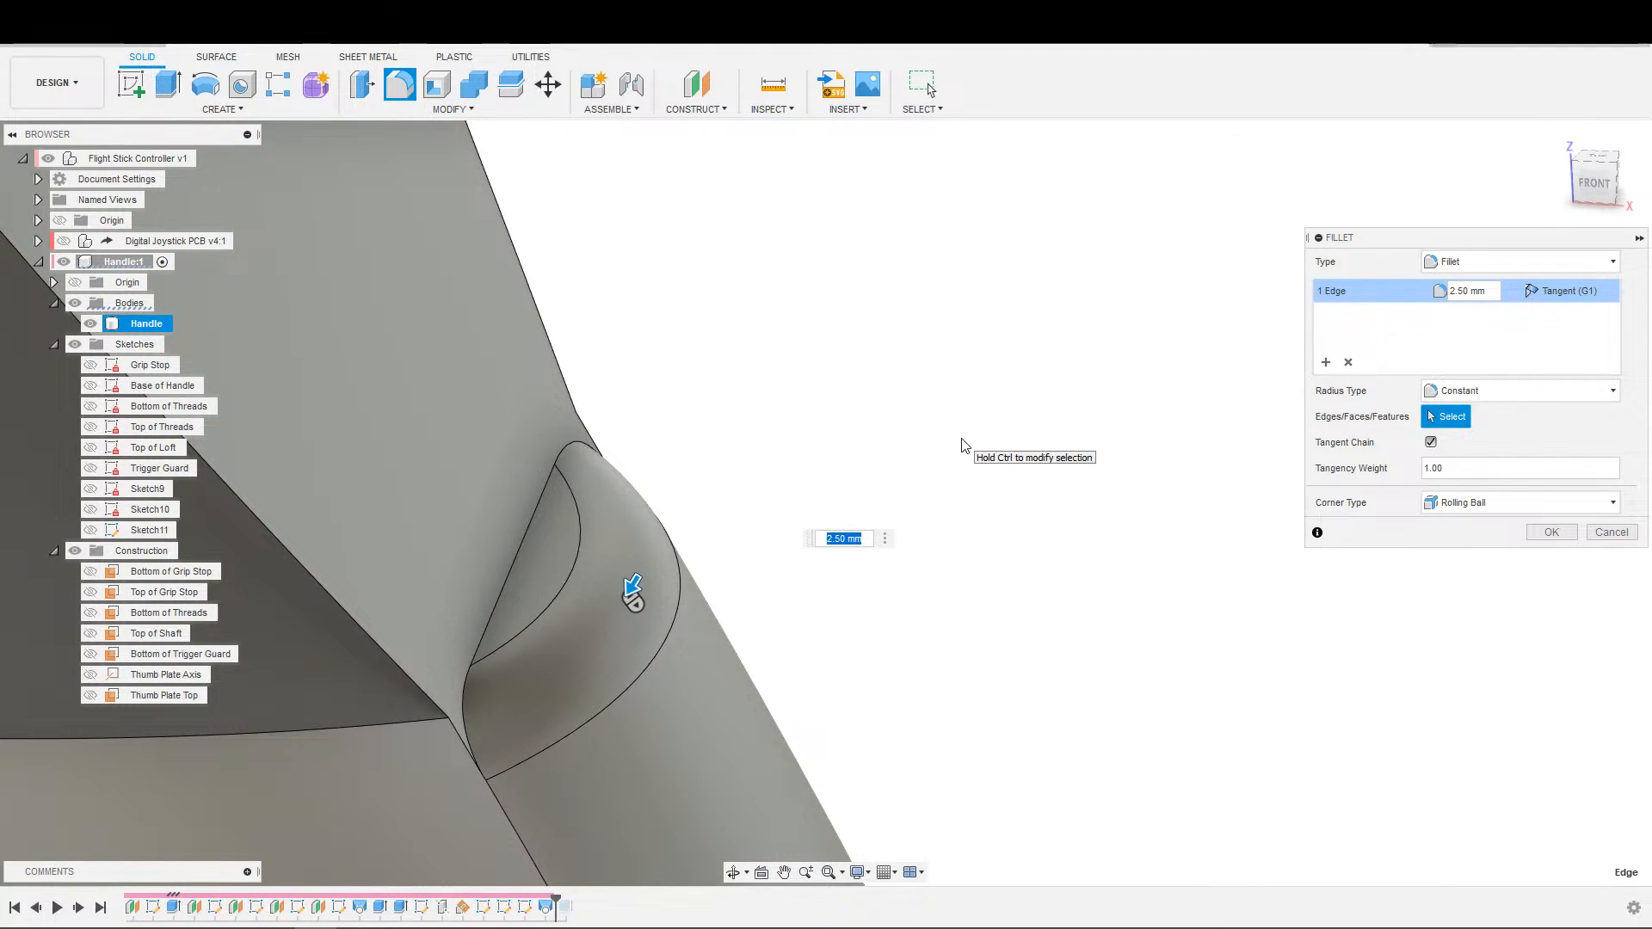
key("Return")
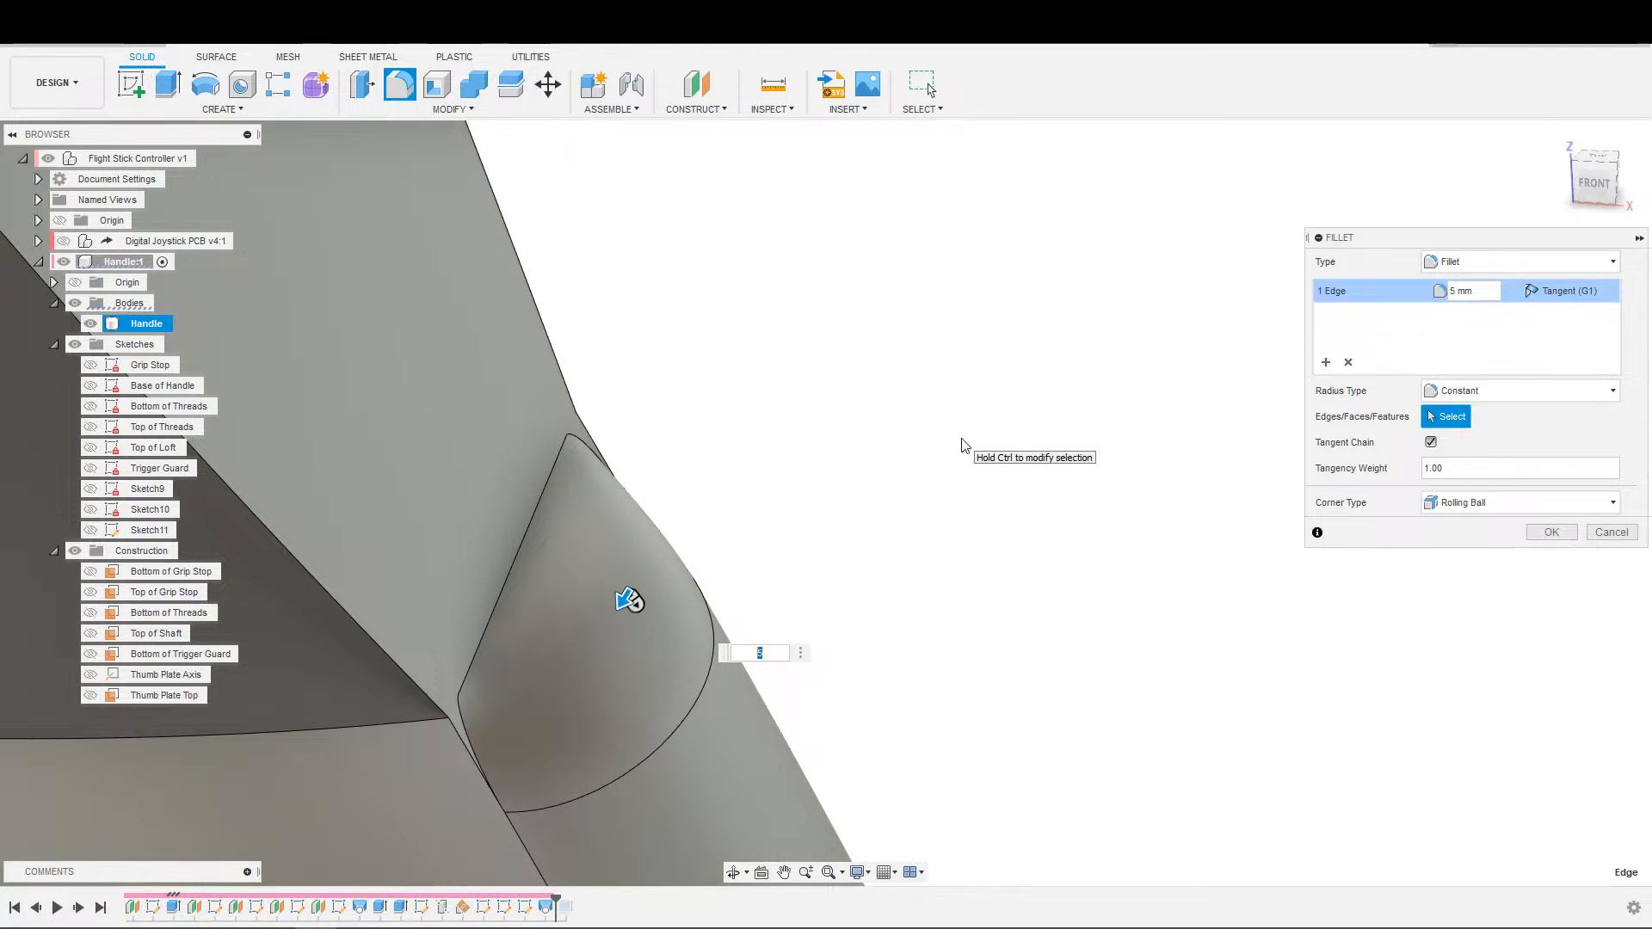
key("Return")
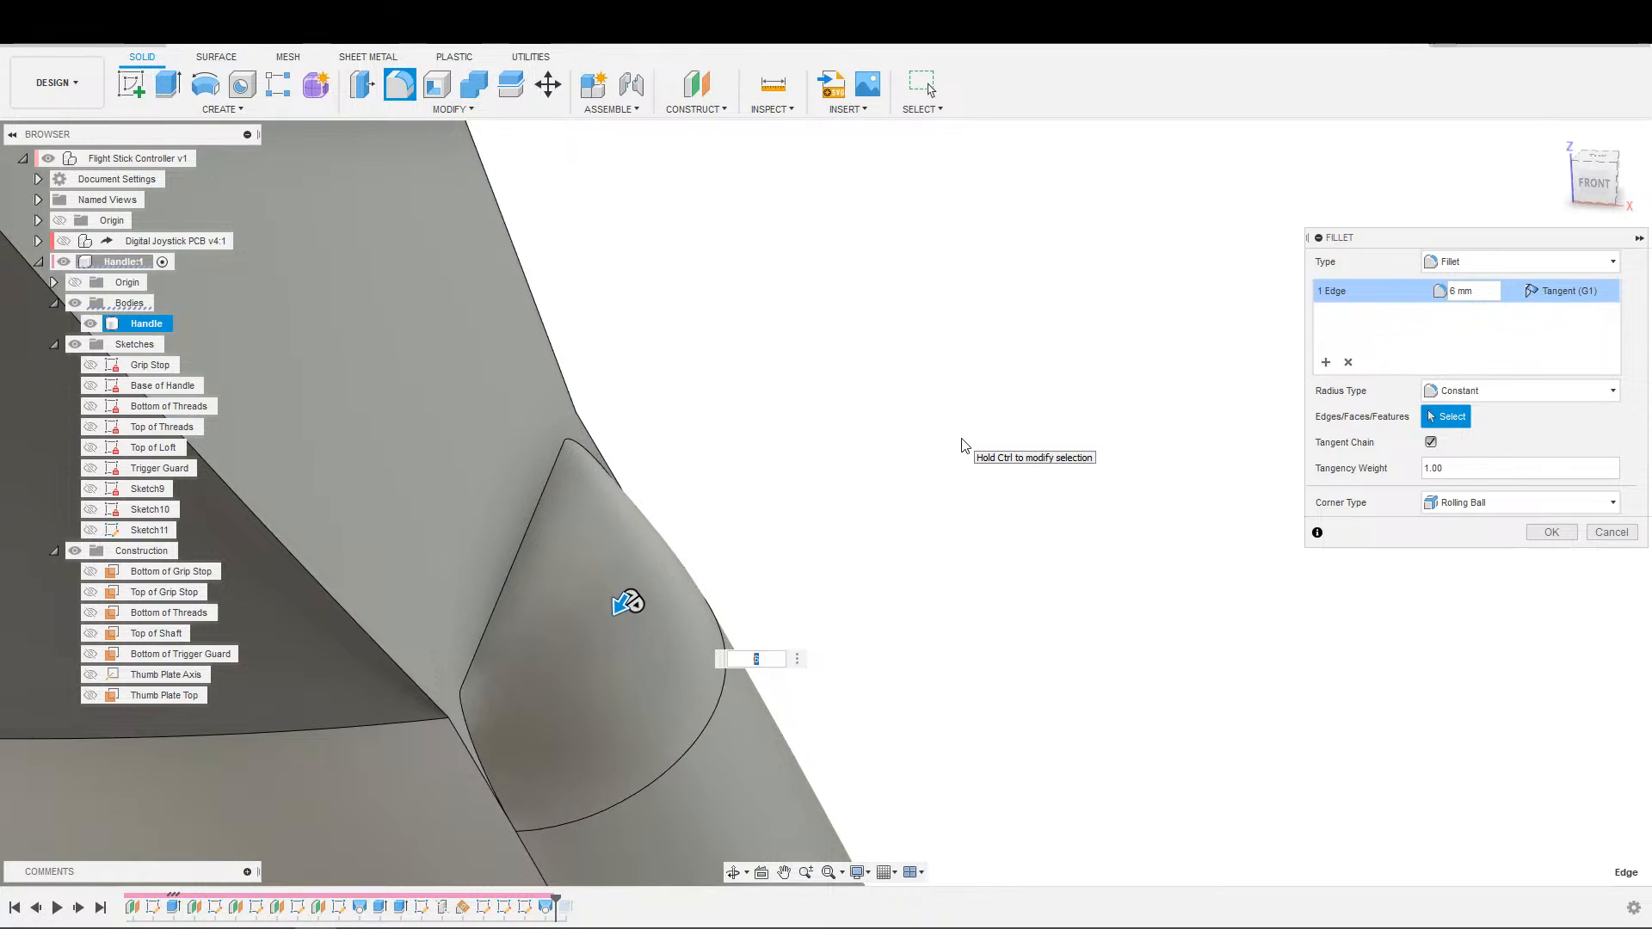
type("7")
key("Return")
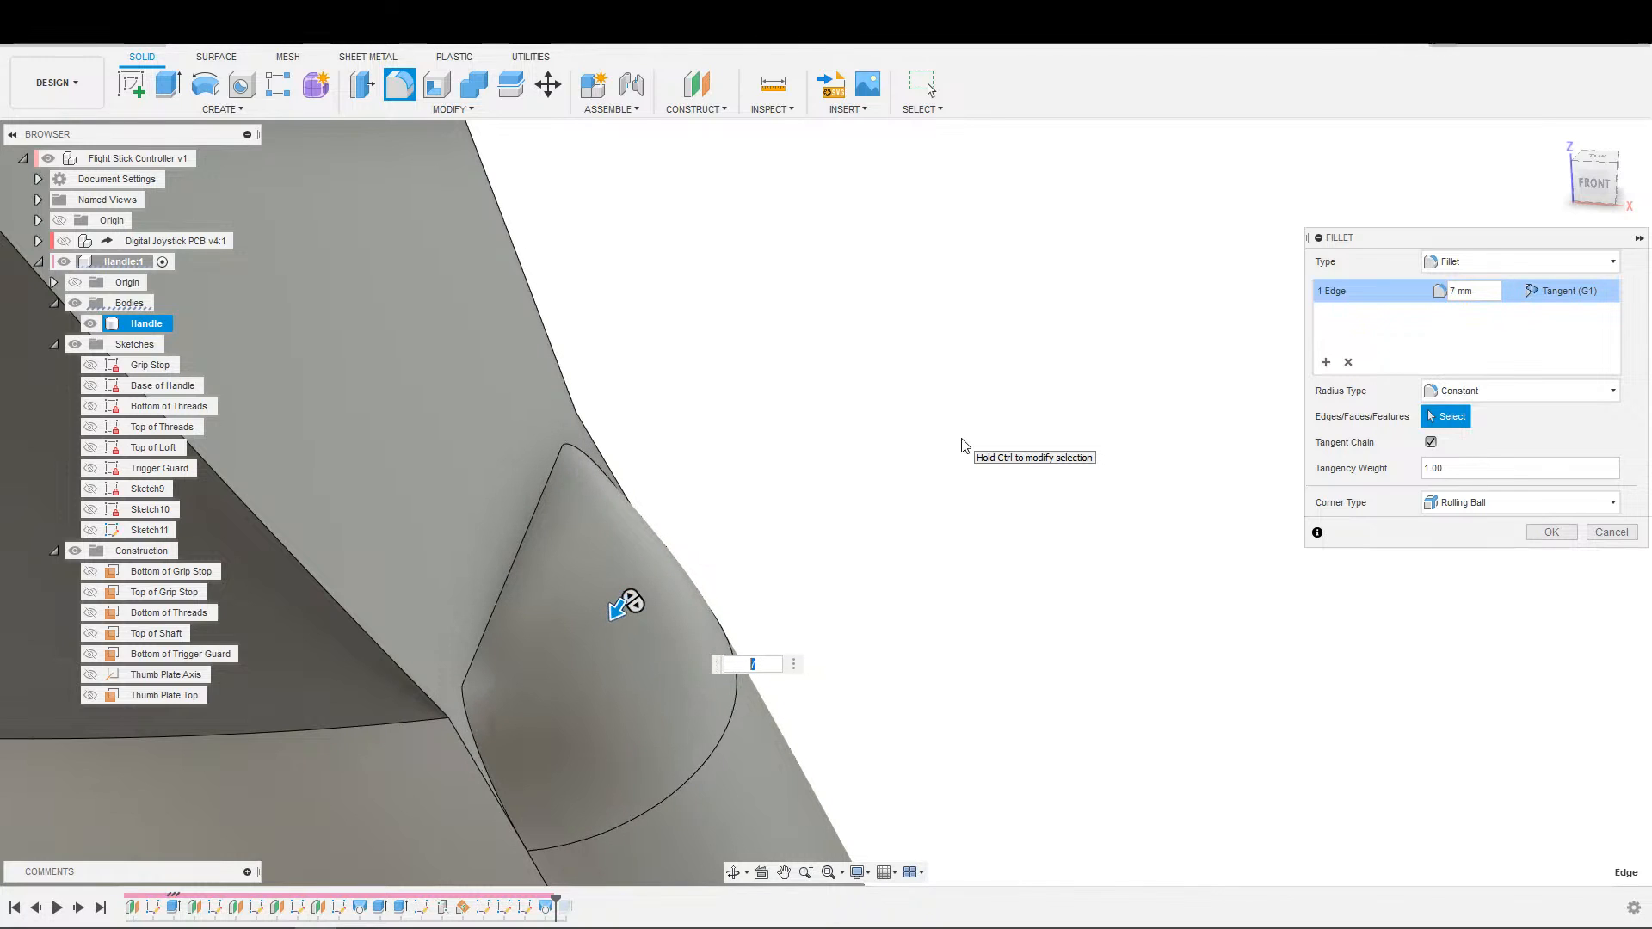
type("10")
key("Return")
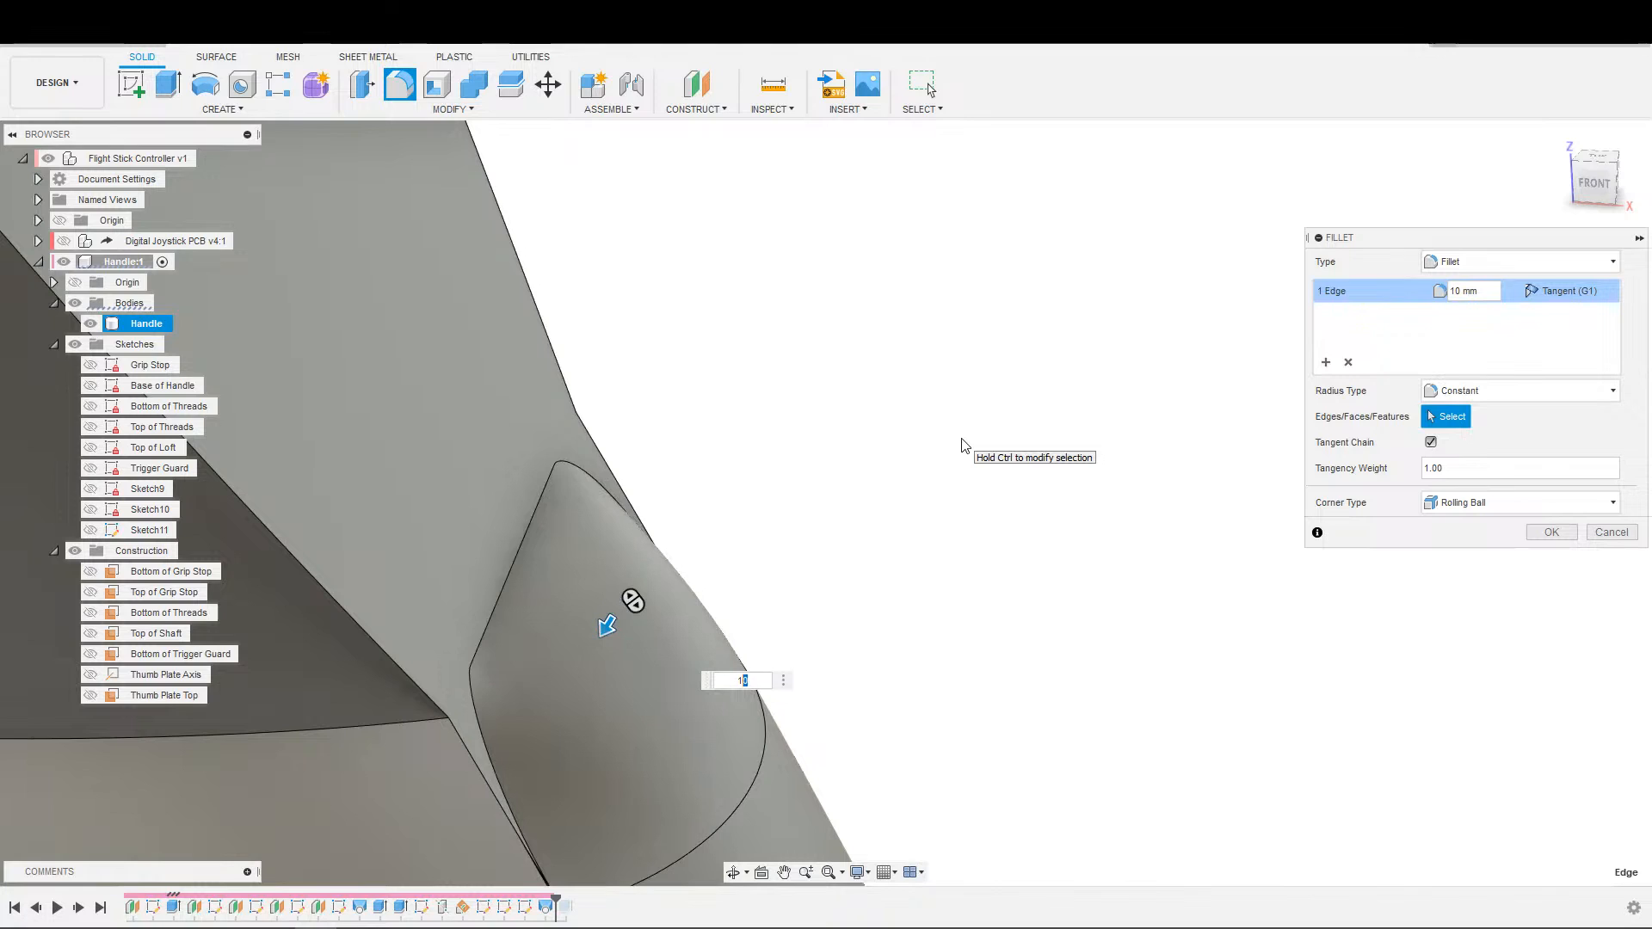
Try ledge fillet radii of 15, 11, 12 and 13 mm and check the shape below the thumb plate.
key("Return")
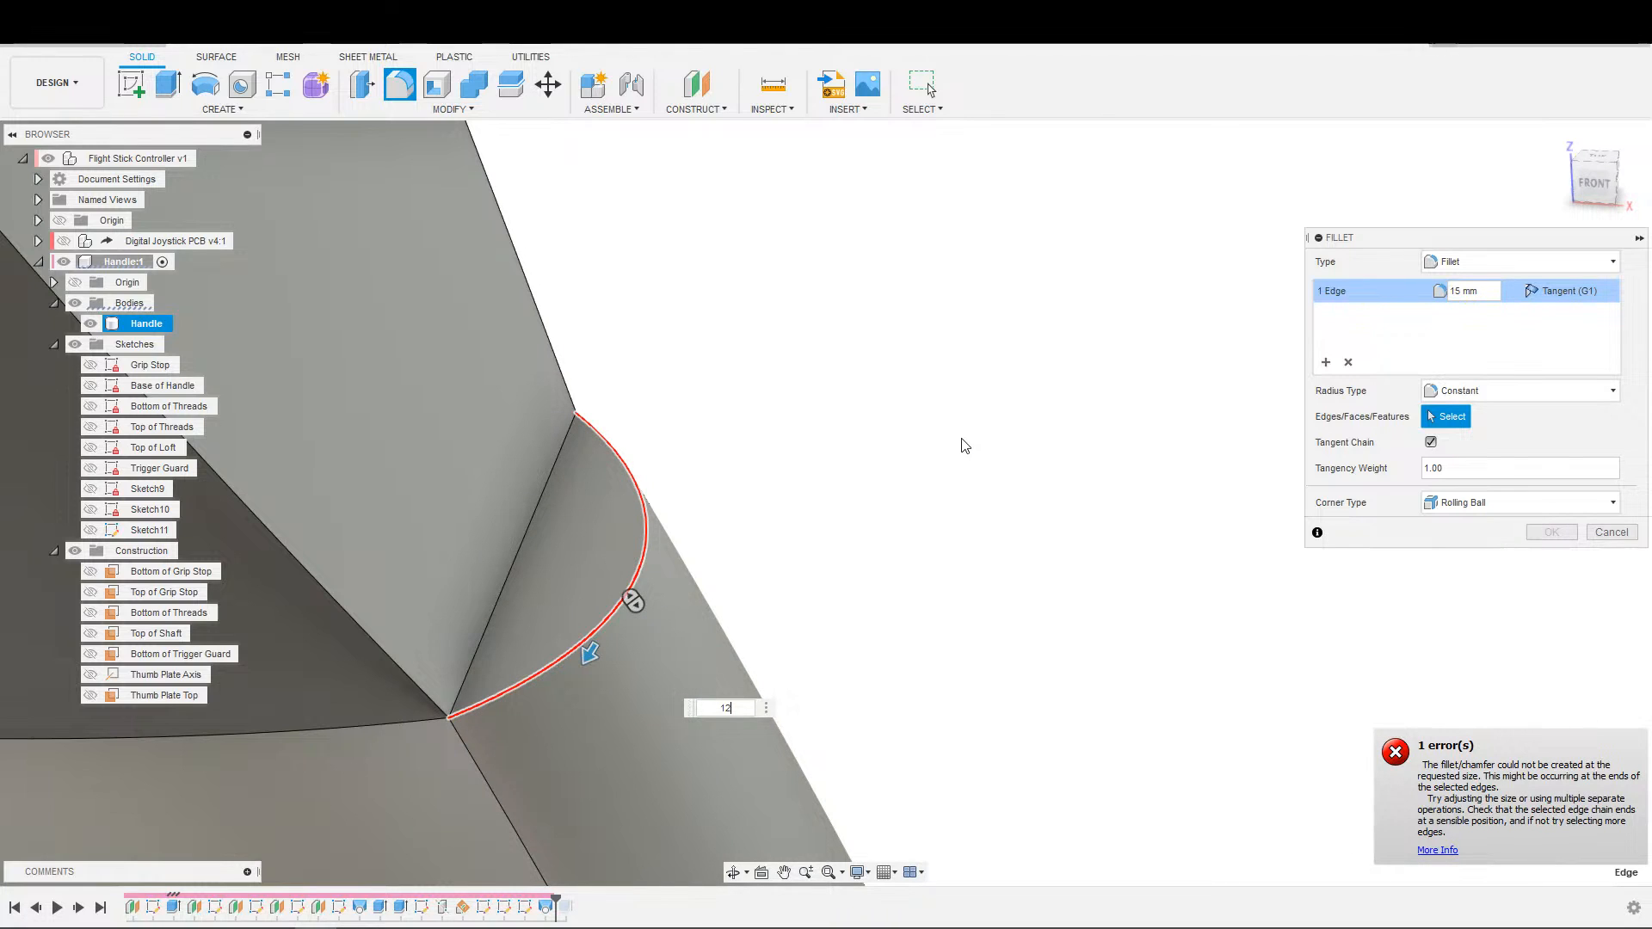
type("11")
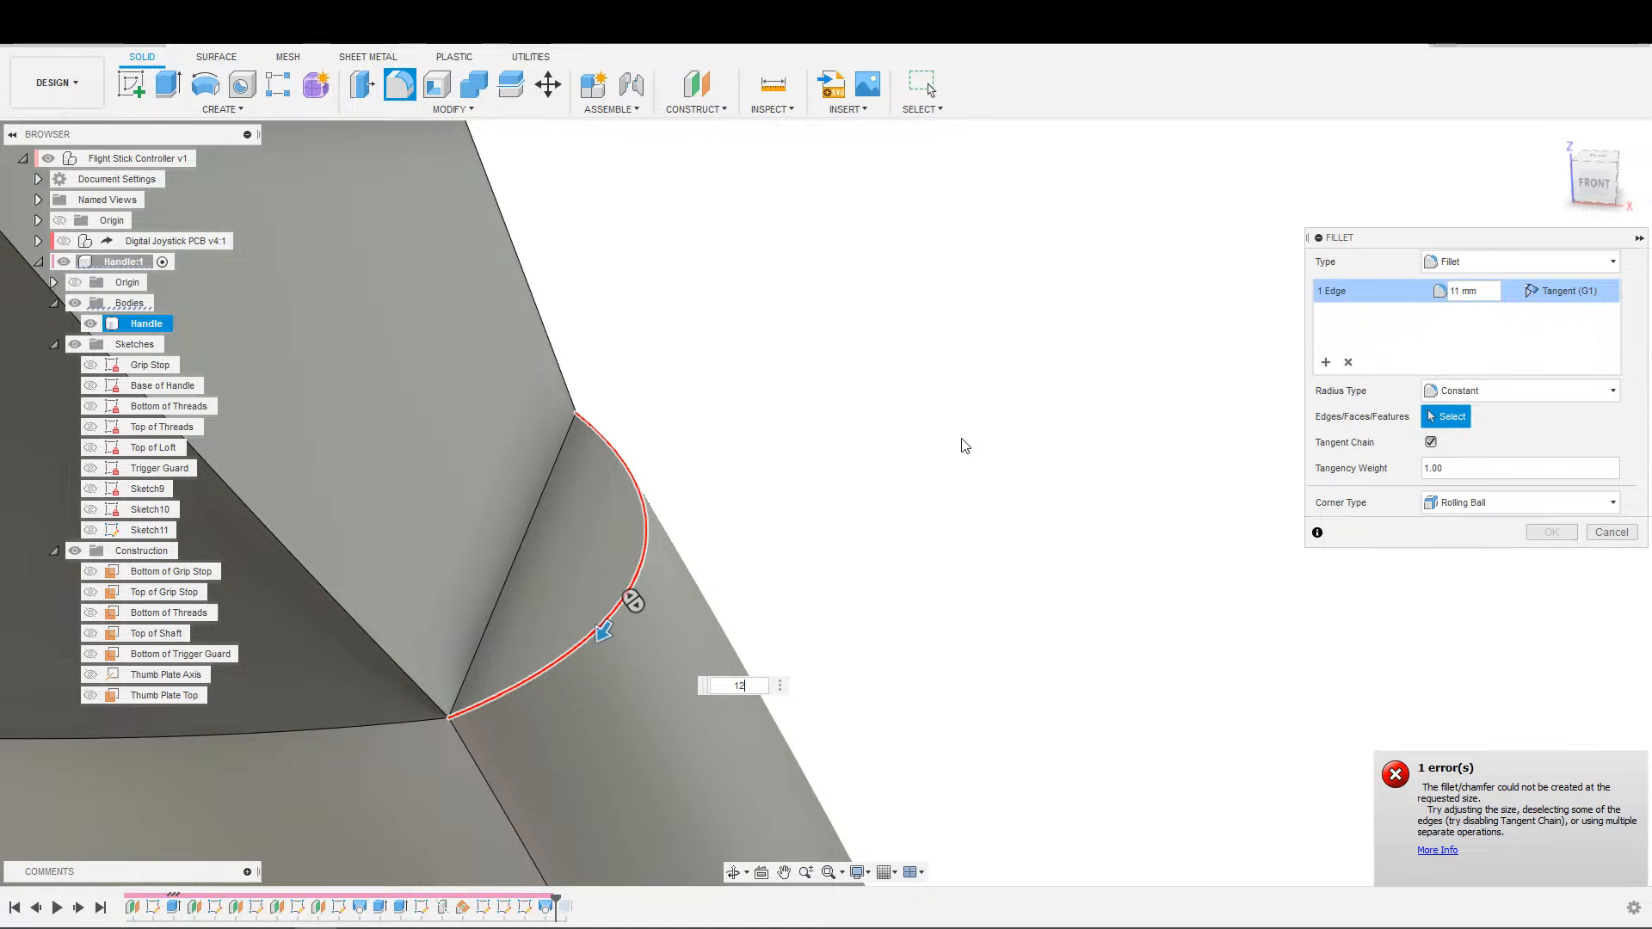
key("Return")
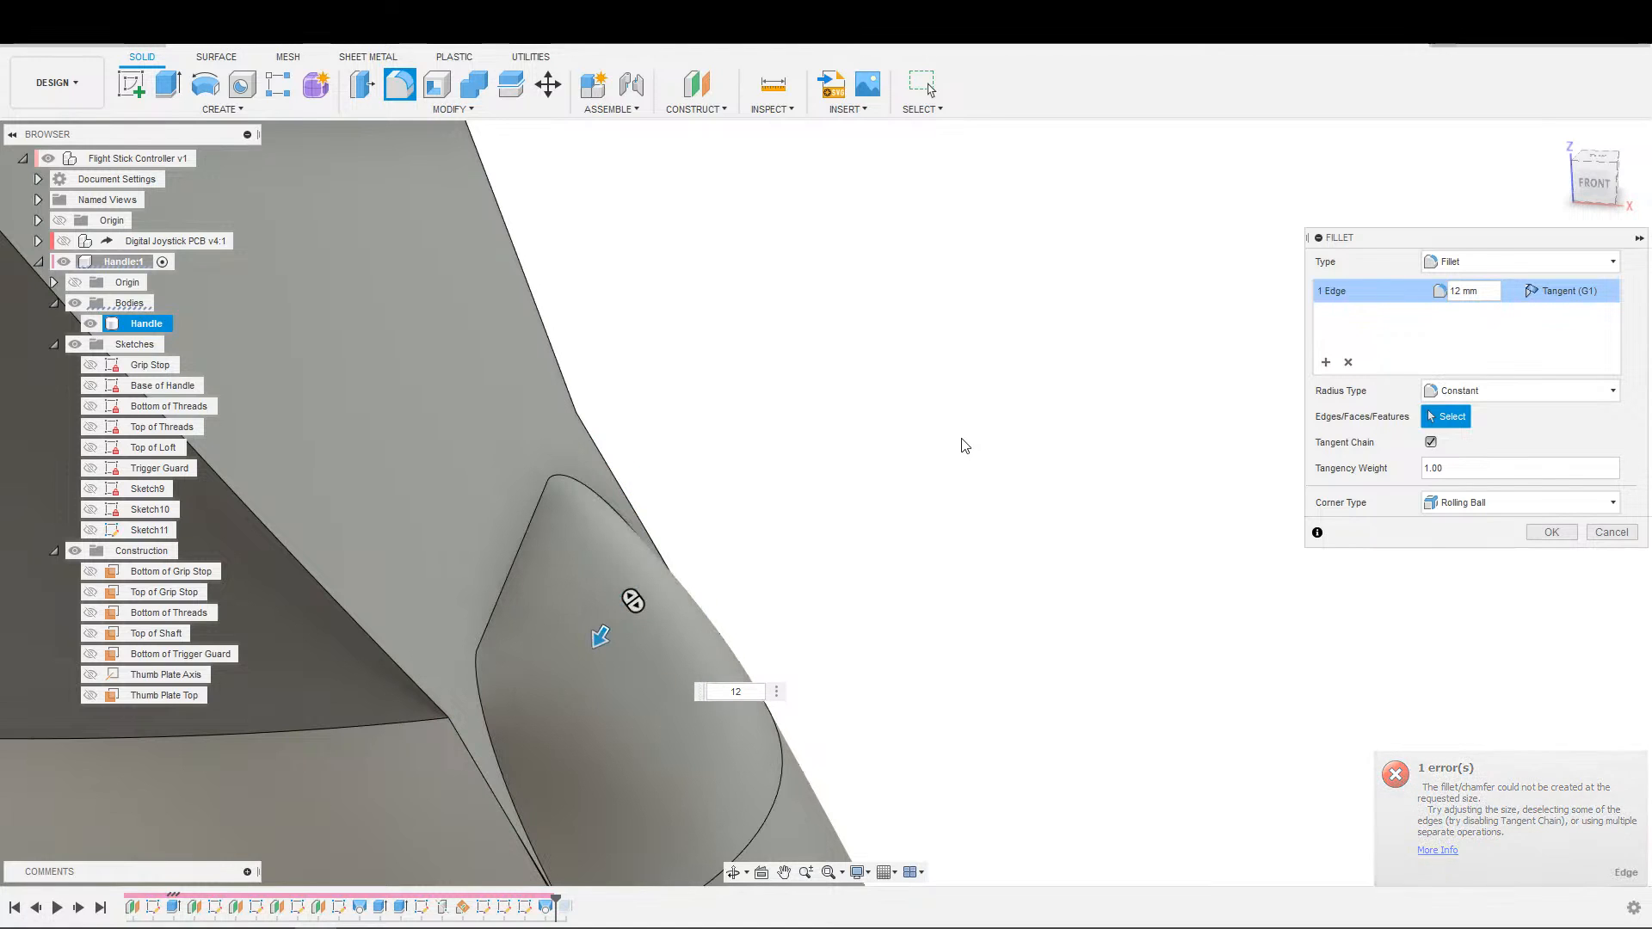
type("13")
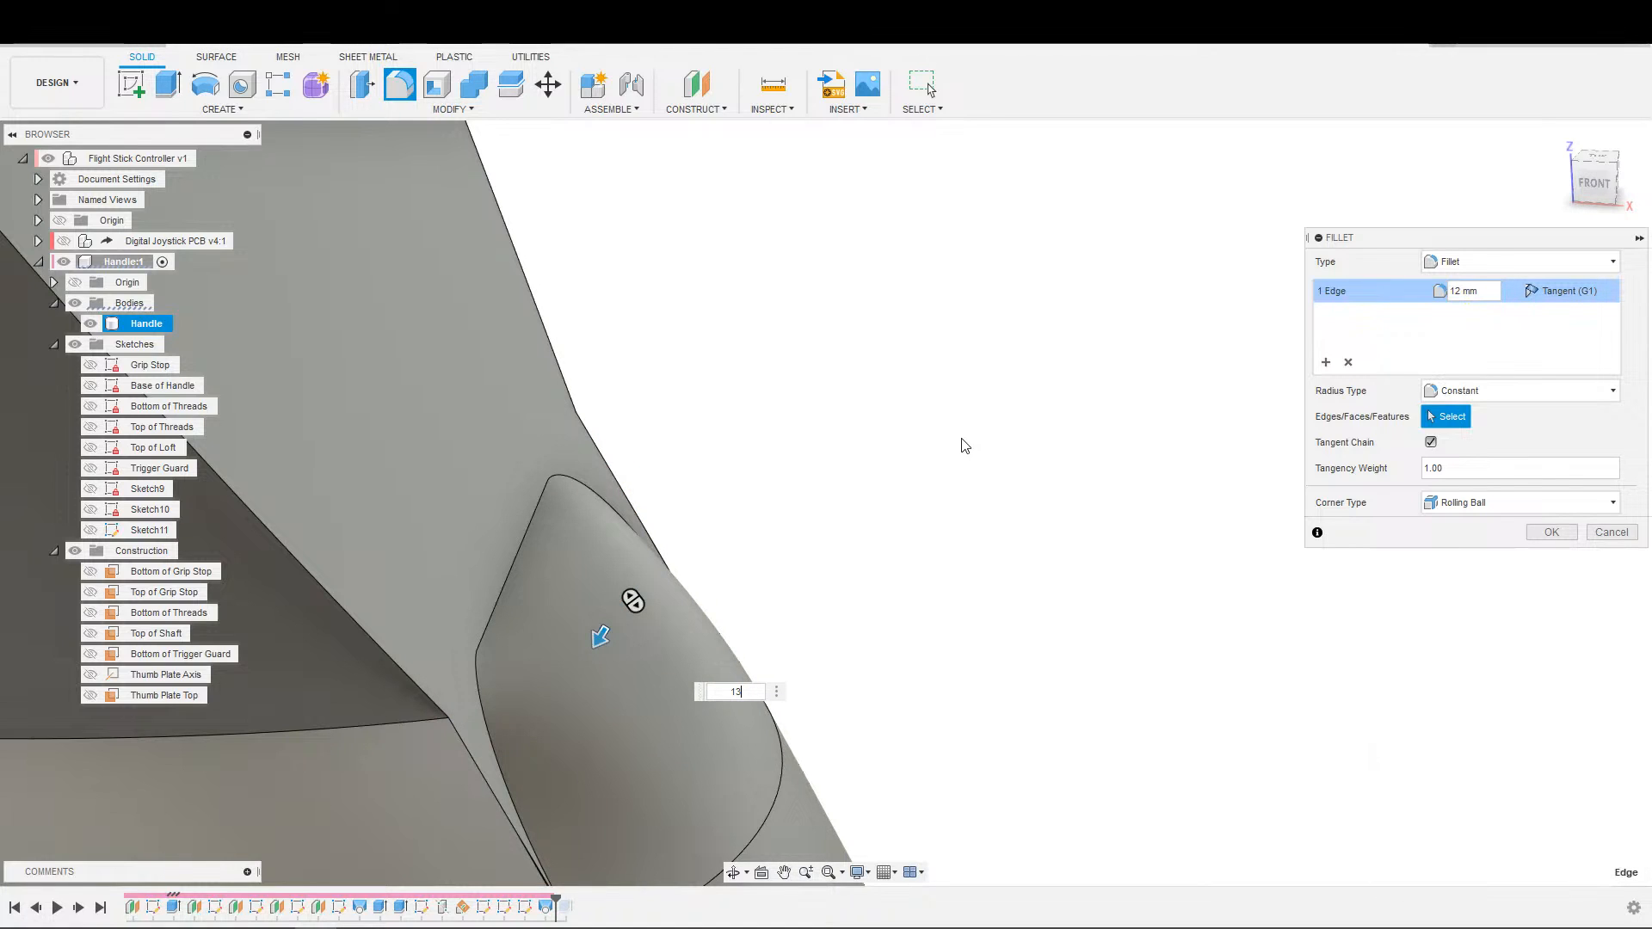
scroll(654, 744, "down", 5)
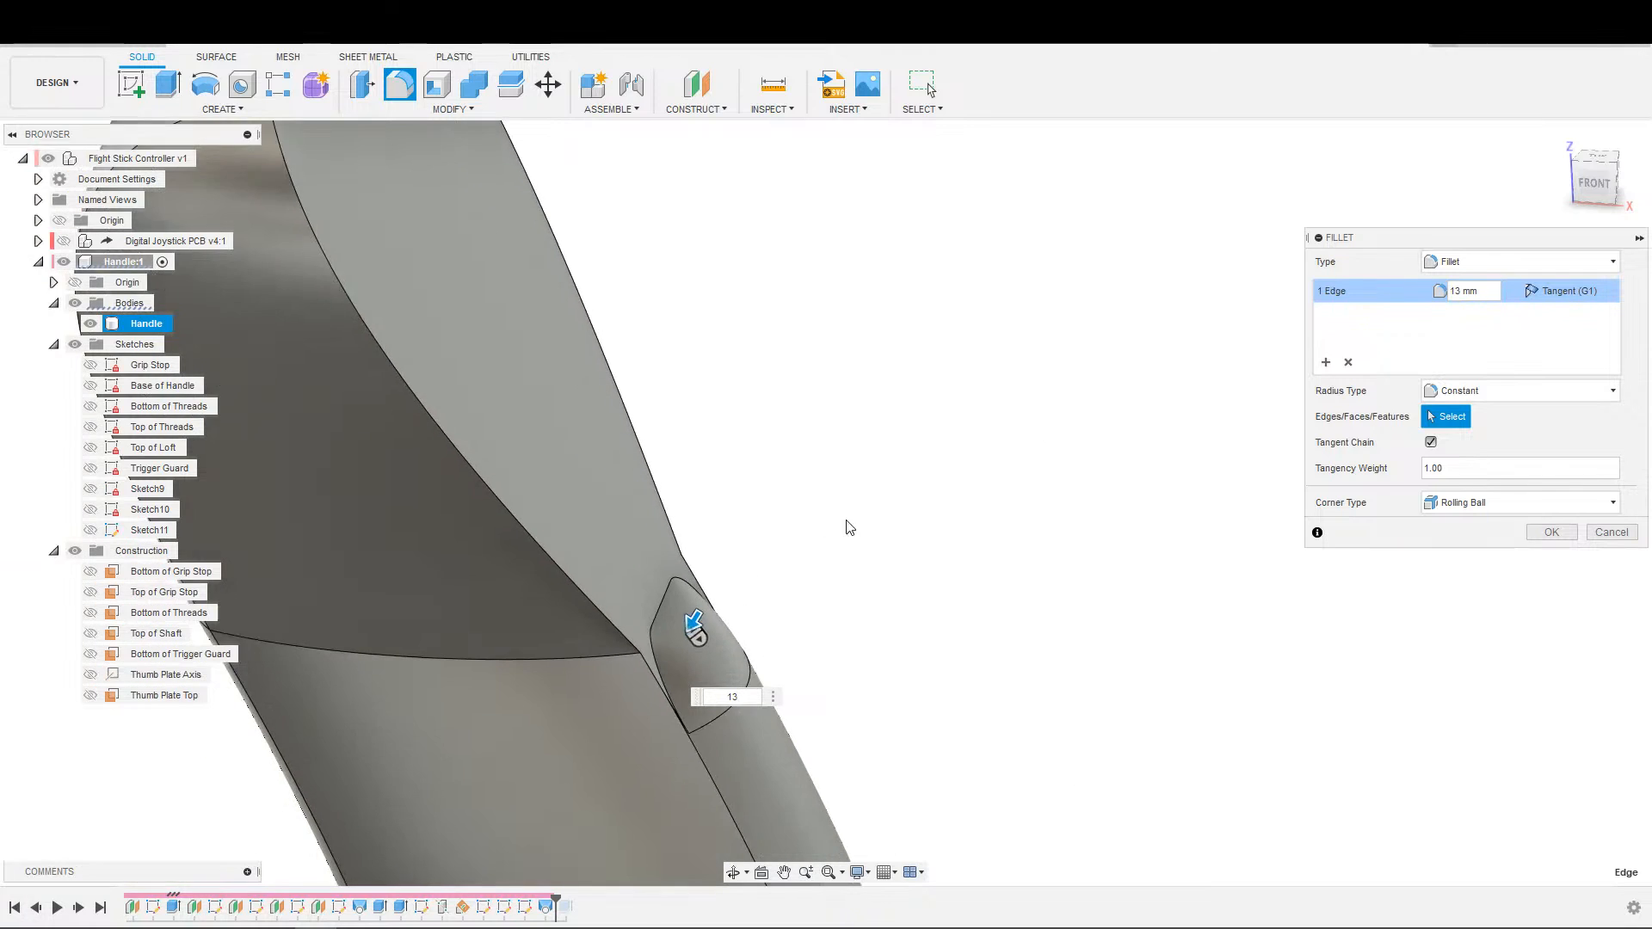
scroll(889, 516, "down", 4)
middle_click_drag(973, 523, 1093, 525, "shift")
scroll(1093, 525, "up", 6)
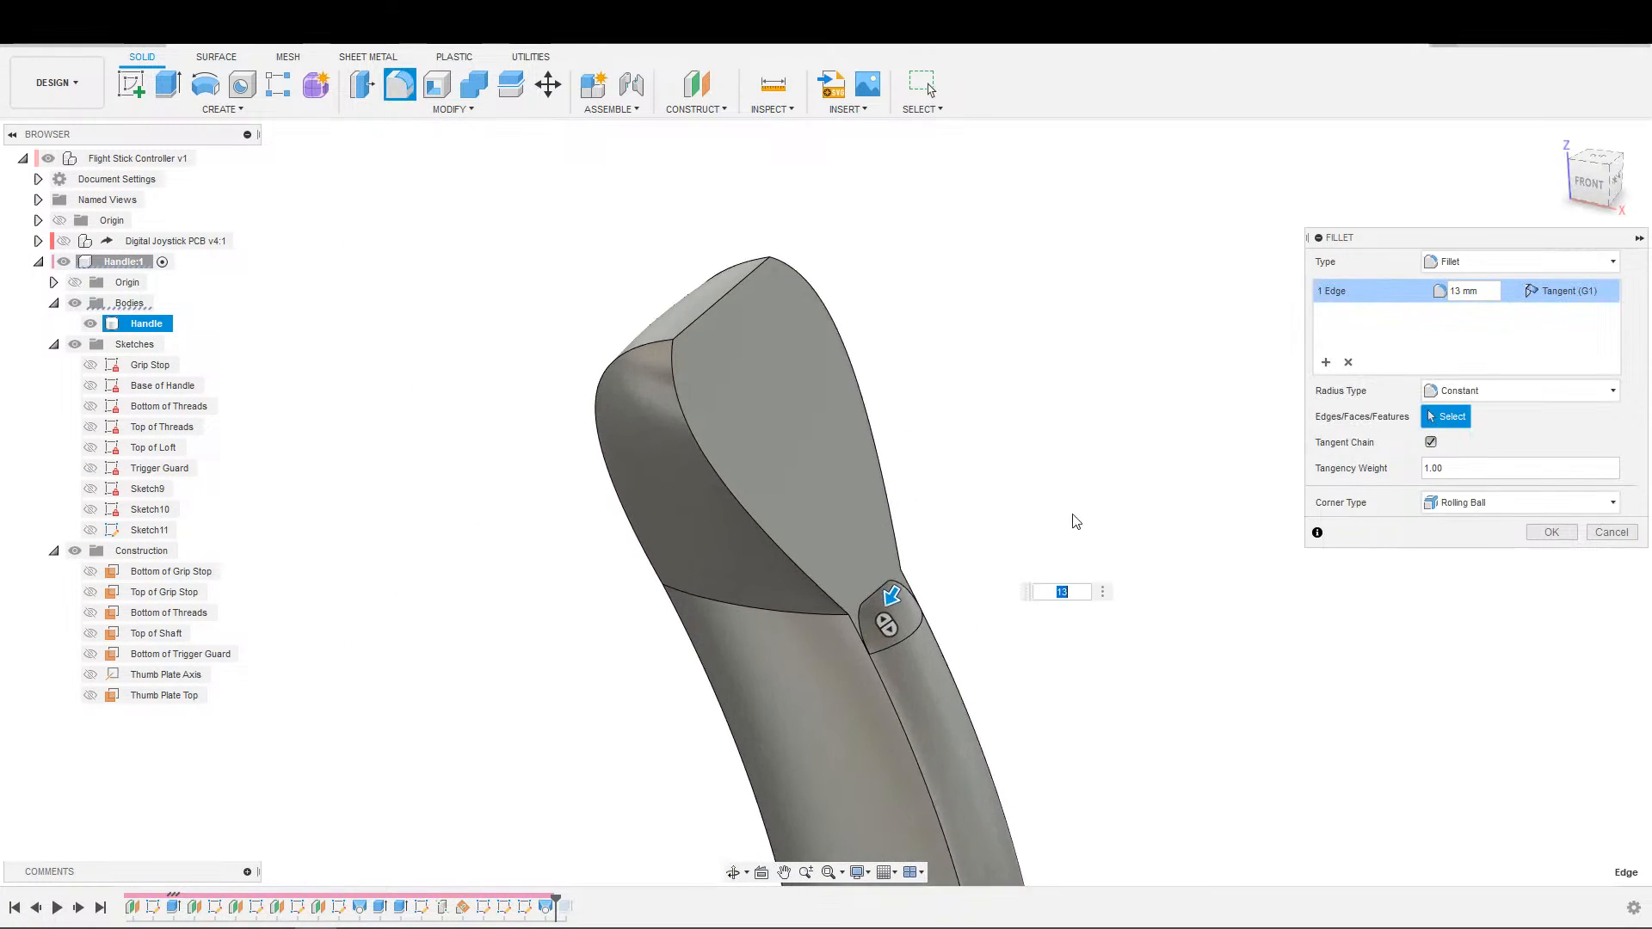
middle_click_drag(913, 542, 913, 457)
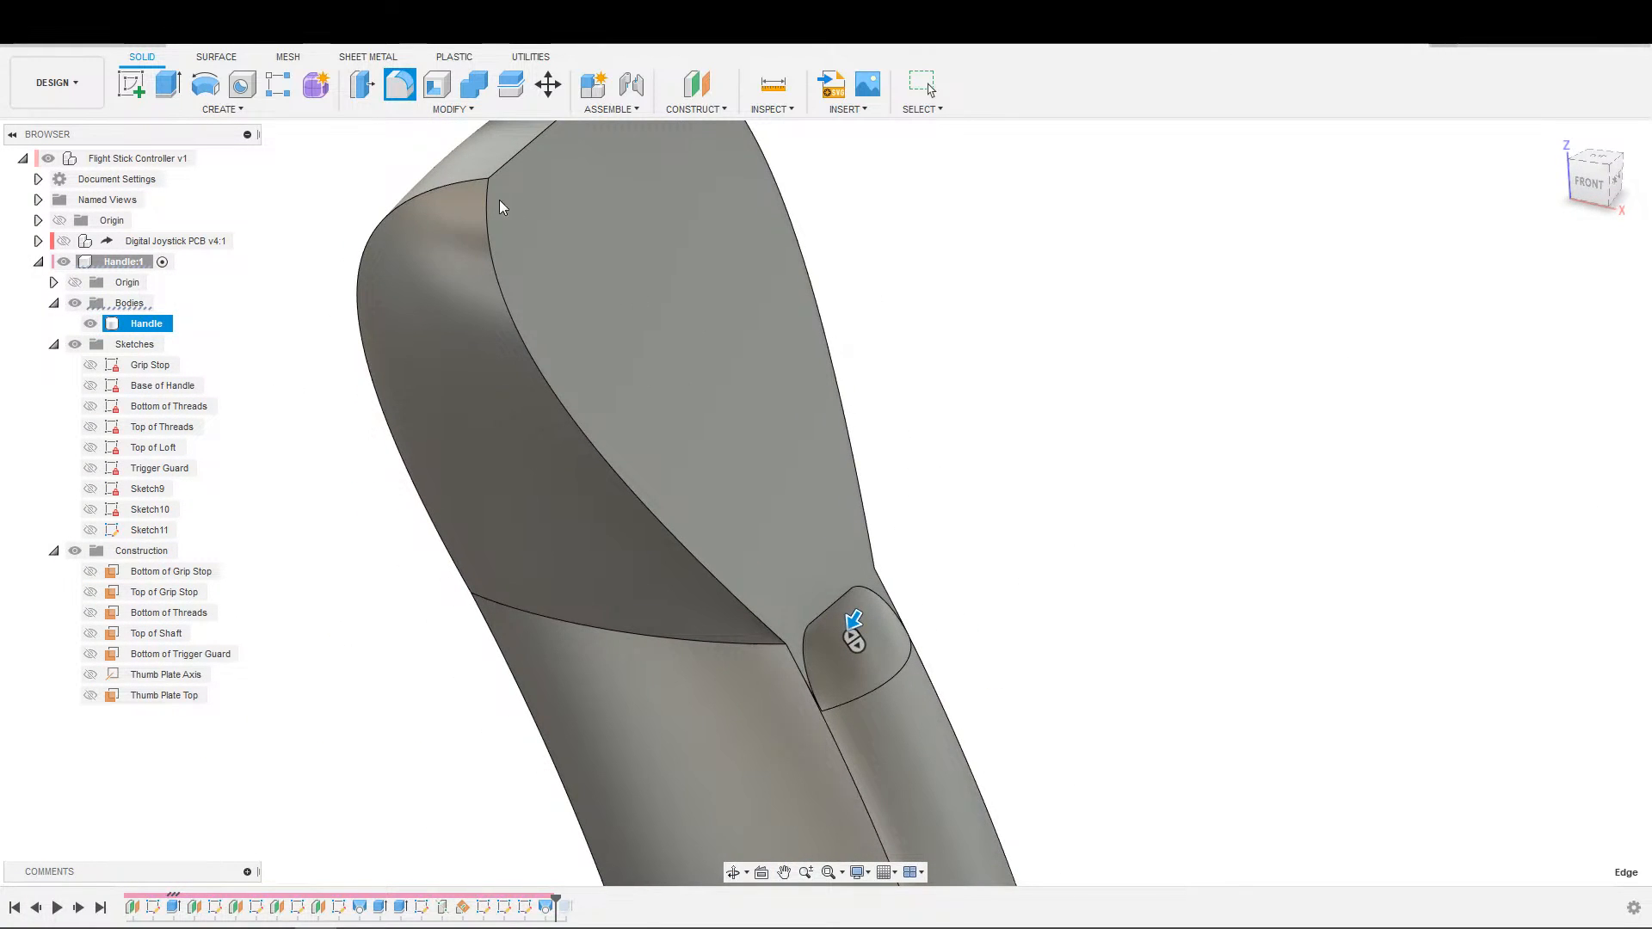
Try drafting the thumb plate face to -50 degrees with the ledge face as the pull direction.
left_click(450, 109)
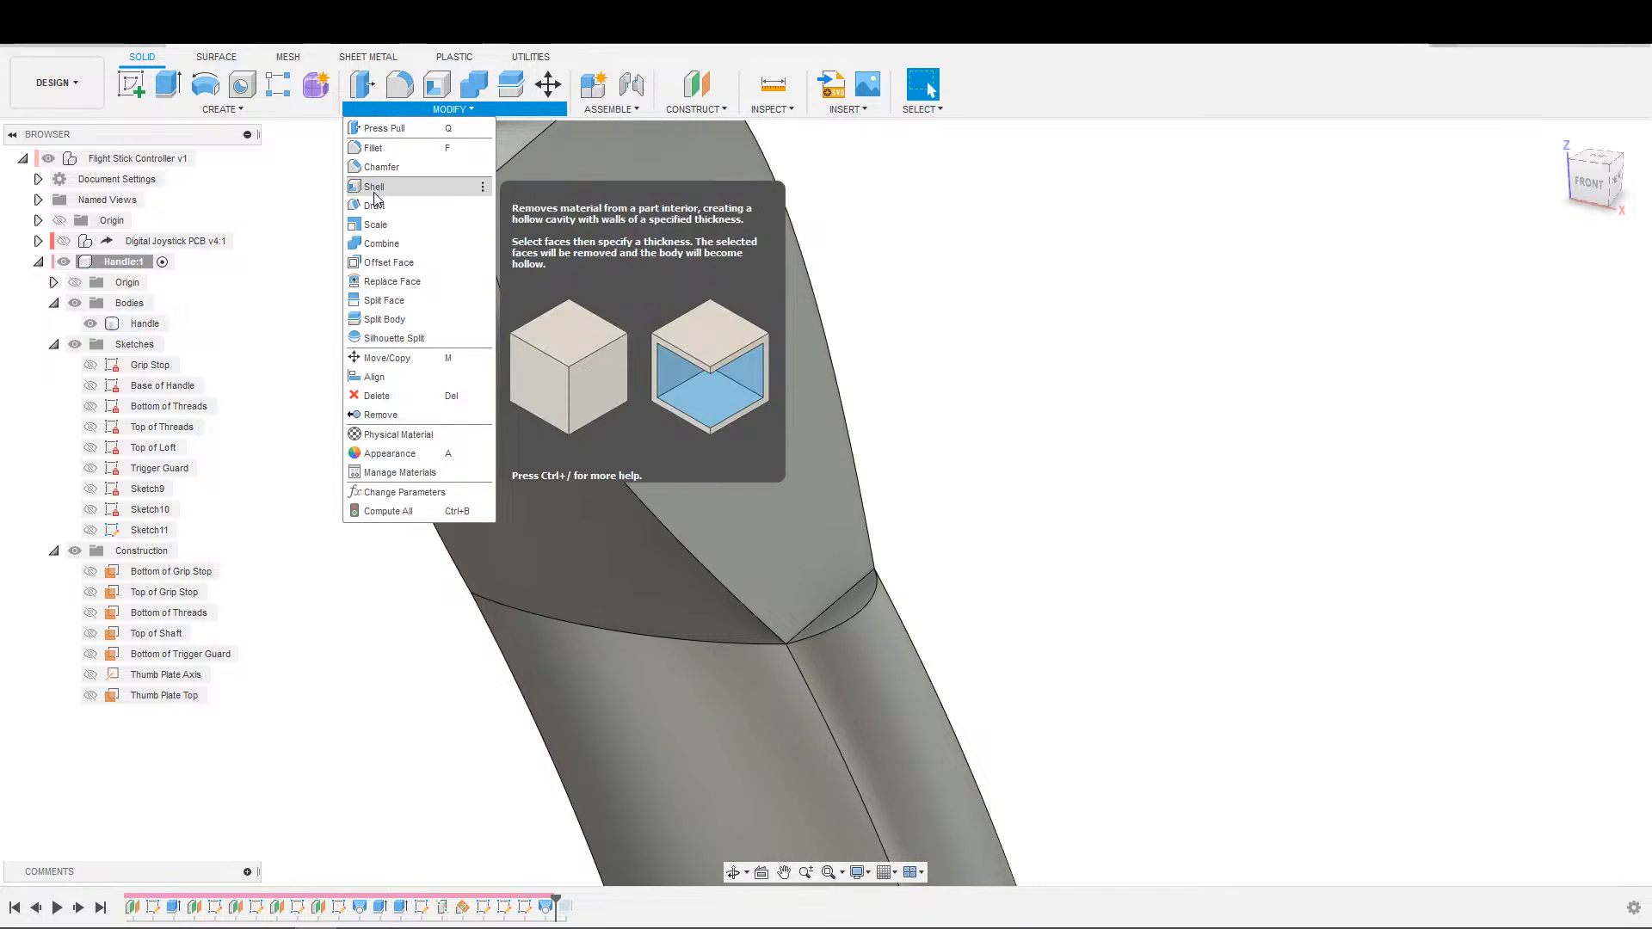
left_click(375, 212)
scroll(918, 641, "up", 3)
left_click(766, 621)
left_click(721, 587)
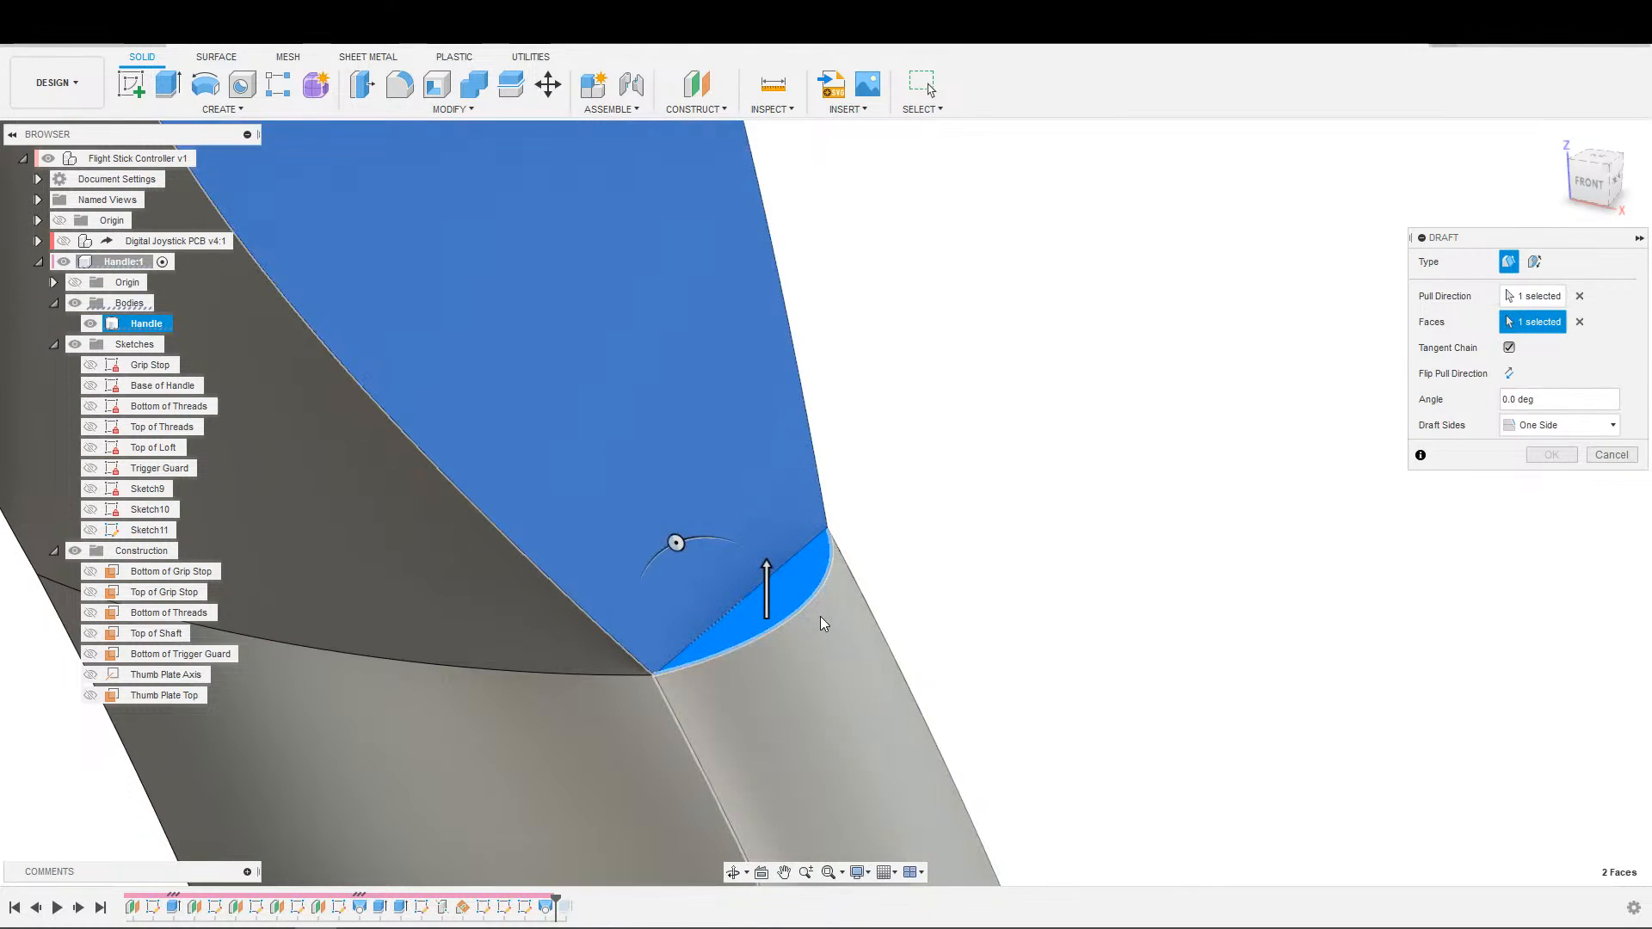
left_click_drag(676, 543, 737, 565)
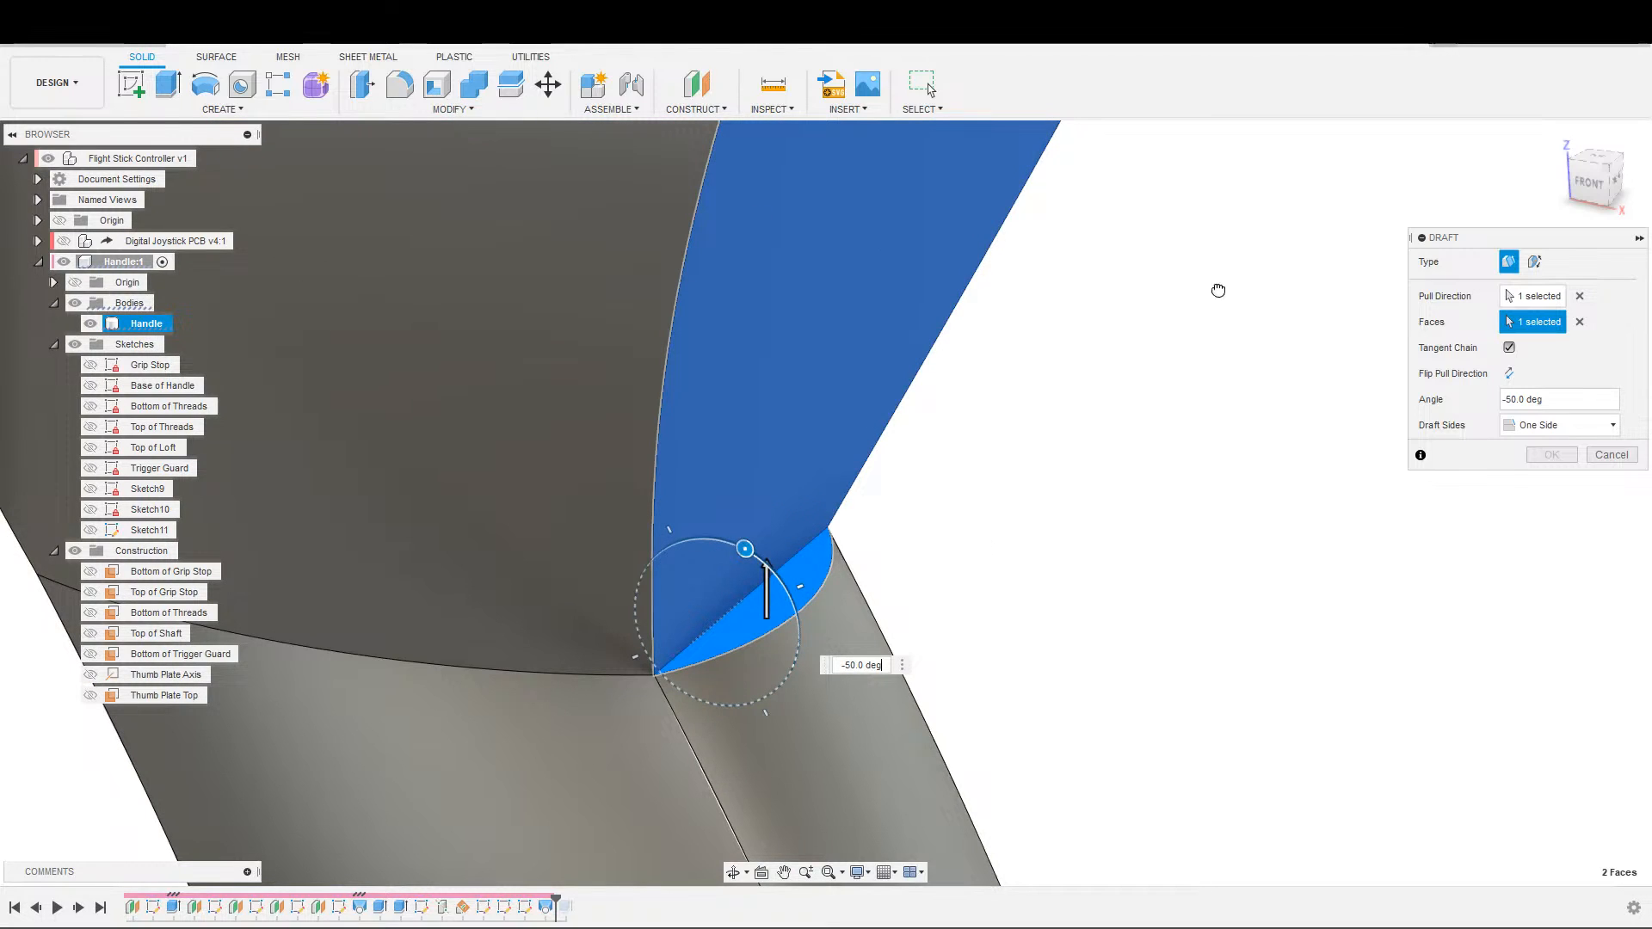
key("Escape")
Start a draft of the ledge face with the thumb plate face as the pull direction and set its angle to 60 degrees.
left_click(465, 112)
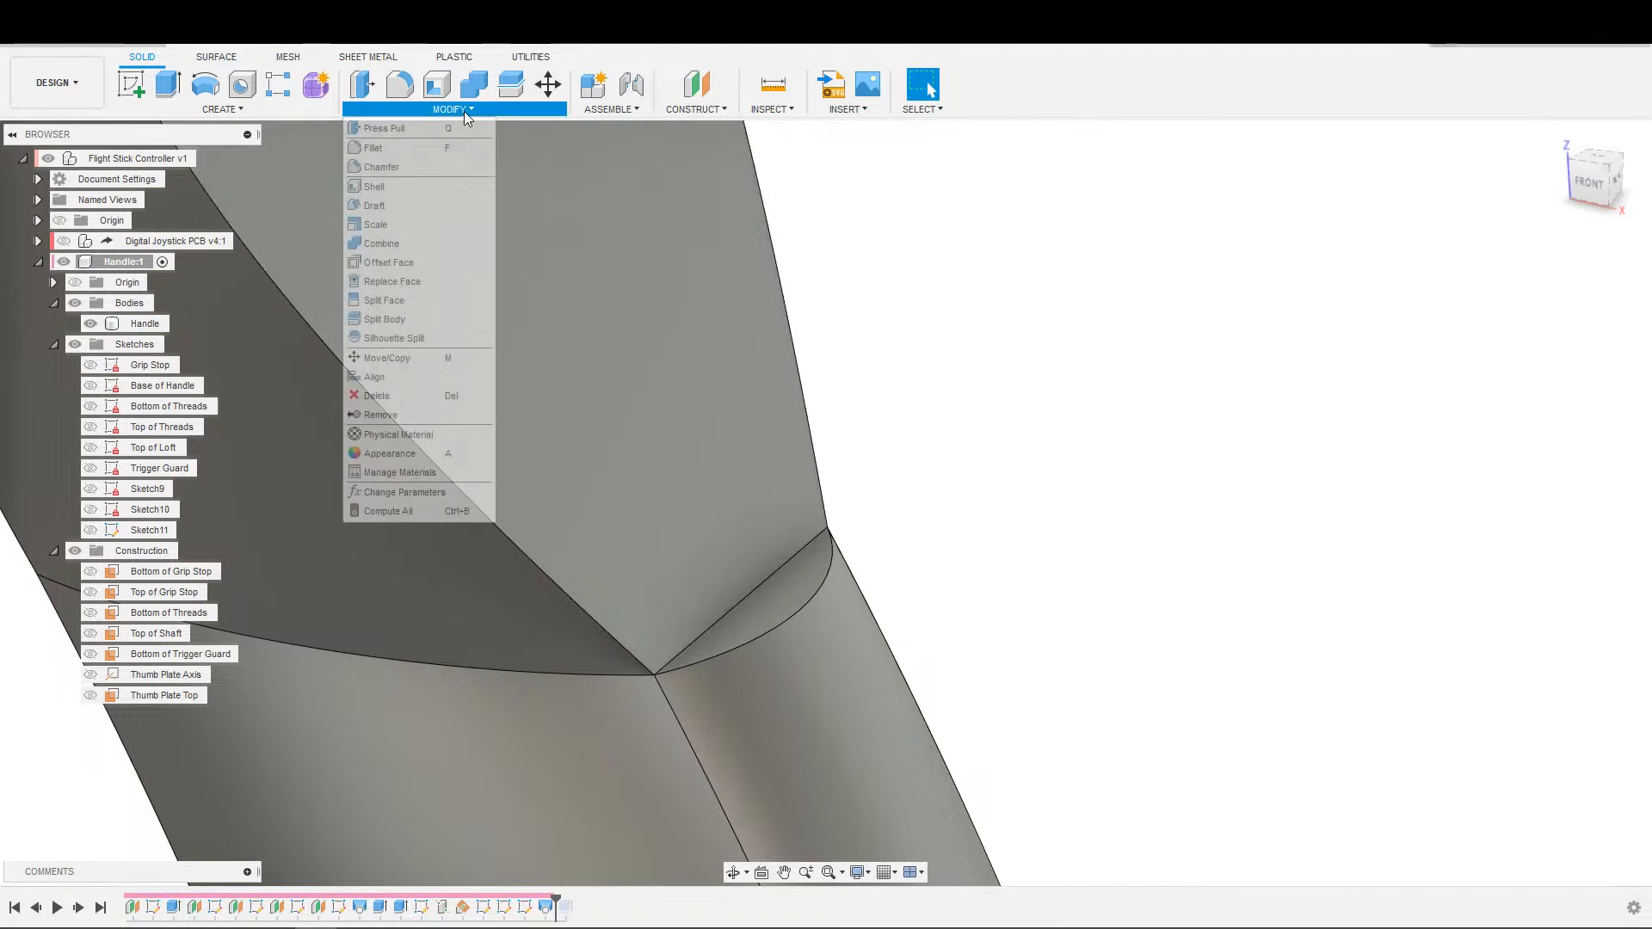
left_click(434, 206)
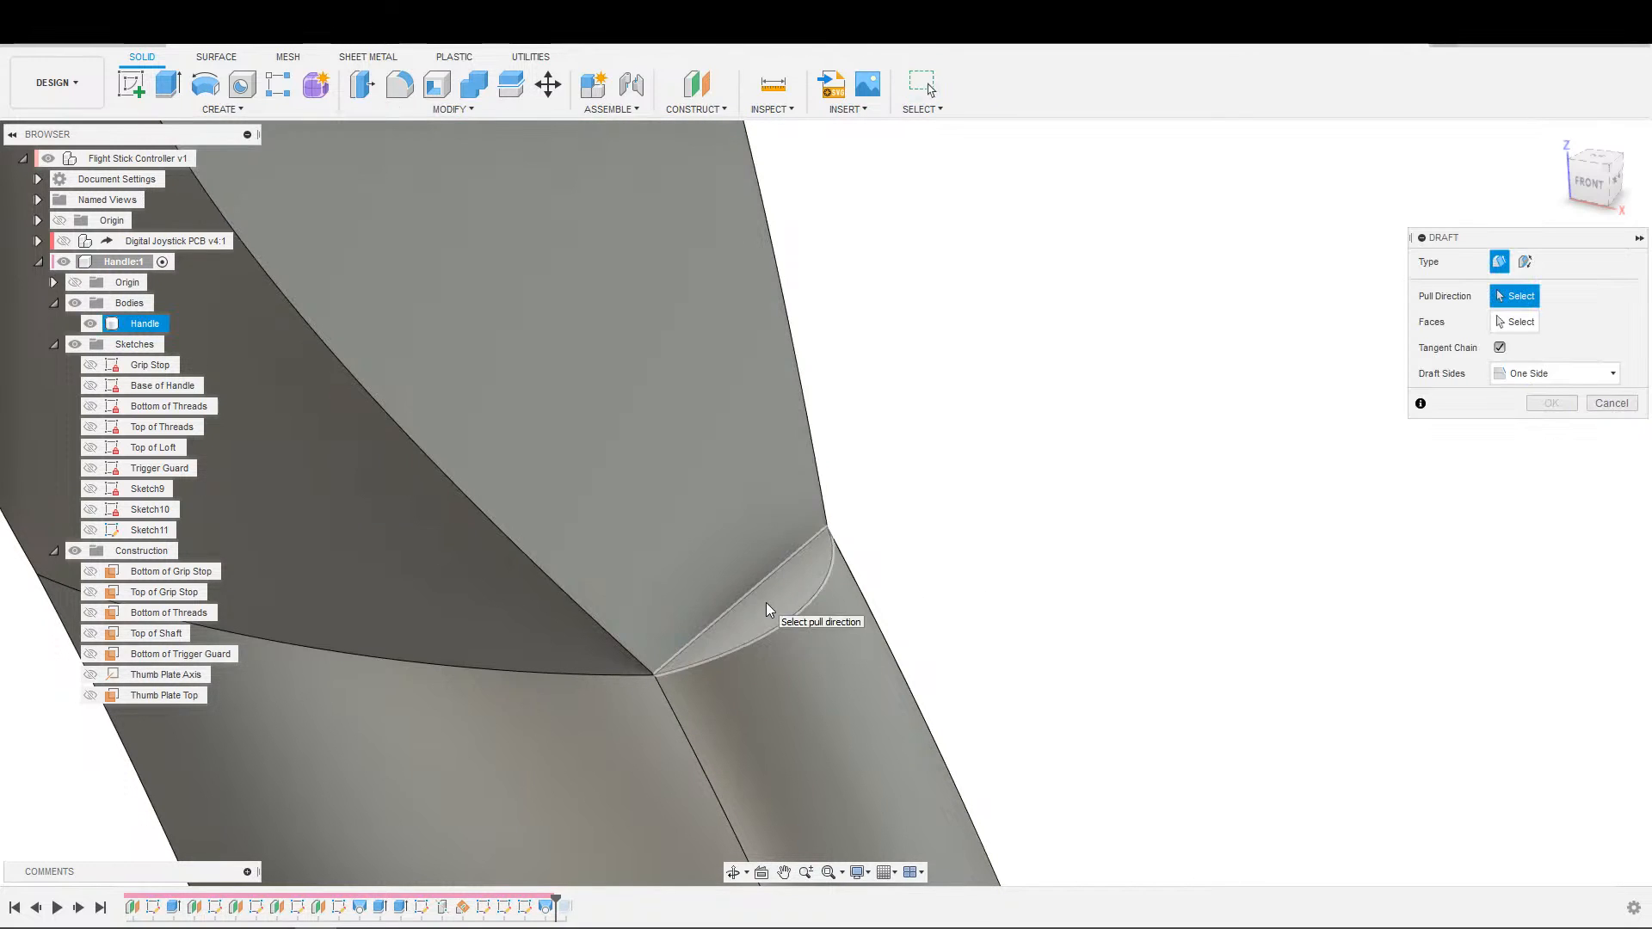
left_click(617, 484)
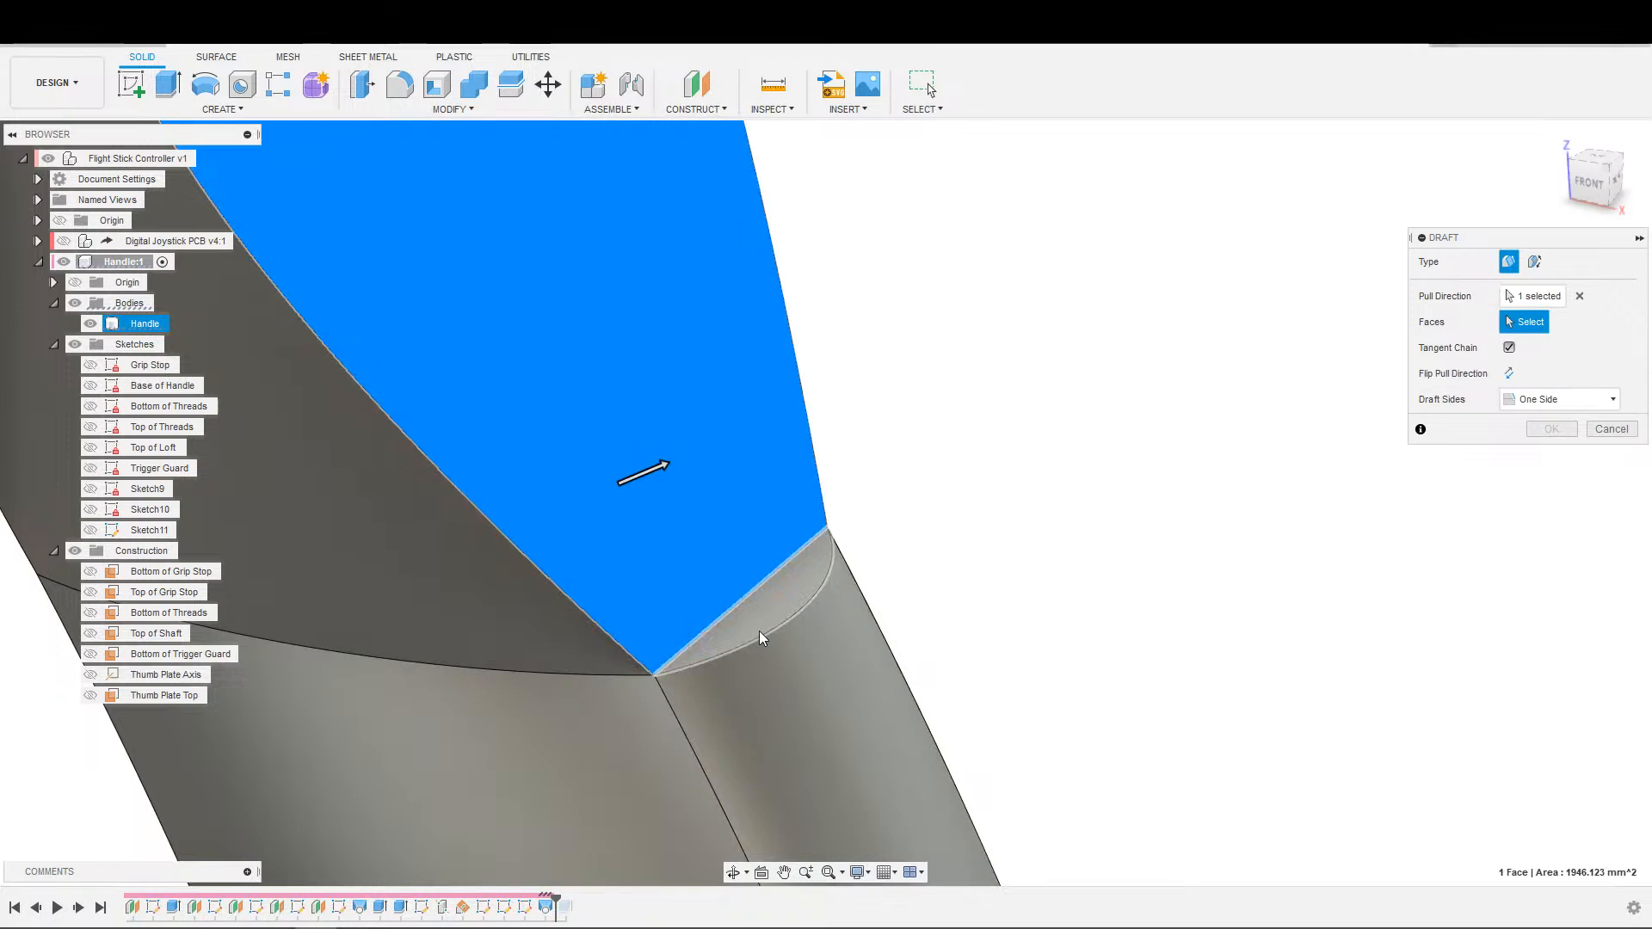
left_click(759, 631)
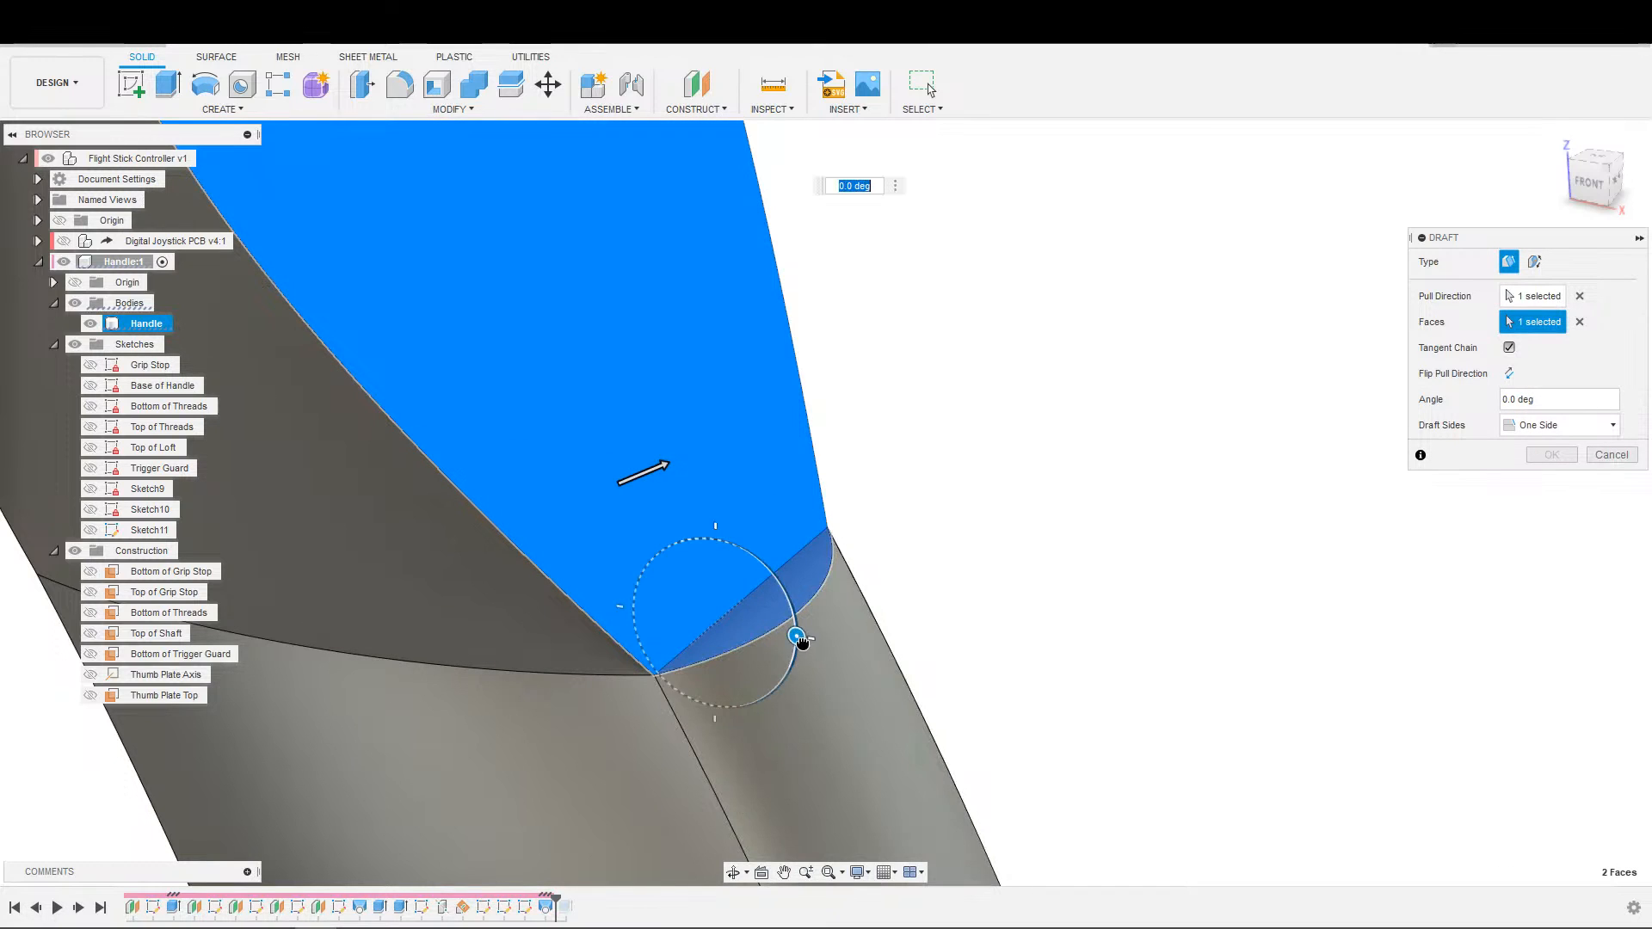
left_click_drag(806, 675, 740, 737)
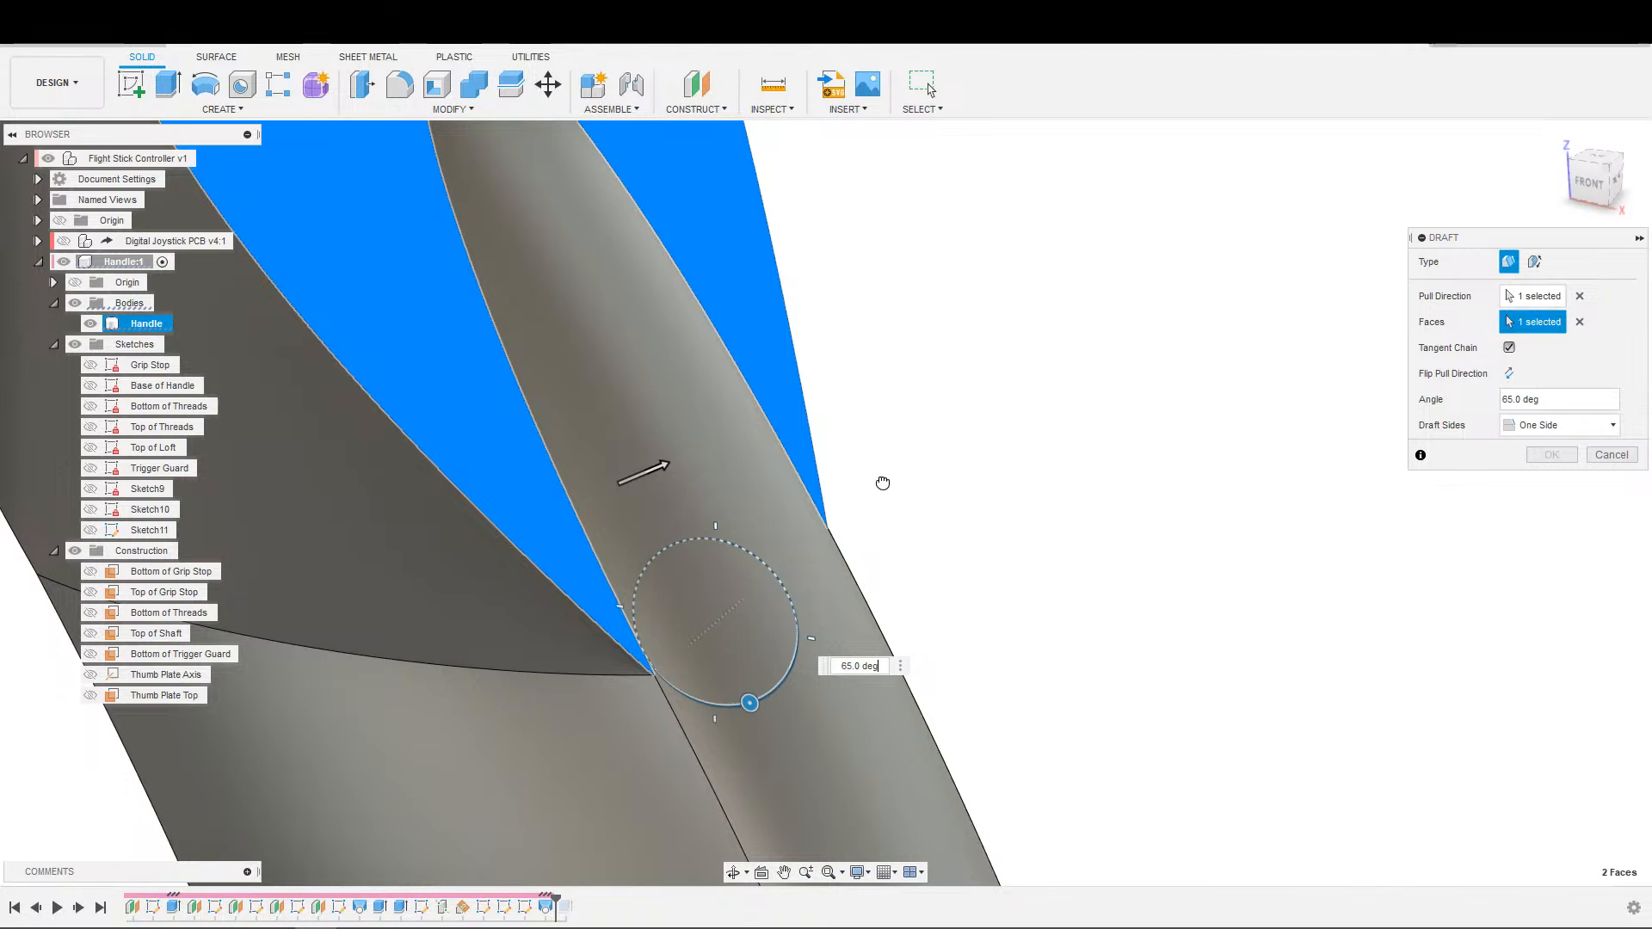
left_click_drag(882, 483, 894, 474)
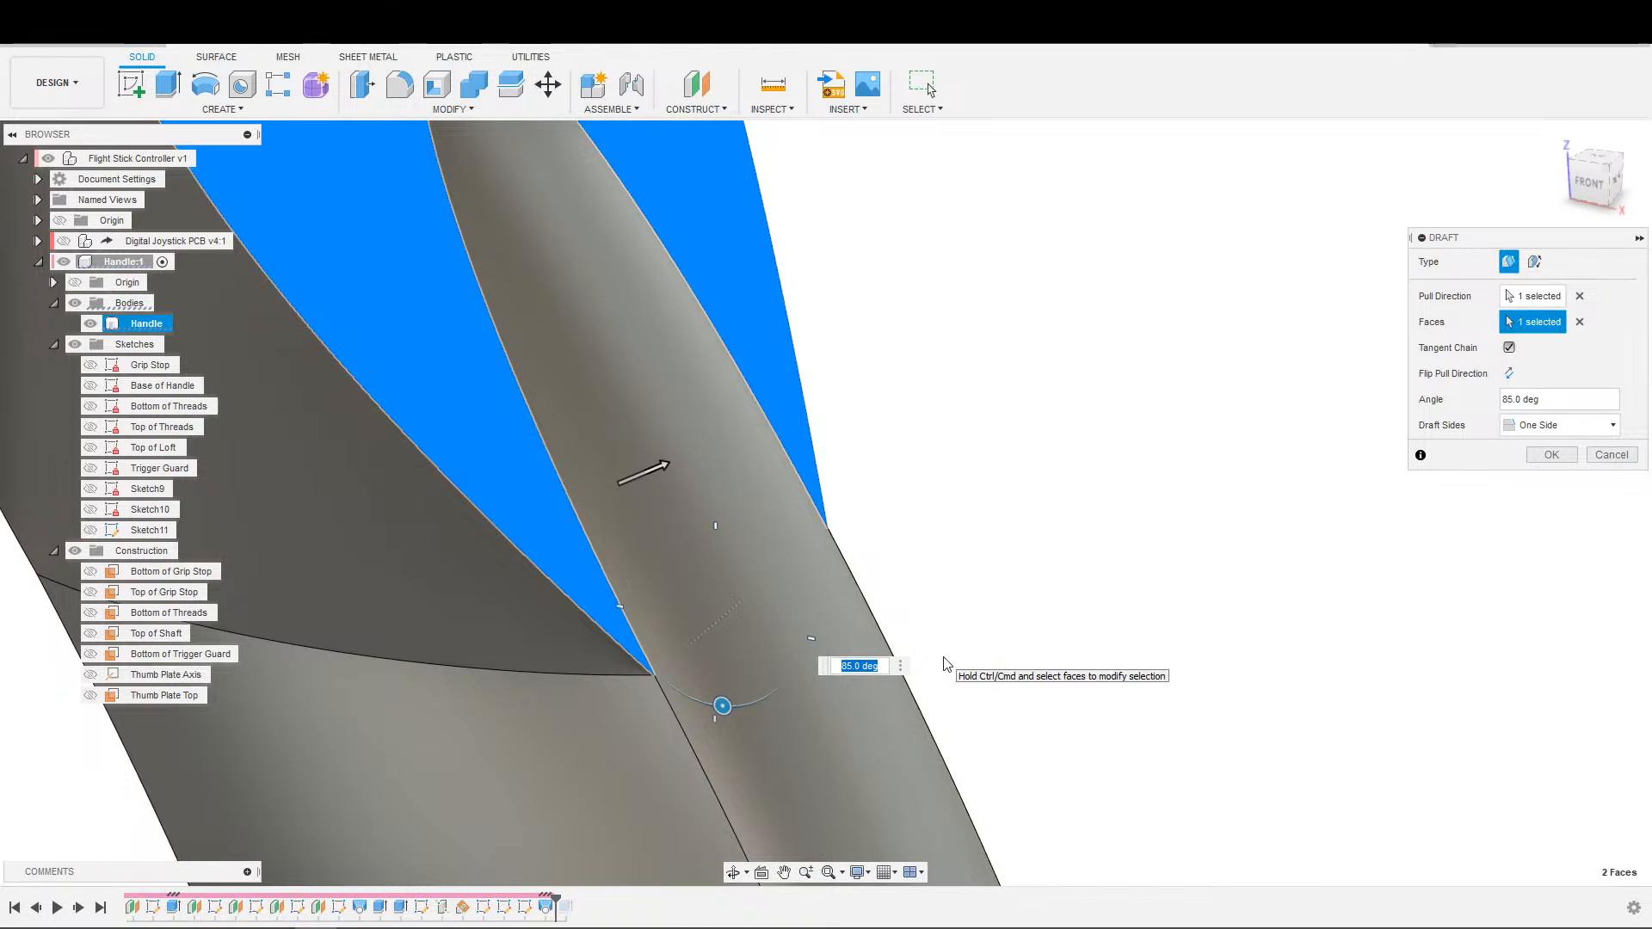
type("60")
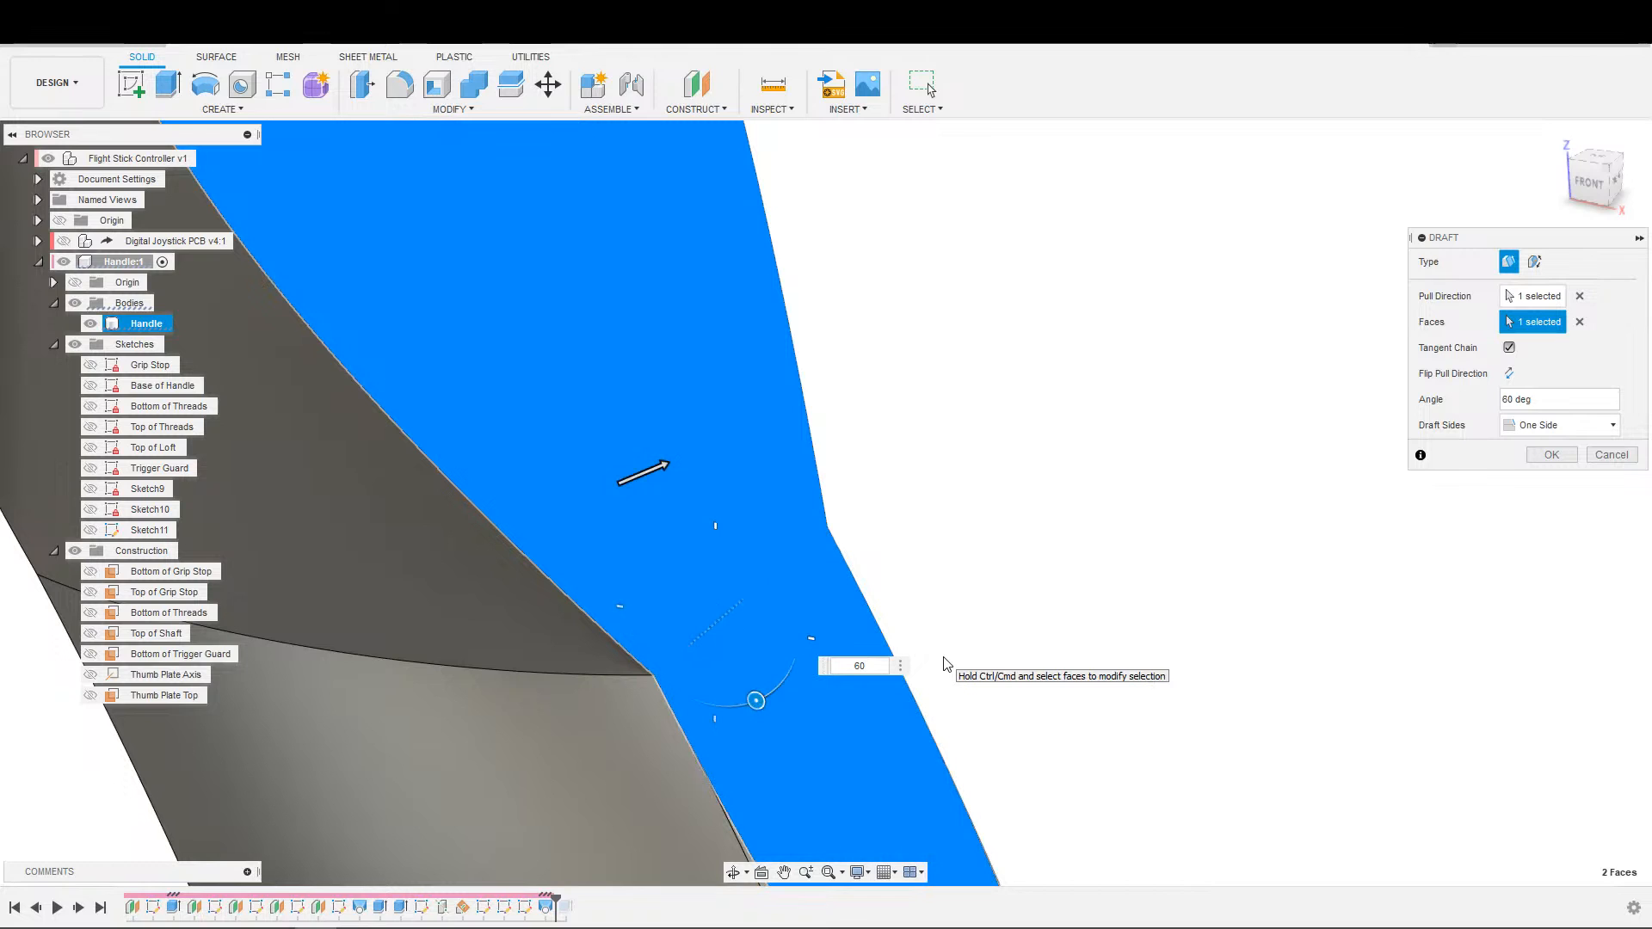
Check the drafted ledge in side profile and set the draft angle to 45 degrees.
scroll(1346, 571, "down", 10)
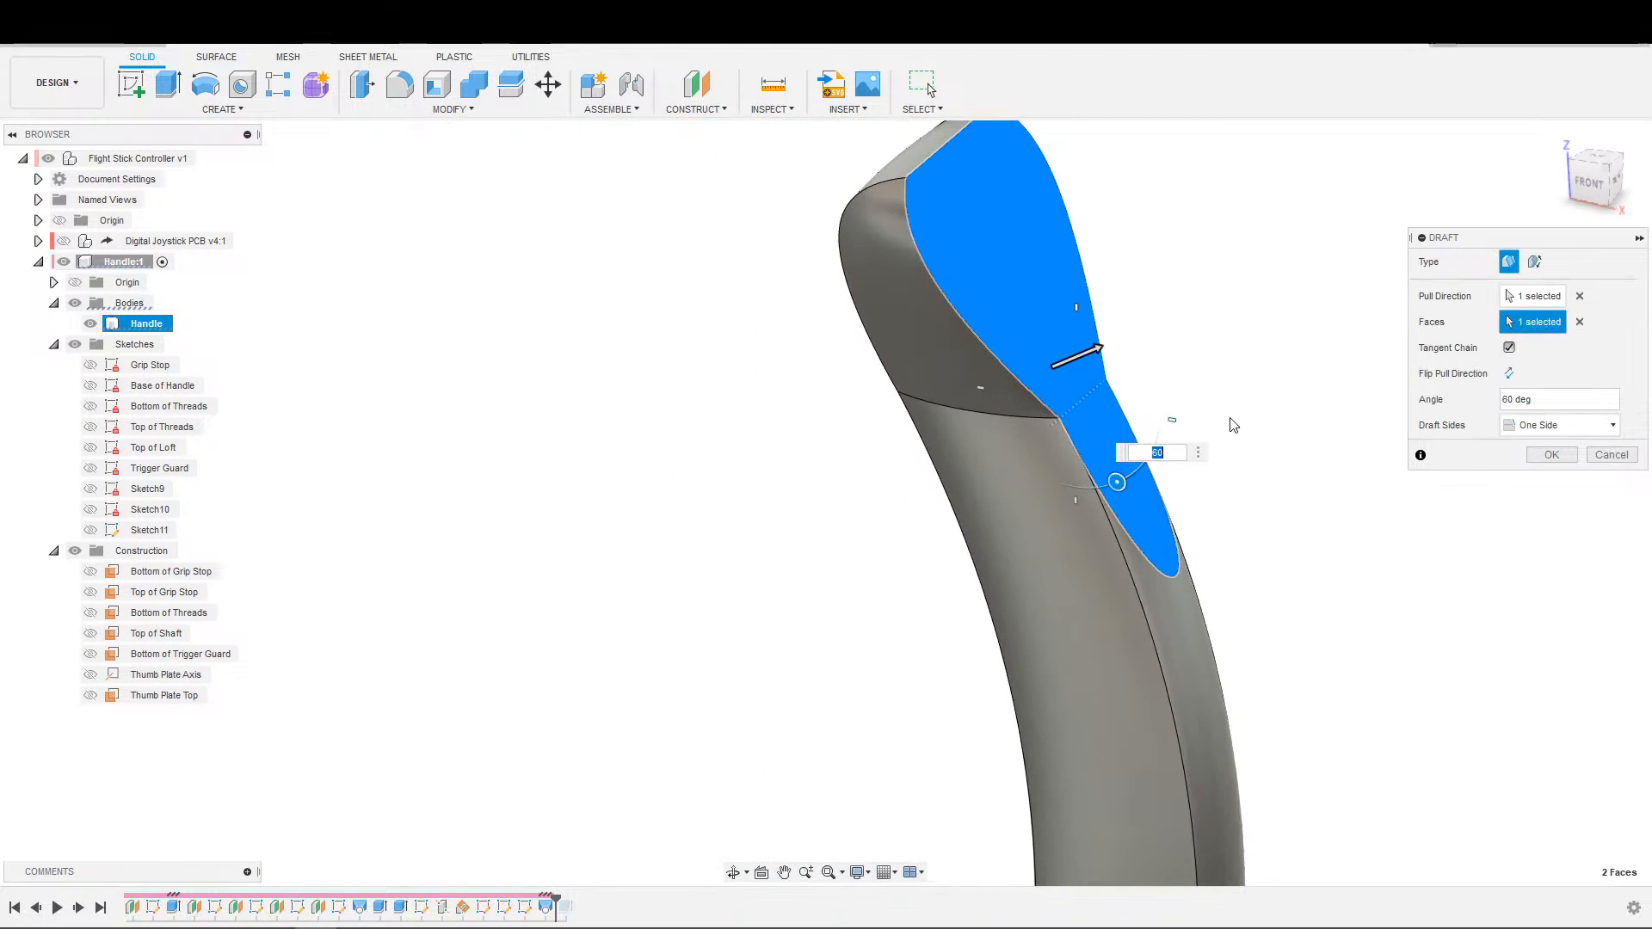
middle_click_drag(1263, 351, 1176, 341)
middle_click_drag(1429, 516, 1268, 456)
scroll(1255, 499, "up", 5)
middle_click_drag(1111, 572, 1294, 391)
scroll(1200, 531, "down", 4)
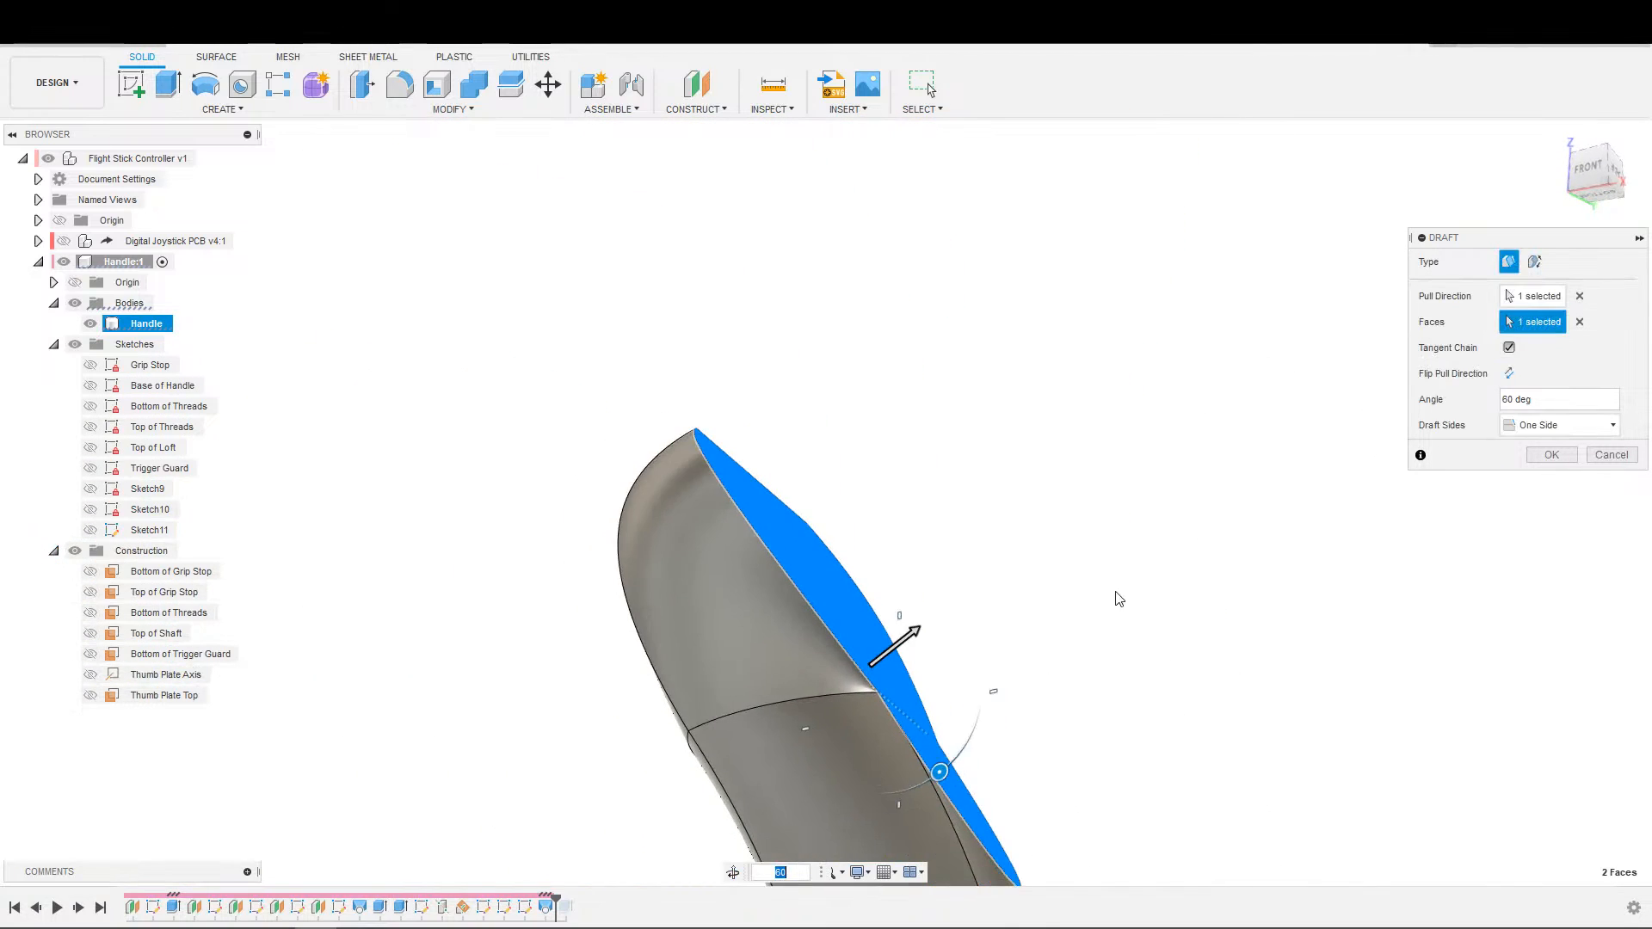
middle_click_drag(1094, 626, 1111, 611, "shift")
middle_click_drag(1055, 688, 1236, 472)
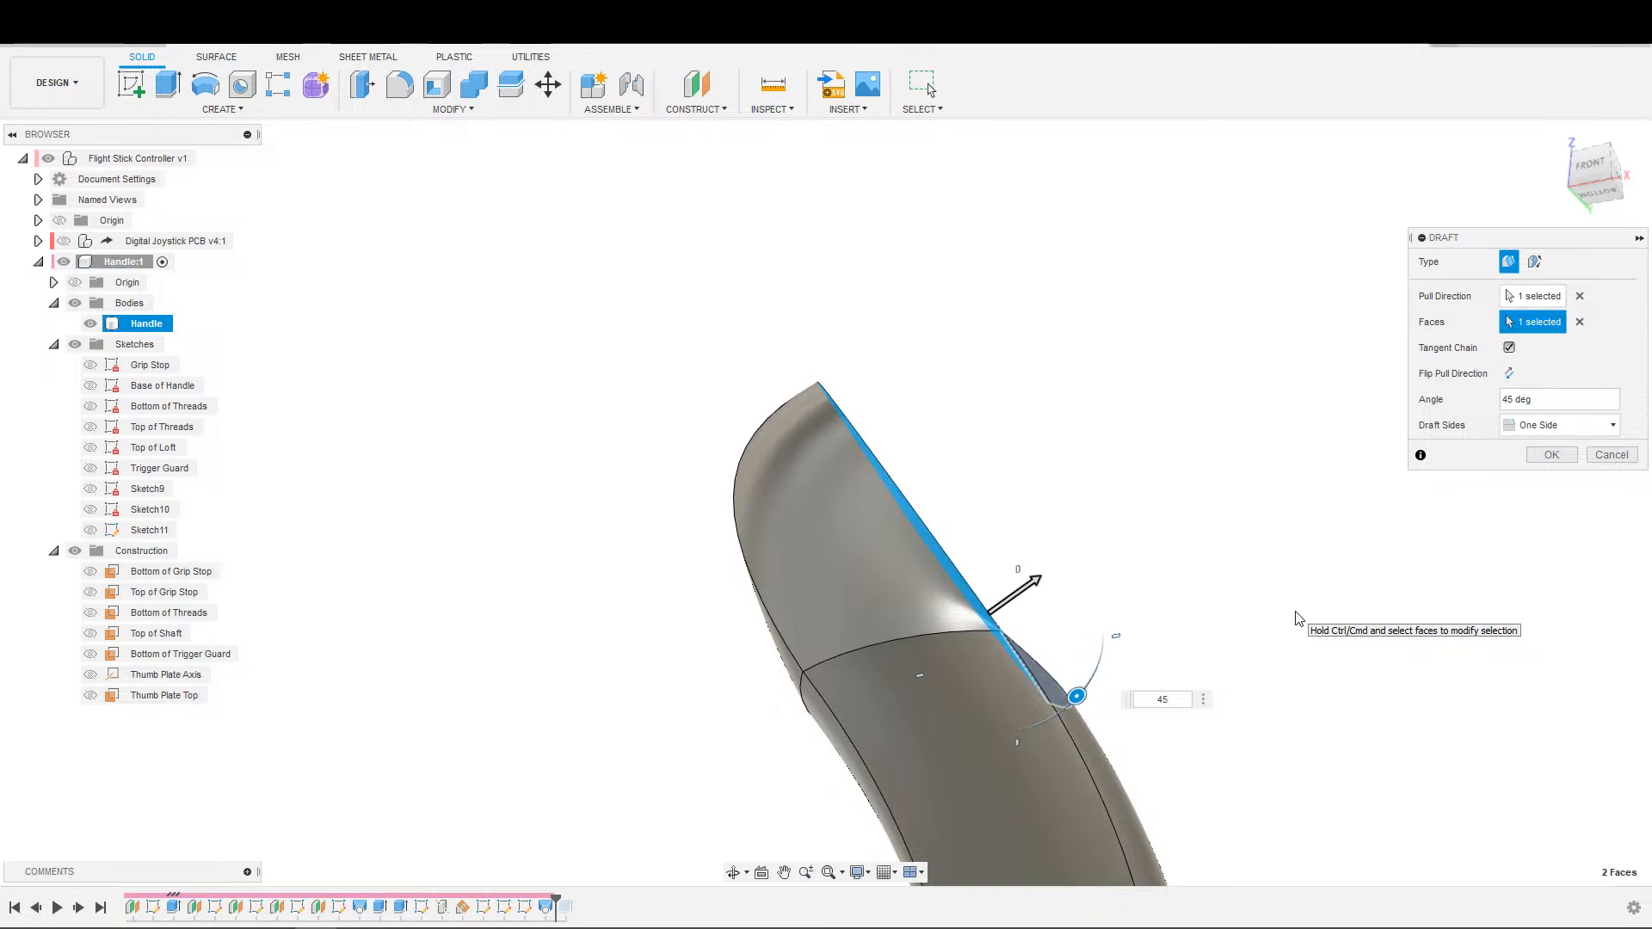
Compare the ledge shape from several sides, set the draft angle to 40 degrees and complete the draft.
scroll(1145, 587, "up", 3)
middle_click_drag(1121, 660, 718, 749, "shift")
scroll(718, 750, "down", 2)
middle_click_drag(962, 561, 761, 594, "shift")
scroll(761, 594, "down", 2)
middle_click_drag(774, 355, 642, 551)
scroll(775, 521, "up", 3)
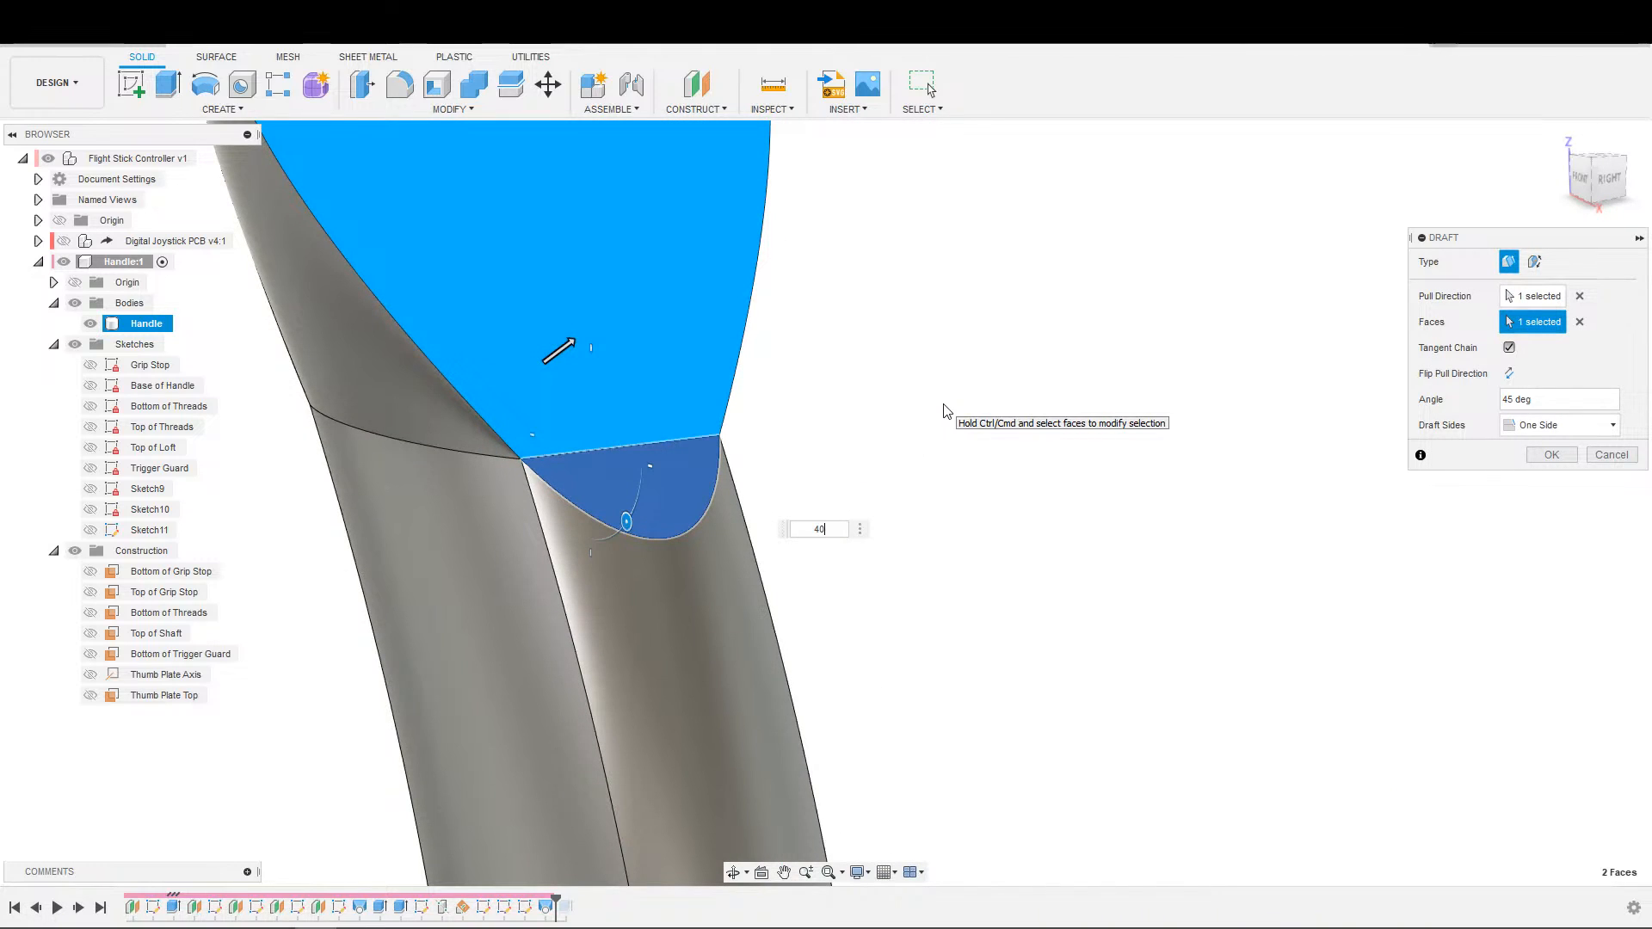
key("Return")
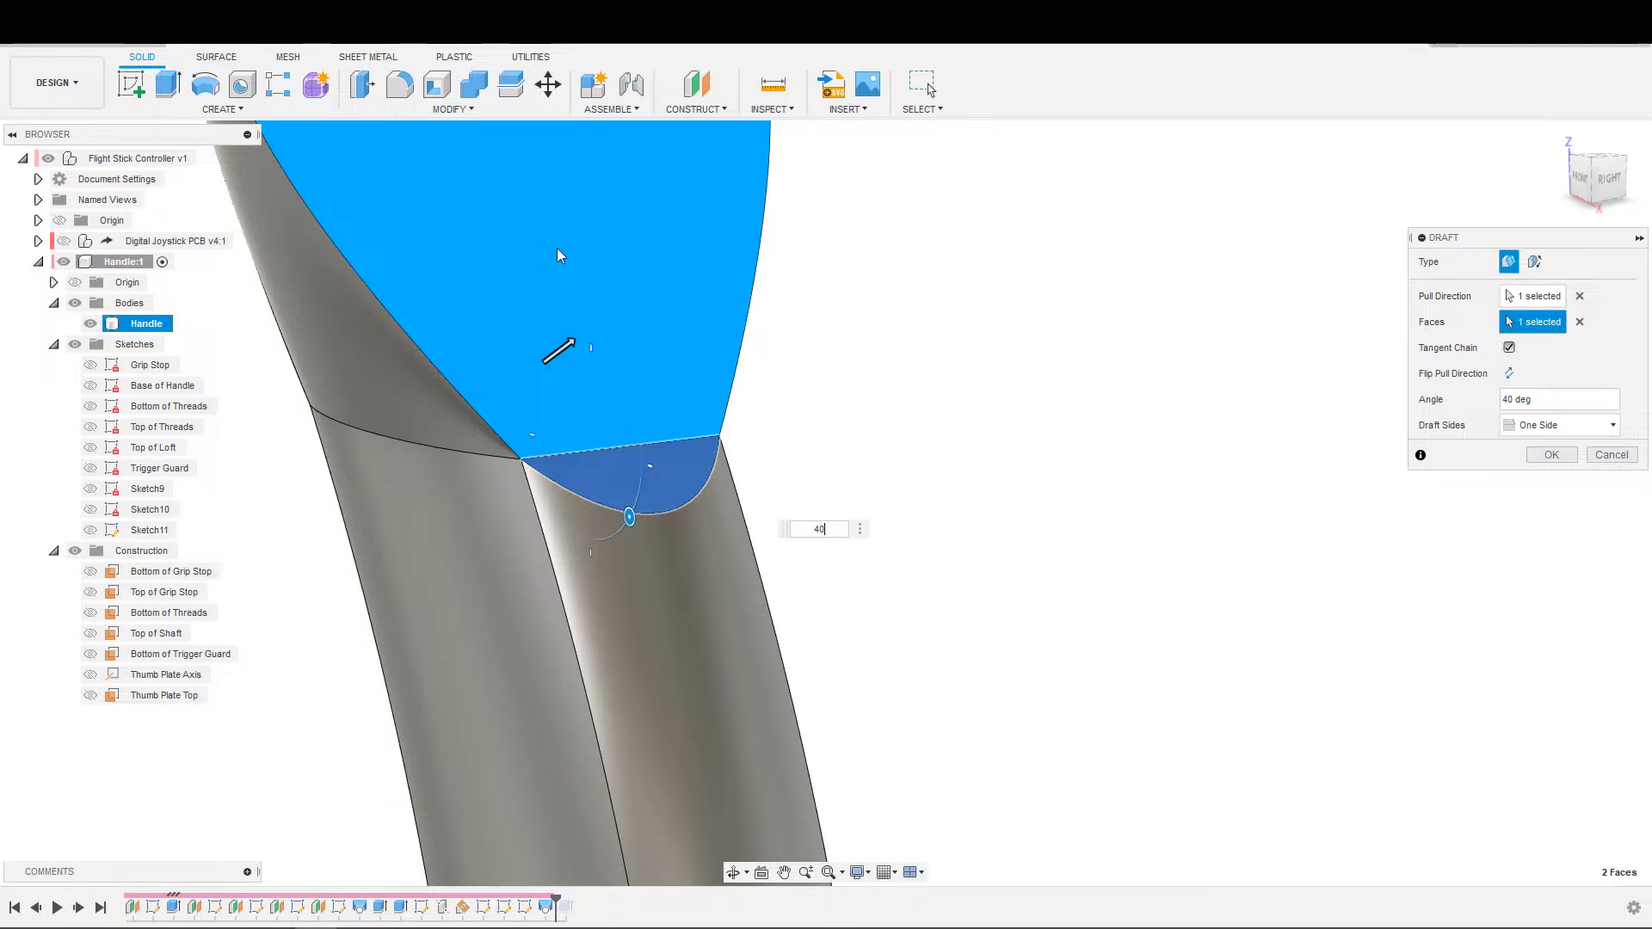
key("Return")
Edit the ledge draft, try the flipped pull direction and restore it, and set the angle to 45 degrees.
scroll(881, 416, "down", 3)
middle_click_drag(895, 420, 981, 404)
middle_click_drag(981, 404, 1254, 310)
scroll(1254, 314, "down", 1)
middle_click_drag(1186, 419, 796, 581, "shift")
scroll(864, 418, "up", 4)
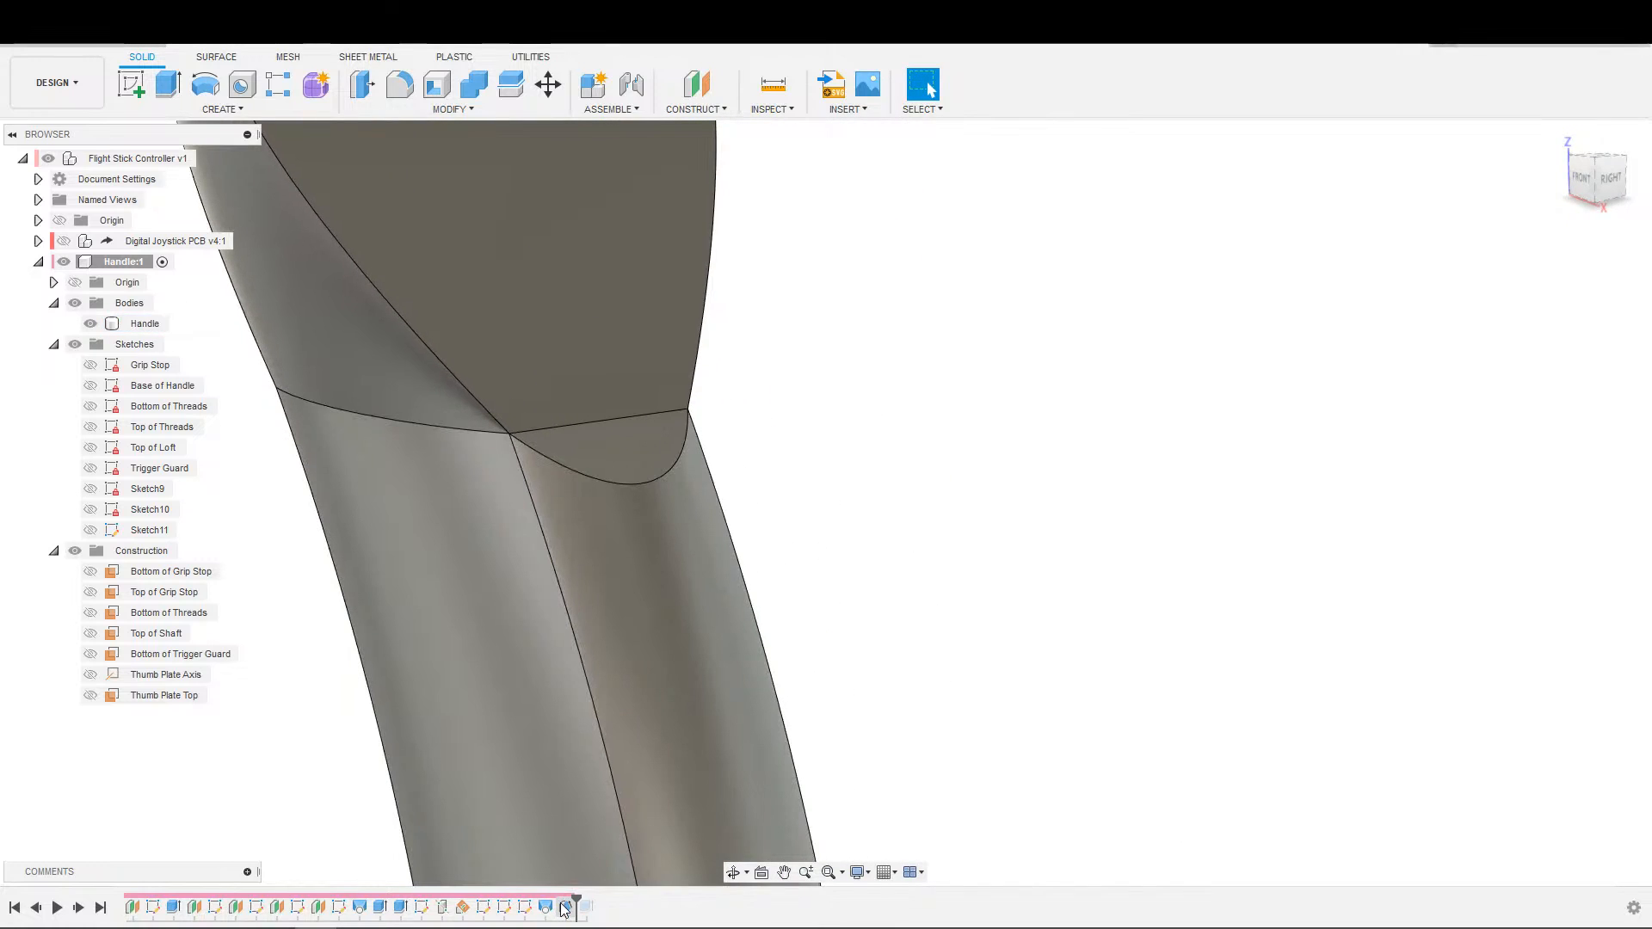
left_click(566, 906)
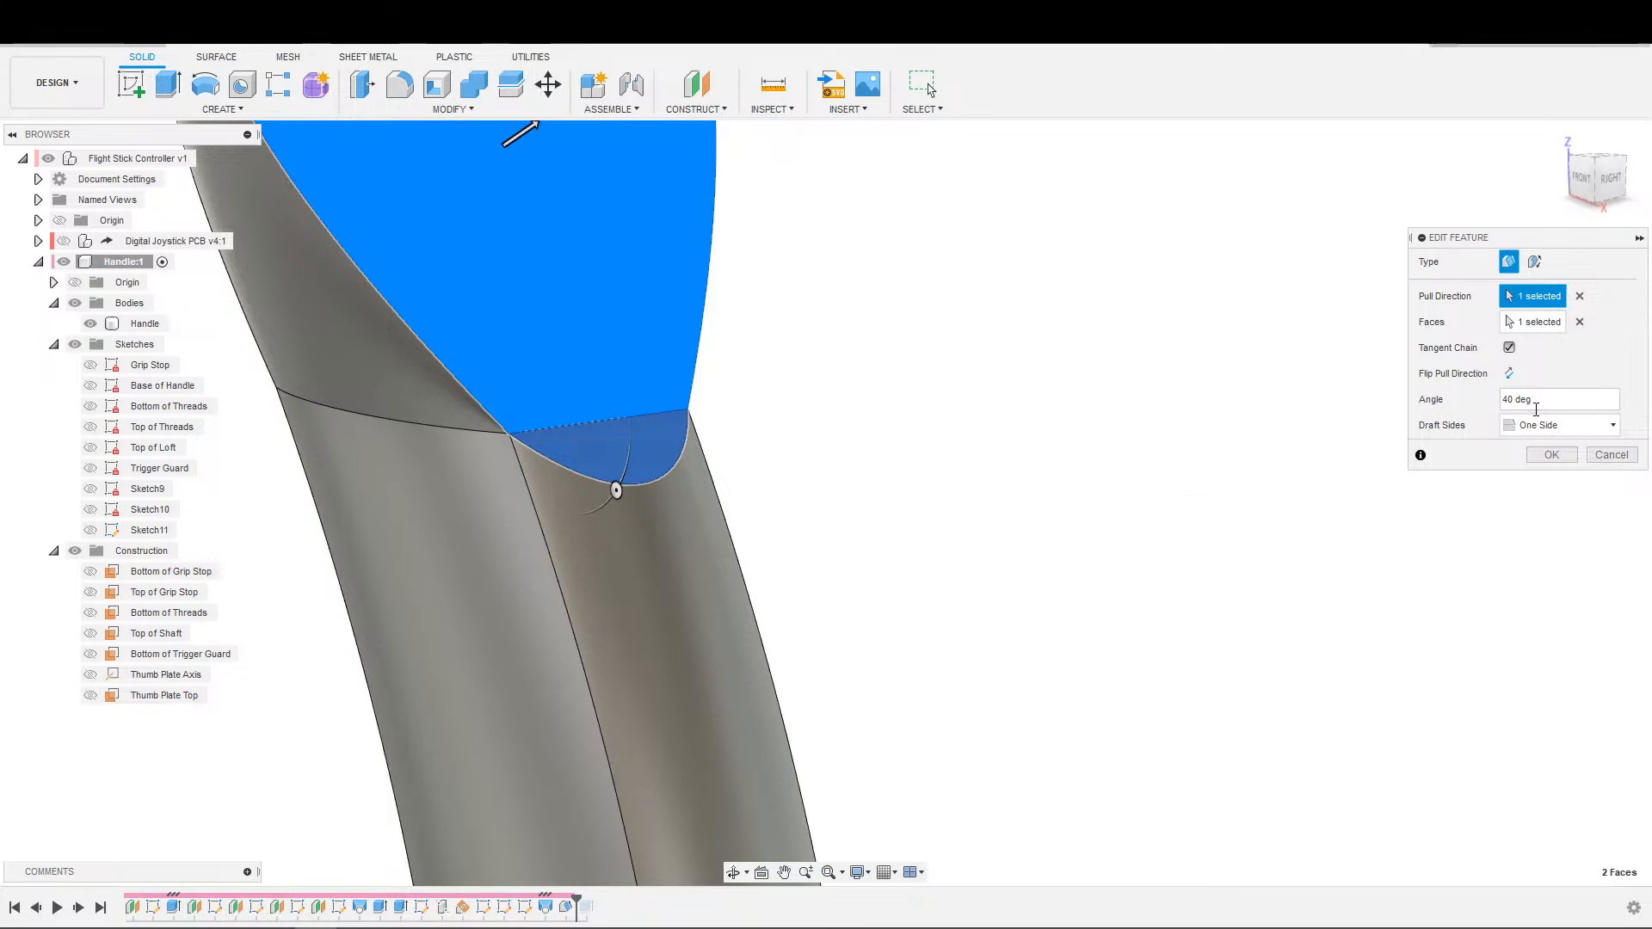
left_click(1509, 374)
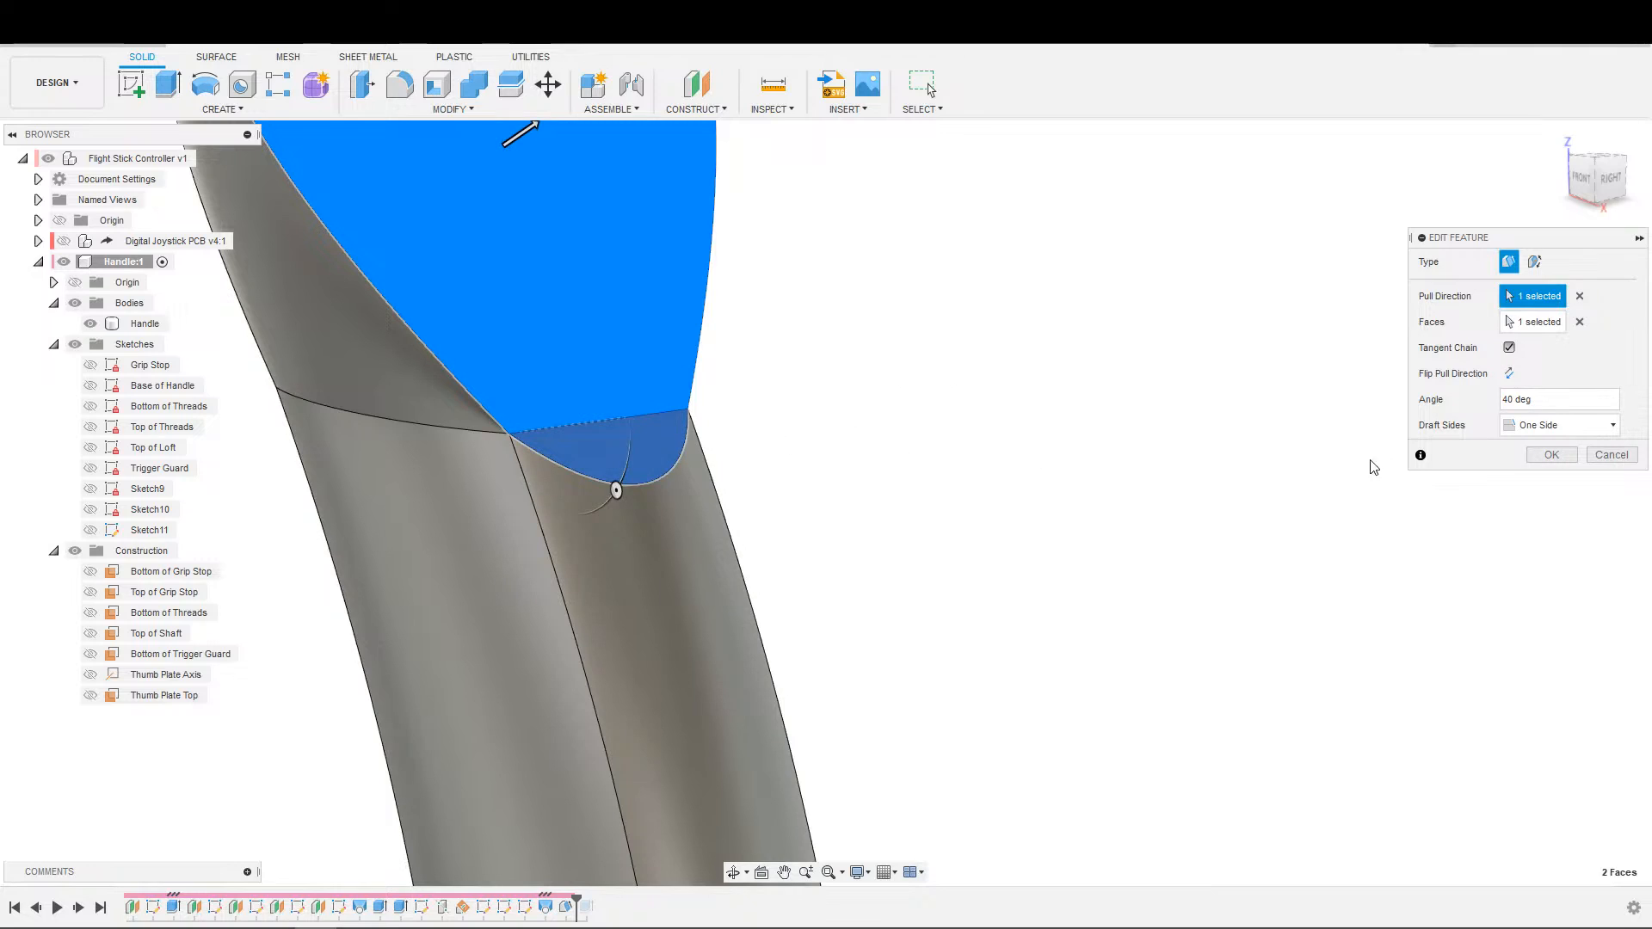
left_click(1520, 399)
type("45")
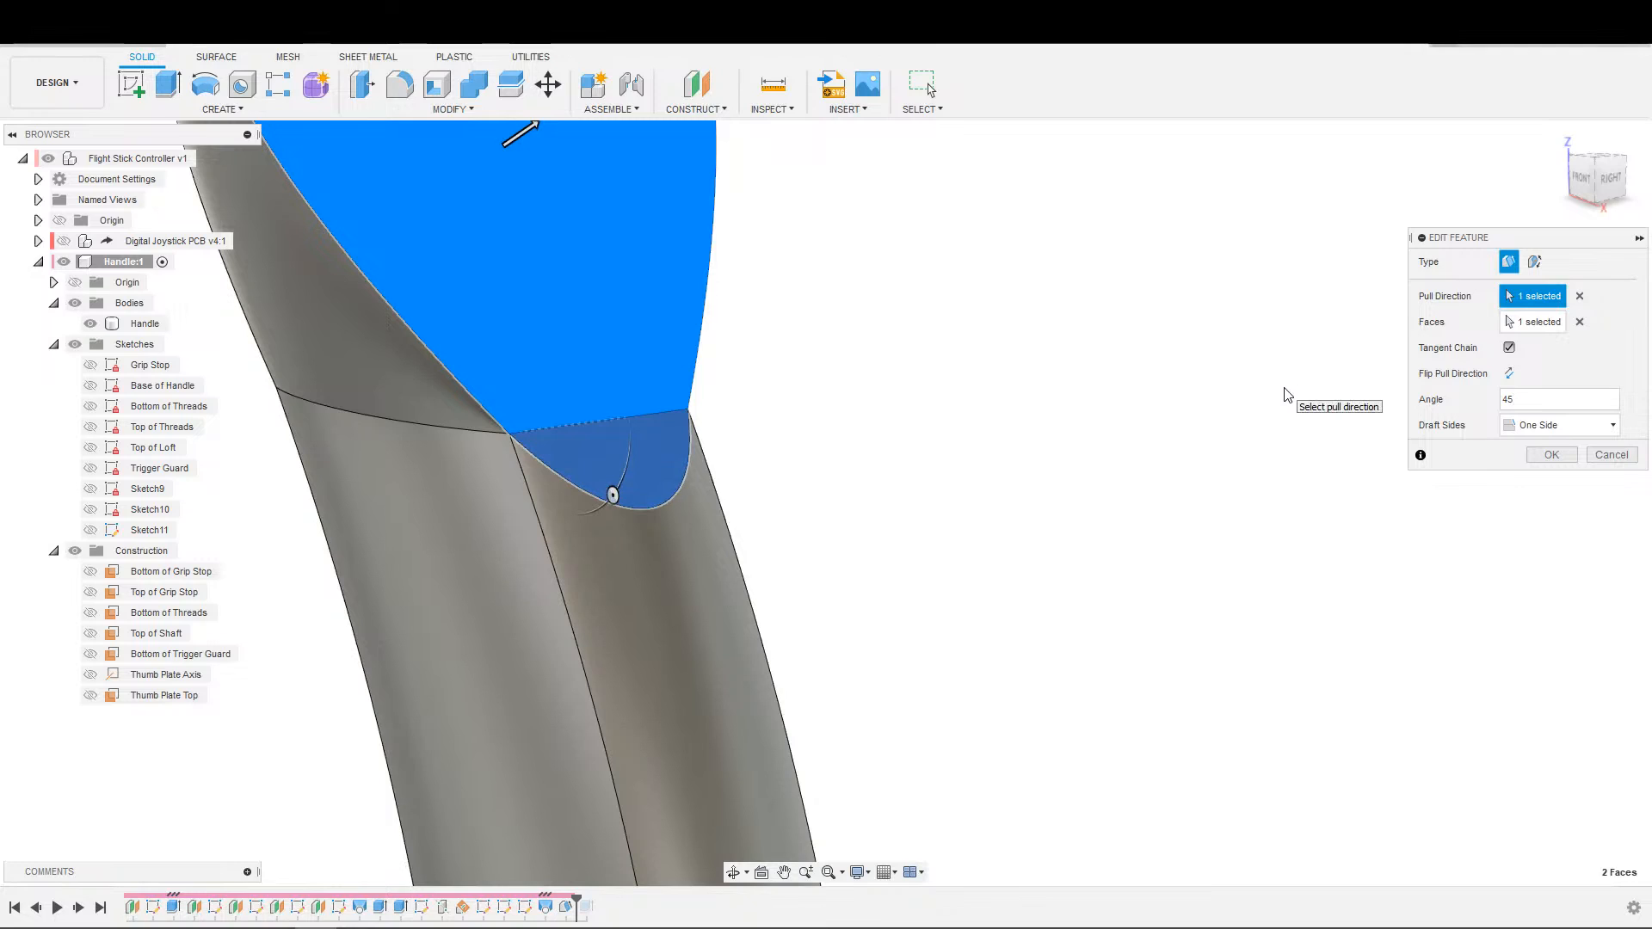
key("Return")
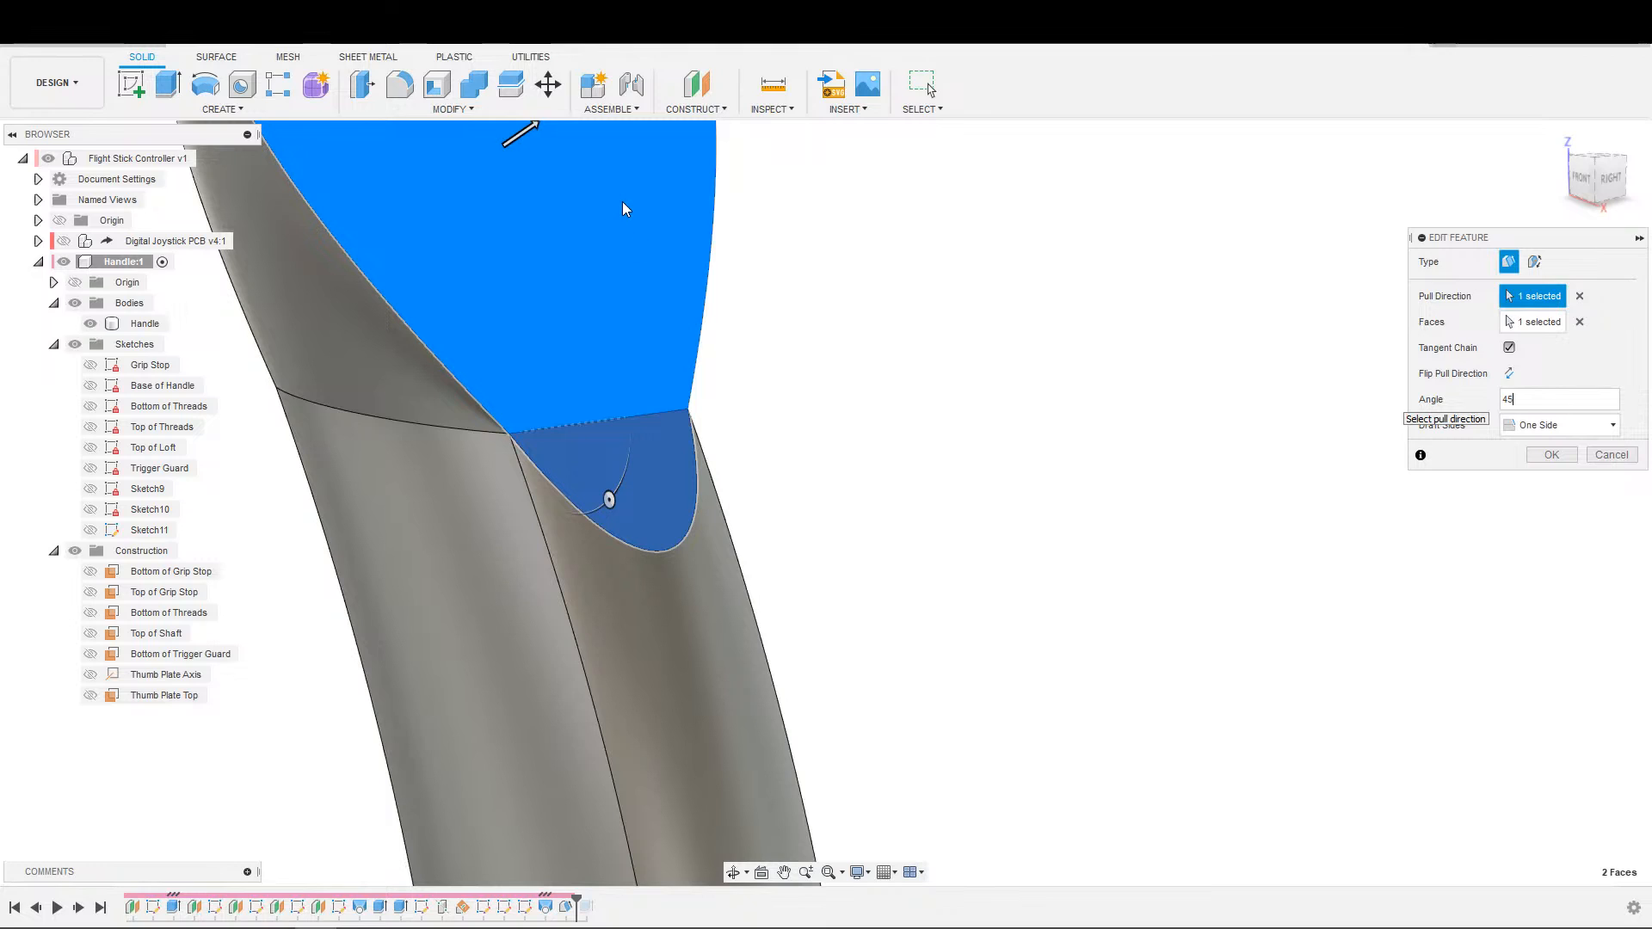
key("Return")
key("Return")
Roll the design history back to just before the ledge draft.
left_click(35, 907)
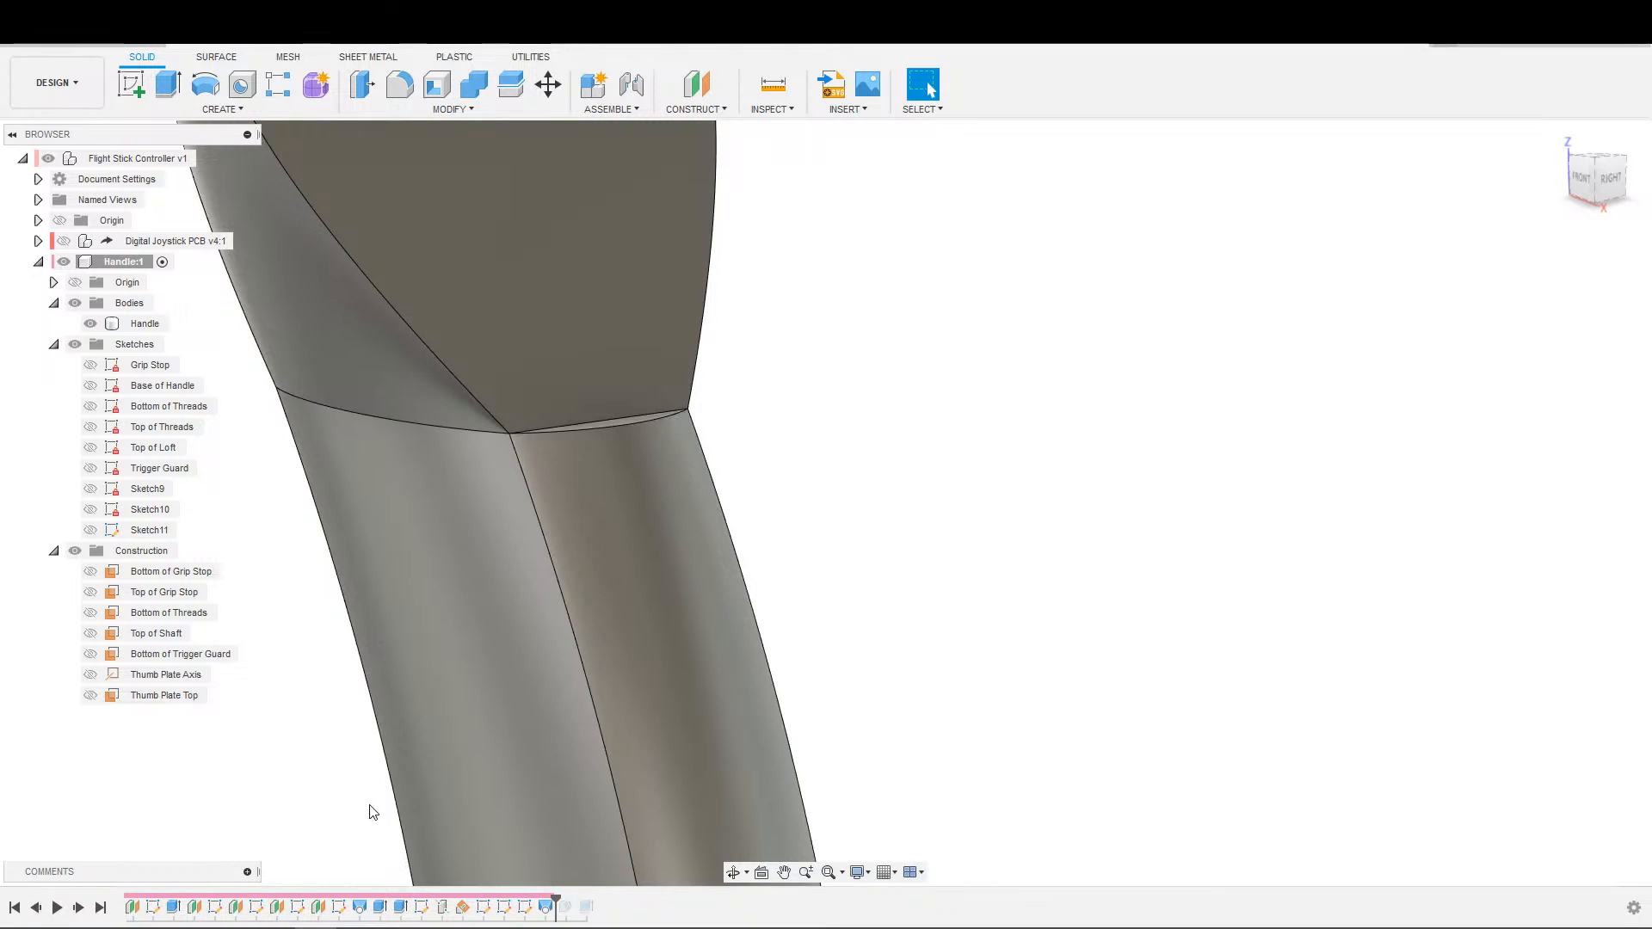
middle_click_drag(813, 556, 923, 734)
scroll(866, 593, "up", 1)
middle_click_drag(869, 624, 907, 674)
Try a 15 mm downward extruded cut from the ledge face below the thumb plate.
key("e")
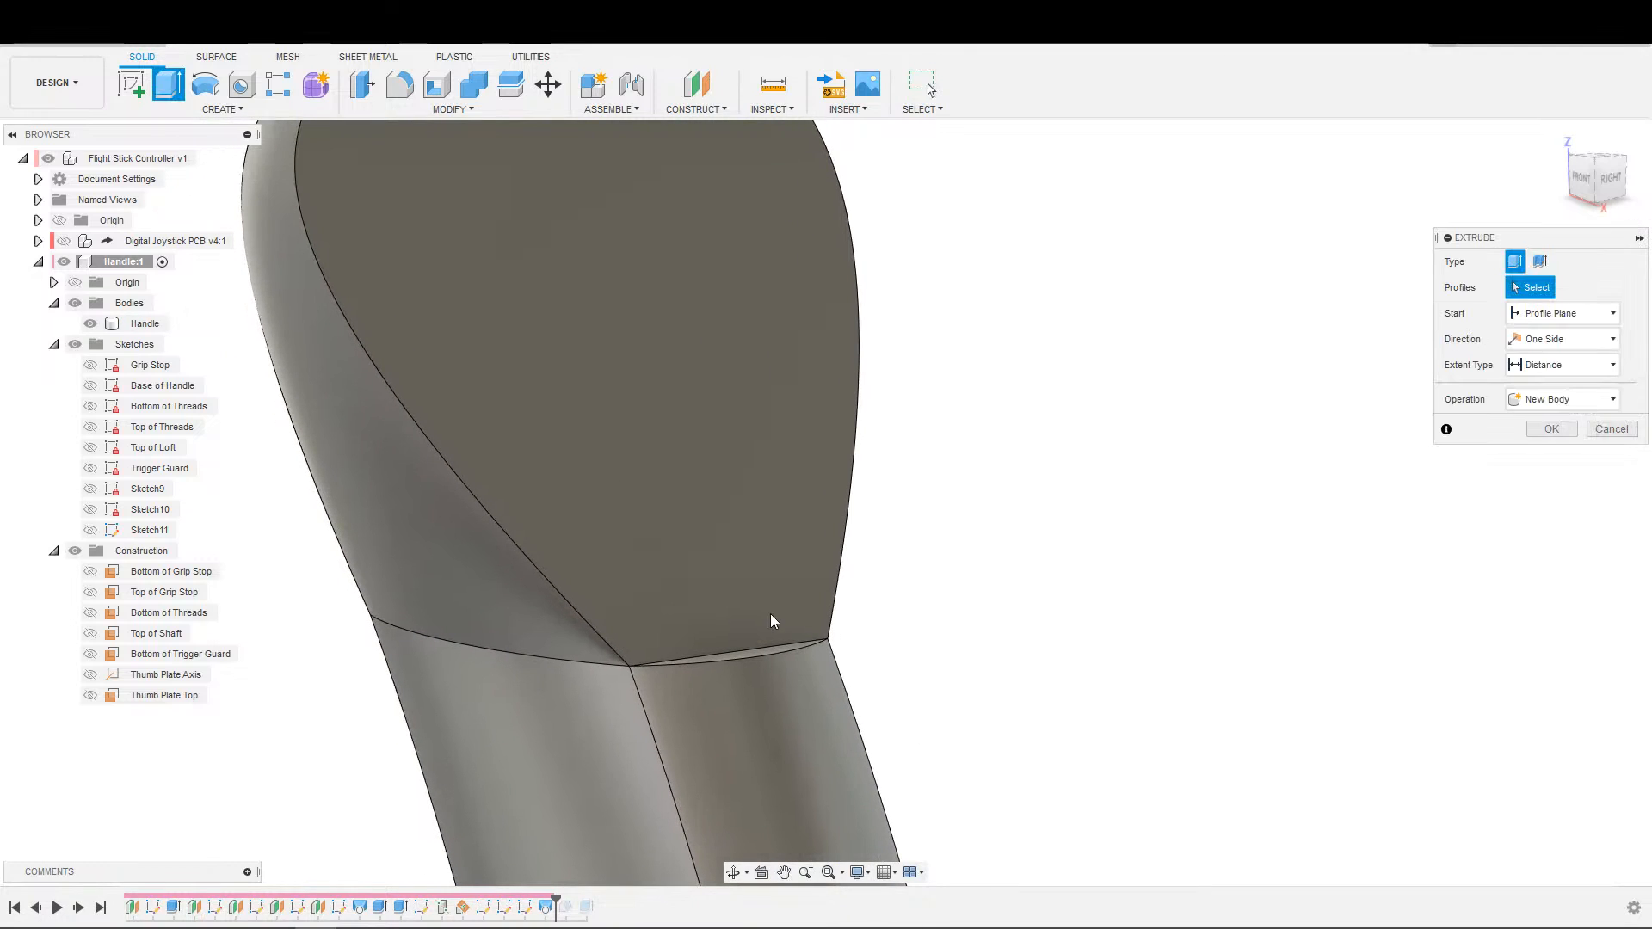
middle_click_drag(771, 613, 785, 676, "shift")
scroll(674, 586, "up", 2)
left_click(683, 599)
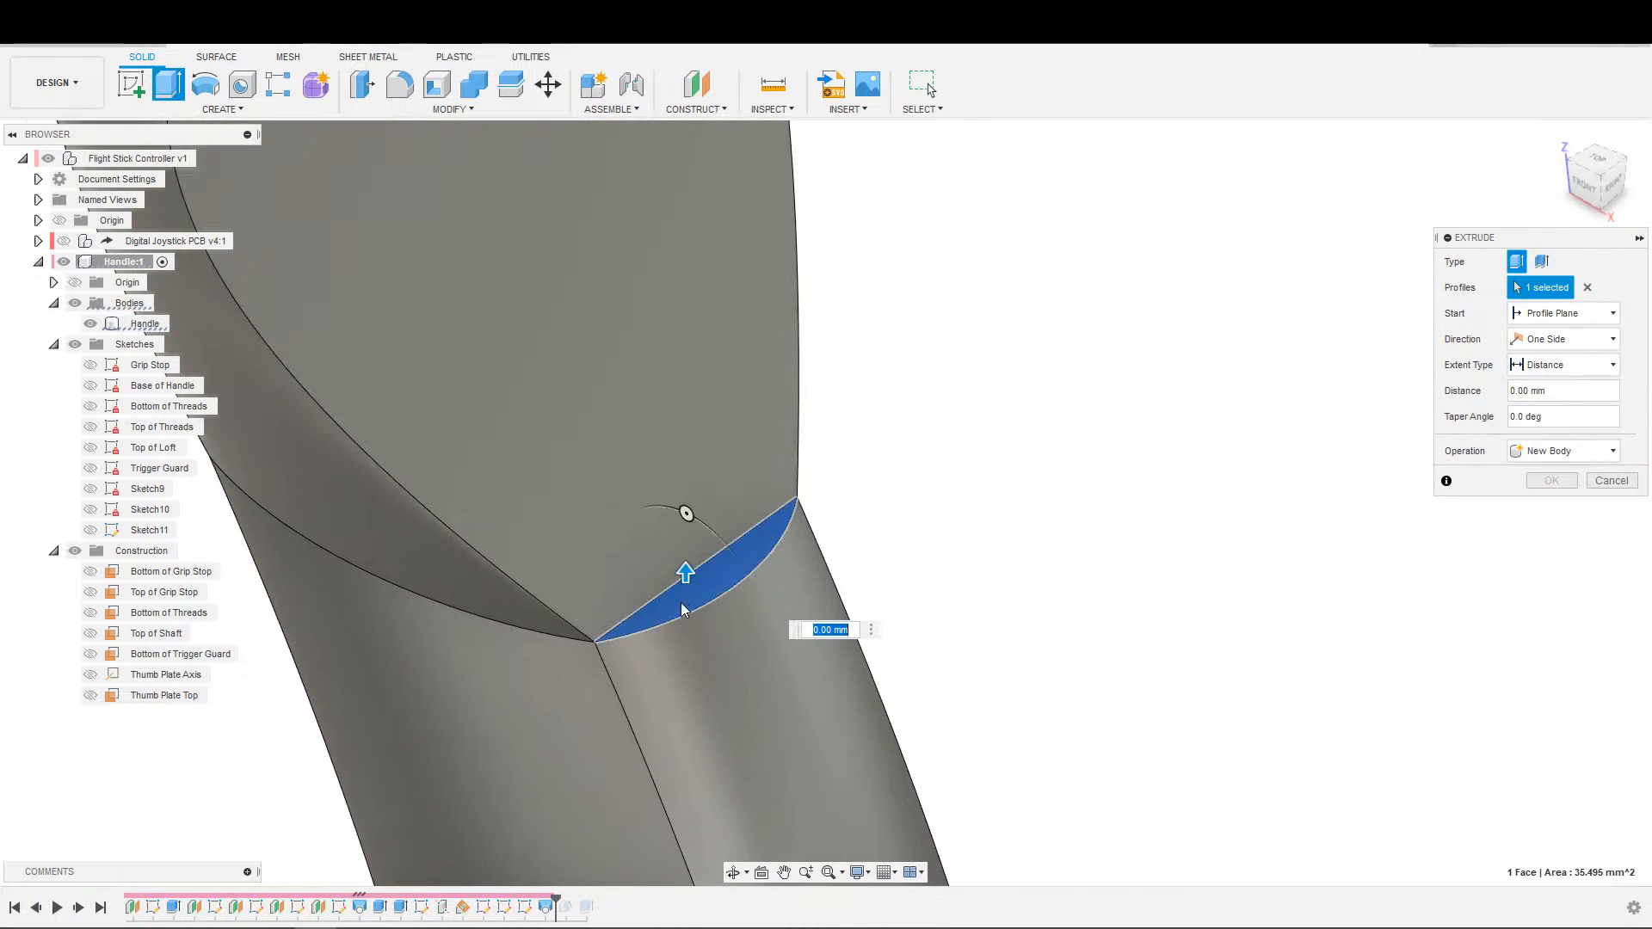
left_click_drag(683, 577, 683, 767)
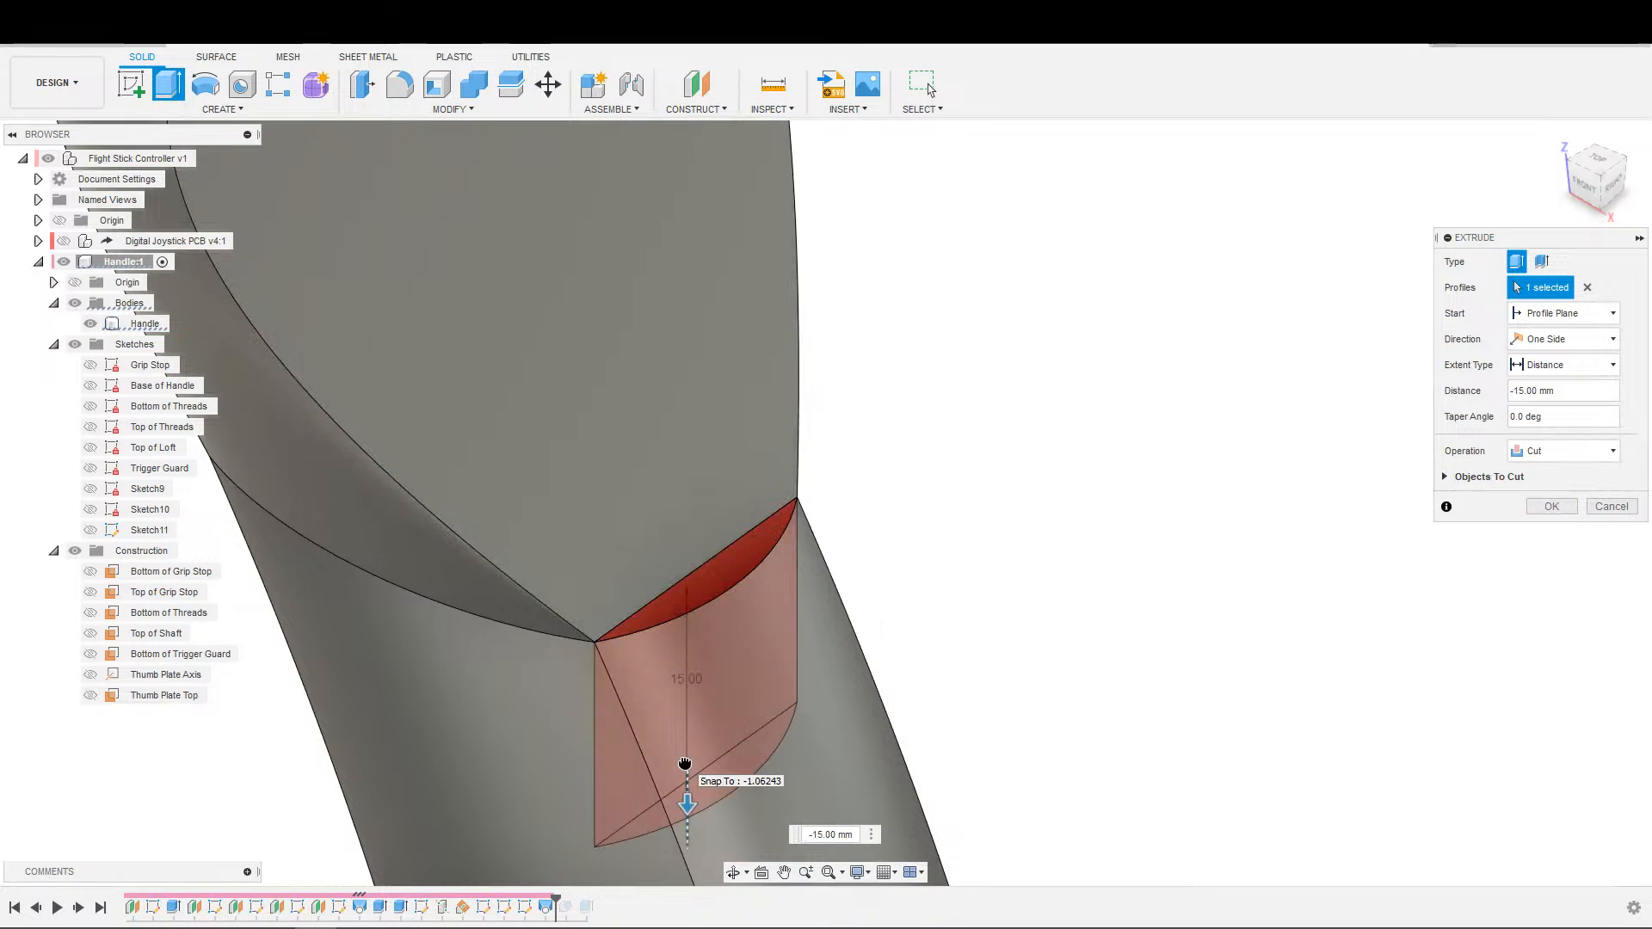
key("Return")
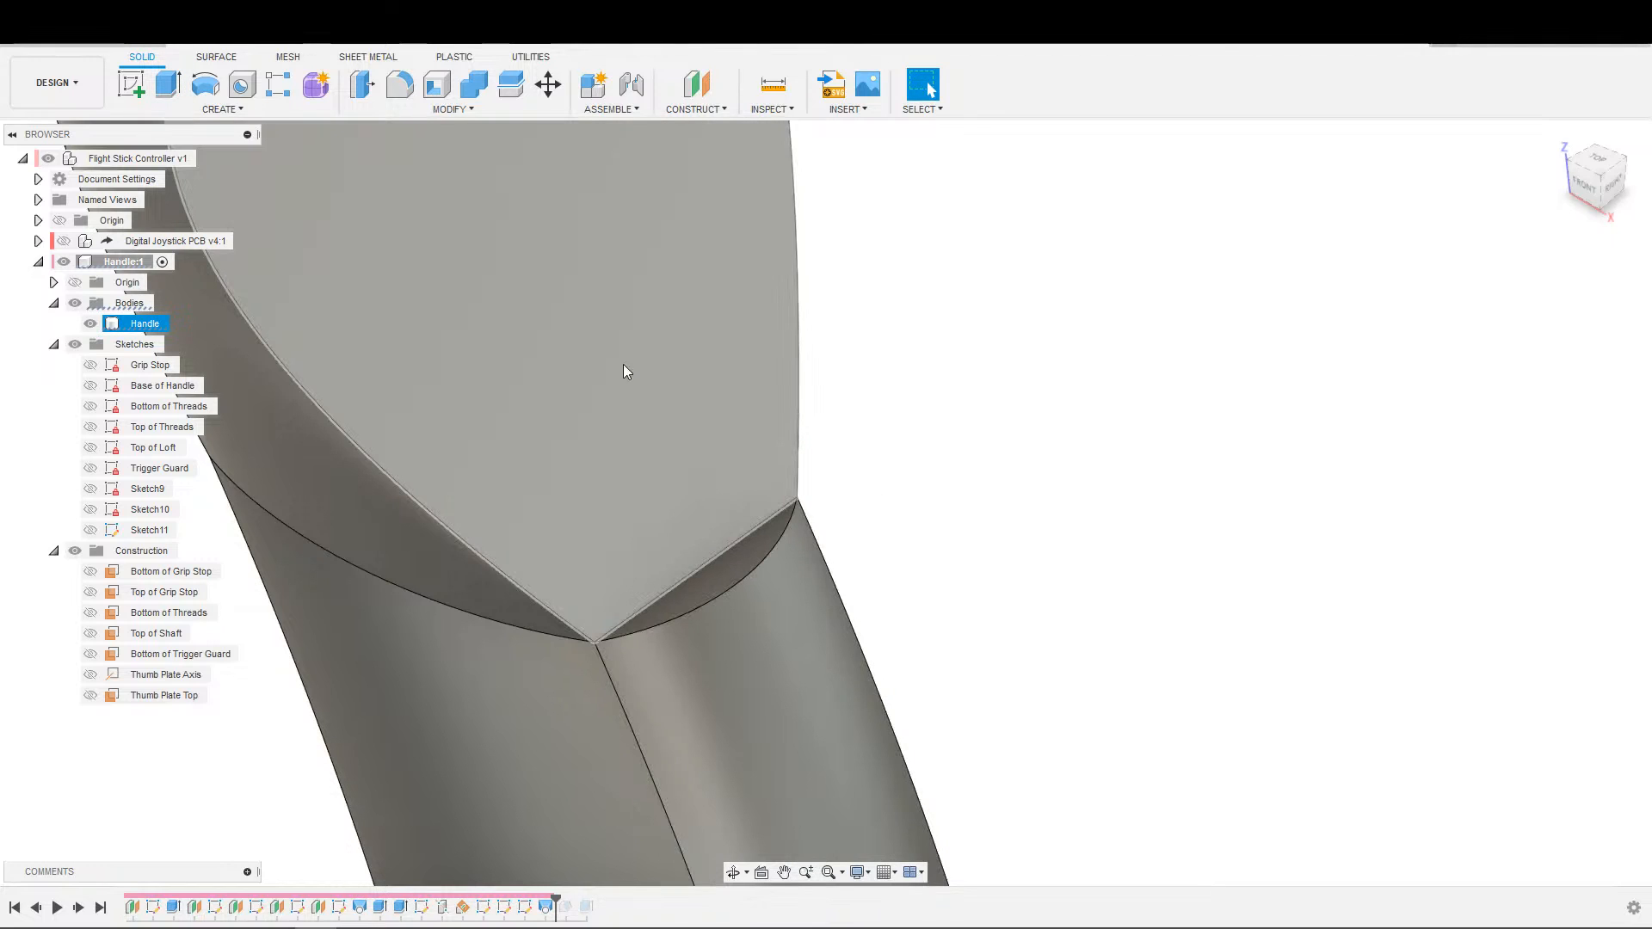
Try a 5 mm equal-distance chamfer with the Blend corner type on the curved edge of the ledge below the thumb plate.
left_click(458, 112)
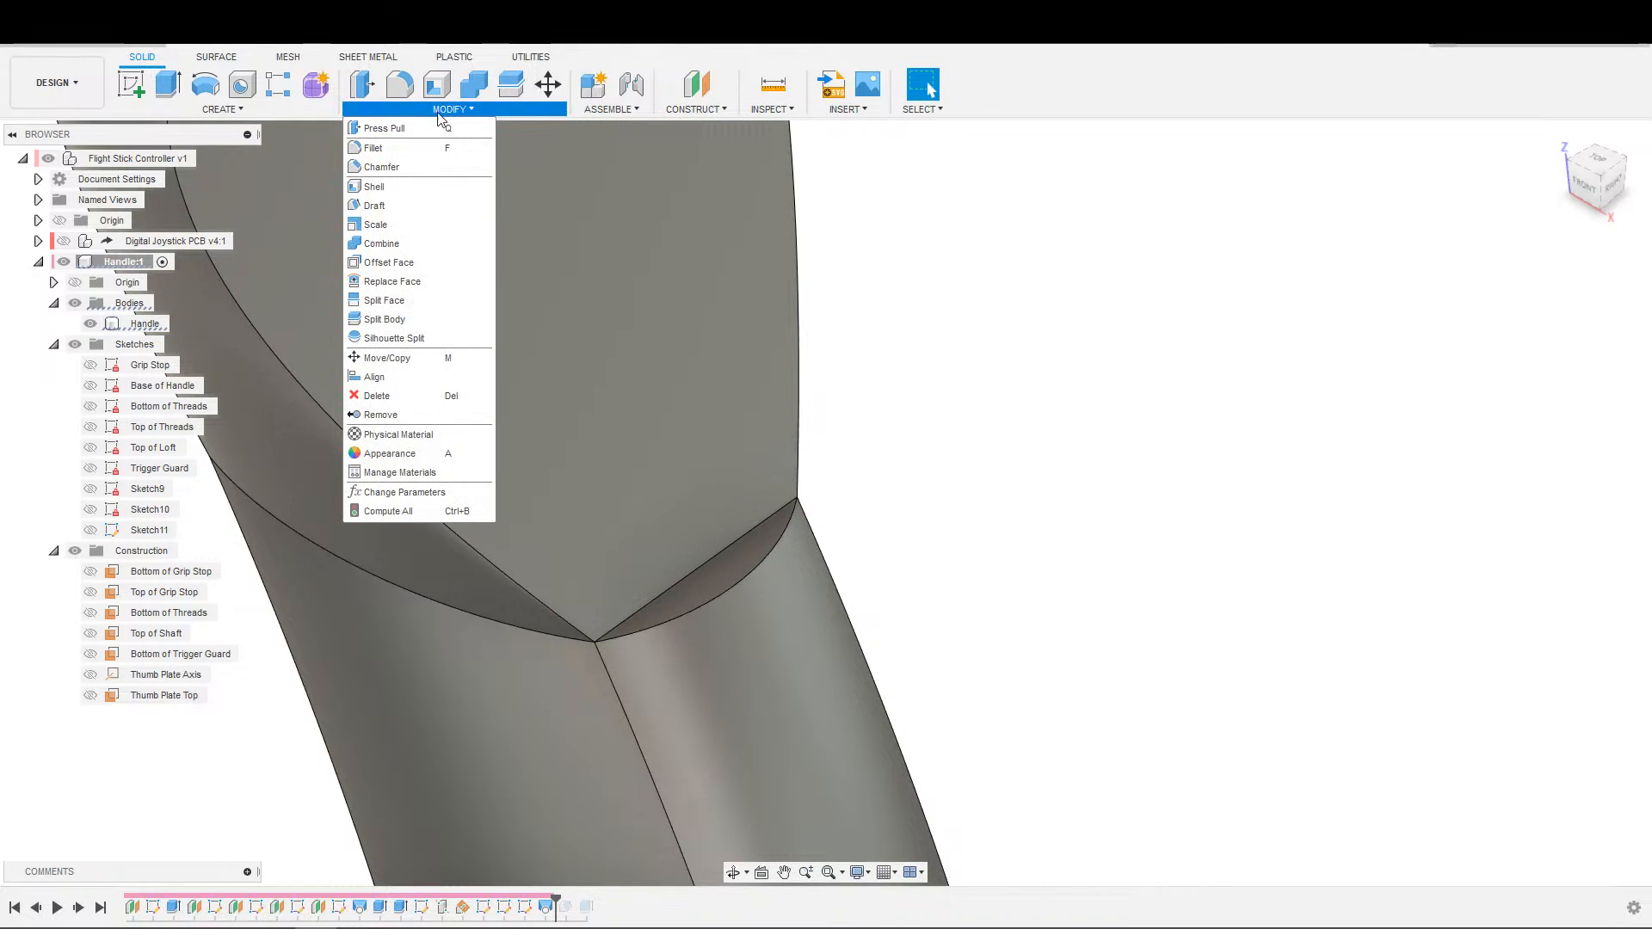
left_click(401, 164)
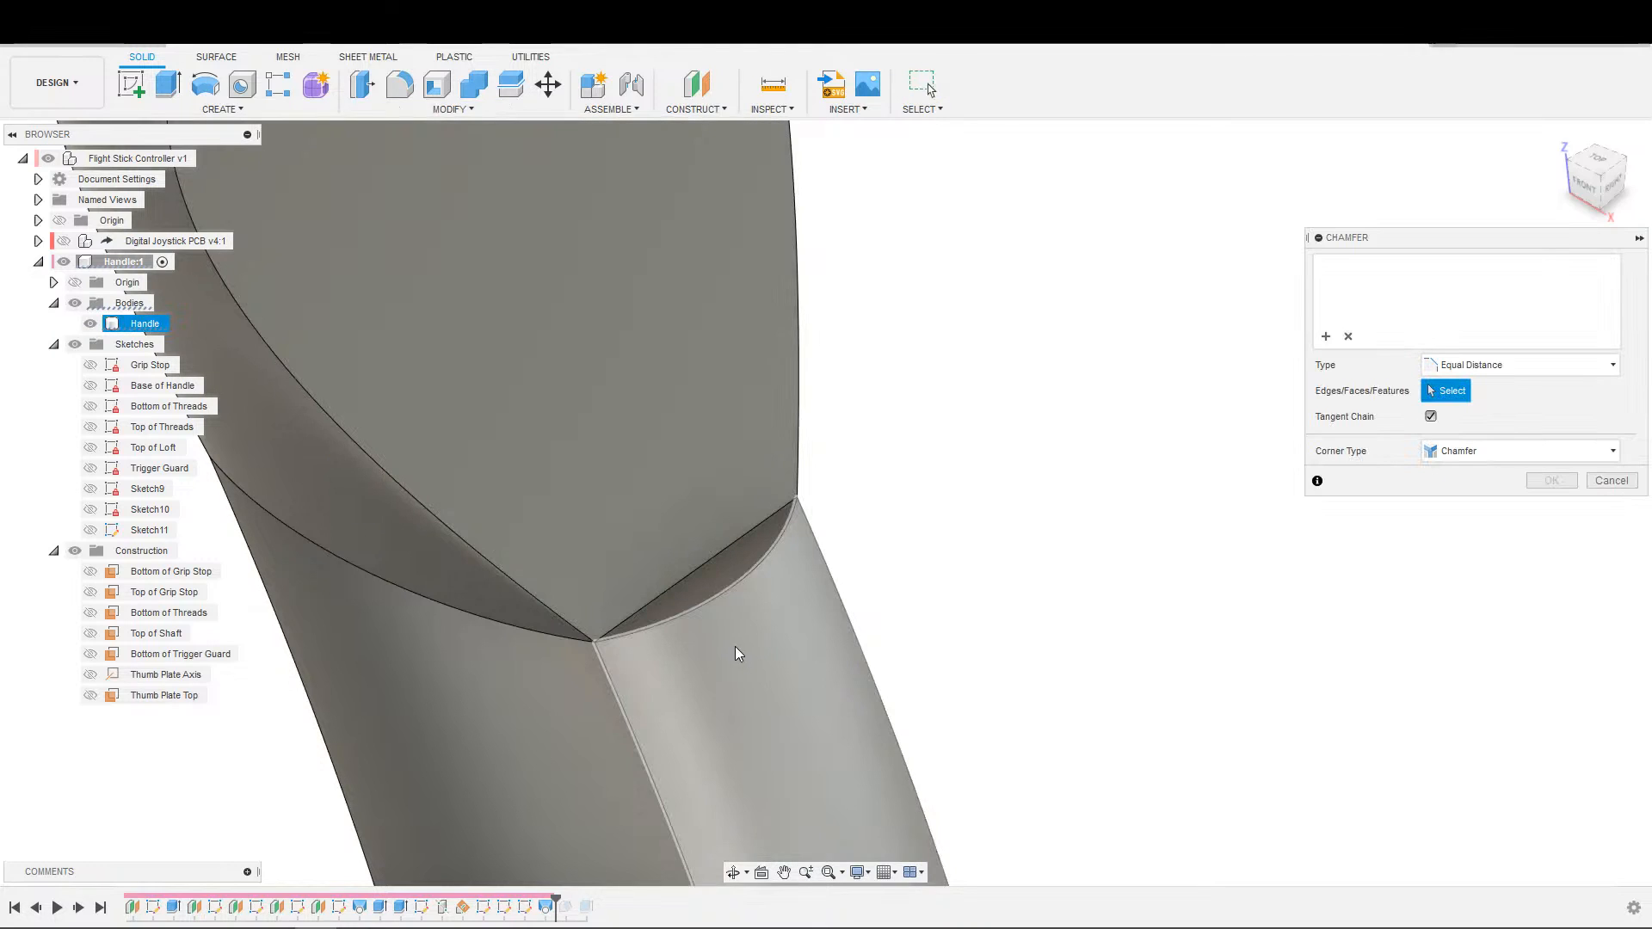
left_click(728, 593)
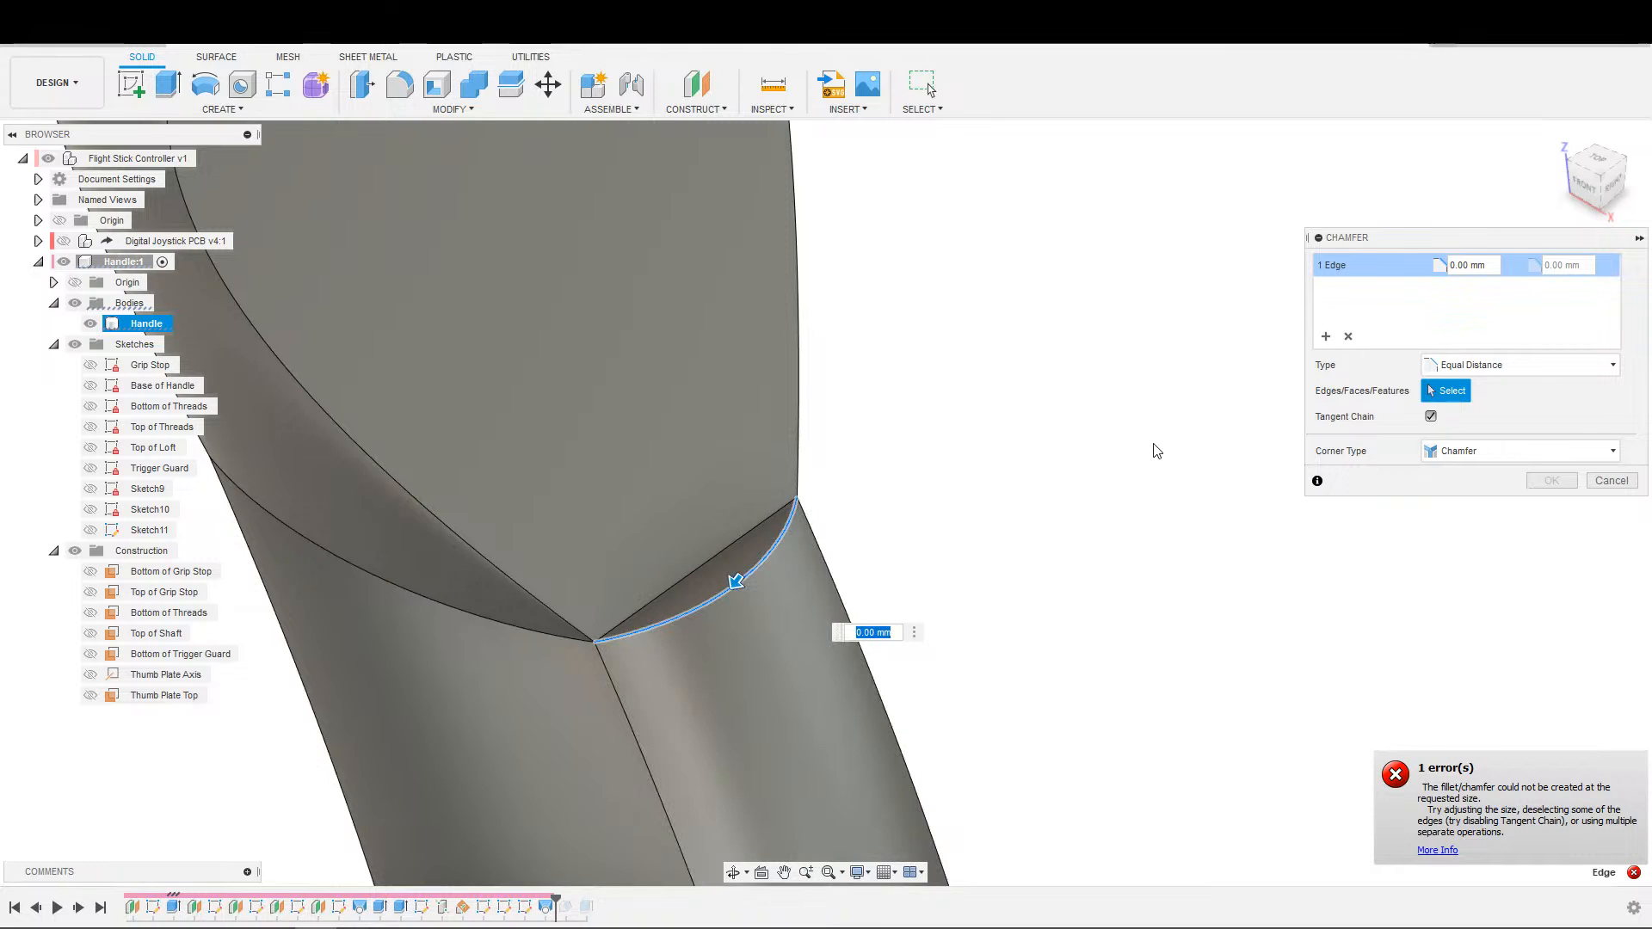
left_click(1473, 449)
left_click(1454, 491)
type("5")
key("Return")
left_click(1420, 451)
left_click(1455, 507)
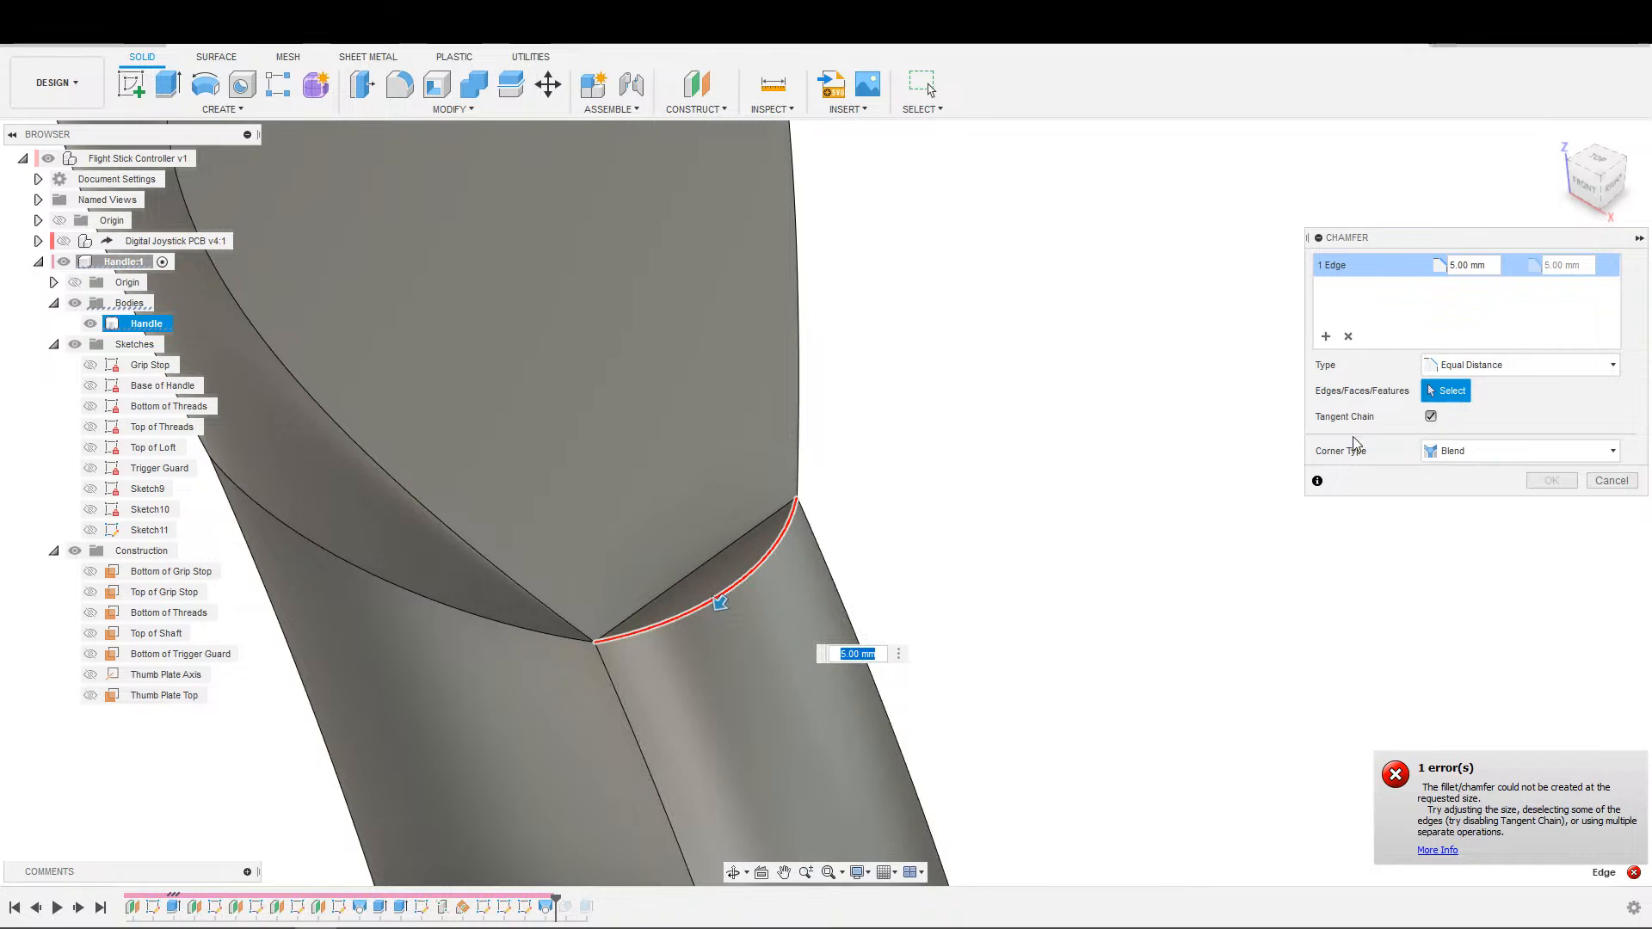
key("Escape")
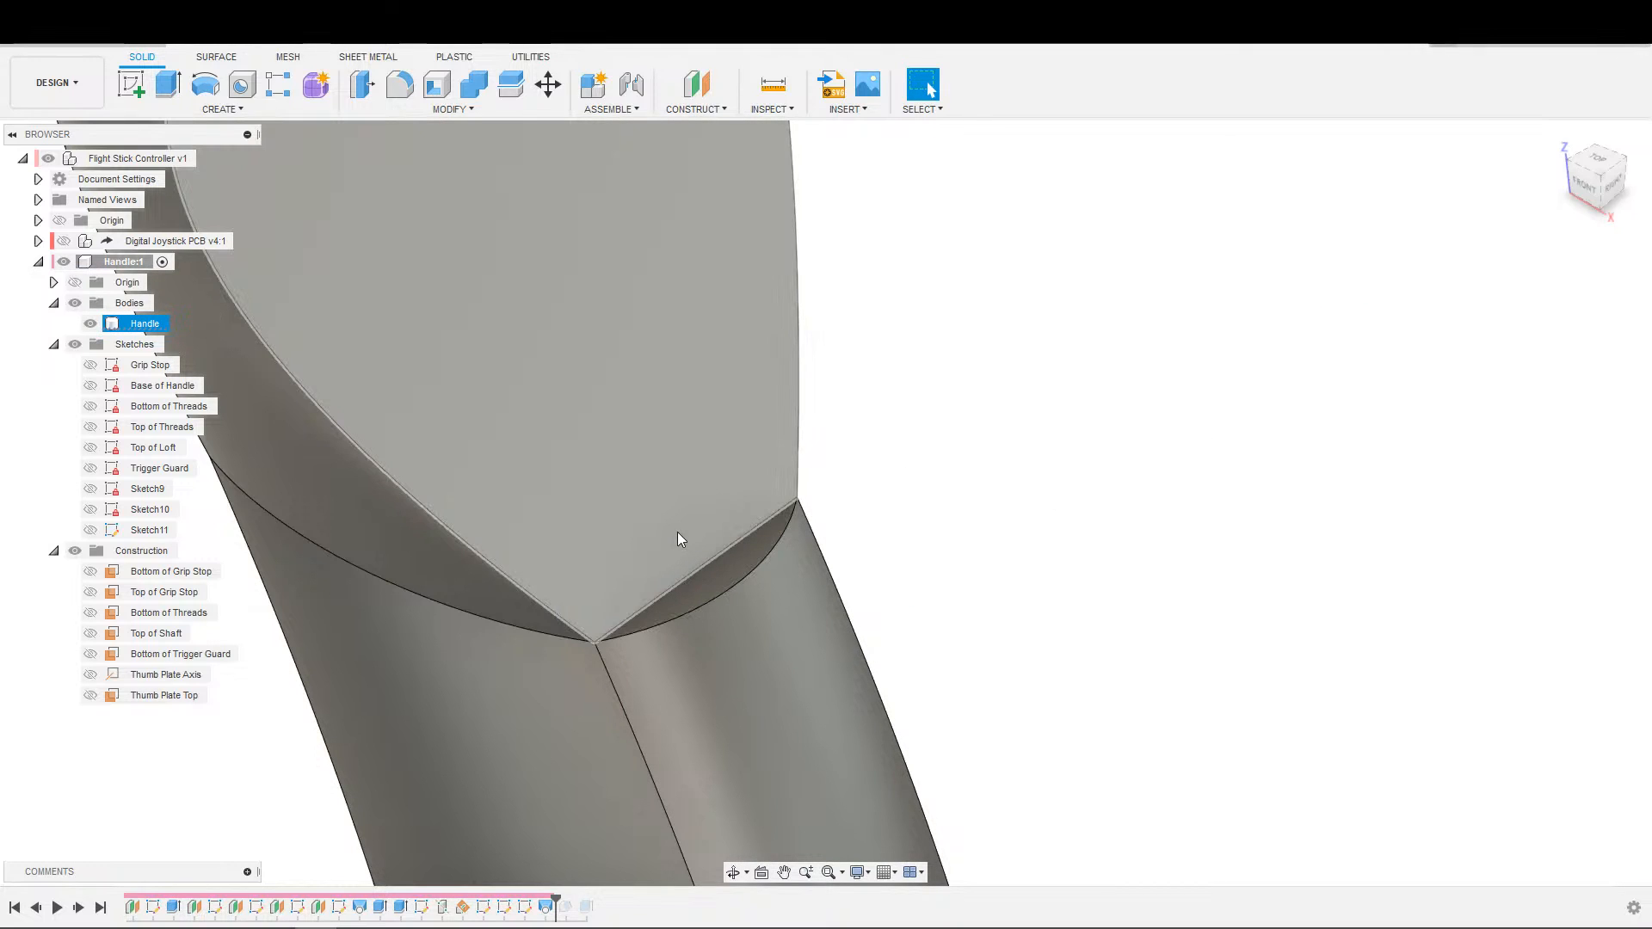
Roll the design history forward past the ledge draft and examine the drafted ledge from several sides.
scroll(947, 551, "down", 3)
middle_click_drag(1094, 547, 1075, 461, "shift")
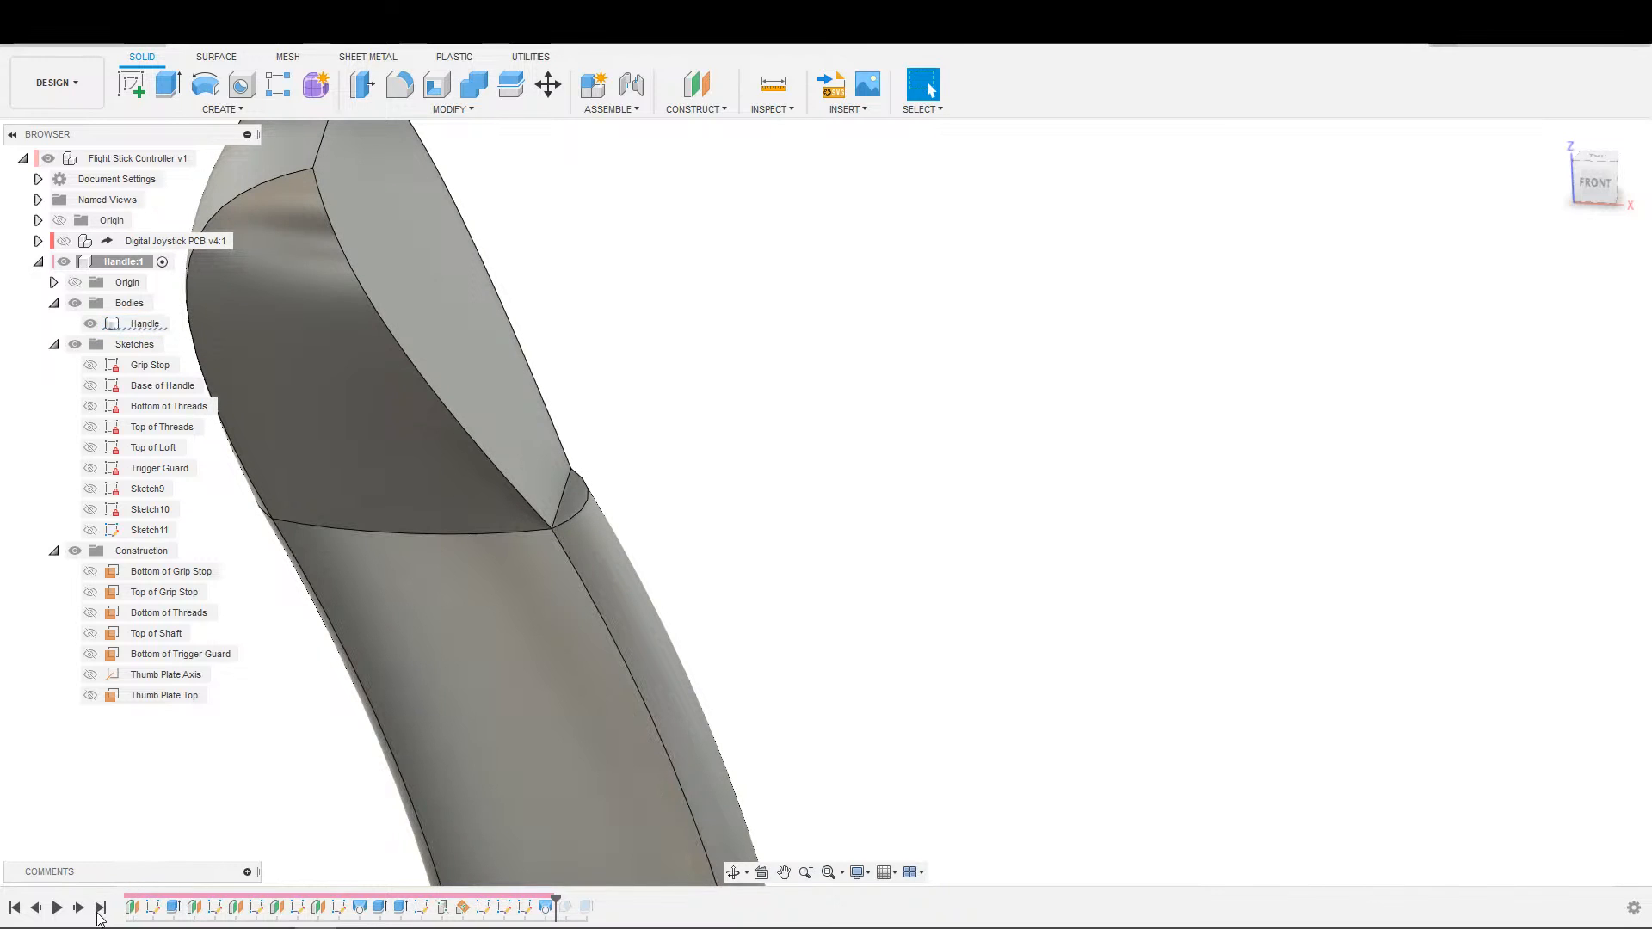
left_click(79, 908)
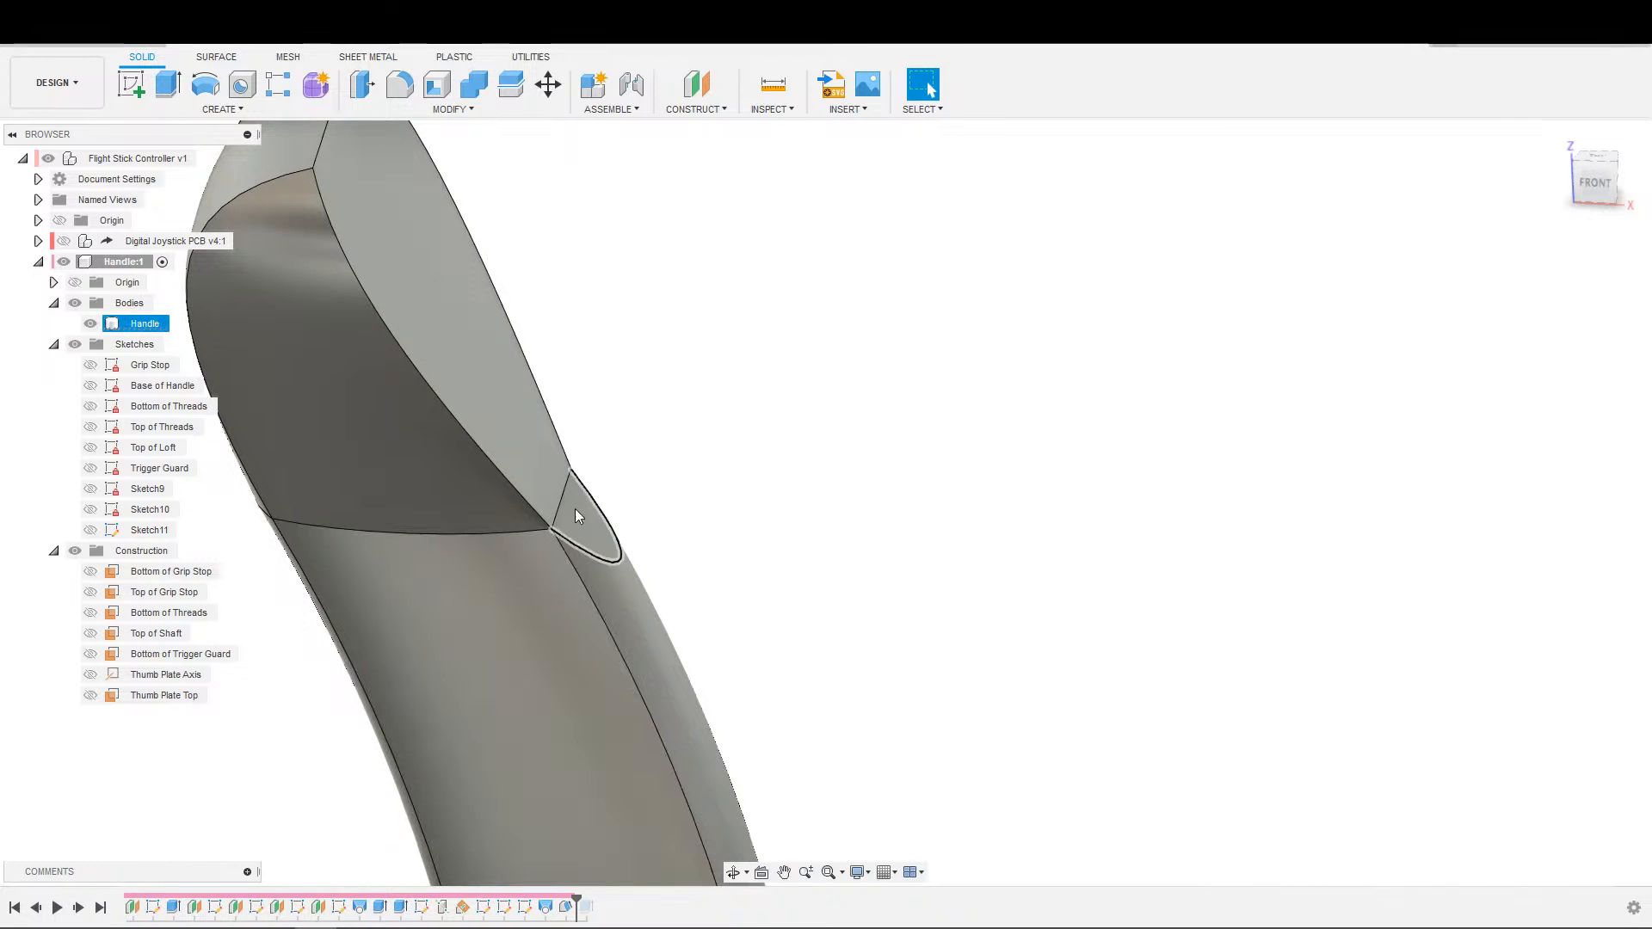
scroll(582, 504, "down", 2)
middle_click_drag(808, 498, 1063, 313)
middle_click_drag(1055, 413, 892, 509, "shift")
middle_click_drag(893, 509, 465, 821)
scroll(465, 821, "down", 2)
middle_click_drag(863, 702, 1067, 598)
scroll(815, 646, "up", 4)
middle_click_drag(379, 697, 1144, 681)
middle_click_drag(978, 650, 742, 628, "shift")
middle_click_drag(858, 600, 650, 613, "shift")
middle_click_drag(771, 513, 480, 728, "shift")
scroll(1178, 587, "up", 3)
middle_click_drag(1073, 577, 746, 421)
Roll the design history to its end and examine how the trigger guard meets the drafted ledge and handle.
left_click(97, 908)
middle_click_drag(741, 727, 773, 751, "shift")
middle_click_drag(731, 731, 998, 727)
scroll(798, 592, "up", 2)
middle_click_drag(727, 645, 873, 587, "shift")
middle_click_drag(874, 586, 940, 616)
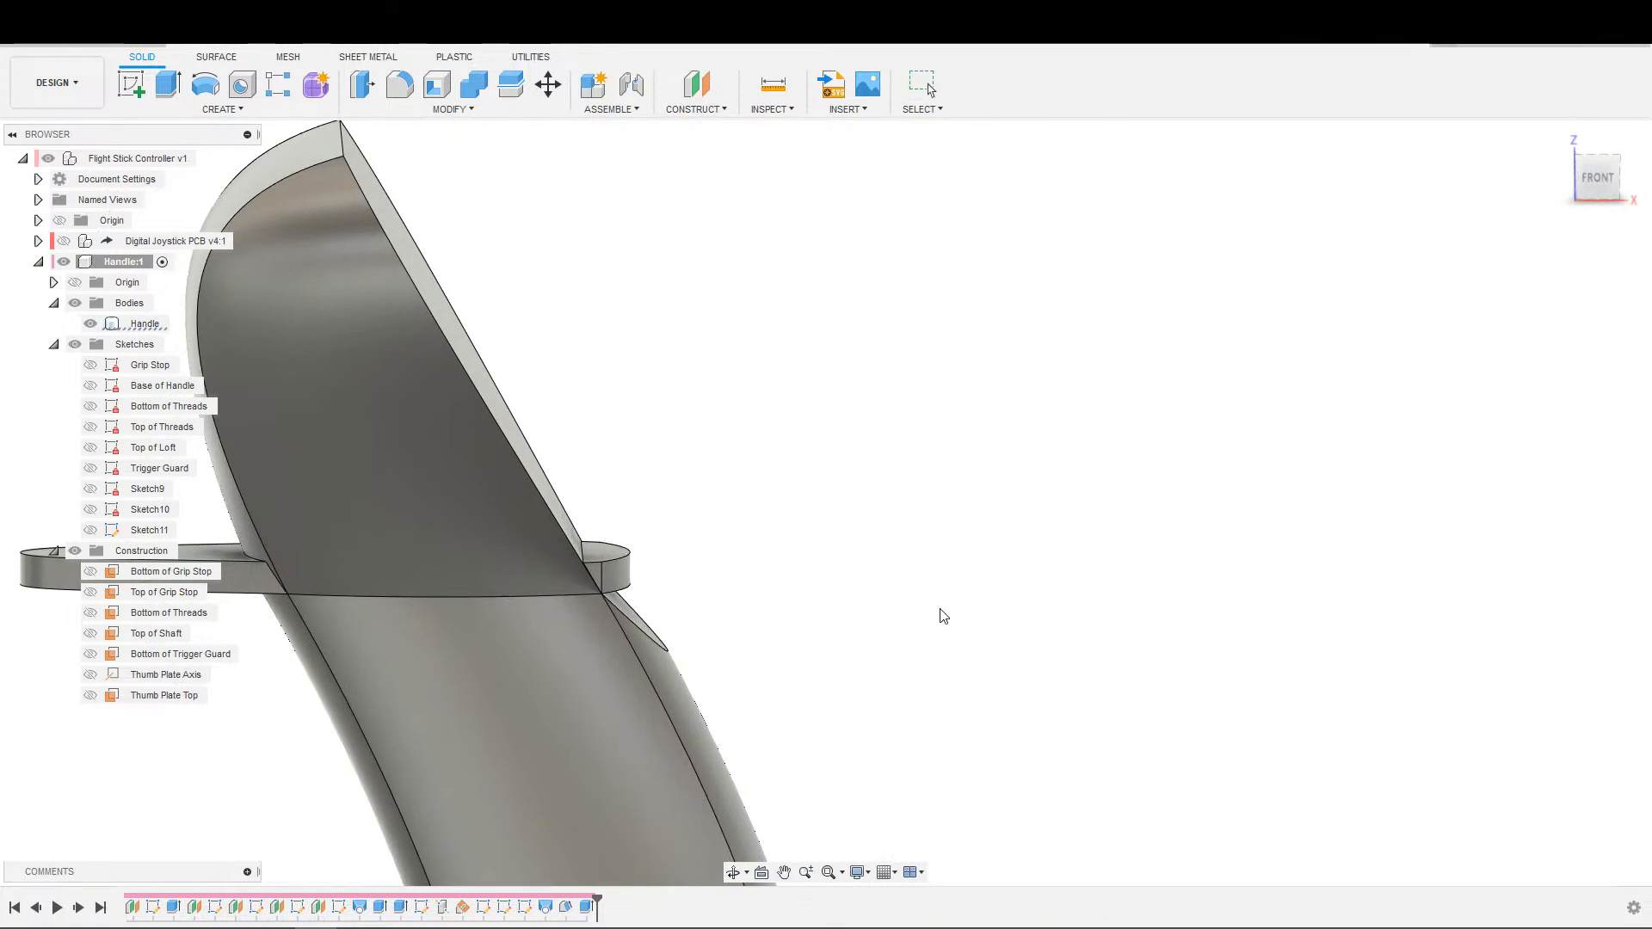
scroll(898, 623, "down", 1)
middle_click_drag(773, 635, 833, 605, "shift")
middle_click_drag(832, 605, 1009, 598)
middle_click_drag(847, 633, 621, 688, "shift")
scroll(666, 683, "up", 2)
middle_click_drag(585, 725, 914, 797)
scroll(906, 772, "down", 3)
middle_click_drag(662, 738, 828, 820)
scroll(827, 820, "up", 4)
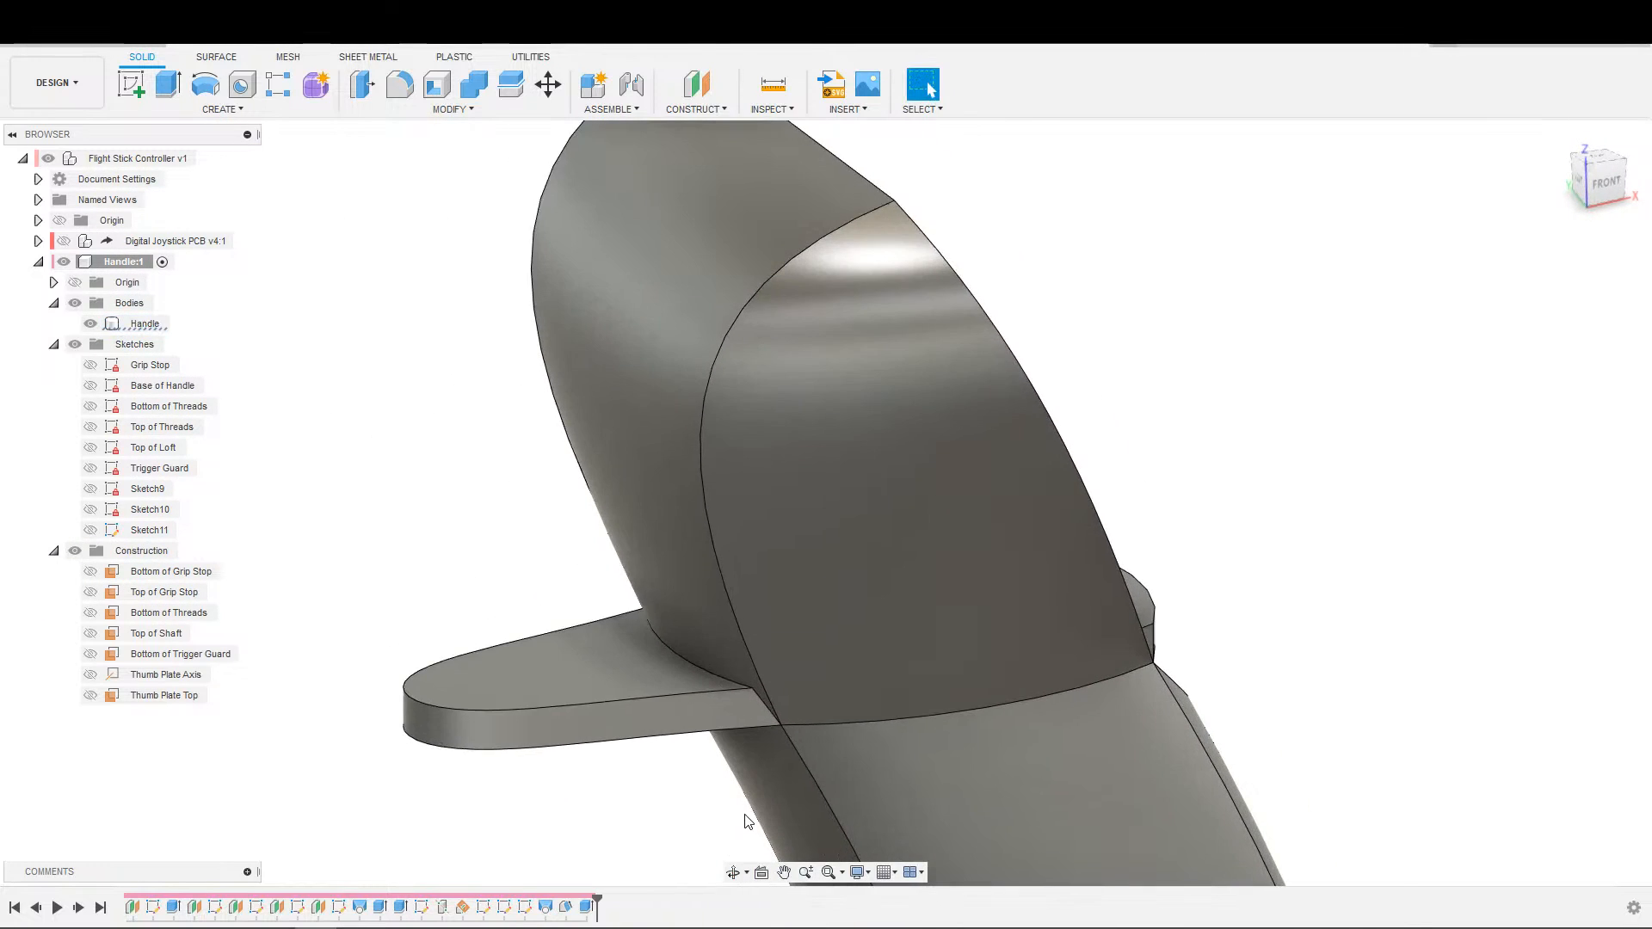
Delete the trigger guard extrusion at the end of the design history.
middle_click_drag(736, 626, 592, 655, "shift")
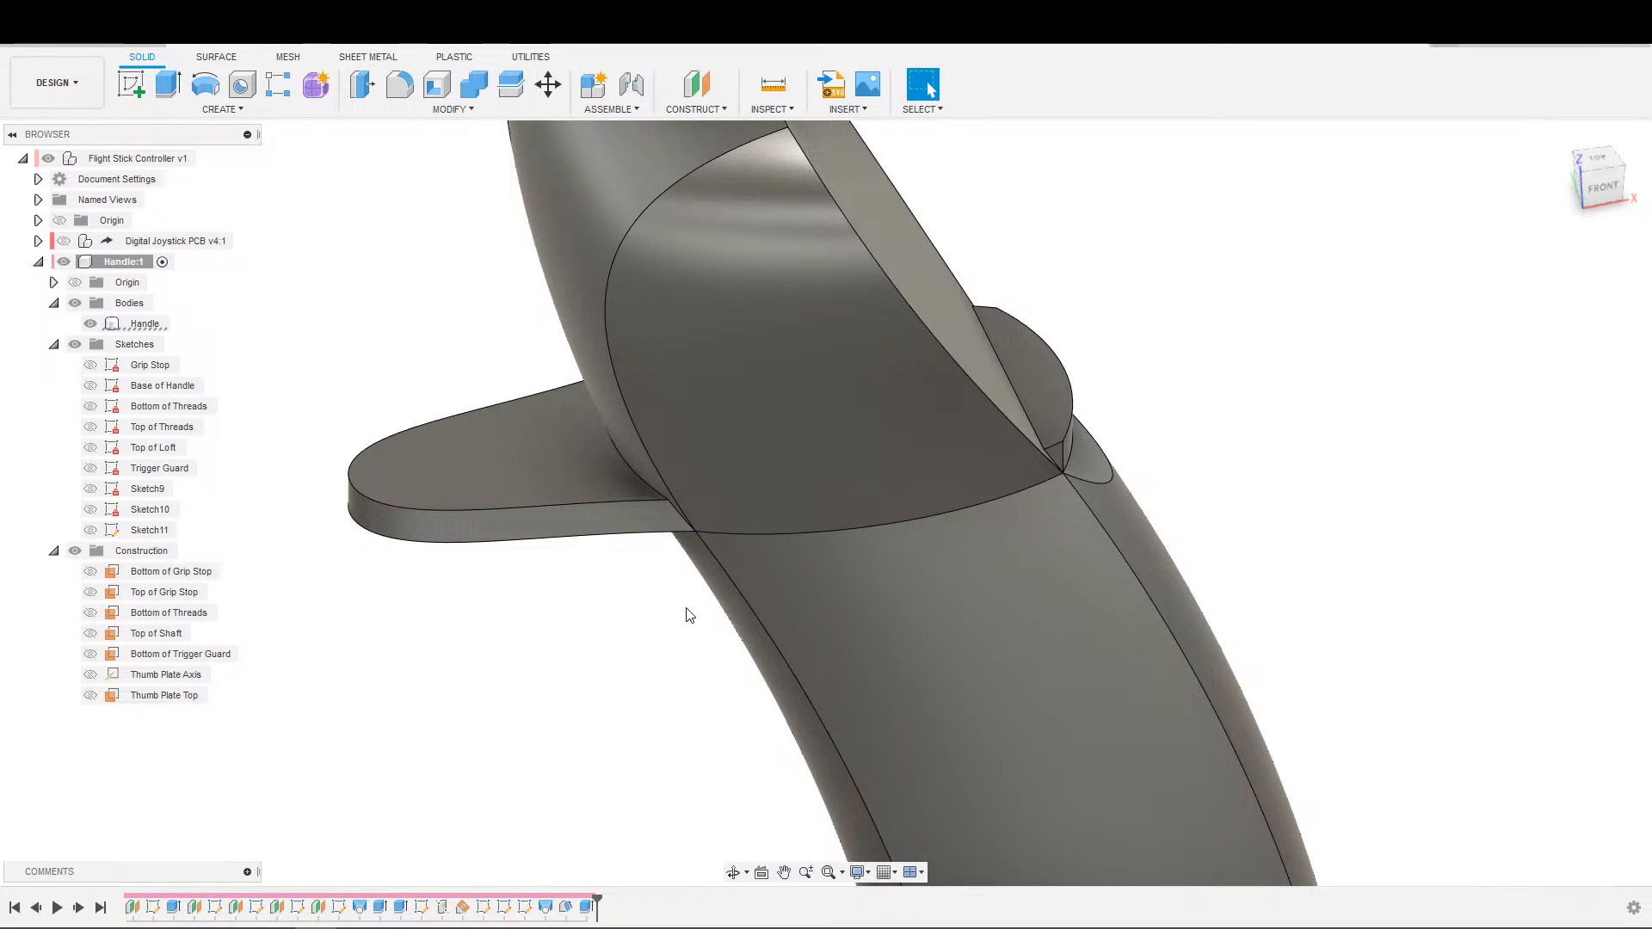
left_click(589, 906)
key("Delete")
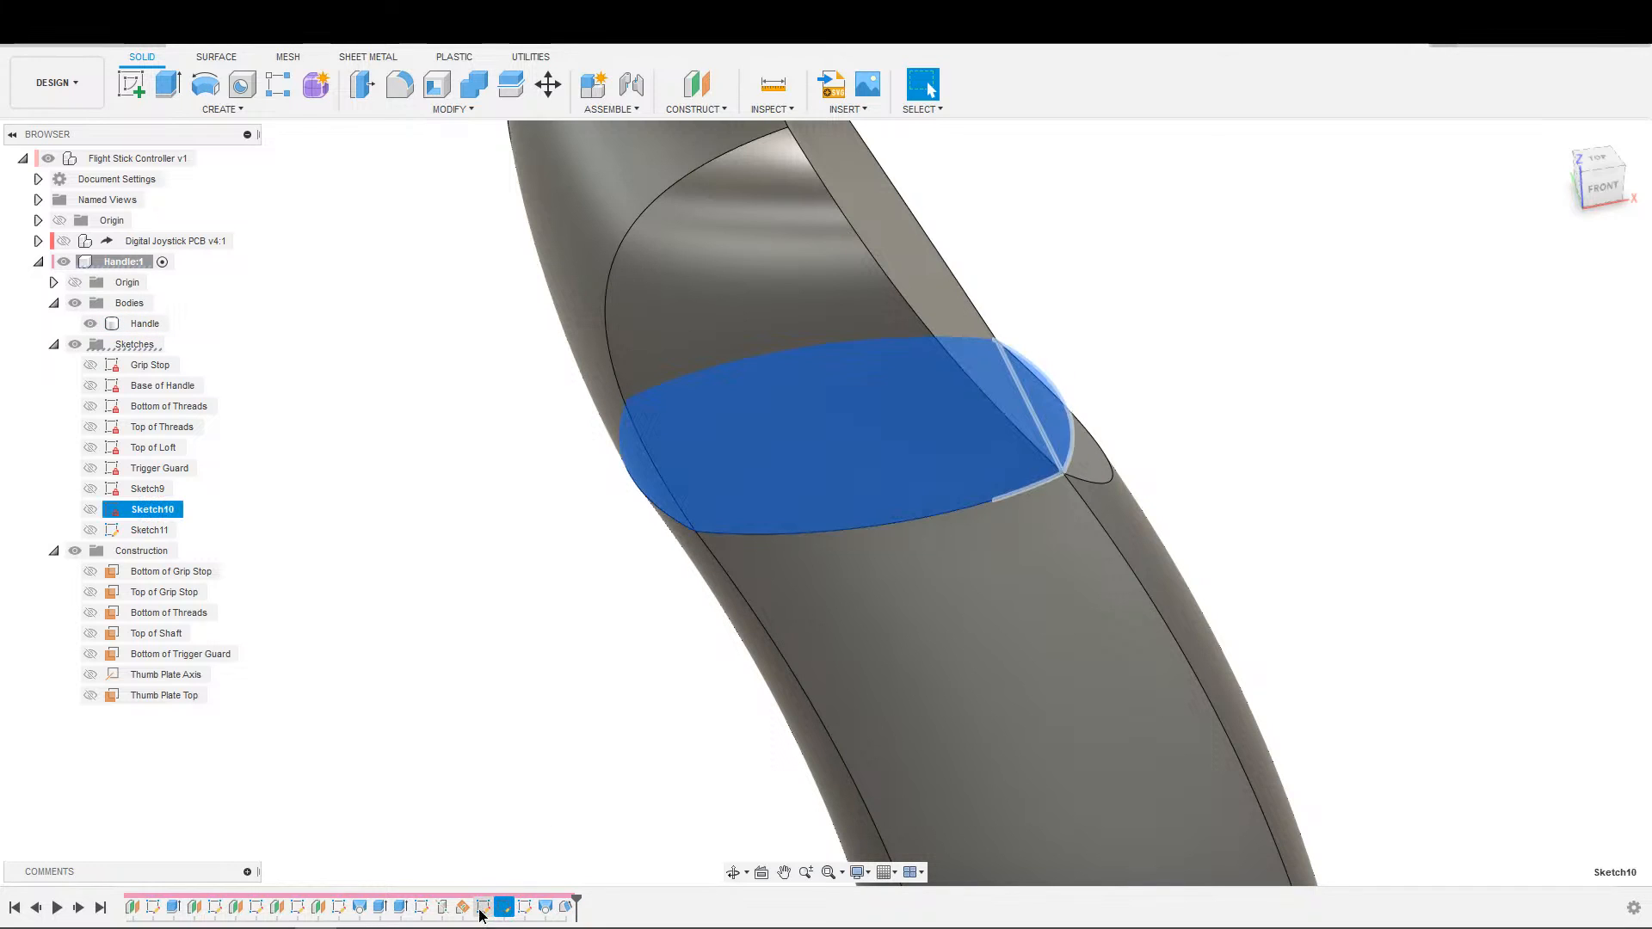
Rename Sketch9 as "Face of Thumb Button Plate".
left_click(163, 470)
left_click(153, 489)
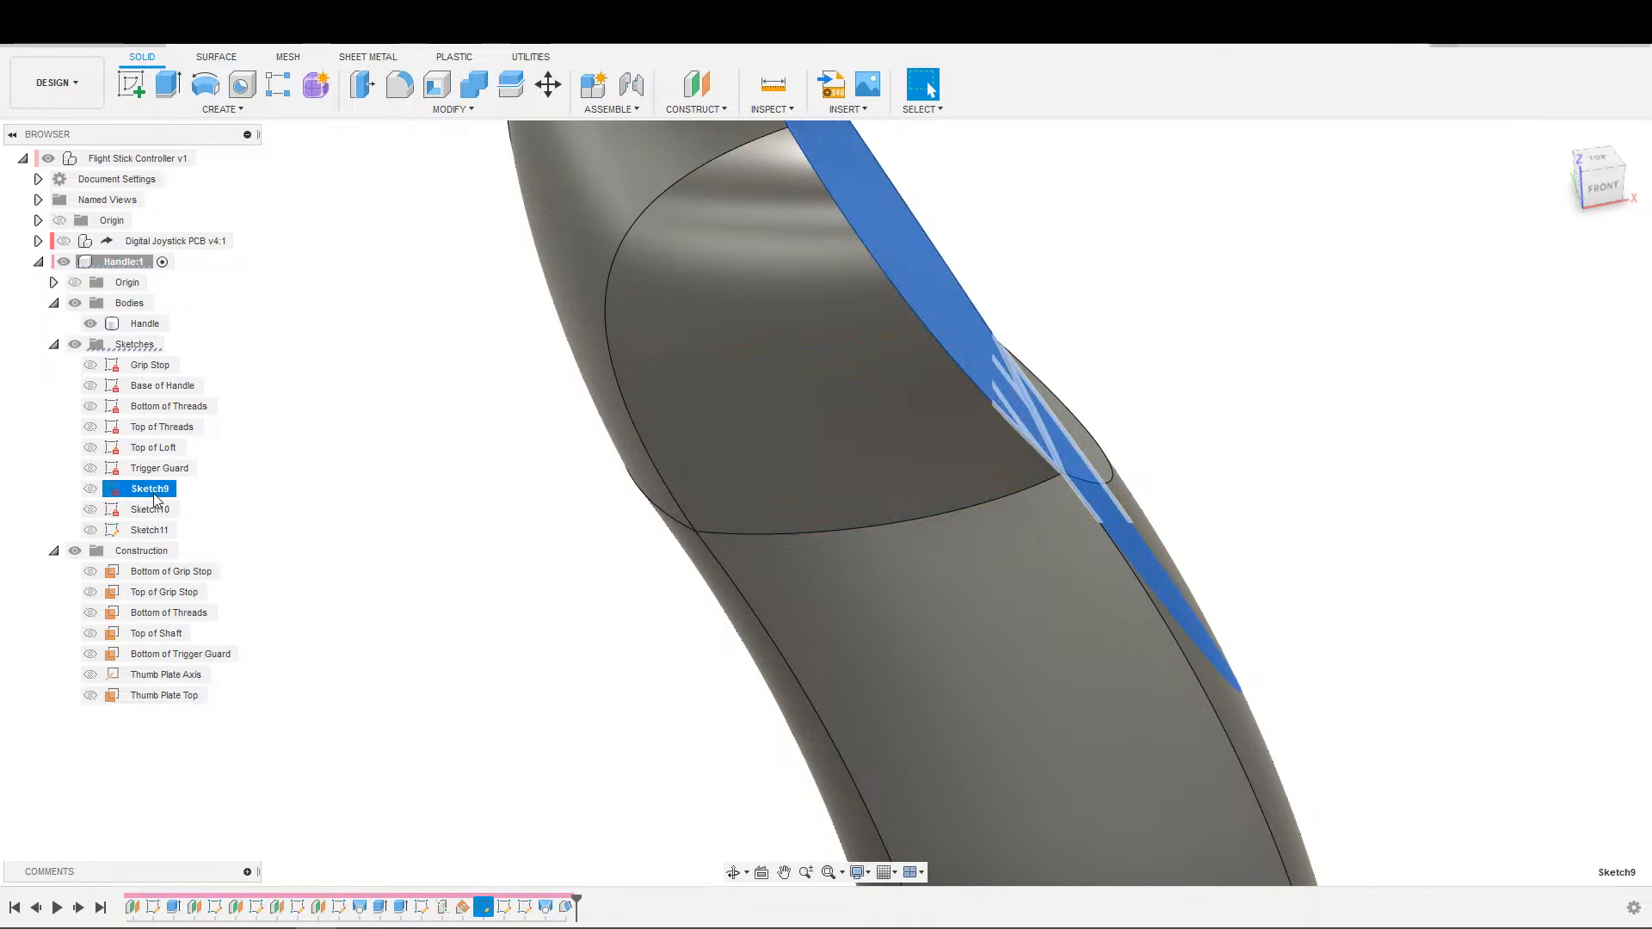
left_click(153, 491)
type("Face of Thumb Buttons")
key("Return")
double_click(199, 490)
left_click(202, 489)
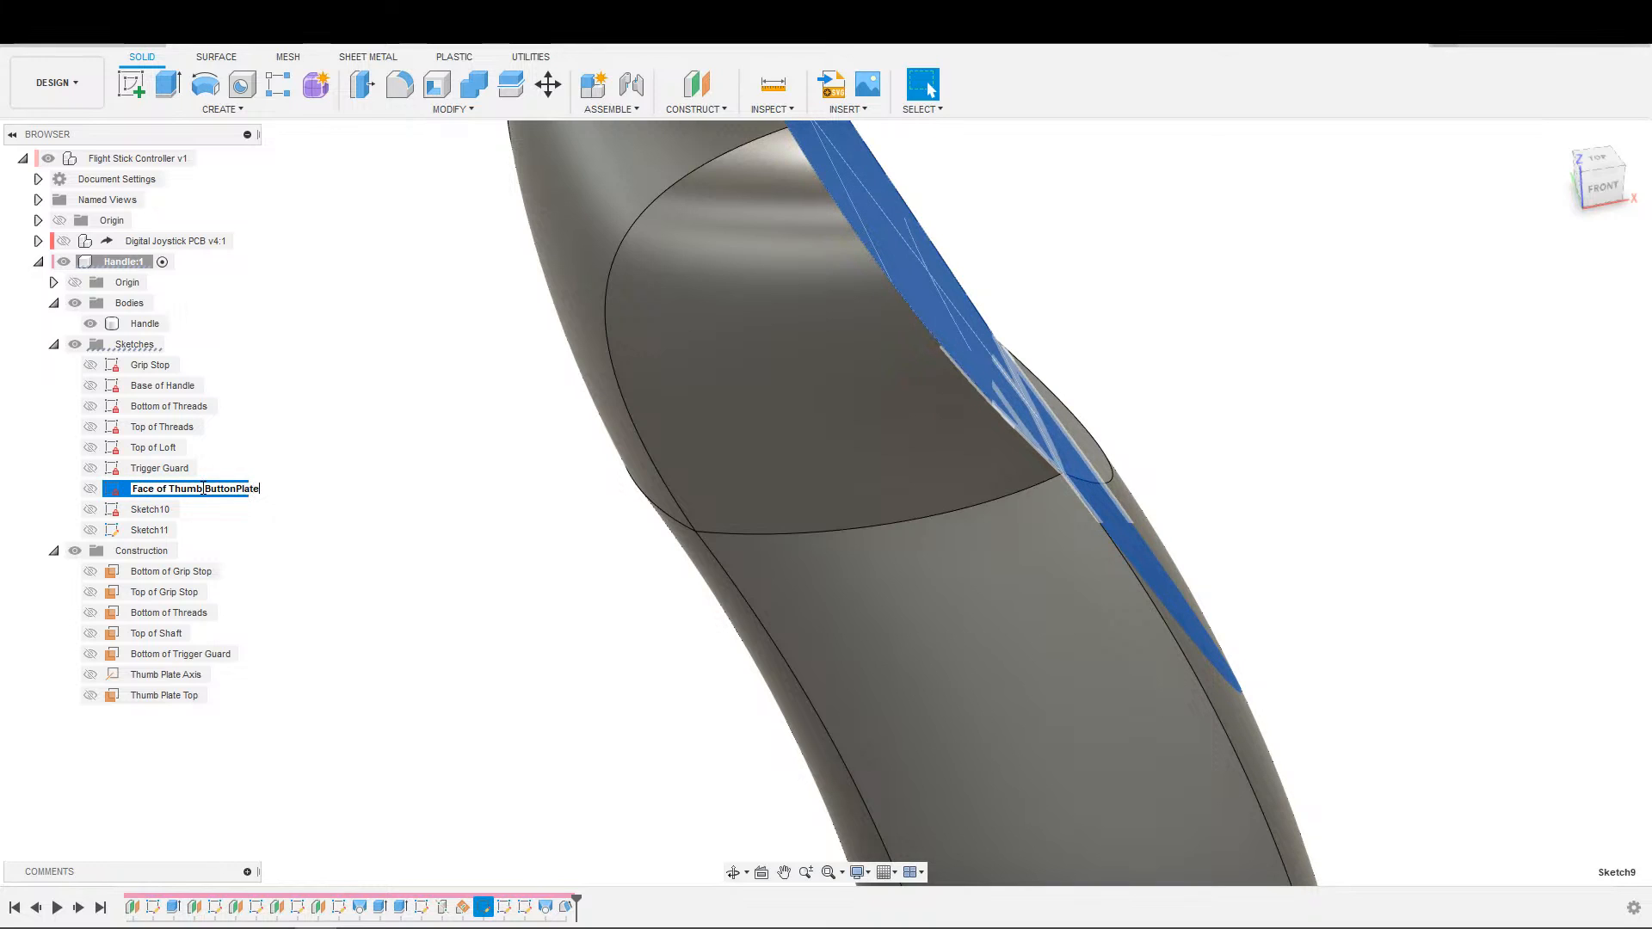
key("Return")
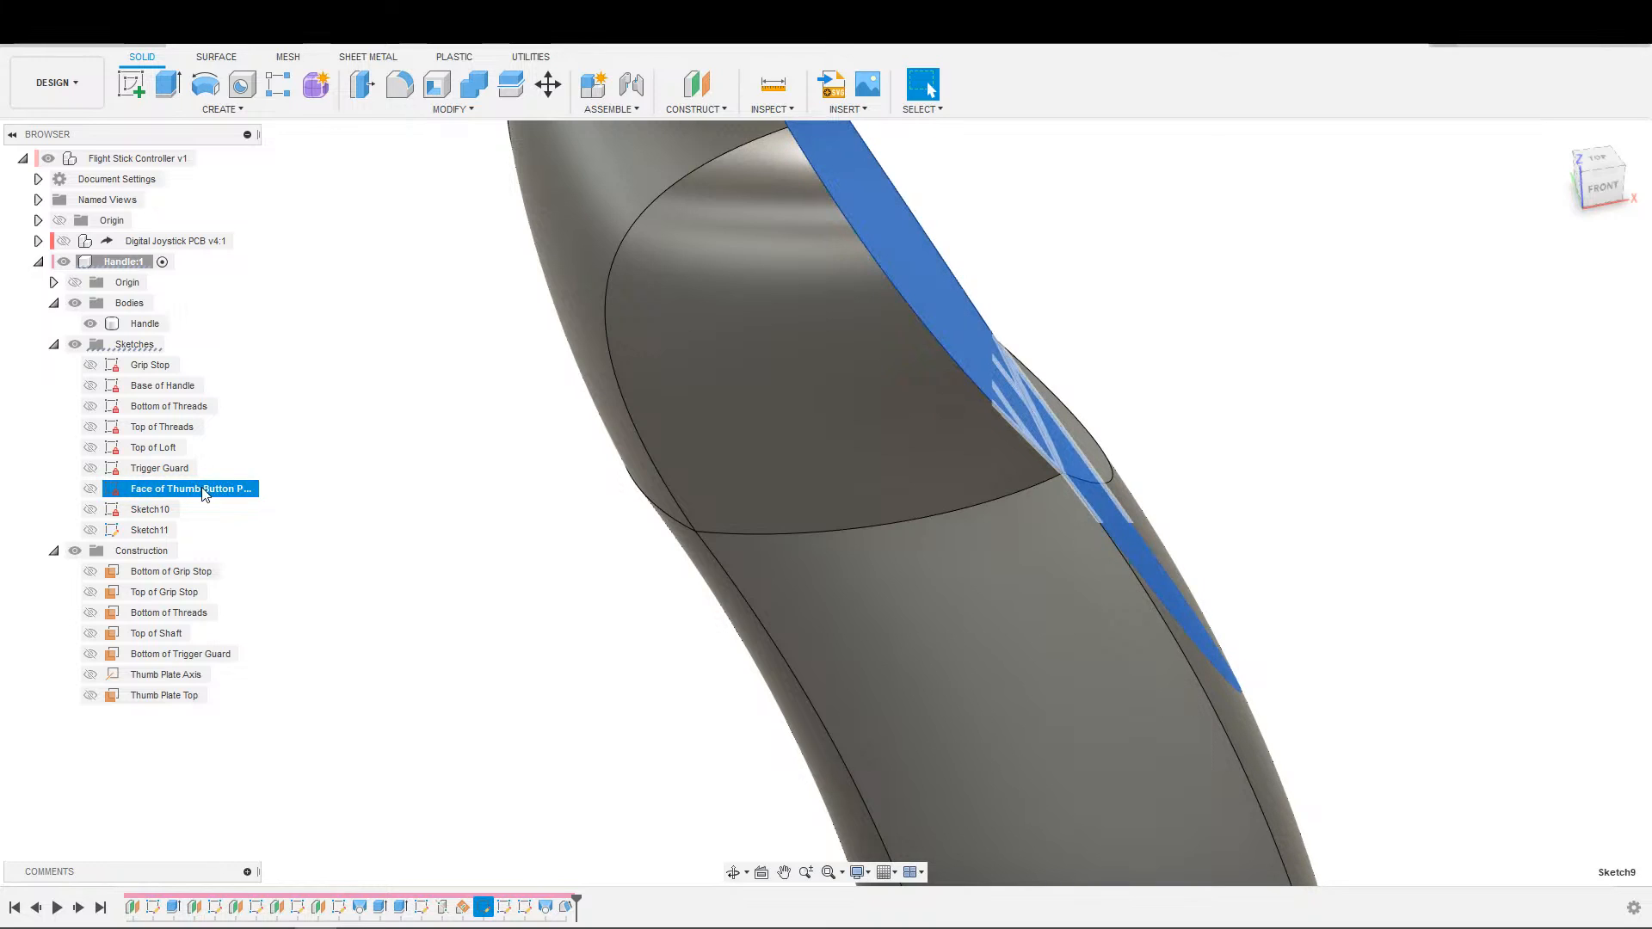
Rename Sketch10 as "Thumb Button Plate Loft".
left_click(157, 511)
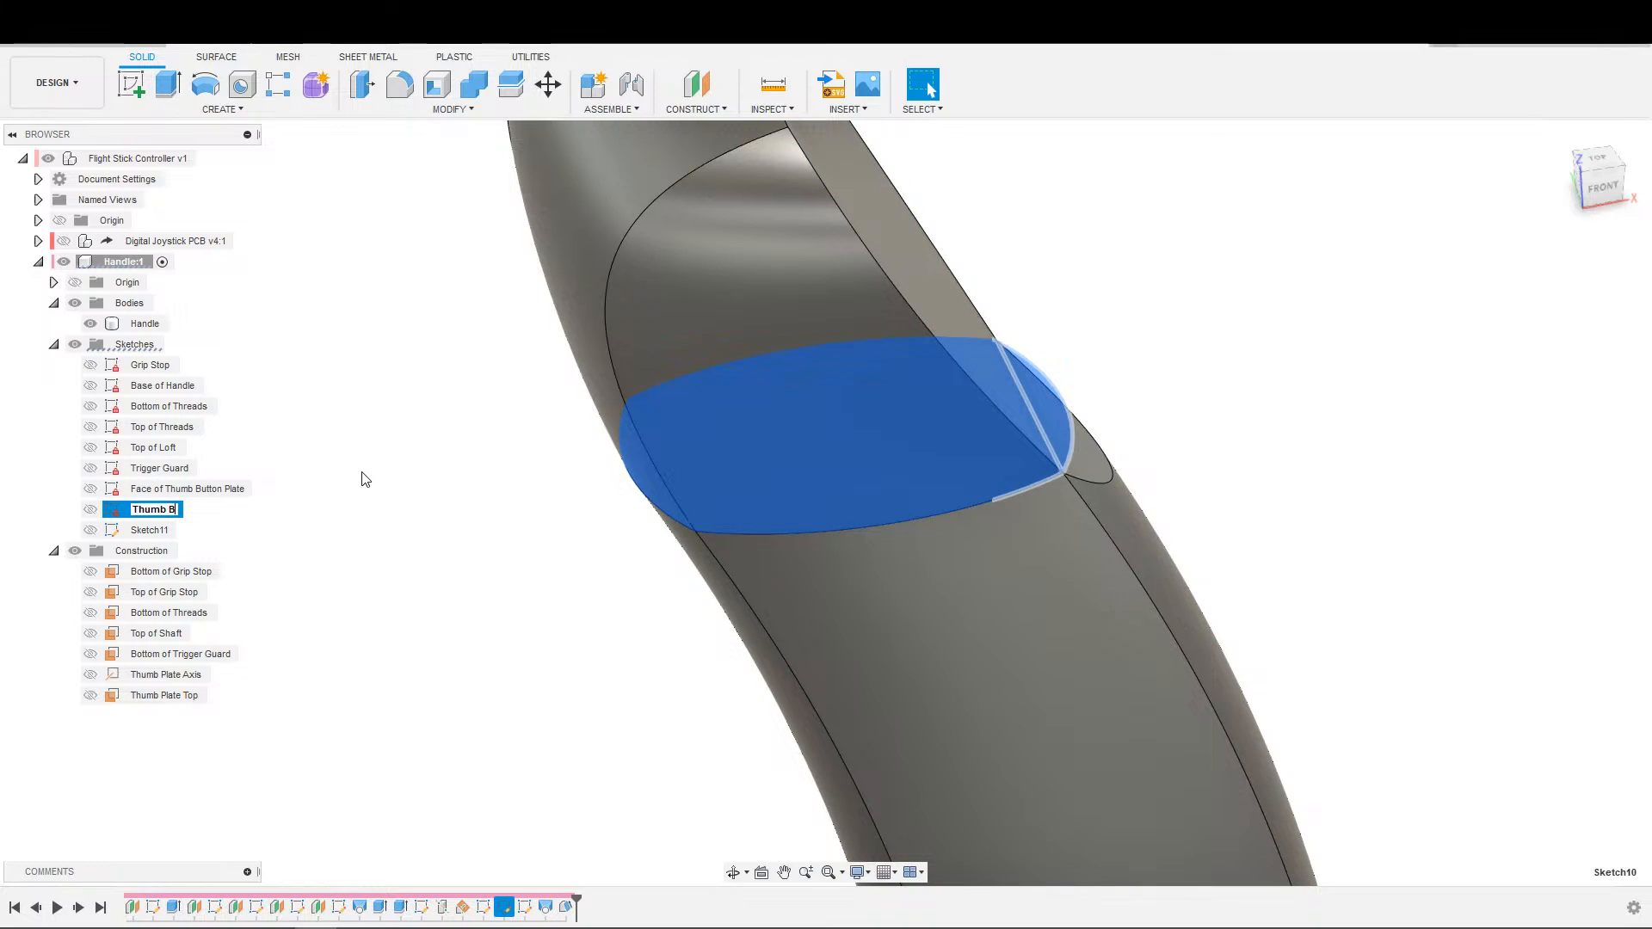
type("tton Plate Lof")
key("Return")
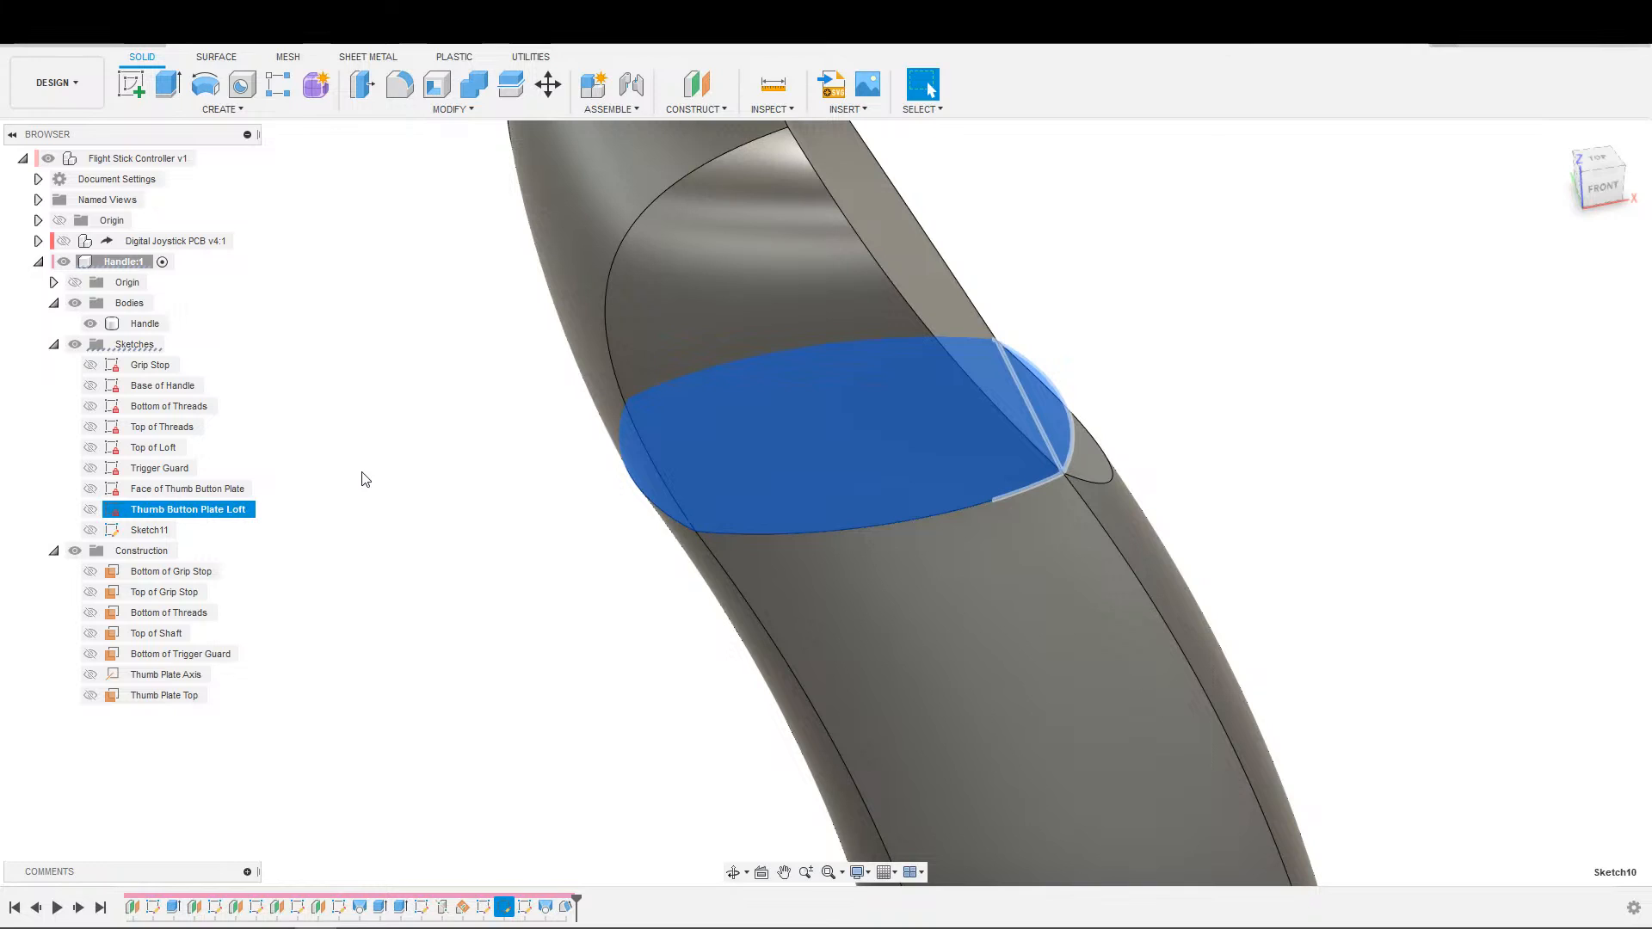
Rename Sketch11 as "Thumb Button Plate Loft Guide".
left_click(129, 531)
left_click(168, 530)
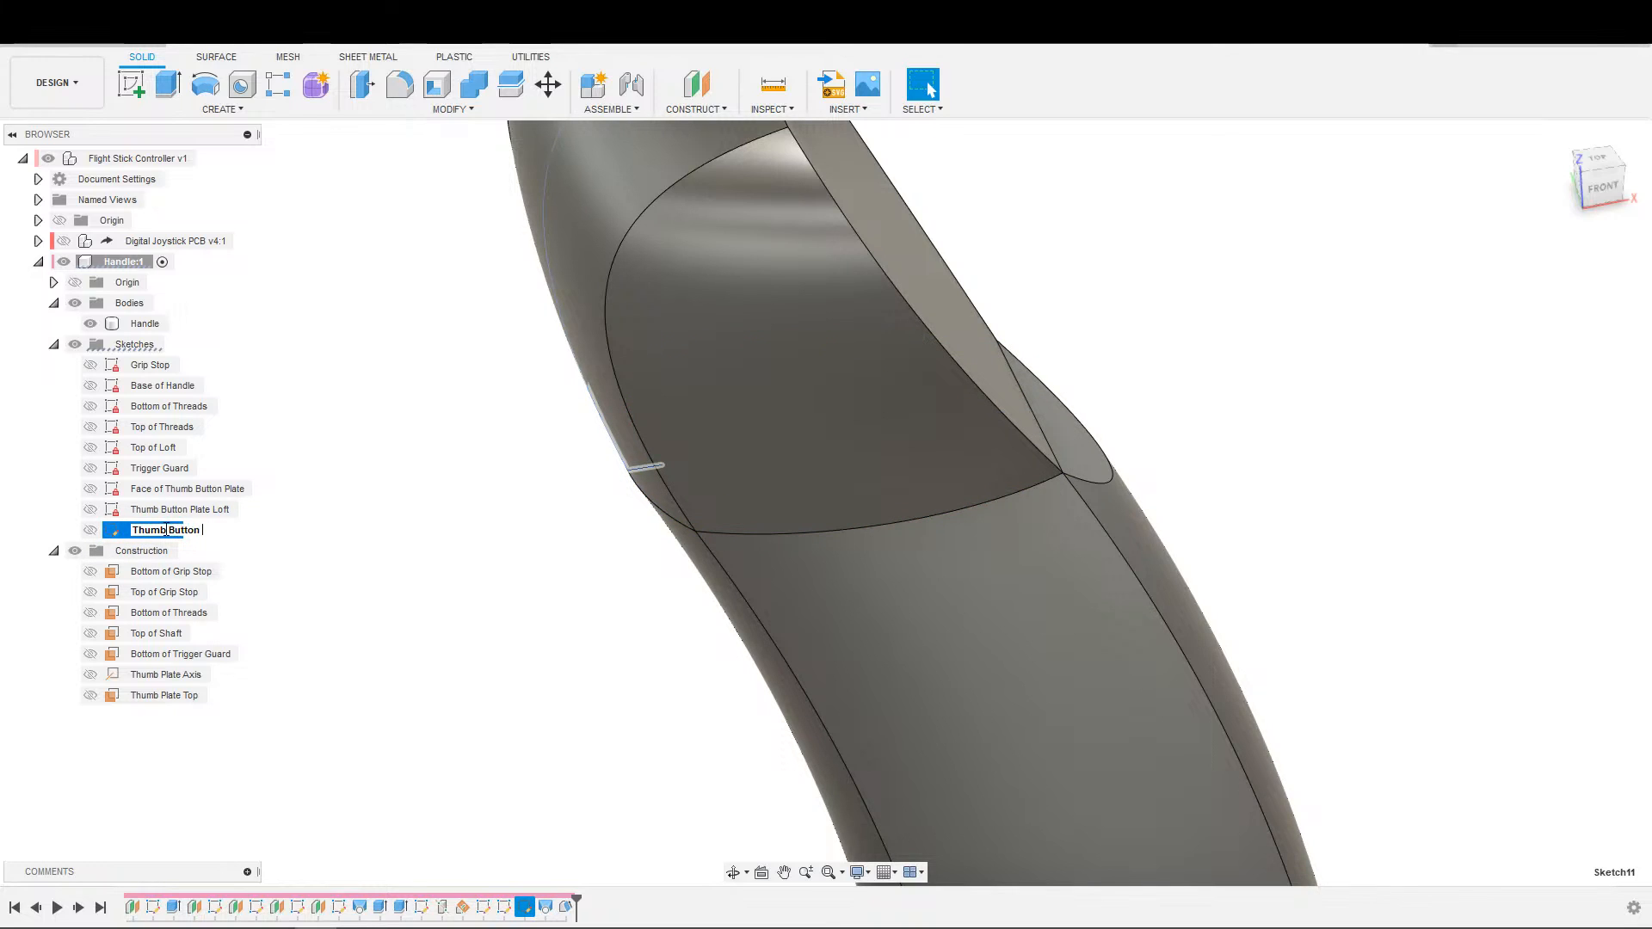
type("Thumb Button Plate Loft Guide")
key("Return")
left_click(284, 468)
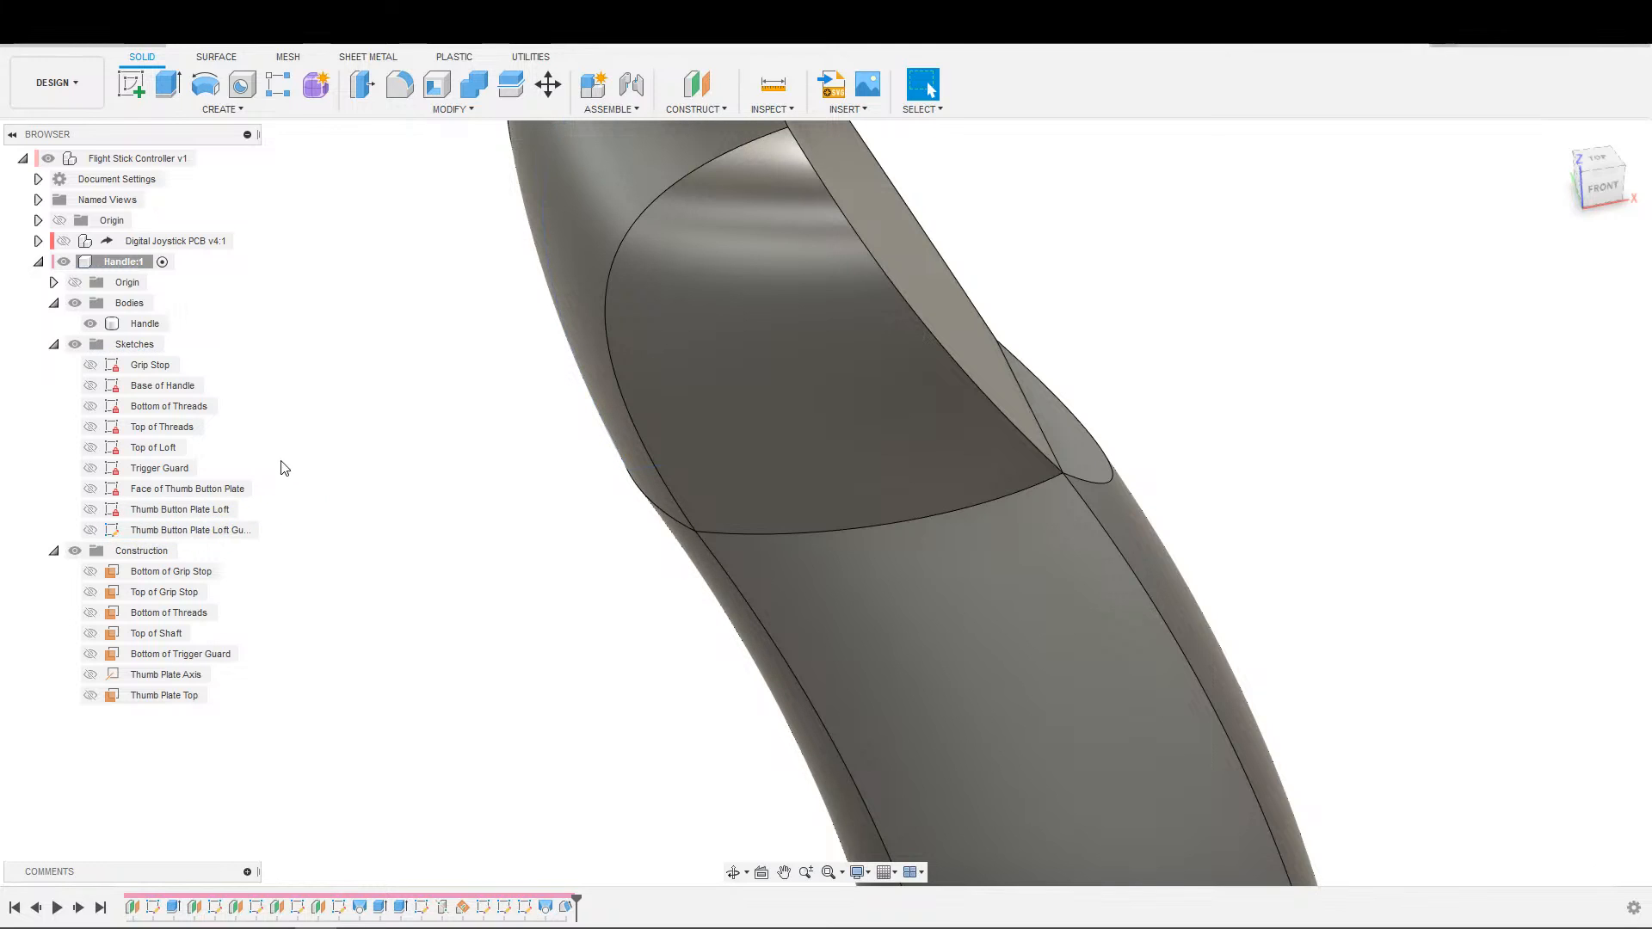
Reorder the design history so the Trigger Guard sketch comes after the thumb plate loft and the ledge draft.
left_click(160, 469)
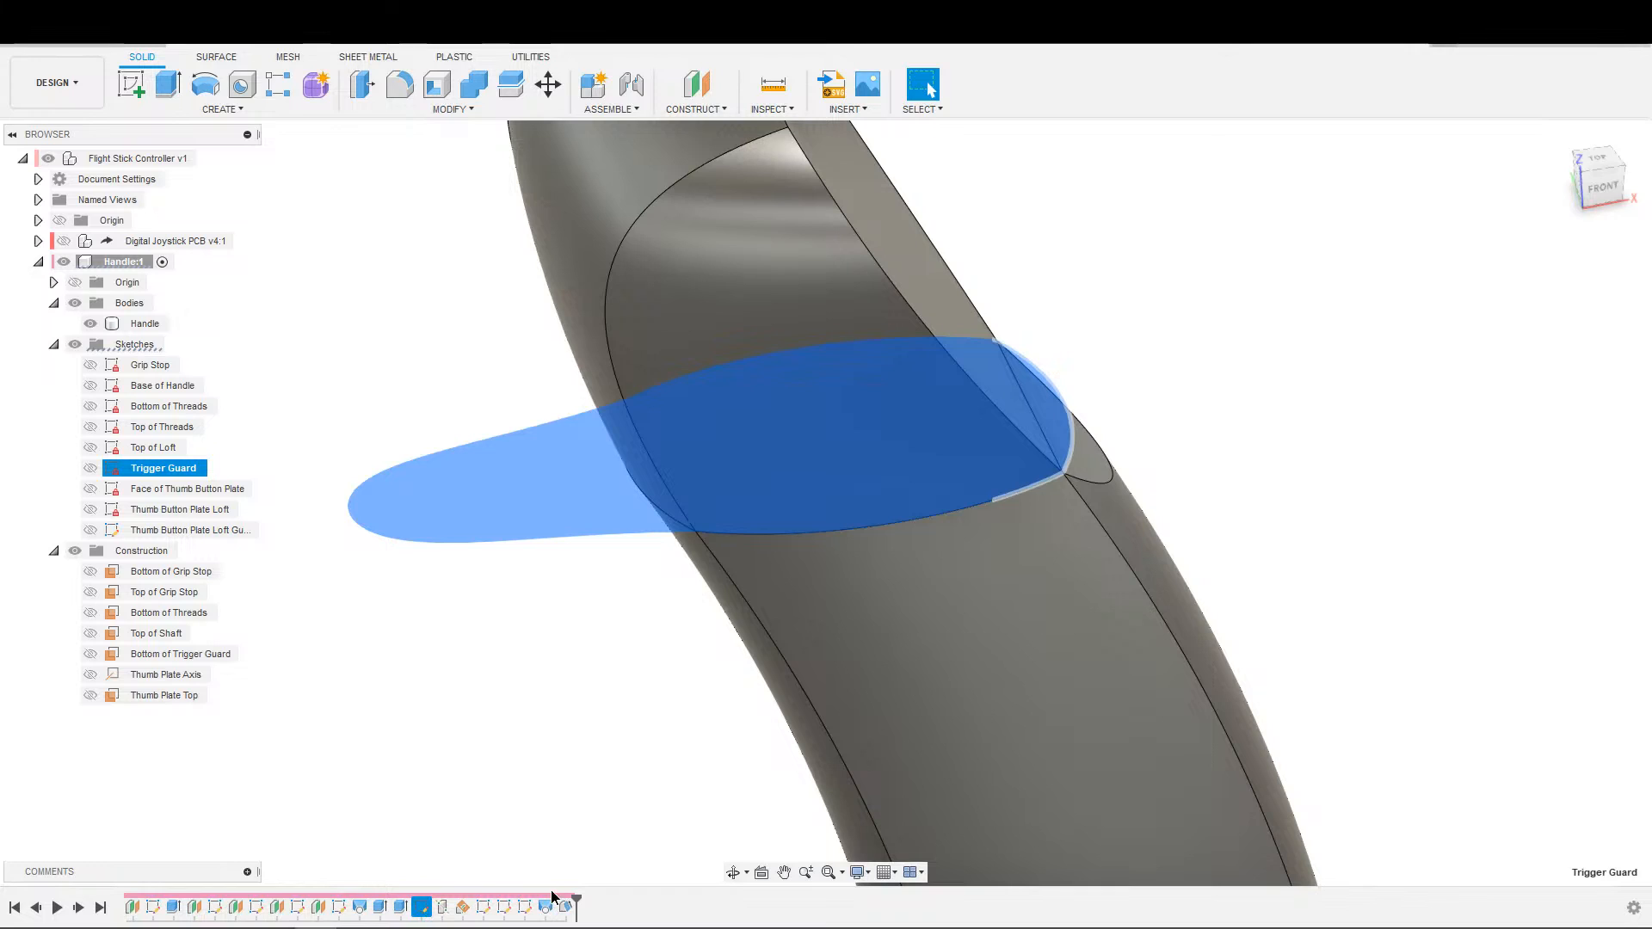
left_click(422, 925)
left_click(421, 909)
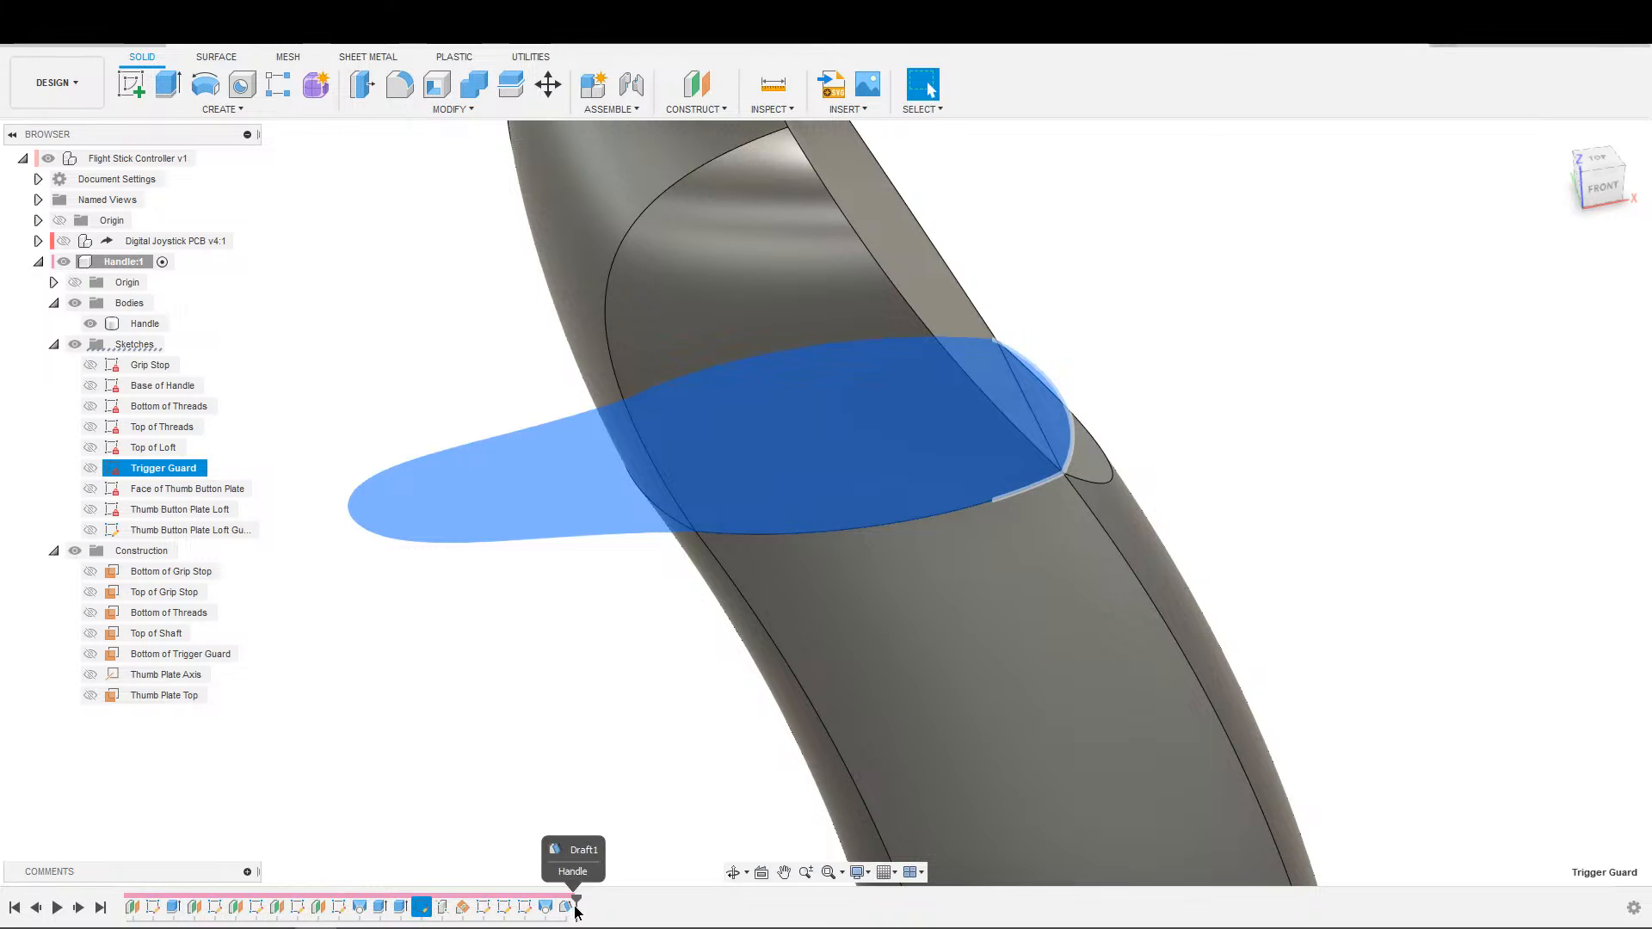
left_click(603, 920)
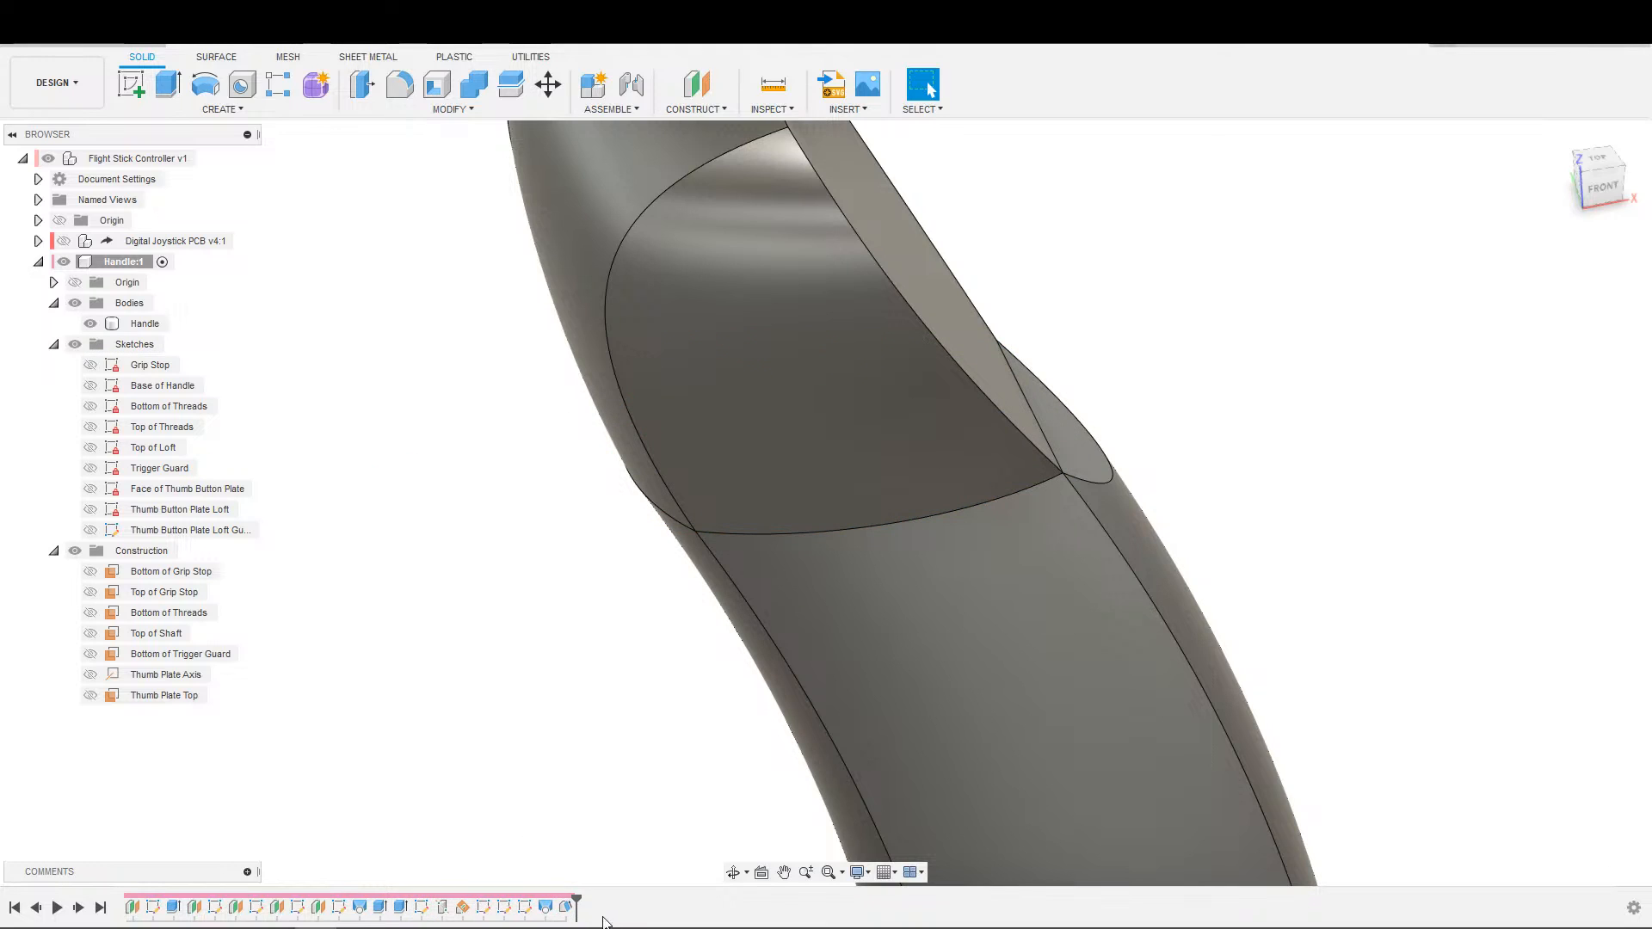
left_click(422, 909)
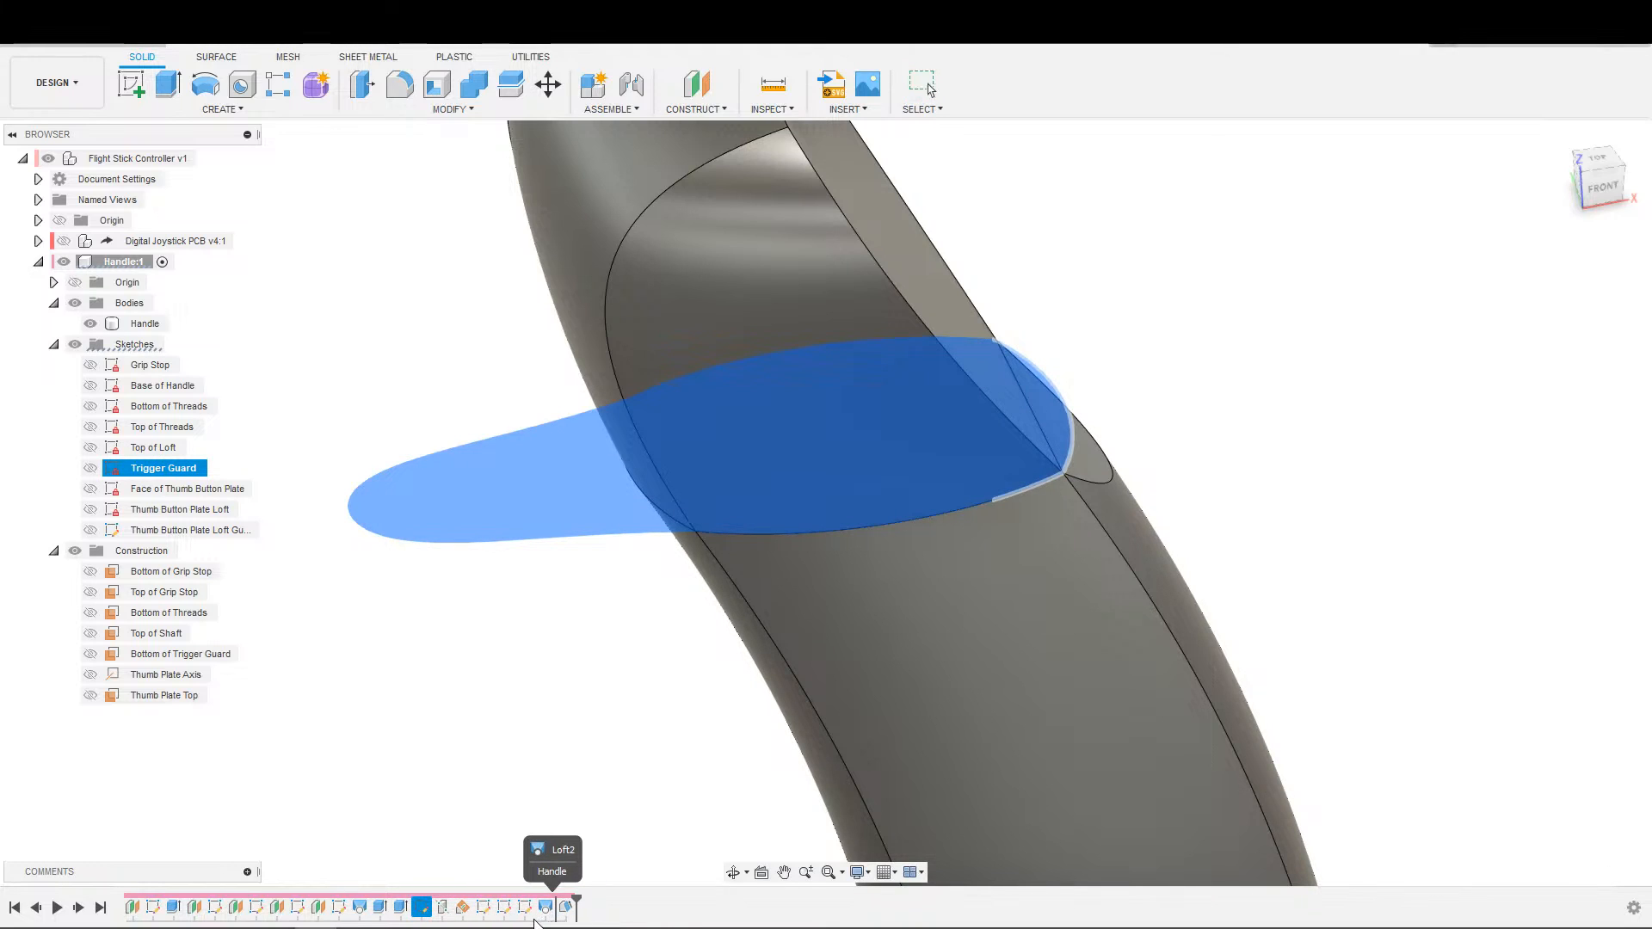
left_click_drag(535, 923, 547, 922)
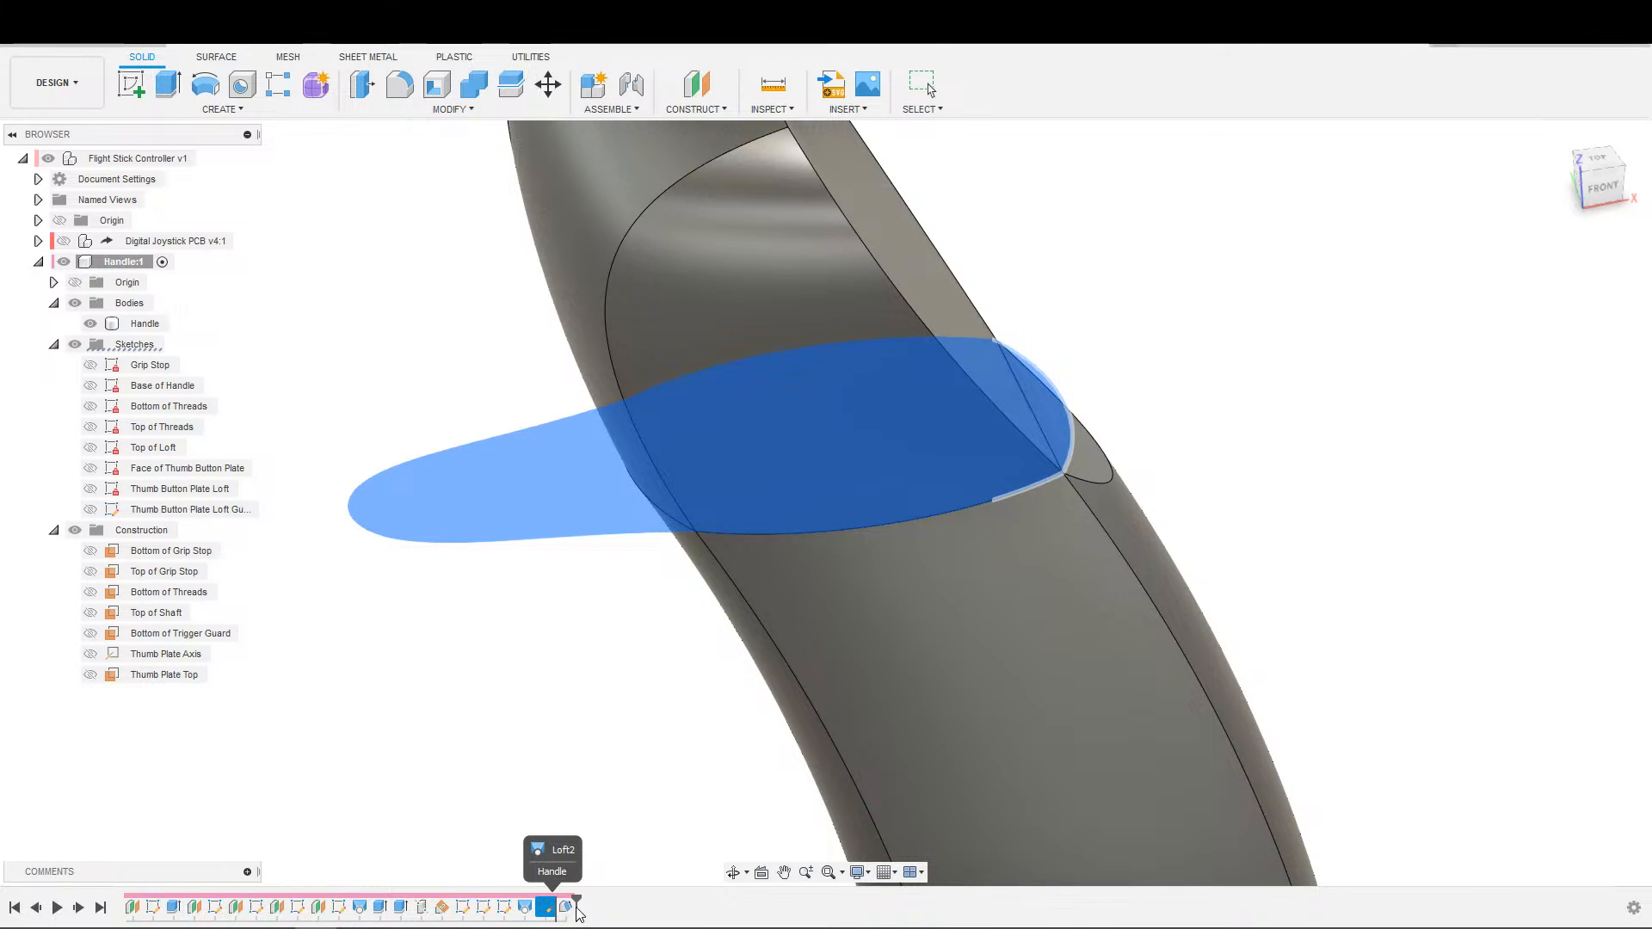
left_click_drag(566, 913, 546, 912)
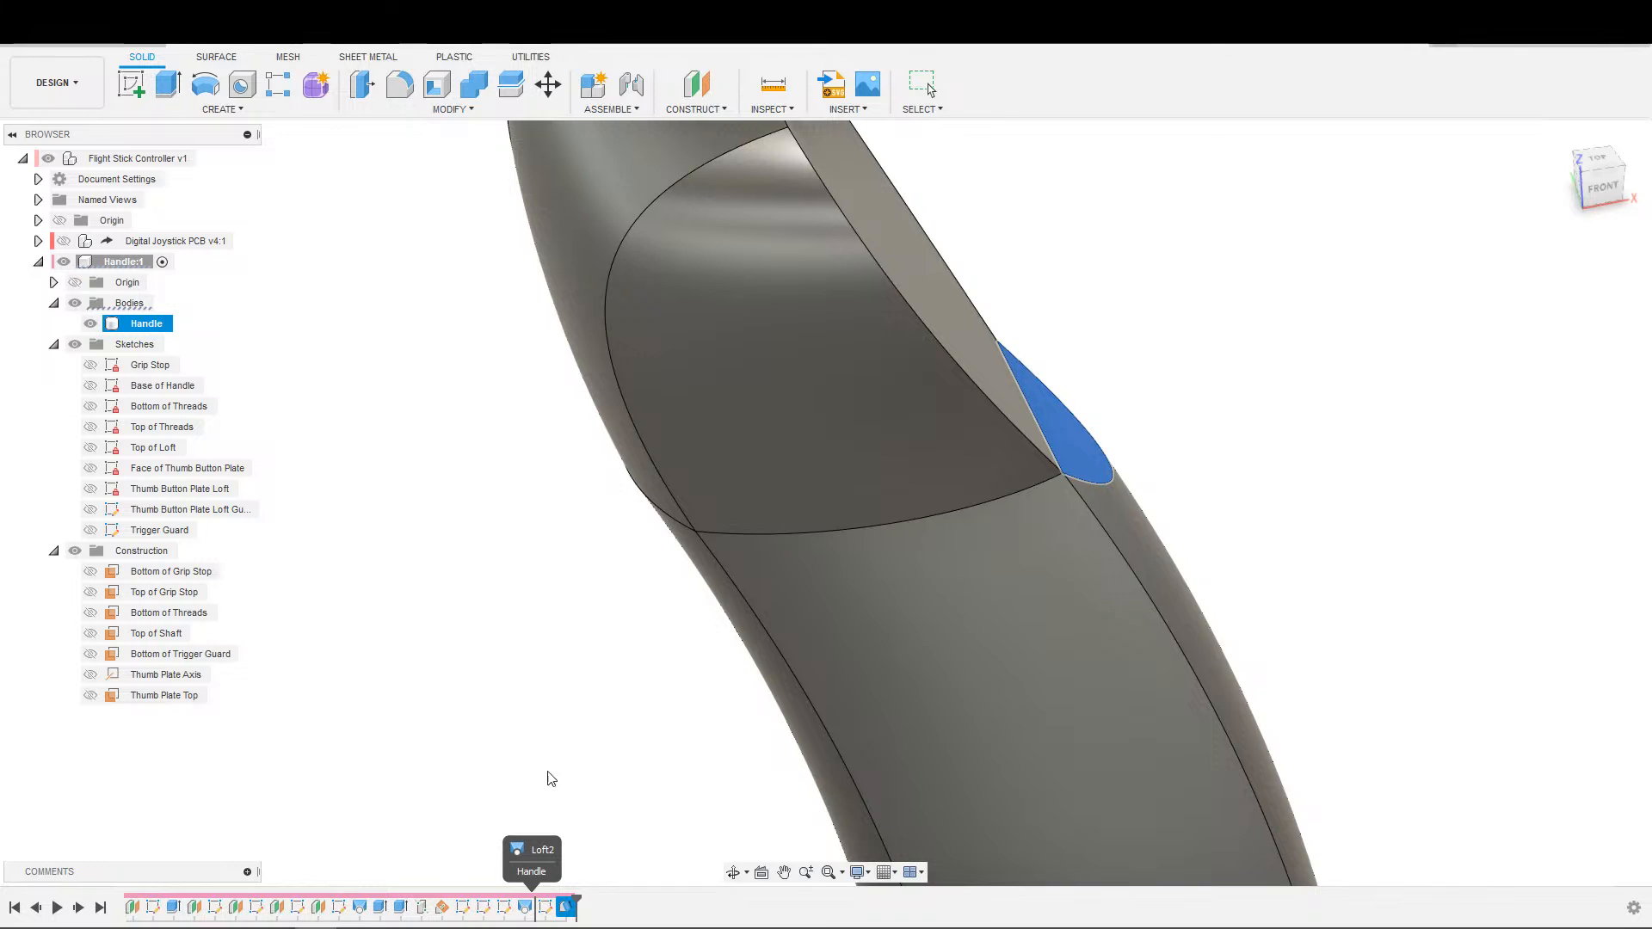
Open the Trigger Guard sketch for editing and examine where its outline meets the handle.
double_click(568, 908)
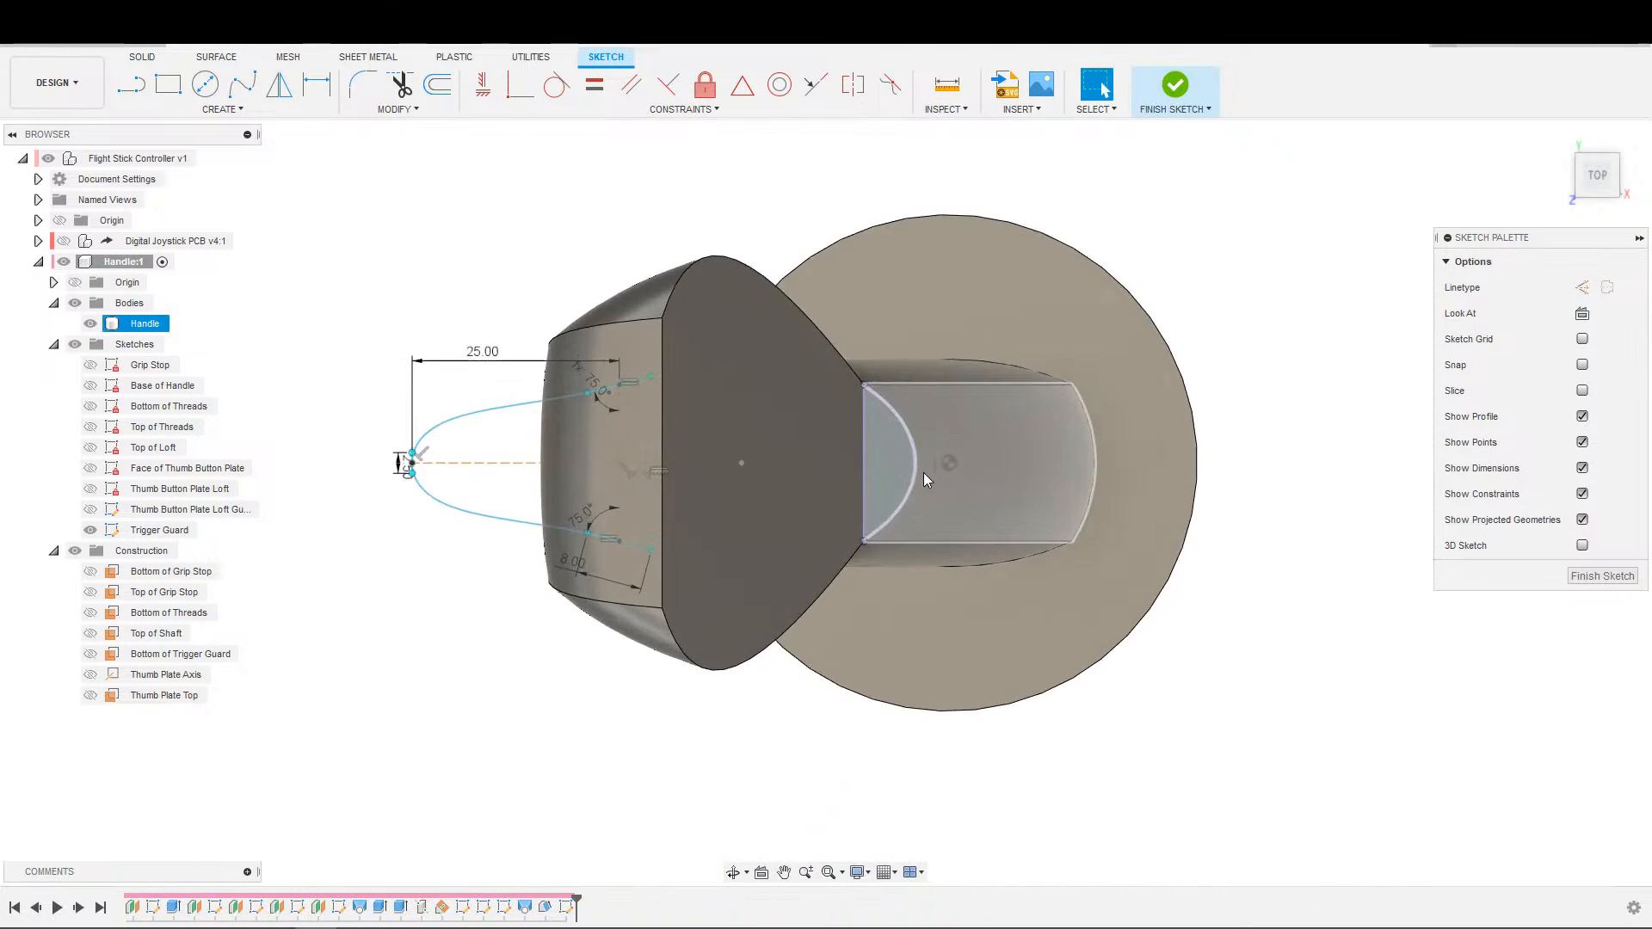
middle_click_drag(859, 520, 946, 499, "shift")
scroll(947, 499, "down", 2)
middle_click_drag(764, 539, 686, 550, "shift")
middle_click_drag(766, 499, 689, 633)
mouse_move(956, 571)
middle_mouse_down("shift")
mouse_move(1025, 553)
mouse_move(947, 576)
middle_mouse_up("shift")
key("s")
left_click(1003, 600)
left_click(1110, 508)
left_click(1333, 343)
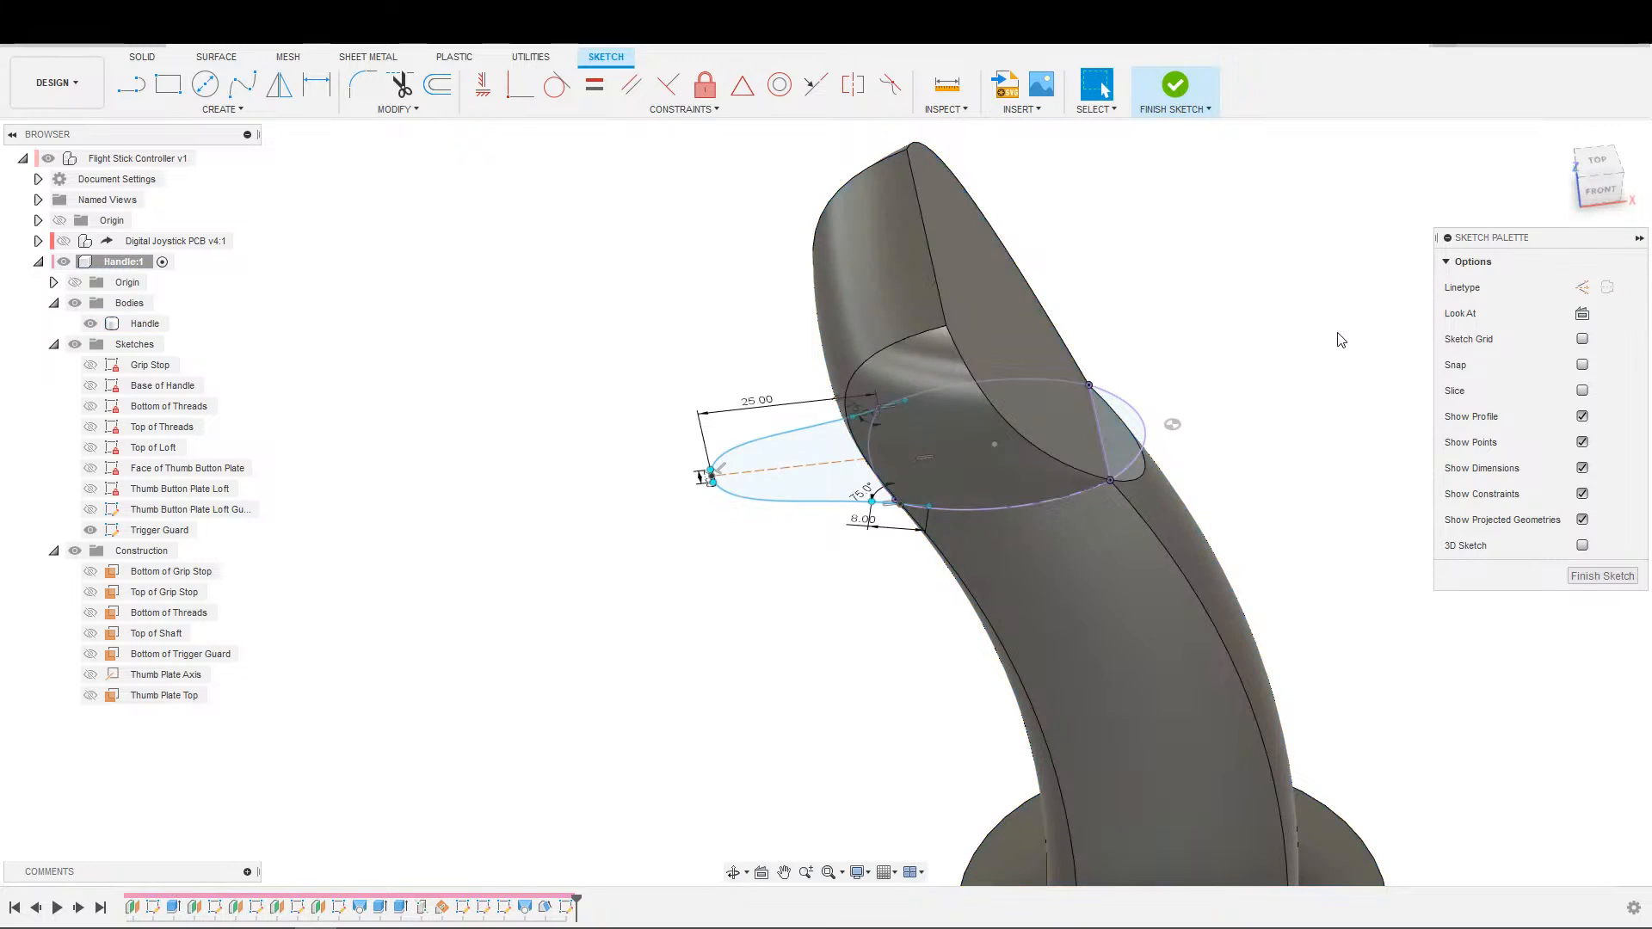
scroll(930, 534, "up", 4)
scroll(822, 534, "down", 2)
scroll(822, 534, "down", 1)
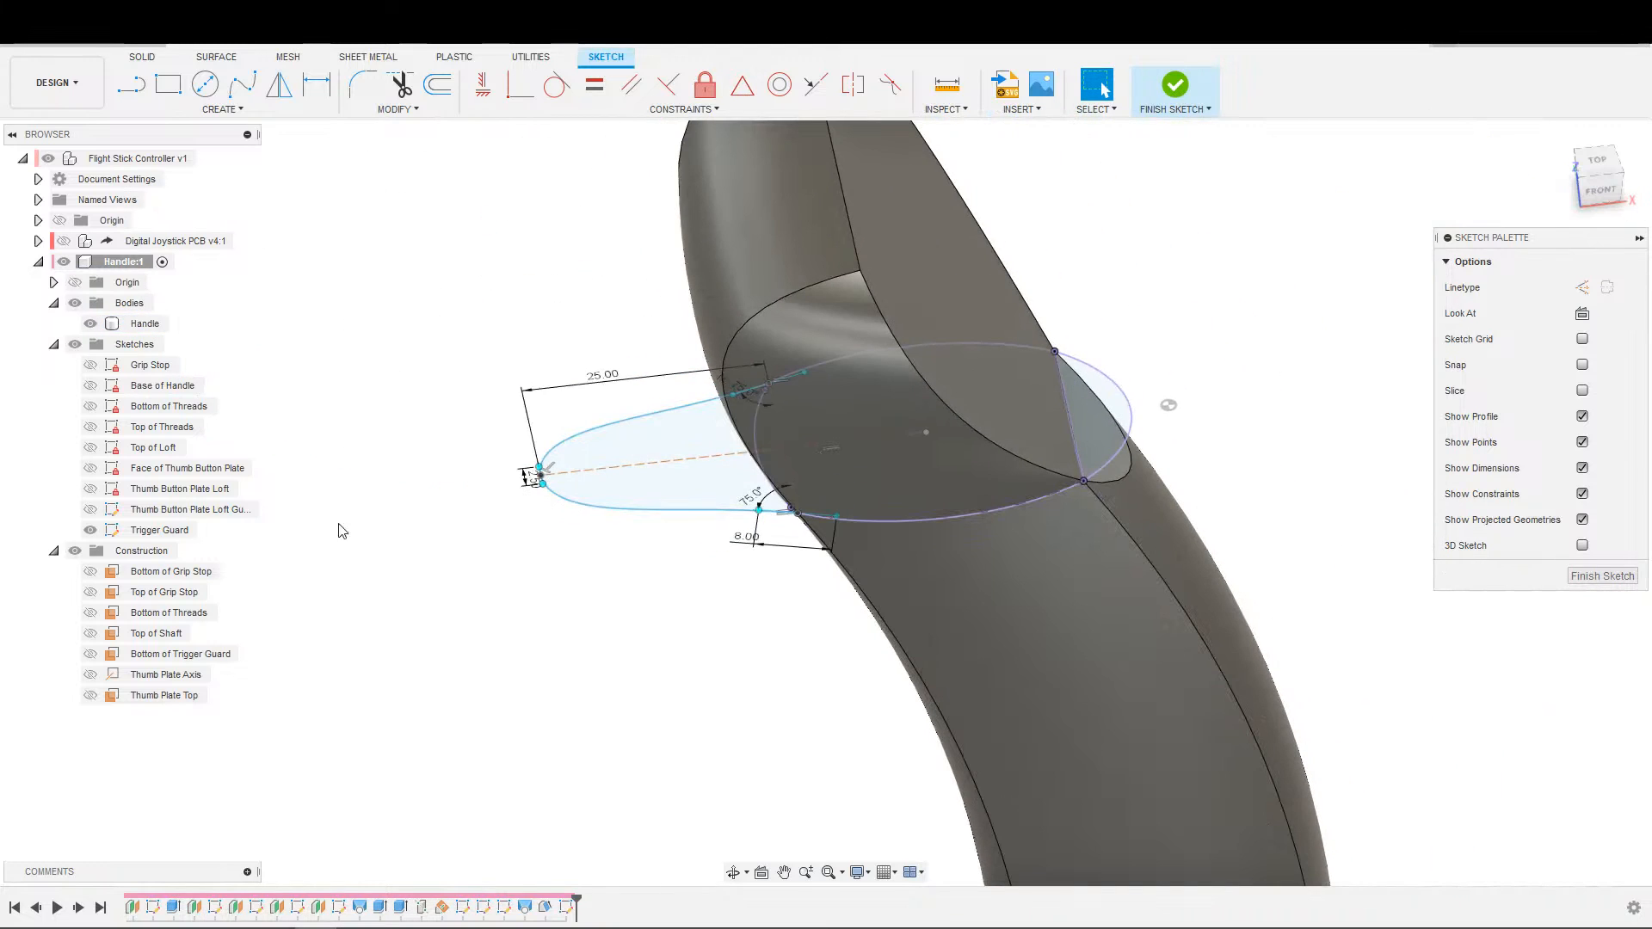
scroll(824, 440, "up", 1)
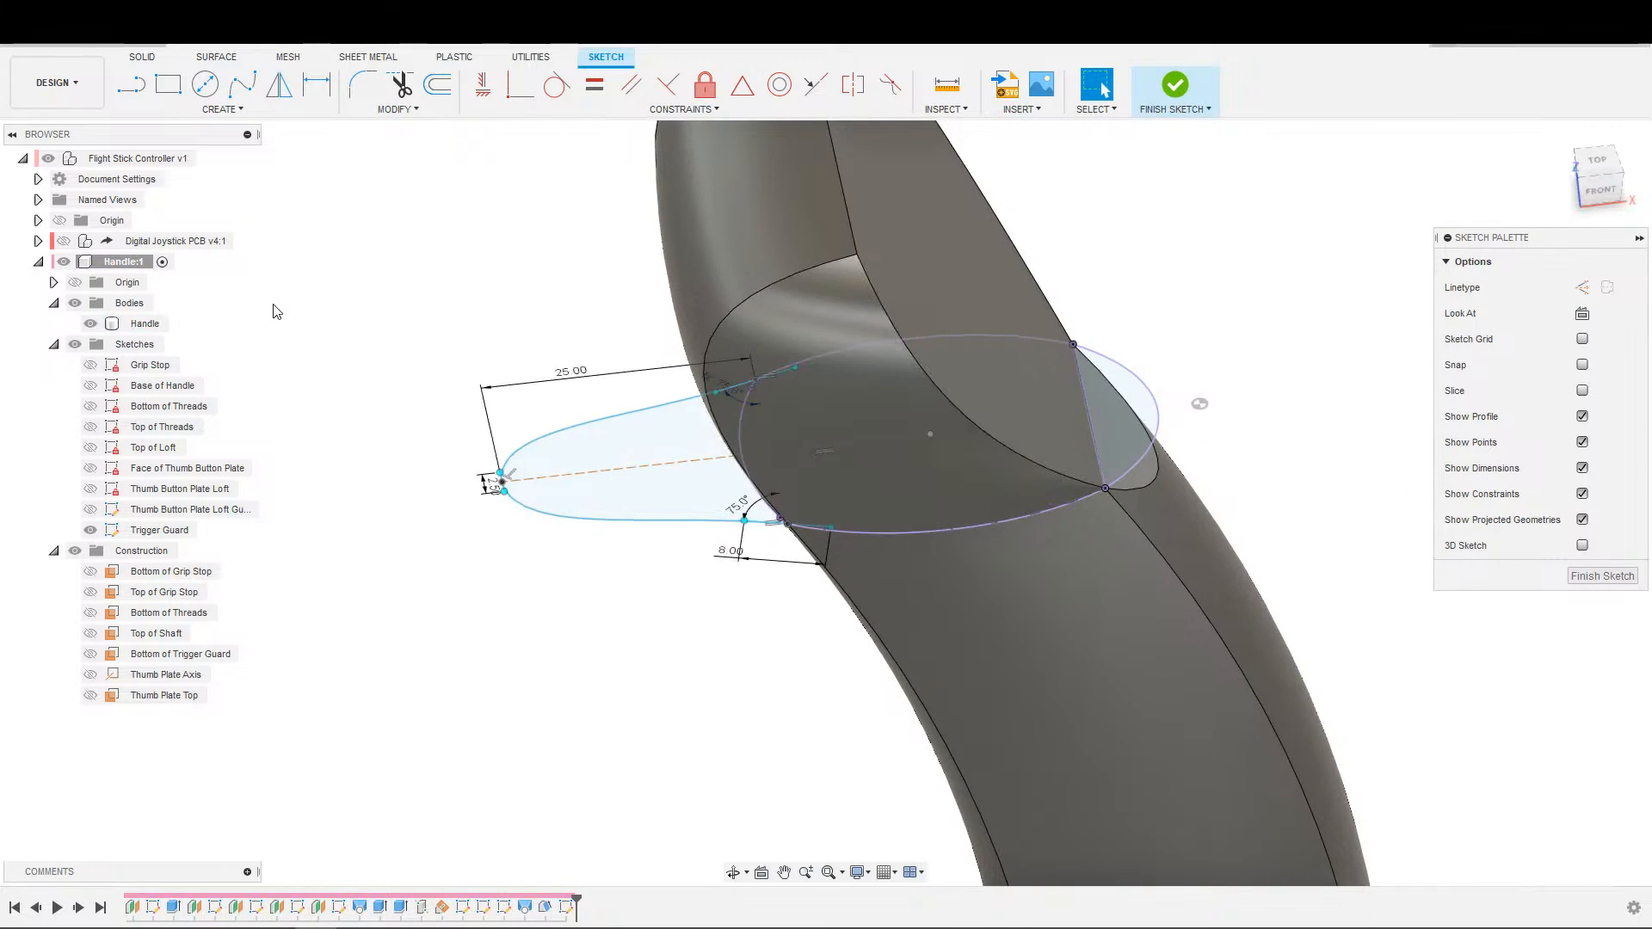
Hide the Handle body so that only the Trigger Guard sketch geometry remains in view.
left_click(91, 323)
left_click(1582, 313)
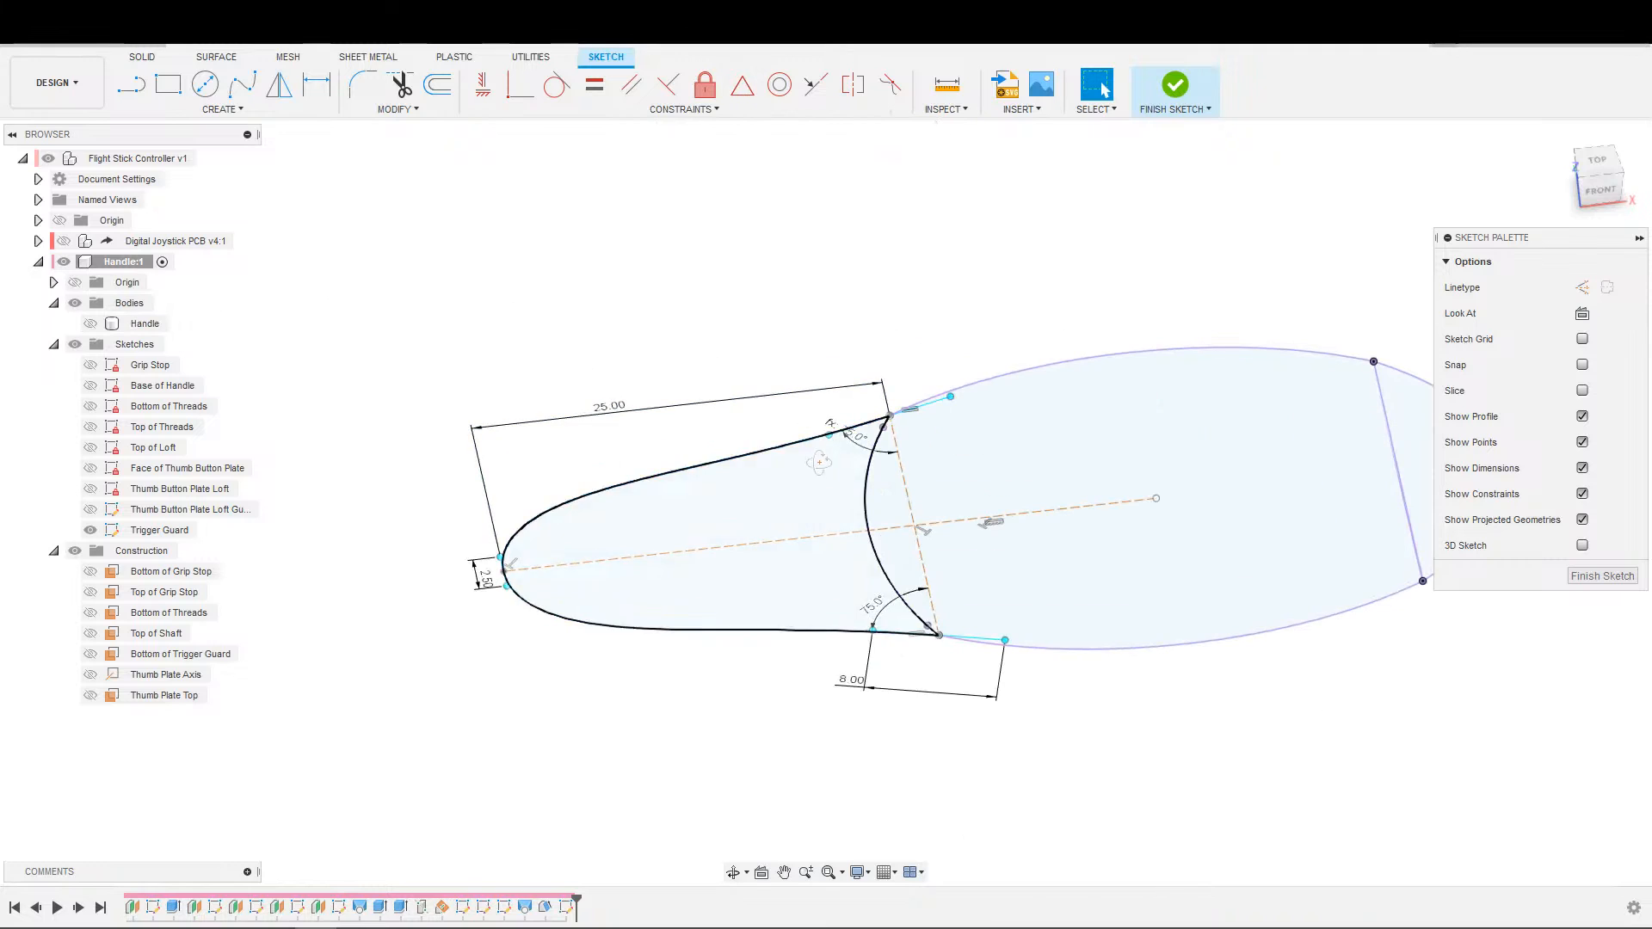
left_click(1581, 314)
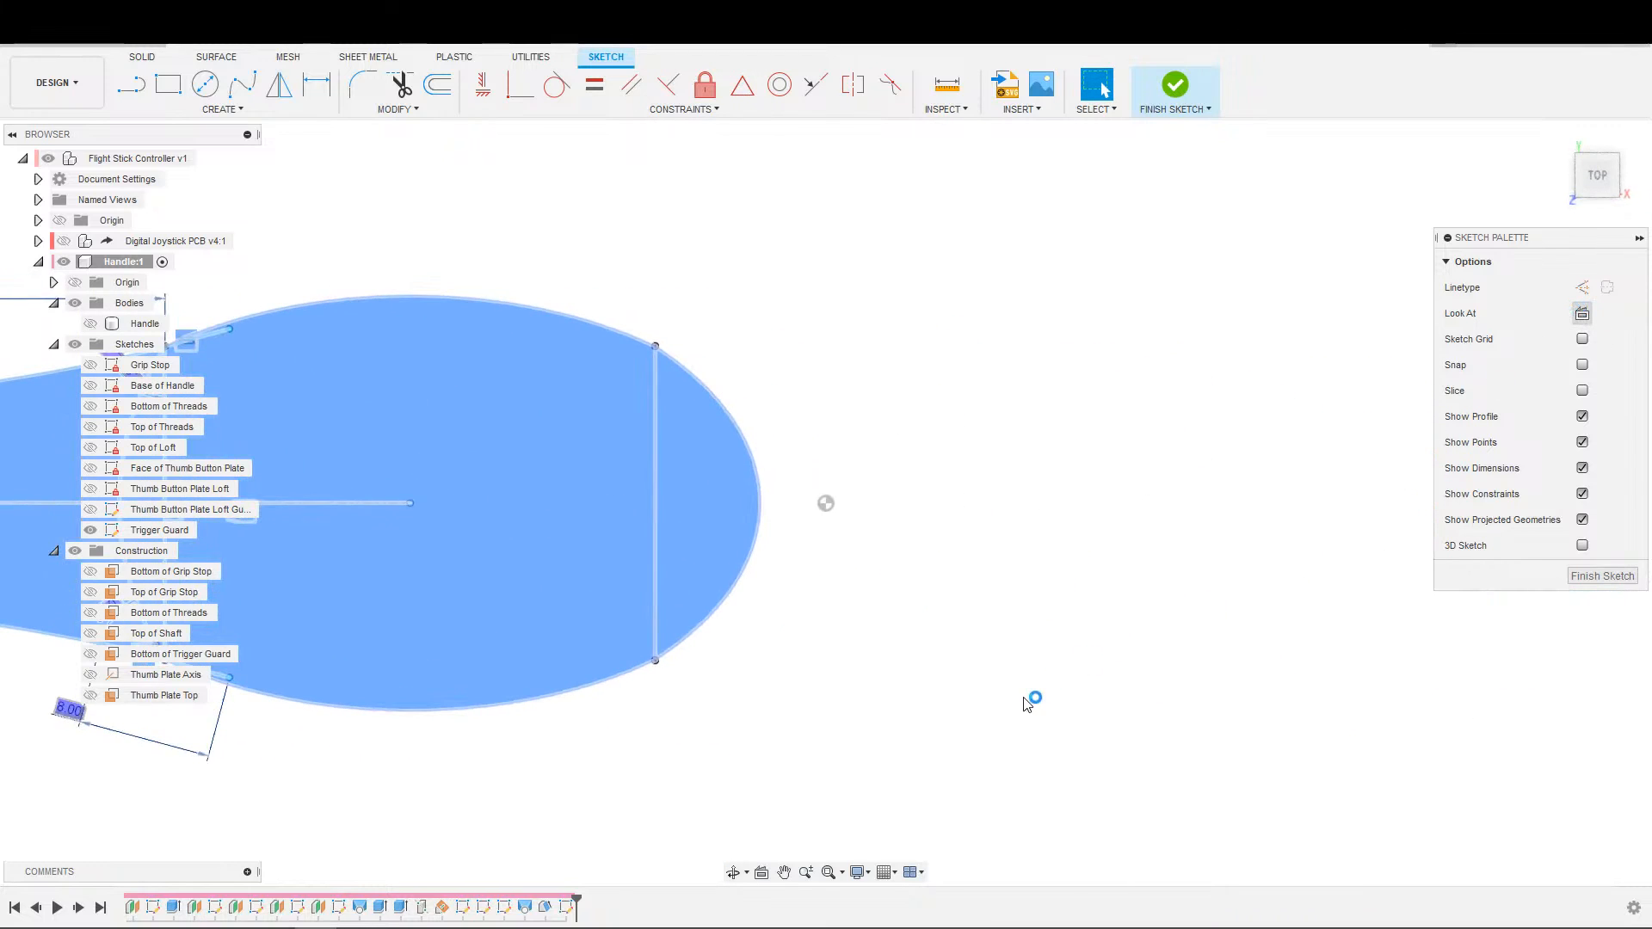
middle_click_drag(797, 687, 1363, 688)
scroll(733, 656, "up", 5)
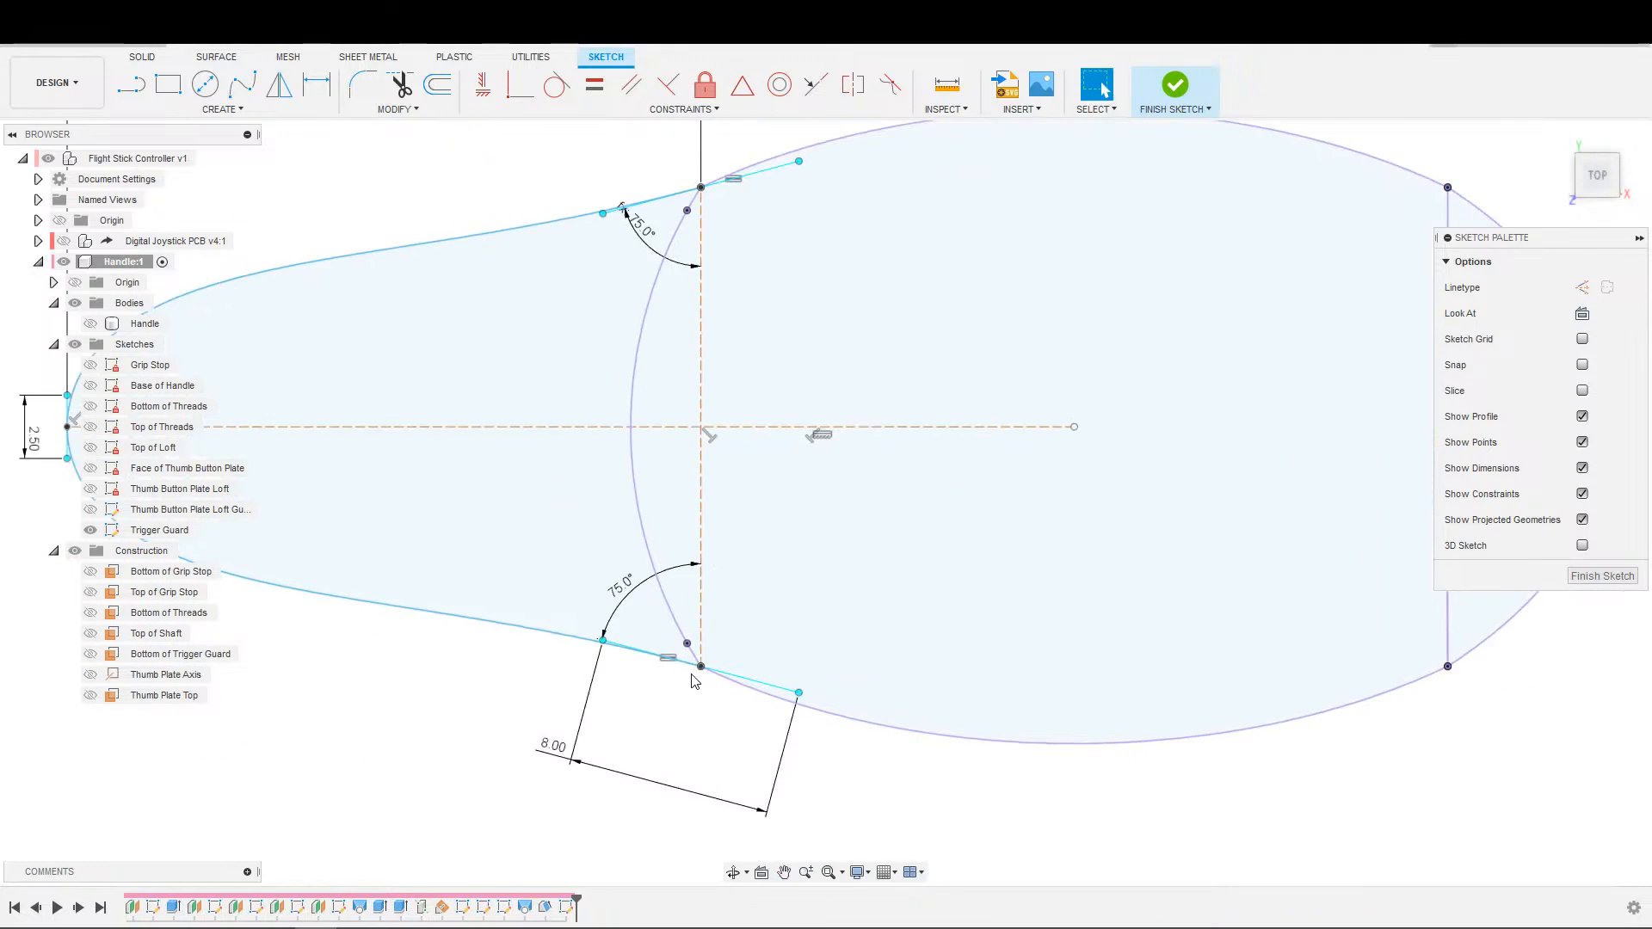
Make the lower end of the trigger guard's curved outline coincident with the lower corner point of the projected handle profile.
left_click(706, 670)
left_click_drag(705, 670, 687, 665)
left_click(517, 91)
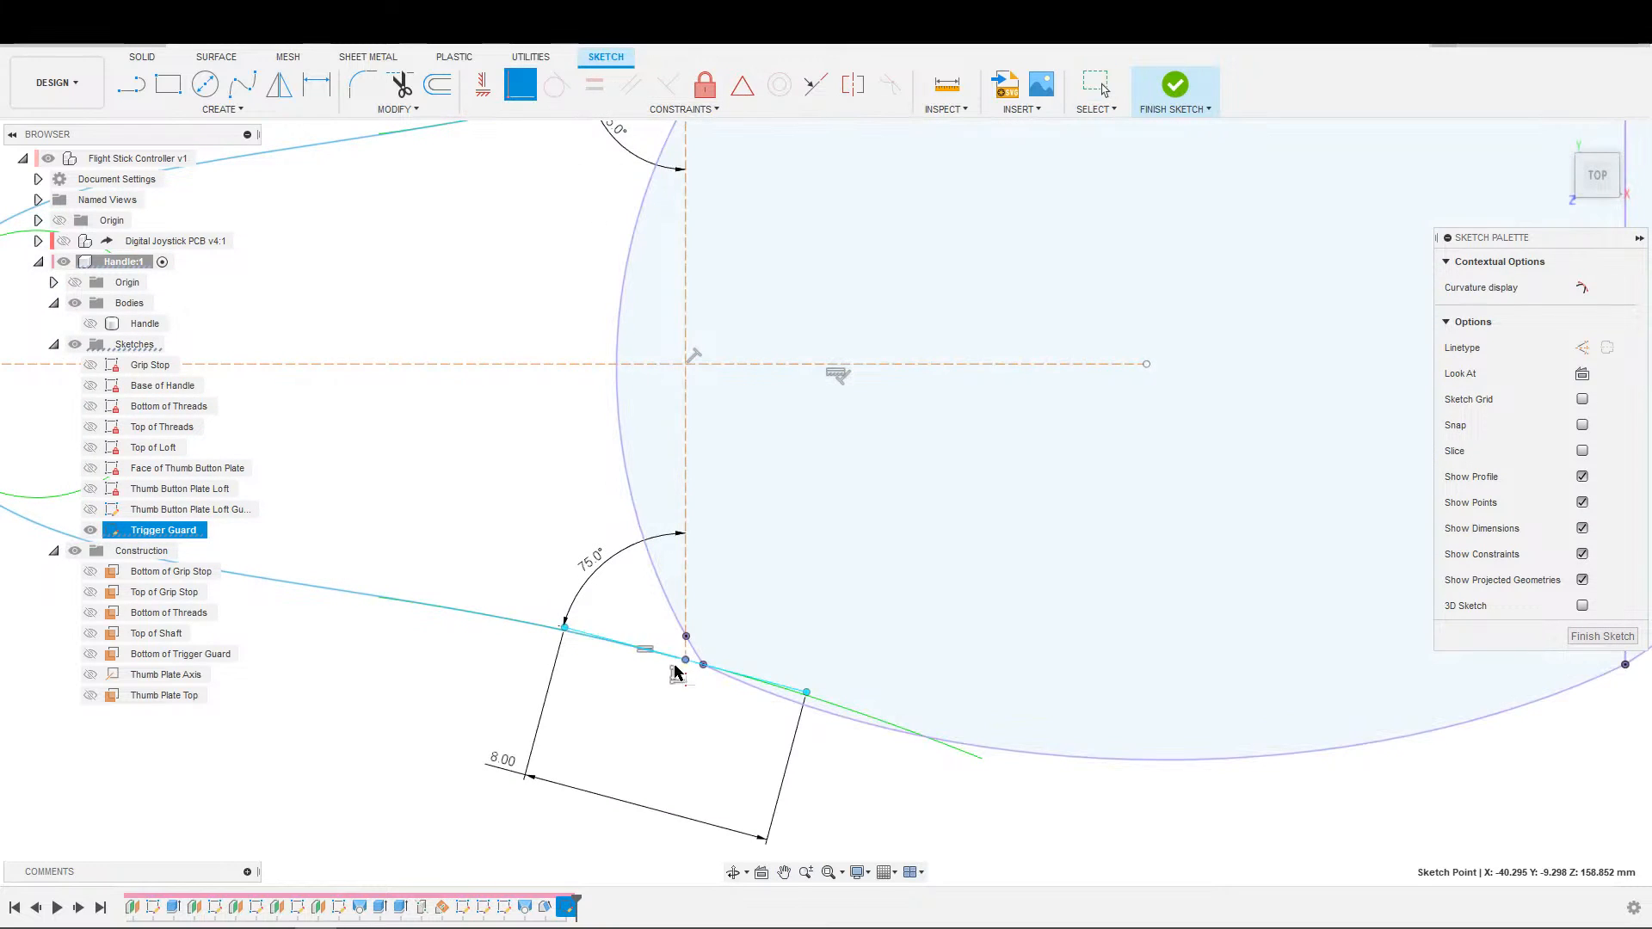
left_click(694, 693)
left_click(708, 670)
key("Escape")
left_click(684, 663)
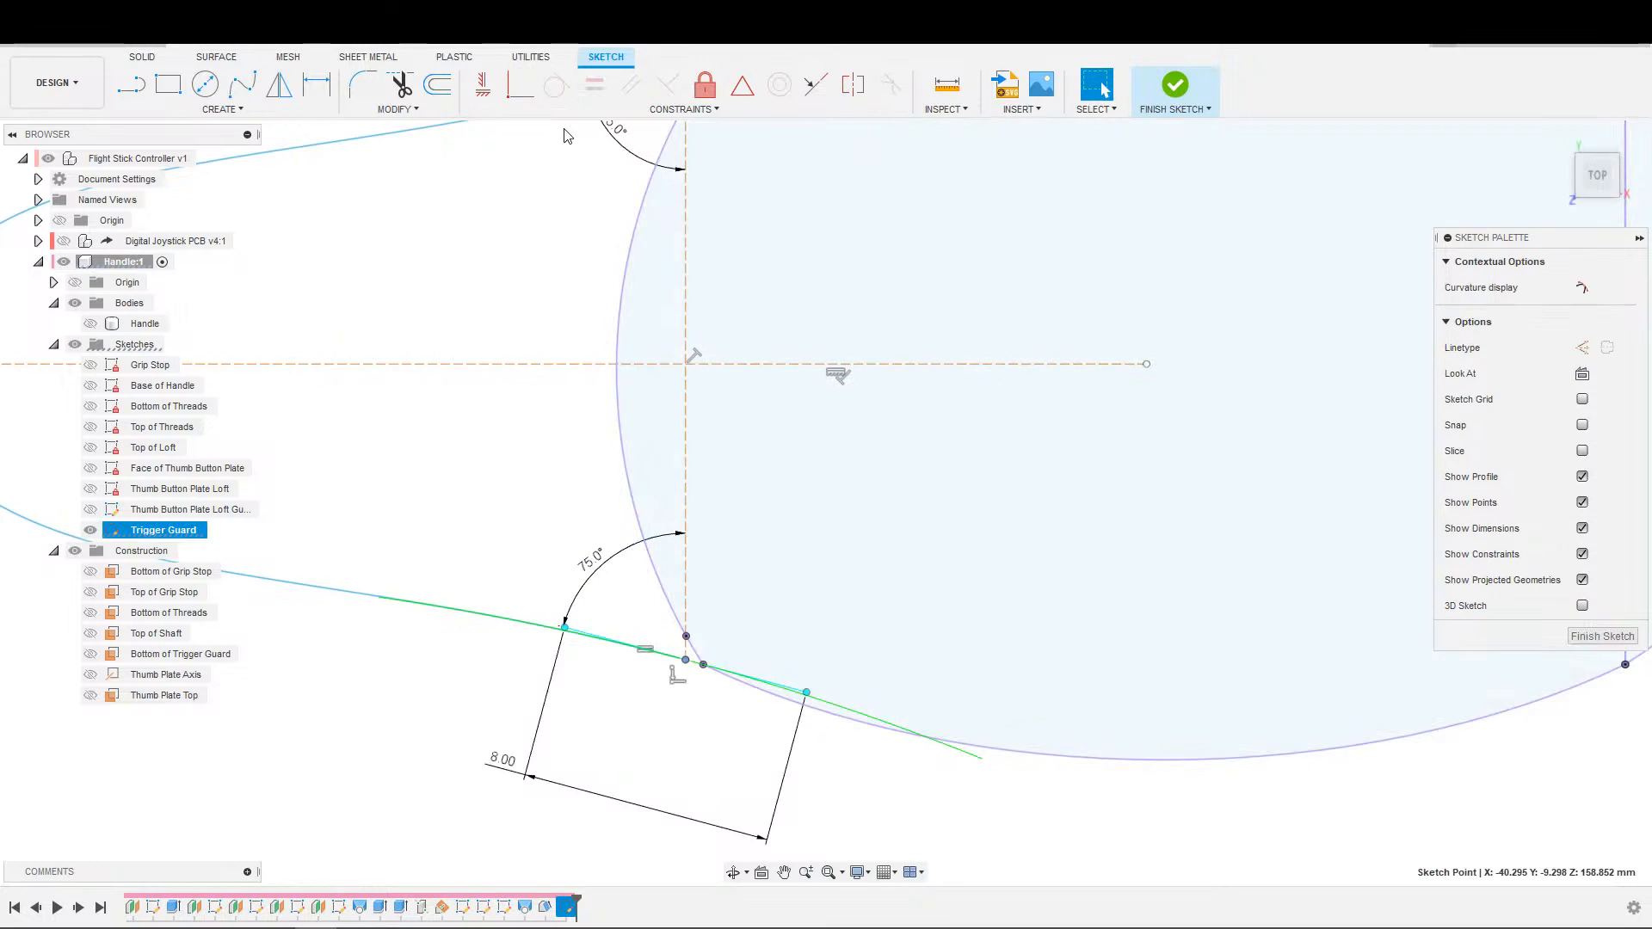
left_click(520, 91)
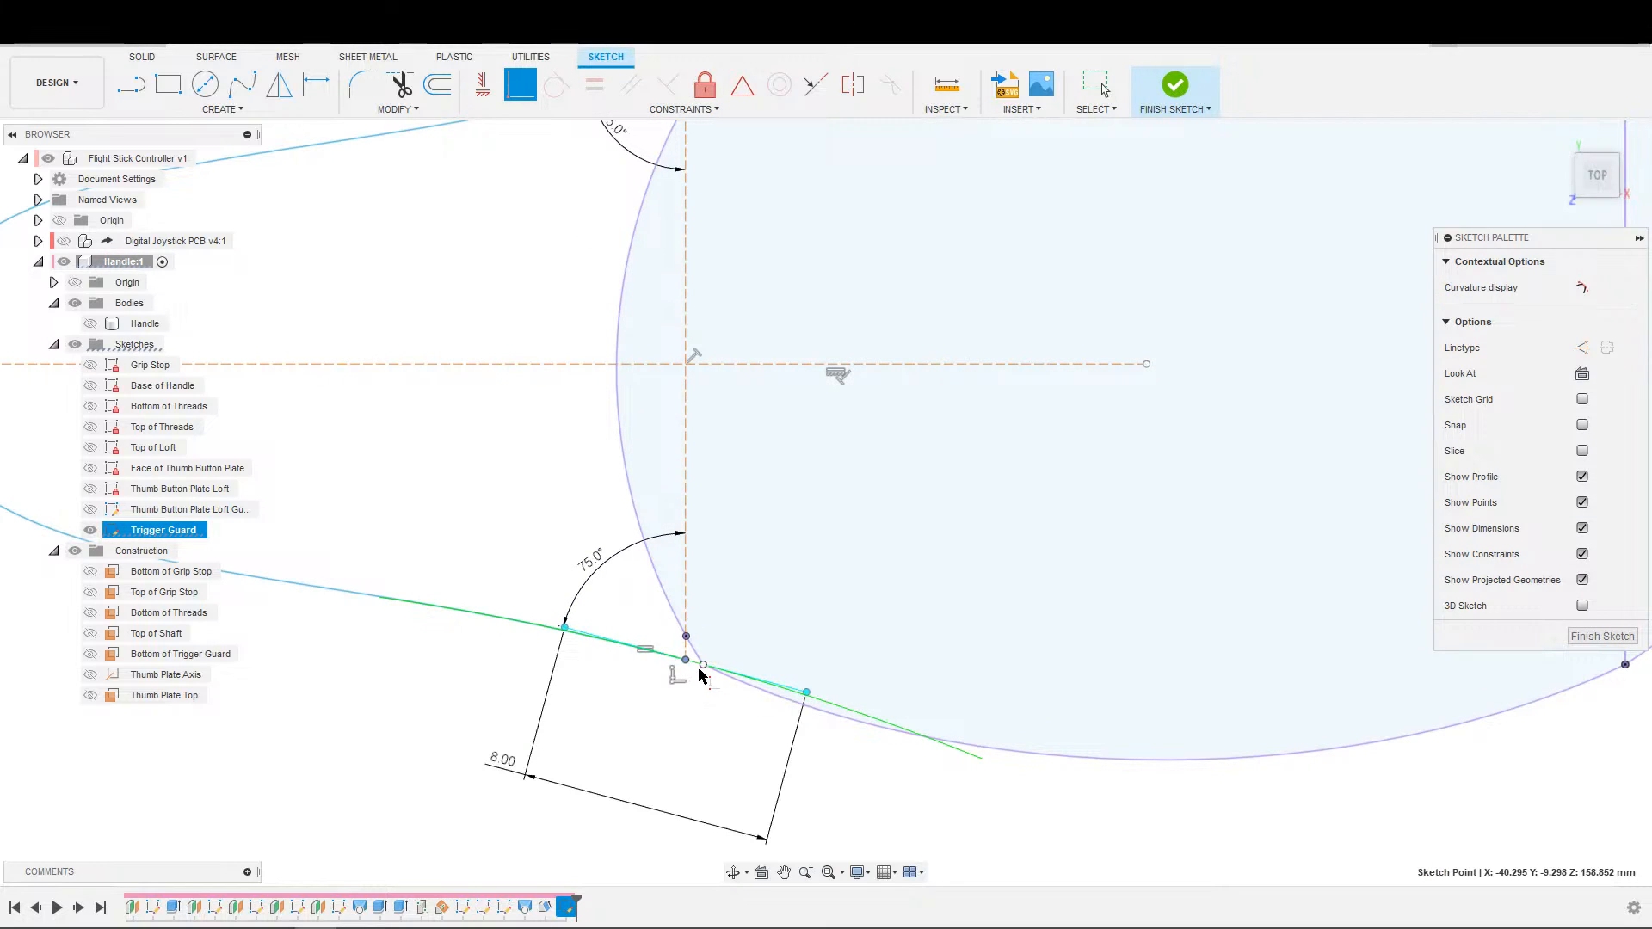
left_click(703, 665)
Make the upper end of the trigger guard outline coincident with the upper corner point of the projected handle profile.
middle_click_drag(699, 417, 629, 877)
scroll(635, 543, "up", 1)
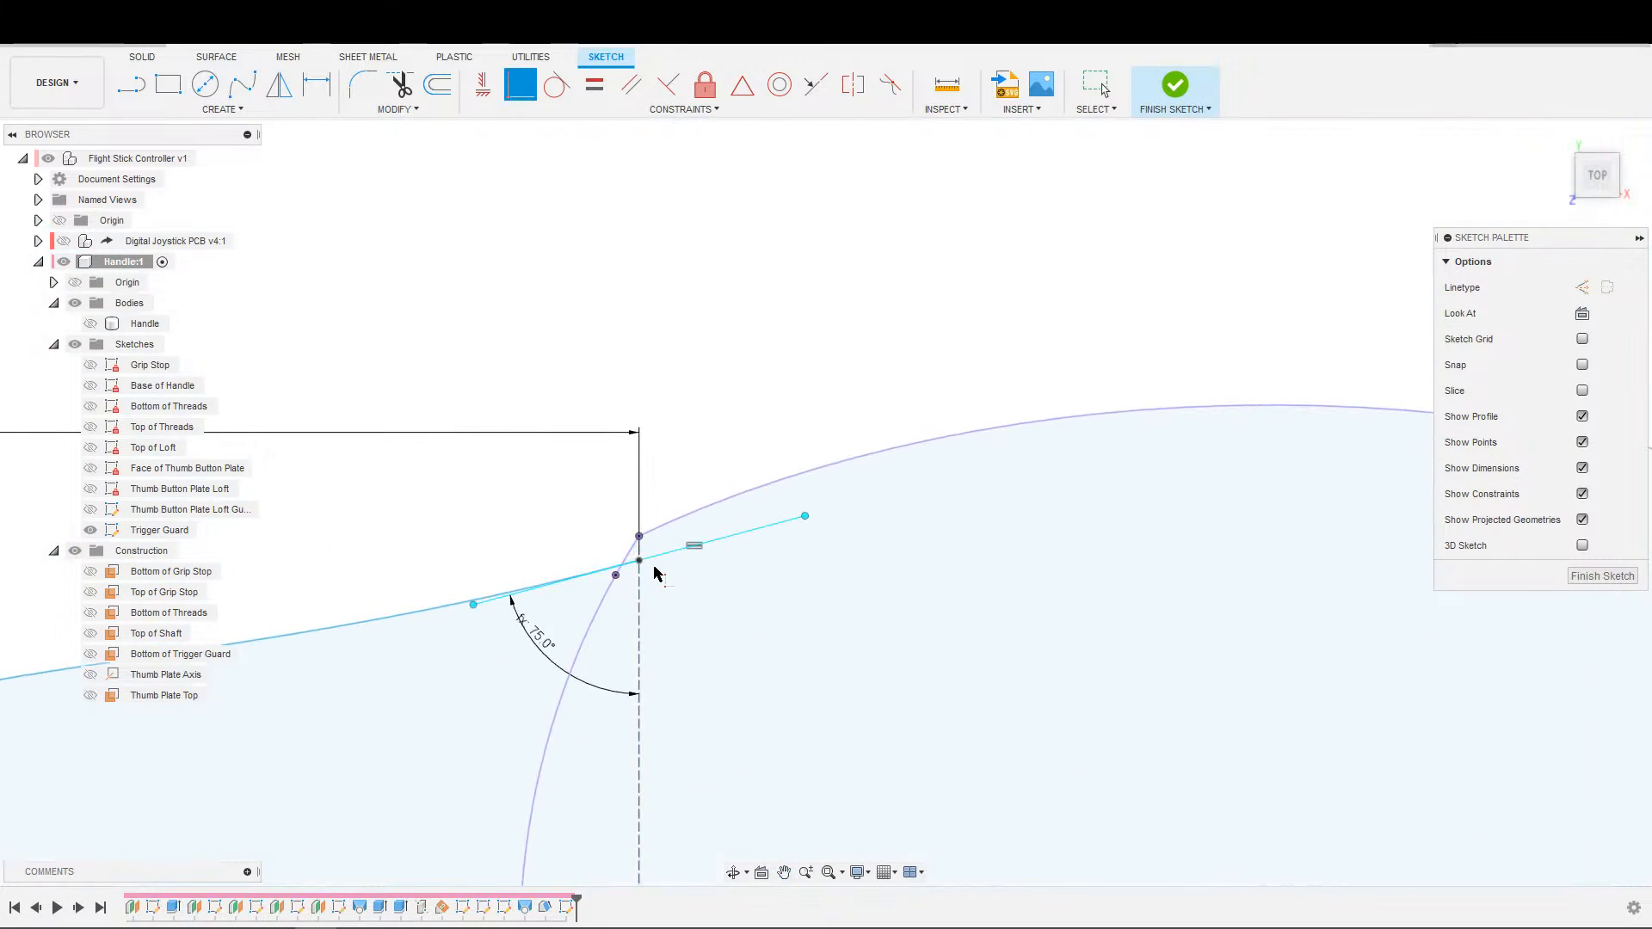
left_click(639, 538)
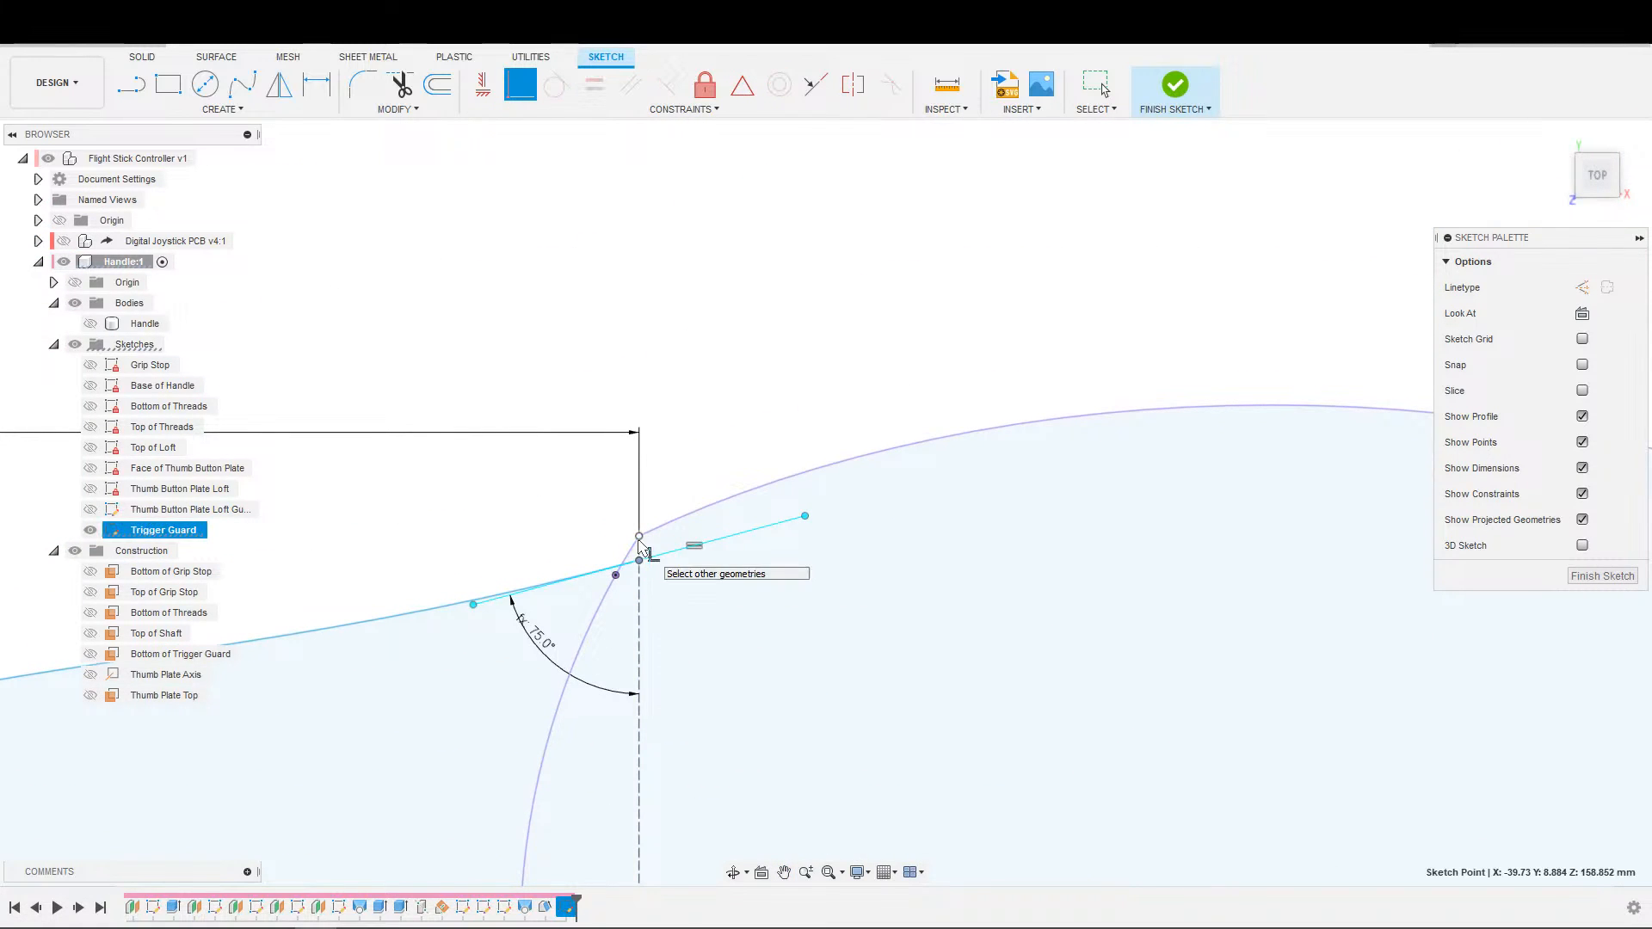
left_click(640, 558)
scroll(637, 551, "down", 3)
scroll(680, 478, "up", 2)
scroll(688, 466, "down", 1)
middle_click_drag(613, 489, 816, 436)
key("Escape")
scroll(716, 435, "up", 2)
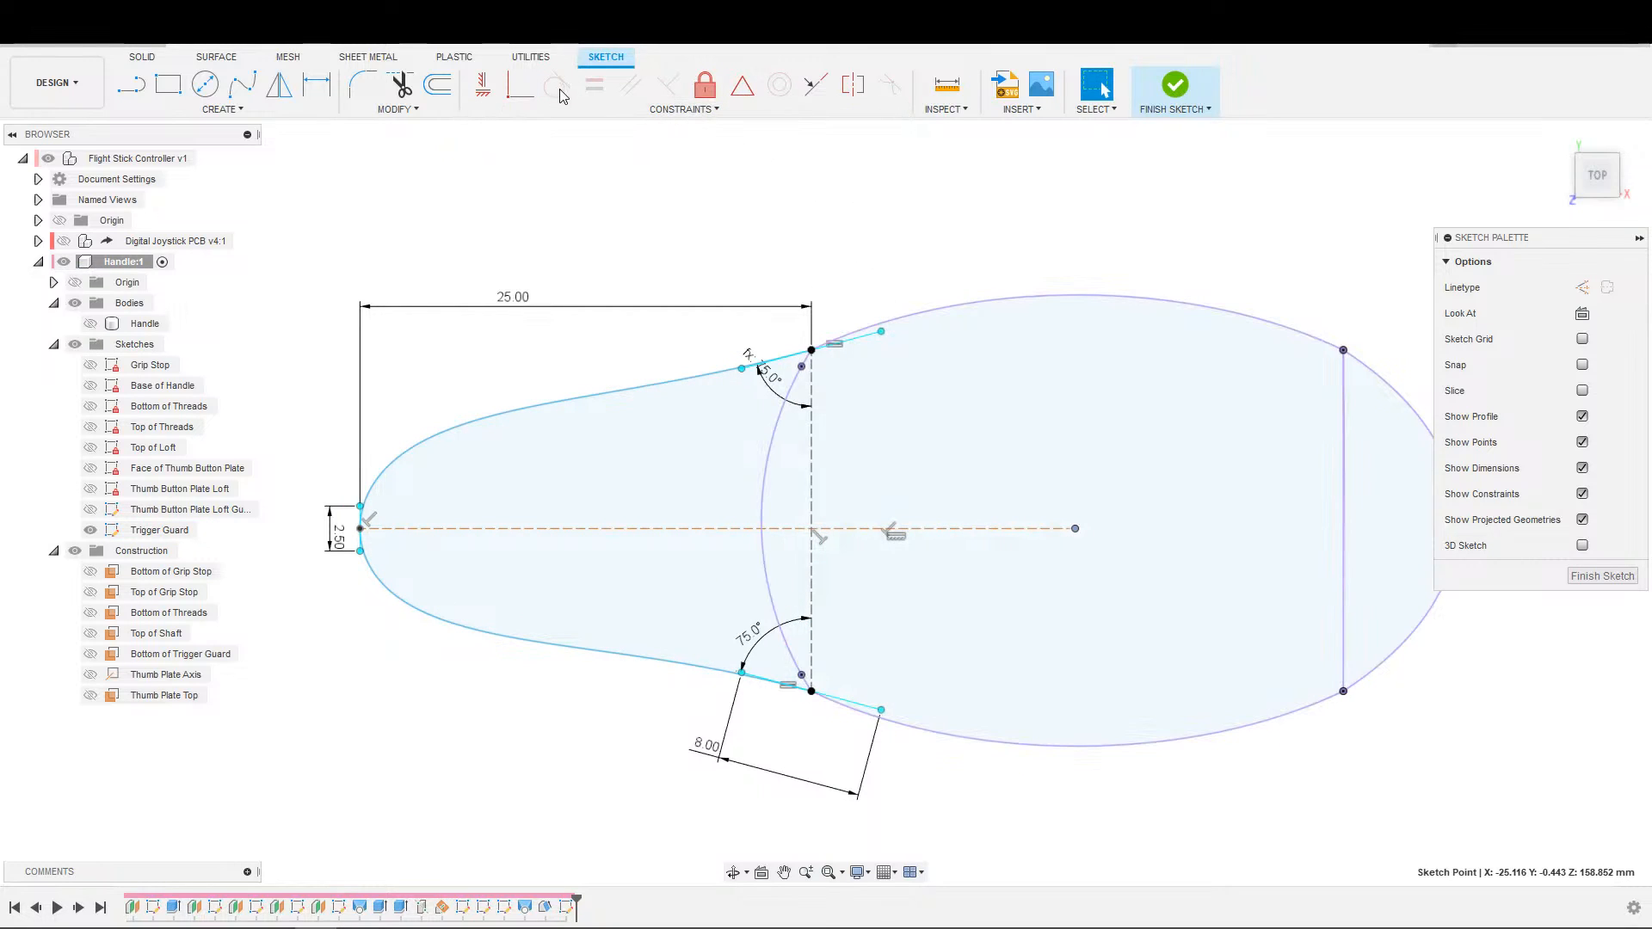
Attach the free end of the trigger guard's centreline to the straight projected line at the far side of the handle profile.
left_click(520, 84)
left_click(1343, 519)
key("Escape")
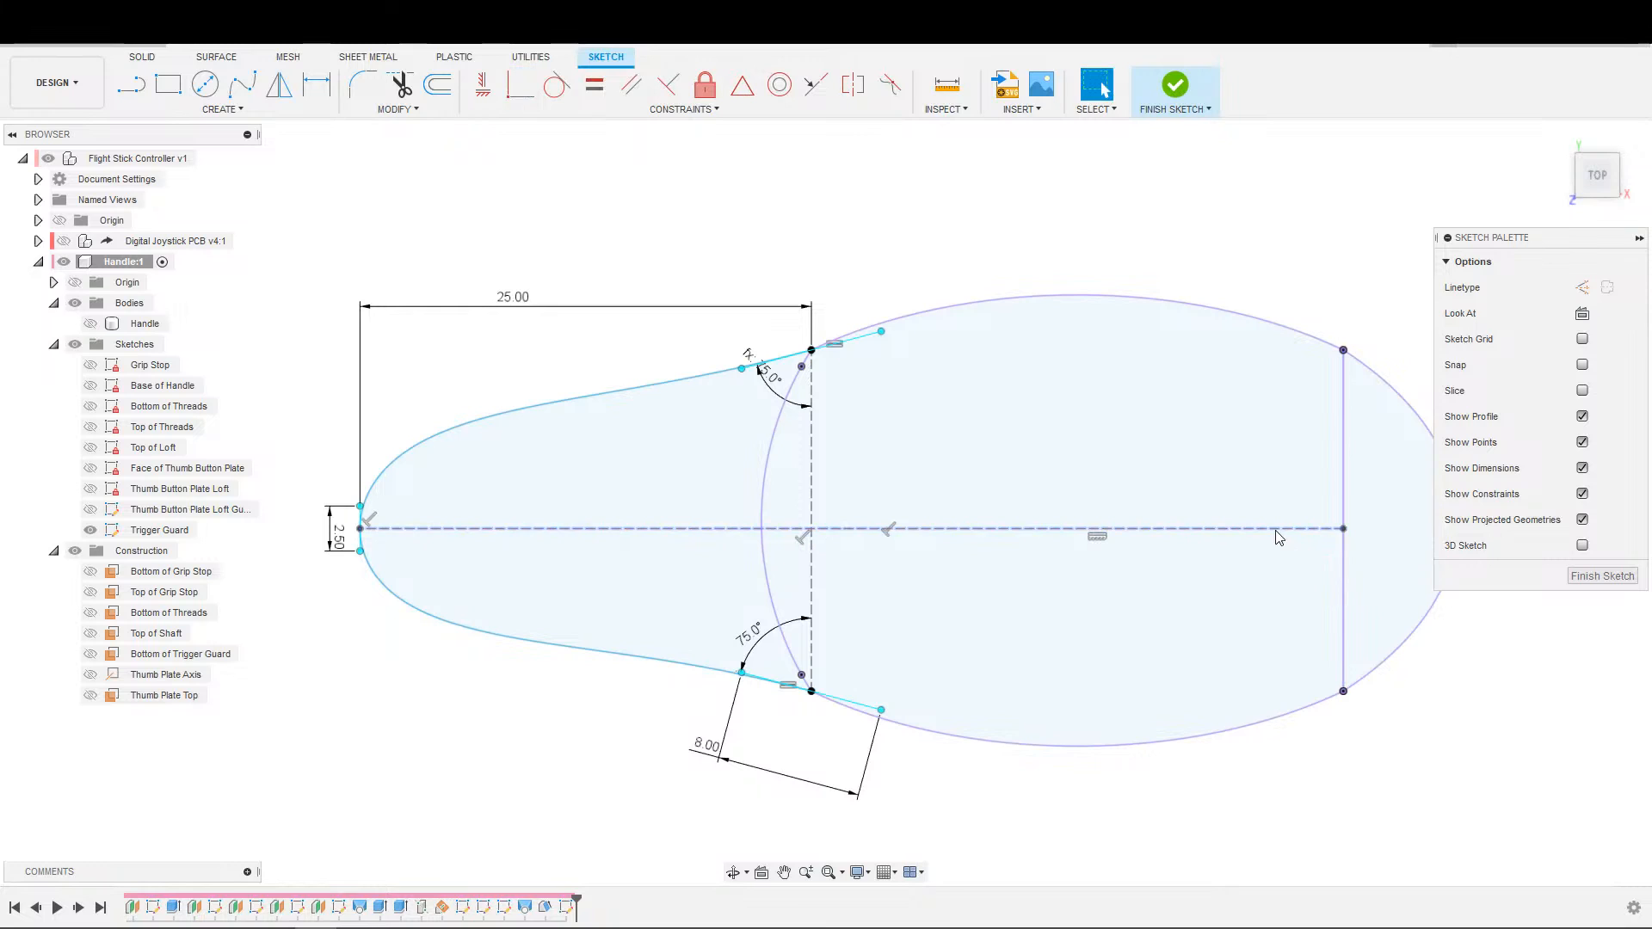
left_click(1277, 529)
left_click(1028, 183)
middle_click_drag(1036, 241, 951, 240)
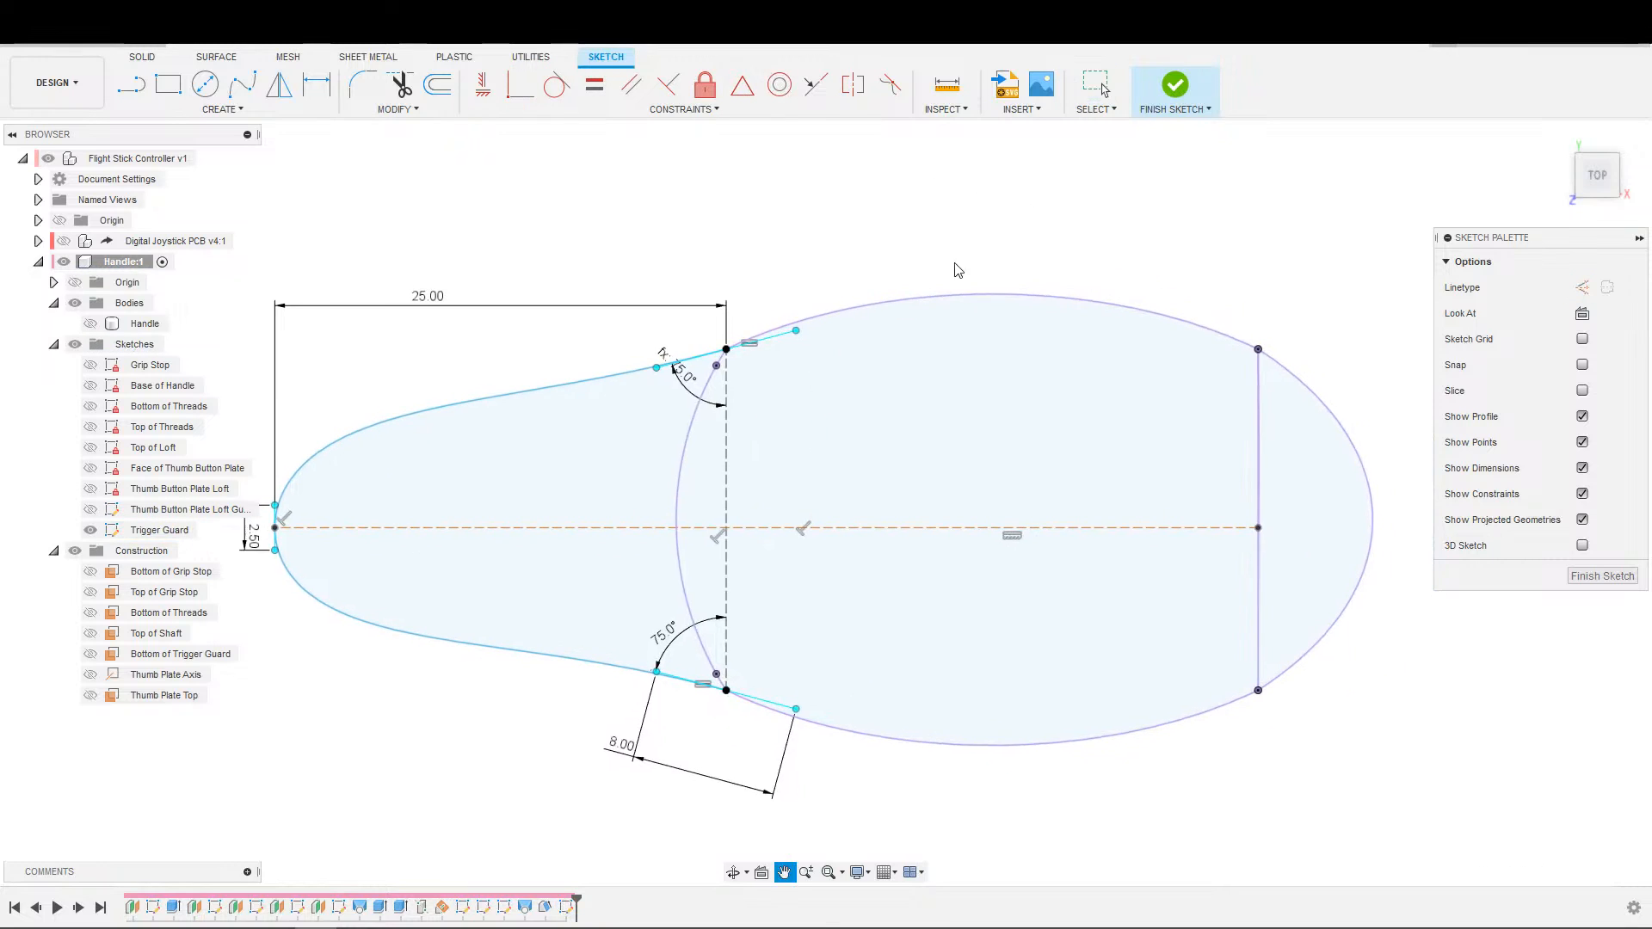
mouse_move(1010, 528)
left_mouse_down()
mouse_move(1004, 570)
mouse_move(1011, 517)
left_mouse_up()
key("Escape")
Constrain the centreline's end to the midpoint of the straight projected line and finish the Trigger Guard sketch.
left_click(741, 84)
left_click(1259, 609)
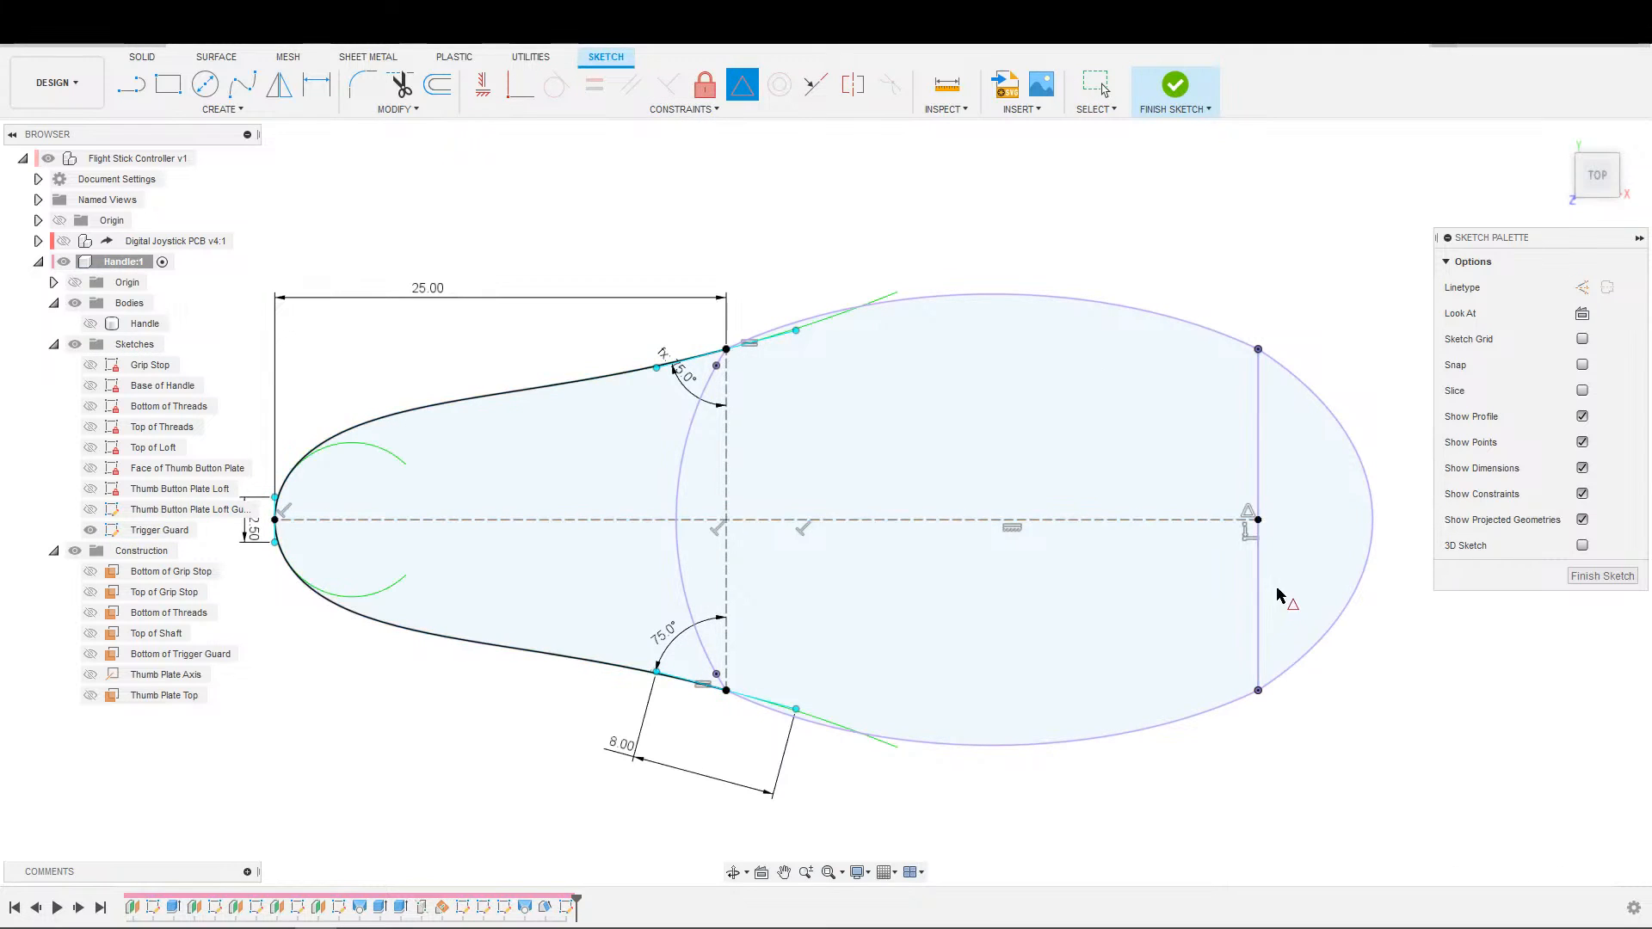
scroll(837, 519, "down", 4)
key("Escape")
middle_click_drag(999, 298, 1061, 231)
scroll(986, 331, "up", 4)
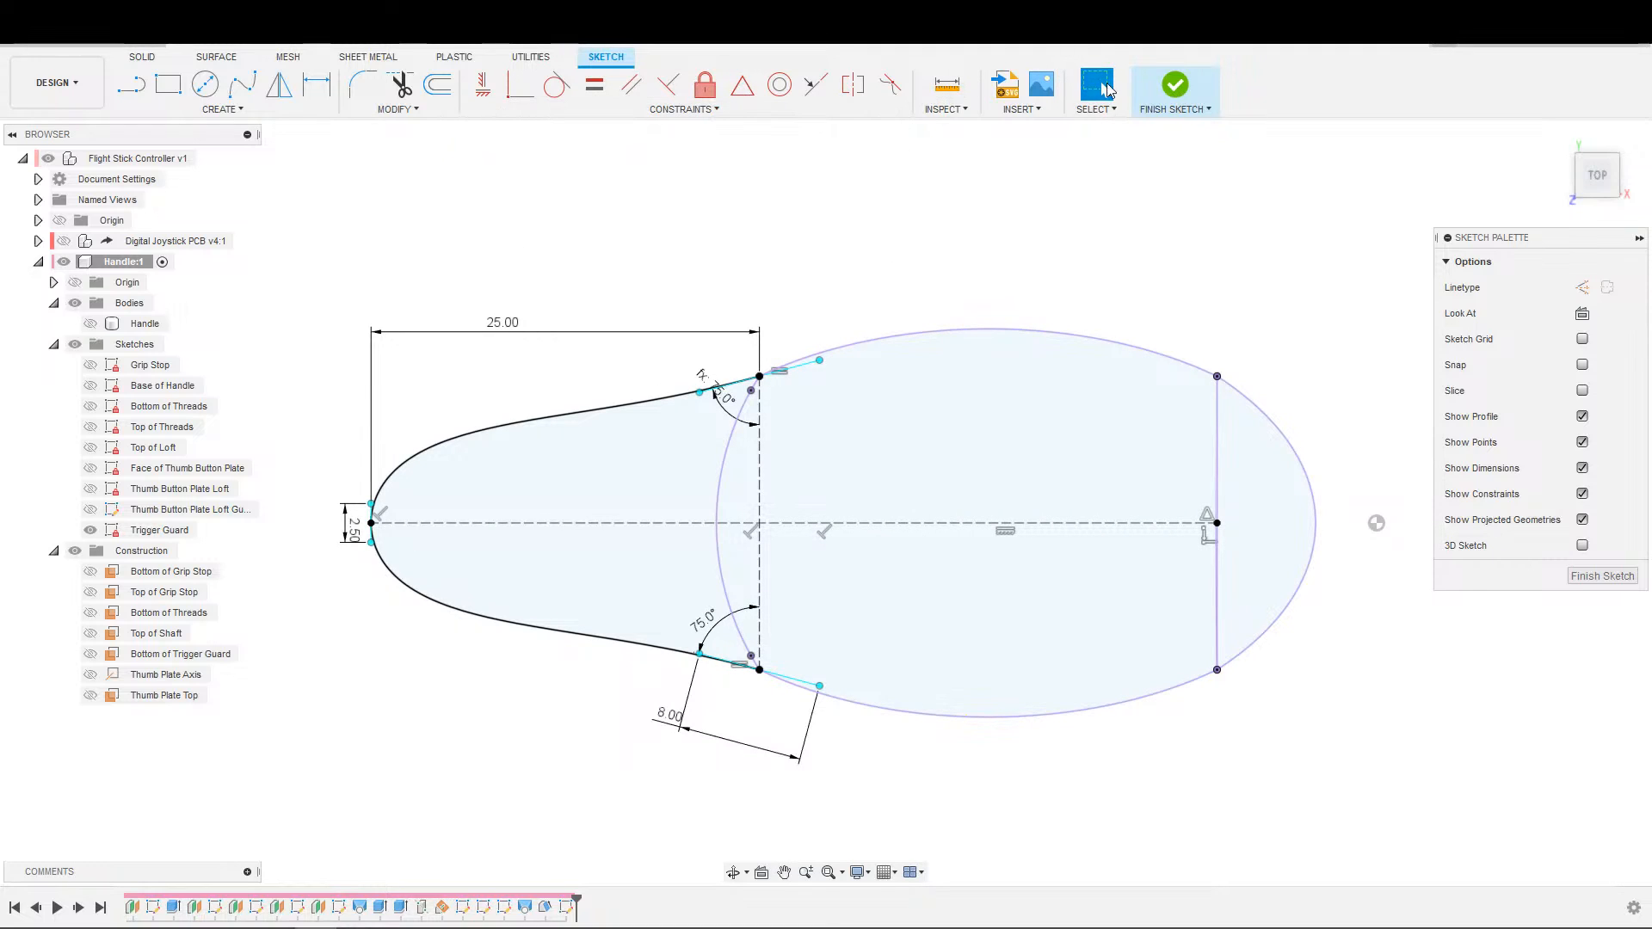
left_click(1167, 96)
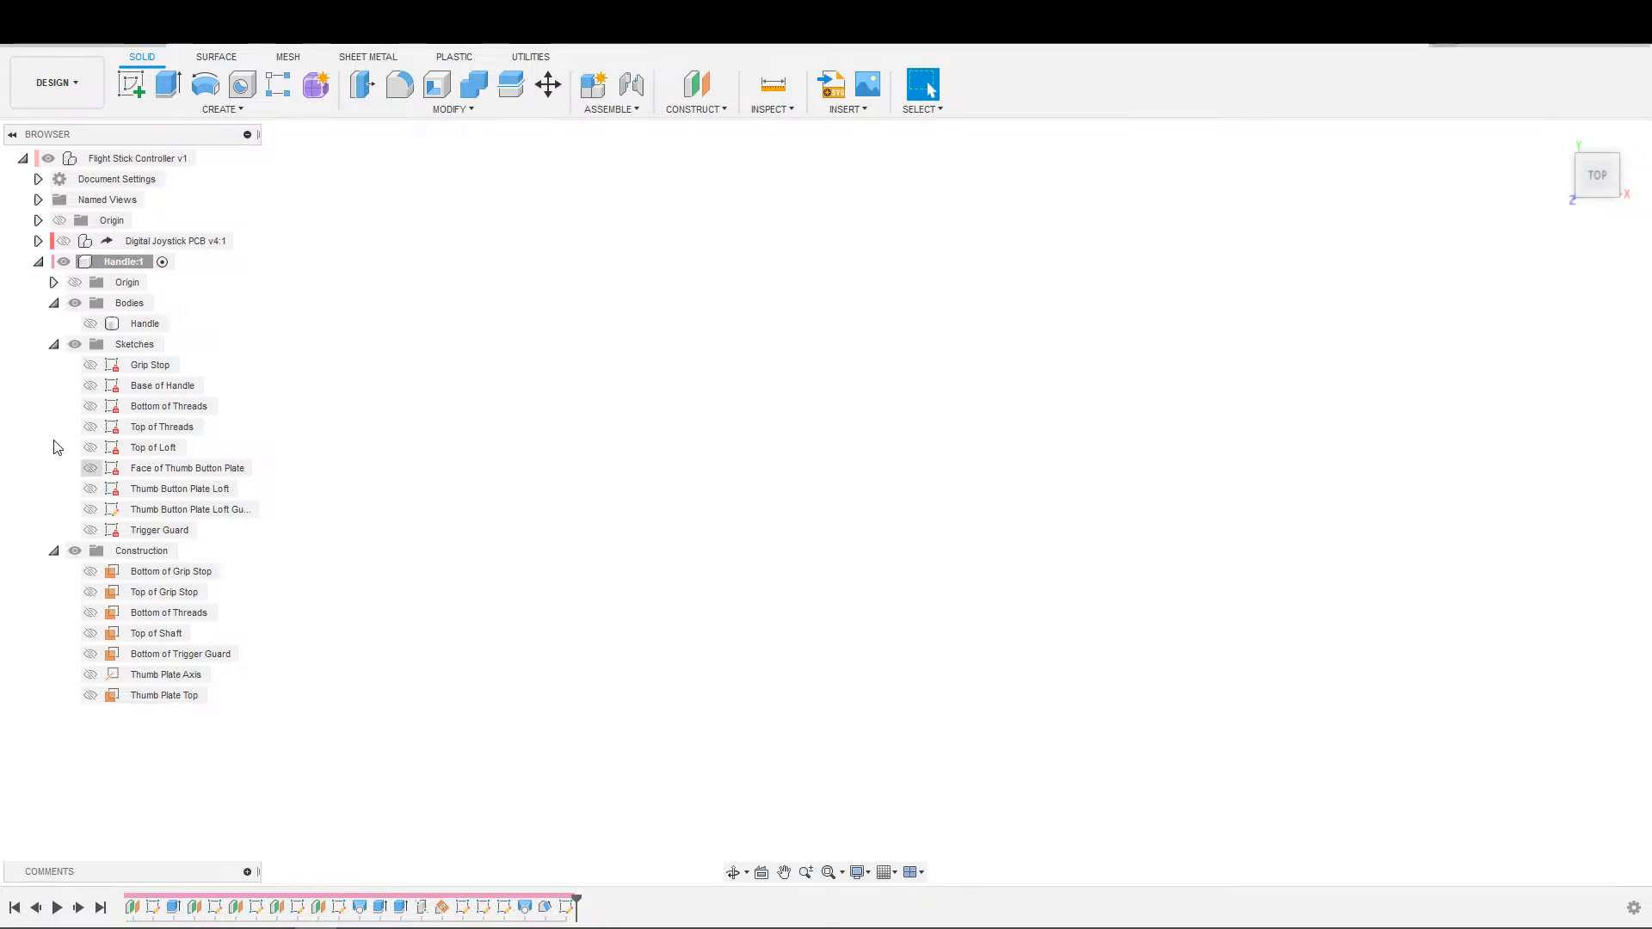
Show the Handle body again and create a construction plane offset 3 mm from the Bottom of Trigger Guard plane.
left_click(90, 323)
middle_click_drag(948, 560, 852, 657, "shift")
scroll(636, 663, "up", 2)
middle_click_drag(620, 613, 562, 602, "shift")
middle_click_drag(559, 594, 462, 780)
middle_click_drag(726, 489, 714, 533)
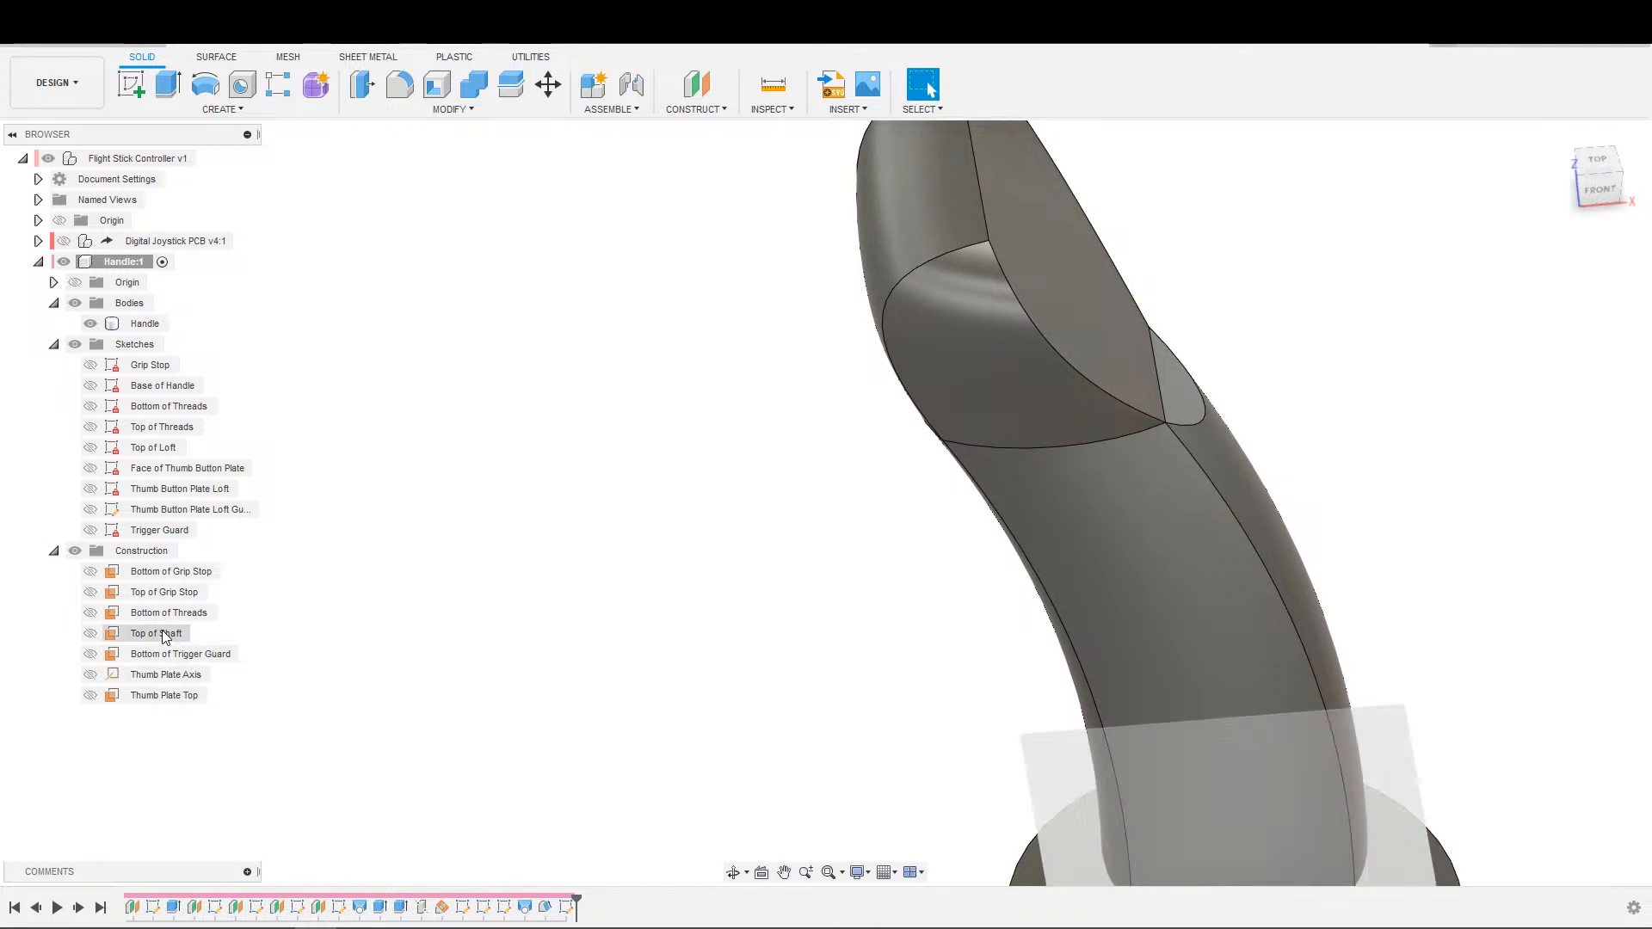
left_click(168, 655)
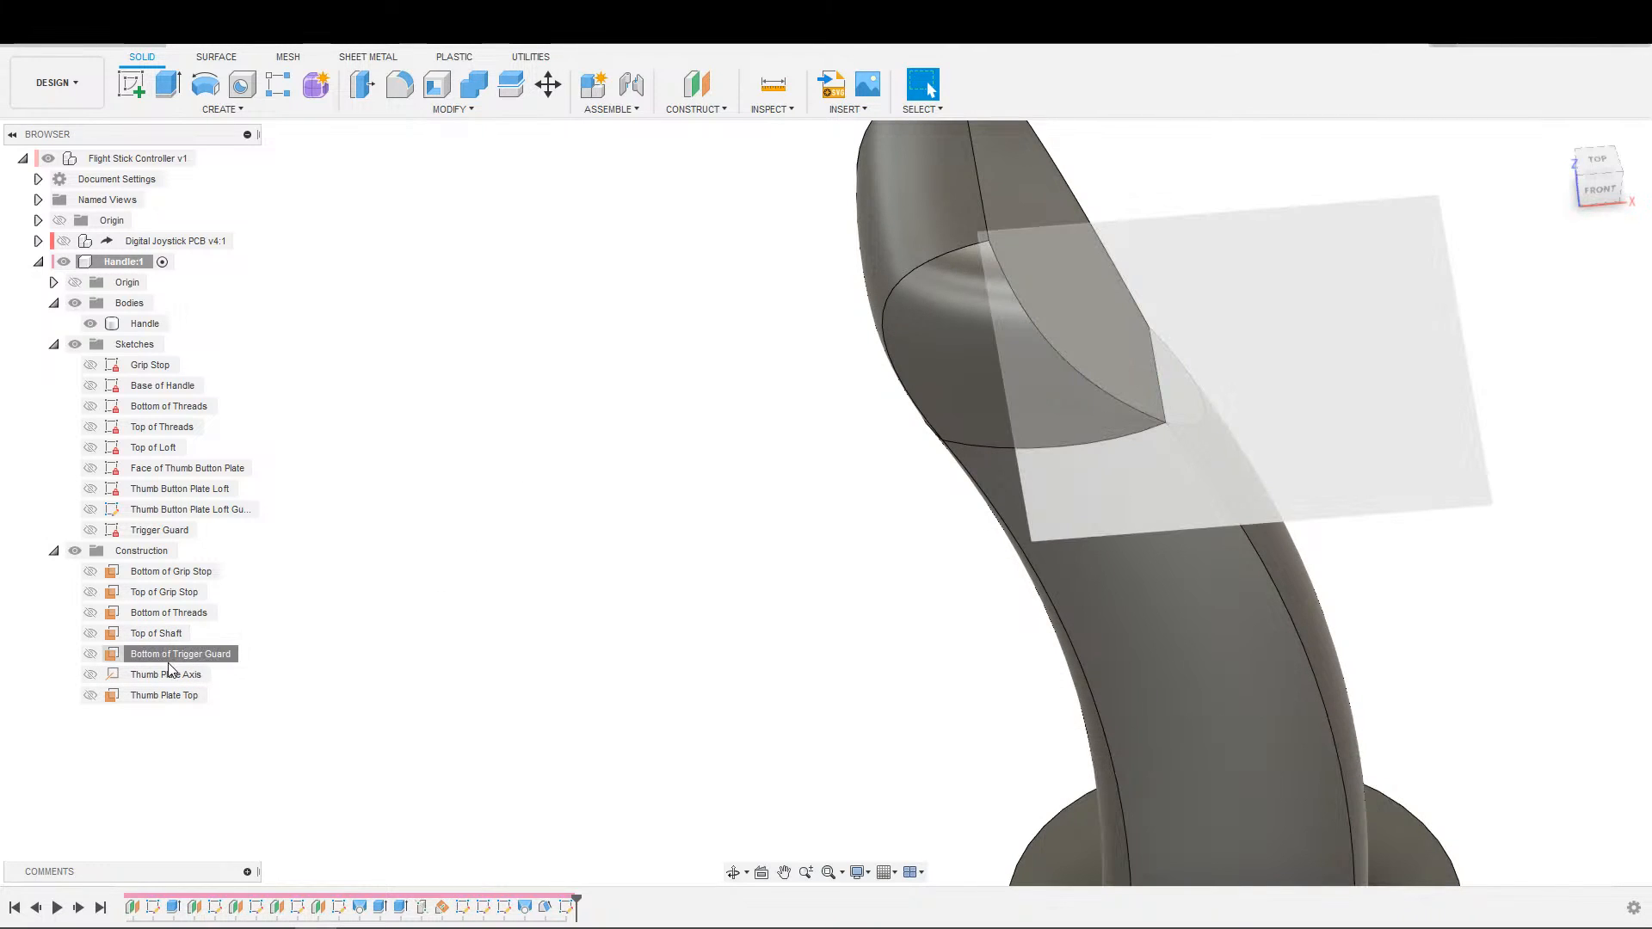
left_click(688, 86)
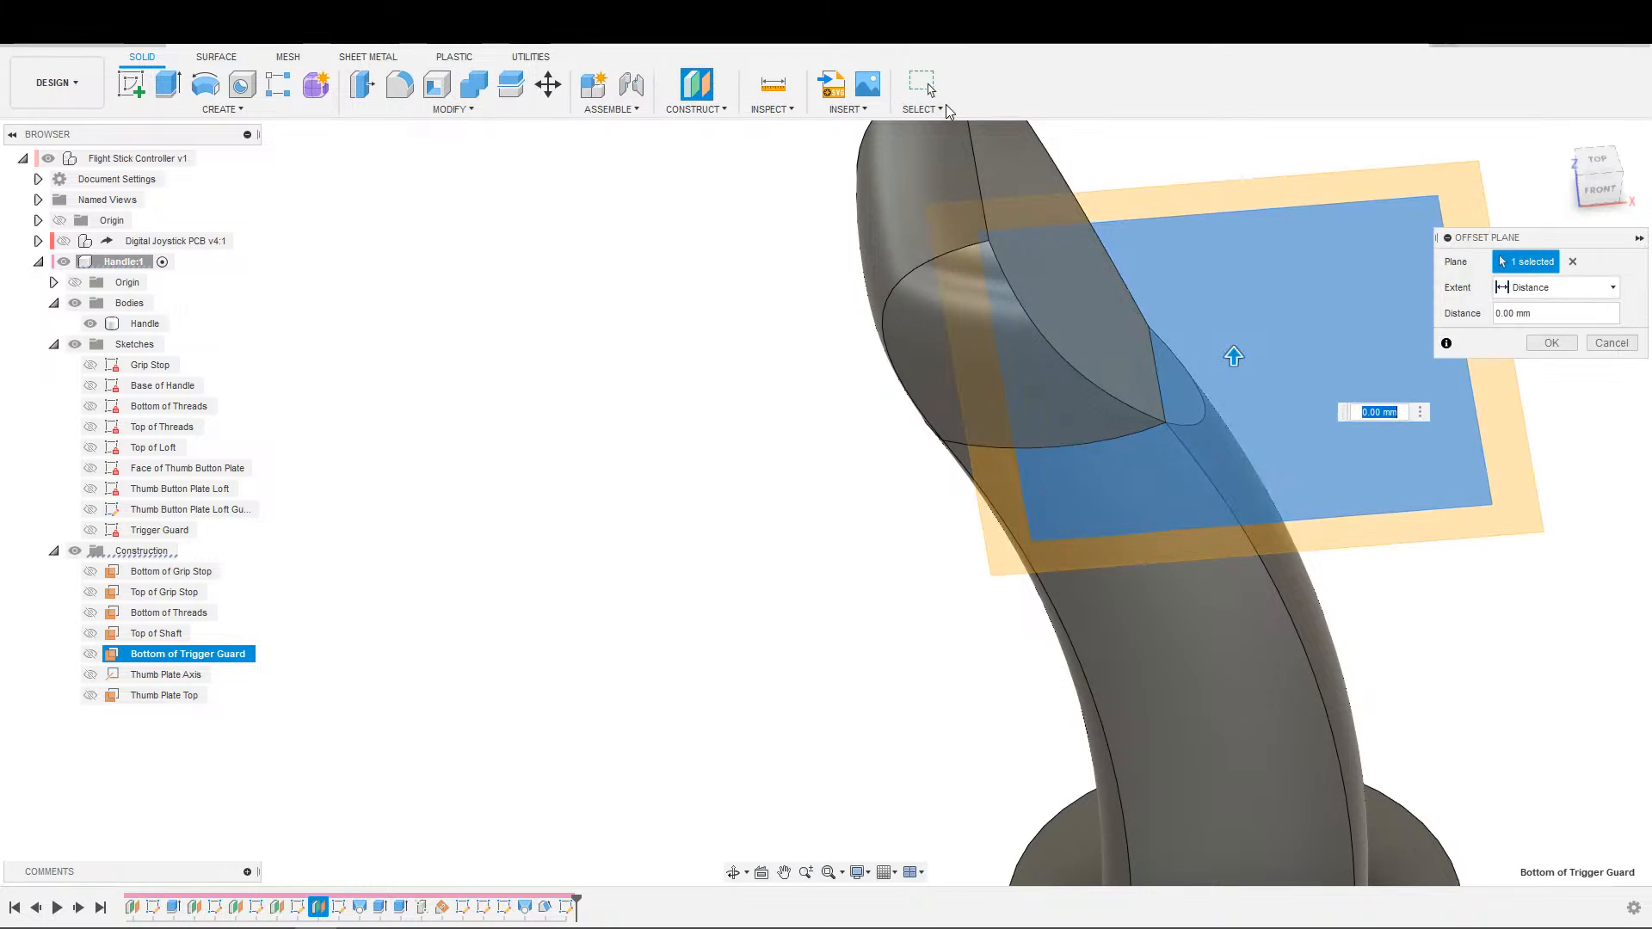
type("3")
key("Return")
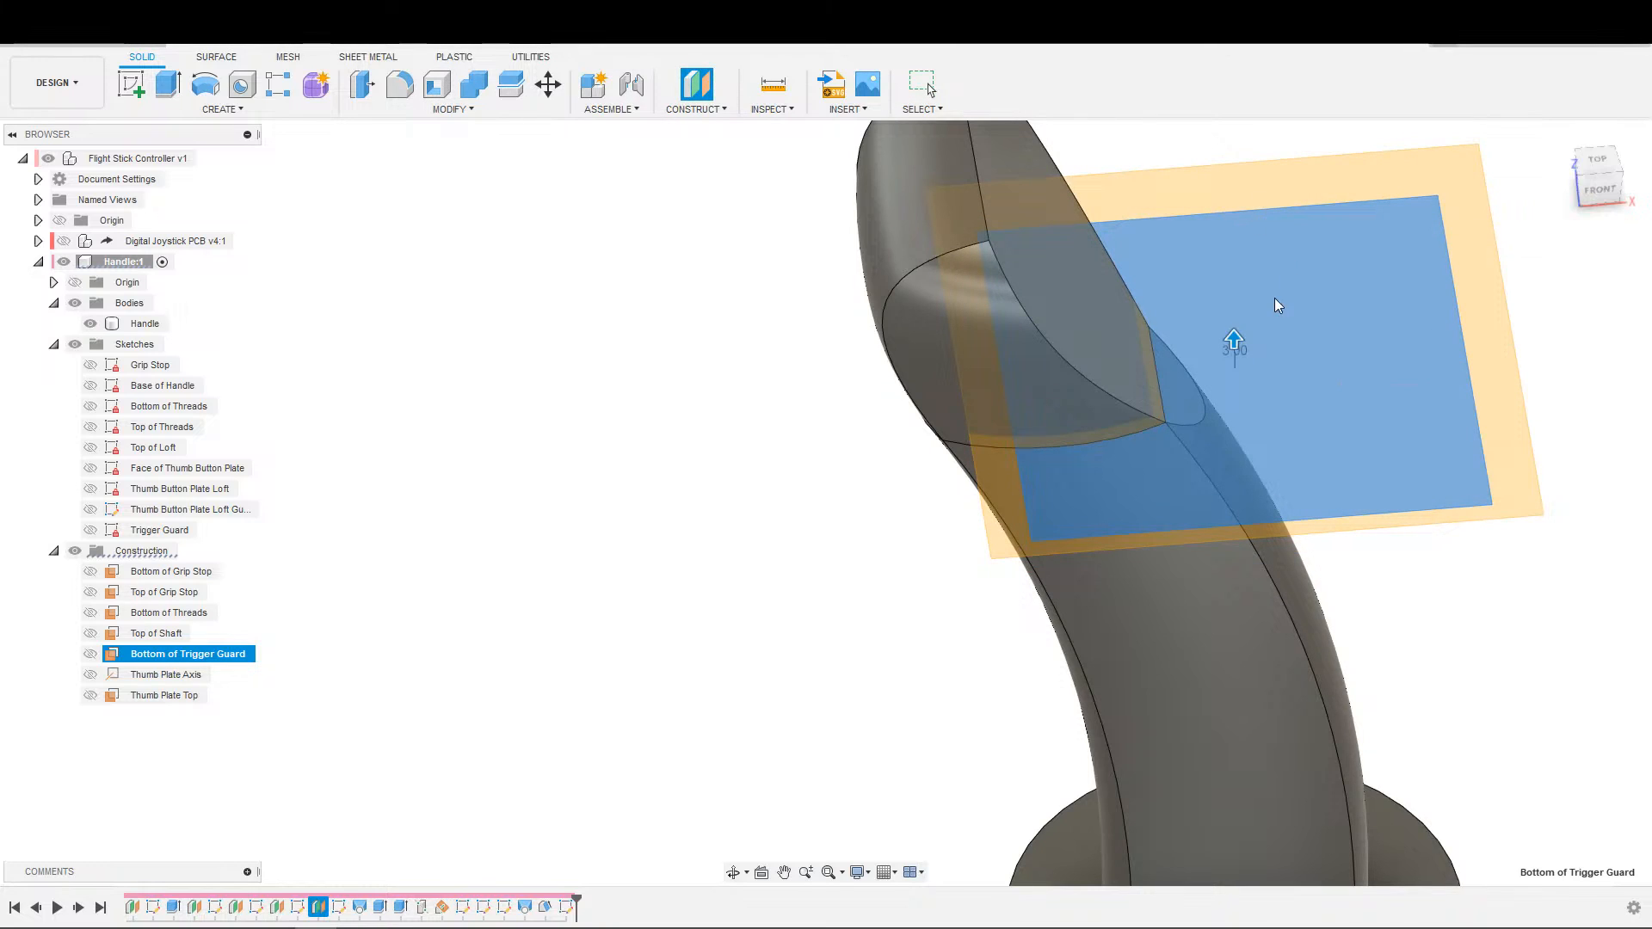
Start a sketch on the new offset plane and intersect the Handle body with it, keeping the projection link.
key("s")
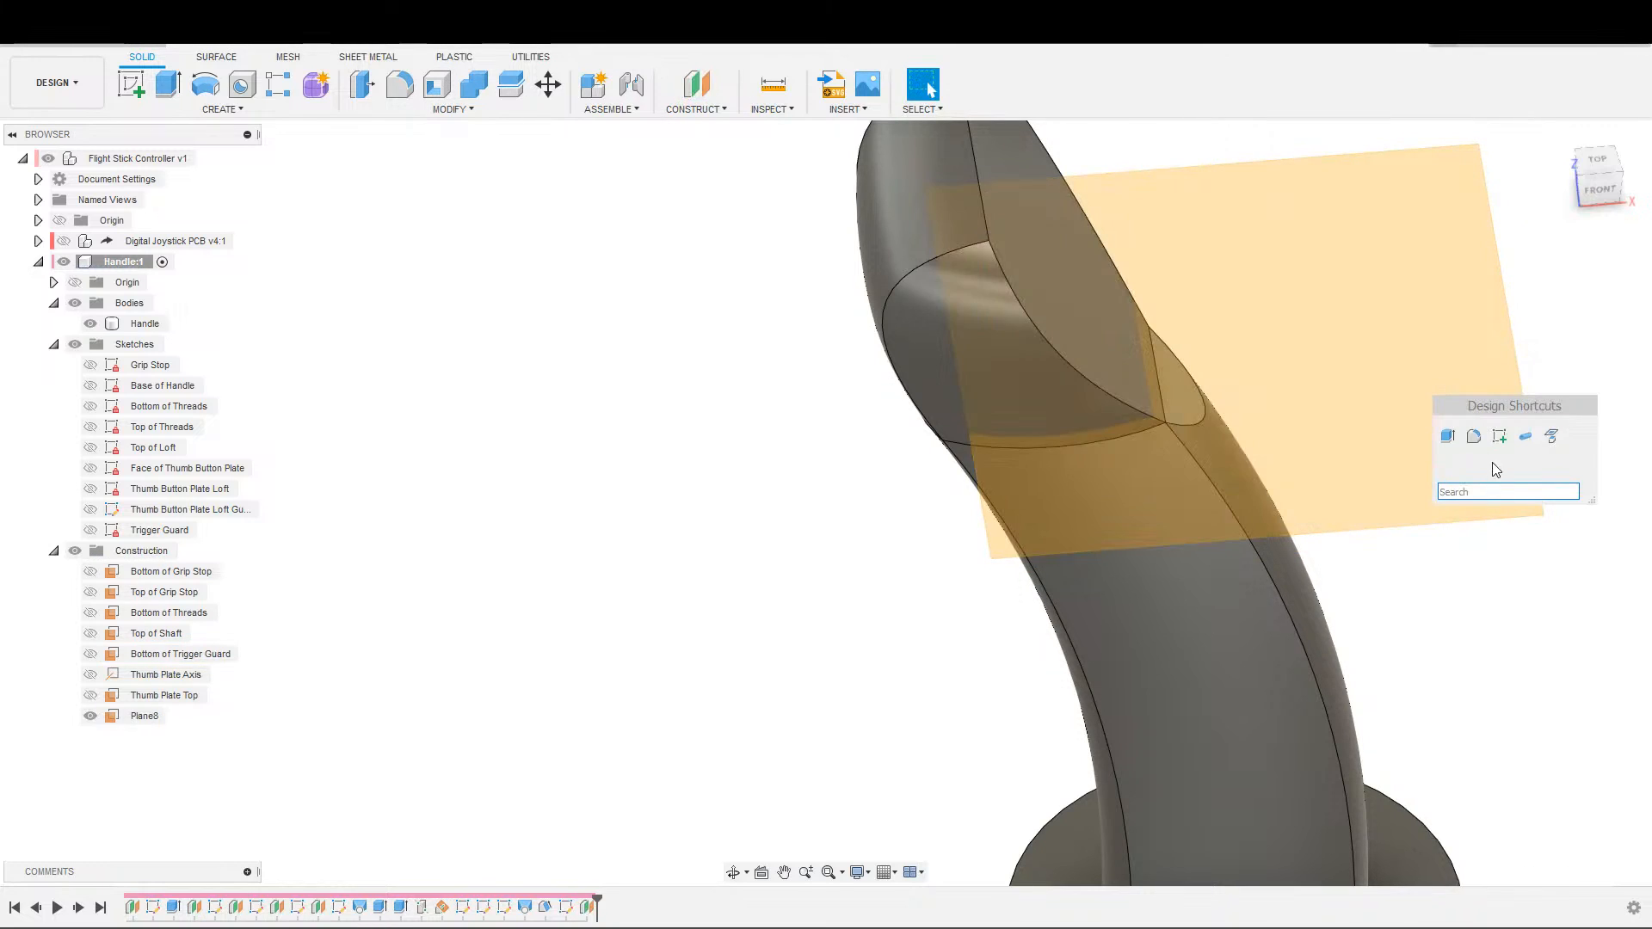
left_click(1501, 437)
left_click(1319, 488)
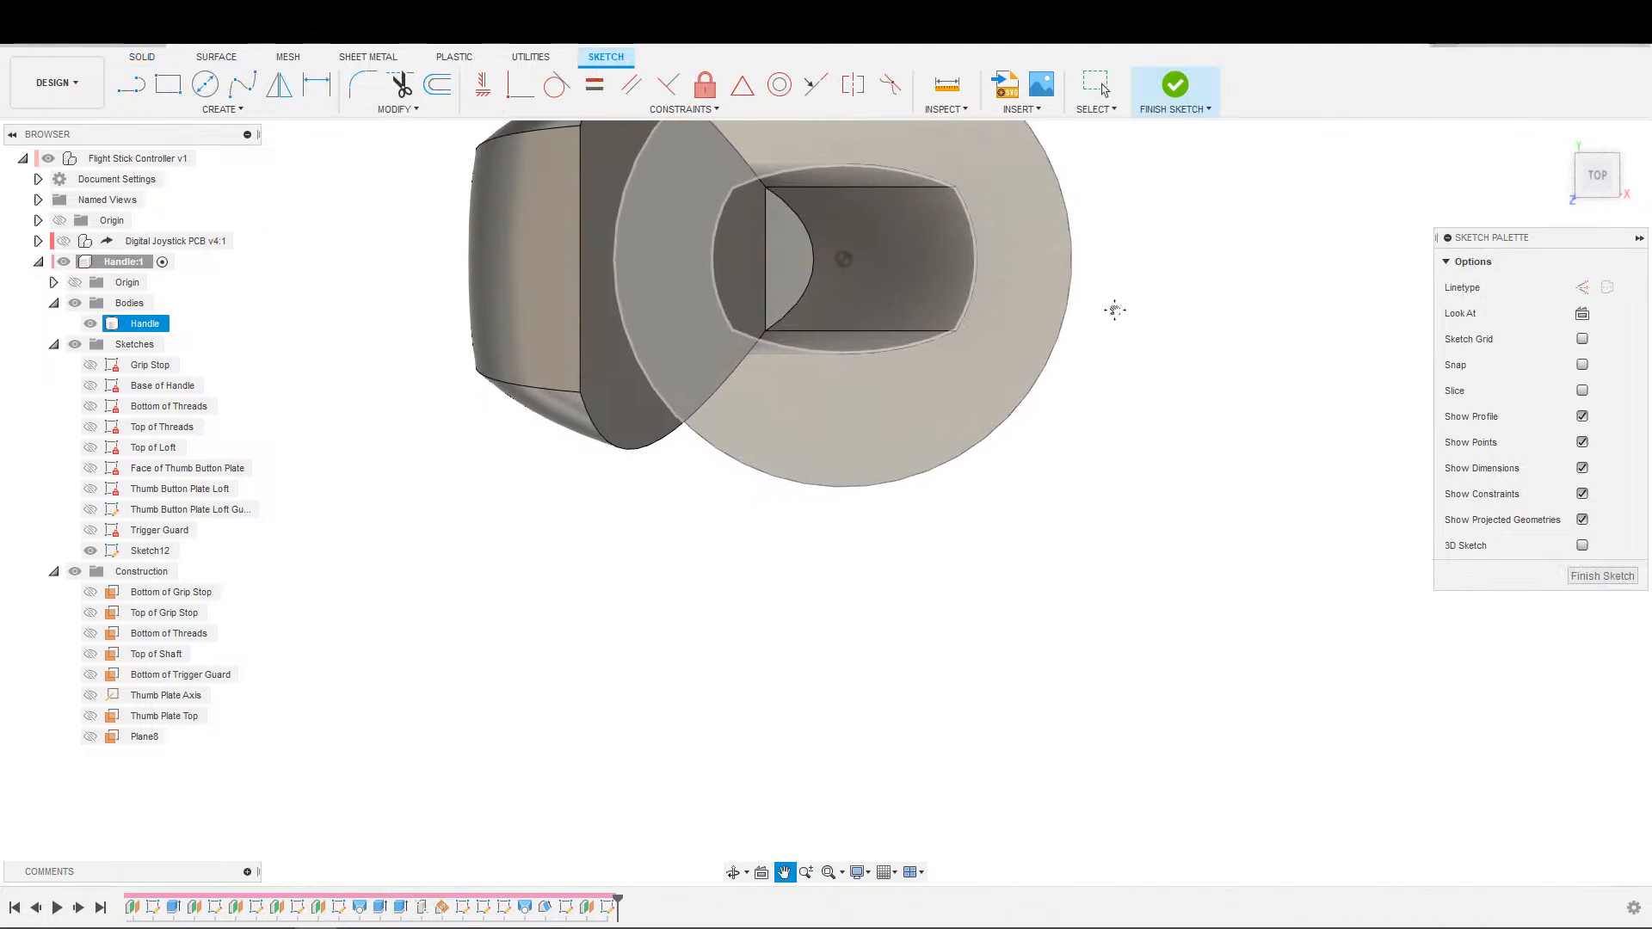
key("s")
key("s")
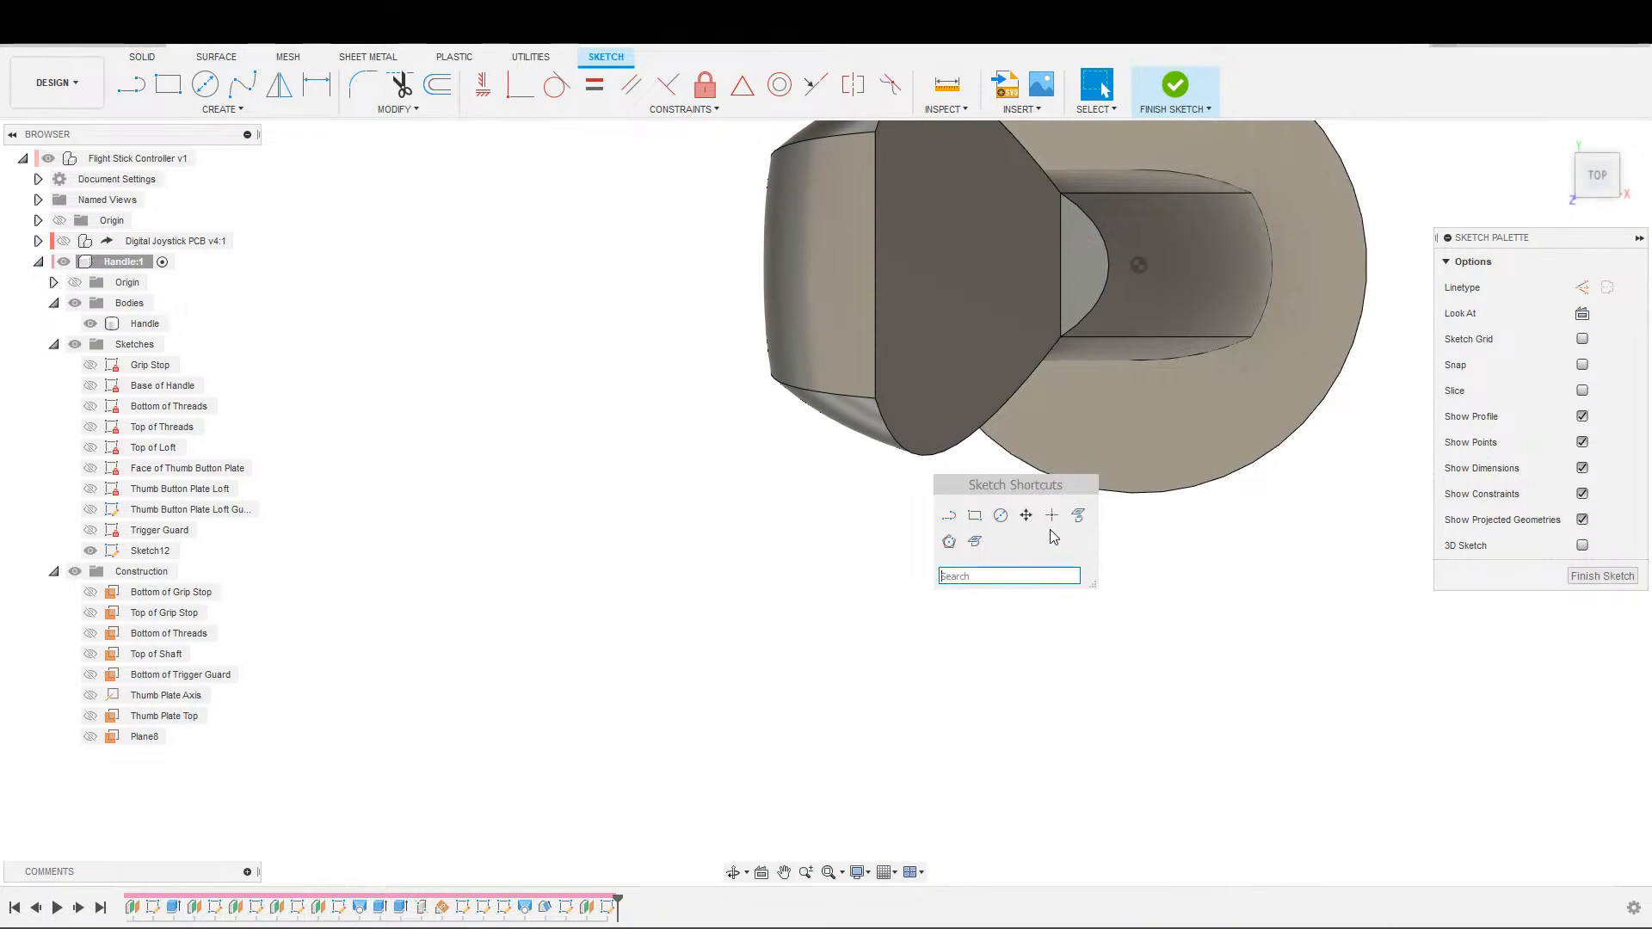
left_click(1078, 515)
key("Escape")
key("s")
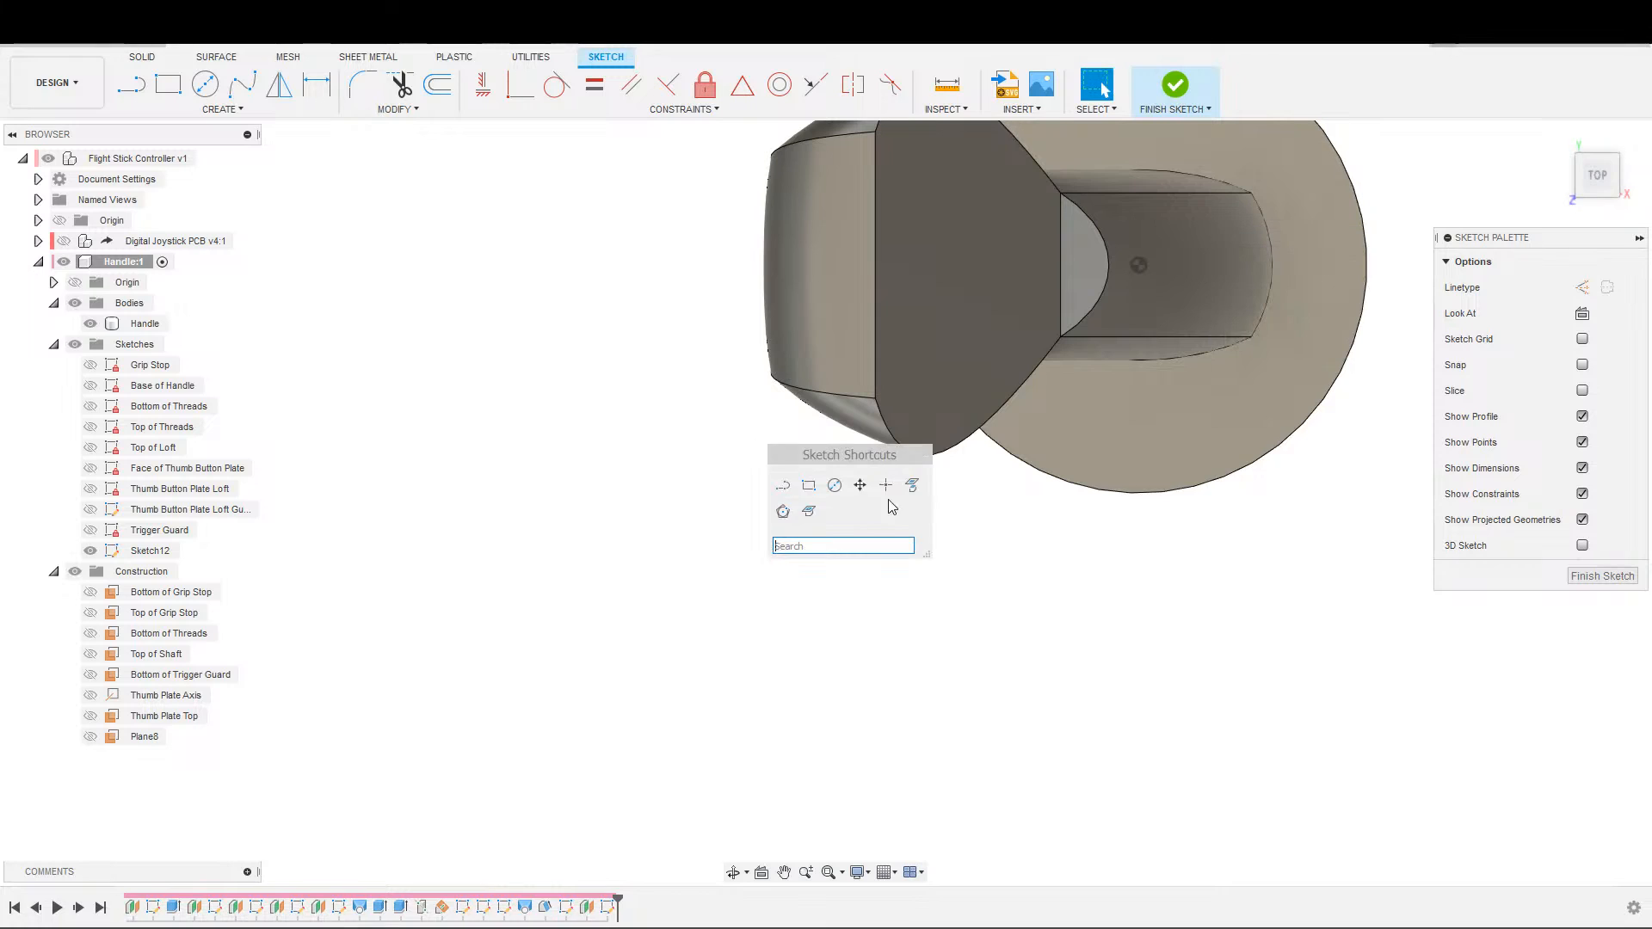
left_click(809, 511)
left_click(886, 387)
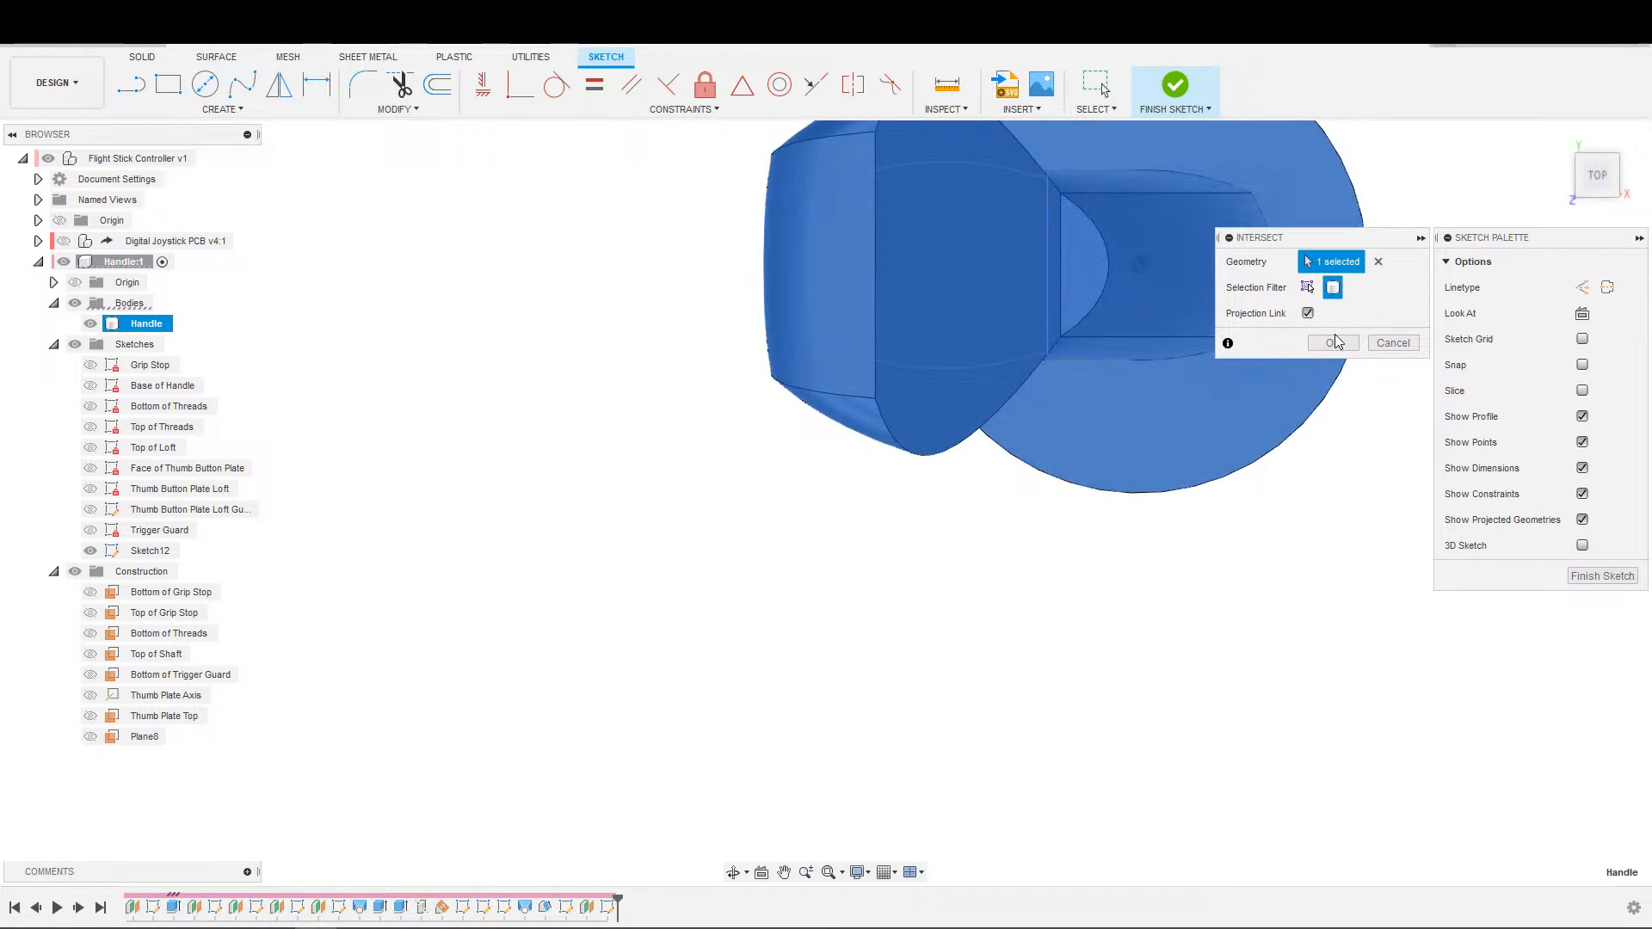
left_click(1340, 344)
Show the Trigger Guard sketch, project its curved outline into the new sketch, and finish the sketch.
left_click(93, 531)
middle_click_drag(416, 494, 420, 558)
key("s")
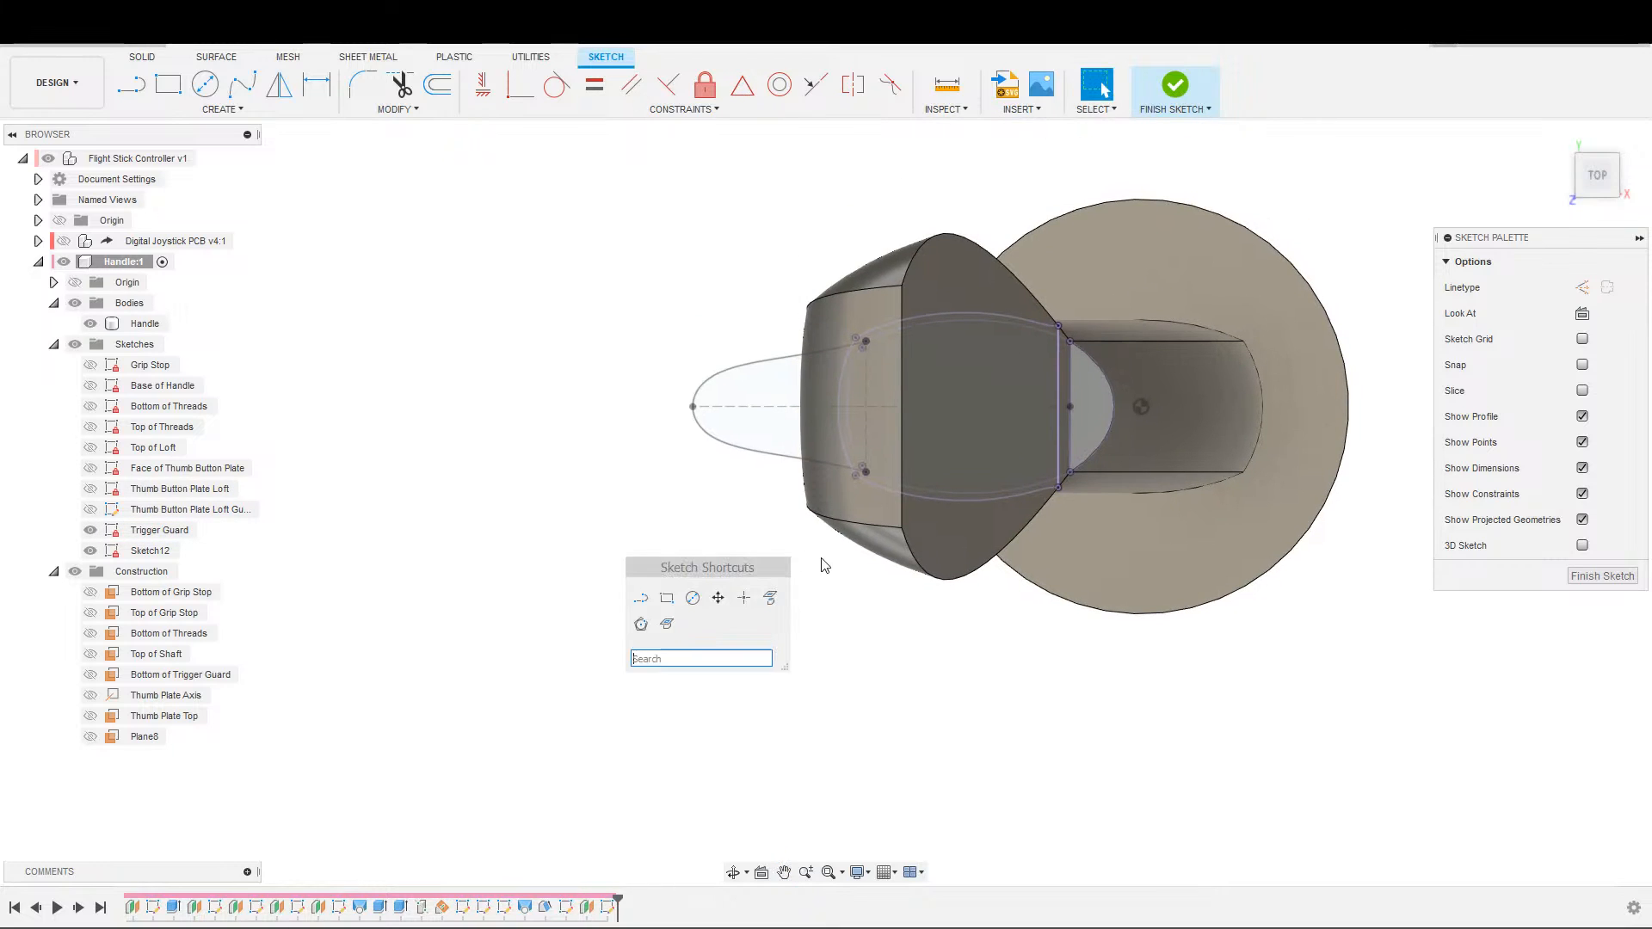
left_click(771, 598)
left_click(787, 465)
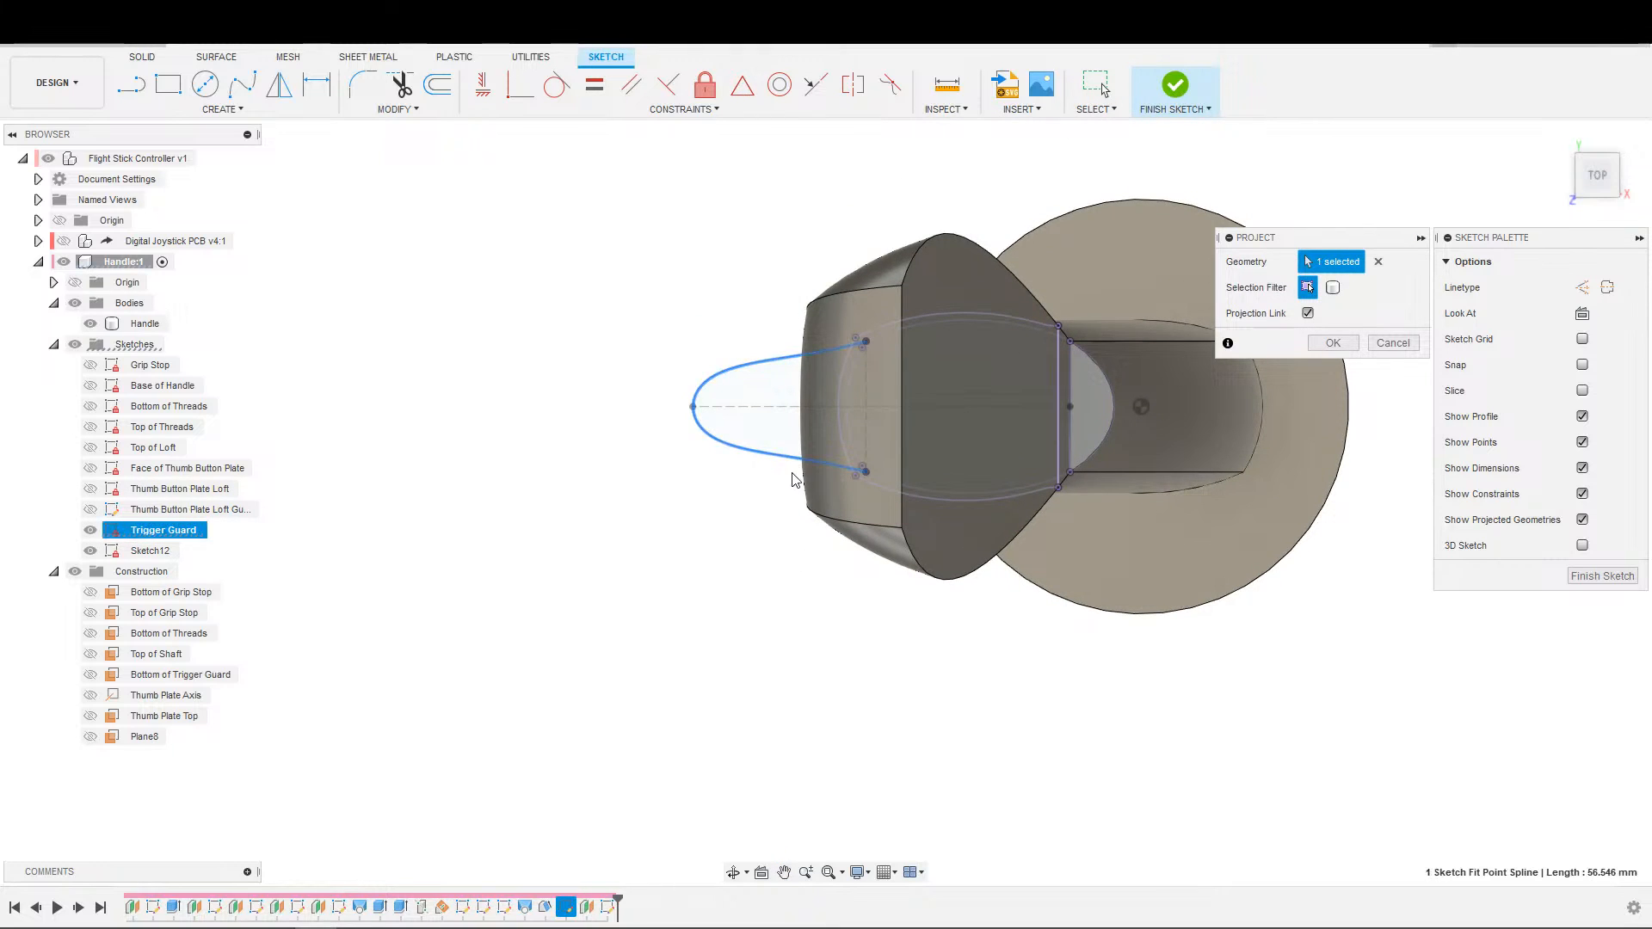
scroll(786, 465, "down", 3)
left_click(1333, 343)
middle_click_drag(756, 657, 852, 594, "shift")
left_click(1176, 86)
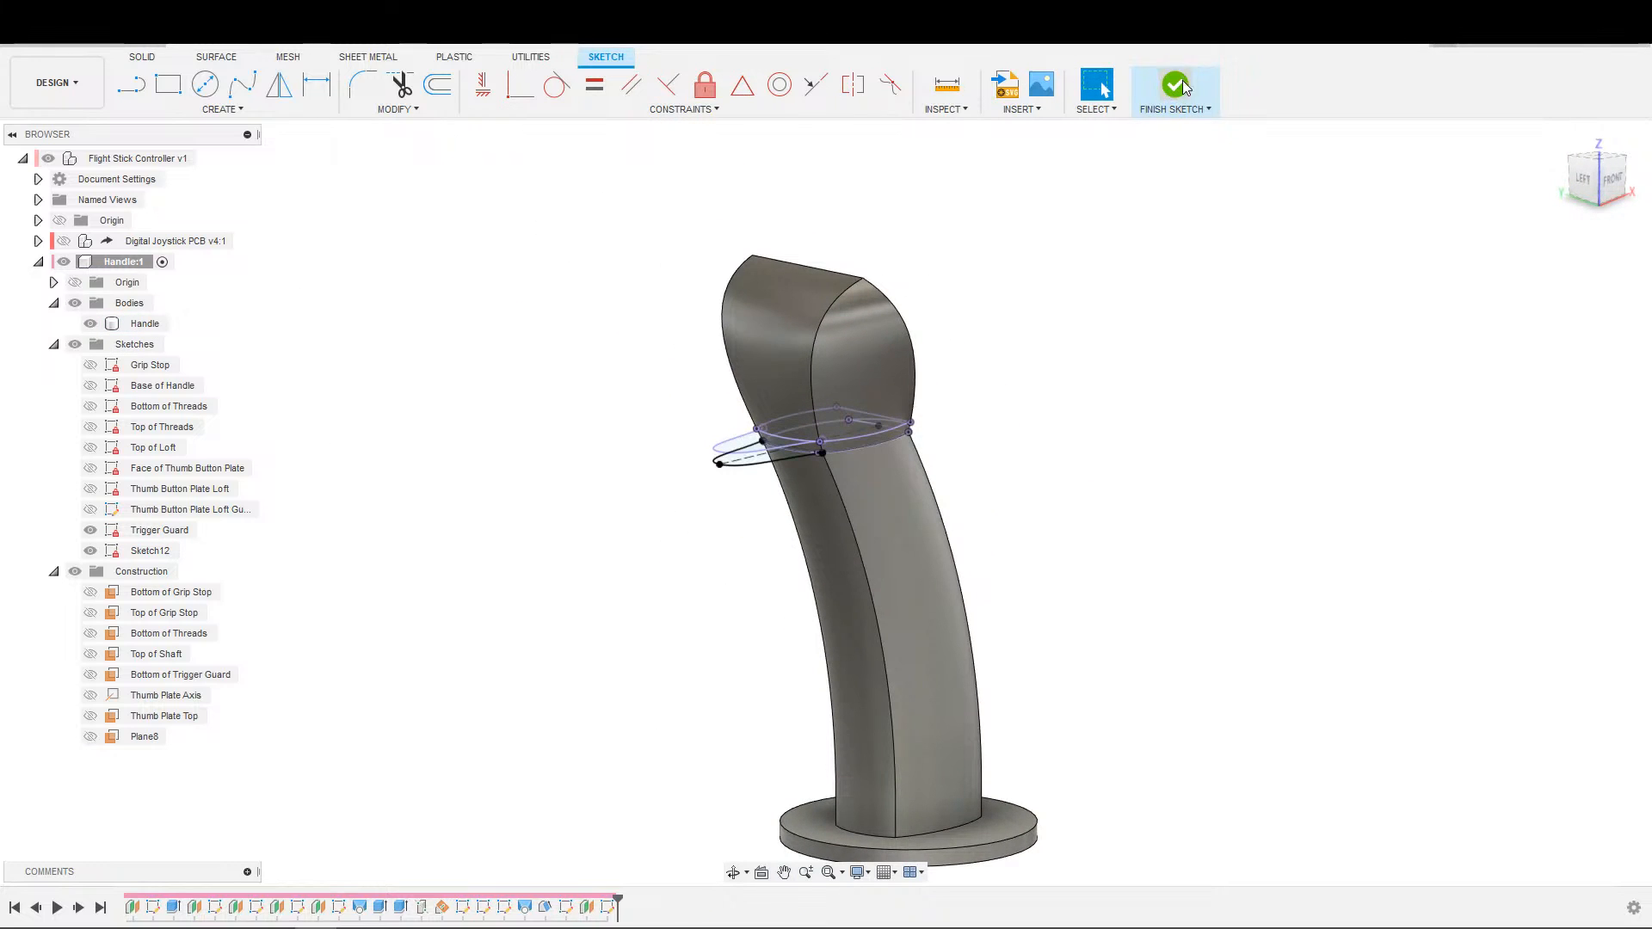
Loft from the Trigger Guard profile to the matching profile on the offset plane, using the Join operation.
left_click(222, 109)
left_click(140, 262)
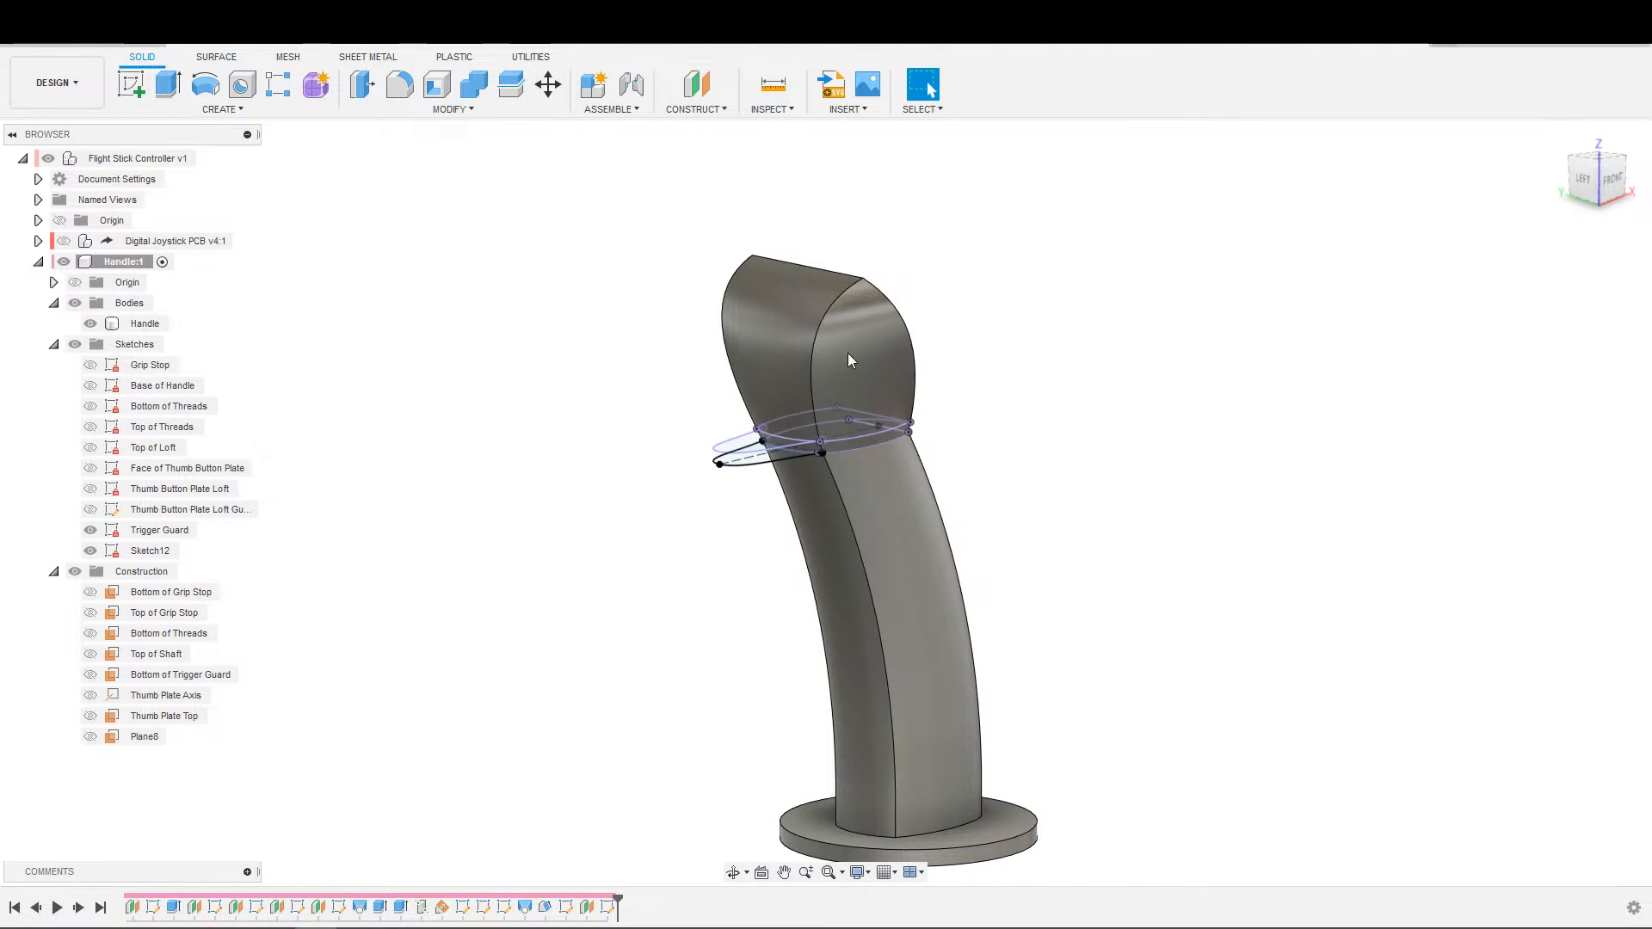
scroll(826, 508, "up", 6)
left_click(543, 292)
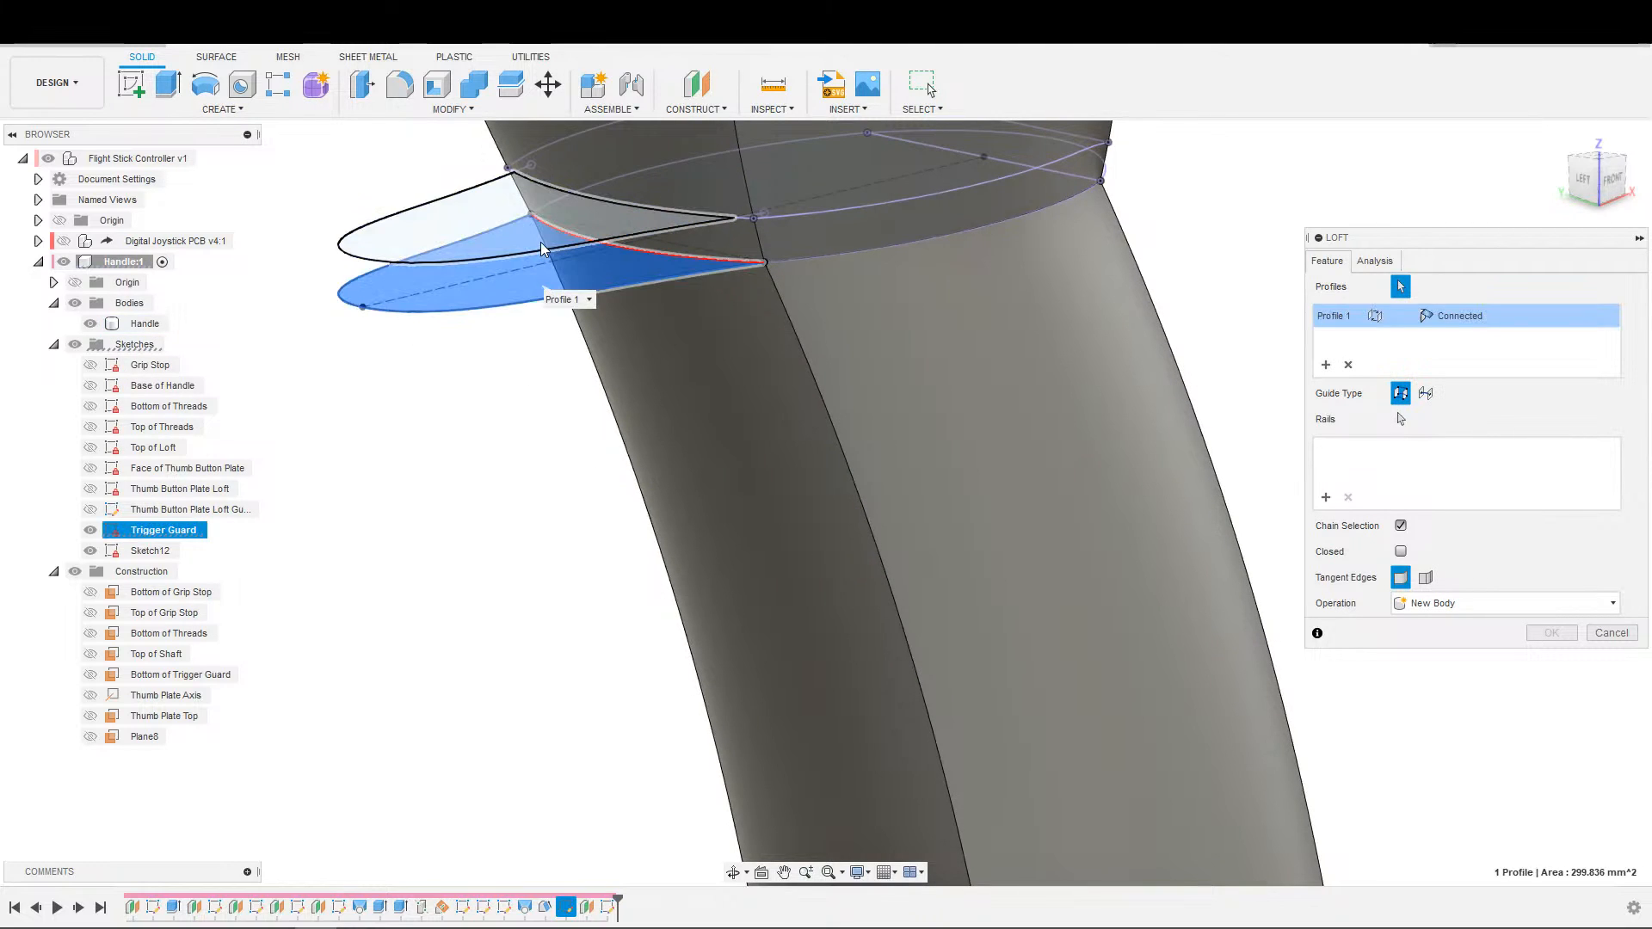
left_click(543, 250)
left_click(1465, 606)
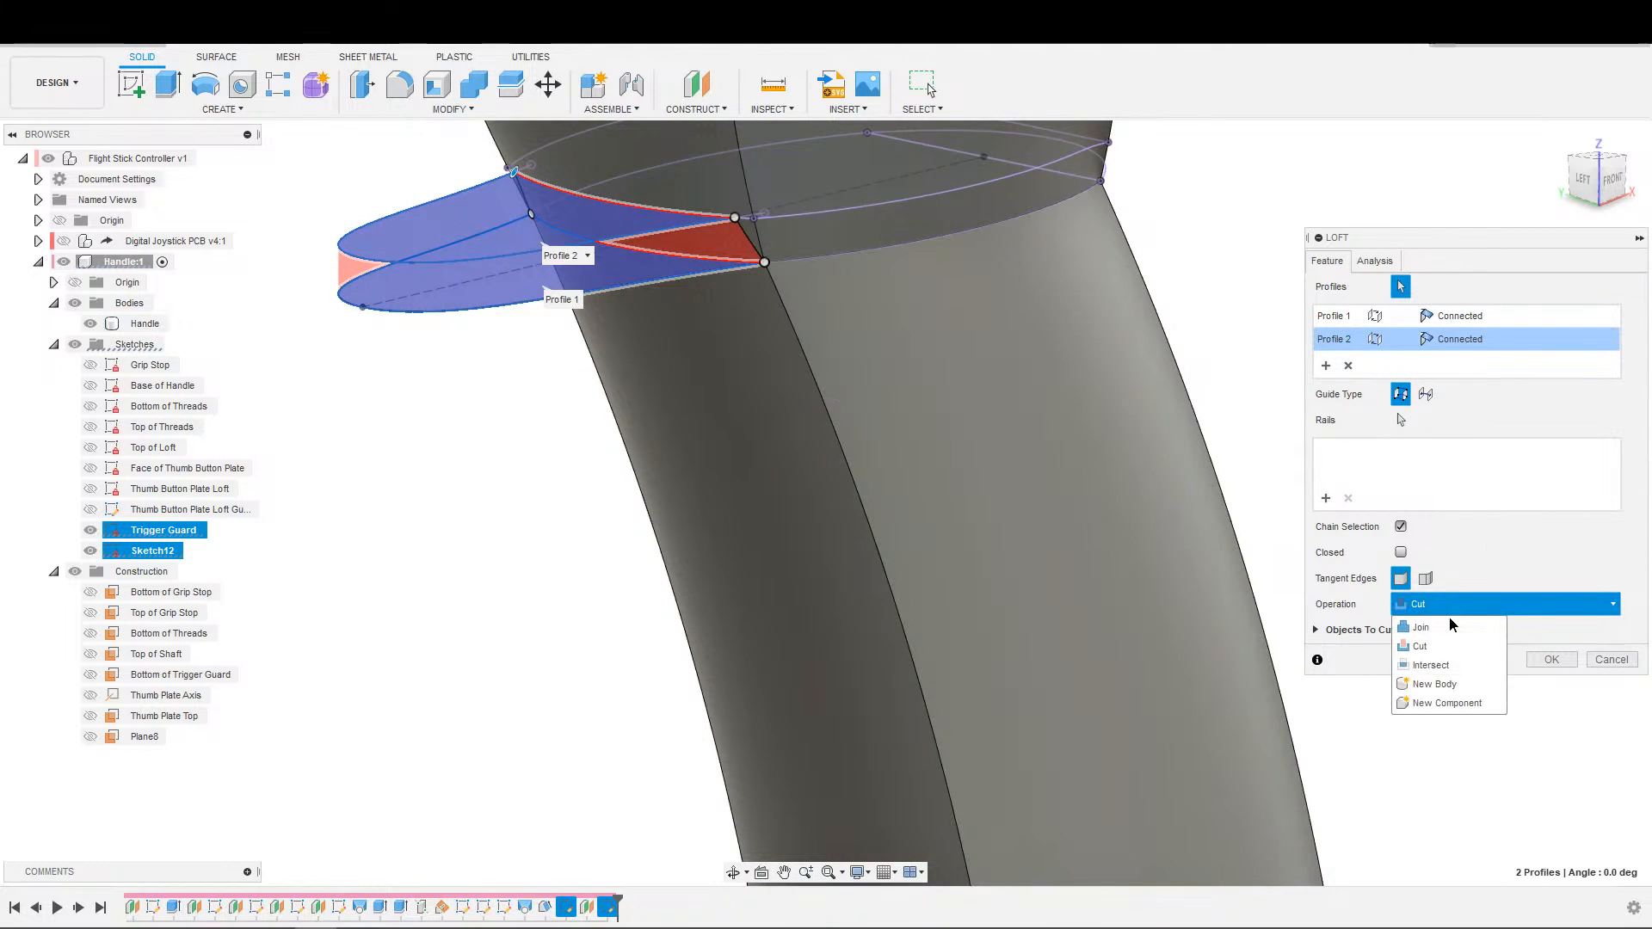
left_click(1461, 628)
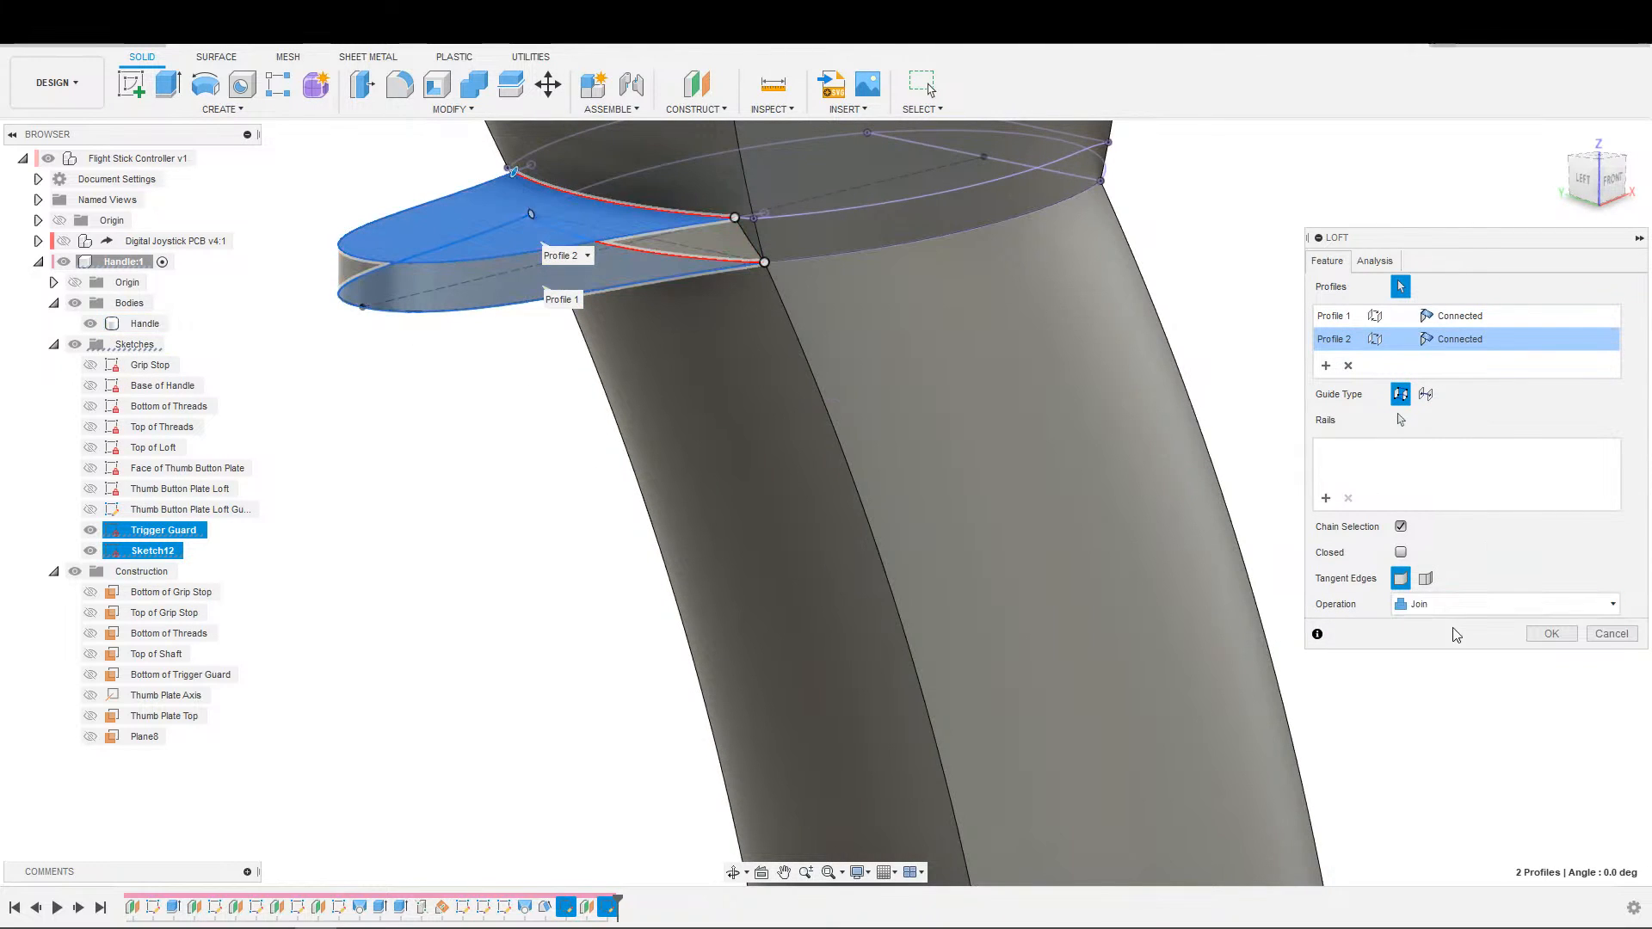
left_click(1552, 634)
Examine the lofted trigger guard from several angles where its upper corners meet the handle.
middle_click_drag(1320, 590, 1195, 520, "shift")
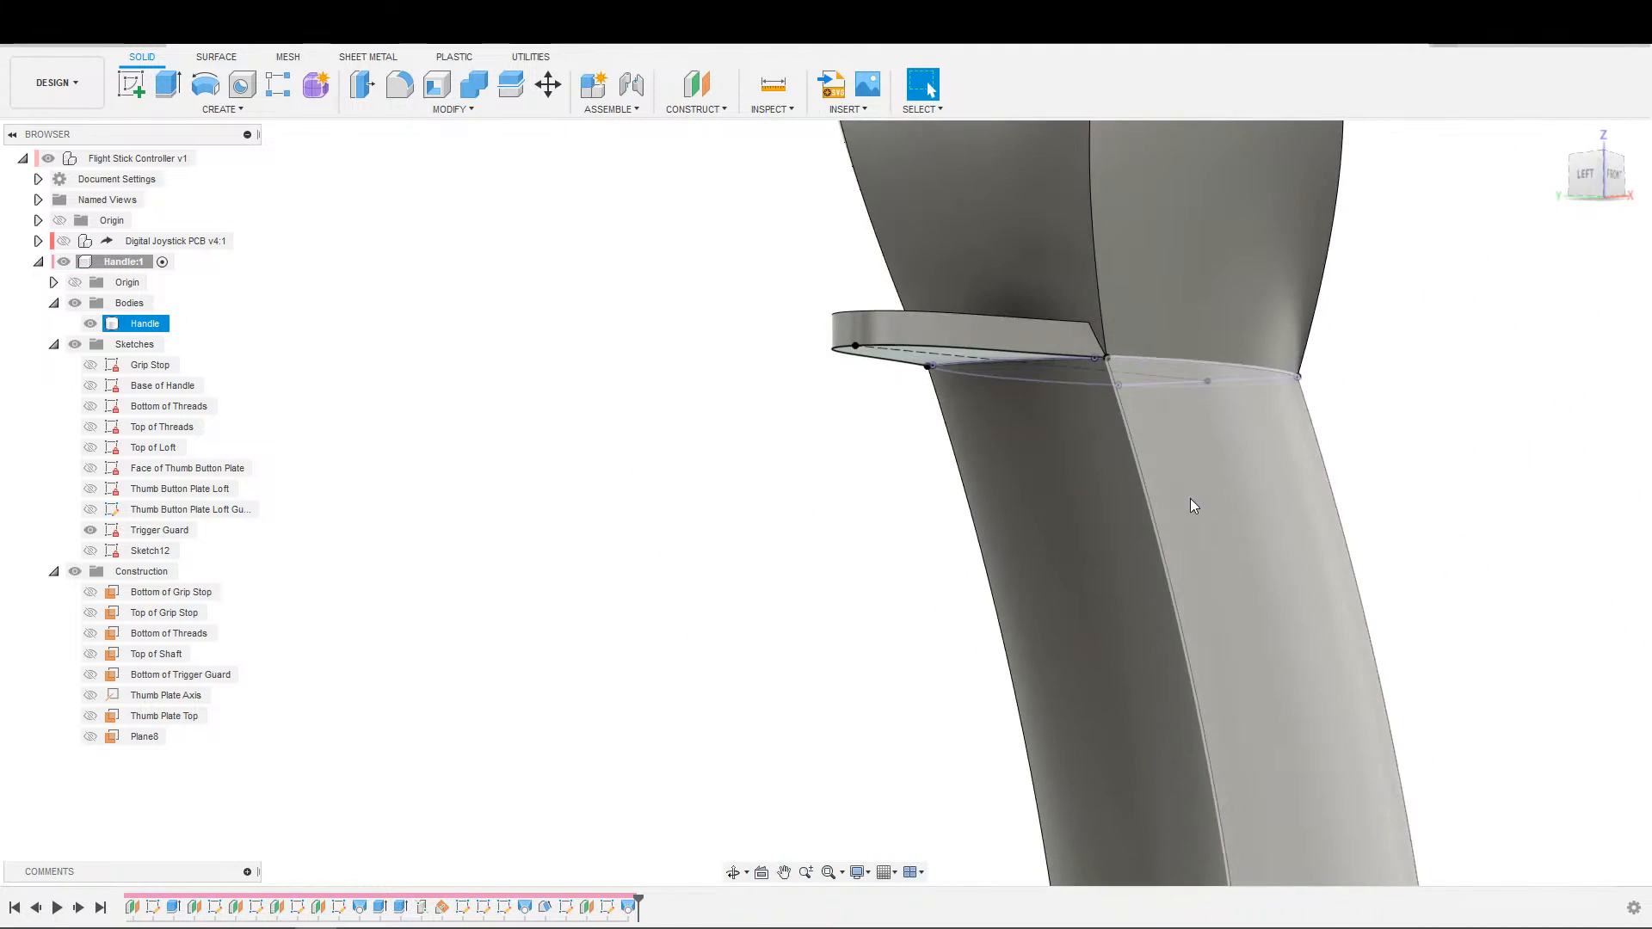
scroll(1102, 349, "up", 5)
middle_click_drag(1084, 250, 1052, 372, "shift")
middle_click_drag(1052, 371, 1046, 199)
scroll(1046, 199, "down", 3)
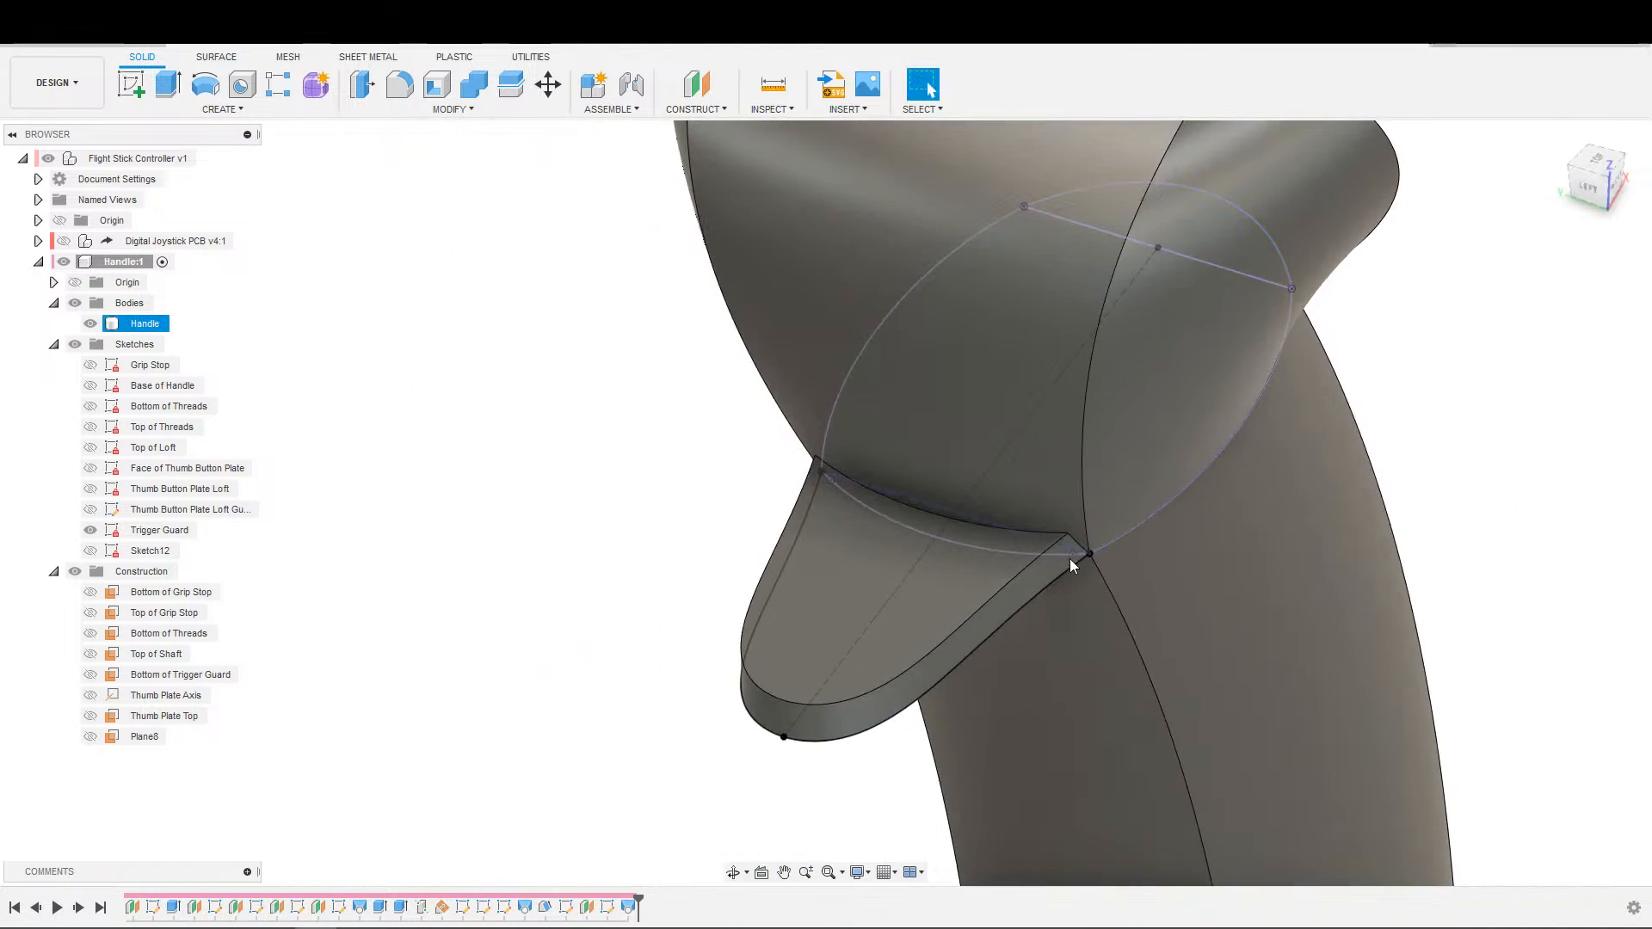
scroll(1032, 527, "down", 3)
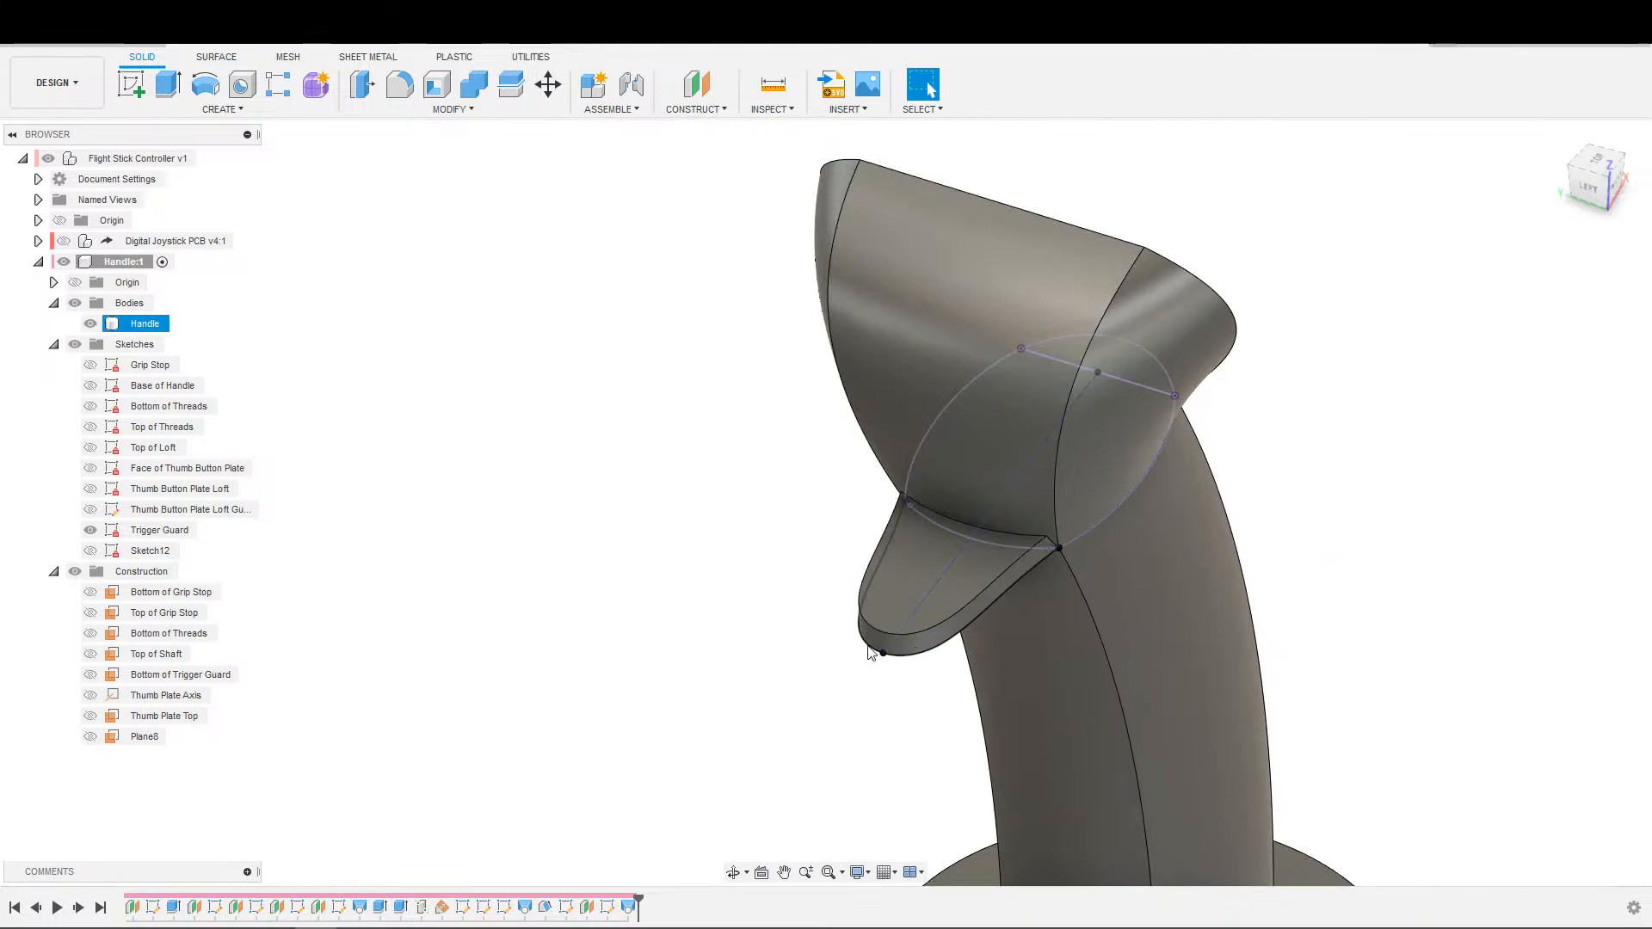
scroll(886, 640, "up", 3)
Reopen the sketch on the offset plane and hide the Handle body.
double_click(609, 907)
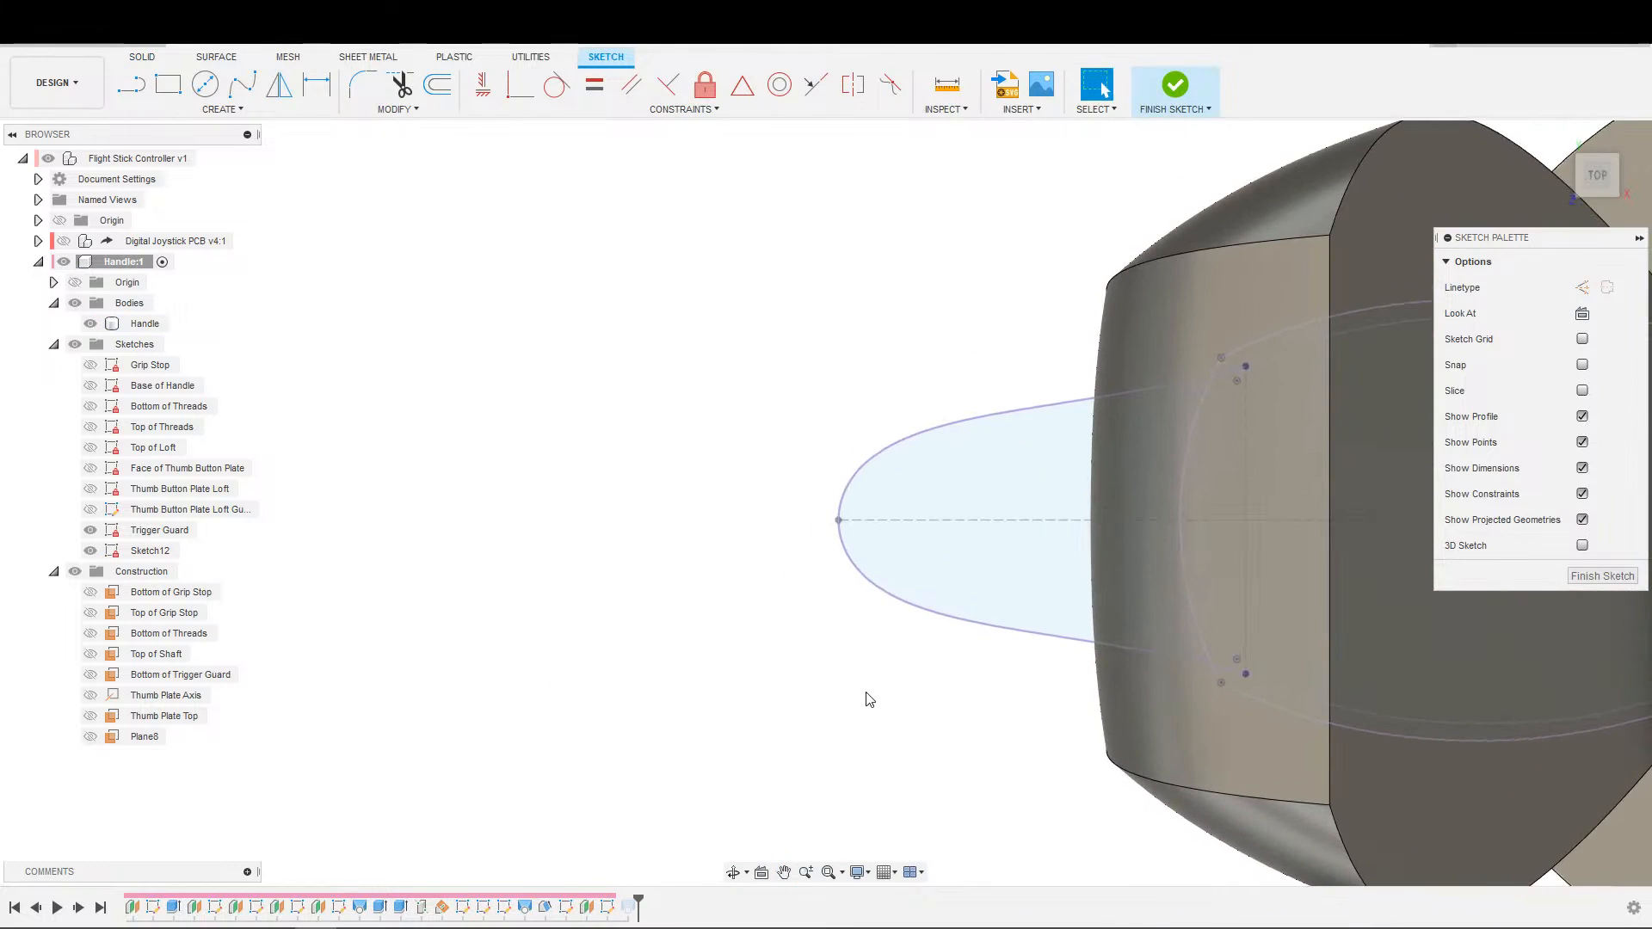
left_click(909, 605)
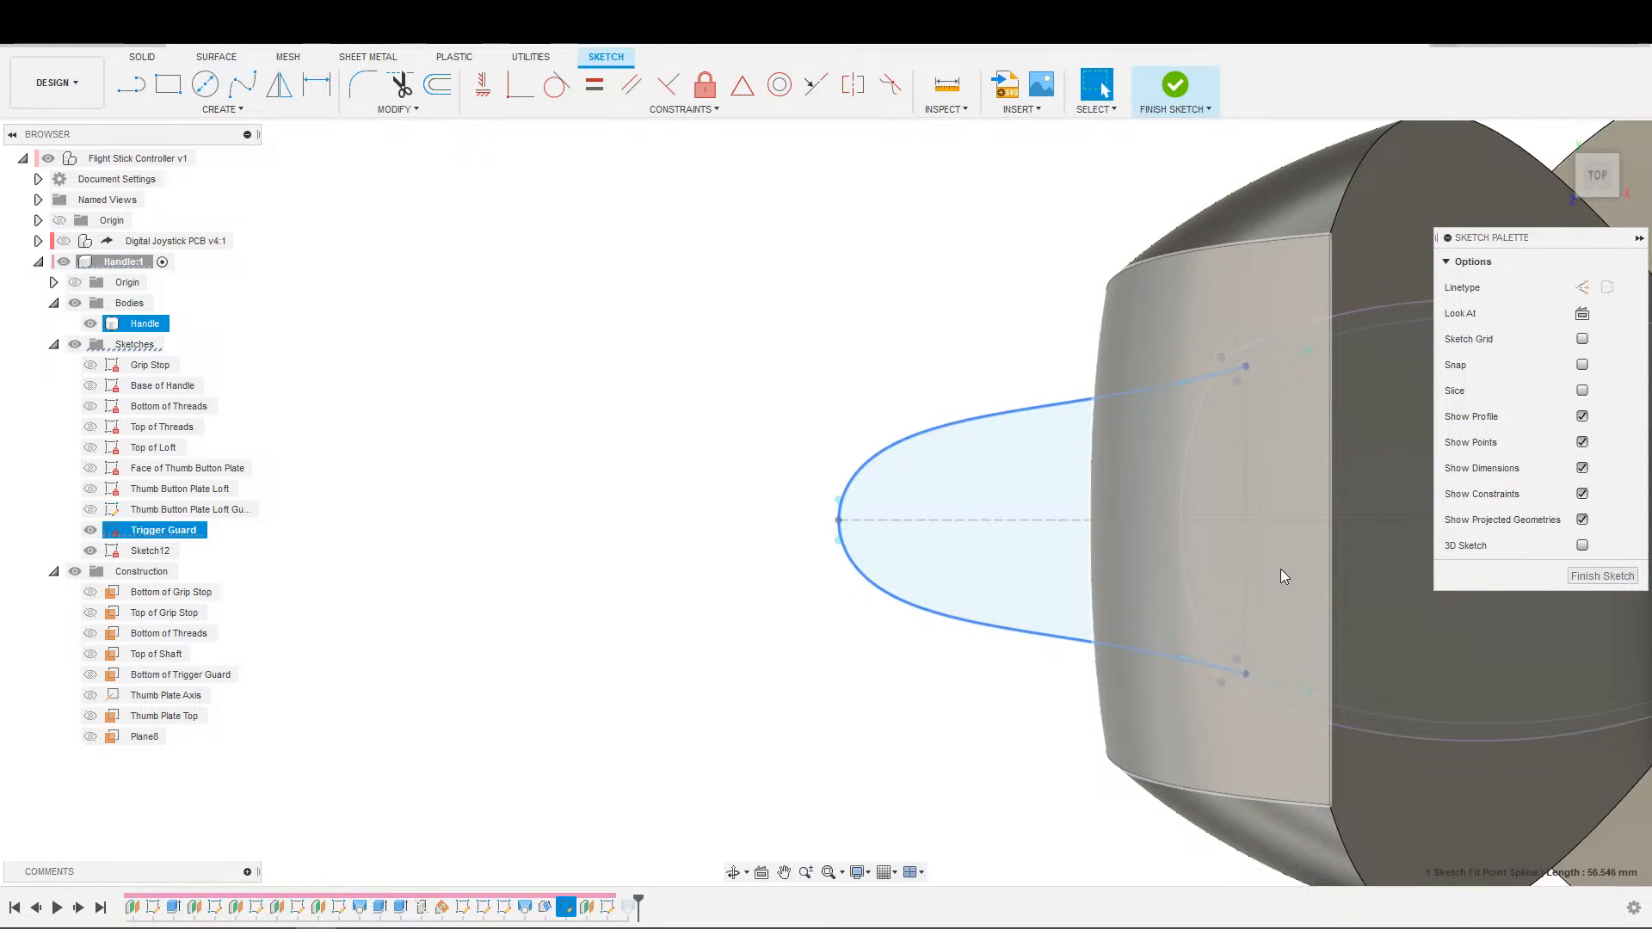
scroll(950, 641, "down", 3)
middle_click_drag(912, 651, 723, 606)
key("Escape")
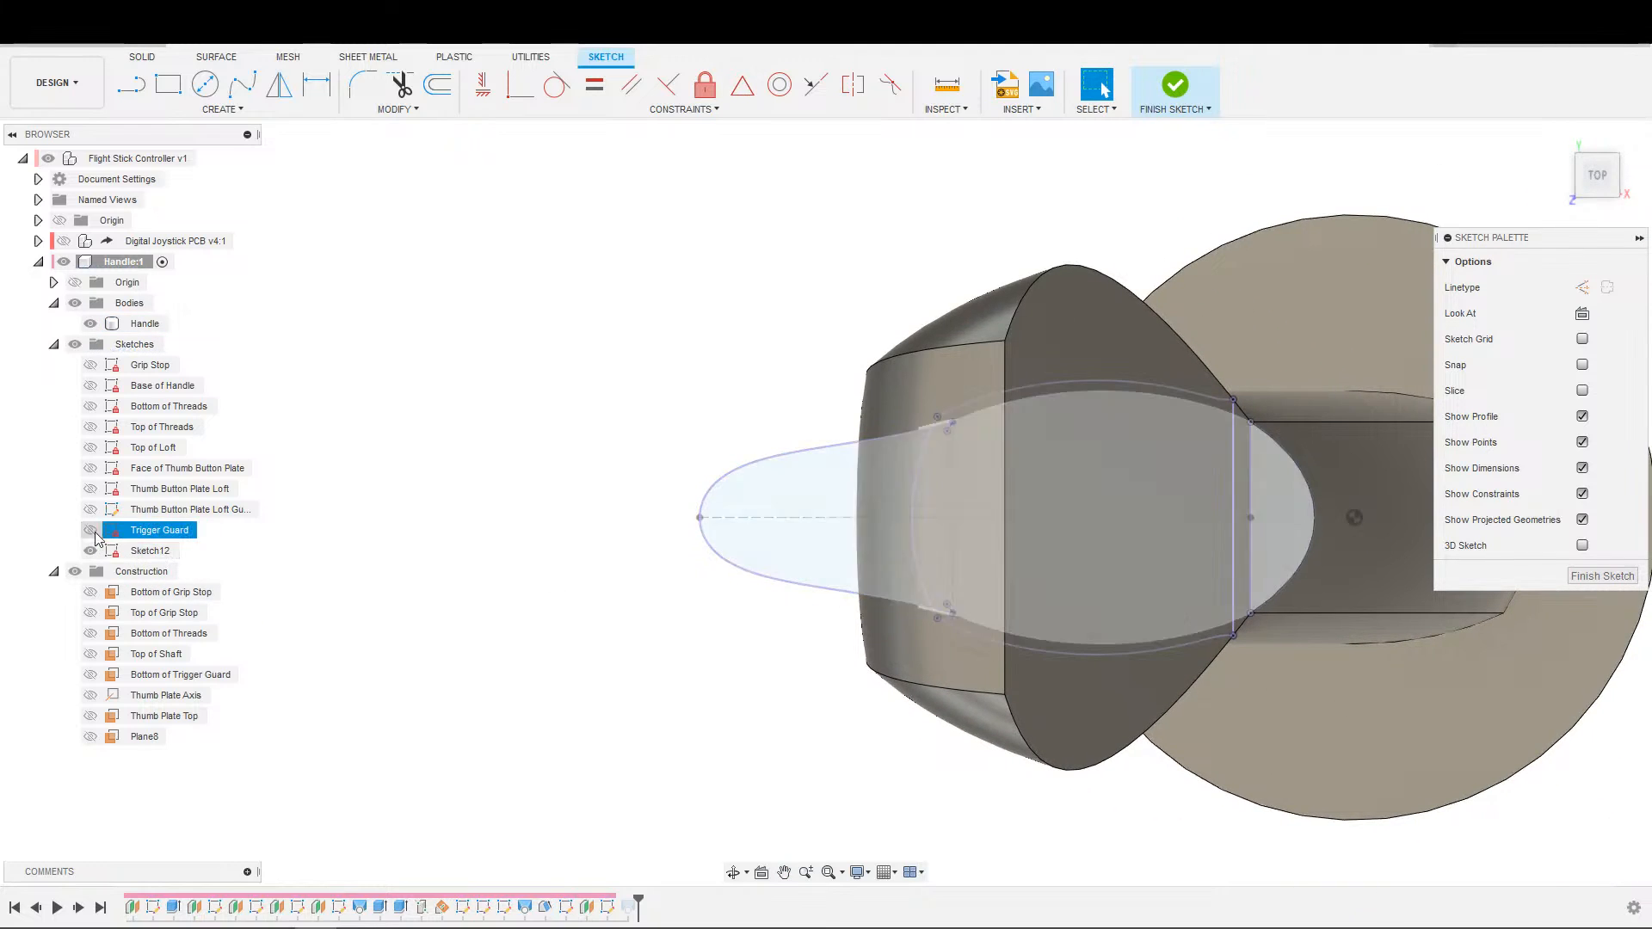
left_click(90, 323)
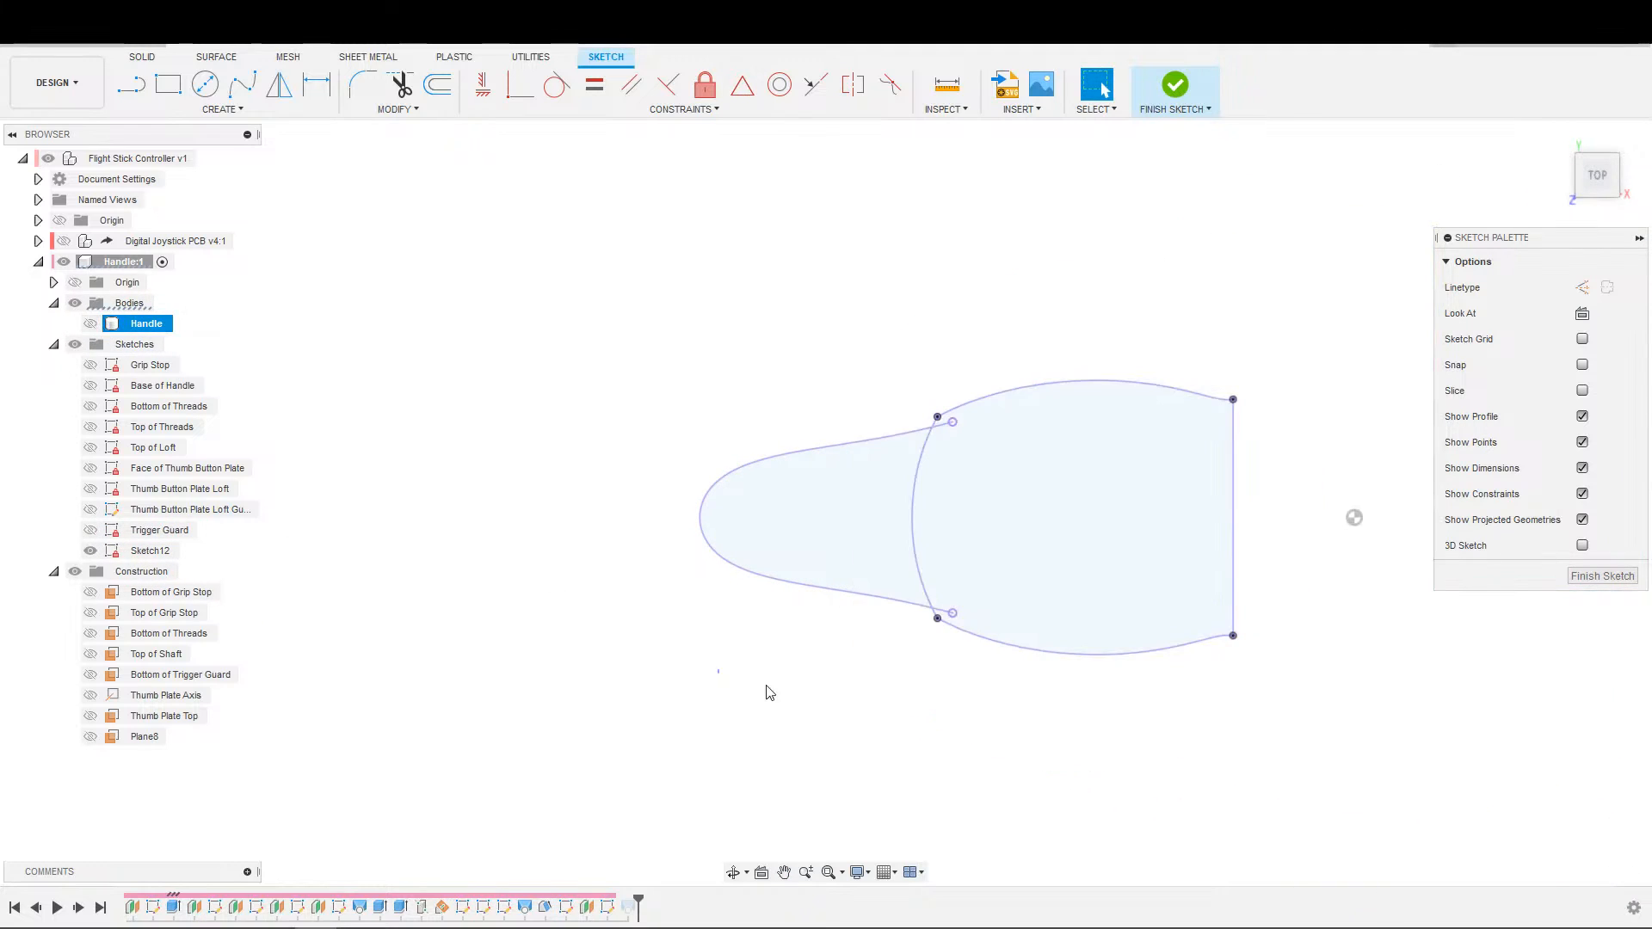
Delete the projected trigger guard spline from the sketch, keeping the intersected handle outline.
scroll(744, 715, "down", 1)
left_click(779, 600)
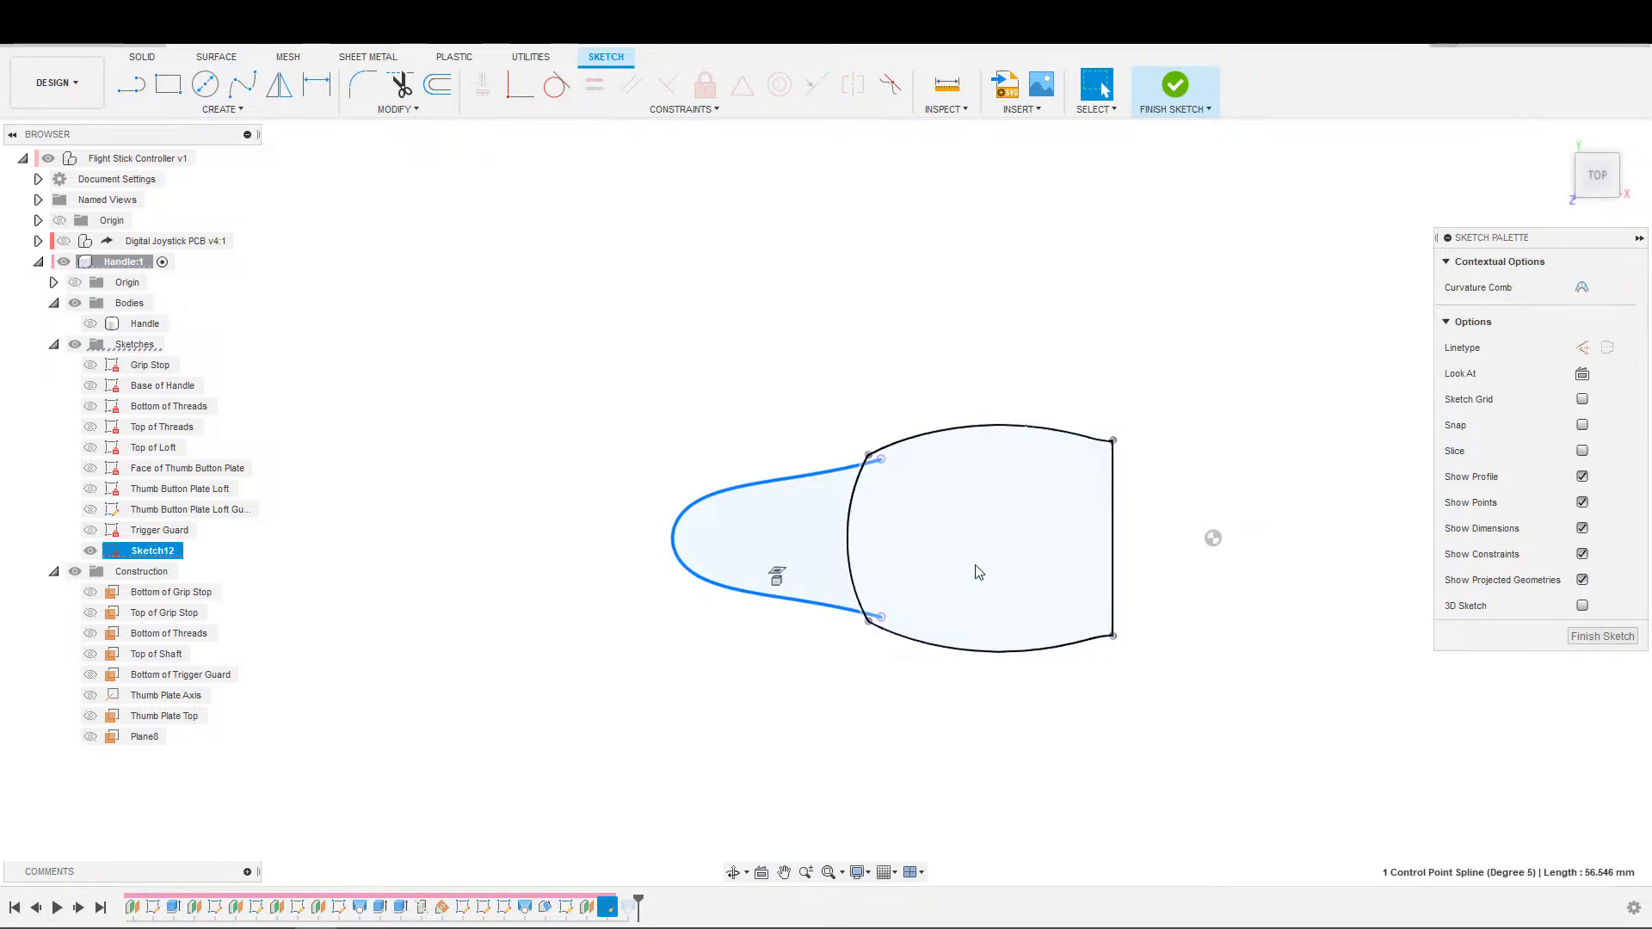
key("Delete")
Draw a line about 47 mm long from beyond the outline's curved trigger side to its straight edge, and constrain it perpendicular to that edge.
scroll(863, 499, "up", 2)
key("s")
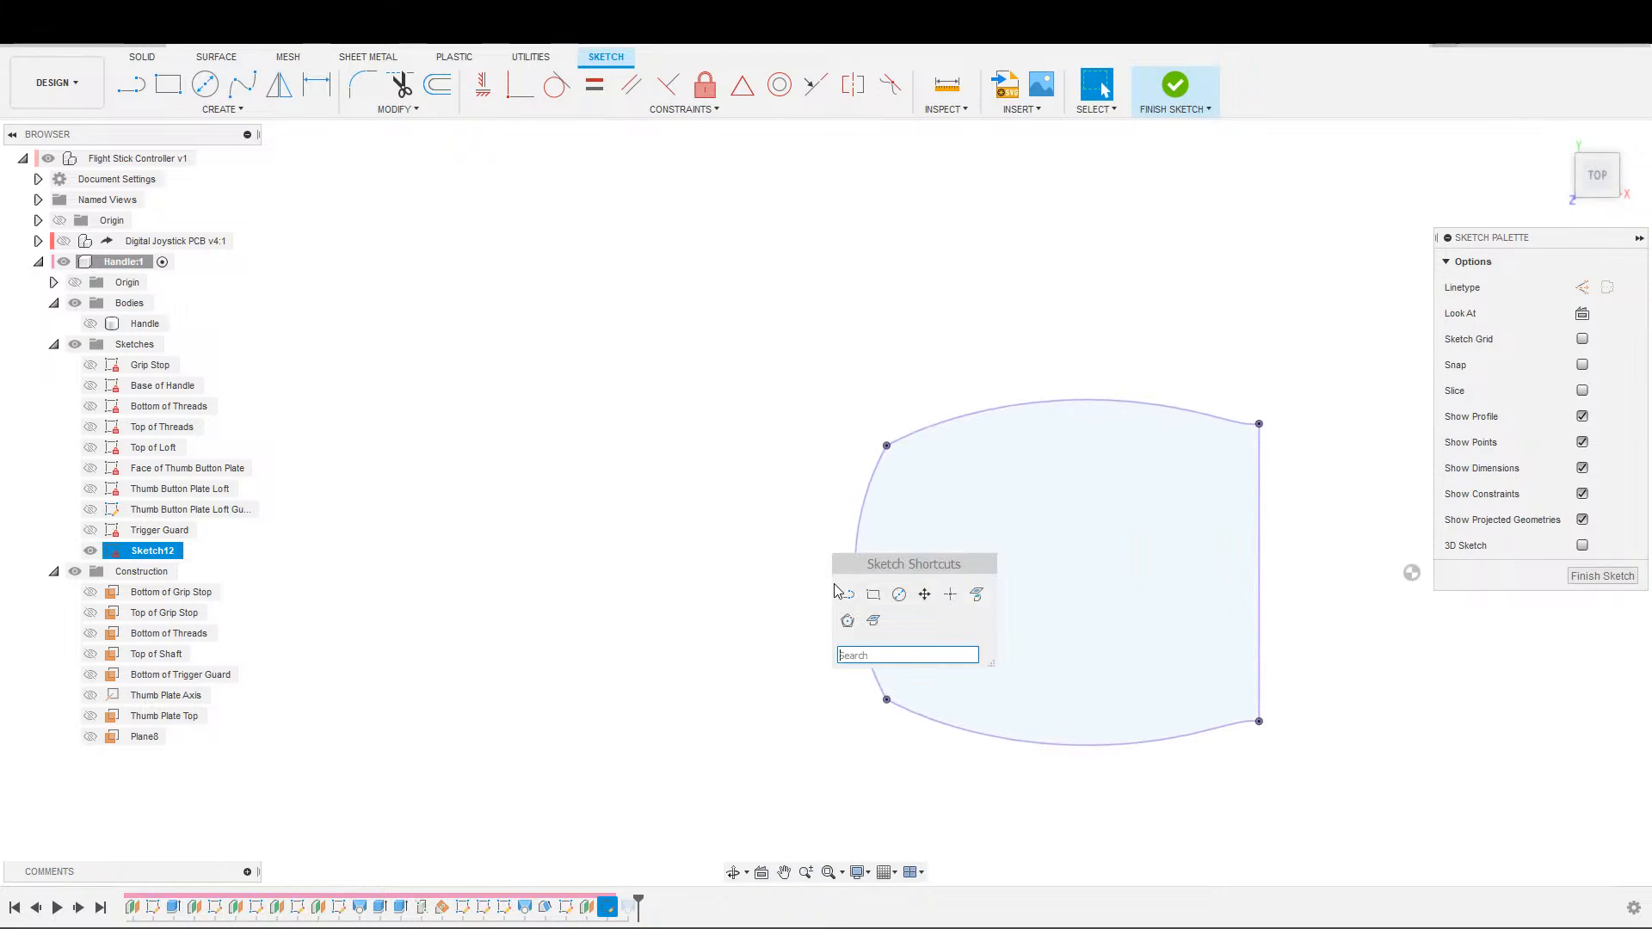
left_click(848, 596)
left_click(660, 555)
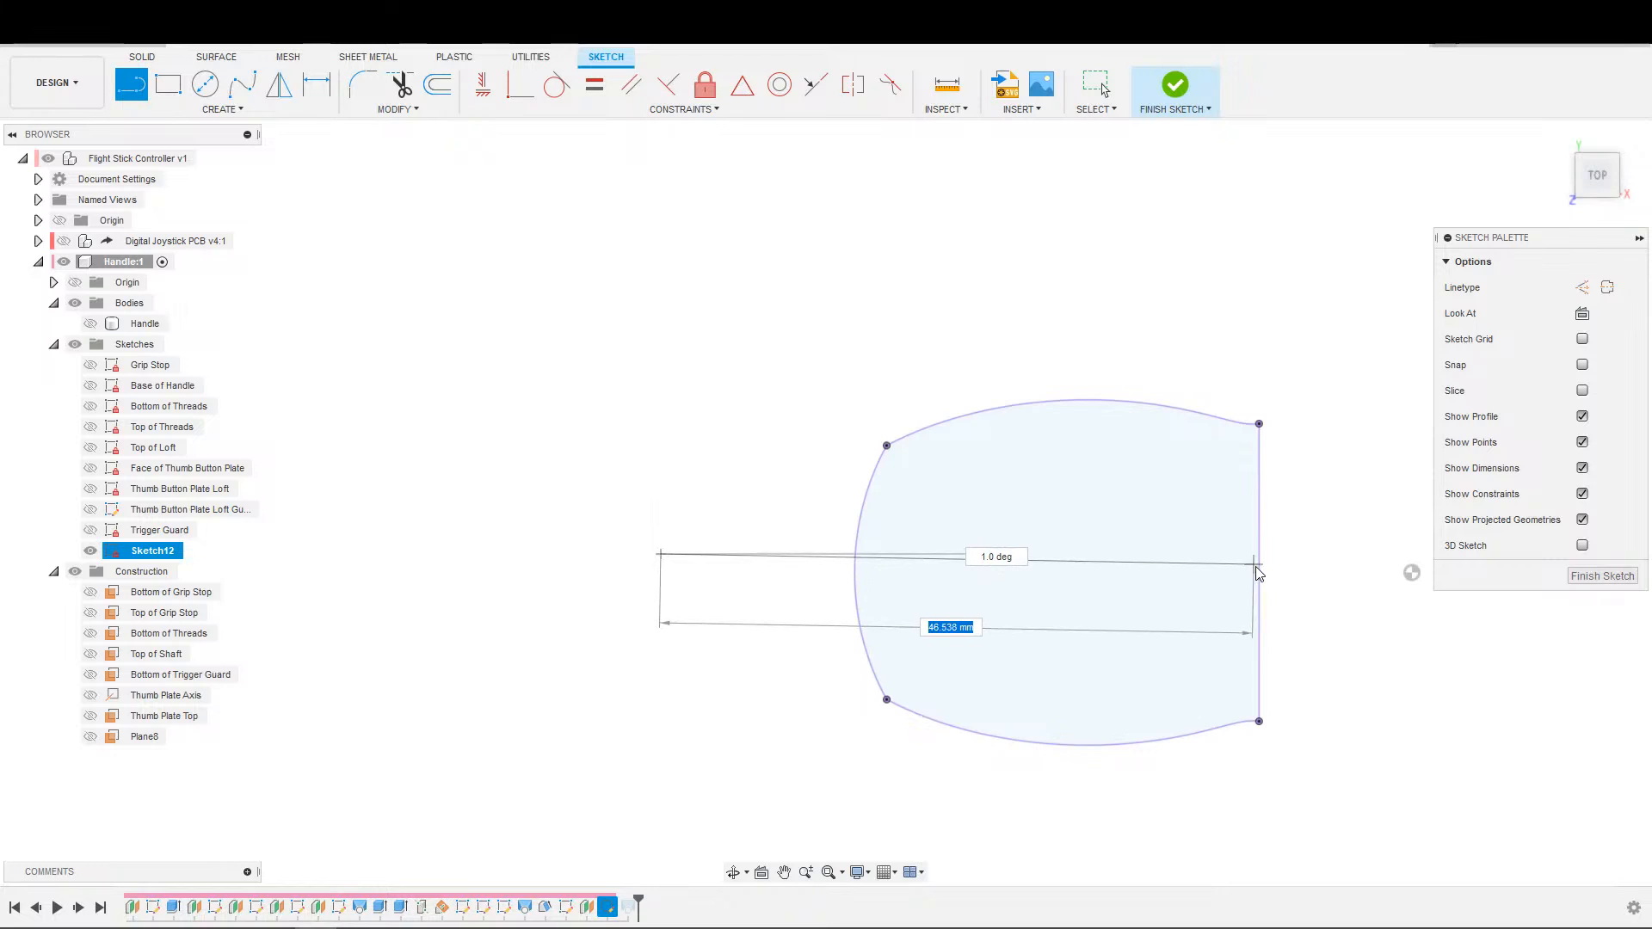
left_click(1258, 574)
key("Escape")
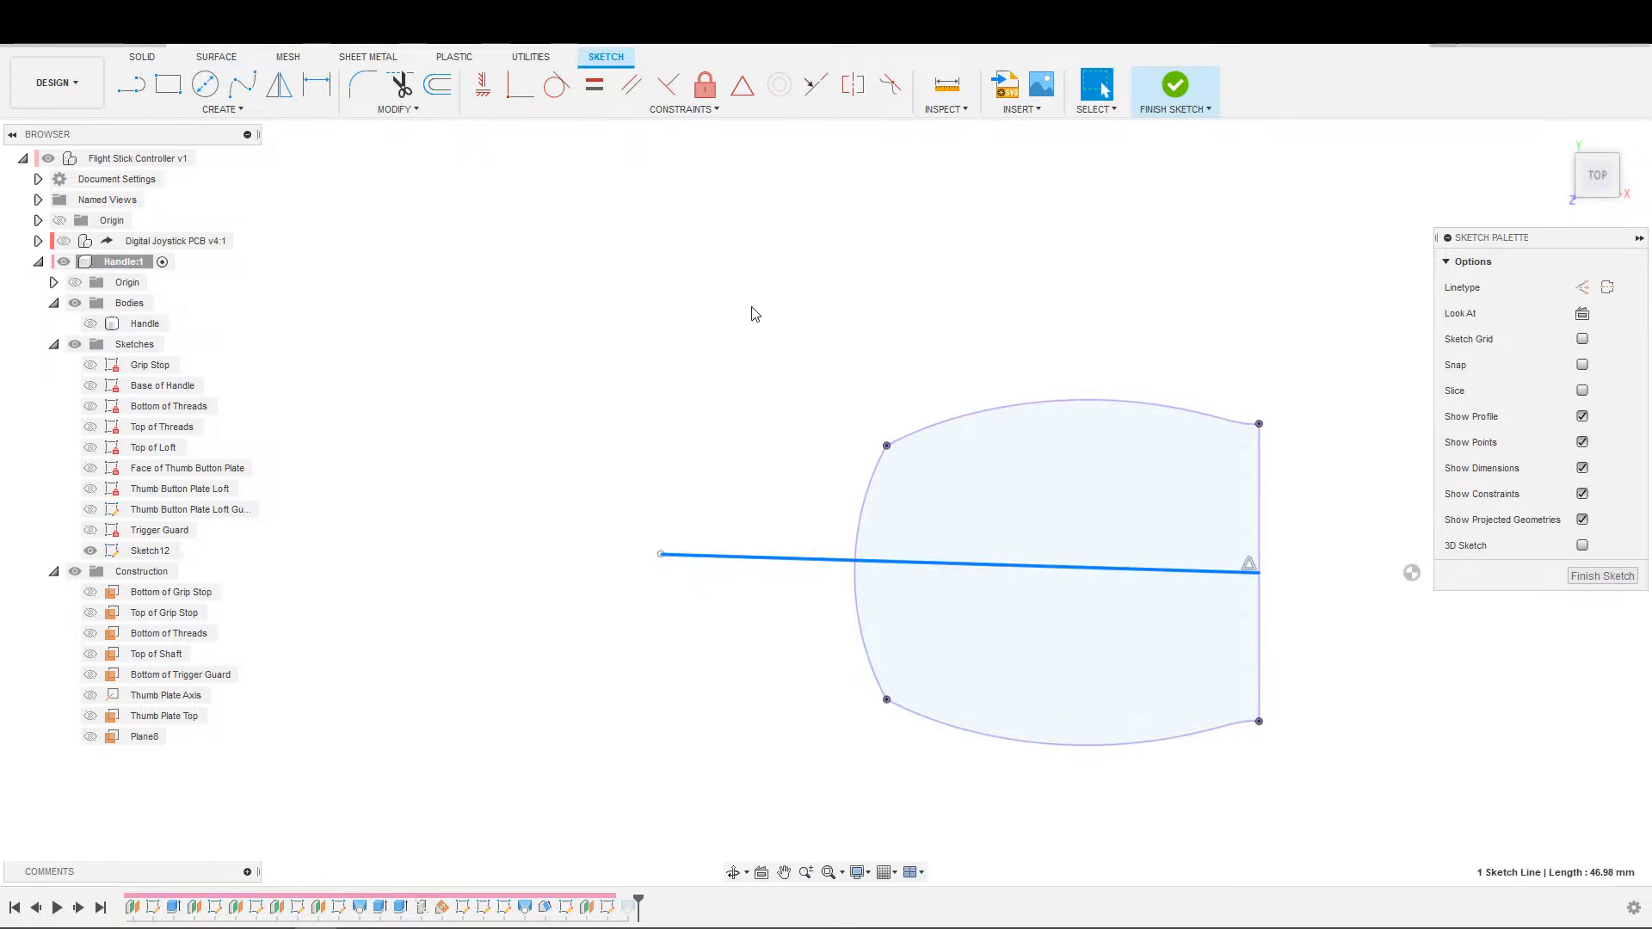
left_click(668, 84)
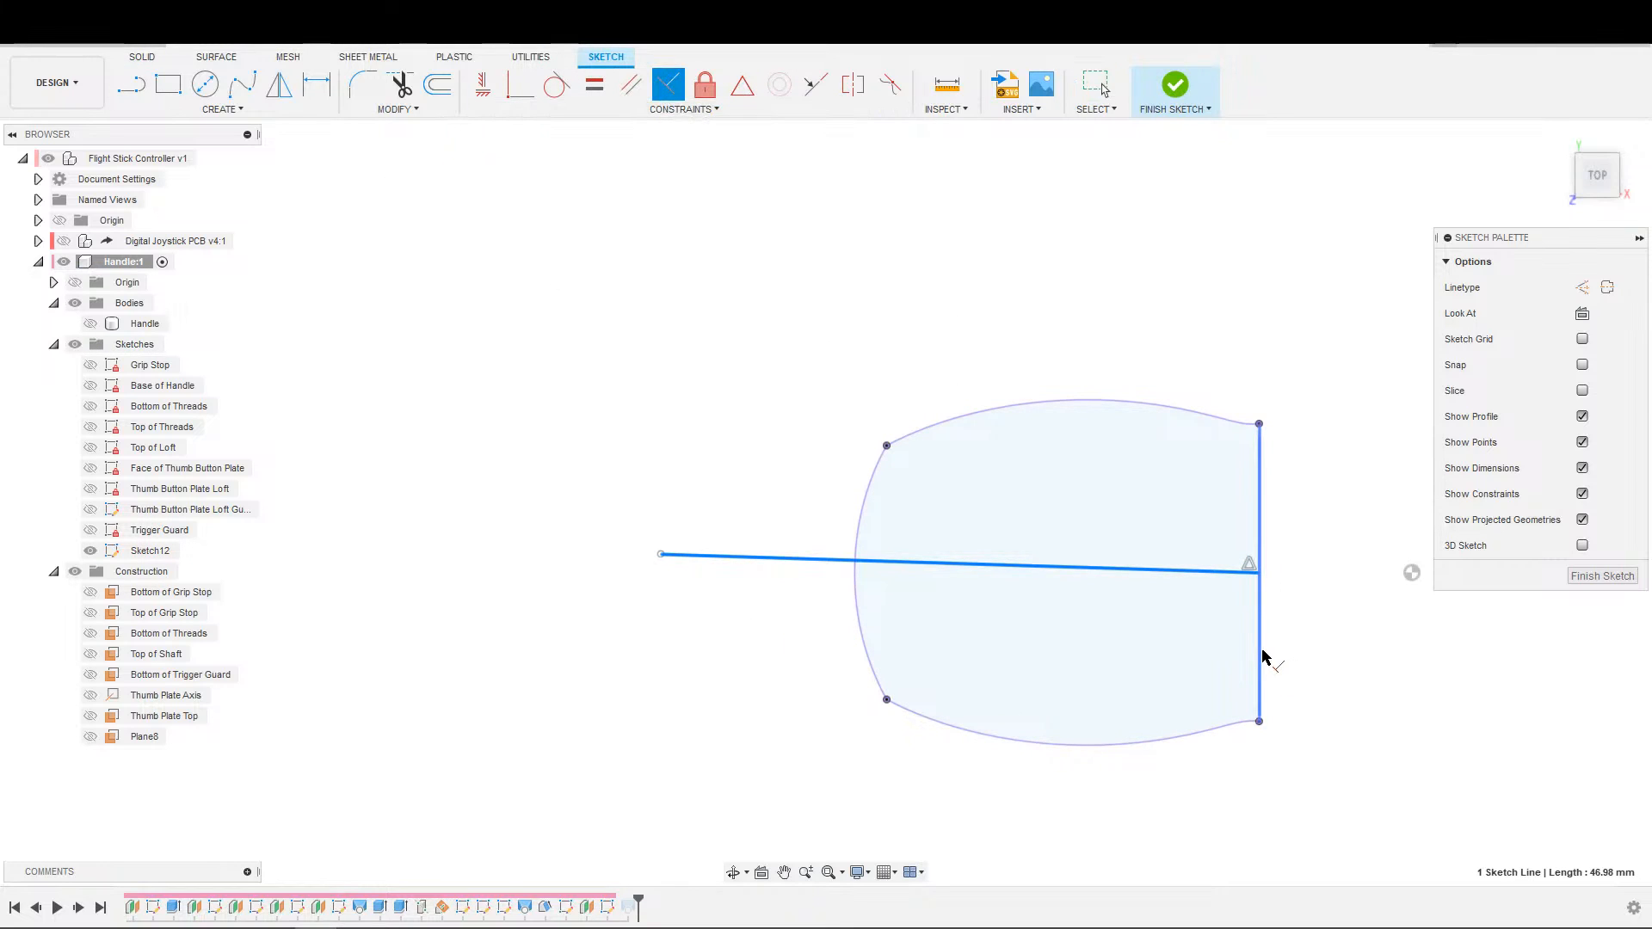
left_click(1261, 661)
key("Escape")
Draw a line joining the two corner points where the outline's curved trigger-side edge meets its long sides.
key("s")
left_click(998, 655)
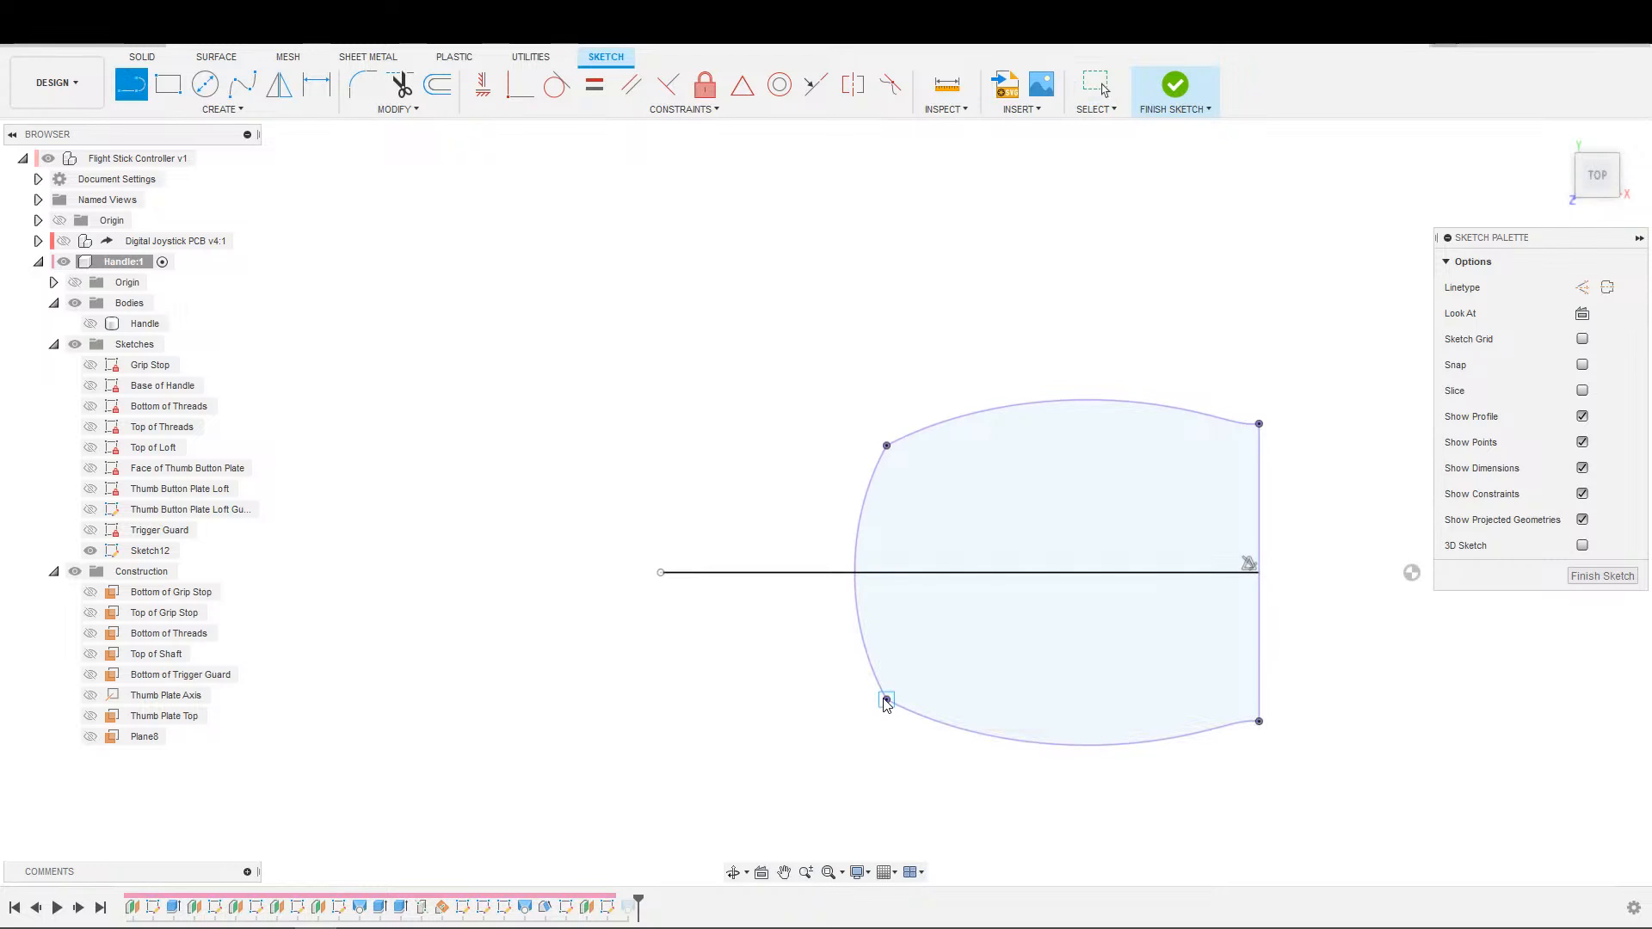
left_click(886, 447)
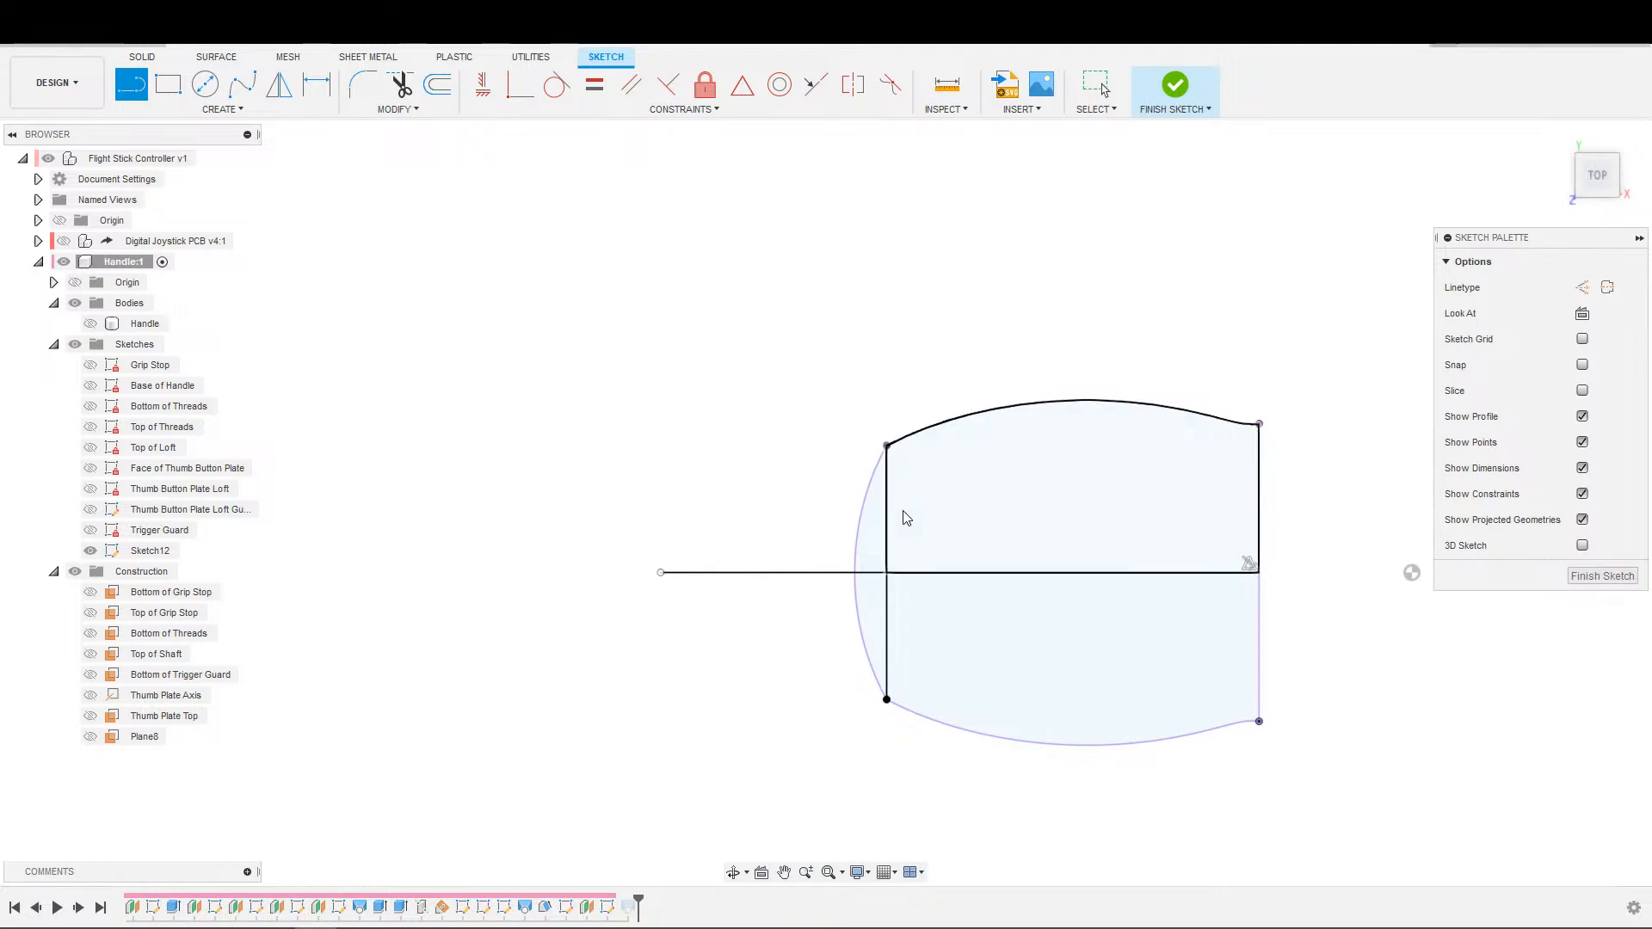
key("Escape")
left_click(891, 518)
scroll(879, 606, "up", 7)
scroll(694, 675, "down", 4)
left_click(699, 690)
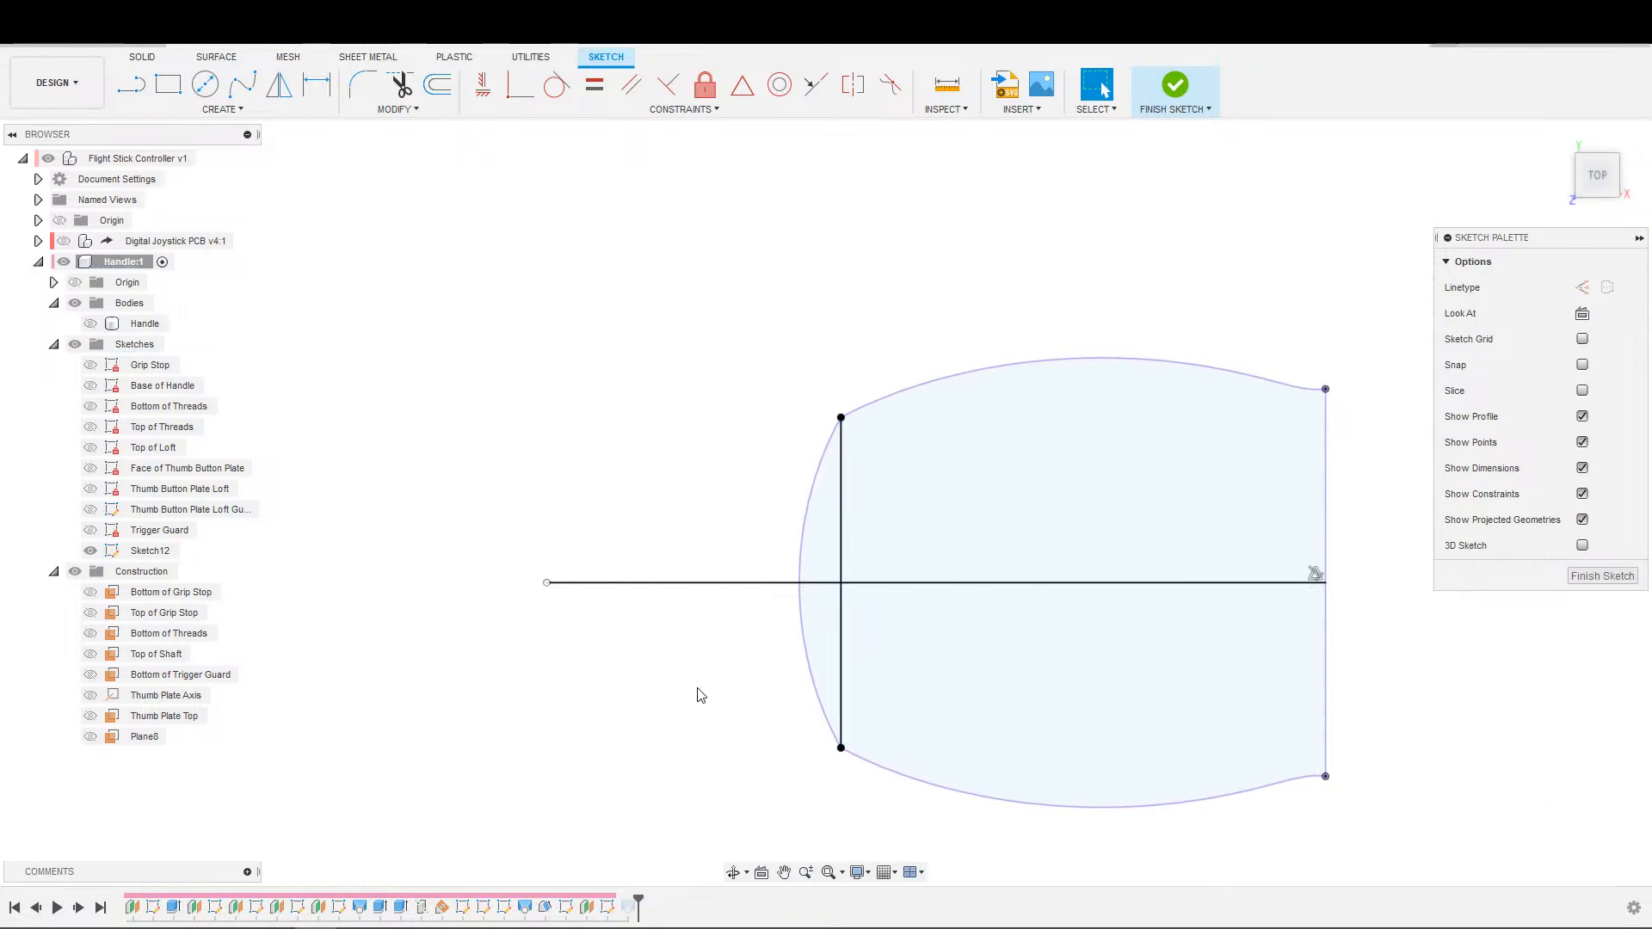
Draw a fit point spline from one trigger-side corner of the outline through the long line's free end to the opposite corner.
middle_click_drag(664, 640, 726, 701)
scroll(726, 700, "up", 1)
left_click(242, 83)
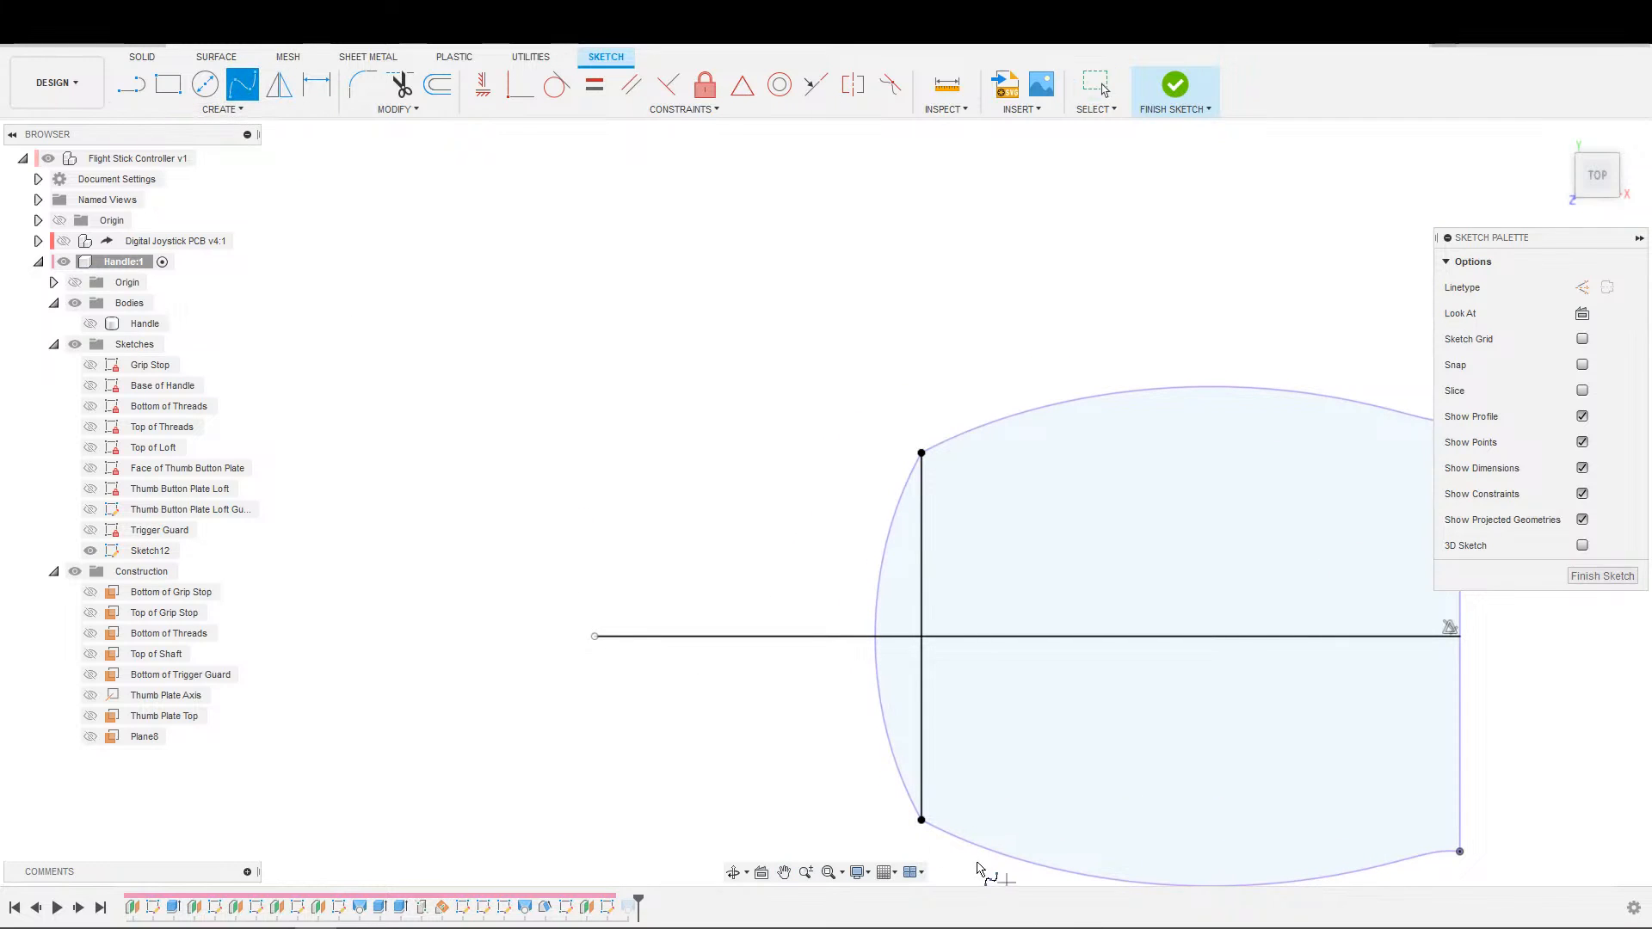
left_click(921, 821)
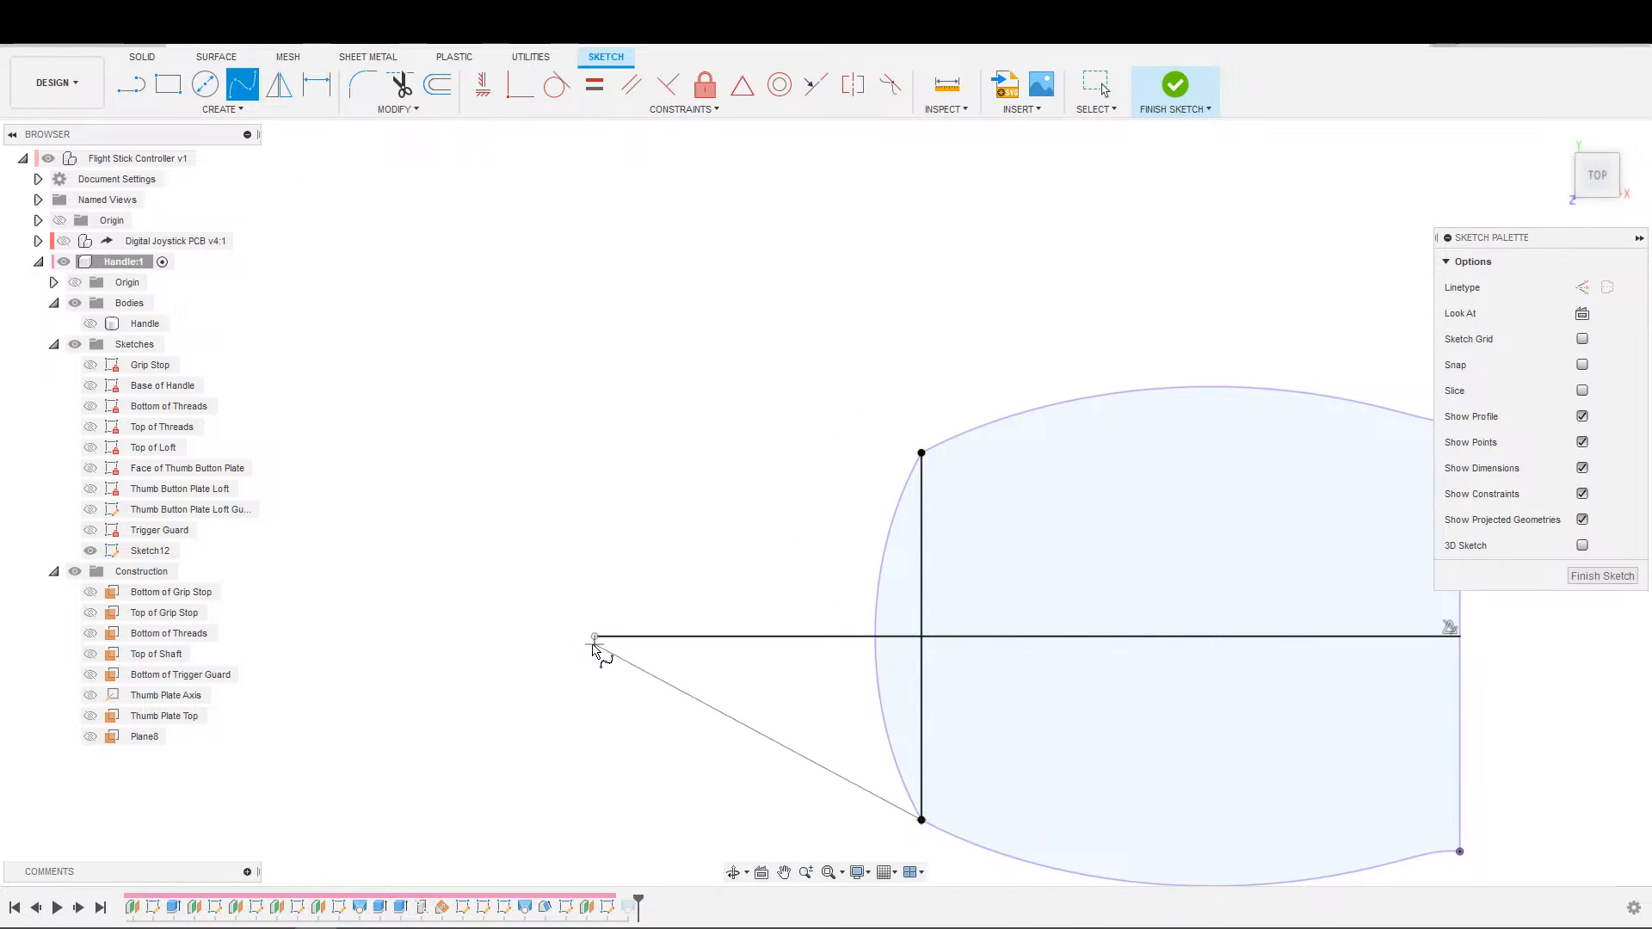
left_click(595, 636)
left_click(921, 453)
left_click(934, 492)
key("Escape")
Try to apply a Perpendicular constraint to the spline's tangent handle at its tip.
scroll(646, 696, "up", 2)
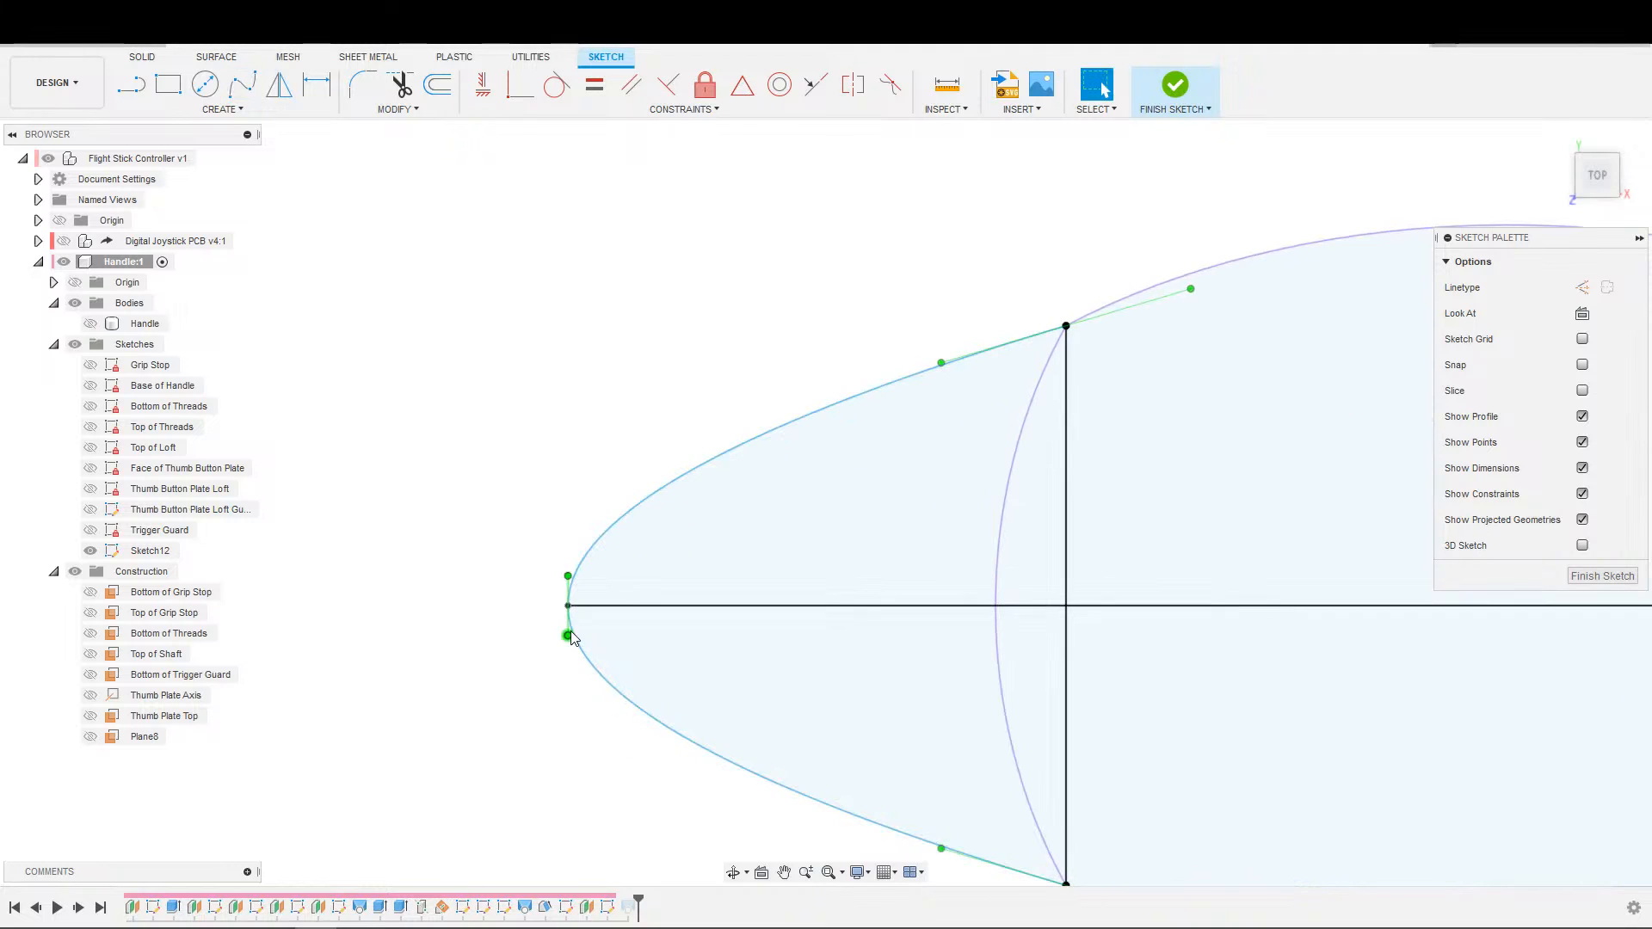
scroll(567, 630, "up", 2)
left_click(569, 627)
left_click(669, 85)
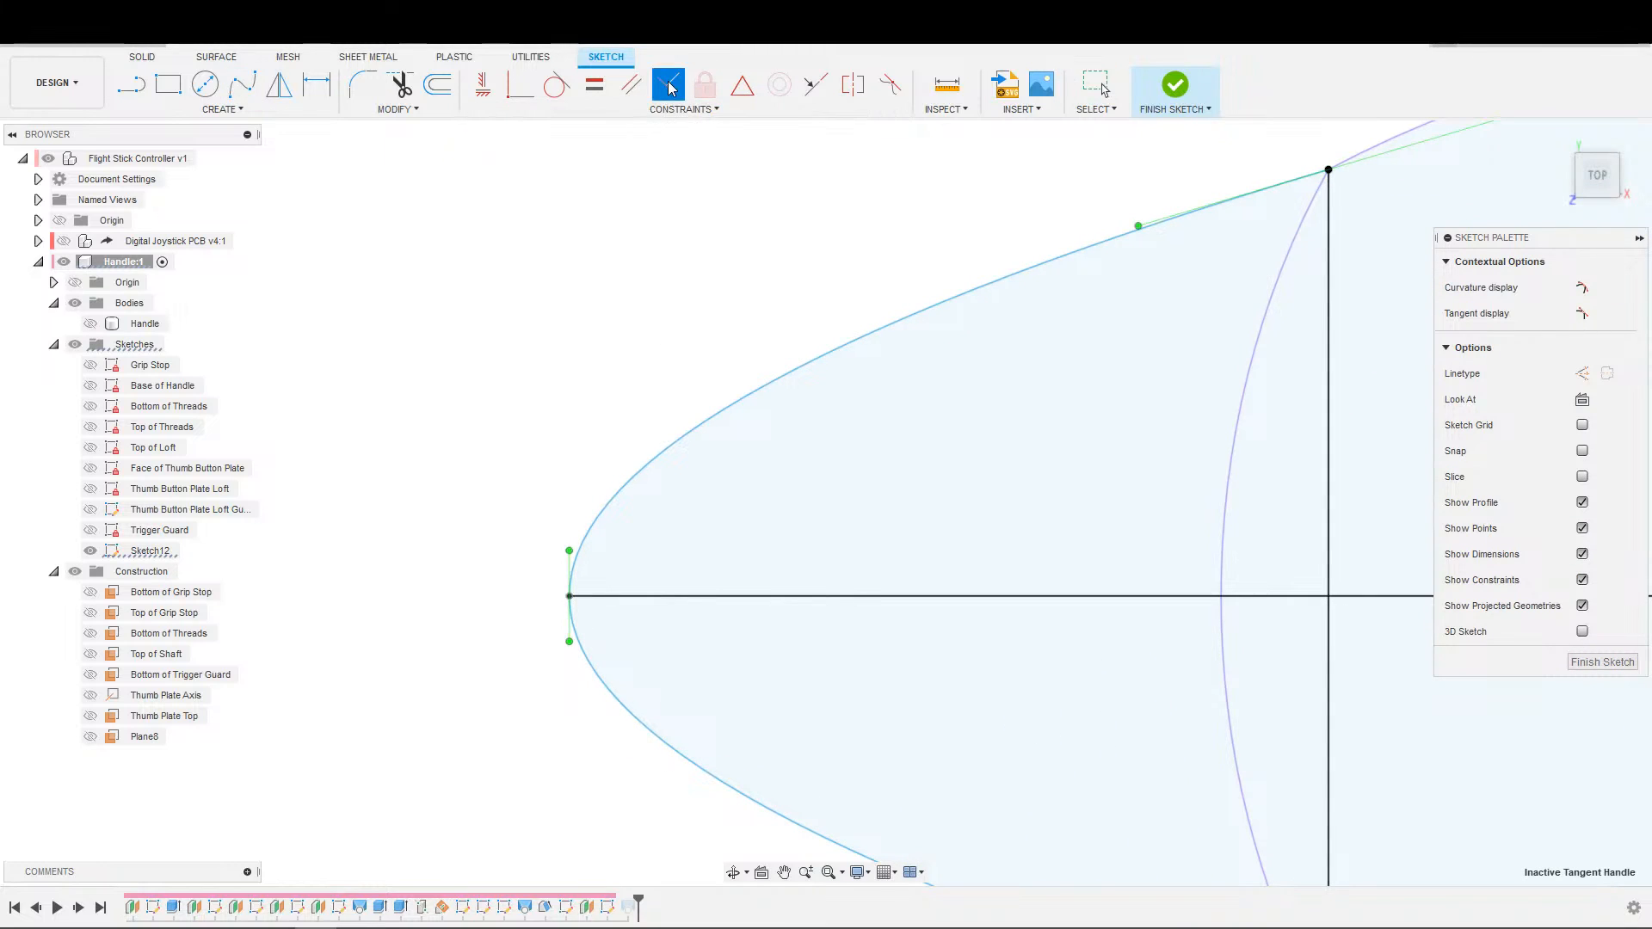
left_click(568, 625)
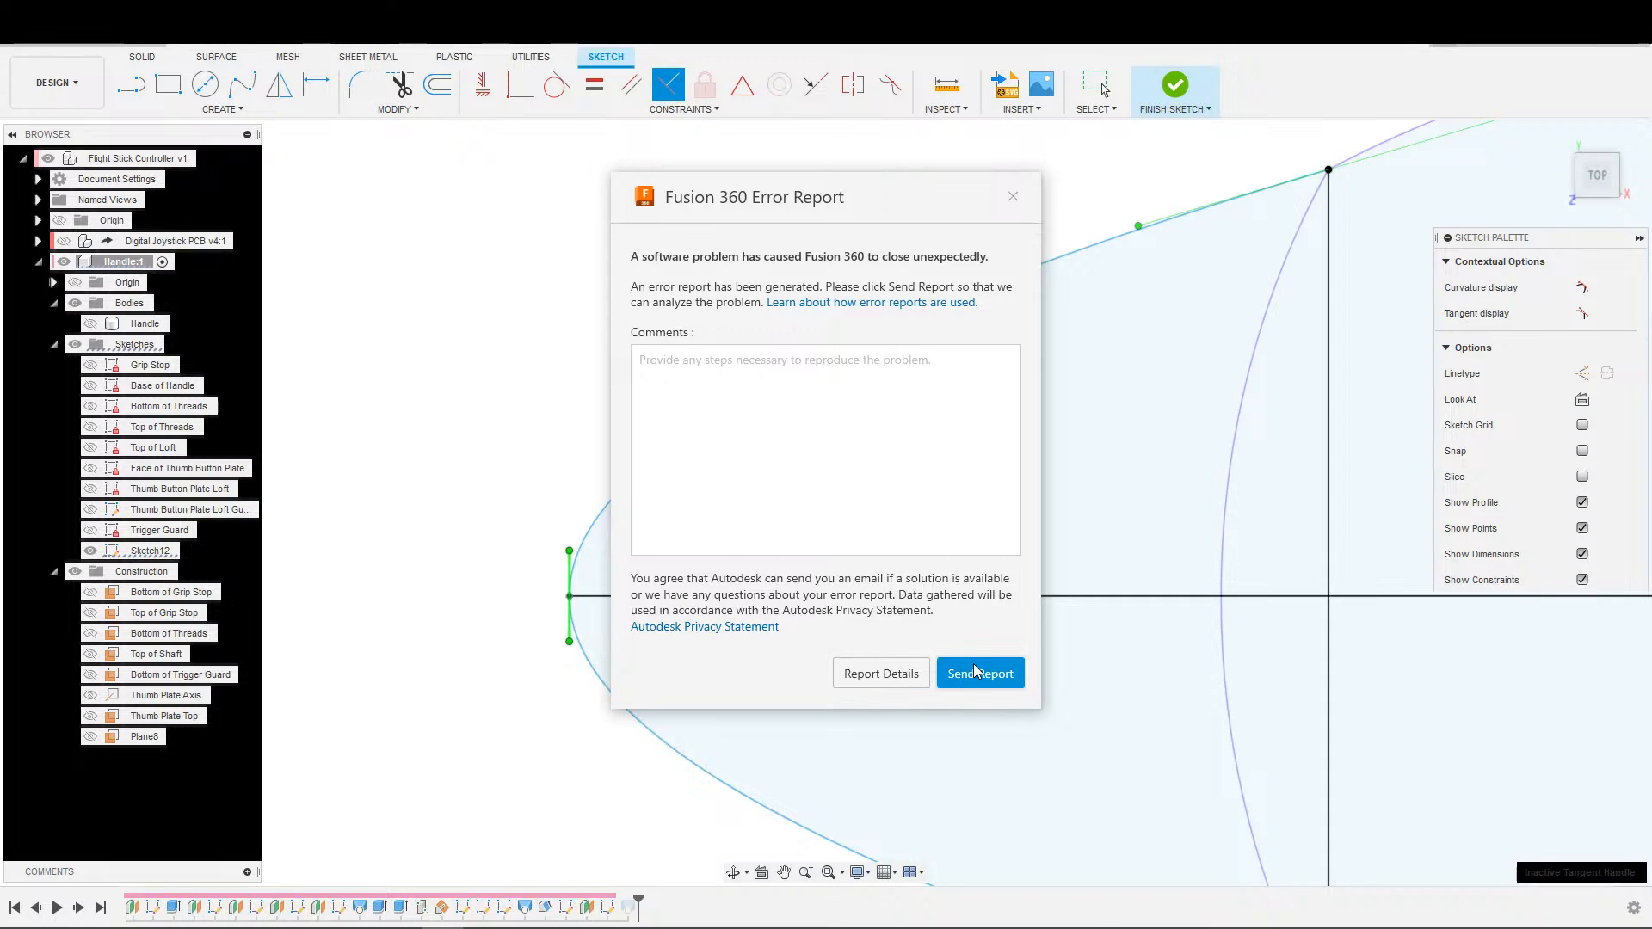
Send the crash report with the comment "Was applying the perpendicular constraint to a spline line's tangent".
left_click(833, 428)
type("Was T")
key("BackSpace")
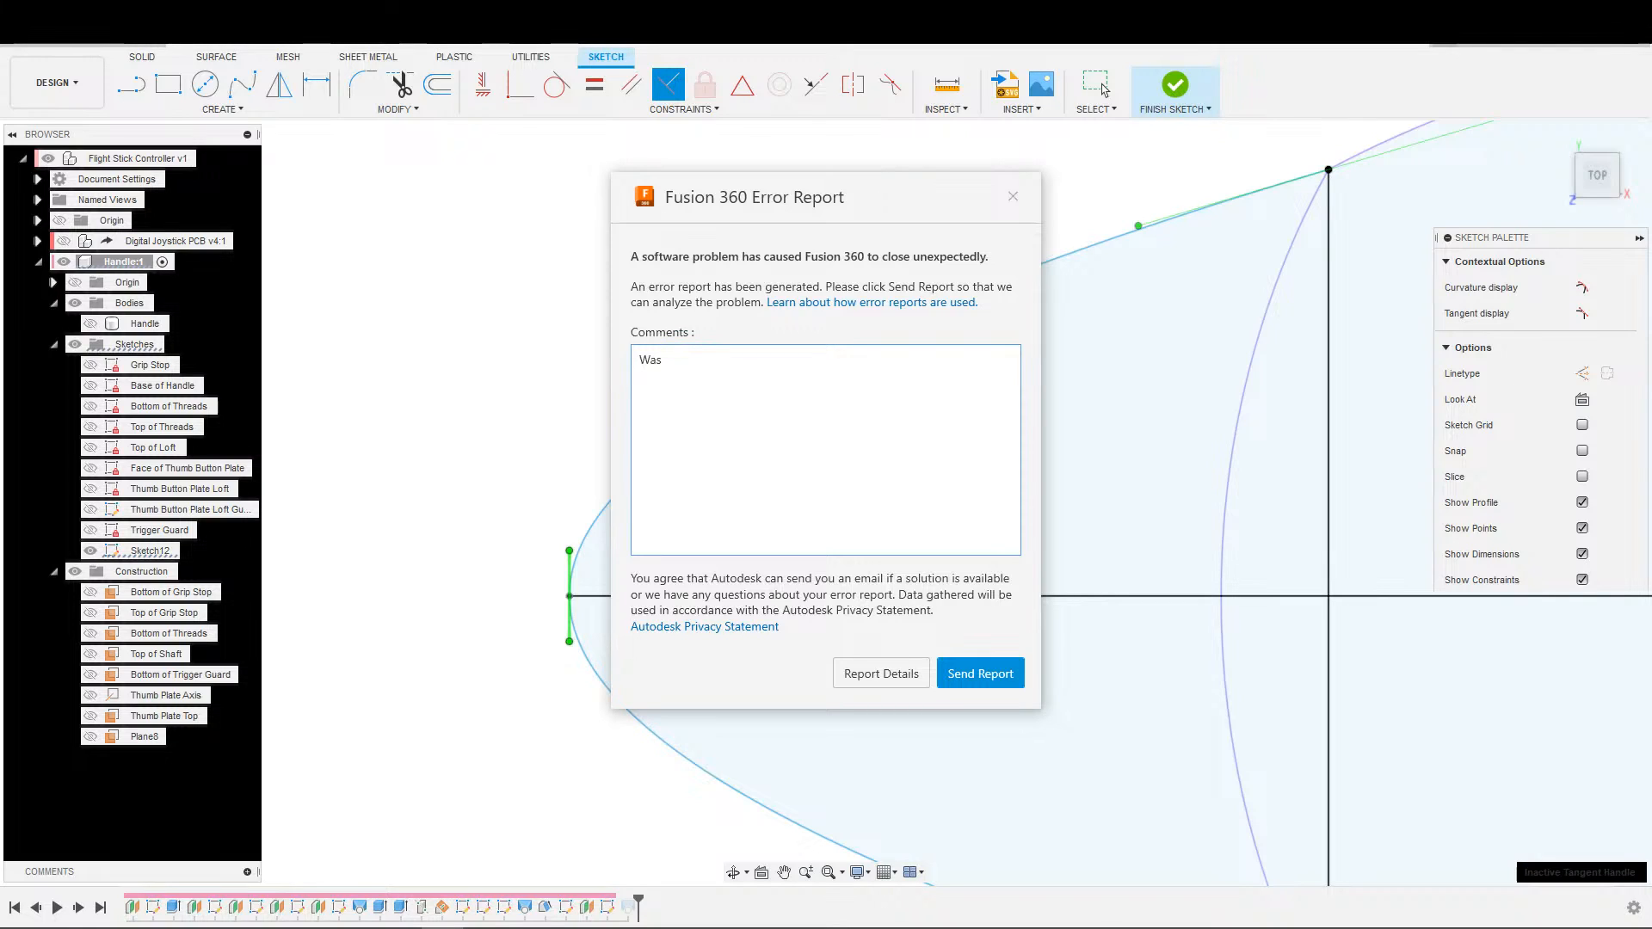
type("applying the perpendicular constrain")
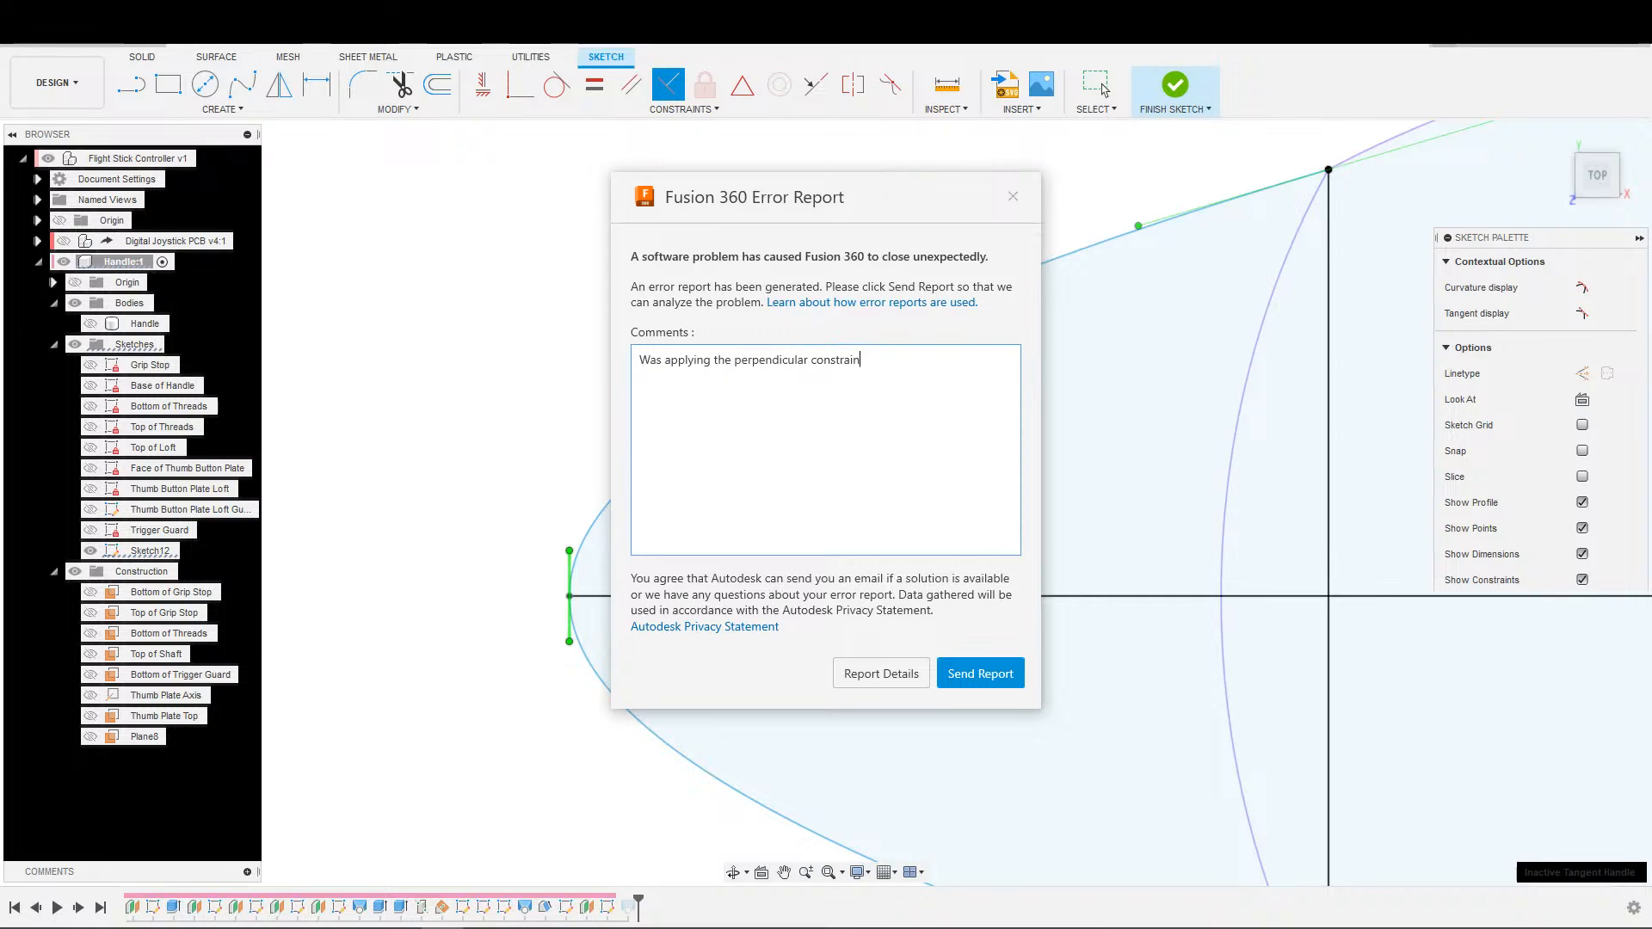
type("t to a spline line's tangent")
left_click(964, 674)
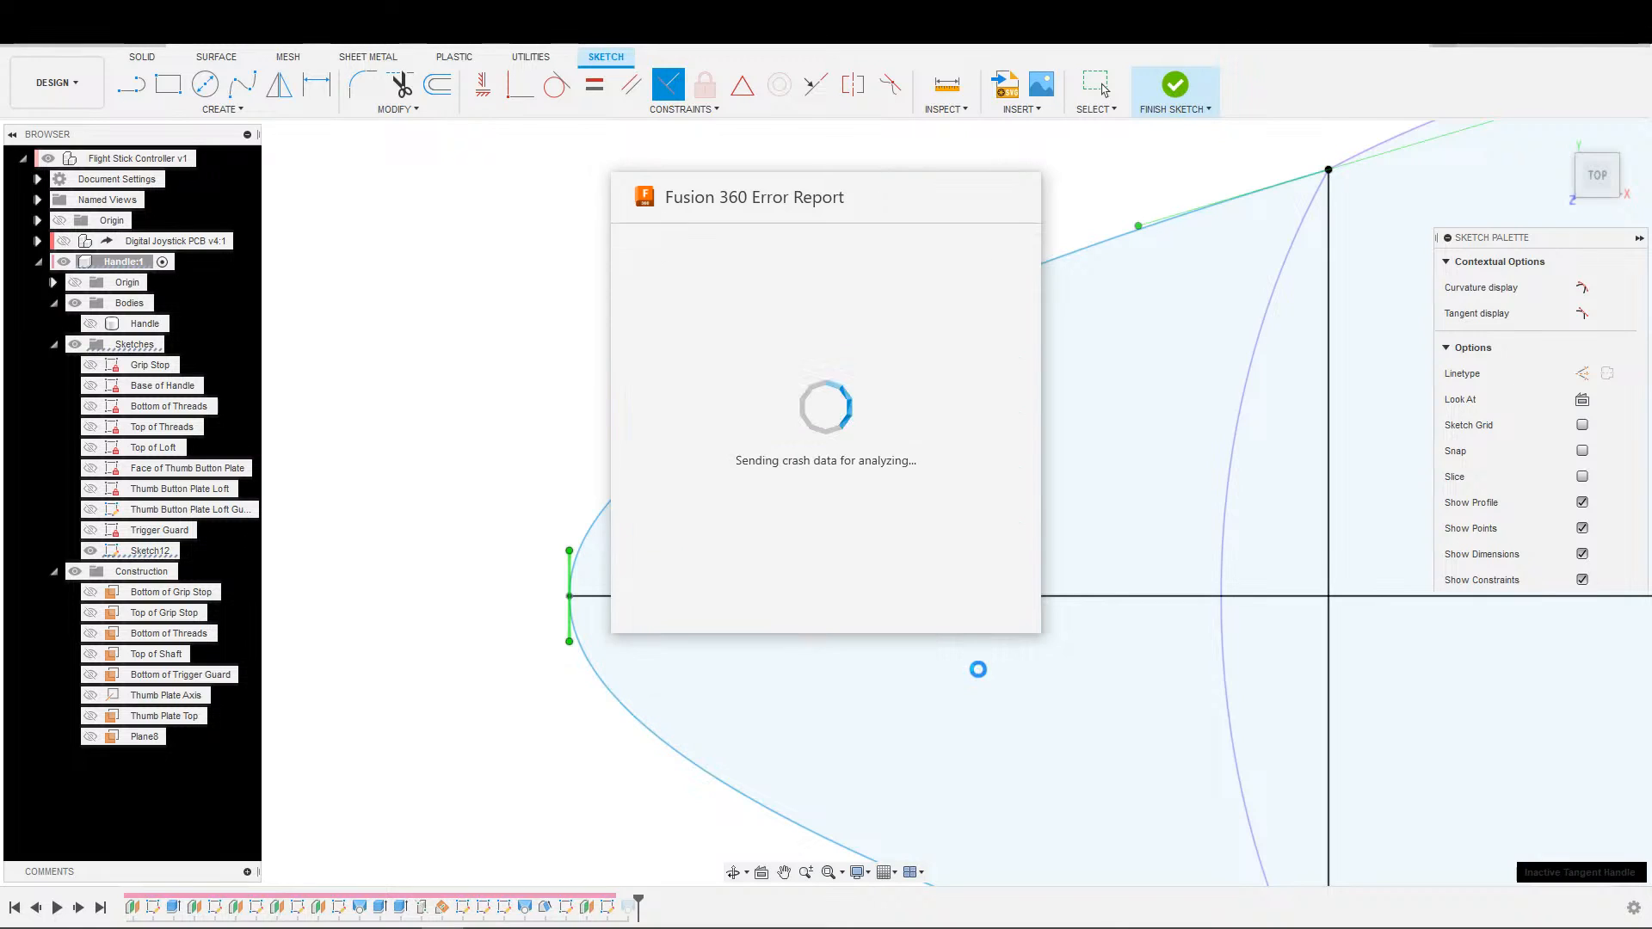
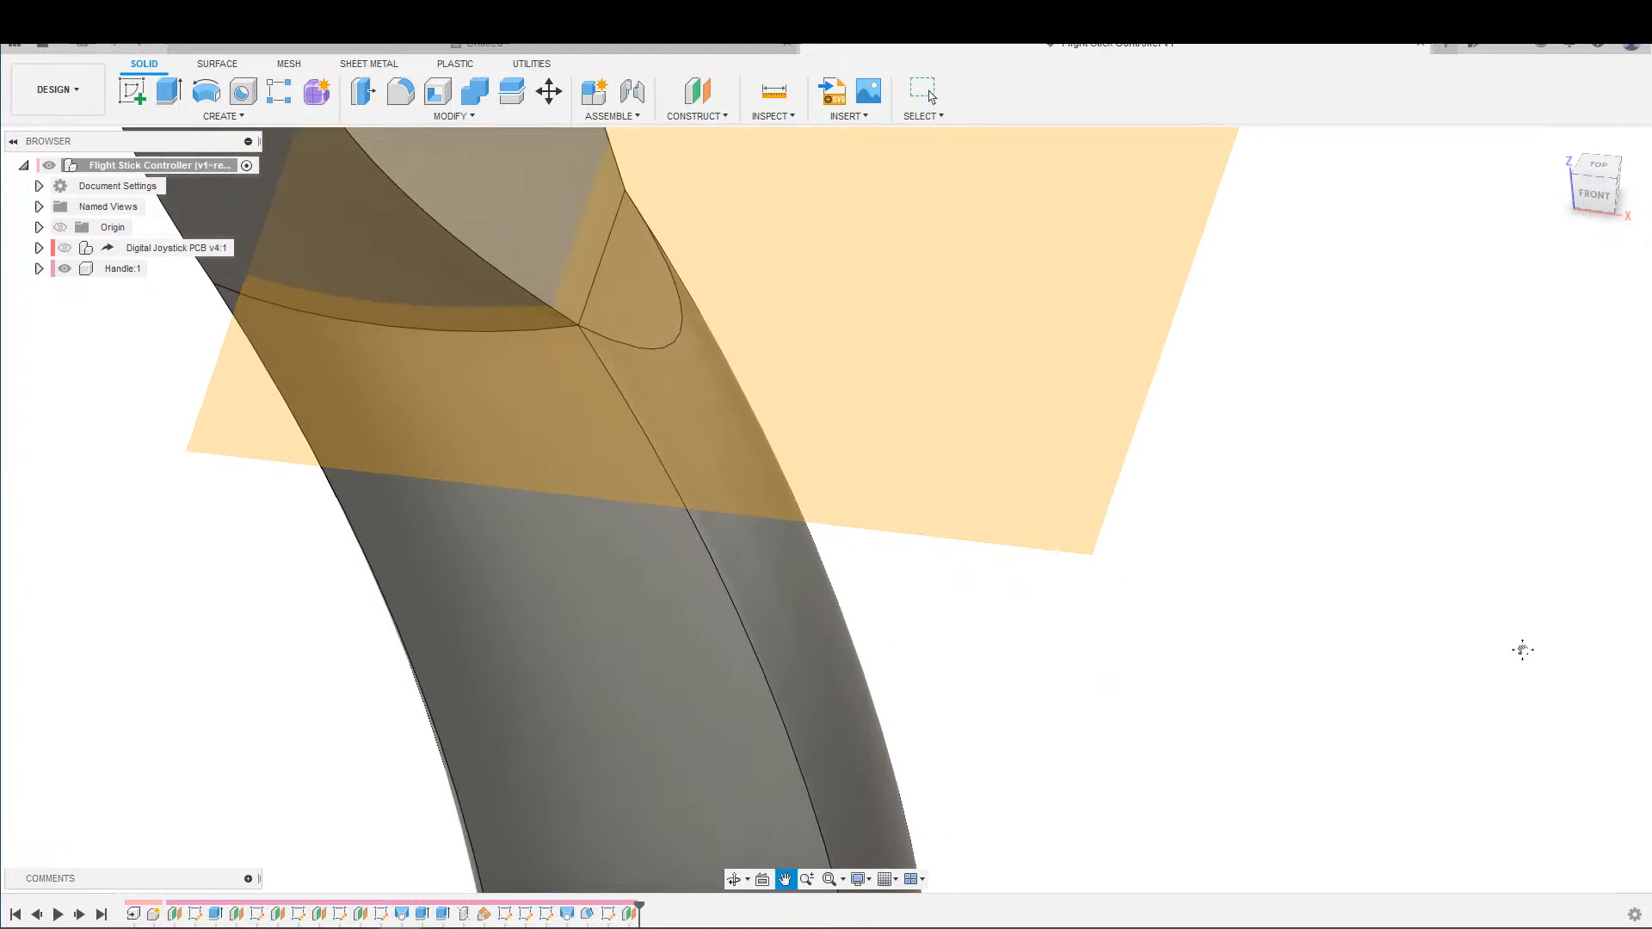
Start a new sketch on the highlighted construction plane crossing the upper part of the handle.
scroll(1110, 609, "down", 3)
middle_click_drag(1061, 615, 842, 582)
key("s")
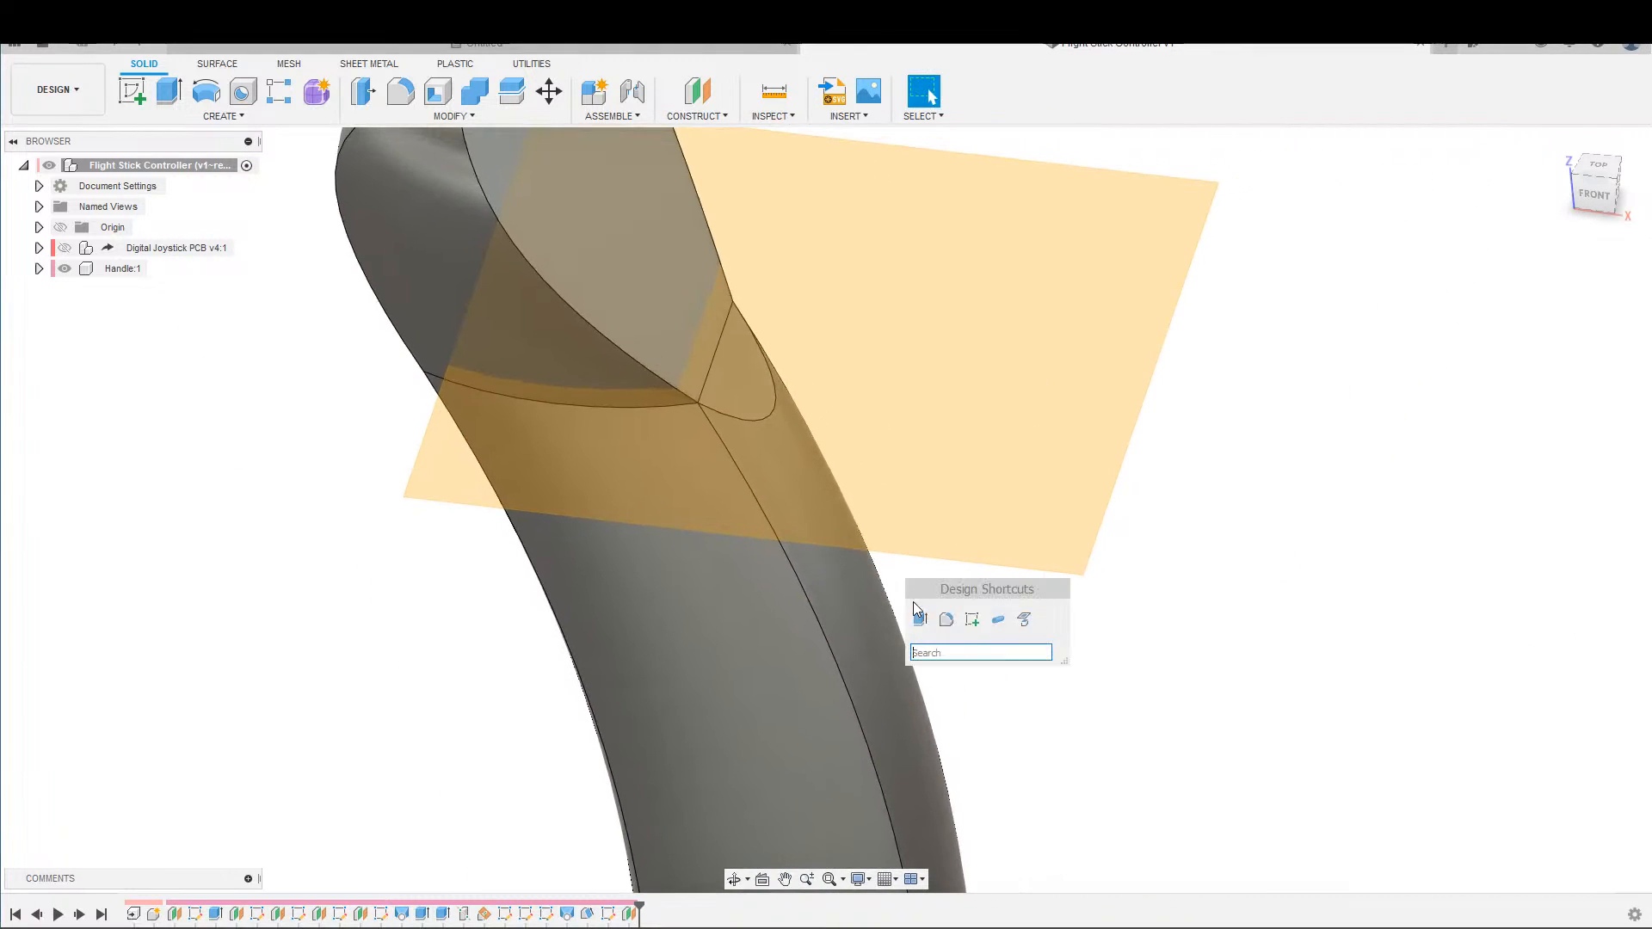
left_click(998, 622)
left_click(996, 545)
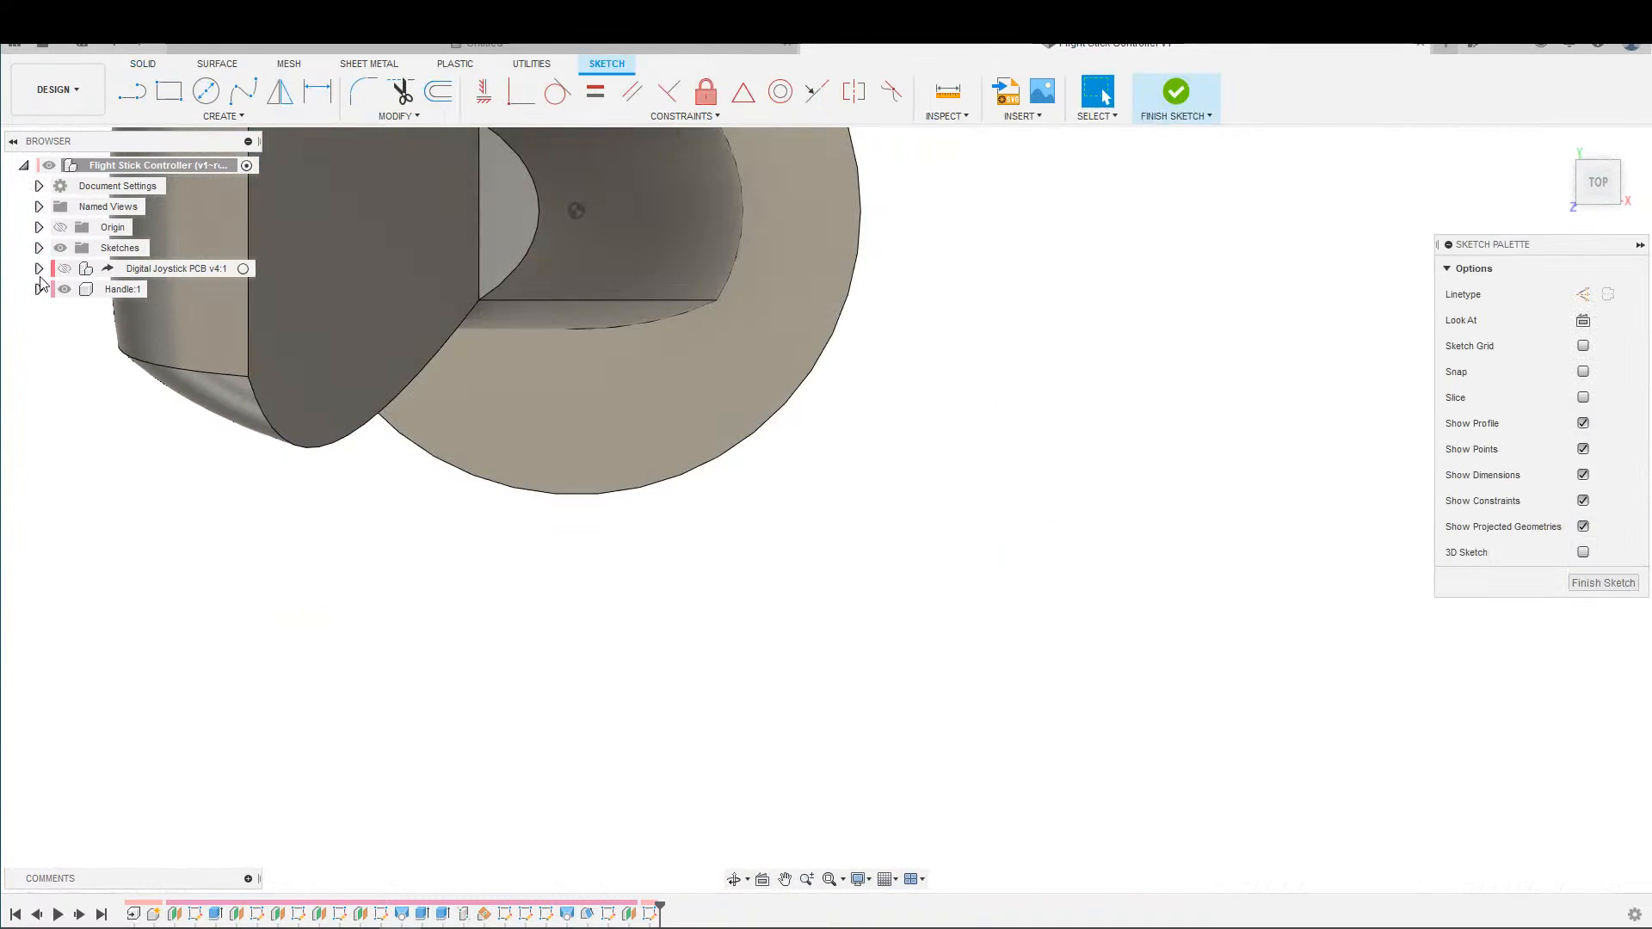
Rename the newest construction plane in the Handle component as "Top of Trigger Guard".
left_click(39, 289)
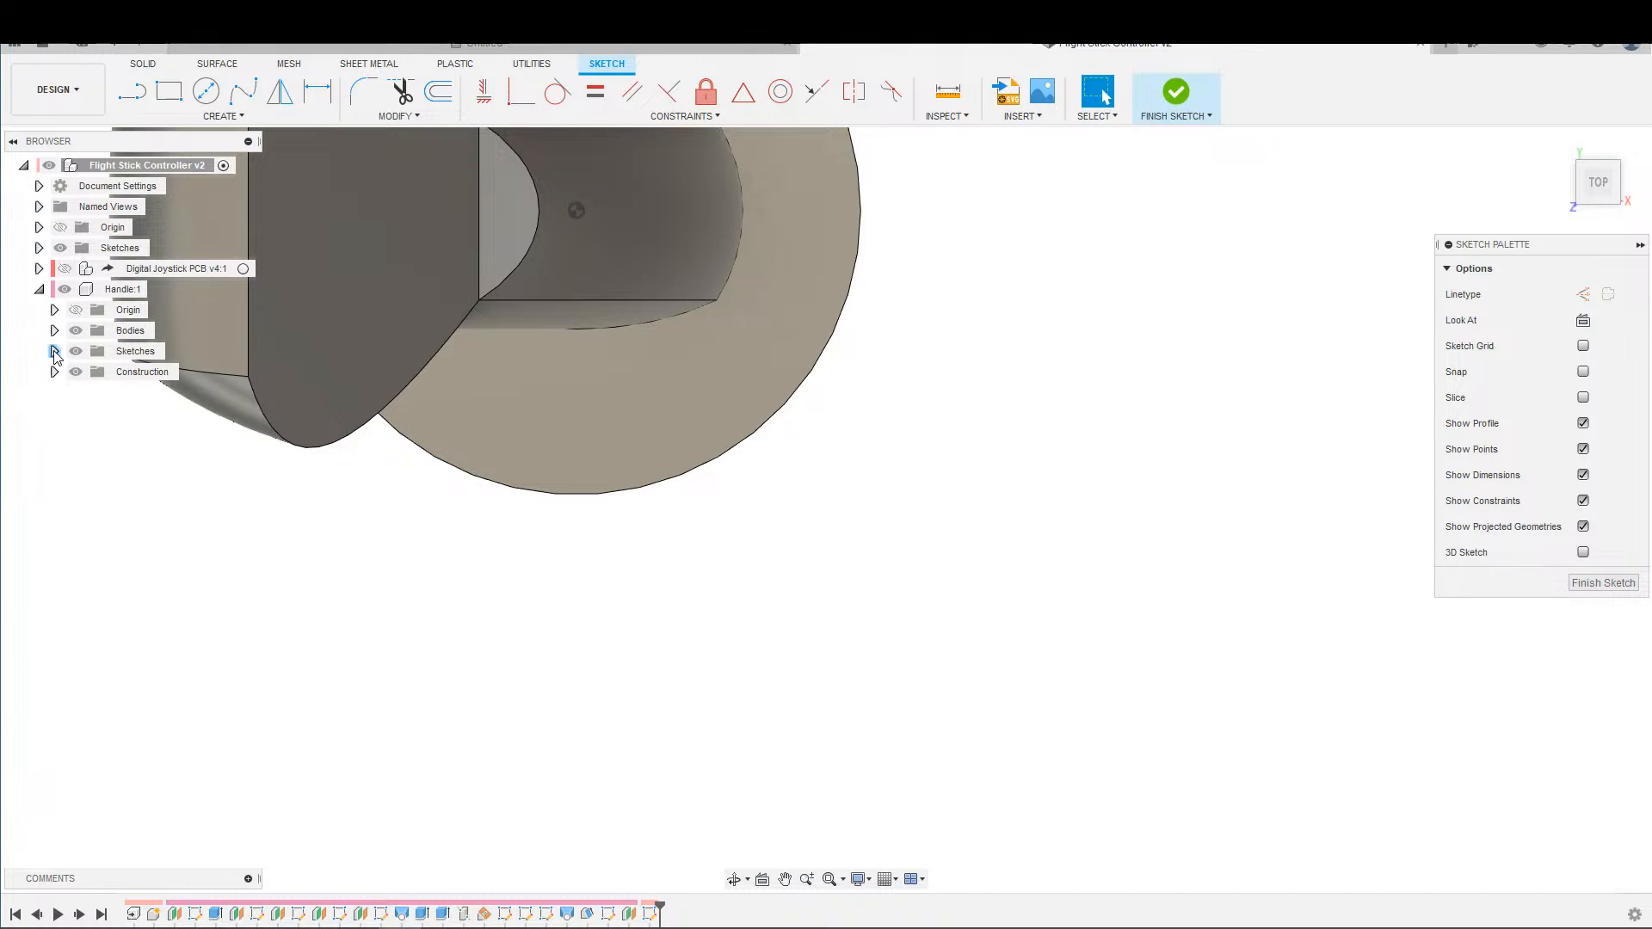
left_click(55, 351)
middle_click_drag(444, 588, 800, 556)
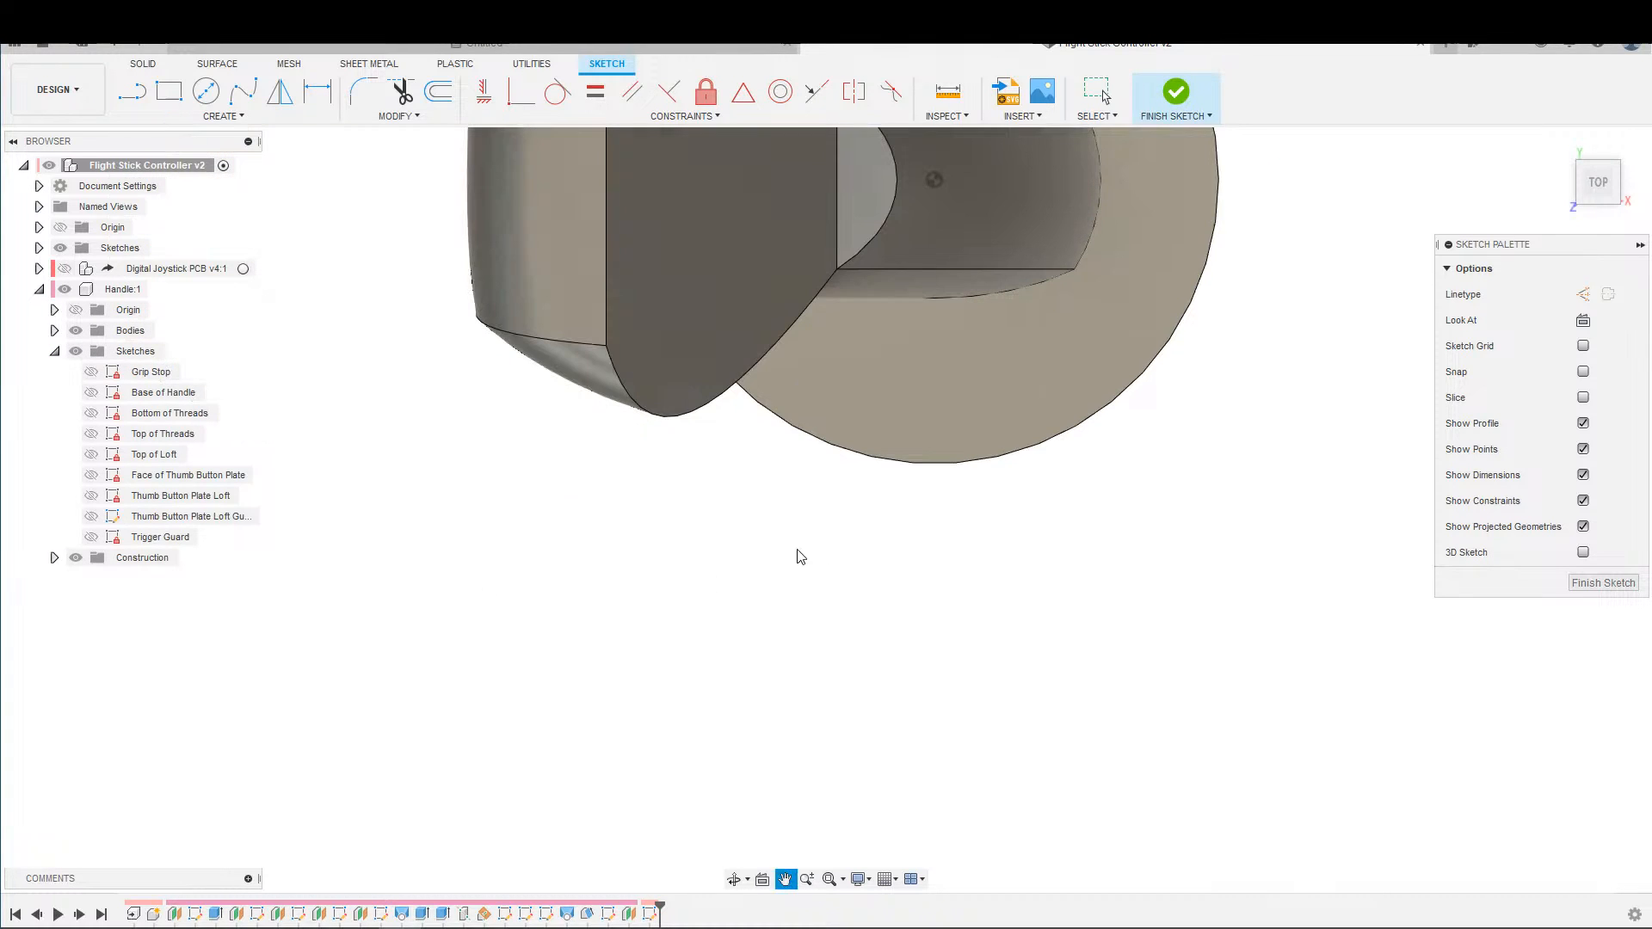
left_click(55, 557)
left_click(148, 723)
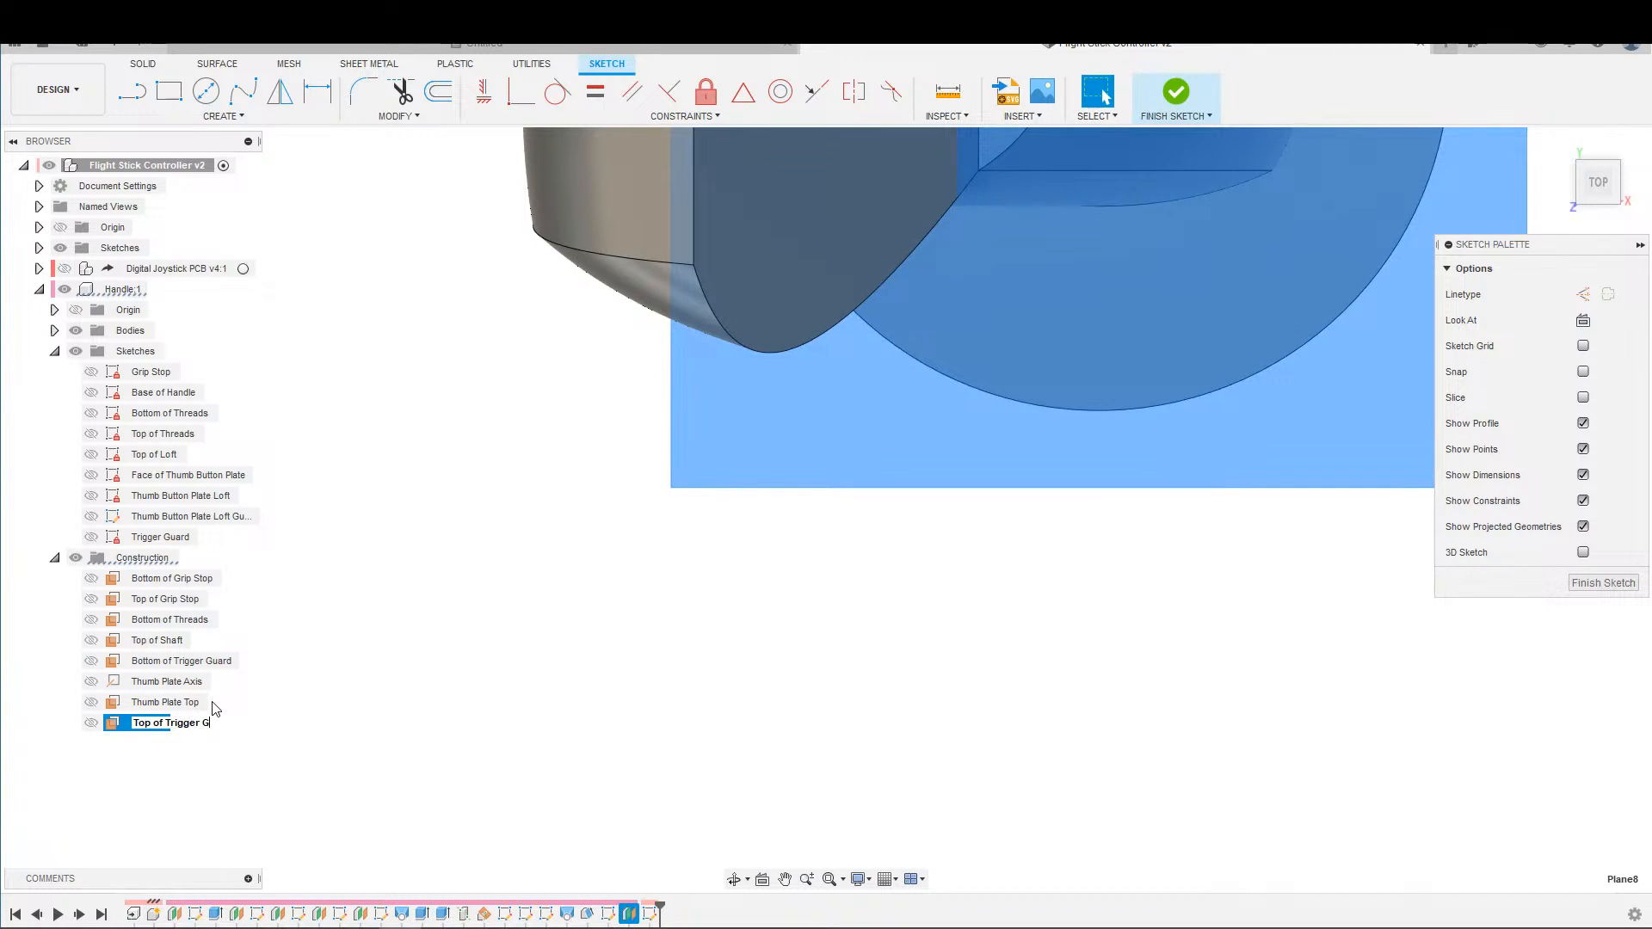
key("Return")
Project the handle body's cross-section into the sketch with Intersect, using the body selection filter and keeping the projection link.
scroll(716, 405, "down", 3)
mouse_move(717, 424)
middle_mouse_down()
mouse_move(907, 472)
mouse_move(915, 509)
middle_mouse_up()
key("s")
left_click(956, 546)
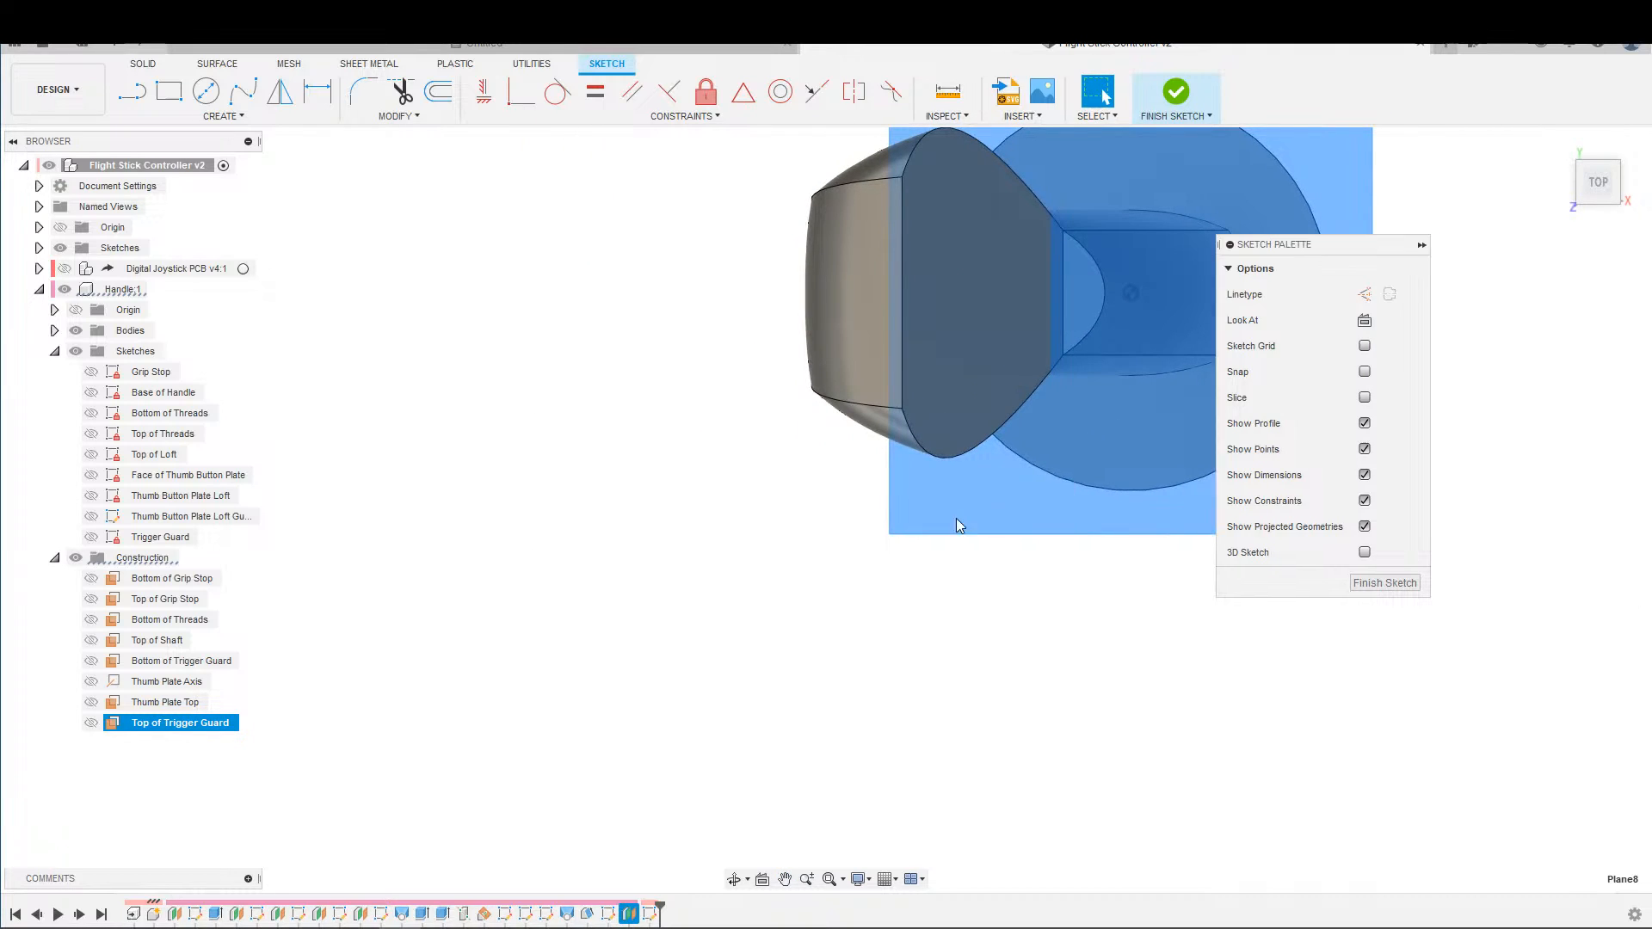
left_click(871, 355)
left_click(1597, 268)
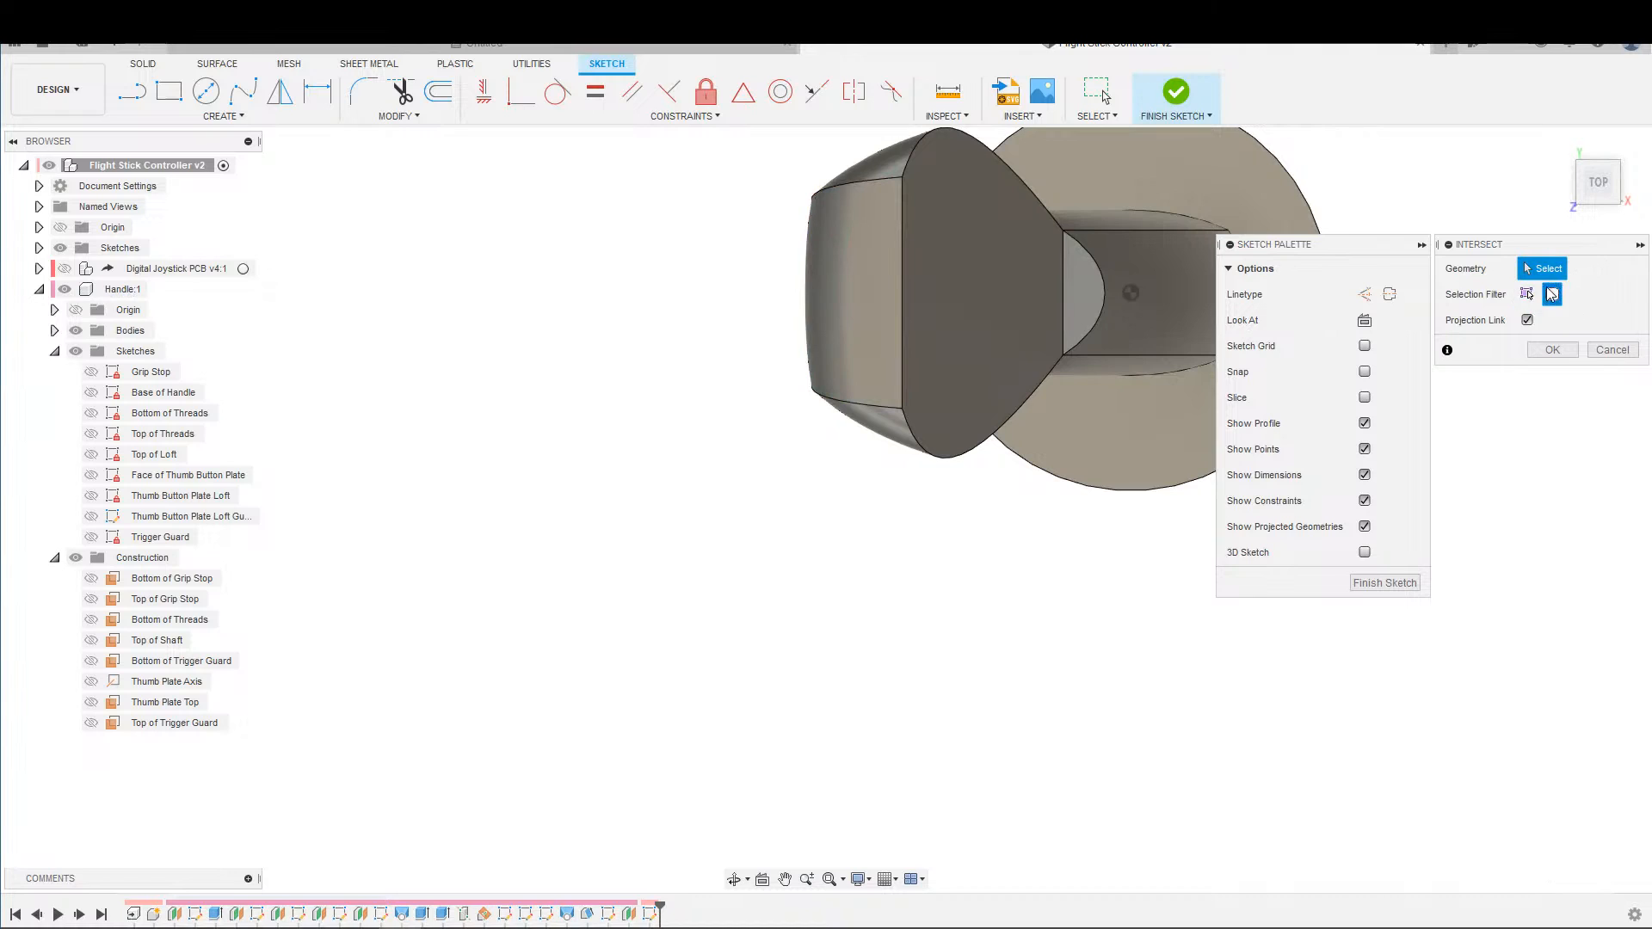
left_click(1039, 313)
left_click(1552, 350)
scroll(1160, 420, "down", 2)
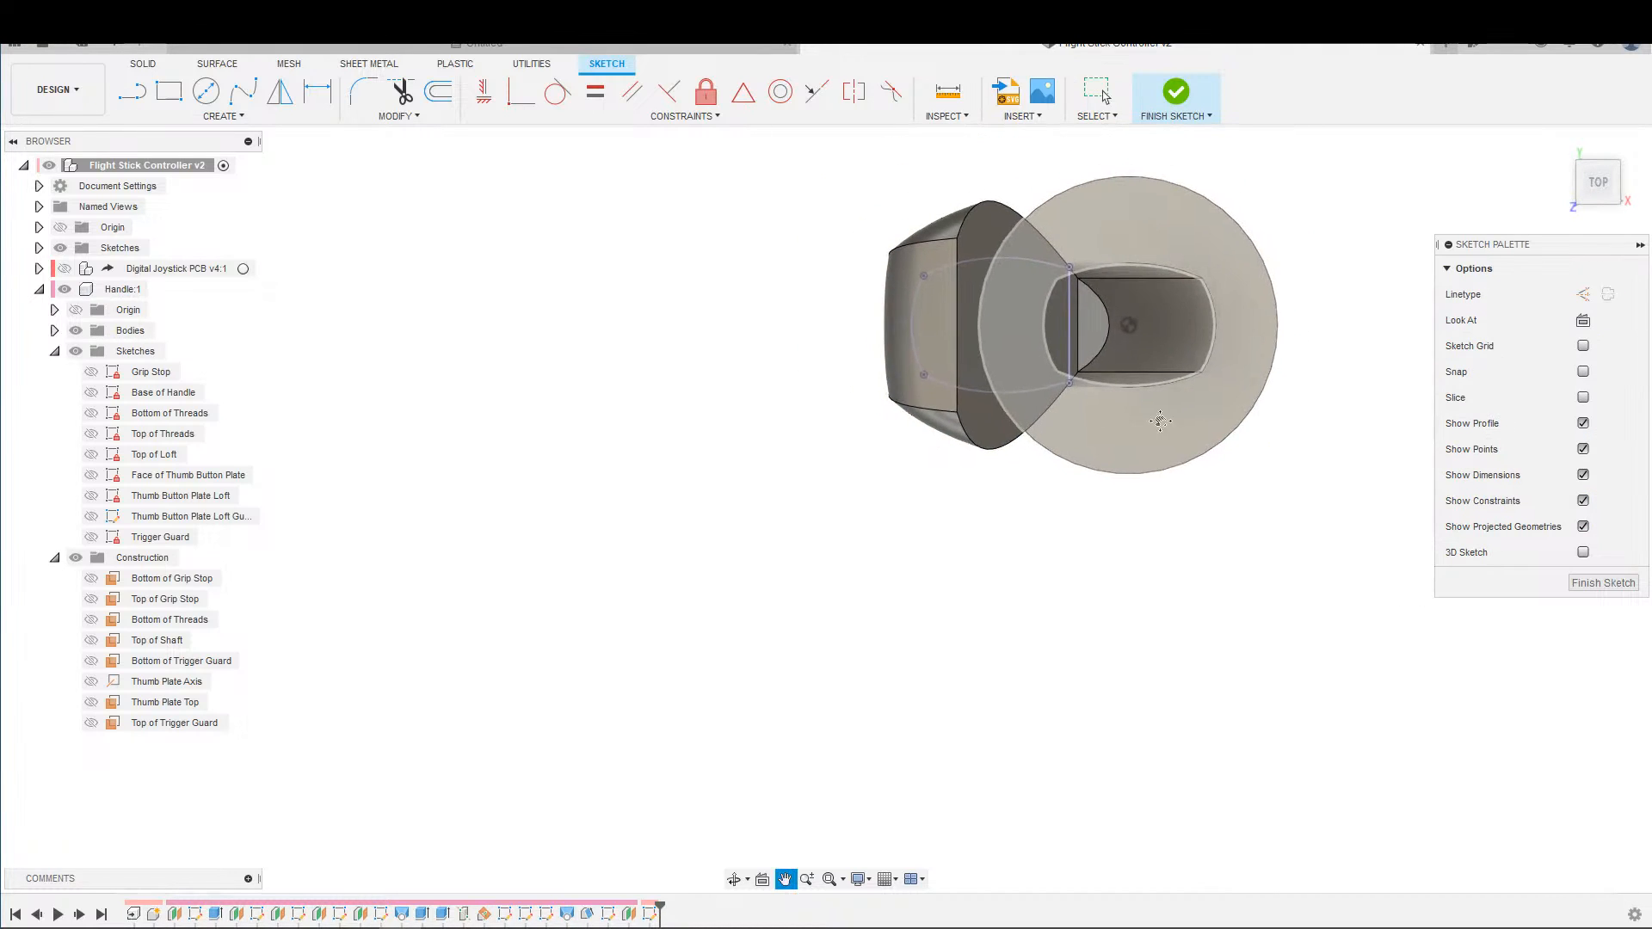
Hide the Handle component's bodies so only the intersected profile is shown.
middle_click_drag(1160, 421, 1345, 402)
middle_click_drag(1226, 294, 915, 431)
scroll(1166, 269, "down", 1)
scroll(1078, 256, "up", 3)
left_click(75, 330)
middle_click_drag(691, 398, 770, 314)
scroll(778, 416, "up", 1)
middle_click_drag(778, 417, 685, 453)
Draw a line about 62.5 mm long from outside the curved end to the straight edge's midpoint, and constrain it perpendicular to that edge.
key("s")
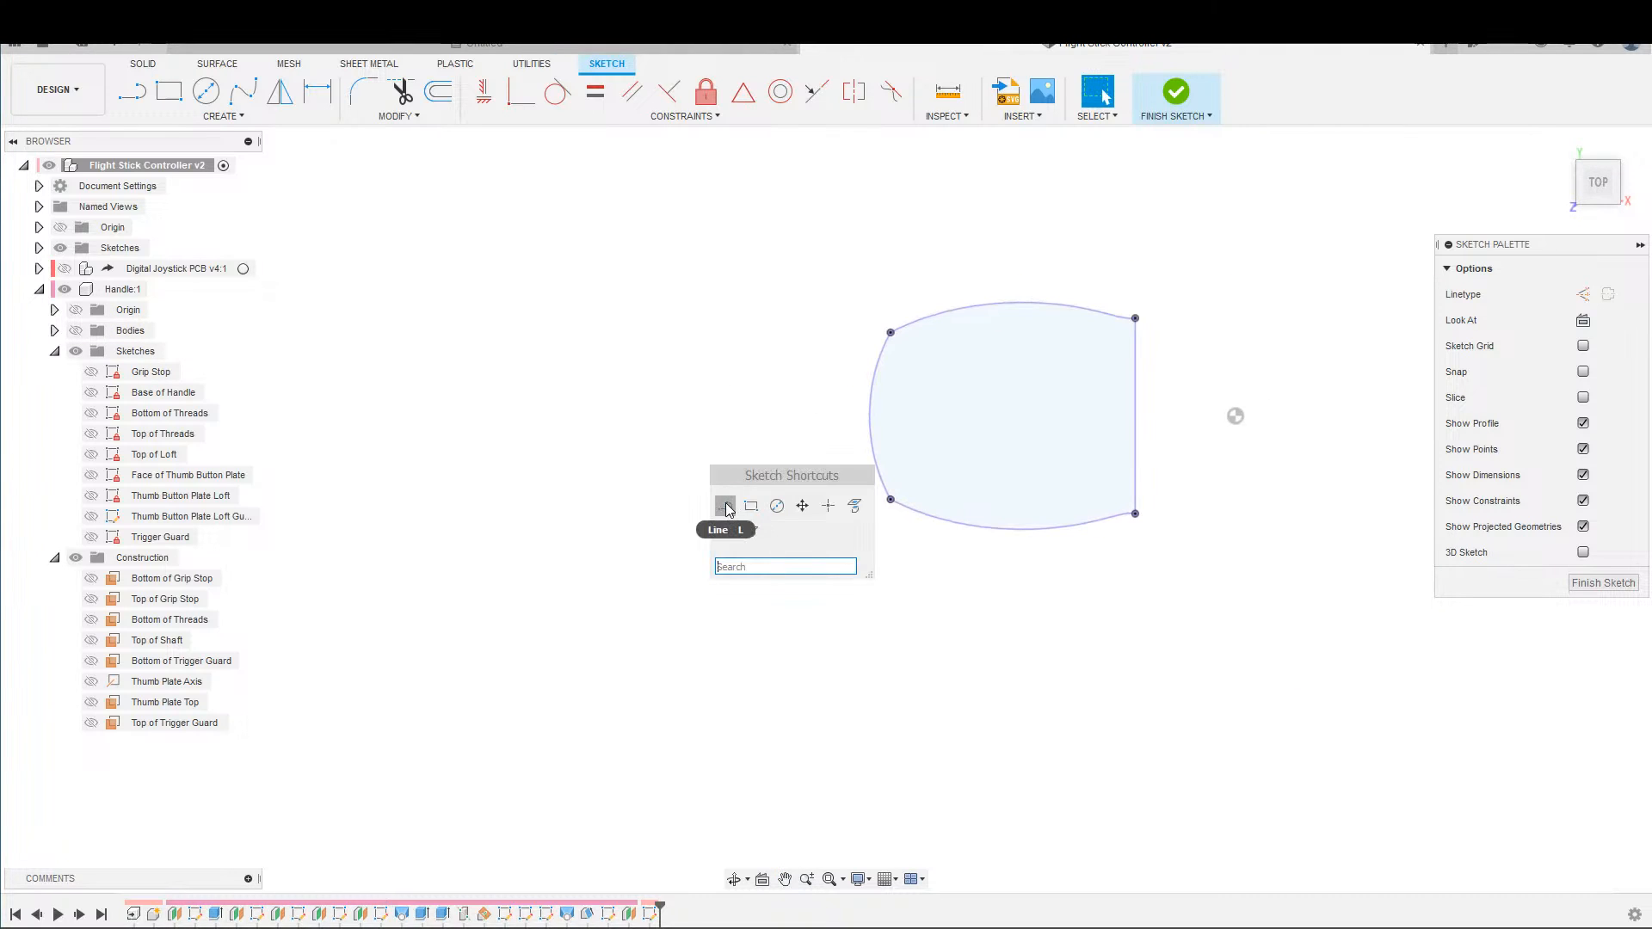
left_click(725, 508)
left_click(614, 377)
left_click(1136, 416)
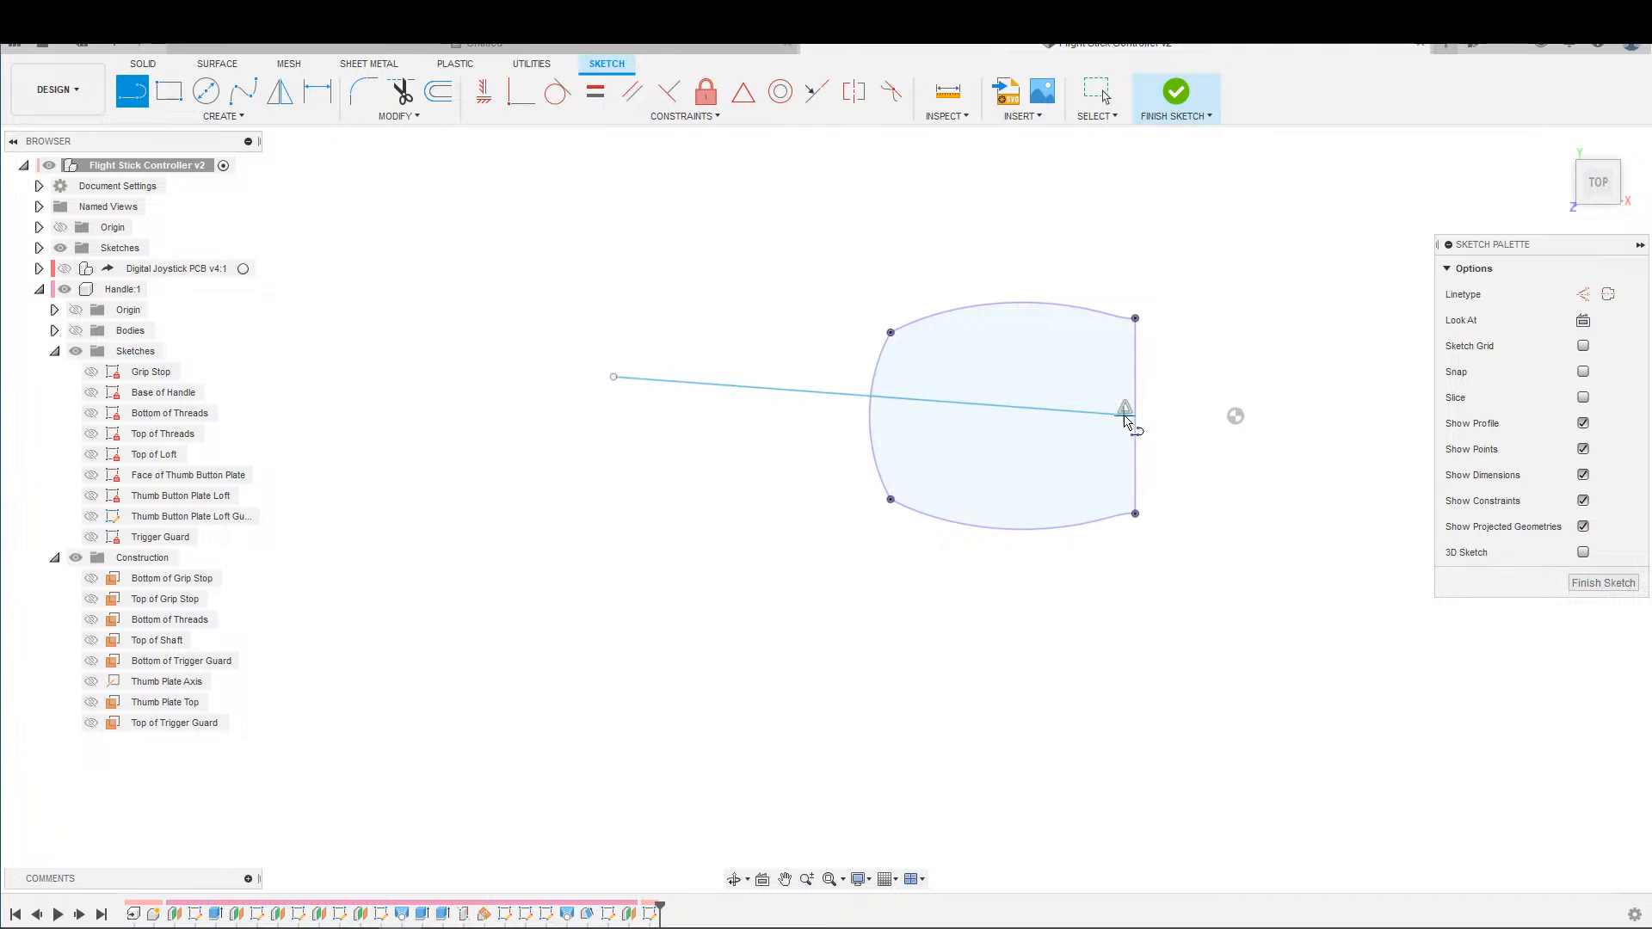
key("Escape")
left_click(669, 92)
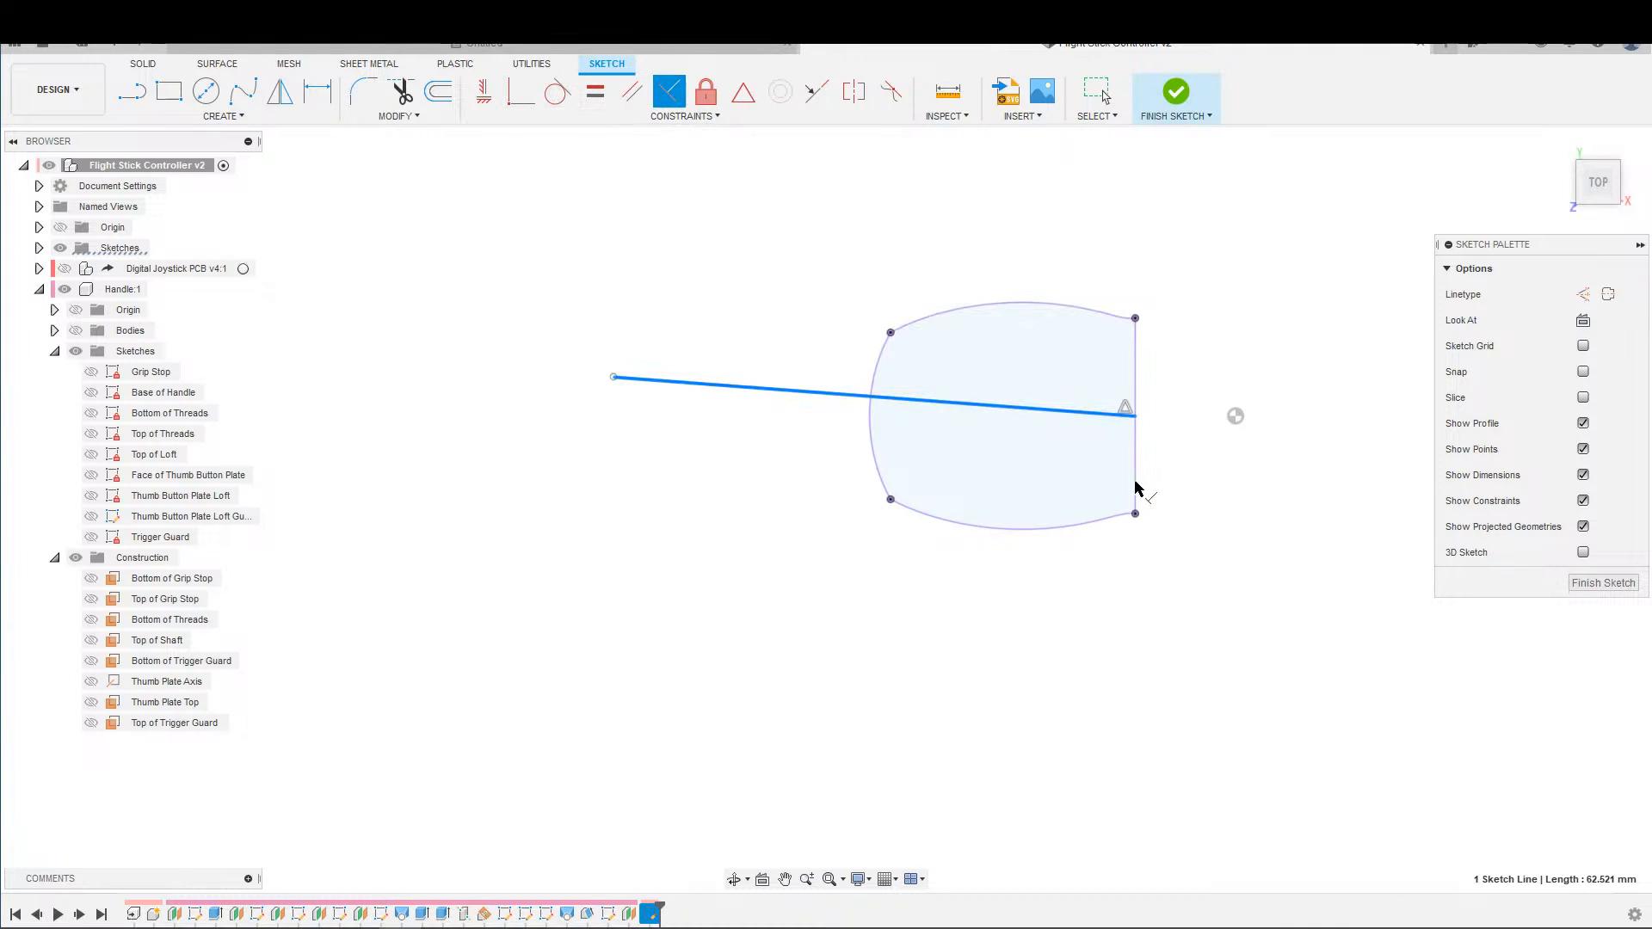
left_click(1135, 472)
key("s")
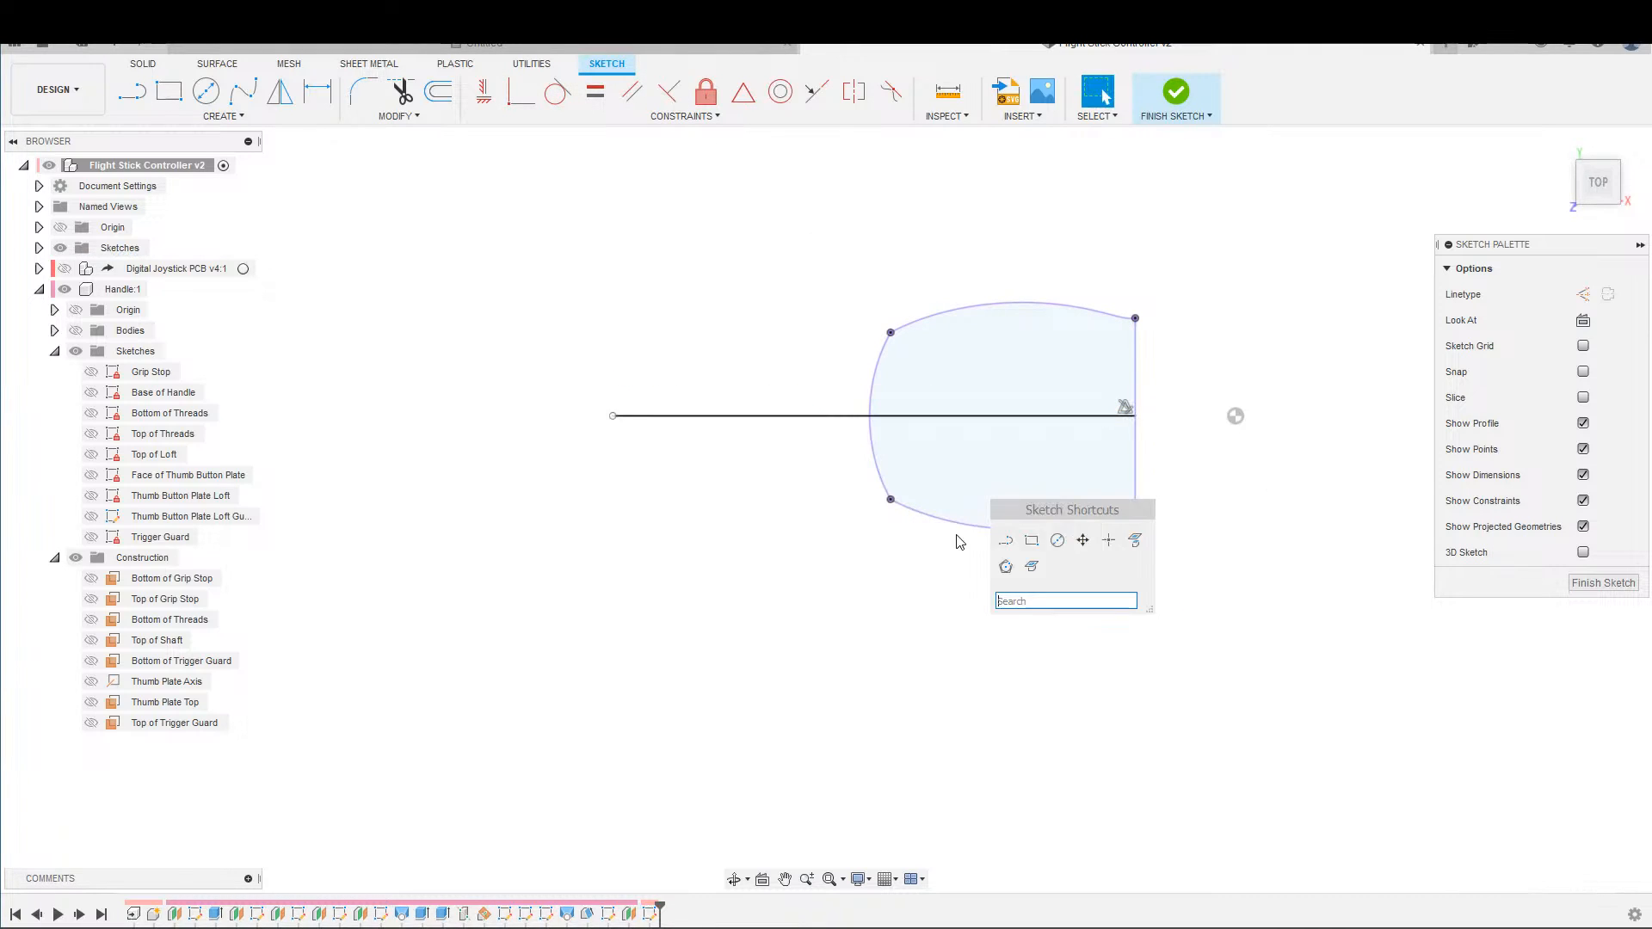
left_click(1000, 542)
left_click(895, 506)
key("Escape")
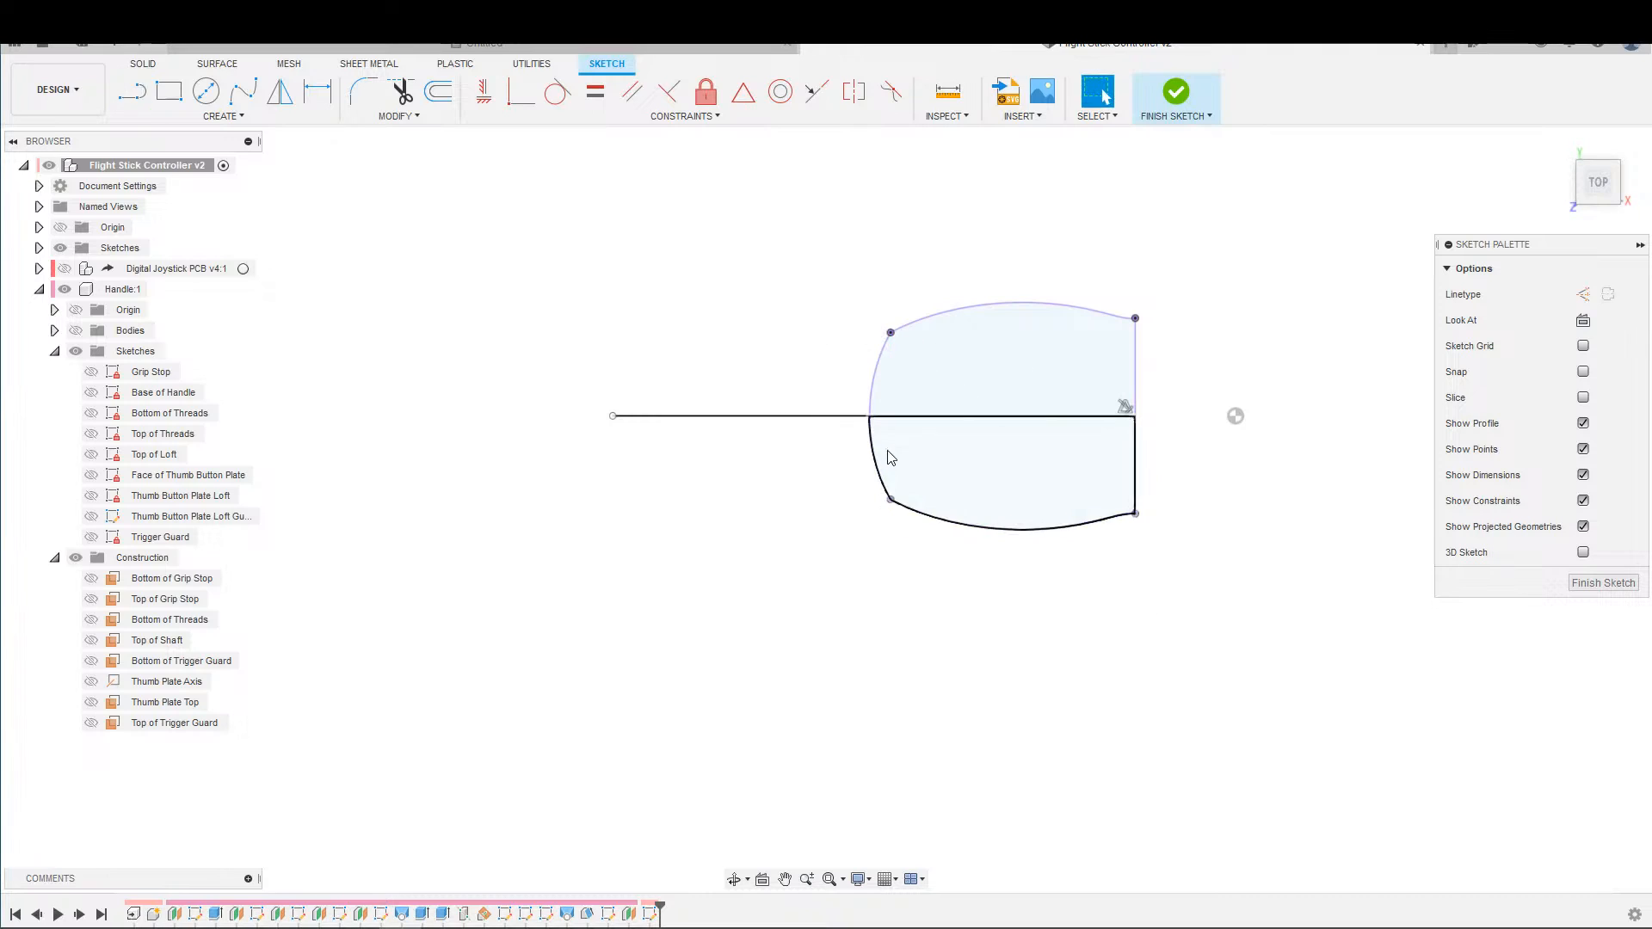
Draw a vertical line about 19.9 mm long joining the two corner points of the profile's curved end.
key("s")
left_click(908, 515)
left_click(891, 499)
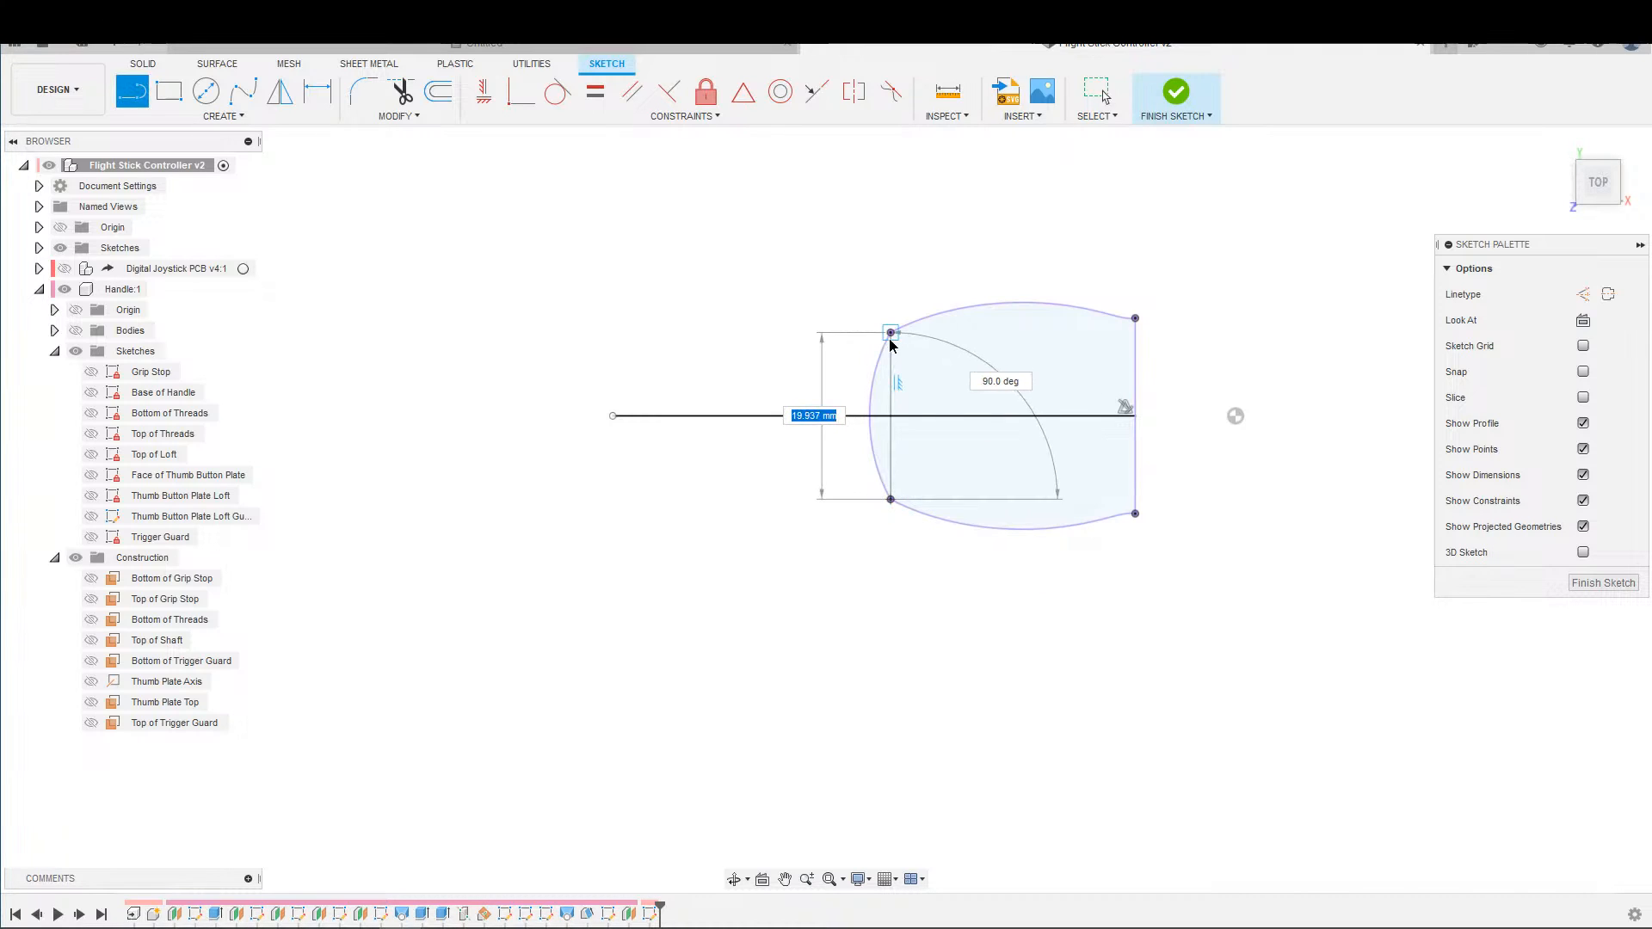
left_click(891, 332)
key("Escape")
Draw a fit point spline from the lower corner point through the centre line's free end to the upper corner point.
left_click(241, 92)
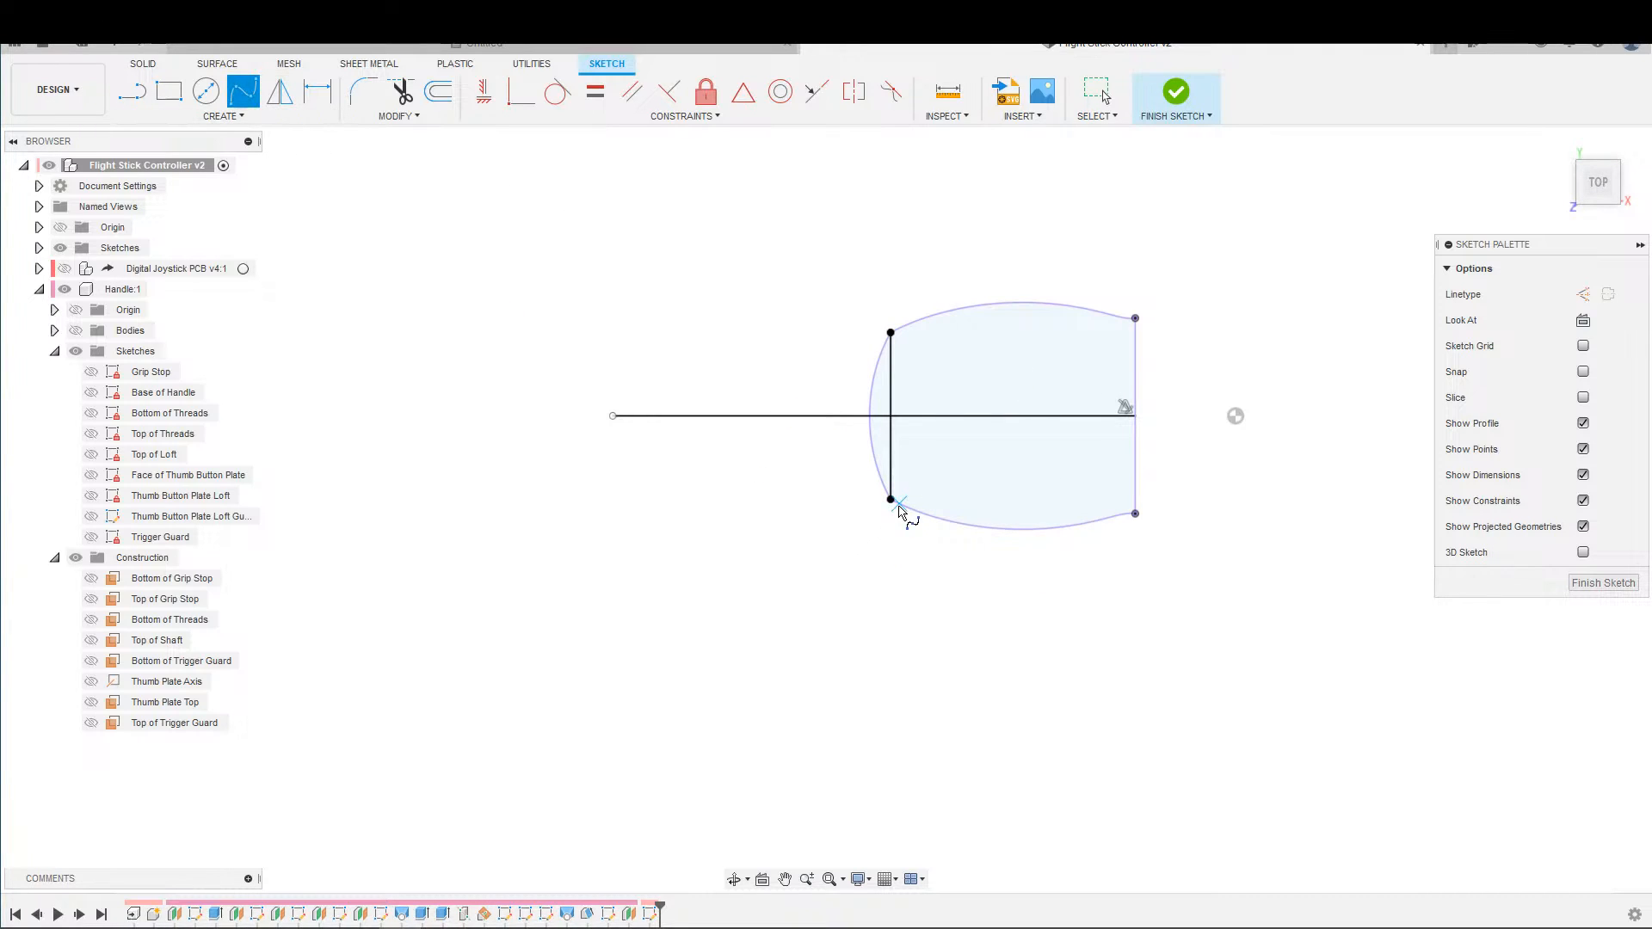
left_click(613, 416)
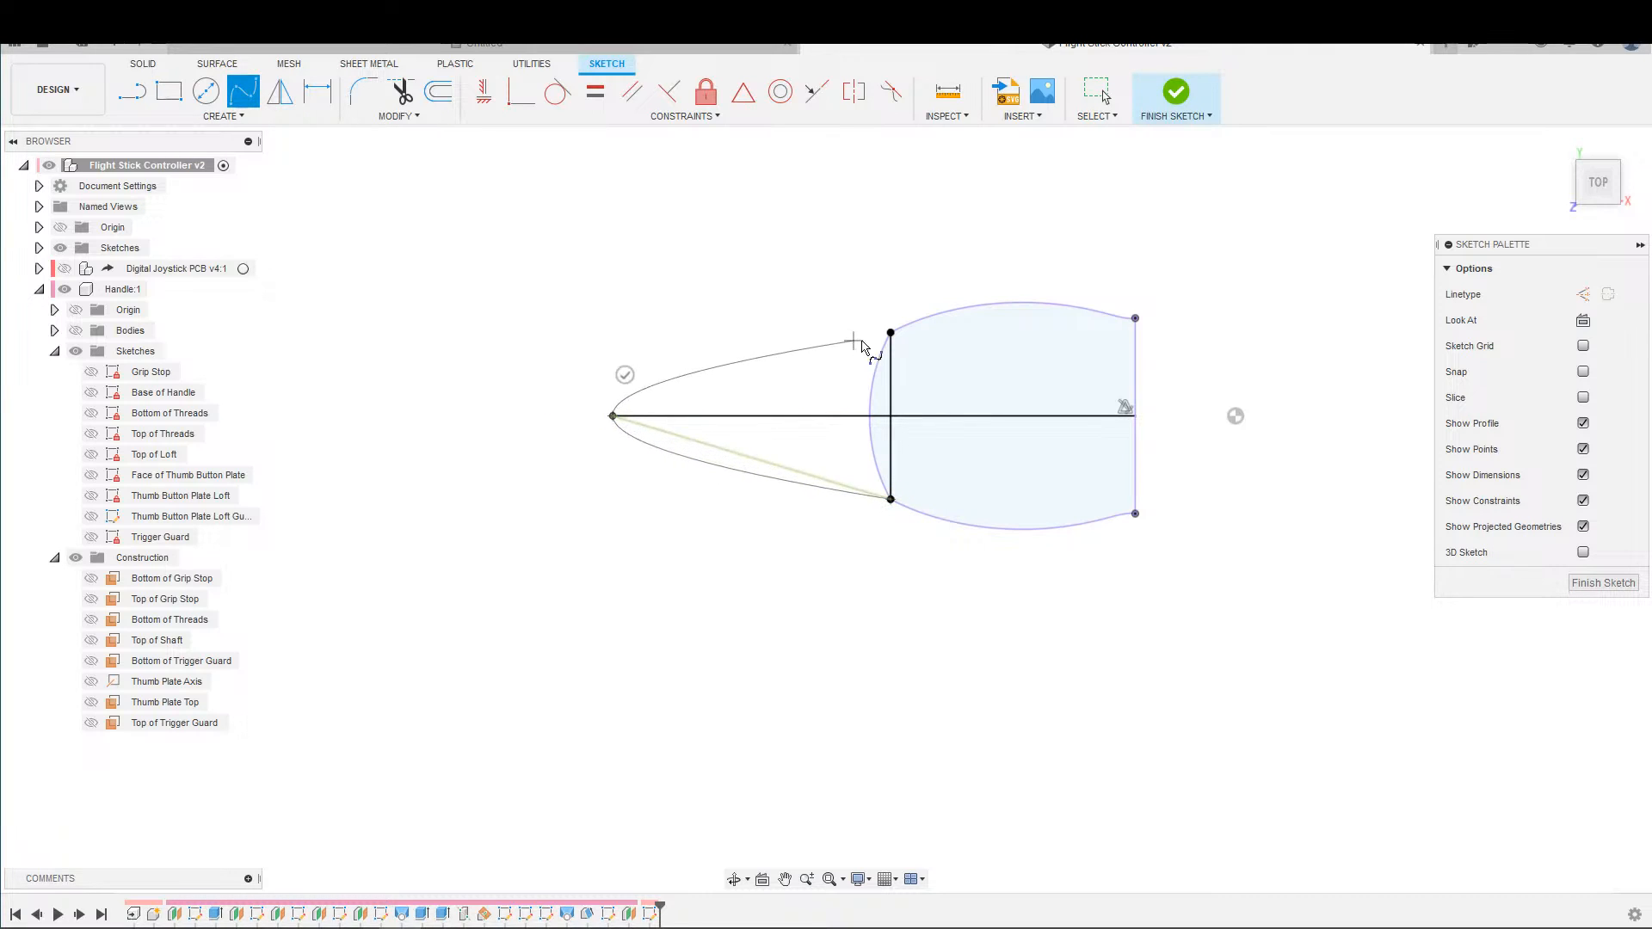
left_click(891, 332)
left_click(892, 369)
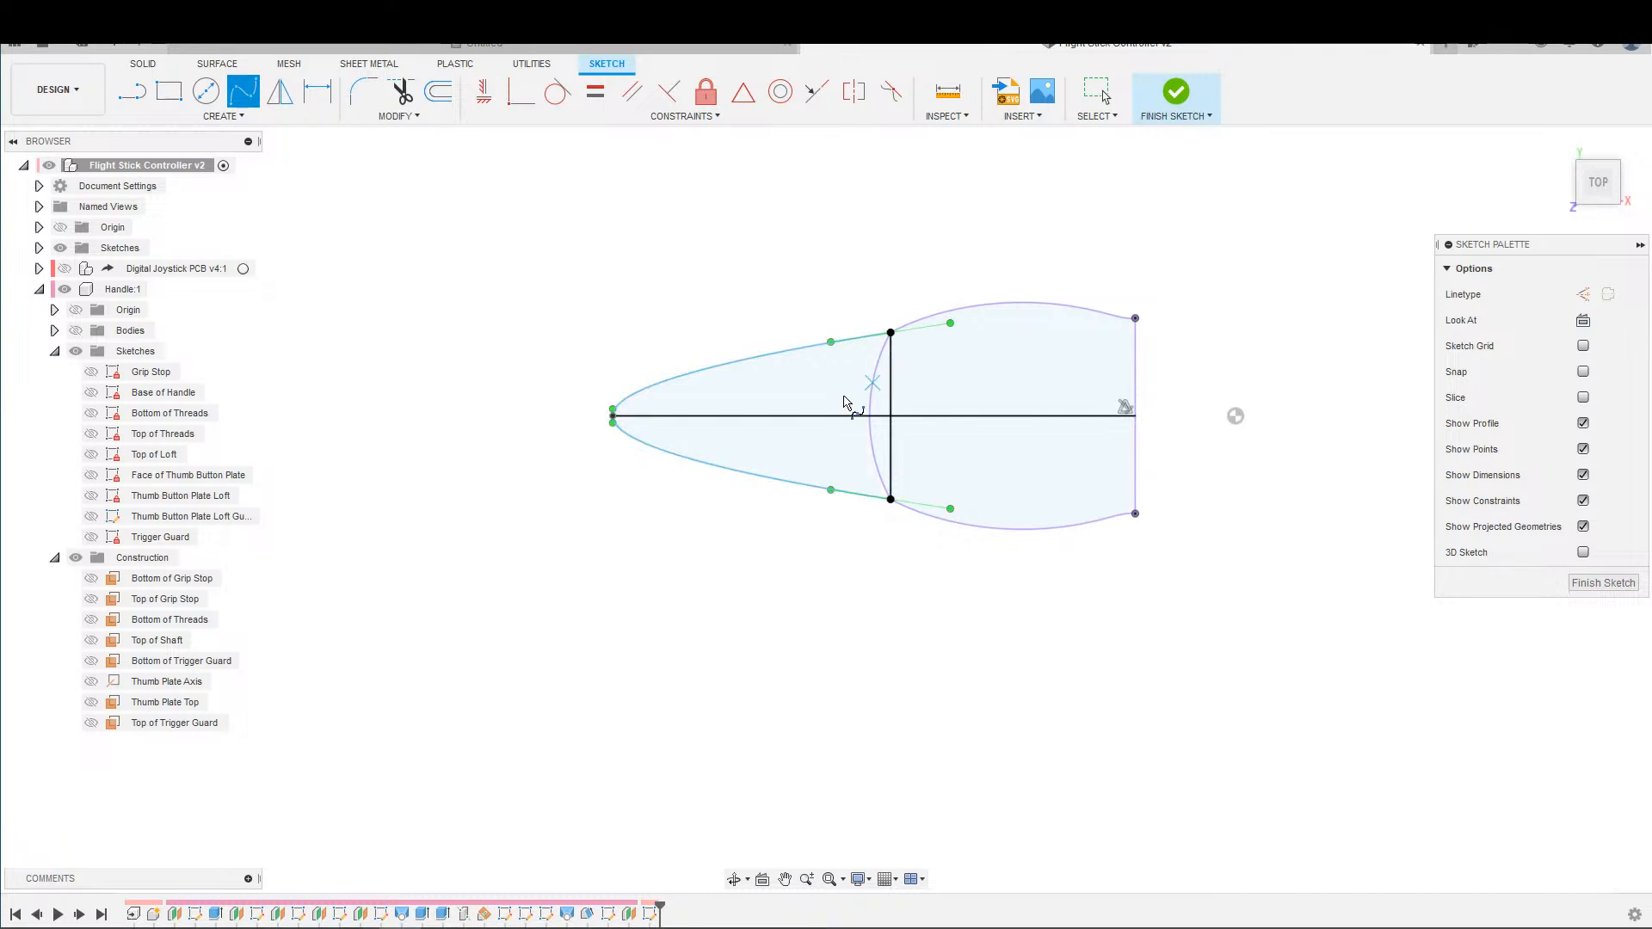
scroll(856, 392, "down", 2)
scroll(854, 372, "up", 3)
Dimension the angle between the spline's lower tangent handle and the vertical line as 75°.
key("d")
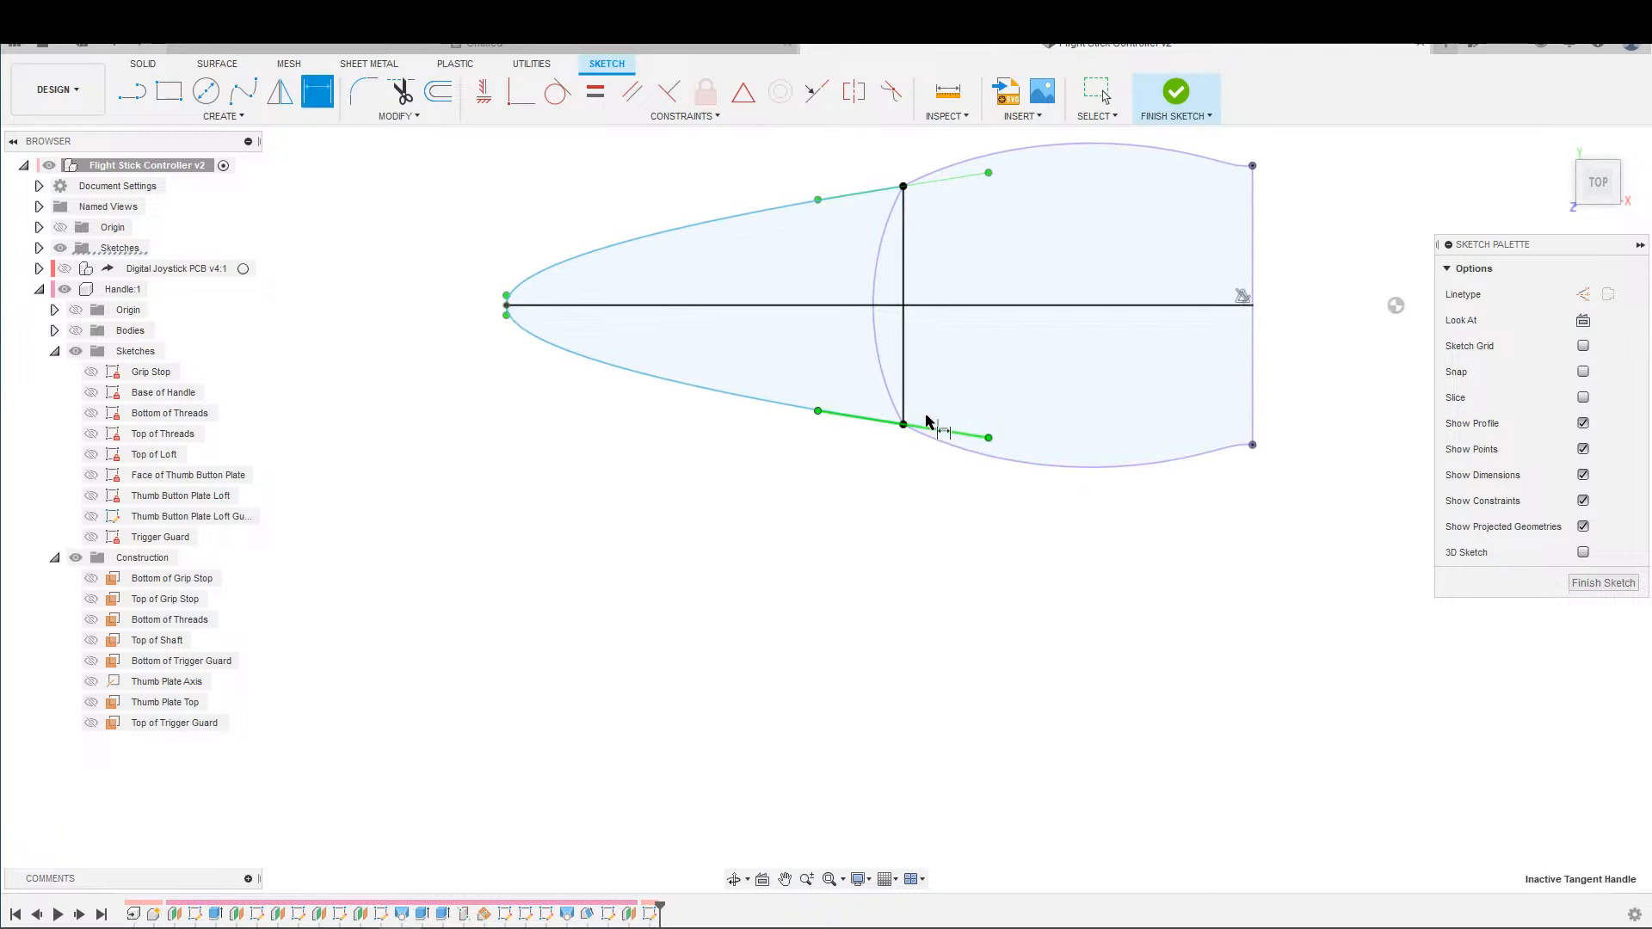
left_click(933, 428)
left_click(904, 403)
left_click(893, 380)
type("7")
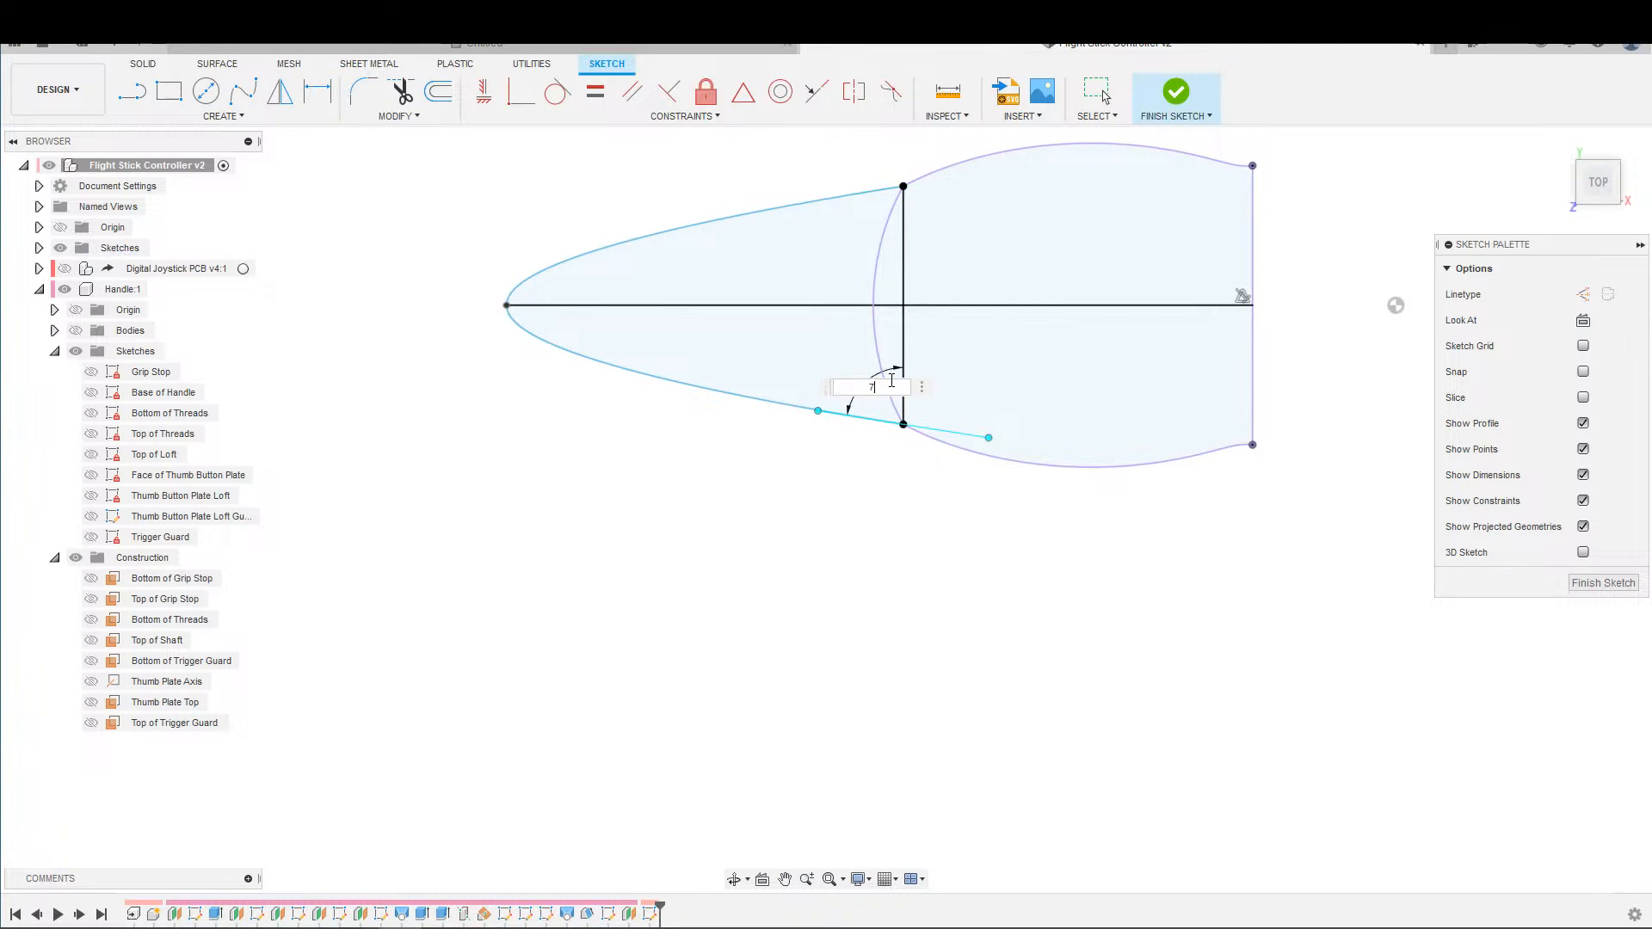
type("5")
key("Return")
Dimension the angle between the upper tangent handle and the vertical line, linking it to the lower 75° dimension.
left_click(848, 206)
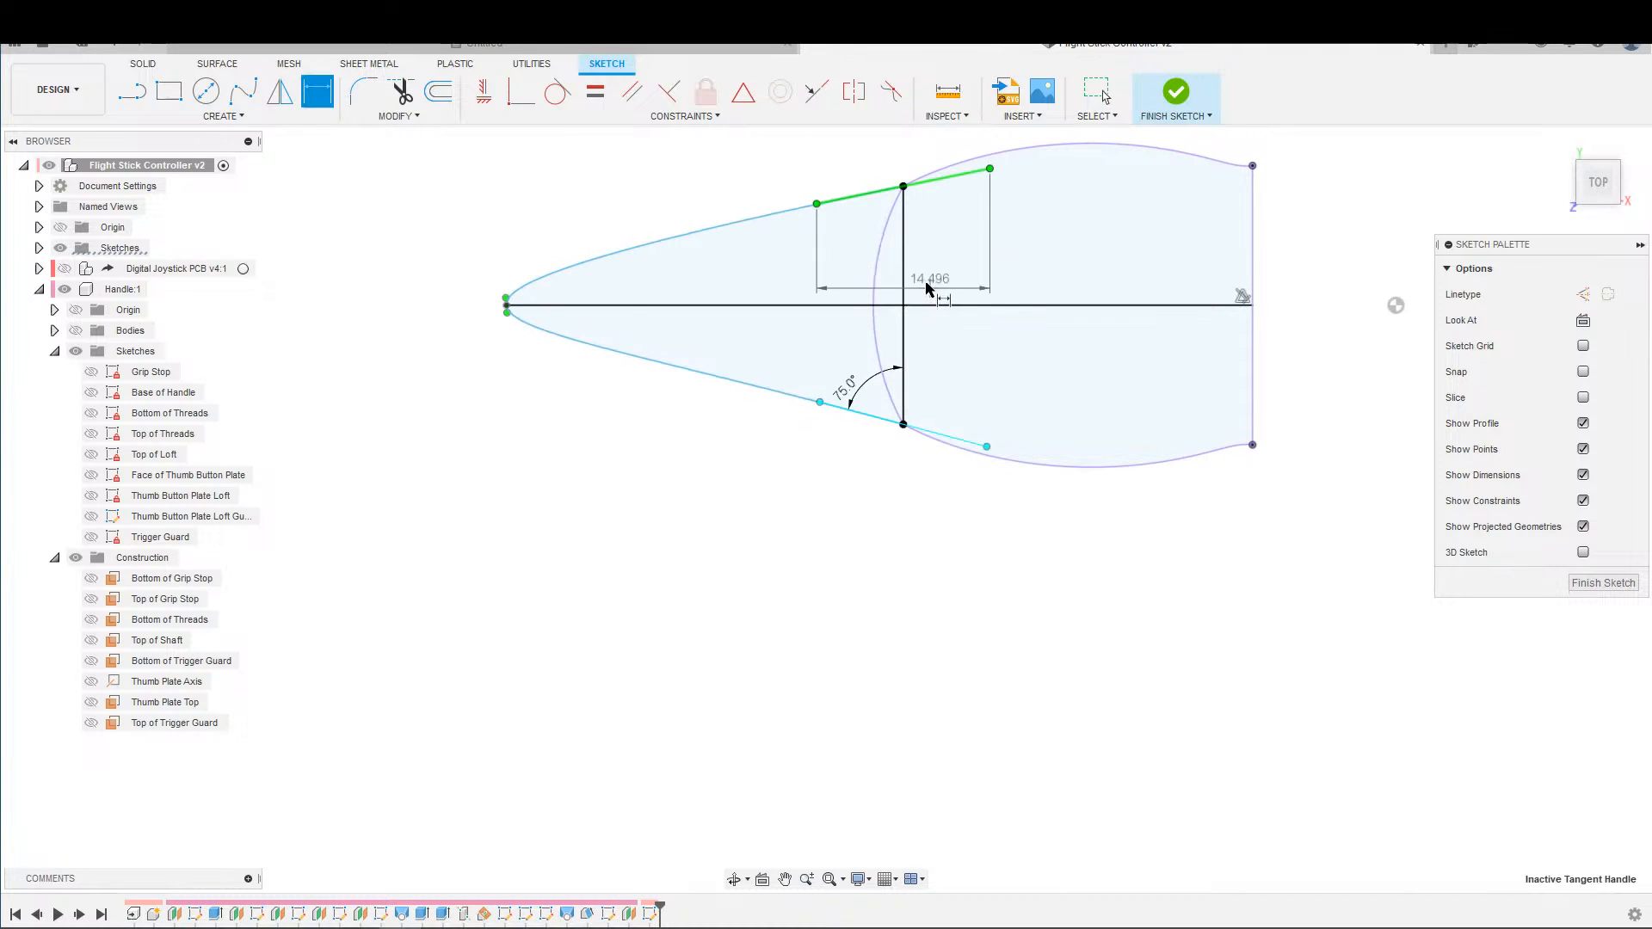
left_click(904, 269)
left_click(856, 258)
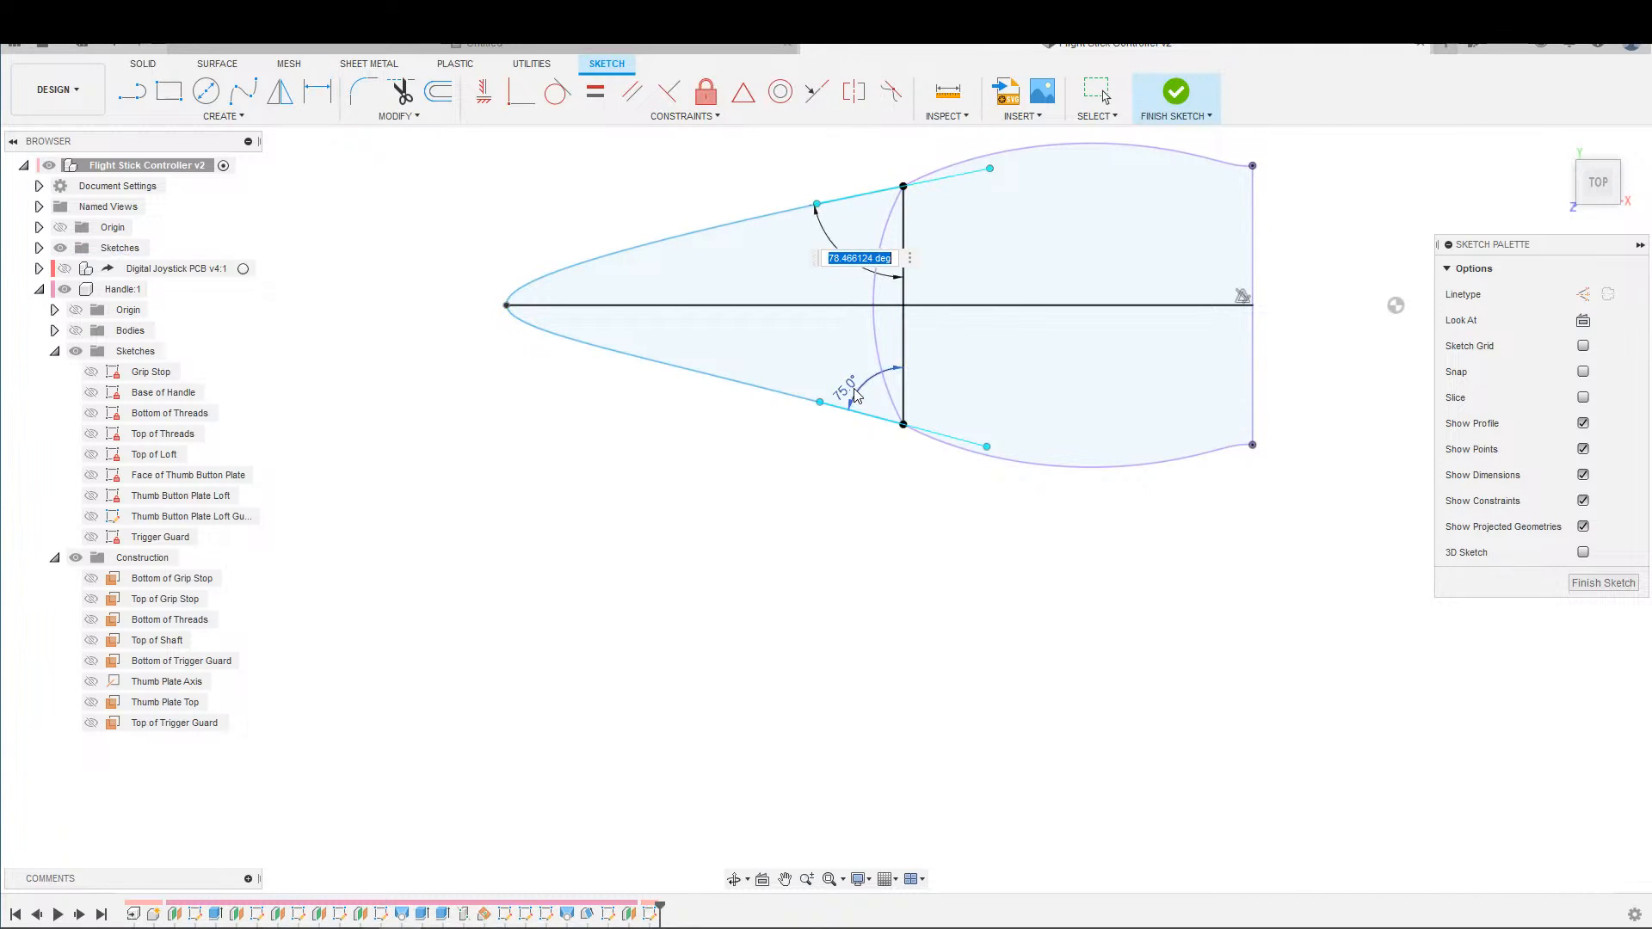
type("75")
key("Return")
key("Escape")
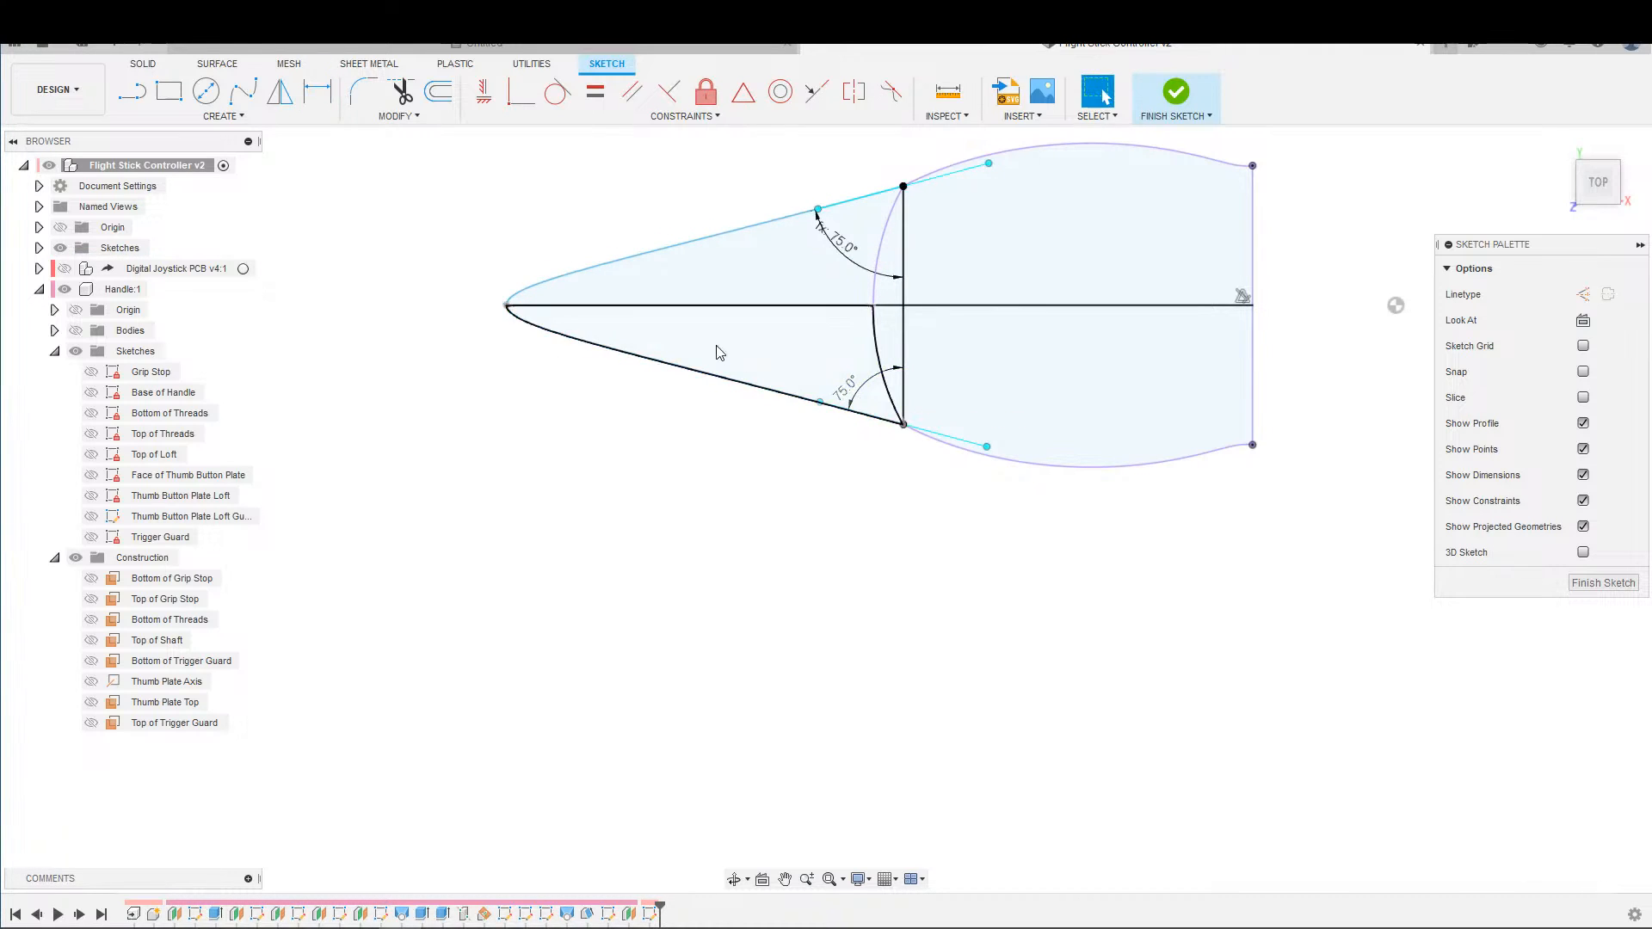
Constrain the spline's tangent handle at the tip perpendicular to the horizontal centre line.
scroll(614, 286, "up", 5)
scroll(346, 303, "up", 5)
middle_click_drag(255, 360, 555, 340)
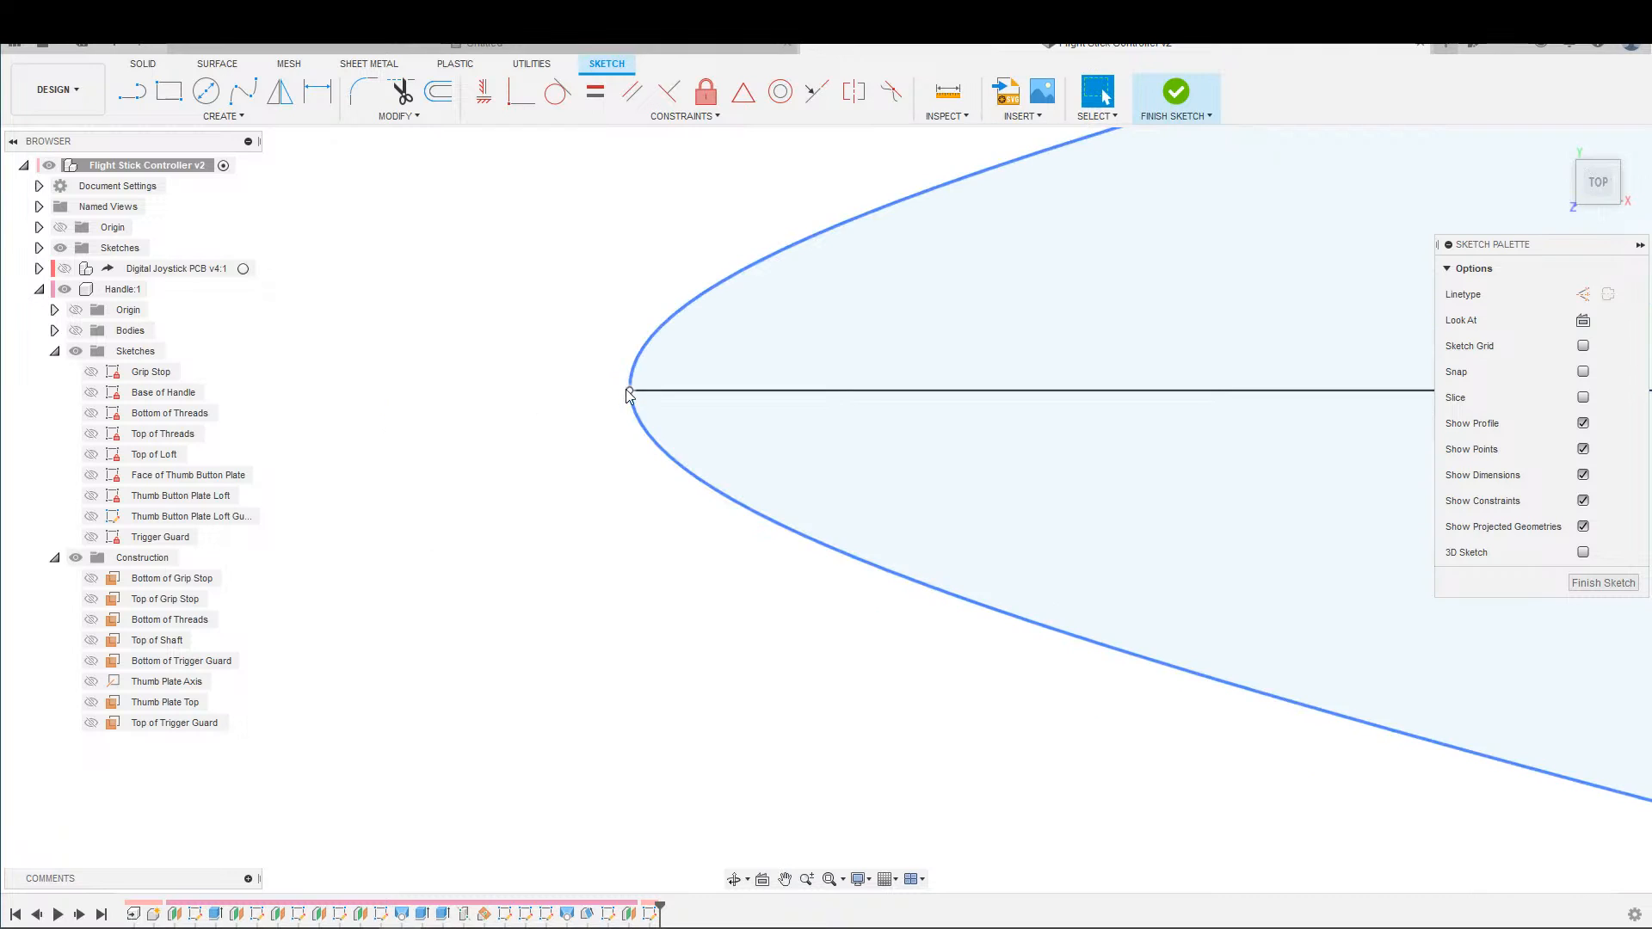
left_click(629, 393)
left_click(632, 425)
left_click(669, 91)
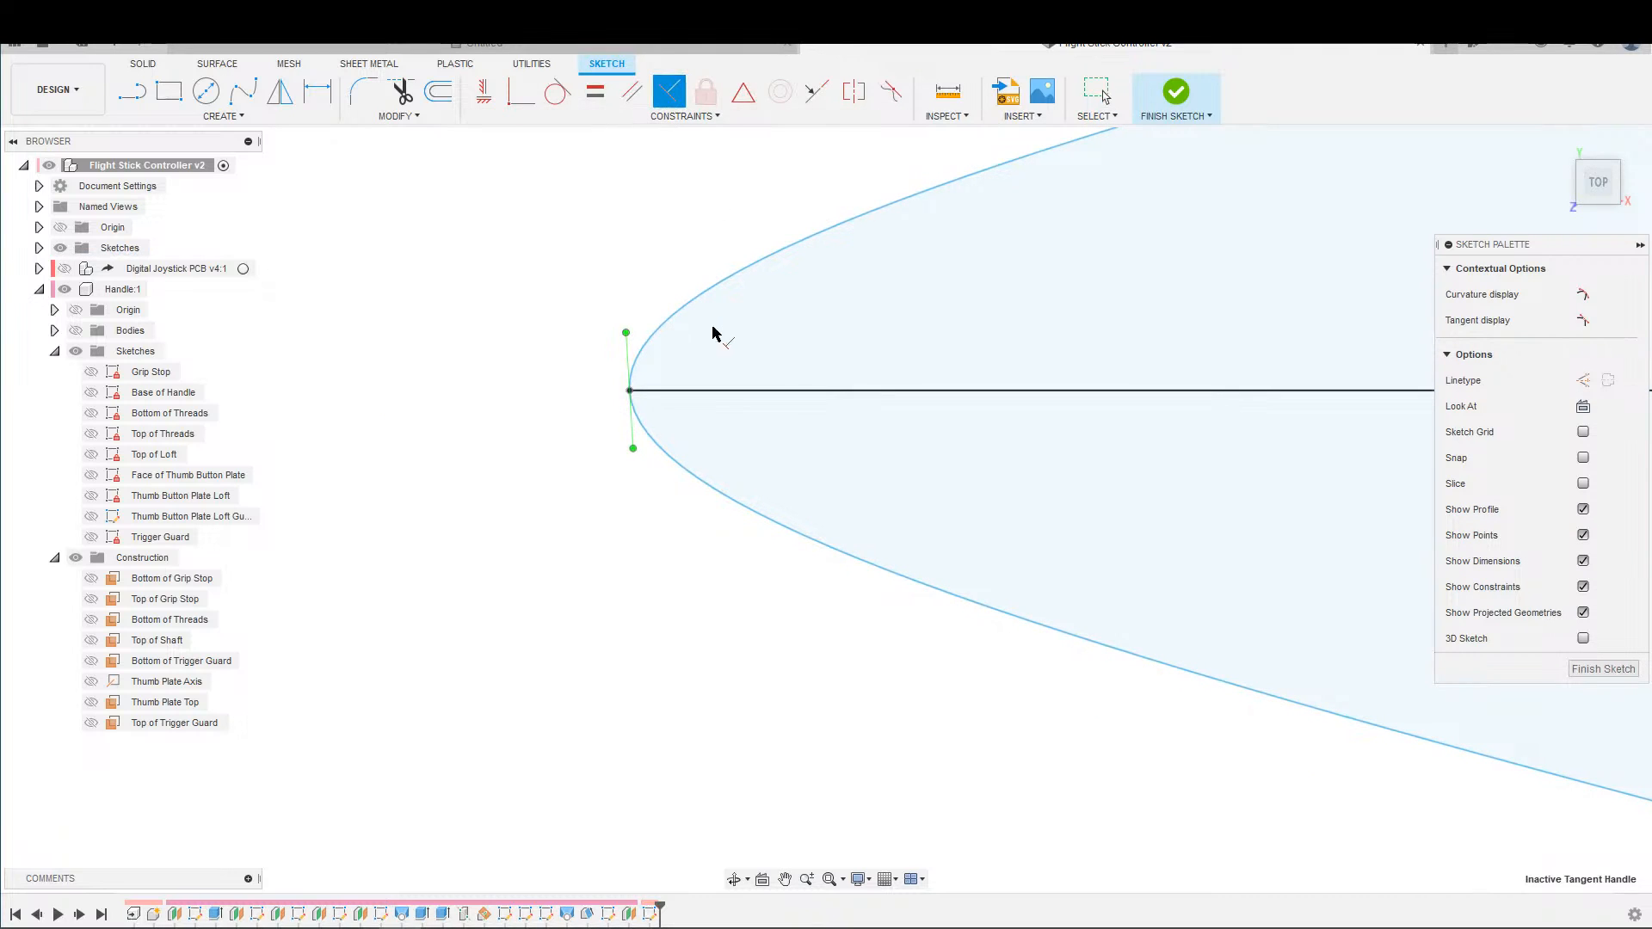
left_click(714, 391)
scroll(699, 416, "down", 5)
key("Escape")
Dimension the distance from the spline tip to the vertical line as 25 mm.
middle_click_drag(727, 325, 535, 407)
scroll(500, 256, "down", 6)
scroll(535, 407, "up", 3)
scroll(563, 409, "up", 3)
scroll(563, 406, "down", 3)
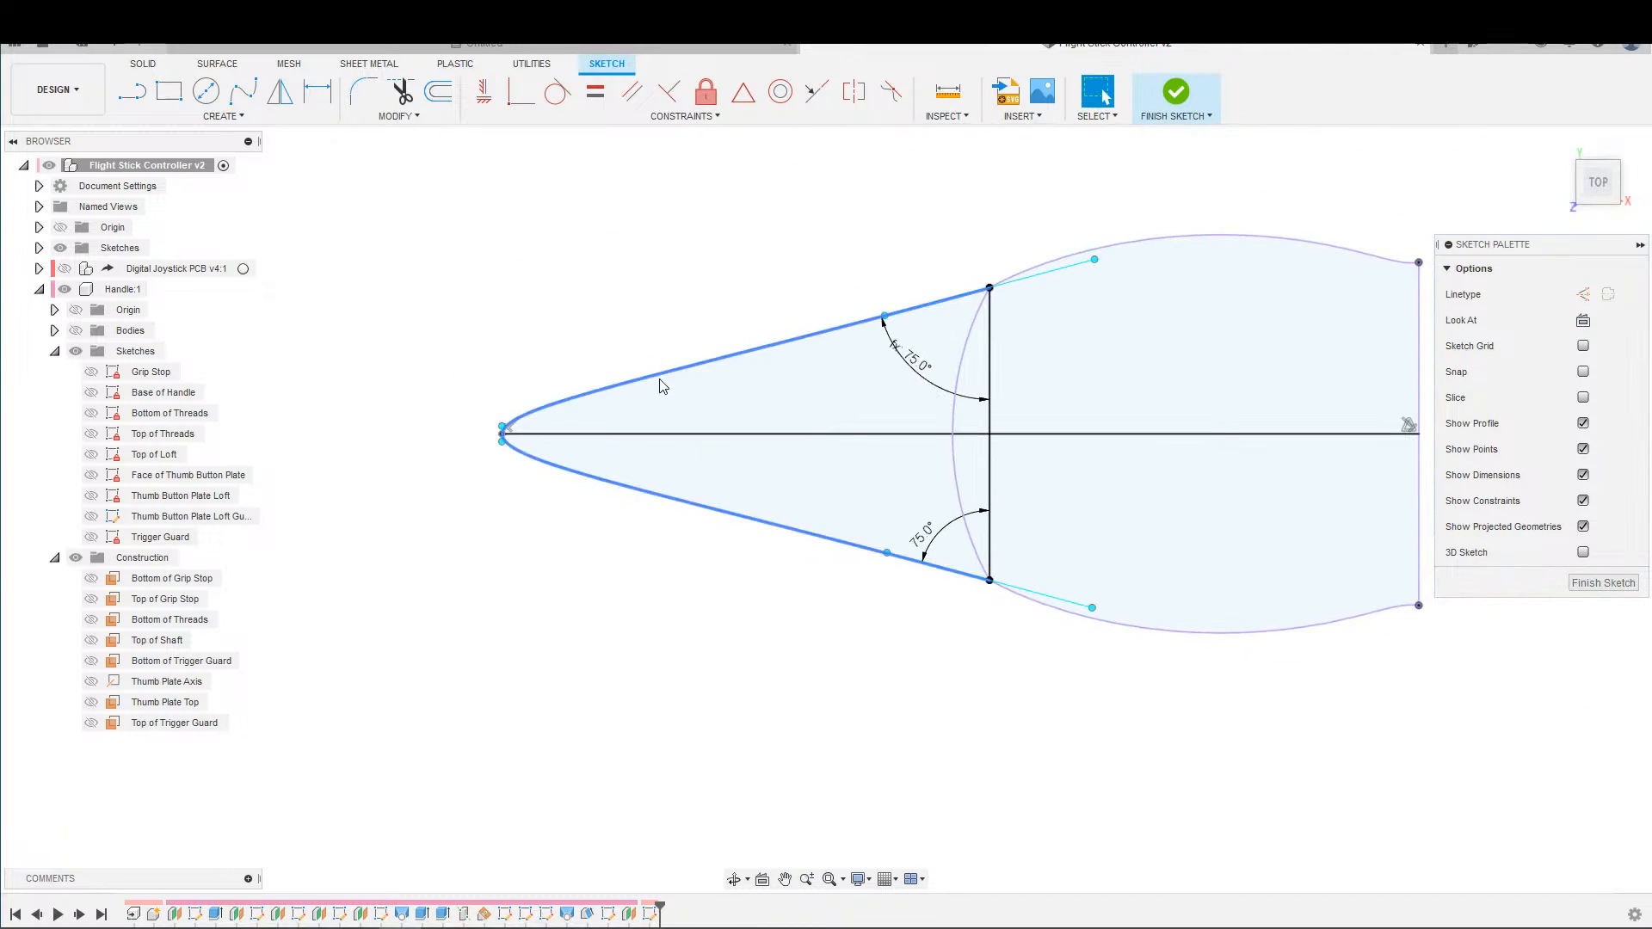
scroll(661, 389, "up", 3)
scroll(677, 389, "down", 2)
key("d")
scroll(508, 448, "up", 3)
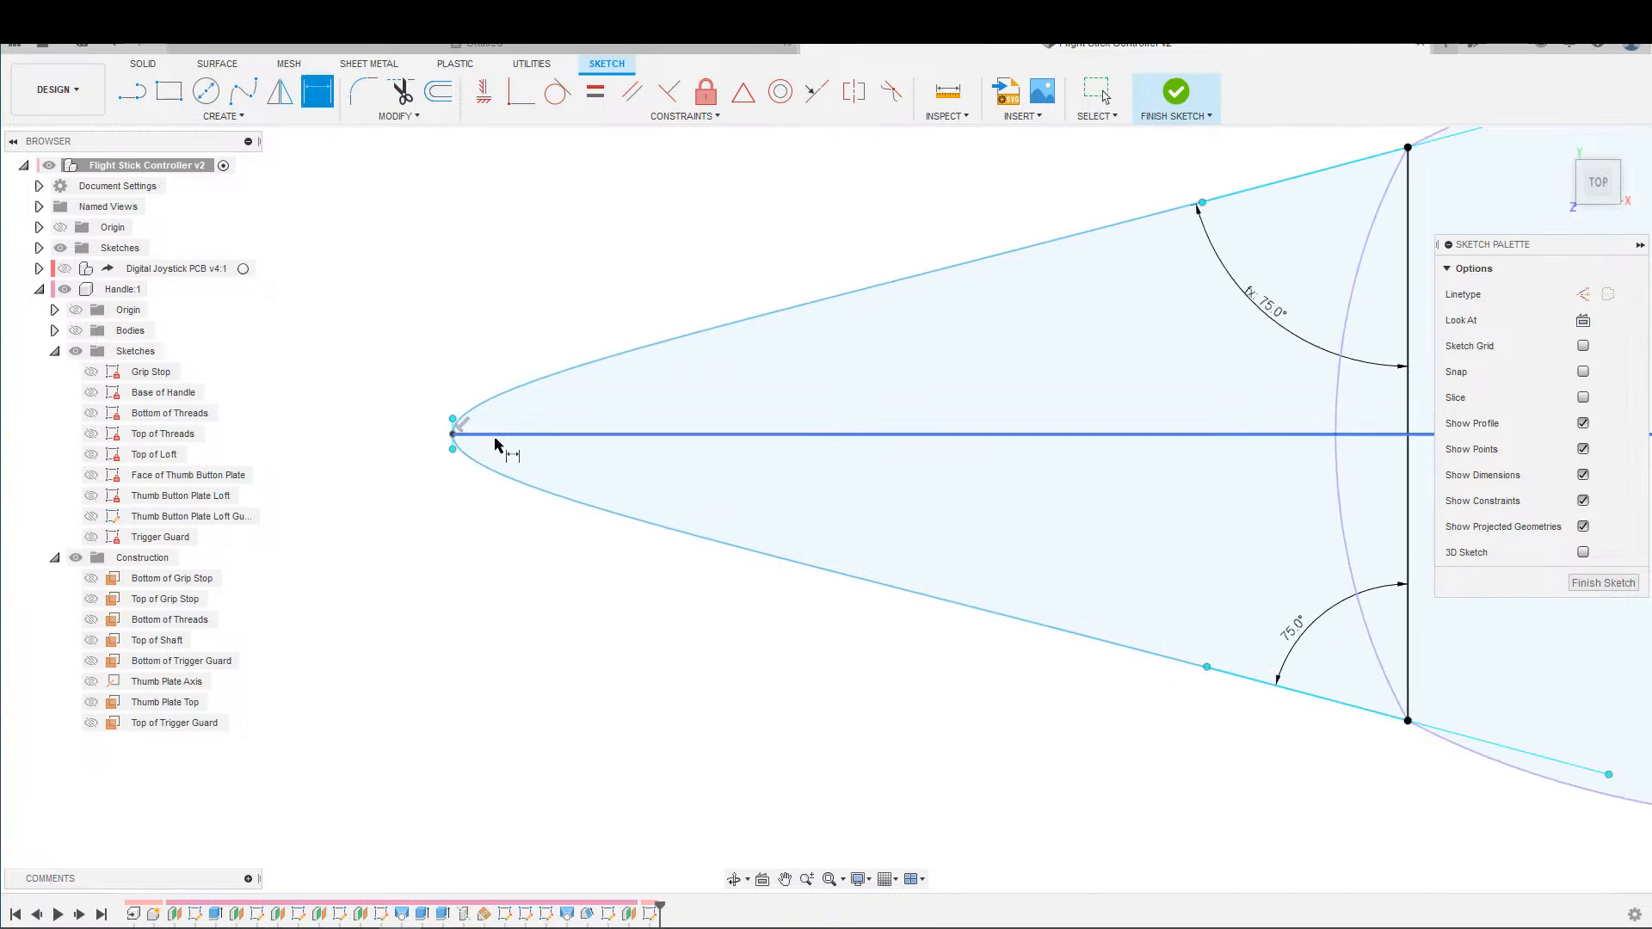
left_click(454, 437)
middle_click_drag(1426, 517, 1037, 511)
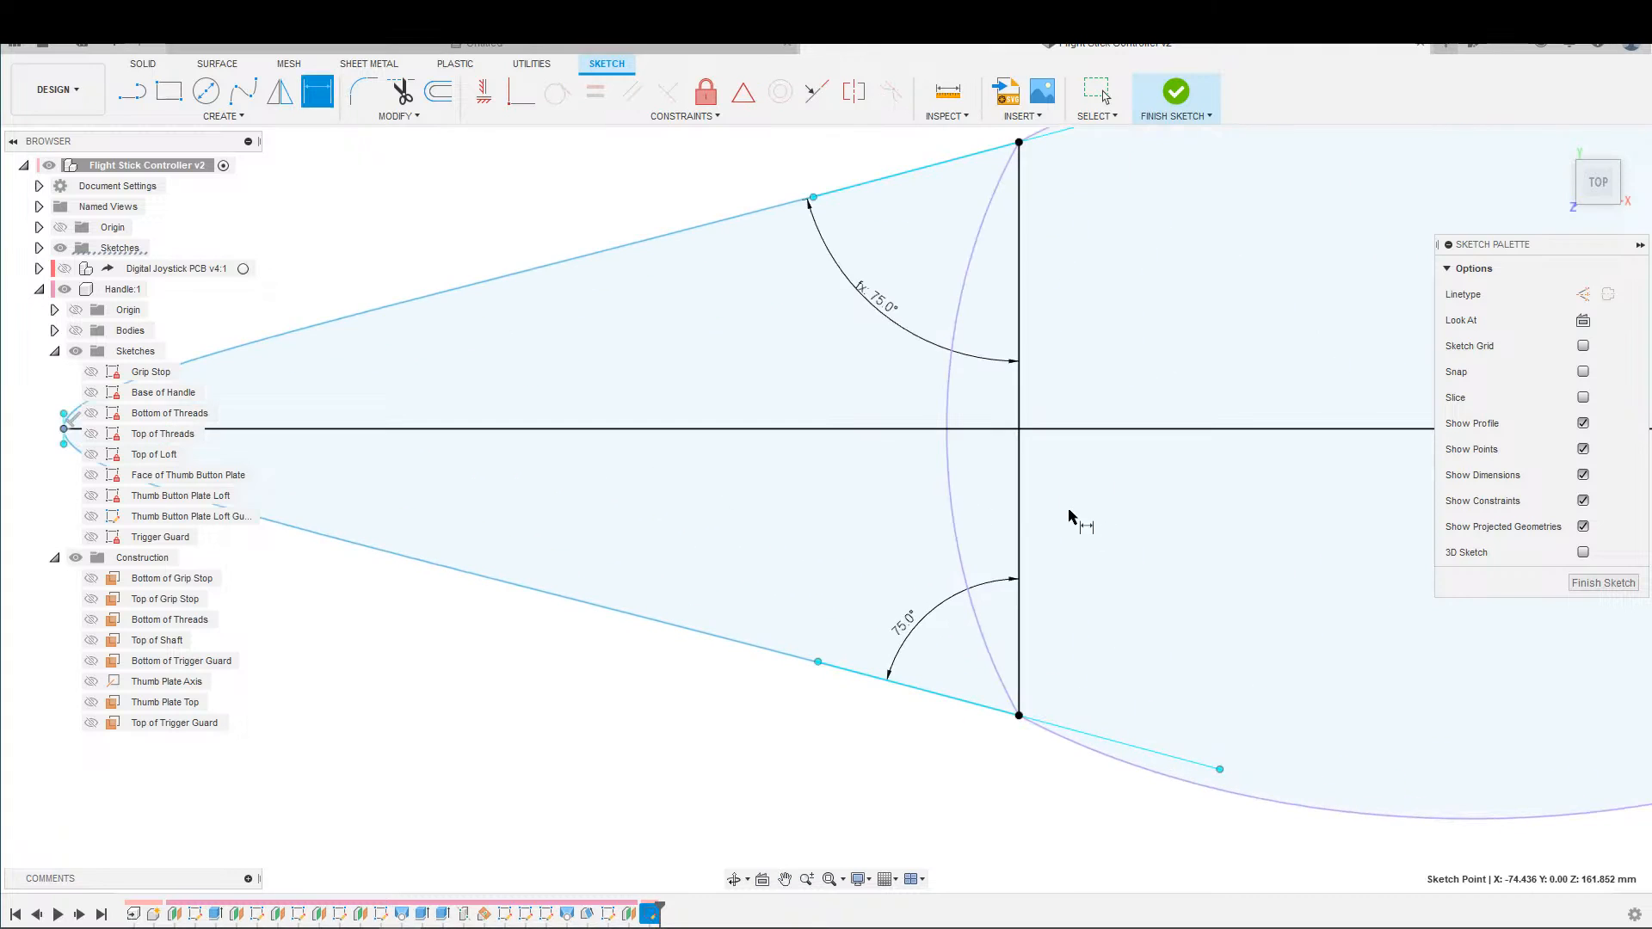
left_click(1024, 509)
scroll(1119, 637, "down", 3)
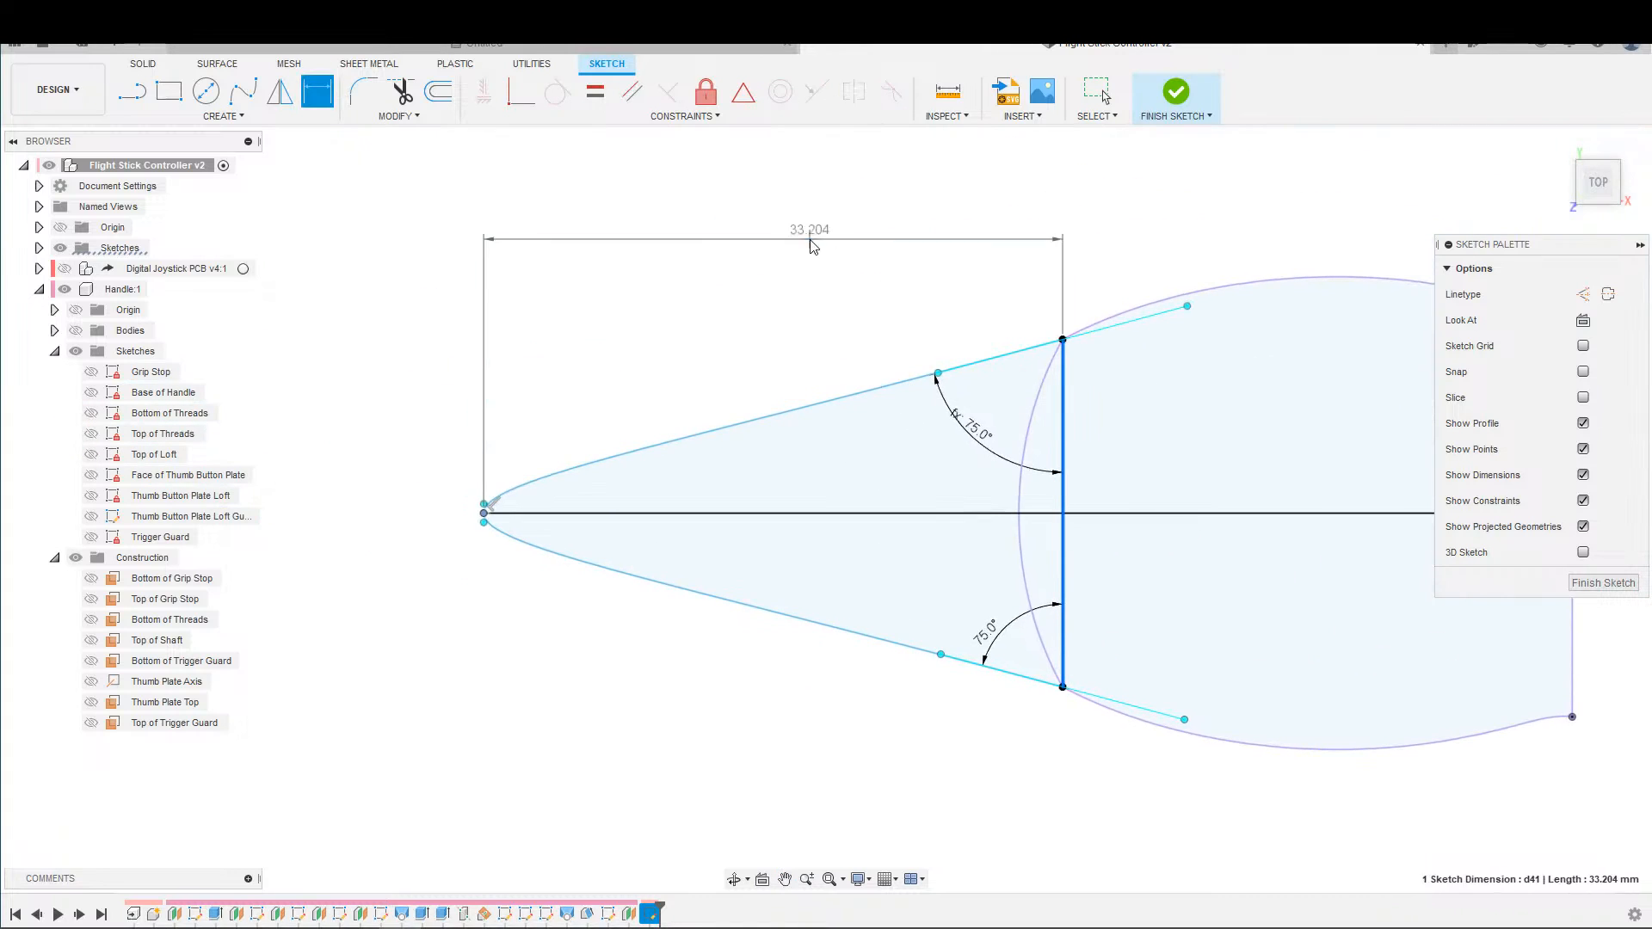
left_click(811, 241)
type("25")
key("Return")
scroll(944, 468, "up", 3)
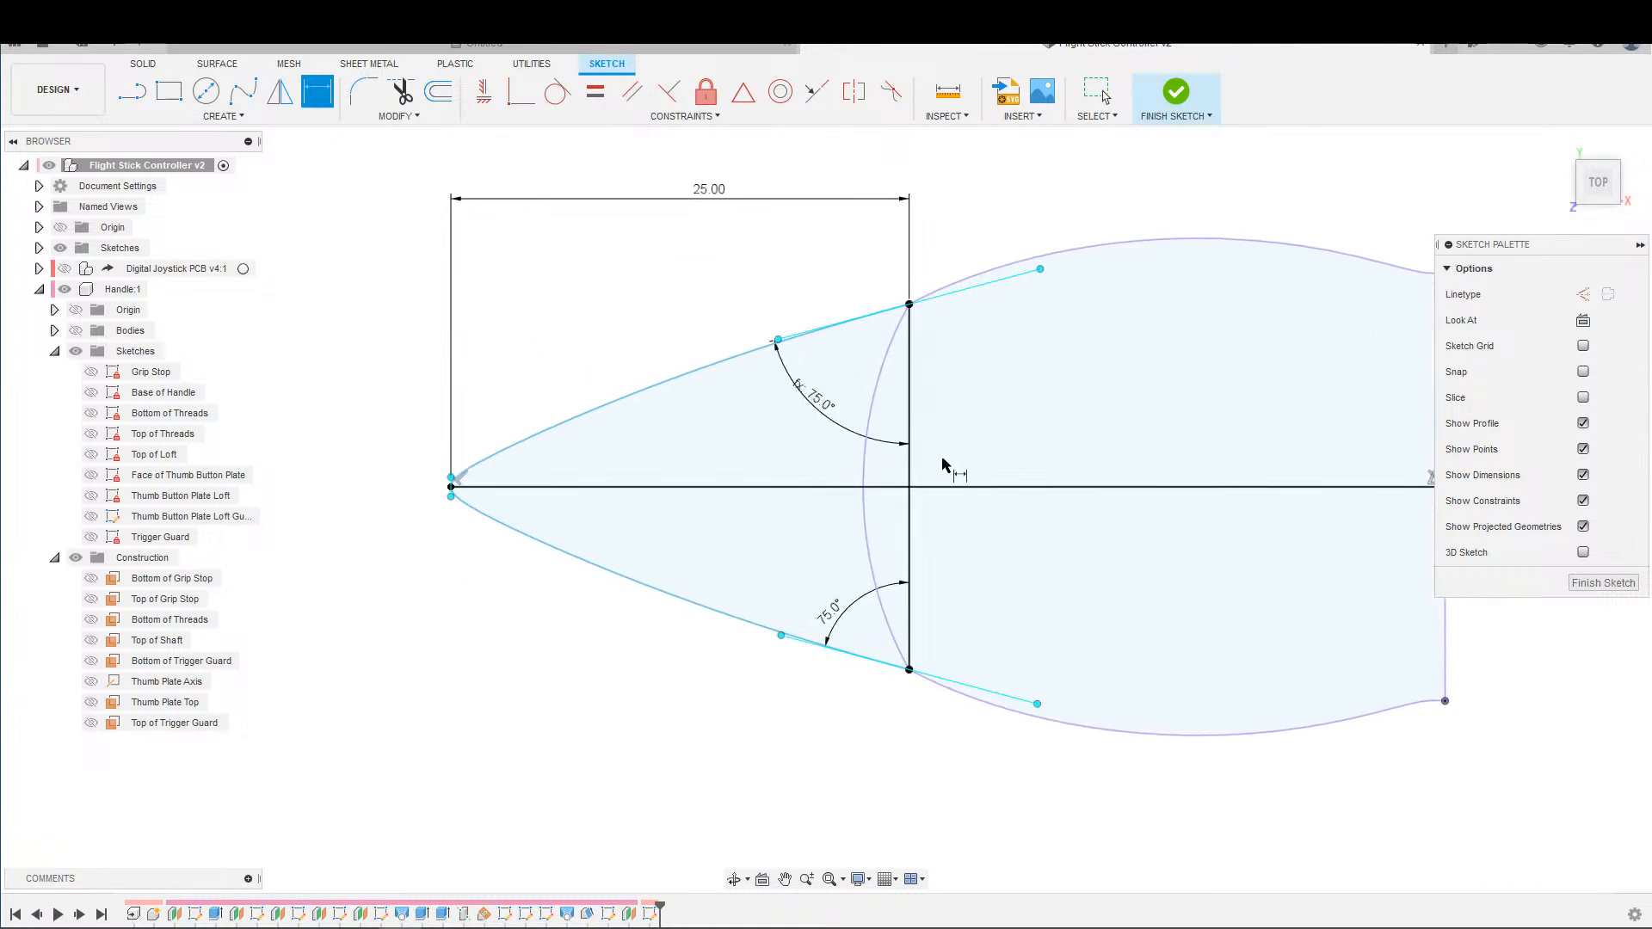
scroll(846, 442, "down", 3)
key("Escape")
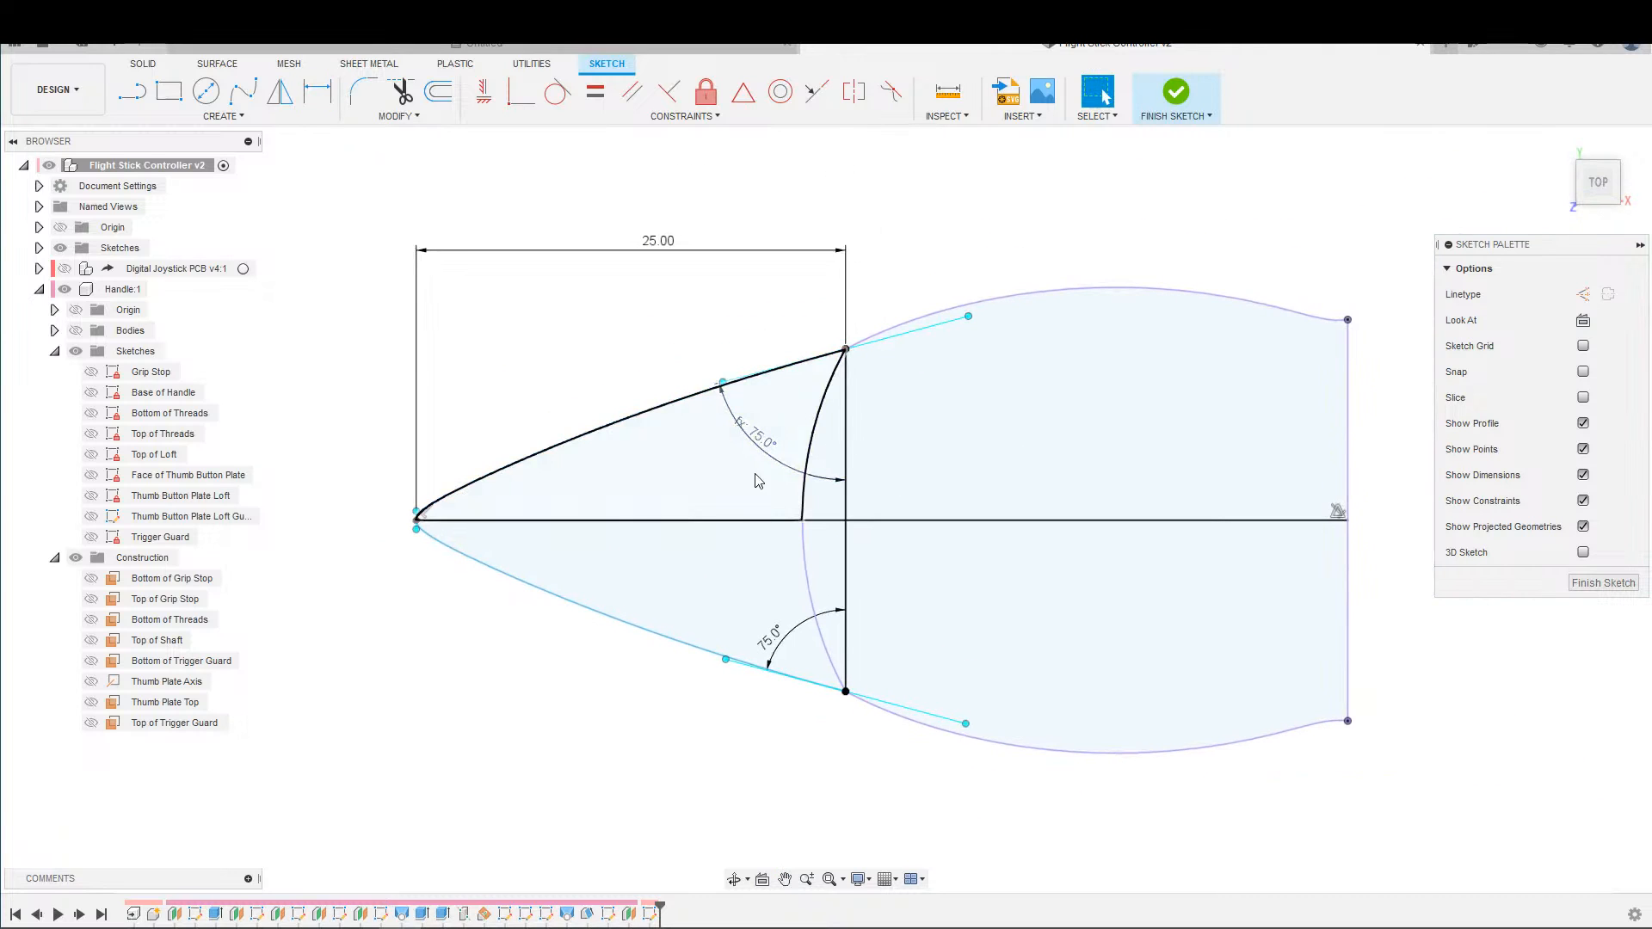
Lengthen the spline's tangent handle at the tip to give a rounder nose, and finish the sketch.
scroll(861, 362, "up", 1)
scroll(857, 361, "up", 3)
scroll(835, 420, "down", 4)
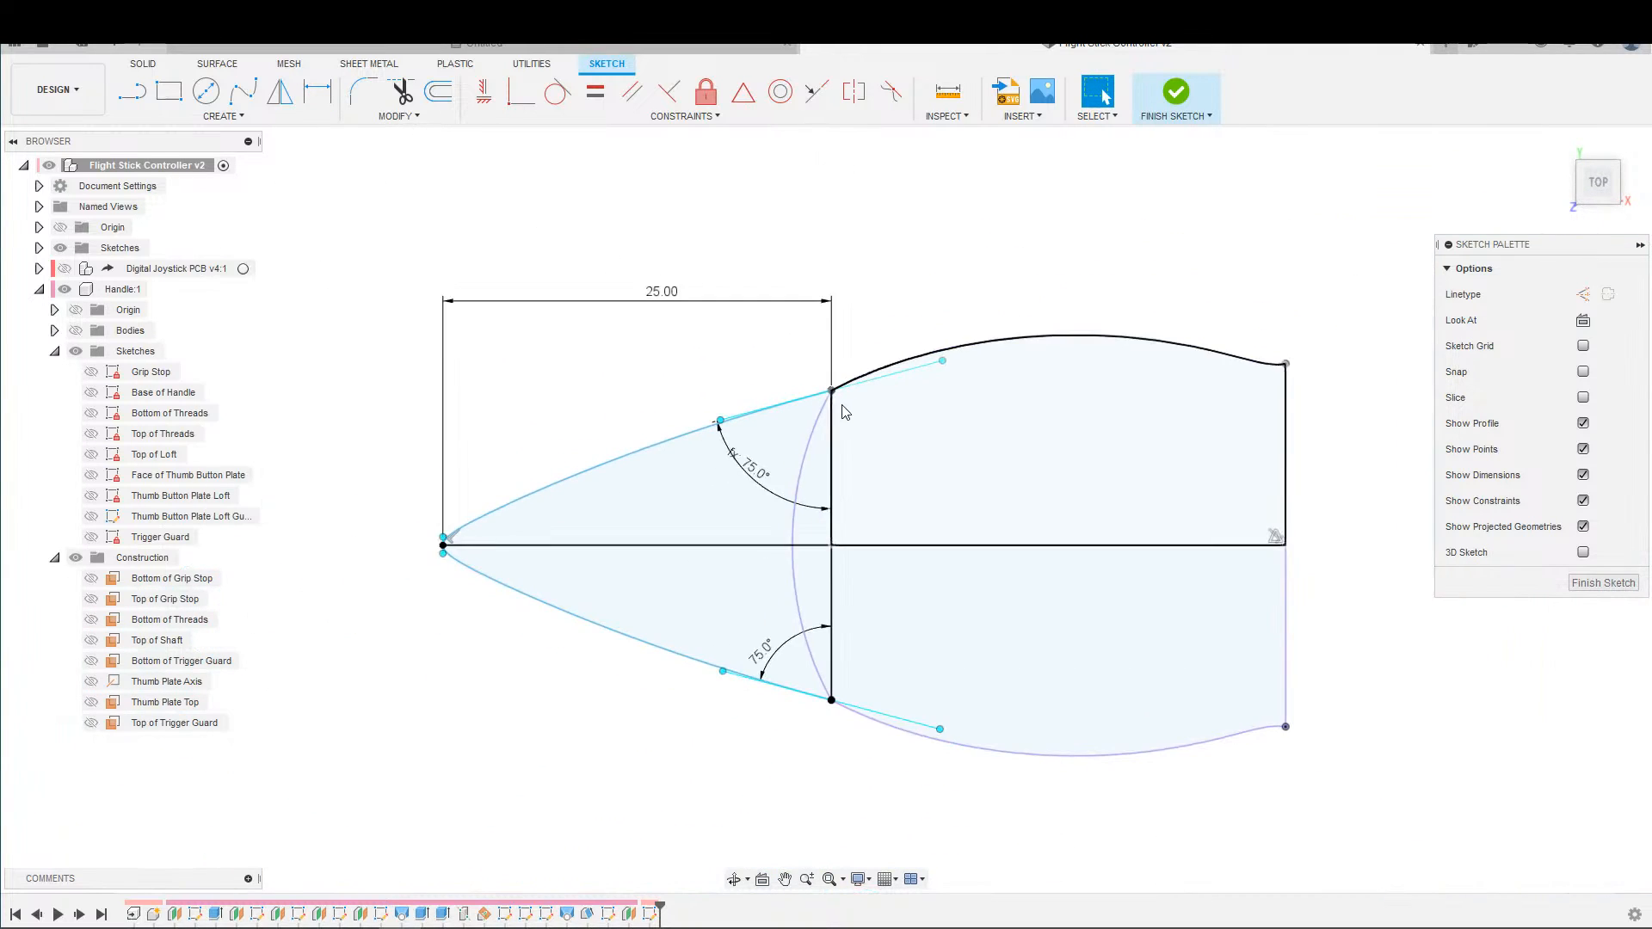
middle_click_drag(841, 413, 1001, 312)
scroll(546, 480, "up", 4)
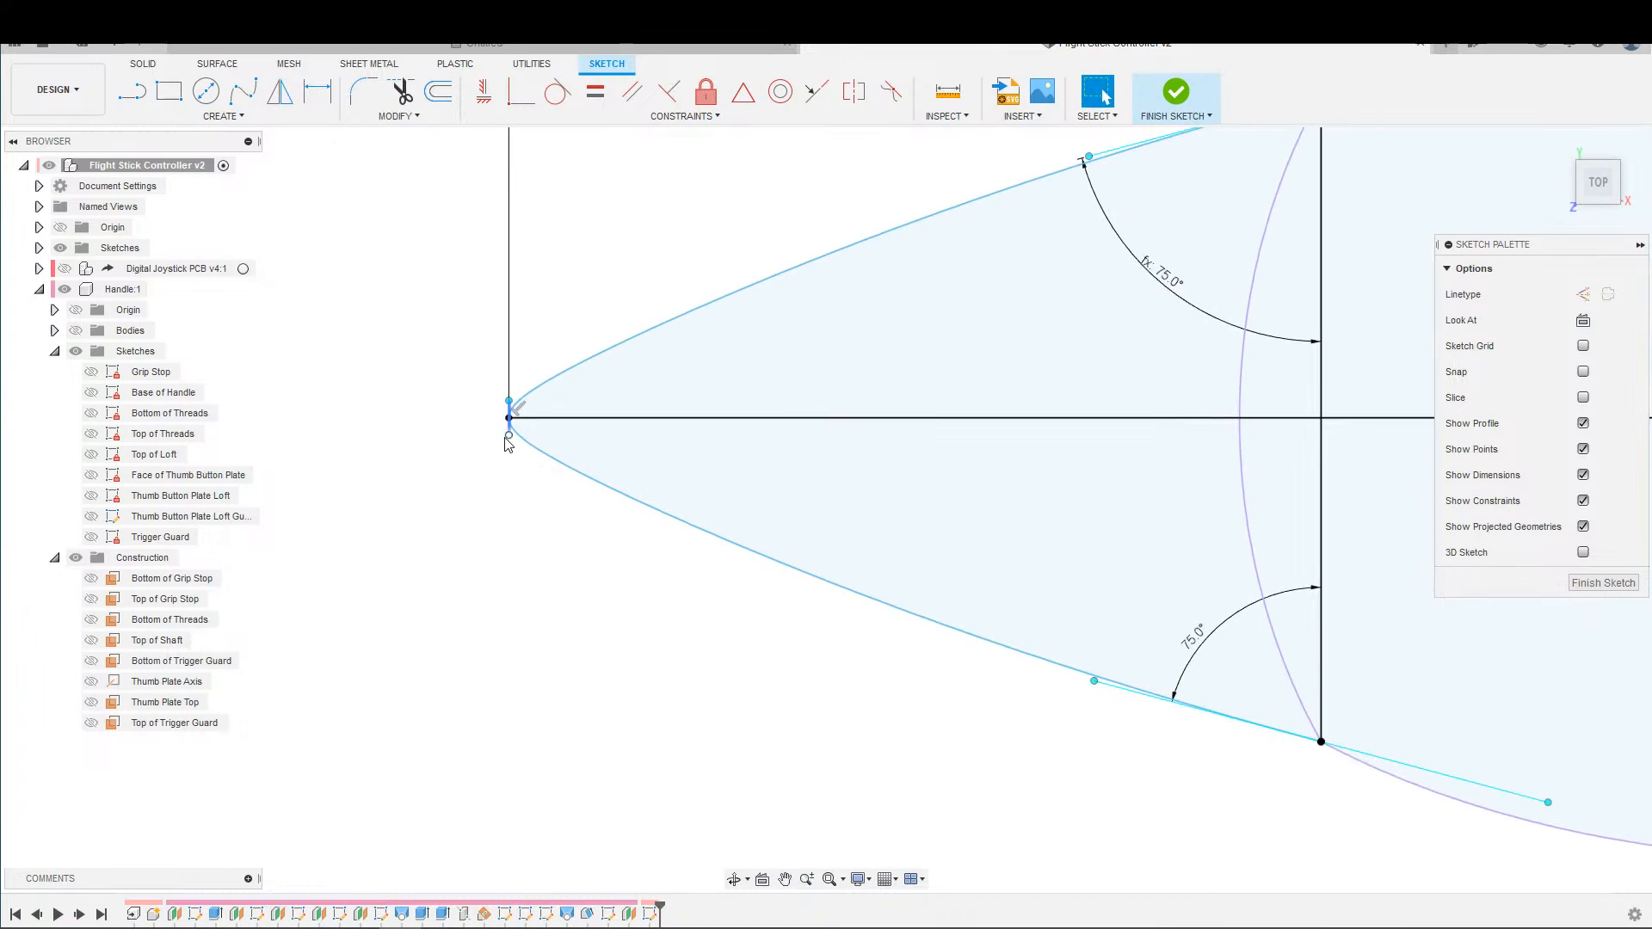
left_click_drag(506, 438, 506, 463)
scroll(502, 451, "down", 2)
middle_click_drag(499, 449, 294, 448)
scroll(373, 442, "down", 1)
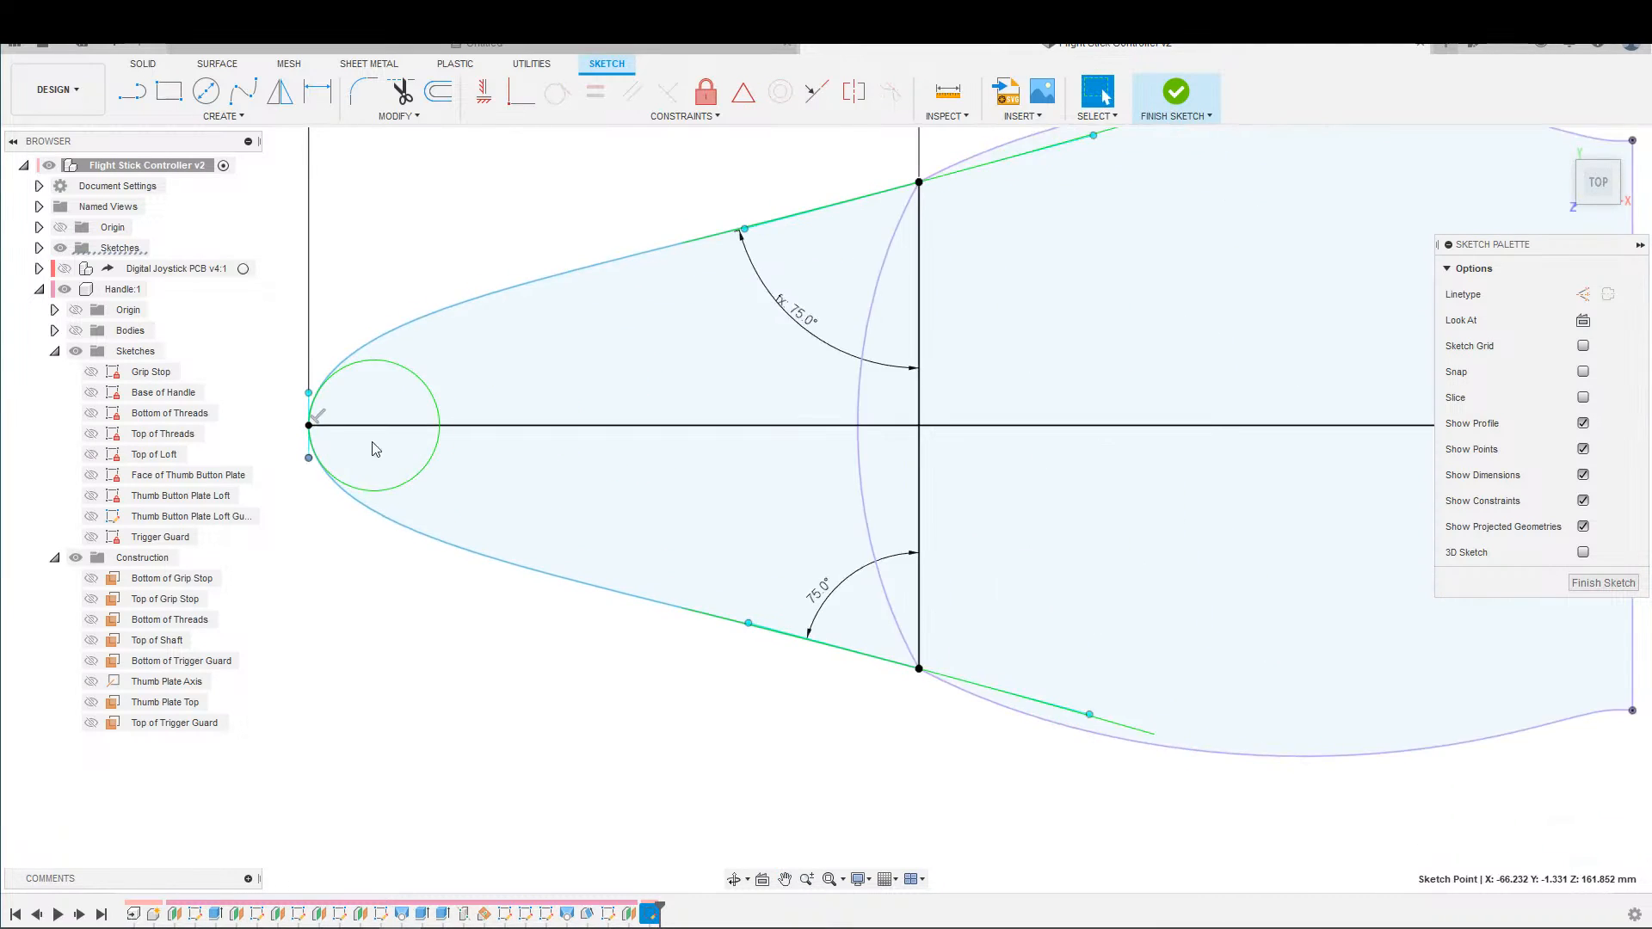
scroll(353, 430, "down", 1)
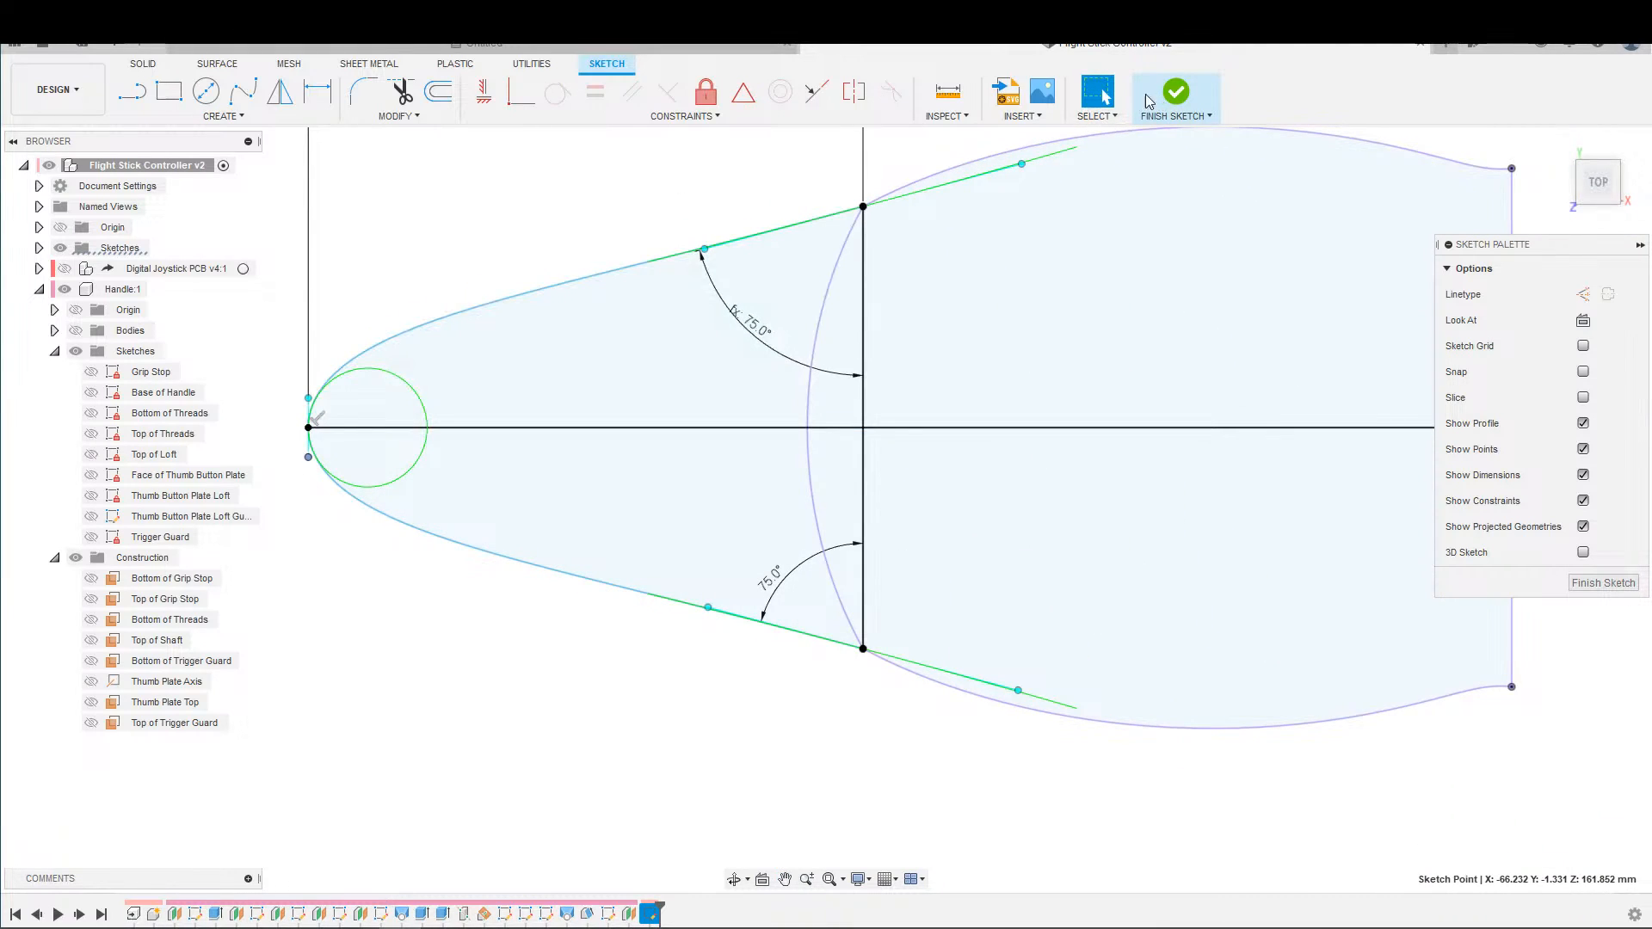
left_click(1172, 95)
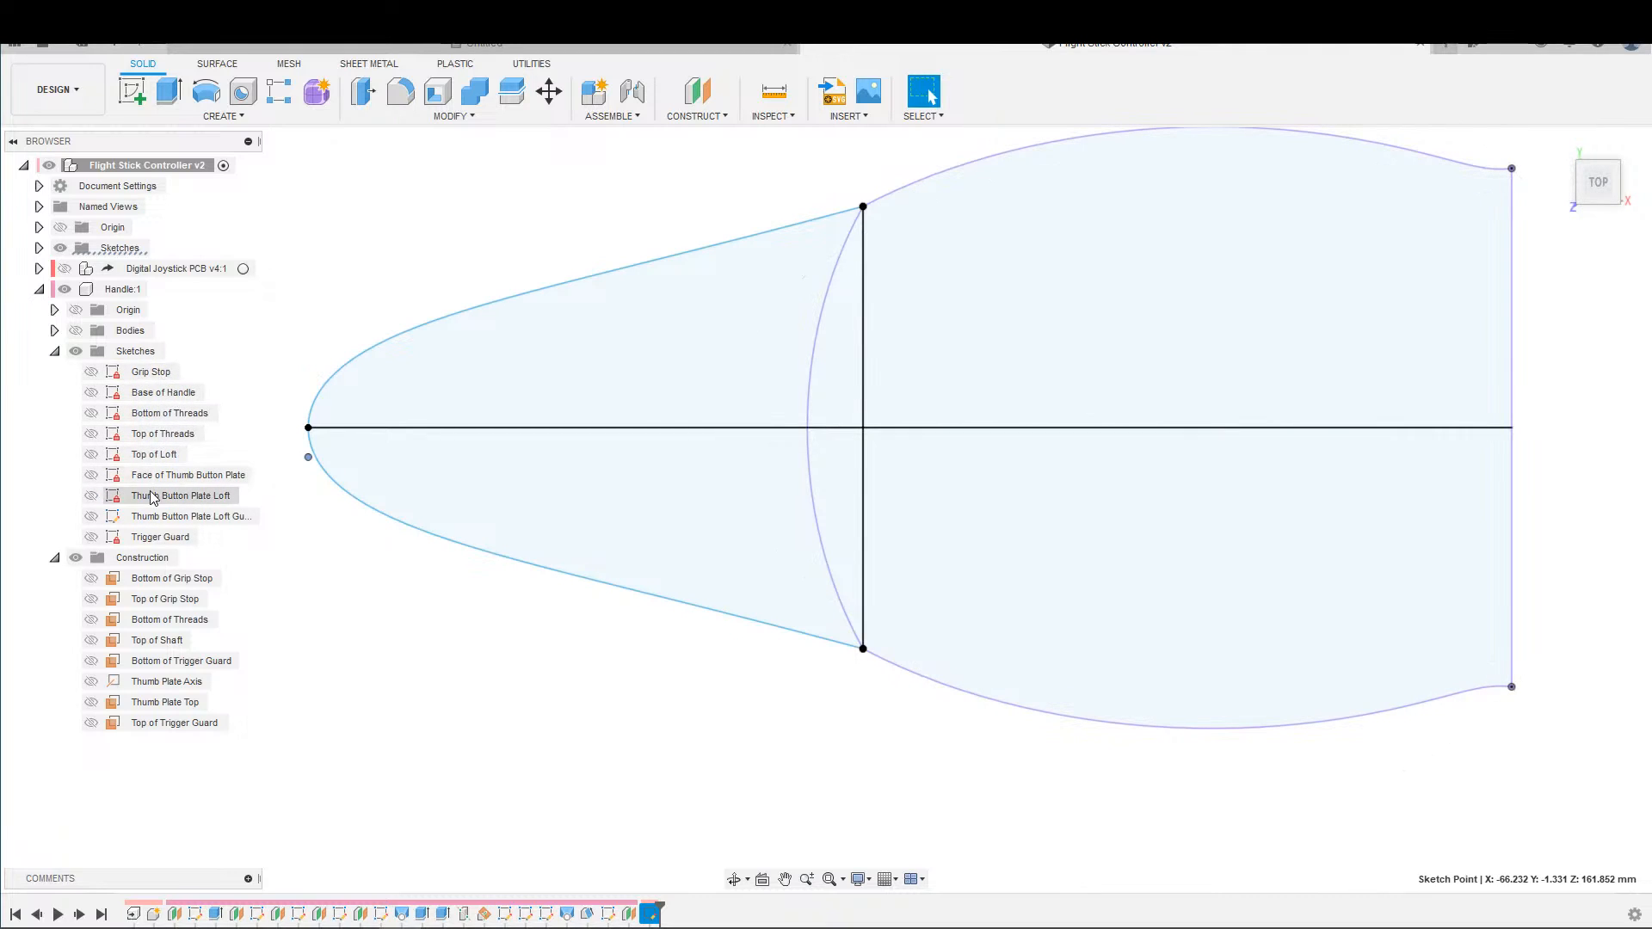
Undo the profile sketch created in the top-level component, back to the state with only the offset plane Plane8.
left_click(615, 915)
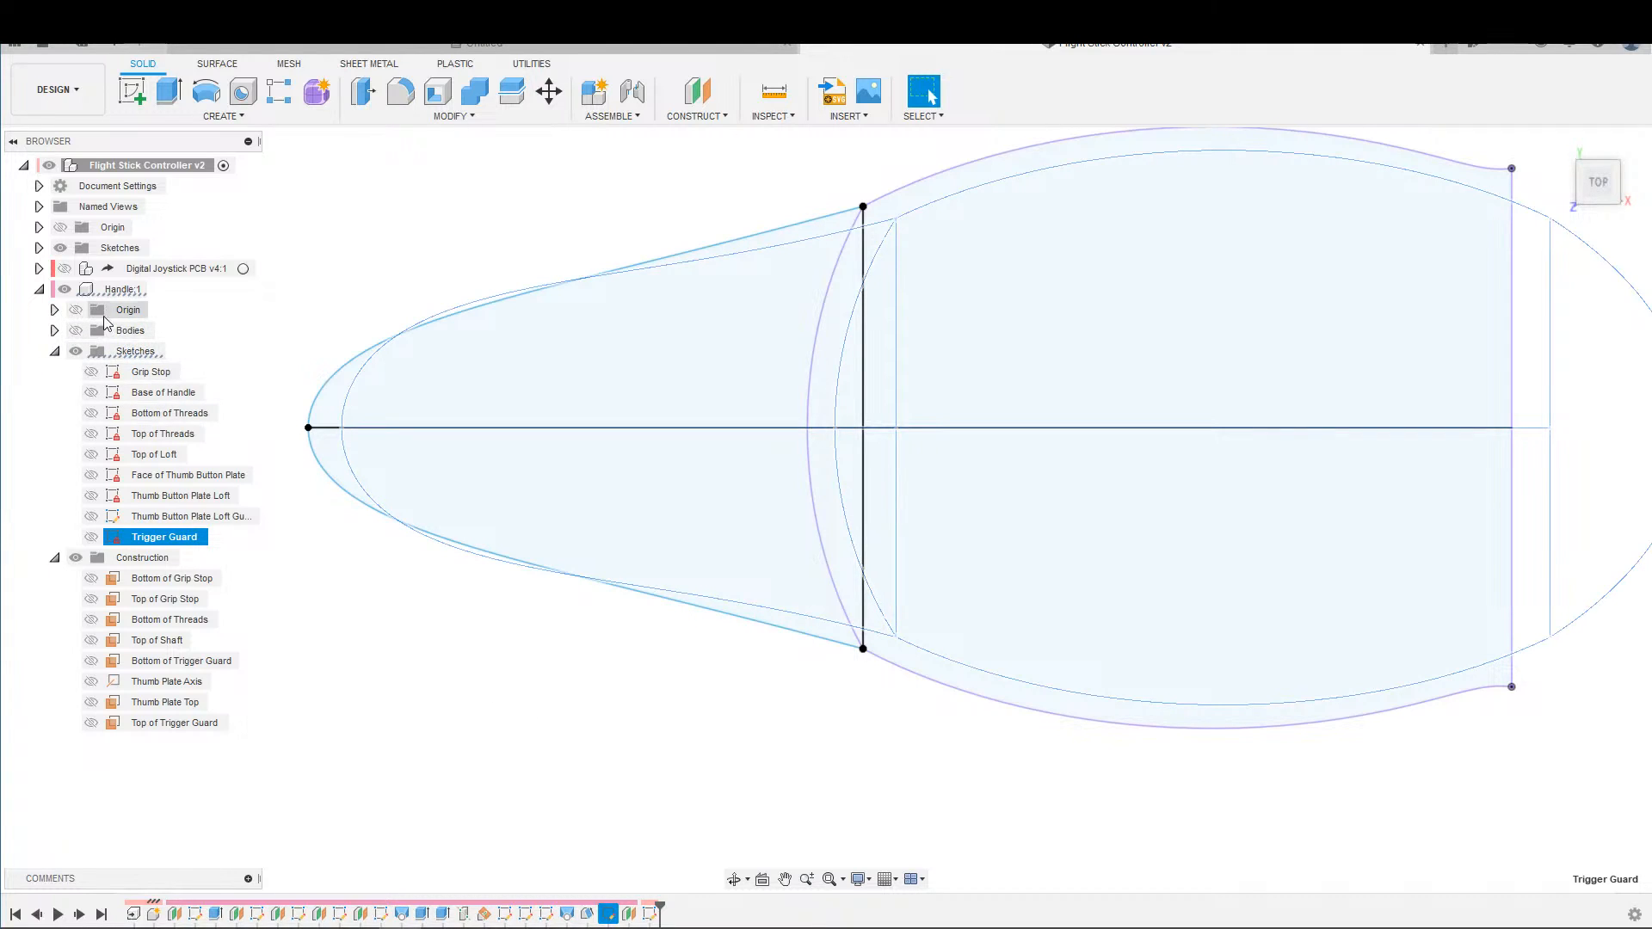
left_click(38, 249)
left_click(327, 293)
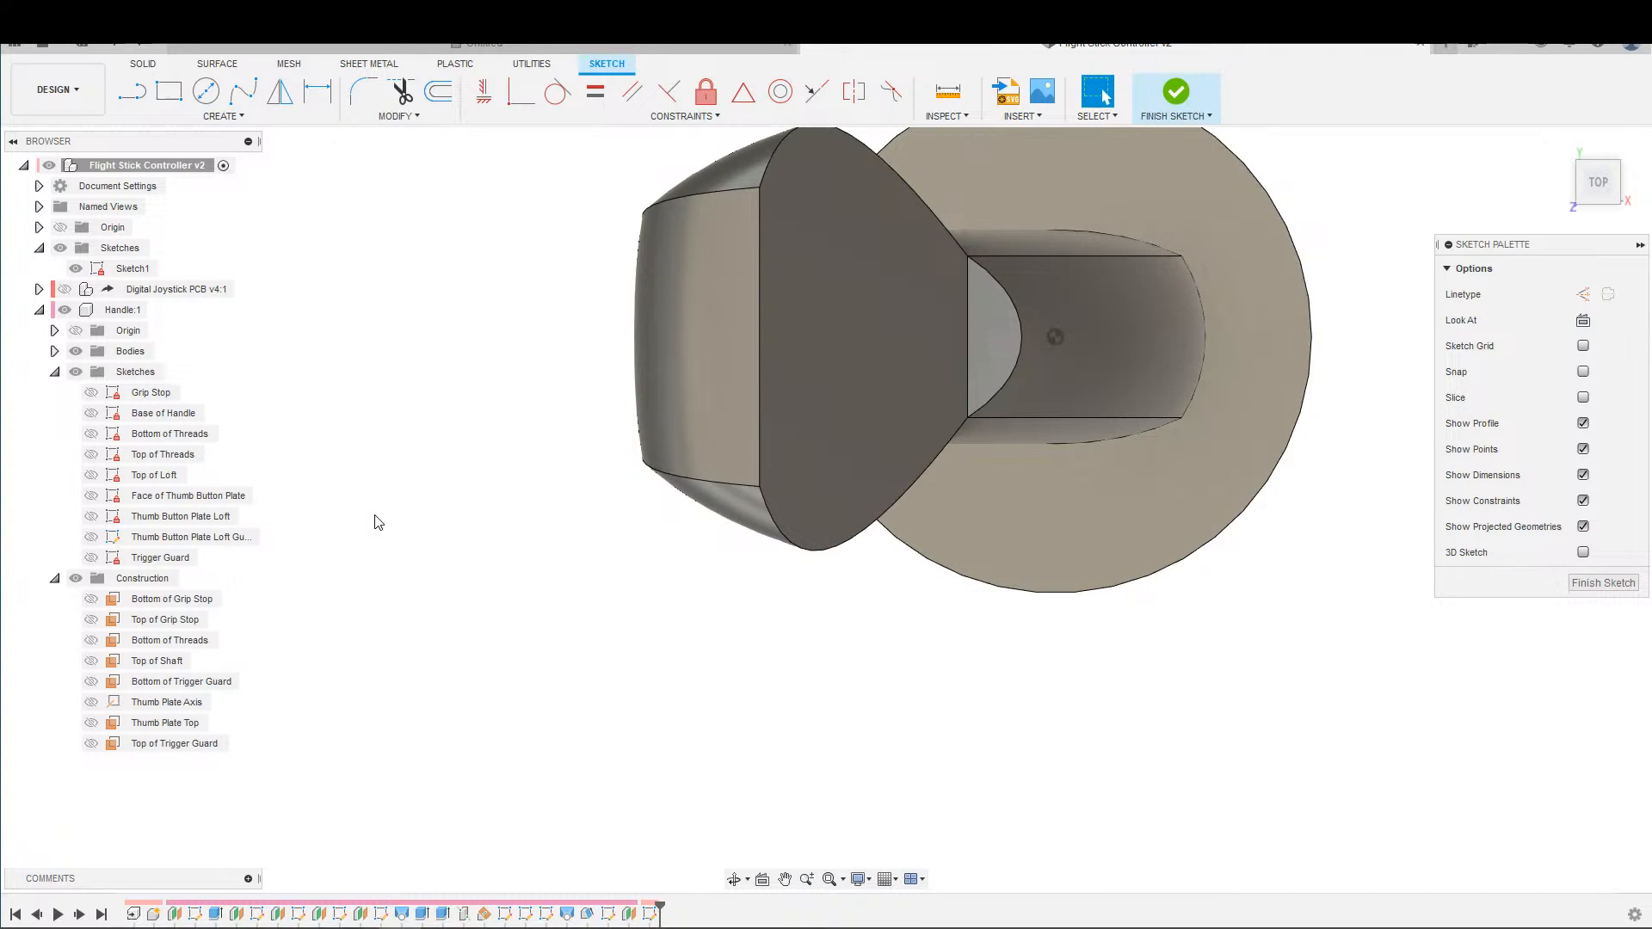
double_click(123, 310)
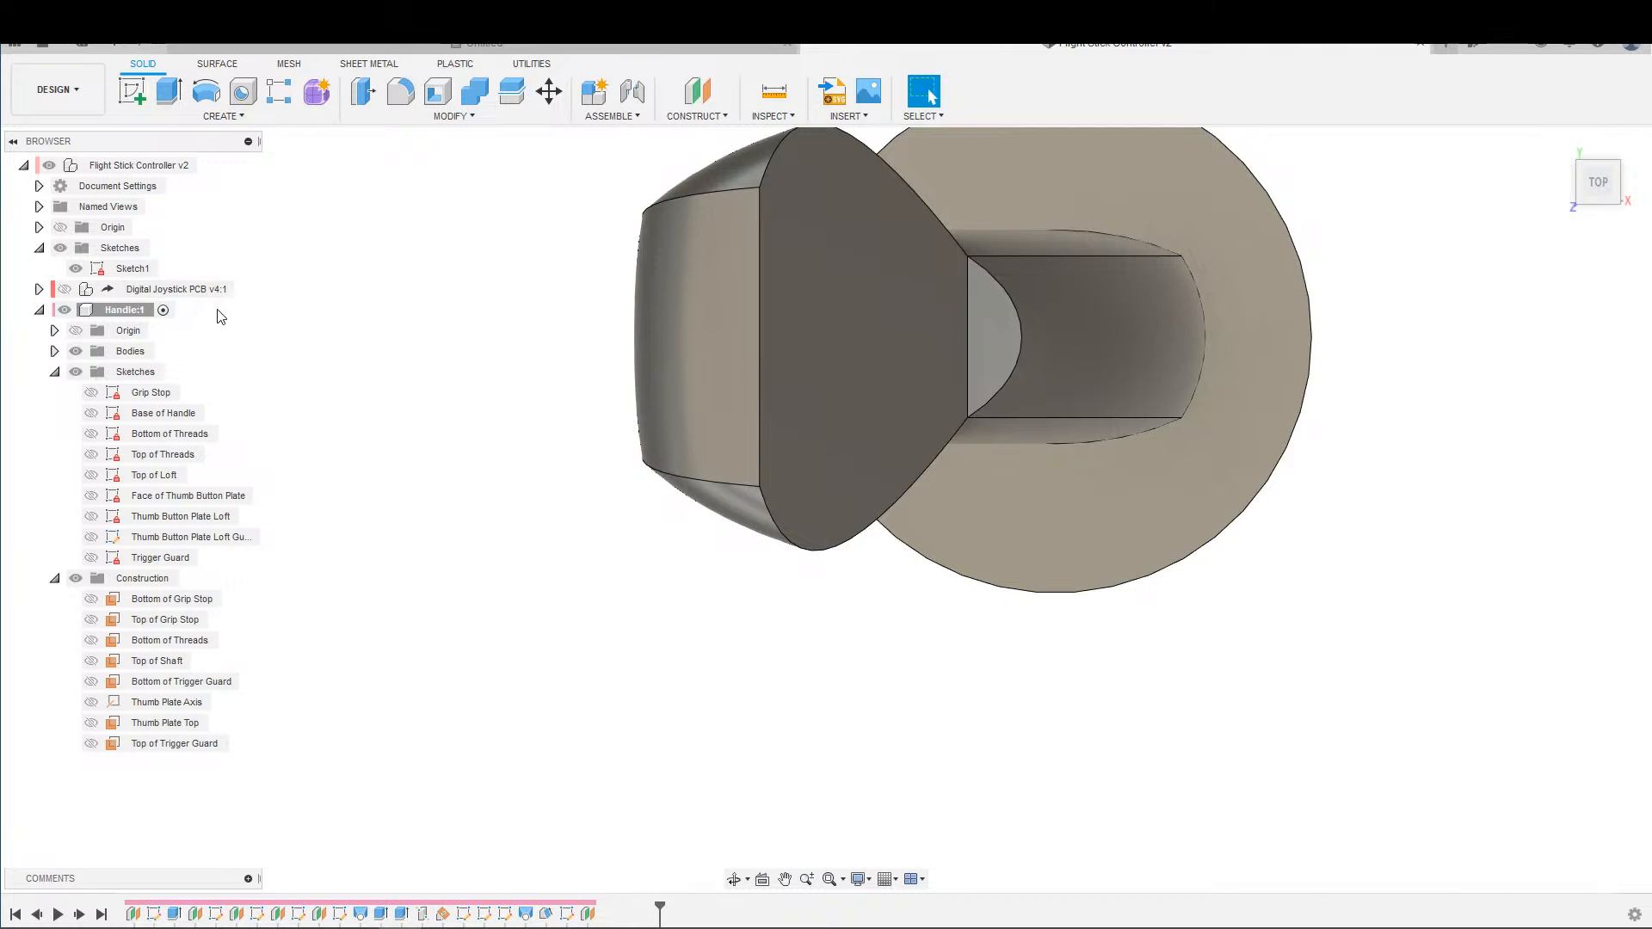
double_click(124, 269)
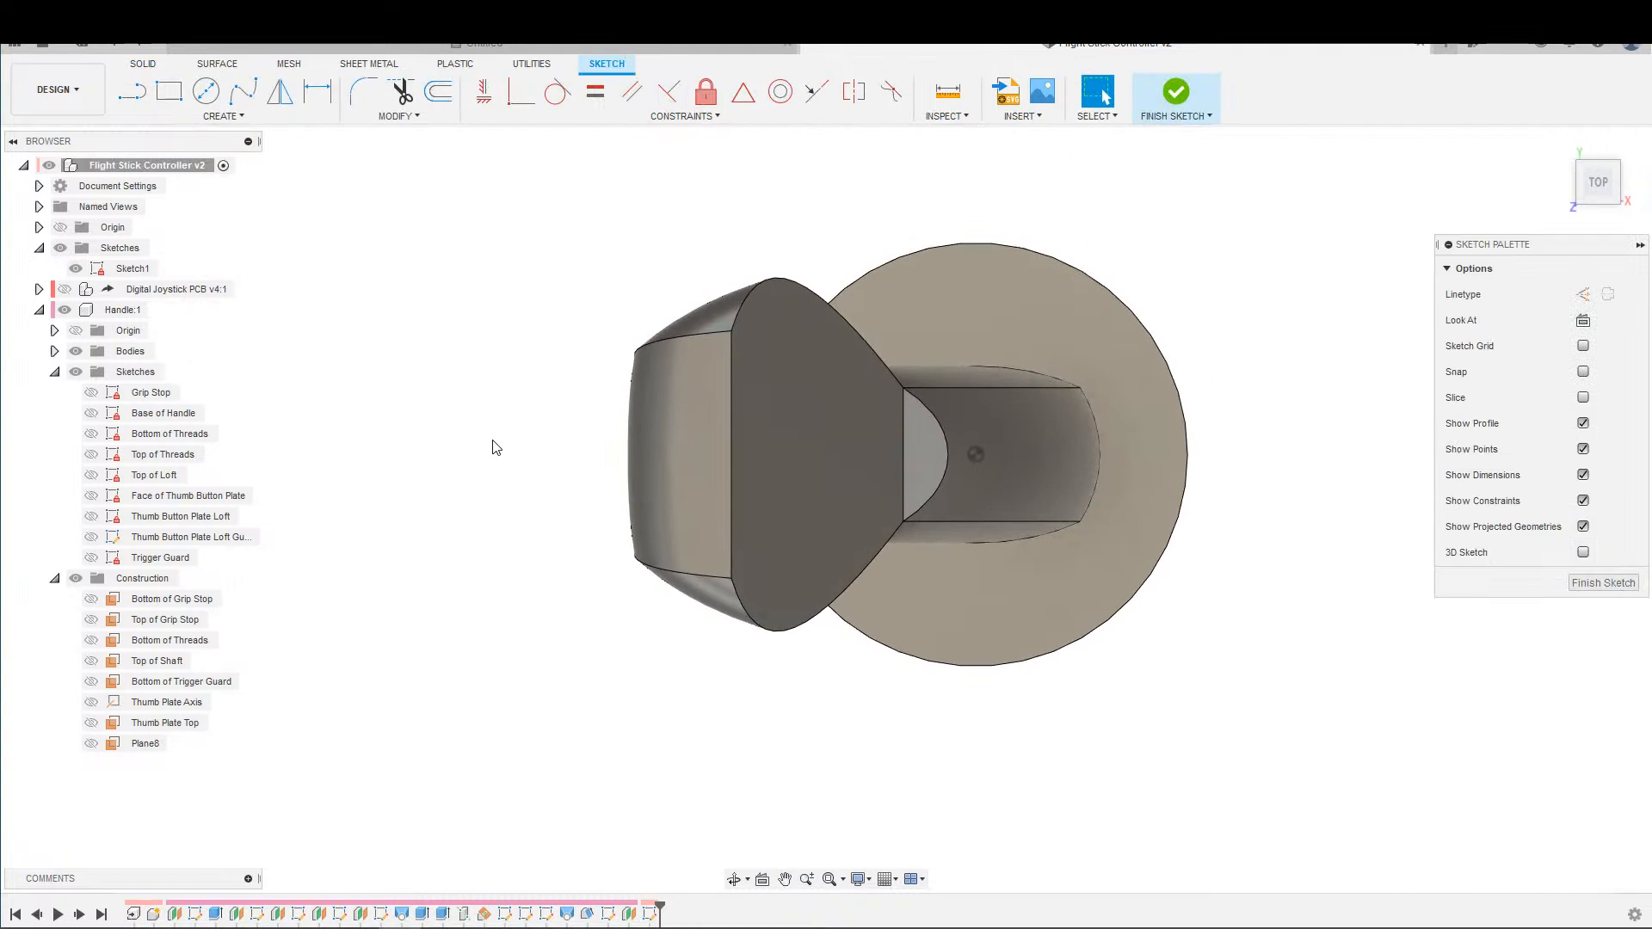
key("ctrl+z")
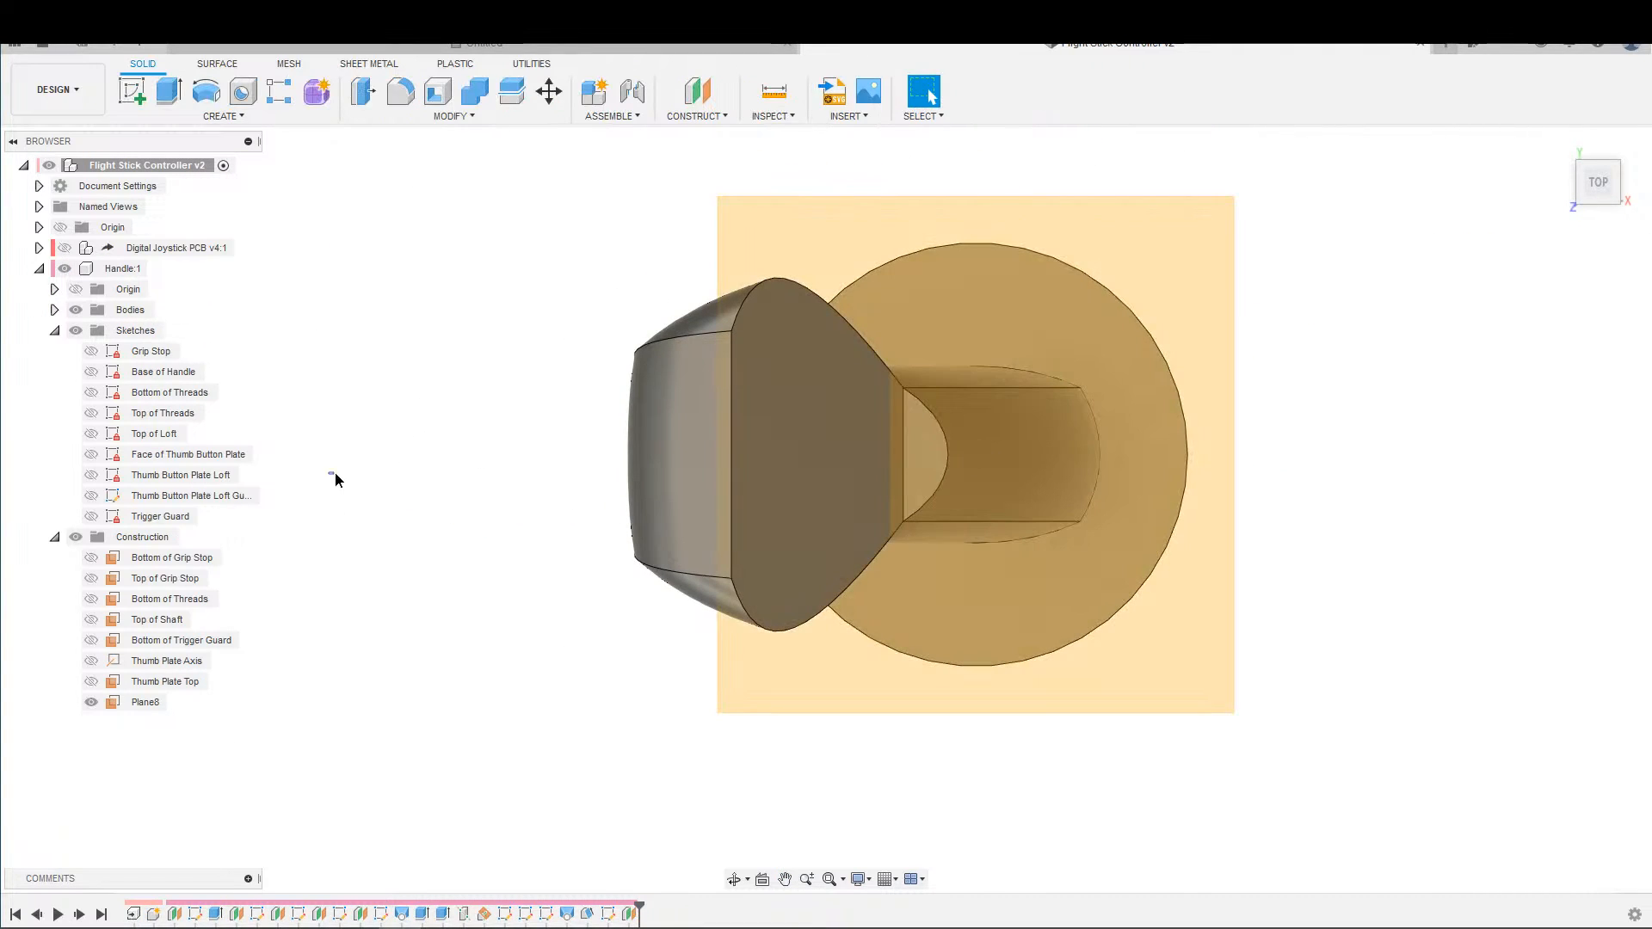
Activate the Handle component and start a new sketch on the offset plane Plane8.
double_click(125, 272)
key("s")
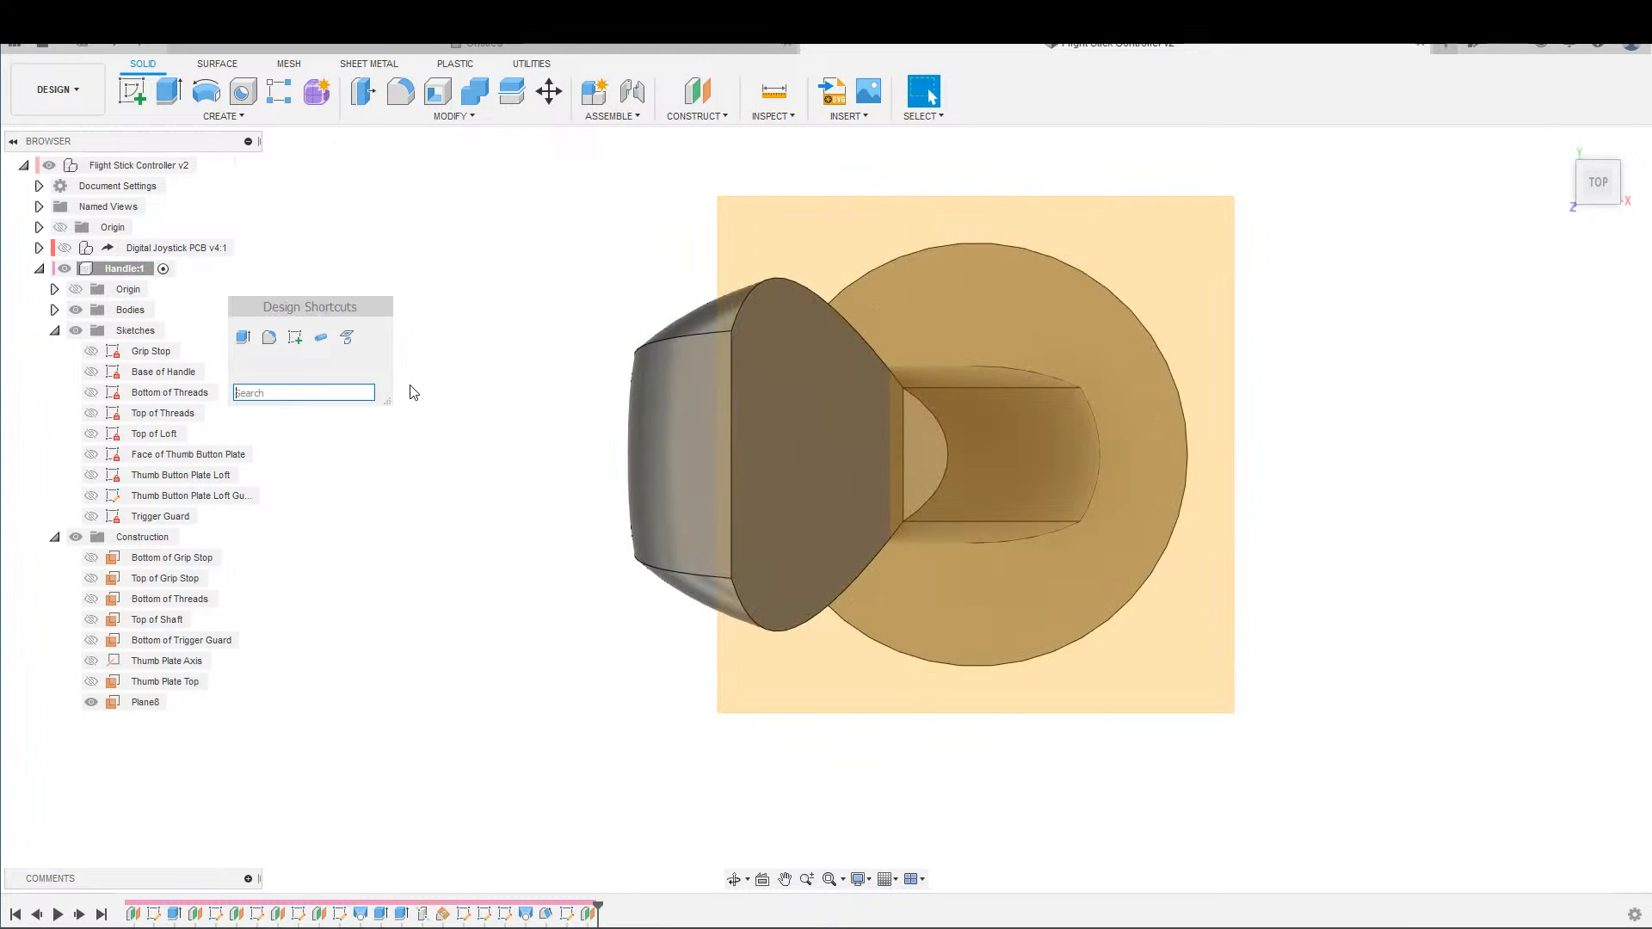
left_click(303, 340)
left_click(892, 434)
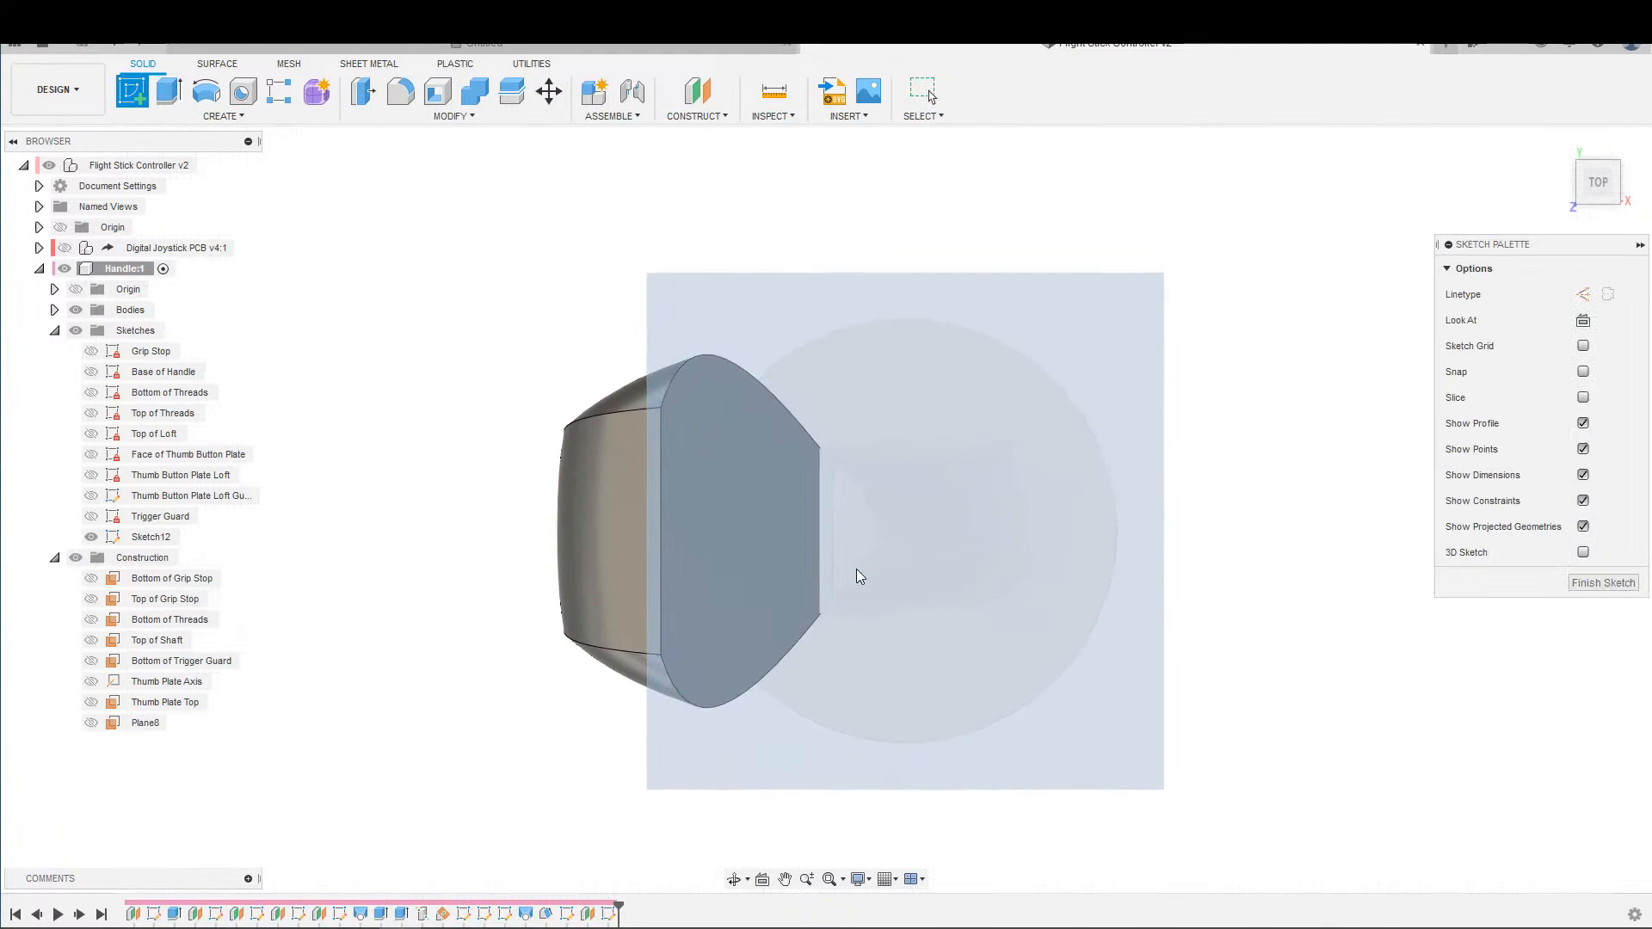
Intersect the handle body with the sketch plane, keeping the projection link, to bring its cross-section outline into the sketch.
key("s")
left_click(869, 601)
left_click(1011, 536)
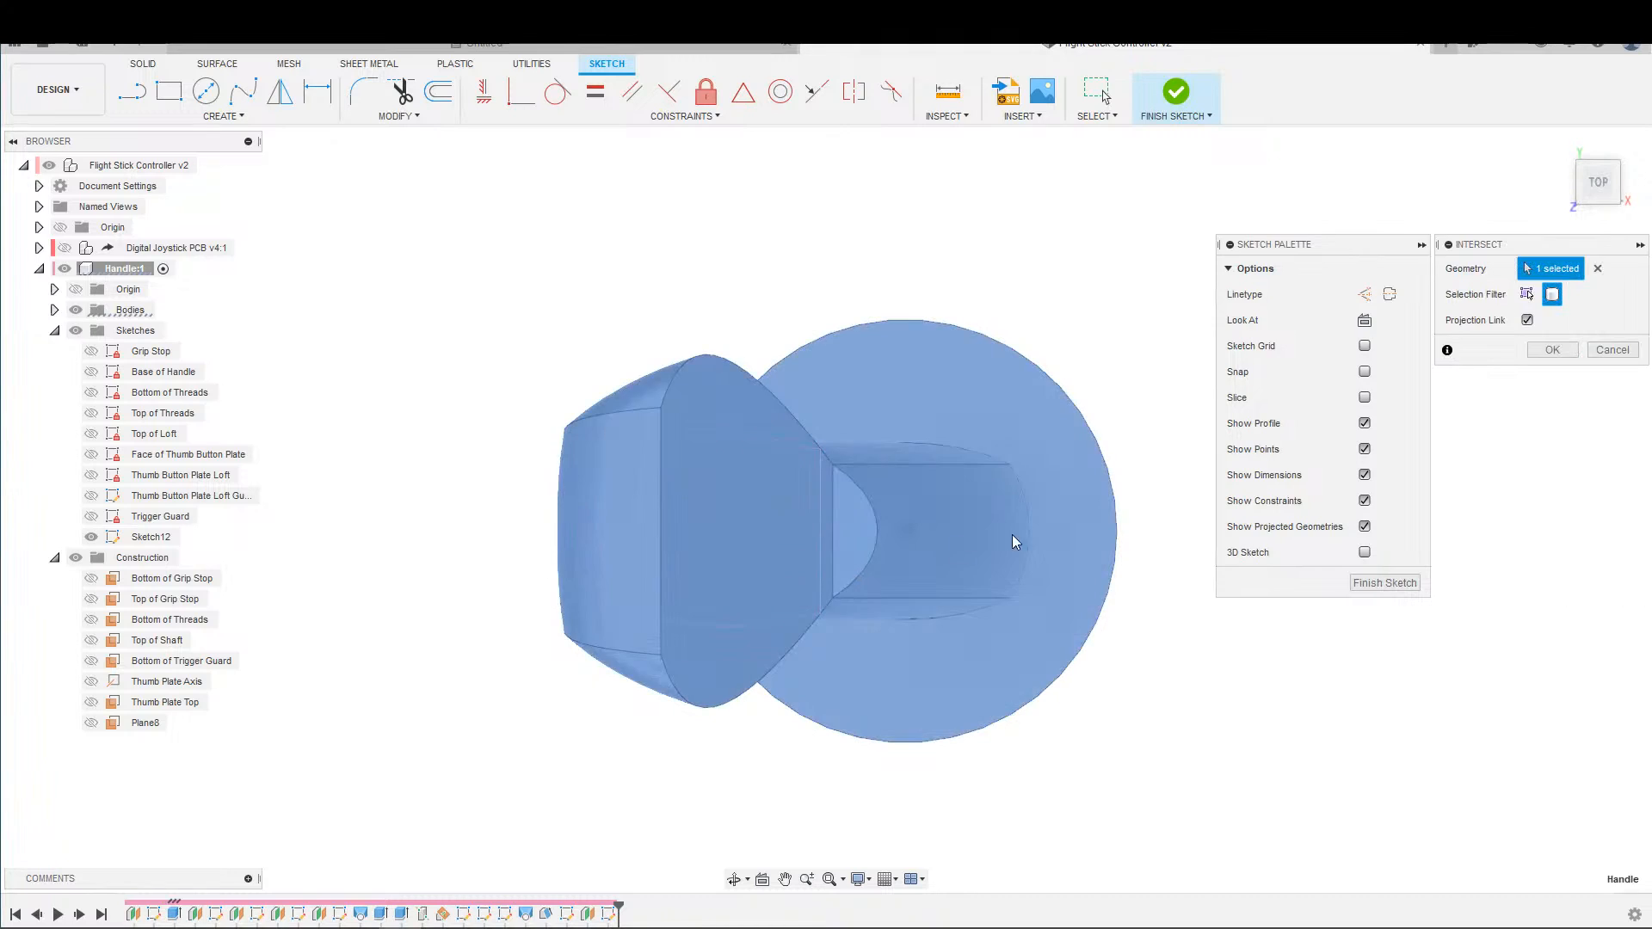
left_click(1550, 352)
scroll(747, 618, "down", 2)
middle_click_drag(781, 613, 840, 618)
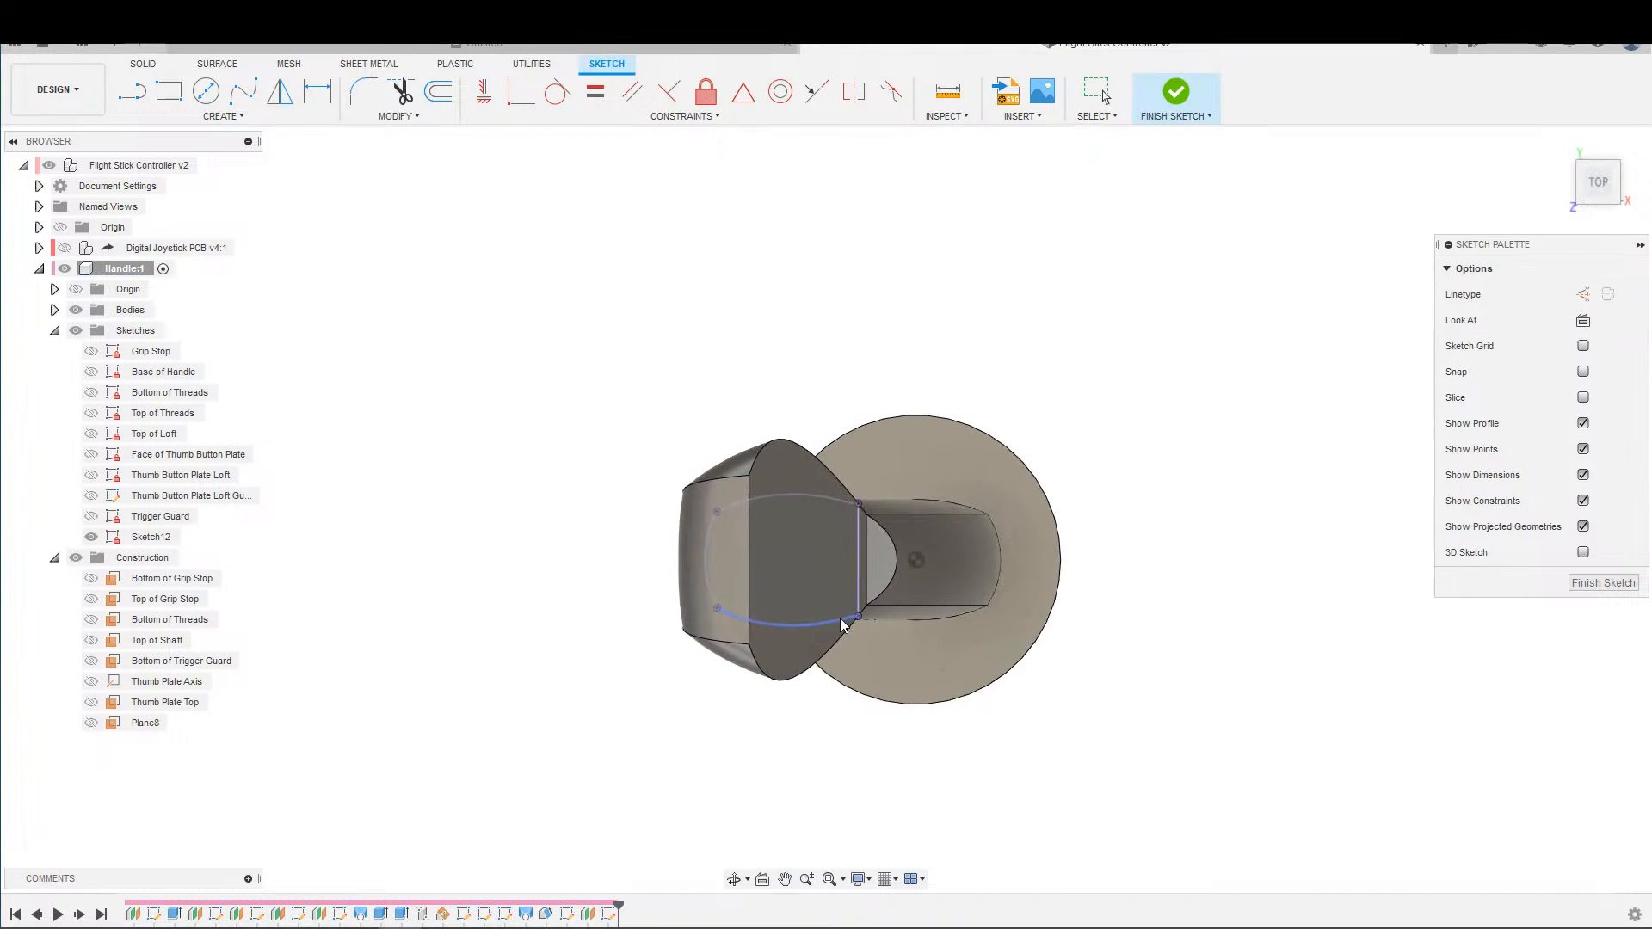
Rename the new sketch "Top of Trigger Guard Loft" and its plane Plane8 "Top of Trigger Guard".
middle_click_drag(502, 580, 366, 586)
double_click(154, 537)
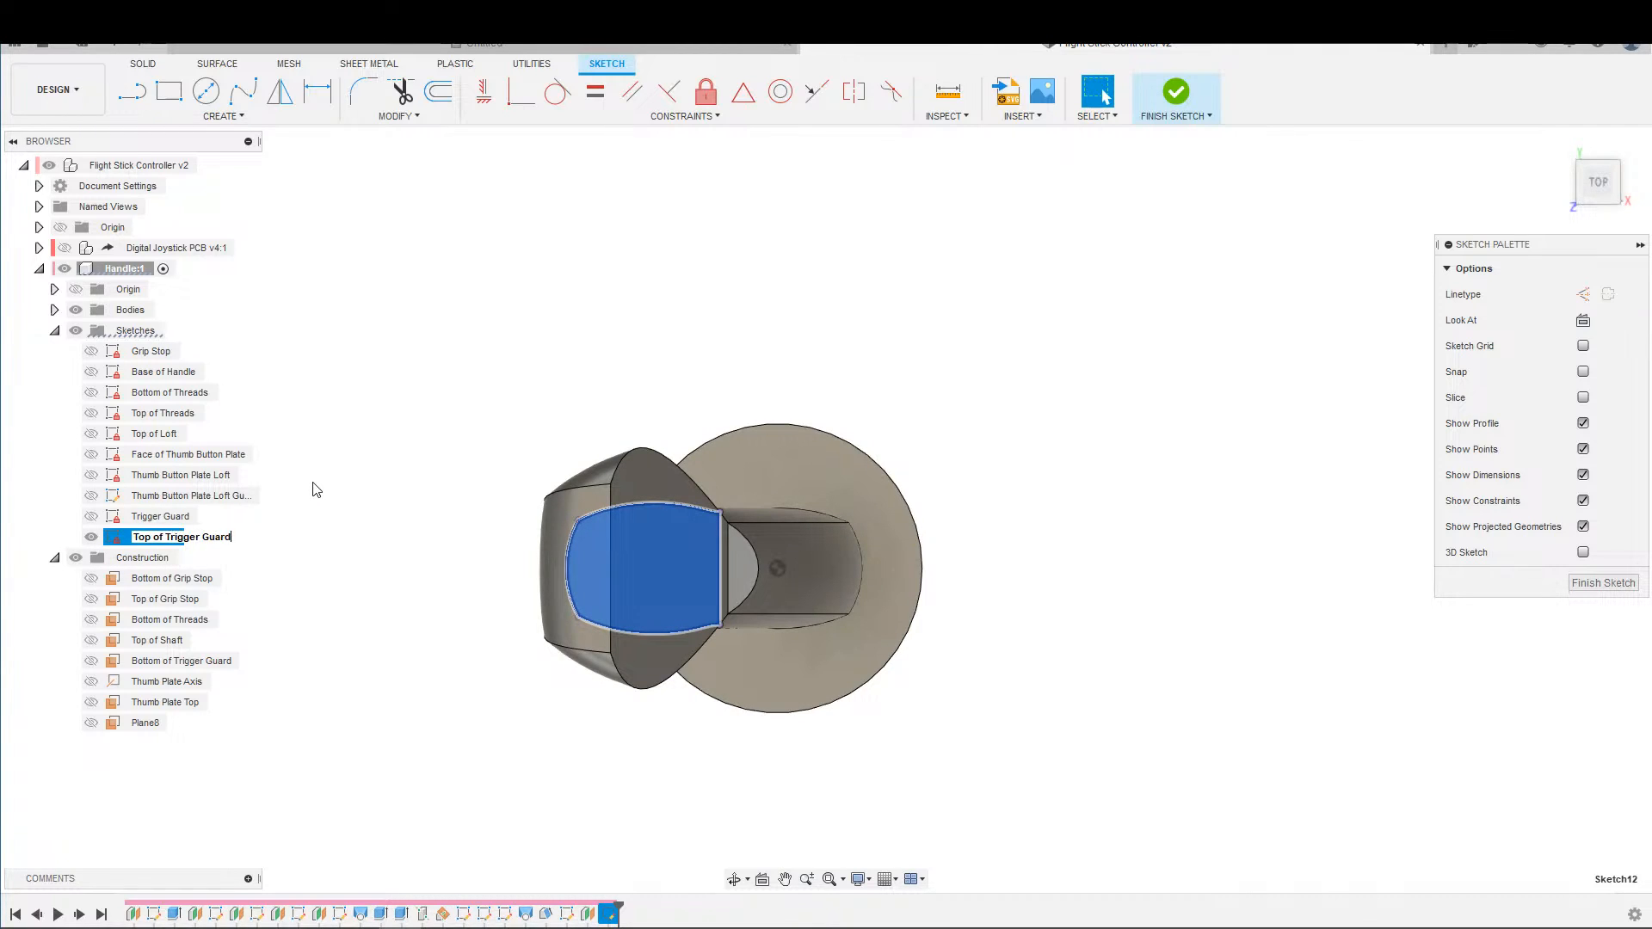
type("Top of Trigger Guard Loft")
key("Return")
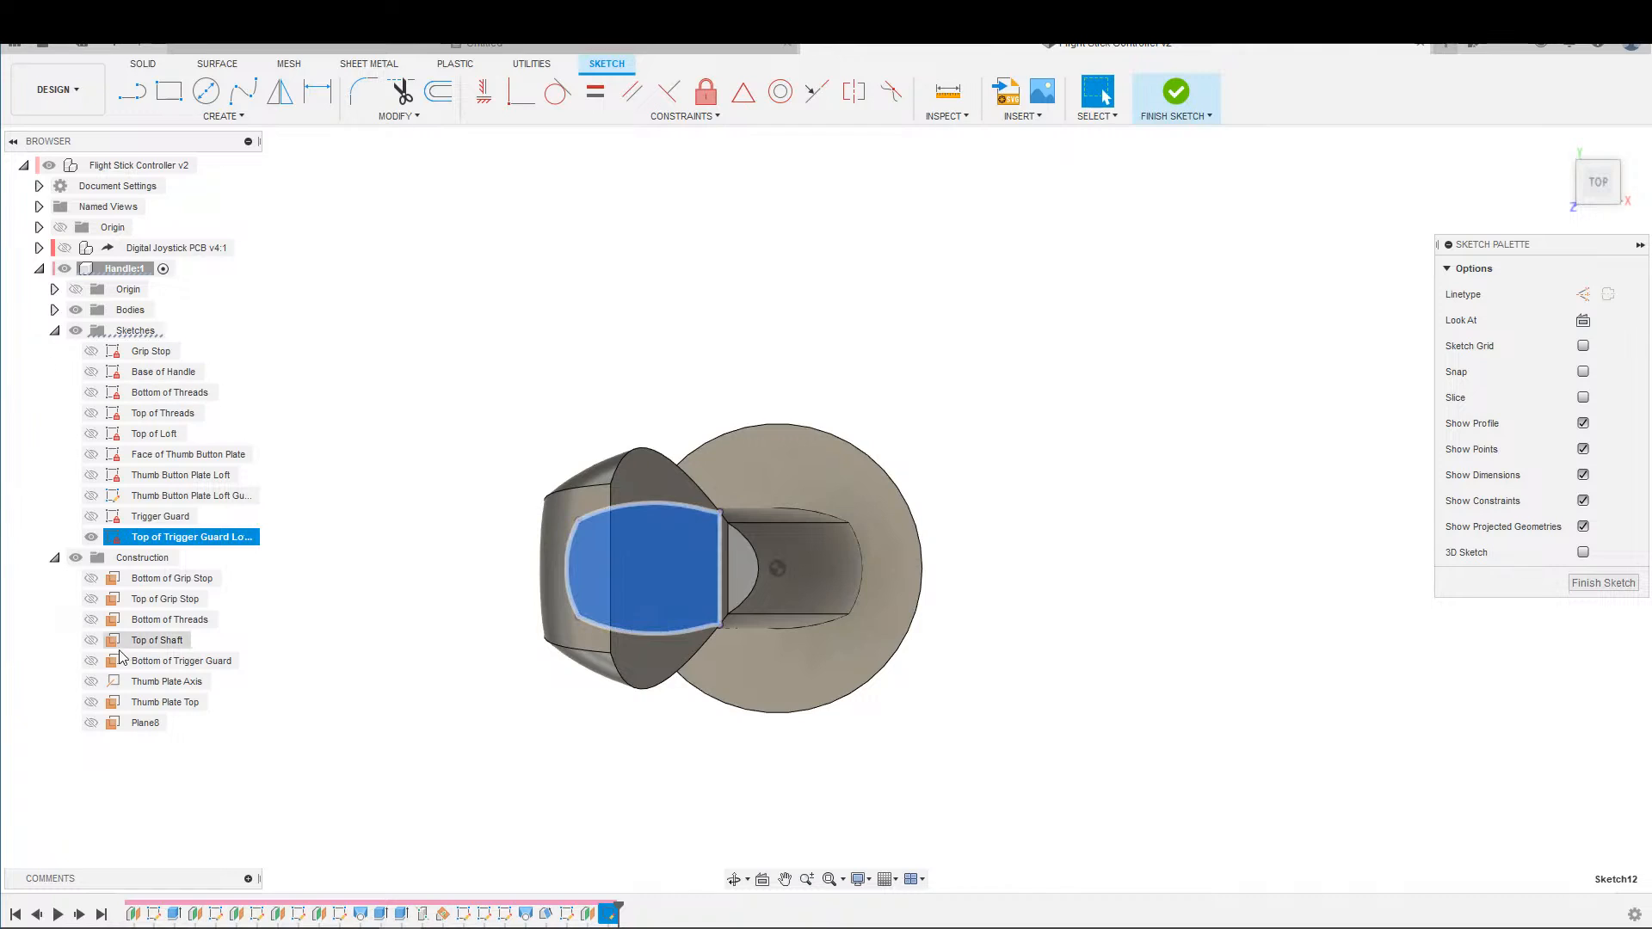
double_click(131, 722)
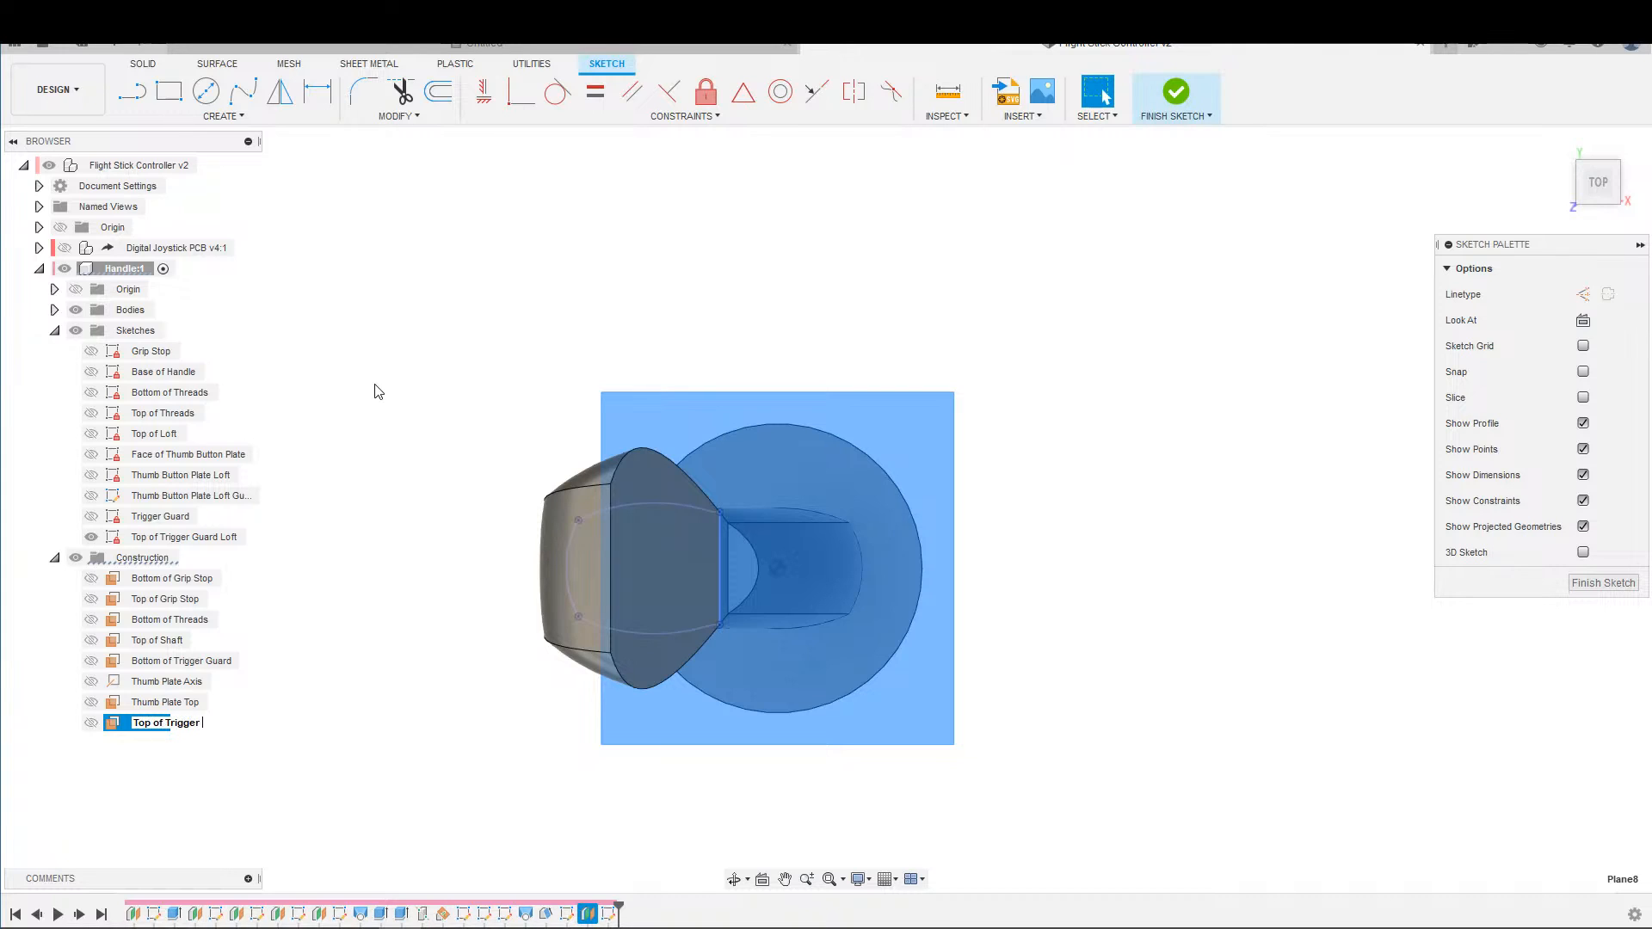
key("Return")
Hide the Handle component's bodies so only the sketch outline shows.
key("s")
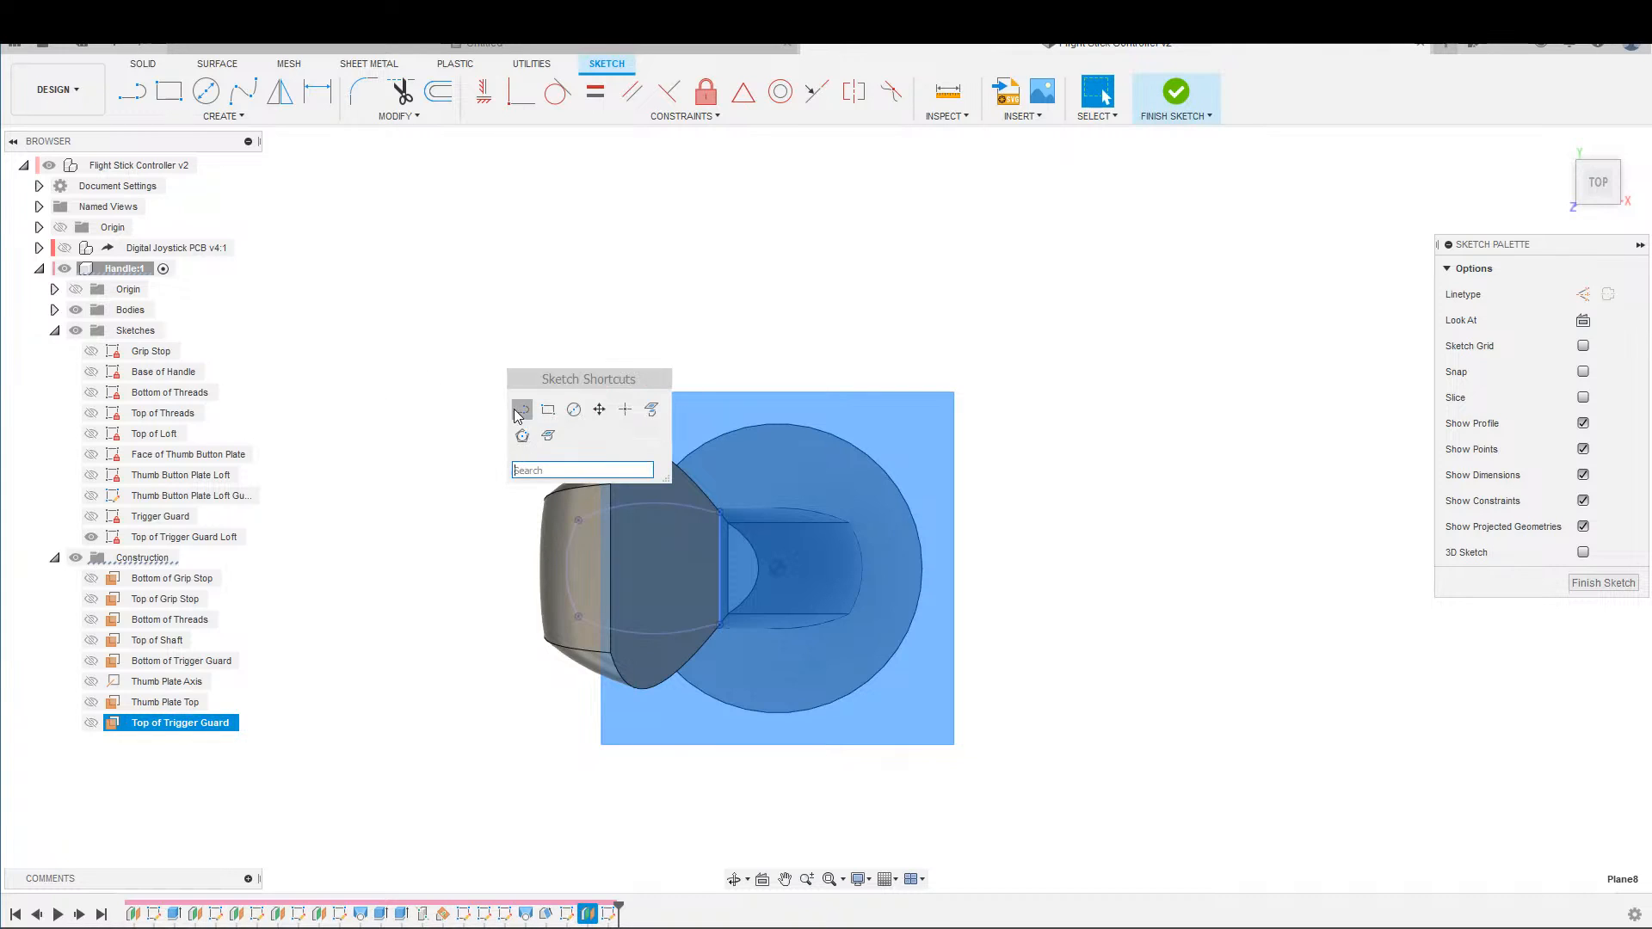
left_click(424, 437)
middle_click_drag(393, 437, 435, 326)
left_click(76, 310)
Draw a horizontal line about 54 mm long from the midpoint of the outline's straight edge out past its curved end.
mouse_move(532, 406)
middle_mouse_down()
mouse_move(675, 413)
mouse_move(697, 397)
middle_mouse_up()
scroll(594, 358, "up", 2)
middle_click_drag(594, 358, 297, 253)
scroll(561, 343, "up", 5)
mouse_move(464, 372)
middle_mouse_down()
mouse_move(523, 380)
mouse_move(612, 439)
middle_mouse_up()
scroll(612, 439, "up", 1)
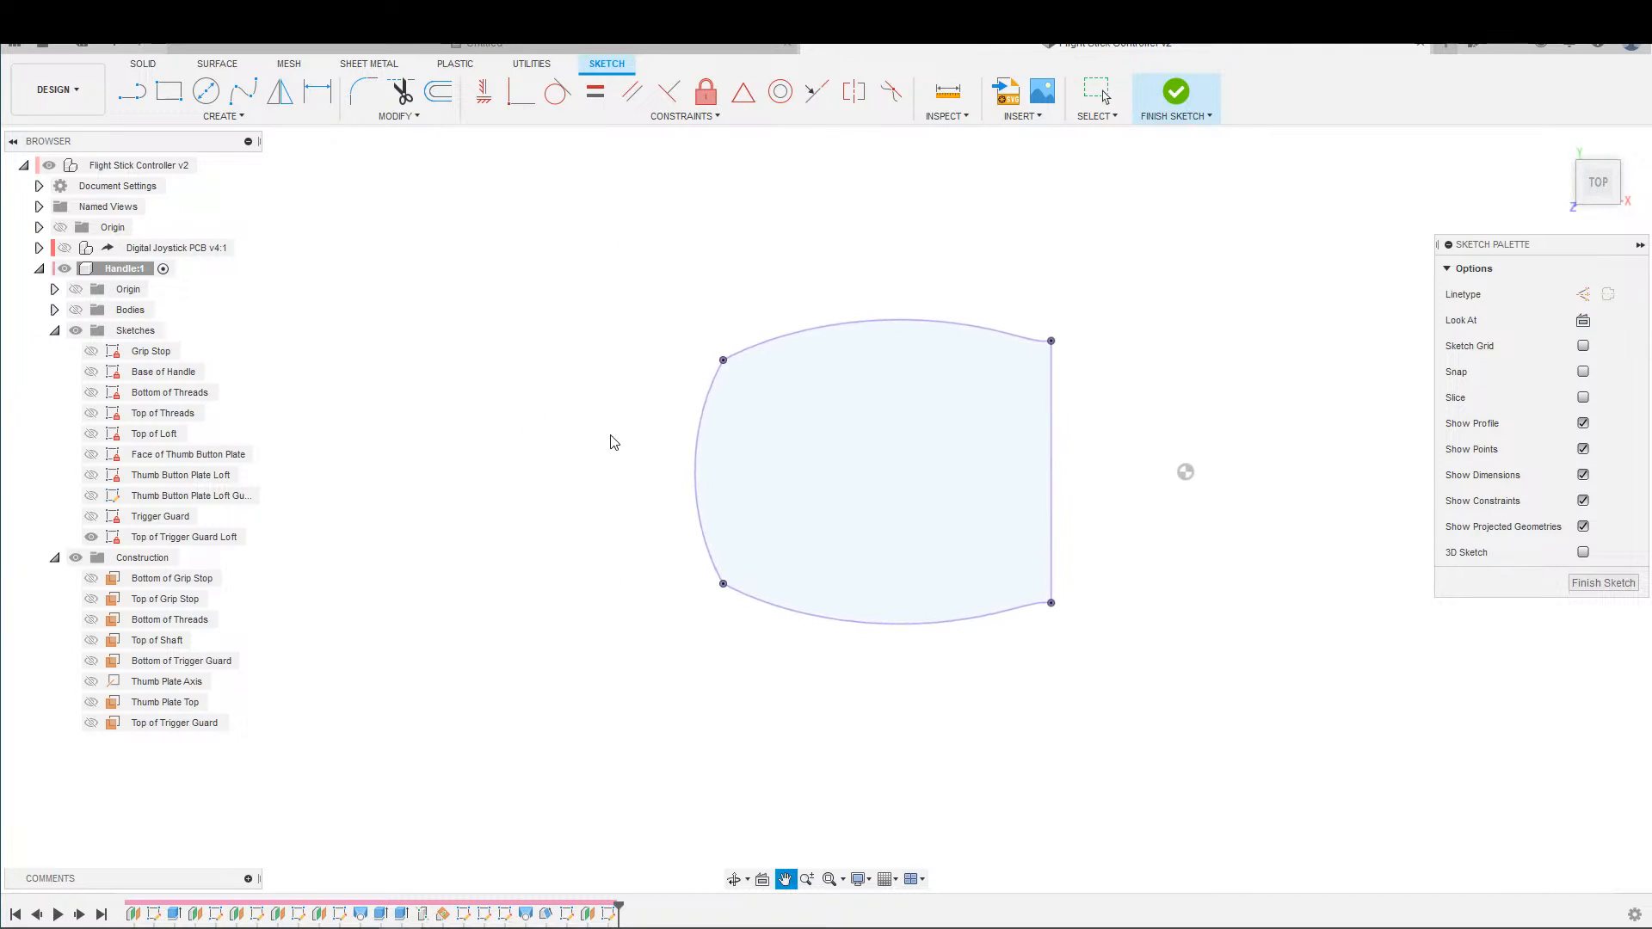
key("s")
left_click(630, 475)
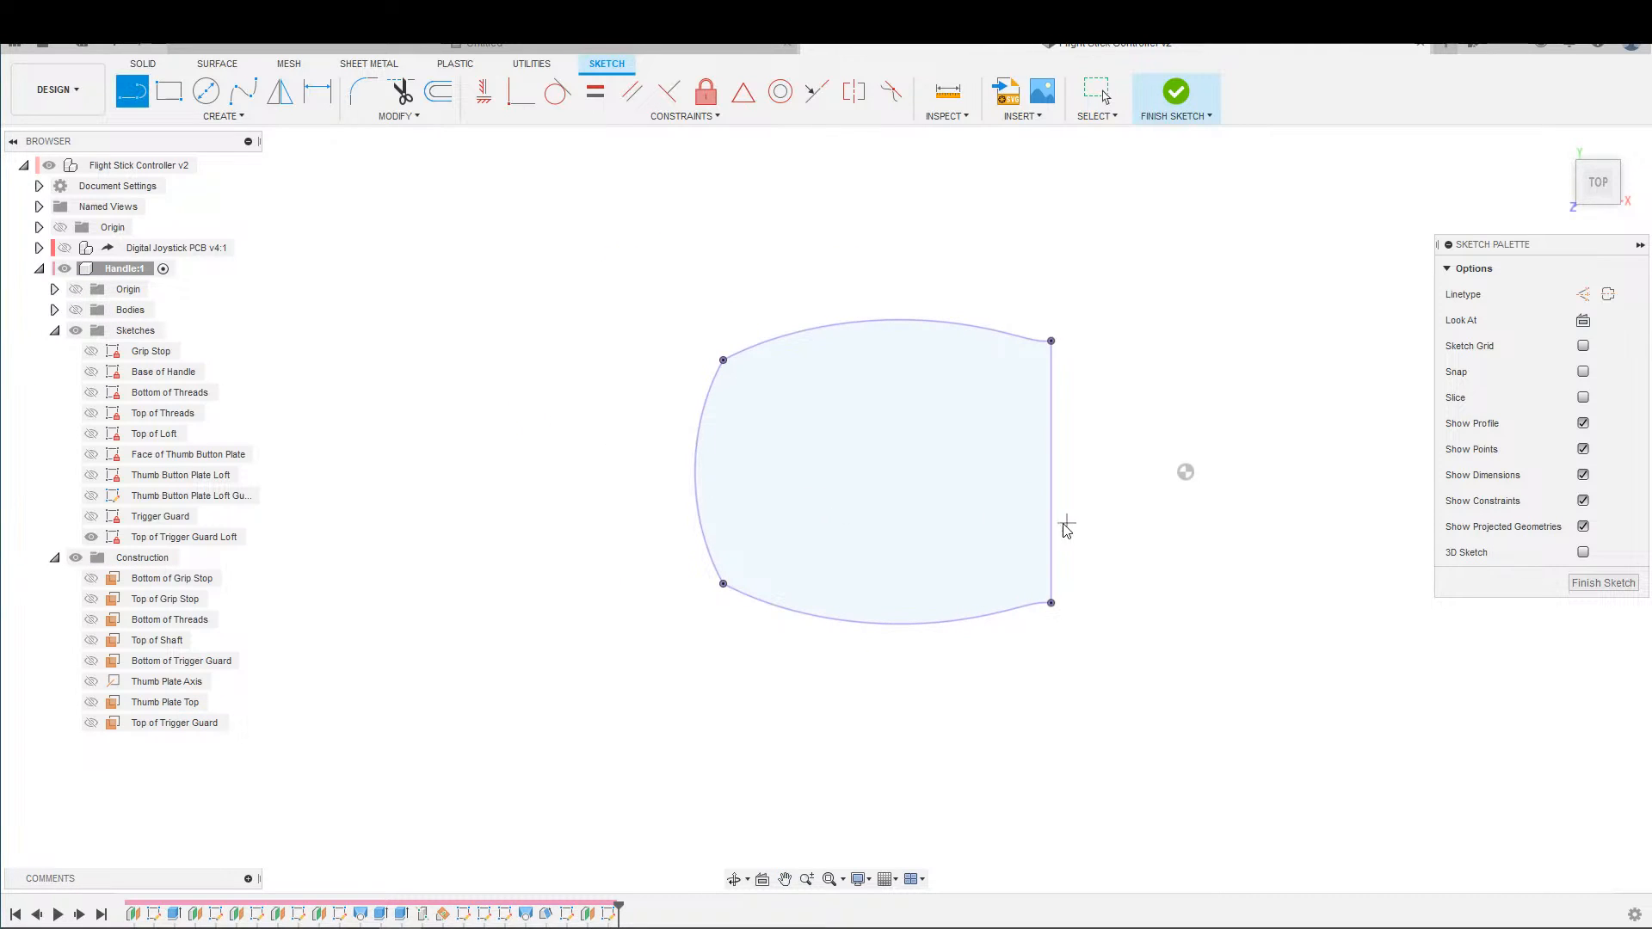
left_click(1052, 476)
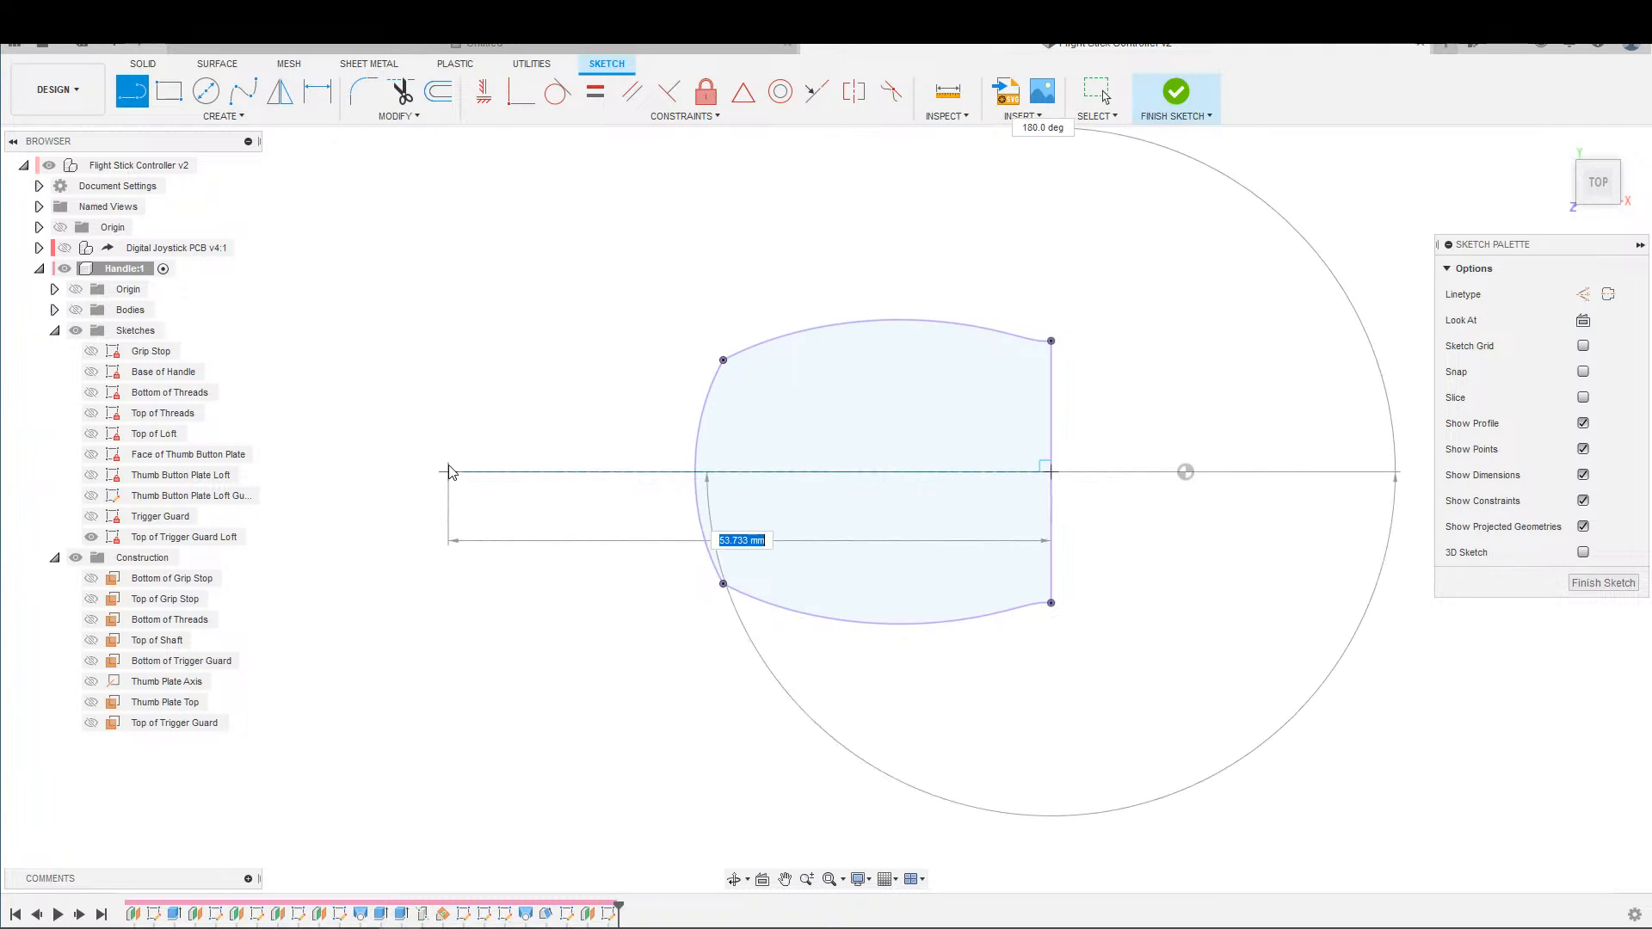
left_click(454, 471)
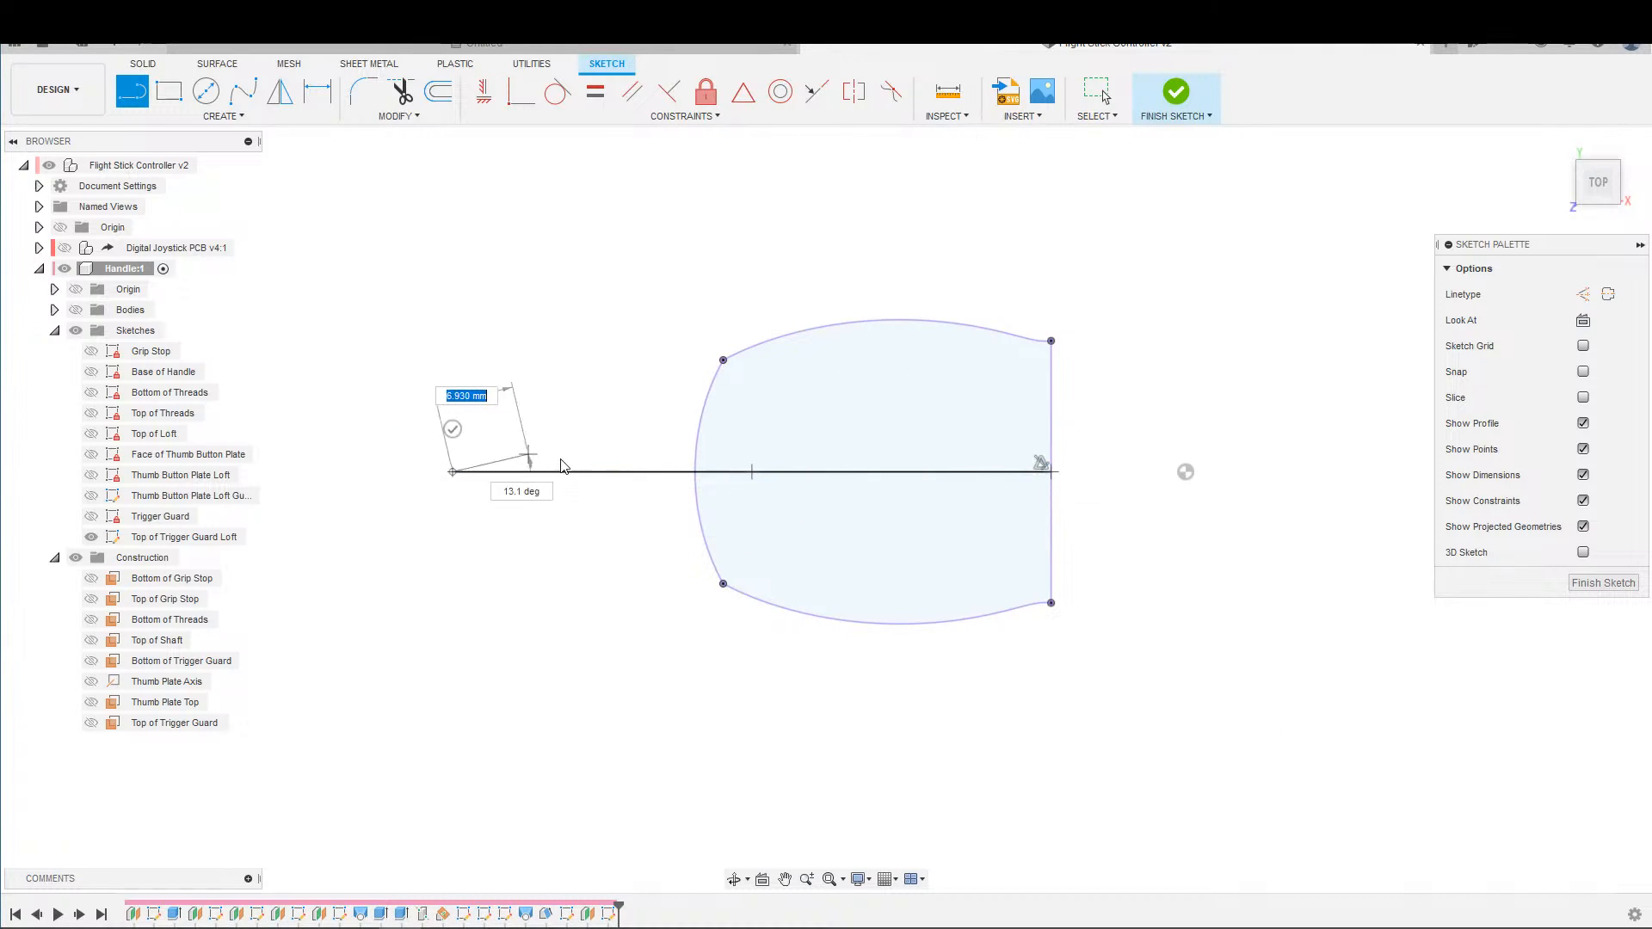
key("Escape")
Draw a vertical line joining the two corner points at the ends of the outline's curved edge.
scroll(593, 456, "up", 1)
middle_click_drag(612, 456, 653, 451)
key("s")
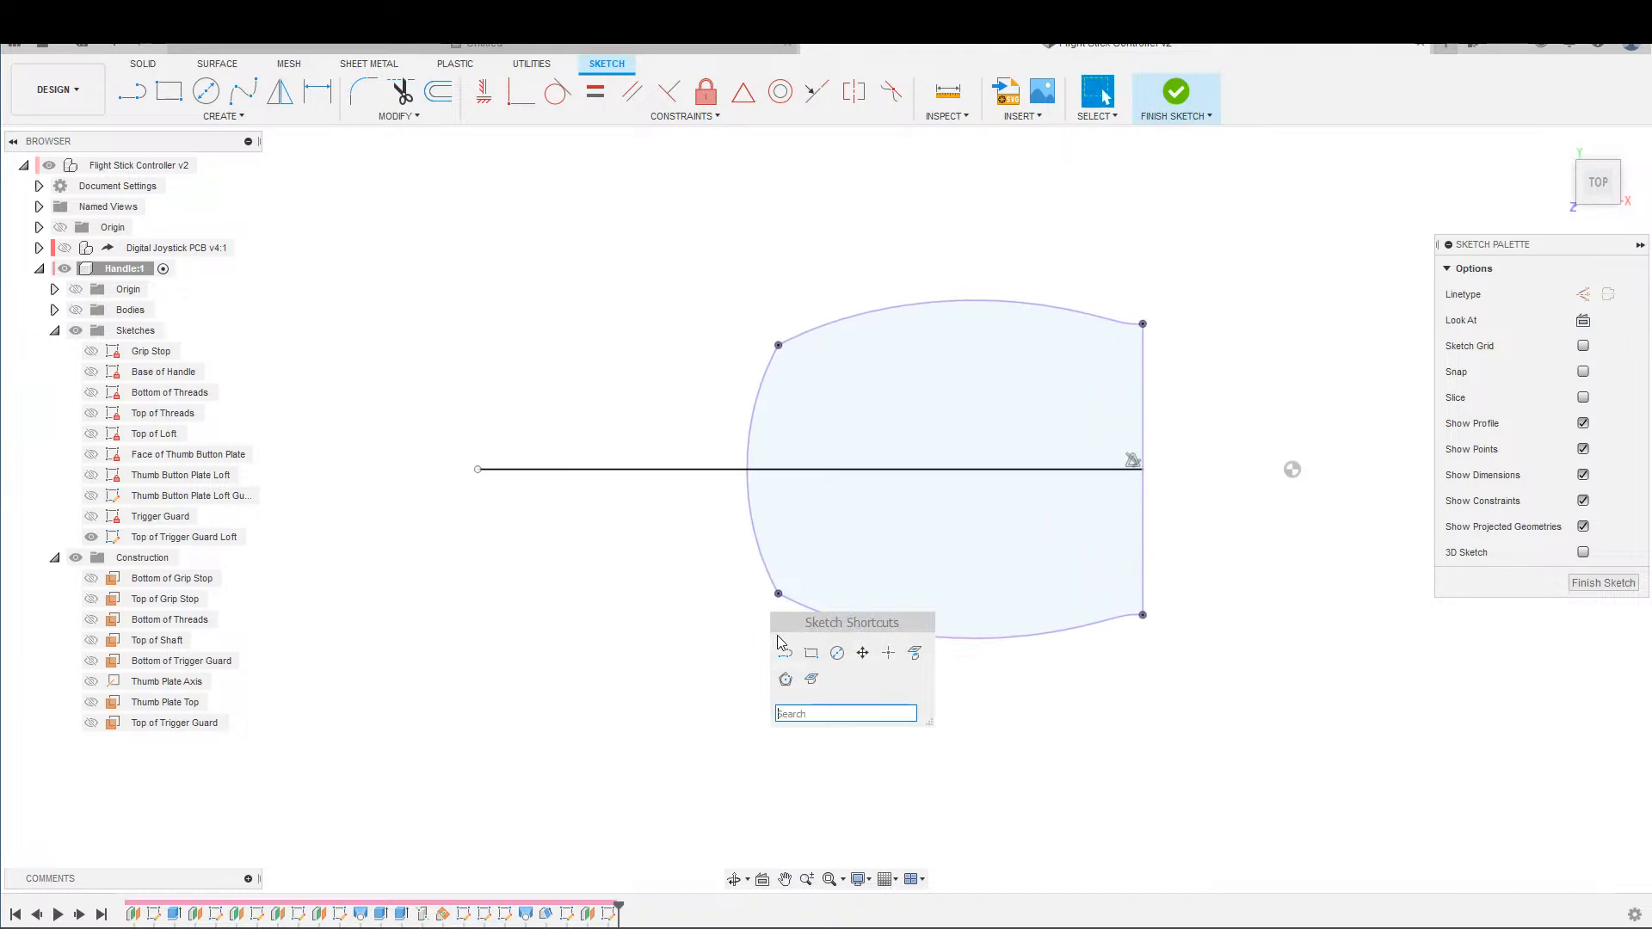
left_click(777, 641)
left_click(778, 593)
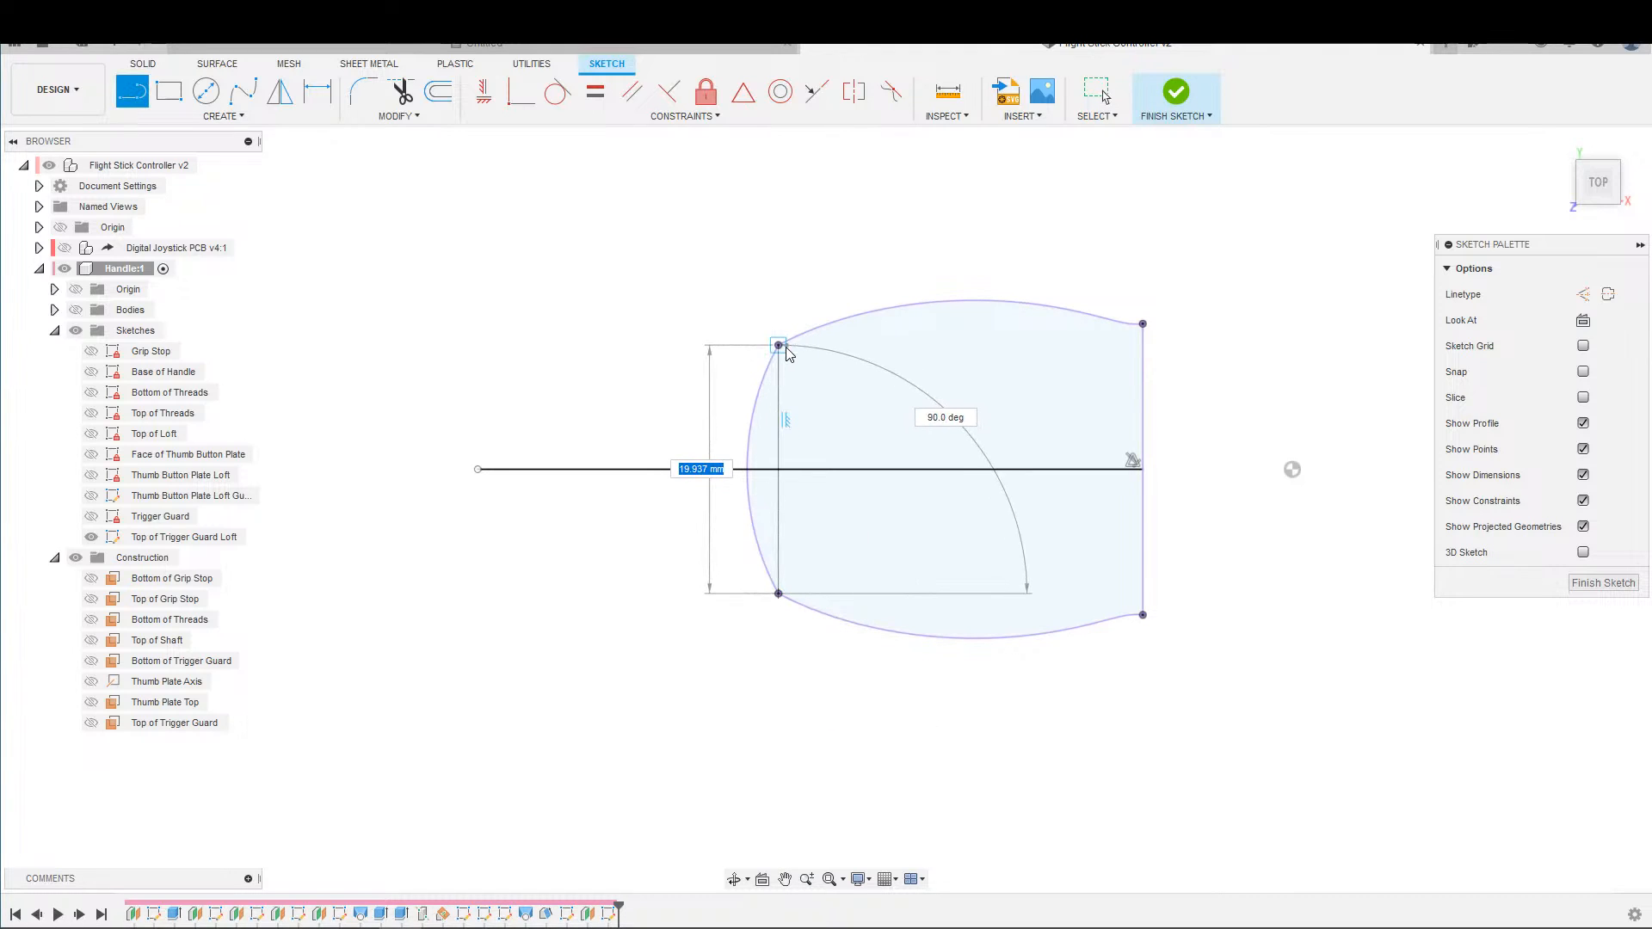
left_click(778, 346)
key("Escape")
Dimension the distance from the horizontal line's free end to the vertical line as 25 mm.
key("d")
left_click(478, 469)
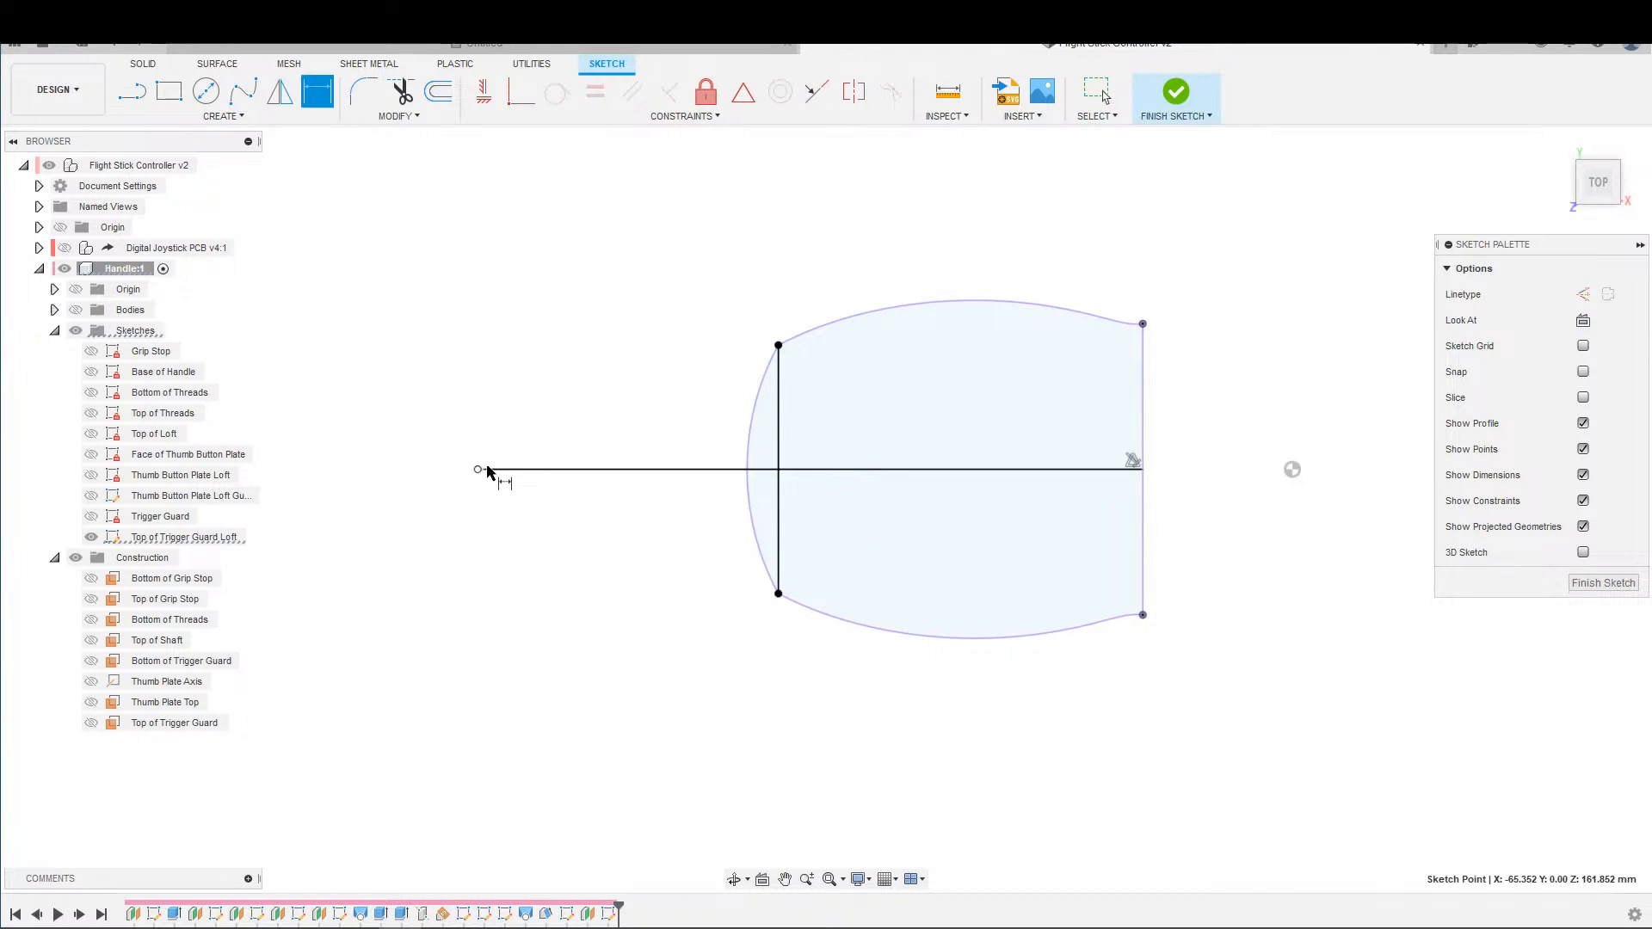
left_click(777, 497)
left_click(675, 258)
type("25")
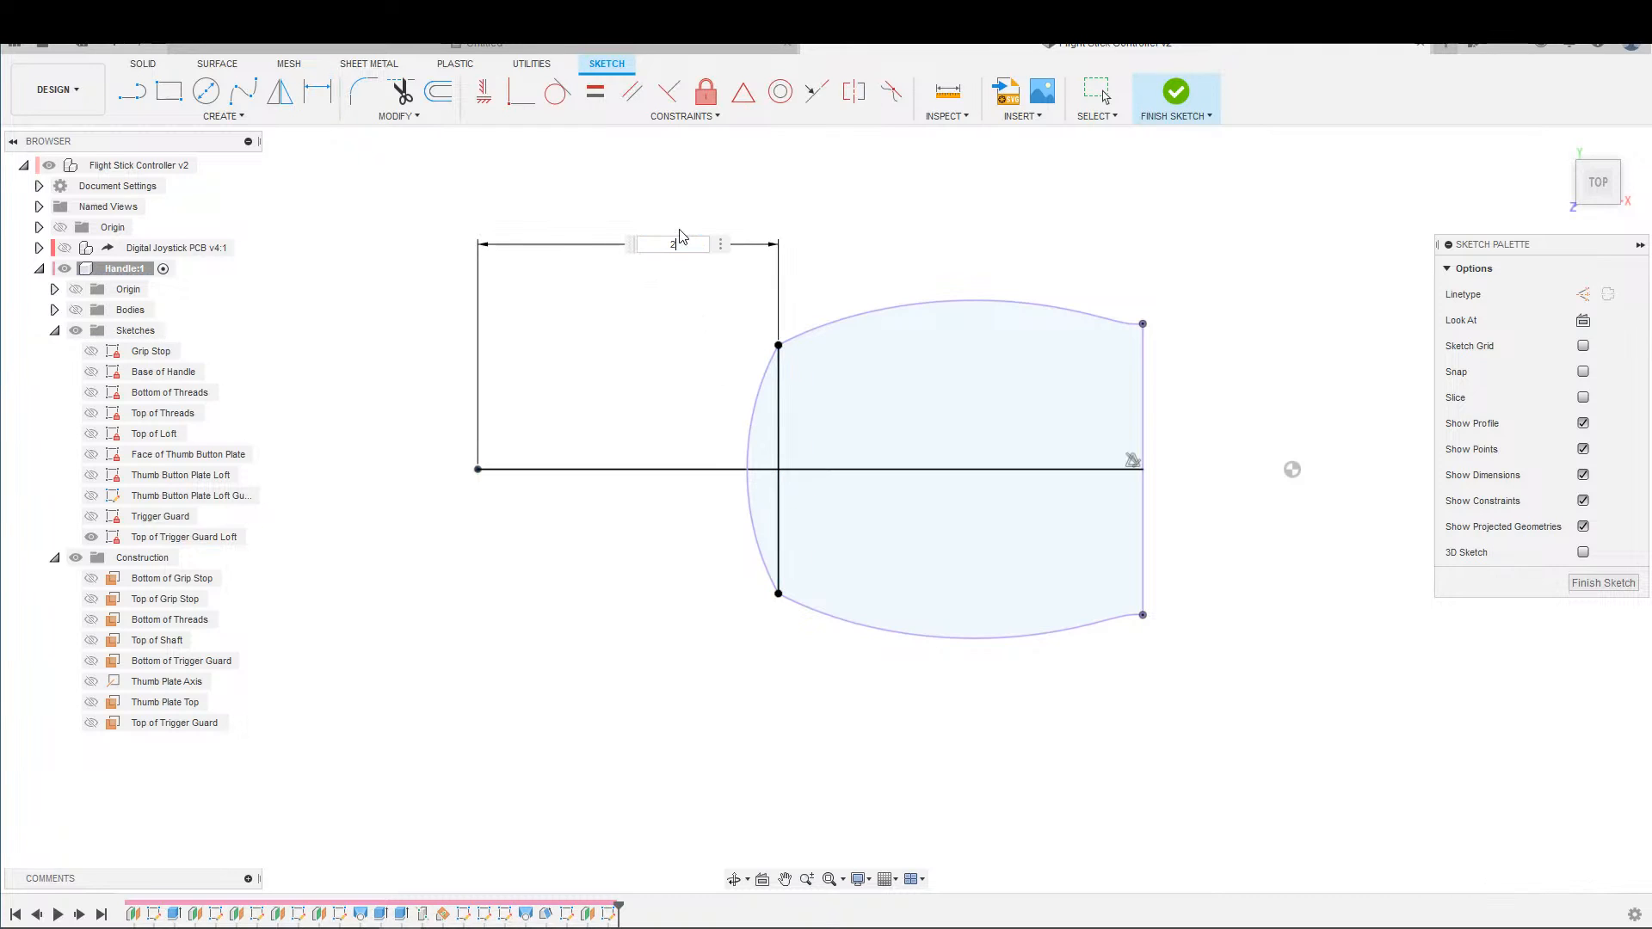
key("Return")
key("Escape")
Draw a fit point spline from the lower corner point through the horizontal line's free end to the upper corner point.
left_click(241, 92)
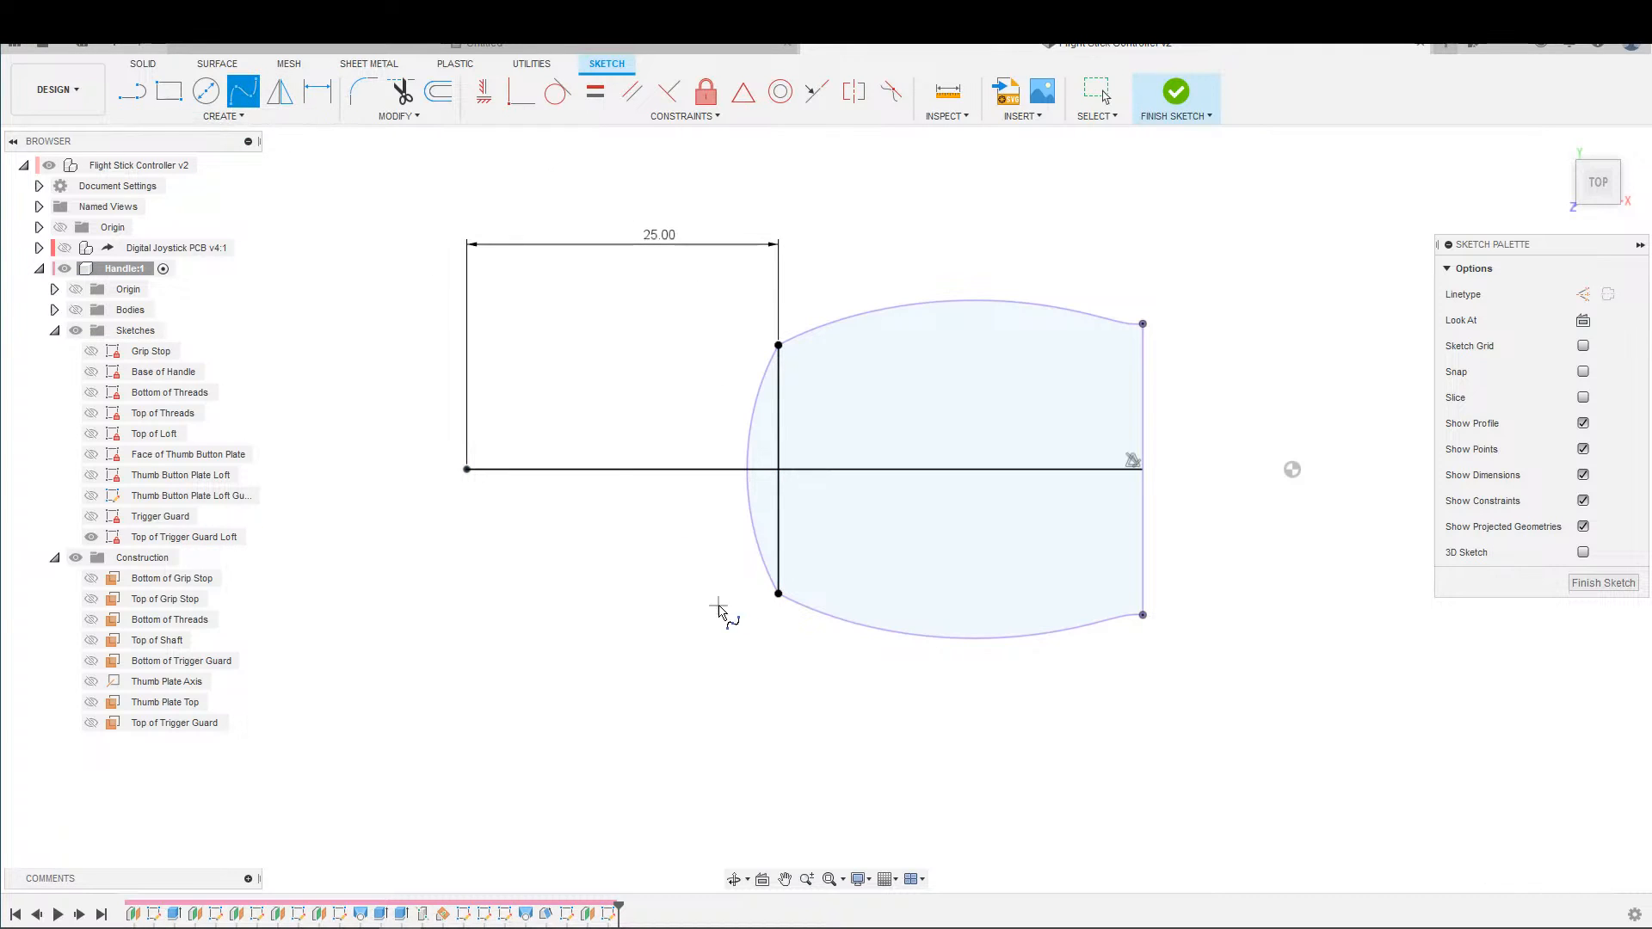
left_click(467, 469)
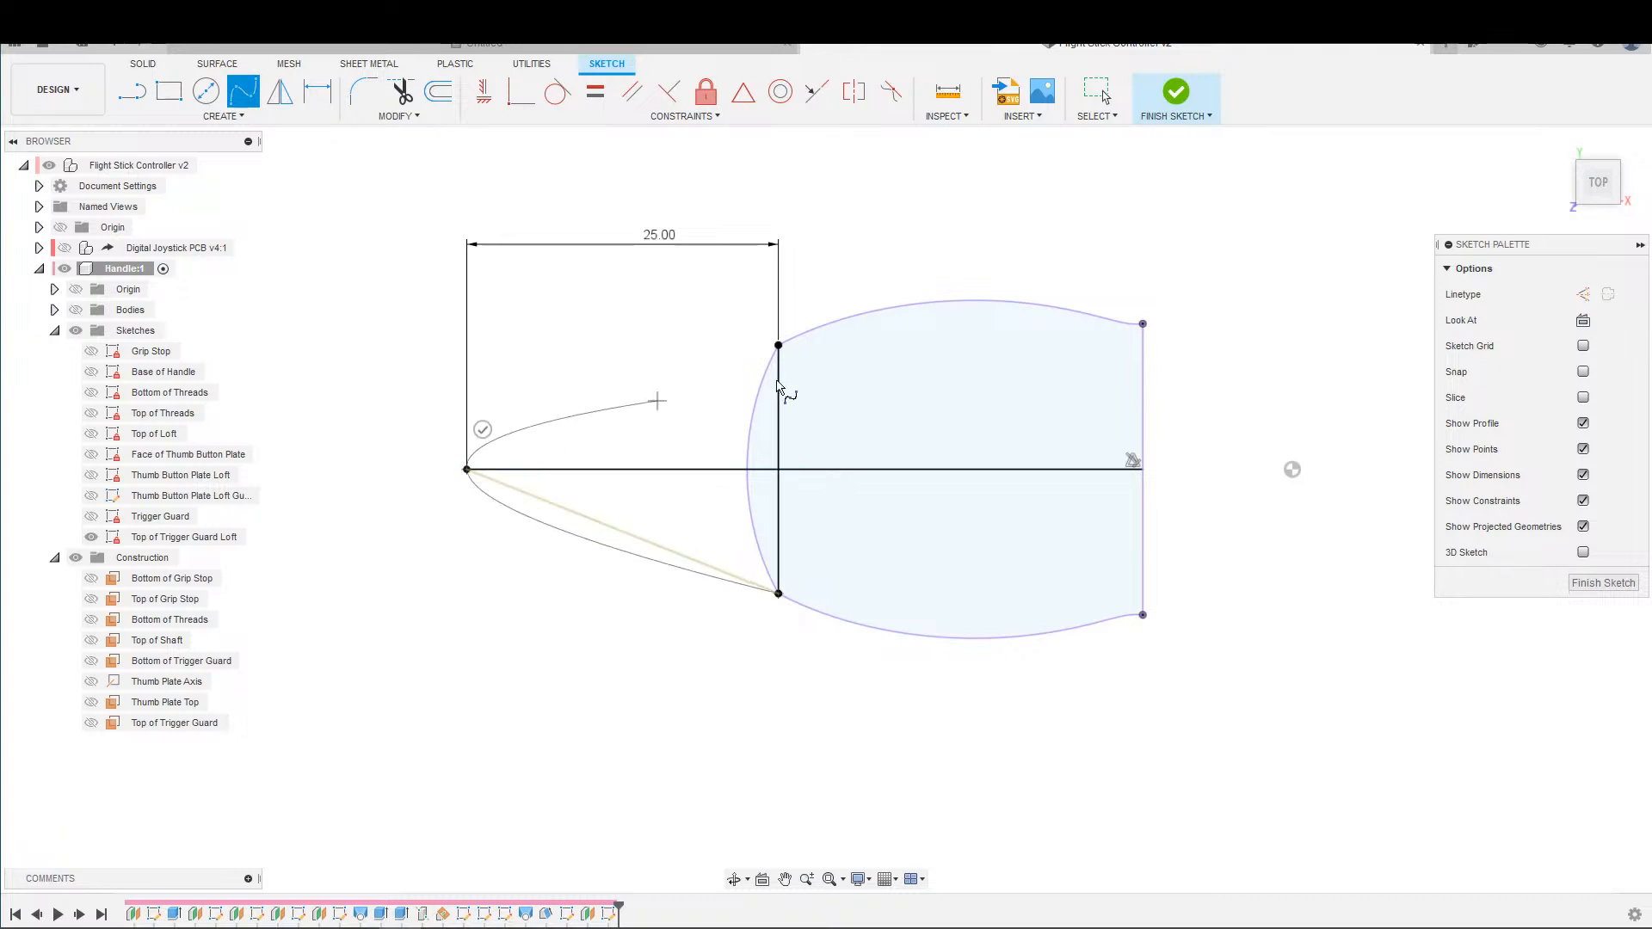
left_click(778, 345)
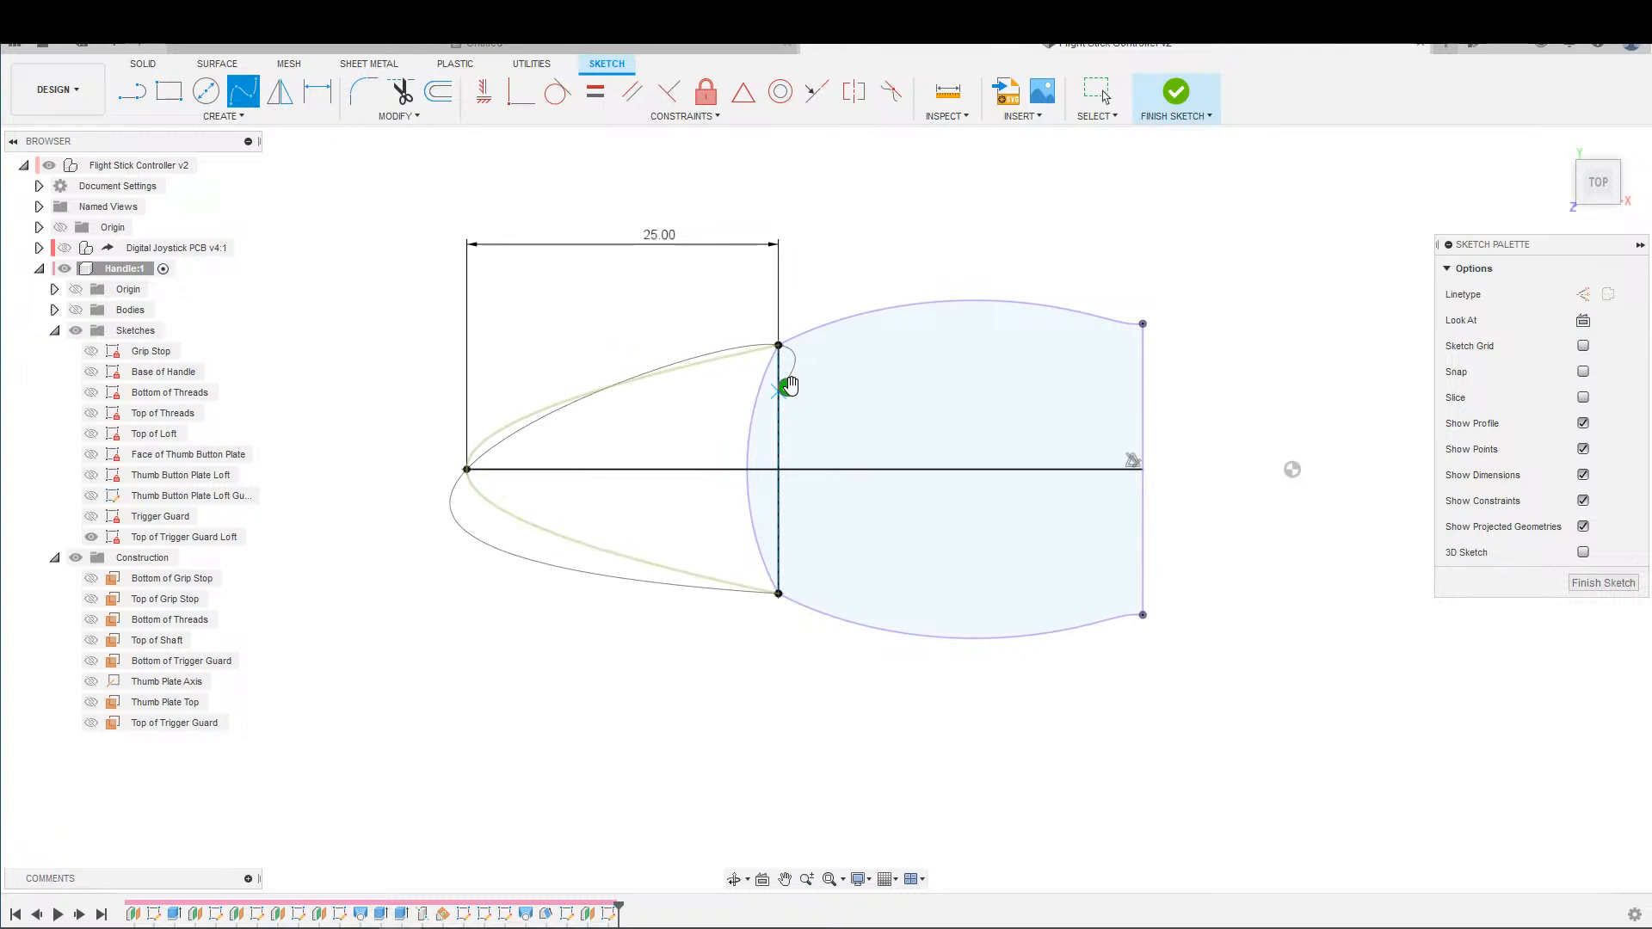
left_click(788, 388)
Dimension the angle between the spline's lower tangent handle and the vertical line as 75°.
scroll(863, 499, "up", 2)
key("d")
left_click(788, 639)
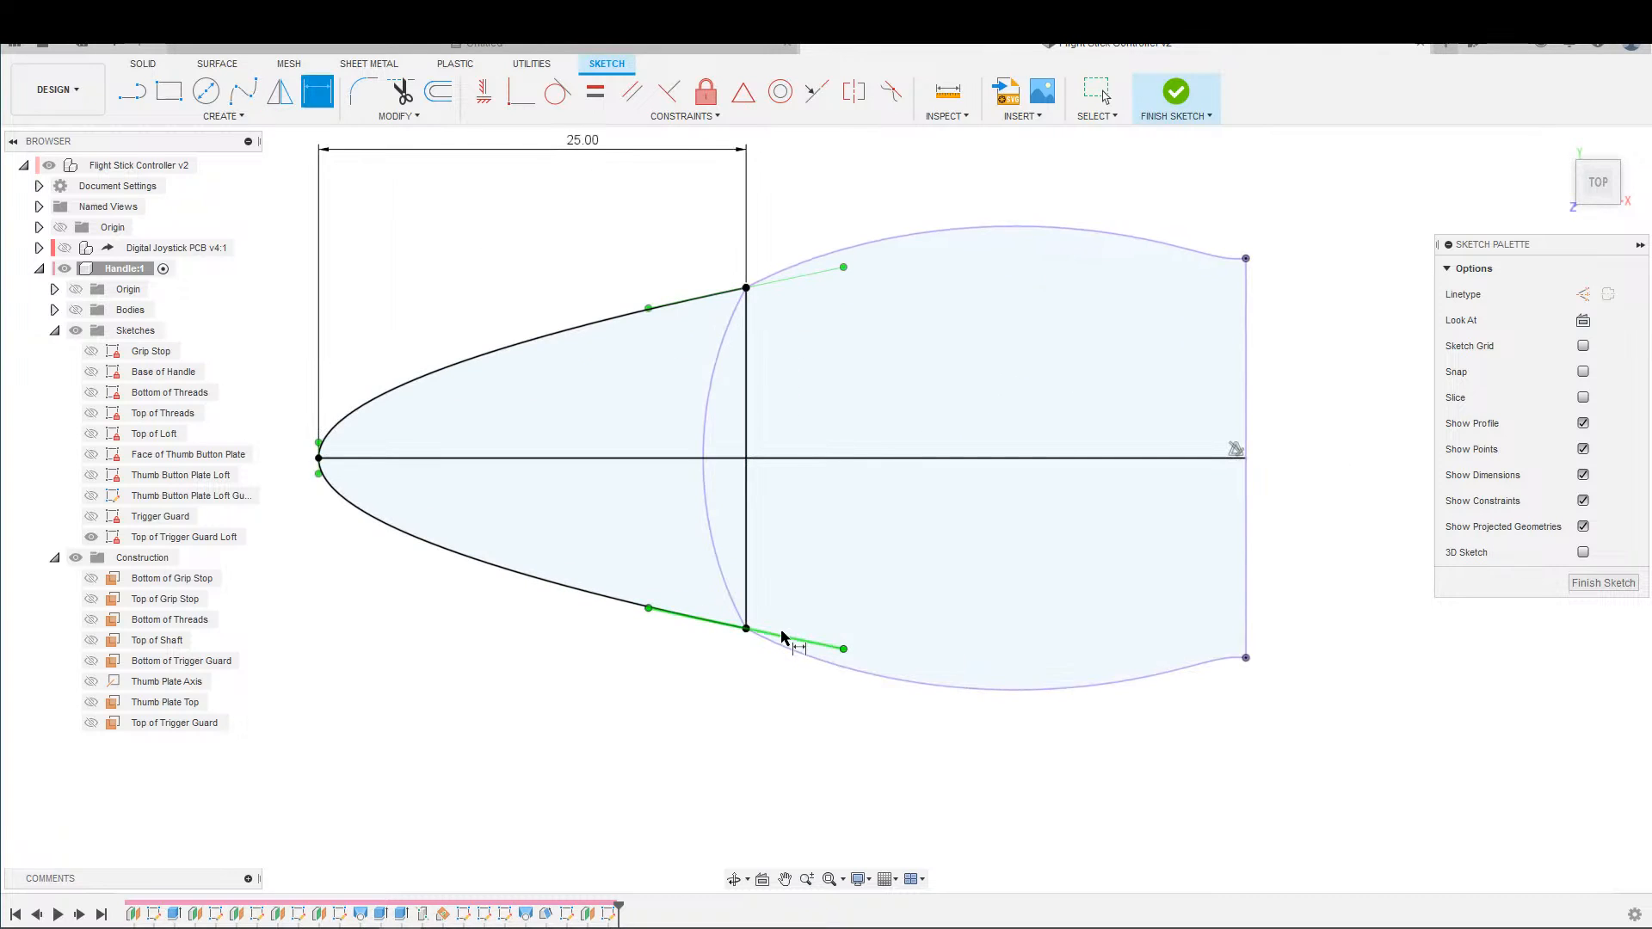
left_click(747, 578)
left_click(724, 563)
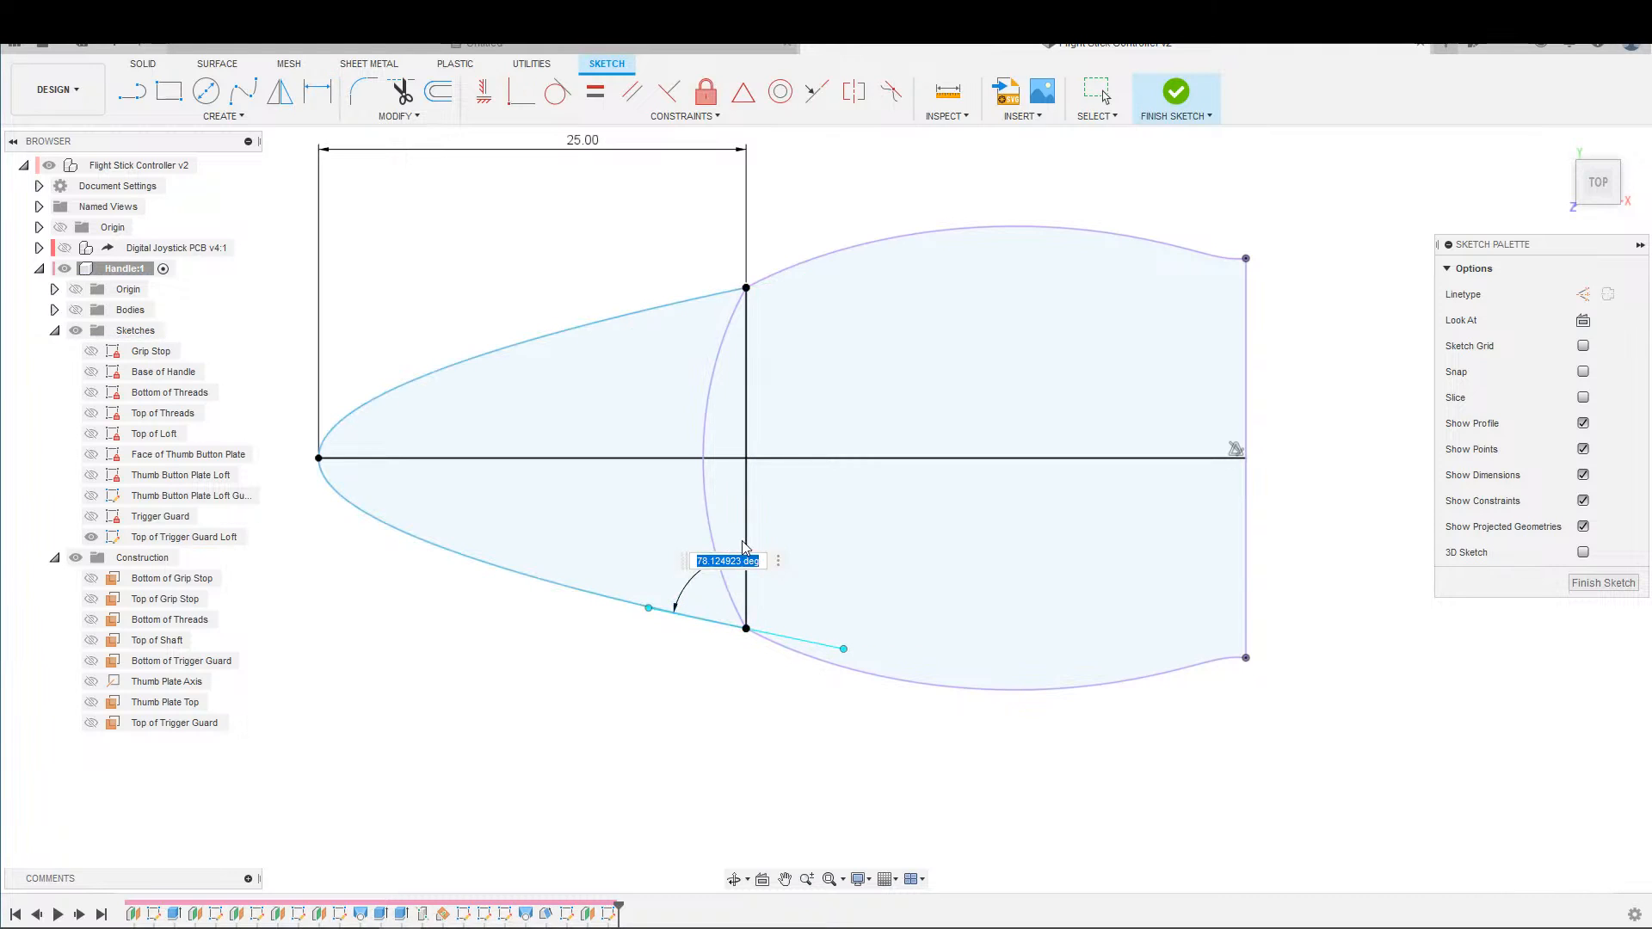
key("Return")
key("Escape")
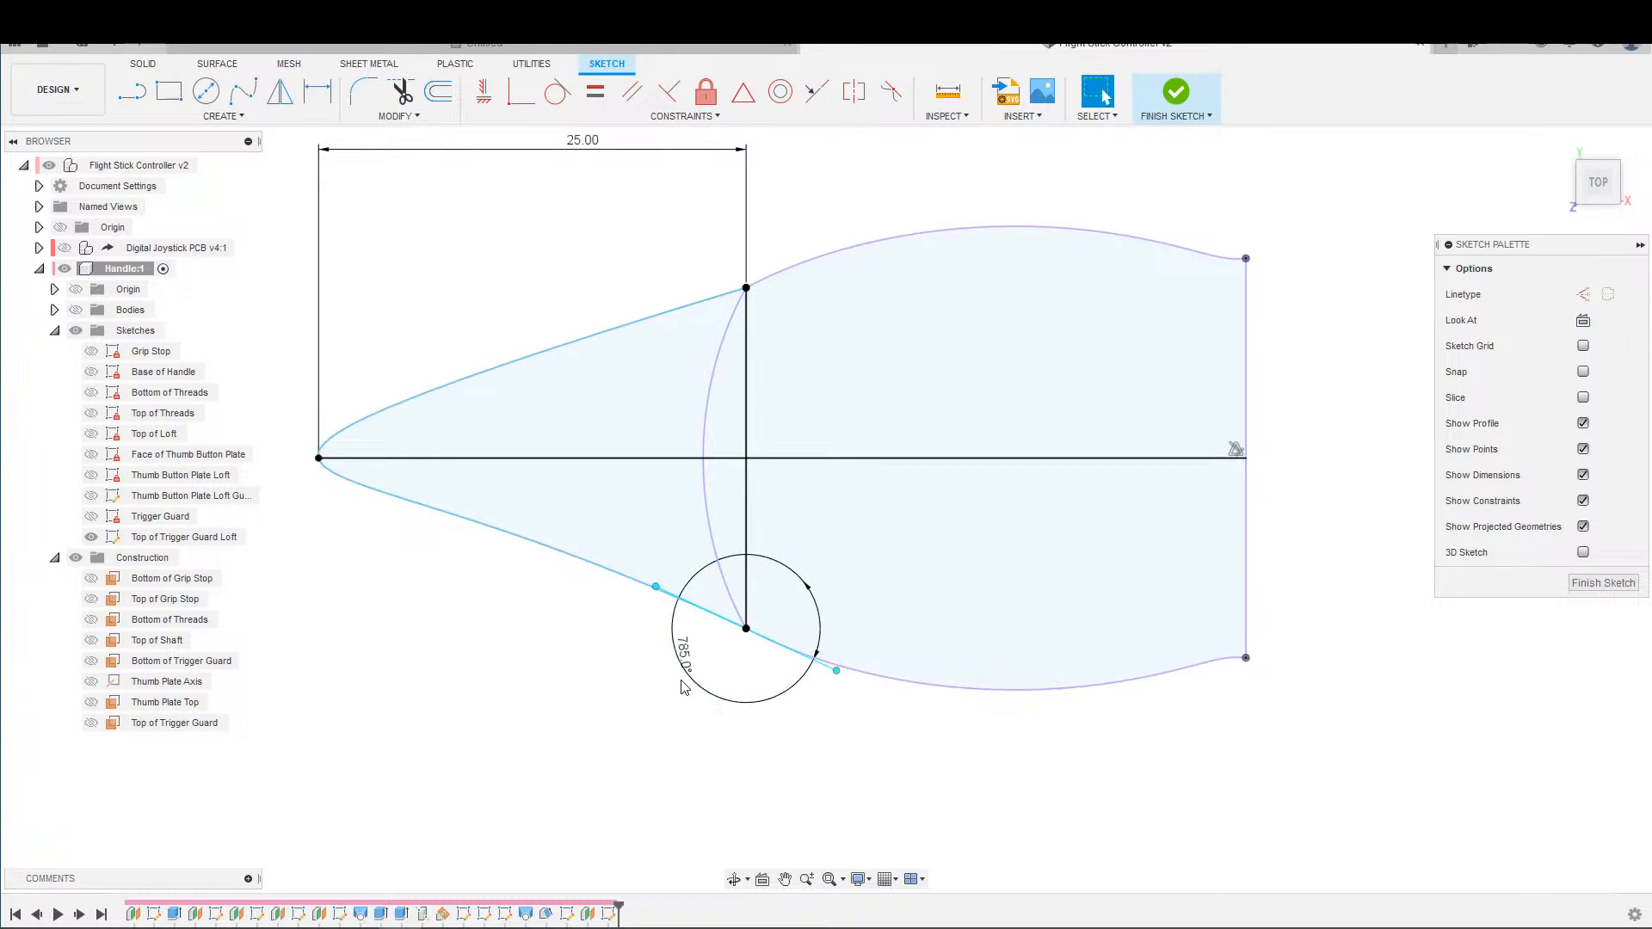
double_click(685, 669)
type("75")
key("Return")
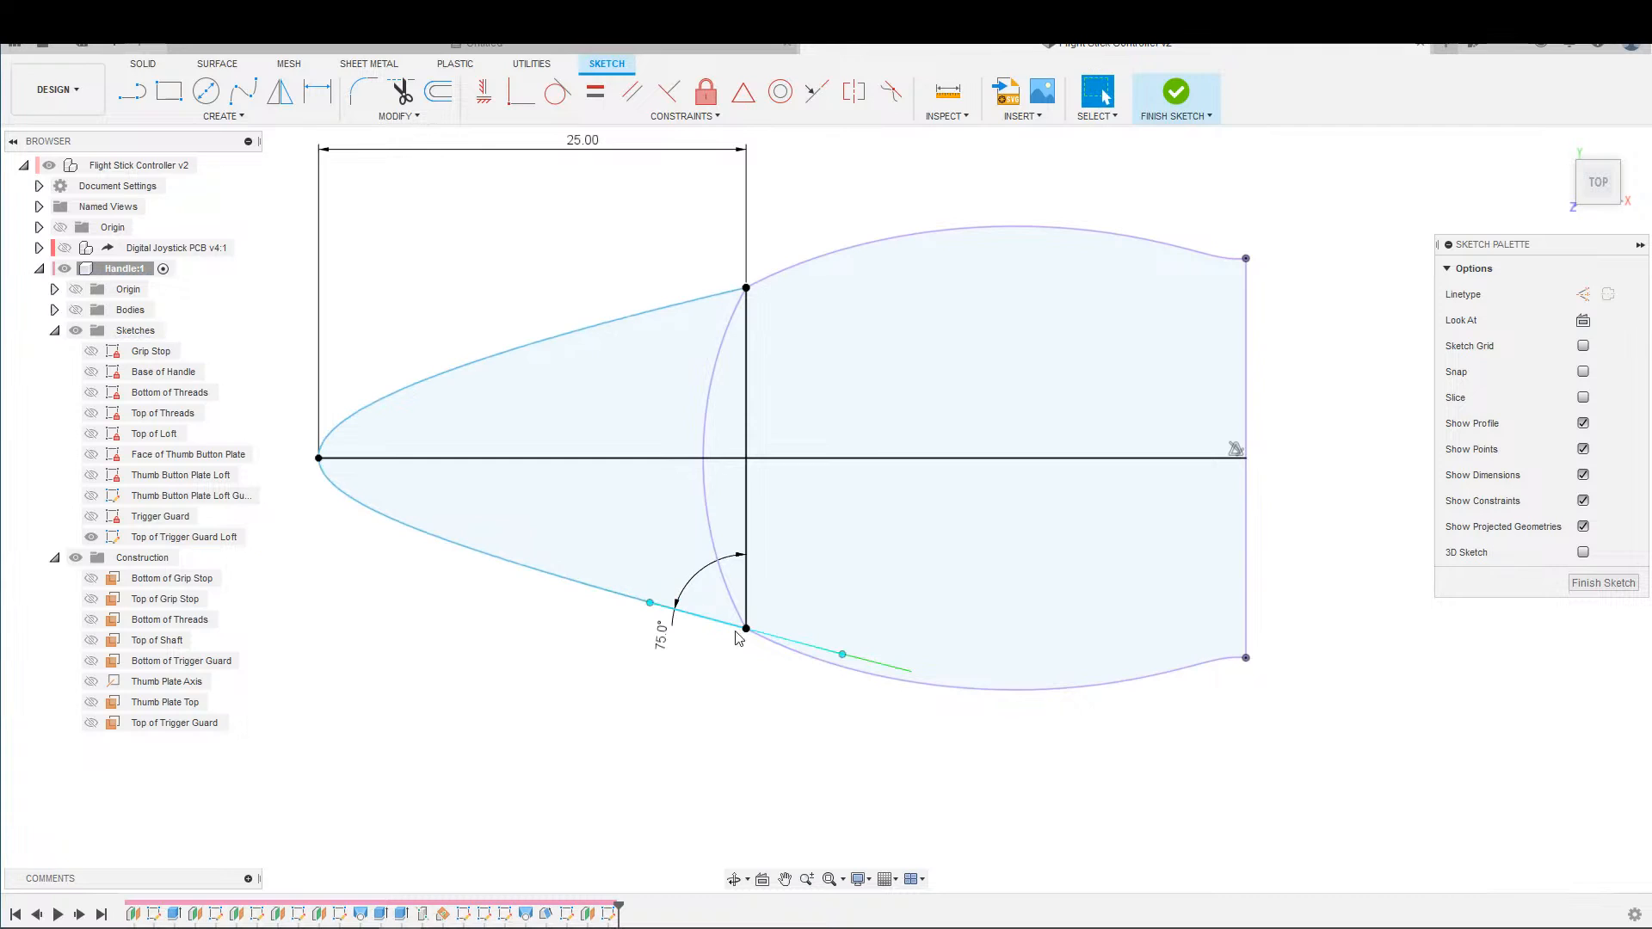
Dimension the angle between the spline's upper tangent handle and the vertical line, linking it to the lower 75° dimension.
key("d")
left_click(747, 297)
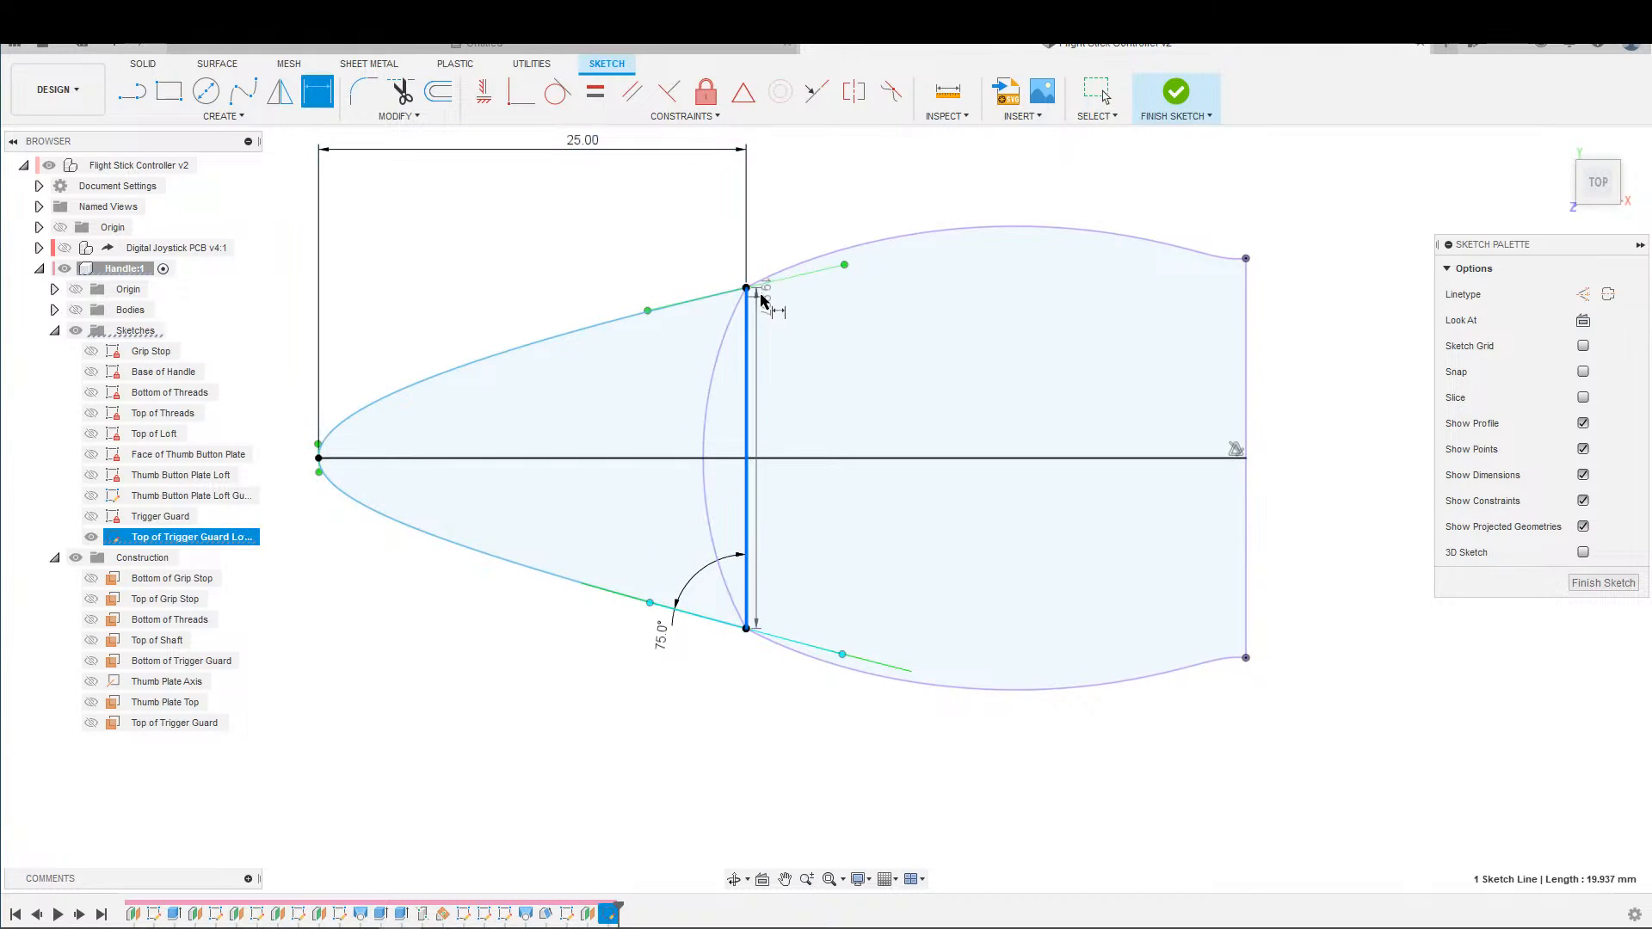
left_click(773, 281)
left_click(689, 339)
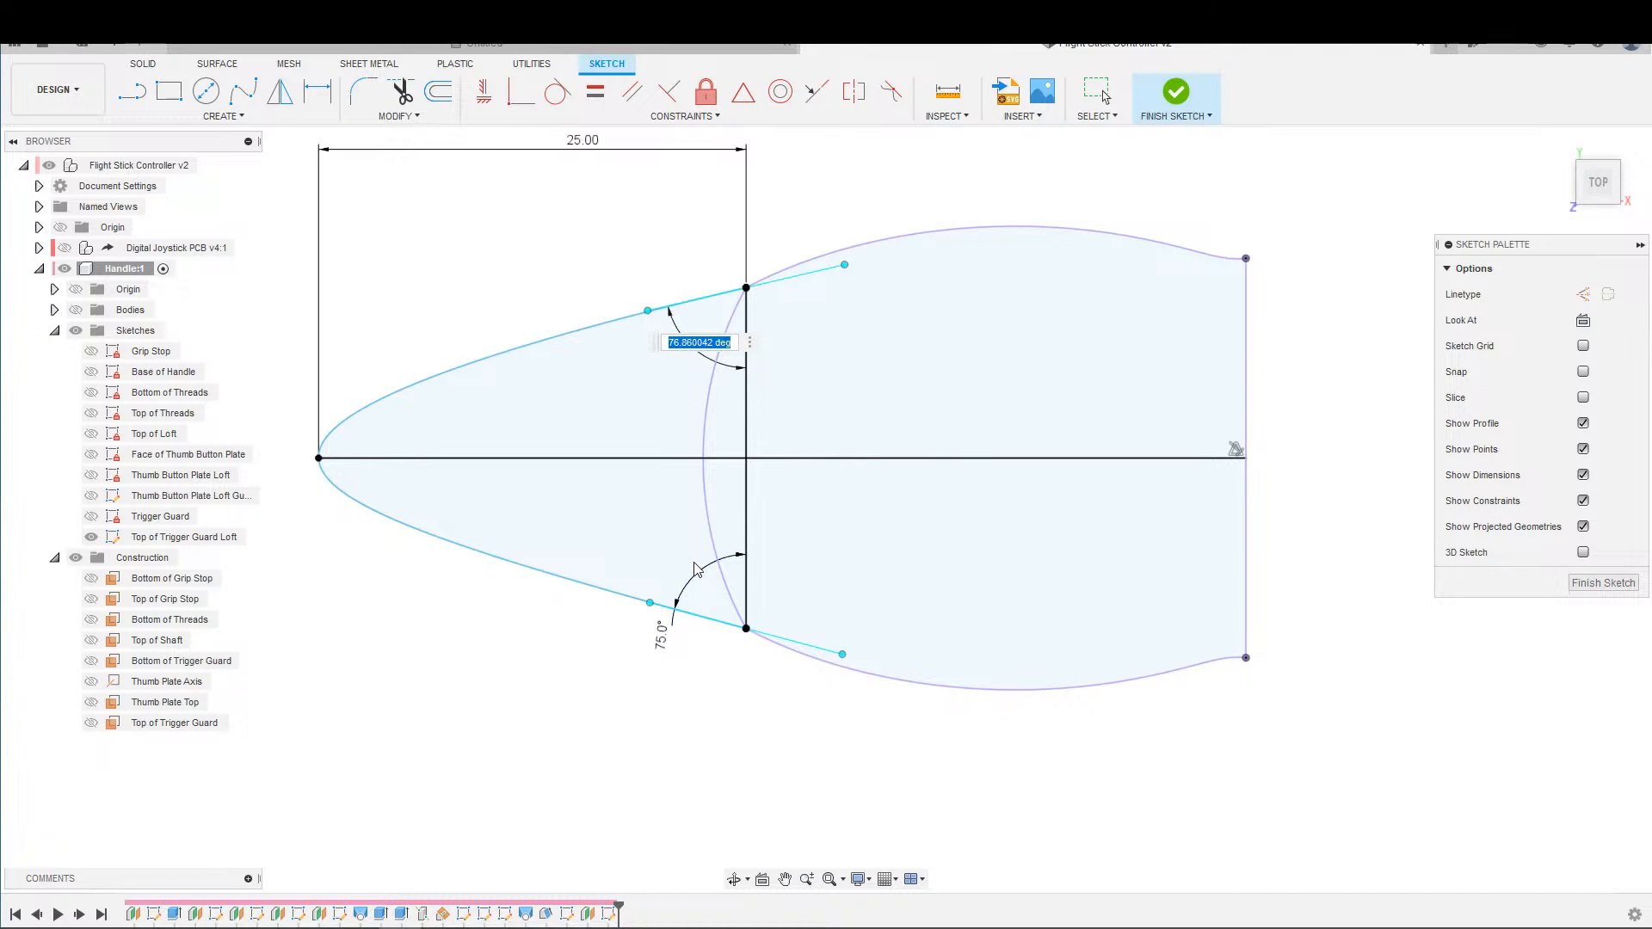
key("Return")
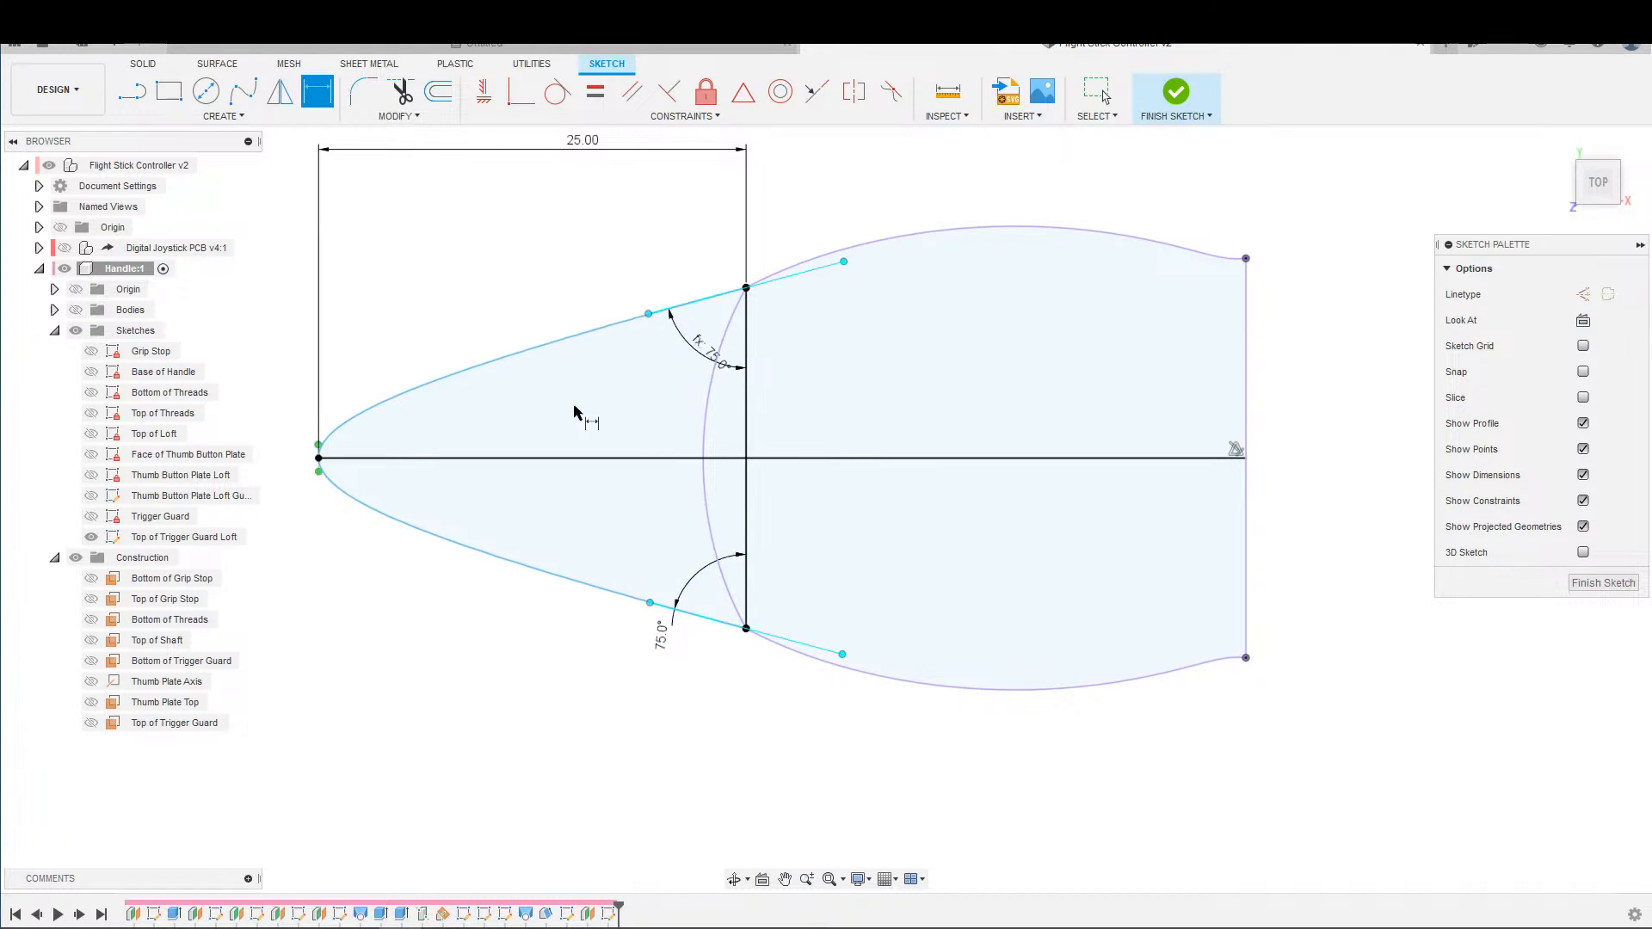
scroll(579, 430, "up", 5)
key("Escape")
Constrain the tangent handle at the spline's tip perpendicular to the horizontal centre line.
scroll(435, 465, "up", 2)
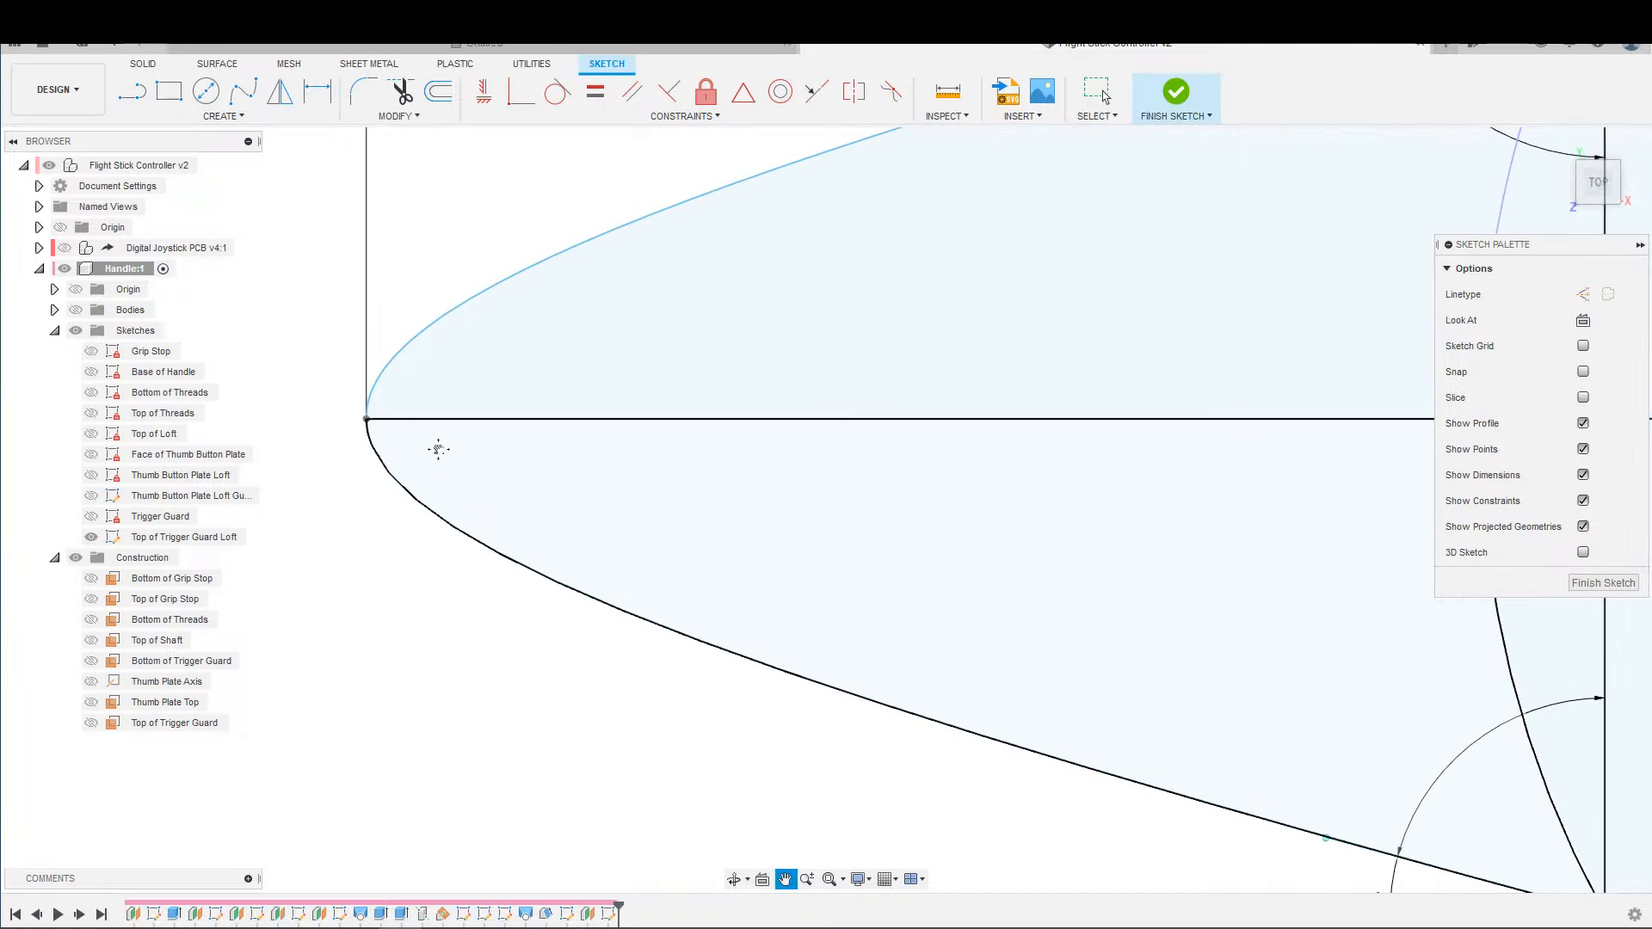
key("d")
key("Escape")
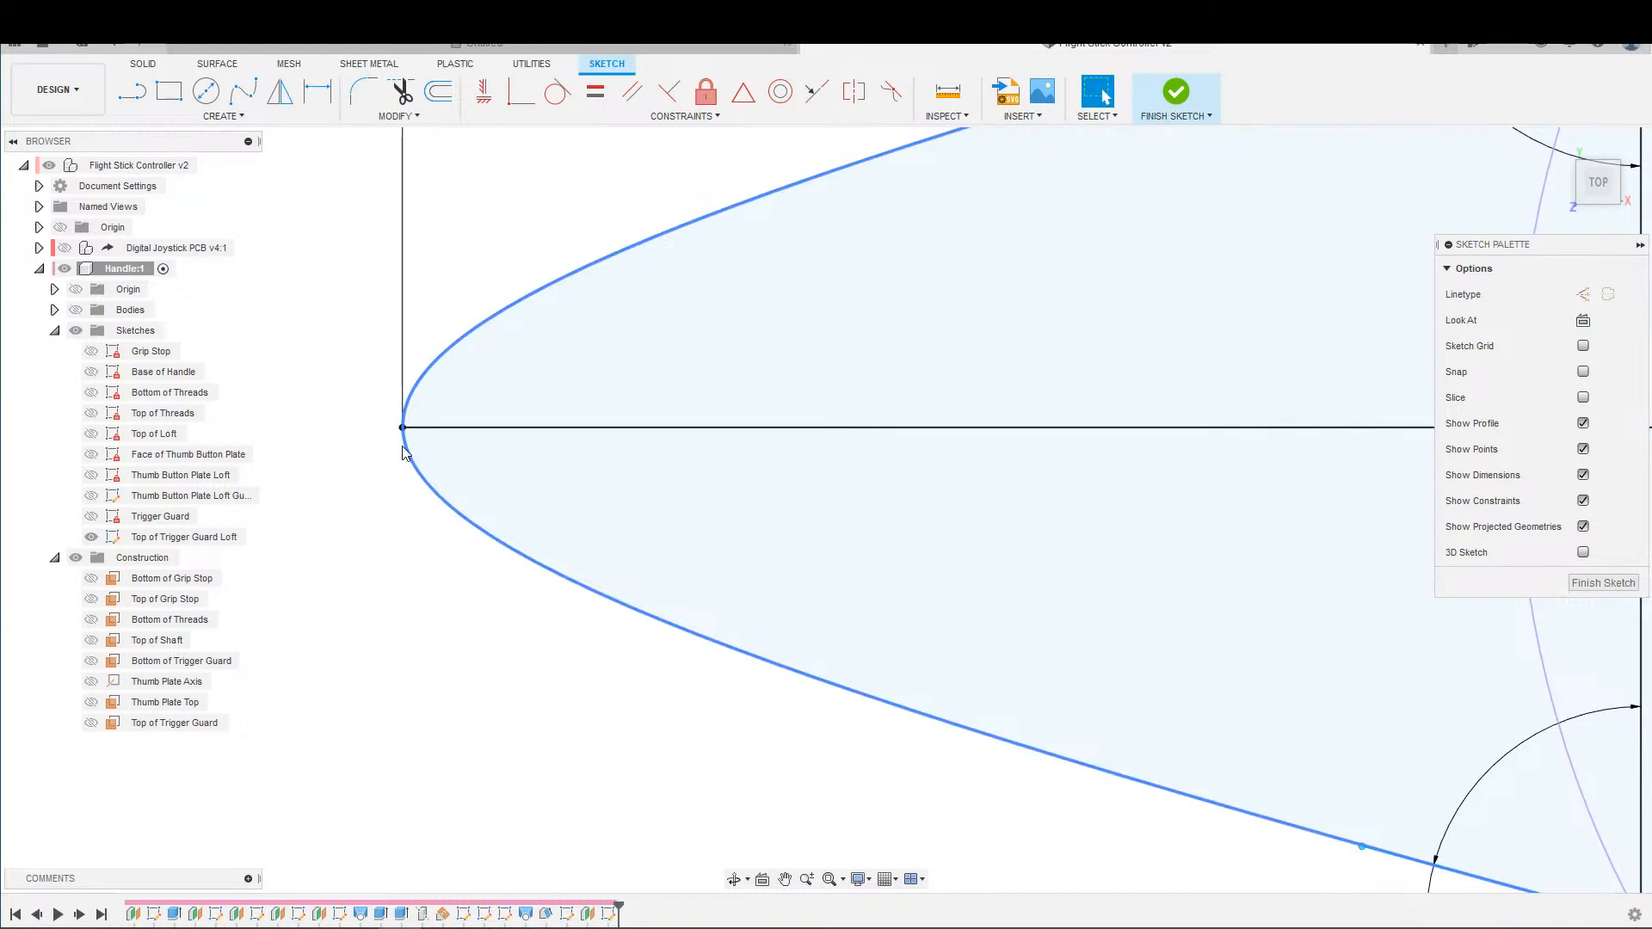
left_click(404, 448)
left_click(404, 448)
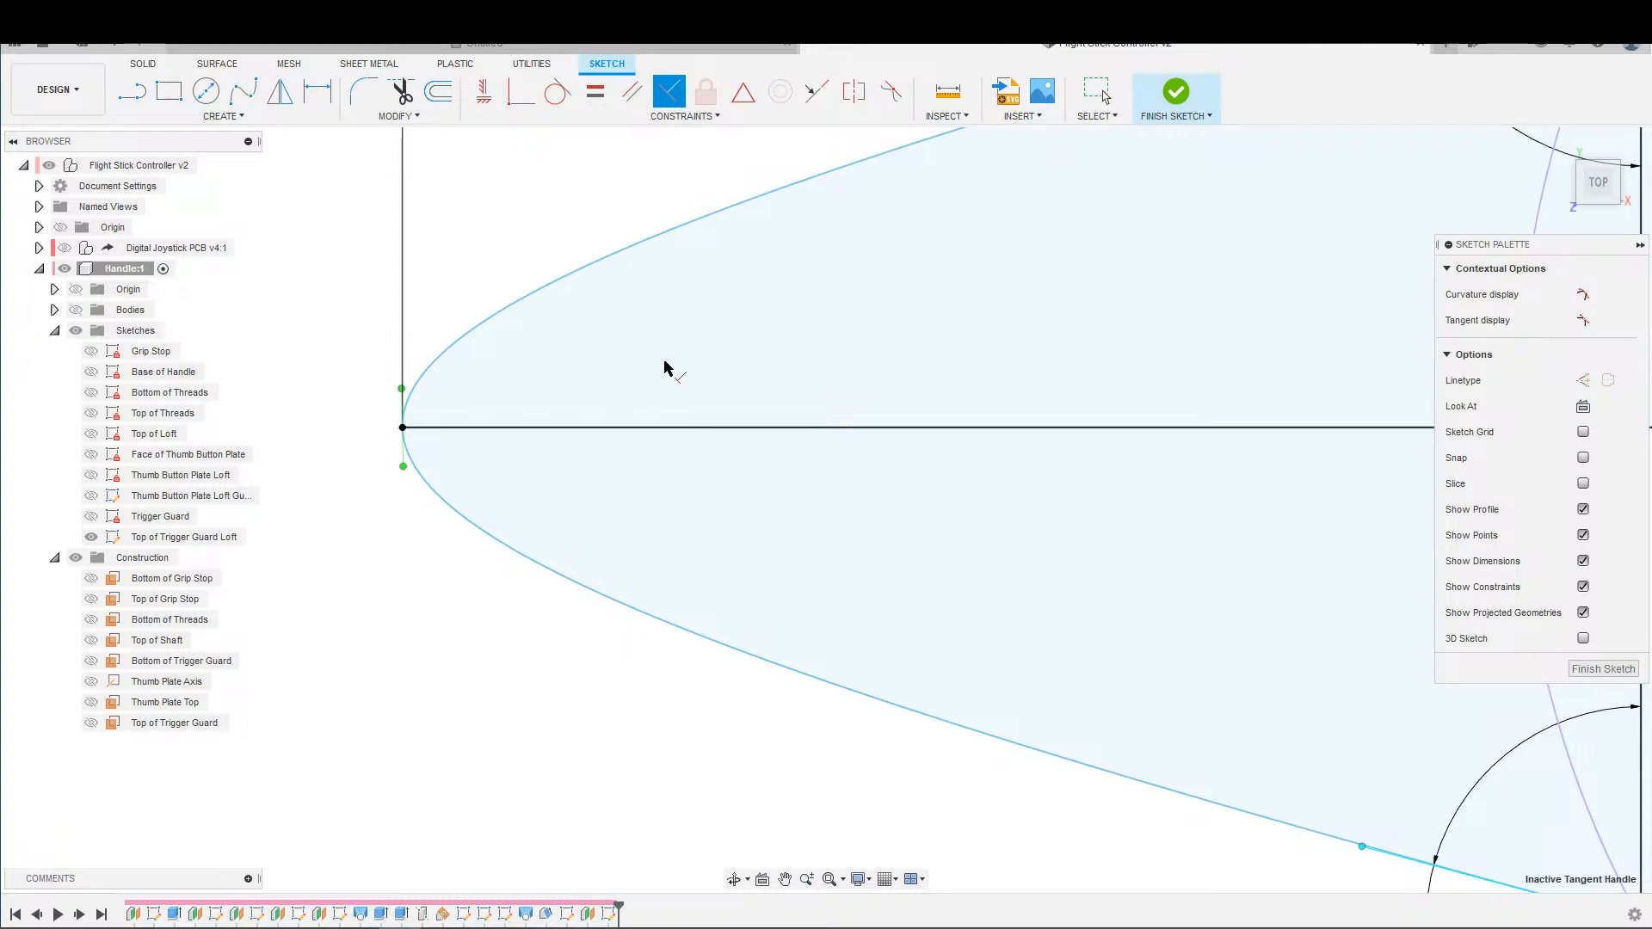
scroll(664, 365, "down", 2)
left_click(562, 406)
scroll(505, 432, "up", 2)
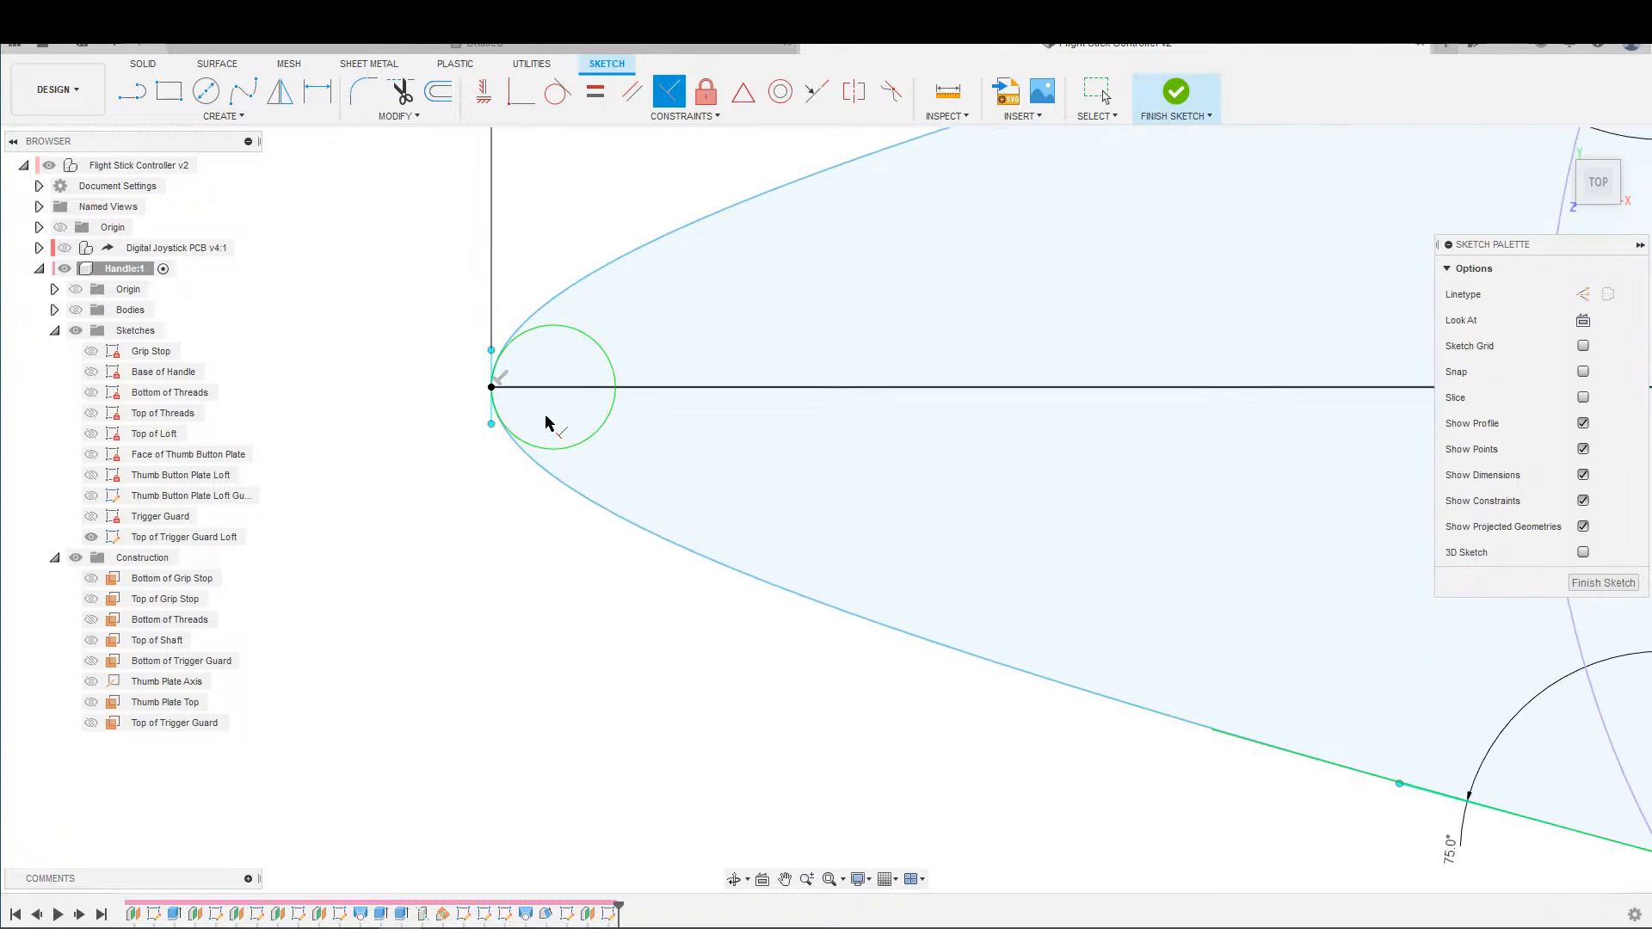
Convert the horizontal centre line and the vertical line of the loft sketch to construction lines.
scroll(544, 379, "down", 2)
key("Escape")
scroll(956, 390, "down", 2)
middle_click_drag(1074, 392, 985, 381)
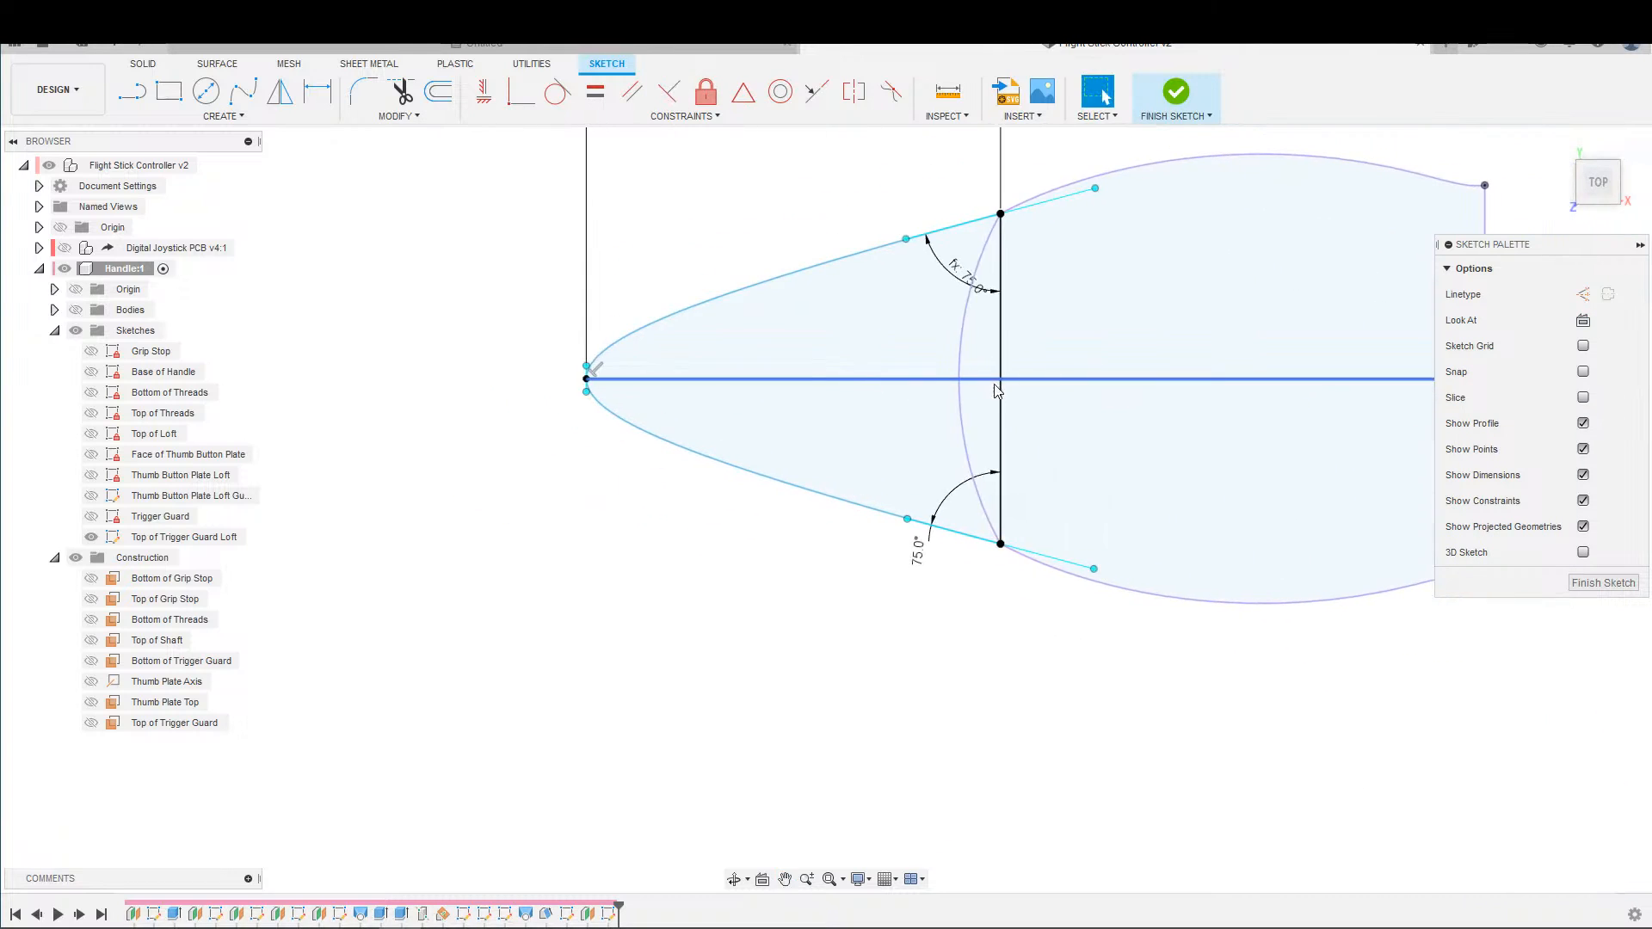
scroll(979, 374, "down", 2)
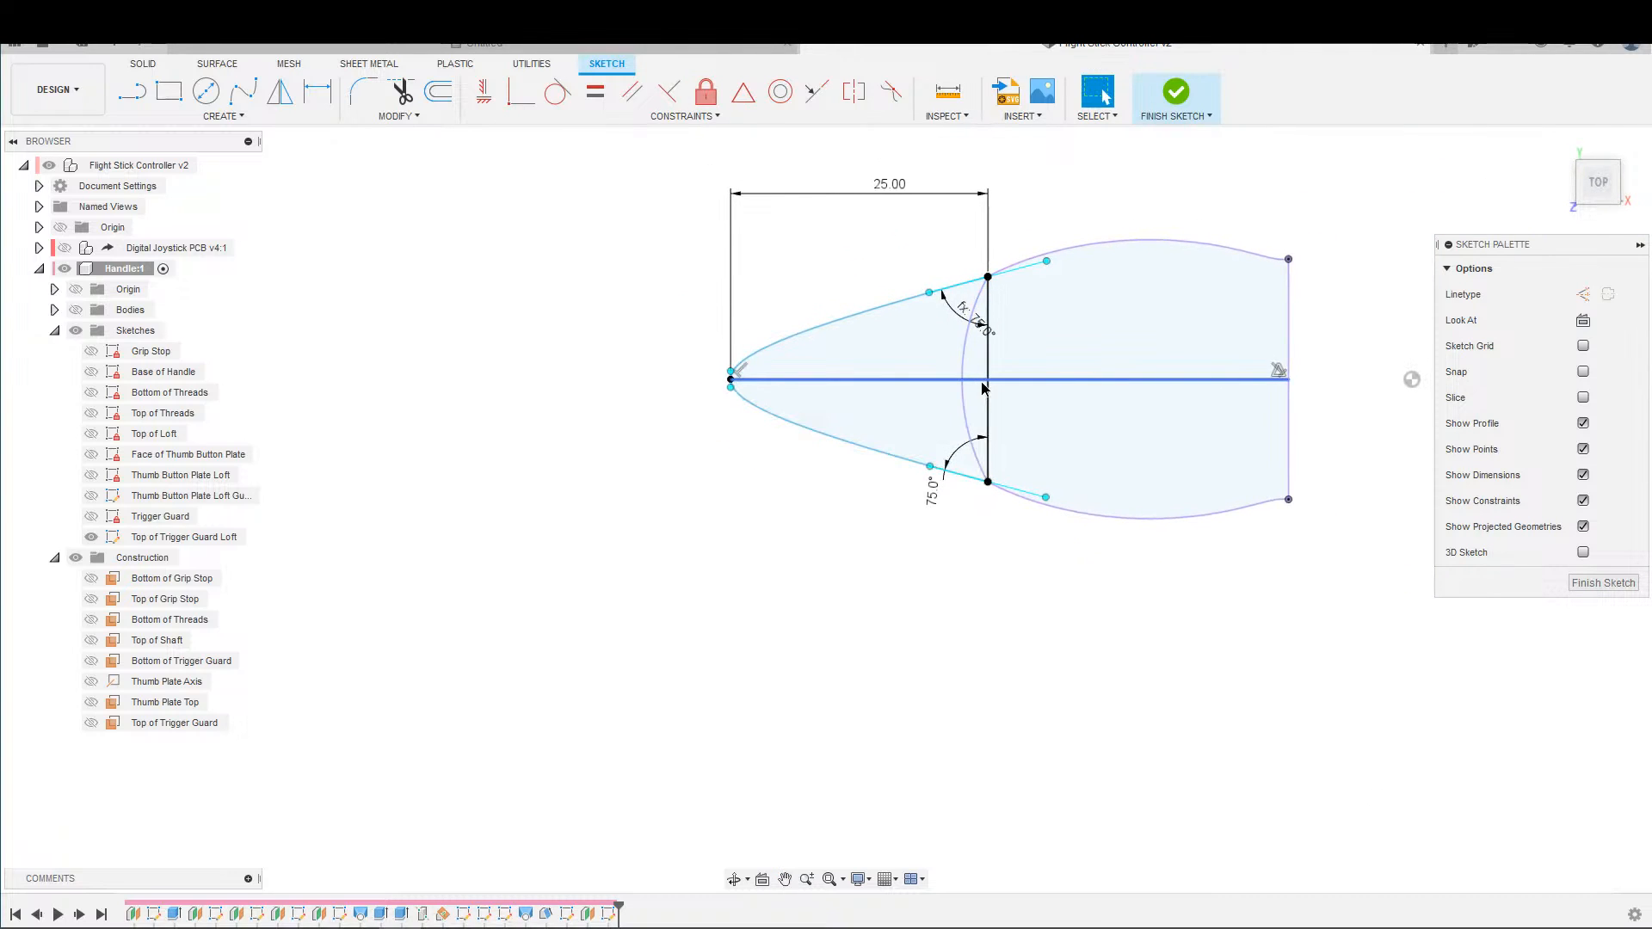
left_click(994, 417)
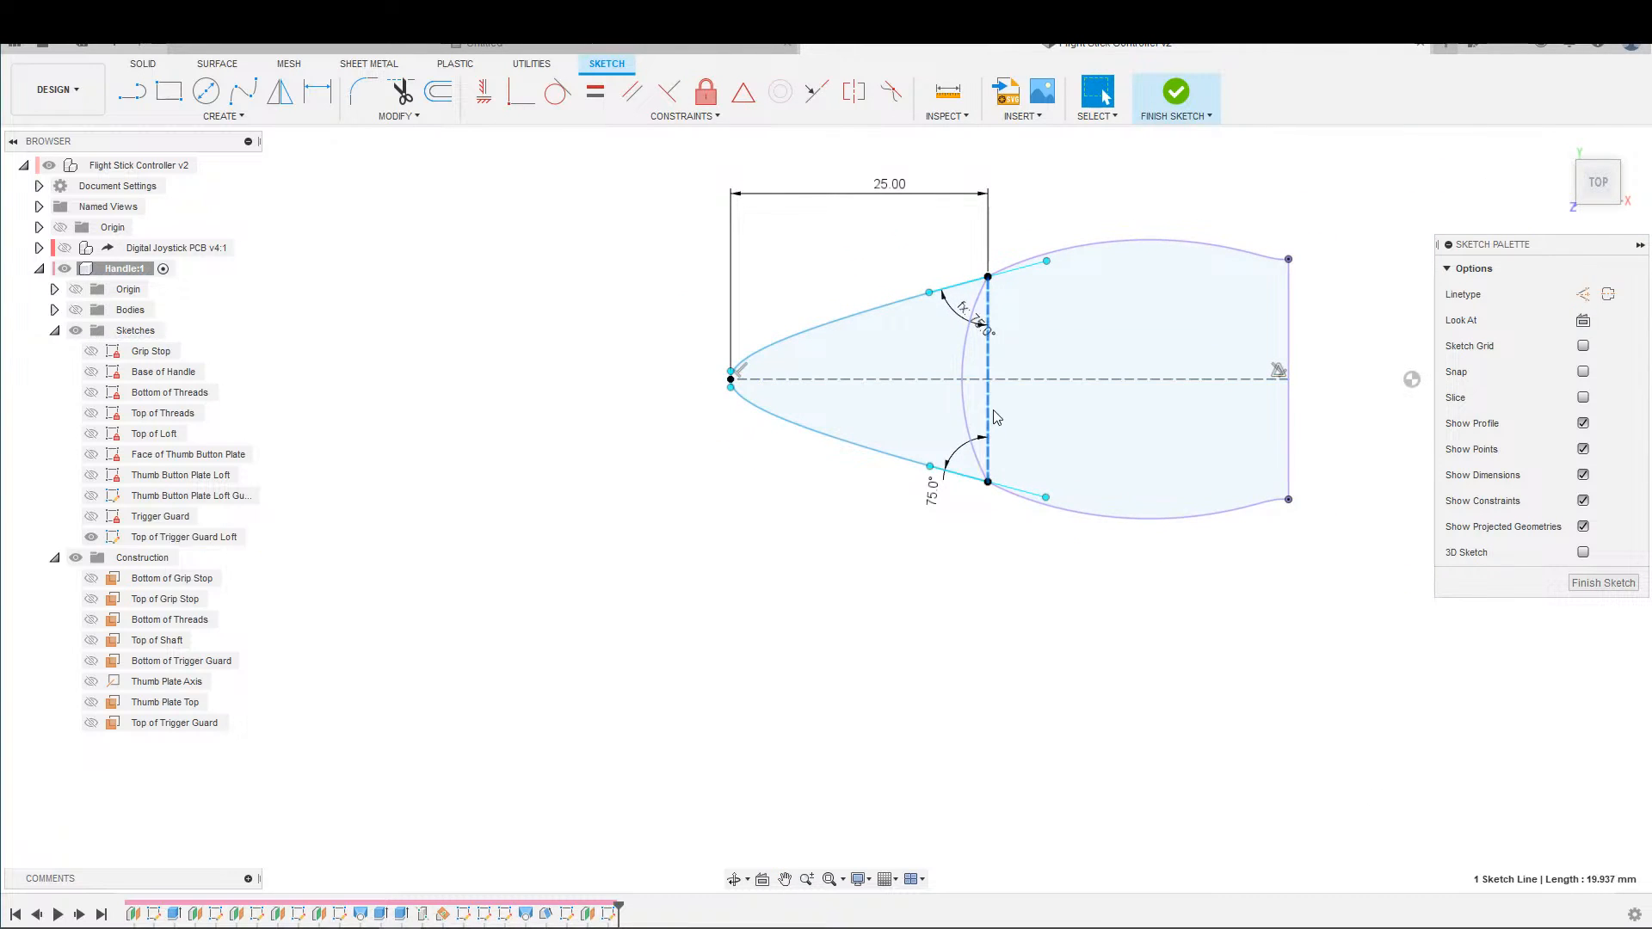
Check the Trigger Guard sketch for reference and dimension the tangent handle at the loft spline's tip as 2.5 mm.
left_click(1175, 93)
double_click(158, 517)
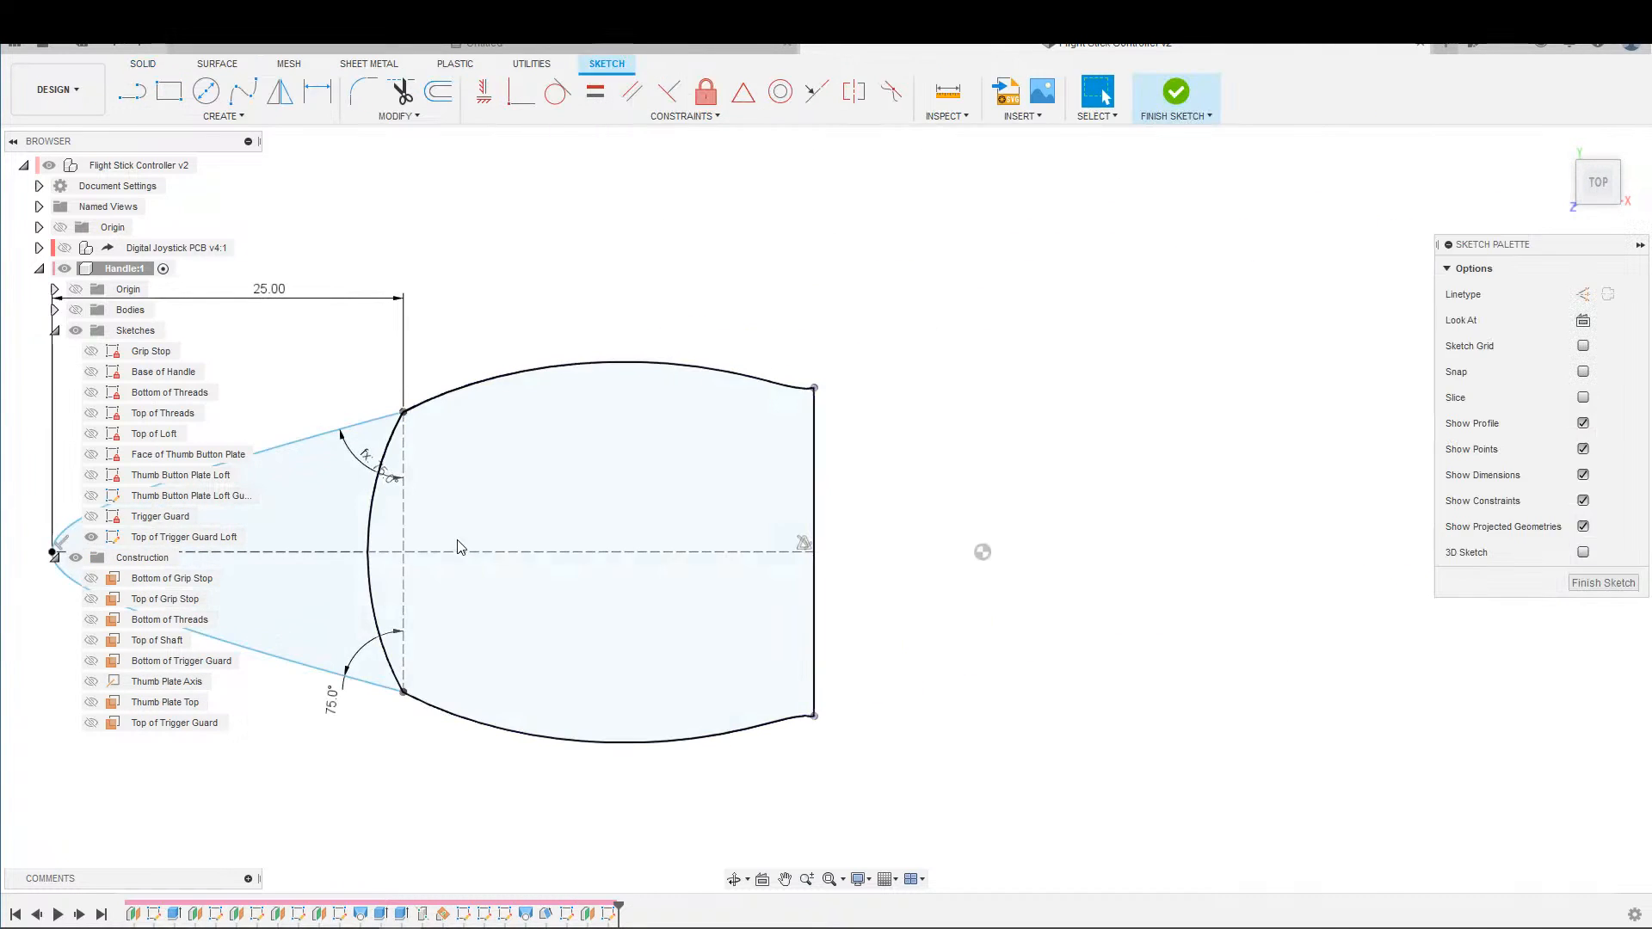
middle_click_drag(229, 587, 1110, 527)
scroll(1110, 527, "up", 8)
left_click(604, 470)
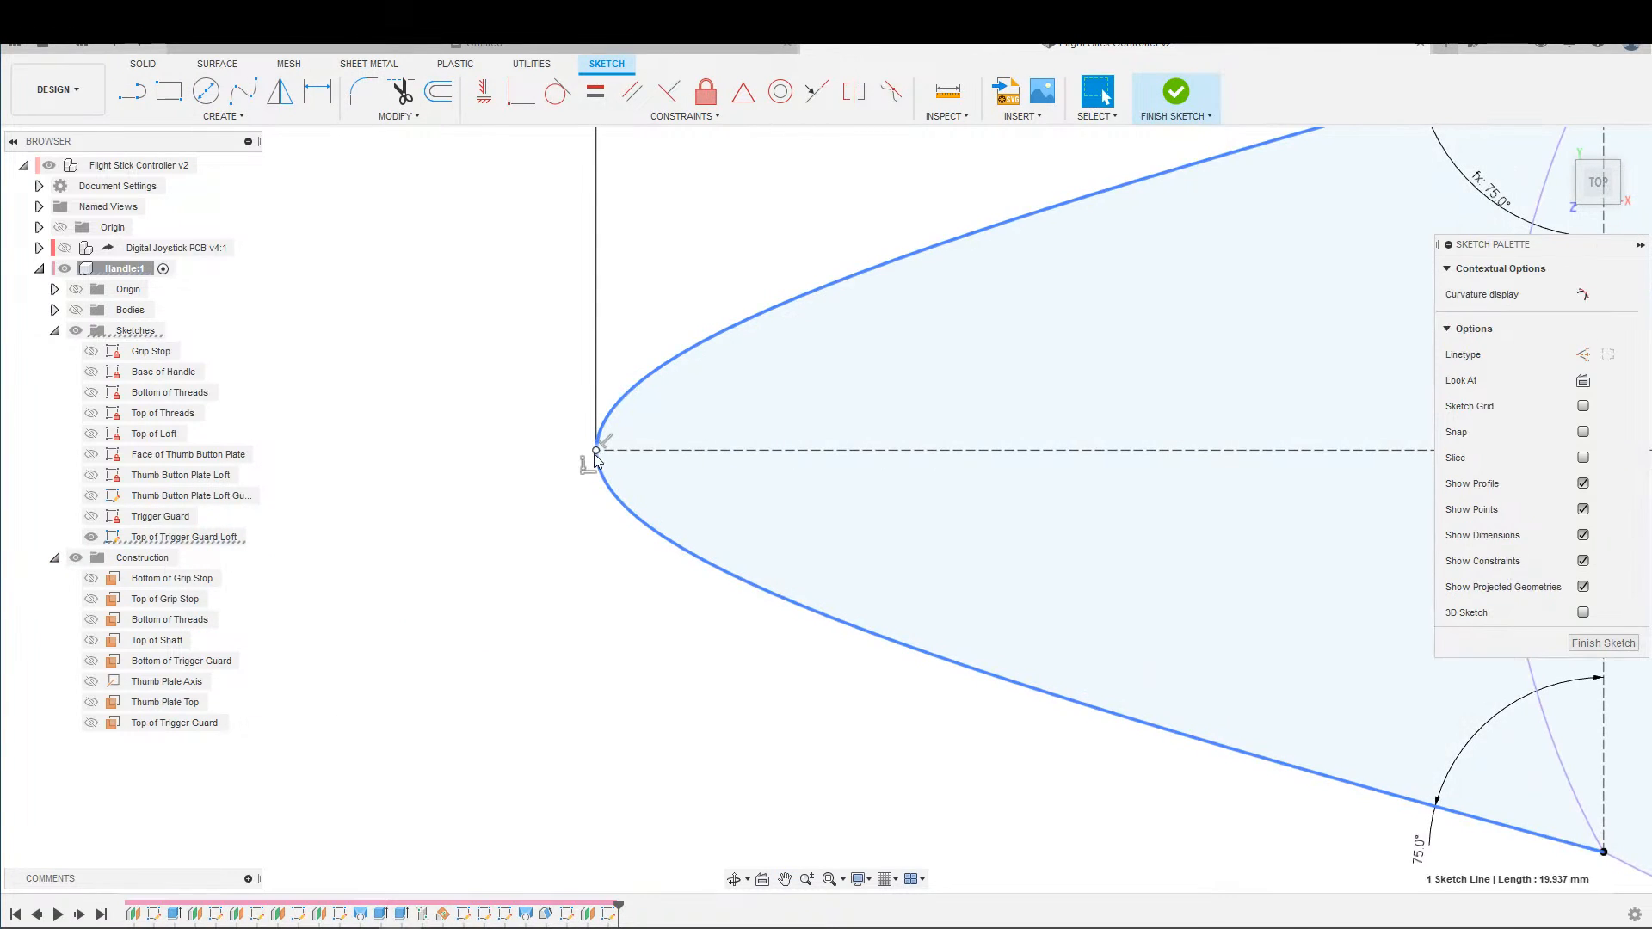
key("d")
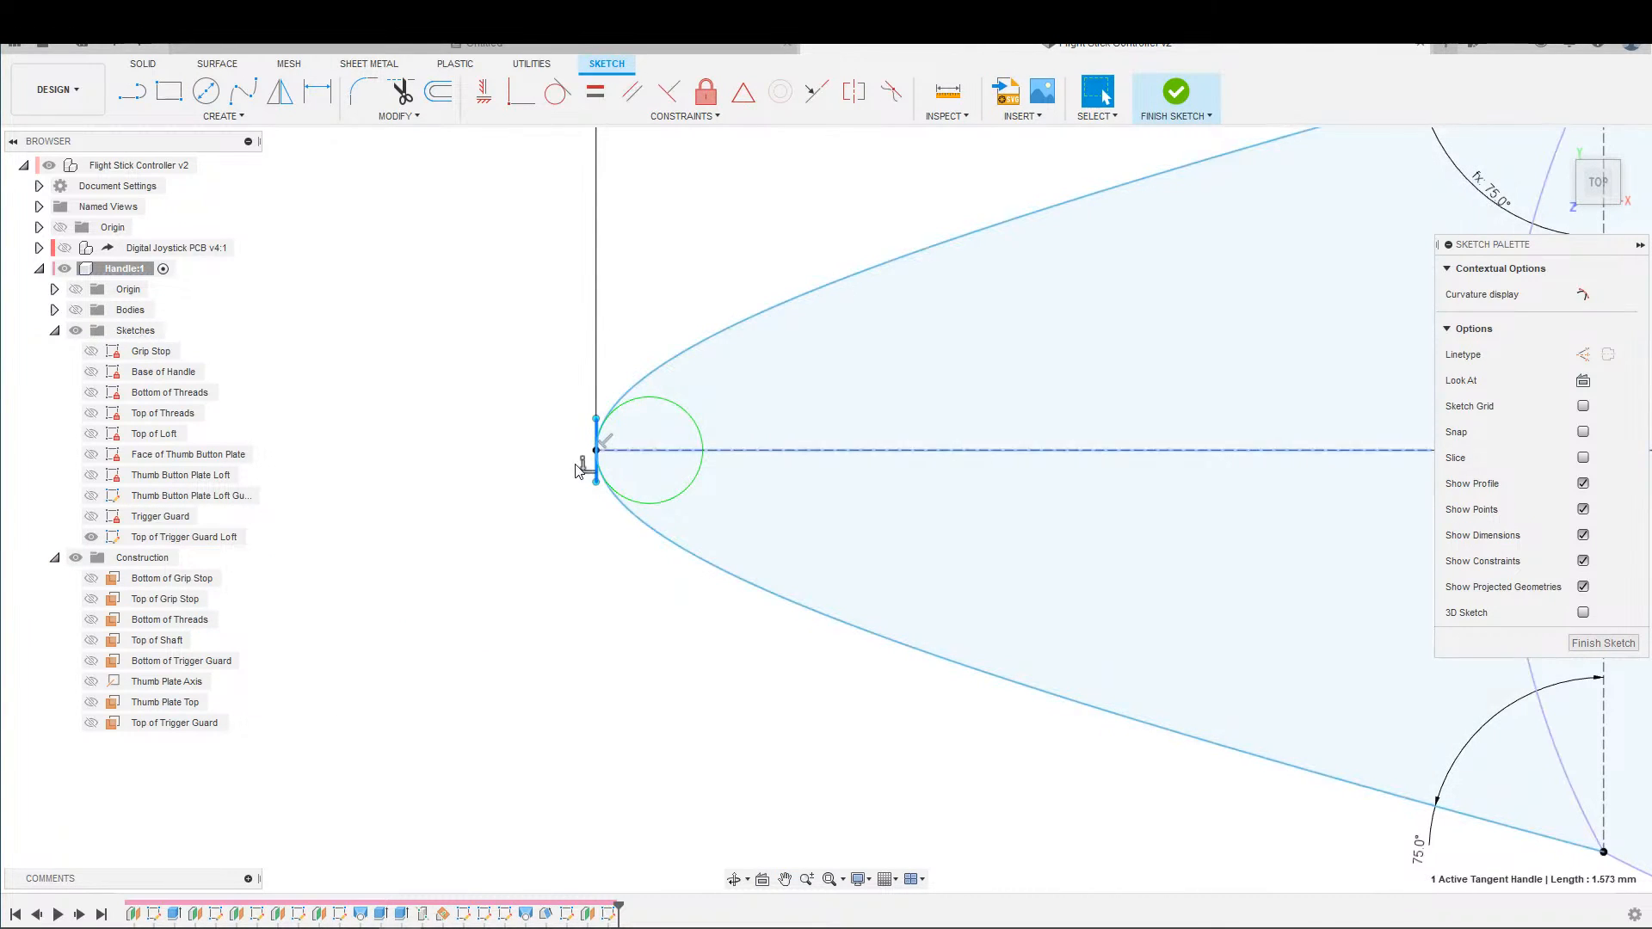
left_click(543, 454)
type("2.5")
key("Return")
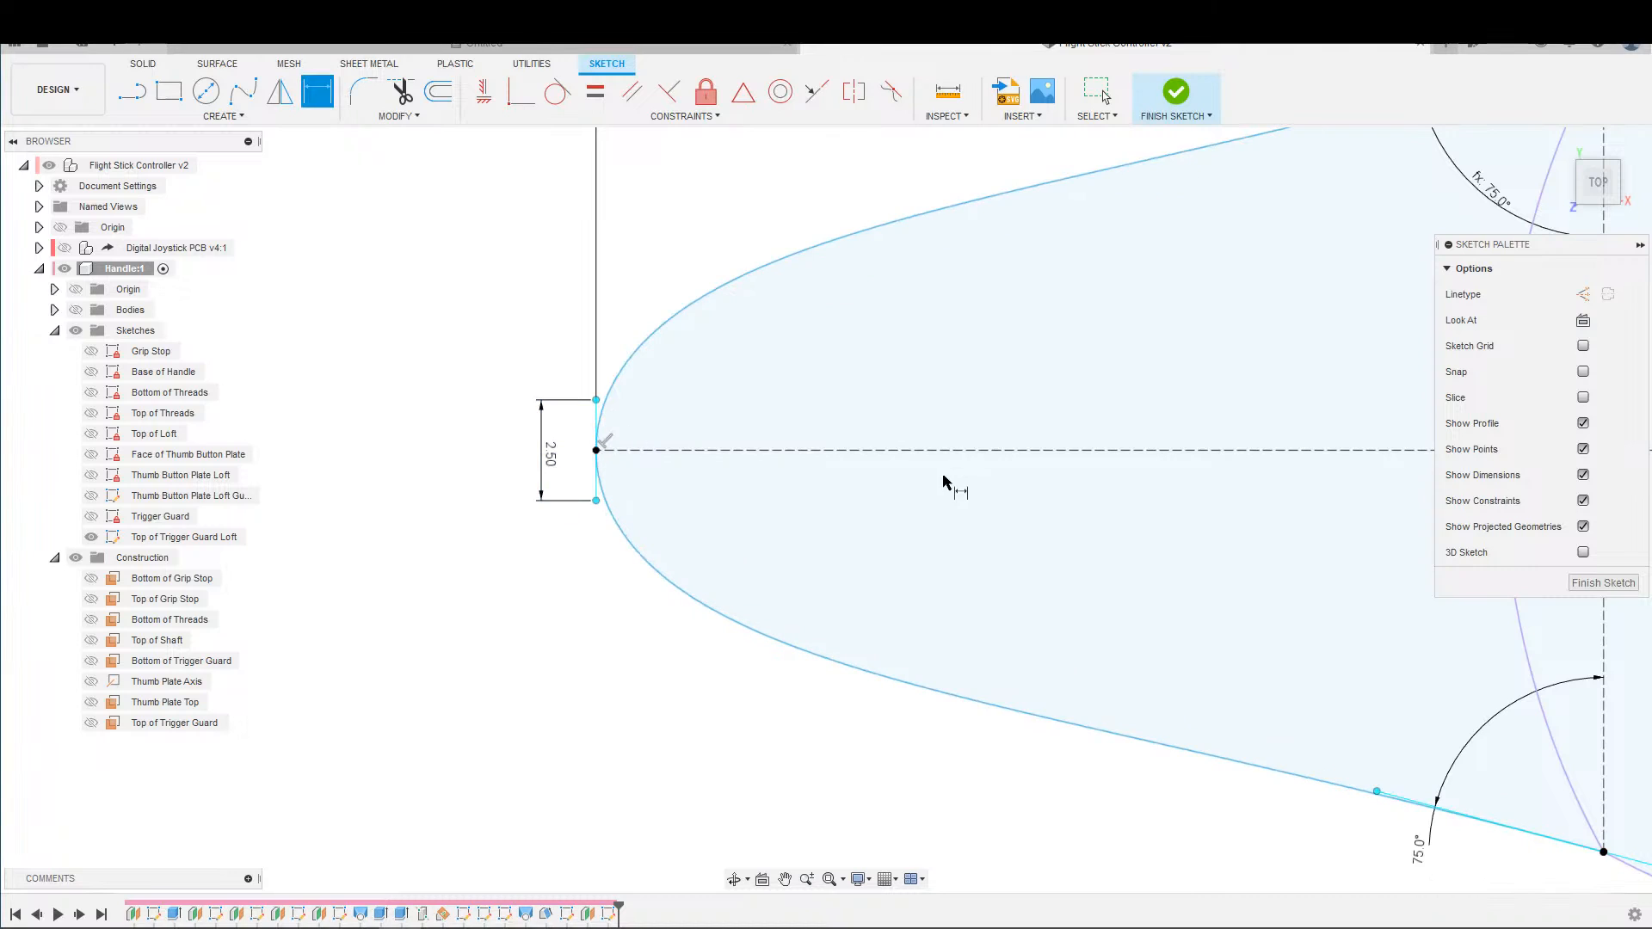
scroll(822, 420, "down", 7)
middle_click_drag(736, 362, 659, 384)
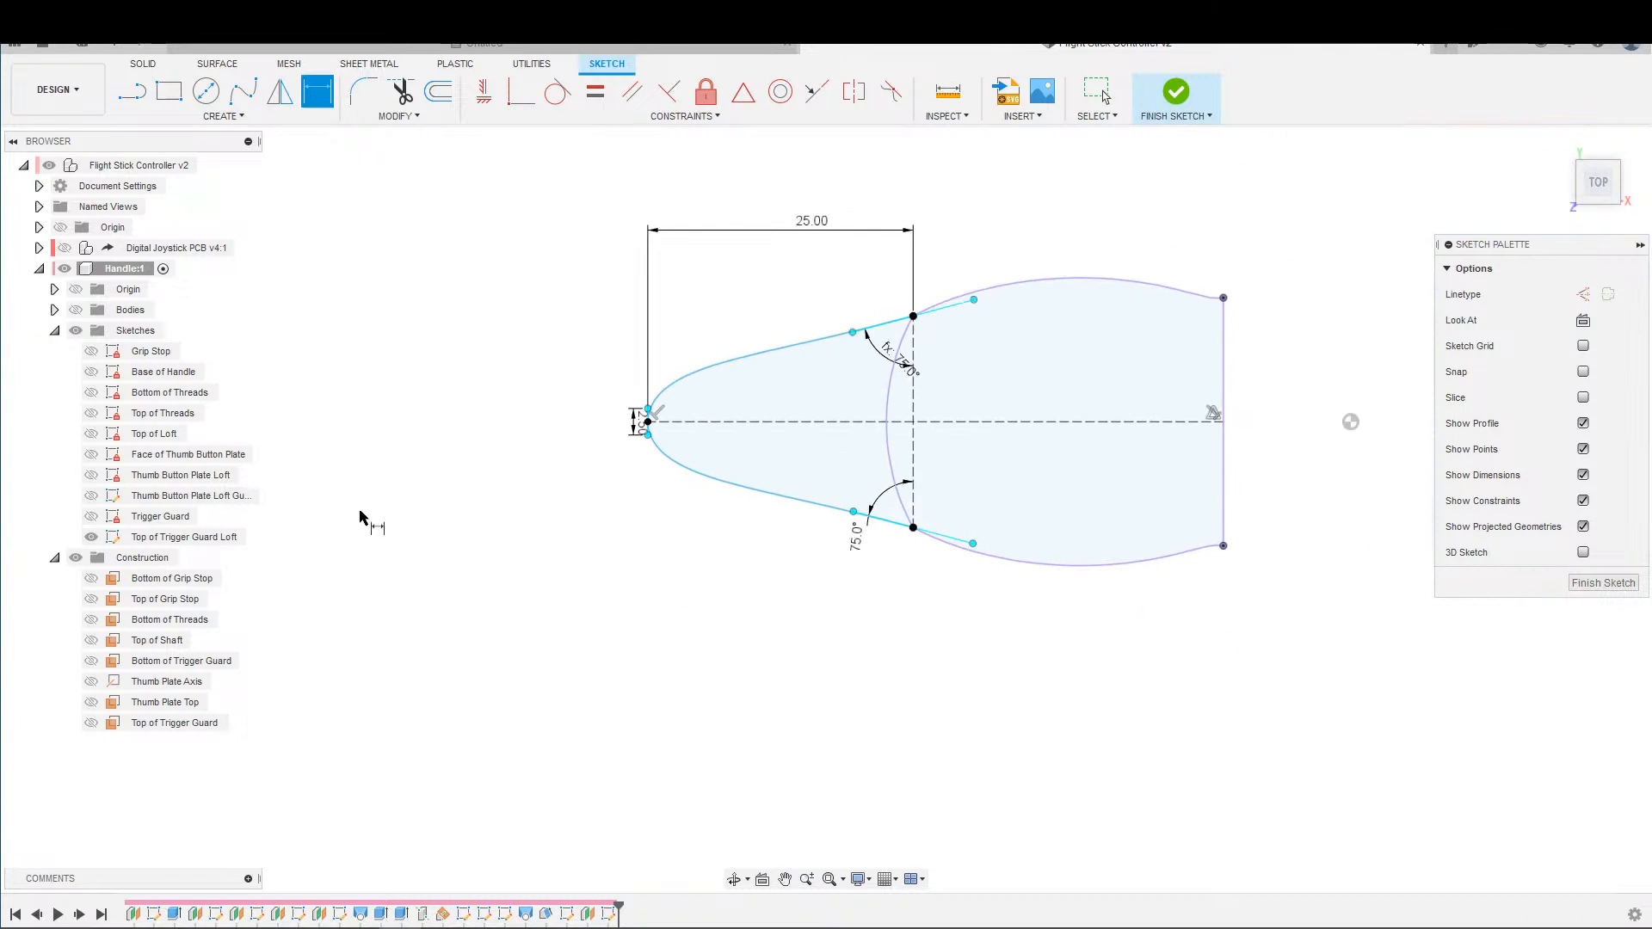
mouse_move(637, 499)
middle_mouse_down()
mouse_move(425, 477)
mouse_move(395, 503)
middle_mouse_up()
scroll(426, 476, "up", 4)
scroll(395, 503, "down", 1)
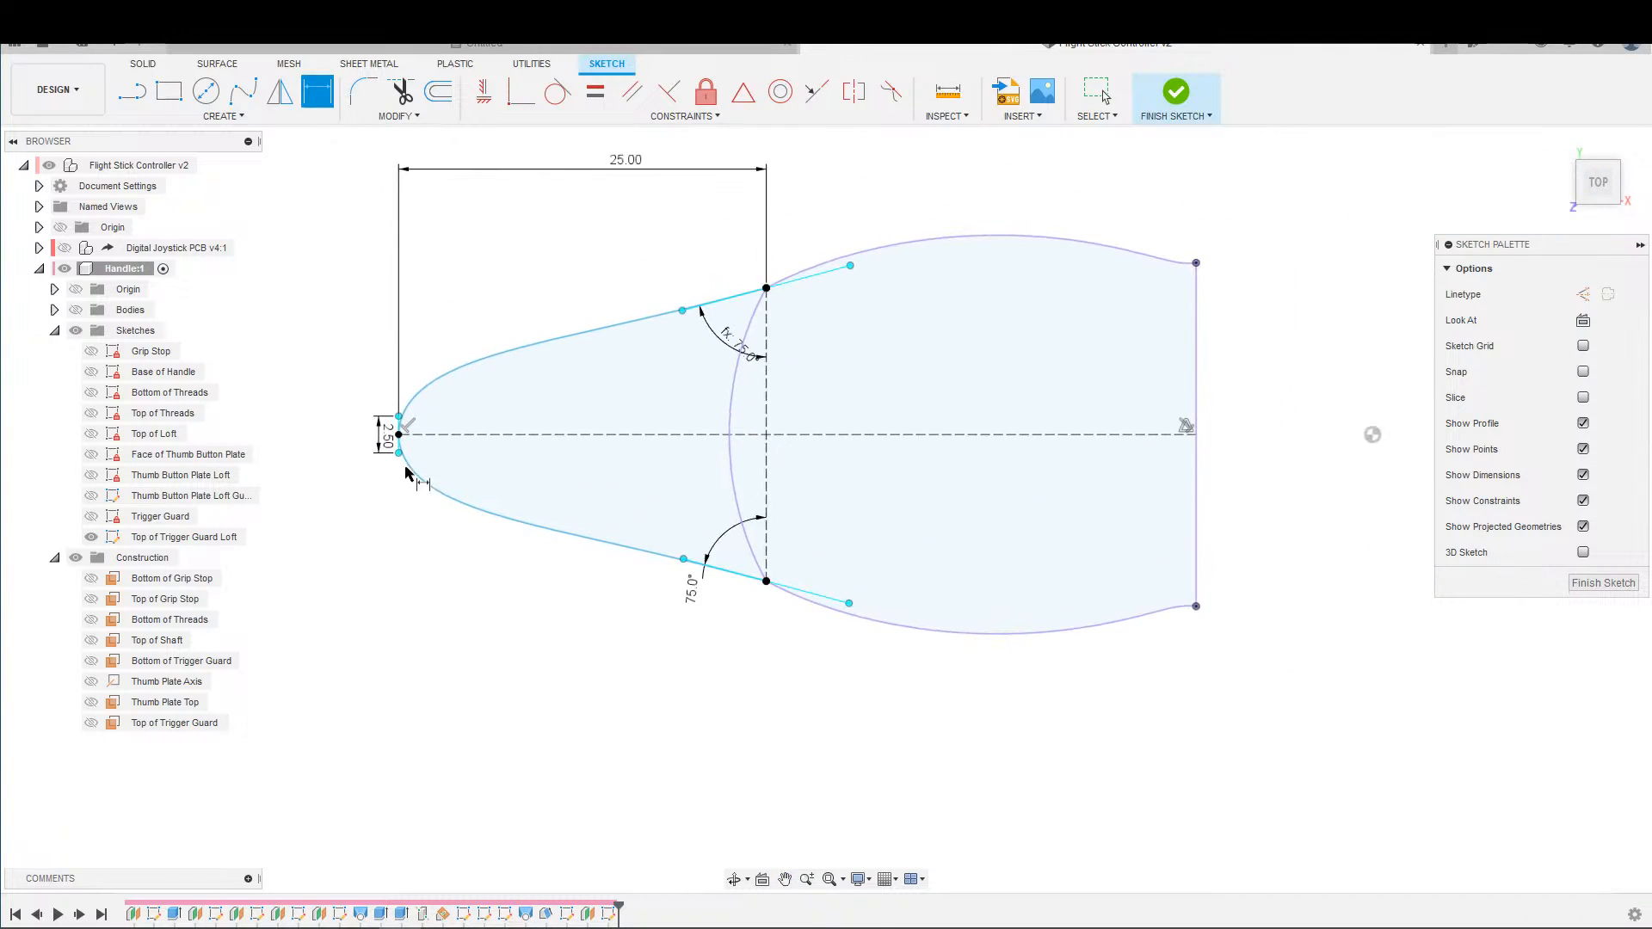
key("Escape")
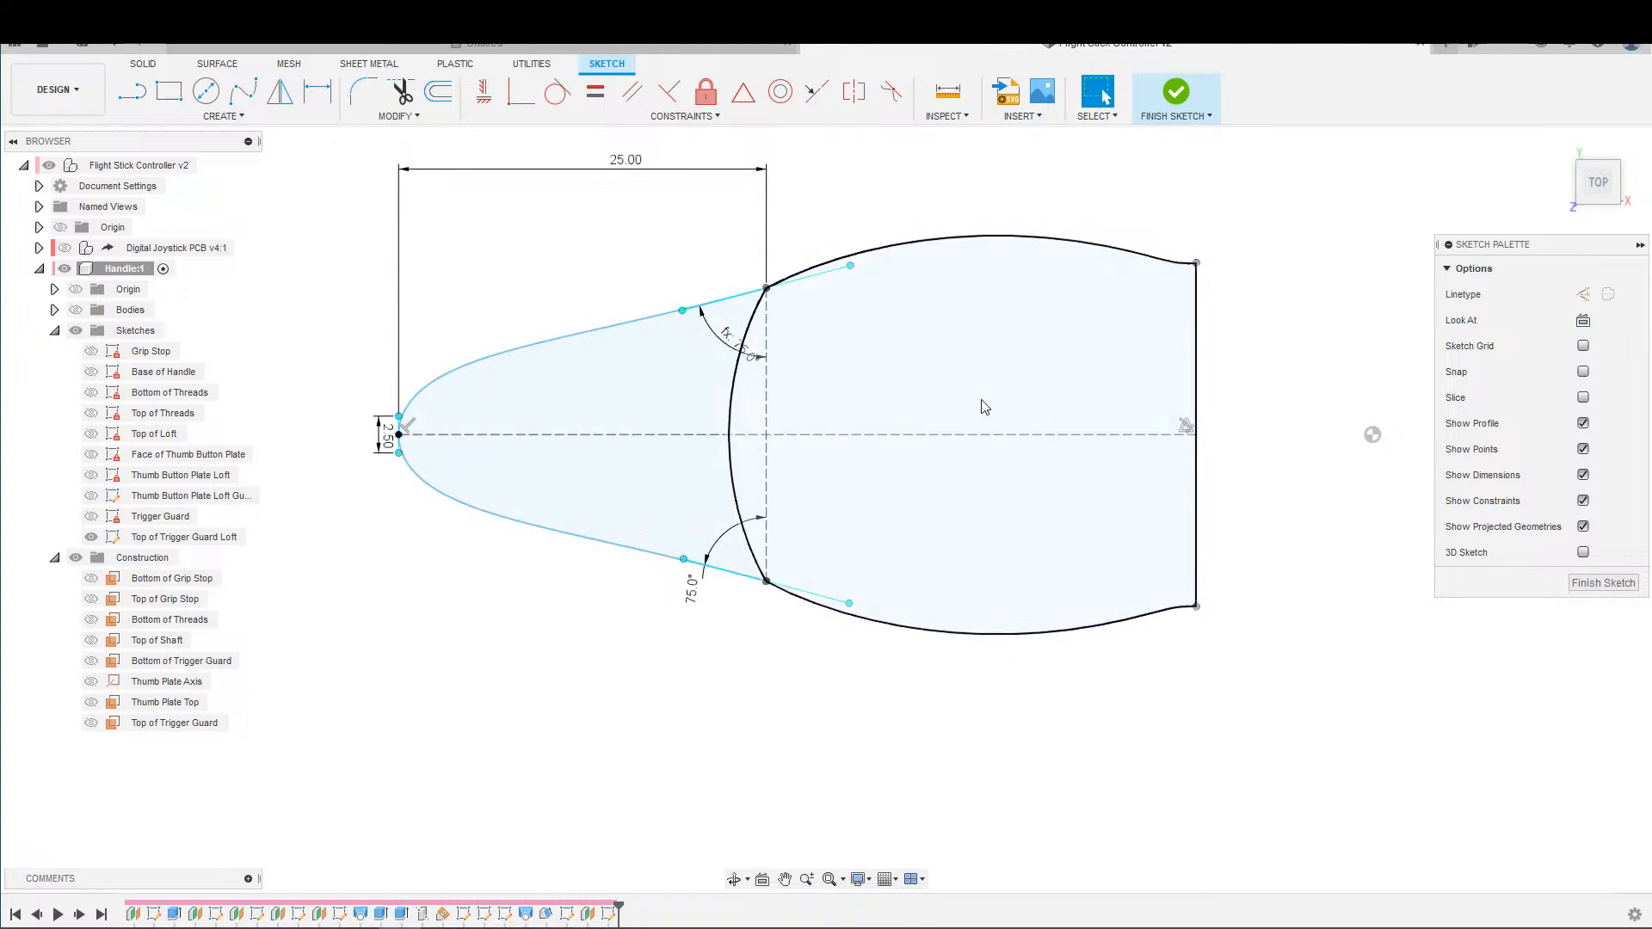
Consult the Trigger Guard sketch again and dimension the lower tangent handle of the loft sketch's spline as 8 mm.
left_click(1176, 92)
double_click(163, 517)
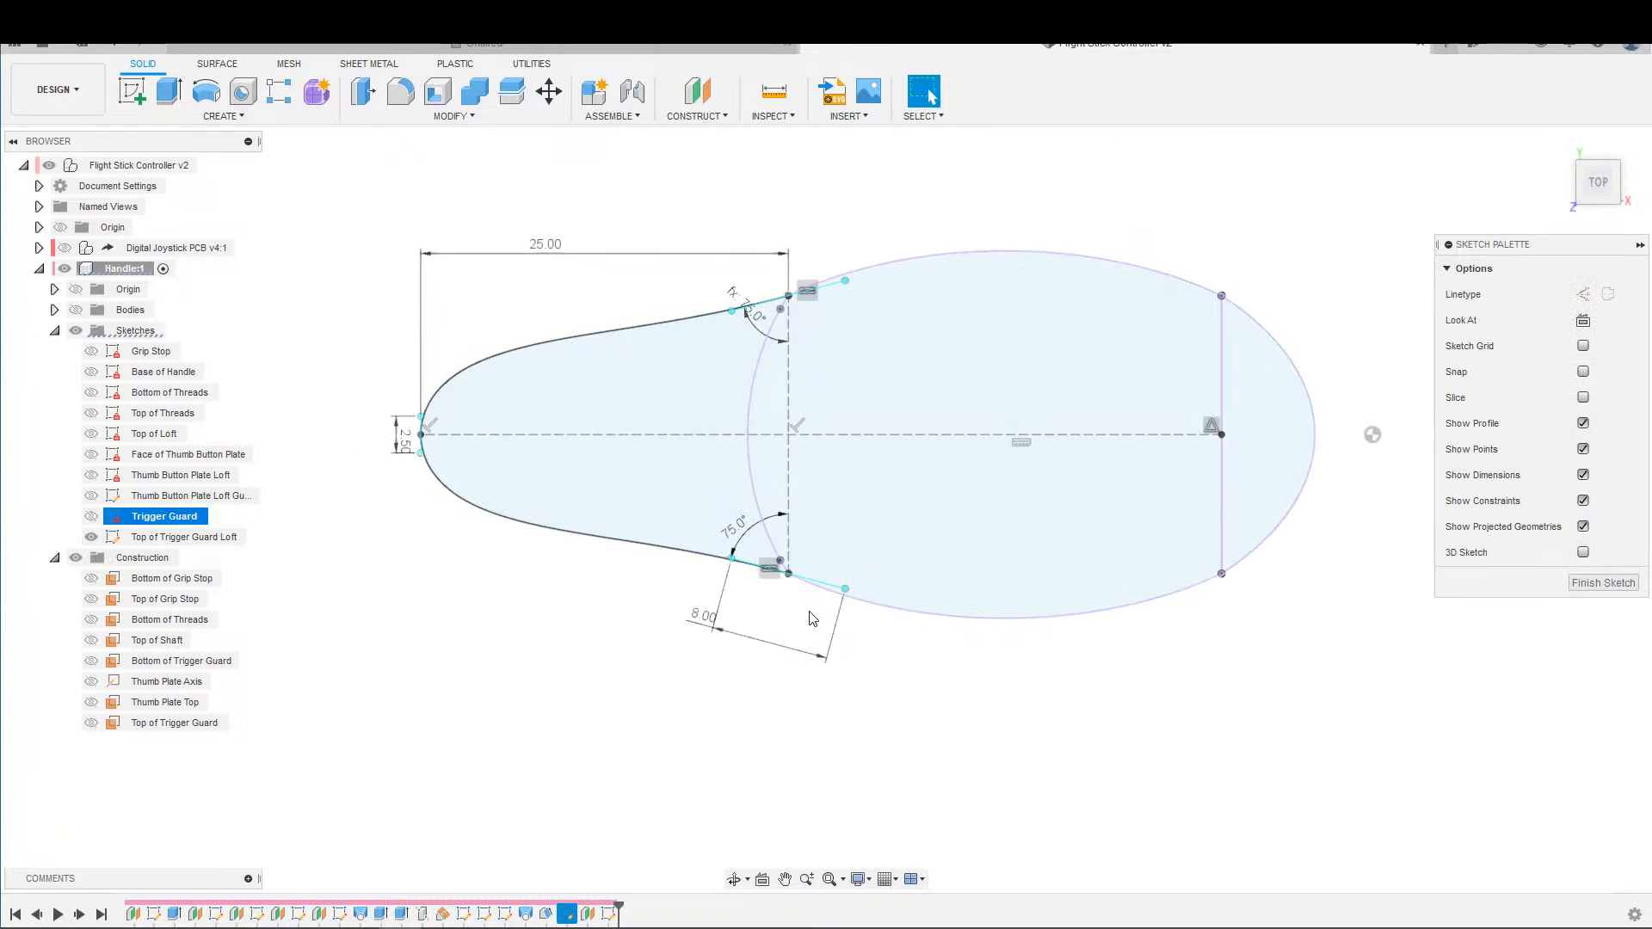
left_click(98, 519)
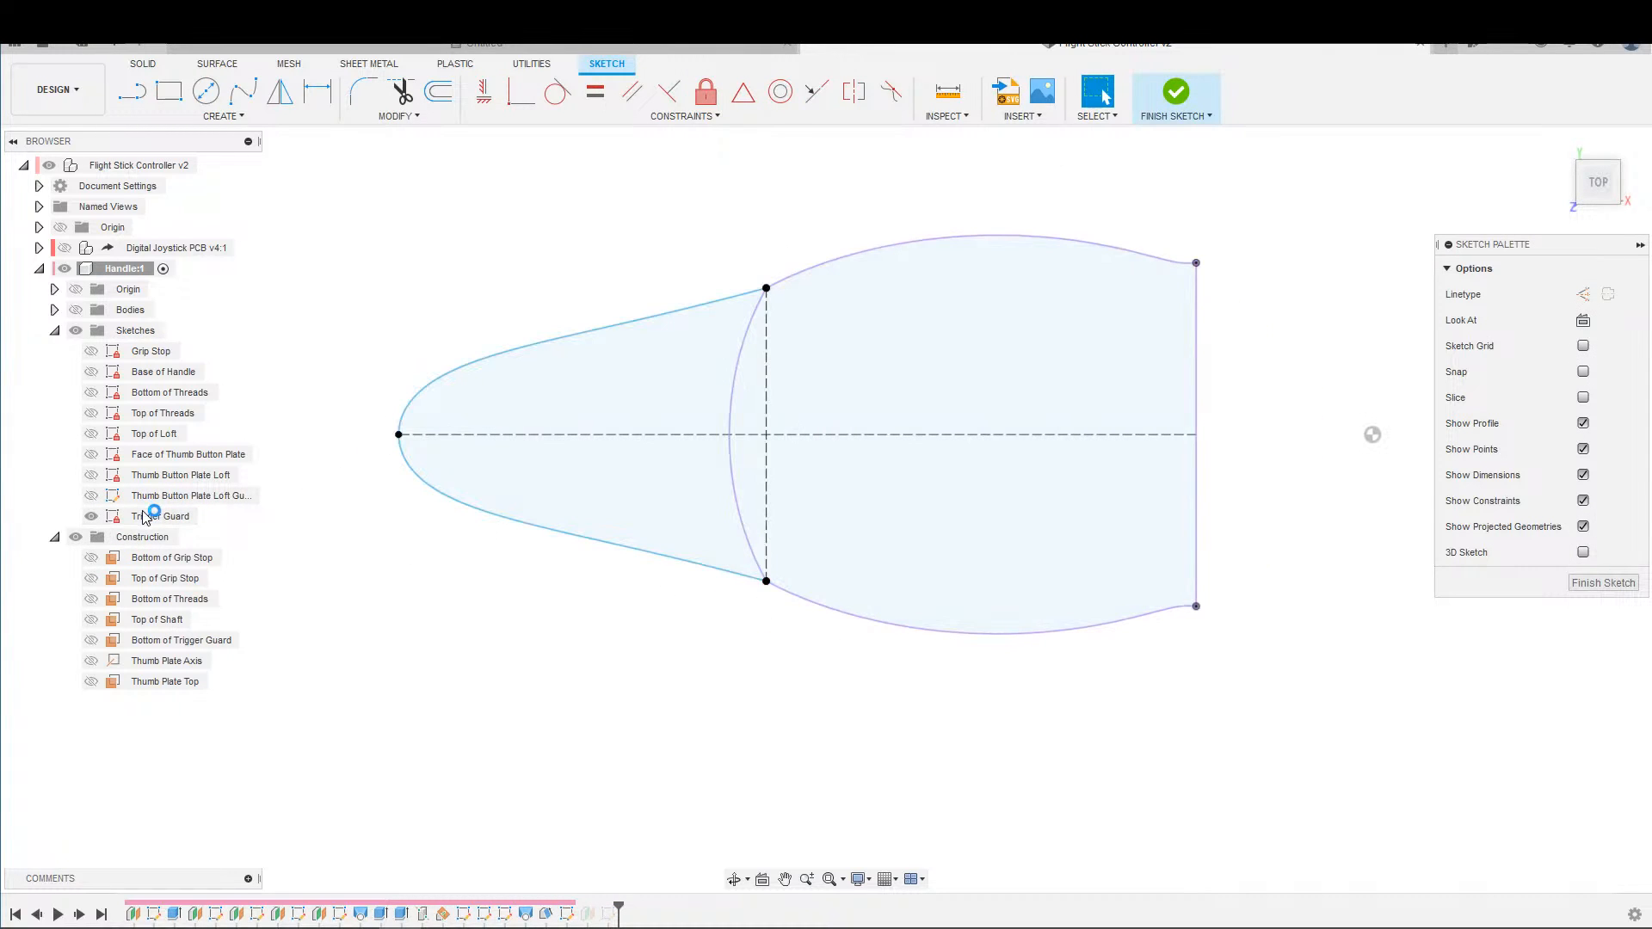
double_click(172, 540)
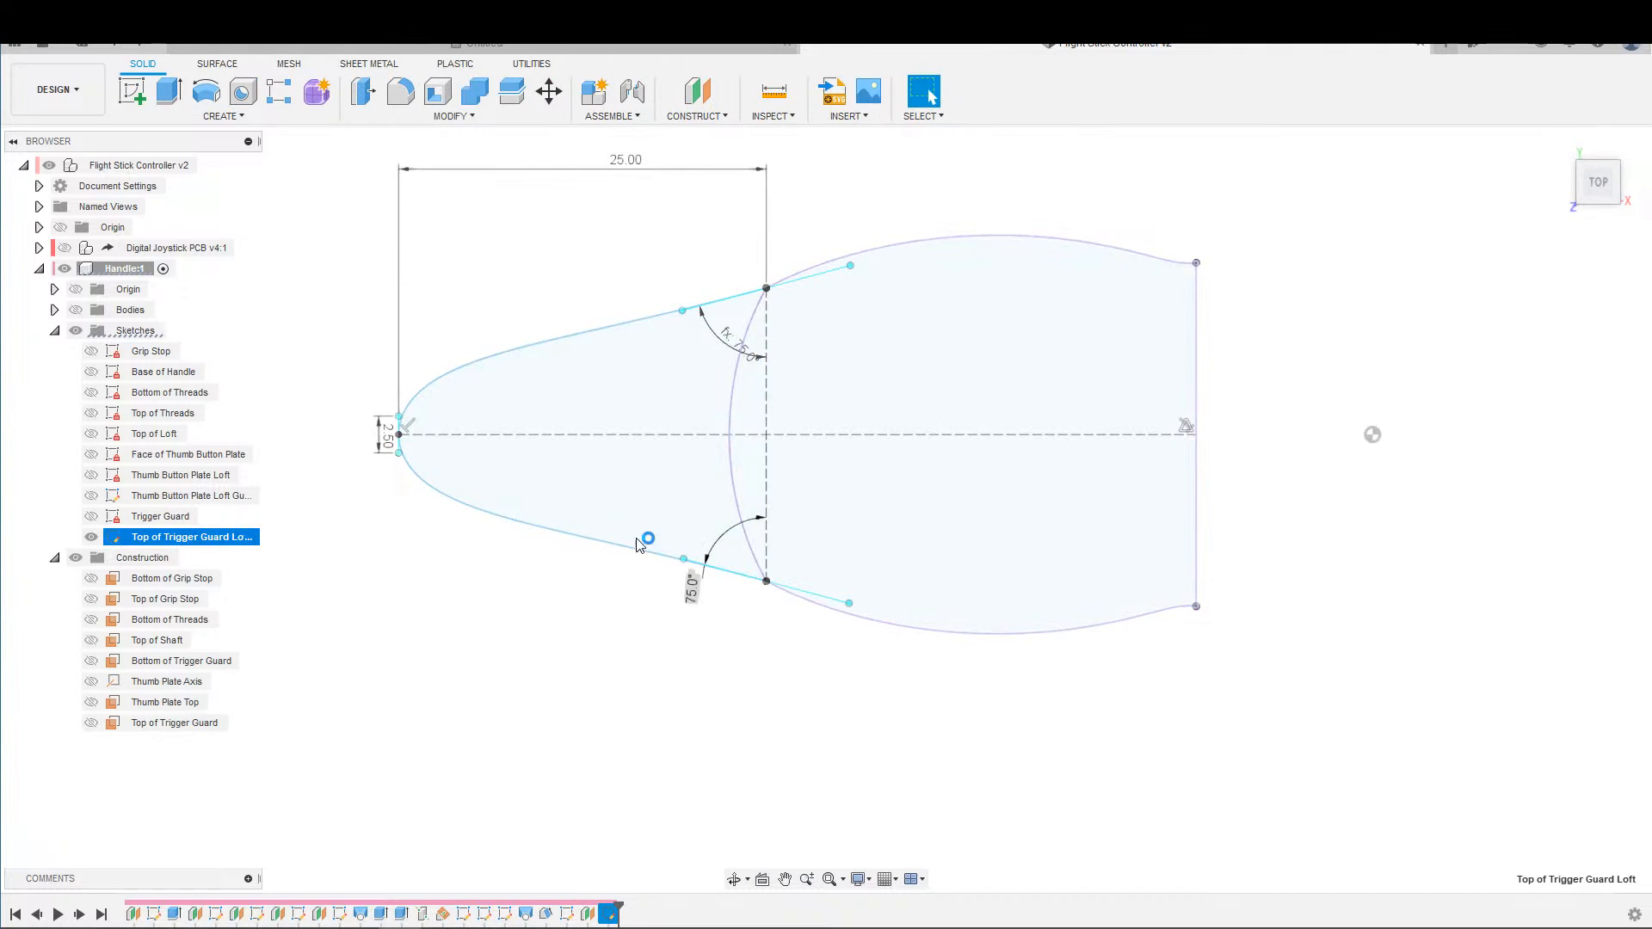
left_click(732, 573)
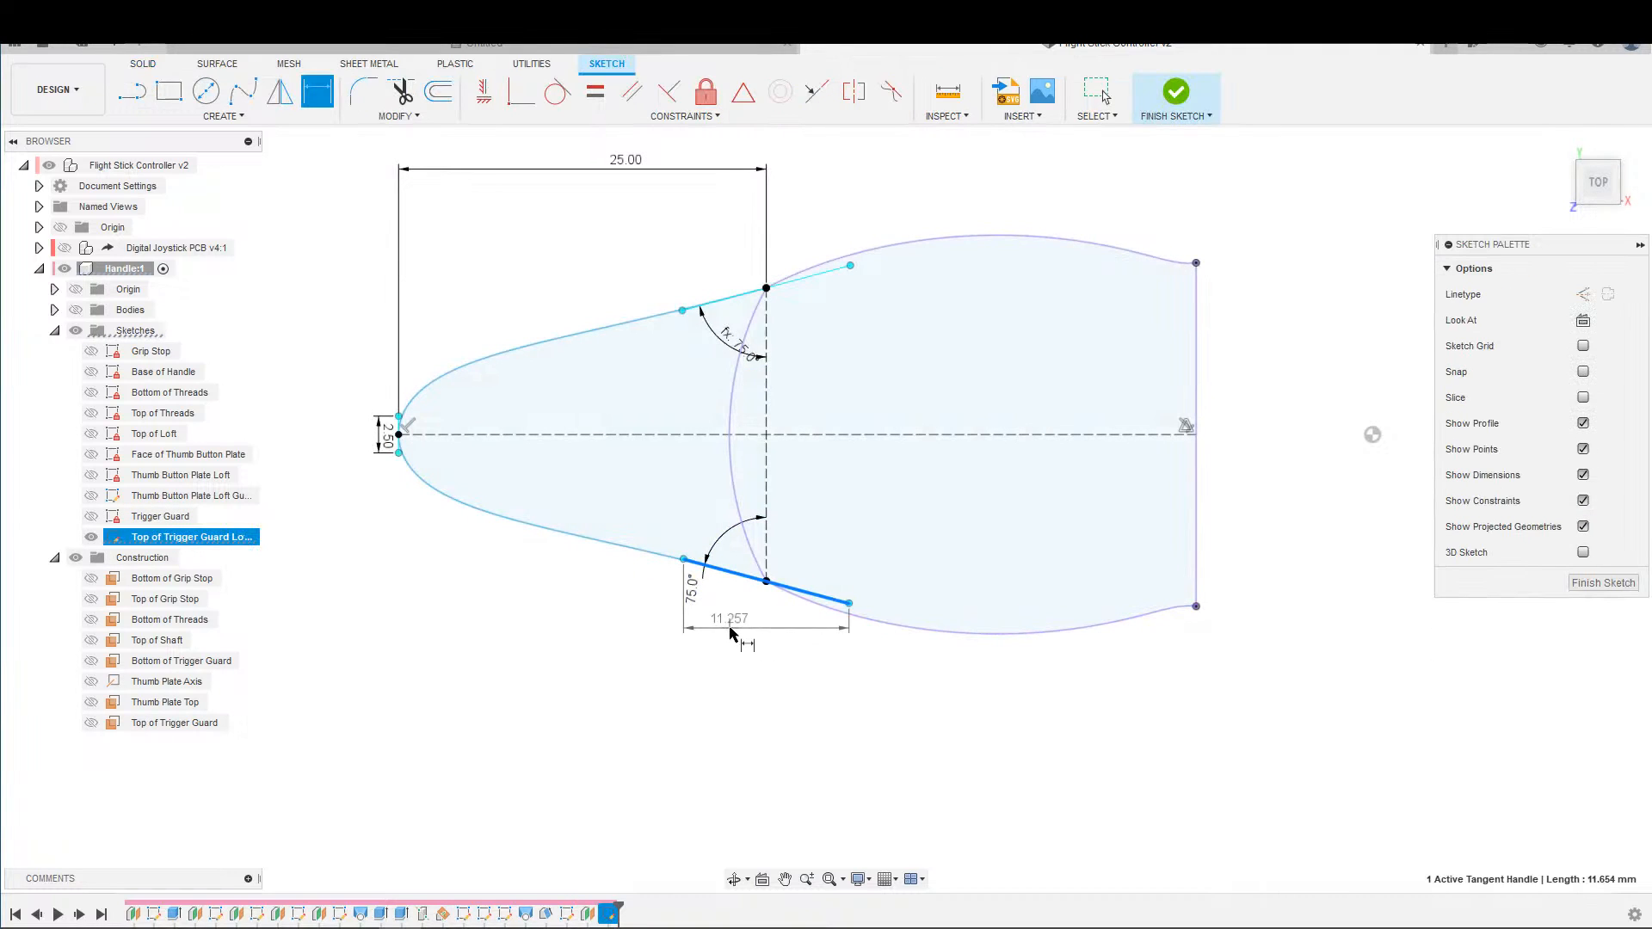
left_click(699, 622)
type("8")
key("Return")
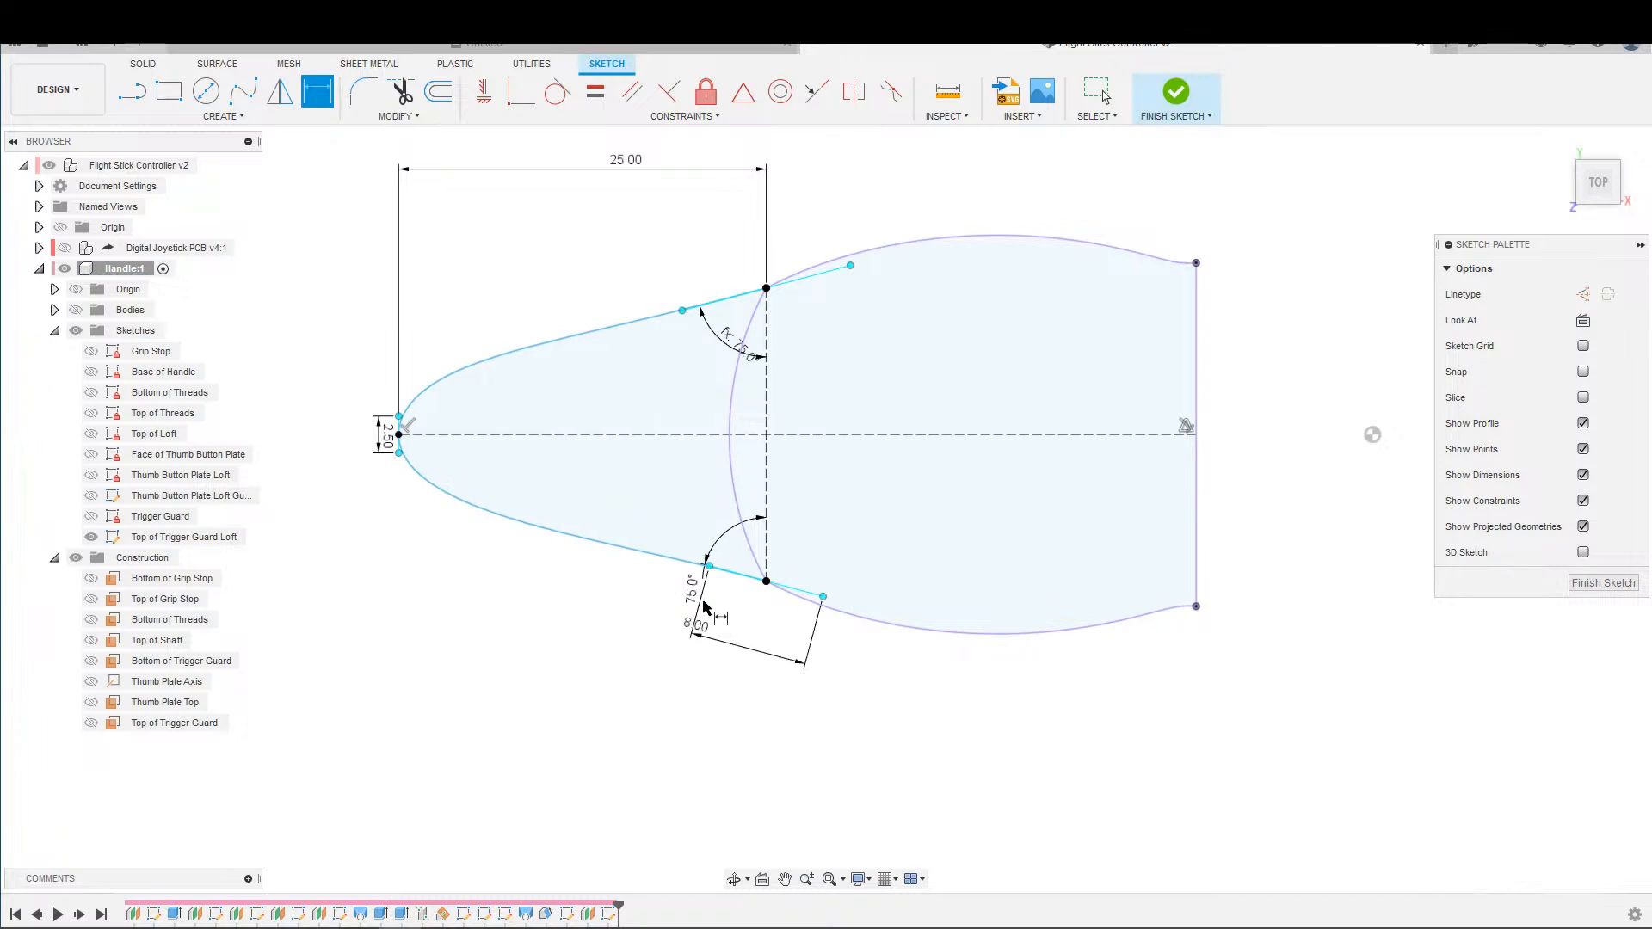
key("Escape")
Constrain the spline's upper and lower tangent handles to equal length and finish the sketch.
left_click(595, 90)
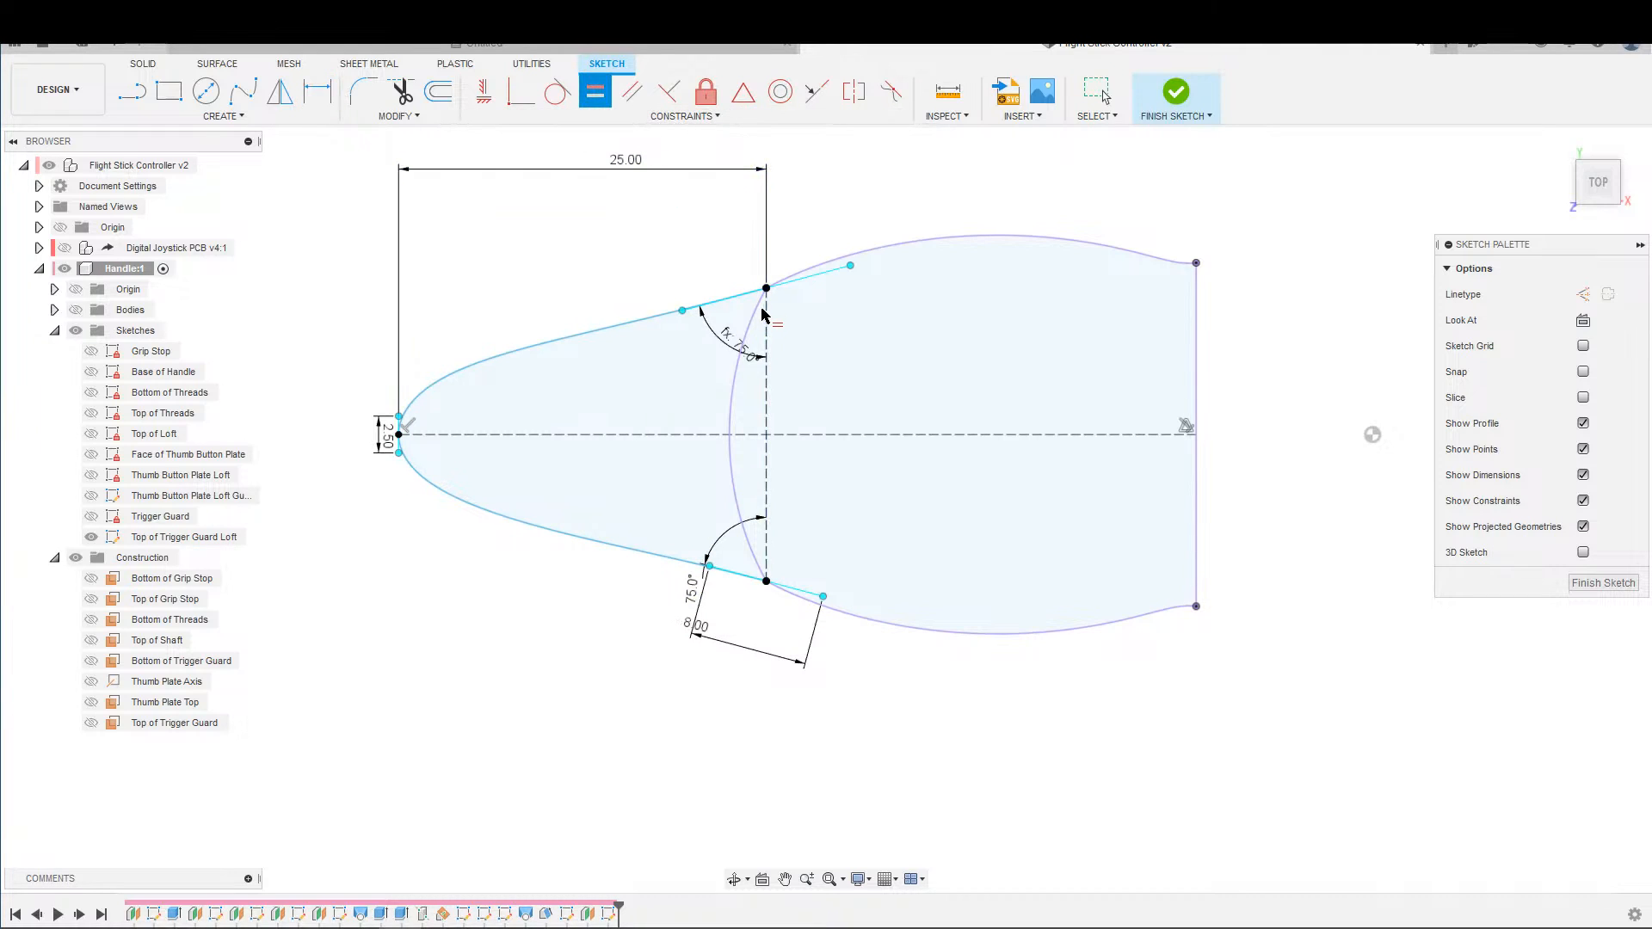
left_click(801, 282)
left_click(814, 598)
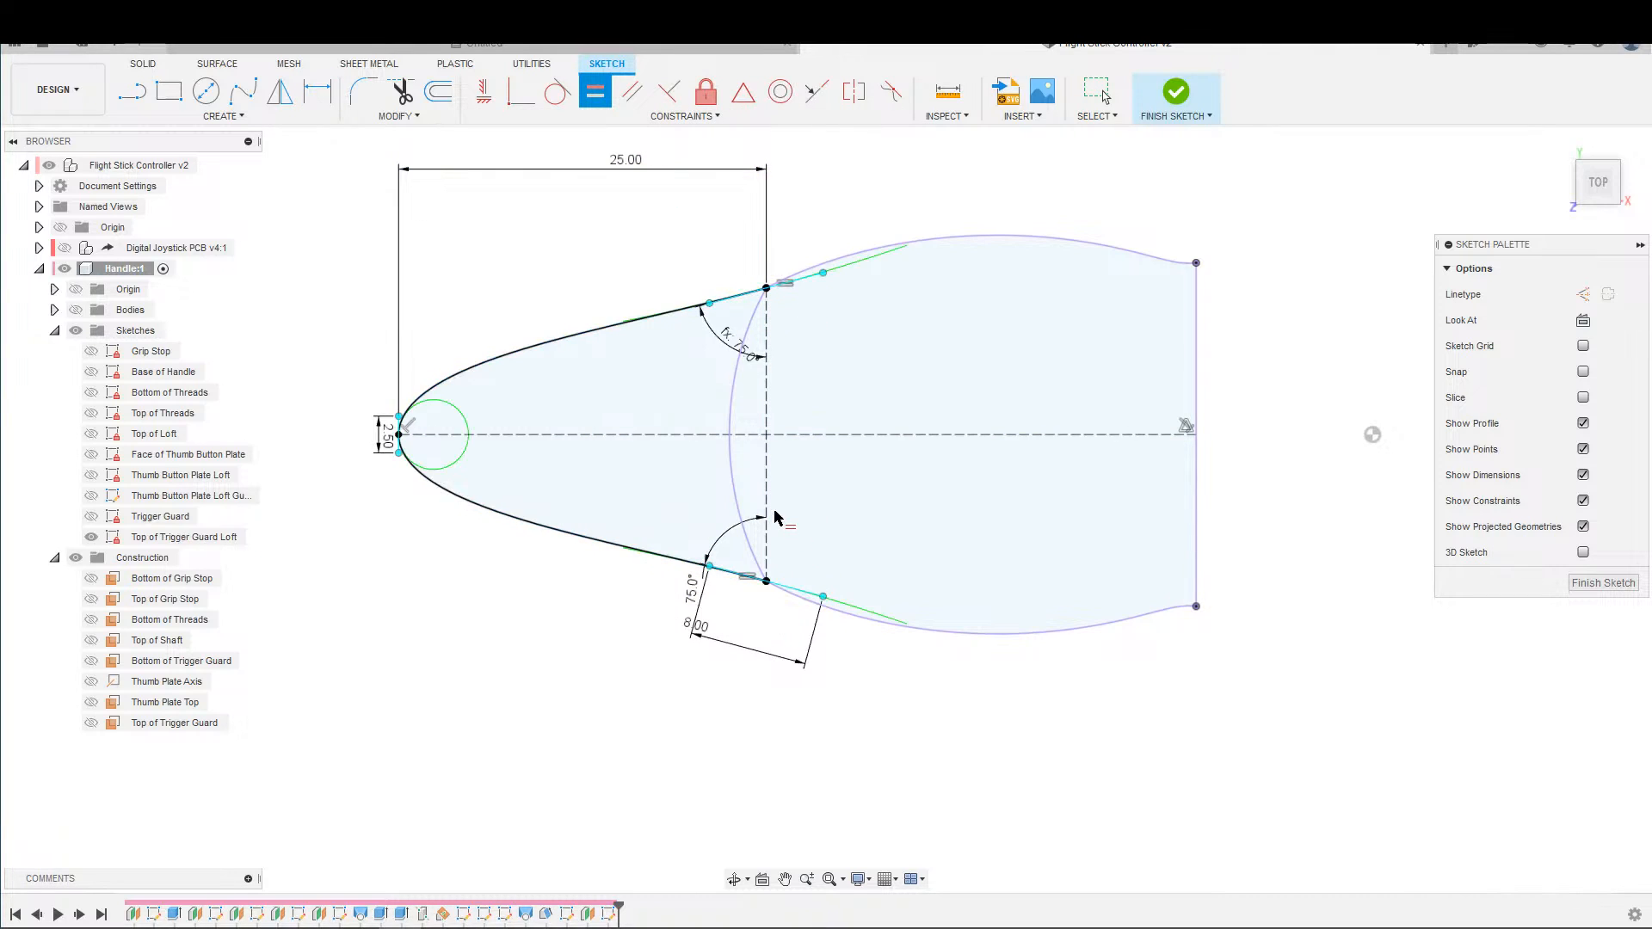
scroll(737, 387, "down", 3)
key("Escape")
scroll(667, 297, "up", 3)
middle_click_drag(667, 286, 778, 230)
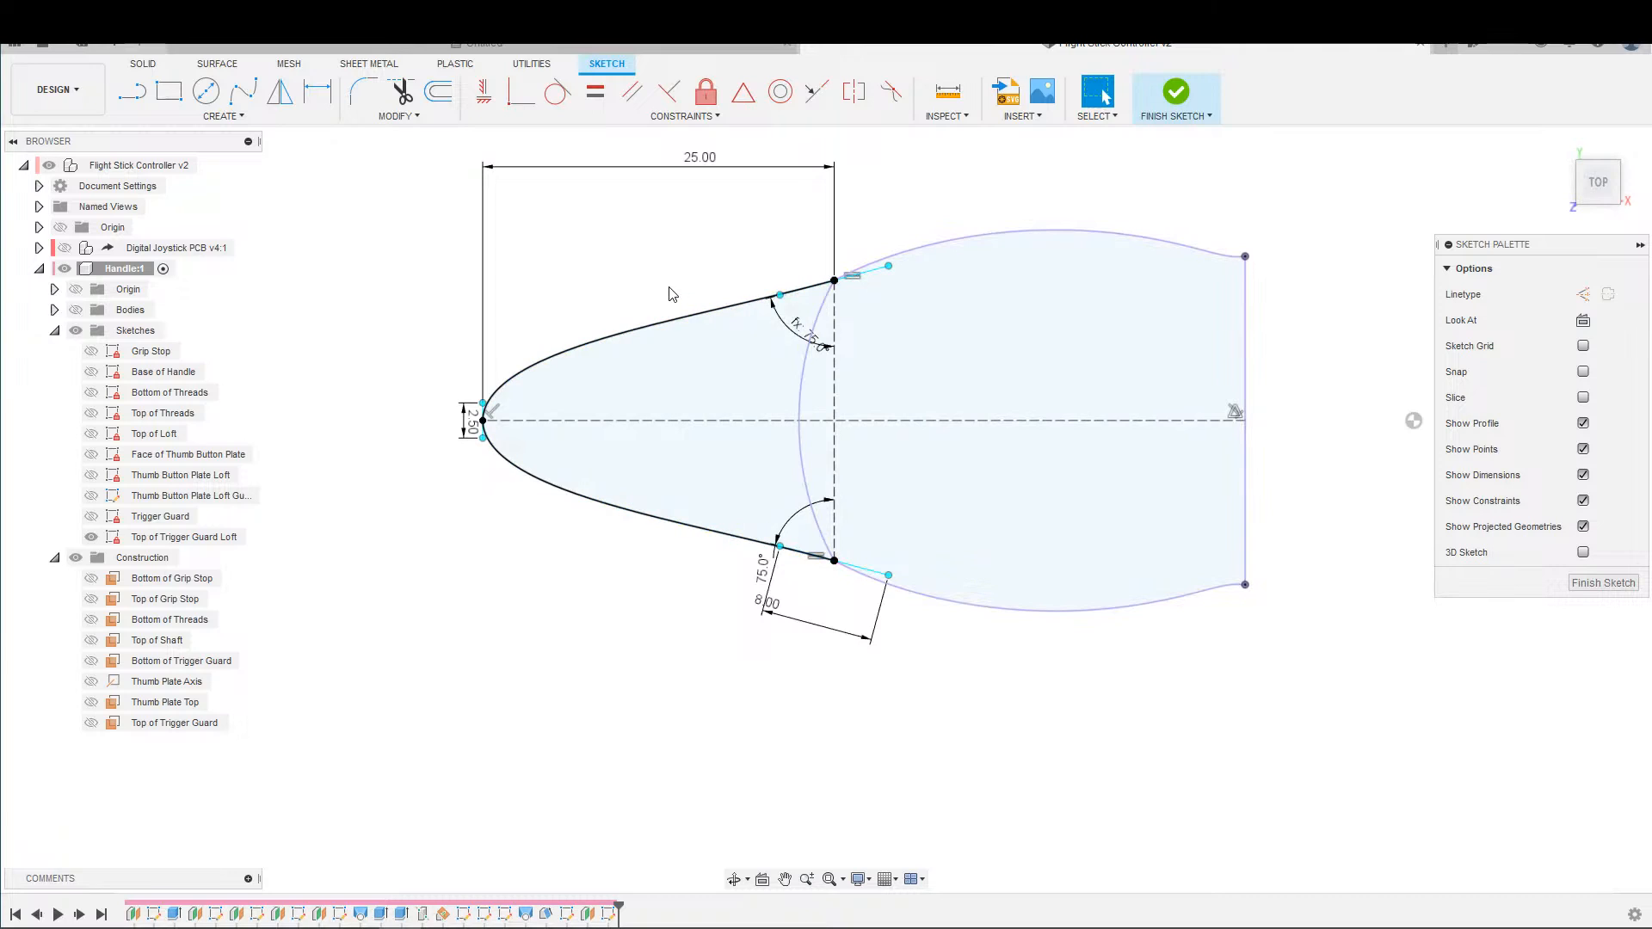
left_click(1178, 90)
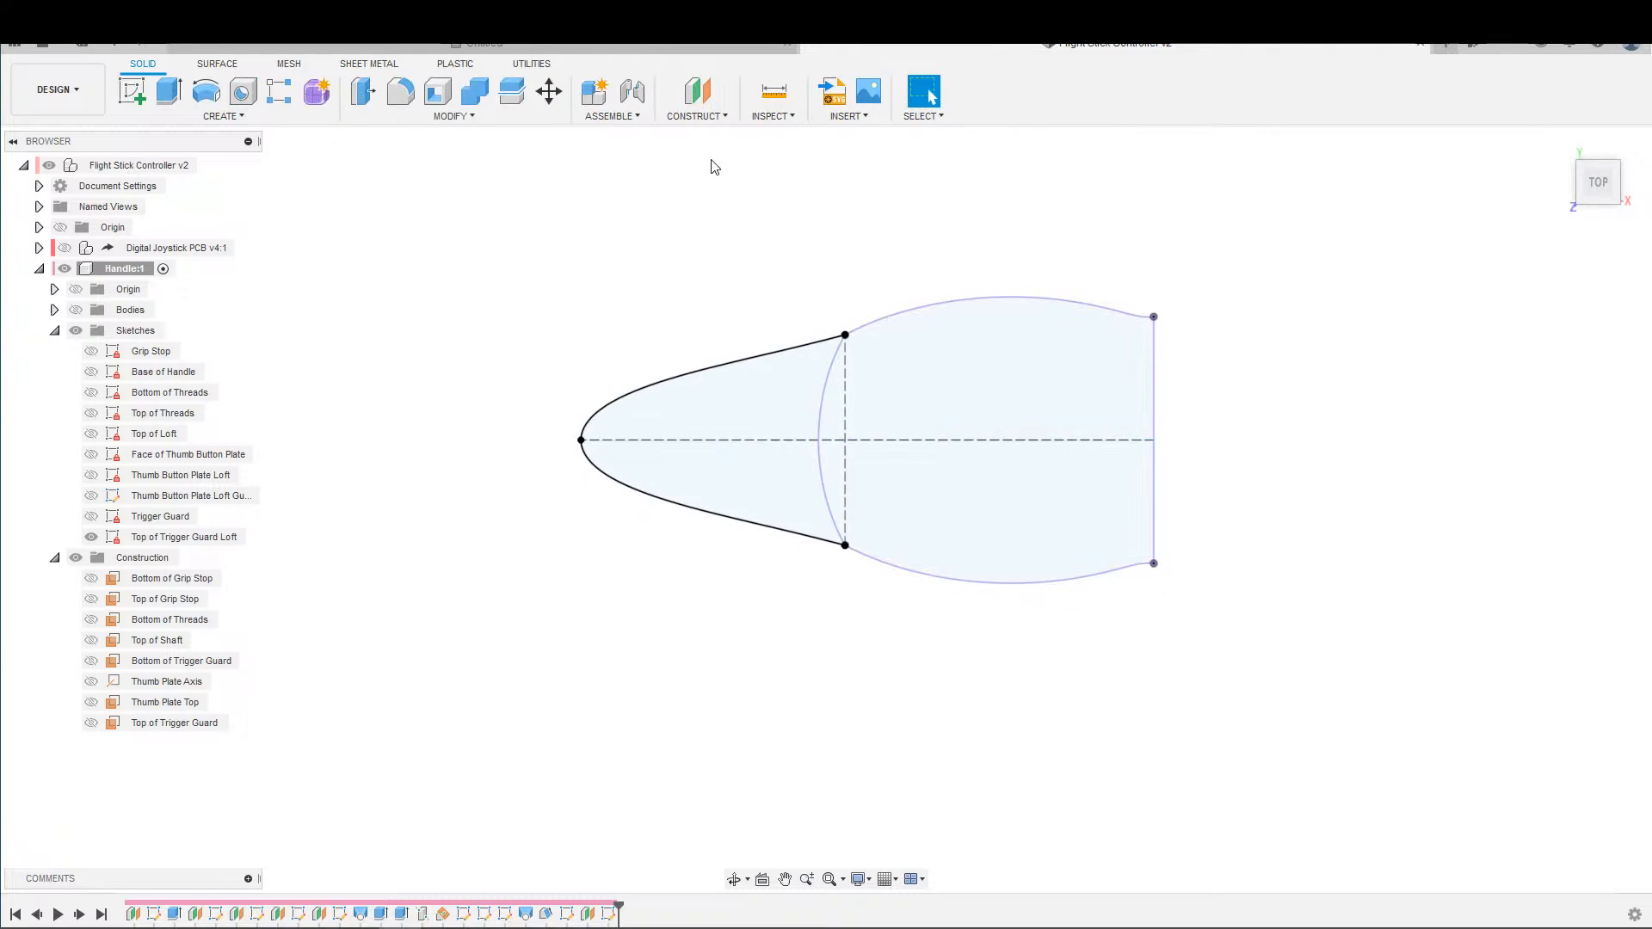
Show the Trigger Guard sketch and loft its guard profile to the matching guard profile of the Top of Trigger Guard Loft sketch.
left_click(224, 115)
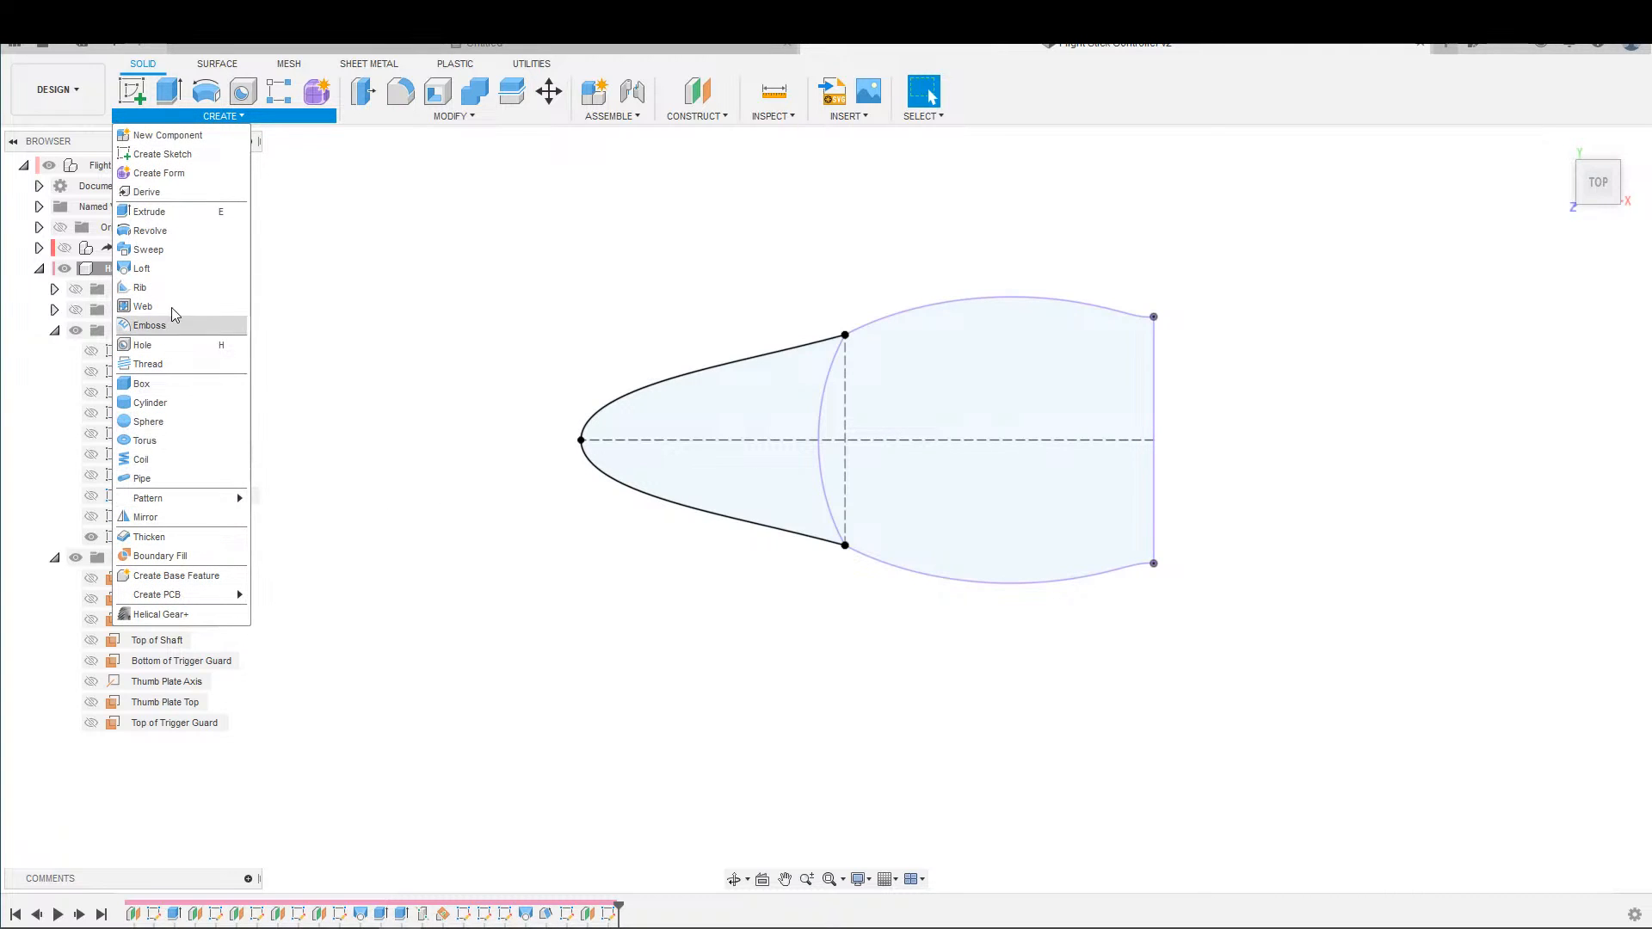
left_click(167, 270)
left_click(90, 516)
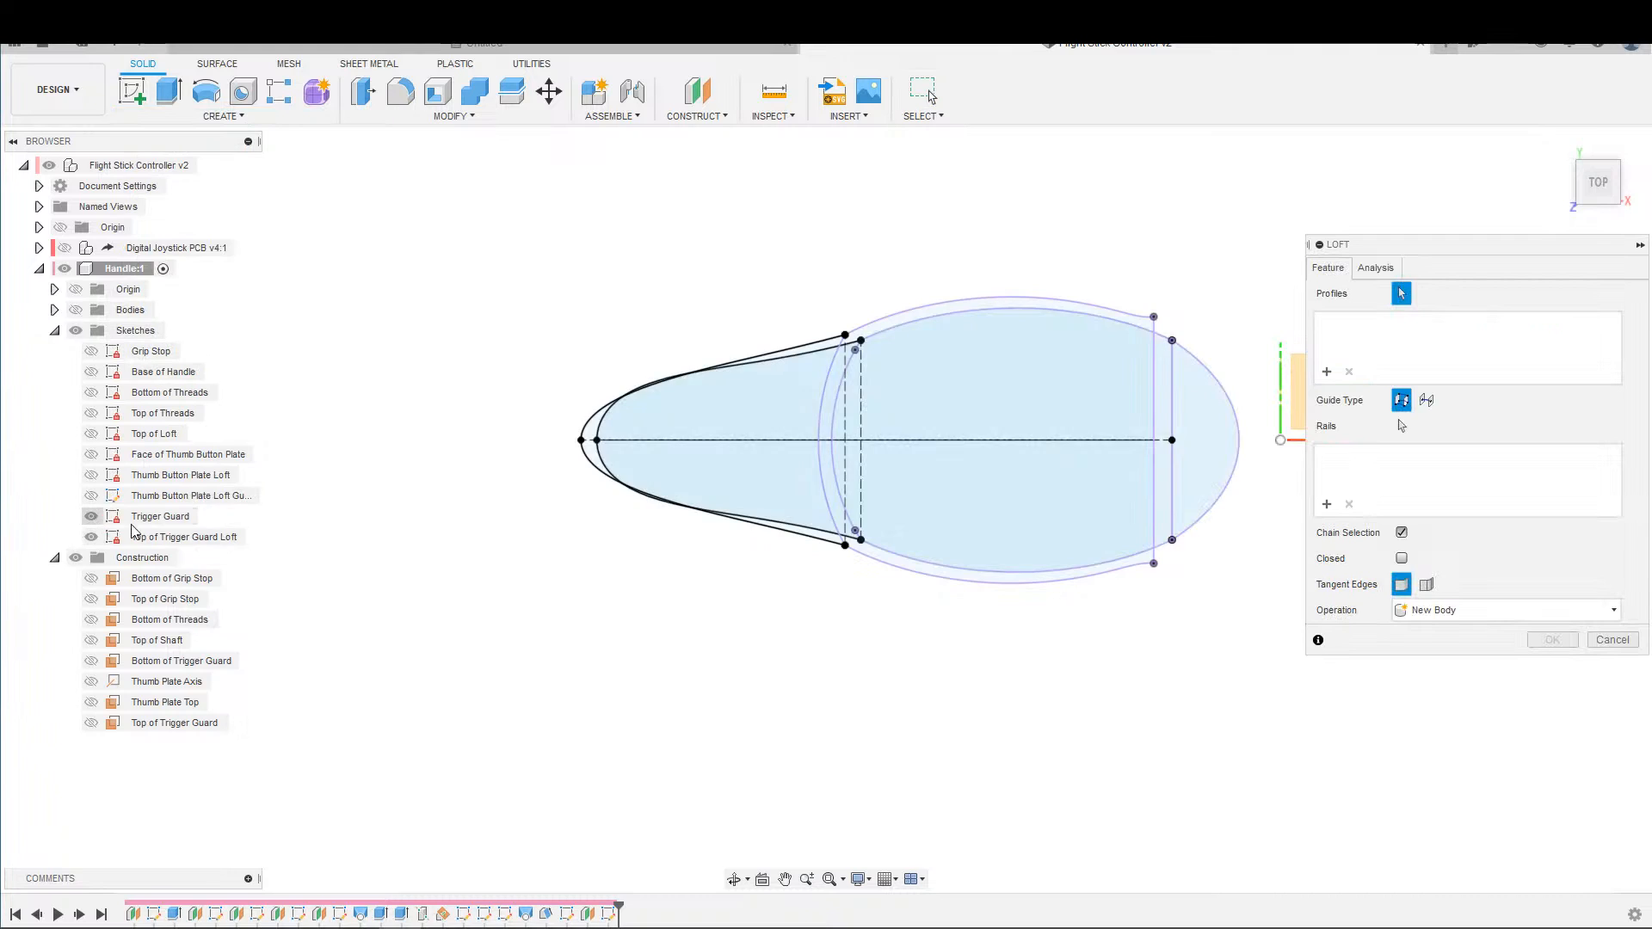
scroll(504, 571, "down", 2)
scroll(580, 498, "up", 3)
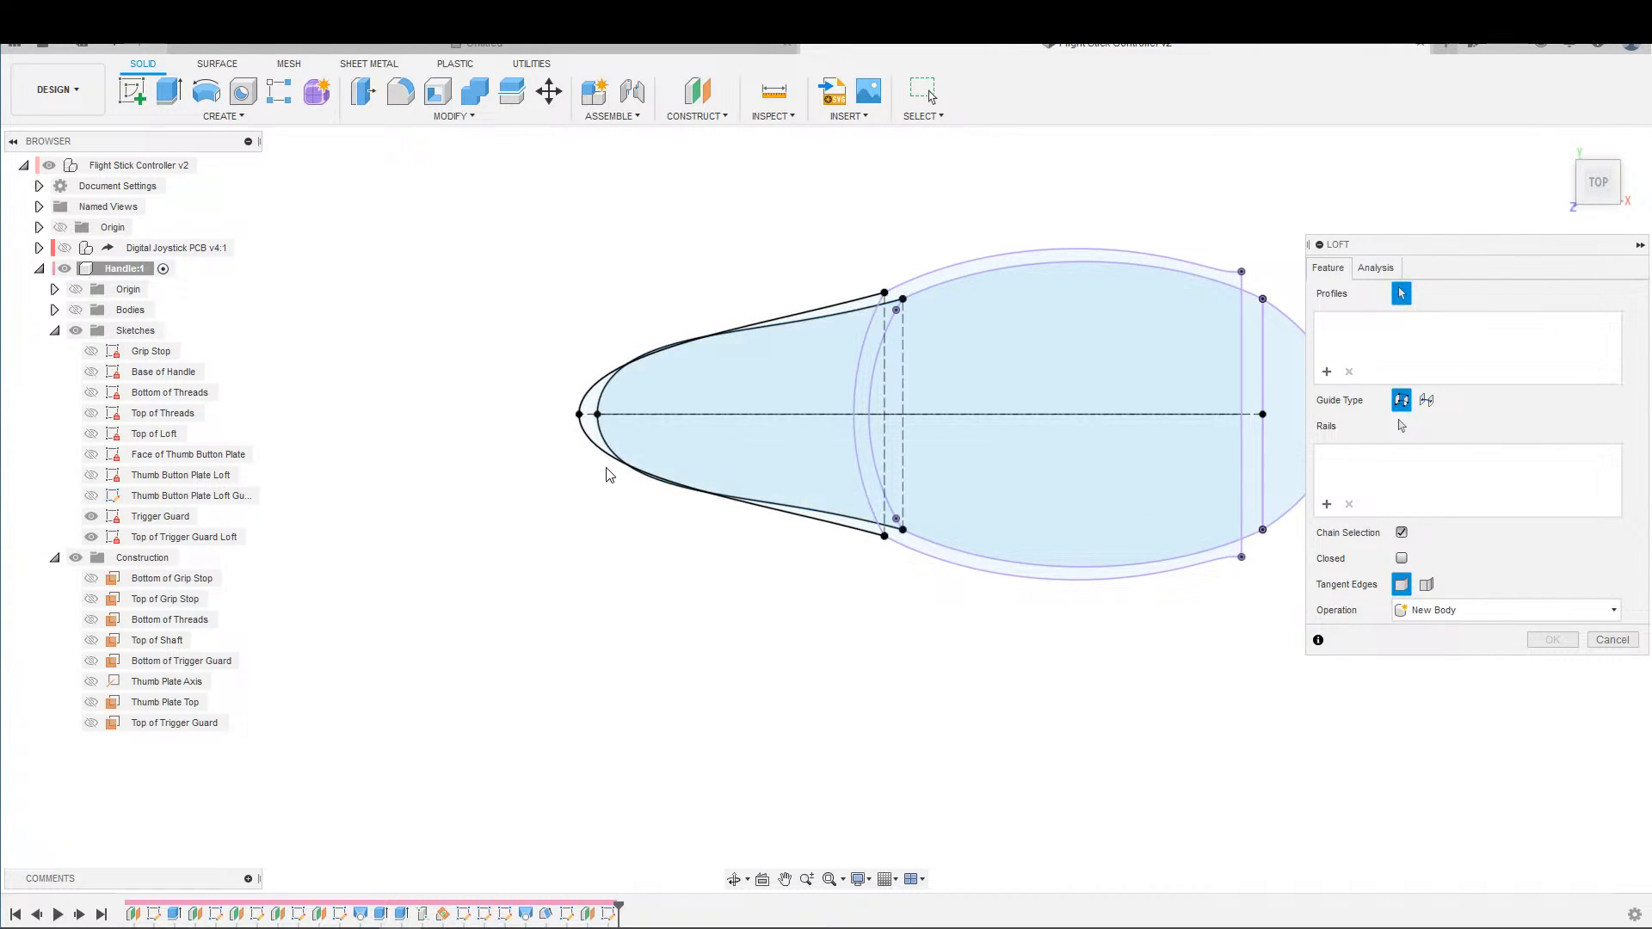
mouse_move(618, 569)
middle_mouse_down("shift")
mouse_move(667, 491)
mouse_move(469, 774)
middle_mouse_up("shift")
scroll(469, 775, "down", 2)
middle_click_drag(554, 418, 579, 560)
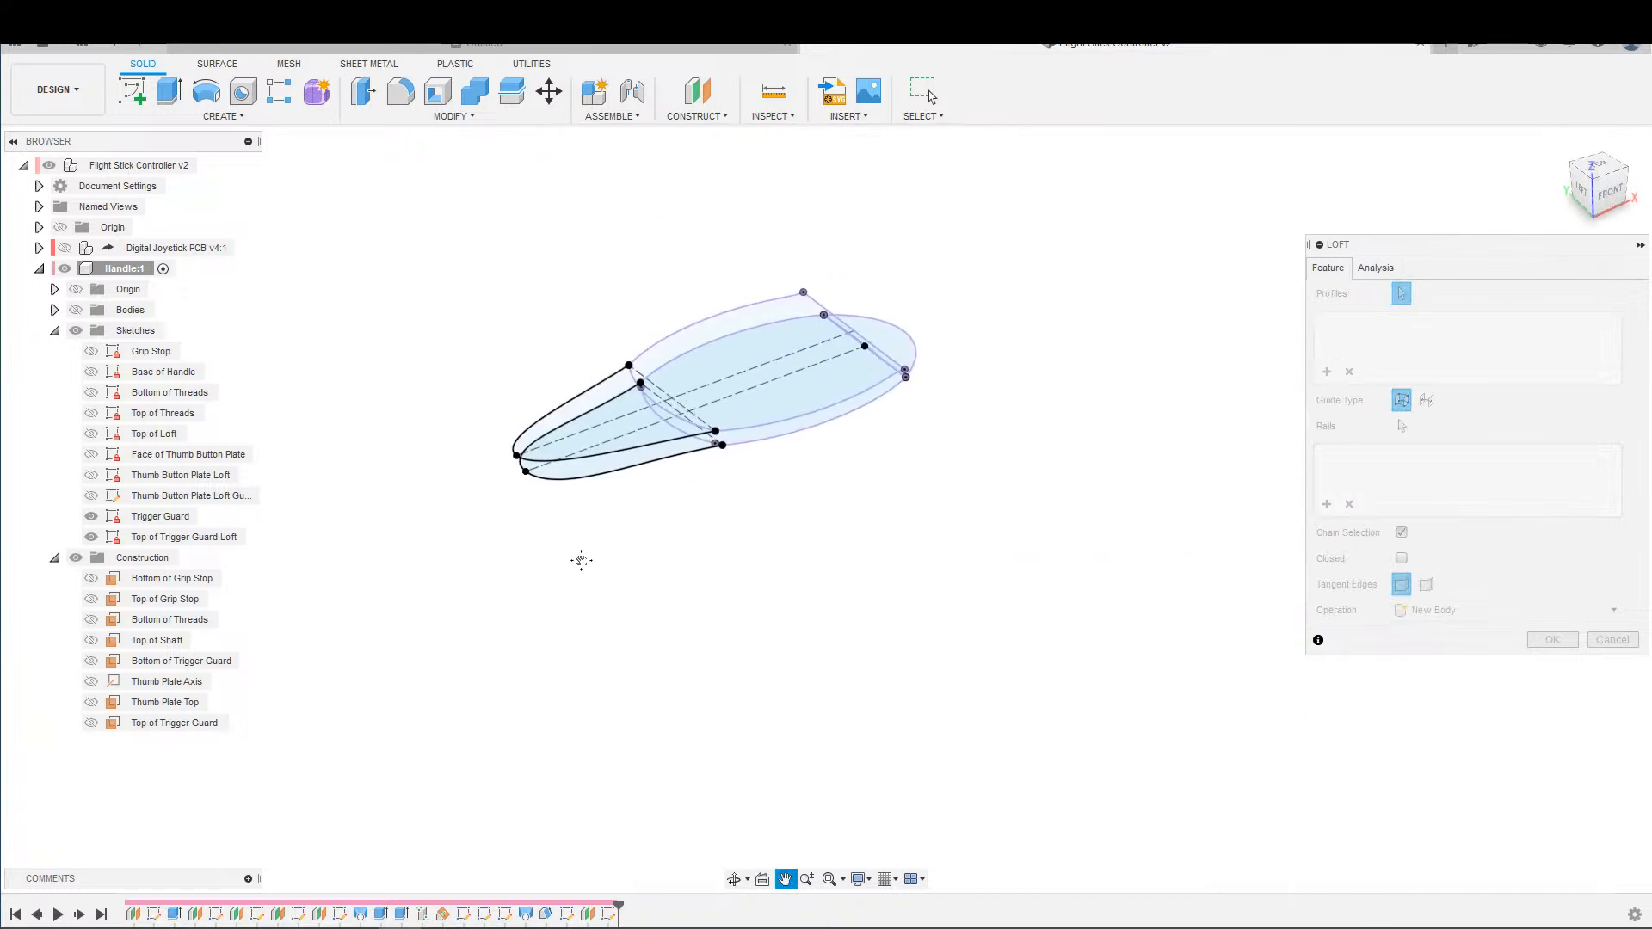
scroll(584, 521, "up", 5)
left_click(592, 430)
left_click(559, 357)
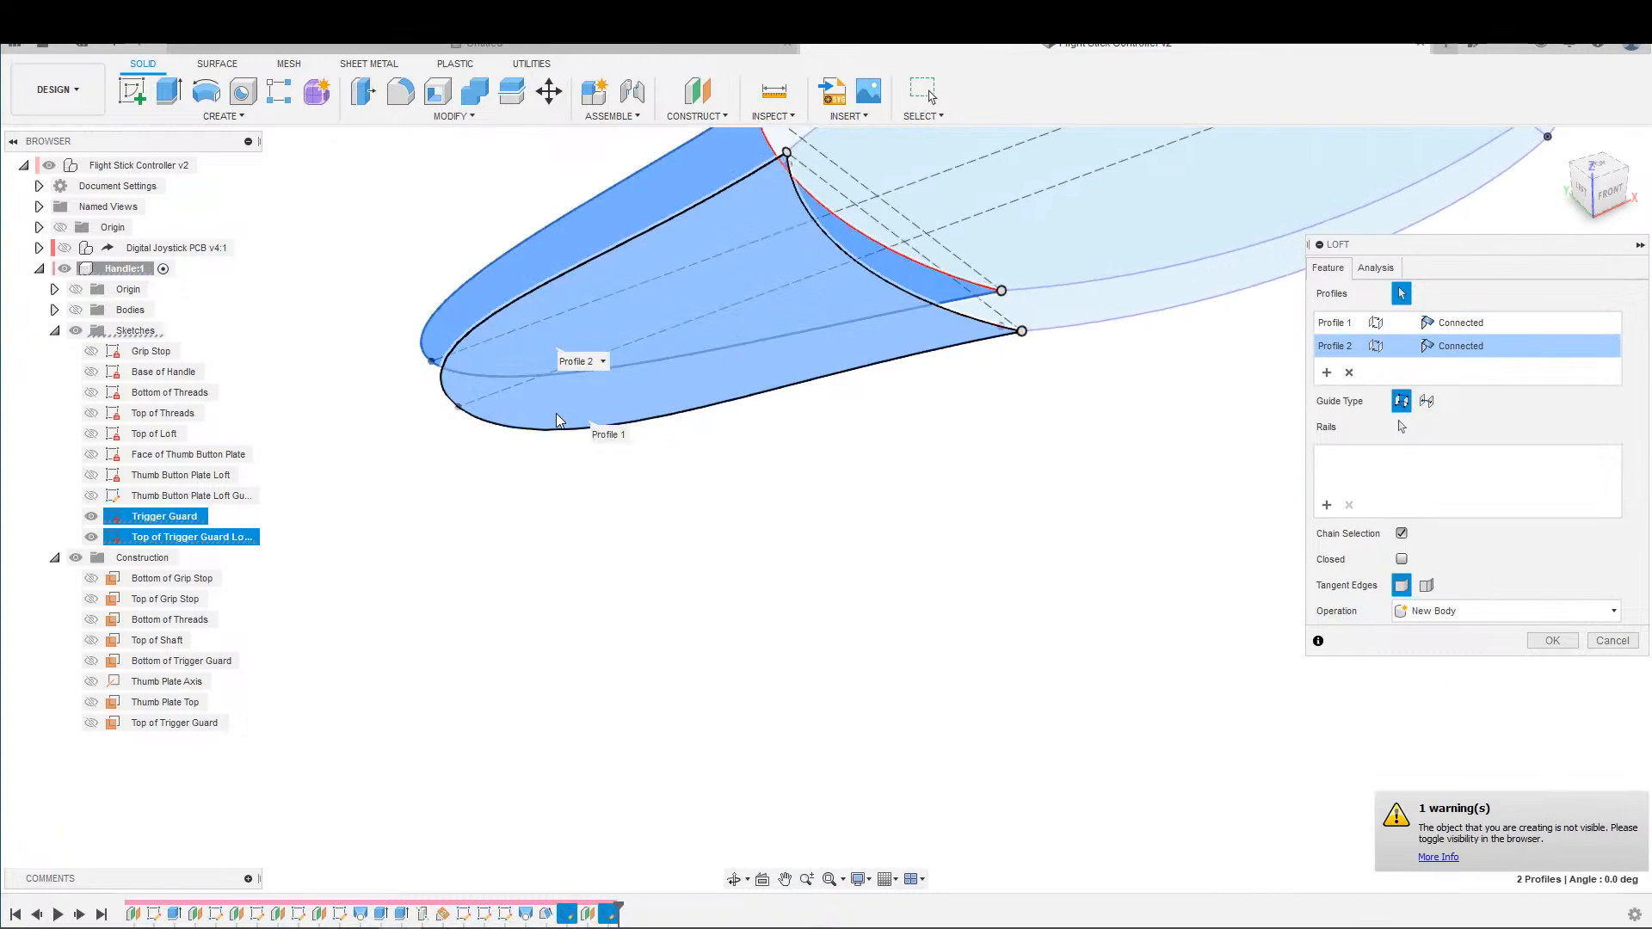
Show the Handle's bodies, set the loft operation to Join and create the trigger guard.
scroll(534, 413, "down", 3)
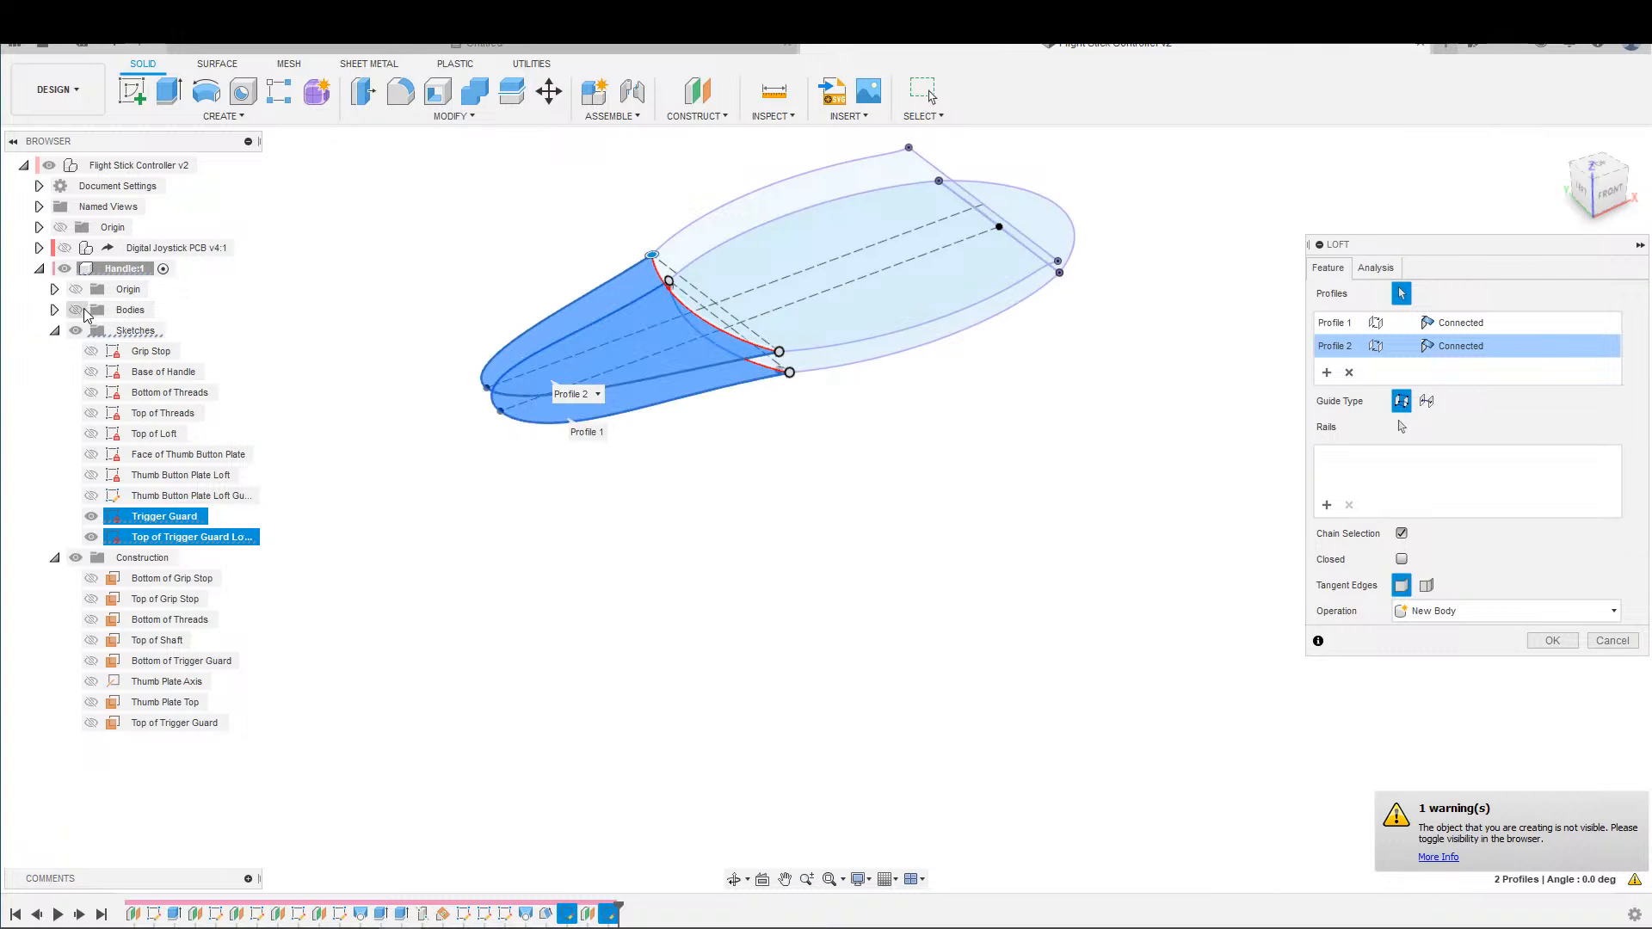
middle_click_drag(808, 479, 667, 479, "shift")
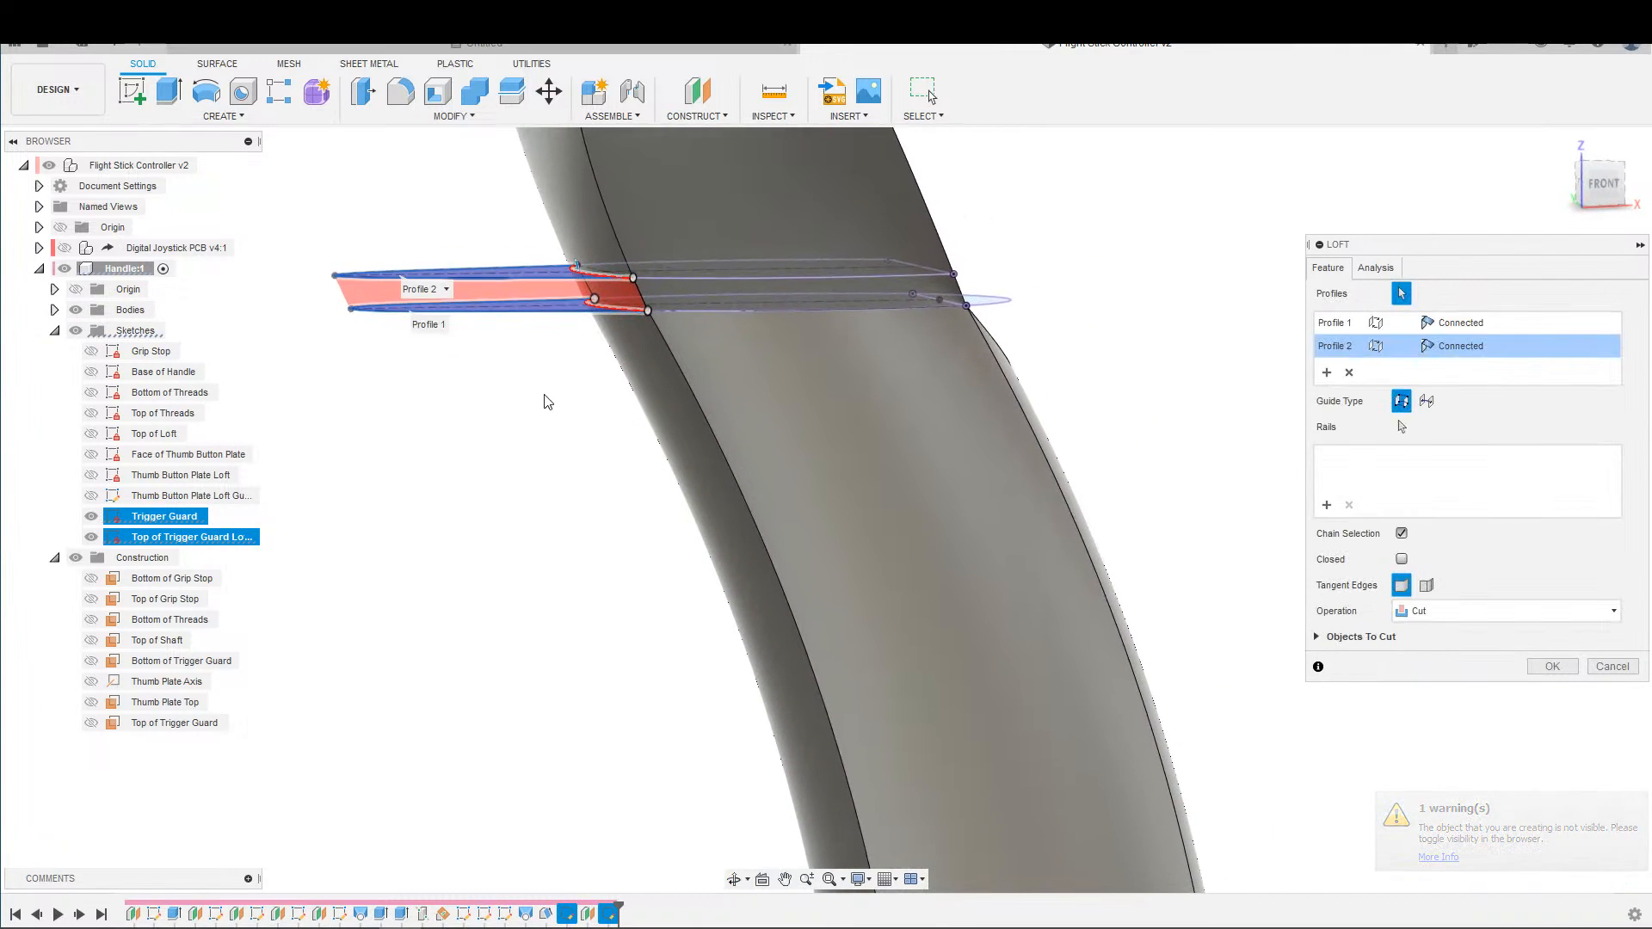
middle_click_drag(546, 402, 674, 399, "shift")
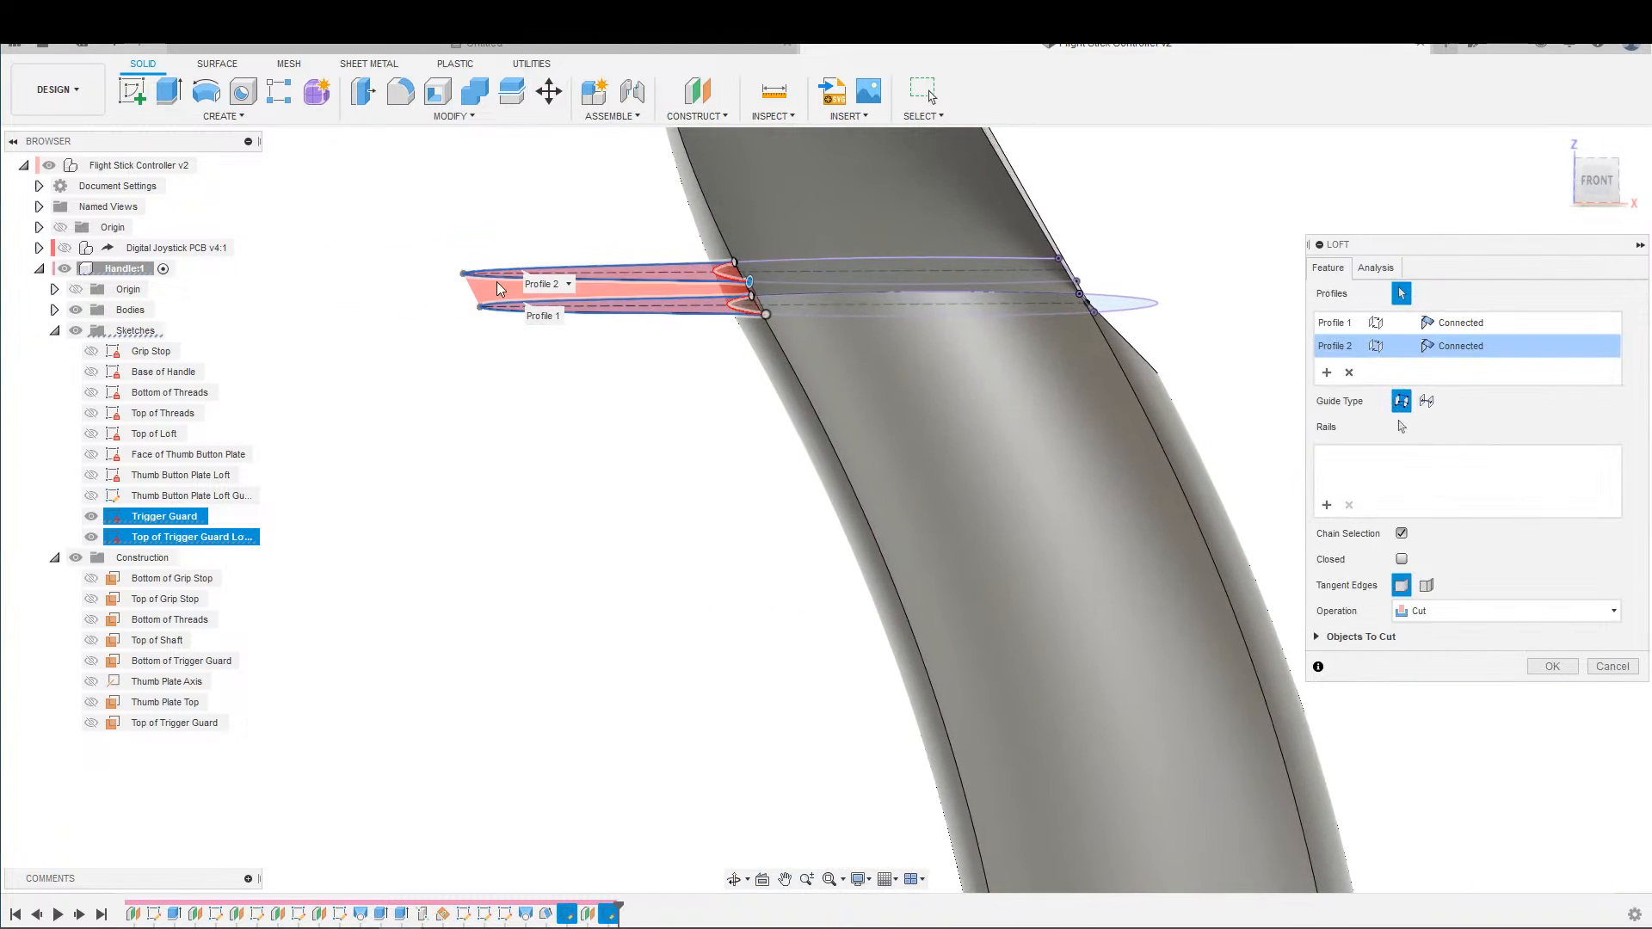
middle_click_drag(553, 396, 557, 415, "shift")
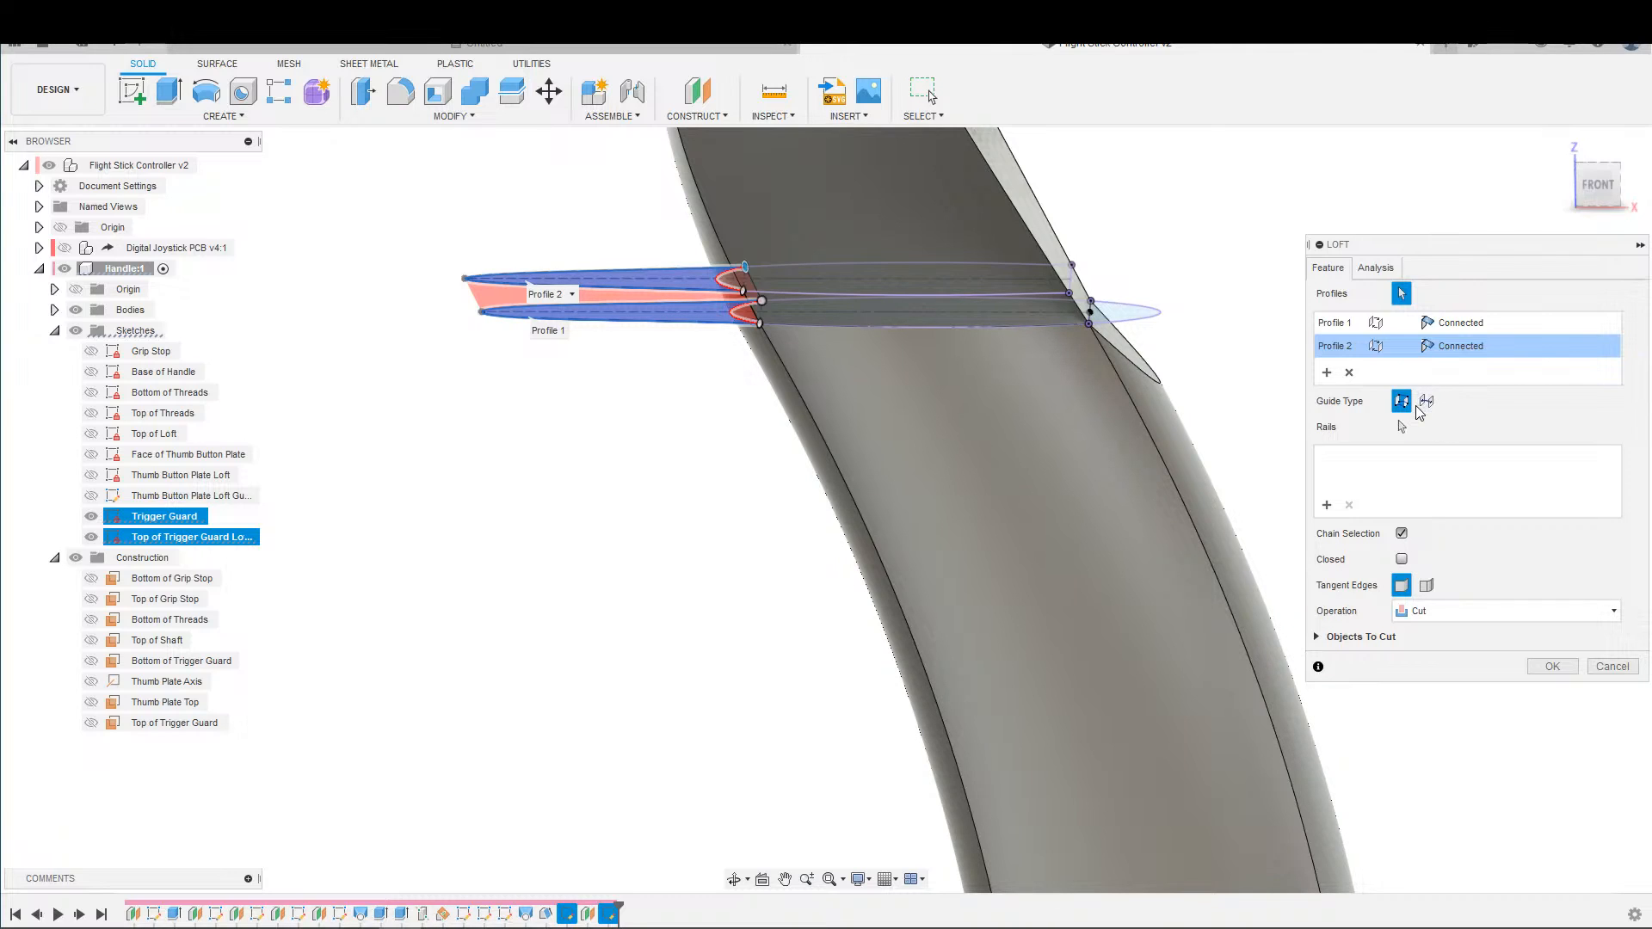
left_click(1454, 612)
left_click(1425, 635)
middle_click_drag(558, 490, 1025, 583)
left_click(1537, 646)
Examine the new trigger guard and how it meets the handle from several angles.
middle_click_drag(1463, 602, 1209, 613, "shift")
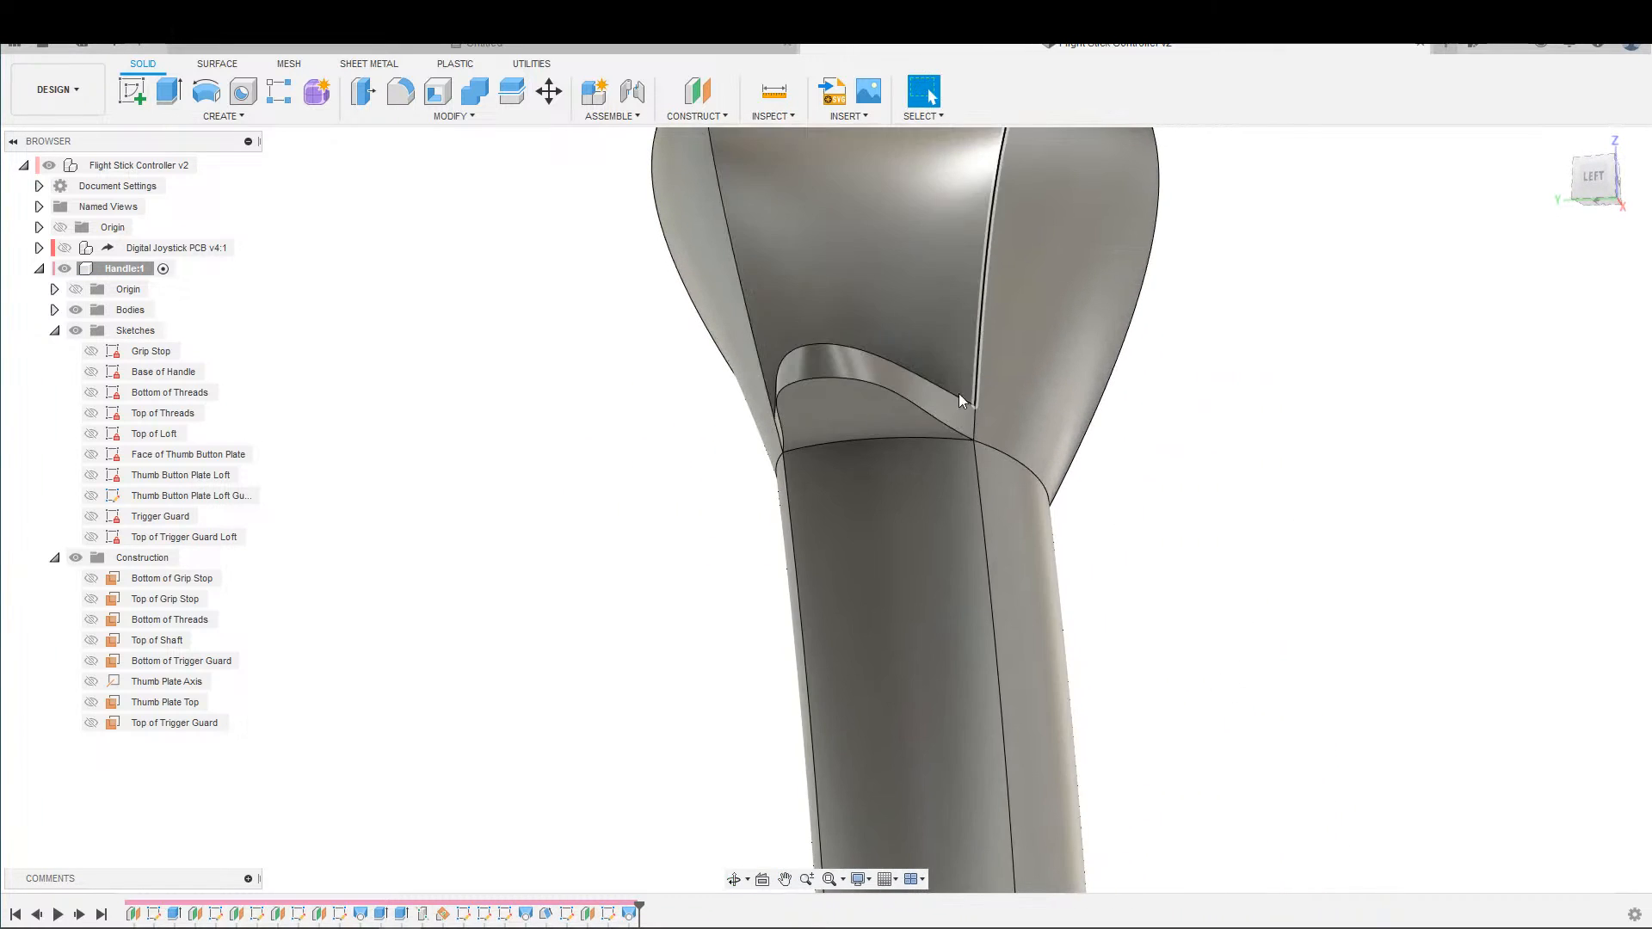
middle_click_drag(959, 394, 689, 372, "shift")
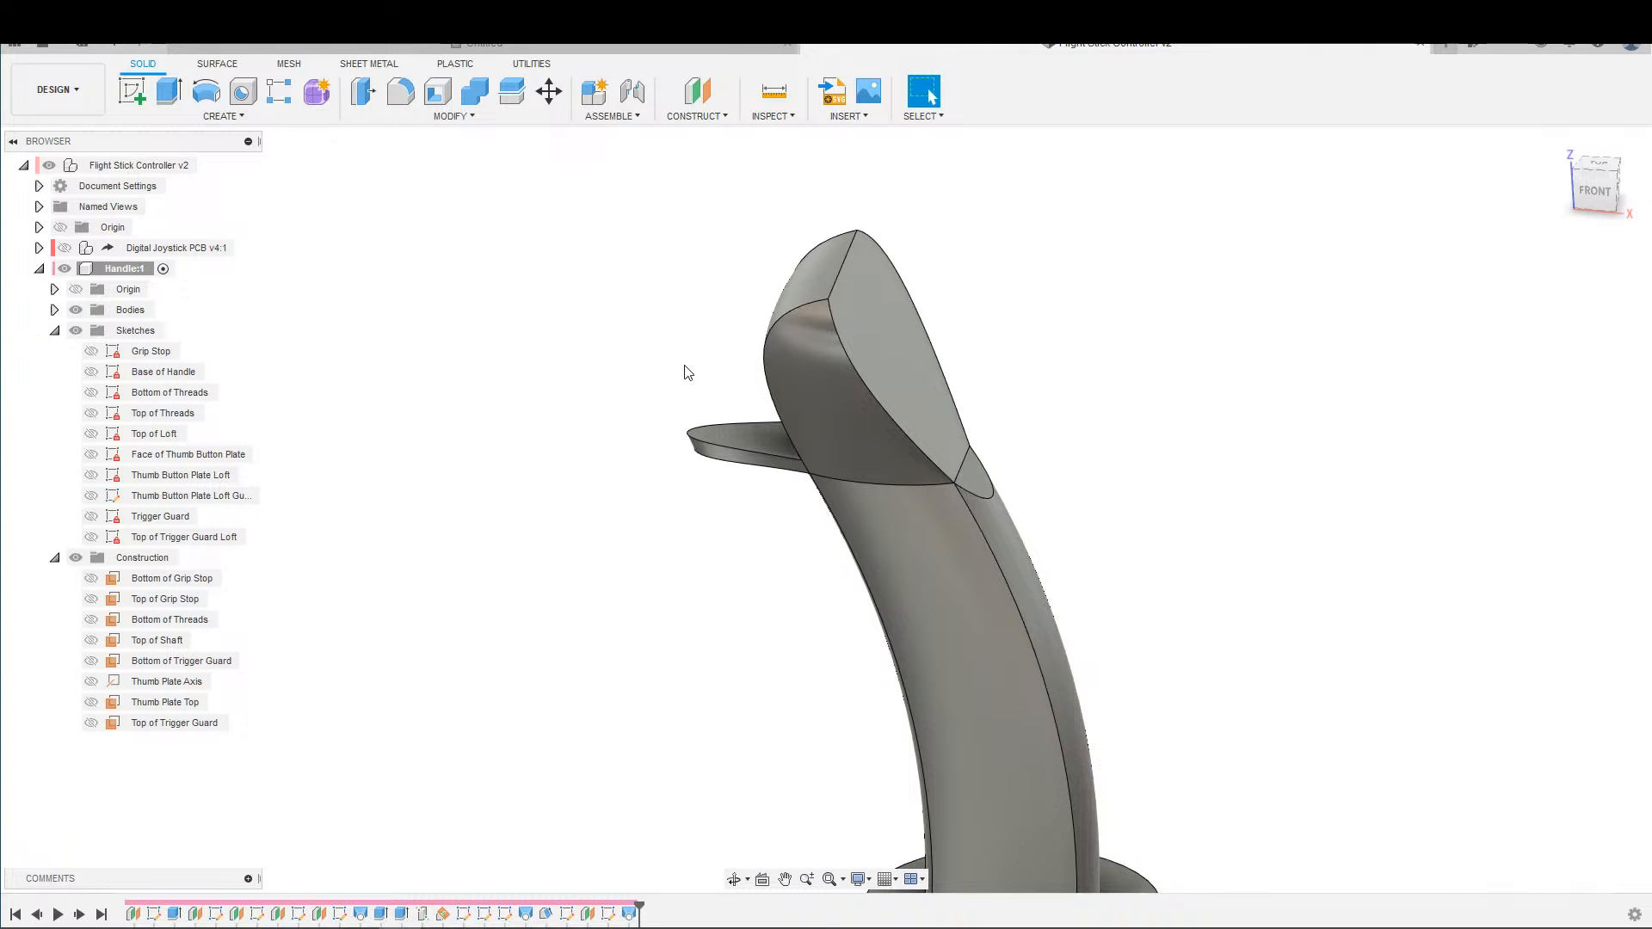
scroll(973, 343, "down", 3)
middle_click_drag(1177, 345, 1196, 258, "shift")
scroll(1169, 351, "up", 2)
middle_click_drag(1196, 259, 1232, 247)
middle_click_drag(1180, 302, 1210, 318, "shift")
middle_click_drag(1231, 384, 1107, 305, "shift")
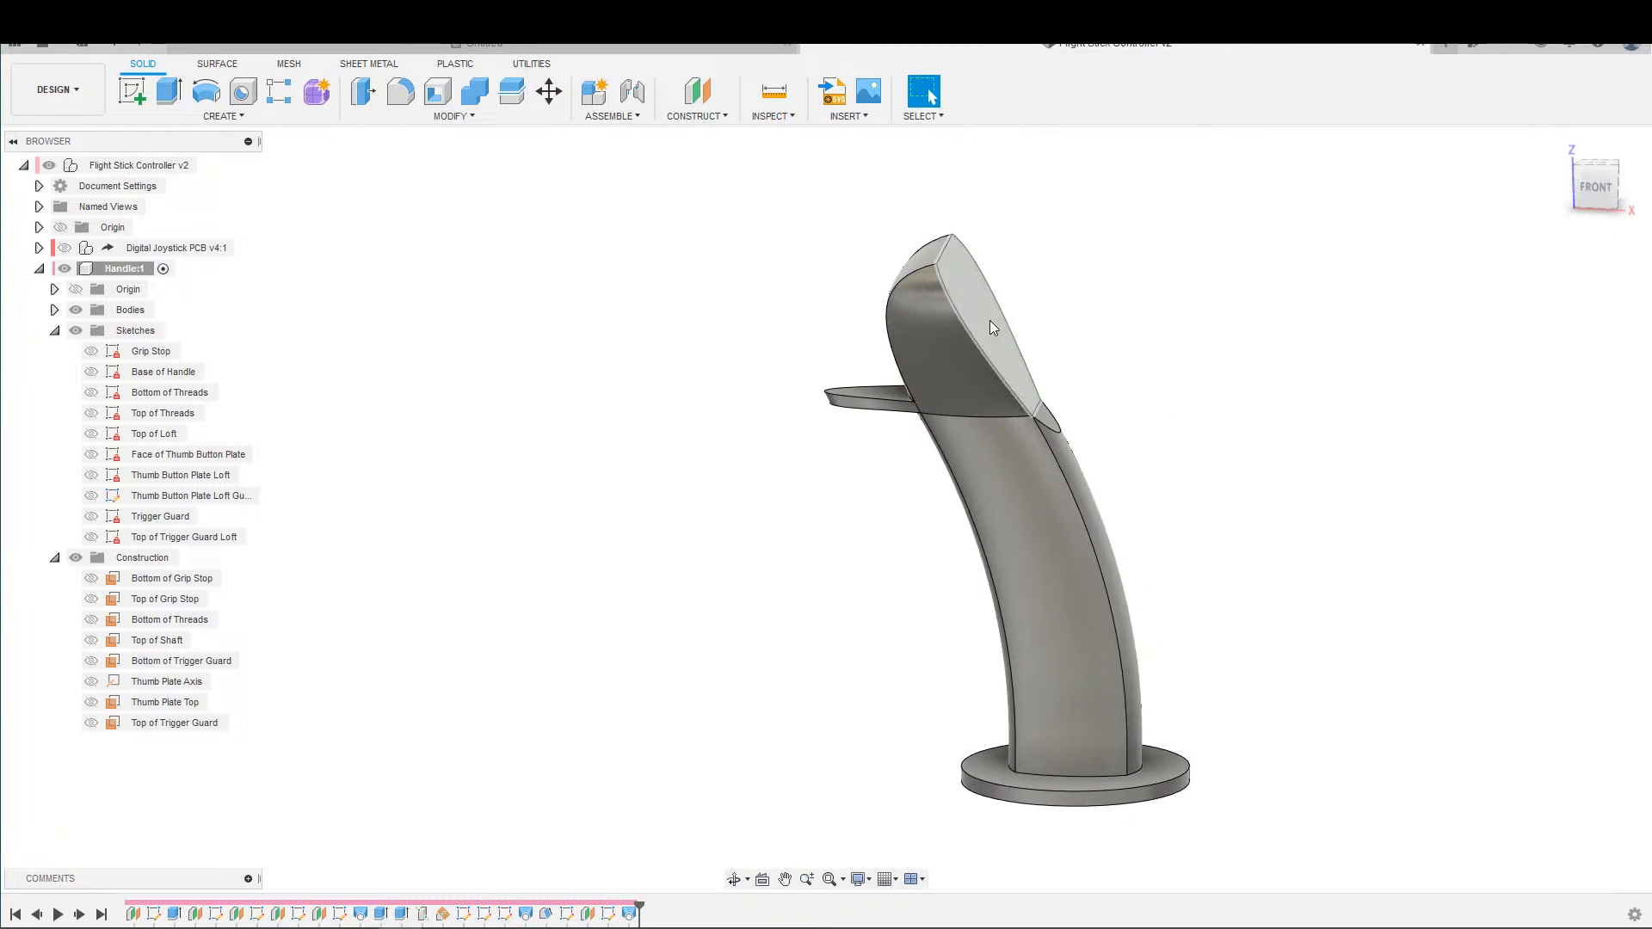
Highlight the side face of the handle's upper section and inspect the handle's overall shape from different sides.
middle_click_drag(990, 321, 946, 207, "shift")
left_click(920, 314)
left_click(955, 307)
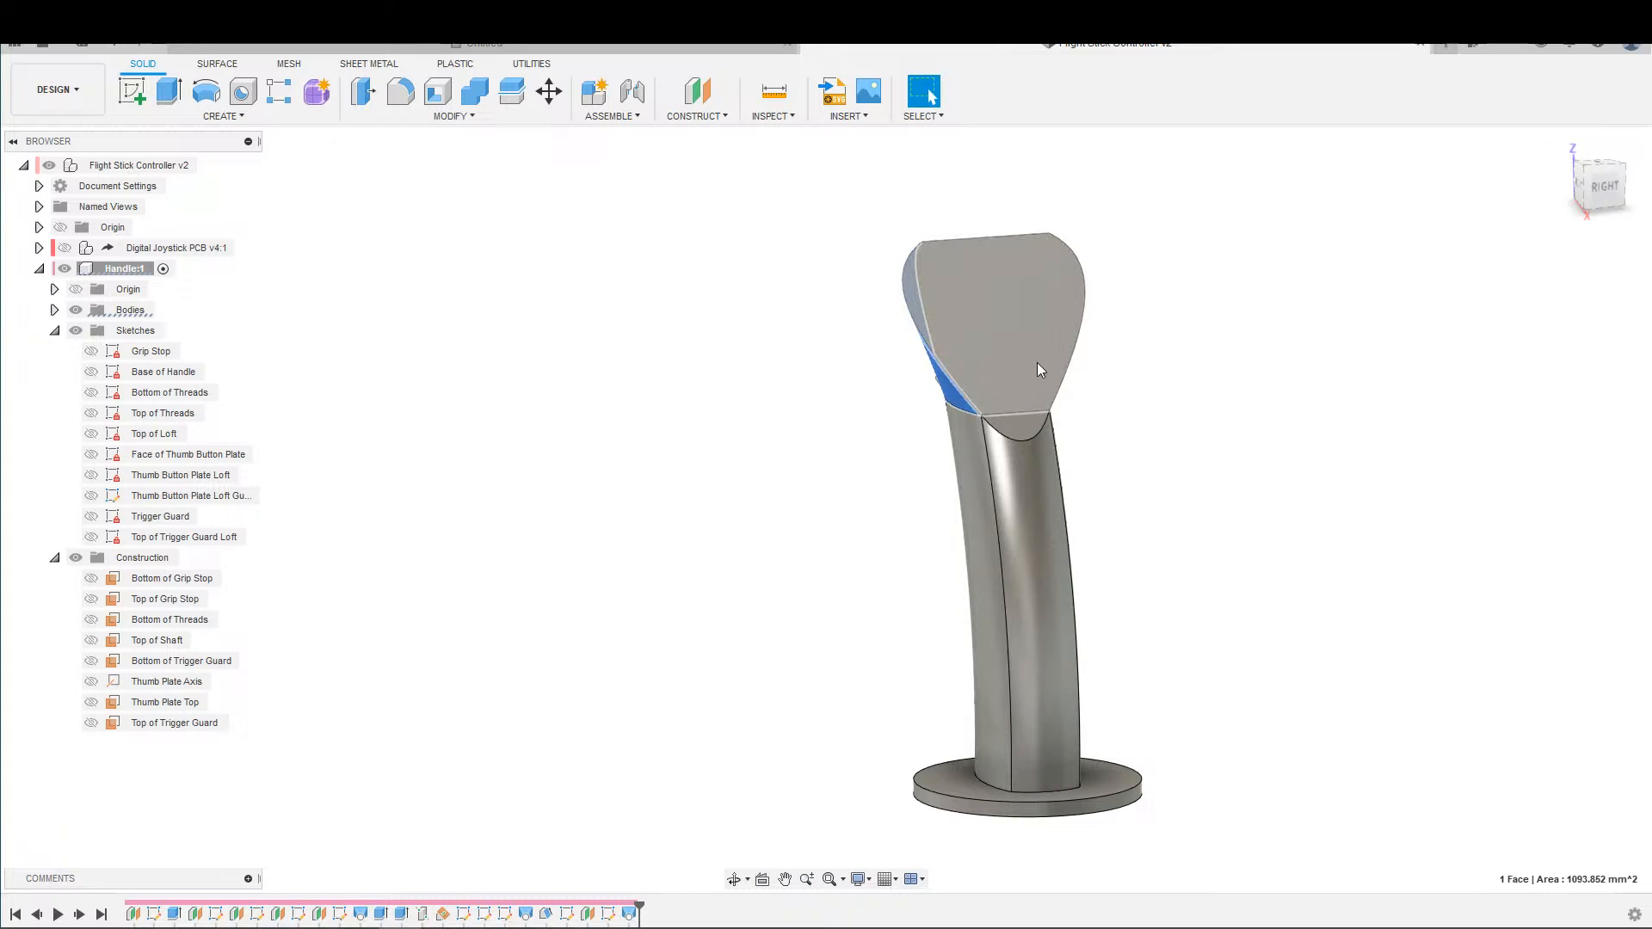
middle_click_drag(1036, 363, 1140, 361, "shift")
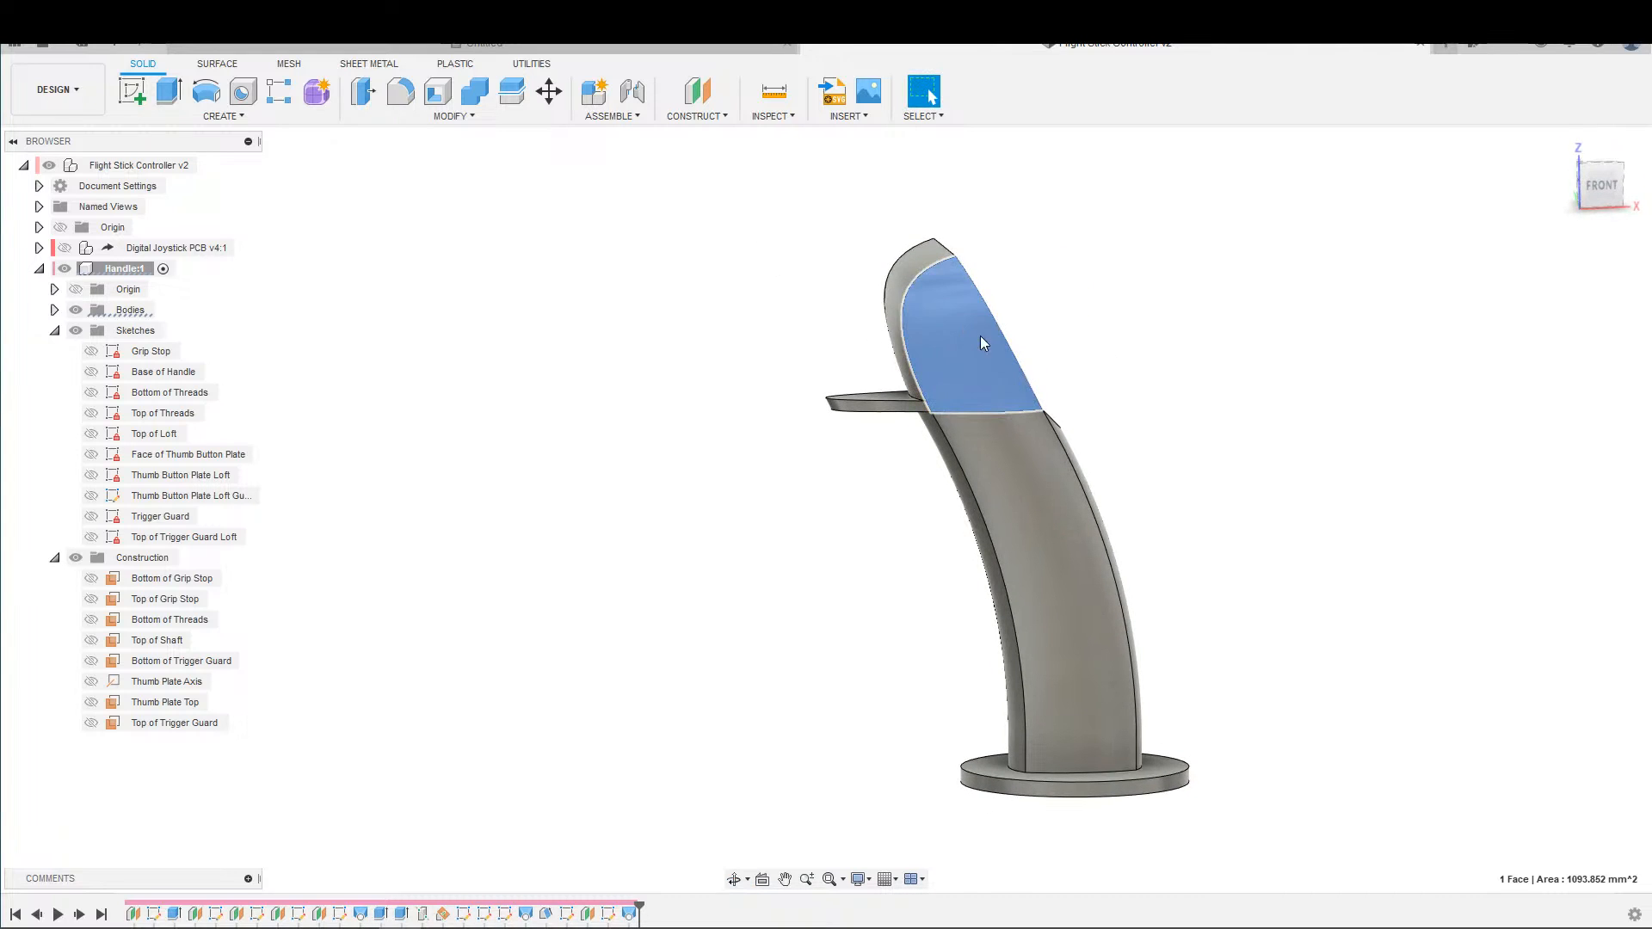
middle_click_drag(978, 322, 1135, 375, "shift")
scroll(1042, 360, "up", 3)
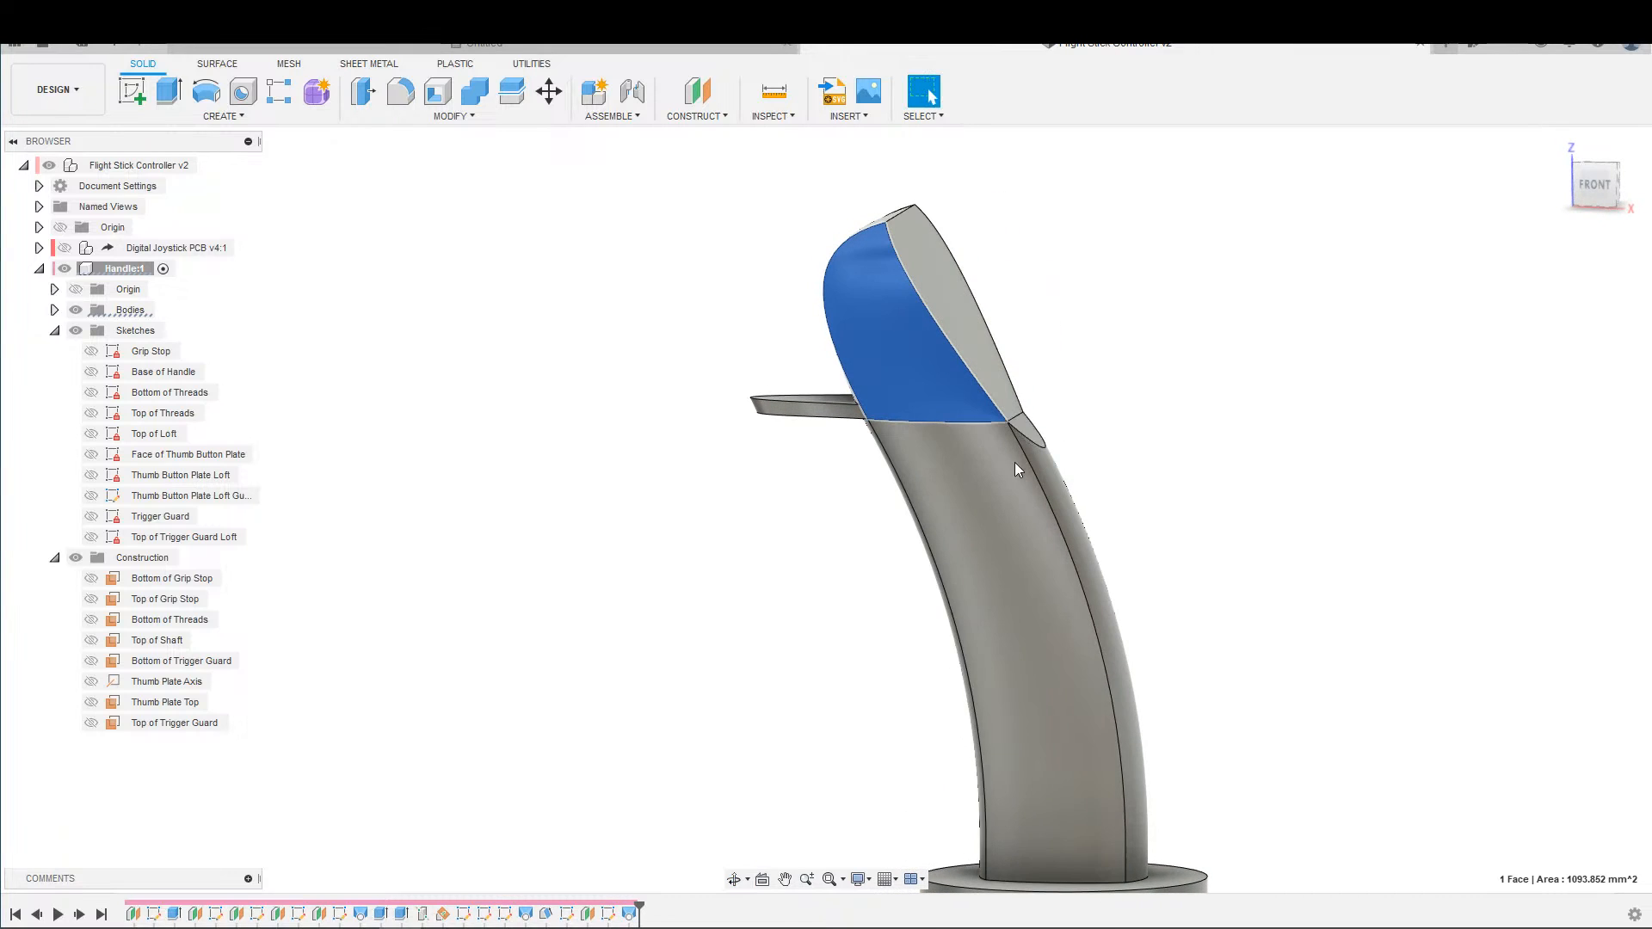
scroll(914, 405, "up", 3)
middle_click_drag(895, 437, 968, 314)
scroll(984, 415, "down", 4)
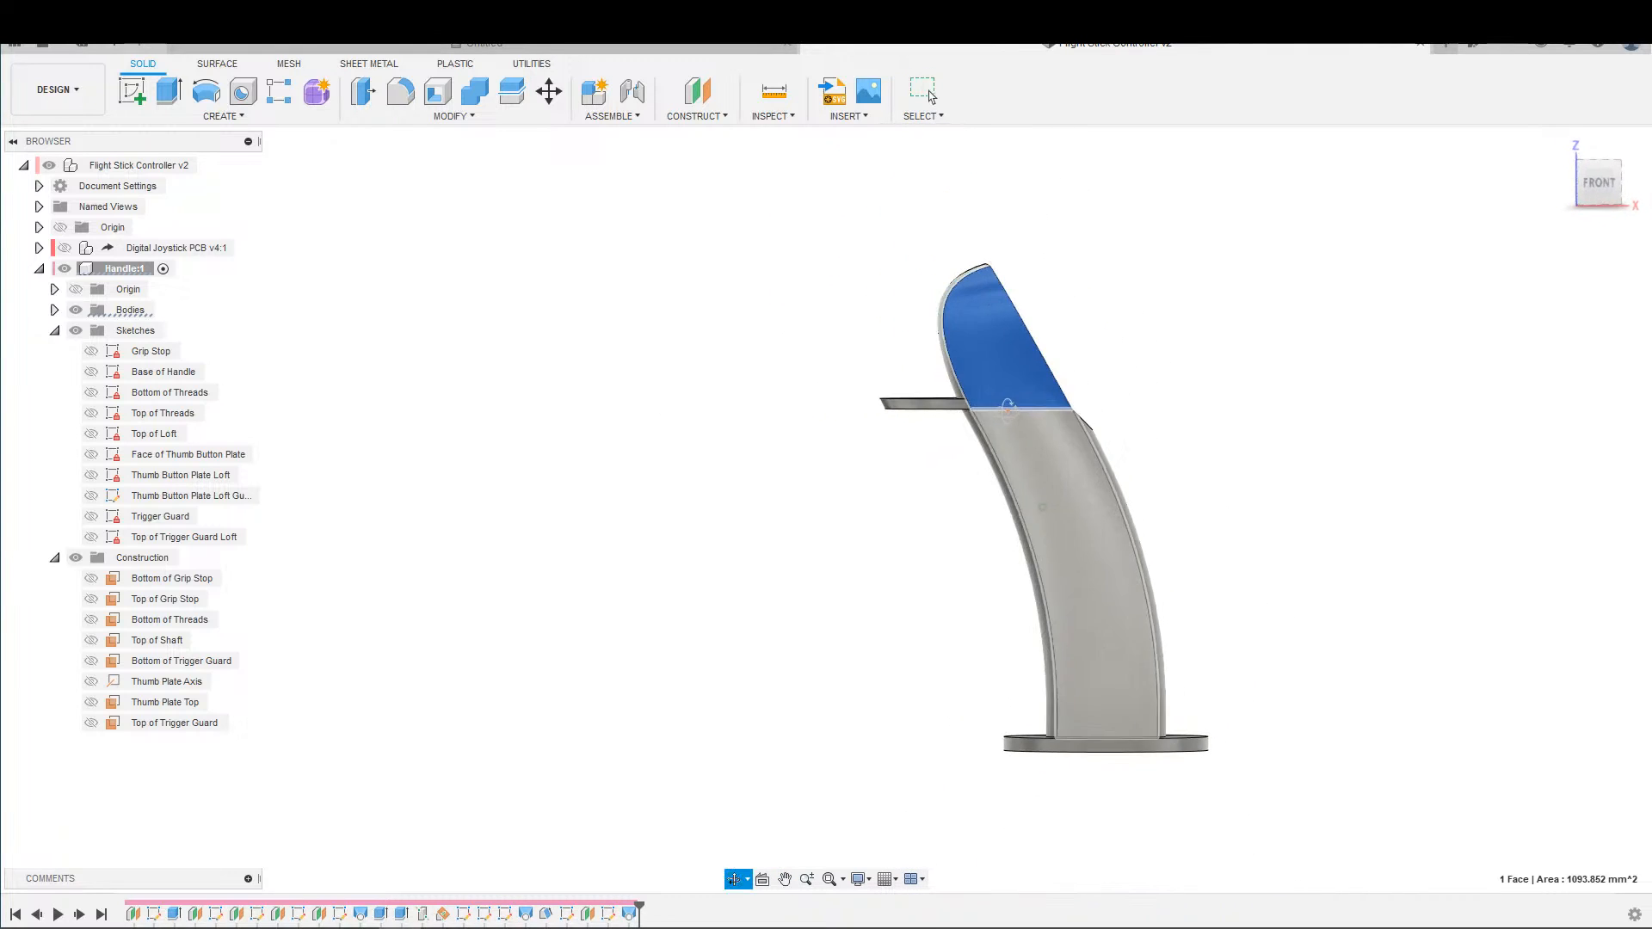
middle_click_drag(1035, 374, 983, 386, "shift")
scroll(1064, 394, "up", 3)
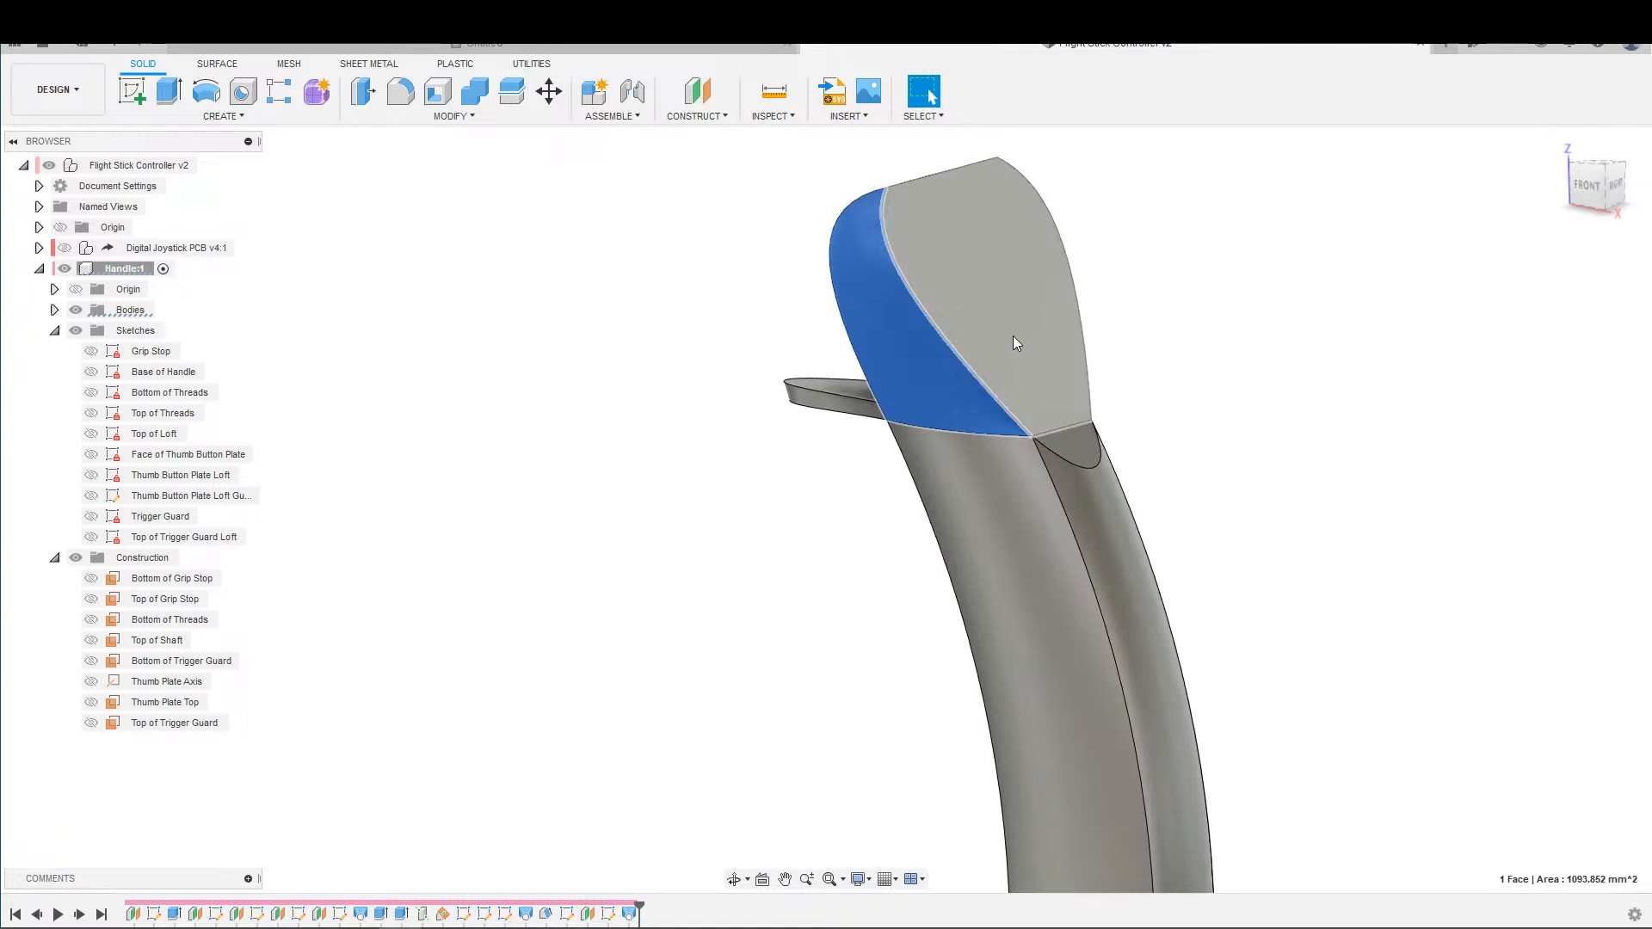
middle_click_drag(1000, 277, 985, 482, "shift")
scroll(1033, 413, "down", 5)
scroll(1055, 453, "up", 4)
scroll(978, 435, "down", 2)
scroll(984, 483, "up", 5)
middle_click_drag(979, 313, 845, 348, "shift")
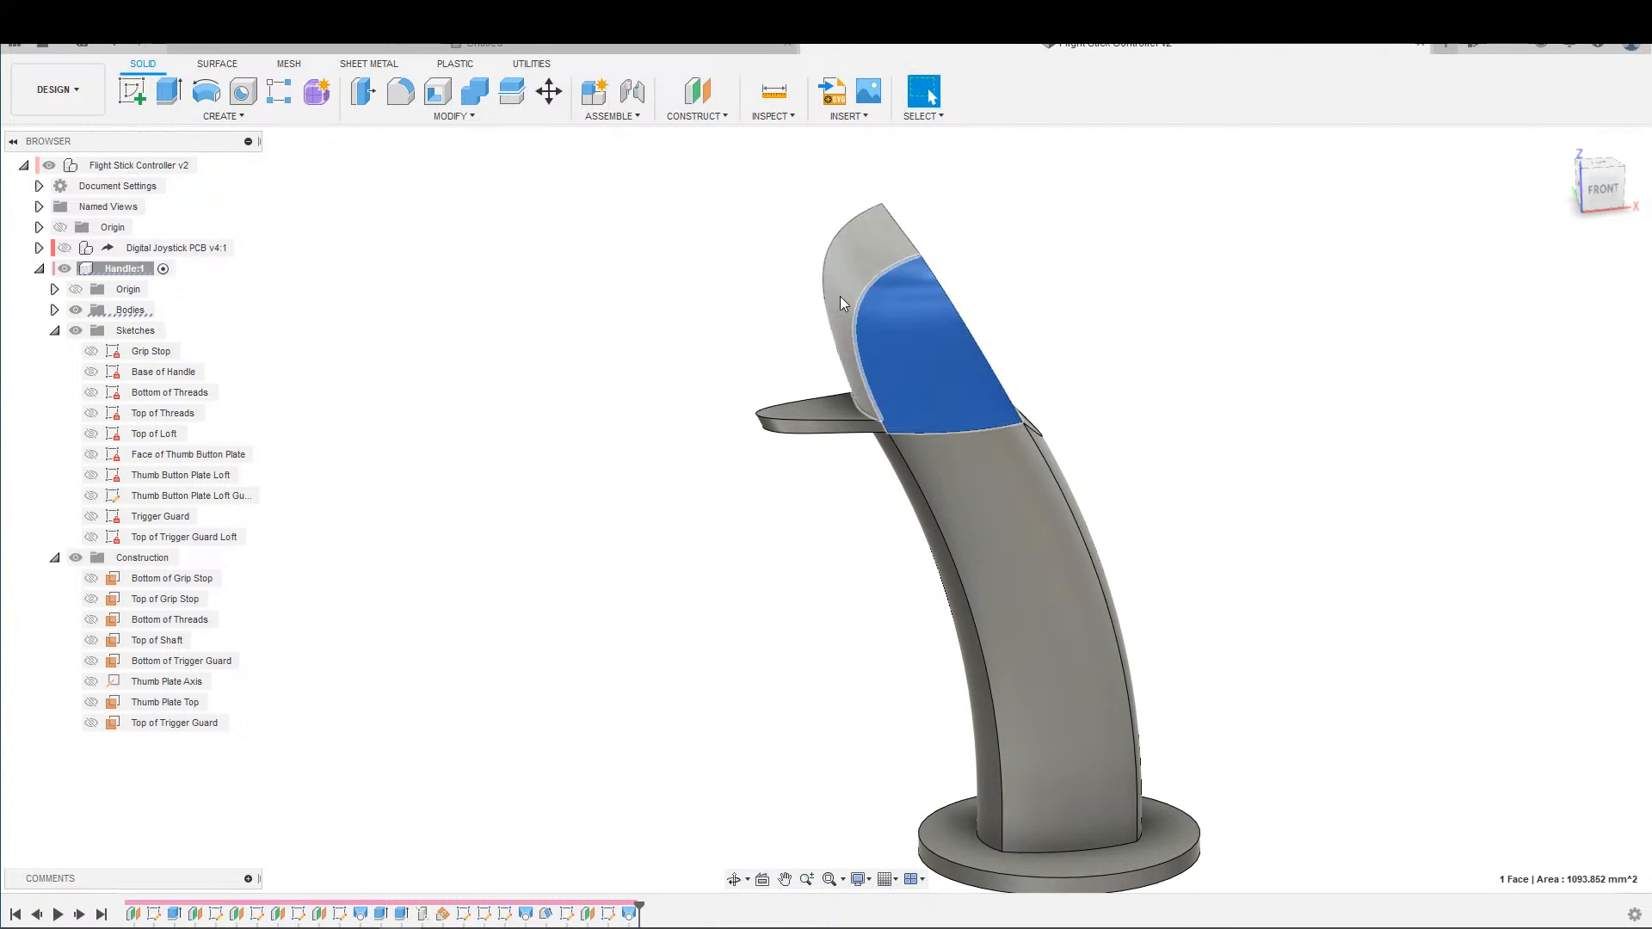
left_click(790, 426)
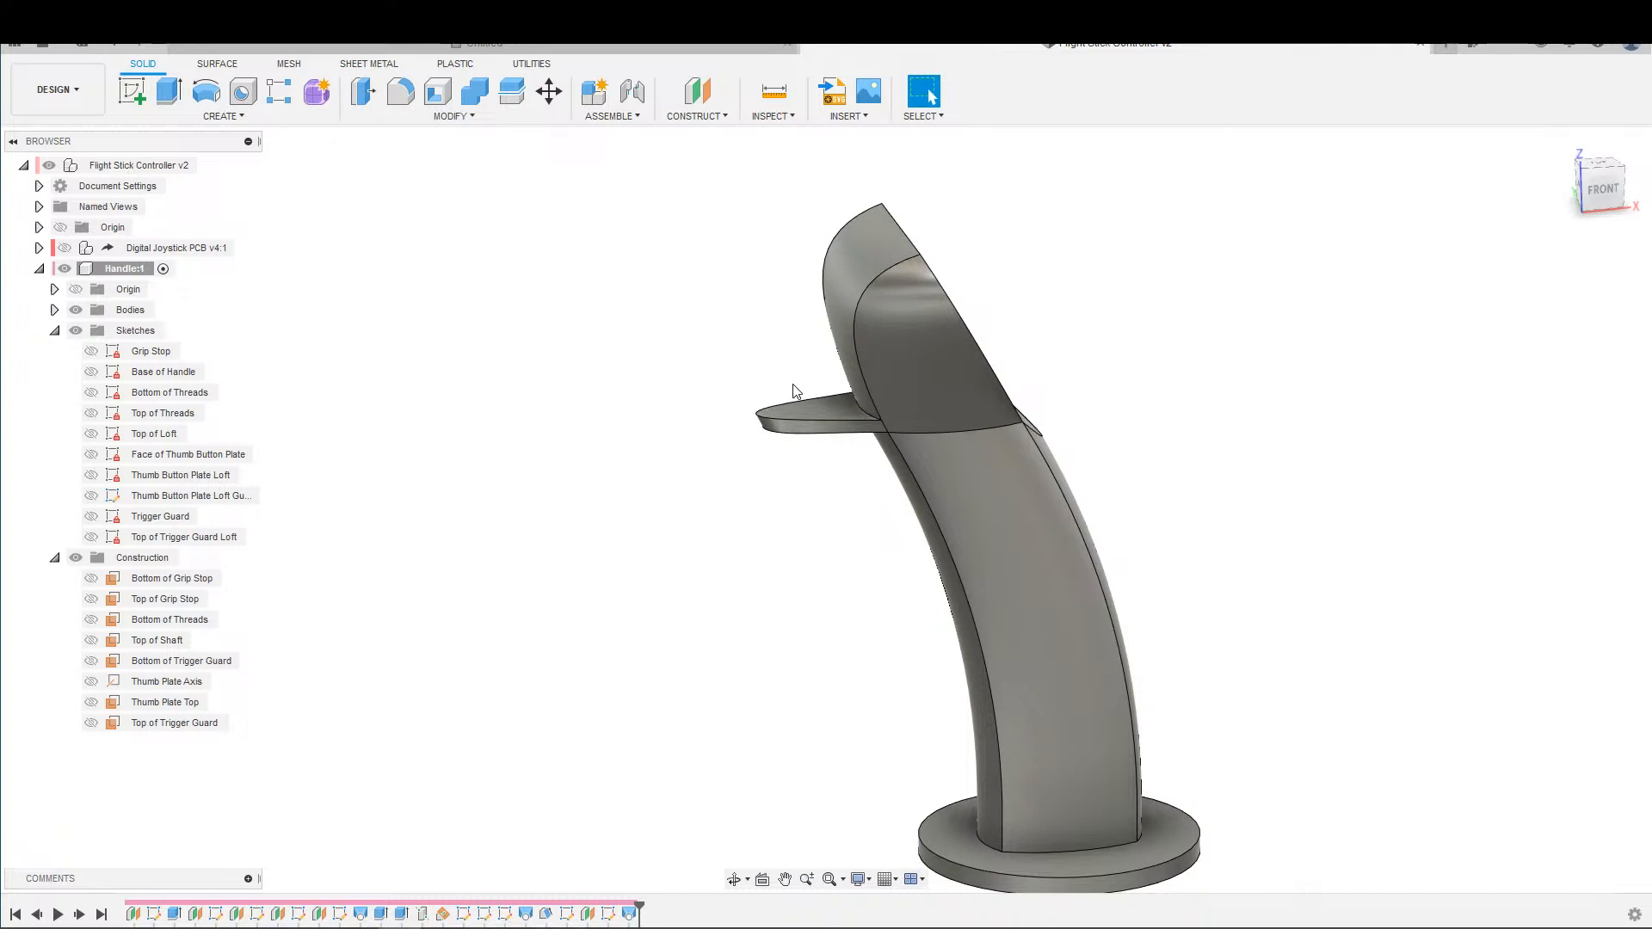
scroll(757, 538, "down", 2)
middle_click_drag(757, 538, 840, 477, "shift")
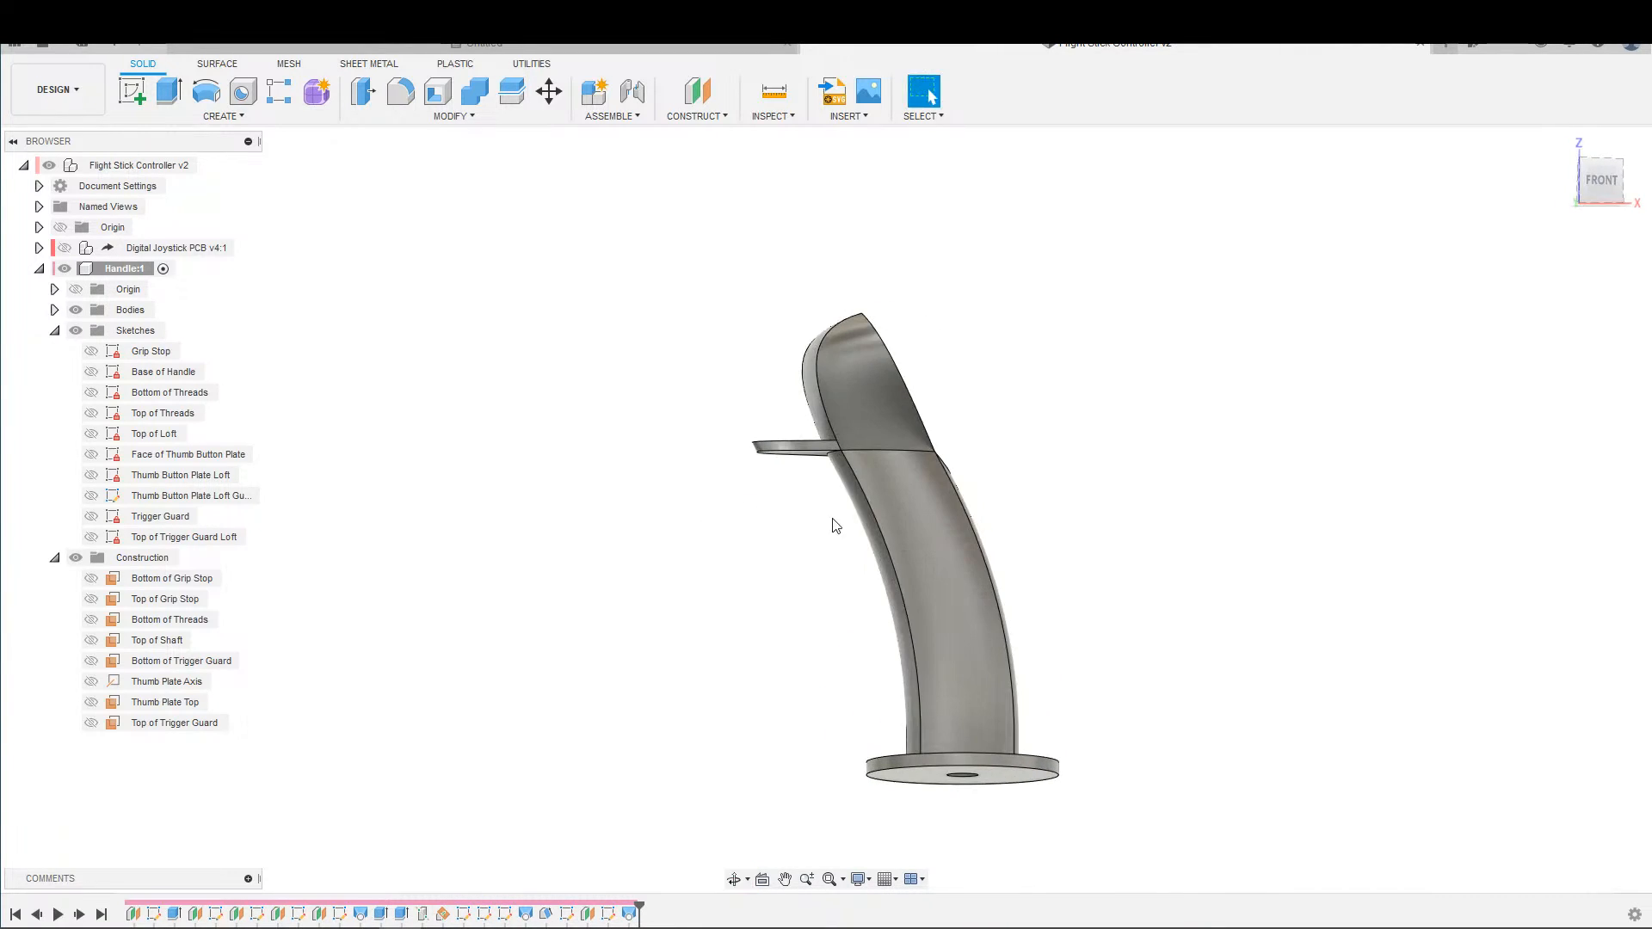